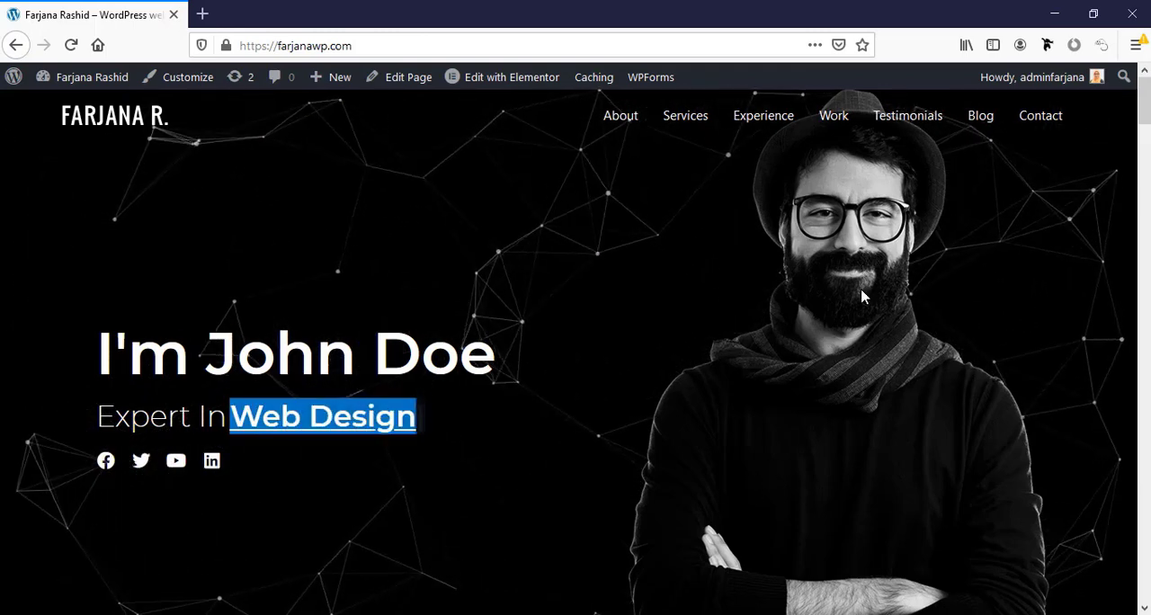
# Review the portfolio homepage from the hero banner through the About Me, Skills, Services and Experience sections.
pyautogui.scroll(-5, 873, 527)
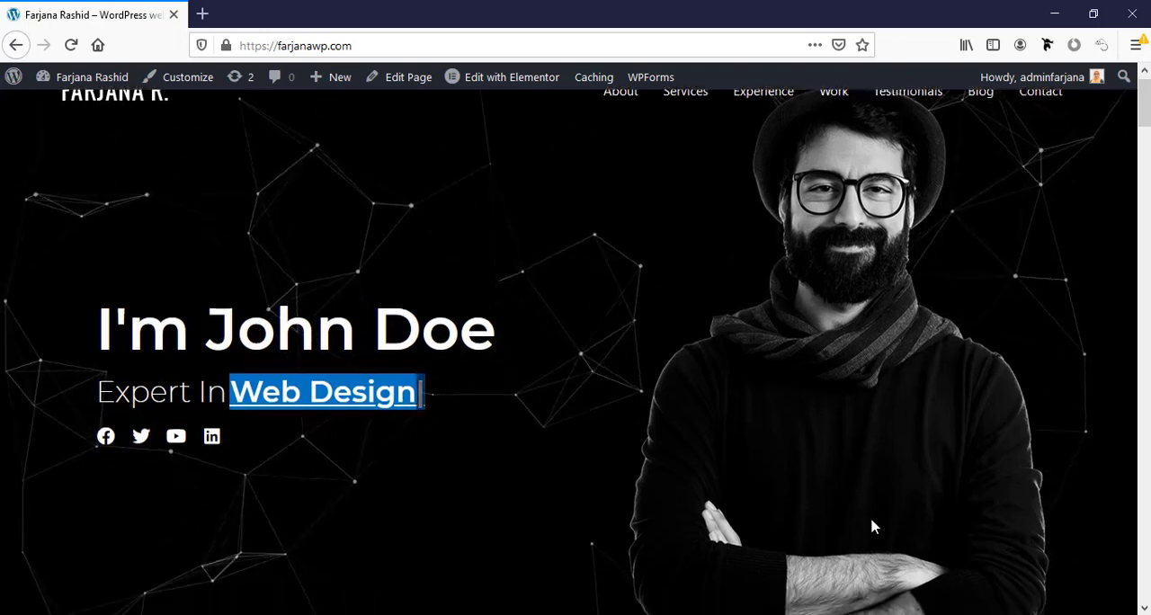
pyautogui.scroll(-3, 872, 527)
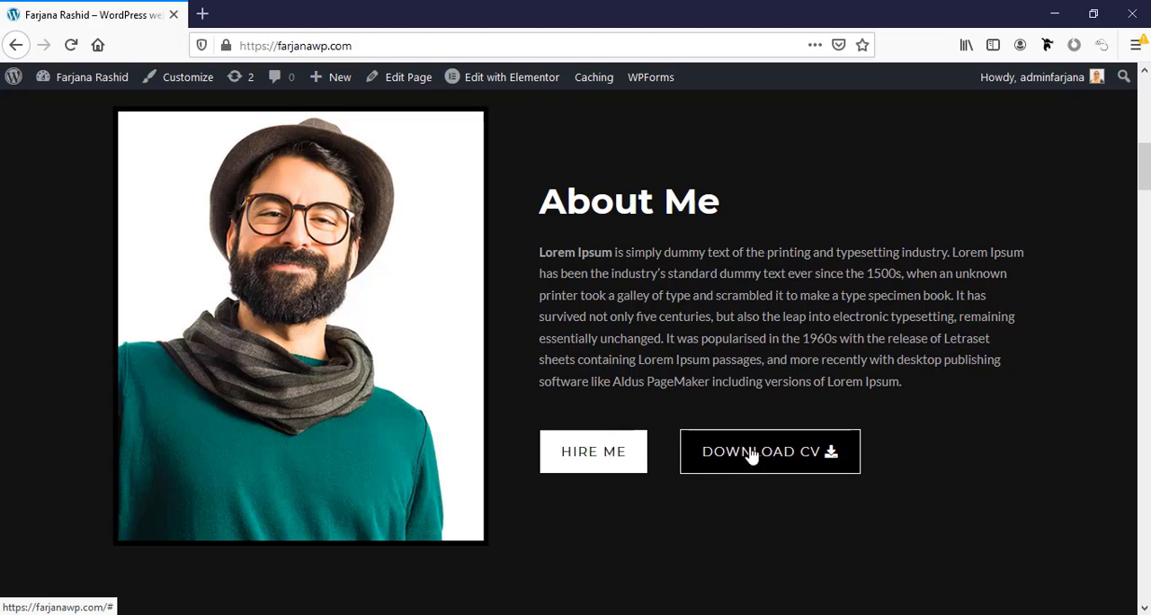
pyautogui.scroll(-2, 746, 472)
pyautogui.scroll(-2, 746, 472)
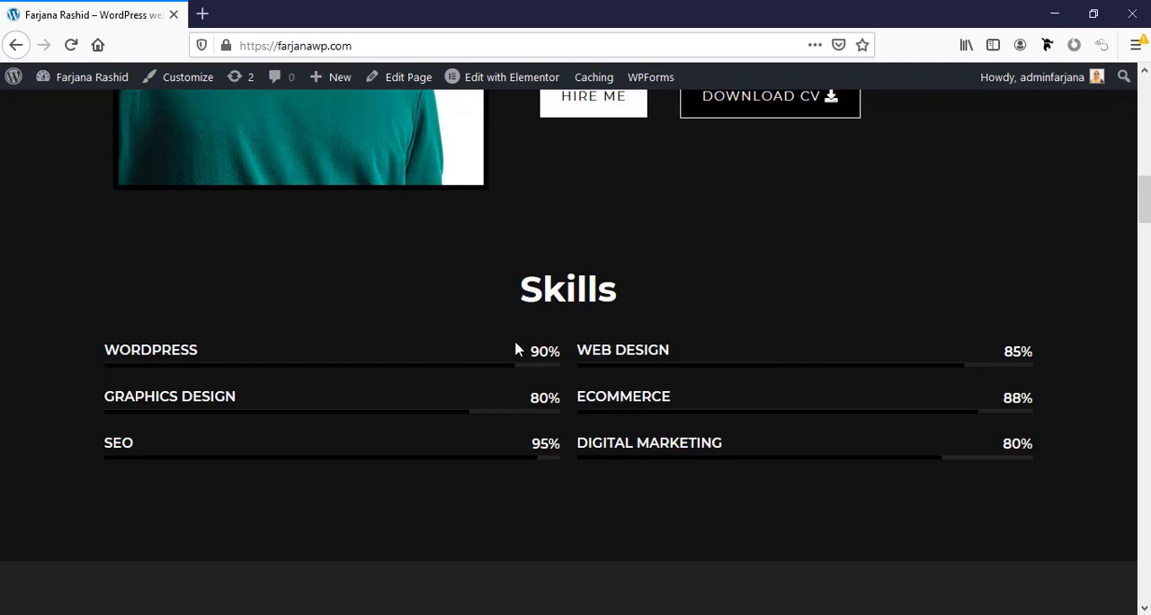
pyautogui.scroll(-3, 596, 414)
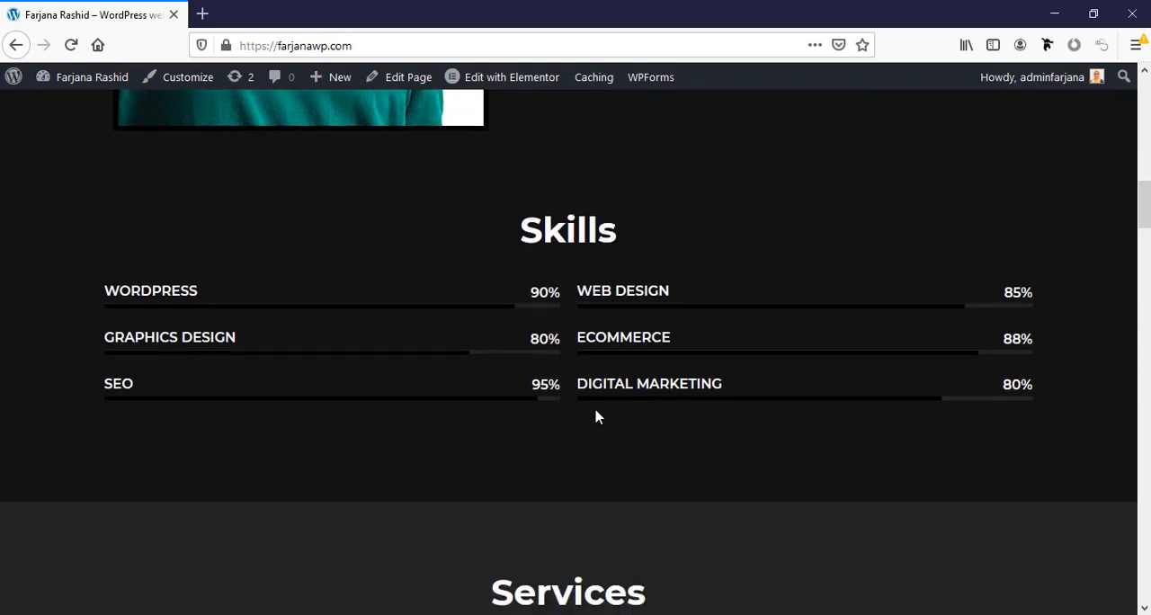
pyautogui.scroll(-2, 596, 414)
pyautogui.scroll(1, 596, 413)
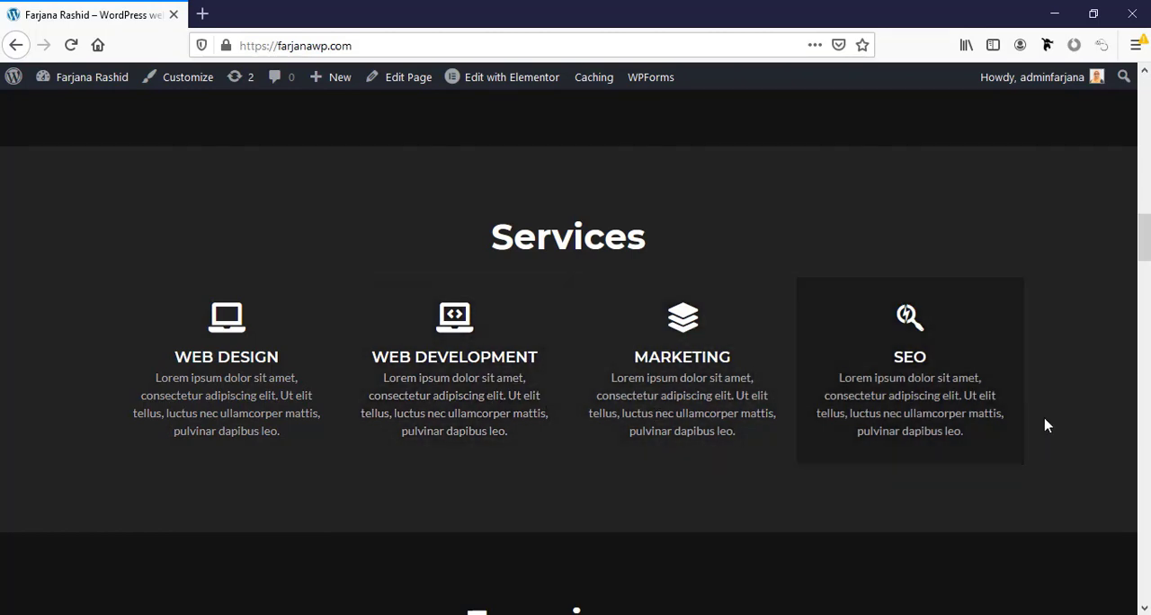
pyautogui.scroll(-5, 1047, 424)
pyautogui.scroll(-1, 1048, 425)
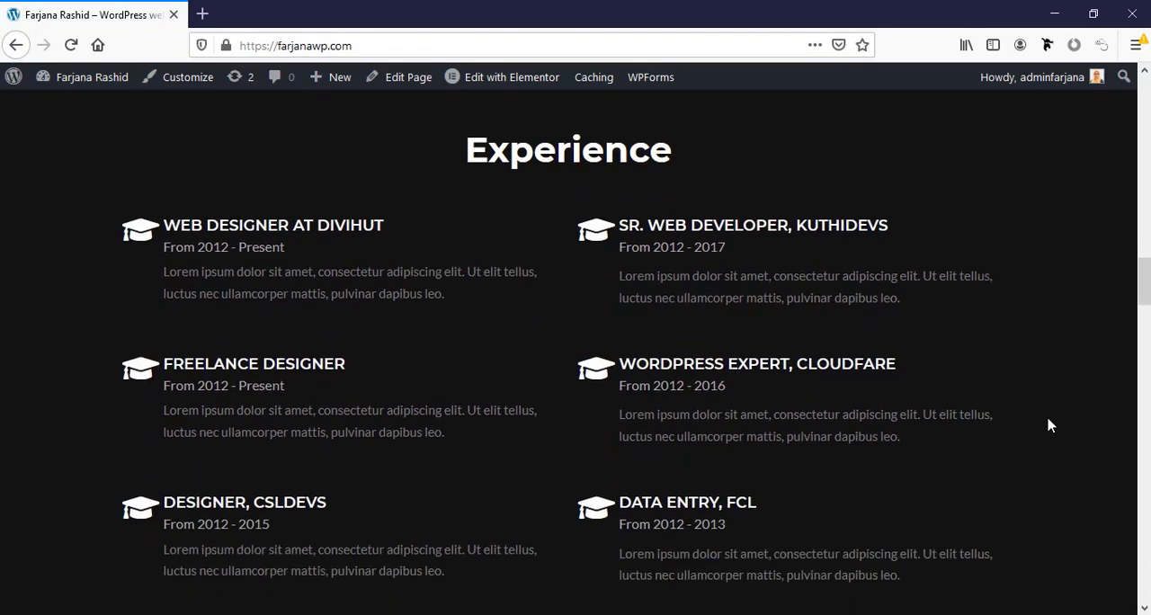
pyautogui.scroll(1, 1047, 424)
# Examine the Latest work gallery and reveal the overlay captions on its first-row items.
pyautogui.scroll(-6, 1120, 542)
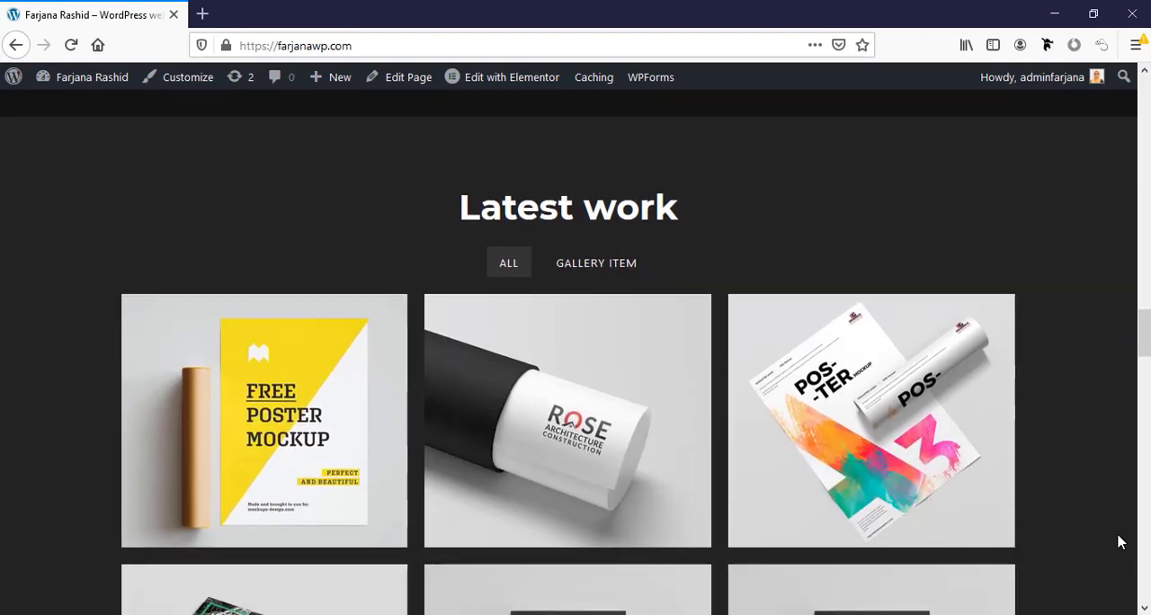
pyautogui.scroll(-1, 1120, 541)
pyautogui.scroll(-3, 1120, 542)
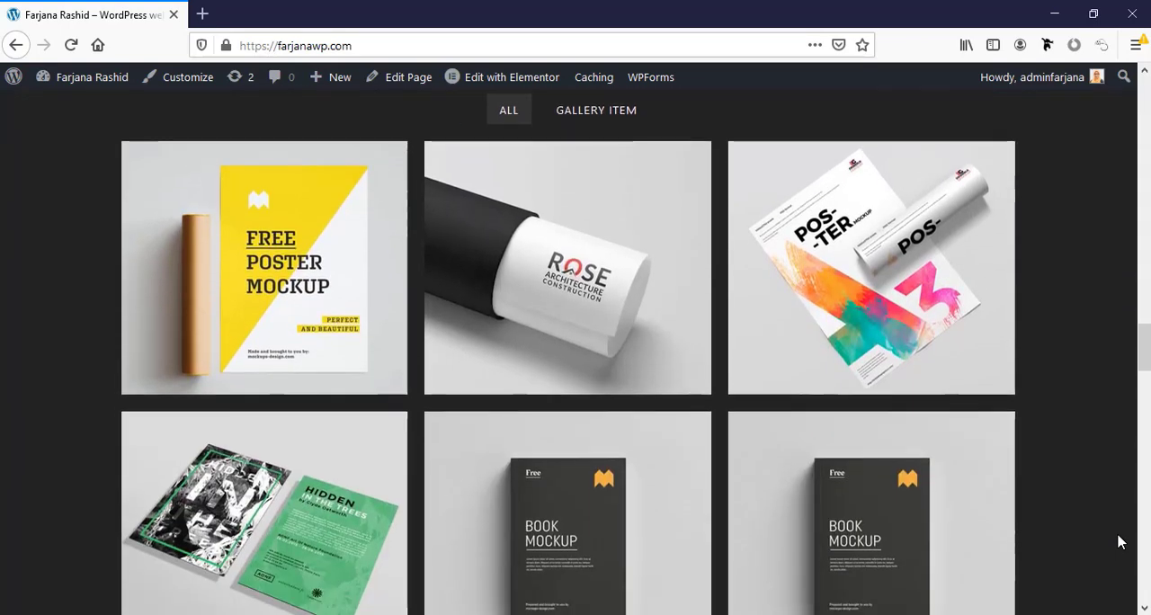
pyautogui.scroll(3, 1117, 539)
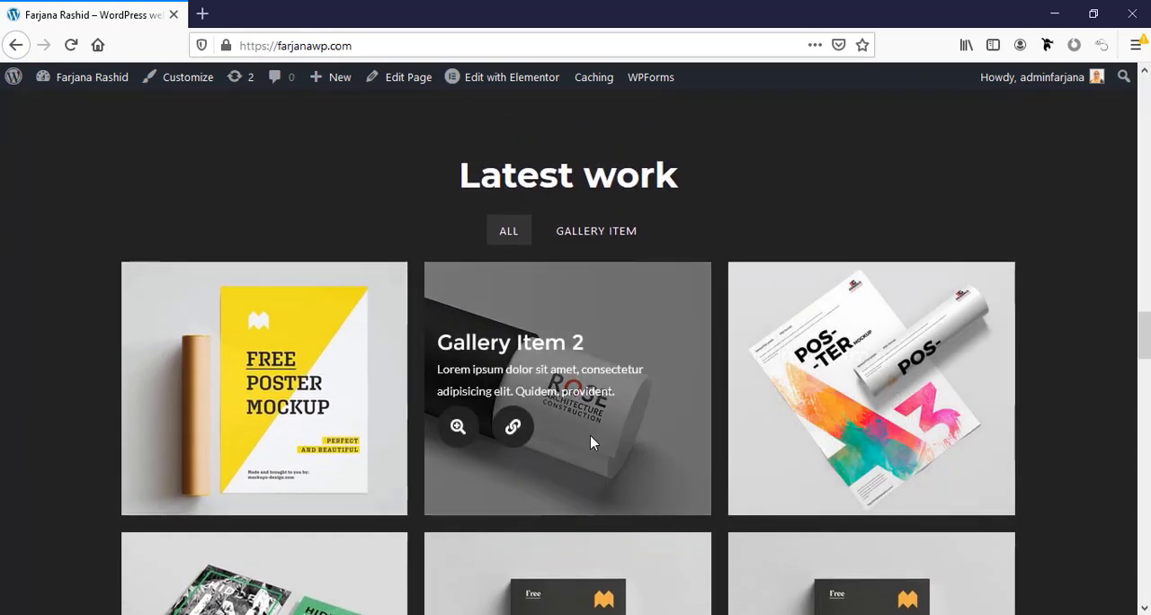
pyautogui.moveTo(284, 390)
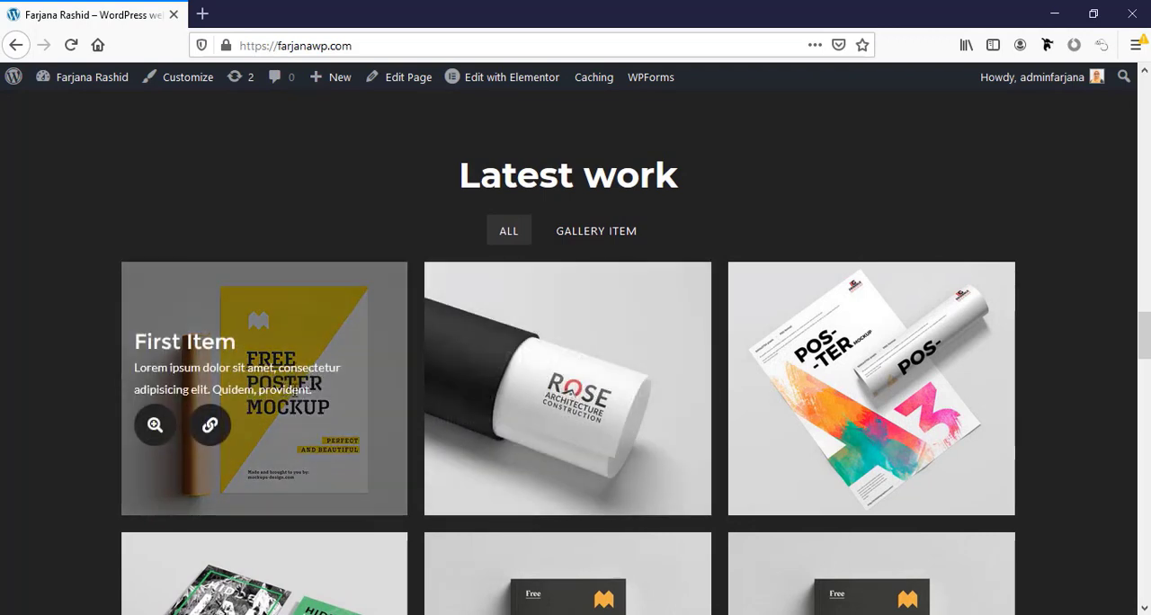
pyautogui.moveTo(856, 483)
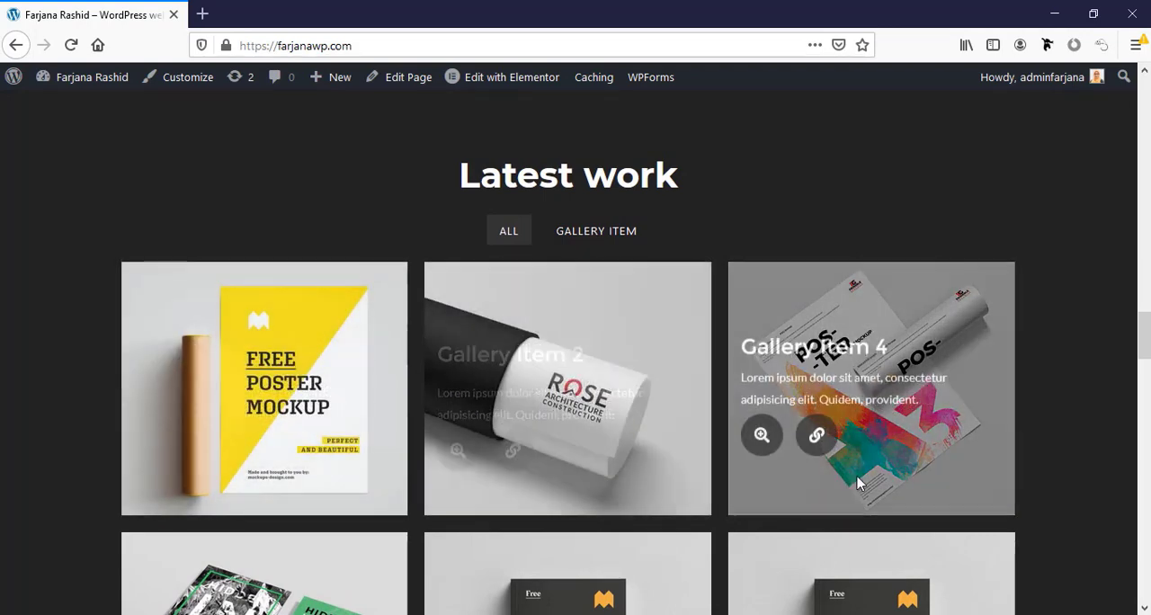
pyautogui.moveTo(253, 365)
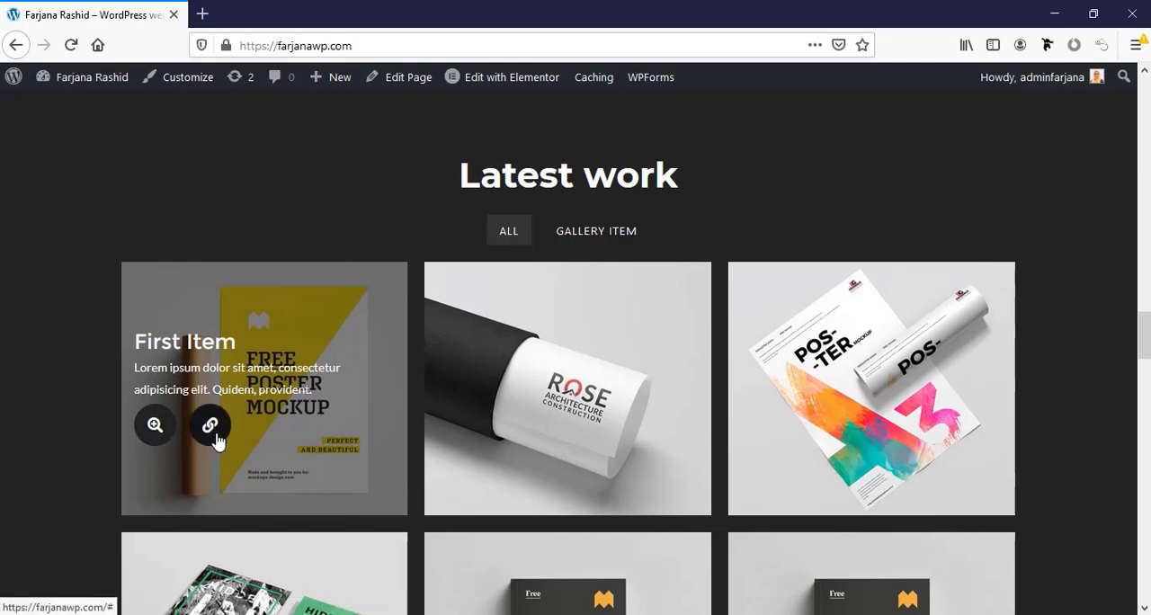
# Preview the First Item gallery image in the enlarged view, and test the item's link after closing it.
pyautogui.click(160, 432)
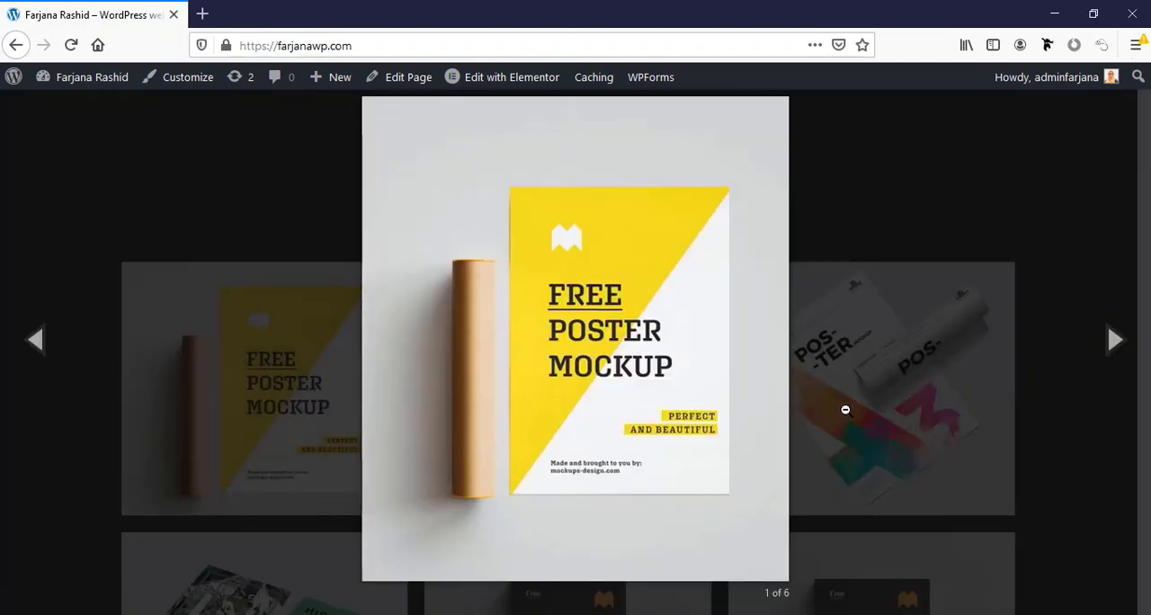
pyautogui.click(1080, 307)
pyautogui.click(821, 144)
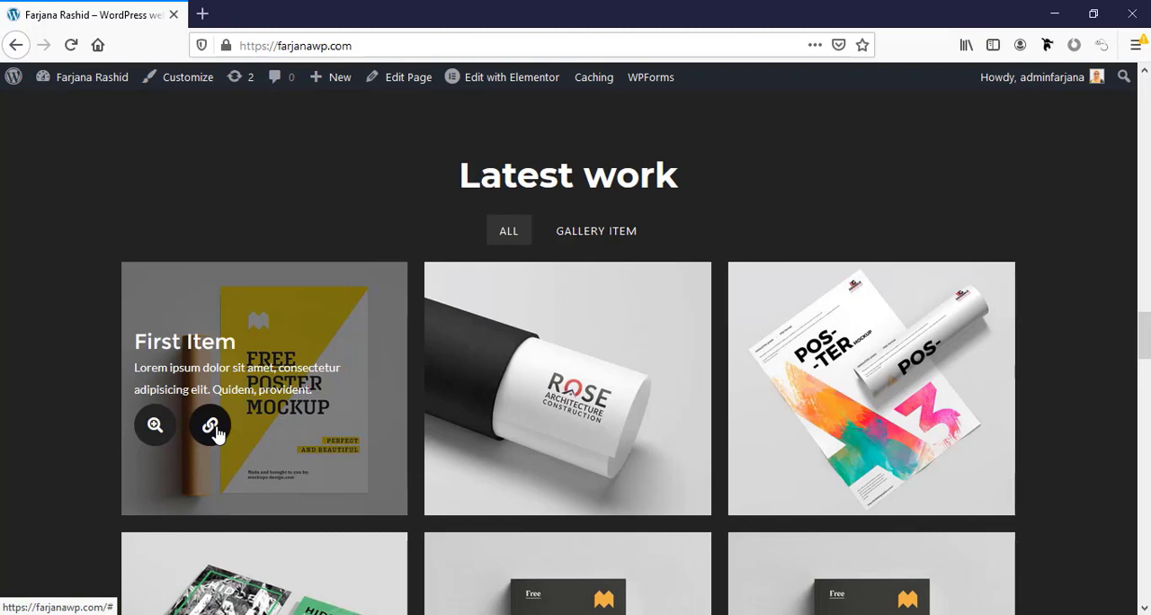
pyautogui.click(214, 428)
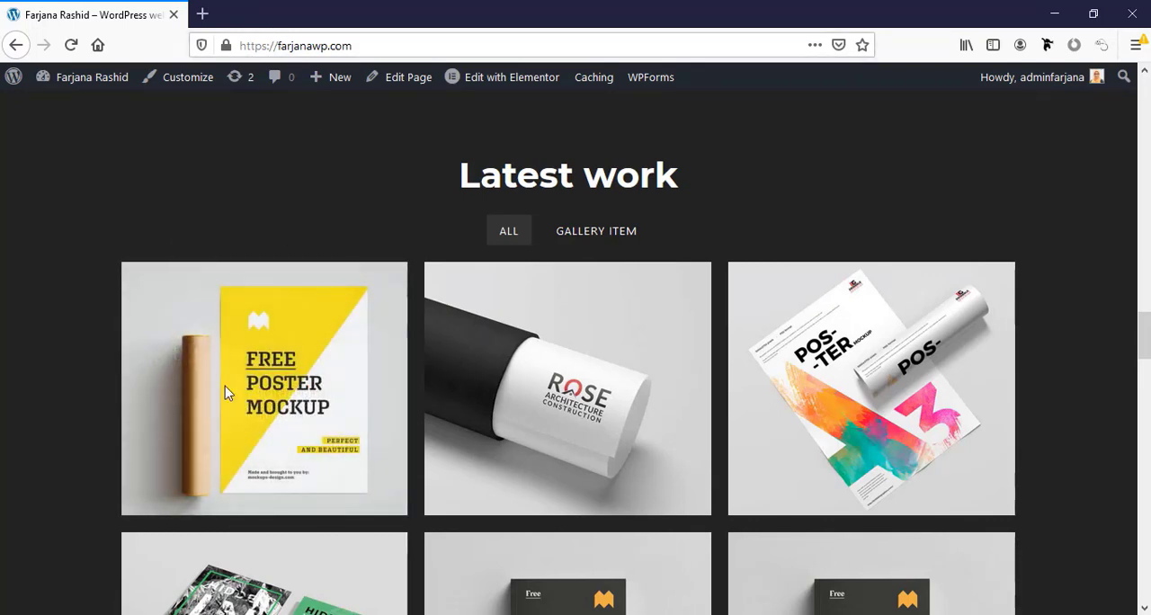
# Review the client quotes in the Testimonials section and their highlight effect.
pyautogui.scroll(-5, 285, 455)
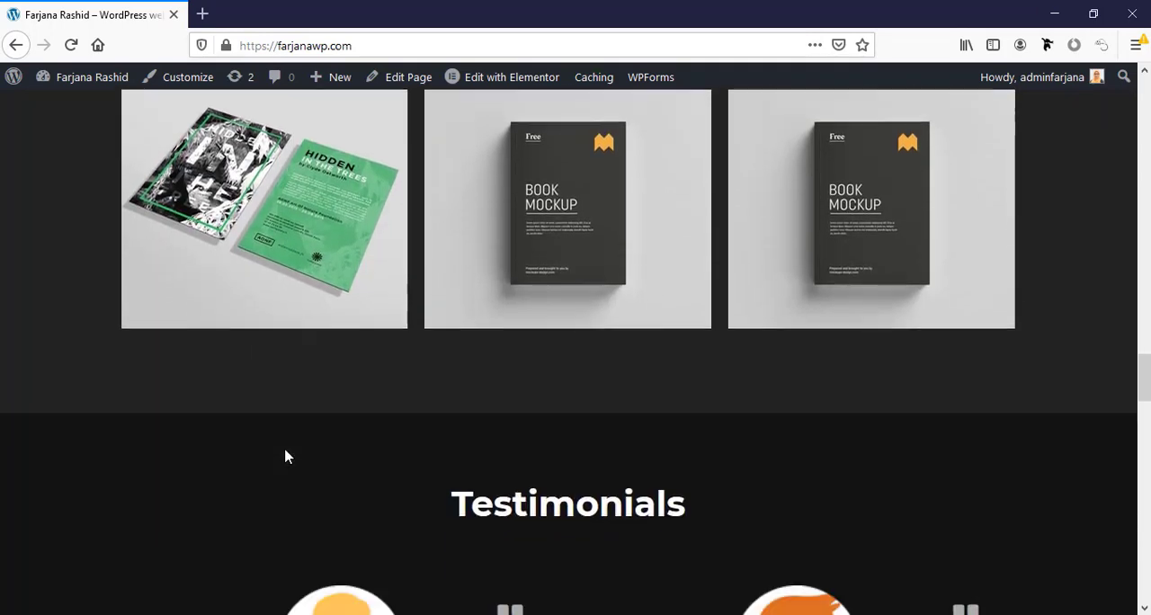
pyautogui.scroll(-4, 285, 456)
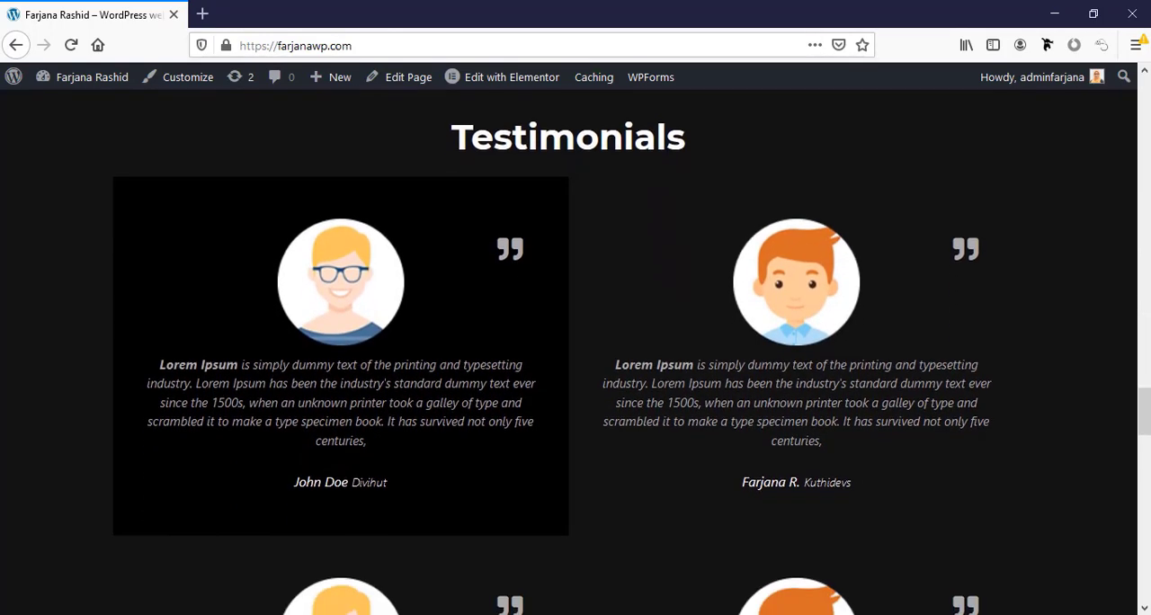
pyautogui.scroll(-2, 405, 545)
pyautogui.scroll(3, 405, 545)
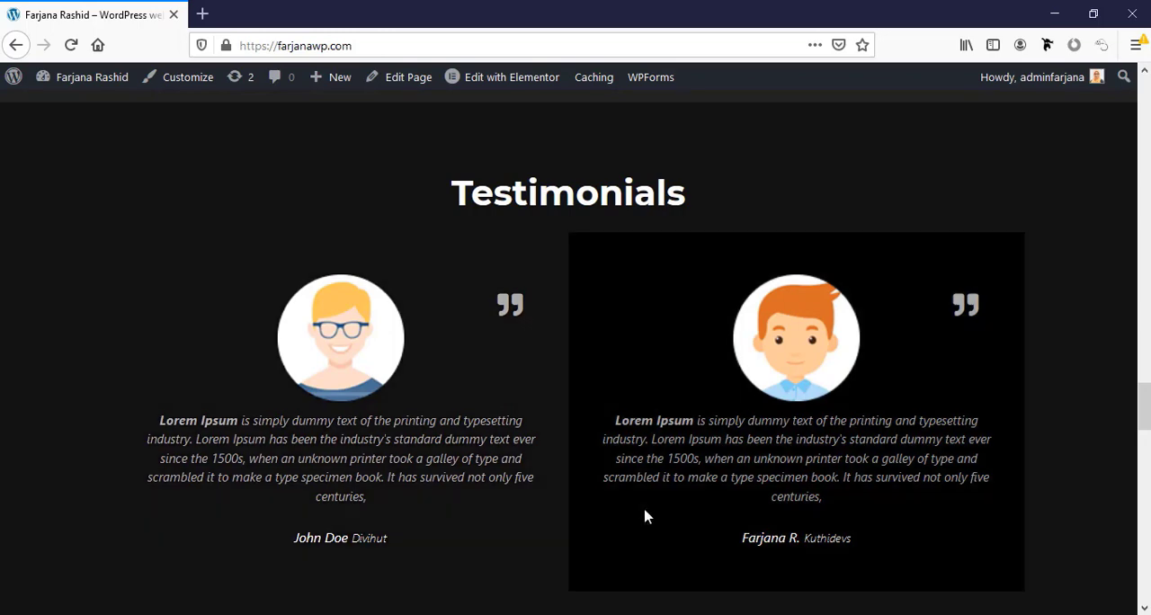
pyautogui.scroll(-3, 894, 509)
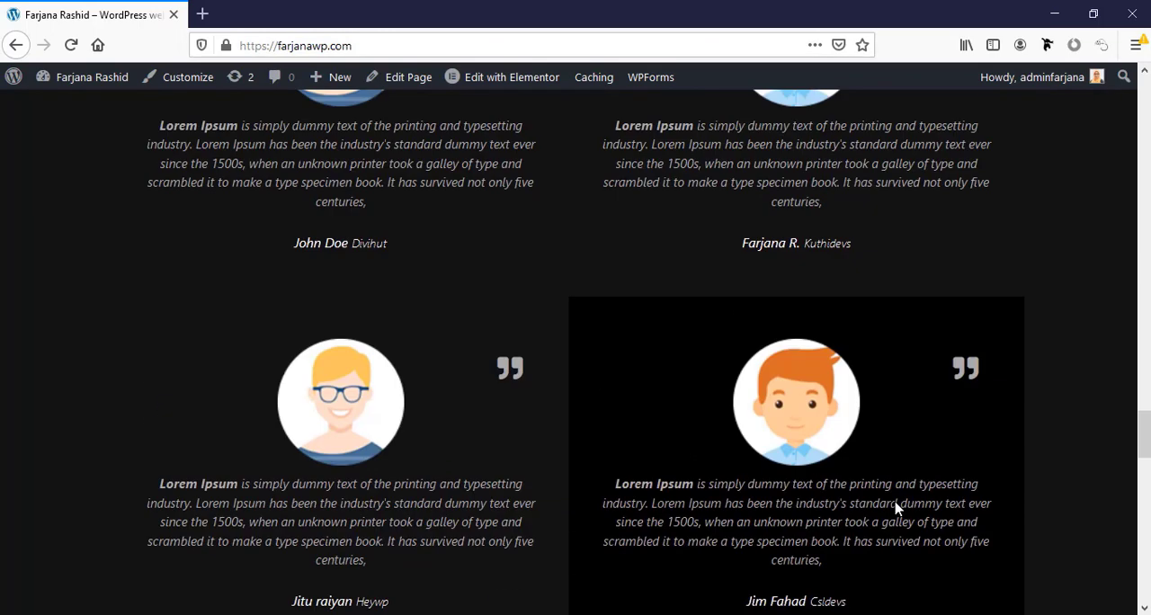
pyautogui.scroll(-3, 896, 502)
# Advance the Our Clients logo carousel three times to check its navigation.
pyautogui.scroll(-3, 895, 504)
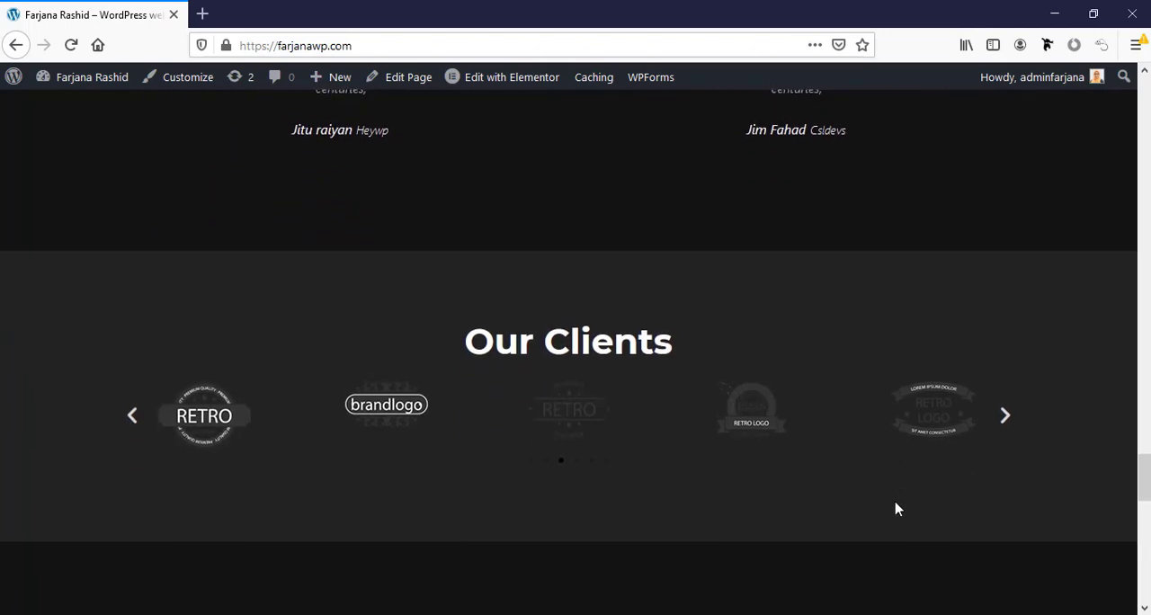
pyautogui.click(1007, 423)
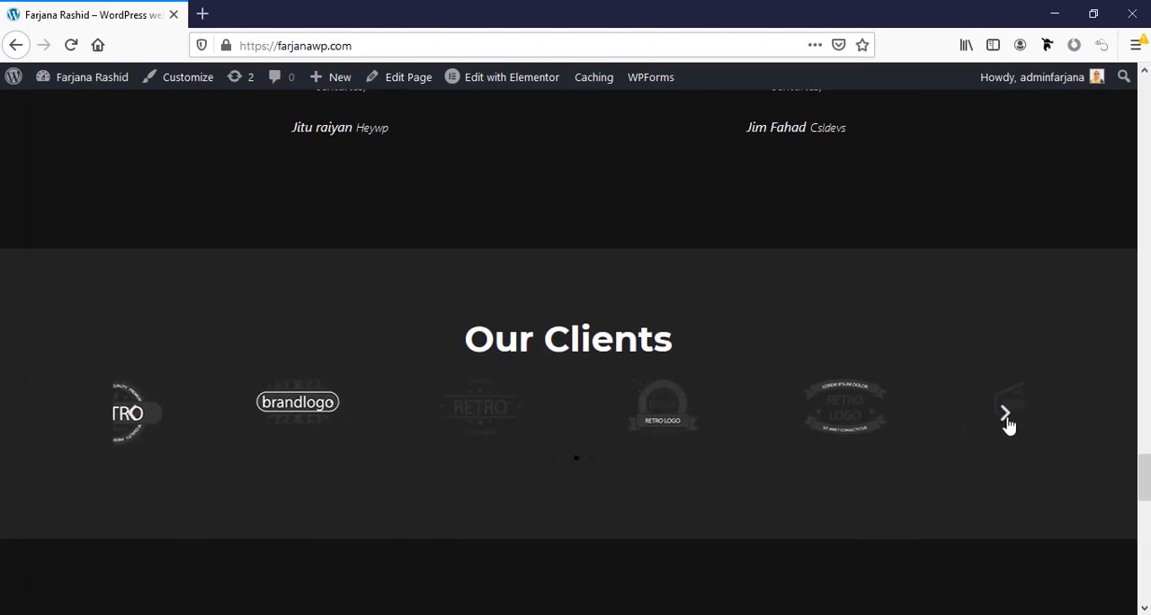
pyautogui.click(1007, 422)
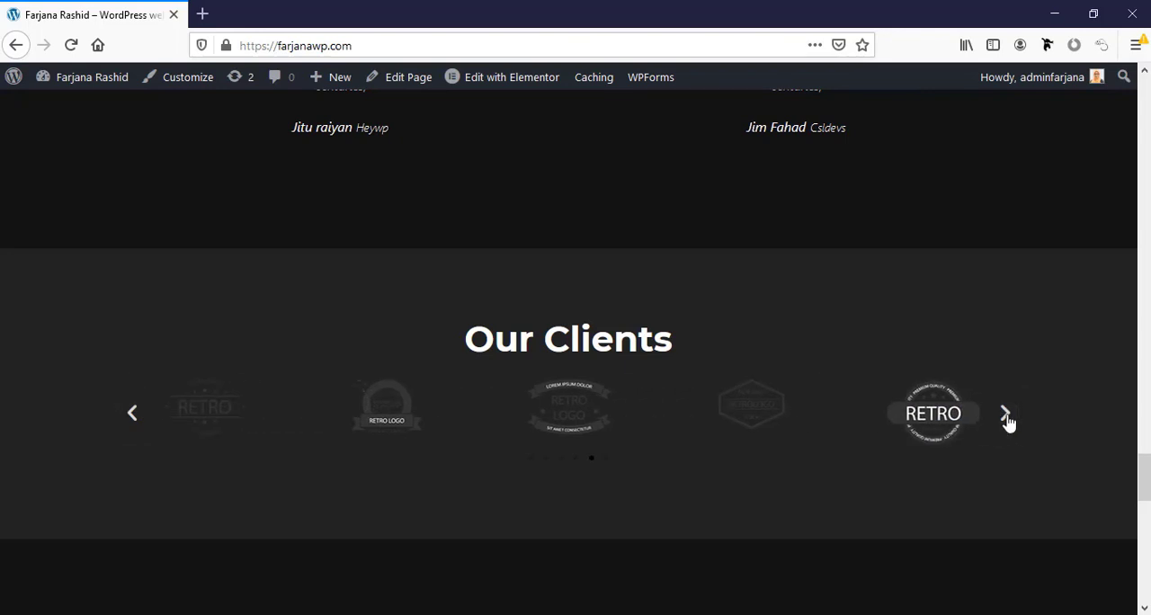
pyautogui.click(1007, 423)
# Examine the three post cards in the Latest blog section.
pyautogui.scroll(-4, 1007, 422)
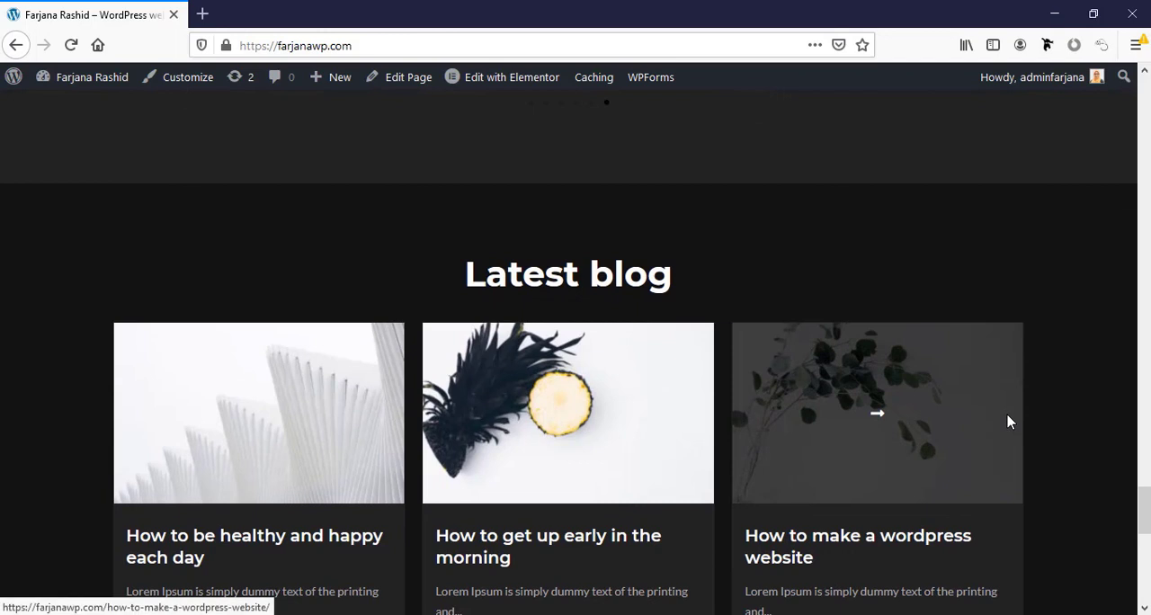
pyautogui.scroll(-3, 1007, 422)
pyautogui.scroll(2, 1007, 423)
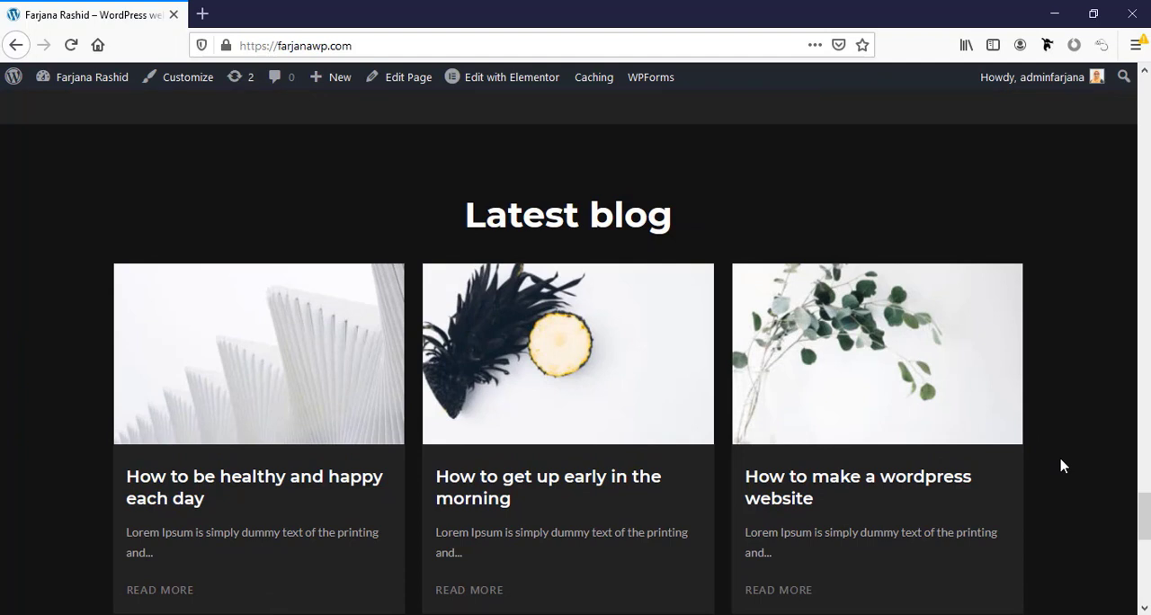
pyautogui.scroll(-1, 1062, 465)
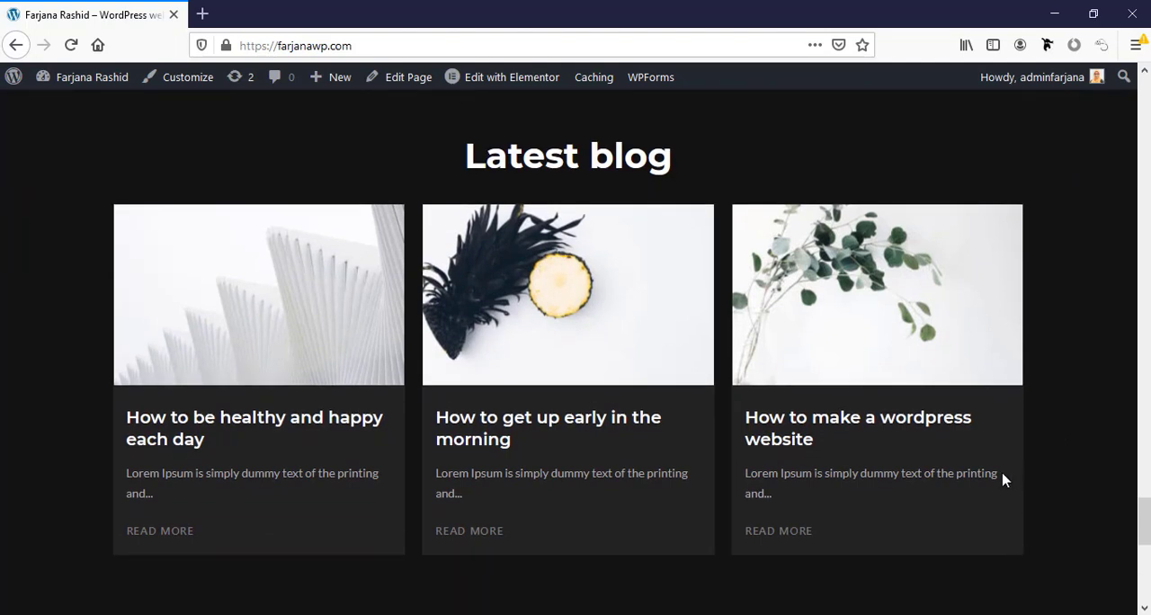
pyautogui.scroll(-2, 722, 450)
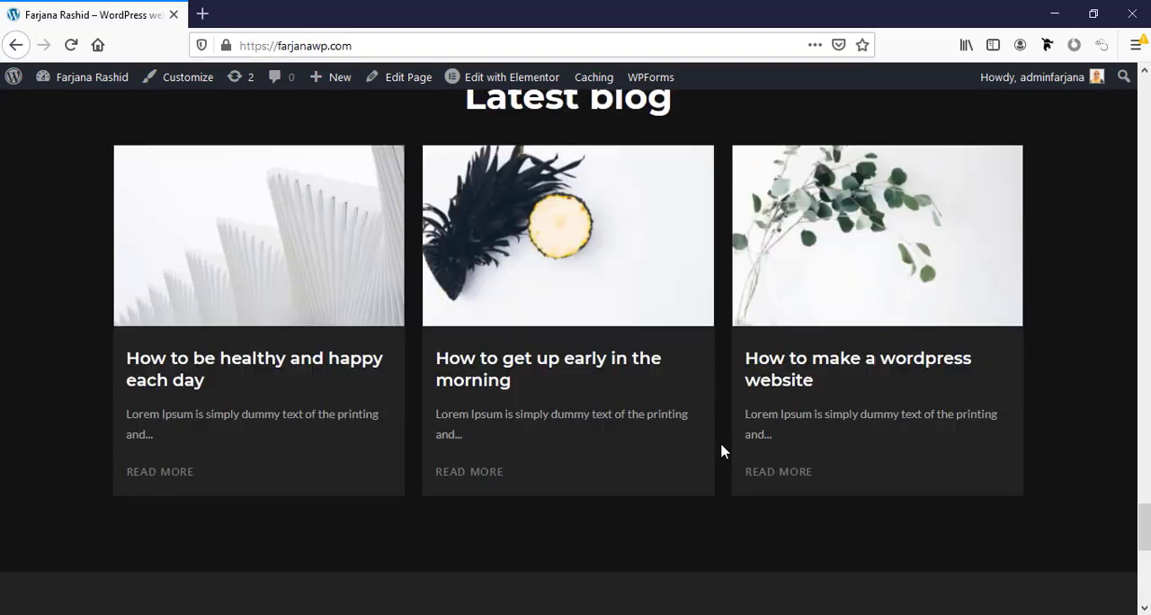
# Inspect the Contact Me section with its form's message and name fields, down to the copyright footer.
pyautogui.scroll(-5, 722, 449)
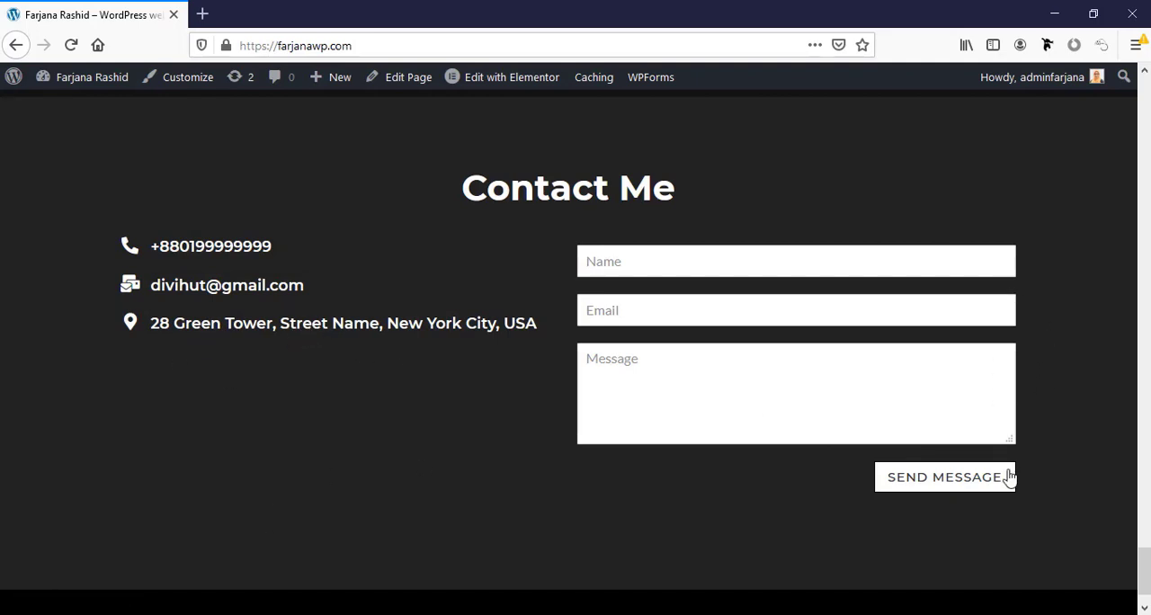
pyautogui.click(949, 409)
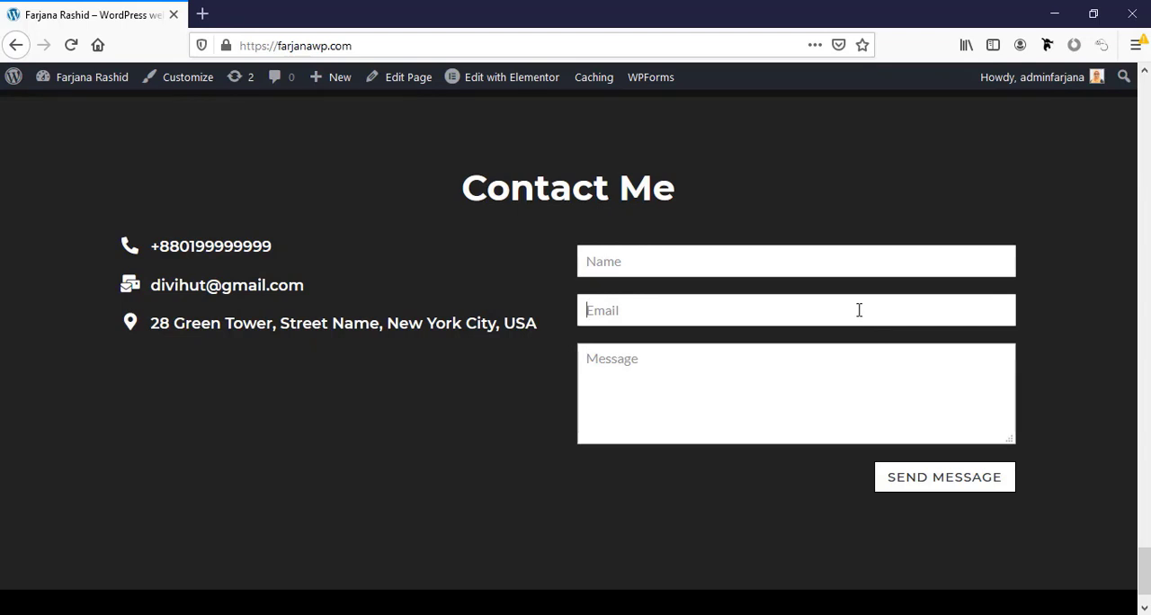
pyautogui.click(837, 266)
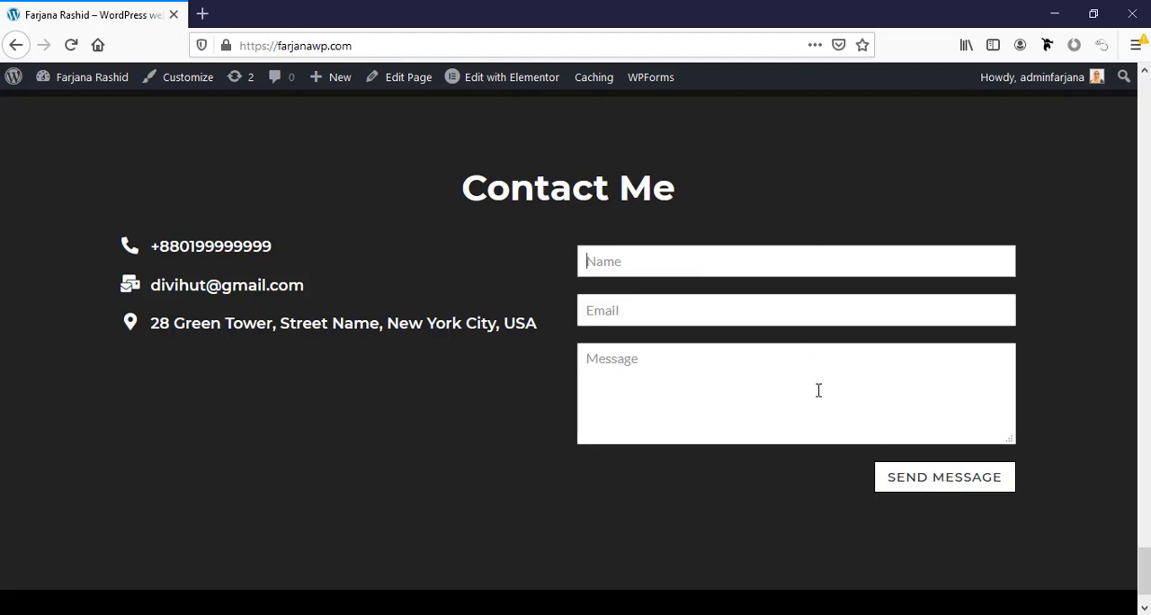
pyautogui.scroll(-2, 818, 390)
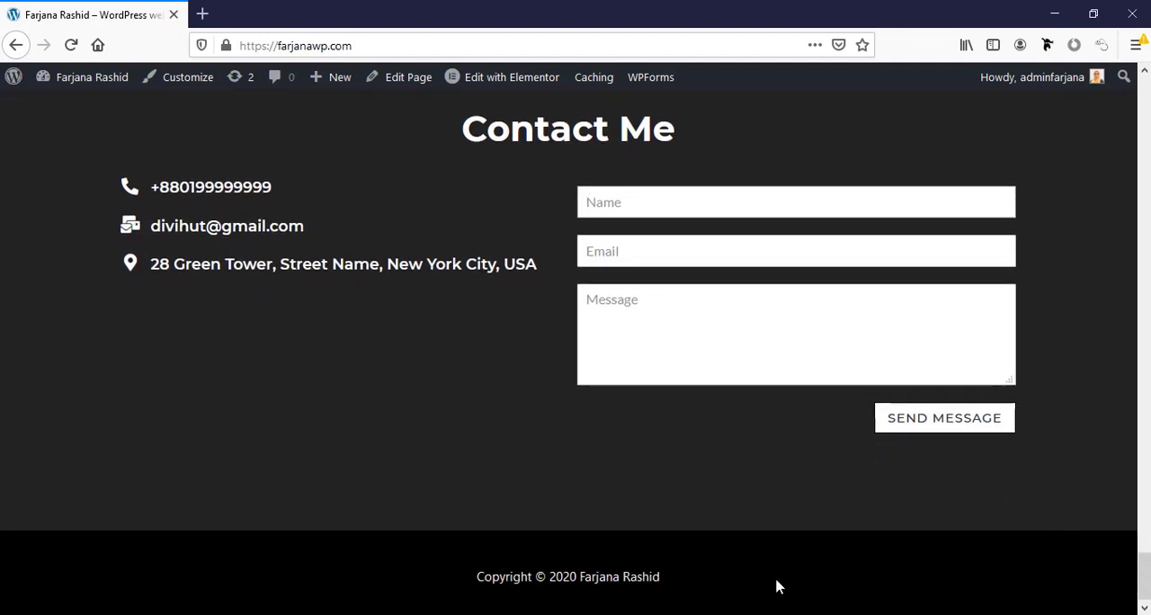
# Test the header's About and Services links, returning to the top of the homepage after each one.
pyautogui.moveTo(1146, 575); pyautogui.dragTo(1147, 87)
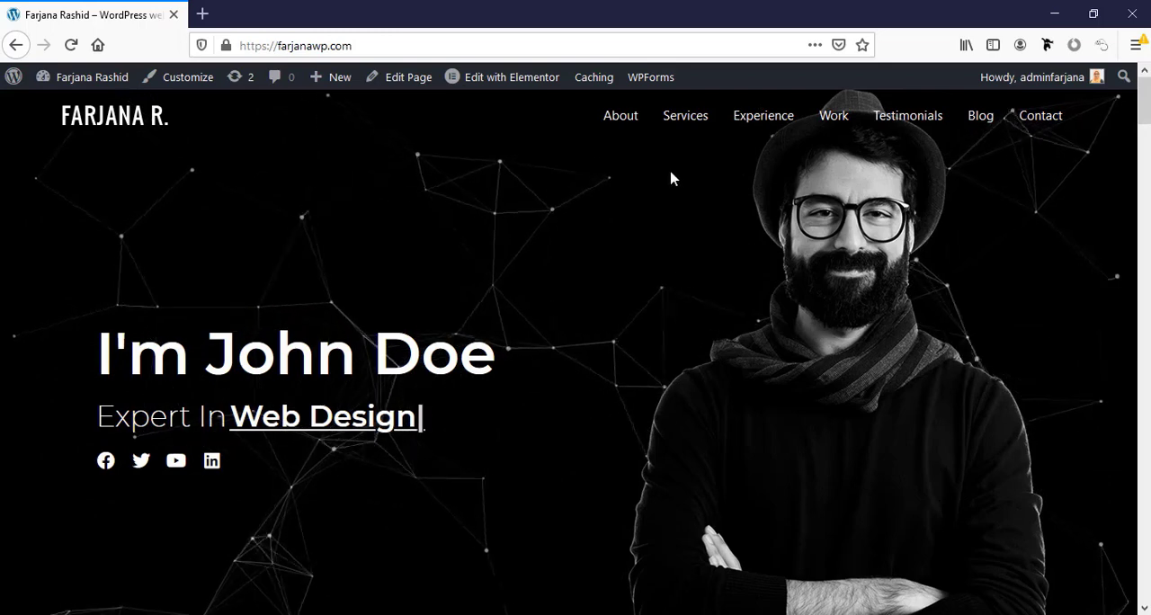
pyautogui.click(619, 126)
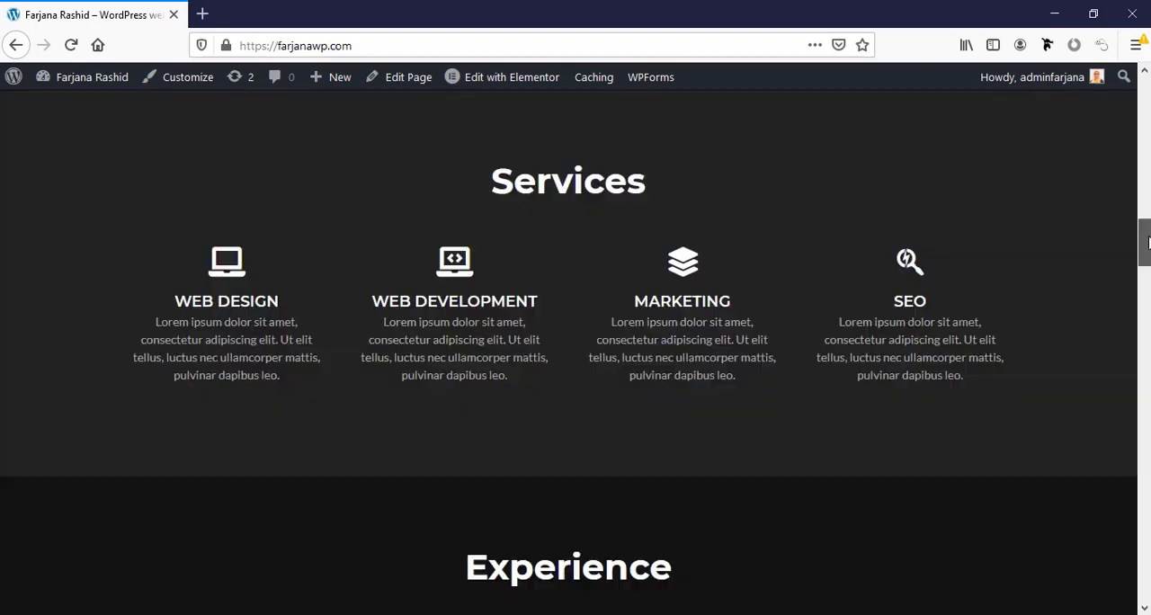
pyautogui.moveTo(1144, 240); pyautogui.dragTo(1144, 93)
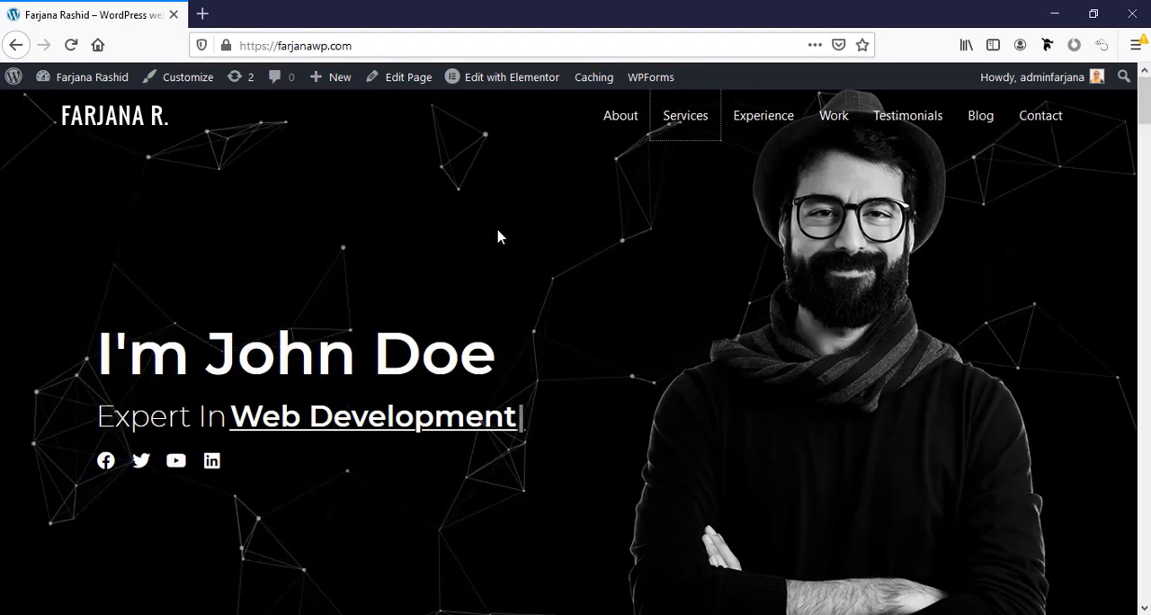
pyautogui.click(675, 123)
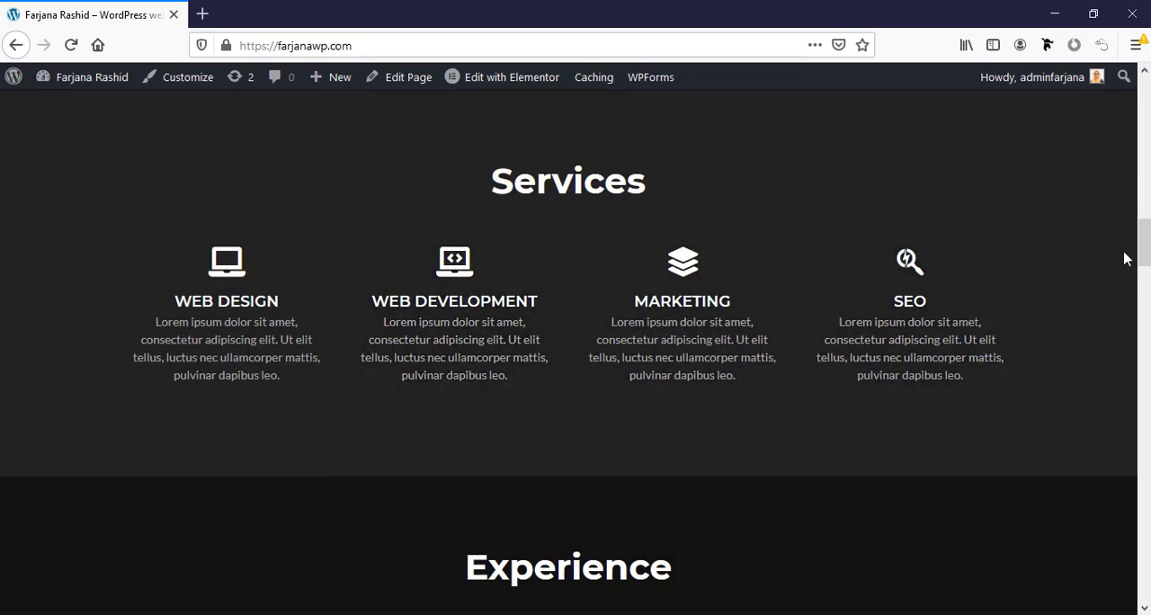
pyautogui.moveTo(1143, 248); pyautogui.dragTo(1144, 77)
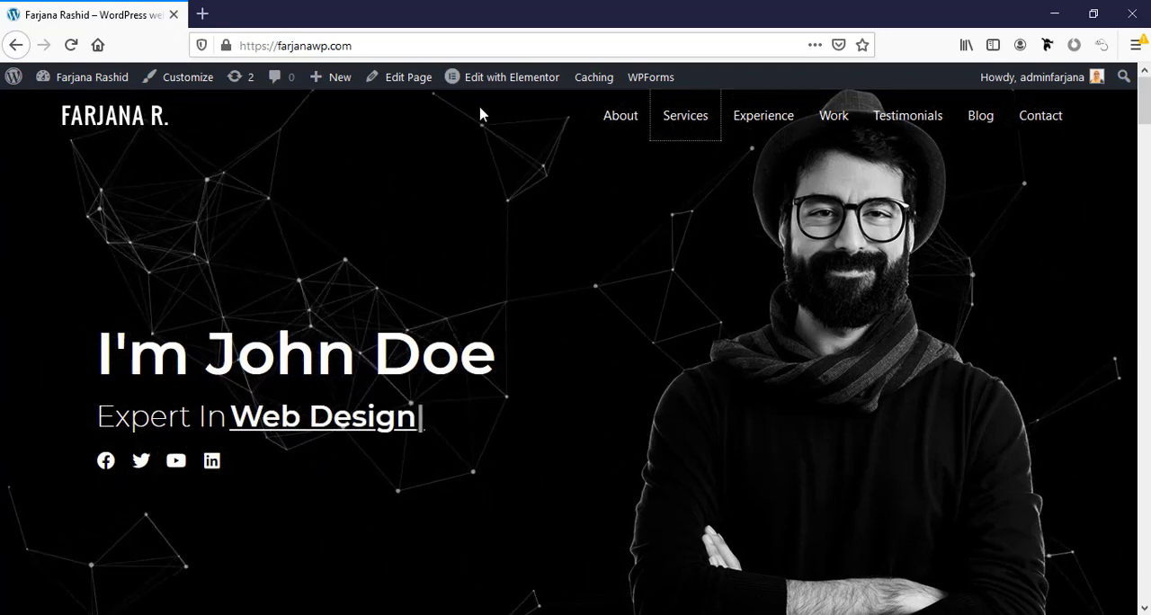
# Open the homepage in the Elementor editor and replace the placeholder name in the hero heading with the site owner's name.
pyautogui.click(490, 80)
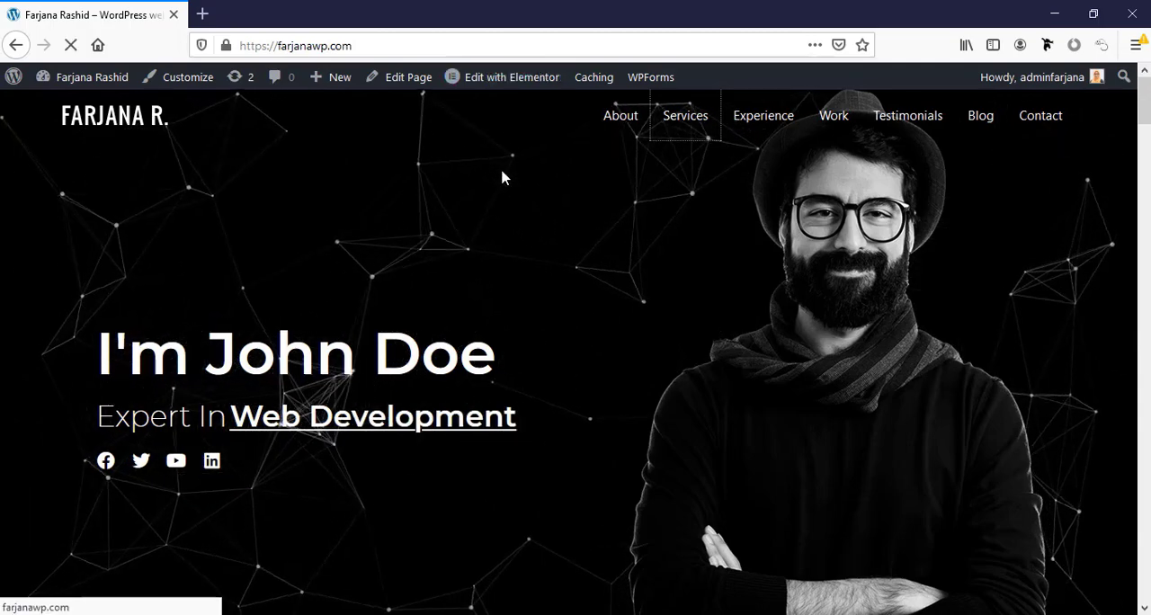
pyautogui.moveTo(497, 86)
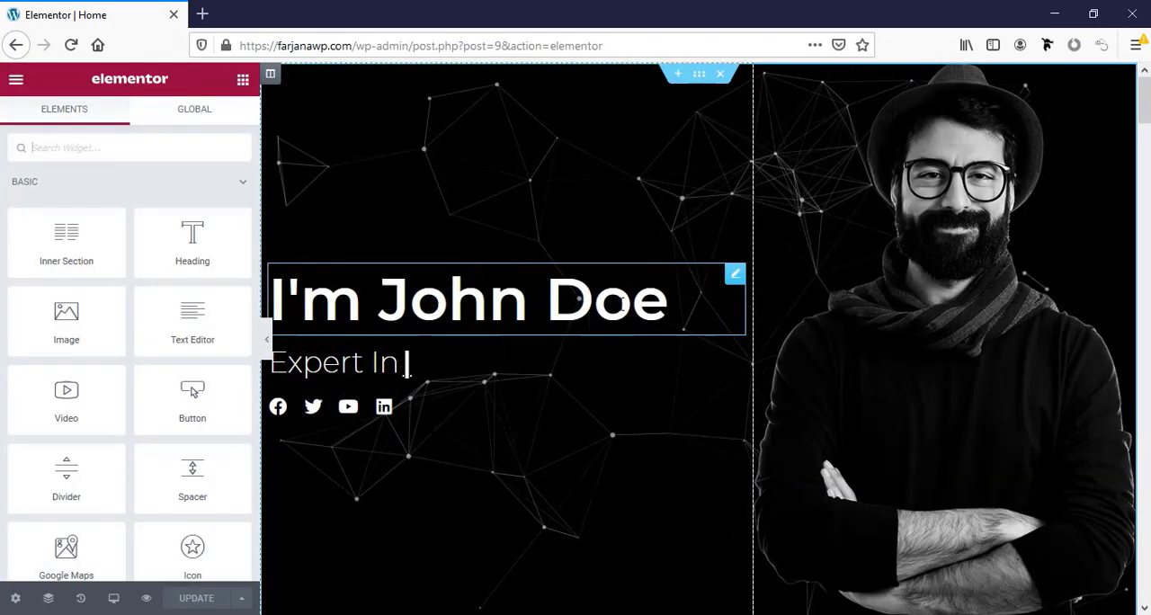
pyautogui.click(670, 307)
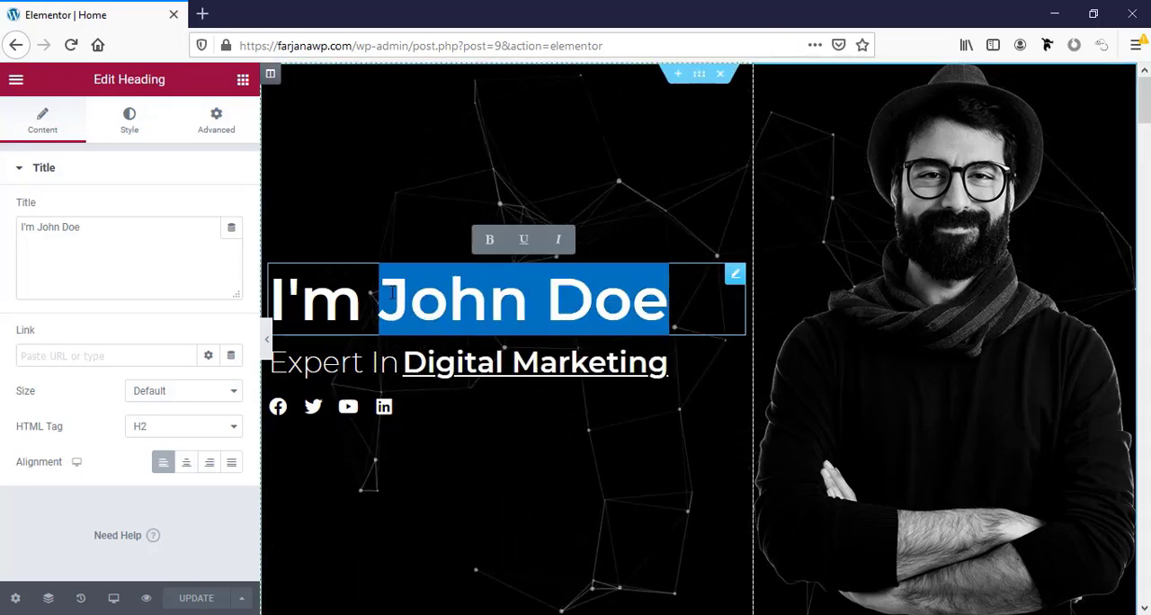
pyautogui.write('Farjana')
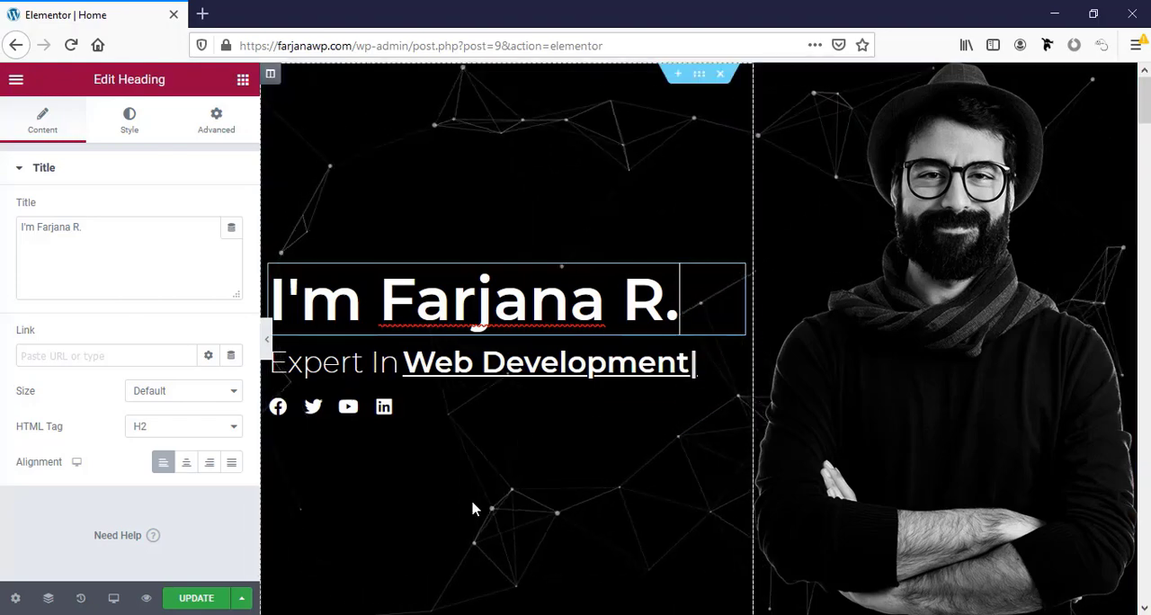
# Open the About Me section's Lorem Ipsum paragraph for editing.
pyautogui.scroll(-5, 475, 509)
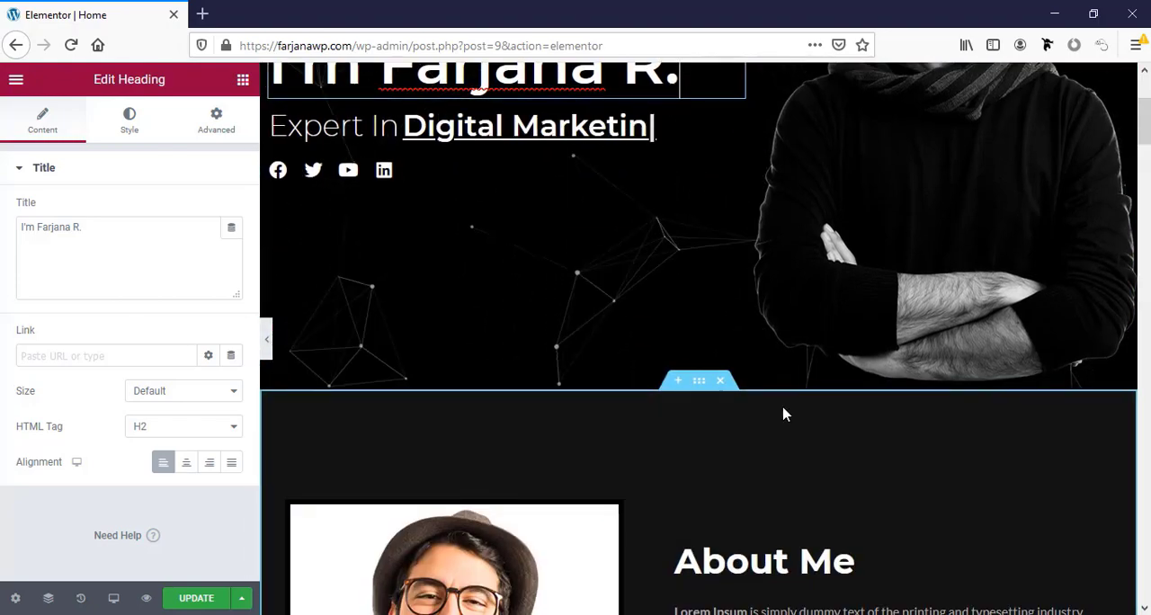
pyautogui.scroll(1, 784, 414)
pyautogui.scroll(-5, 800, 395)
pyautogui.scroll(-3, 820, 385)
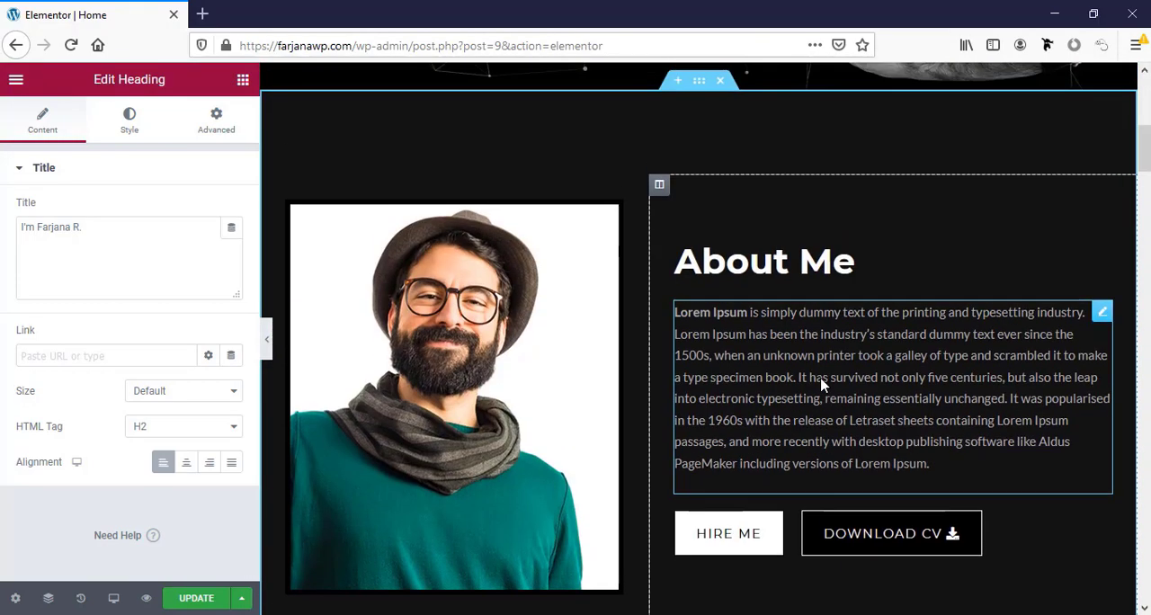
pyautogui.scroll(1, 821, 385)
pyautogui.scroll(-1, 879, 441)
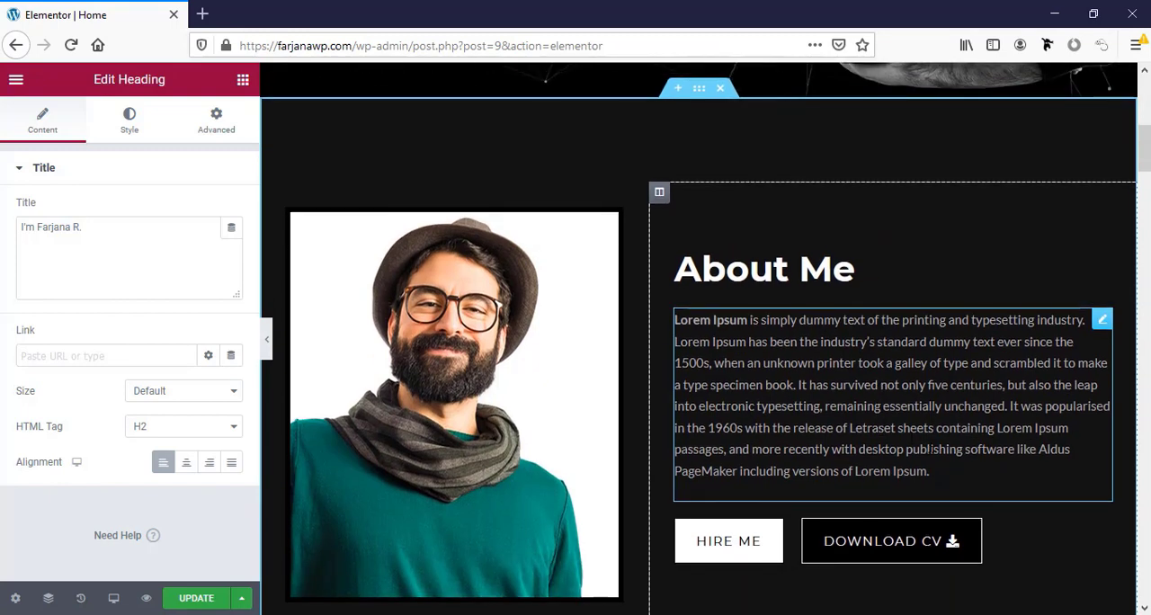
pyautogui.click(915, 450)
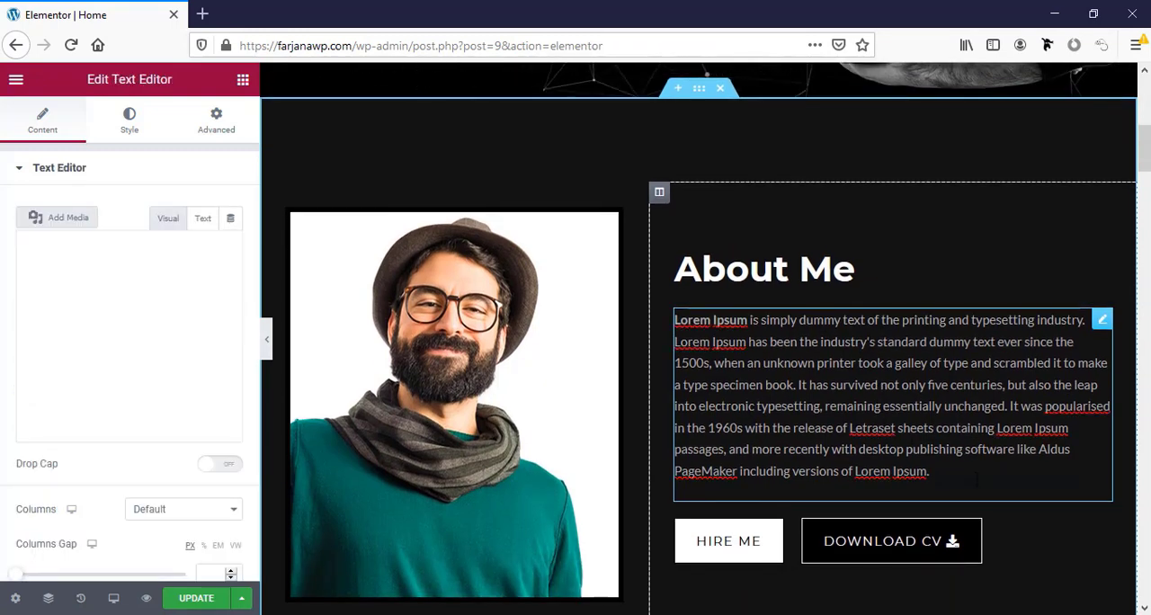
# Open the media library for the hero portrait image and close it without choosing a replacement.
pyautogui.scroll(8, 891, 458)
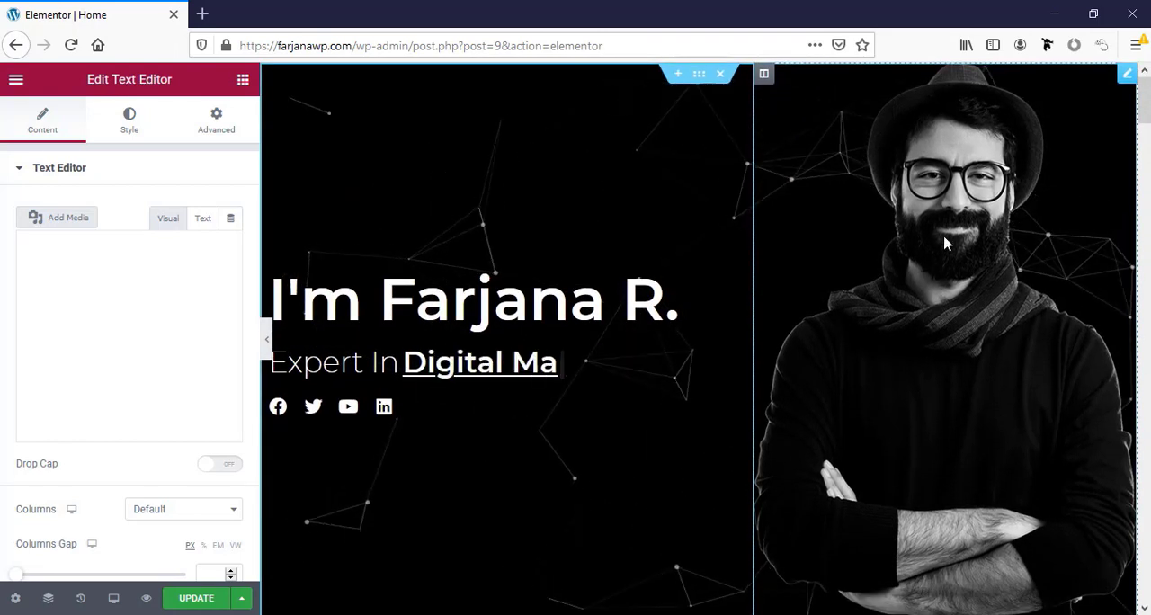
pyautogui.click(940, 230)
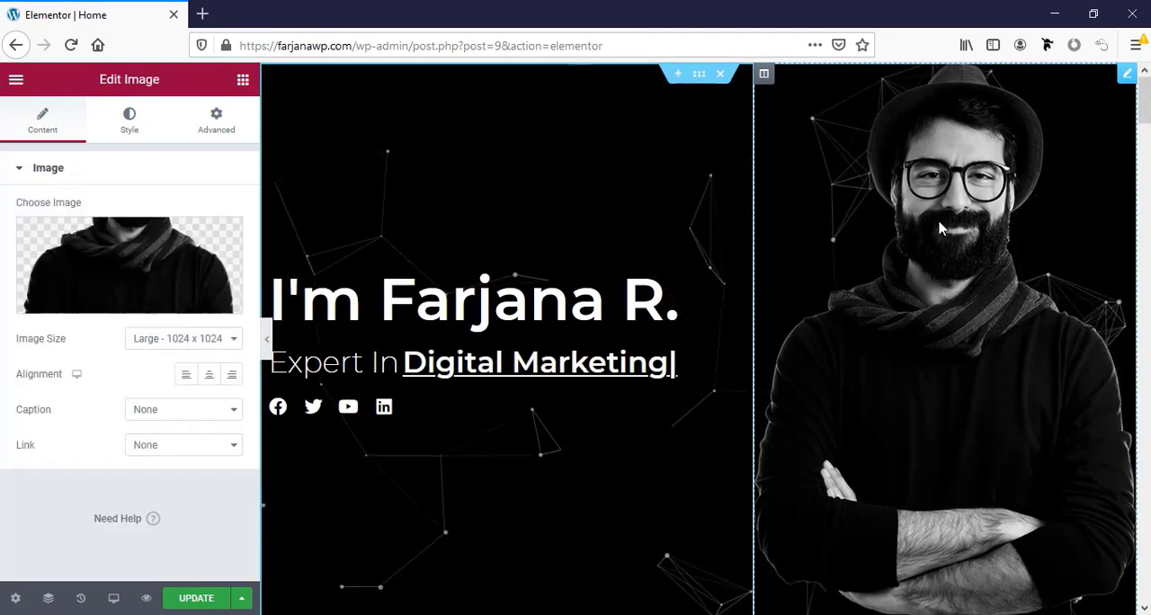
pyautogui.click(107, 268)
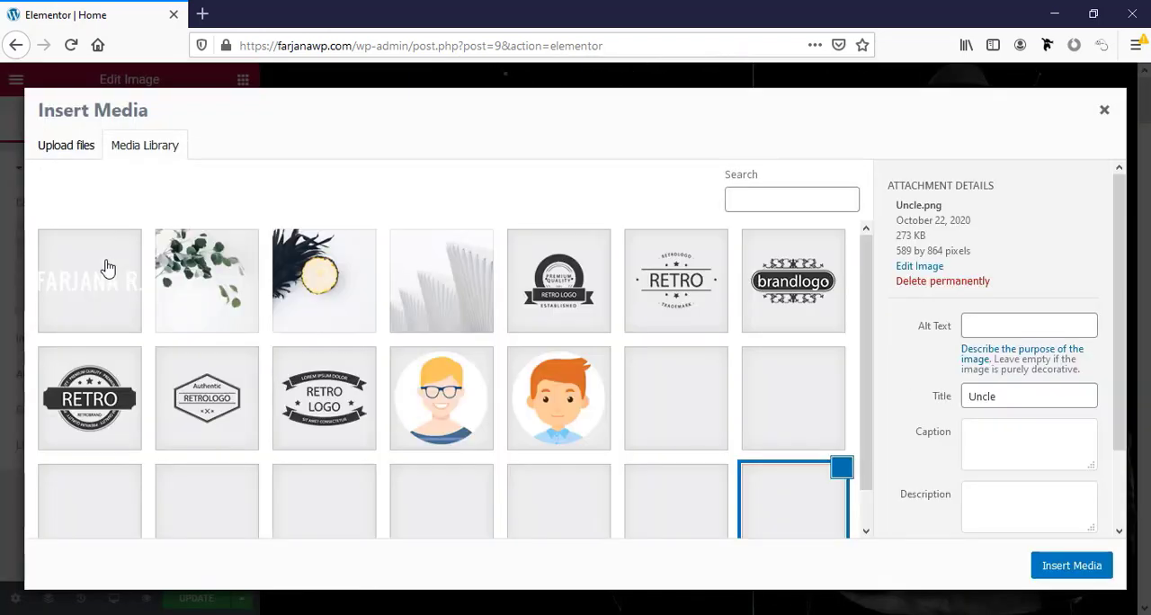
pyautogui.click(1104, 112)
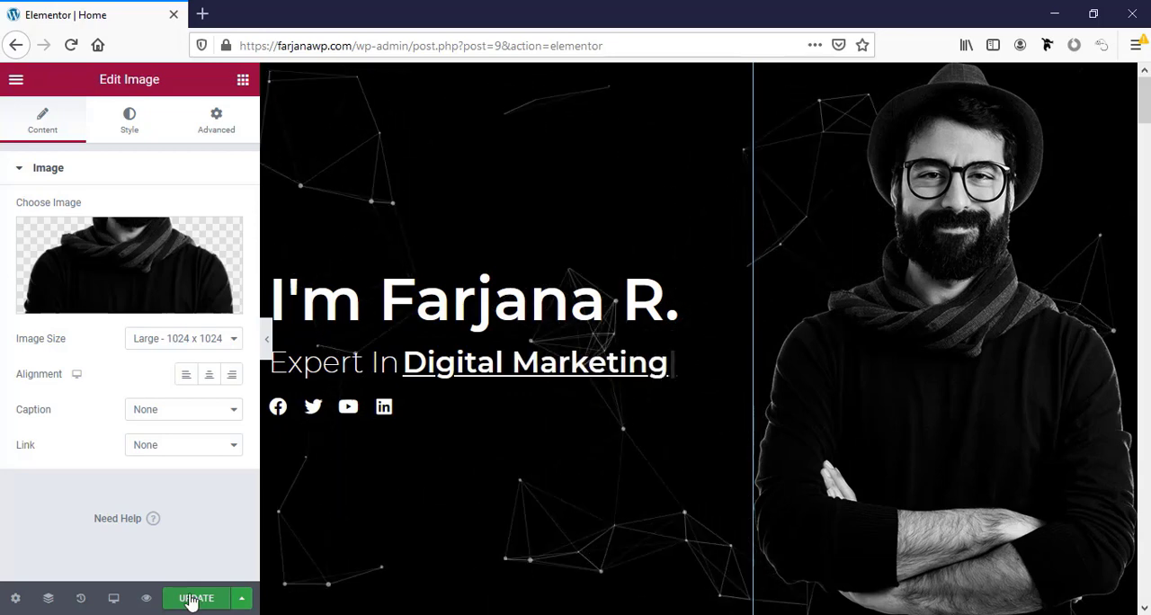
# Save the page update and preview the tablet layout from the hero through the Skills and Experience sections.
pyautogui.click(113, 598)
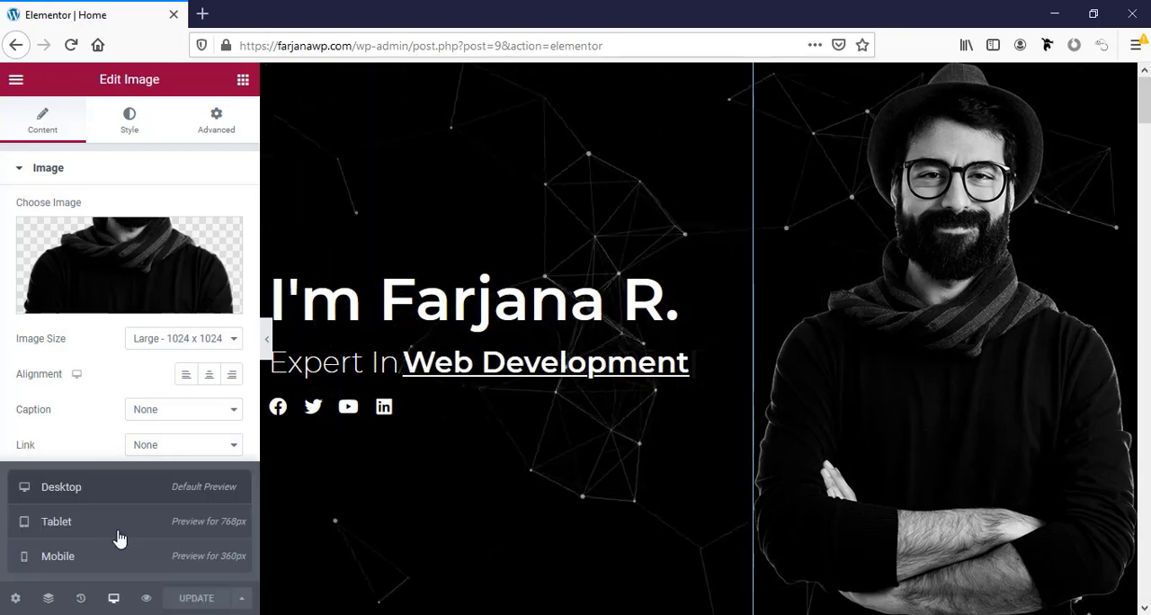
pyautogui.click(119, 537)
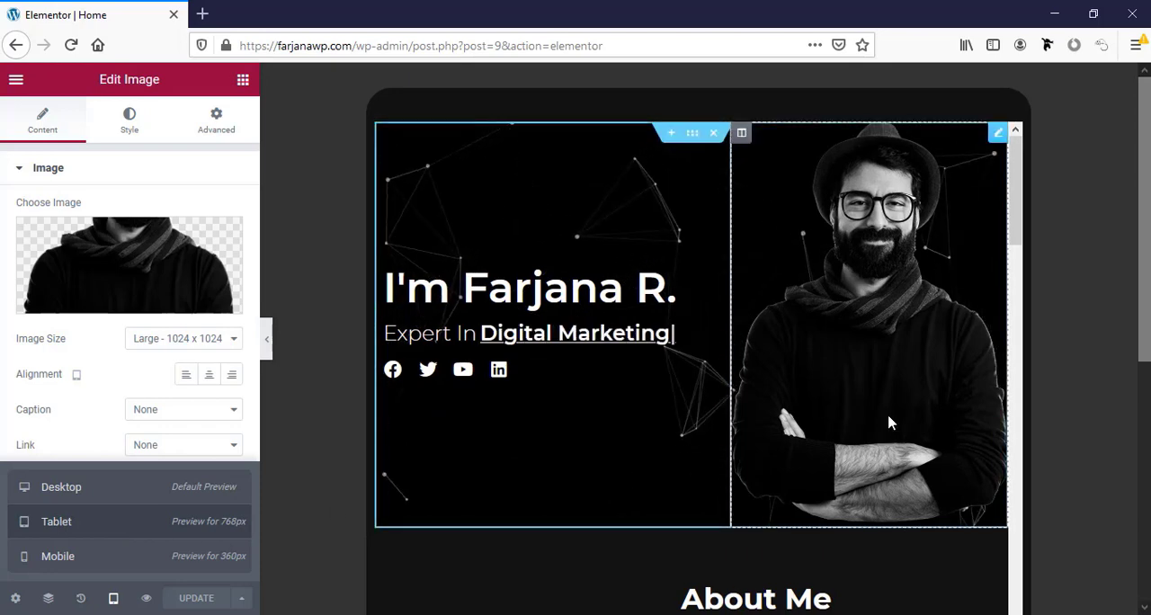
pyautogui.scroll(-10, 888, 423)
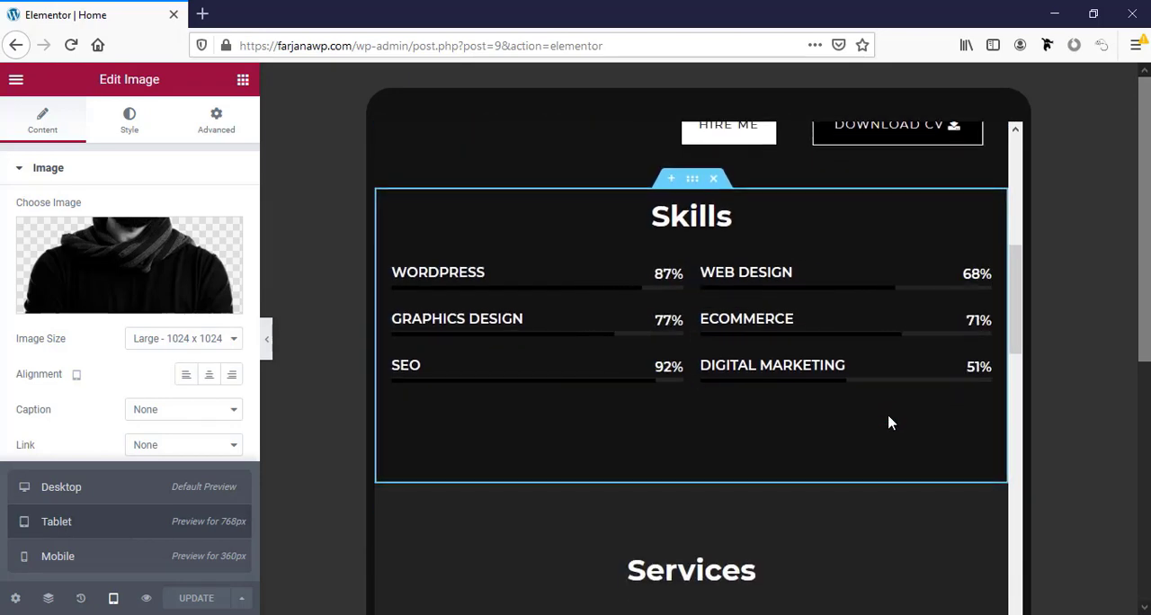
pyautogui.scroll(-8, 888, 422)
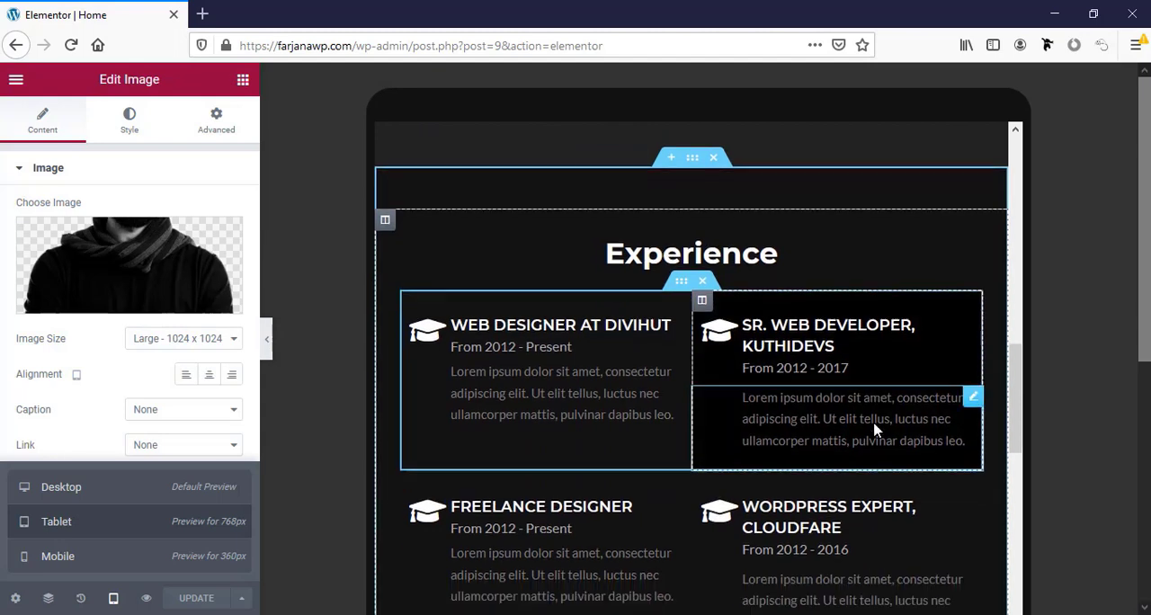
pyautogui.scroll(-3, 874, 430)
# Preview the mobile layout from the hero through the About Me and Skills sections.
pyautogui.click(119, 564)
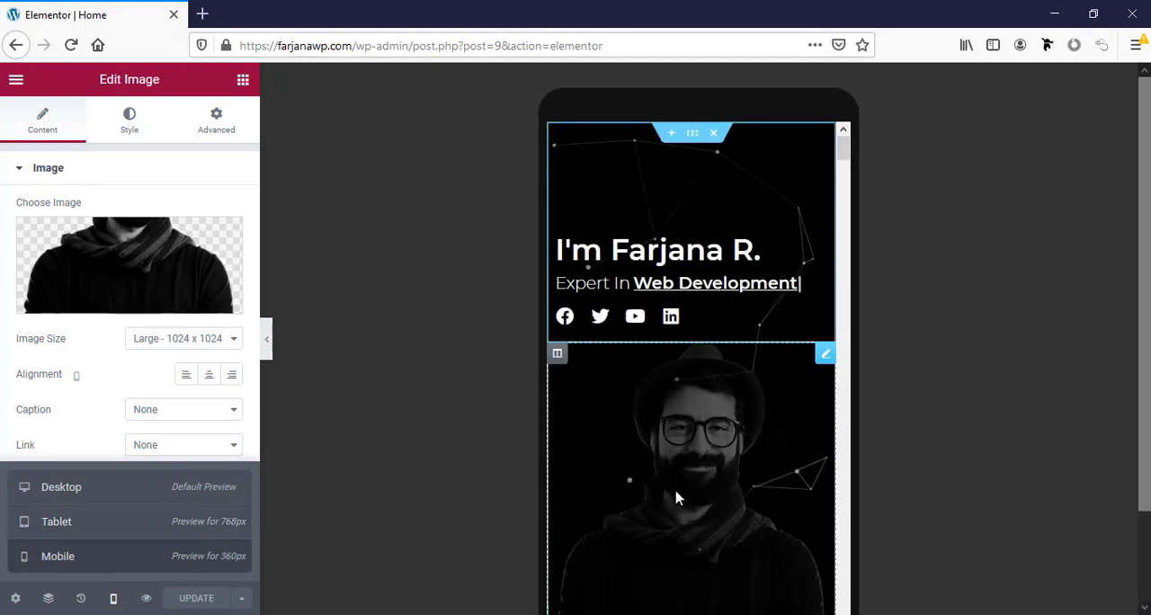
pyautogui.scroll(-5, 678, 497)
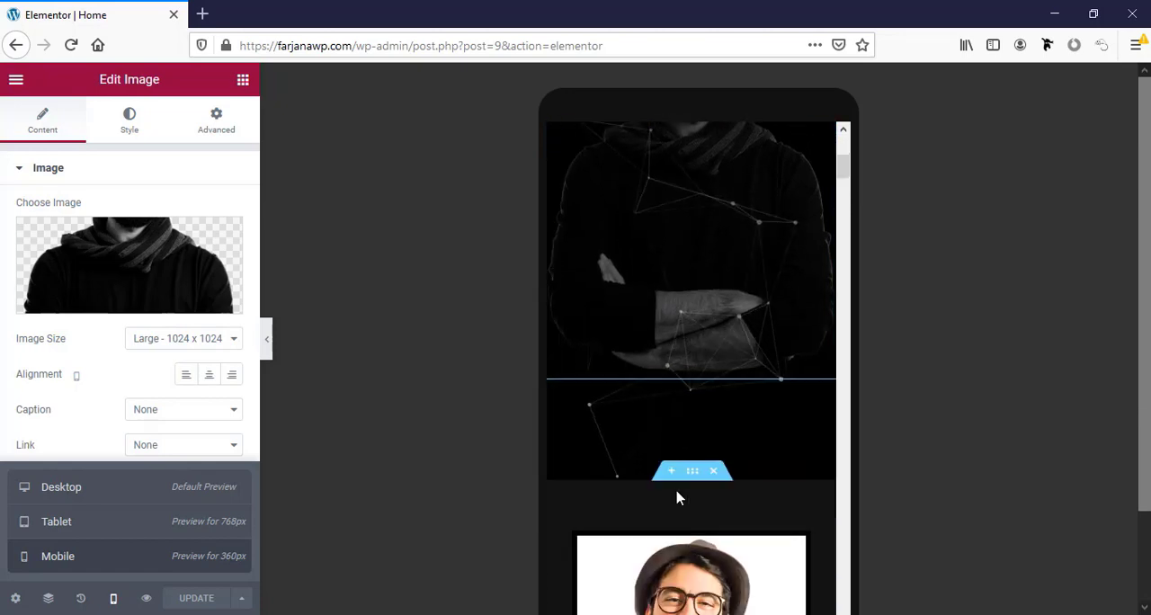
pyautogui.scroll(-8, 678, 497)
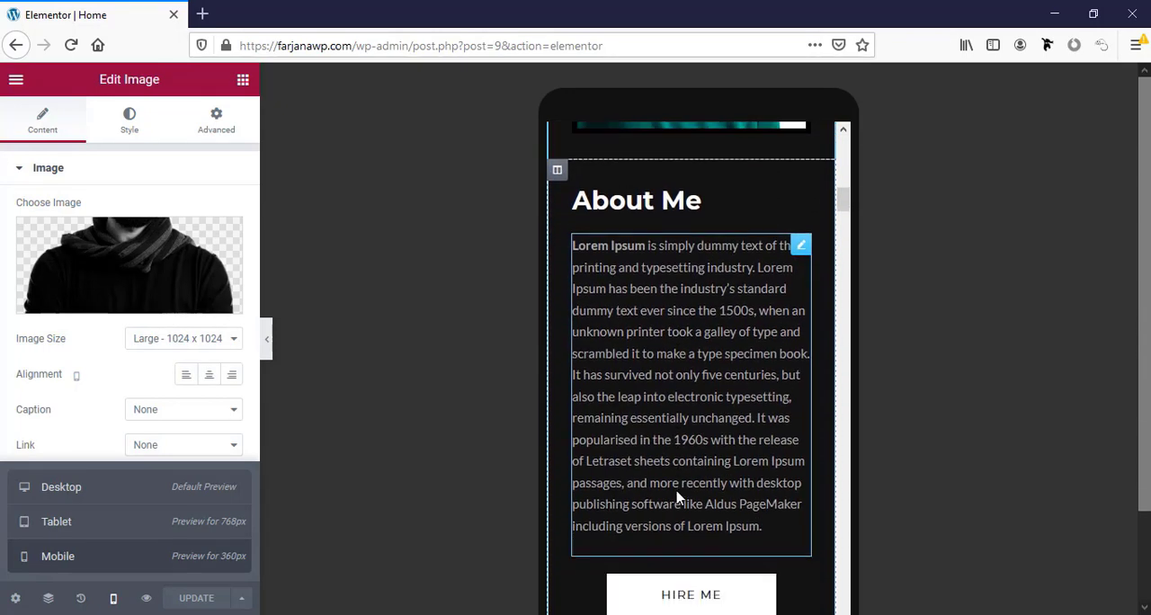
pyautogui.scroll(-3, 678, 497)
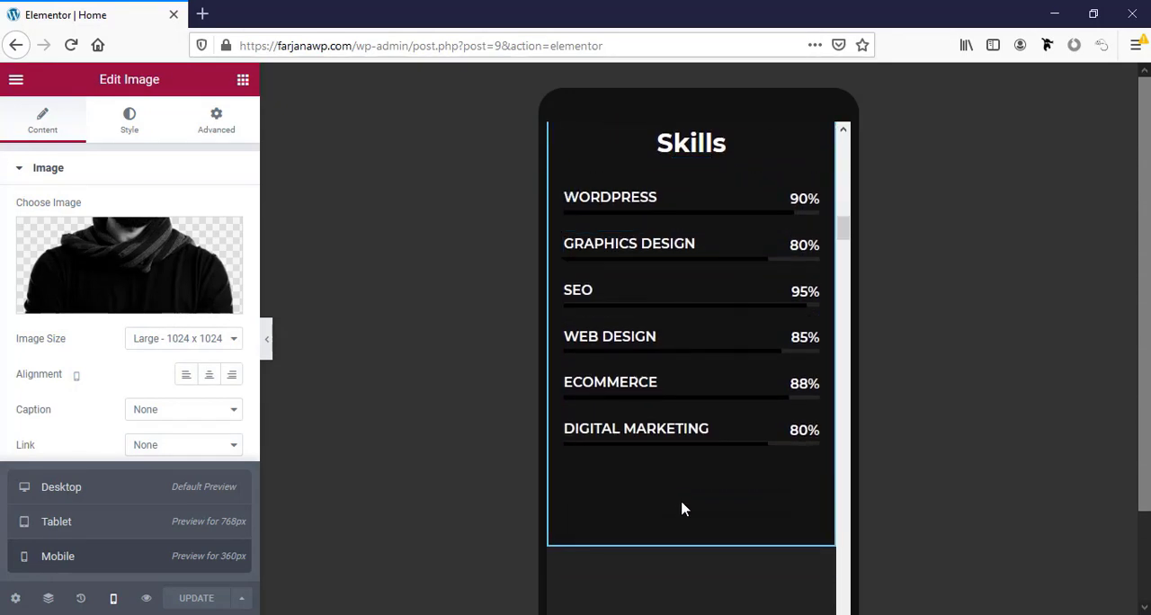
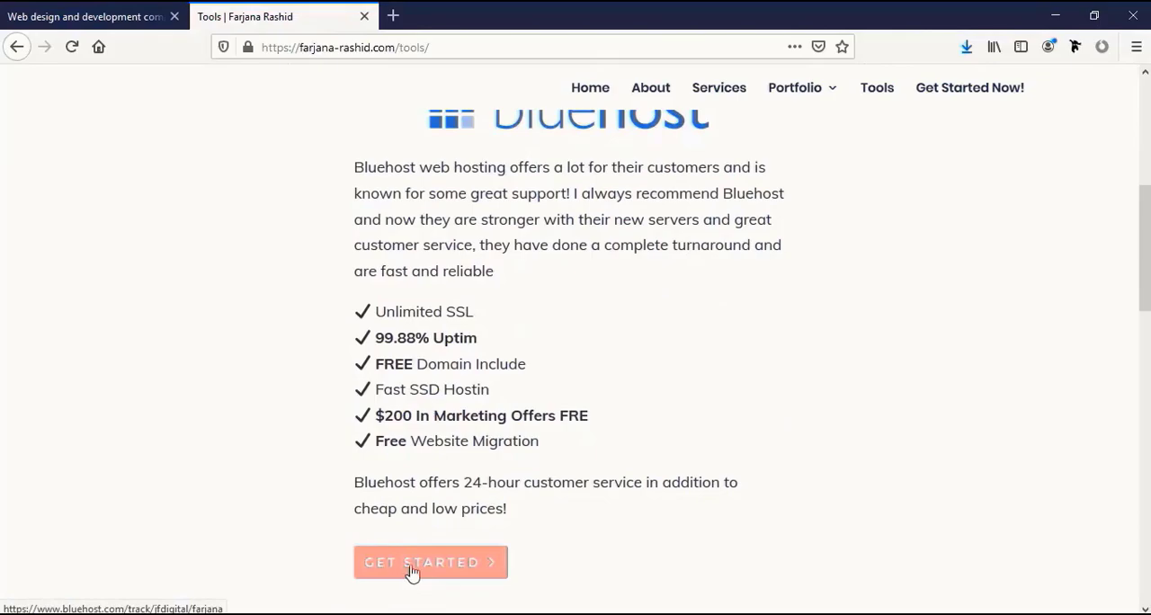
# Open the Bluehost offer from the Tools page.
pyautogui.click(411, 571)
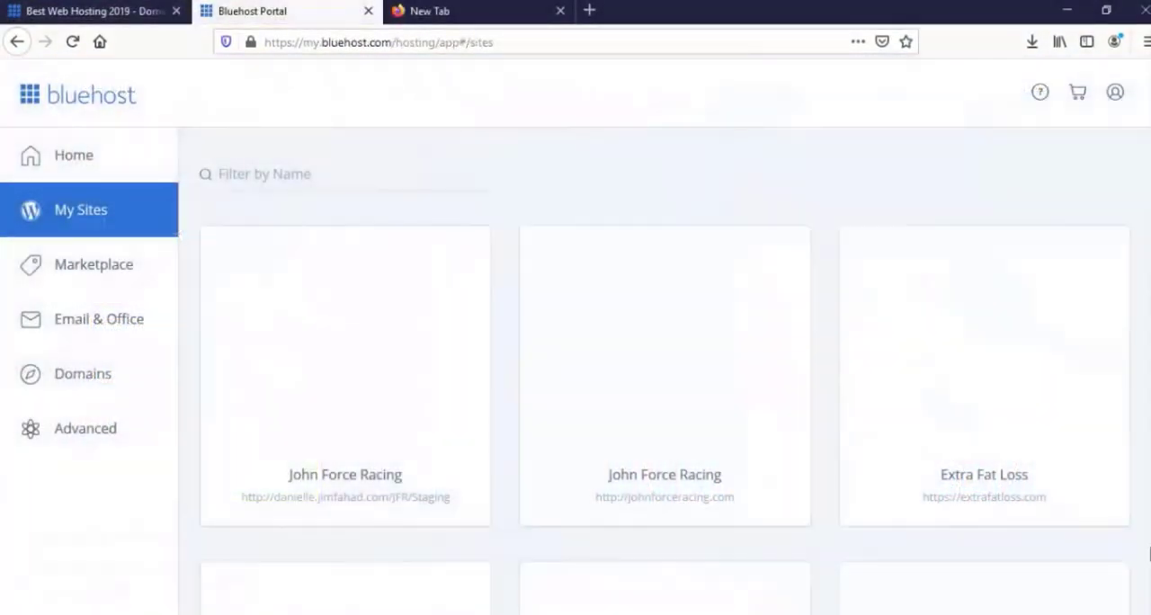
# Look through the hosted WordPress sites listed under My Sites in the Bluehost portal.
pyautogui.scroll(-5, 567, 295)
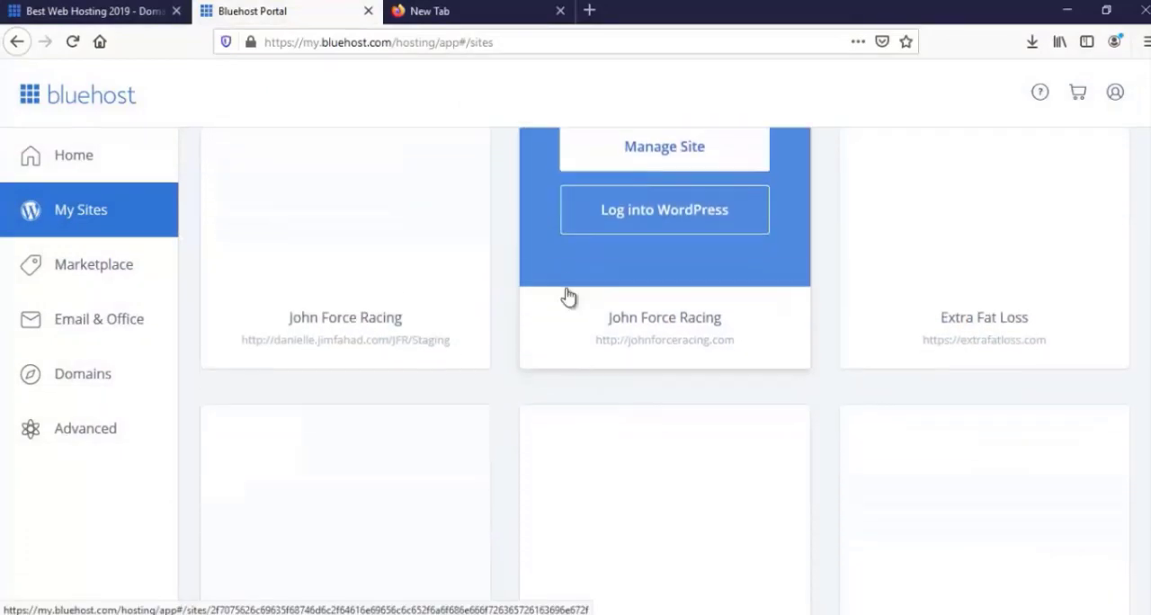
pyautogui.scroll(-7, 567, 326)
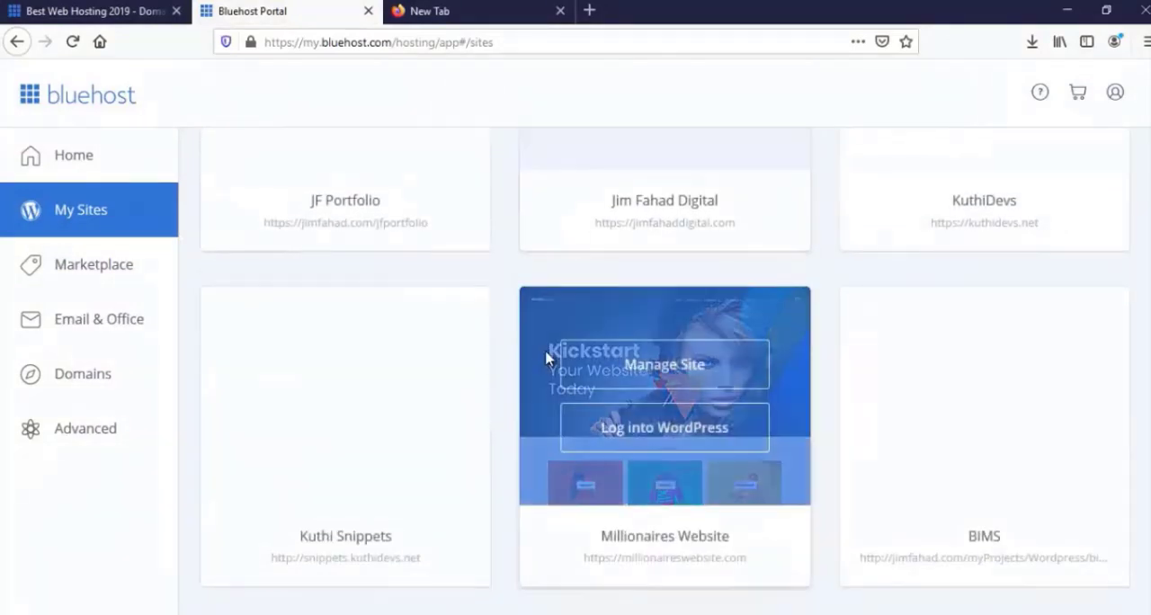
pyautogui.scroll(-7, 544, 359)
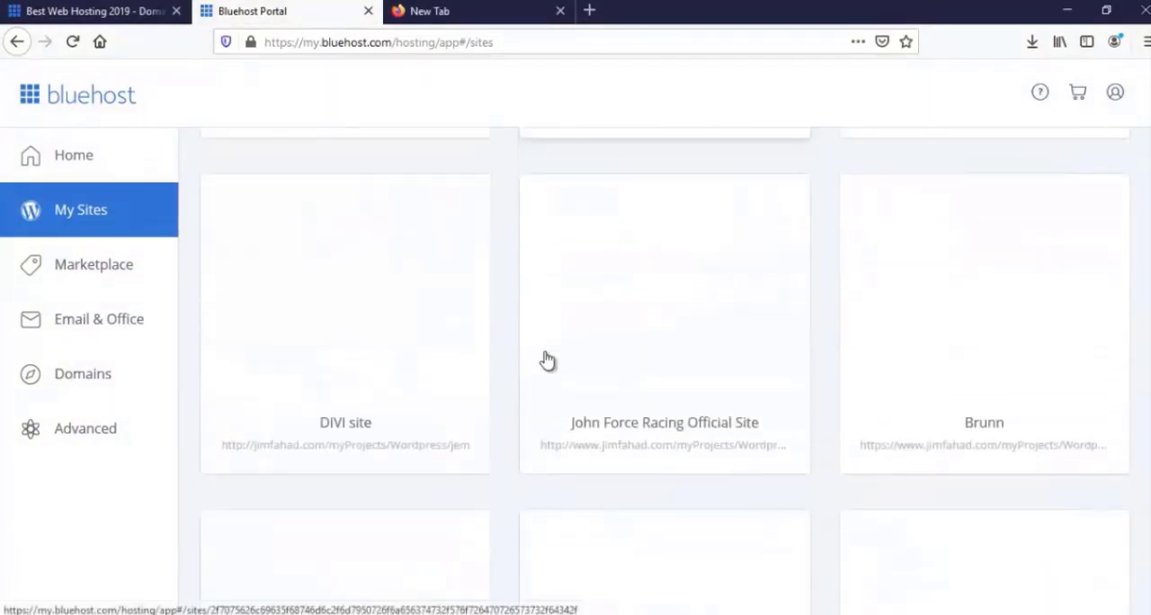
pyautogui.scroll(-5, 544, 359)
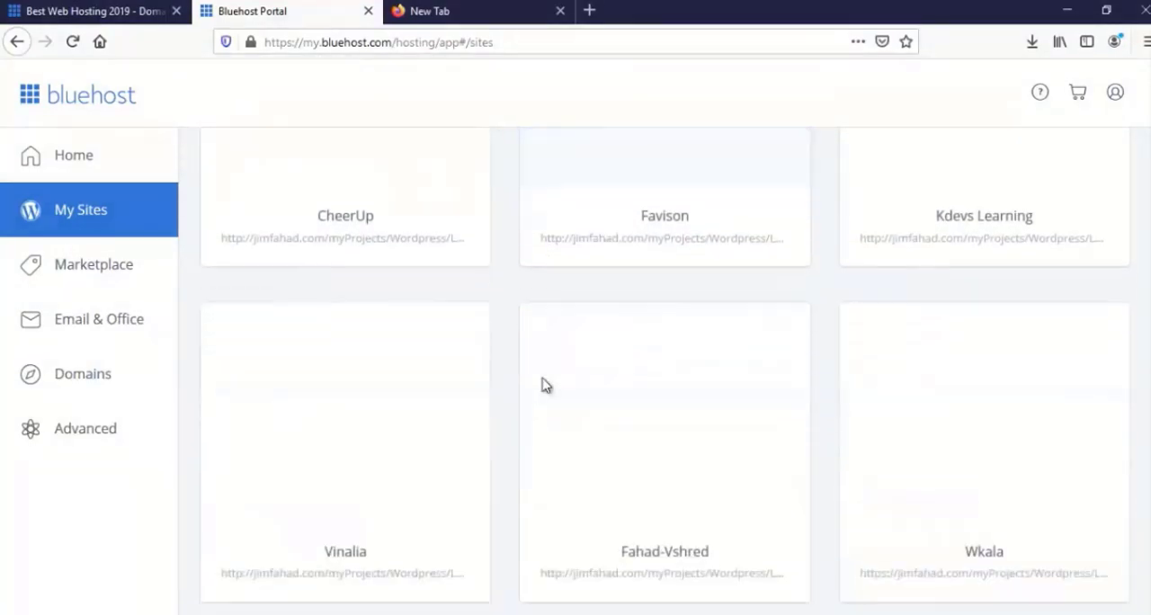
pyautogui.scroll(-3, 544, 385)
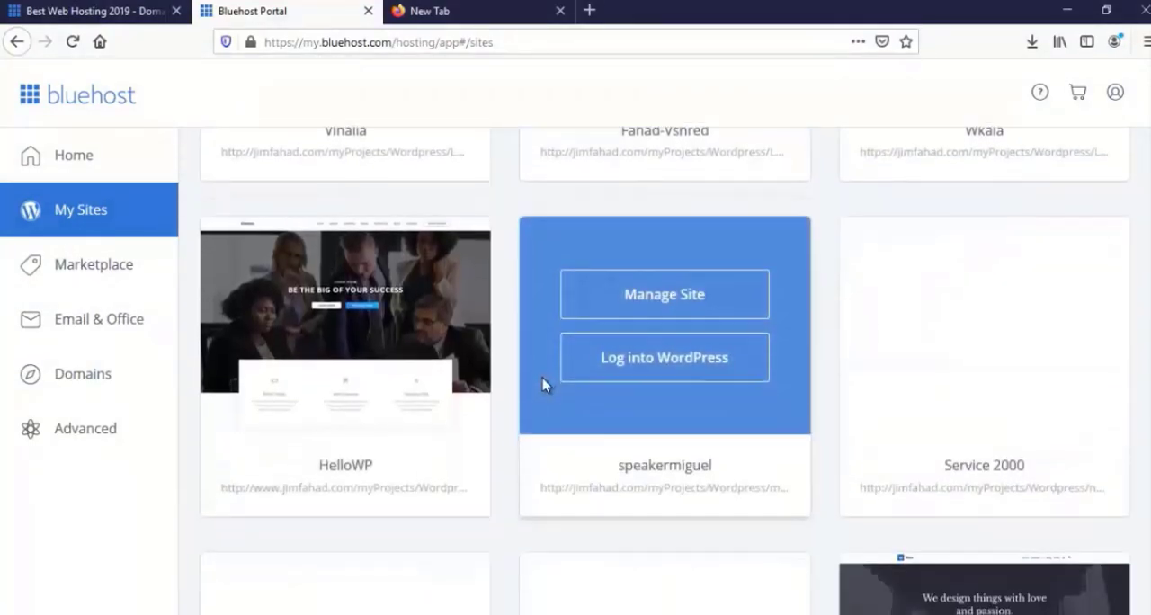
pyautogui.scroll(-2, 544, 384)
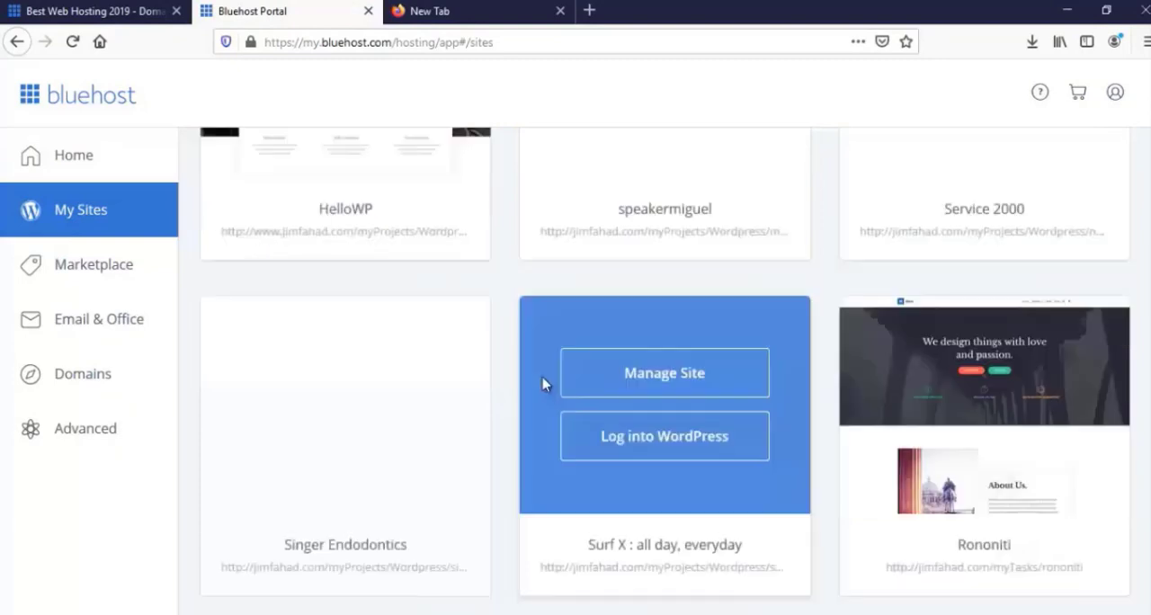
pyautogui.scroll(-2, 544, 384)
pyautogui.scroll(-2, 544, 384)
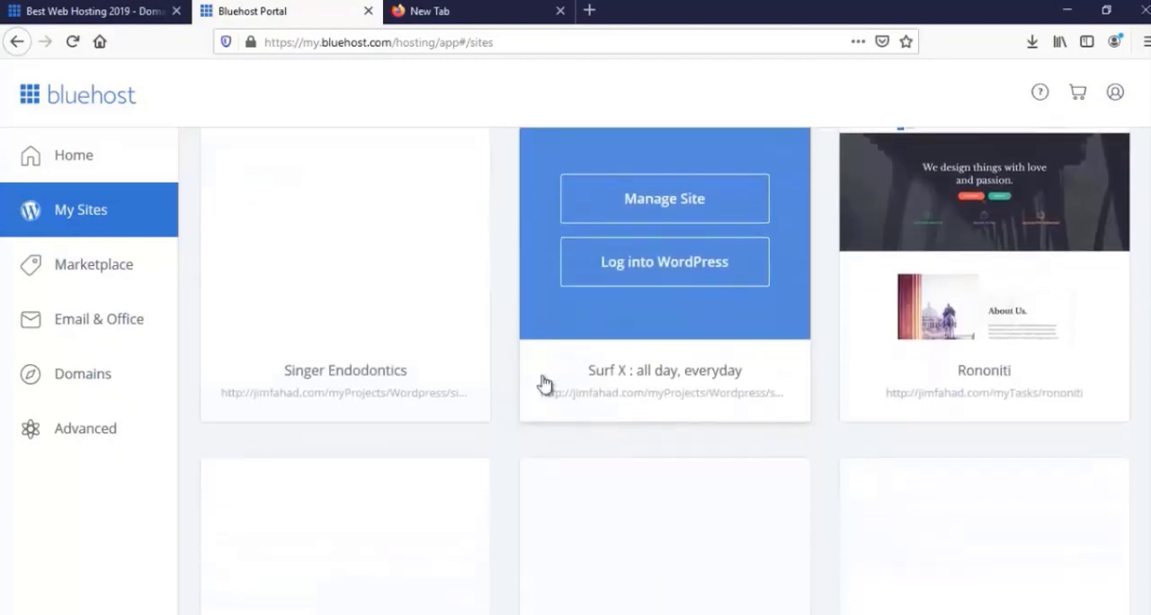
pyautogui.scroll(-1, 544, 384)
pyautogui.scroll(-4, 544, 384)
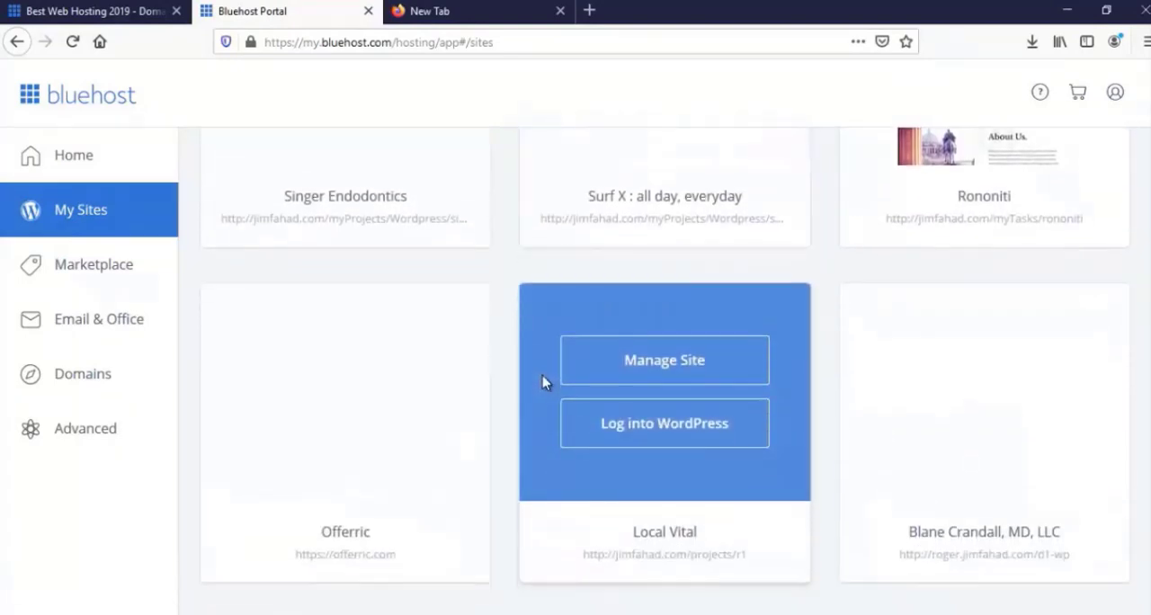
pyautogui.scroll(4, 542, 382)
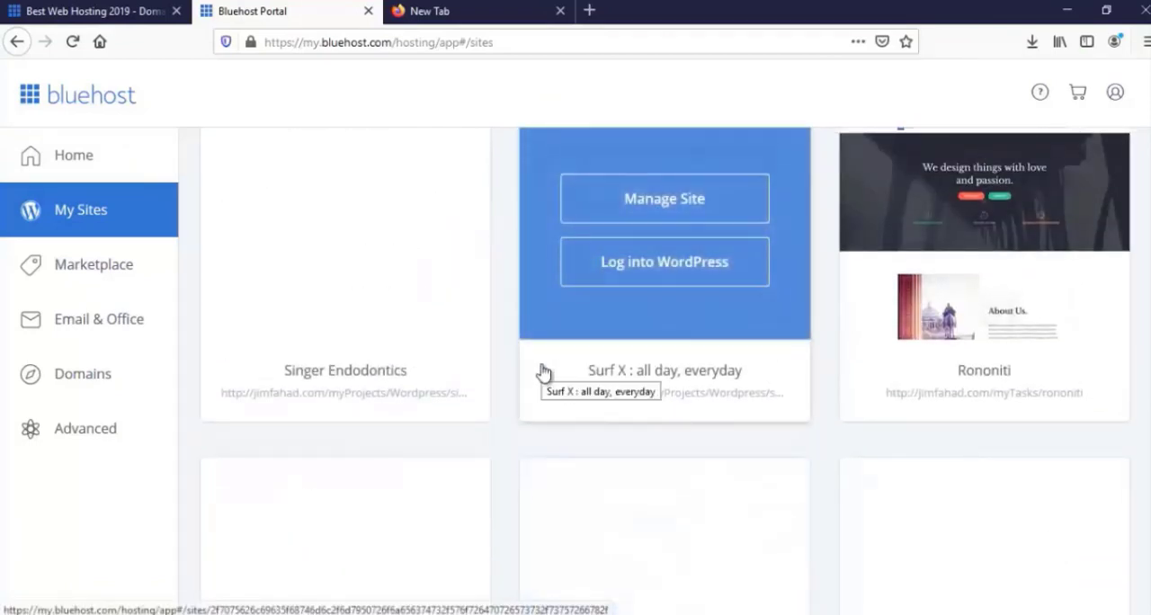
pyautogui.scroll(1, 543, 370)
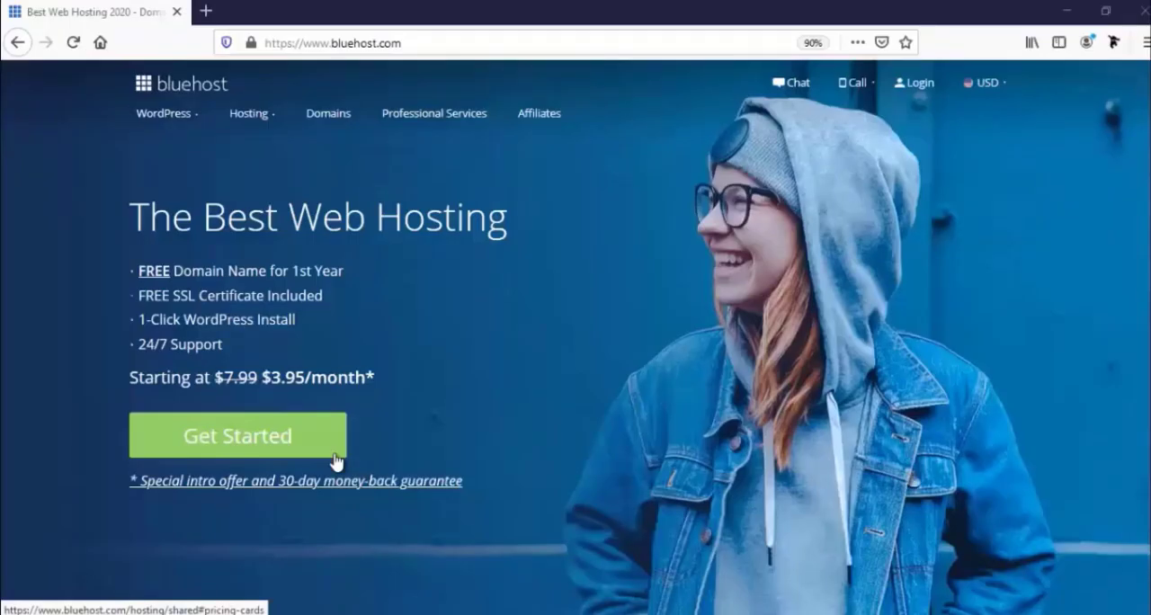
# Open the shared hosting plans, compare their features, and select the Basic plan at $3.95/mo.
pyautogui.click(284, 444)
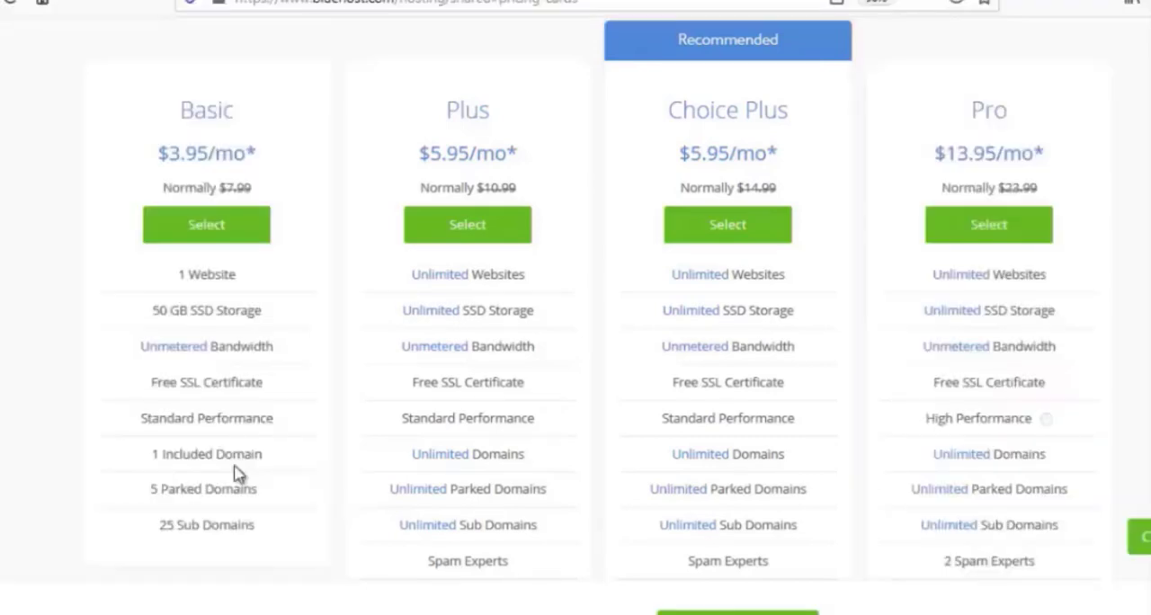
pyautogui.scroll(-2, 390, 532)
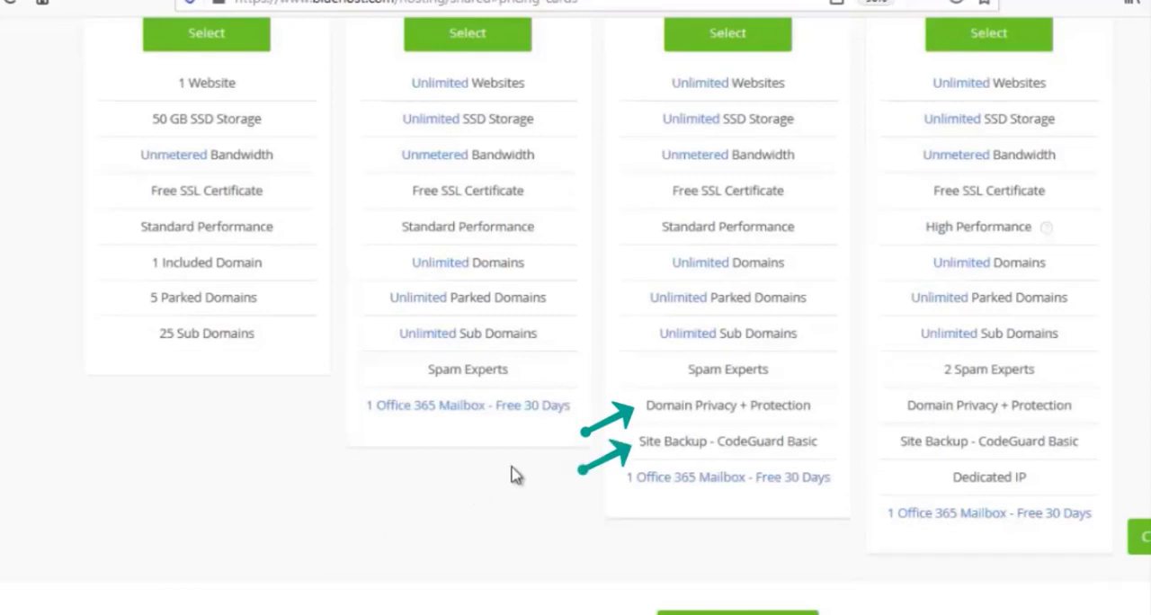
pyautogui.scroll(2, 511, 475)
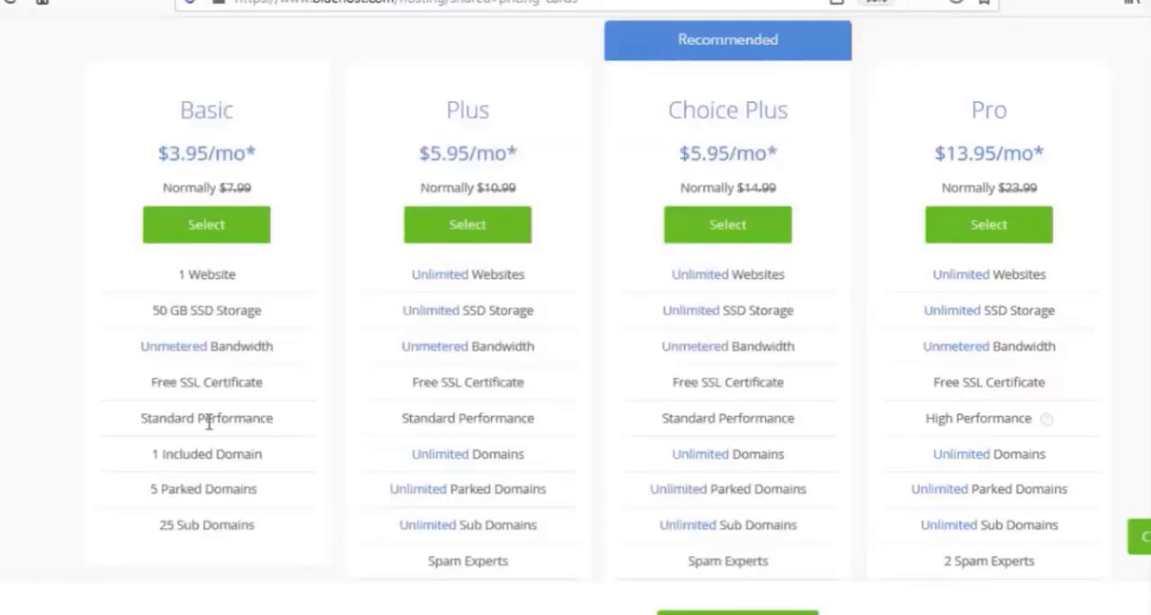
pyautogui.scroll(-1, 209, 420)
pyautogui.scroll(2, 210, 426)
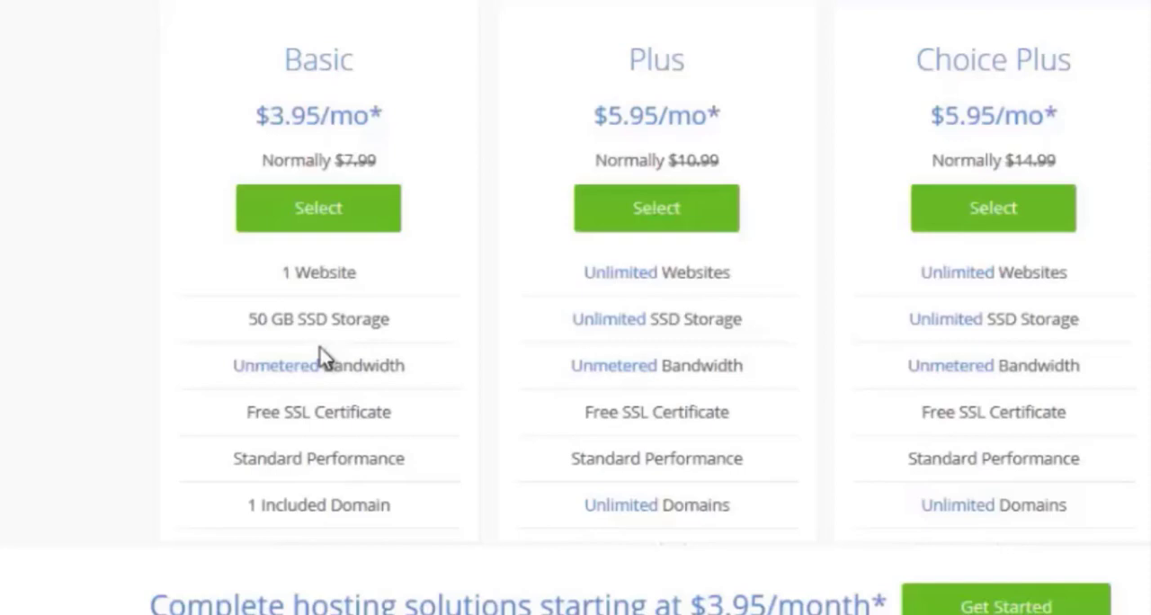
pyautogui.scroll(-1, 220, 409)
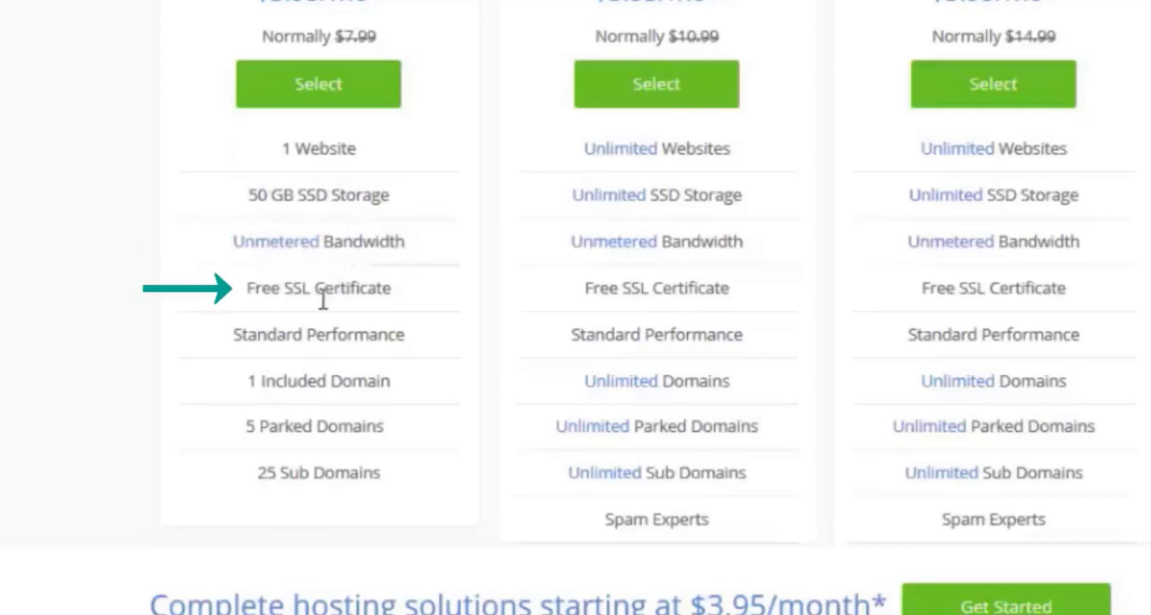
pyautogui.scroll(-1, 330, 320)
pyautogui.scroll(-2, 330, 320)
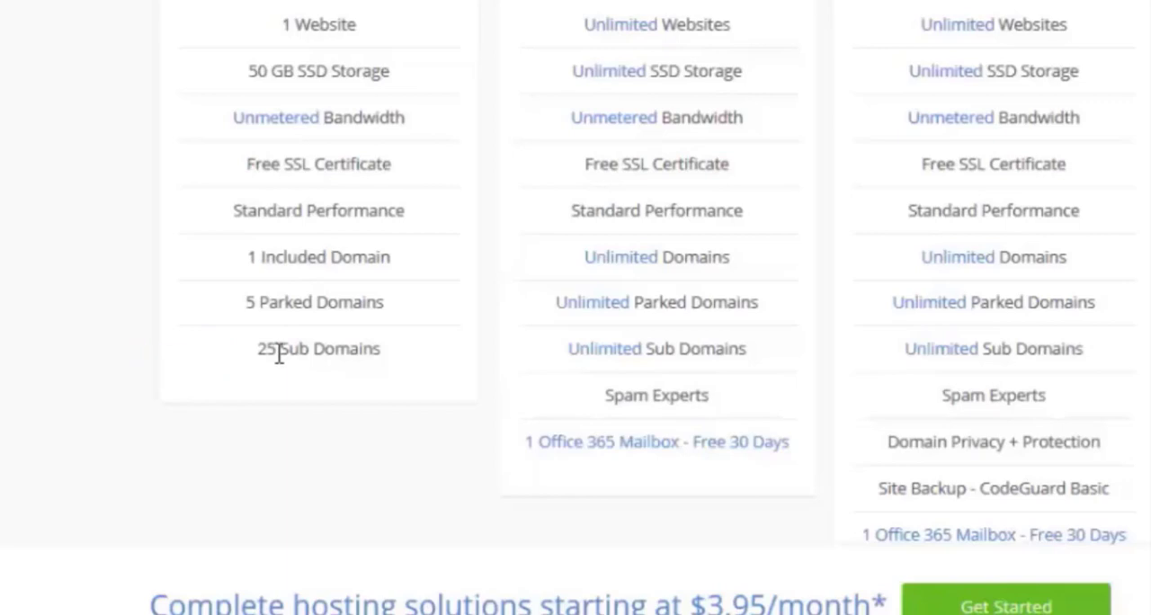
pyautogui.scroll(3, 279, 355)
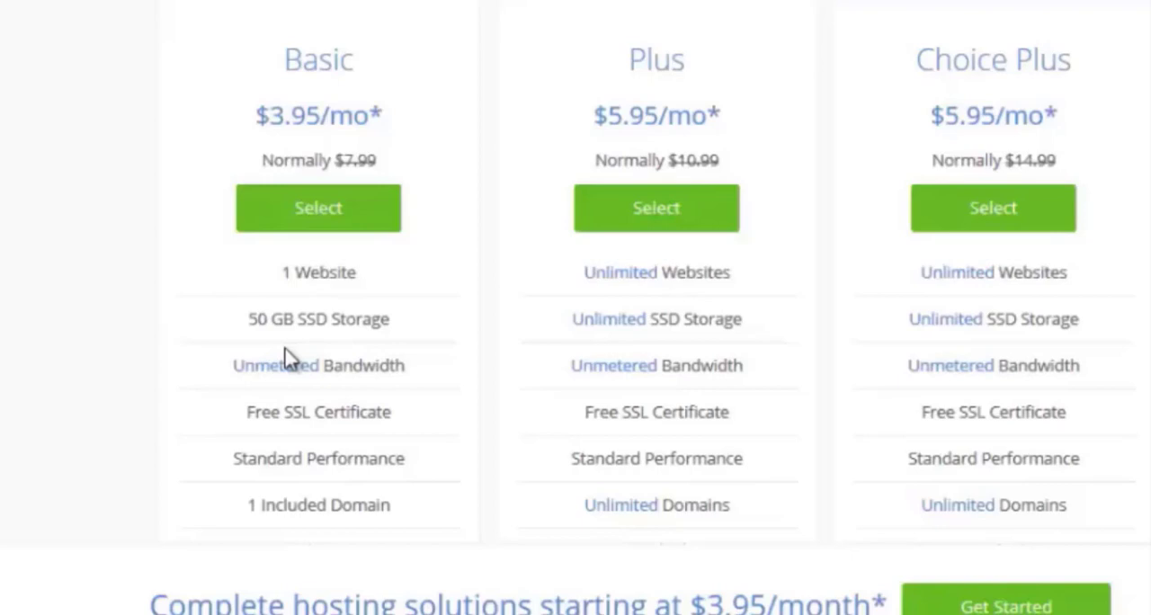
pyautogui.click(317, 230)
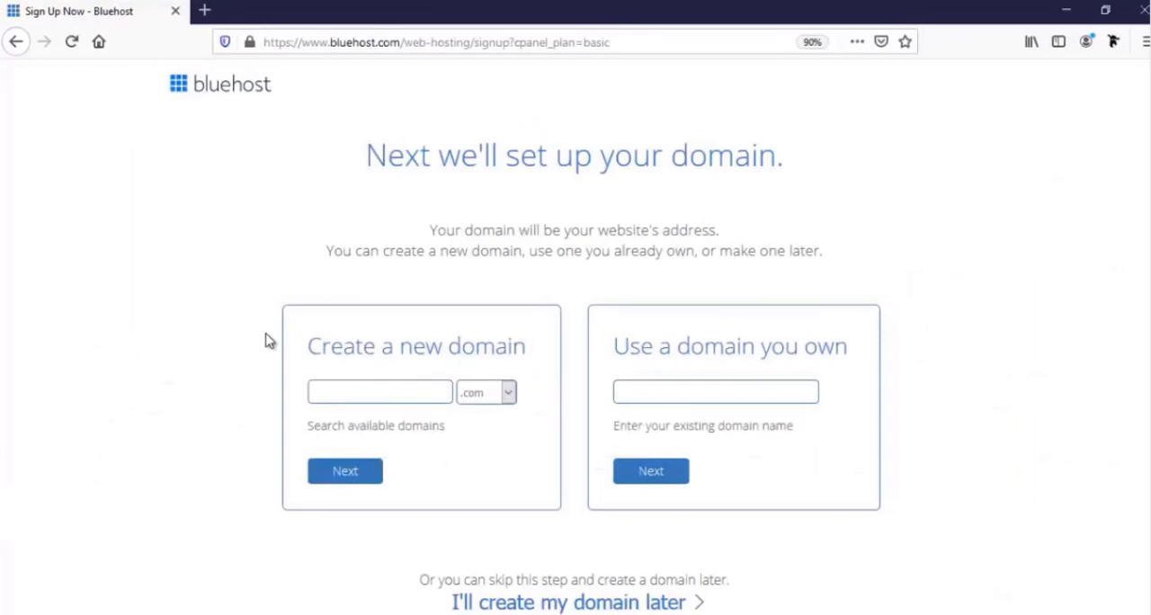
# Review the extensions offered for a new domain without changing the .com choice.
pyautogui.click(657, 393)
pyautogui.click(345, 393)
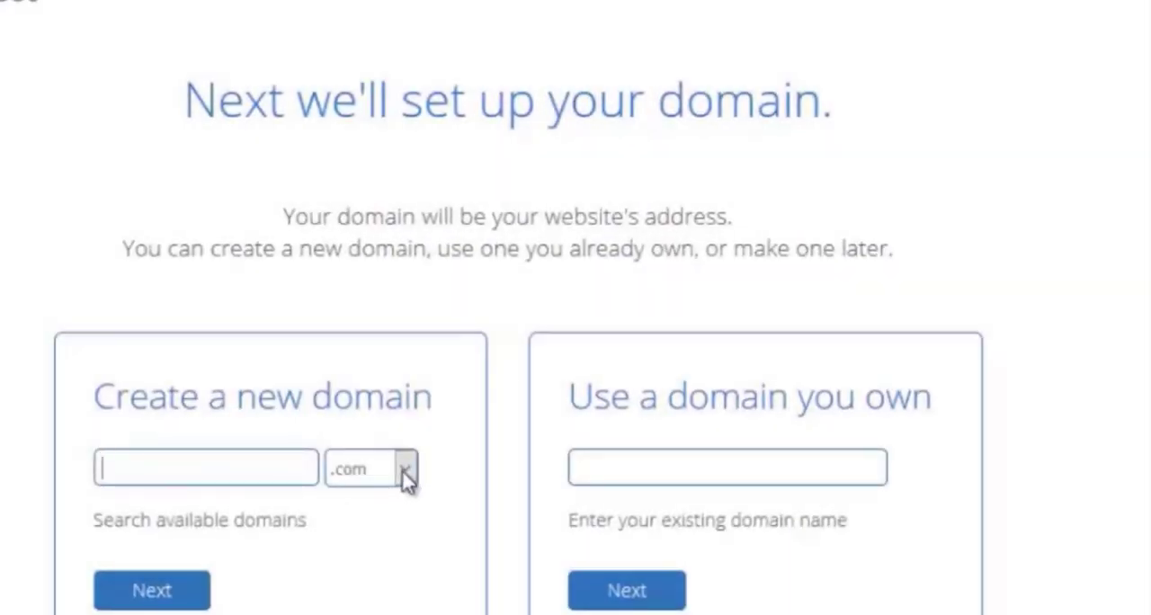
pyautogui.click(468, 434)
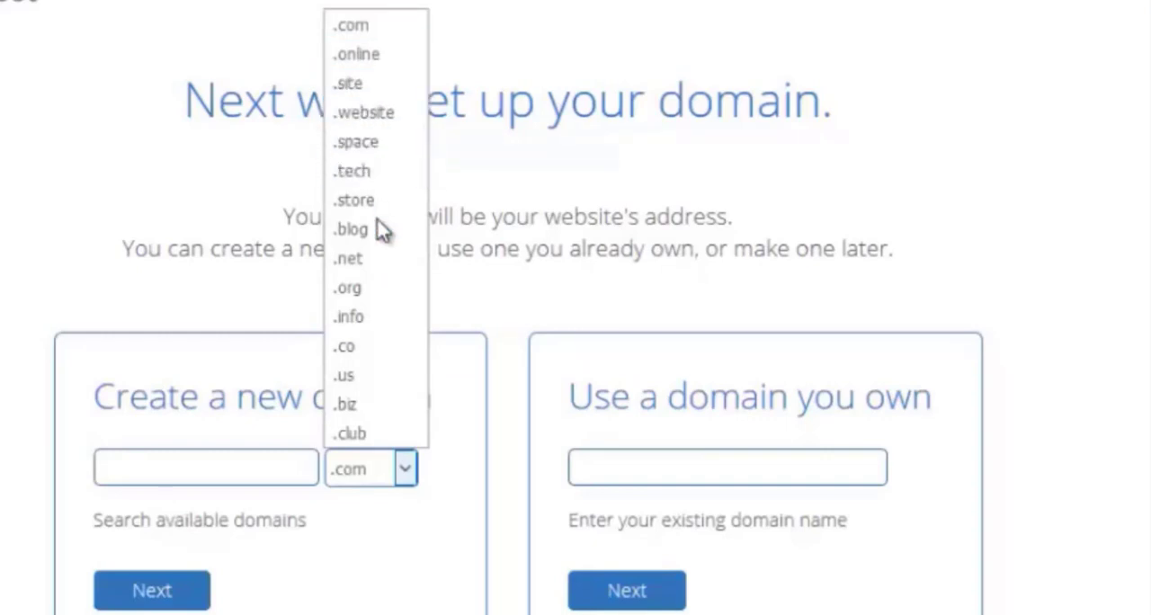
pyautogui.click(406, 469)
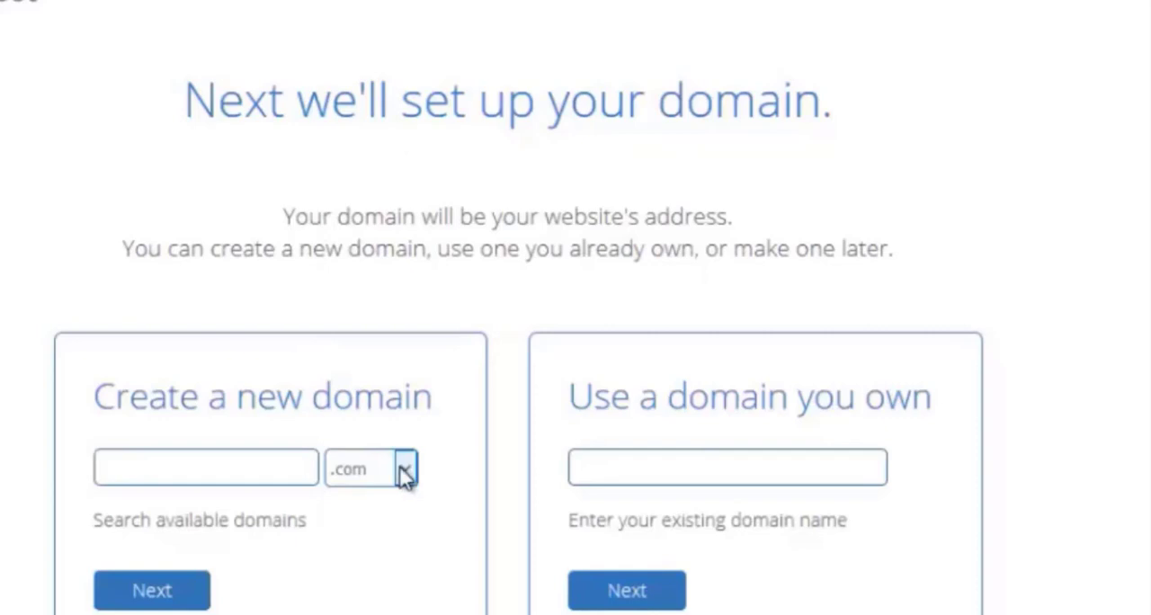
# Enter farjanawp with the .com extension as the new domain and continue to account creation.
pyautogui.click(252, 462)
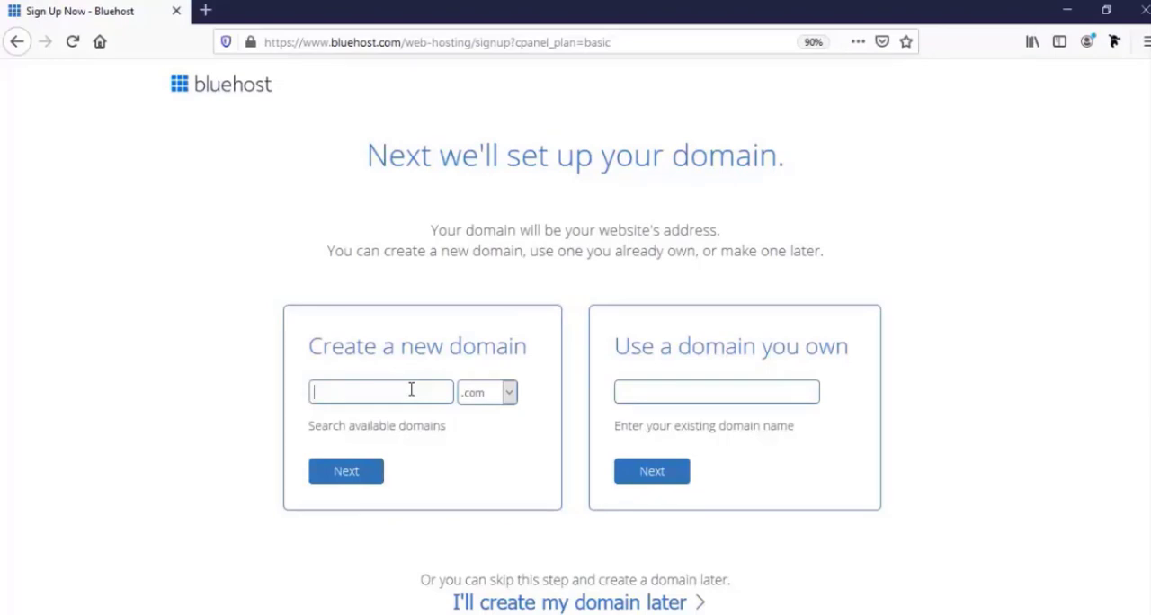
pyautogui.write('farja')
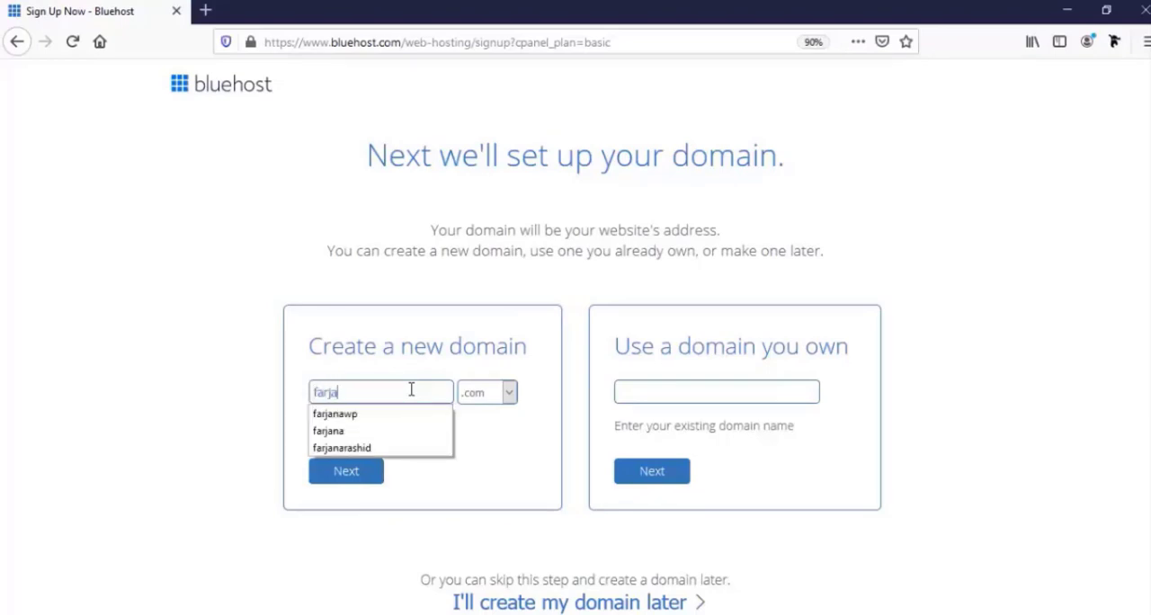
pyautogui.write('nawp')
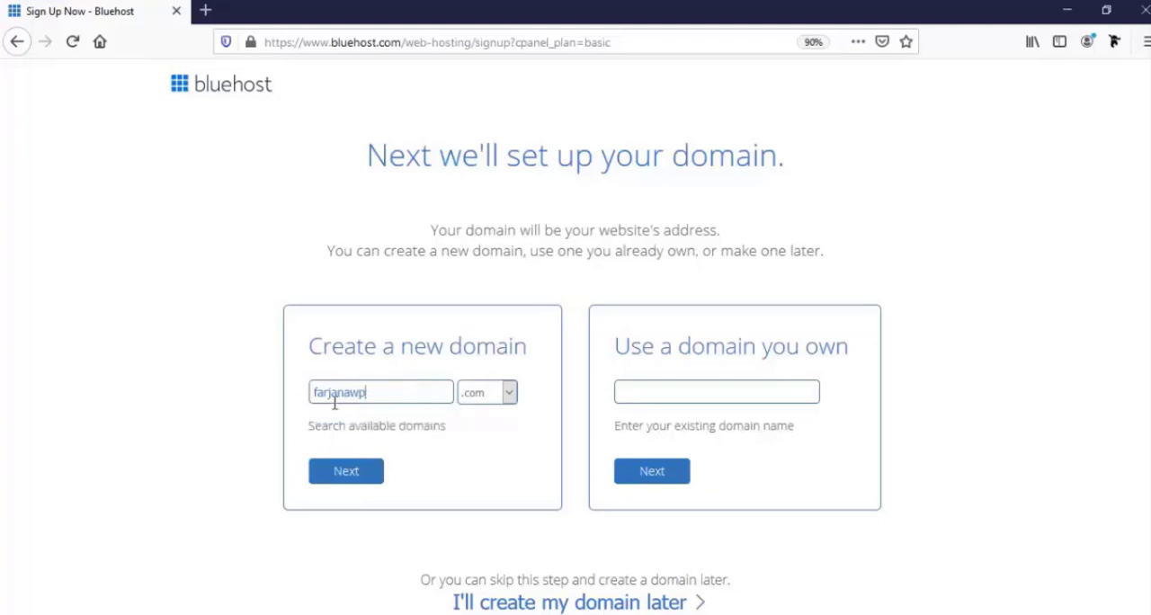
pyautogui.click(358, 474)
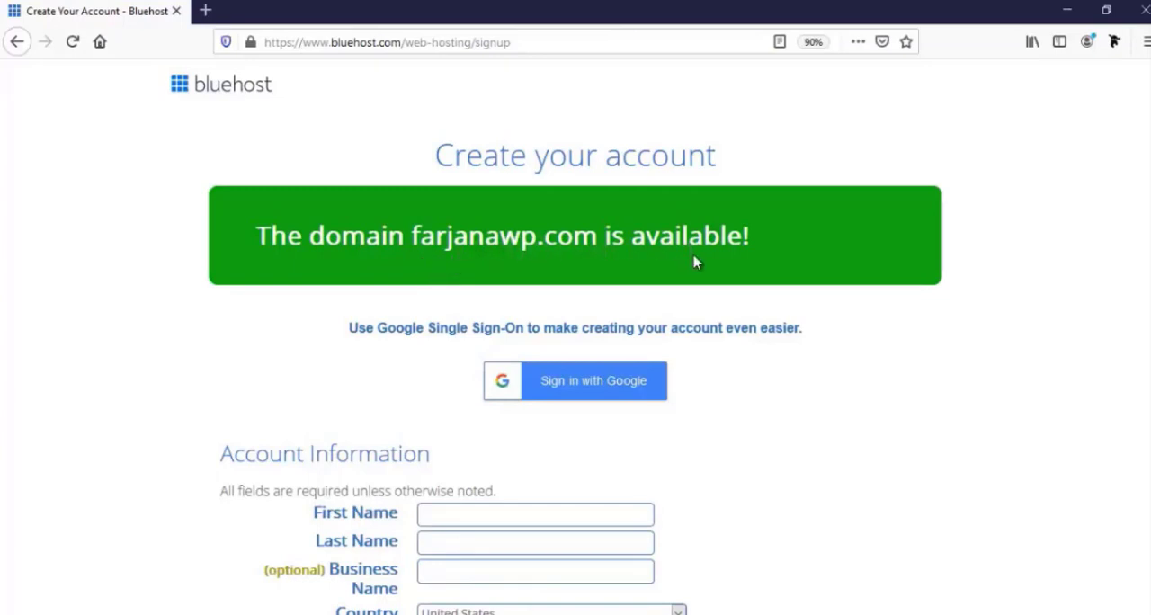
# Enter the account holder's first and last name and the business name Farjanawp in the account information.
pyautogui.scroll(-2, 619, 378)
pyautogui.scroll(-2, 619, 379)
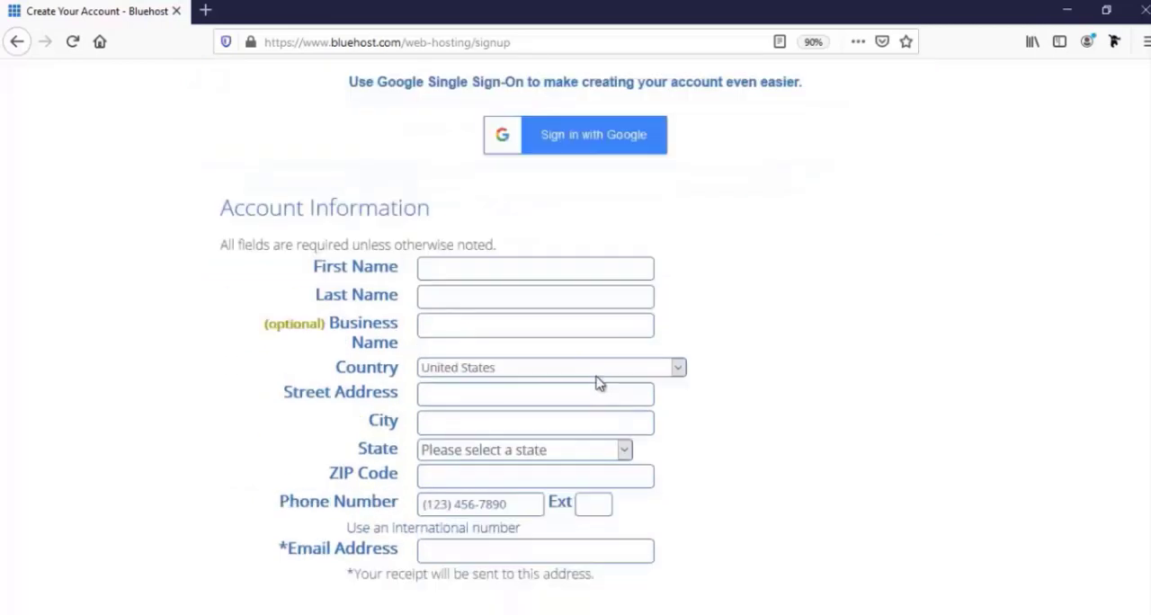
pyautogui.scroll(-1, 600, 383)
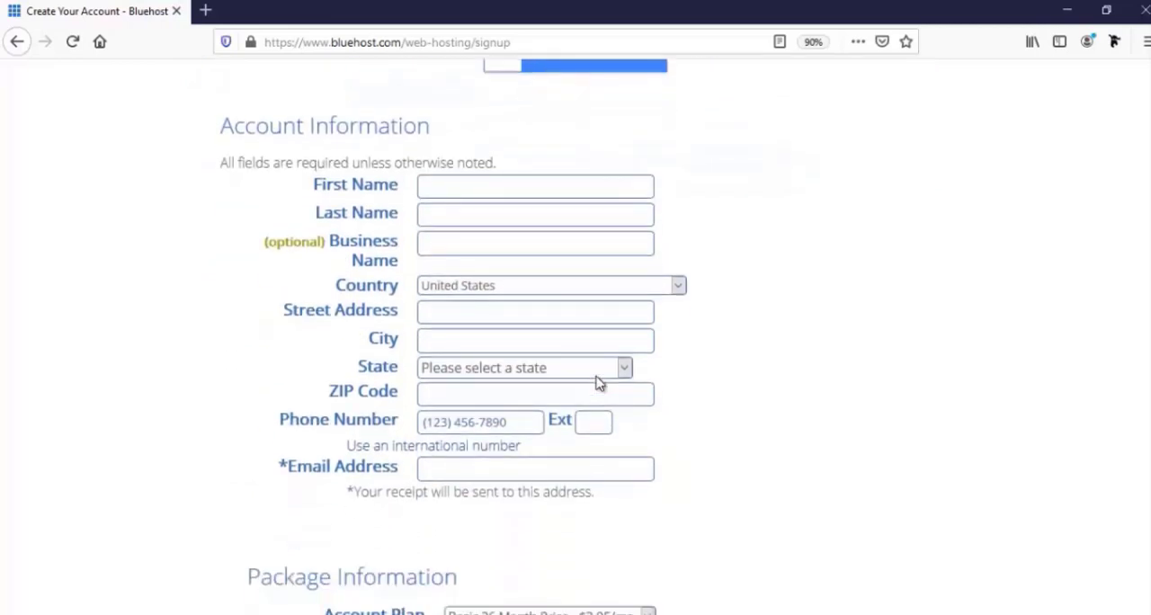
pyautogui.scroll(-1, 600, 383)
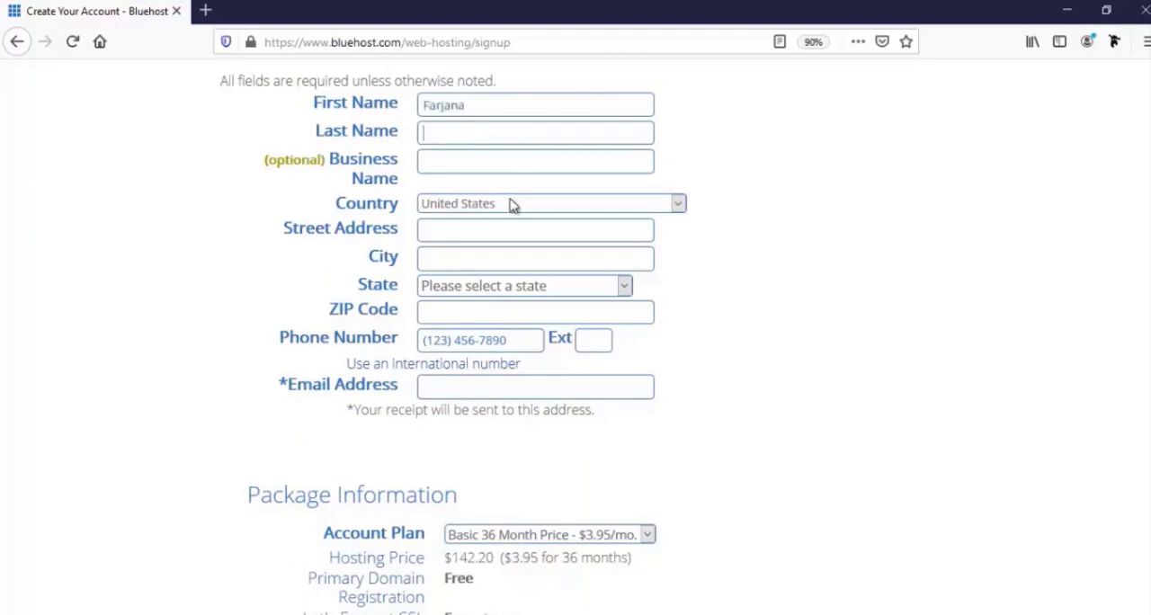
pyautogui.write('R')
pyautogui.click(470, 159)
pyautogui.click(469, 164)
pyautogui.write('Farjana')
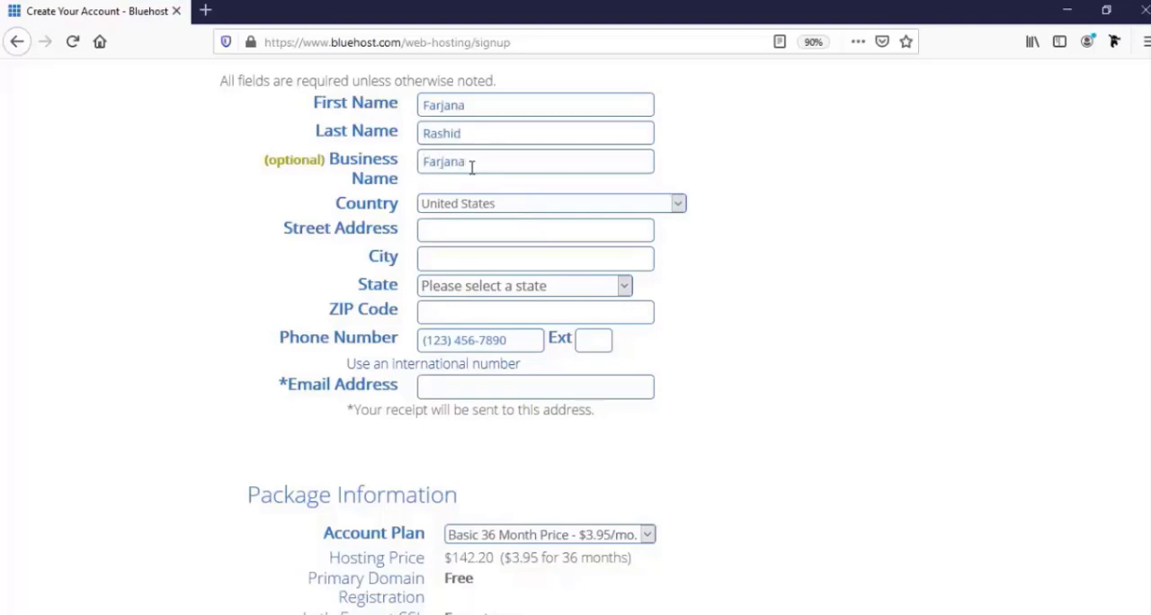
pyautogui.write('wp')
# Set the country to Bangladesh and fill in the street address, city and postal code.
pyautogui.click(481, 208)
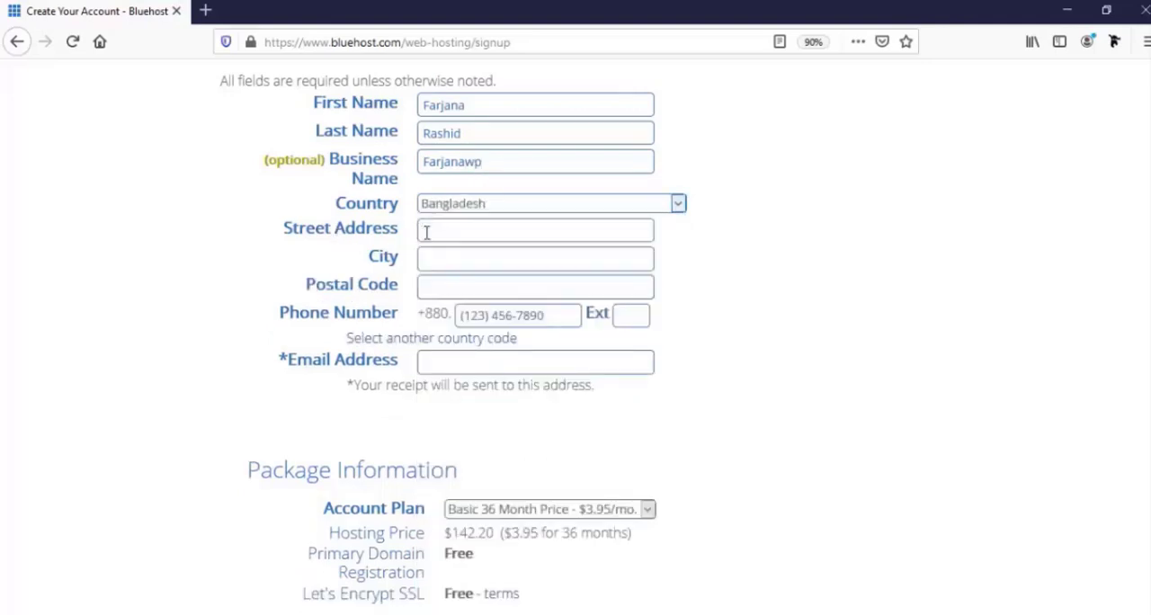
pyautogui.click(448, 232)
pyautogui.write('Mirpur-10,Dhaka,Bangladesh')
pyautogui.click(436, 259)
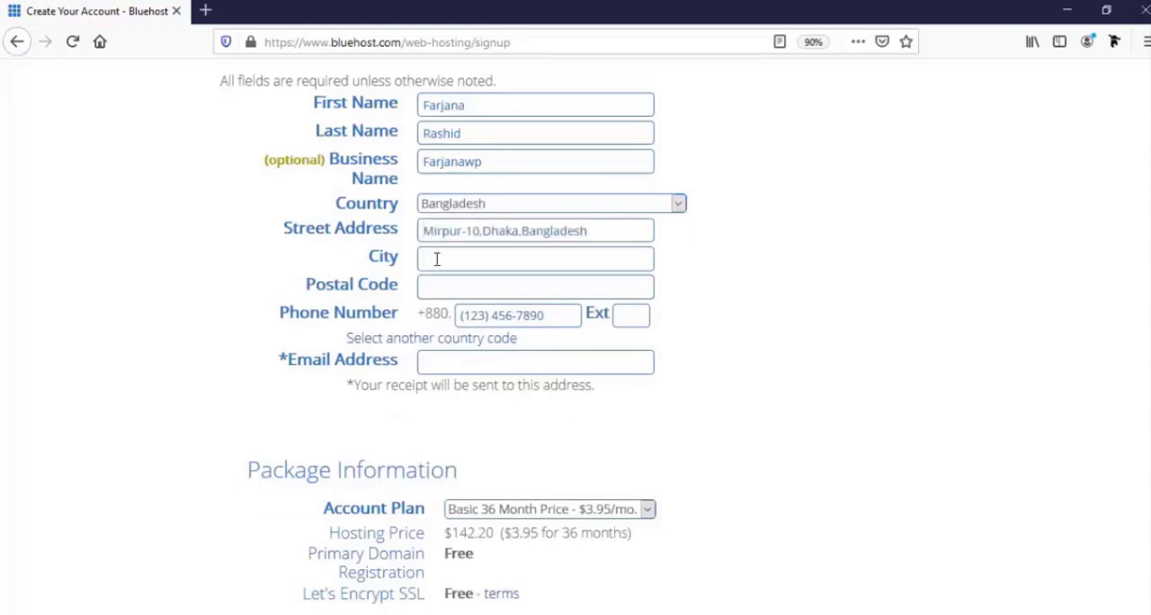
pyautogui.write('Dhaka')
pyautogui.click(475, 283)
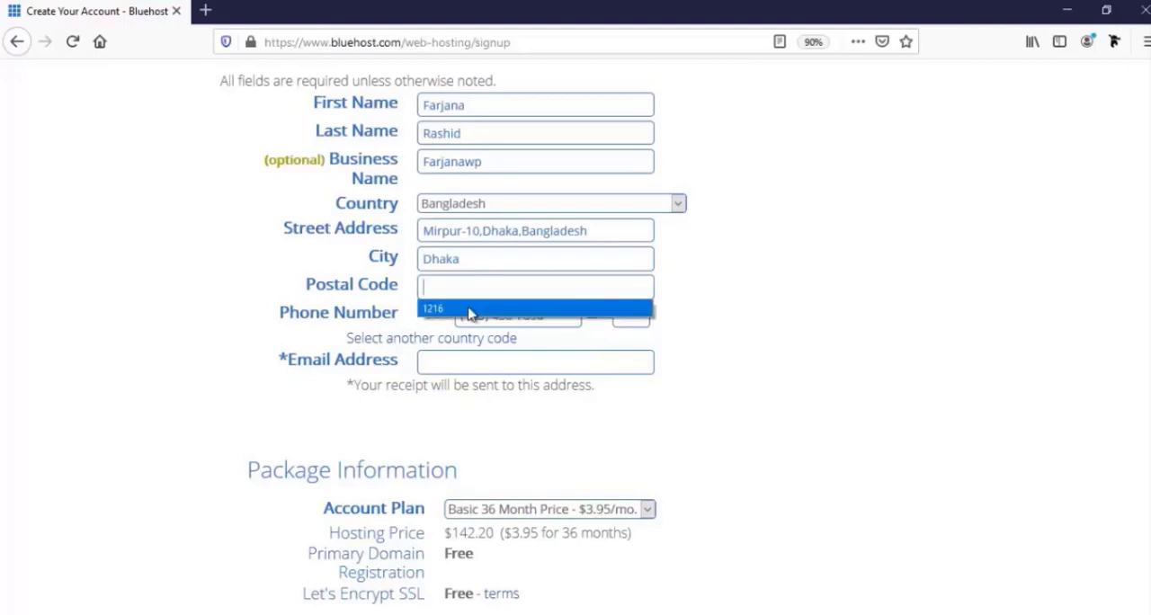
pyautogui.click(470, 309)
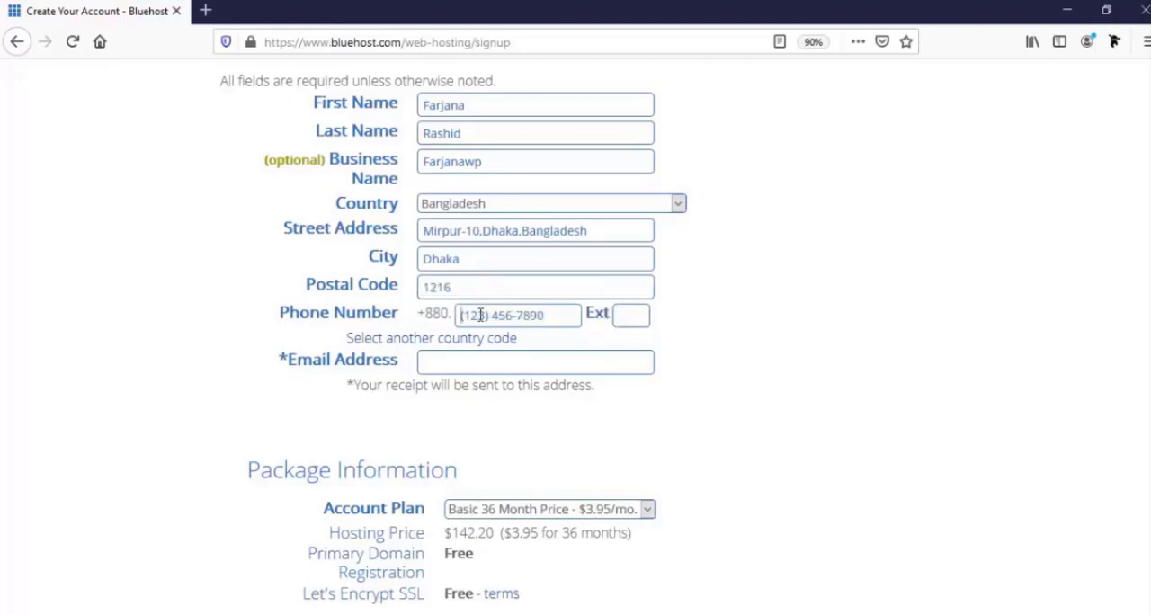
# Fill in the account holder's phone number and select the email address field.
pyautogui.click(480, 315)
pyautogui.hotkey('ctrl', 'v')
pyautogui.click(493, 363)
pyautogui.scroll(-2, 499, 395)
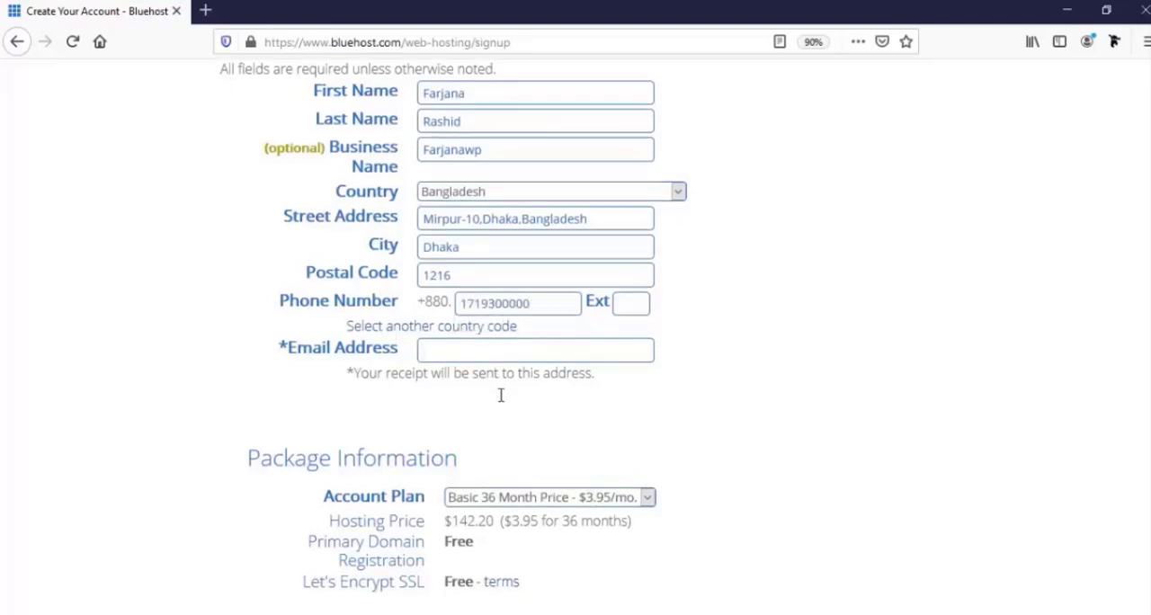
# Fill in the account holder's email address with the suggested saved entry.
pyautogui.write('div')
pyautogui.press('Down')
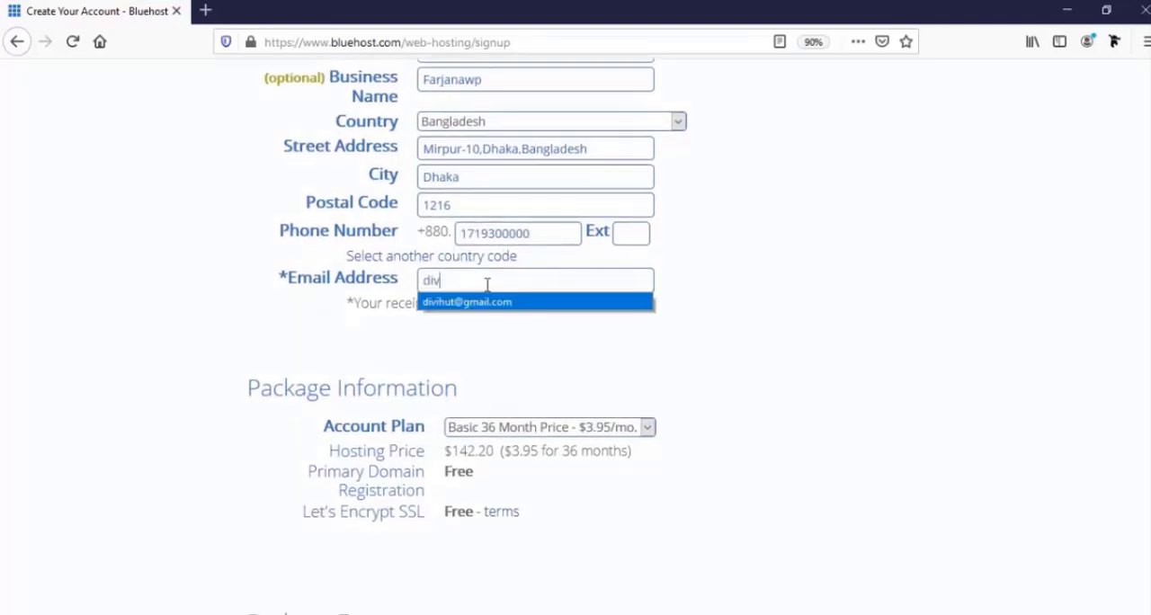
pyautogui.press('Return')
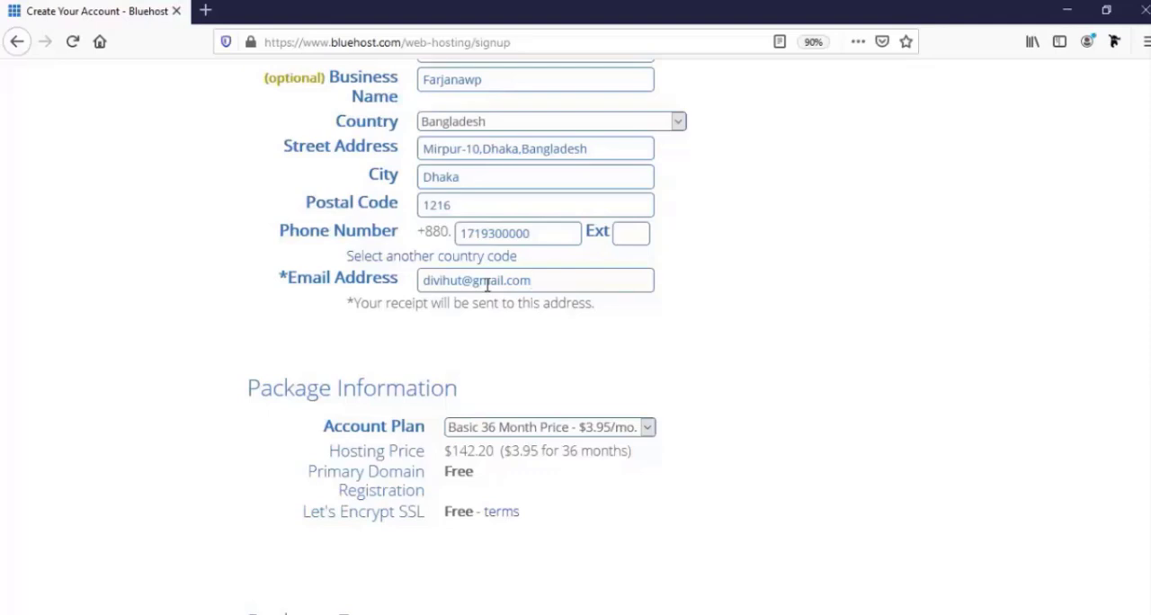
# Set the account plan to Basic 12 Month Price - $5.95/mo. in the package information.
pyautogui.scroll(-3, 487, 284)
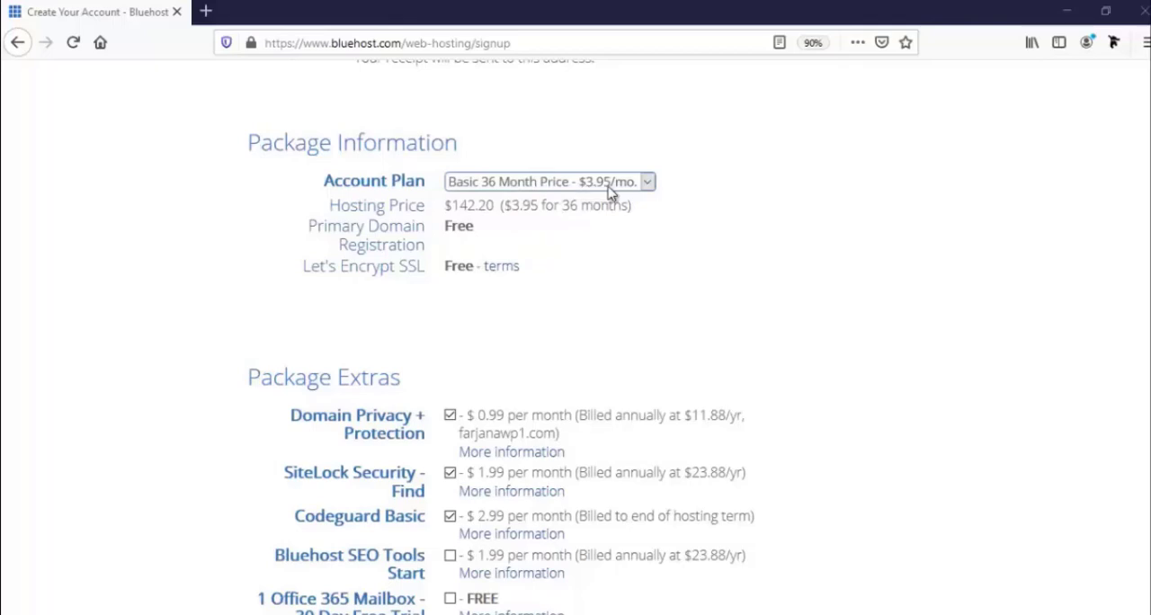
pyautogui.click(552, 189)
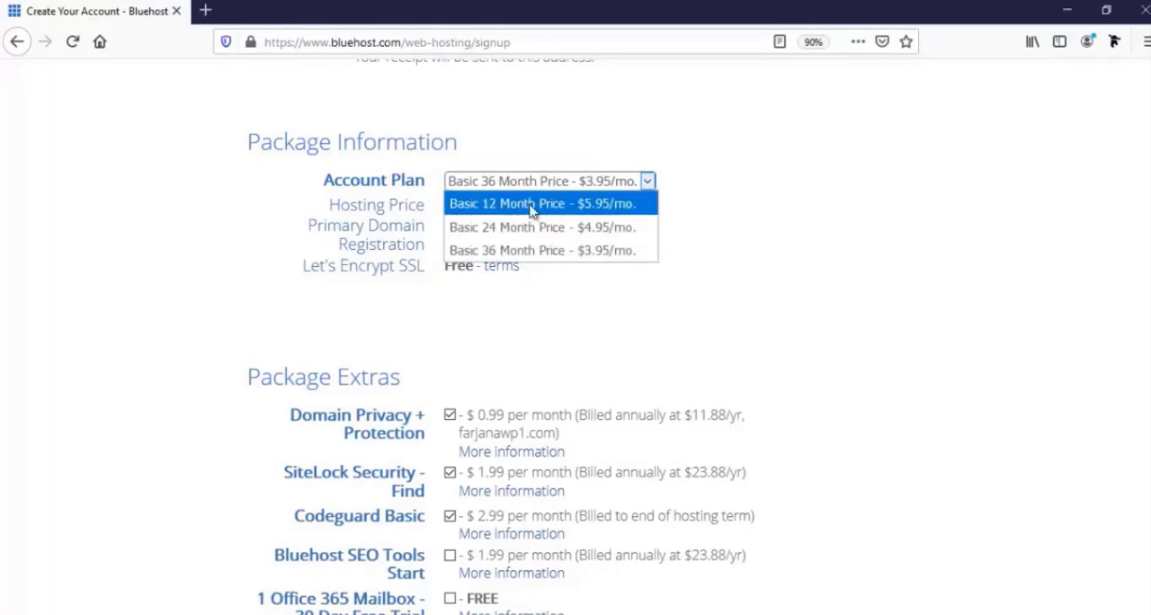
pyautogui.click(527, 205)
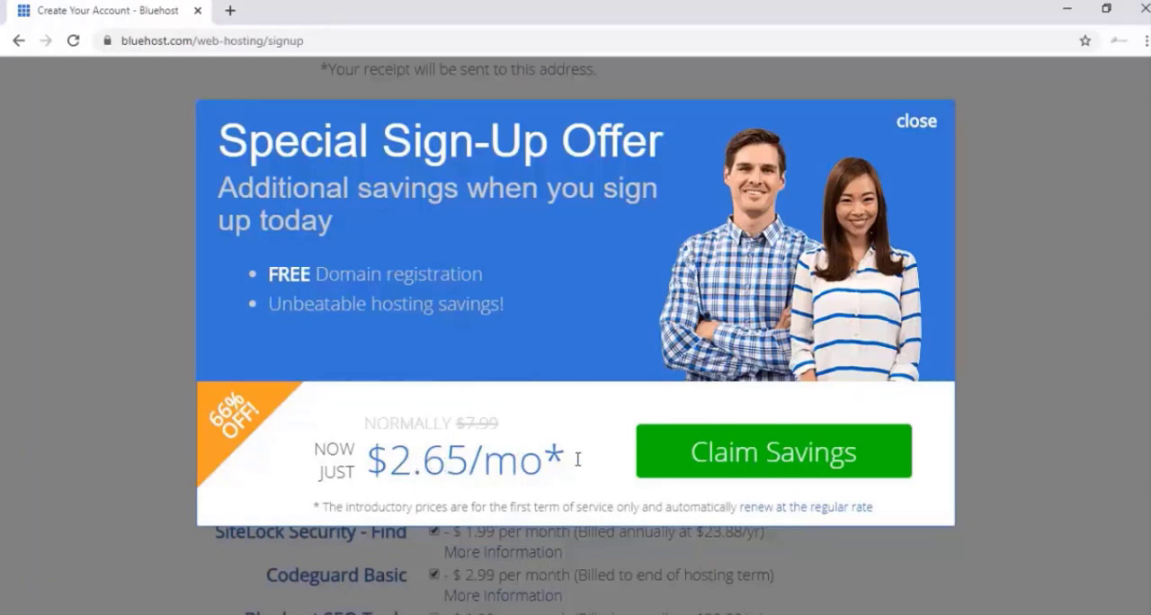
# Claim the special sign-up offer and set the account plan to Basic 12 Month Price - $4.95/mo.
pyautogui.click(712, 462)
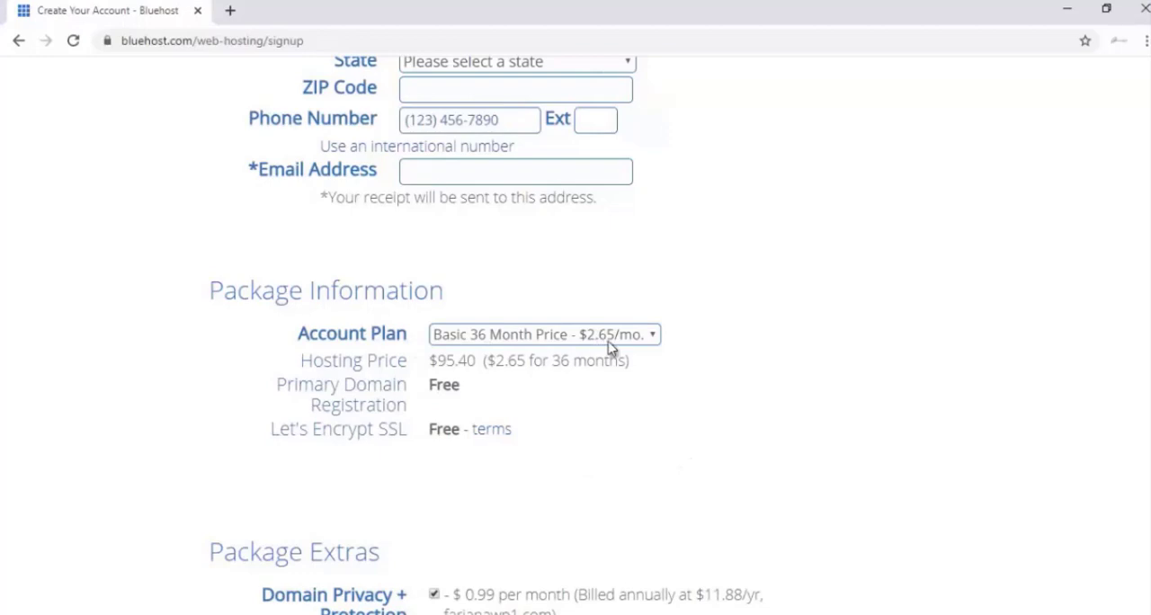
pyautogui.click(504, 342)
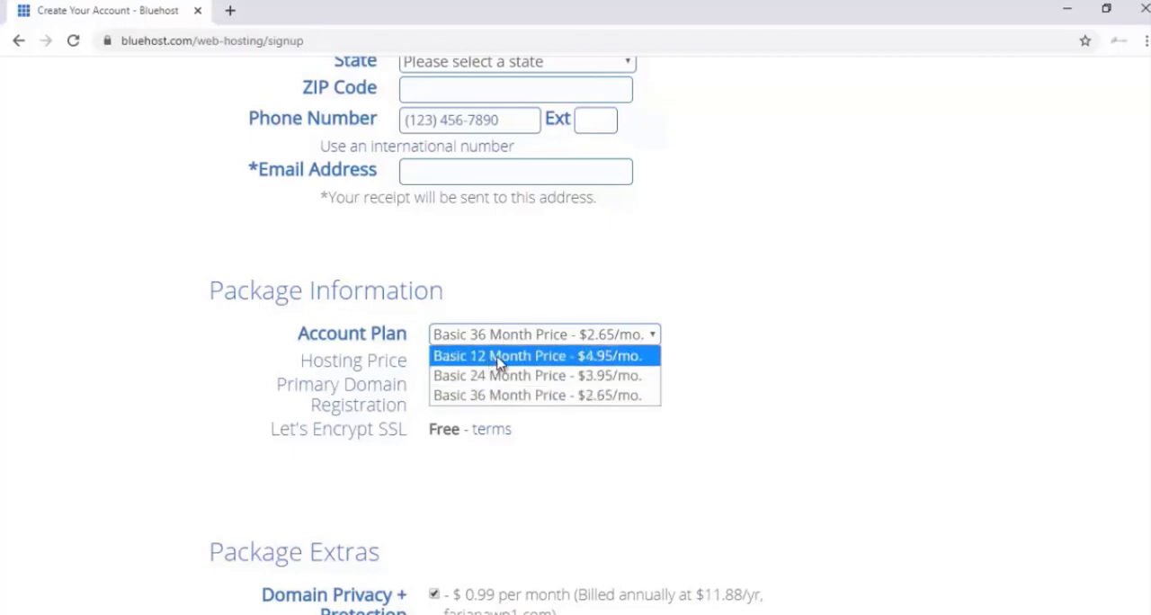
pyautogui.click(494, 358)
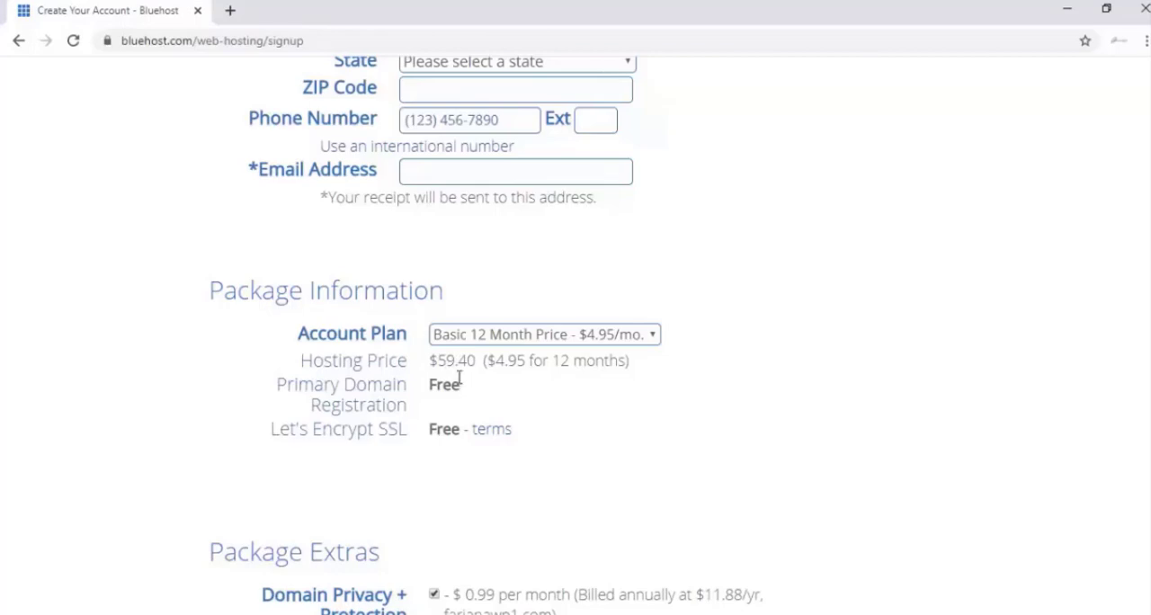
# Remove the Domain Privacy + Protection, SiteLock Security - Find and Codeguard Basic extras from the package.
pyautogui.scroll(-1, 467, 405)
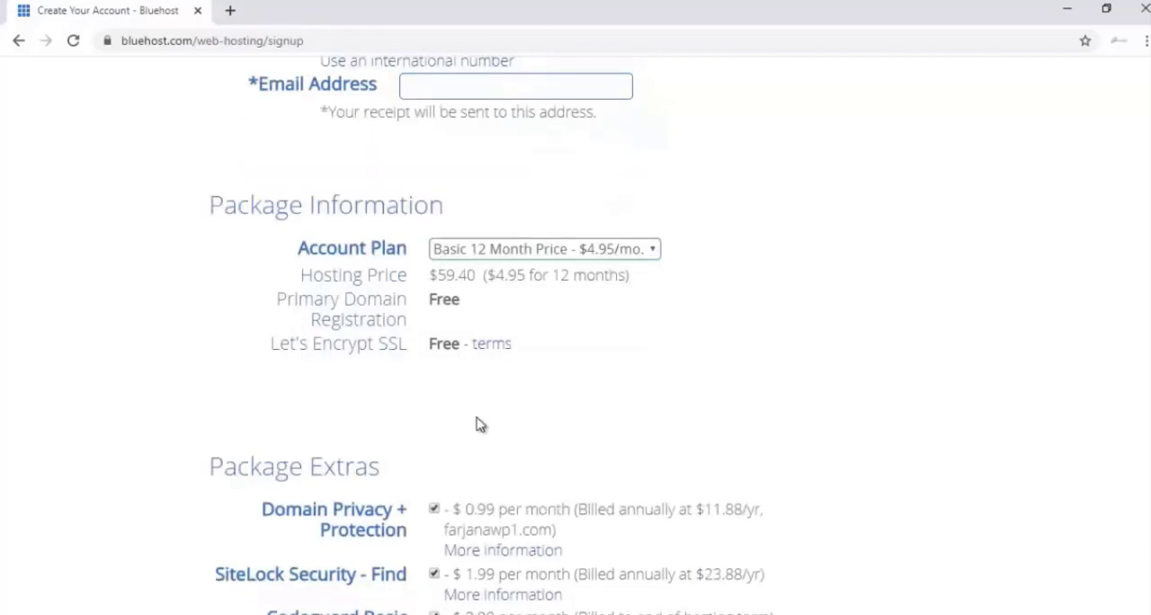
pyautogui.scroll(-1, 441, 422)
pyautogui.scroll(-1, 373, 409)
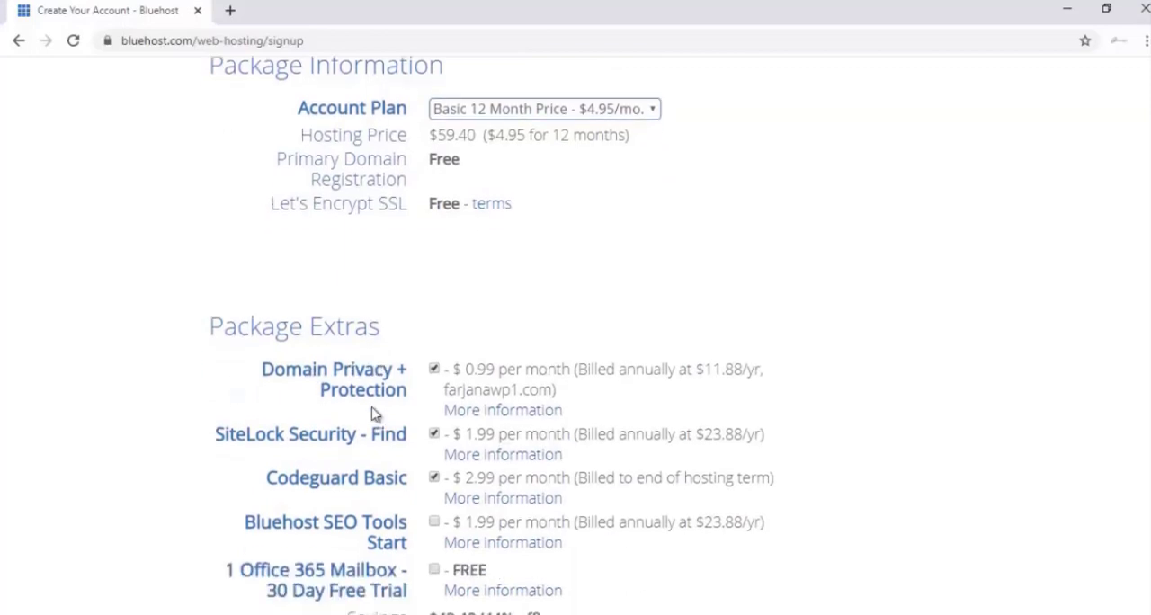
pyautogui.scroll(-1, 376, 414)
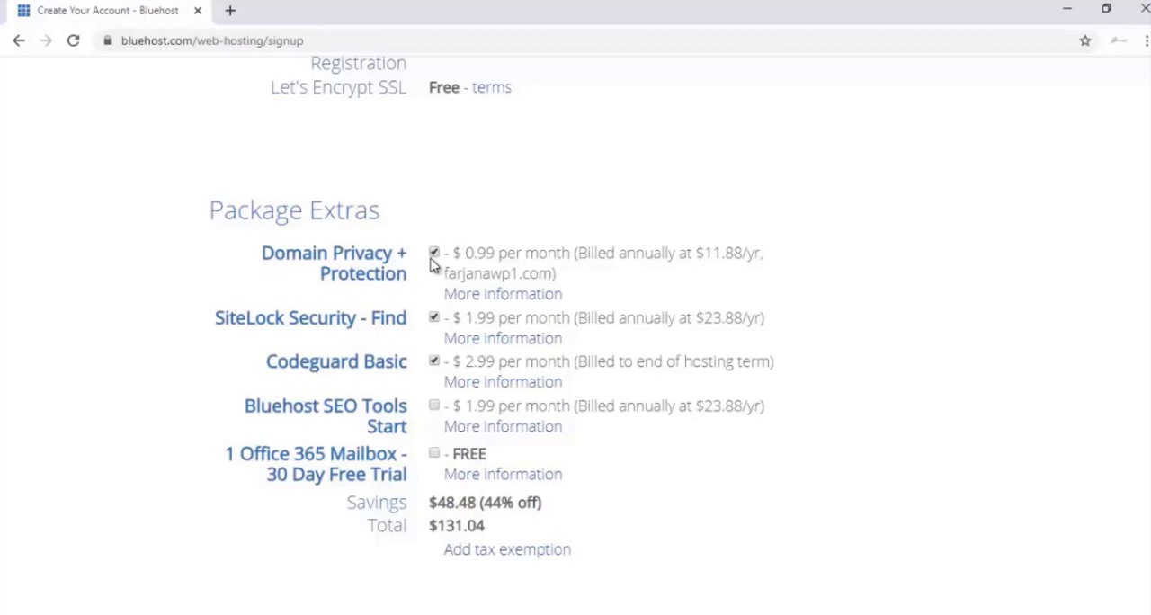
pyautogui.click(436, 255)
pyautogui.click(435, 320)
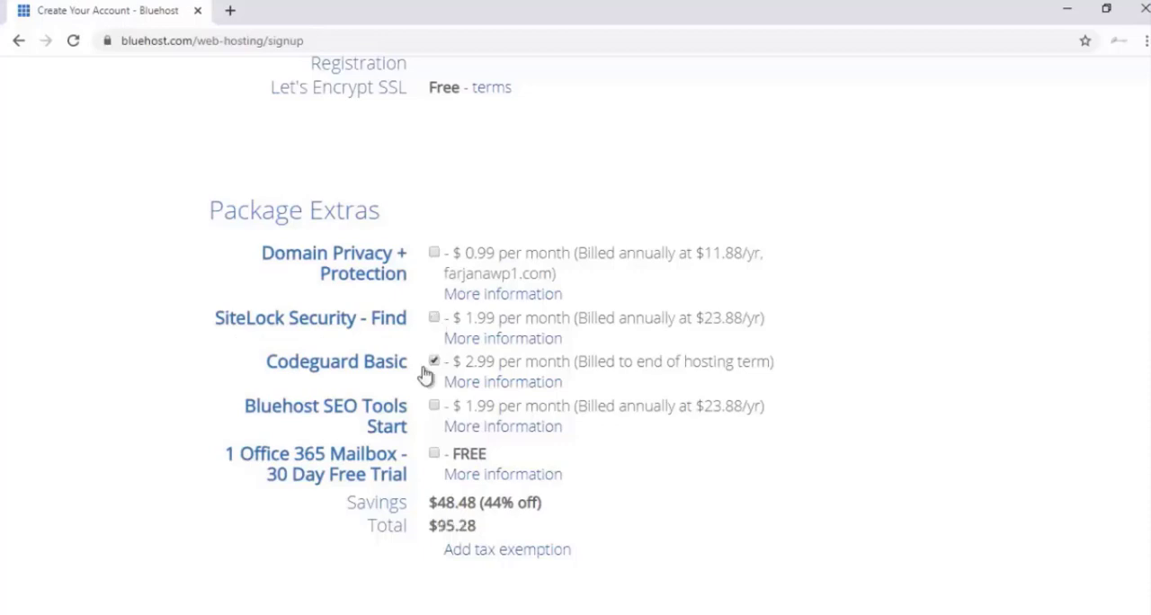
pyautogui.click(434, 362)
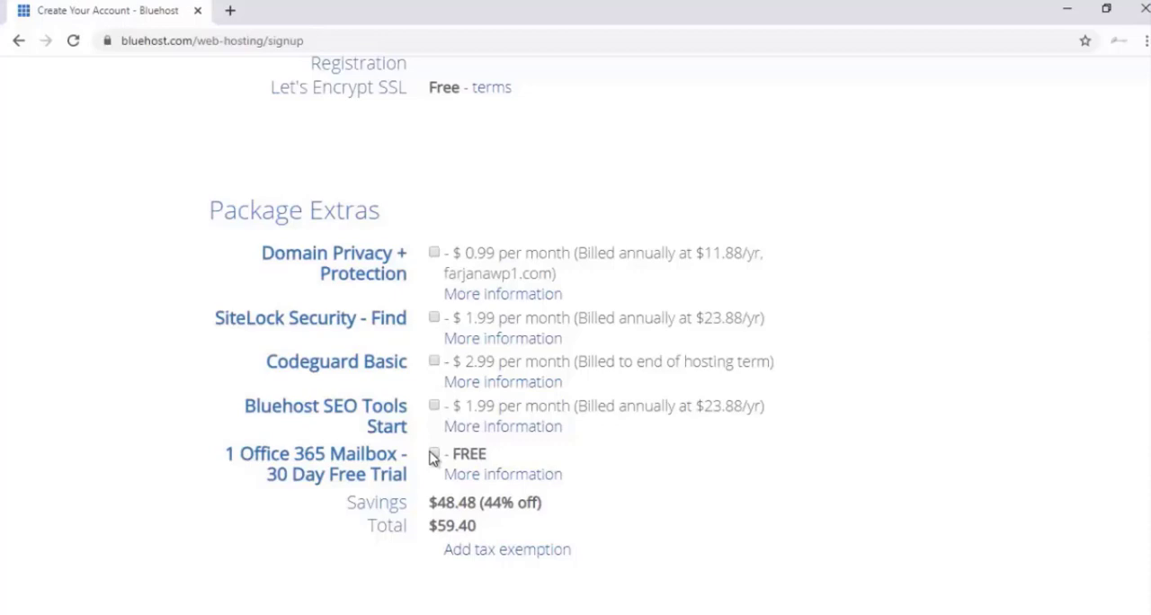
# Fill in the credit card number, CVV2 code and expiration date, and submit the order with Bluehost's terms accepted.
pyautogui.scroll(-1, 441, 445)
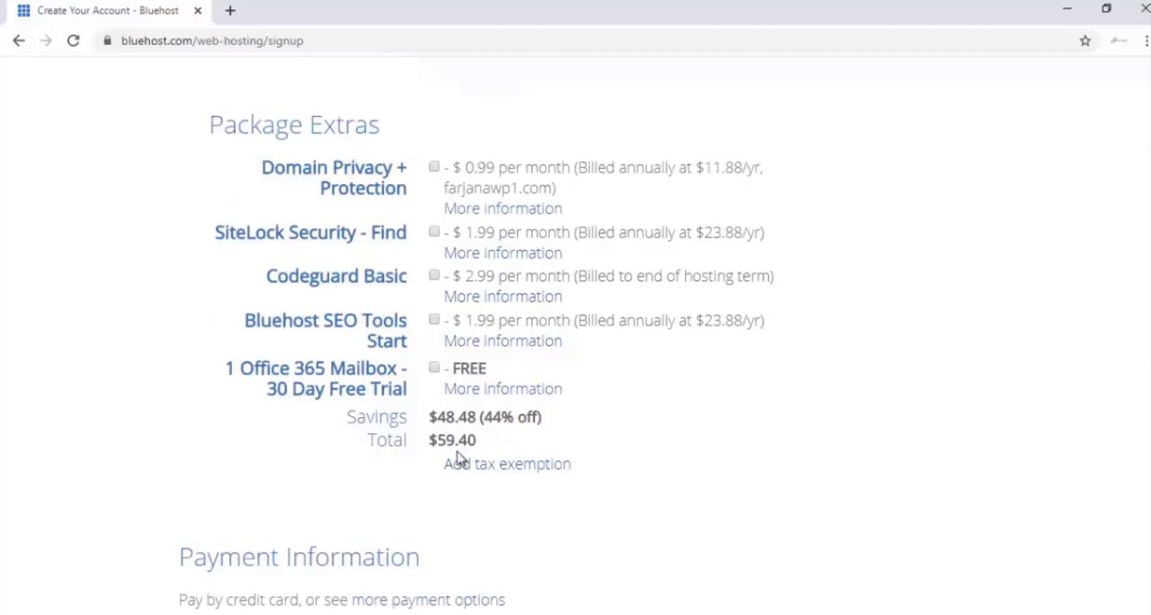
pyautogui.scroll(-1, 458, 459)
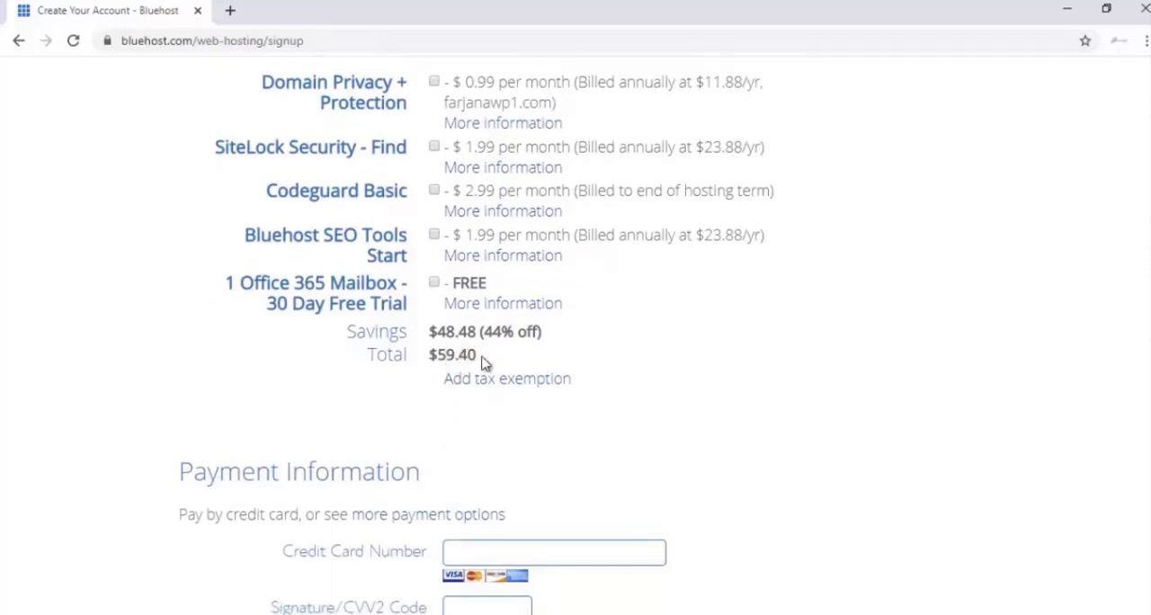
pyautogui.scroll(-2, 494, 325)
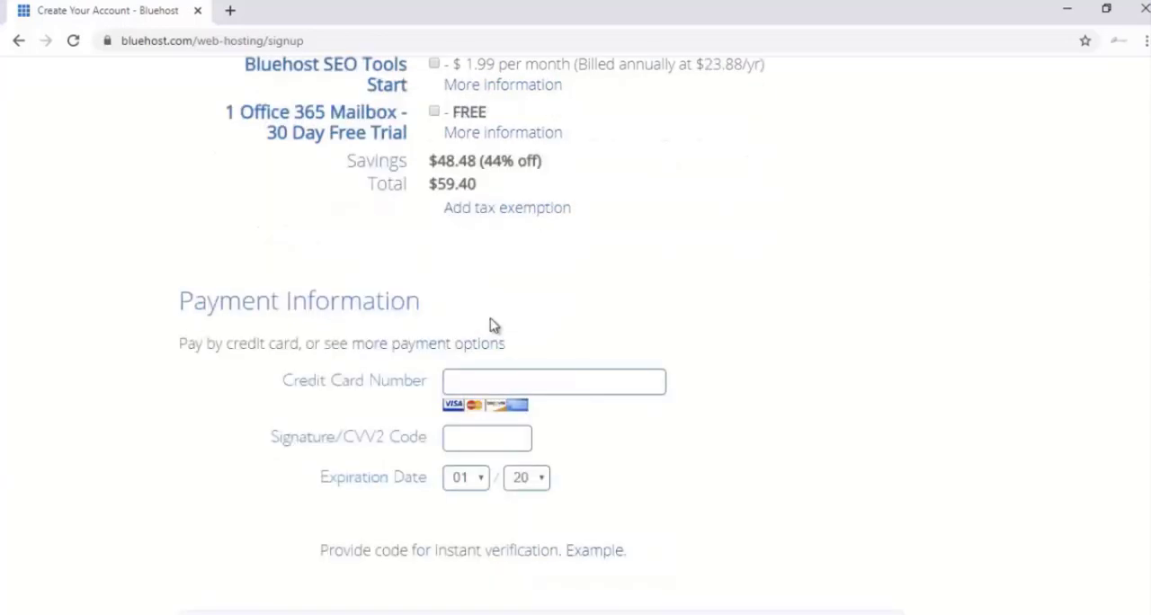
pyautogui.scroll(-1, 491, 325)
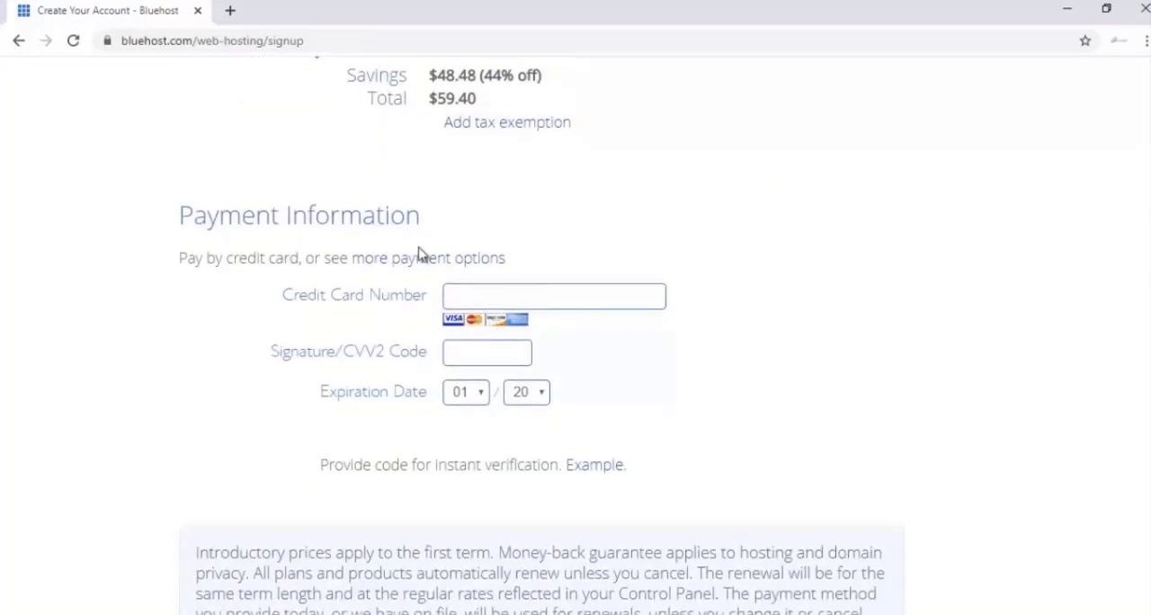
pyautogui.scroll(-1, 449, 321)
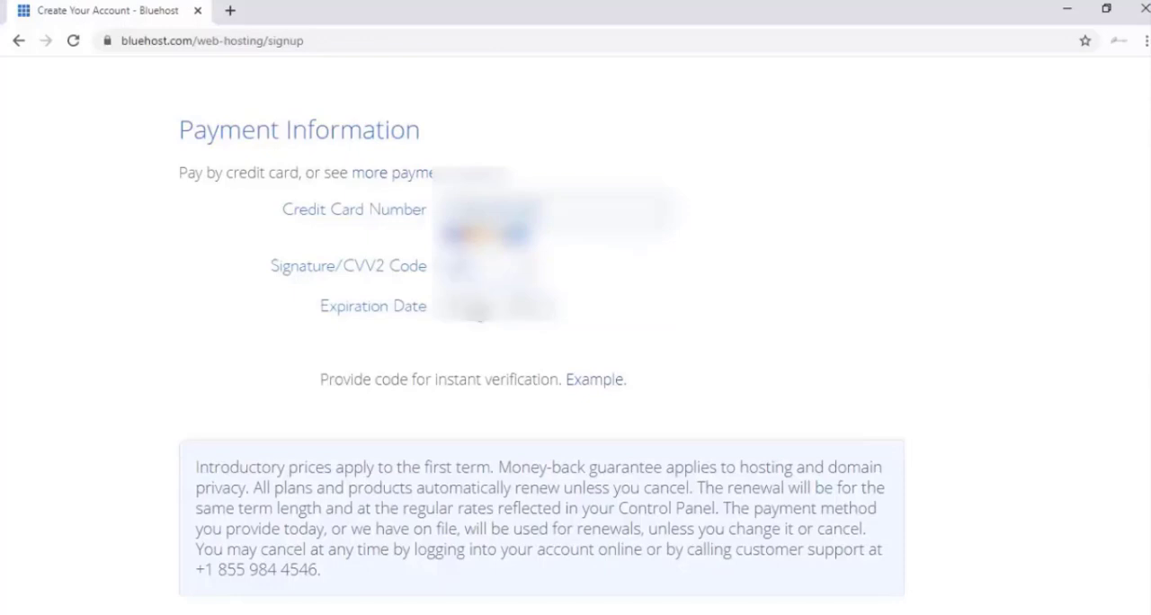
pyautogui.click(476, 311)
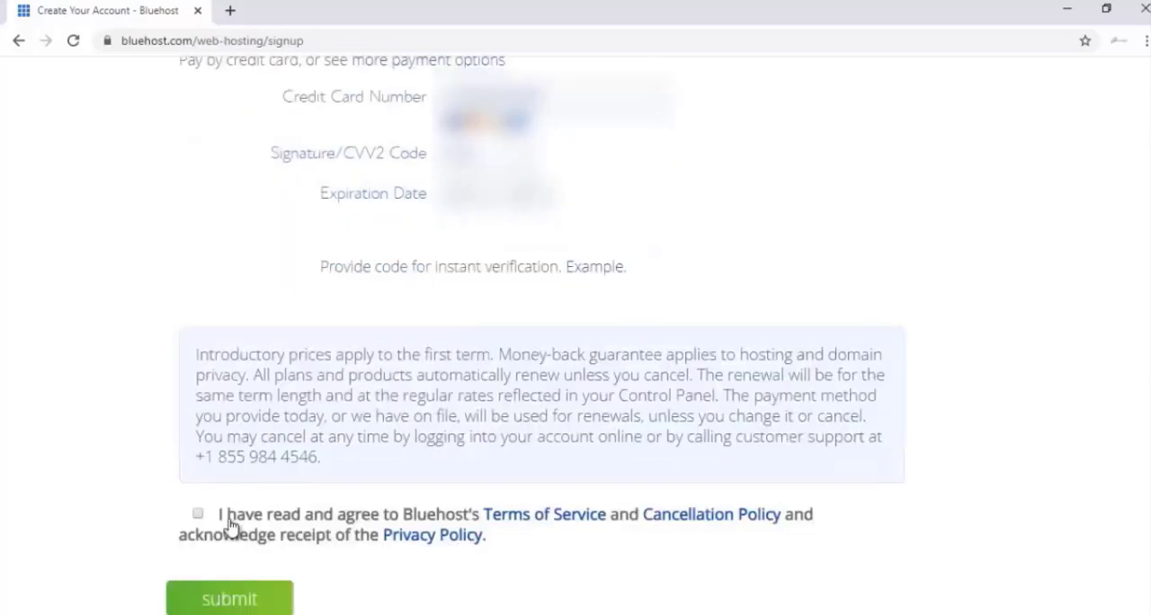
pyautogui.click(199, 514)
pyautogui.click(251, 597)
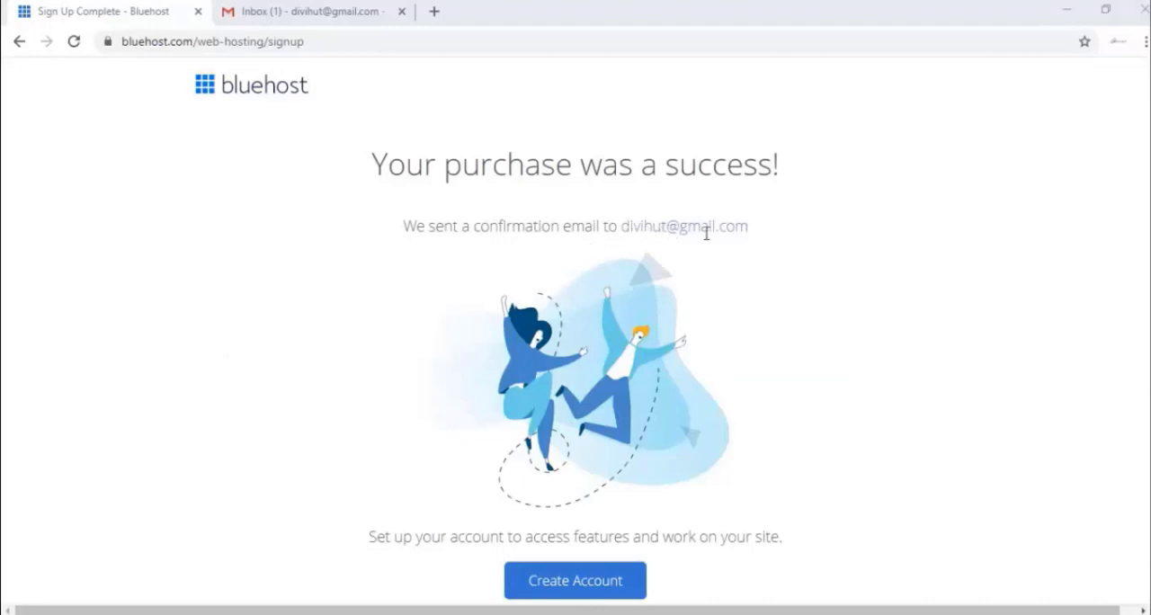
# Open the WHOIS Verification email for farjanawp.com in Gmail and verify the email address from it.
pyautogui.click(302, 14)
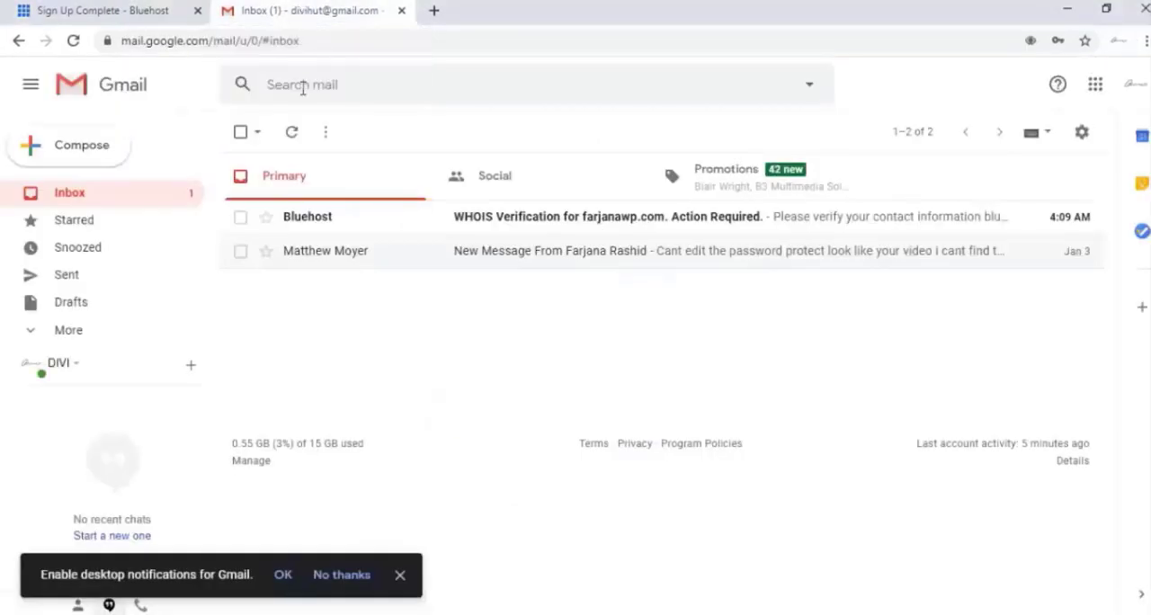
pyautogui.click(541, 225)
pyautogui.scroll(-2, 637, 359)
pyautogui.scroll(-1, 637, 361)
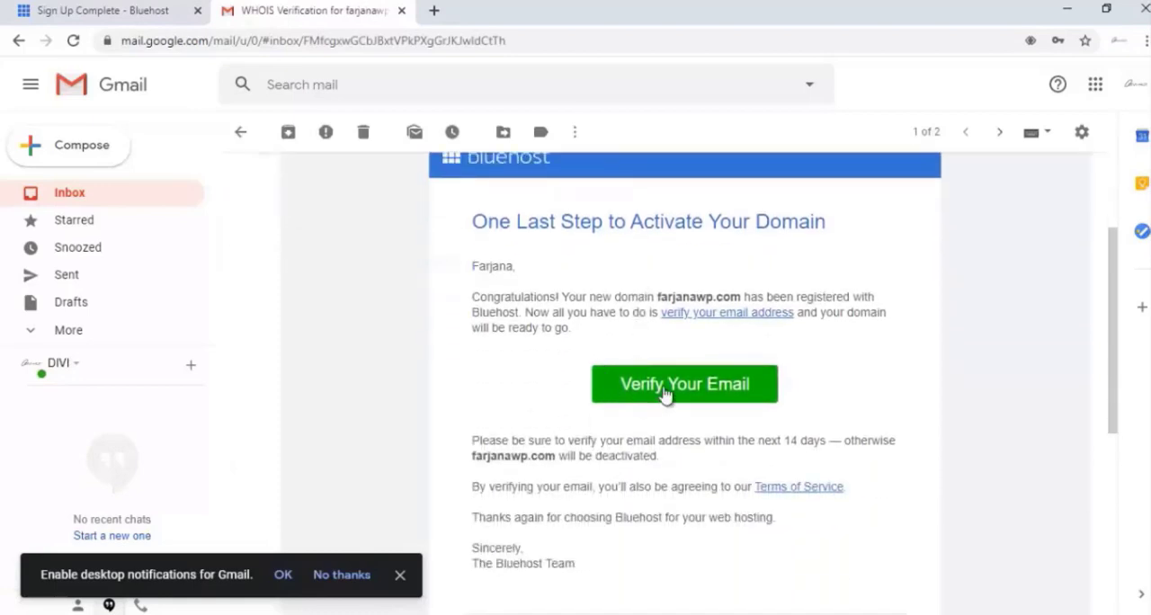
pyautogui.click(660, 386)
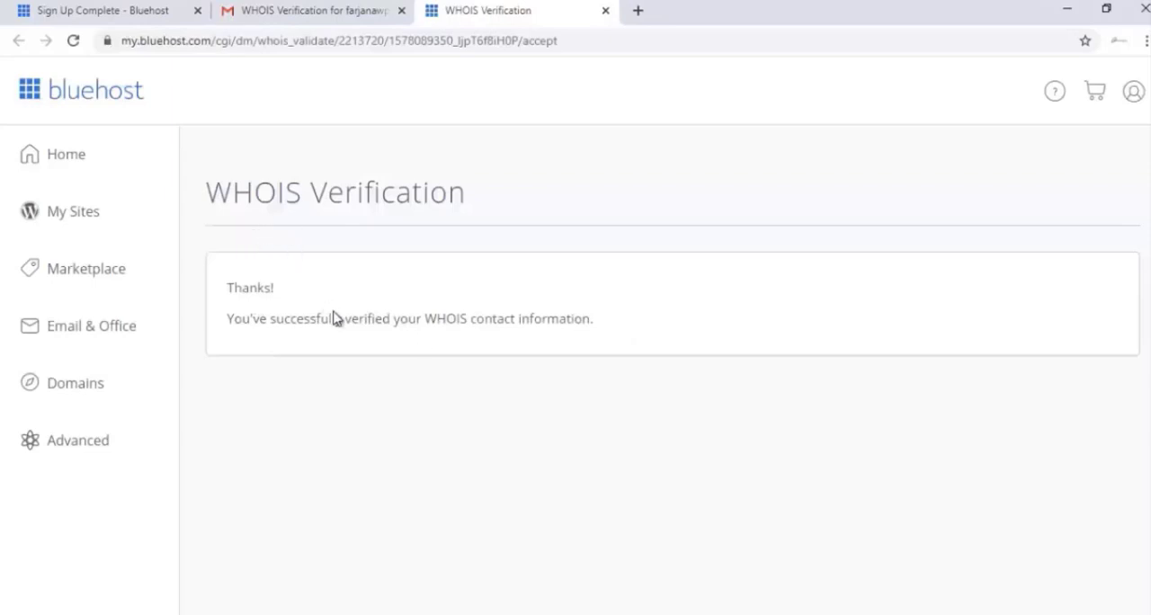
# Open the Welcome to Bluehost email in Gmail and review its payment confirmation and itemised charges.
pyautogui.click(253, 8)
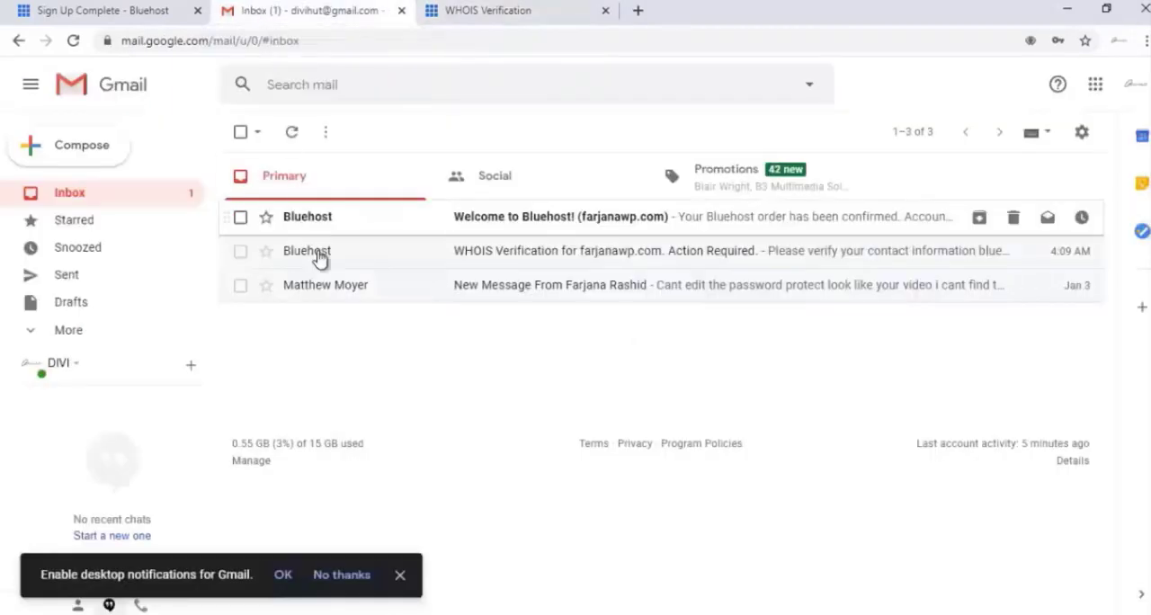
pyautogui.click(503, 220)
pyautogui.scroll(-3, 500, 305)
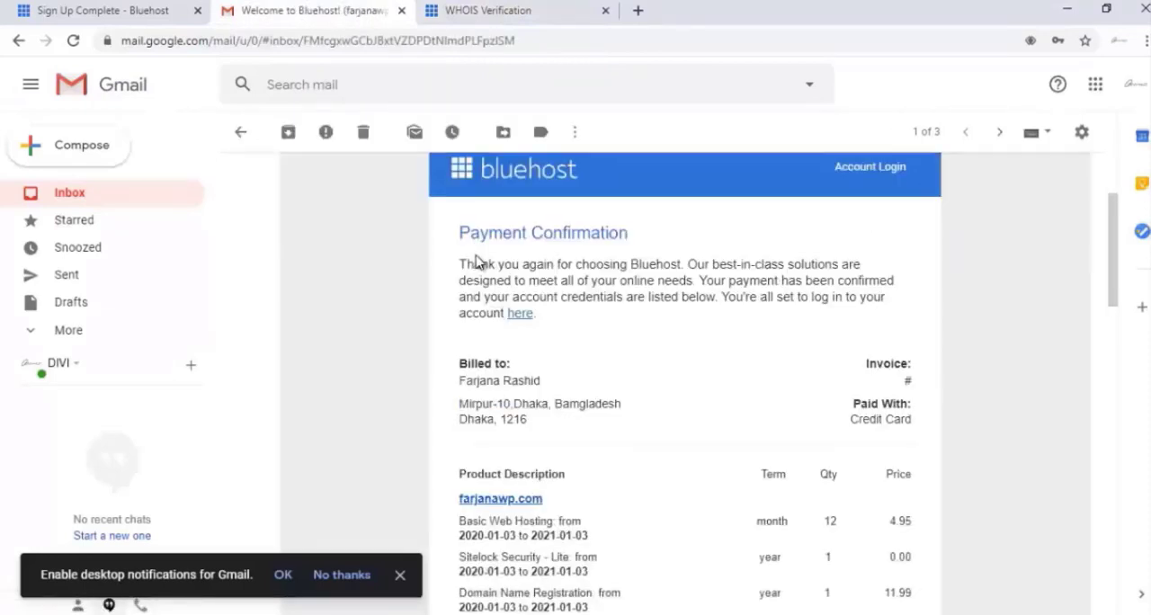
pyautogui.scroll(-2, 652, 329)
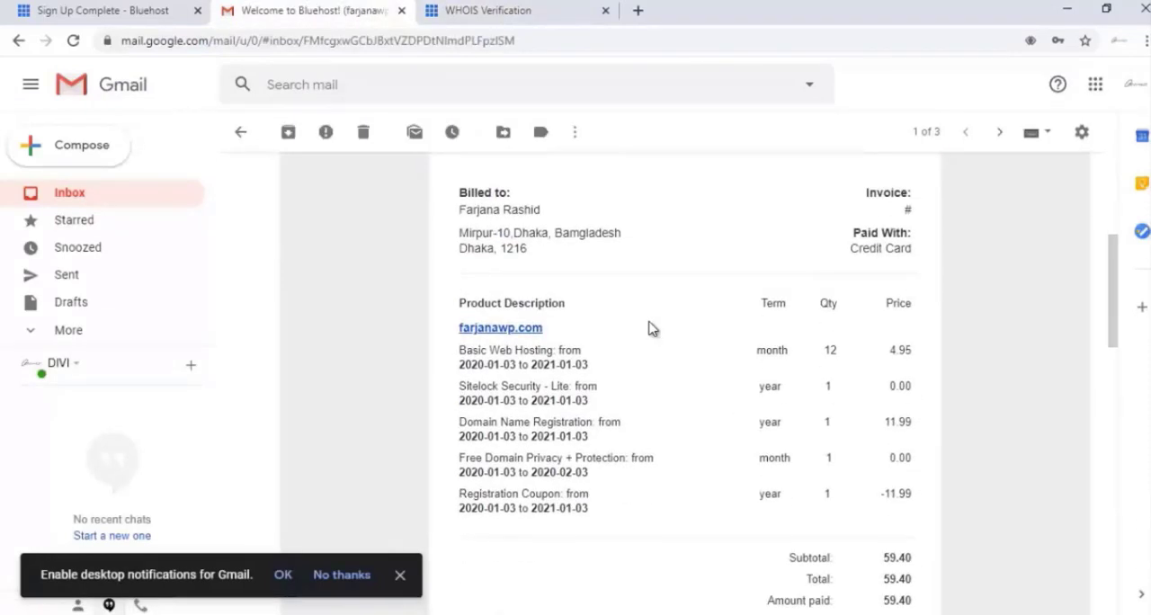
pyautogui.scroll(2, 651, 328)
pyautogui.scroll(-1, 650, 326)
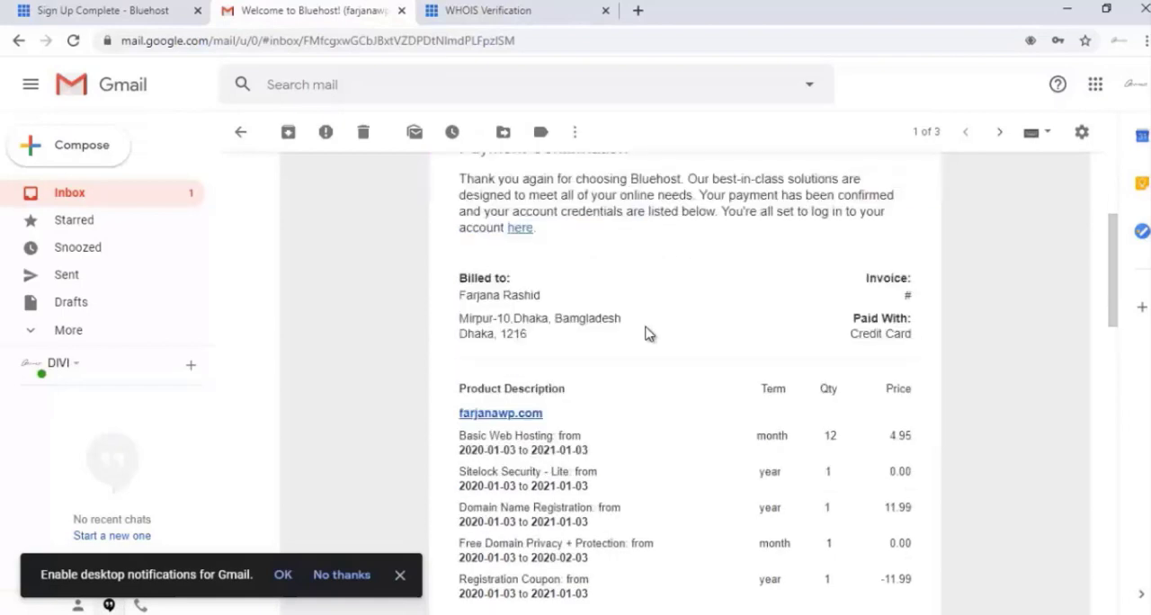
# Return to the Bluehost Sign Up Complete page, look over the receipt, and start creating the account.
pyautogui.scroll(-3, 654, 330)
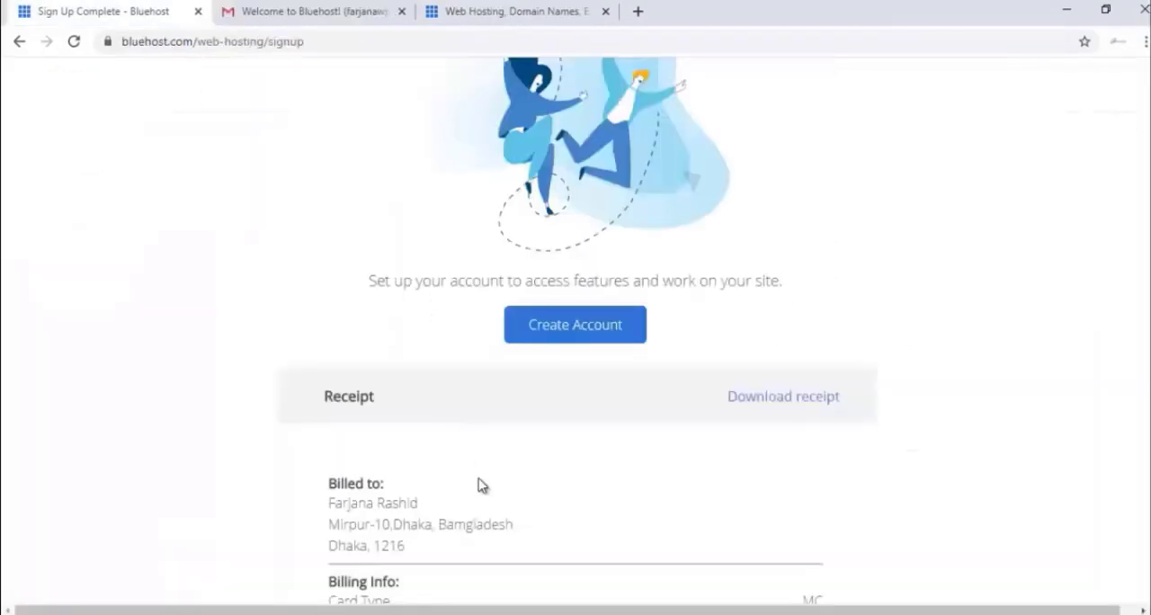
pyautogui.scroll(-3, 480, 483)
pyautogui.scroll(2, 479, 480)
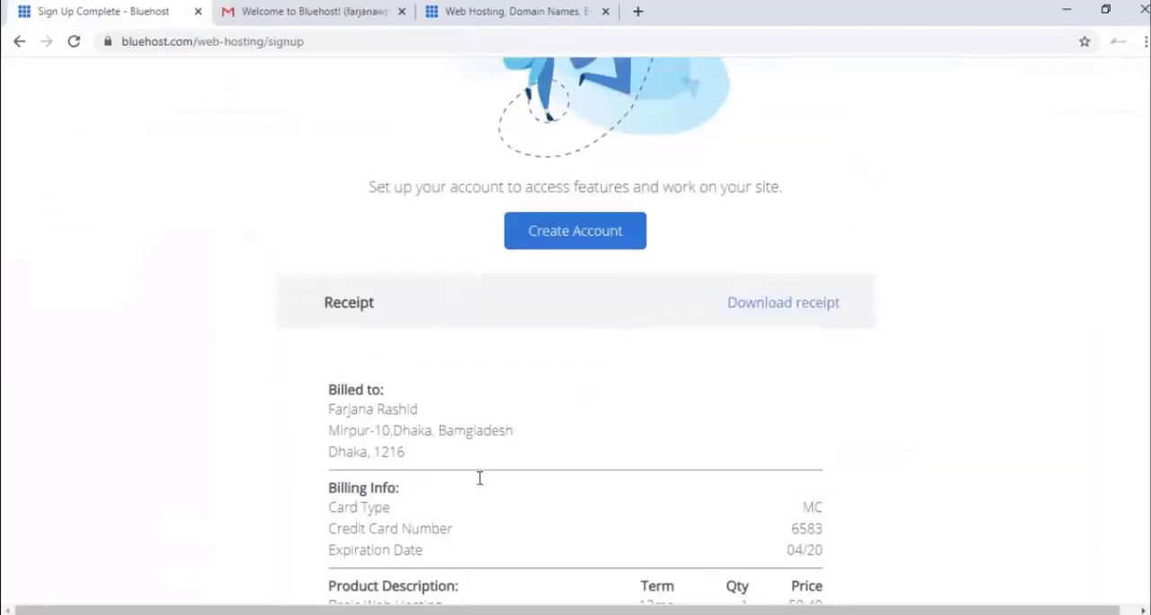
pyautogui.click(542, 251)
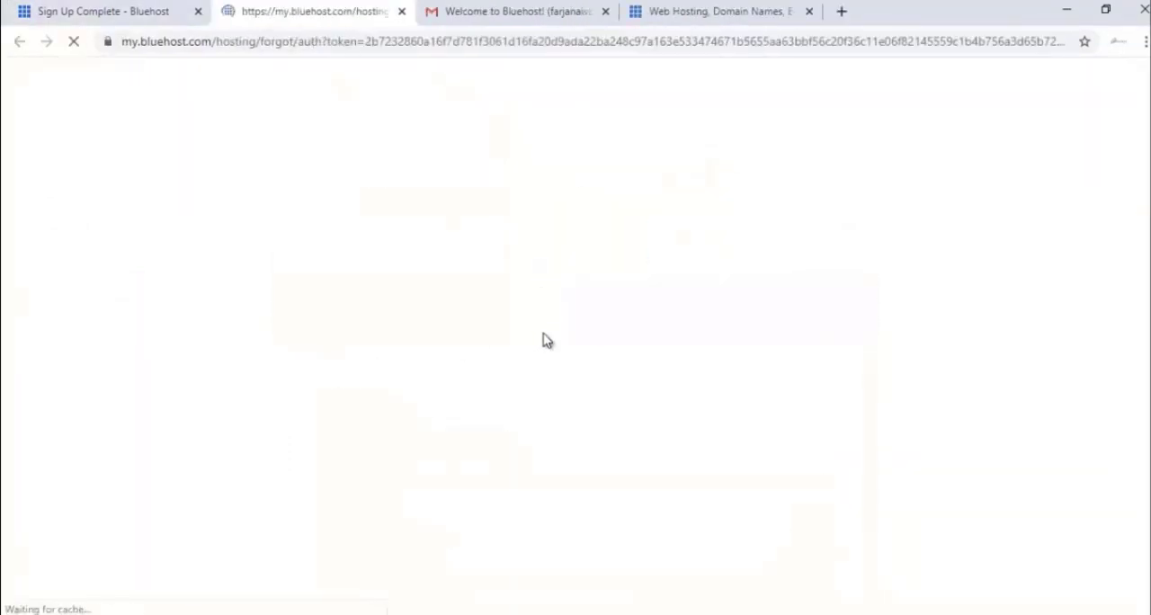
# Enter the new account password for farjanawp.com and repeat it in the Retype Password field.
pyautogui.scroll(-1, 517, 376)
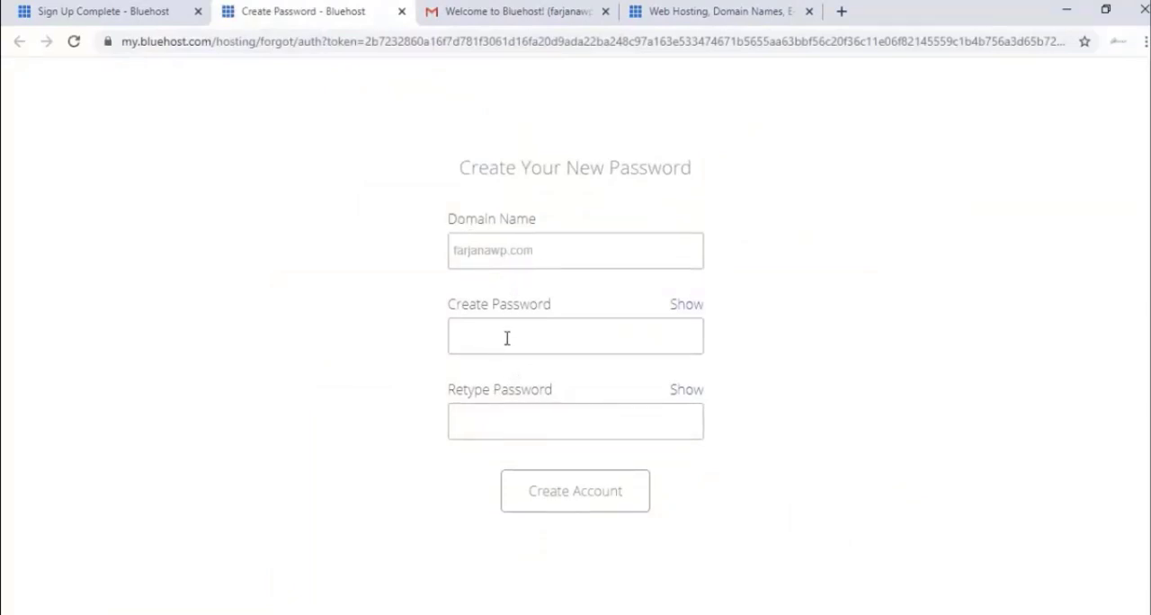
pyautogui.click(506, 337)
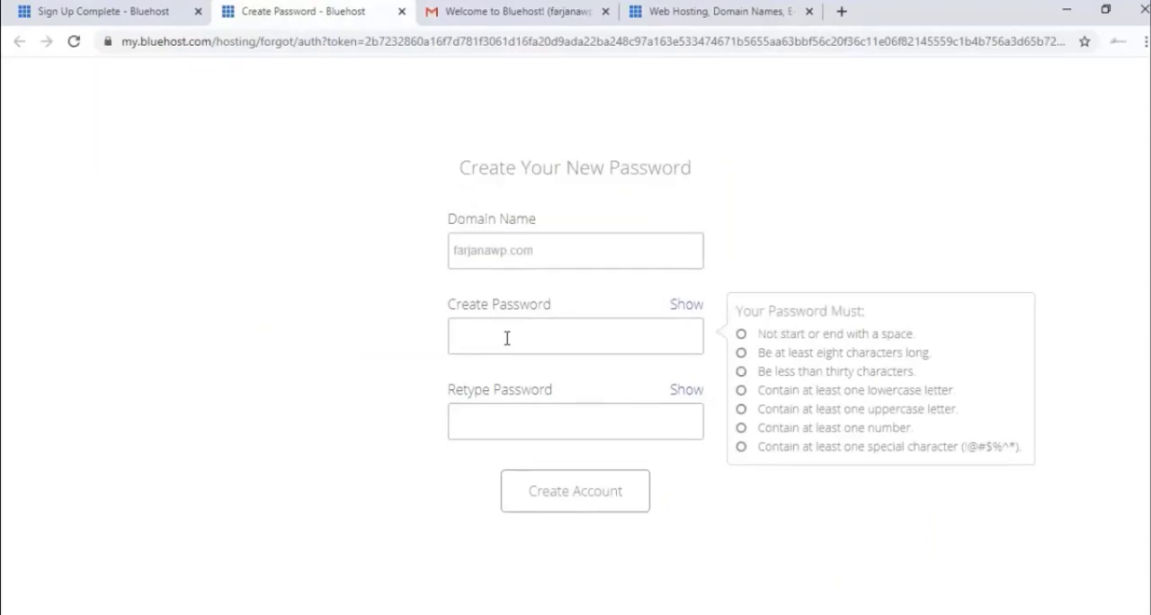
pyautogui.write('•••')
pyautogui.write('•')
pyautogui.click(513, 428)
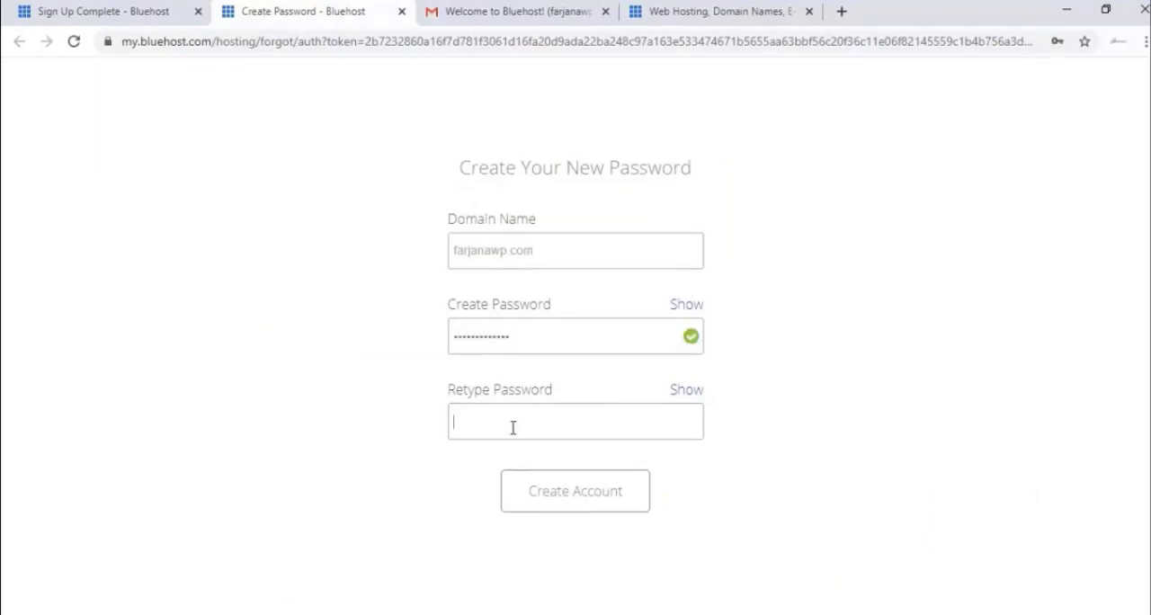
pyautogui.write('•••••••••••••')
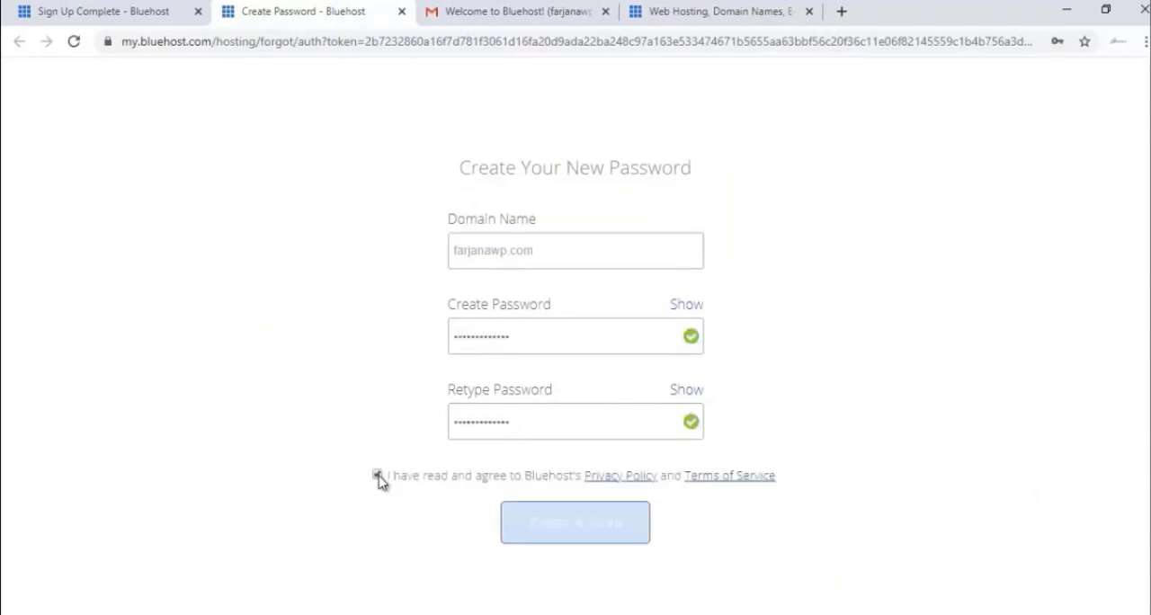
# Agree to Bluehost's Privacy Policy and Terms of Service and create the account for farjanawp.com.
pyautogui.click(377, 476)
pyautogui.click(584, 535)
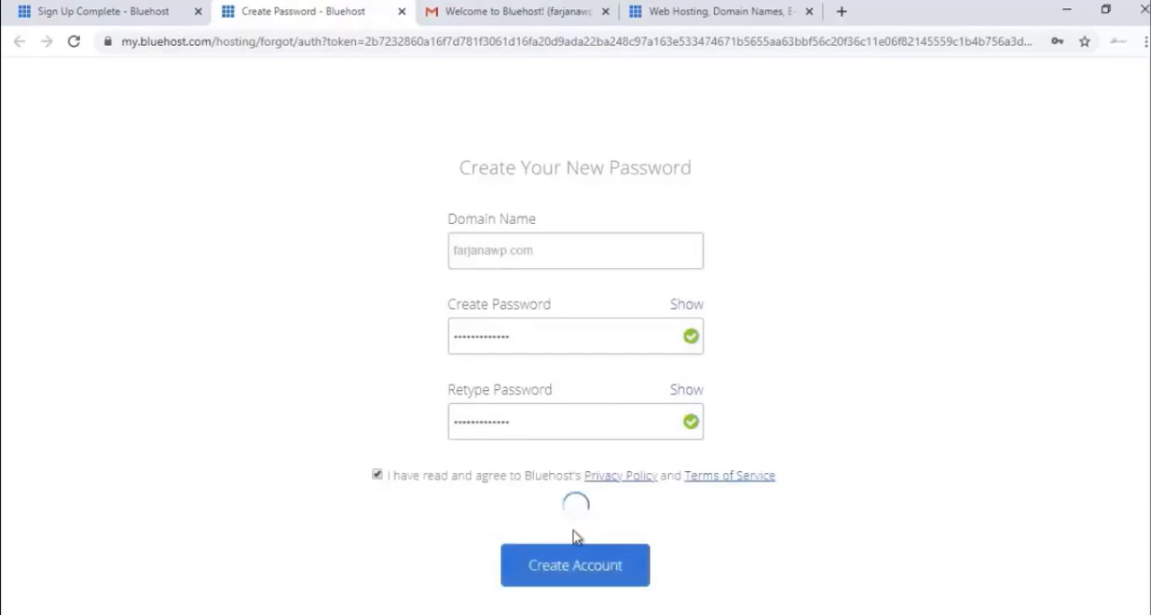
pyautogui.click(994, 186)
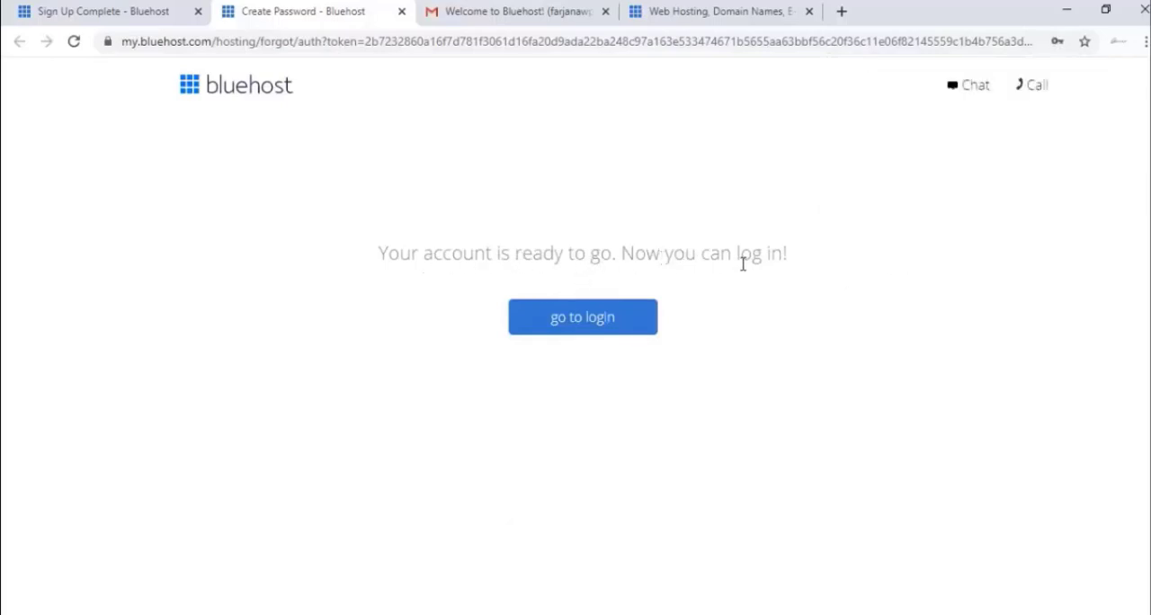
# Go to the hosting login and log in to the farjanawp.com account with the account password.
pyautogui.click(592, 325)
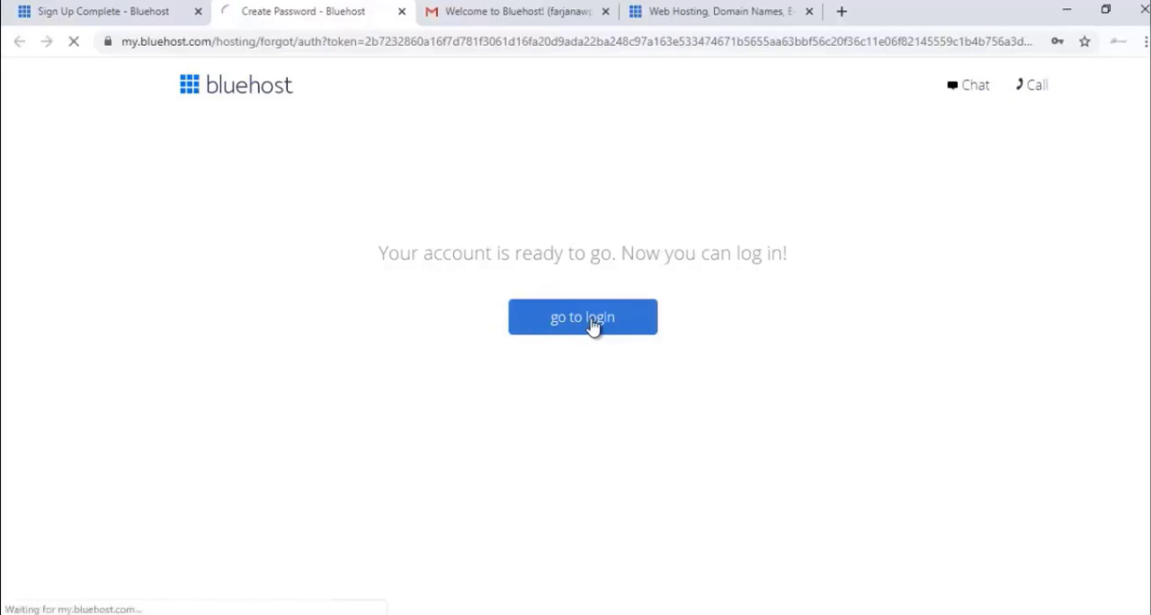
pyautogui.click(490, 537)
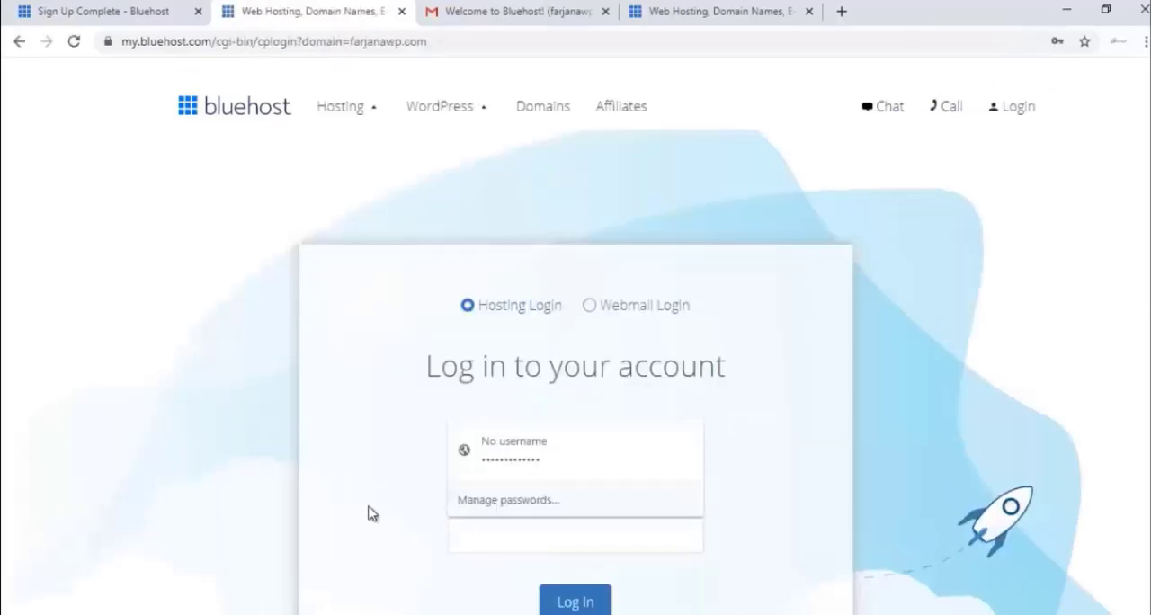
pyautogui.scroll(-2, 367, 512)
pyautogui.click(525, 372)
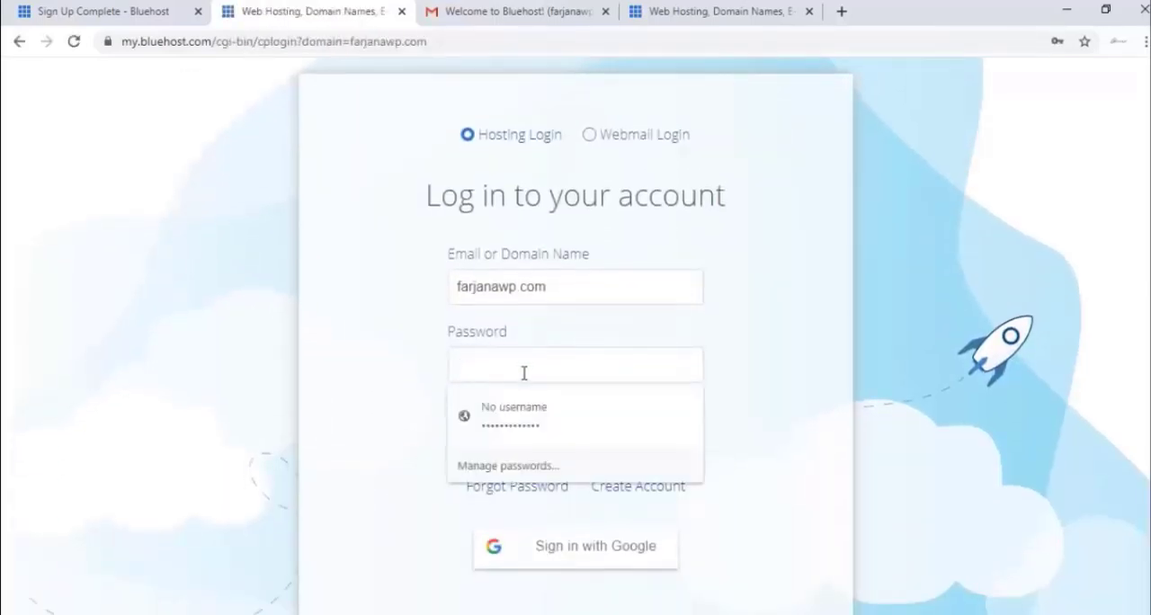
pyautogui.click(418, 364)
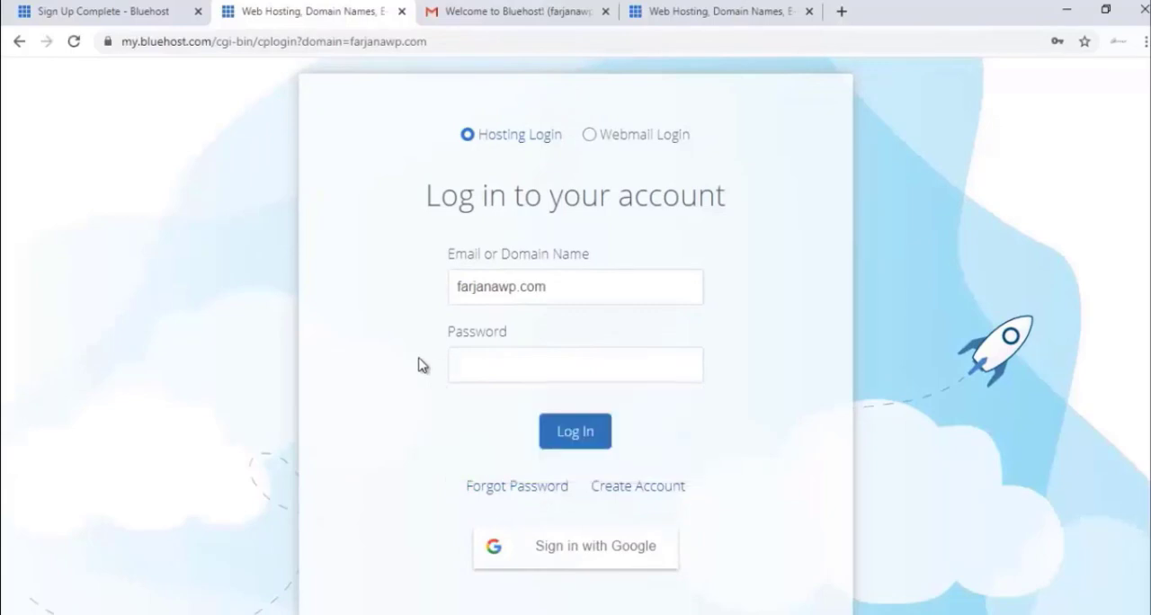
pyautogui.click(576, 434)
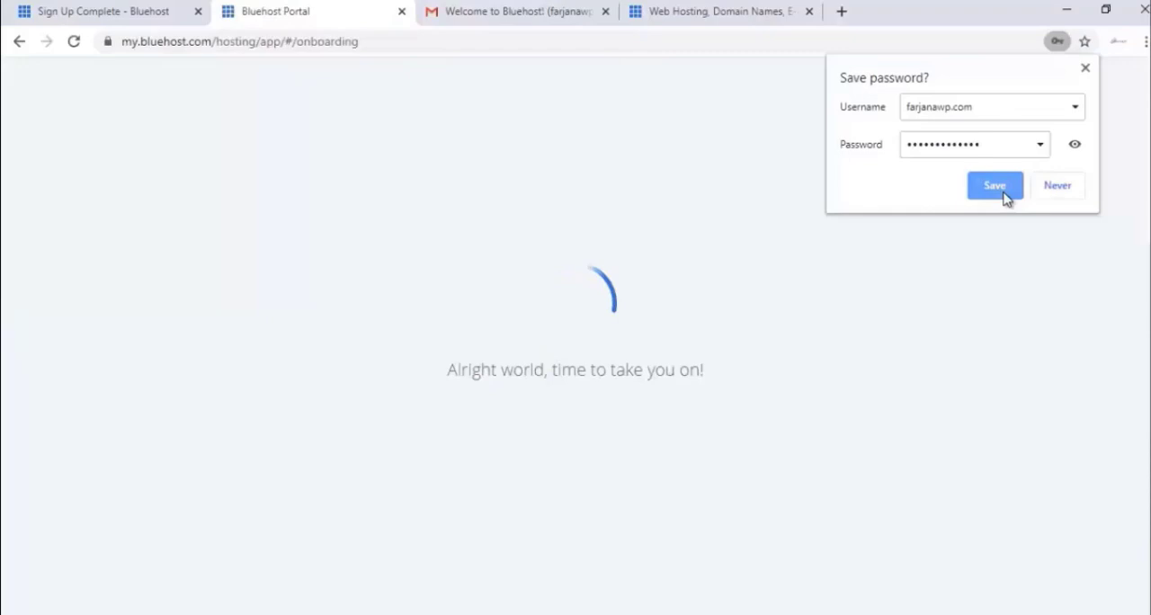
pyautogui.click(1003, 190)
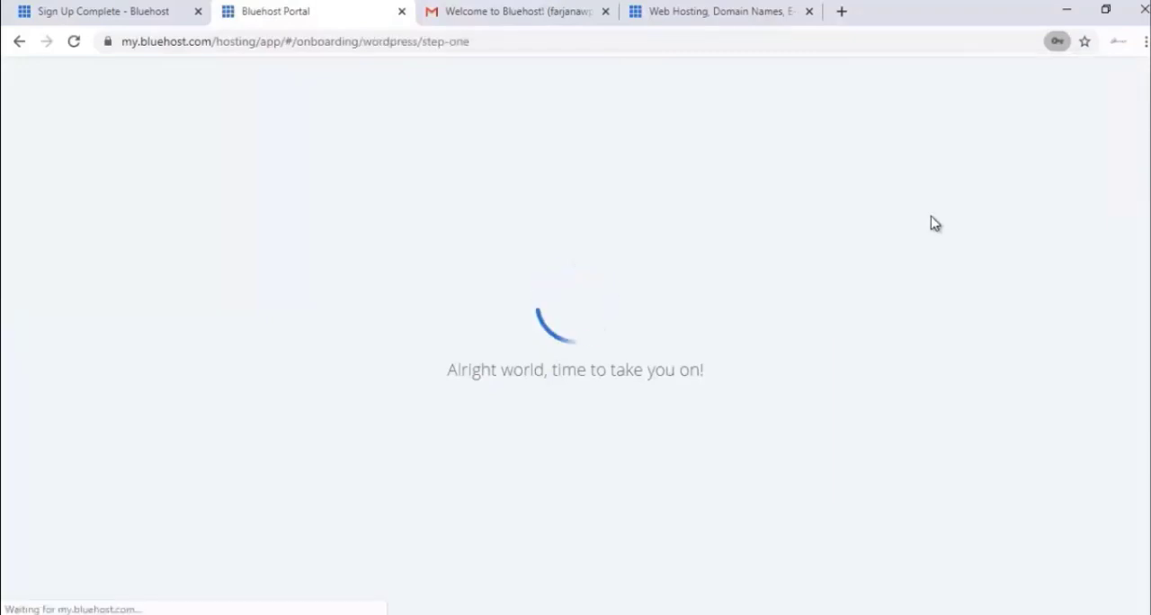
# Skip the onboarding questions about the site and get started with the Bluehost dashboard.
pyautogui.scroll(-2, 914, 258)
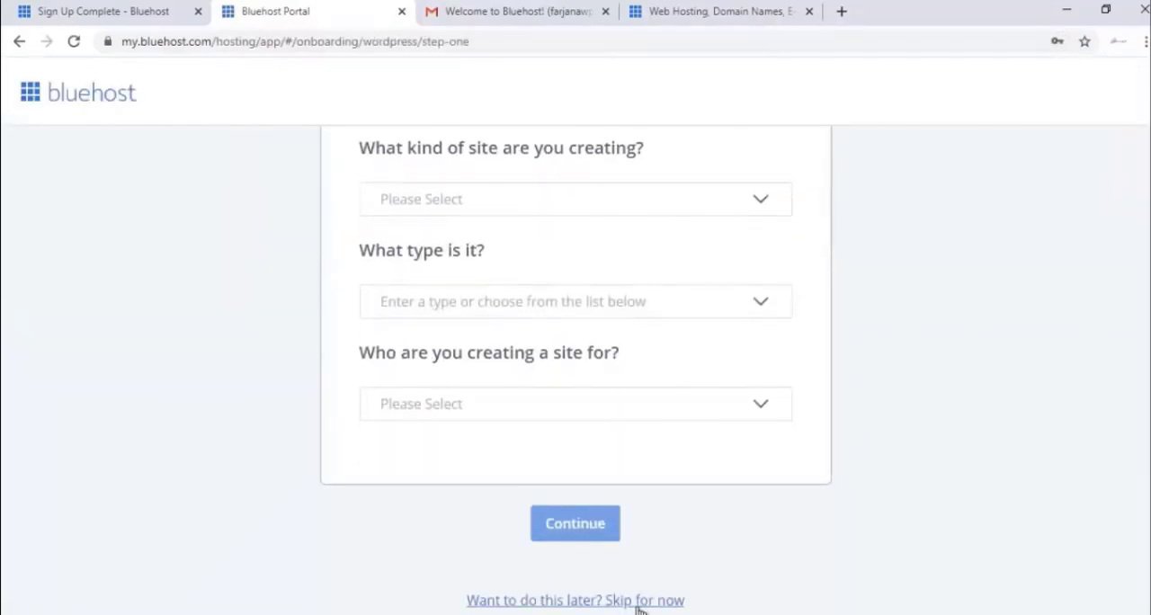
pyautogui.click(625, 601)
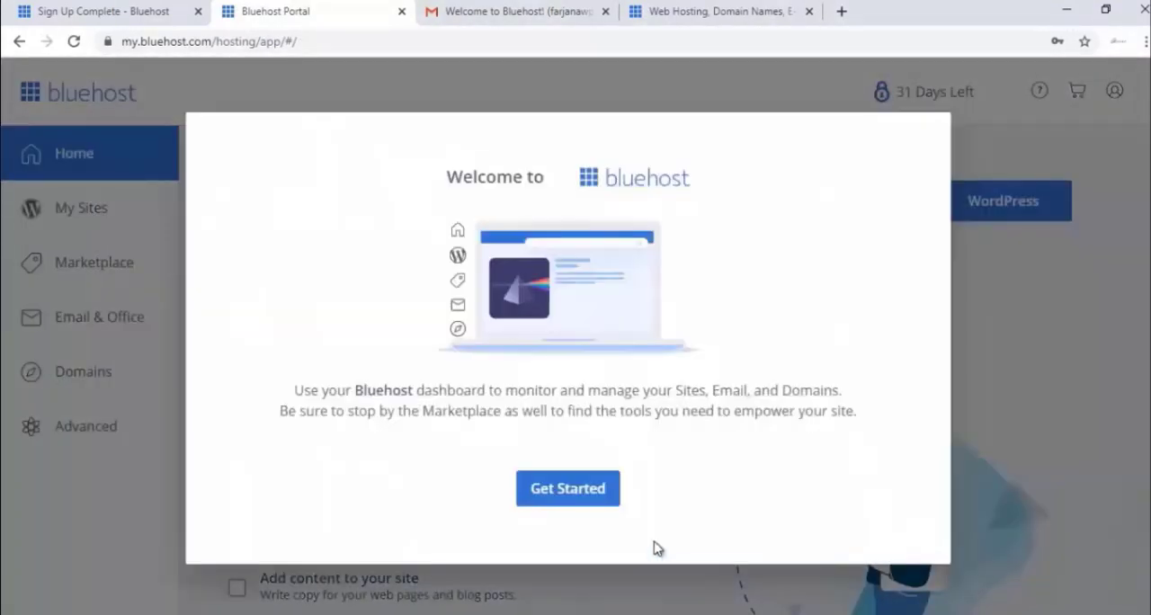
pyautogui.click(598, 496)
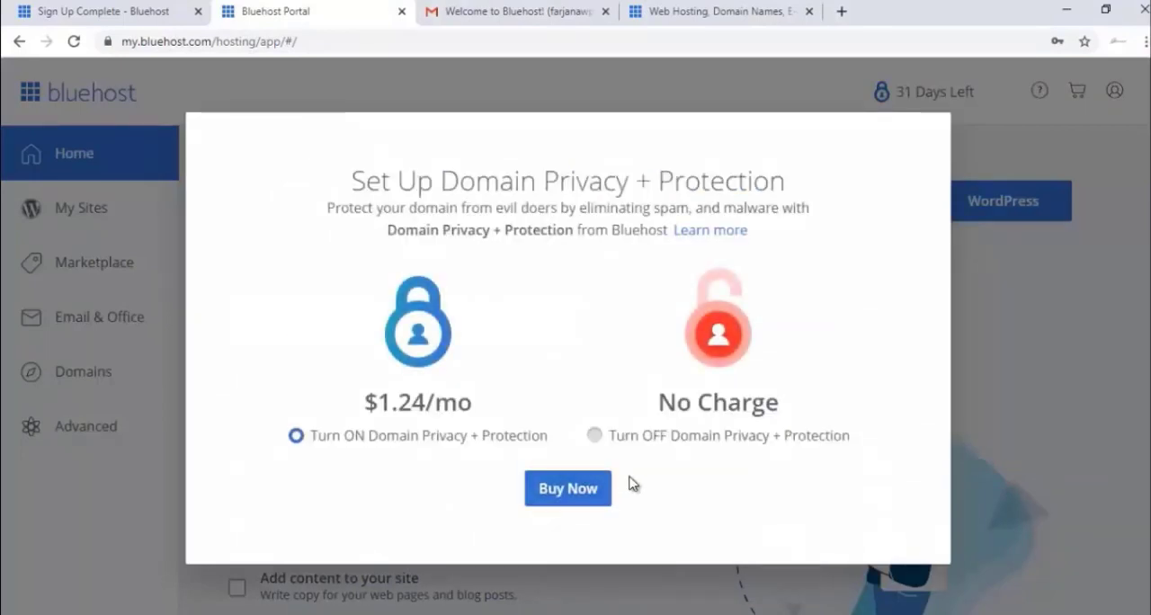
# Turn off Domain Privacy + Protection at no charge and decline its free trial.
pyautogui.click(661, 443)
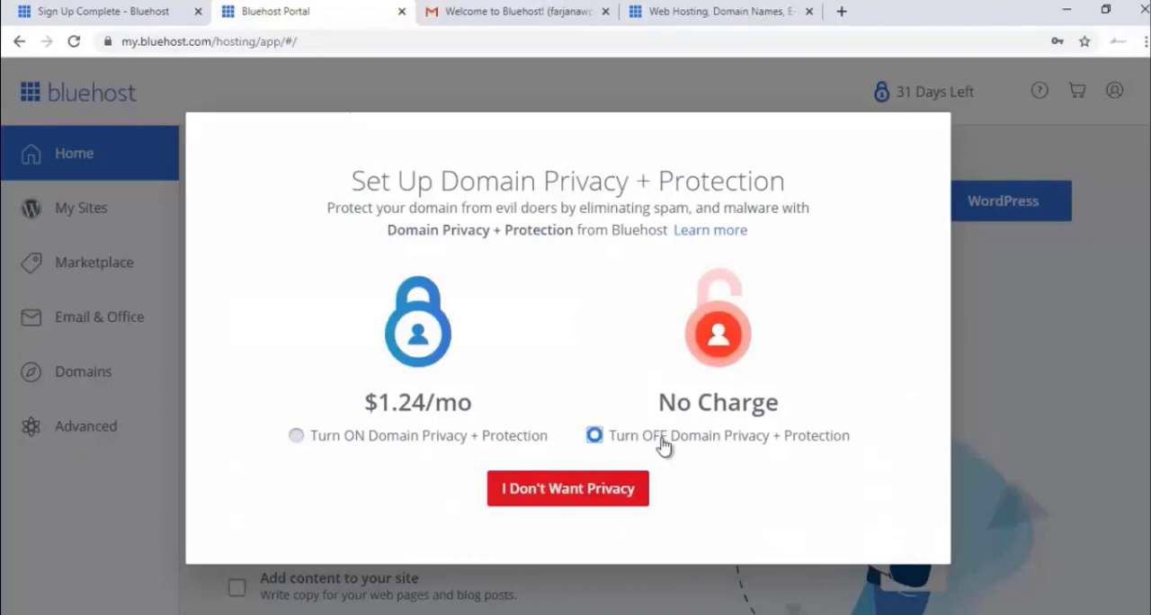
pyautogui.click(616, 490)
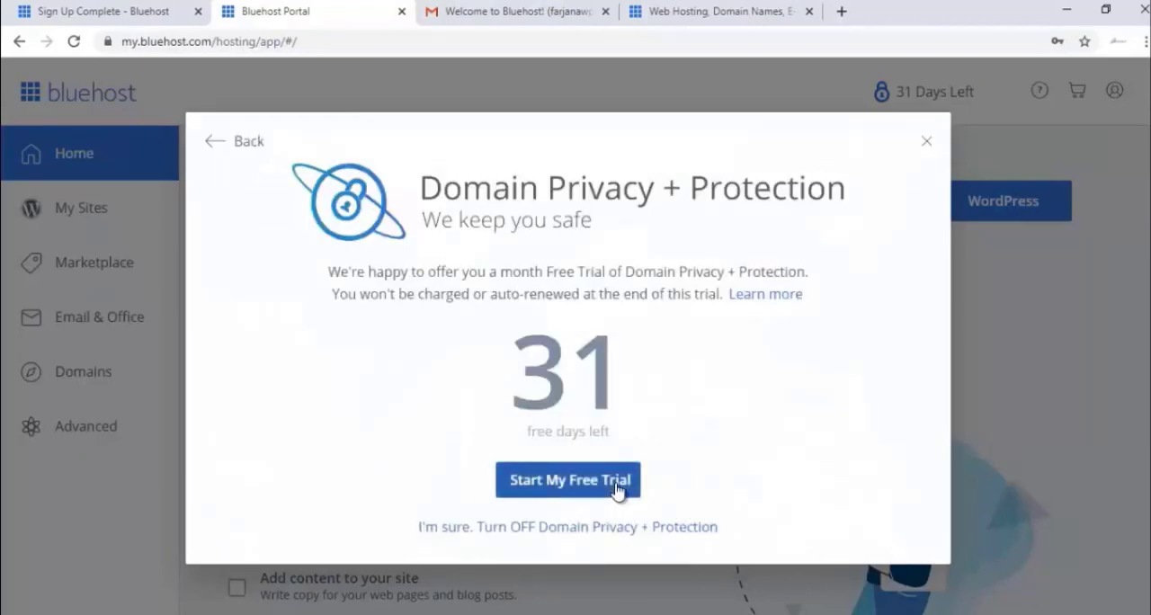
pyautogui.click(616, 528)
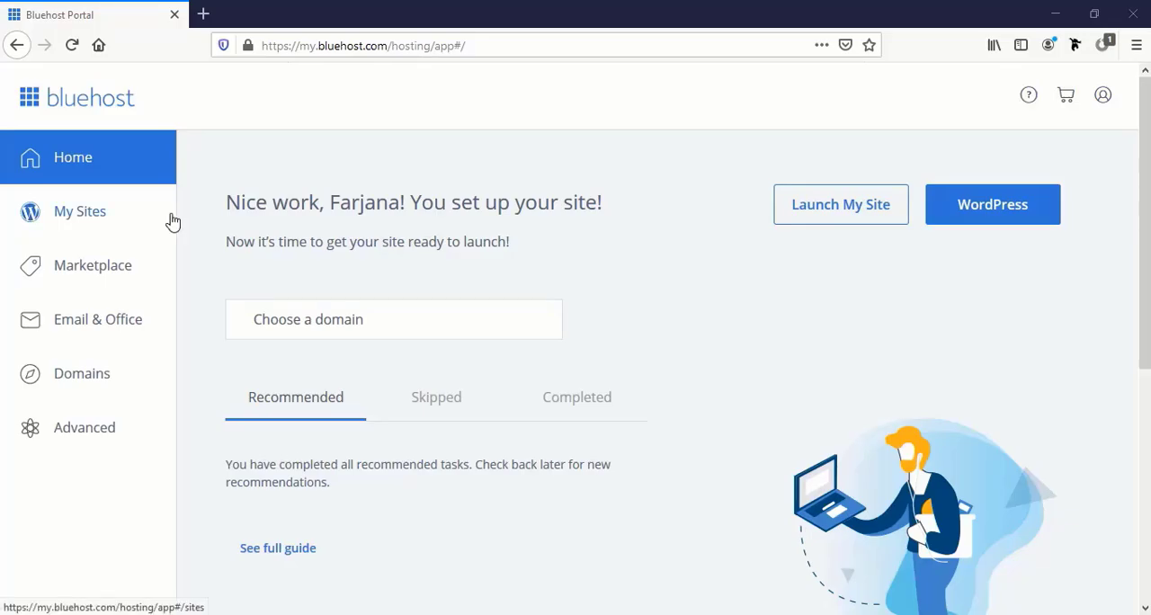
# Start a new WordPress site in My Sites, with the owner's full name as site name and "Wordpress website" as tagline.
pyautogui.click(85, 223)
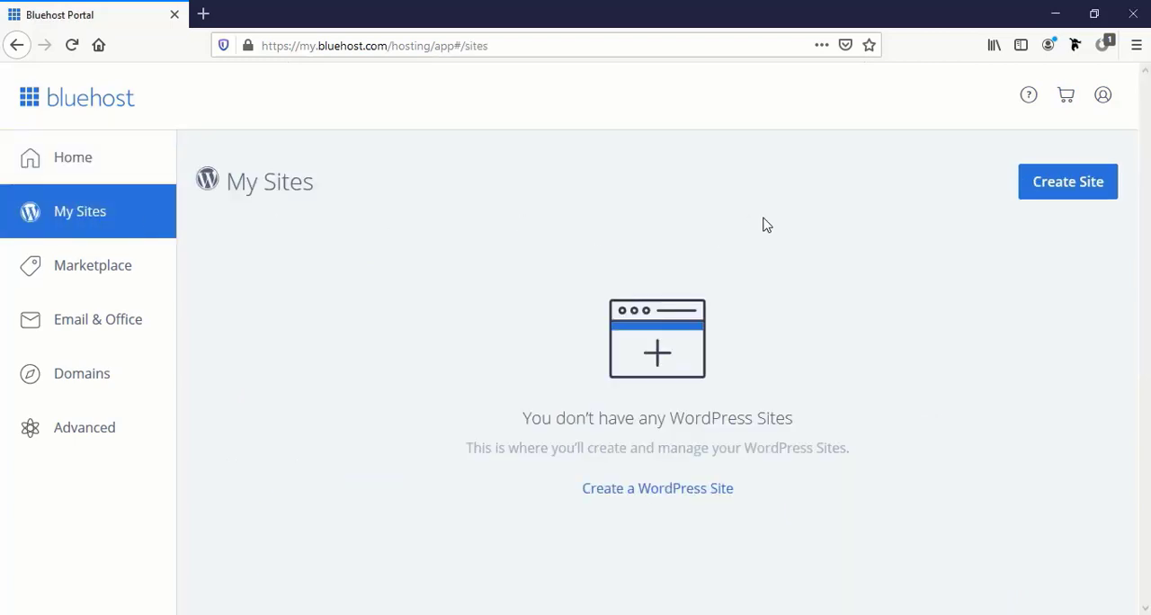
pyautogui.click(1060, 191)
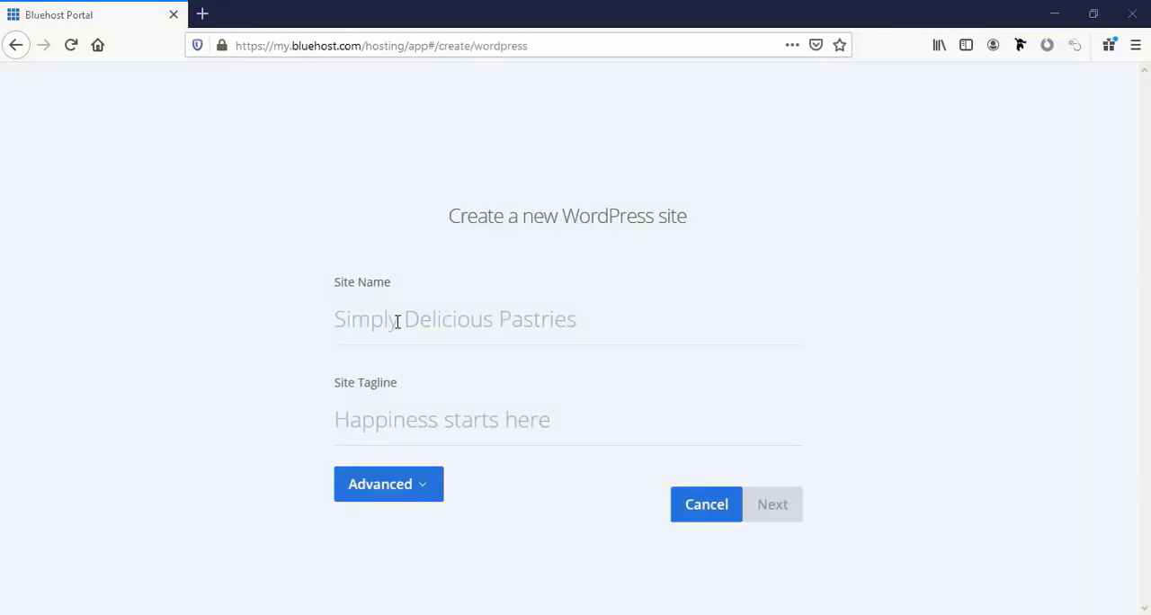
pyautogui.click(381, 323)
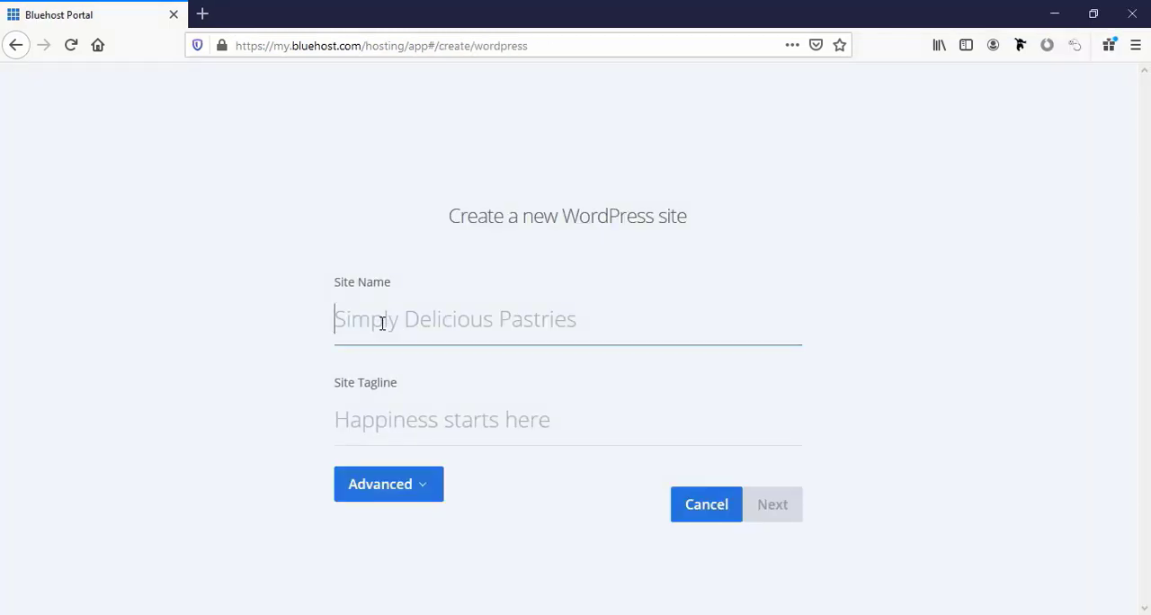
pyautogui.click(399, 322)
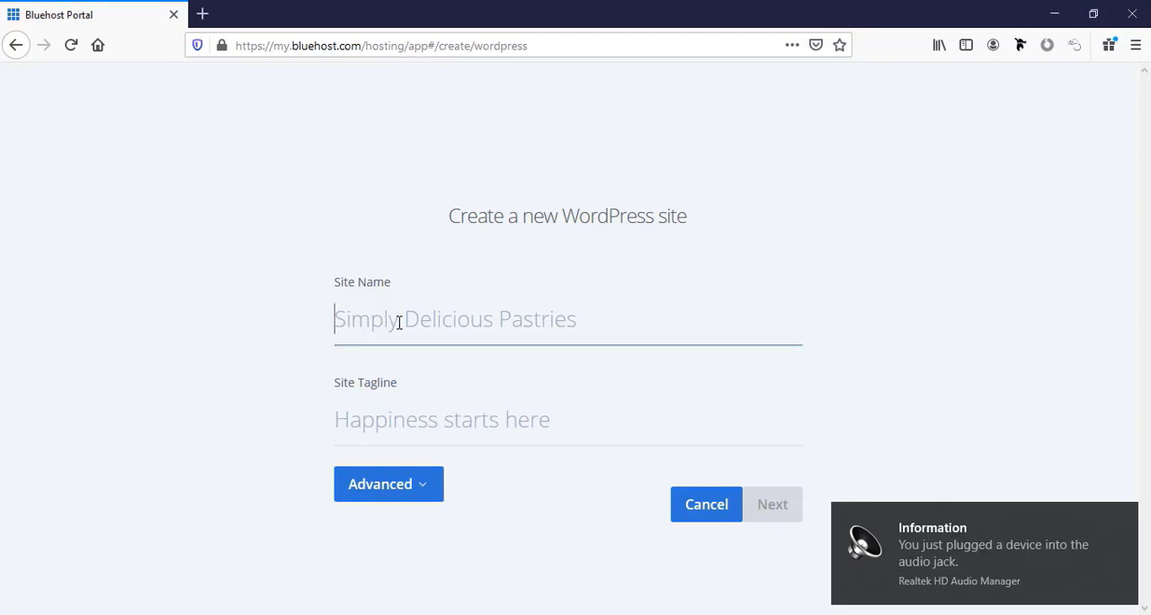
pyautogui.write('Farjana ')
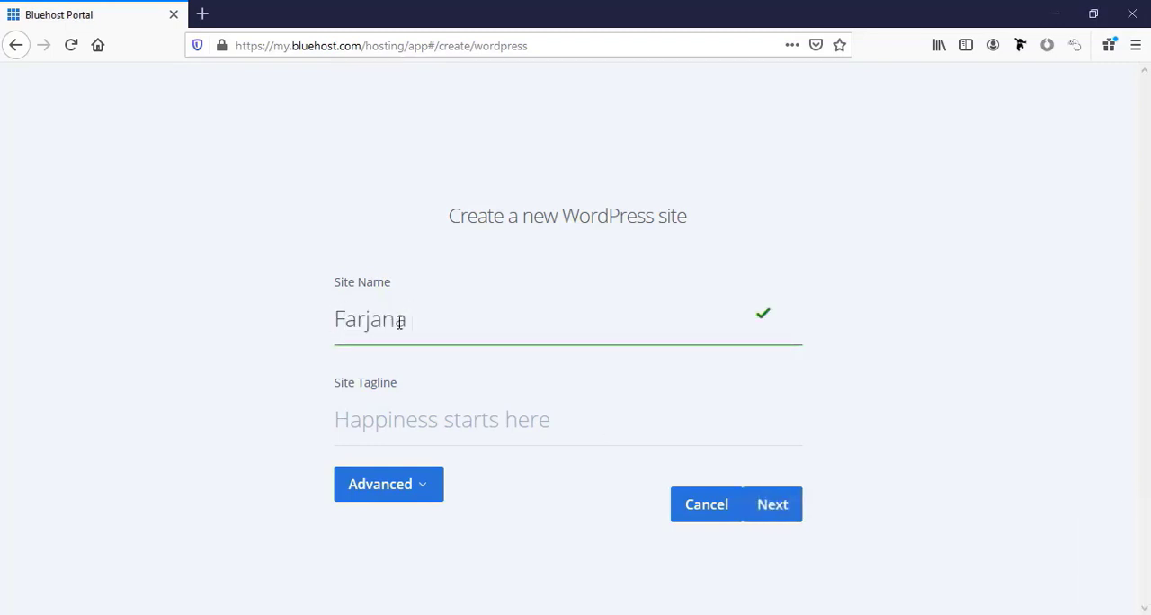
pyautogui.write('Rashid')
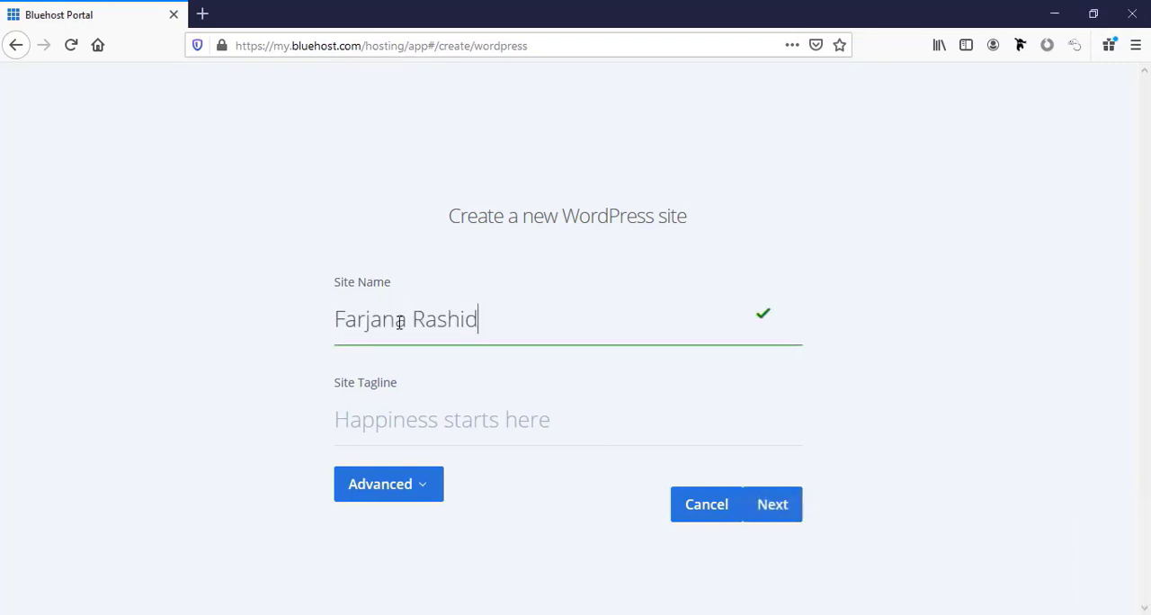
pyautogui.click(402, 421)
pyautogui.write('Wordpress website')
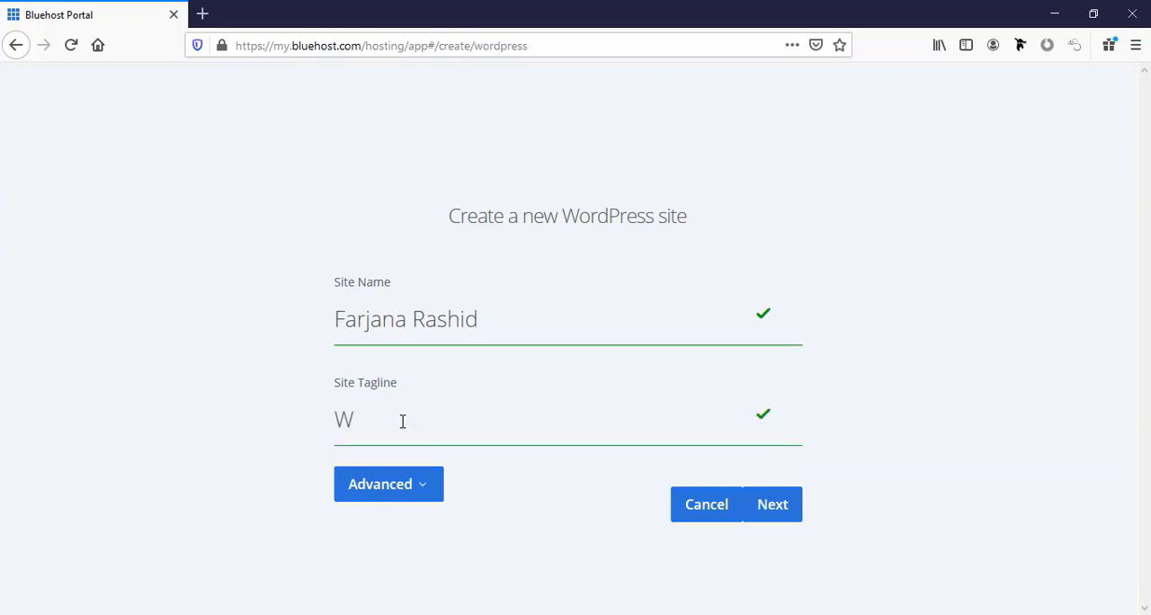
# Expand the site's advanced settings and enter the WordPress admin username, leaving the email address blank.
pyautogui.click(421, 494)
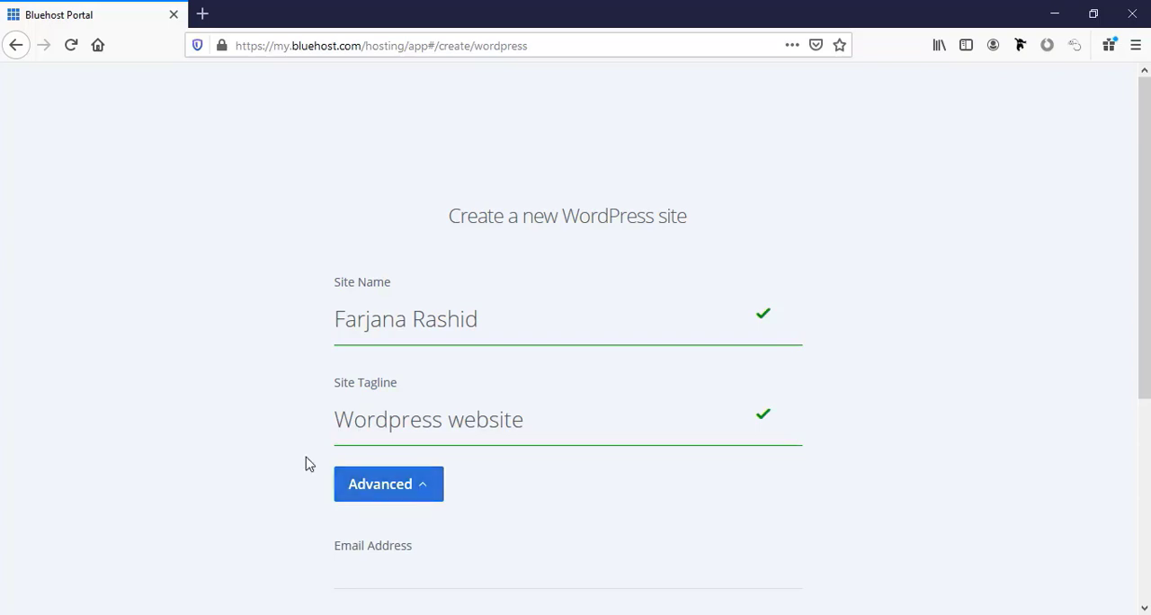
pyautogui.scroll(-3, 310, 466)
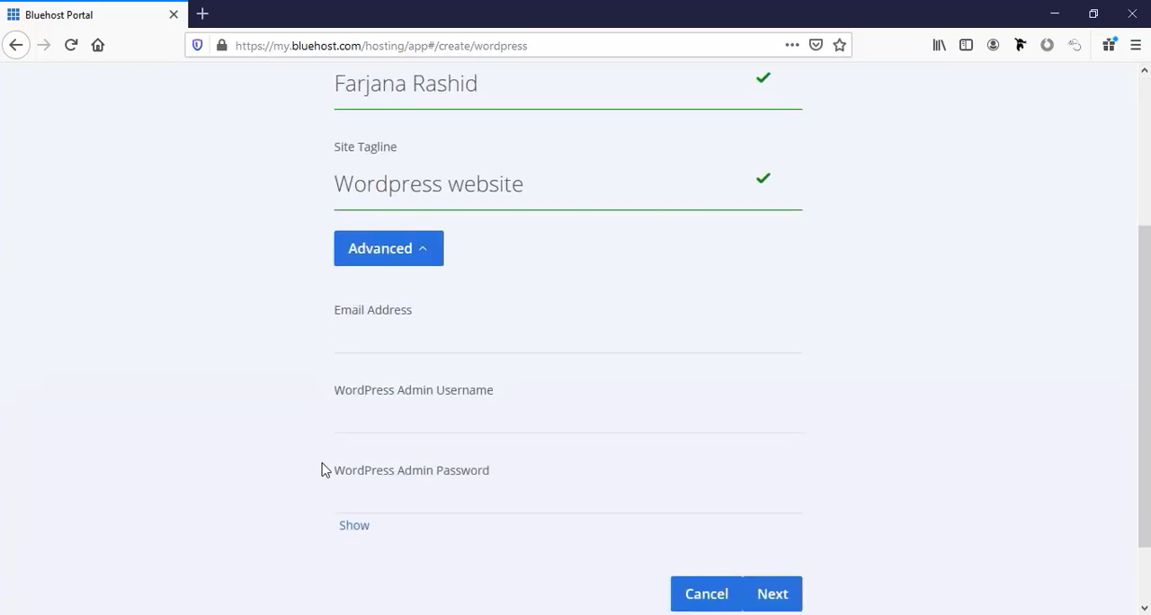
pyautogui.click(382, 345)
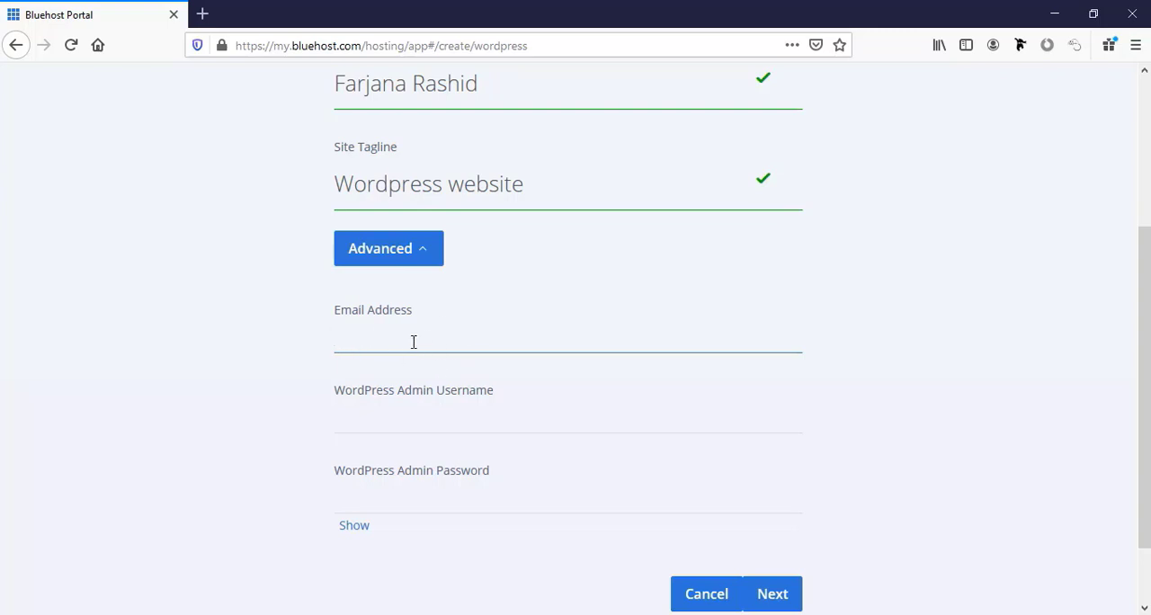
pyautogui.click(423, 418)
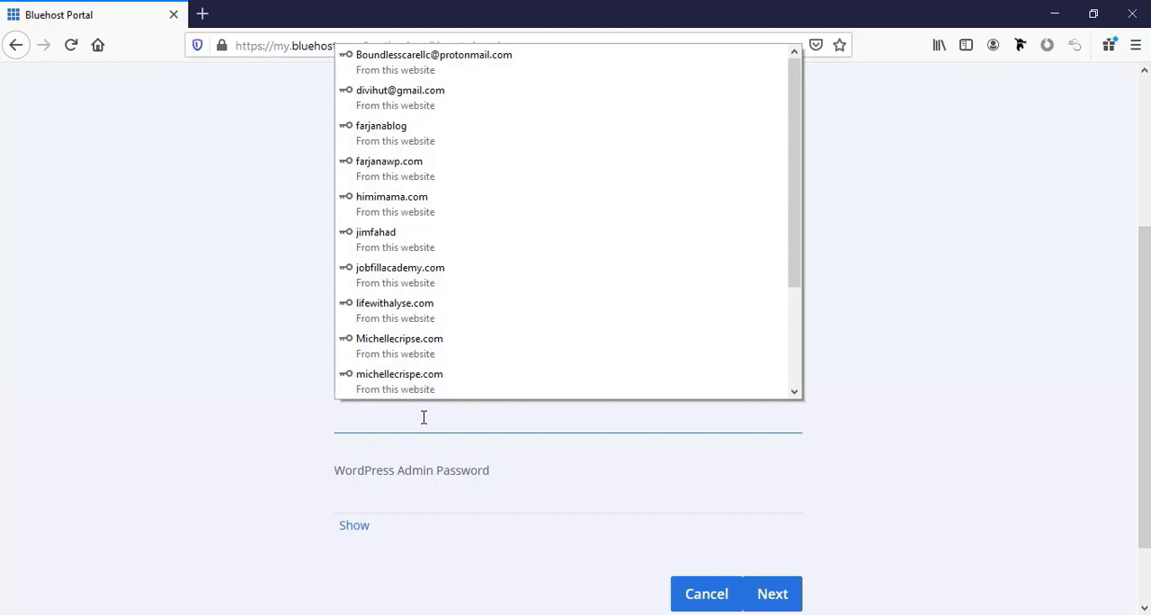
pyautogui.click(424, 417)
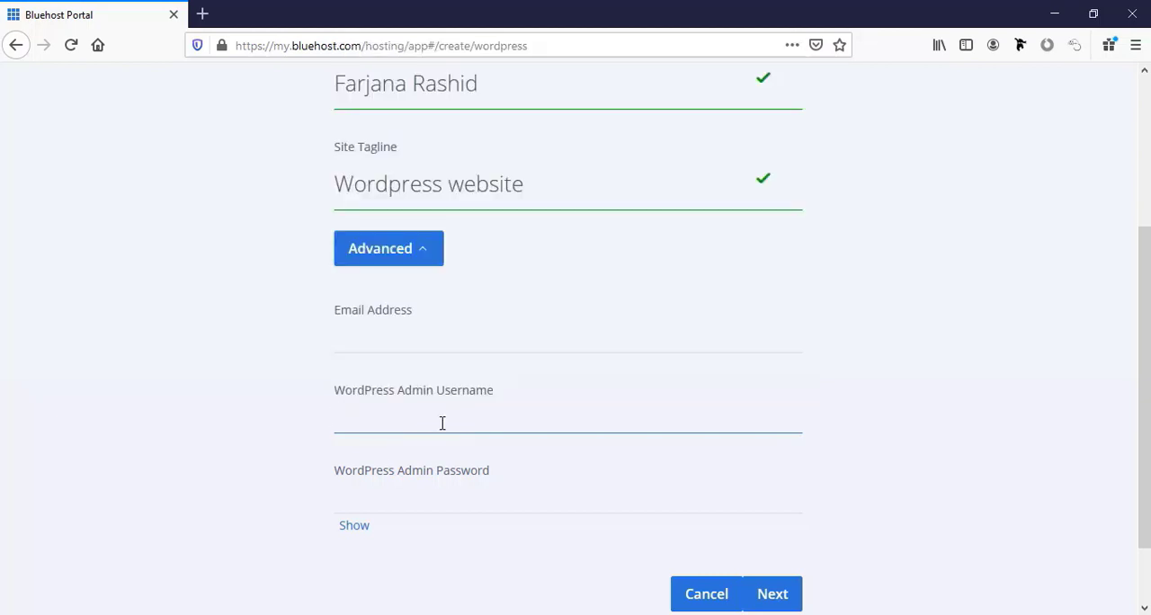
pyautogui.write('ad')
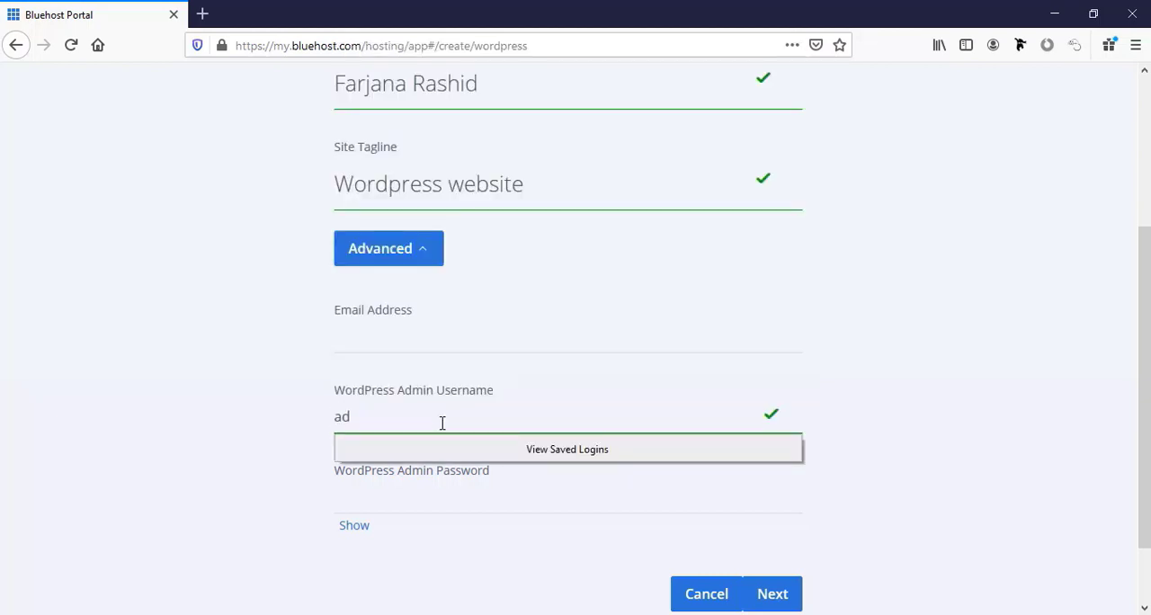
pyautogui.write('minfarjana')
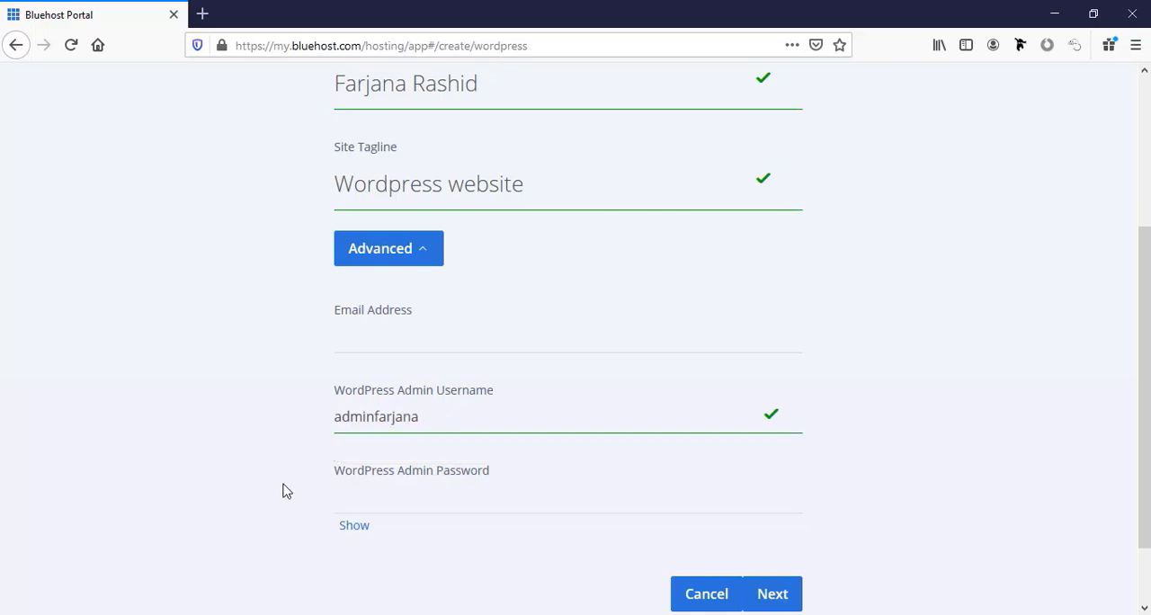
# Enter the WordPress admin password and continue to the domain choice.
pyautogui.click(453, 502)
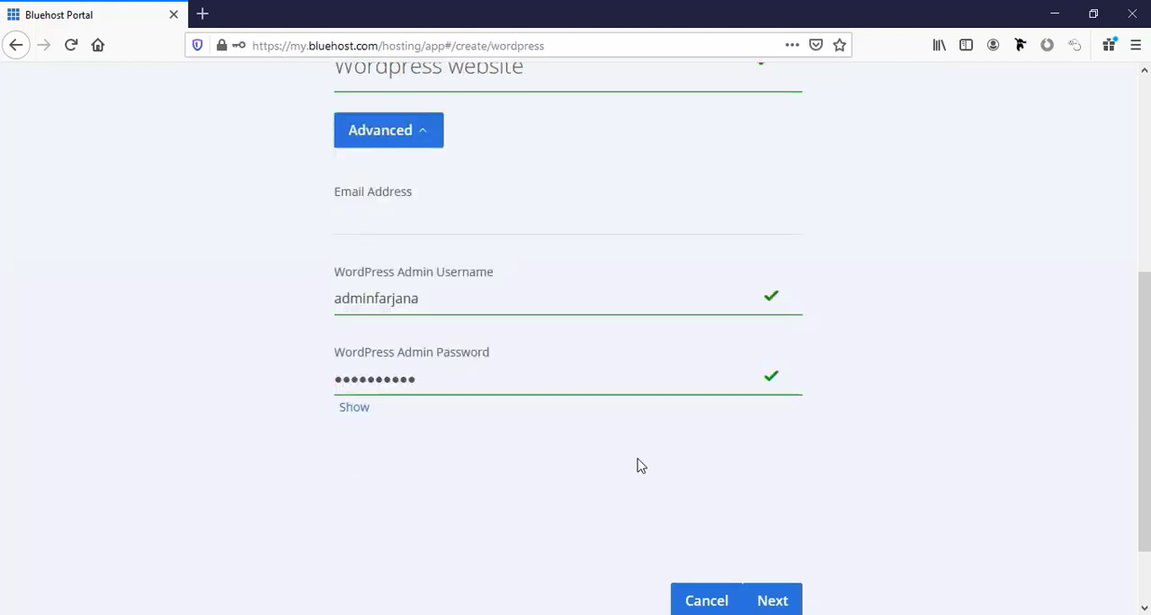
pyautogui.scroll(-3, 641, 467)
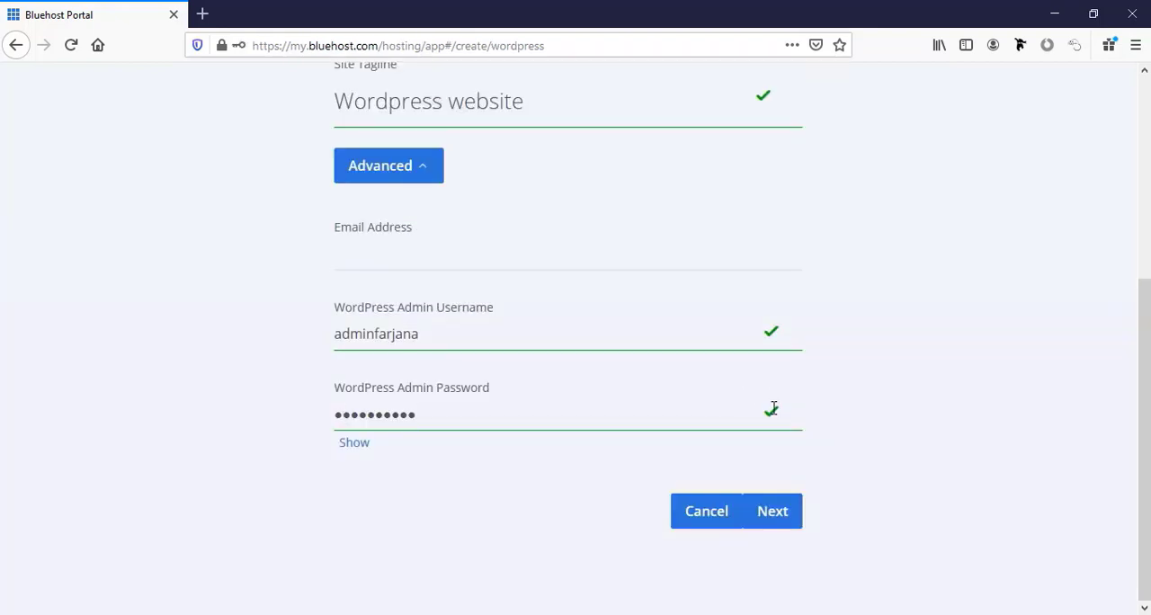
pyautogui.click(771, 511)
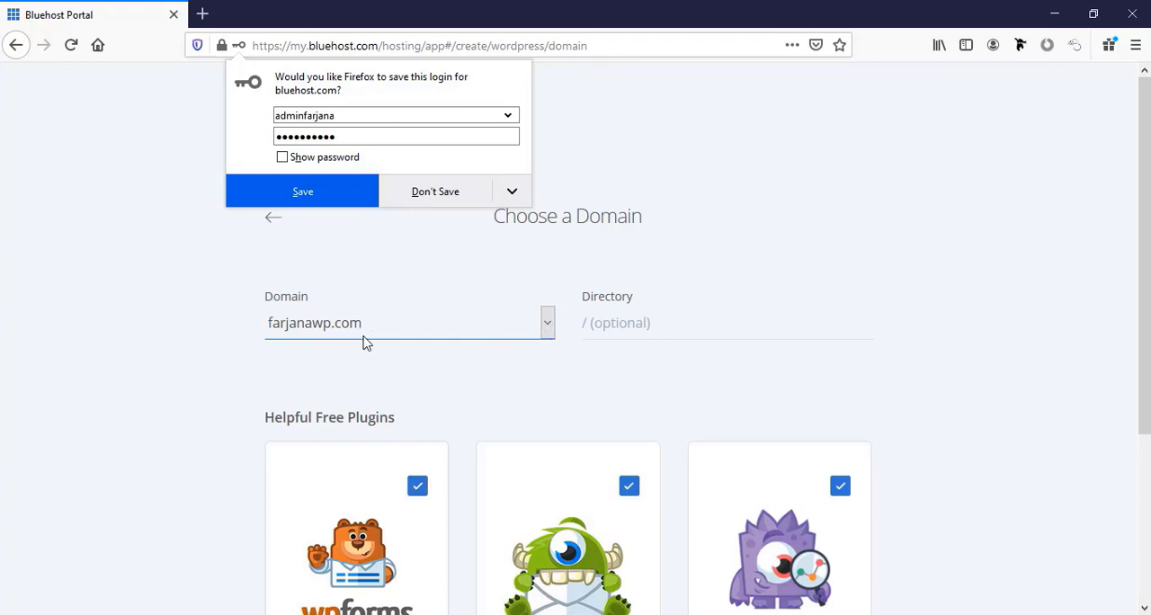
# For farjanawp.com, leave the directory empty and deselect the Opt-in Monster and Monster Insight plugins, keeping WP Forms.
pyautogui.click(634, 321)
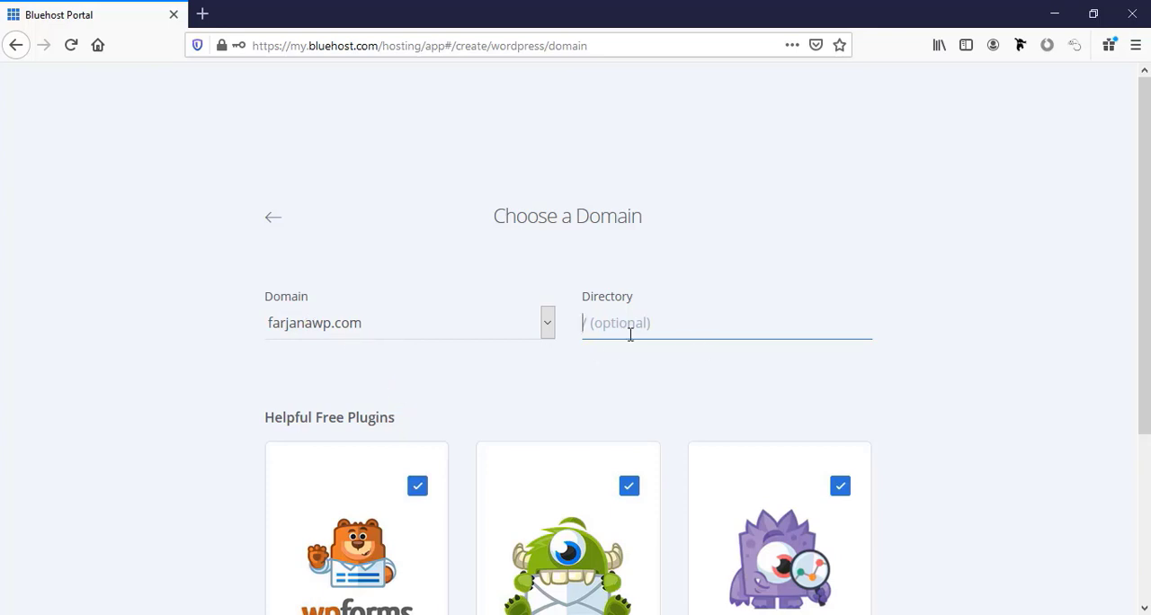
pyautogui.scroll(-2, 593, 377)
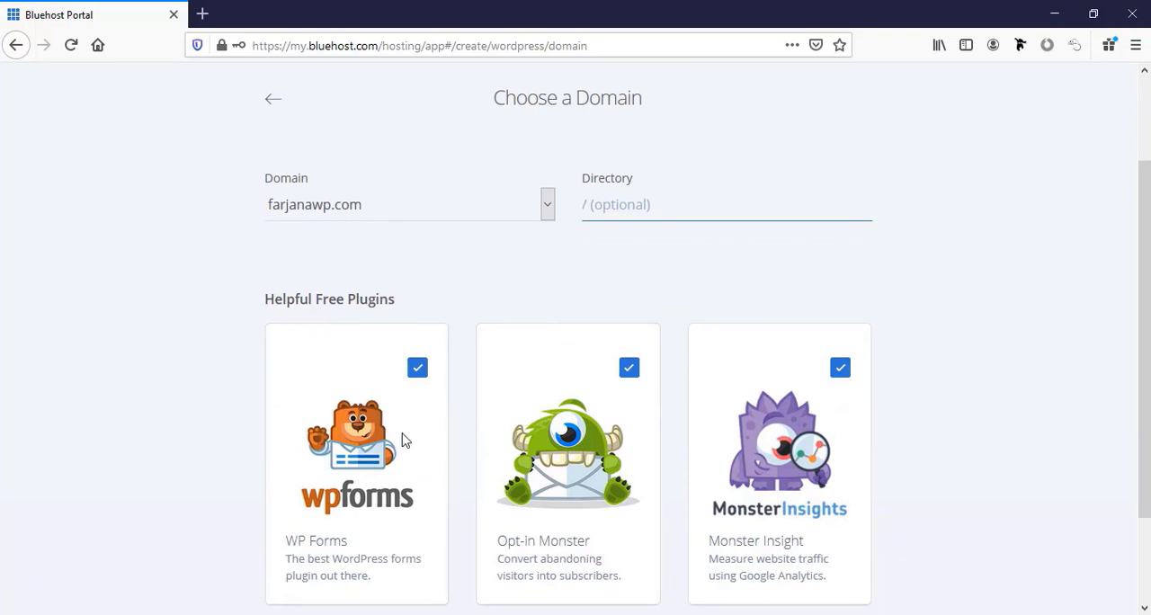
pyautogui.click(630, 368)
pyautogui.click(841, 368)
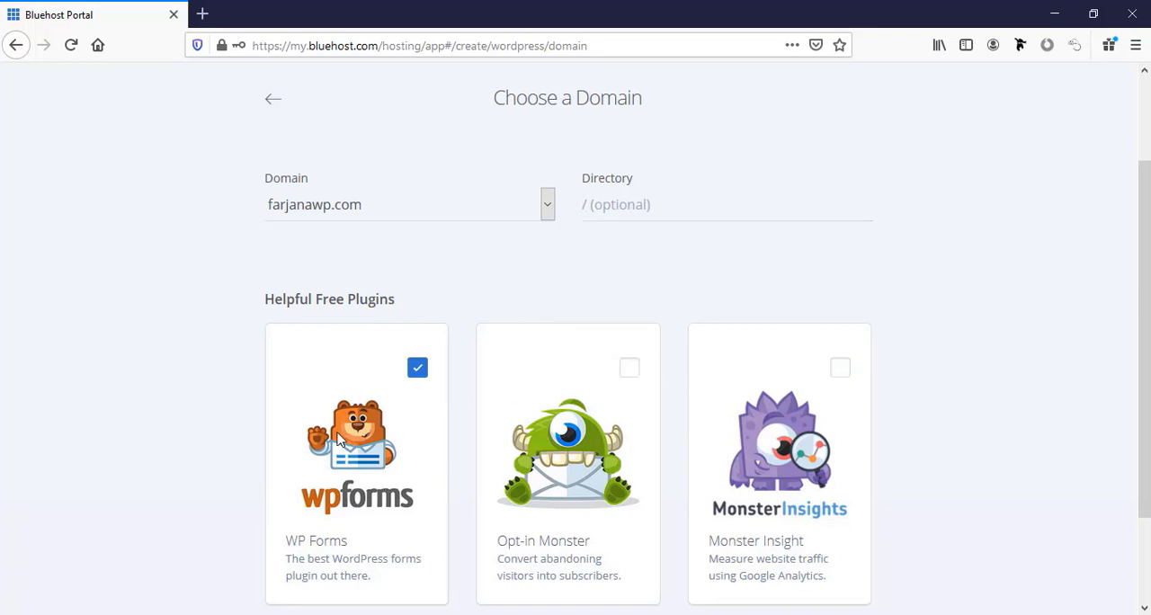
pyautogui.scroll(-2, 358, 477)
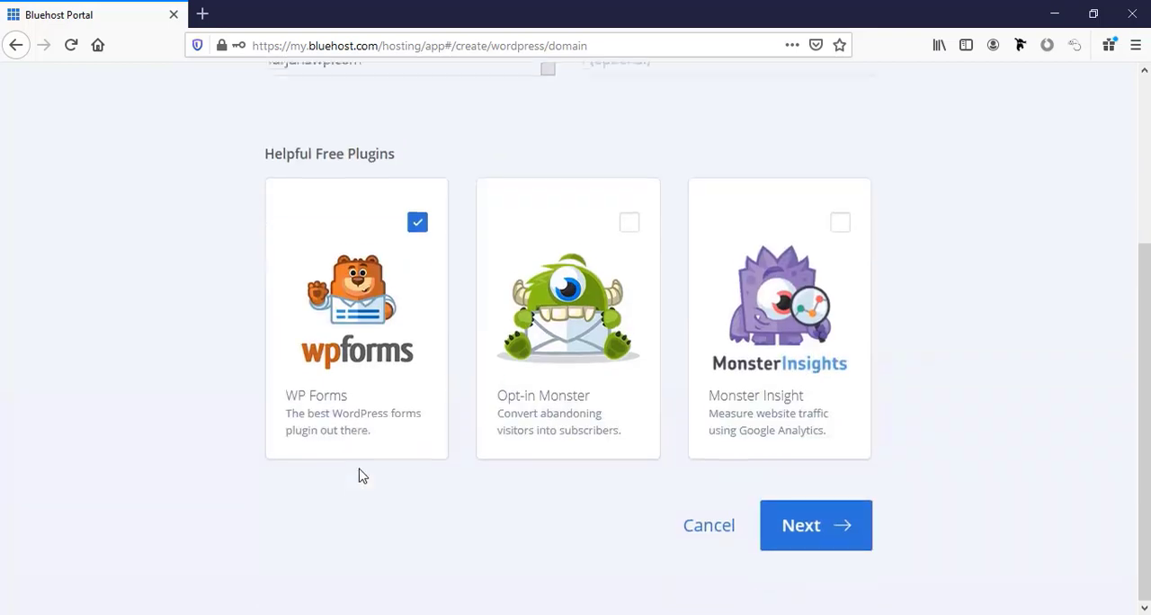
# Run the WordPress installation with the chosen plugin selection and log in to the new site's WordPress admin.
pyautogui.click(825, 566)
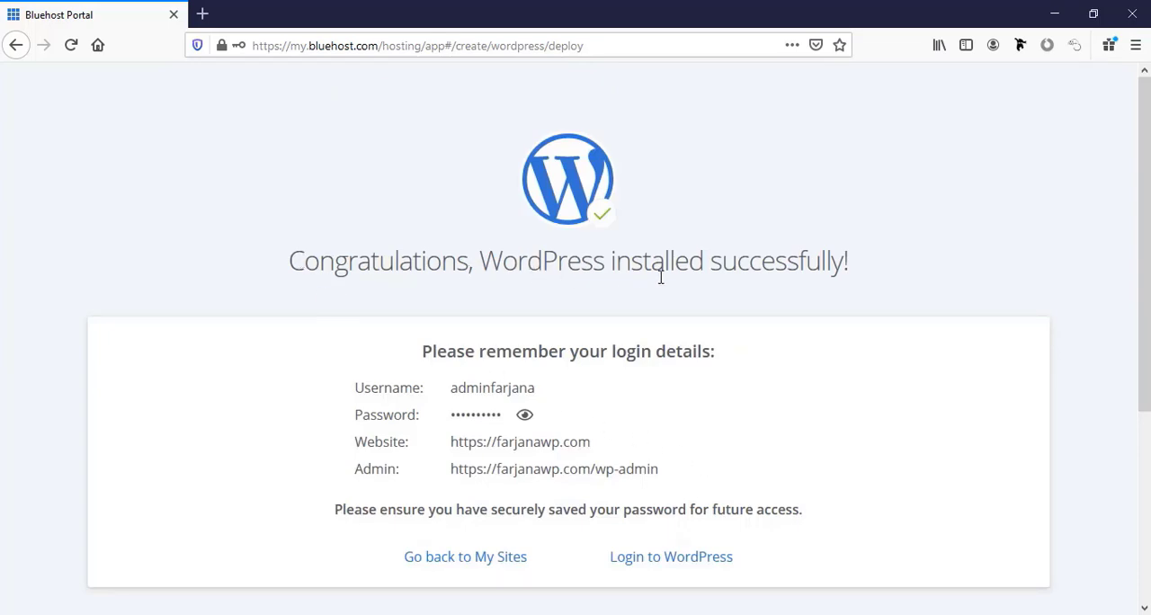
pyautogui.scroll(-2, 850, 288)
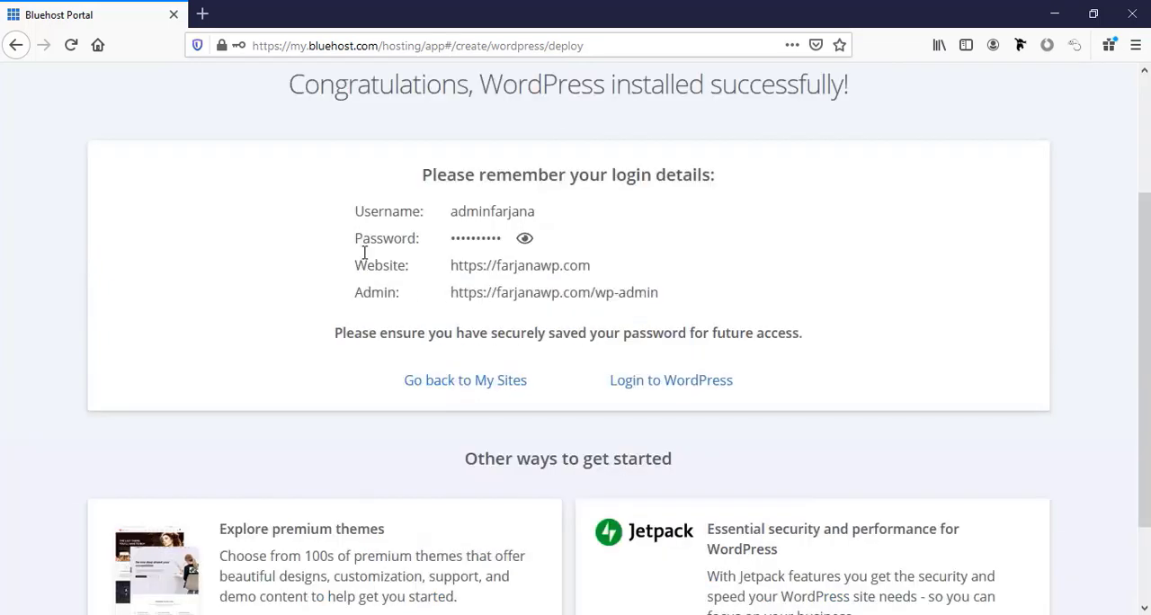
pyautogui.doubleClick(460, 213)
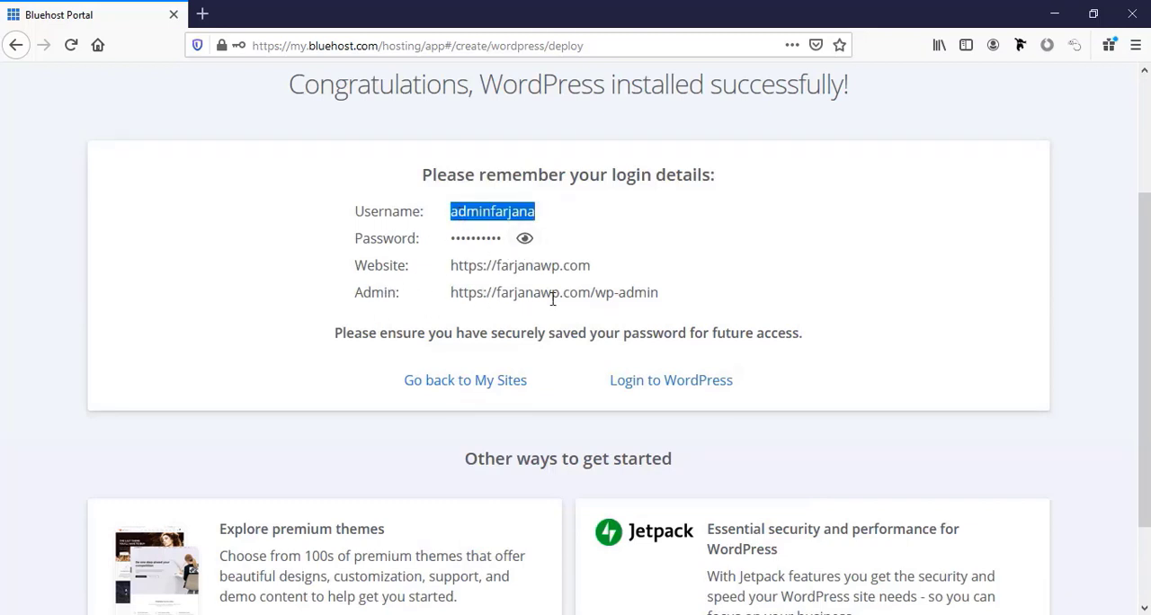
pyautogui.scroll(-2, 580, 303)
pyautogui.scroll(2, 560, 306)
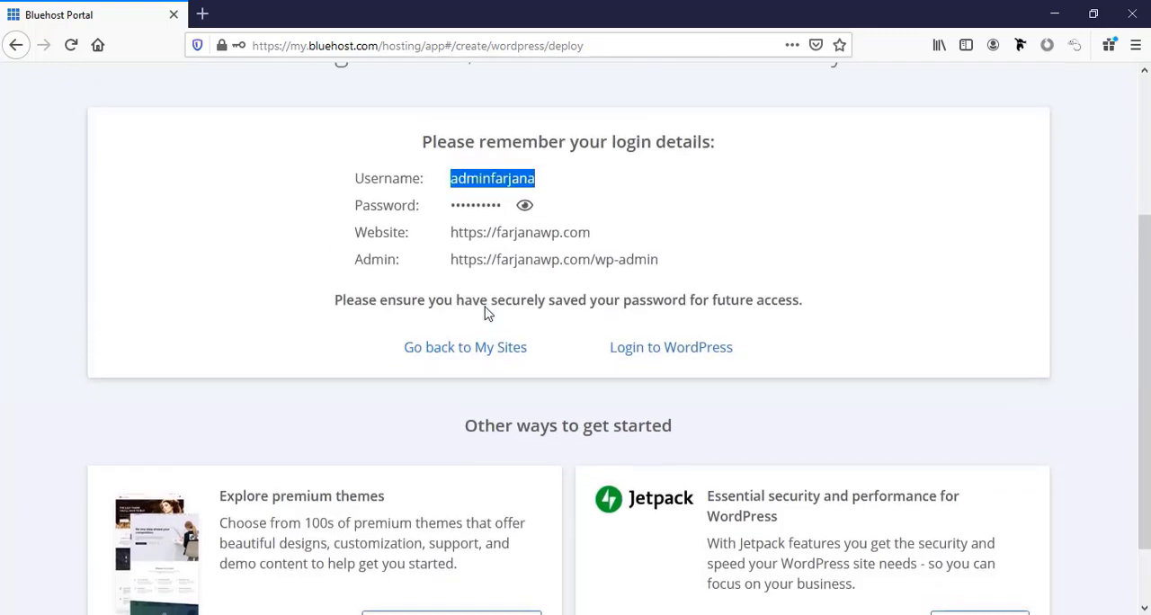
pyautogui.click(672, 394)
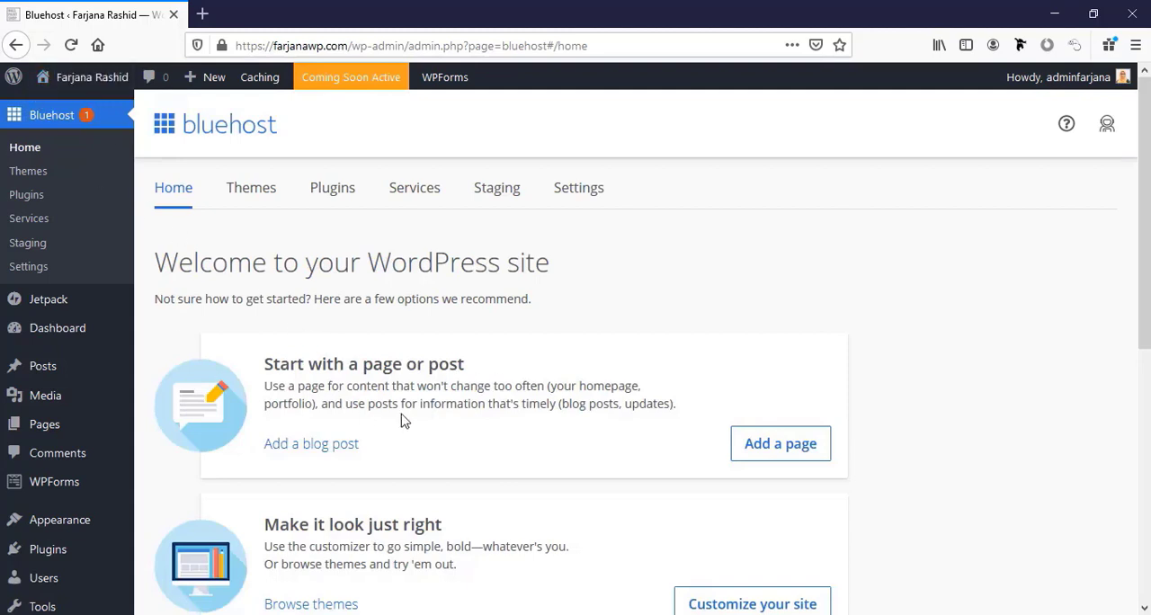
# Open the live farjanawp.com site in a new browser tab and look over its default front page.
pyautogui.moveTo(77, 81)
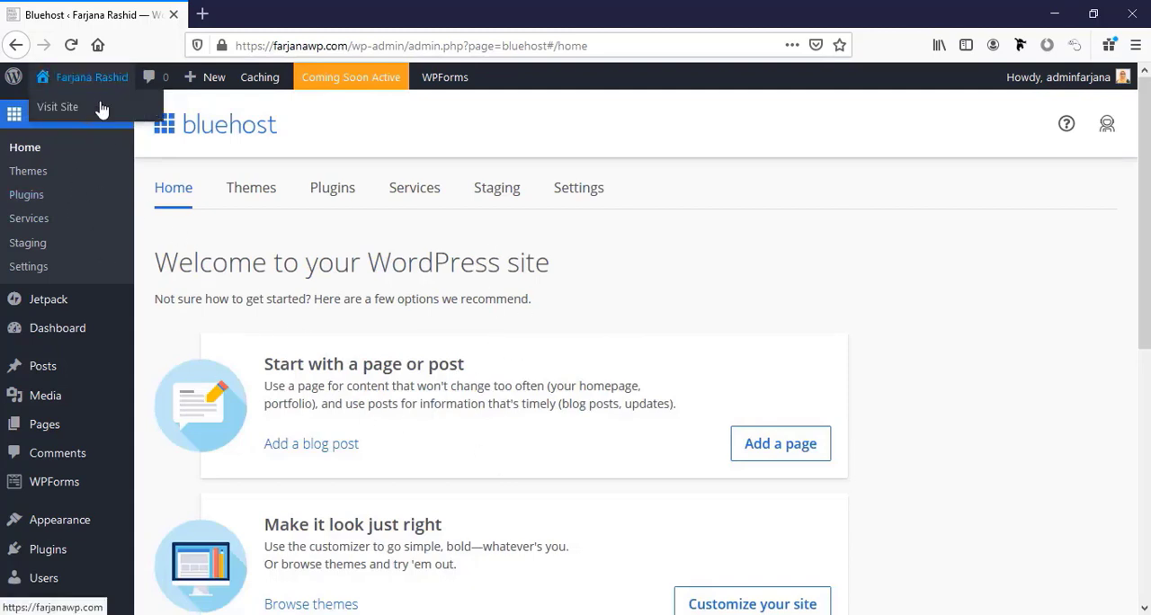
pyautogui.rightClick(102, 109)
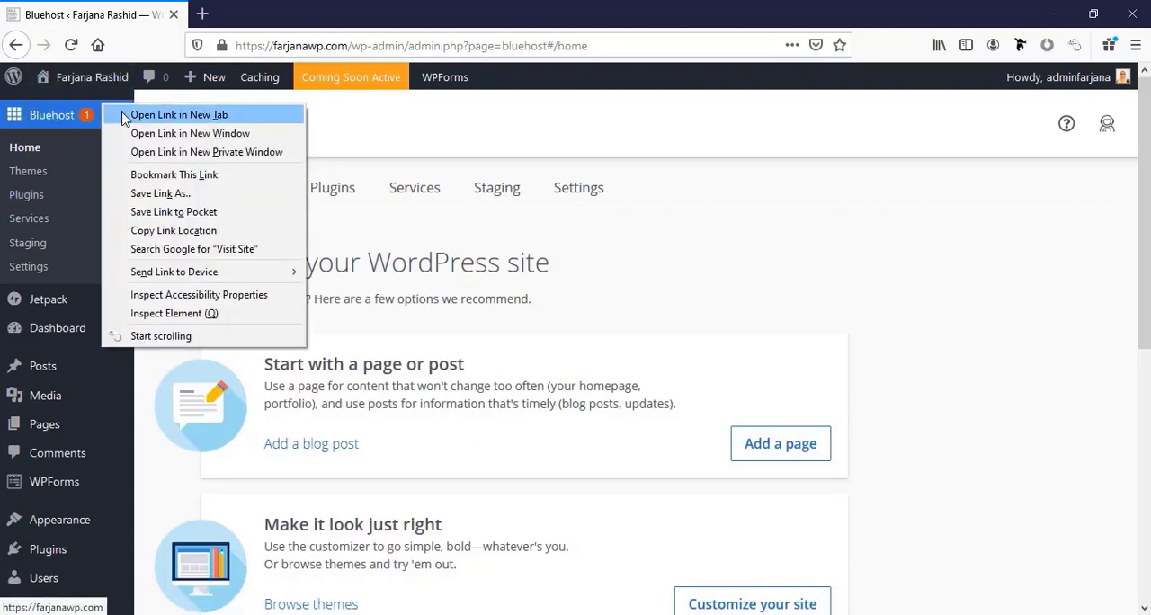
pyautogui.click(126, 117)
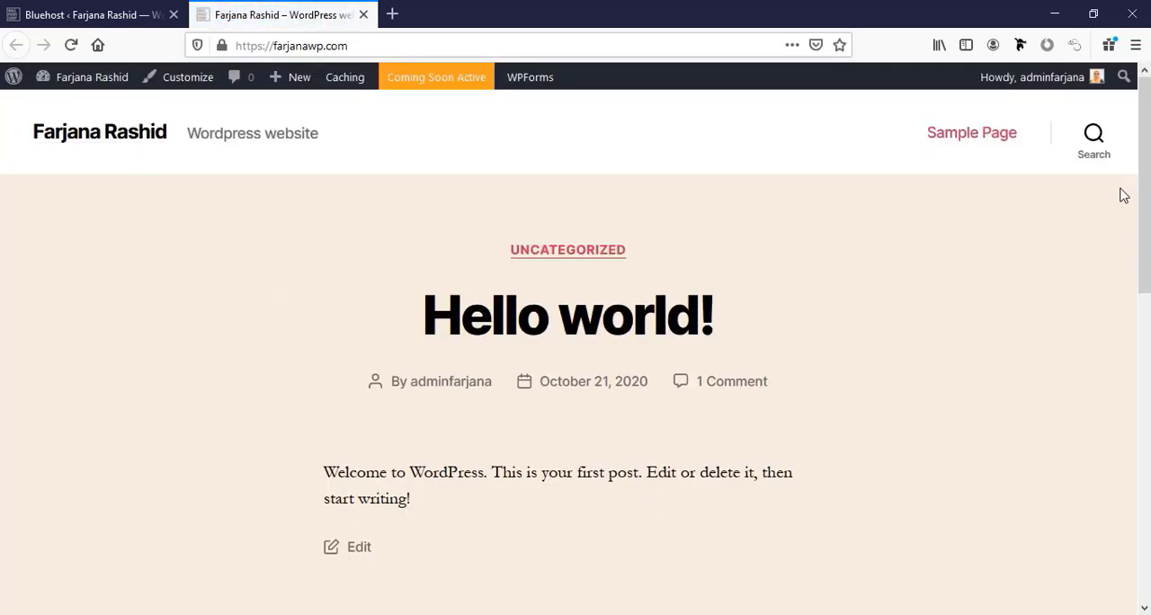
pyautogui.moveTo(1144, 197)
pyautogui.mouseDown()
pyautogui.moveTo(1144, 507)
pyautogui.moveTo(1143, 198)
pyautogui.mouseUp()
pyautogui.scroll(-3, 850, 446)
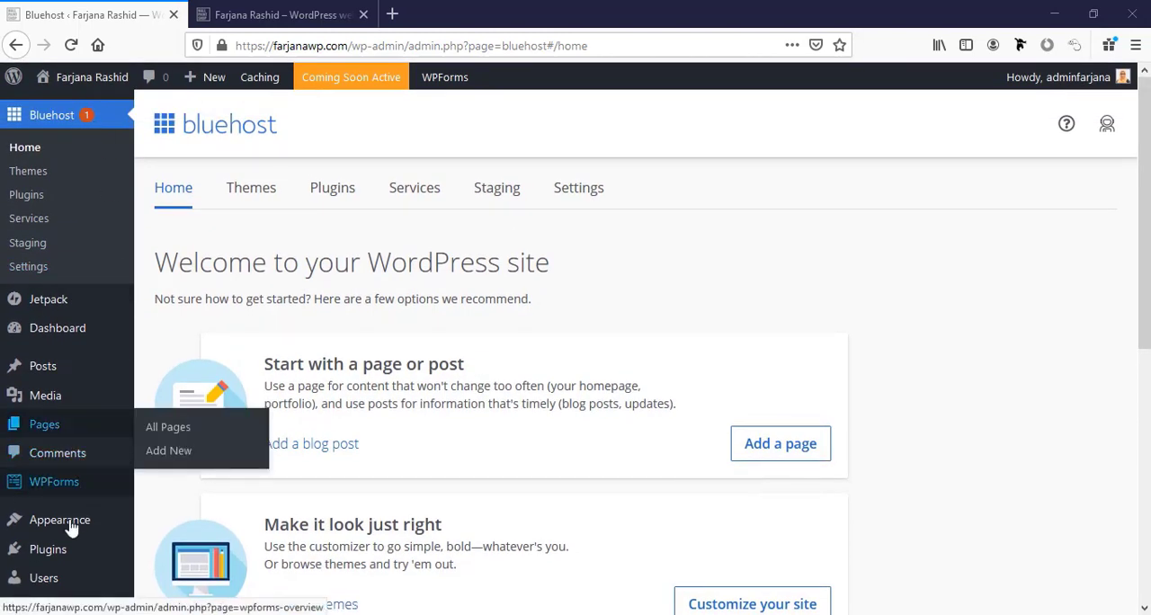
# Deactivate all installed plugins except WPForms Lite with a bulk action.
pyautogui.click(54, 548)
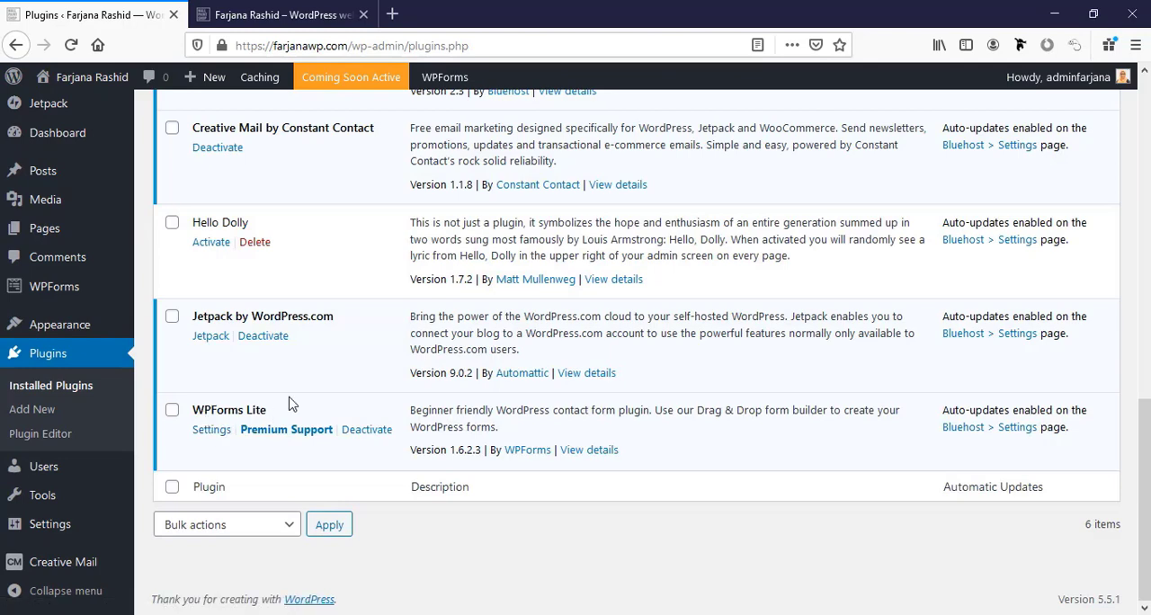
pyautogui.scroll(5, 289, 404)
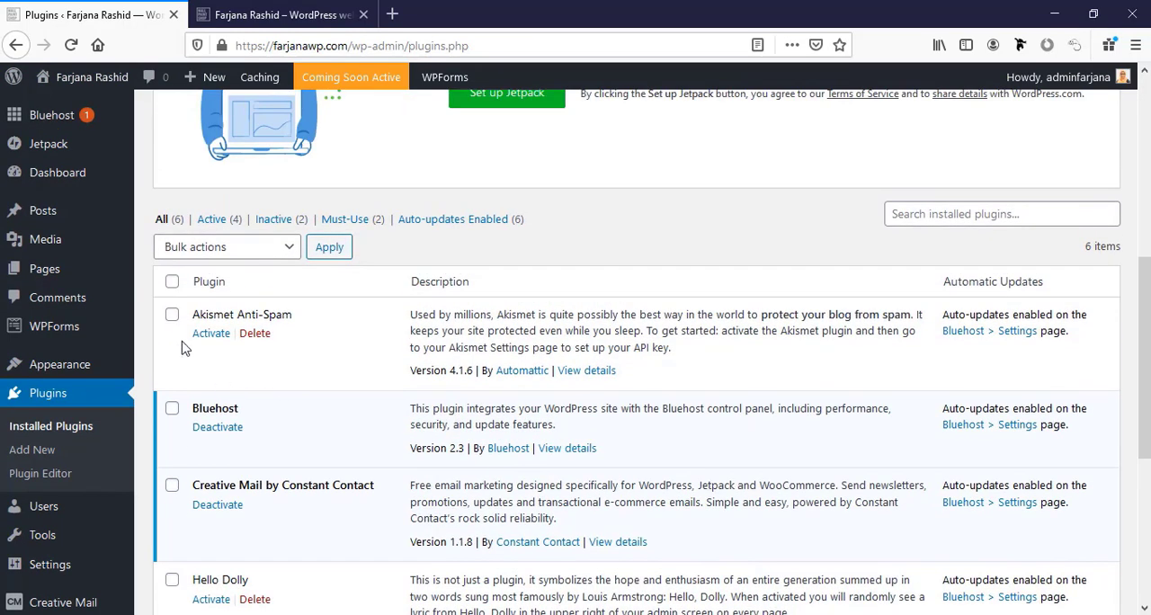
pyautogui.click(172, 282)
pyautogui.scroll(-3, 157, 503)
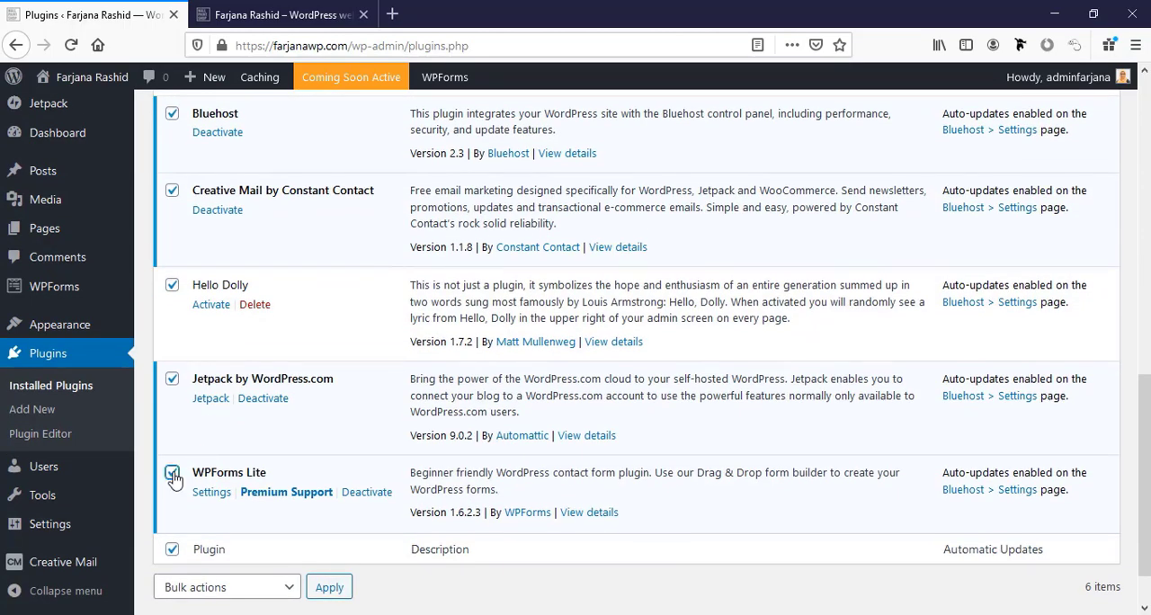
pyautogui.click(171, 473)
pyautogui.scroll(3, 235, 426)
pyautogui.scroll(3, 234, 427)
pyautogui.click(225, 309)
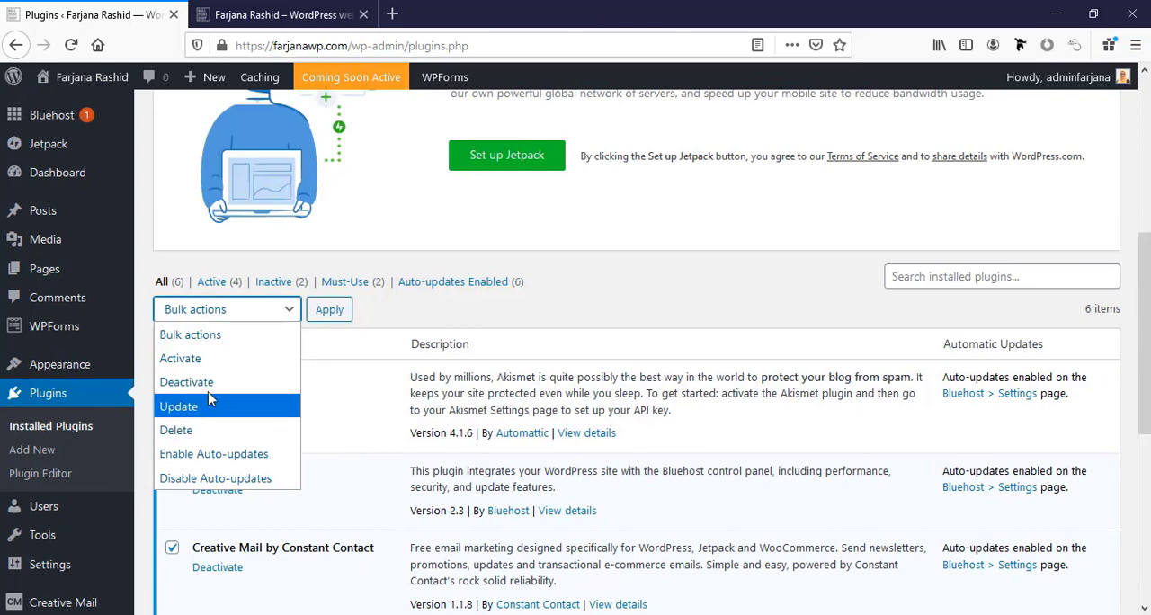
pyautogui.click(186, 382)
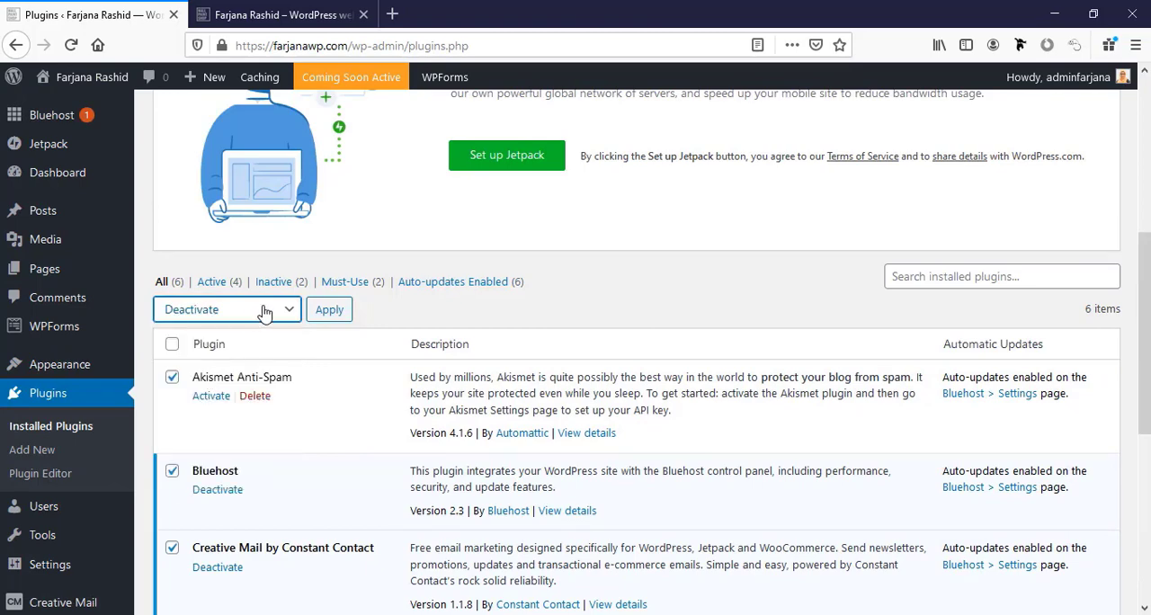
pyautogui.click(329, 310)
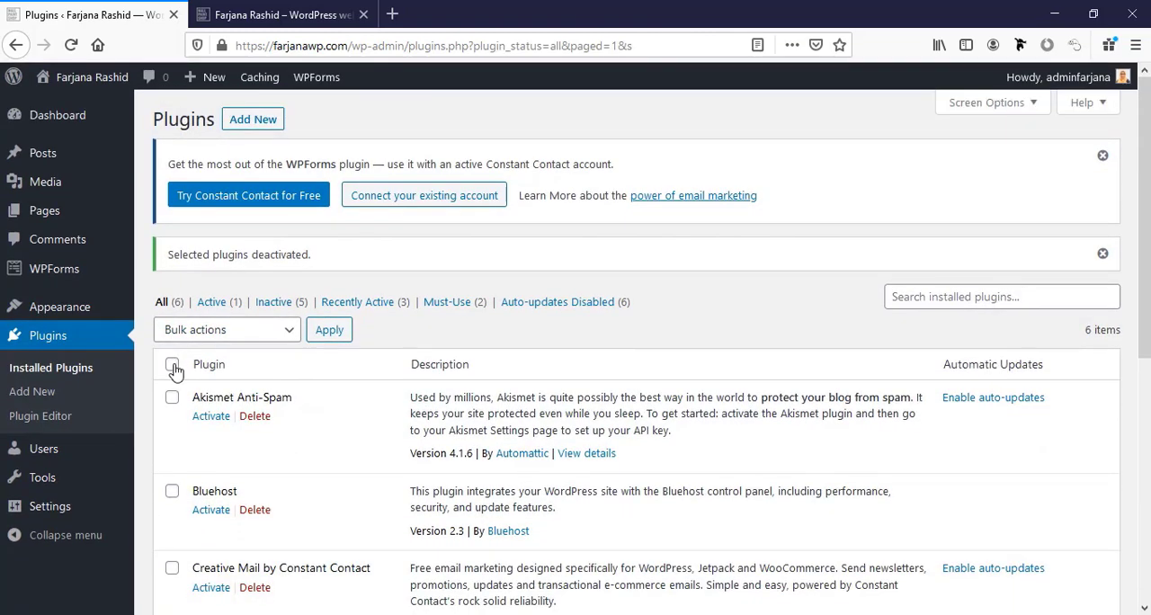
# Delete every installed plugin except WPForms Lite with a bulk action, confirming the deletion.
pyautogui.click(172, 365)
pyautogui.scroll(-5, 237, 465)
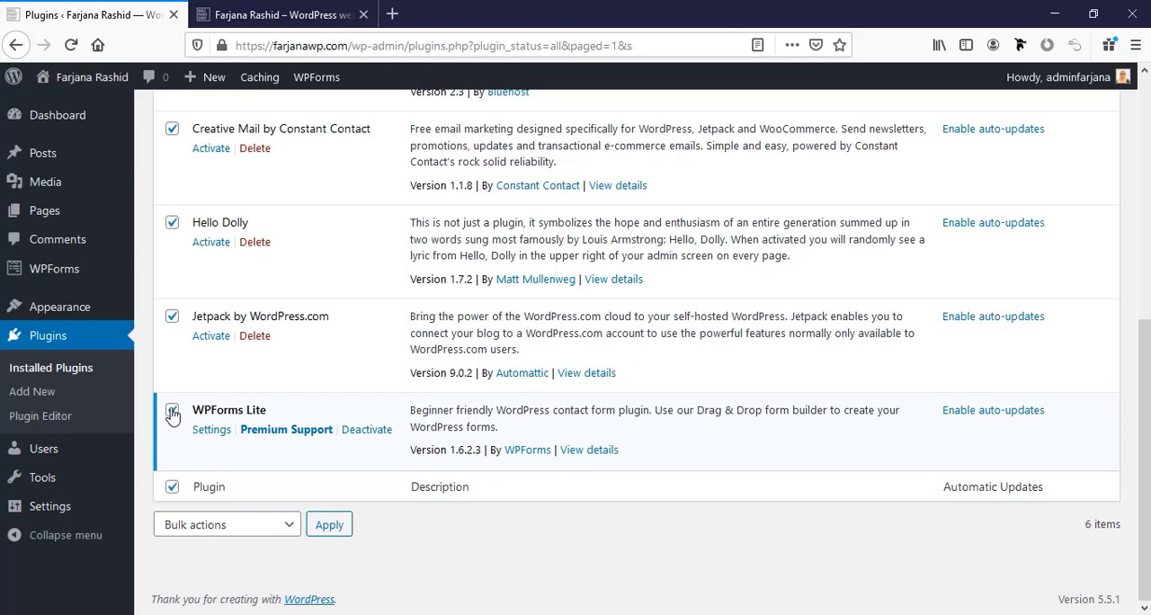
pyautogui.scroll(5, 300, 391)
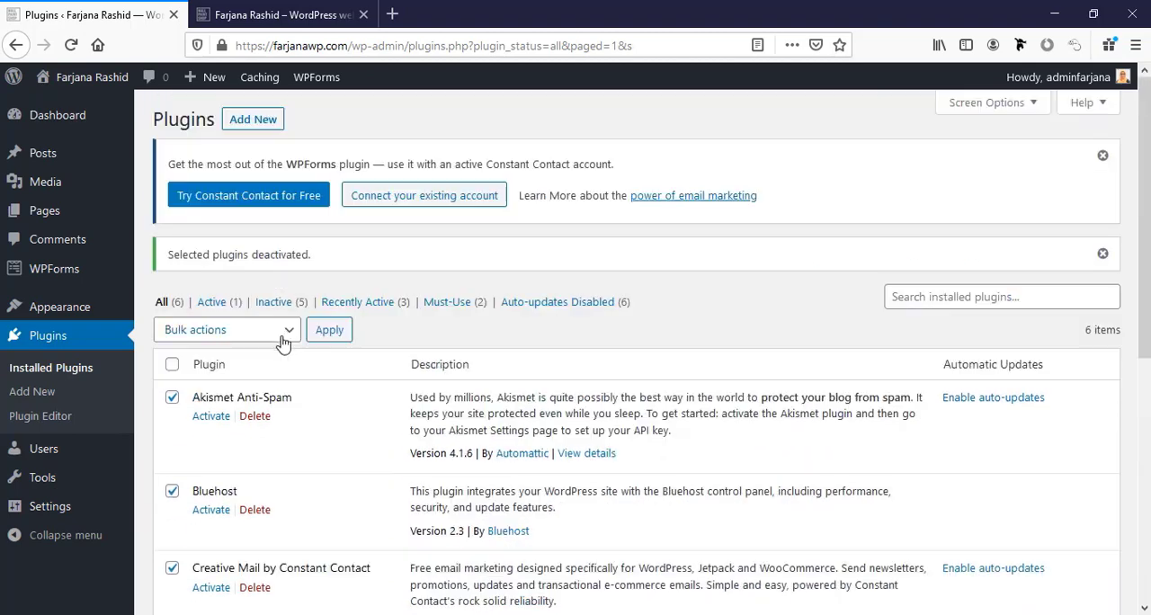
pyautogui.click(282, 333)
pyautogui.click(205, 451)
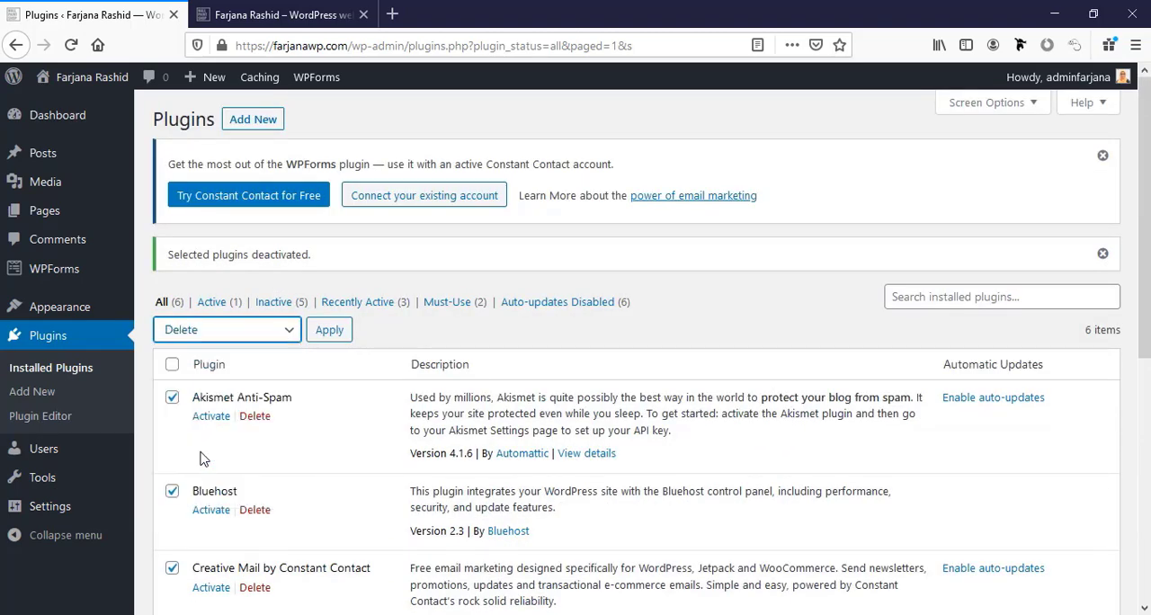
pyautogui.click(329, 330)
pyautogui.click(608, 306)
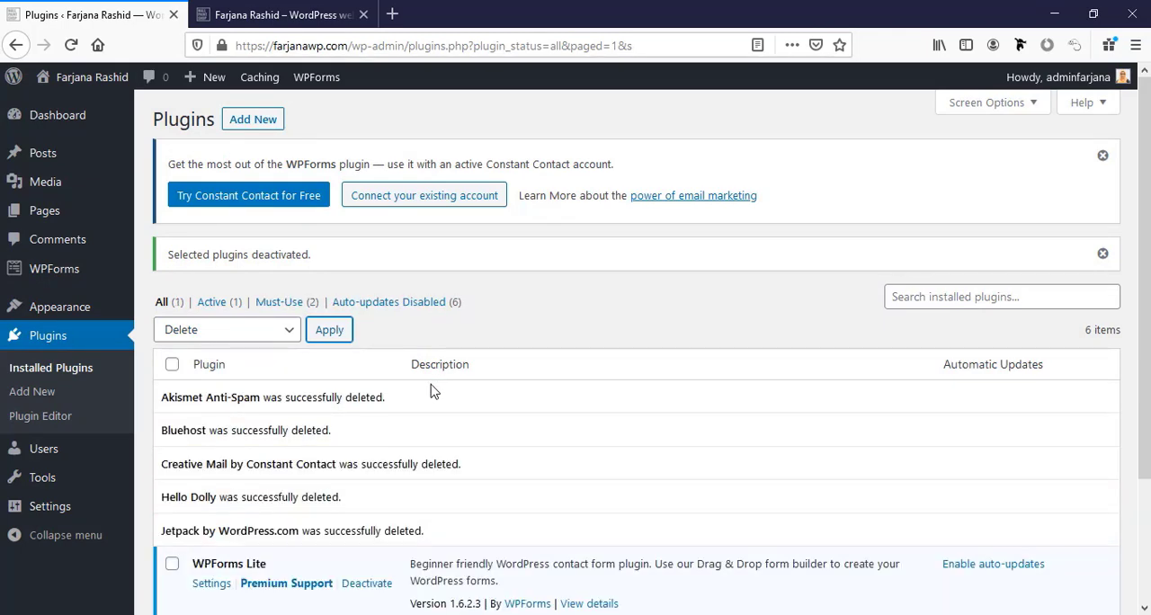
pyautogui.scroll(-2, 413, 360)
pyautogui.scroll(3, 406, 355)
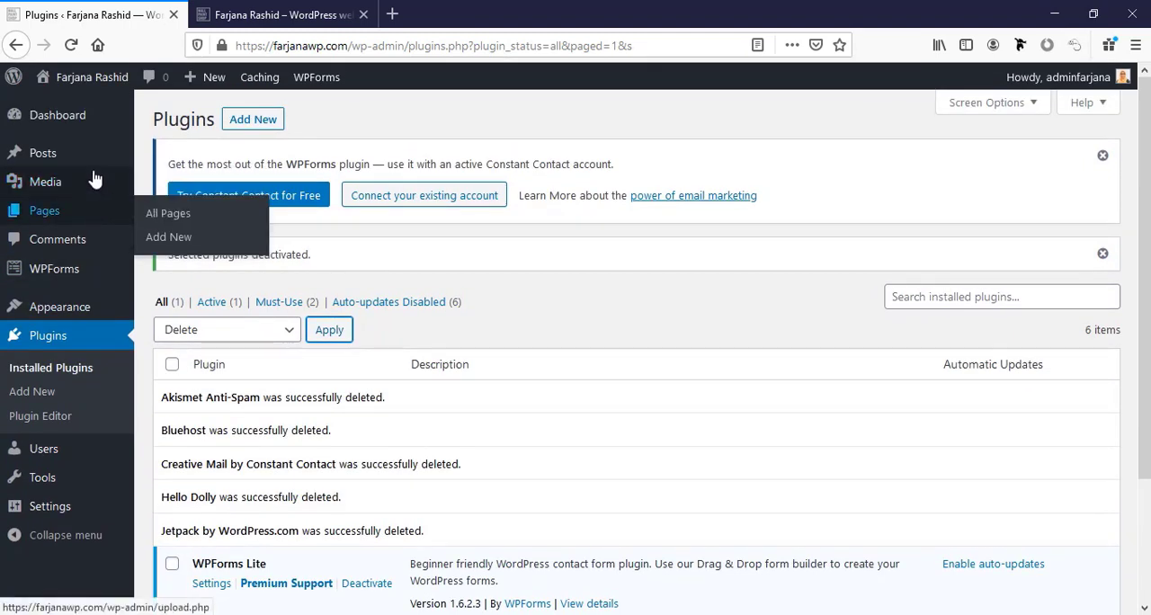
# Move the "Hello world!" post to the trash and empty the posts trash.
pyautogui.click(95, 157)
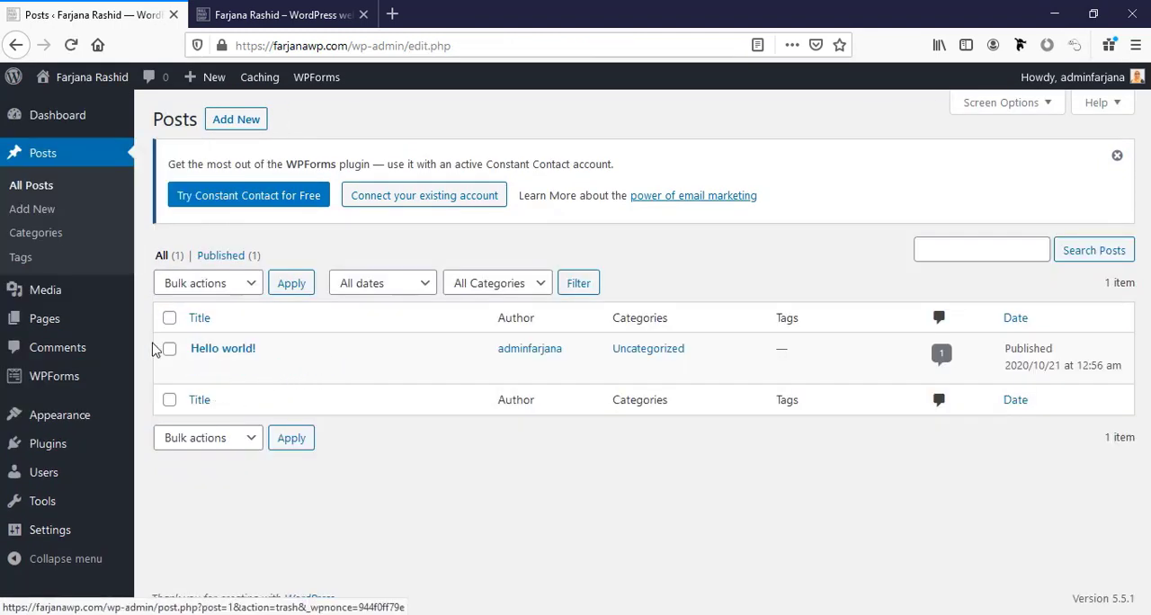
pyautogui.moveTo(297, 371)
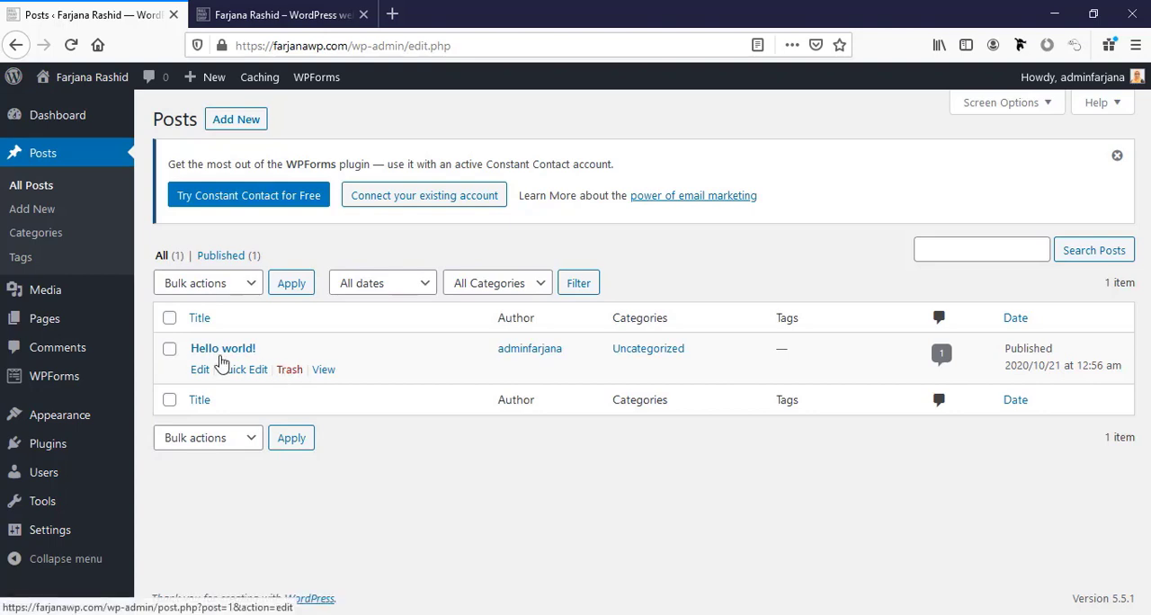
pyautogui.click(288, 372)
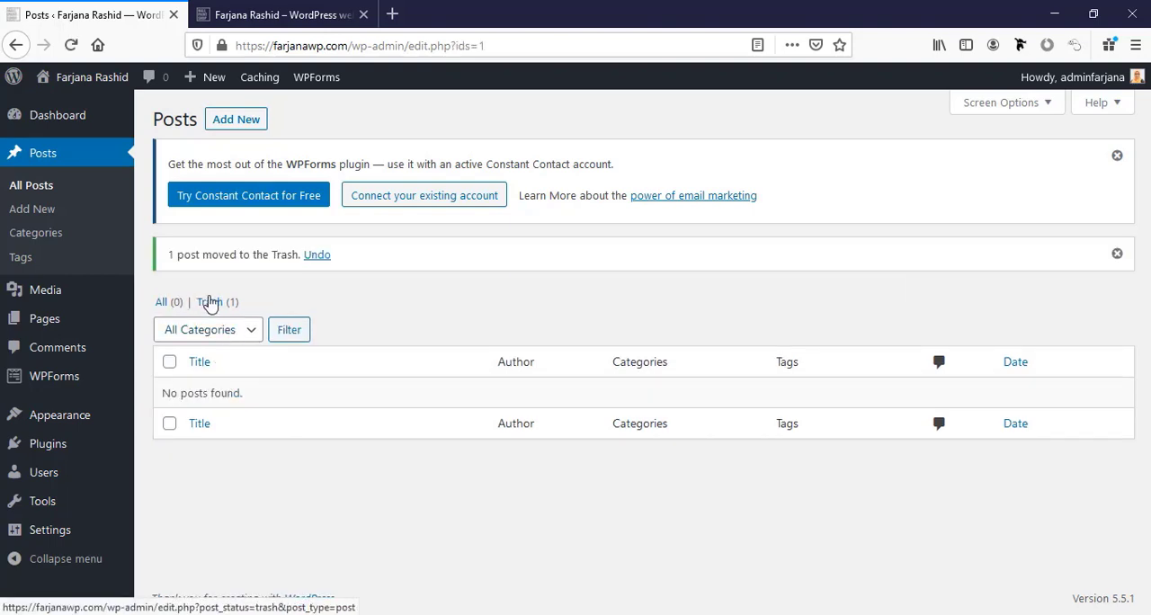
pyautogui.click(211, 303)
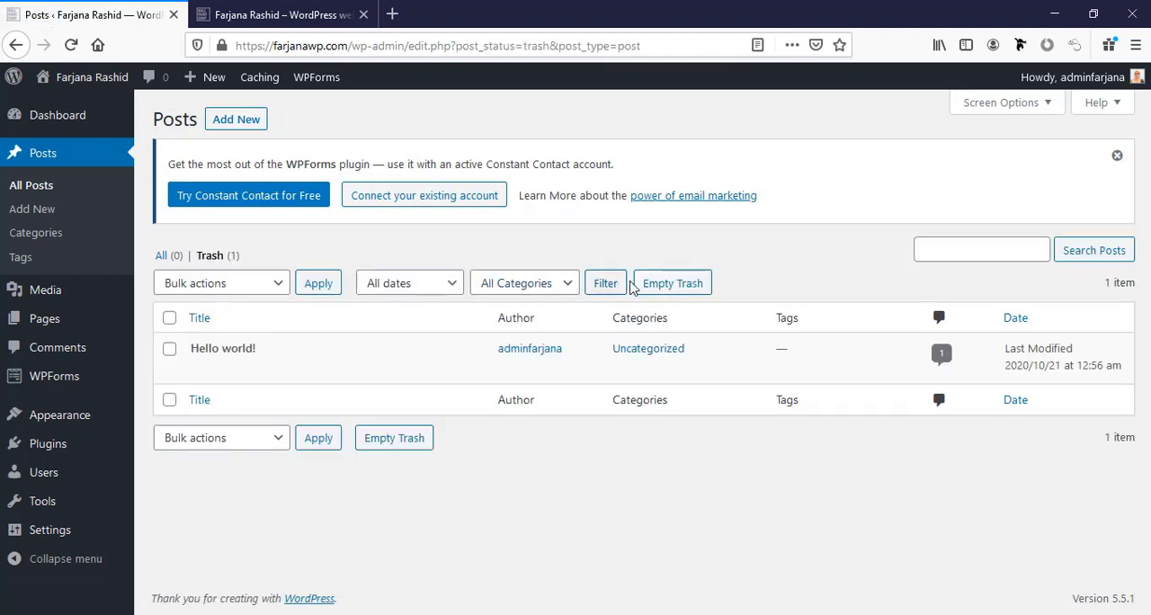
pyautogui.click(654, 286)
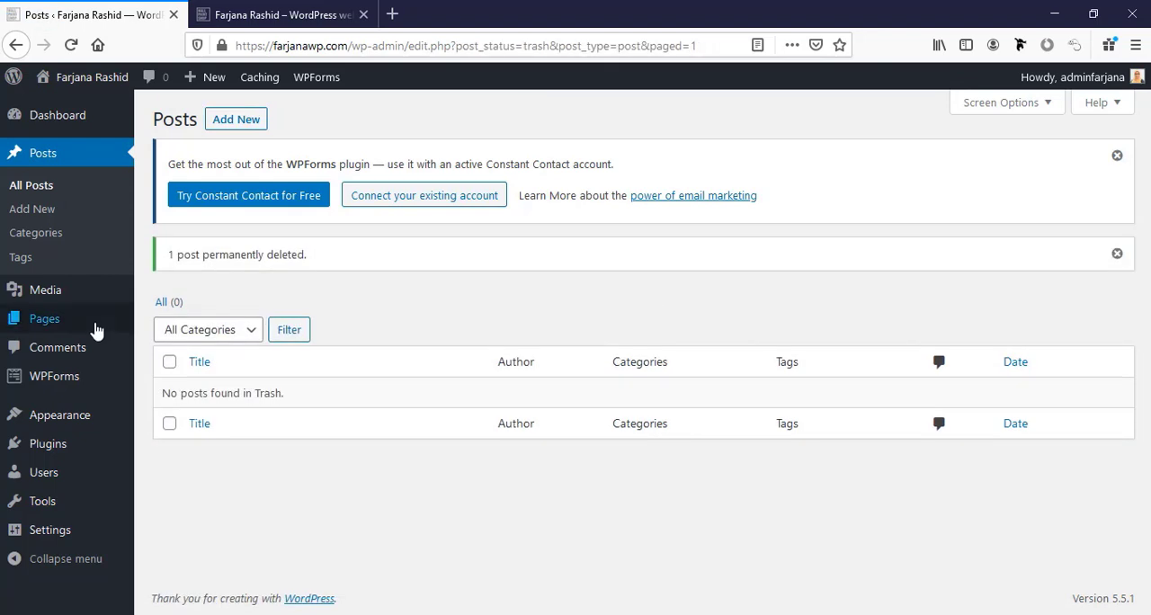
# Move the Privacy Policy and Sample Page pages to the trash together and empty the pages trash.
pyautogui.click(49, 319)
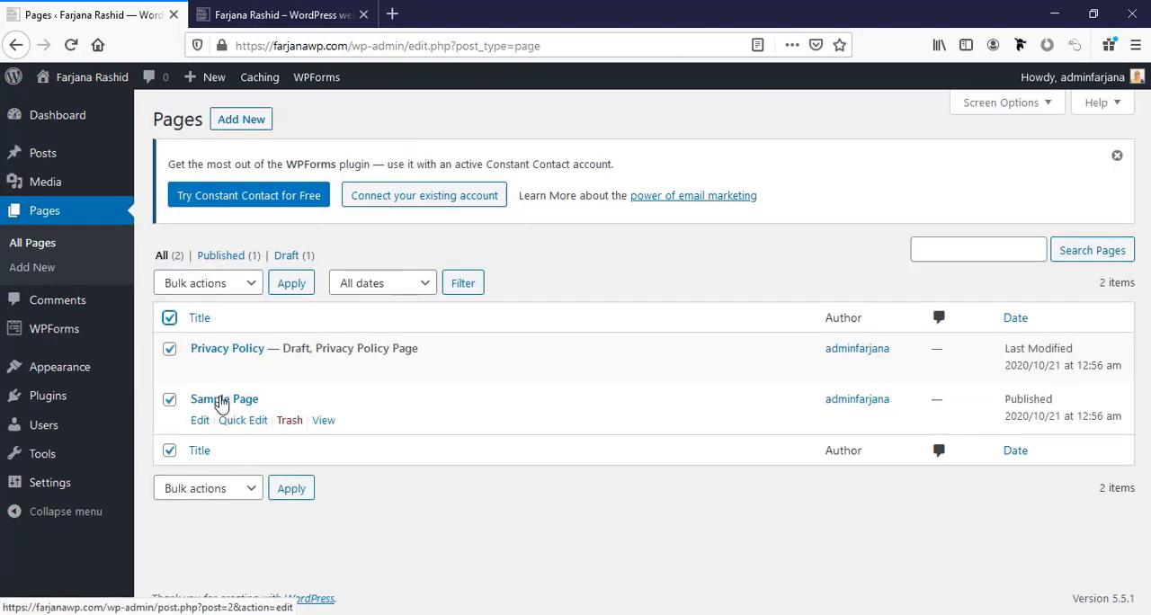
pyautogui.click(245, 282)
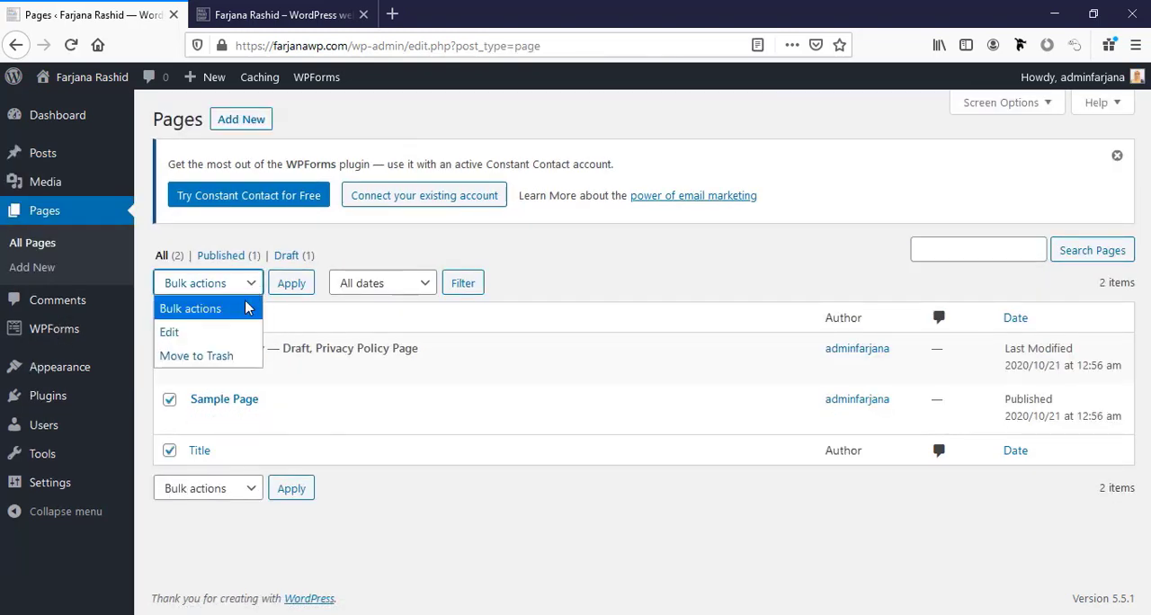
pyautogui.click(217, 357)
pyautogui.click(293, 297)
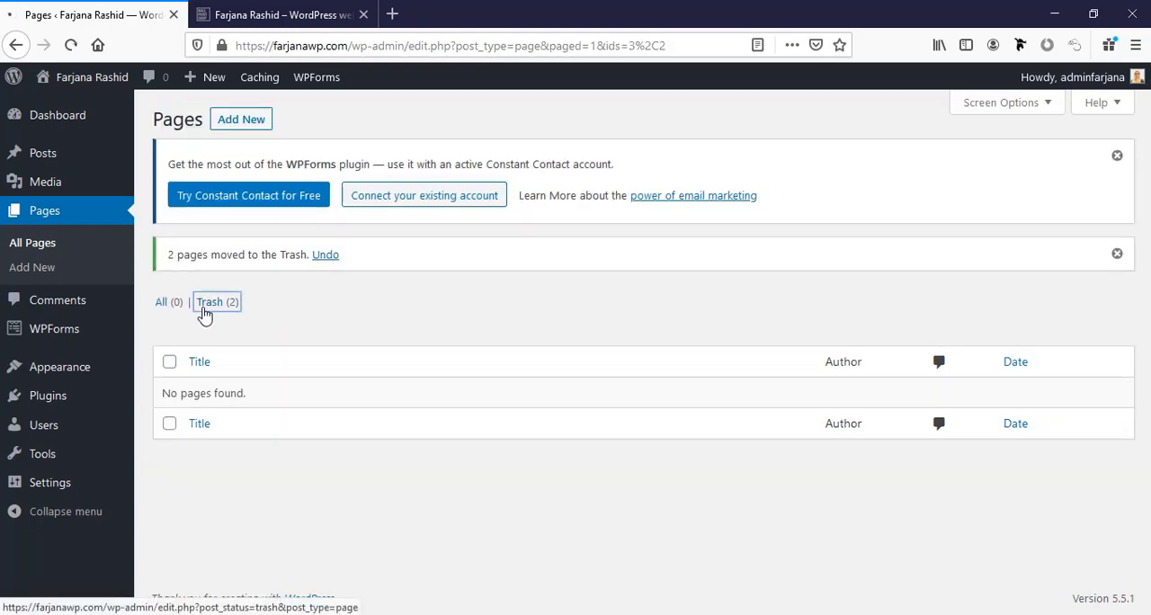
pyautogui.click(542, 292)
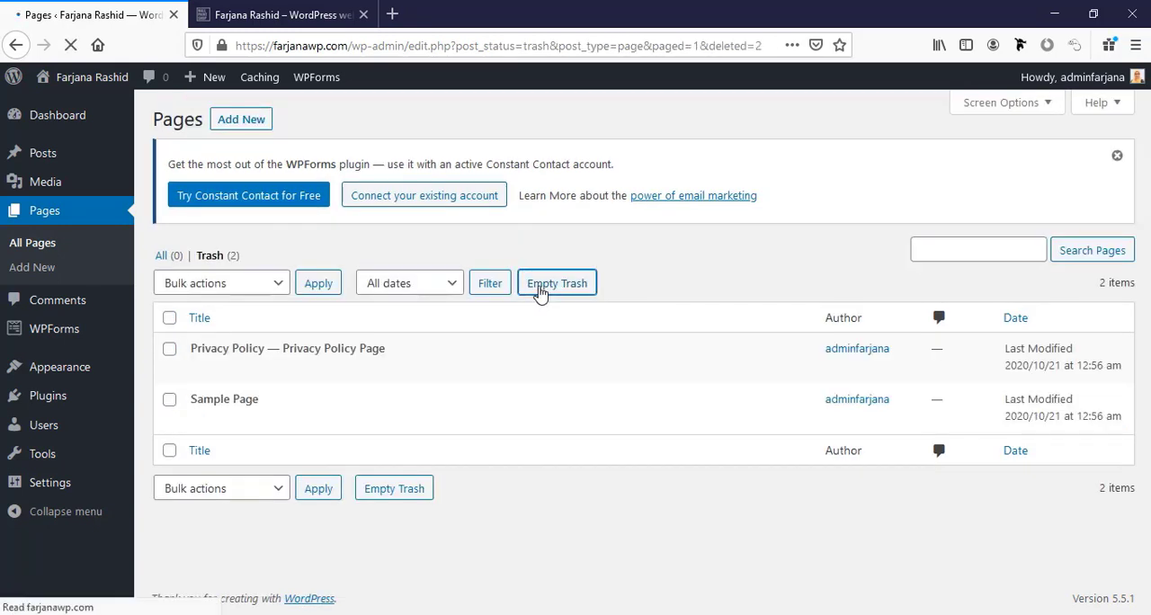
# Check the site's comments list for leftover default comments.
pyautogui.click(64, 306)
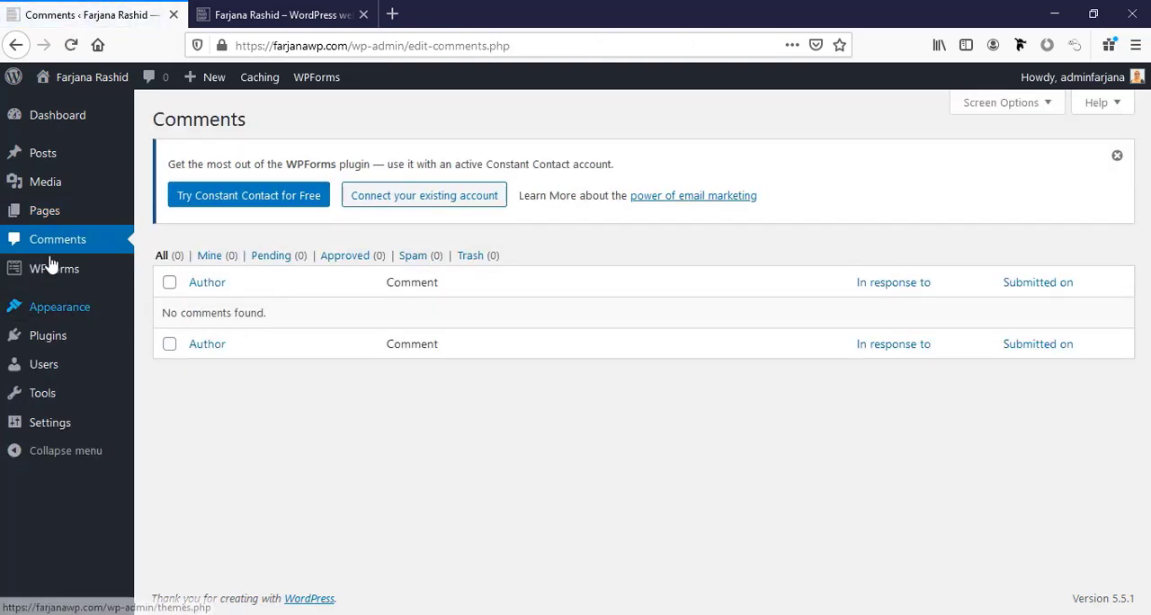
pyautogui.moveTo(88, 281)
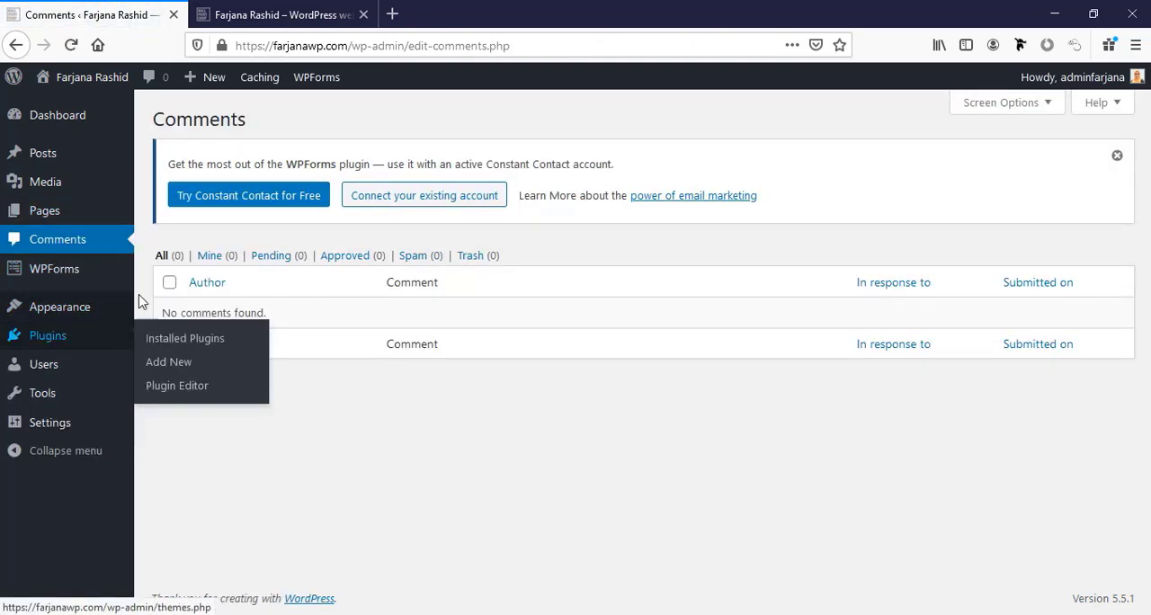
pyautogui.click(90, 284)
# Open the administrator user's profile for editing and choose Light as the admin color scheme.
pyautogui.click(77, 374)
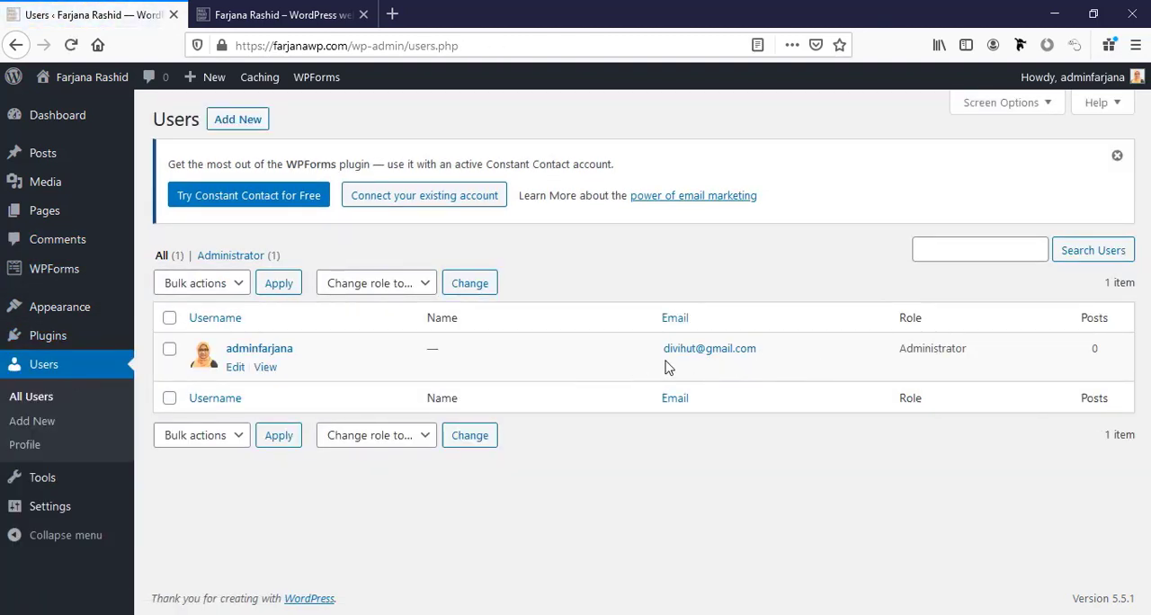
pyautogui.click(236, 368)
pyautogui.scroll(-1, 263, 386)
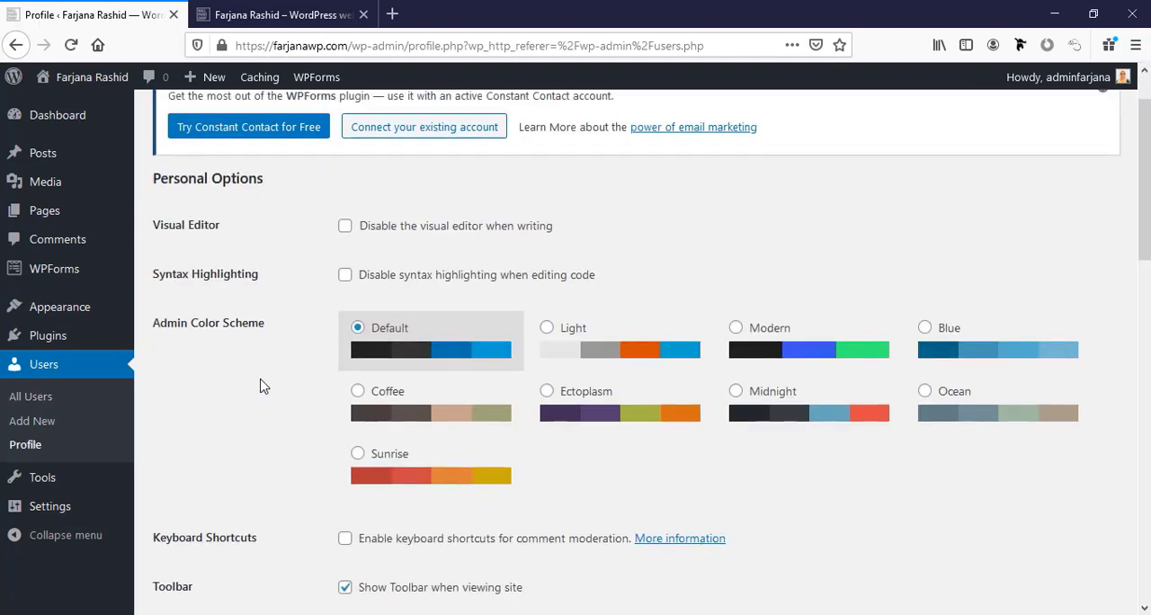
pyautogui.scroll(-1, 264, 385)
pyautogui.scroll(2, 264, 386)
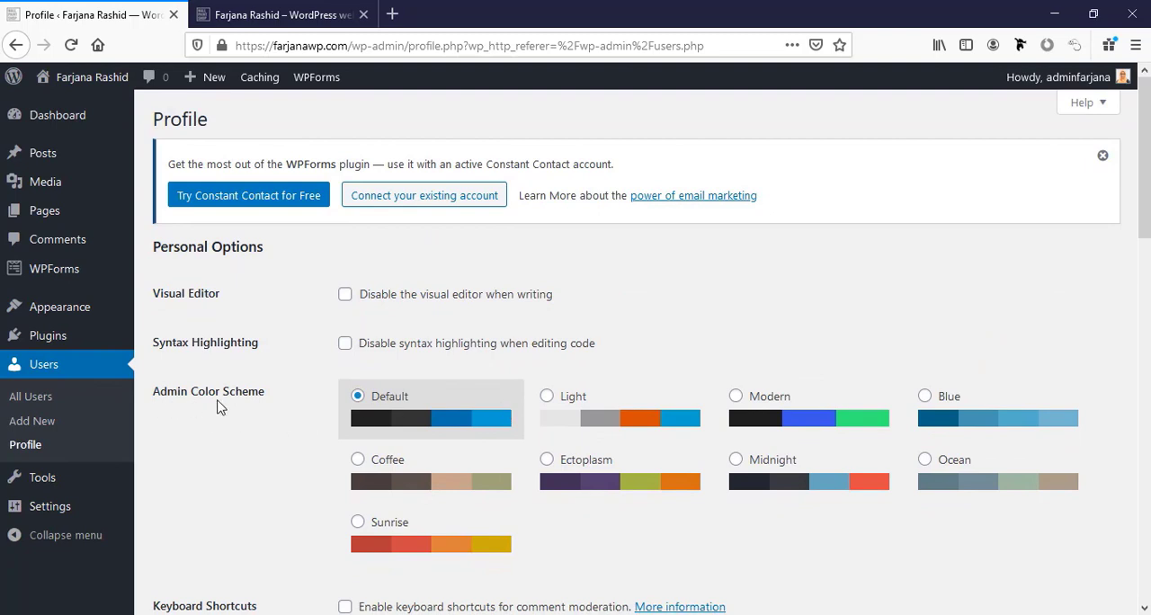
pyautogui.click(570, 410)
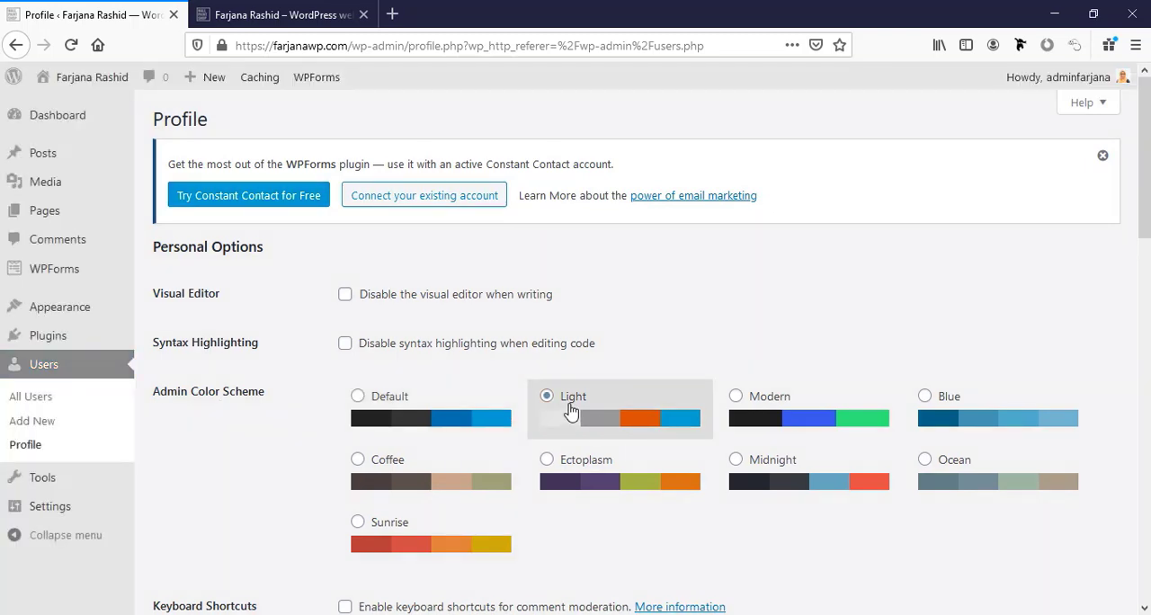
# Preview the Blue admin color scheme and settle on Modern for the administrator's profile.
pyautogui.click(733, 398)
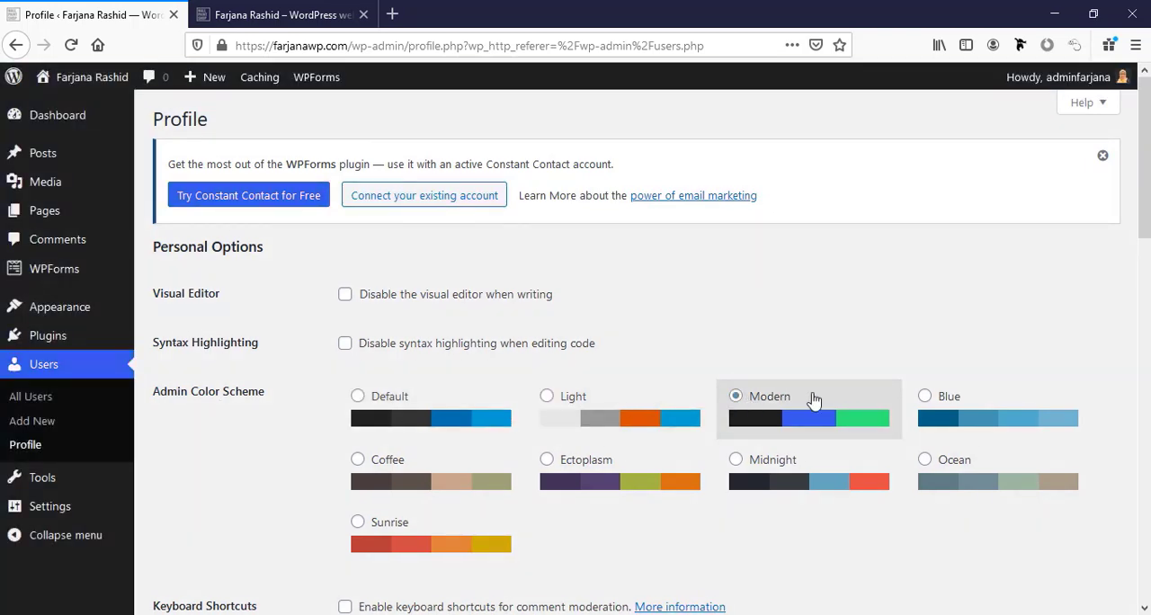
pyautogui.click(956, 403)
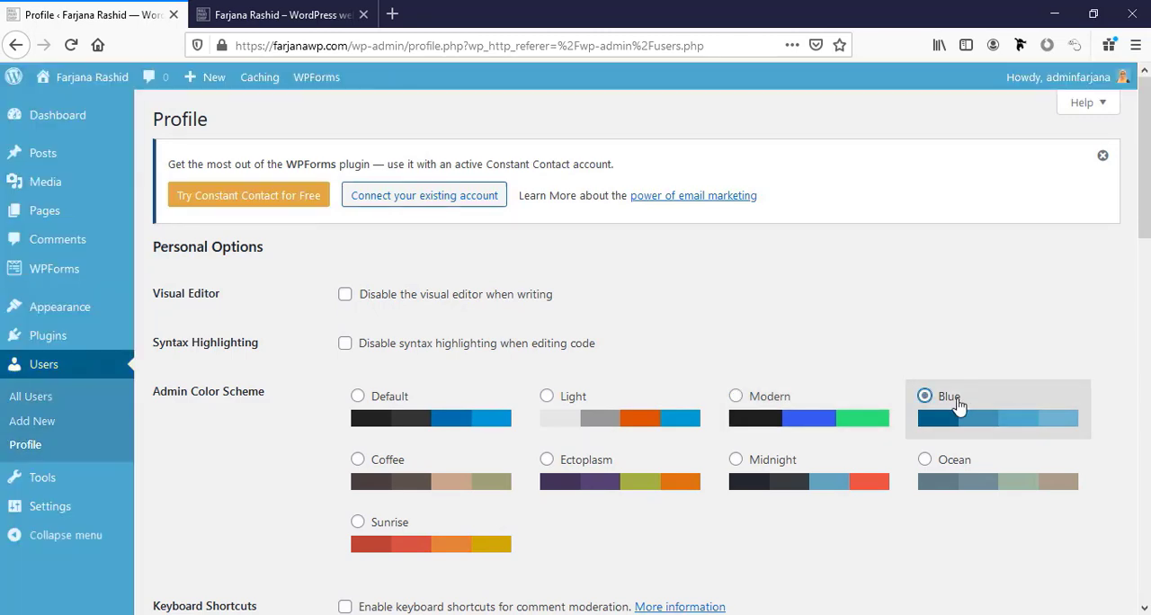
pyautogui.click(791, 410)
# Enter the user's first name and last name in the administrator's profile.
pyautogui.scroll(-3, 465, 481)
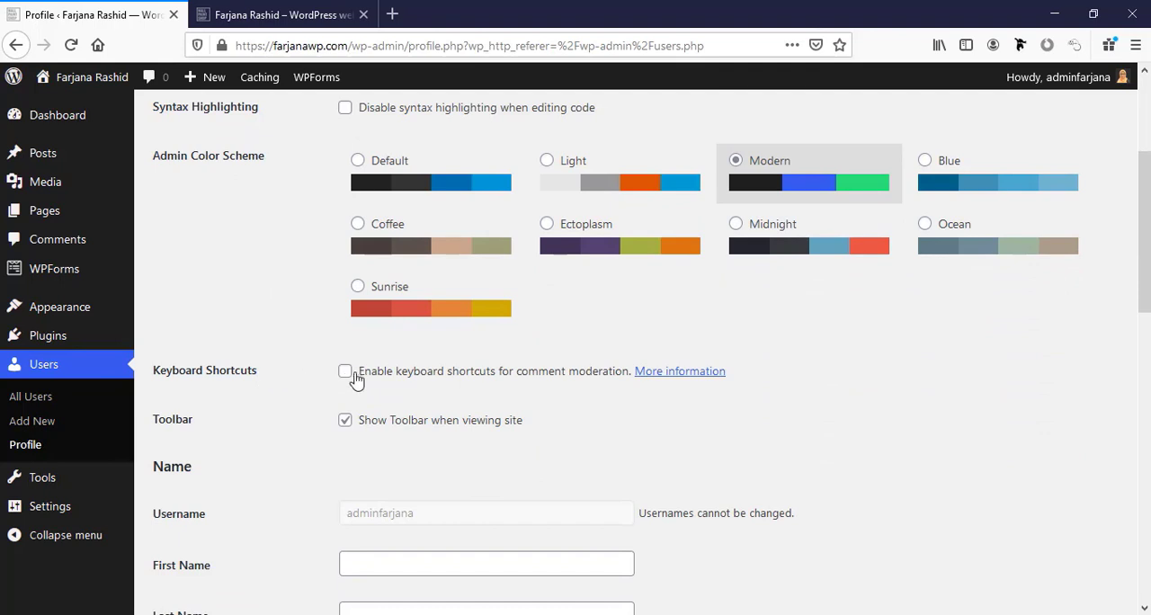
pyautogui.scroll(-2, 374, 437)
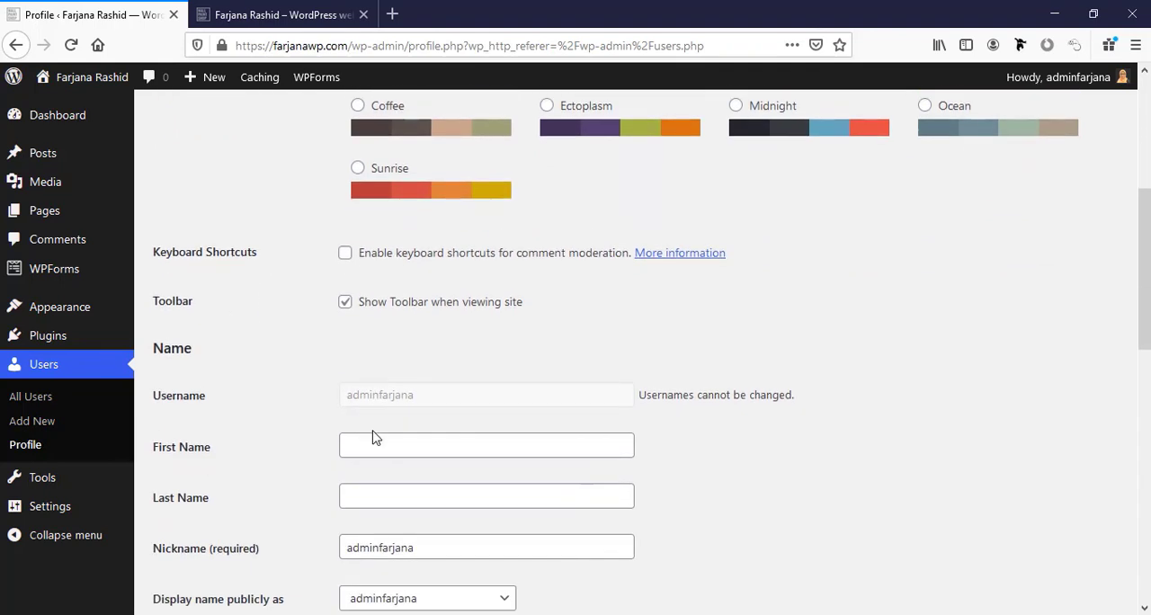
pyautogui.scroll(-3, 372, 437)
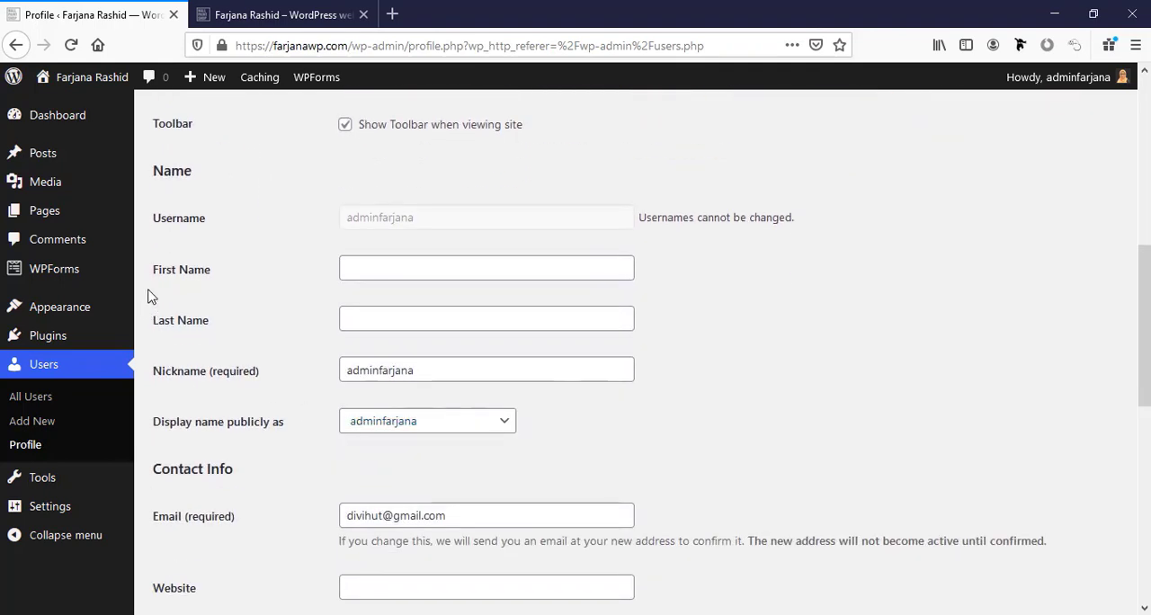
pyautogui.click(382, 271)
pyautogui.click(370, 313)
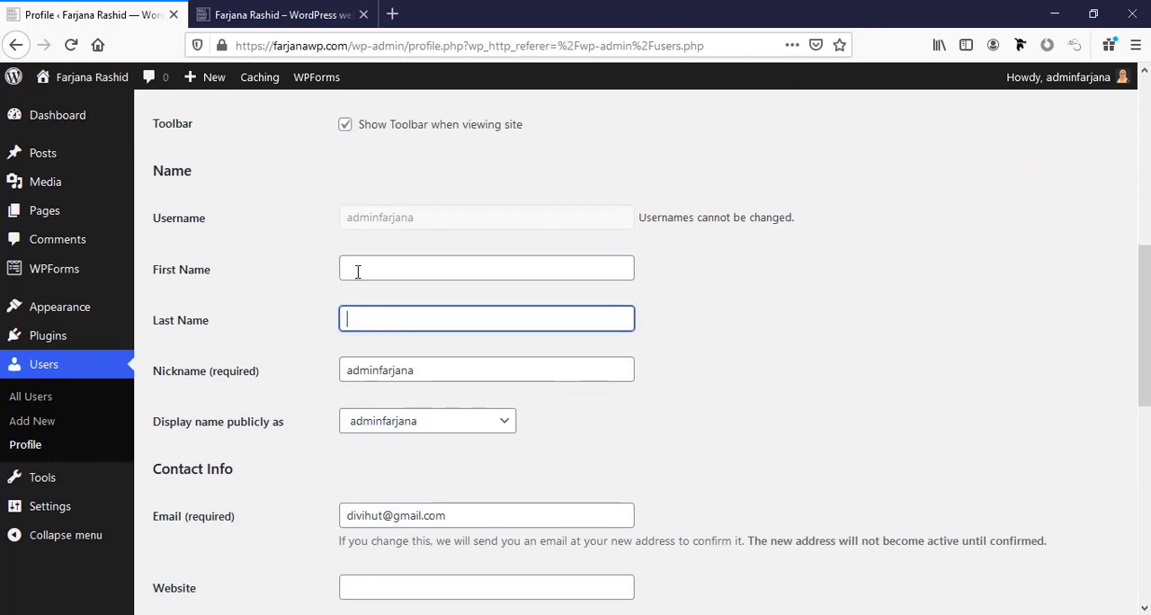
pyautogui.click(357, 271)
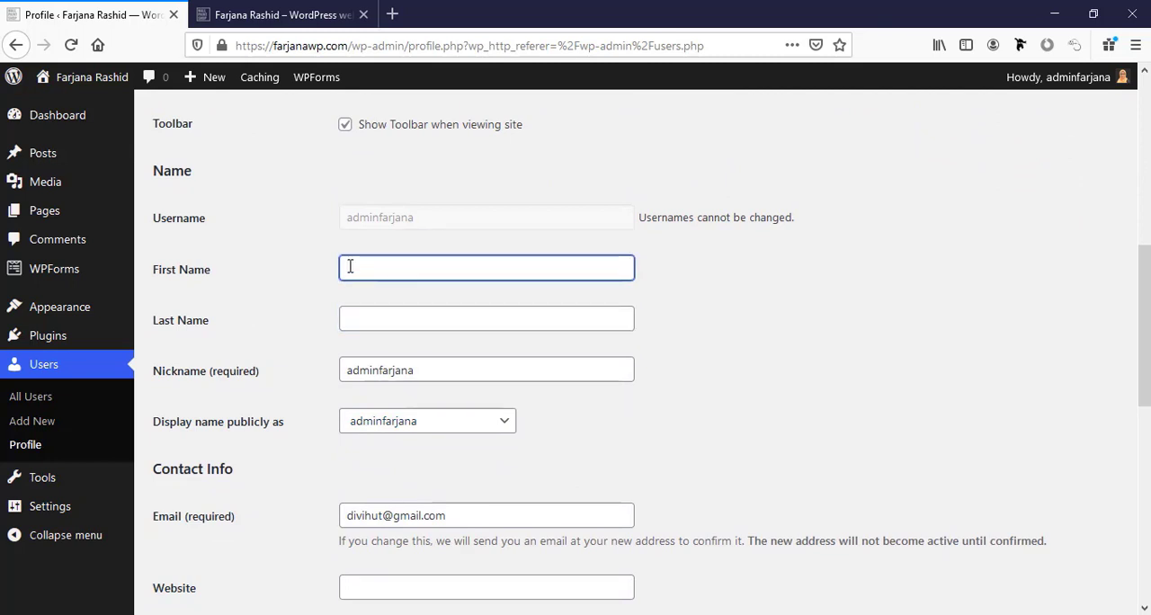
pyautogui.write('Fa')
pyautogui.click(361, 290)
pyautogui.click(359, 320)
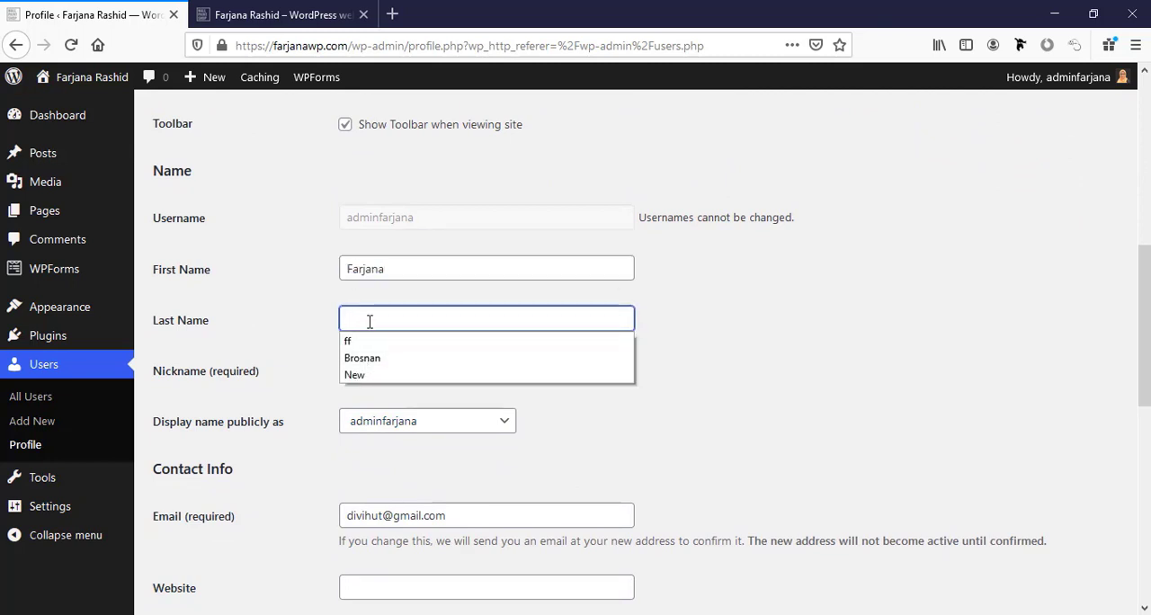
pyautogui.write('Rashid')
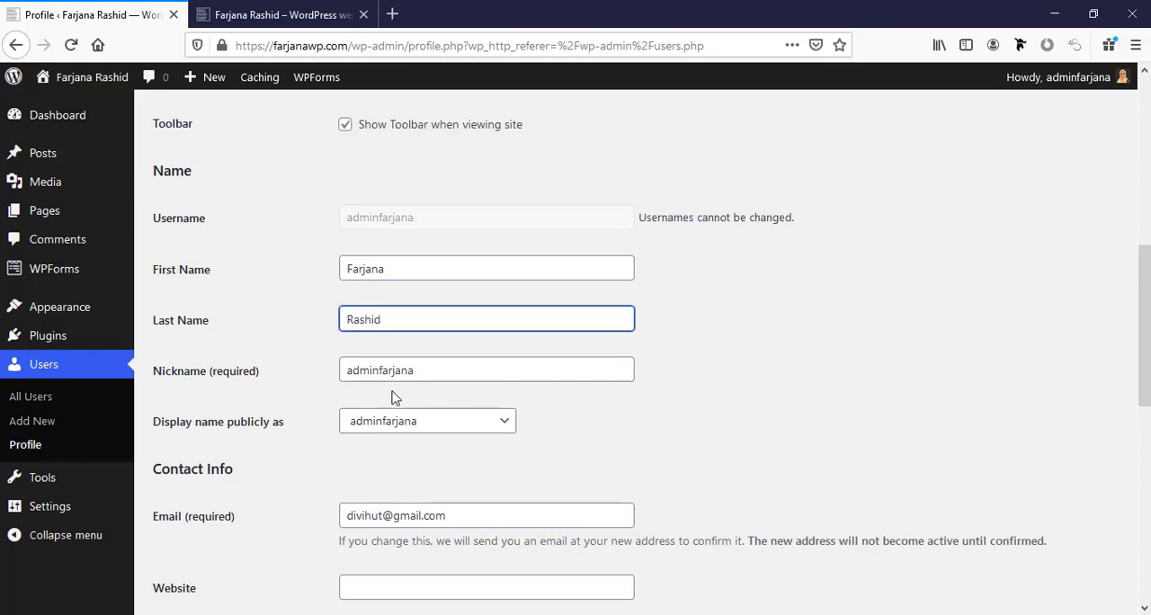
pyautogui.click(416, 377)
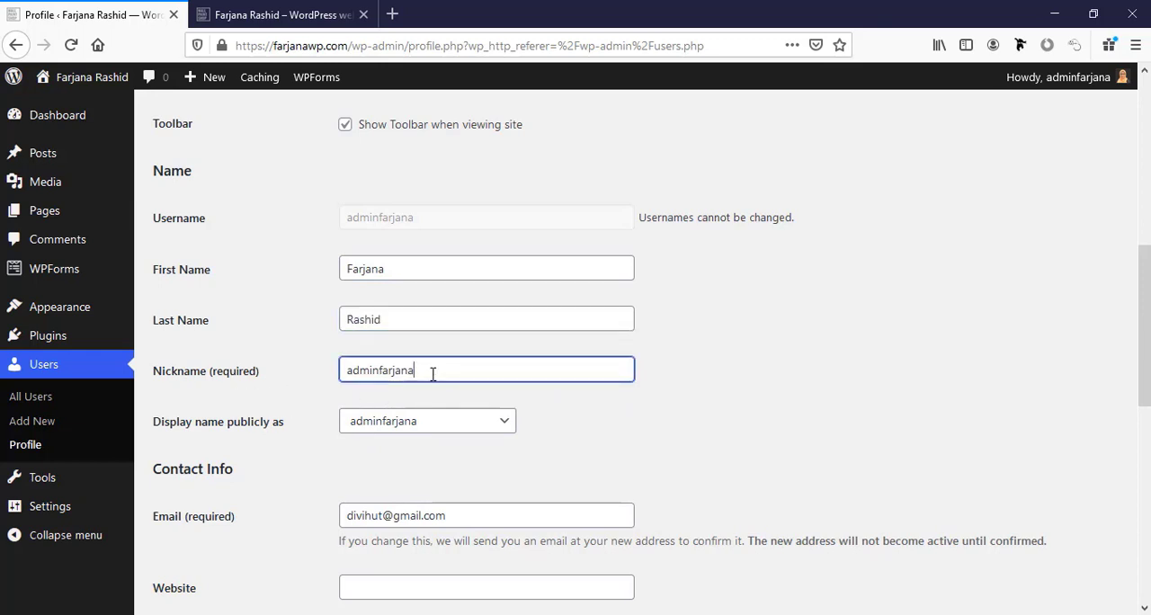
pyautogui.moveTo(414, 371); pyautogui.dragTo(310, 362)
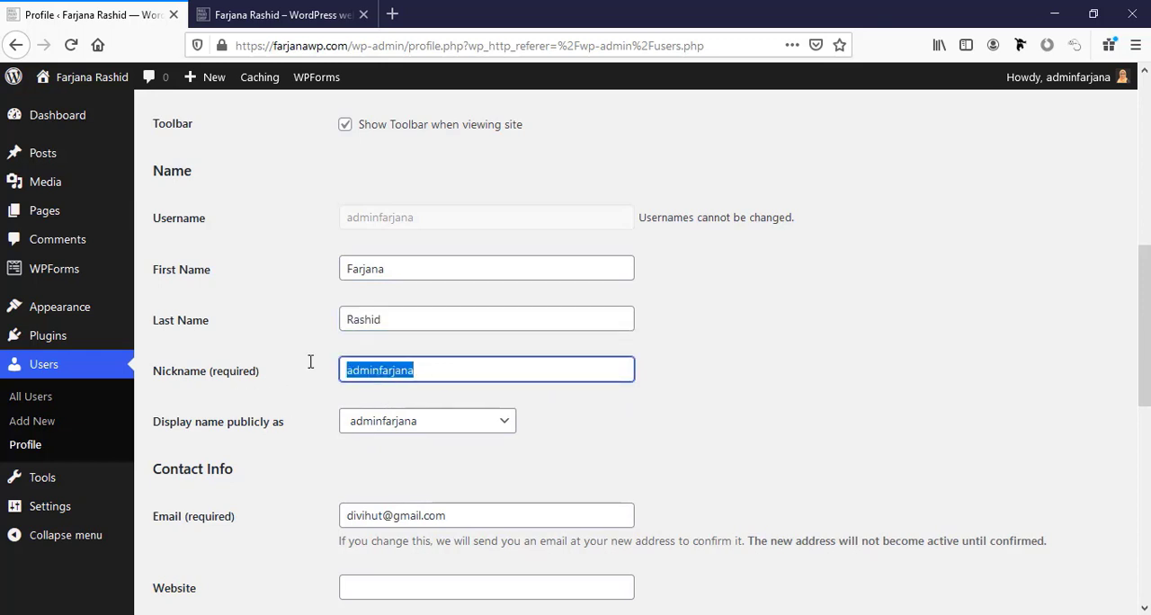
pyautogui.click(380, 372)
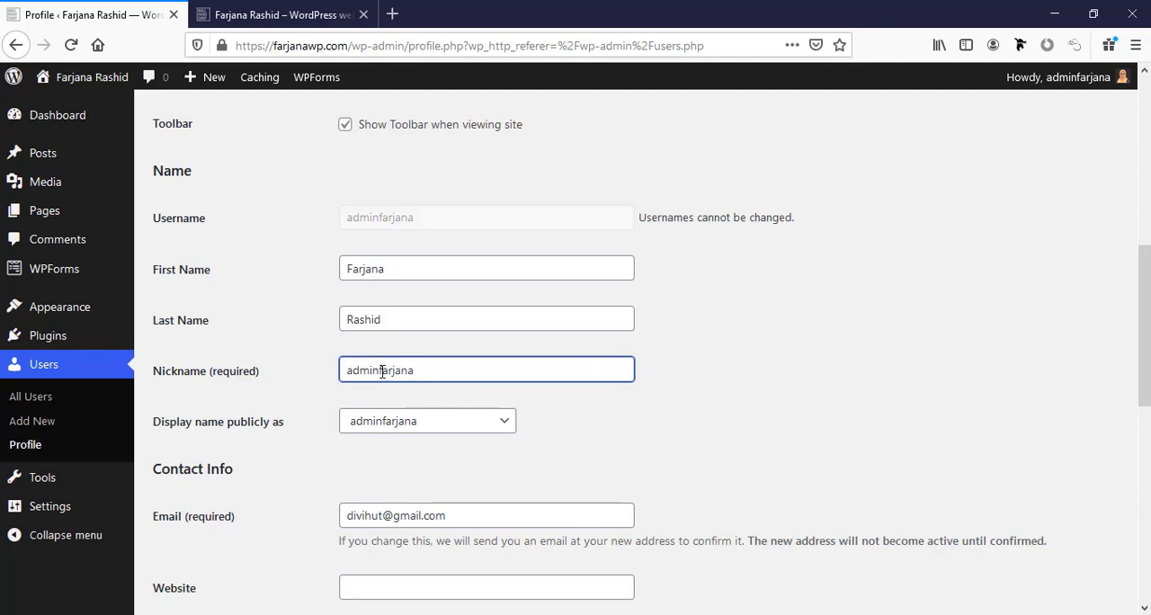
# Set the publicly displayed name to the user's first name only.
pyautogui.scroll(-2, 380, 416)
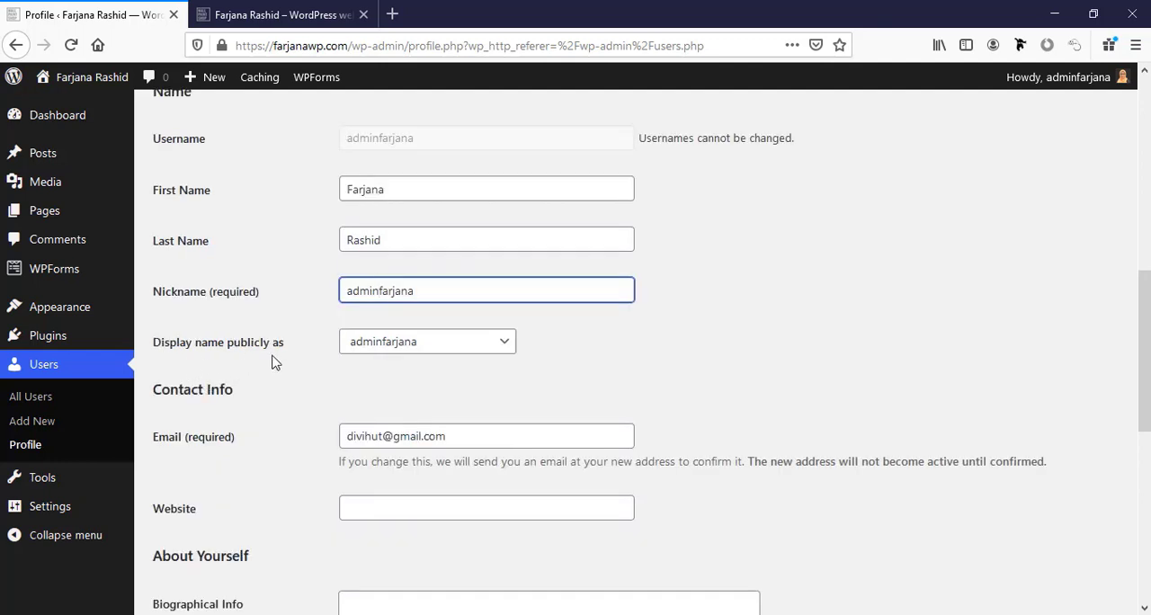
pyautogui.click(374, 344)
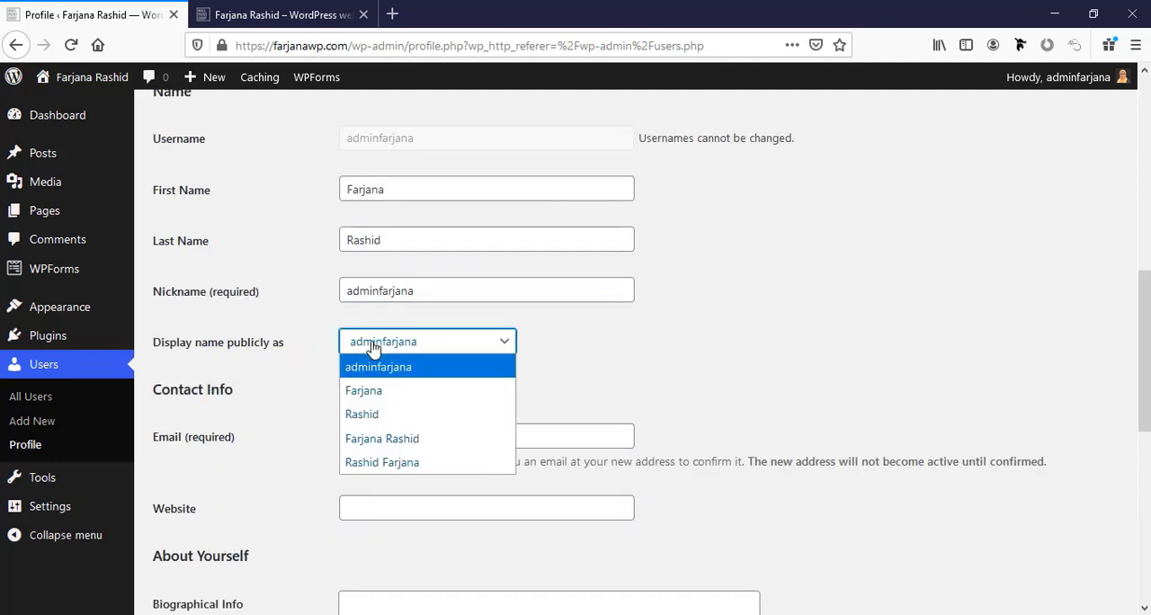
pyautogui.click(378, 368)
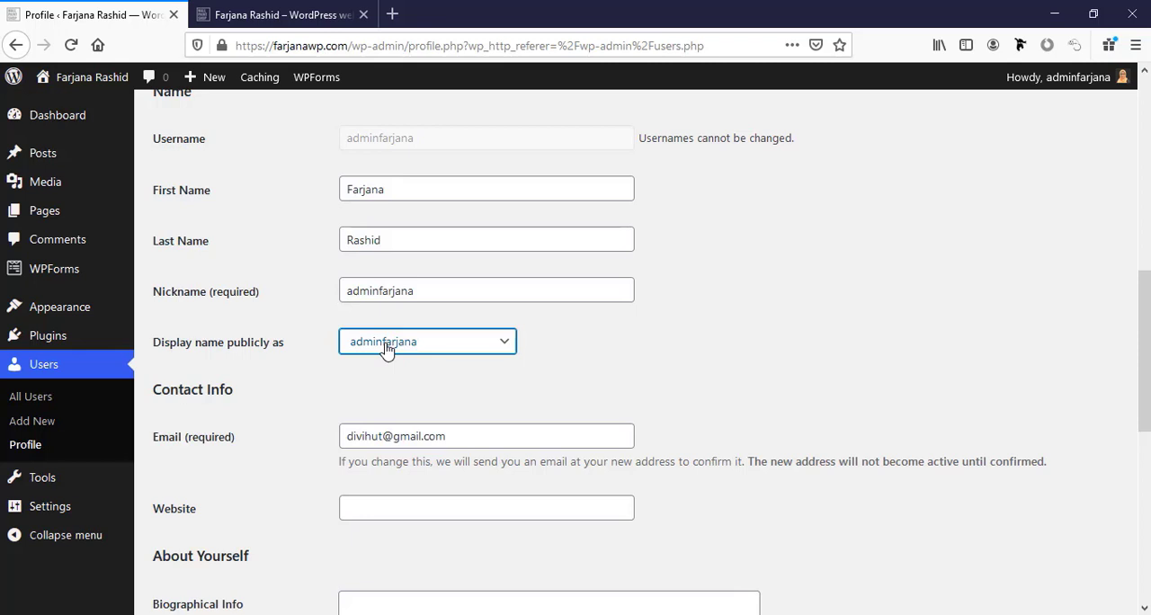
pyautogui.click(386, 349)
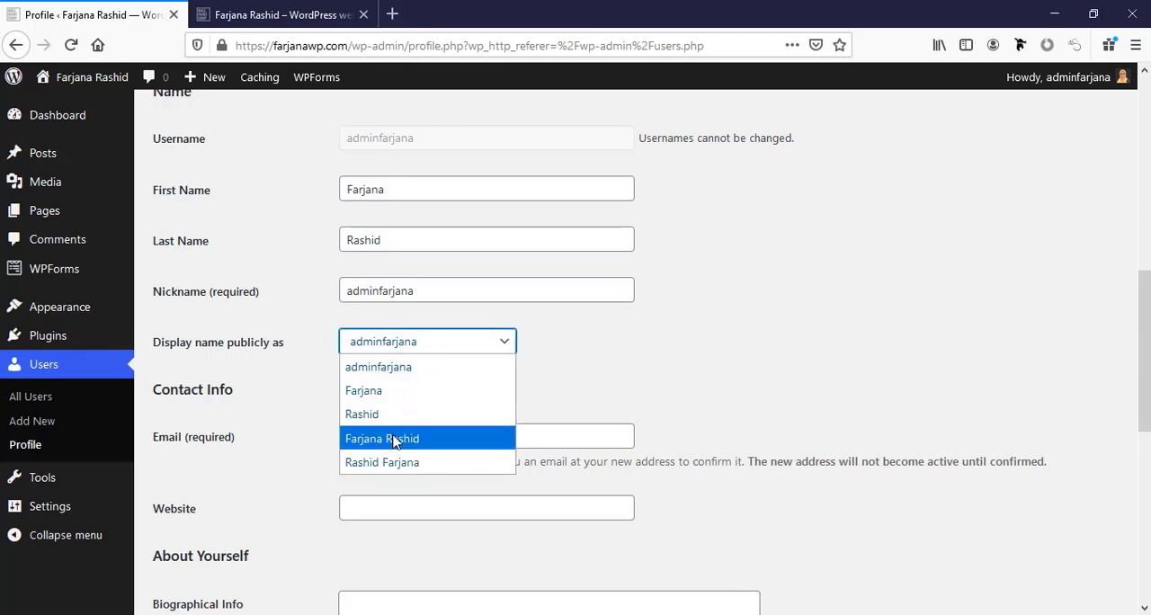
pyautogui.click(396, 437)
pyautogui.click(417, 350)
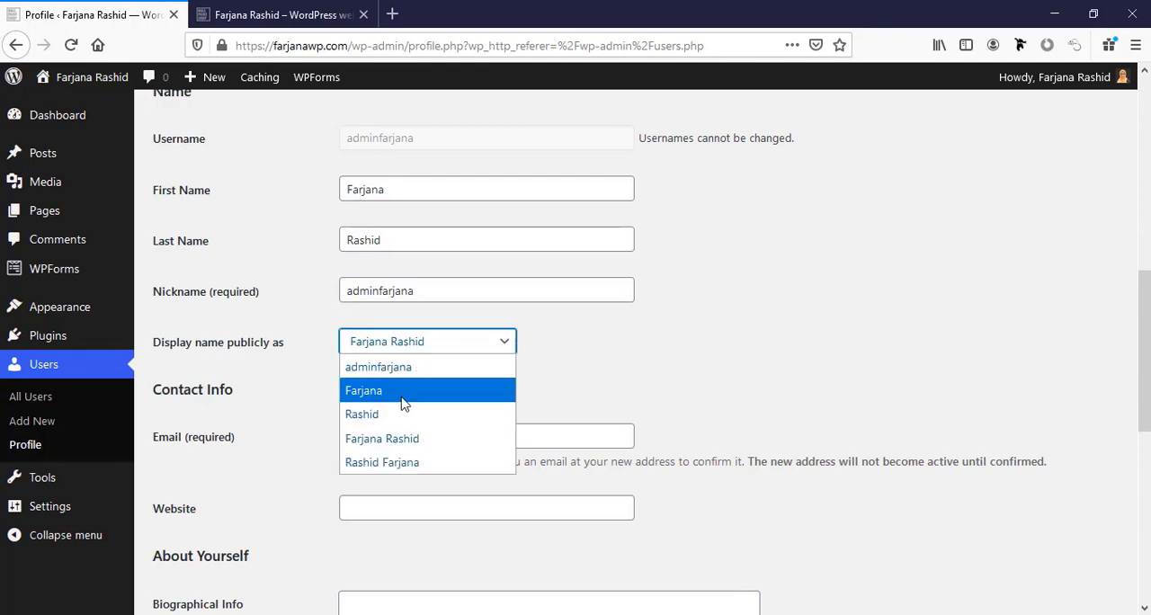
pyautogui.click(398, 394)
pyautogui.scroll(-2, 399, 401)
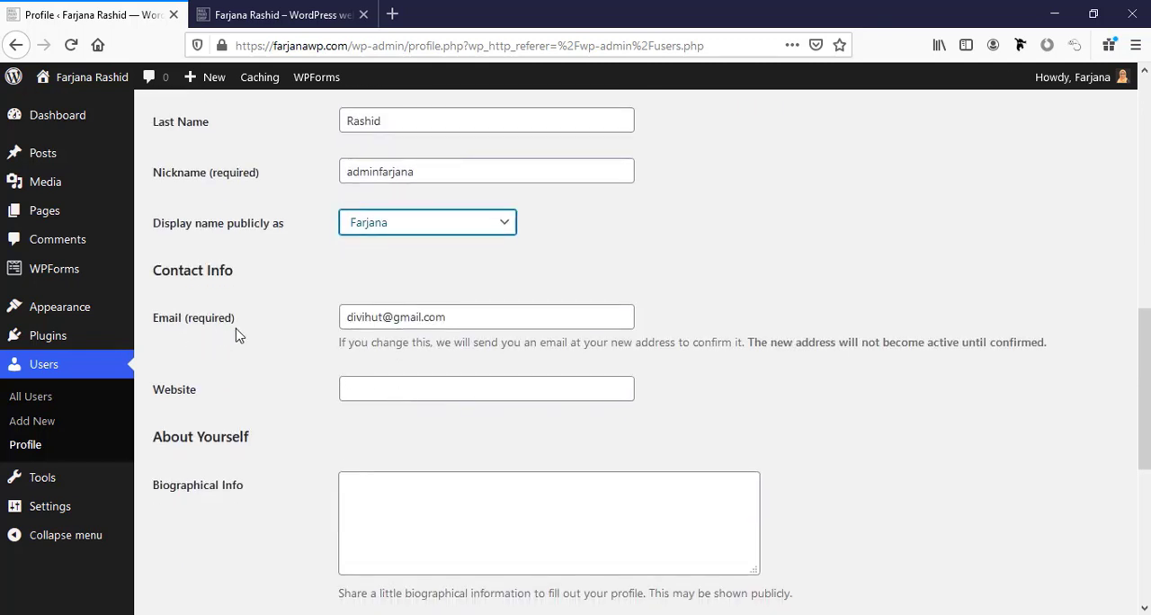
pyautogui.click(475, 319)
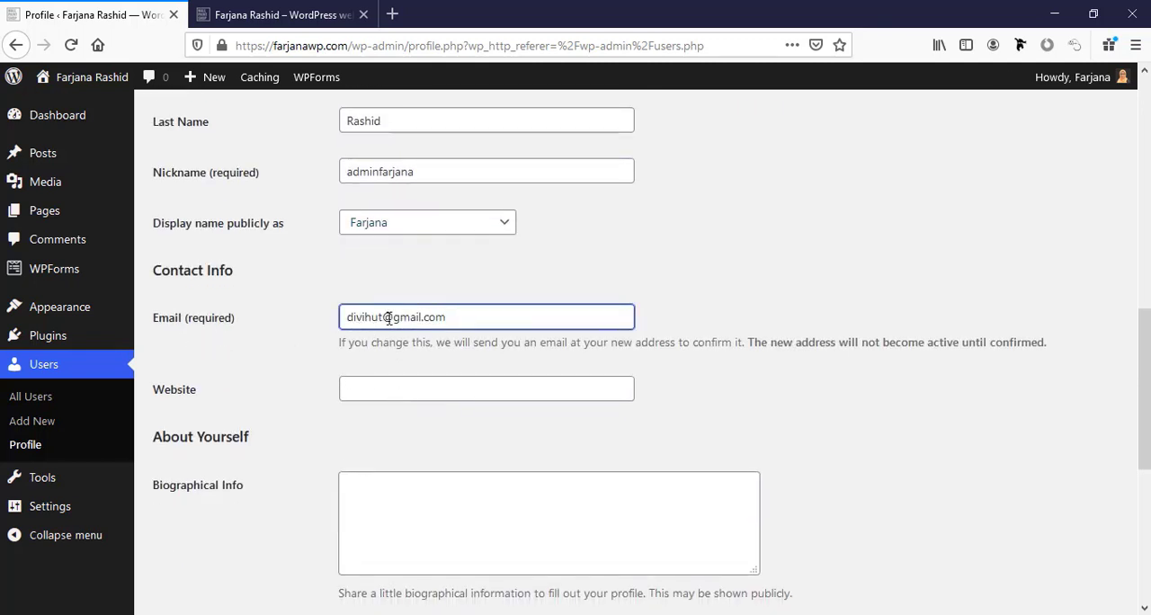
pyautogui.click(470, 321)
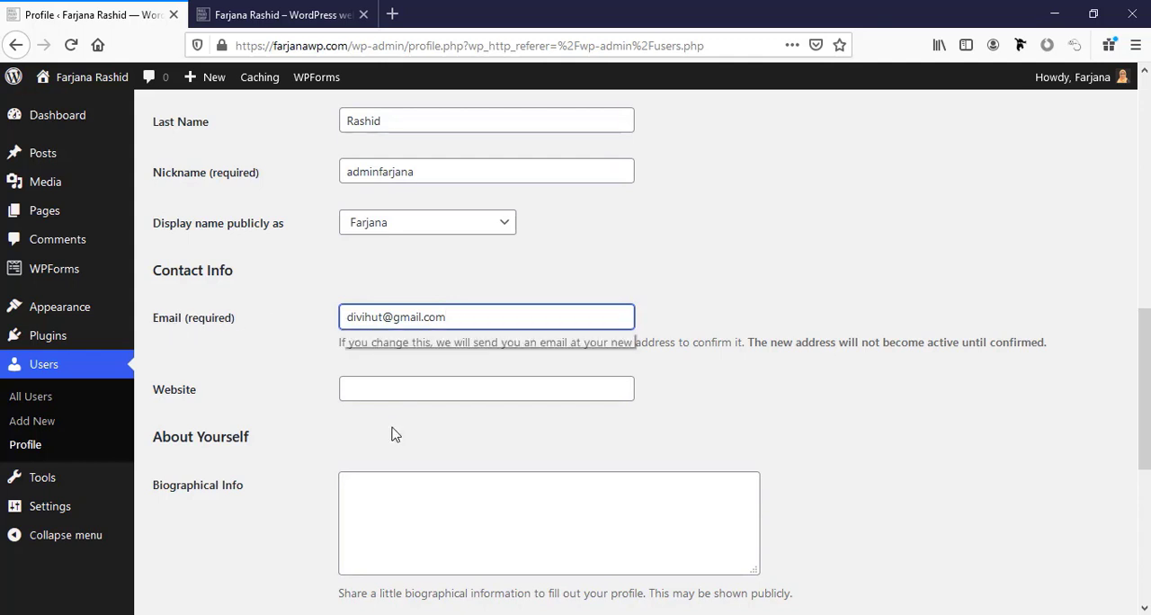
pyautogui.scroll(-3, 396, 435)
pyautogui.click(368, 213)
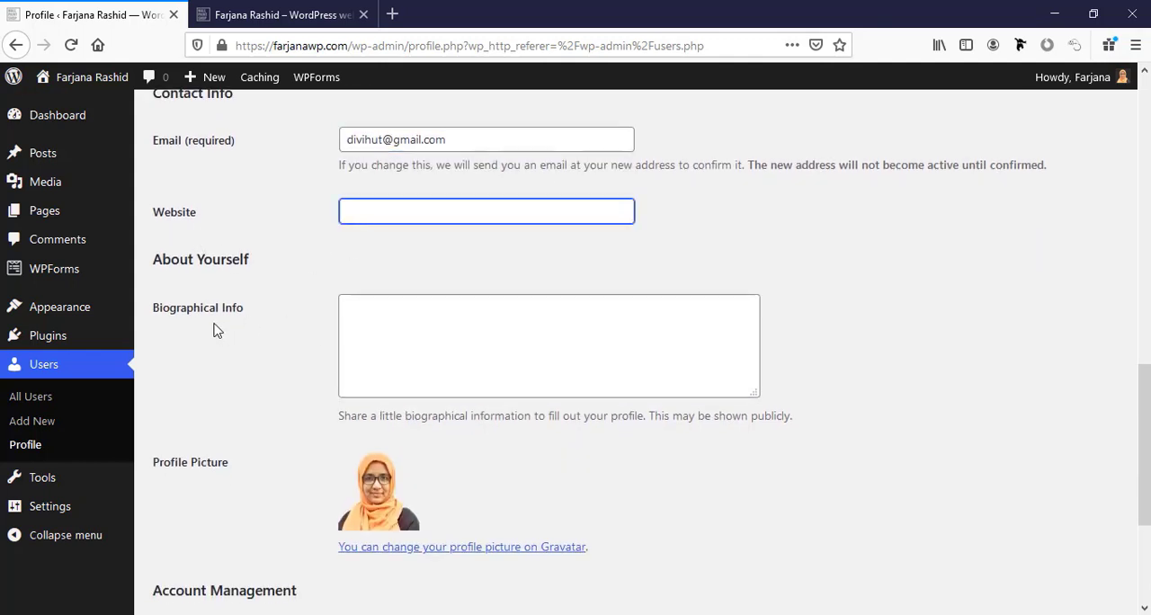
pyautogui.click(400, 323)
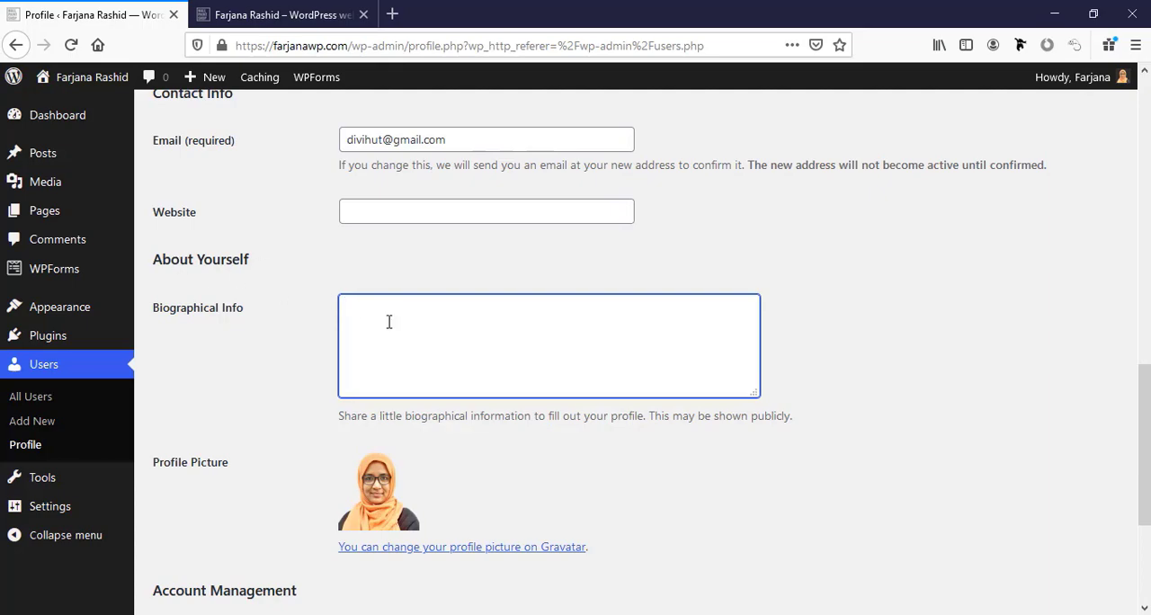
pyautogui.hotkey('ctrl', 't')
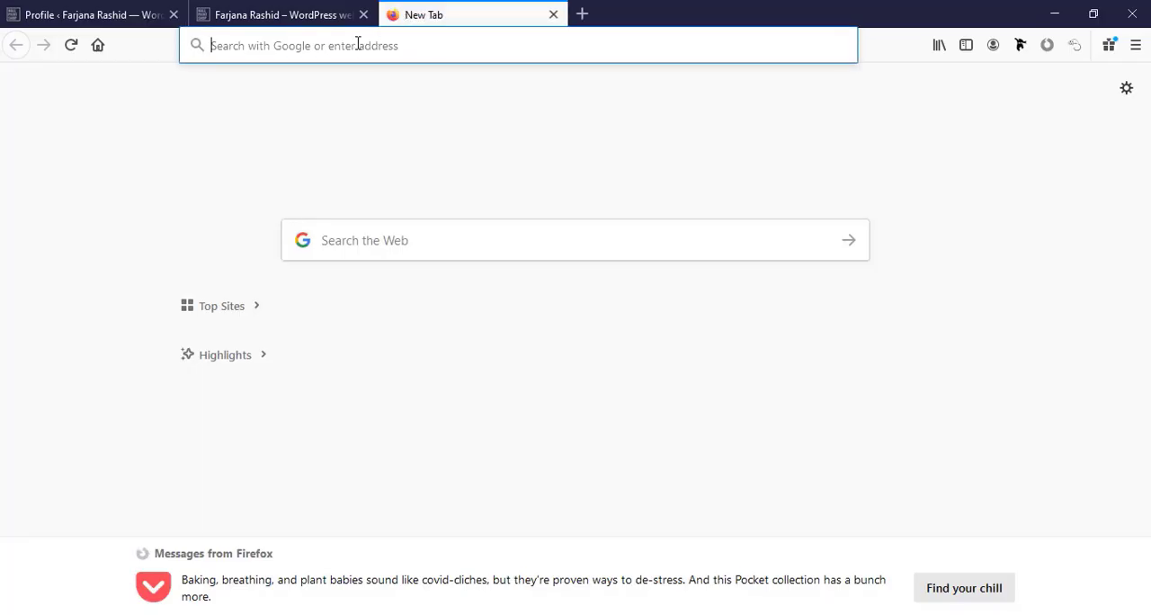
pyautogui.write('https://www.lipsum.com')
pyautogui.press('Return')
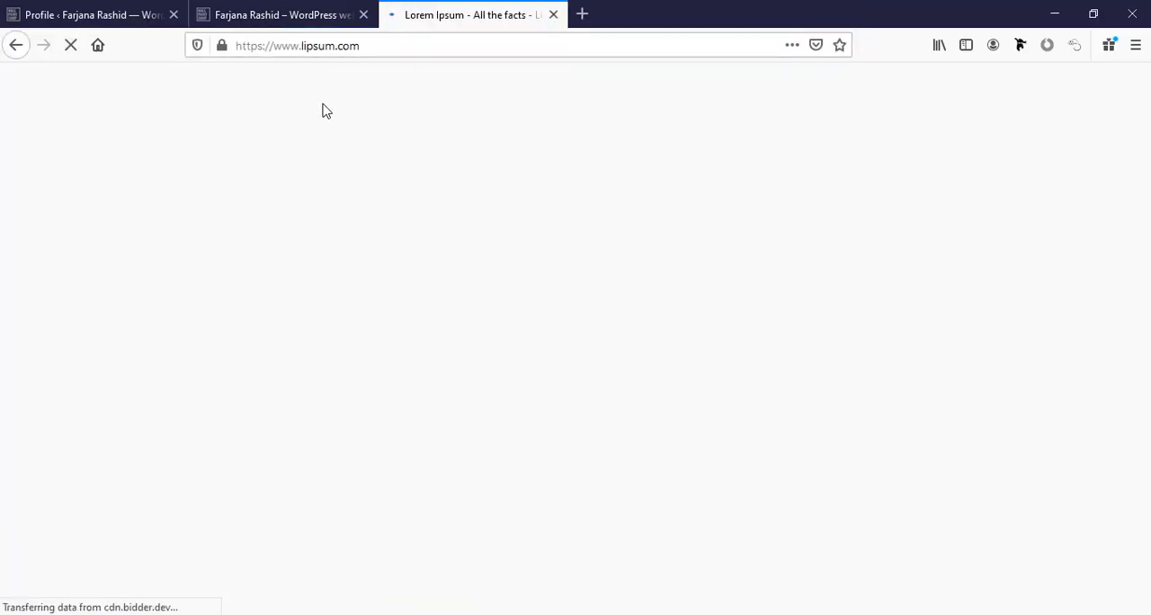
pyautogui.moveTo(521, 478); pyautogui.dragTo(193, 428)
pyautogui.rightClick(216, 434)
pyautogui.click(243, 452)
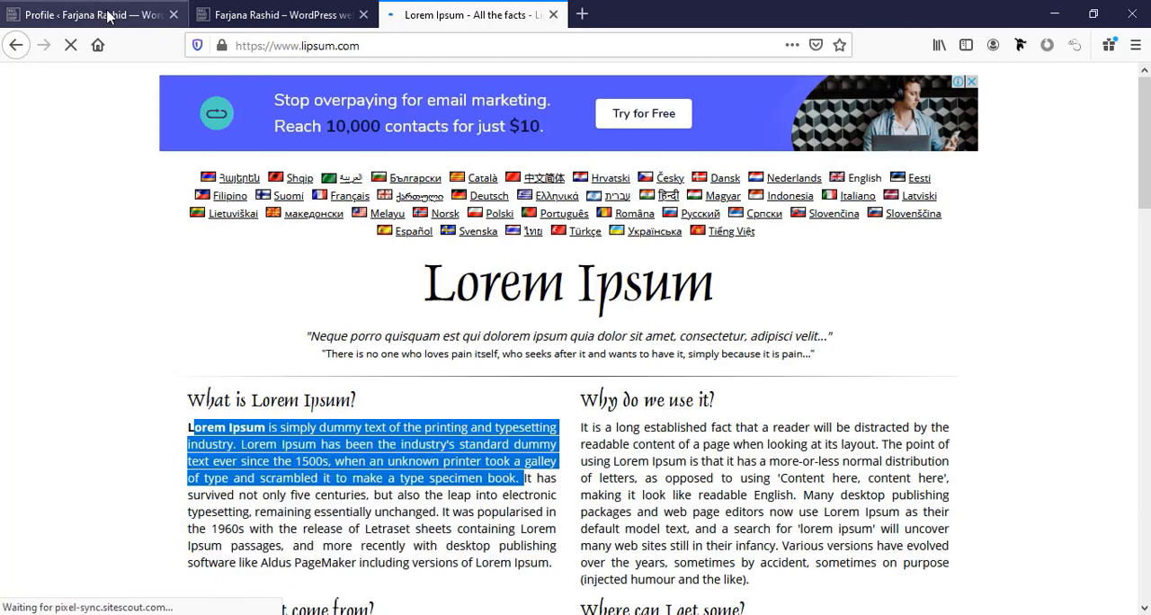
pyautogui.click(107, 15)
# Enter the user's personal website address in the profile's contact info.
pyautogui.click(436, 213)
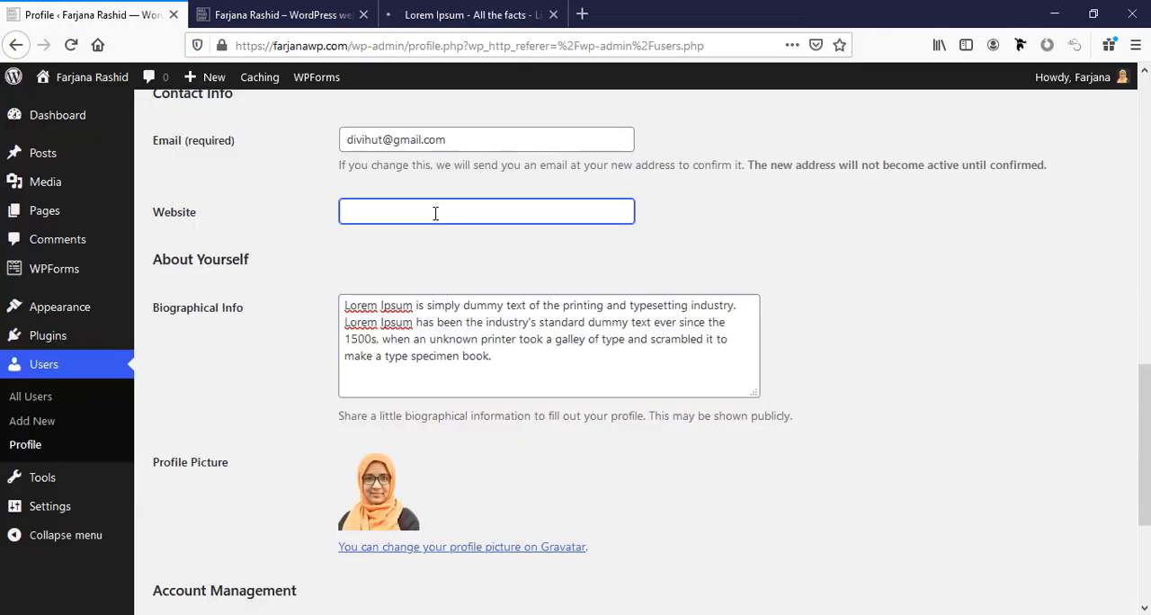
pyautogui.write('www.farjana-rashid.com')
# Visit the Gravatar page for changing the profile picture and return to the profile.
pyautogui.scroll(-3, 361, 406)
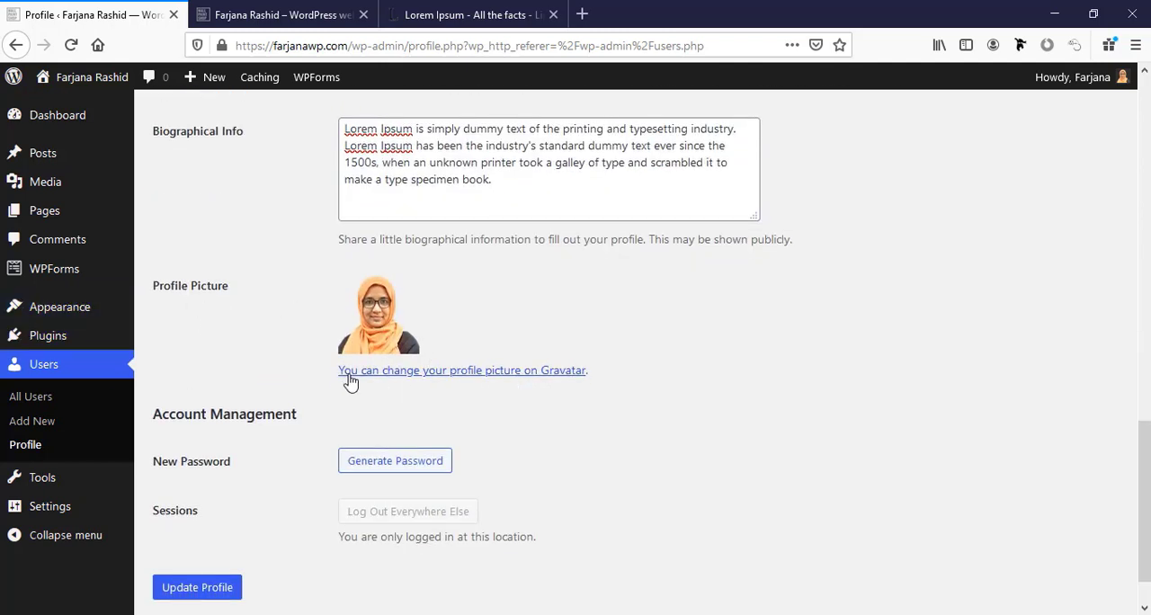
pyautogui.click(540, 378)
pyautogui.click(15, 45)
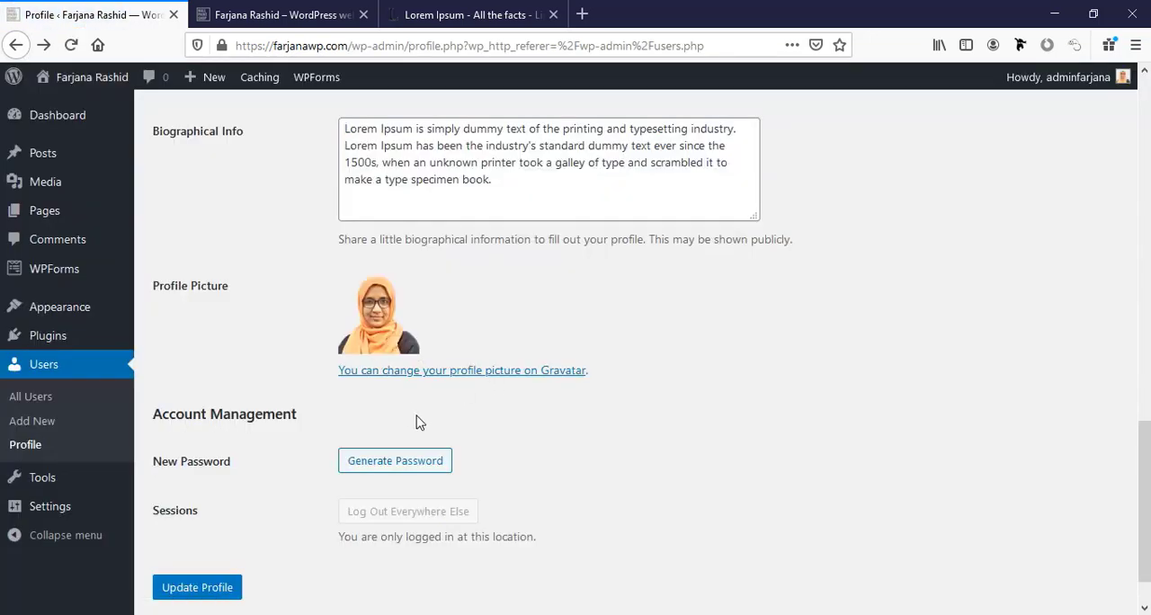
# Review the profile's entries and save the updated profile.
pyautogui.scroll(-2, 419, 419)
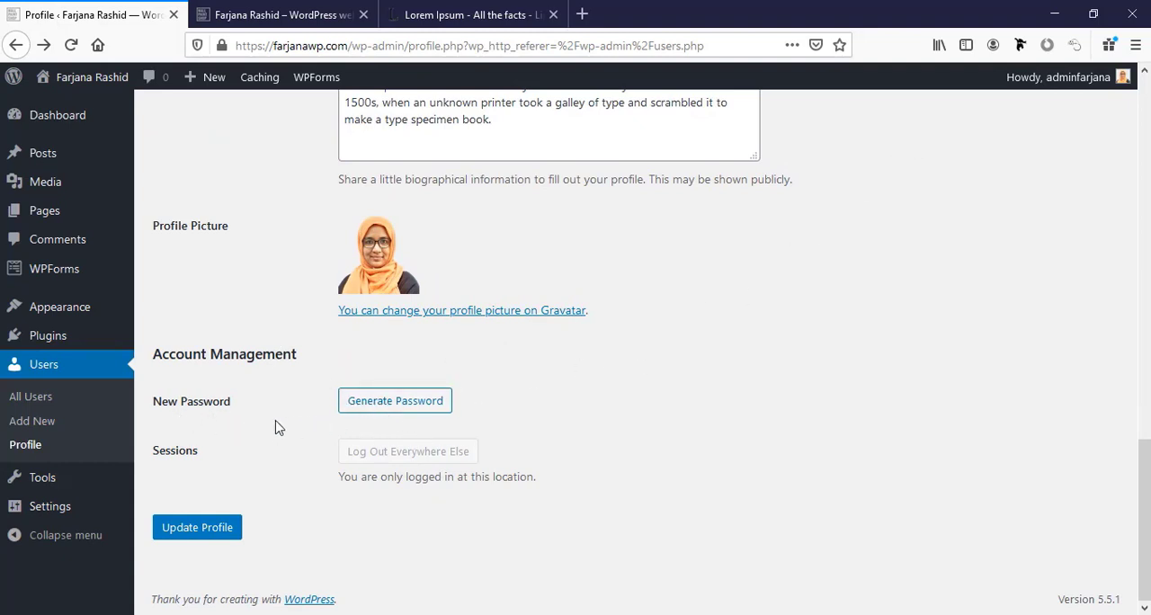
pyautogui.scroll(6, 431, 423)
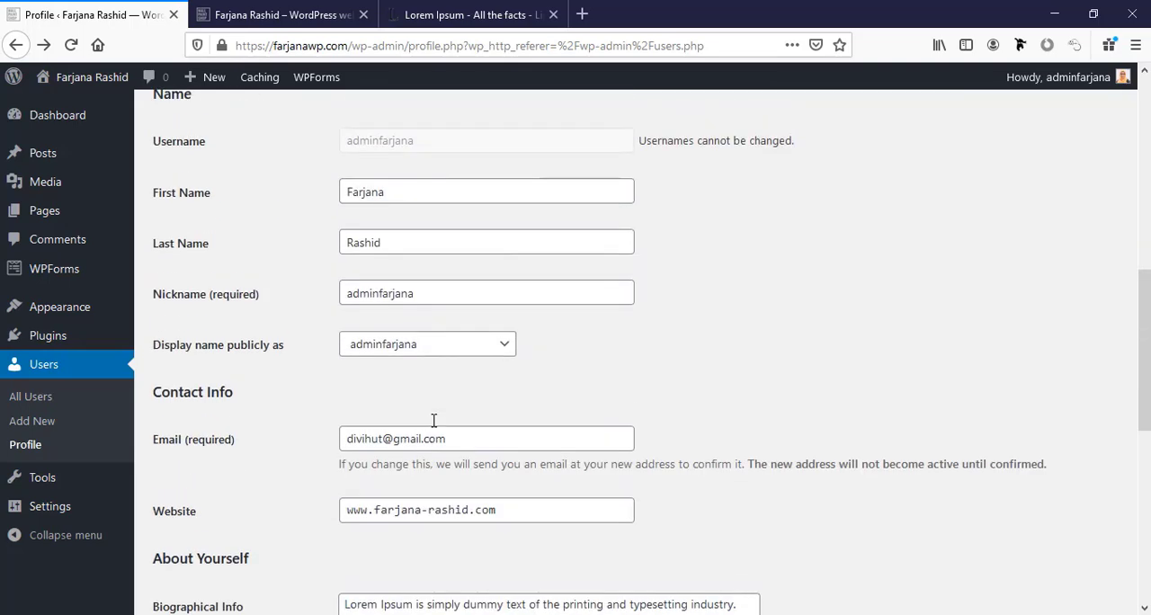
pyautogui.scroll(-6, 432, 424)
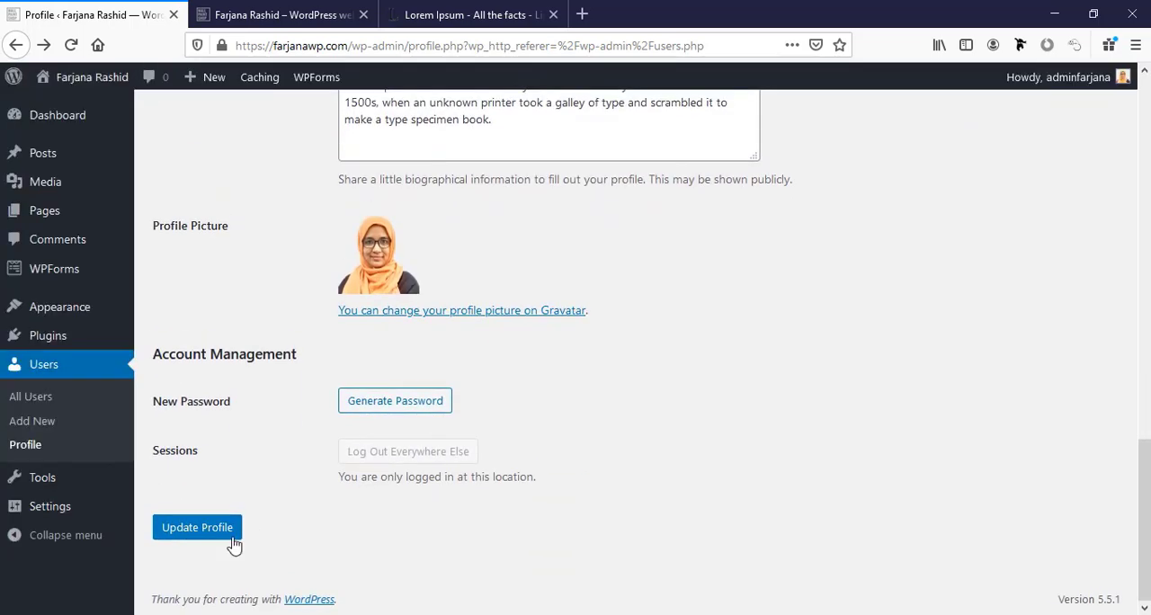
pyautogui.click(213, 531)
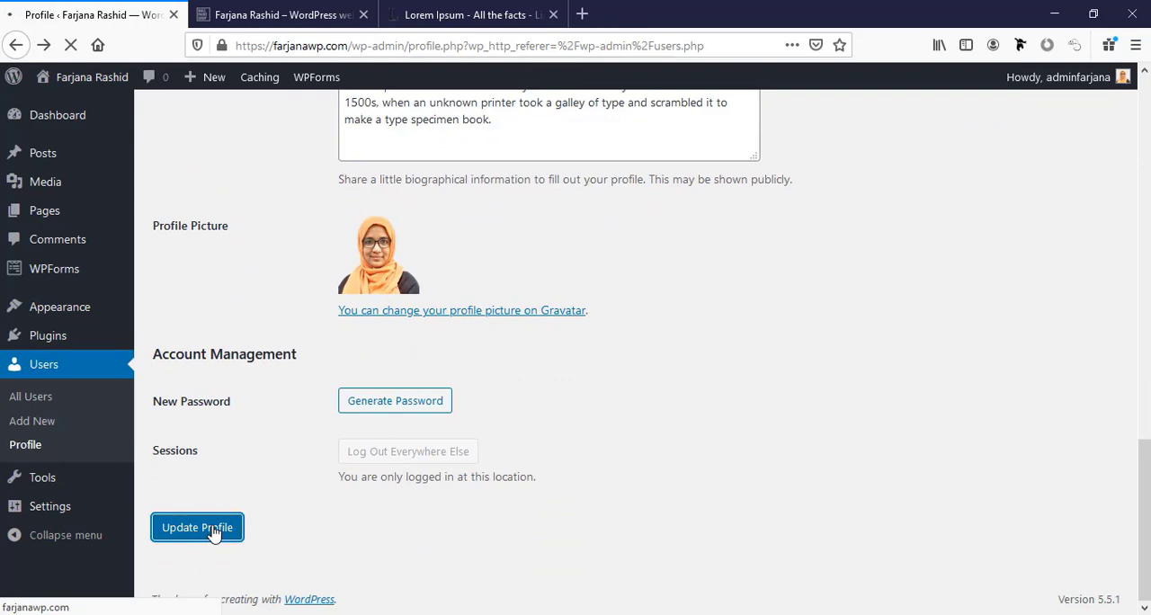
pyautogui.scroll(-2, 239, 496)
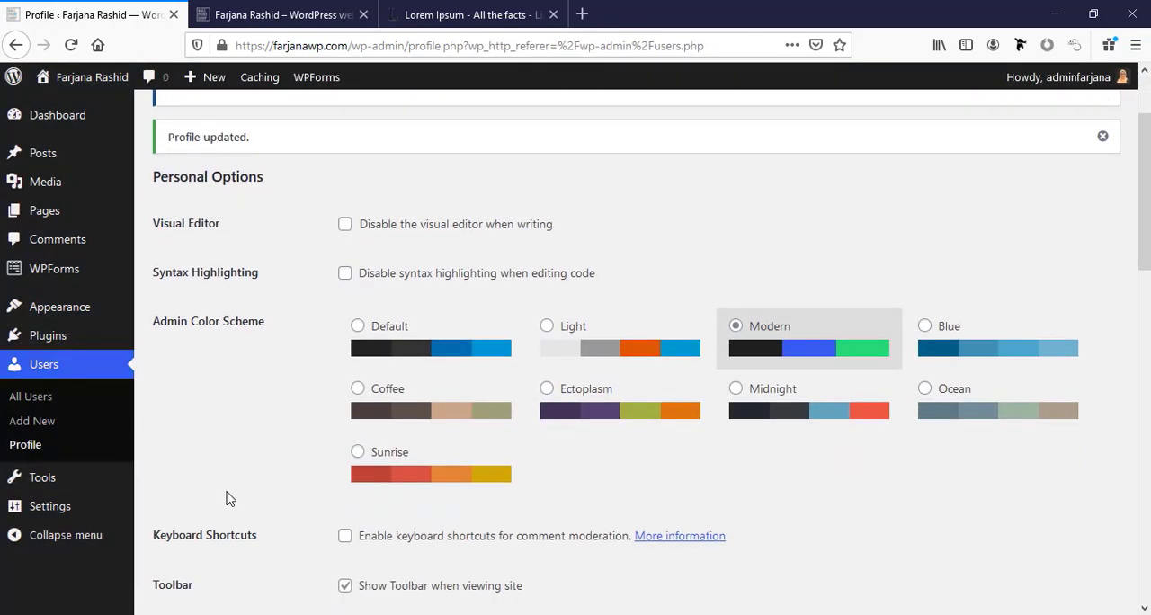
# Open the site's General settings and examine the options down to the cache level.
pyautogui.click(74, 519)
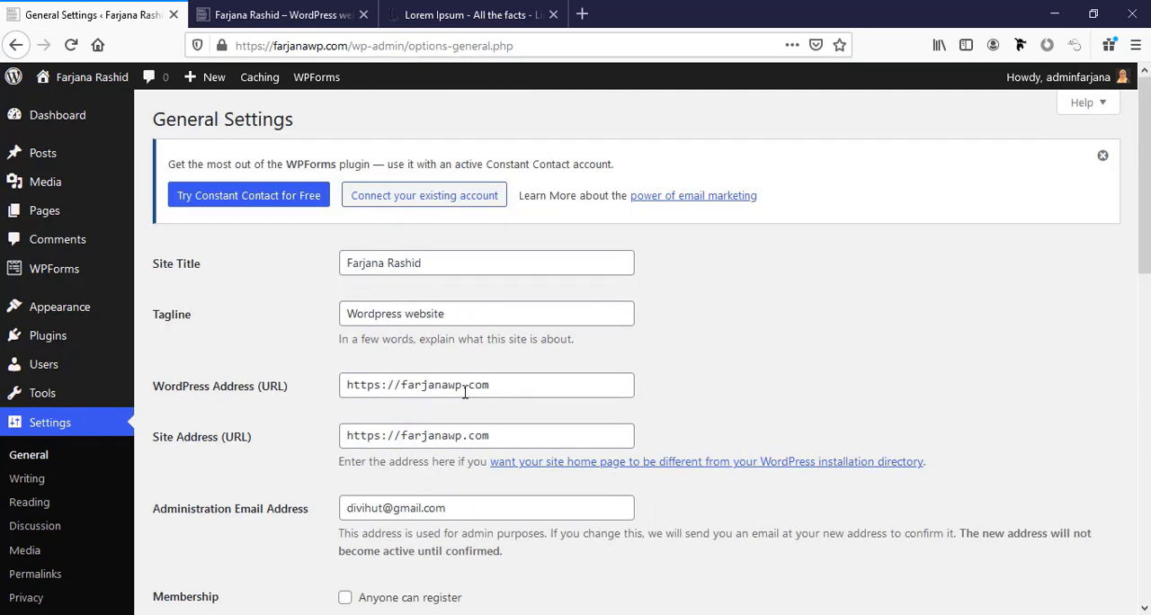
pyautogui.scroll(-3, 462, 394)
pyautogui.scroll(-8, 454, 391)
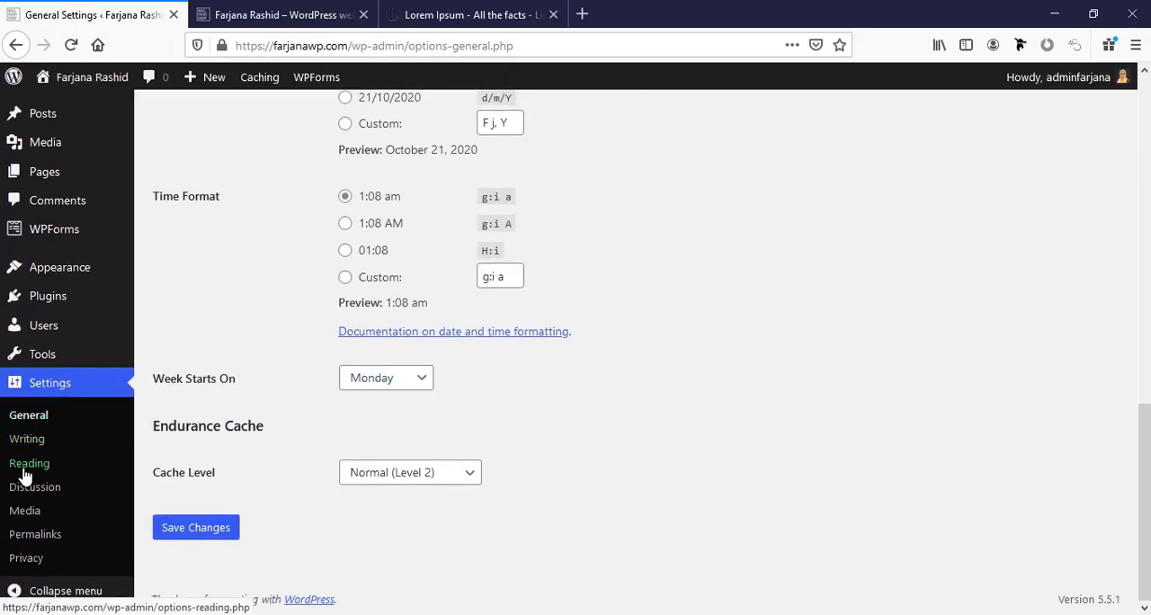
# In the Reading settings, discourage search engines from indexing the site and save the changes.
pyautogui.click(25, 468)
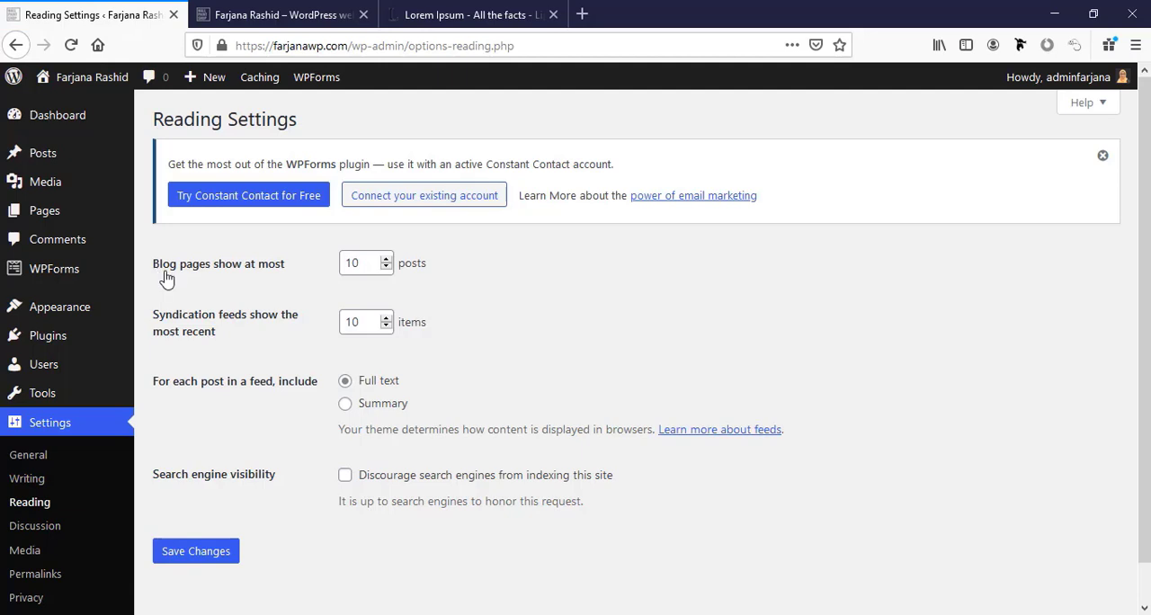
pyautogui.click(376, 267)
pyautogui.scroll(-1, 367, 432)
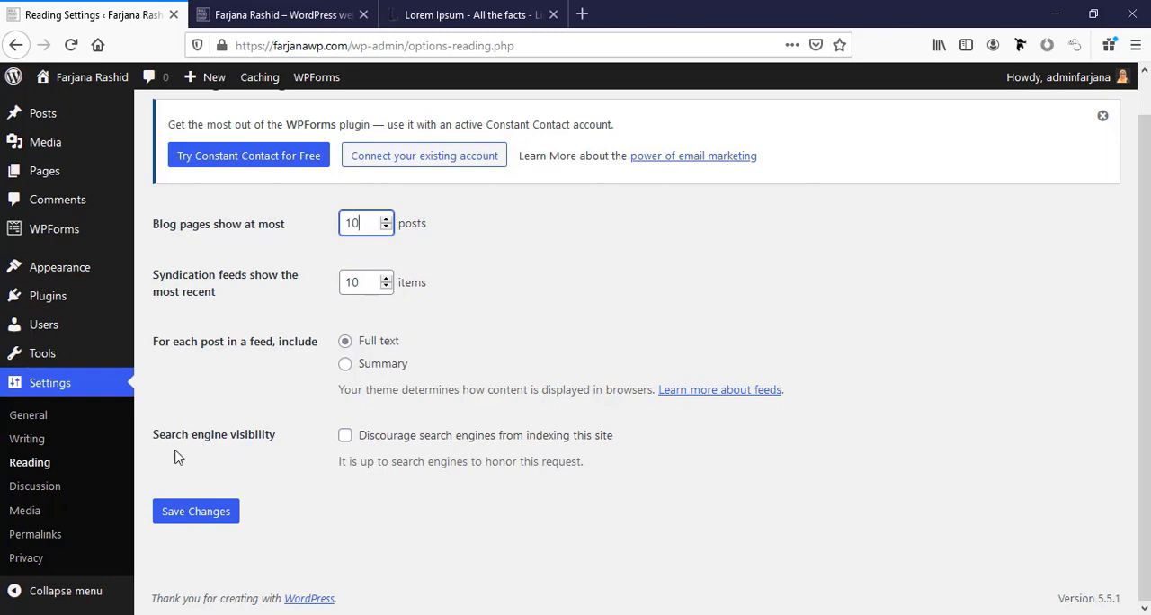
pyautogui.click(345, 438)
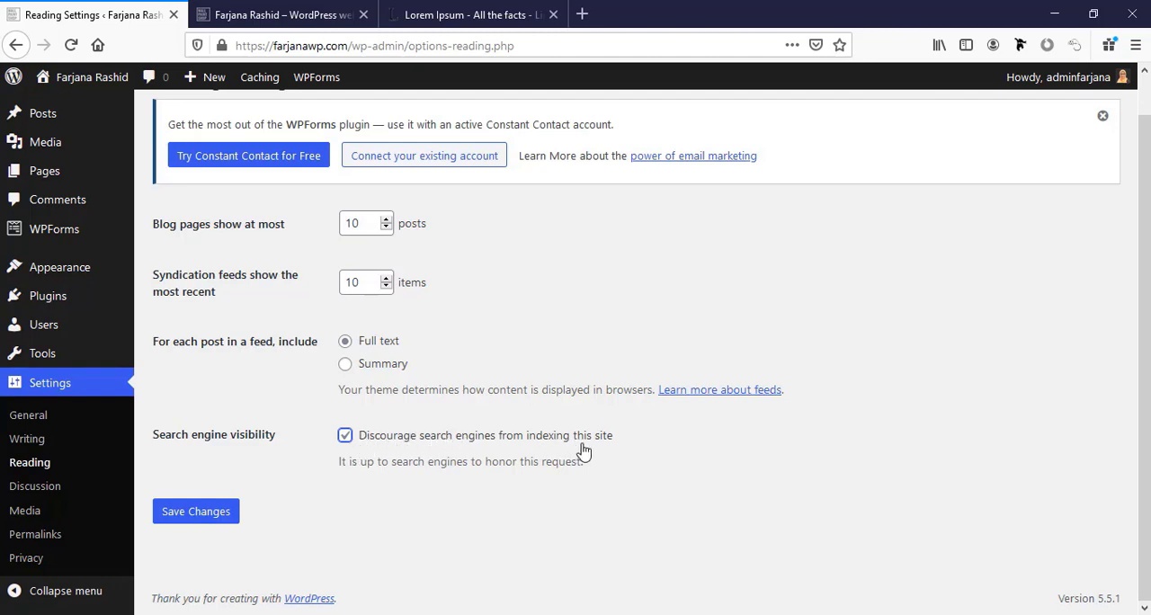
pyautogui.click(206, 517)
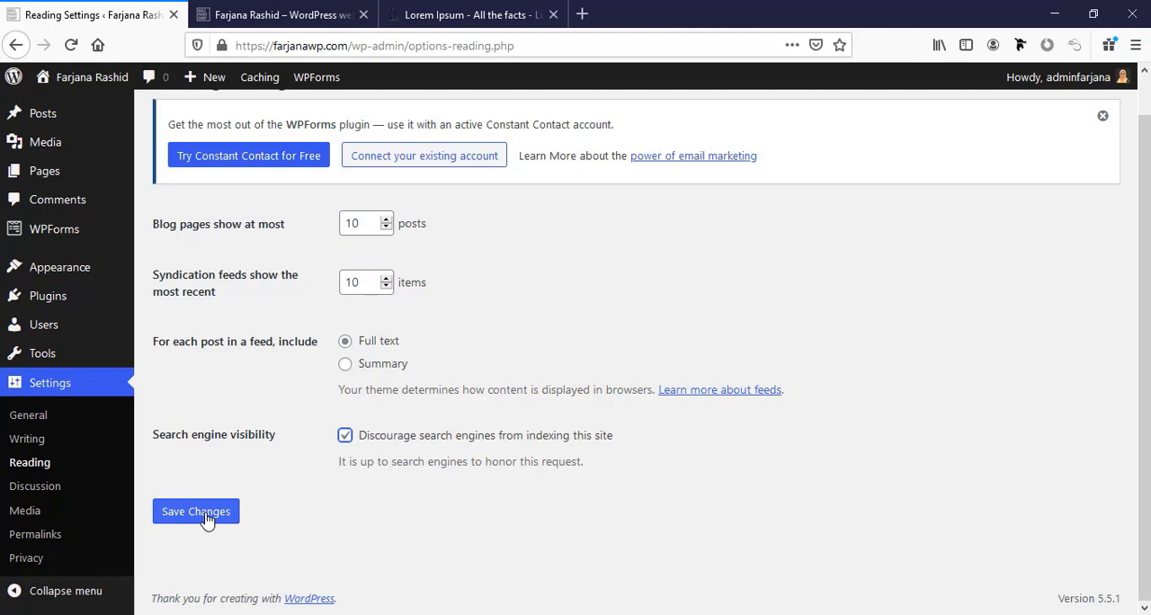
pyautogui.click(205, 517)
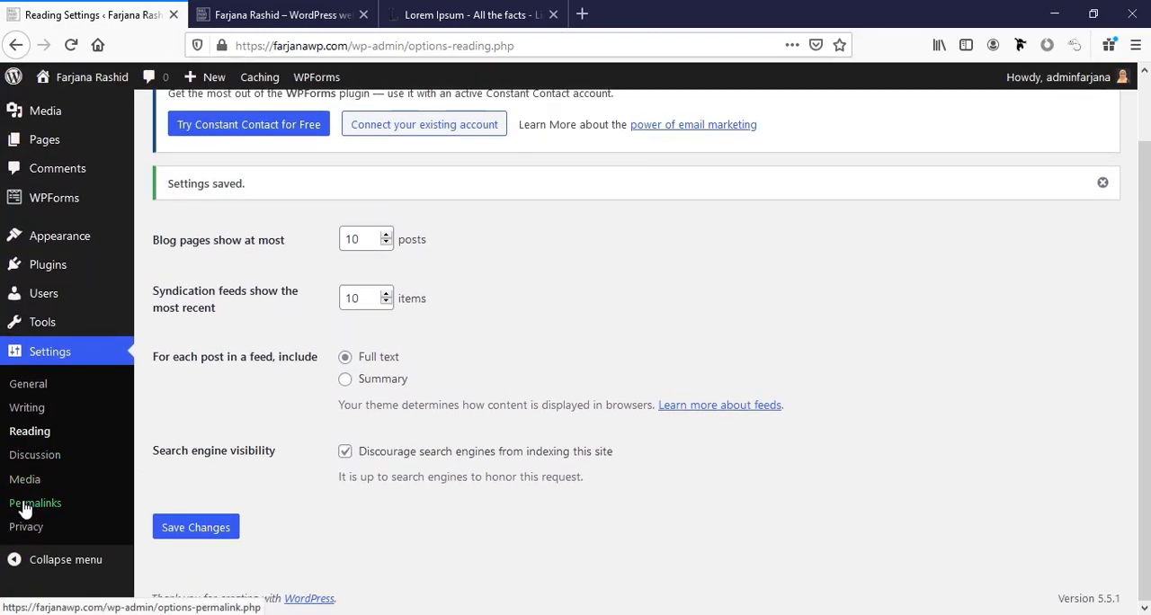
# Open the Permalink settings and compare the URL structures with an example /about/ address on the live site.
pyautogui.click(25, 507)
pyautogui.scroll(-3, 248, 485)
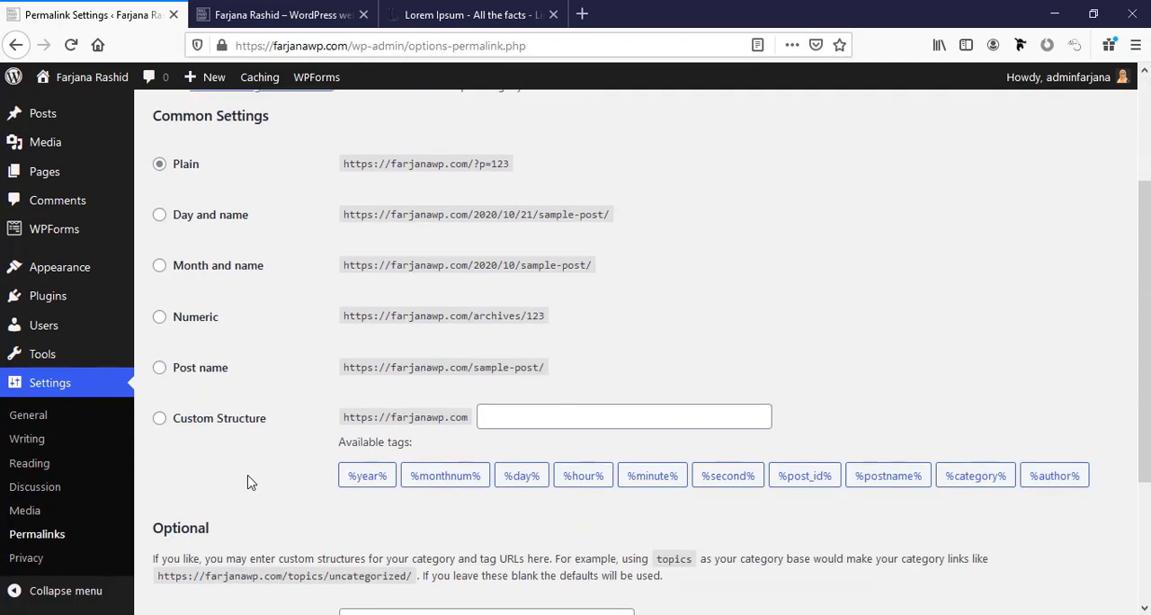
pyautogui.scroll(1, 222, 348)
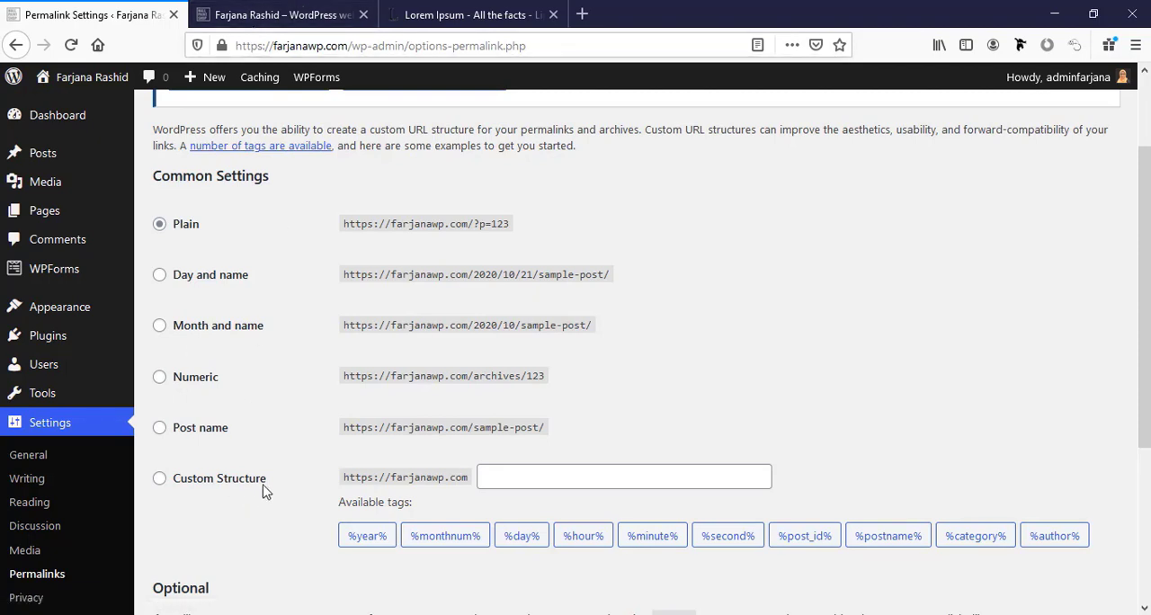
pyautogui.click(297, 12)
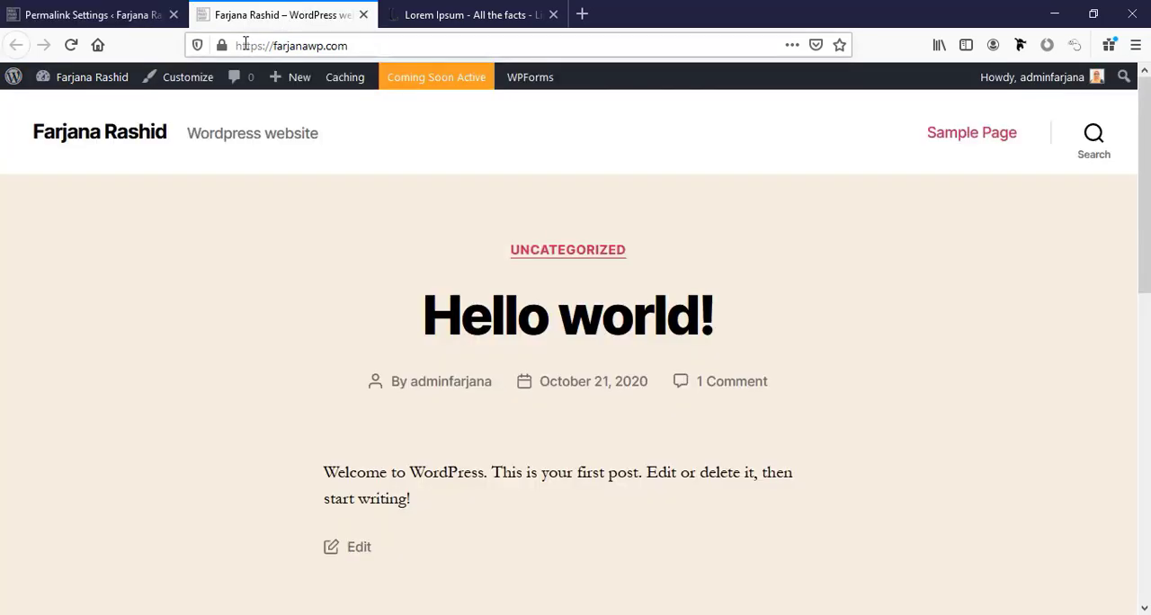
pyautogui.click(253, 47)
pyautogui.click(242, 48)
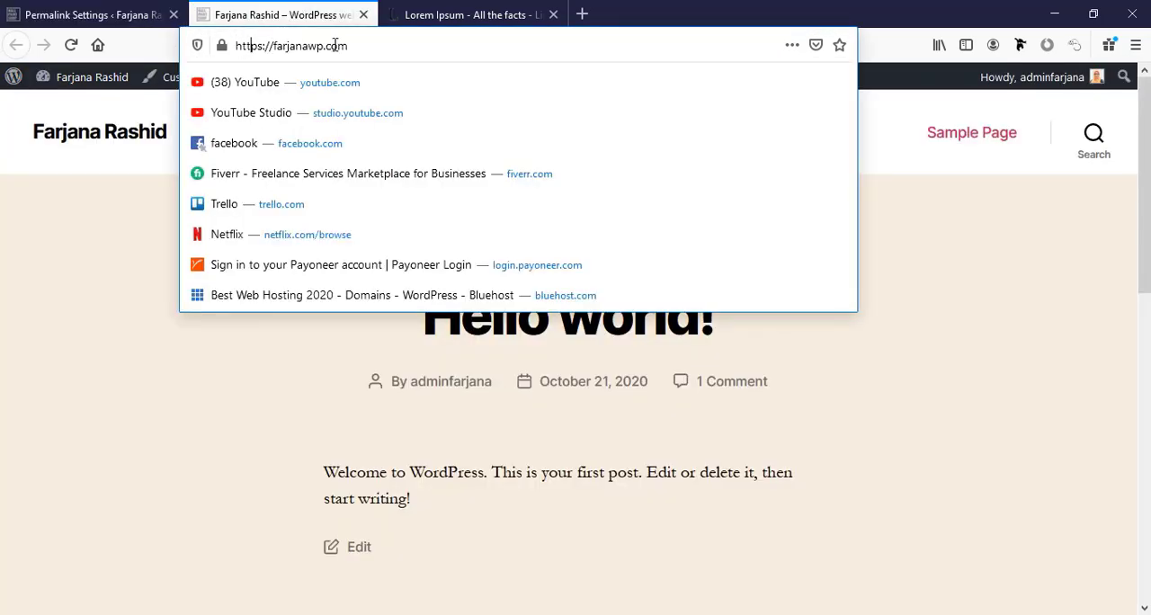
pyautogui.write('/about/')
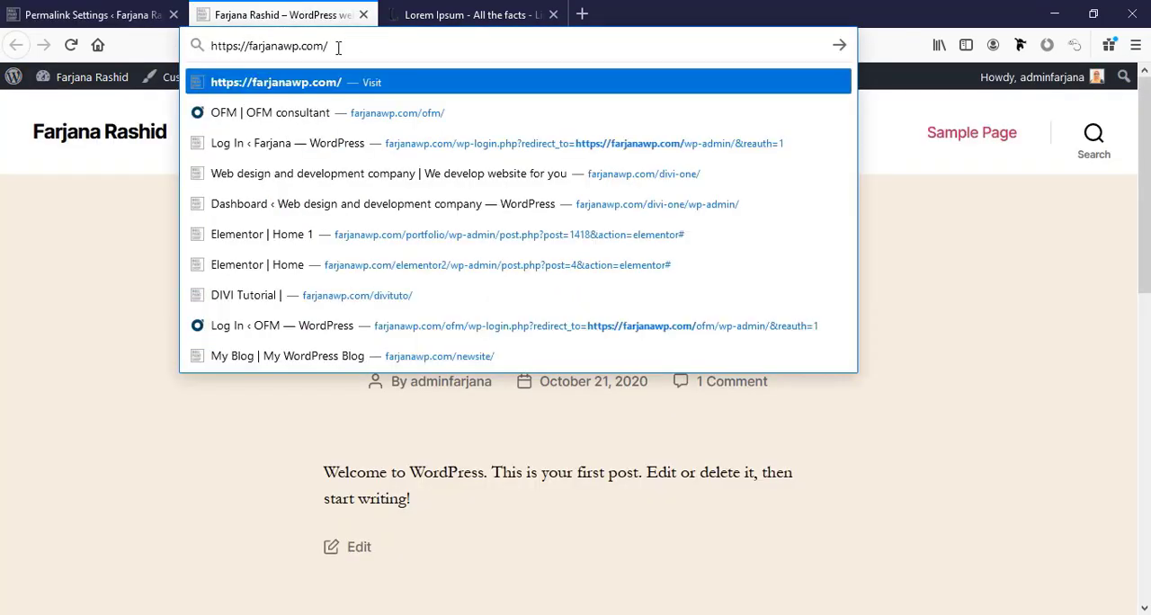
pyautogui.click(79, 5)
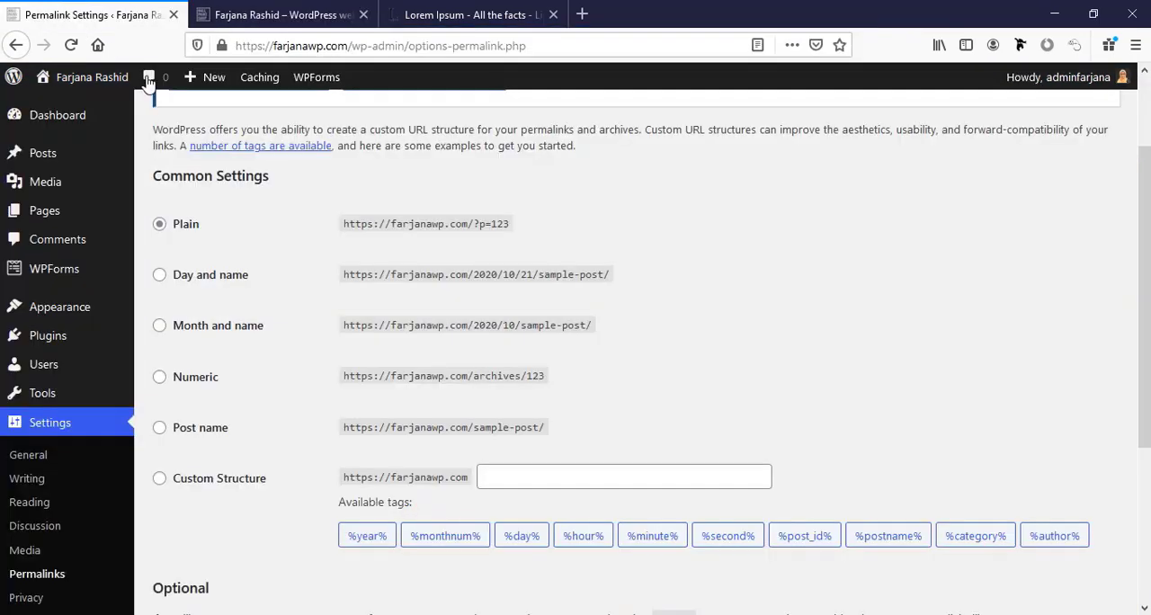
pyautogui.click(242, 7)
pyautogui.click(337, 45)
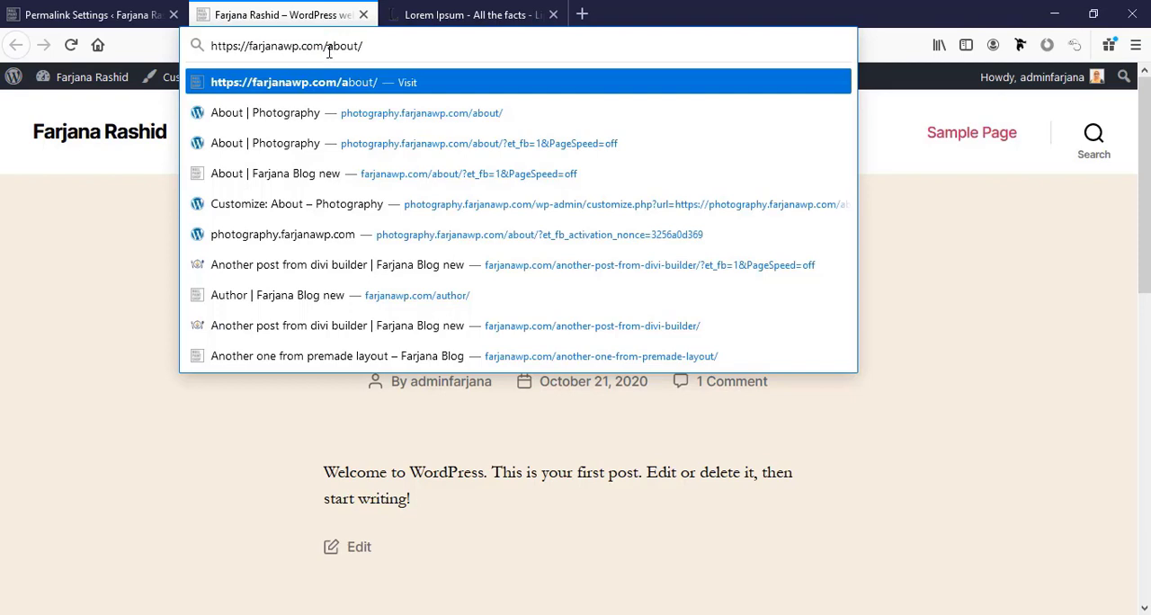
pyautogui.moveTo(329, 53); pyautogui.dragTo(359, 50)
pyautogui.click(114, 8)
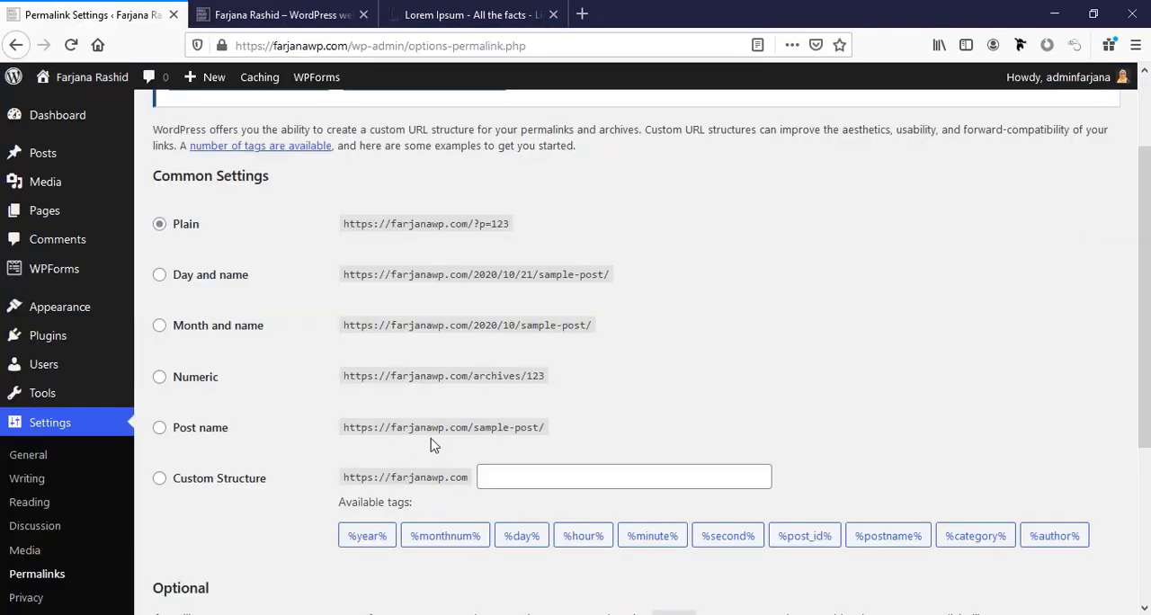
# Compare the Post name and Plain example URLs, set the permalink structure to Post name and save it.
pyautogui.moveTo(475, 427); pyautogui.dragTo(538, 427)
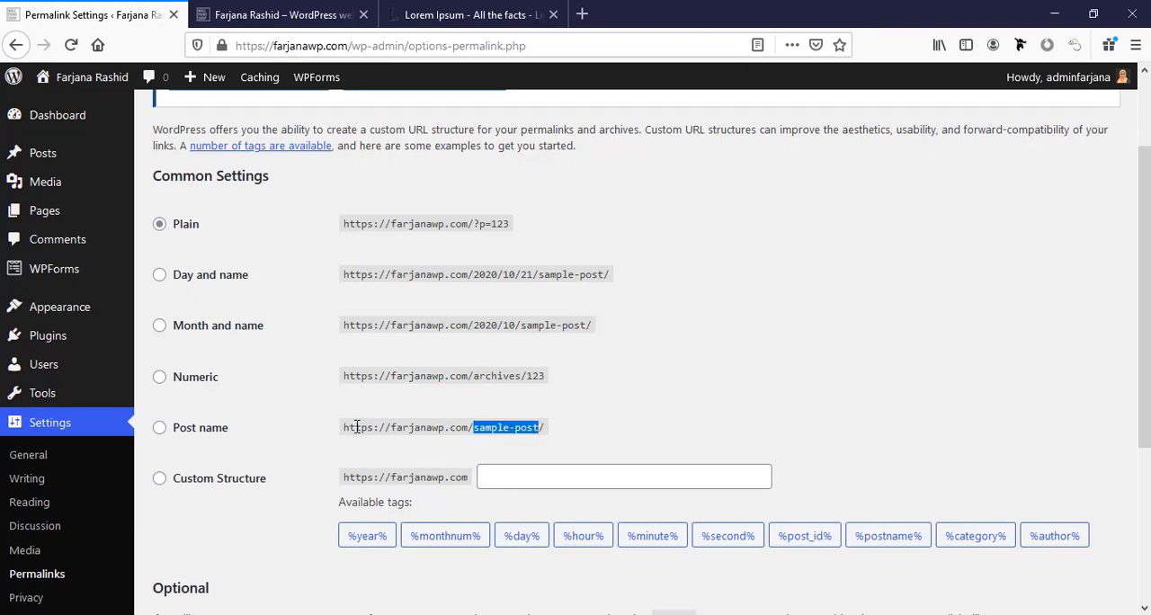
pyautogui.click(492, 430)
pyautogui.moveTo(474, 224); pyautogui.dragTo(510, 223)
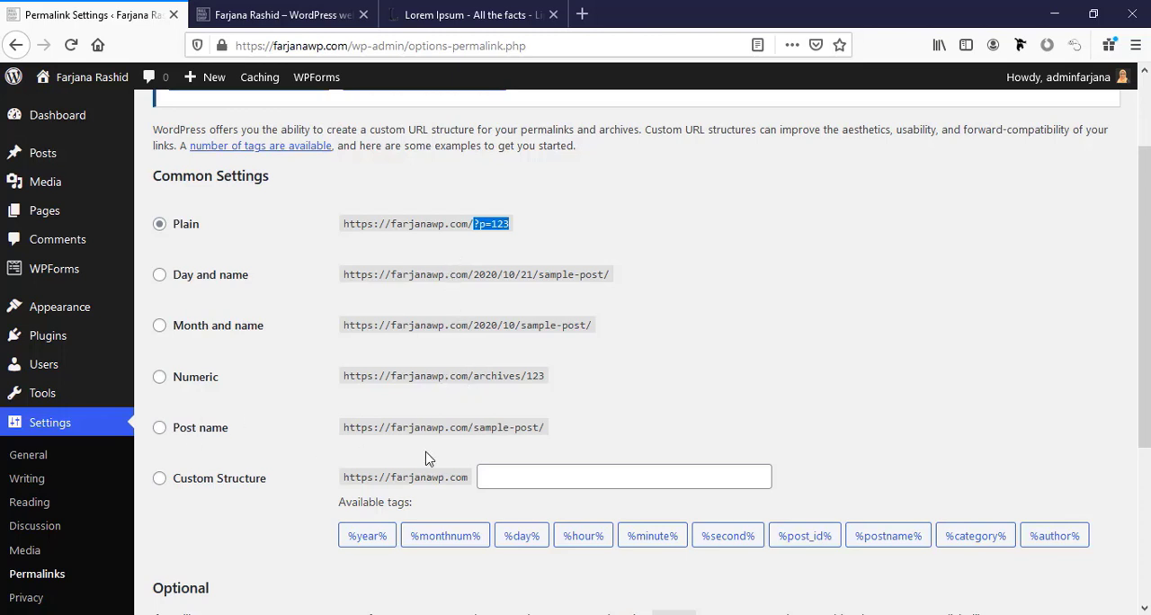
pyautogui.click(201, 429)
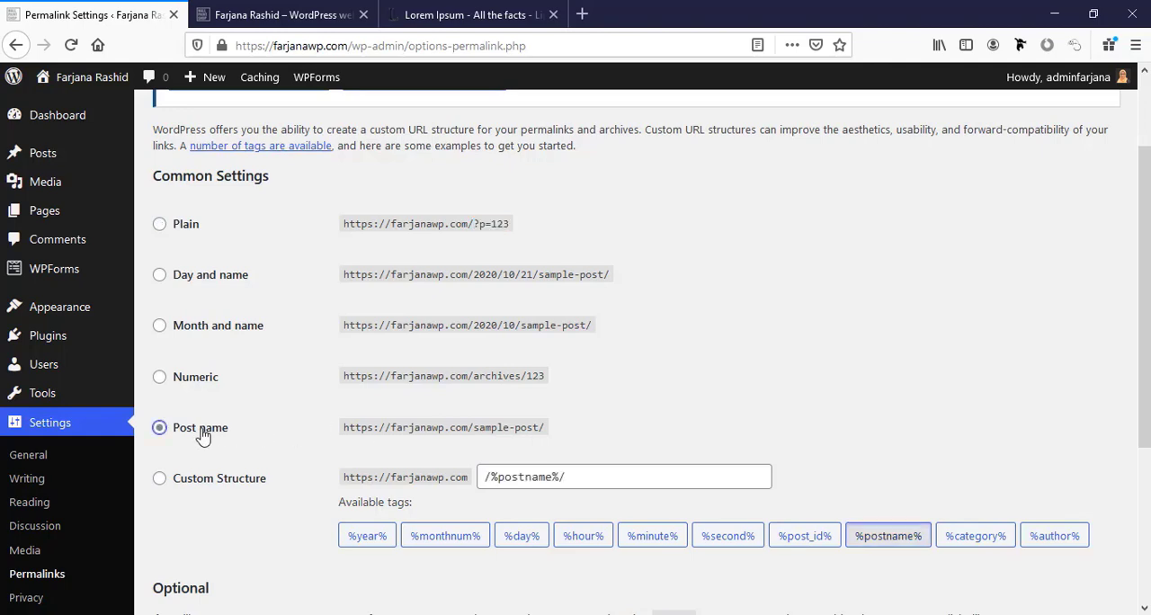
pyautogui.scroll(-3, 397, 330)
pyautogui.click(194, 526)
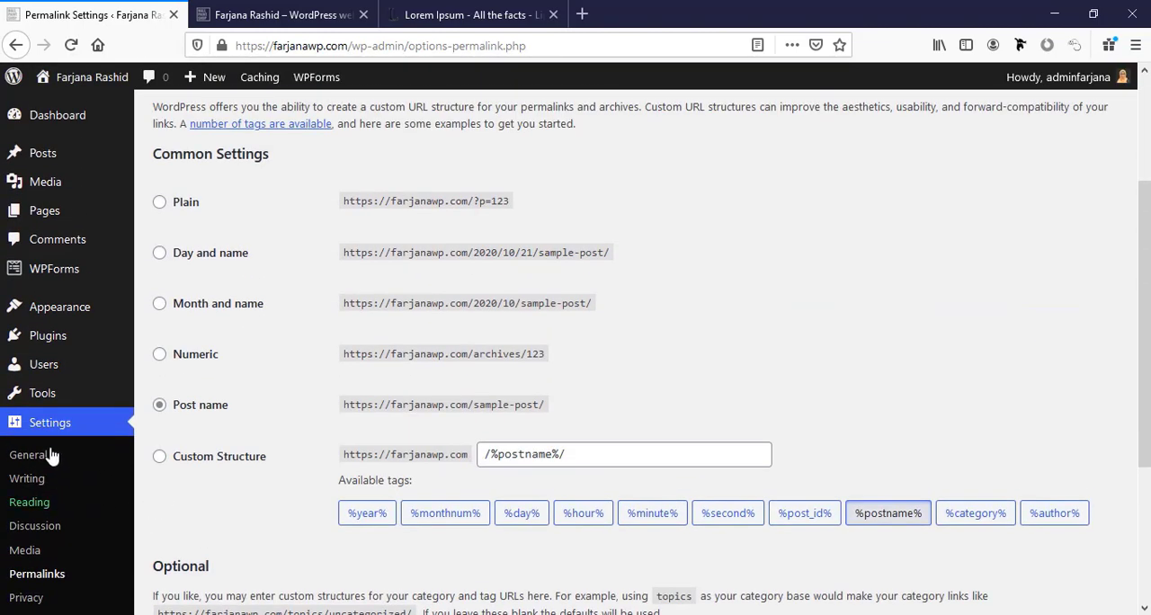
# Set the admin color scheme to Default in the user profile and update the profile.
pyautogui.click(75, 368)
pyautogui.click(235, 368)
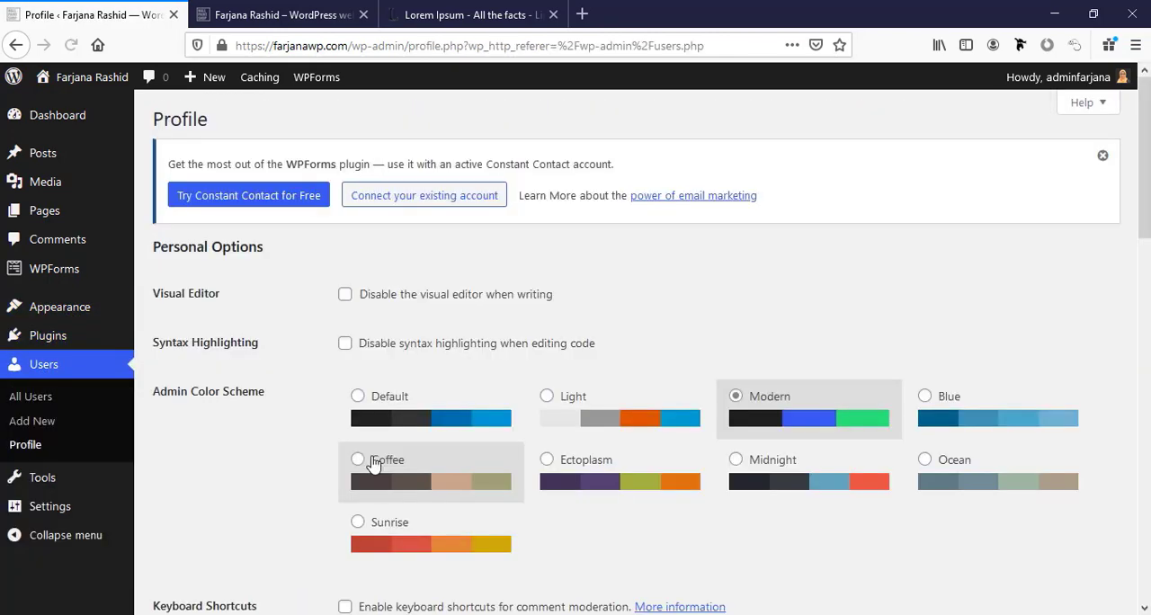
pyautogui.scroll(-3, 377, 459)
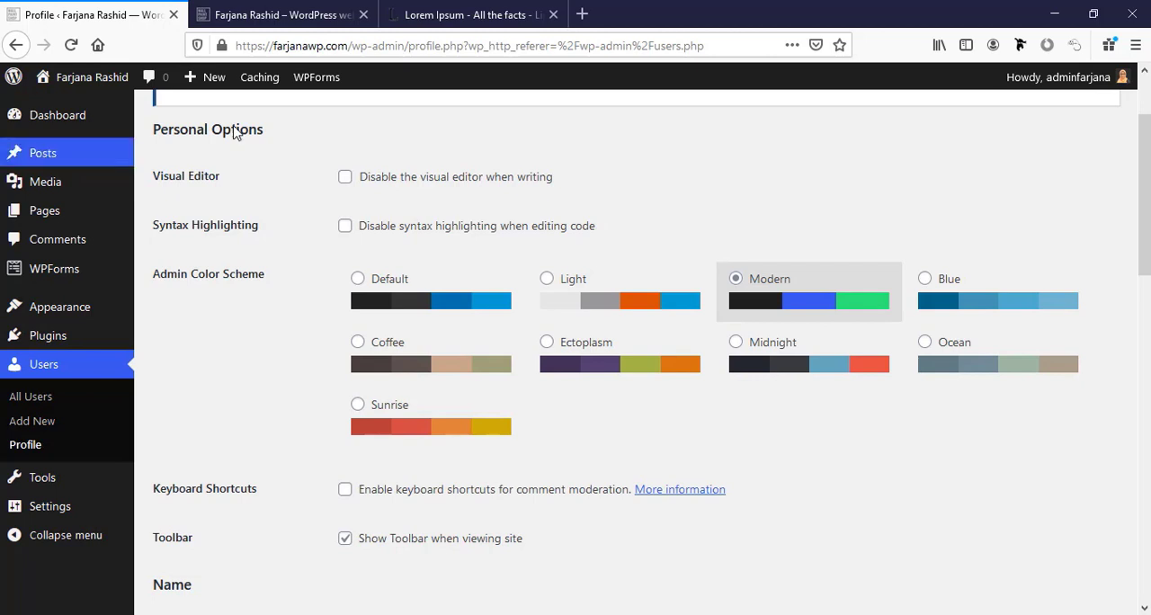
pyautogui.click(358, 279)
pyautogui.scroll(-15, 359, 405)
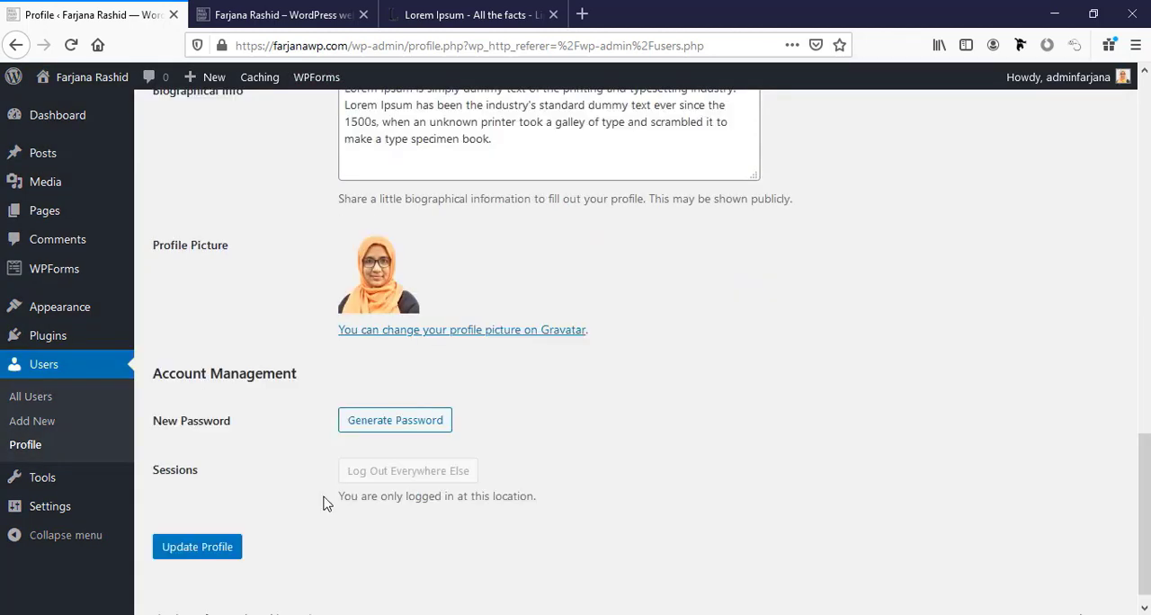
pyautogui.click(200, 531)
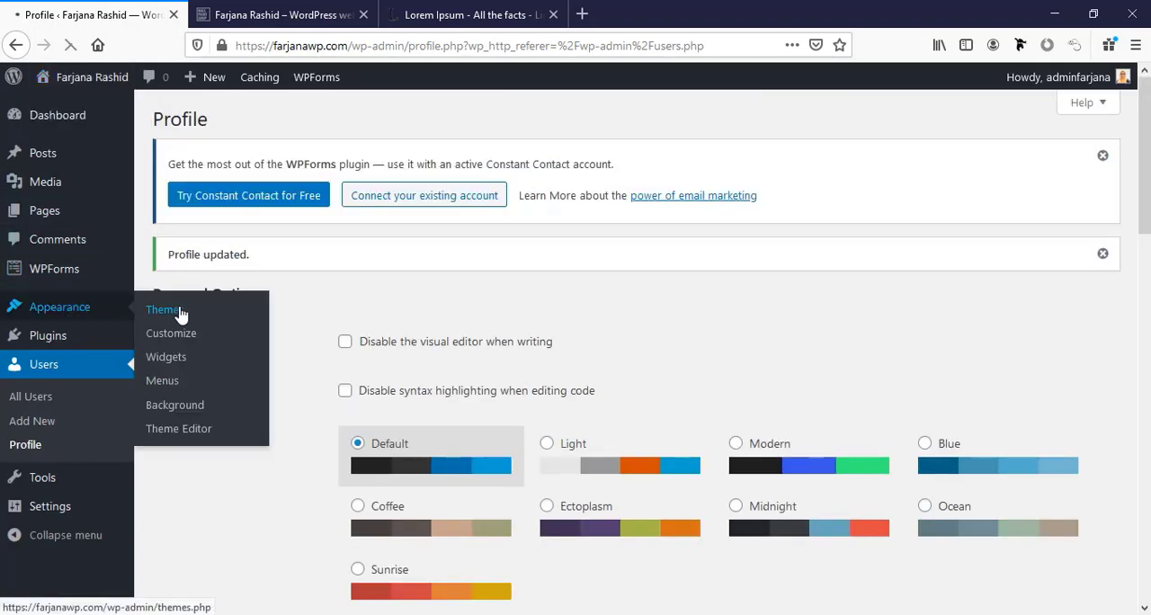
# Open the installed themes and examine how the active Twenty Twenty theme looks on the live site.
pyautogui.scroll(-5, 603, 471)
pyautogui.scroll(4, 606, 474)
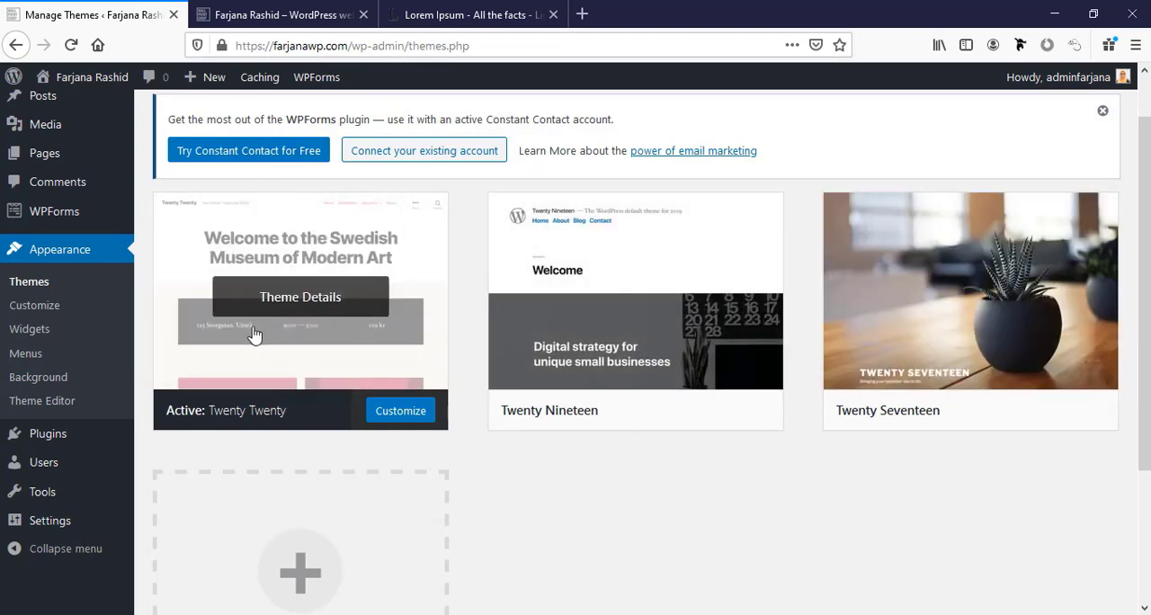
pyautogui.click(287, 13)
pyautogui.click(49, 249)
pyautogui.scroll(-8, 446, 296)
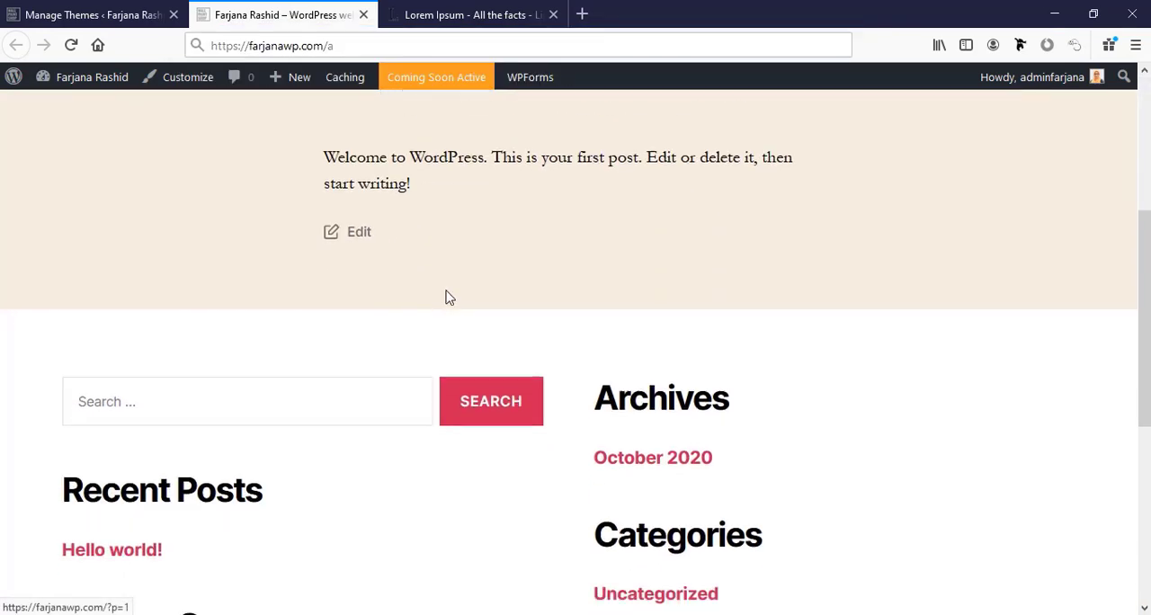
pyautogui.scroll(7, 444, 297)
pyautogui.scroll(3, 443, 297)
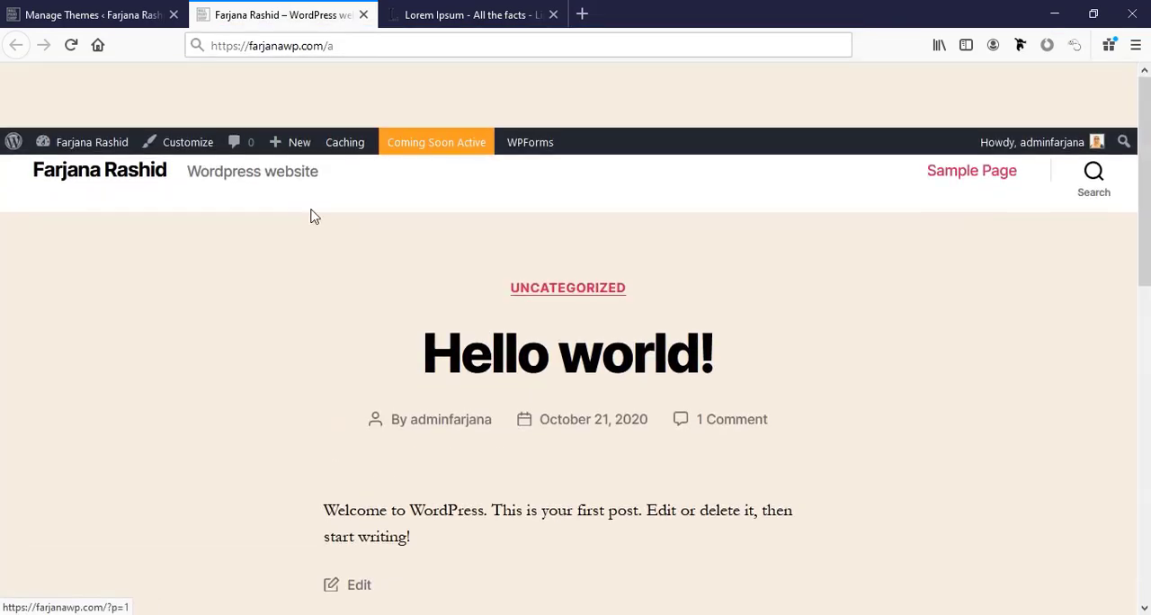
pyautogui.click(9, 9)
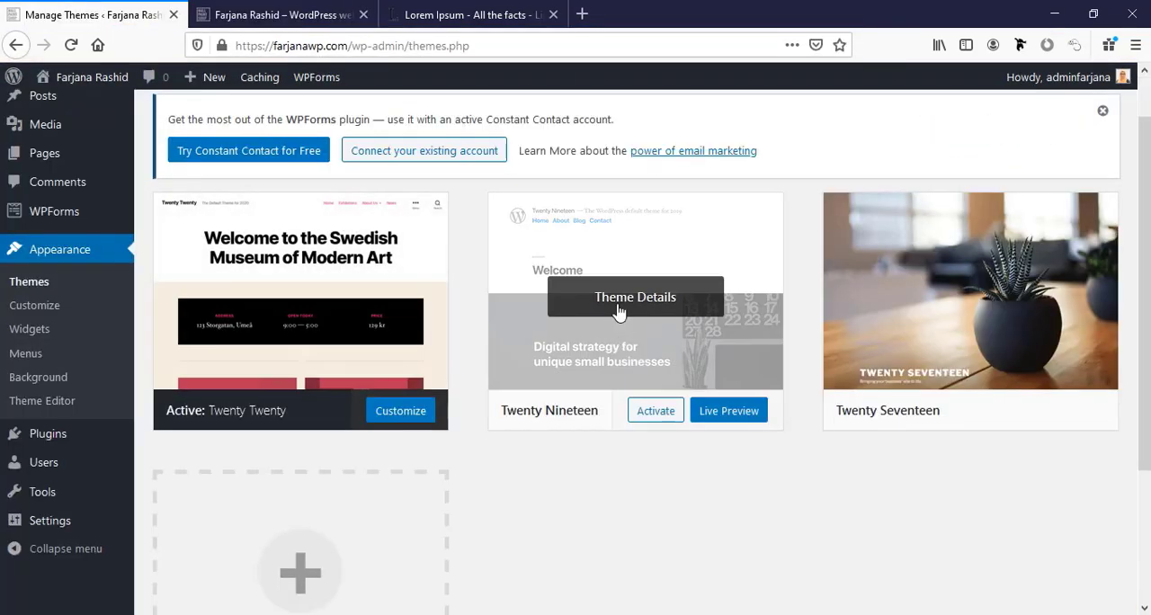
# Activate the Twenty Nineteen theme and look through the reloaded live site.
pyautogui.click(656, 411)
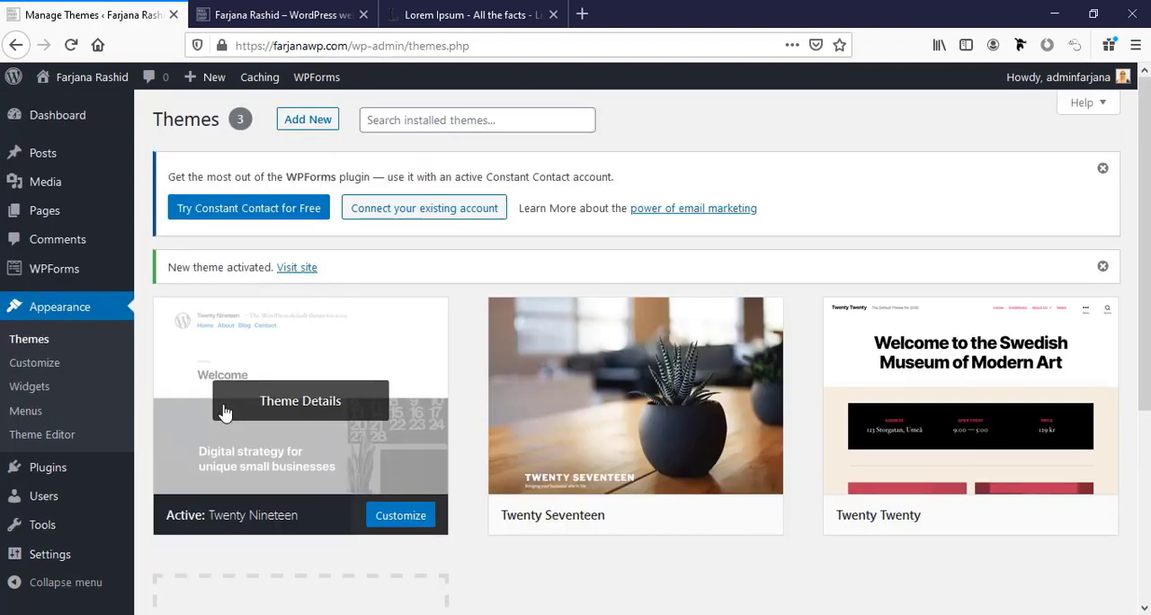
pyautogui.click(306, 11)
pyautogui.click(71, 46)
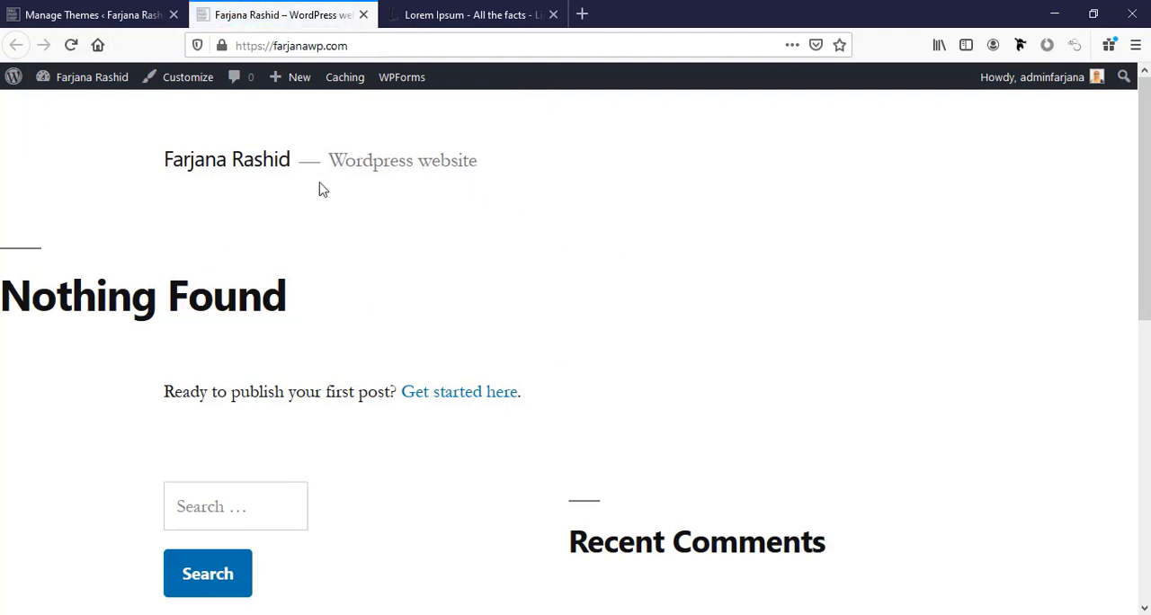
pyautogui.scroll(-7, 962, 520)
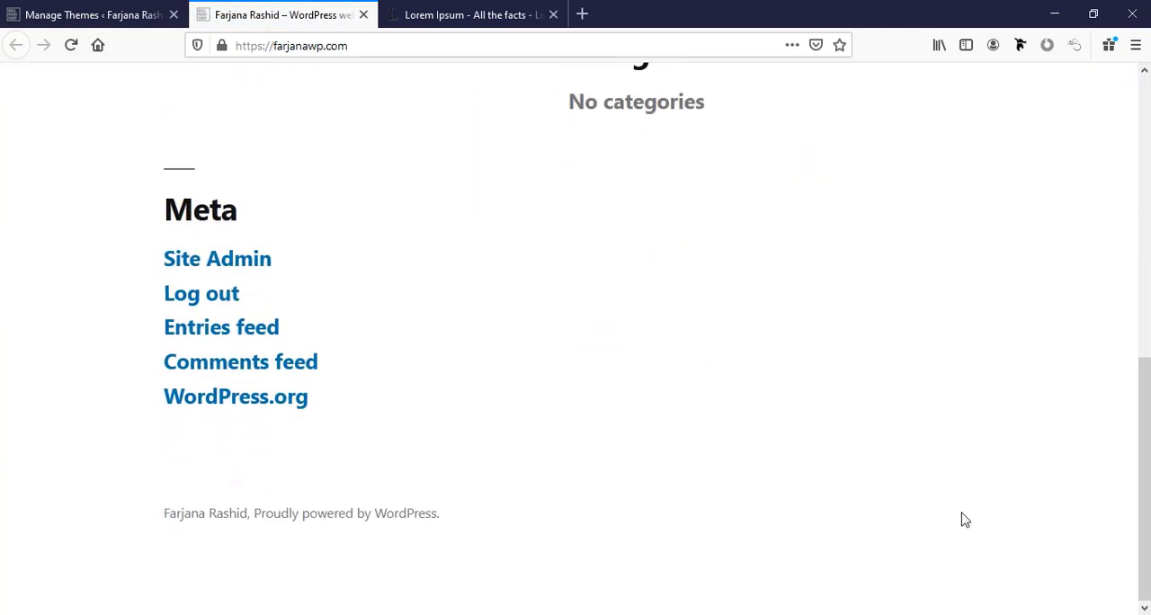
pyautogui.scroll(3, 965, 519)
pyautogui.scroll(3, 963, 518)
# Activate the Twenty Seventeen theme, check the reloaded live site and return to the theme management page.
pyautogui.click(96, 12)
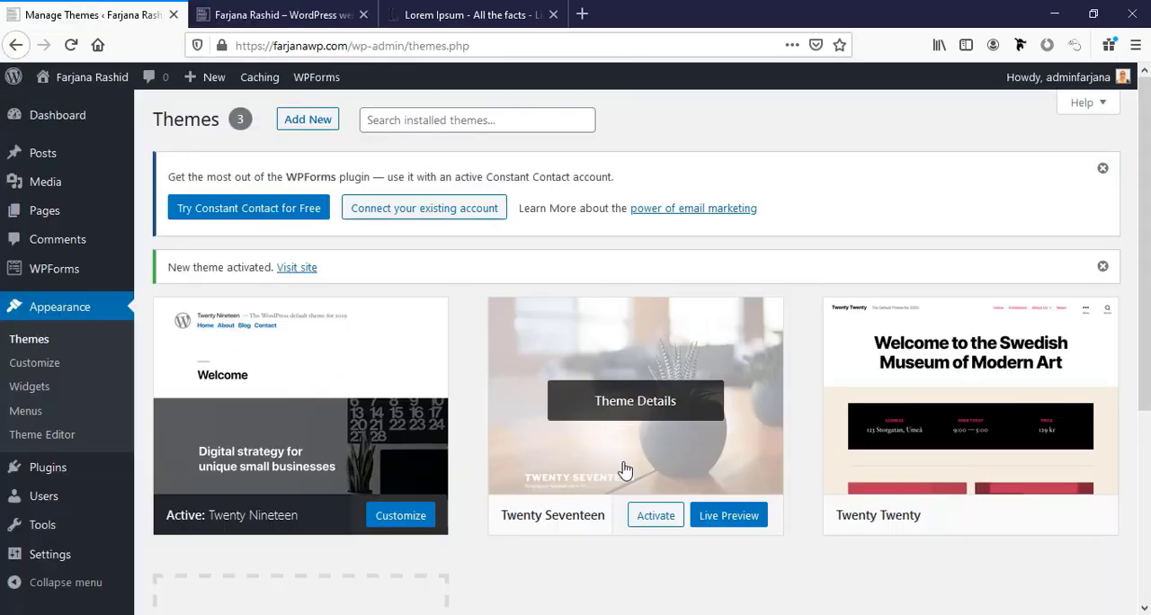
pyautogui.click(655, 517)
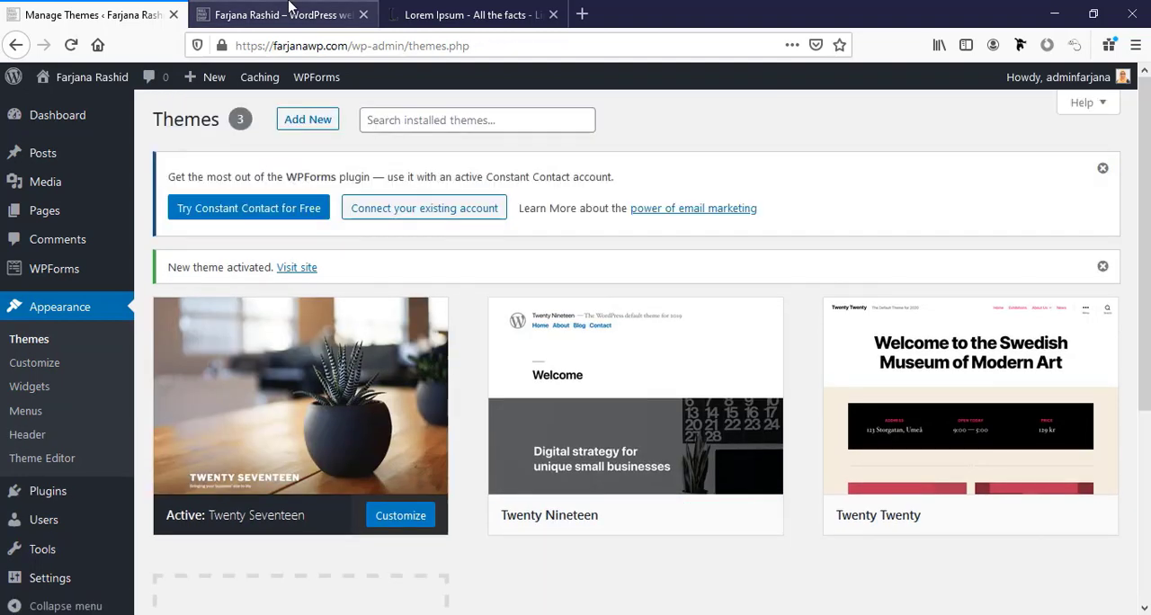
pyautogui.click(279, 14)
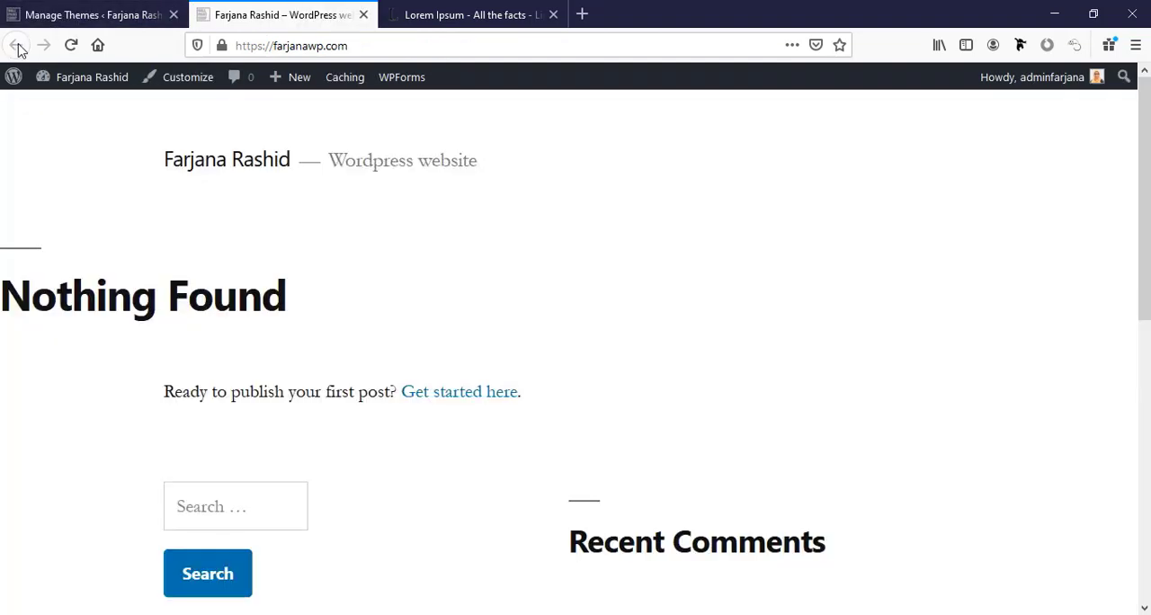
pyautogui.click(71, 47)
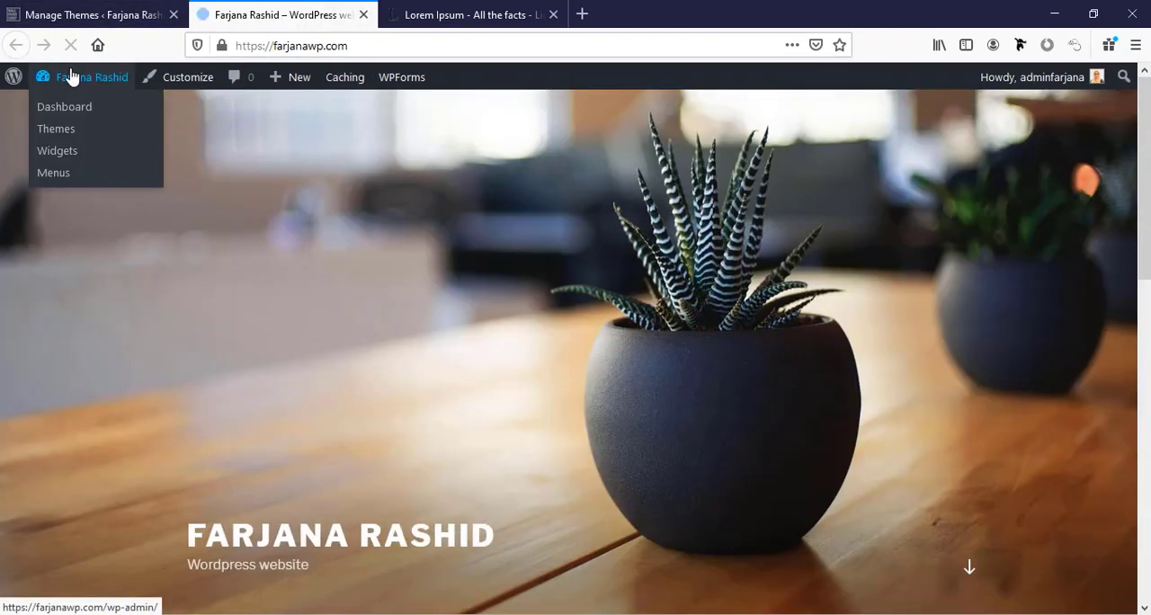
pyautogui.scroll(-6, 163, 395)
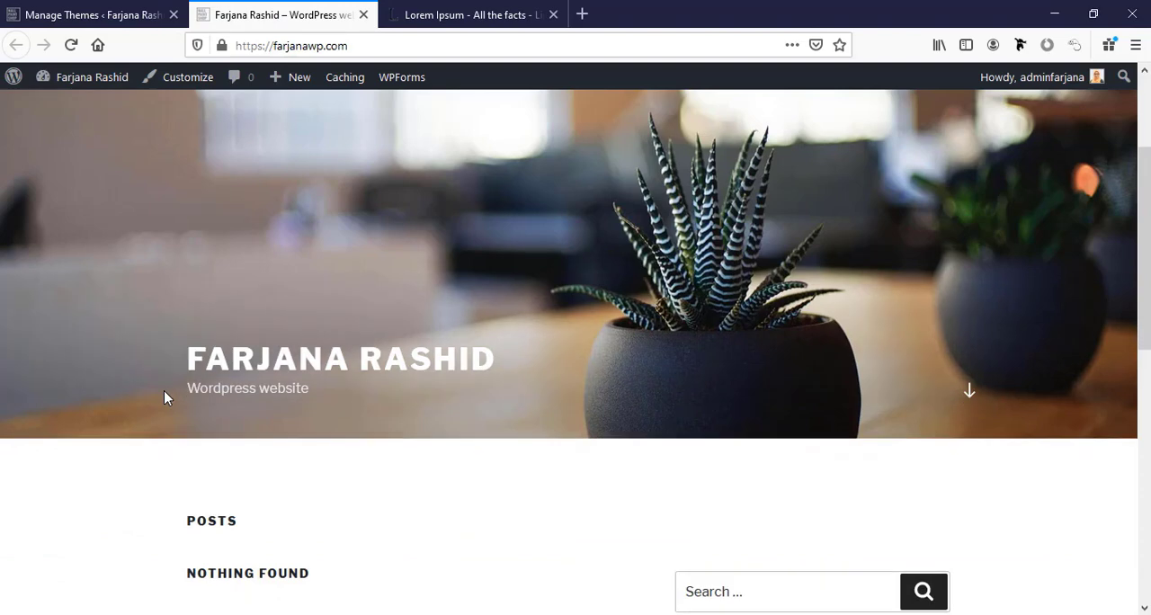
pyautogui.scroll(6, 143, 368)
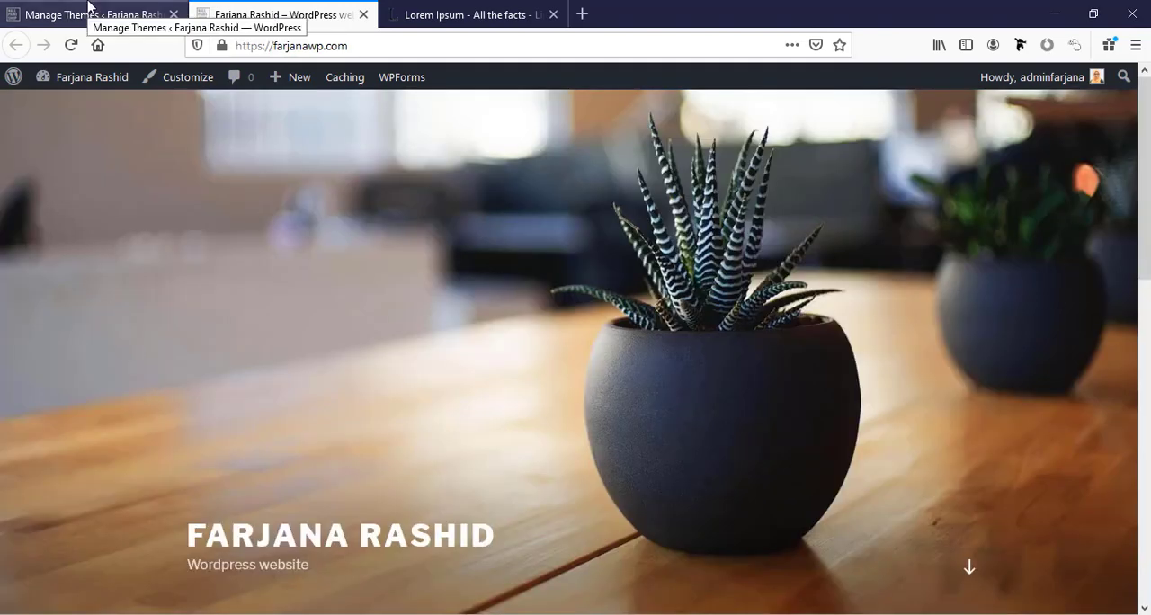
pyautogui.click(89, 10)
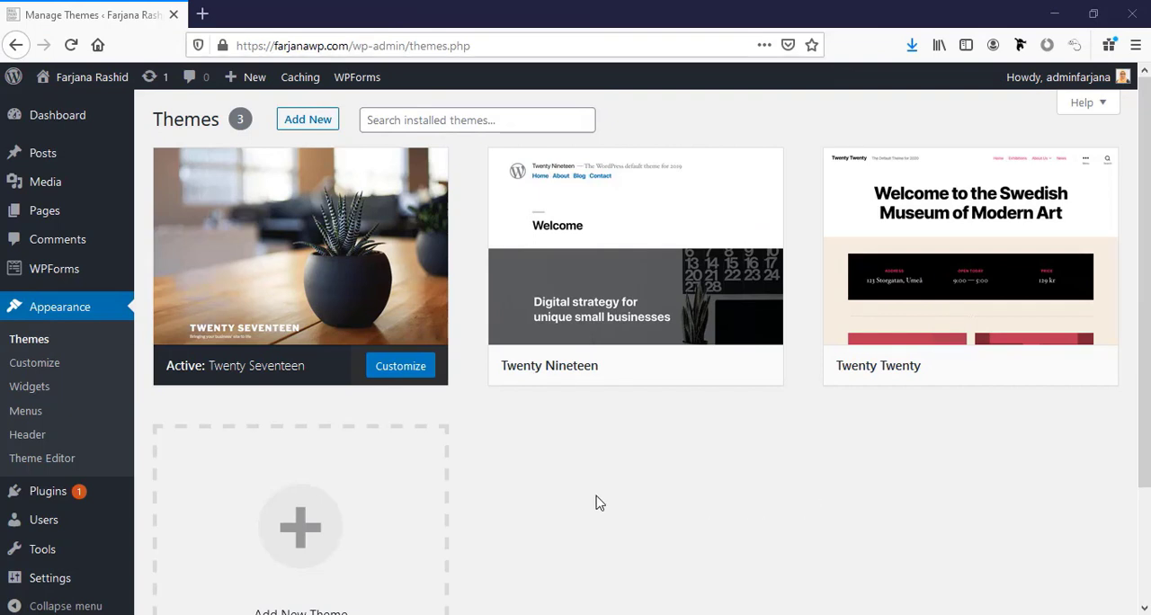
# Find the Astra theme in the WordPress theme directory, then install and activate it.
pyautogui.scroll(-1, 584, 494)
pyautogui.scroll(1, 450, 315)
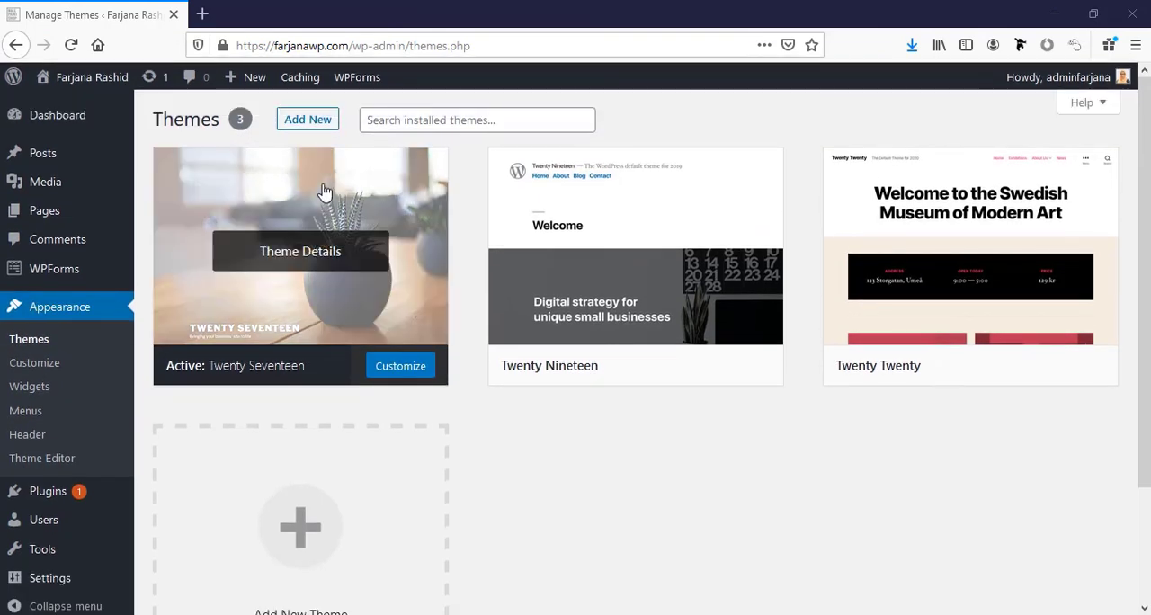
pyautogui.click(301, 125)
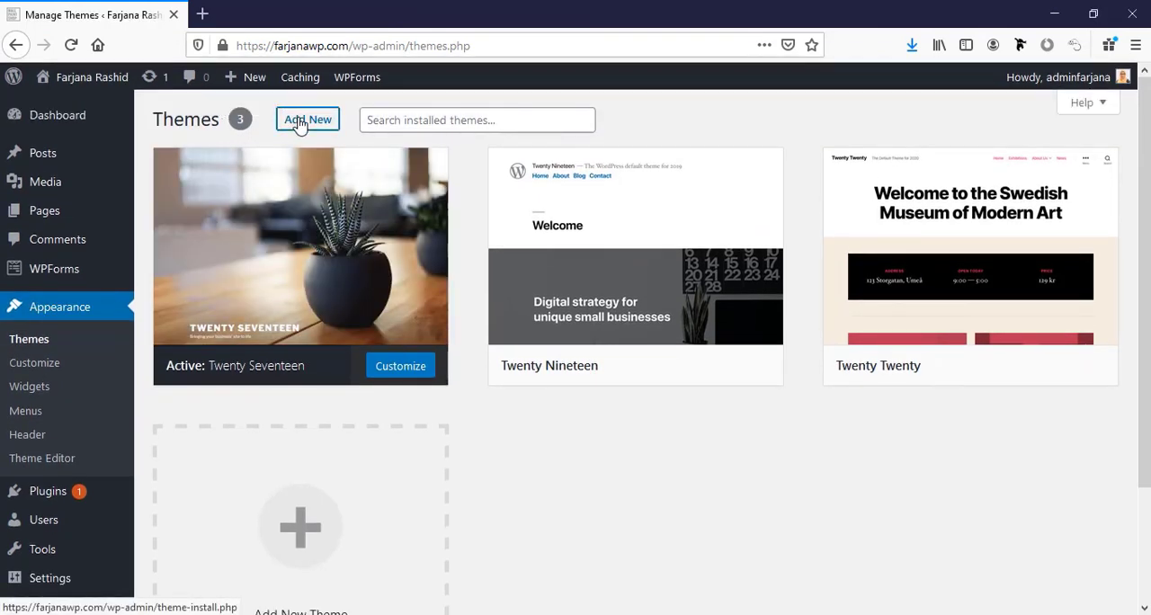
pyautogui.click(959, 171)
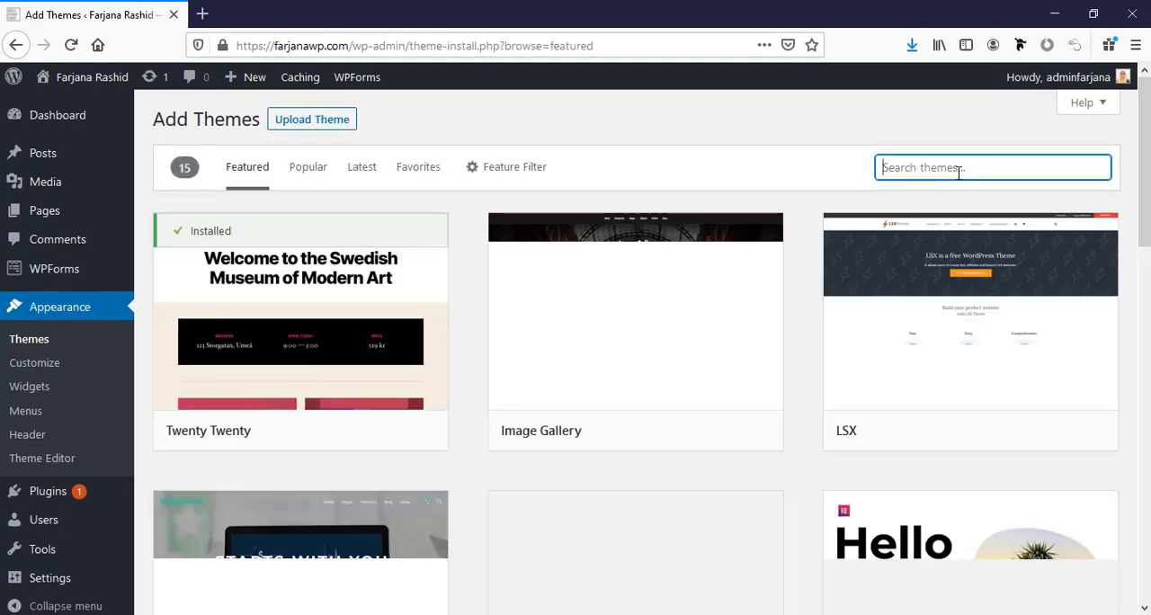
pyautogui.write('A')
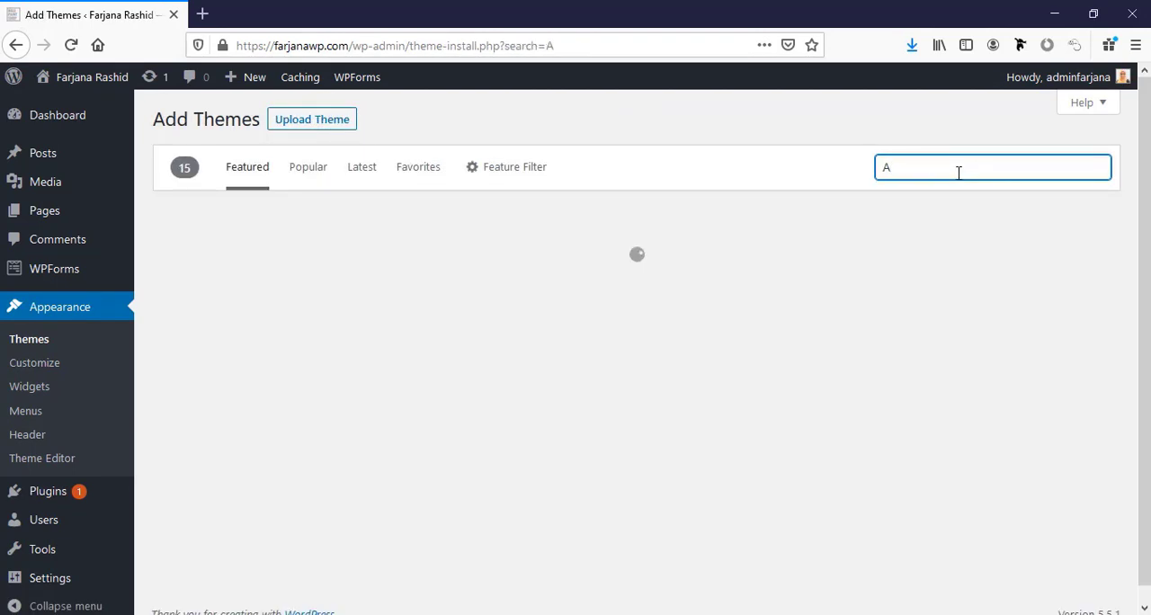
pyautogui.write('stra')
pyautogui.moveTo(280, 359)
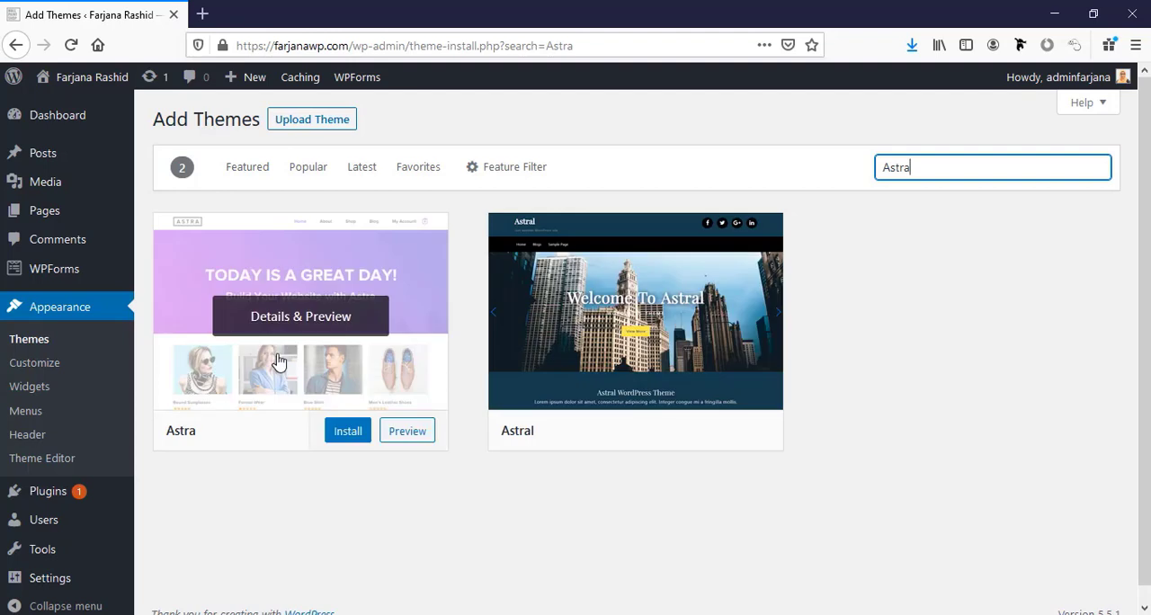
pyautogui.click(345, 433)
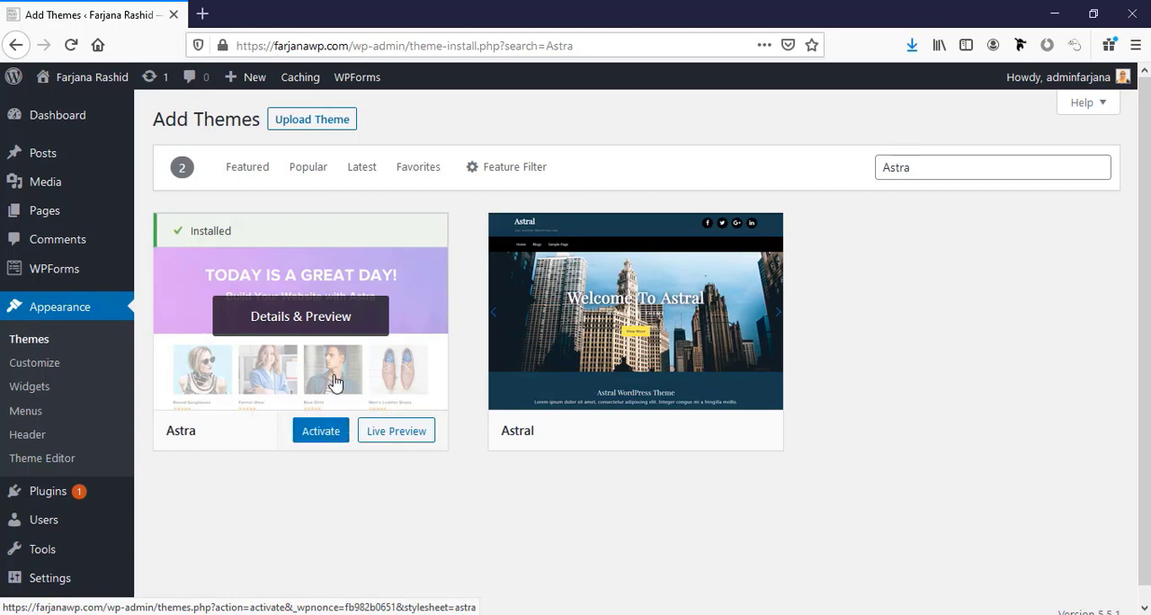
pyautogui.click(329, 432)
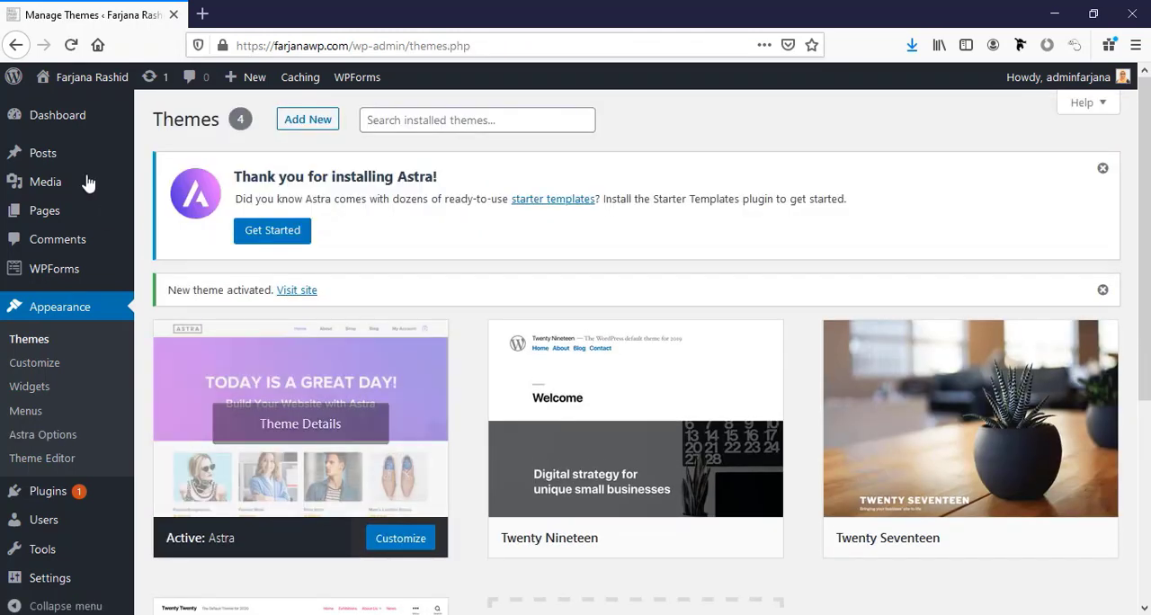
# Open the live site in a new browser tab to view it with the Astra theme.
pyautogui.moveTo(90, 77)
pyautogui.rightClick(95, 105)
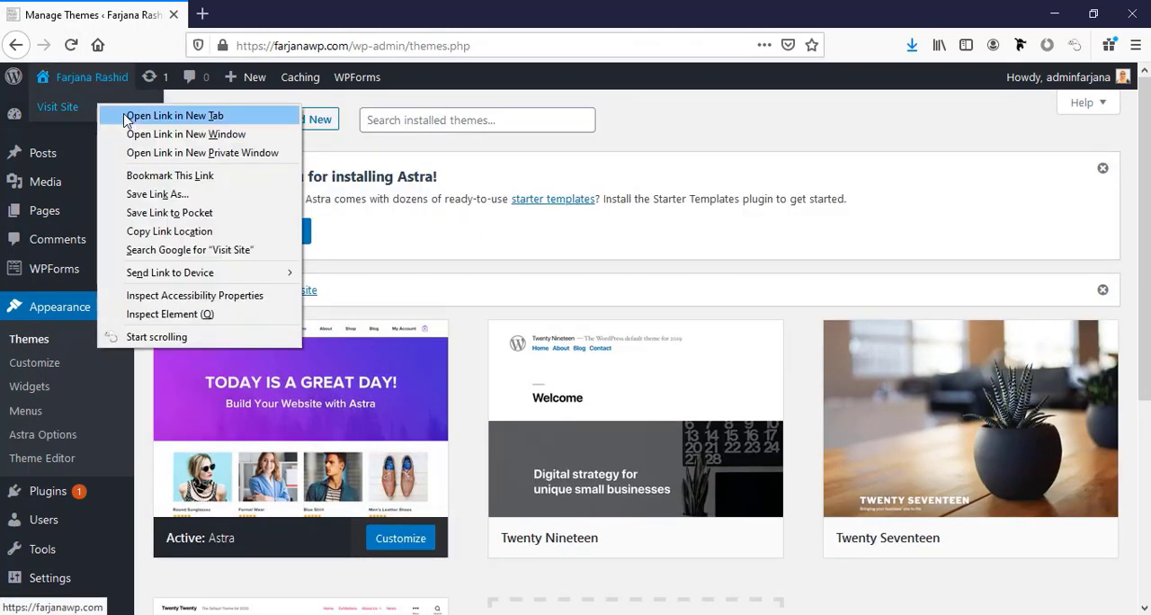
pyautogui.click(129, 116)
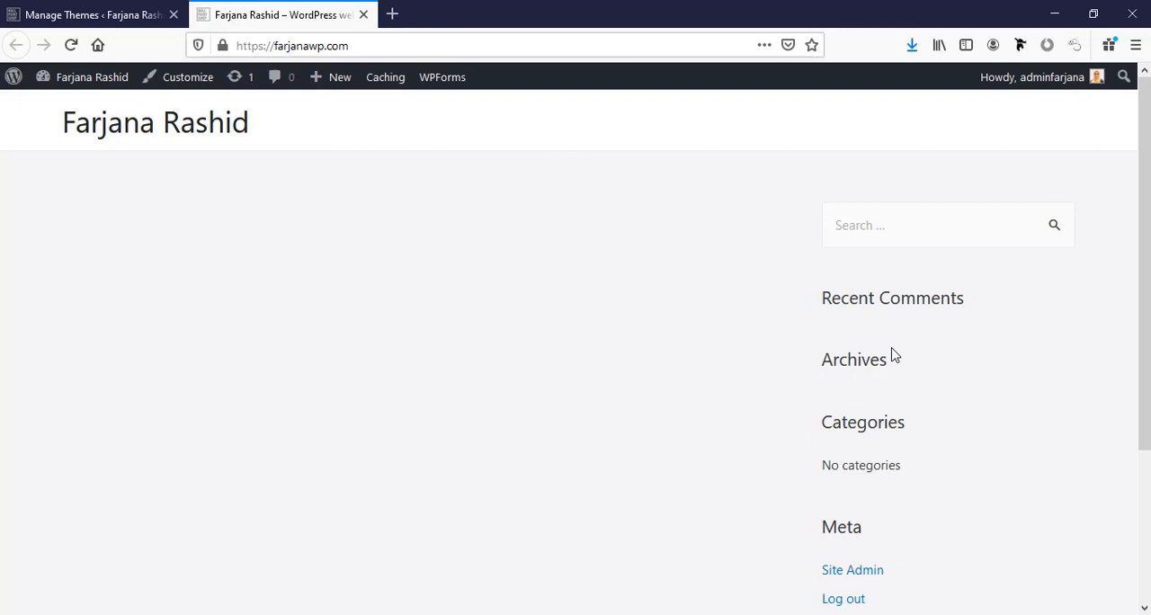
# Open the site owner's personal DIVI web designer website in a new browser tab and go to its Tools page.
pyautogui.click(392, 18)
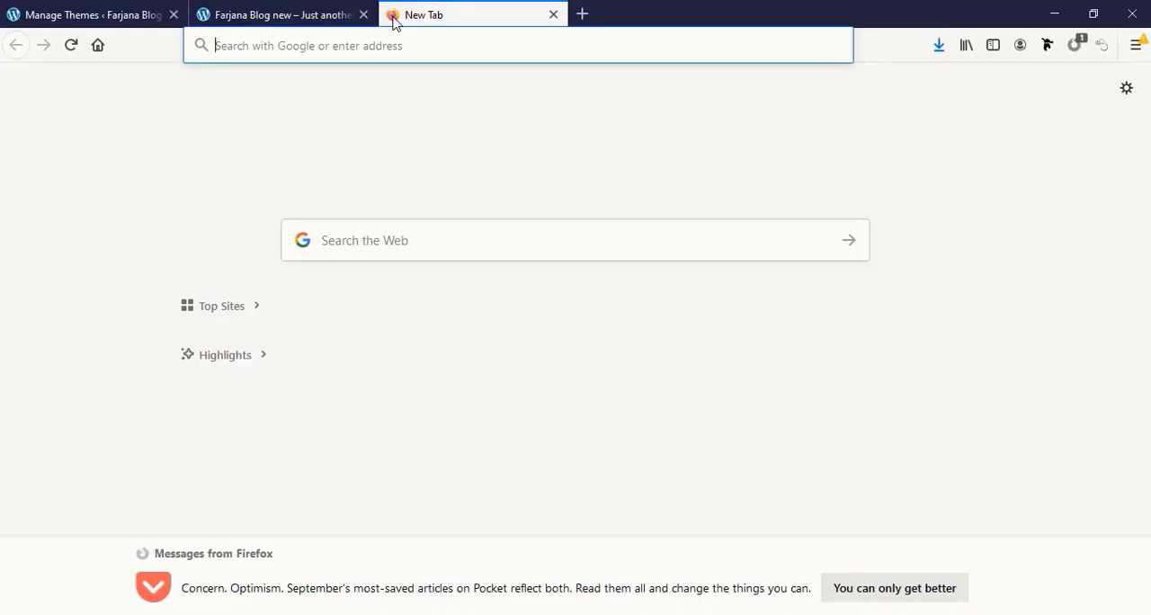
pyautogui.write('farjana')
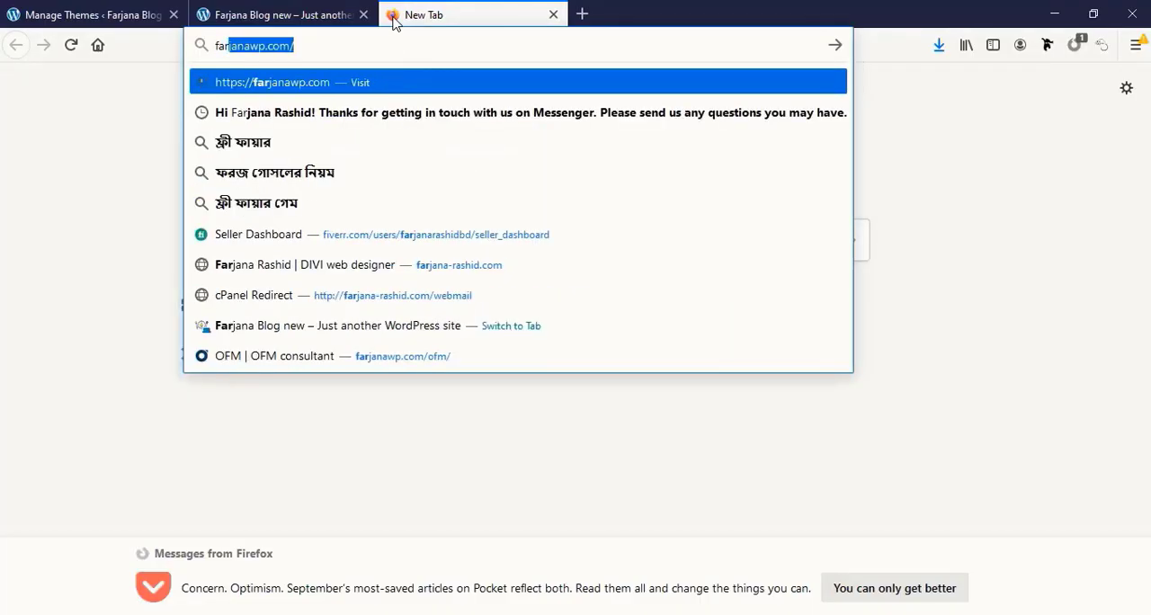
pyautogui.write('-ra')
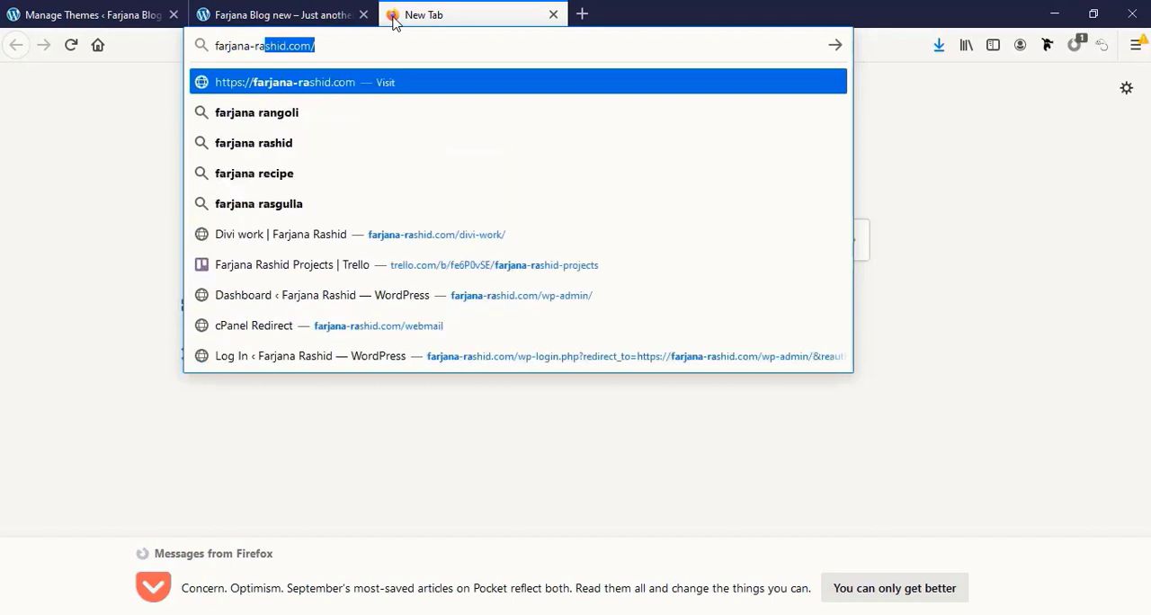
pyautogui.press('Return')
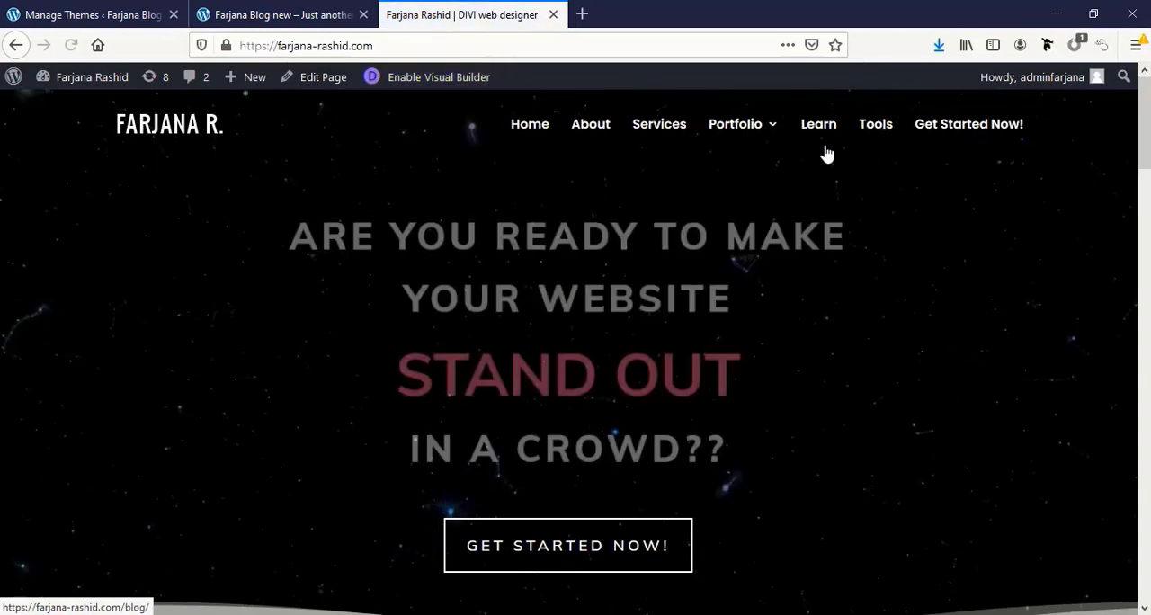
pyautogui.click(866, 133)
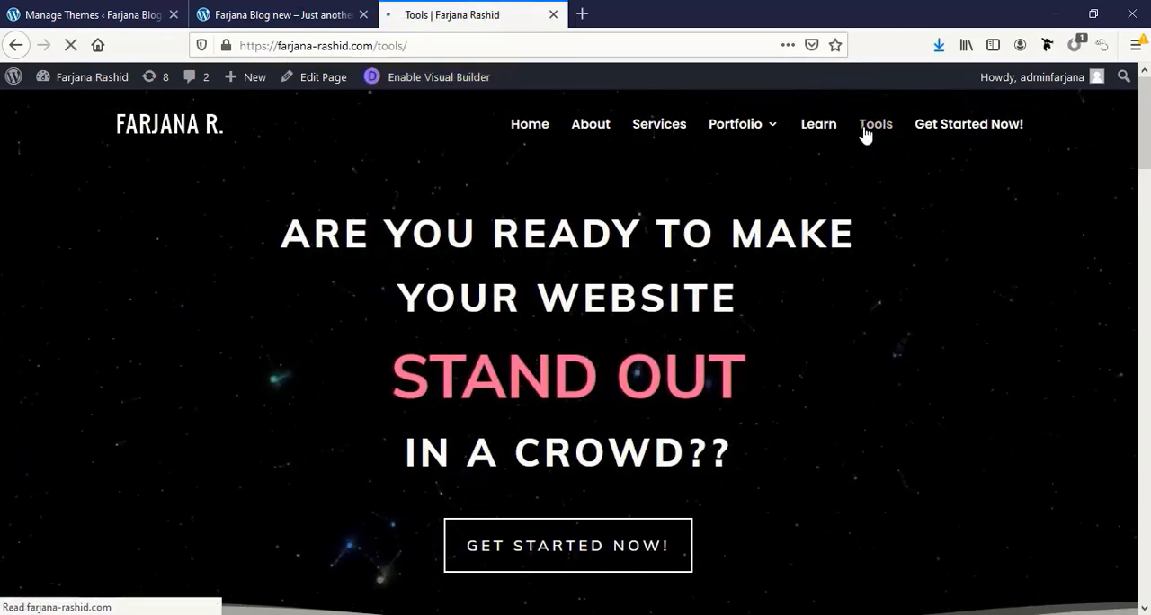
# Follow the Elementor Pro link on the Tools page and start Elementor's onboarding for an existing WordPress website.
pyautogui.scroll(-5, 720, 392)
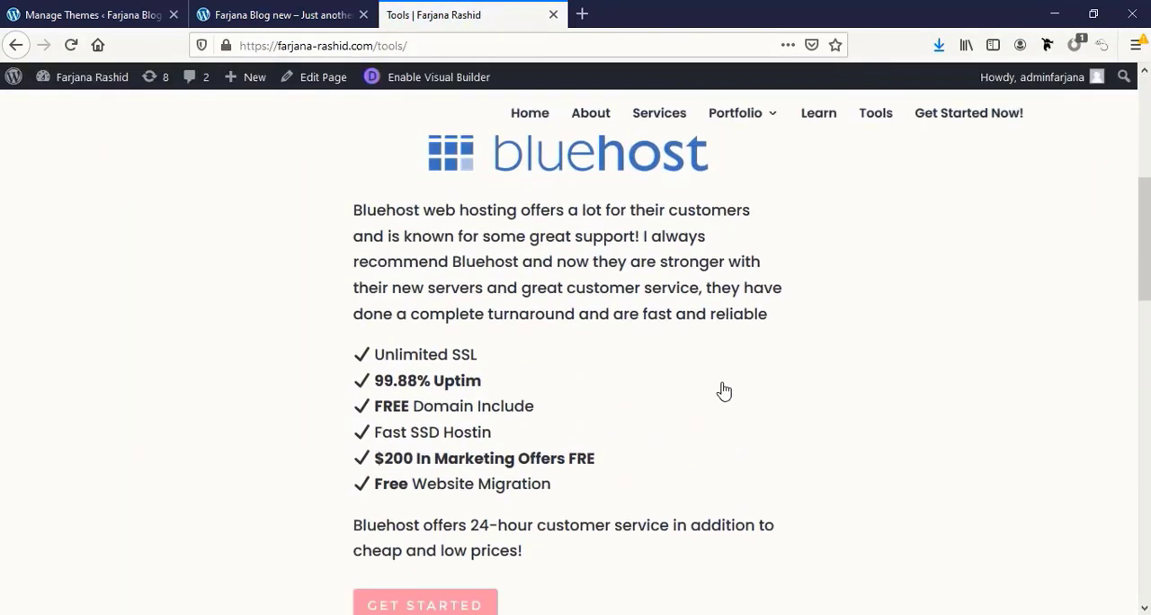
pyautogui.scroll(-7, 724, 391)
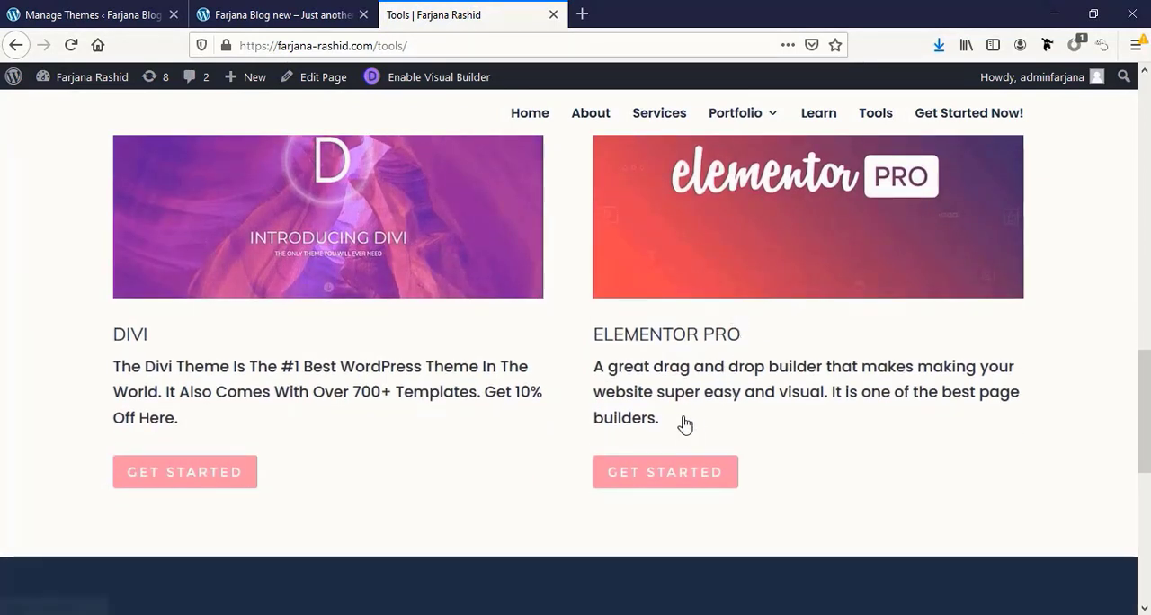
pyautogui.click(653, 478)
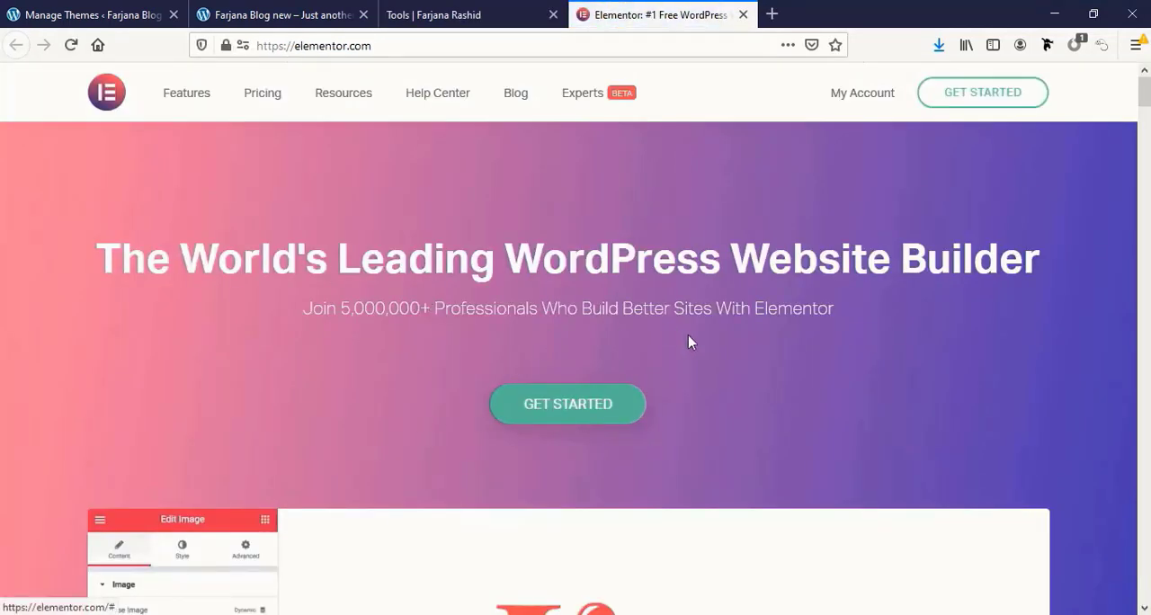
pyautogui.click(568, 409)
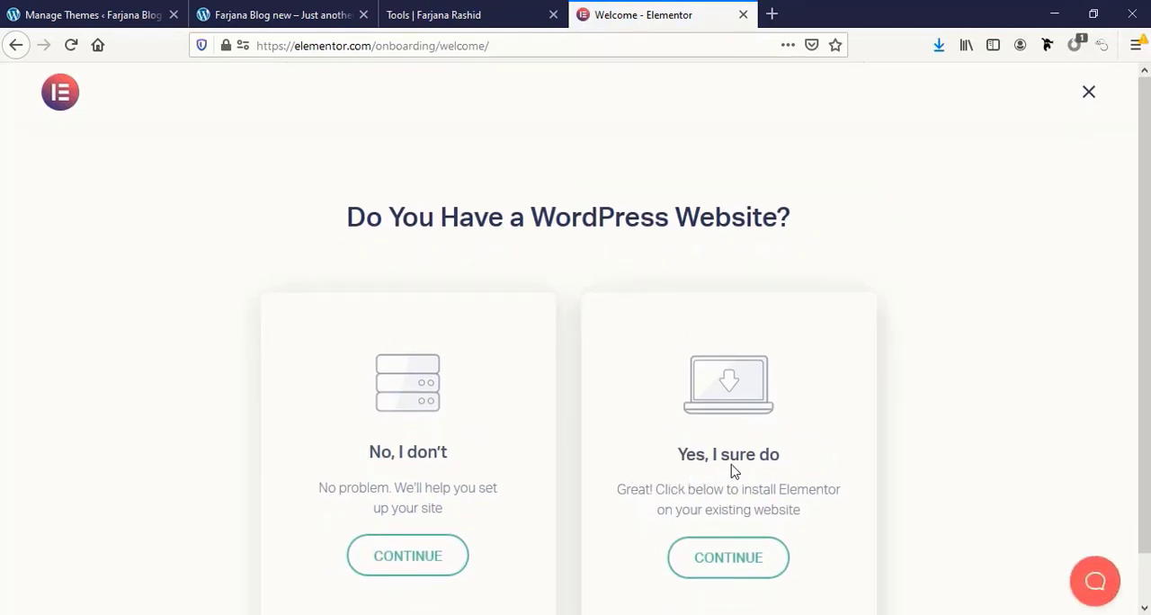
pyautogui.click(730, 564)
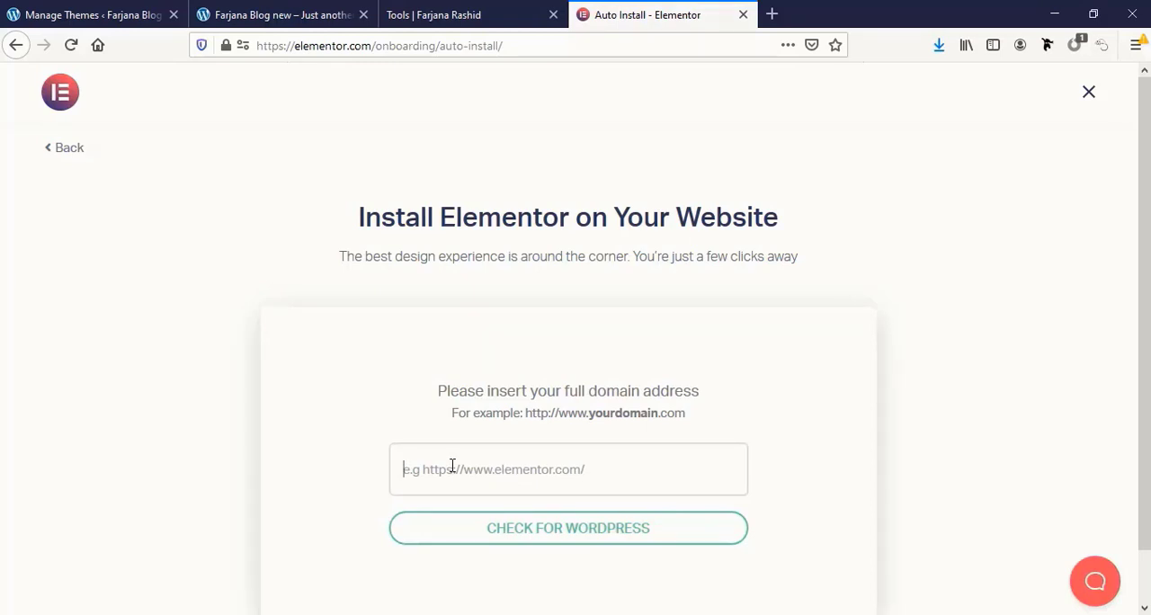
pyautogui.click(27, 13)
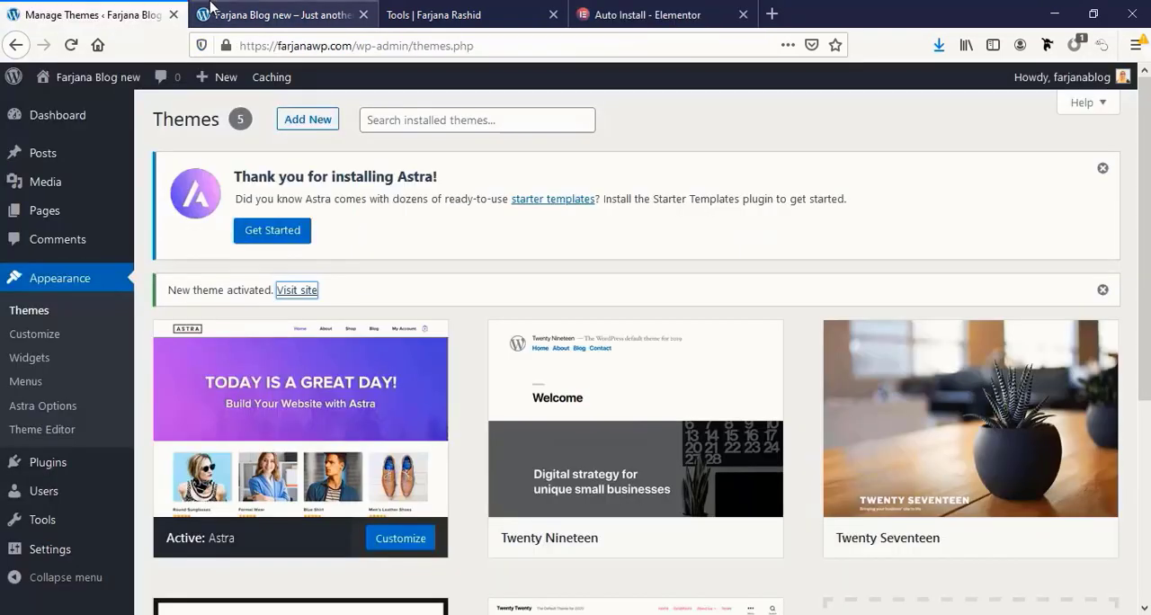
pyautogui.click(224, 14)
pyautogui.click(285, 51)
pyautogui.hotkey('ctrl', 'c')
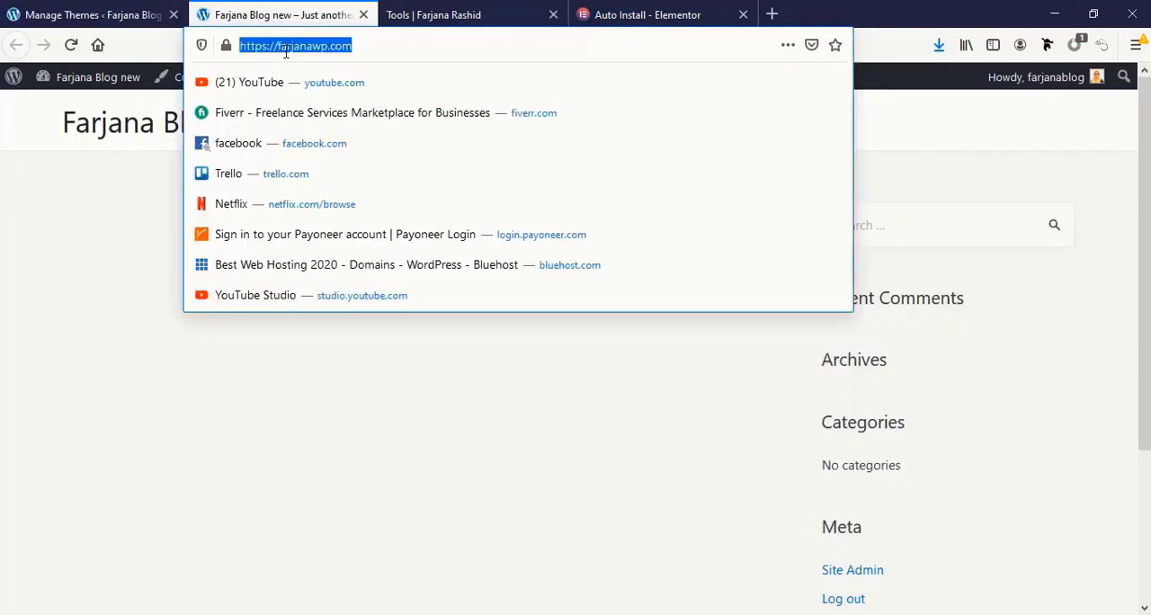
pyautogui.click(644, 12)
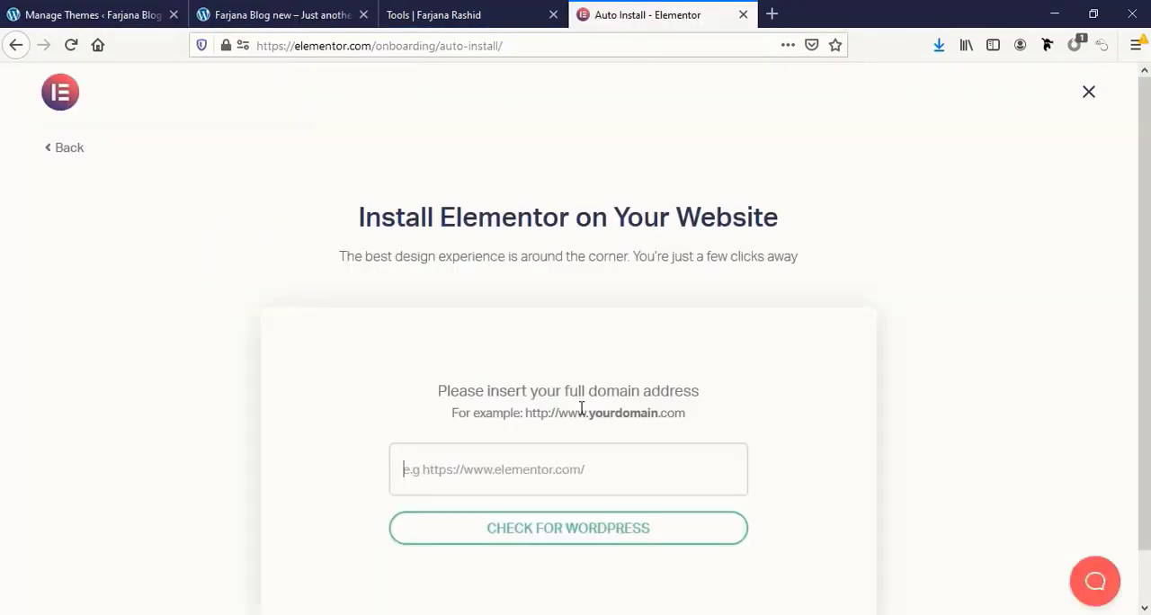
pyautogui.click(495, 466)
pyautogui.hotkey('ctrl', 'v')
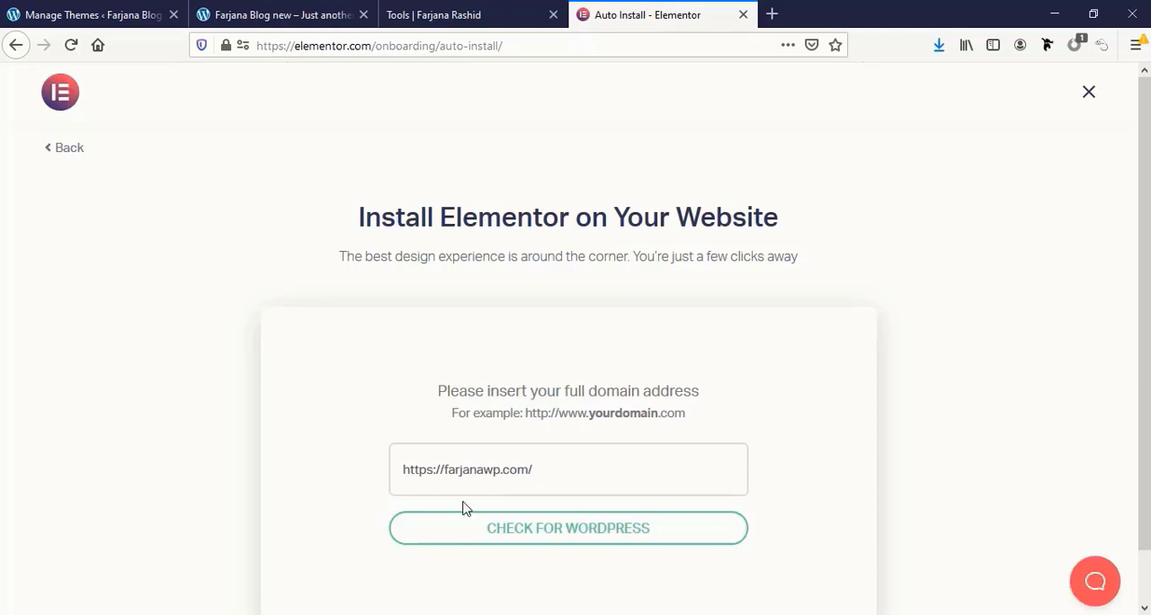
pyautogui.click(568, 537)
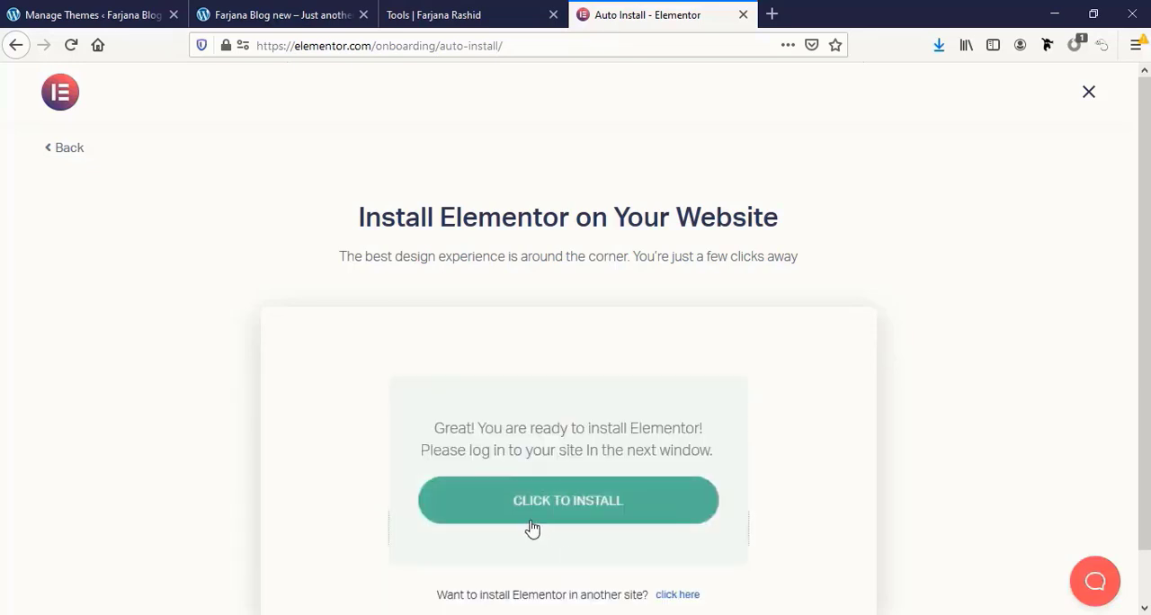
# Launch the Elementor installation for the checked site, then install and activate the Elementor plugin.
pyautogui.click(567, 504)
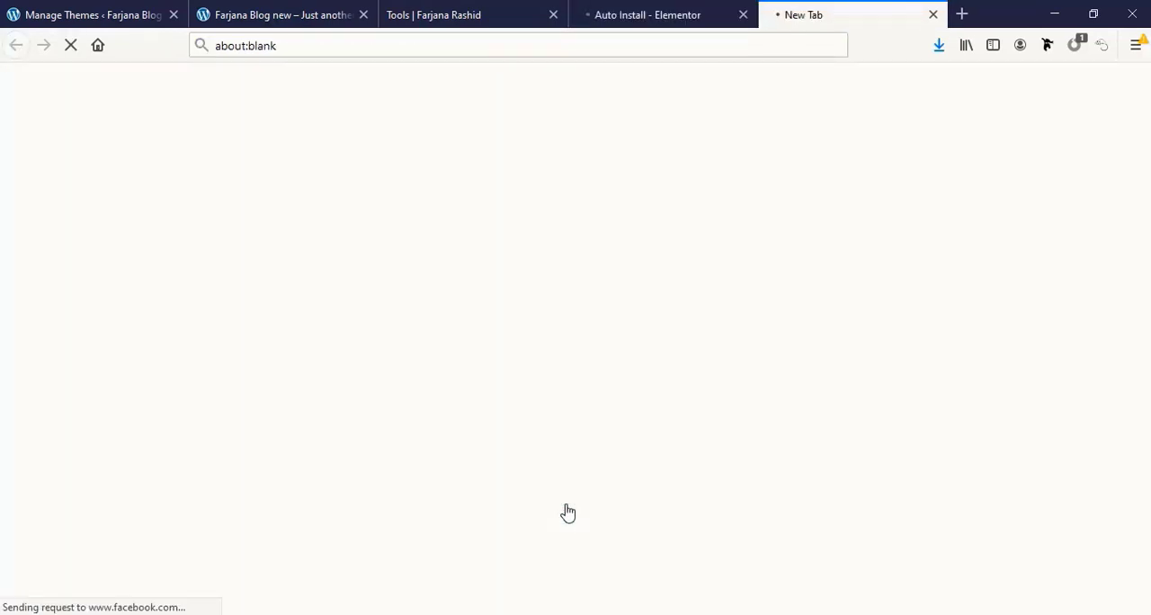
pyautogui.scroll(-10, 1011, 509)
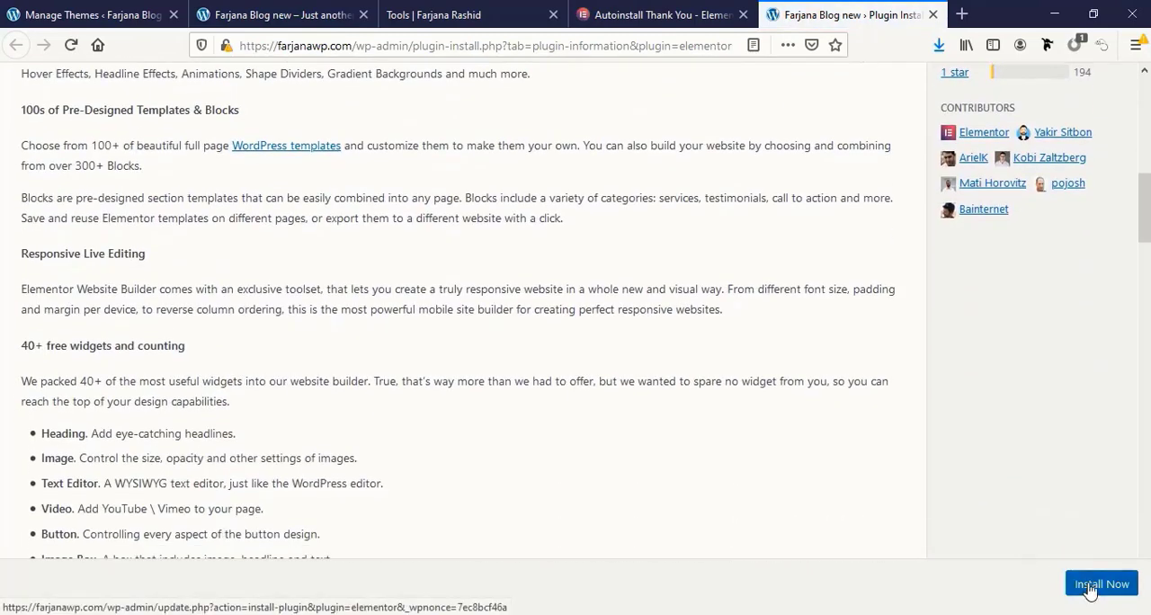
pyautogui.click(1086, 585)
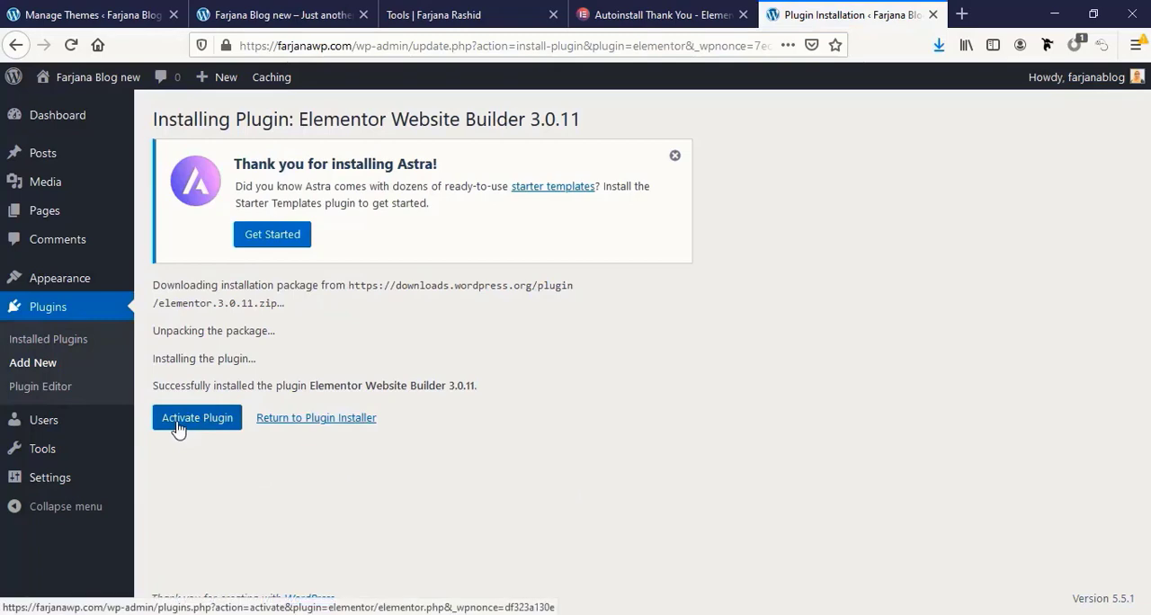
pyautogui.click(178, 427)
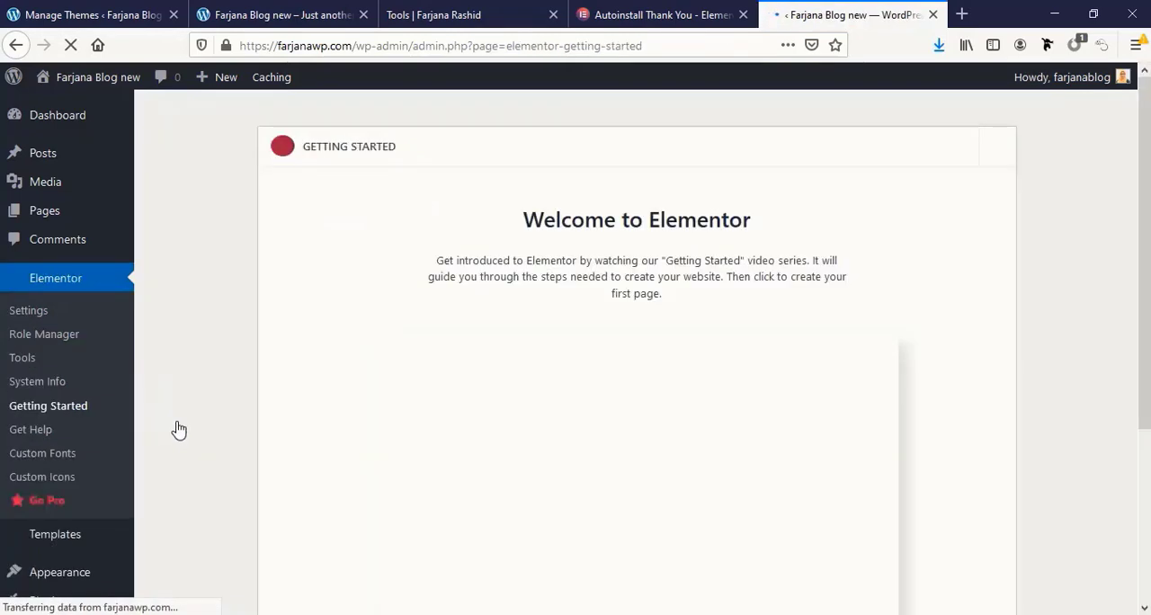
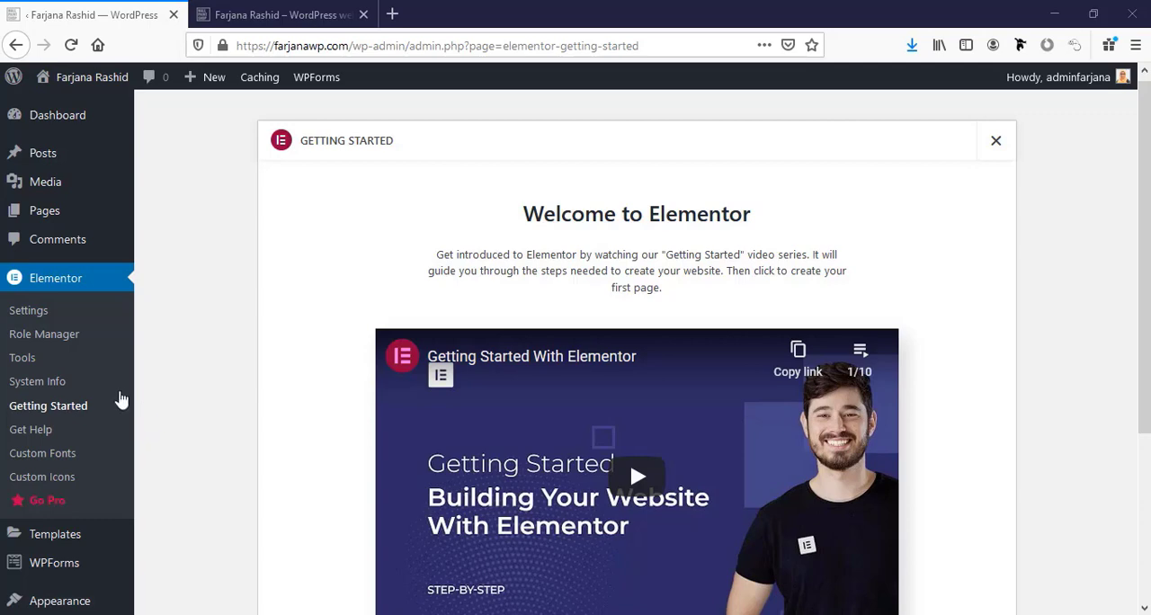
# Search the new plugins for "essential", then install and activate Essential Addons for Elementor.
pyautogui.scroll(-5, 171, 400)
pyautogui.scroll(3, 157, 441)
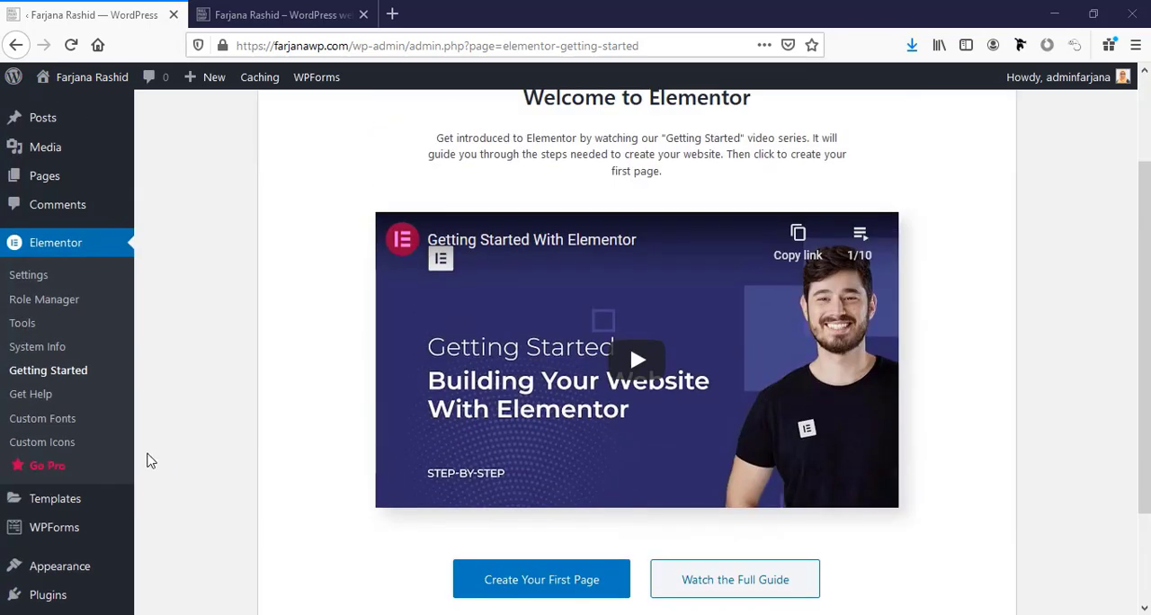
pyautogui.scroll(-3, 149, 463)
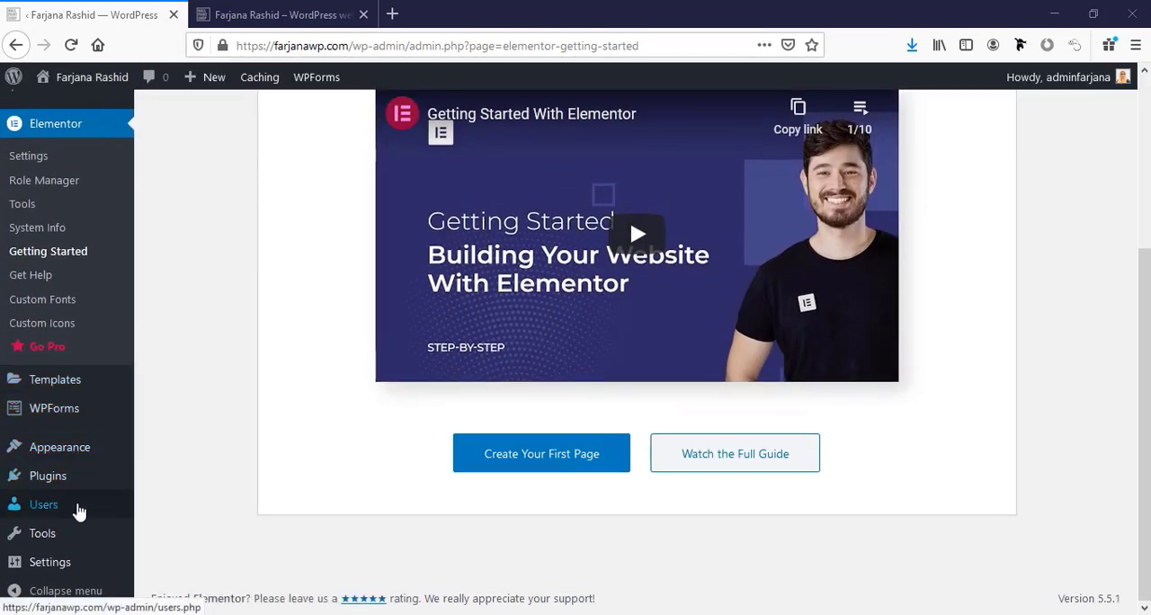
pyautogui.moveTo(77, 481)
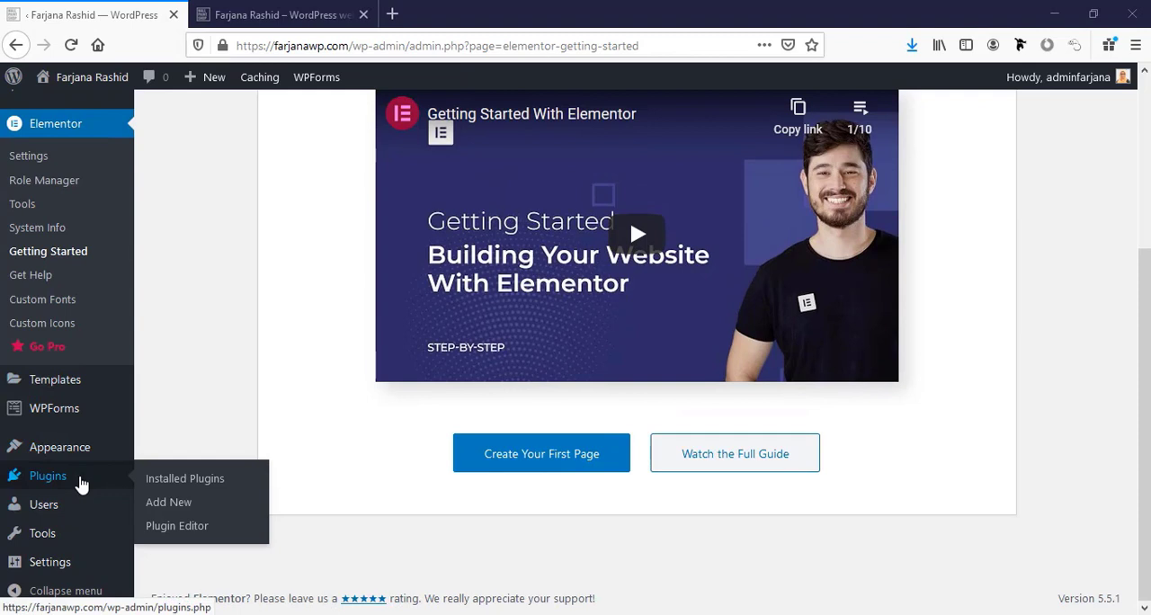
pyautogui.click(179, 511)
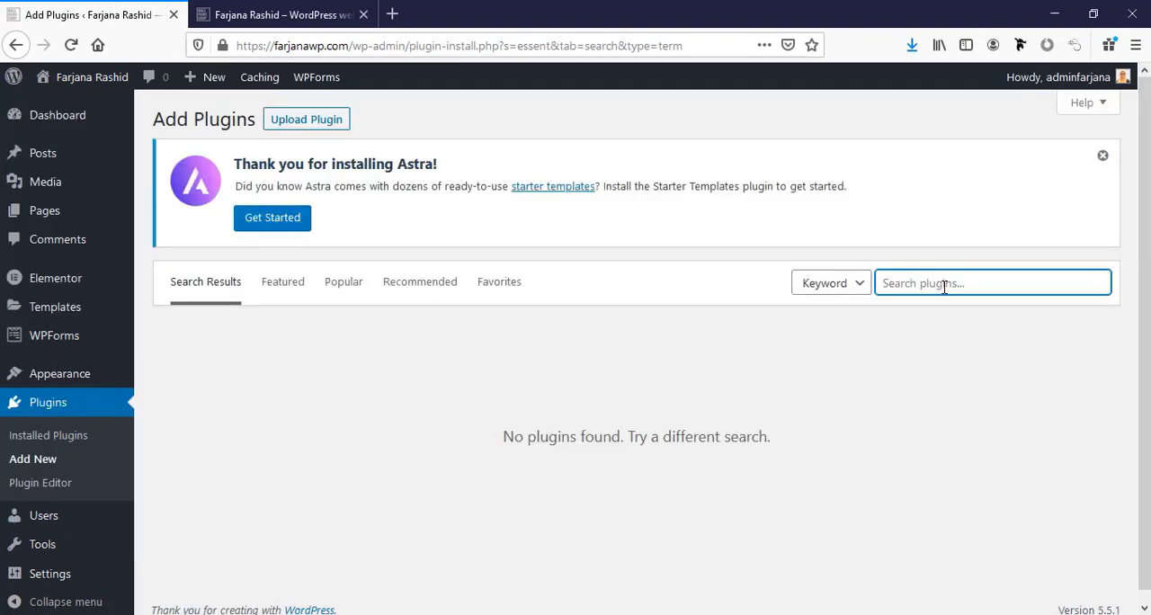
pyautogui.write('essential')
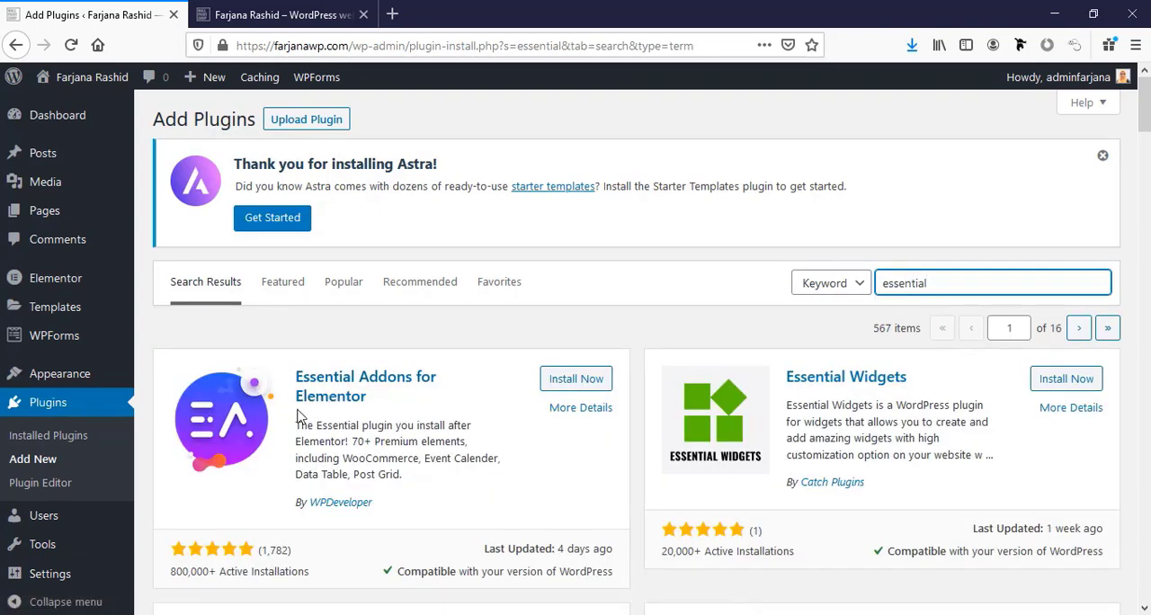
pyautogui.click(562, 382)
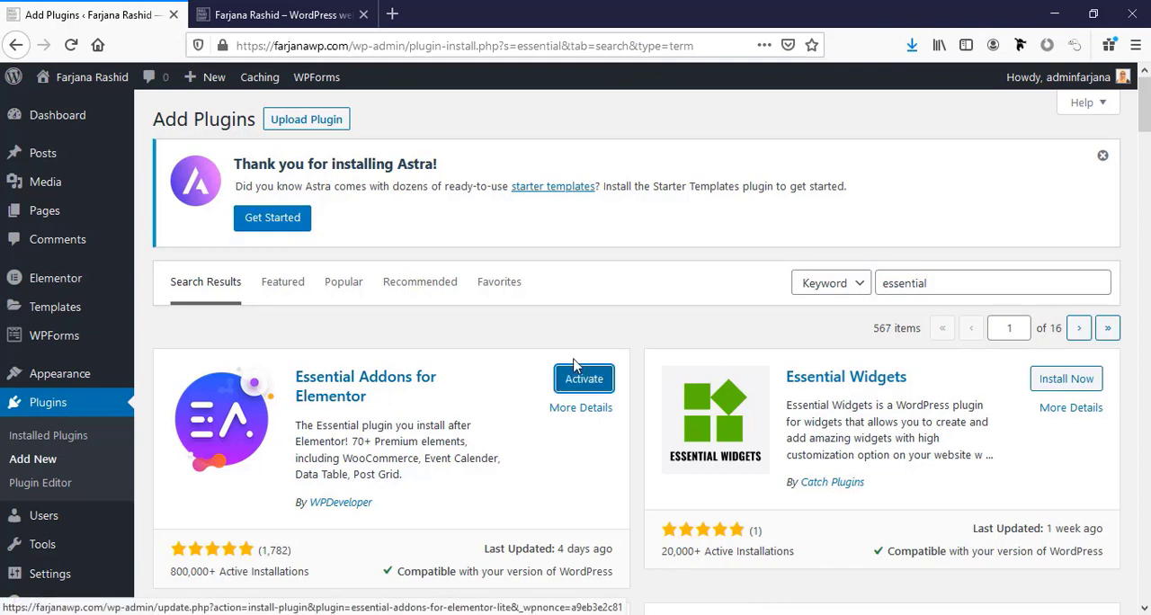
pyautogui.click(579, 381)
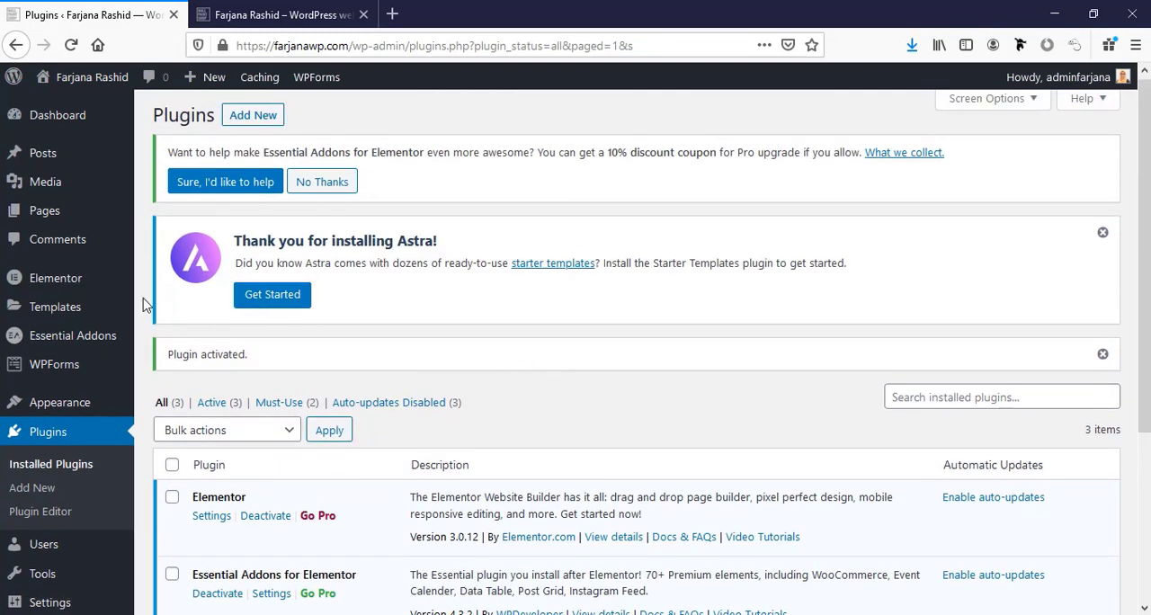
# Create and publish a new page titled Home, and open it in the Elementor editor.
pyautogui.moveTo(94, 223)
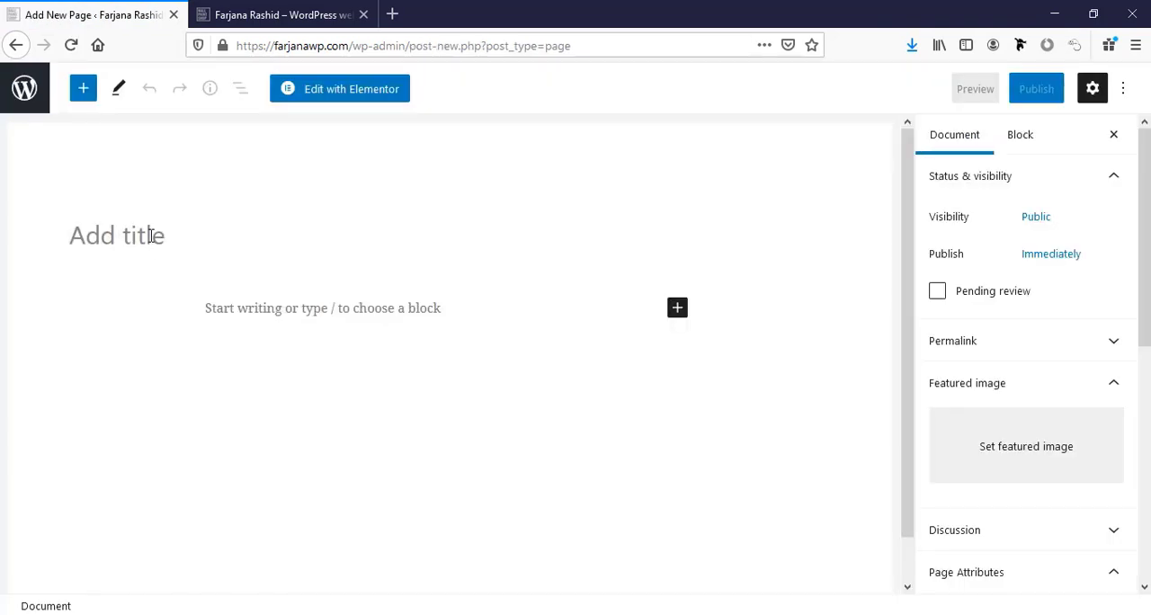
pyautogui.write('Home')
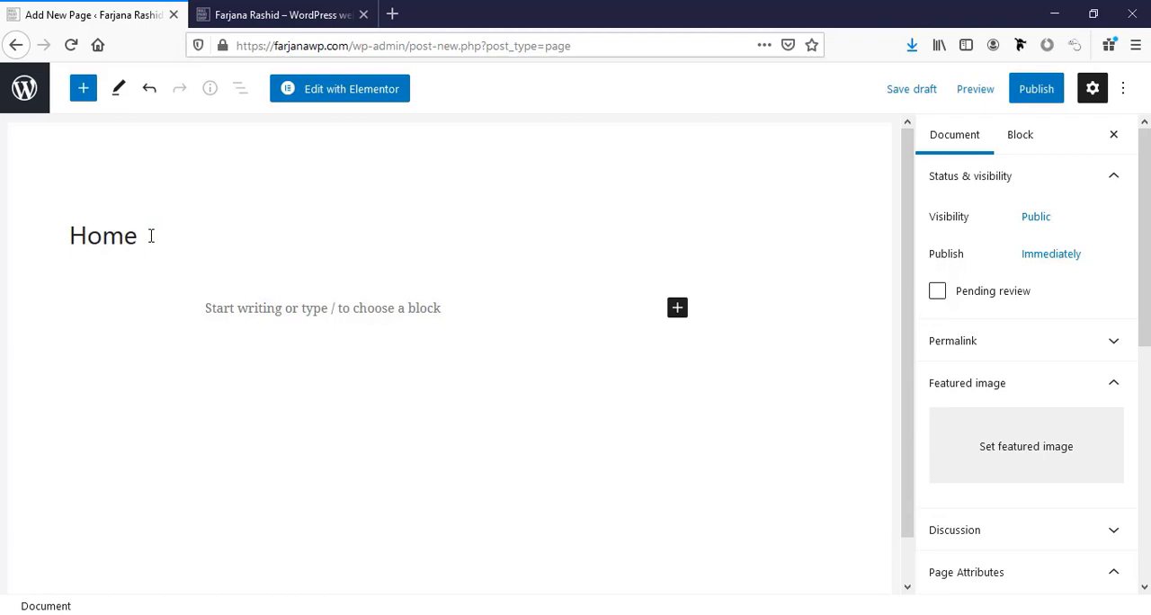
pyautogui.click(1036, 90)
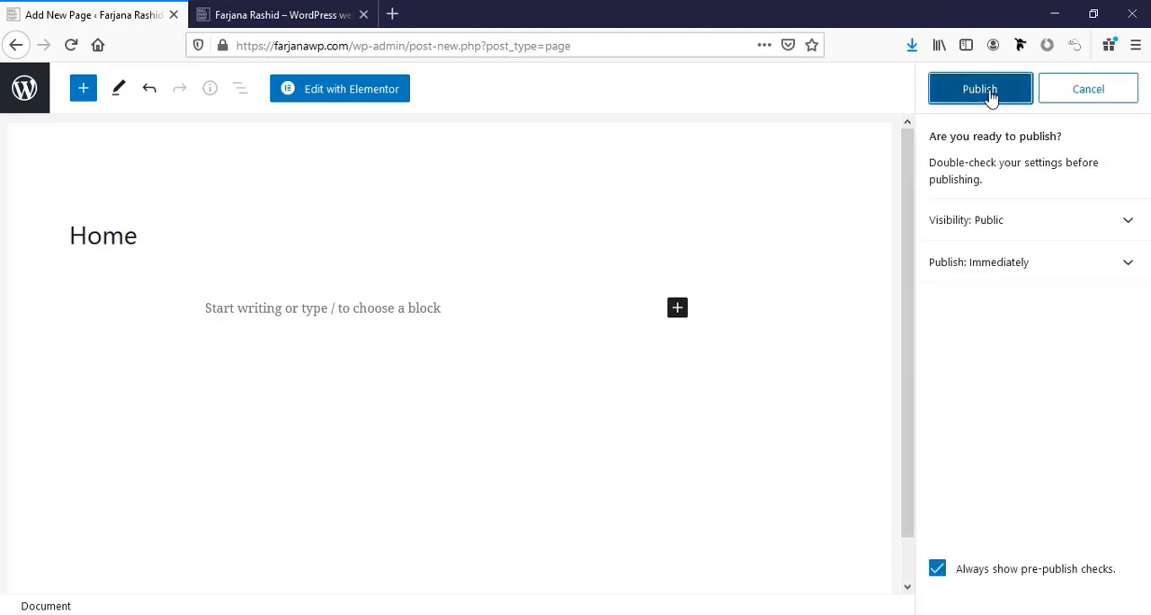
pyautogui.click(989, 94)
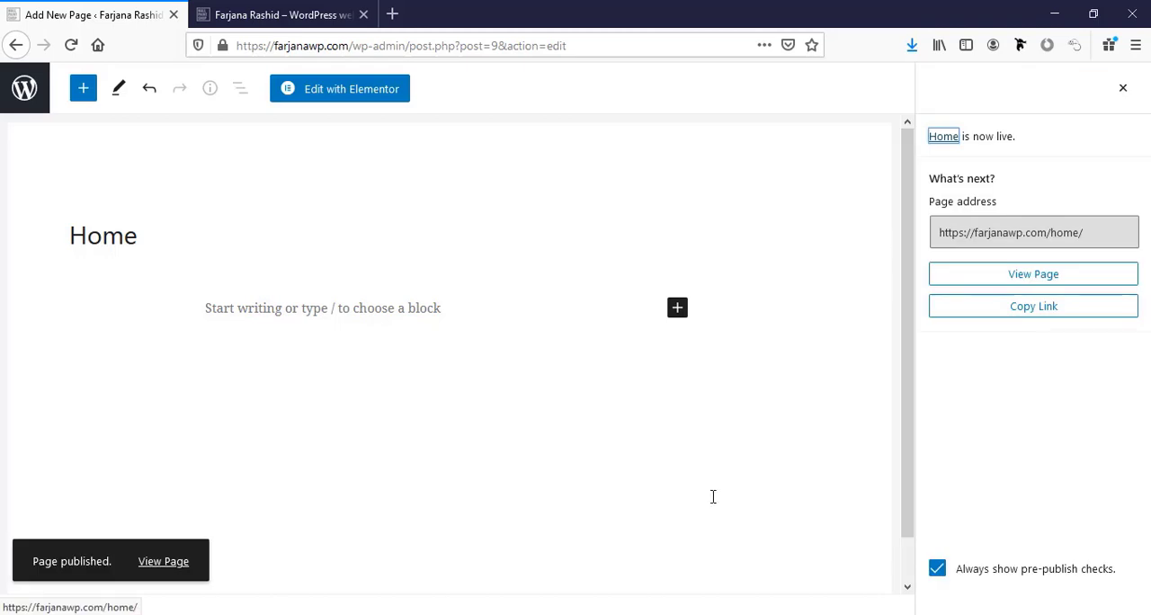
pyautogui.click(327, 102)
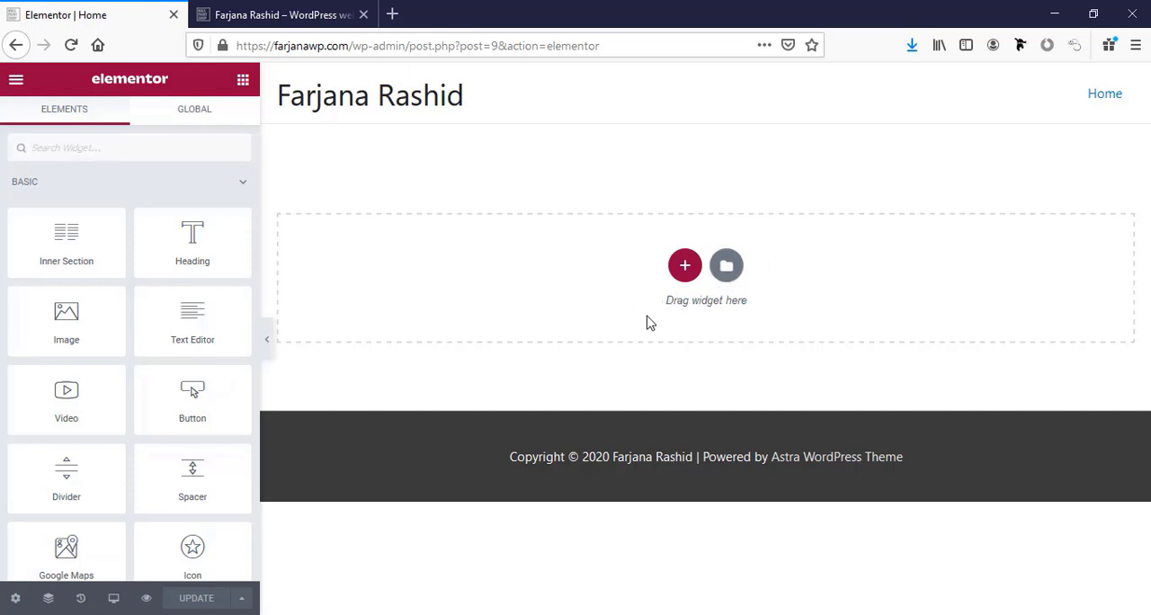
# Examine the available section structures, the template library's Blocks, Pages and My Templates, and the basic and Pro widgets.
pyautogui.click(685, 267)
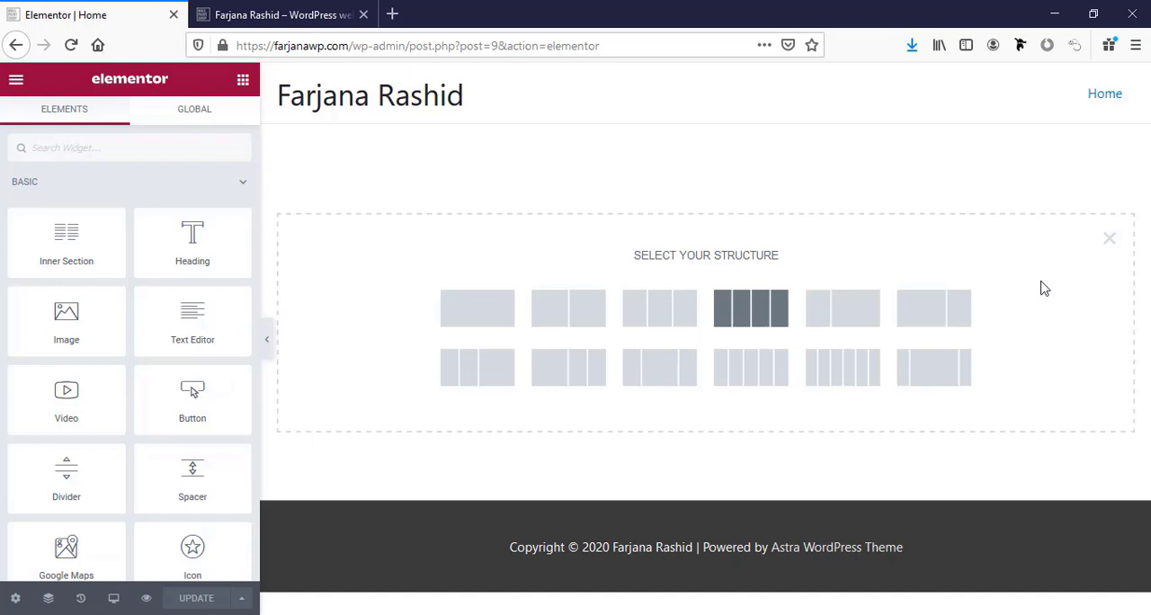
pyautogui.click(1111, 239)
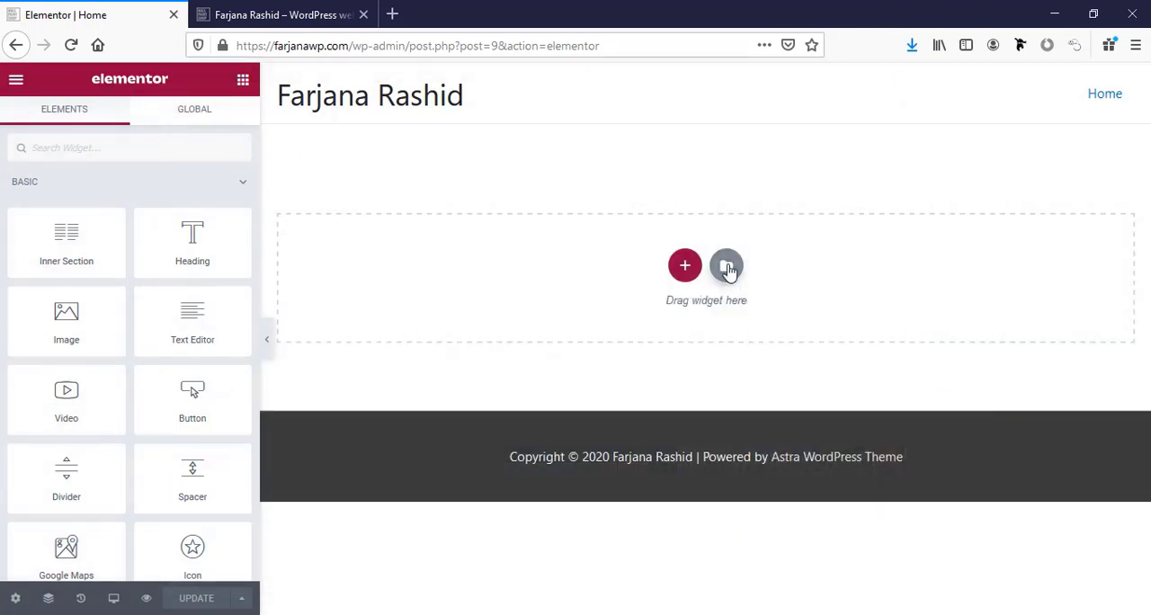
pyautogui.click(726, 267)
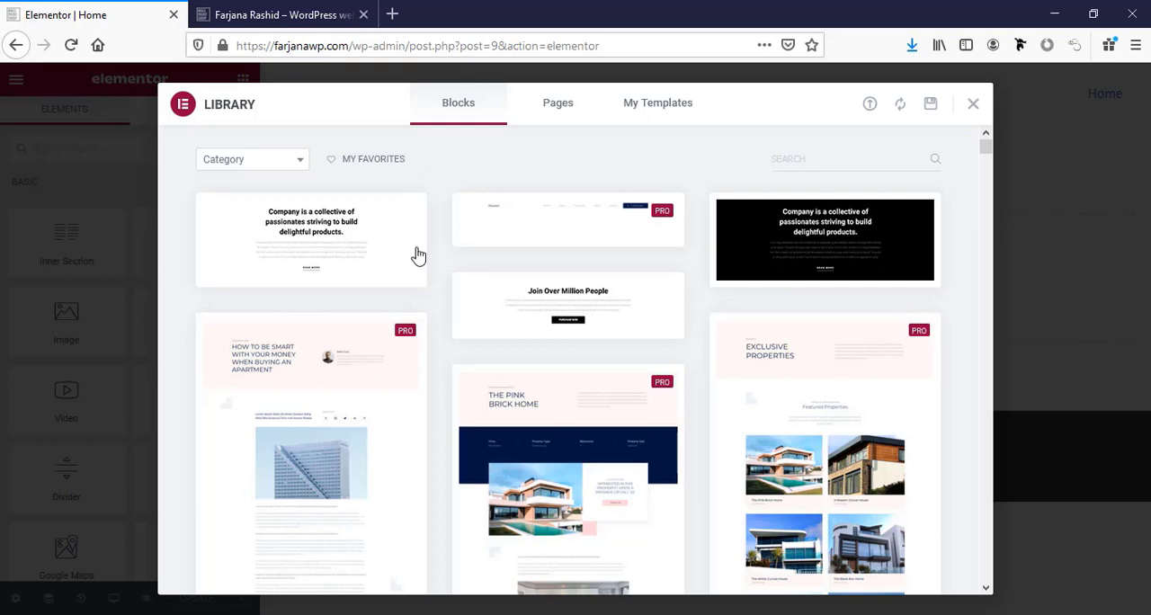
pyautogui.click(559, 108)
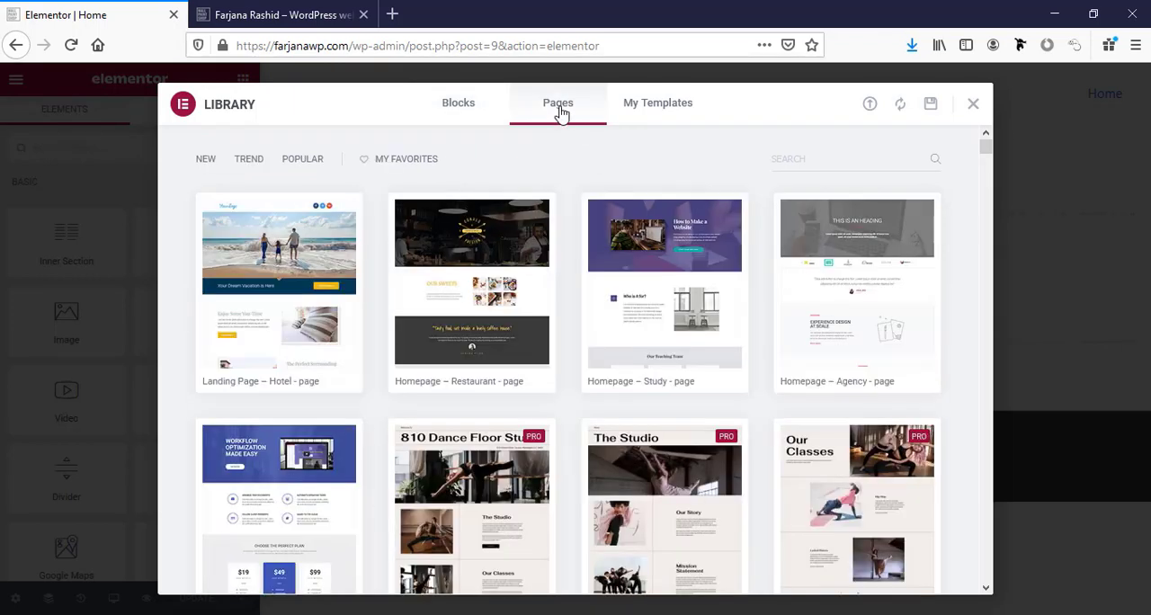
pyautogui.click(648, 105)
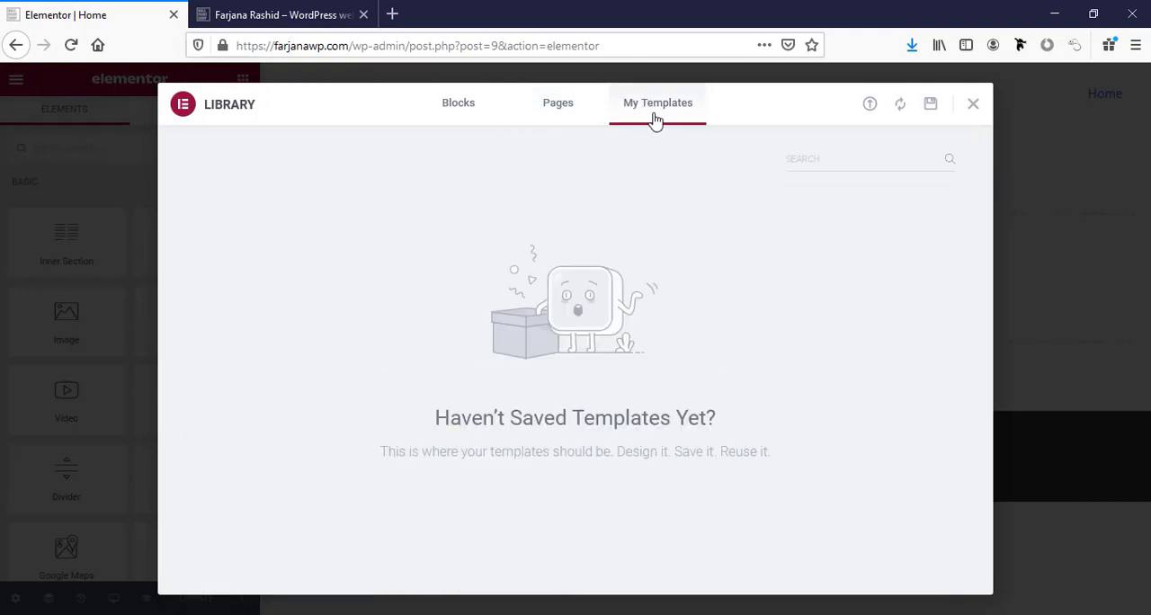
pyautogui.click(971, 107)
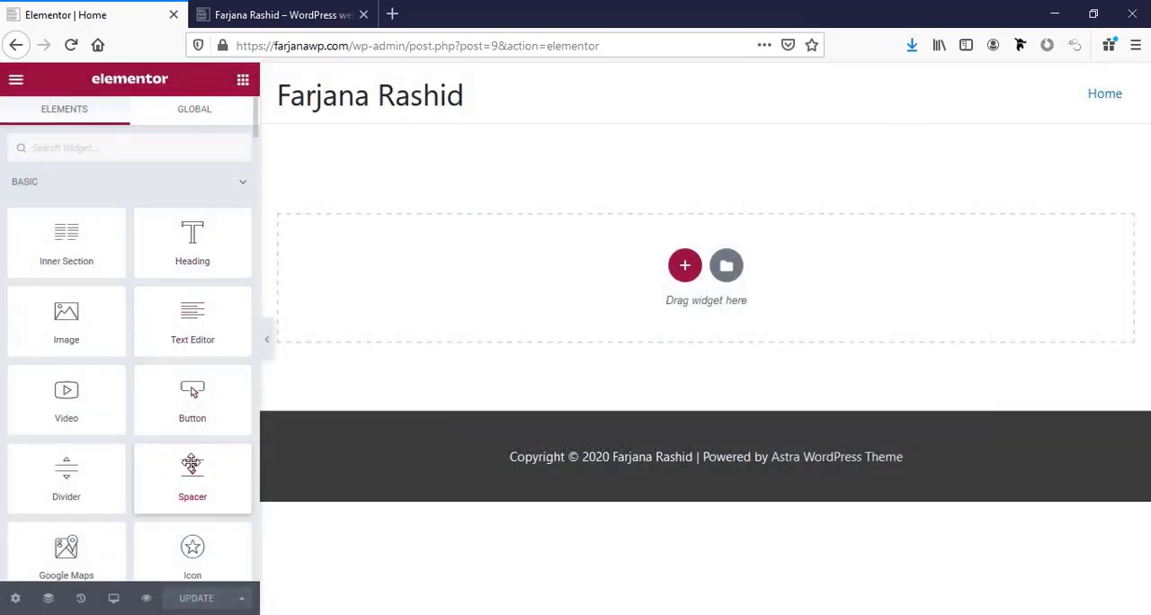
pyautogui.scroll(-5, 191, 464)
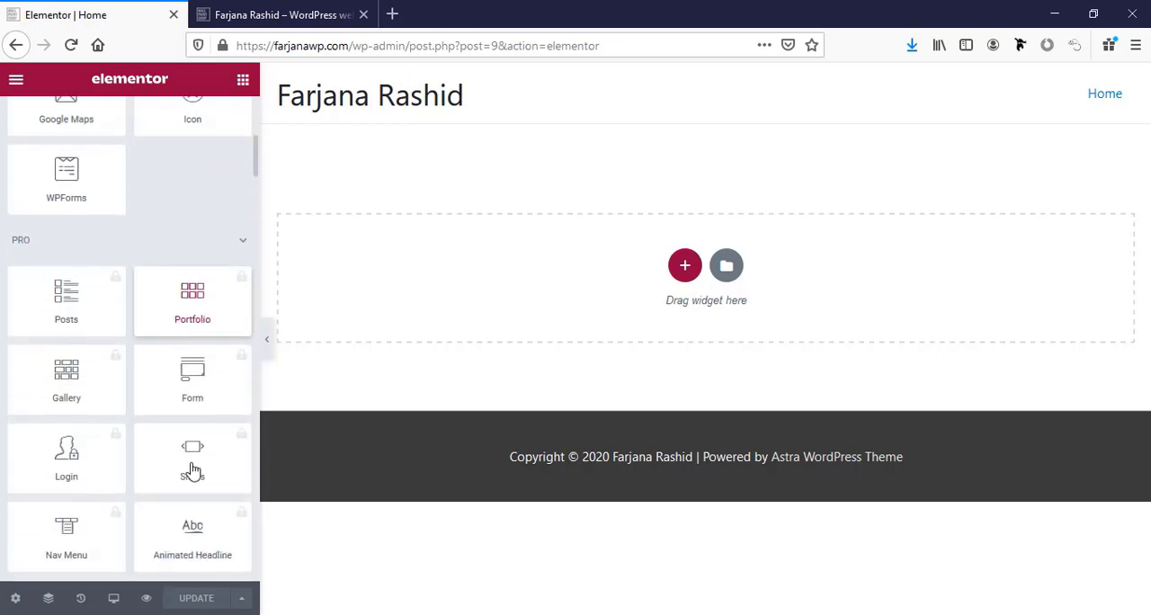
pyautogui.scroll(6, 191, 469)
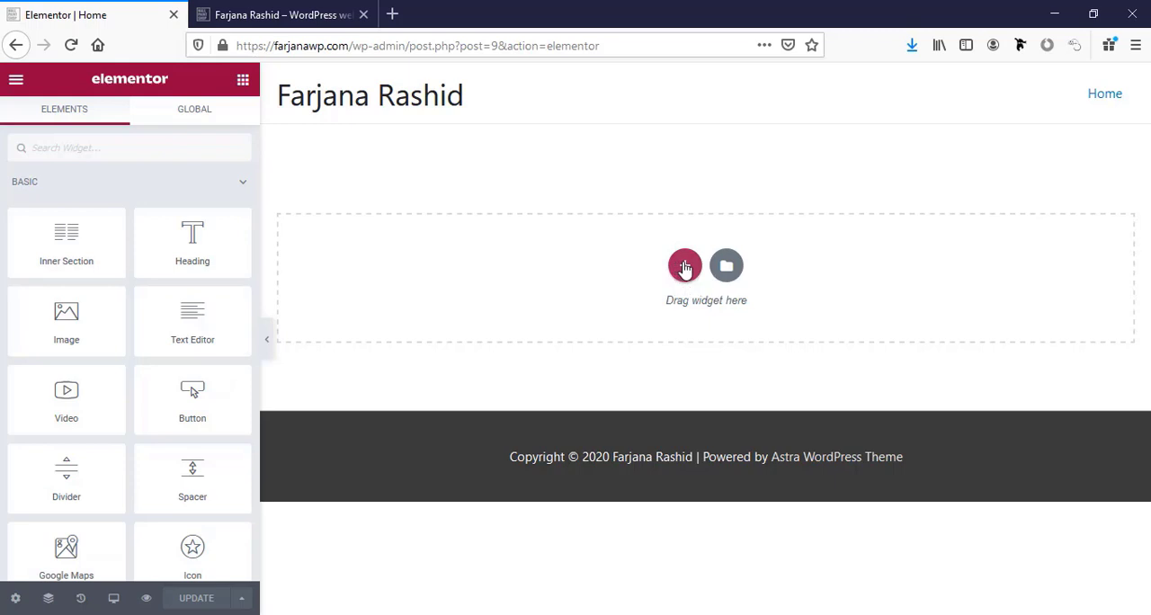
# Add a section with two equal columns to the page and place a Heading widget in its first column.
pyautogui.click(685, 267)
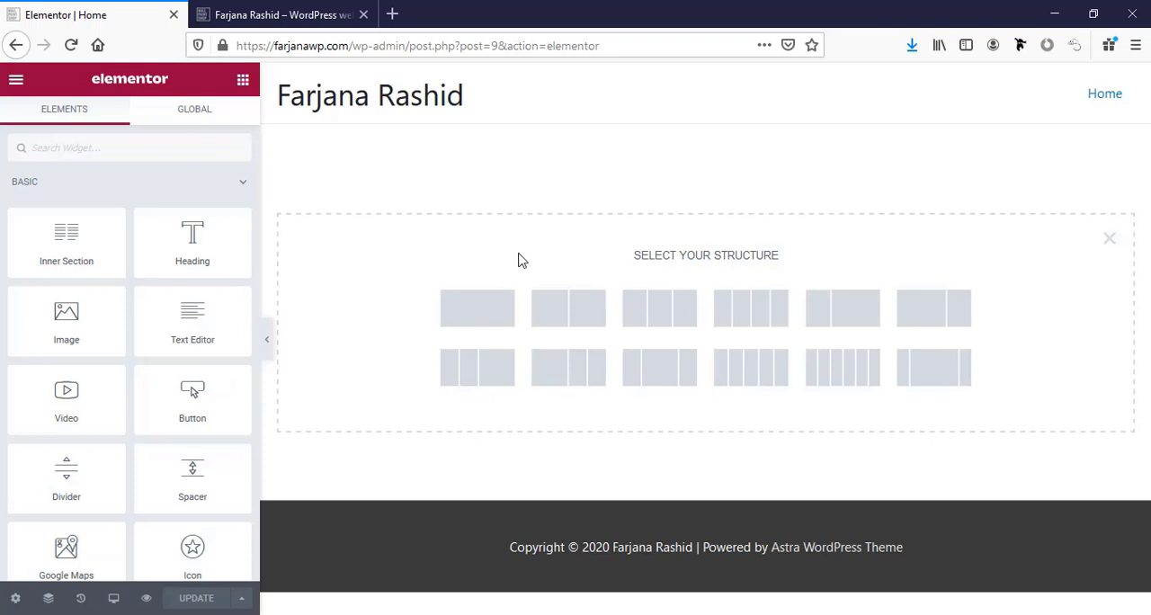
pyautogui.click(565, 320)
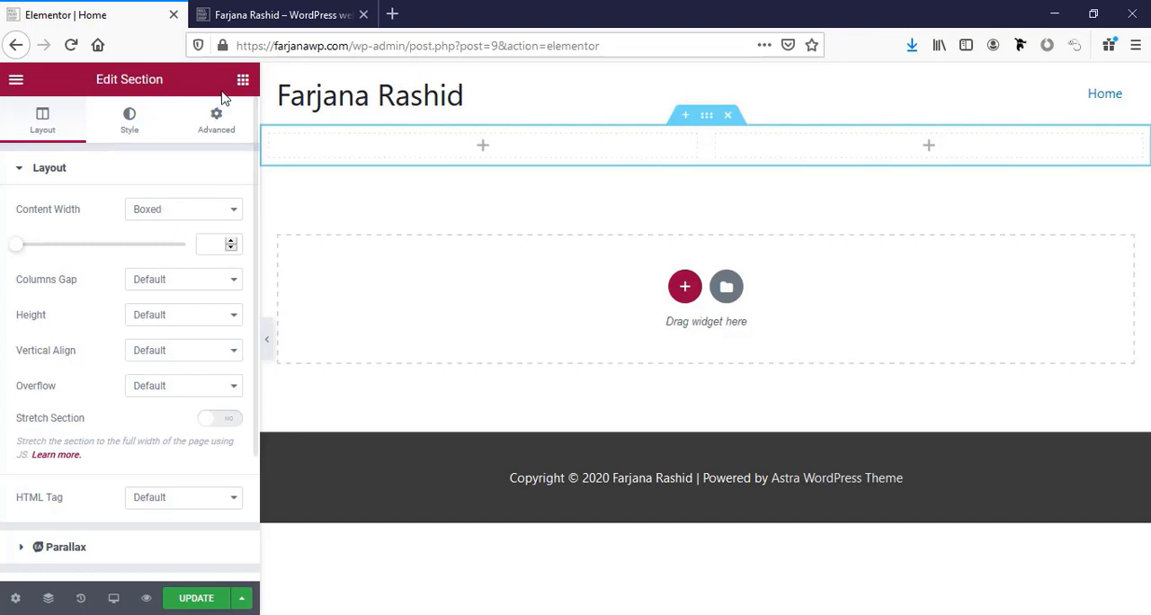
pyautogui.click(484, 147)
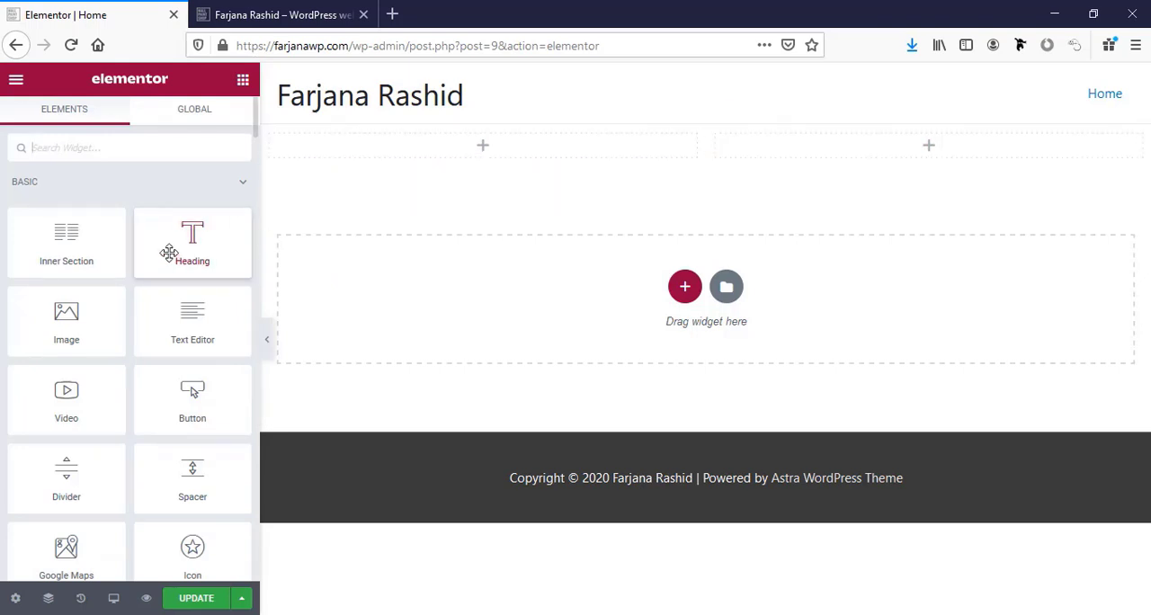
pyautogui.moveTo(186, 251); pyautogui.dragTo(491, 155)
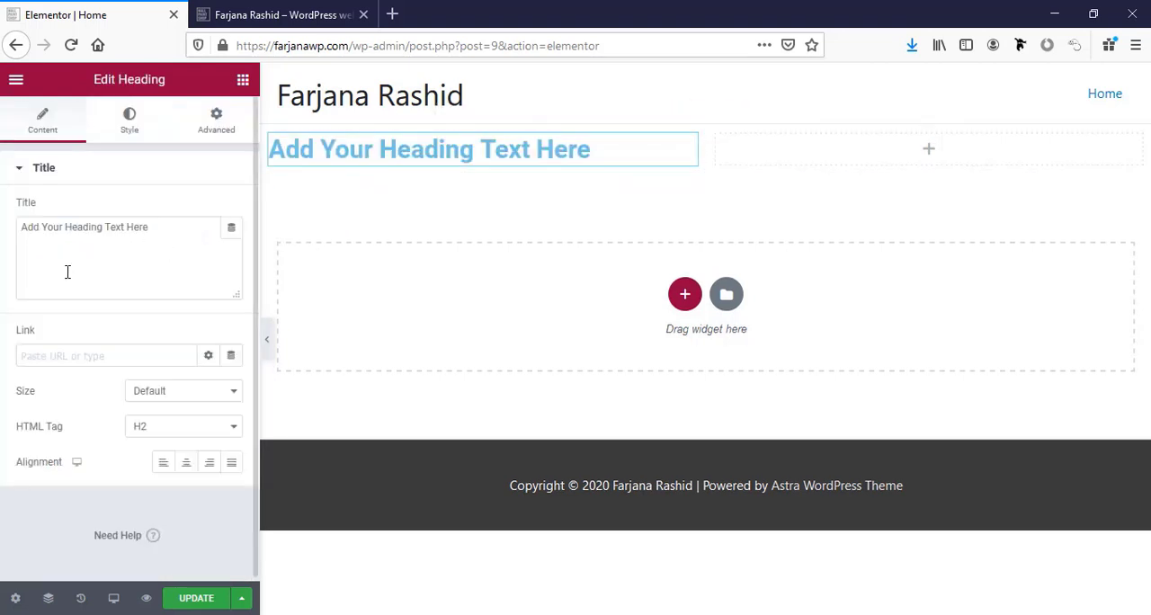
# Replace the heading's placeholder title with "I'm" followed by the site owner's full name.
pyautogui.tripleClick(75, 238)
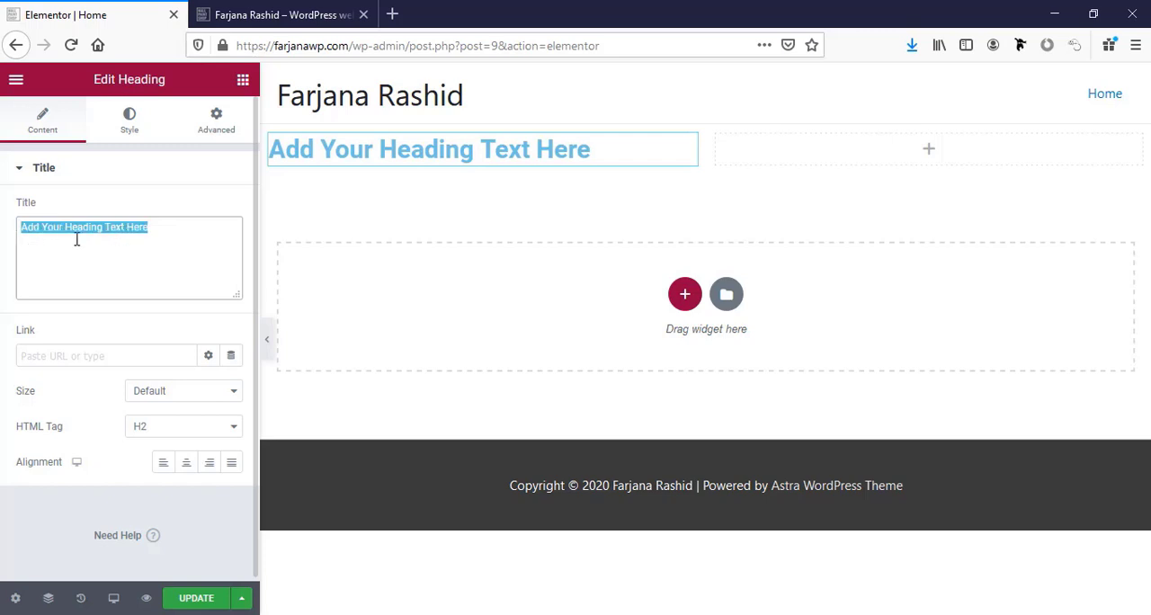
pyautogui.write("I'm")
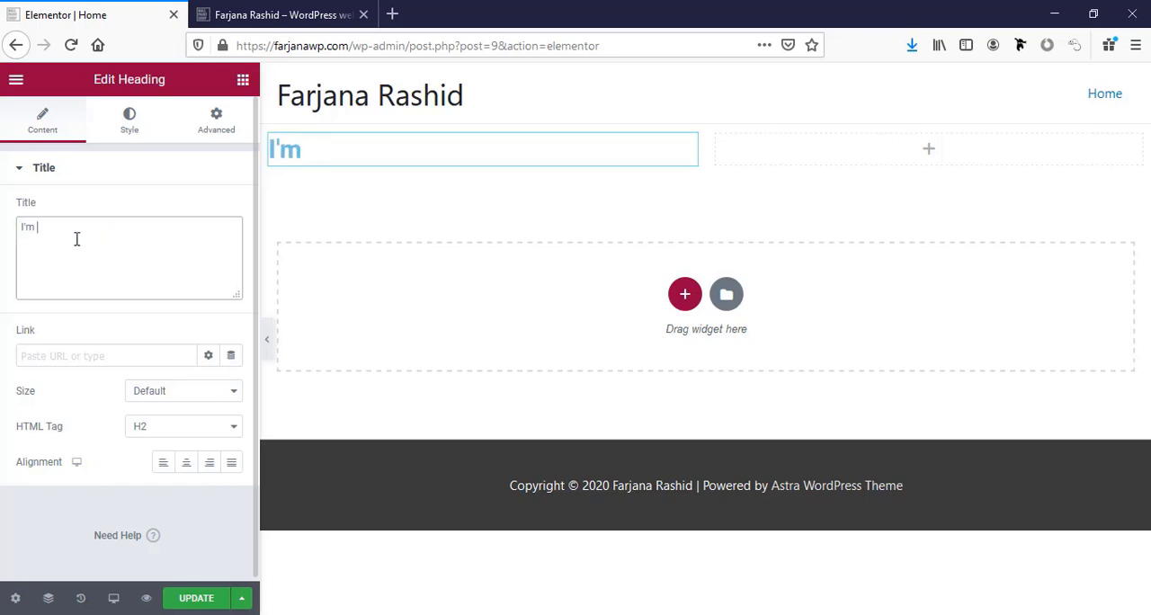
pyautogui.write(' Farjan')
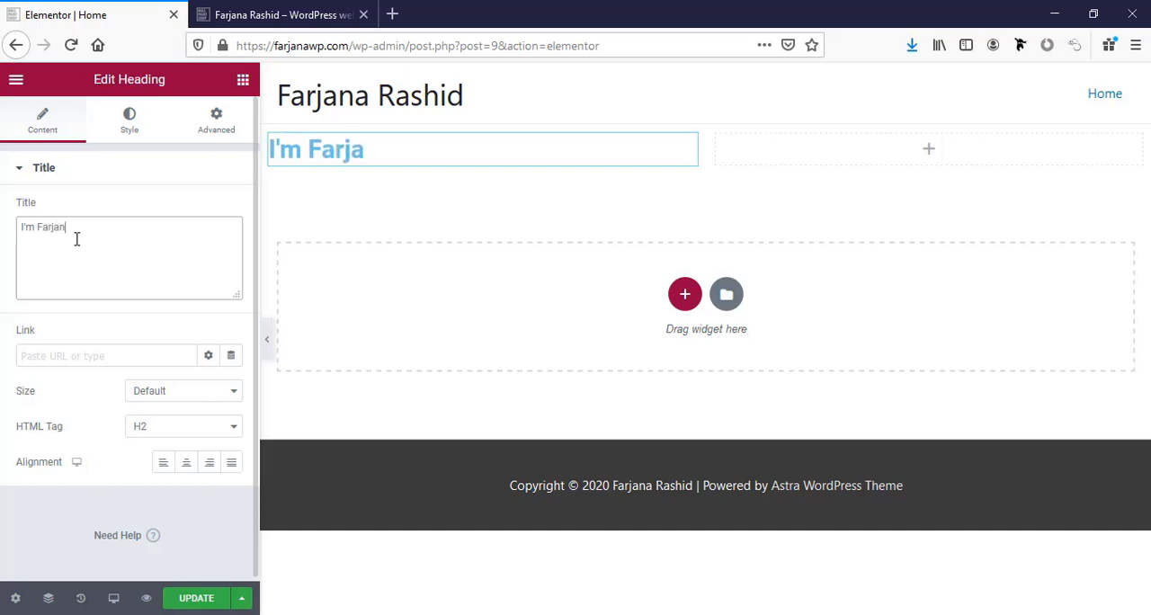
pyautogui.write('a Rashid')
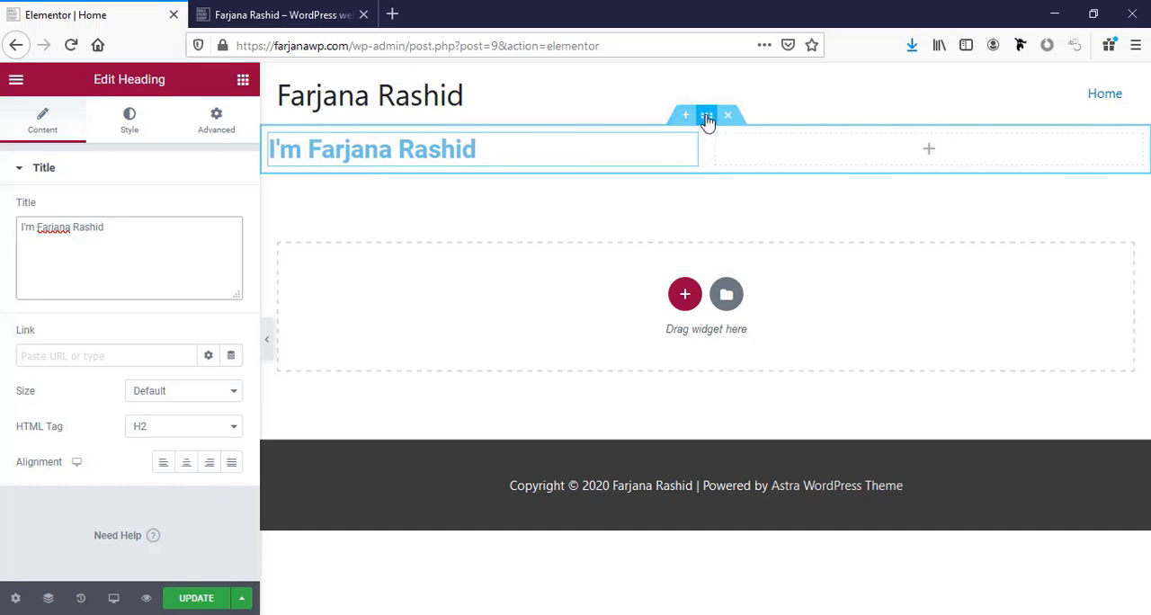
# Set the two-column section's height to Min Height, keeping its content width Boxed.
pyautogui.click(707, 118)
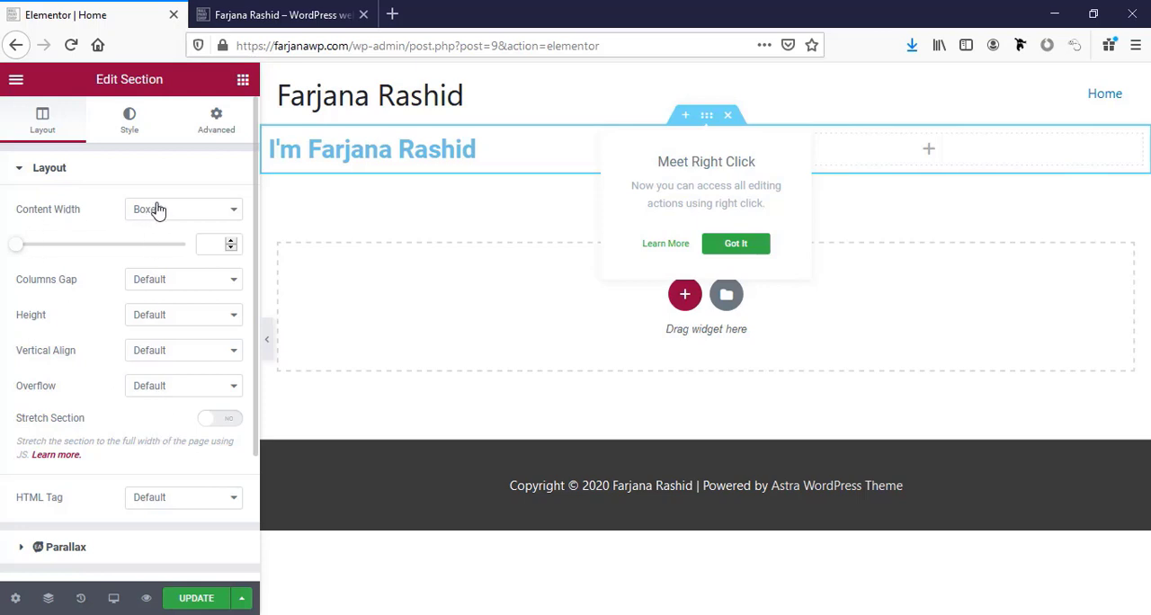
pyautogui.click(208, 213)
pyautogui.click(207, 216)
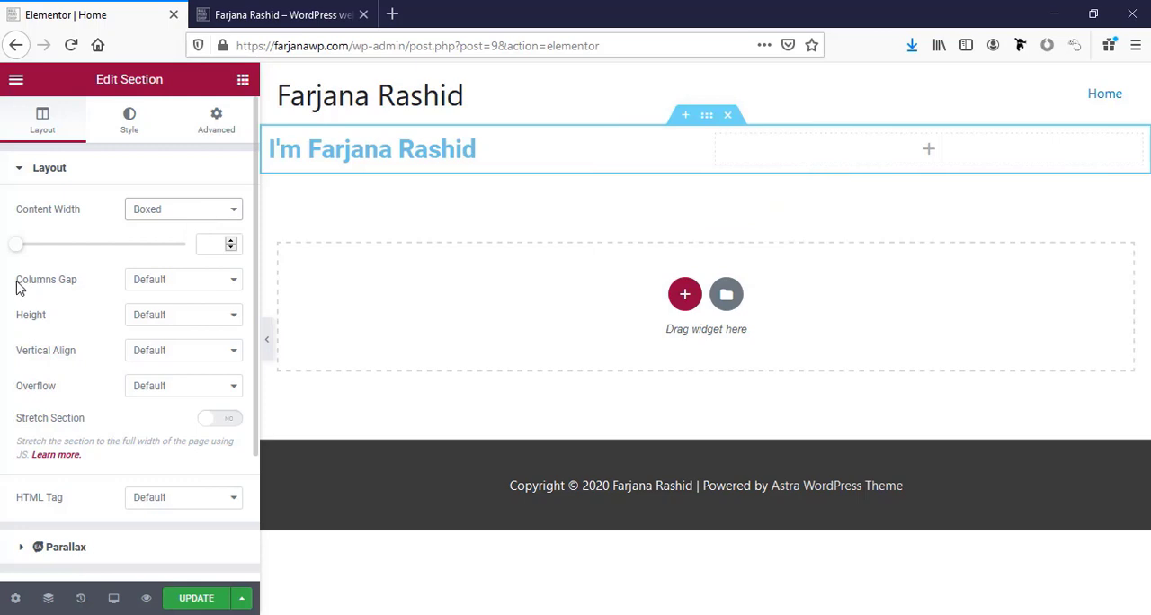
pyautogui.click(144, 328)
pyautogui.click(177, 374)
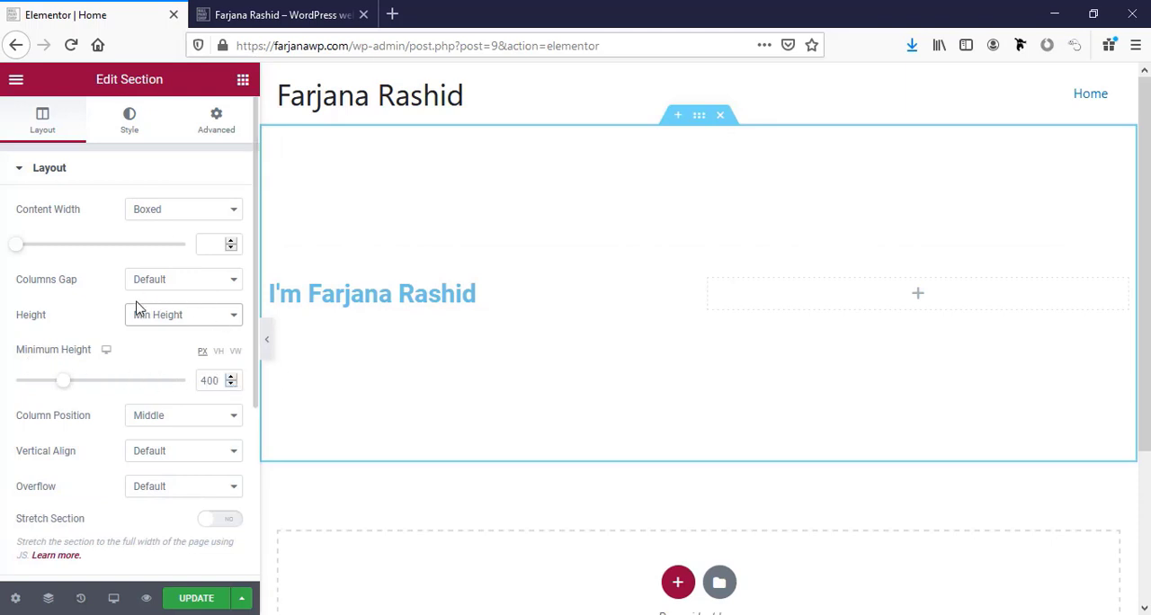
pyautogui.scroll(-4, 131, 421)
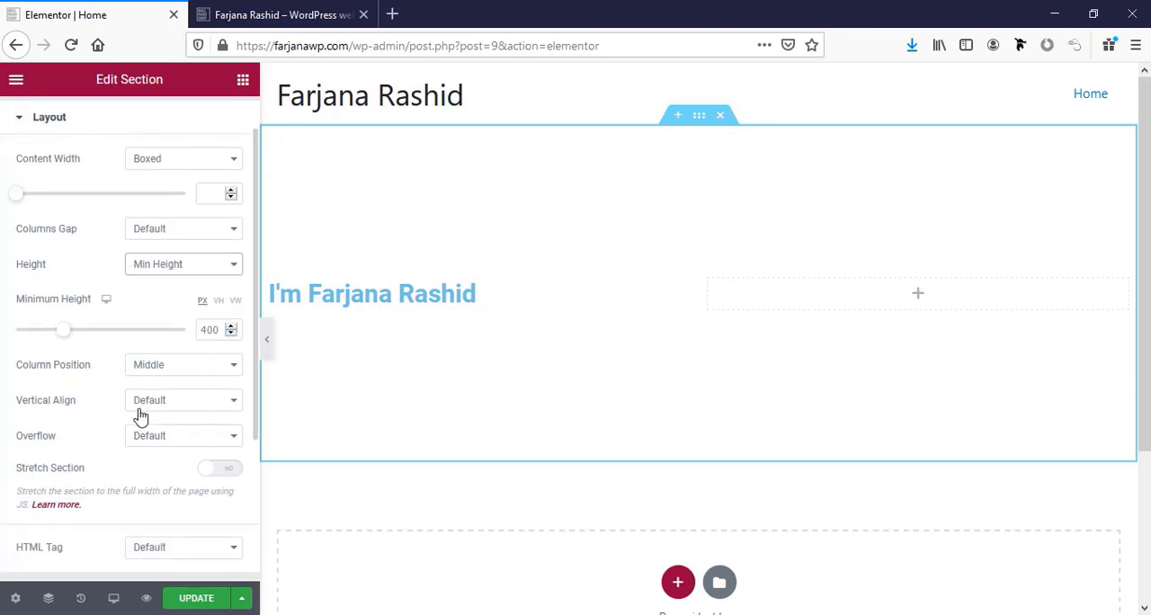
pyautogui.scroll(-2, 135, 409)
pyautogui.scroll(6, 130, 400)
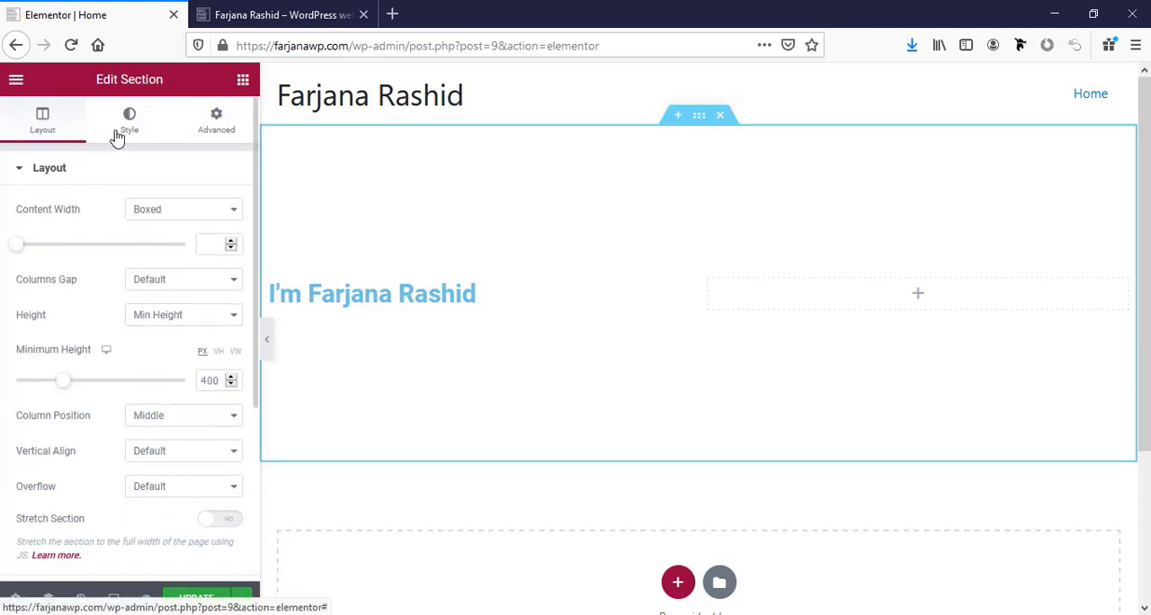
# Try the Classic, Gradient, Video and Slideshow background types on the two-column section.
pyautogui.click(117, 136)
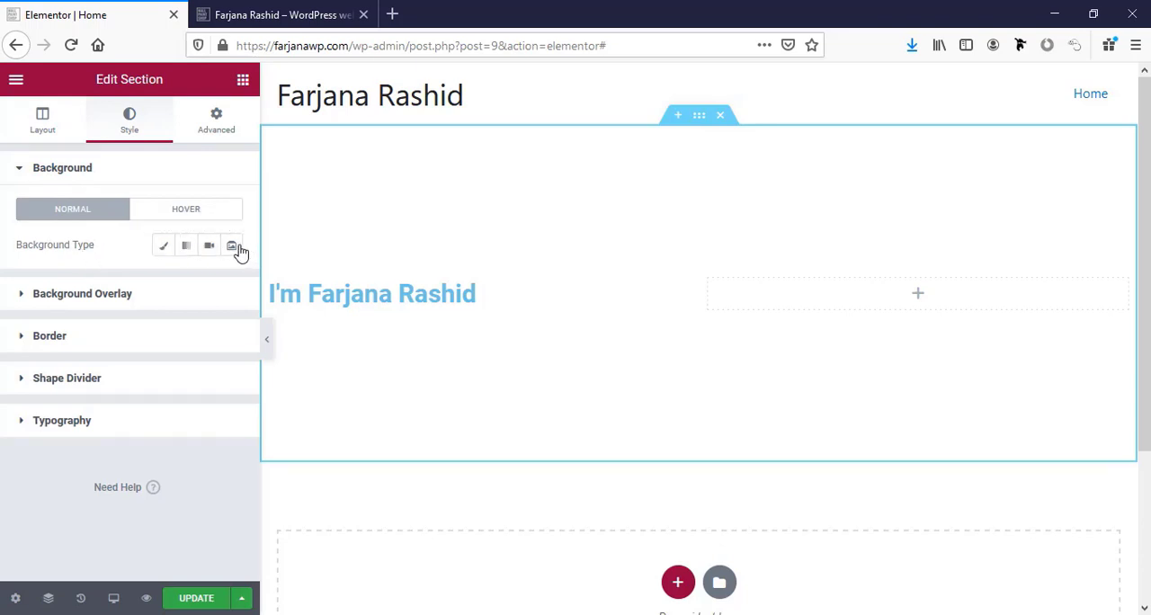
pyautogui.click(163, 248)
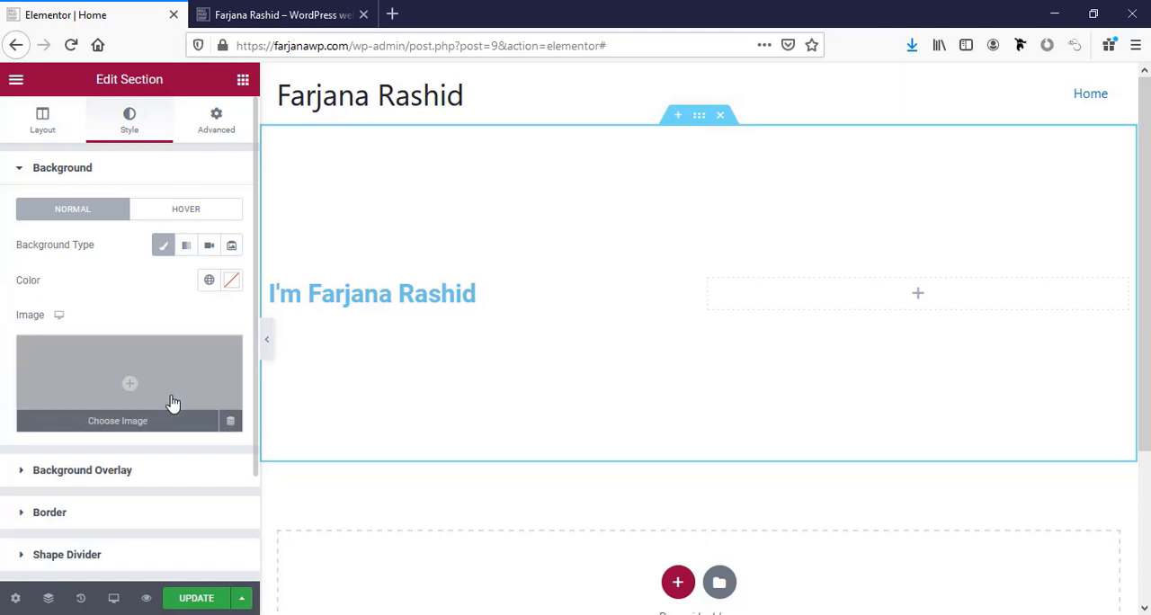
pyautogui.click(187, 248)
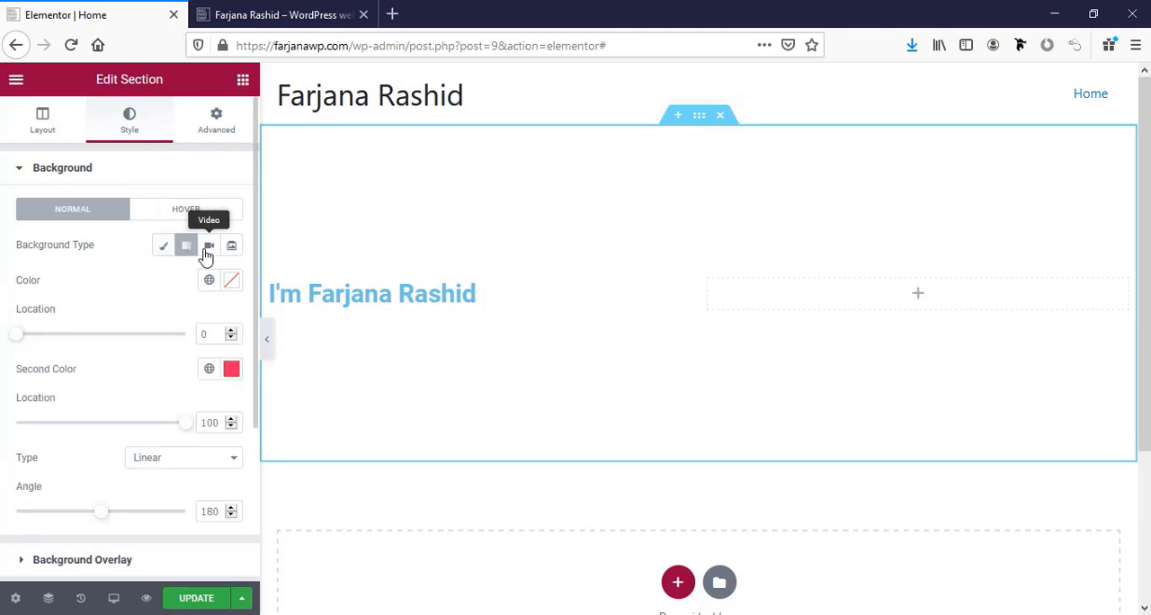
pyautogui.click(207, 249)
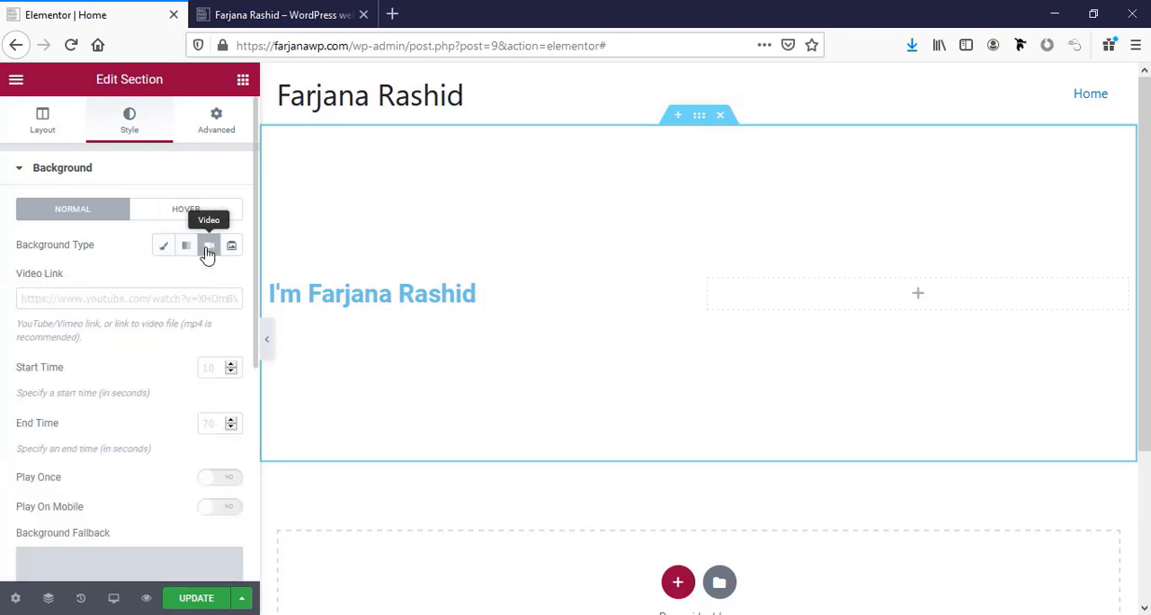
pyautogui.click(233, 250)
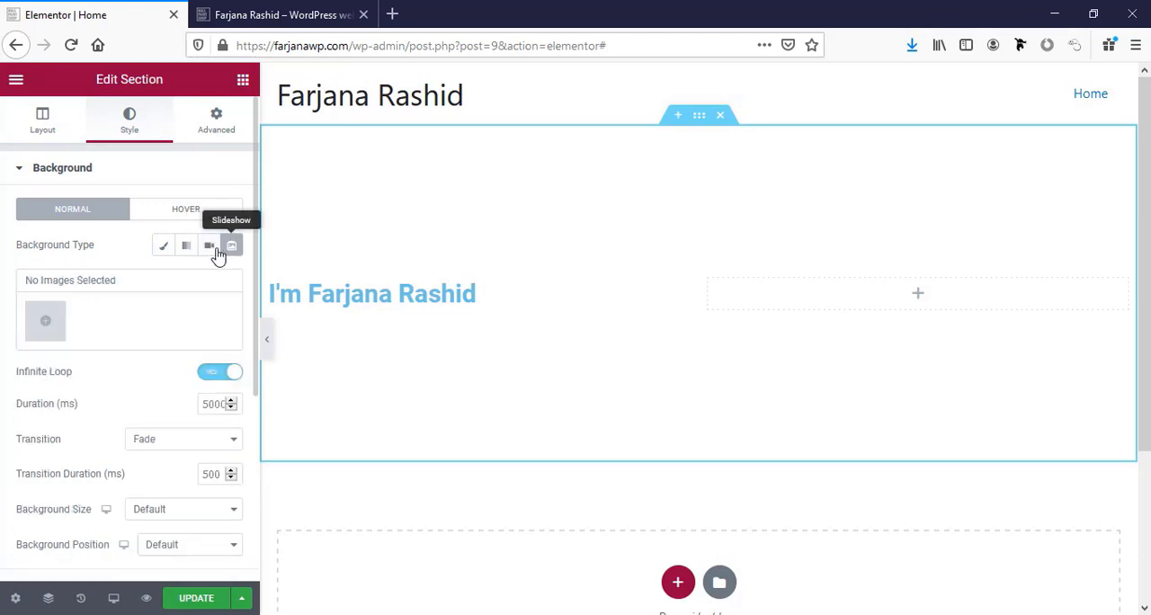
# Give the two-column section a Classic background with the color #000.
pyautogui.click(165, 250)
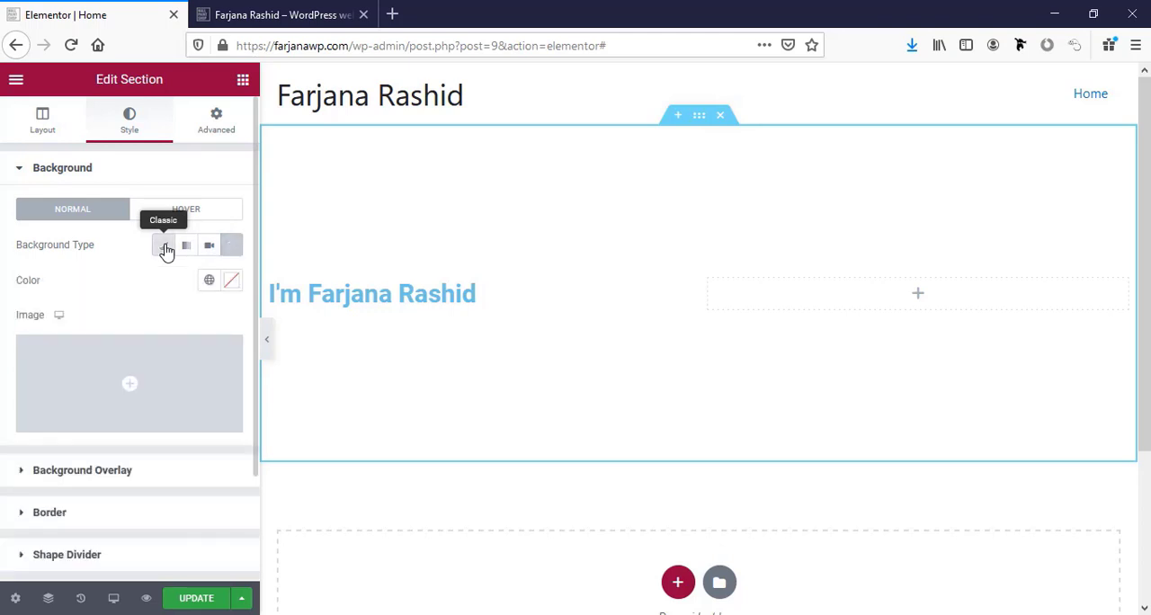
pyautogui.click(209, 283)
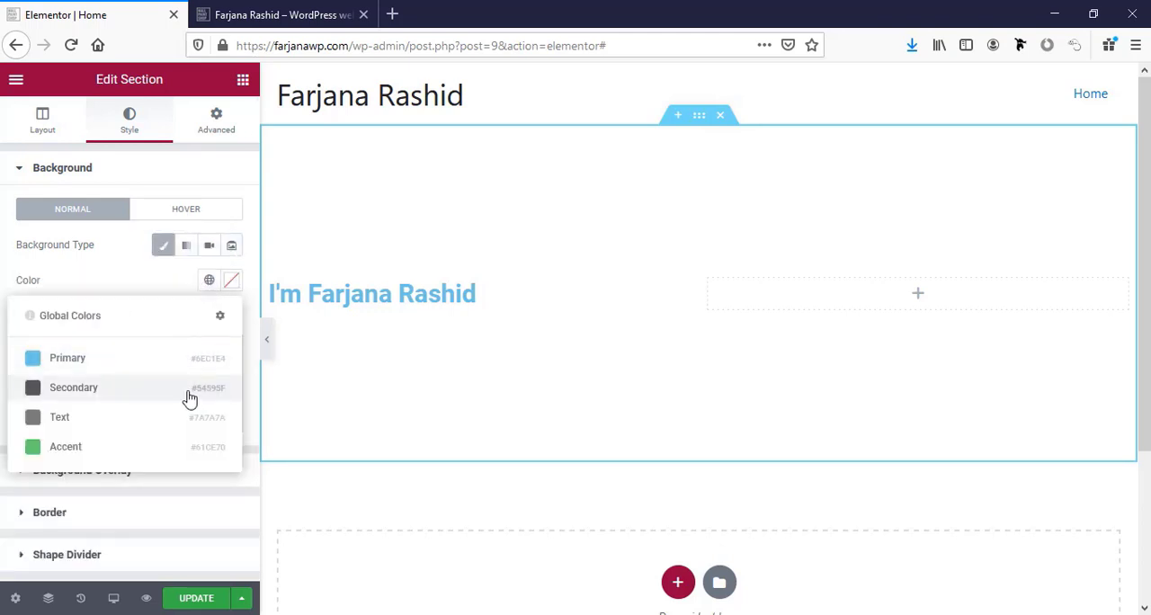
pyautogui.click(230, 281)
pyautogui.click(82, 540)
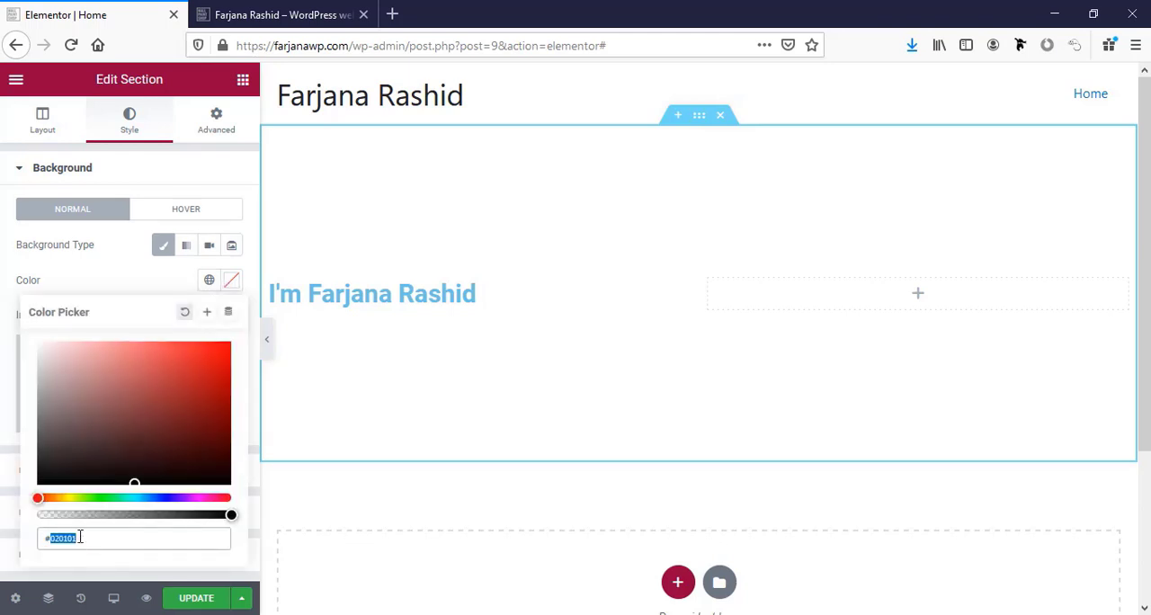
pyautogui.write('000')
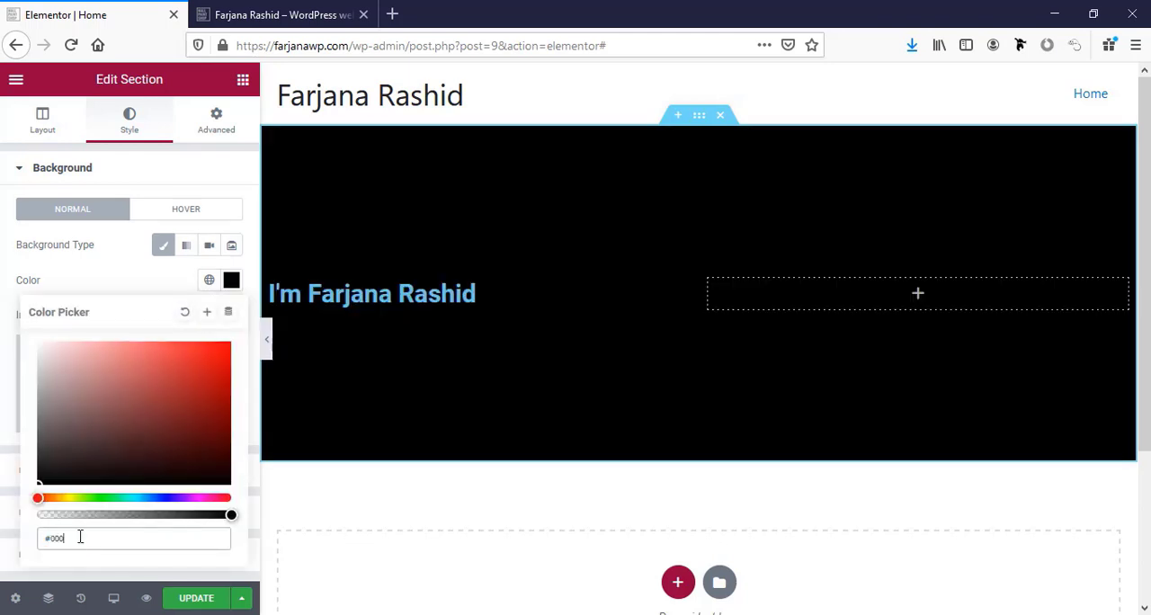
# Save the section's background color as a new global color named "black" and check it in the global colors list.
pyautogui.click(207, 312)
pyautogui.tripleClick(478, 341)
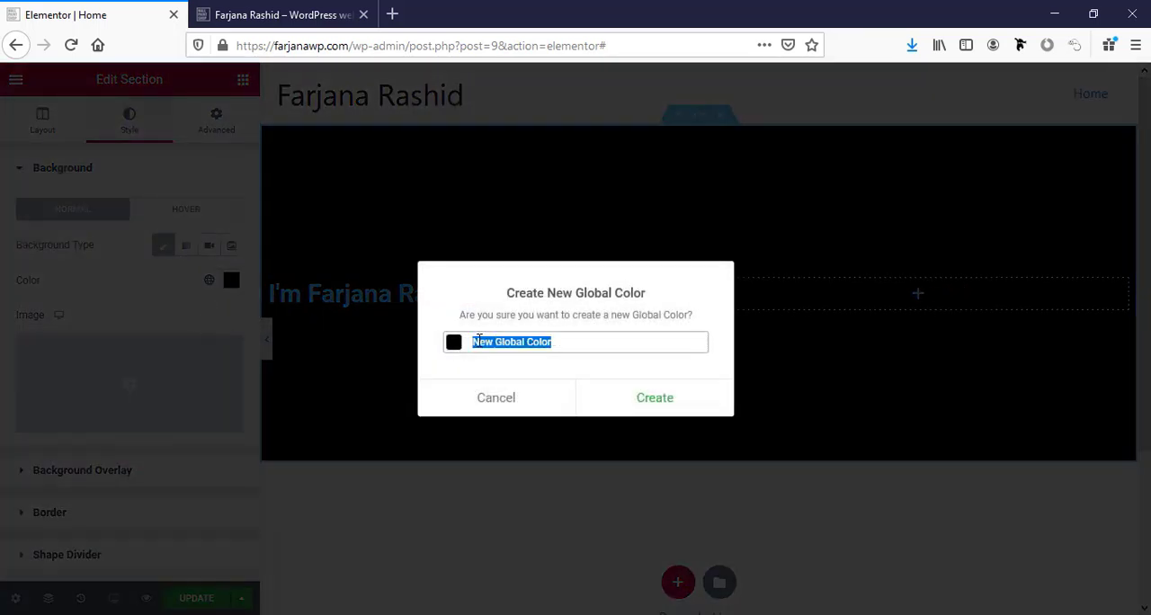
pyautogui.write('black')
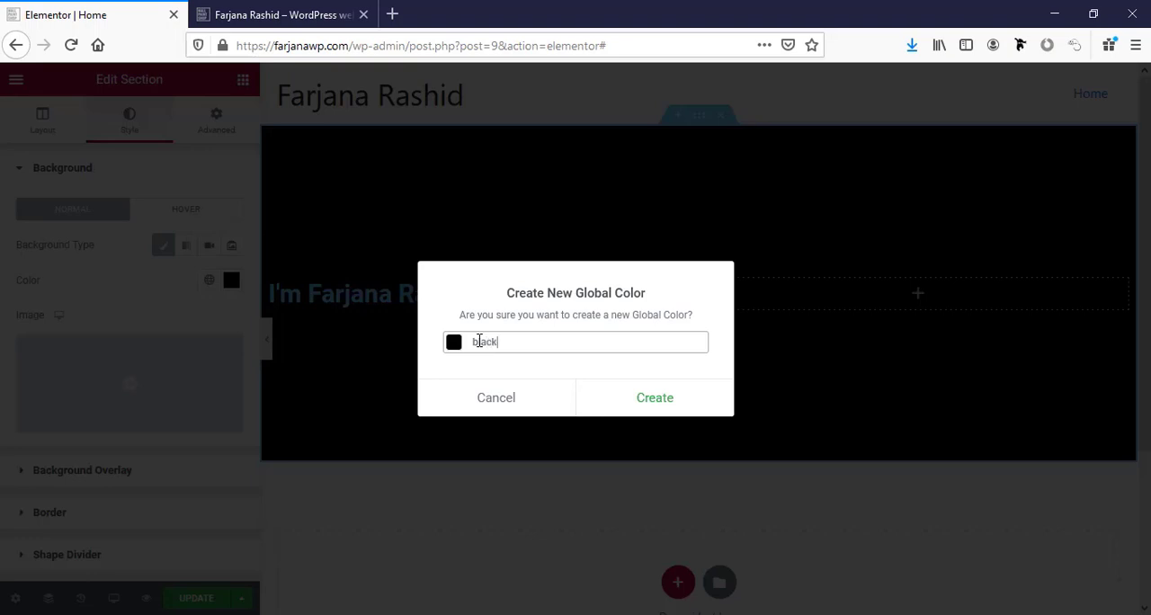
pyautogui.click(678, 406)
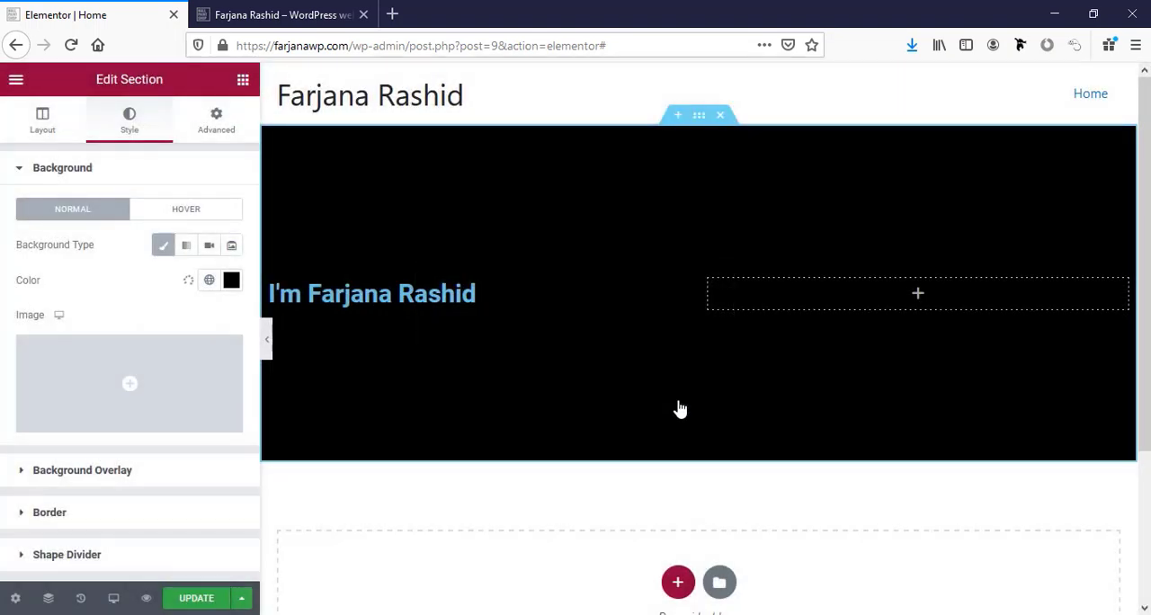
pyautogui.click(209, 281)
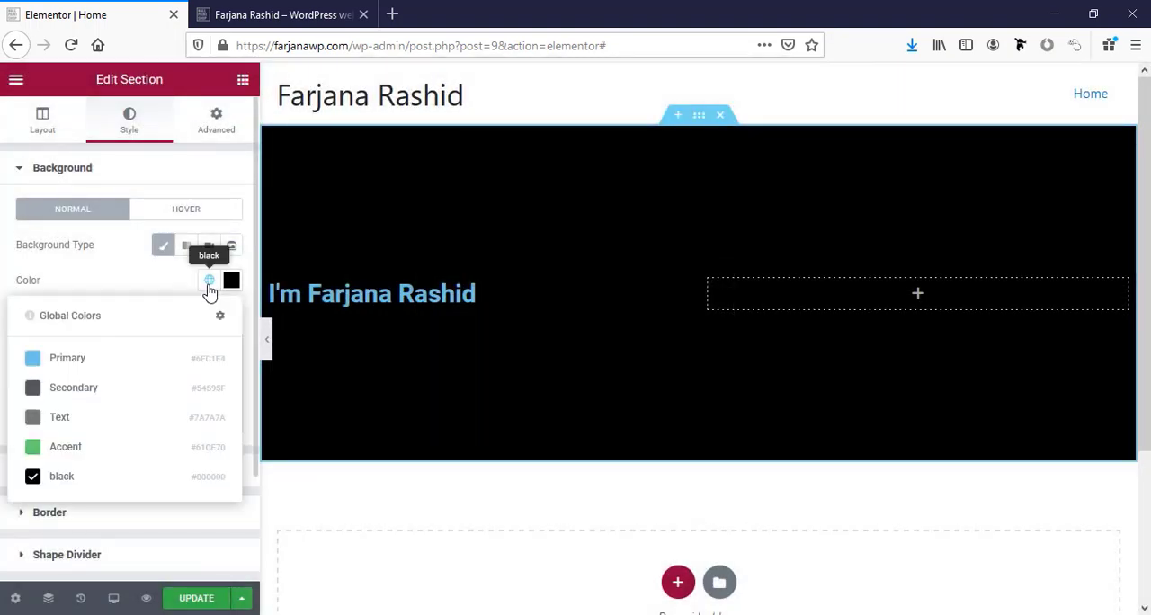
pyautogui.click(160, 285)
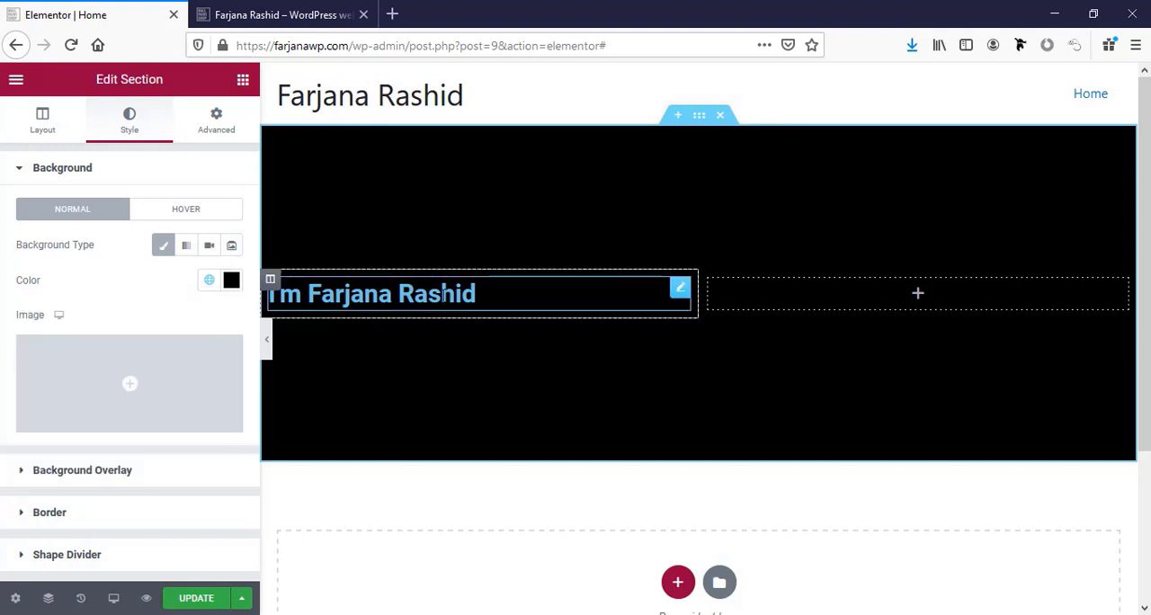
# Try Center and Right alignment on the heading, settle on Left, and choose H2 as its HTML tag.
pyautogui.click(442, 294)
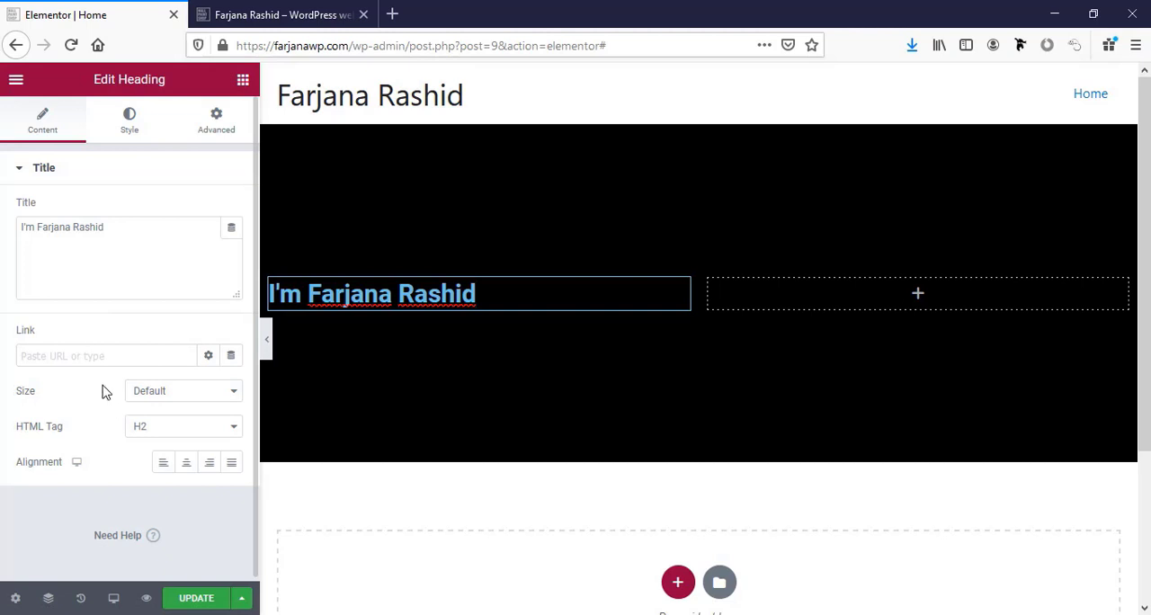
pyautogui.click(165, 468)
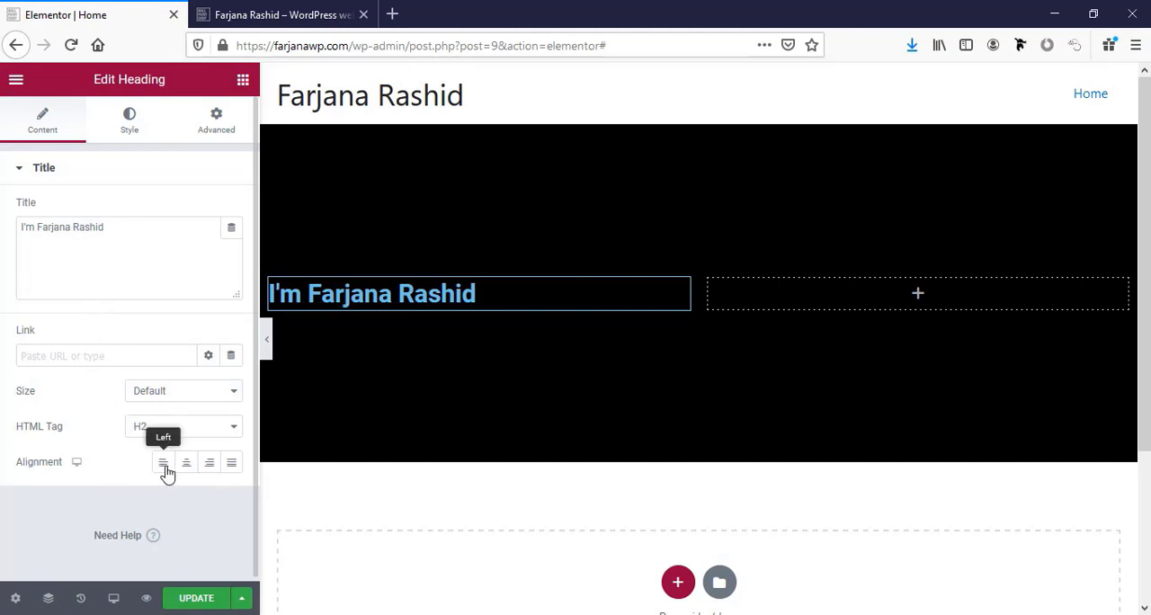
pyautogui.click(186, 464)
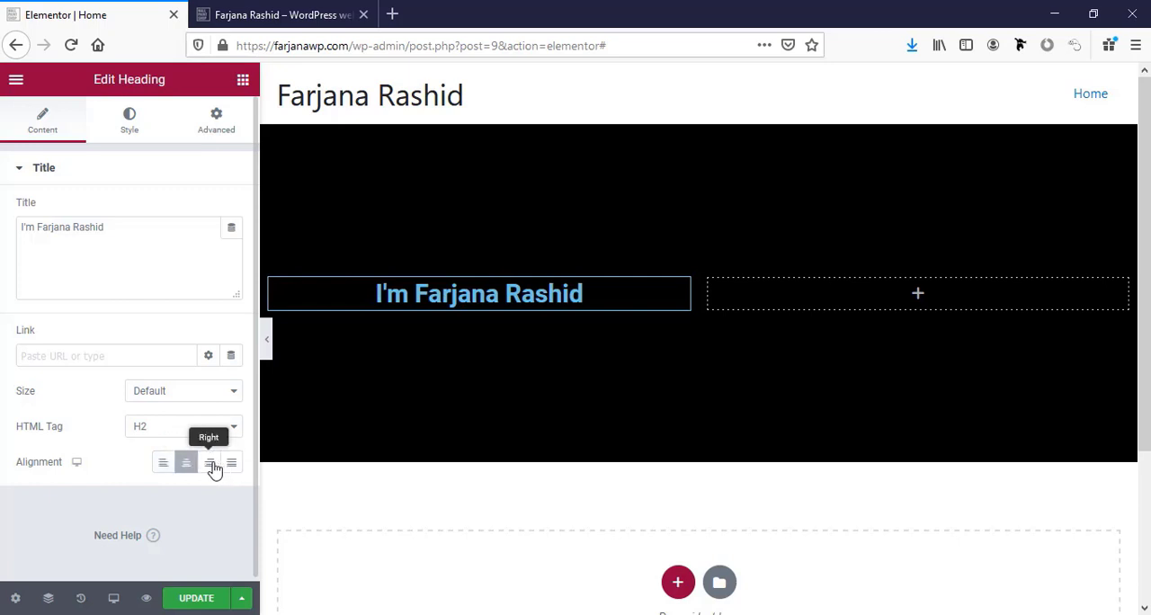
pyautogui.click(211, 465)
pyautogui.click(164, 465)
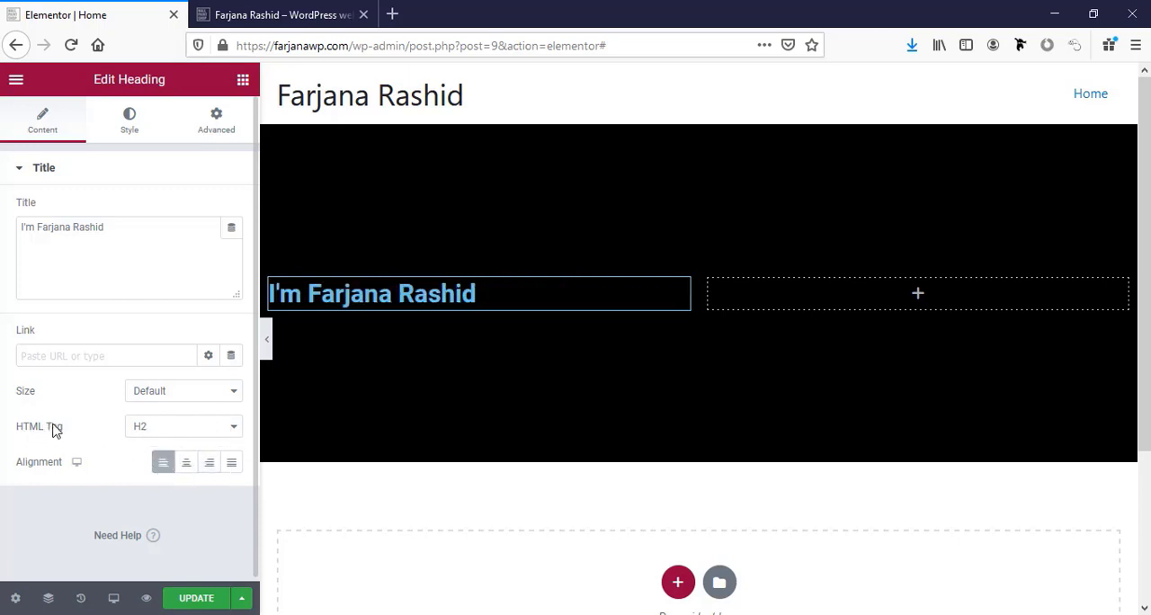
pyautogui.click(170, 433)
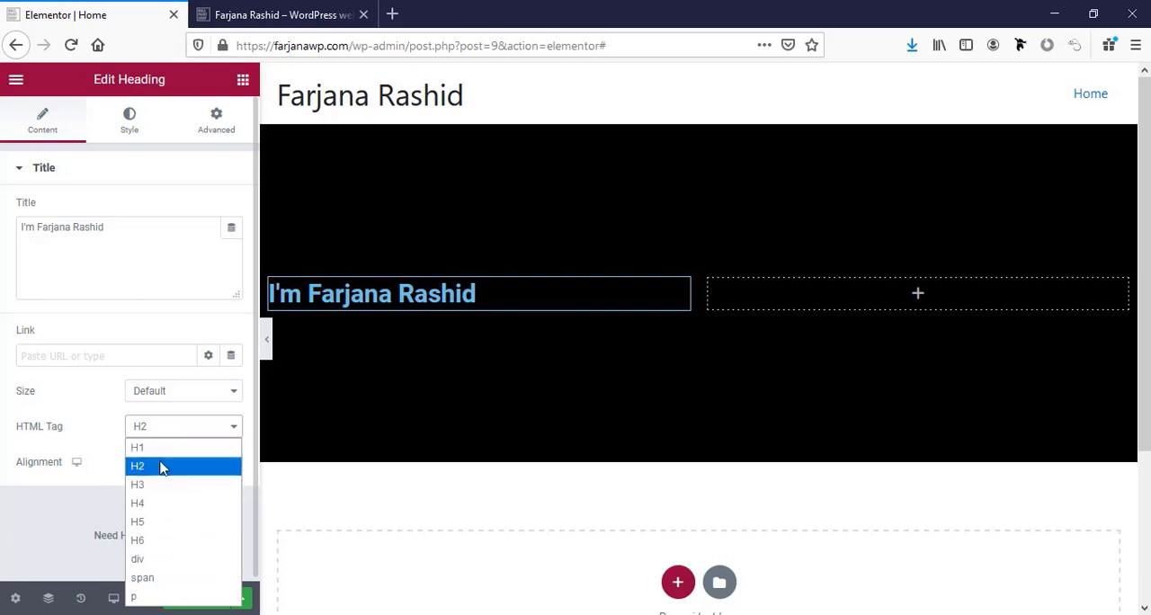
pyautogui.click(162, 471)
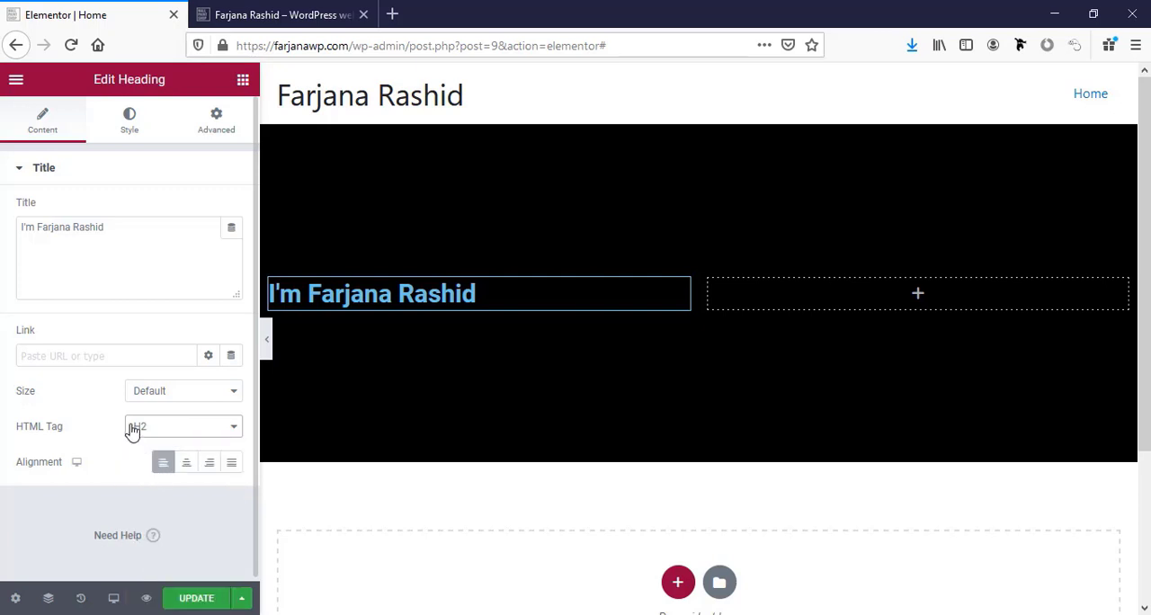
# Try the Medium, Large, XL and XXL sizes on the heading and return its size to Default.
pyautogui.click(178, 394)
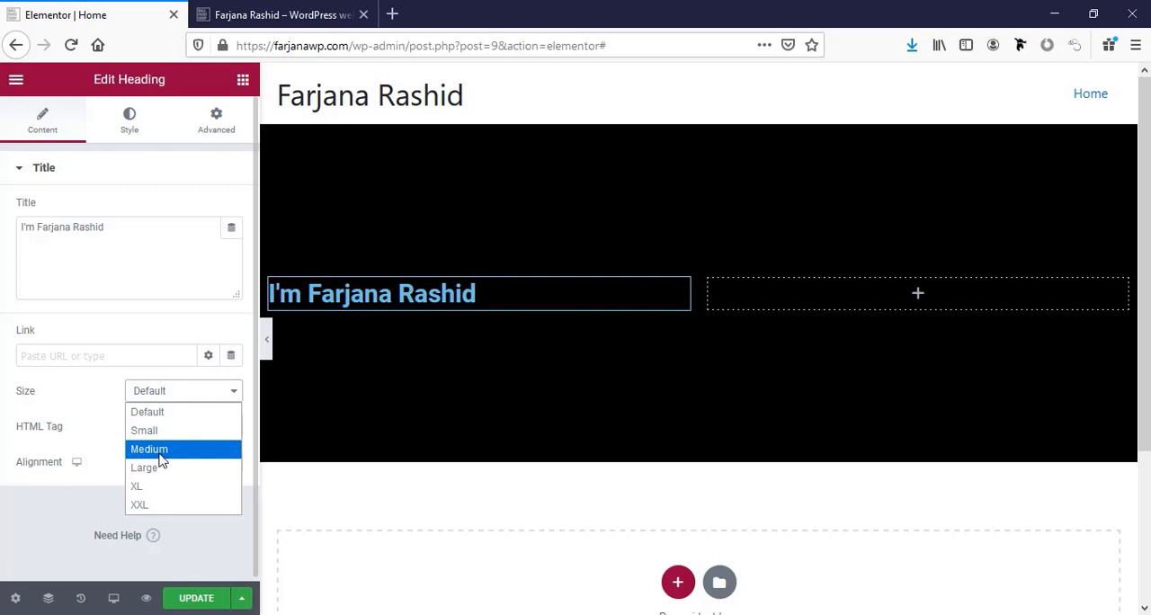
pyautogui.click(160, 452)
pyautogui.click(154, 396)
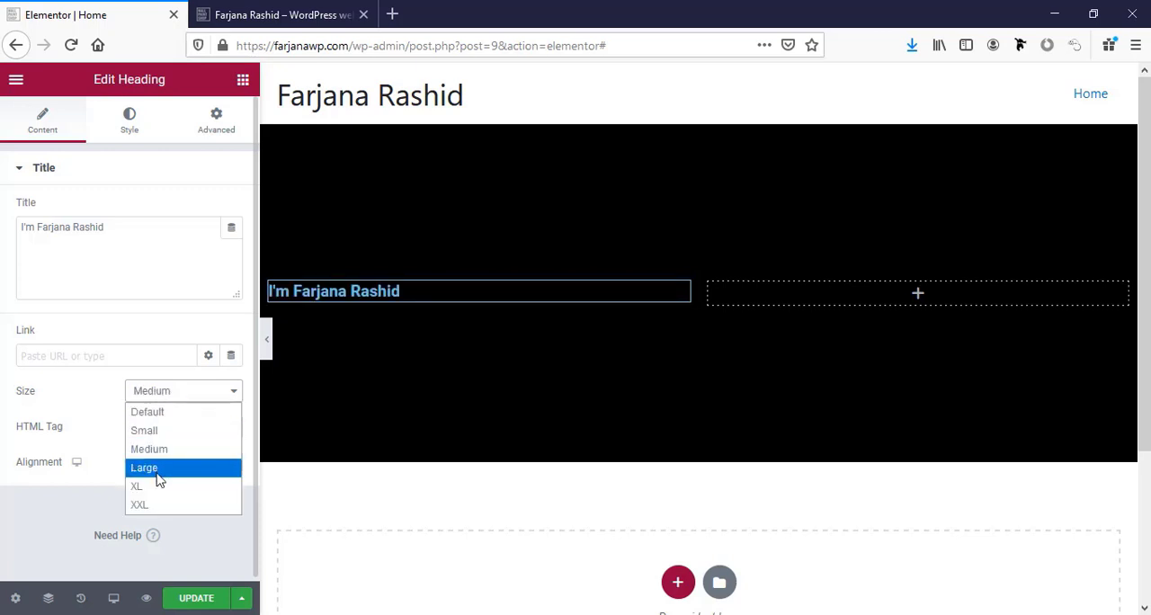
pyautogui.click(157, 471)
pyautogui.click(162, 398)
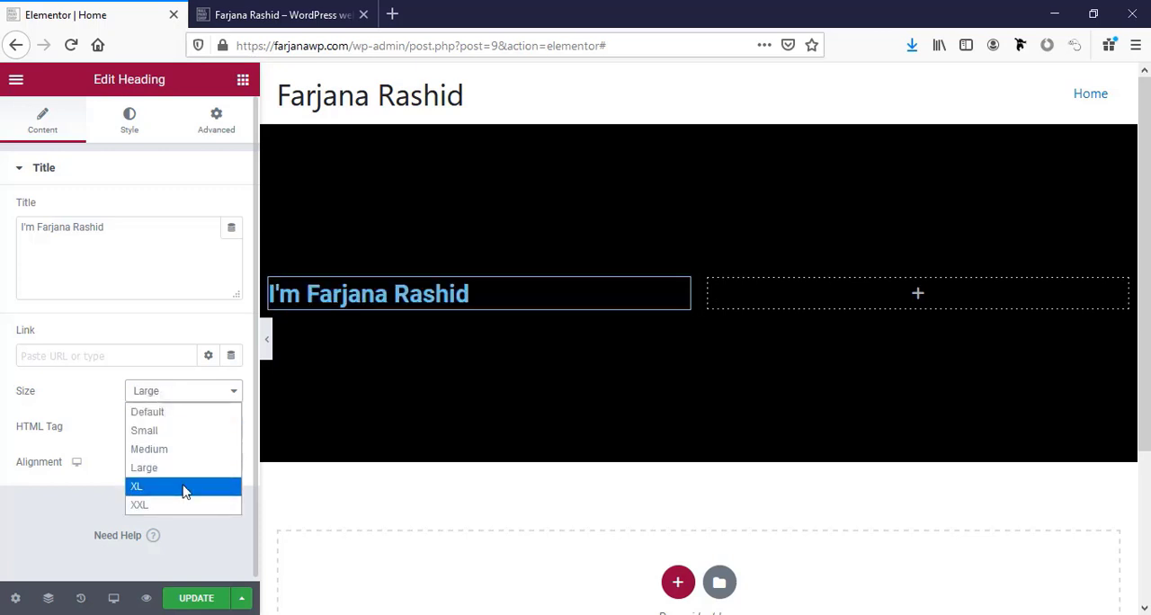
pyautogui.click(184, 488)
pyautogui.click(188, 394)
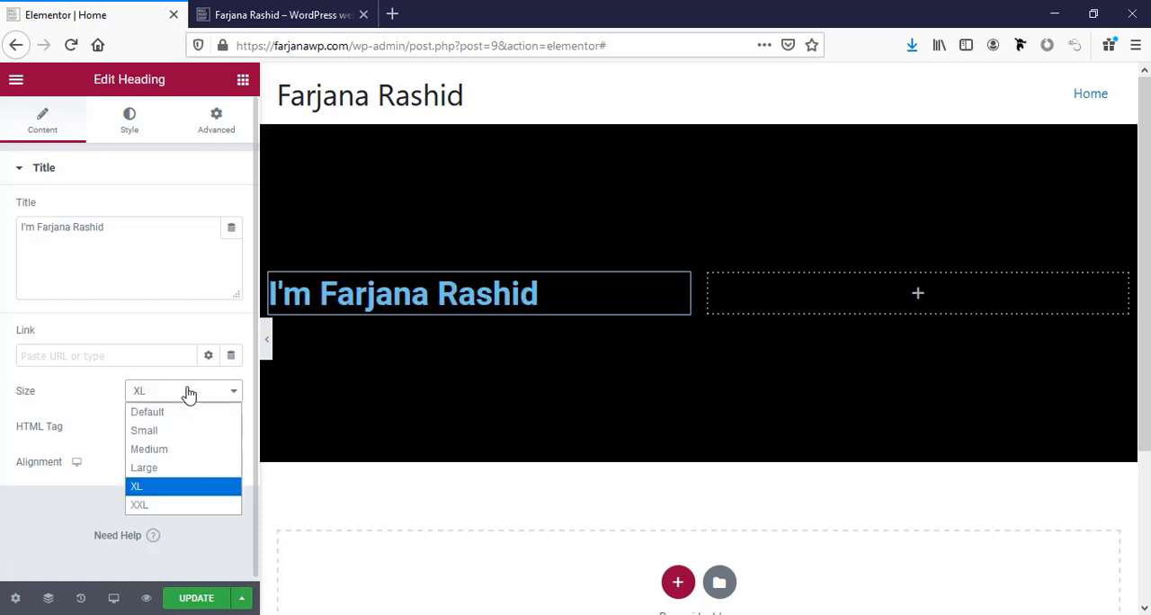
pyautogui.click(169, 506)
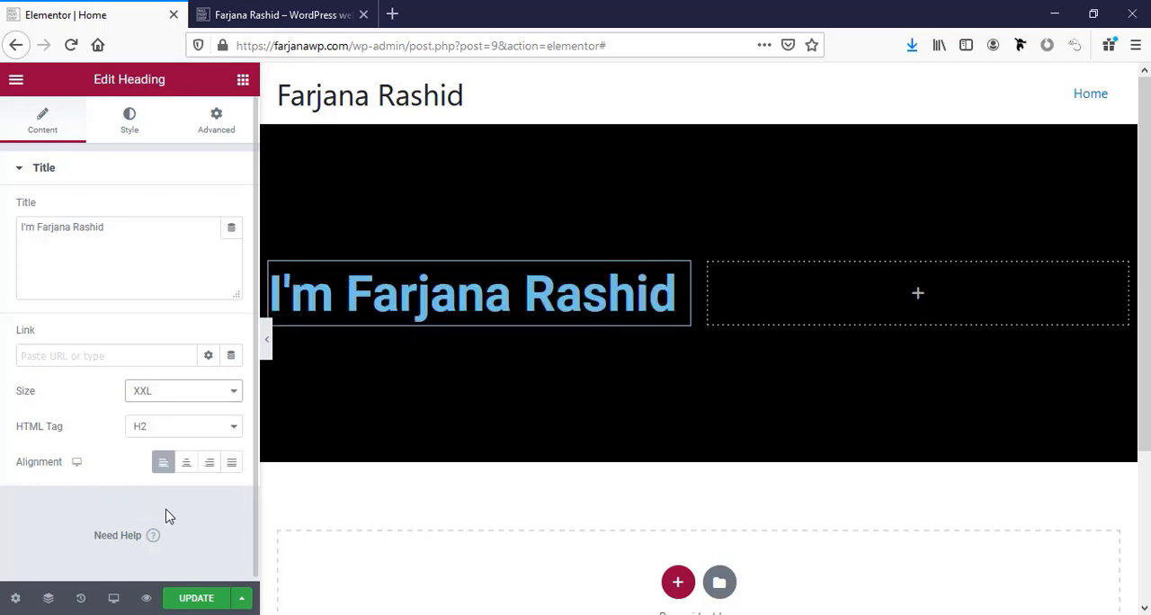
pyautogui.click(162, 392)
pyautogui.click(166, 398)
pyautogui.click(164, 399)
pyautogui.click(160, 412)
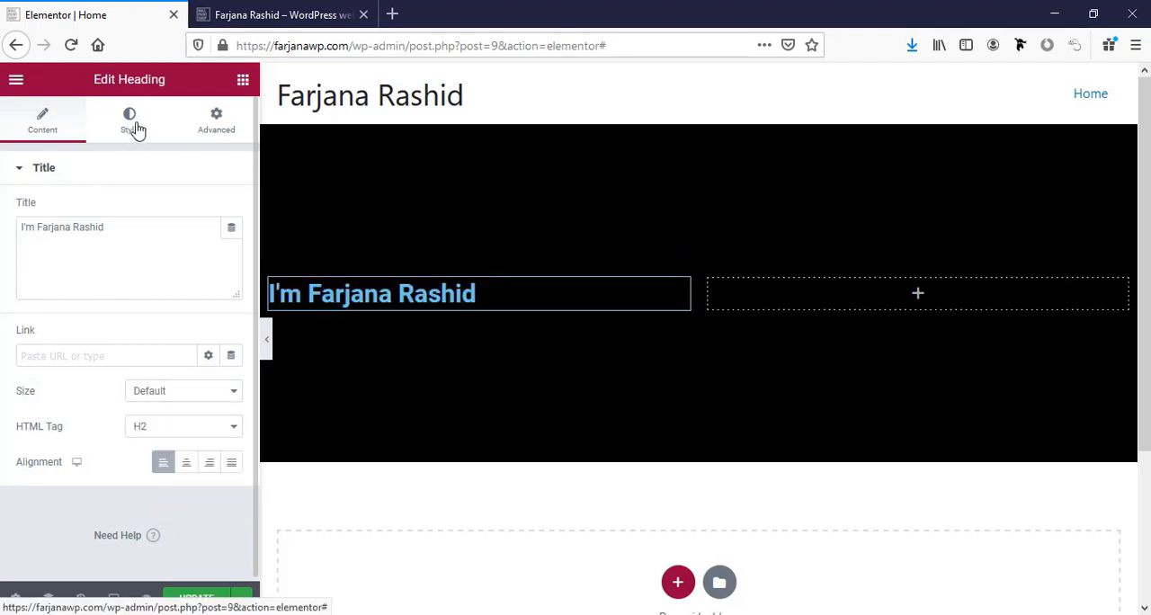
# Set the heading's text color to #fff.
pyautogui.click(135, 130)
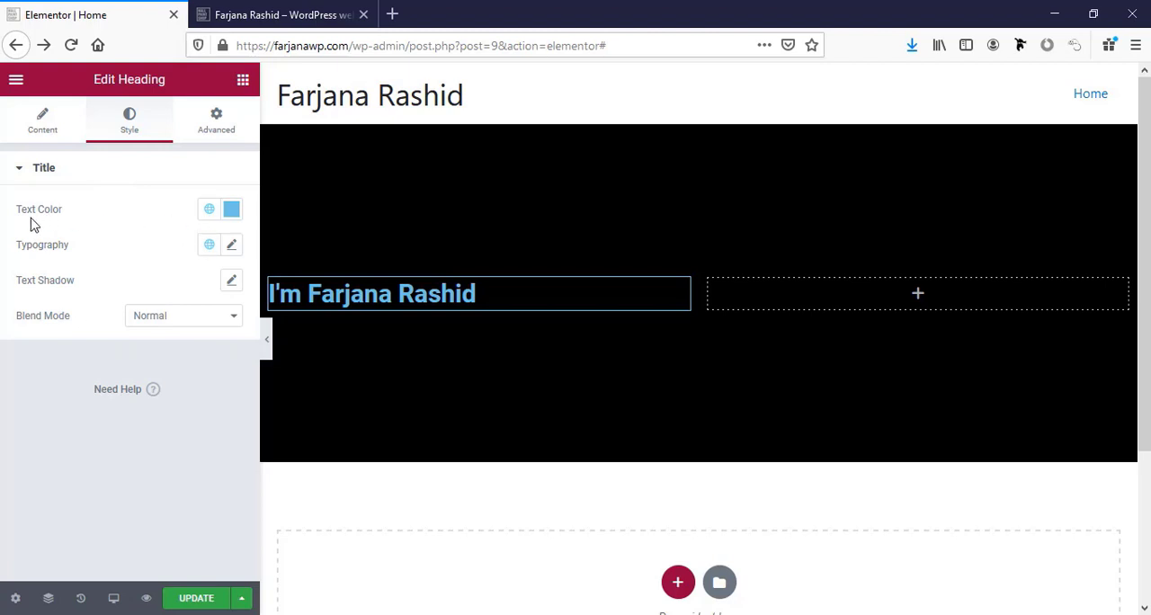
pyautogui.click(209, 212)
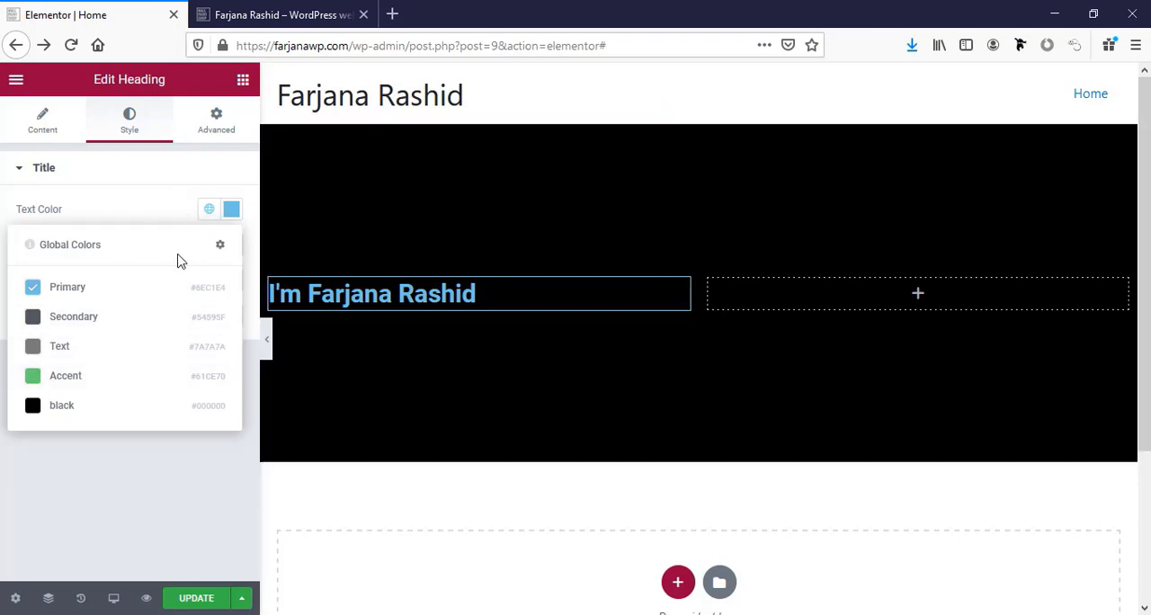
pyautogui.click(231, 209)
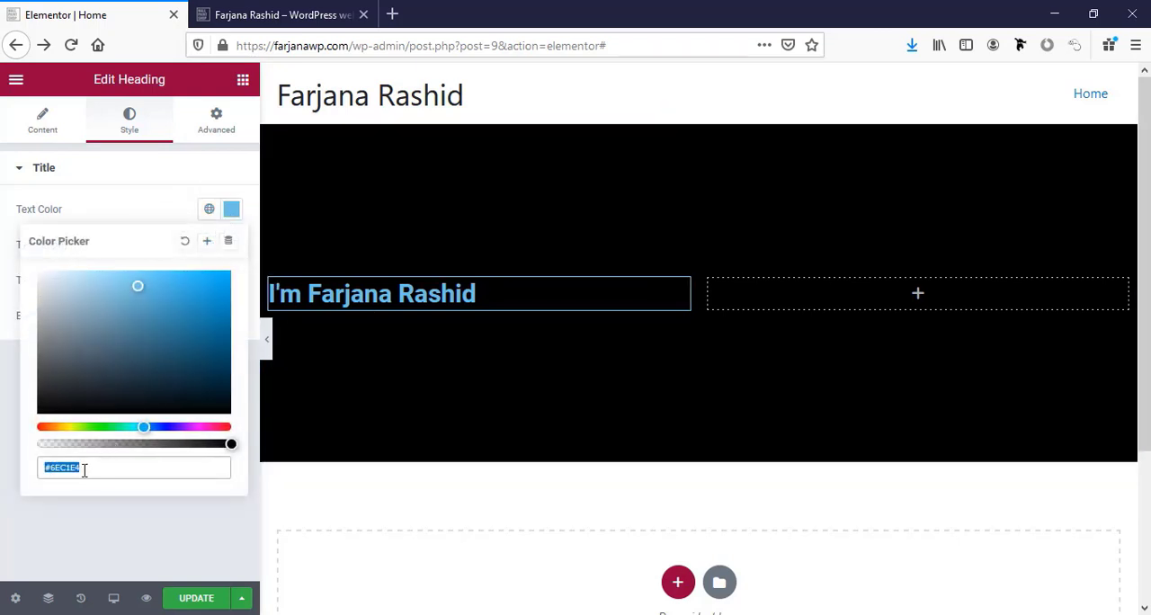
pyautogui.write('f')
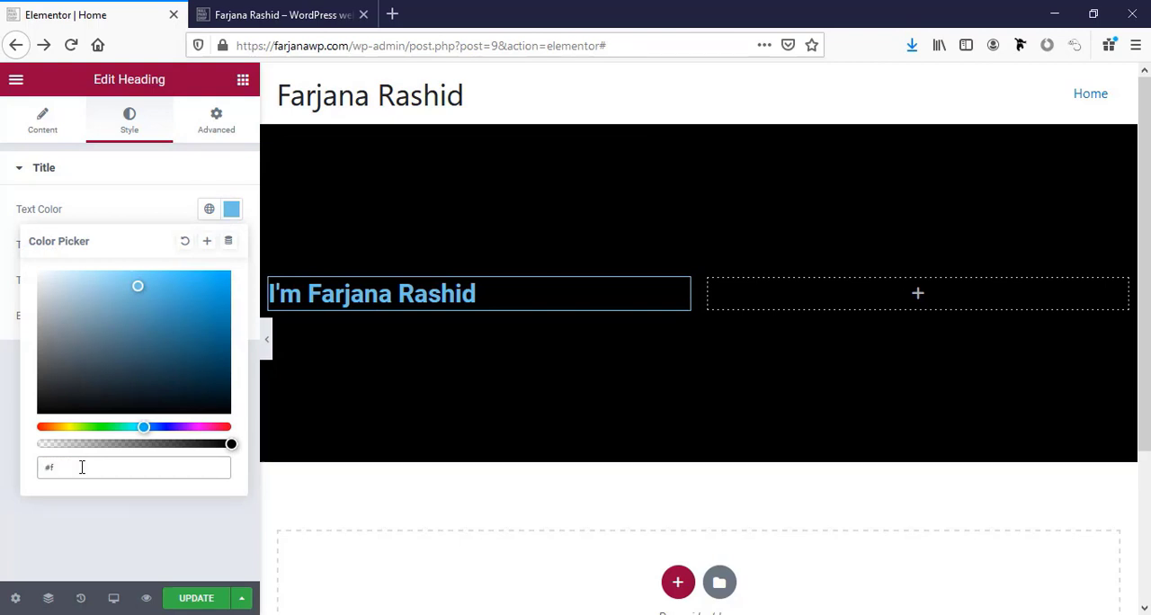
pyautogui.write('ff')
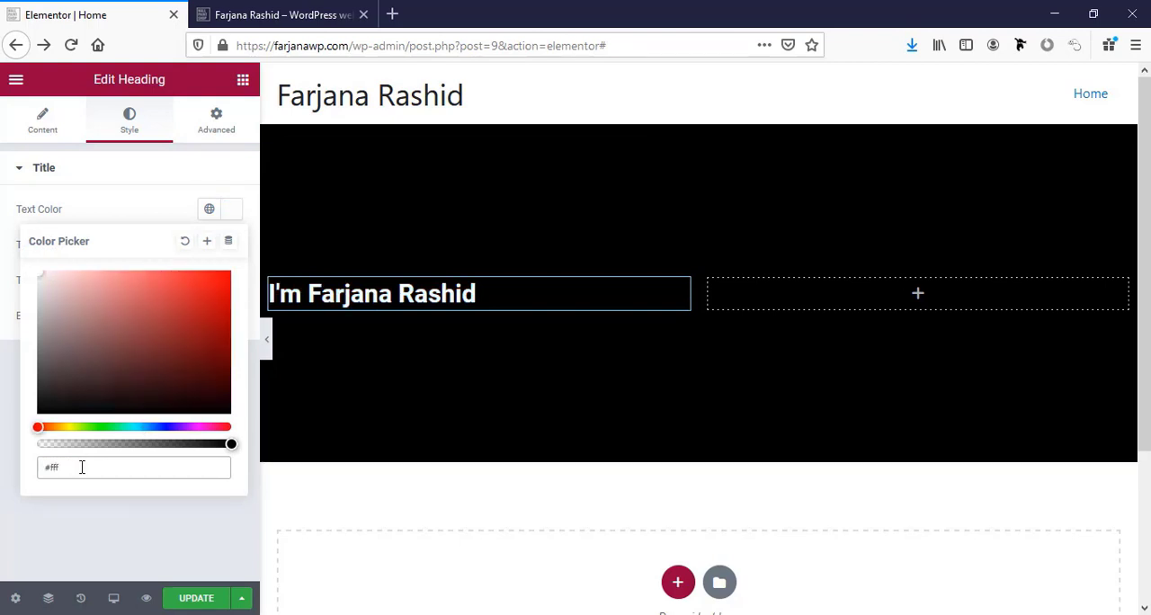
# Save the heading's text color as a new global color named "white".
pyautogui.click(206, 243)
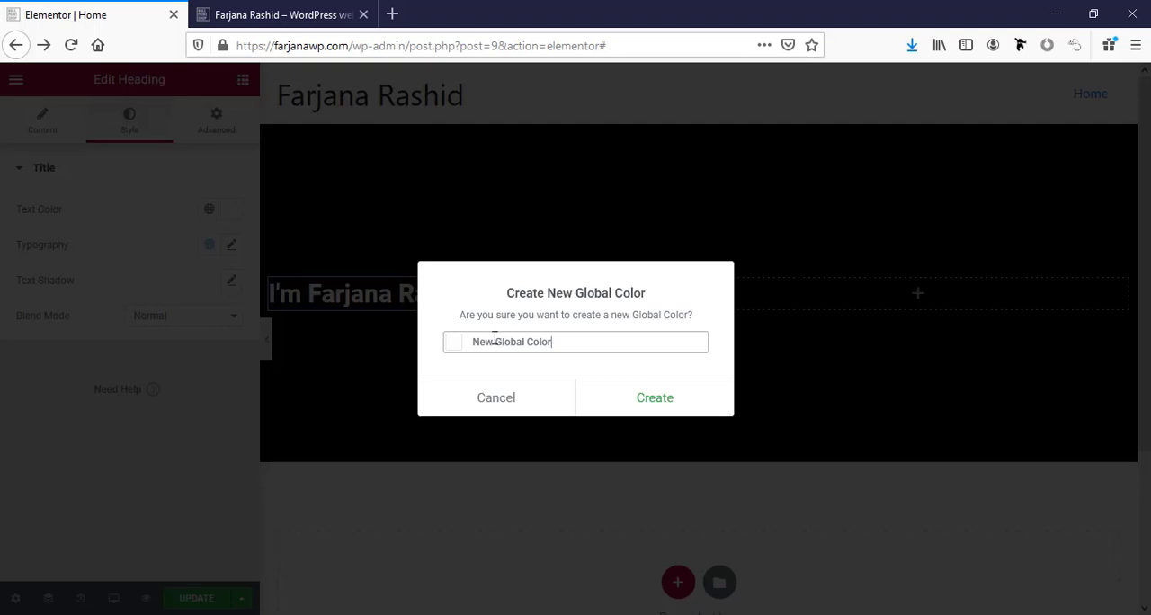
pyautogui.tripleClick(494, 342)
pyautogui.write('white')
pyautogui.click(654, 415)
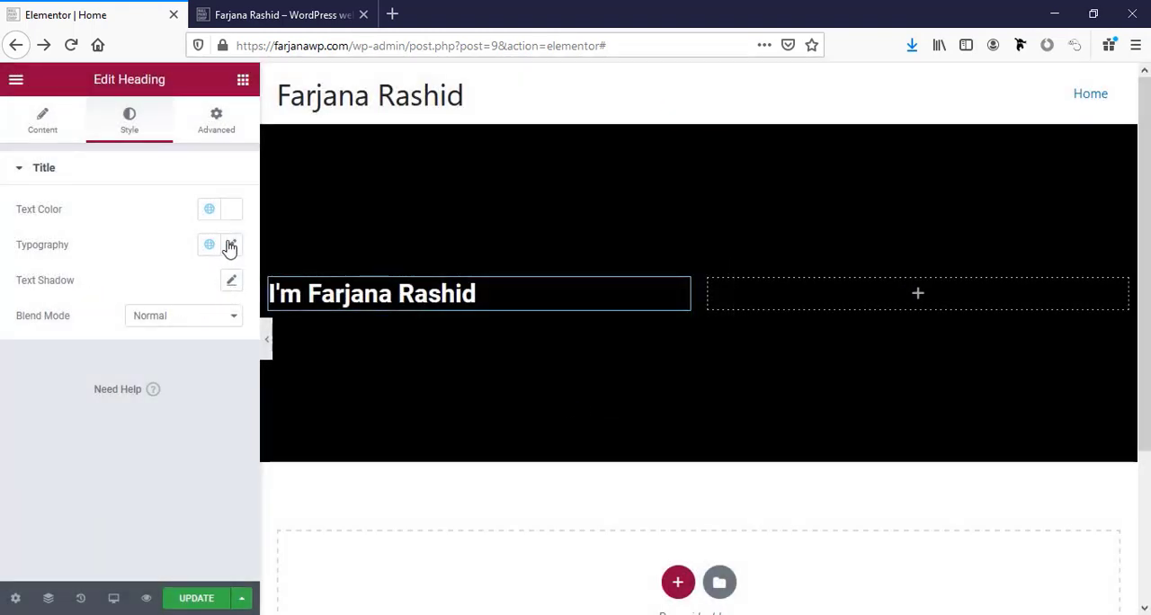
# Set the heading's font family to Montserrat and its size to 60 px, keeping the weight at 600.
pyautogui.click(231, 247)
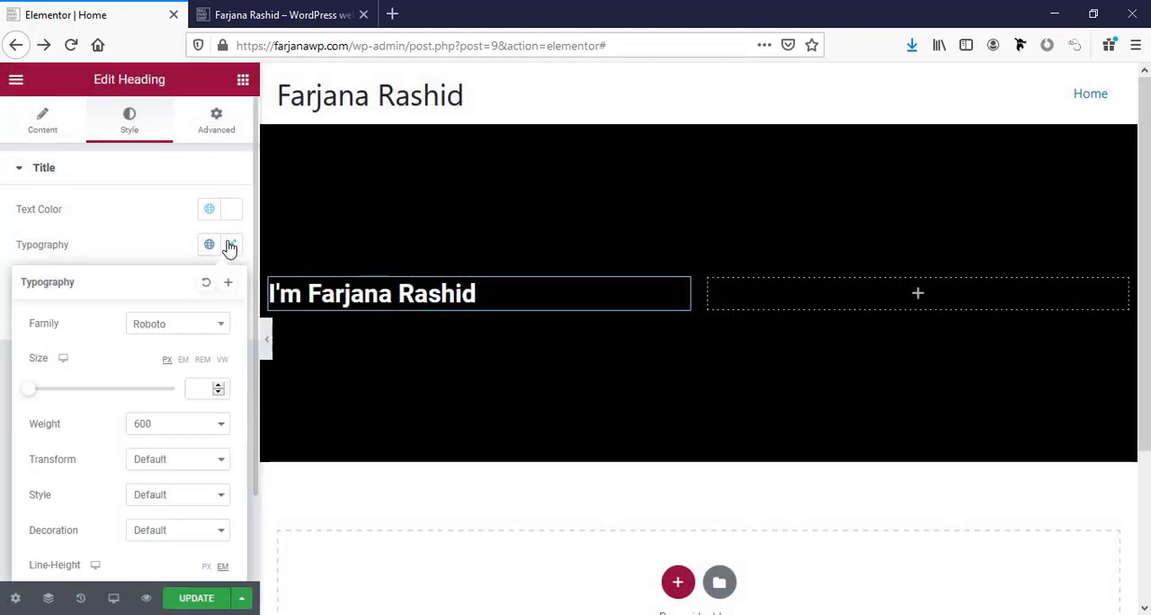
pyautogui.click(166, 328)
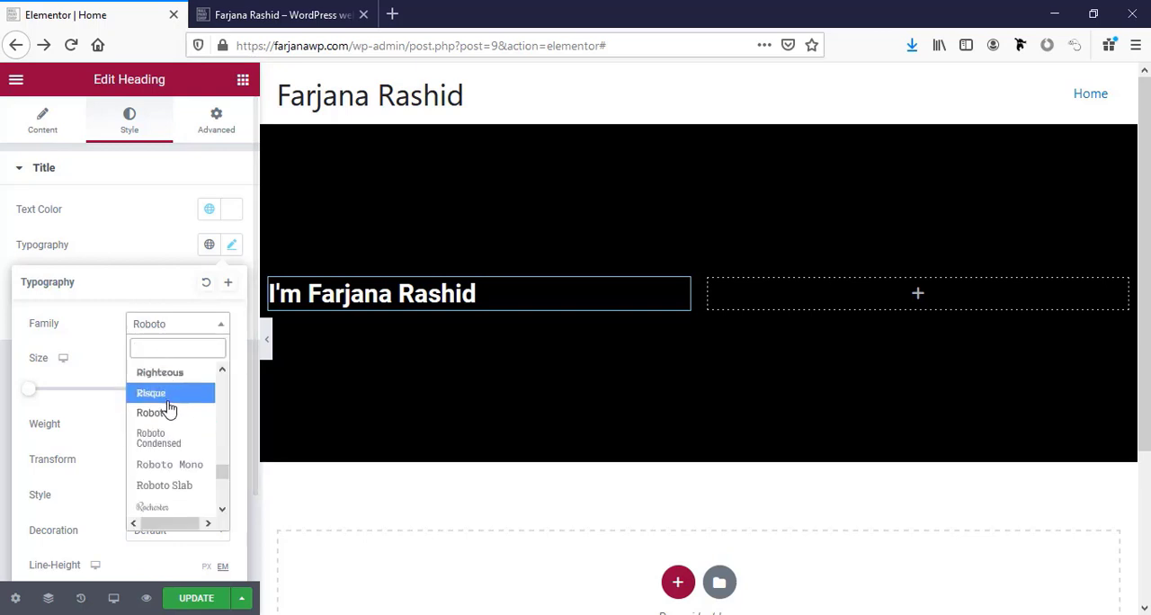
pyautogui.write('mont')
pyautogui.click(184, 436)
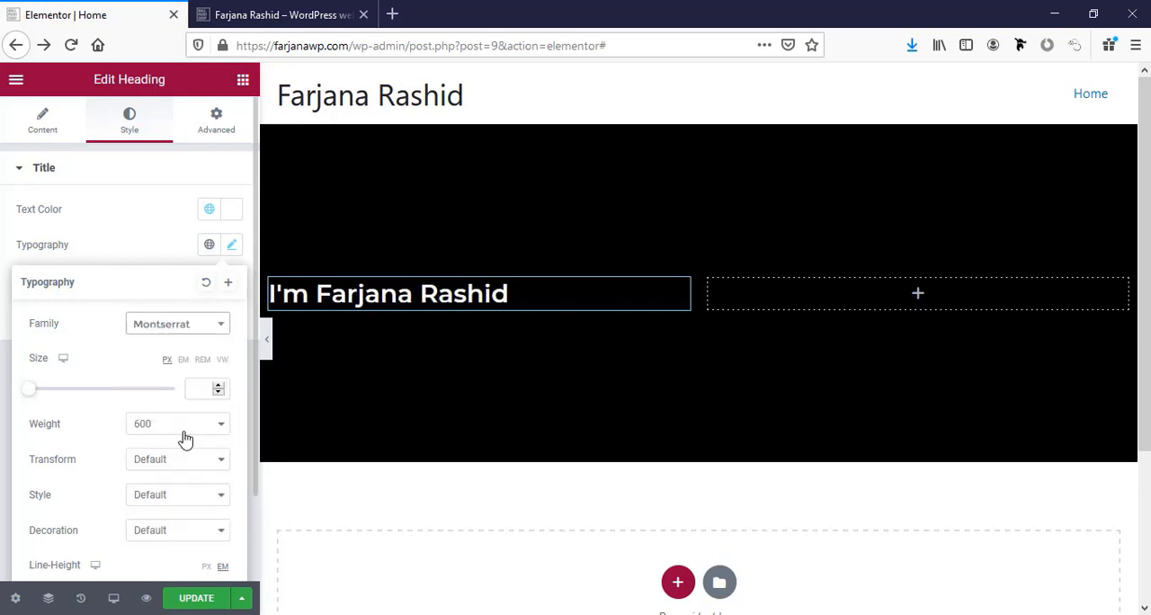
pyautogui.click(200, 388)
pyautogui.write('65')
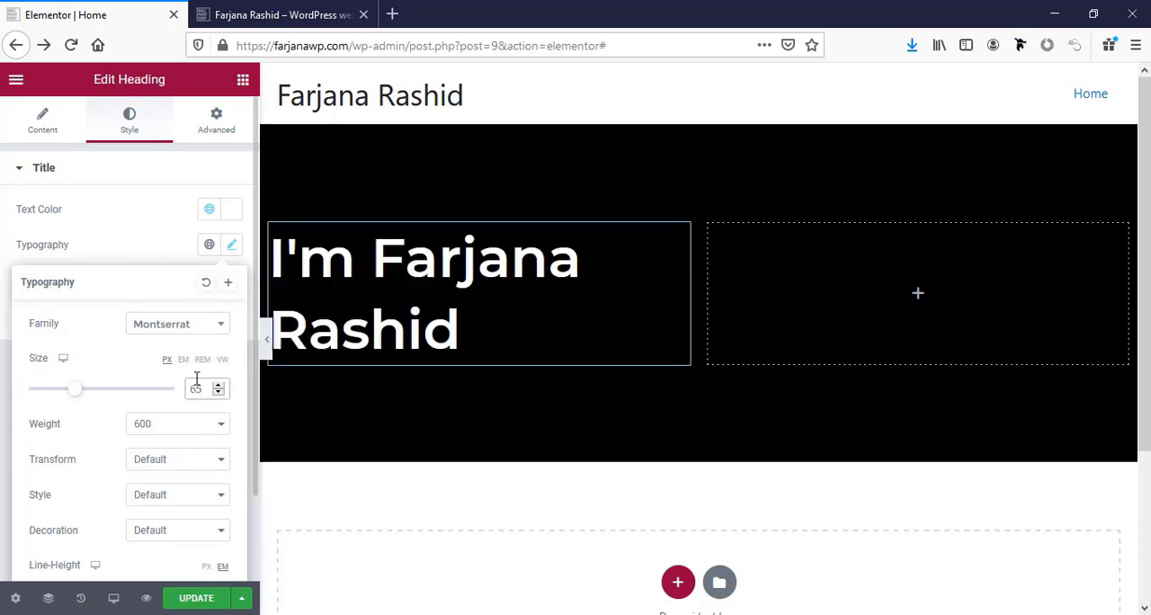
pyautogui.write('60')
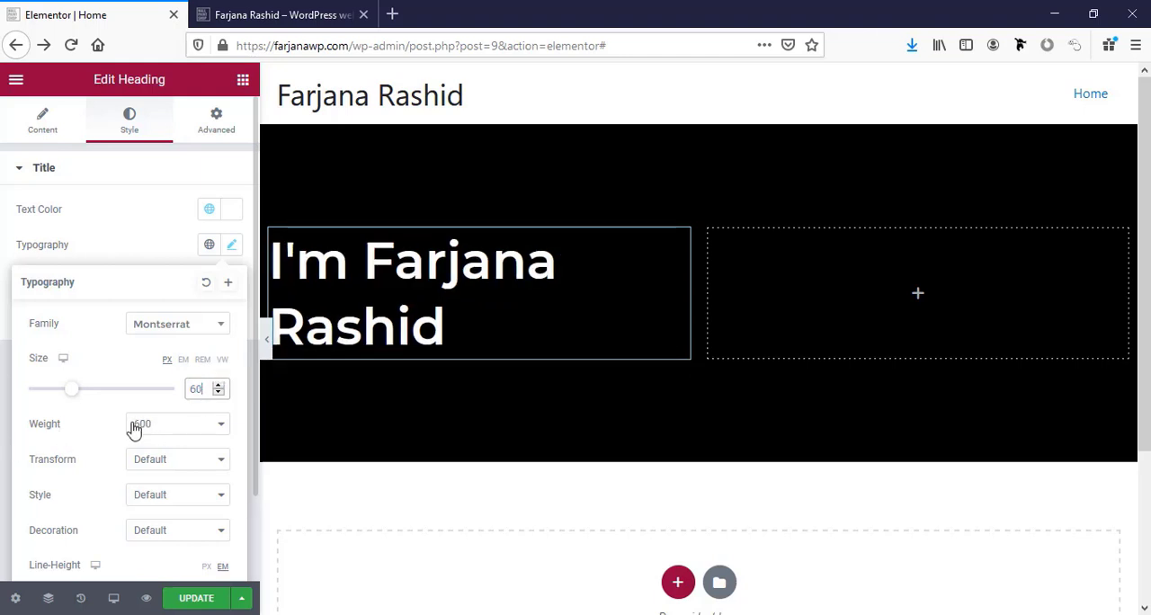
pyautogui.click(163, 428)
pyautogui.click(162, 428)
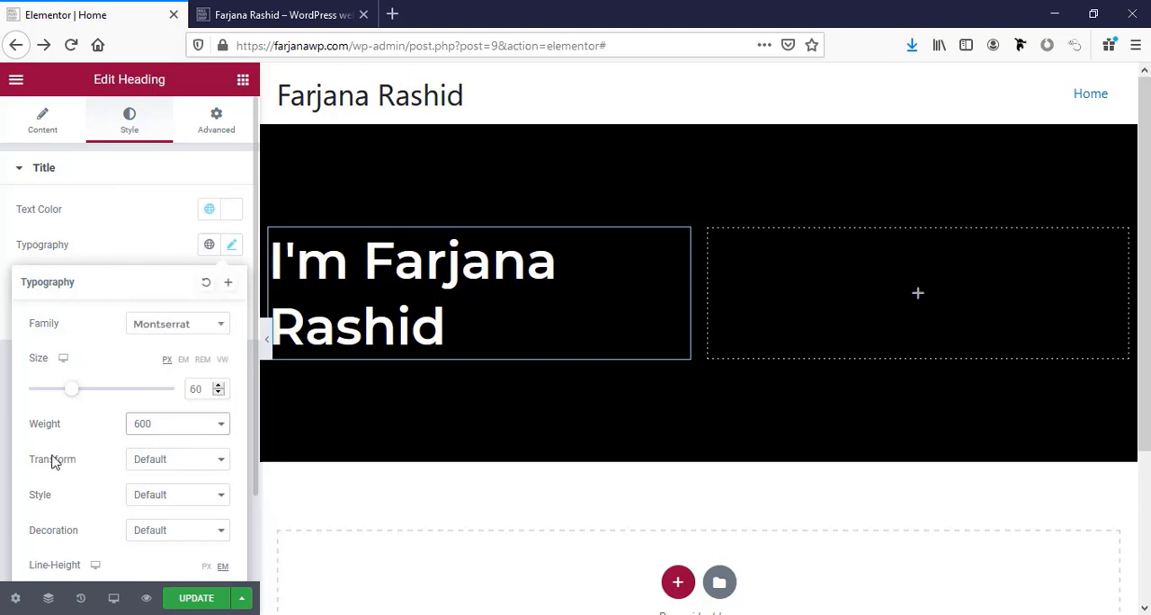
# Try the Uppercase transform on the heading and return it to Default.
pyautogui.click(145, 463)
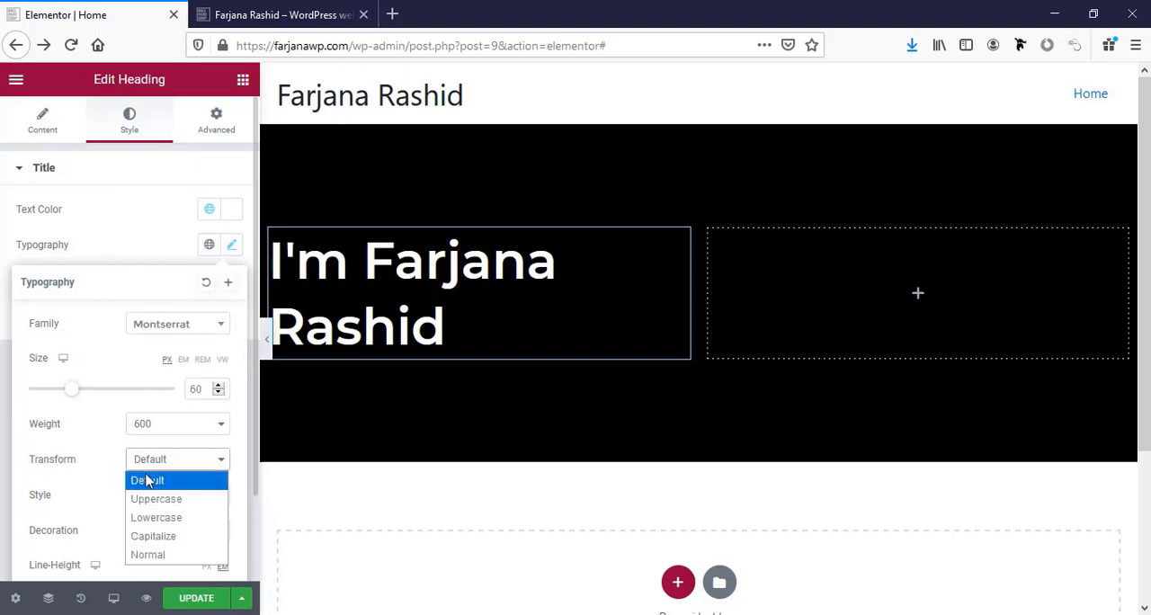
pyautogui.click(153, 501)
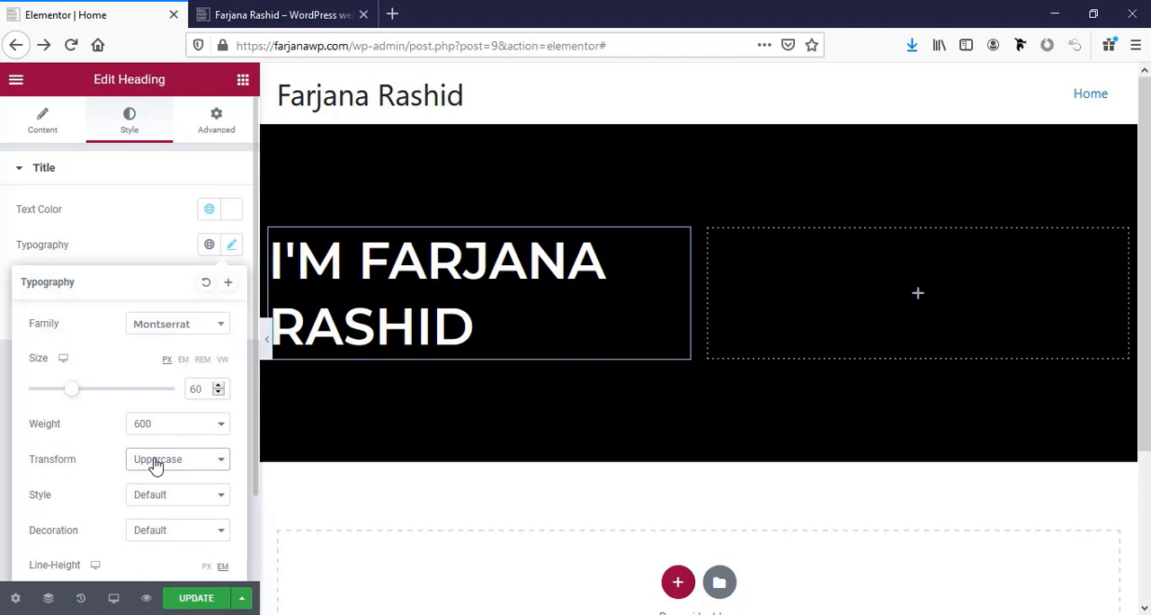
pyautogui.click(155, 463)
pyautogui.click(147, 481)
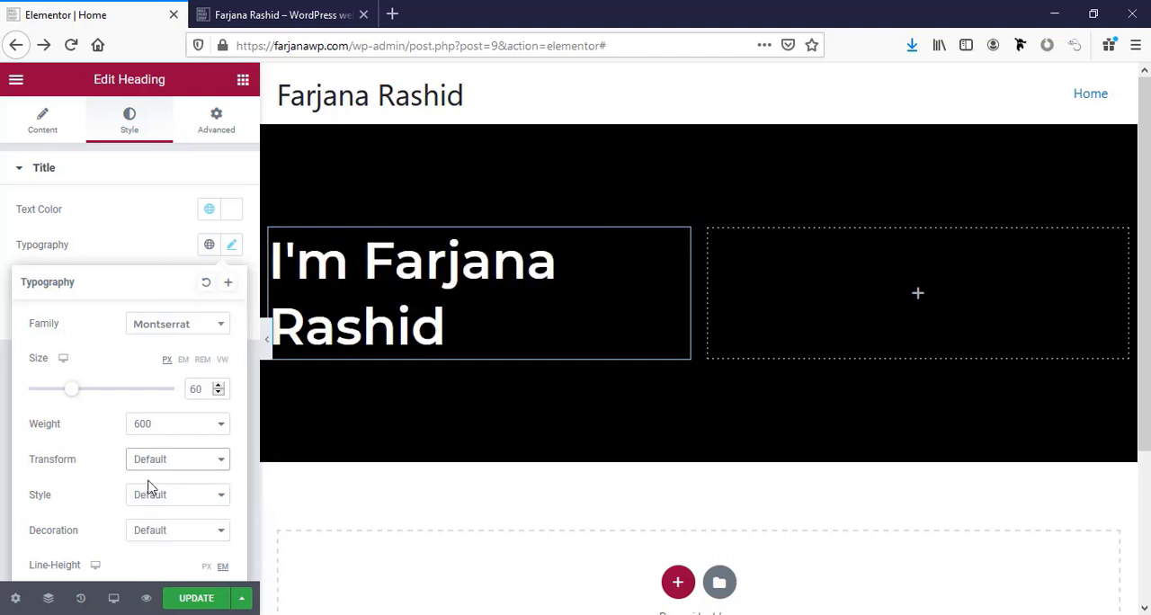
pyautogui.scroll(-2, 110, 487)
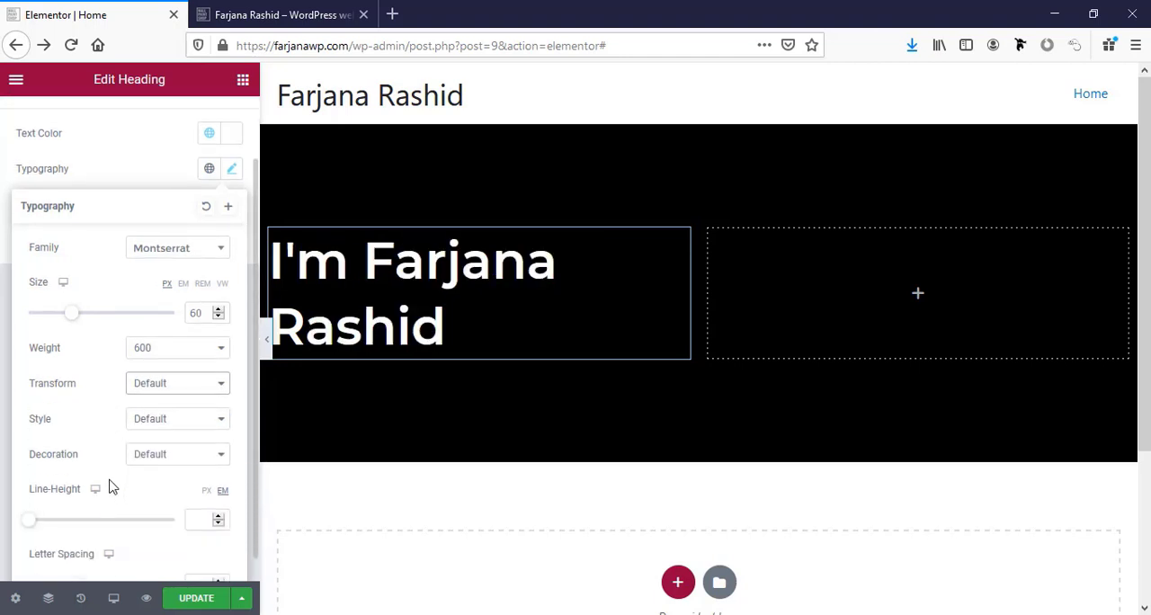
pyautogui.click(171, 454)
pyautogui.click(140, 423)
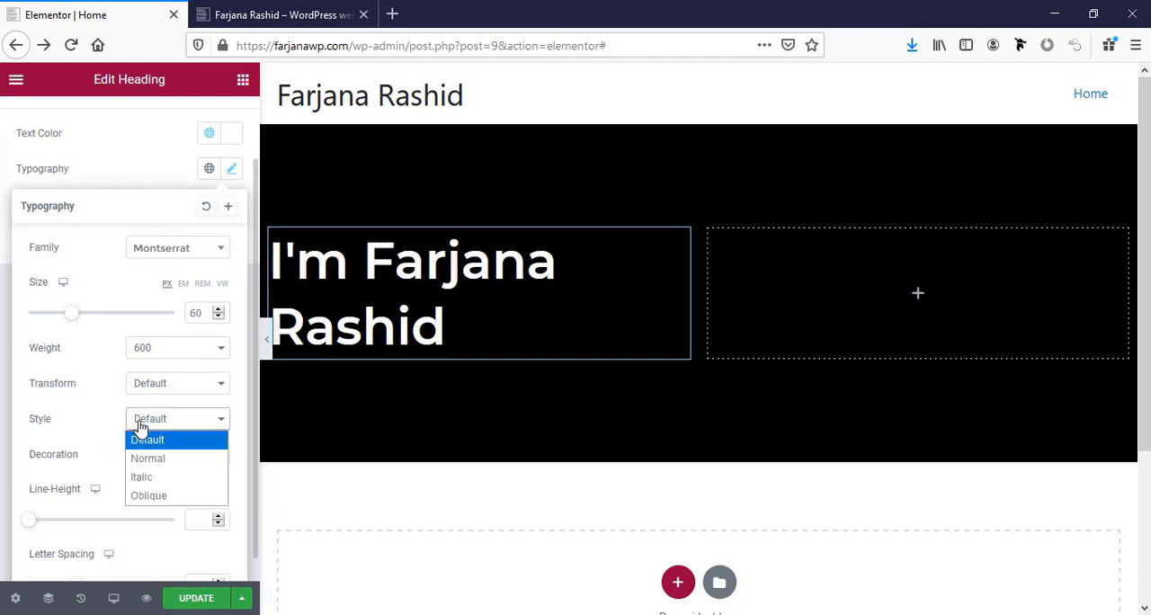
pyautogui.click(111, 426)
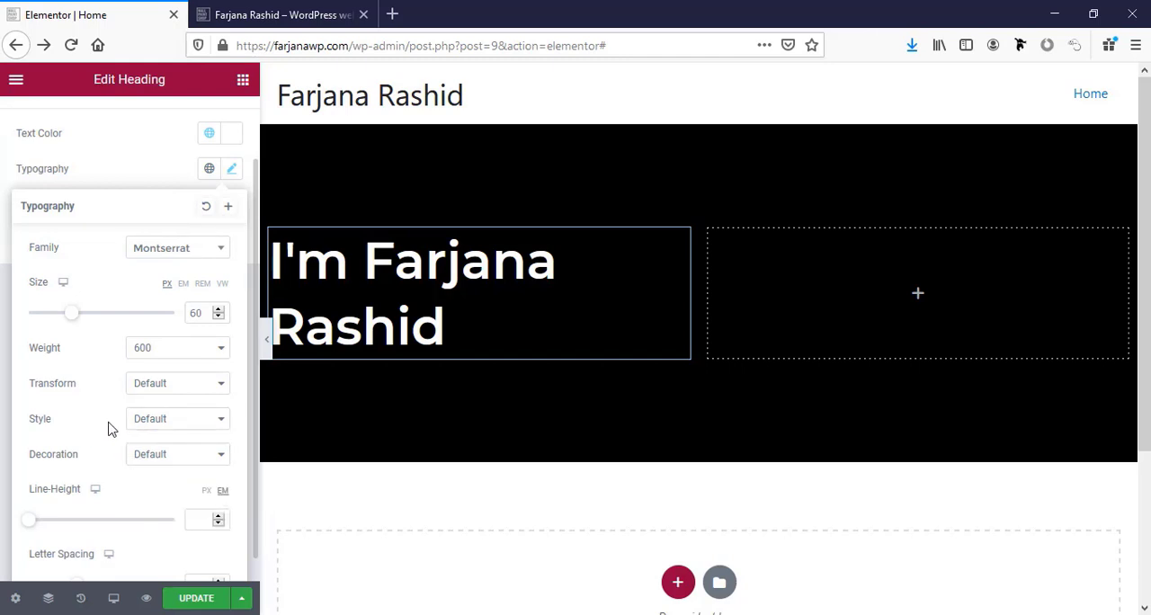
# Set the heading's line height to 1.2 em.
pyautogui.scroll(-1, 160, 462)
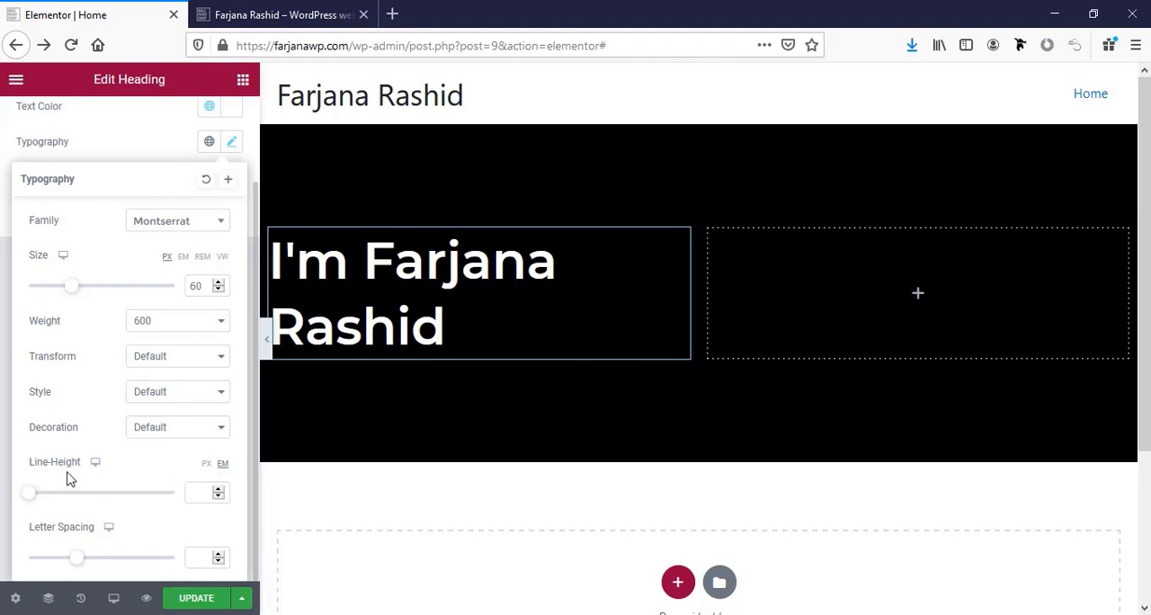
pyautogui.click(199, 493)
pyautogui.write('1.2')
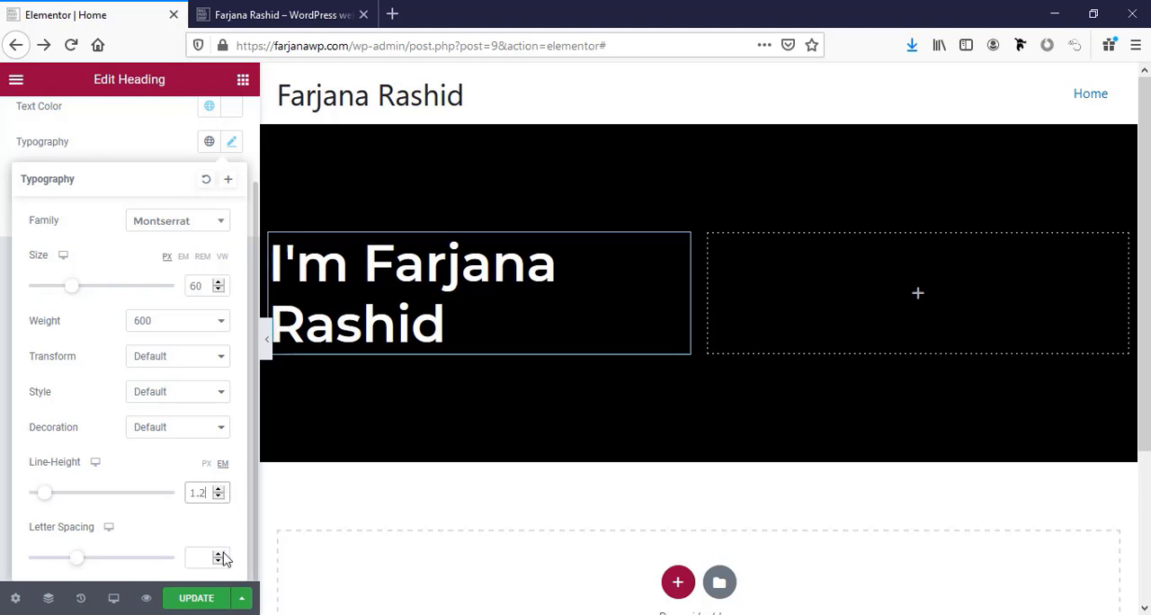
# Save the heading's typography as a new global font named "big title".
pyautogui.scroll(1, 159, 488)
pyautogui.scroll(1, 174, 442)
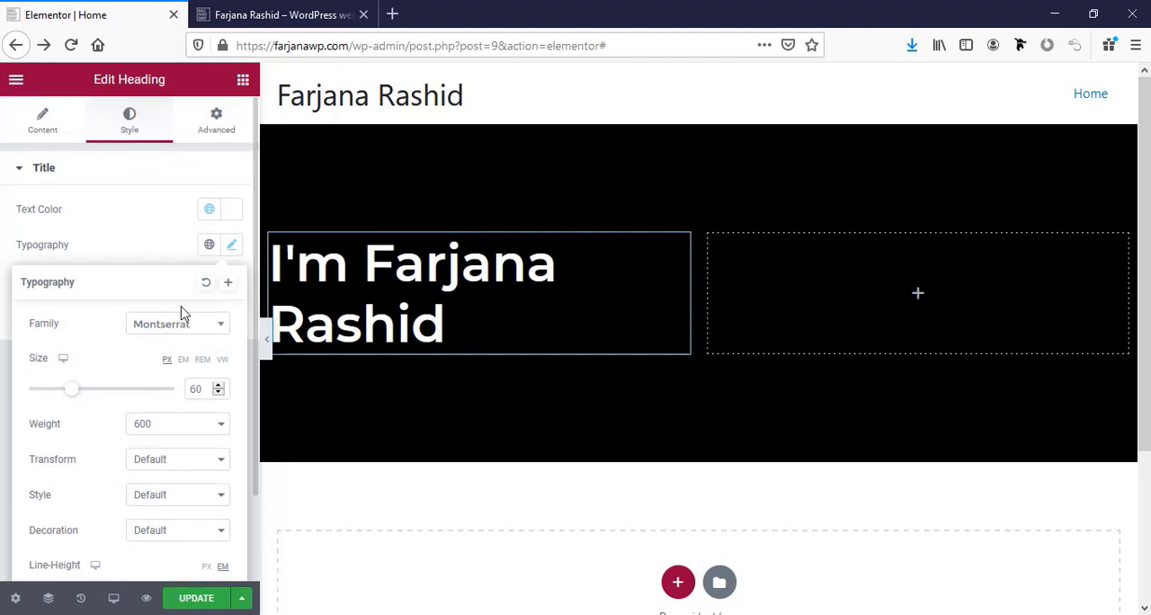
pyautogui.click(227, 282)
pyautogui.doubleClick(512, 342)
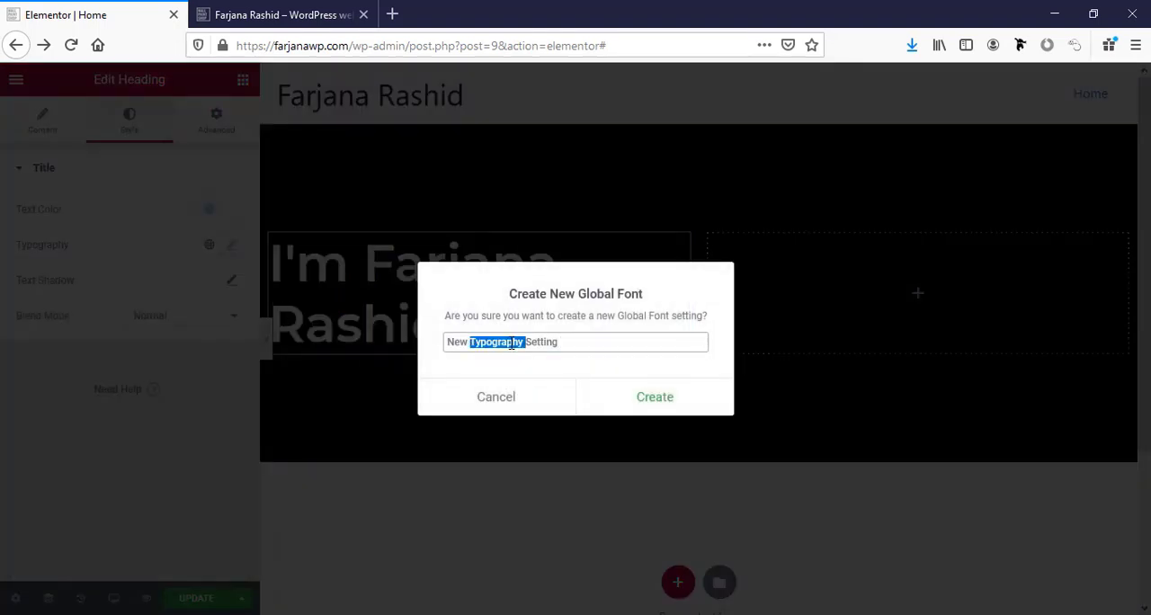
pyautogui.hotkey('ctrl', 'a')
pyautogui.write('big title')
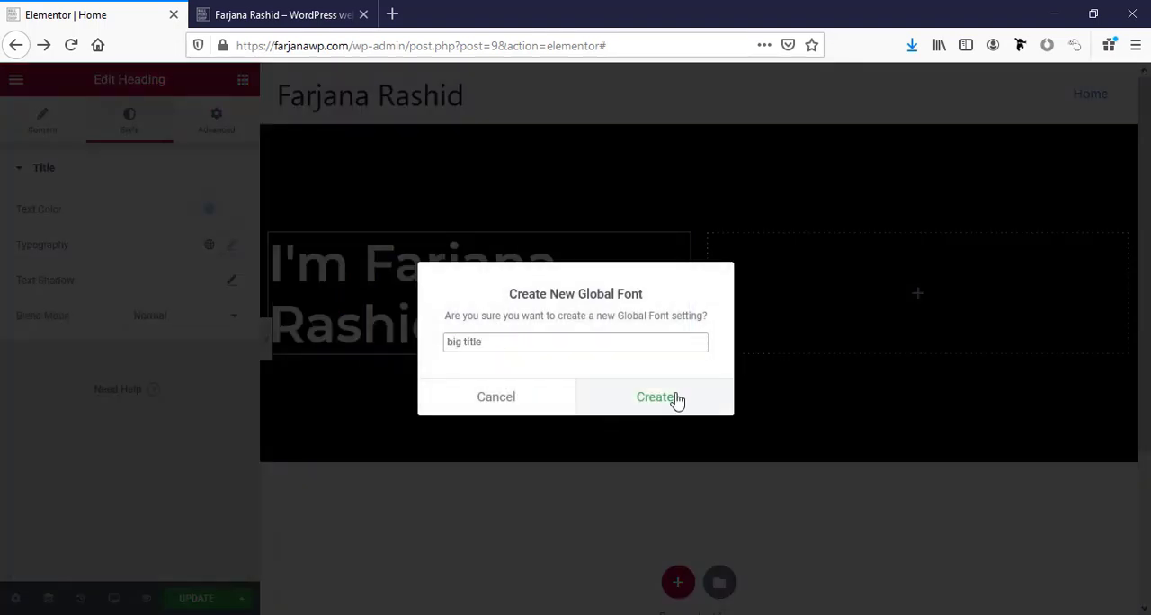
pyautogui.click(674, 398)
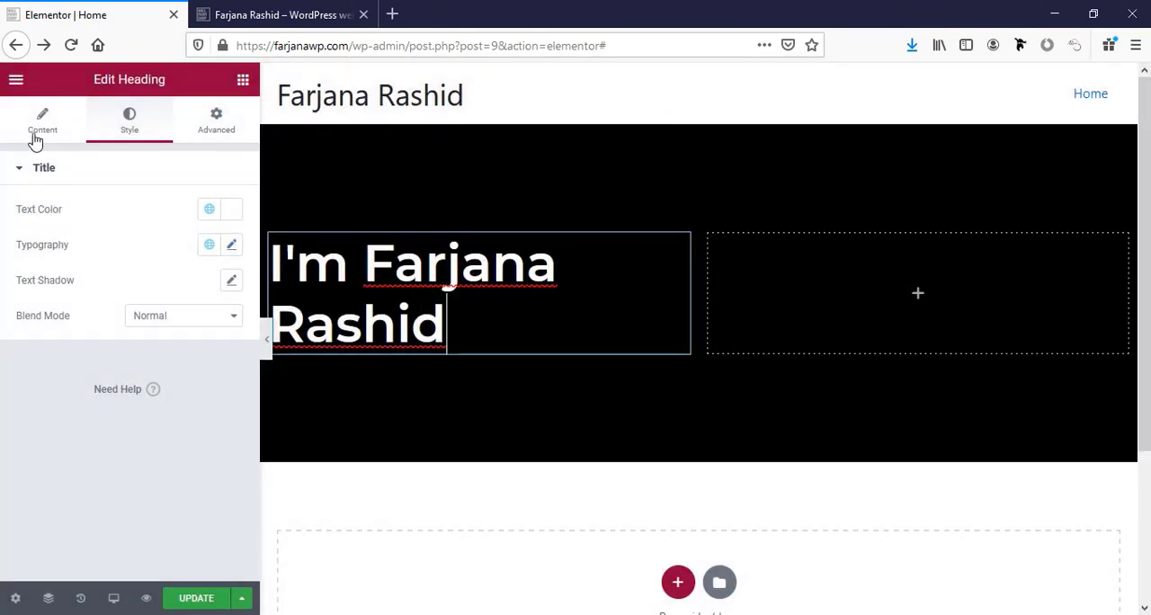
# Shorten the surname in the heading's title text to its initial followed by a period.
pyautogui.click(40, 118)
pyautogui.click(87, 227)
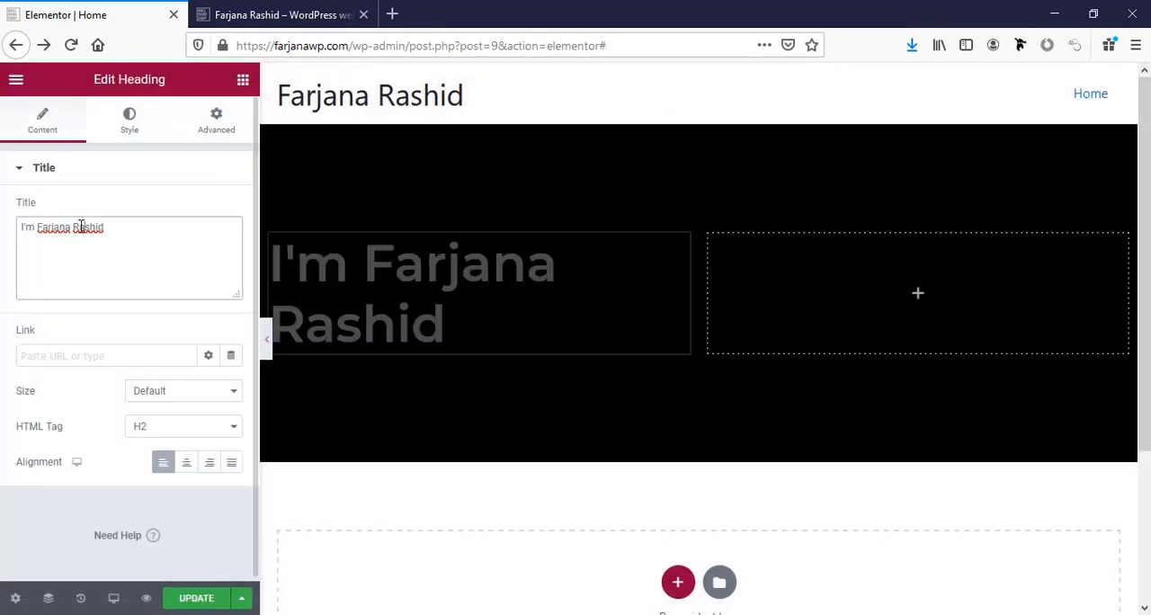
pyautogui.moveTo(80, 227); pyautogui.dragTo(156, 226)
pyautogui.write('.')
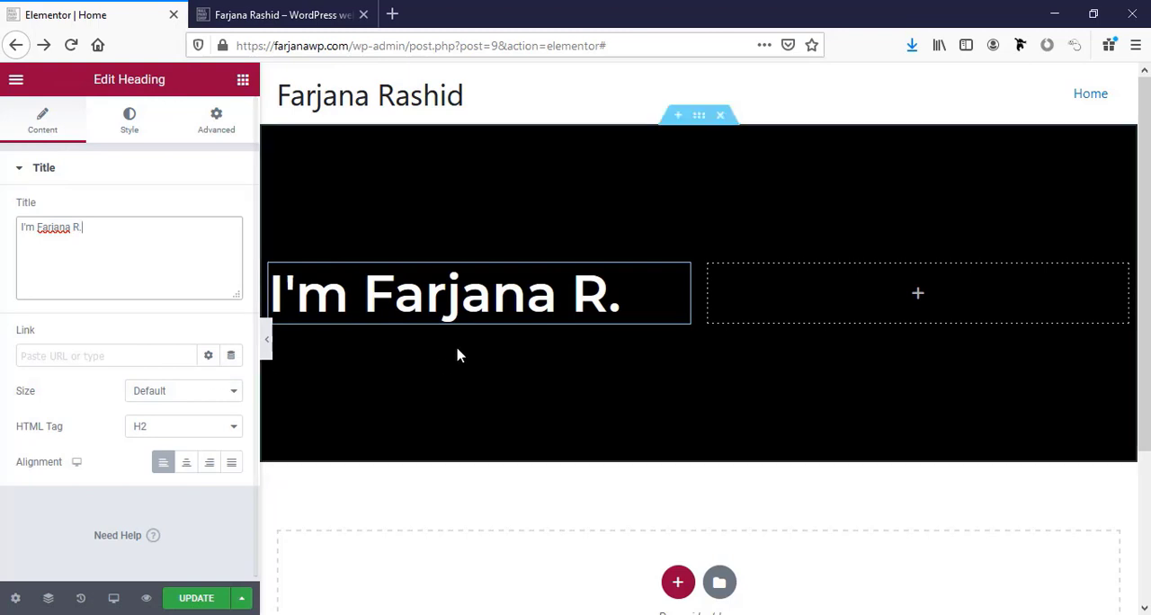
# Find the Image widget by searching for "ima" and place it in the hero section's empty column.
pyautogui.click(919, 296)
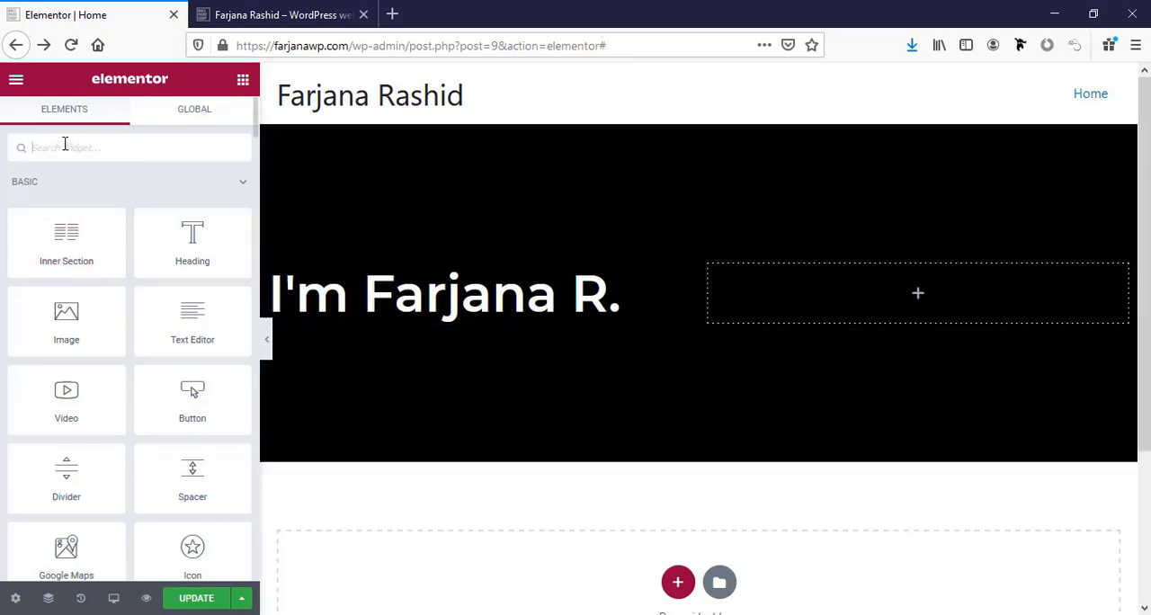
pyautogui.write('ima')
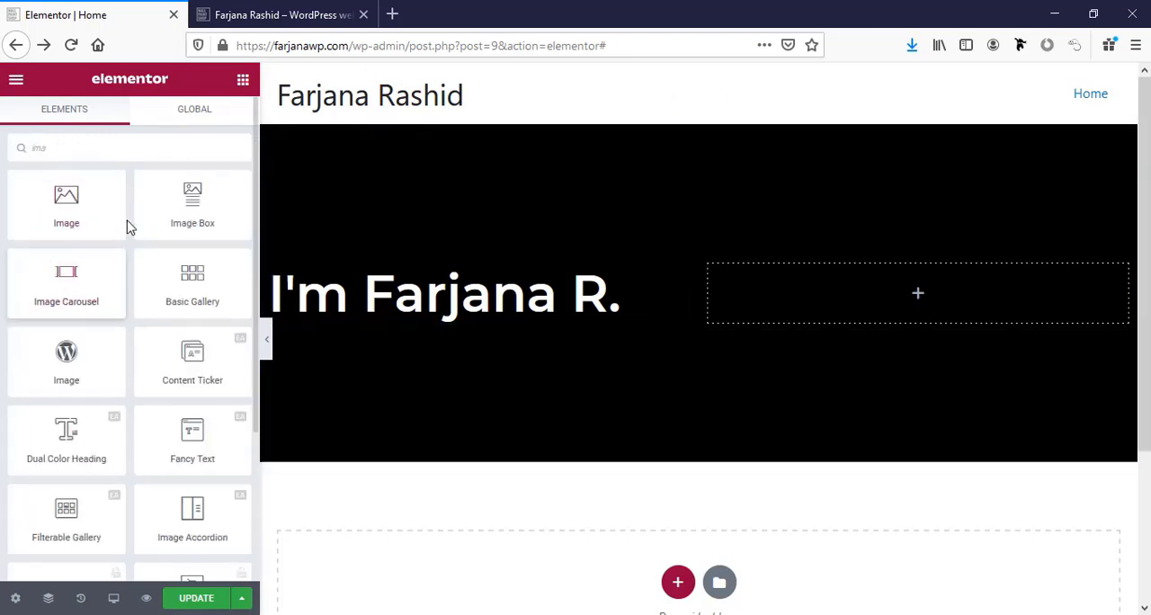
pyautogui.moveTo(85, 211); pyautogui.dragTo(917, 297)
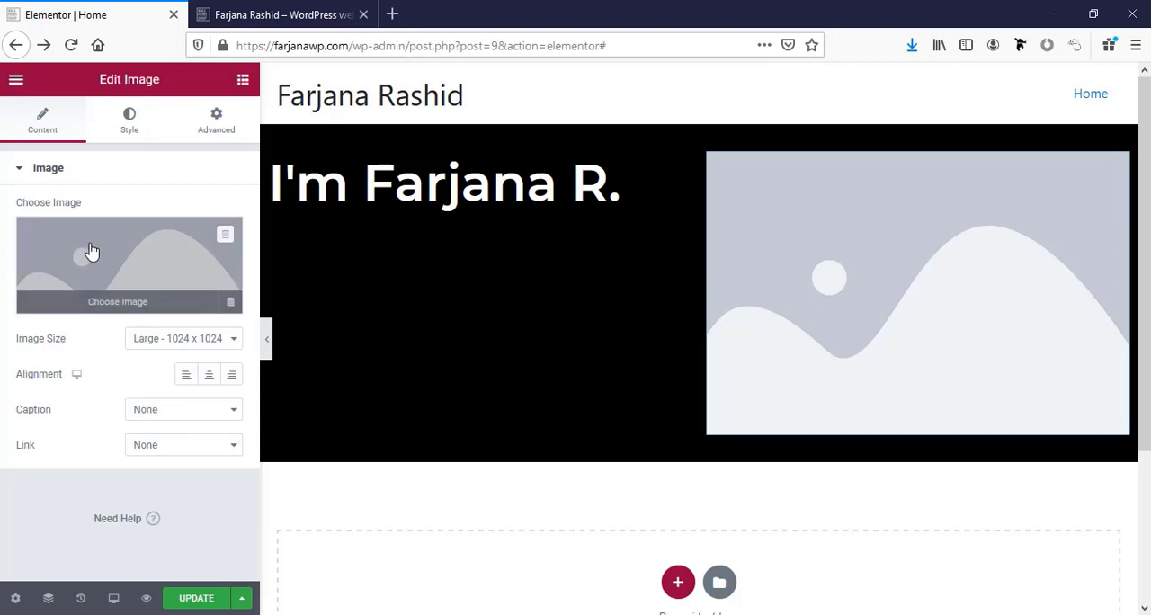
# Upload the portrait photo of the man in a hat from the computer and insert it into the Image widget.
pyautogui.click(91, 252)
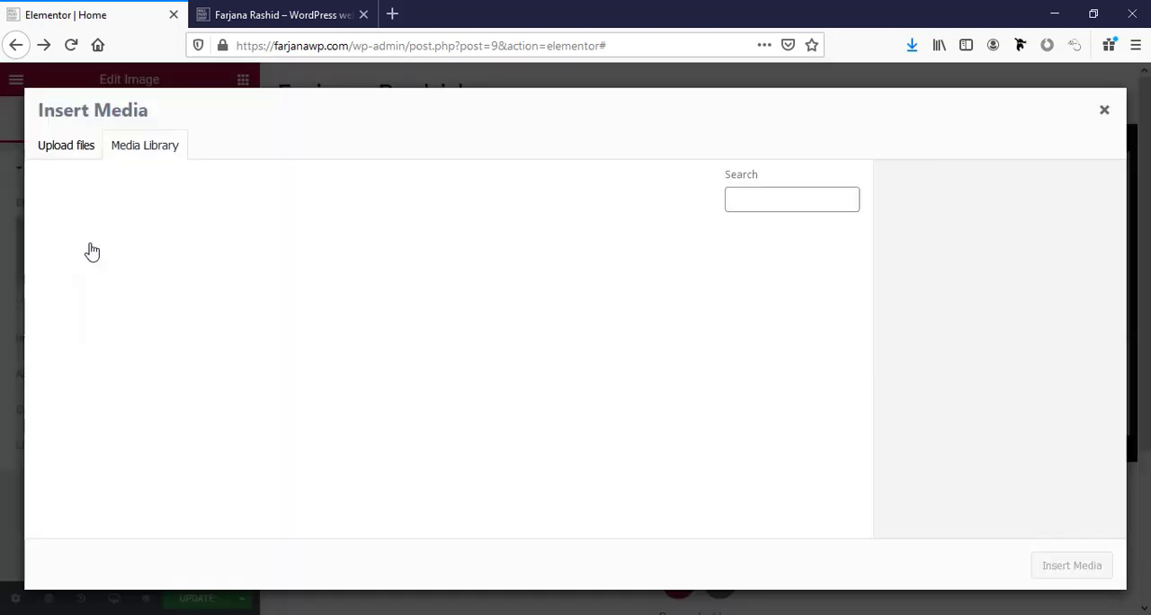
pyautogui.click(79, 145)
pyautogui.click(575, 357)
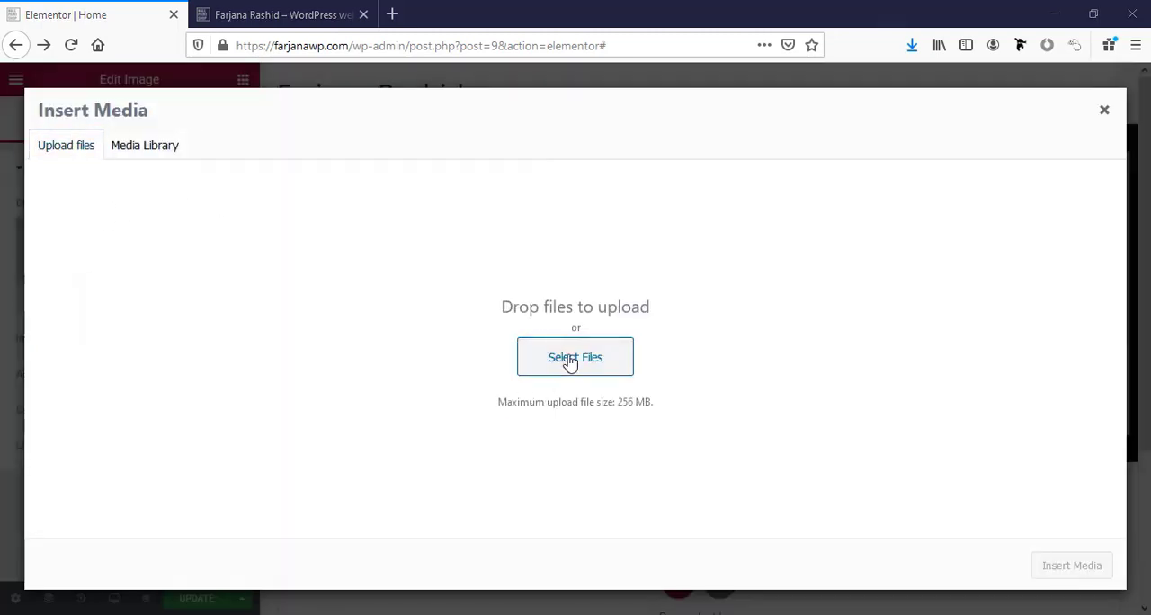
pyautogui.click(516, 135)
pyautogui.click(998, 588)
pyautogui.click(1070, 566)
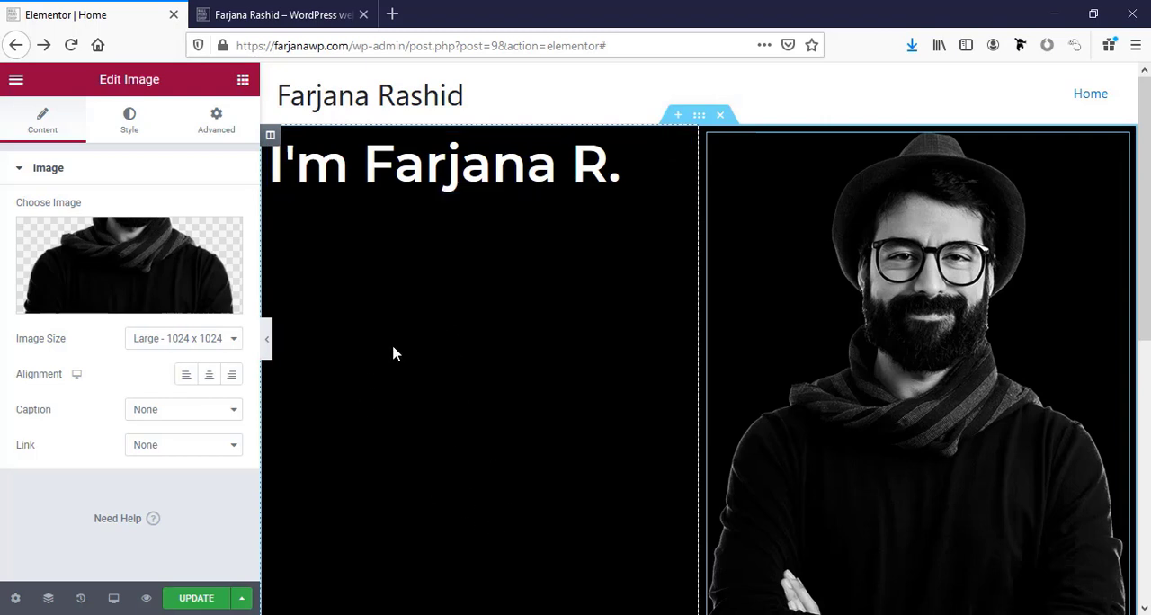
# Set the hero section's vertical alignment to Middle and check the result down the page.
pyautogui.click(698, 118)
pyautogui.click(45, 126)
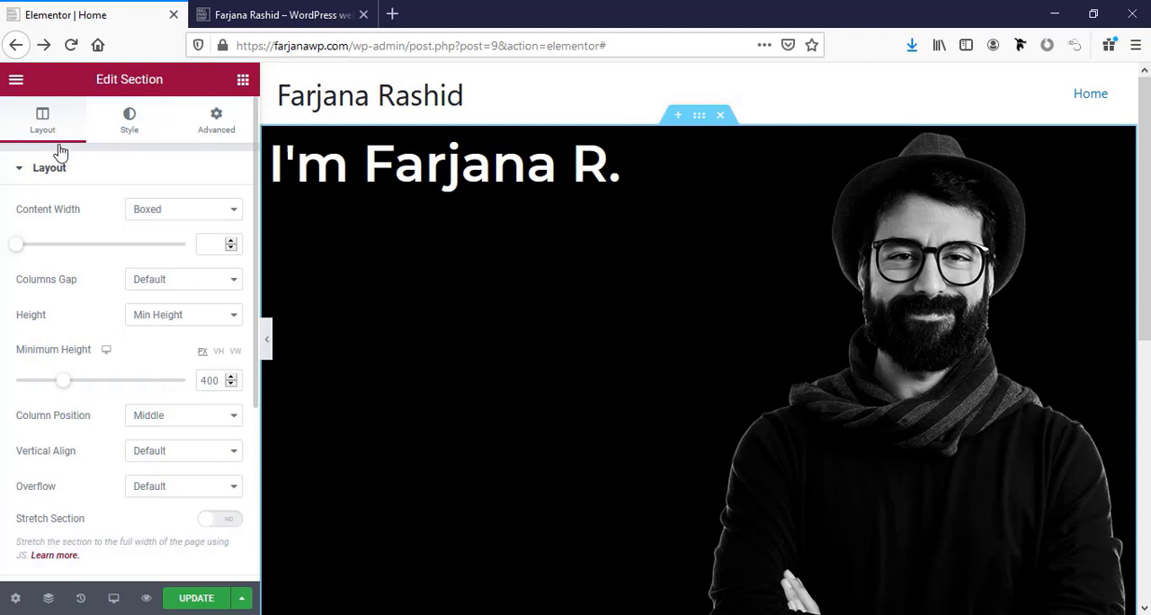
pyautogui.click(155, 453)
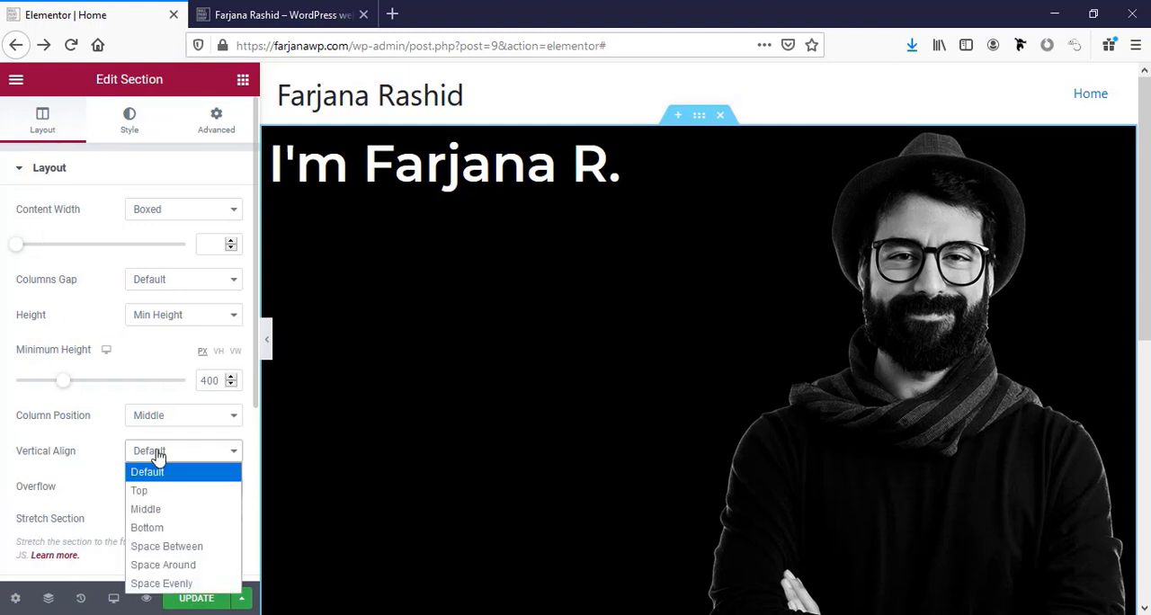
pyautogui.click(173, 510)
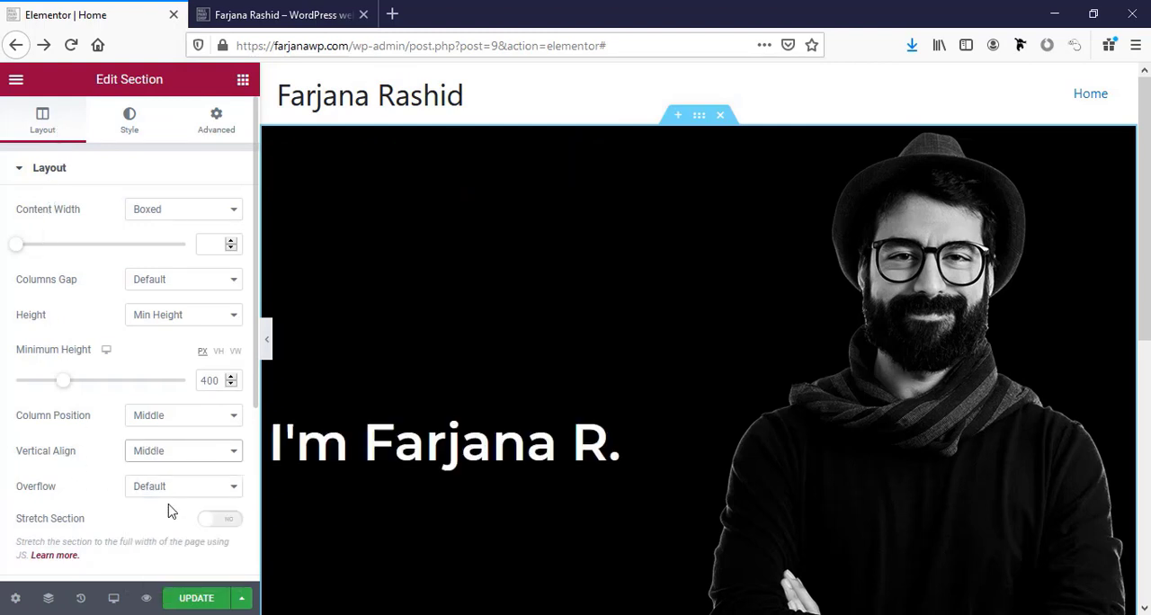
pyautogui.scroll(-2, 476, 441)
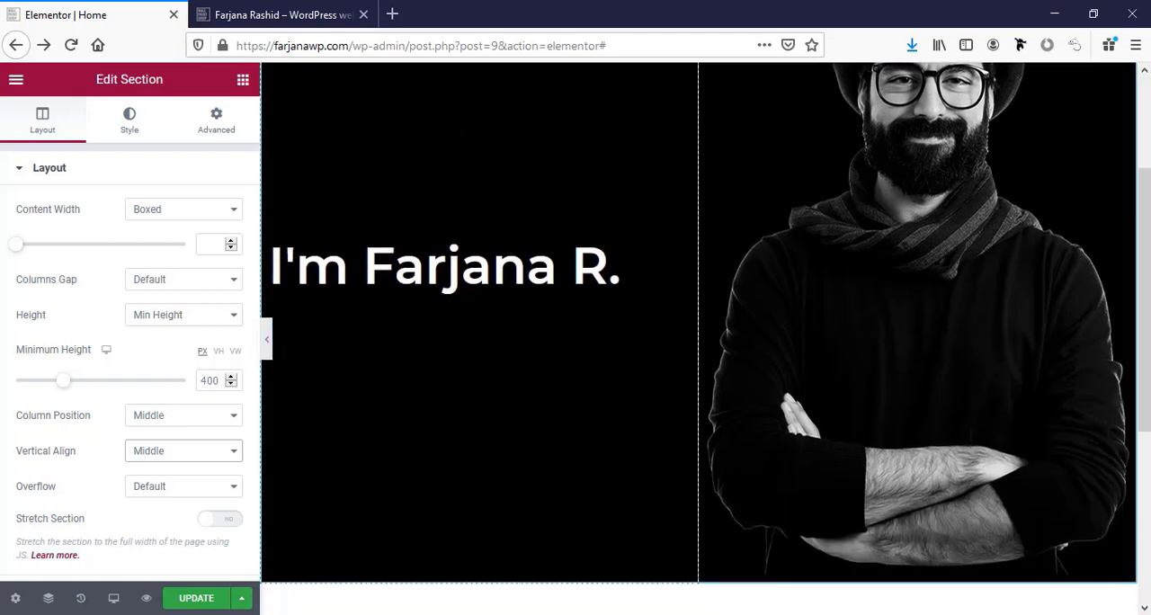
pyautogui.scroll(2, 545, 471)
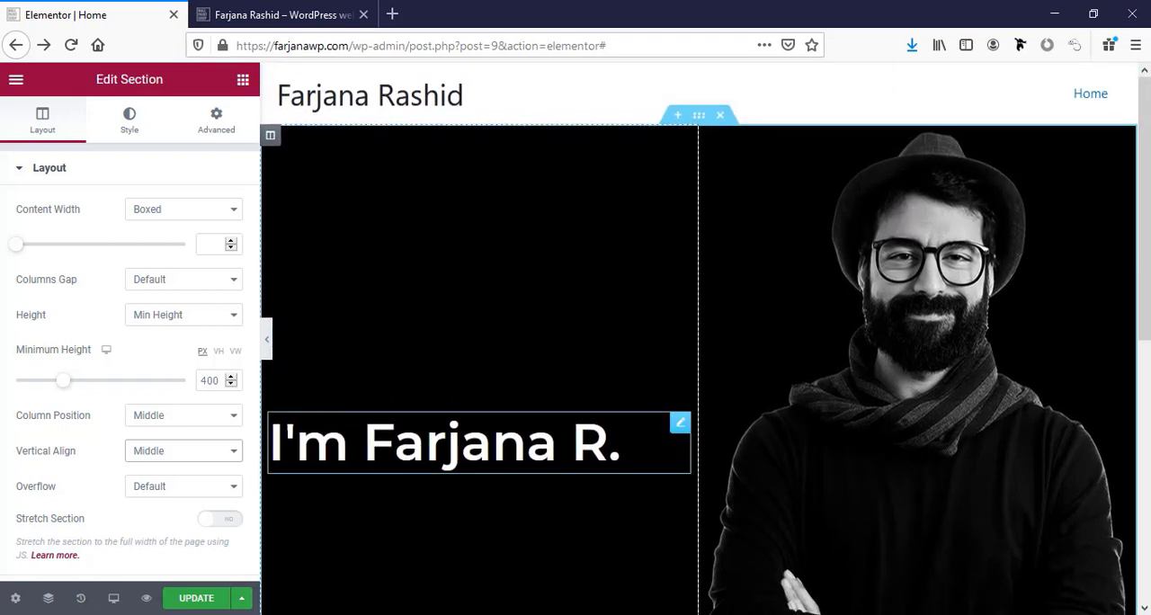
# Find the Fancy Text widget by searching for "text" and place it below the heading in the hero section.
pyautogui.scroll(-2, 537, 516)
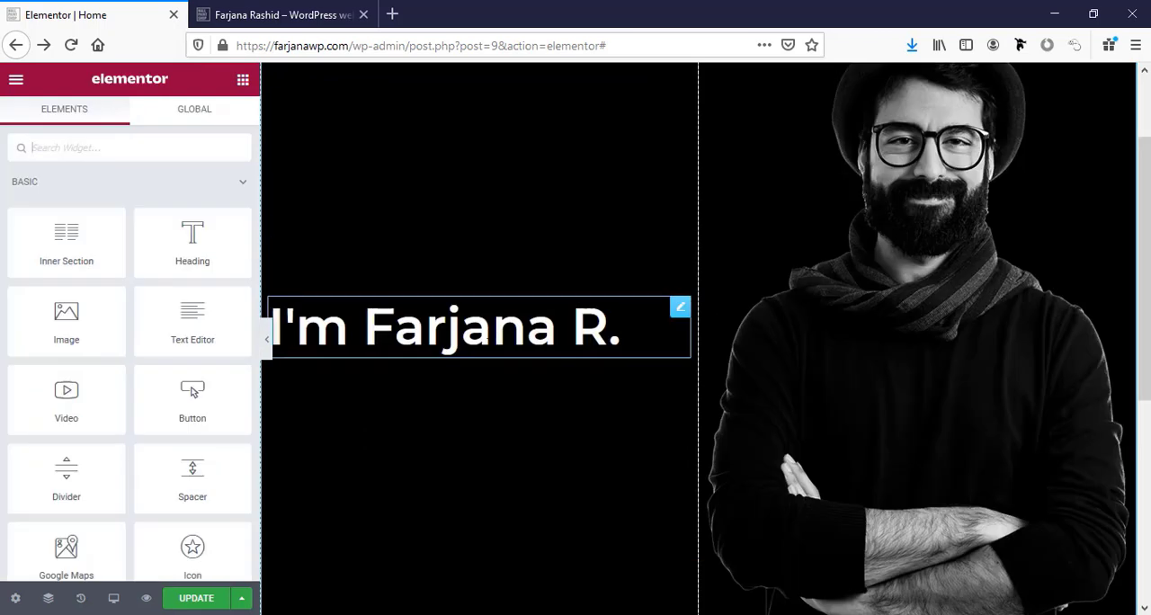
pyautogui.click(454, 333)
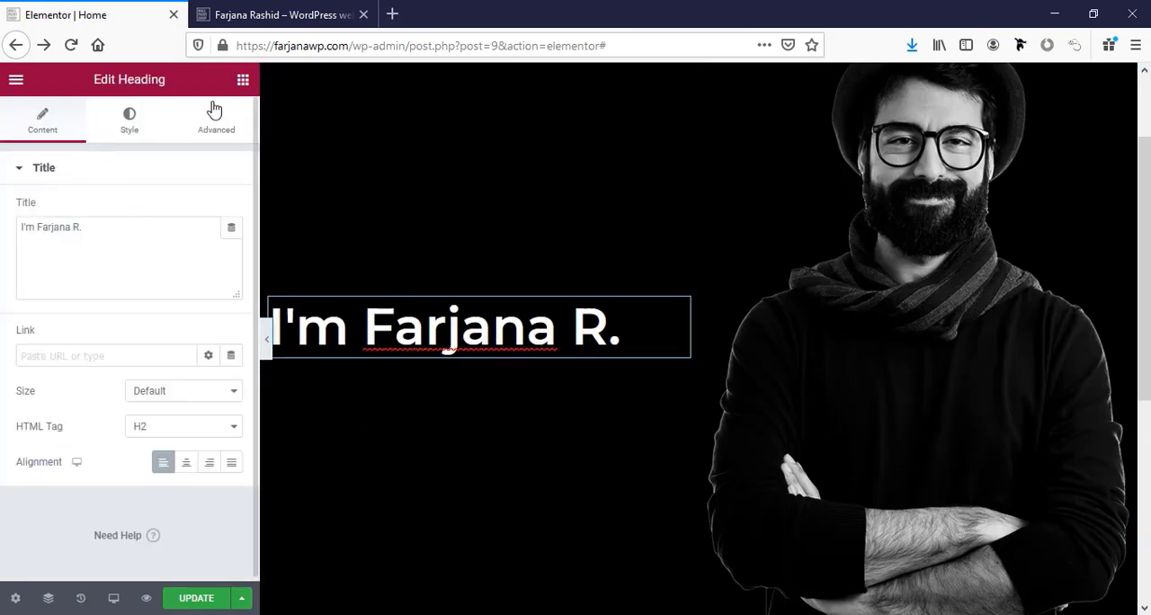
pyautogui.click(243, 81)
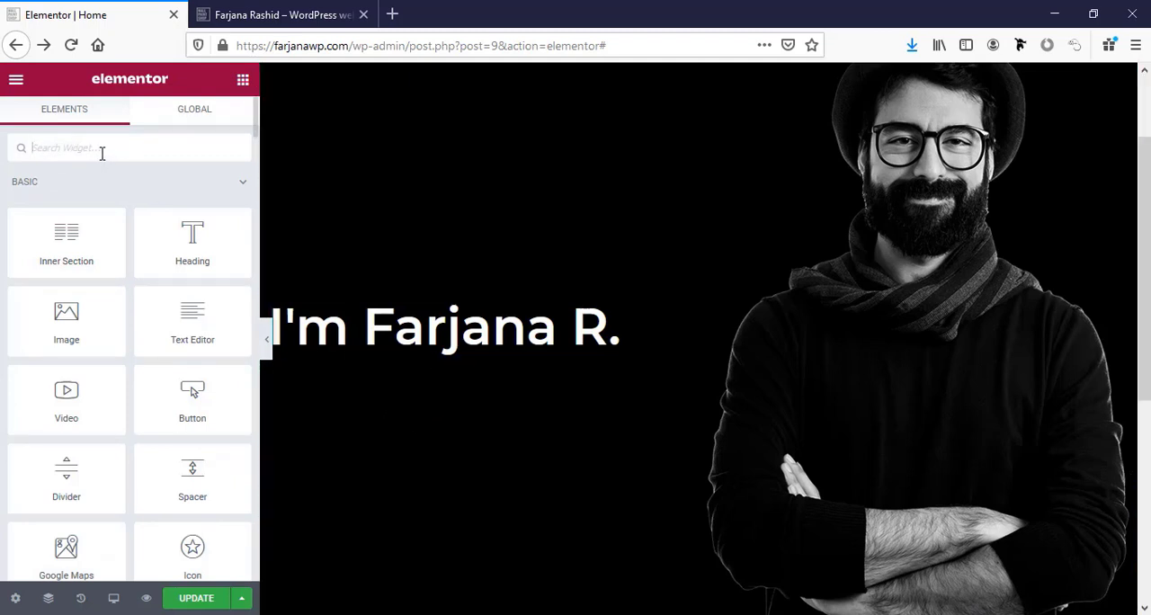
pyautogui.write('text')
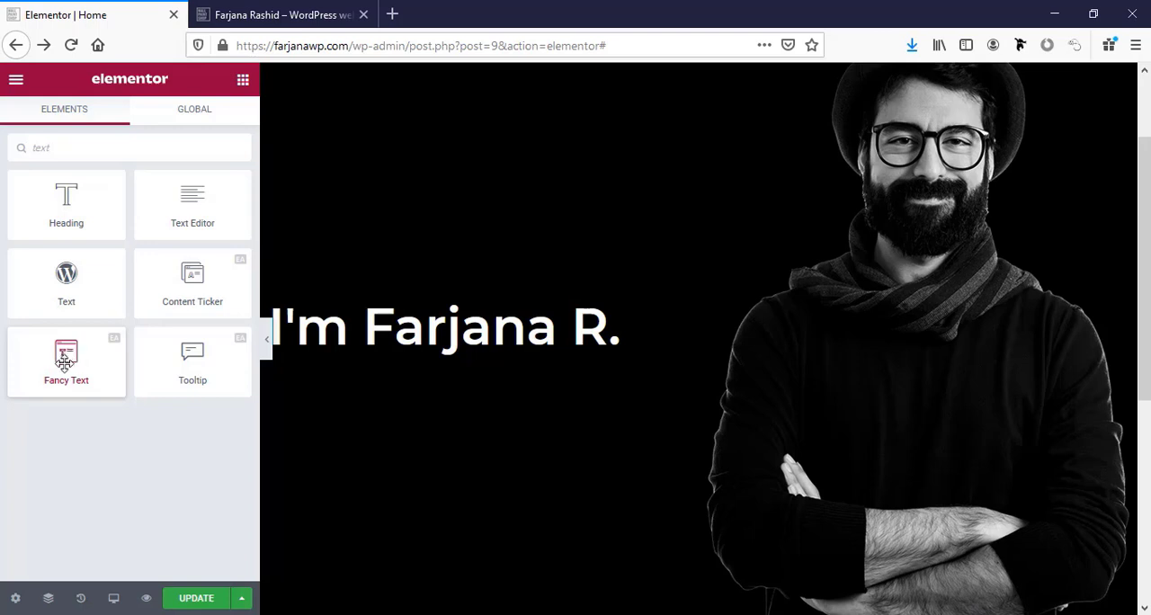
pyautogui.moveTo(65, 359); pyautogui.dragTo(478, 348)
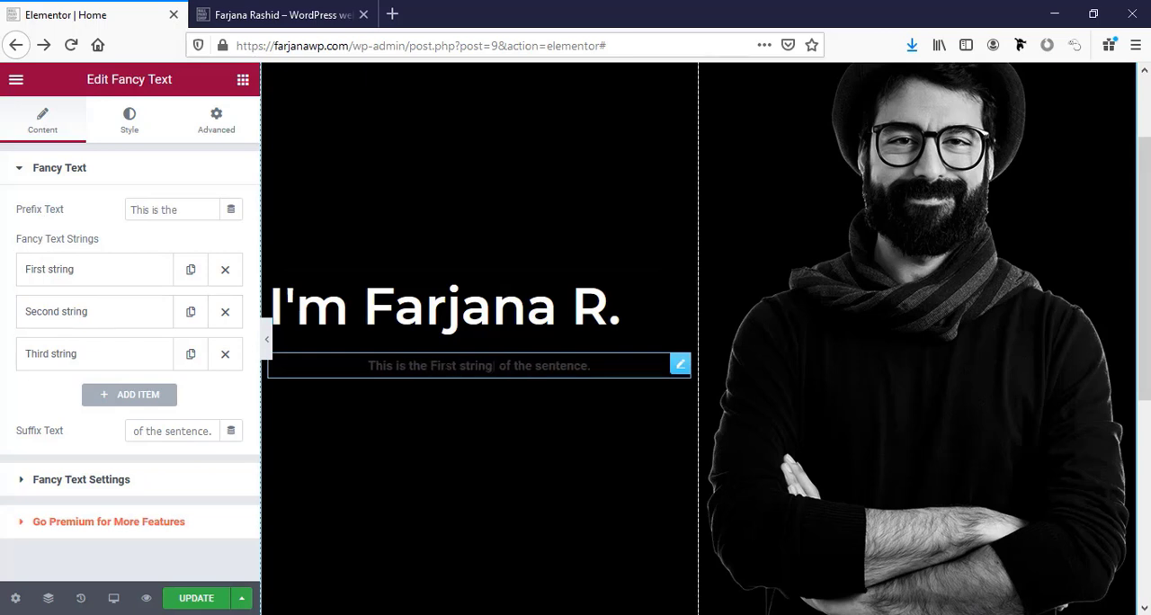
# Replace the Fancy Text widget's prefix text with "Expert In".
pyautogui.tripleClick(169, 212)
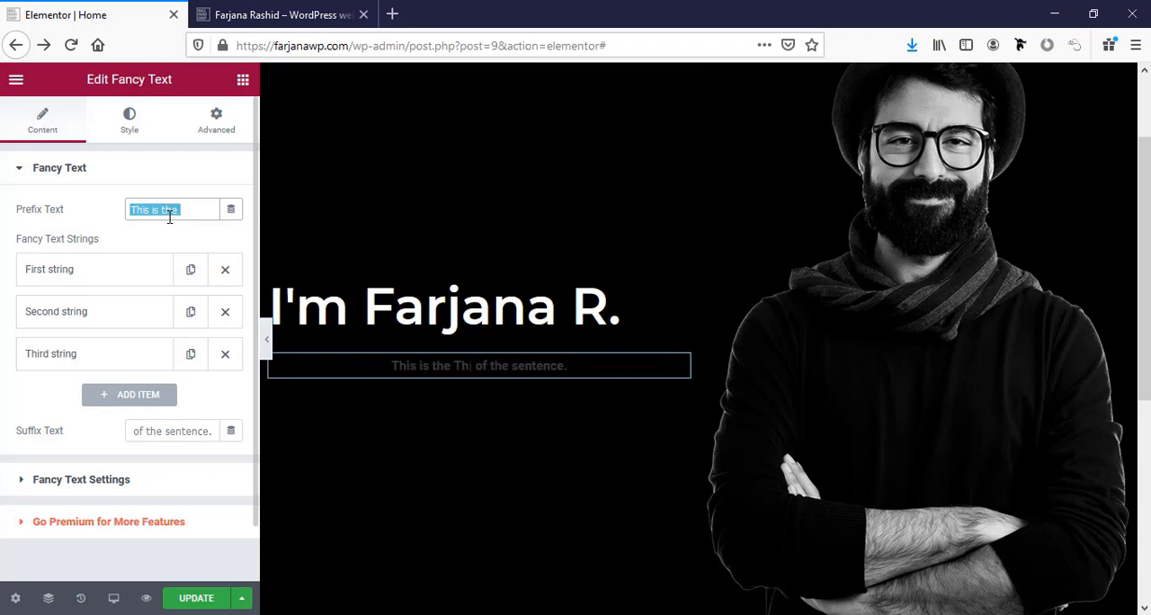
pyautogui.write('Exp')
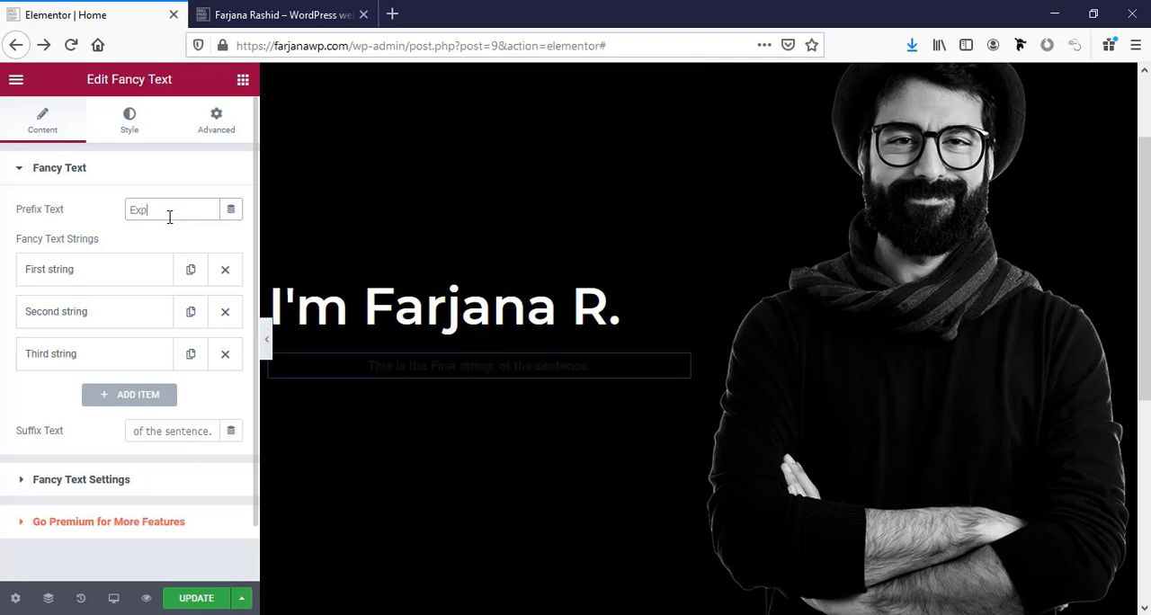
pyautogui.write('ert In')
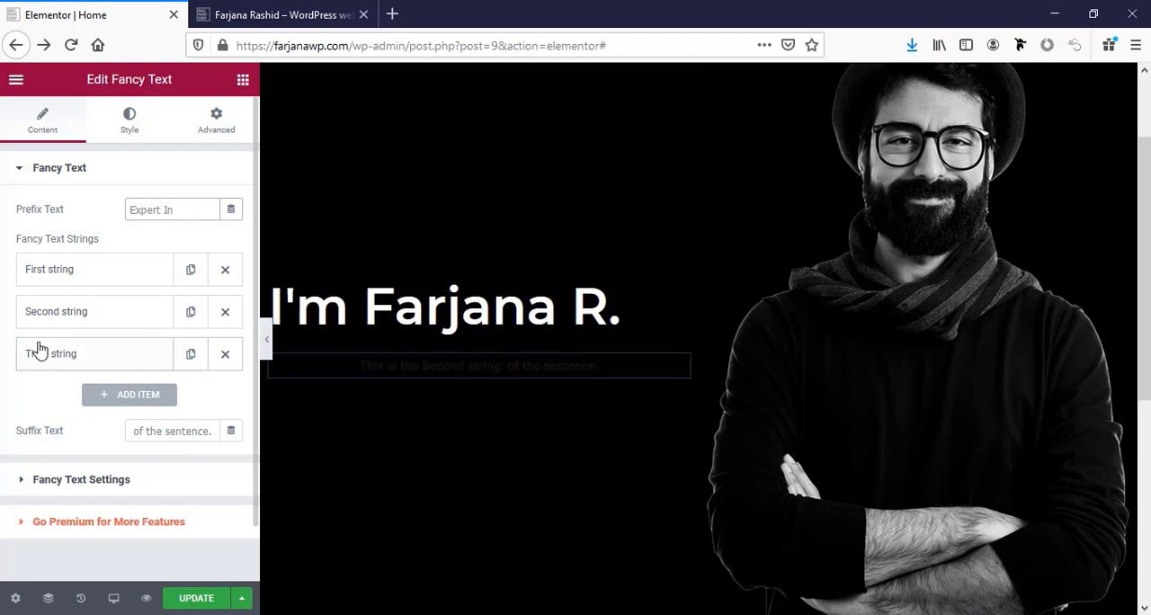
# Change the first fancy text string to "Web Design".
pyautogui.click(72, 273)
pyautogui.tripleClick(60, 330)
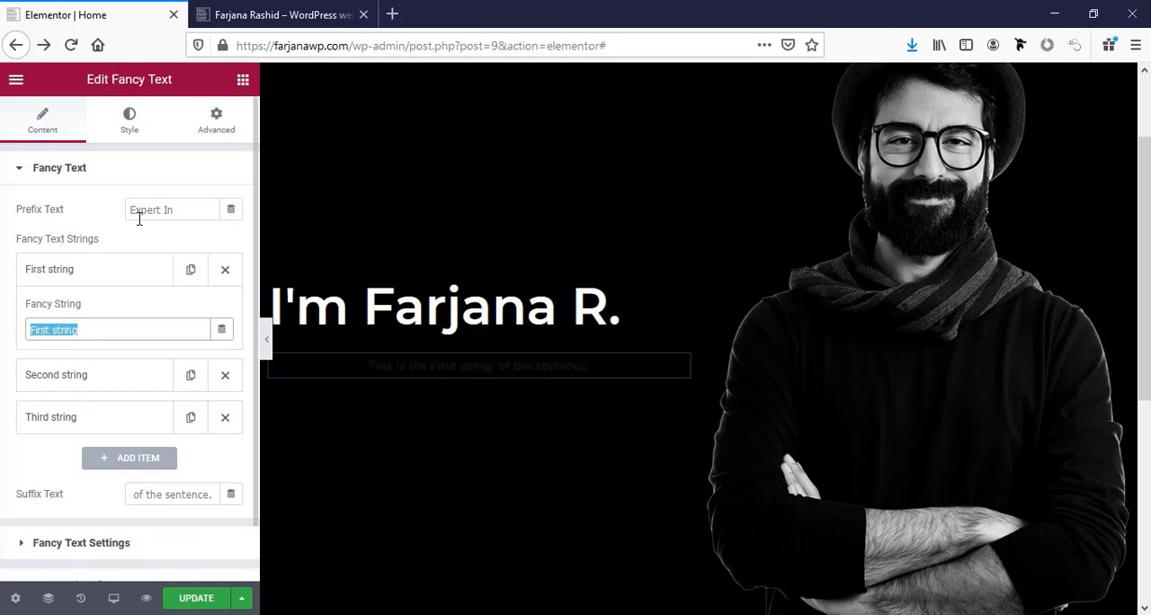
pyautogui.click(79, 327)
pyautogui.press('BackSpace')
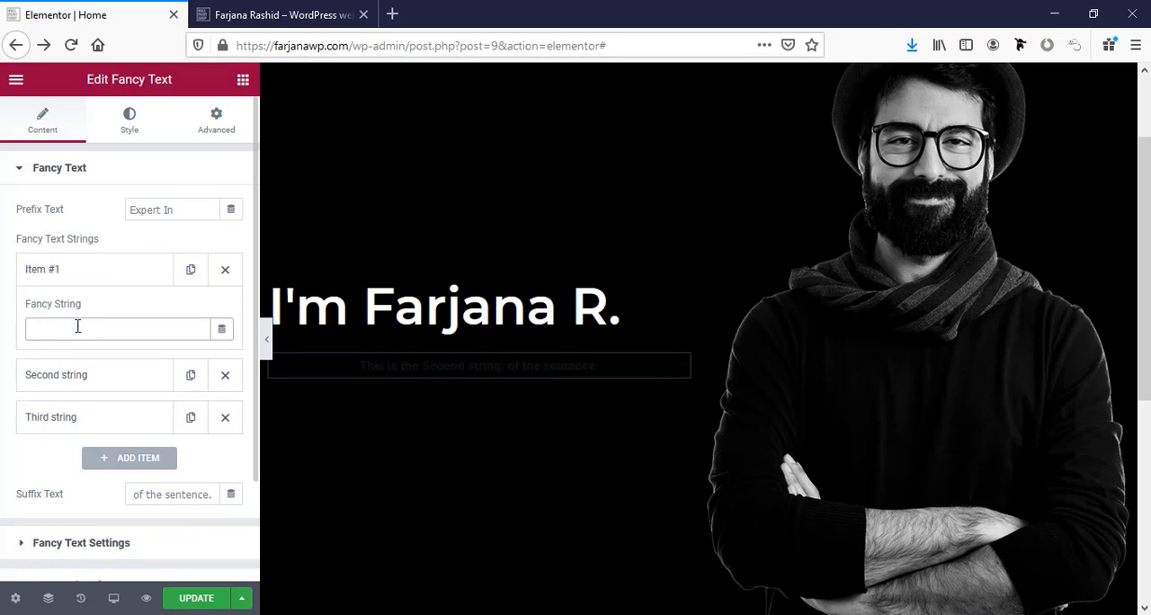
pyautogui.write('Web Design')
# Change the second fancy text string to "Web Development" and the third to "Digital Marketing".
pyautogui.click(90, 374)
pyautogui.tripleClick(90, 371)
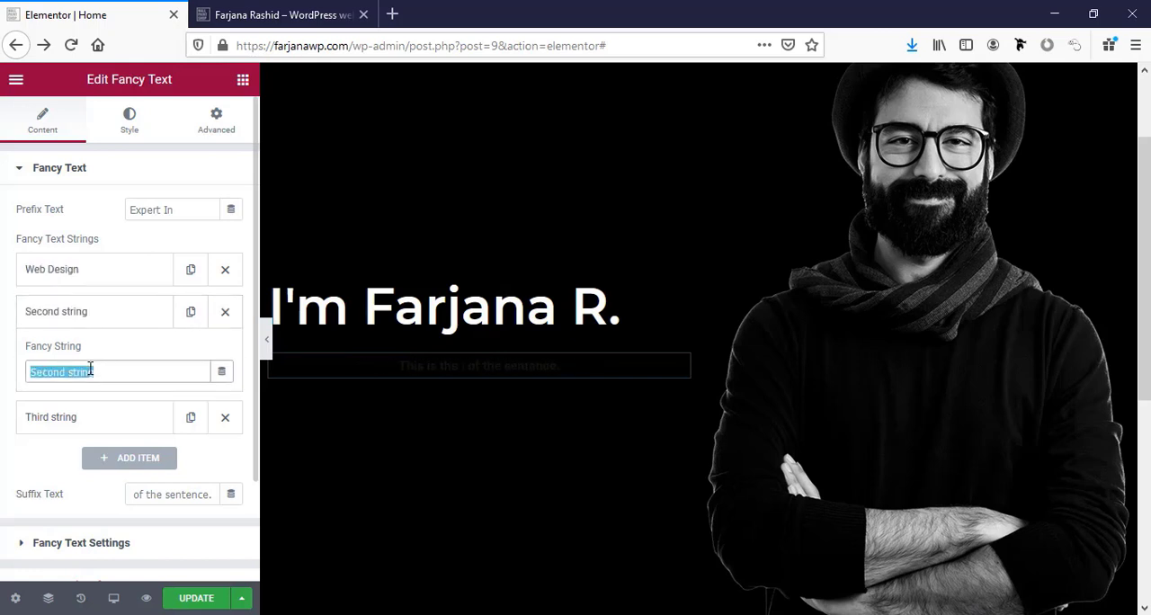
pyautogui.write('Web Development')
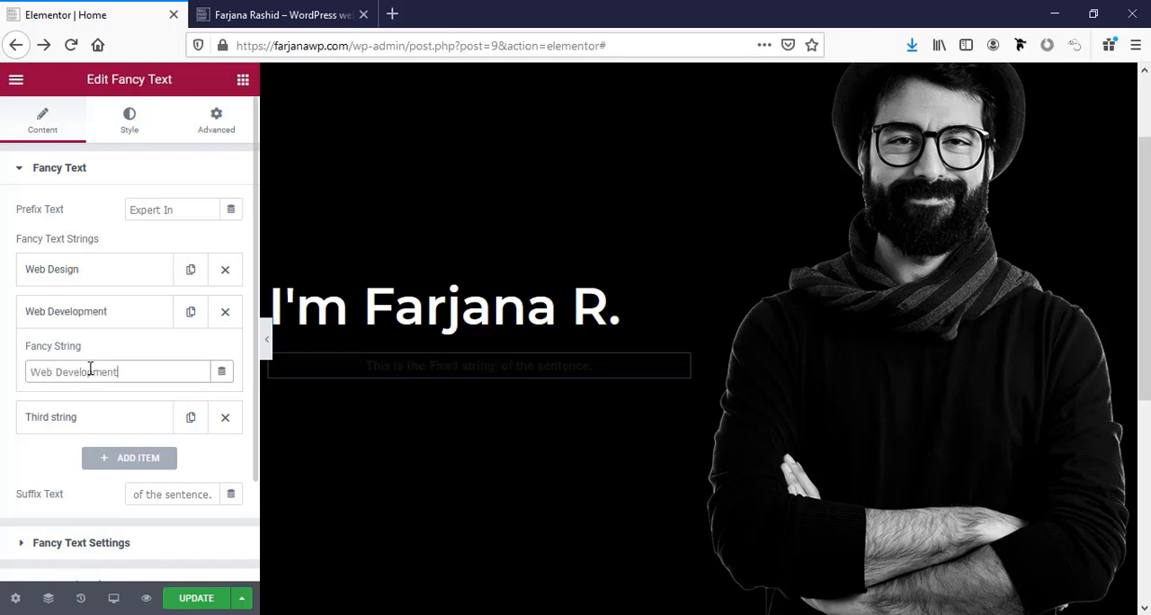
pyautogui.click(72, 422)
pyautogui.click(71, 414)
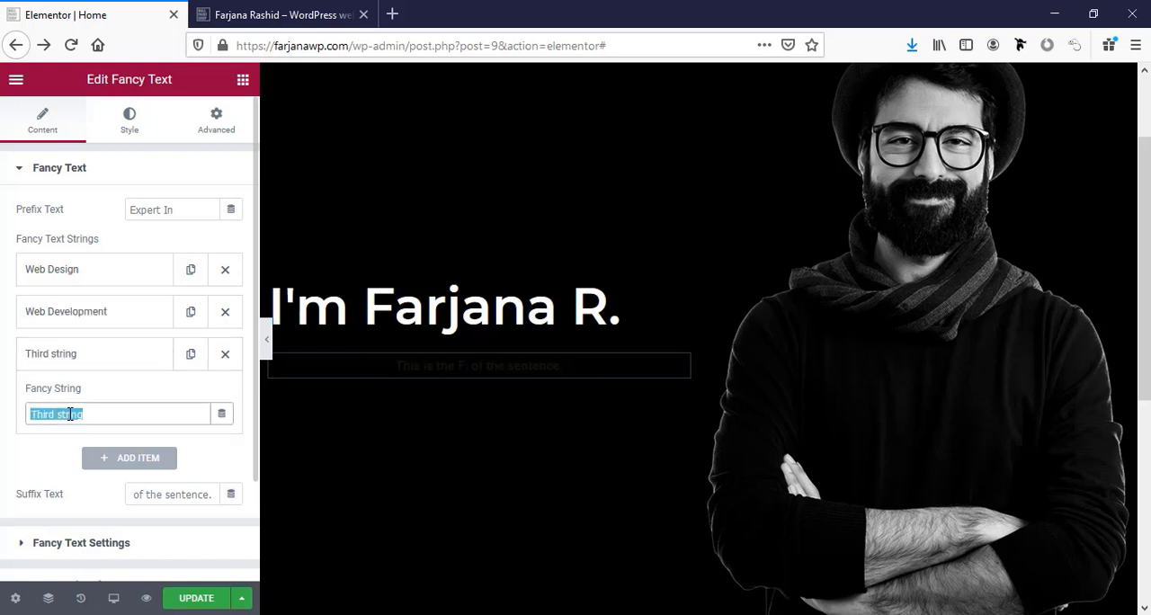
pyautogui.write('Digital Marketing')
# Clear the Fancy Text widget's suffix text.
pyautogui.scroll(-1, 32, 450)
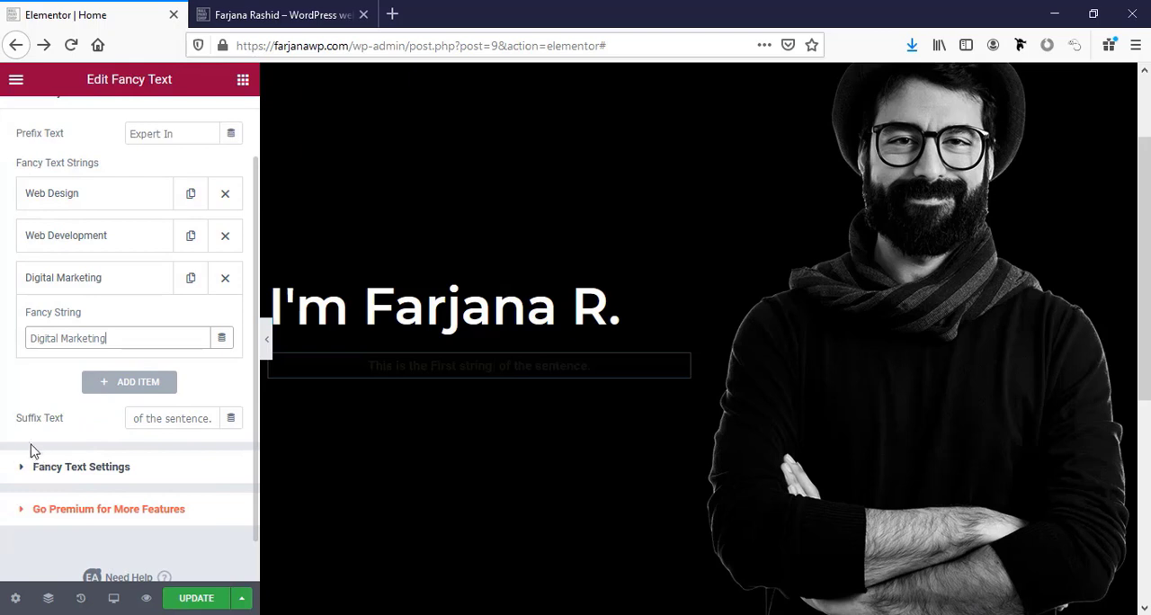
pyautogui.tripleClick(156, 420)
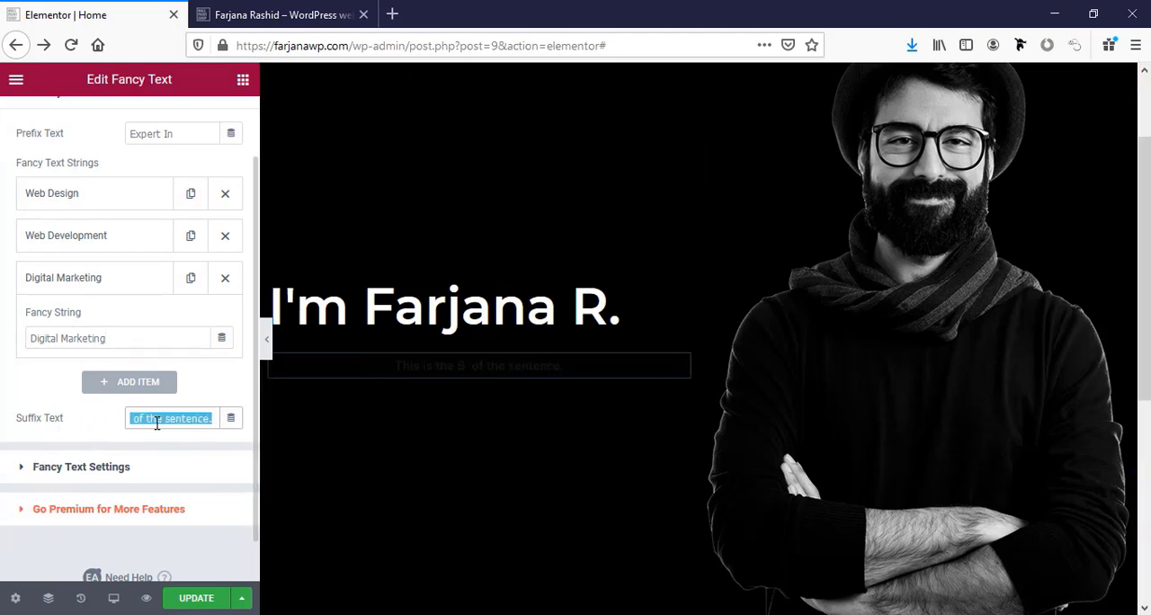
pyautogui.press('BackSpace')
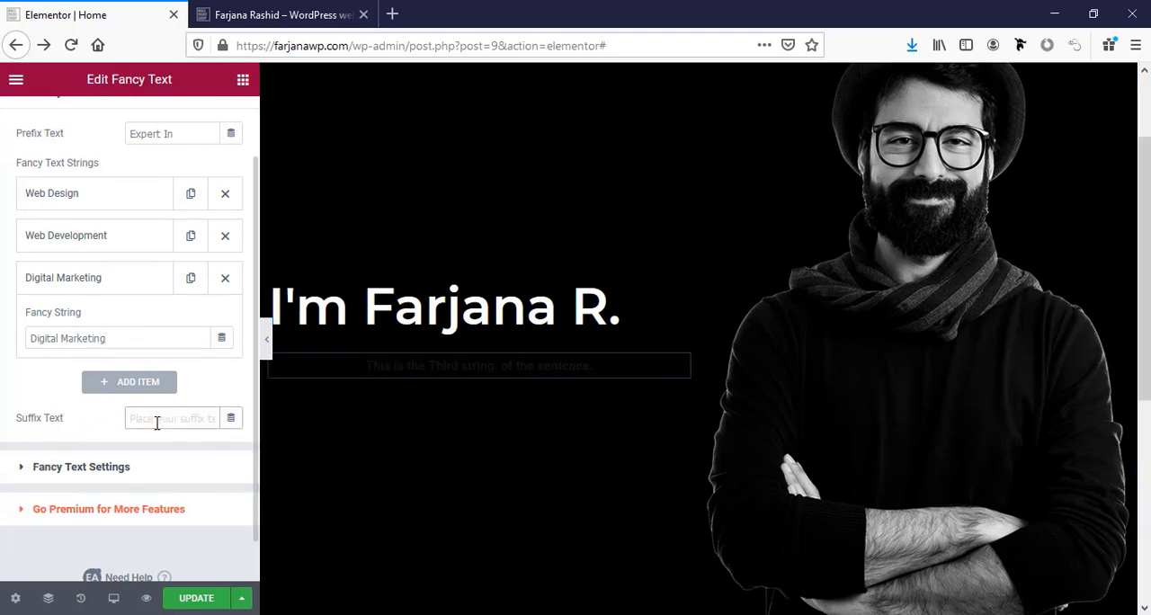
# Check the Fancy Text animation settings, and set both the prefix and fancy text colors to the global white.
pyautogui.click(99, 468)
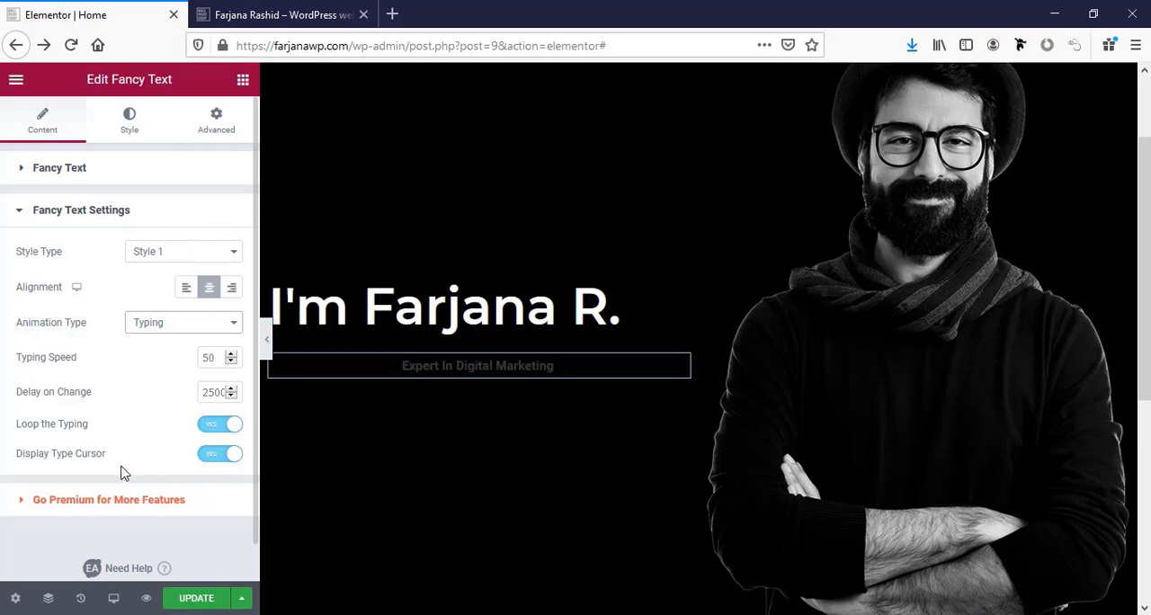
pyautogui.click(125, 132)
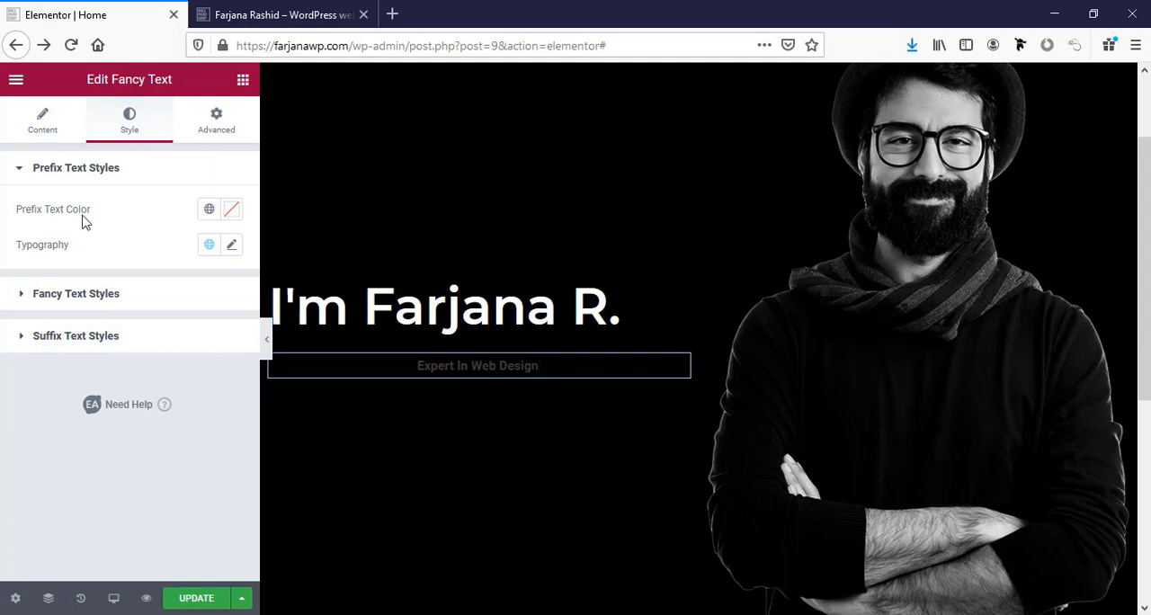
pyautogui.click(209, 212)
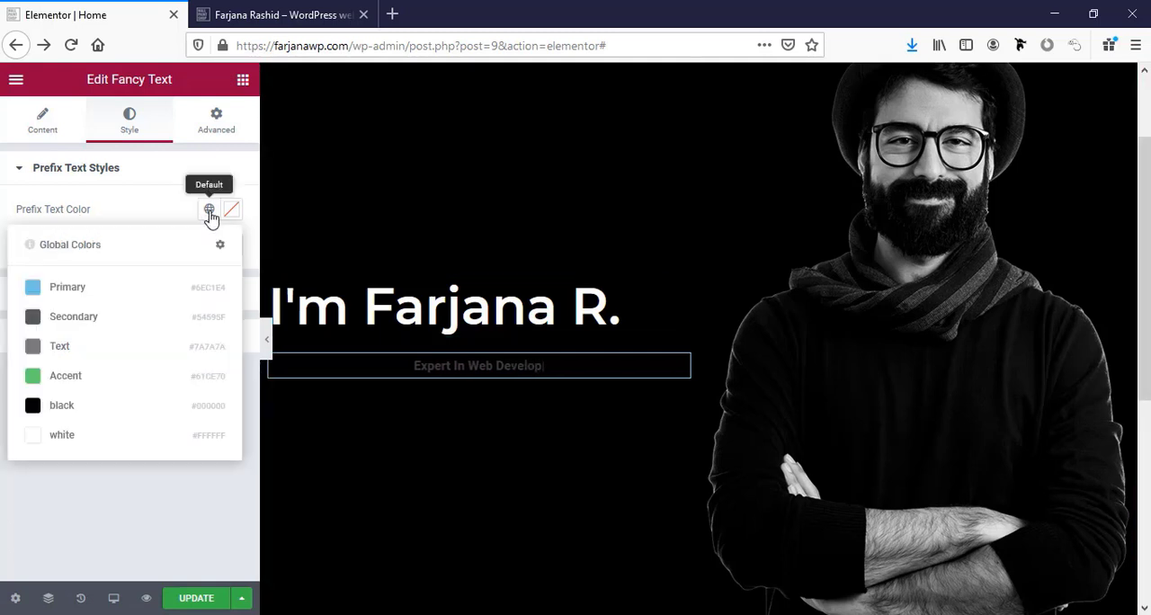
pyautogui.click(54, 441)
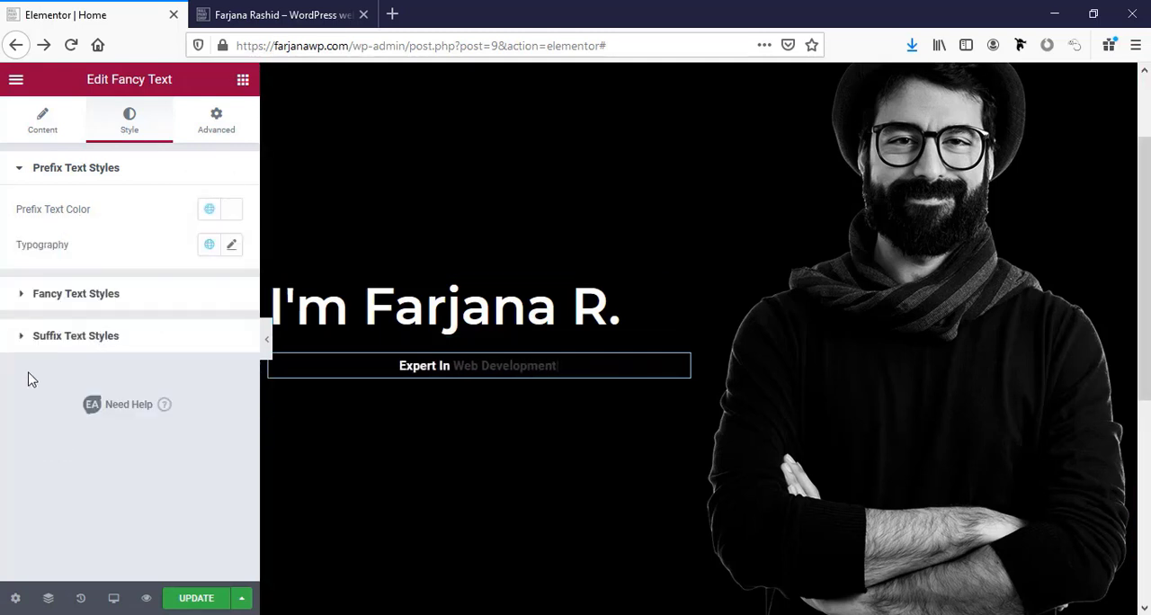
pyautogui.click(29, 295)
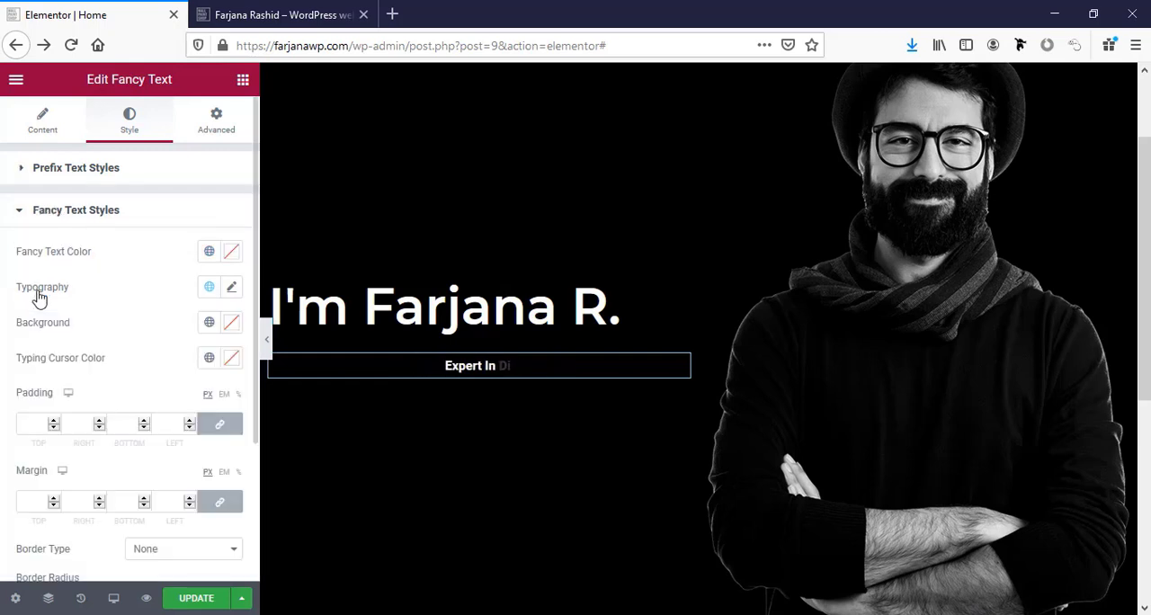
pyautogui.click(209, 254)
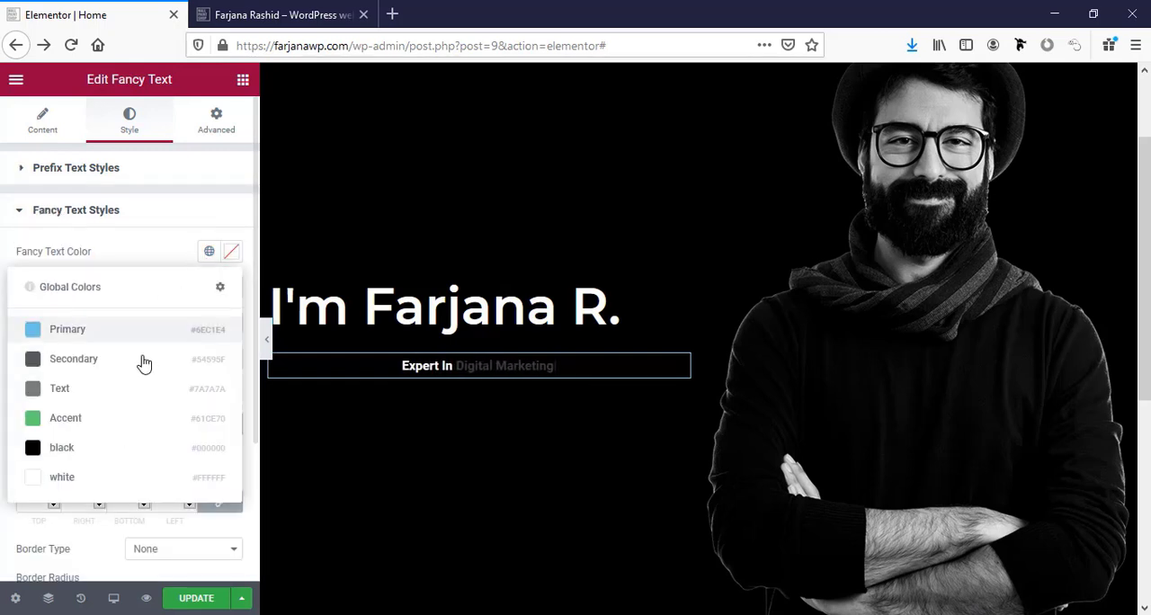
pyautogui.click(57, 482)
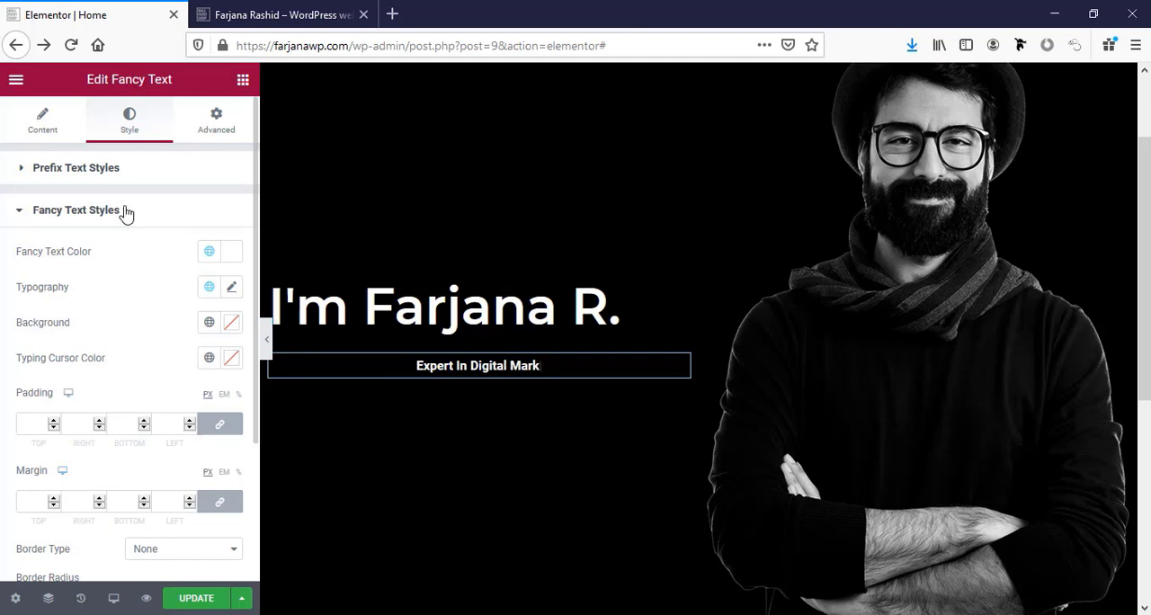
# Set the prefix text's font family to Montserrat, searching the fonts for "mont".
pyautogui.click(137, 172)
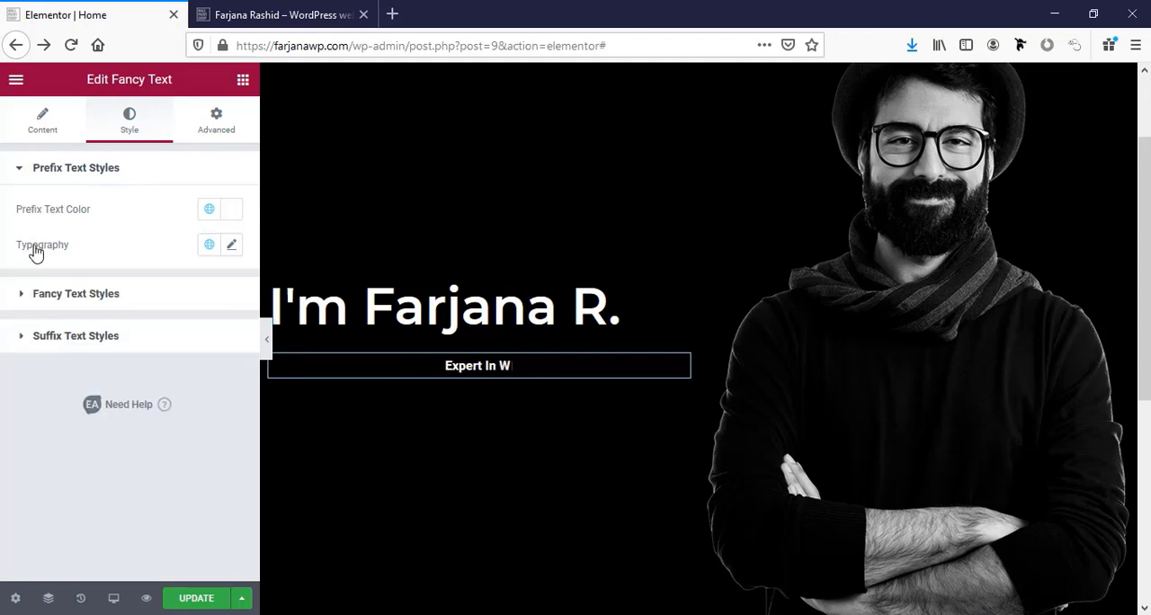
pyautogui.click(233, 247)
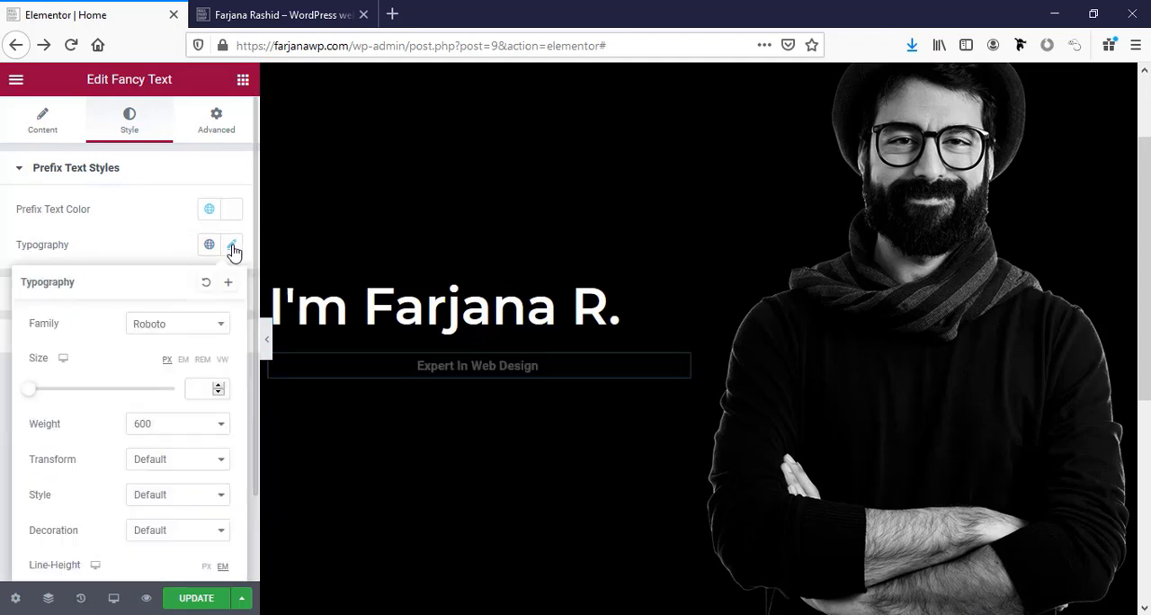
pyautogui.click(174, 329)
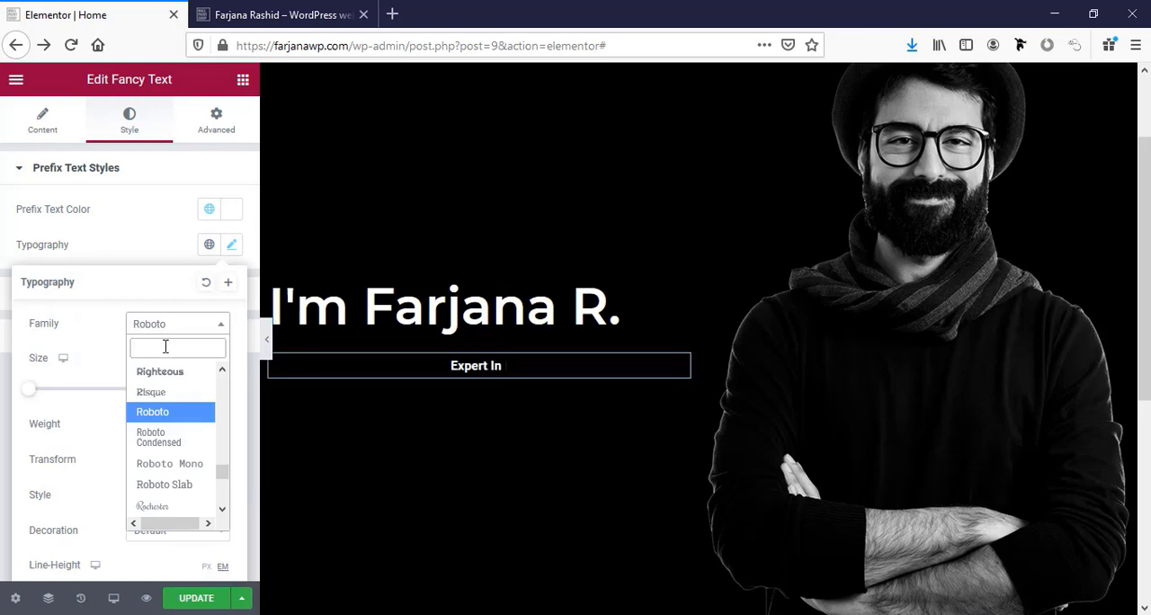
pyautogui.write('mont')
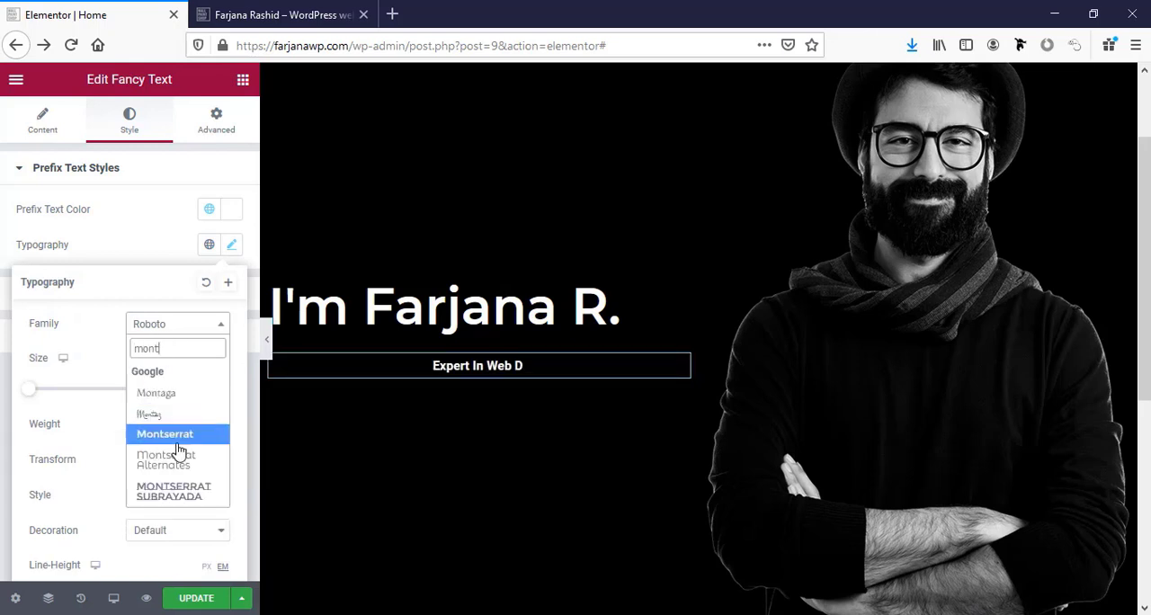
pyautogui.click(165, 435)
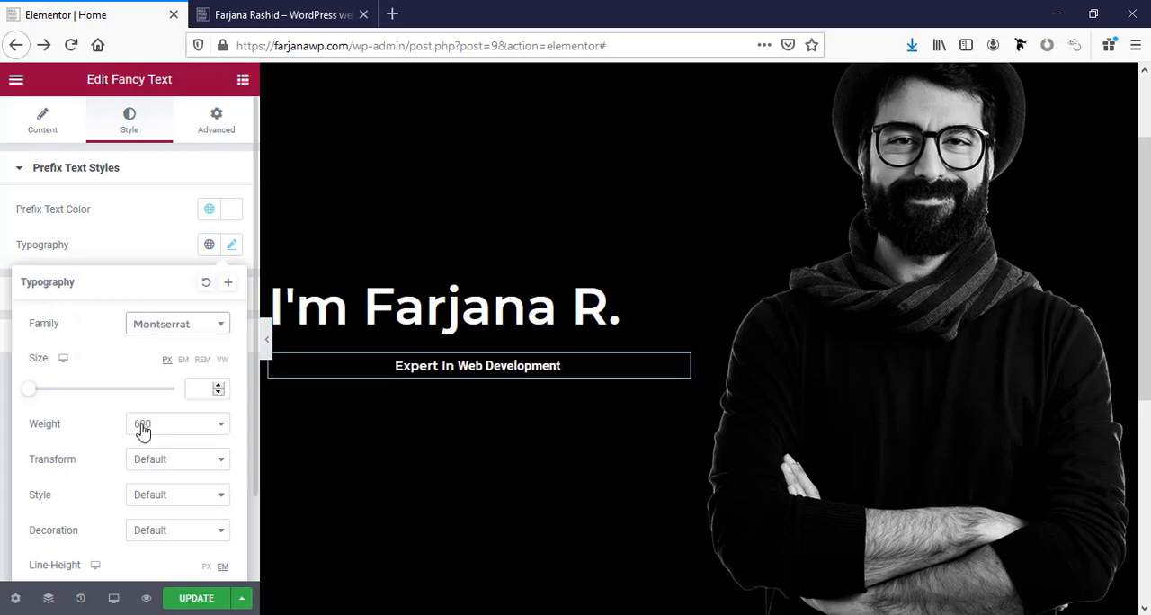
# Set the prefix text's font size to 35 px and its weight to 200.
pyautogui.click(210, 388)
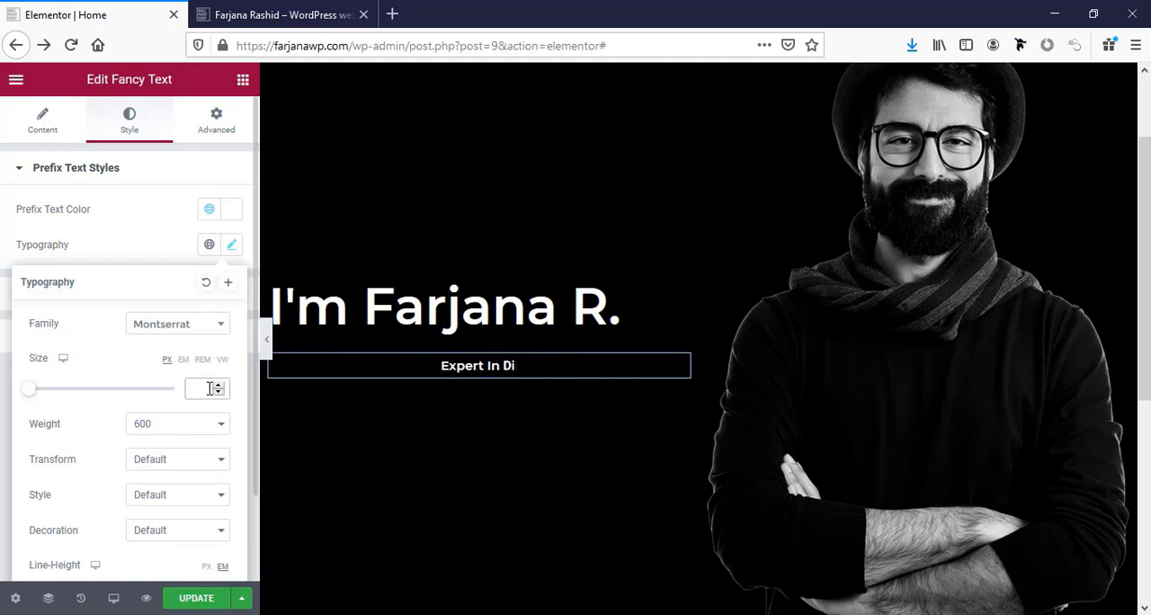
pyautogui.write('30')
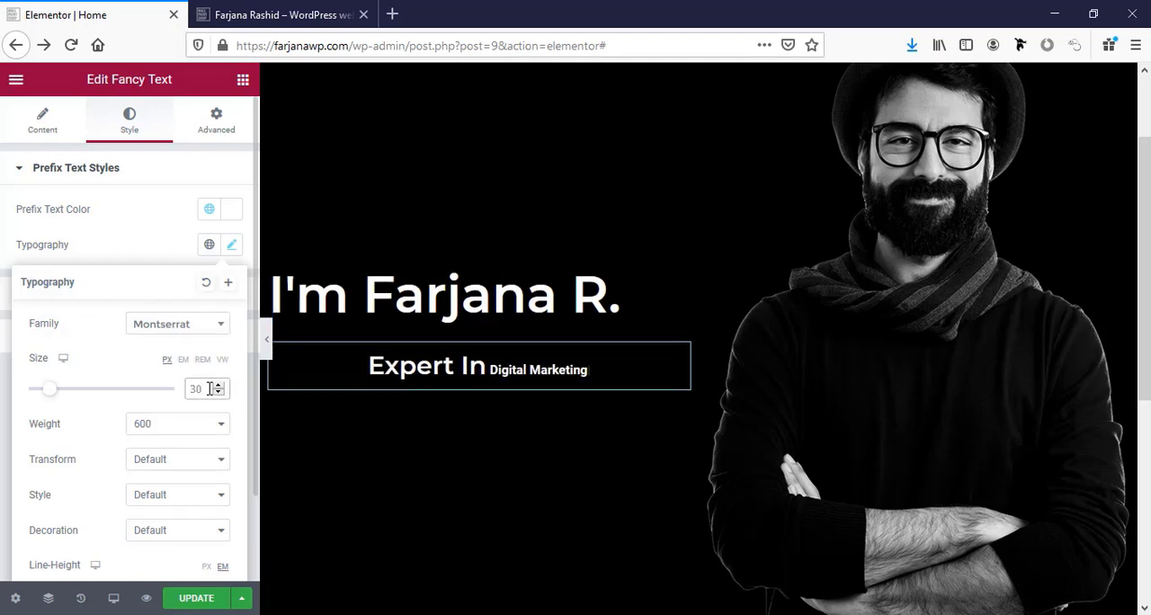
pyautogui.press('BackSpace')
pyautogui.press('BackSpace')
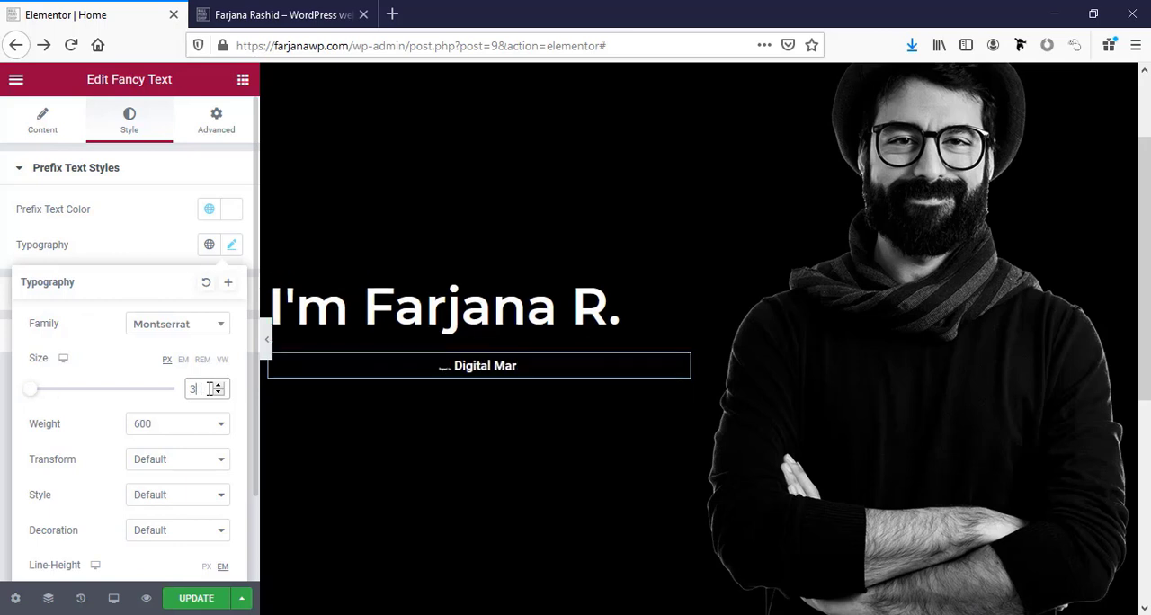
pyautogui.write('49')
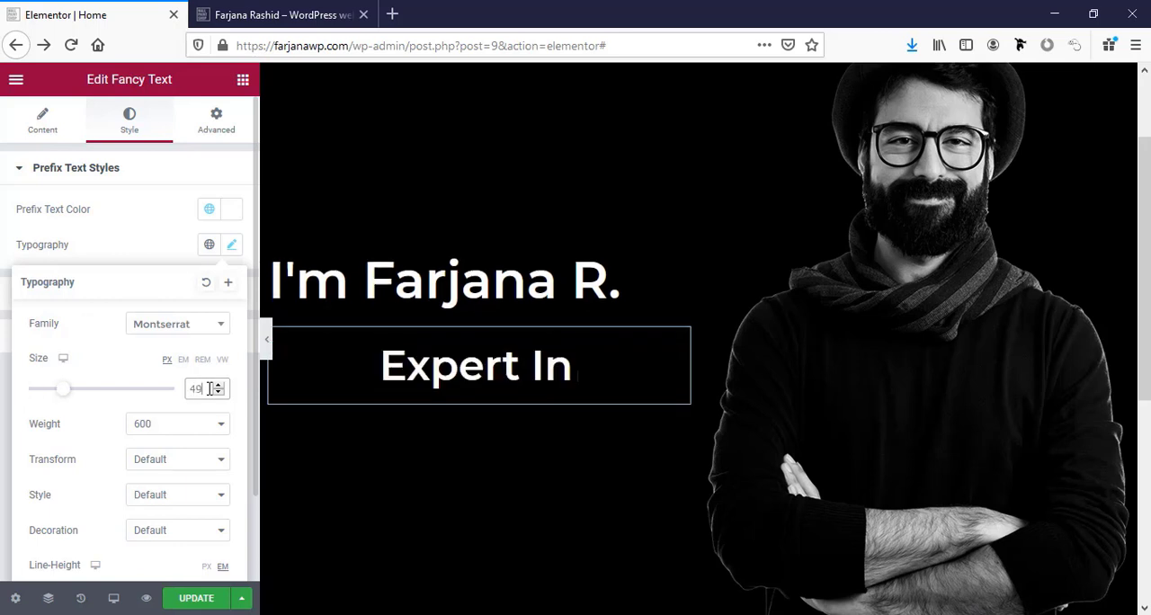
pyautogui.click(136, 431)
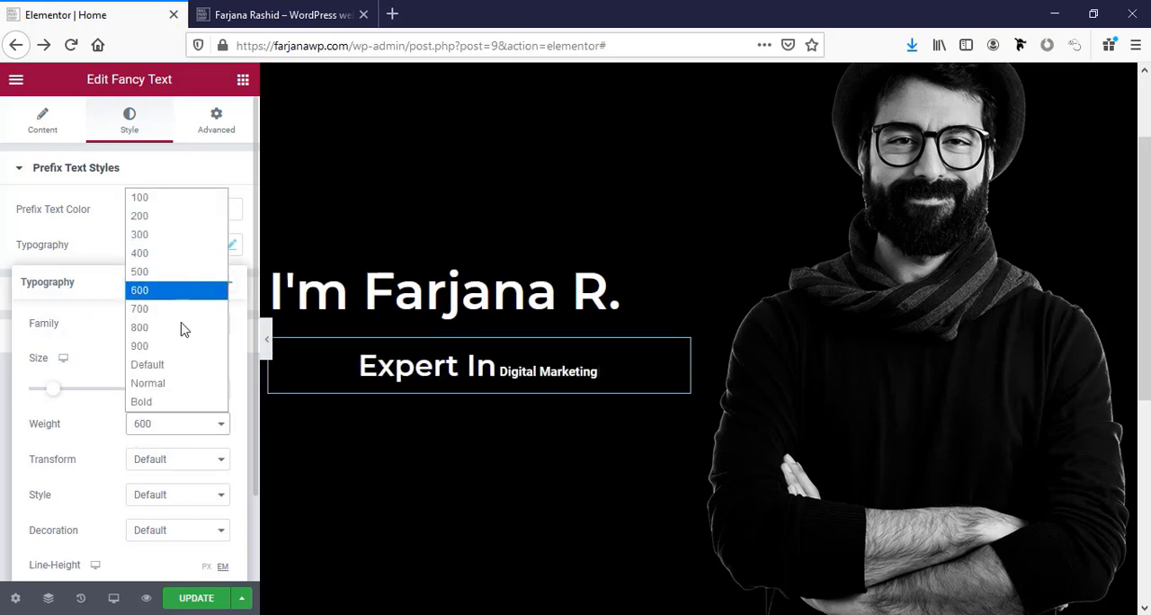
pyautogui.click(159, 219)
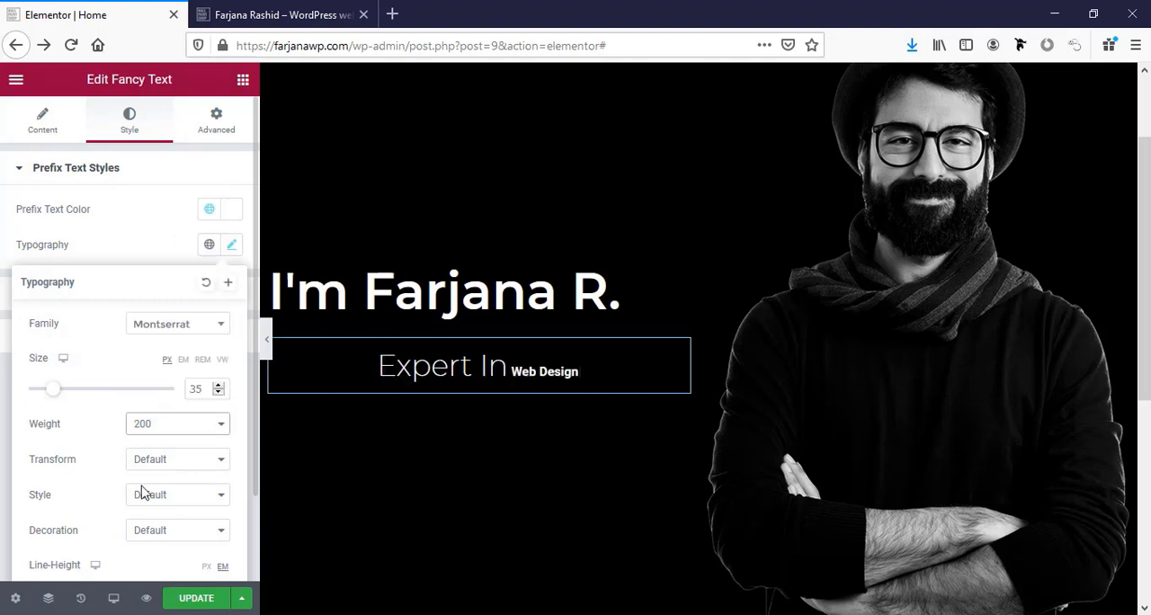
# Try the Uppercase text transform on the prefix text and return it to Default.
pyautogui.scroll(-1, 133, 510)
pyautogui.click(154, 383)
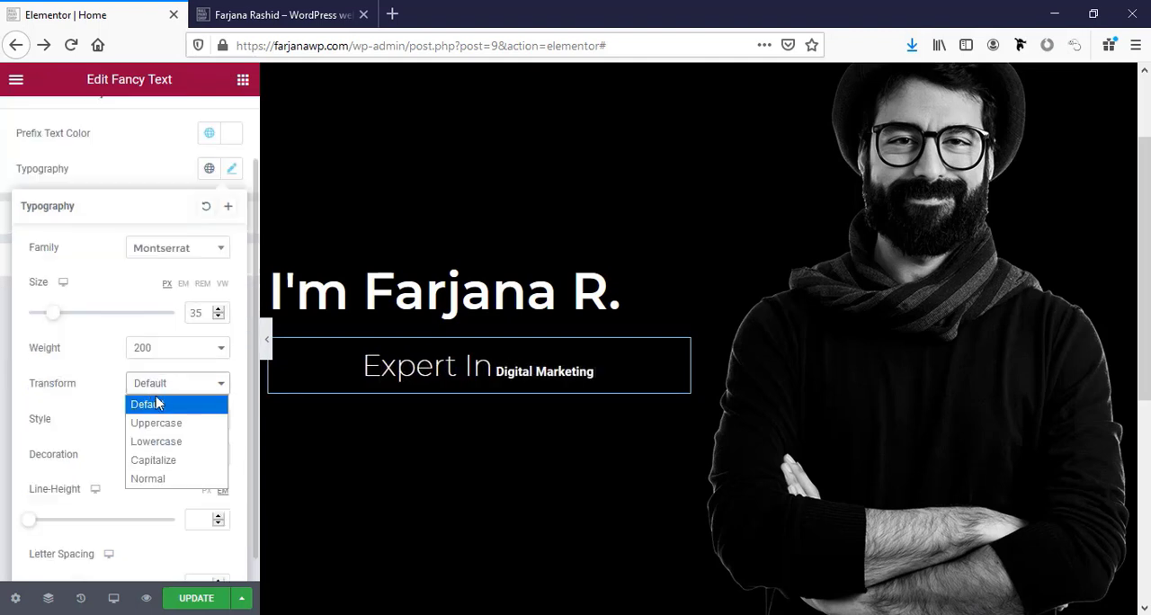
pyautogui.click(163, 425)
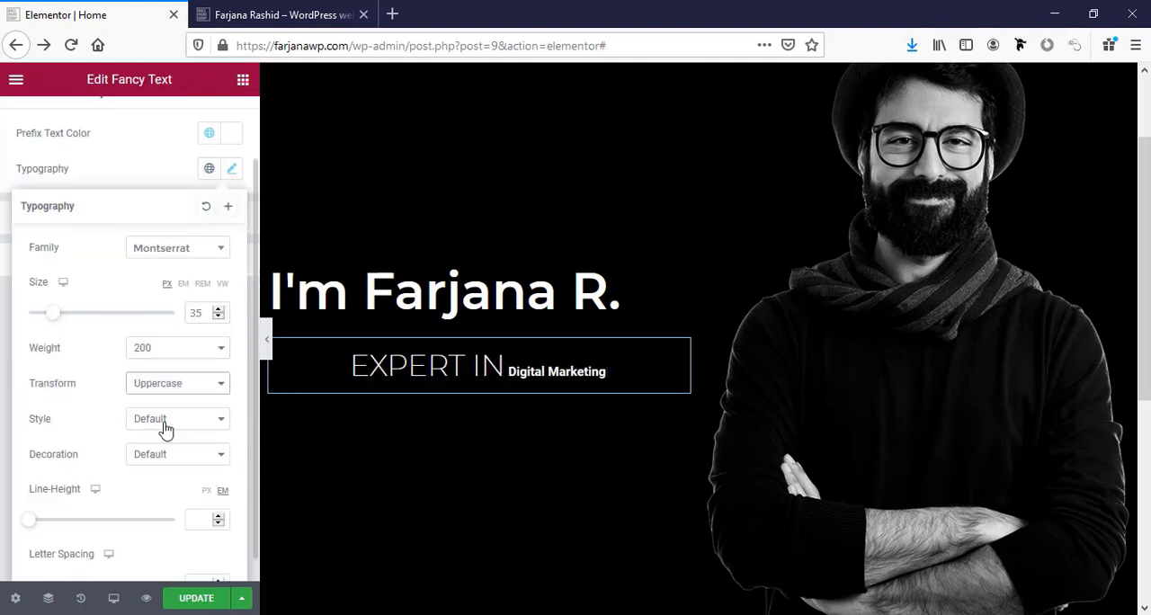
pyautogui.click(167, 387)
pyautogui.click(169, 401)
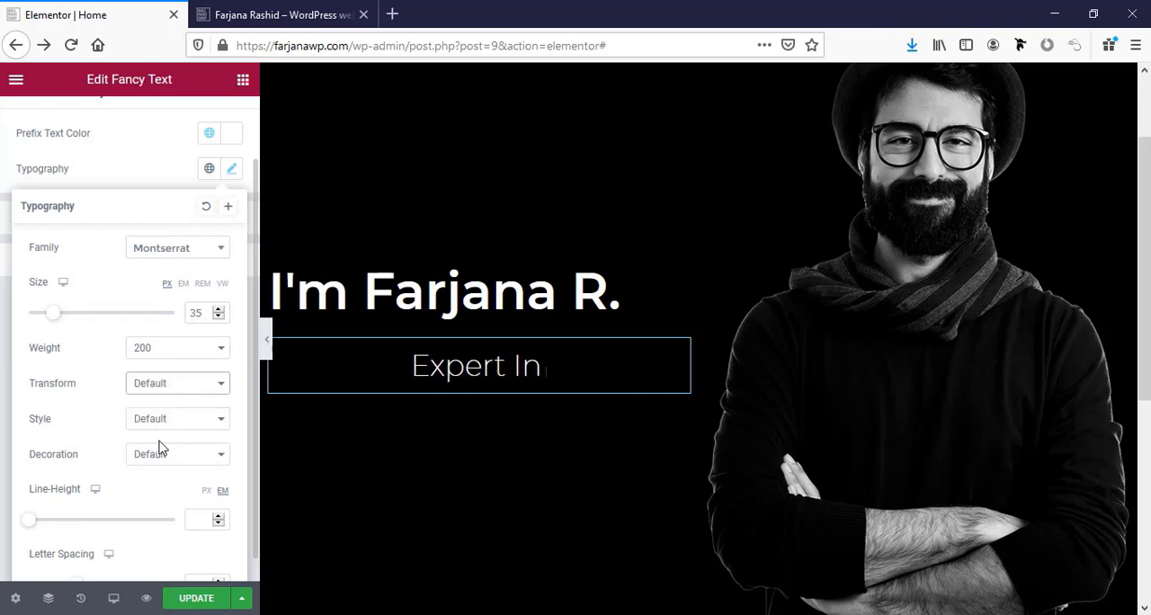
# Save the prefix text's typography as a new global font named "Fancy text".
pyautogui.scroll(-1, 148, 471)
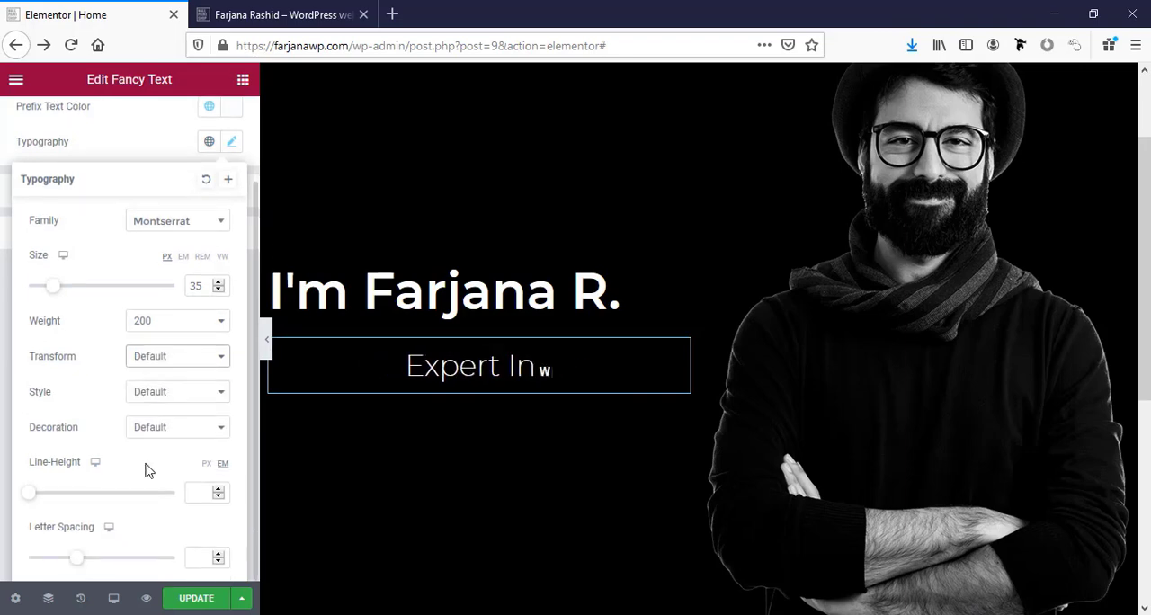
pyautogui.click(228, 181)
pyautogui.click(485, 342)
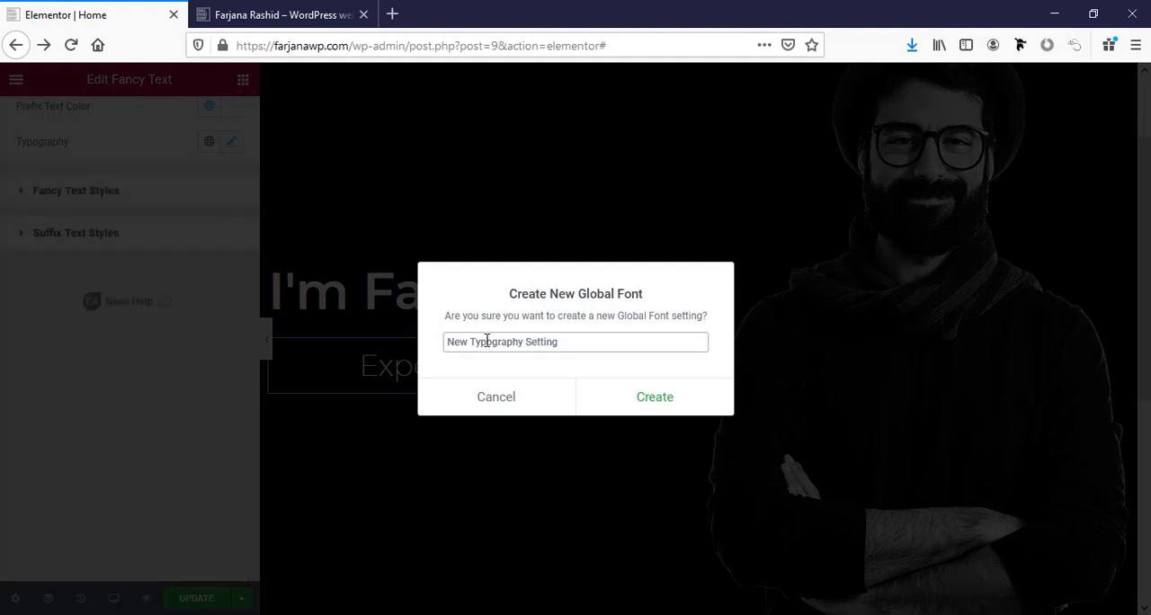
pyautogui.tripleClick(486, 342)
pyautogui.write('Fa')
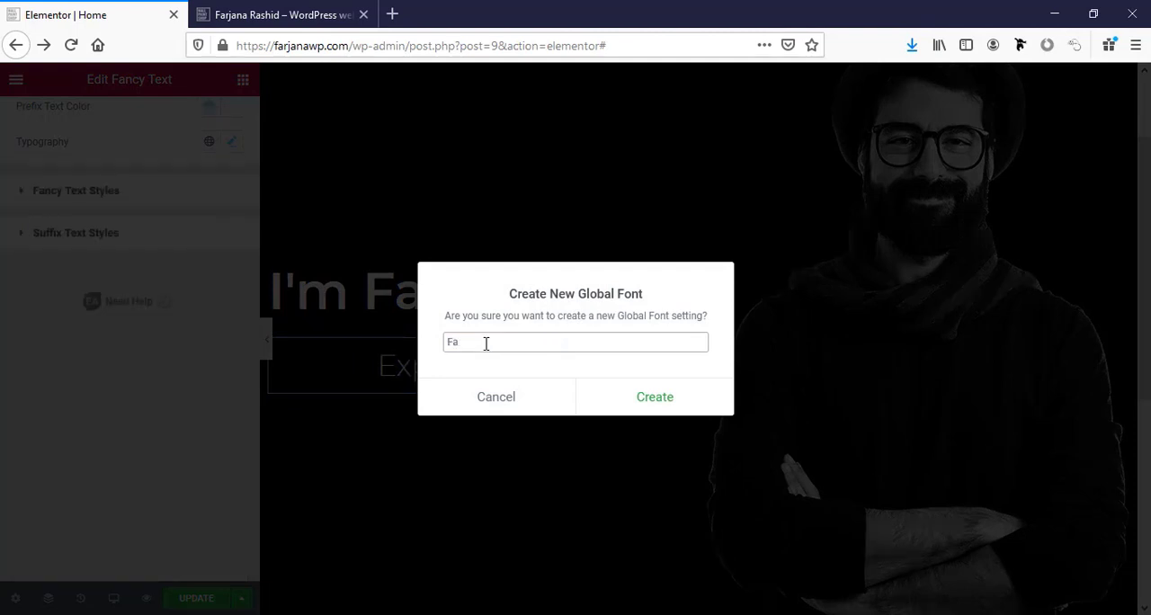
pyautogui.write('ncy text')
pyautogui.click(688, 398)
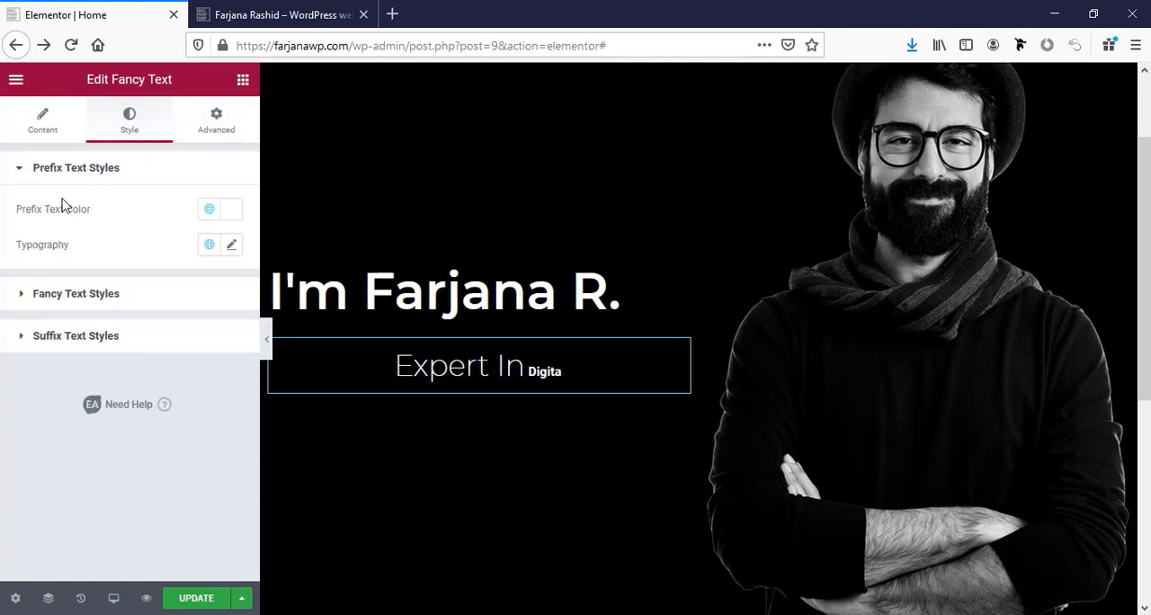
# Apply the "Fancy text" global font to the animated fancy text strings.
pyautogui.click(71, 295)
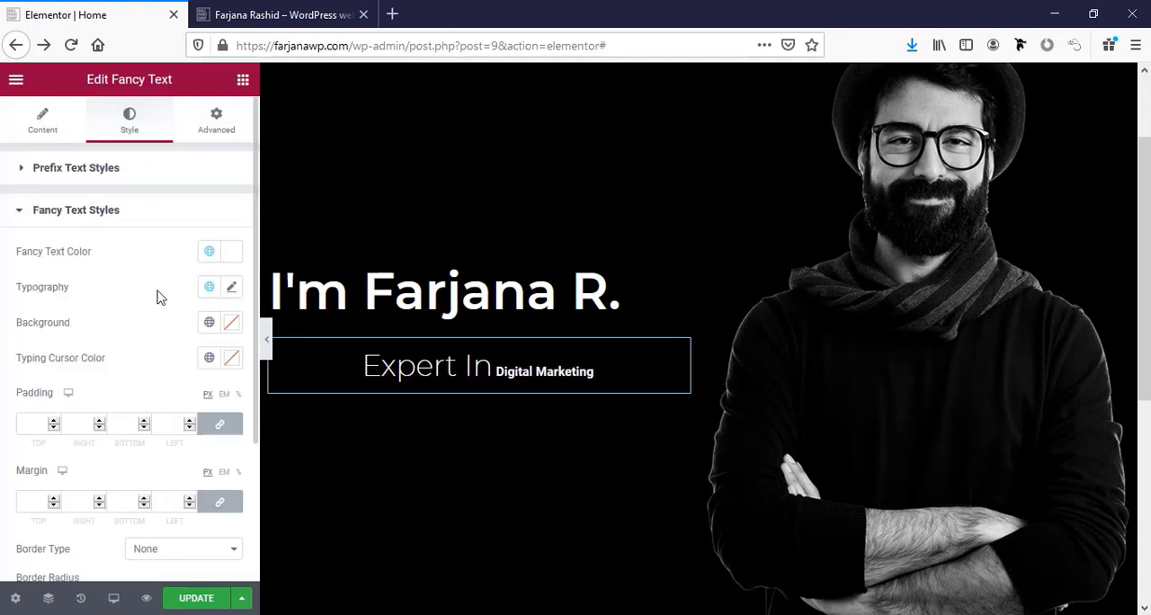
pyautogui.click(210, 289)
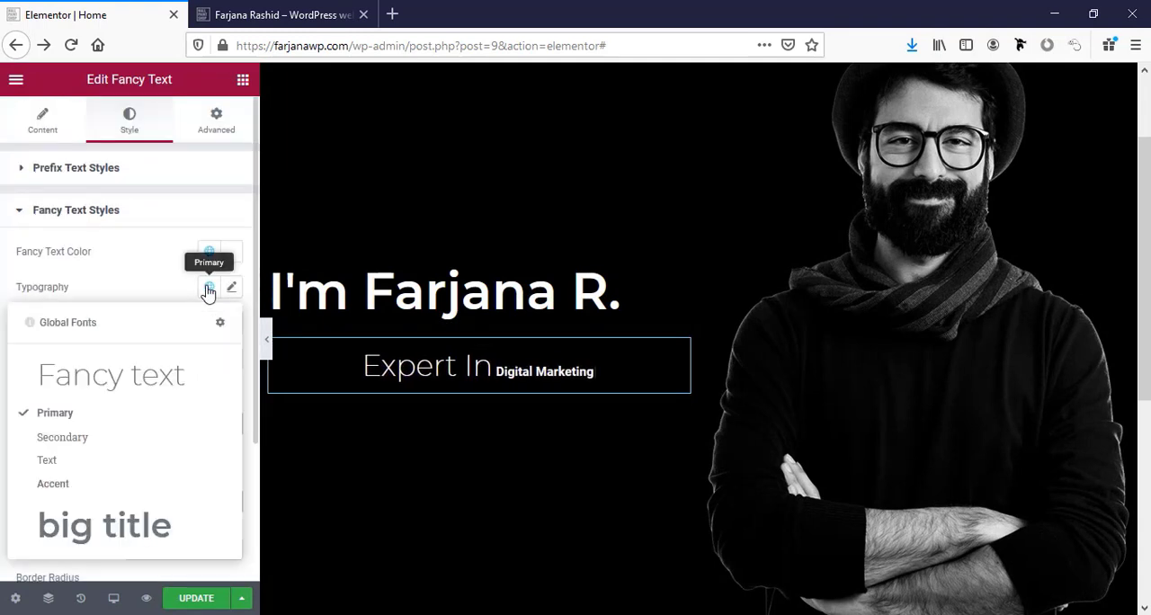
pyautogui.click(129, 383)
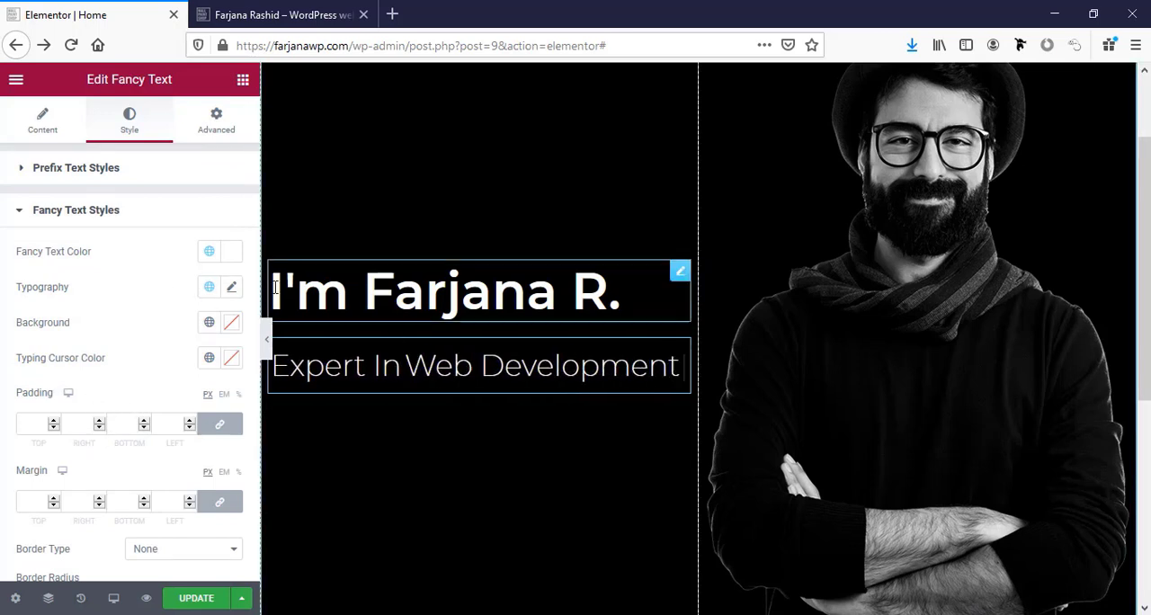
# Set the animated fancy text's weight to 600 and its decoration to Underline.
pyautogui.click(232, 290)
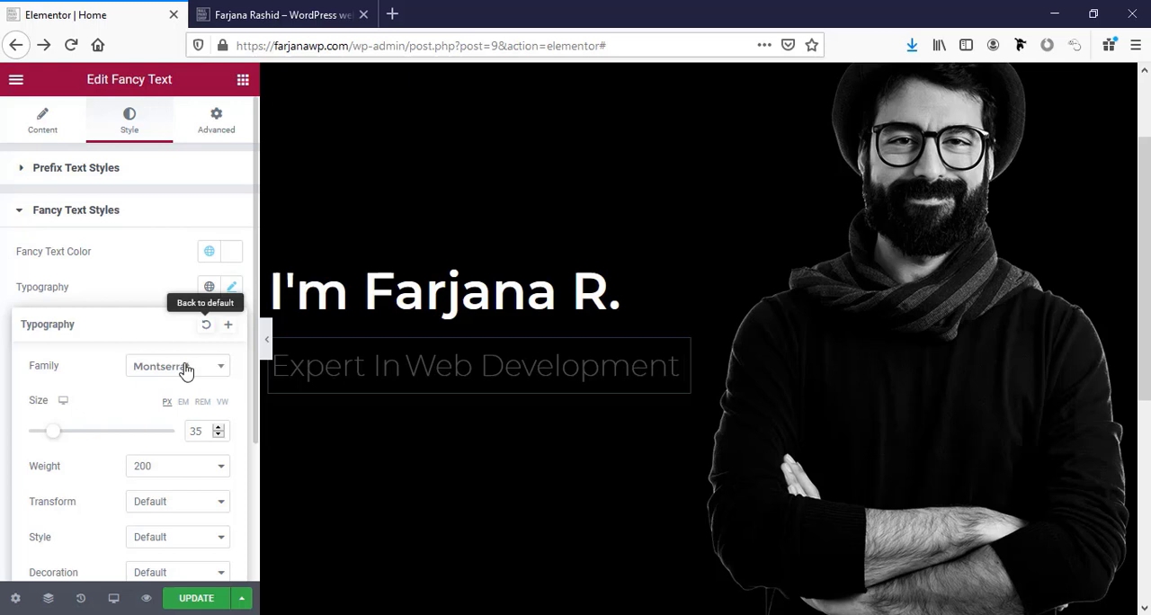
pyautogui.click(164, 466)
pyautogui.click(153, 332)
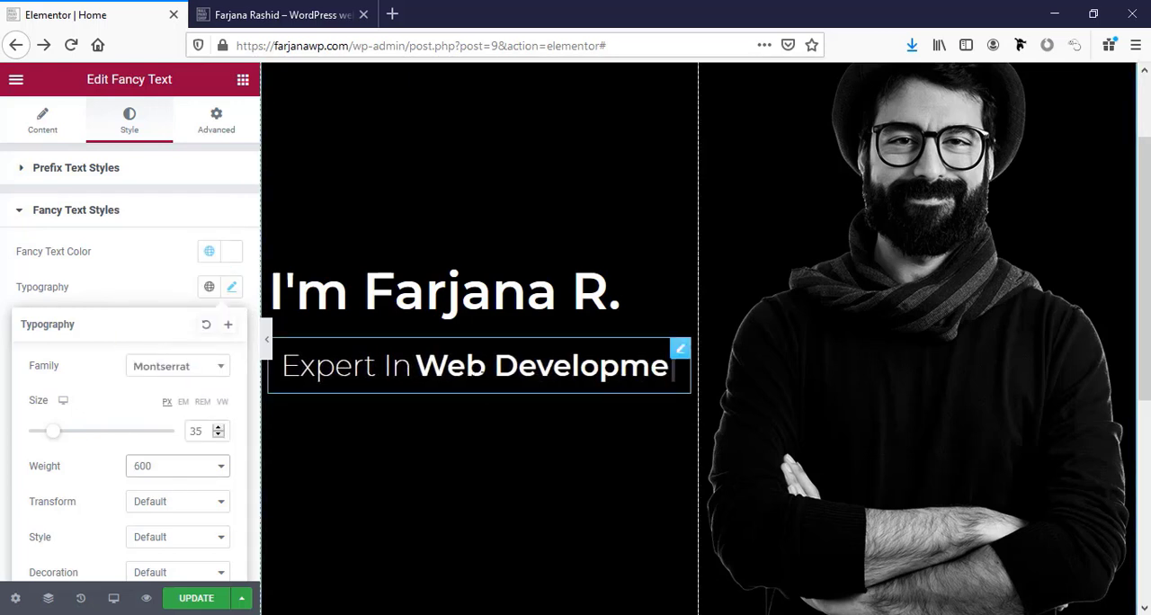
pyautogui.scroll(-1, 111, 521)
pyautogui.click(135, 524)
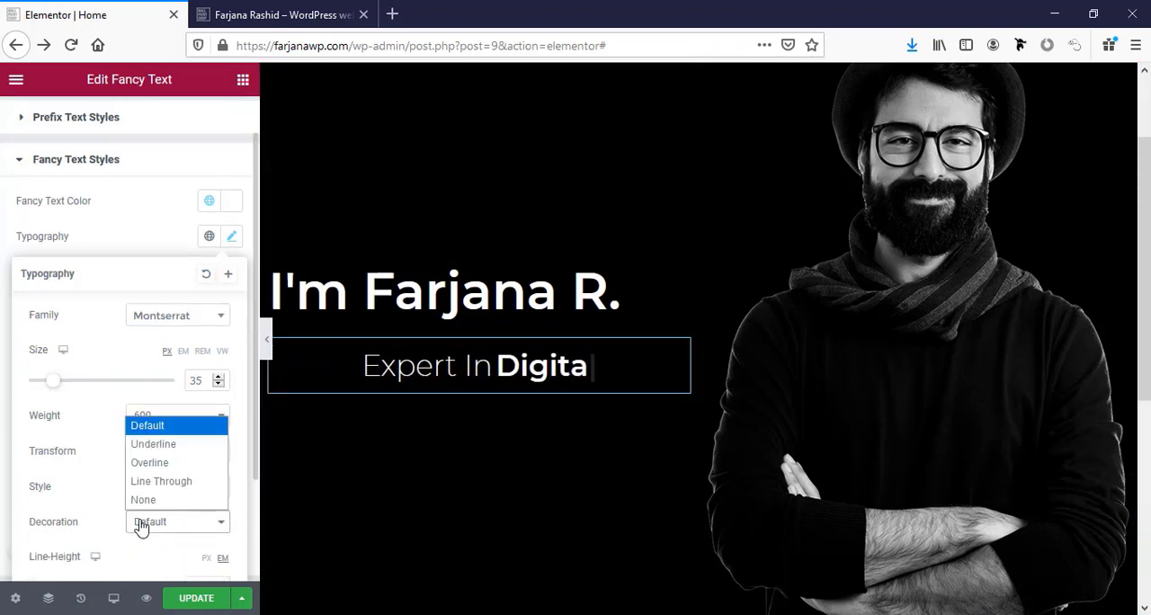
pyautogui.click(164, 445)
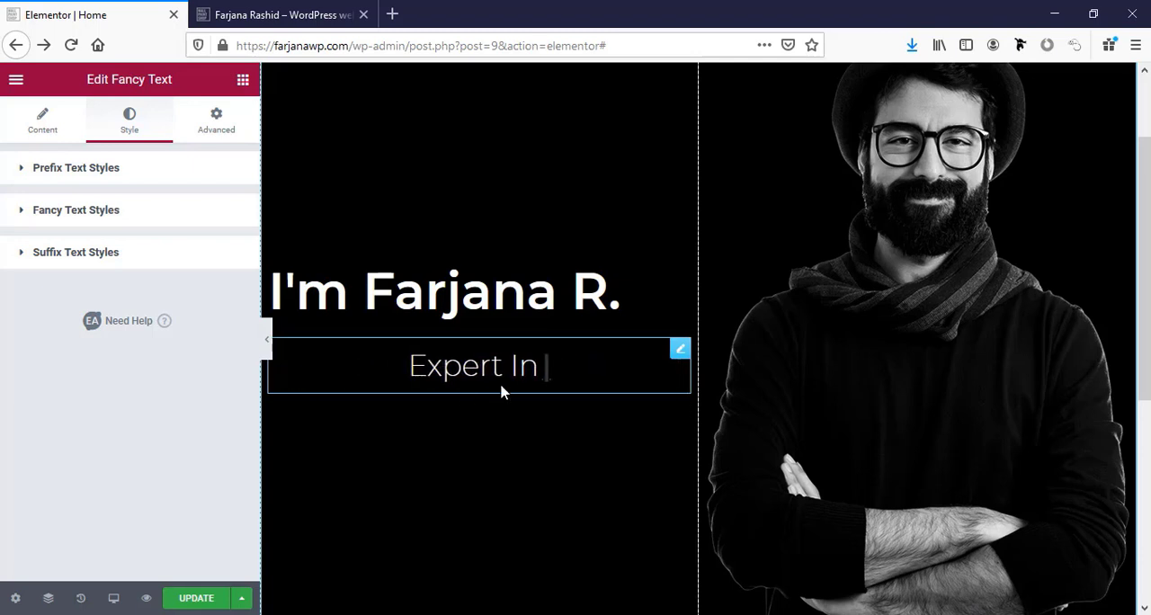
# Set the fancy text's typing cursor color to the global white.
pyautogui.click(101, 214)
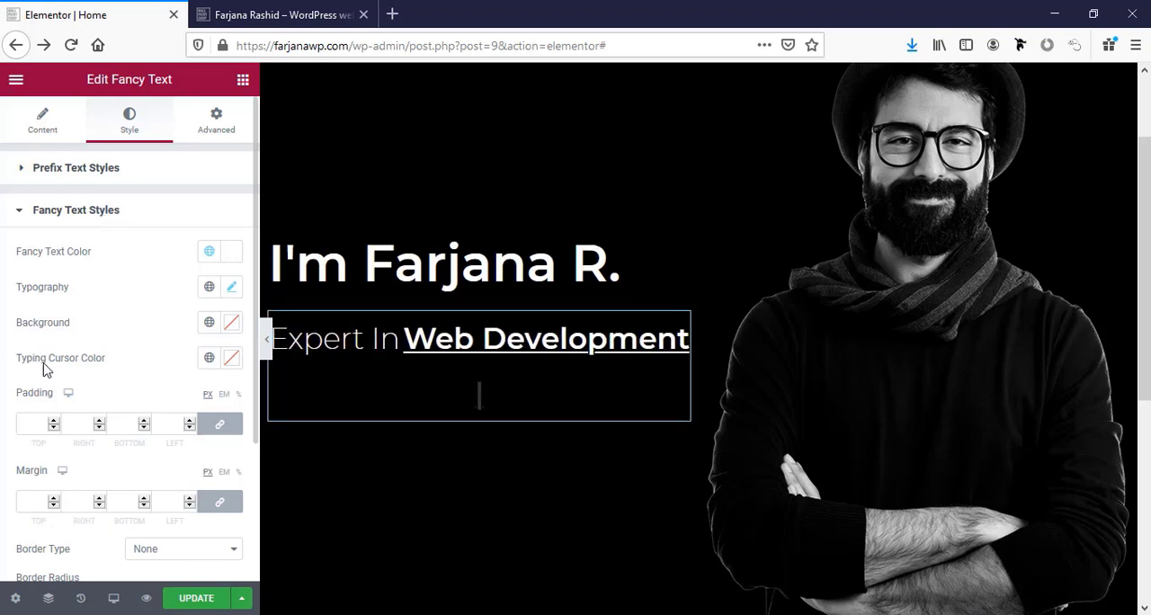
pyautogui.click(210, 360)
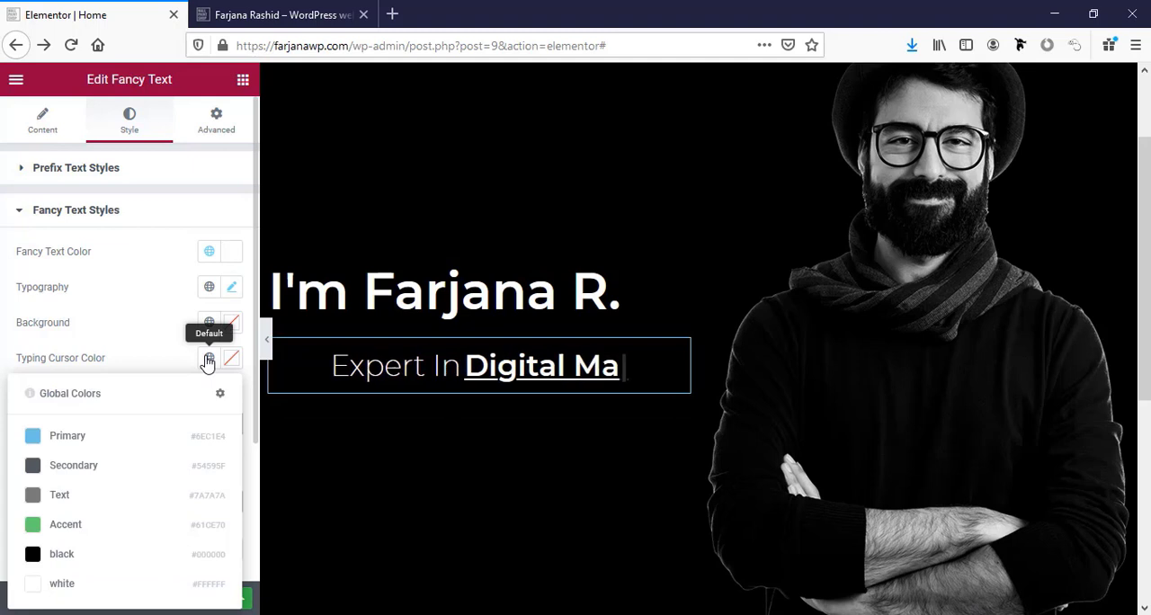
pyautogui.click(64, 584)
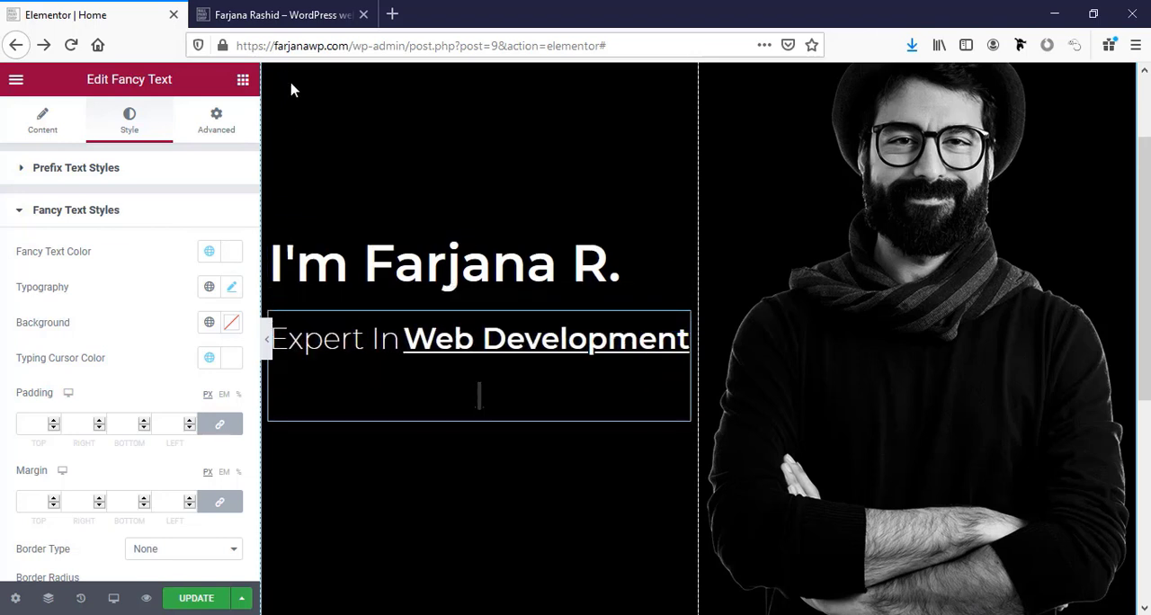
# Set the widgets space of the hero section's text column to 0 px.
pyautogui.scroll(3, 293, 90)
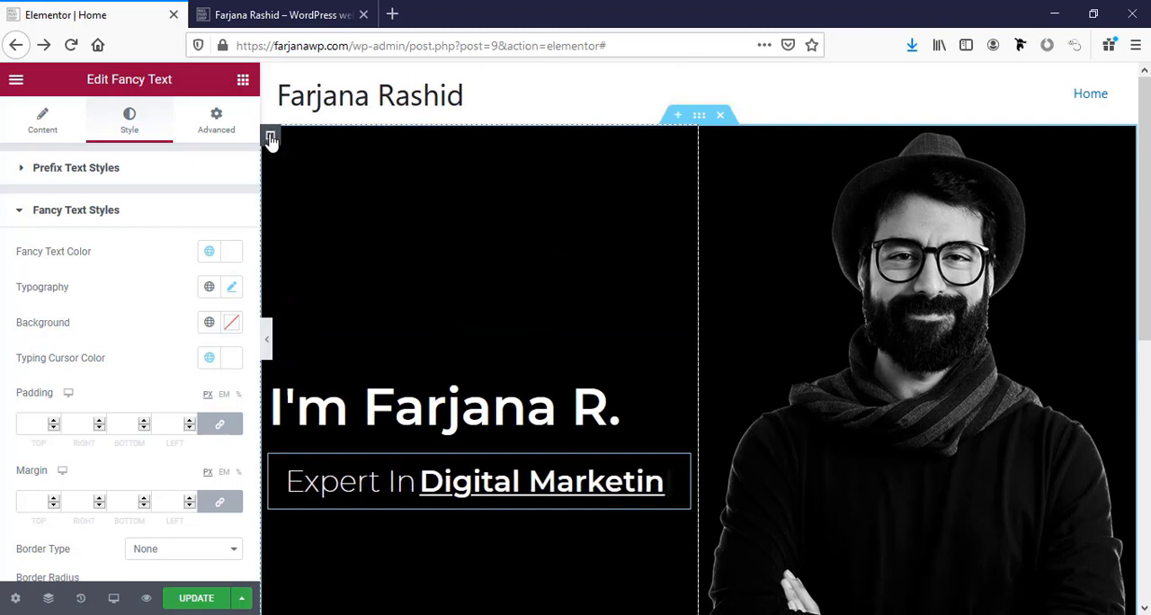
pyautogui.click(270, 138)
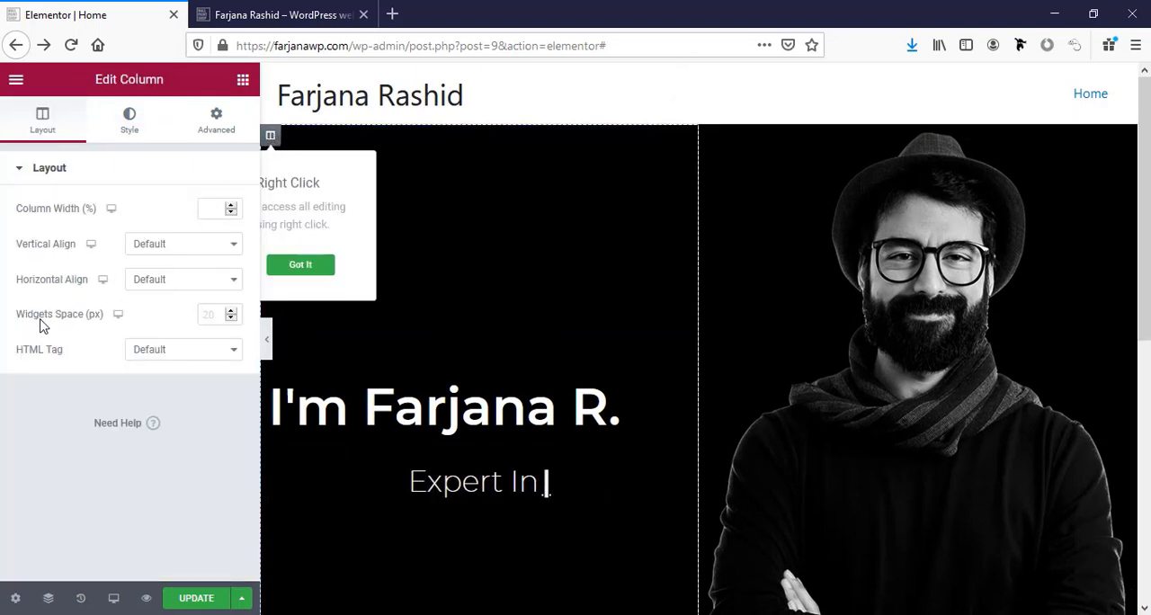
pyautogui.click(206, 311)
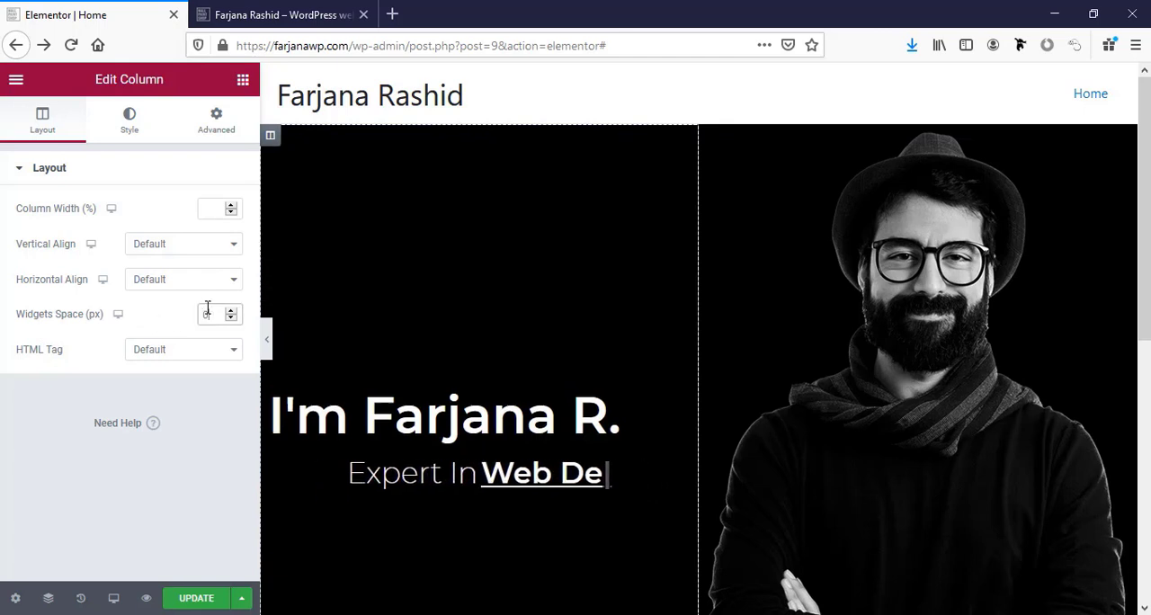
pyautogui.write('0')
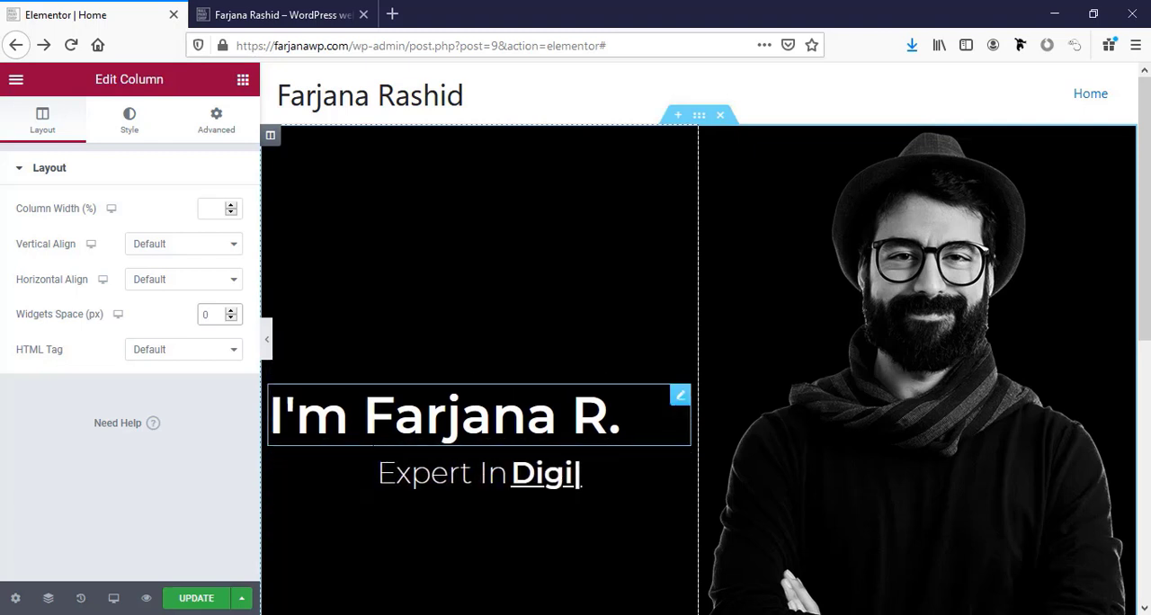
# Increase the hero heading's font size to 70 px, trying 65 px first.
pyautogui.click(620, 415)
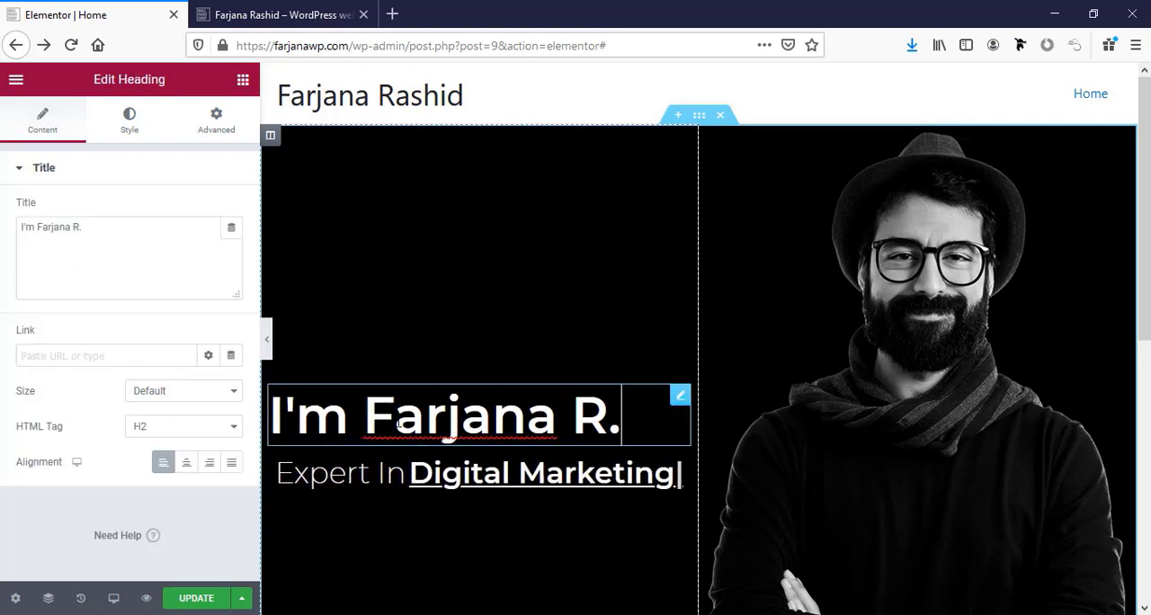
pyautogui.click(129, 120)
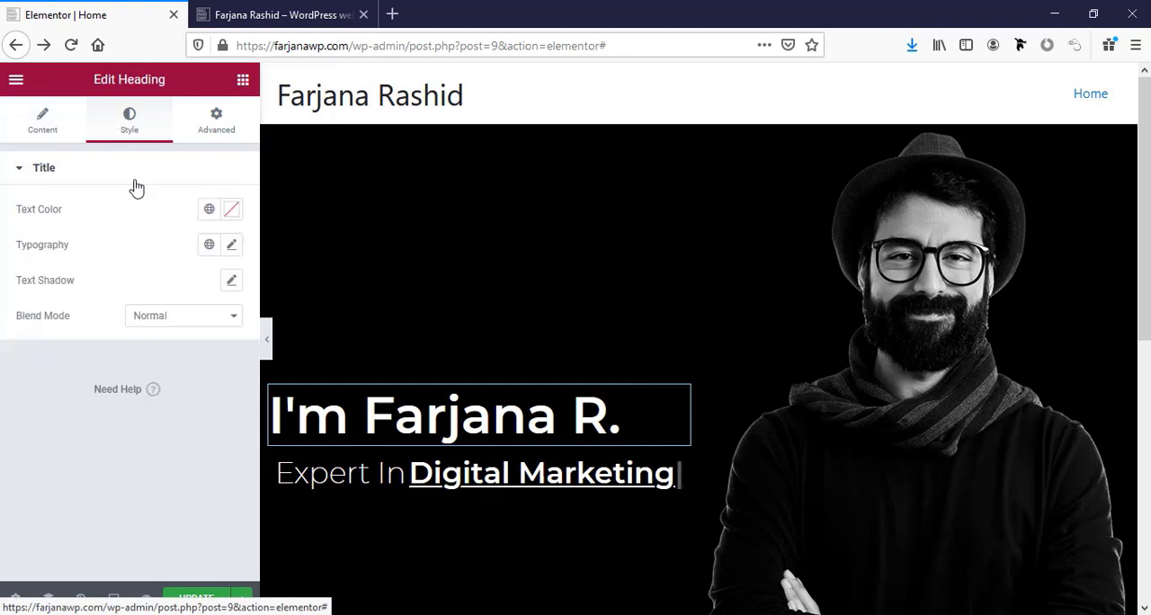
pyautogui.click(229, 246)
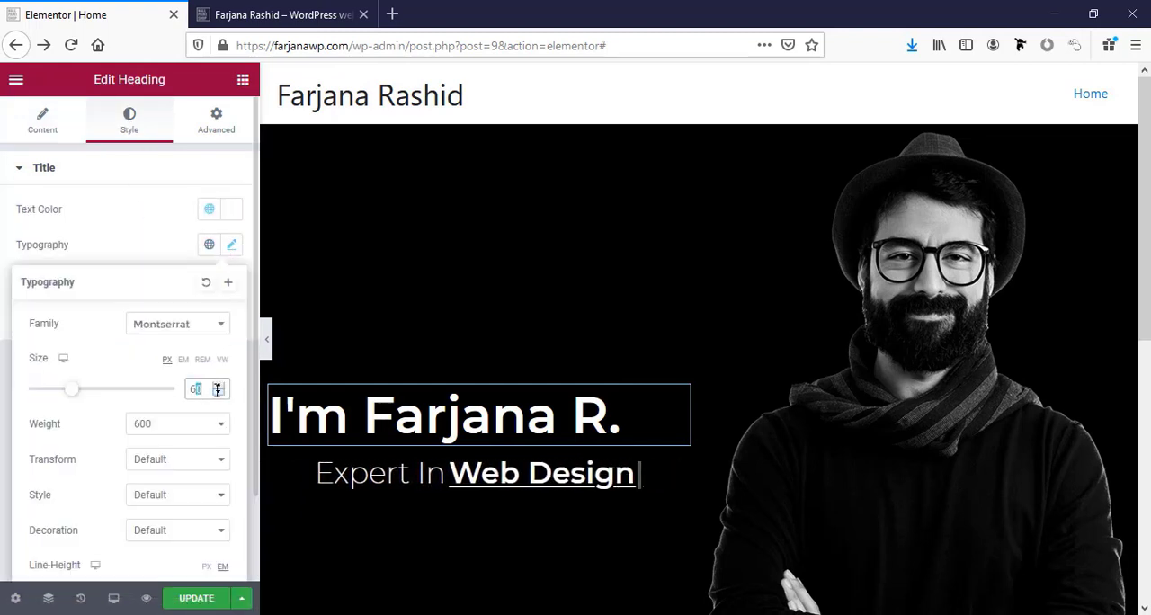
pyautogui.write('5')
pyautogui.moveTo(213, 389); pyautogui.dragTo(169, 386)
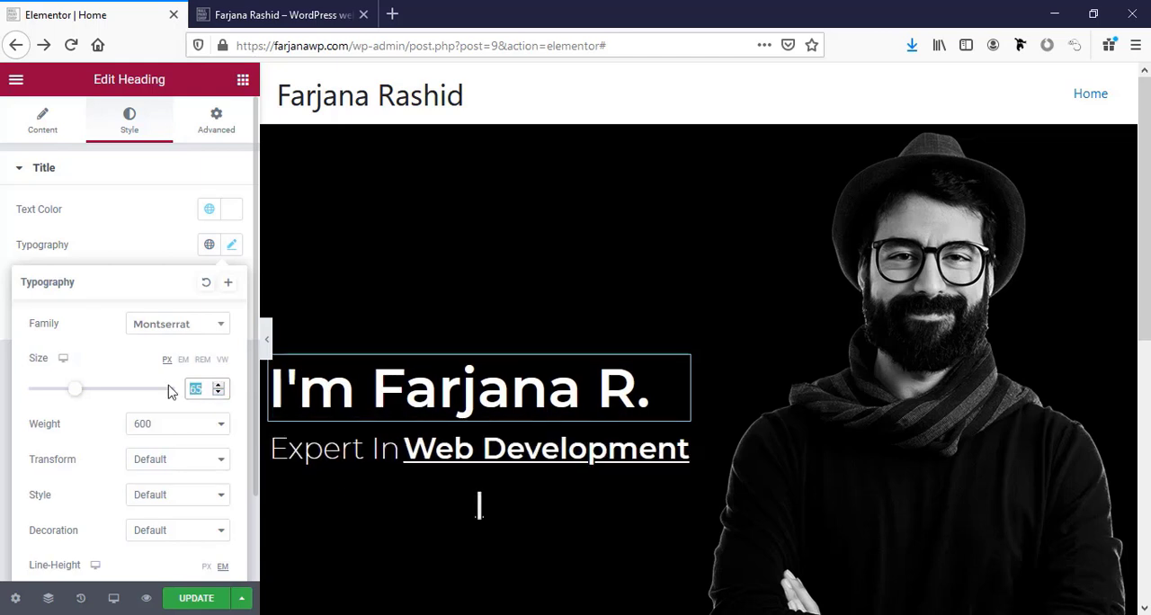
pyautogui.write('70')
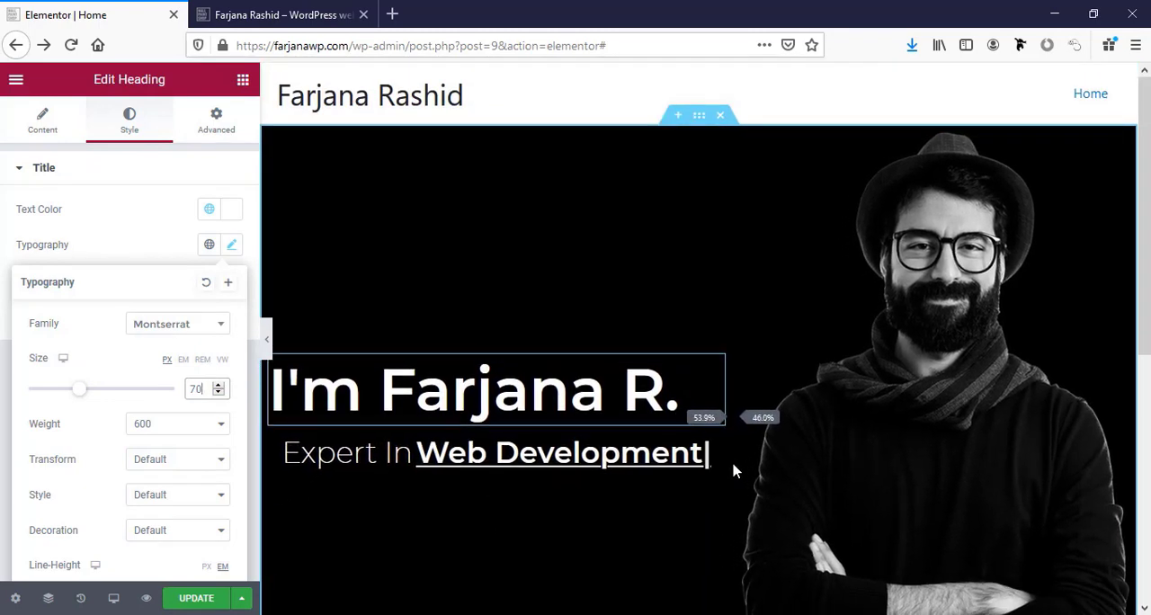
# Widen the hero section's text column by moving its divider toward the portrait.
pyautogui.moveTo(732, 464); pyautogui.dragTo(733, 449)
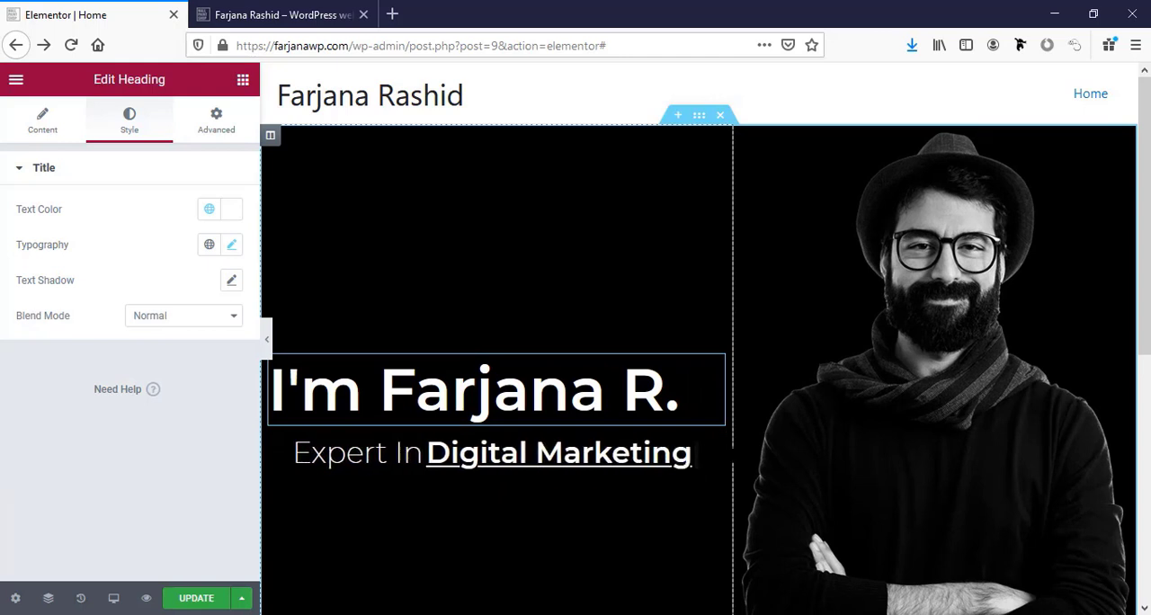
pyautogui.moveTo(733, 455); pyautogui.dragTo(754, 483)
# Align the Fancy Text widget to the left in its text settings.
pyautogui.scroll(-2, 628, 532)
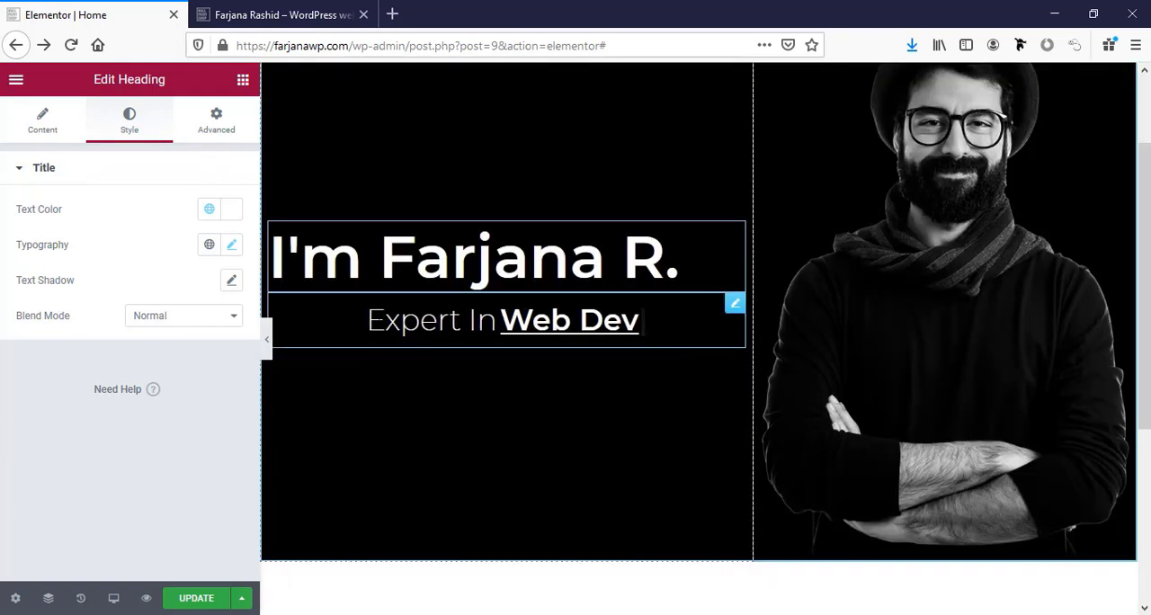
pyautogui.click(732, 306)
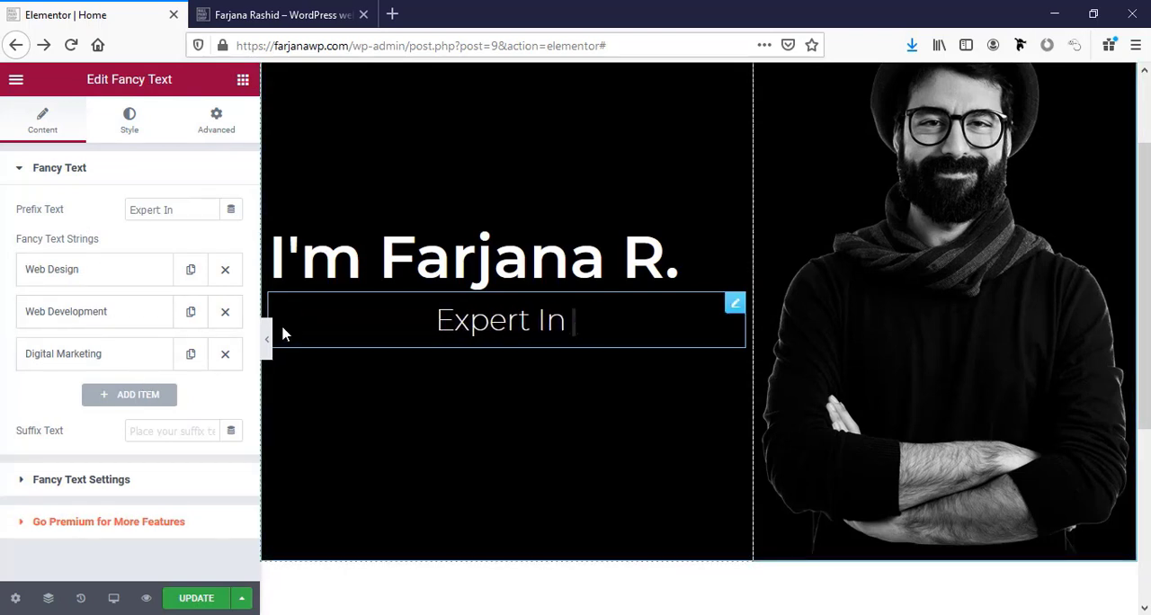
pyautogui.click(90, 479)
pyautogui.click(186, 288)
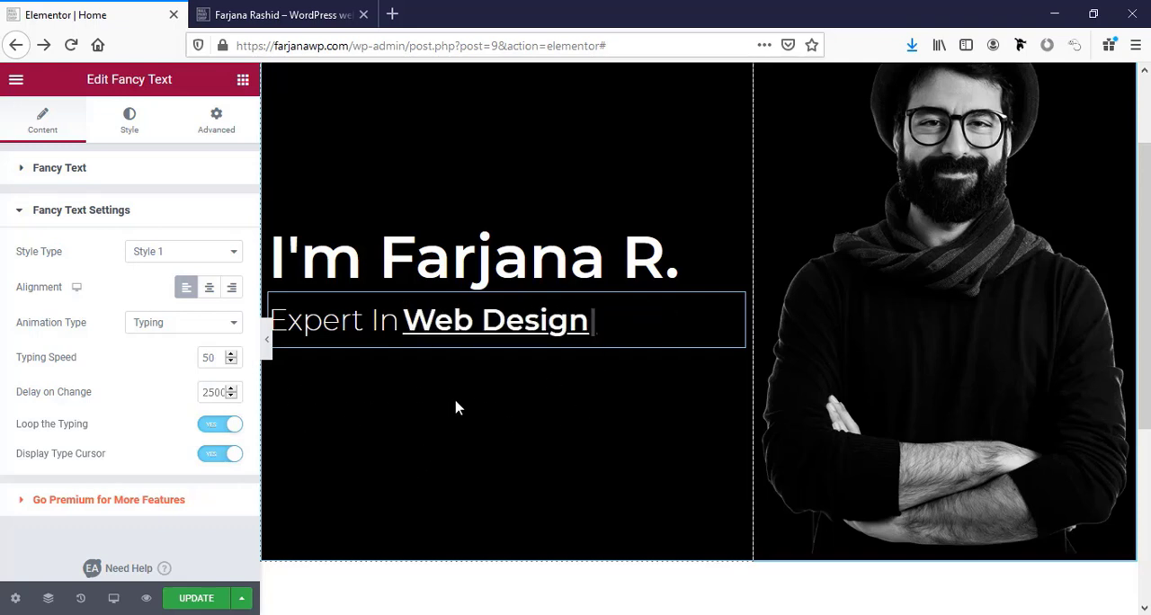
# Find the Social Icons widget by searching "soci", place it below the Fancy Text and align its icons left.
pyautogui.click(242, 82)
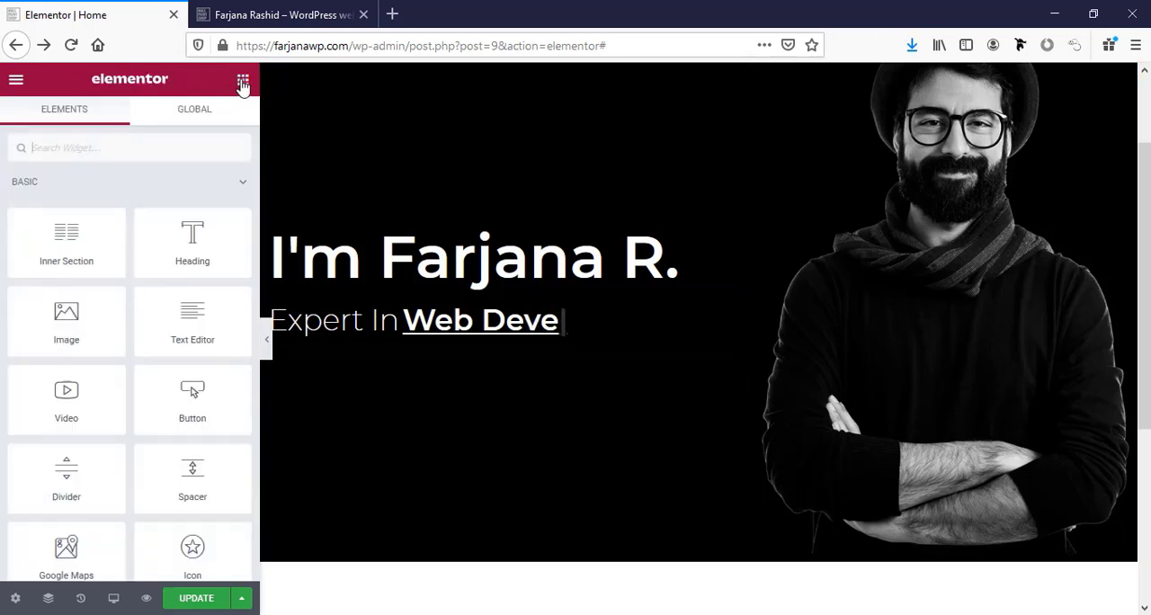
pyautogui.click(65, 148)
pyautogui.write('soci')
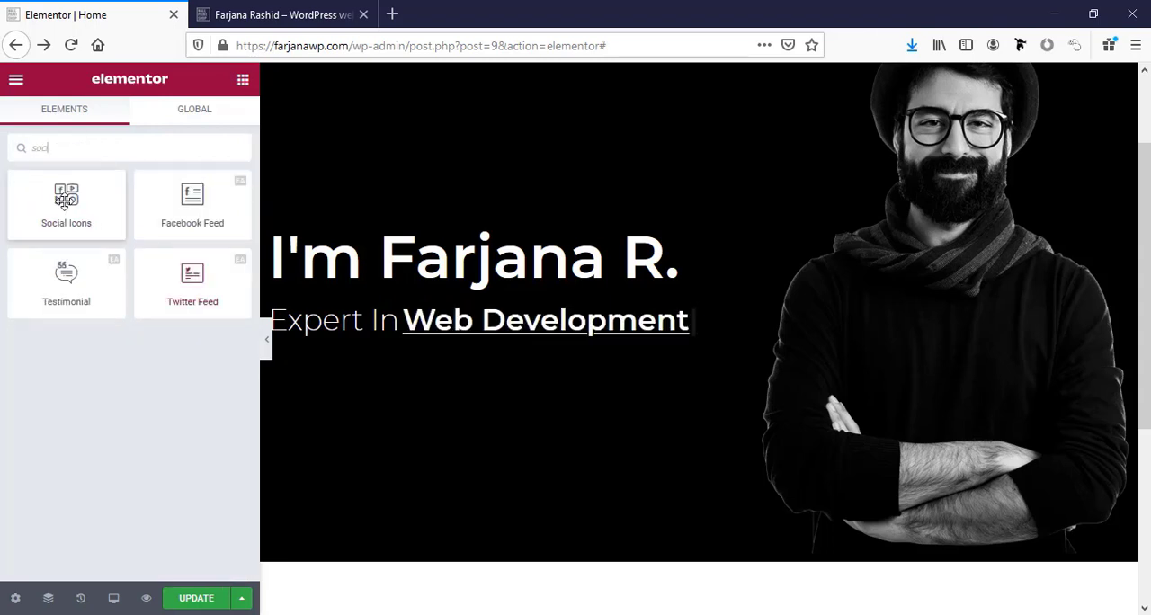
pyautogui.moveTo(56, 194); pyautogui.dragTo(370, 340)
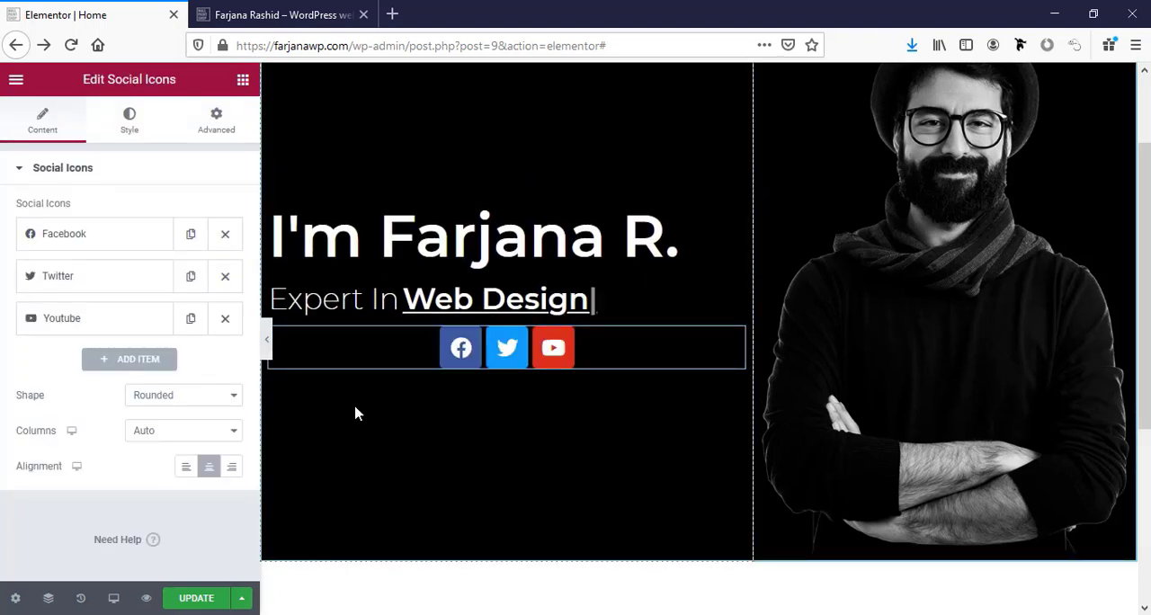
pyautogui.click(186, 467)
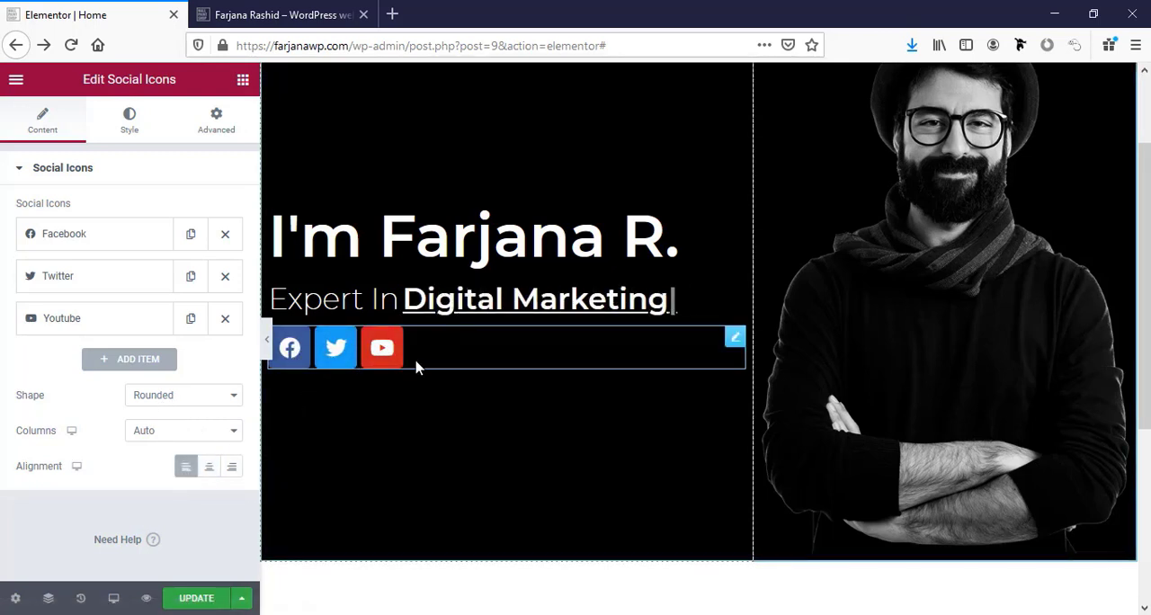
# Set the links of the Facebook, Twitter and Youtube social icons to the placeholder "#".
pyautogui.click(85, 236)
pyautogui.scroll(-1, 101, 438)
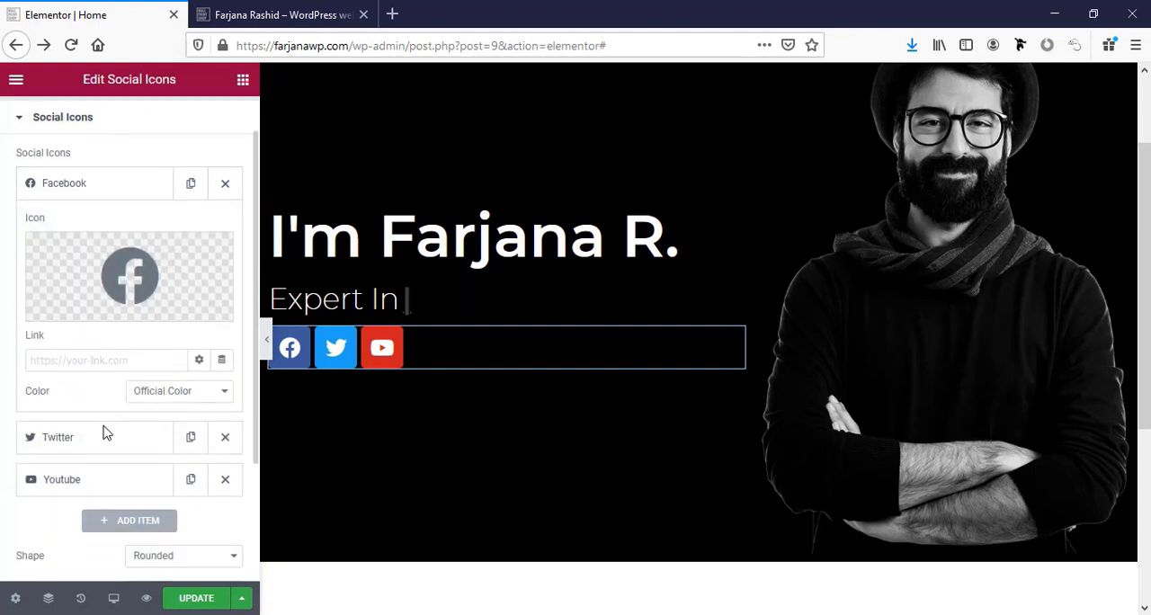
pyautogui.click(67, 360)
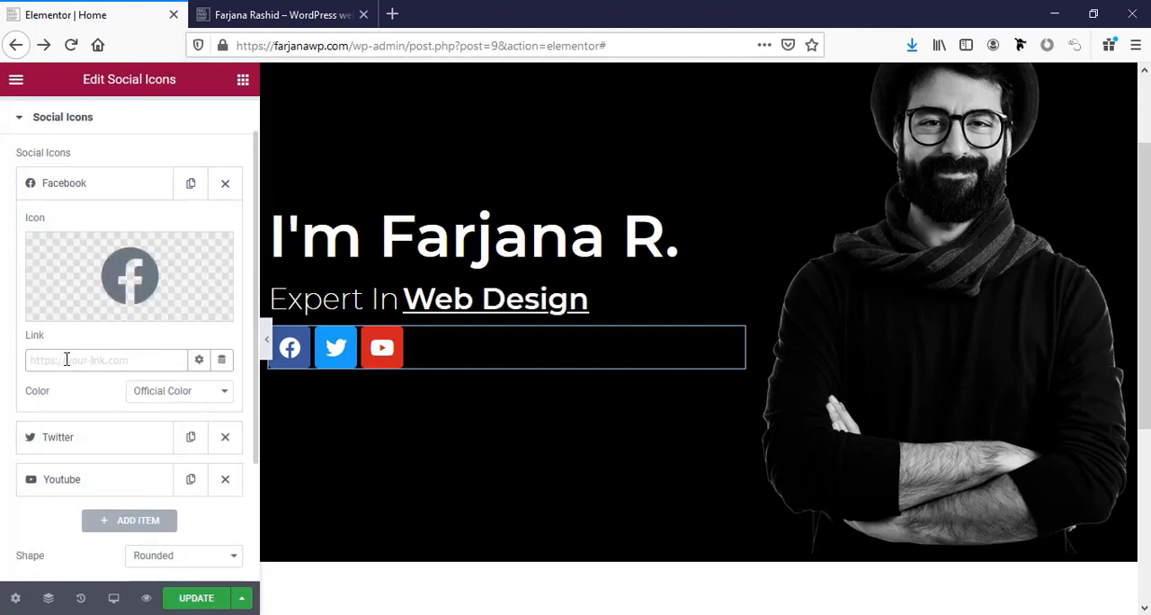
pyautogui.write('#')
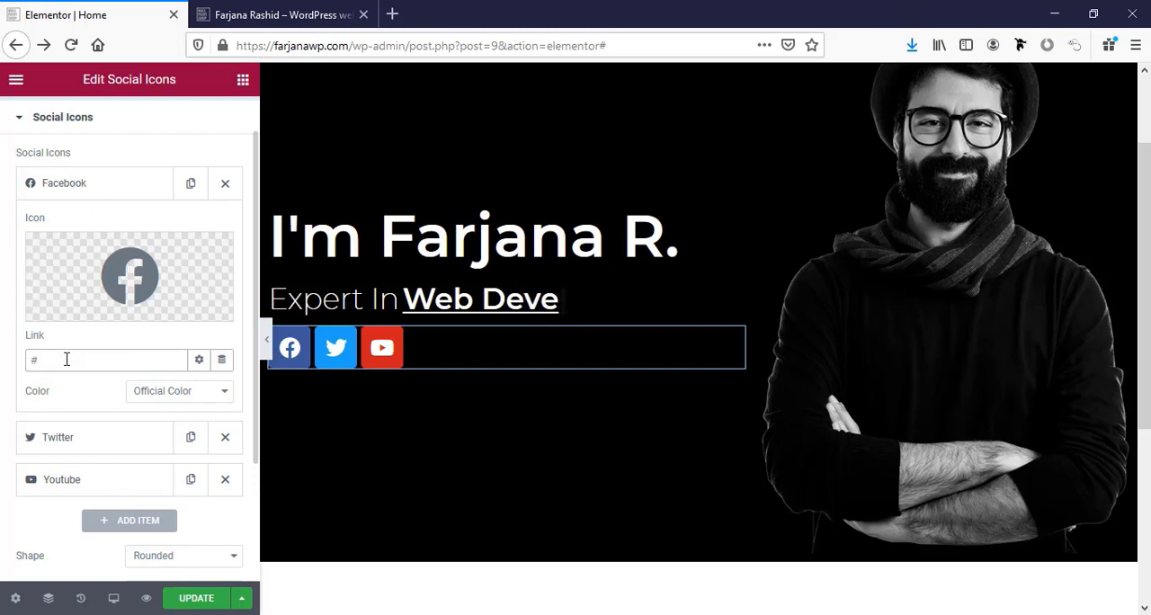
pyautogui.click(40, 443)
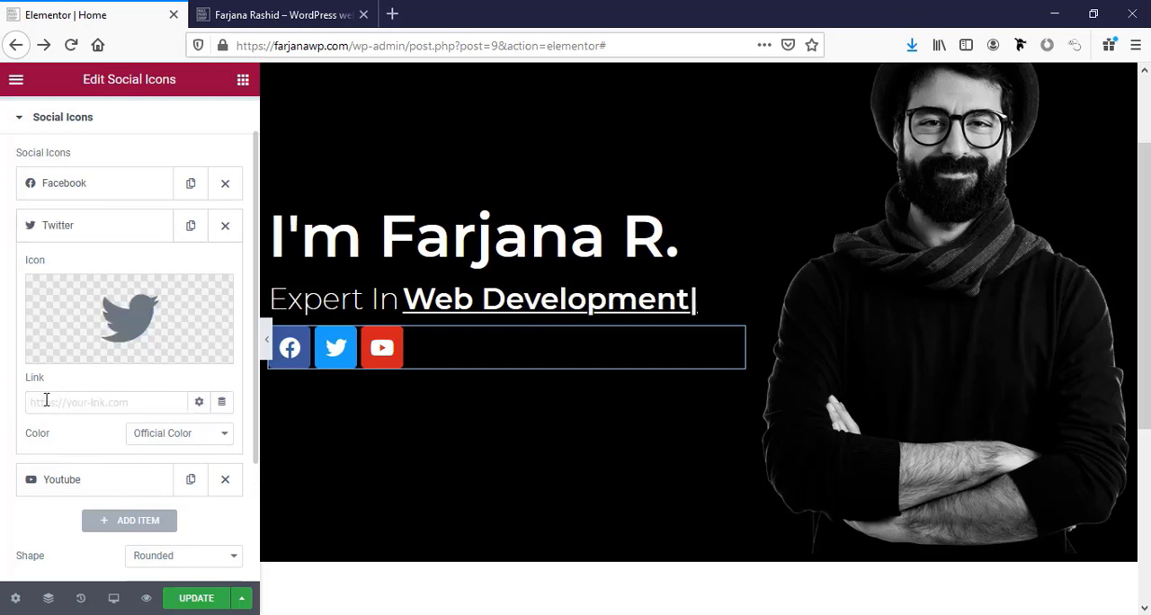
pyautogui.click(46, 401)
pyautogui.write('#')
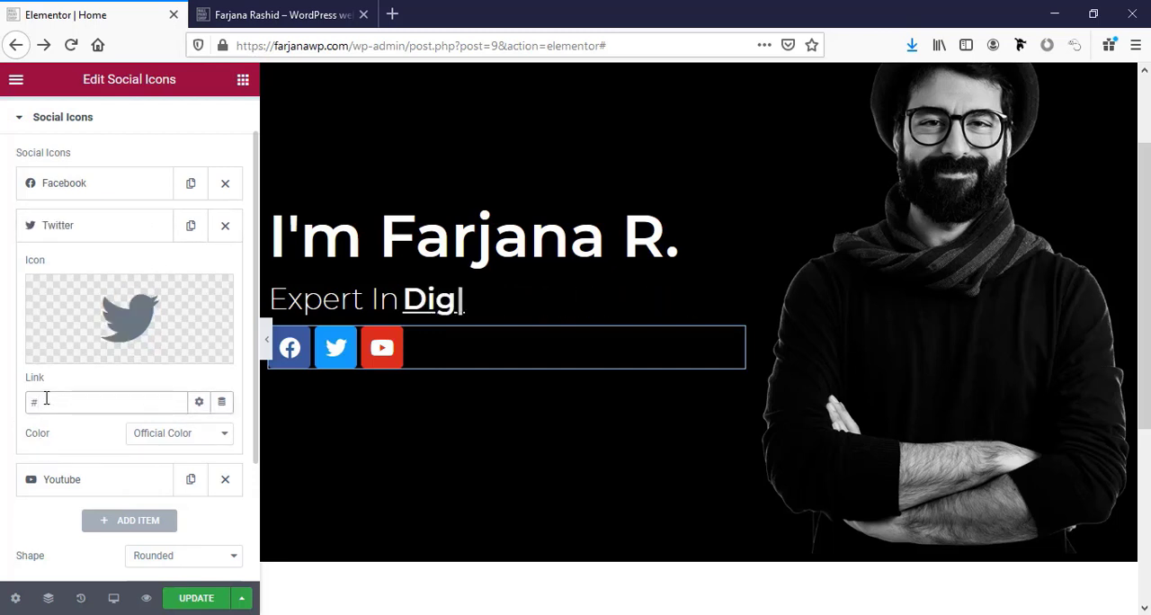
pyautogui.click(66, 487)
pyautogui.click(87, 445)
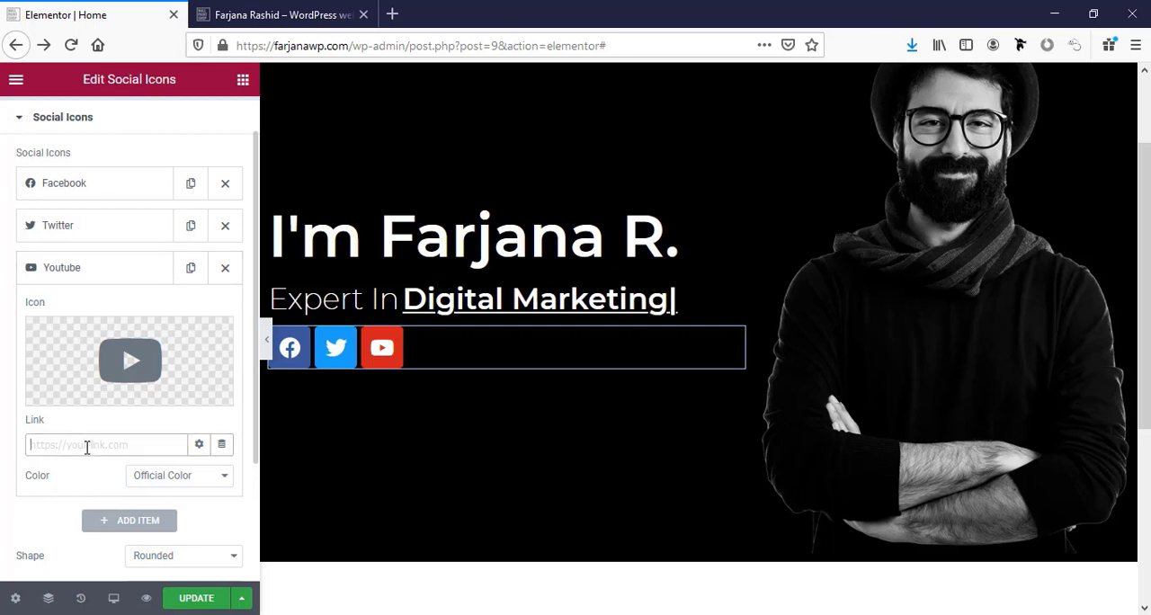
pyautogui.write('#')
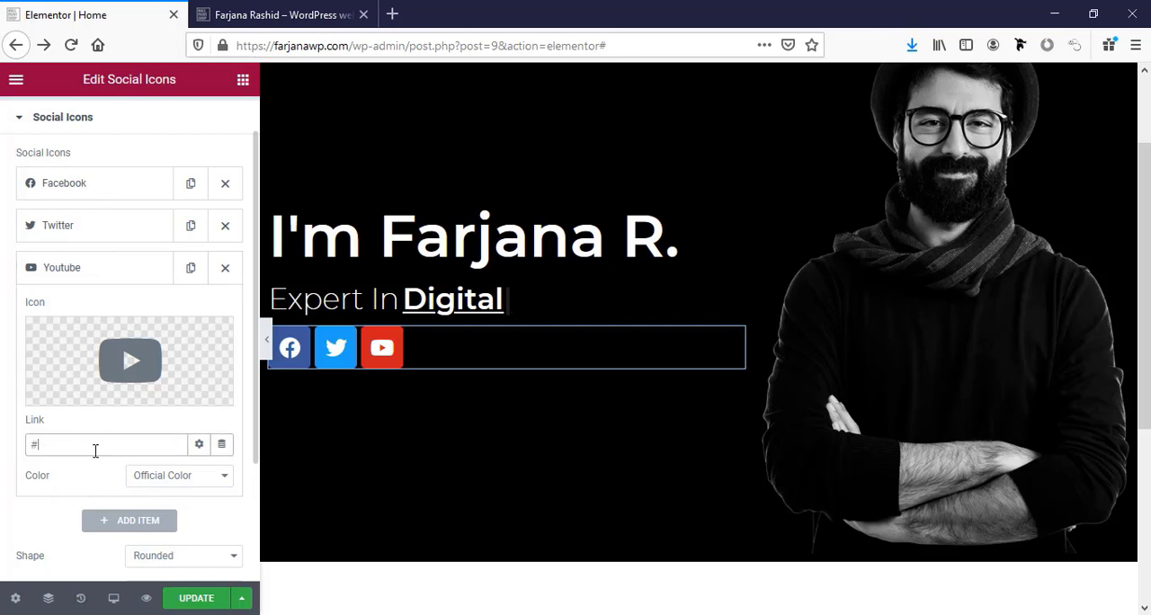
# Add a fourth social icon, choose the Linkedin icon by searching "link", and set its link to "#".
pyautogui.scroll(-1, 126, 484)
pyautogui.click(126, 469)
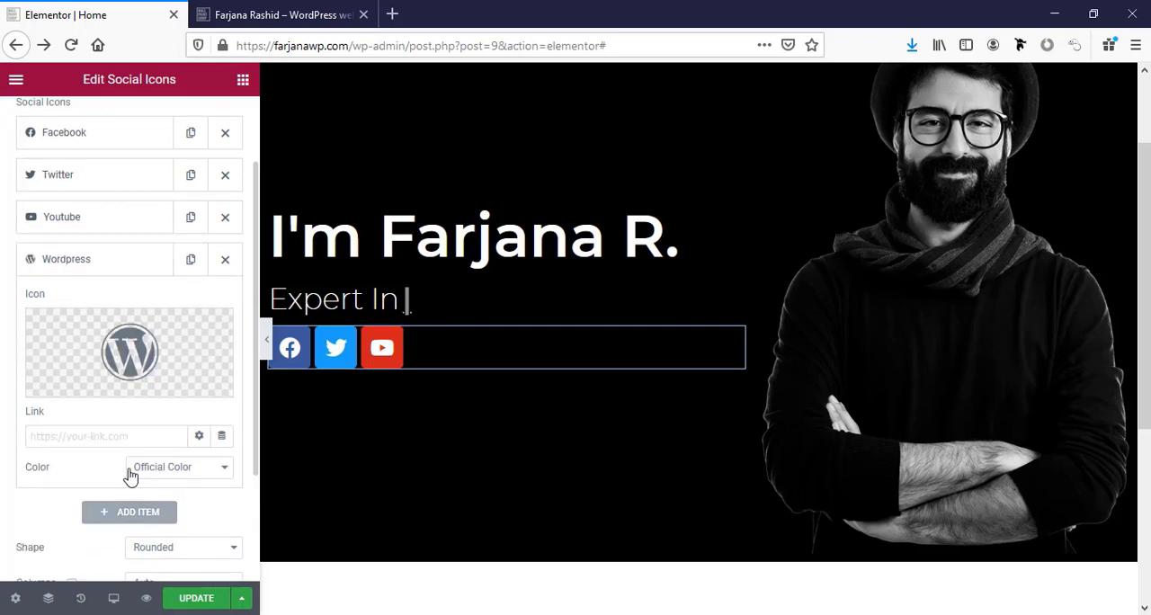
pyautogui.click(122, 364)
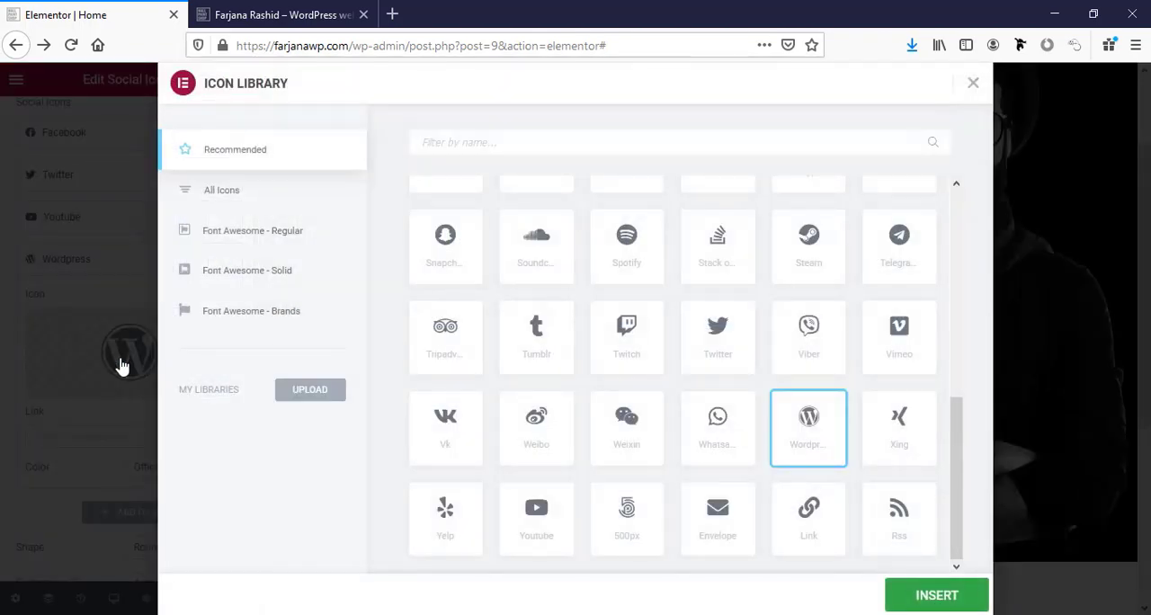
pyautogui.click(3, 358)
pyautogui.click(144, 335)
pyautogui.click(715, 436)
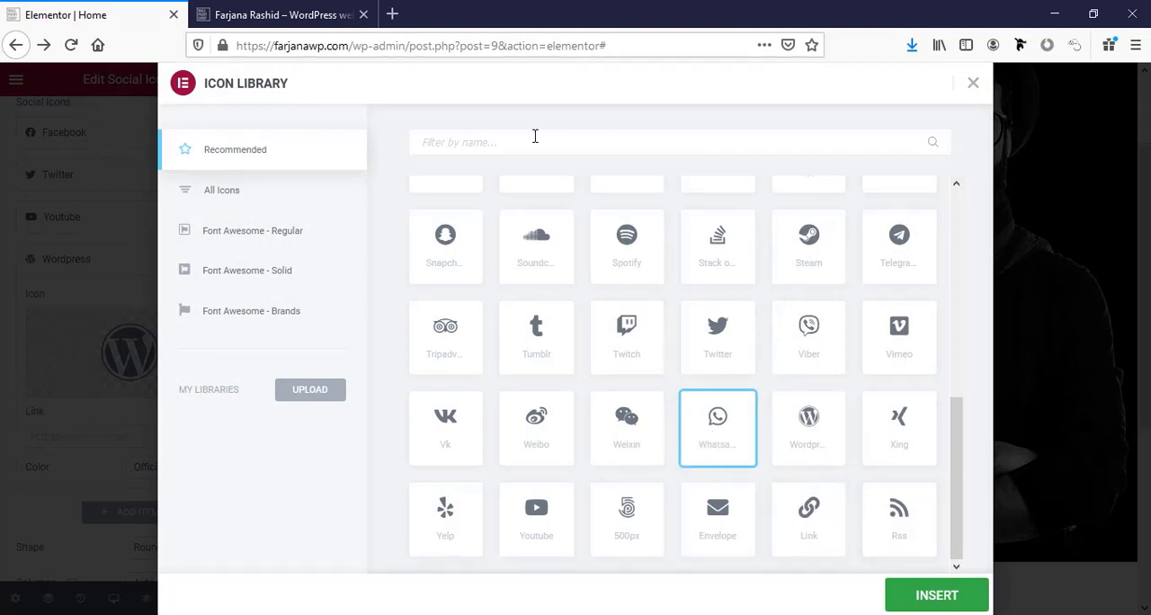
pyautogui.write('link')
pyautogui.click(460, 271)
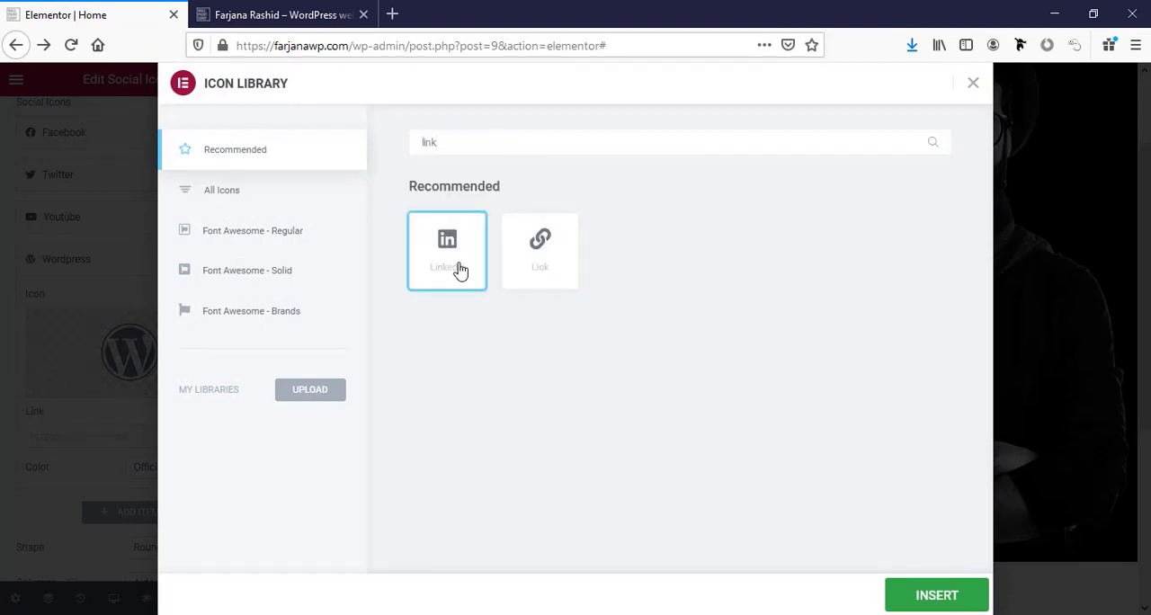
pyautogui.click(910, 595)
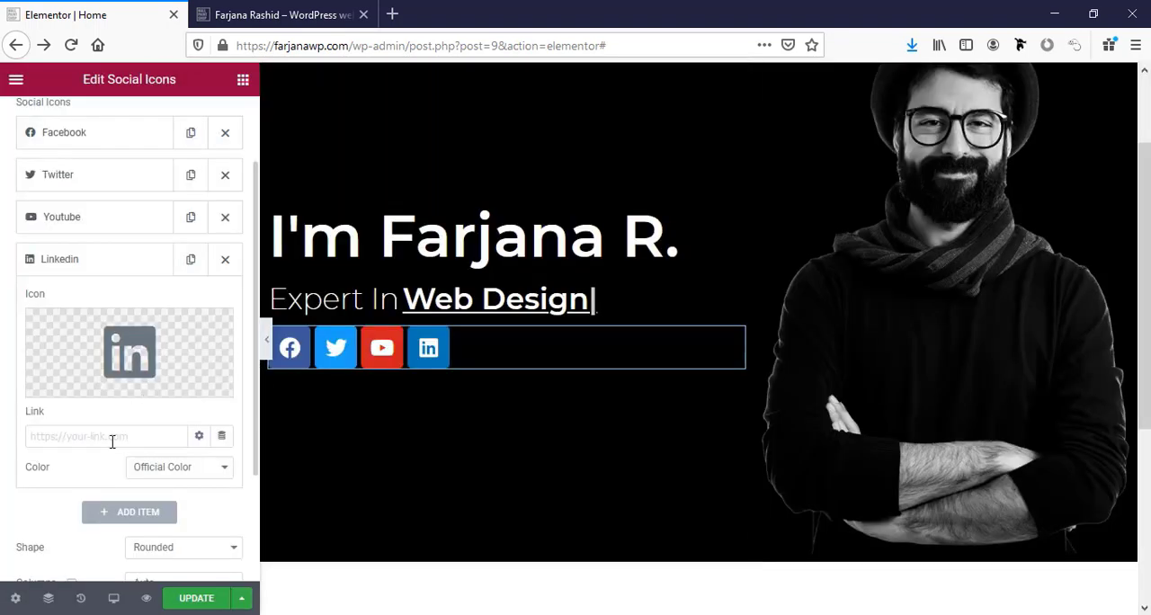
pyautogui.click(111, 438)
pyautogui.write('#')
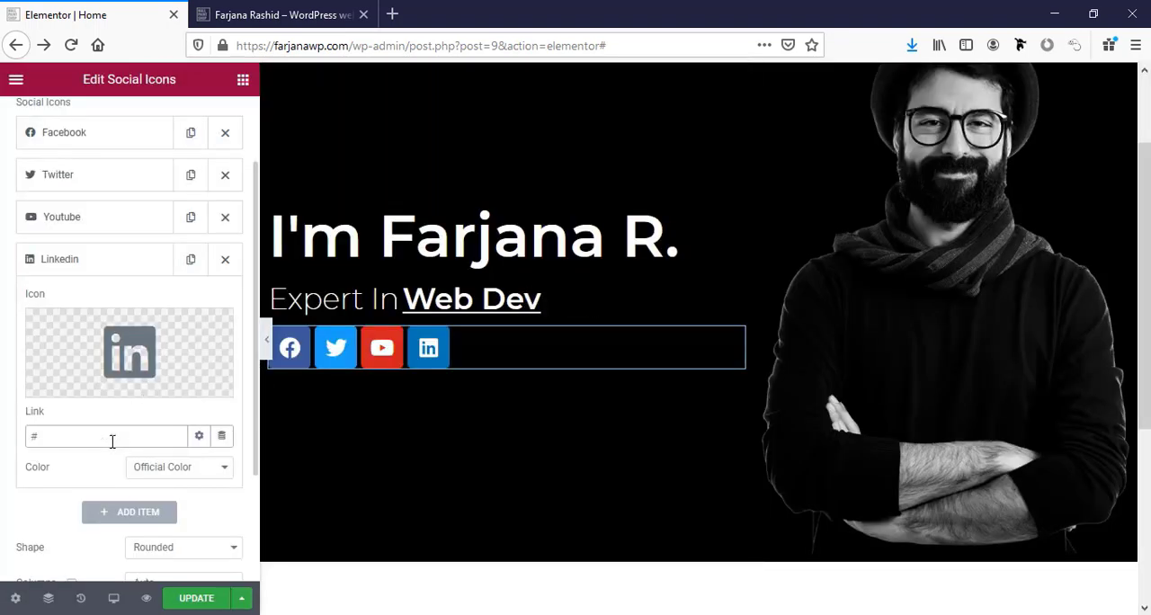
# Switch the social icons to custom colors and use the global white as their primary color.
pyautogui.scroll(-2, 128, 482)
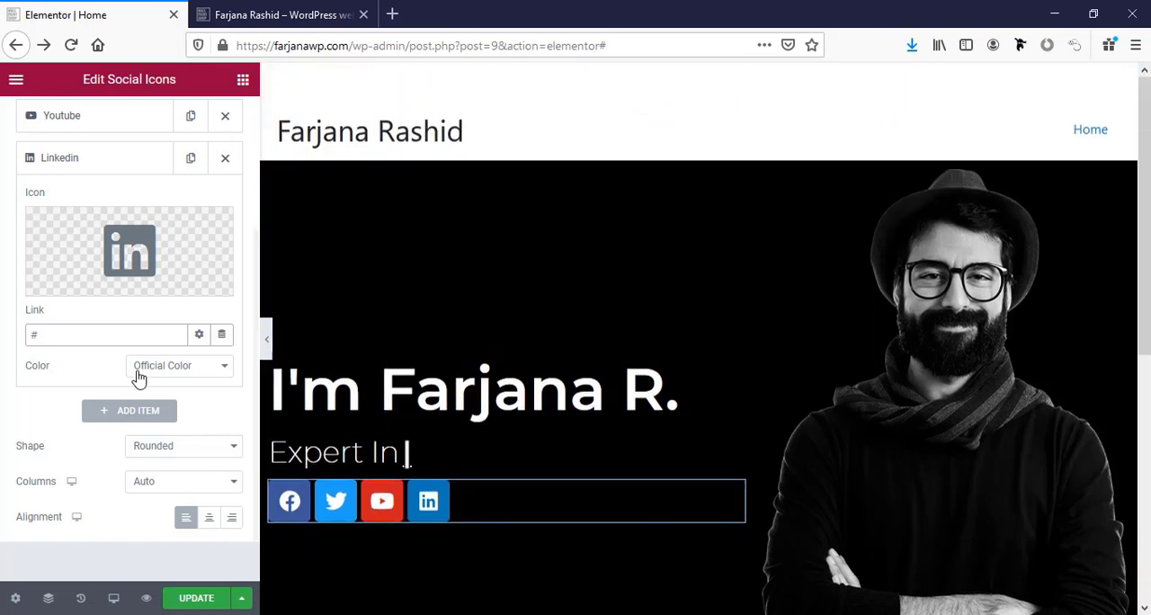
pyautogui.scroll(4, 137, 371)
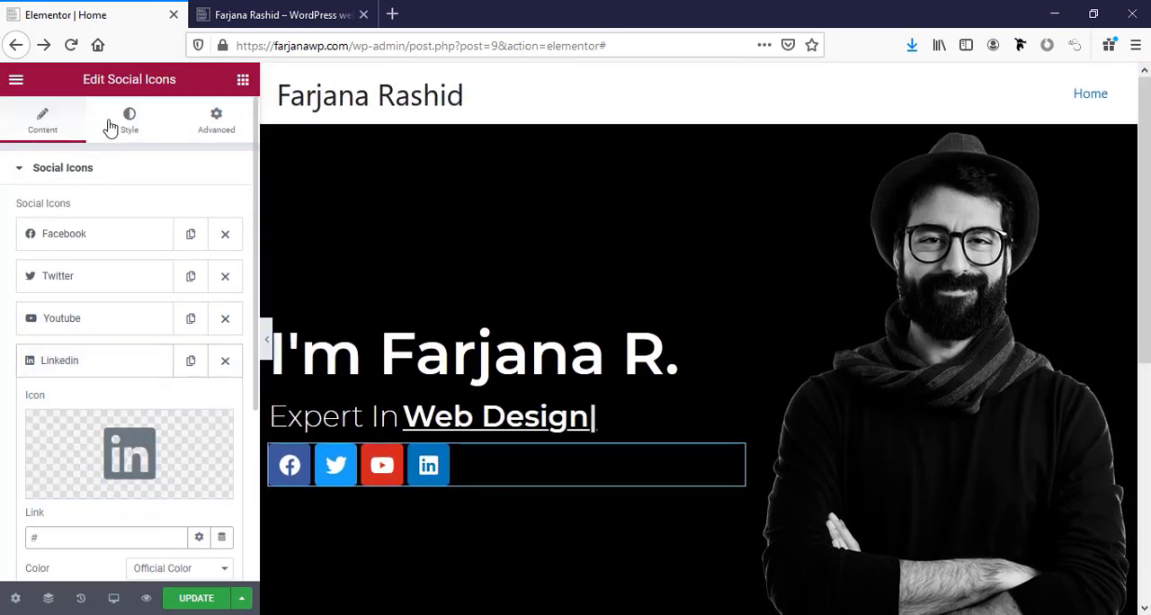
pyautogui.click(113, 131)
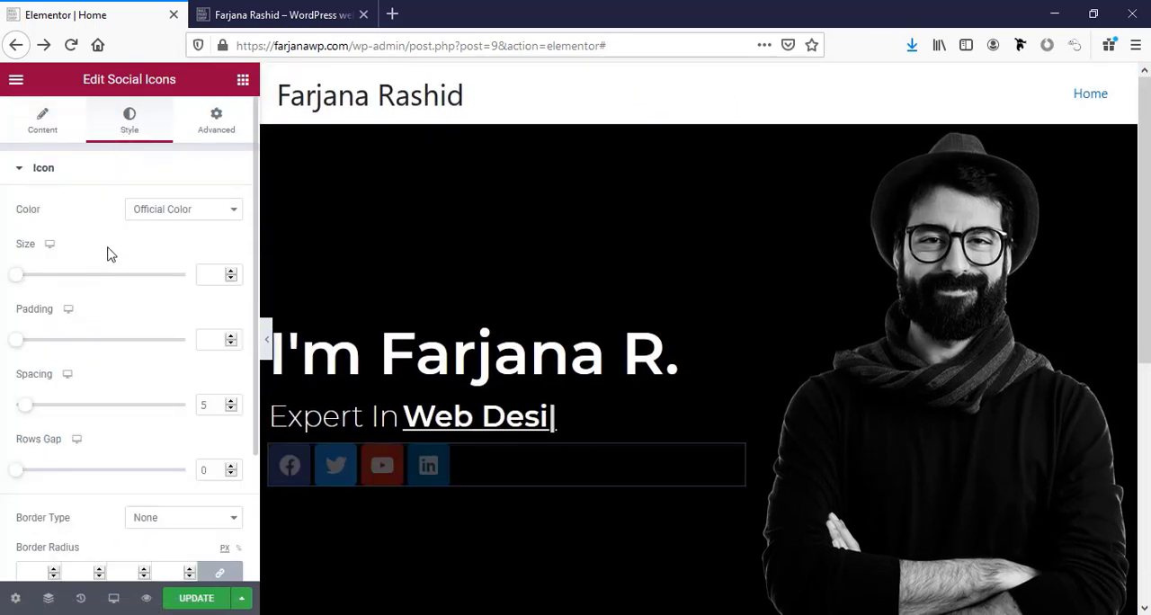
pyautogui.click(189, 213)
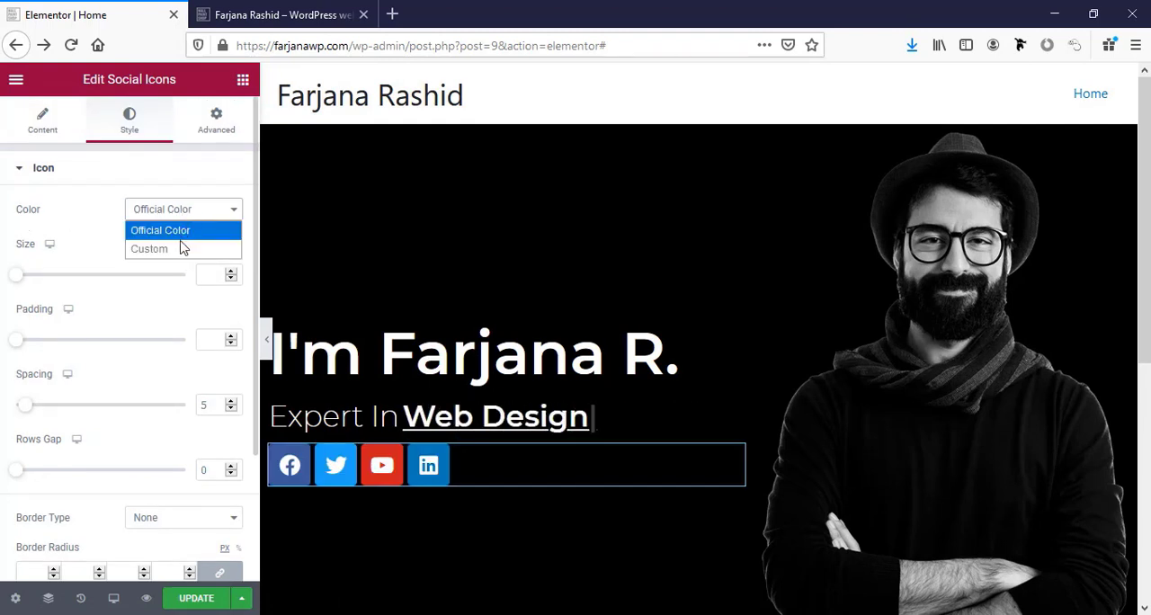
pyautogui.click(180, 249)
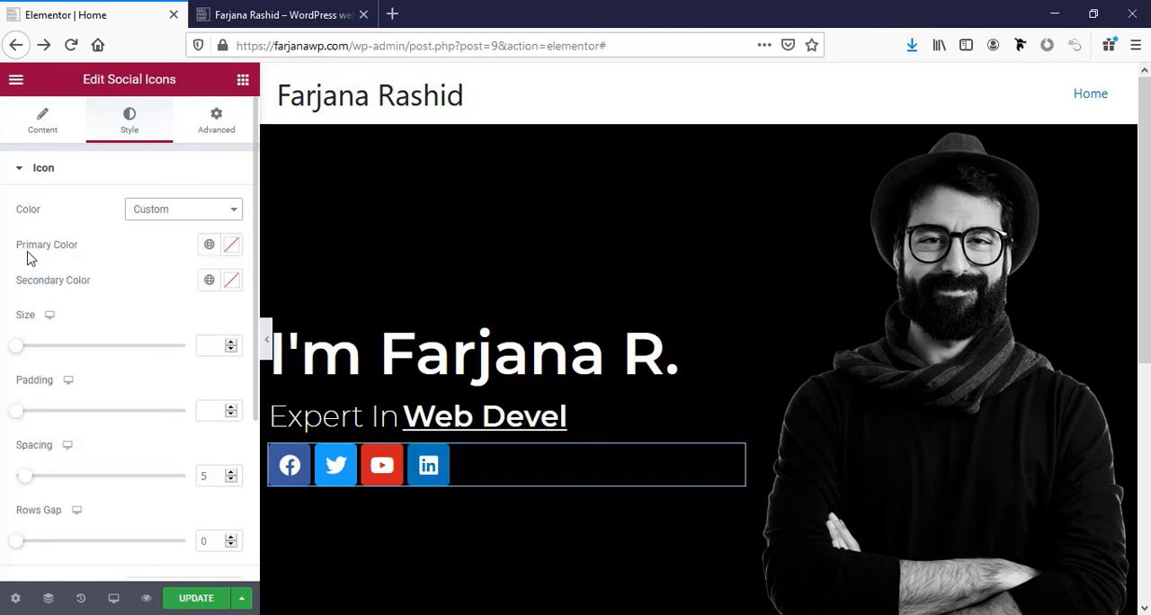
pyautogui.click(210, 246)
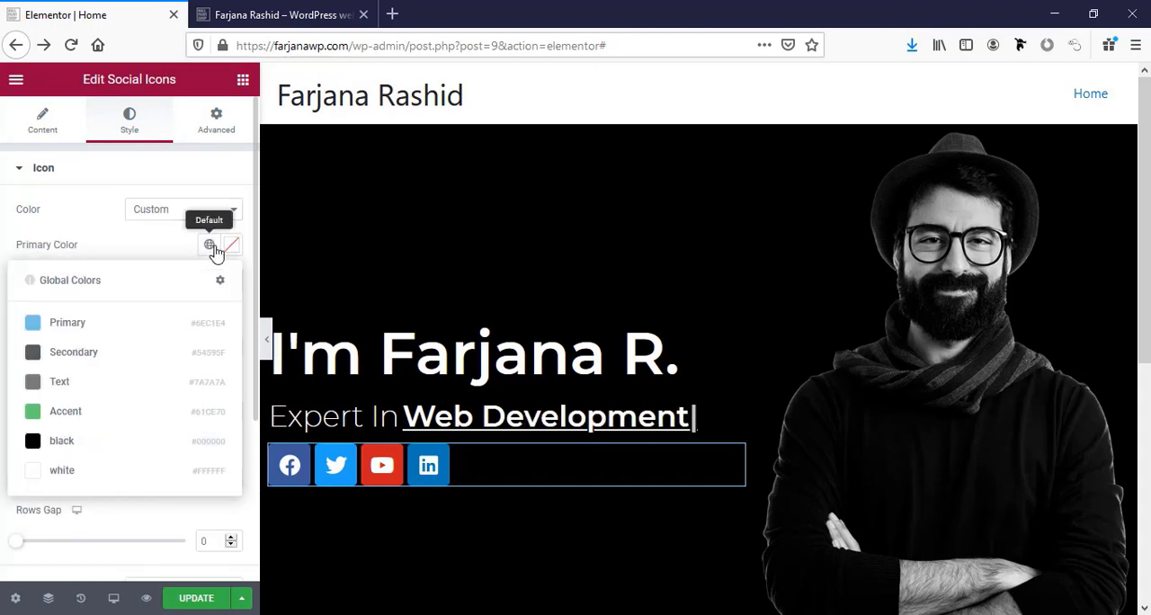
pyautogui.click(61, 477)
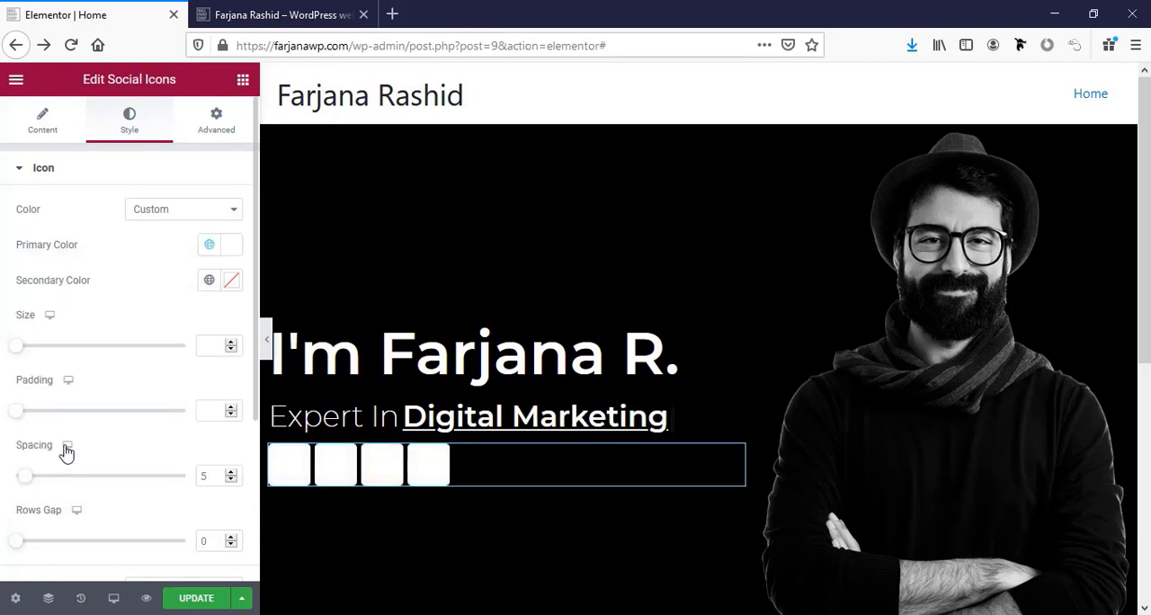
# Make the social icons' primary color fully transparent white, #FFFFFF00.
pyautogui.click(208, 246)
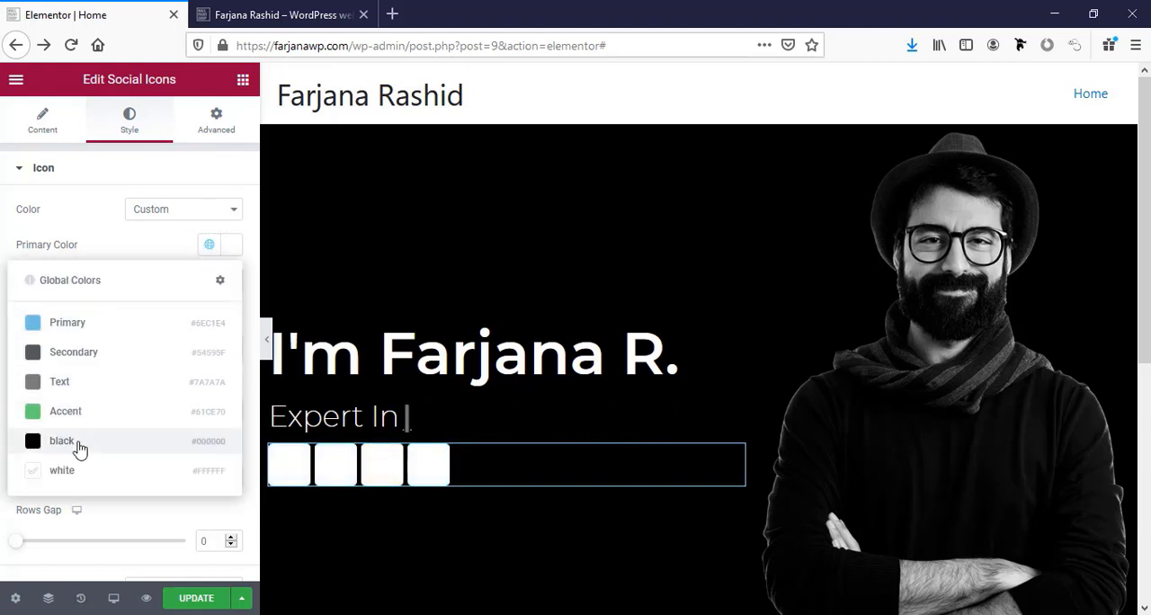
pyautogui.click(230, 249)
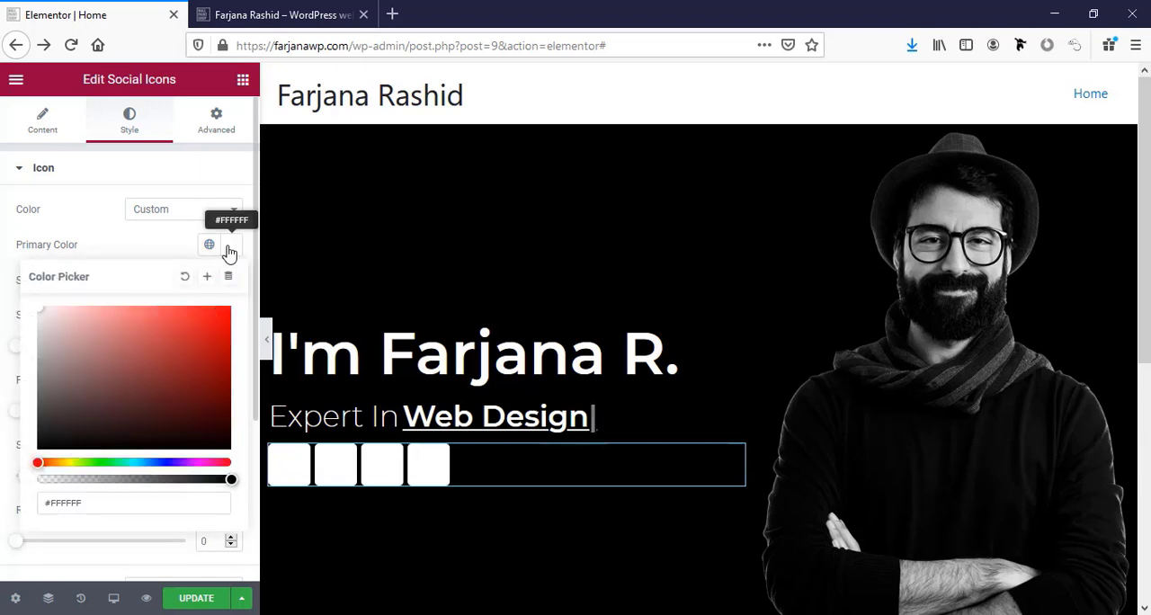
pyautogui.moveTo(231, 480); pyautogui.dragTo(2, 494)
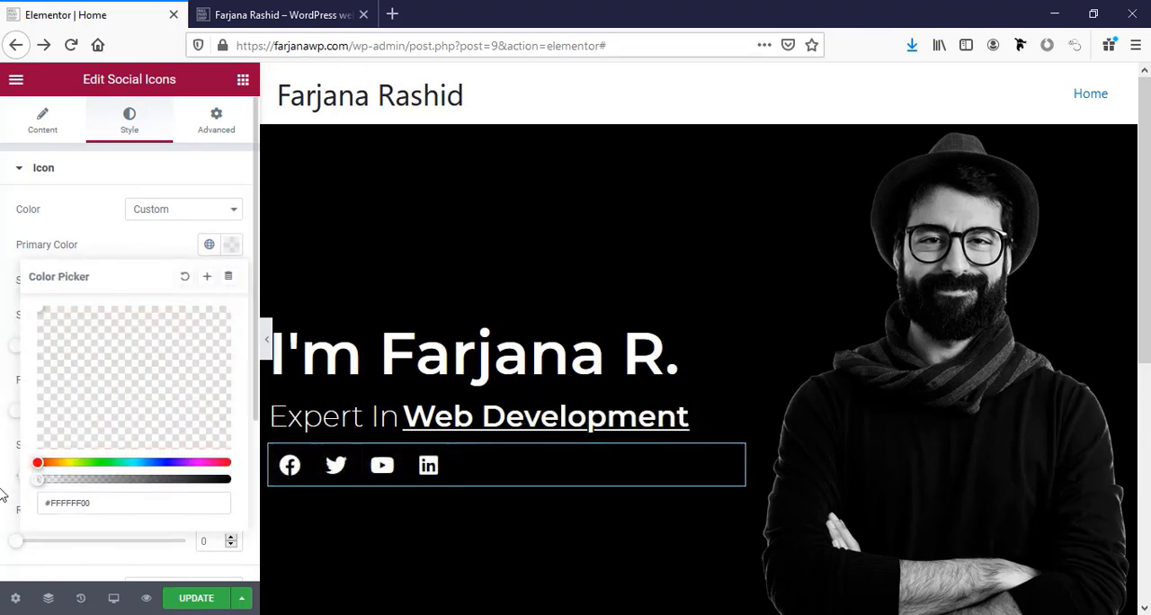
pyautogui.click(2, 305)
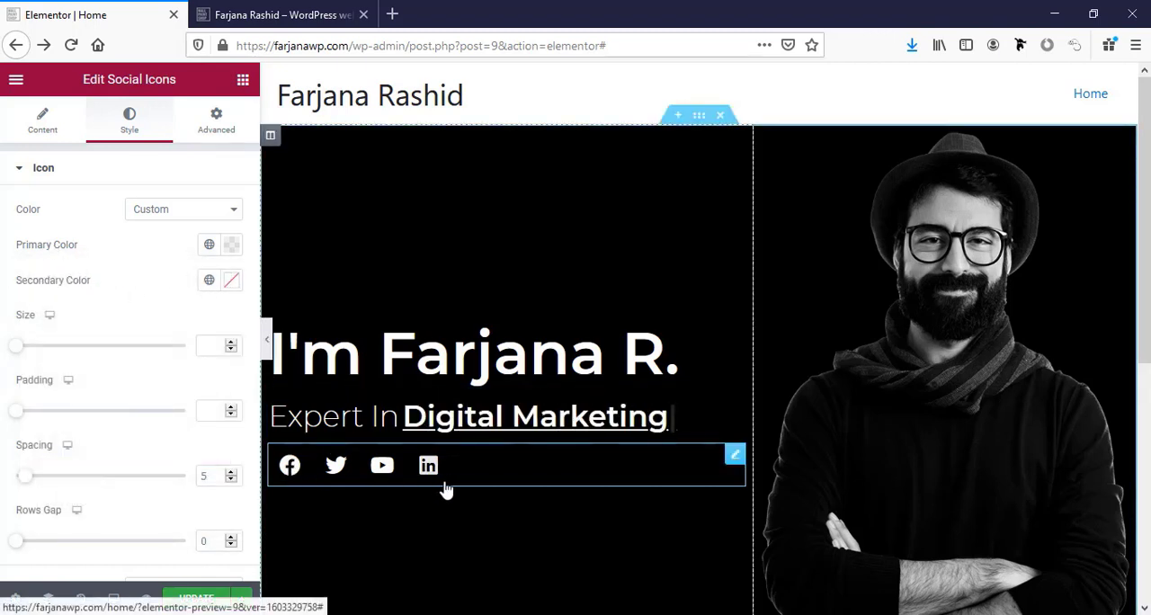
pyautogui.click(288, 468)
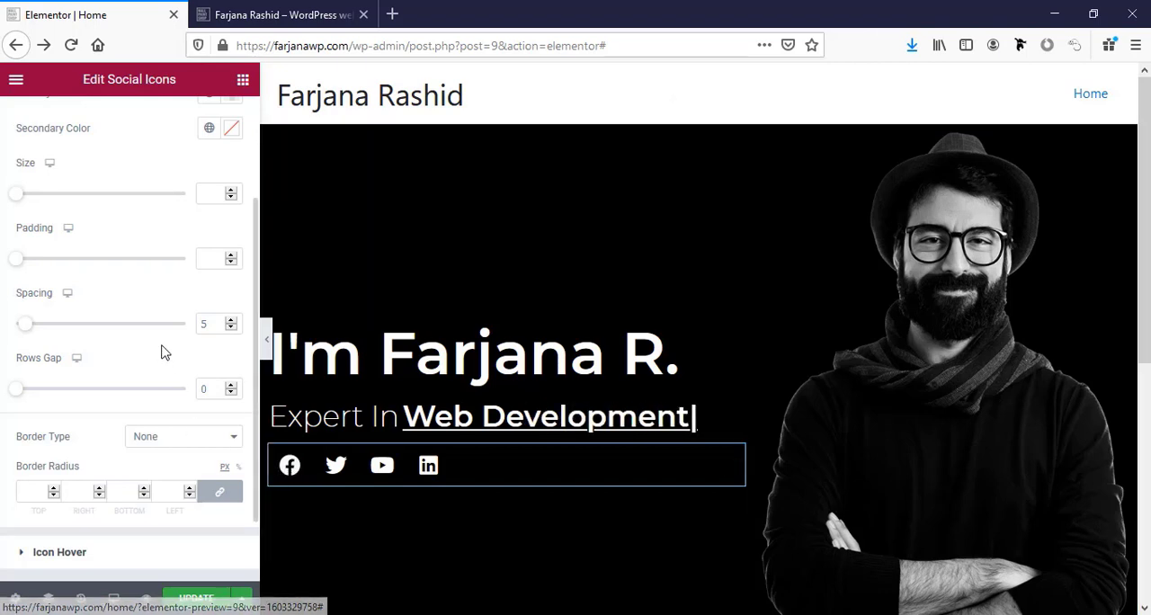
# Unlink the Social Icons widget's margin values and set its left margin to -10 px.
pyautogui.scroll(2, 162, 351)
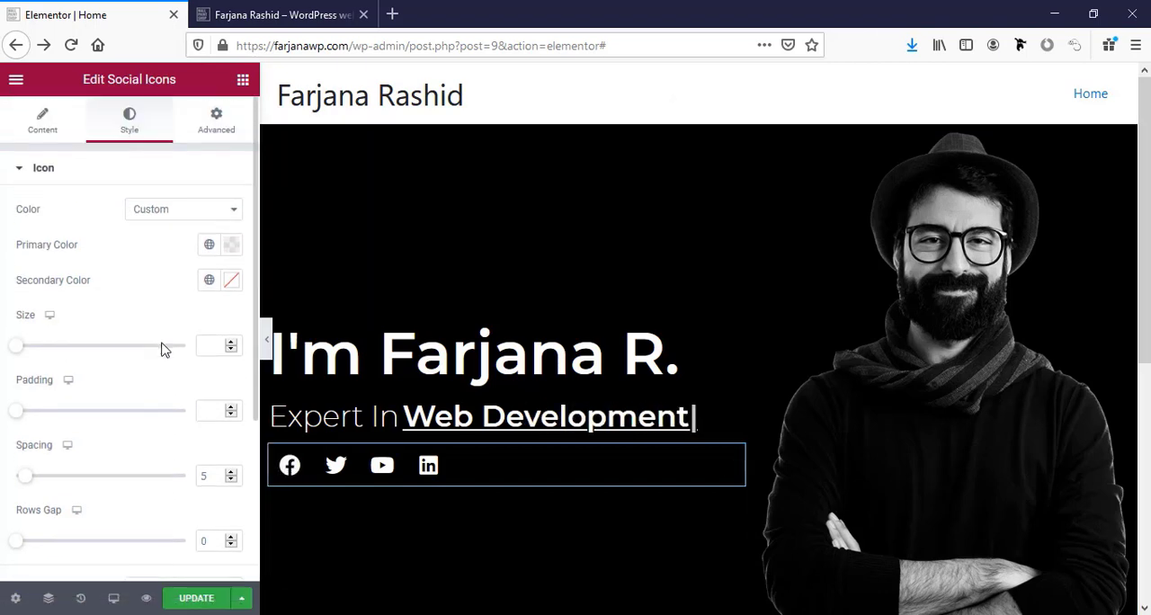
pyautogui.click(229, 123)
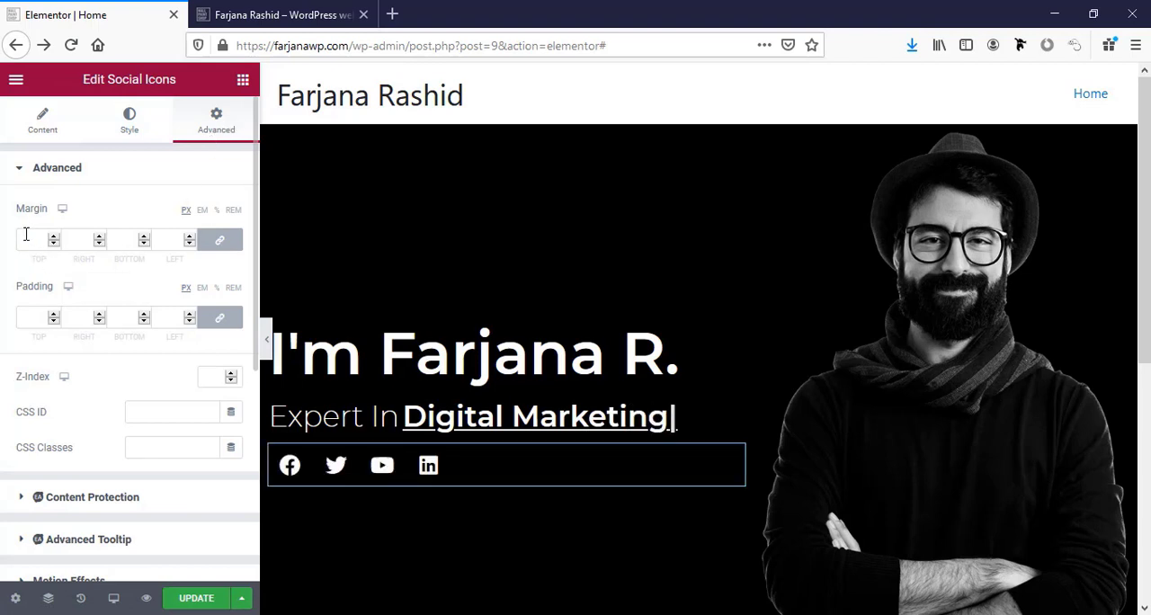
pyautogui.click(220, 241)
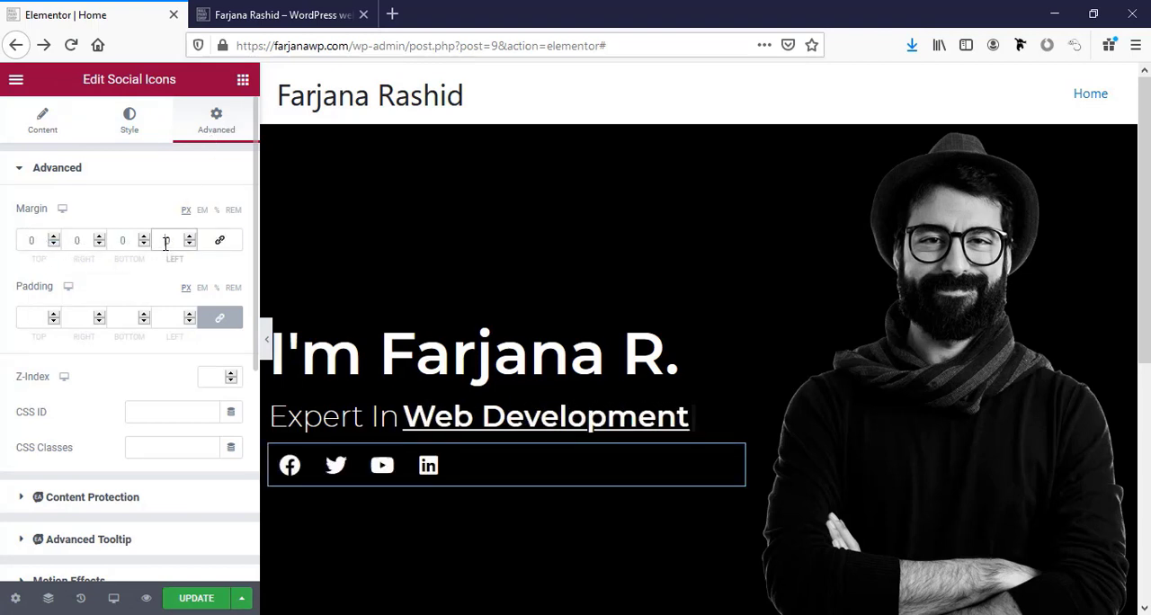
pyautogui.write('-10')
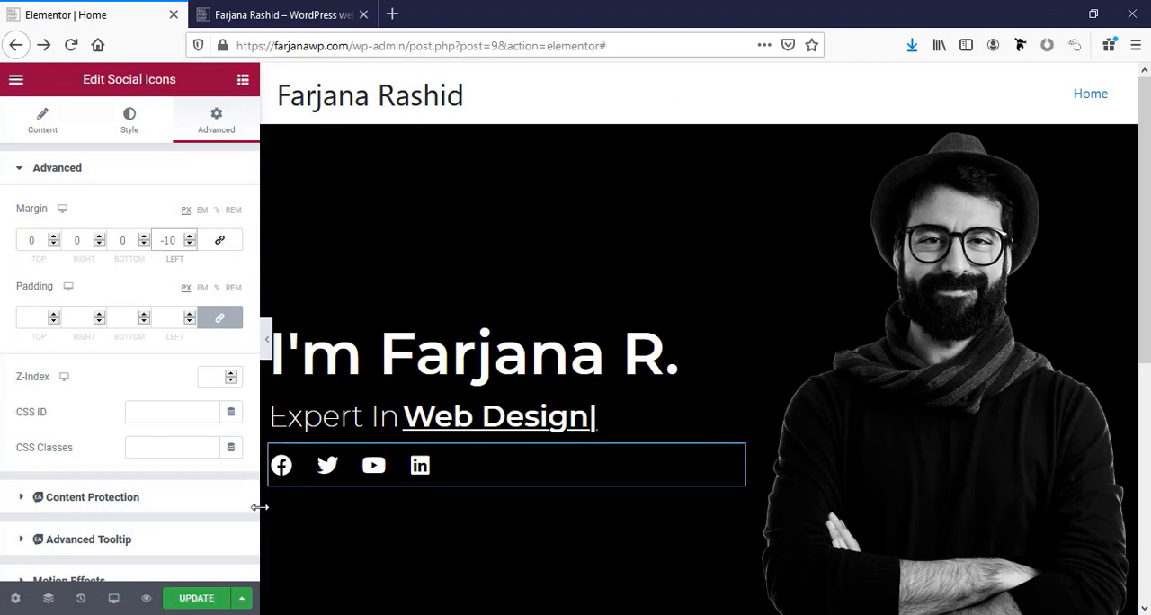
# Set the social icons' size to 21 and reduce the spacing between them to the minimum.
pyautogui.scroll(-2, 261, 507)
pyautogui.click(131, 132)
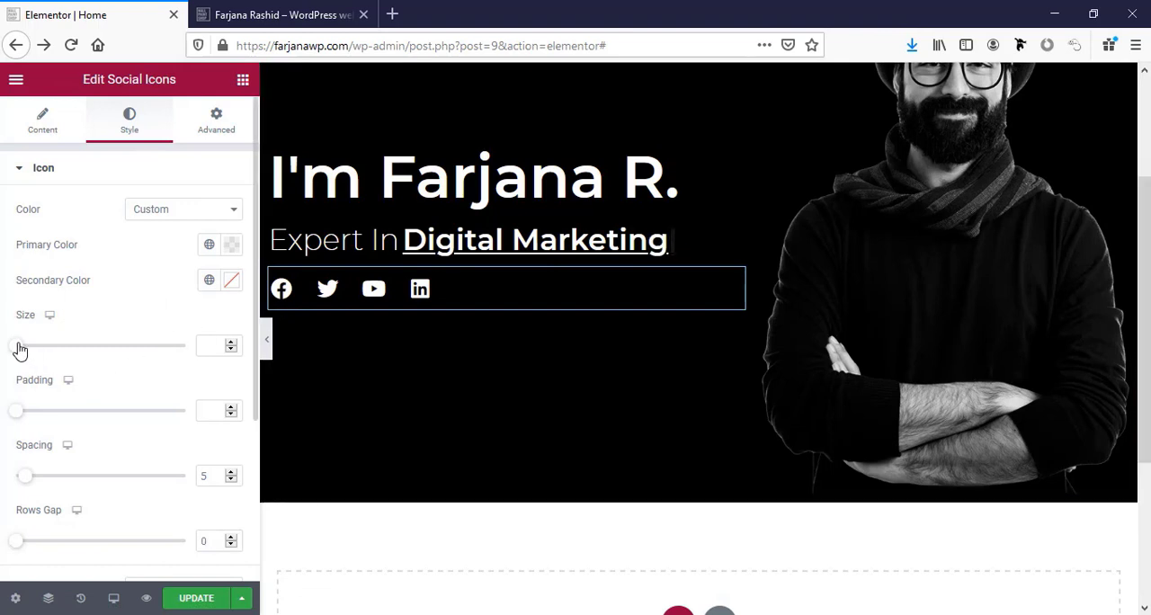
pyautogui.moveTo(20, 349); pyautogui.dragTo(27, 353)
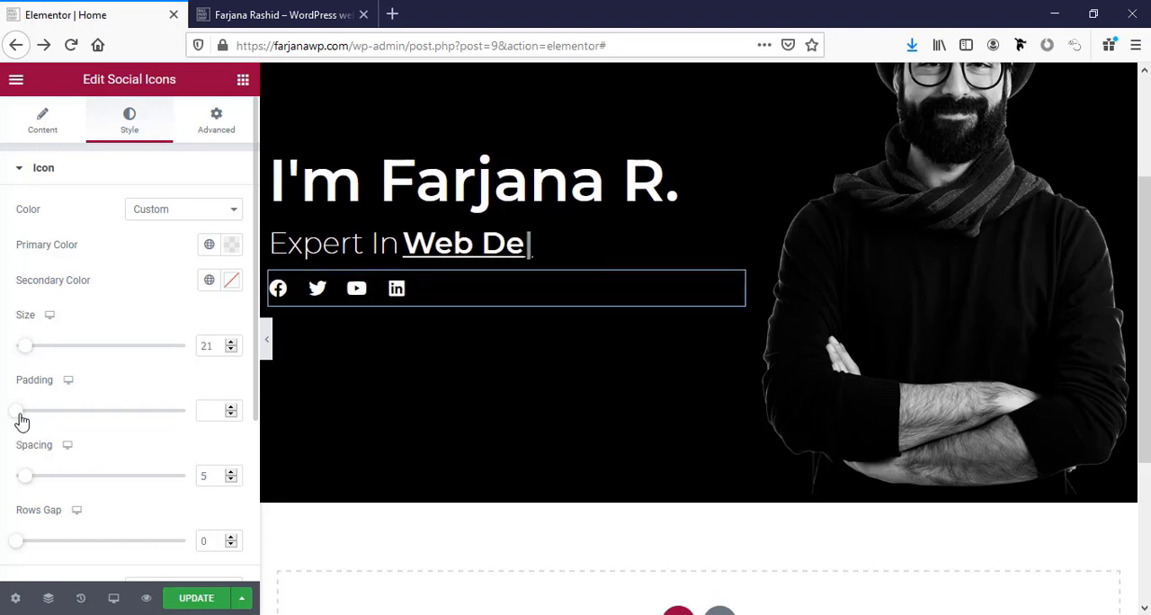
pyautogui.moveTo(26, 479)
pyautogui.mouseDown()
pyautogui.moveTo(34, 486)
pyautogui.moveTo(13, 477)
pyautogui.mouseUp()
# Check the social icons' hover settings and save the updated Home page.
pyautogui.scroll(-4, 98, 471)
pyautogui.click(98, 471)
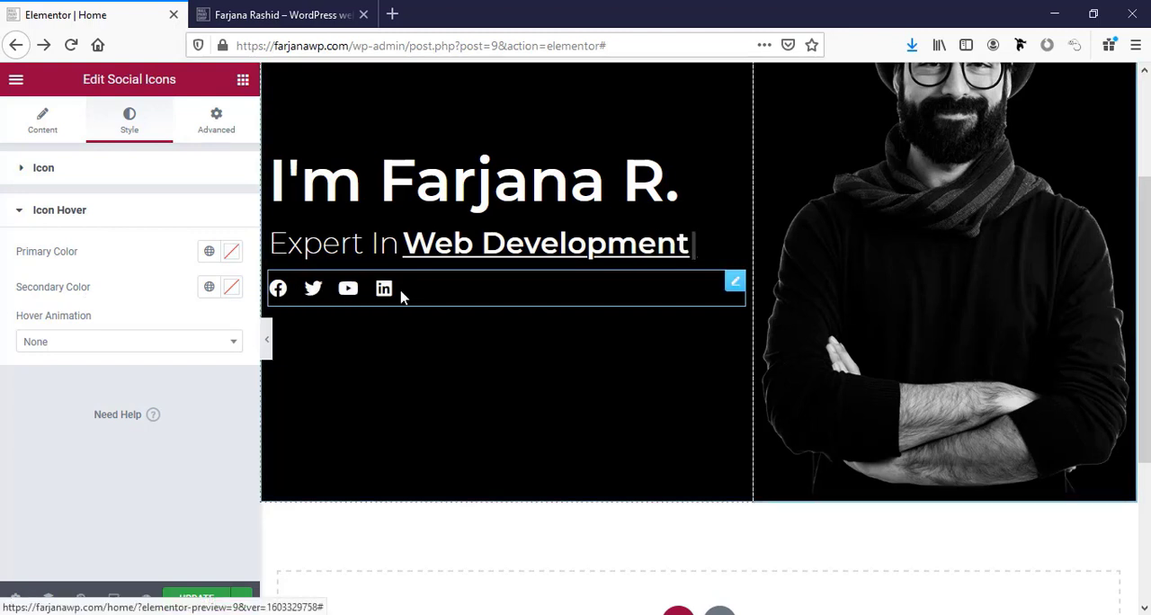
pyautogui.click(70, 213)
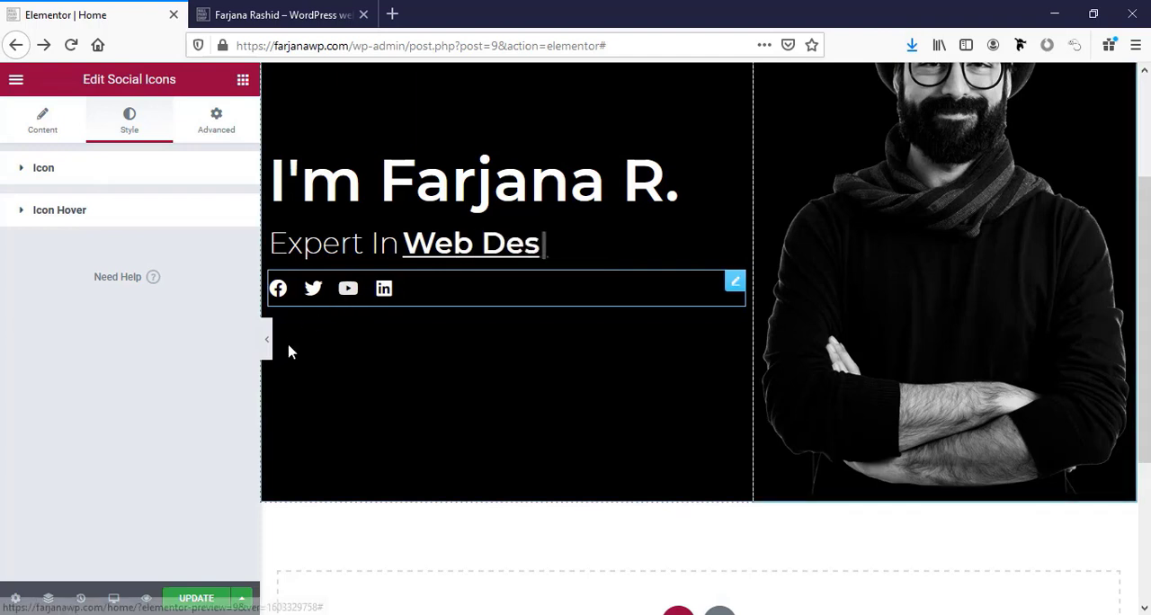
pyautogui.click(194, 599)
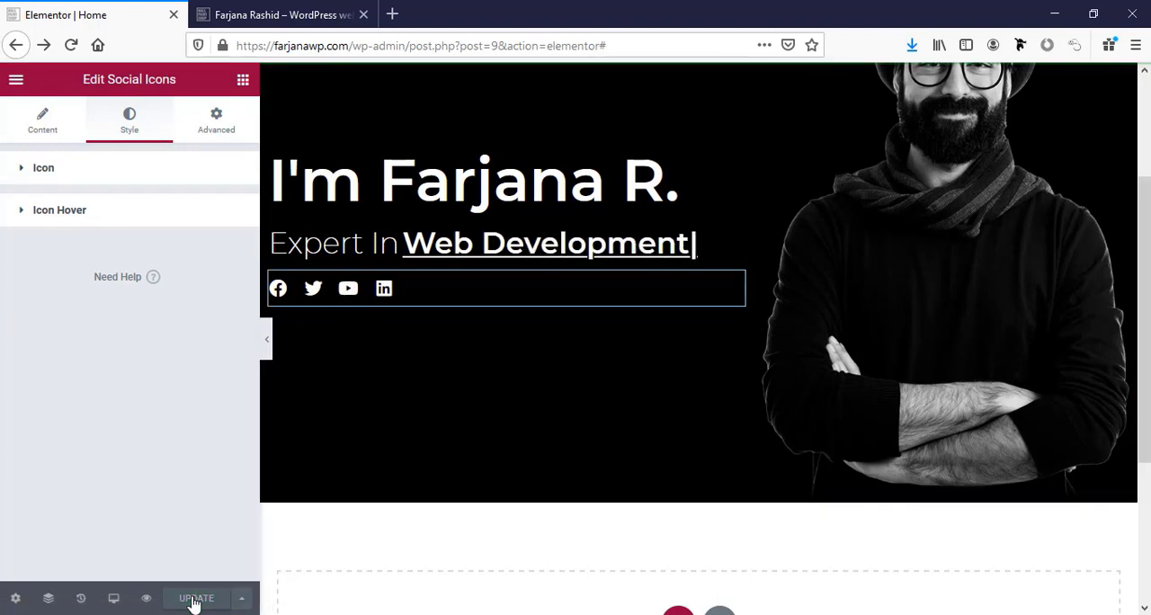
pyautogui.scroll(-1, 830, 437)
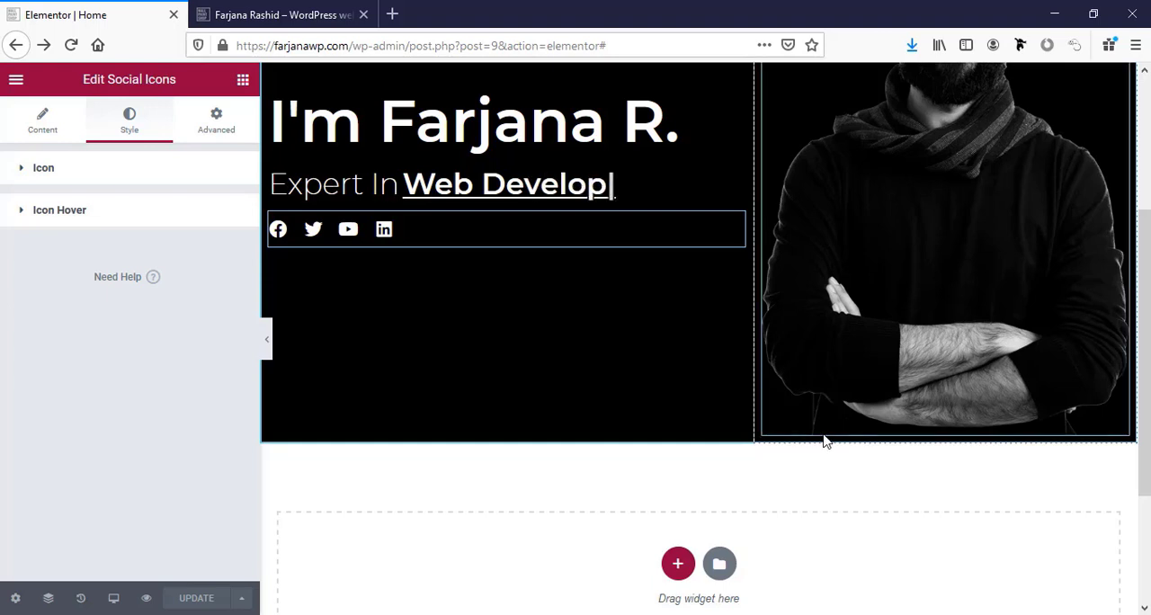
# Set the padding of the hero's portrait image and of its column to 0 on all sides, and save the page.
pyautogui.scroll(4, 827, 440)
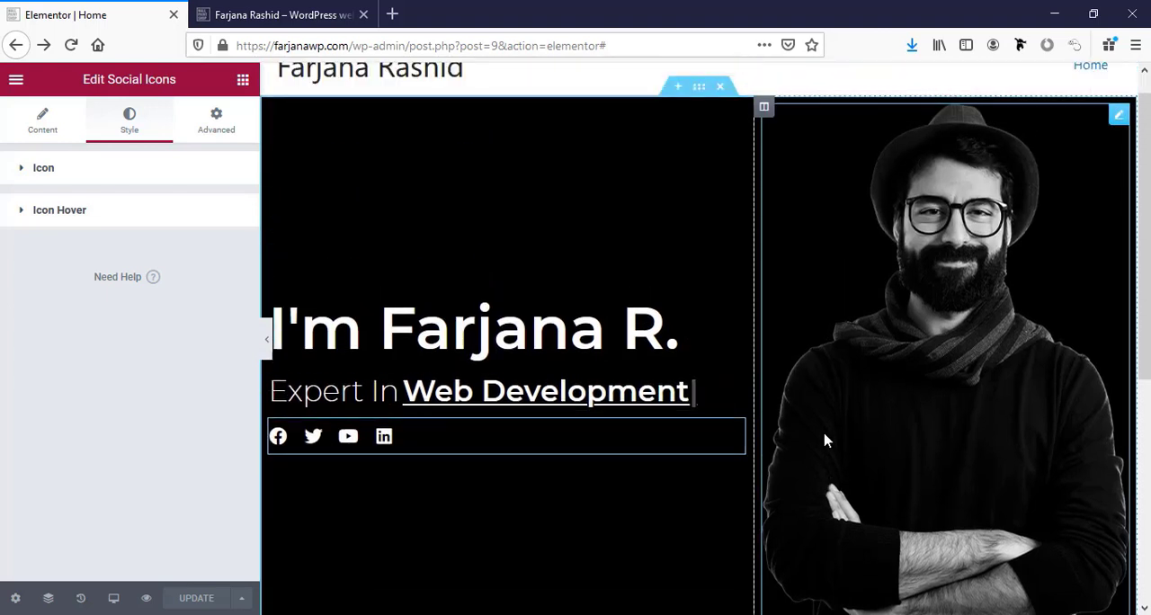
pyautogui.click(764, 138)
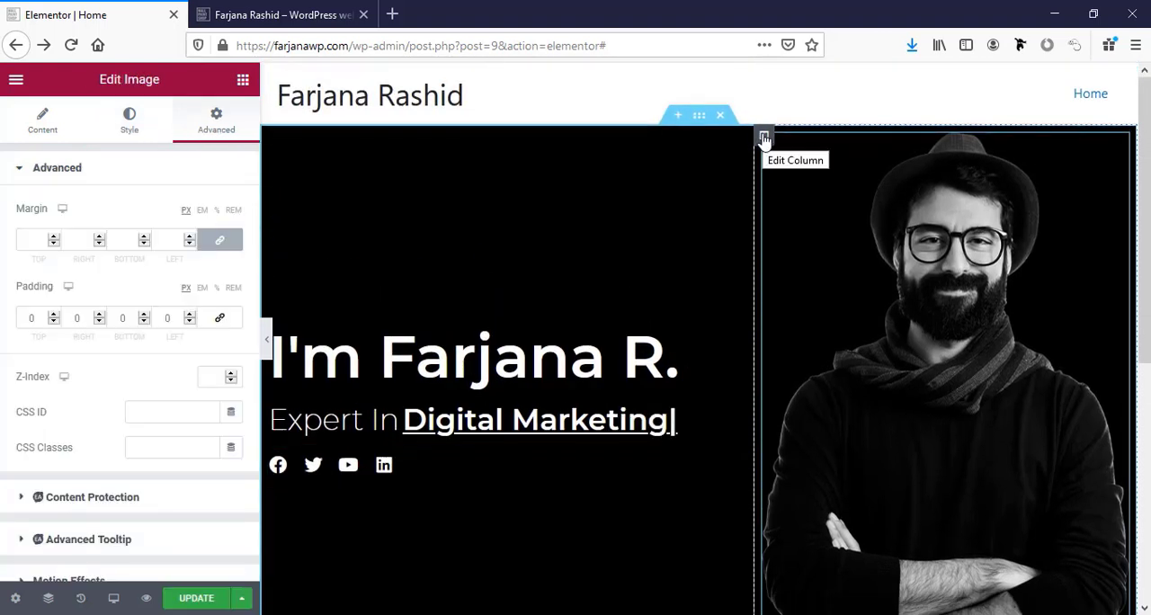
pyautogui.click(763, 137)
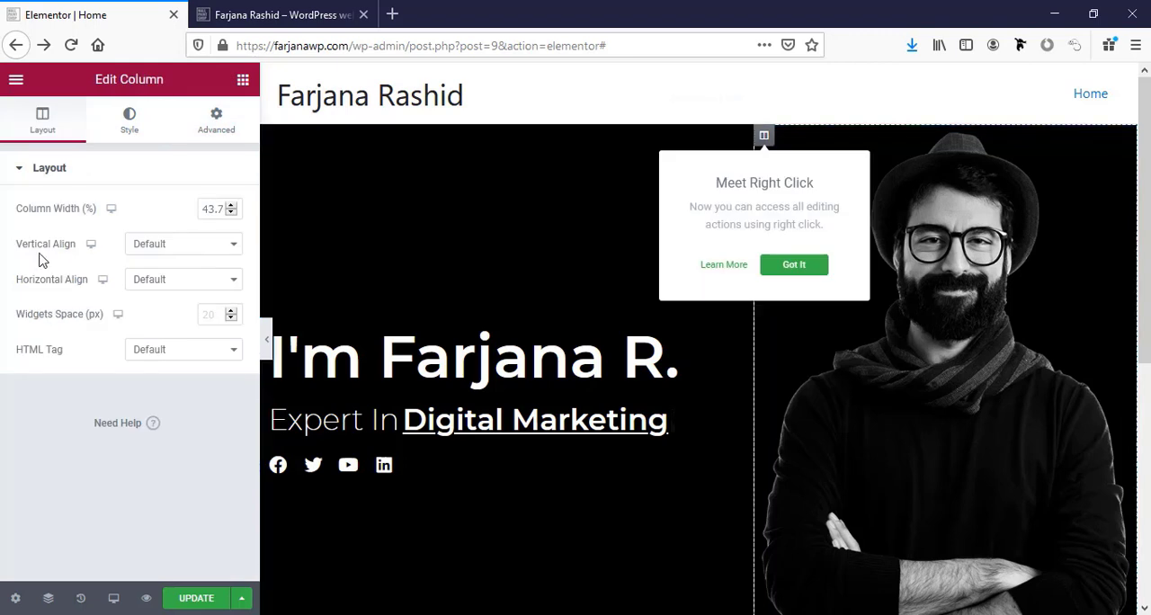
pyautogui.click(197, 123)
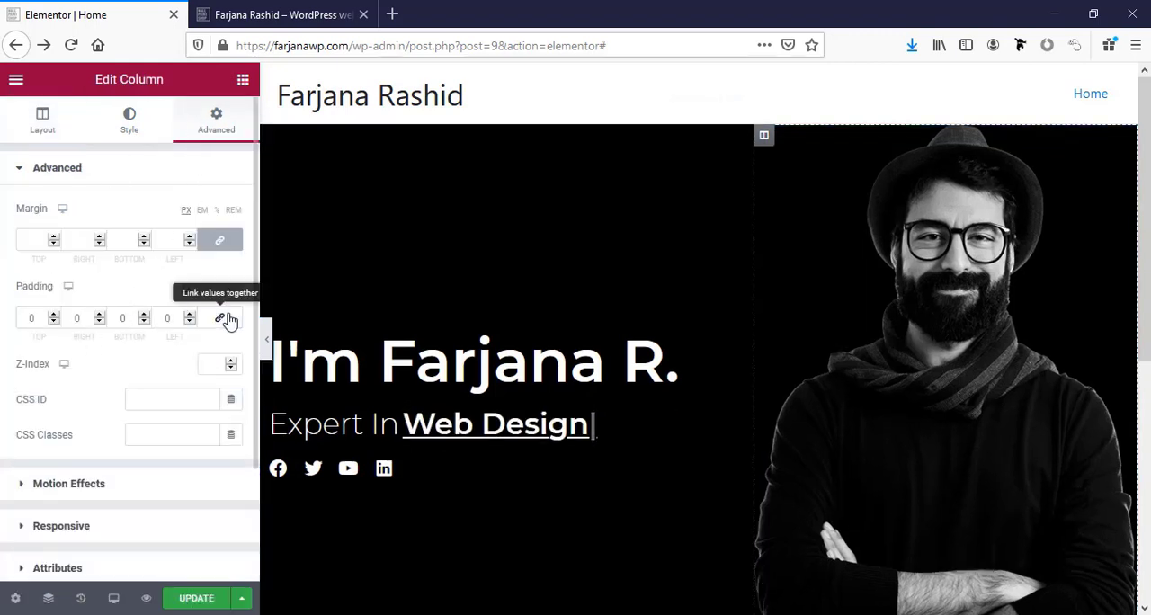
pyautogui.scroll(-1, 803, 384)
pyautogui.scroll(-3, 803, 384)
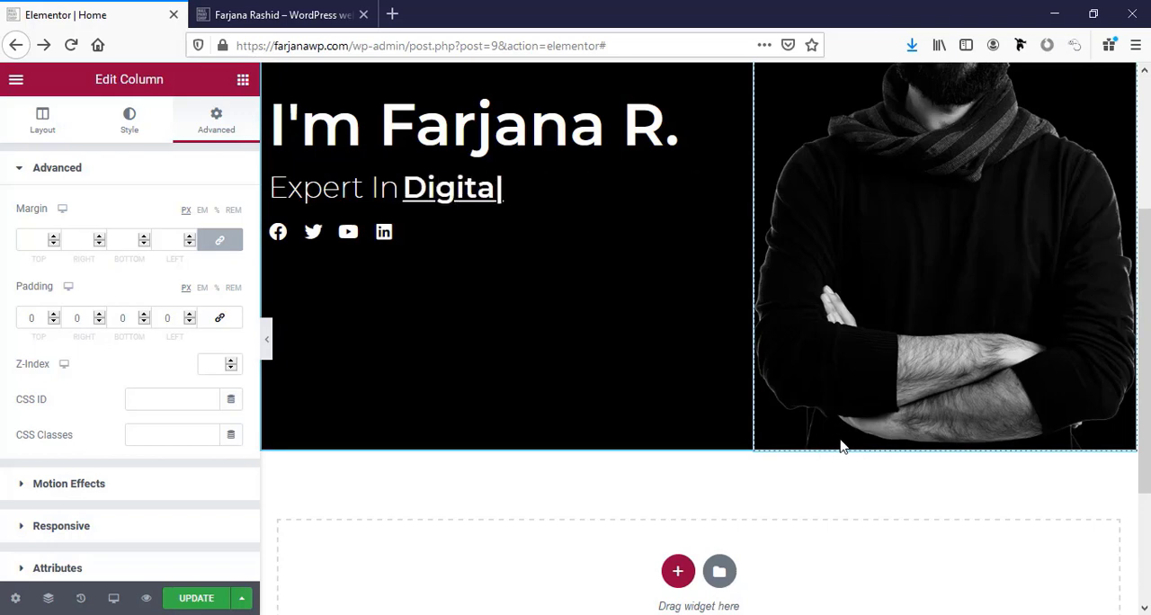
pyautogui.scroll(3, 840, 443)
pyautogui.scroll(-4, 839, 442)
pyautogui.click(198, 600)
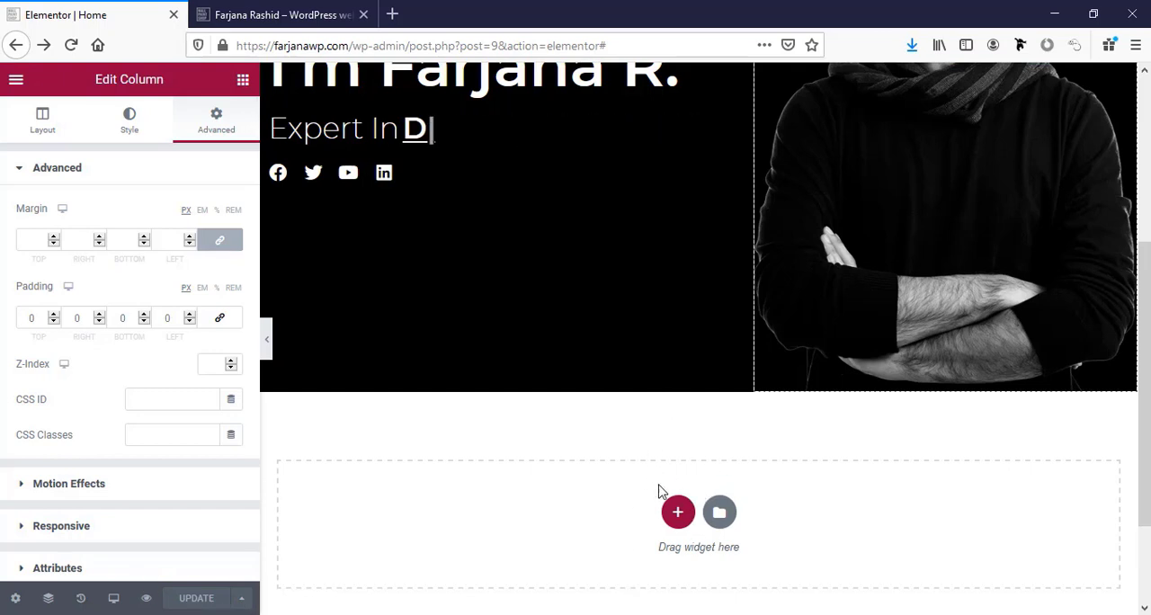
# Add a new section with two equal columns below the hero section.
pyautogui.scroll(-3, 670, 450)
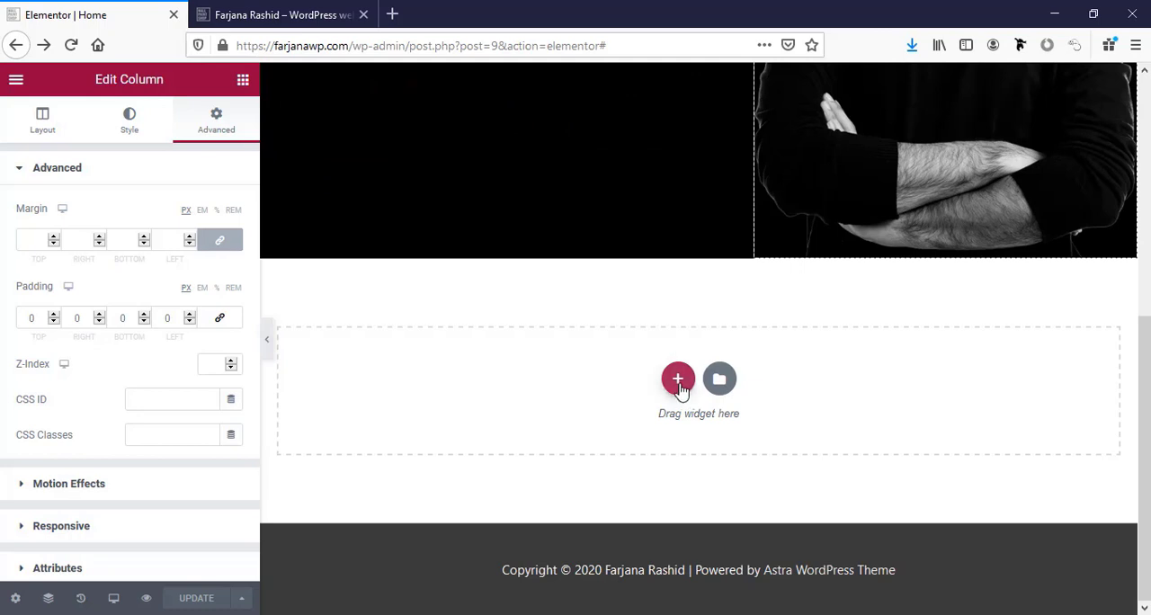
pyautogui.click(679, 381)
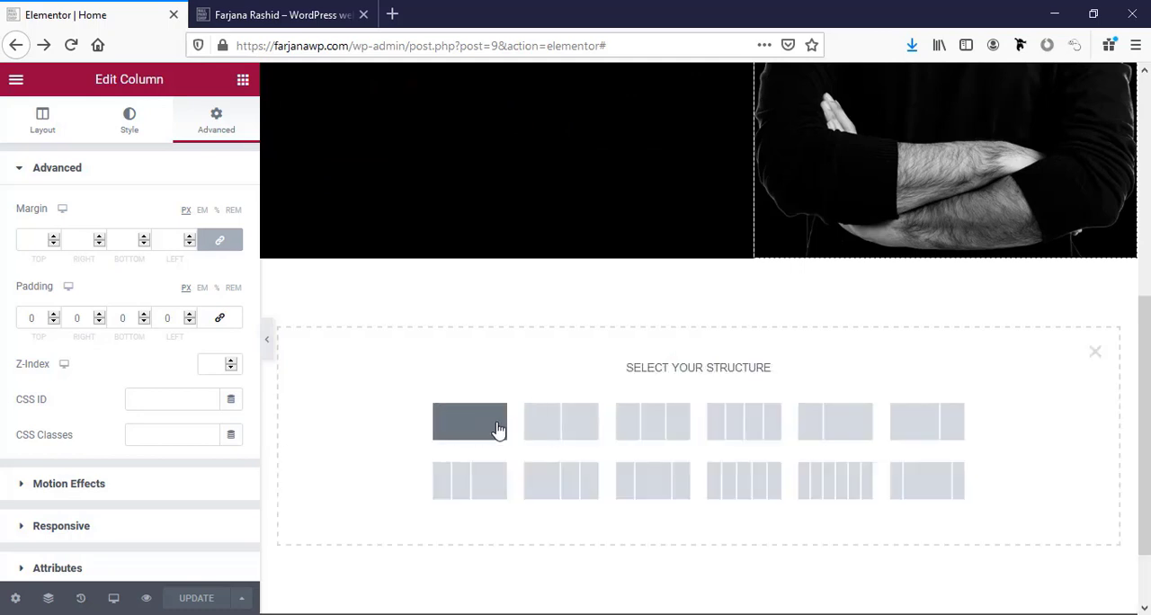
pyautogui.click(556, 424)
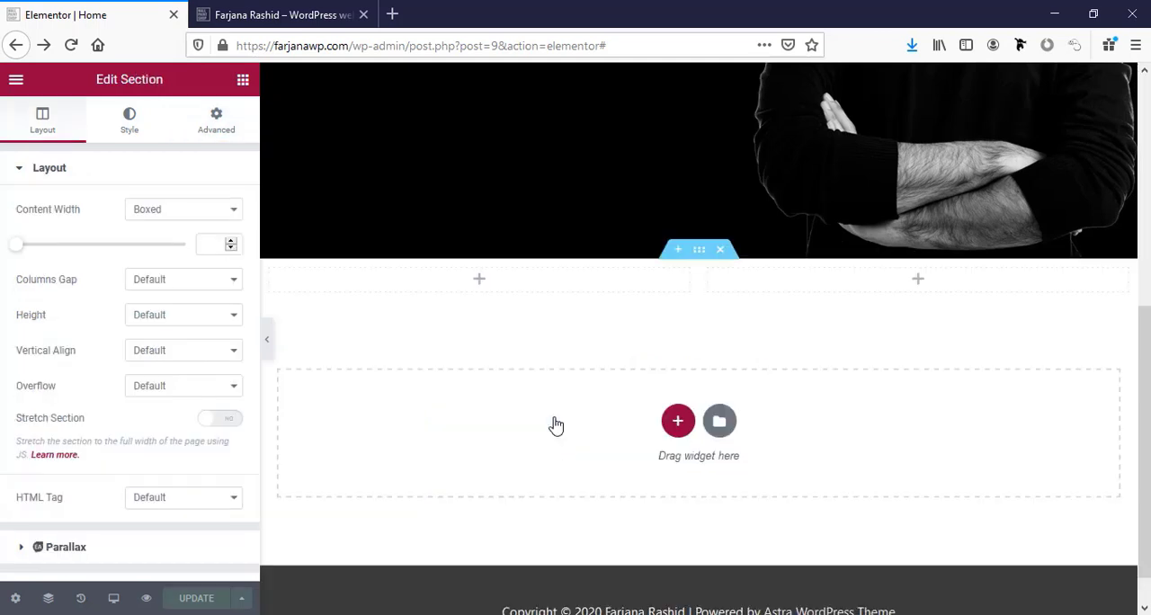
# Unlink the new two-column section's padding values and set its top and bottom padding to 100 px.
pyautogui.click(699, 252)
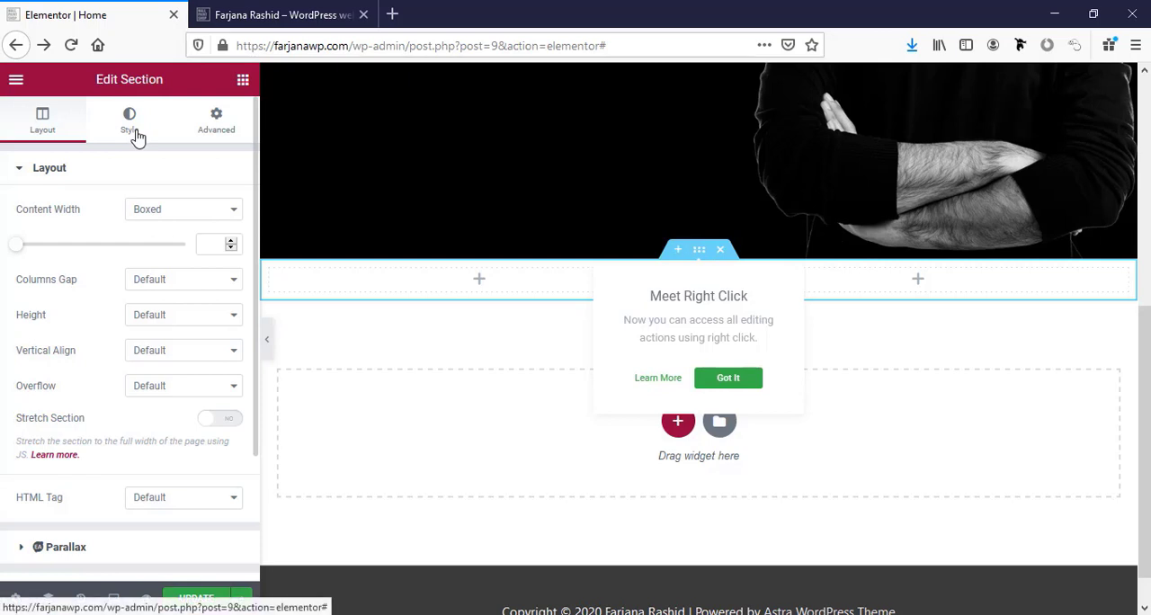
pyautogui.click(216, 130)
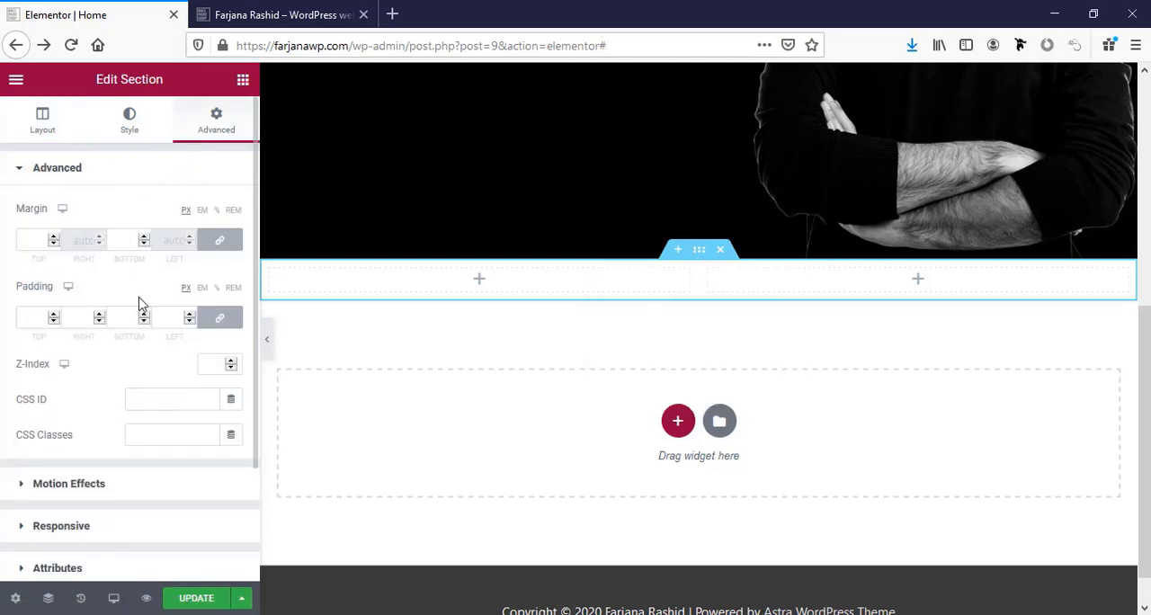
pyautogui.click(215, 321)
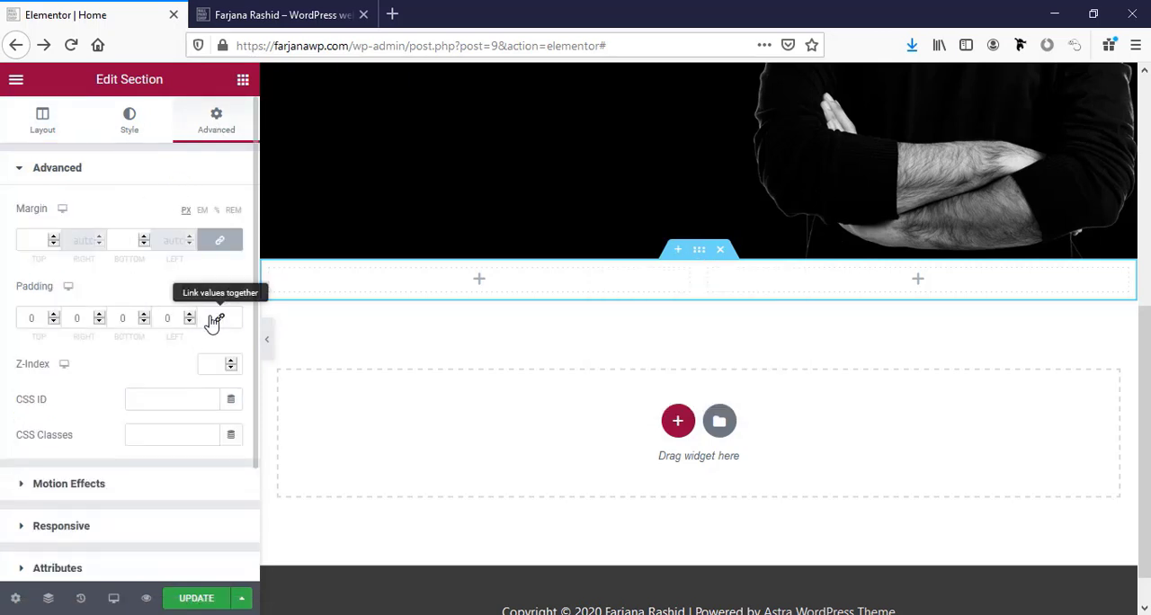
pyautogui.click(30, 319)
pyautogui.write('100')
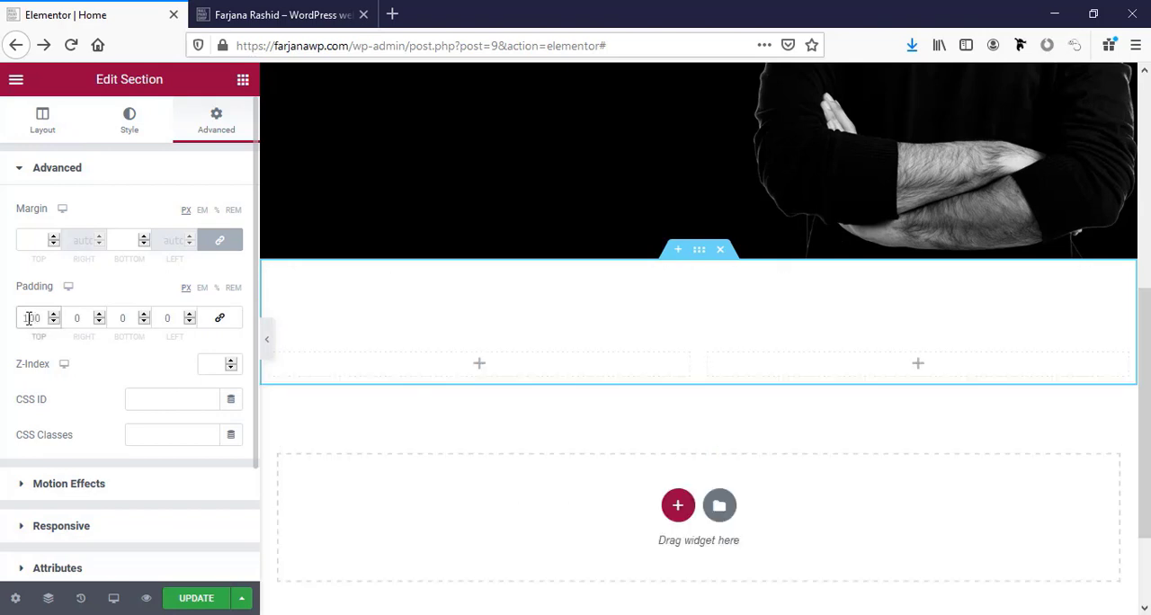
pyautogui.click(122, 319)
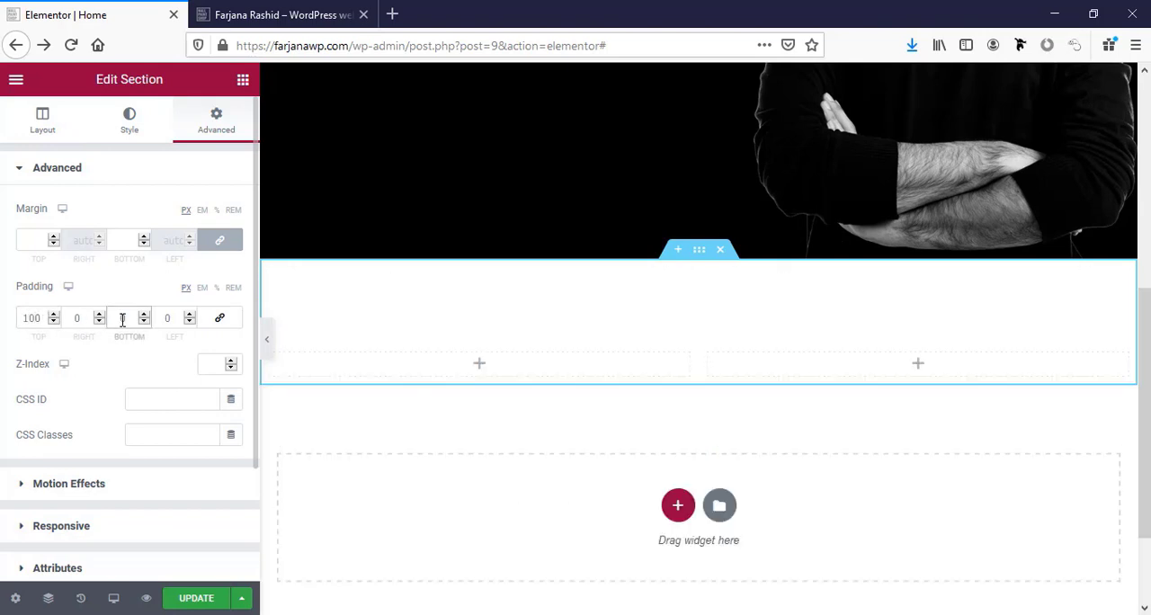
pyautogui.write('100')
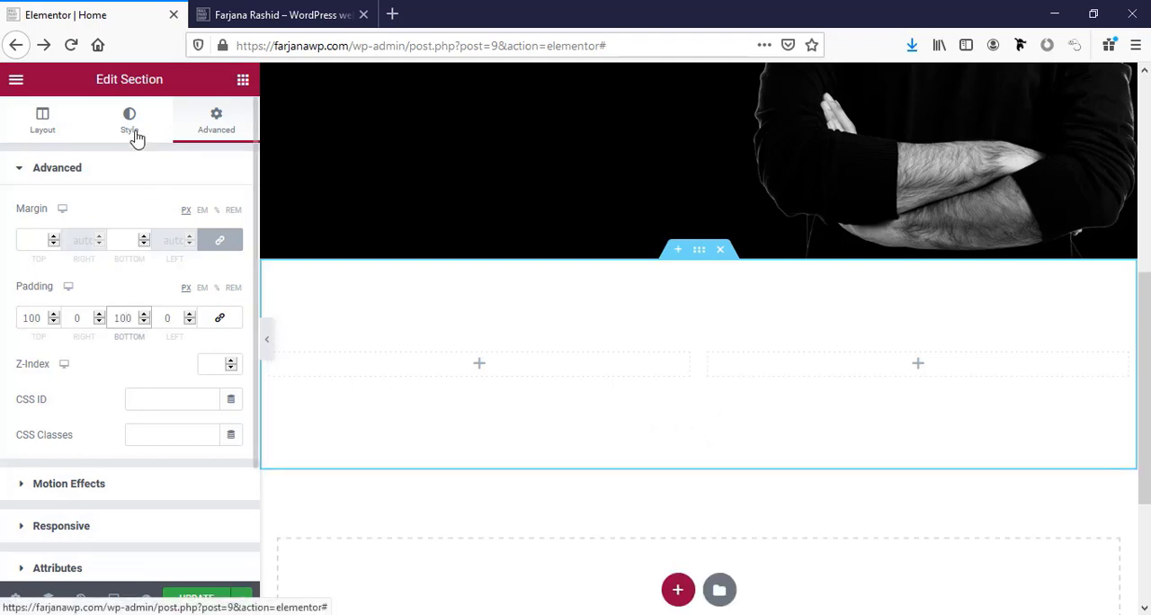
# Open the new section's background settings and copy the bg1 color code #121212 from the Notepad notes.
pyautogui.click(134, 135)
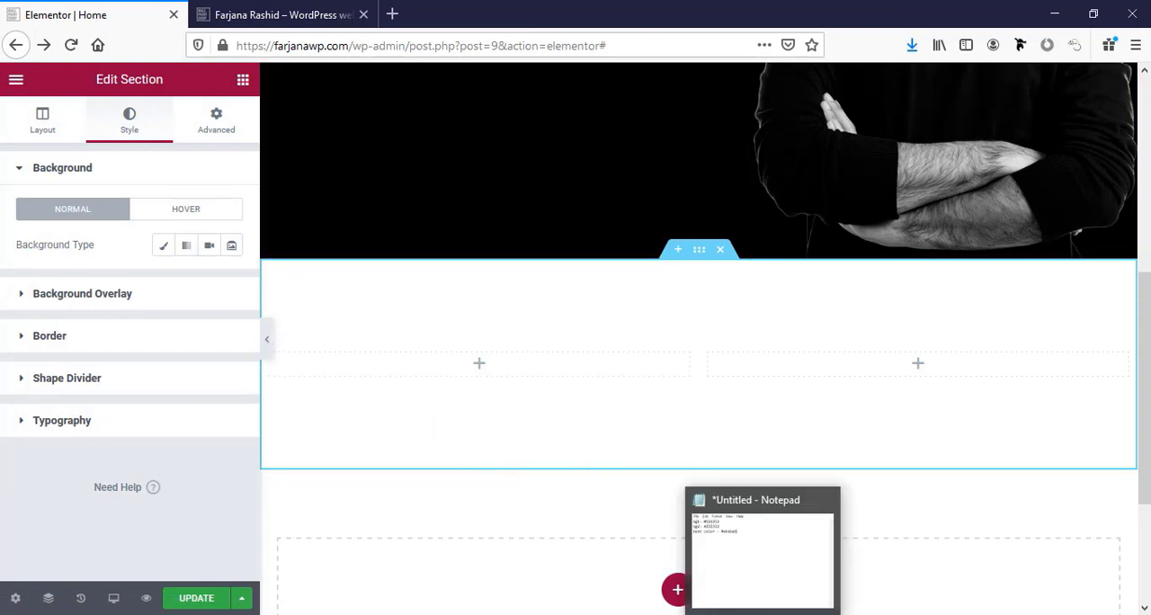
pyautogui.click(764, 614)
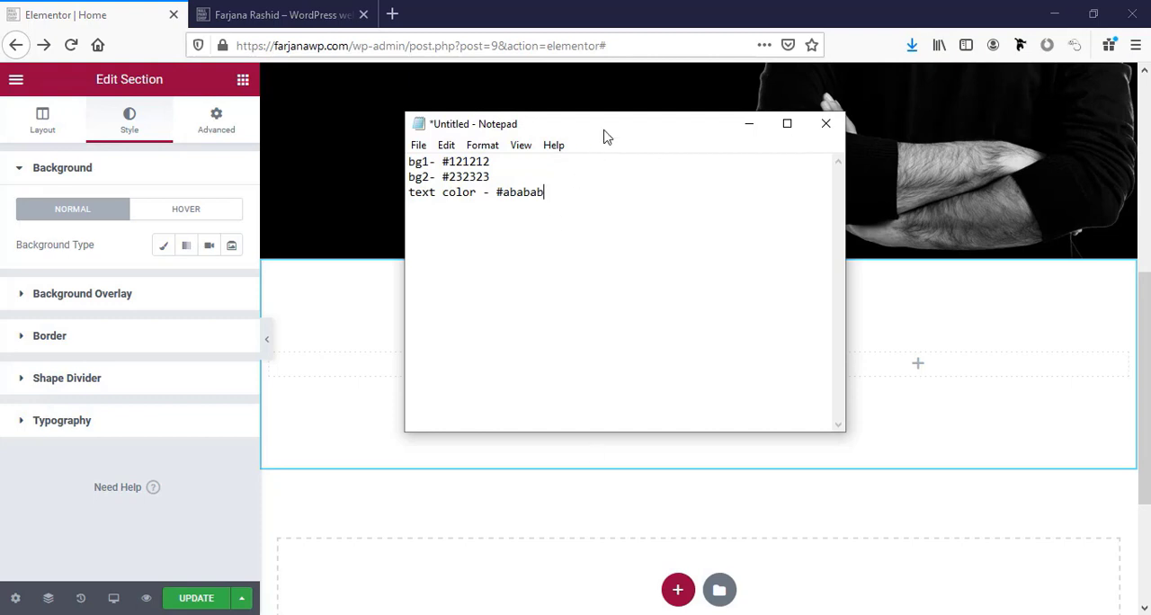
pyautogui.moveTo(604, 135); pyautogui.dragTo(791, 179)
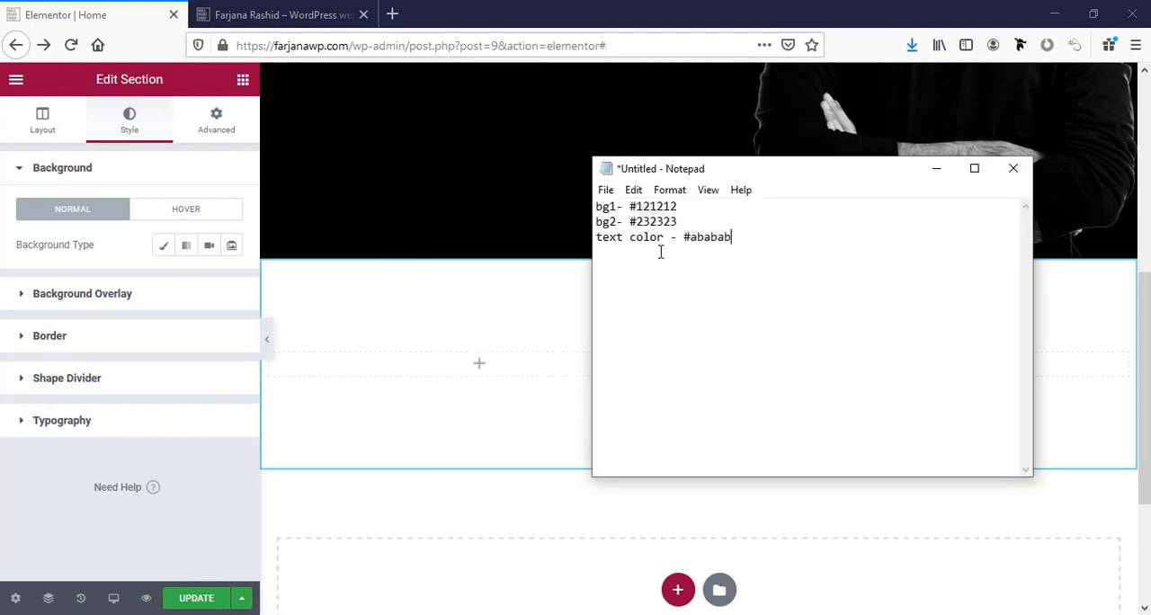
pyautogui.doubleClick(663, 205)
pyautogui.hotkey('ctrl', 'c')
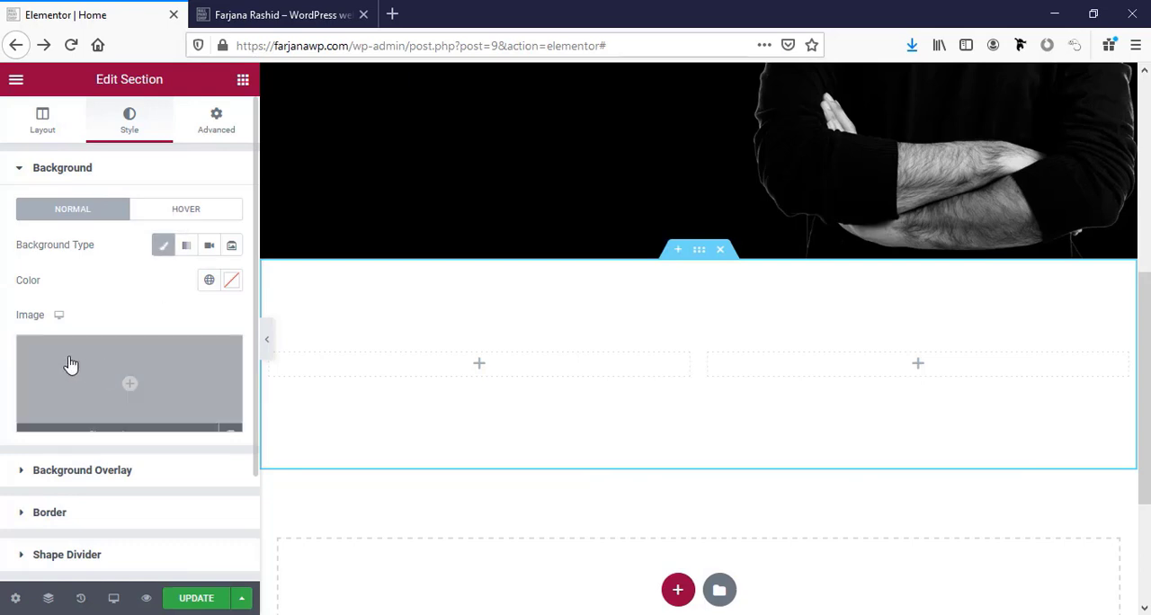
# Give the new section a classic background color of #121212 and save it as a global color named bg.
pyautogui.click(232, 281)
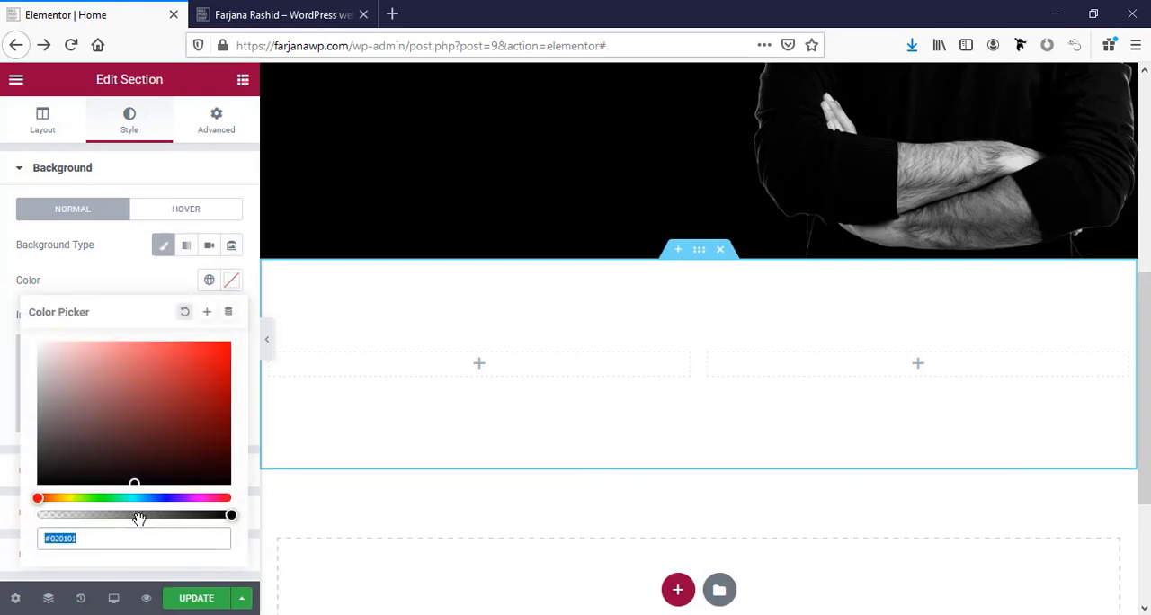
pyautogui.doubleClick(115, 543)
pyautogui.hotkey('ctrl', 'v')
pyautogui.click(207, 312)
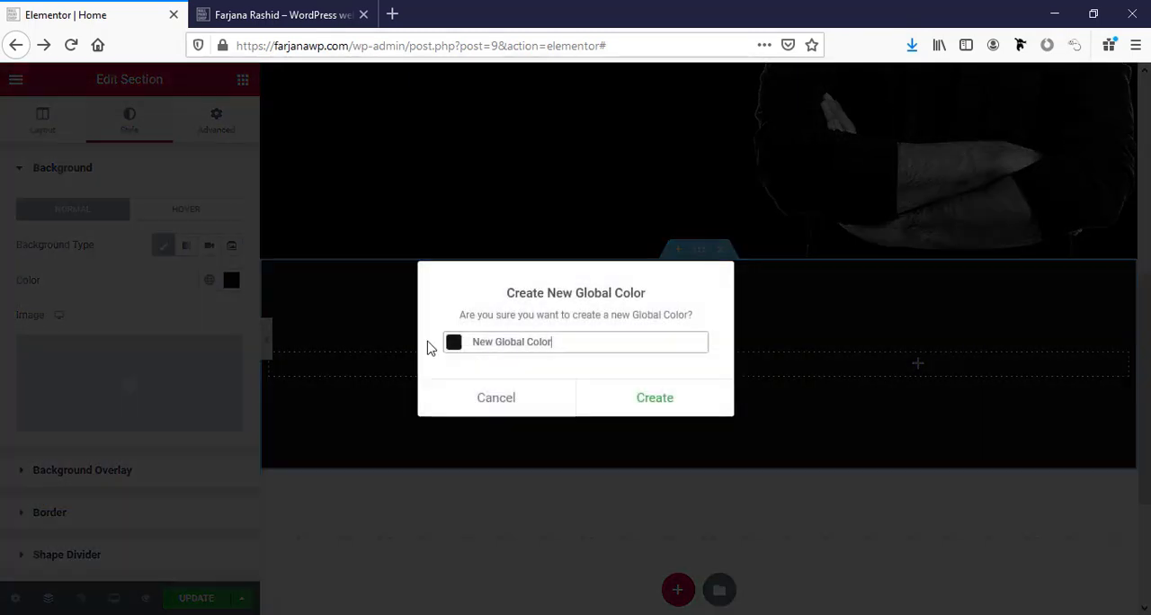
pyautogui.tripleClick(489, 346)
pyautogui.write('bg1')
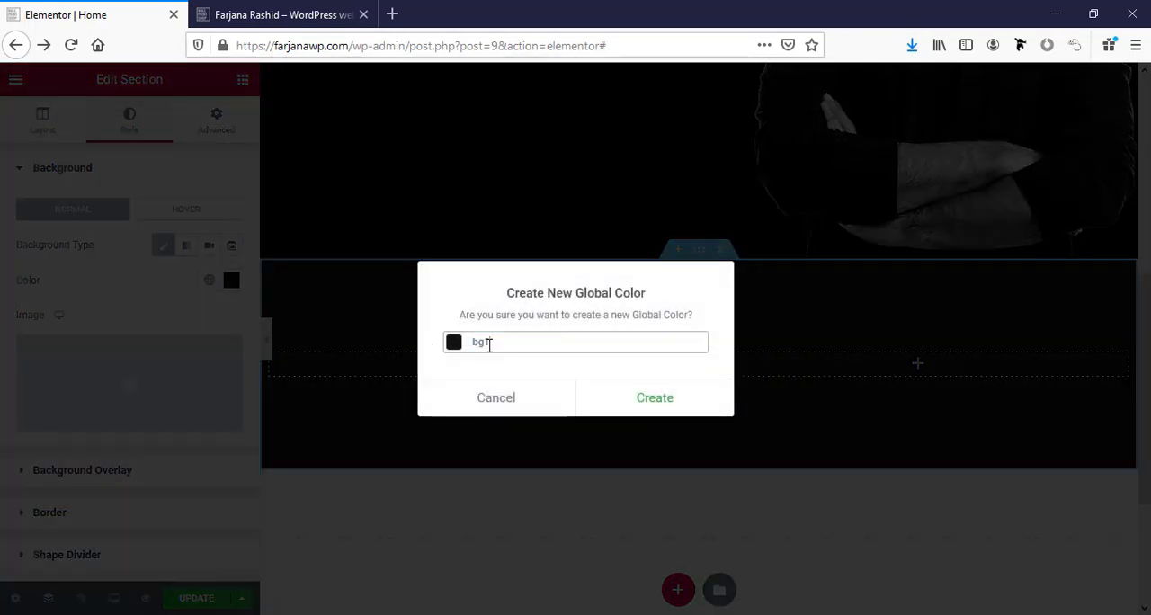
pyautogui.click(661, 396)
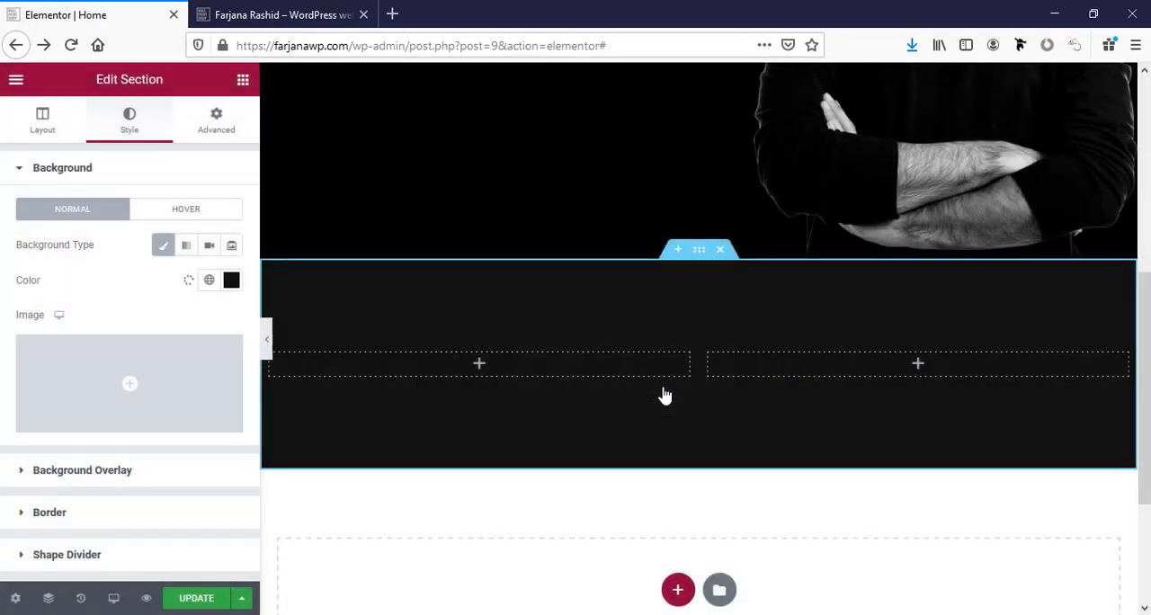
# Find the Image widget and place it in the left column of the new section.
pyautogui.click(484, 366)
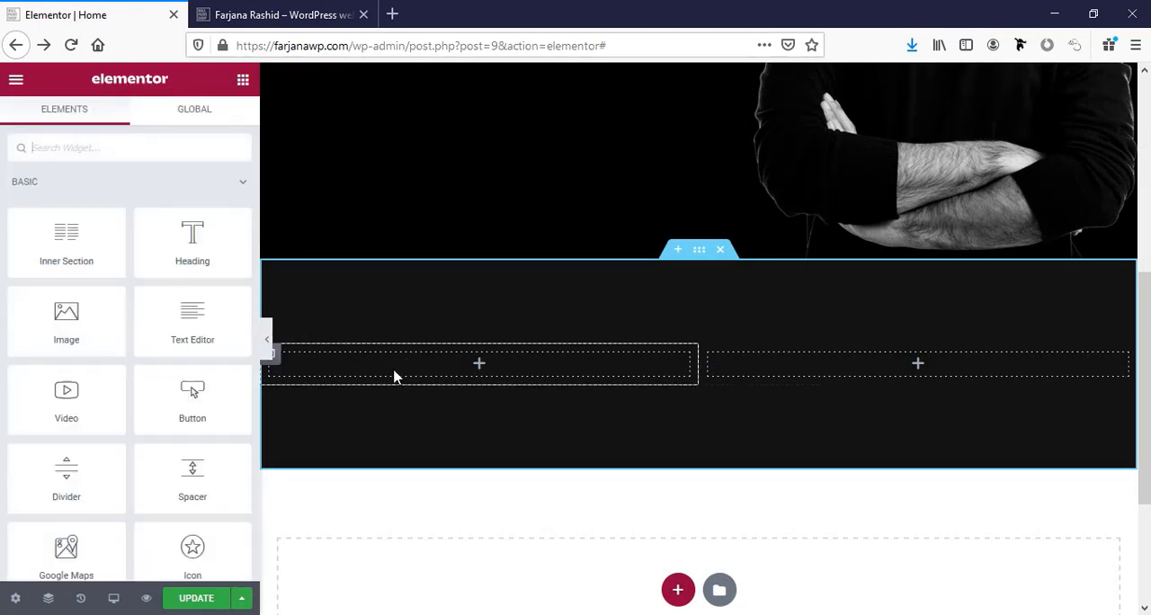
pyautogui.click(85, 147)
pyautogui.write('im')
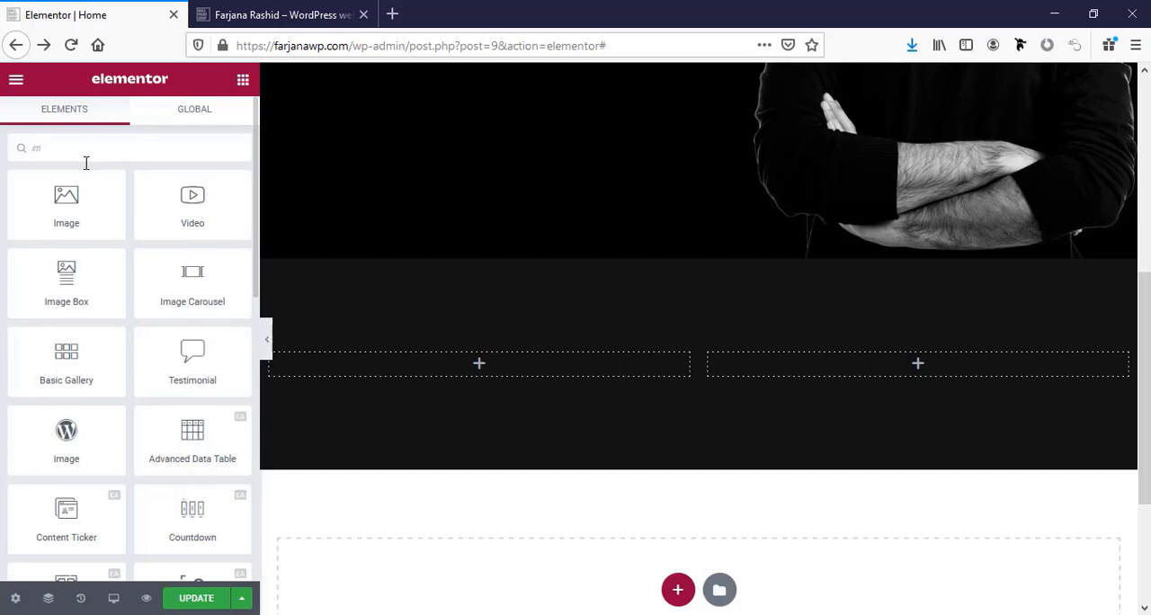
pyautogui.moveTo(37, 217); pyautogui.dragTo(456, 375)
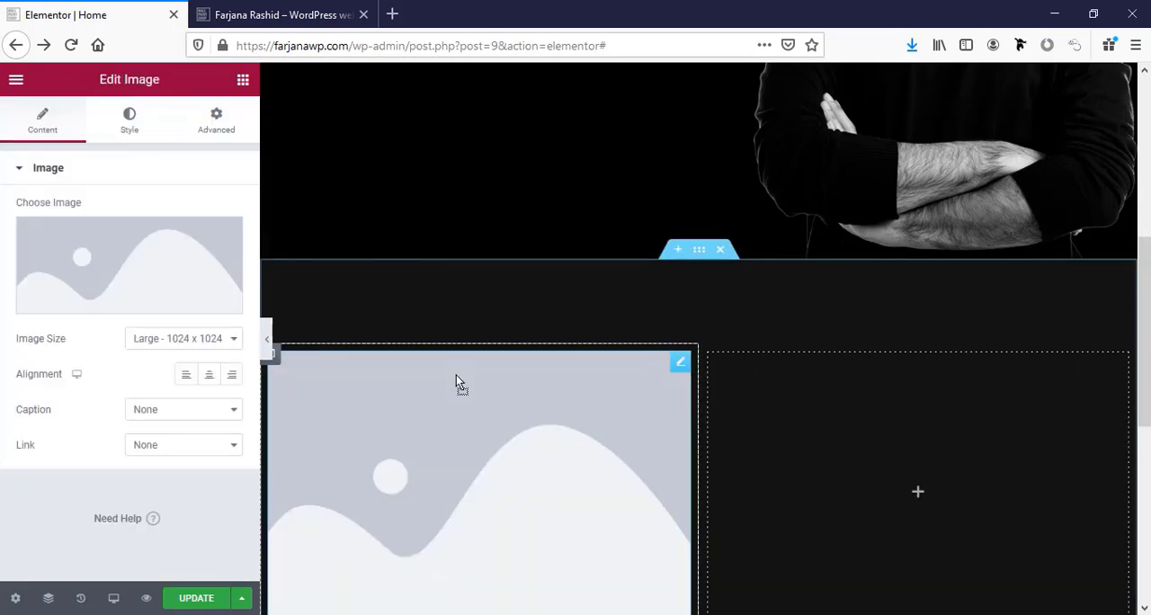
# Place a Heading widget in the section's right column and a Text Editor widget directly below it.
pyautogui.click(921, 494)
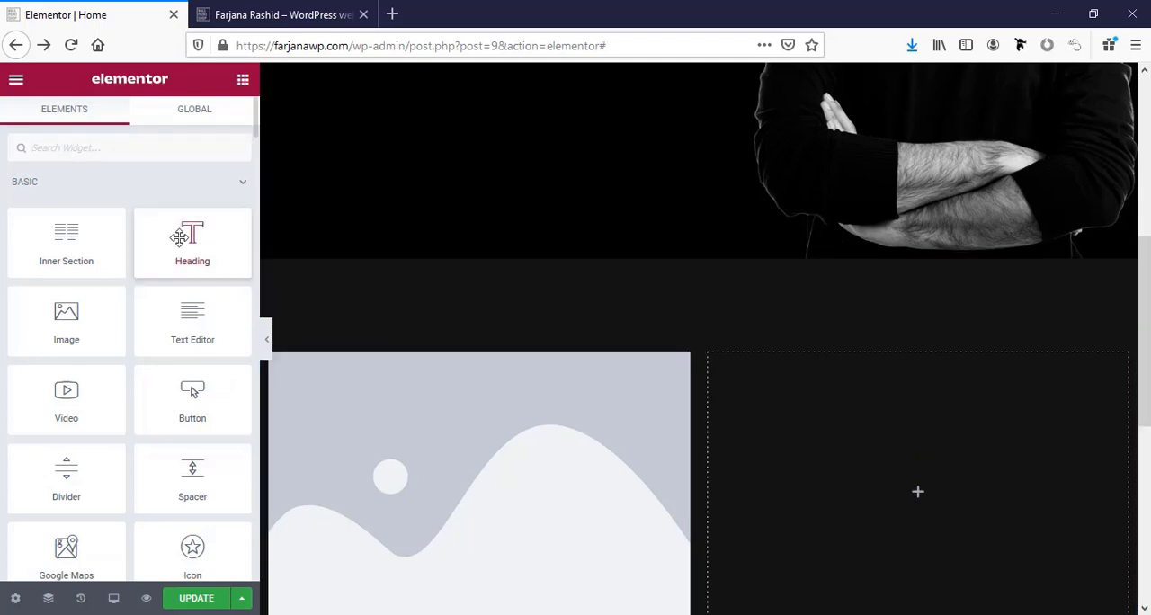
pyautogui.moveTo(180, 237); pyautogui.dragTo(950, 482)
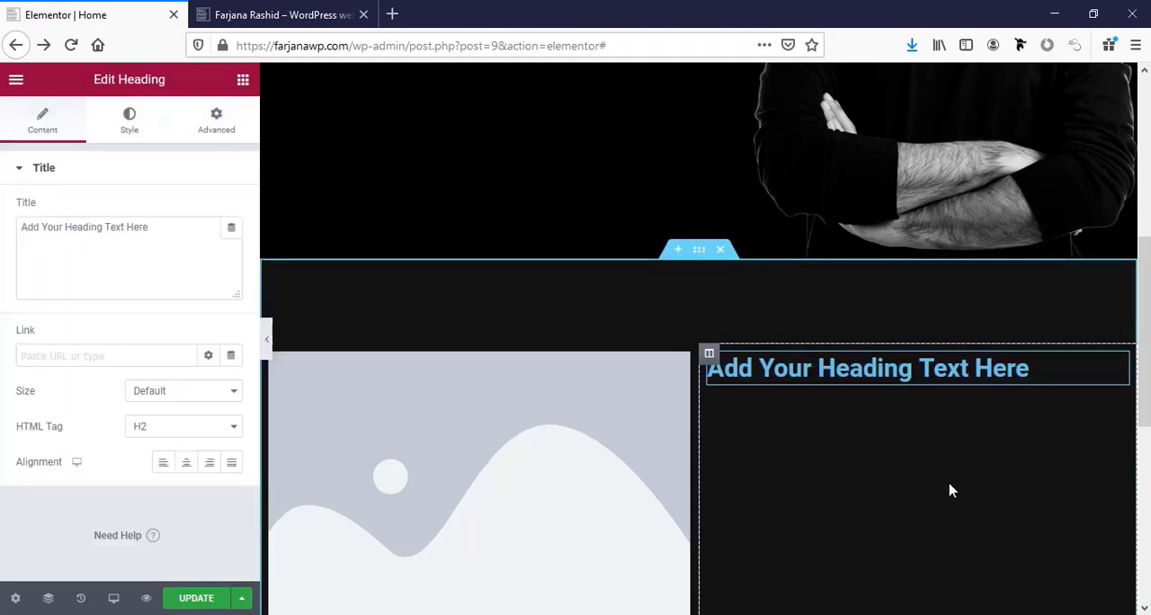
pyautogui.click(242, 79)
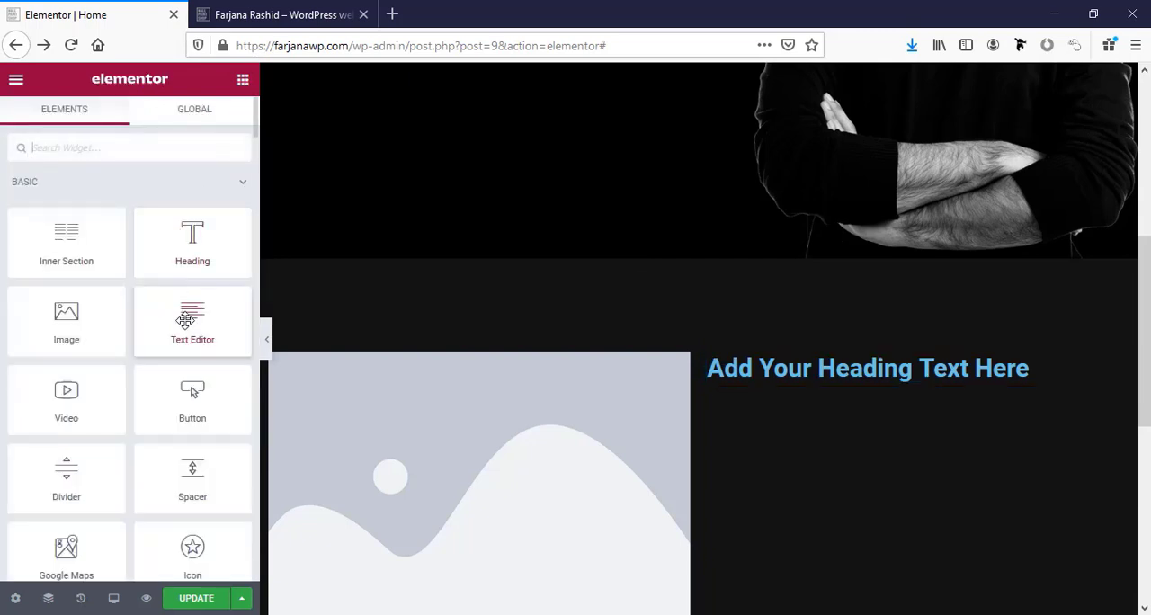
pyautogui.moveTo(186, 321); pyautogui.dragTo(827, 376)
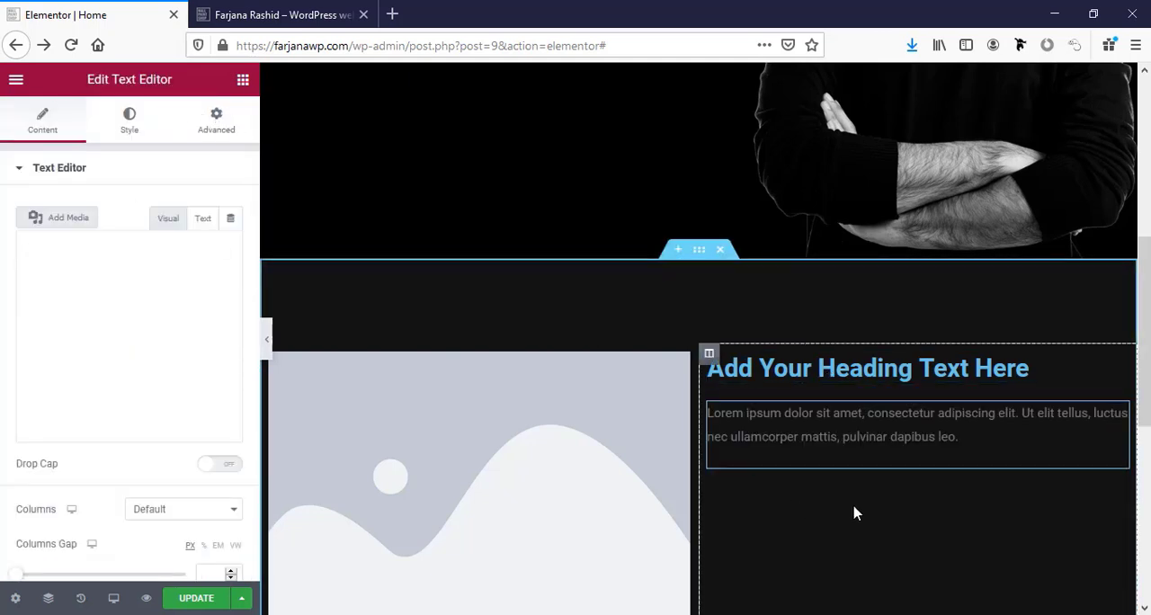
# Find the Button widget and place it below the text in the section's right column.
pyautogui.scroll(-2, 855, 512)
pyautogui.click(243, 81)
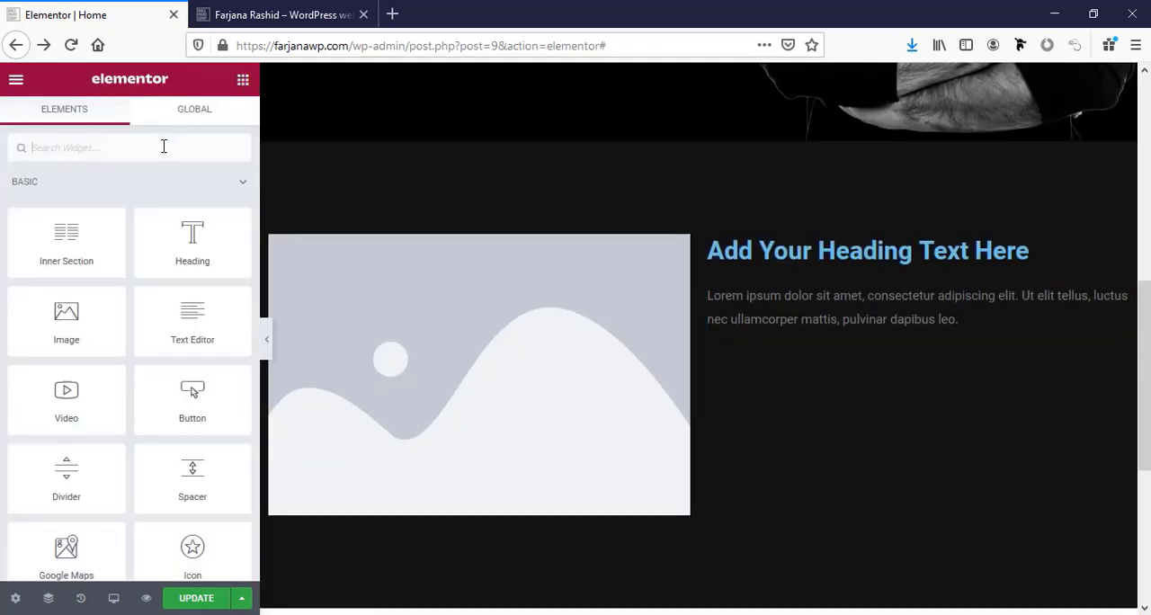
pyautogui.write('bu')
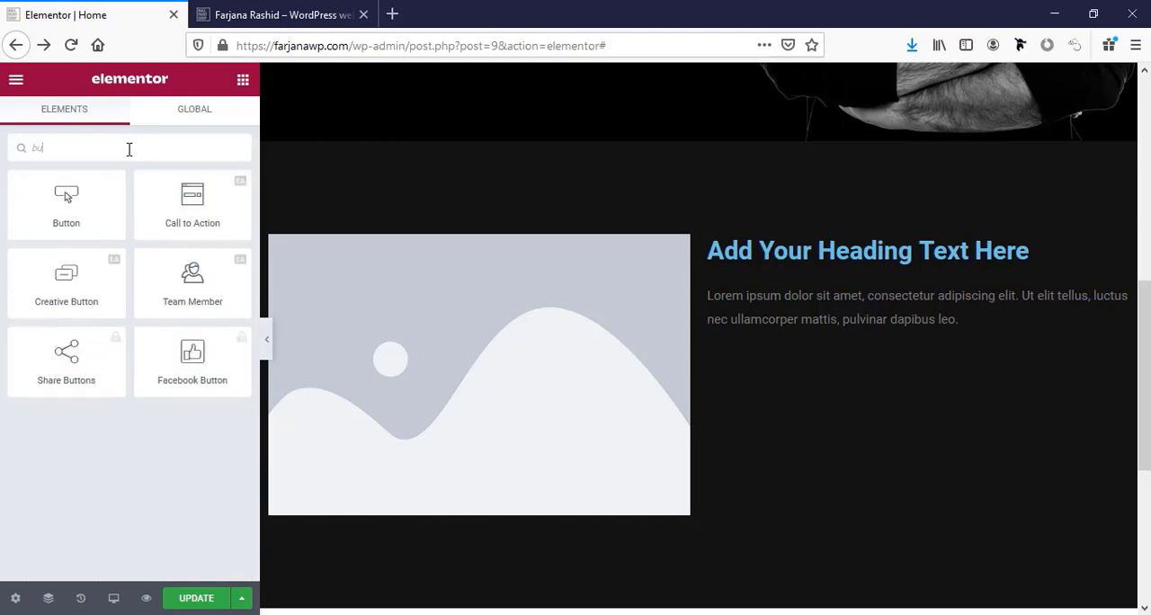
pyautogui.moveTo(65, 202); pyautogui.dragTo(845, 331)
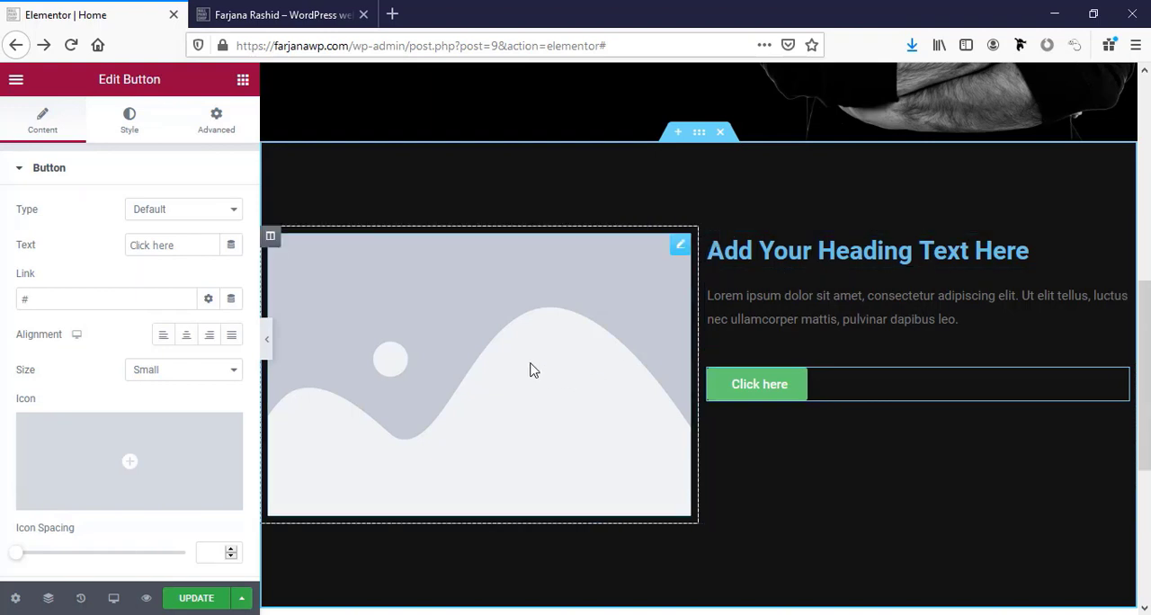
# Upload about-me-img.jpg from the portfolio website folder and insert it into the left column's Image widget.
pyautogui.click(268, 344)
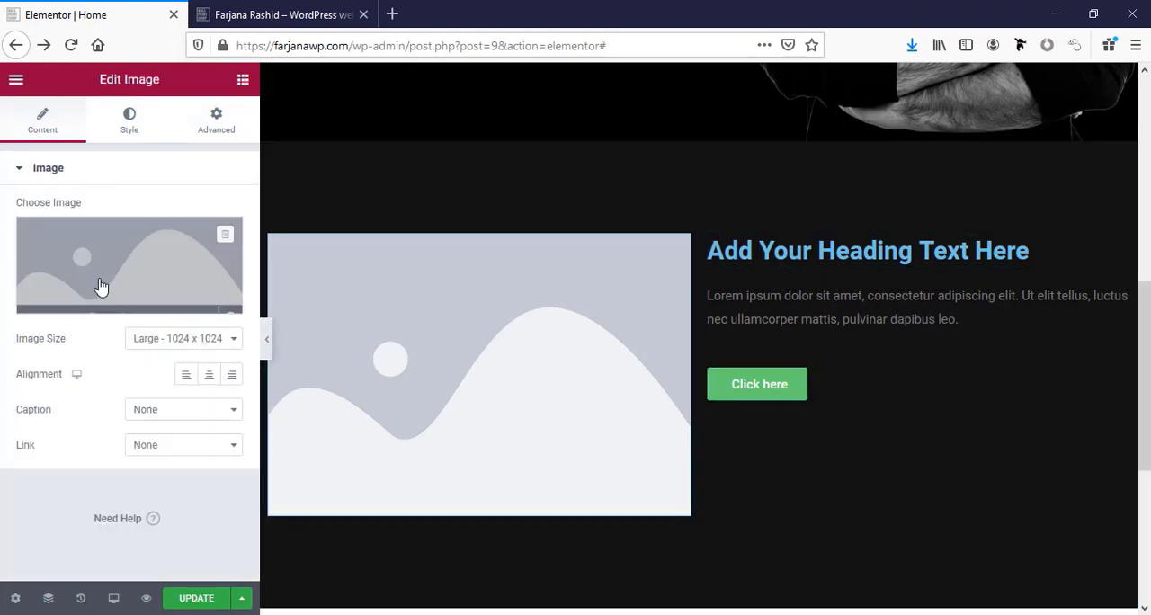
pyautogui.click(103, 288)
pyautogui.click(102, 149)
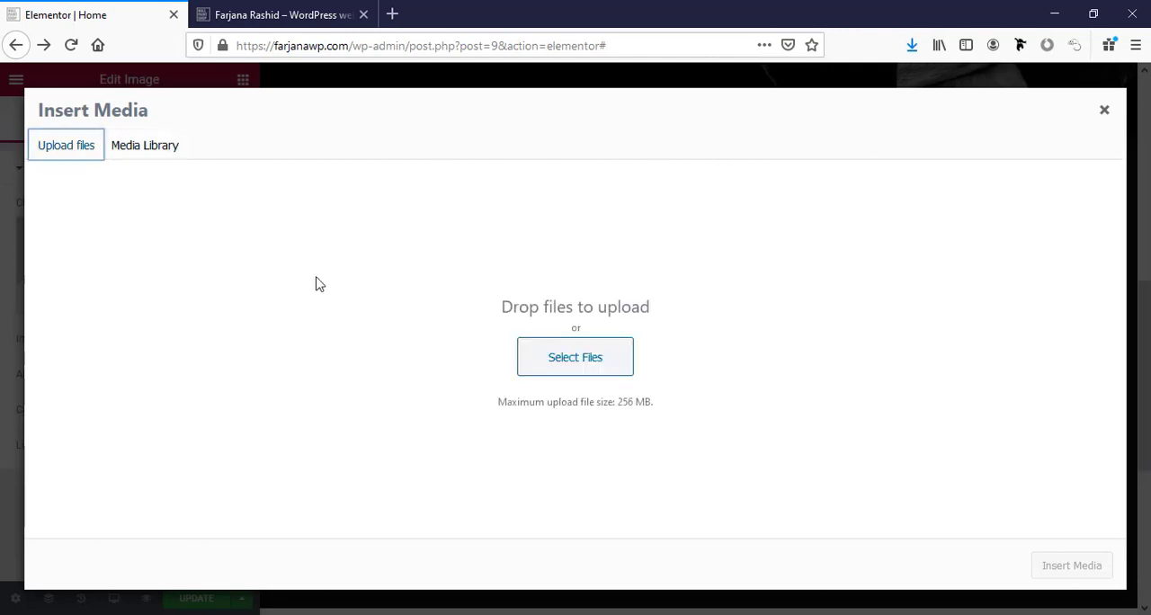
pyautogui.click(589, 356)
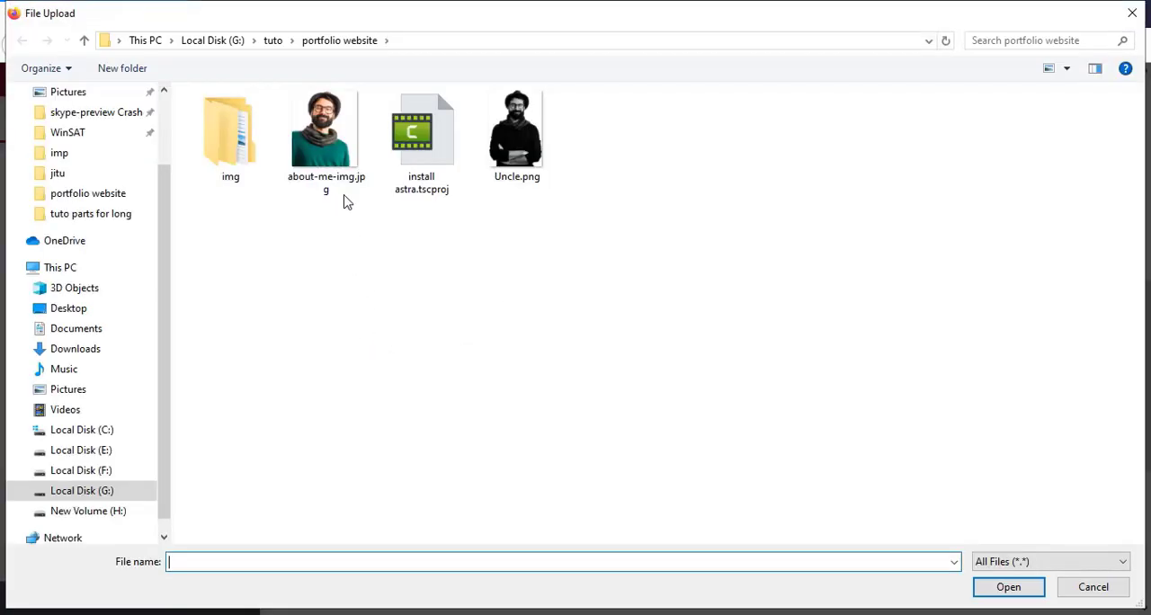
pyautogui.click(347, 201)
pyautogui.click(1009, 593)
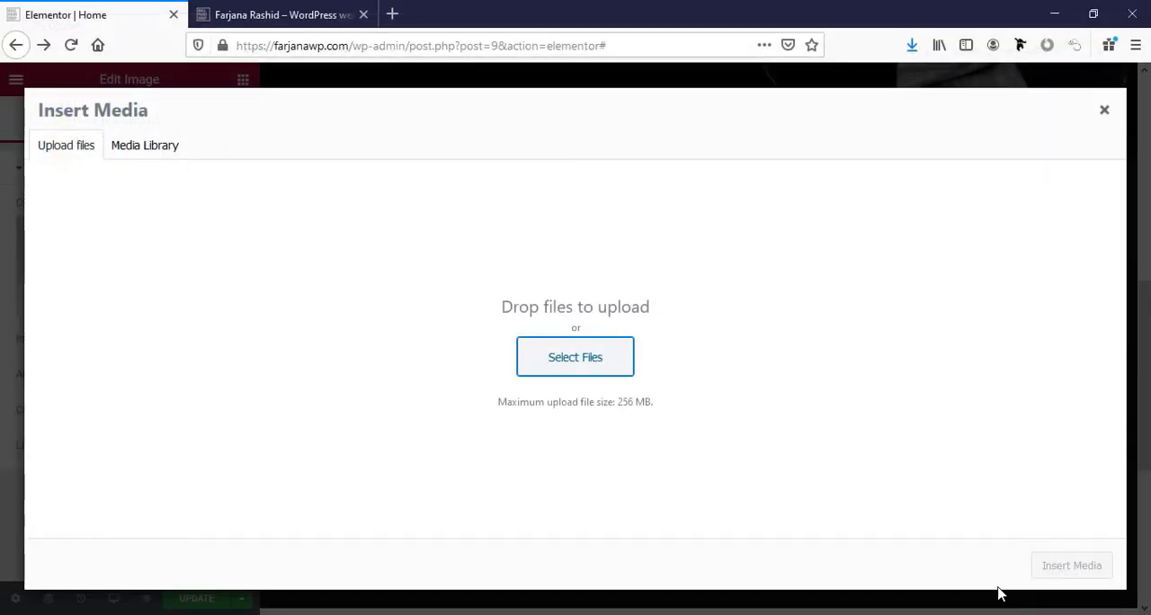
pyautogui.click(1072, 570)
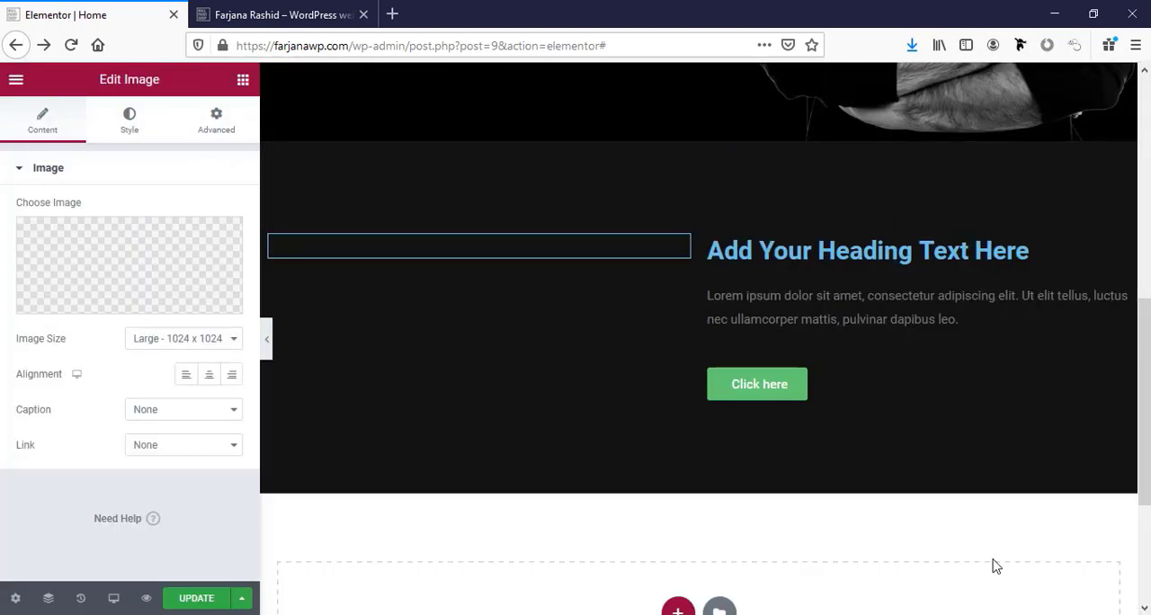
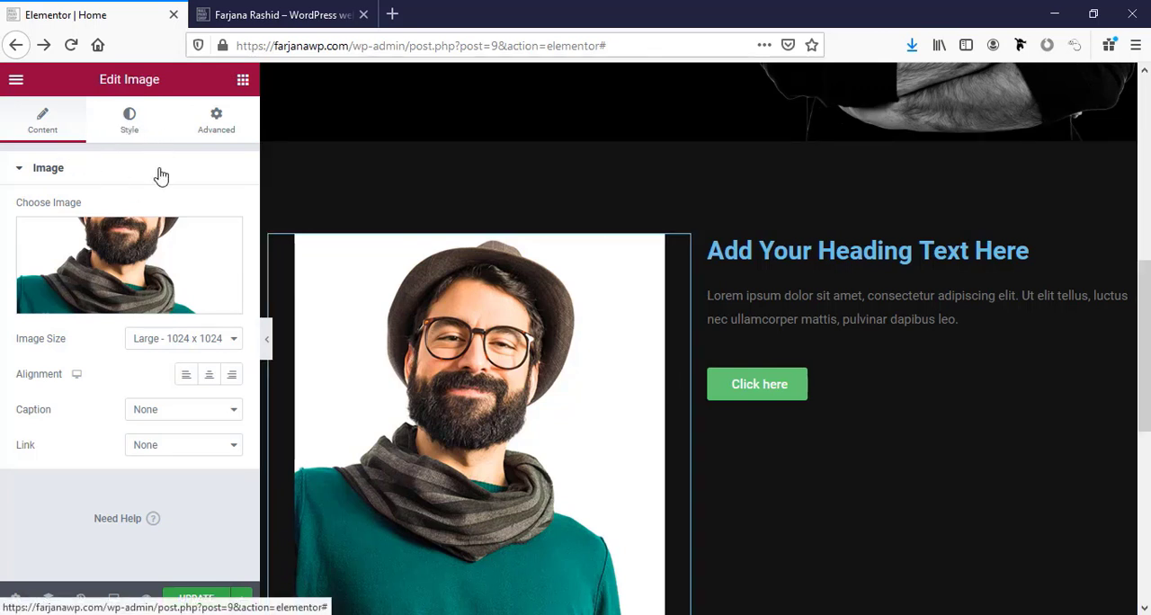
# Set the about-me image's width to 100% and narrow the image column slightly so the text column becomes wider.
pyautogui.click(144, 124)
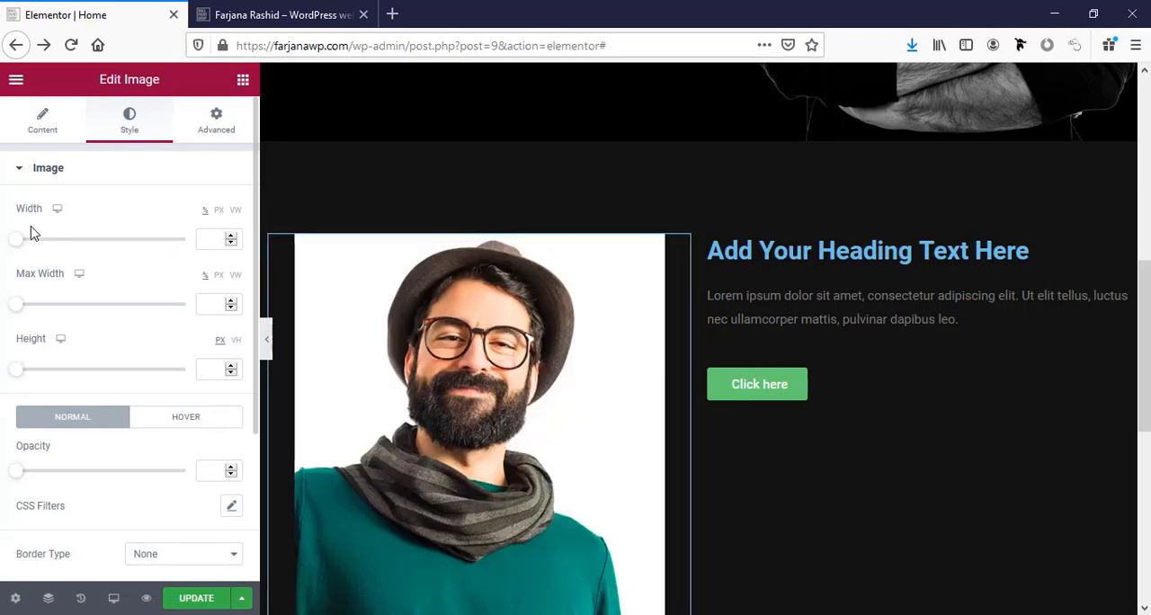
pyautogui.moveTo(17, 245); pyautogui.dragTo(184, 241)
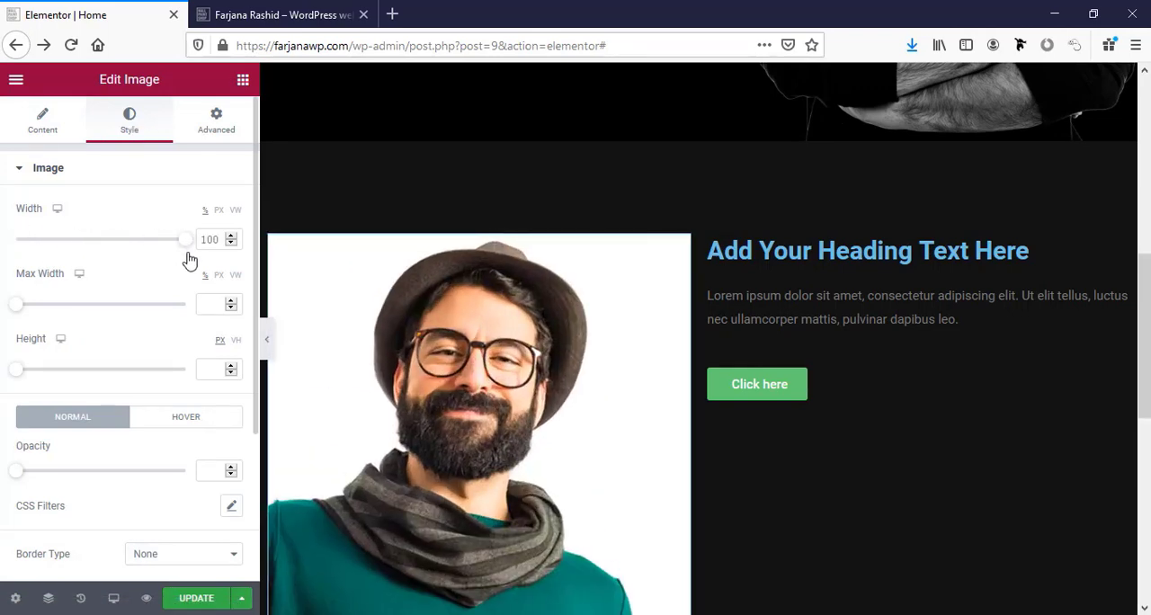
pyautogui.scroll(-4, 560, 453)
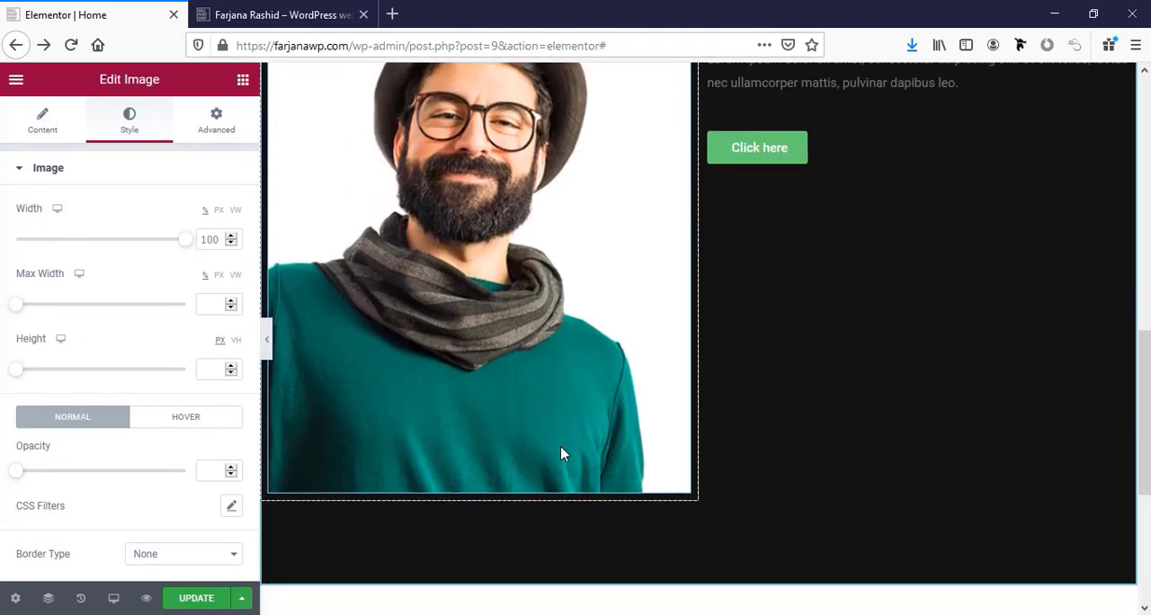
pyautogui.scroll(2, 561, 453)
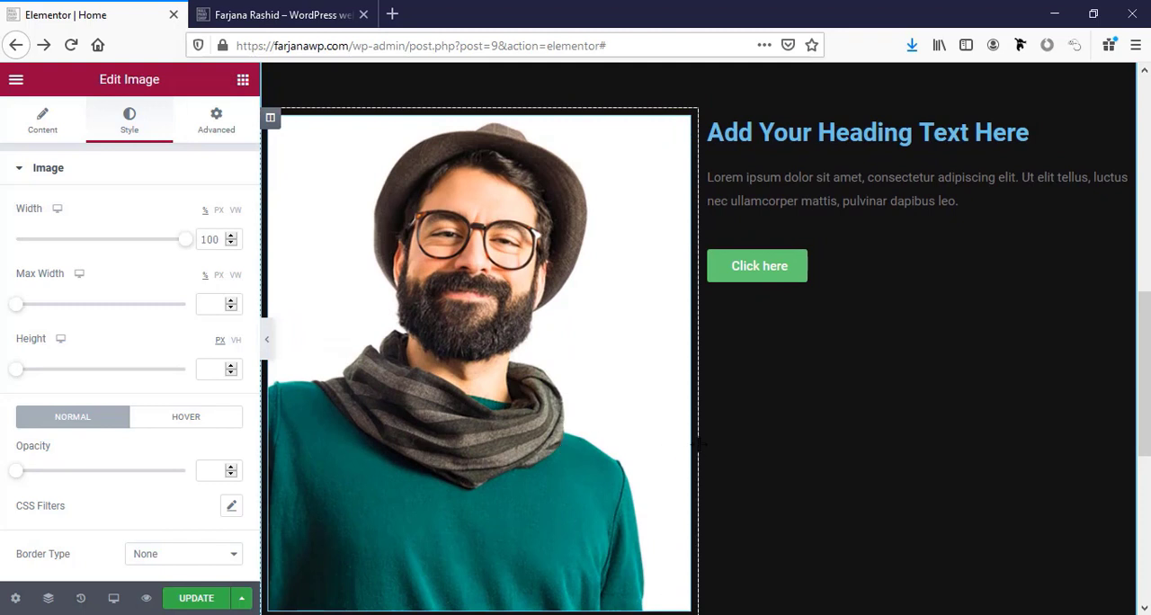
pyautogui.moveTo(698, 442); pyautogui.dragTo(649, 448)
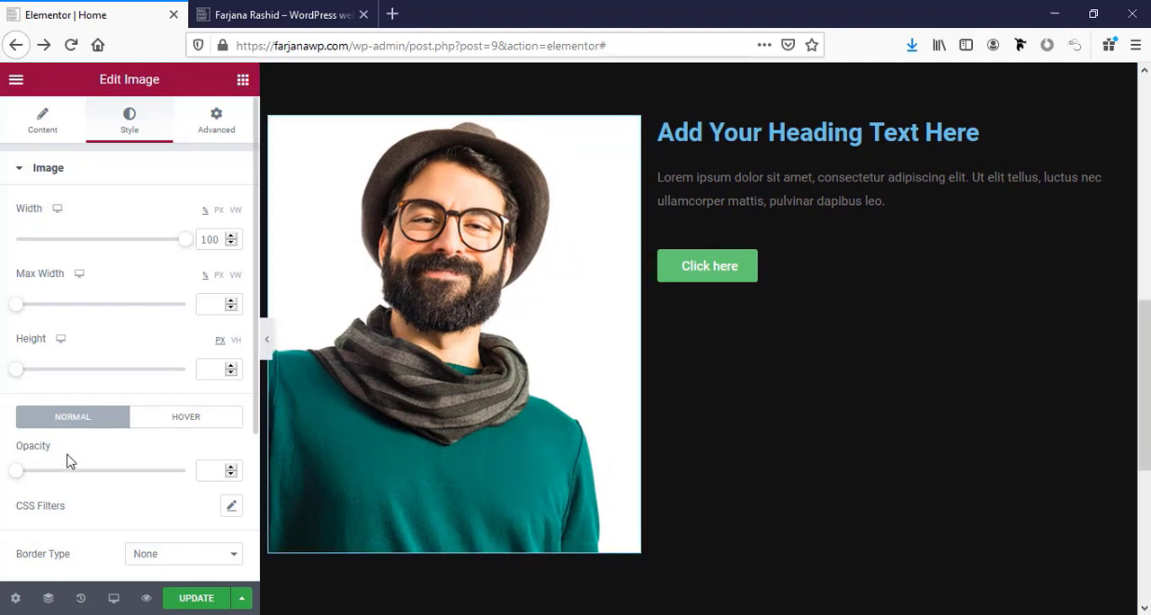
# Give the about-me image a solid border with a width of 6 on all sides in the global black color.
pyautogui.click(70, 172)
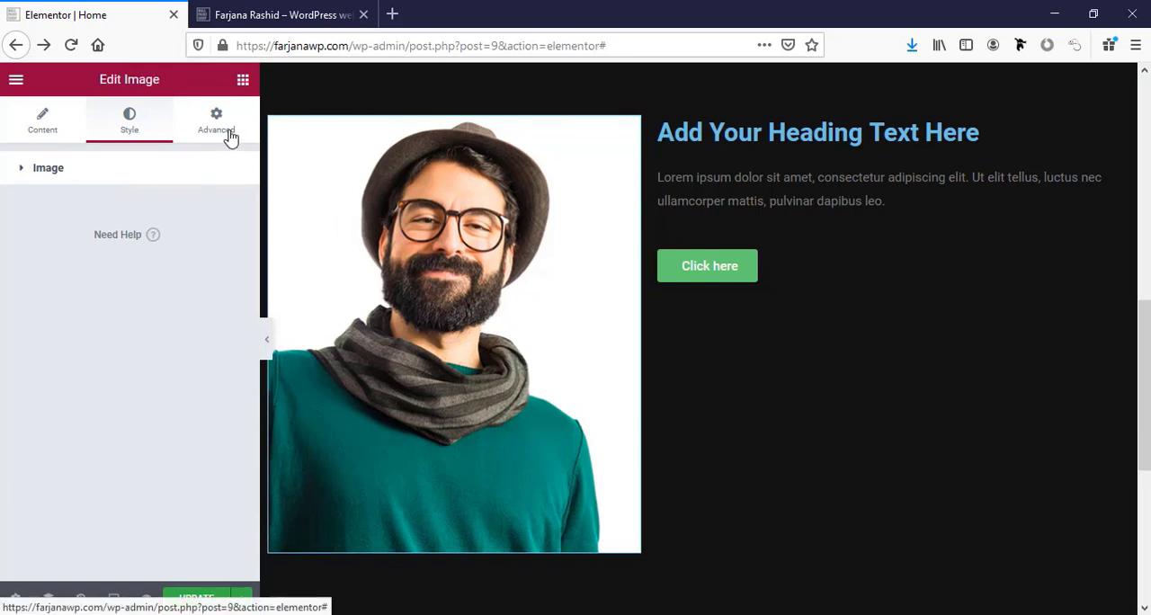
pyautogui.click(122, 176)
pyautogui.scroll(-3, 207, 369)
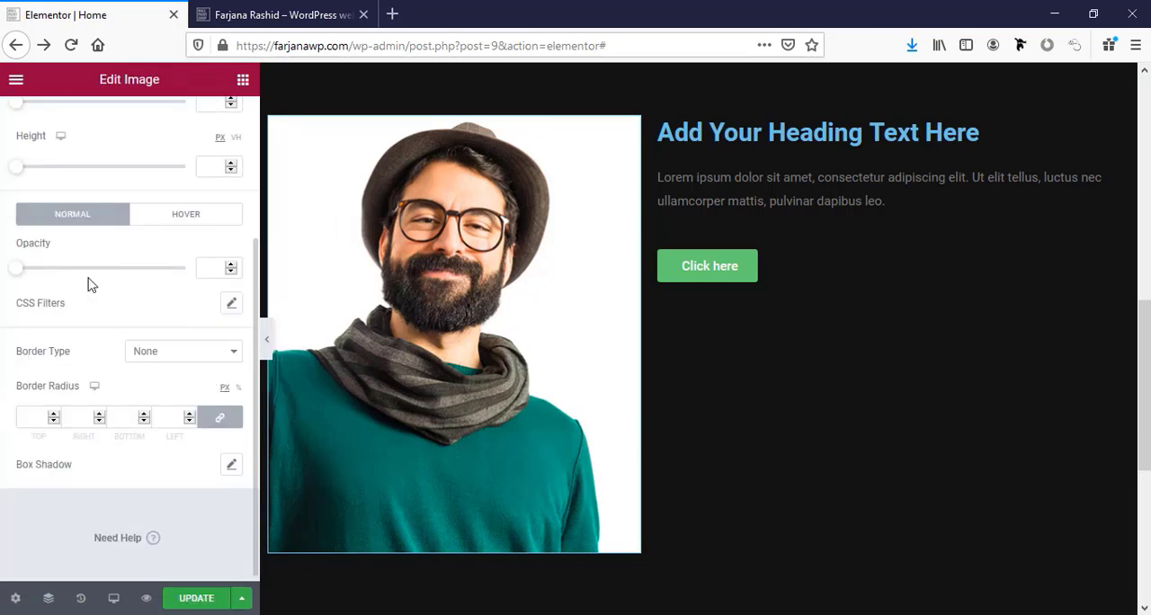
pyautogui.click(188, 359)
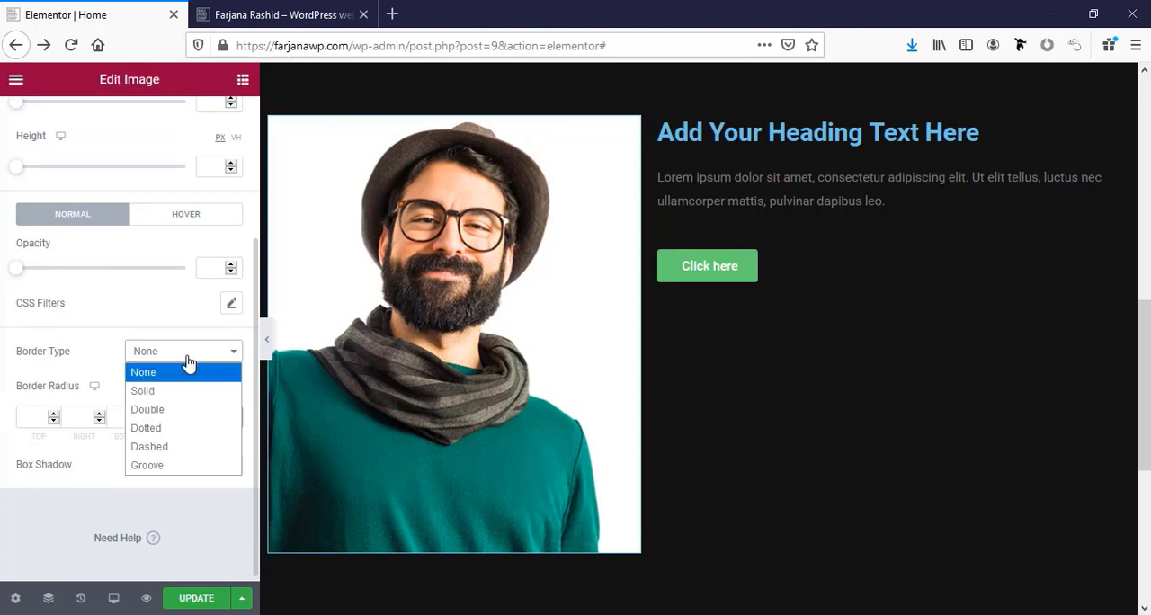
pyautogui.click(165, 392)
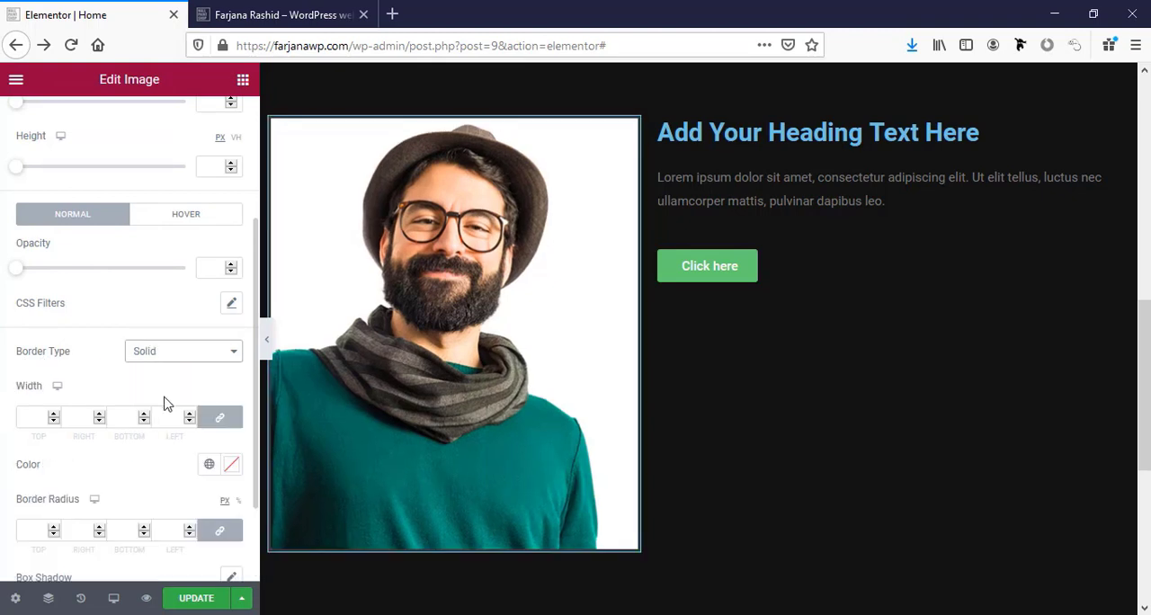
pyautogui.click(31, 416)
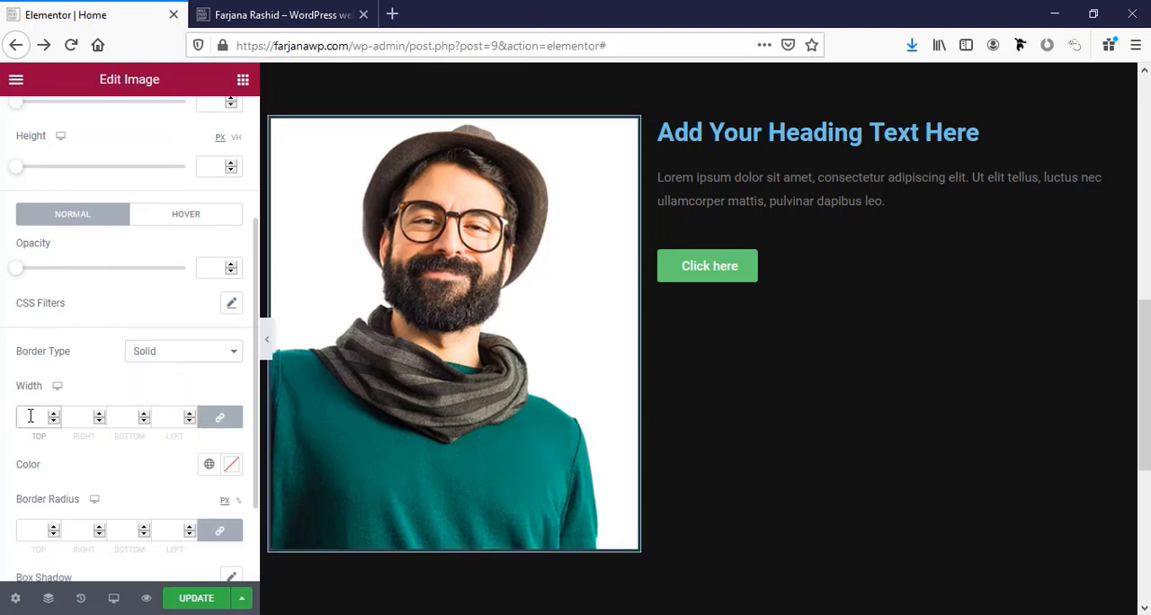
pyautogui.write('5')
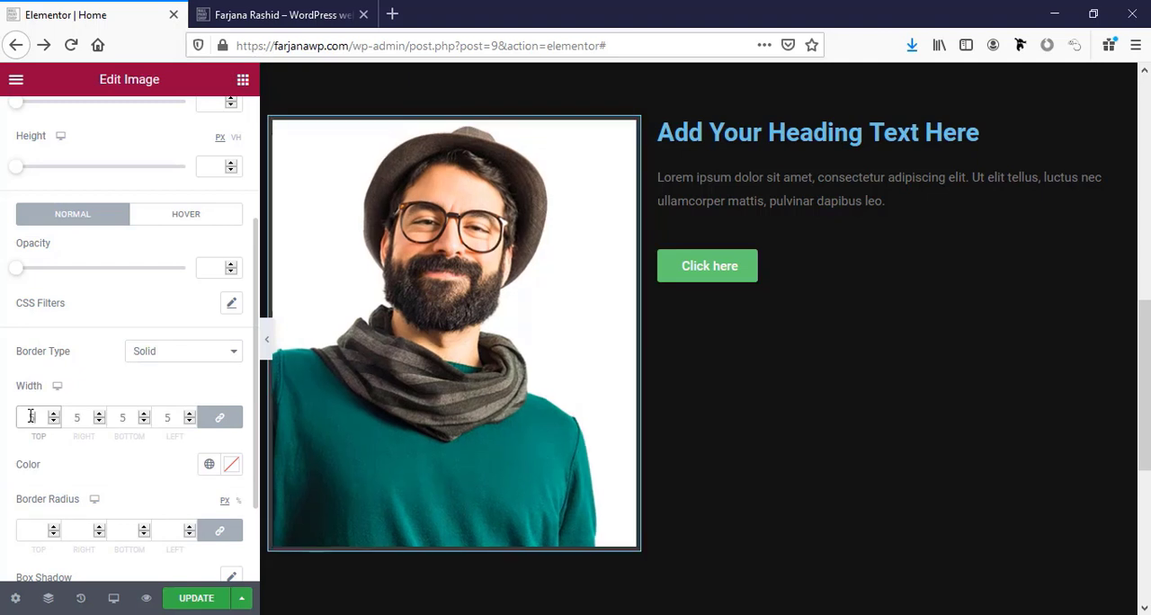
pyautogui.press('Up')
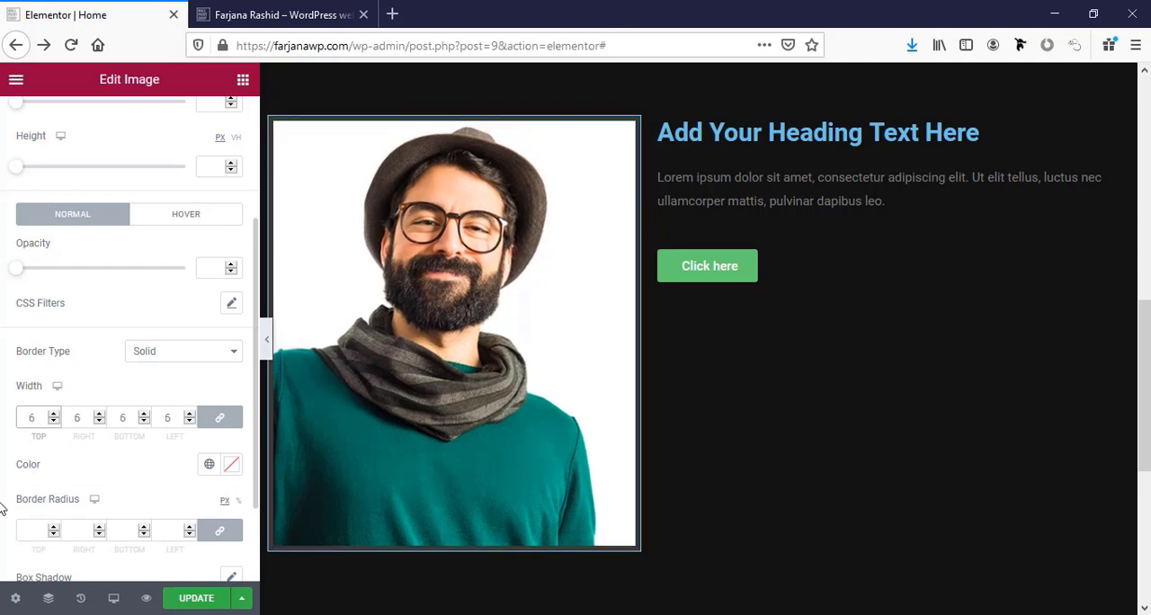
pyautogui.click(212, 467)
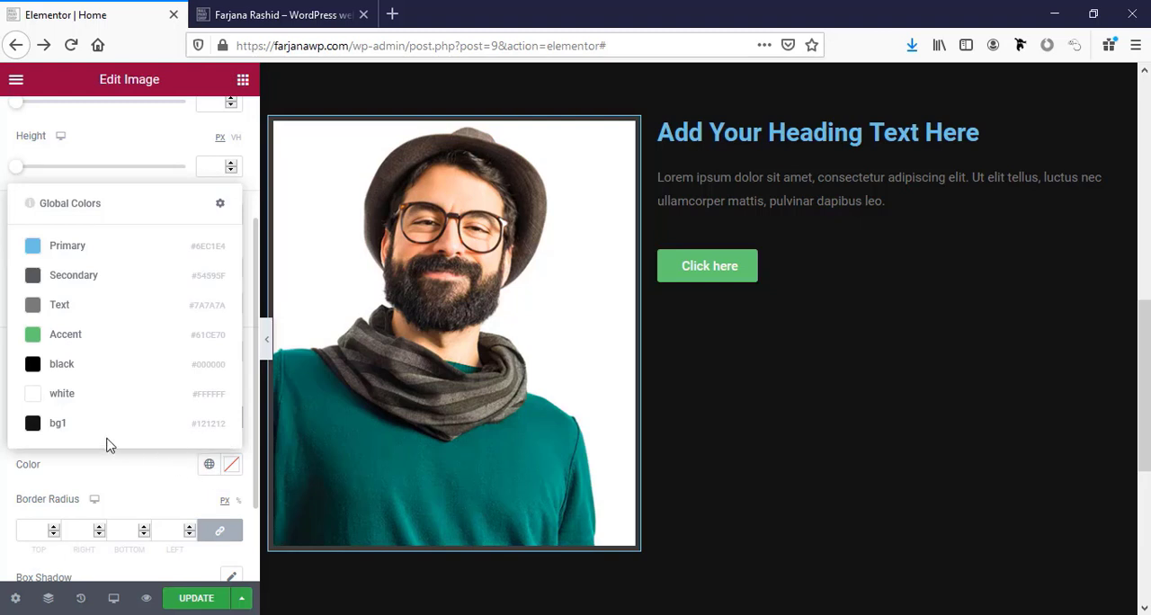
pyautogui.click(77, 368)
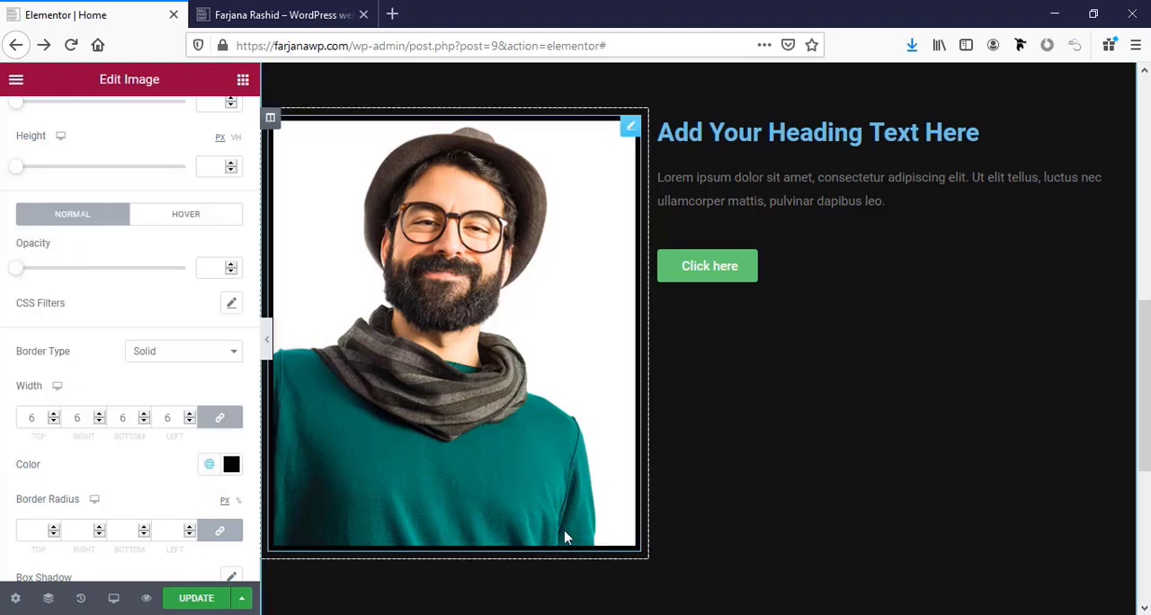
# Try the Extended columns gap on the about-me section and settle on Wider.
pyautogui.scroll(3, 624, 477)
pyautogui.scroll(-1, 624, 478)
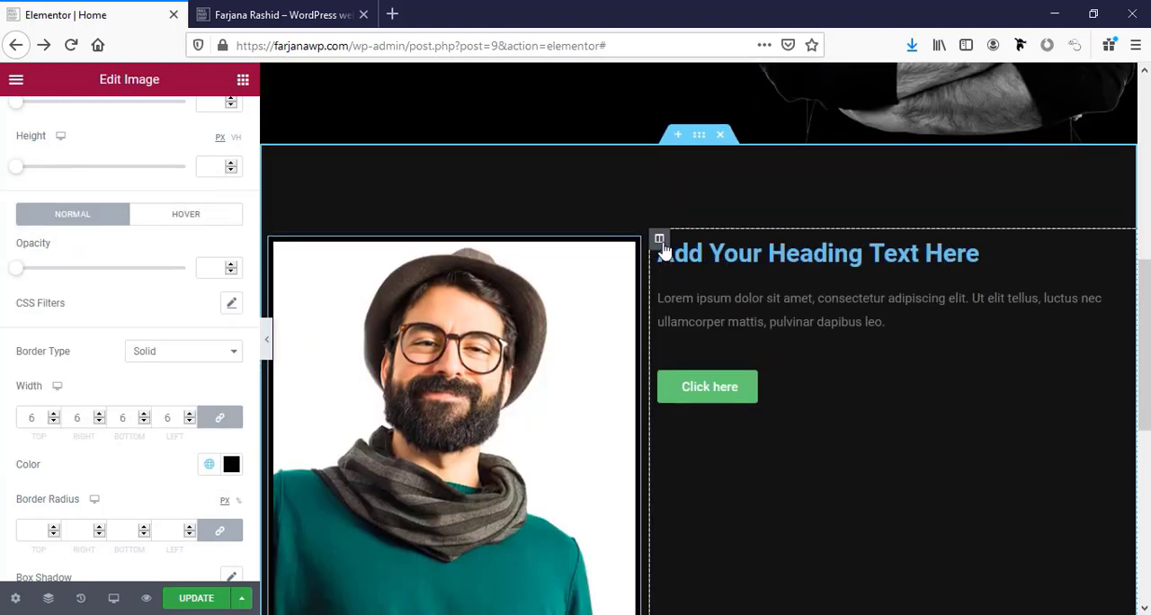
pyautogui.click(697, 135)
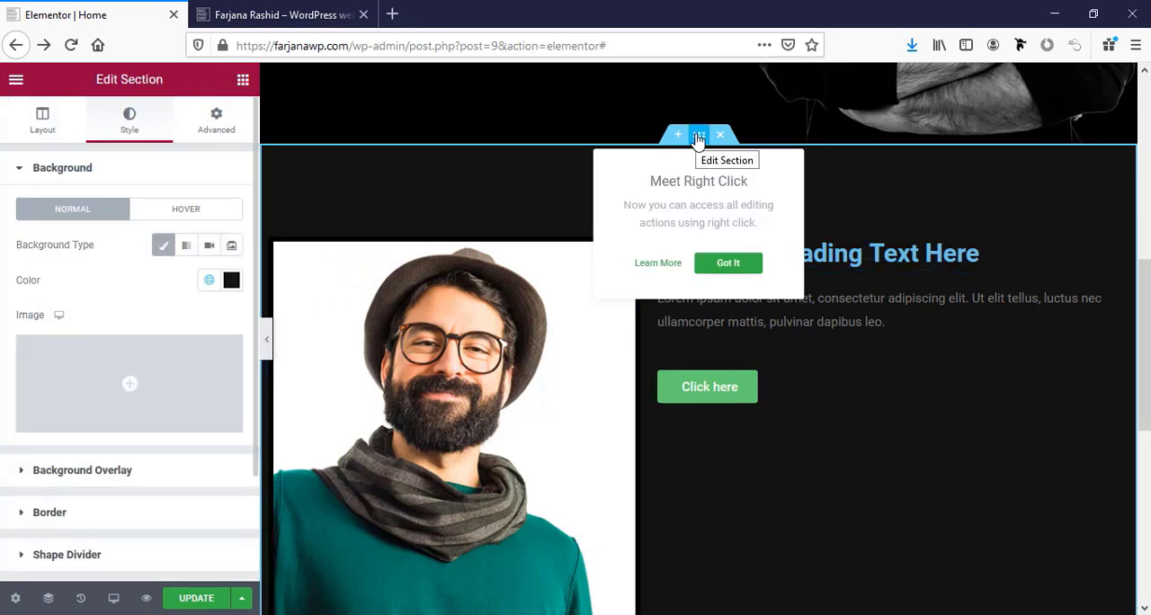
pyautogui.click(45, 117)
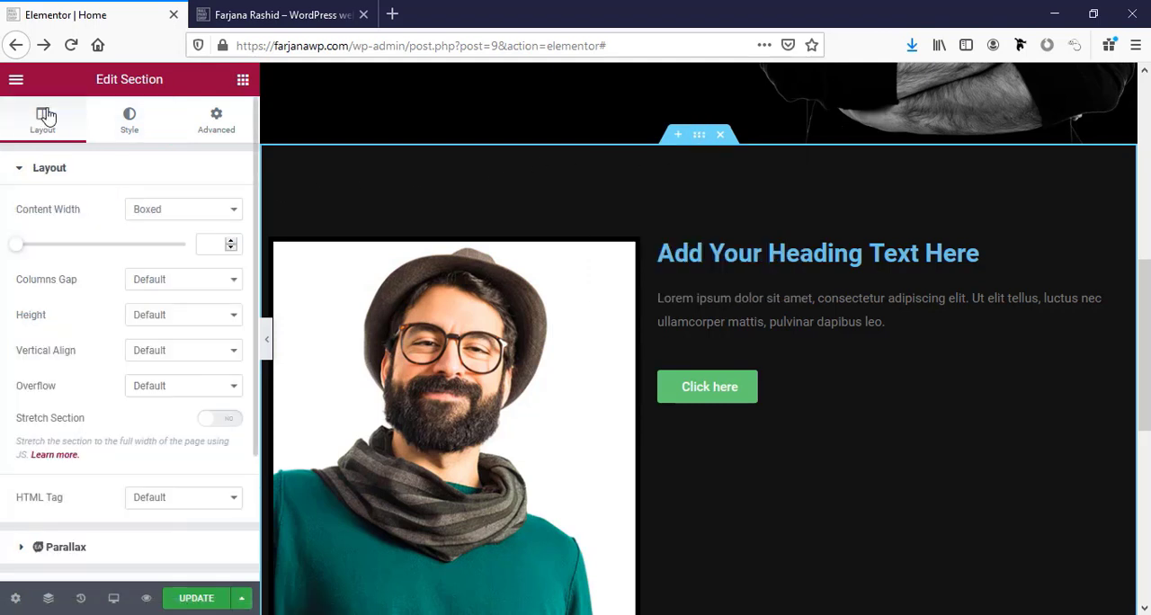
pyautogui.click(168, 284)
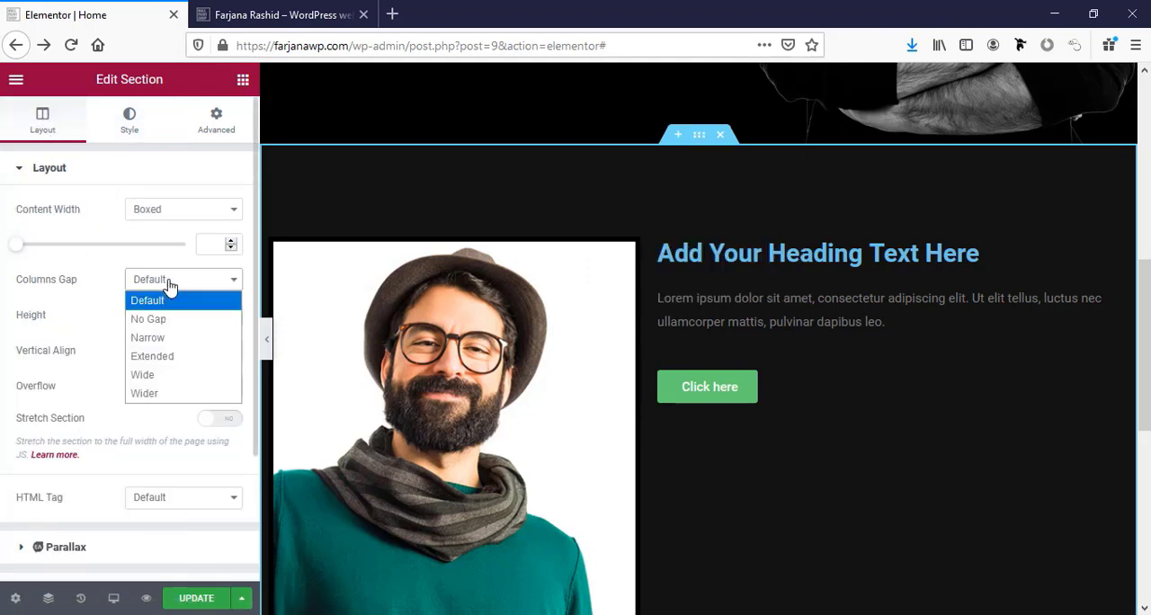
pyautogui.click(171, 359)
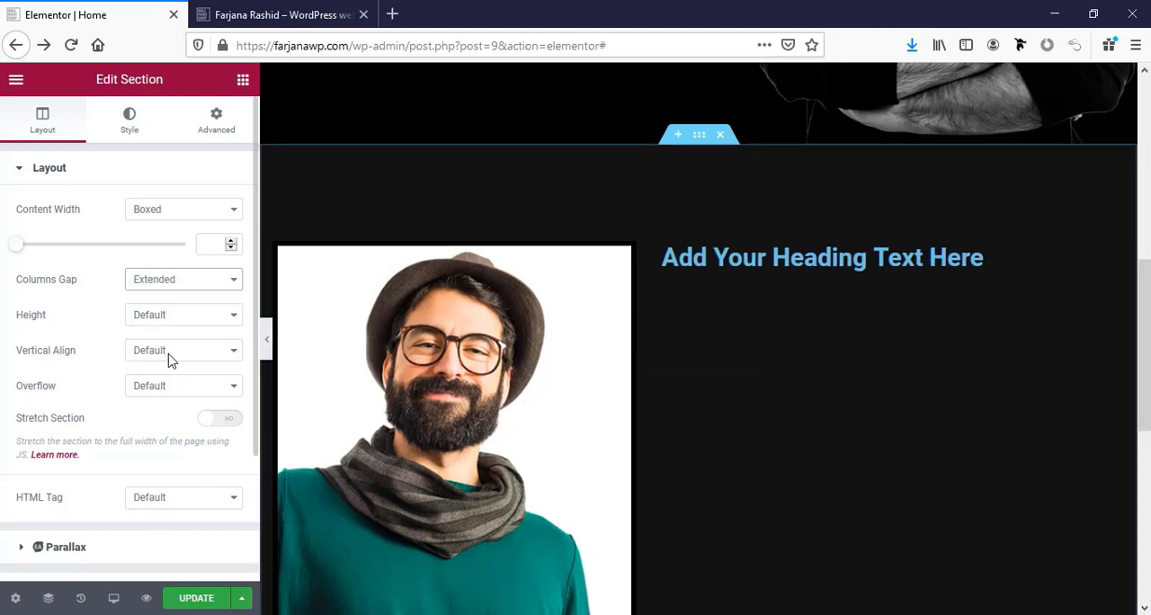
pyautogui.click(175, 279)
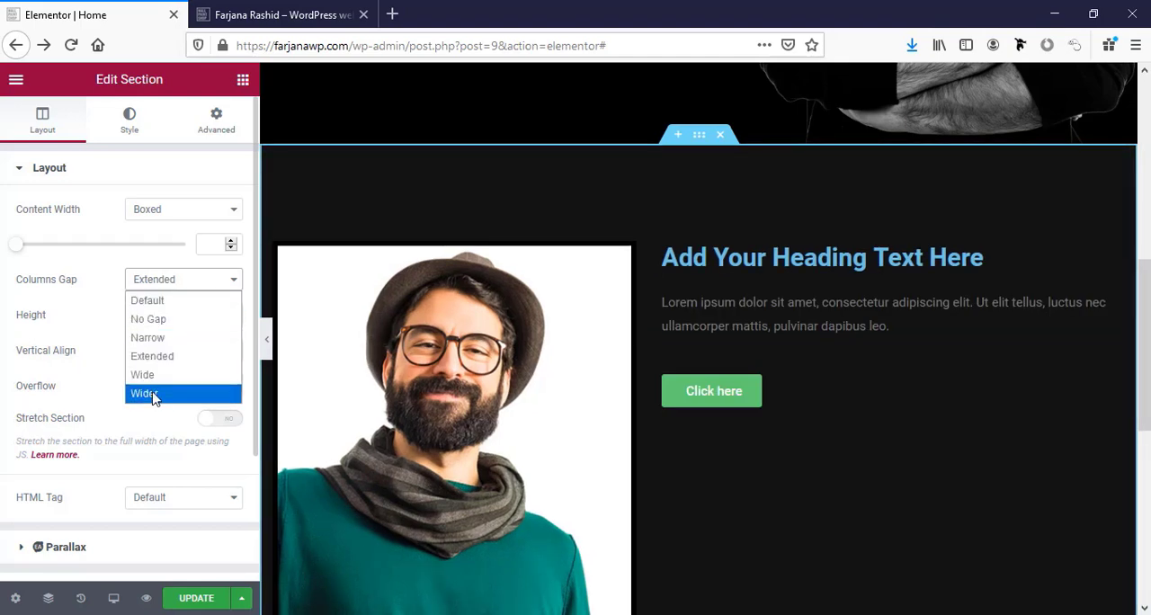
pyautogui.click(154, 392)
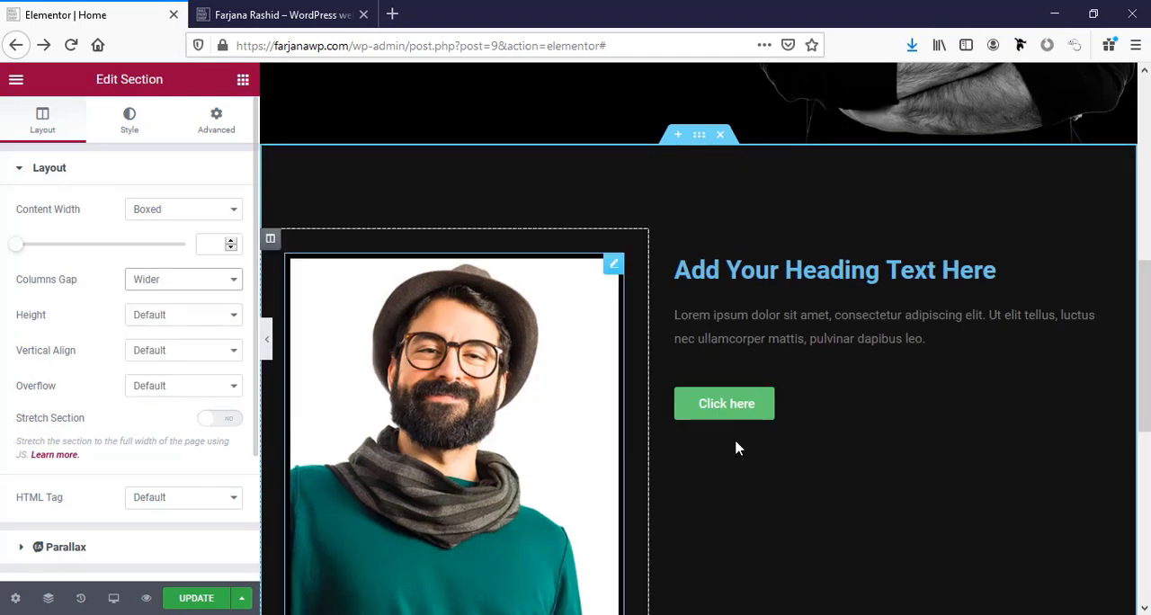
pyautogui.scroll(-3, 820, 465)
pyautogui.scroll(4, 819, 463)
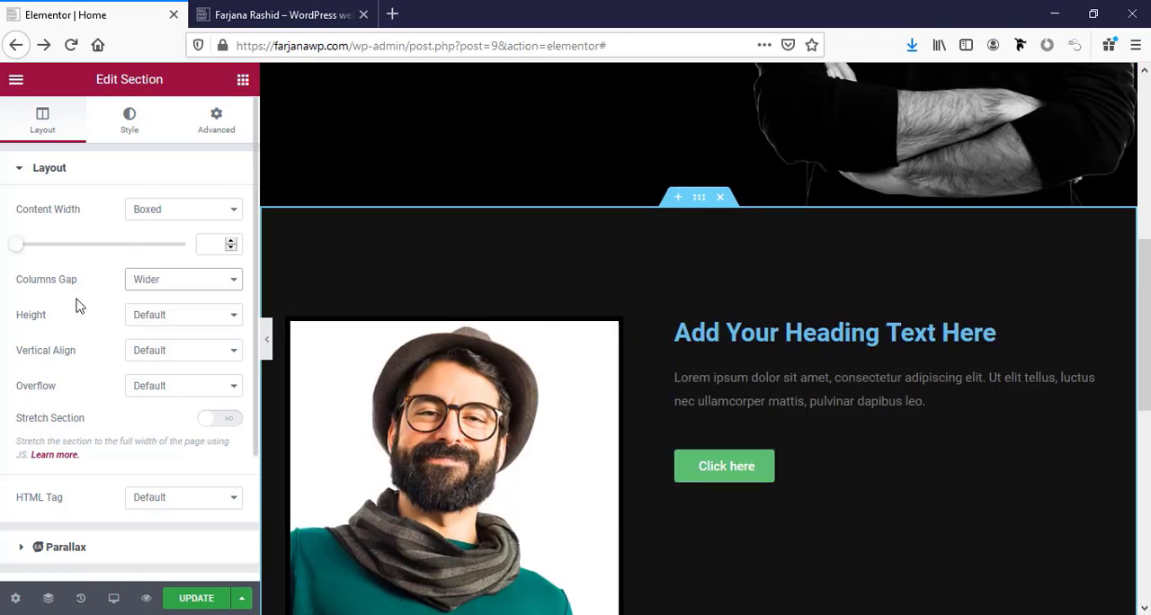
# Set the about-me section's vertical alignment to Middle.
pyautogui.click(153, 355)
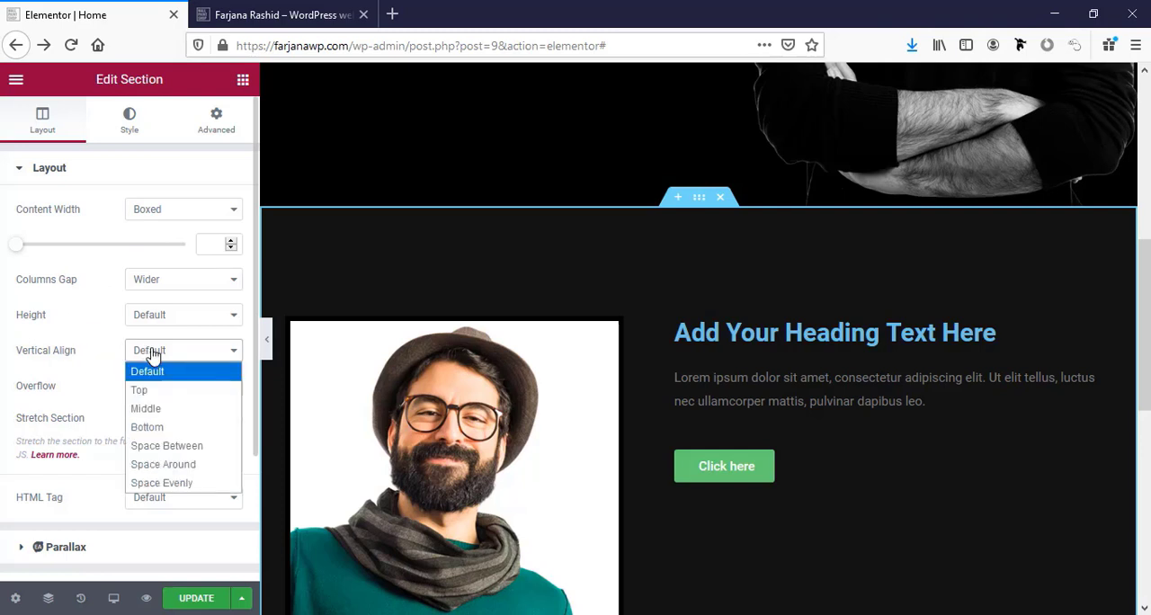
pyautogui.click(165, 409)
pyautogui.scroll(-3, 840, 481)
pyautogui.scroll(2, 822, 466)
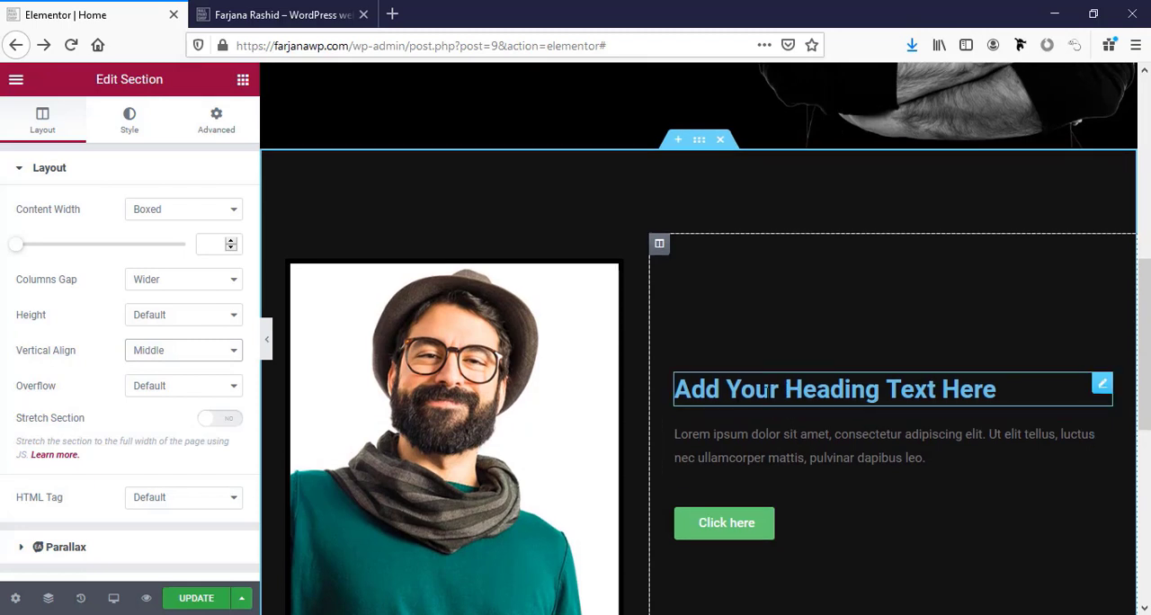
# Set the text color of the heading beside the image to the global white color.
pyautogui.click(764, 392)
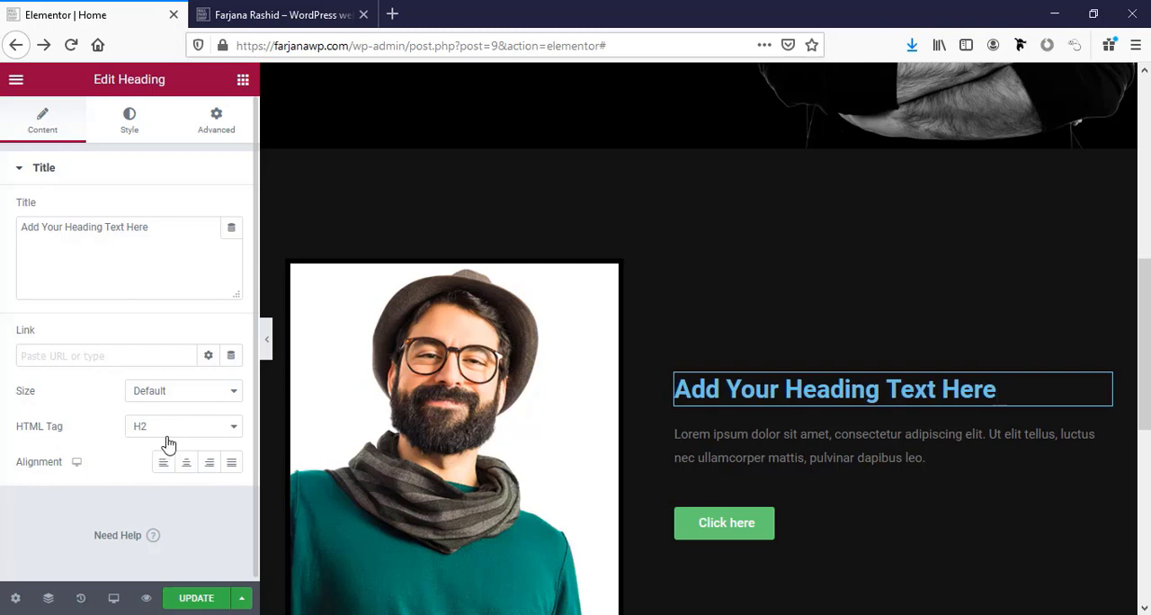
pyautogui.click(132, 121)
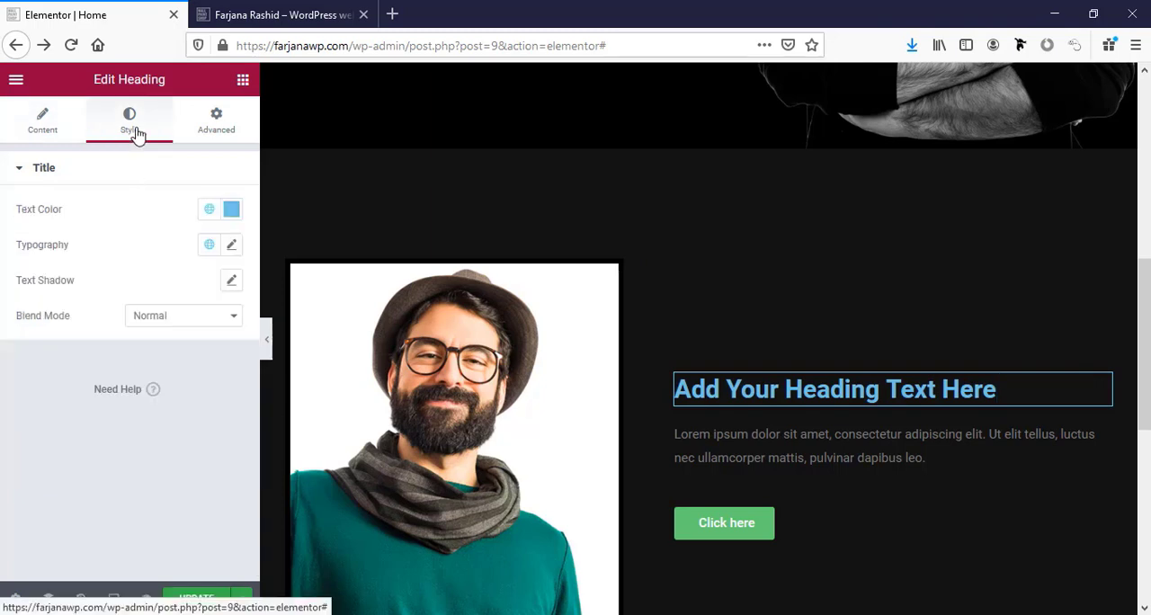
pyautogui.click(209, 210)
pyautogui.click(61, 435)
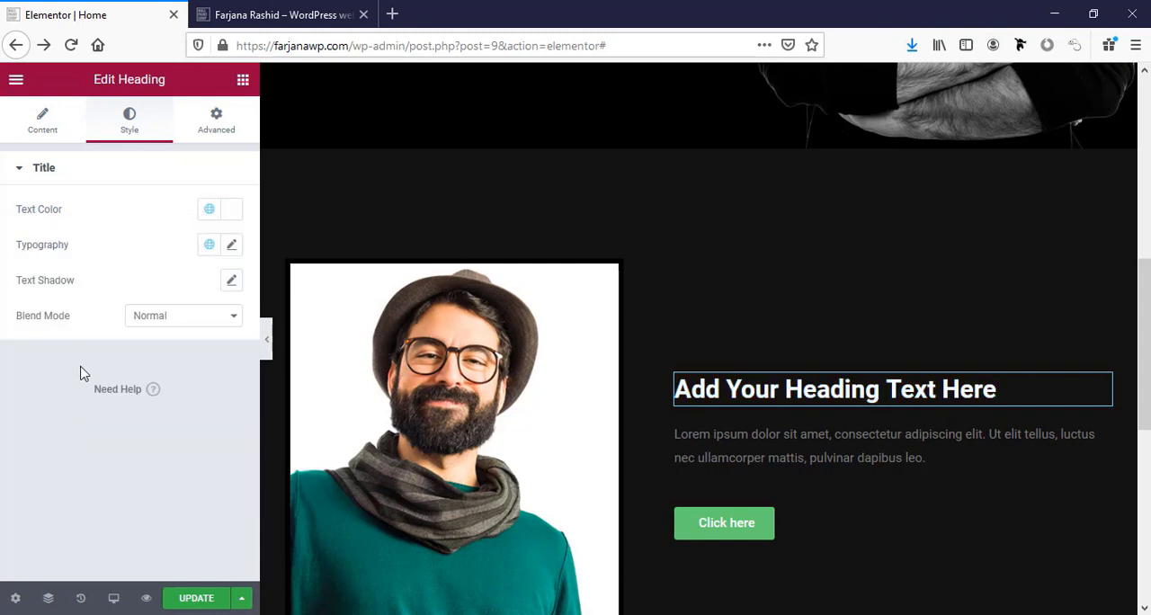
# Set the about-me heading's font family to Montserrat and its weight to 700.
pyautogui.click(232, 246)
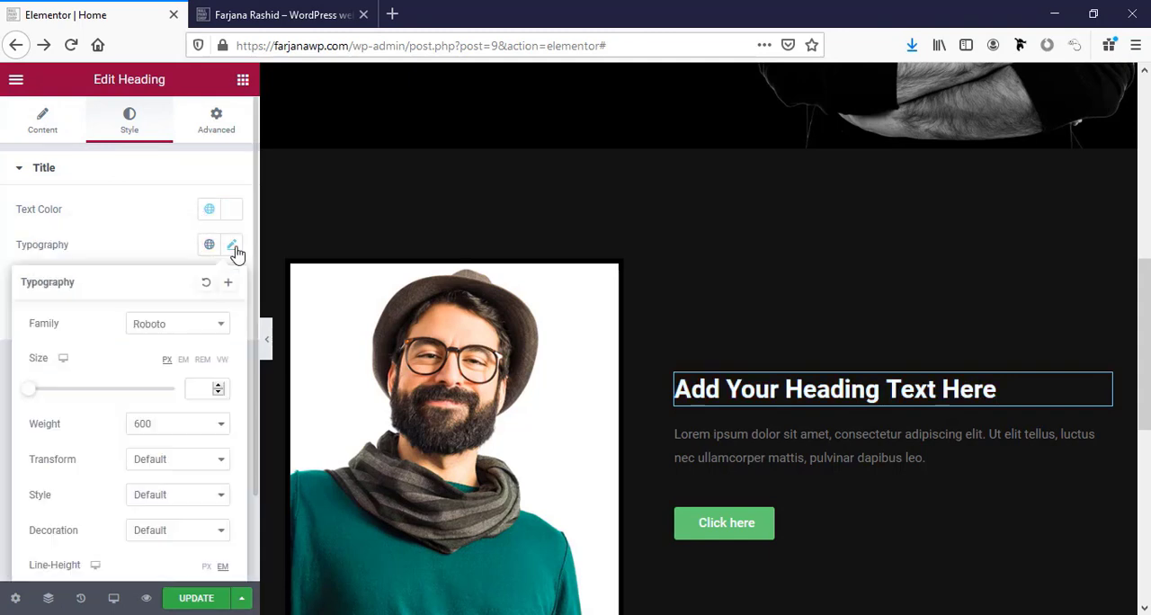
pyautogui.click(163, 329)
pyautogui.write('mont')
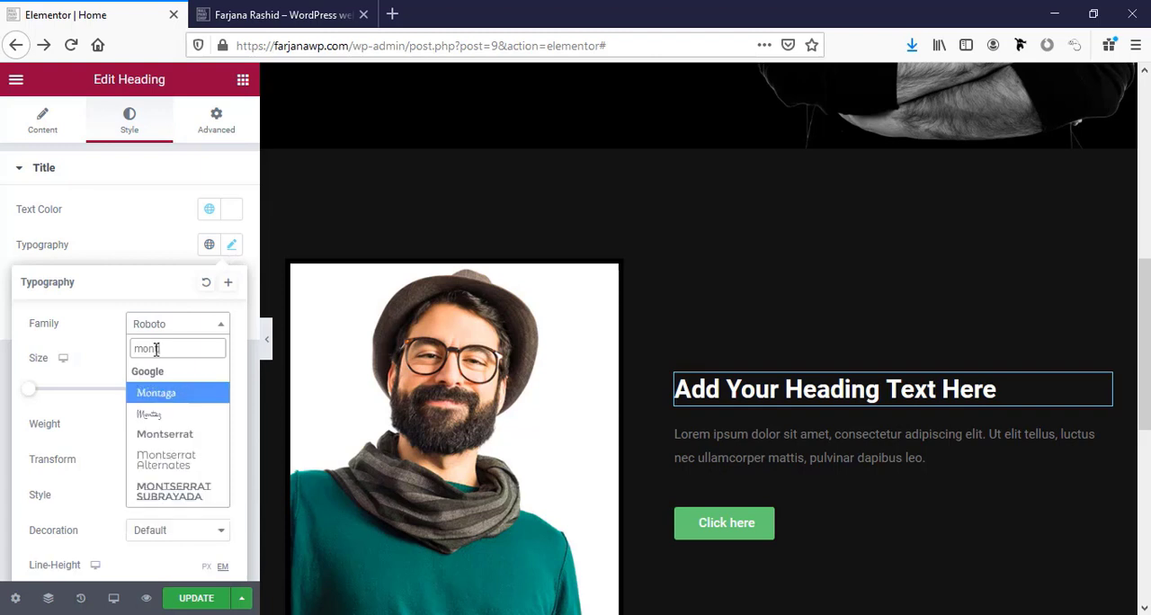
pyautogui.click(175, 436)
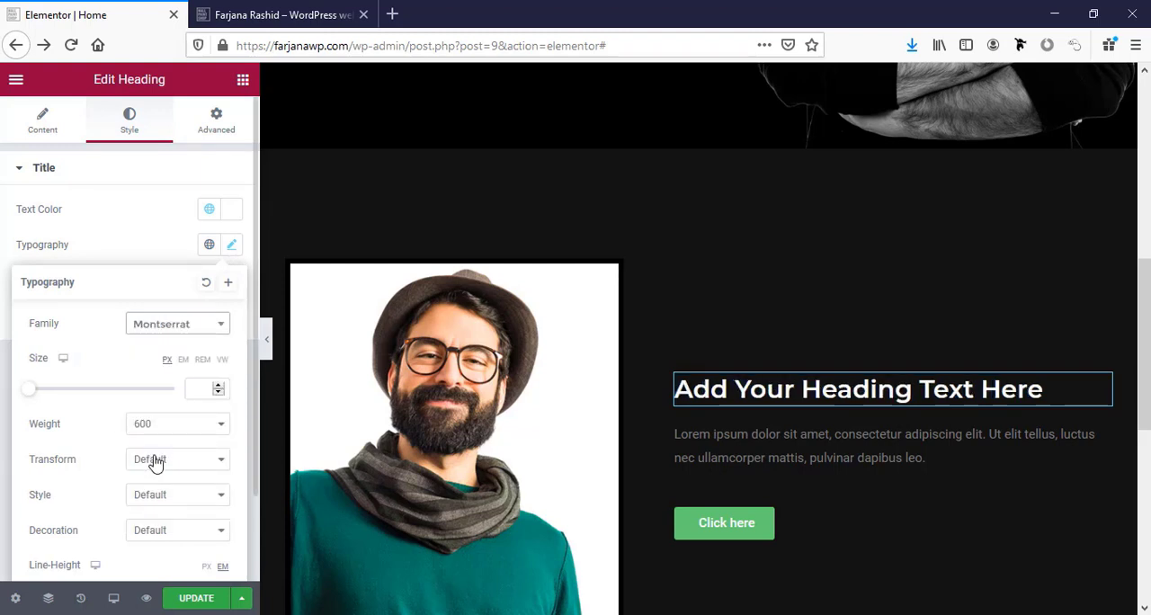
pyautogui.scroll(-2, 124, 434)
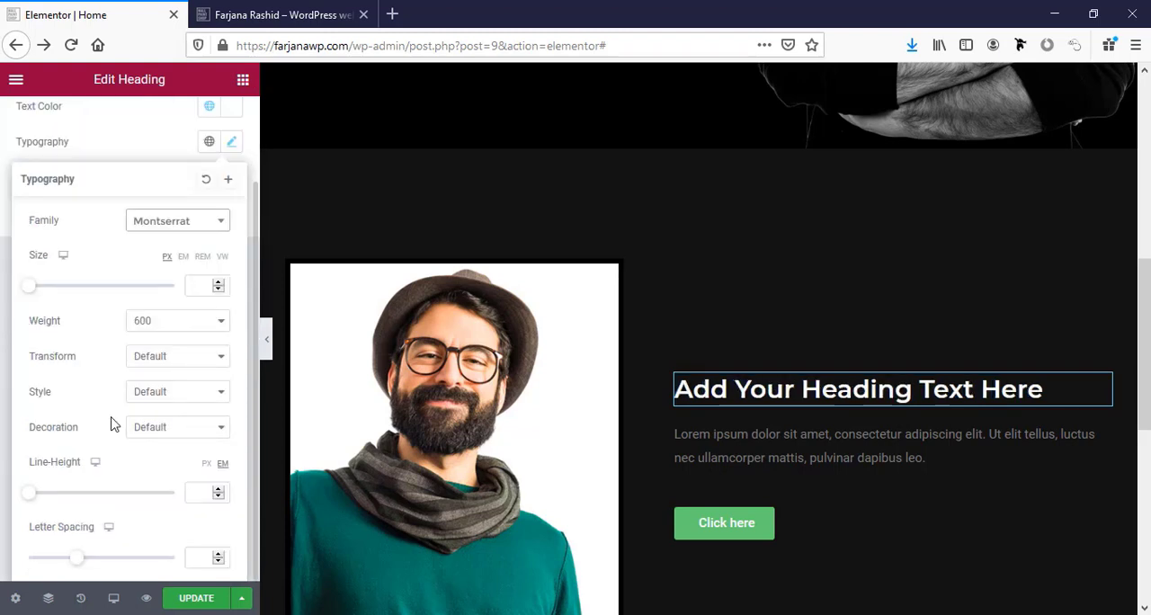
pyautogui.scroll(2, 112, 423)
pyautogui.click(158, 425)
pyautogui.click(161, 313)
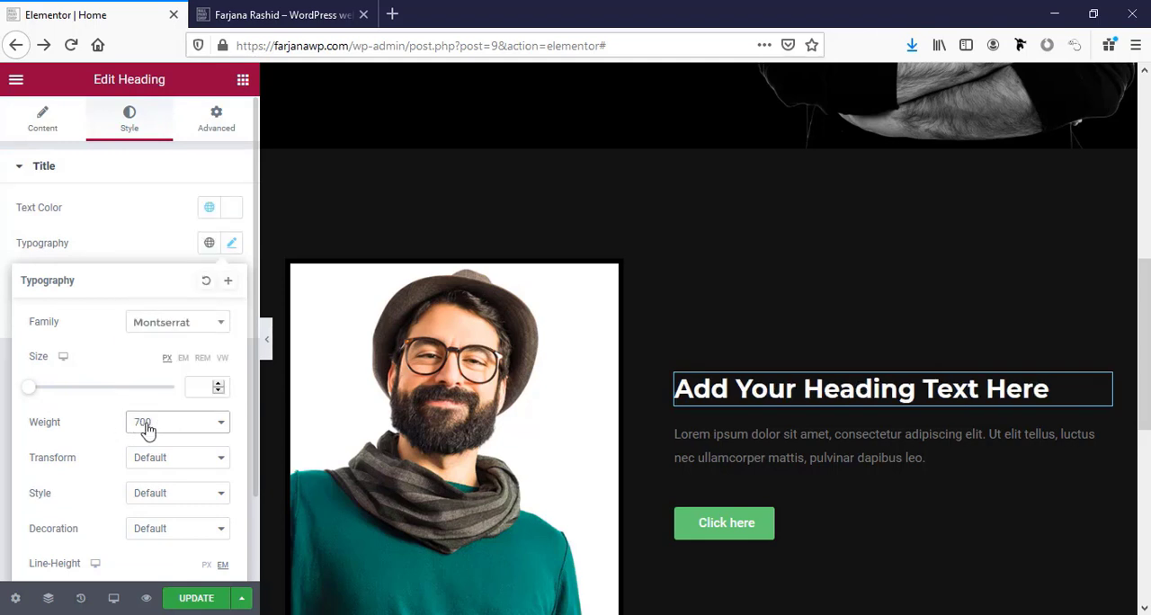
# Try a font size of 40 px on the about-me heading and reduce it to 35 px.
pyautogui.click(200, 389)
pyautogui.write('40')
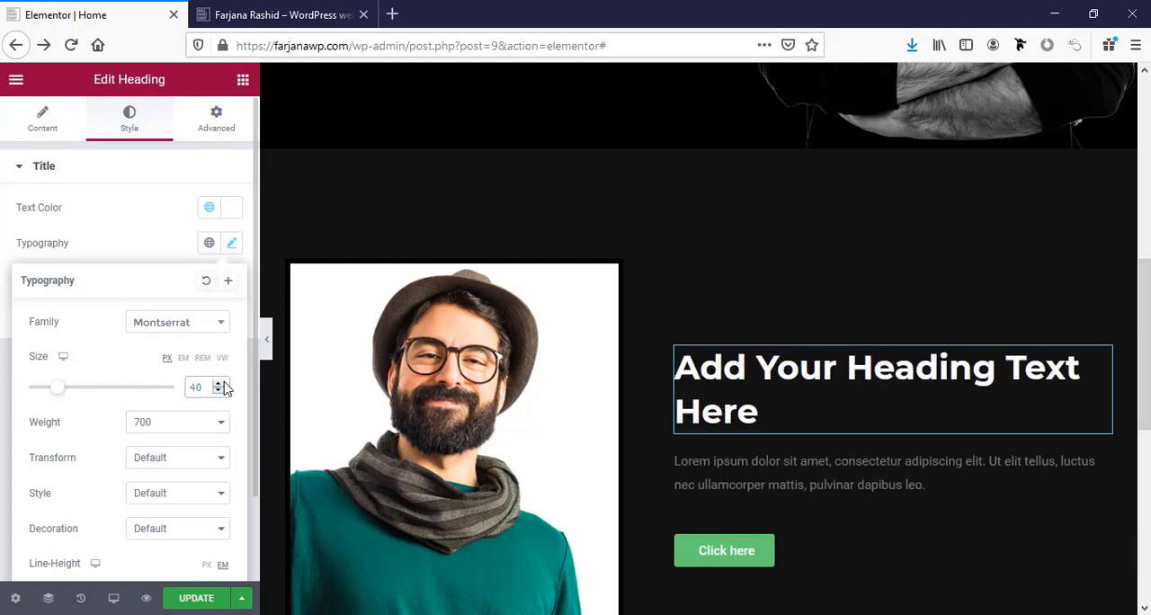
pyautogui.click(219, 390)
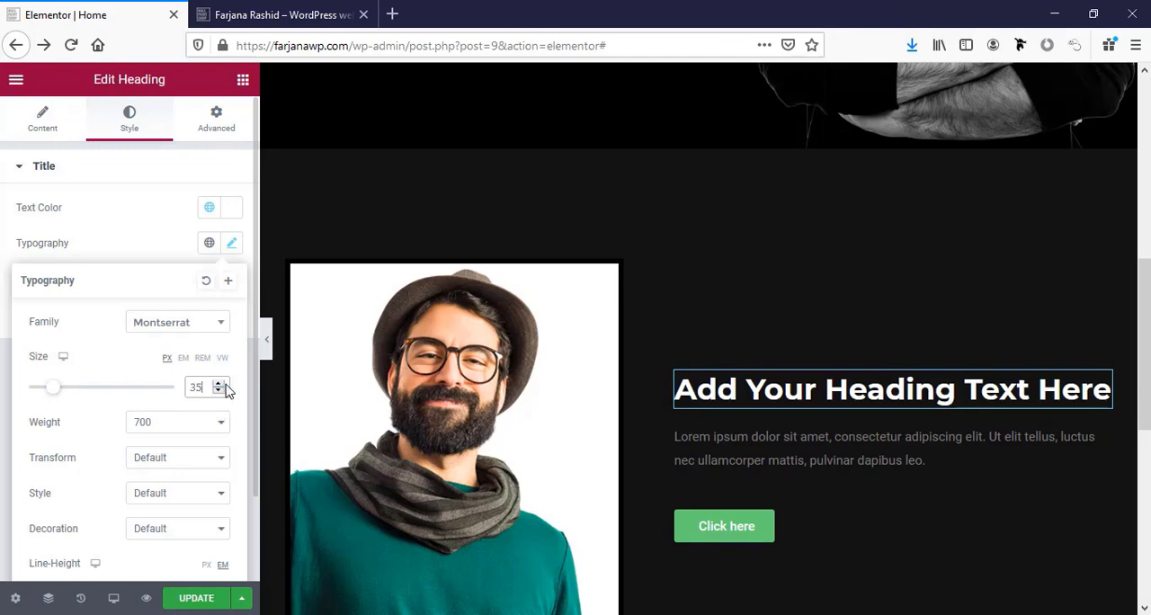
# Save the about-me heading's typography as a new global font named "section title".
pyautogui.click(228, 283)
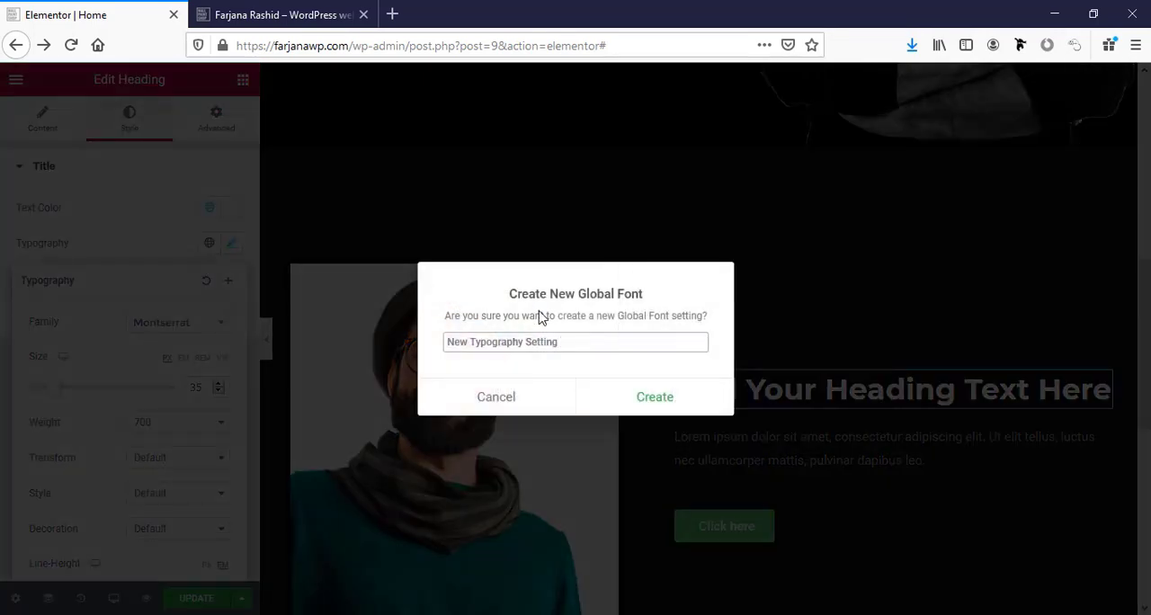
pyautogui.tripleClick(546, 340)
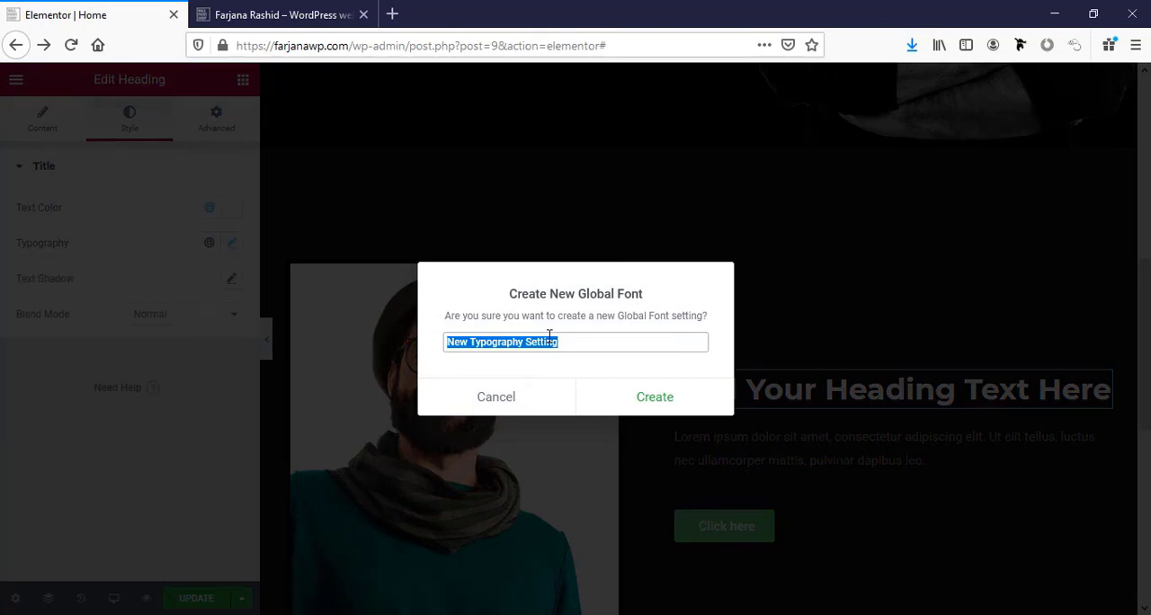
pyautogui.write('section title')
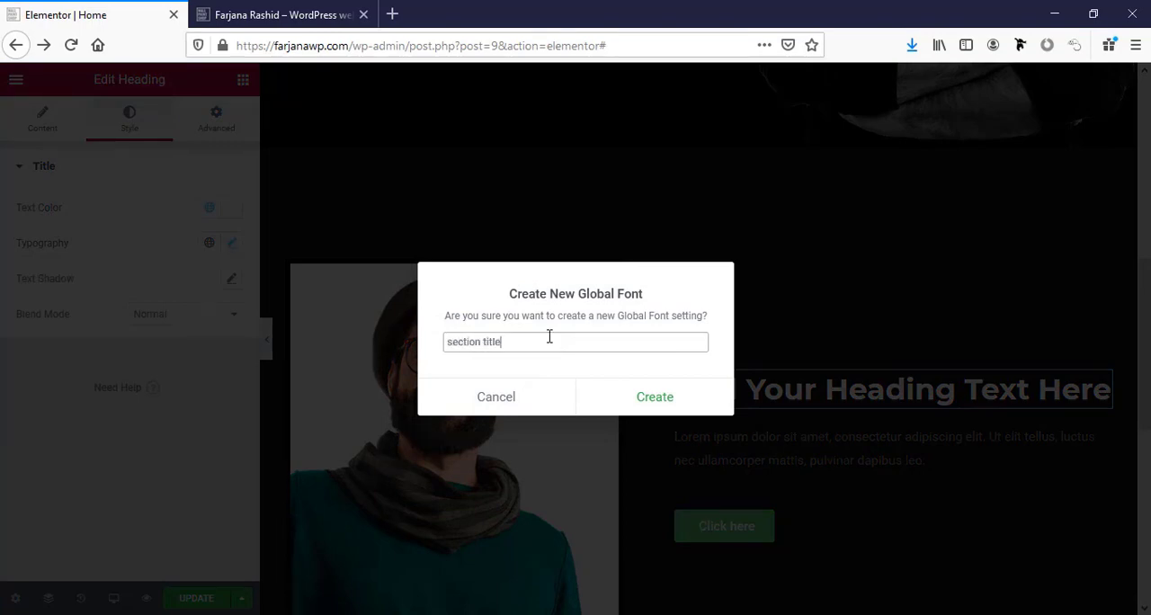
pyautogui.click(670, 400)
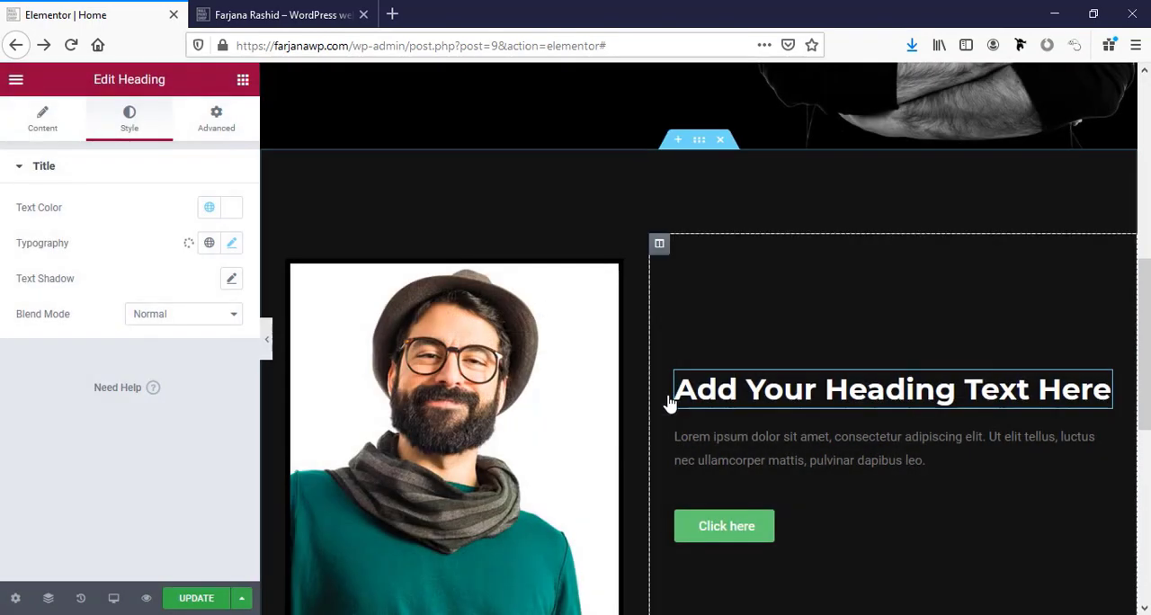
# Open lipsum.com in a new browser tab and copy the paragraph under "What is Lorem Ipsum?".
pyautogui.click(779, 454)
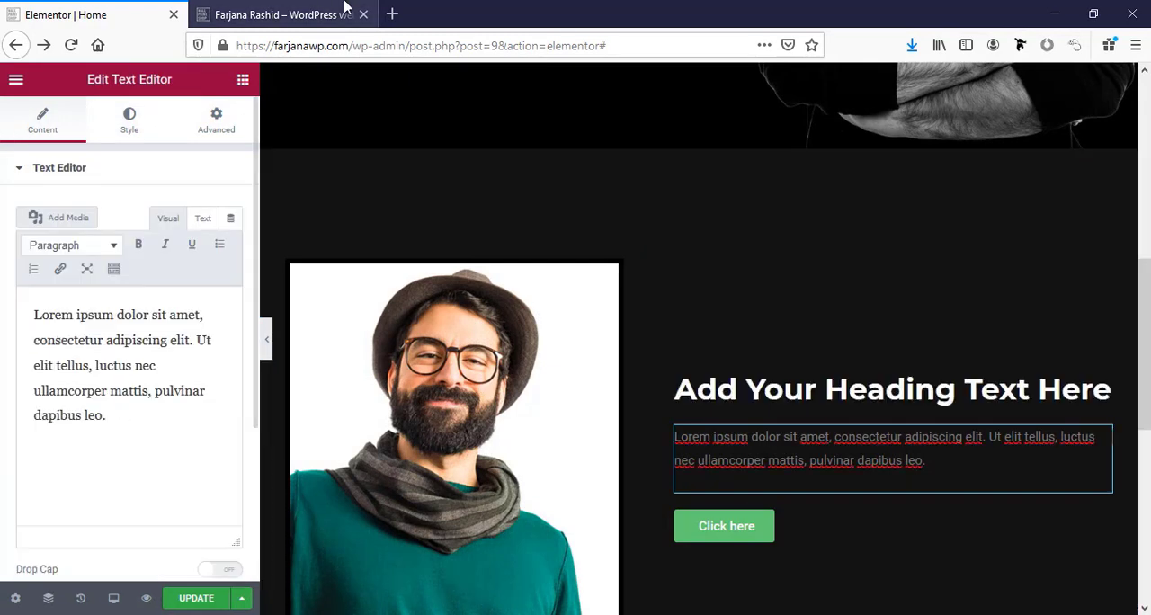
pyautogui.click(138, 409)
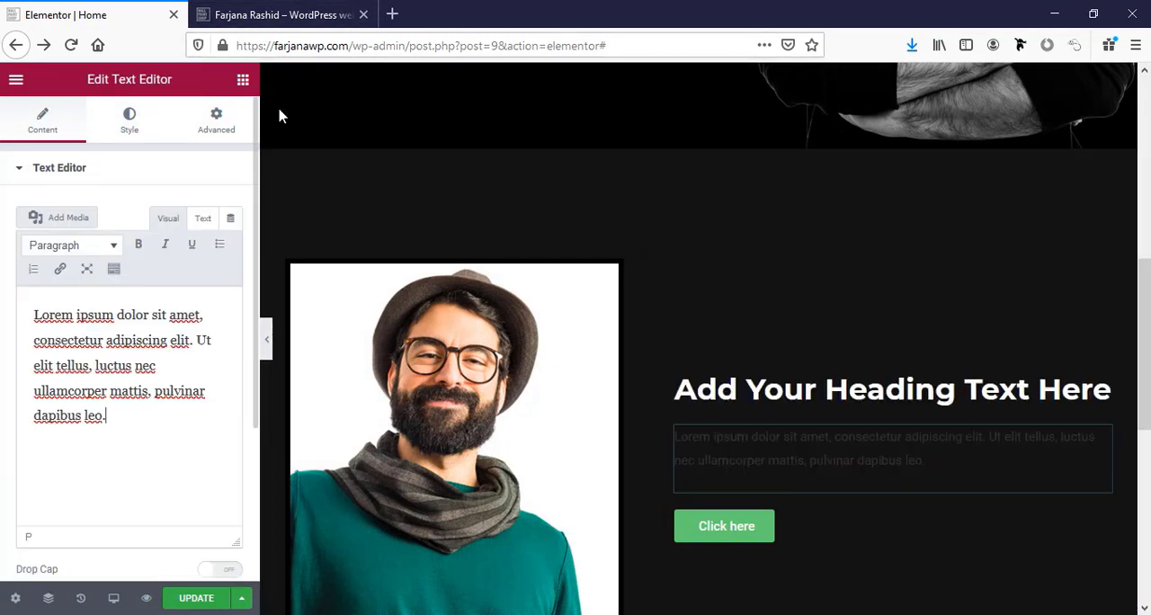
pyautogui.click(395, 13)
pyautogui.write('lip')
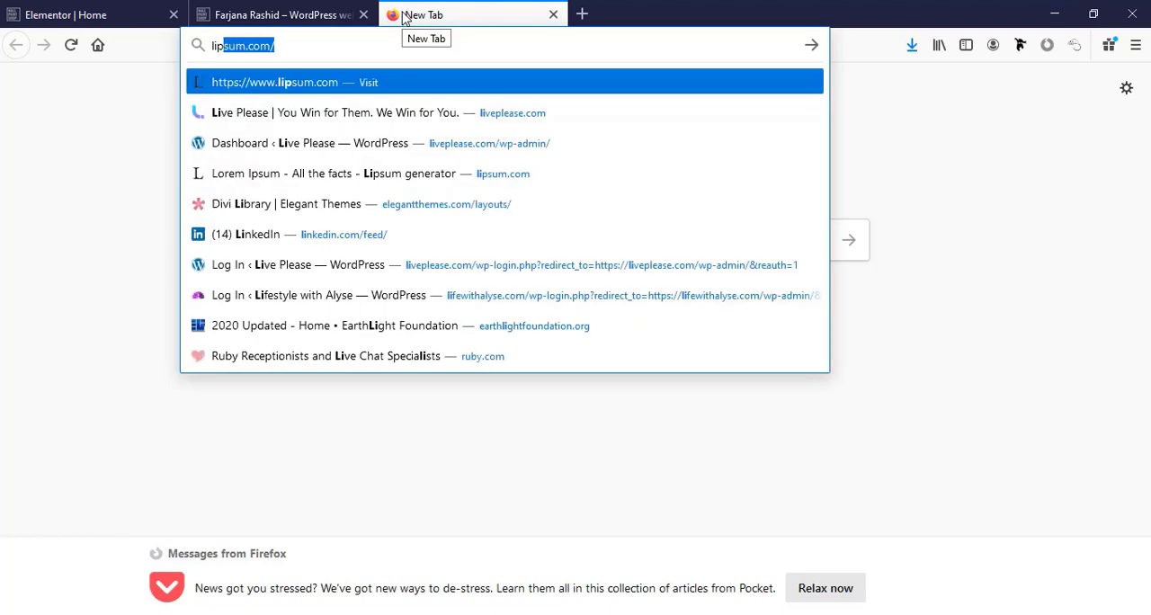
pyautogui.press('Return')
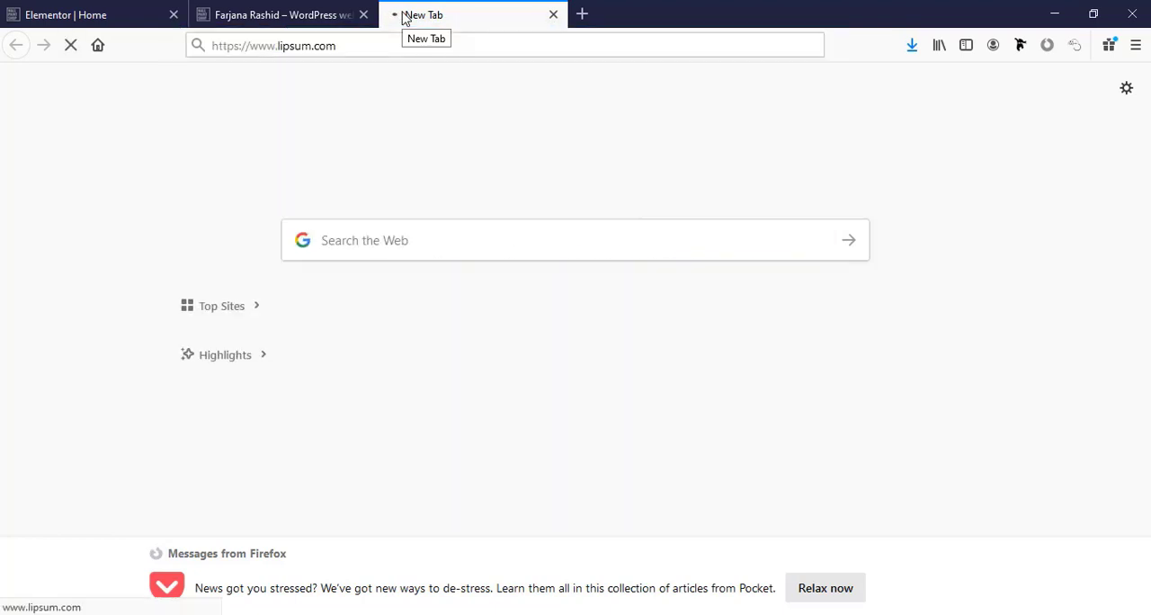
pyautogui.moveTo(553, 563); pyautogui.dragTo(188, 430)
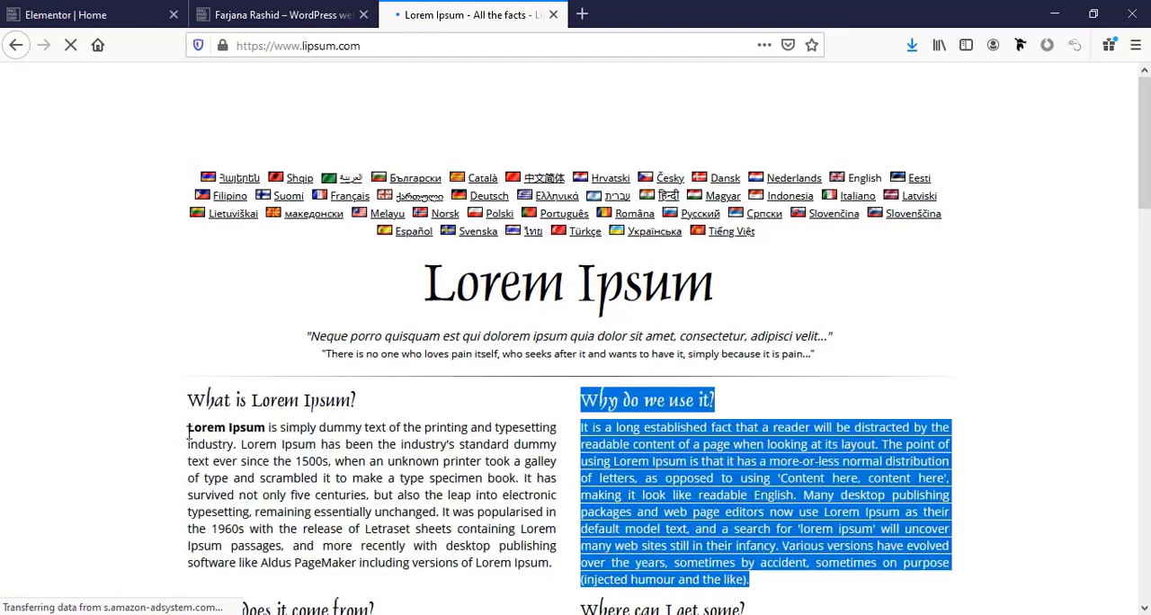
pyautogui.rightClick(226, 440)
pyautogui.click(259, 453)
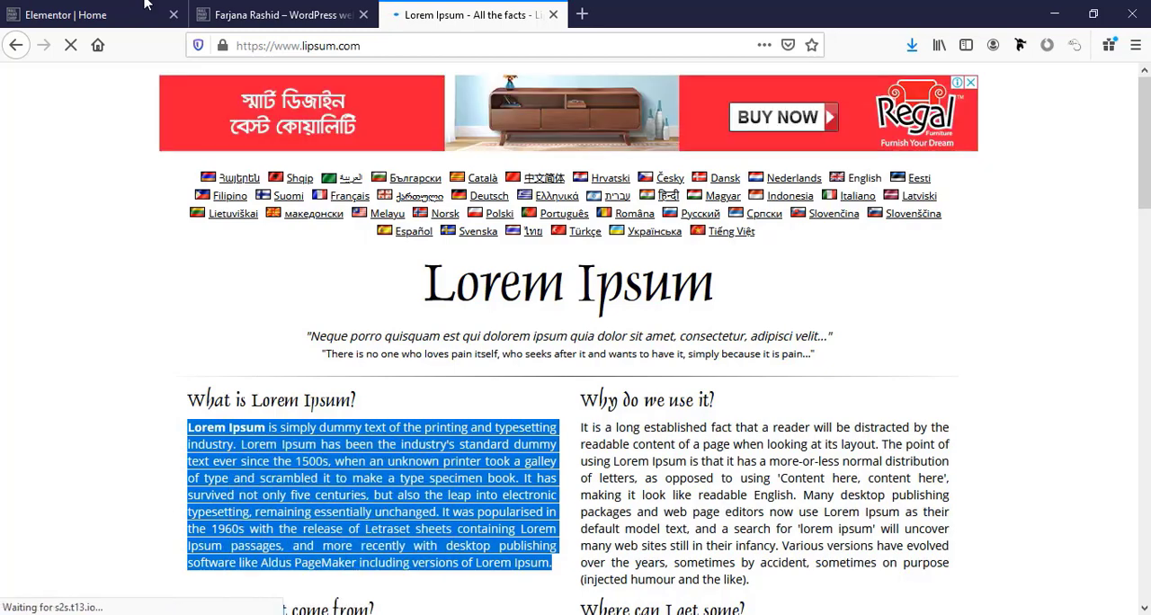
# Return to the Elementor page and replace the about-me text with the copied Lorem Ipsum paragraph.
pyautogui.click(145, 4)
pyautogui.click(169, 352)
pyautogui.hotkey('ctrl', 'a')
pyautogui.hotkey('ctrl', 'v')
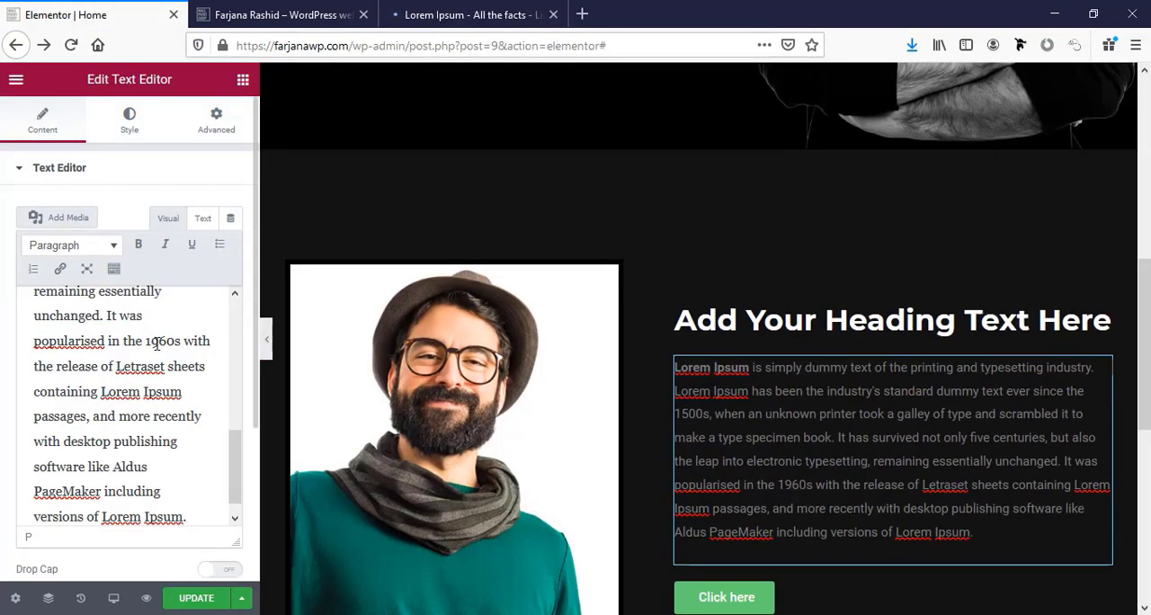
# Set the about-me paragraph's text color to #ababab, copied from the color notes in Notepad.
pyautogui.click(126, 125)
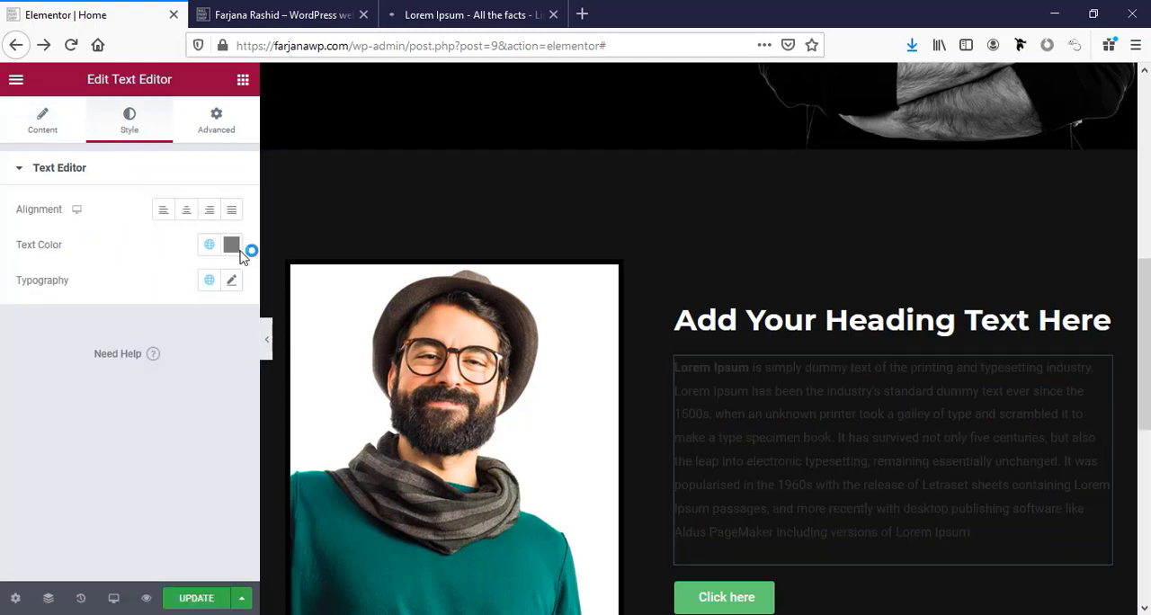
pyautogui.hotkey('alt', 'Tab')
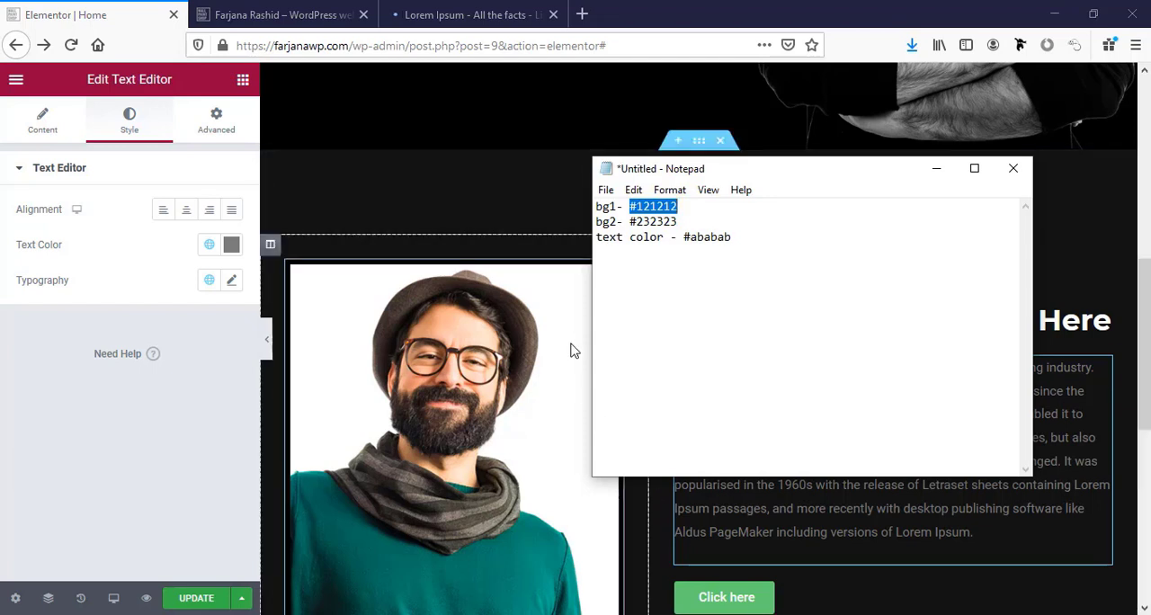
pyautogui.doubleClick(706, 236)
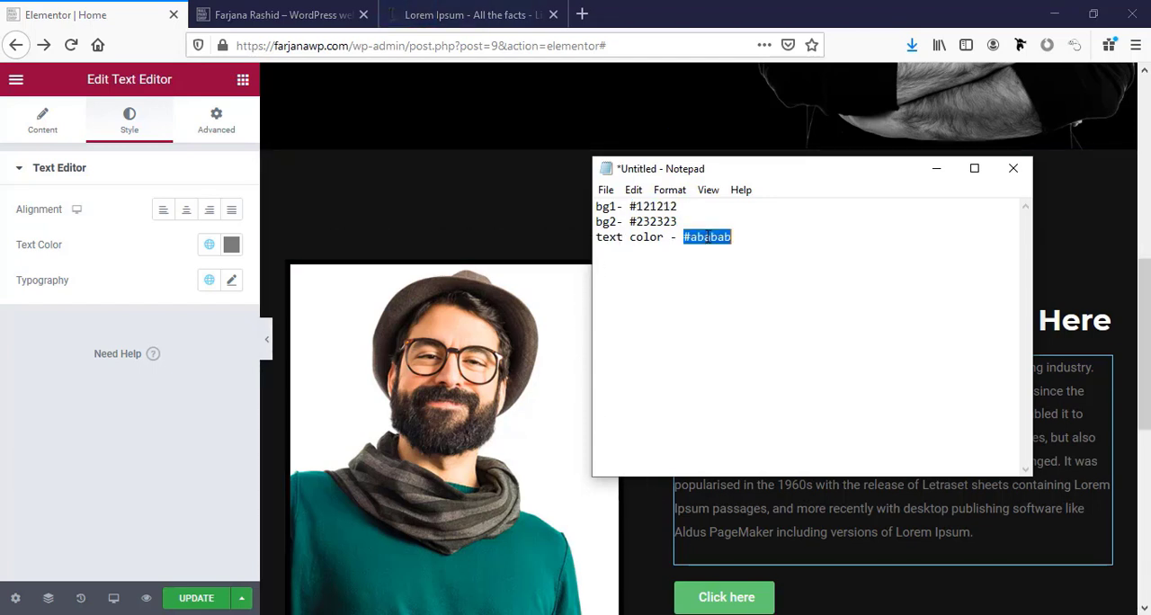
pyautogui.hotkey('alt', 'Tab')
pyautogui.click(232, 246)
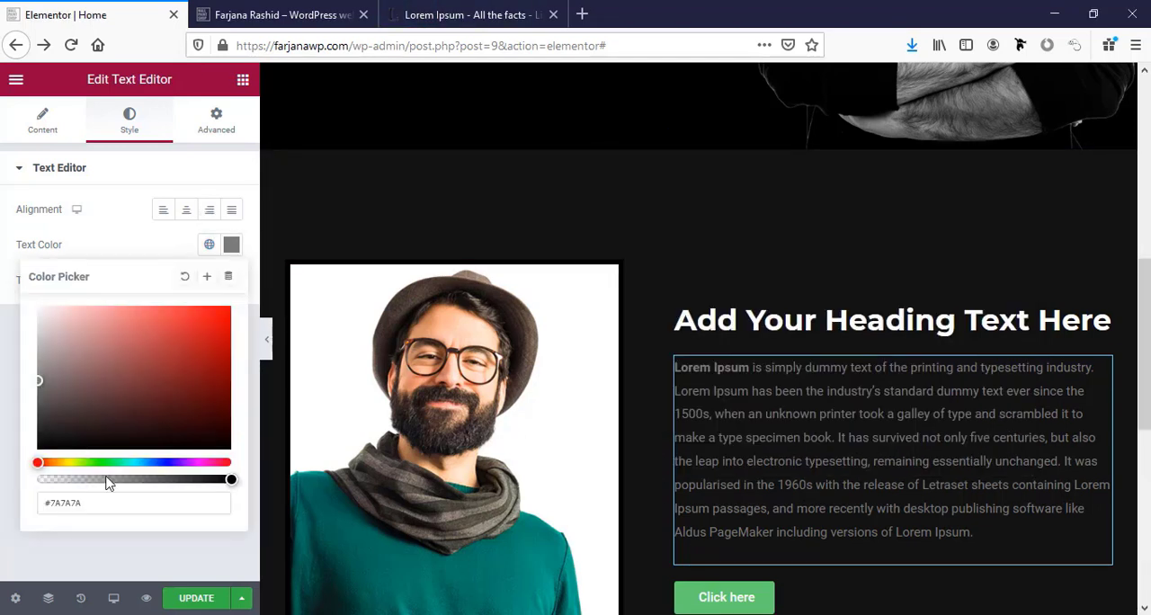
pyautogui.click(53, 504)
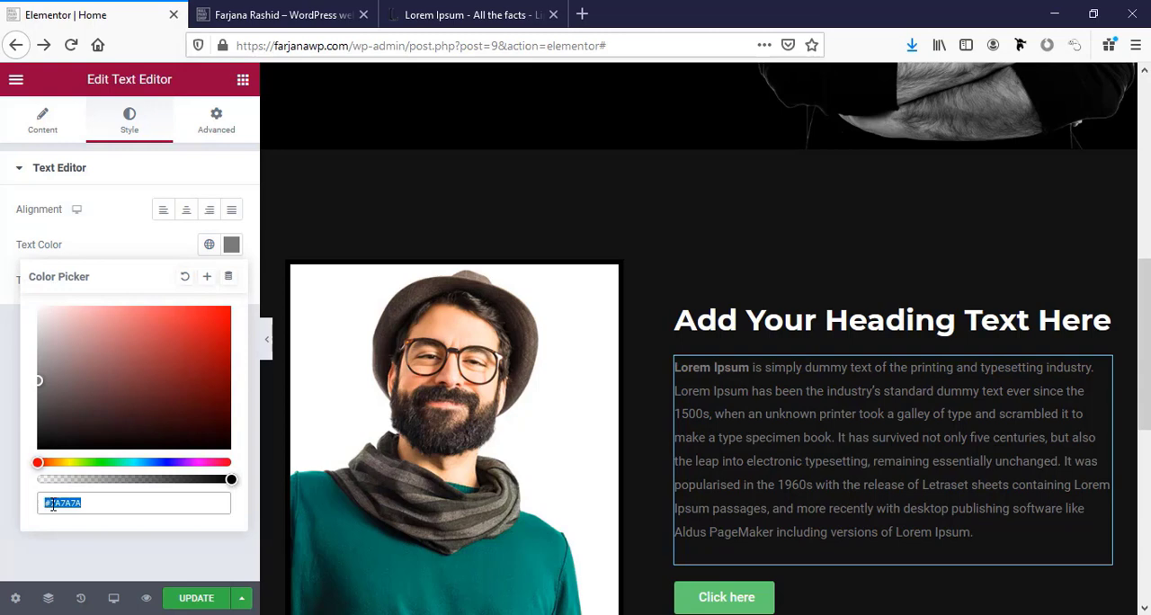
pyautogui.hotkey('ctrl', 'v')
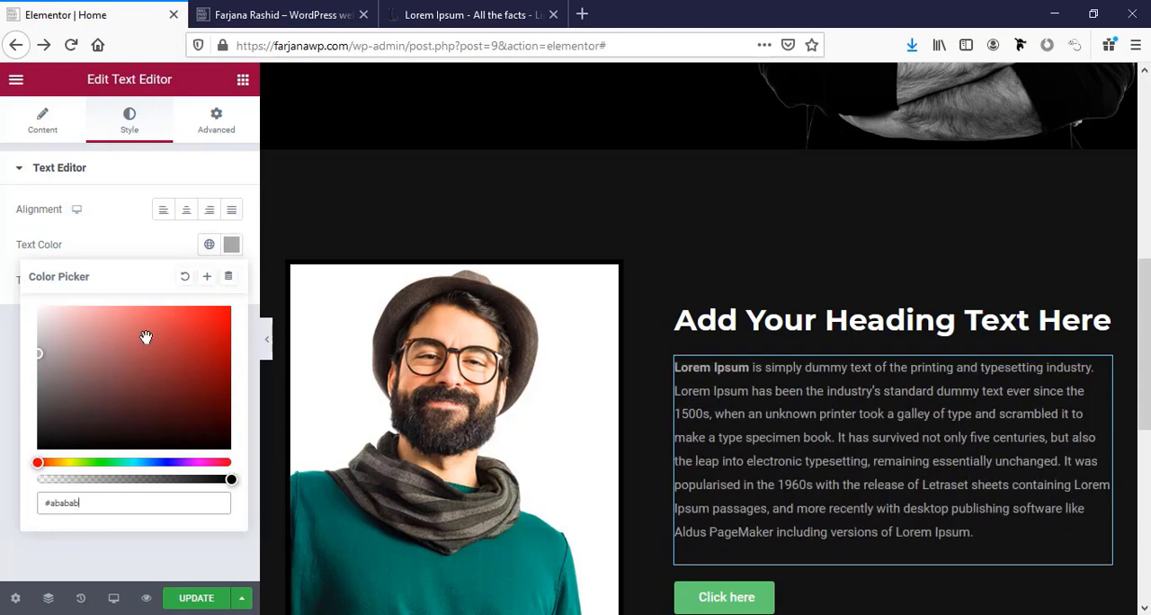
# Save the paragraph's color as a new global color named "text color".
pyautogui.click(207, 276)
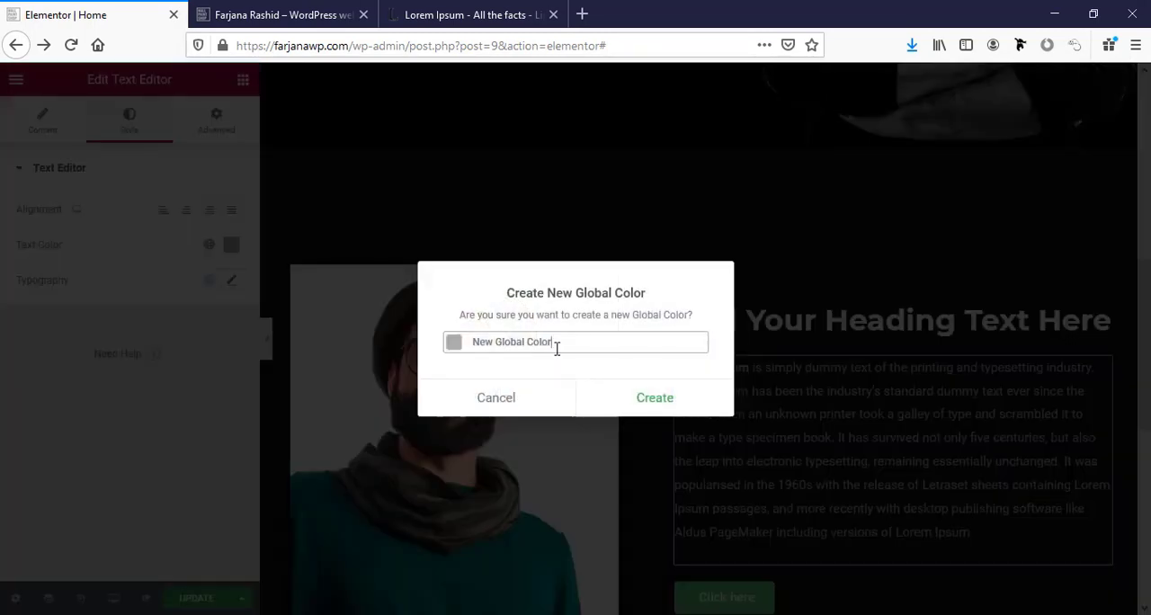
pyautogui.tripleClick(556, 346)
pyautogui.write('text color')
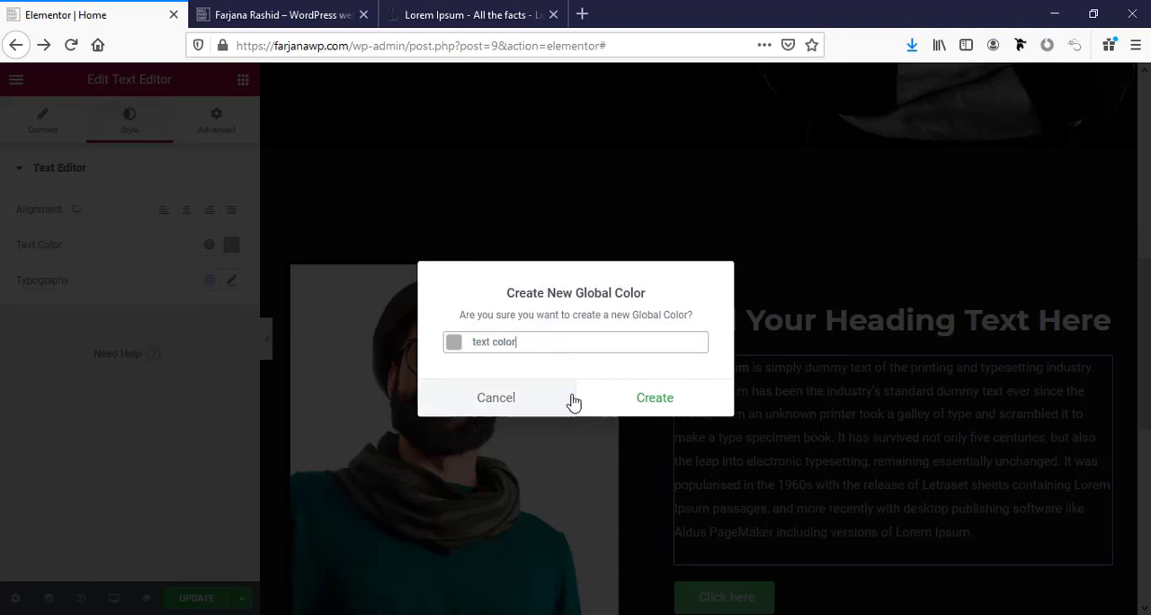
pyautogui.click(648, 402)
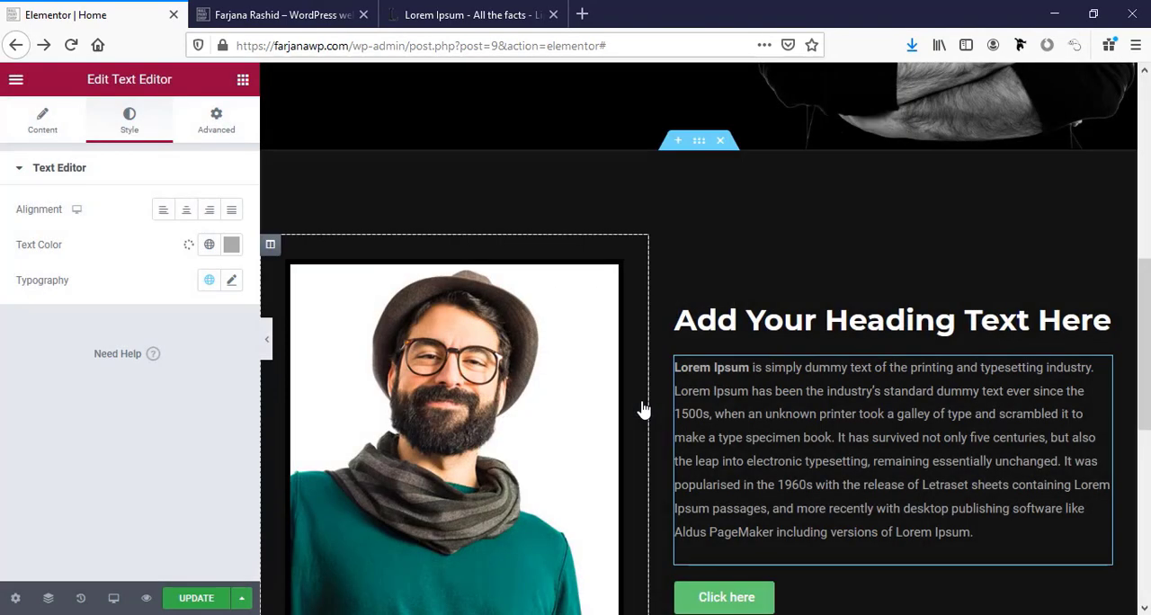
# Set the about-me paragraph's font family to Lato.
pyautogui.click(230, 281)
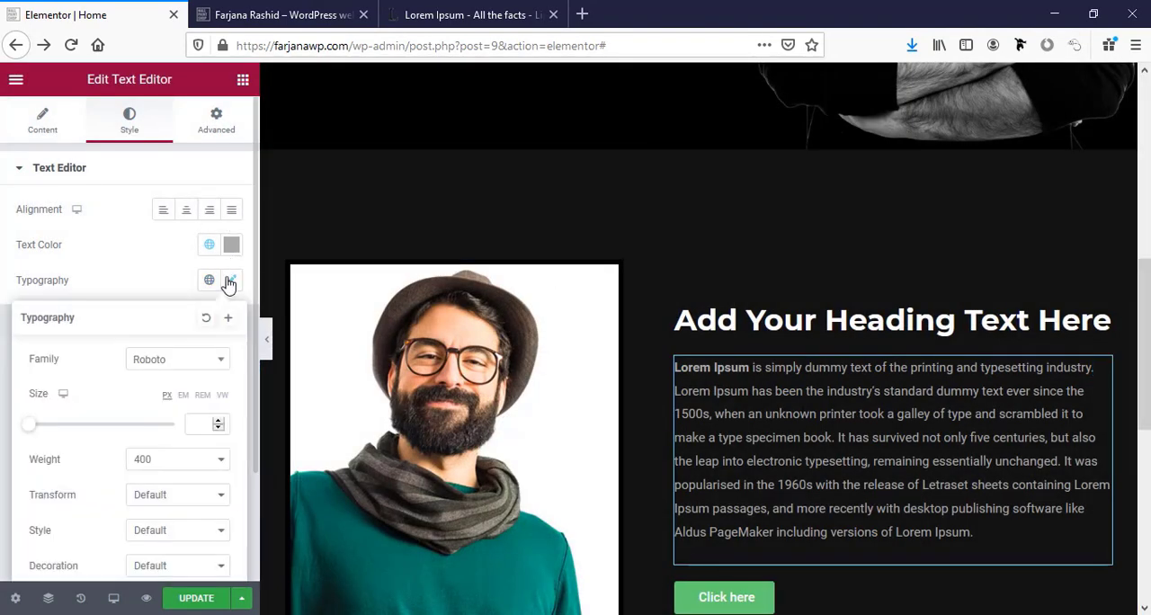
pyautogui.click(205, 360)
pyautogui.write('mont')
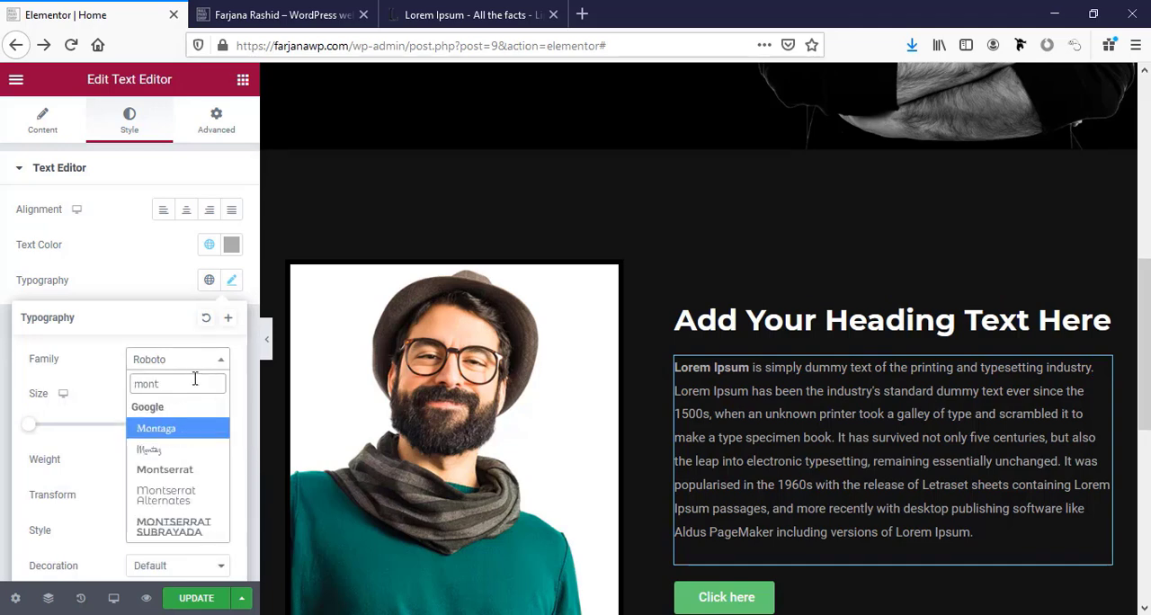
pyautogui.hotkey('ctrl', 'a')
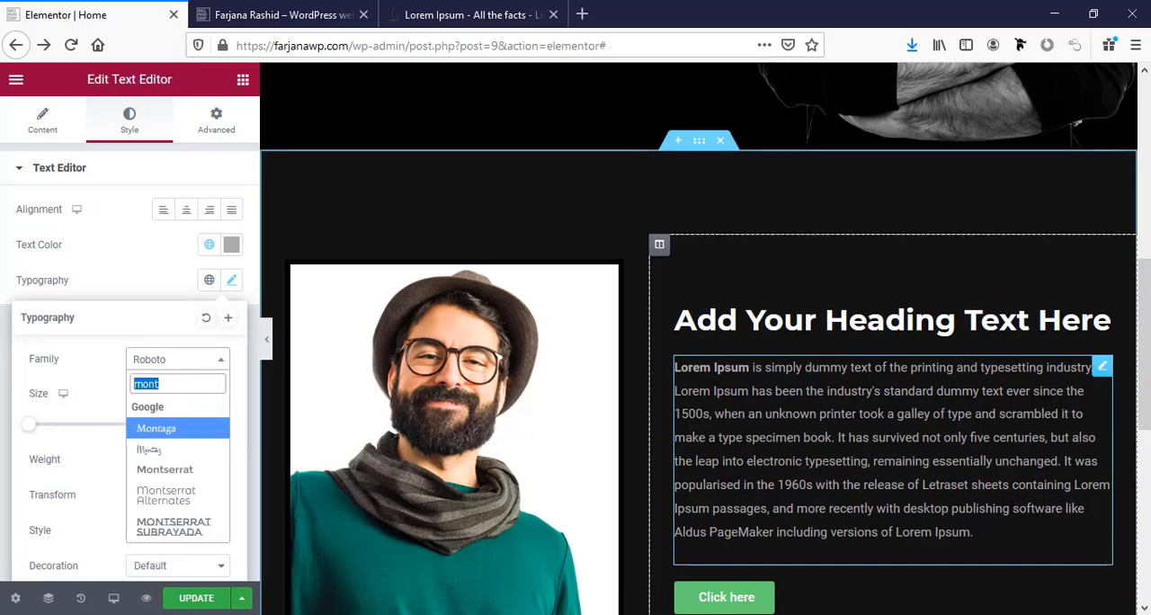
pyautogui.scroll(3, 825, 474)
pyautogui.scroll(-3, 821, 483)
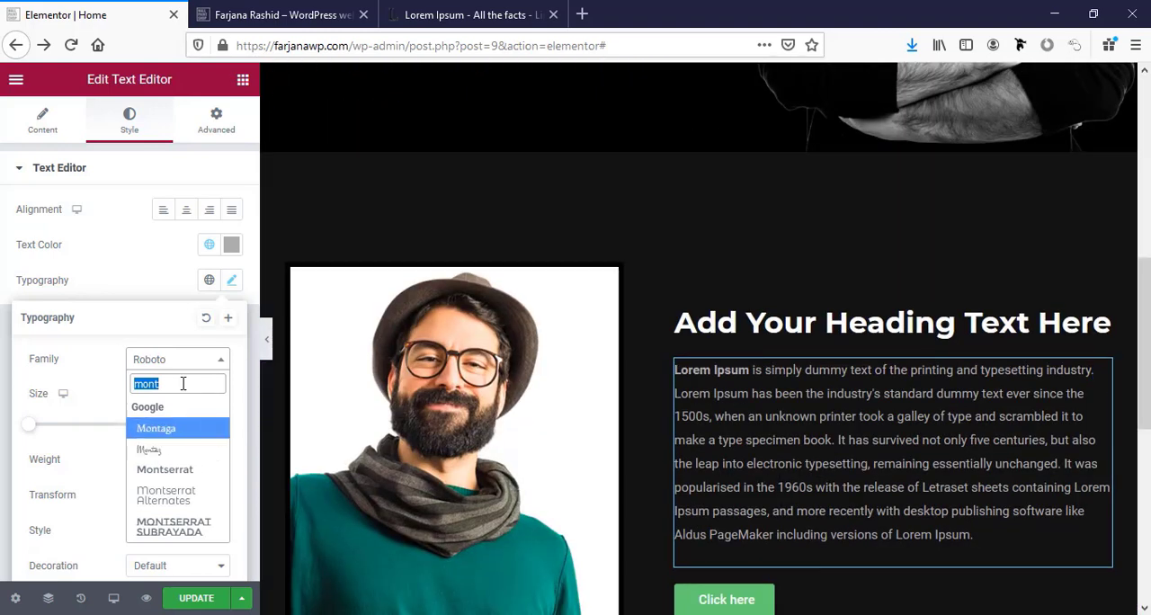
pyautogui.write('lato')
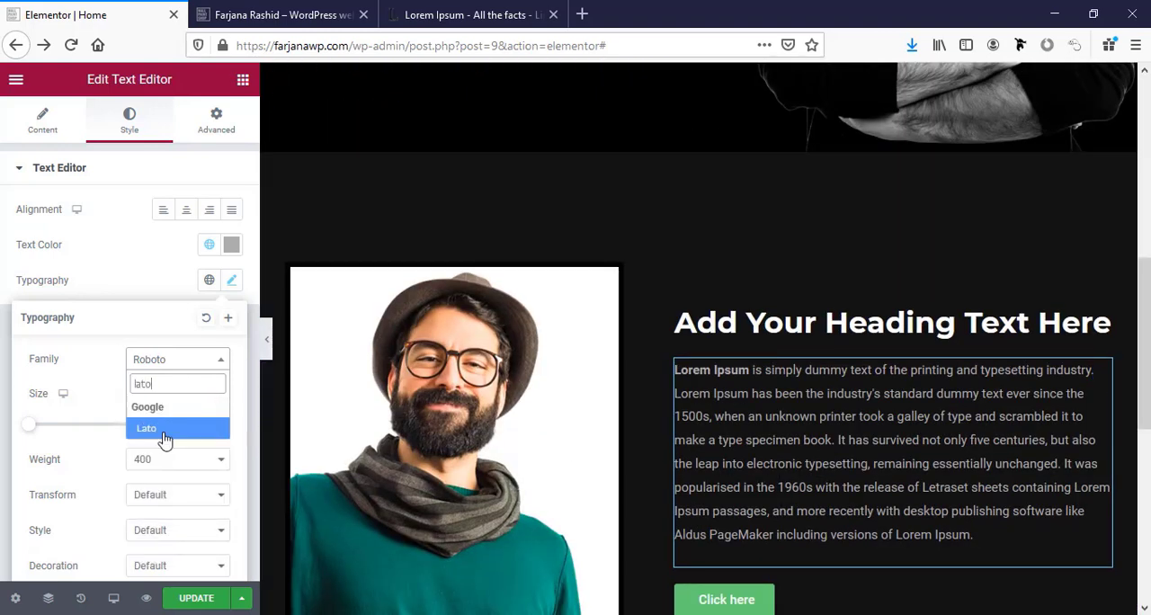
pyautogui.click(164, 431)
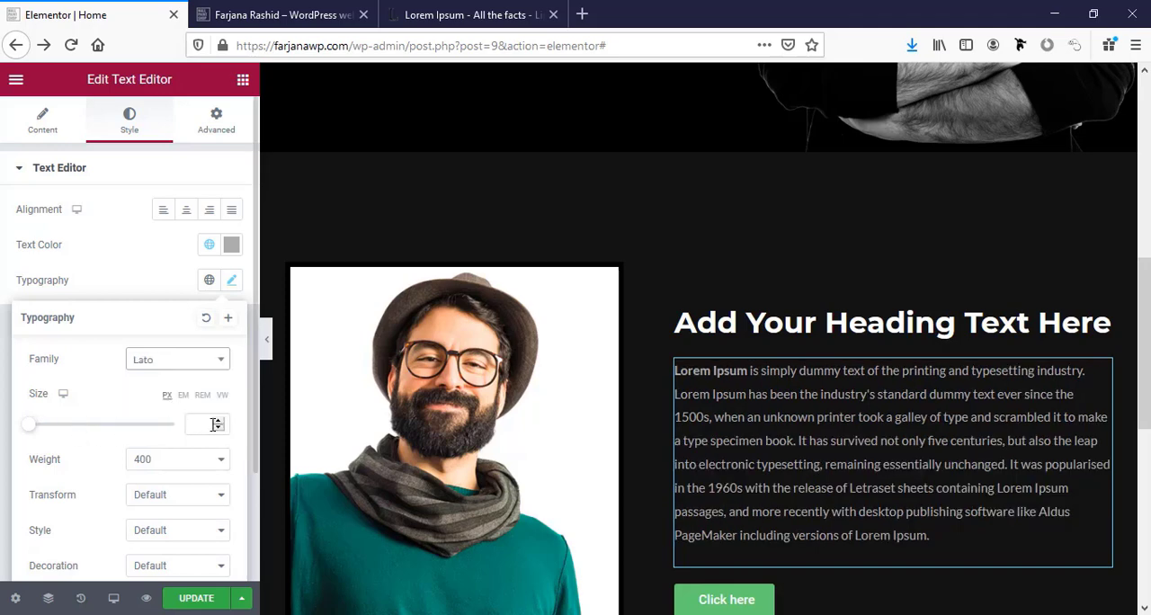
# Try a 14 px font size on the about-me paragraph, set its line height to 1.7 em, and raise the size to 15 px.
pyautogui.click(194, 424)
pyautogui.write('14')
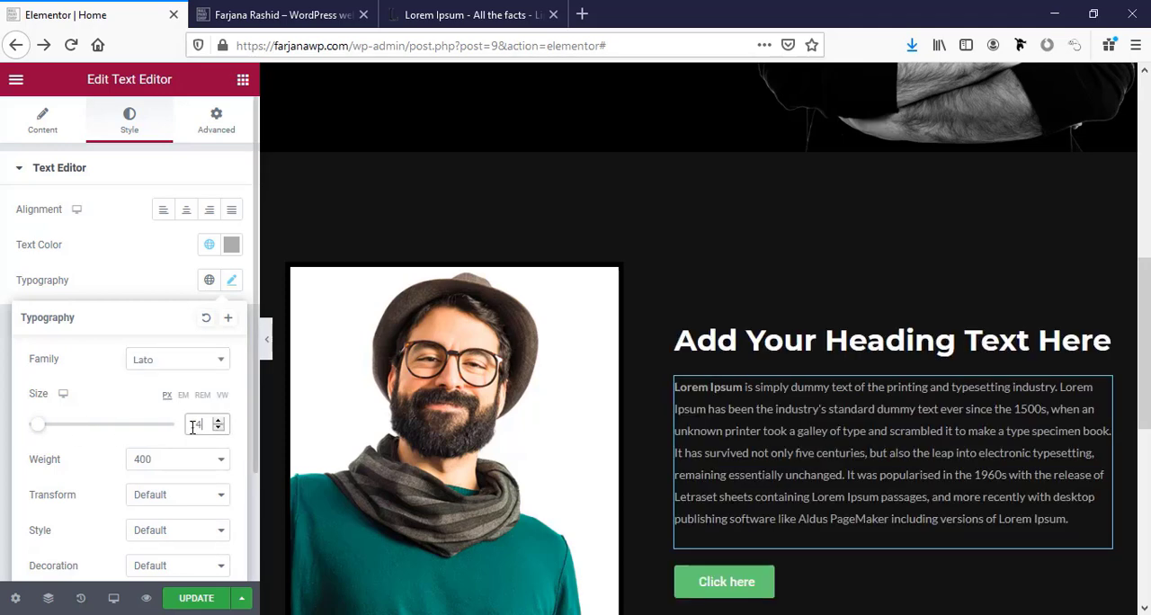
pyautogui.scroll(-3, 194, 428)
pyautogui.click(197, 505)
pyautogui.write('1')
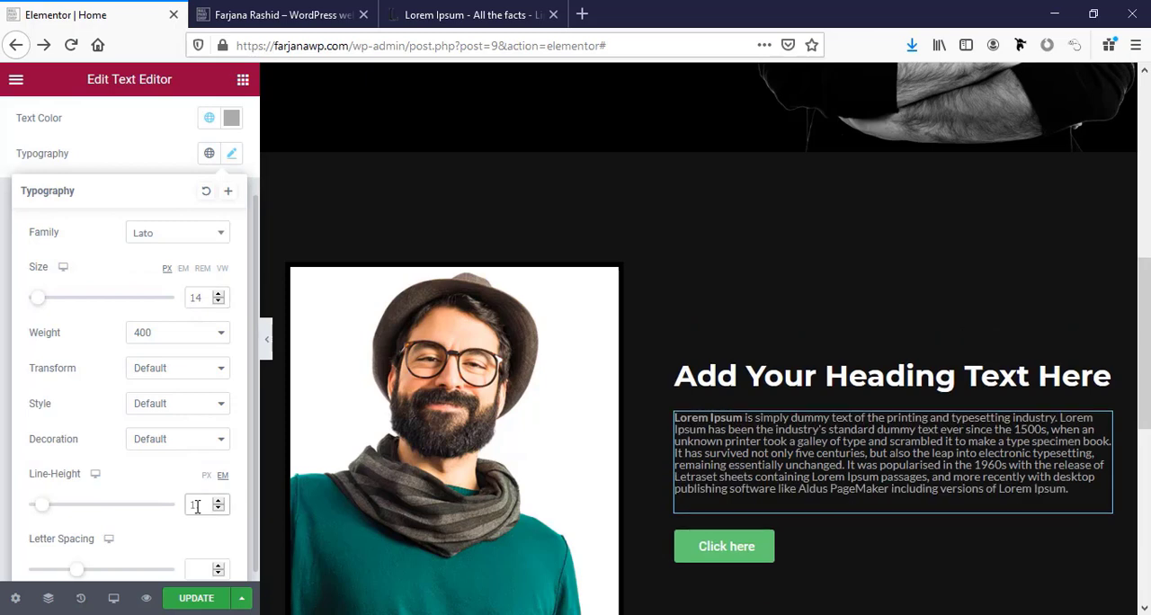
pyautogui.write('.7')
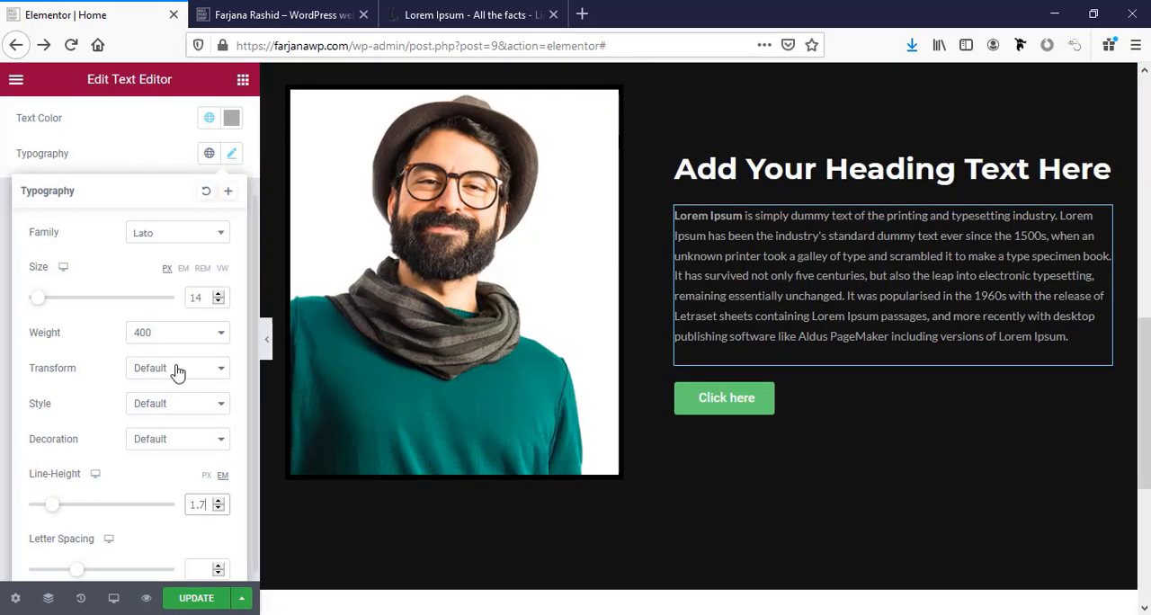
pyautogui.click(218, 295)
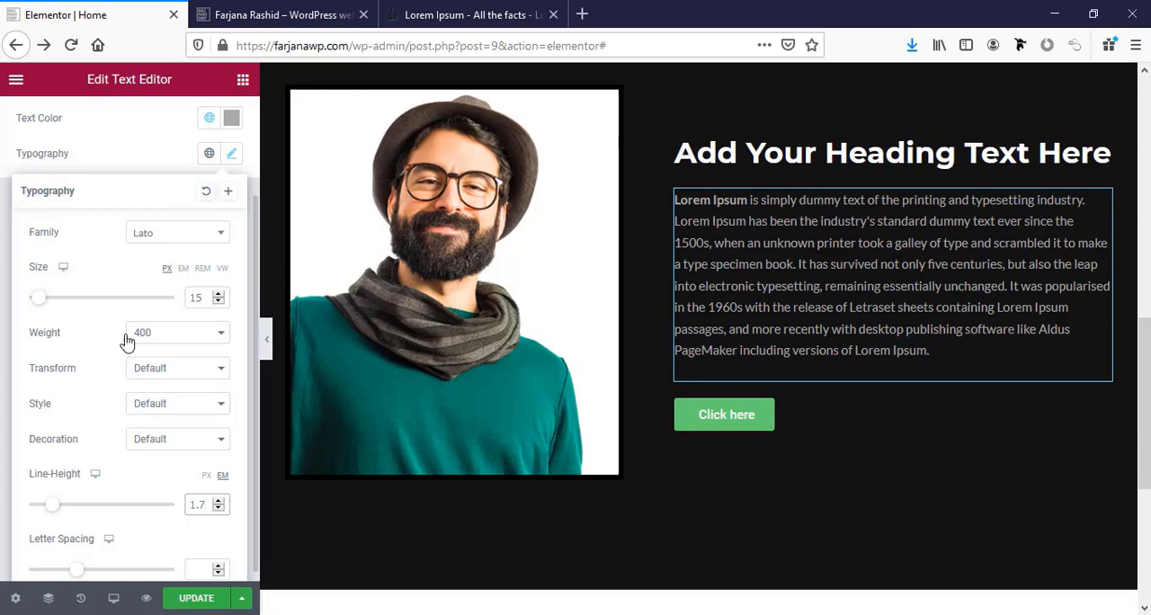
# Save the paragraph's typography as a new global font named "text font".
pyautogui.scroll(-1, 135, 464)
pyautogui.scroll(3, 132, 465)
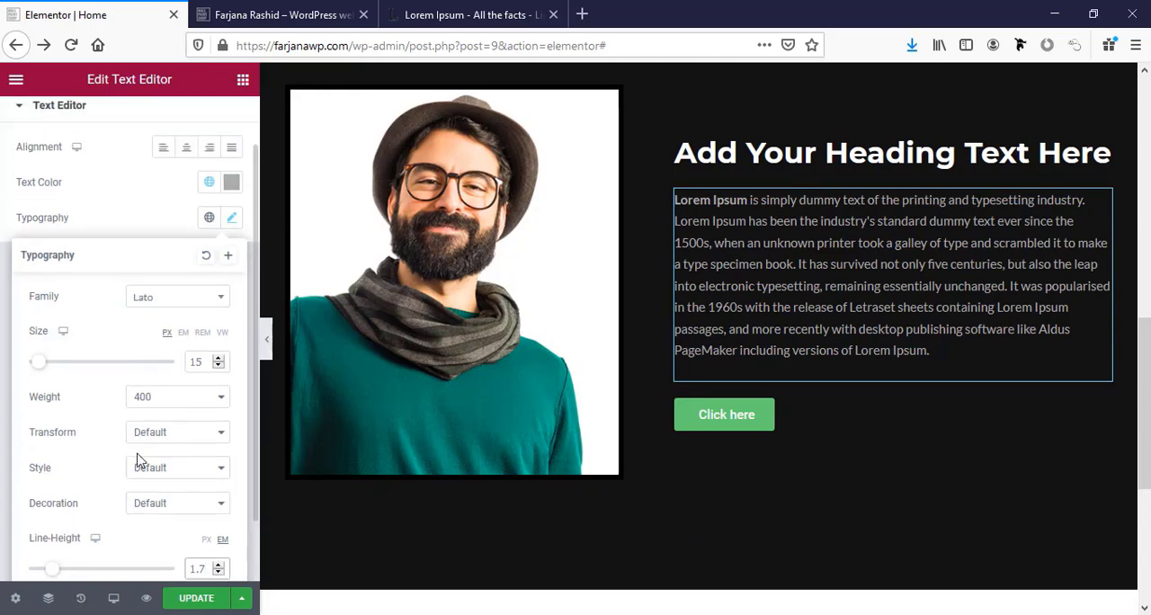
pyautogui.click(229, 318)
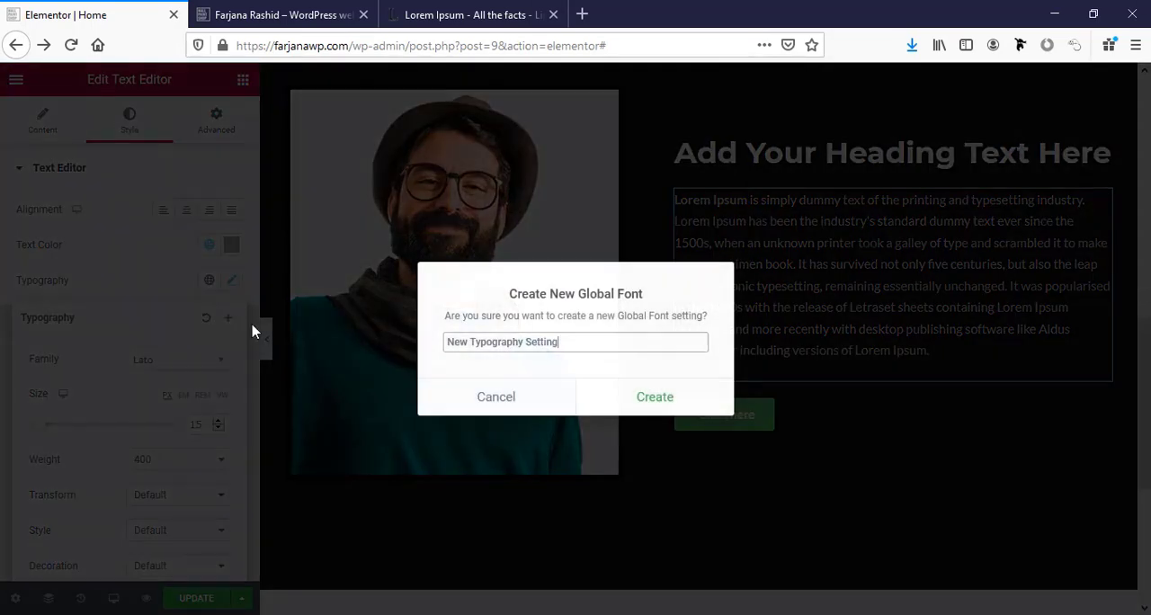
pyautogui.tripleClick(507, 345)
pyautogui.write('t')
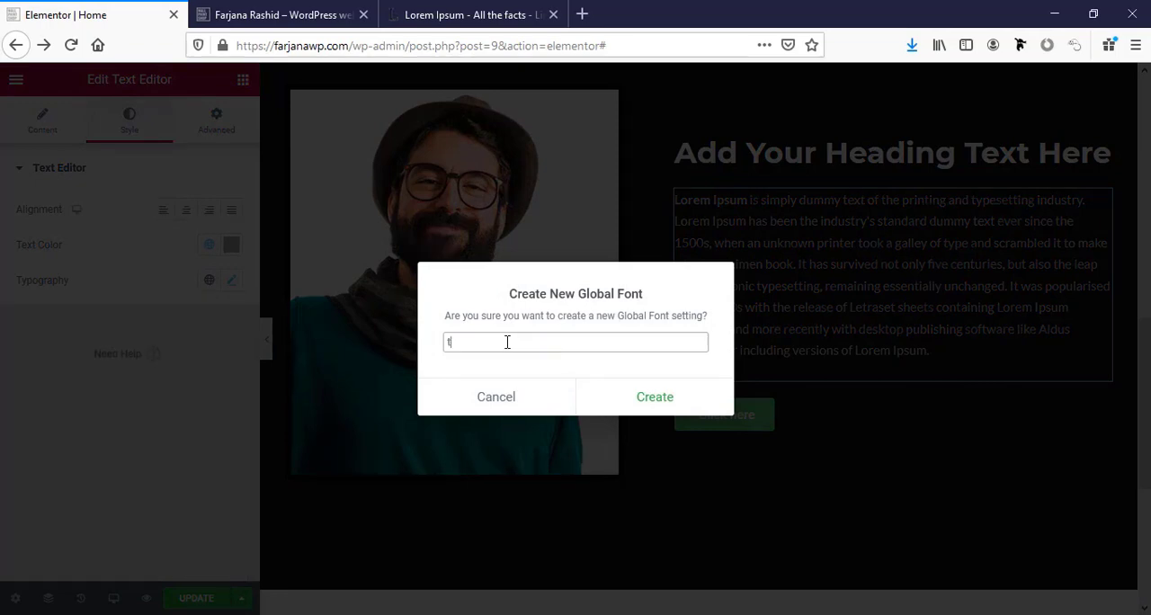
pyautogui.write('ext font')
pyautogui.click(664, 398)
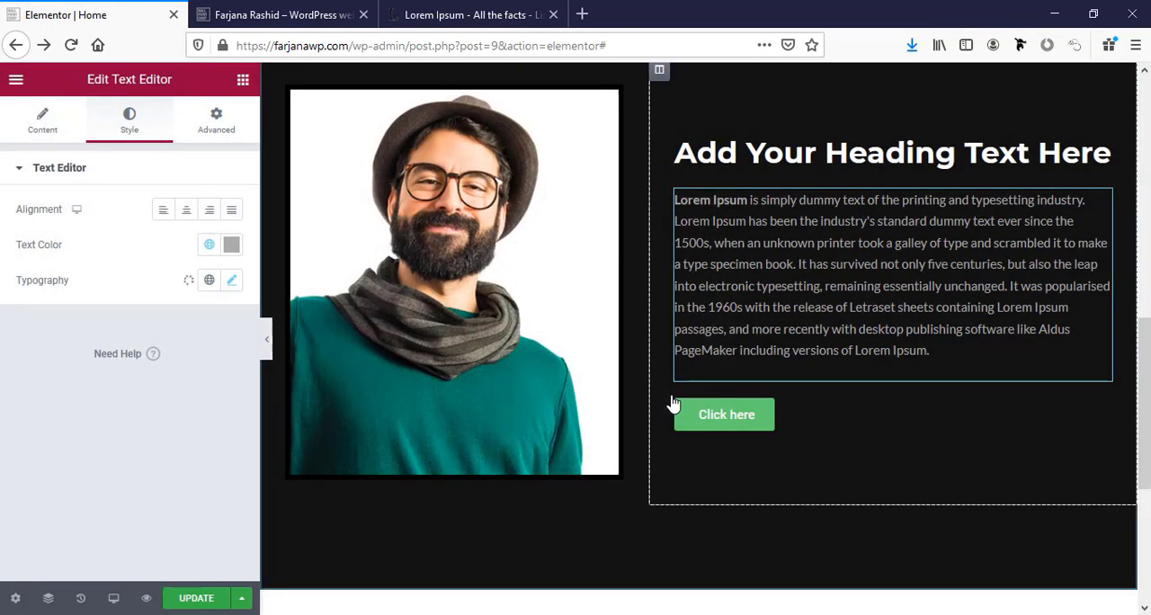
# Change the text of the about-me section's button to "Hire Me".
pyautogui.click(717, 418)
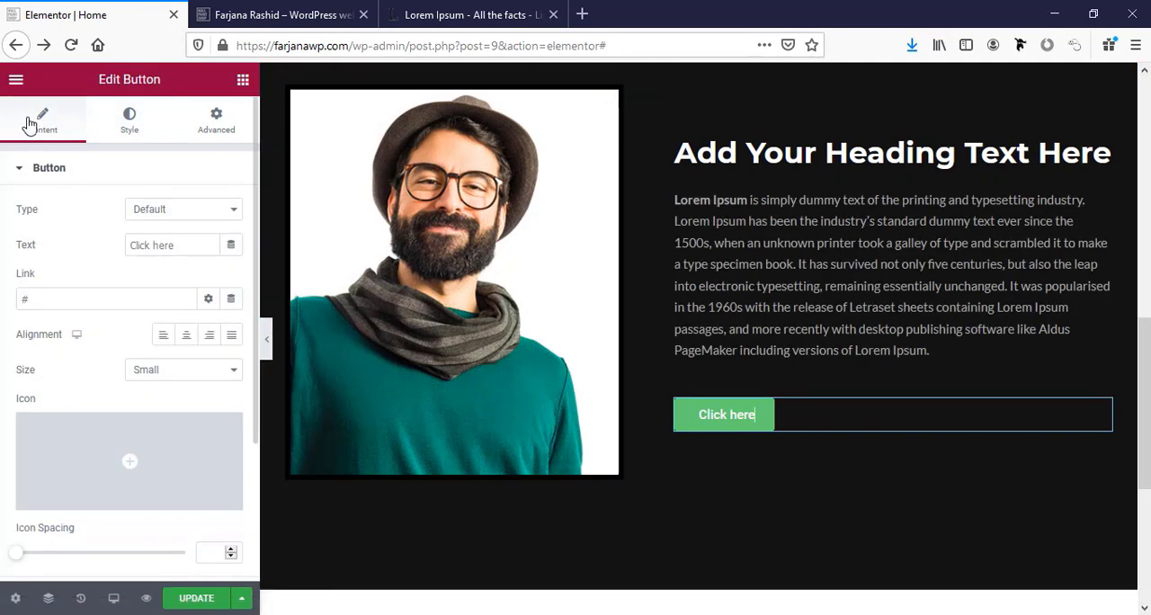
pyautogui.tripleClick(150, 249)
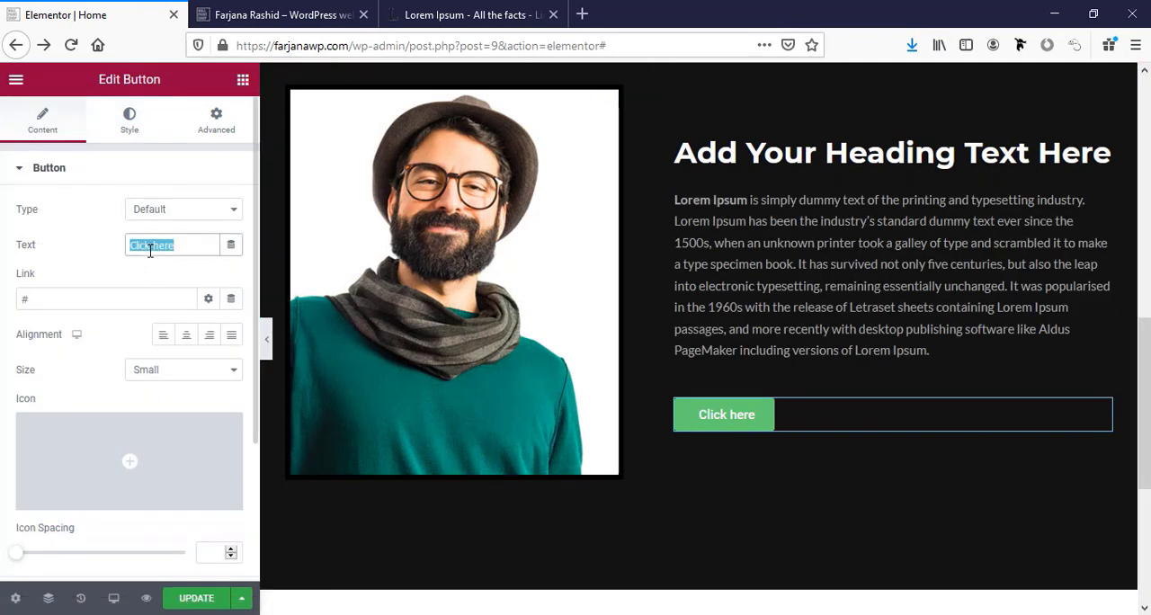
pyautogui.write('Hire Me')
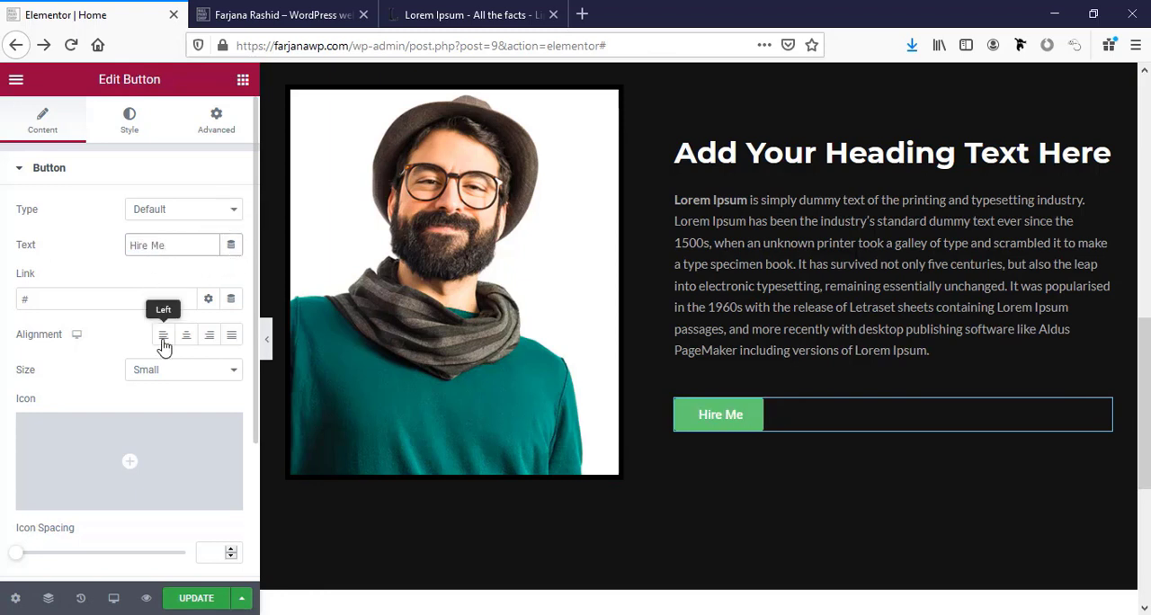
pyautogui.scroll(-2, 159, 372)
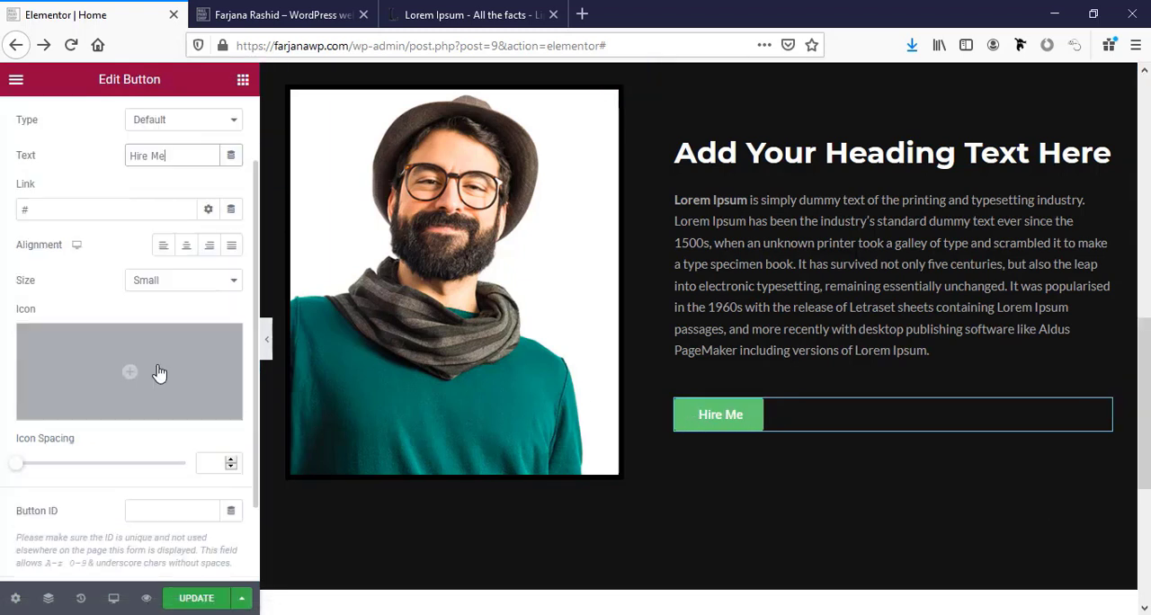
pyautogui.scroll(2, 153, 341)
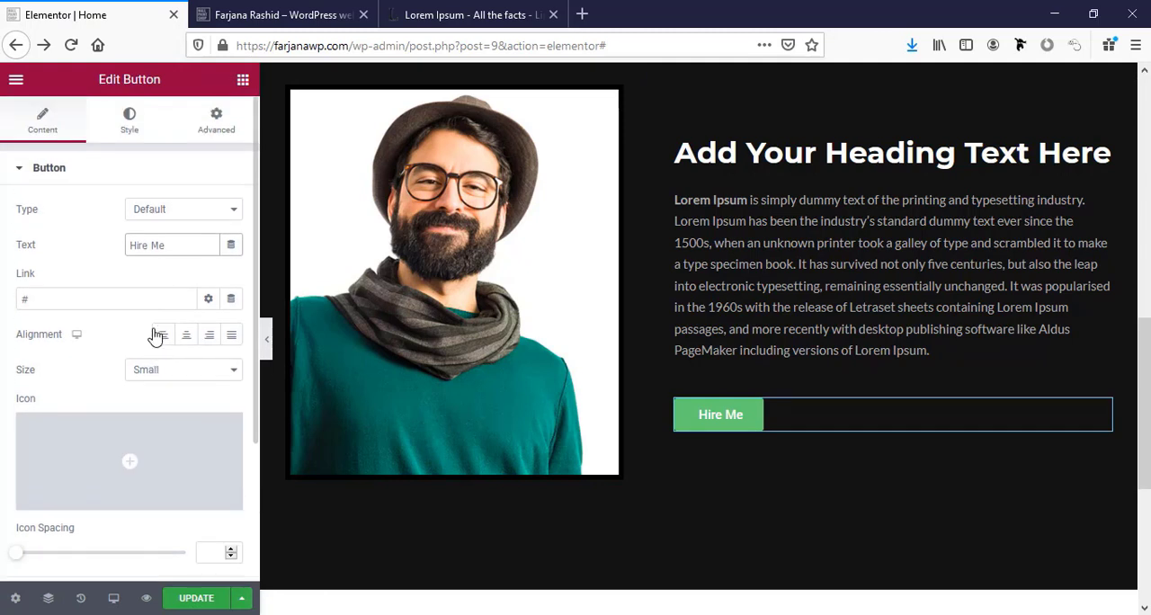
# Set the Hire Me button's font family to Montserrat.
pyautogui.click(131, 126)
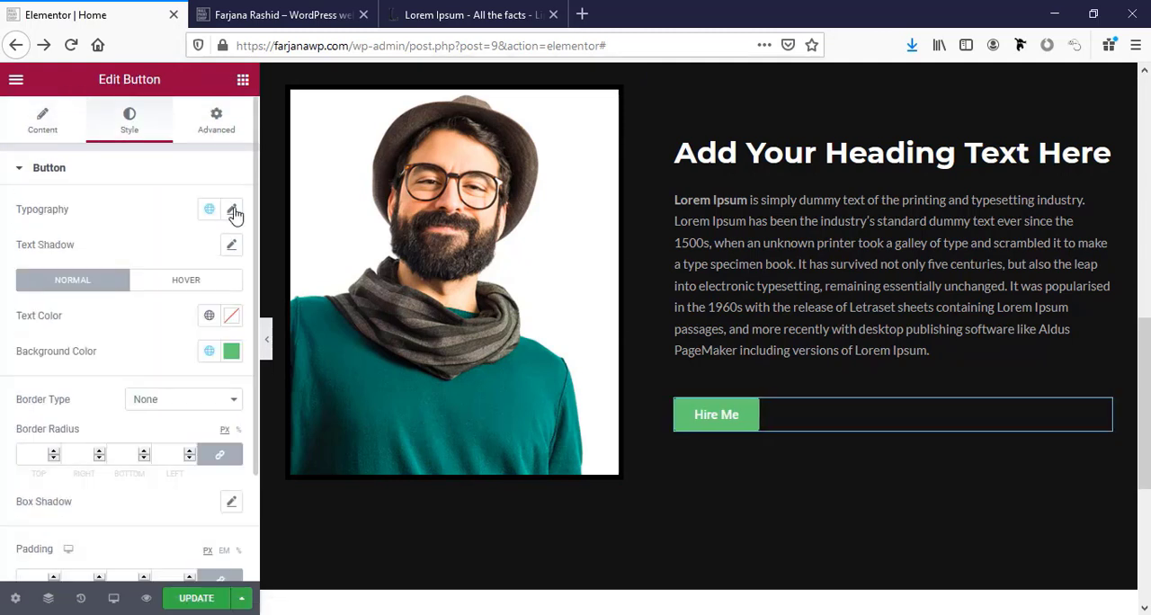
pyautogui.click(232, 211)
pyautogui.click(166, 288)
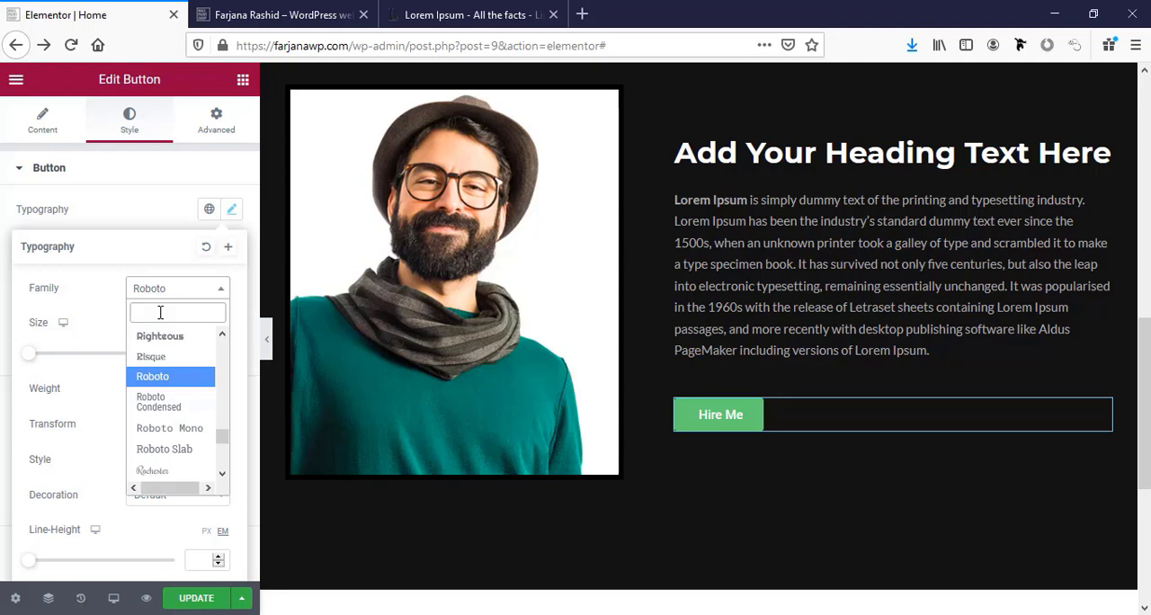
pyautogui.write('mont')
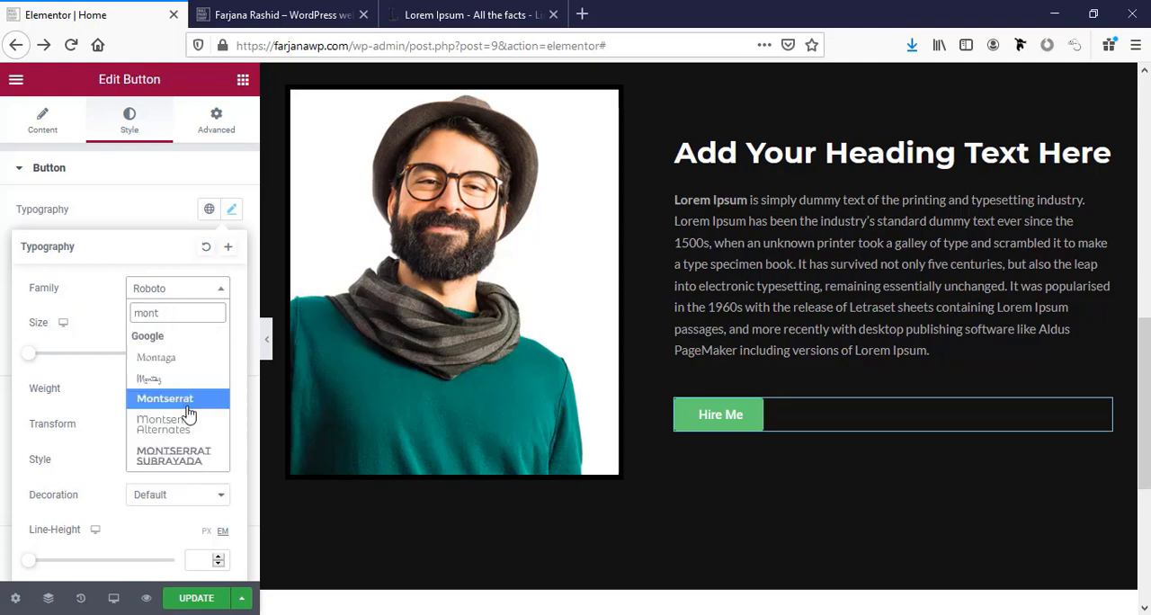
pyautogui.click(190, 399)
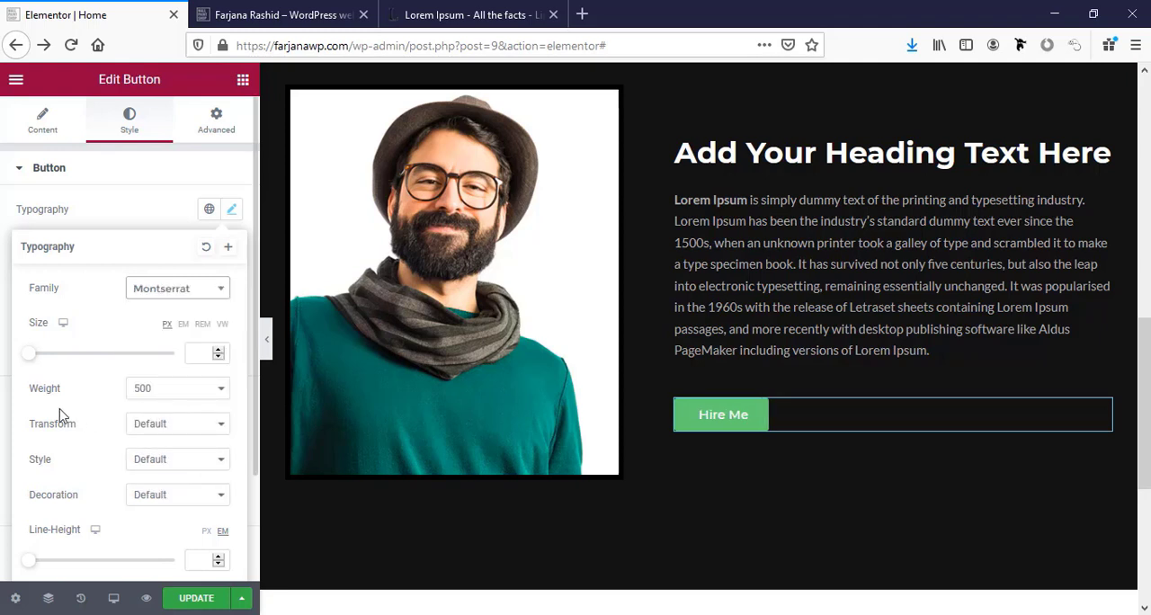
# Transform the Hire Me button's text to uppercase and set its letter spacing to 1.7.
pyautogui.click(141, 399)
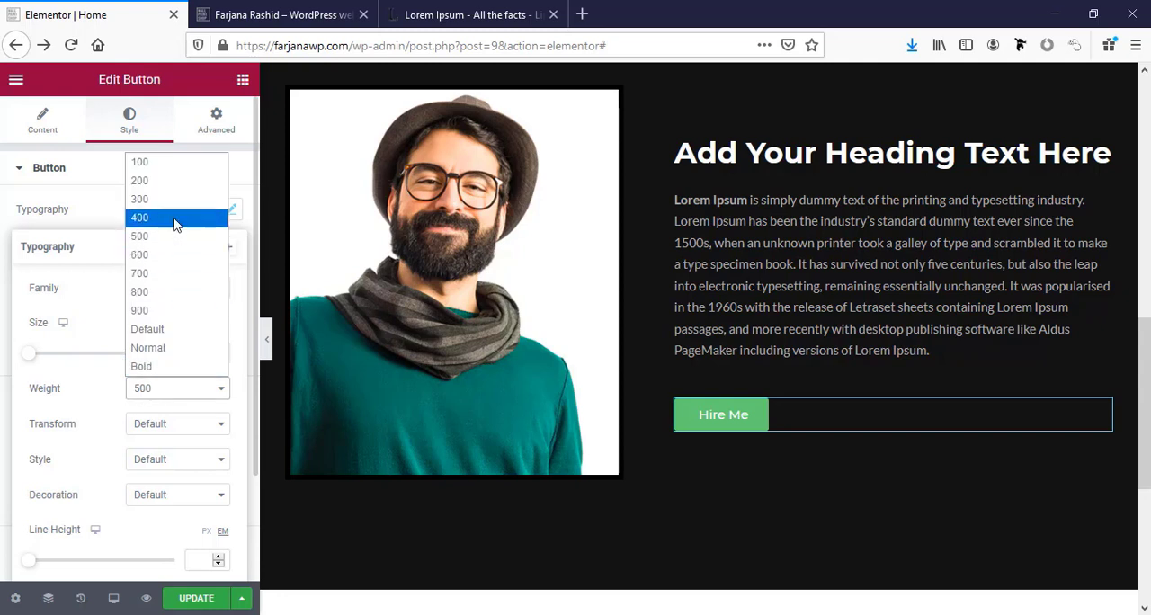
pyautogui.click(89, 379)
pyautogui.click(180, 427)
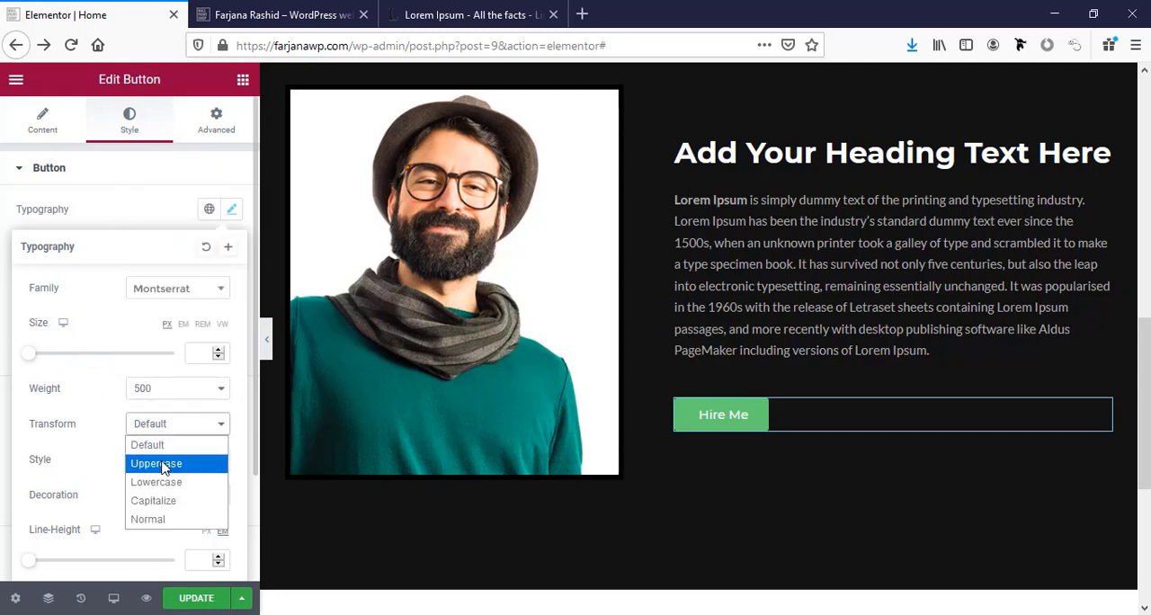
pyautogui.click(156, 463)
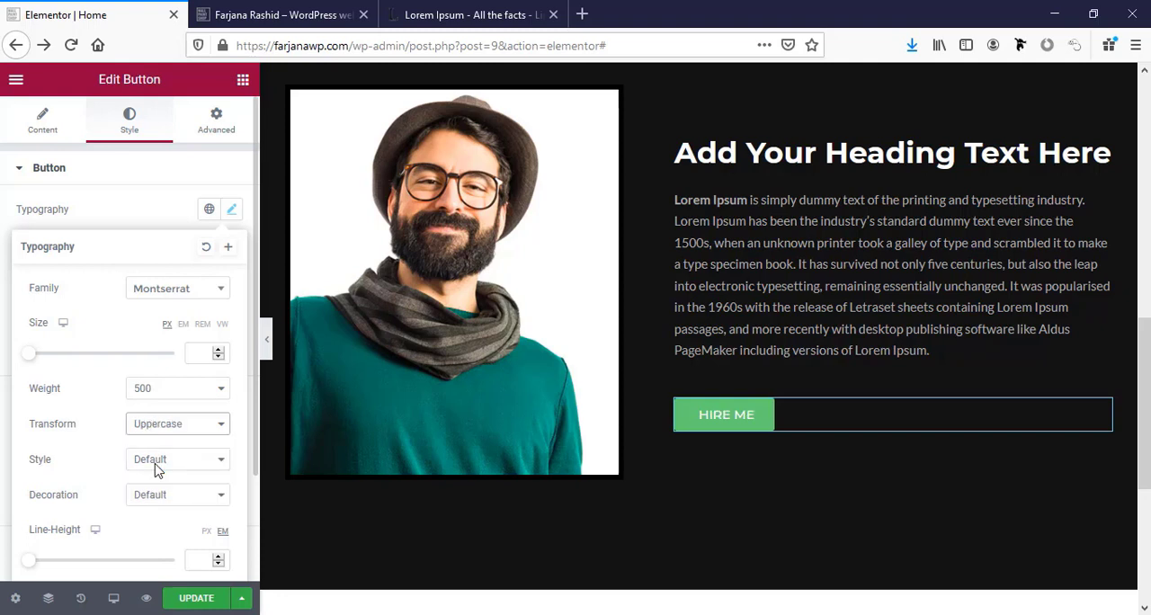
pyautogui.scroll(-3, 122, 494)
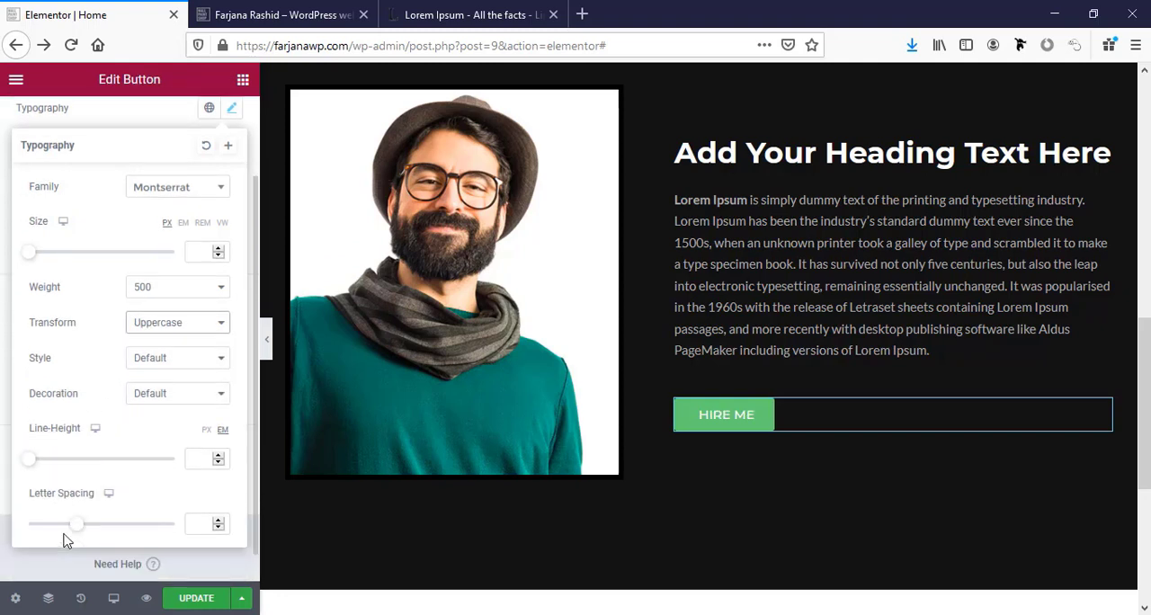
pyautogui.moveTo(81, 534); pyautogui.dragTo(90, 532)
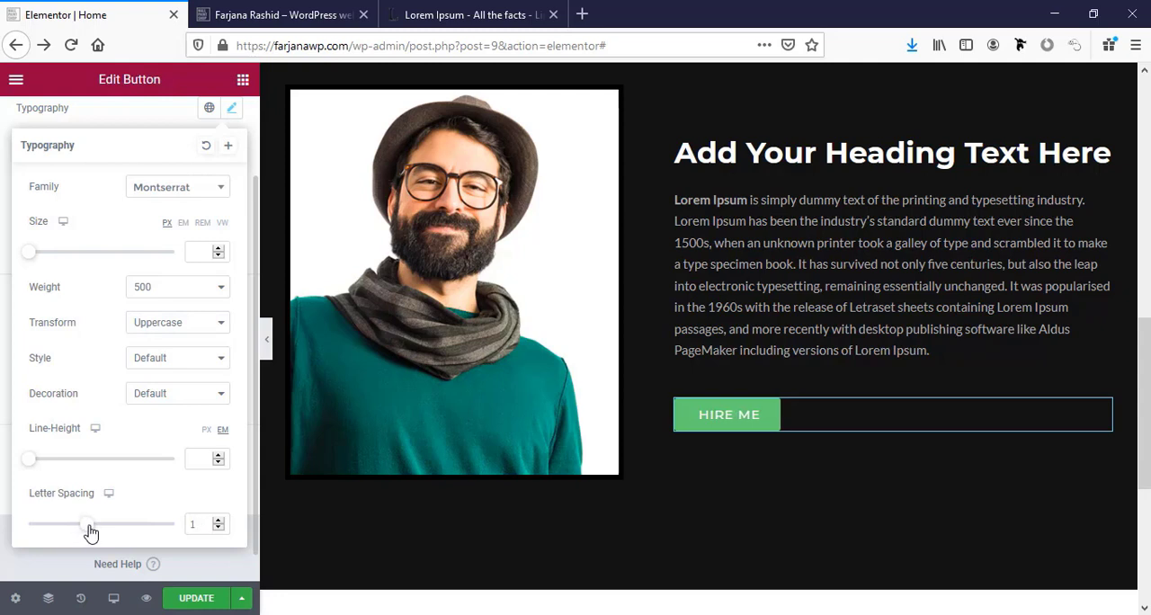
pyautogui.moveTo(92, 533); pyautogui.dragTo(98, 535)
# Try a 600 font weight on the button text, and reduce the weight to 300.
pyautogui.click(150, 287)
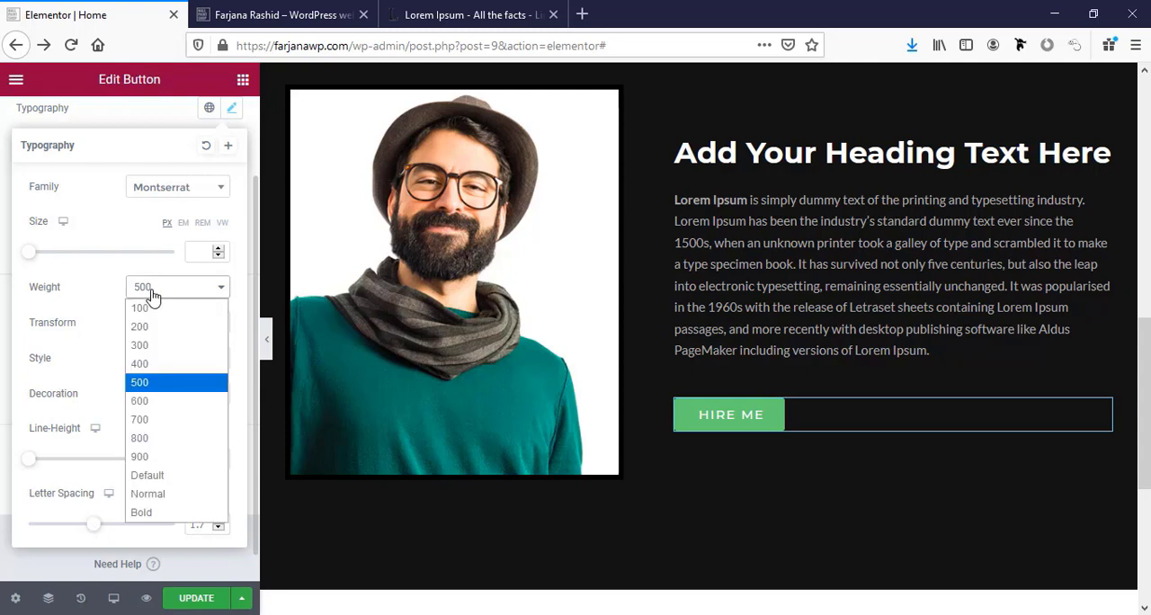
pyautogui.click(169, 401)
pyautogui.click(154, 346)
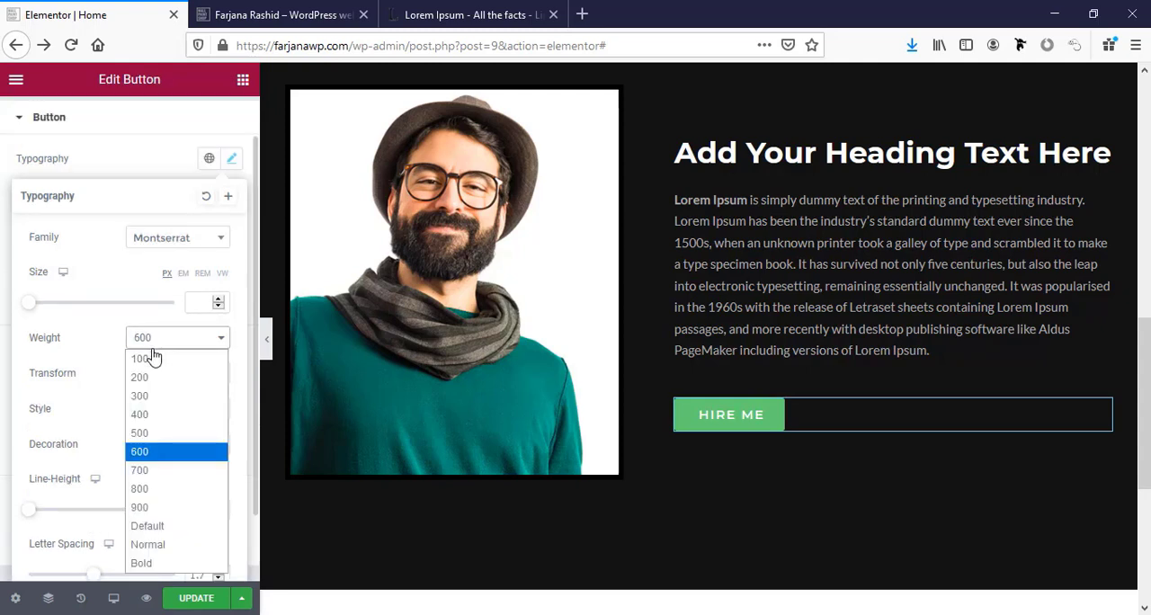
pyautogui.press('Escape')
pyautogui.click(161, 390)
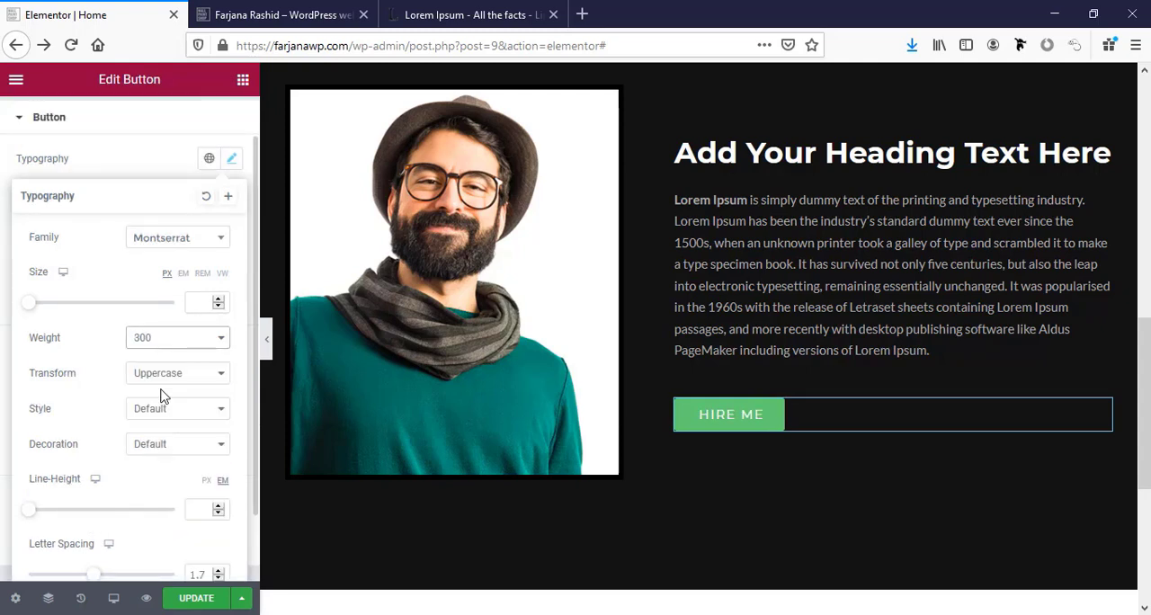
# Save the button's typography as a new global font named "button text".
pyautogui.click(228, 197)
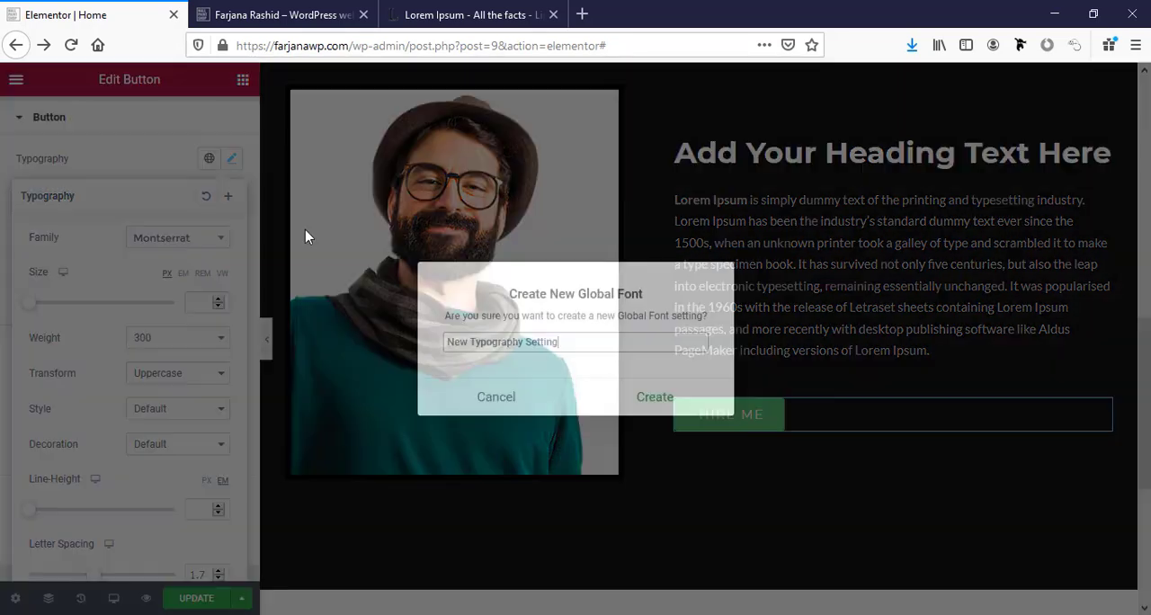
pyautogui.doubleClick(516, 343)
pyautogui.hotkey('ctrl', 'a')
pyautogui.write('b')
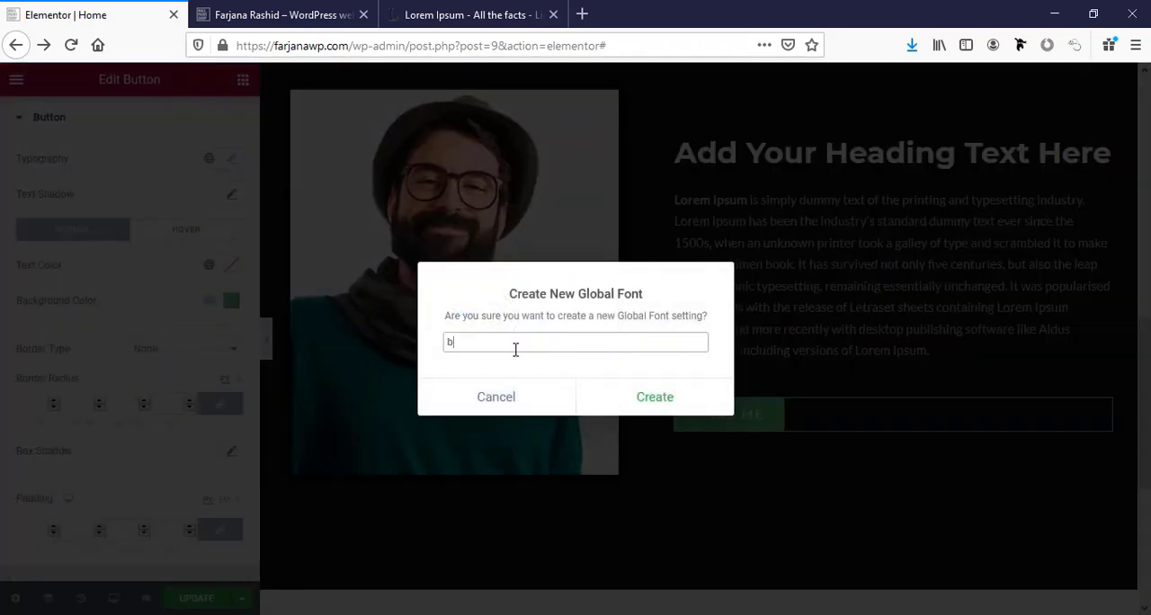
pyautogui.write('utton text')
pyautogui.click(648, 398)
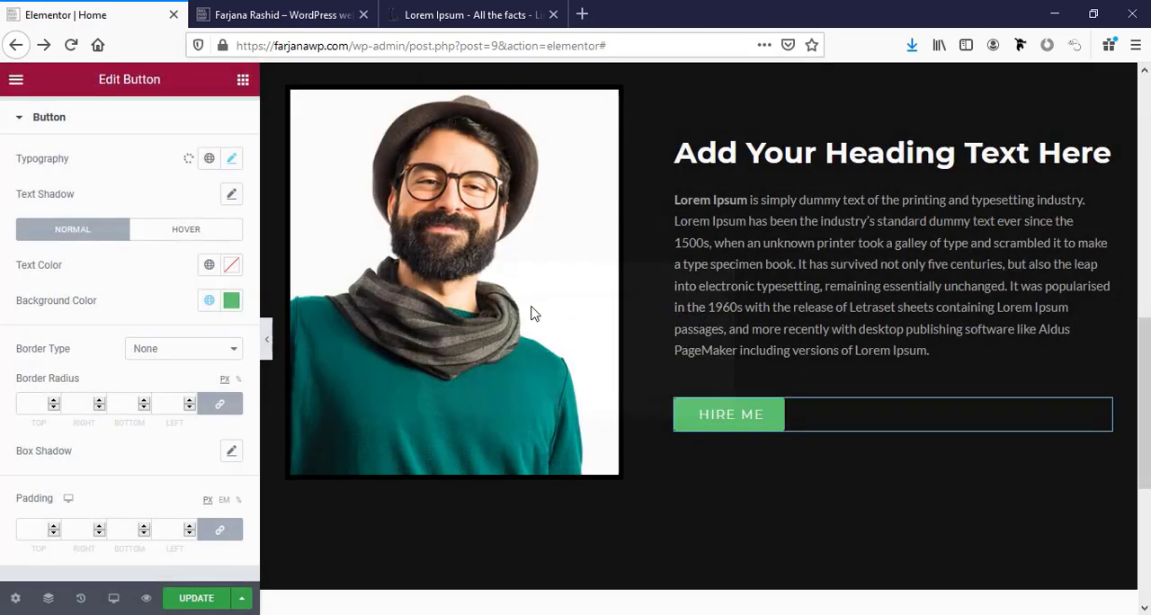
# Apply the global color white to the button's background and the global color black to its text.
pyautogui.click(212, 303)
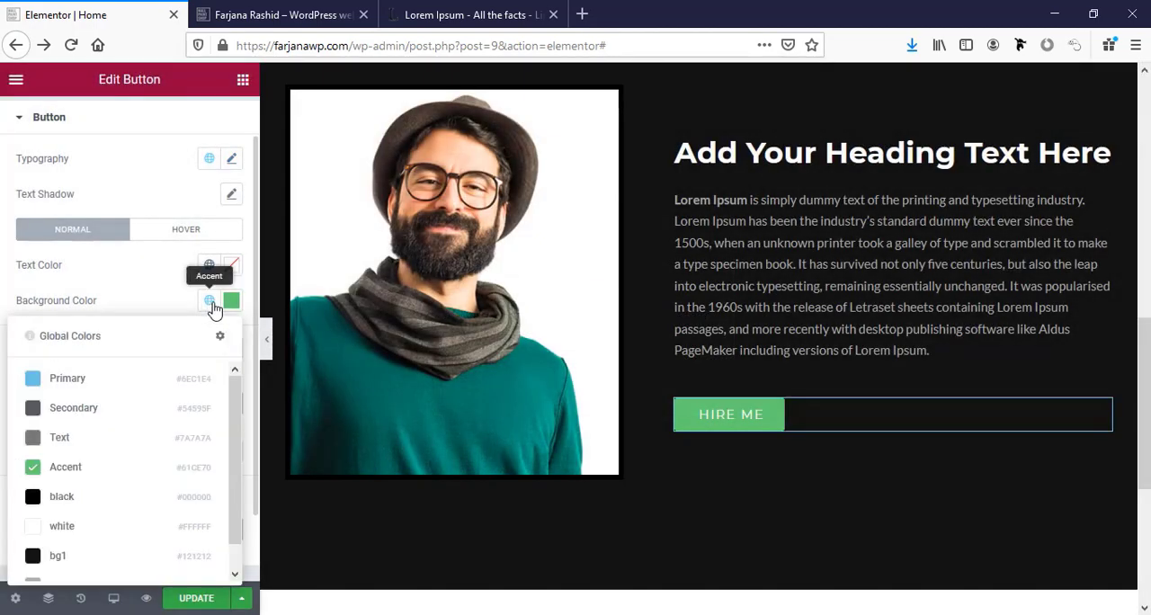
pyautogui.click(96, 528)
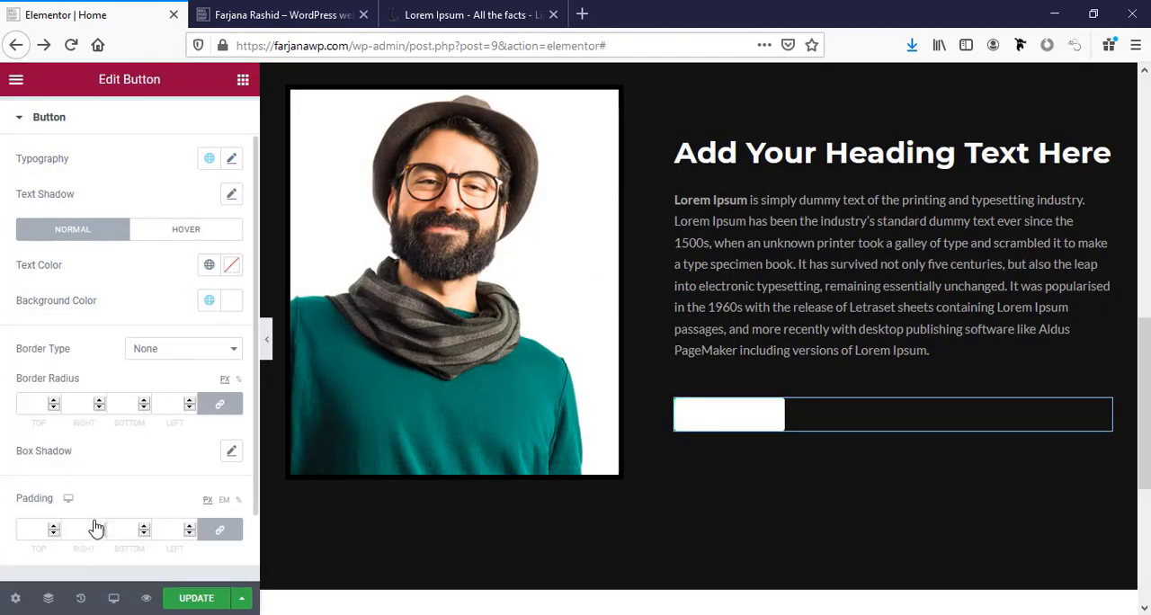
pyautogui.click(209, 264)
pyautogui.click(115, 466)
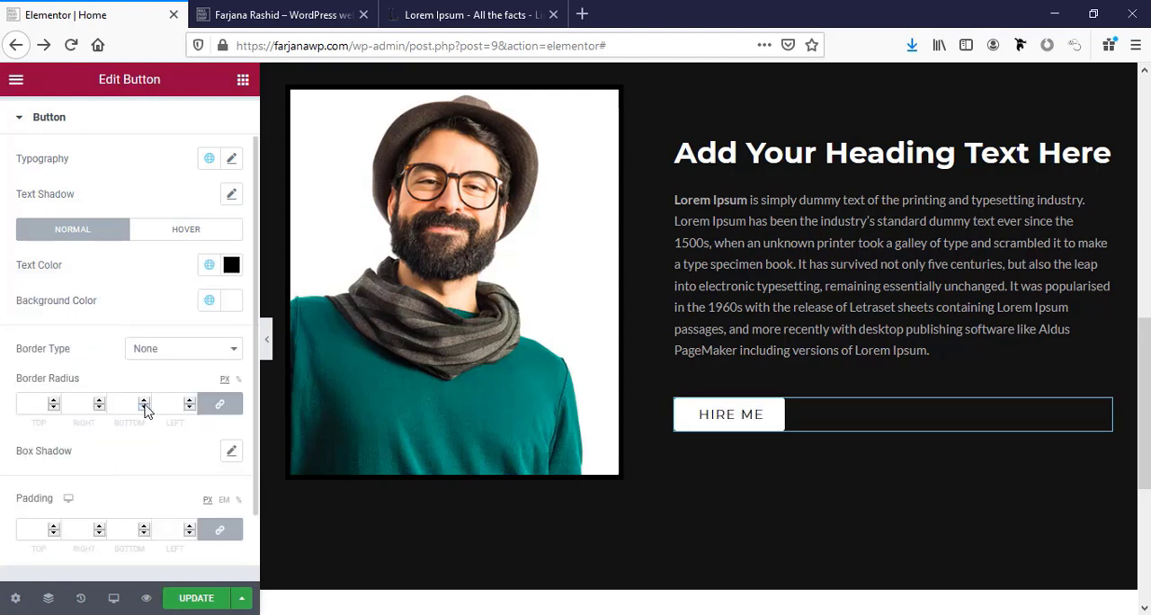
# Set the button's border radius to 0 px on all corners.
pyautogui.click(37, 404)
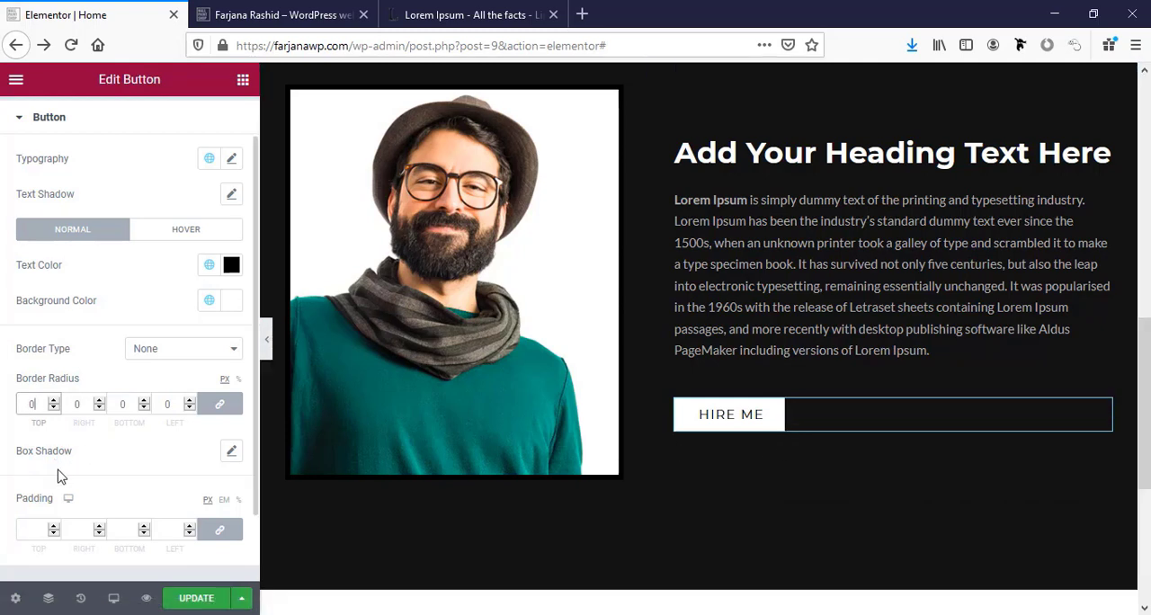
pyautogui.scroll(-2, 72, 480)
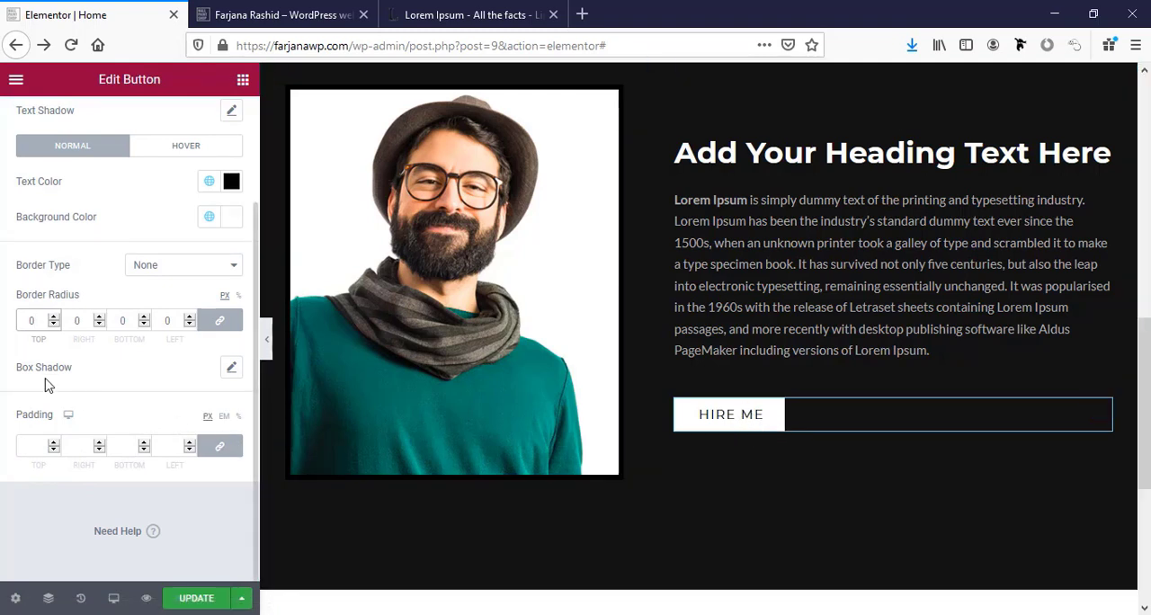
pyautogui.scroll(2, 47, 385)
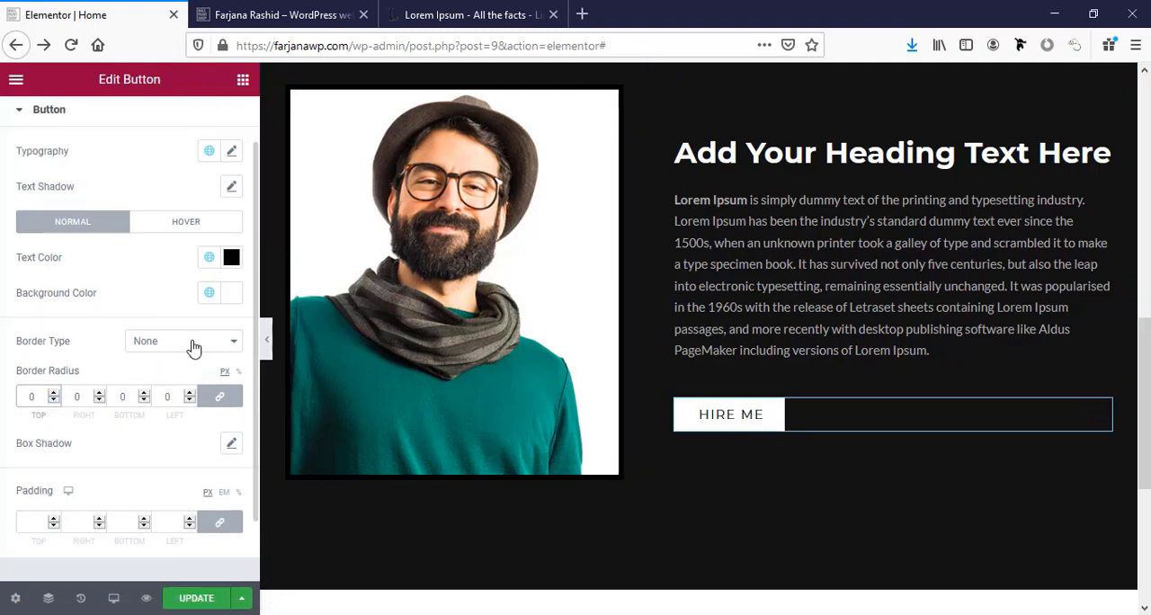
# Give the button a solid border in the global color black, 2 px wide on all sides.
pyautogui.click(193, 348)
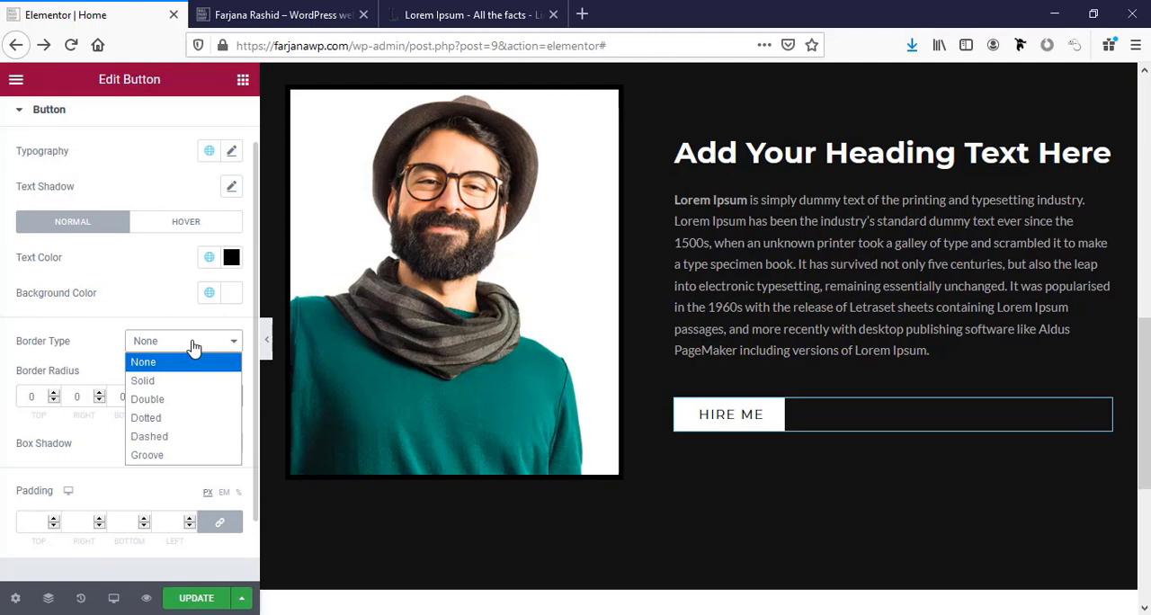
pyautogui.click(157, 382)
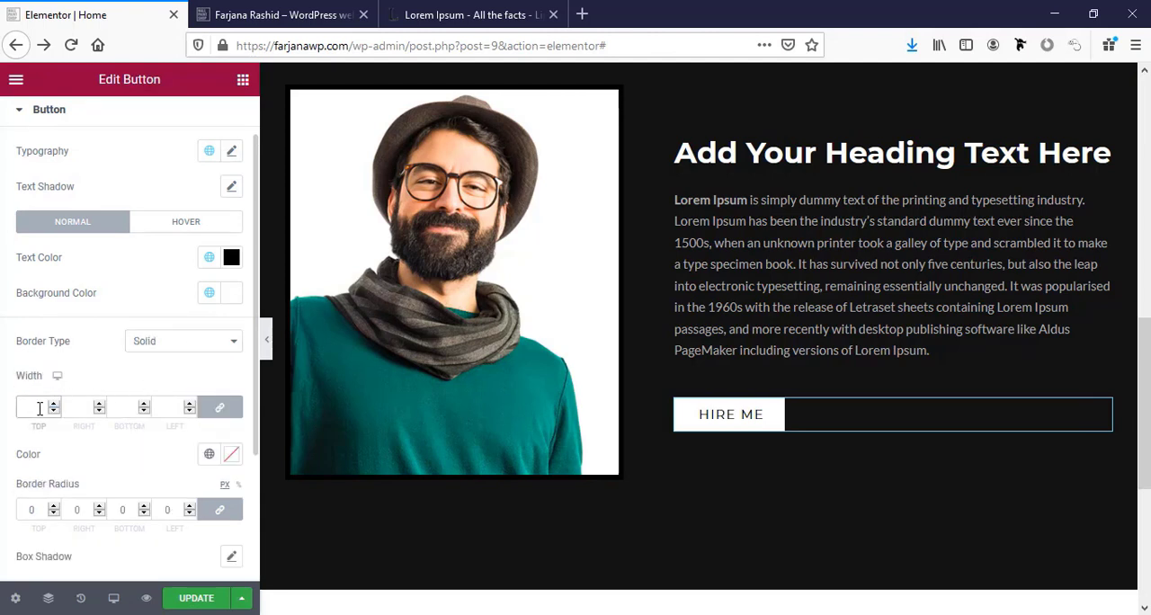
pyautogui.click(40, 408)
pyautogui.write('1')
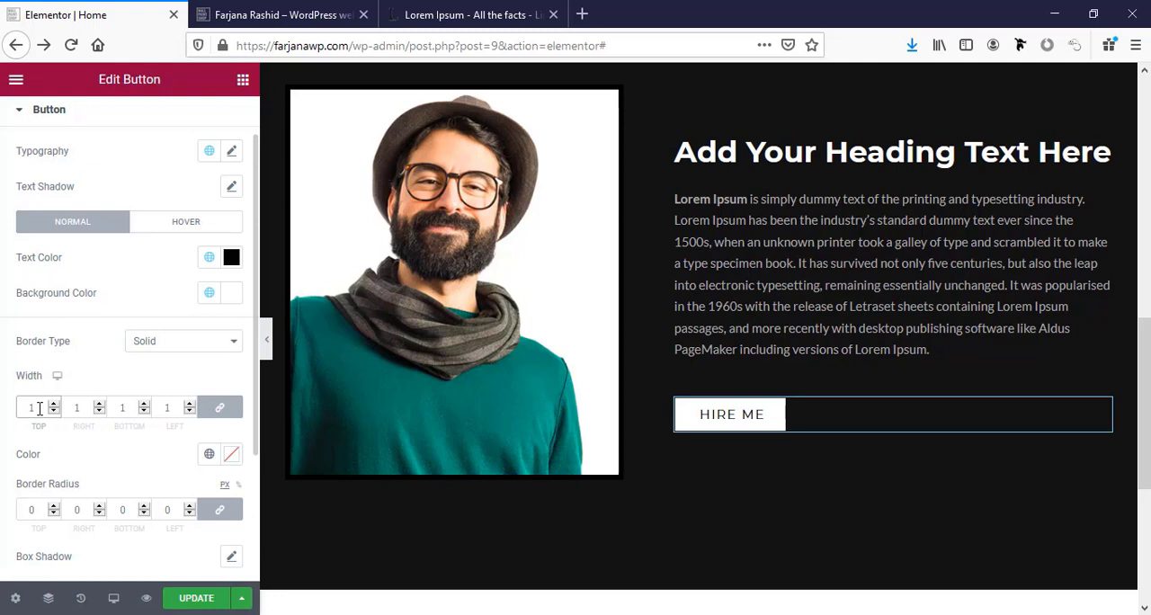
pyautogui.click(209, 454)
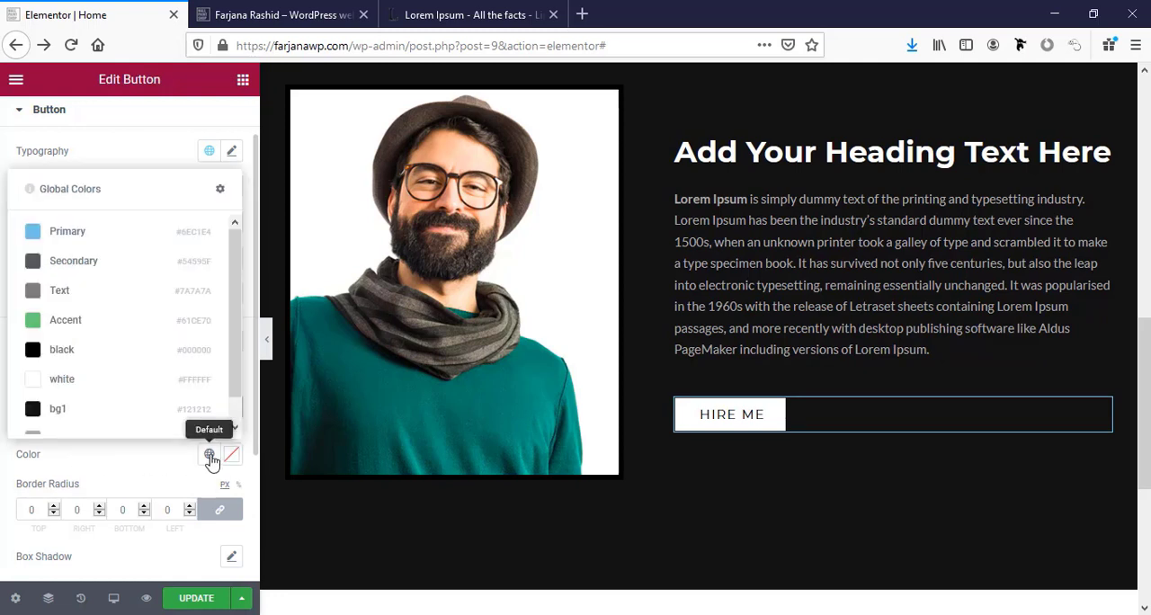
pyautogui.click(129, 354)
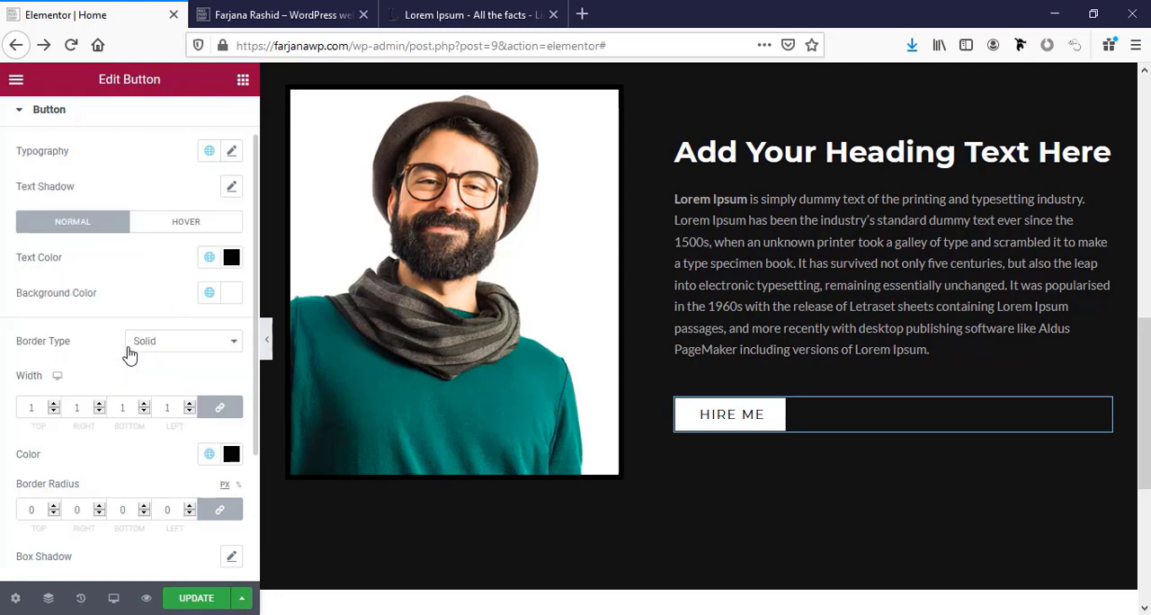
pyautogui.click(143, 407)
# Set unlinked padding on the Hire Me button: 12 px top and bottom, 25 px right and left.
pyautogui.scroll(-2, 123, 445)
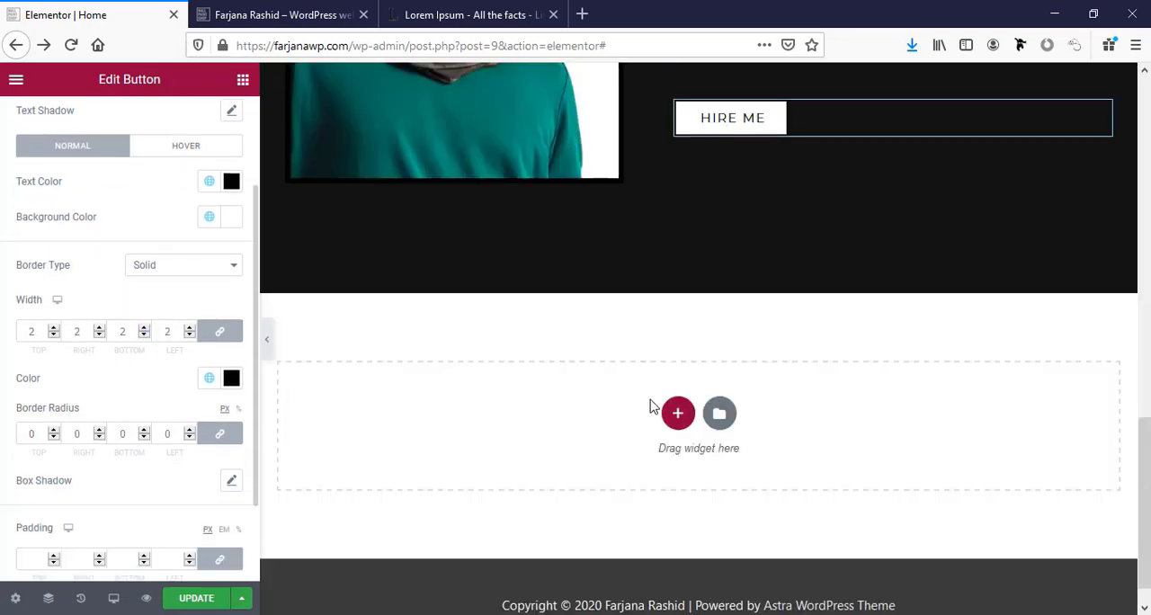
pyautogui.scroll(2, 652, 406)
pyautogui.scroll(-1, 102, 501)
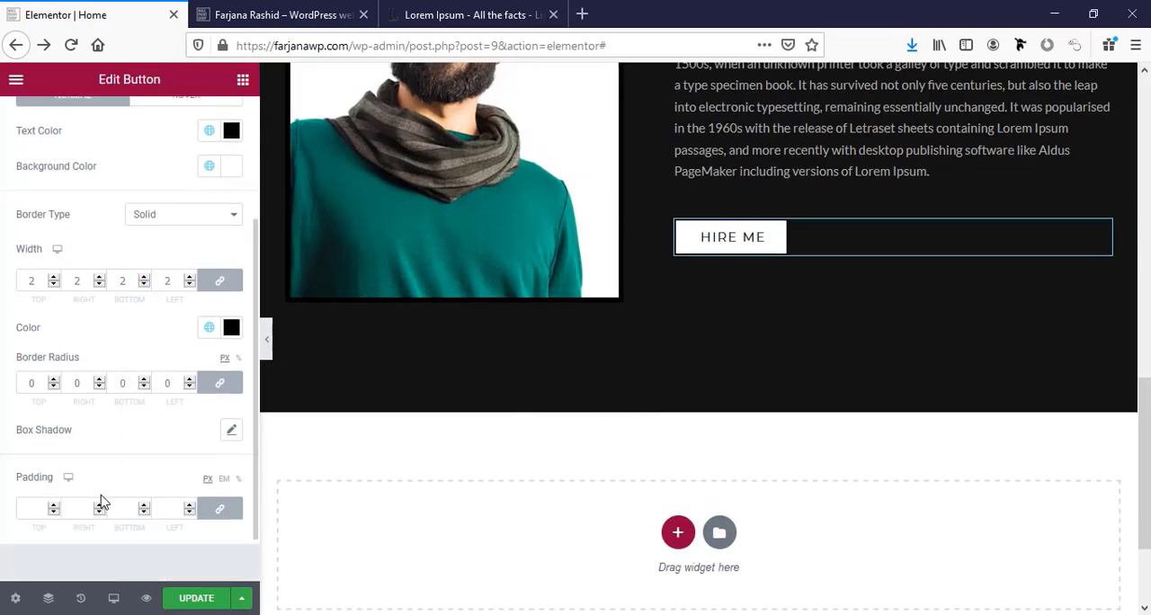
pyautogui.click(27, 510)
pyautogui.write('20')
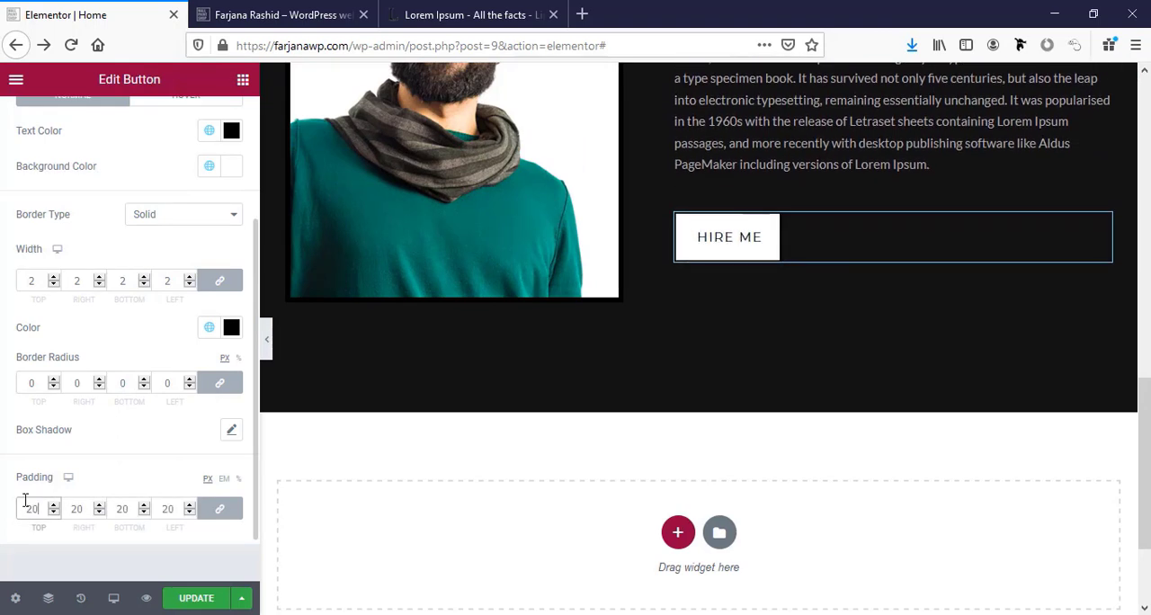
pyautogui.click(219, 509)
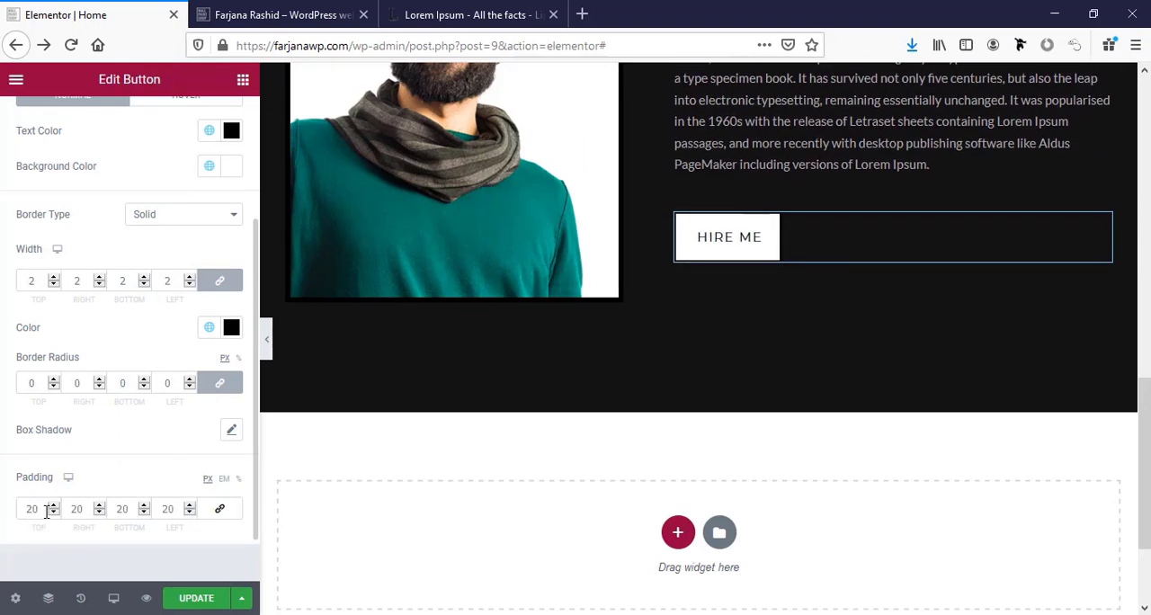
pyautogui.moveTo(47, 511); pyautogui.dragTo(1, 505)
pyautogui.write('12')
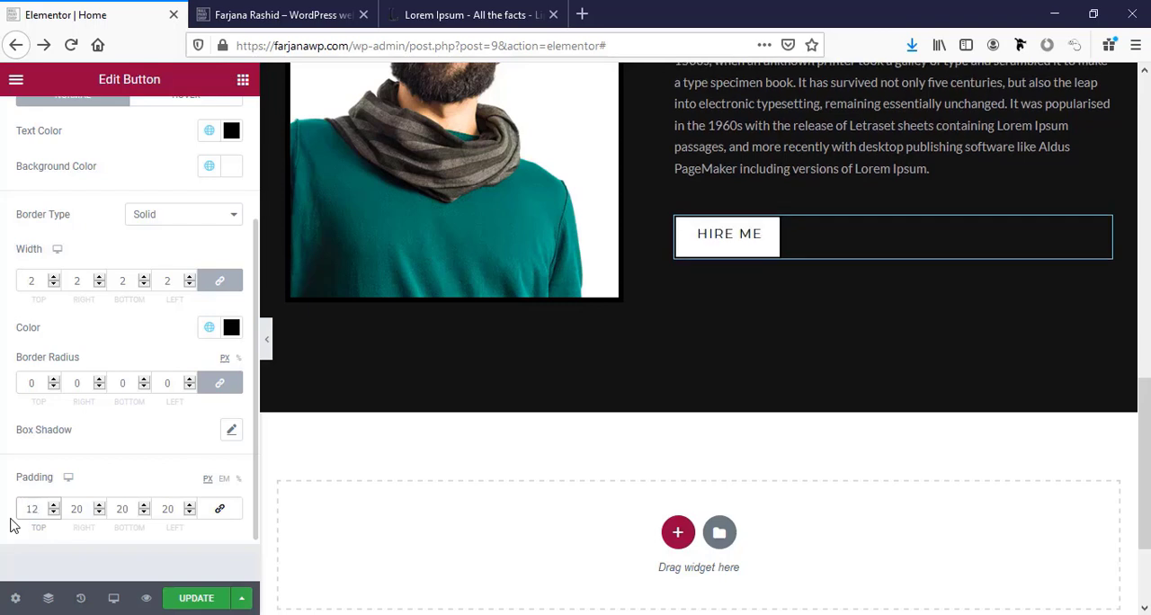
pyautogui.press('Tab')
pyautogui.press('Tab')
pyautogui.write('12')
pyautogui.moveTo(77, 509); pyautogui.dragTo(97, 511)
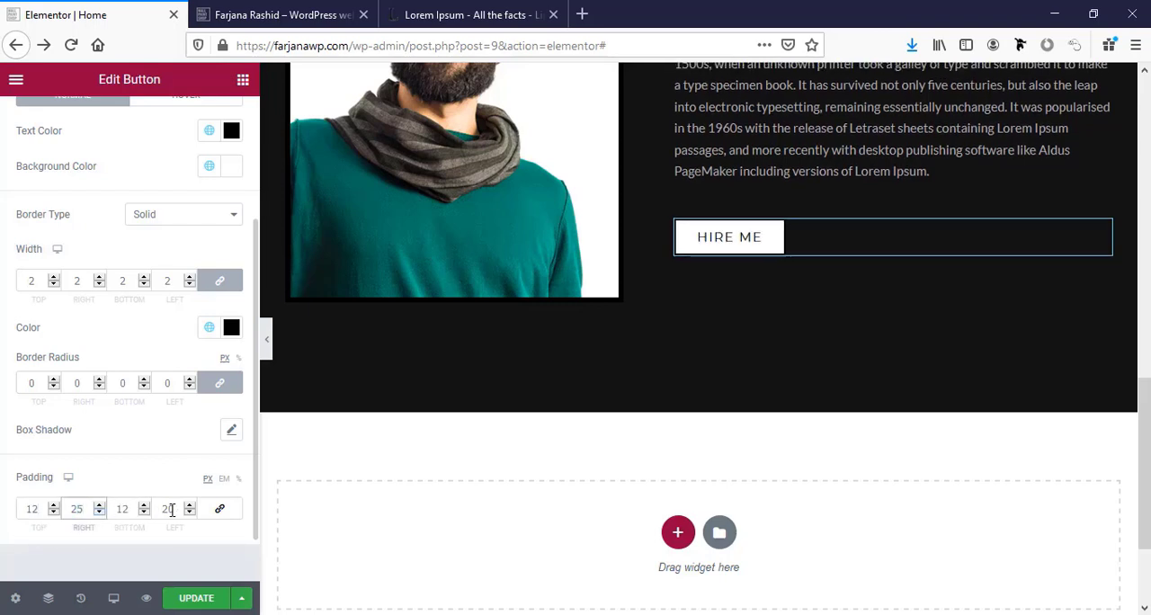
pyautogui.moveTo(172, 510); pyautogui.dragTo(183, 510)
pyautogui.write('5')
# Open the link field in the Hire Me button's content settings and save the page.
pyautogui.scroll(3, 72, 357)
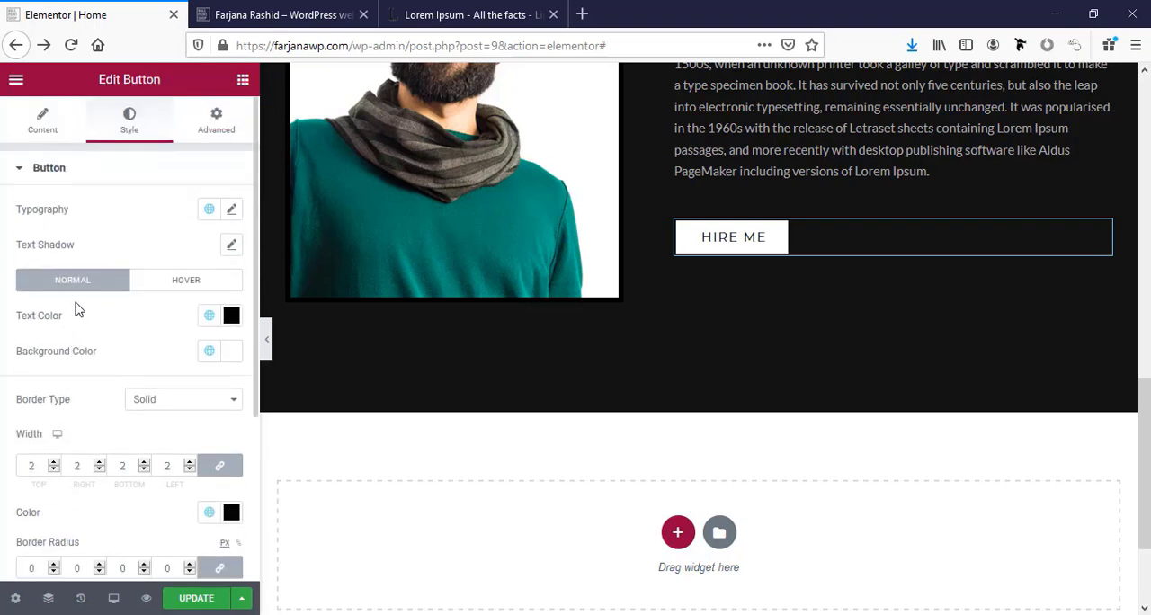
pyautogui.click(43, 118)
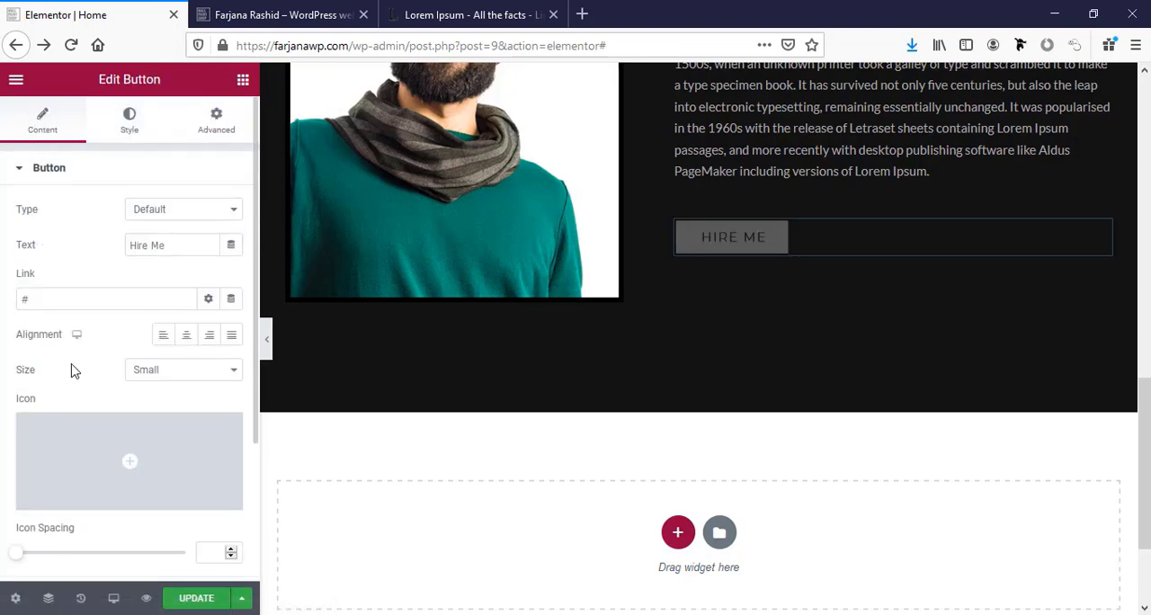
pyautogui.scroll(-2, 72, 403)
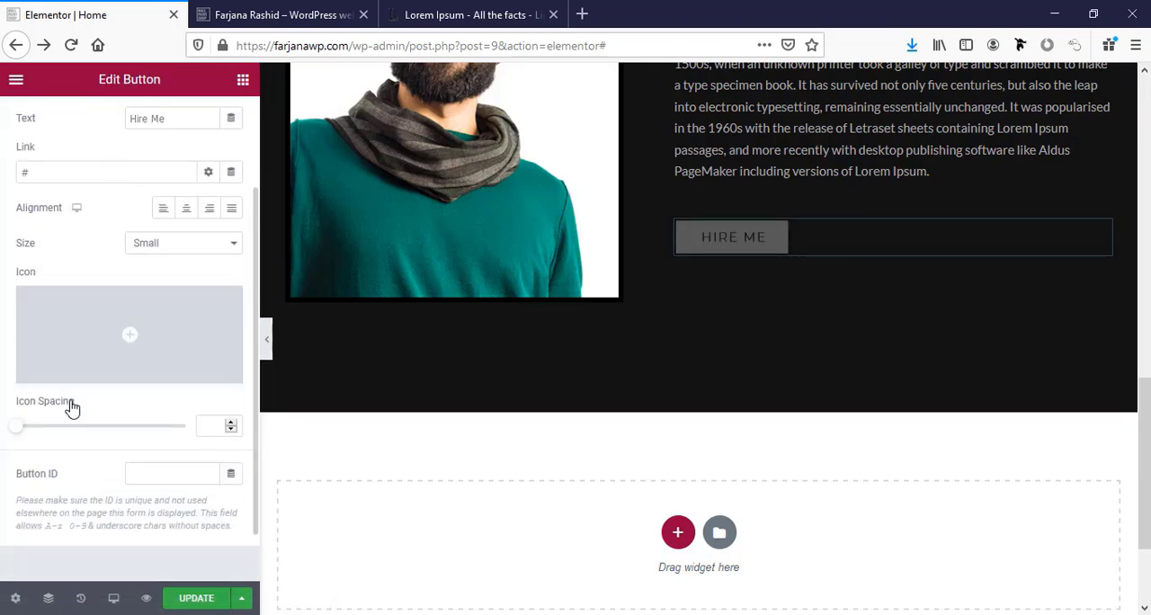
pyautogui.scroll(2, 72, 406)
pyautogui.click(49, 300)
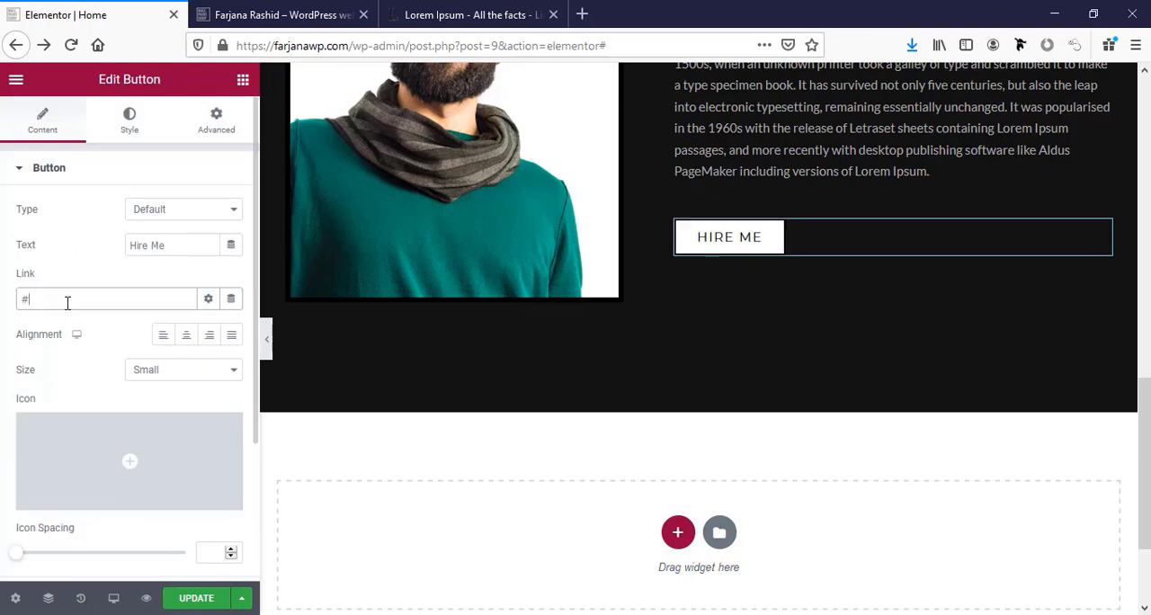
# Duplicate the Hire Me button.
pyautogui.scroll(3, 822, 257)
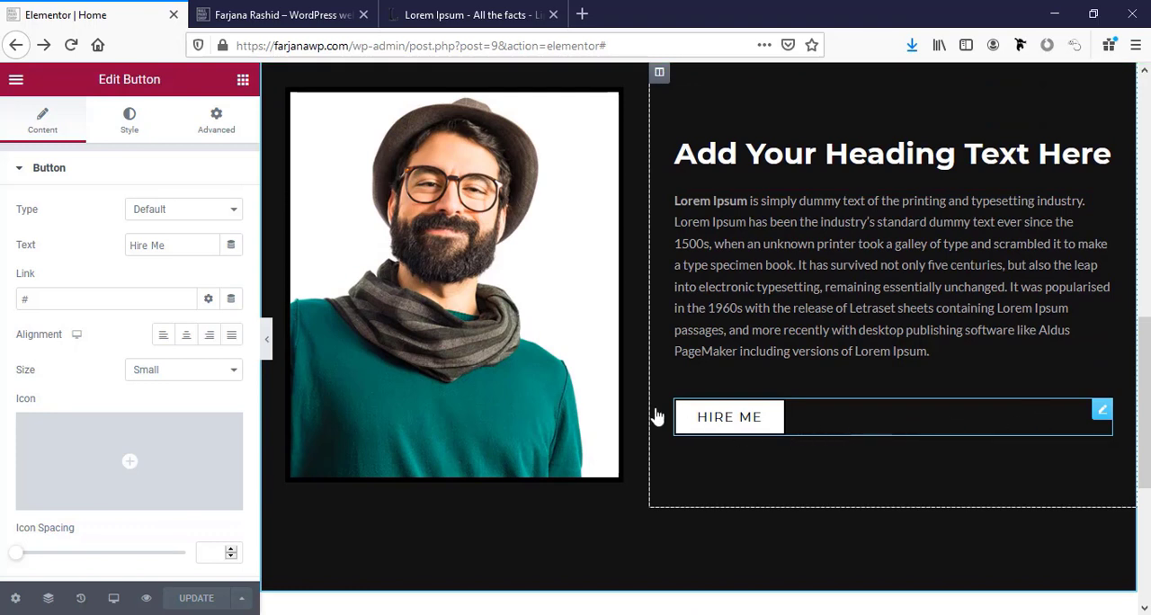
pyautogui.rightClick(751, 416)
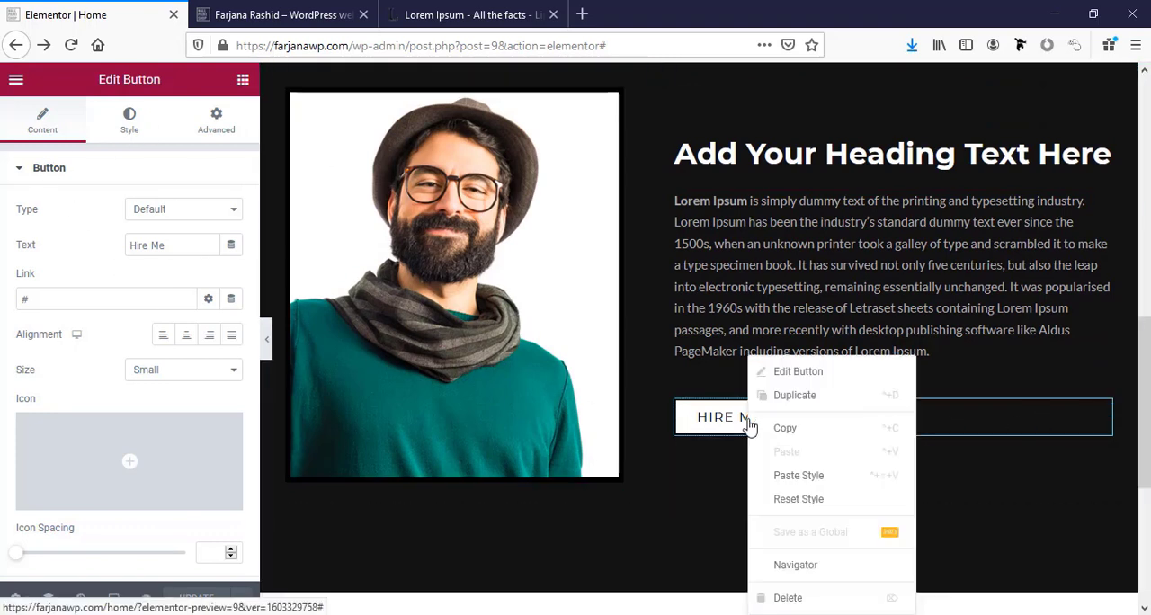
pyautogui.click(804, 406)
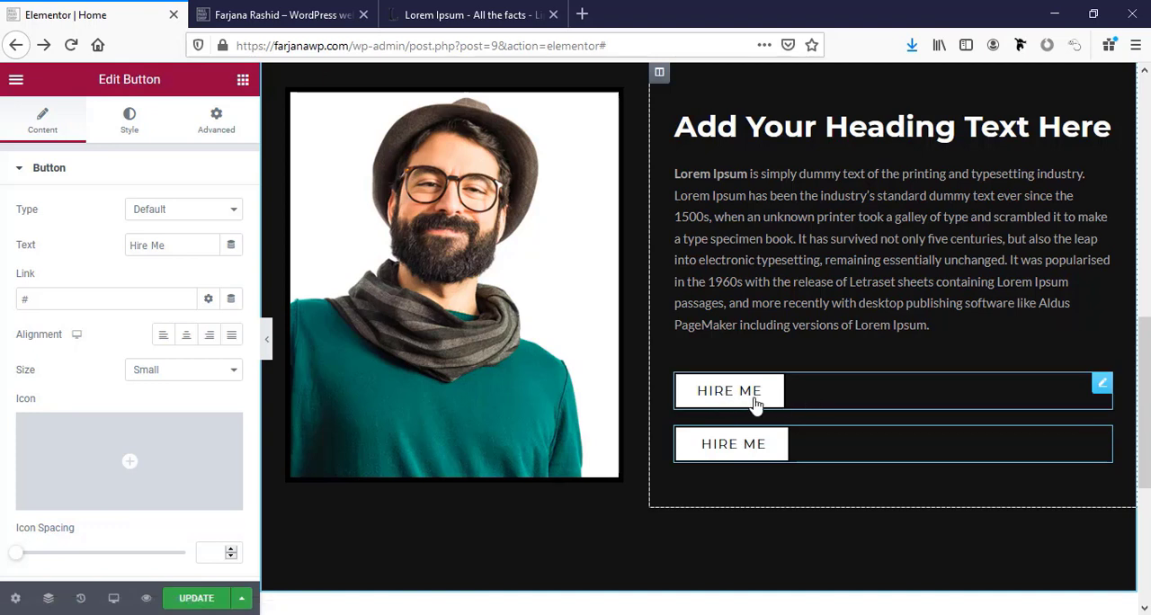
# Insert a two-column inner section between the two Hire Me buttons and paste a copy of the button into each column.
pyautogui.click(242, 83)
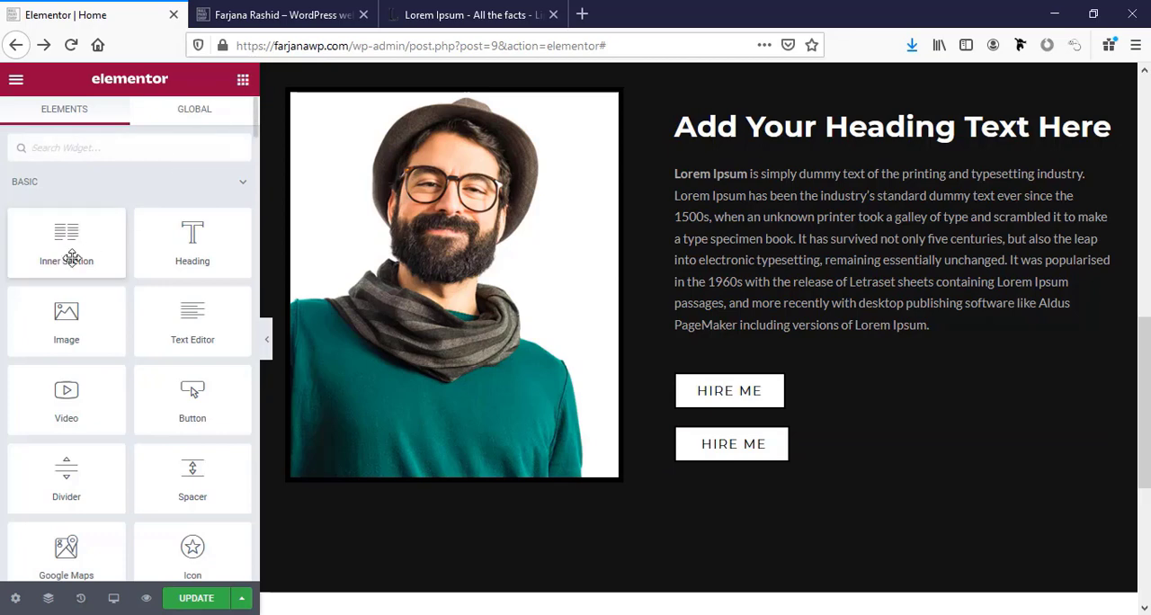
pyautogui.moveTo(70, 247); pyautogui.dragTo(783, 440)
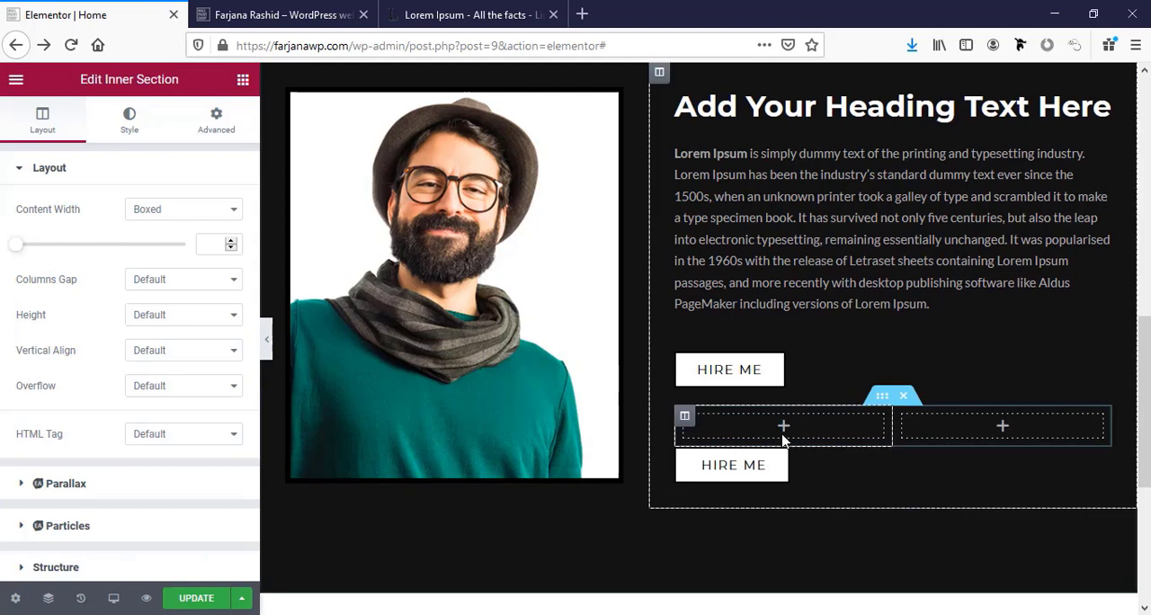
pyautogui.moveTo(729, 362)
pyautogui.mouseDown()
pyautogui.moveTo(755, 383)
pyautogui.moveTo(735, 390)
pyautogui.moveTo(769, 393)
pyautogui.moveTo(727, 380)
pyautogui.mouseUp()
pyautogui.rightClick(727, 377)
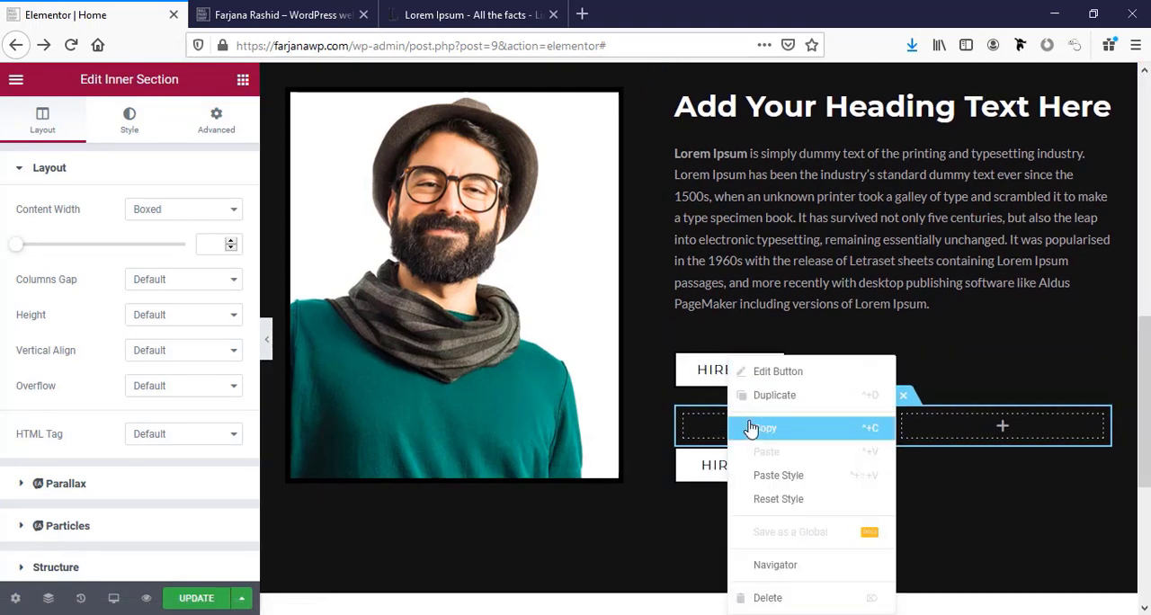
pyautogui.click(752, 430)
pyautogui.rightClick(725, 434)
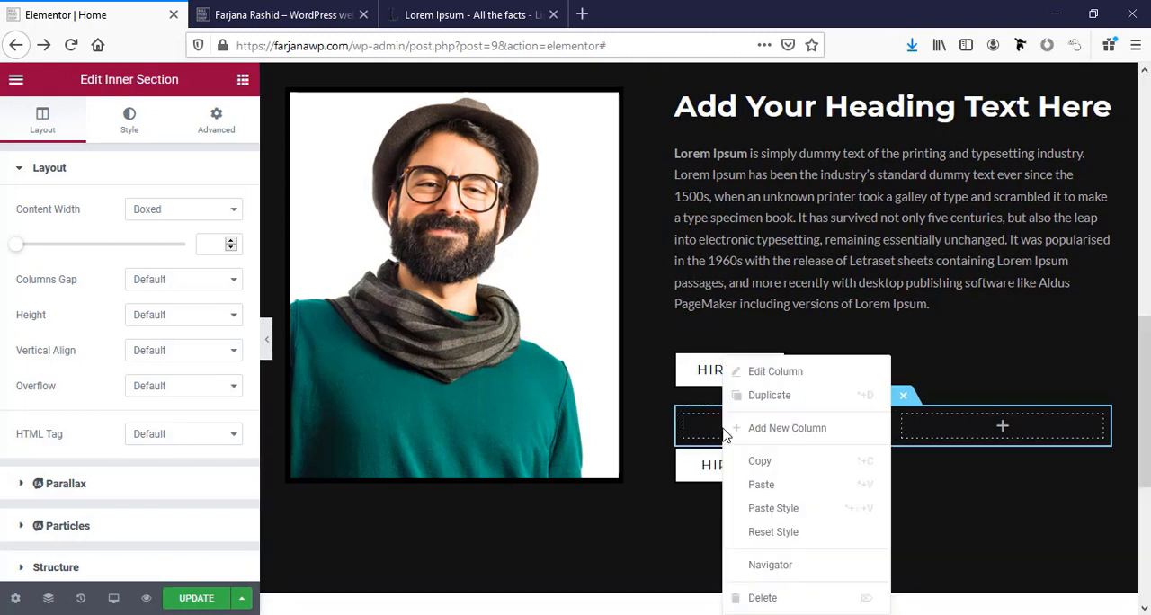
pyautogui.click(766, 481)
pyautogui.rightClick(906, 432)
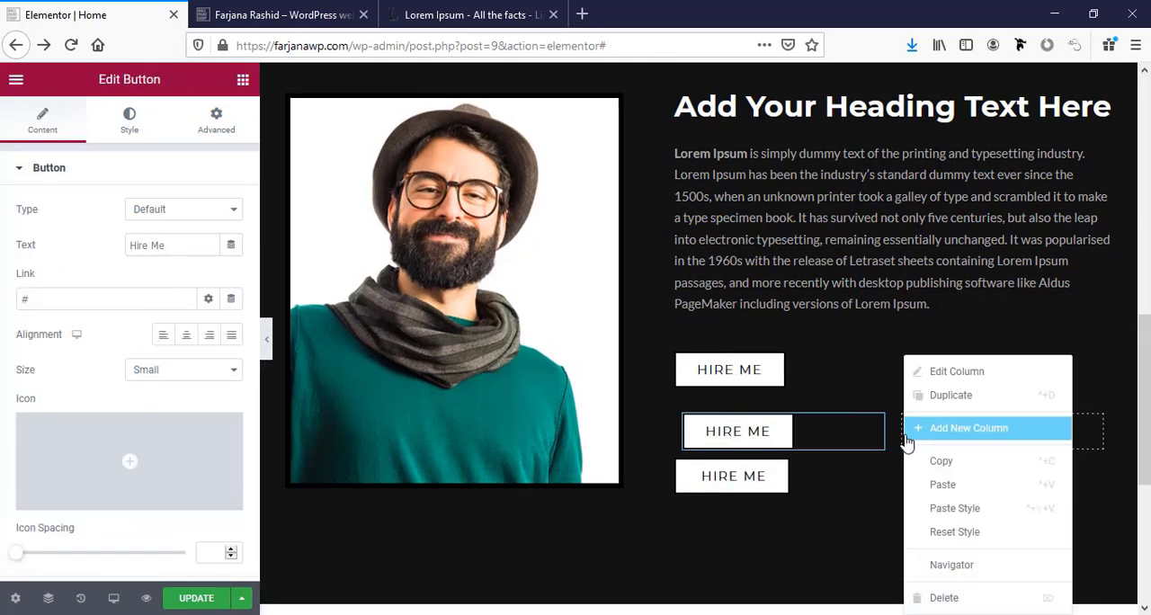
pyautogui.click(947, 481)
# Delete the two standalone Hire Me buttons above and below the inner section.
pyautogui.rightClick(764, 483)
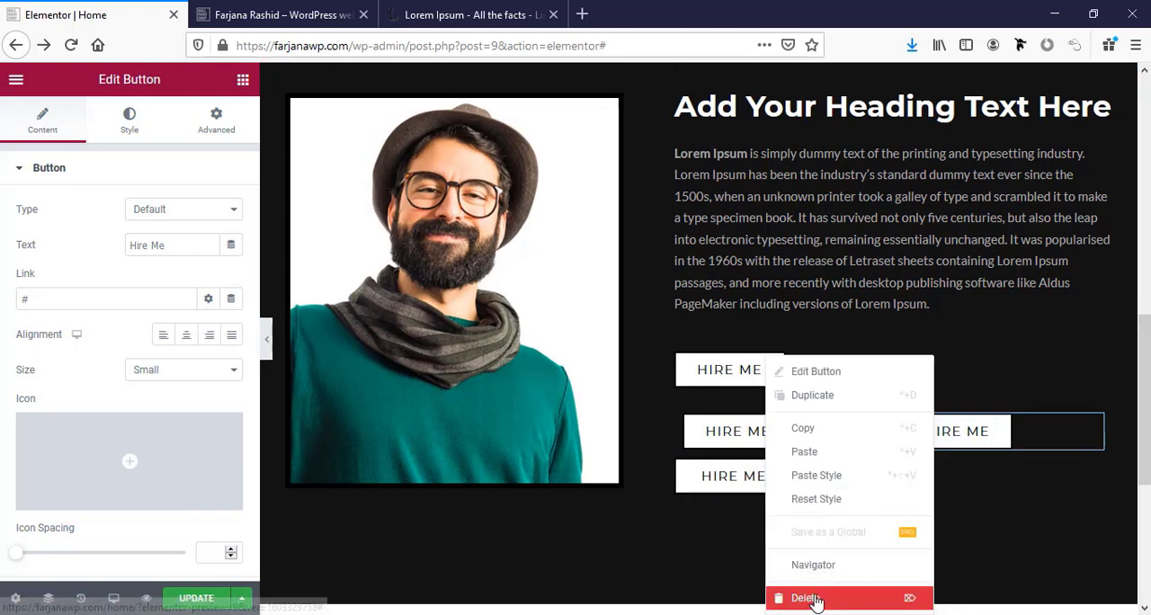
pyautogui.press('Delete')
pyautogui.rightClick(716, 392)
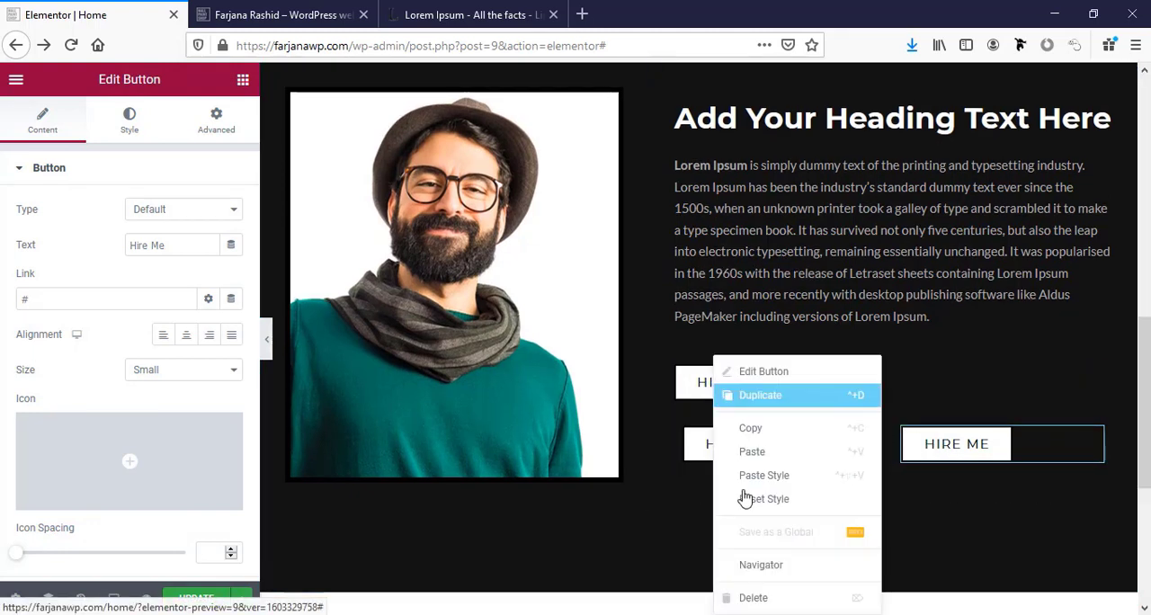
pyautogui.click(757, 598)
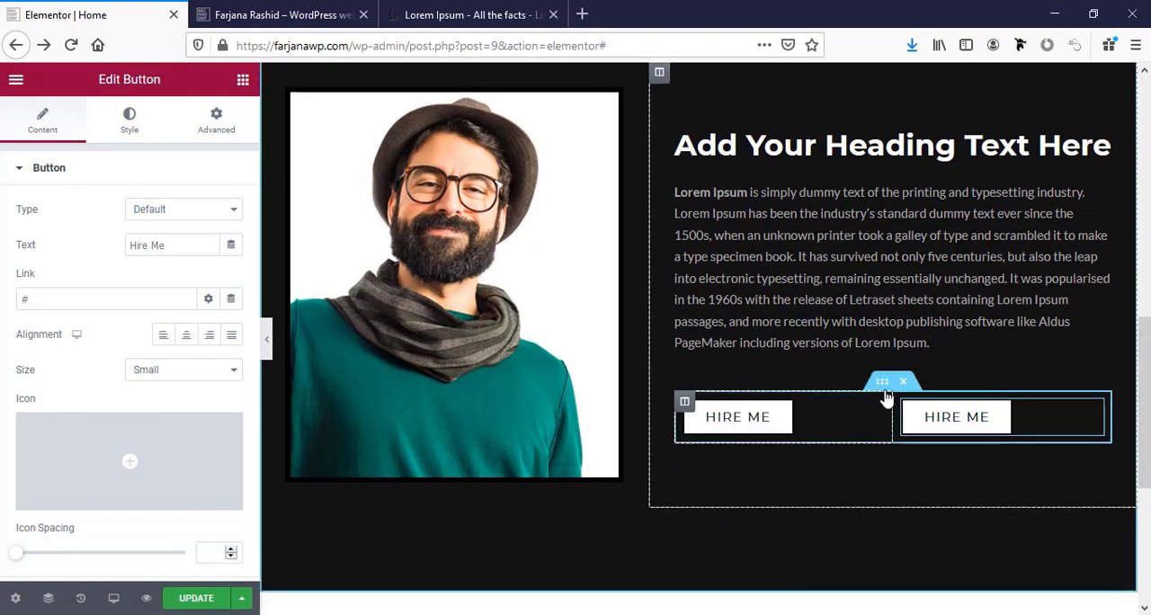
# Set the inner section's columns gap to No Gap and narrow its first column to bring the second button close to the first.
pyautogui.click(885, 385)
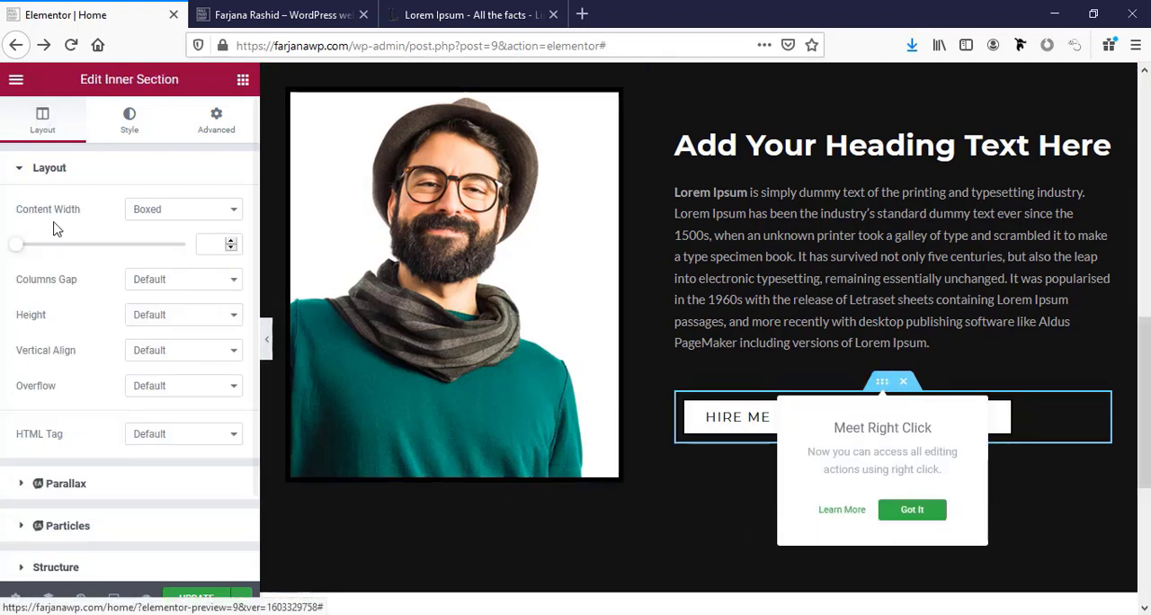
pyautogui.click(147, 281)
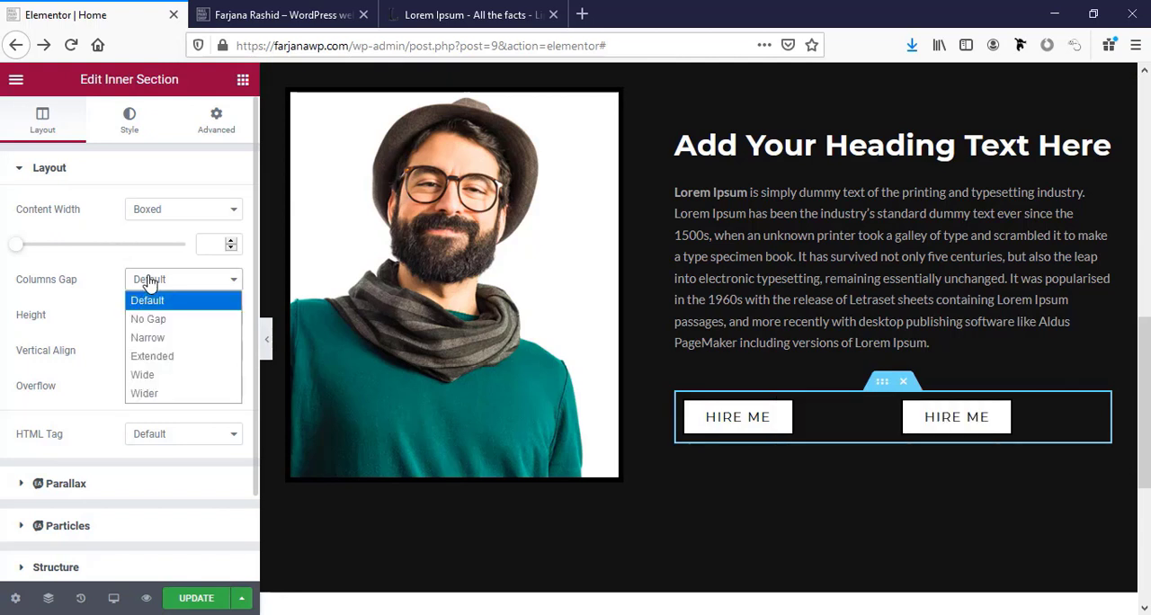
pyautogui.click(162, 322)
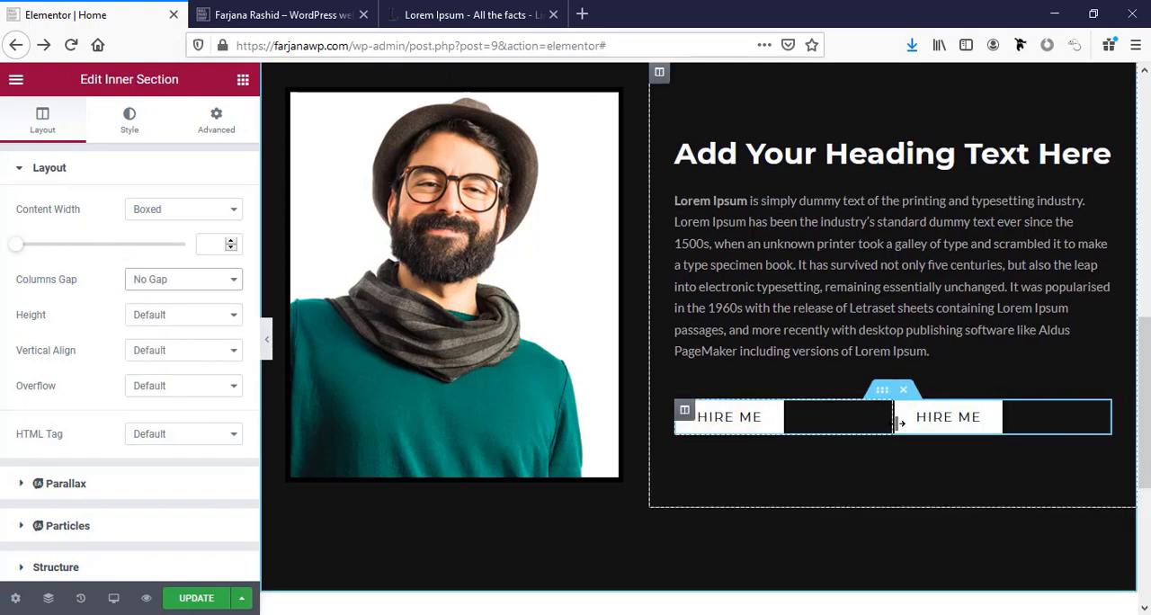
pyautogui.moveTo(896, 424); pyautogui.dragTo(849, 432)
pyautogui.moveTo(817, 430)
pyautogui.mouseDown()
pyautogui.moveTo(799, 426)
pyautogui.moveTo(810, 428)
pyautogui.mouseUp()
# Change the second button's text to "download cv".
pyautogui.click(857, 419)
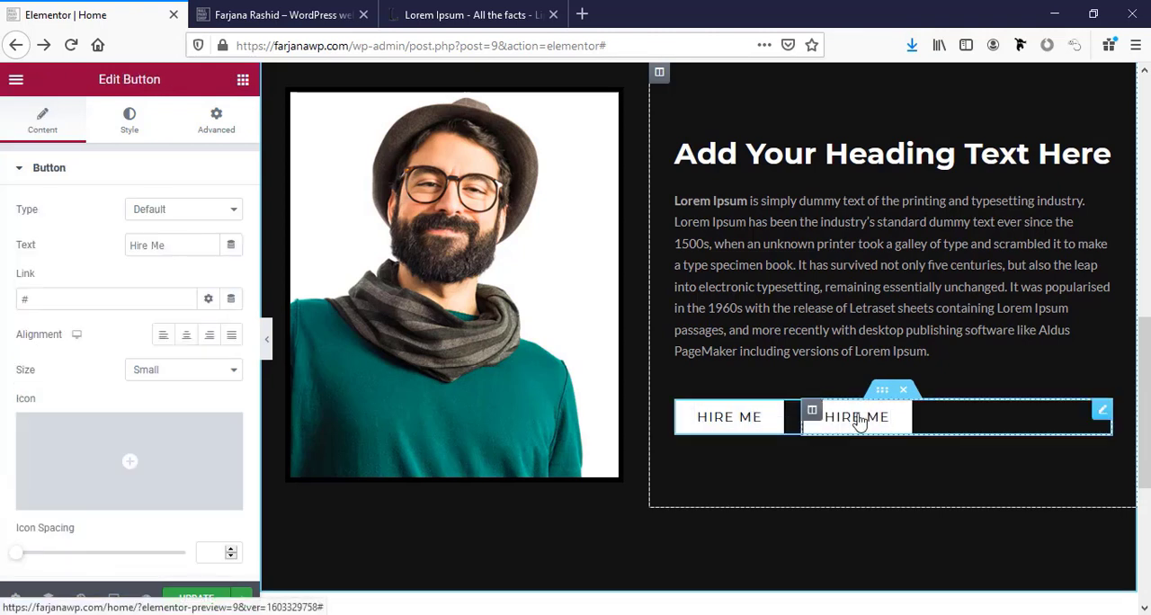
pyautogui.tripleClick(142, 247)
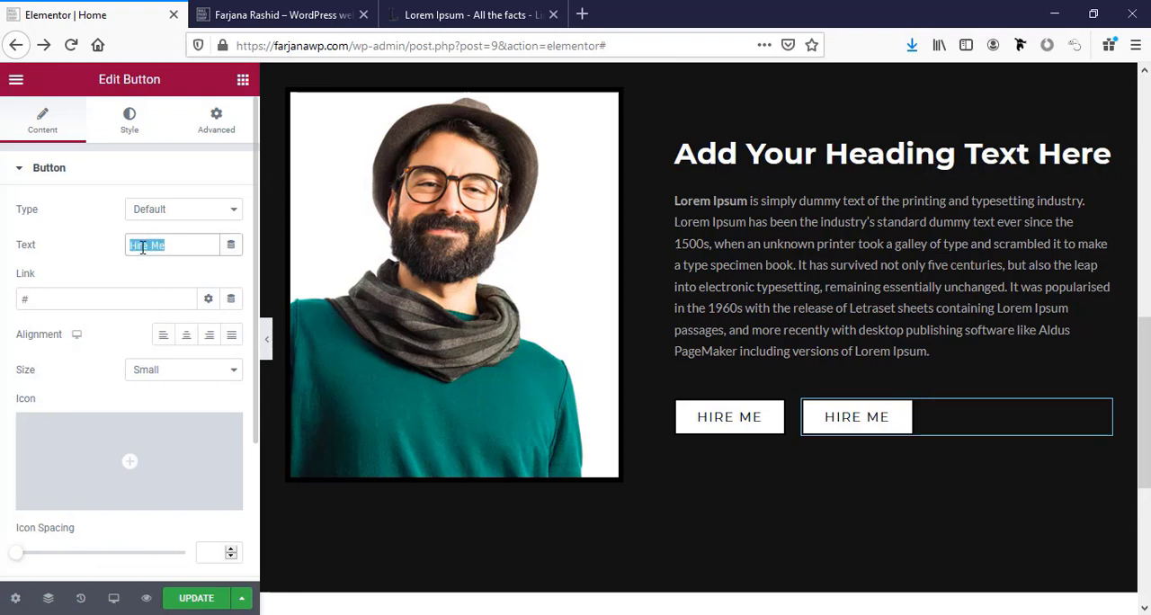
pyautogui.write('download ')
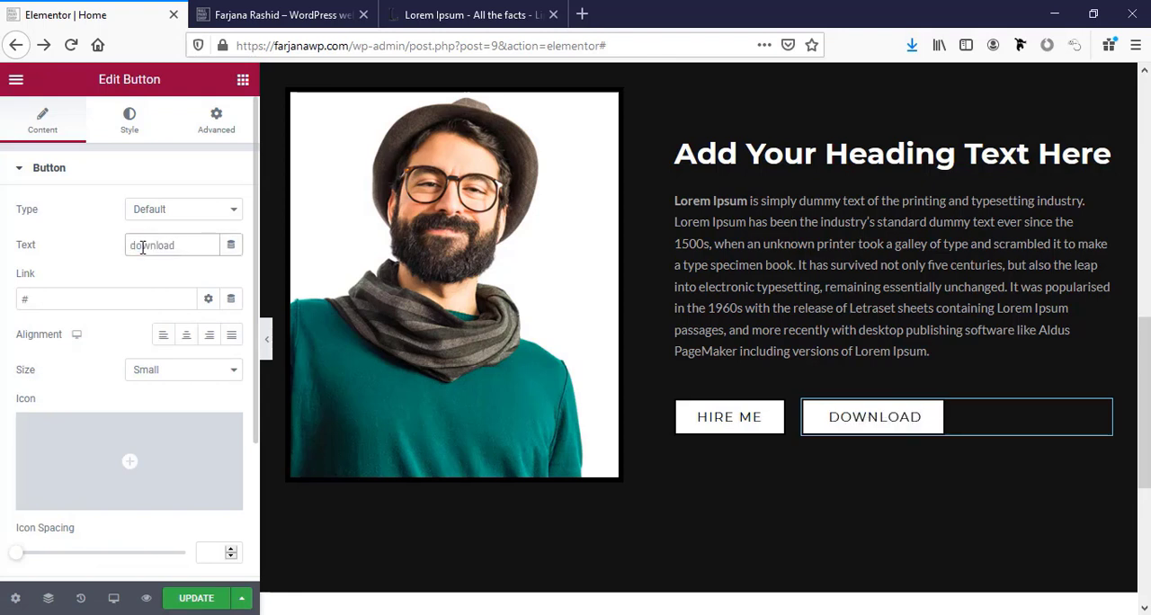
pyautogui.write('cv')
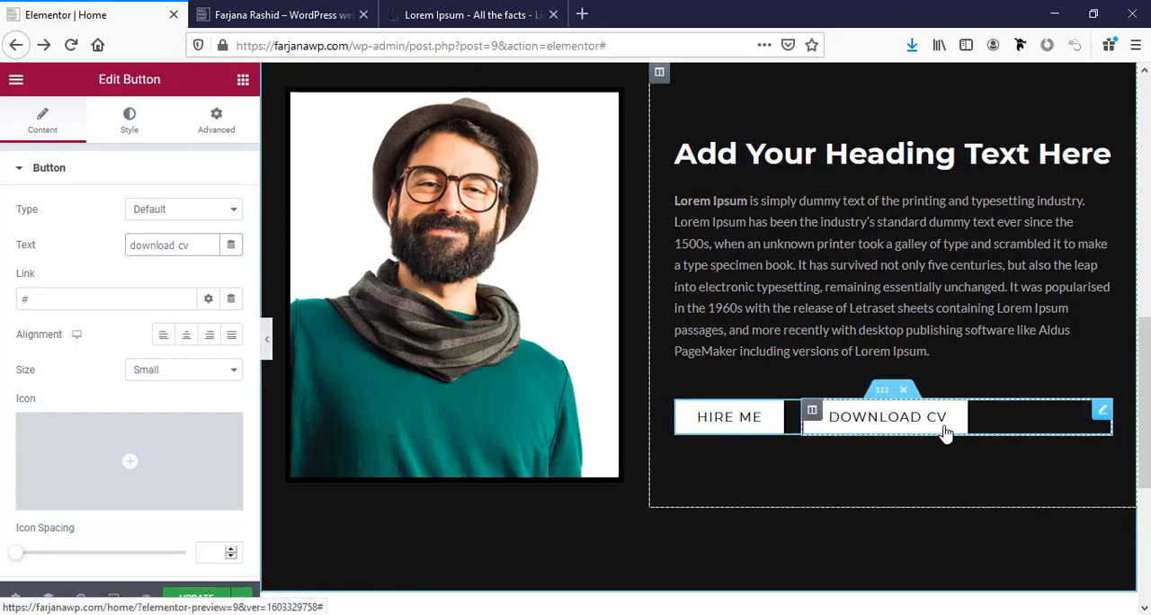
# Find the Download icon in the icon library by filtering for "downlo" and insert it into the download cv button.
pyautogui.scroll(-1, 104, 401)
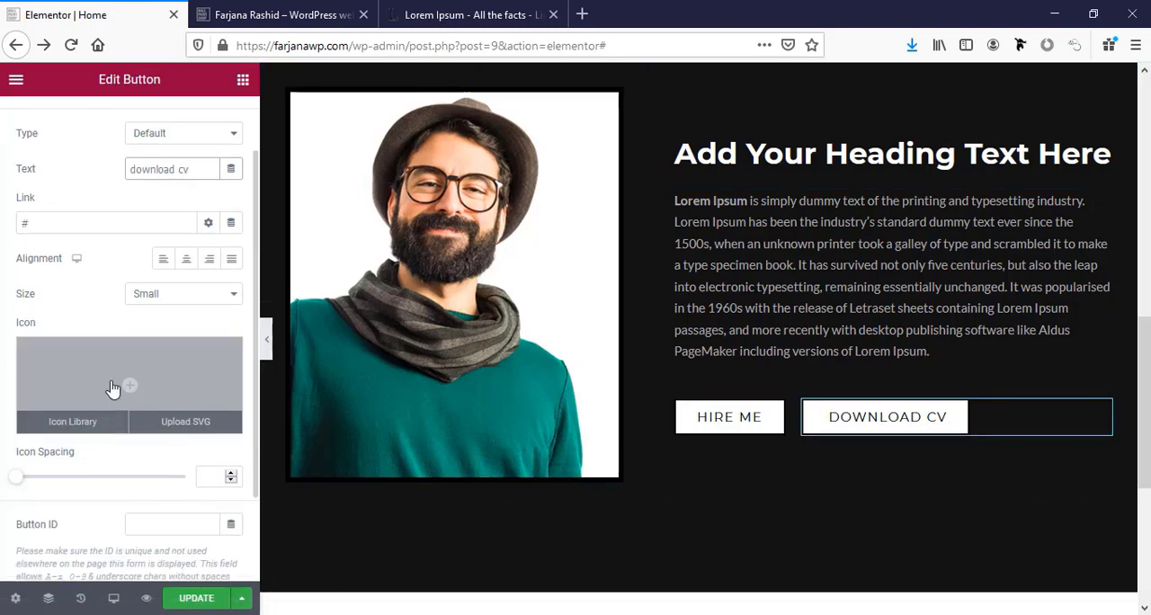
pyautogui.click(114, 387)
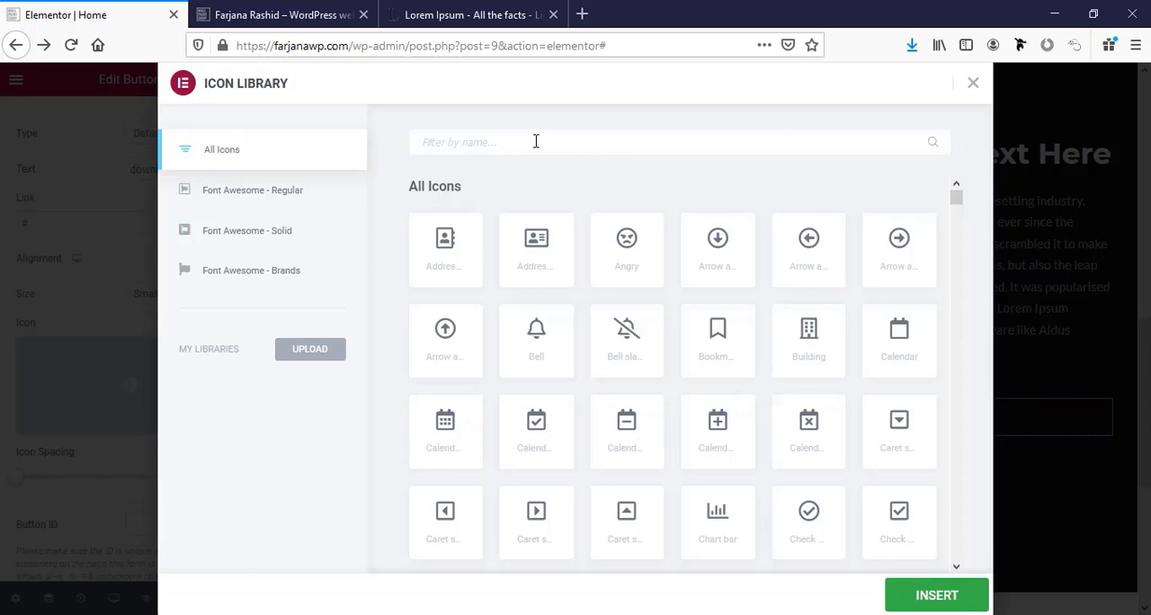
pyautogui.write('down')
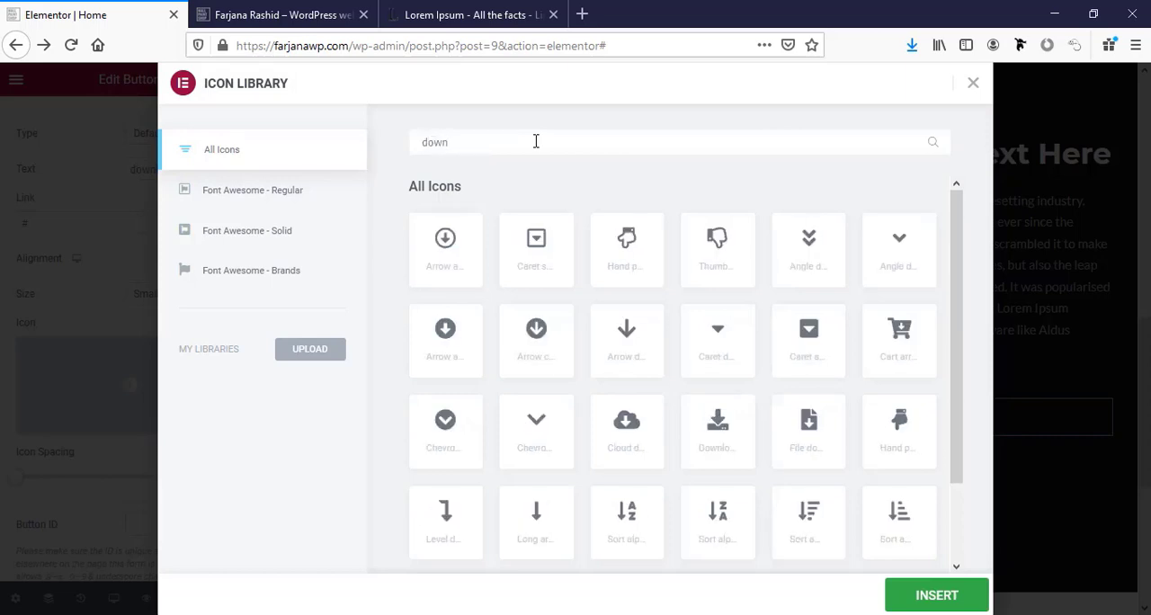
pyautogui.write('lo')
pyautogui.click(539, 250)
pyautogui.click(931, 584)
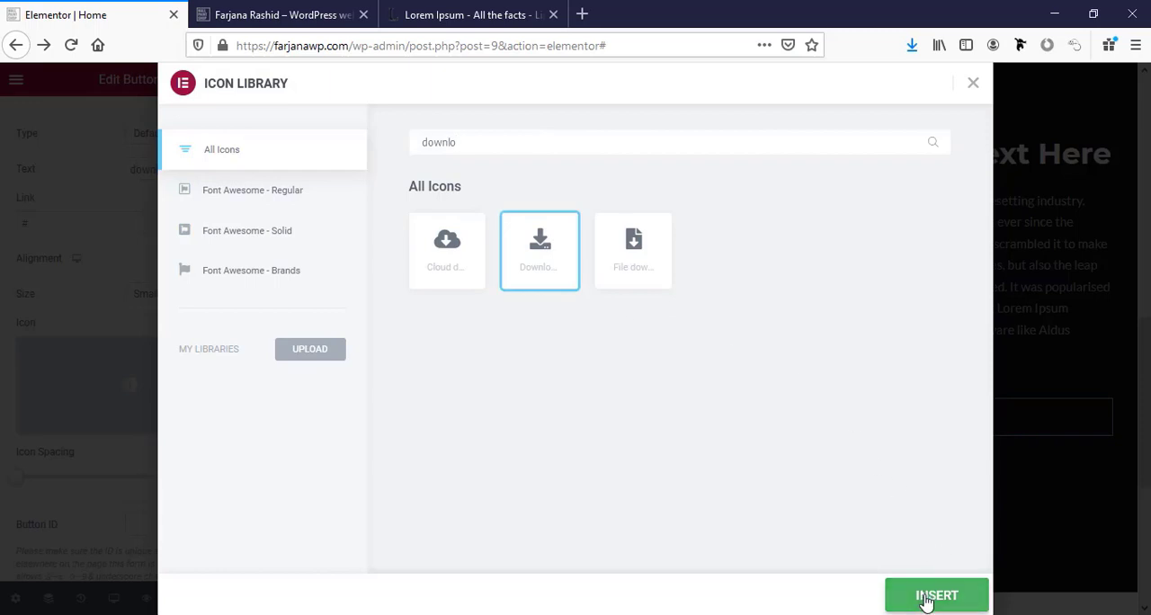
# Set the download cv button's icon position to After.
pyautogui.scroll(-2, 85, 353)
pyautogui.click(145, 385)
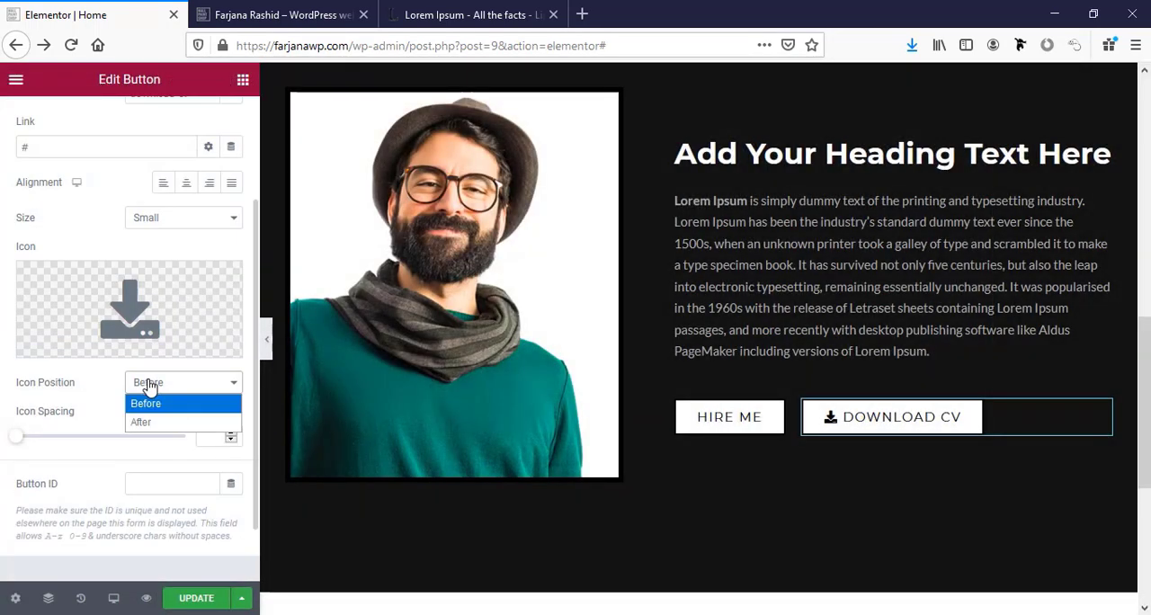
pyautogui.click(161, 424)
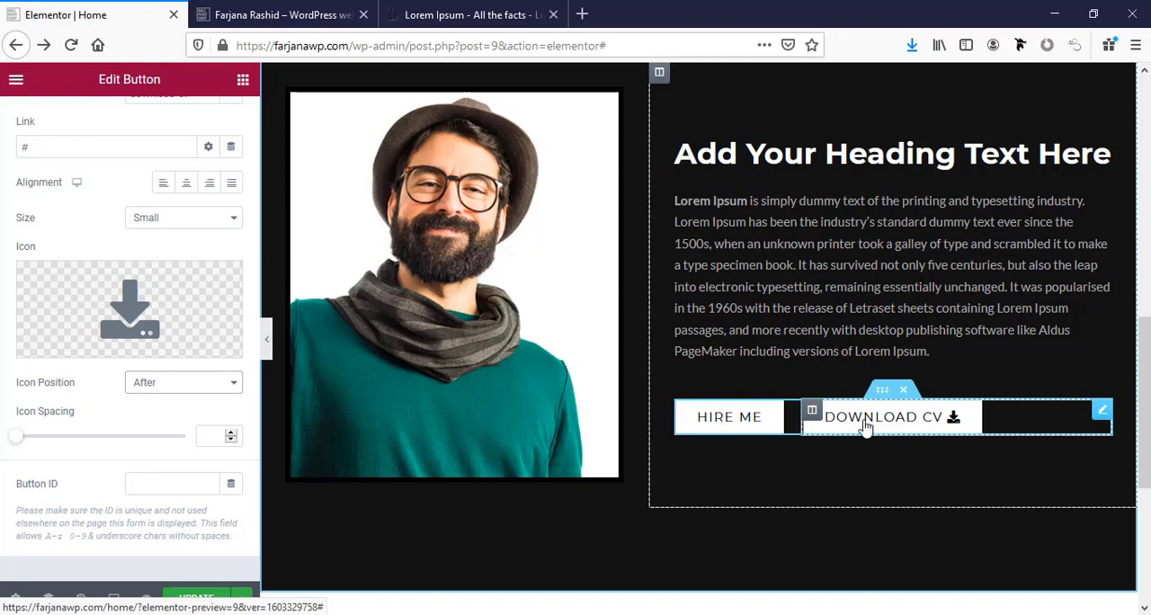
pyautogui.scroll(3, 135, 234)
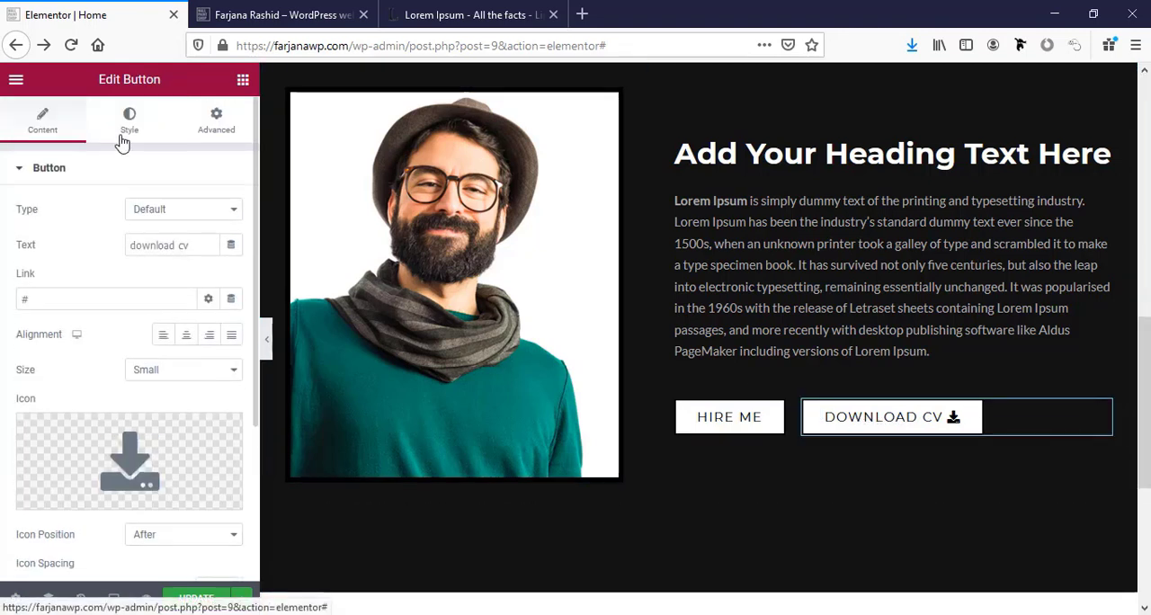
# Set the download cv button's text color to the global white and its background color to the global black.
pyautogui.click(127, 126)
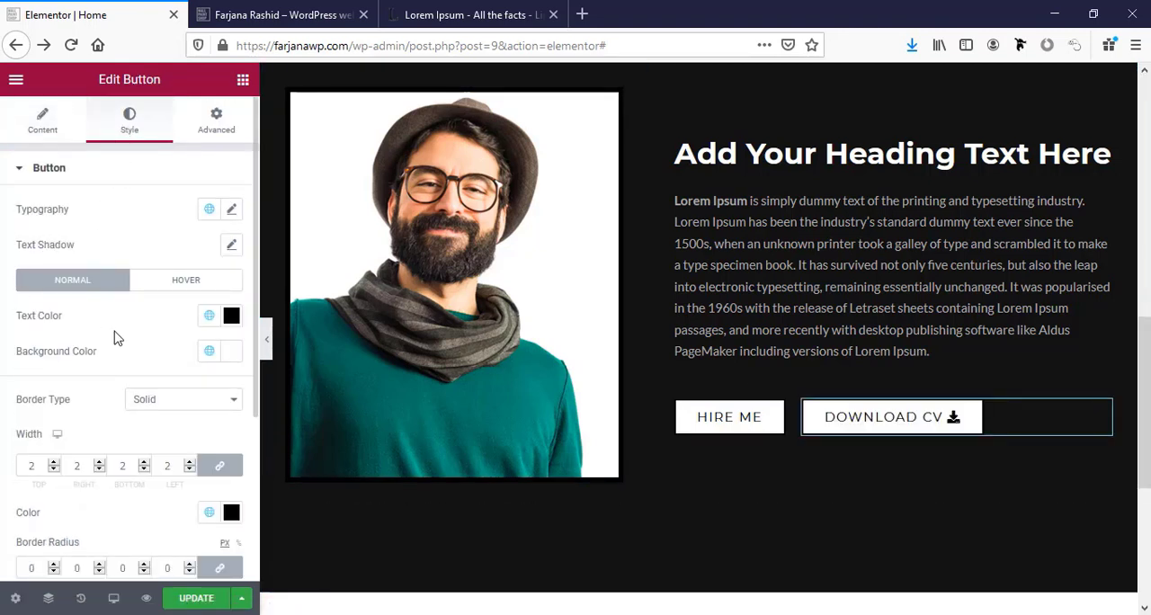
pyautogui.click(209, 315)
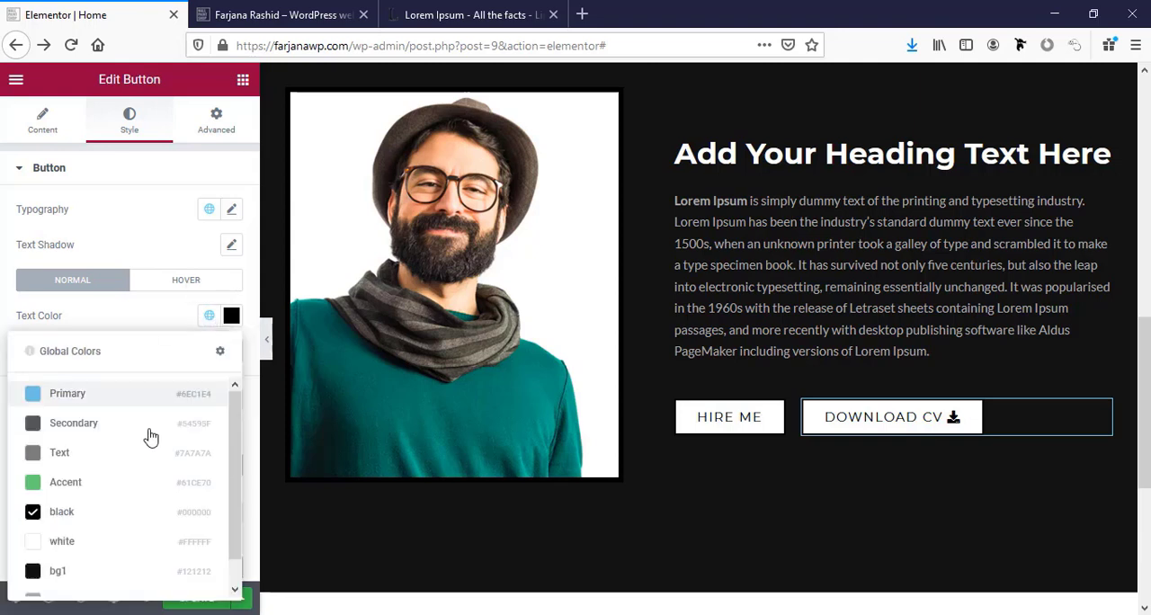
pyautogui.click(79, 541)
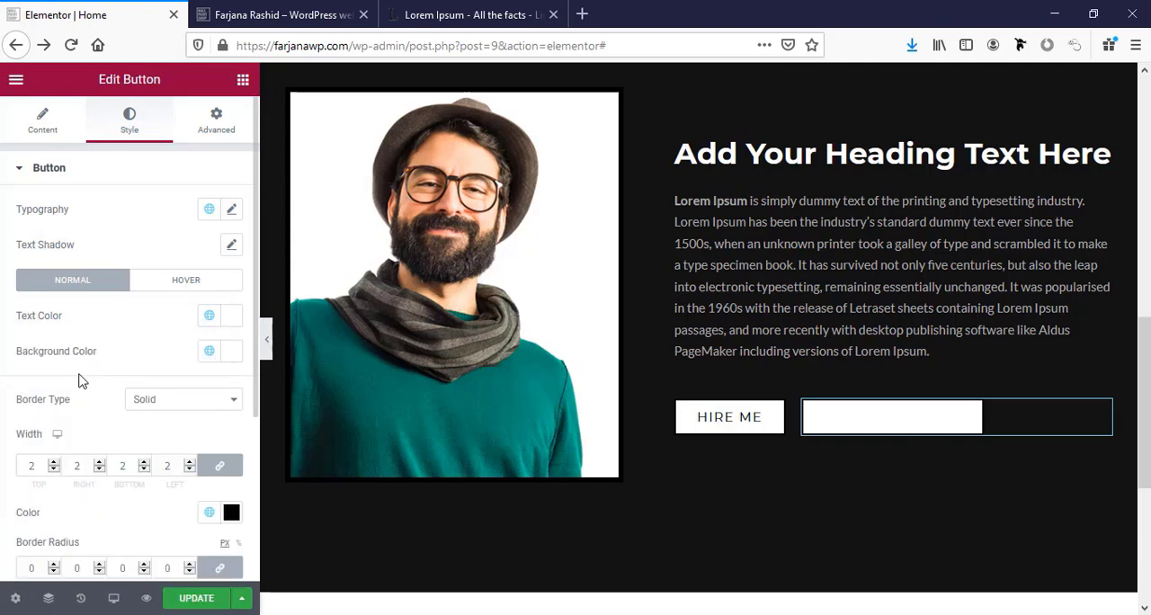
pyautogui.click(210, 351)
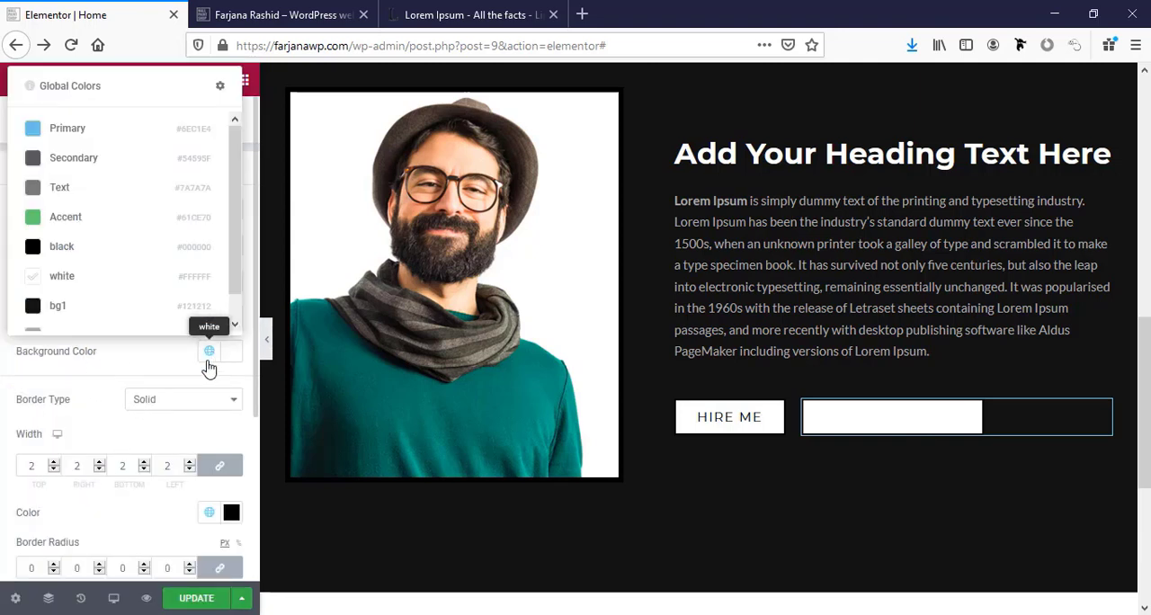
pyautogui.click(148, 249)
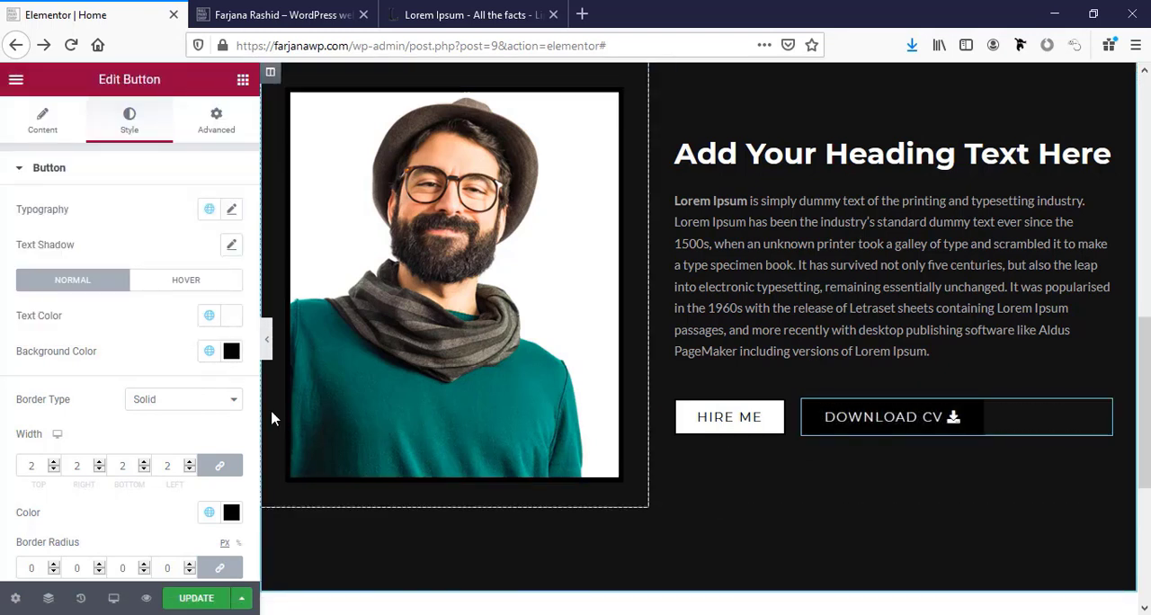
# Give the download cv button a global white border with a width of 1 on all sides.
pyautogui.scroll(-3, 89, 416)
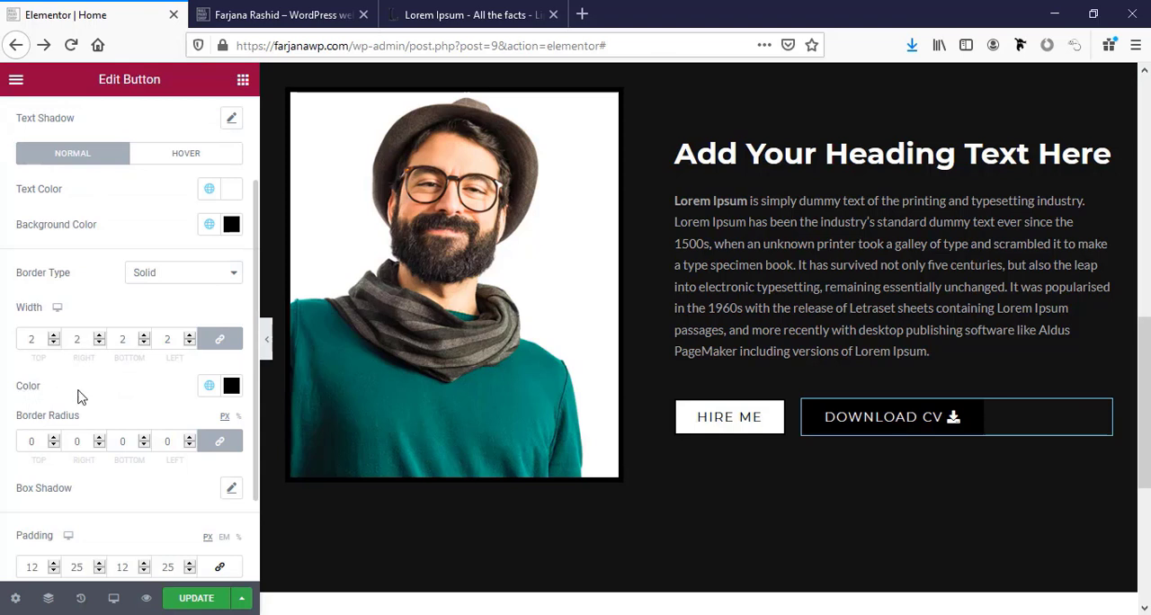
pyautogui.click(210, 386)
pyautogui.click(130, 316)
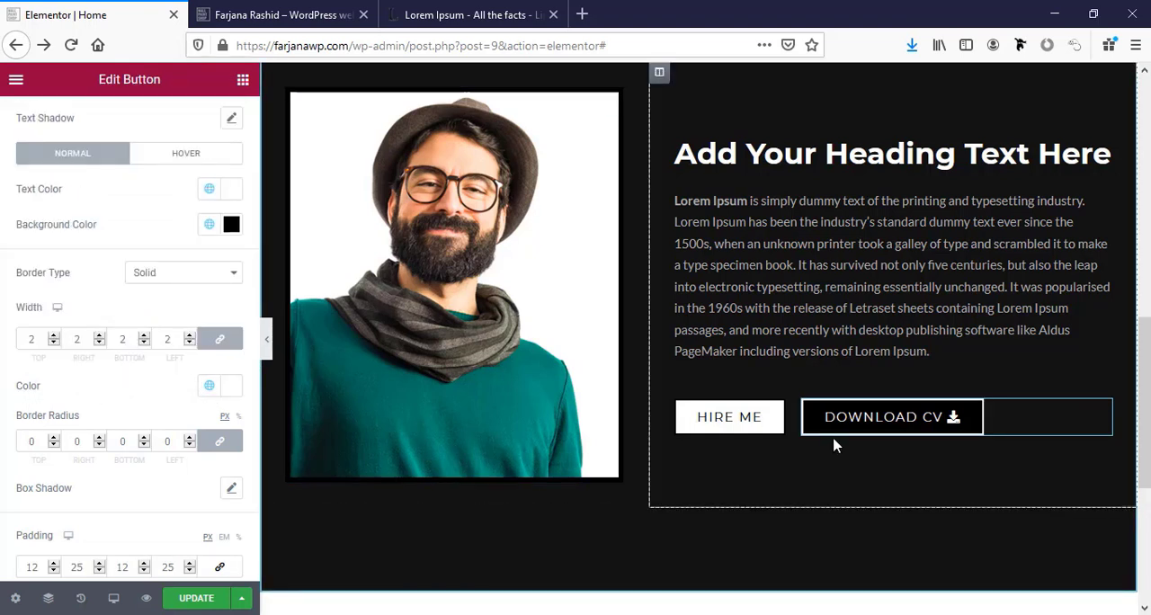
pyautogui.click(98, 343)
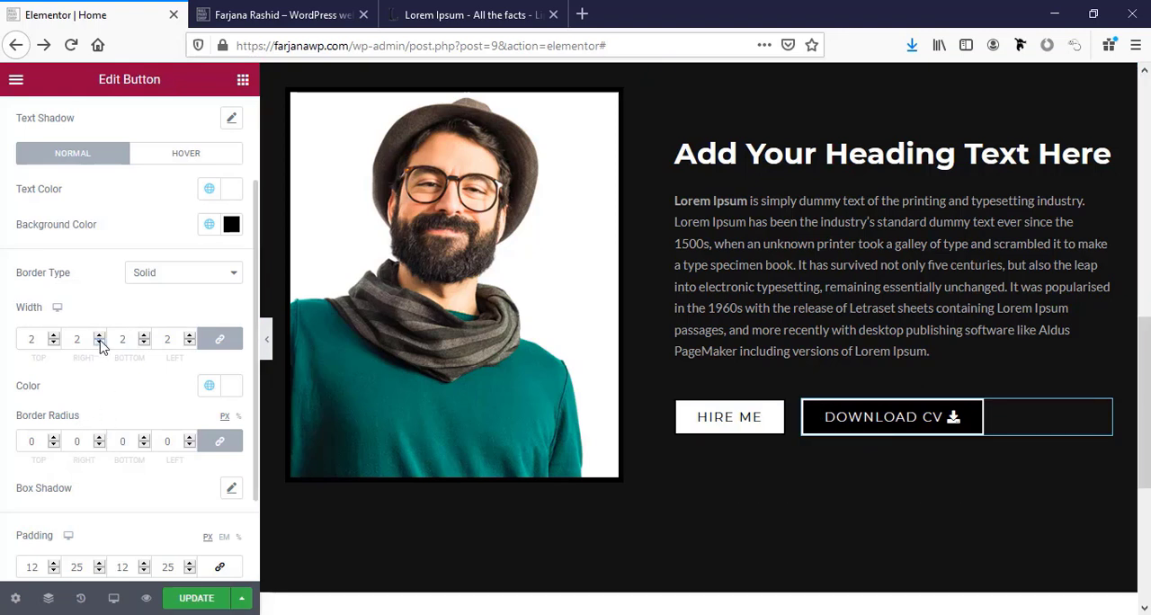
# Reduce the Hire Me button's border width to 1 on all sides.
pyautogui.click(723, 430)
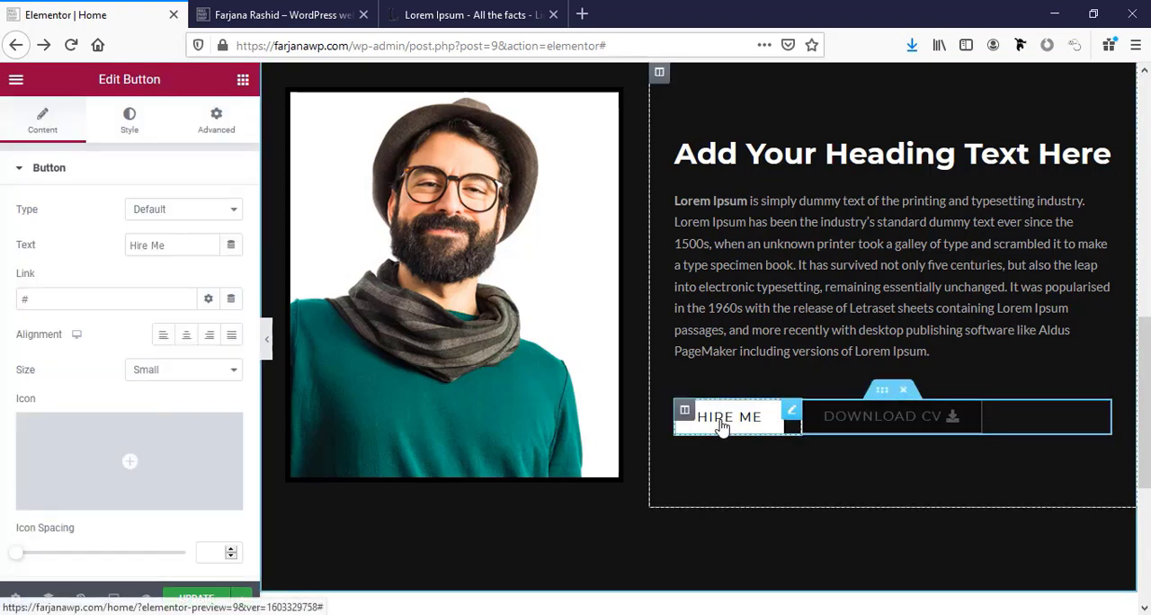
pyautogui.click(130, 135)
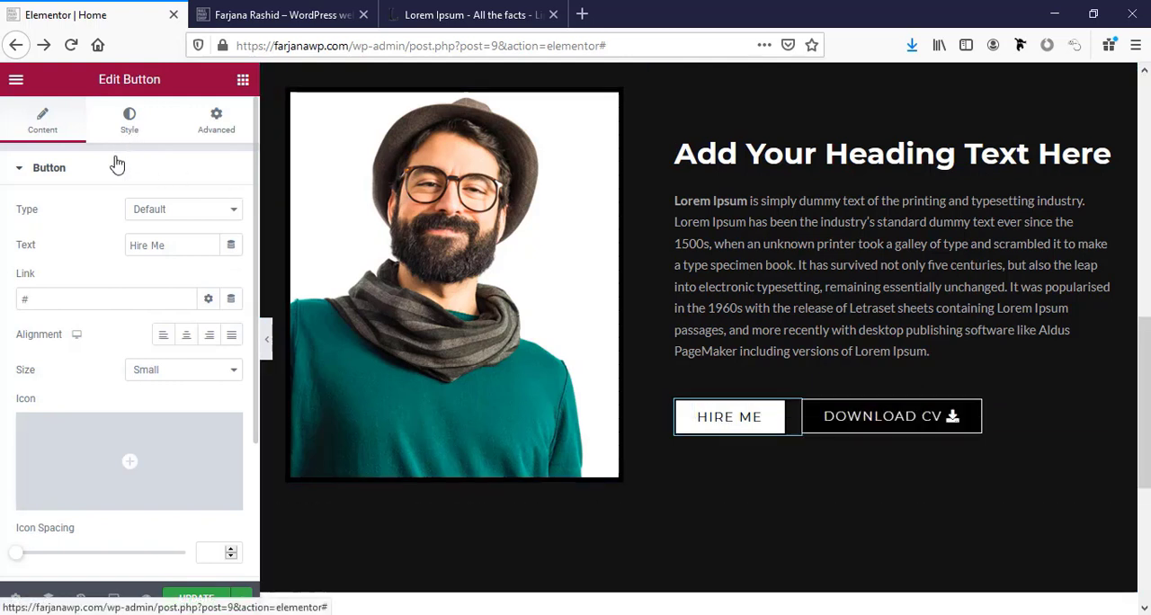
pyautogui.scroll(-1, 184, 468)
pyautogui.scroll(-2, 185, 468)
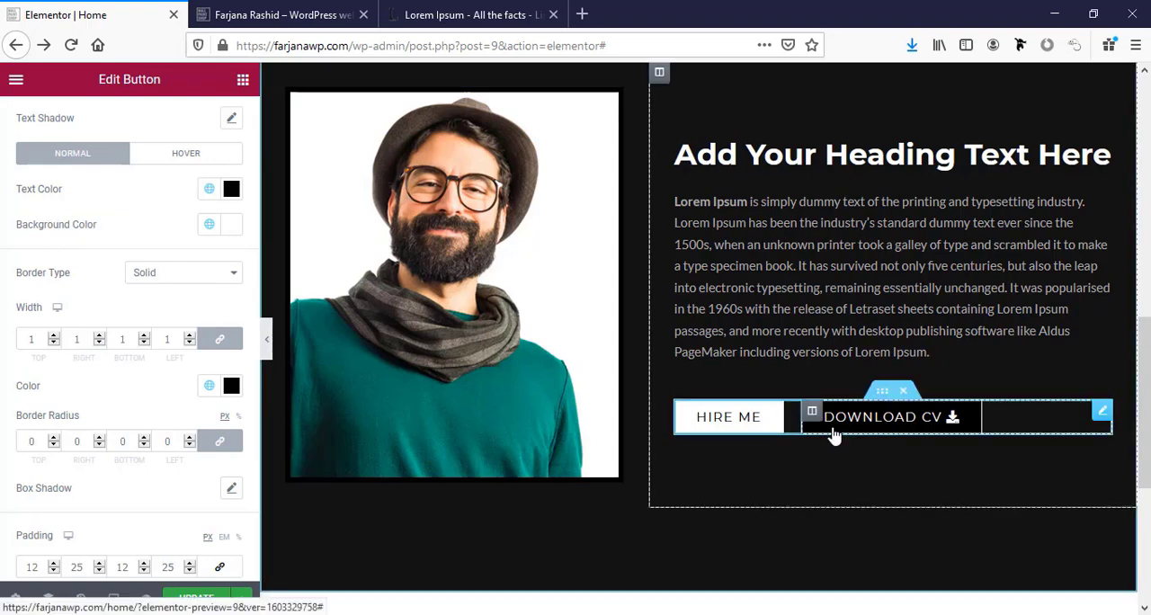
# Change the heading above the Lorem Ipsum paragraph to "About Me".
pyautogui.scroll(3, 832, 437)
pyautogui.click(843, 335)
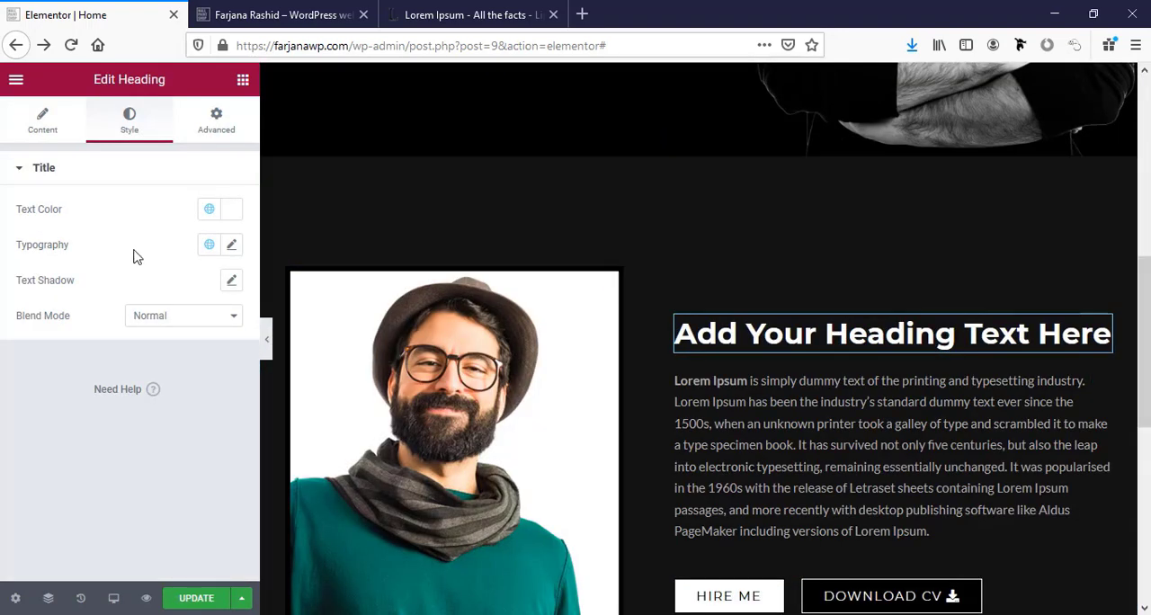
pyautogui.click(38, 132)
pyautogui.tripleClick(81, 242)
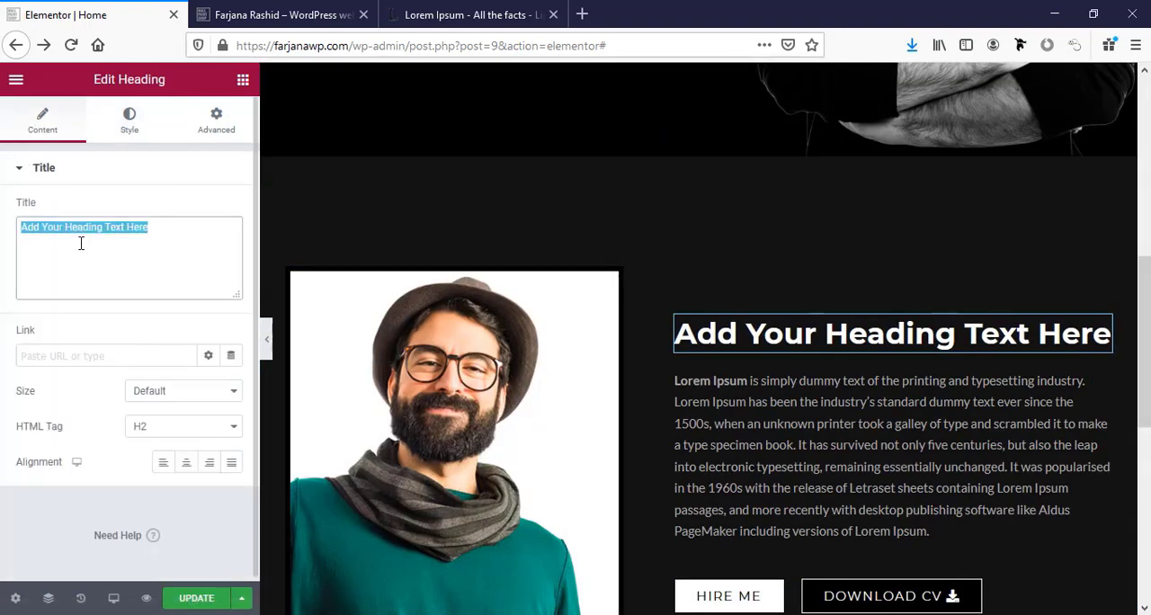
pyautogui.write('About Me')
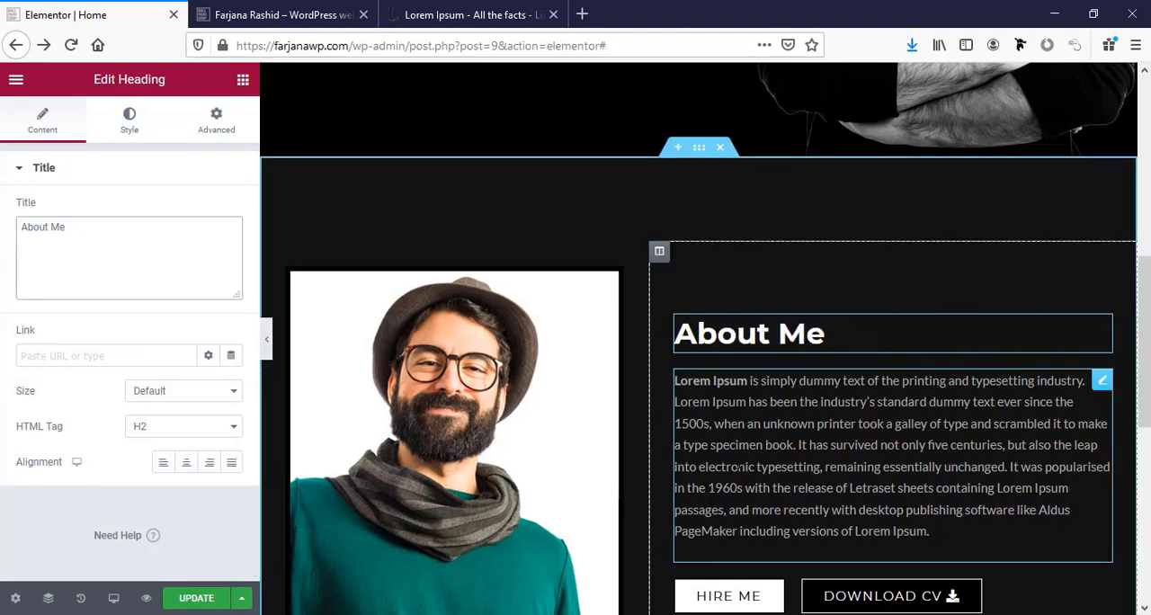
pyautogui.click(1104, 381)
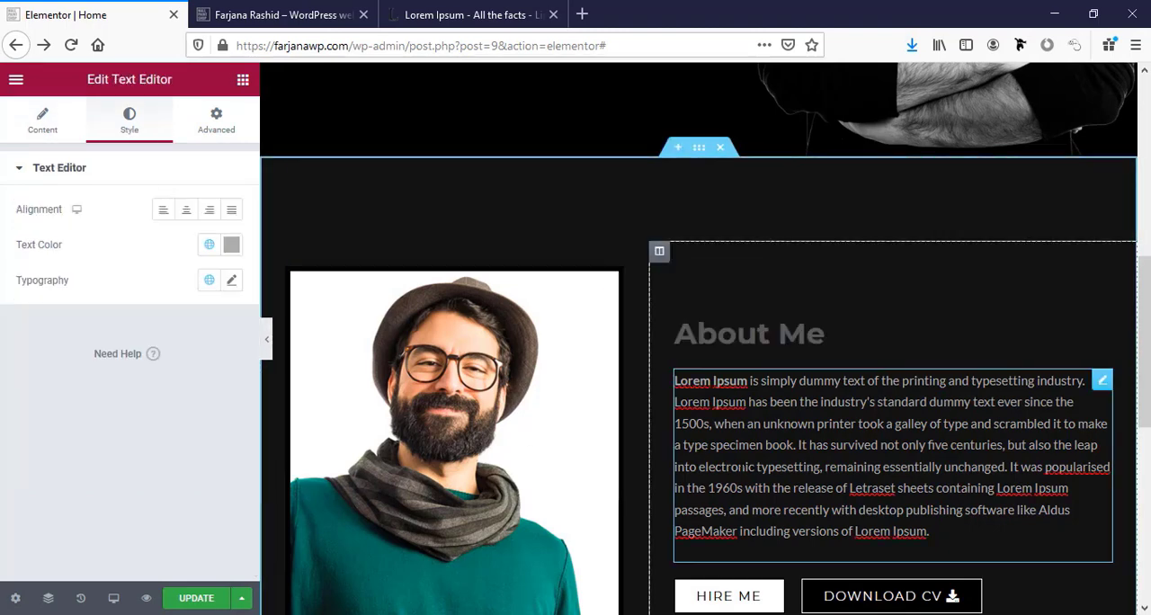
# Duplicate the whole About Me section.
pyautogui.scroll(-5, 740, 466)
pyautogui.scroll(4, 742, 466)
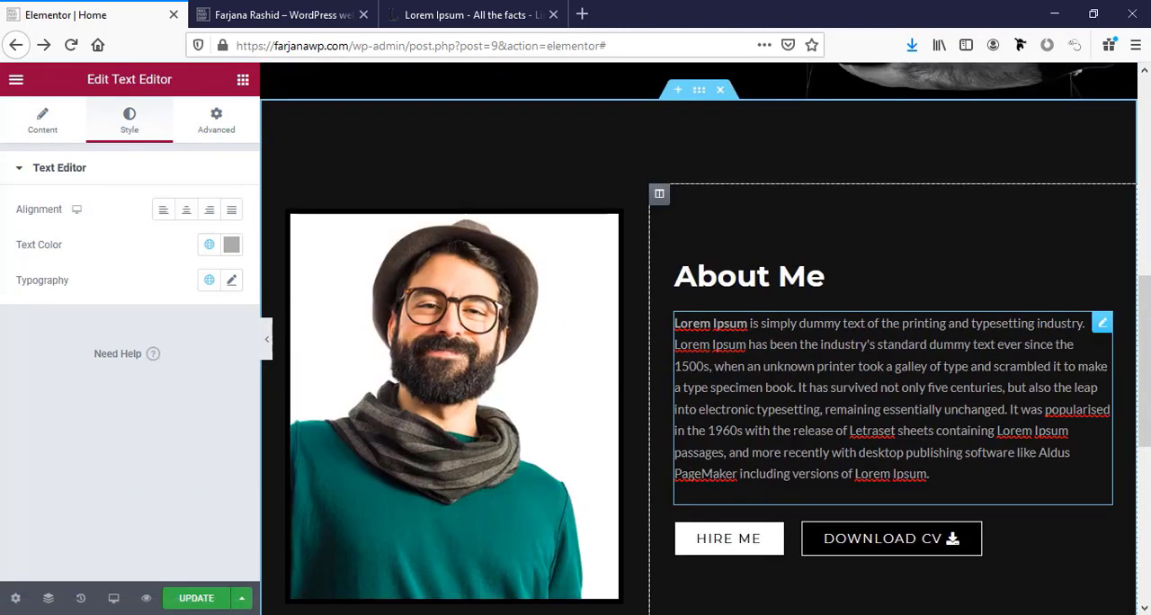
pyautogui.scroll(-3, 766, 447)
pyautogui.scroll(7, 766, 447)
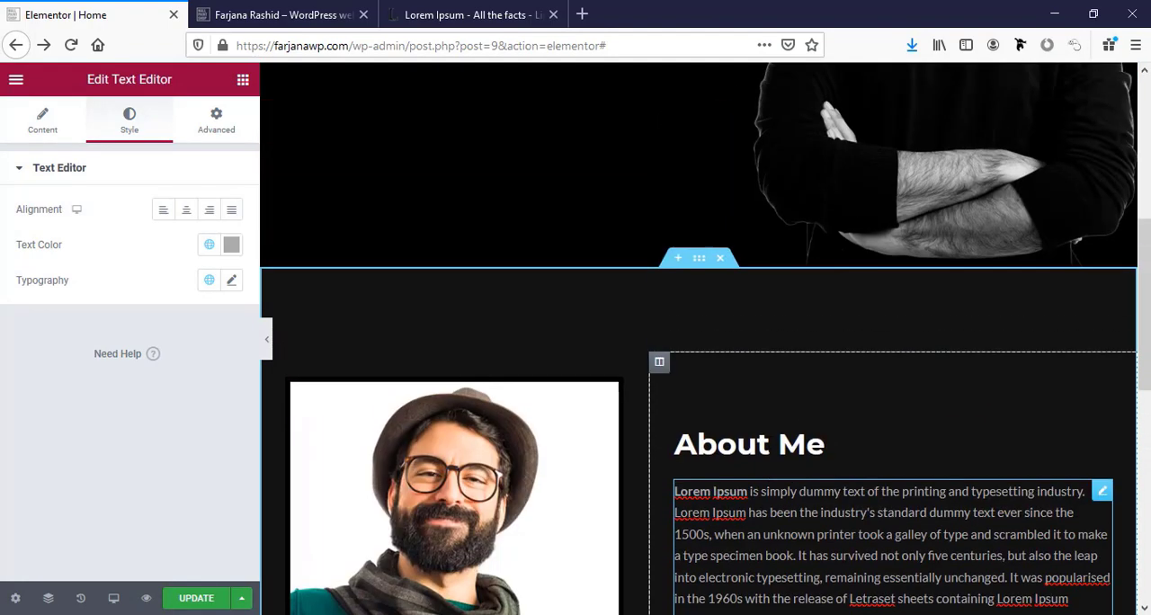
pyautogui.scroll(-10, 769, 441)
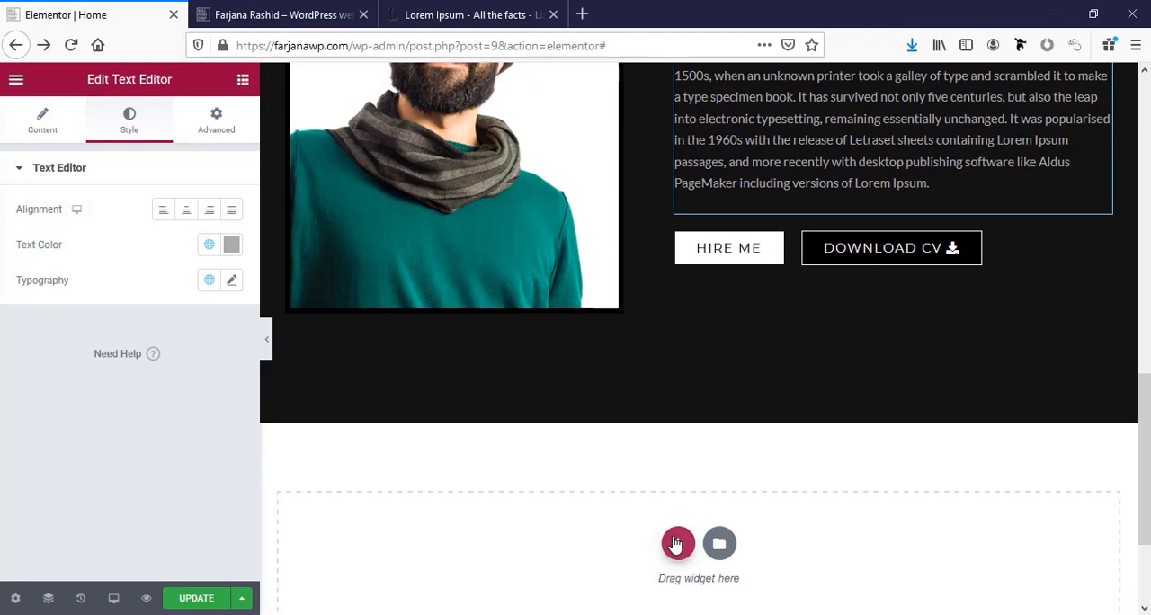
pyautogui.click(676, 544)
pyautogui.scroll(10, 804, 390)
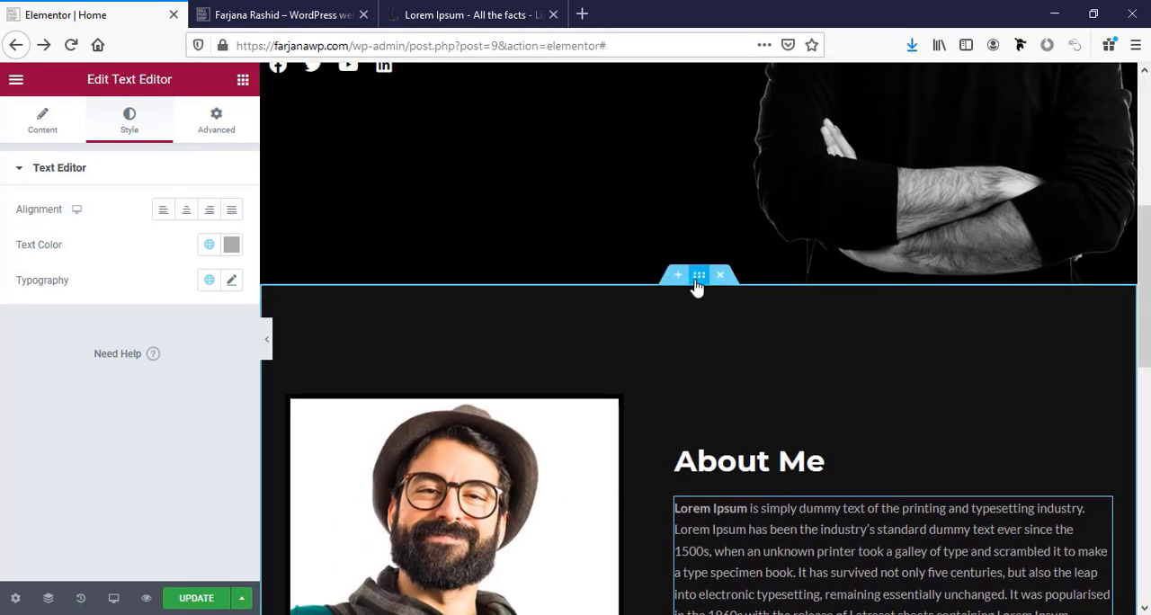
pyautogui.rightClick(696, 279)
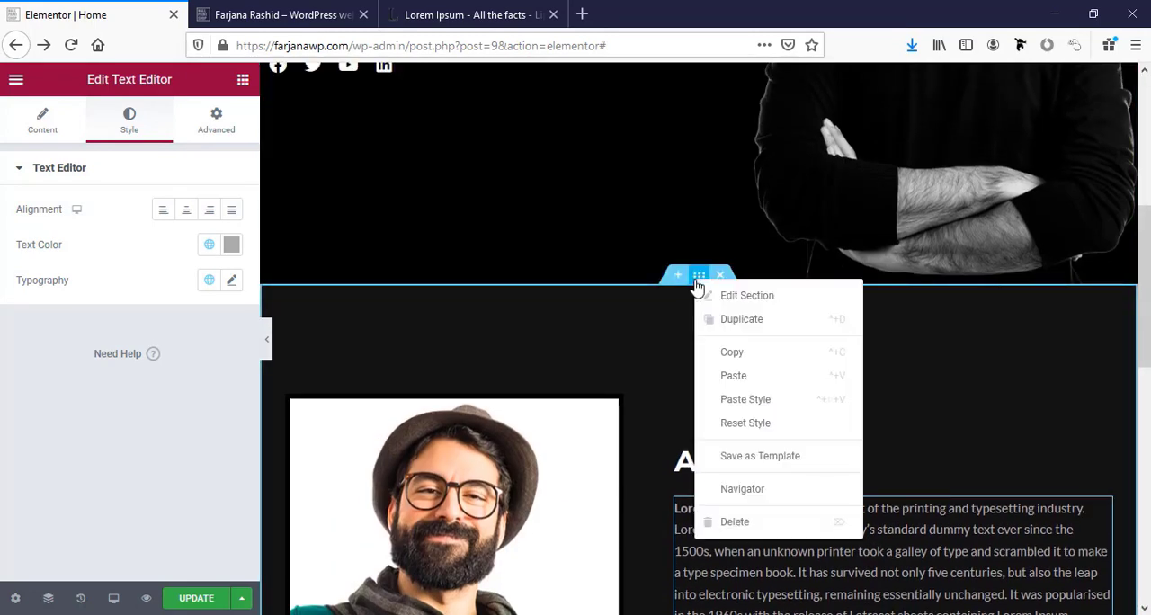
pyautogui.click(725, 321)
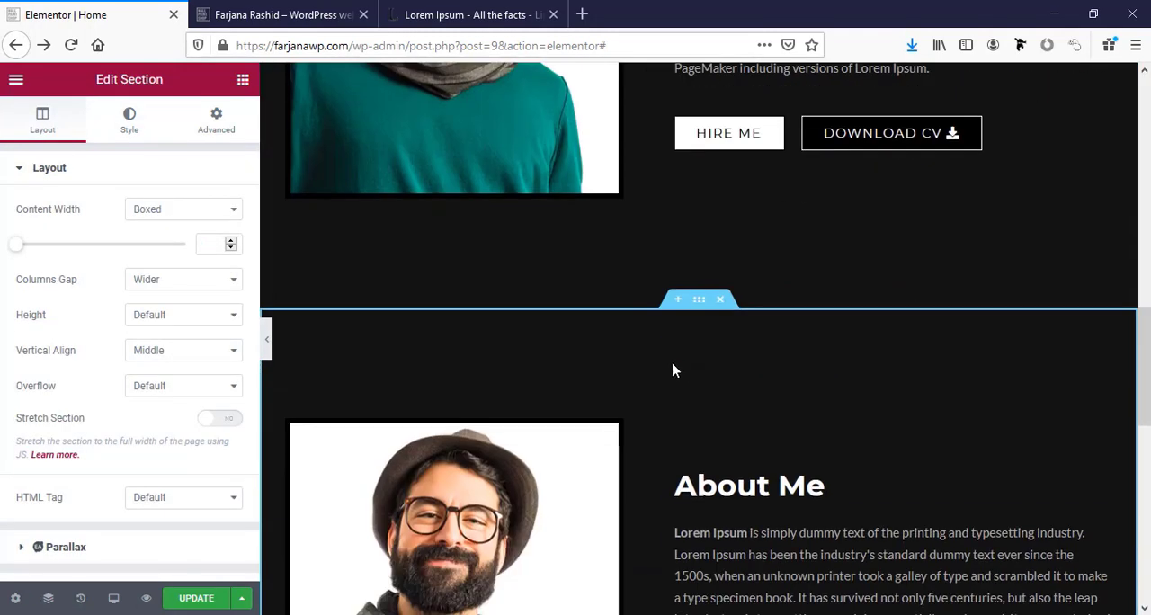
# Copy the bg2 color #232323 from the Notepad notes and enter it as the duplicated section's background color.
pyautogui.click(698, 302)
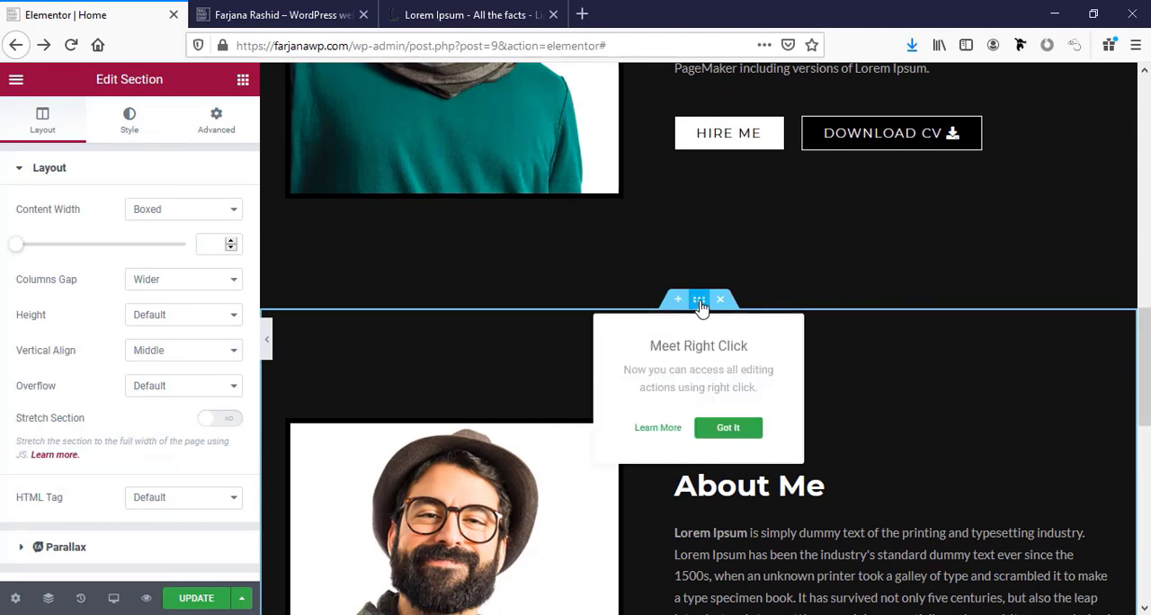
pyautogui.click(146, 132)
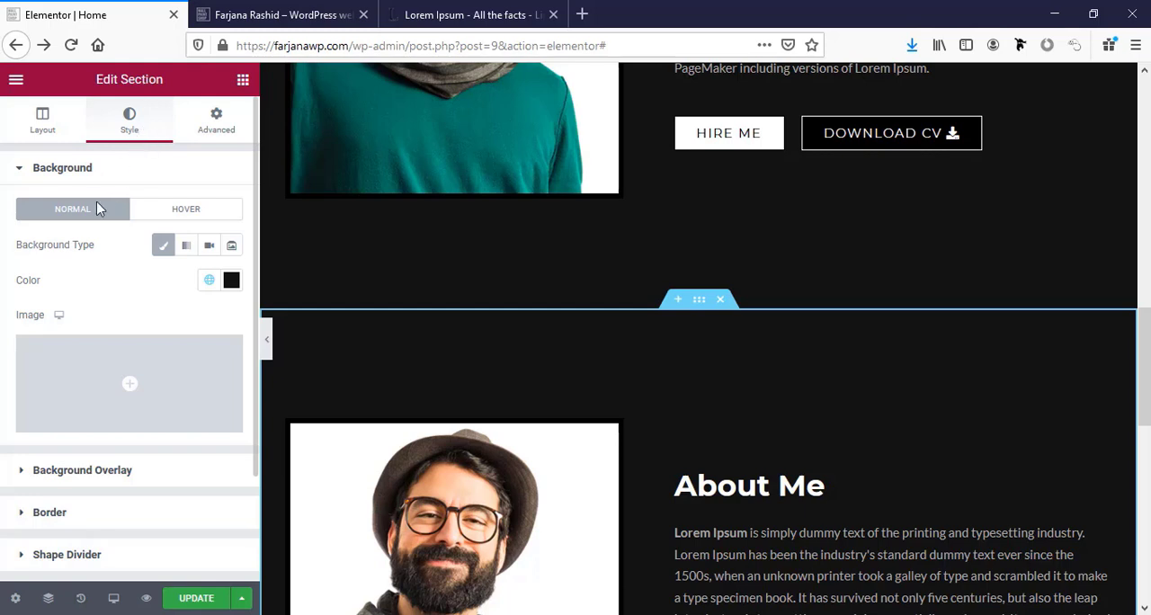
pyautogui.click(210, 280)
pyautogui.click(230, 280)
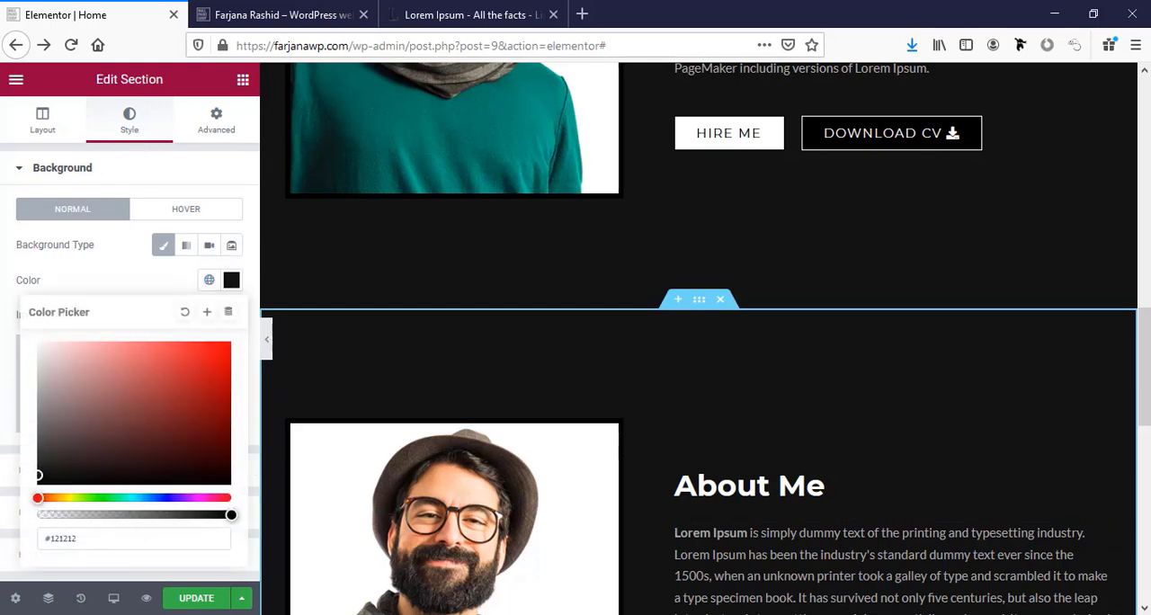
pyautogui.hotkey('alt', 'Tab')
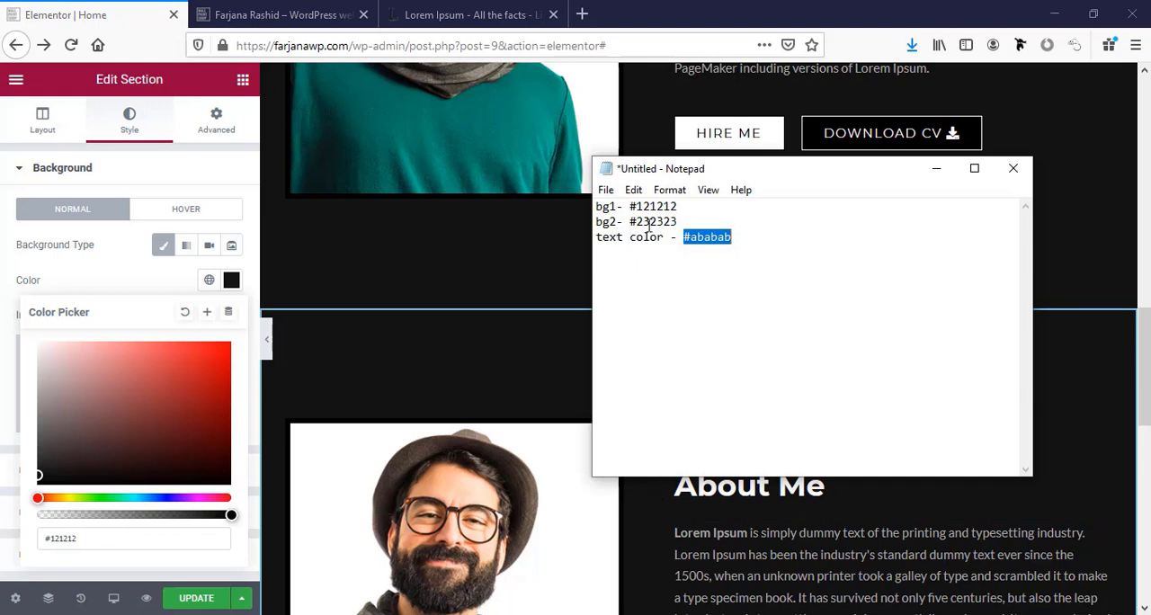
pyautogui.doubleClick(649, 222)
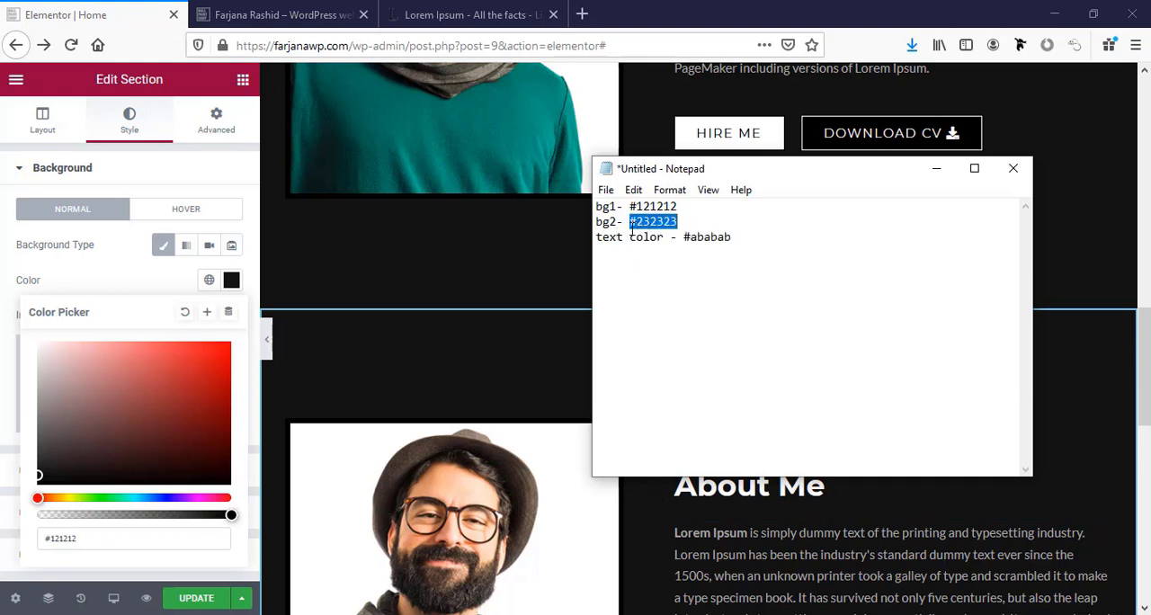
pyautogui.click(80, 537)
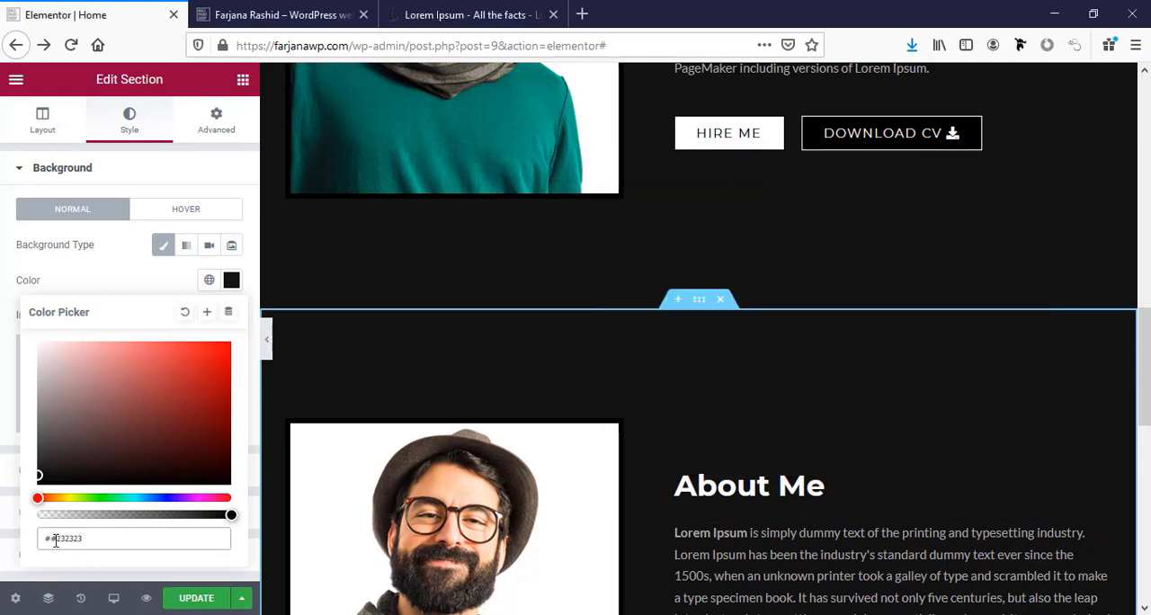
# Save the duplicated section's background color as a new global color named "bg".
pyautogui.click(207, 312)
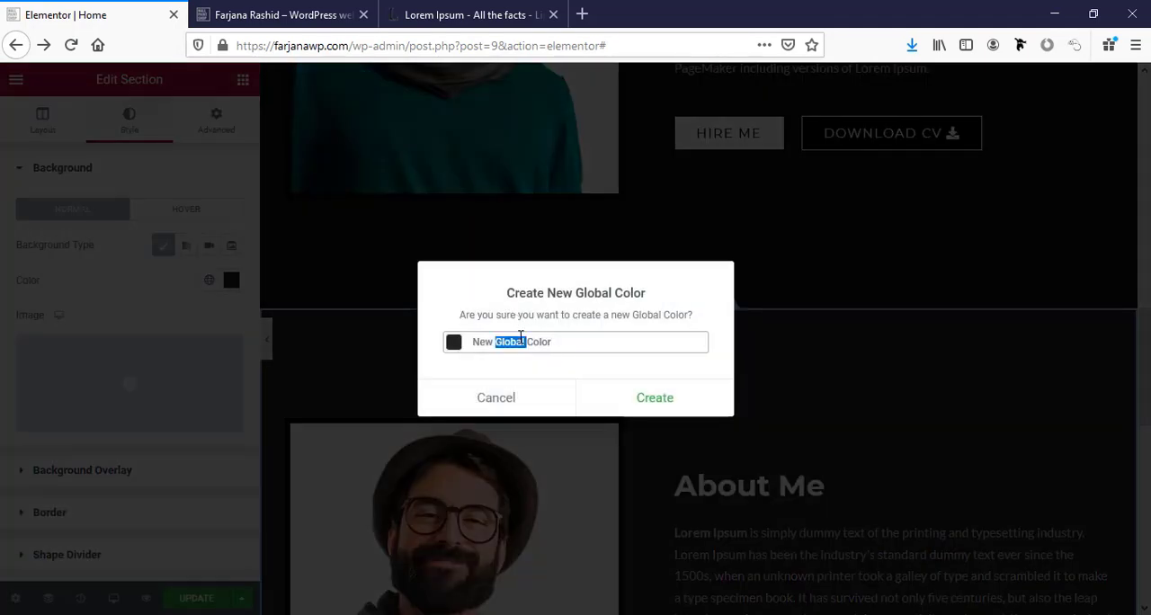
pyautogui.tripleClick(519, 342)
pyautogui.write('bg2')
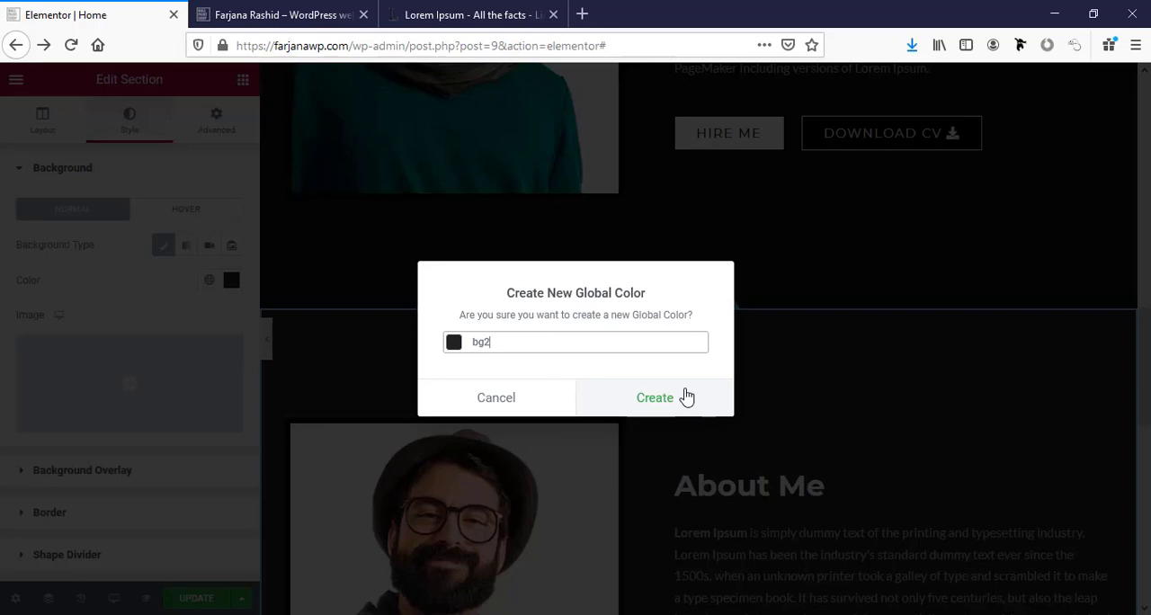
pyautogui.click(686, 397)
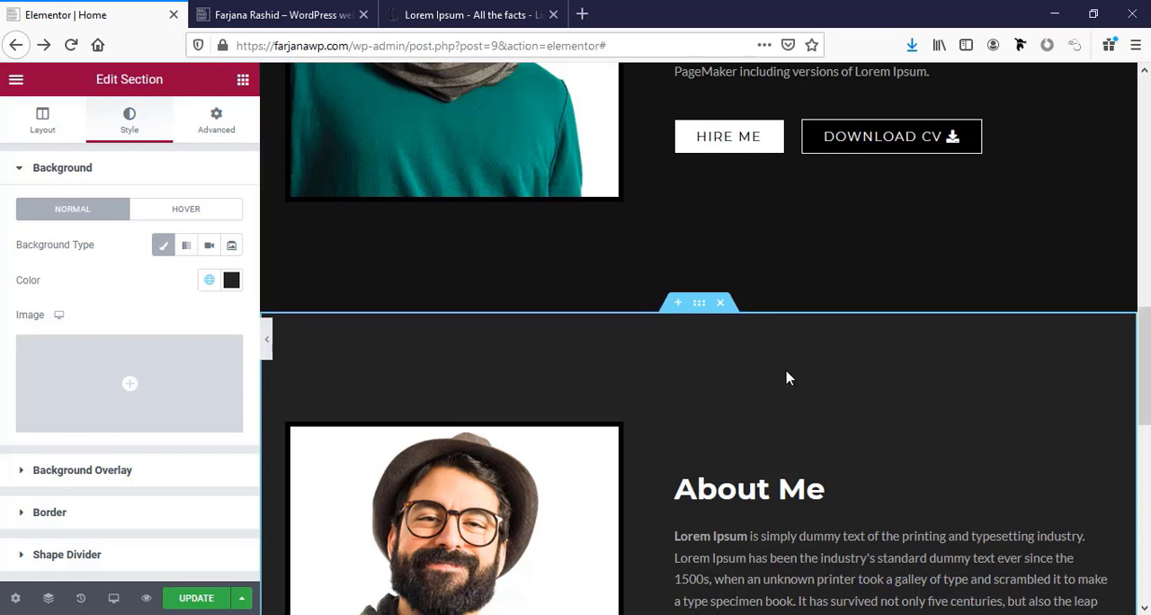
# Delete the column containing the man's photo from the duplicated section.
pyautogui.scroll(-3, 786, 376)
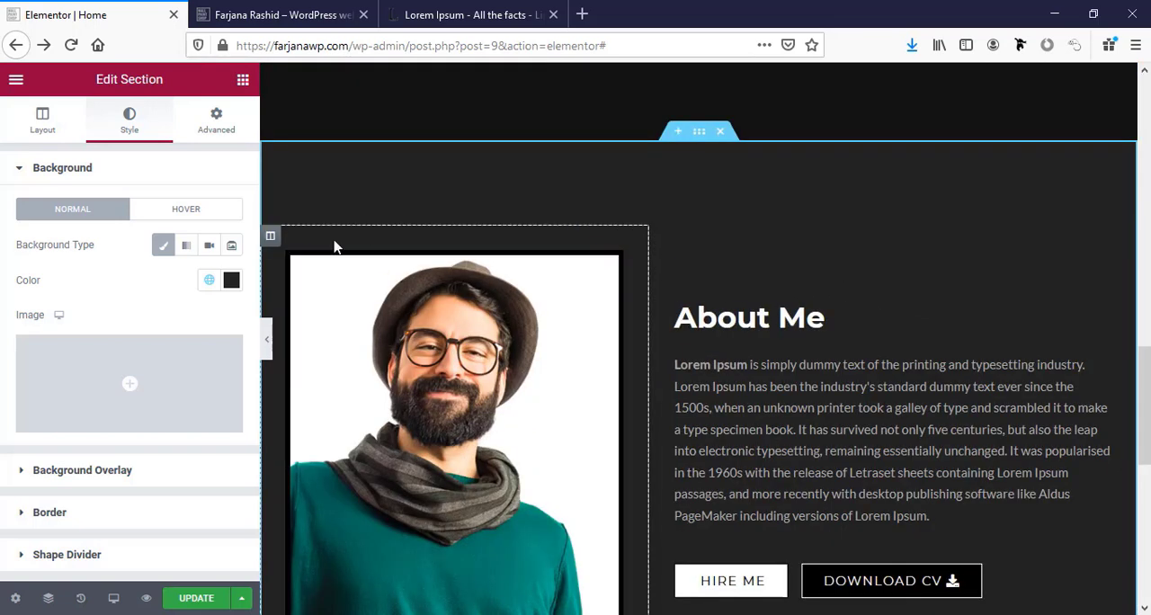
pyautogui.rightClick(273, 235)
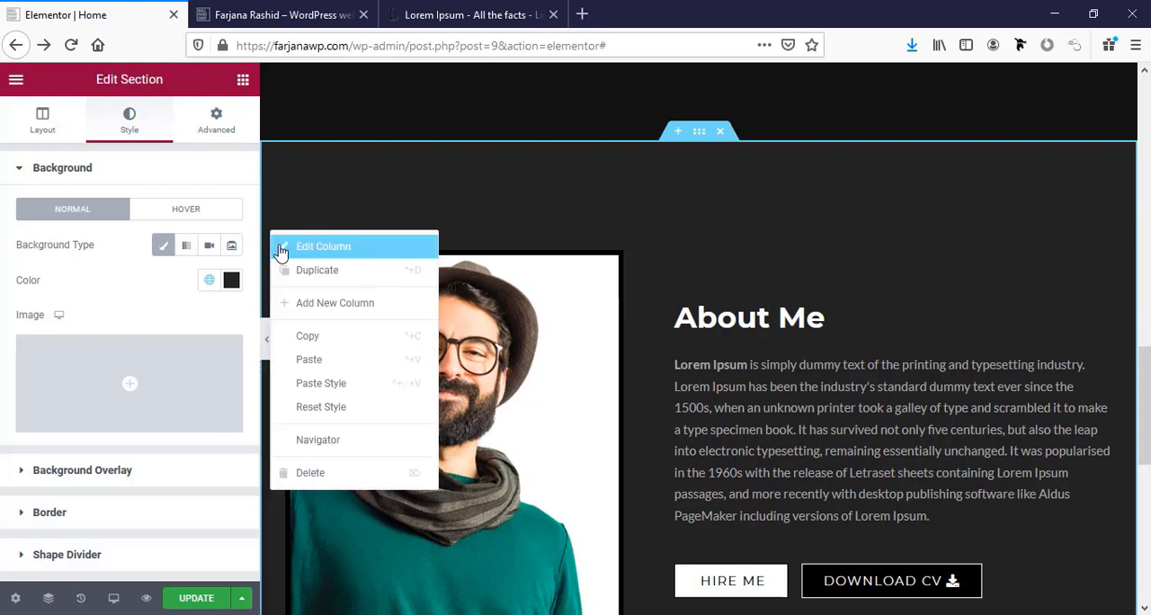
pyautogui.click(310, 473)
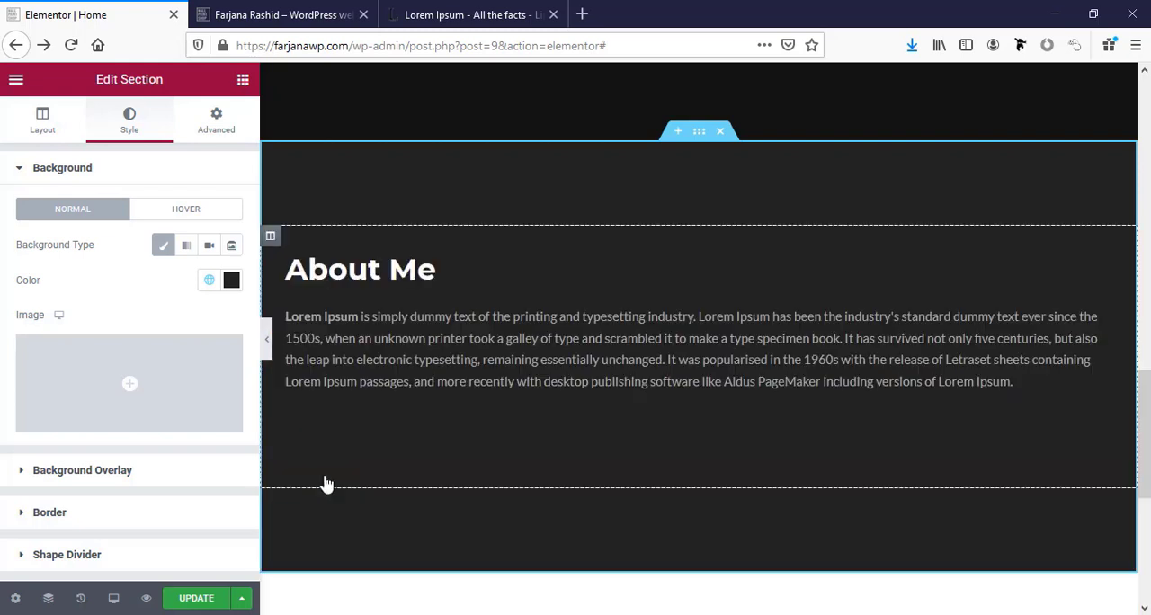
# Change the duplicated section's About Me heading to "Services" and center it.
pyautogui.click(359, 276)
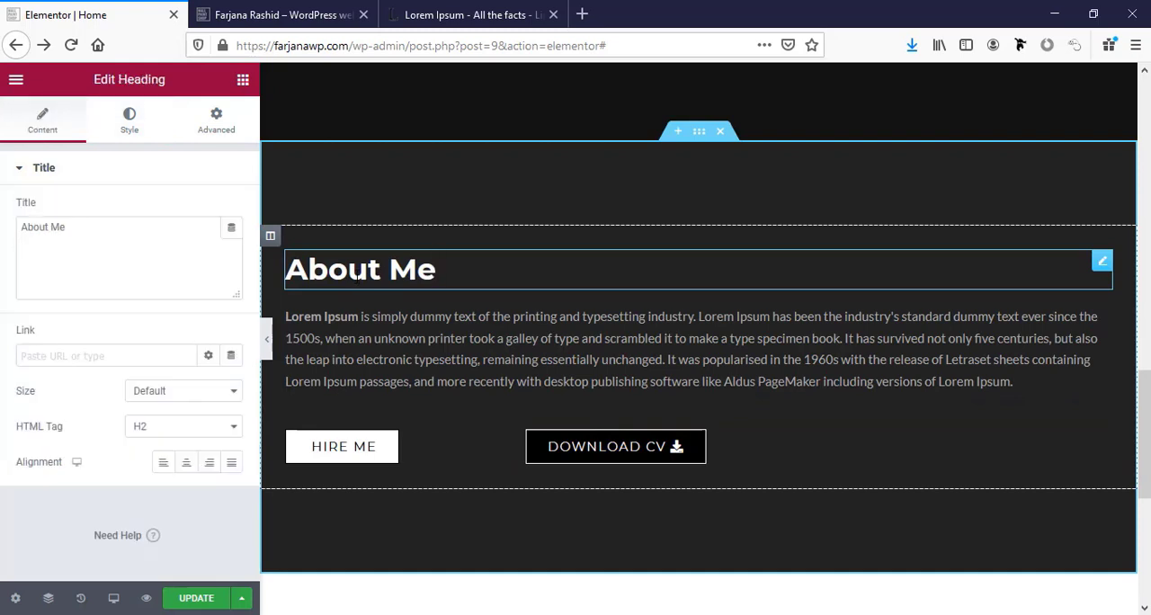
pyautogui.click(101, 226)
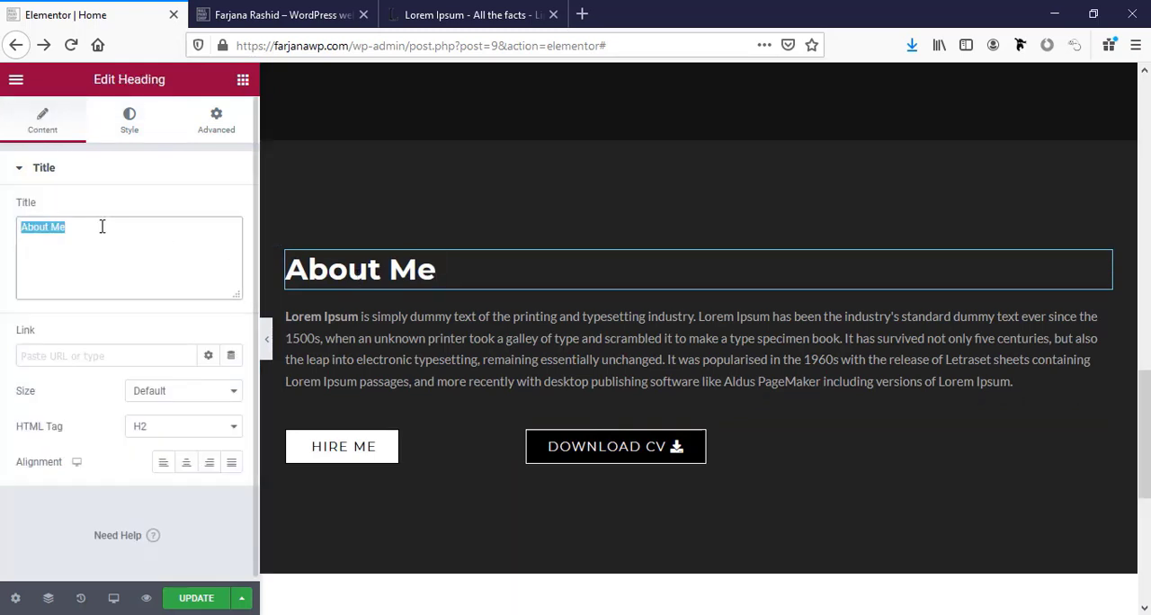
pyautogui.write('S')
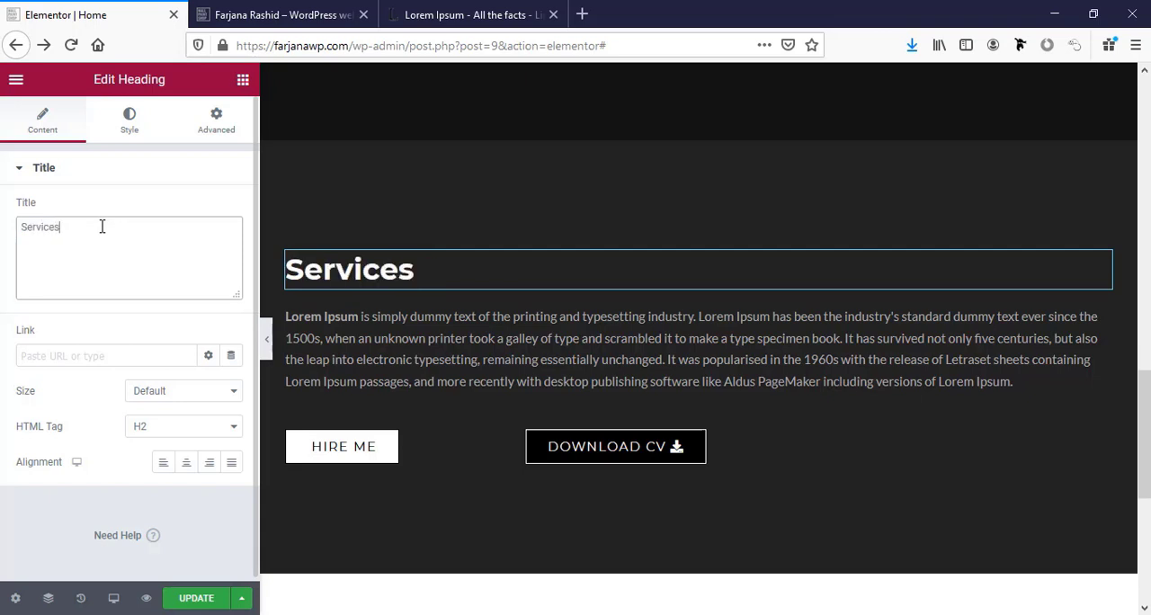
pyautogui.write('ervices')
pyautogui.click(187, 461)
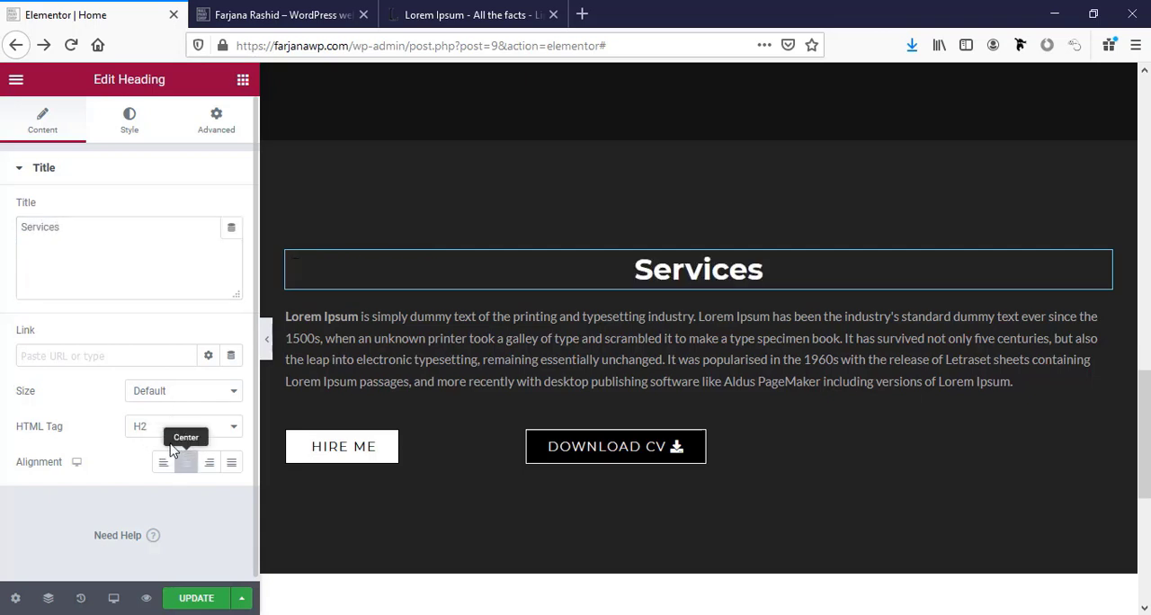
# Delete the Hire Me and Download CV button columns and the Lorem Ipsum paragraph from the Services section.
pyautogui.click(635, 385)
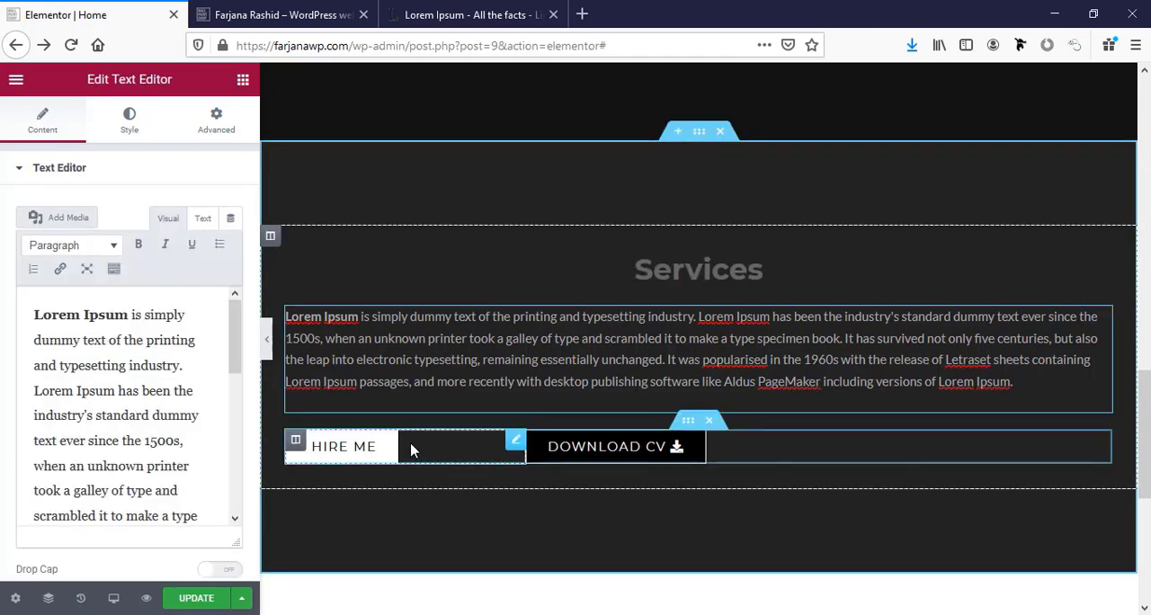
pyautogui.rightClick(297, 442)
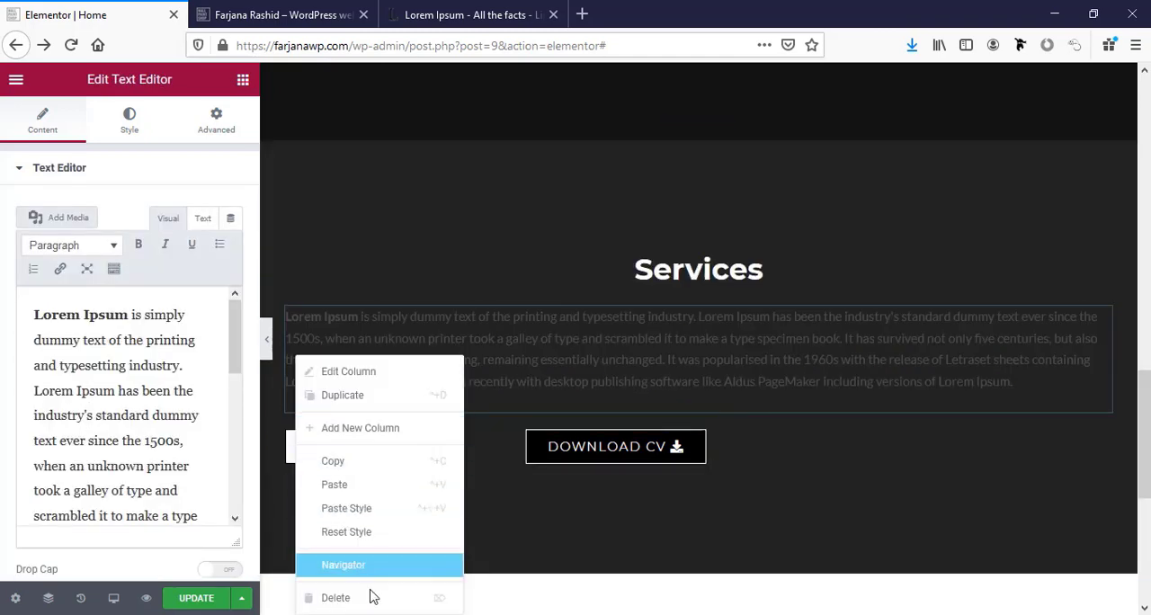
pyautogui.click(372, 594)
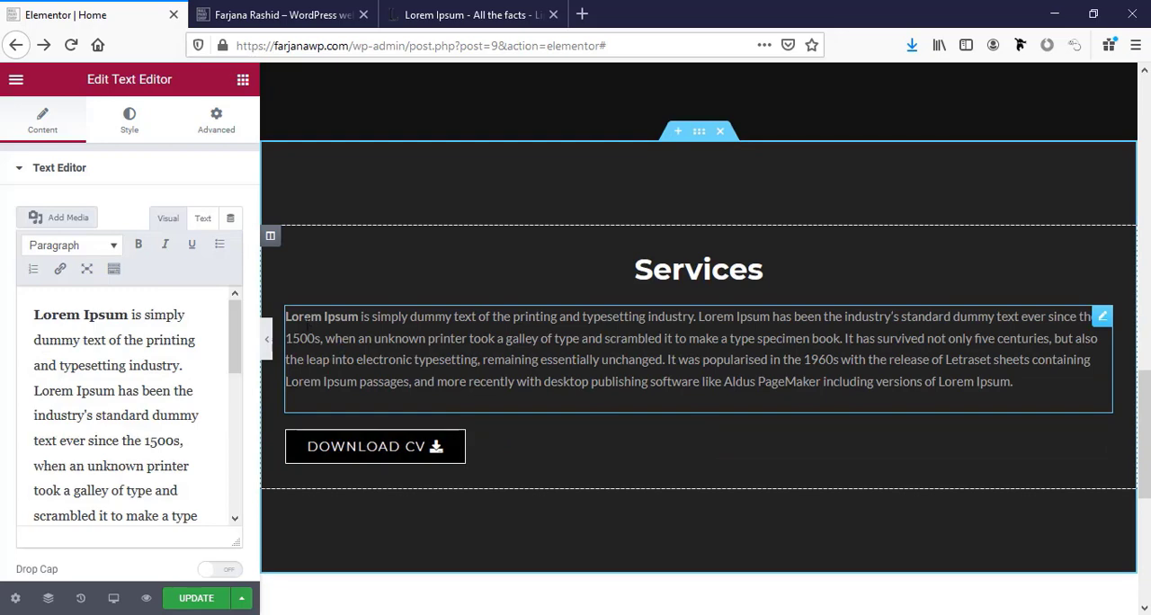
pyautogui.rightClick(299, 438)
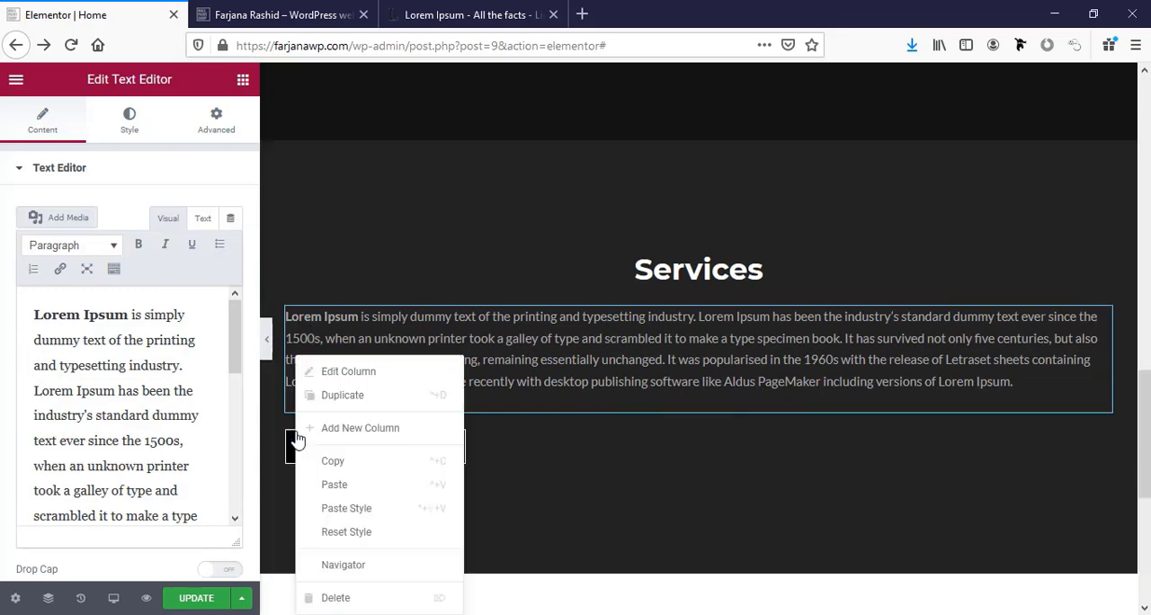
pyautogui.click(322, 339)
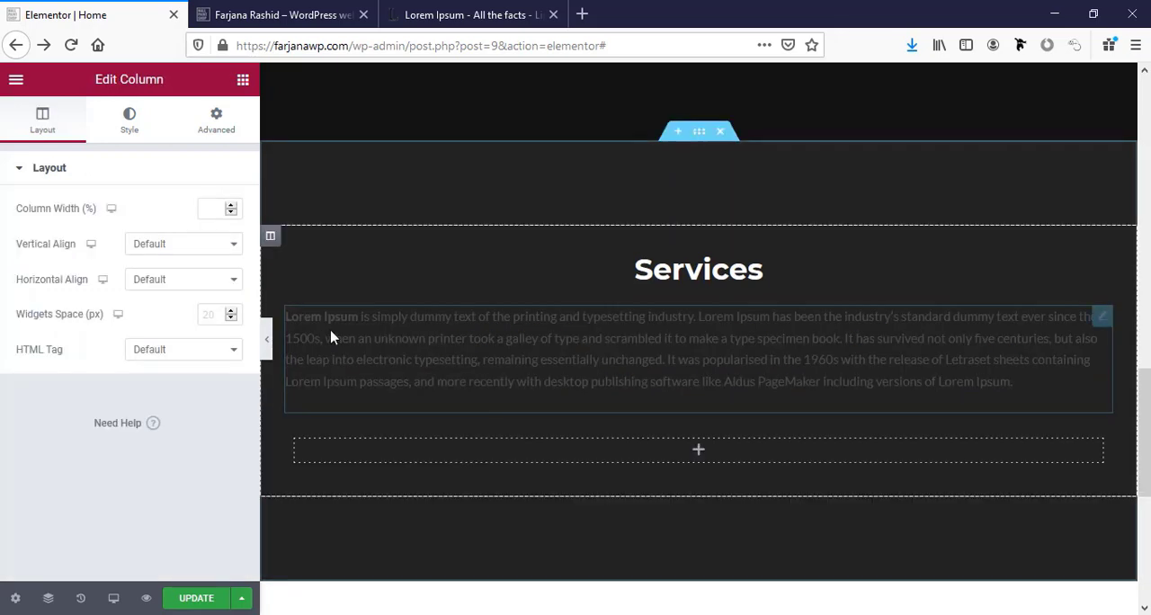
pyautogui.rightClick(330, 333)
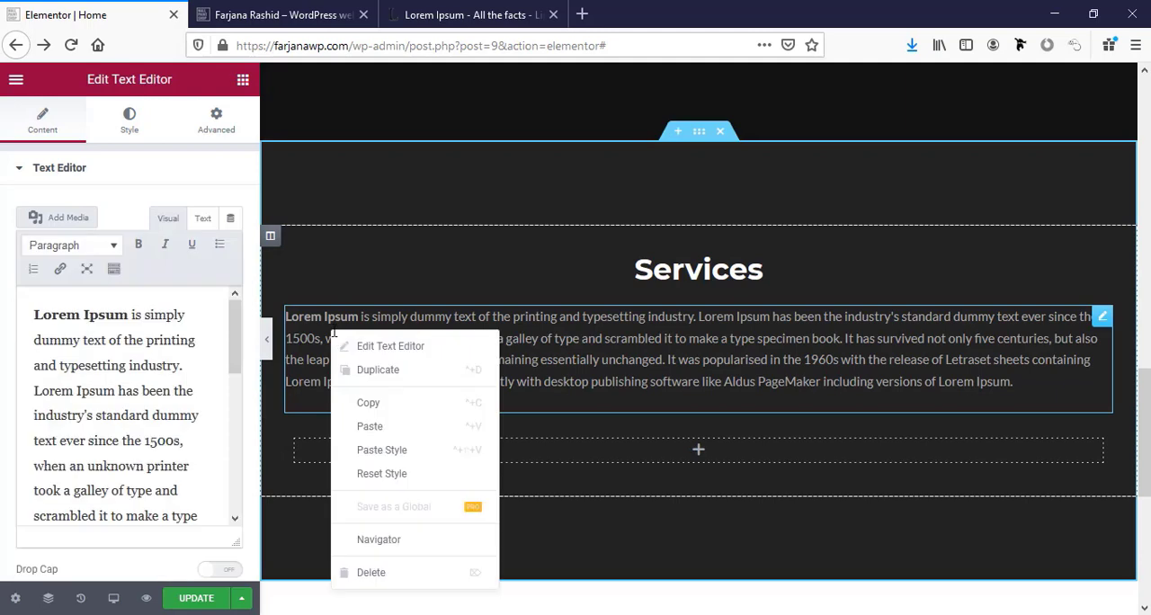
pyautogui.click(418, 571)
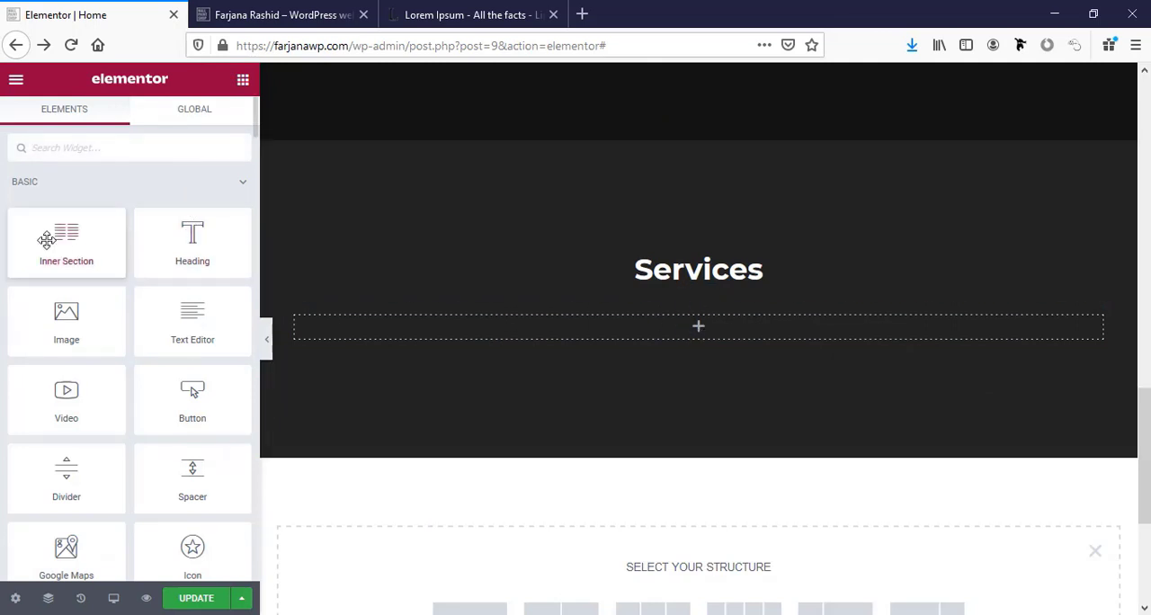
# Add a two-column inner section below the Services heading and place an Icon Box widget in its first column.
pyautogui.moveTo(57, 240); pyautogui.dragTo(687, 340)
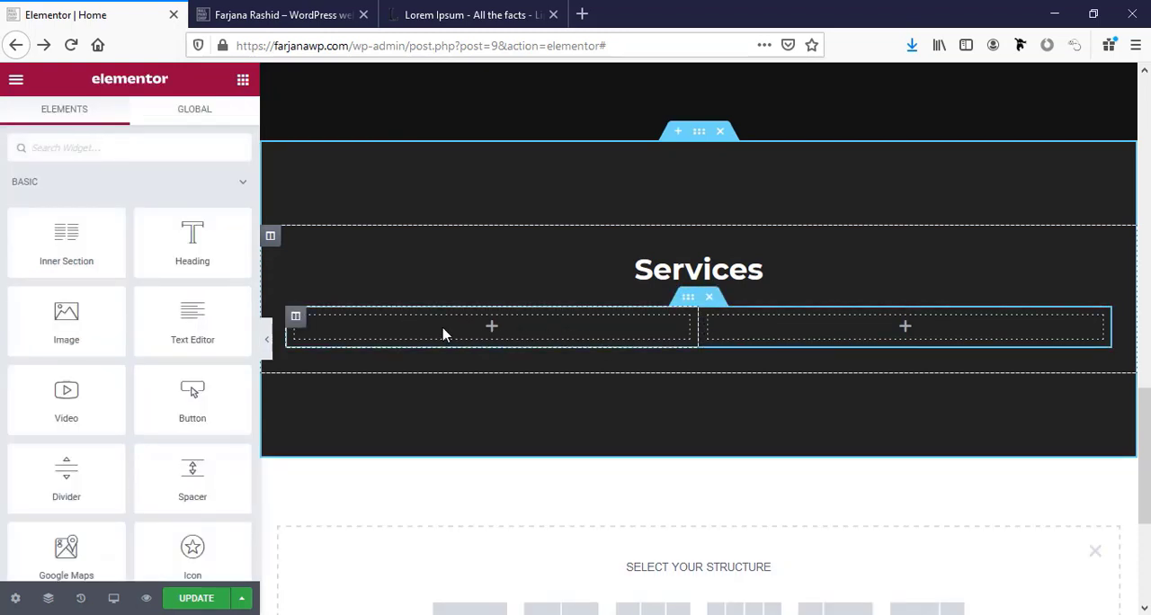
pyautogui.scroll(-2, 173, 397)
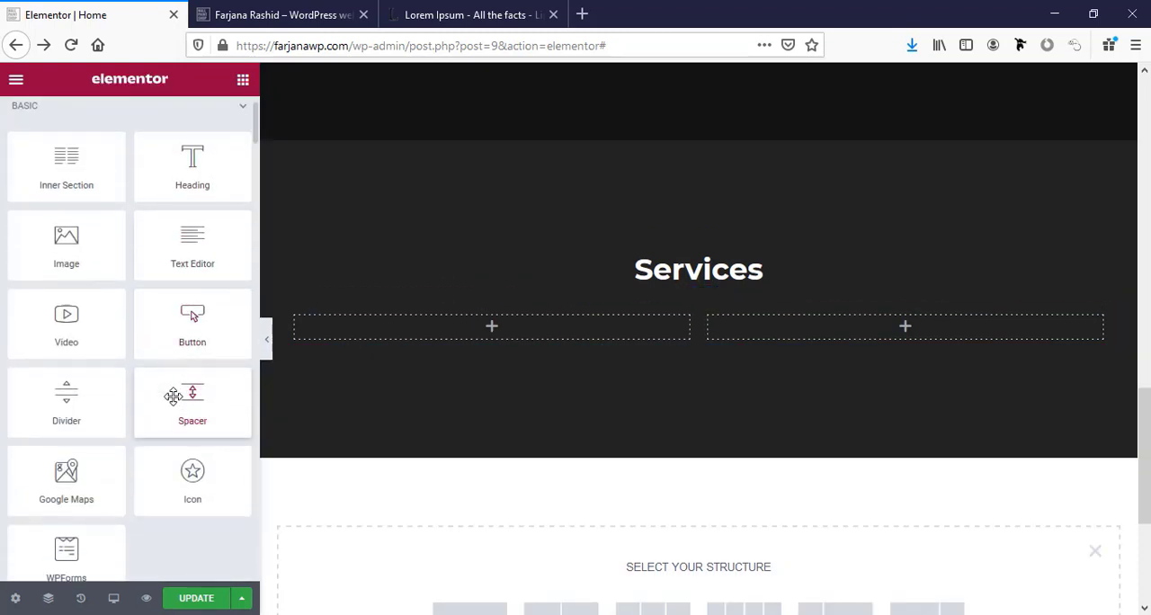
pyautogui.scroll(2, 174, 397)
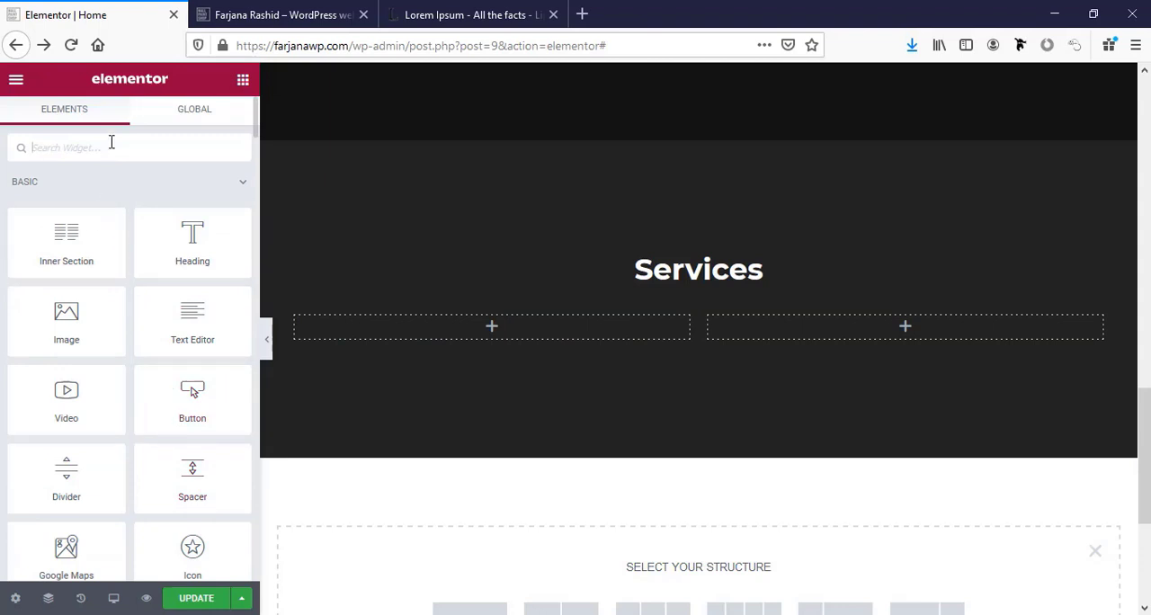
pyautogui.write('icon')
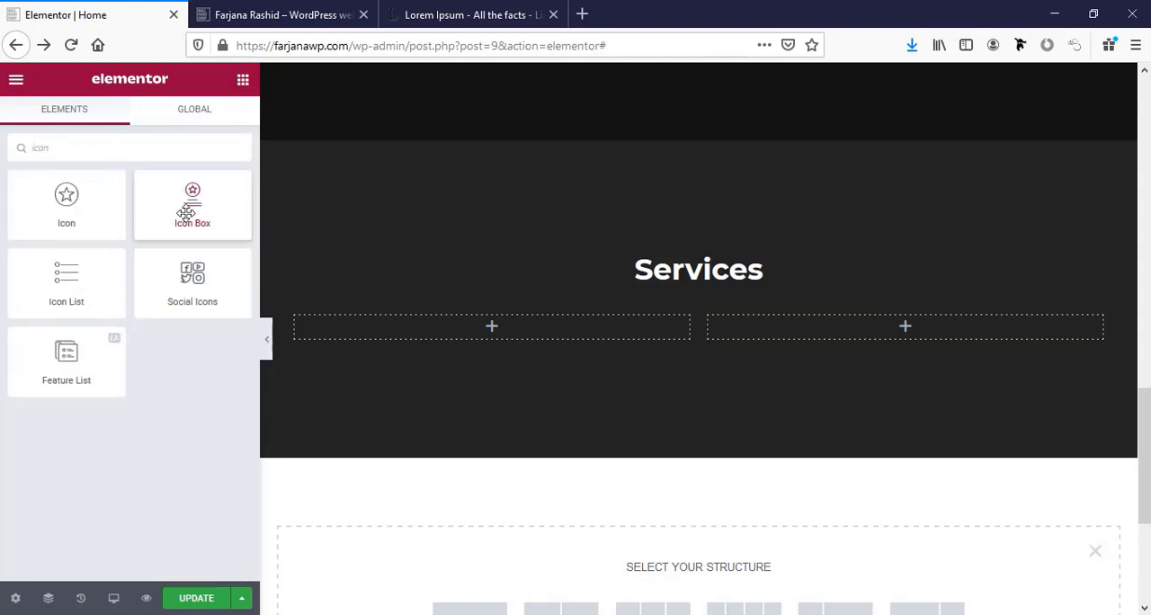
pyautogui.moveTo(186, 212); pyautogui.dragTo(414, 339)
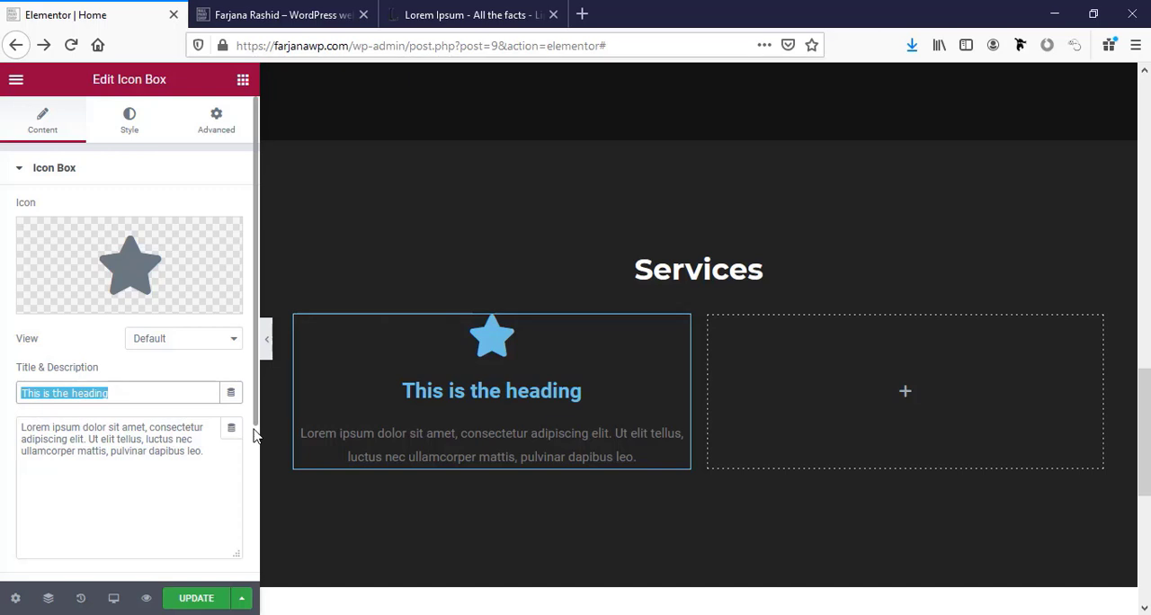
# Title the icon box "Web Design" and replace its star with the Laptop icon.
pyautogui.write('Web Design')
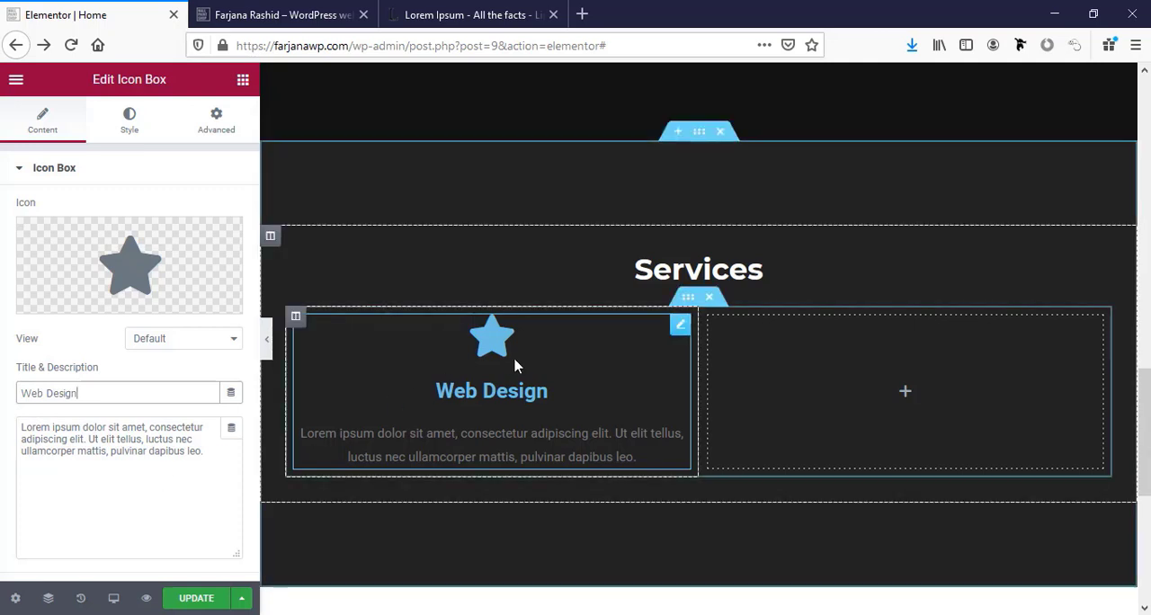
pyautogui.click(119, 274)
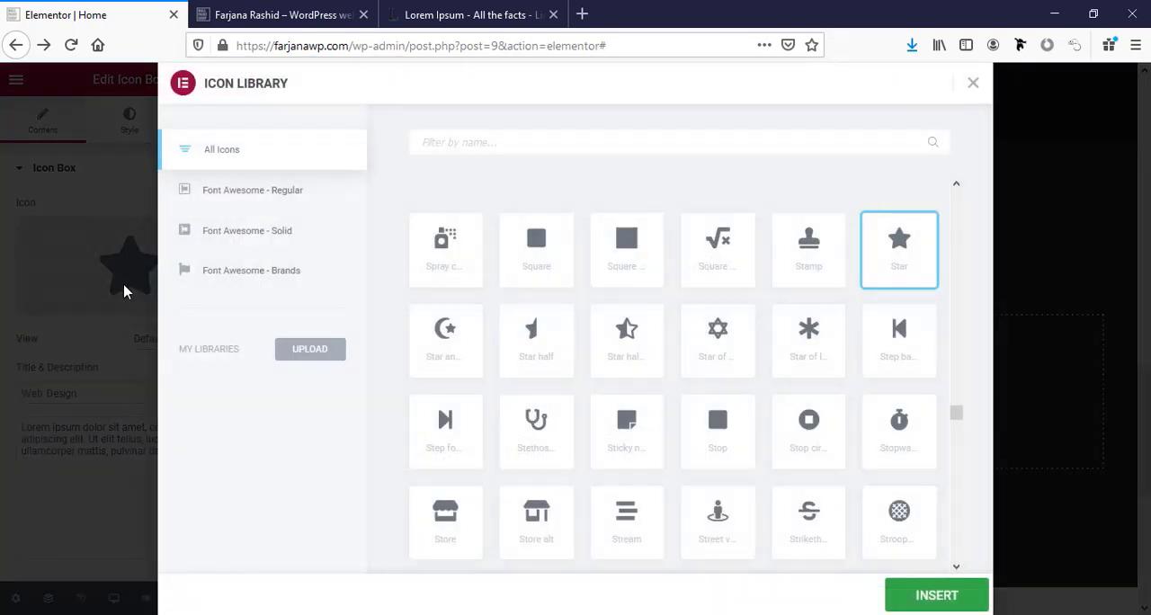
pyautogui.click(499, 142)
pyautogui.write('lap')
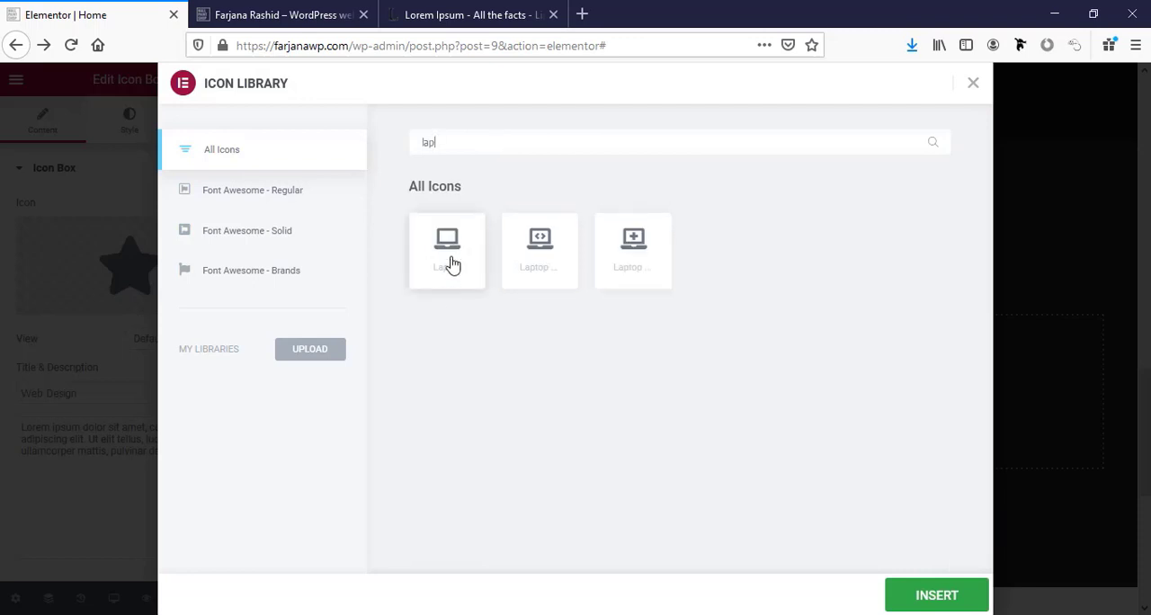
pyautogui.click(450, 262)
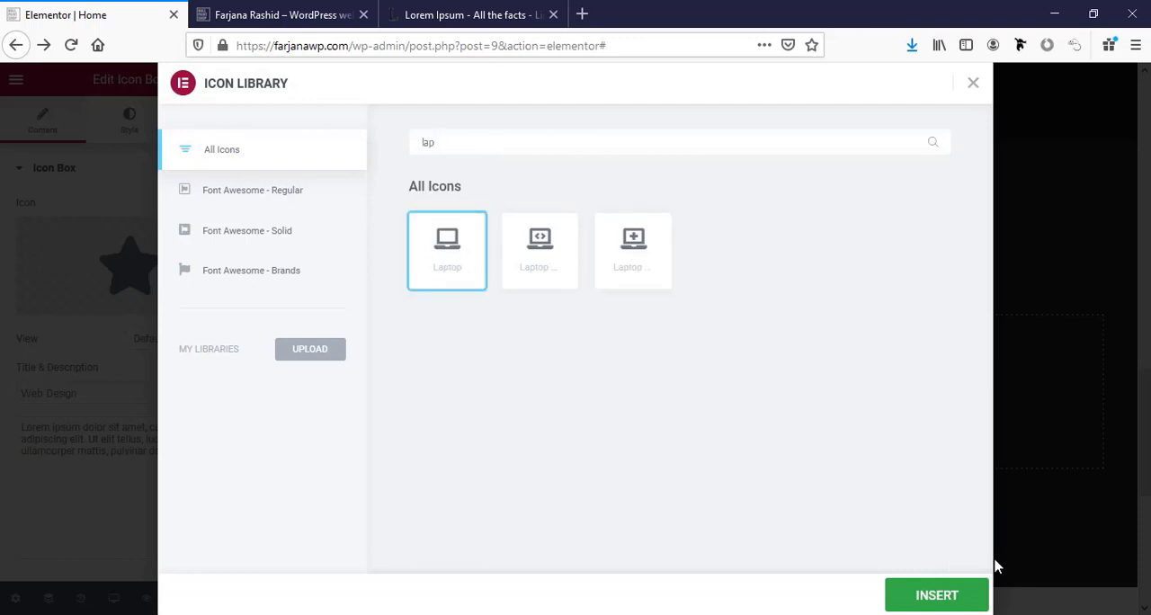
pyautogui.click(942, 596)
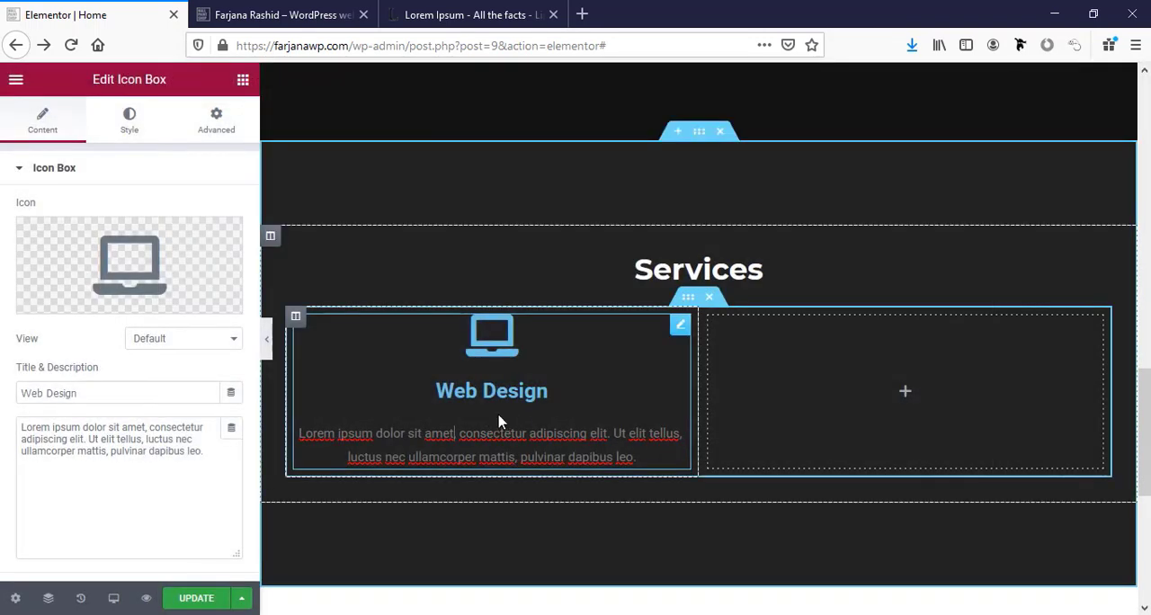
# Set the icon box's icon spacing to 10 and its title spacing to 0.
pyautogui.click(130, 123)
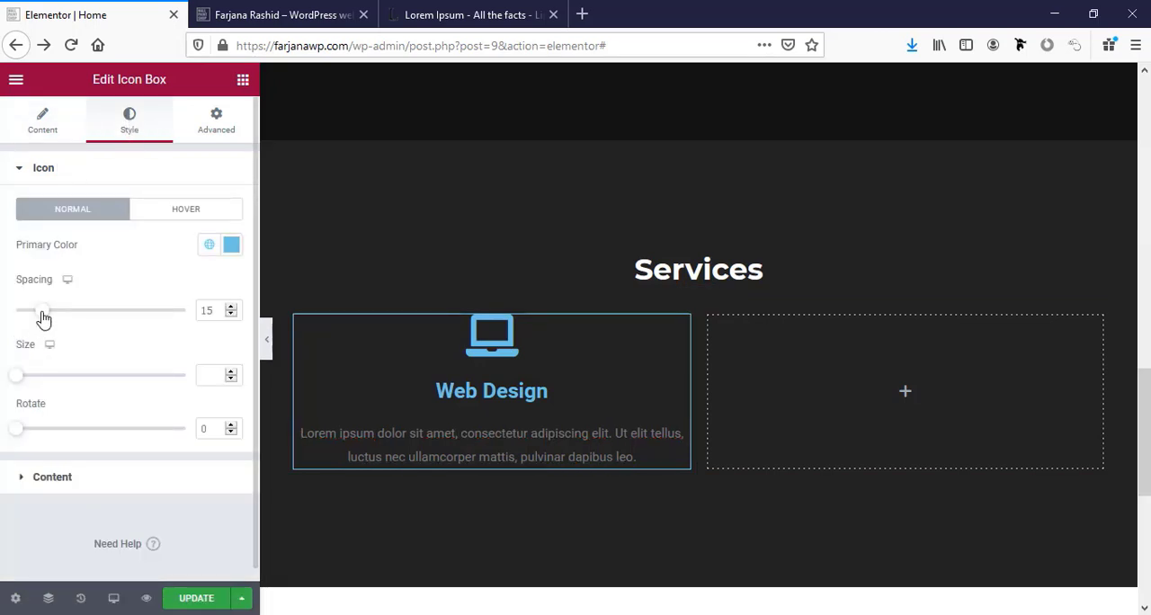
pyautogui.moveTo(43, 318); pyautogui.dragTo(30, 319)
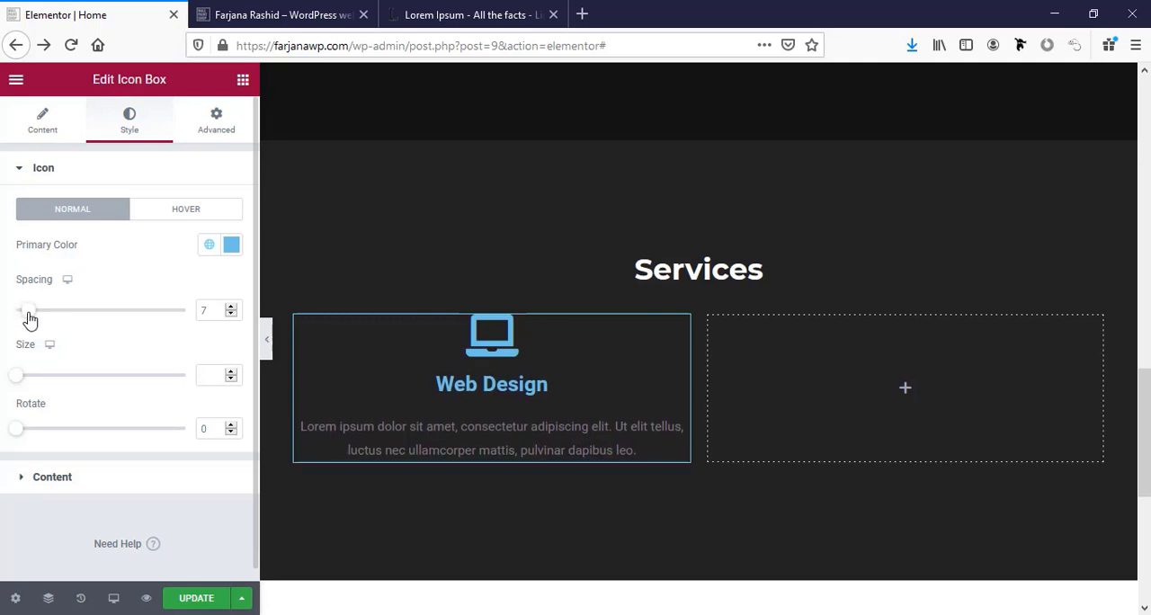
pyautogui.click(104, 490)
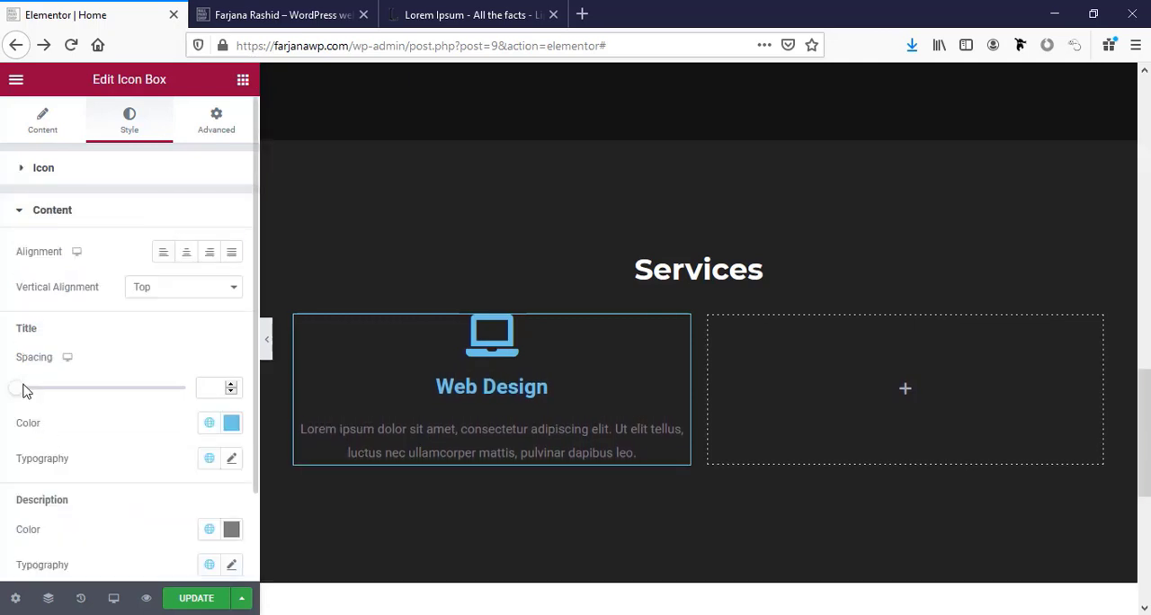
pyautogui.moveTo(22, 391); pyautogui.dragTo(21, 393)
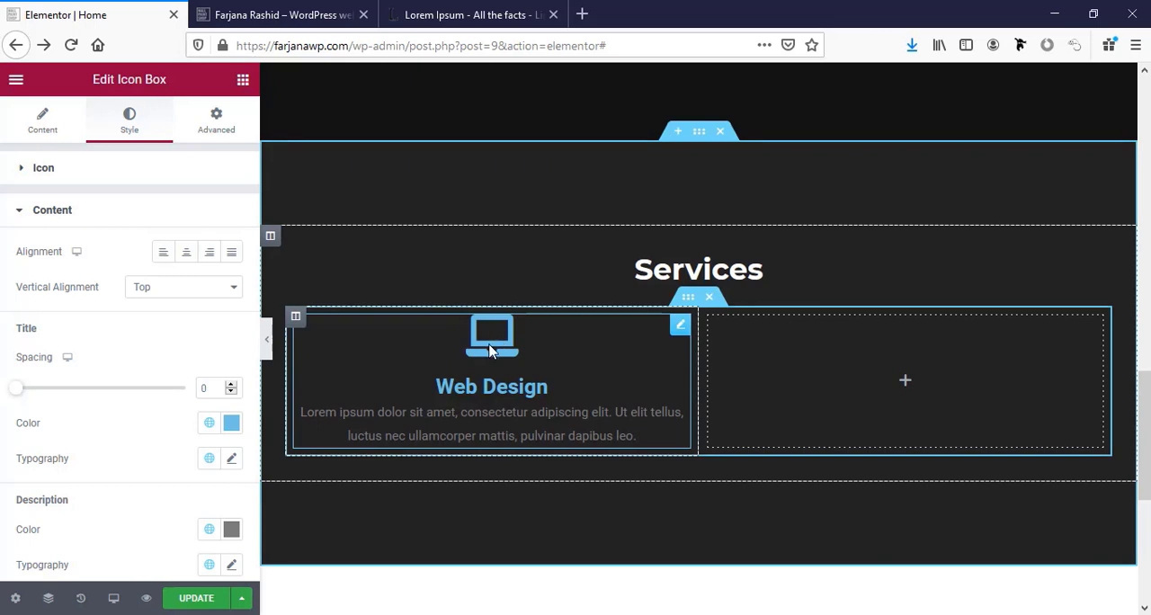
# Apply the global white color to the laptop icon and set its size to 35.
pyautogui.click(61, 177)
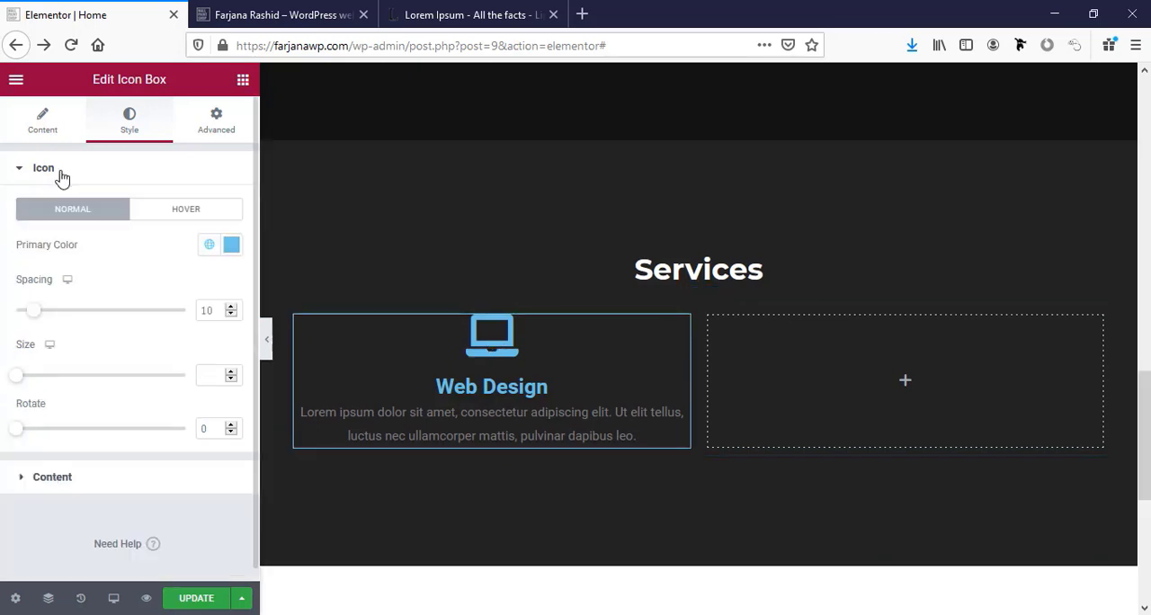
pyautogui.click(209, 247)
pyautogui.click(63, 474)
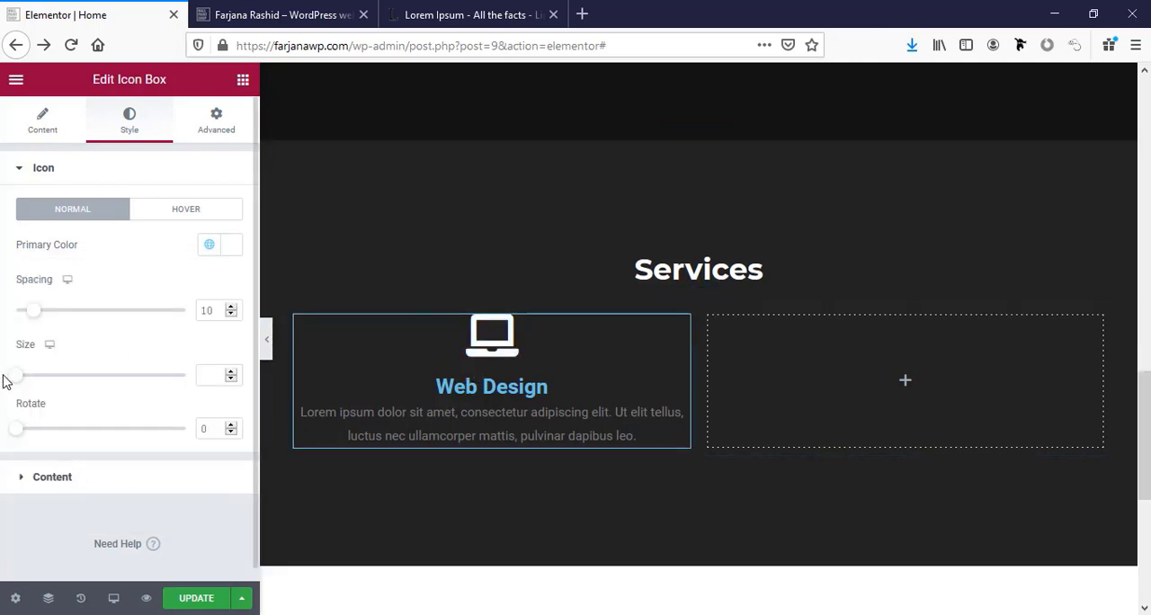
pyautogui.moveTo(19, 383); pyautogui.dragTo(34, 386)
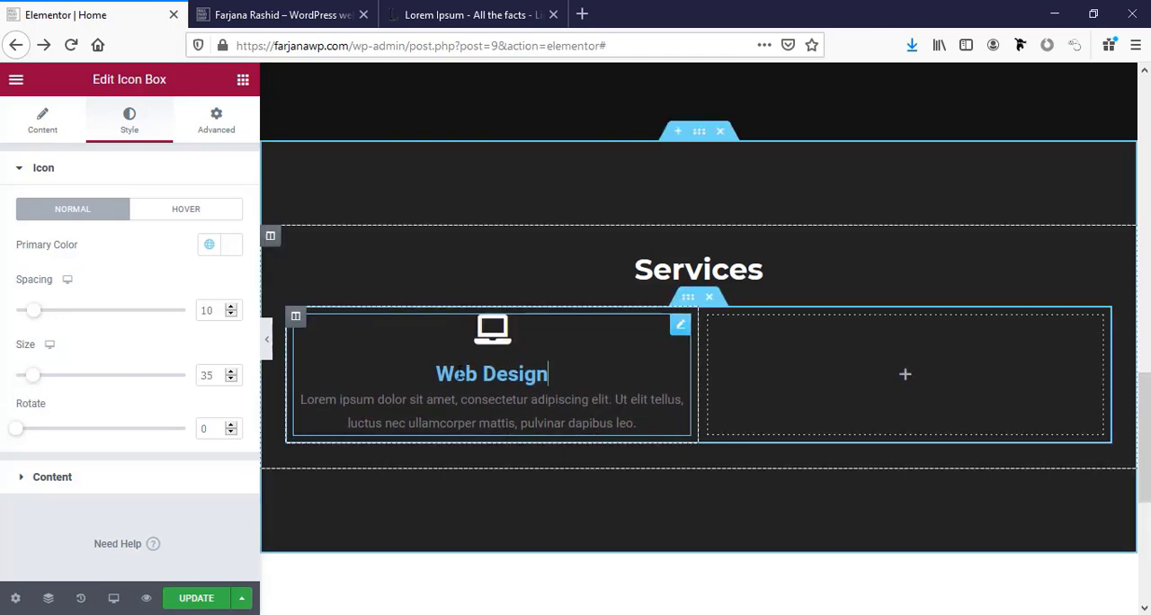
# Apply the global white color to the Web Design title.
pyautogui.click(85, 480)
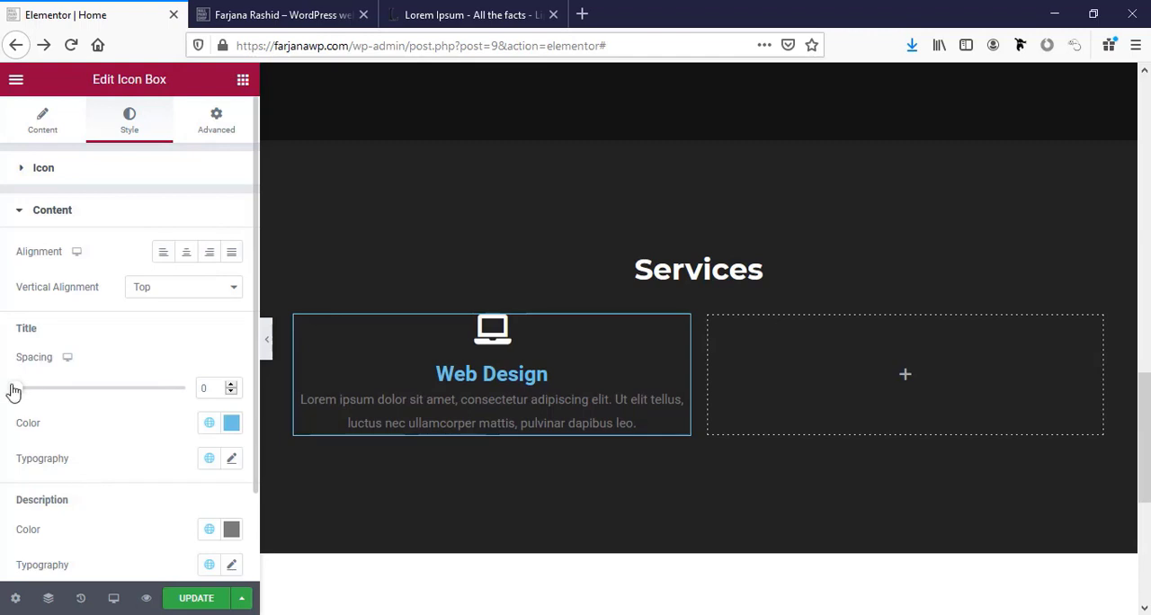
pyautogui.click(209, 423)
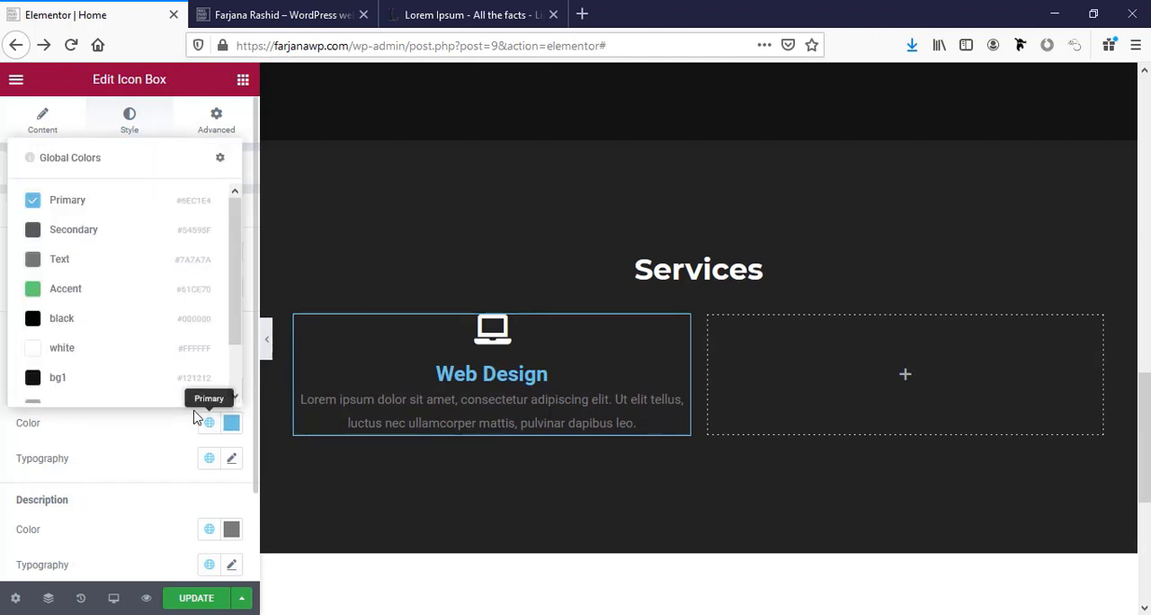
pyautogui.click(104, 360)
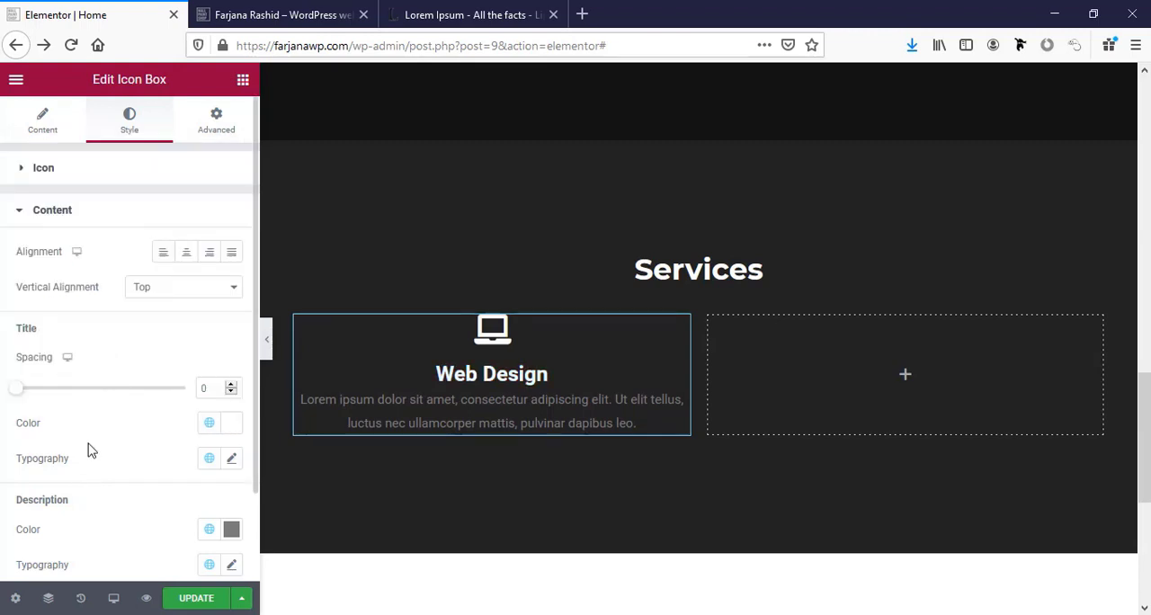
# Set the font family of the icon box's Web Design title to Montserrat.
pyautogui.click(233, 458)
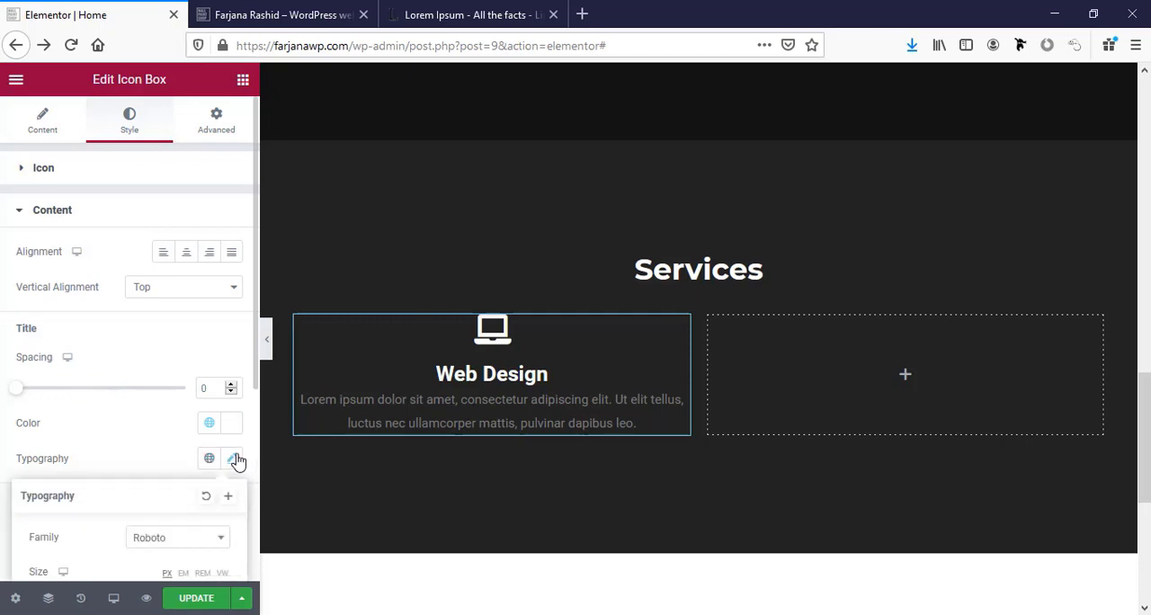
pyautogui.scroll(-1, 225, 458)
pyautogui.click(194, 460)
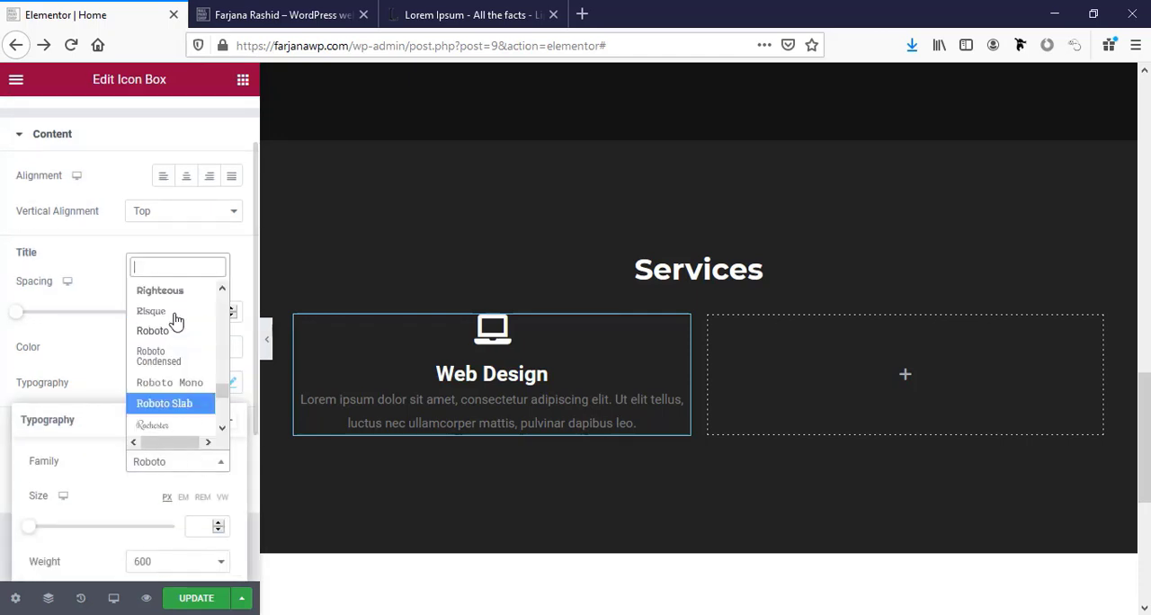
pyautogui.write('mont')
pyautogui.click(178, 378)
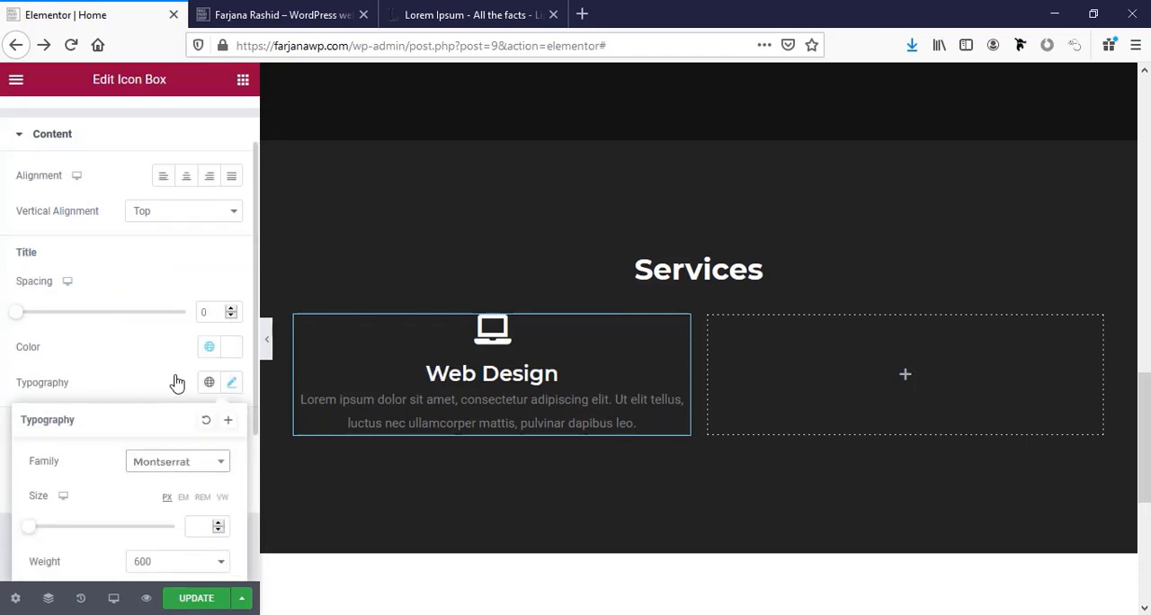
# Transform the Web Design title to uppercase and set its font size to 20 px.
pyautogui.scroll(-1, 180, 454)
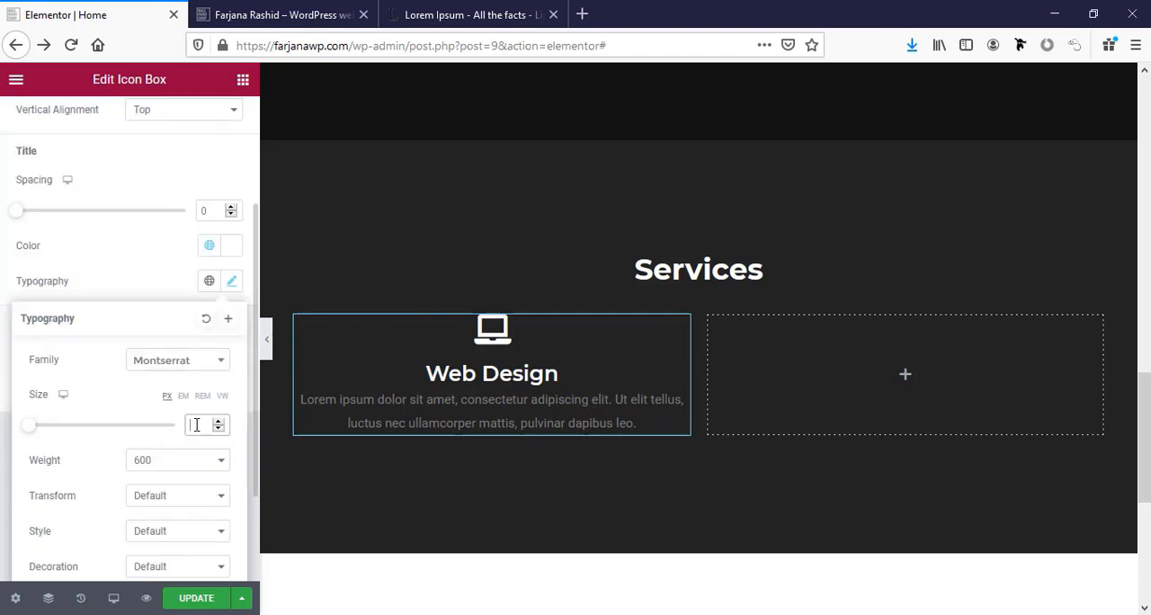
pyautogui.write('22')
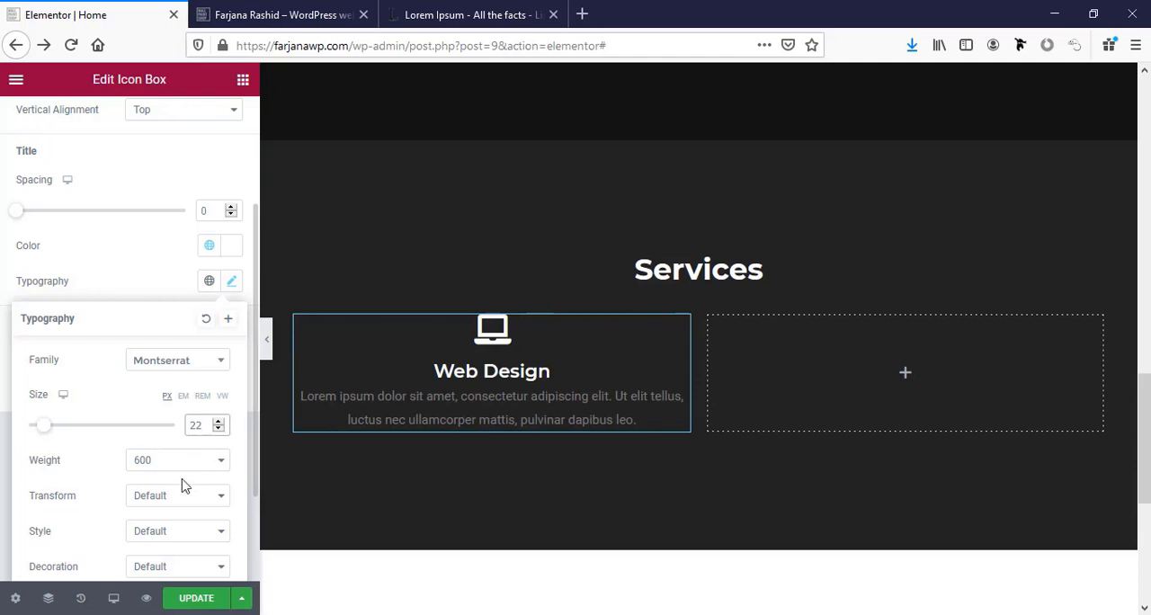
pyautogui.click(156, 505)
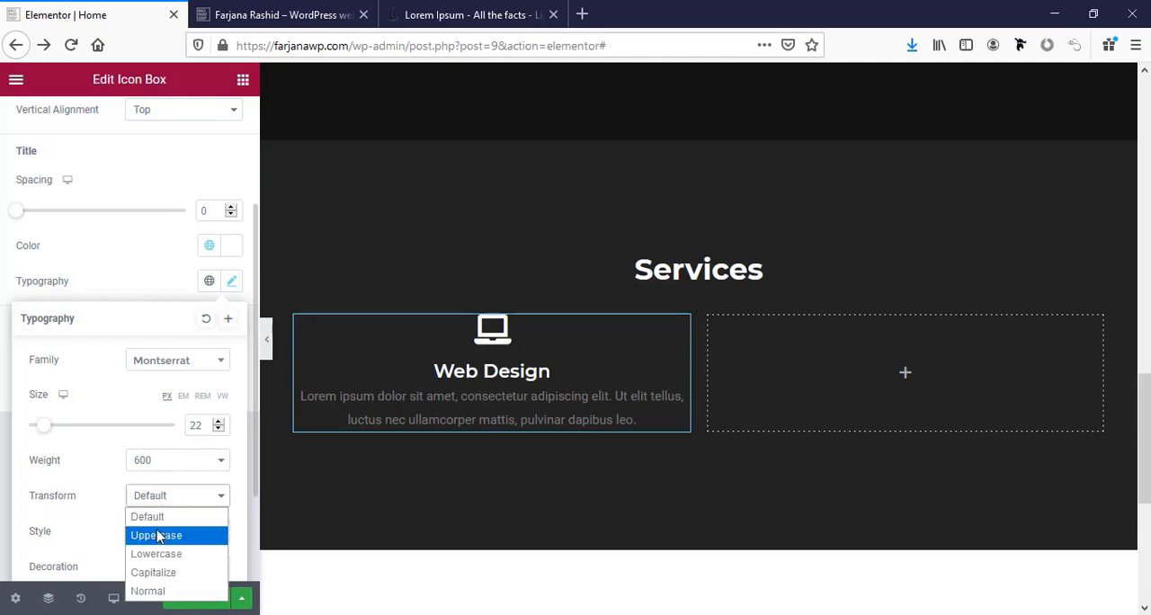
pyautogui.click(158, 534)
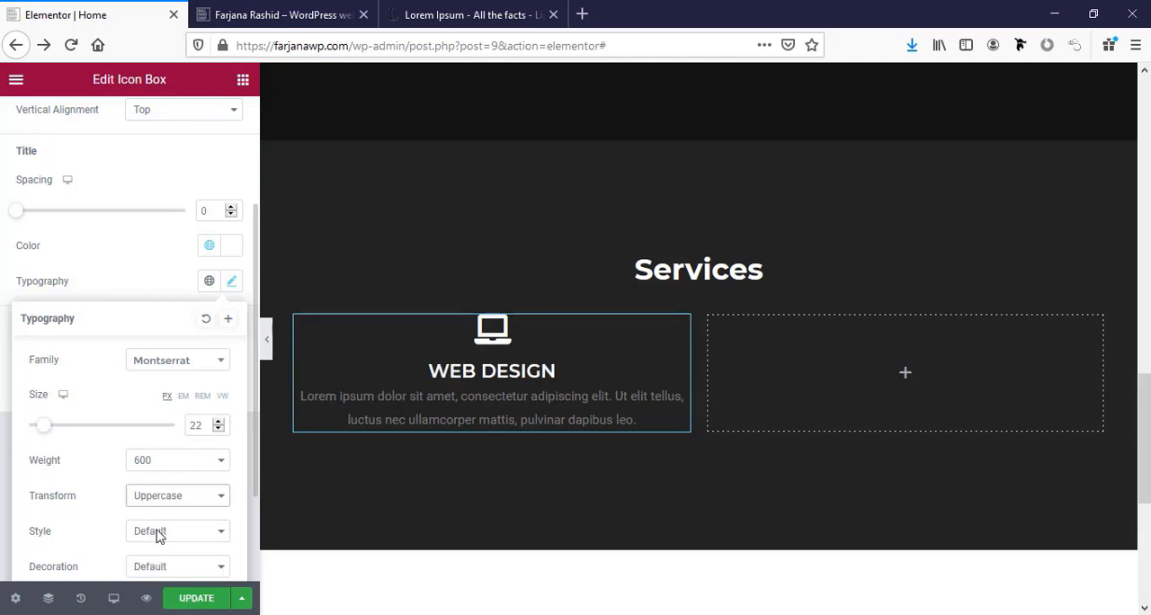
pyautogui.click(219, 429)
pyautogui.click(219, 429)
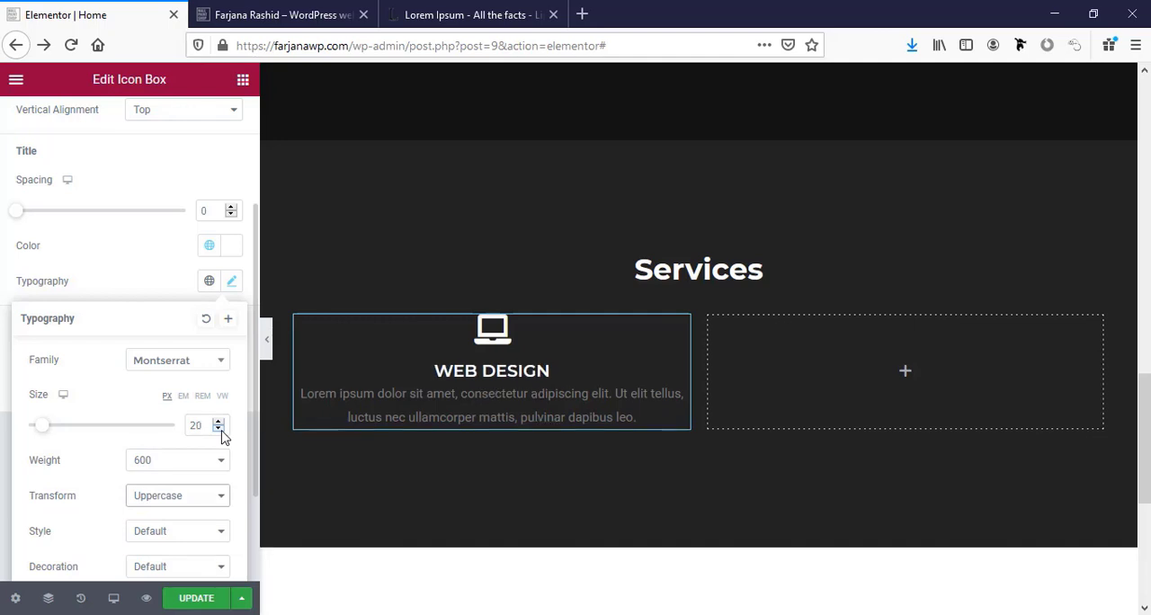
# Apply the global "text color" (#ABABAB) to the icon box's description.
pyautogui.click(477, 417)
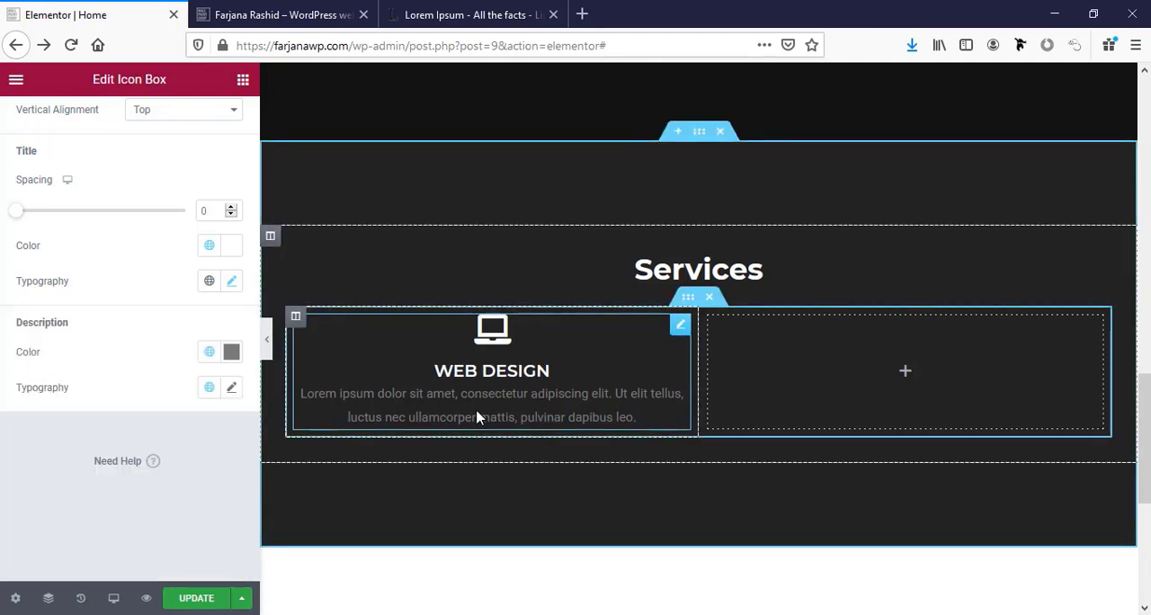
pyautogui.scroll(2, 139, 161)
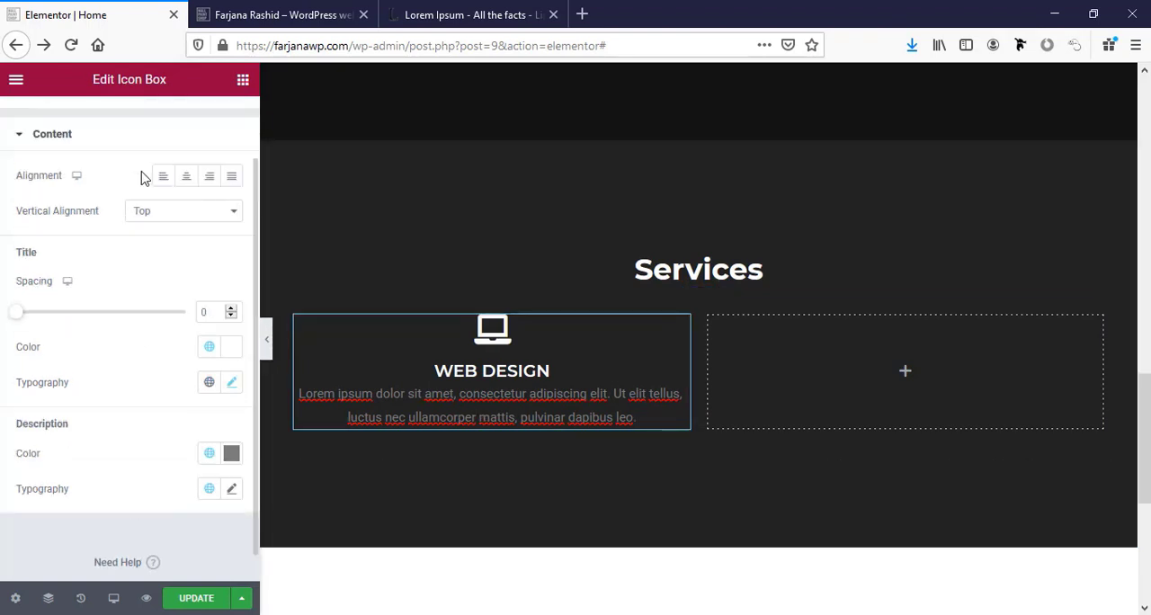
pyautogui.scroll(1, 88, 240)
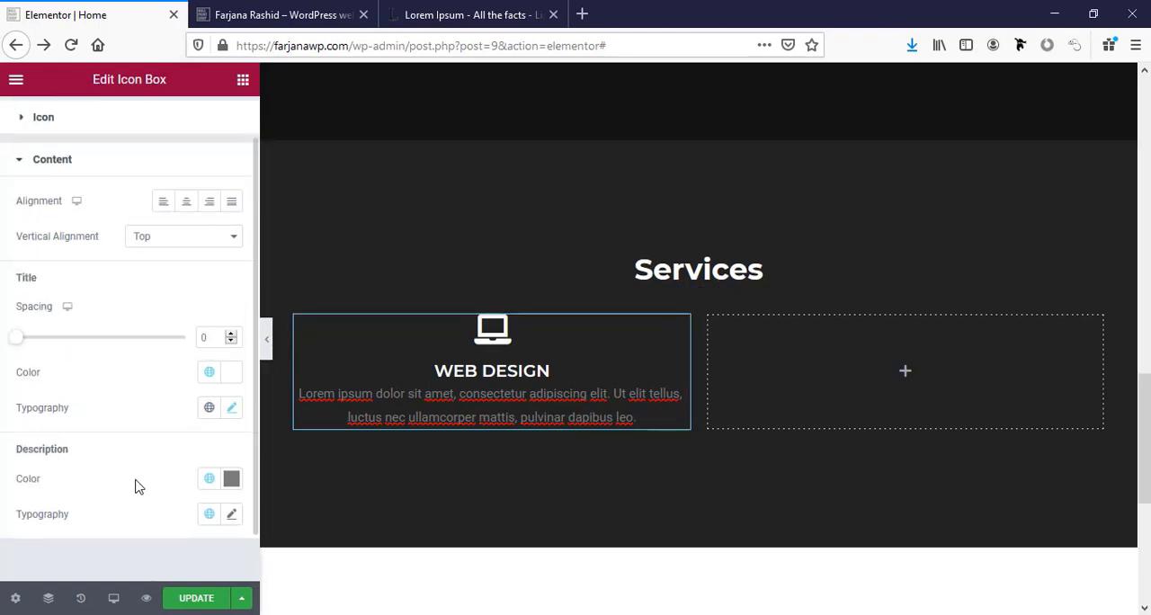
pyautogui.click(210, 480)
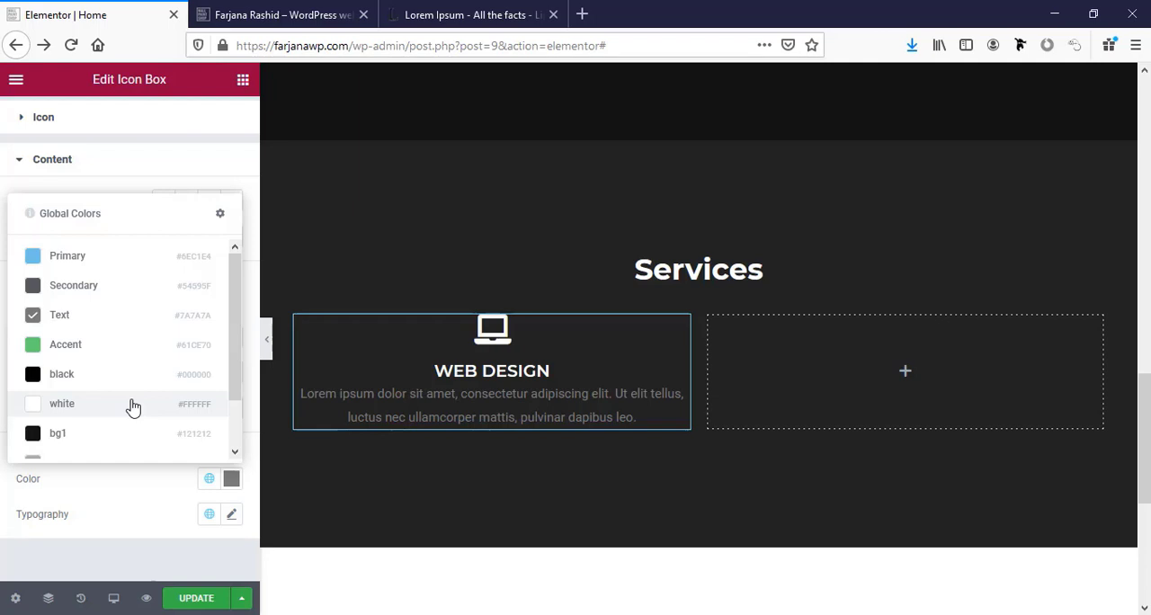
pyautogui.scroll(-2, 98, 327)
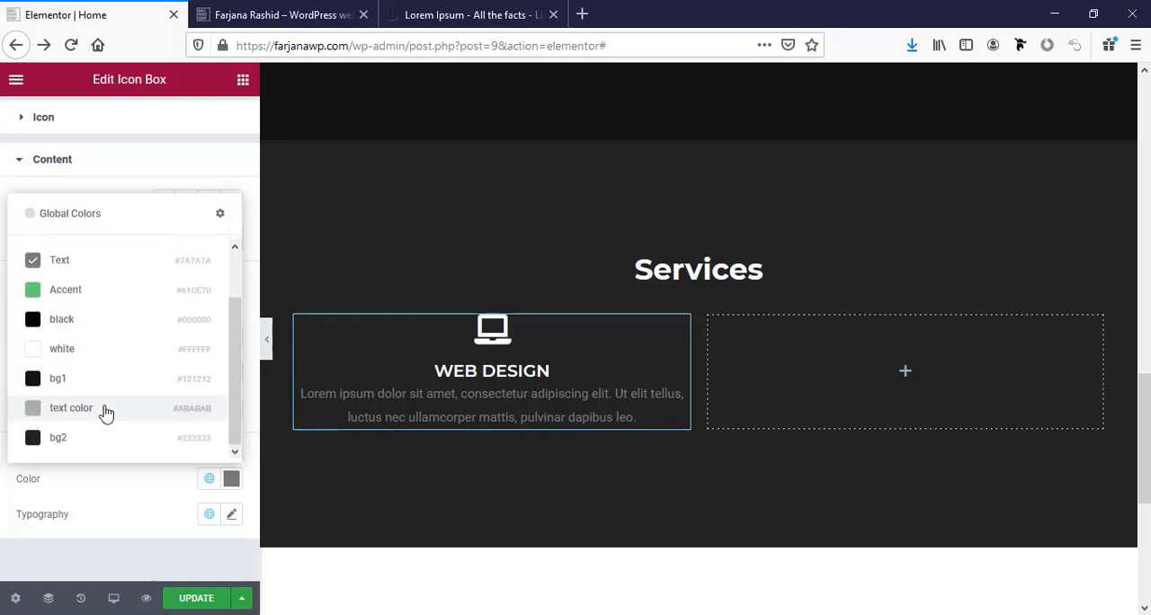
pyautogui.click(105, 410)
# Apply the global Lato typography to the icon box's description.
pyautogui.scroll(-1, 121, 472)
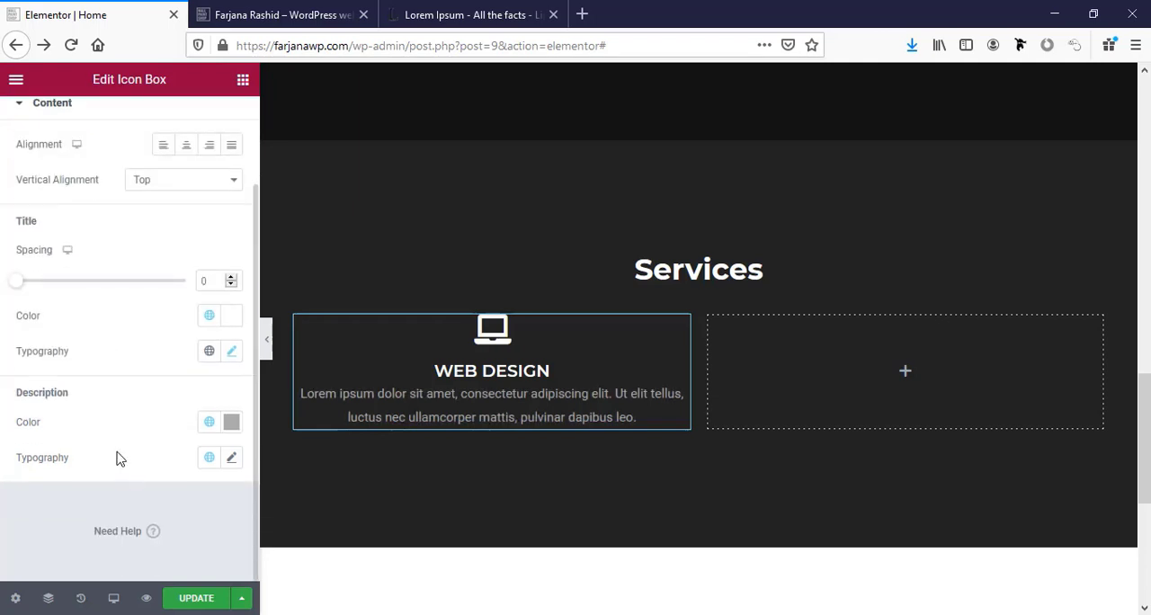
pyautogui.click(233, 463)
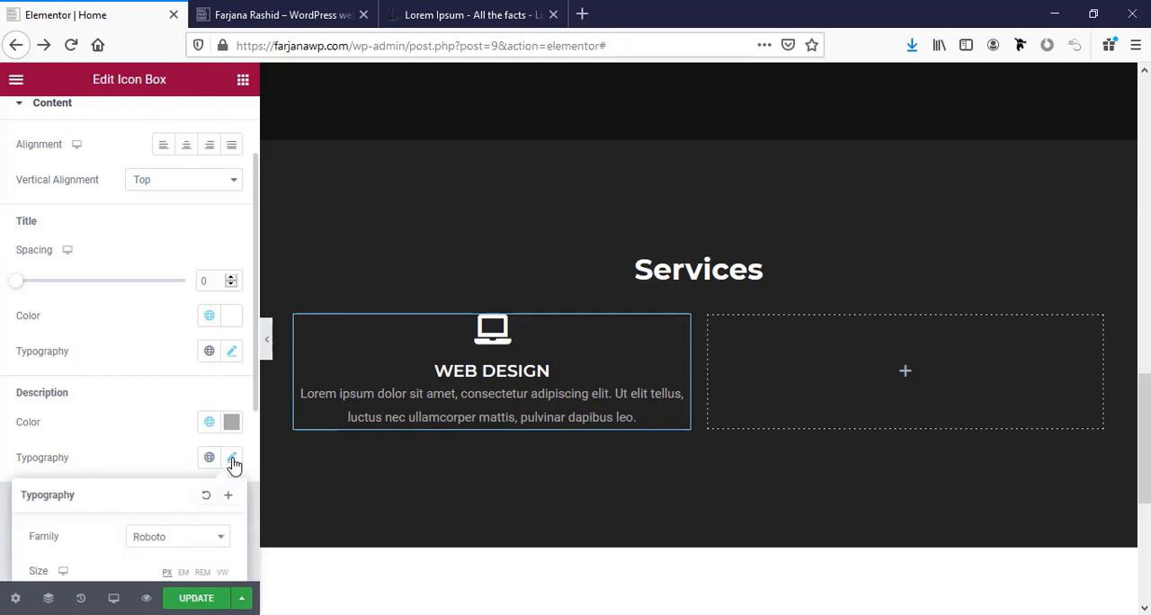
pyautogui.scroll(-3, 206, 475)
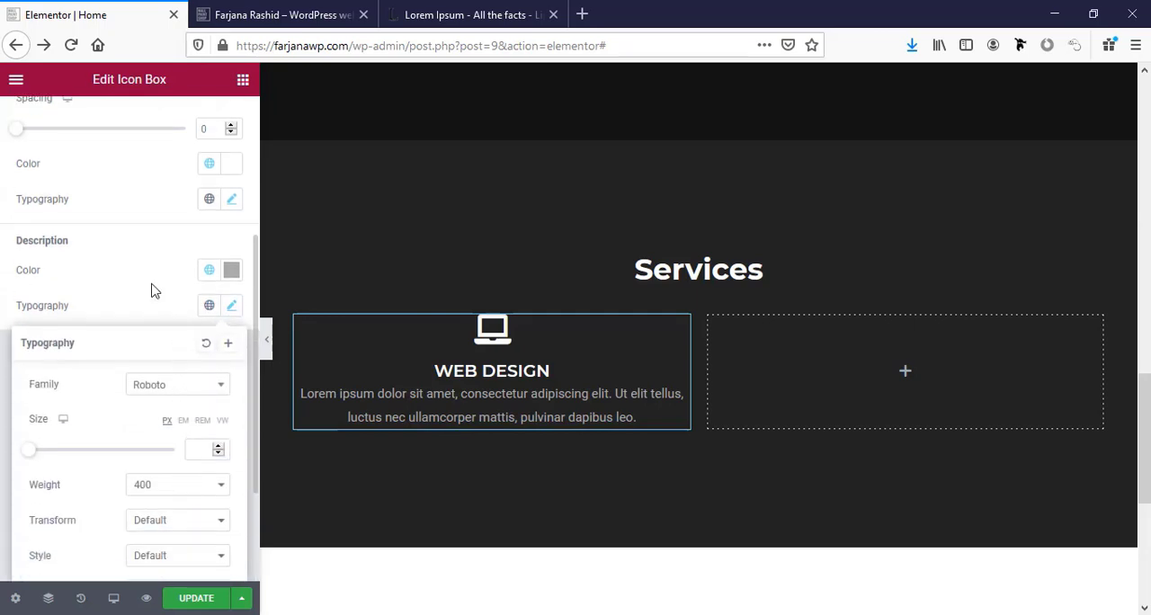
pyautogui.click(205, 315)
pyautogui.scroll(-2, 125, 476)
pyautogui.click(98, 561)
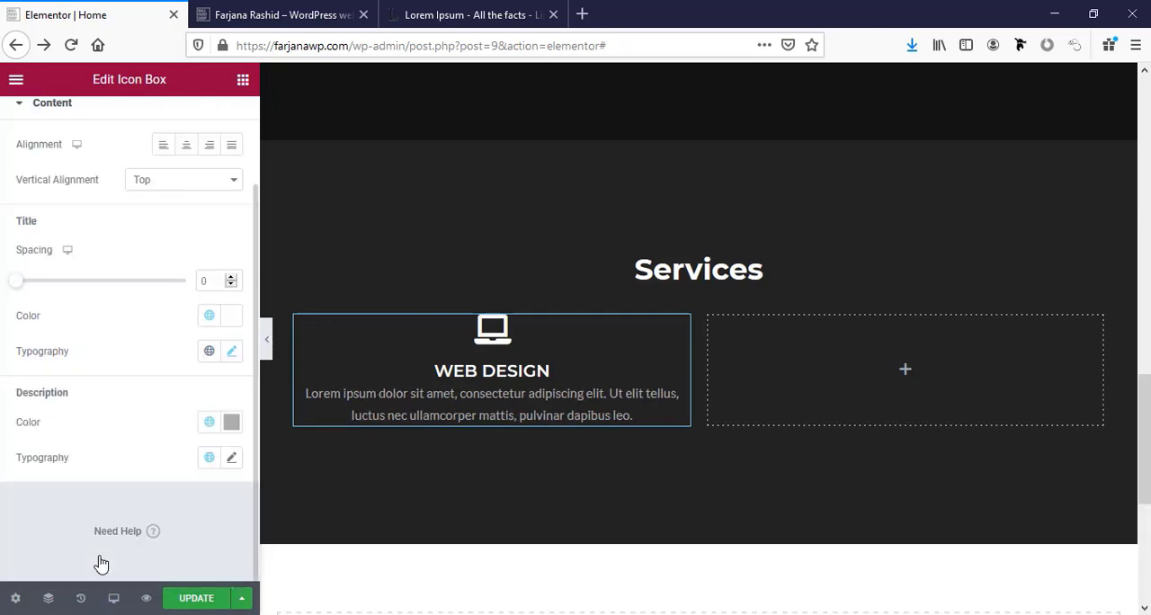
# Set the description's font size to 14 px and lower its line height to just below 1.6 em.
pyautogui.click(234, 458)
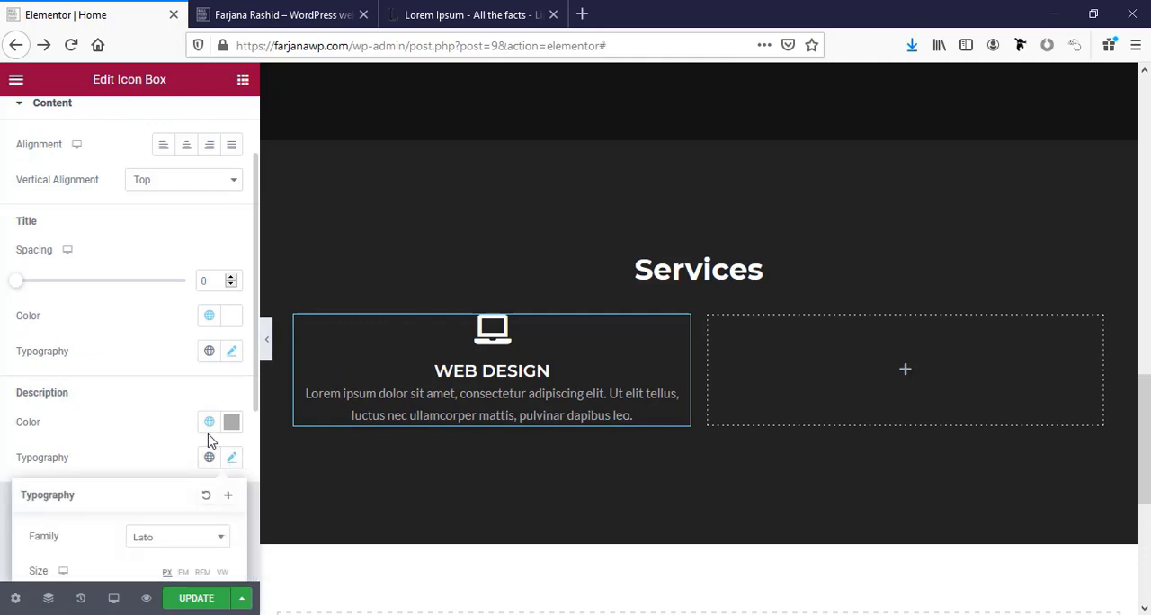
pyautogui.scroll(-2, 212, 450)
pyautogui.click(217, 505)
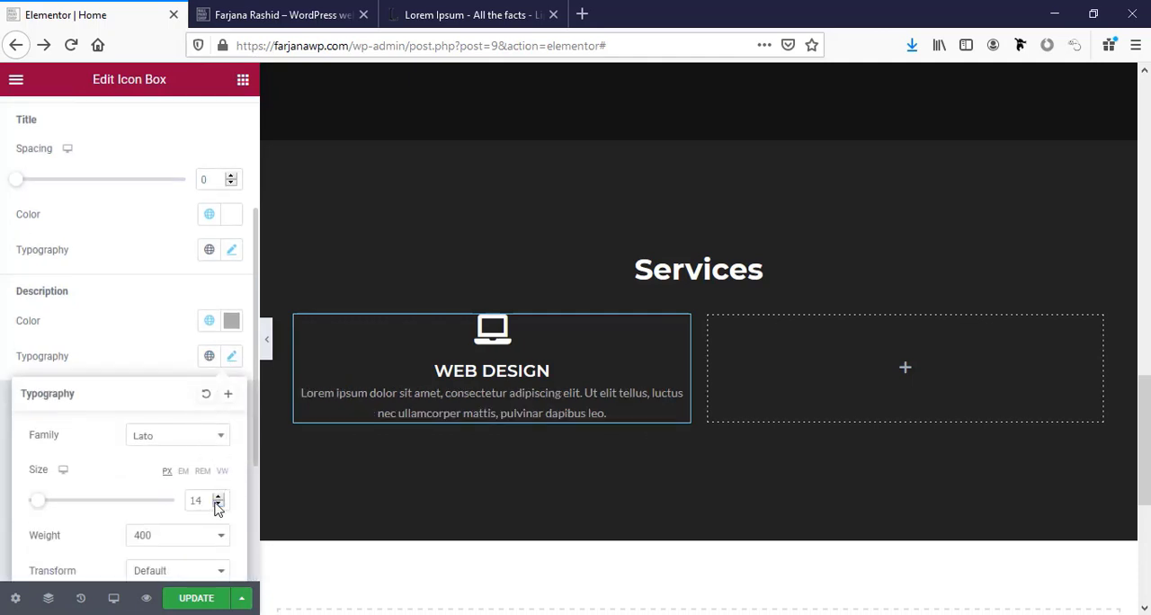
pyautogui.scroll(-4, 204, 479)
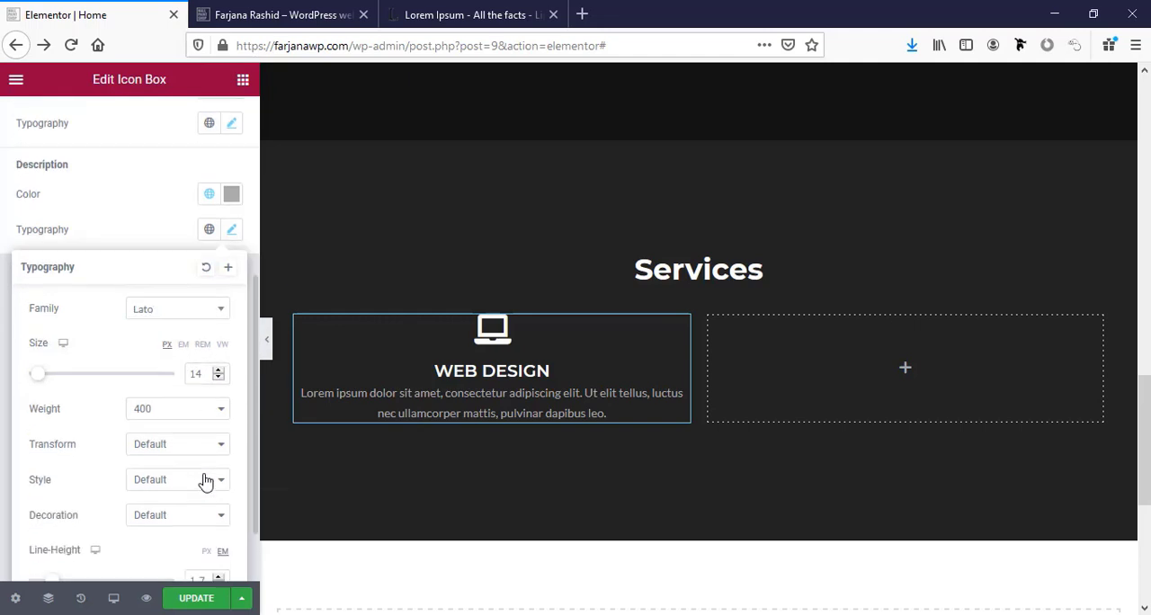
pyautogui.click(219, 508)
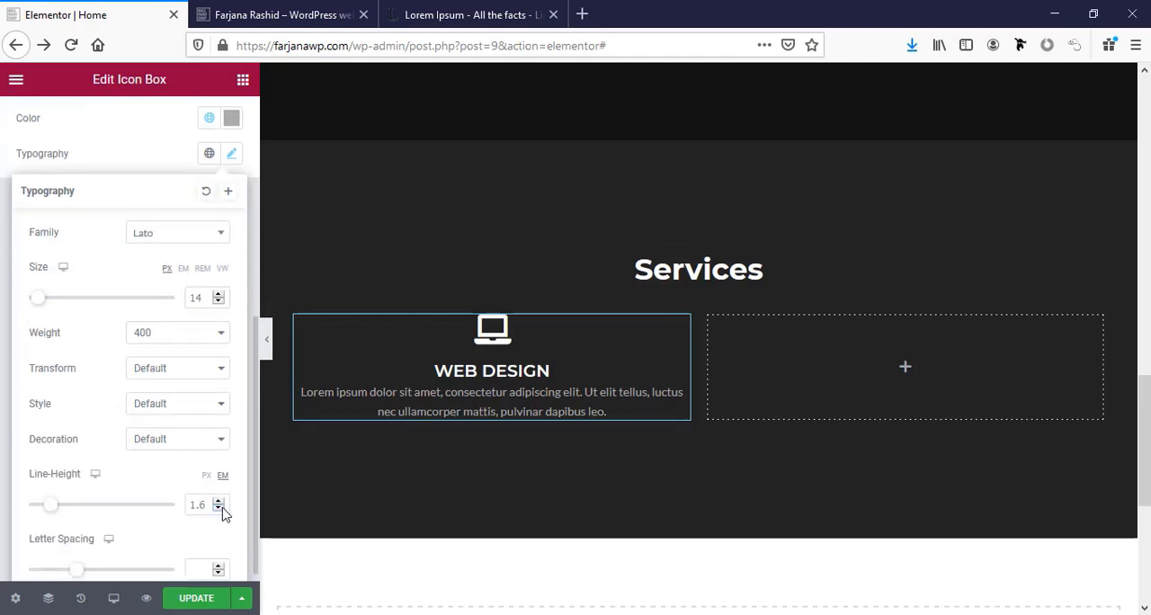
pyautogui.click(221, 508)
# Give the Web Design icon box 10 px padding on all sides and unlink the padding values.
pyautogui.click(296, 316)
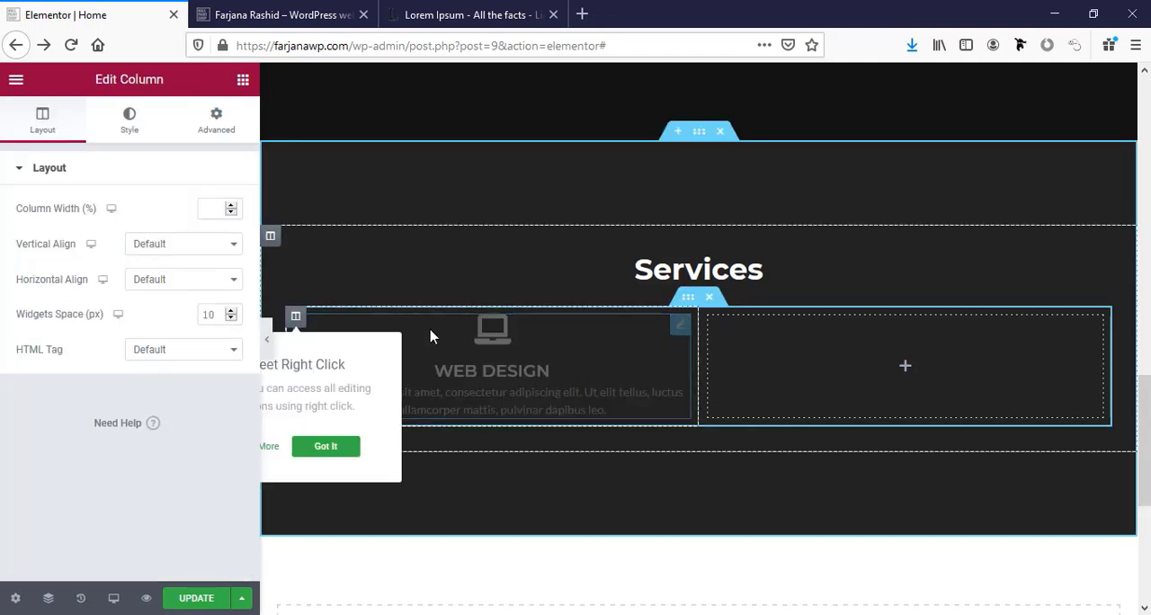
pyautogui.click(447, 341)
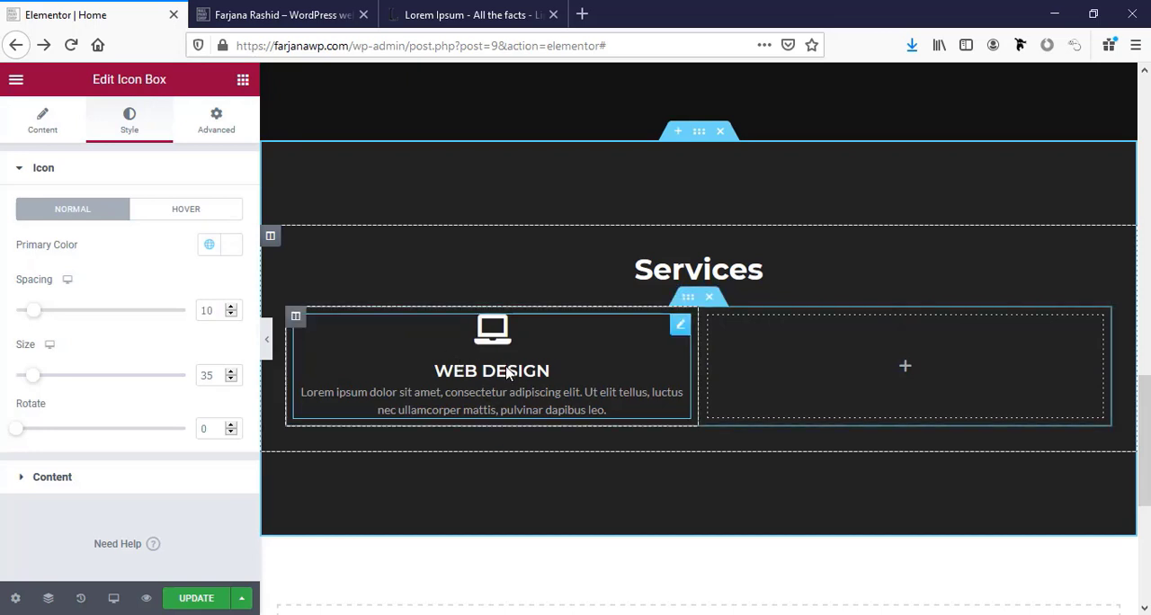
pyautogui.click(205, 126)
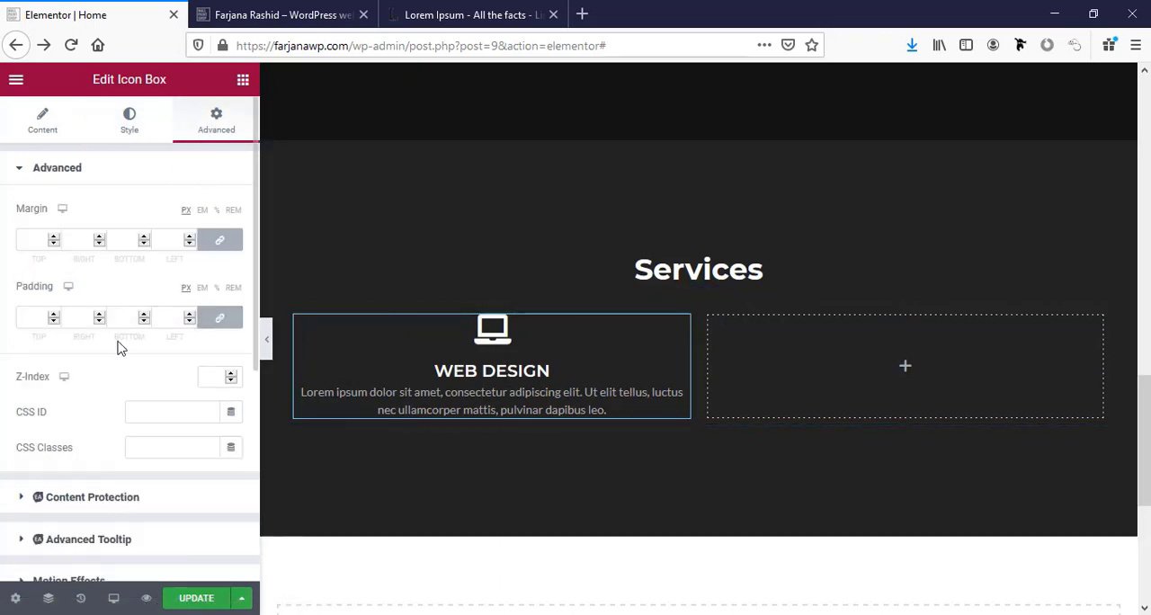
pyautogui.click(26, 319)
pyautogui.write('10')
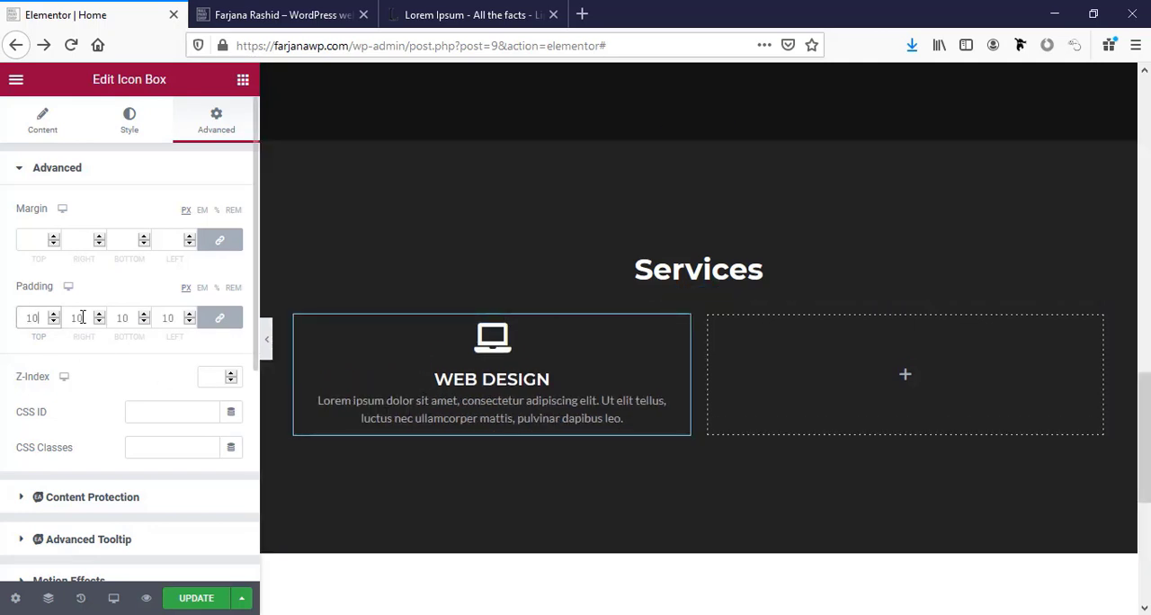
pyautogui.click(212, 320)
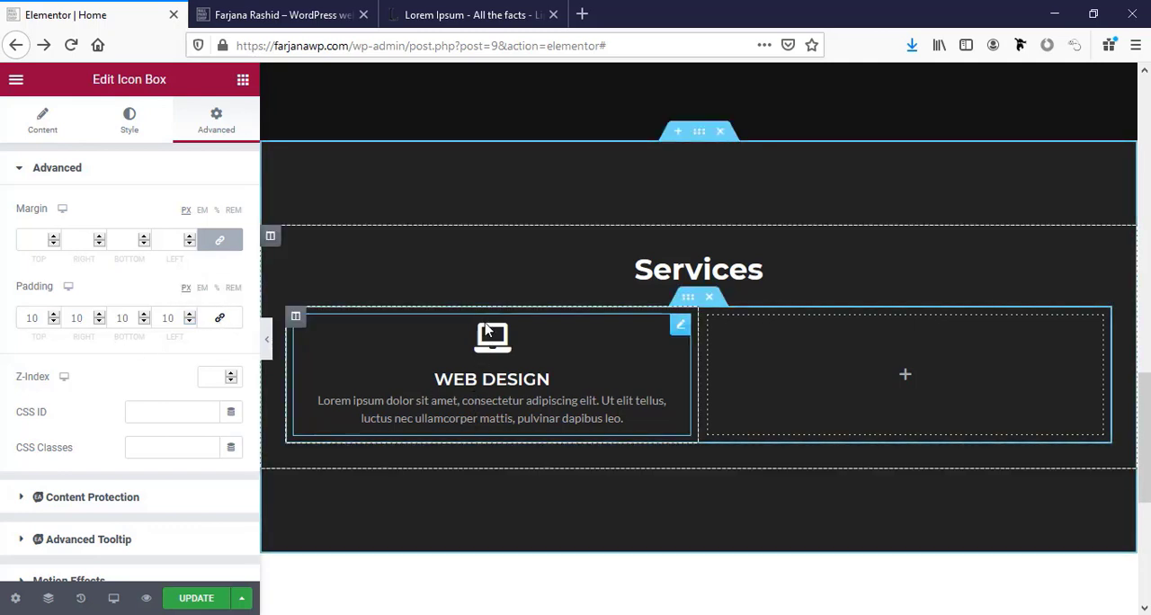
pyautogui.doubleClick(79, 320)
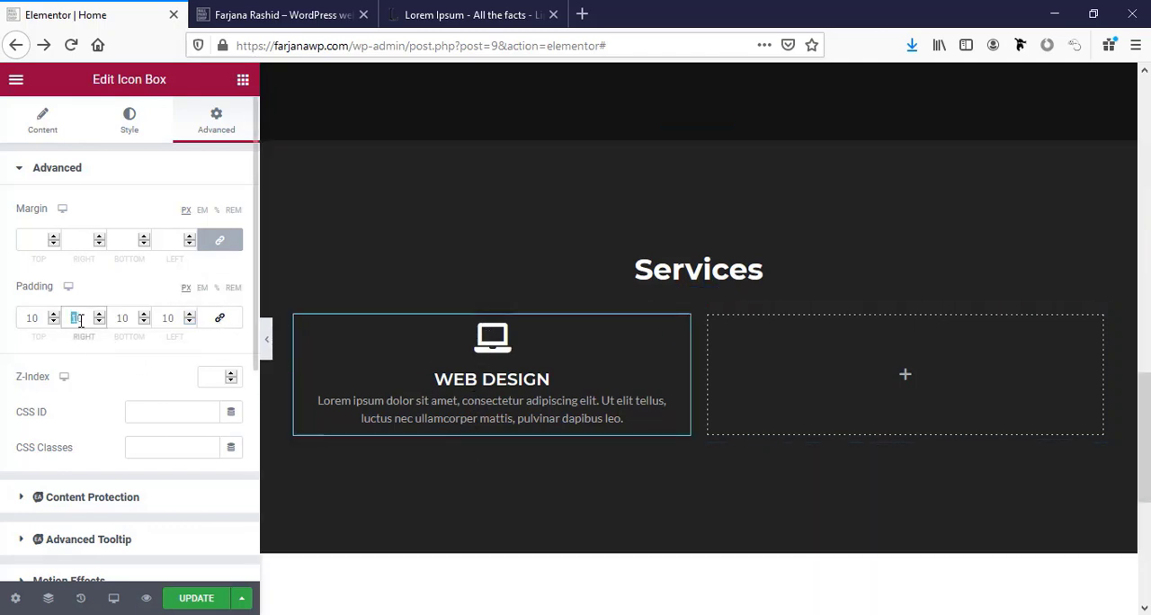
pyautogui.write('30')
pyautogui.click(66, 318)
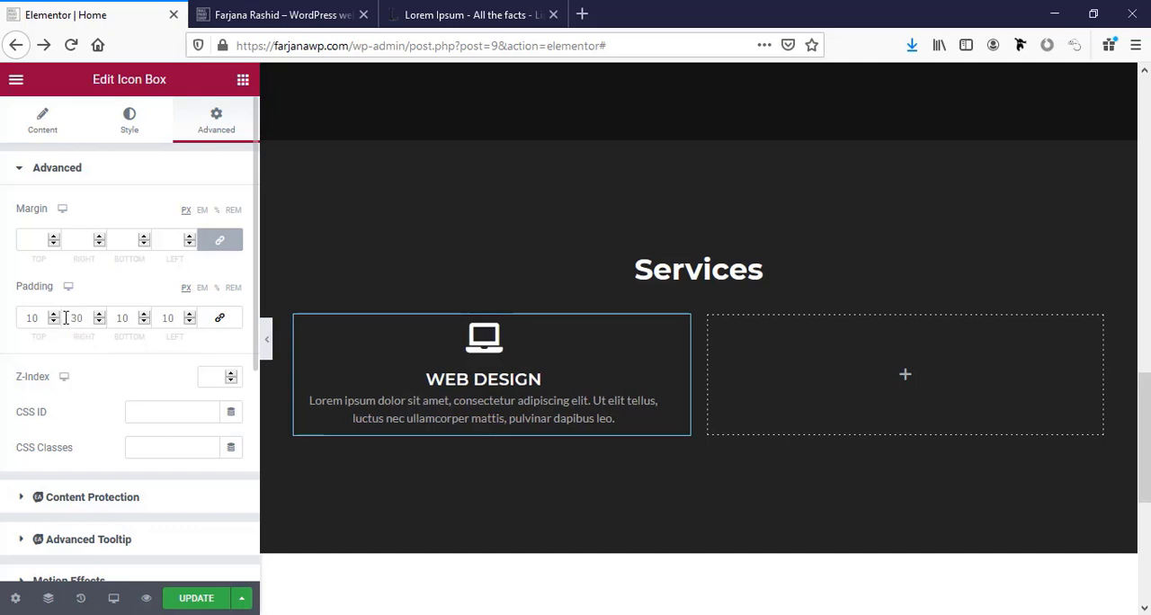
pyautogui.moveTo(76, 322); pyautogui.dragTo(33, 321)
pyautogui.write('1')
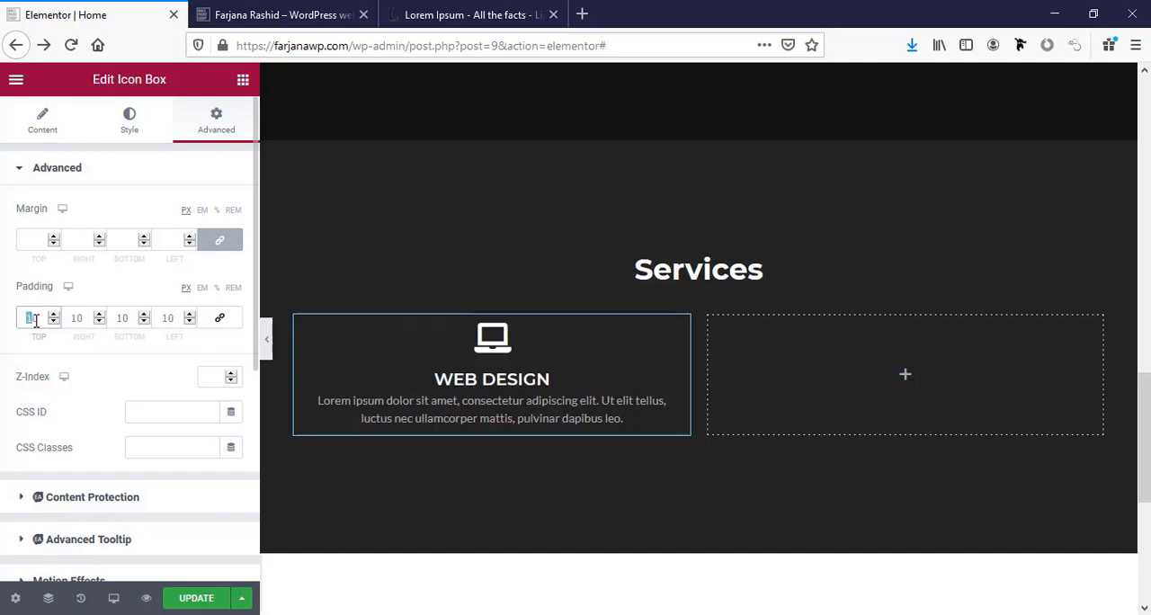
pyautogui.write('3')
# Set the icon box's top and bottom padding to 30 px and its right and left padding to 15 px.
pyautogui.click(118, 317)
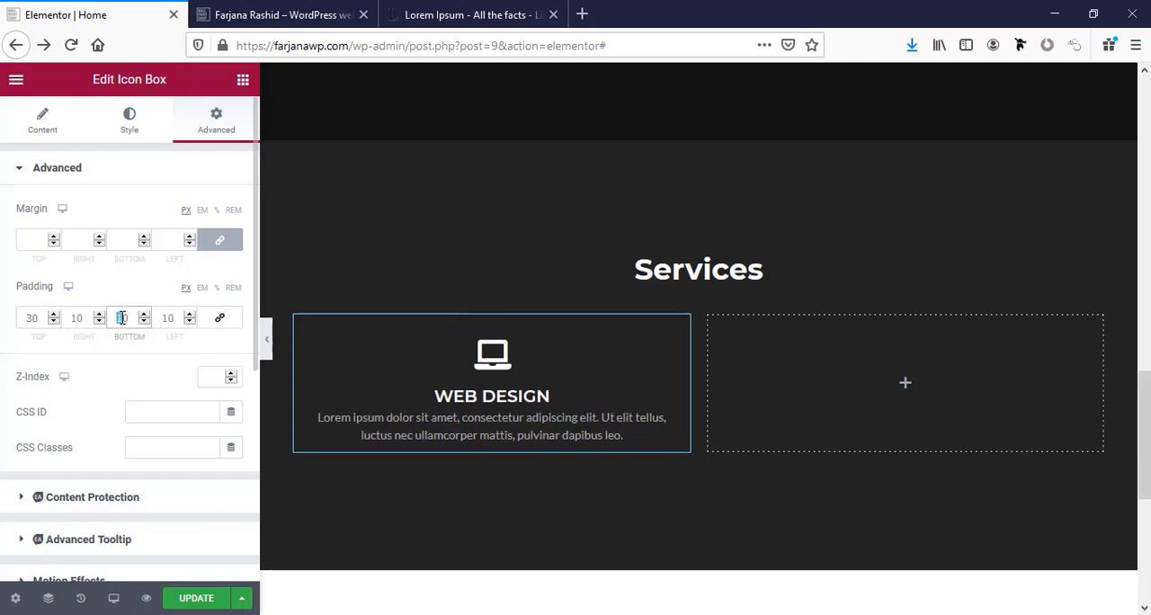
pyautogui.write('3')
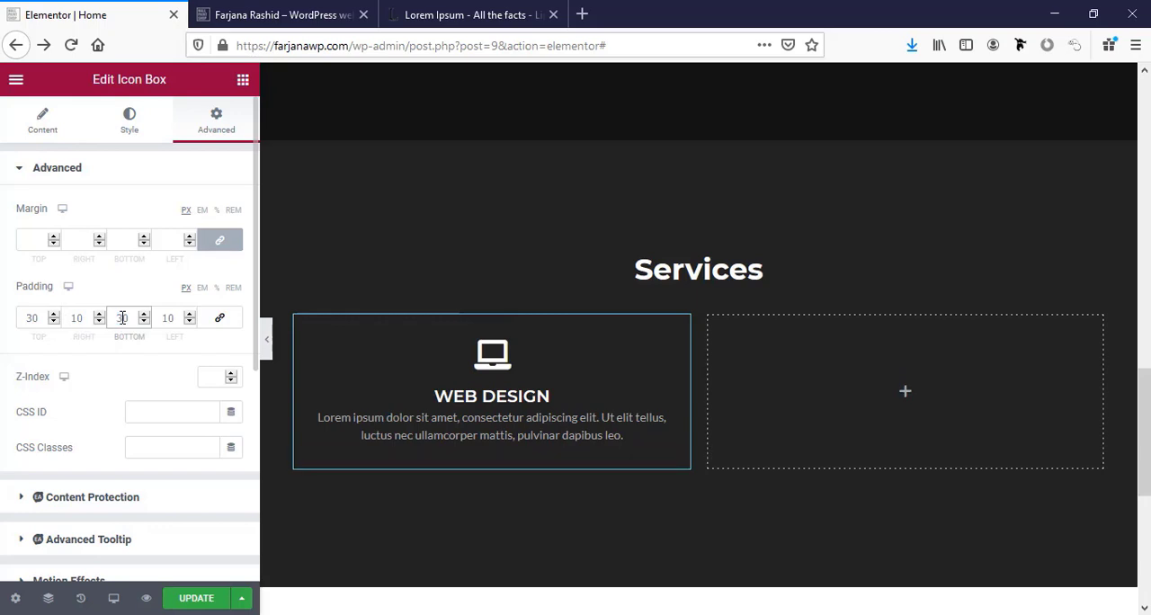
pyautogui.moveTo(76, 319); pyautogui.dragTo(92, 317)
pyautogui.write('5')
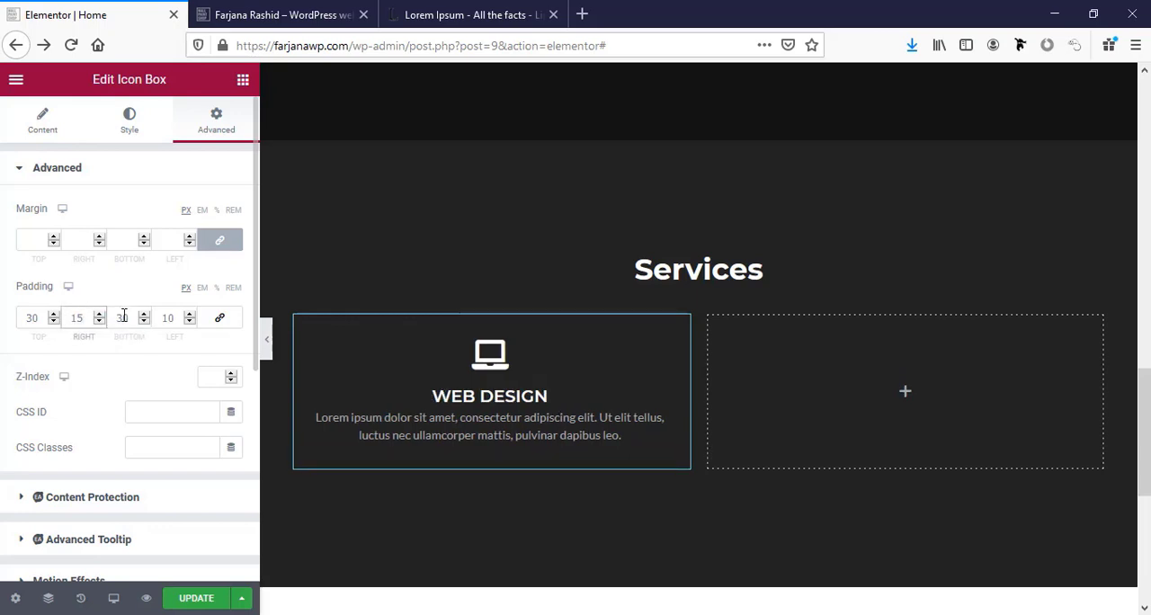
pyautogui.moveTo(170, 319); pyautogui.dragTo(181, 319)
pyautogui.write('5')
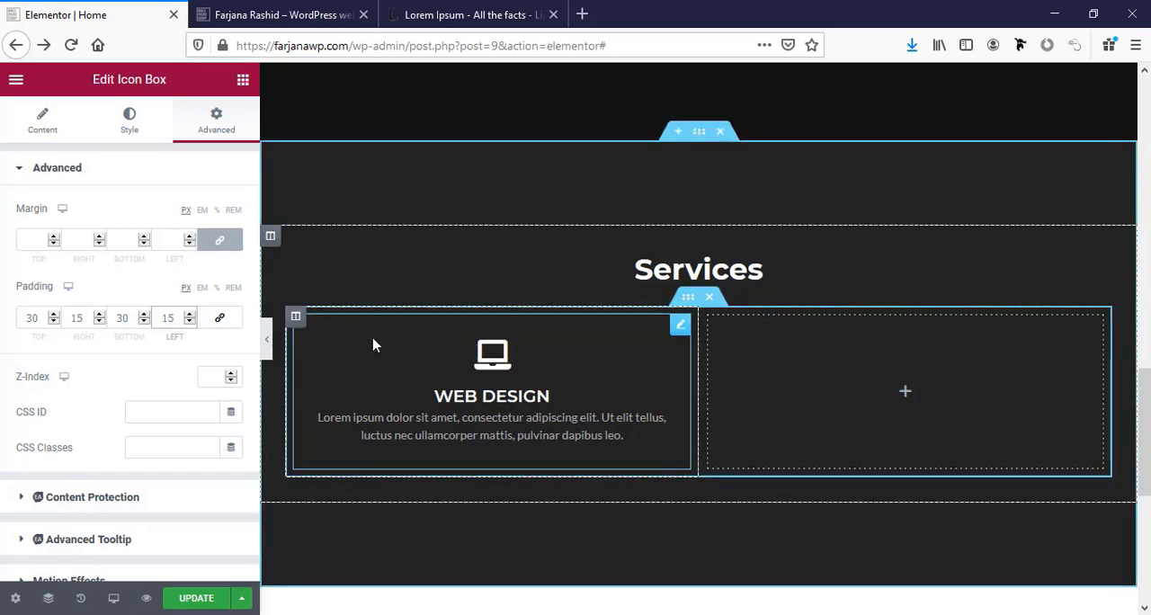
# Give the Web Design column a classic hover background in the global black colour.
pyautogui.click(297, 319)
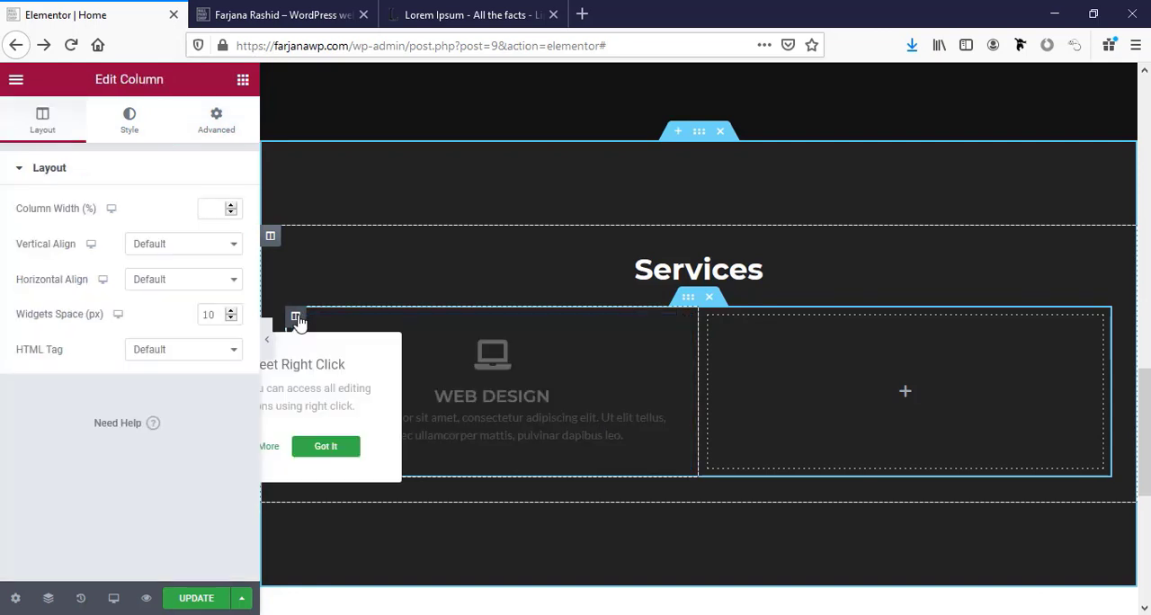
pyautogui.click(124, 129)
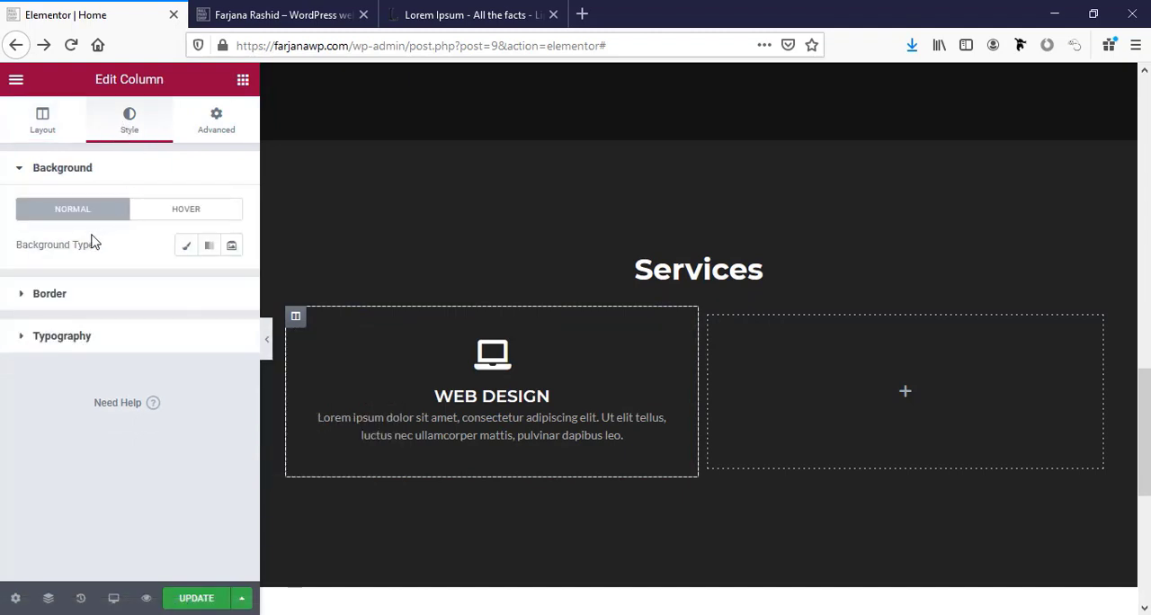
pyautogui.click(185, 246)
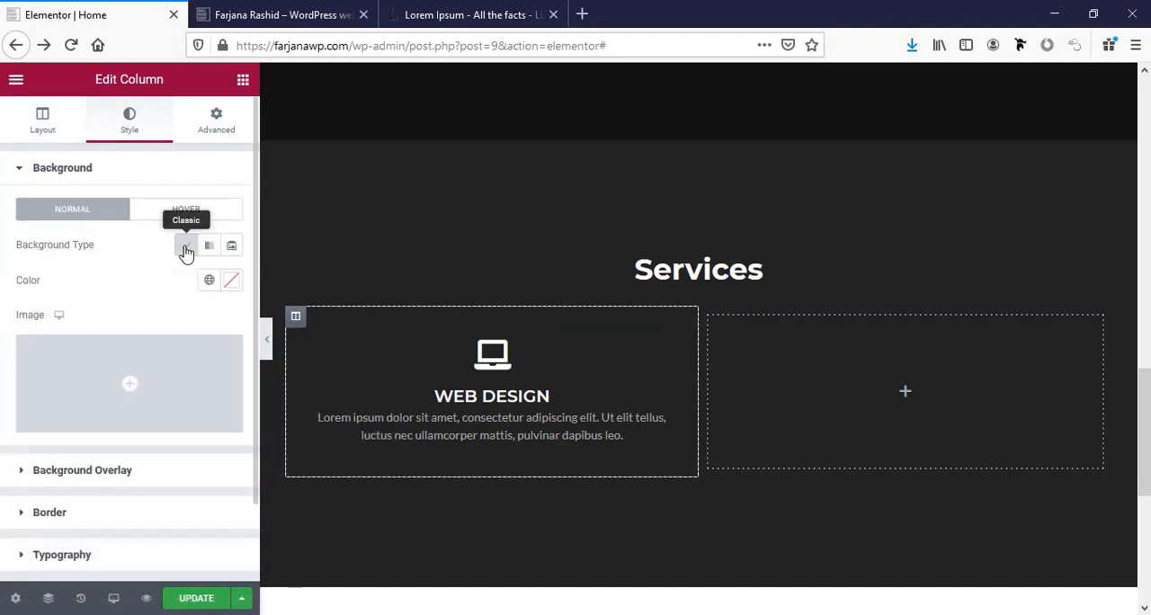
pyautogui.click(185, 214)
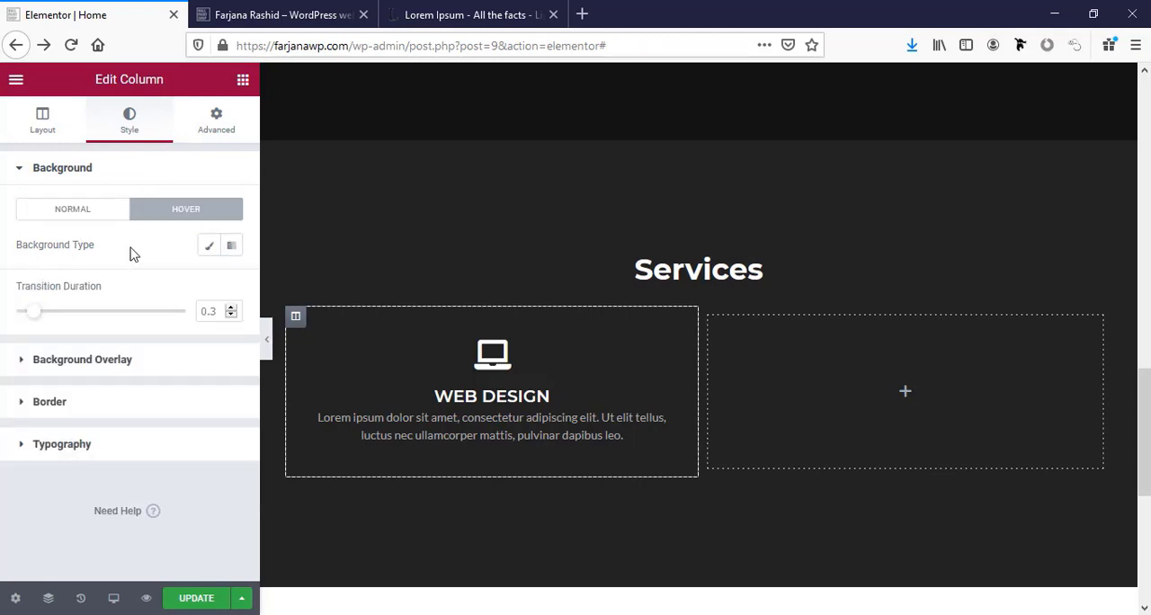
pyautogui.click(209, 247)
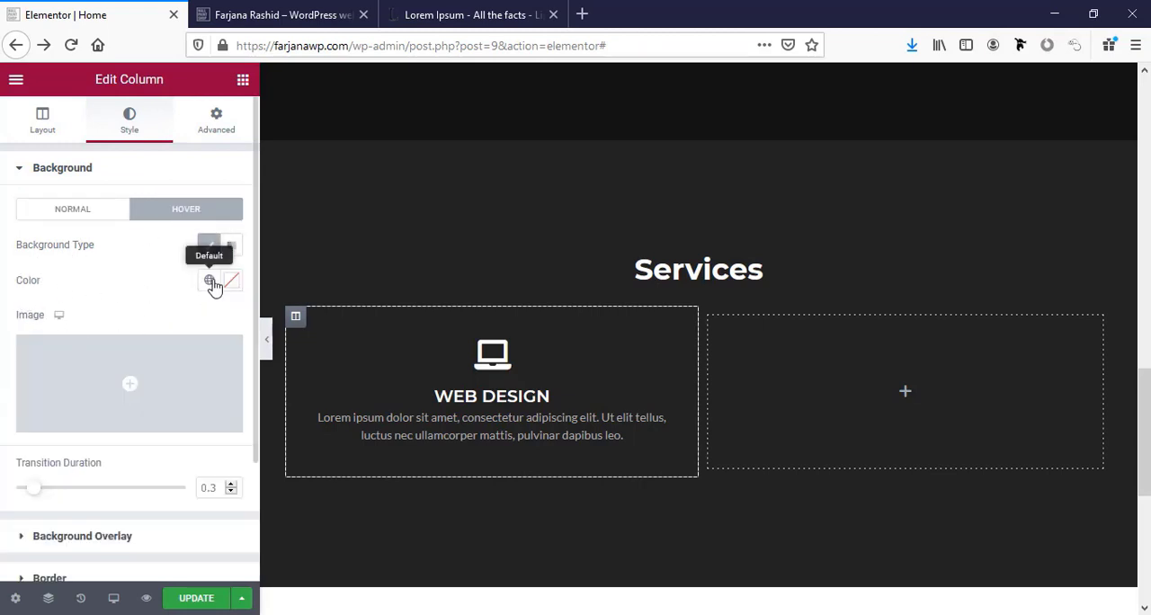
pyautogui.click(210, 281)
pyautogui.click(66, 487)
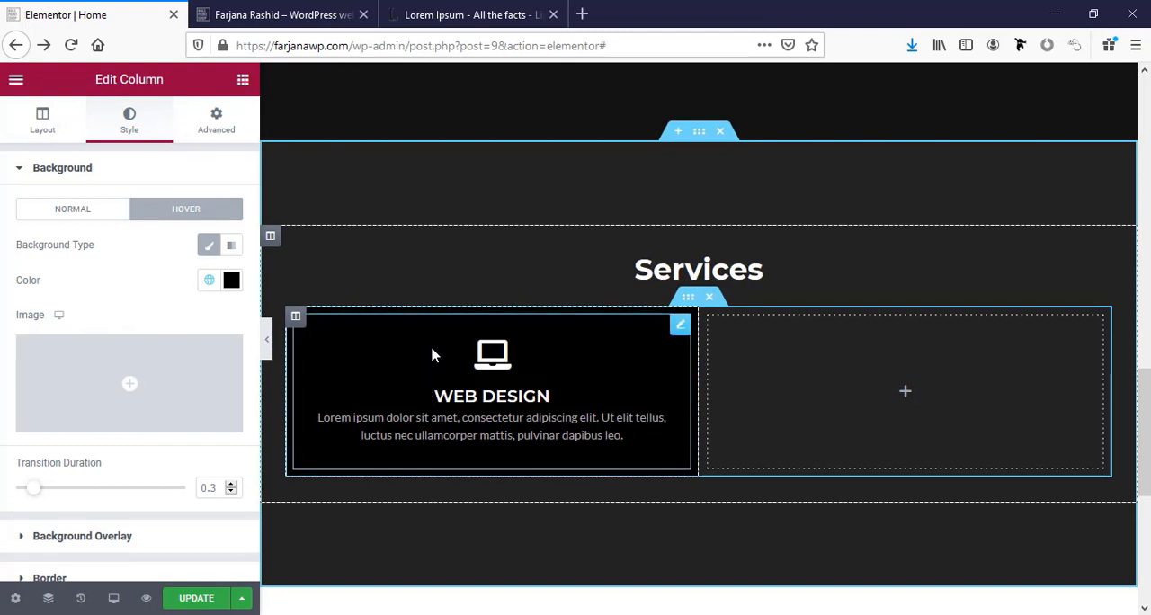
# Place a copy of the Web Design icon box in the empty second column.
pyautogui.rightClick(341, 344)
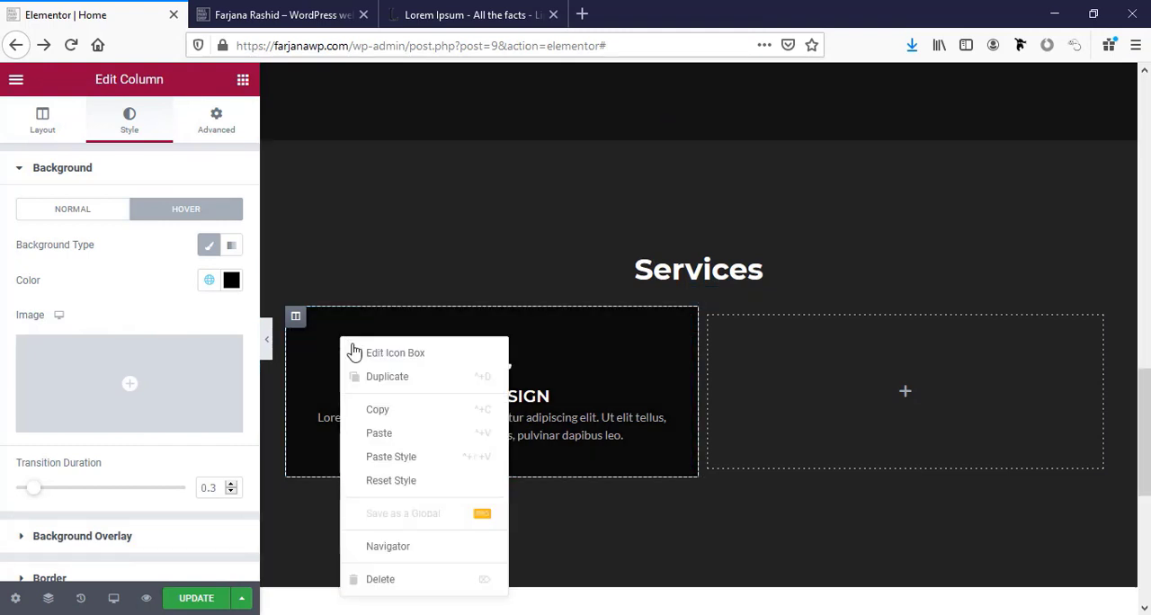
pyautogui.click(390, 386)
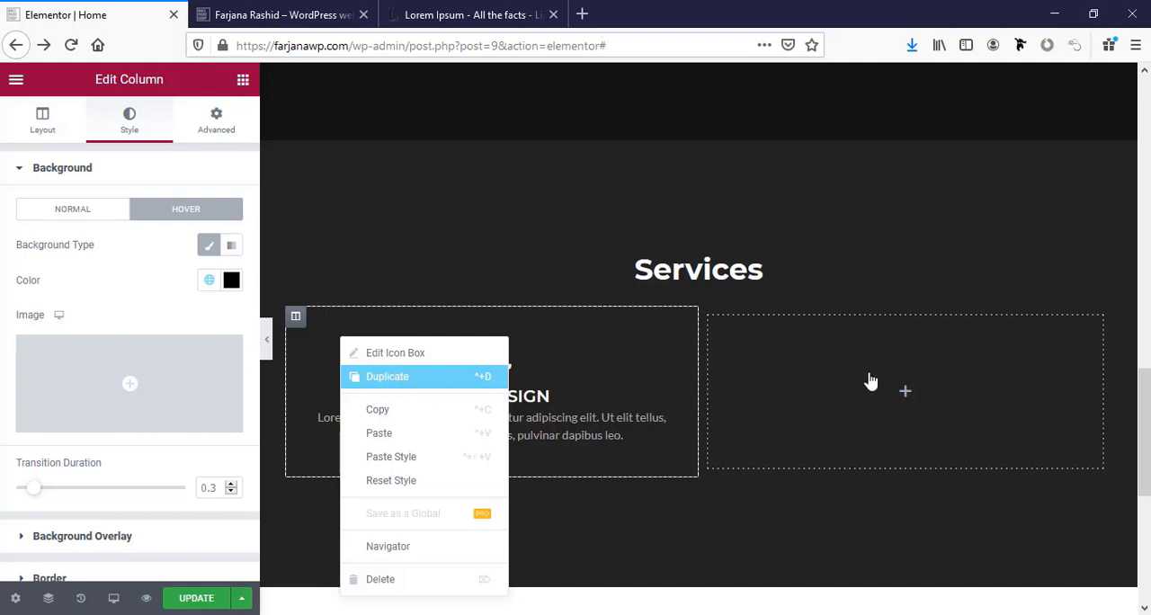
pyautogui.rightClick(846, 355)
pyautogui.moveTo(369, 526); pyautogui.dragTo(817, 291)
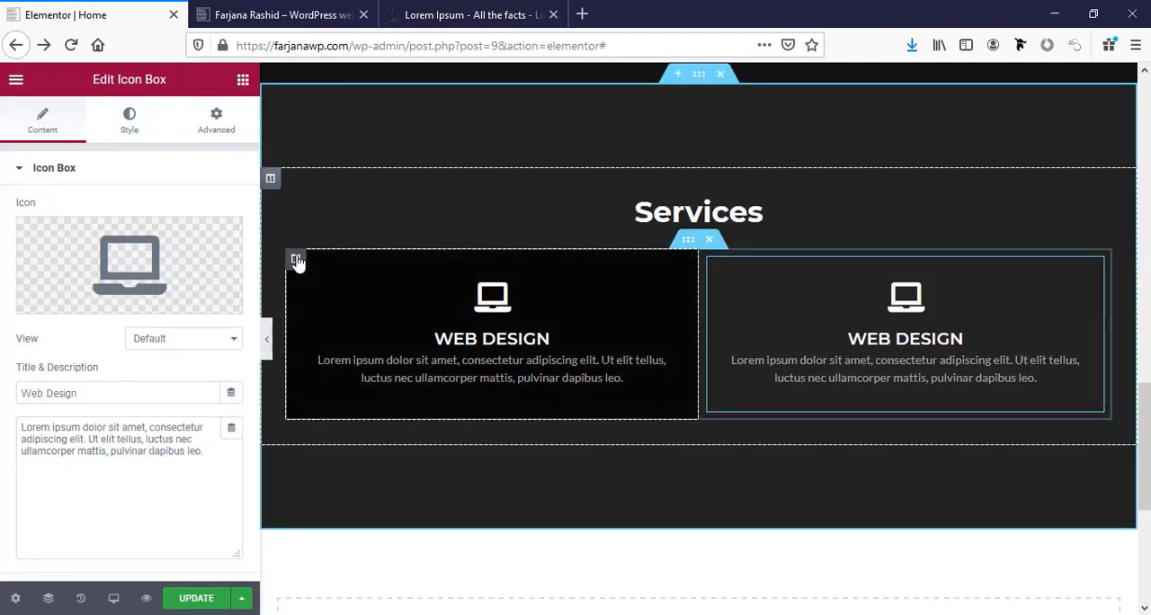
# Copy the first column's style and apply it to the second column.
pyautogui.rightClick(296, 259)
pyautogui.click(306, 274)
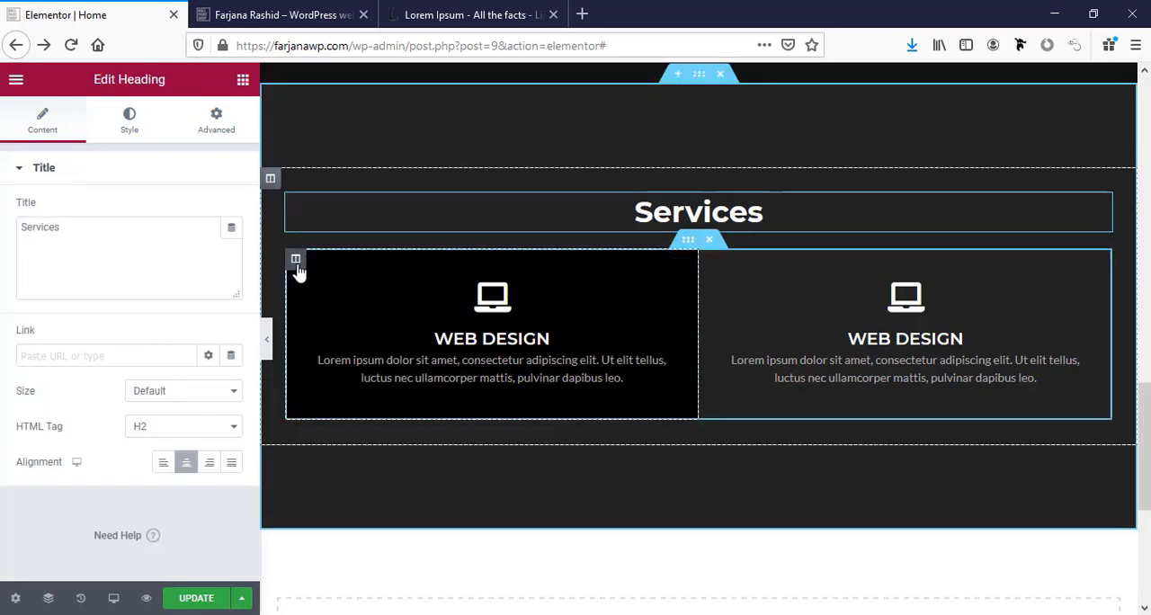
pyautogui.rightClick(296, 261)
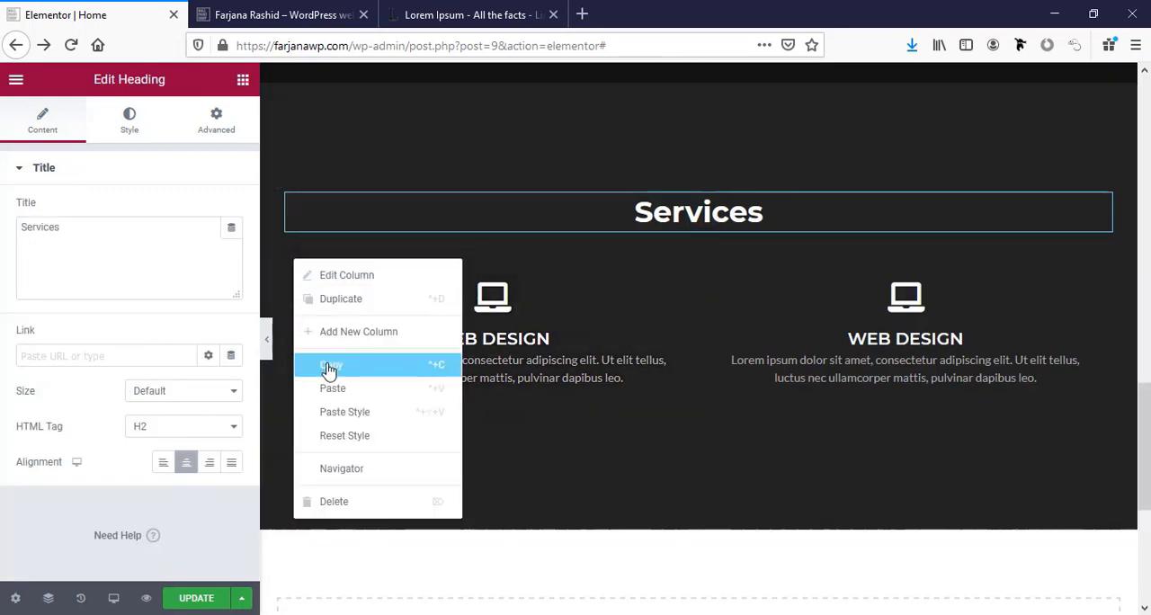
pyautogui.click(329, 364)
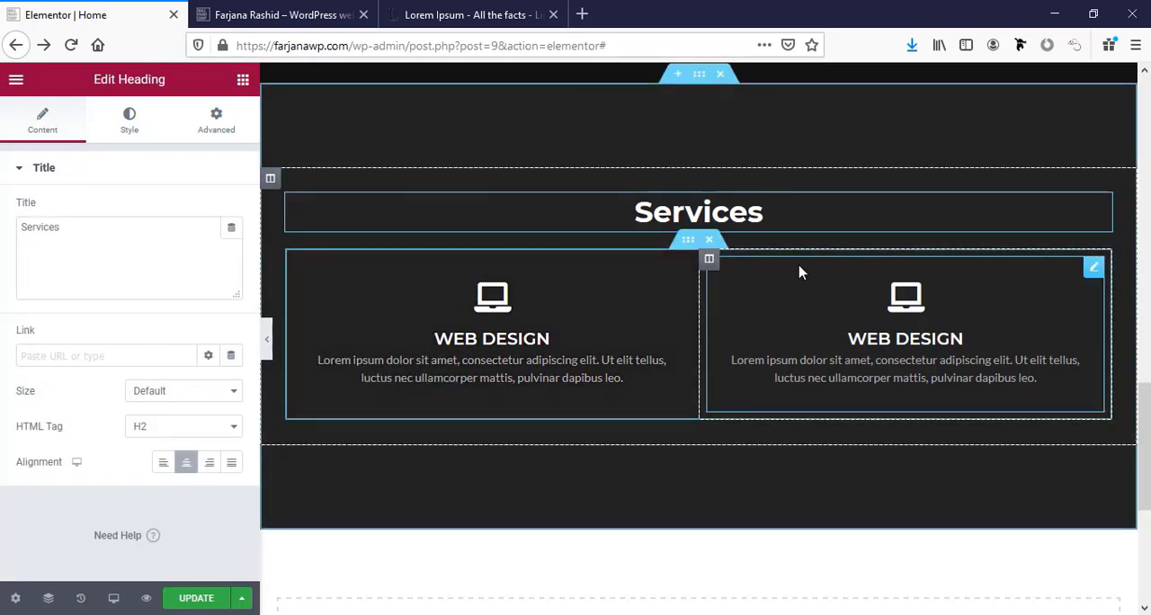
pyautogui.rightClick(709, 262)
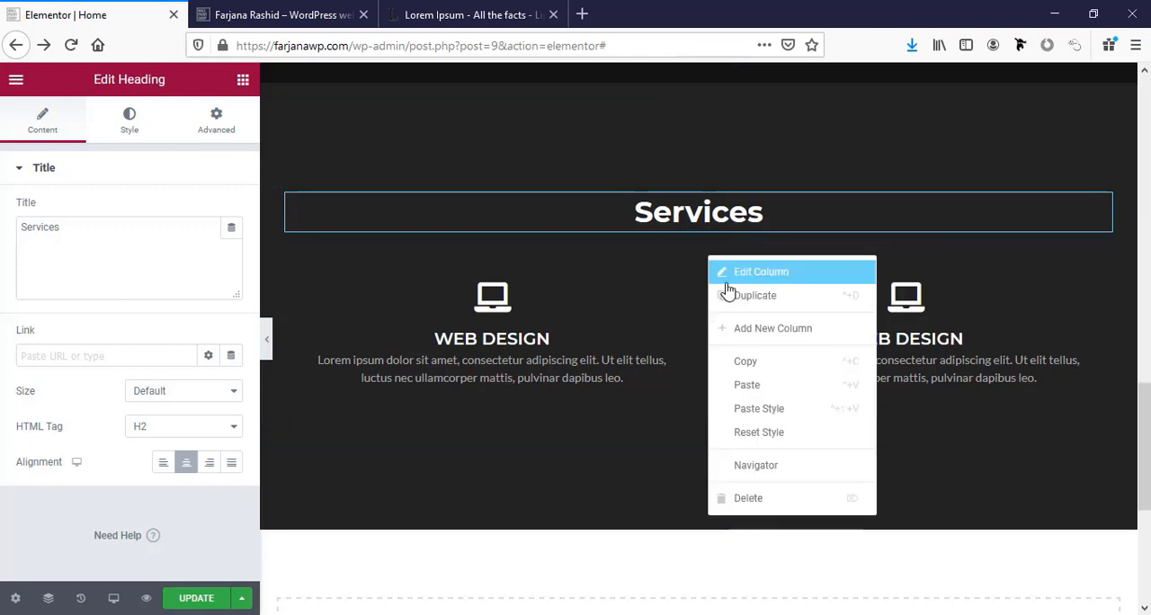
pyautogui.click(746, 407)
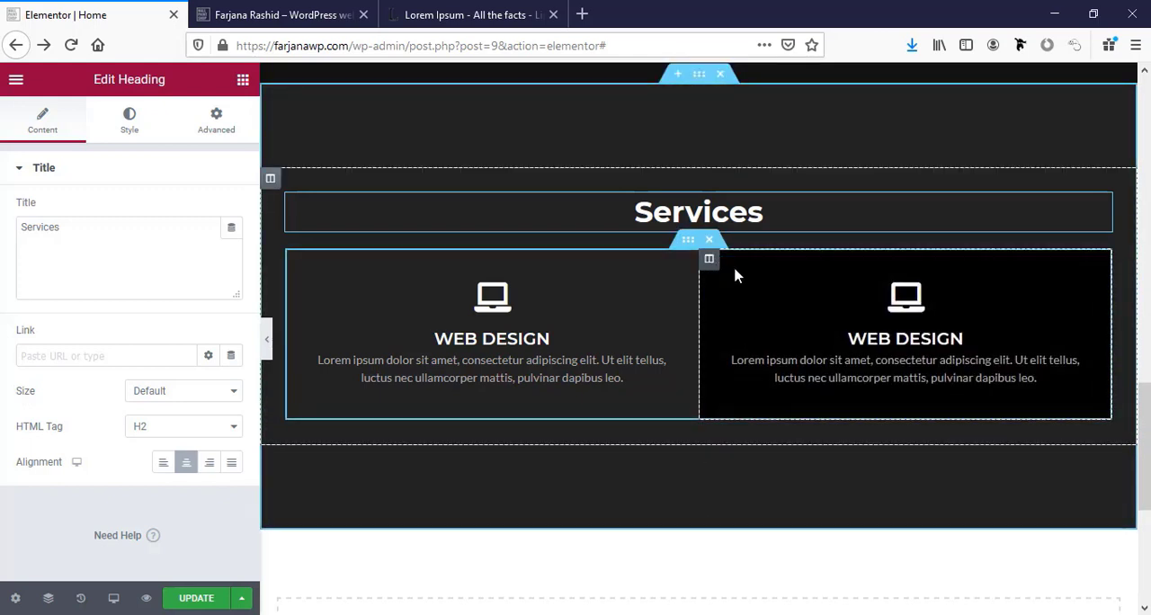
# Retitle the second column's icon box "Web Development" and replace its icon with the laptop showing code brackets.
pyautogui.click(935, 338)
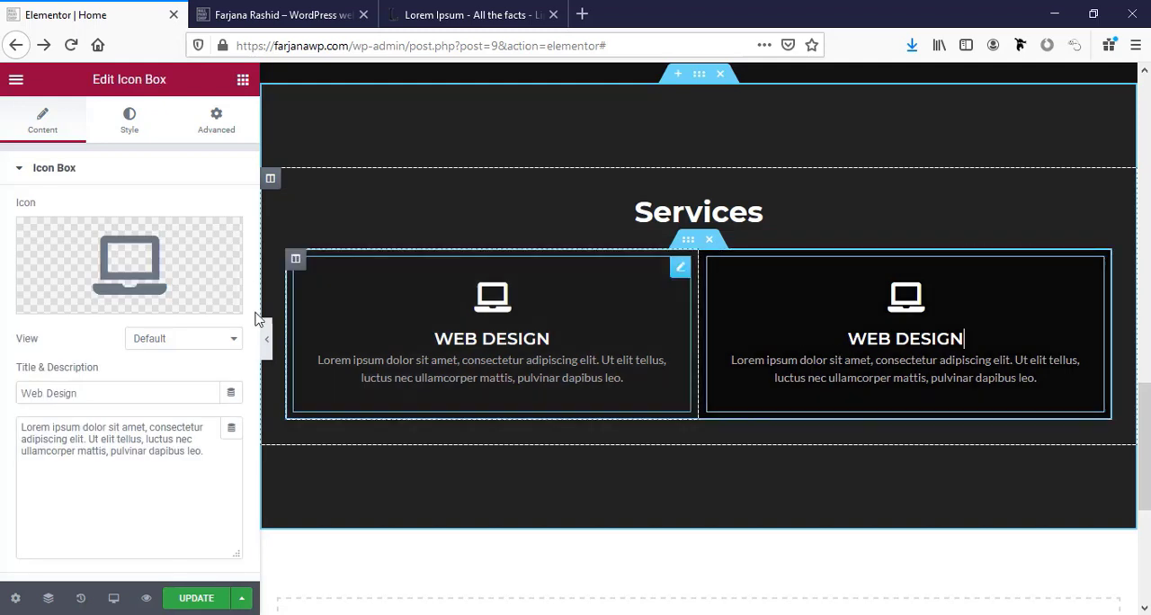
pyautogui.doubleClick(70, 393)
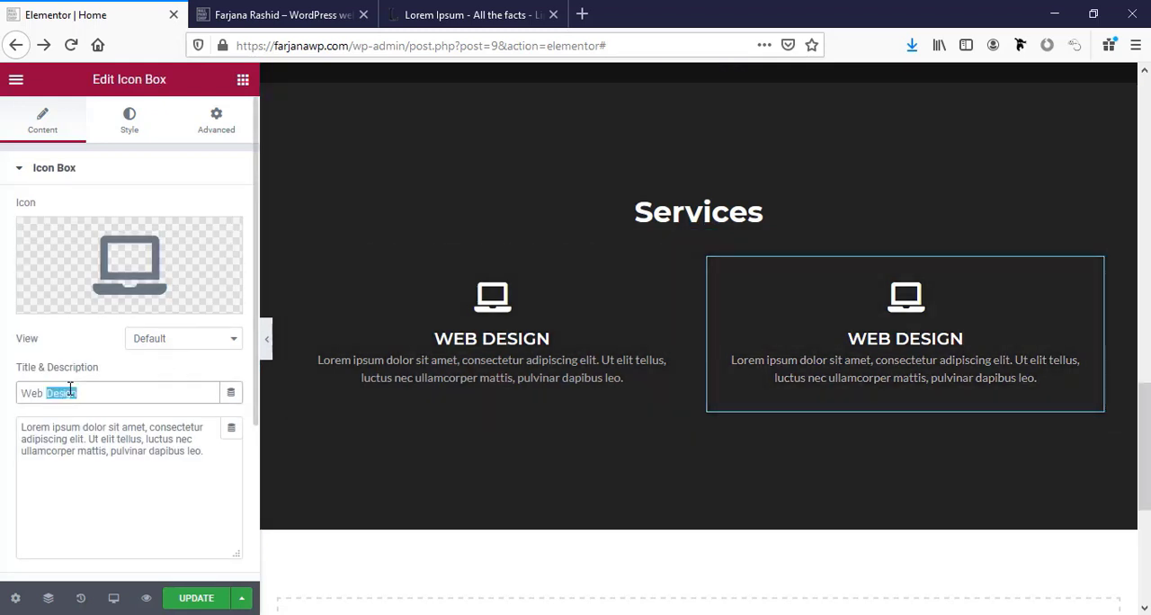
pyautogui.write('Development')
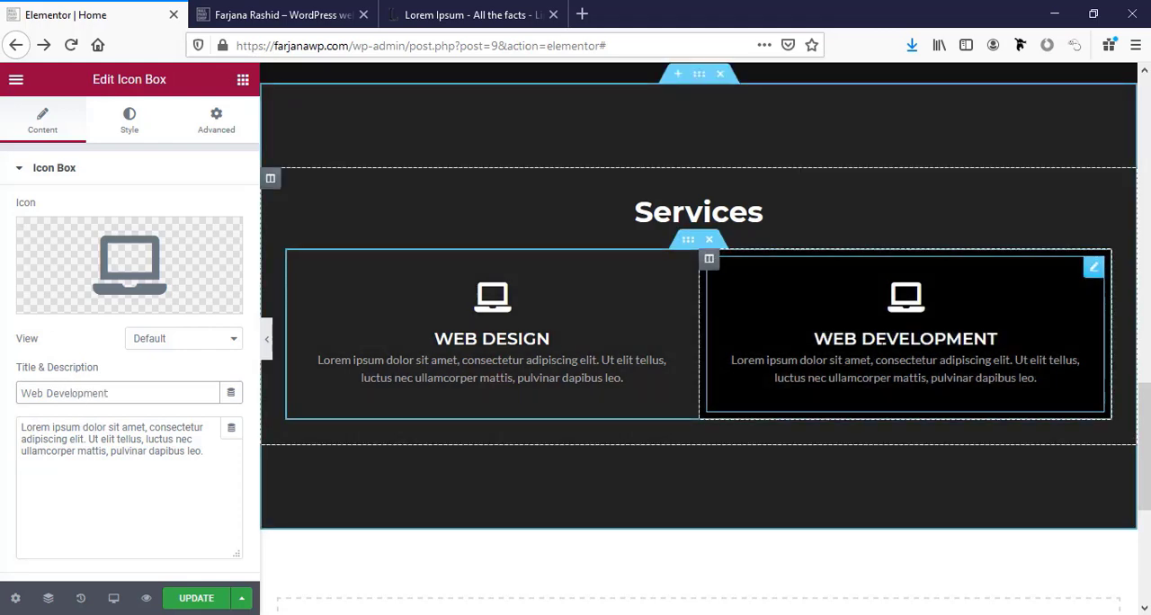
pyautogui.click(144, 267)
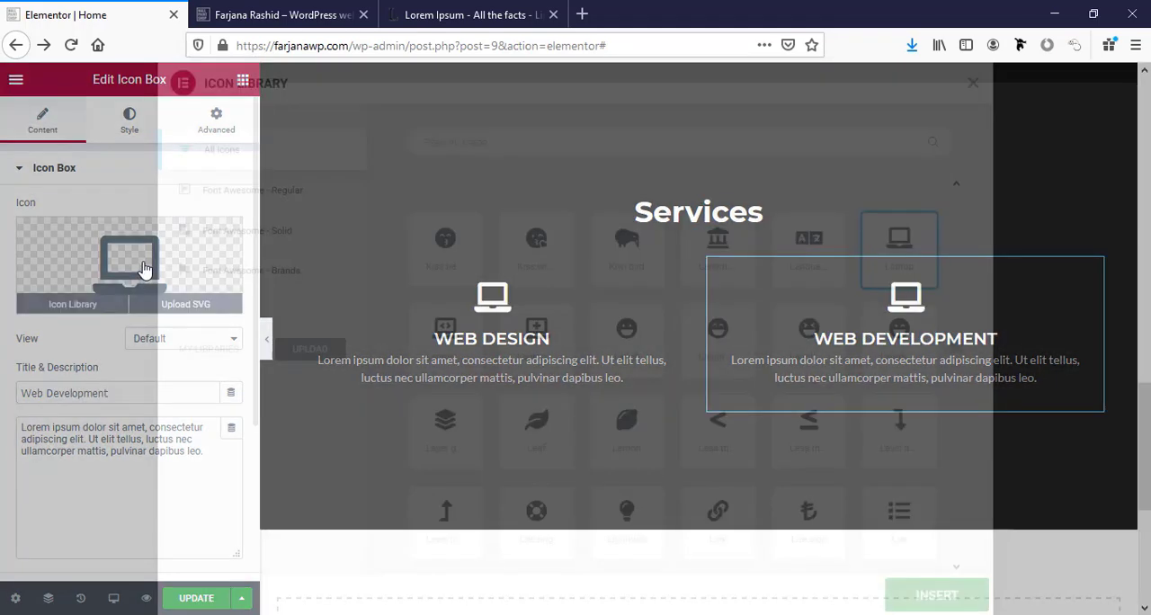
pyautogui.click(457, 344)
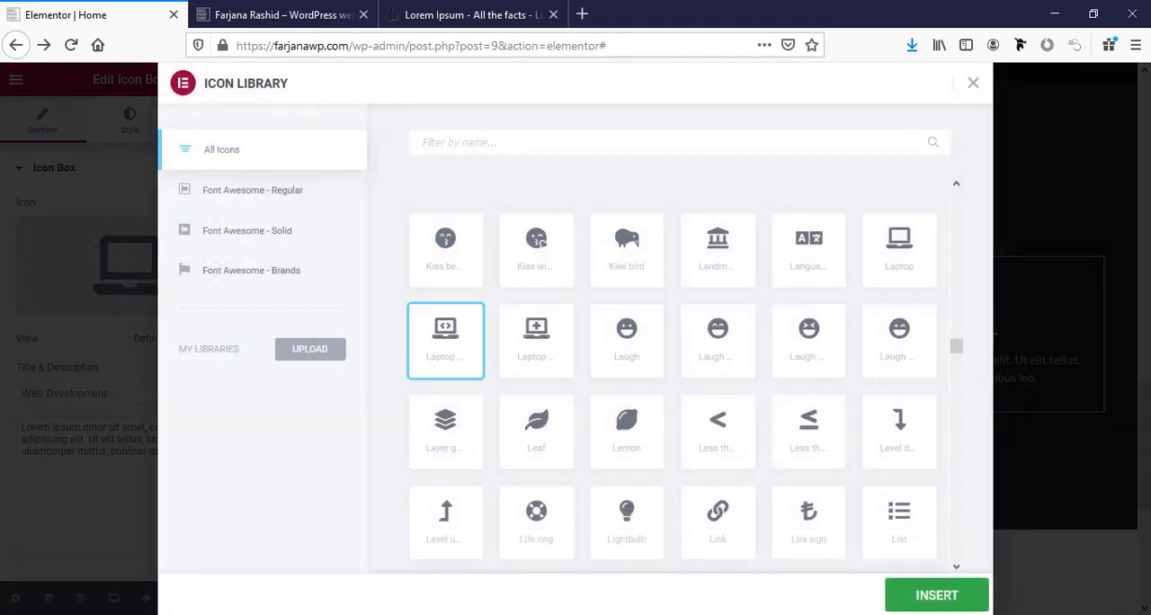
pyautogui.click(935, 595)
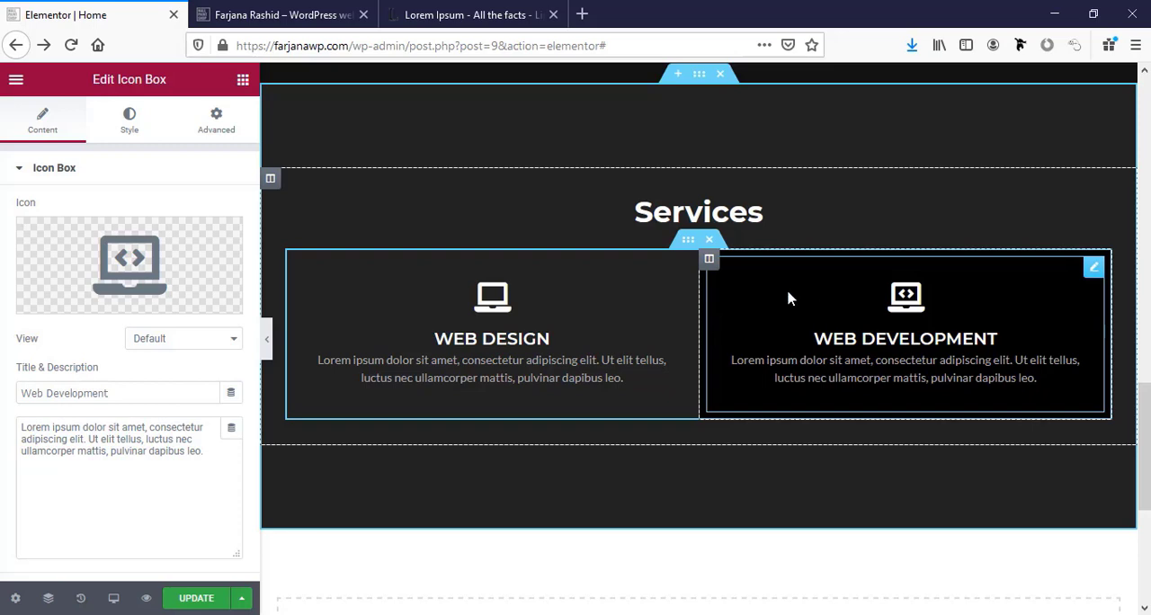
# Duplicate the Web Development column twice to make a row of four service columns.
pyautogui.rightClick(709, 262)
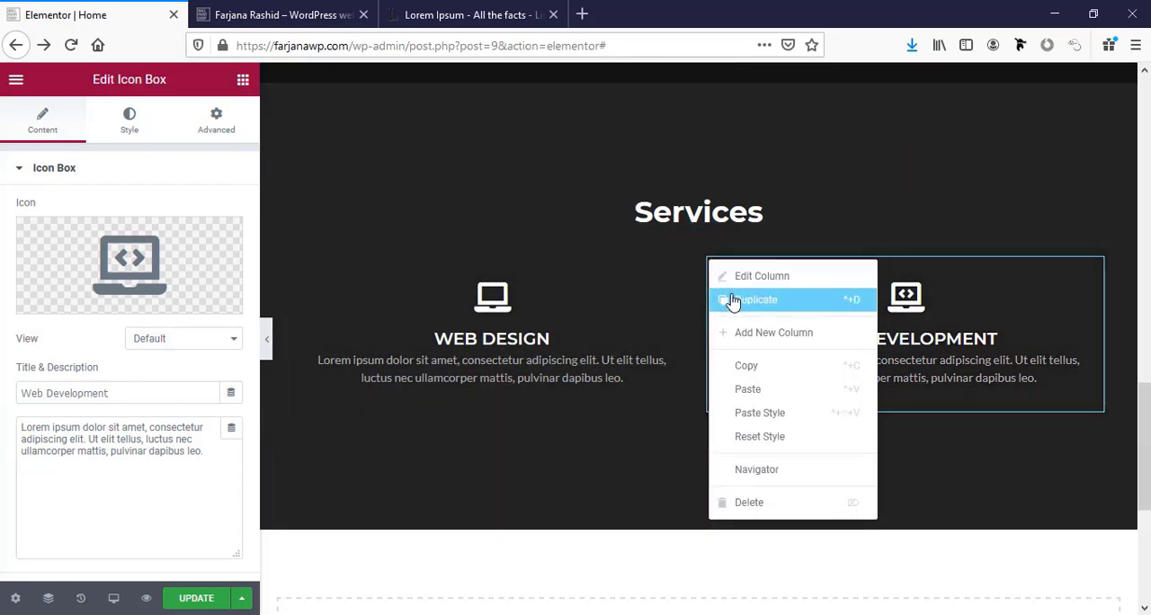
pyautogui.click(733, 301)
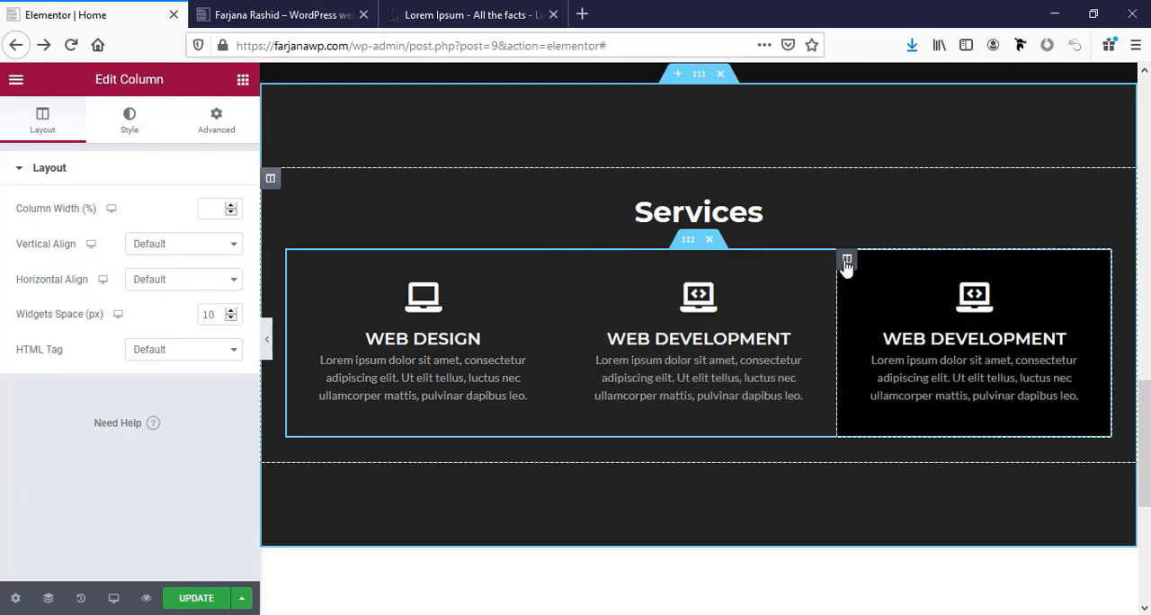
pyautogui.rightClick(847, 262)
pyautogui.click(866, 307)
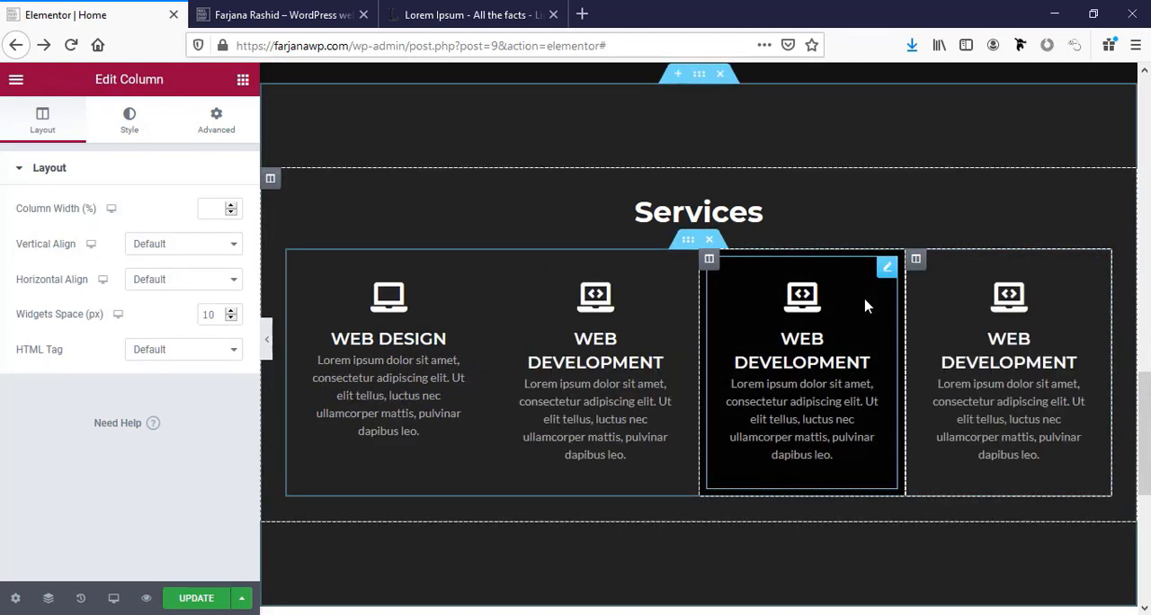
# Retitle the third column's icon box "Marketing".
pyautogui.click(870, 363)
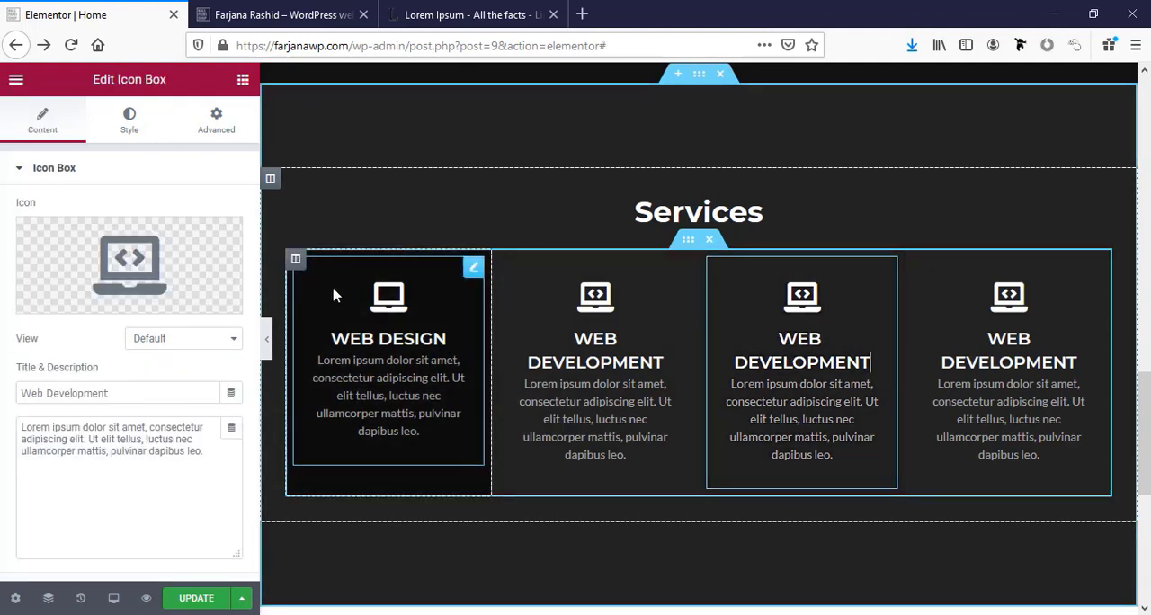
pyautogui.tripleClick(126, 392)
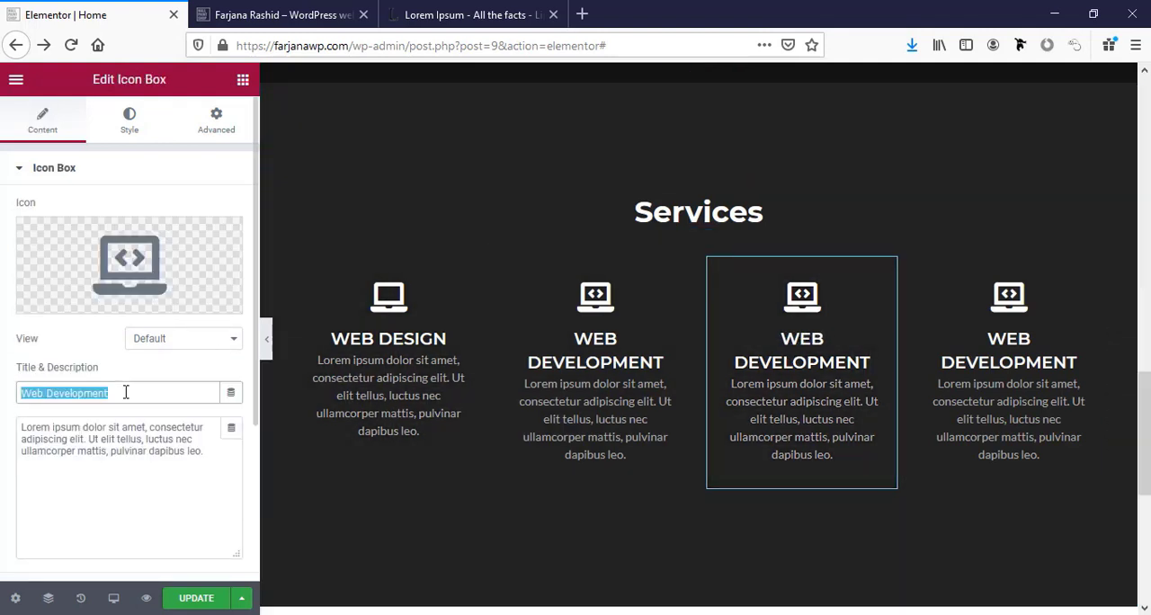
pyautogui.write('M')
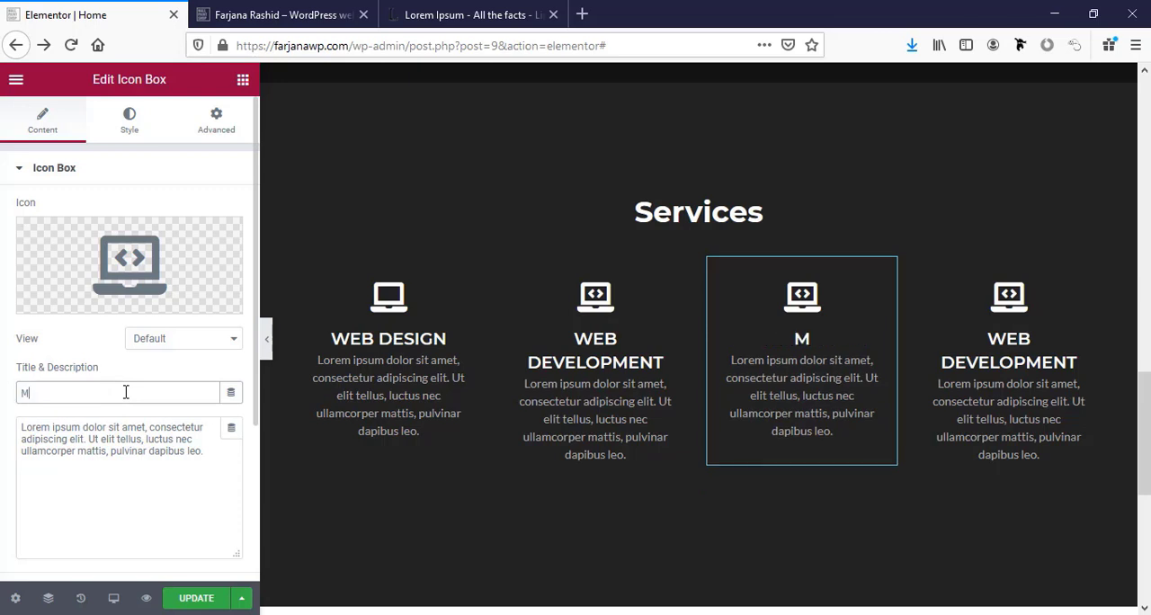
pyautogui.write('arketing')
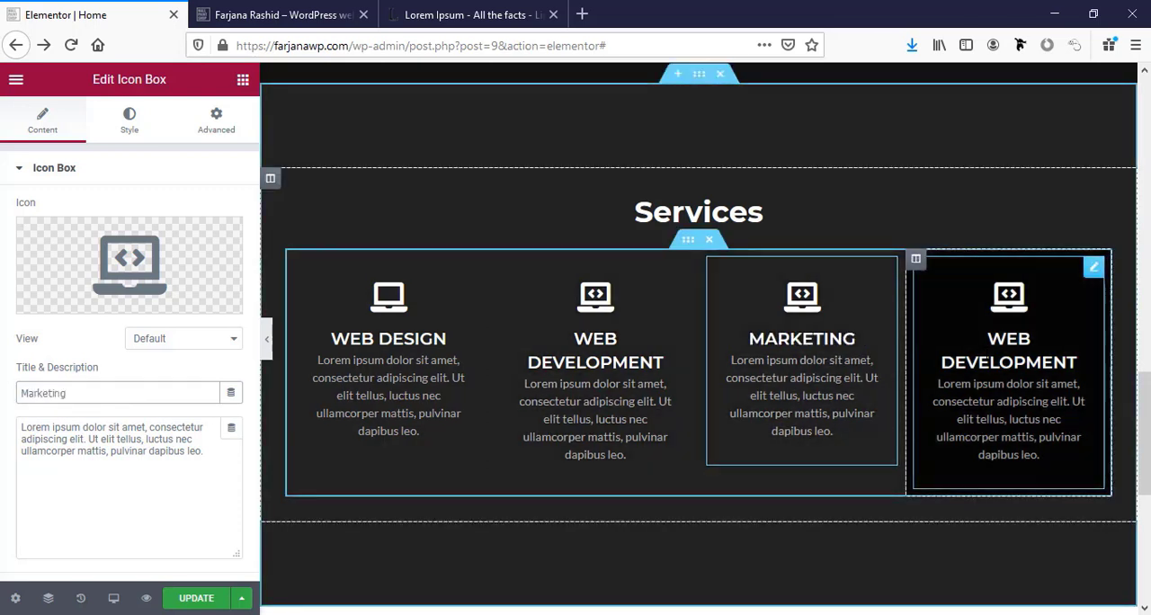
# Retitle the fourth column's icon box "SEO" and give it the magnifier-with-bolt icon, found by filtering the icon library for "sear".
pyautogui.tripleClick(147, 393)
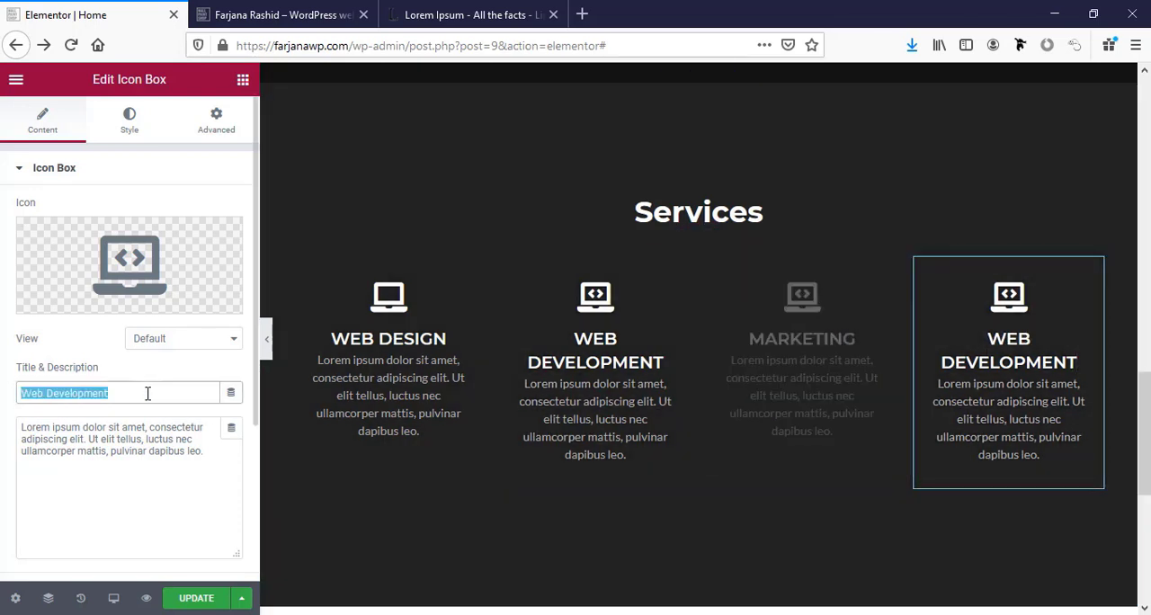
pyautogui.write('SEO')
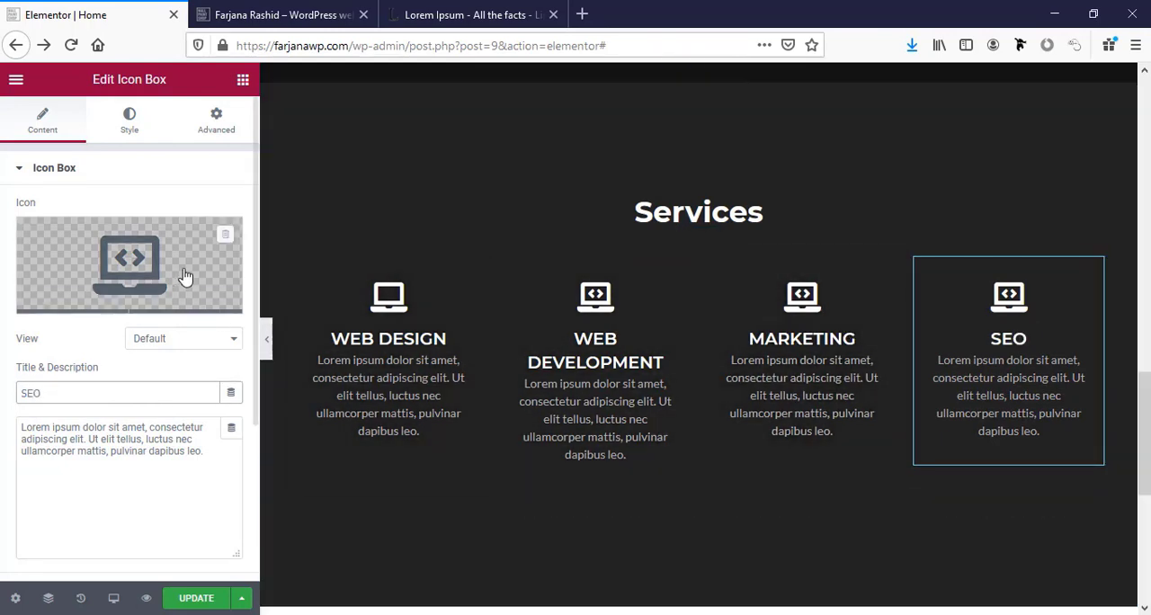
pyautogui.click(184, 276)
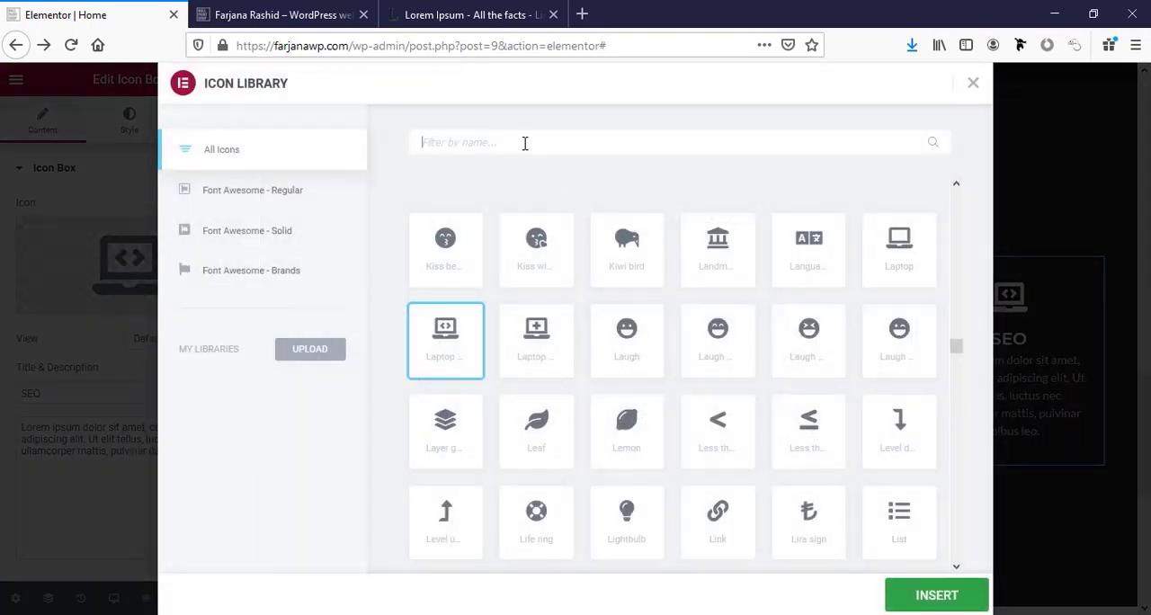
pyautogui.click(525, 143)
pyautogui.write('sear')
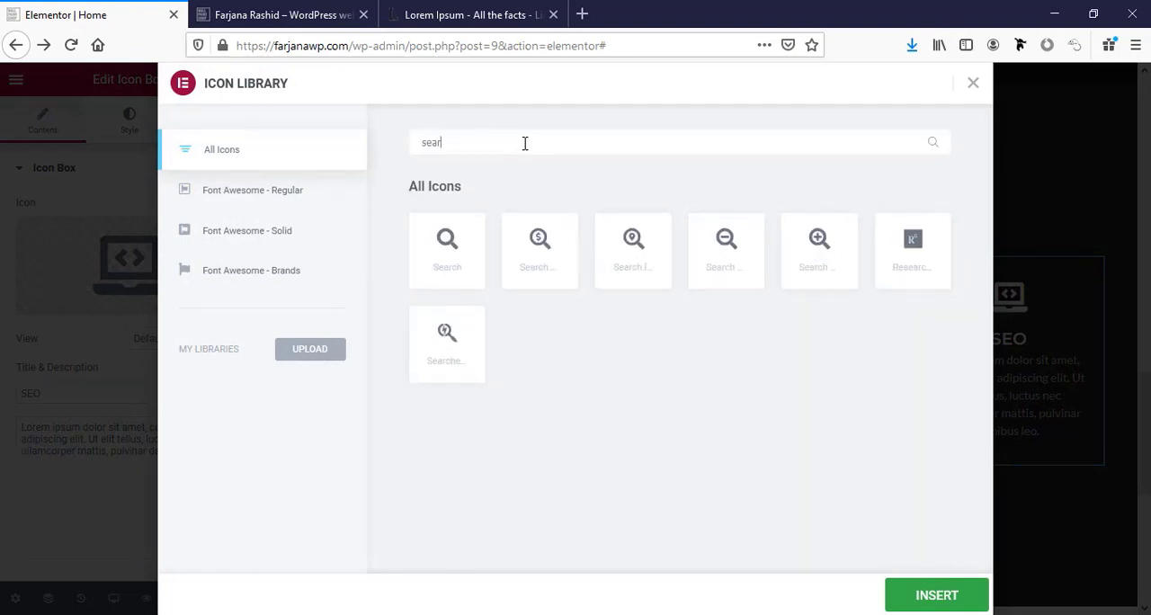
pyautogui.click(448, 338)
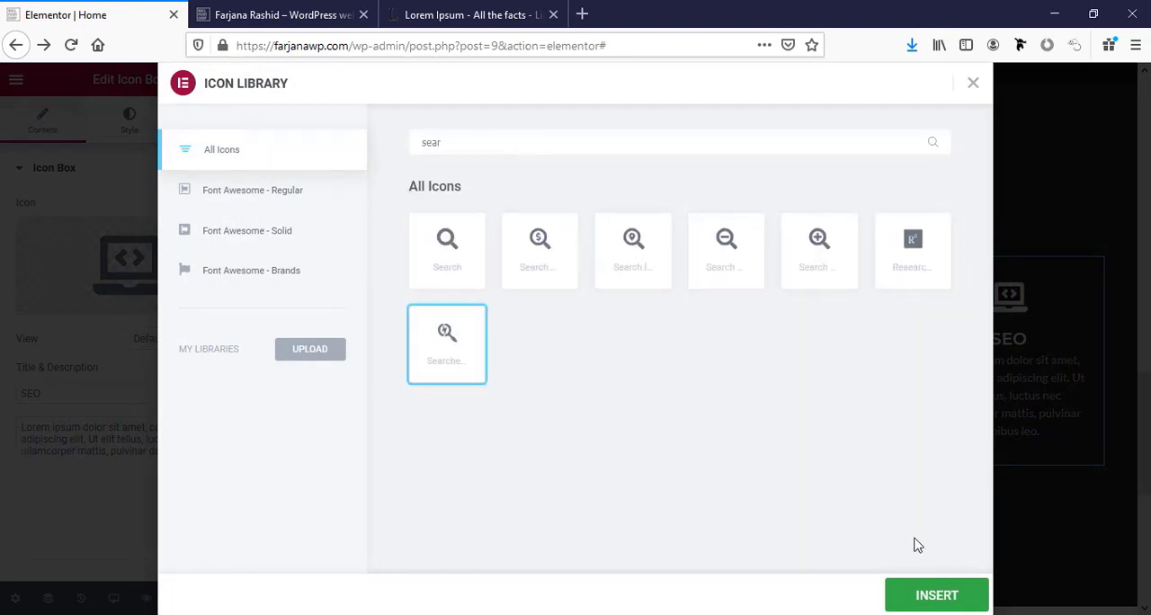
pyautogui.click(940, 598)
# Replace the Marketing icon box's icon with the stacked layers (Layer group) icon from the library.
pyautogui.click(818, 314)
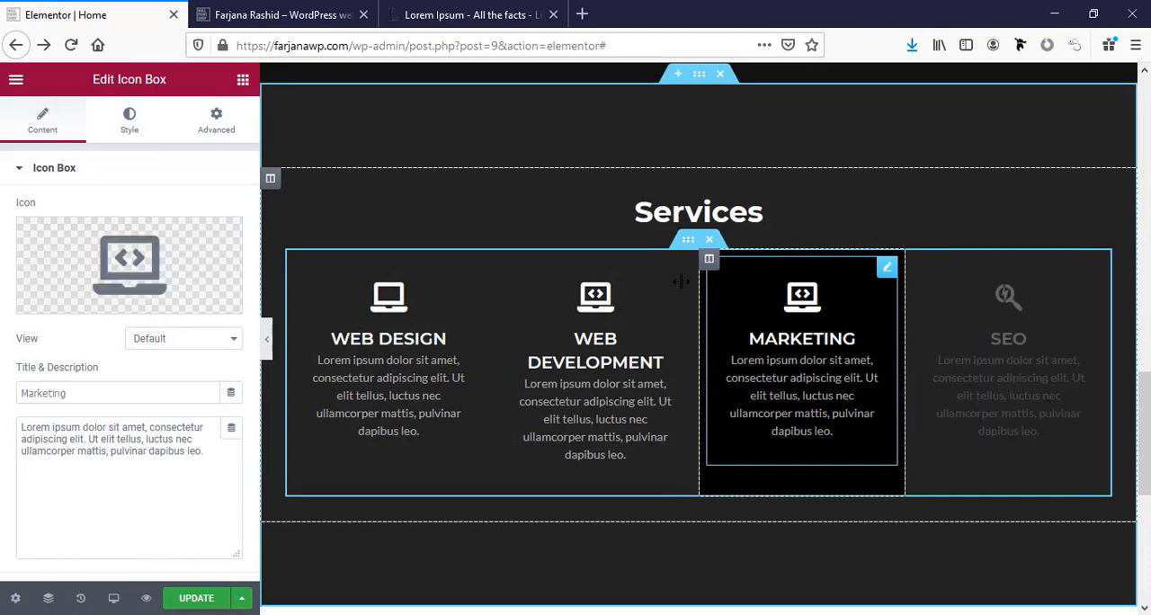
pyautogui.click(154, 270)
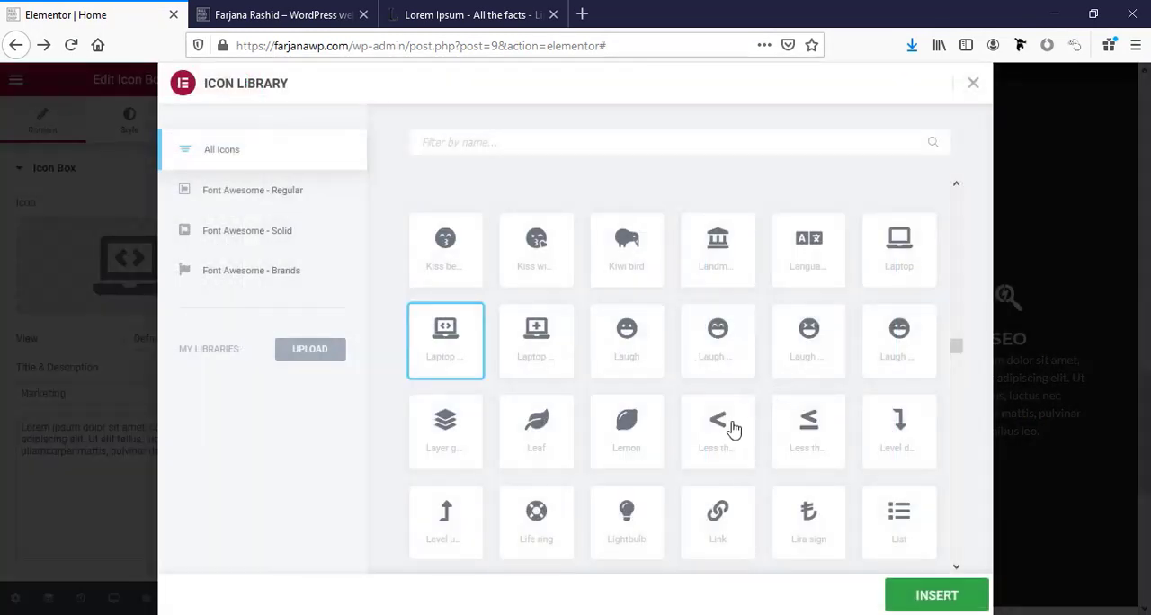
pyautogui.click(450, 442)
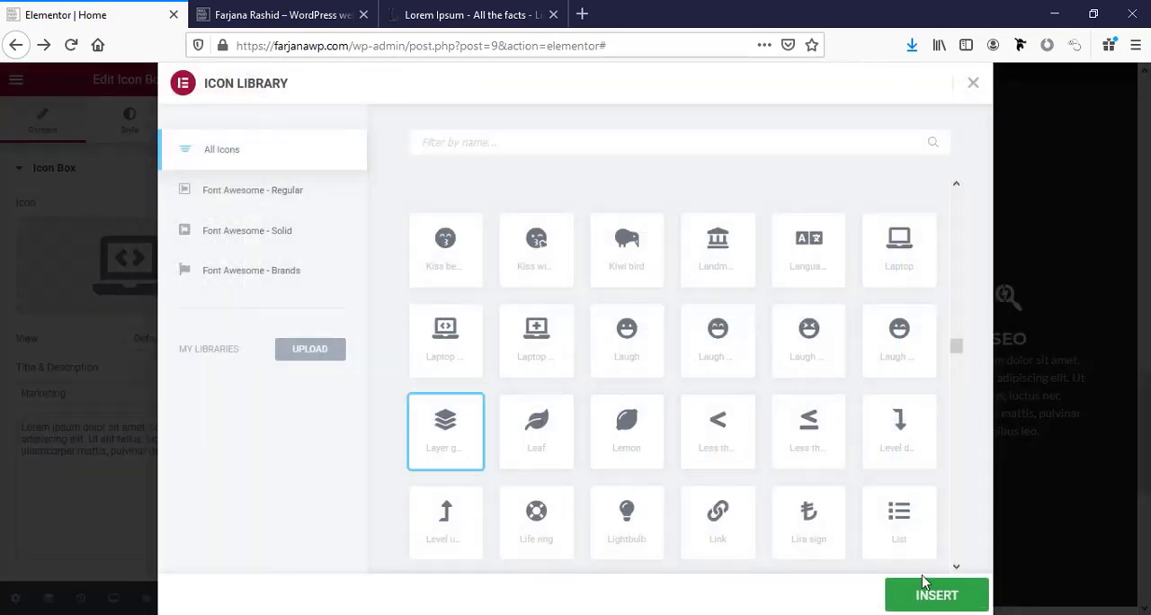
pyautogui.click(929, 594)
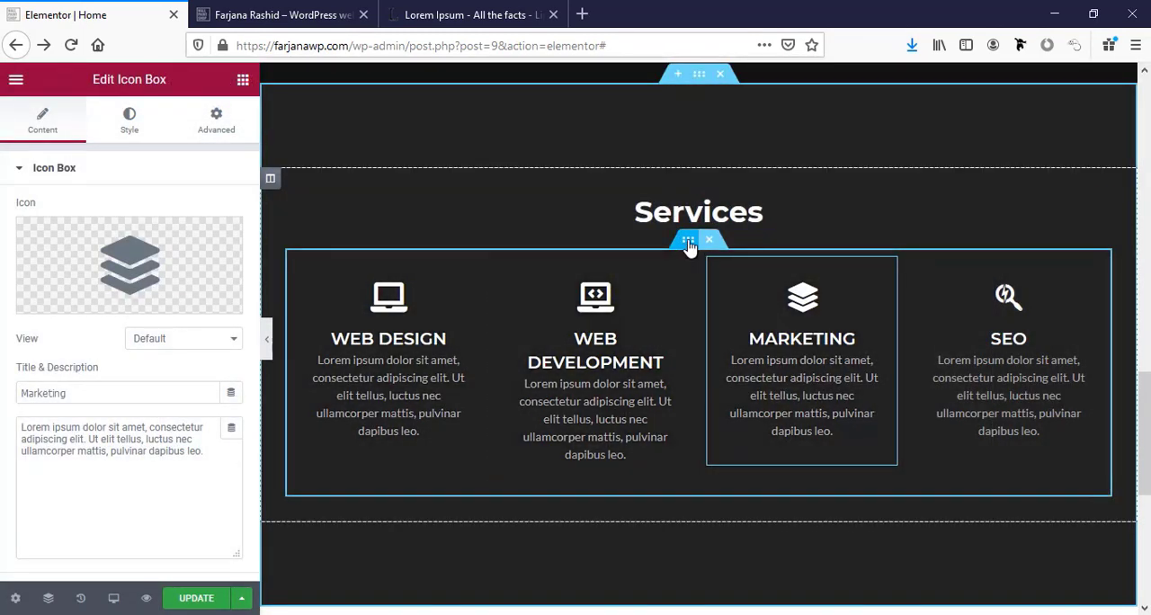
# Set the columns gap of the inner section holding the four service columns to No Gap.
pyautogui.click(688, 244)
pyautogui.click(155, 281)
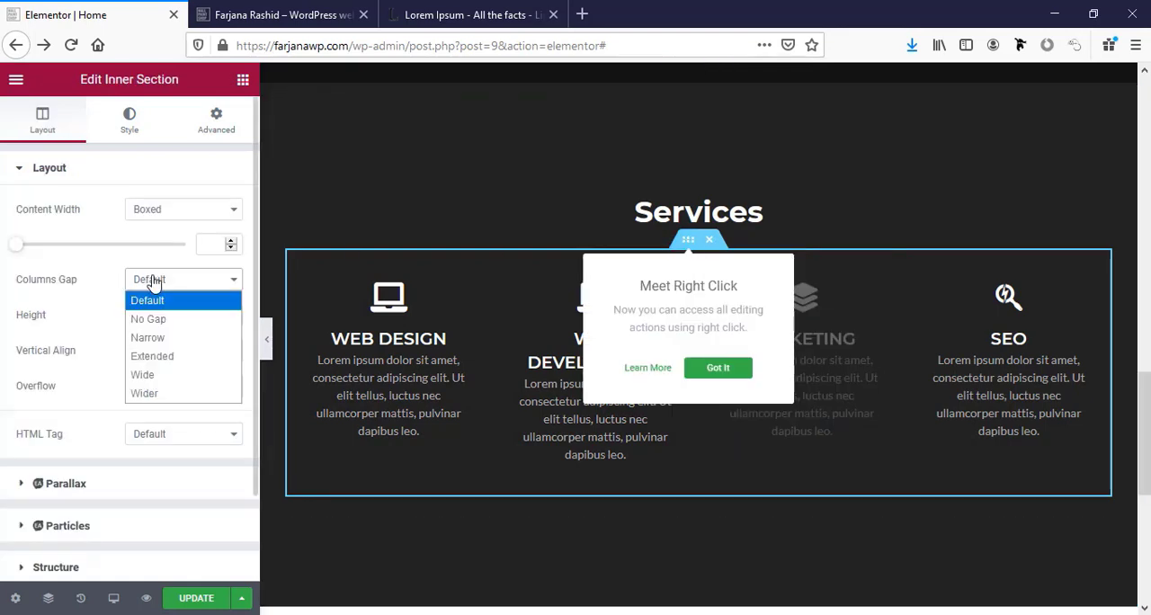
pyautogui.click(161, 319)
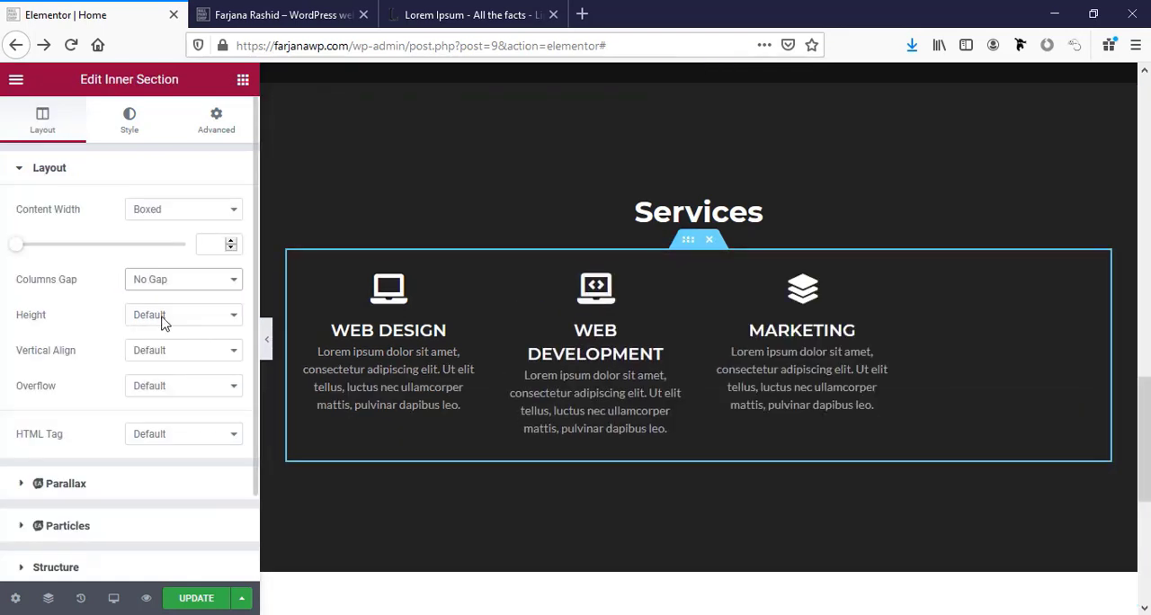
# Set the title font size of the Web Design icon box to 18 px.
pyautogui.click(445, 330)
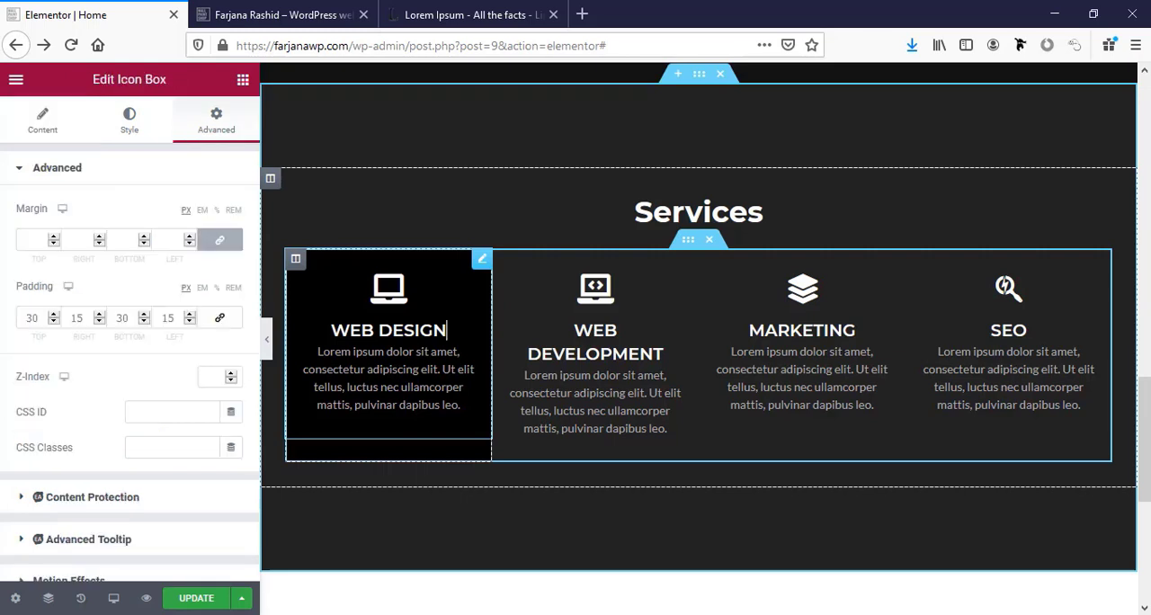
pyautogui.click(127, 128)
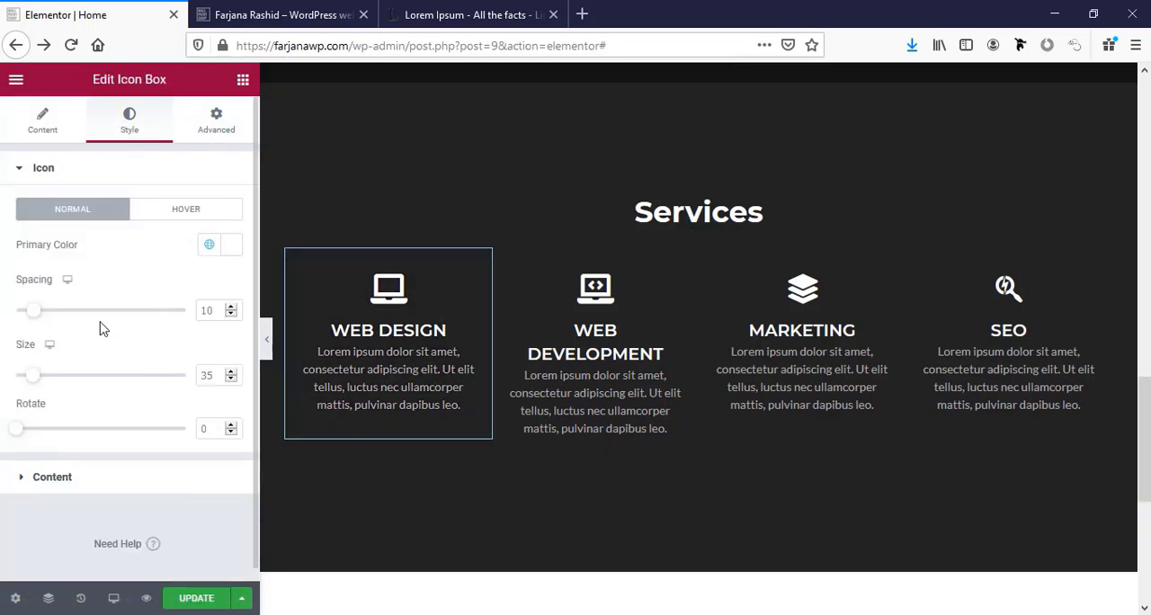
pyautogui.click(108, 481)
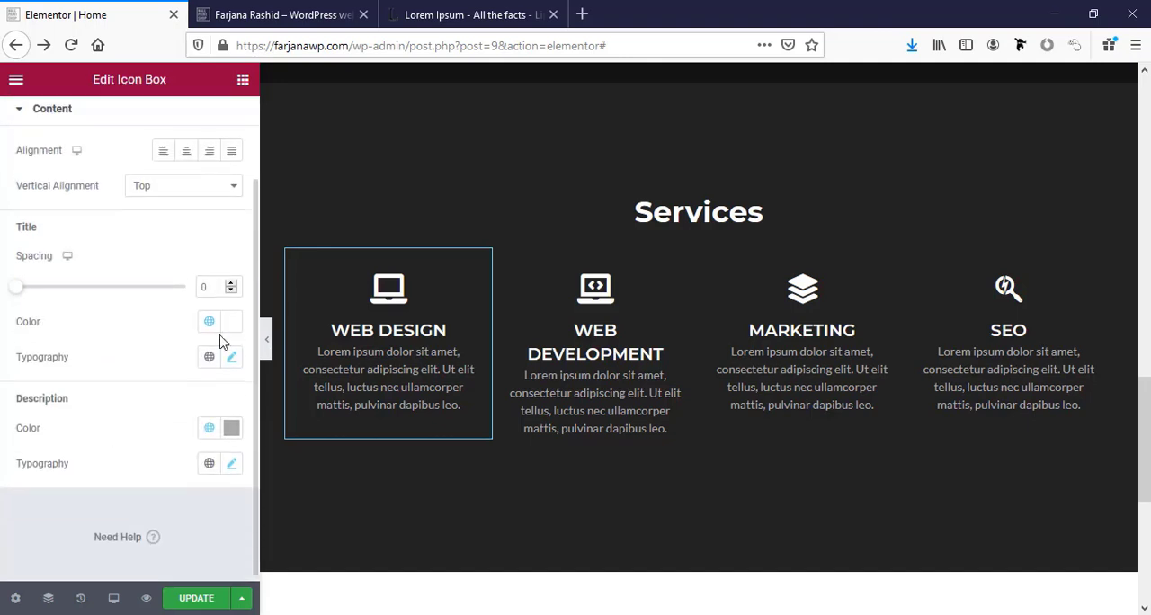
pyautogui.click(231, 357)
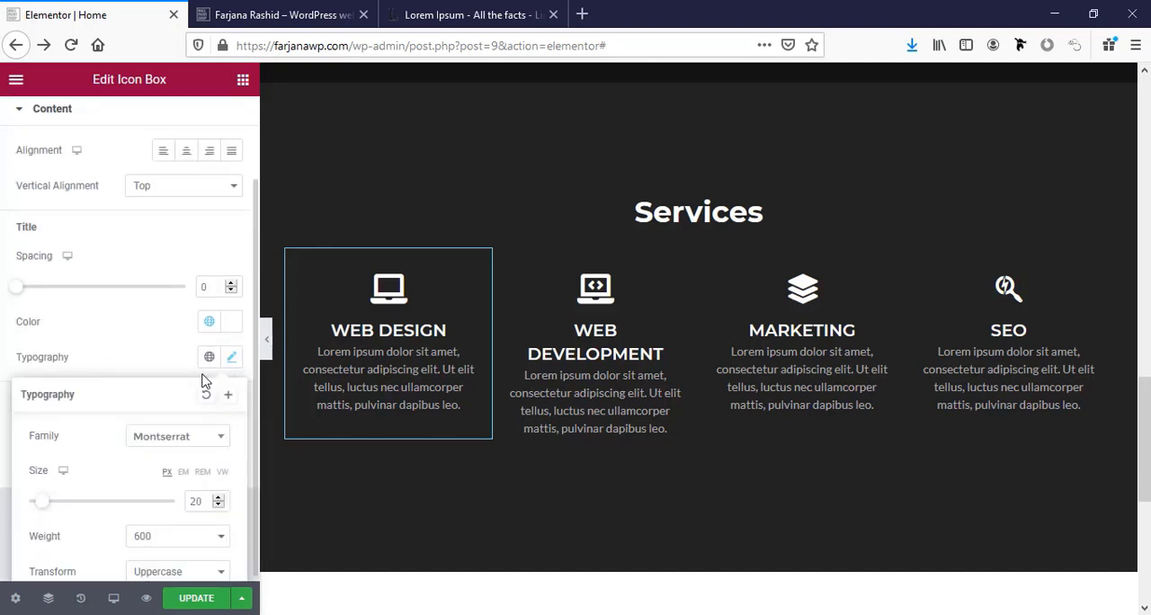
pyautogui.click(219, 504)
pyautogui.click(218, 504)
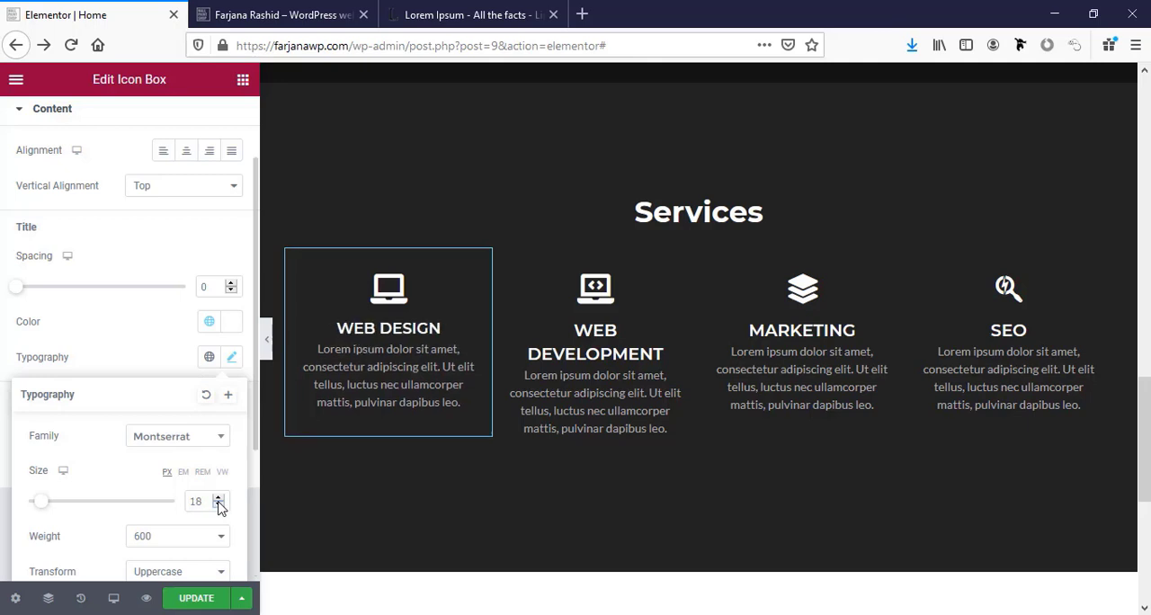
# Apply the Web Design icon box's style to the Web Development, Marketing and SEO boxes and save the page.
pyautogui.rightClick(365, 351)
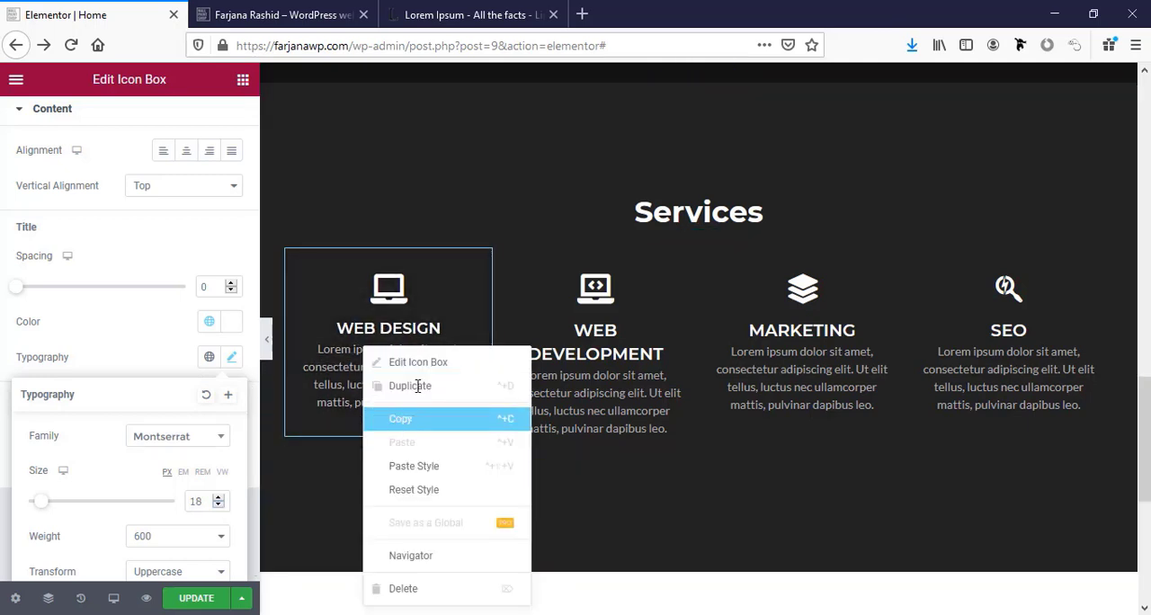
pyautogui.click(400, 418)
pyautogui.rightClick(552, 321)
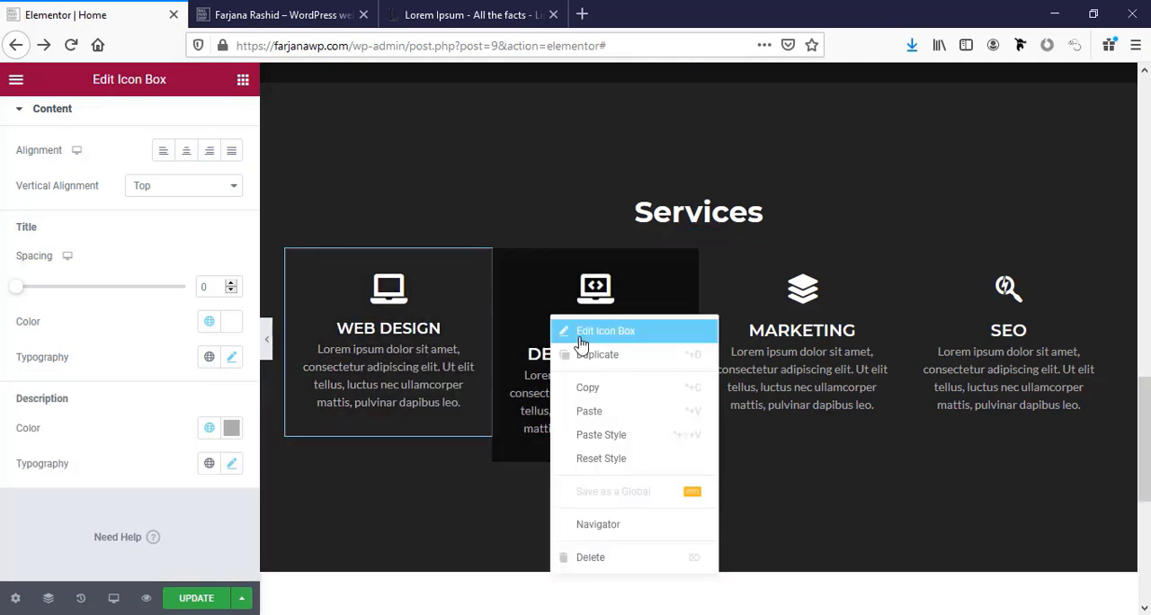
pyautogui.click(605, 436)
pyautogui.rightClick(800, 330)
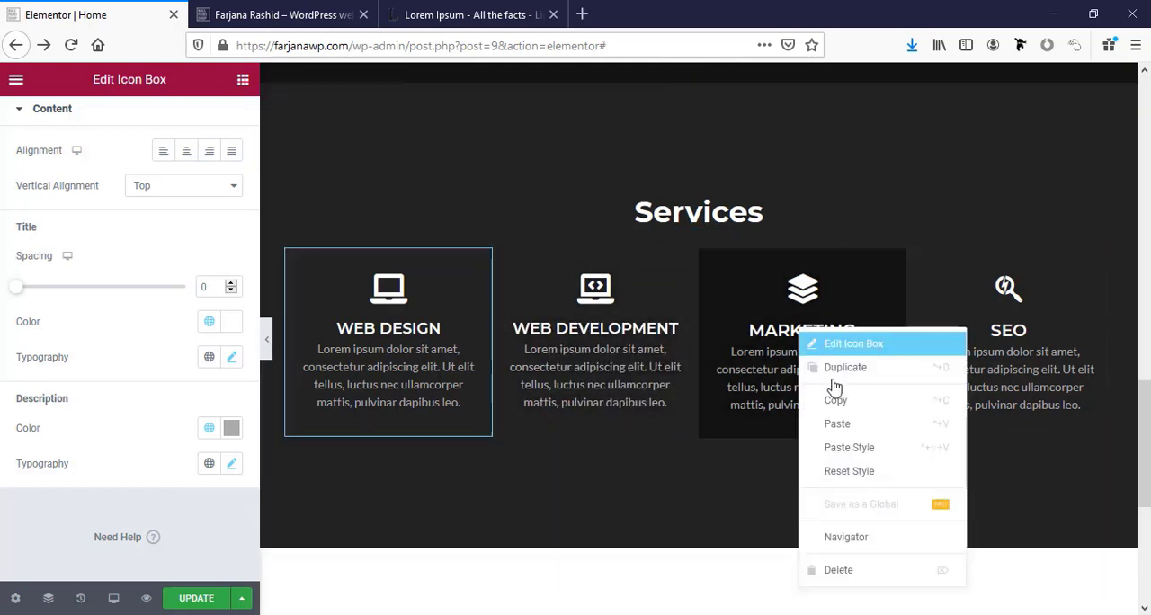
pyautogui.click(851, 447)
pyautogui.rightClick(1007, 325)
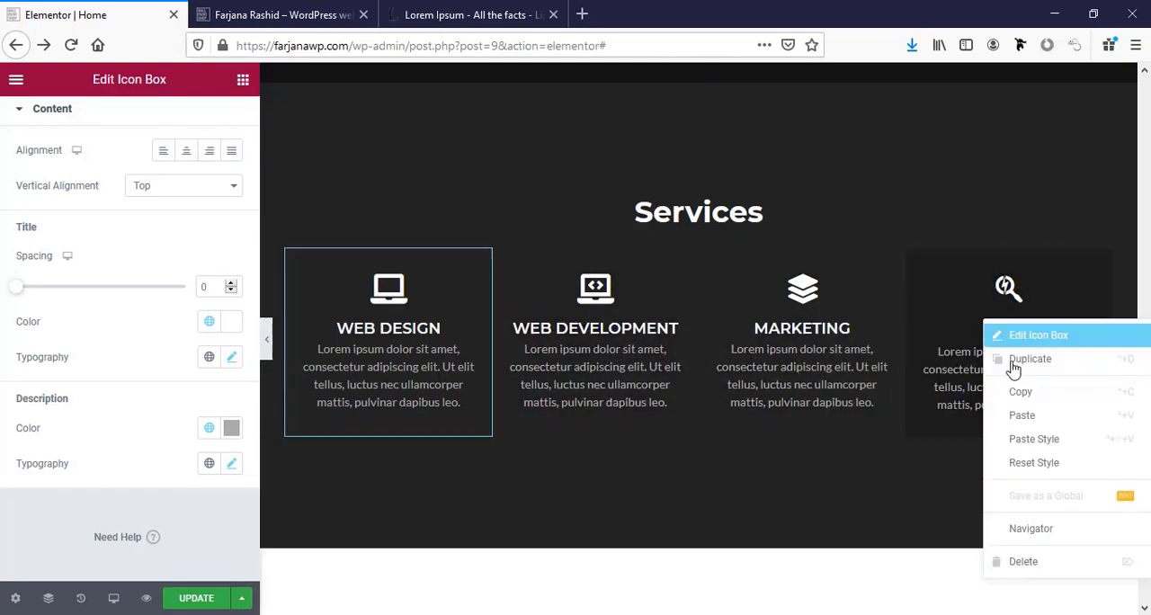
pyautogui.click(1031, 438)
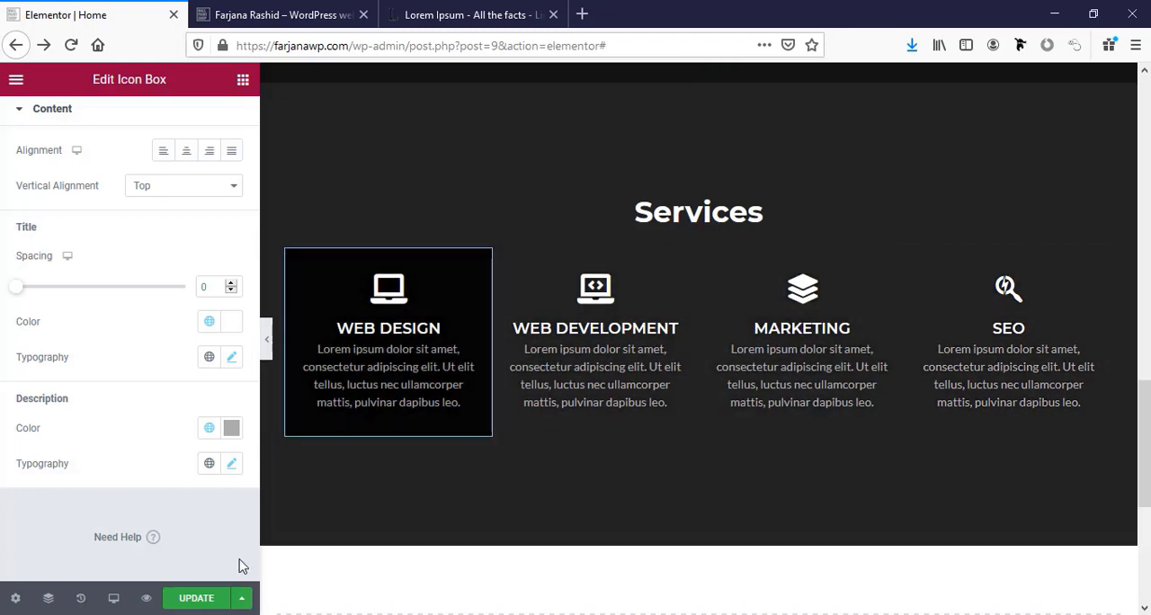
pyautogui.click(202, 599)
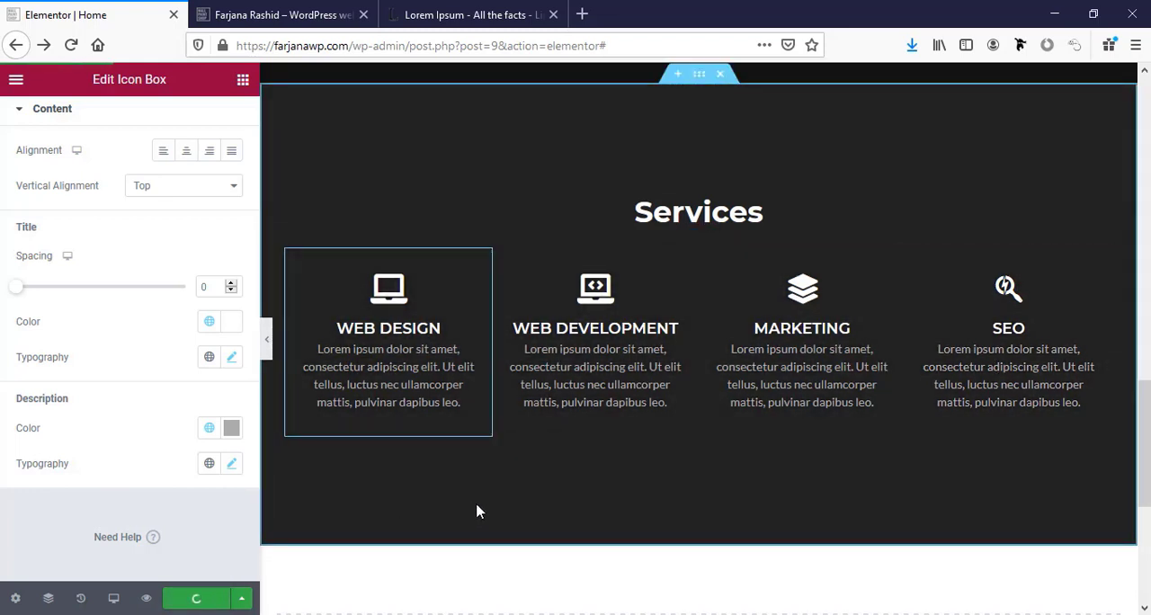
# Open the global font choices for the typography of the "About Me" heading.
pyautogui.scroll(4, 476, 509)
pyautogui.scroll(-1, 476, 490)
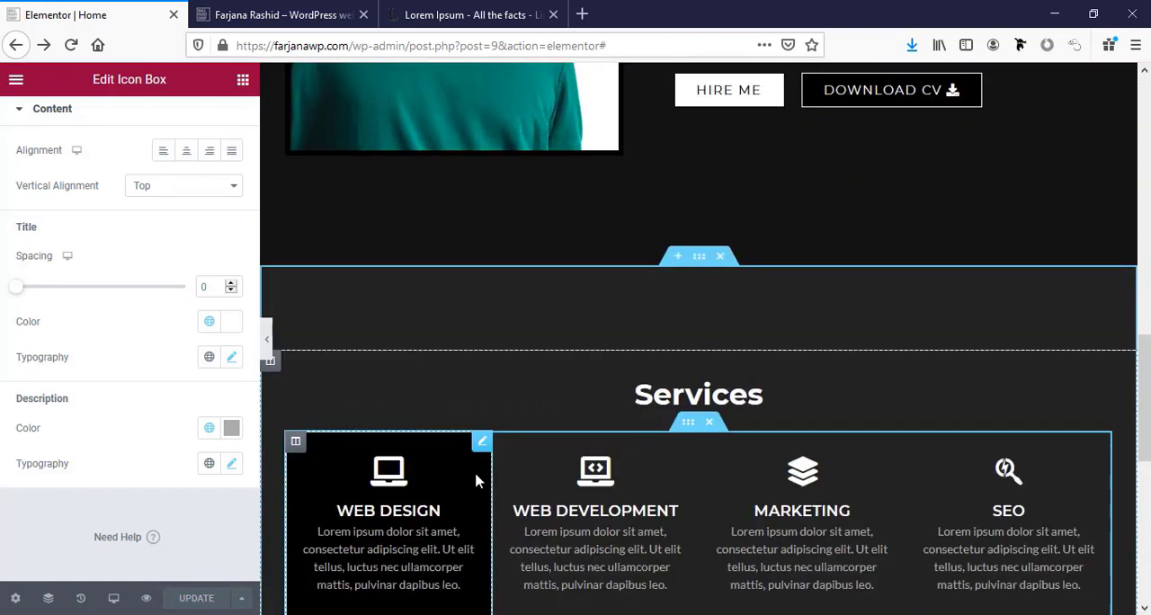
pyautogui.scroll(7, 773, 430)
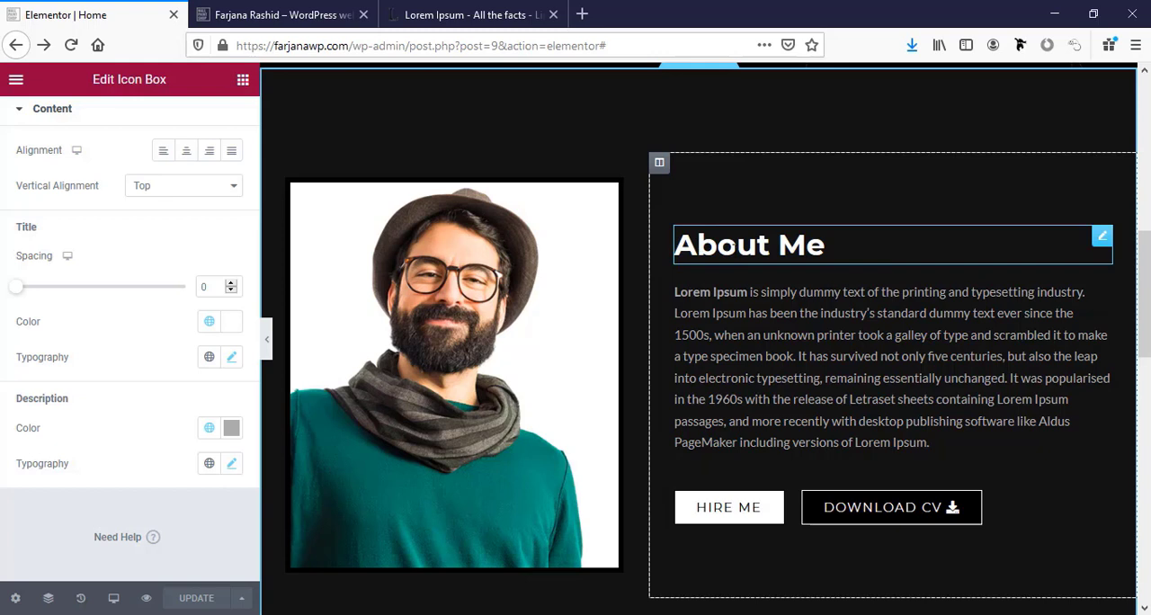
pyautogui.scroll(2, 77, 384)
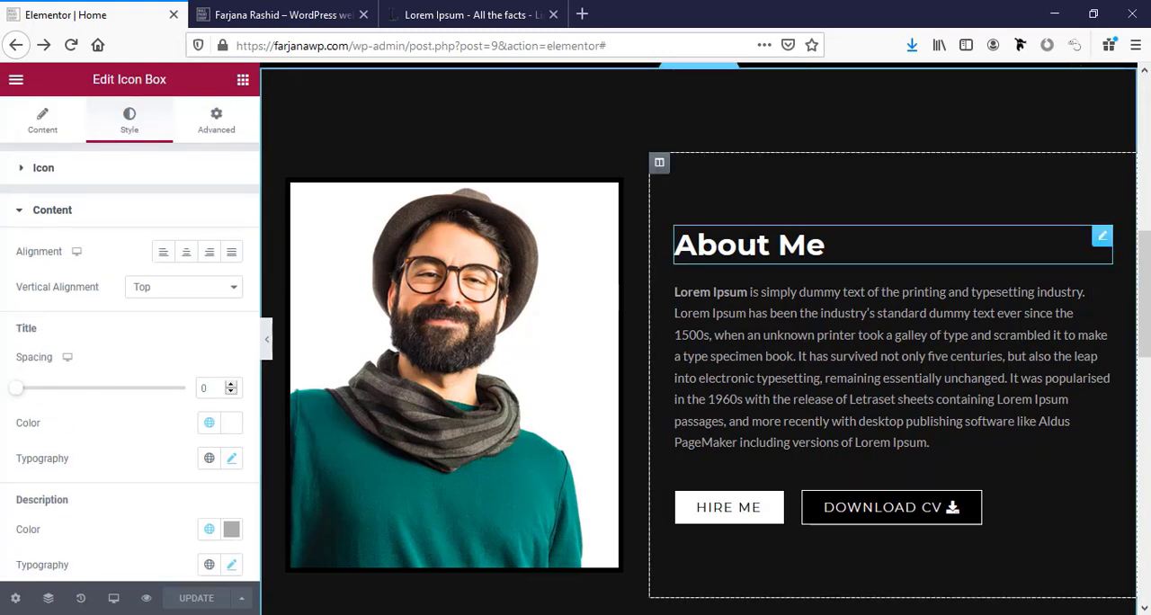
pyautogui.click(743, 250)
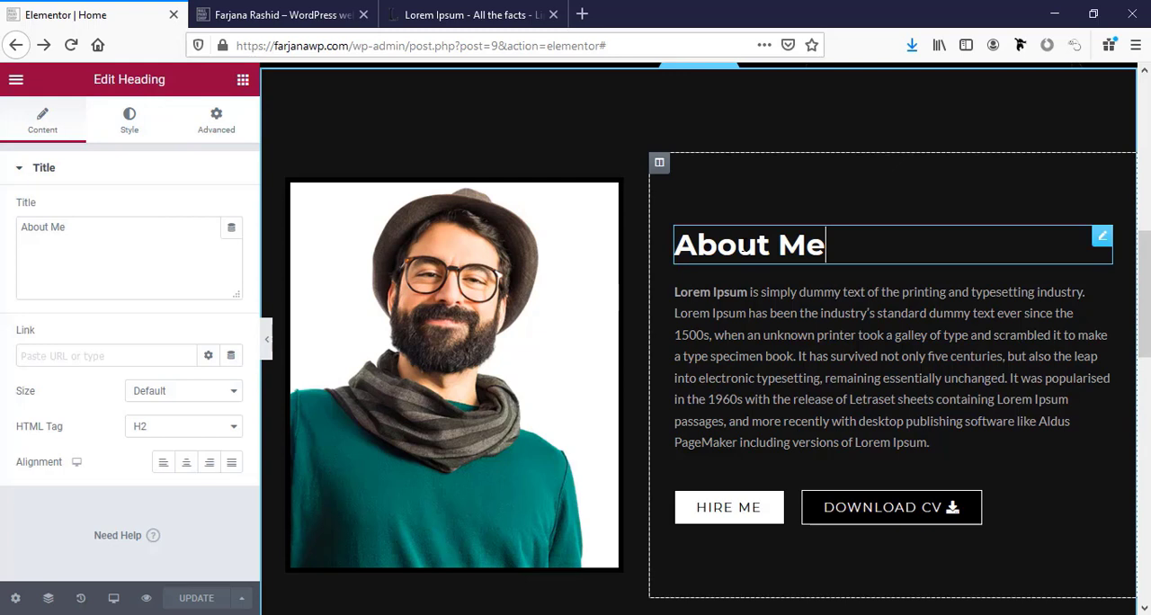
pyautogui.click(135, 134)
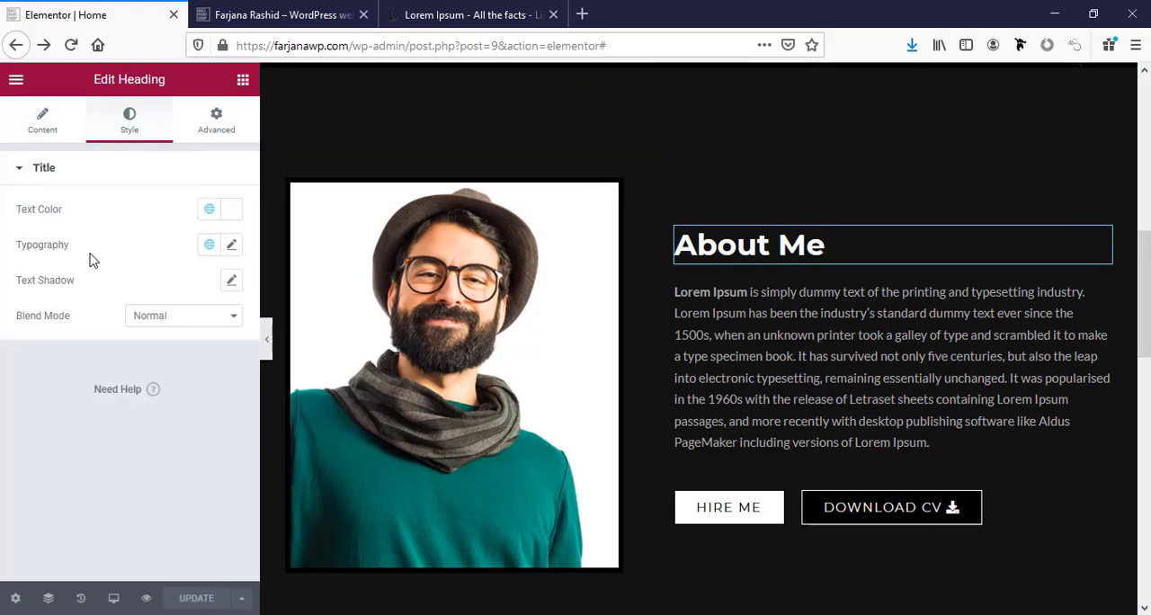
pyautogui.click(207, 250)
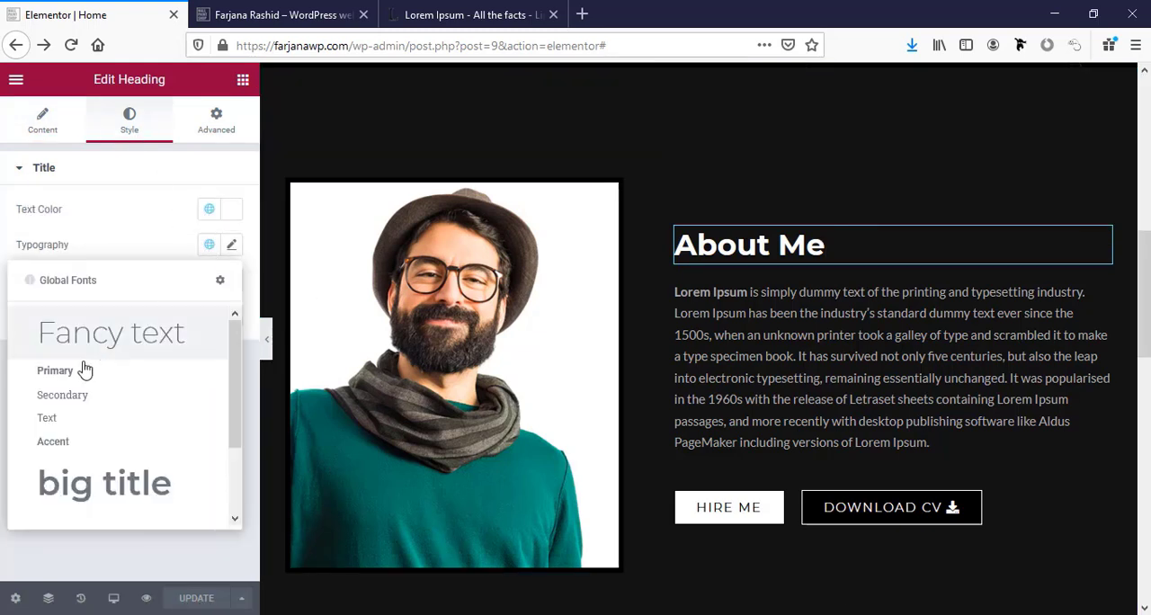
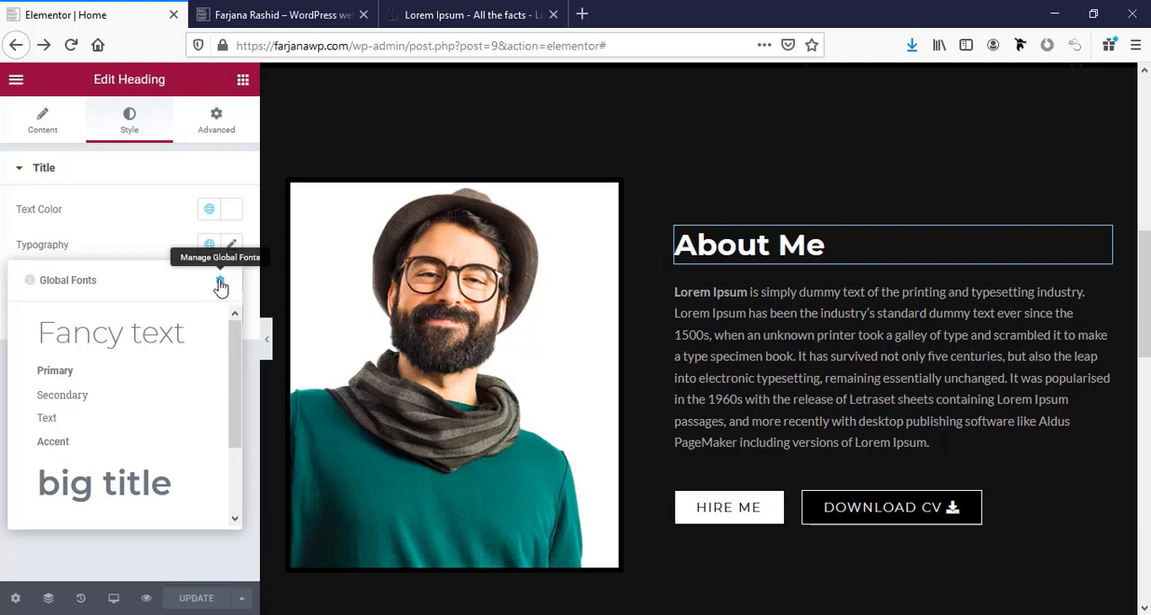
# Open the site's global fonts and increase the section title style's font size to 40 px.
pyautogui.click(219, 284)
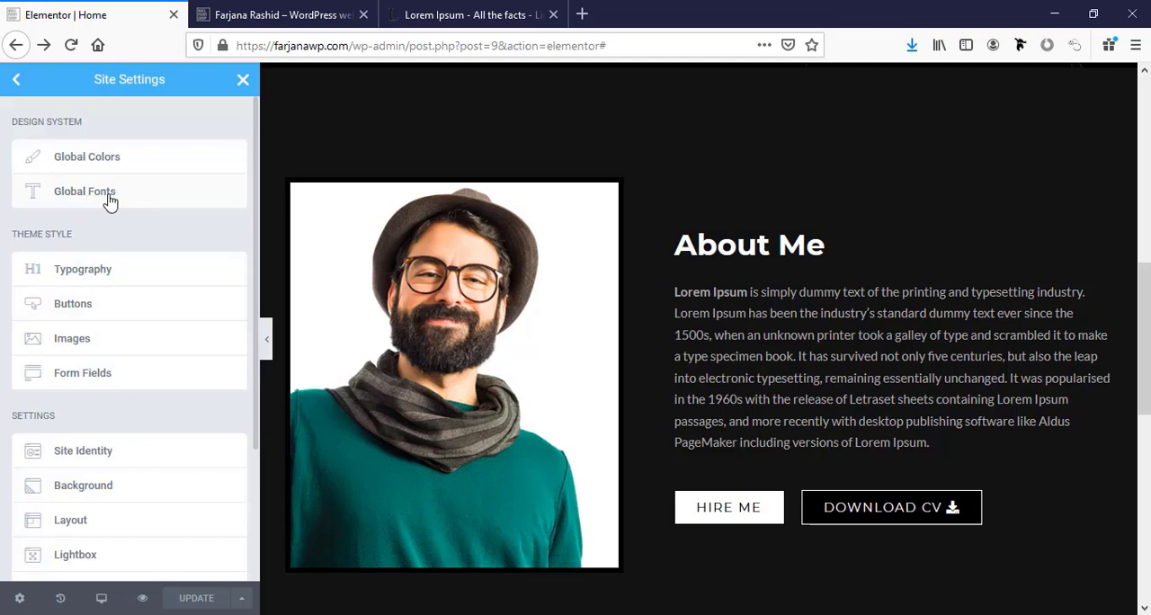
pyautogui.click(108, 196)
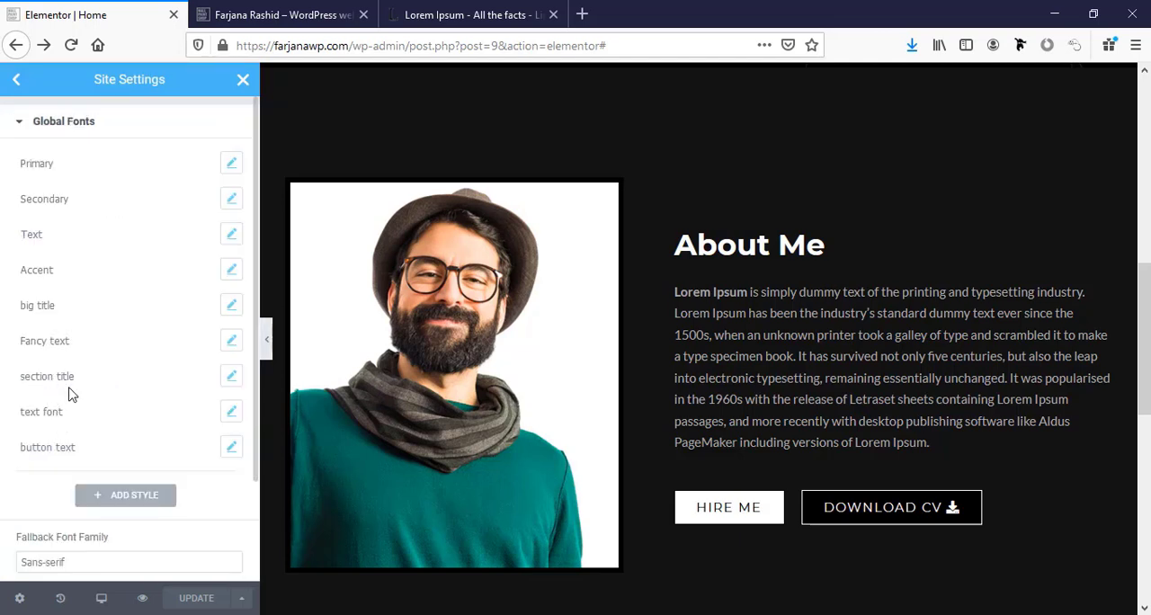
pyautogui.click(230, 383)
pyautogui.scroll(-1, 227, 387)
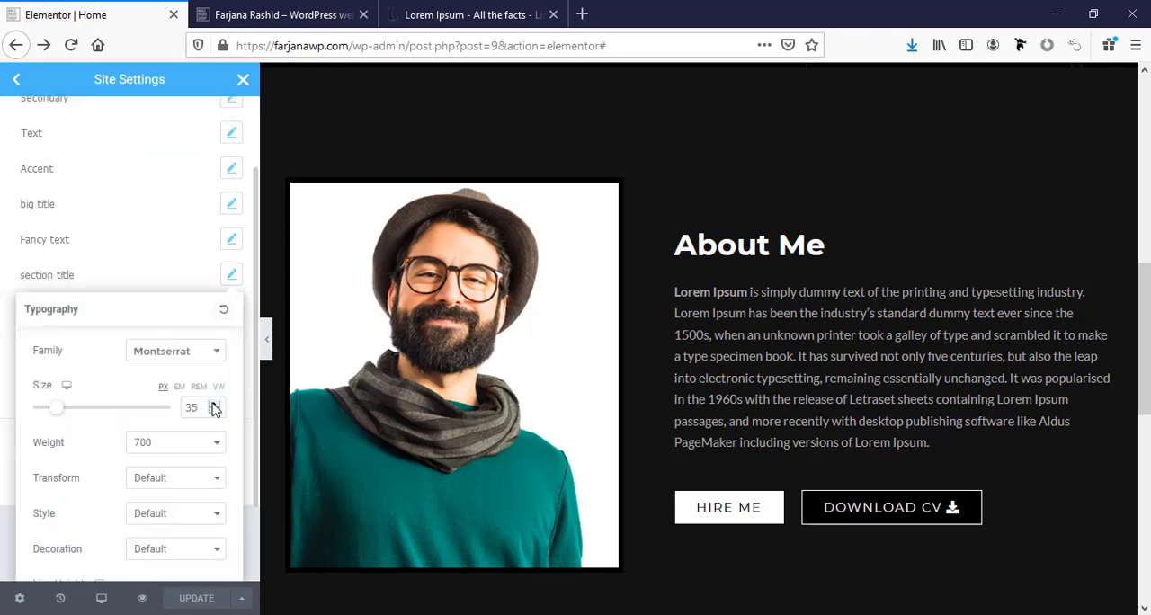
pyautogui.click(213, 403)
pyautogui.click(213, 404)
pyautogui.click(213, 405)
pyautogui.click(213, 404)
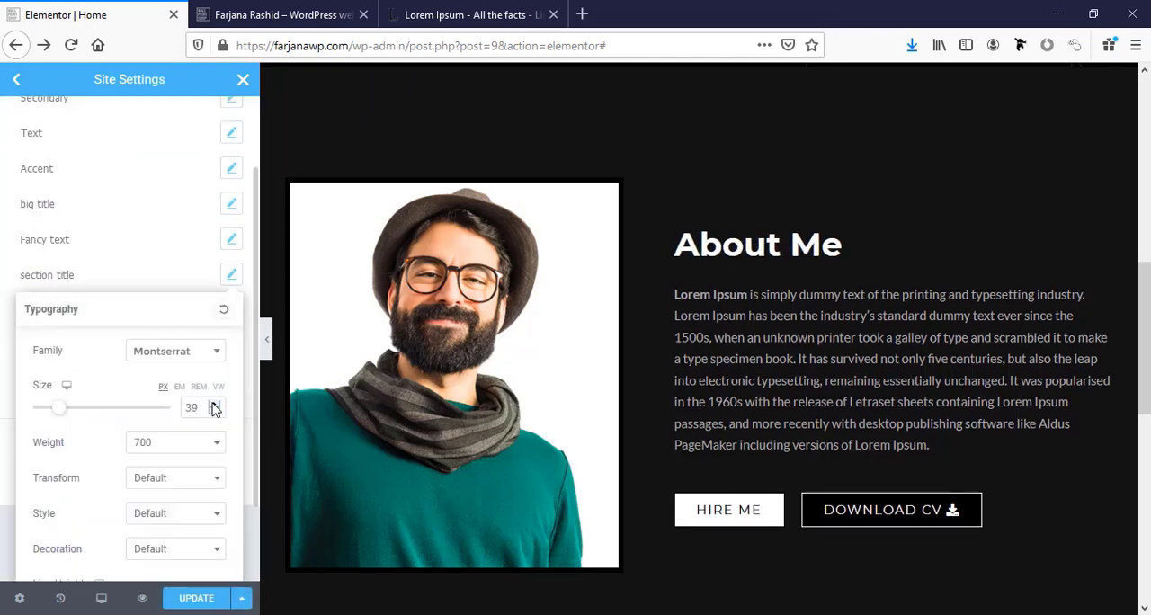
pyautogui.click(213, 404)
pyautogui.scroll(-3, 672, 484)
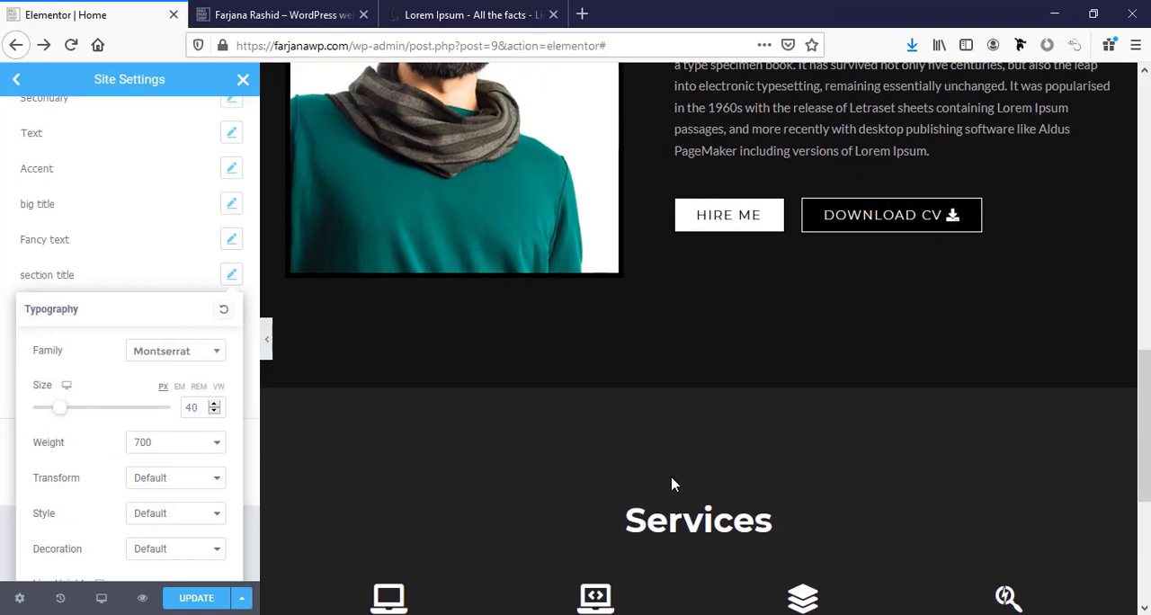
# Try a font size of 45 px for the section title style.
pyautogui.moveTo(190, 407); pyautogui.dragTo(211, 408)
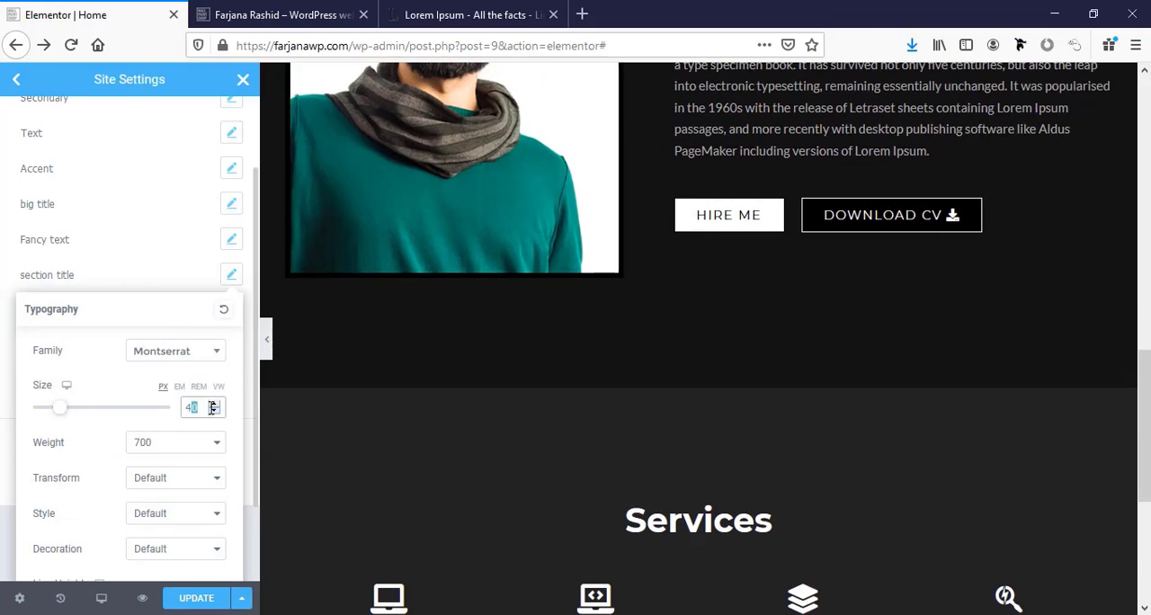
pyautogui.write('45')
pyautogui.scroll(3, 593, 495)
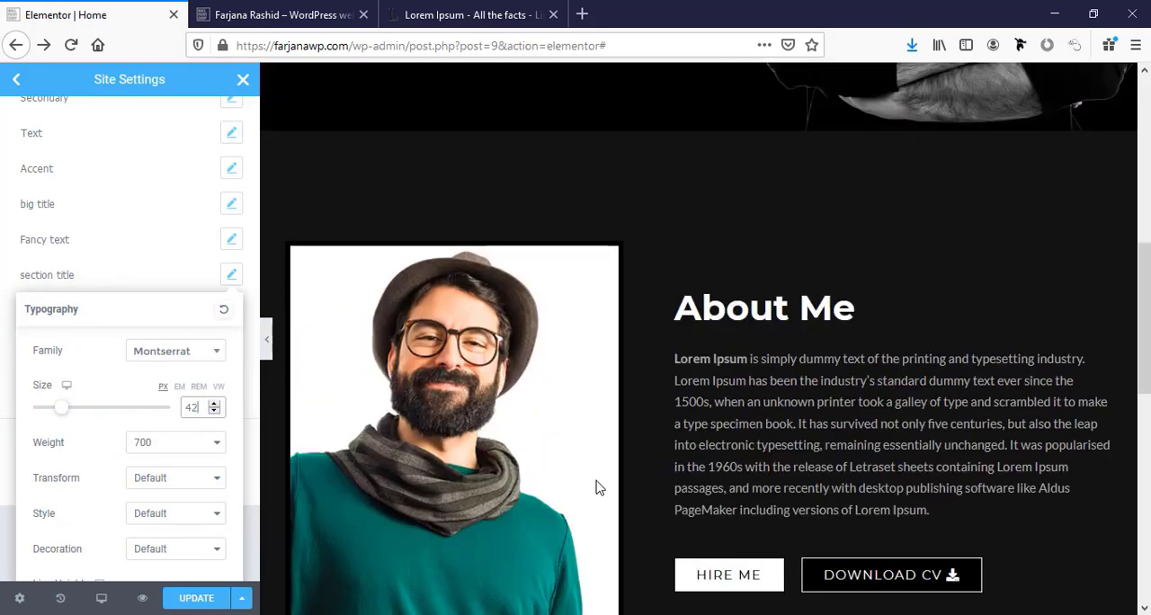
# Set the section title style's font size to 42 px and save the site settings.
pyautogui.scroll(-4, 597, 487)
pyautogui.scroll(-1, 597, 488)
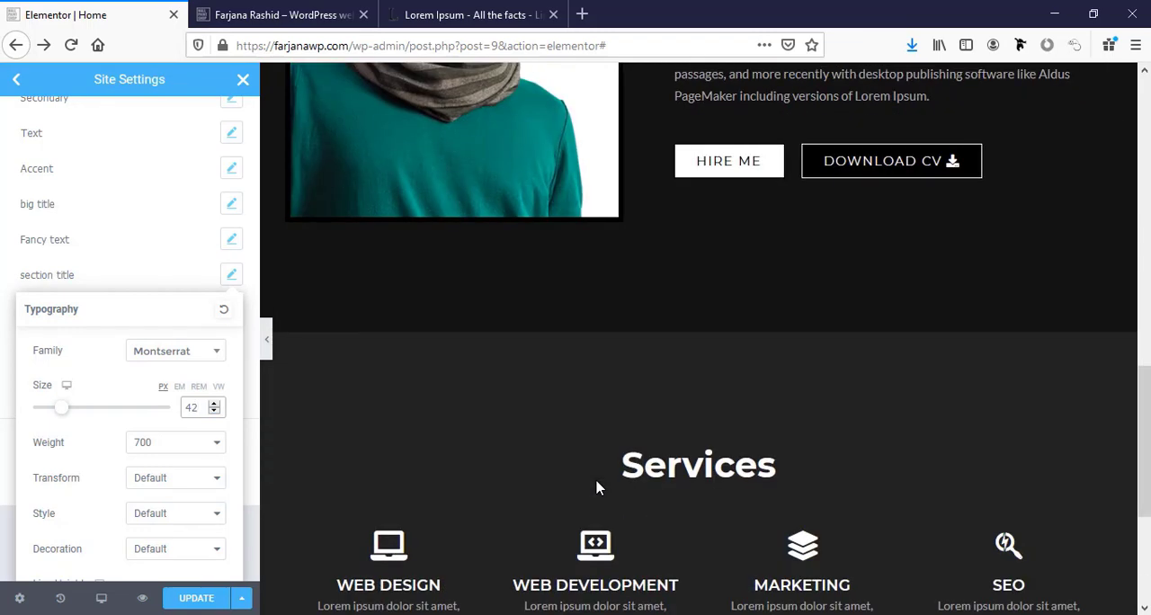
pyautogui.scroll(-2, 135, 522)
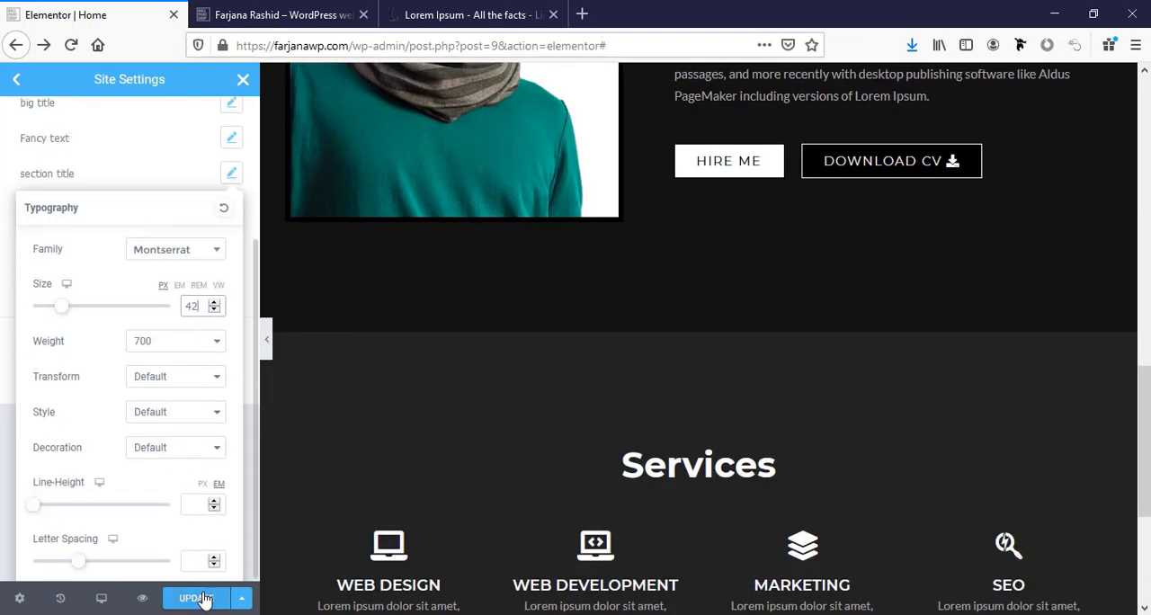
pyautogui.click(202, 597)
# Change the Primary global font's family to Montserrat and save the site settings.
pyautogui.scroll(3, 153, 431)
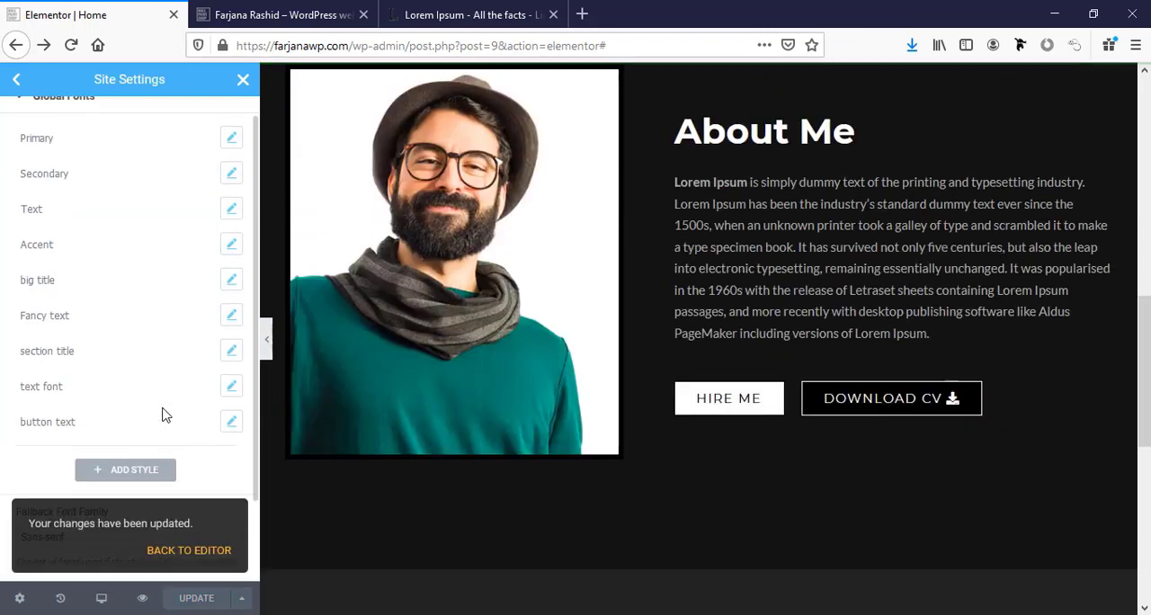
pyautogui.scroll(1, 119, 356)
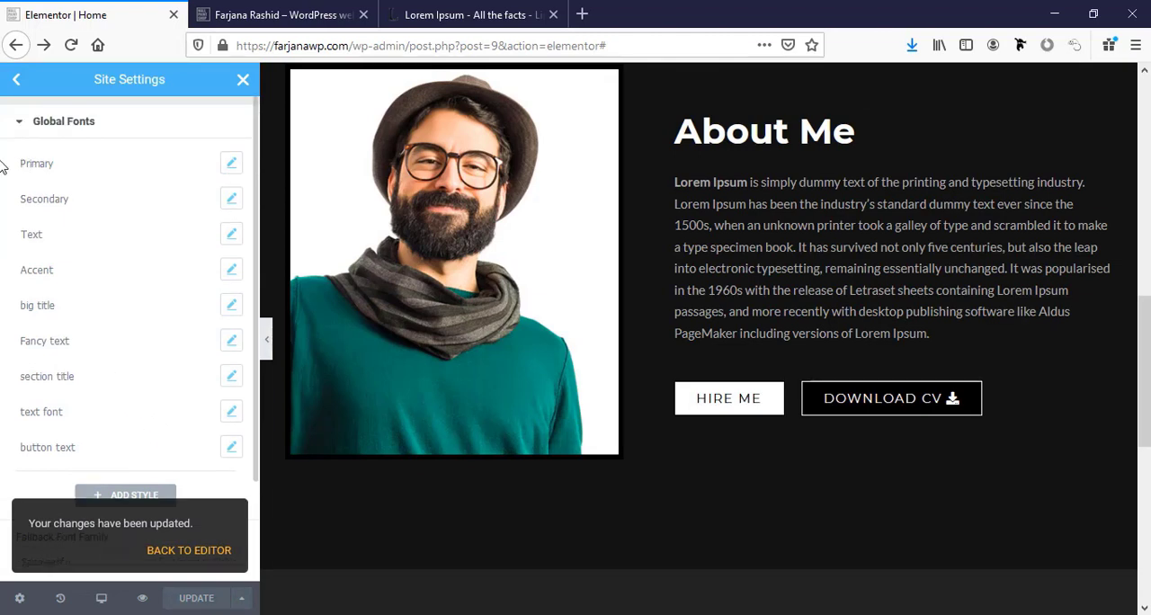
pyautogui.moveTo(176, 175)
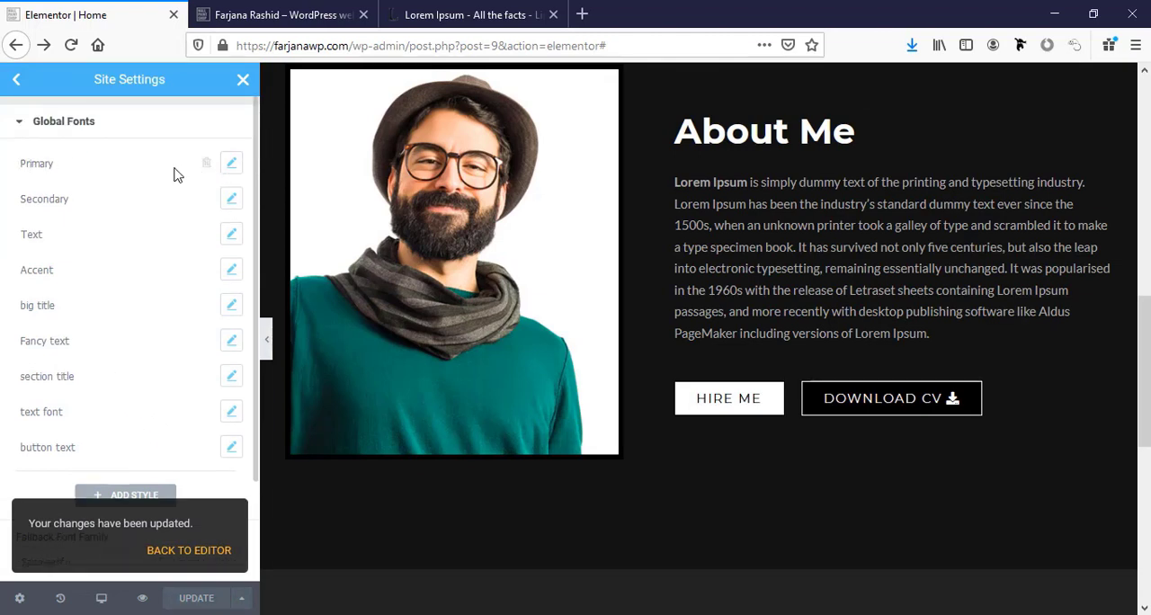
pyautogui.click(231, 162)
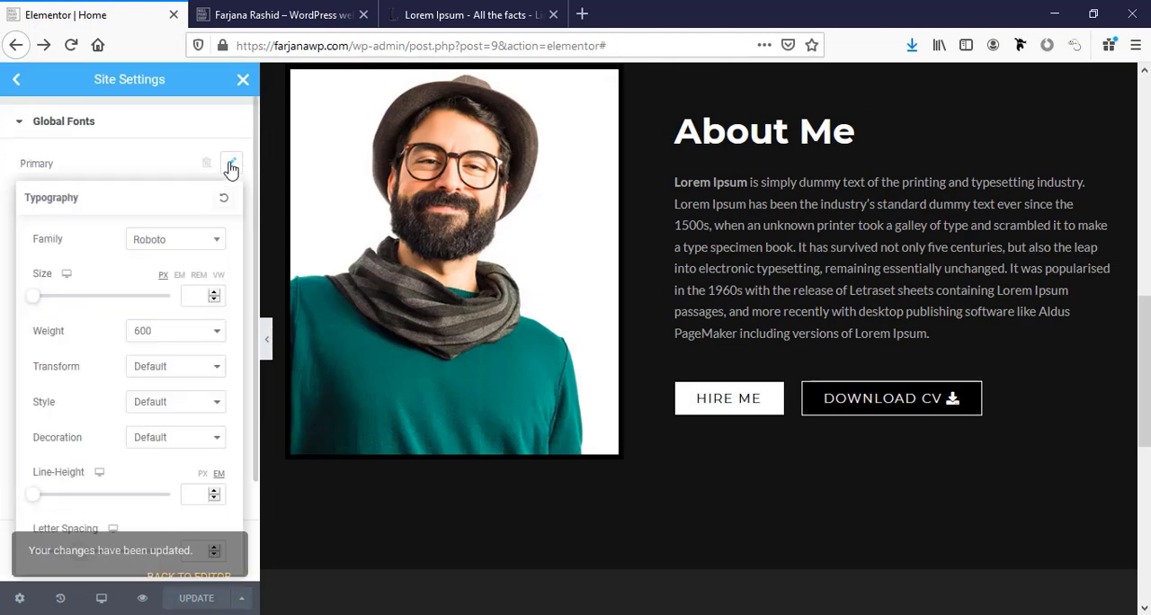
pyautogui.click(181, 241)
pyautogui.write('monts')
pyautogui.press('Return')
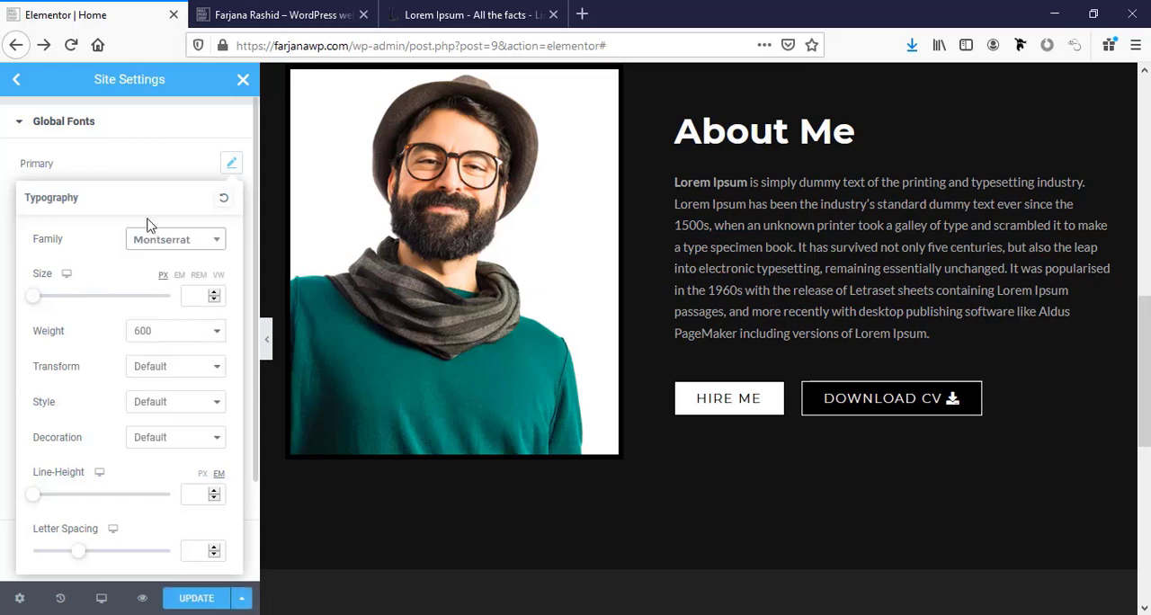
pyautogui.click(193, 600)
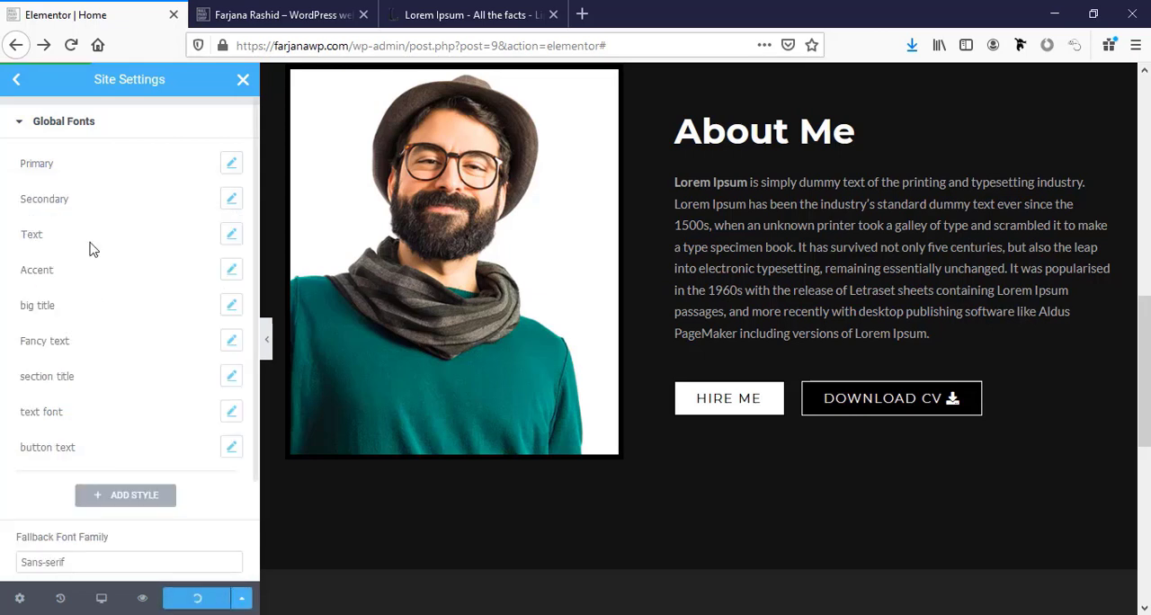
# Change the Secondary global font's family to Montserrat.
pyautogui.click(232, 201)
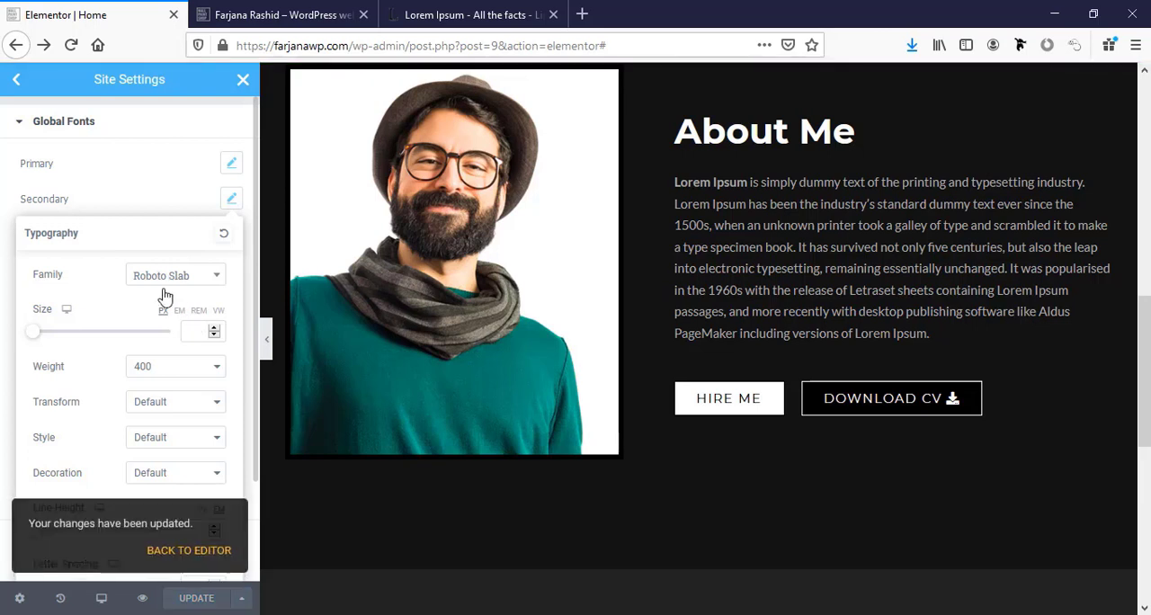
pyautogui.click(165, 293)
pyautogui.write('mont')
pyautogui.click(167, 384)
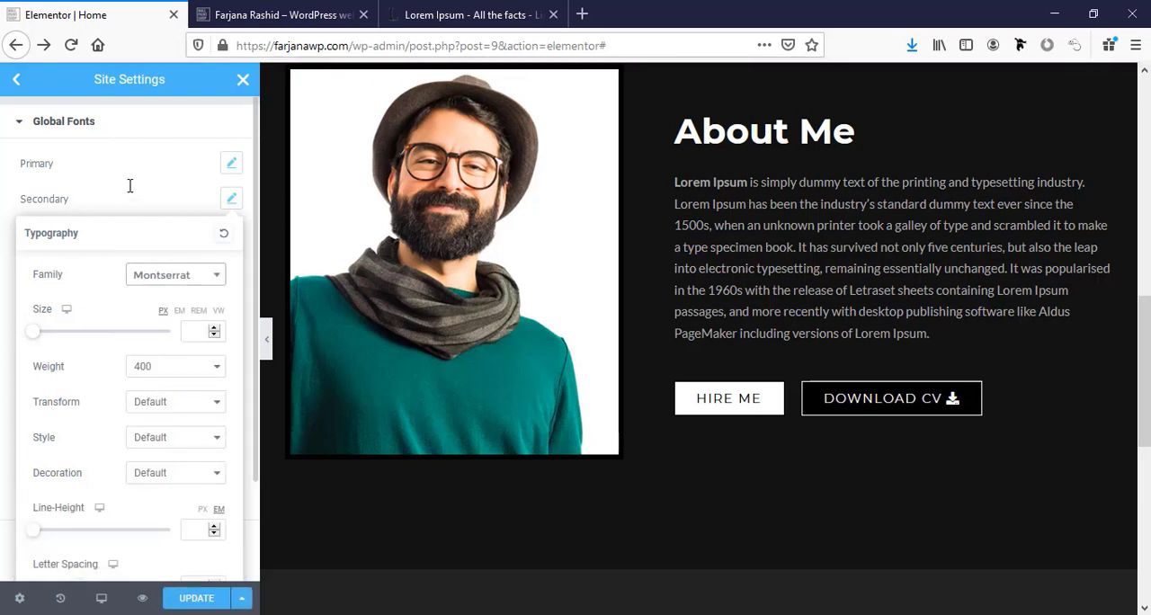
pyautogui.click(231, 199)
# Change the Text global font's family to Lato.
pyautogui.click(232, 234)
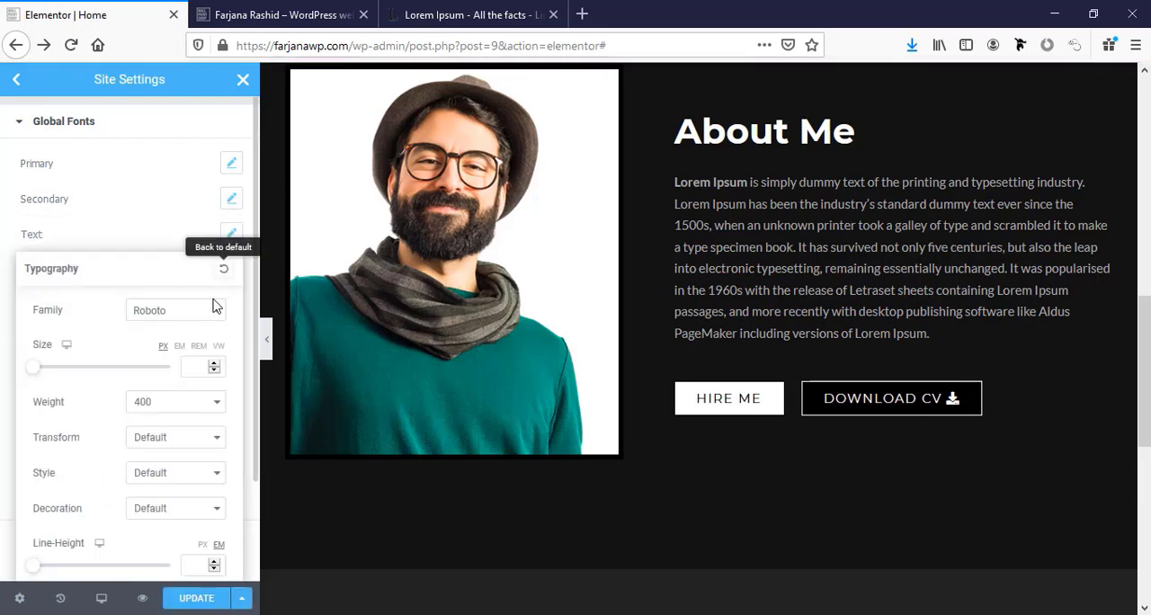
pyautogui.click(179, 314)
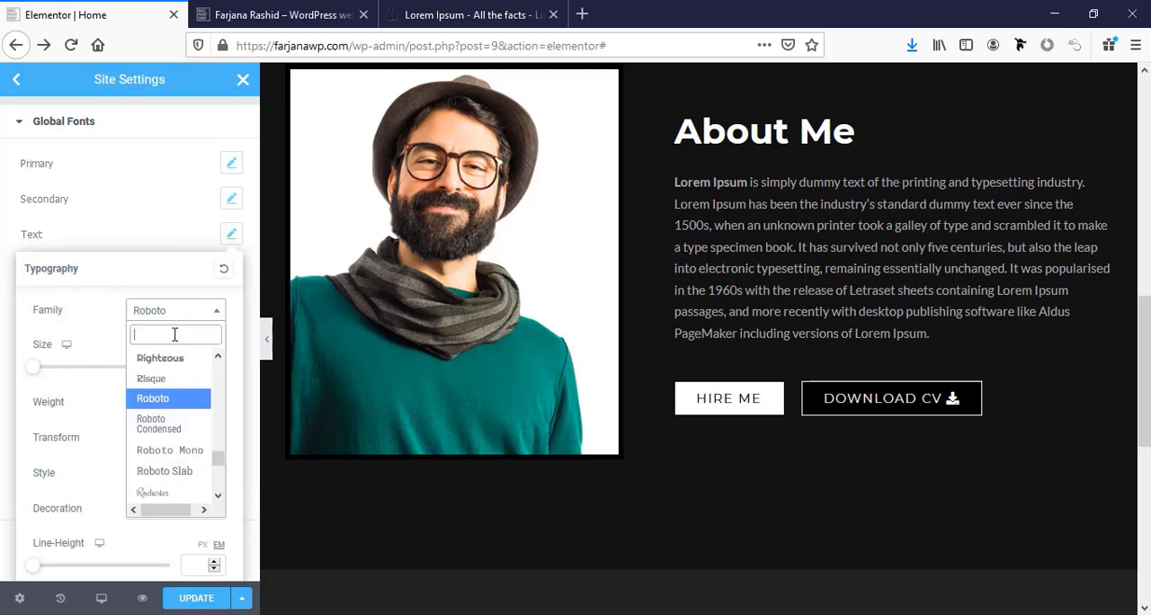
pyautogui.write('lato')
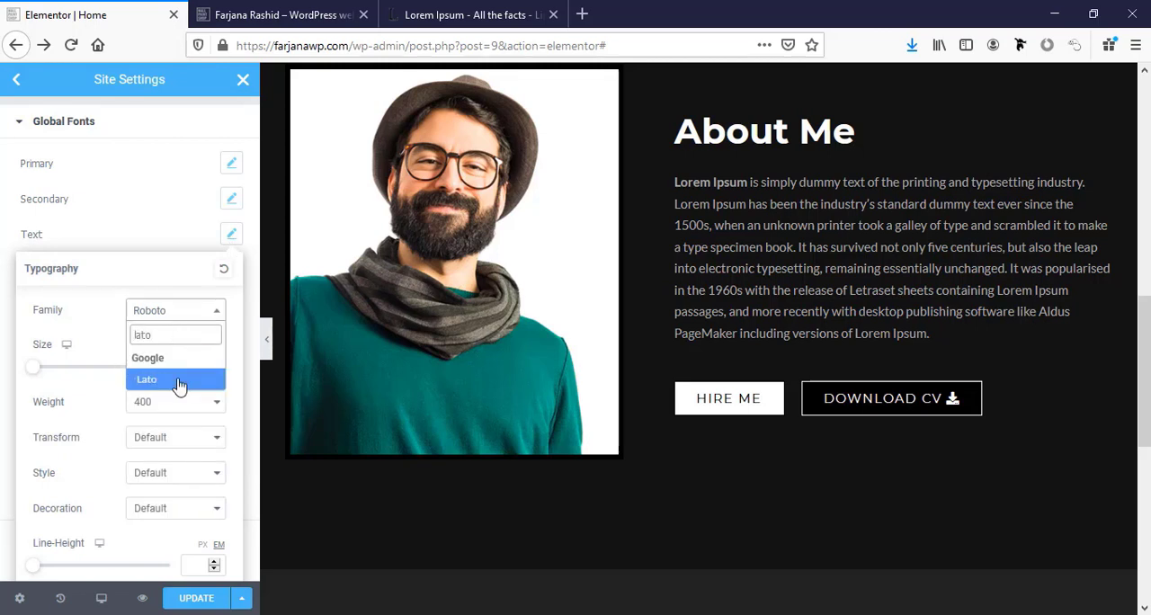
pyautogui.click(179, 381)
pyautogui.click(149, 239)
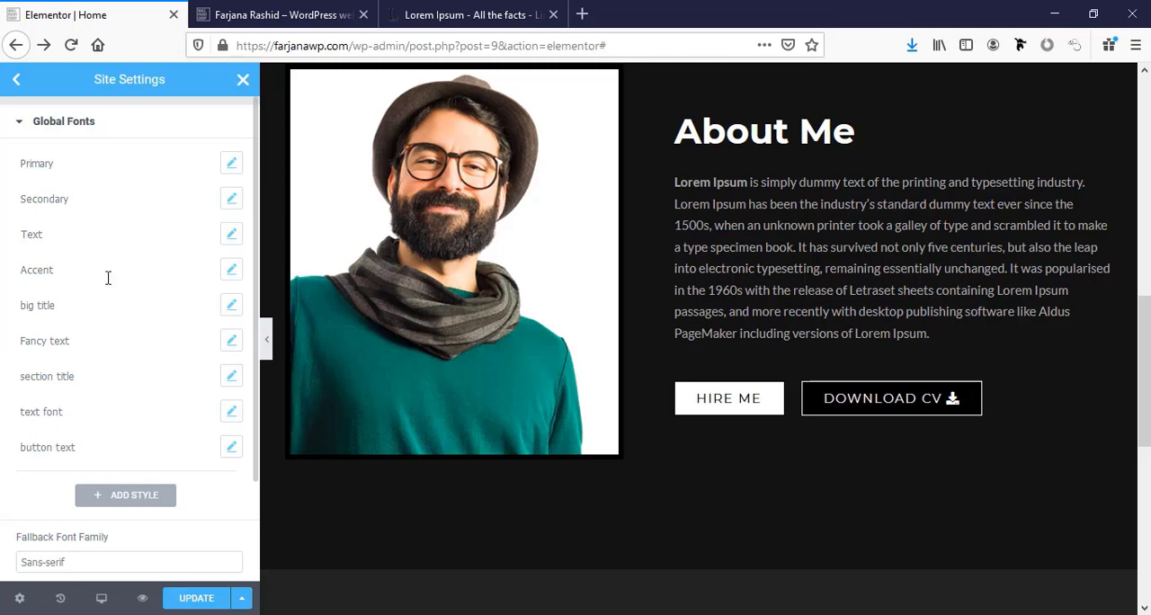
# Change the Accent global font's family to Lato.
pyautogui.click(232, 275)
pyautogui.click(146, 347)
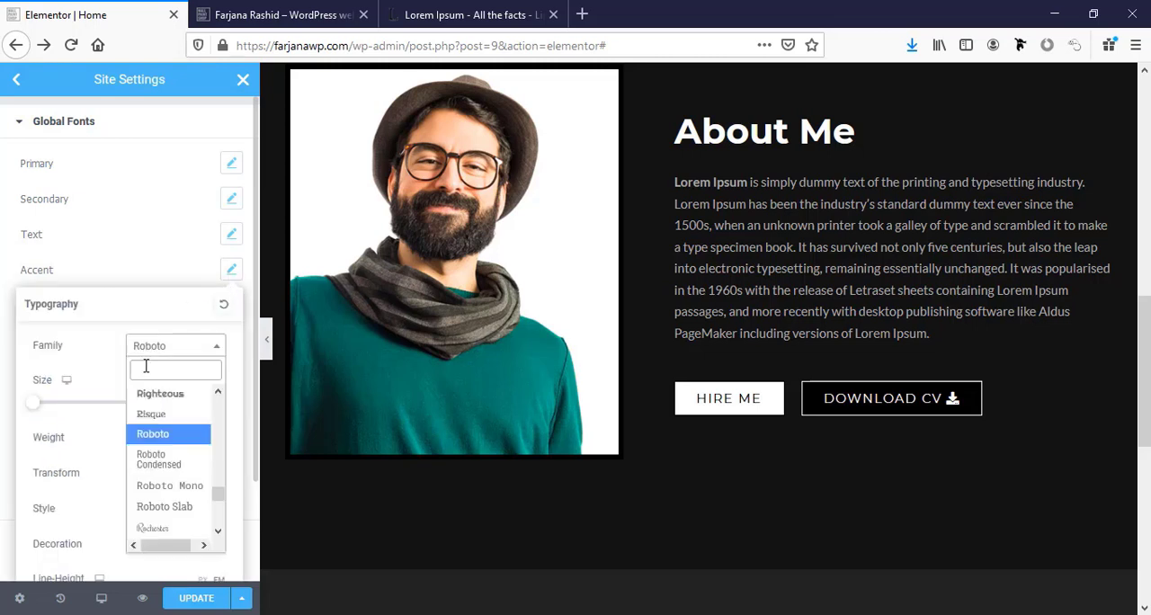
pyautogui.write('lato')
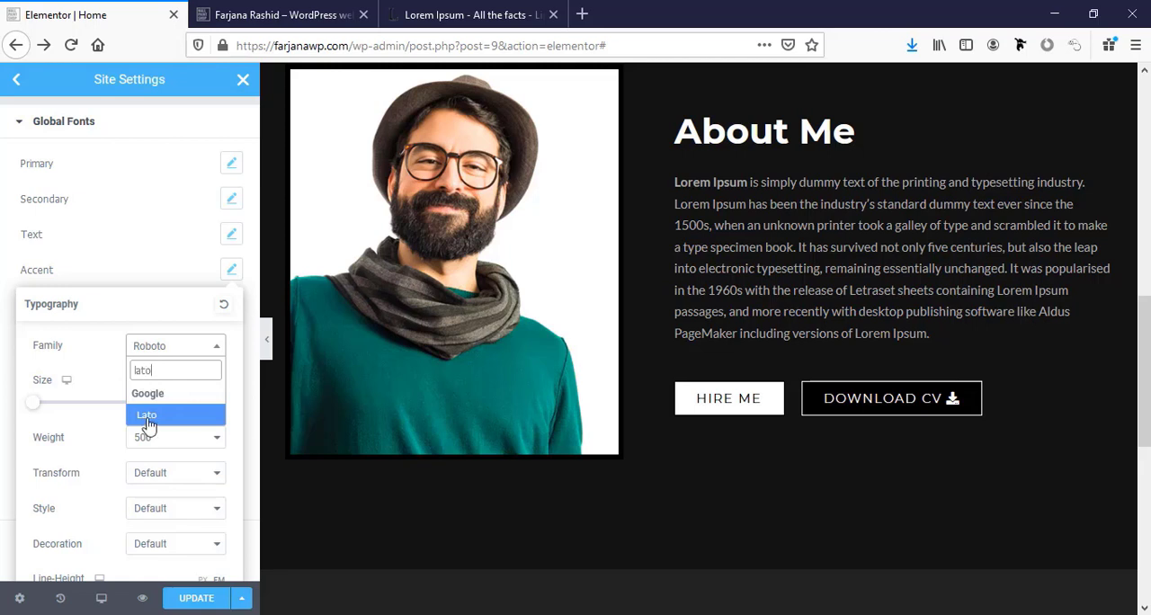
pyautogui.click(147, 417)
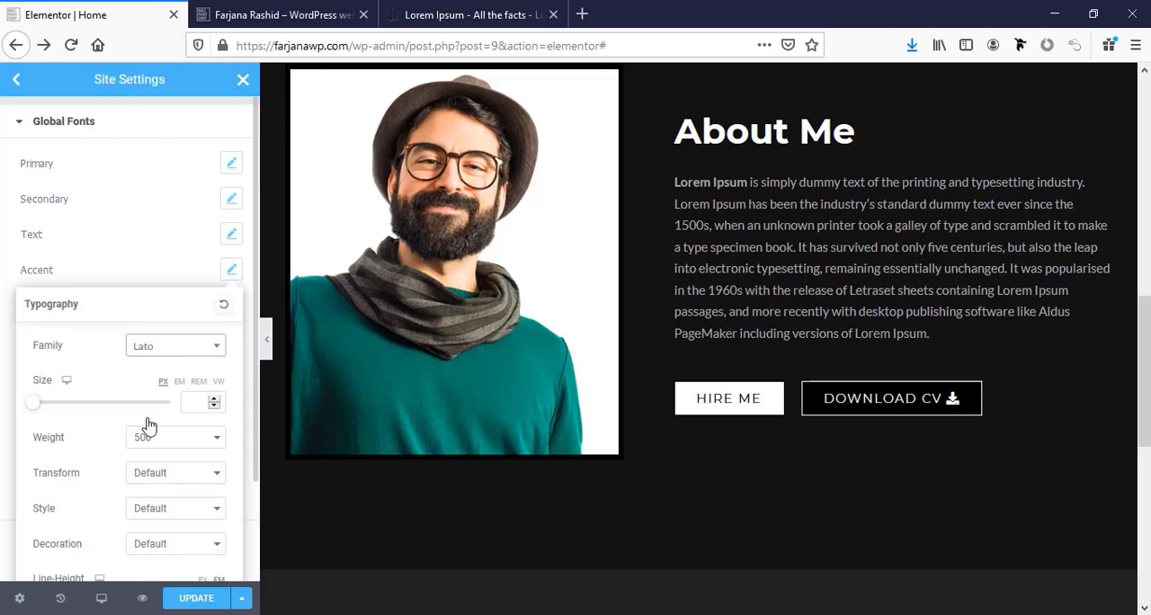
pyautogui.click(149, 281)
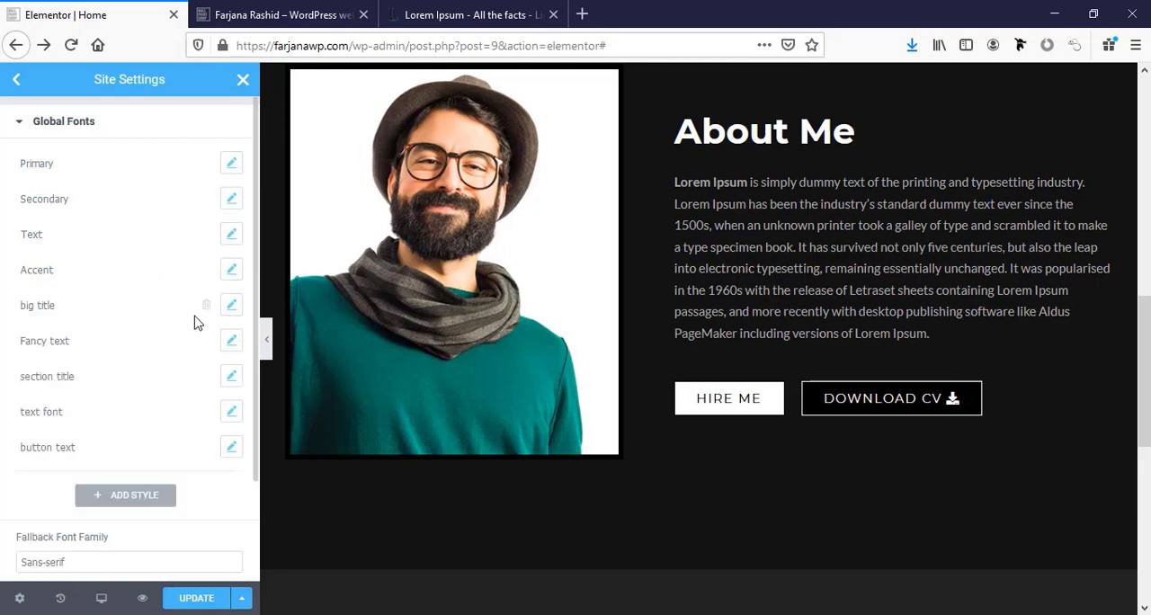
# Save the updated global fonts and return to the page editor.
pyautogui.scroll(-3, 190, 423)
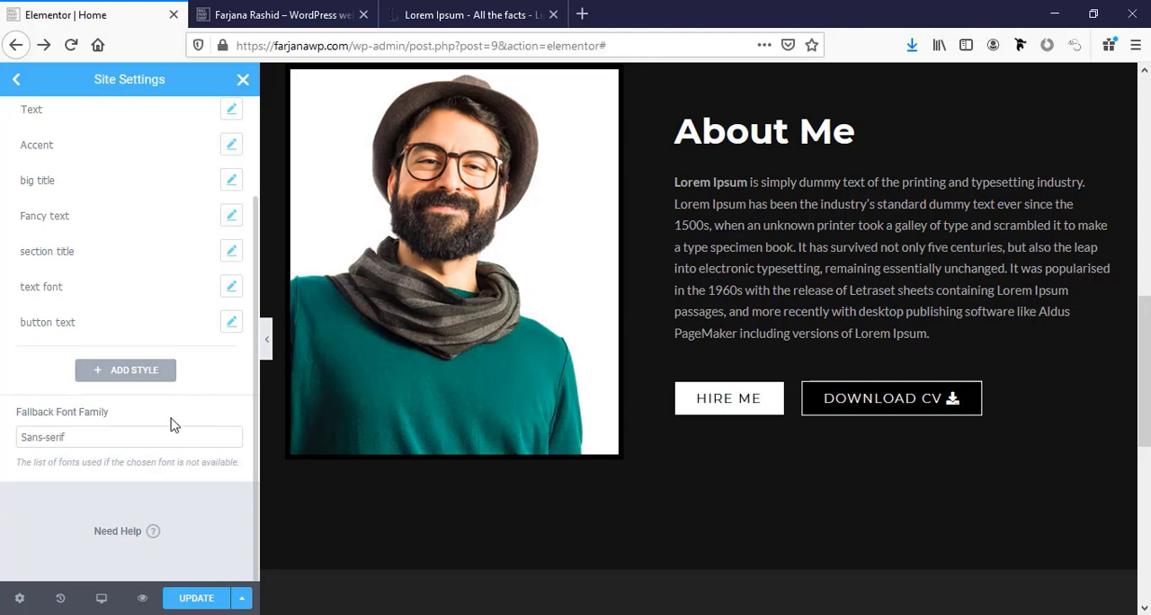
pyautogui.click(194, 605)
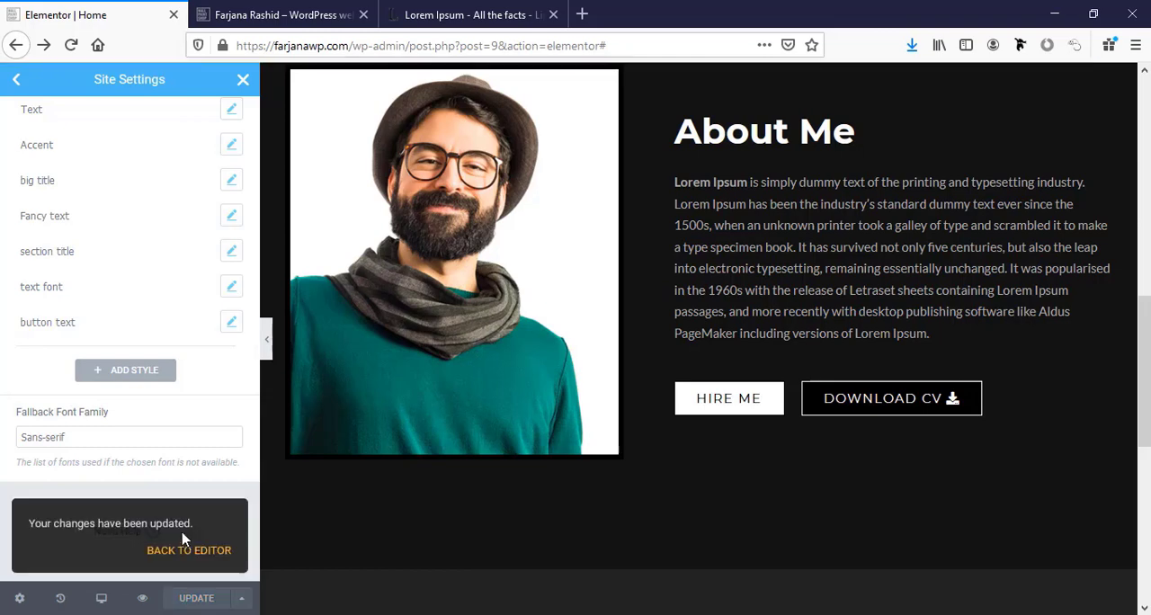
pyautogui.click(199, 552)
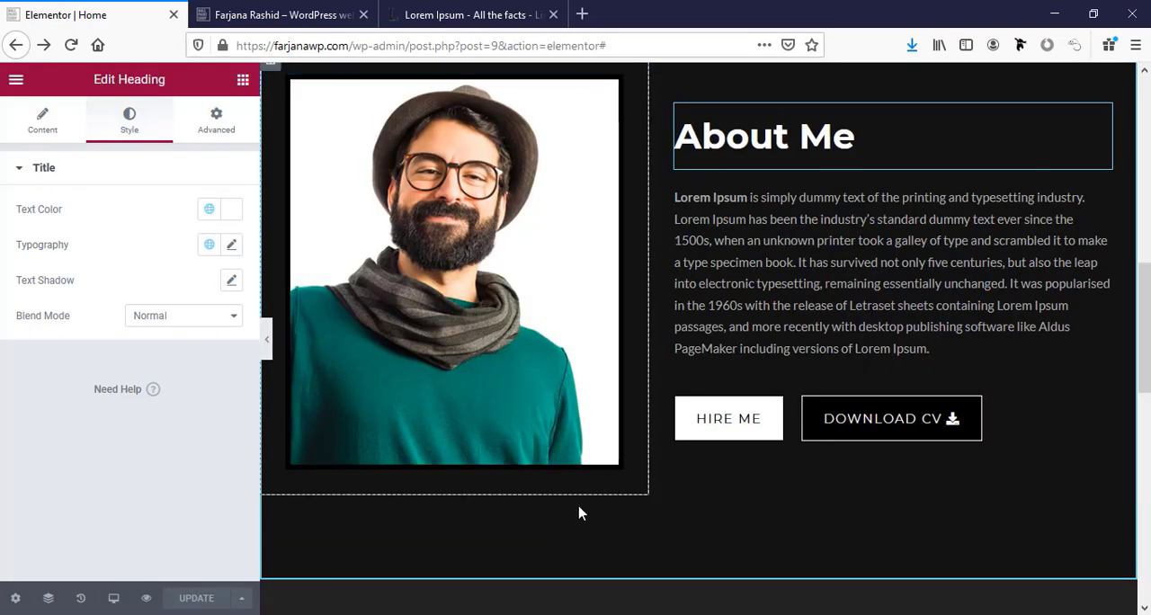
# Review the headings and layout of the About Me and Services sections on the page.
pyautogui.scroll(-6, 593, 486)
pyautogui.scroll(3, 617, 511)
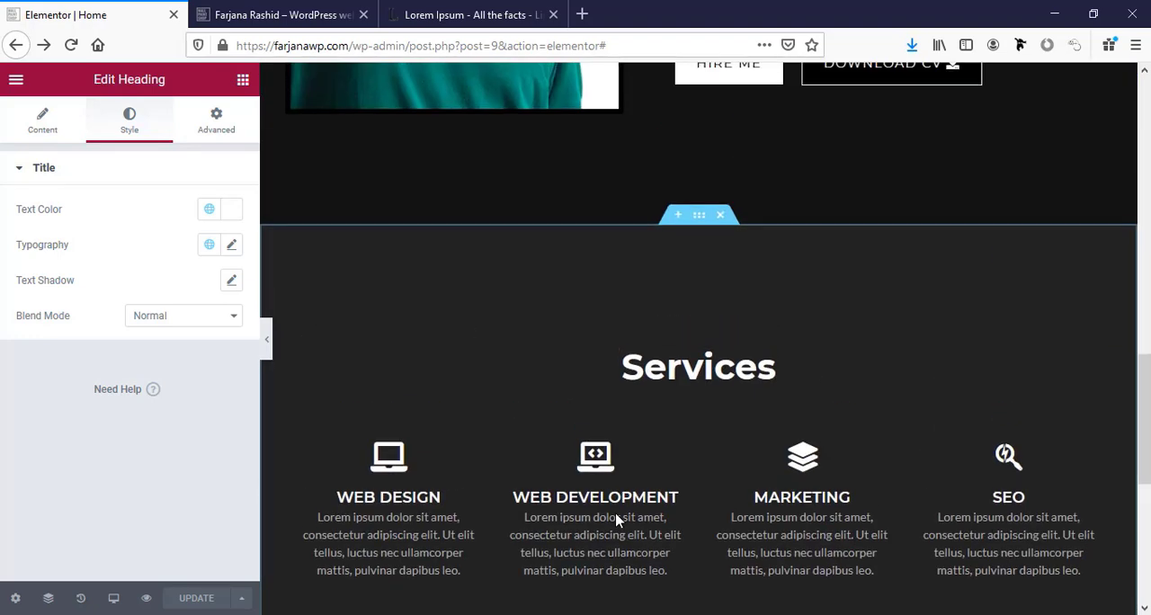
pyautogui.scroll(4, 617, 520)
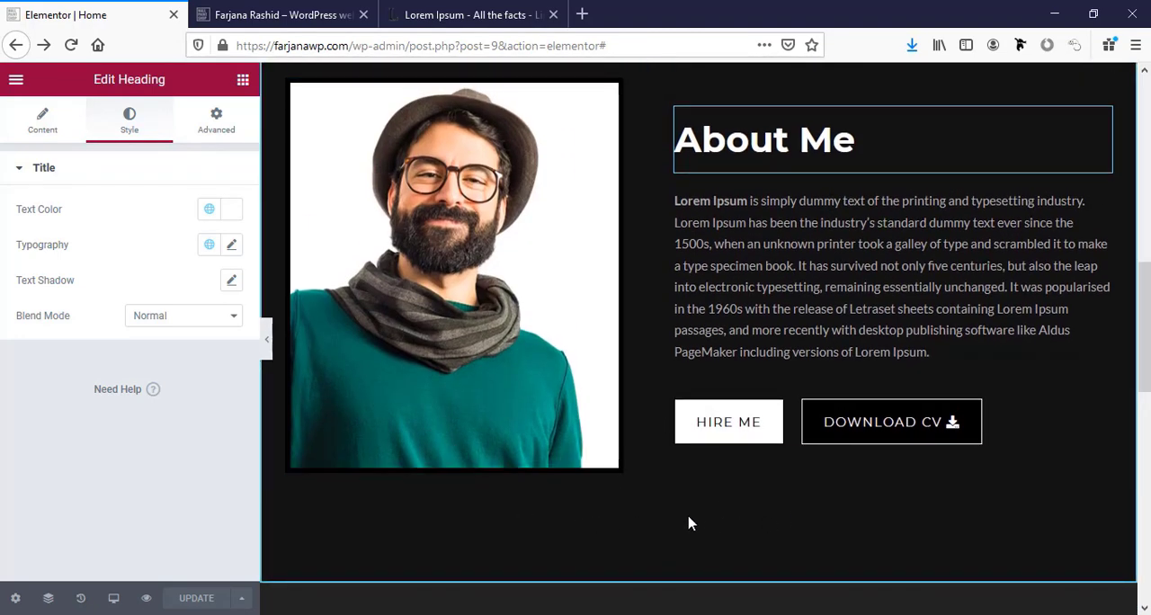
pyautogui.scroll(-2, 608, 511)
pyautogui.scroll(-3, 590, 537)
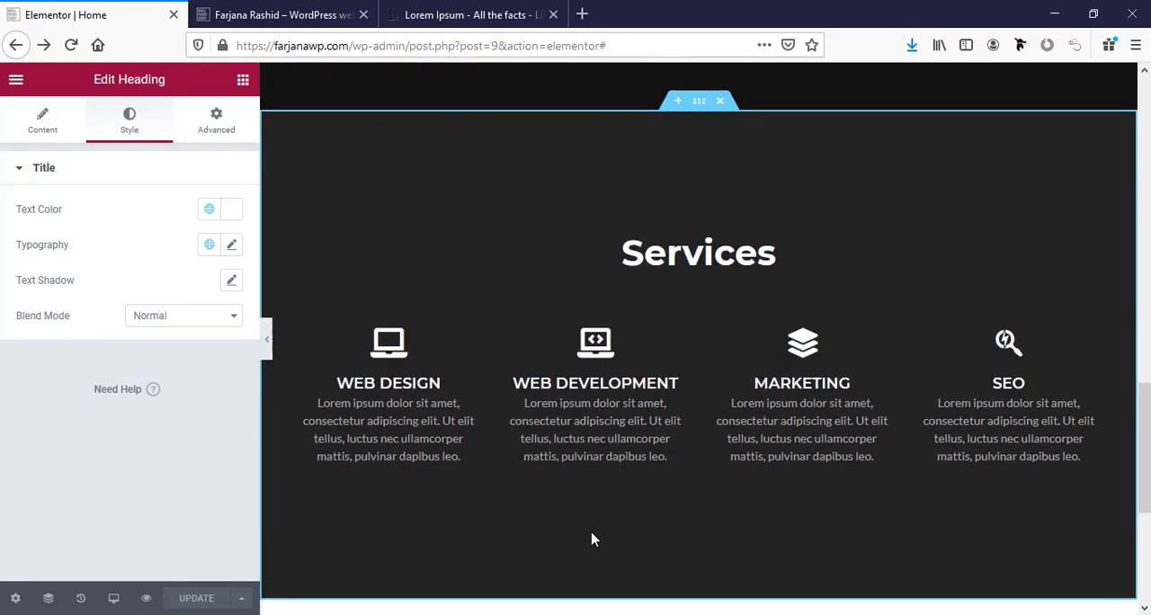
pyautogui.scroll(2, 592, 537)
pyautogui.scroll(3, 591, 538)
pyautogui.click(693, 465)
pyautogui.scroll(-3, 693, 465)
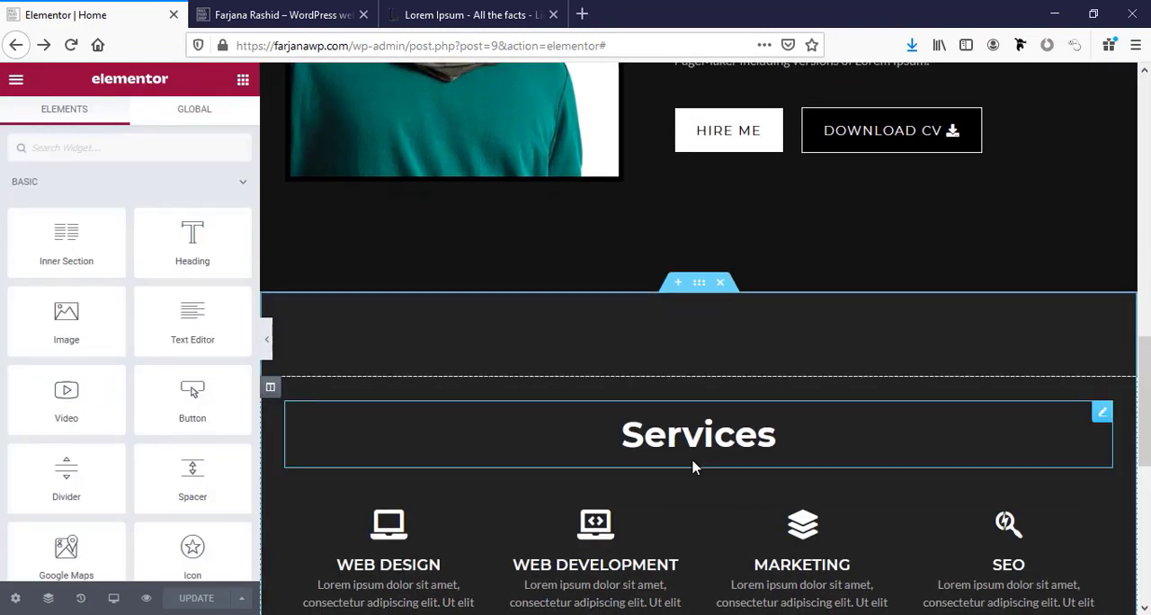
pyautogui.scroll(2, 688, 431)
pyautogui.scroll(3, 678, 395)
pyautogui.scroll(-3, 672, 476)
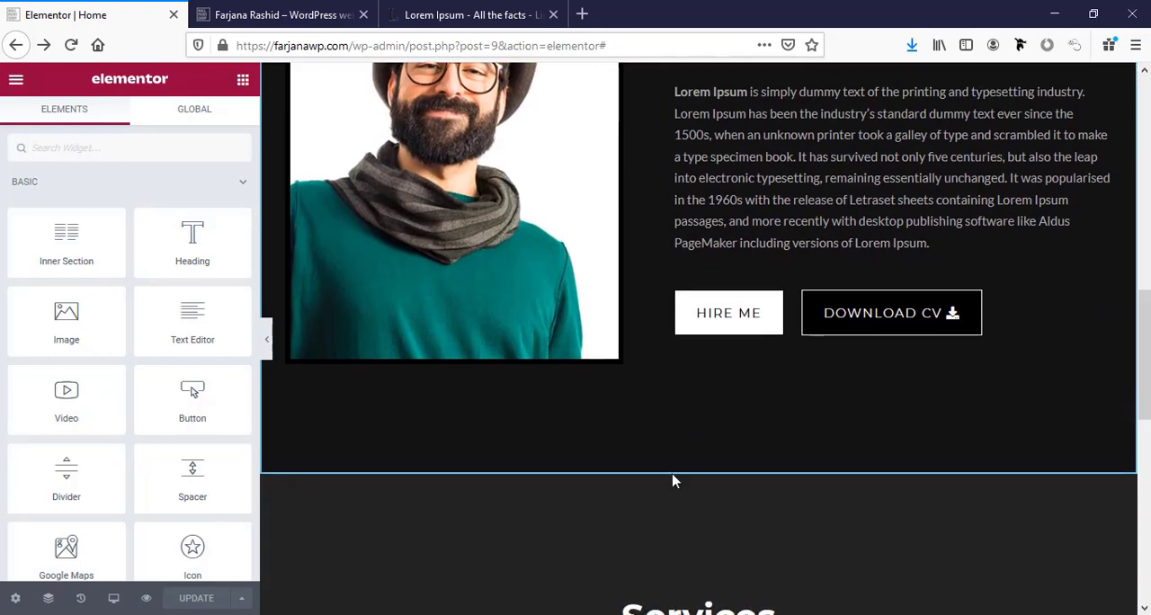
pyautogui.scroll(-3, 674, 469)
pyautogui.scroll(3, 674, 459)
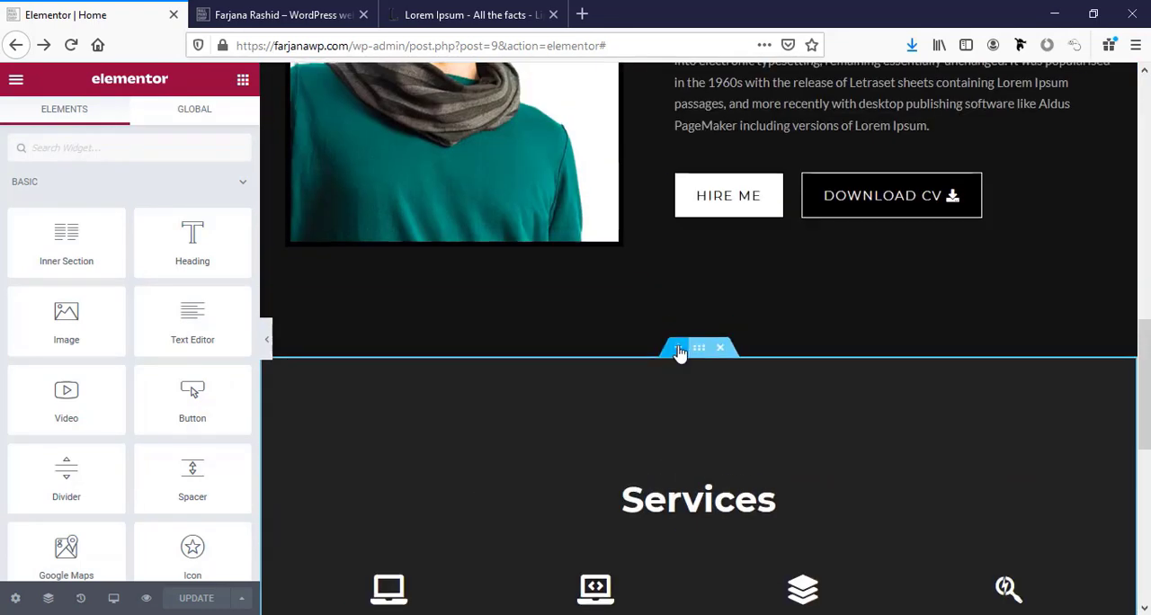
# Insert a new single-column section between the About Me and Services sections.
pyautogui.click(679, 352)
pyautogui.click(678, 432)
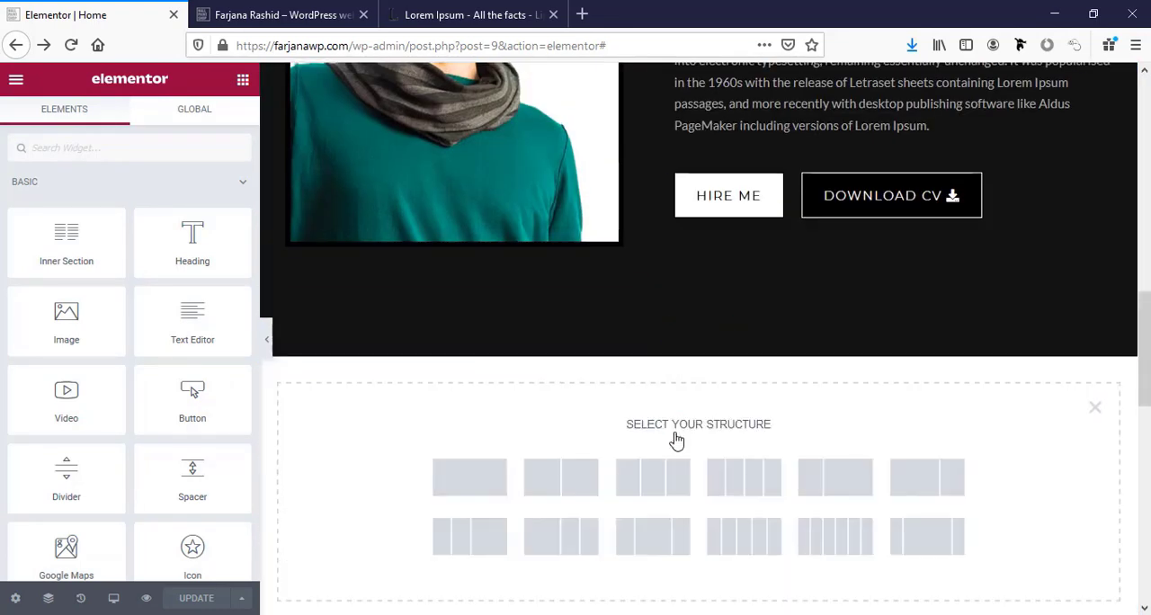
pyautogui.click(455, 495)
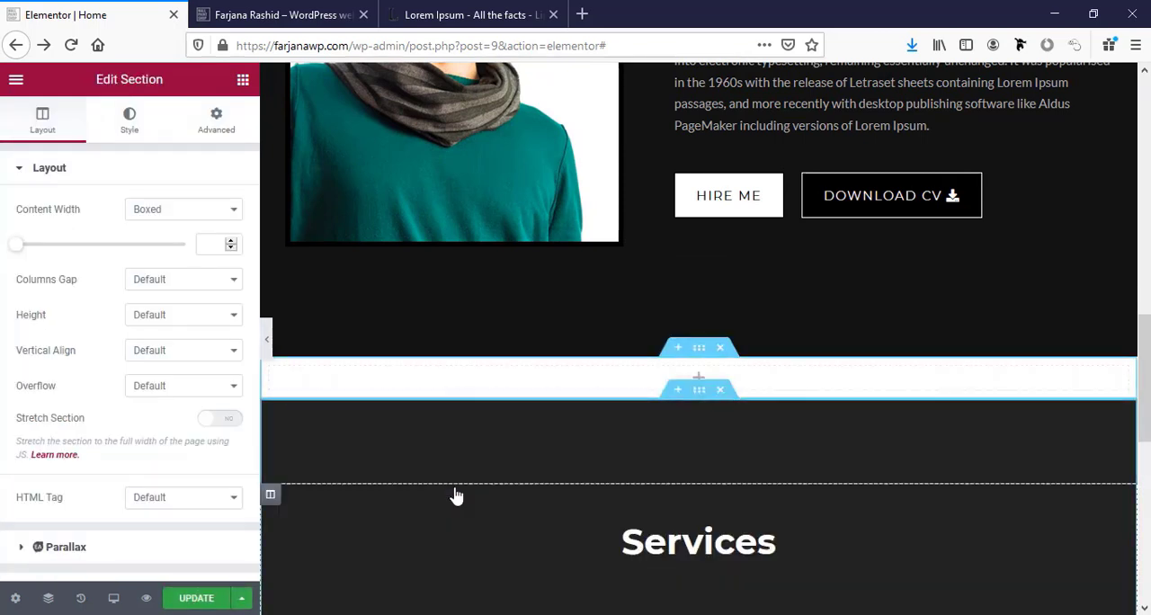
# Give the new empty section a classic background in the global colour bg1.
pyautogui.click(692, 350)
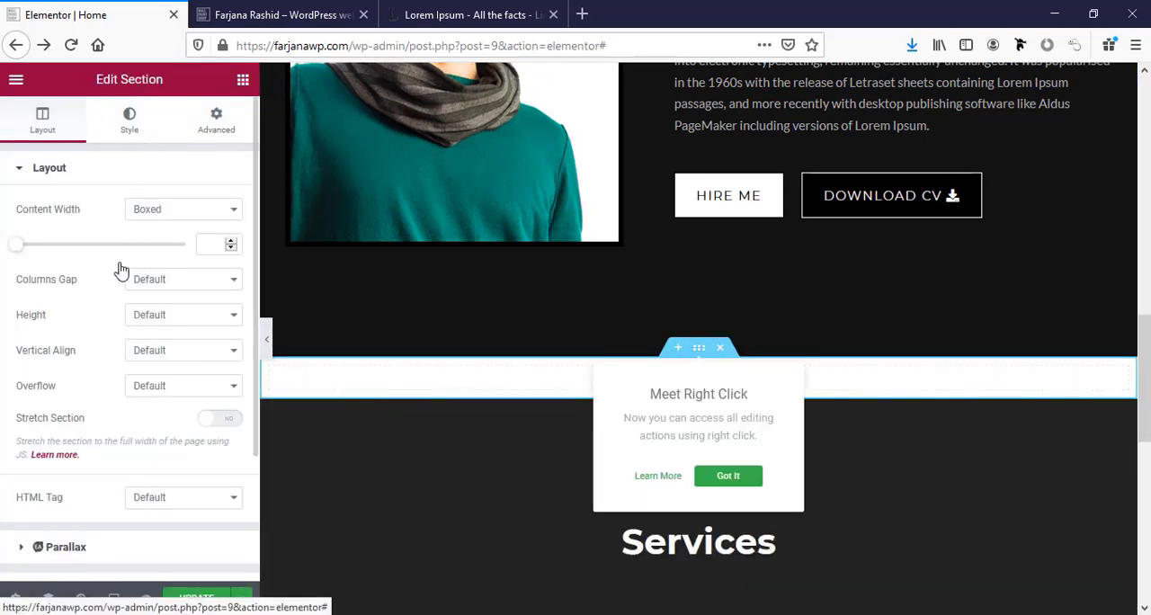
pyautogui.click(130, 126)
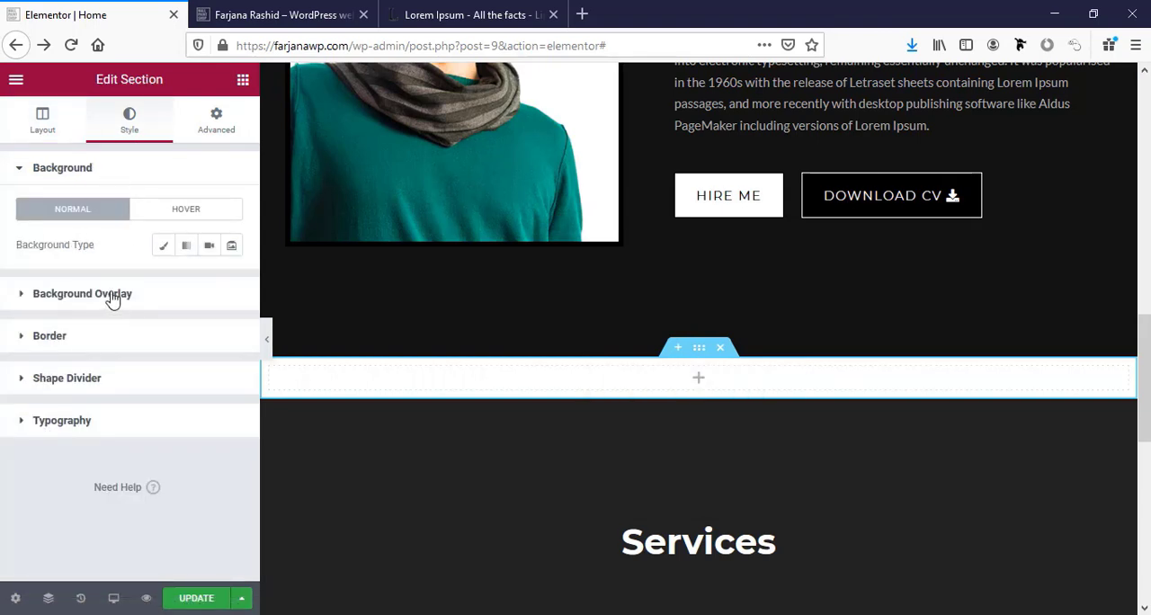
pyautogui.click(163, 246)
pyautogui.click(210, 282)
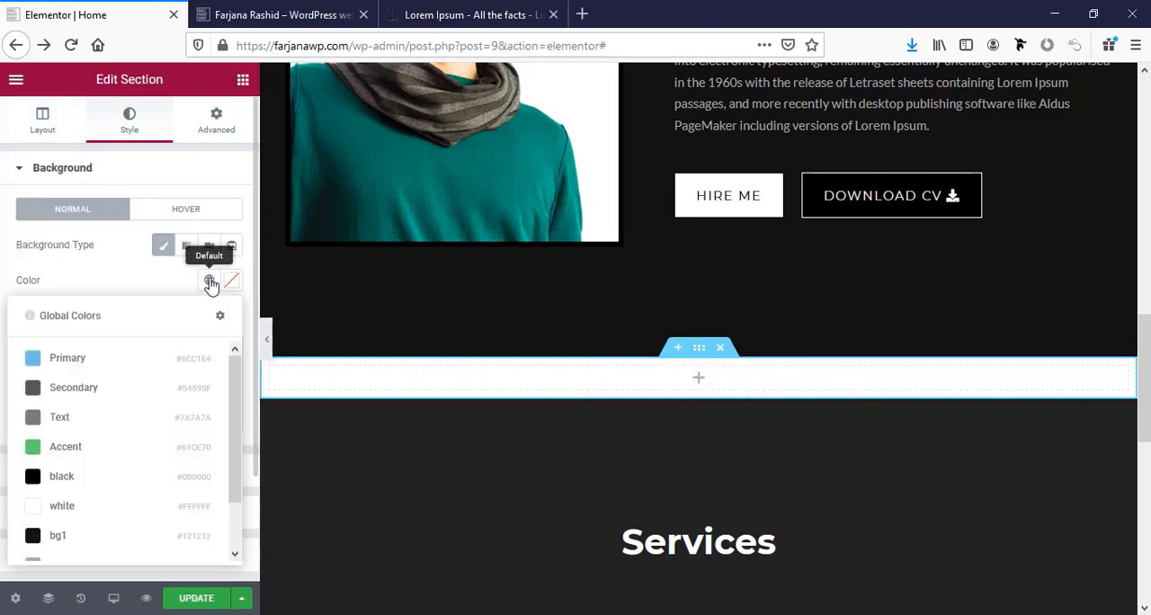
pyautogui.click(106, 537)
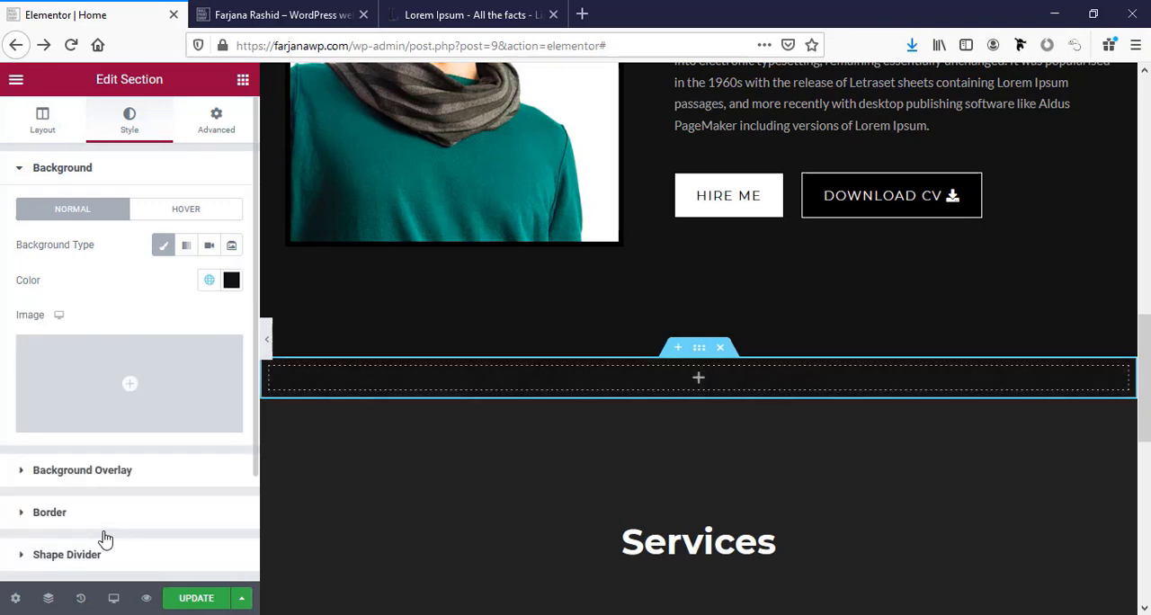
# Unlink the new section's padding values and set its bottom padding to 100 px.
pyautogui.click(697, 351)
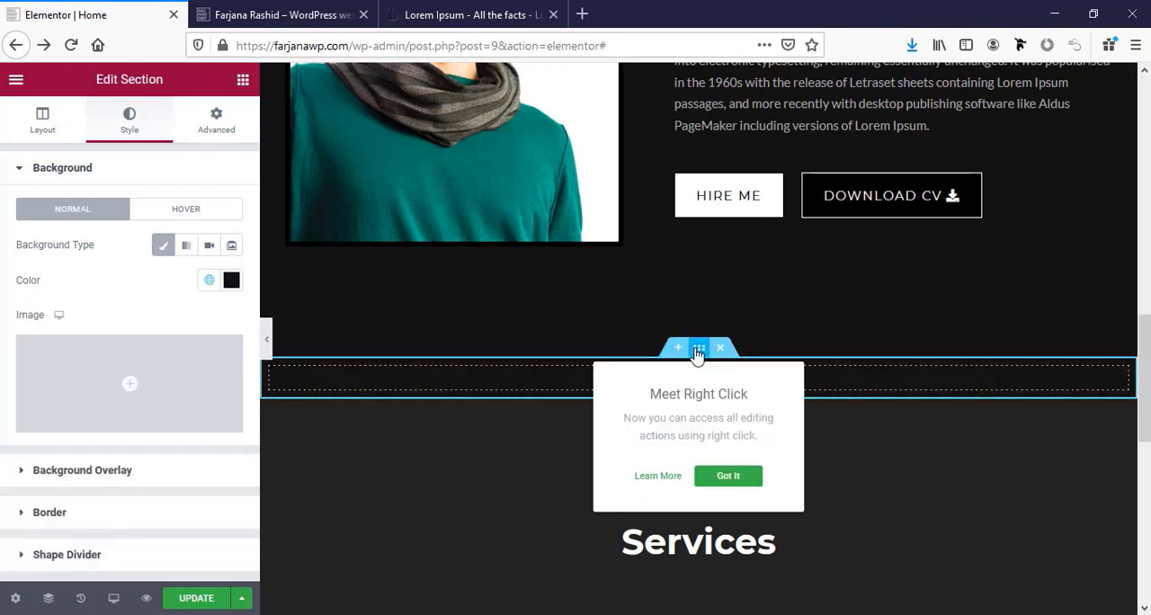
pyautogui.click(229, 128)
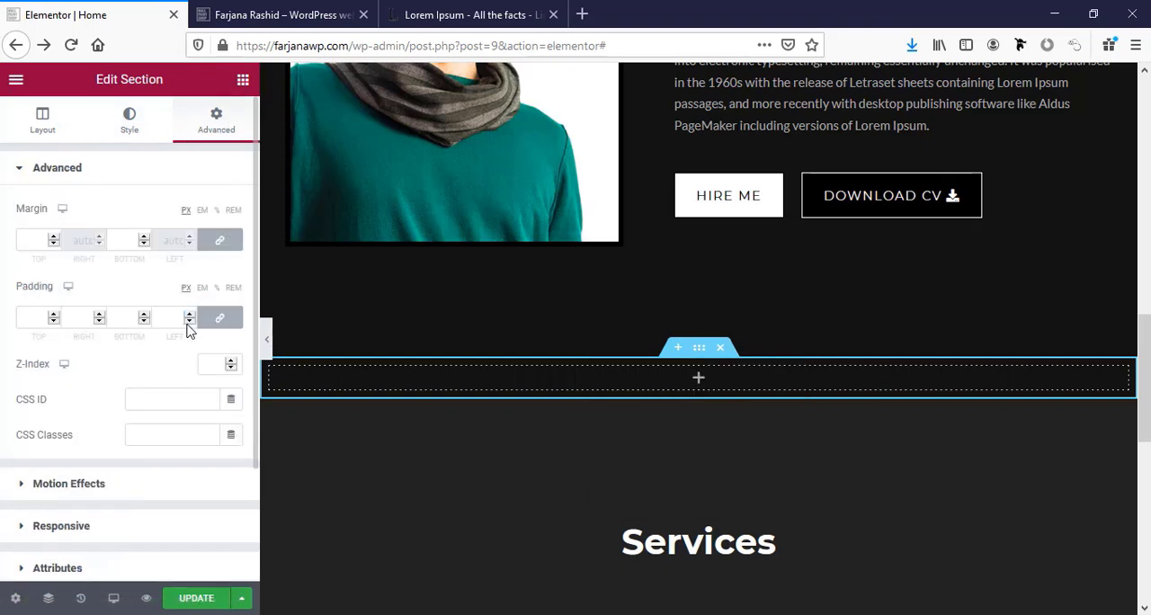
pyautogui.click(217, 319)
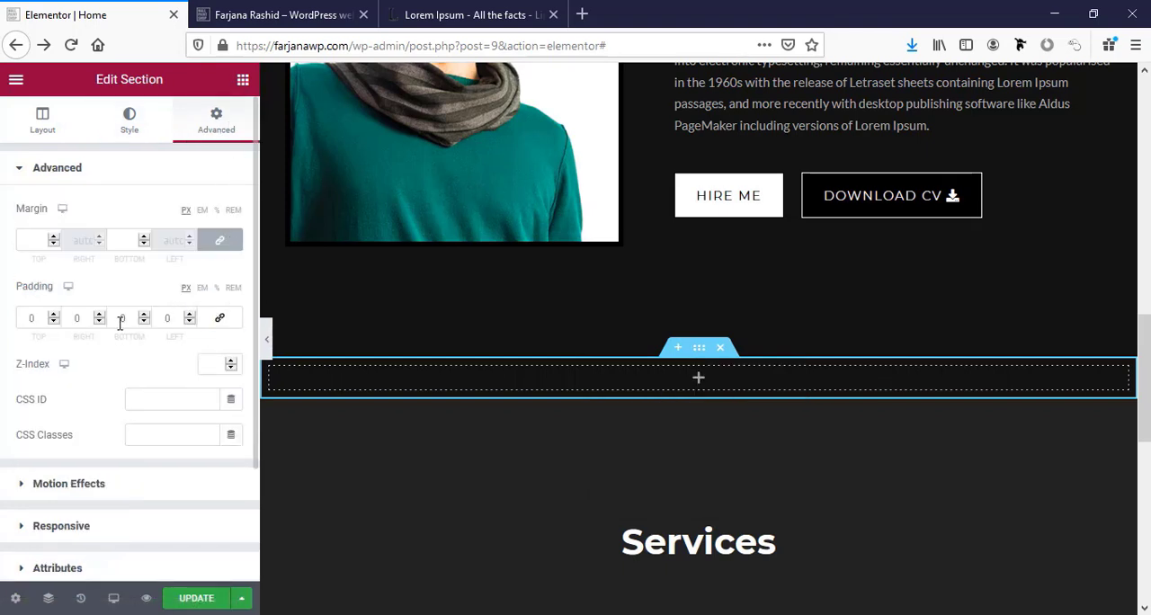
pyautogui.click(117, 322)
pyautogui.write('100')
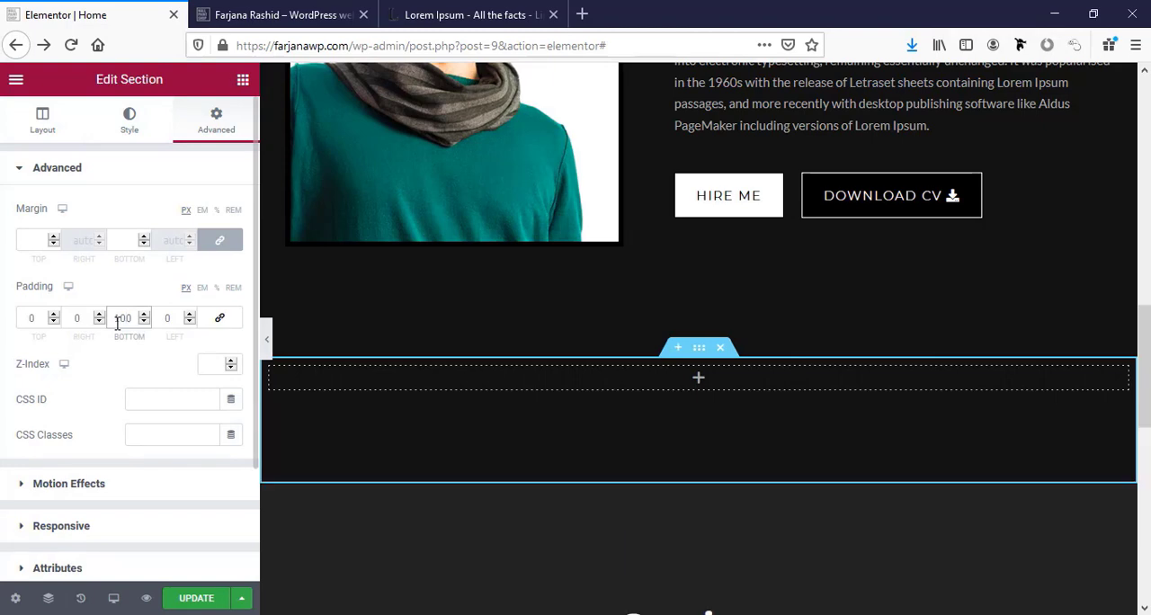
# Set the About Me section's bottom padding to 50 px.
pyautogui.scroll(2, 653, 438)
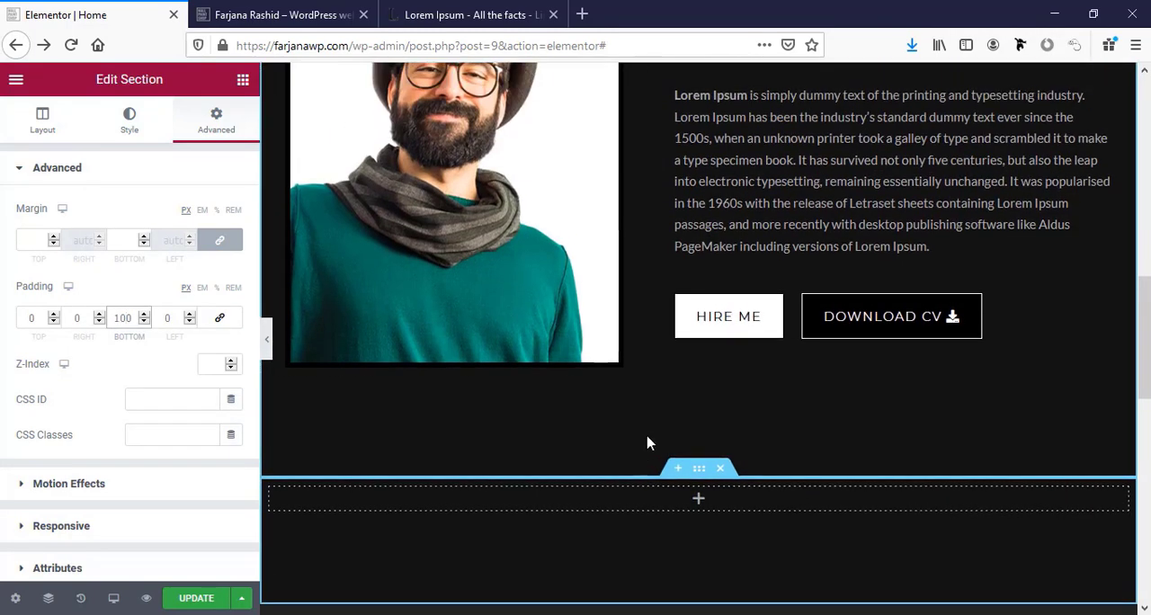
pyautogui.scroll(5, 654, 420)
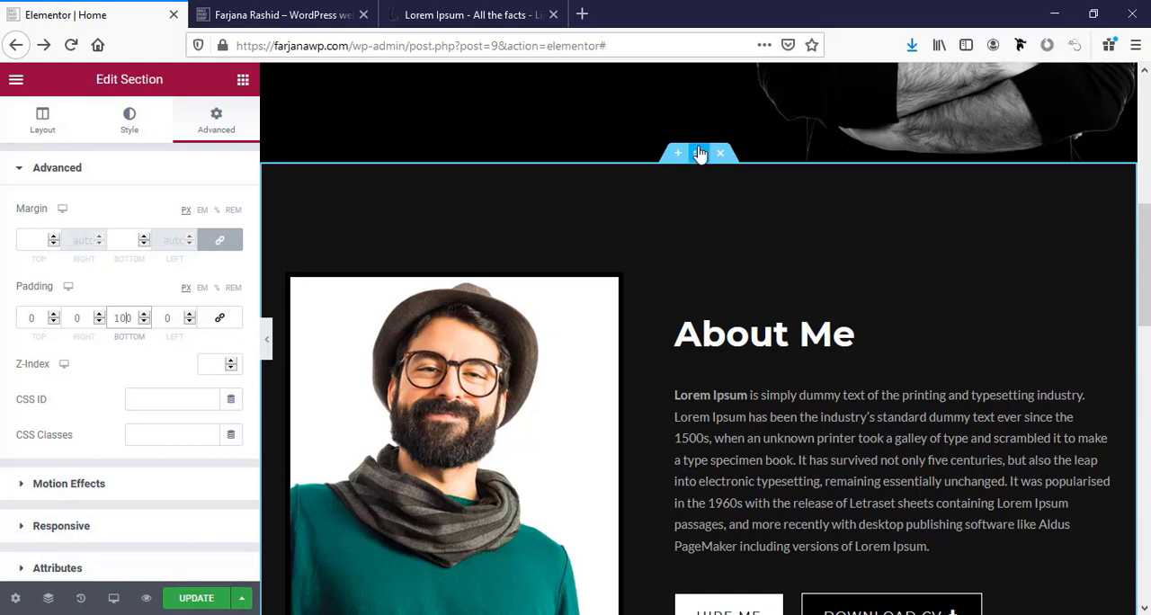
pyautogui.click(699, 153)
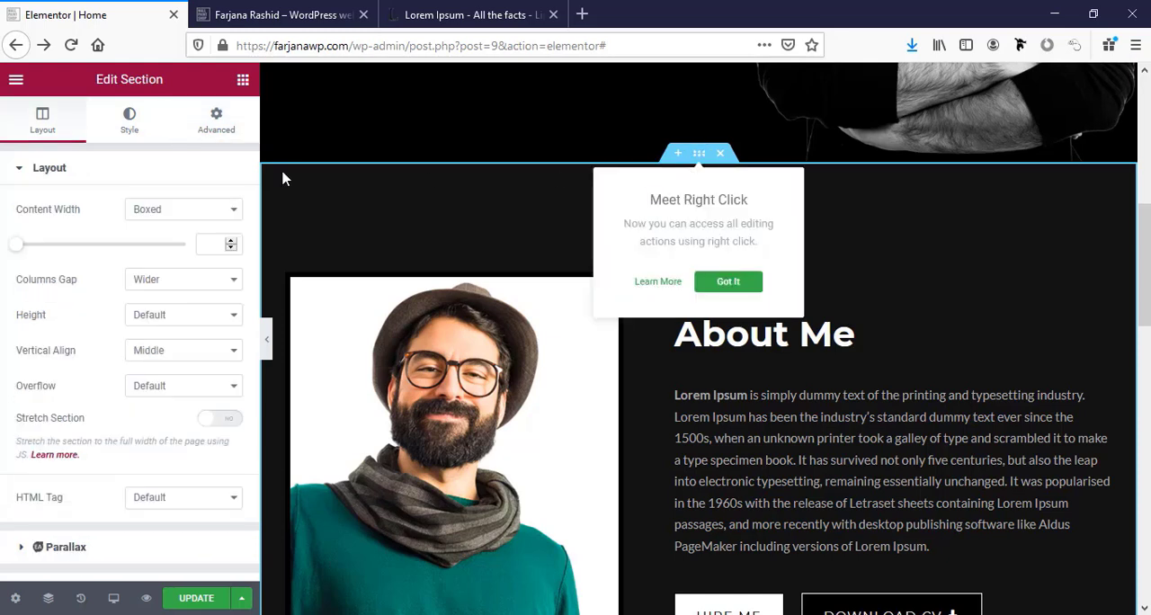
pyautogui.click(214, 122)
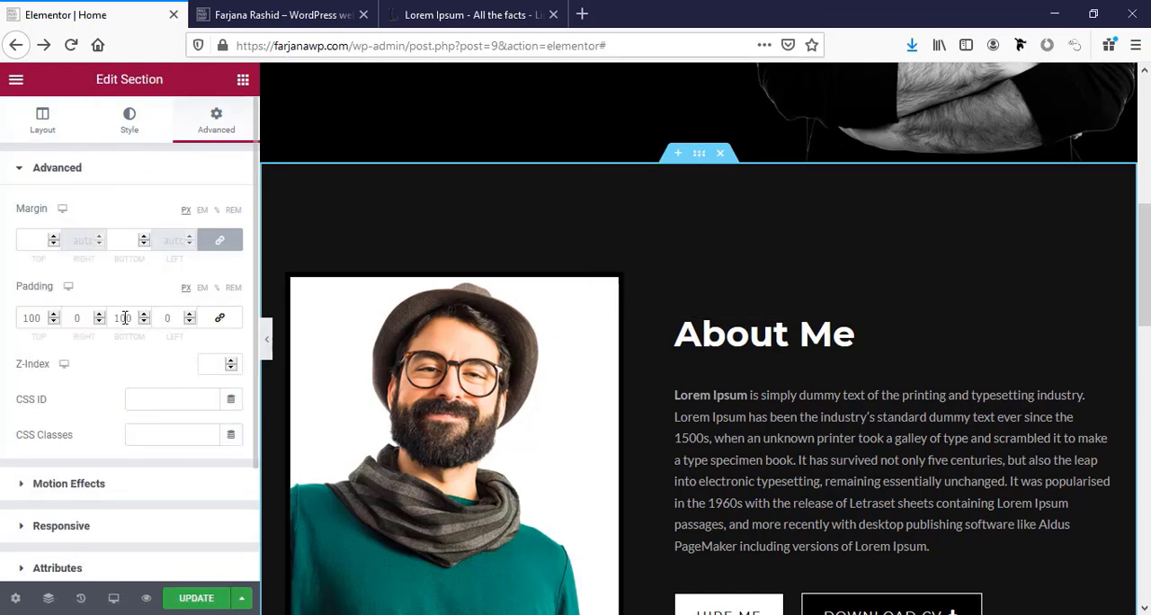
pyautogui.doubleClick(126, 318)
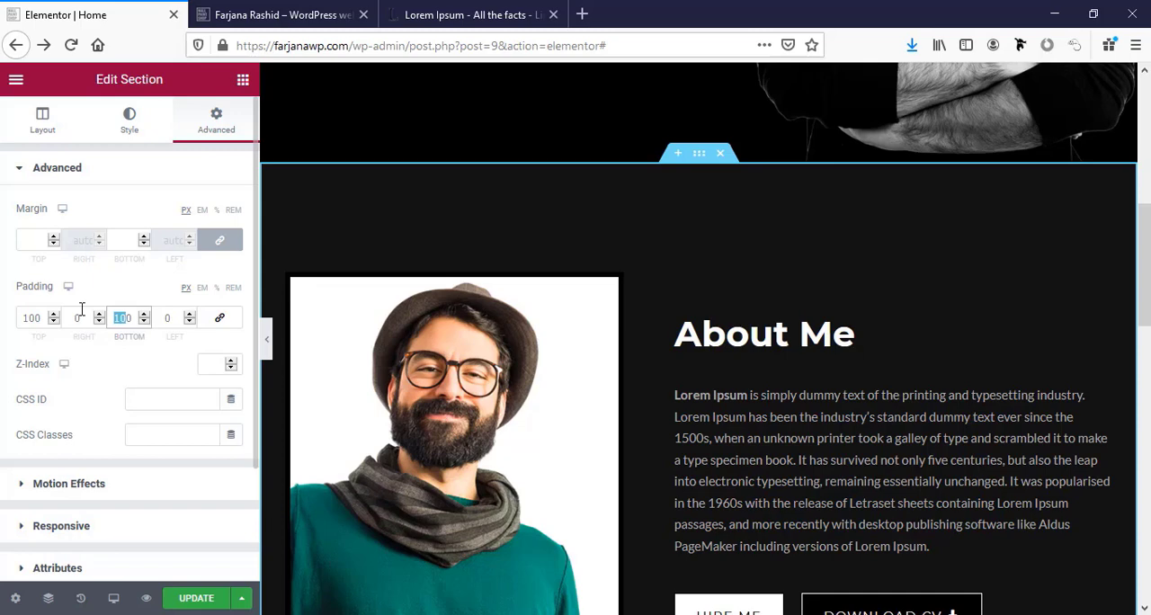
pyautogui.scroll(-5, 697, 449)
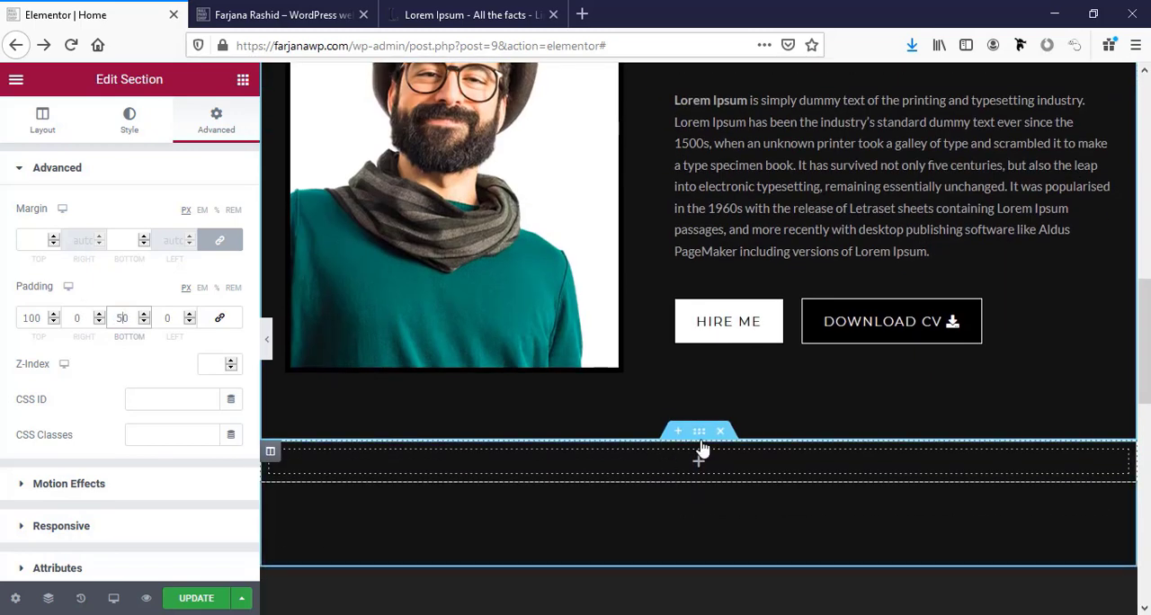
# Copy the About Me heading and paste it into the empty column of the new section above Services.
pyautogui.scroll(3, 716, 456)
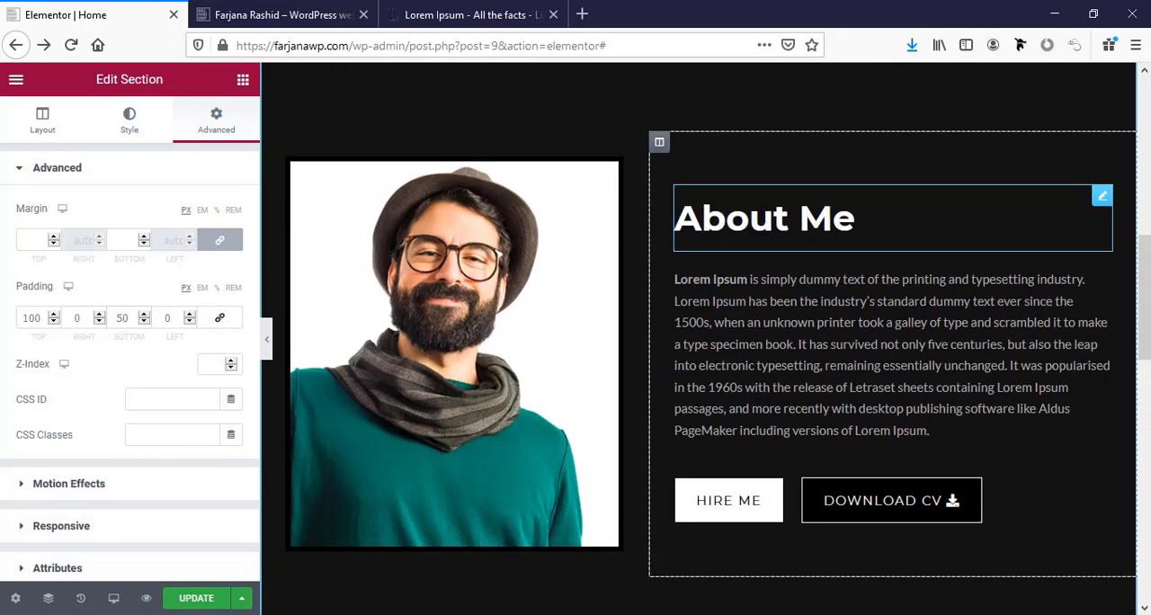
pyautogui.rightClick(763, 220)
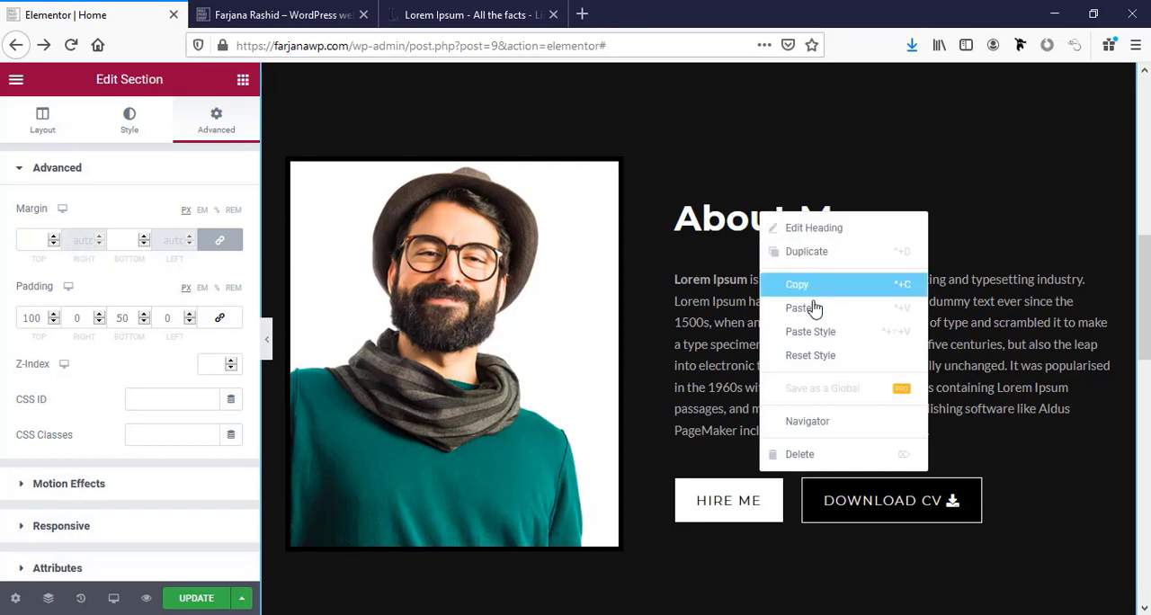
pyautogui.click(805, 288)
pyautogui.scroll(-6, 704, 407)
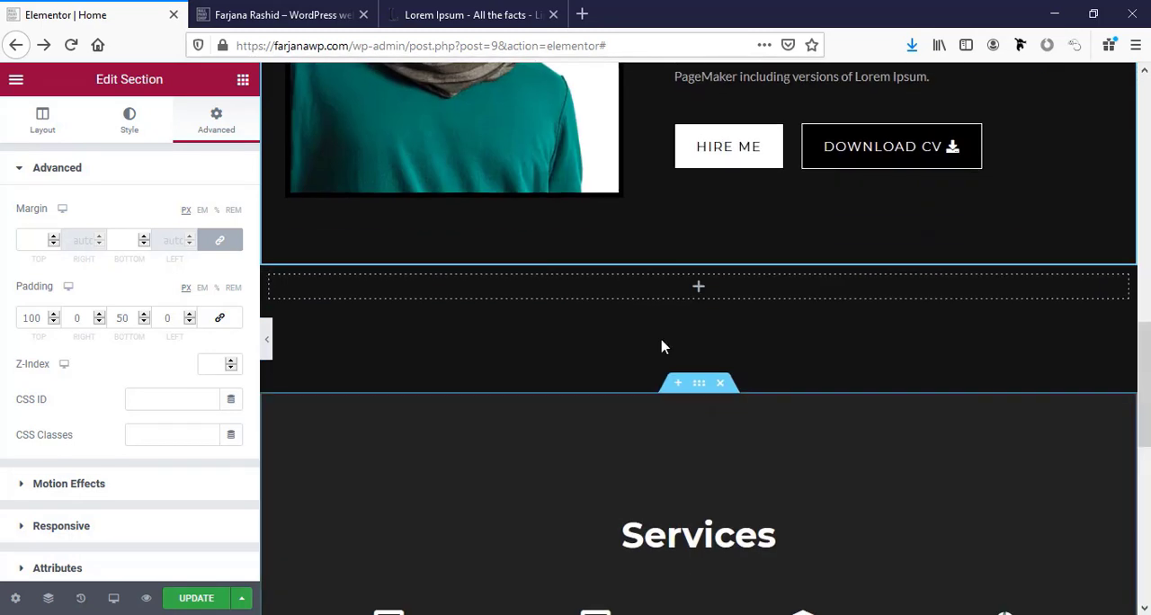
pyautogui.rightClick(681, 286)
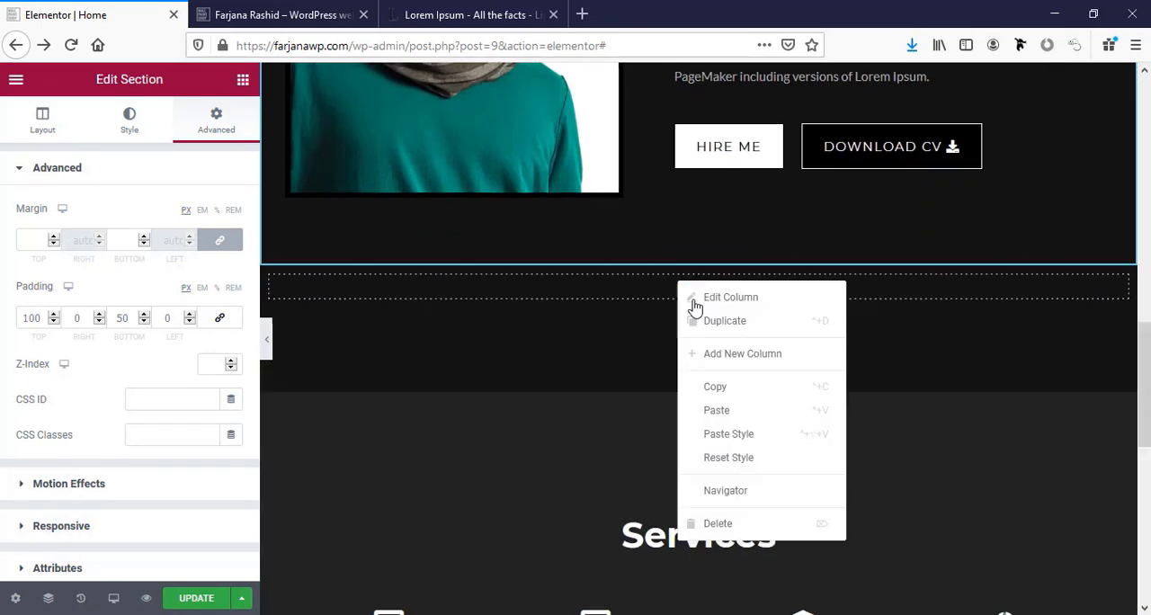
pyautogui.click(710, 407)
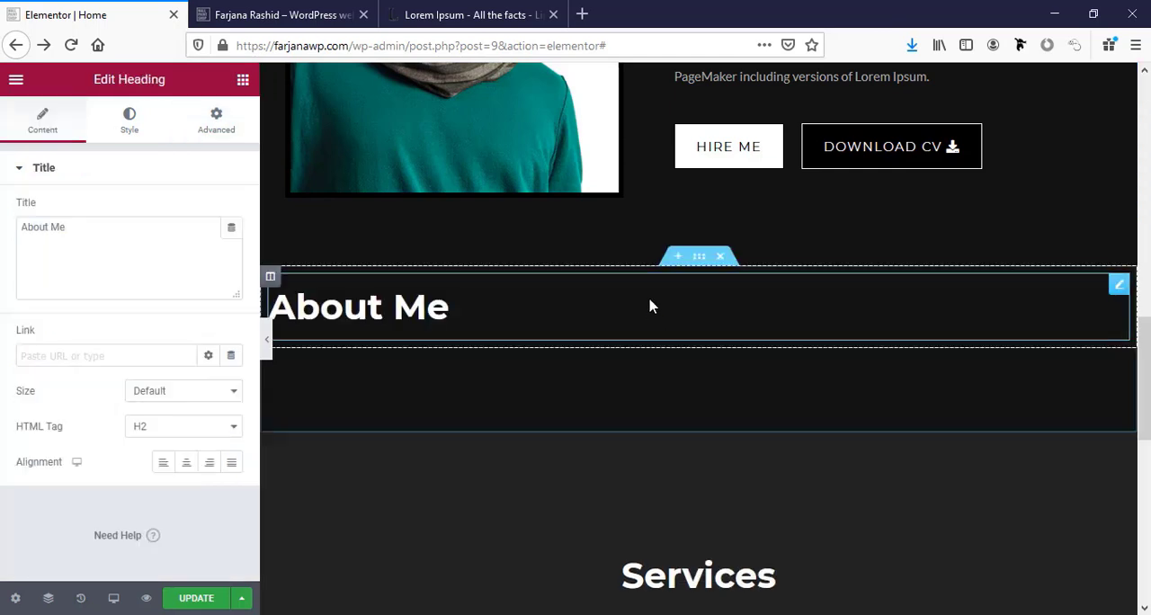
# Centre the pasted heading and change its title to Skills.
pyautogui.click(186, 463)
pyautogui.tripleClick(43, 239)
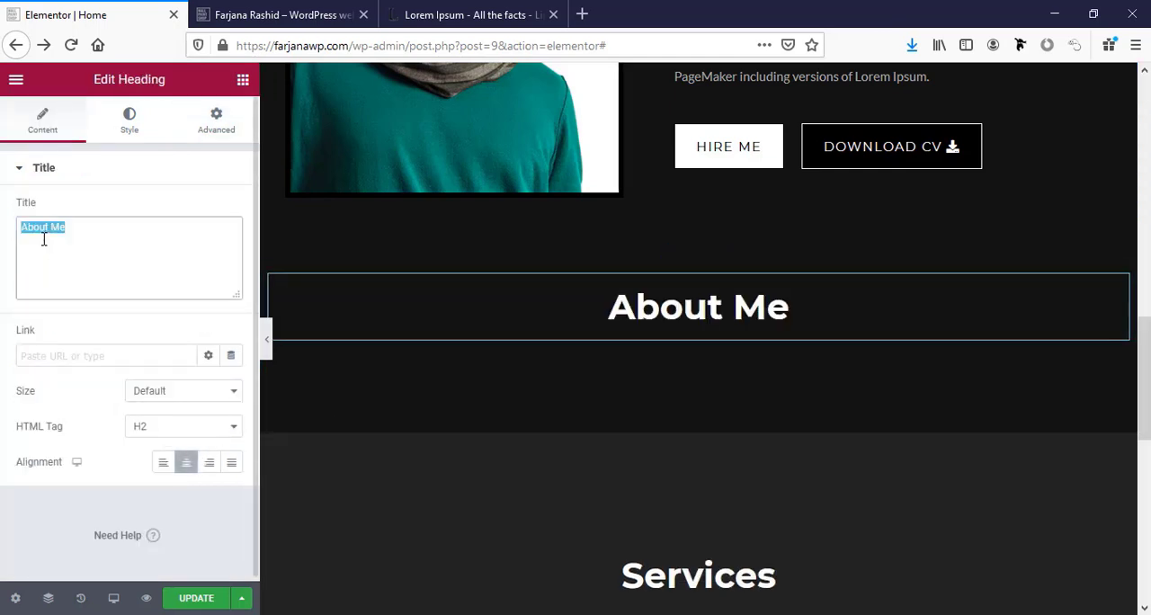
pyautogui.write('S')
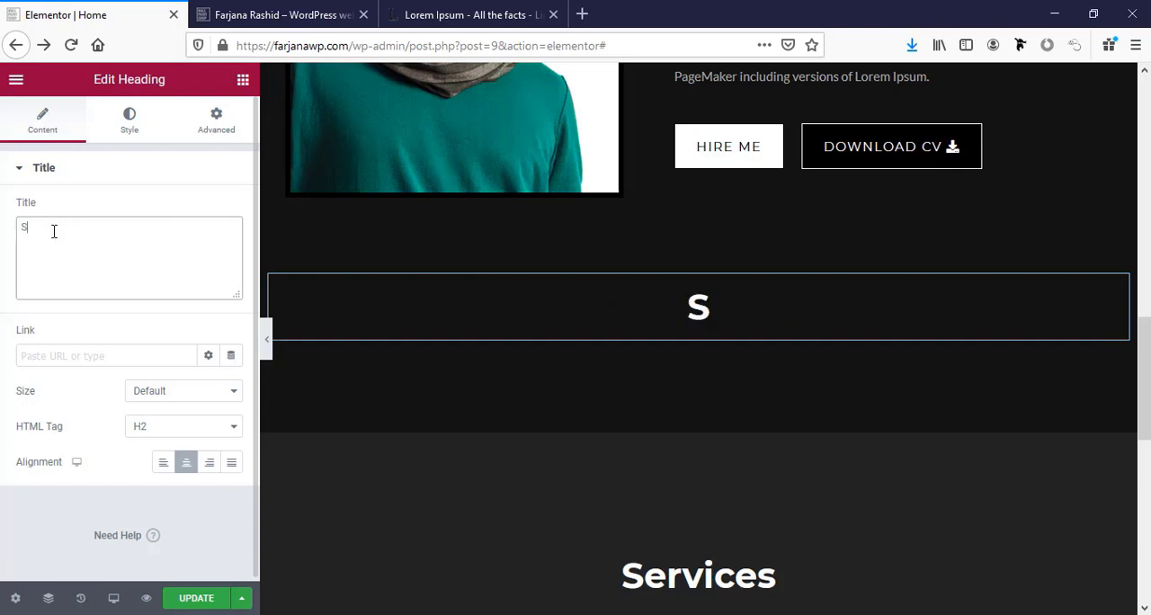
pyautogui.write('kil')
pyautogui.write('ls')
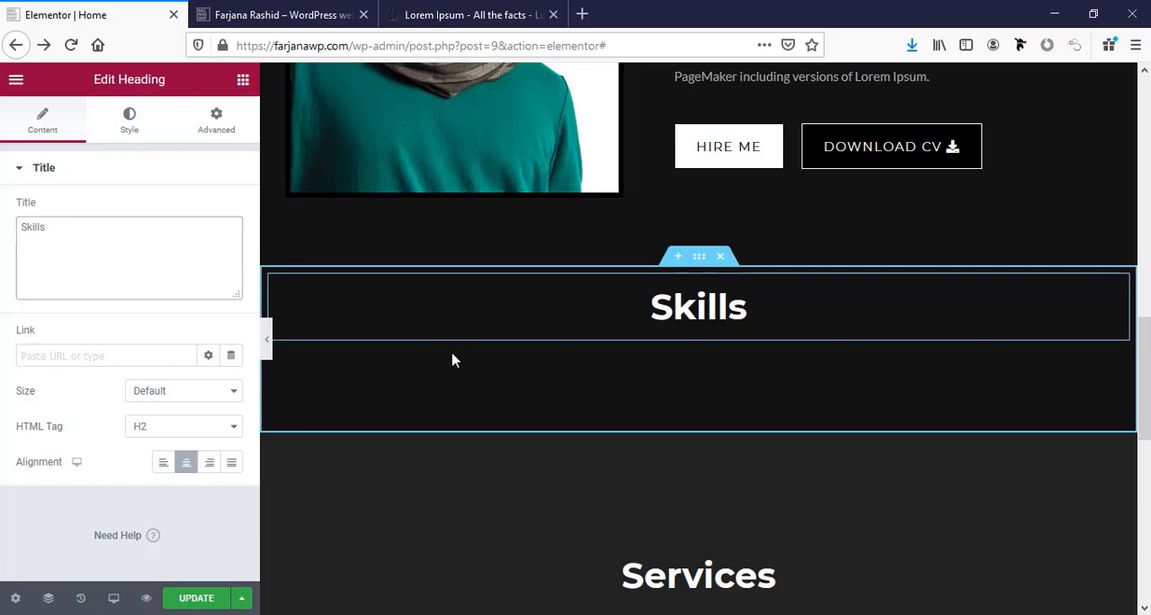
# Add a two-column inner section below the Skills heading and place the EA Progress Bar widget in its first column.
pyautogui.click(241, 79)
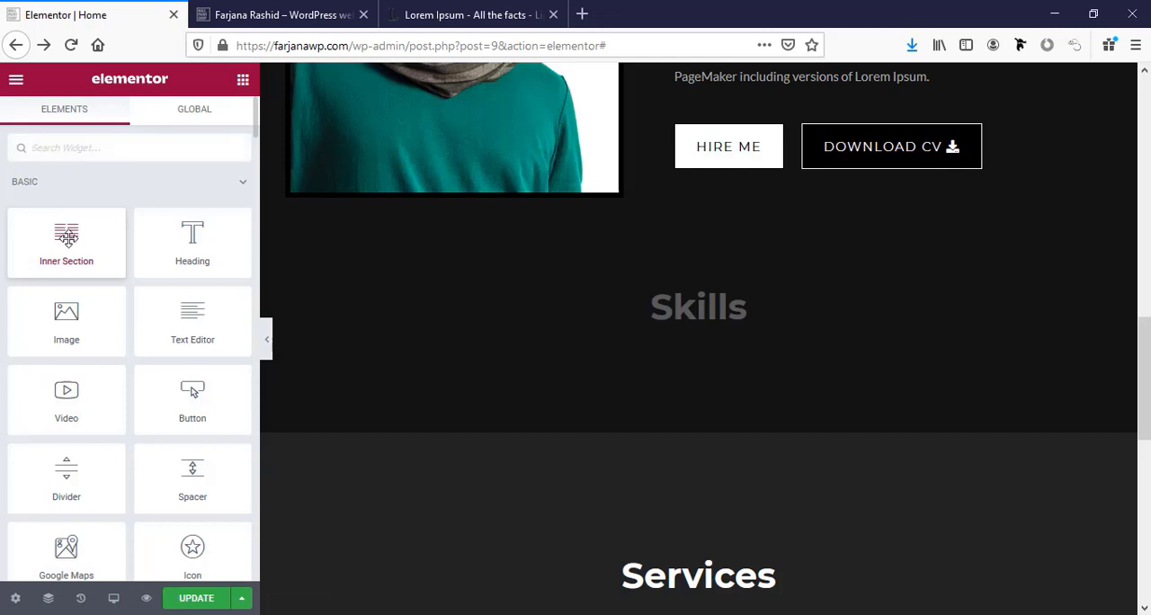
pyautogui.moveTo(68, 238); pyautogui.dragTo(725, 317)
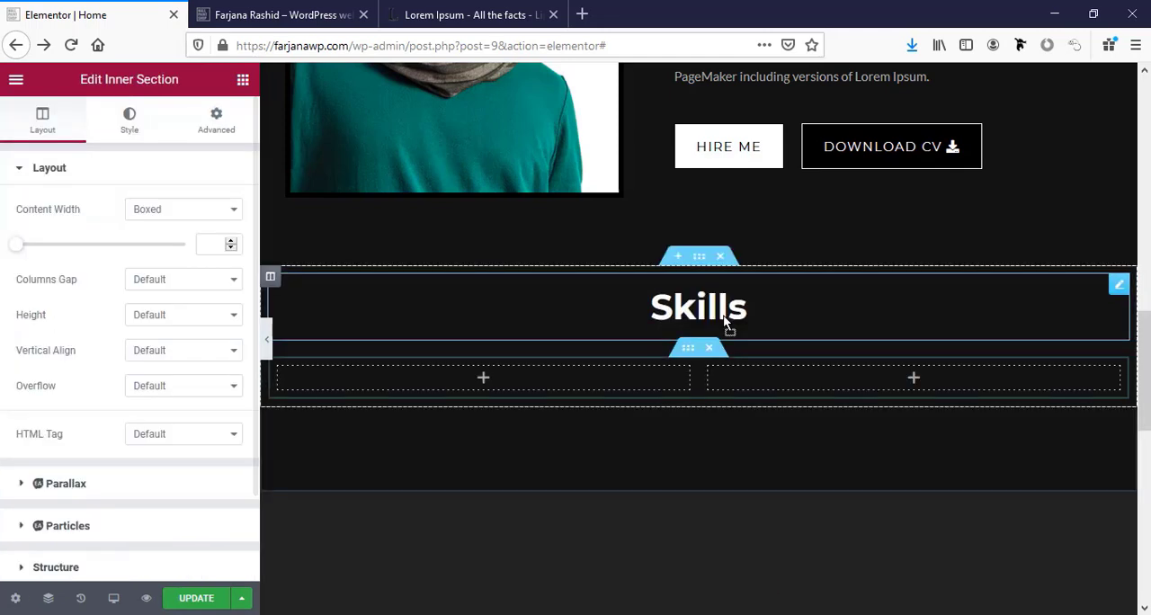
pyautogui.click(241, 79)
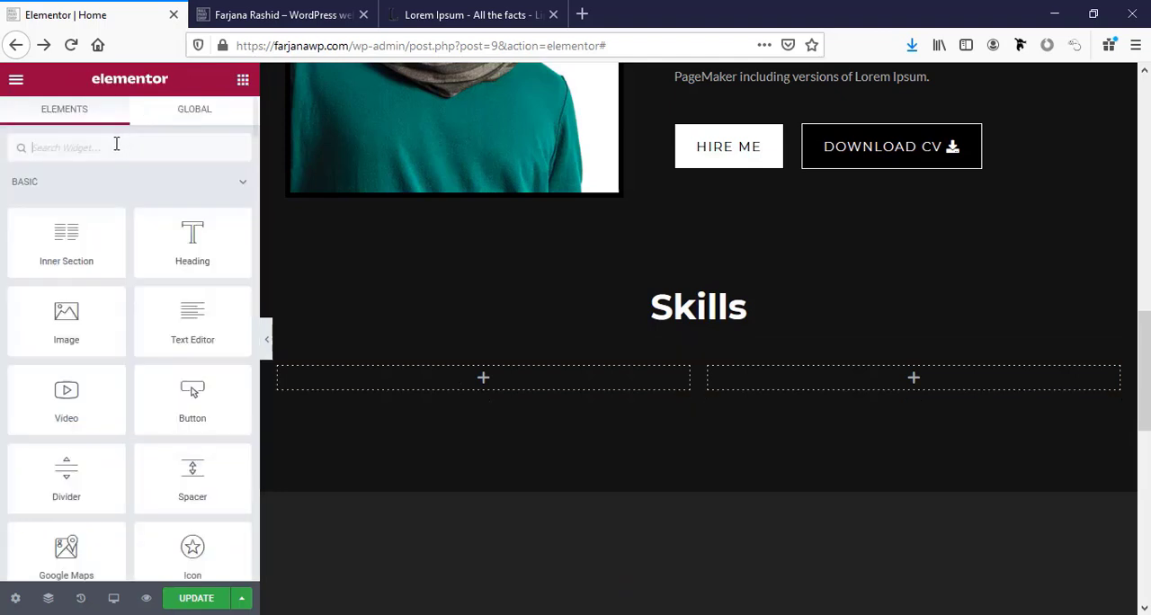
pyautogui.click(99, 147)
pyautogui.write('pr')
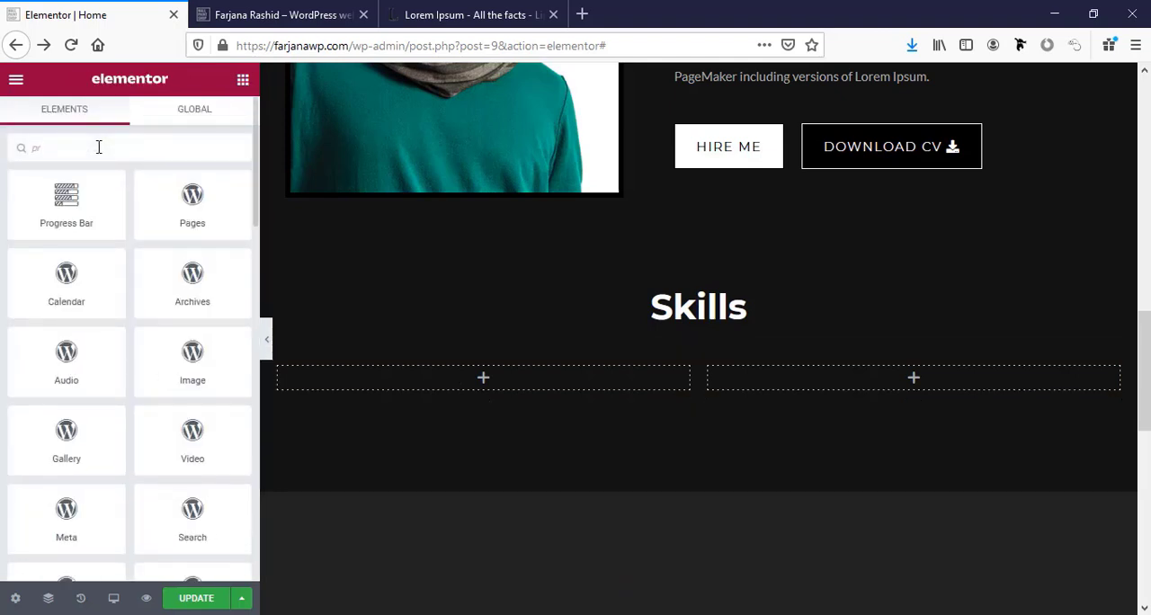
pyautogui.write('ogress')
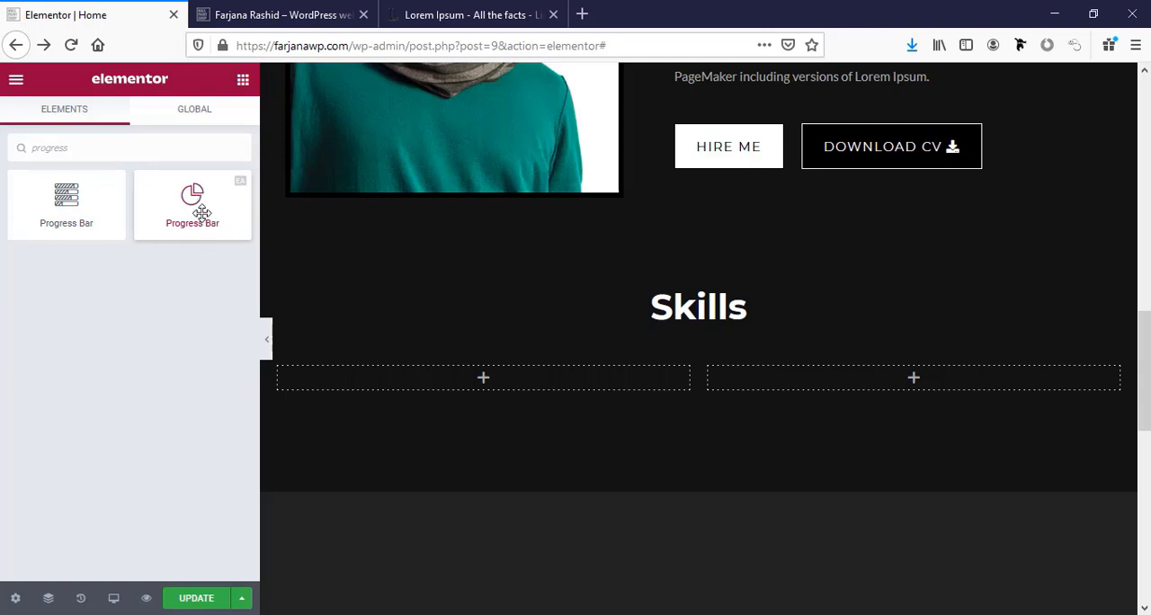
pyautogui.moveTo(201, 212); pyautogui.dragTo(451, 383)
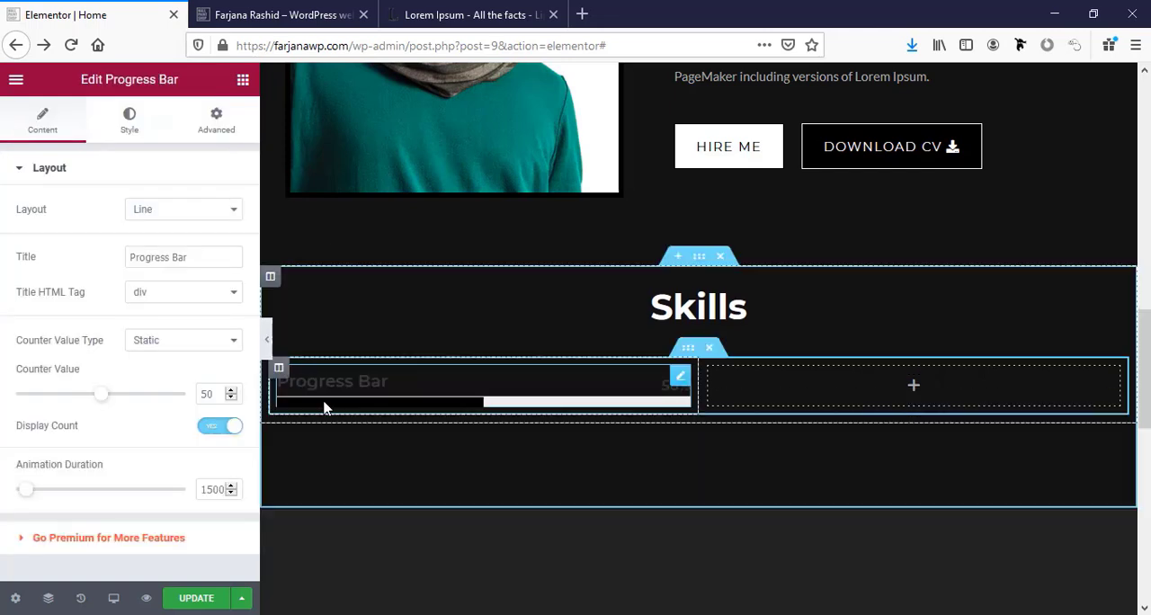
# Title the progress bar Wordpress and set its counter value to 90.
pyautogui.doubleClick(154, 255)
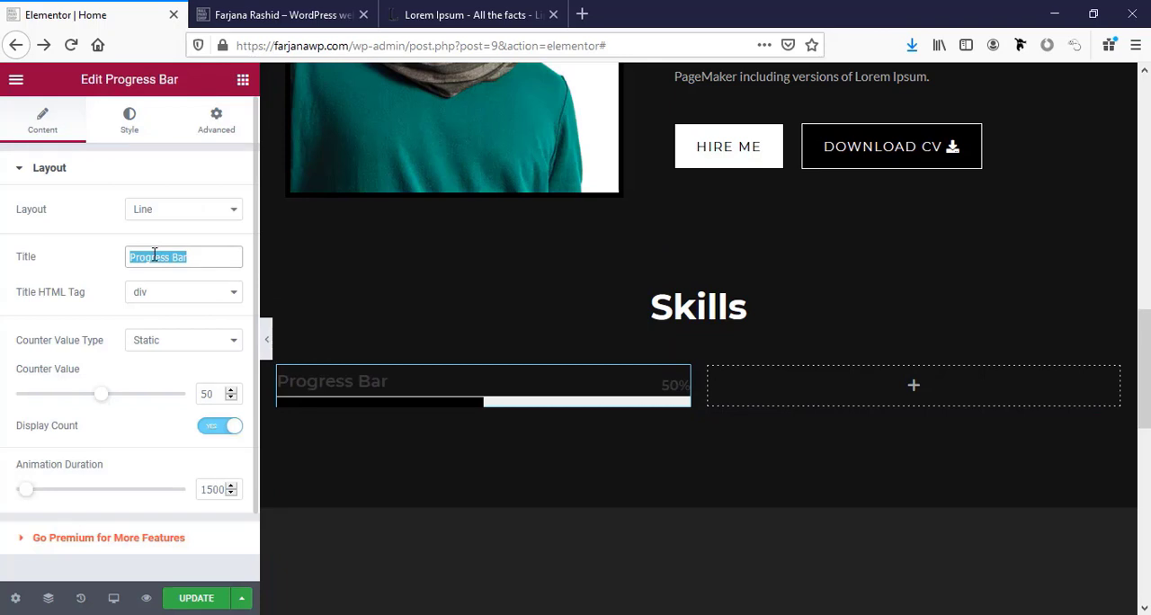
pyautogui.write('Wordp')
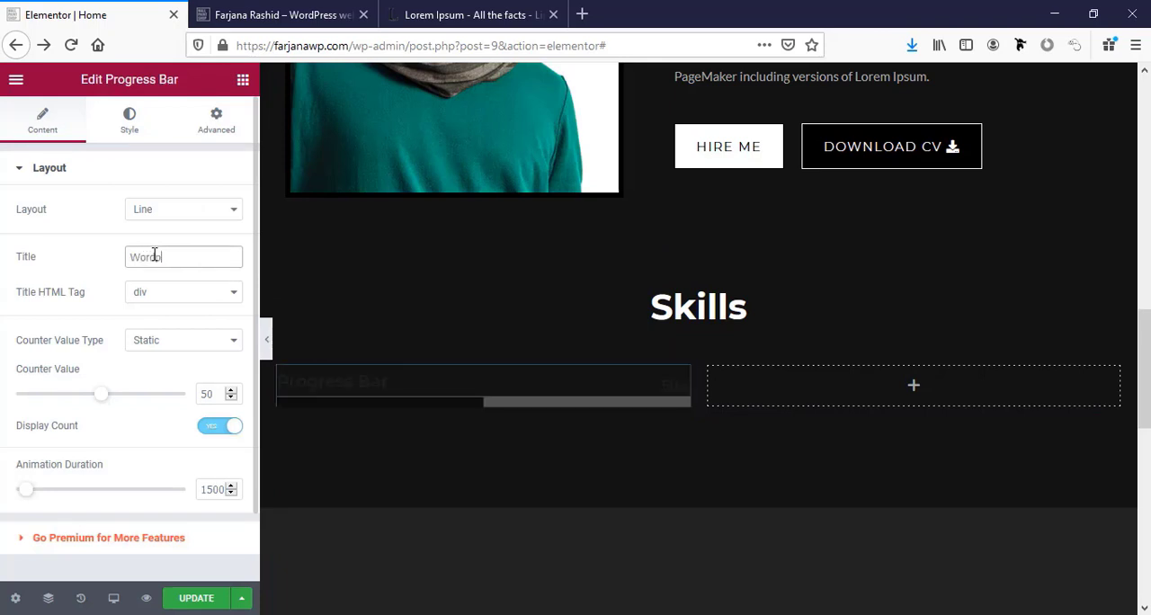
pyautogui.write('ress')
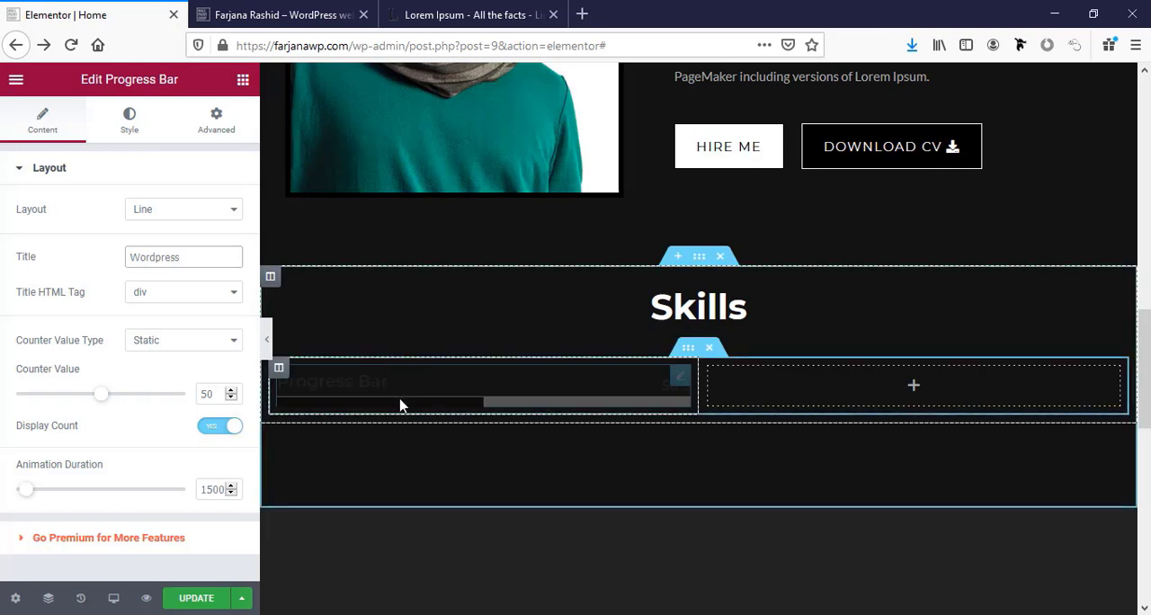
pyautogui.doubleClick(216, 397)
pyautogui.write('9')
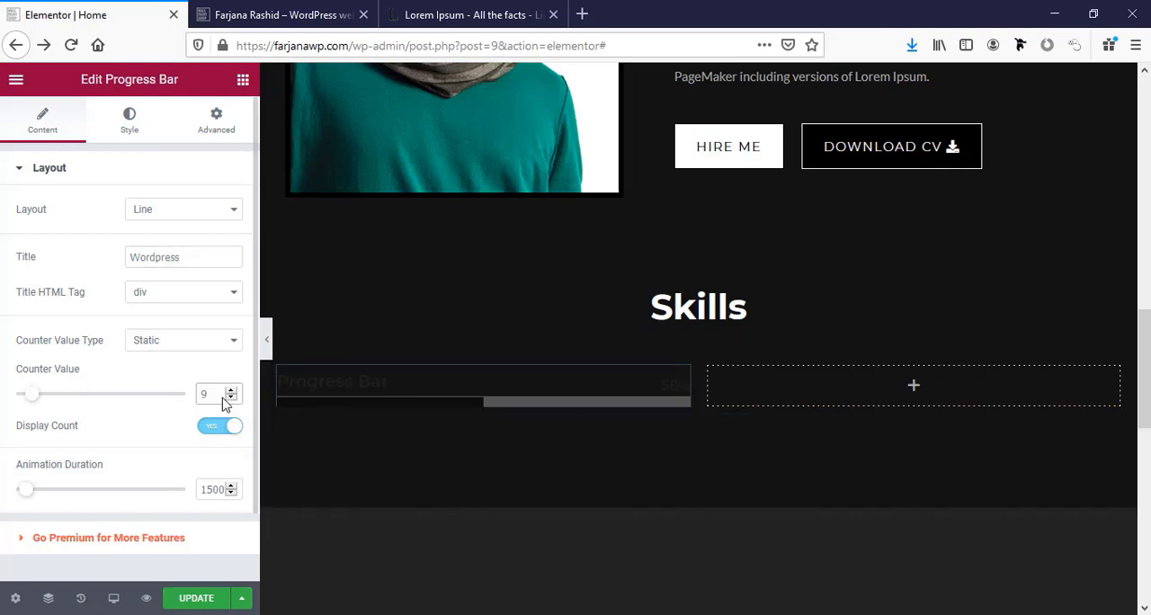
pyautogui.write('0')
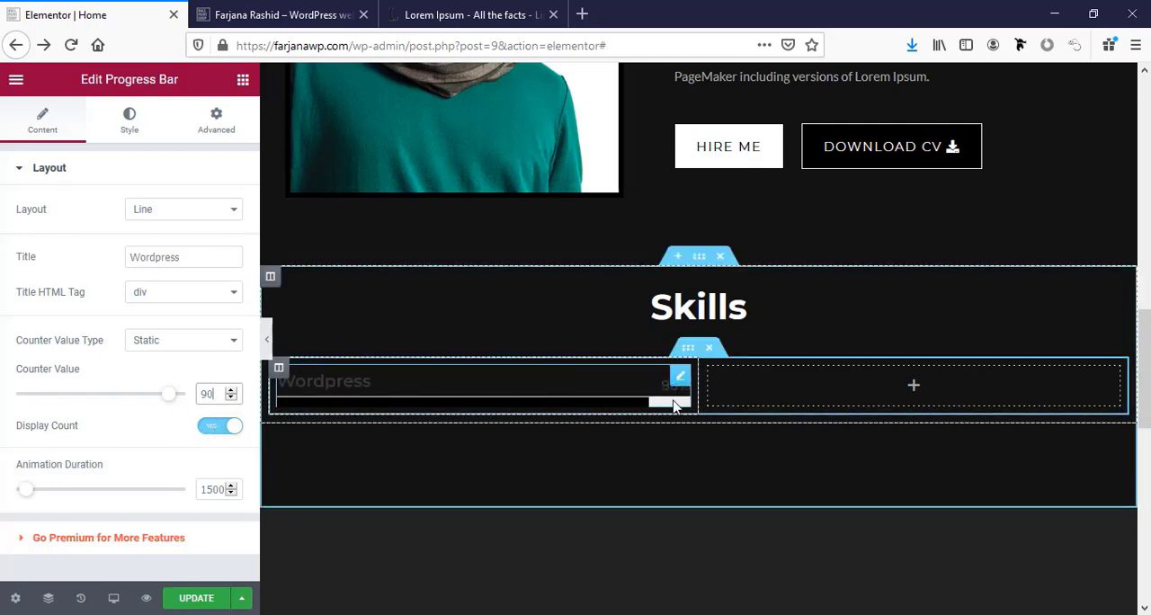
# Align the Wordpress progress bar to the left and set its background colour to the global colour bg2.
pyautogui.click(137, 133)
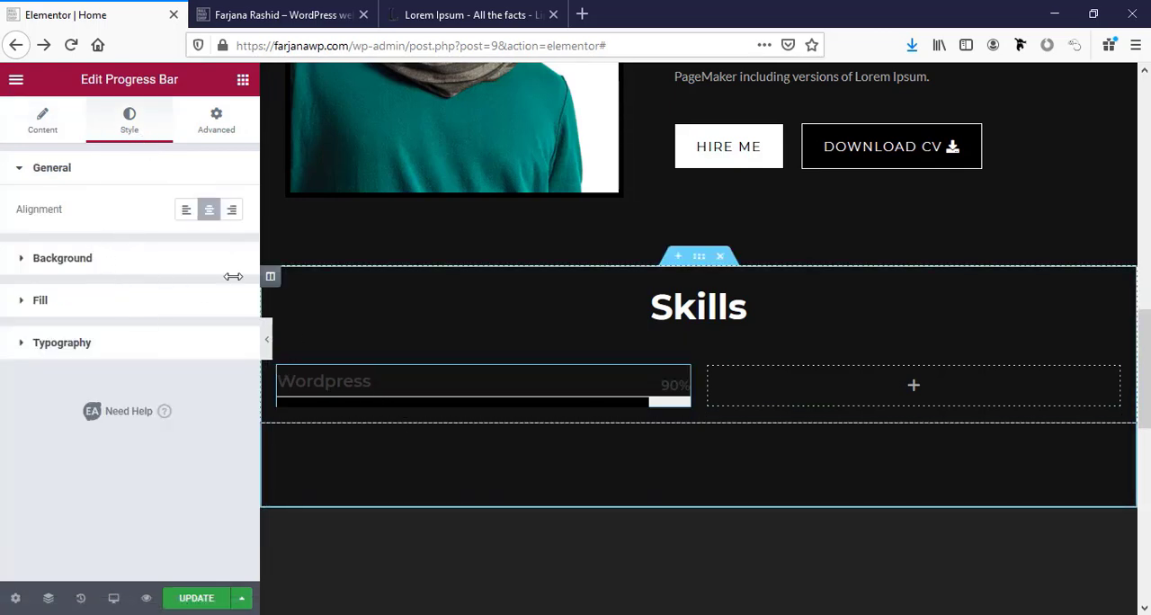
pyautogui.click(180, 214)
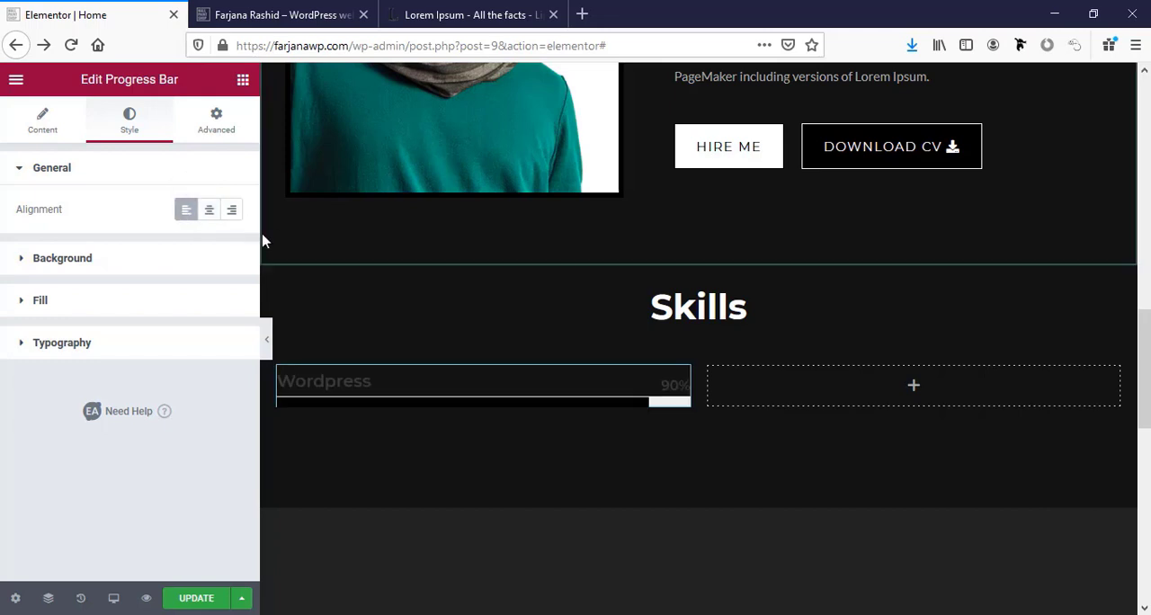
pyautogui.click(122, 267)
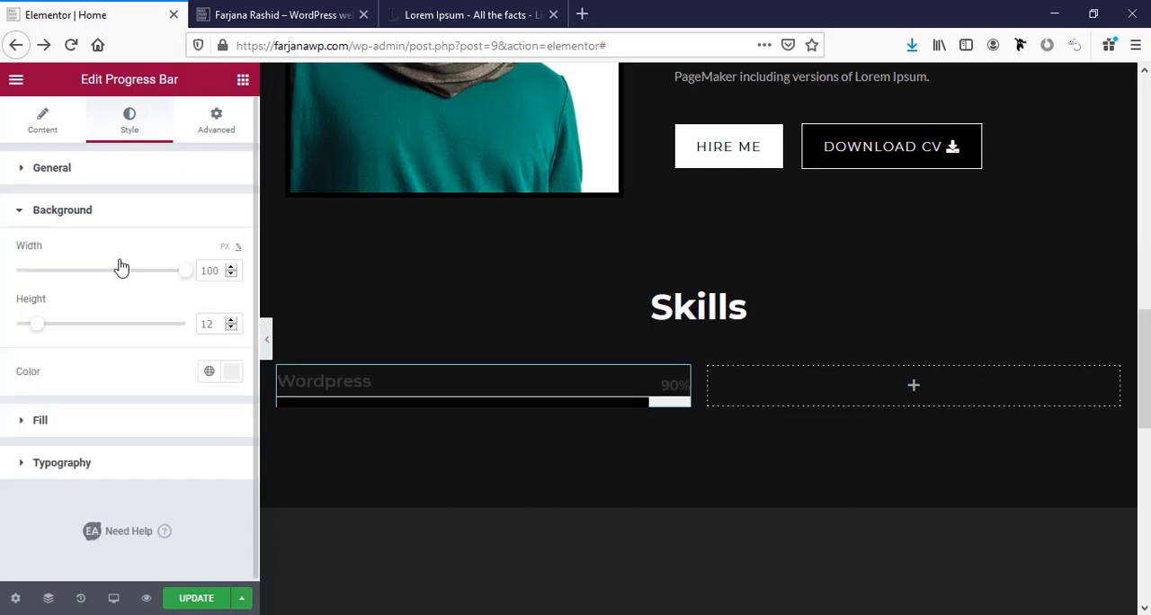
pyautogui.click(209, 372)
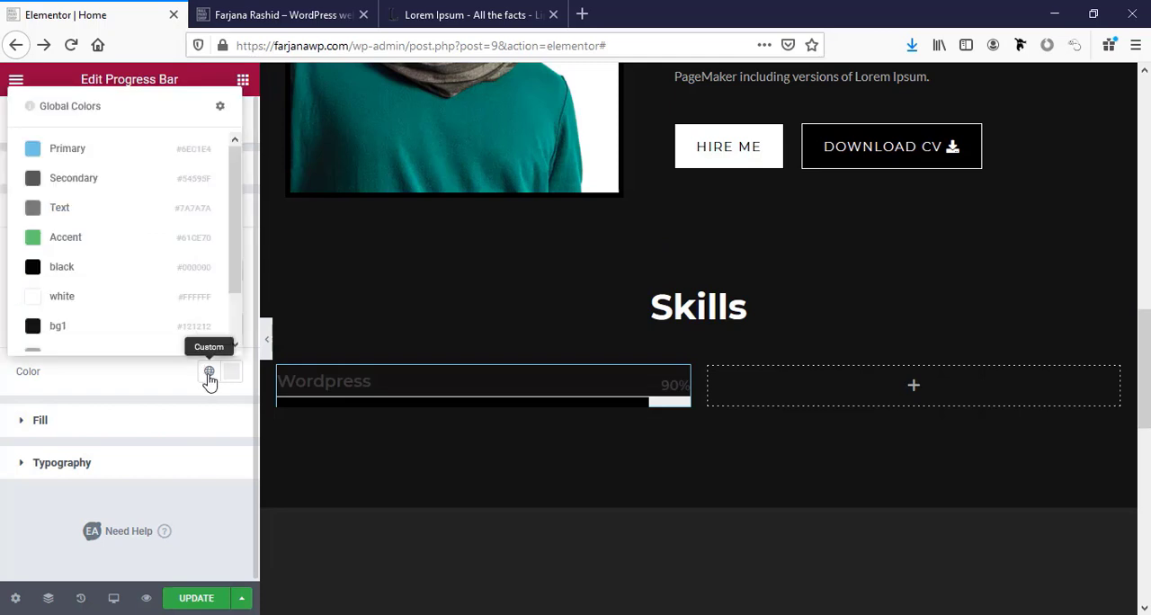
pyautogui.scroll(-1, 150, 311)
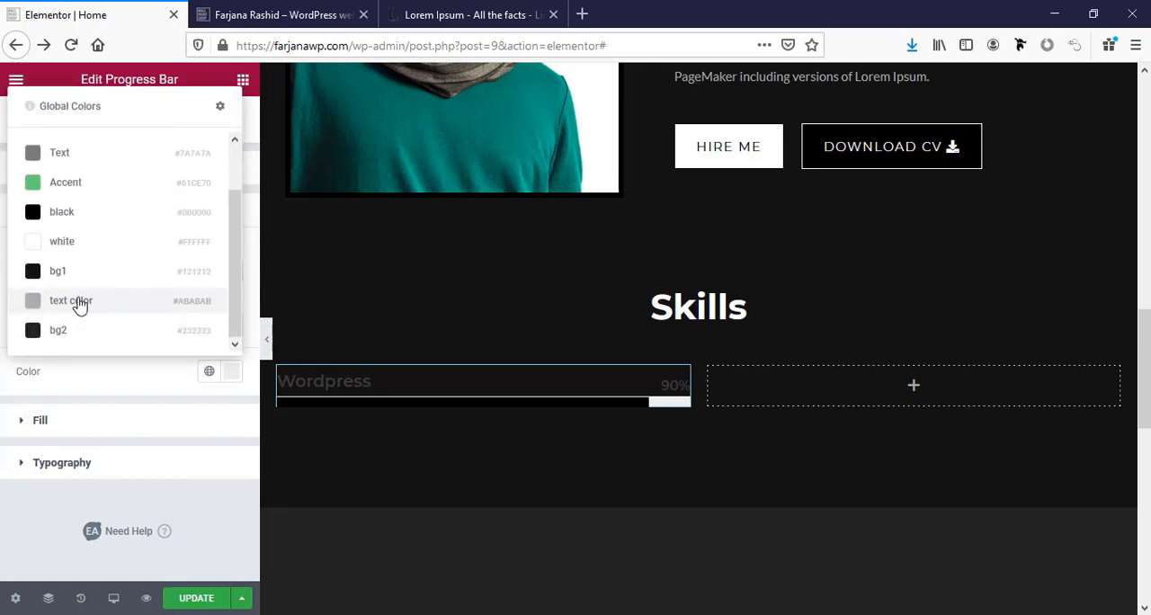
pyautogui.click(58, 330)
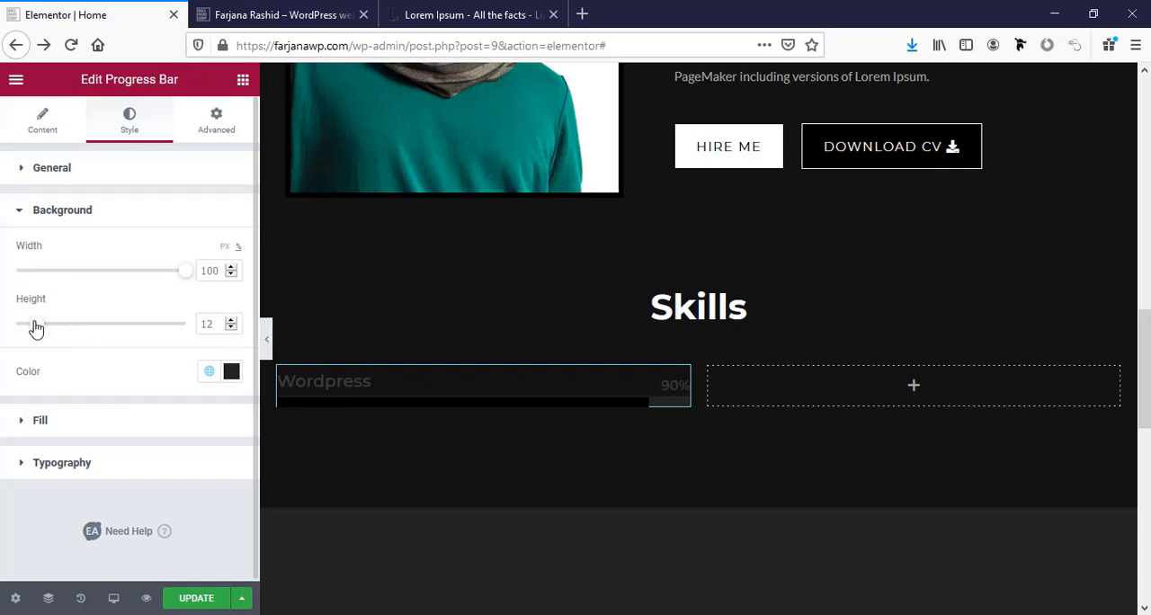
# Set both the background height and the fill height of the progress bar to 5.
pyautogui.moveTo(36, 329); pyautogui.dragTo(27, 327)
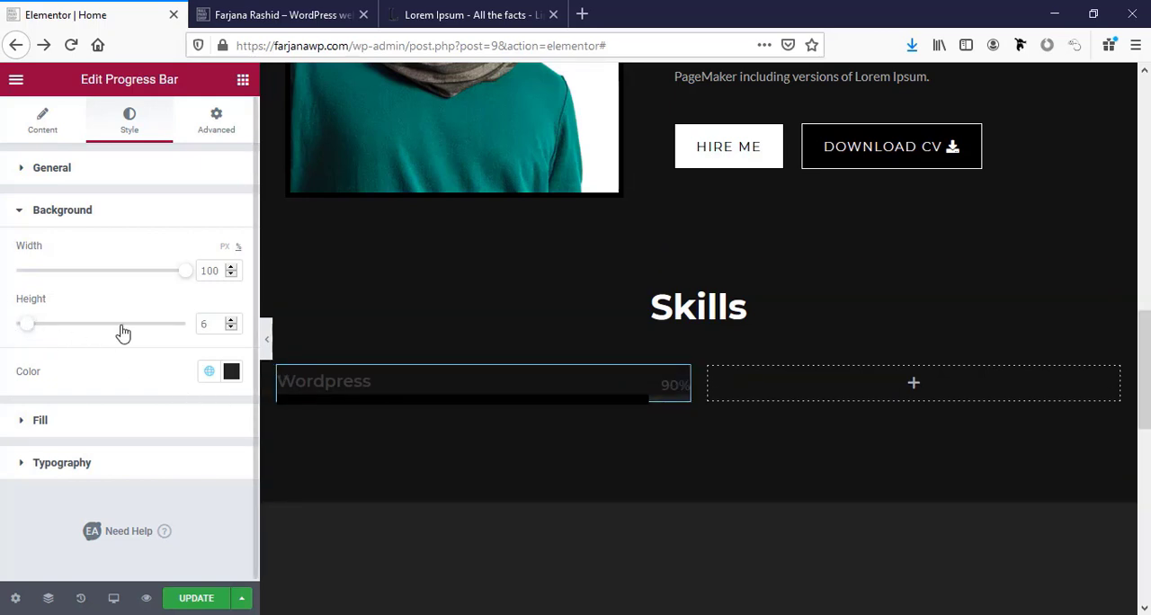
pyautogui.moveTo(213, 324); pyautogui.dragTo(169, 325)
pyautogui.write('5')
pyautogui.click(41, 421)
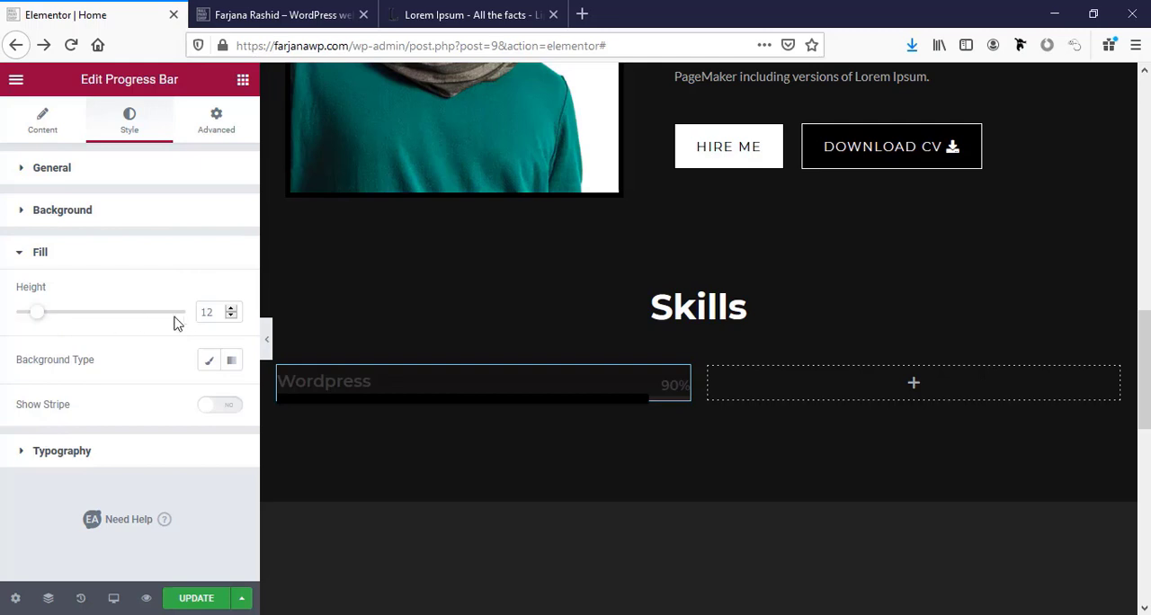
pyautogui.click(207, 313)
pyautogui.write('5')
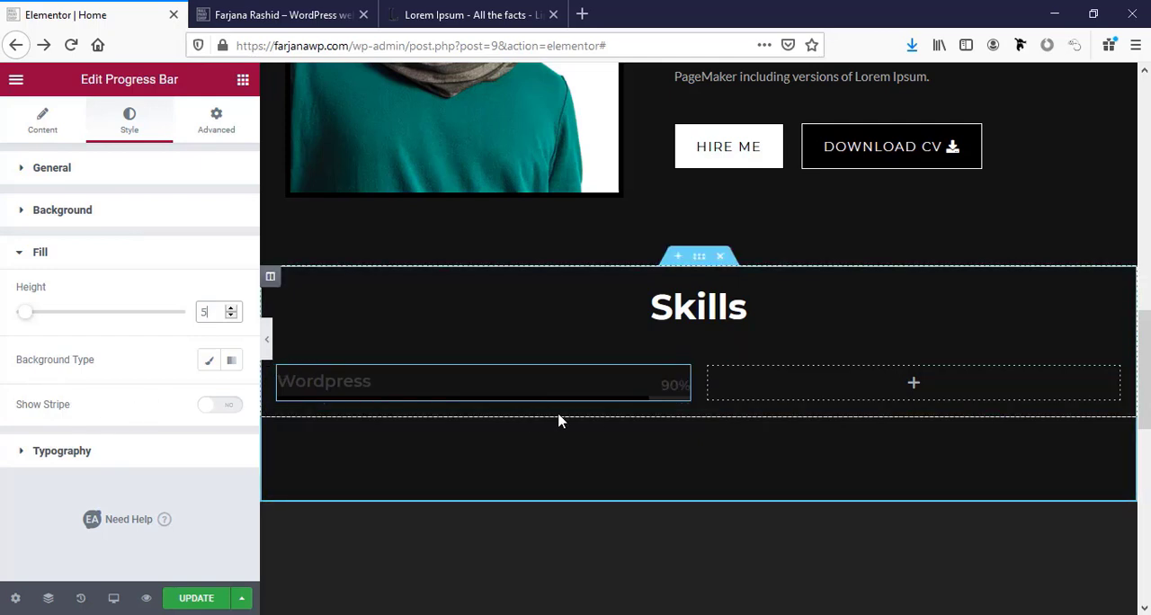
# Set the progress bar's title colour and counter colour to the global colour white.
pyautogui.click(104, 462)
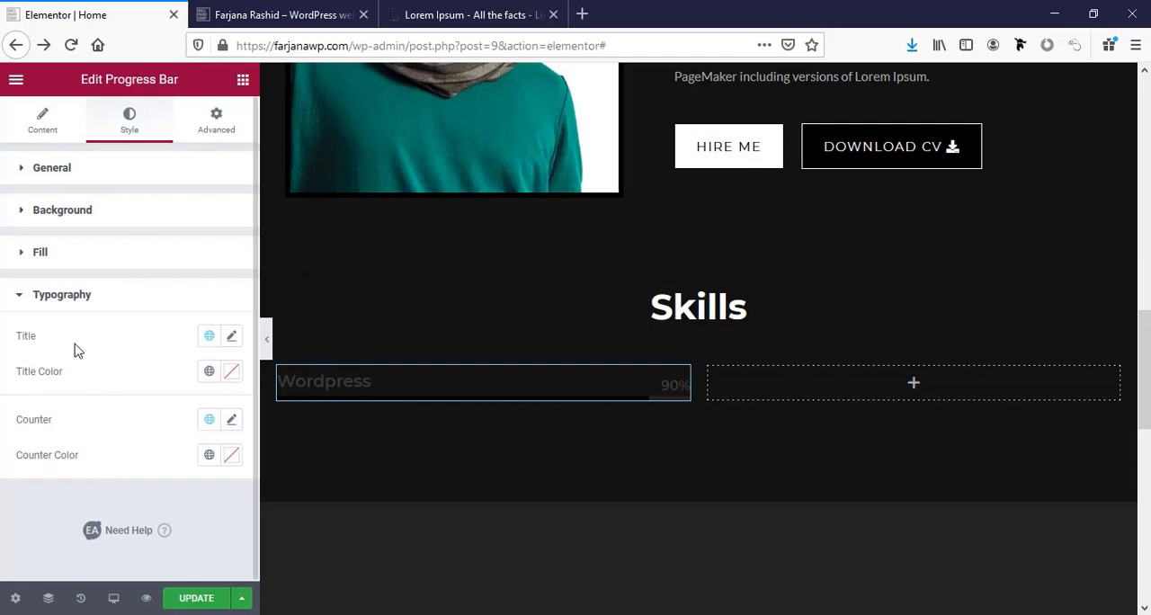
pyautogui.click(210, 337)
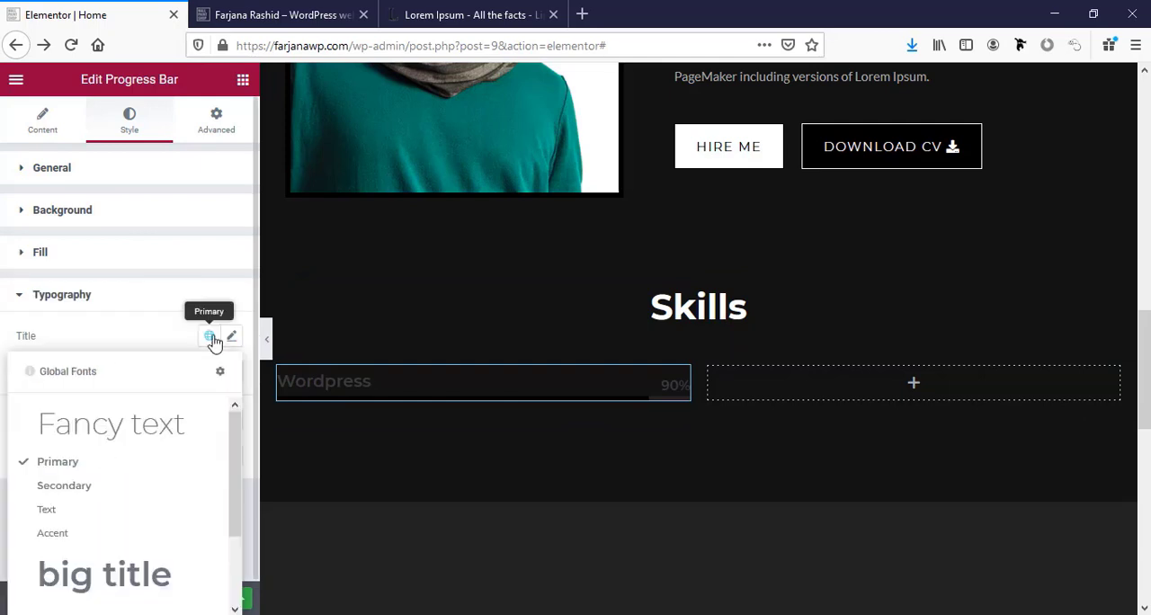
pyautogui.click(165, 342)
pyautogui.click(209, 371)
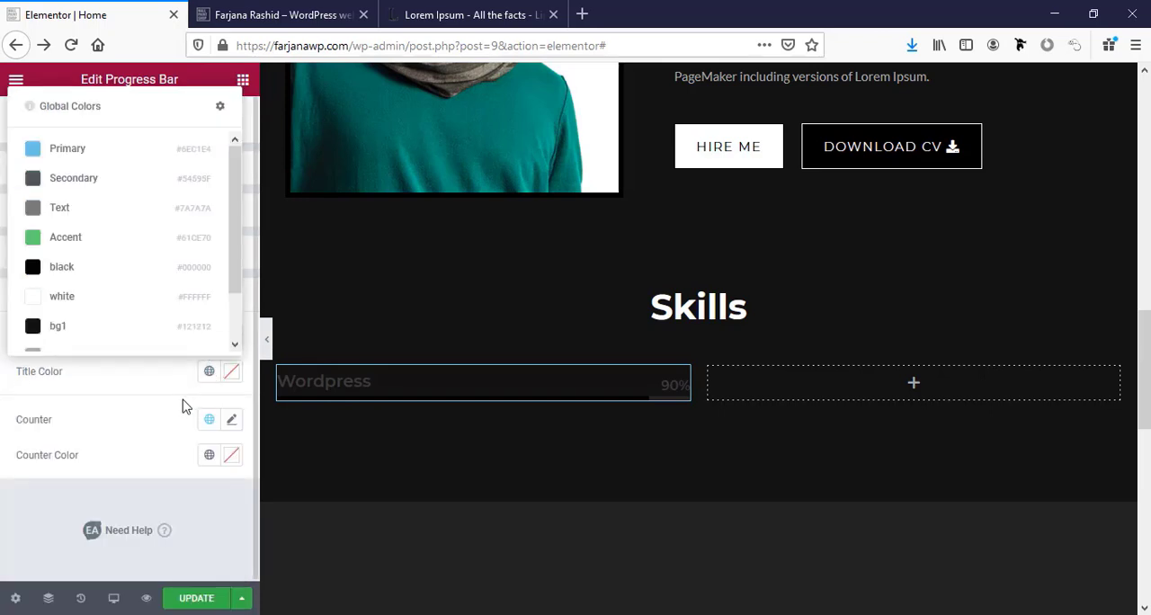
pyautogui.click(128, 304)
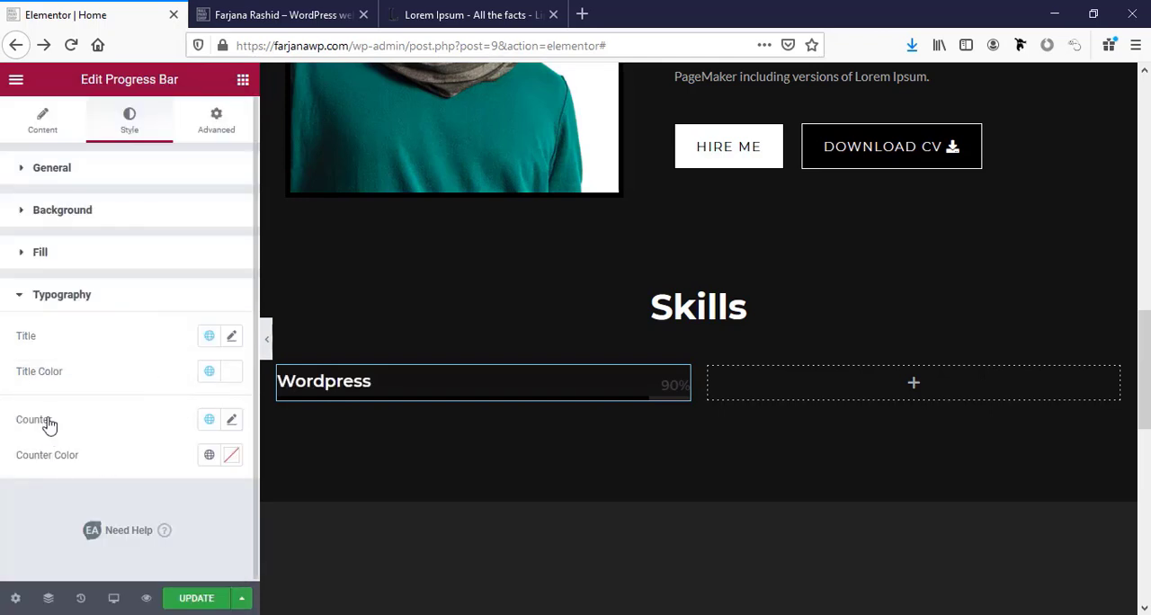
pyautogui.click(209, 455)
pyautogui.click(106, 384)
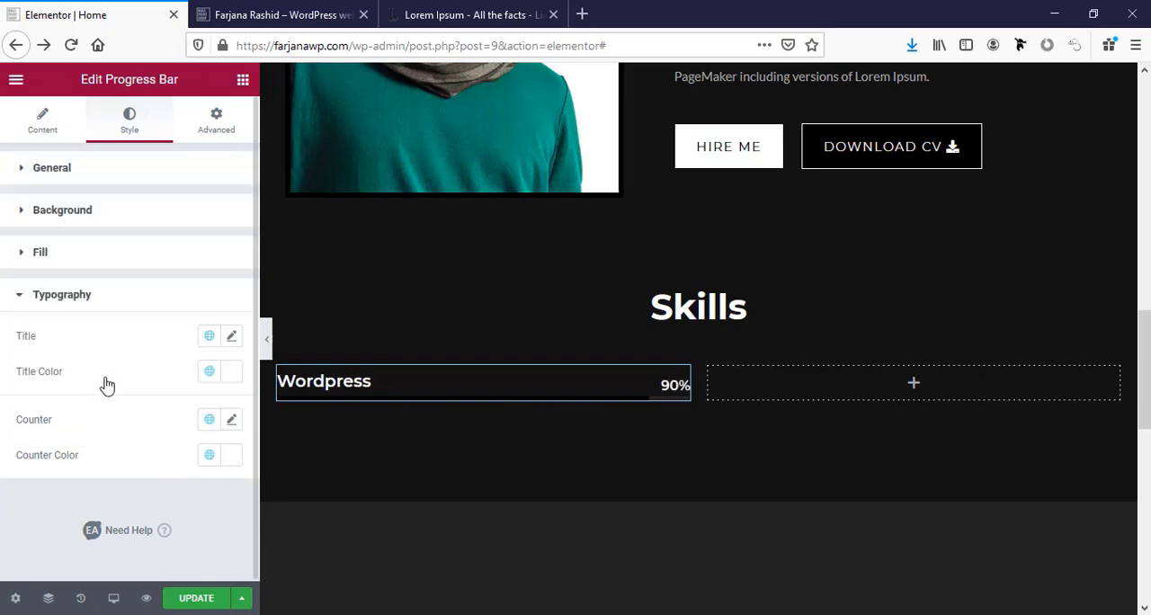
# Set the progress bar title's font size to 12 px, then enlarge it to 18 px.
pyautogui.click(232, 337)
pyautogui.click(206, 476)
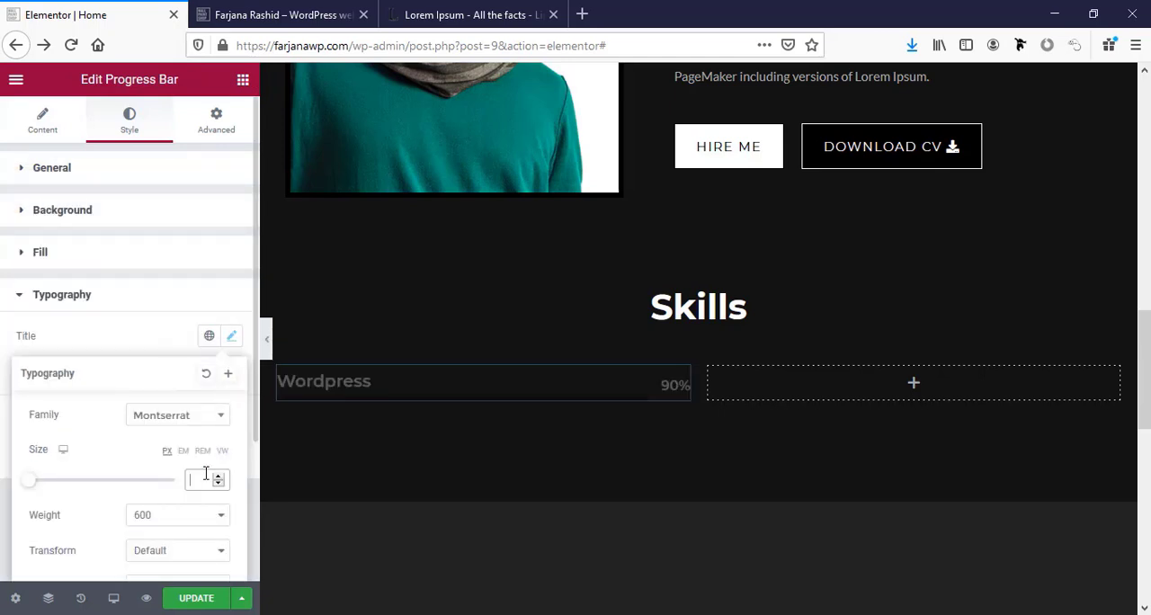
pyautogui.write('12')
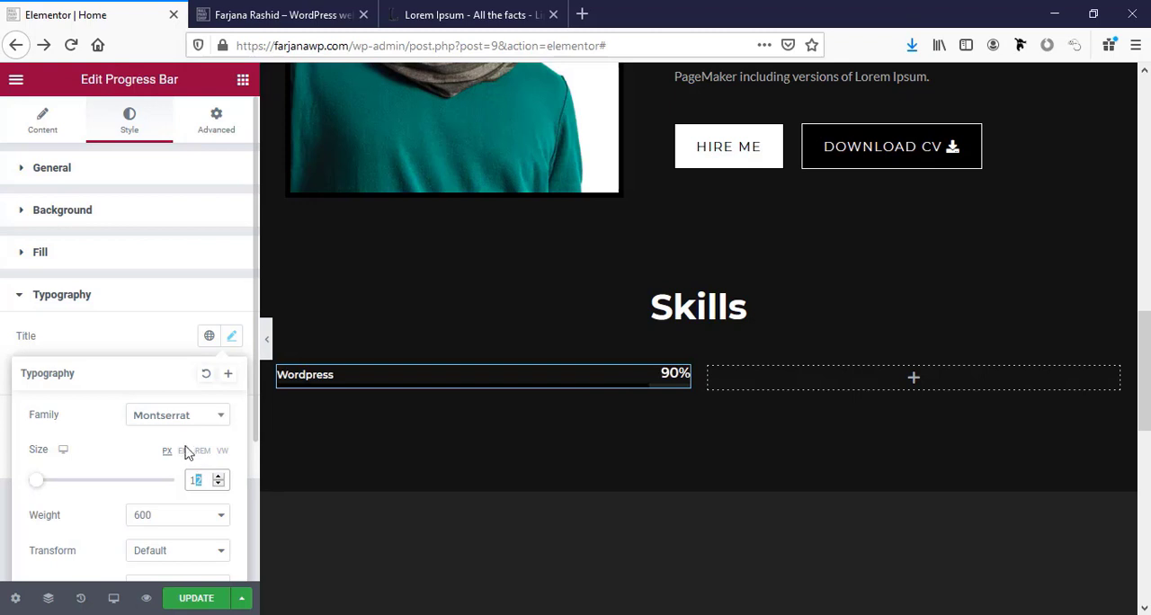
pyautogui.write('18')
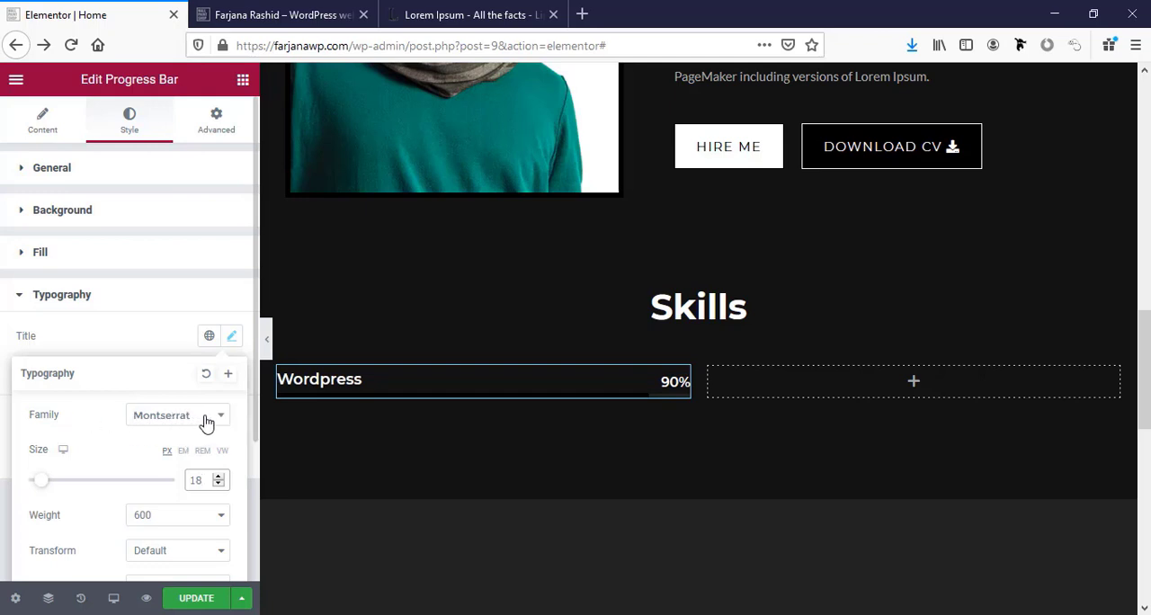
pyautogui.scroll(-1, 184, 483)
pyautogui.scroll(-2, 184, 484)
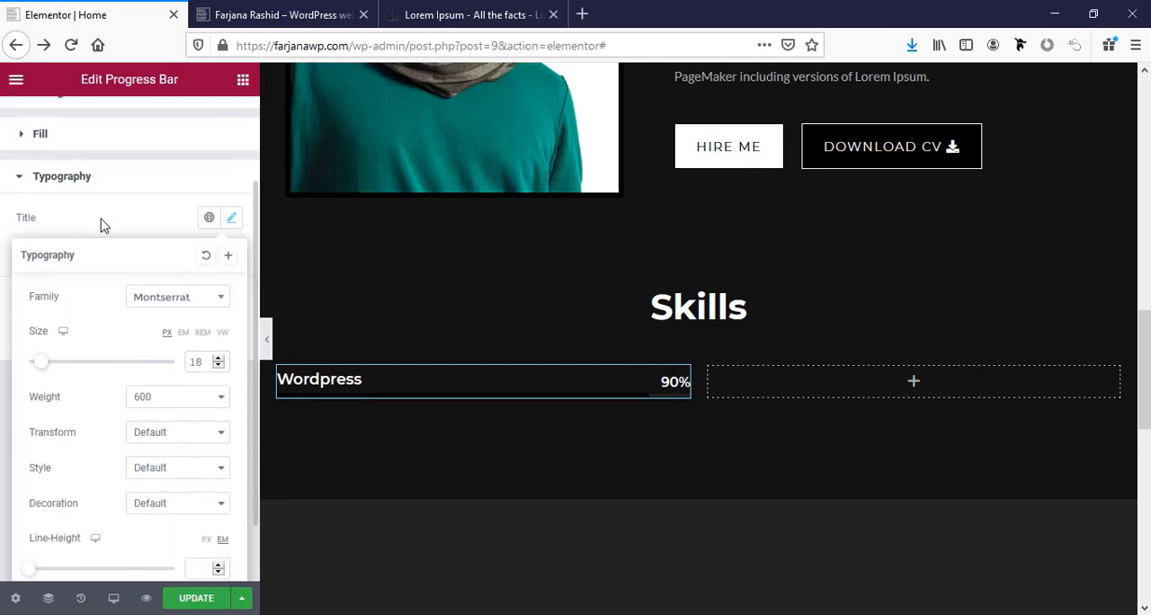
pyautogui.click(102, 224)
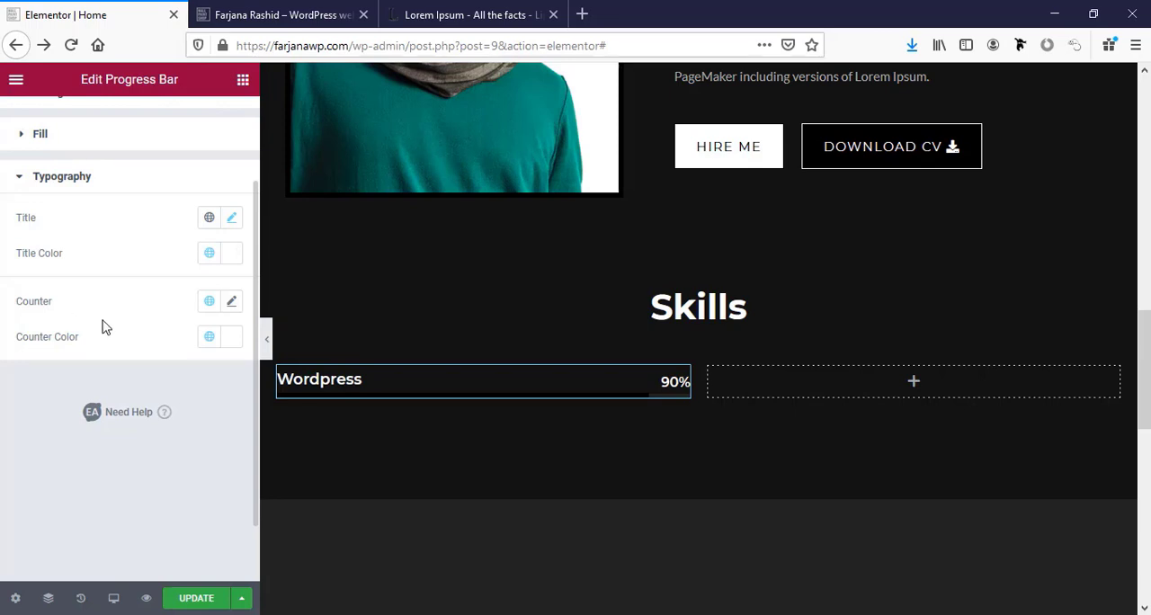
# Set the progress bar counter's font size to 18 px.
pyautogui.click(229, 304)
pyautogui.scroll(-4, 165, 386)
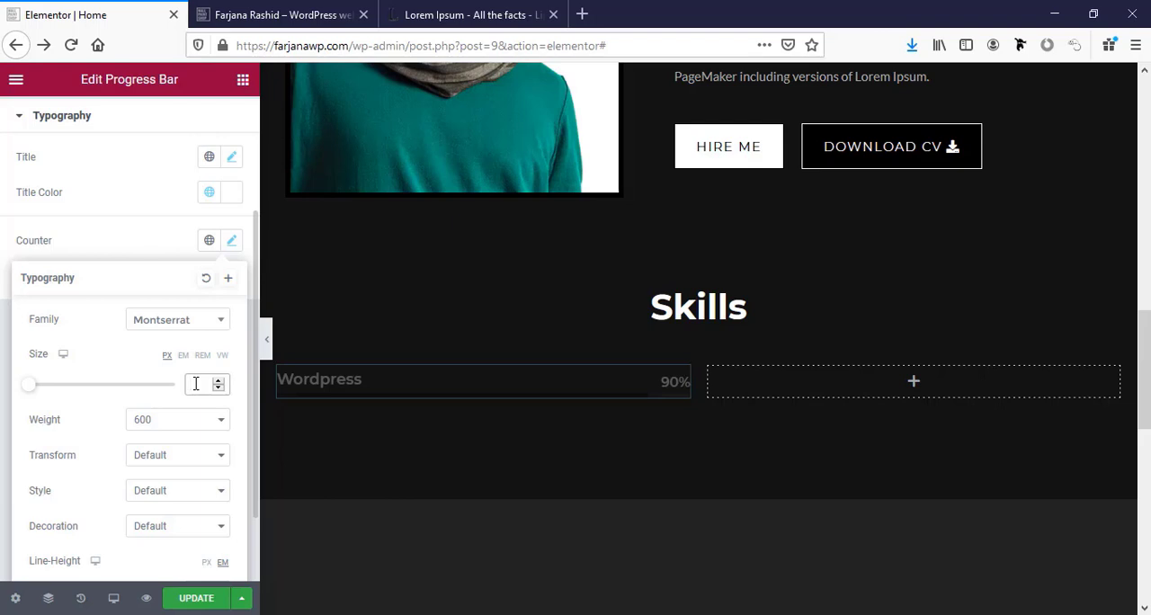
pyautogui.write('18')
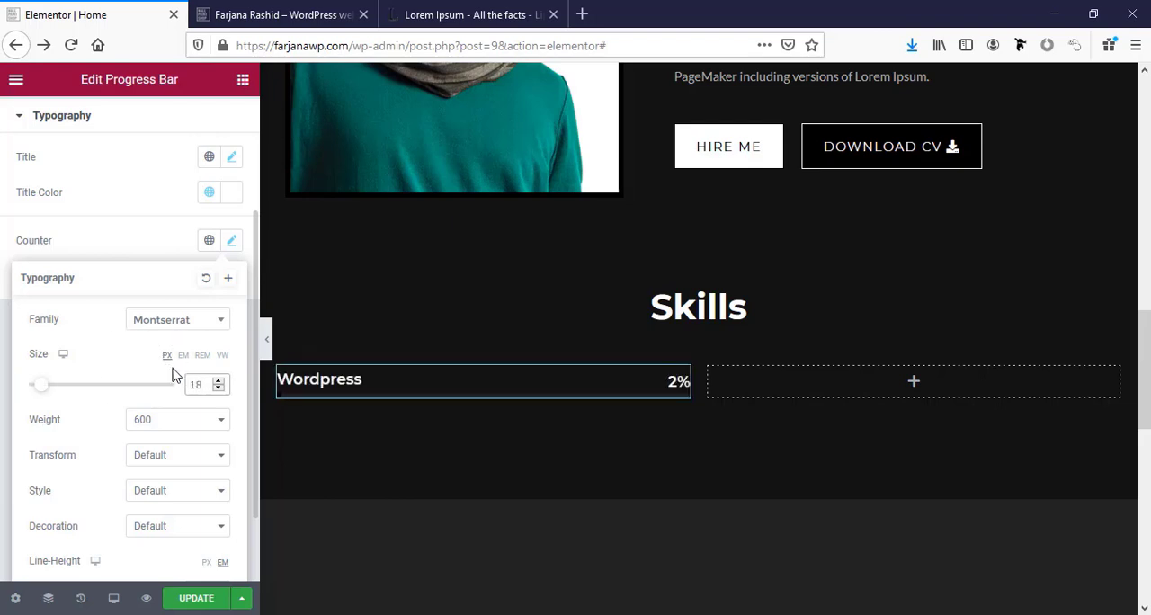
pyautogui.scroll(-2, 126, 464)
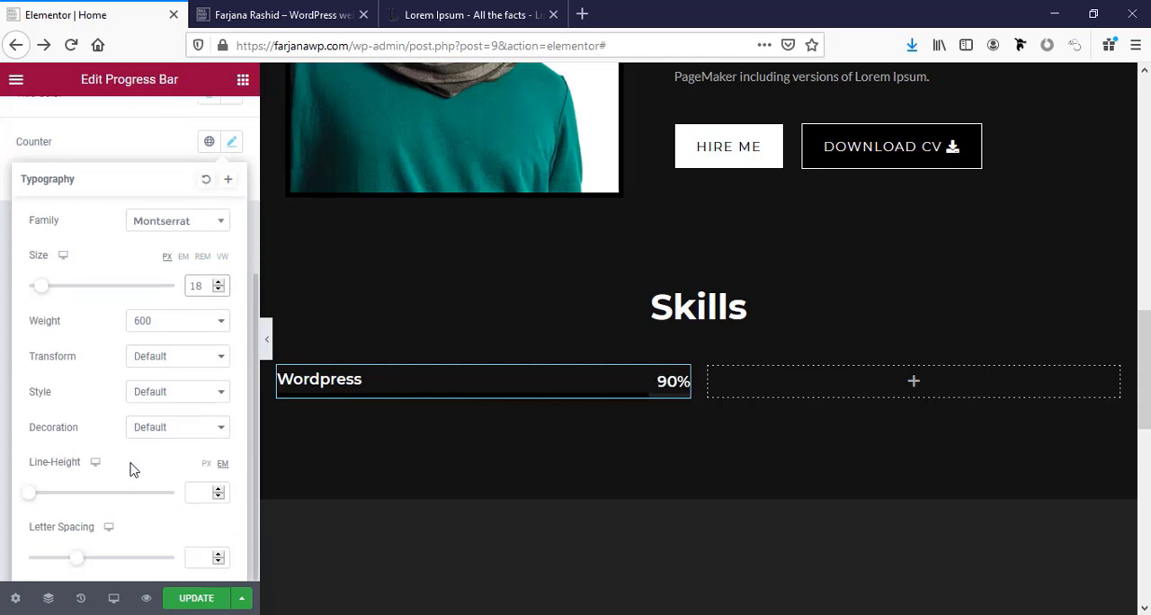
pyautogui.scroll(3, 128, 459)
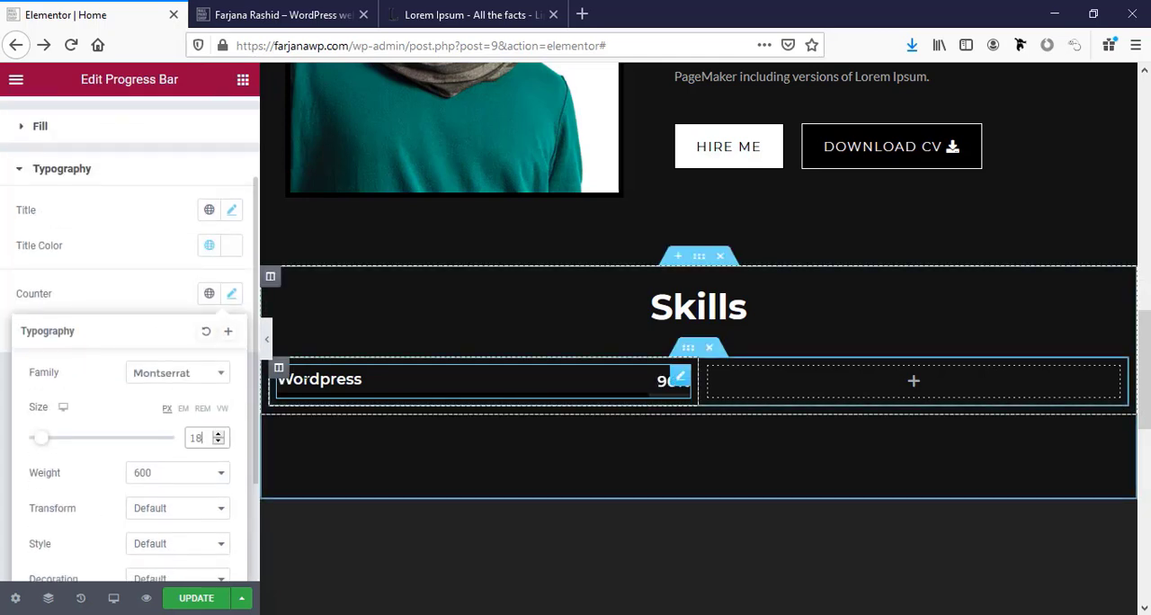
pyautogui.click(281, 381)
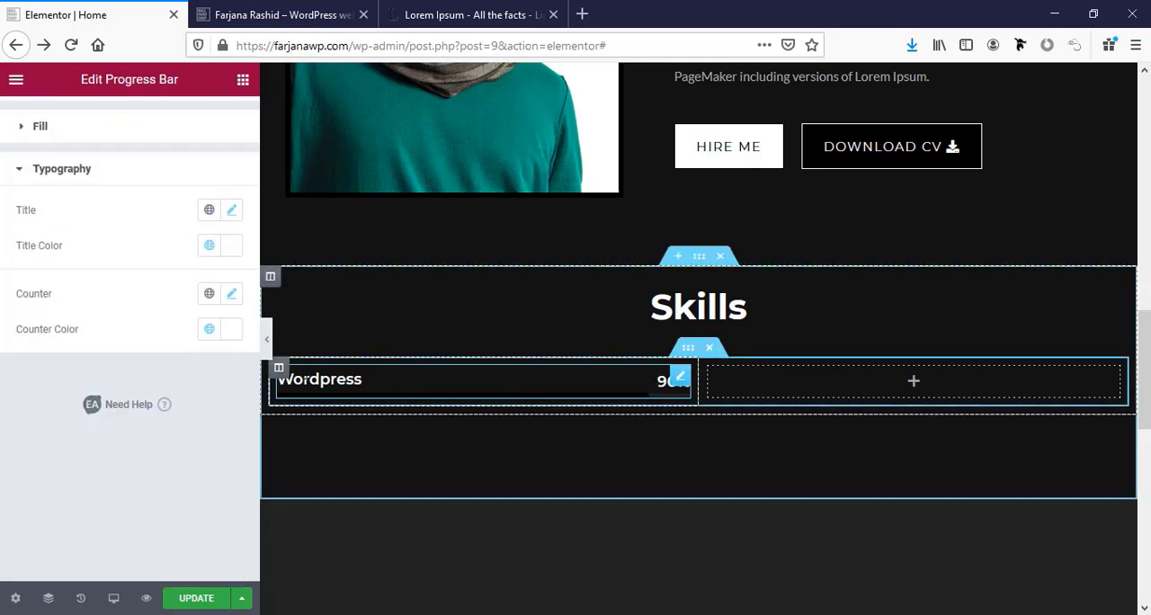
# Transform the progress bar's title to Uppercase and set its font size to 16 px.
pyautogui.click(230, 210)
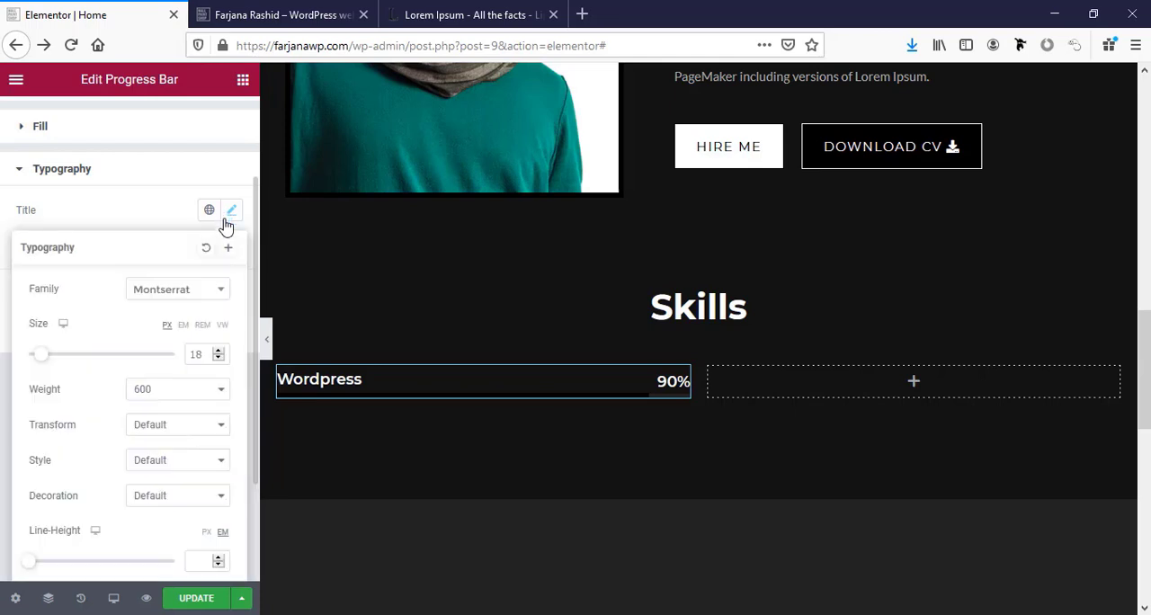
pyautogui.click(155, 434)
pyautogui.click(161, 464)
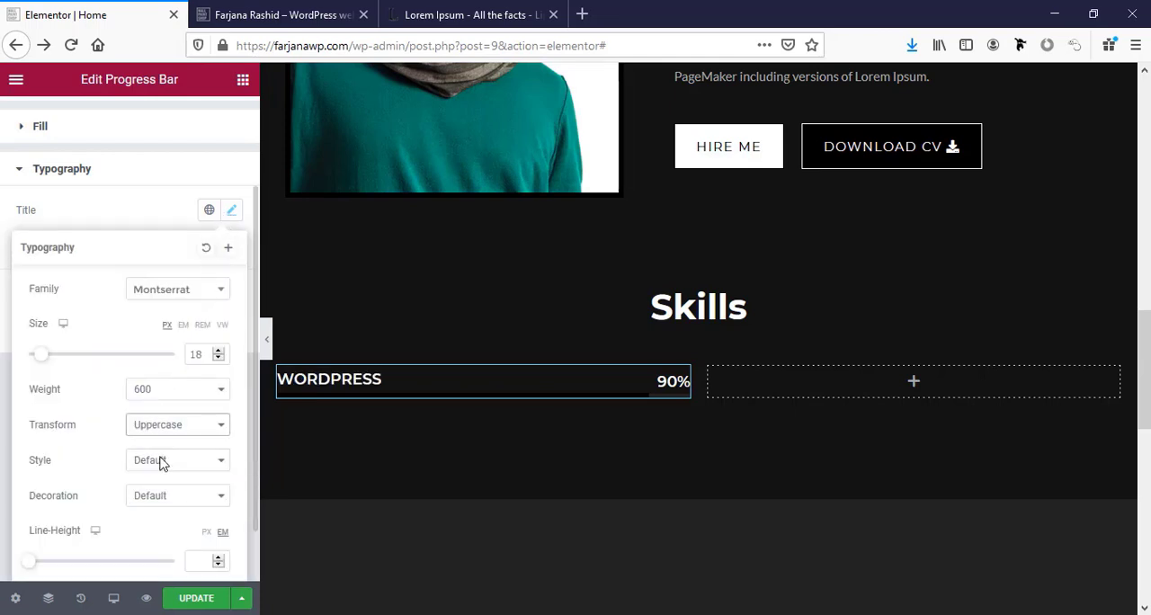
pyautogui.click(204, 354)
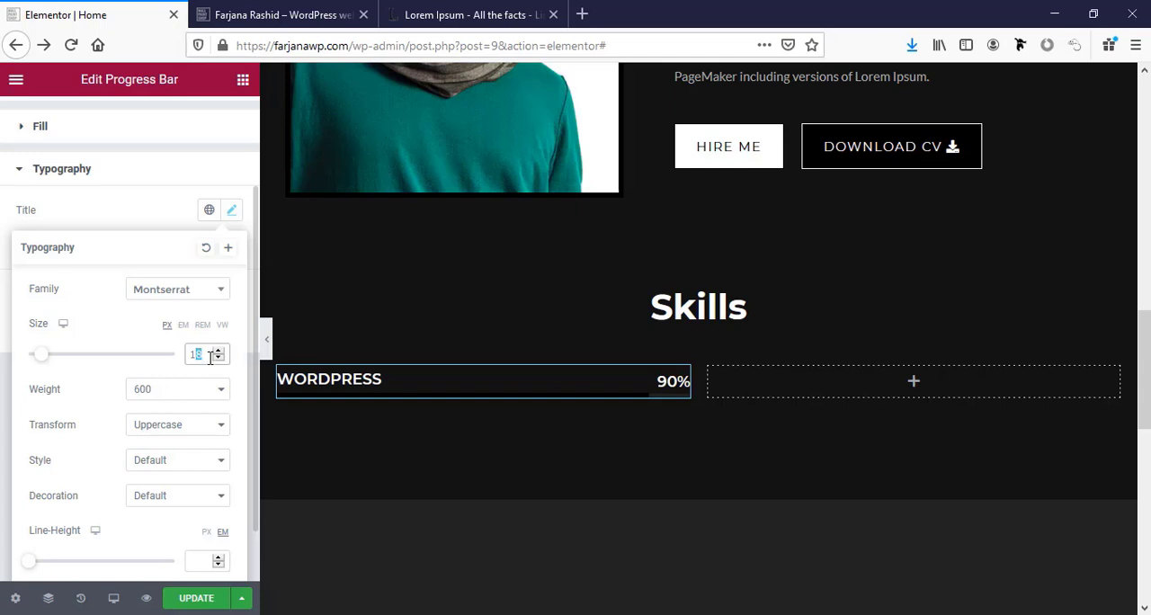
pyautogui.write('14')
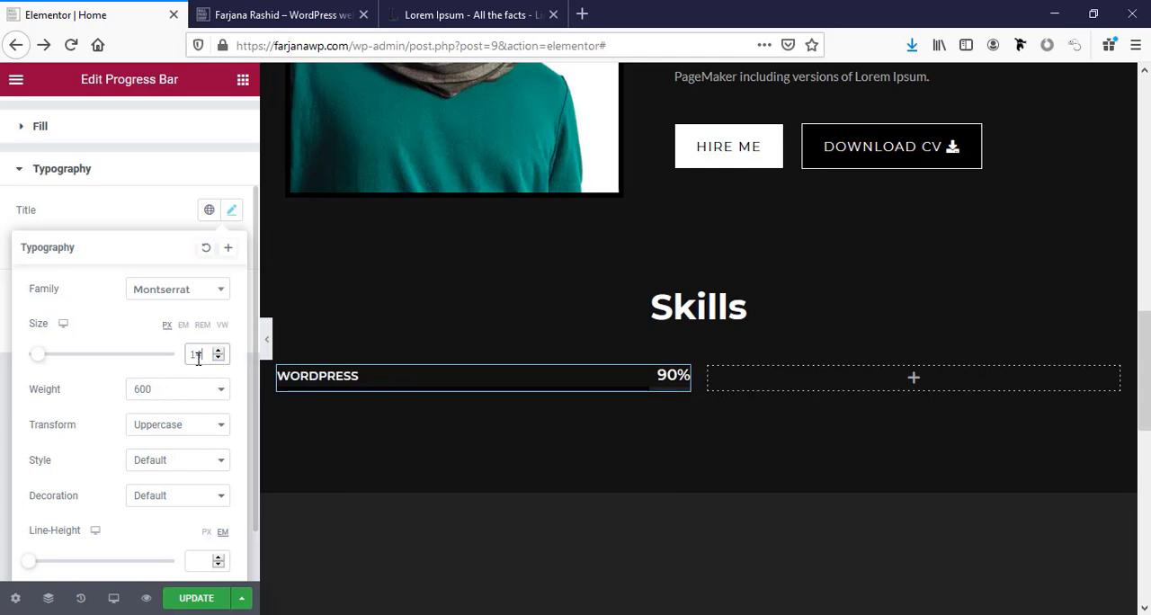
pyautogui.write('16')
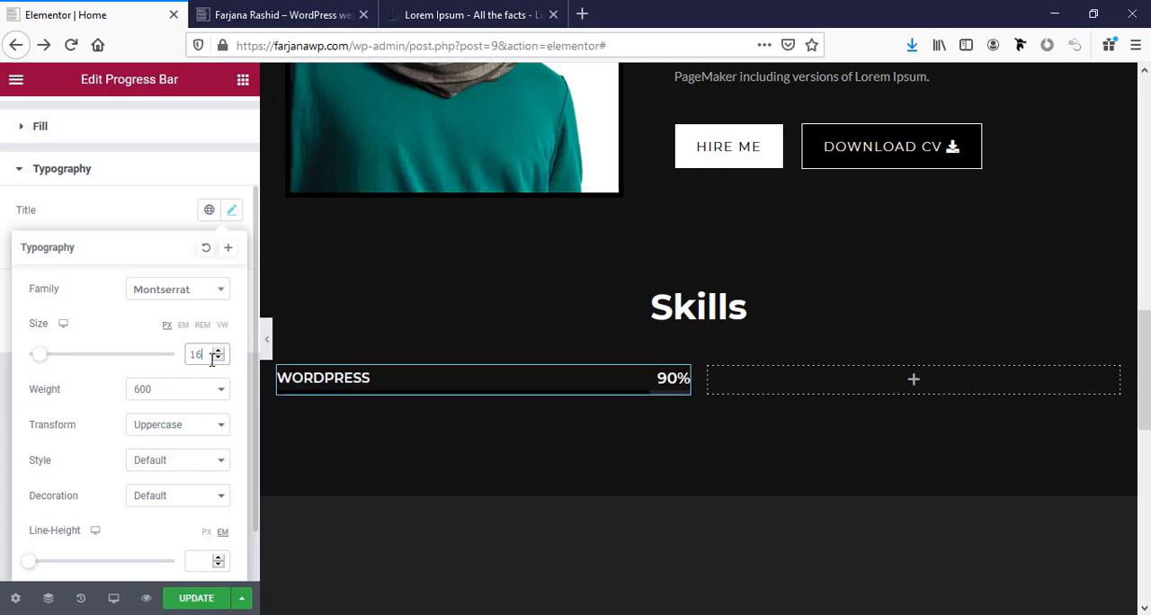
pyautogui.click(167, 213)
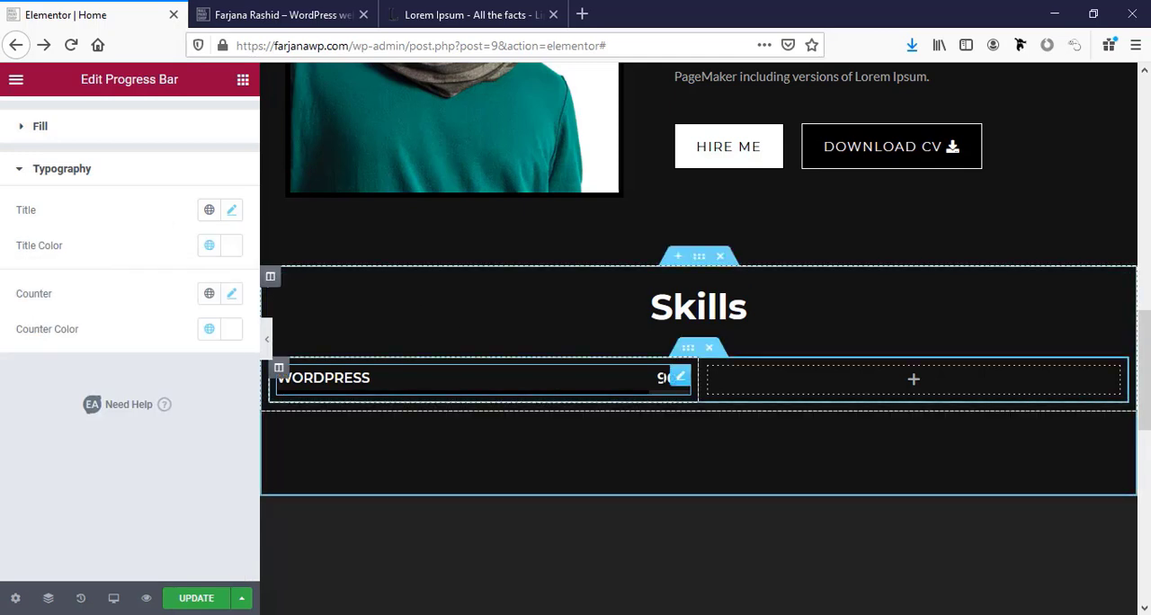
# Set the progress bar counter's font size to 16 px and update the page.
pyautogui.click(231, 293)
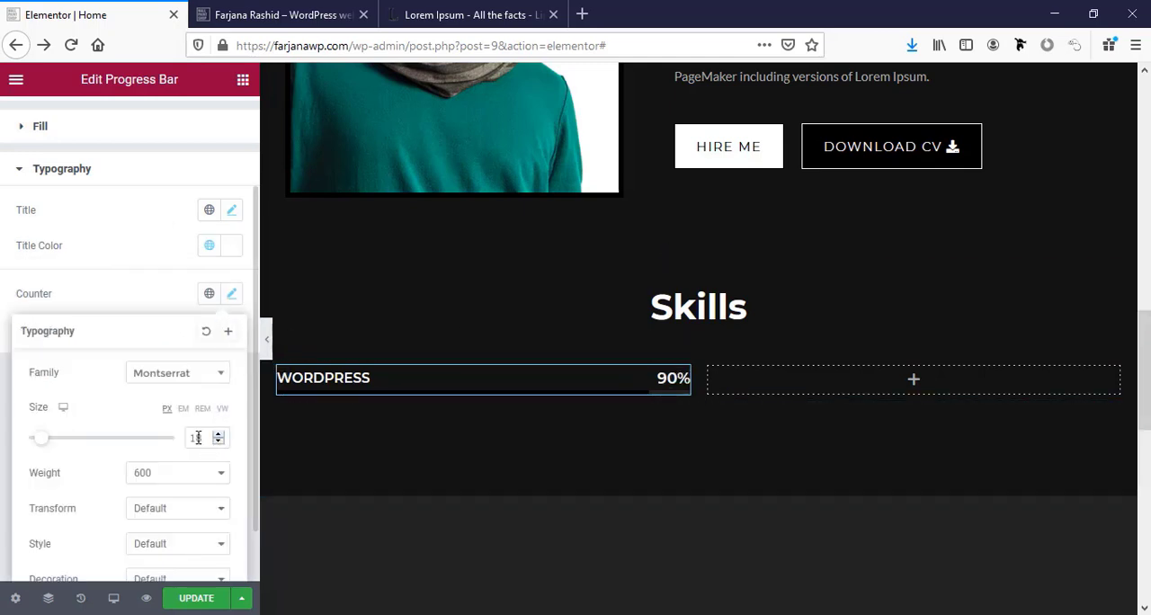
pyautogui.moveTo(191, 438); pyautogui.dragTo(222, 438)
pyautogui.write('16')
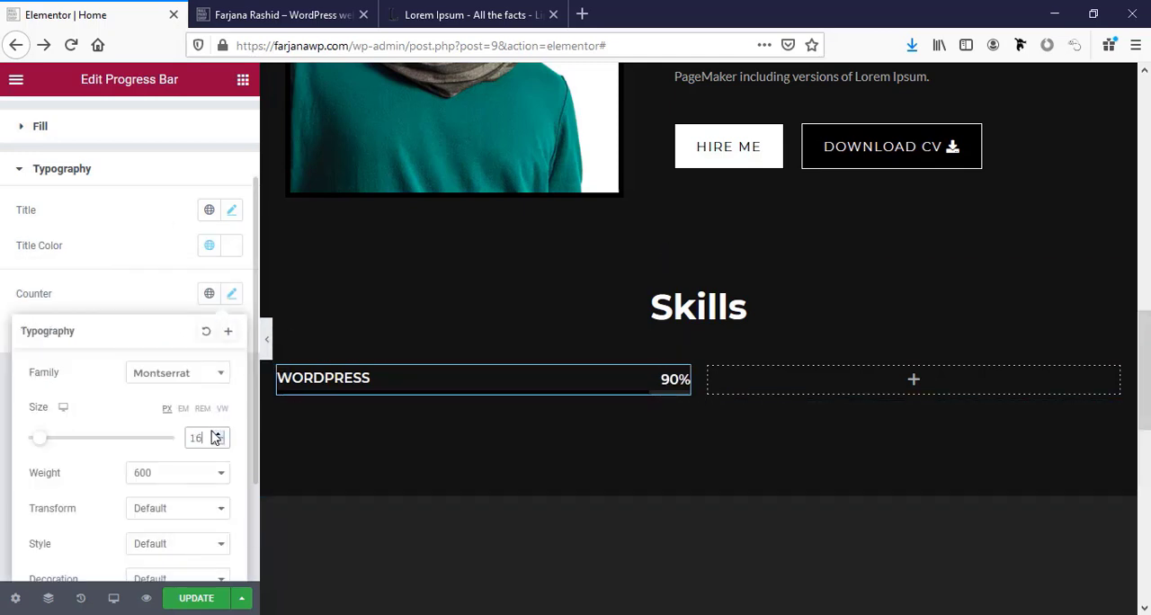
pyautogui.click(187, 600)
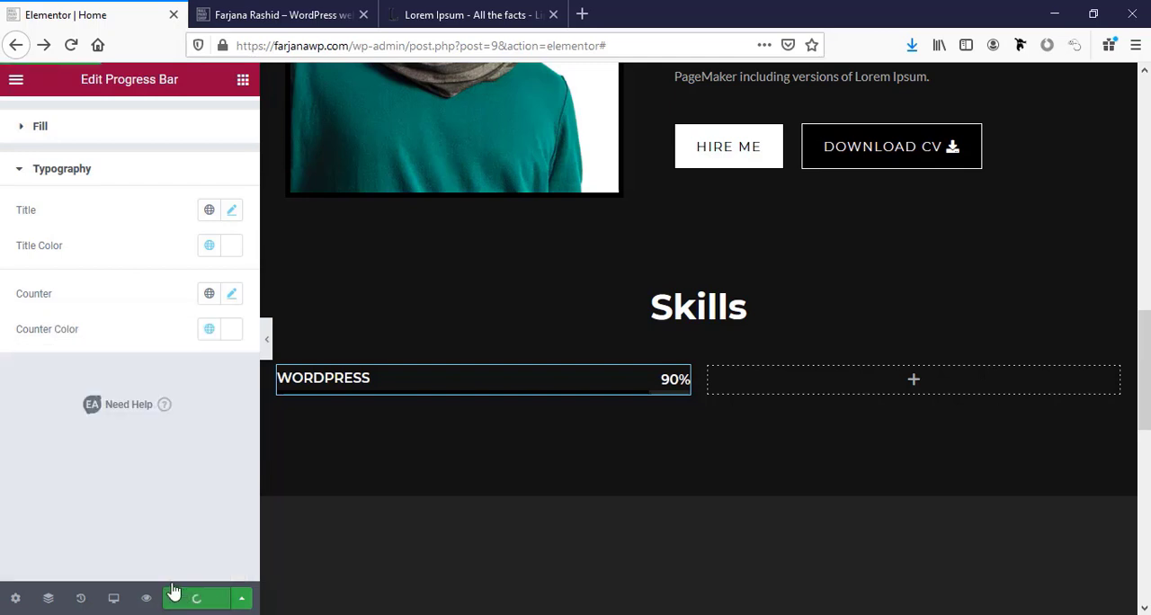
# Copy the WordPress progress bar into the empty column beside it, titling the copy Web Design with a counter value of 85.
pyautogui.rightClick(566, 378)
pyautogui.click(612, 438)
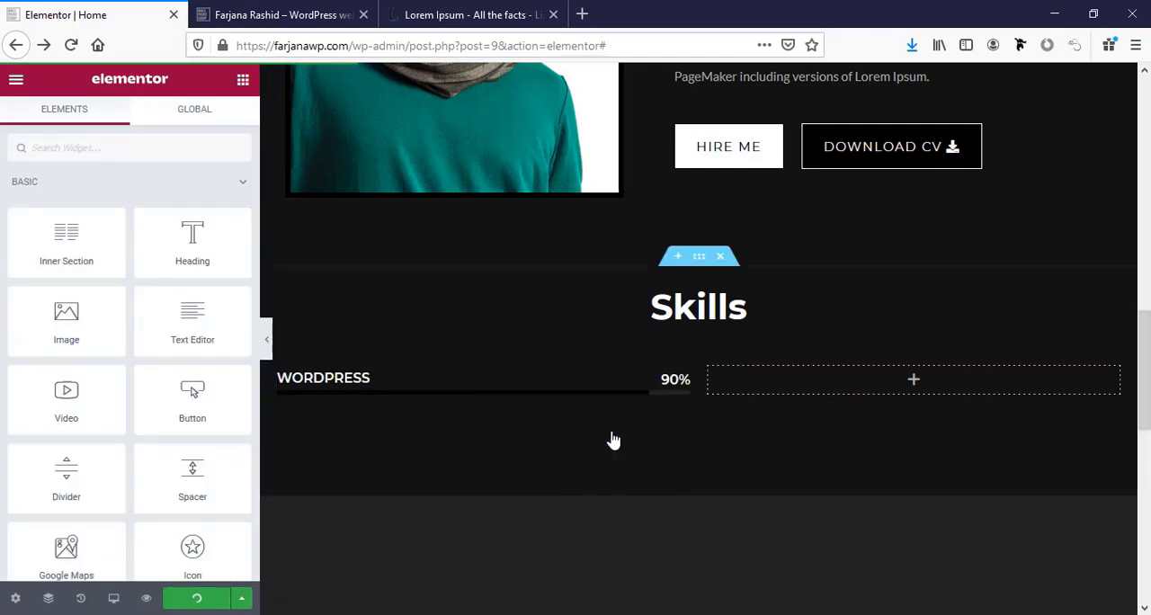
pyautogui.rightClick(765, 386)
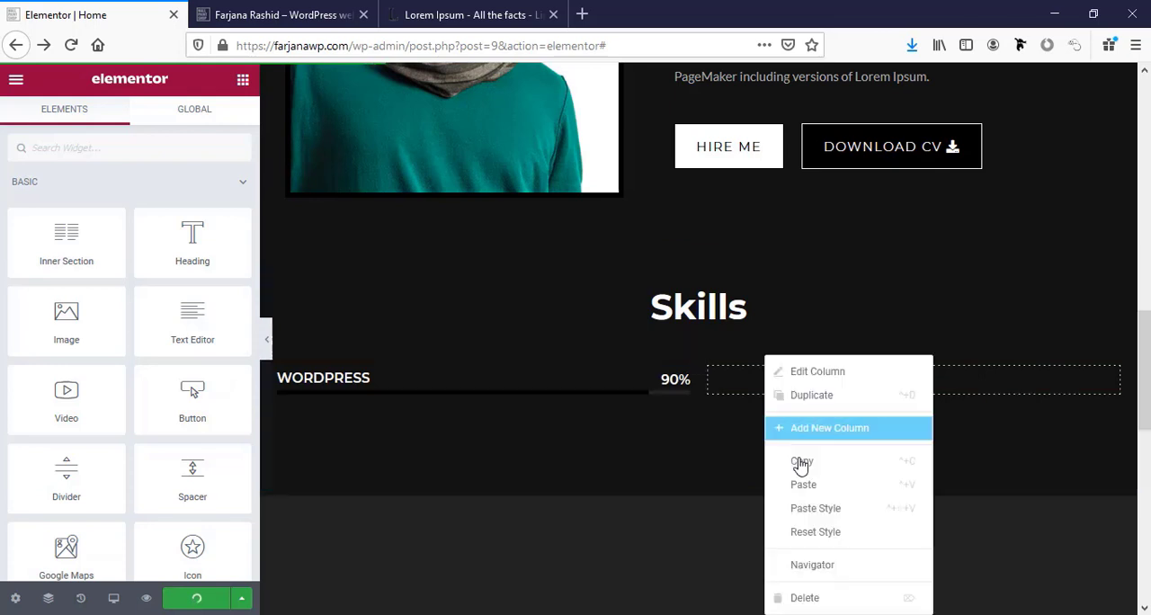
pyautogui.click(805, 485)
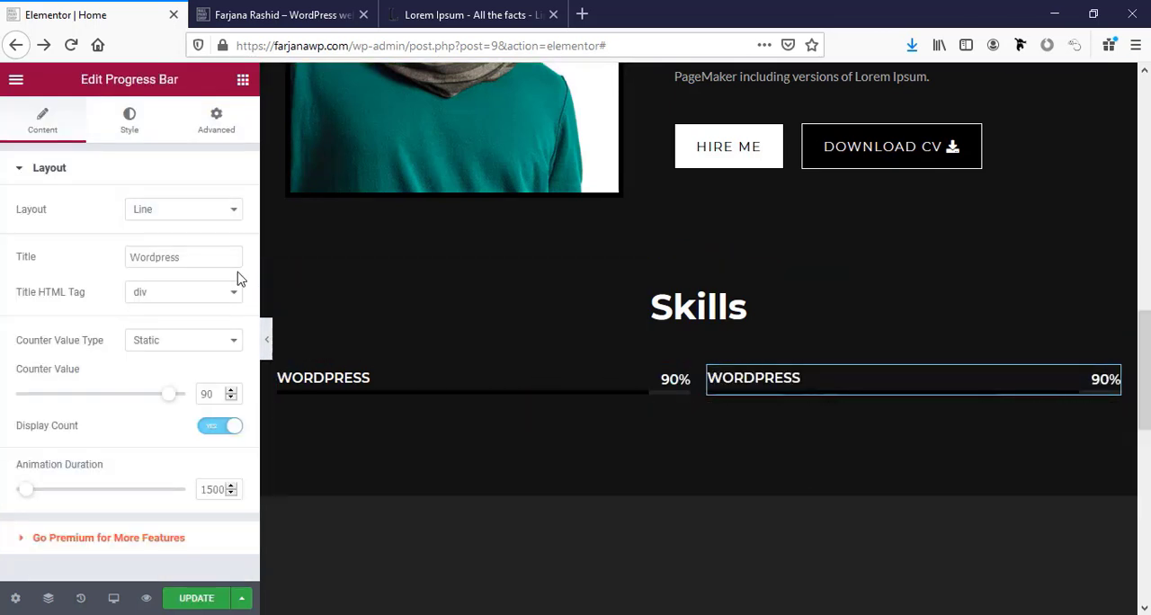
pyautogui.click(177, 258)
pyautogui.doubleClick(176, 258)
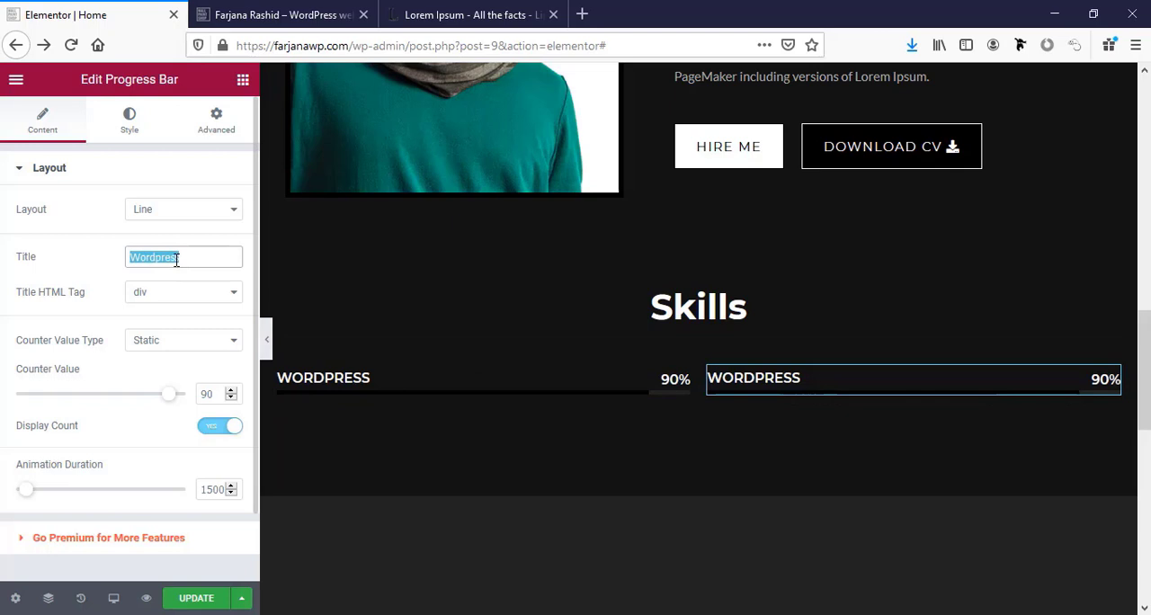
pyautogui.write('Web Design')
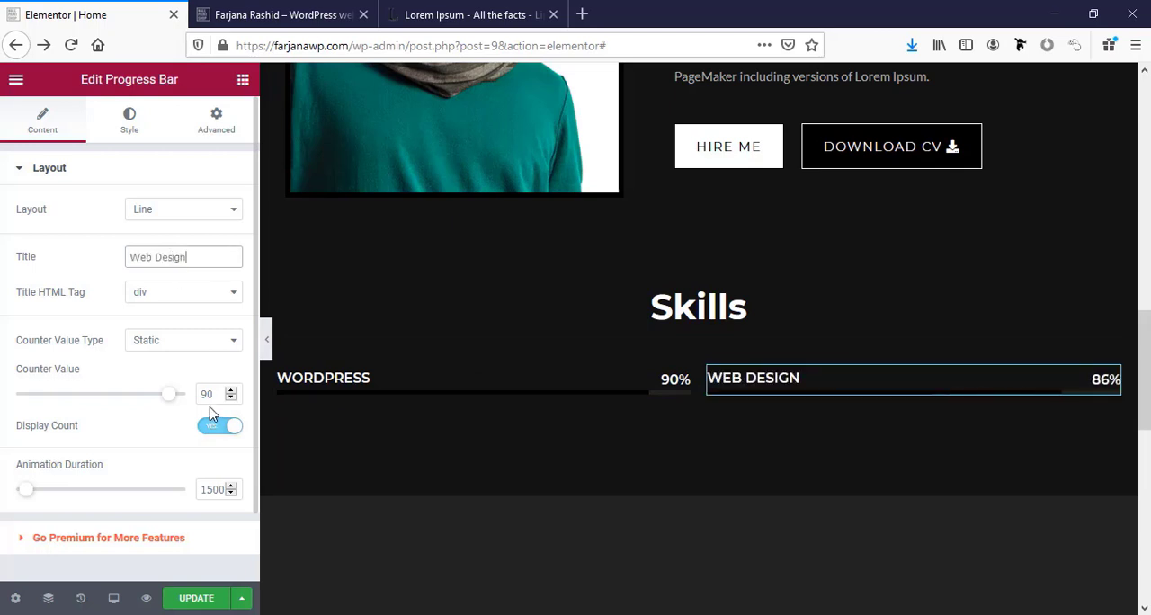
pyautogui.doubleClick(205, 394)
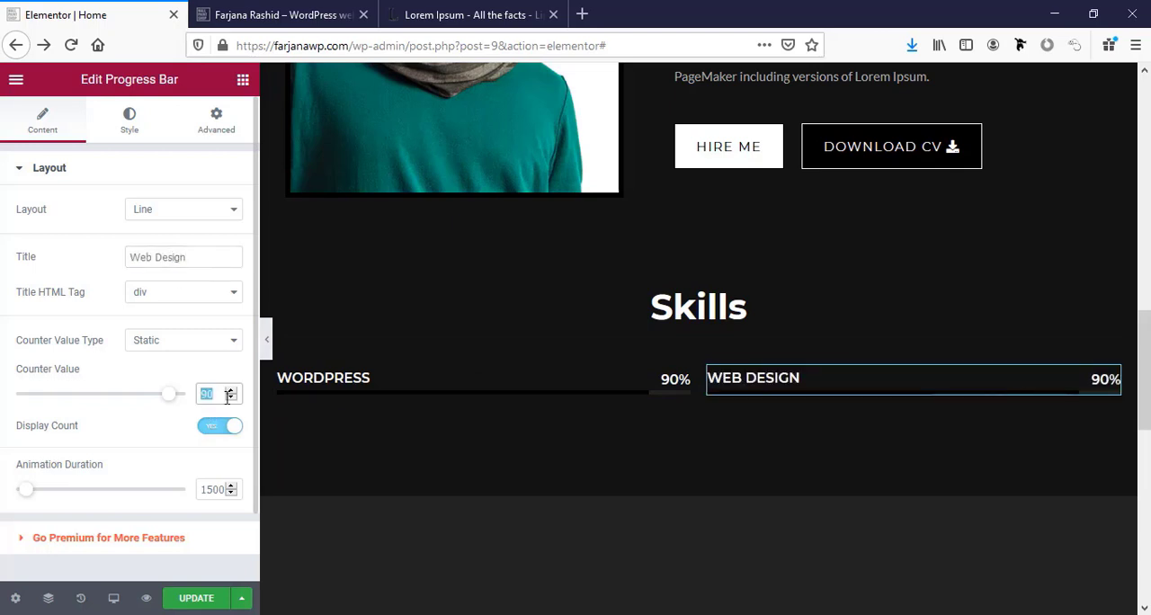
pyautogui.write('85')
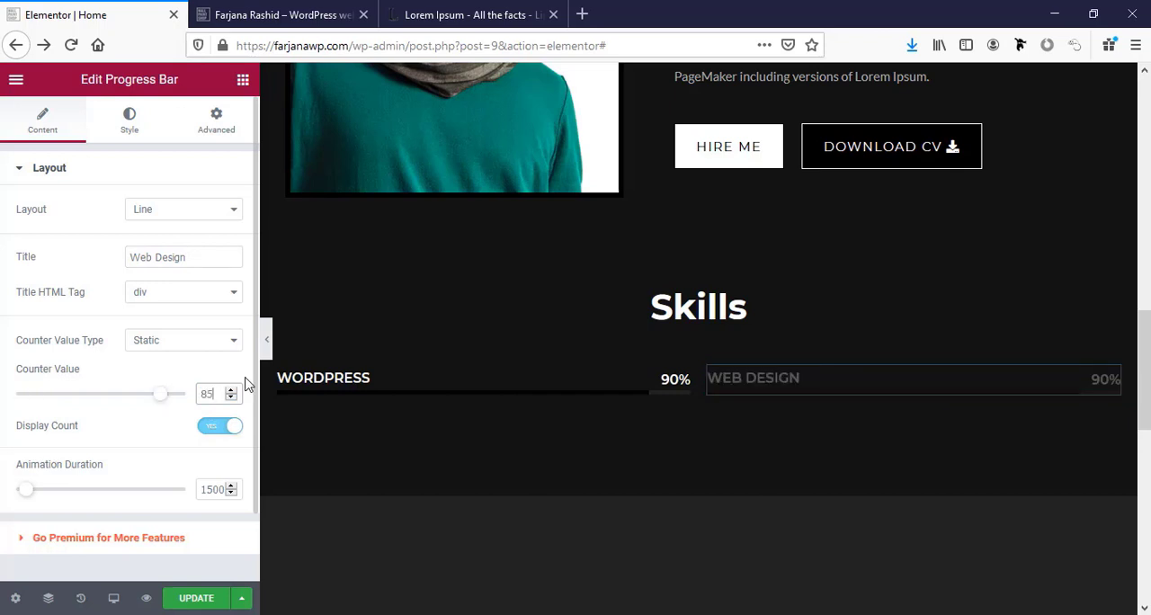
# Duplicate the WordPress and Web Design progress bars twice each to give three bars in each column.
pyautogui.click(501, 387)
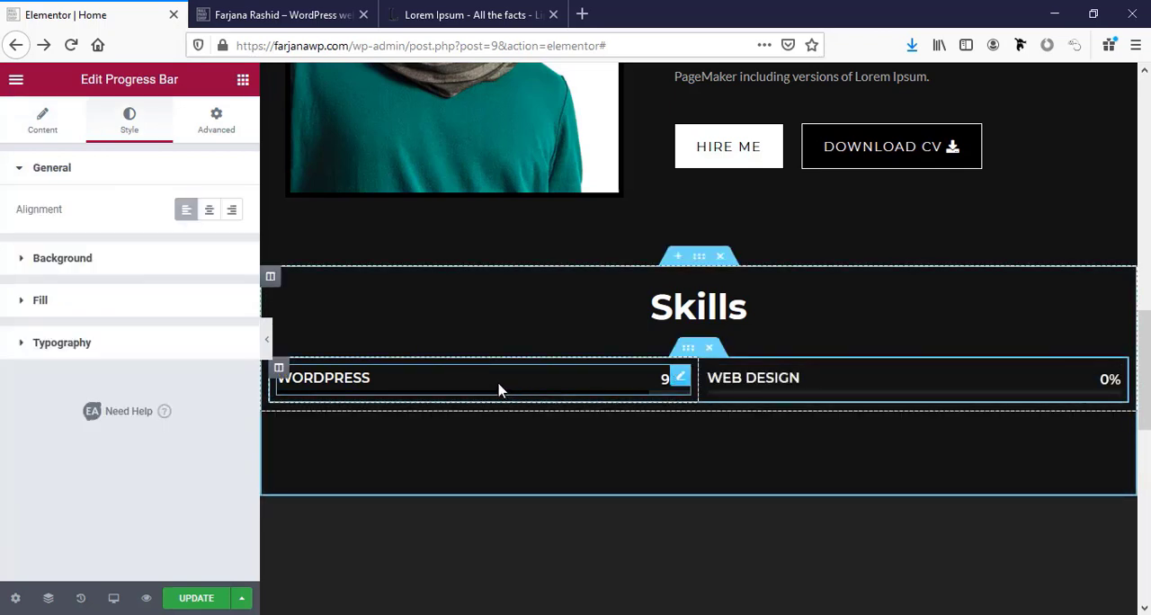
pyautogui.rightClick(501, 390)
pyautogui.click(524, 398)
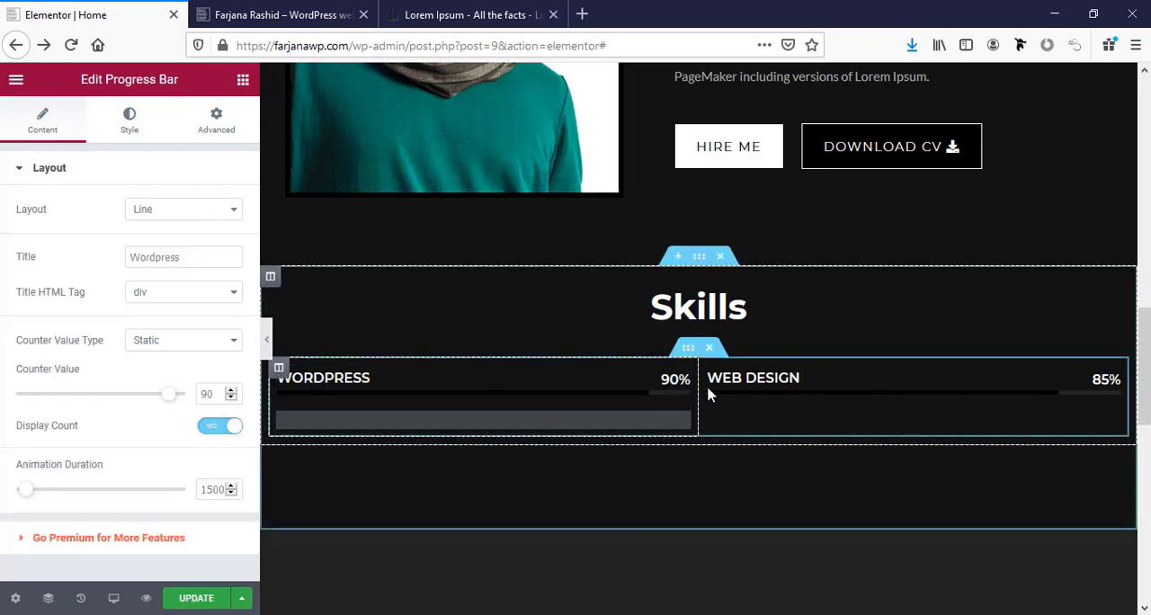
pyautogui.rightClick(735, 385)
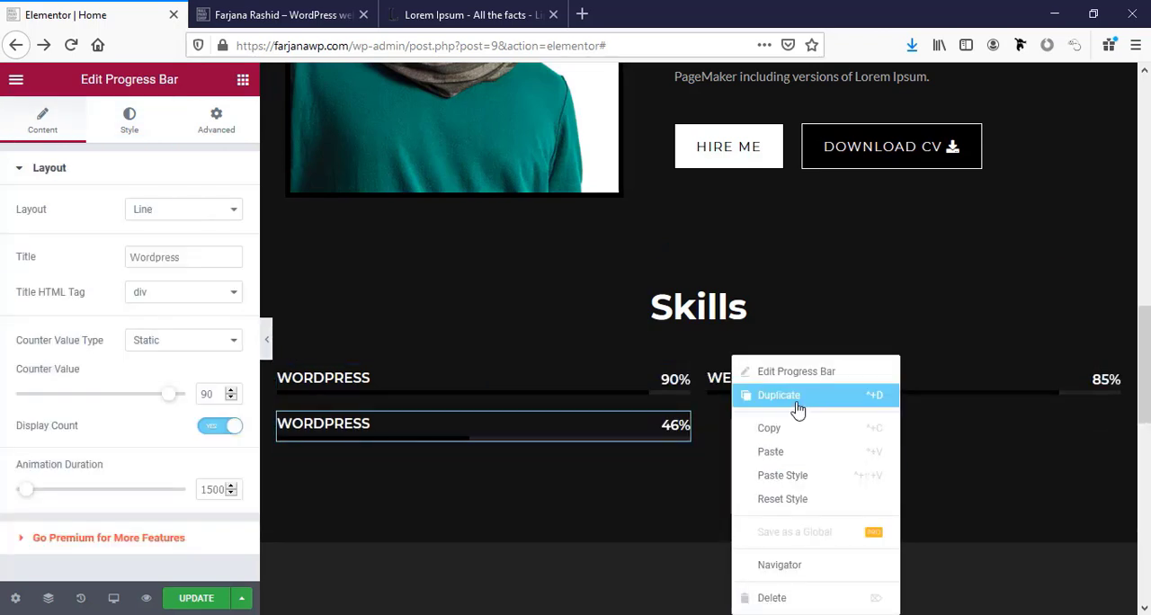
pyautogui.click(799, 477)
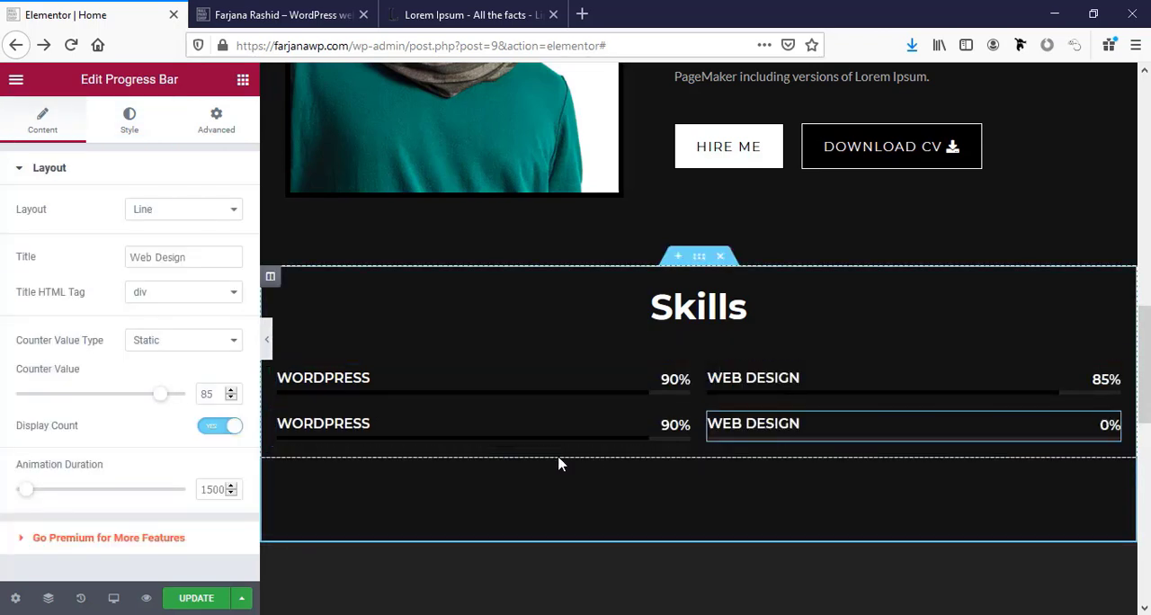
pyautogui.rightClick(495, 434)
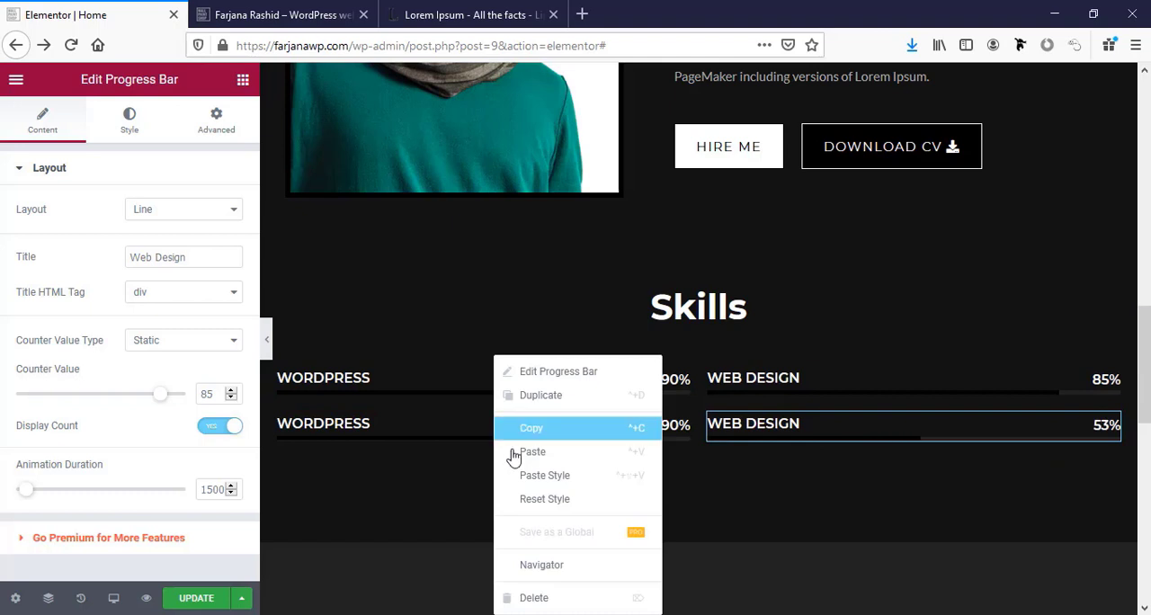
pyautogui.click(564, 401)
pyautogui.rightClick(804, 429)
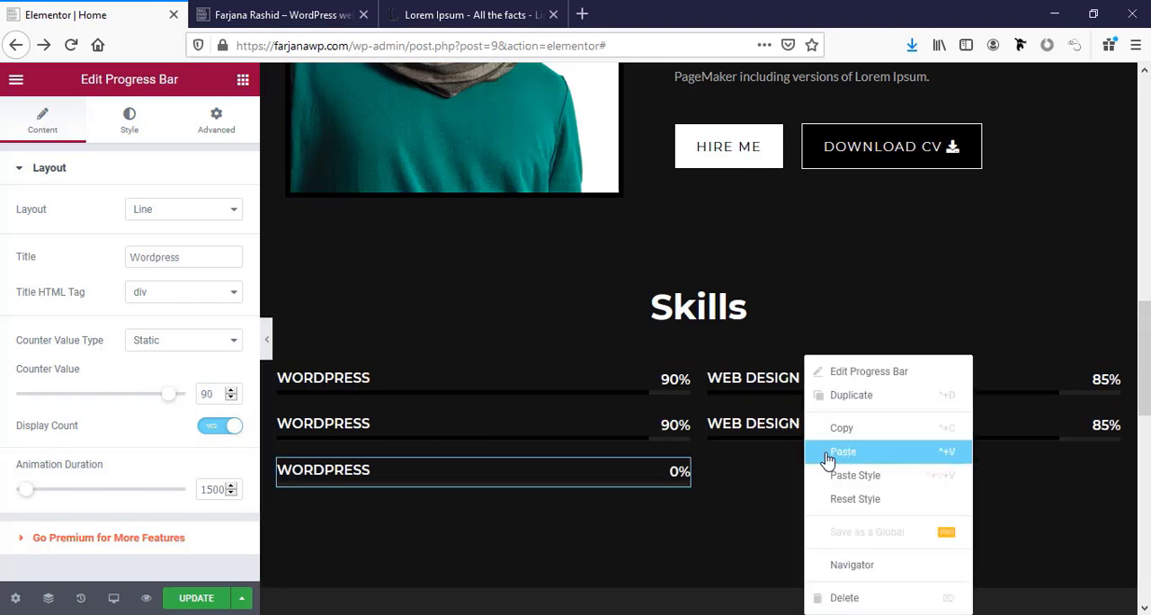
pyautogui.click(854, 407)
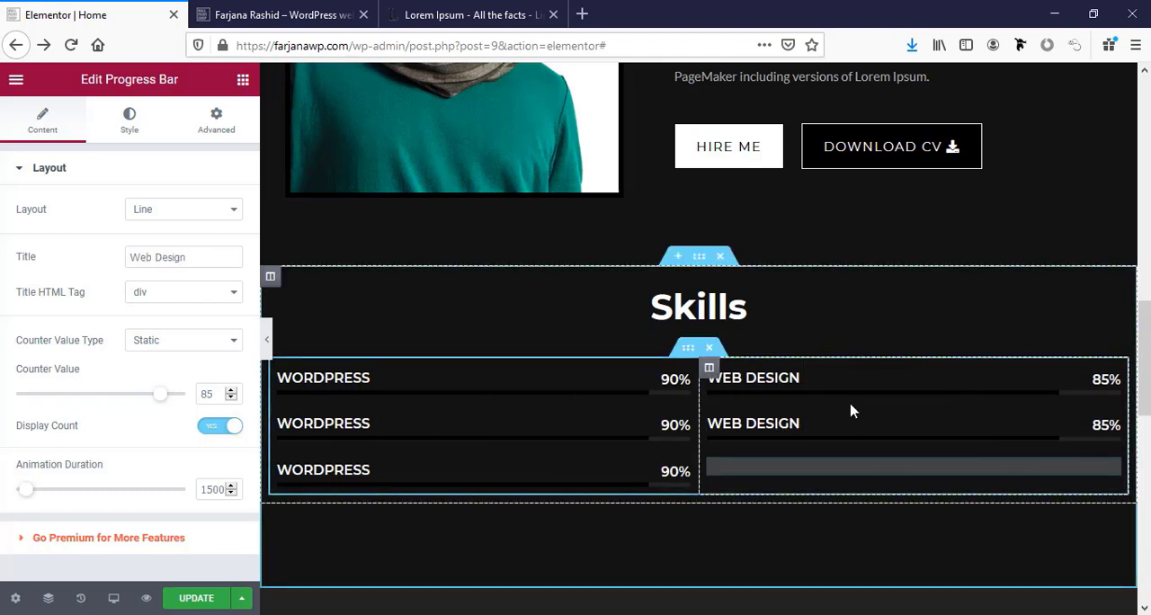
# Retitle the second WordPress progress bar as Graphics design and set its counter value to 80.
pyautogui.click(334, 423)
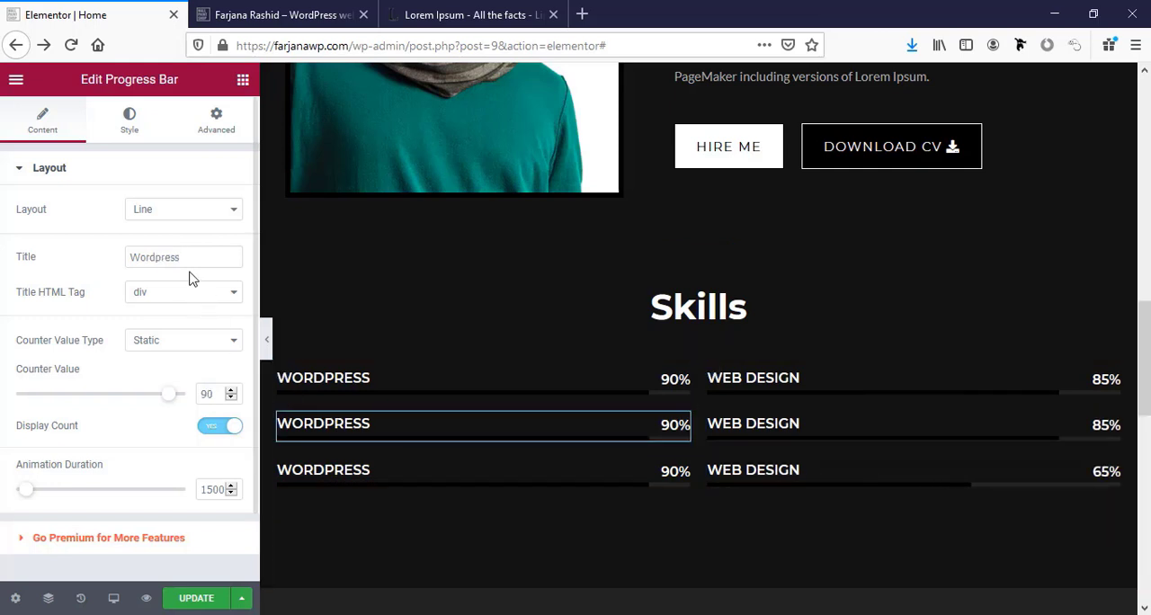
pyautogui.doubleClick(162, 256)
pyautogui.write('Graphics design')
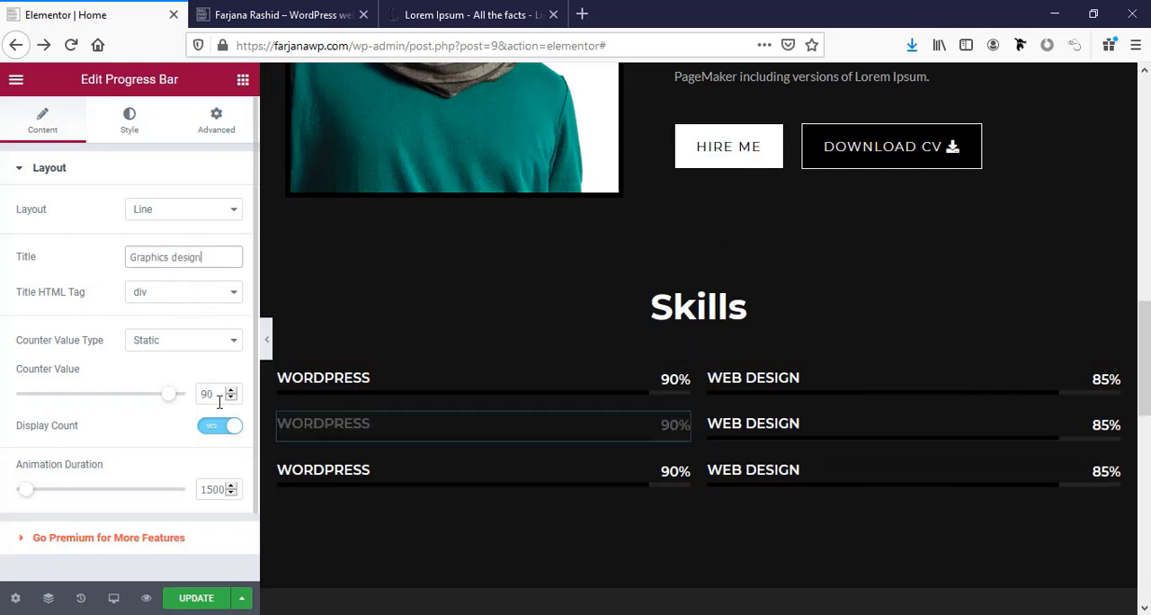
pyautogui.doubleClick(221, 389)
pyautogui.write('80')
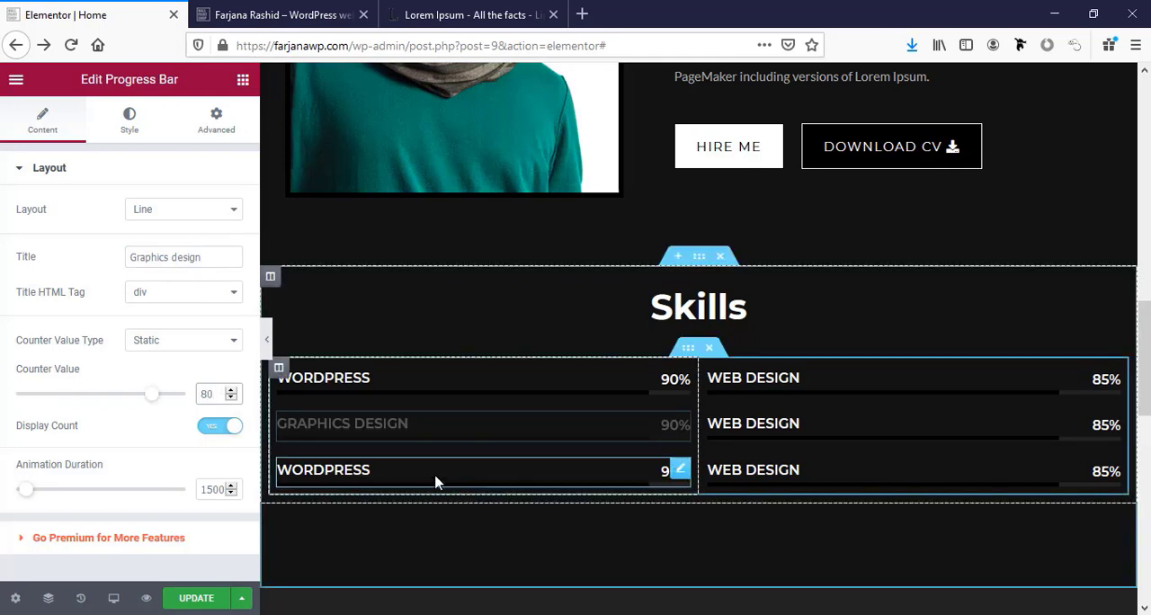
# Retitle the second Web Design progress bar, beside Graphics Design, as Ecommerce.
pyautogui.moveTo(437, 480); pyautogui.dragTo(433, 472)
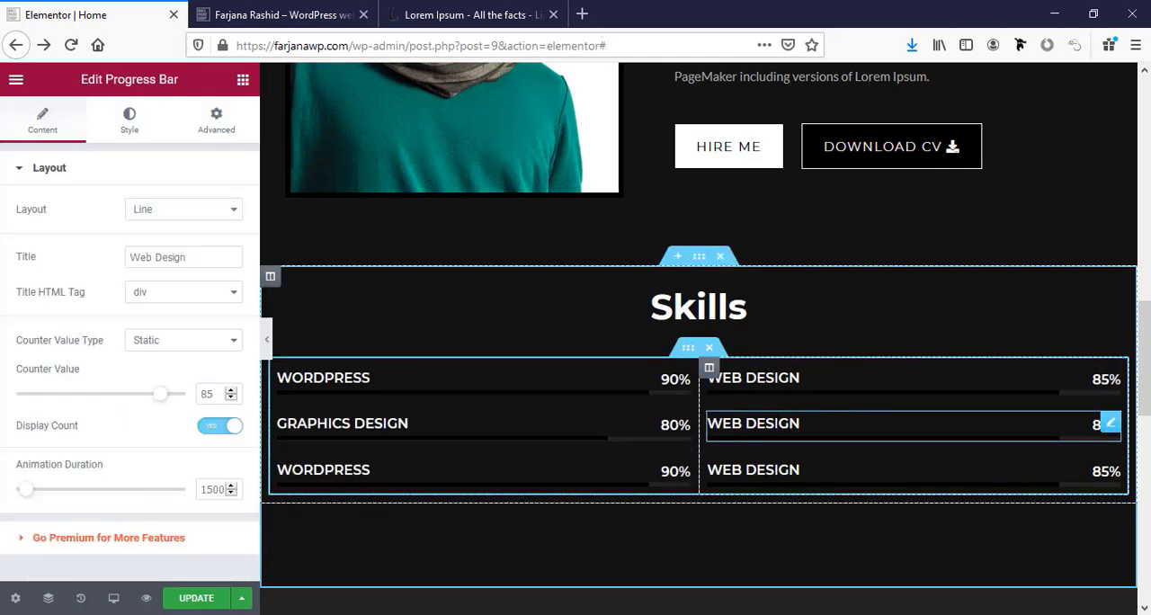
pyautogui.doubleClick(183, 257)
pyautogui.hotkey('ctrl', 'a')
pyautogui.write('Eco')
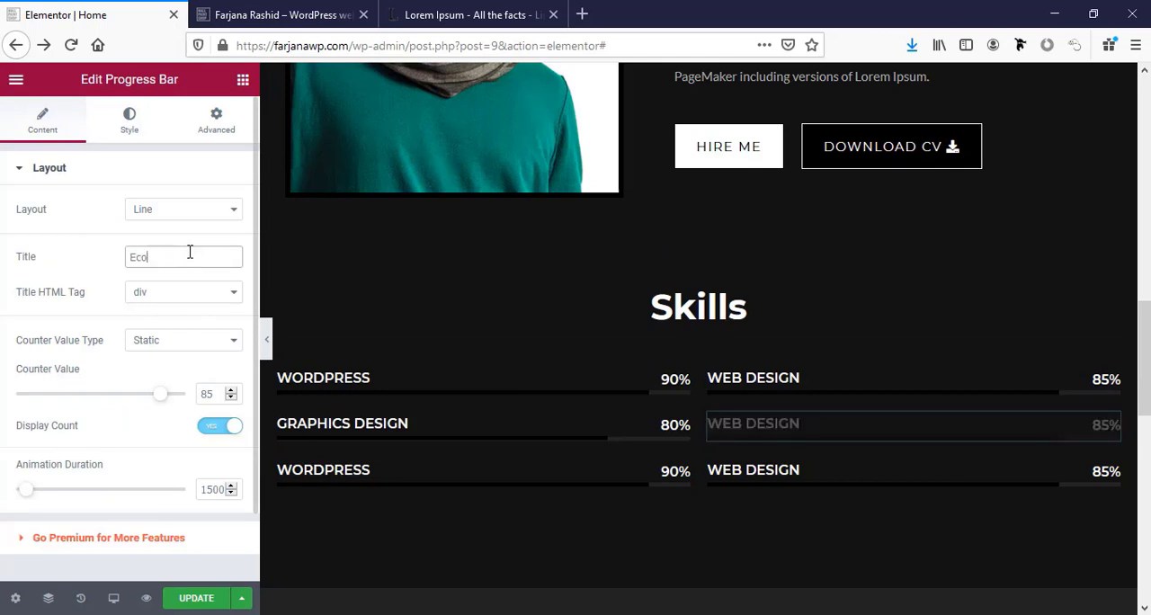
# Retitle the remaining duplicate WordPress progress bar as SEO and set its counter value to 95.
pyautogui.click(587, 480)
pyautogui.doubleClick(164, 252)
pyautogui.write('SEO')
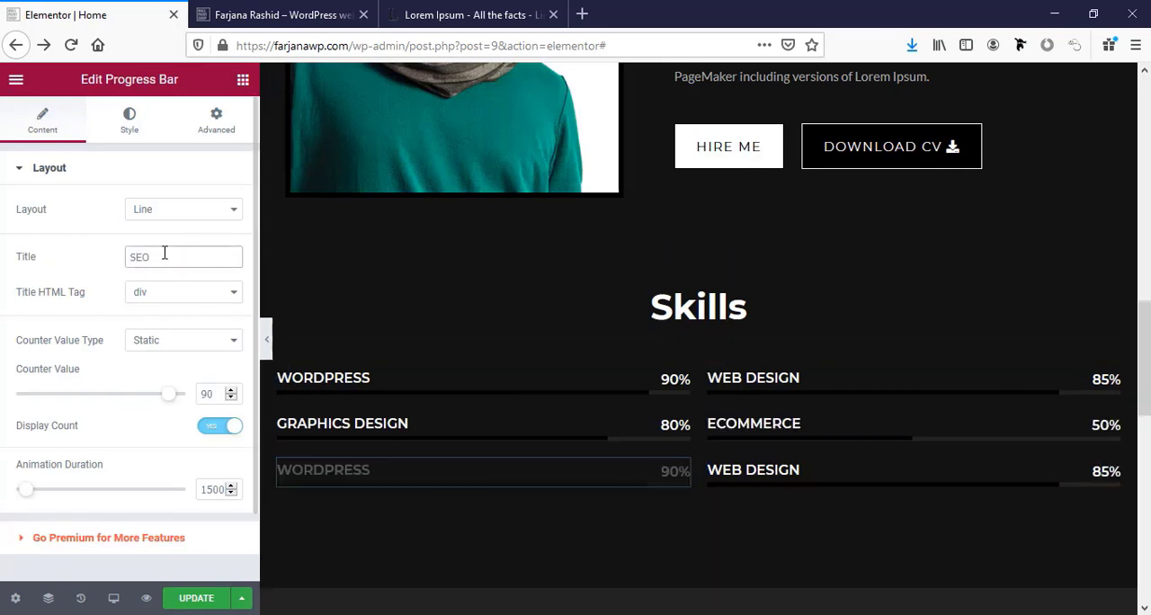
pyautogui.click(734, 464)
pyautogui.tripleClick(165, 257)
pyautogui.write('SEO')
pyautogui.doubleClick(215, 393)
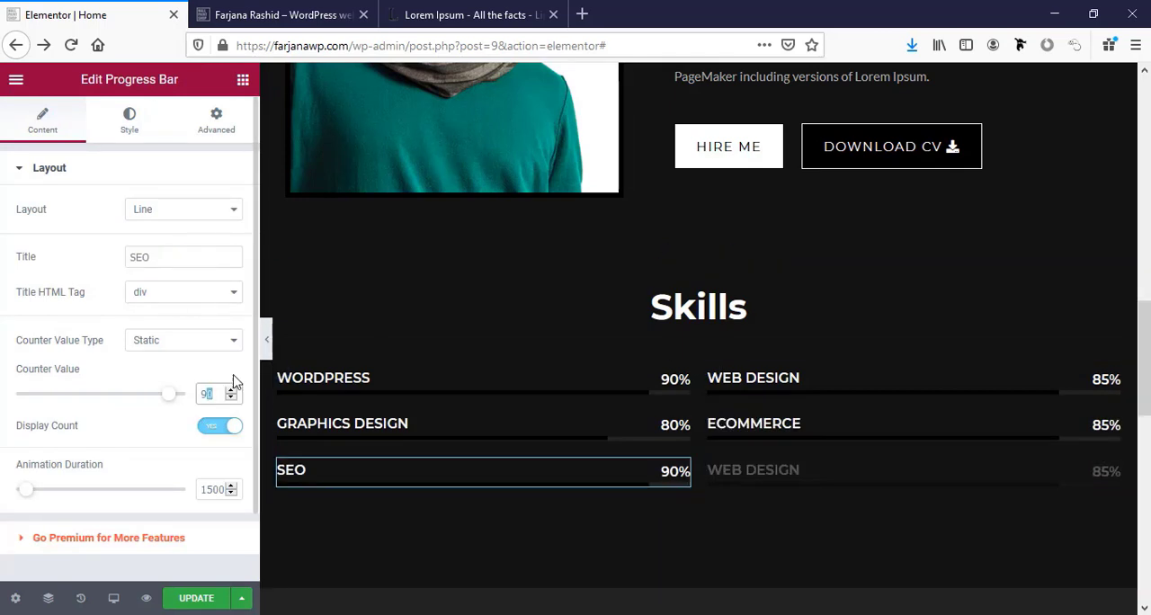
pyautogui.write('95')
# Retitle the last Web Design duplicate as Digital Marketing with a counter value of 80, and set the Ecommerce bar's counter to 88.
pyautogui.click(931, 481)
pyautogui.tripleClick(165, 257)
pyautogui.write('Digital Marketing')
pyautogui.write('80')
pyautogui.moveTo(201, 394); pyautogui.dragTo(232, 392)
pyautogui.click(792, 427)
pyautogui.write('88')
# Review the layout and spacing of the About Me, Skills and Services sections.
pyautogui.scroll(-3, 668, 487)
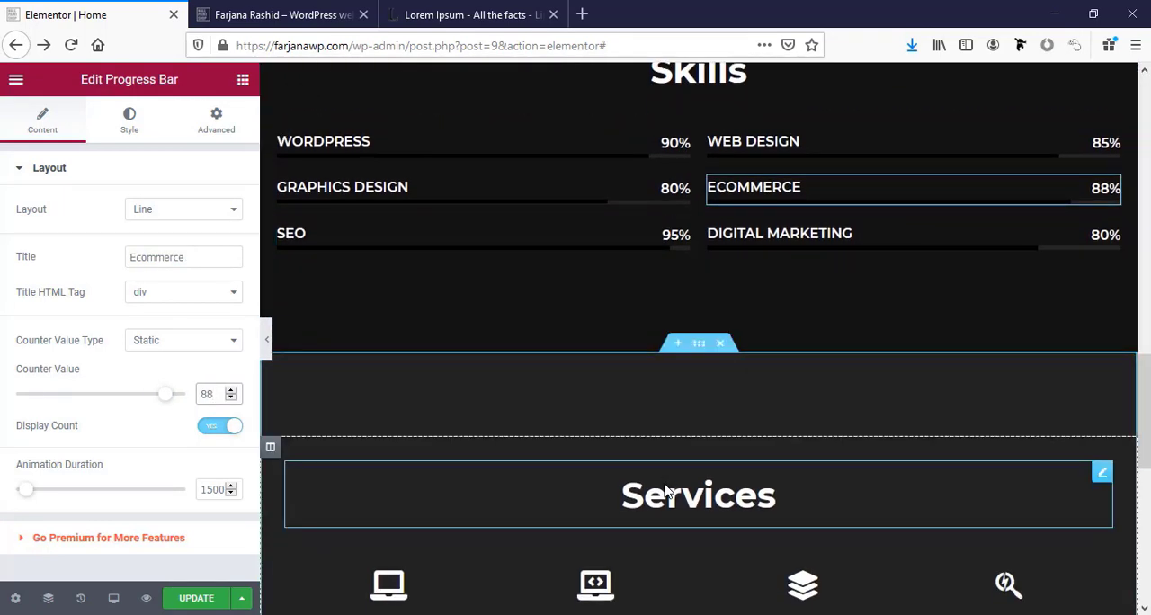
pyautogui.scroll(3, 668, 487)
pyautogui.scroll(5, 666, 490)
pyautogui.scroll(-4, 665, 491)
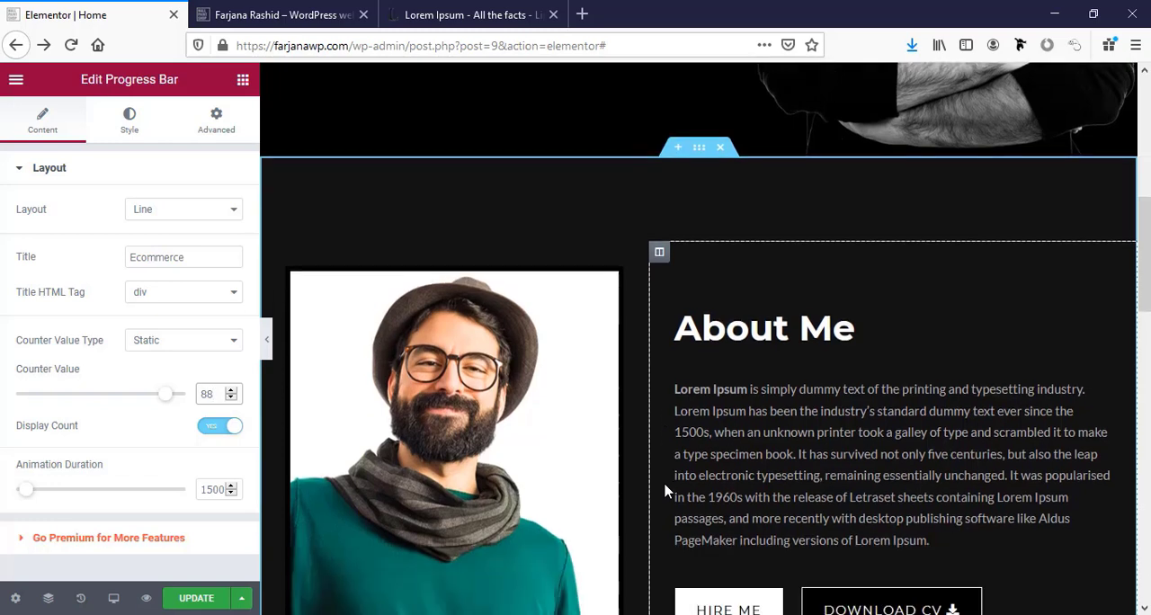
pyautogui.scroll(-8, 665, 490)
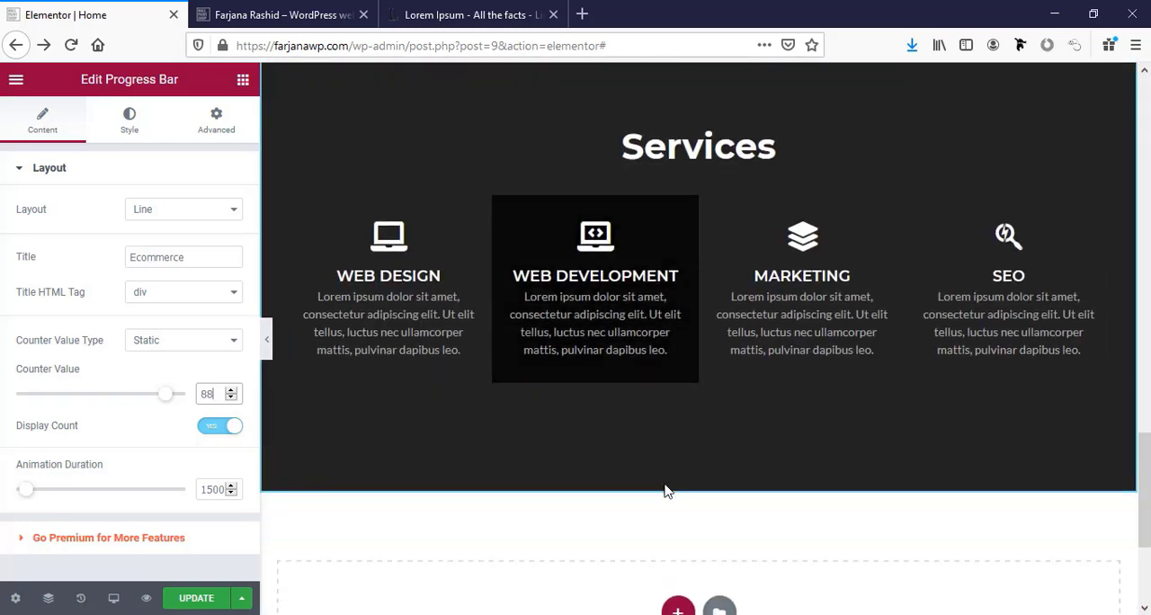
pyautogui.scroll(2, 666, 490)
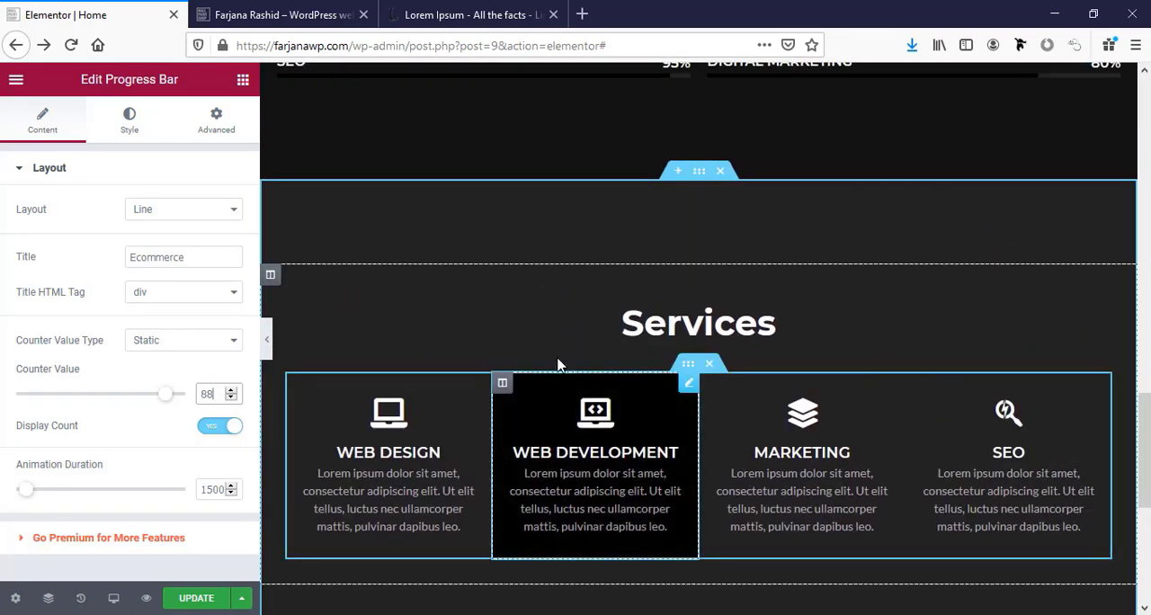
pyautogui.scroll(1, 634, 291)
pyautogui.click(700, 330)
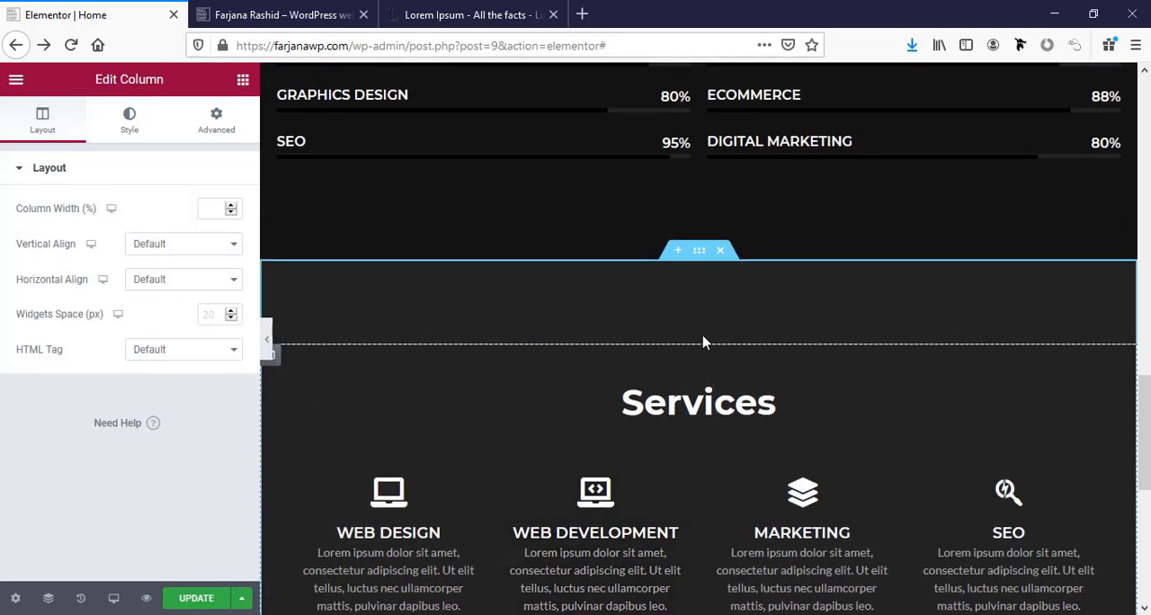
pyautogui.scroll(-3, 704, 342)
pyautogui.scroll(1, 704, 270)
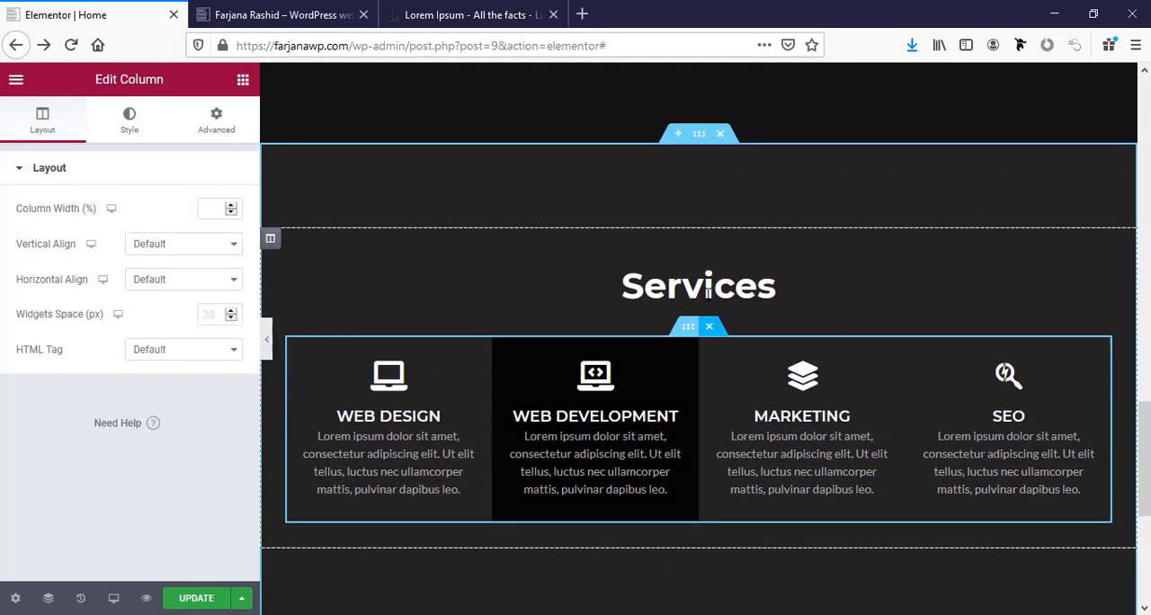
# Reduce the Services section's top and bottom padding, trying 80 px first and settling on 50 px.
pyautogui.click(698, 135)
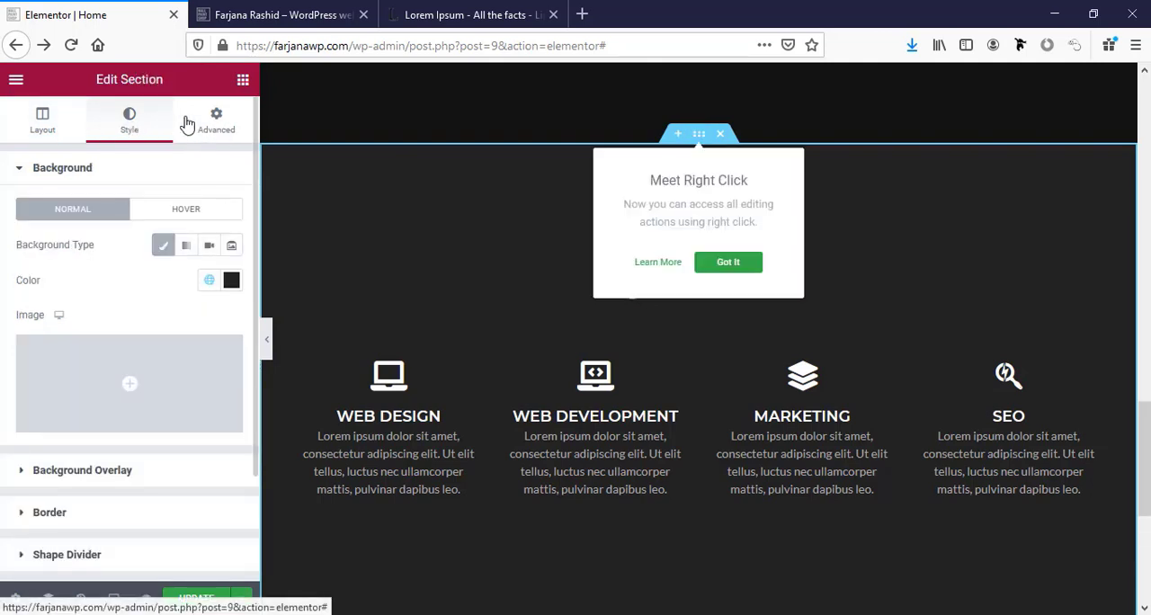
pyautogui.click(209, 134)
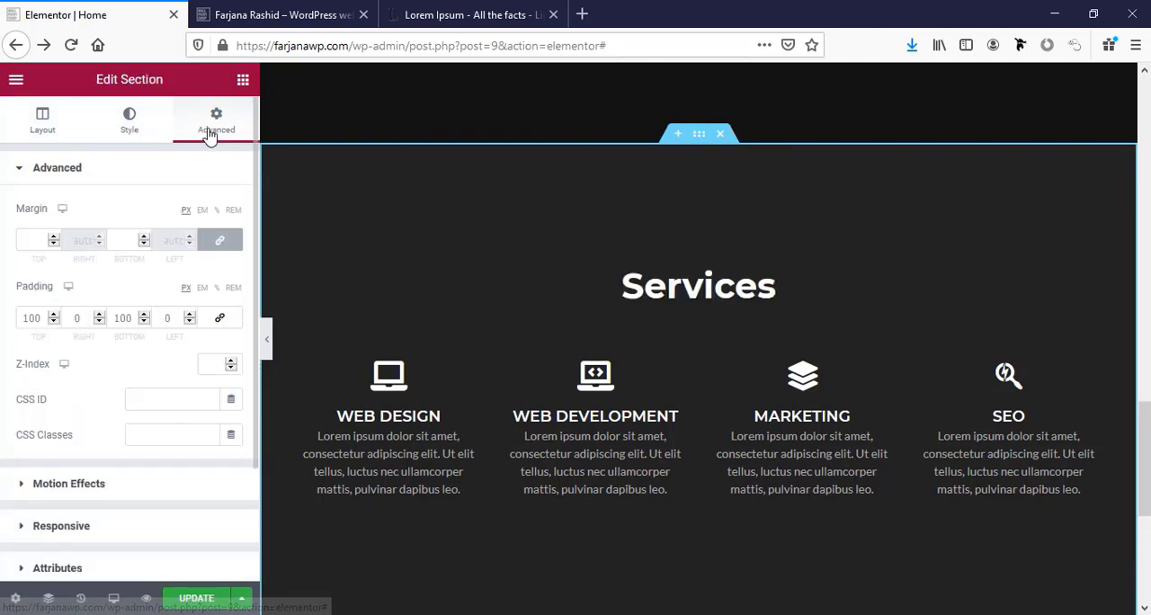
pyautogui.click(17, 317)
pyautogui.write('80')
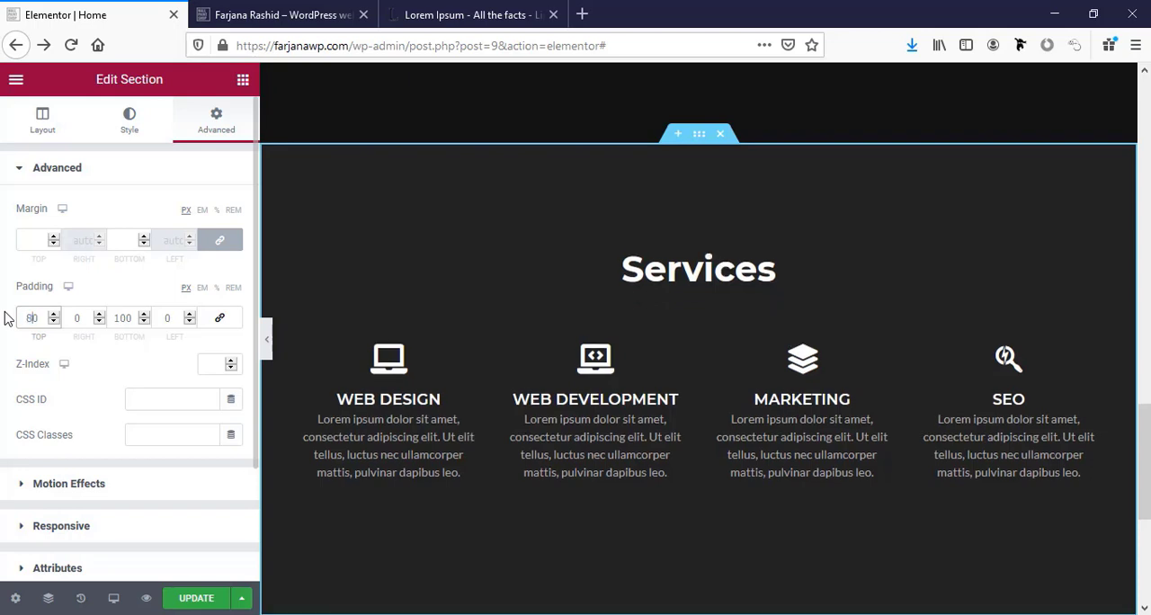
pyautogui.doubleClick(127, 318)
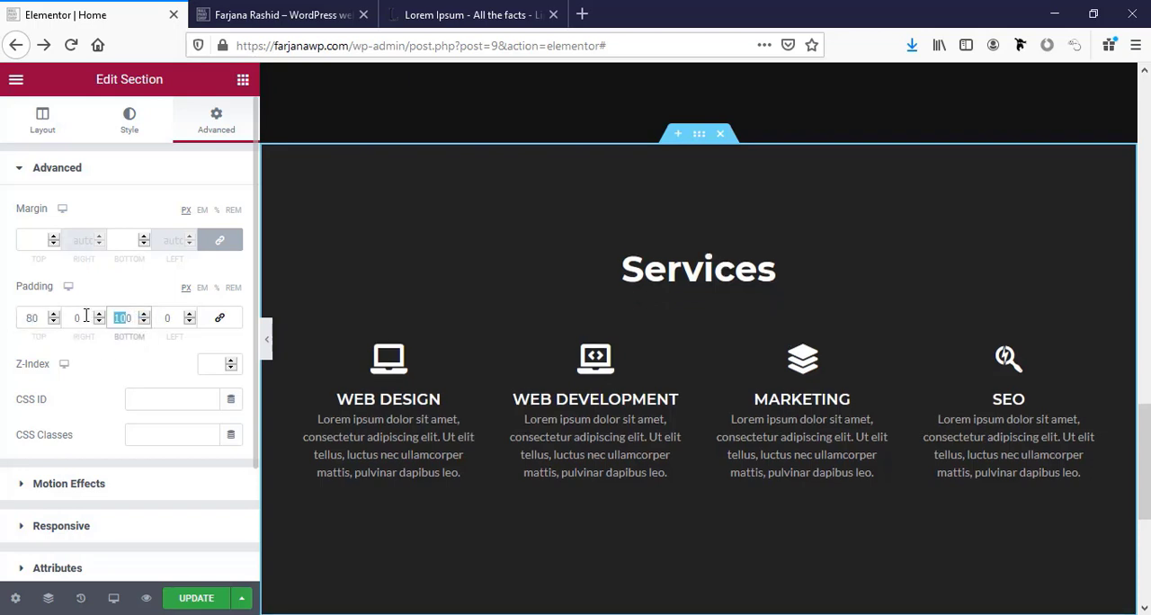
pyautogui.write('80')
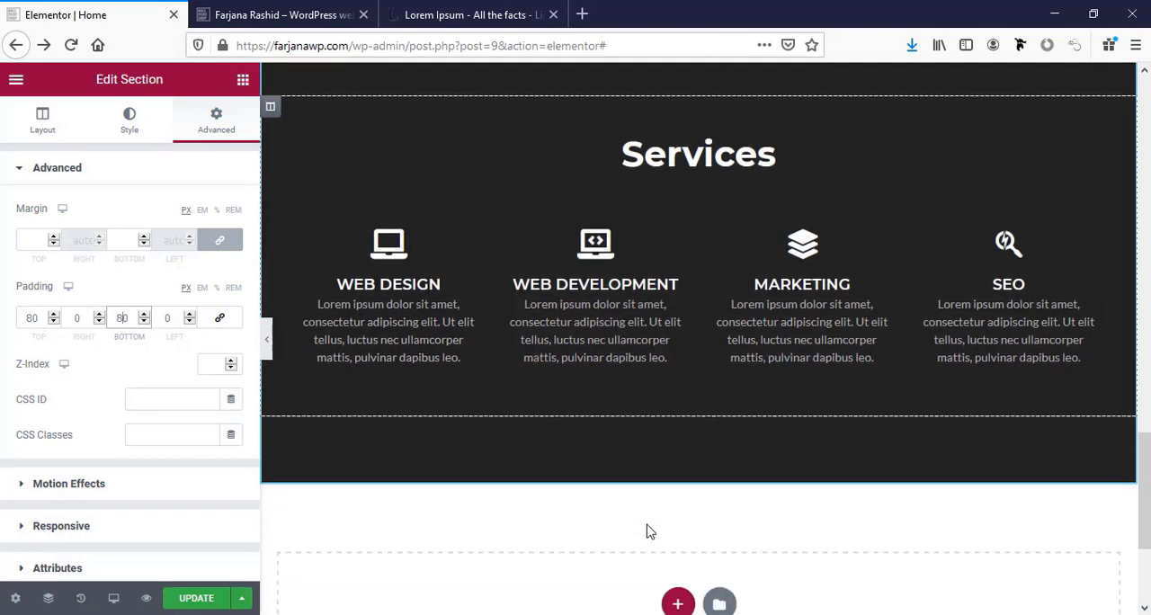
pyautogui.doubleClick(124, 319)
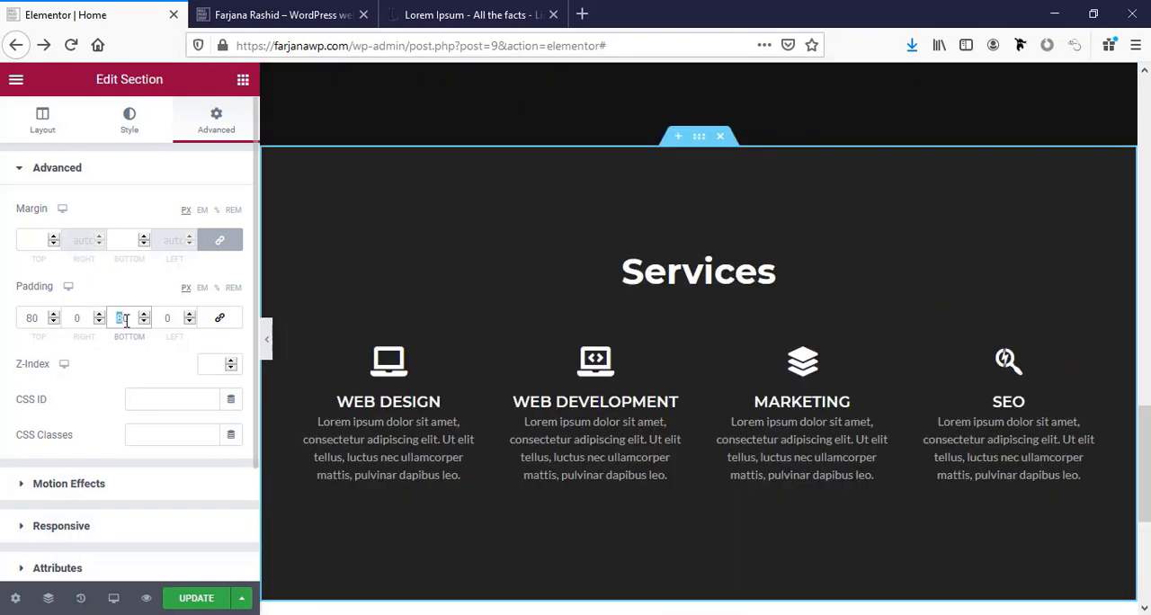
pyautogui.write('50')
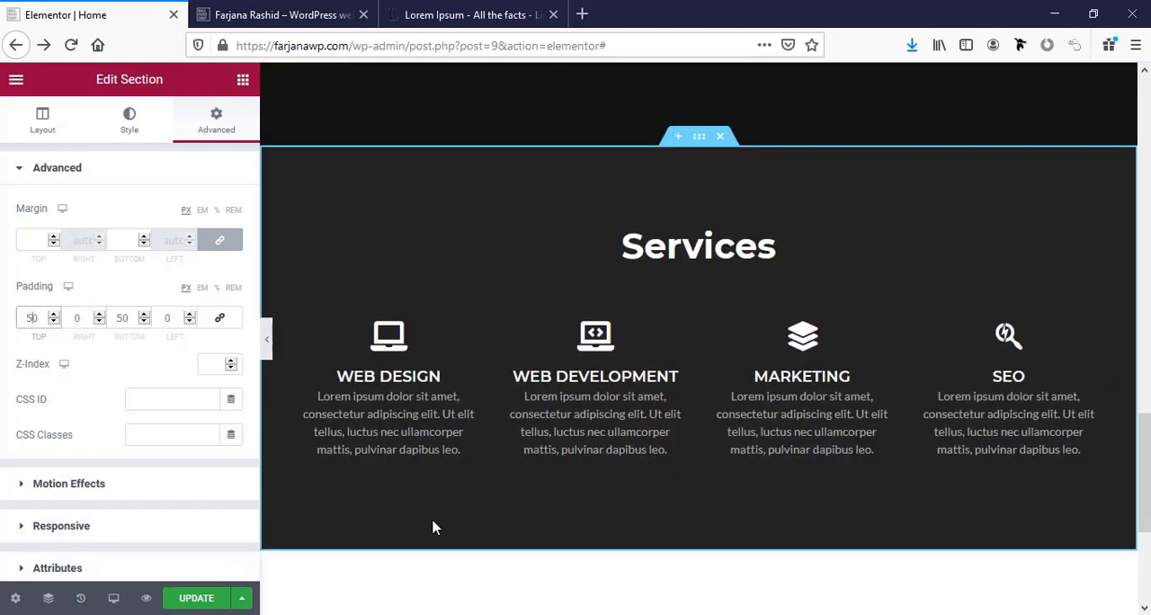
pyautogui.scroll(8, 725, 534)
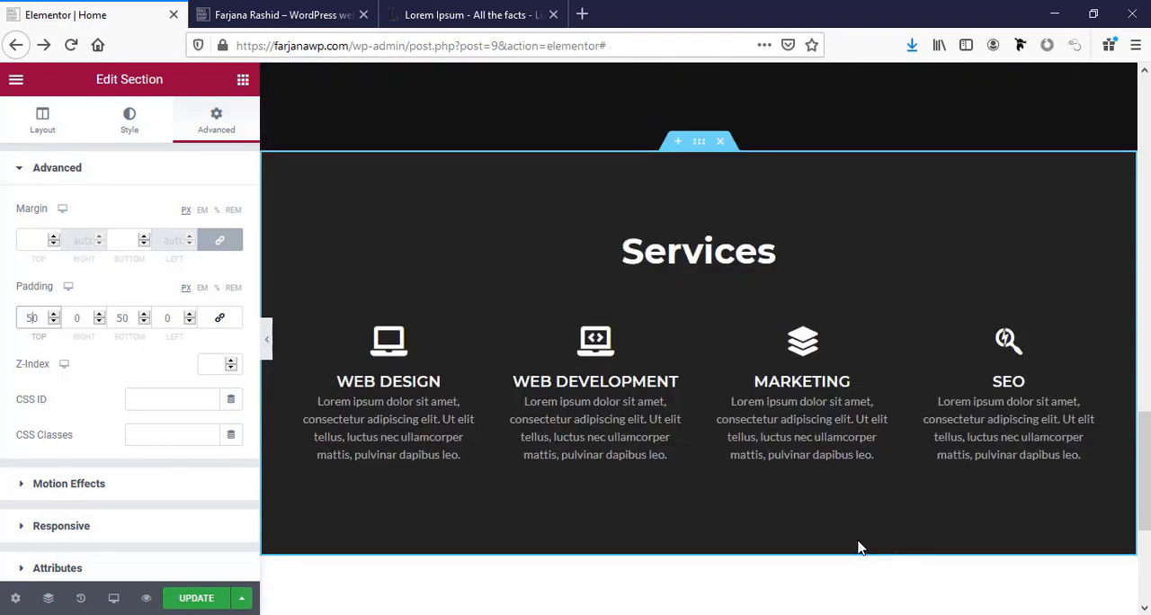
# Duplicate the whole Services section directly below the original.
pyautogui.scroll(5, 726, 513)
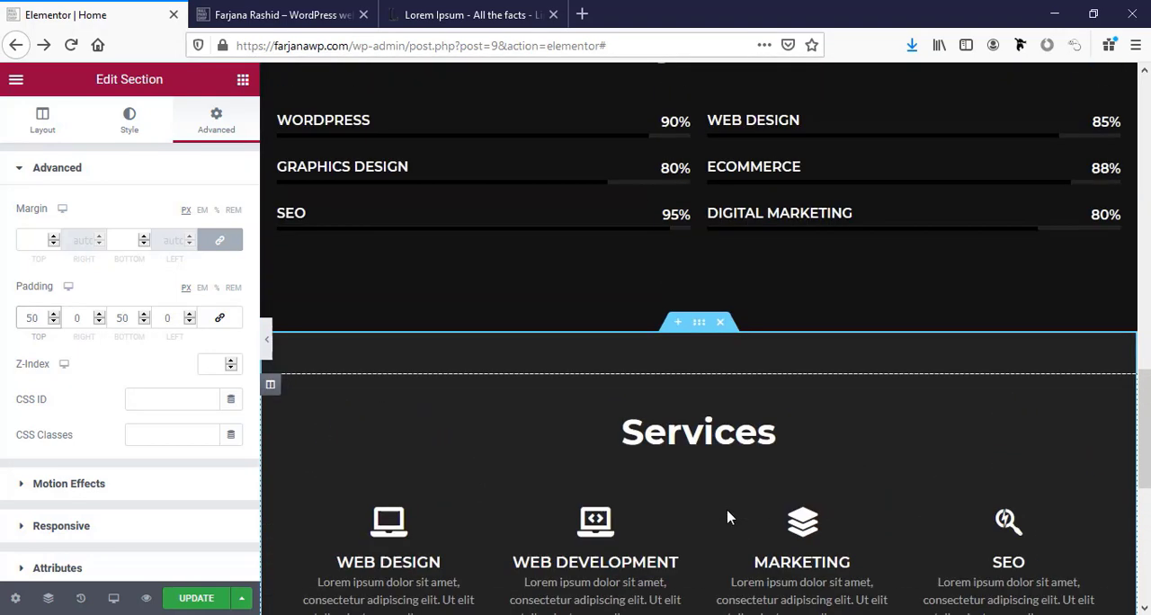
pyautogui.scroll(-5, 727, 517)
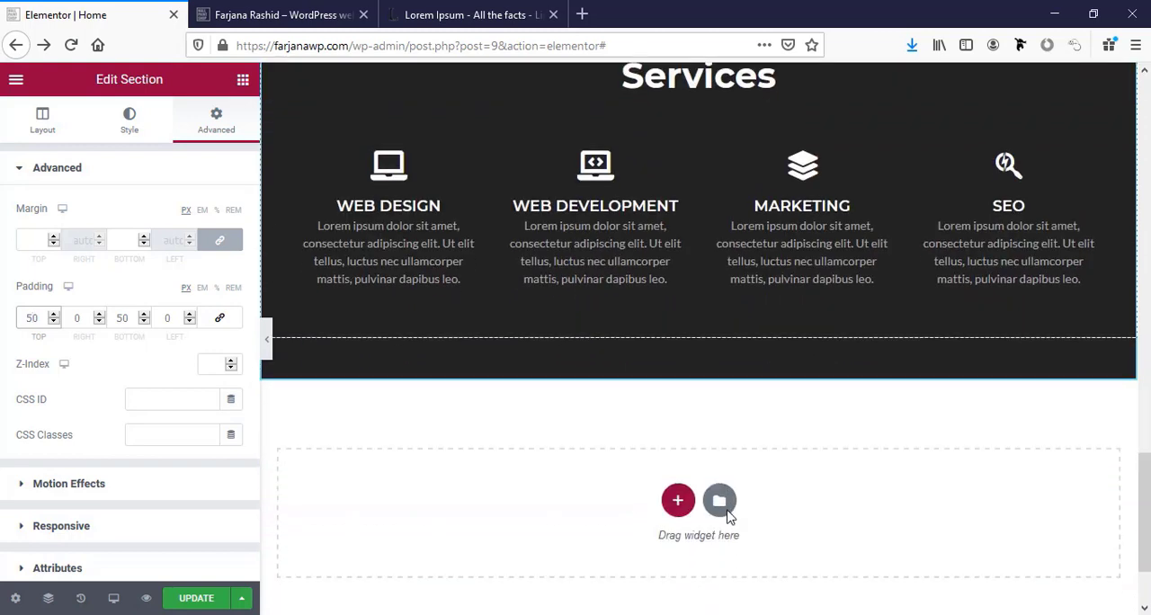
pyautogui.scroll(2, 703, 454)
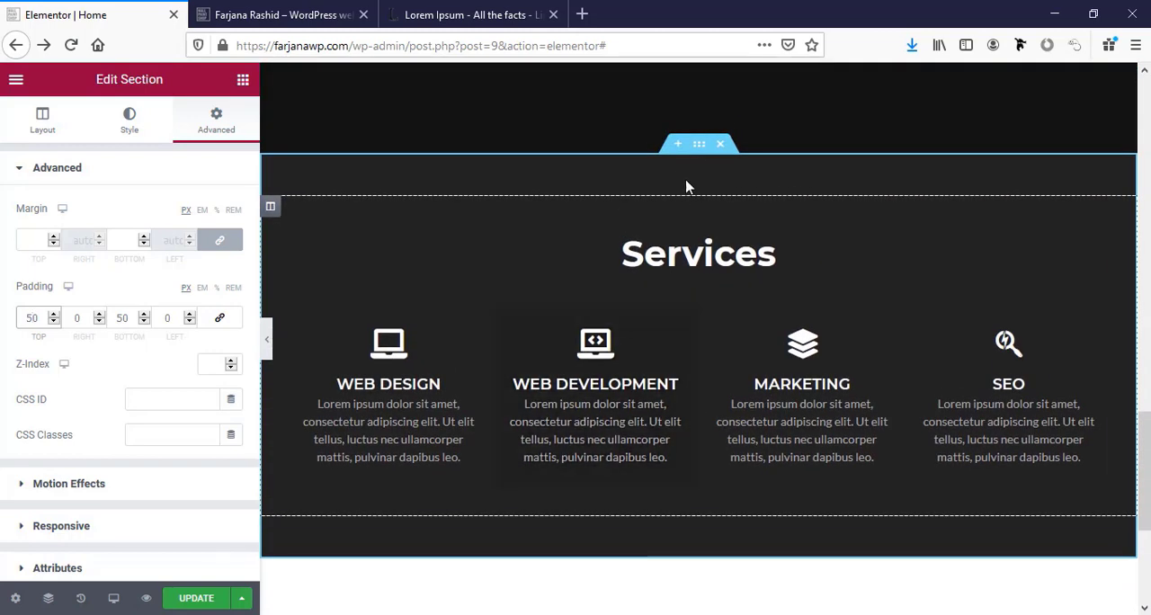
pyautogui.rightClick(697, 153)
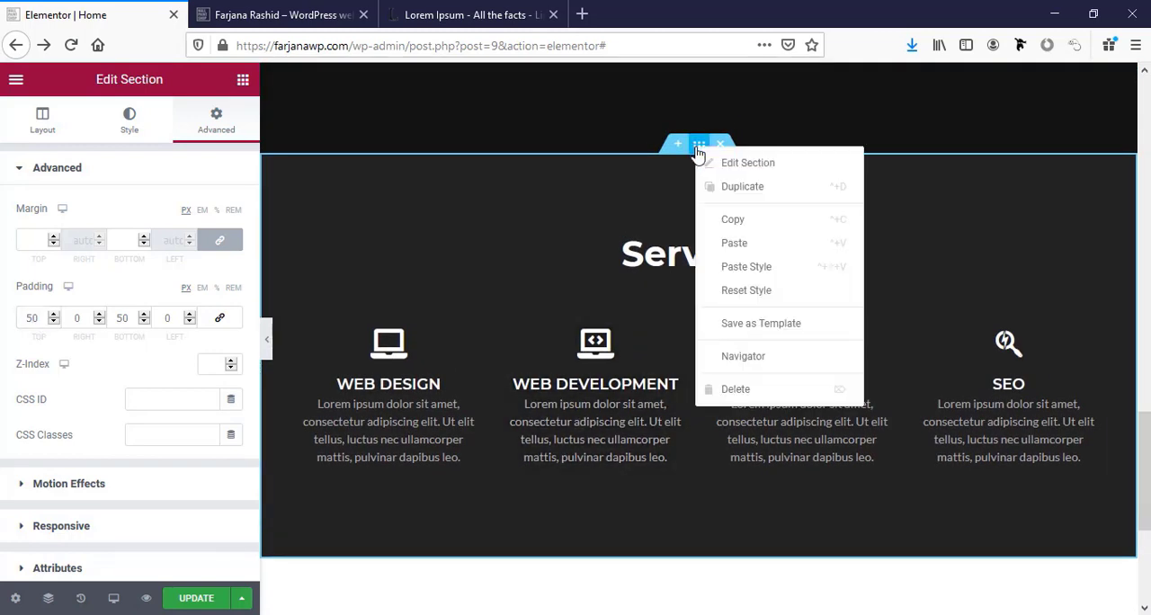
pyautogui.click(711, 194)
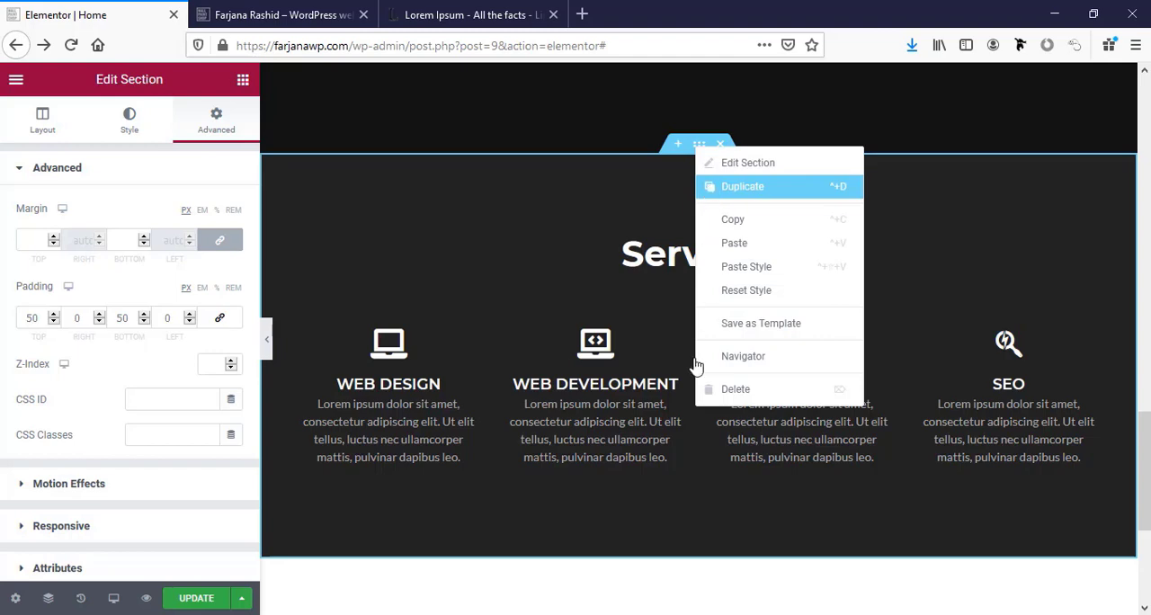
pyautogui.scroll(-3, 673, 446)
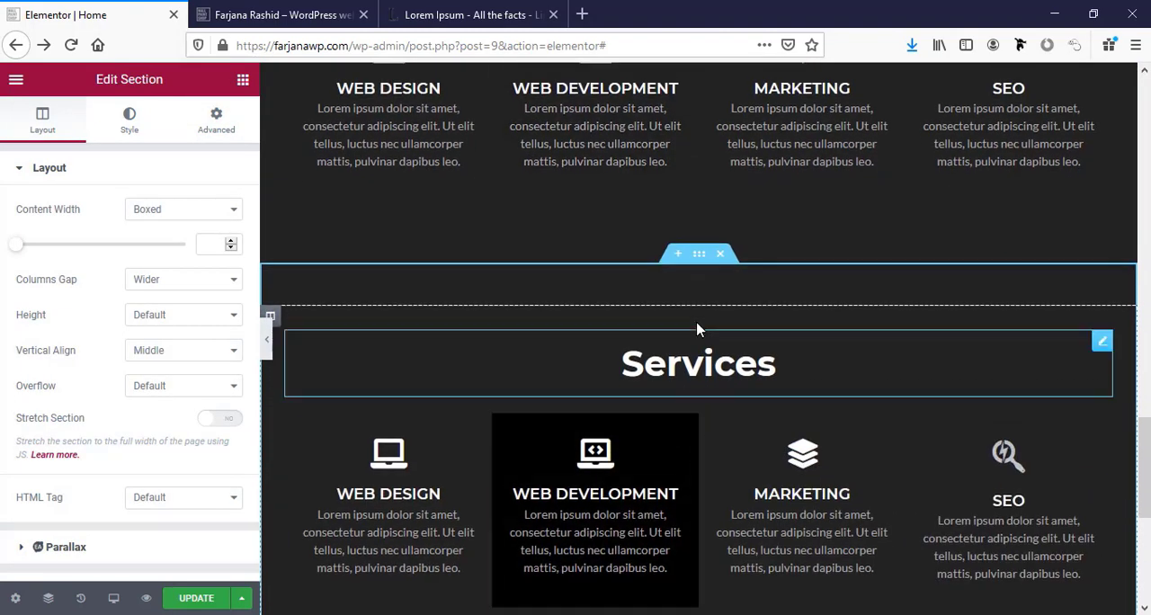
# Set the duplicated Services section's background to the global color bg1.
pyautogui.click(699, 258)
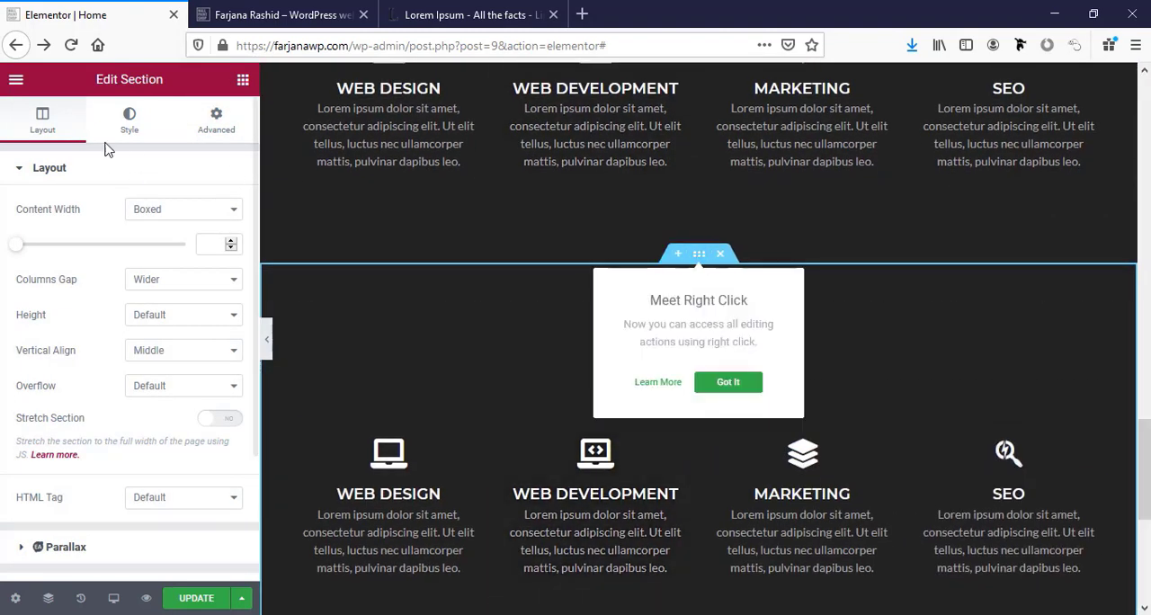
pyautogui.click(129, 129)
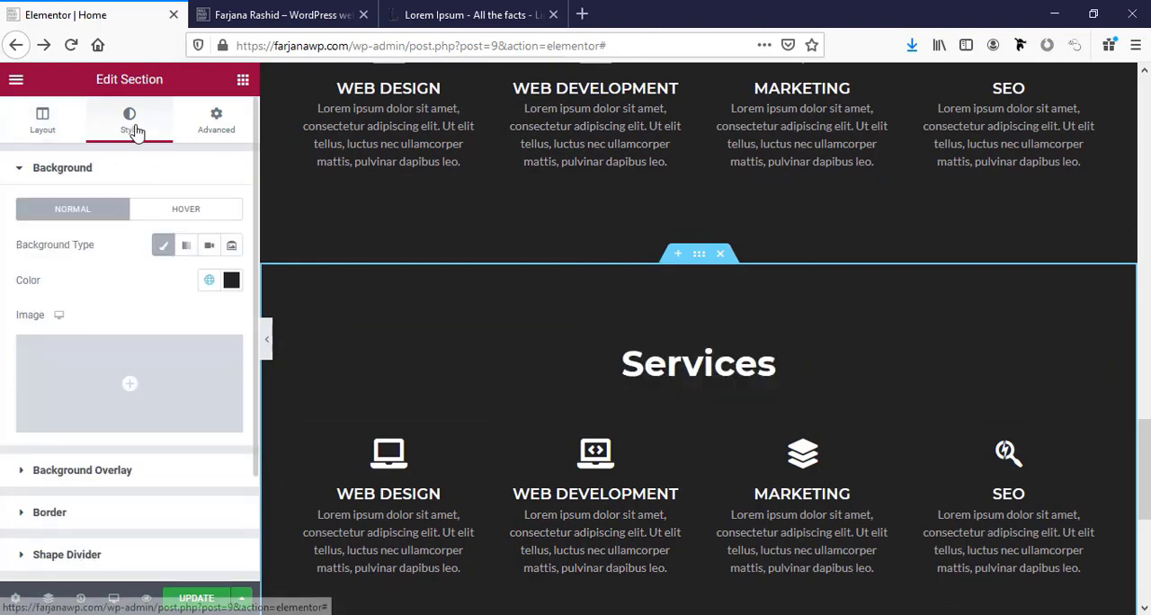
pyautogui.click(208, 281)
pyautogui.scroll(-2, 103, 487)
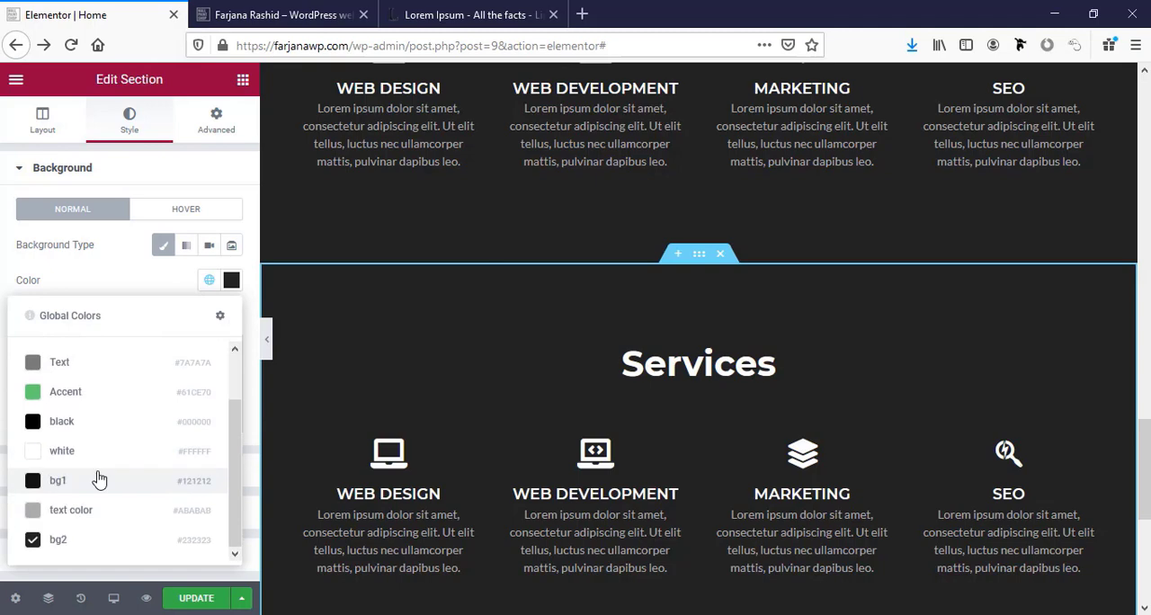
pyautogui.click(99, 480)
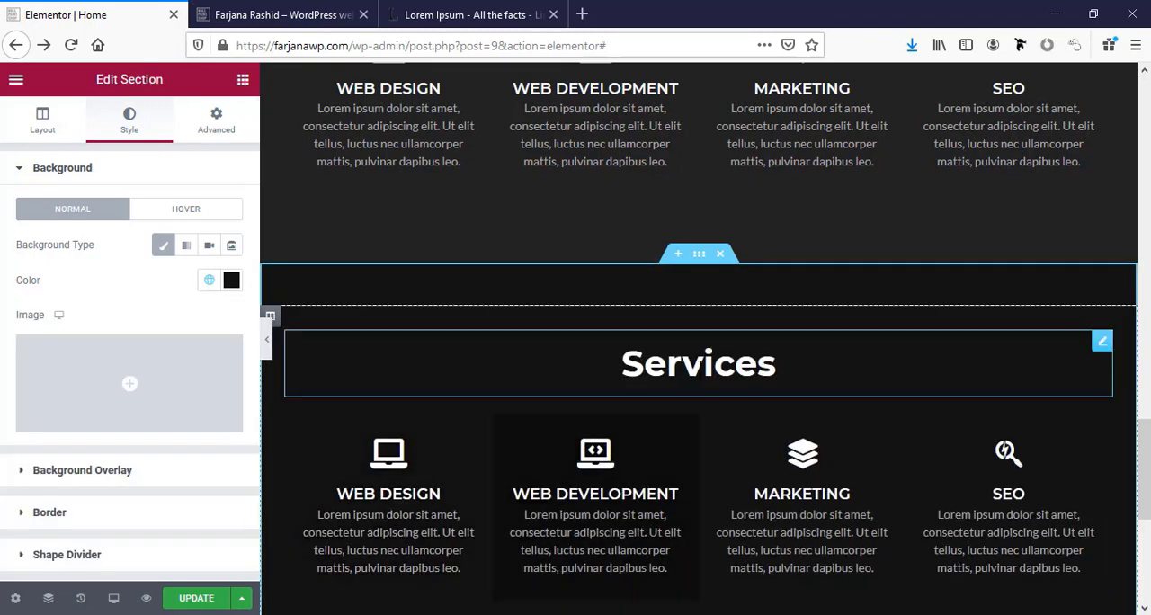
# Change the duplicated section's heading text to Experience.
pyautogui.click(700, 361)
pyautogui.click(96, 244)
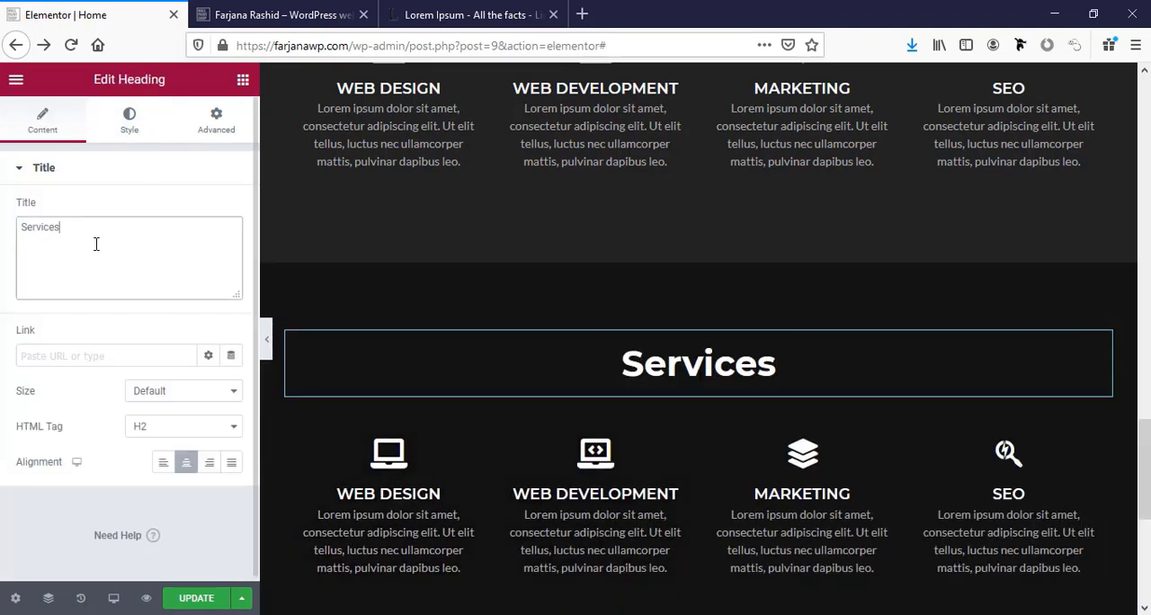
pyautogui.doubleClick(97, 244)
pyautogui.write('Experience')
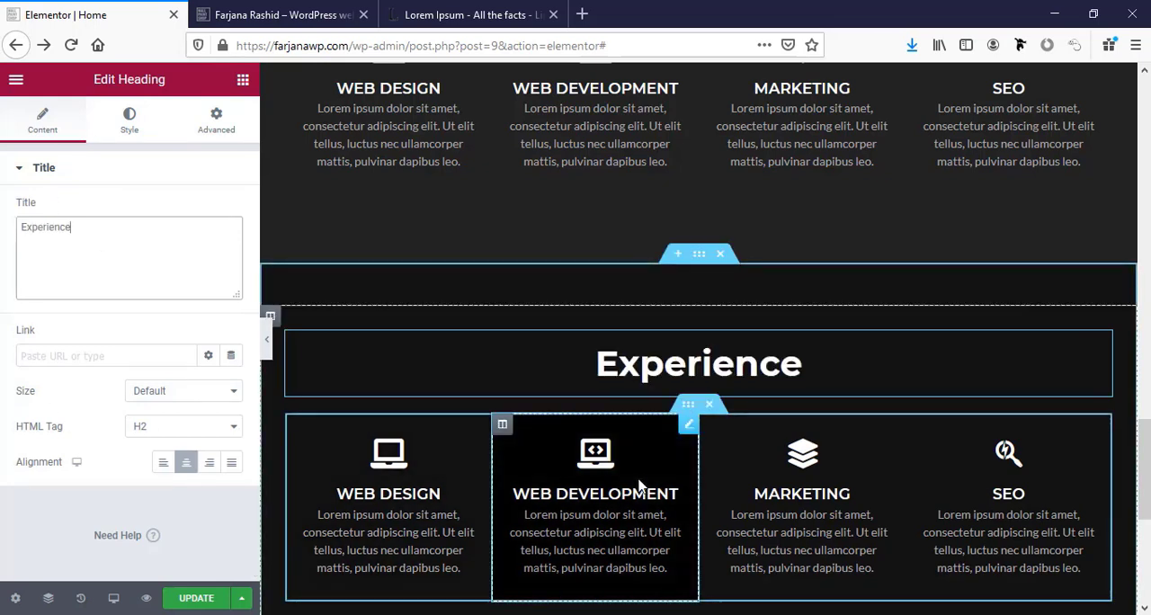
# Delete the Marketing and SEO columns from the Experience section, keeping Web Design and Web Development.
pyautogui.rightClick(715, 436)
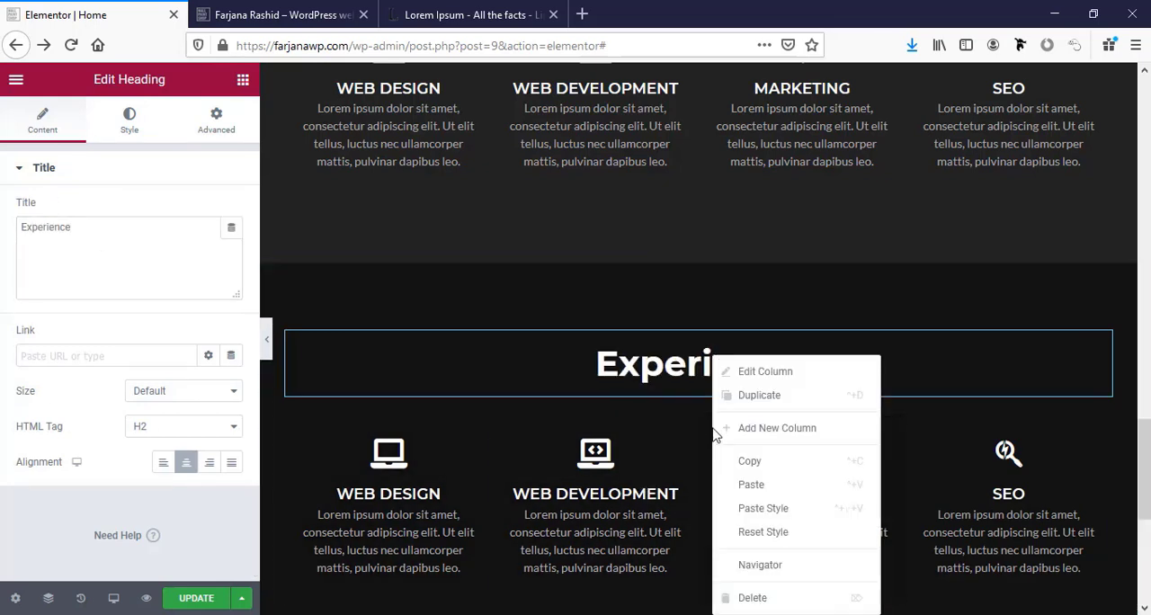
pyautogui.click(762, 600)
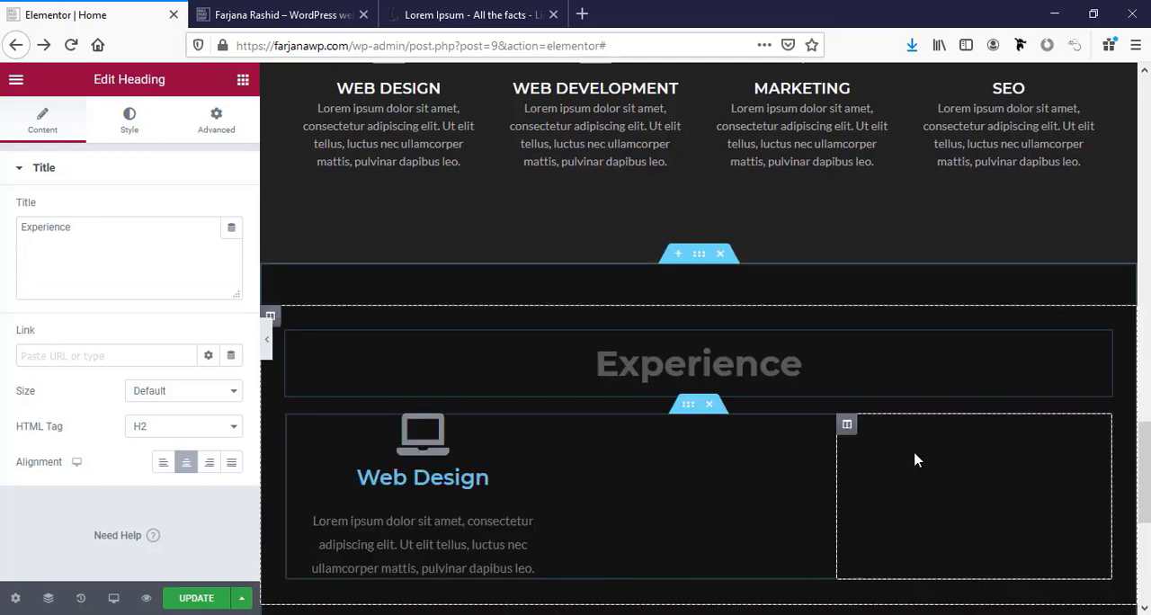
pyautogui.rightClick(847, 428)
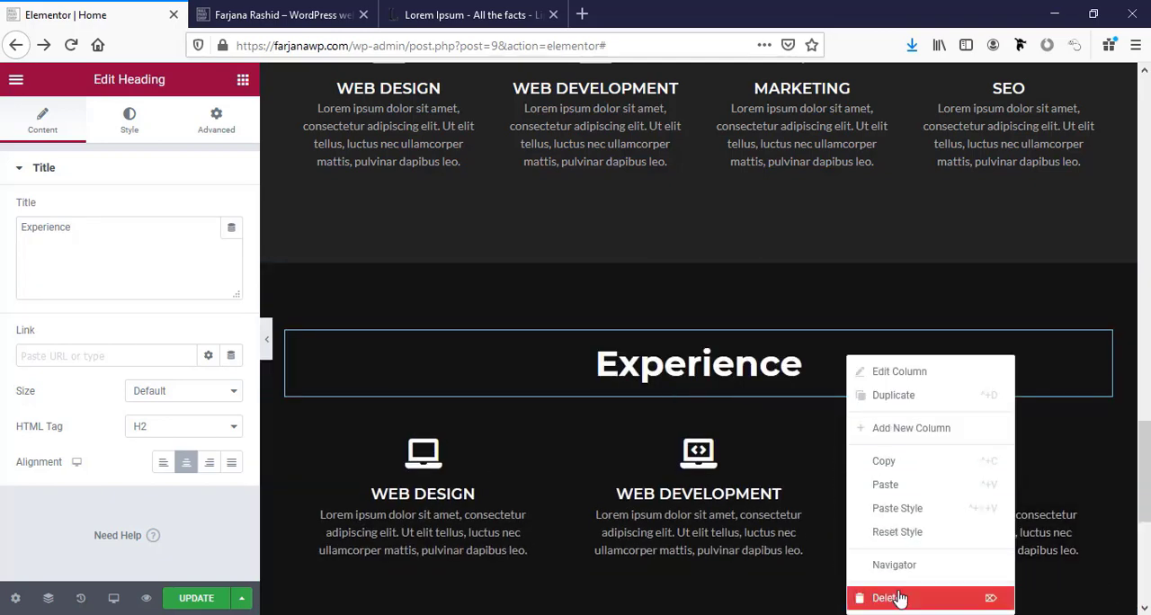
pyautogui.click(896, 598)
# Set the icon position of the Experience section's Web Design icon box to Left.
pyautogui.click(450, 473)
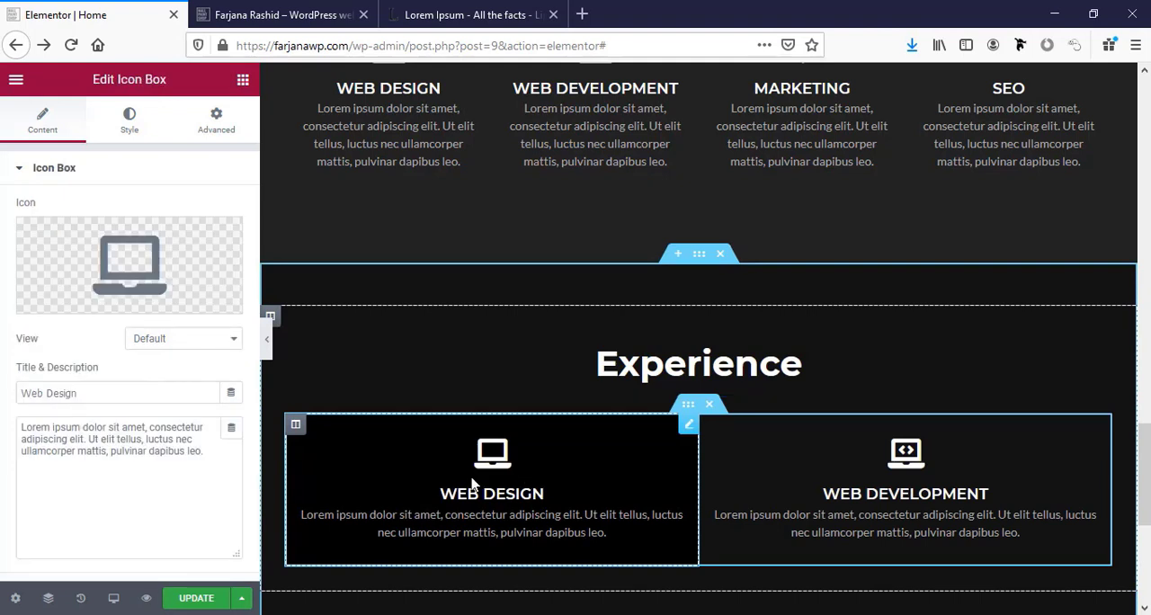
pyautogui.moveTo(110, 262)
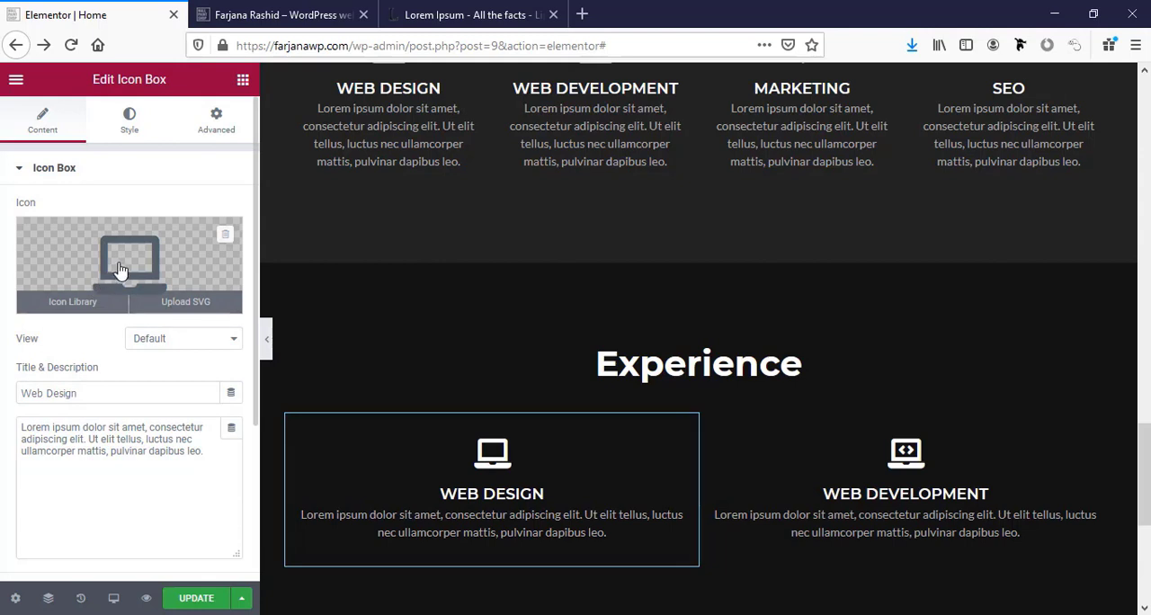
pyautogui.scroll(-2, 155, 447)
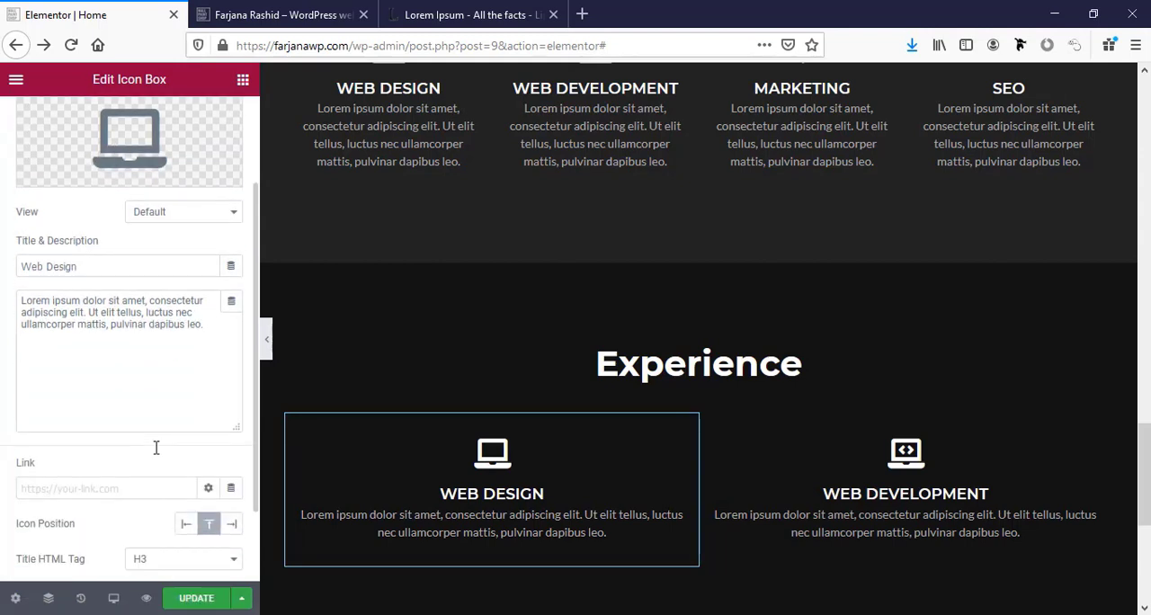
pyautogui.scroll(-2, 155, 446)
pyautogui.click(186, 422)
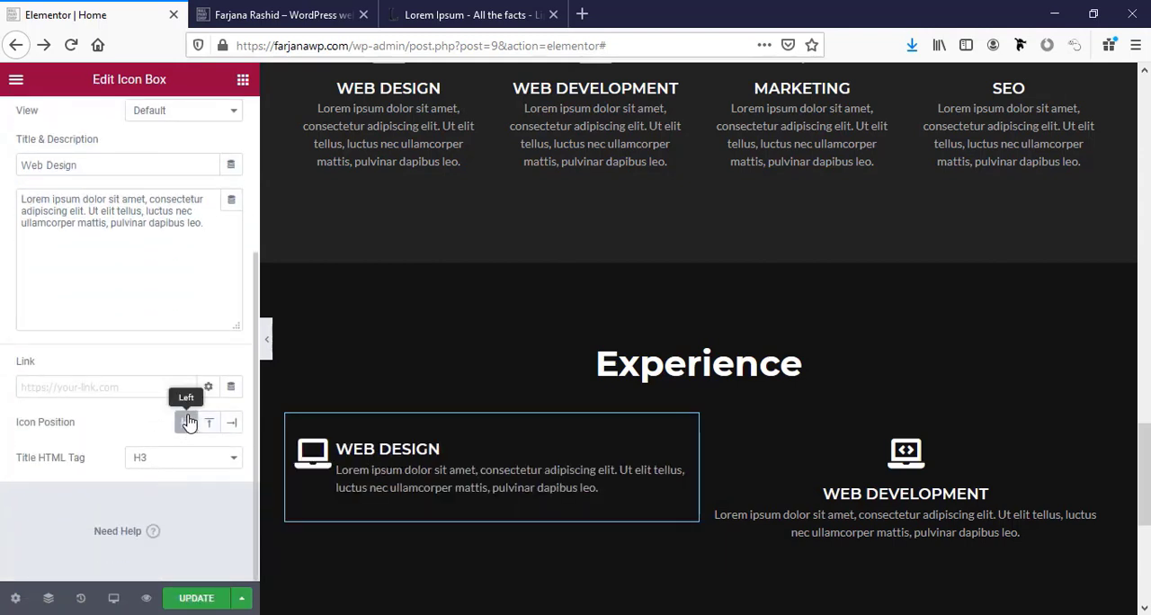
# Replace the laptop icon of the Experience section's Web Design icon box with the graduation cap from the icon library.
pyautogui.scroll(3, 159, 411)
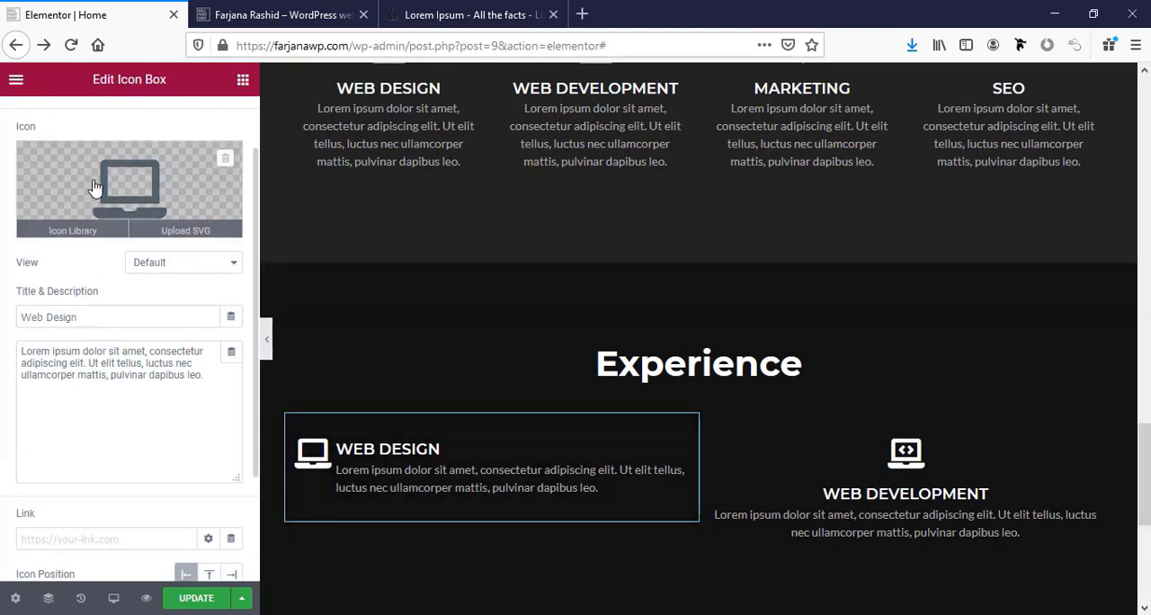
pyautogui.click(133, 184)
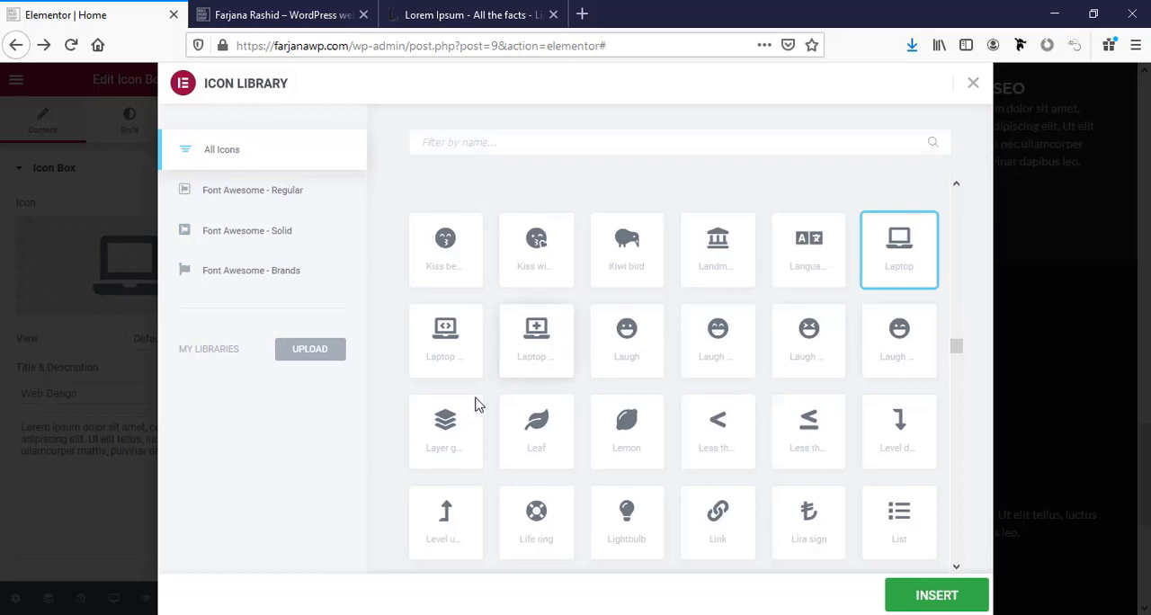
pyautogui.scroll(10, 469, 468)
pyautogui.click(721, 256)
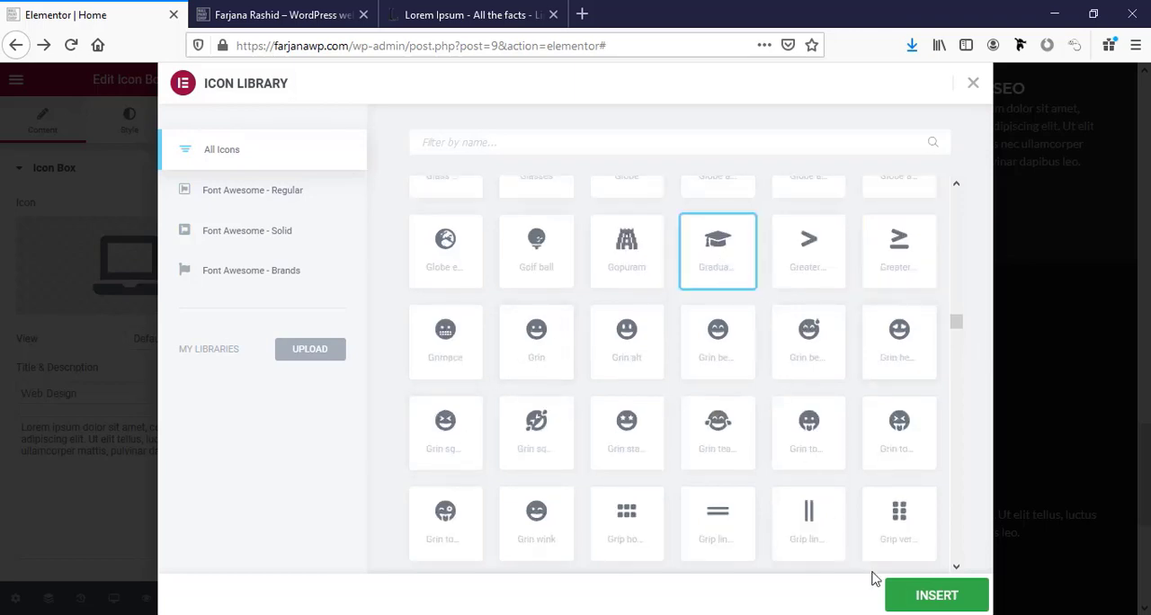
pyautogui.click(926, 595)
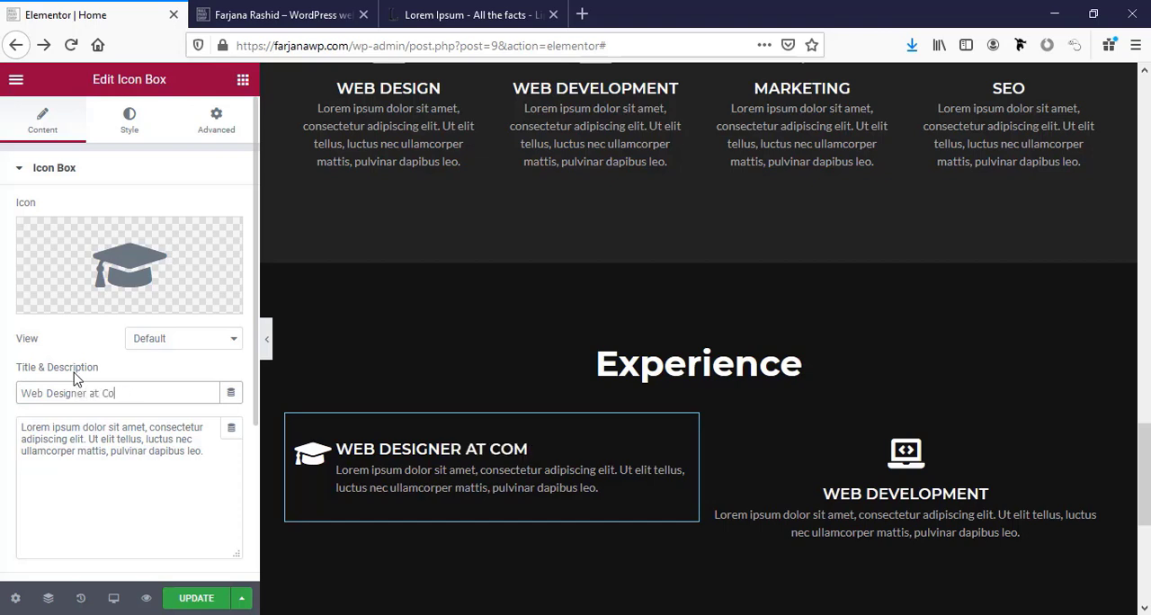
# Title the graduation cap icon box "Web Designer at Divihut" and replace its description with "From 2012 - Present".
pyautogui.press('BackSpace')
pyautogui.press('BackSpace')
pyautogui.write('Divi')
pyautogui.click(121, 437)
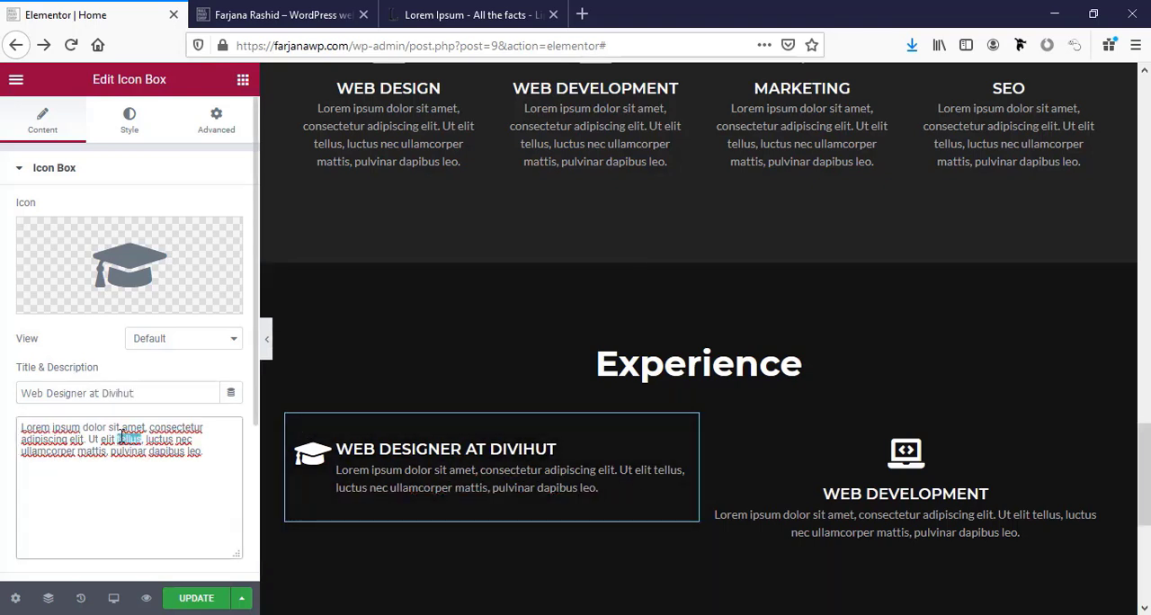
pyautogui.hotkey('ctrl', 'a')
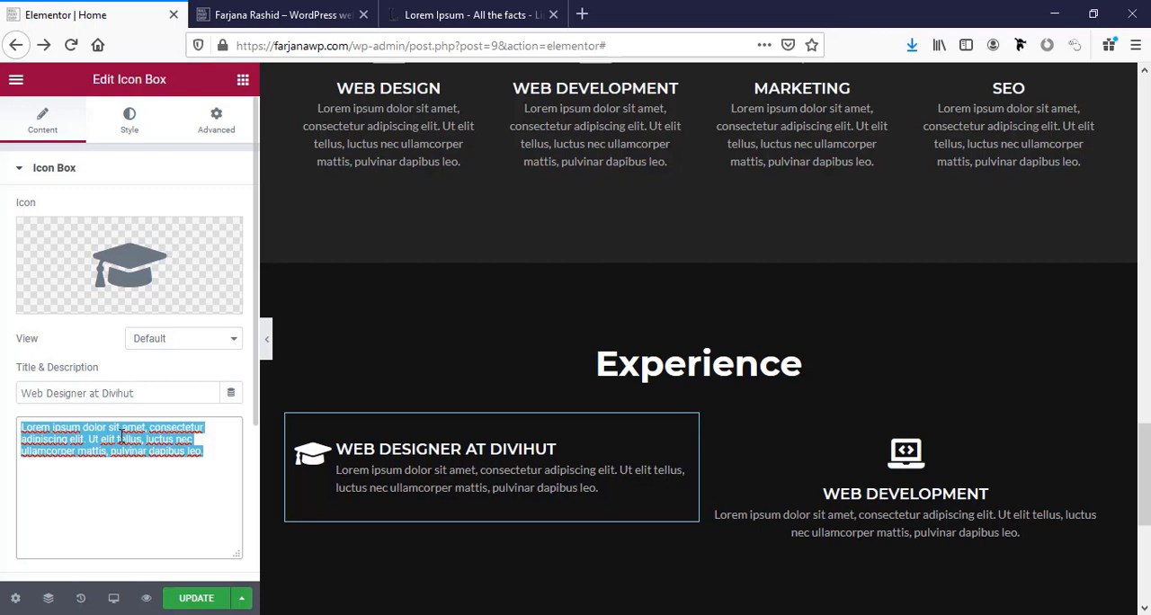
pyautogui.write('From 2012')
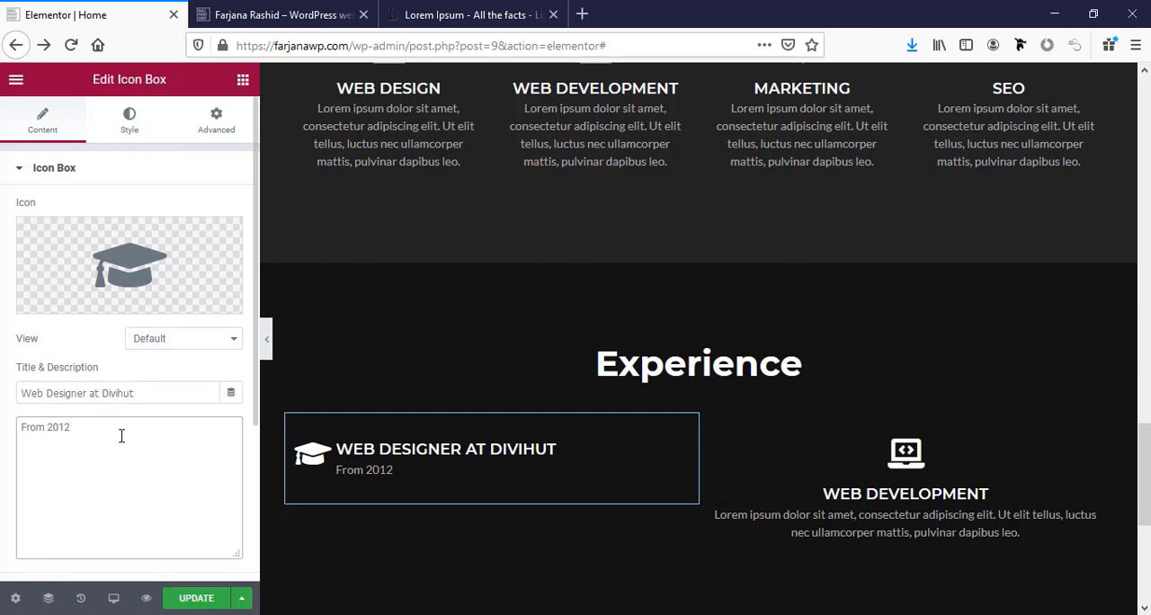
pyautogui.write(' - Present')
# Set the description font size of the Web Designer at Divihut icon box to 16 px.
pyautogui.click(128, 126)
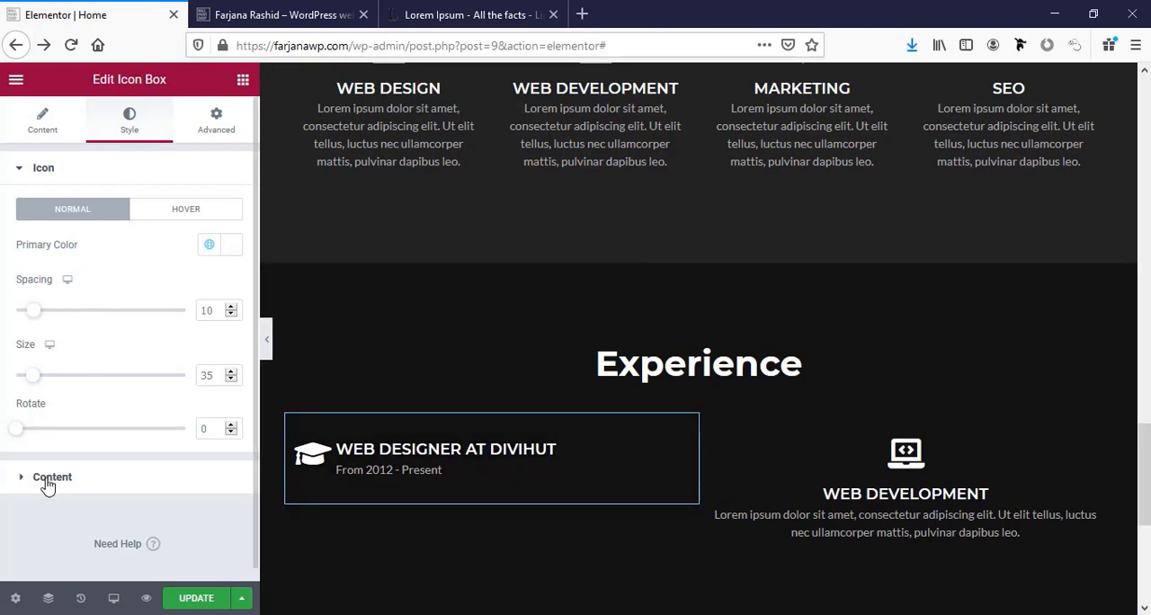
pyautogui.click(48, 478)
pyautogui.scroll(-2, 68, 440)
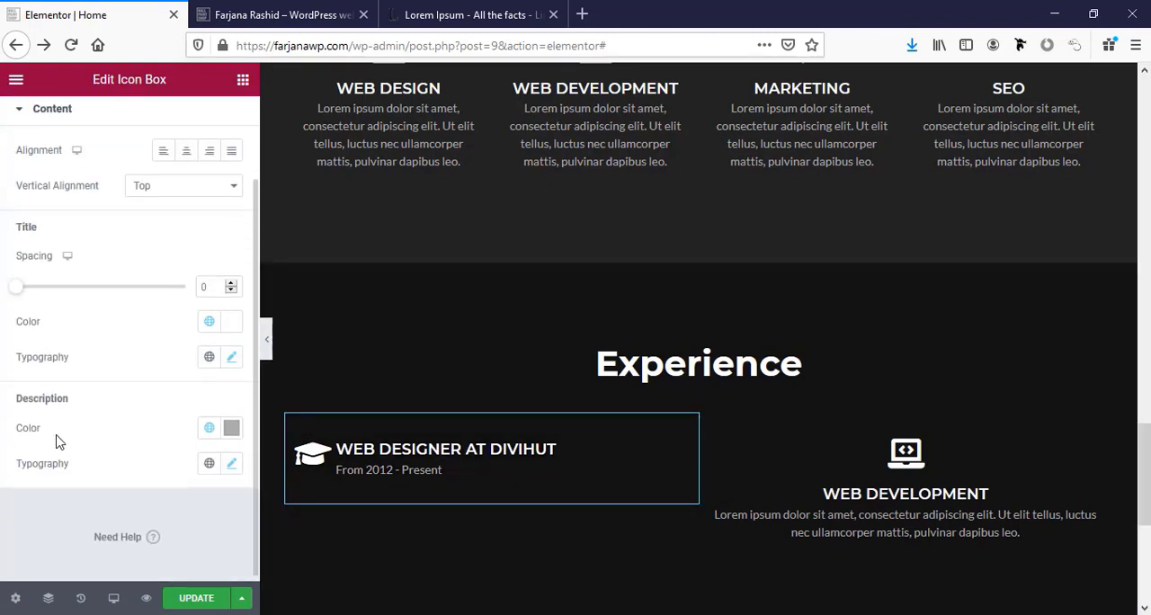
pyautogui.click(231, 464)
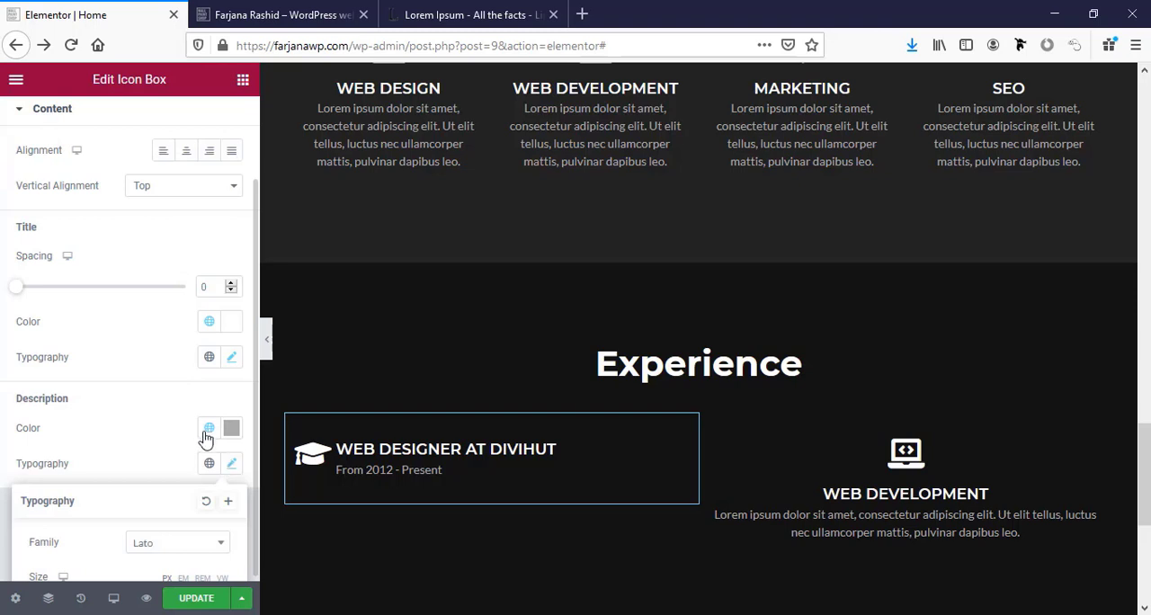
pyautogui.scroll(-2, 204, 486)
pyautogui.click(219, 527)
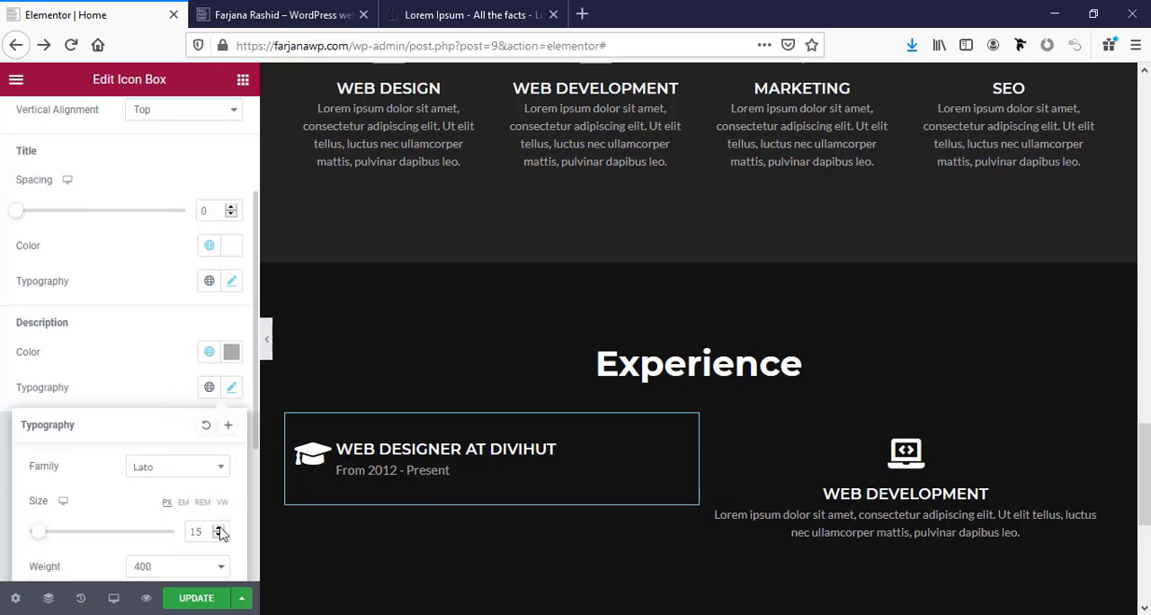
pyautogui.click(218, 528)
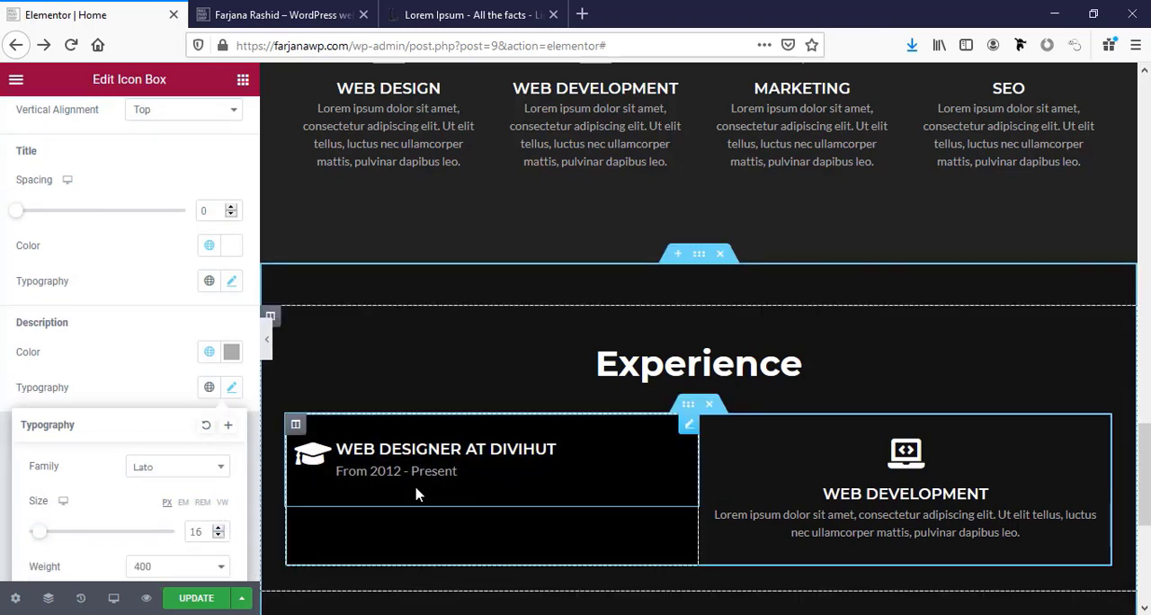
# Add a Text Editor widget below the Web Designer at Divihut icon box in the same column.
pyautogui.scroll(-2, 468, 493)
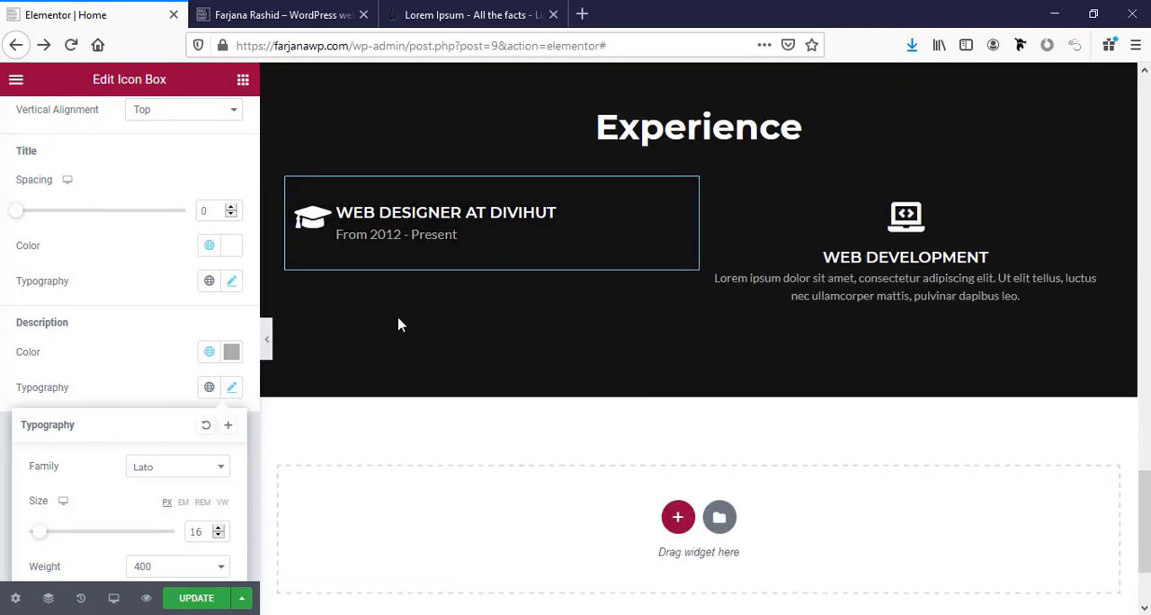
pyautogui.scroll(1, 441, 311)
pyautogui.scroll(2, 216, 184)
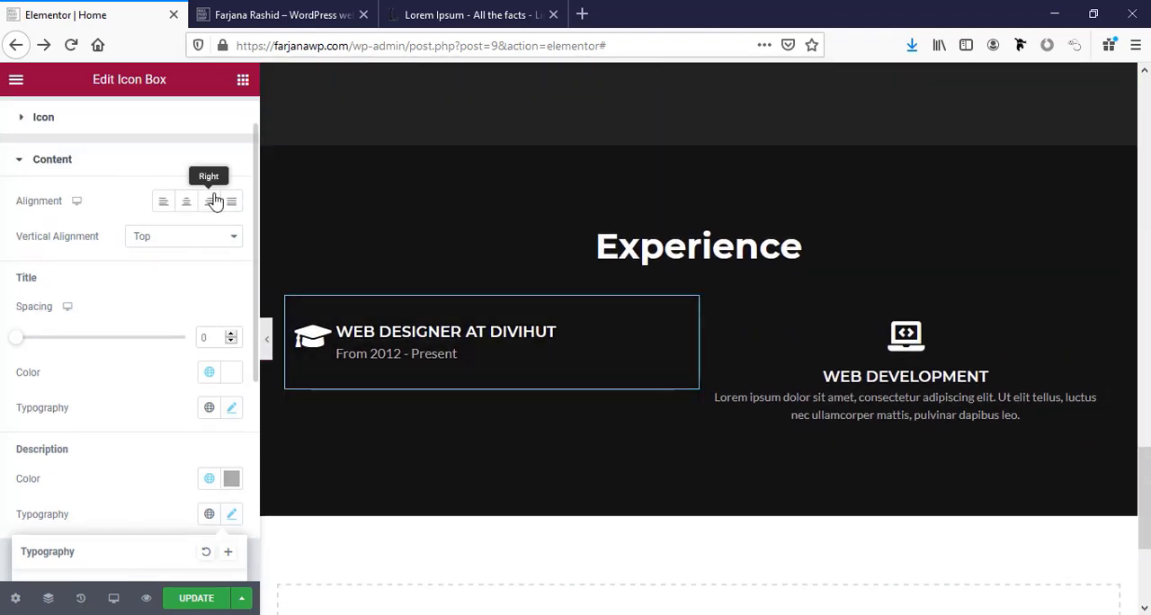
pyautogui.click(243, 79)
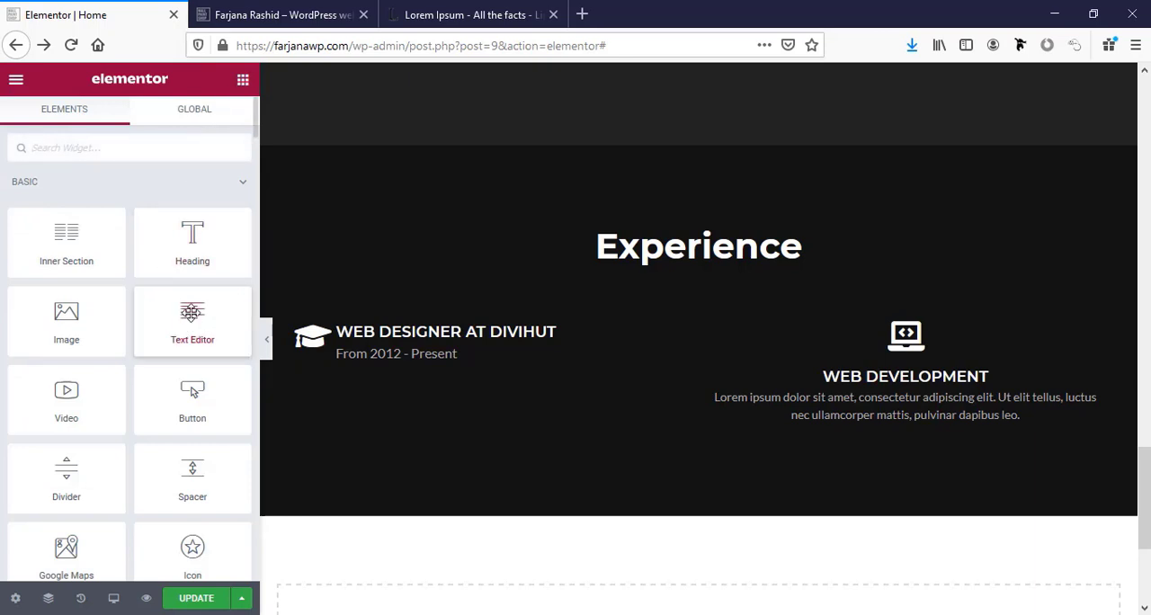
pyautogui.moveTo(195, 326); pyautogui.dragTo(440, 430)
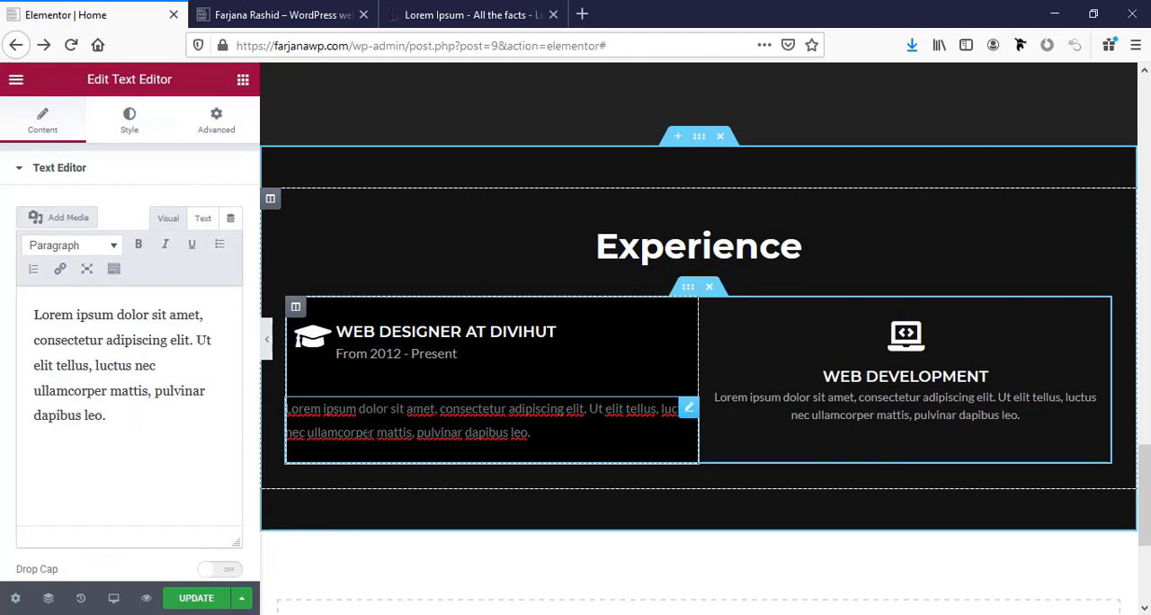
# Set the left padding of the Text Editor below the Web Designer at Divihut icon box to 60 px.
pyautogui.moveTo(532, 432); pyautogui.dragTo(247, 408)
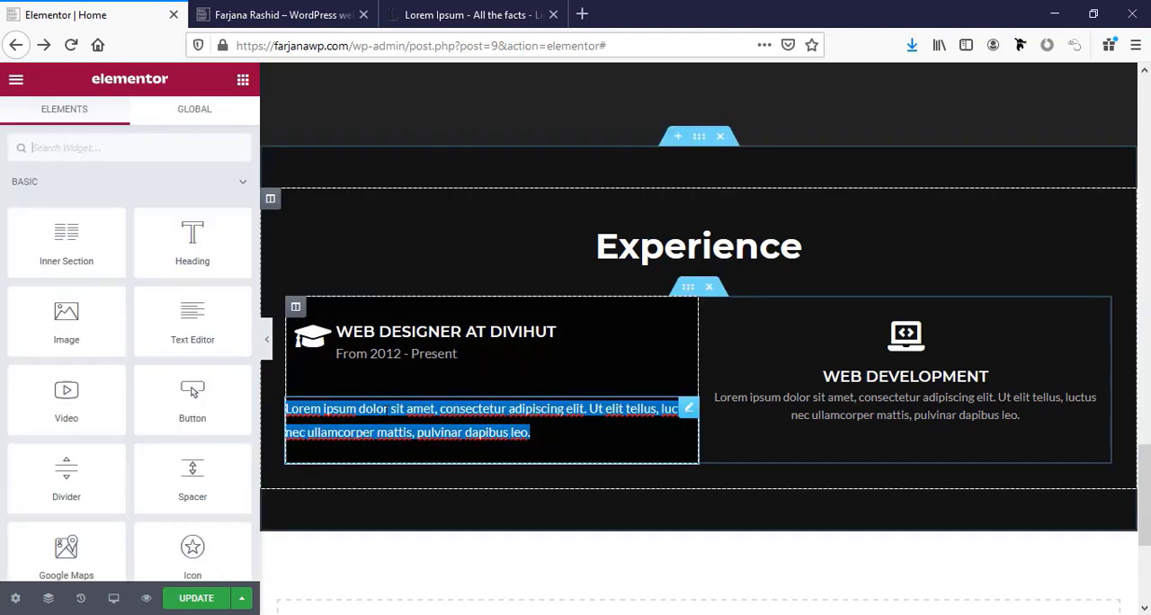
pyautogui.click(379, 425)
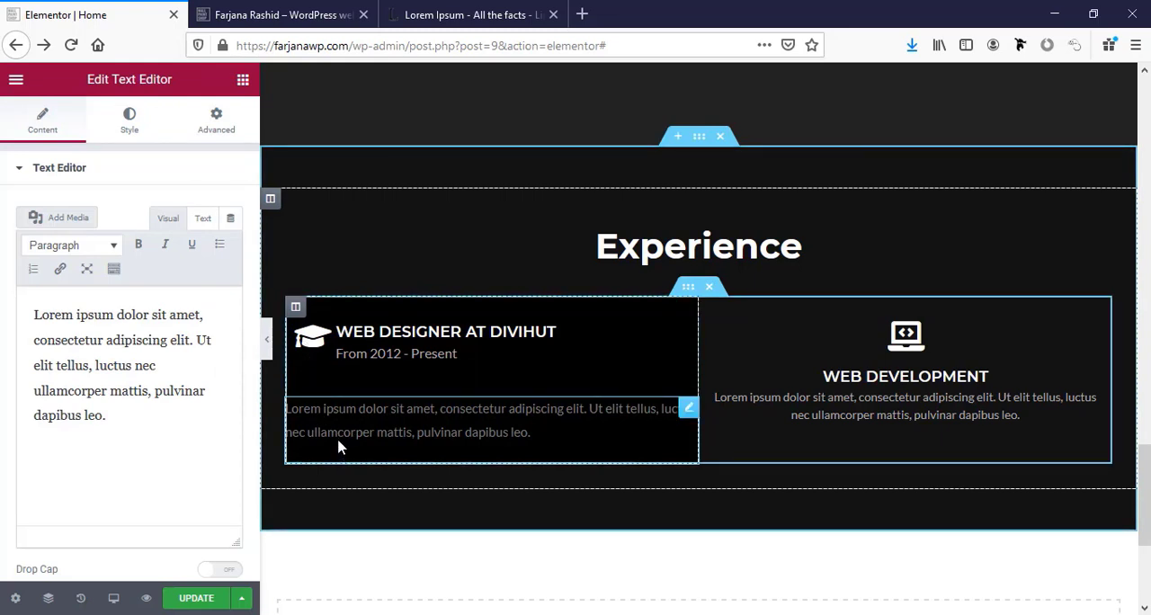
pyautogui.click(214, 133)
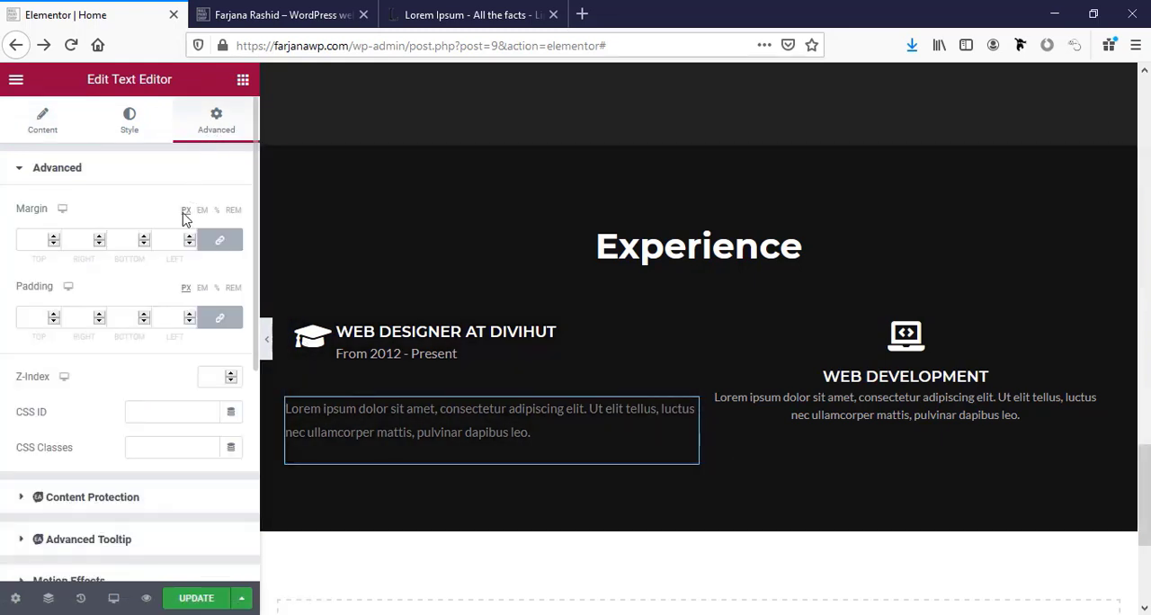
pyautogui.click(156, 321)
pyautogui.write('50')
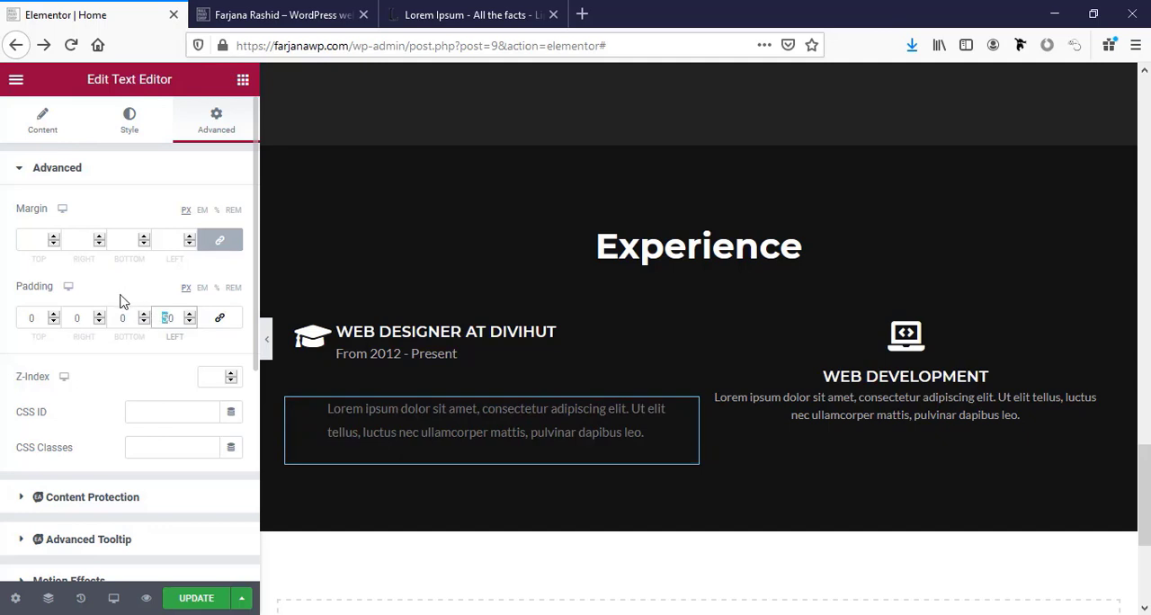
pyautogui.write('7')
pyautogui.write('6')
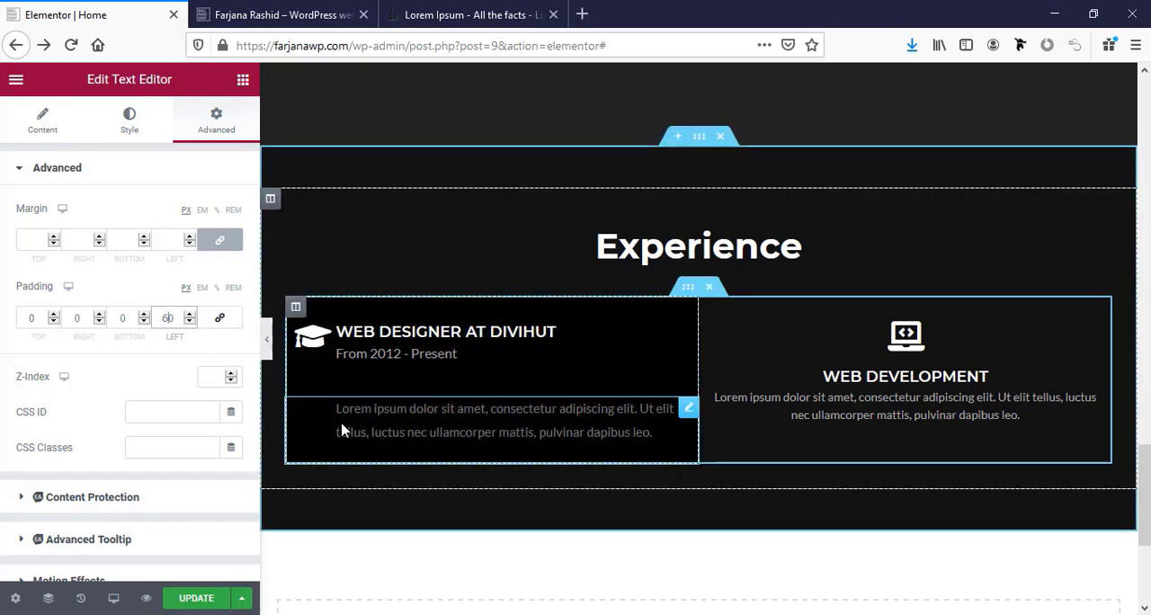
# Set the bottom padding of the Web Designer at Divihut icon box to 0 px.
pyautogui.click(374, 371)
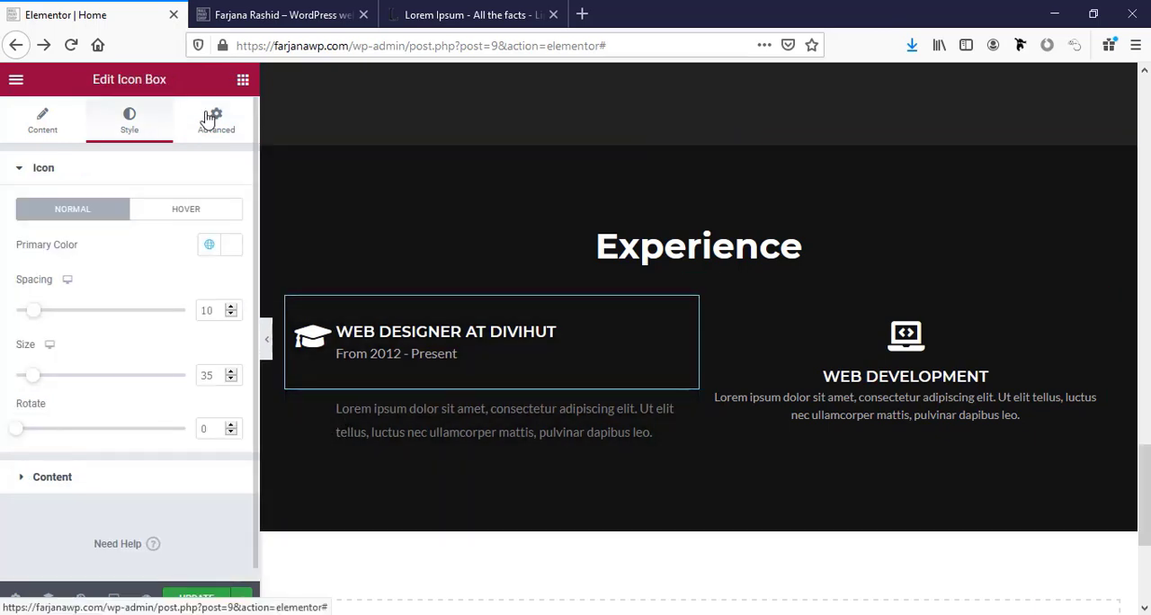
pyautogui.click(211, 121)
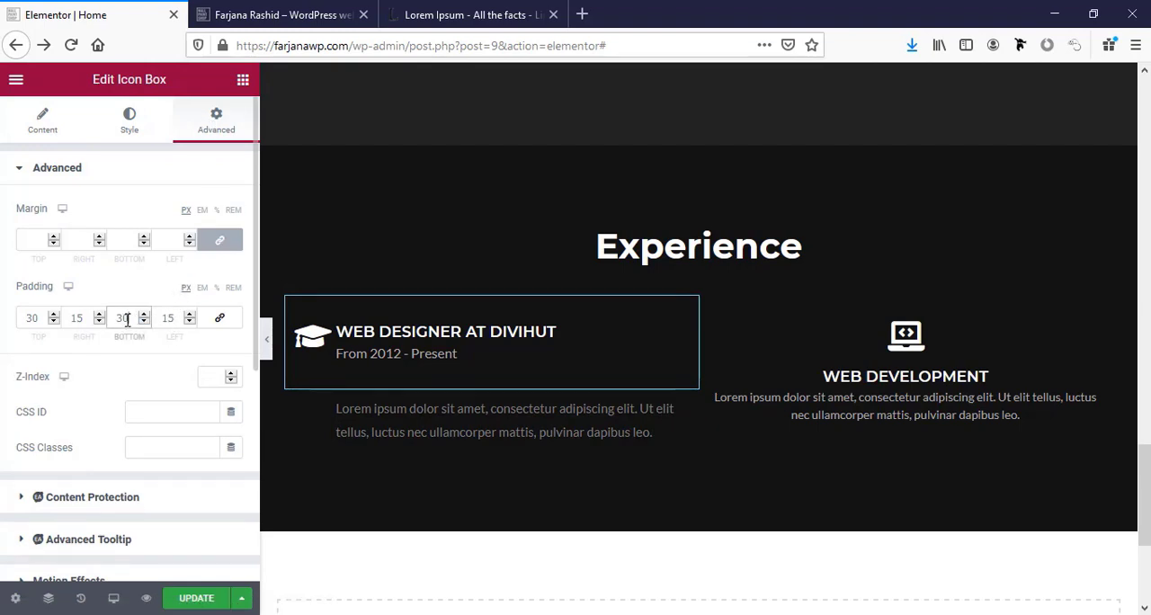
pyautogui.click(390, 403)
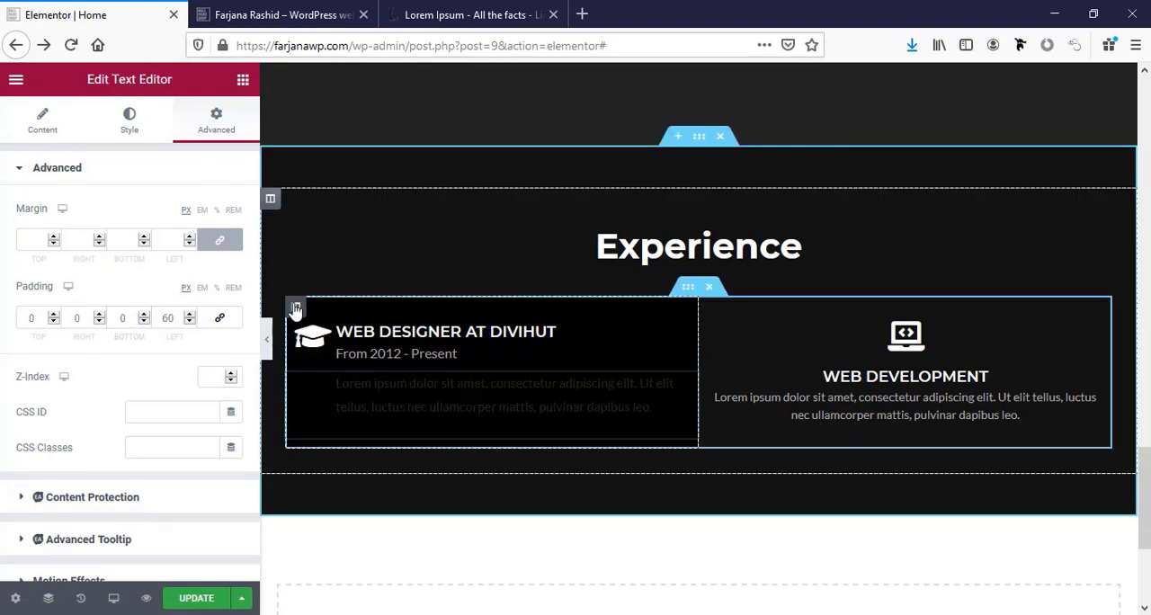
# Set the widgets space of the Web Designer at Divihut column to 5 px.
pyautogui.click(296, 307)
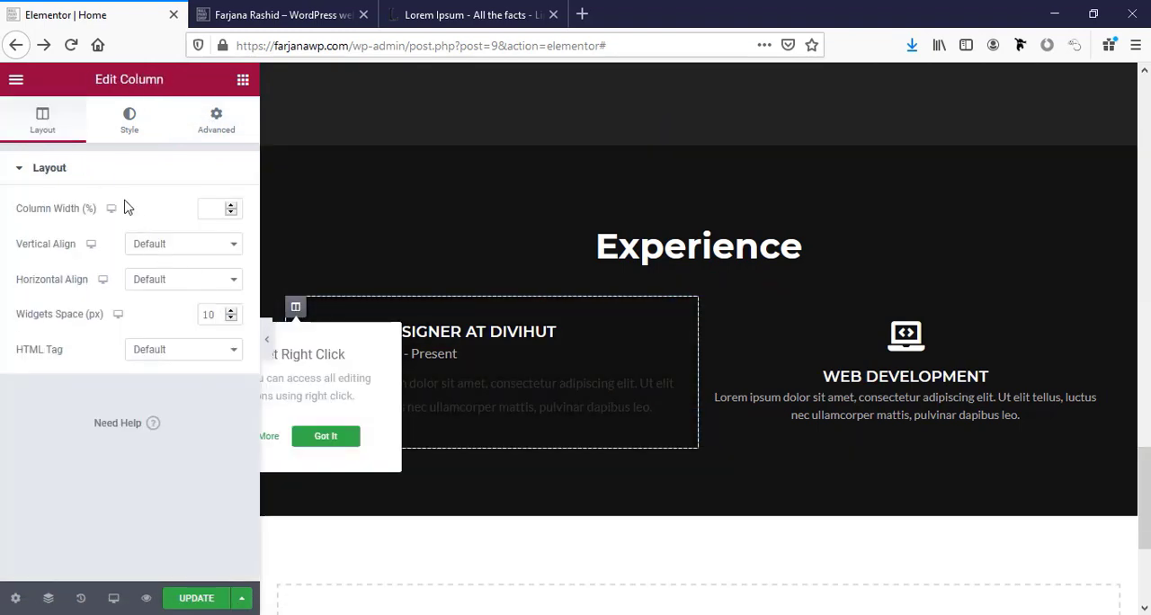
pyautogui.click(217, 312)
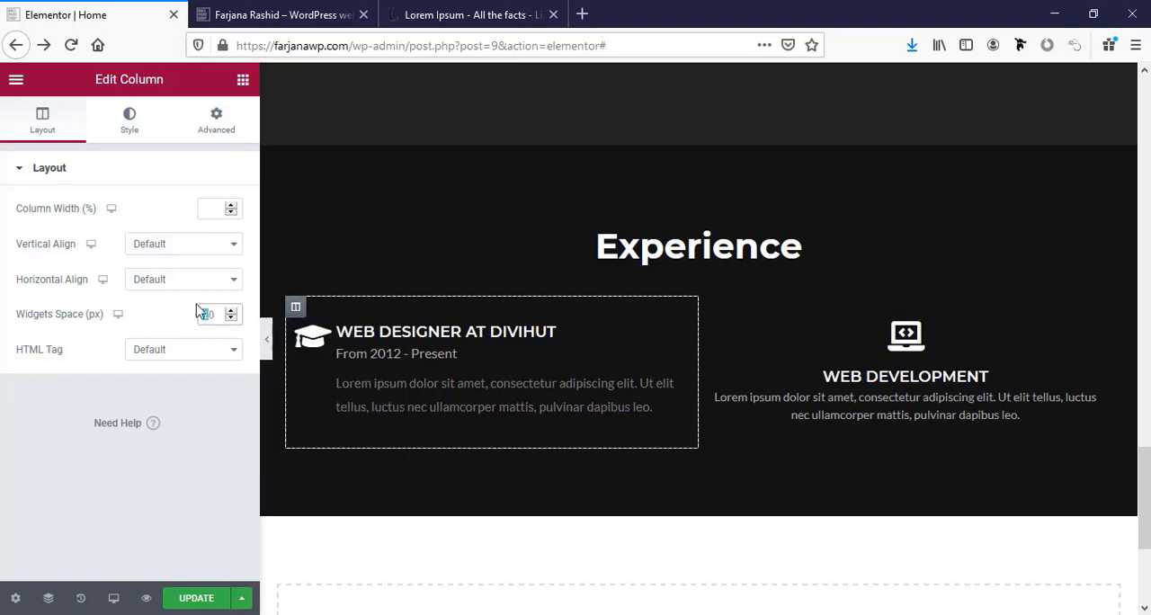
pyautogui.press('BackSpace')
pyautogui.write('6')
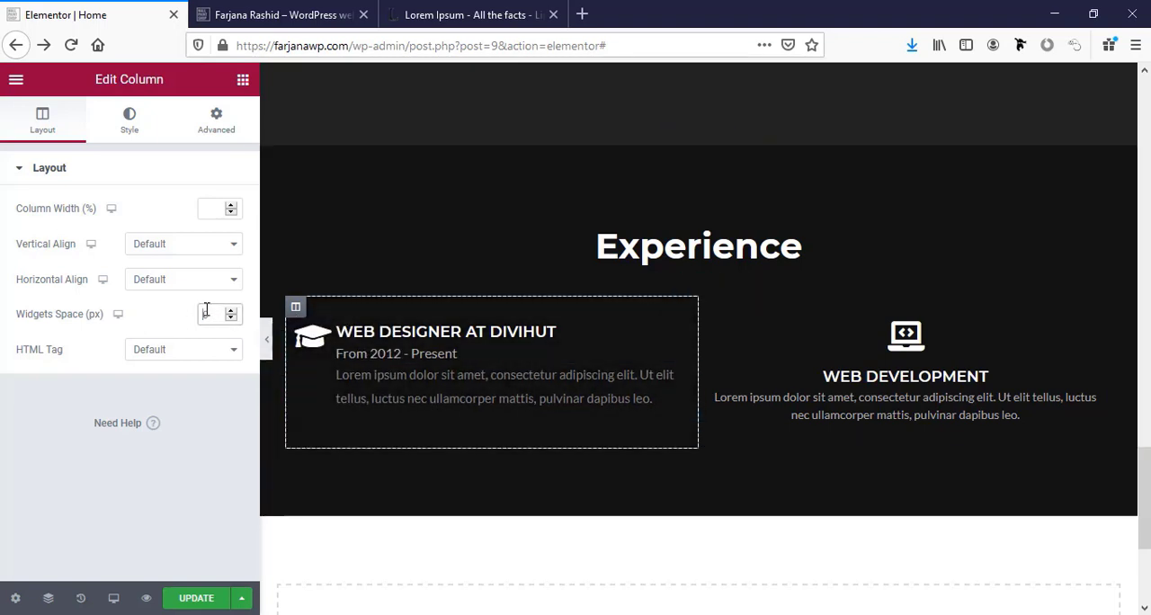
pyautogui.write('5')
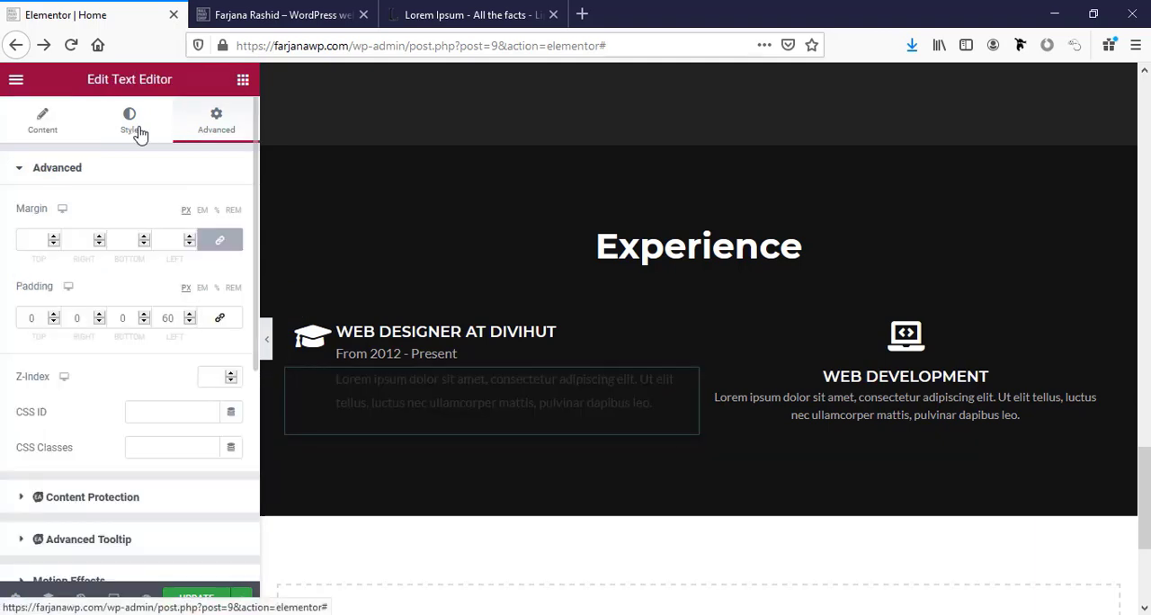
# Apply the global font "text font" to the Text Editor under the Web Designer at Divihut icon box.
pyautogui.click(138, 128)
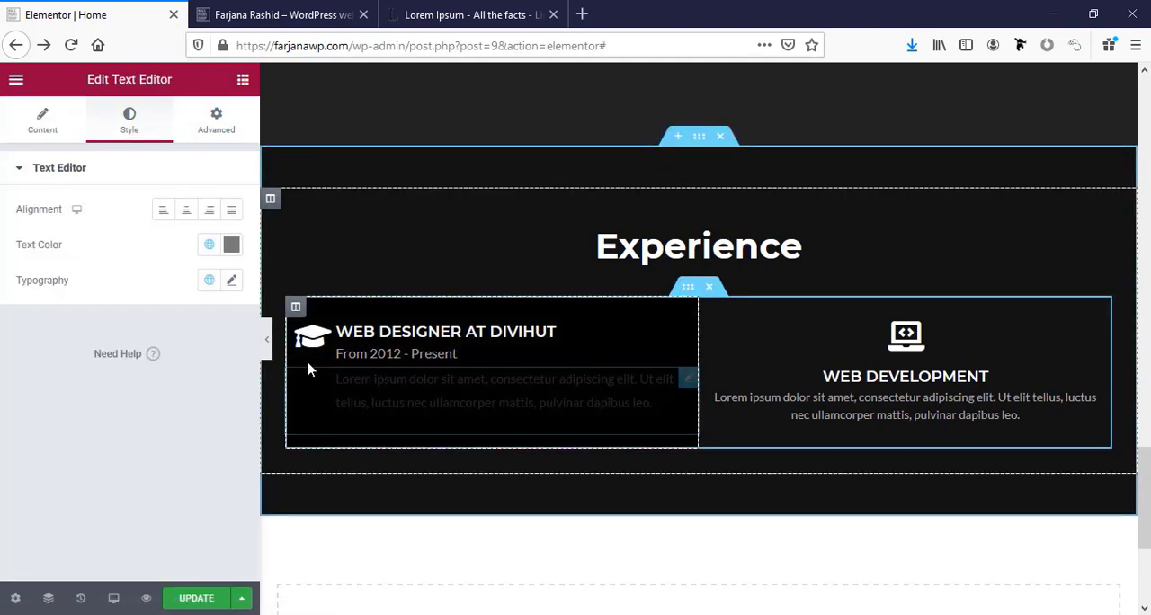
pyautogui.click(208, 281)
pyautogui.scroll(-3, 133, 471)
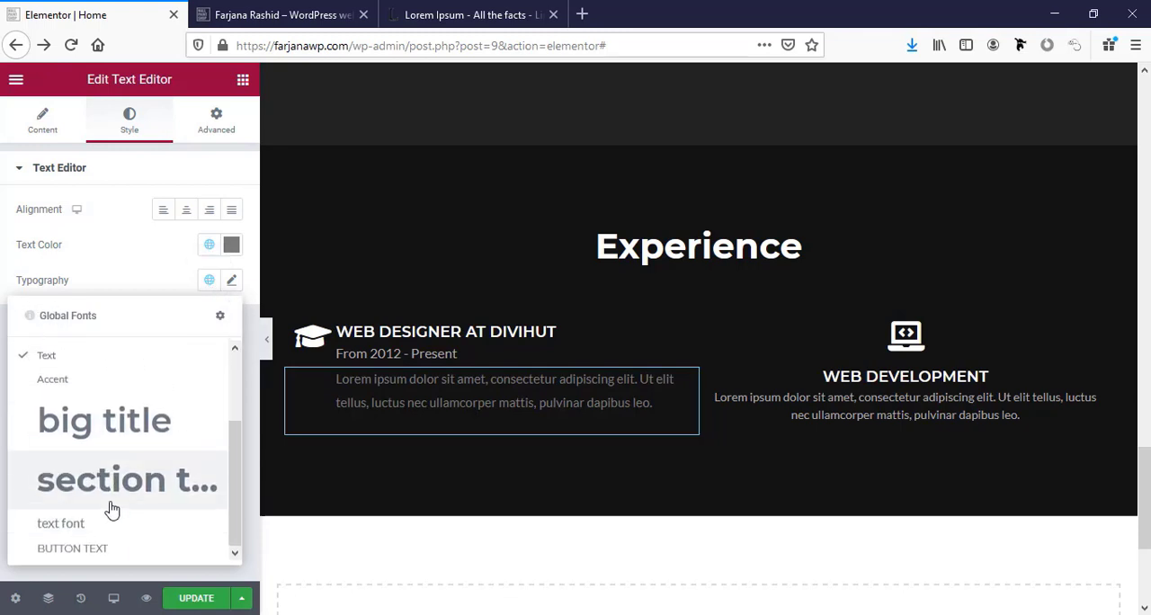
pyautogui.click(99, 525)
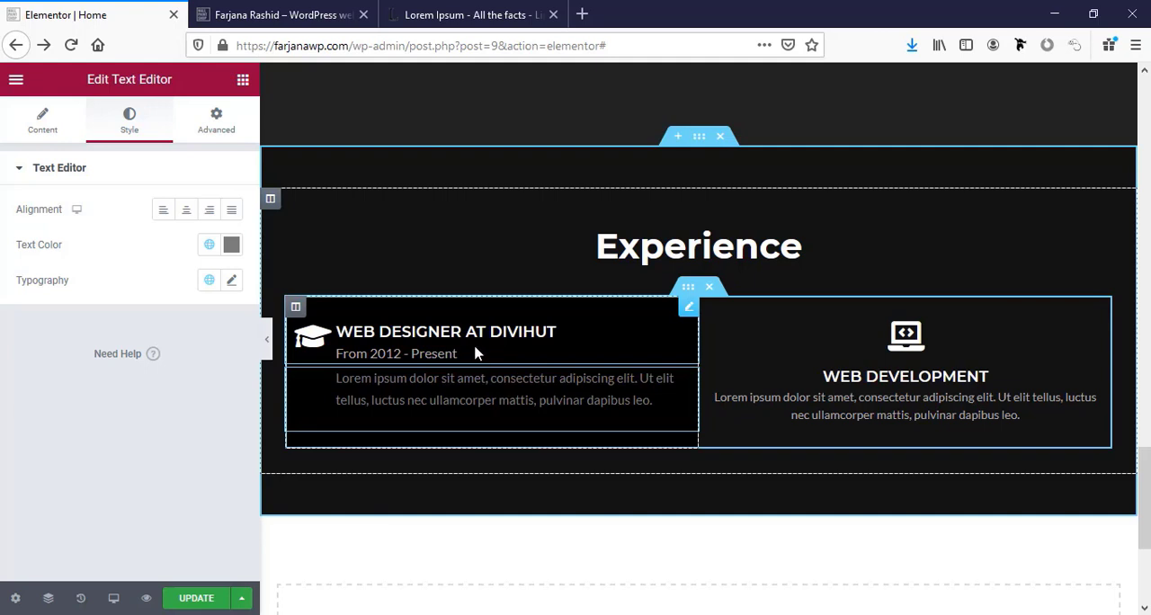
# Replace the Web Development icon box in the second column with a copy of the Web Designer at Divihut icon box.
pyautogui.rightClick(956, 358)
pyautogui.click(1007, 597)
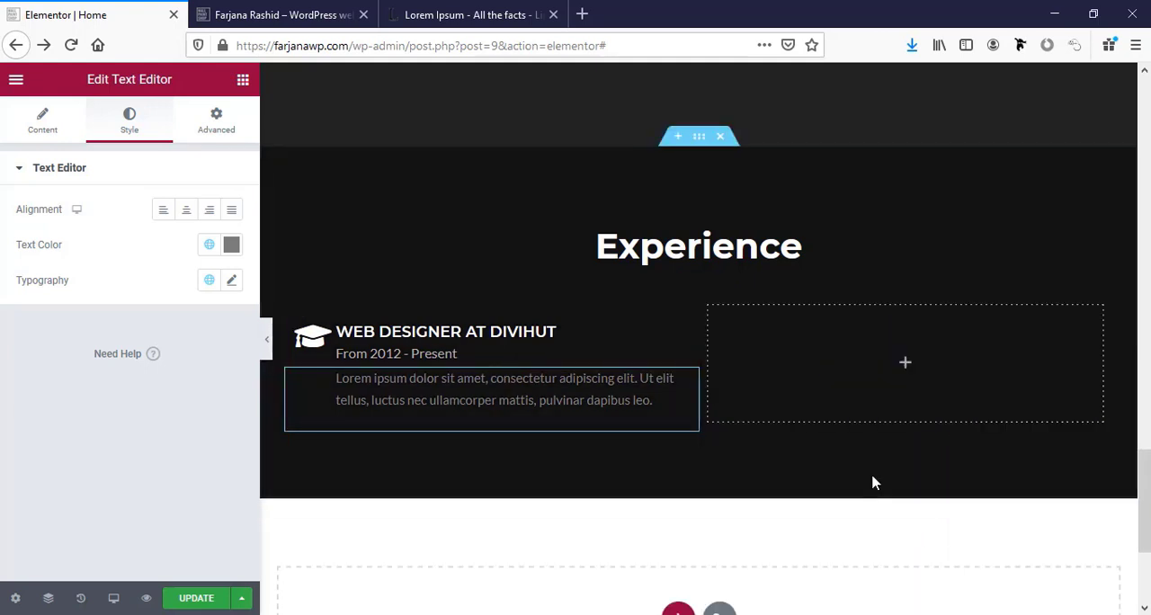
pyautogui.rightClick(493, 343)
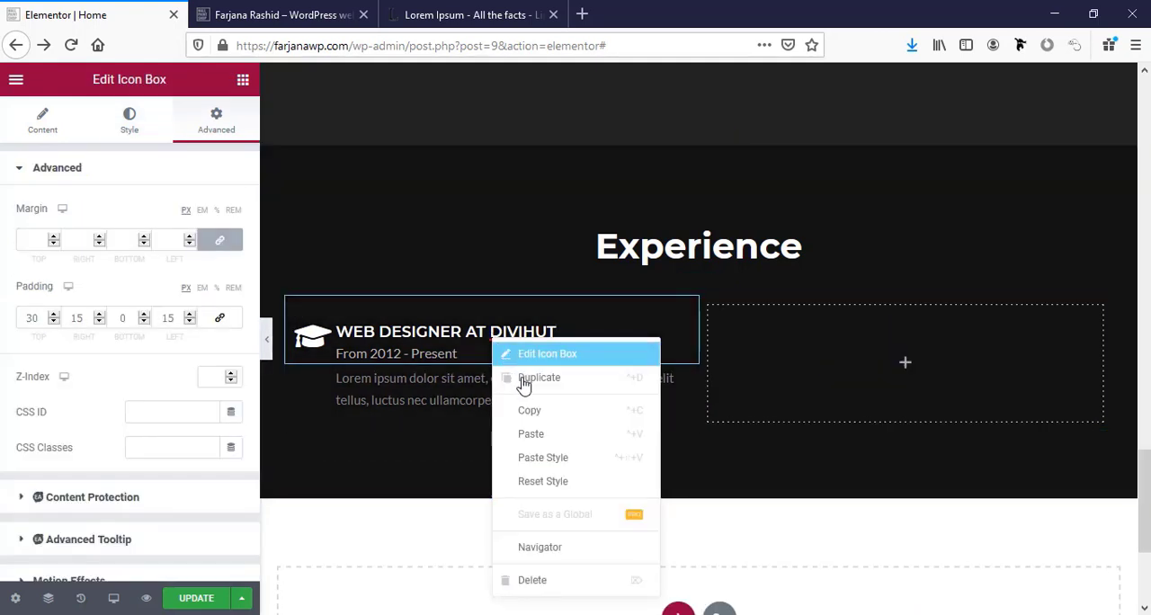
pyautogui.click(528, 411)
pyautogui.rightClick(883, 356)
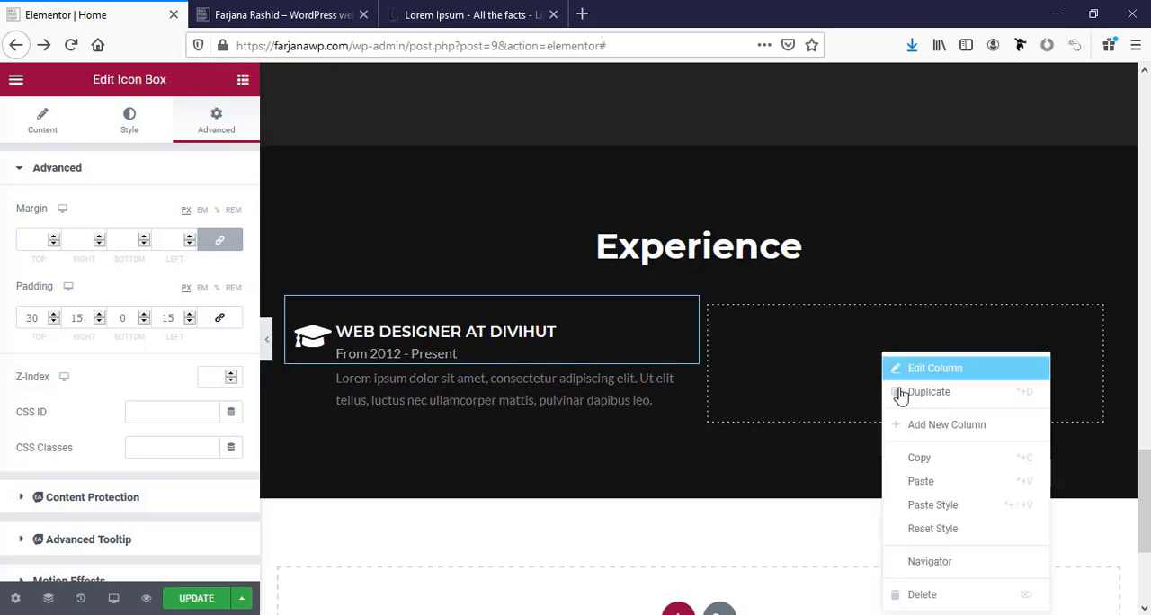
pyautogui.click(921, 481)
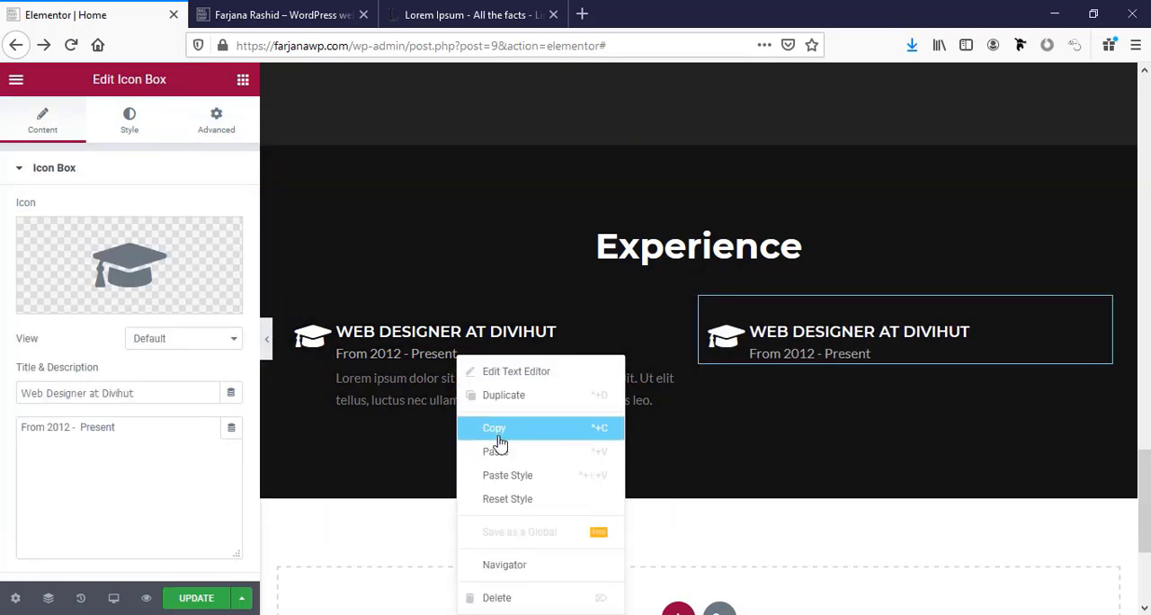
# Copy the lorem ipsum Text Editor from the first column into the second column, below its icon box.
pyautogui.click(500, 430)
pyautogui.rightClick(758, 399)
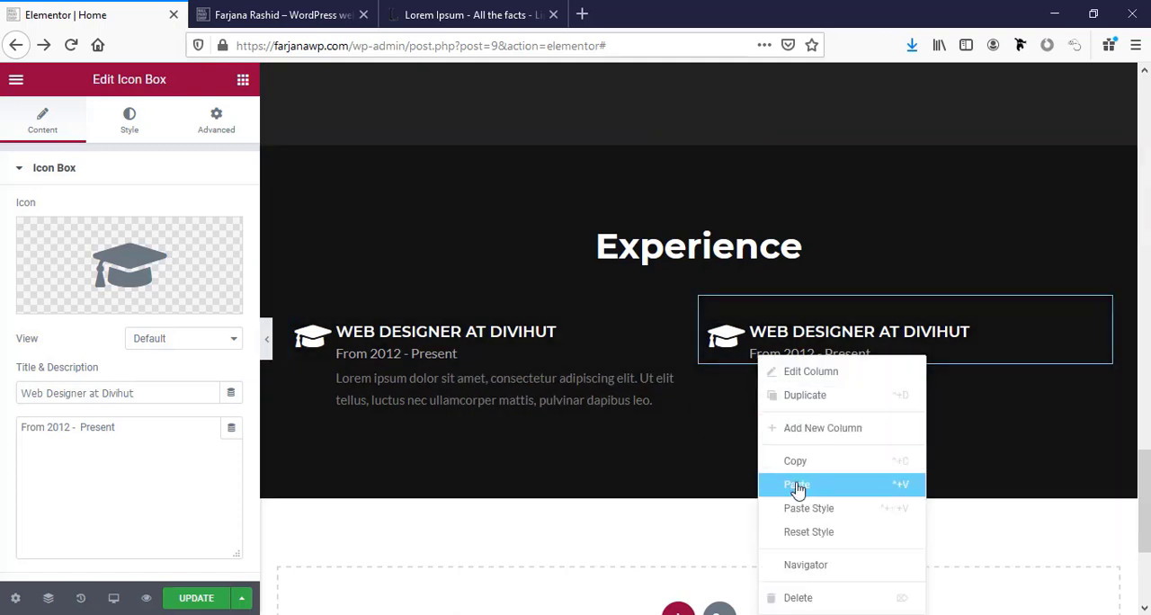
pyautogui.click(795, 484)
# Title the second column's icon box "Sr. Web Developer, Kuthidevs" and change its description to "From 2012 - 2017".
pyautogui.click(779, 332)
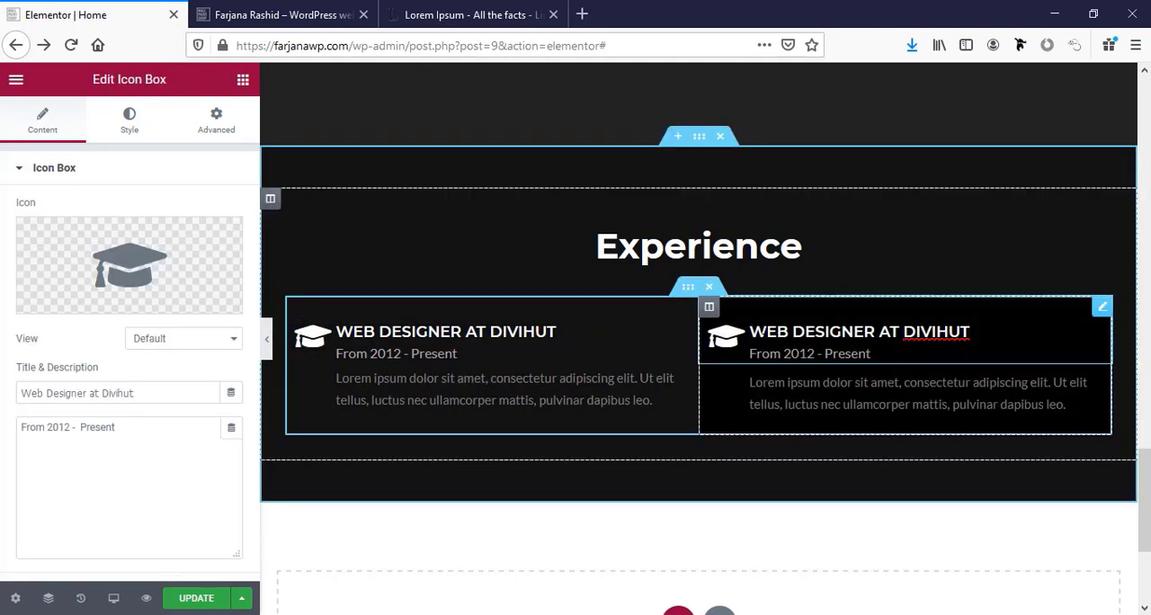
pyautogui.doubleClick(76, 392)
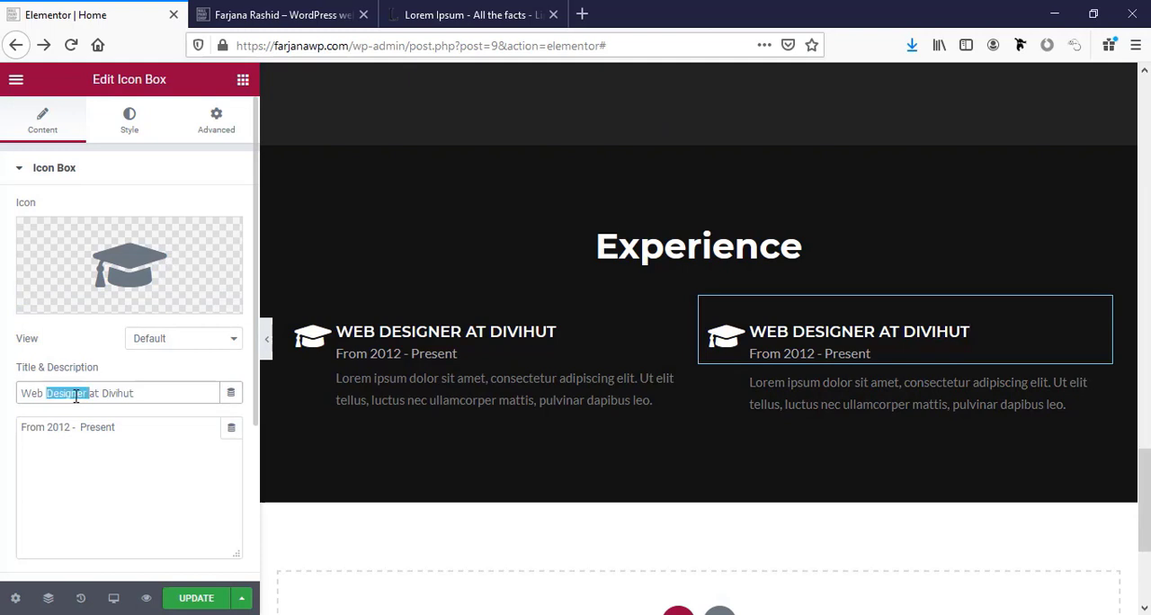
pyautogui.tripleClick(75, 393)
pyautogui.hotkey('ctrl', 'v')
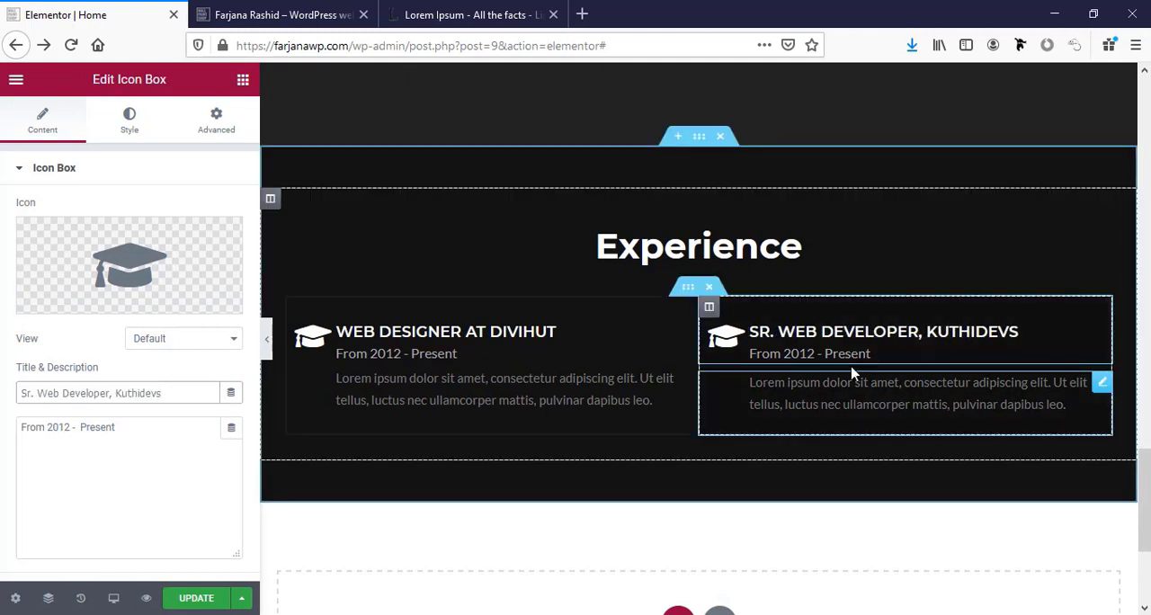
pyautogui.click(64, 429)
pyautogui.doubleClick(91, 428)
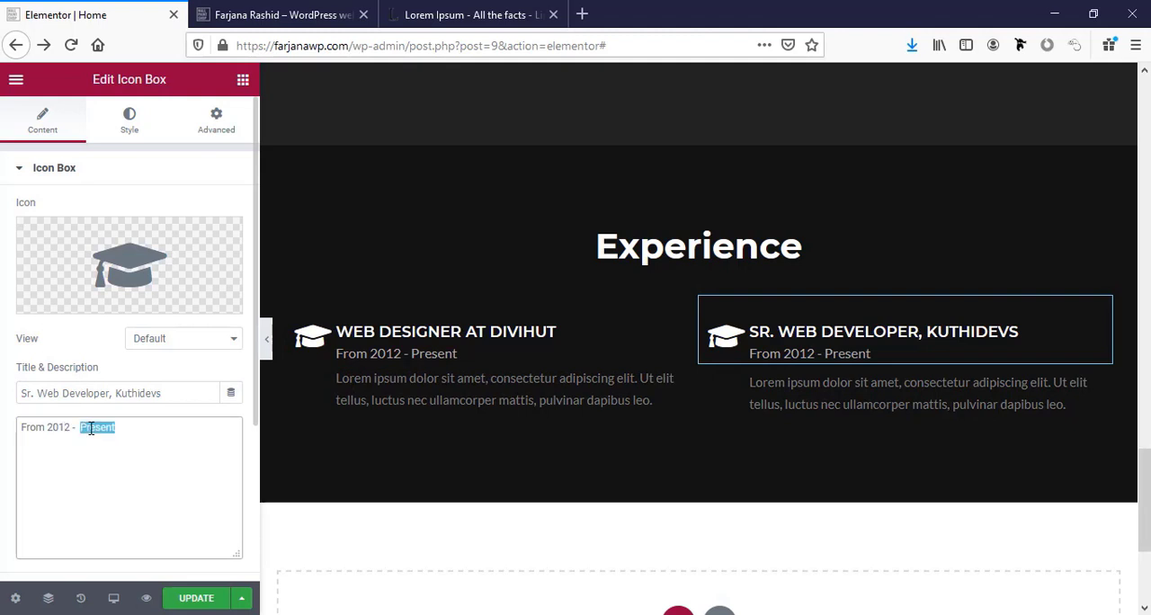
pyautogui.write('2017')
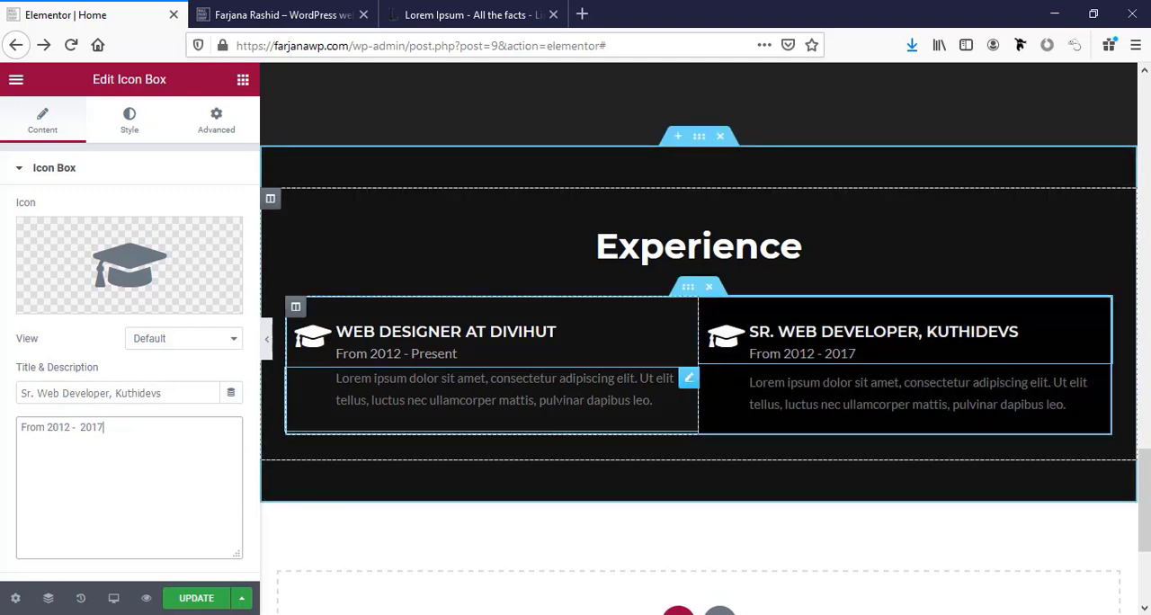
# Duplicate the inner section that holds the two job entries in the Experience section.
pyautogui.click(243, 79)
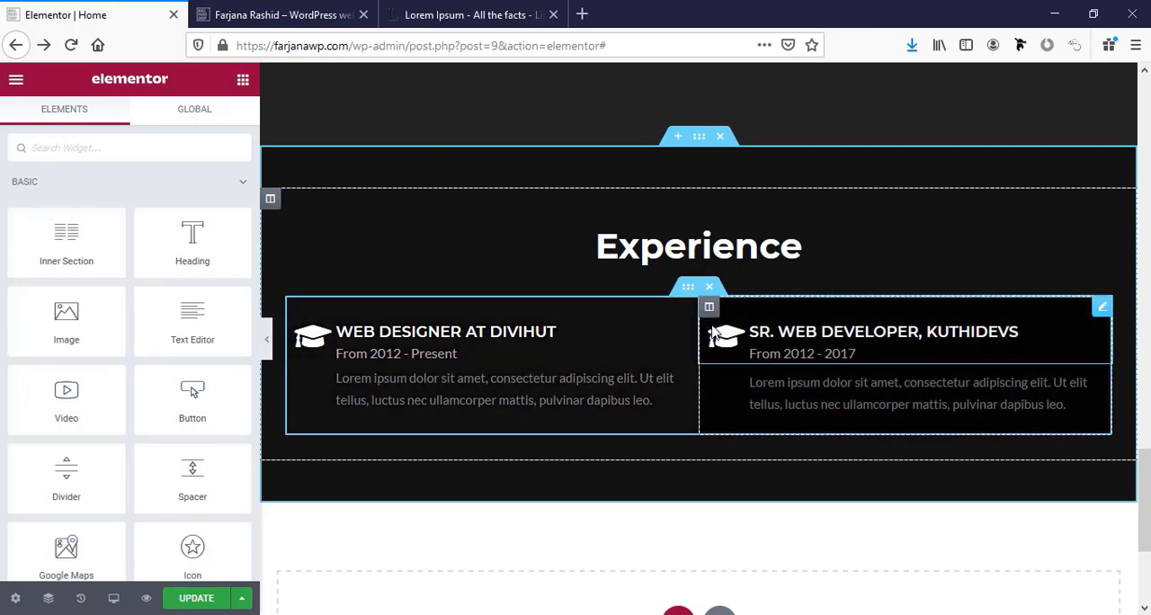
pyautogui.rightClick(685, 292)
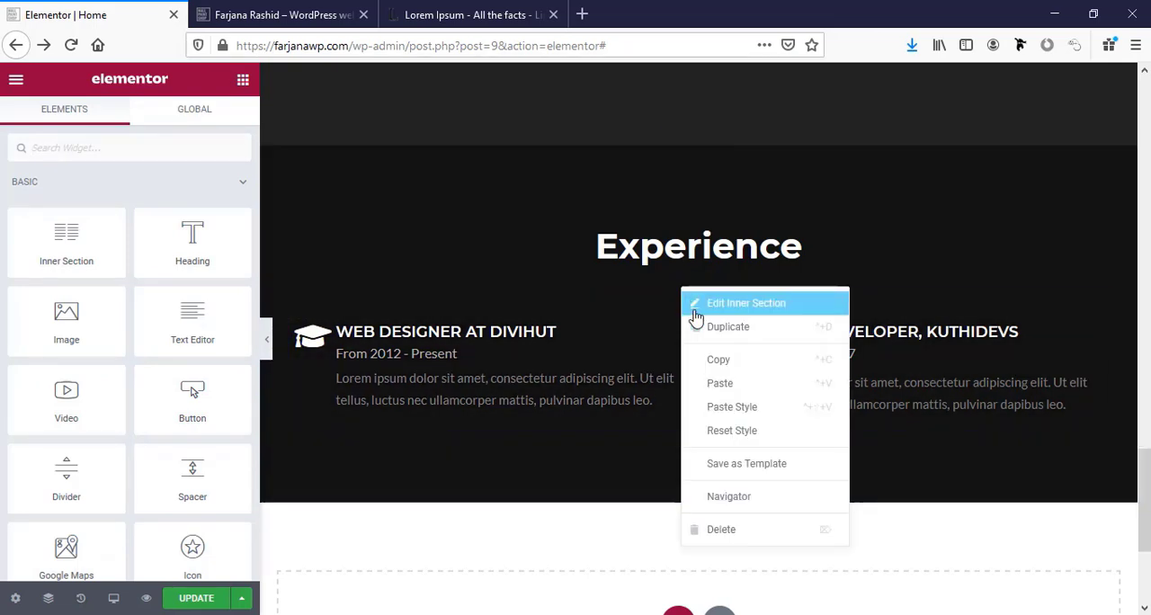
pyautogui.click(720, 326)
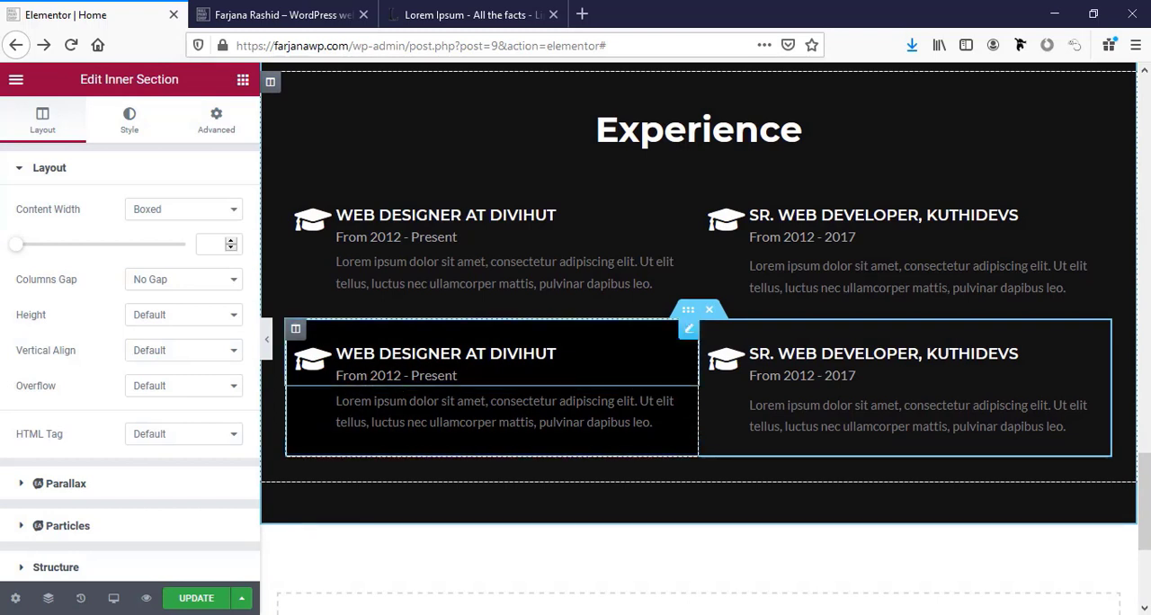
# Retitle the two icon boxes in the second row "Freelance Designer" and "Wordpress Expert, Cloudfare".
pyautogui.click(522, 355)
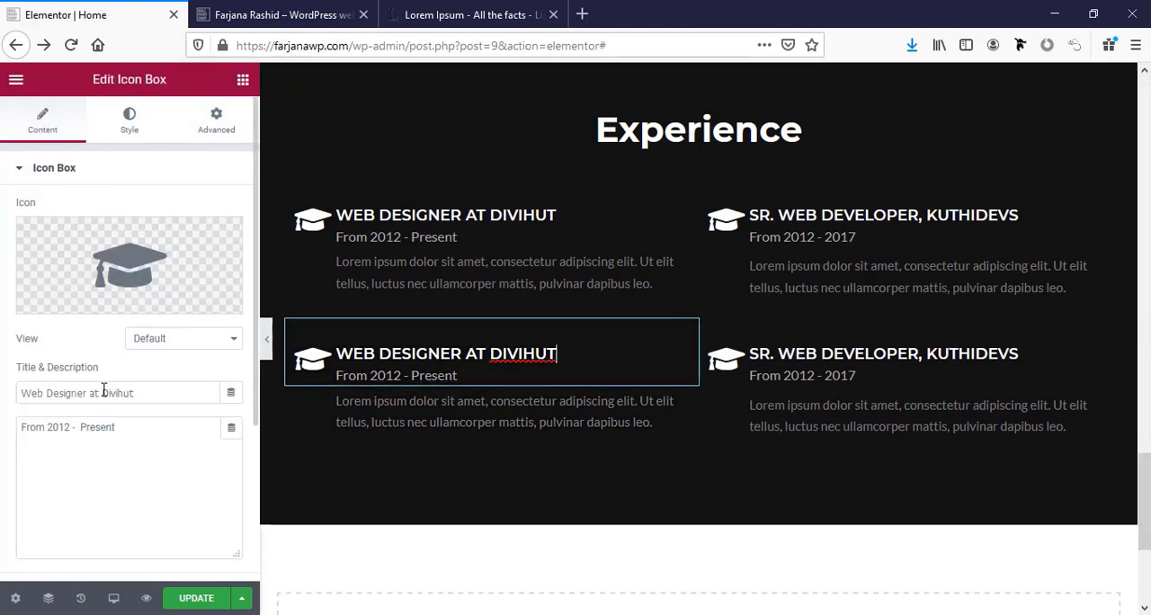
pyautogui.click(79, 397)
pyautogui.hotkey('ctrl', 'a')
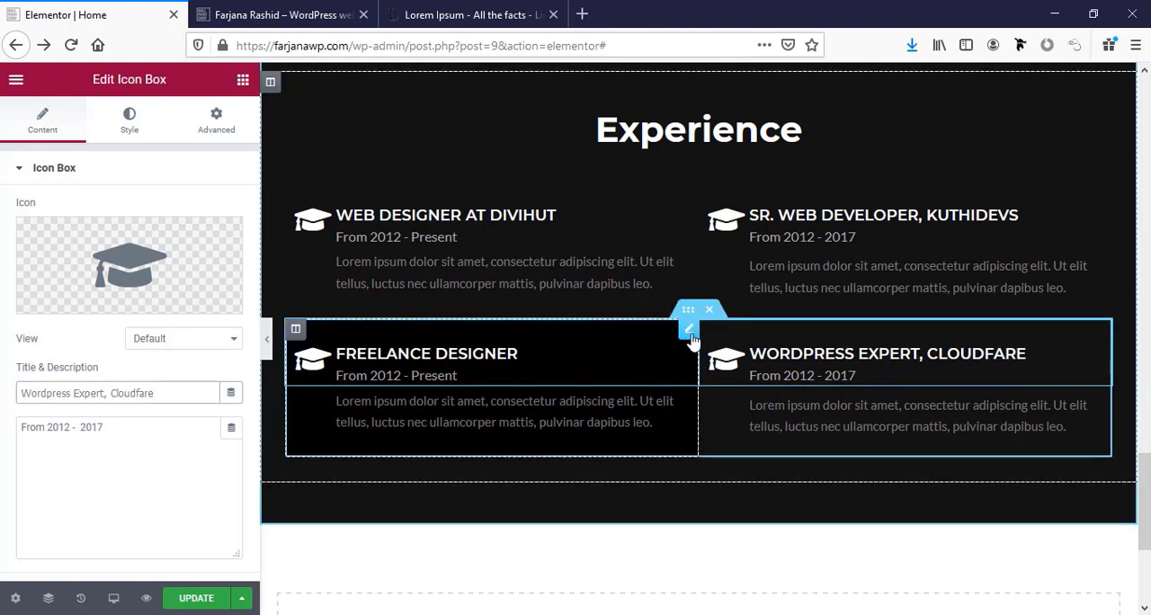
# Duplicate the second row of job entries and retitle the copied Freelance Designer icon box "Designer".
pyautogui.rightClick(682, 312)
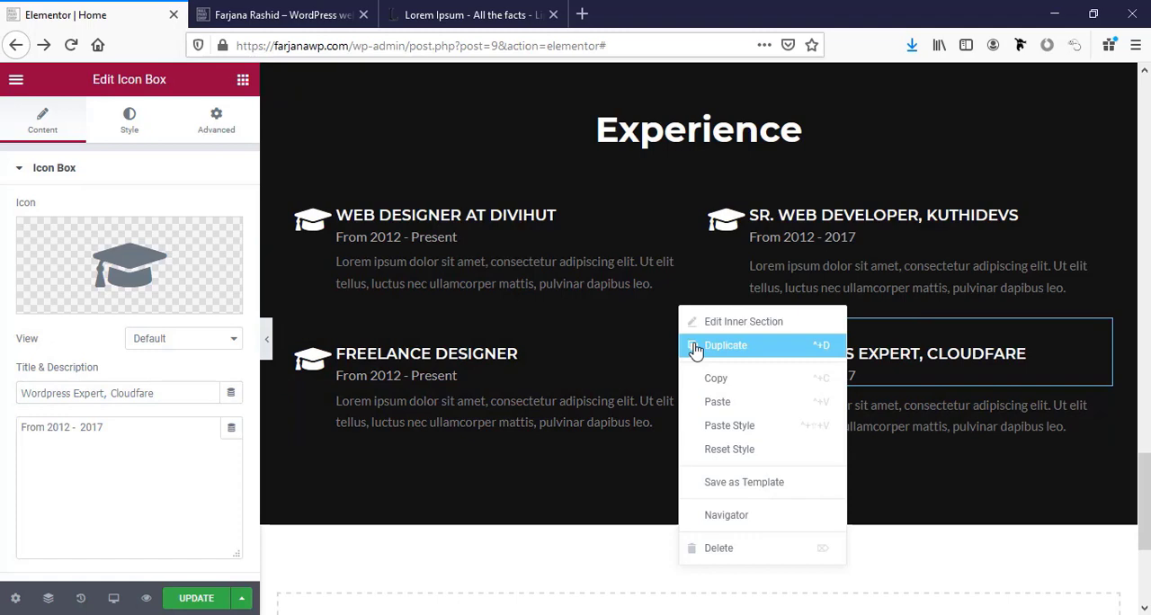
pyautogui.click(695, 350)
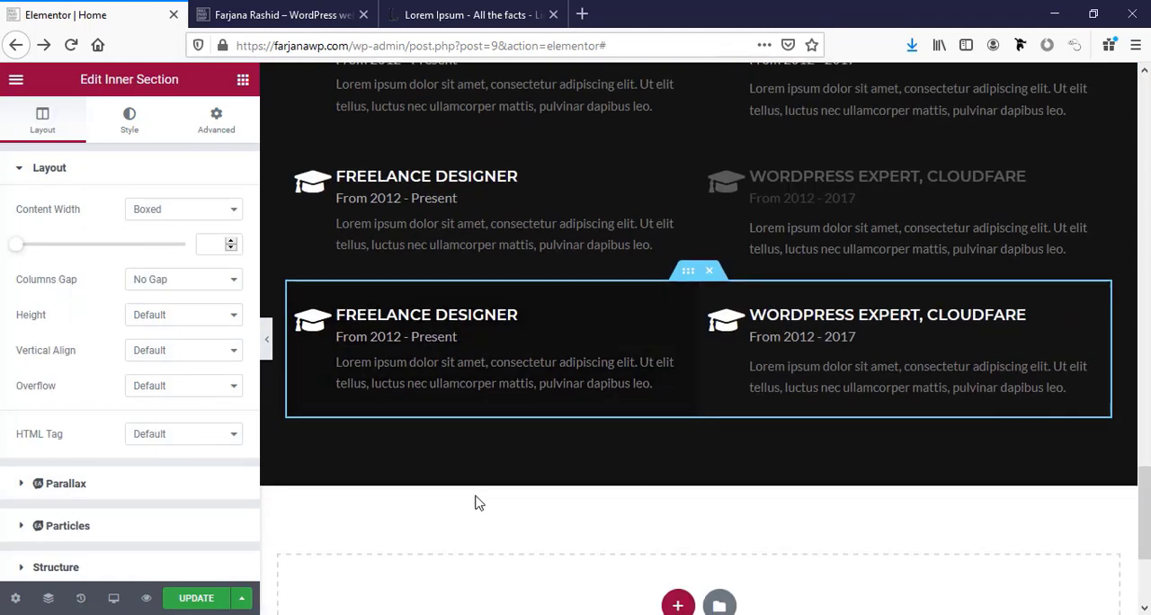
pyautogui.click(370, 315)
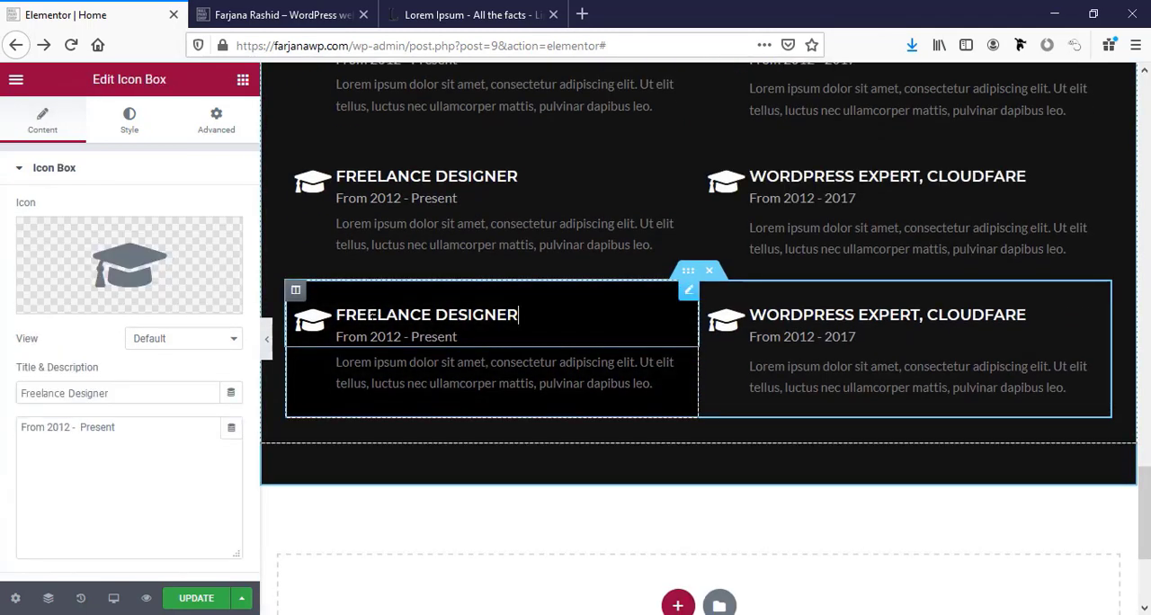
pyautogui.doubleClick(94, 396)
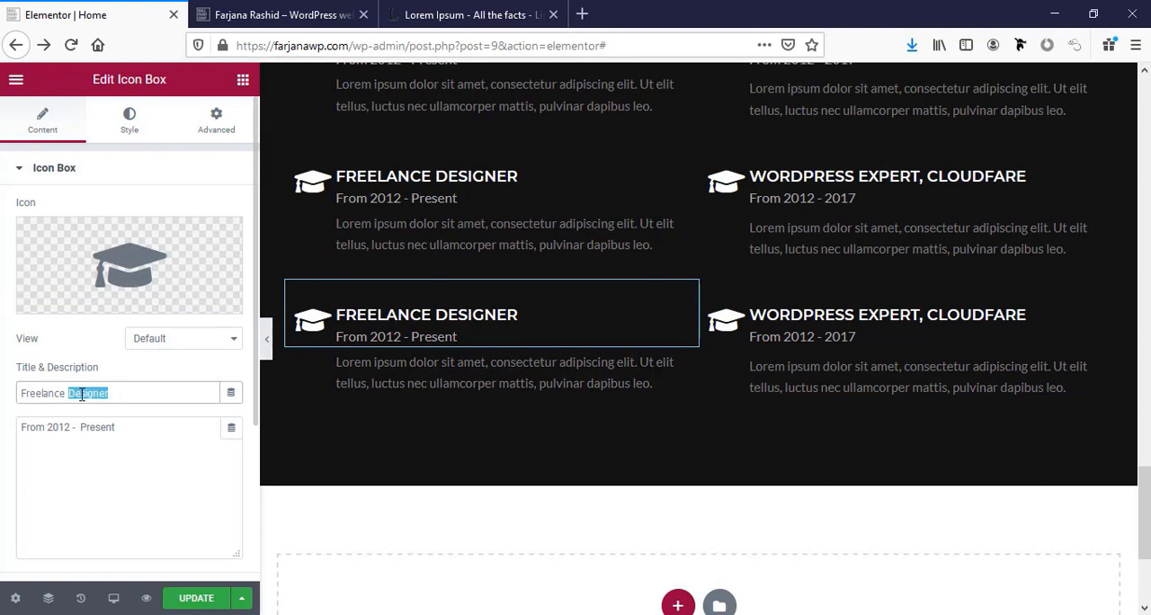
pyautogui.press('BackSpace')
pyautogui.press('BackSpace')
pyautogui.press('BackSpace')
pyautogui.press('BackSpace')
pyautogui.press('BackSpace')
pyautogui.press('BackSpace')
pyautogui.press('BackSpace')
pyautogui.press('BackSpace')
pyautogui.press('BackSpace')
pyautogui.press('BackSpace')
pyautogui.press('BackSpace')
pyautogui.write('Designer')
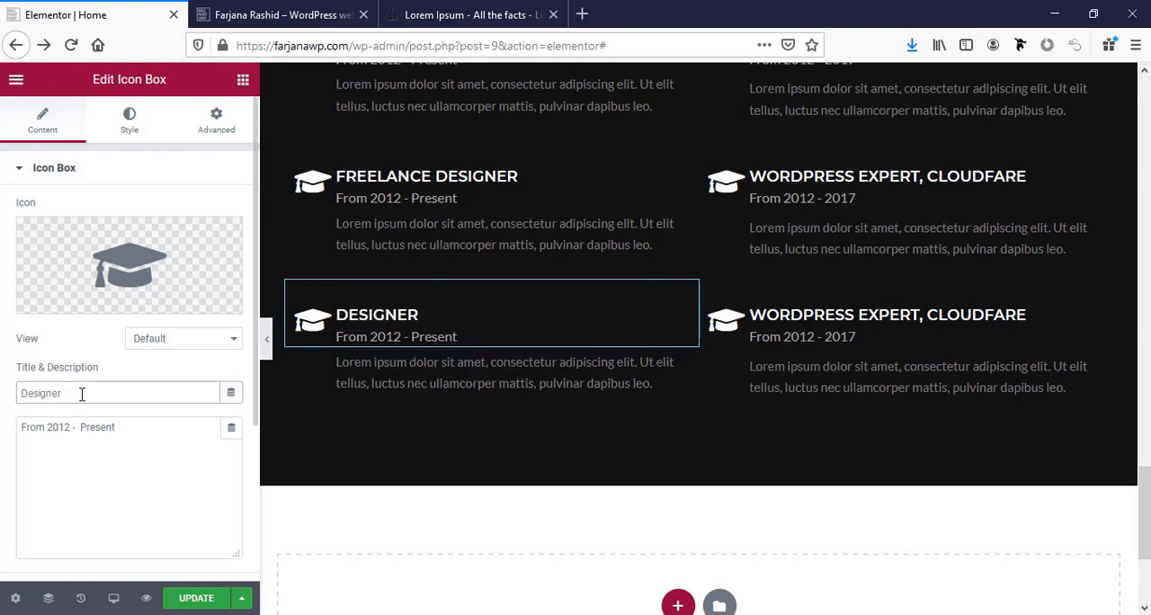
pyautogui.write(', CSLDevs')
# Complete the third row's Designer title as "Designer, CSLdevs" and retitle the icon box beside it "Data entry, fcl".
pyautogui.click(899, 324)
pyautogui.tripleClick(142, 395)
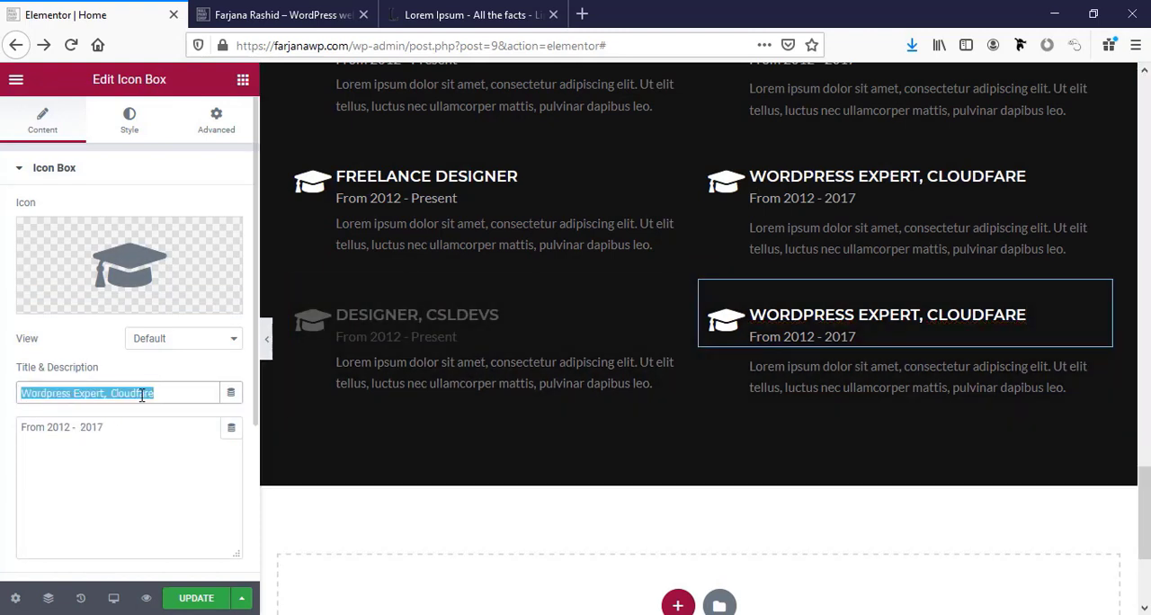
pyautogui.doubleClick(44, 396)
pyautogui.click(86, 393)
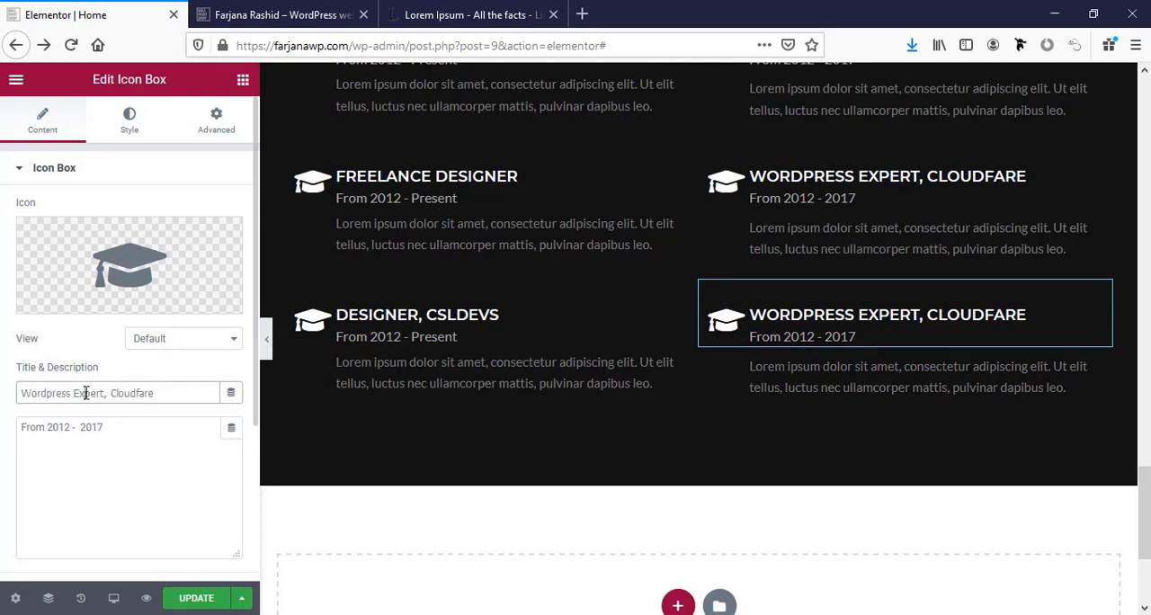
pyautogui.moveTo(106, 393); pyautogui.dragTo(10, 385)
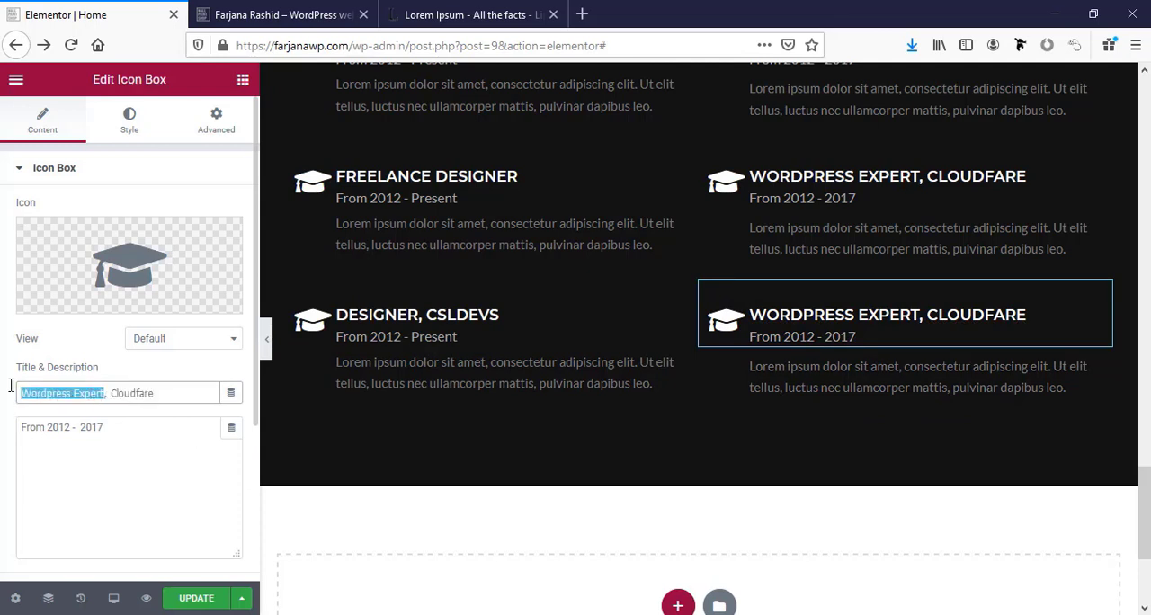
pyautogui.write('Dara')
pyautogui.press('BackSpace')
pyautogui.press('BackSpace')
pyautogui.write('ta entry')
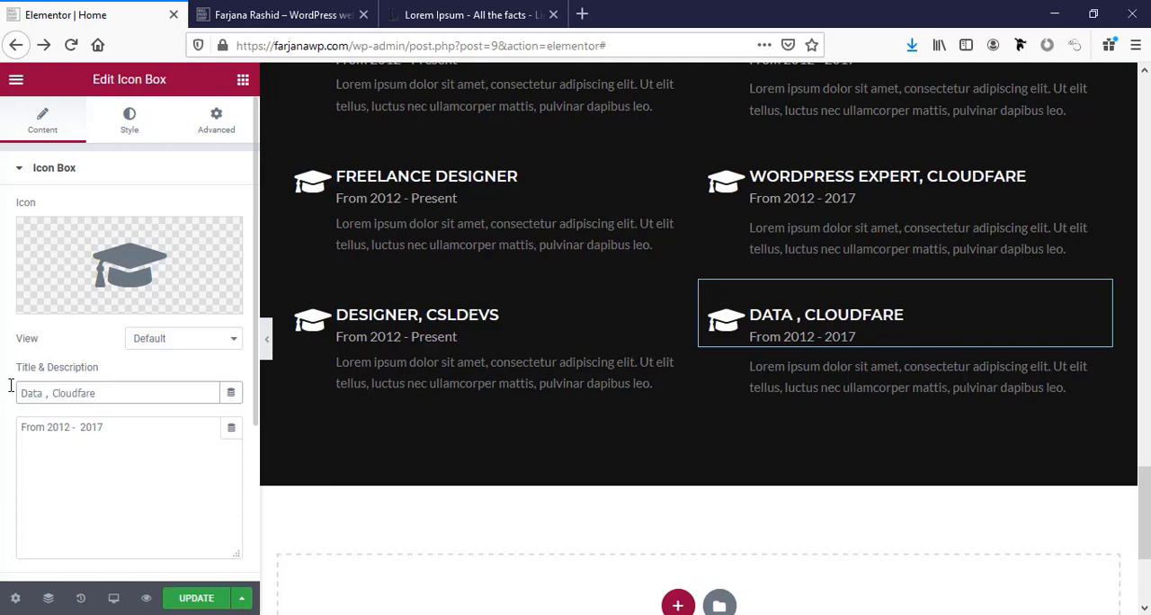
pyautogui.doubleClick(99, 396)
pyautogui.write('fc')
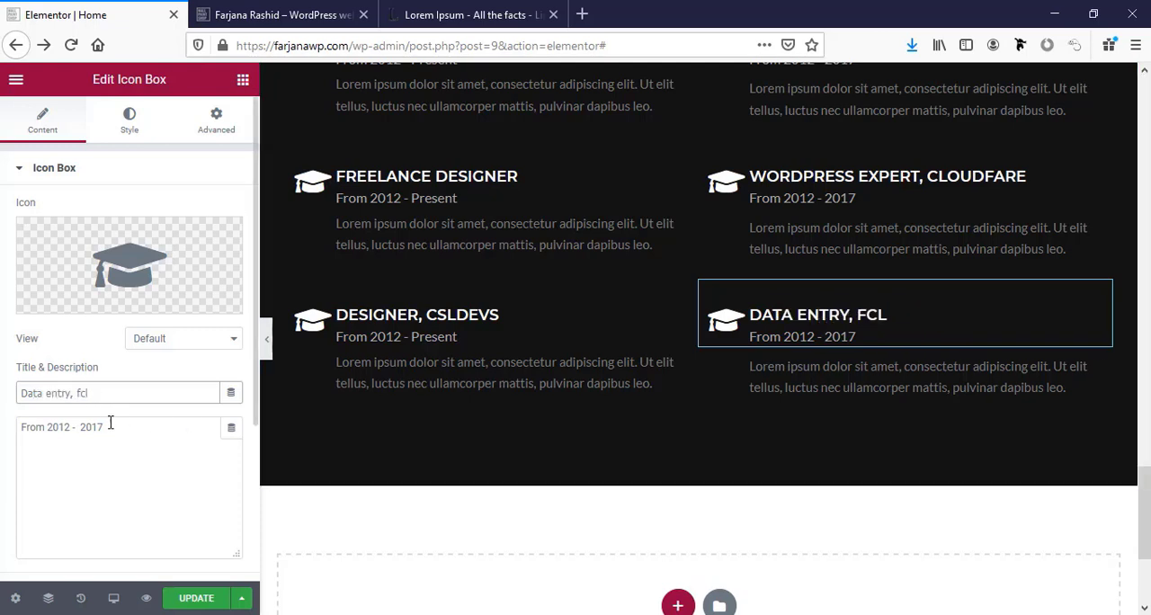
# Set the end year in the icon box descriptions to 2013 for Data Entry, 2015 for Designer, CSLdevs and 2016 for Wordpress Expert.
pyautogui.moveTo(106, 426); pyautogui.dragTo(96, 426)
pyautogui.click(362, 360)
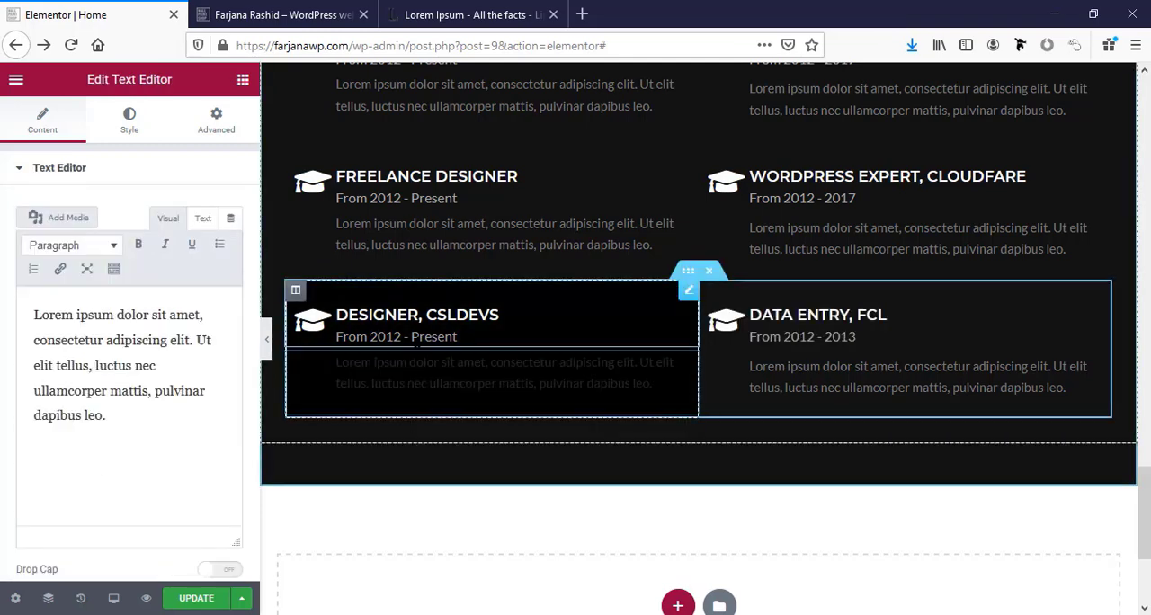
pyautogui.click(359, 334)
pyautogui.doubleClick(88, 429)
pyautogui.write('2012 - 201')
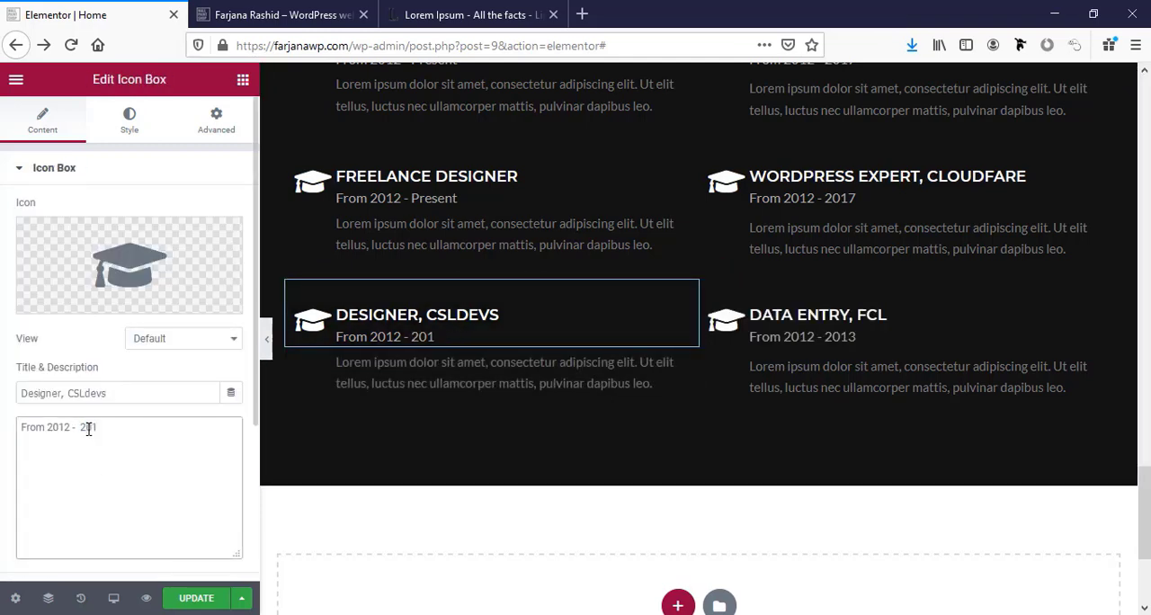
pyautogui.write('5')
pyautogui.click(863, 224)
pyautogui.moveTo(96, 427); pyautogui.dragTo(106, 427)
pyautogui.write('16')
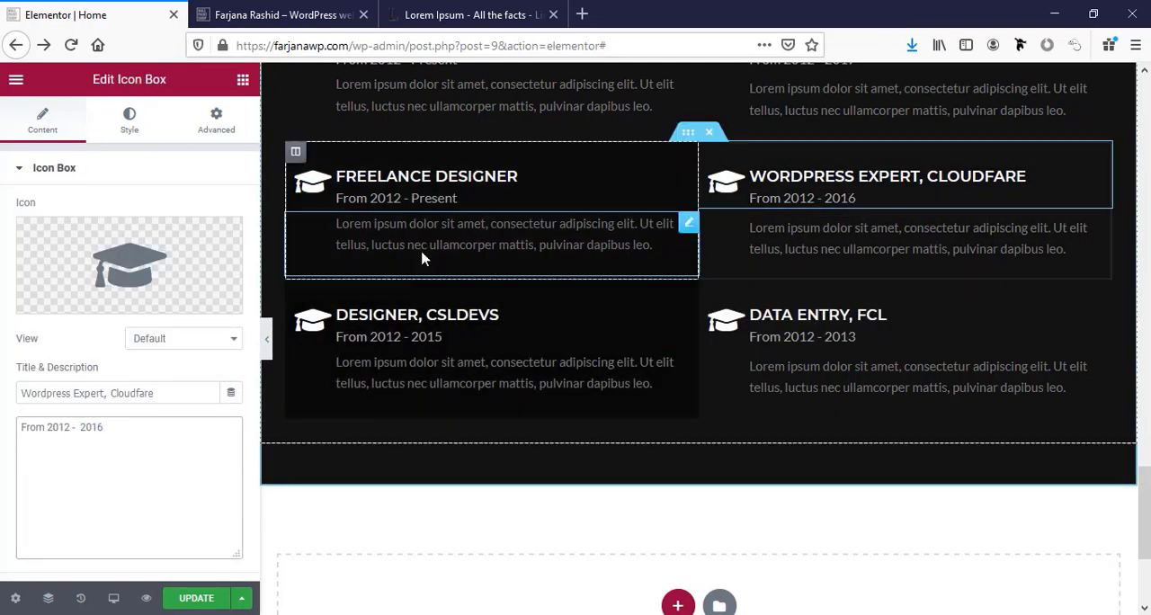
# Look over the three rows of job entries in the Experience section and save the page update.
pyautogui.click(422, 259)
pyautogui.scroll(3, 540, 270)
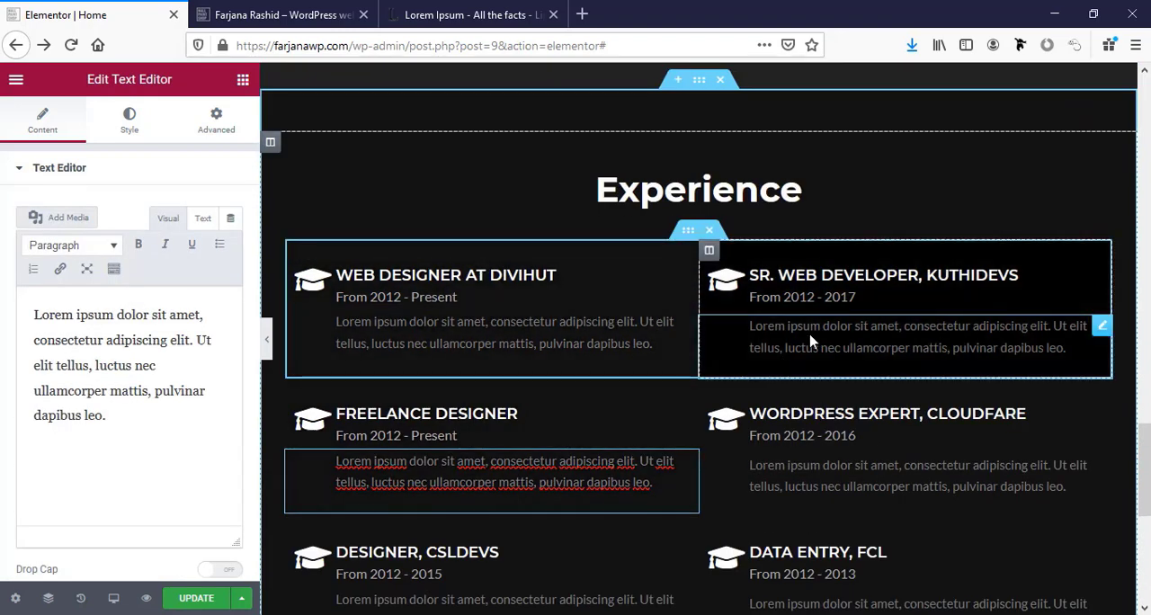
pyautogui.click(809, 340)
pyautogui.scroll(-3, 742, 411)
pyautogui.scroll(1, 727, 465)
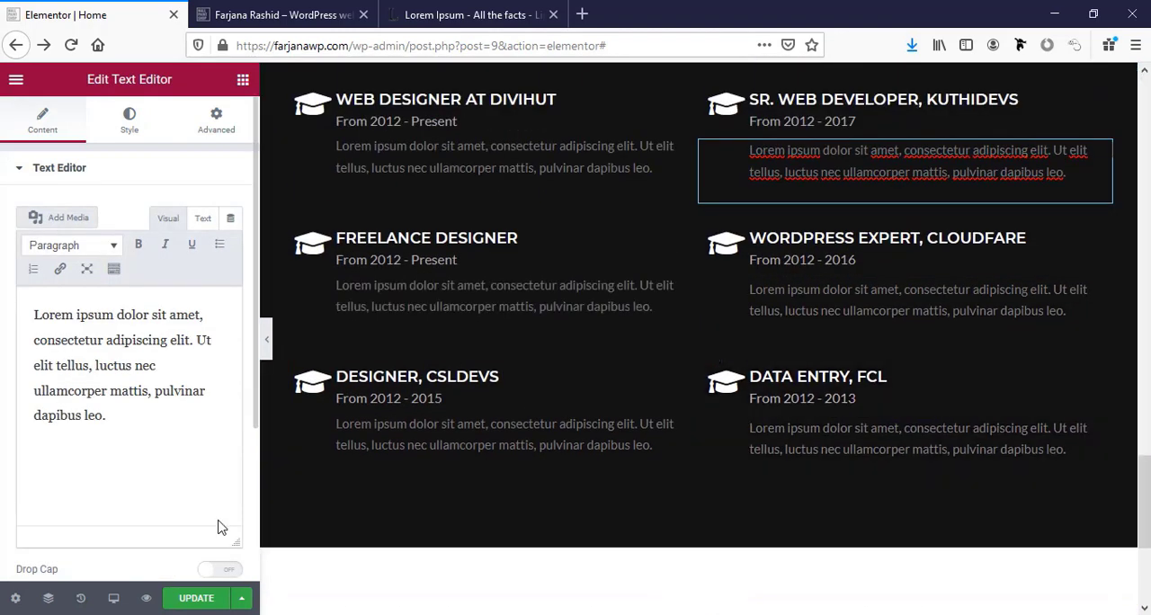
pyautogui.click(191, 601)
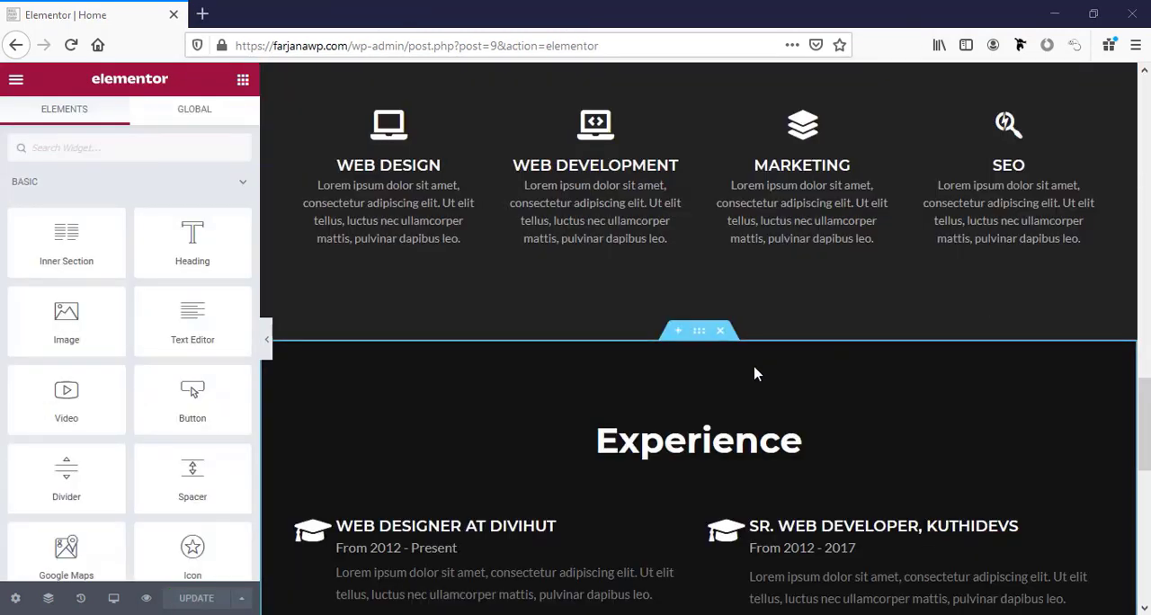
# Duplicate the whole Experience section and set the copy's background to the global color bg2.
pyautogui.rightClick(695, 339)
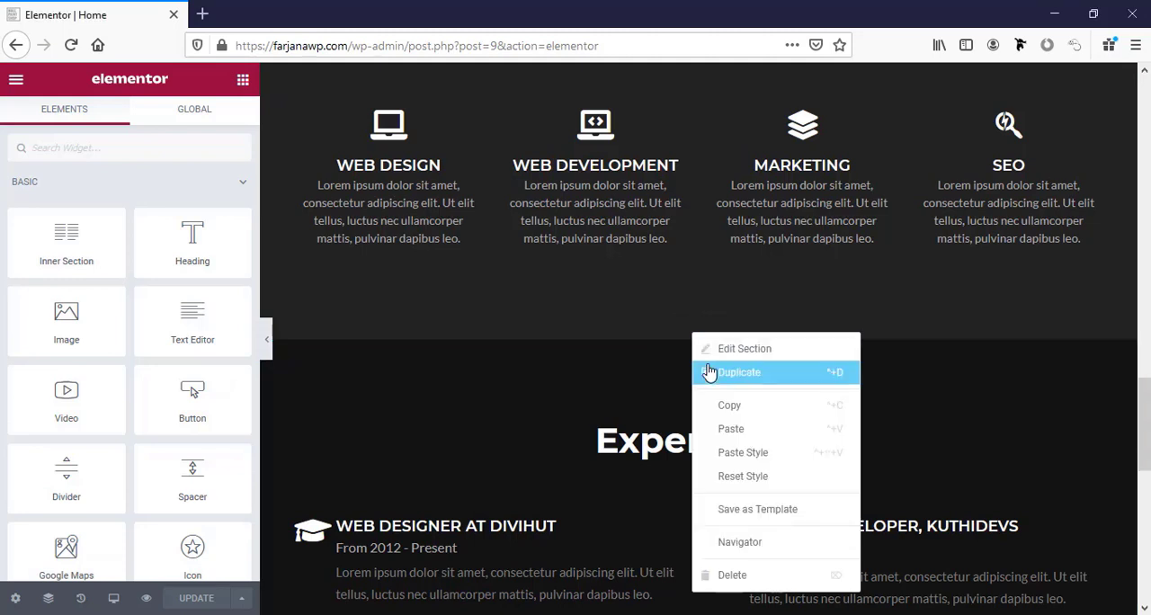
pyautogui.click(705, 372)
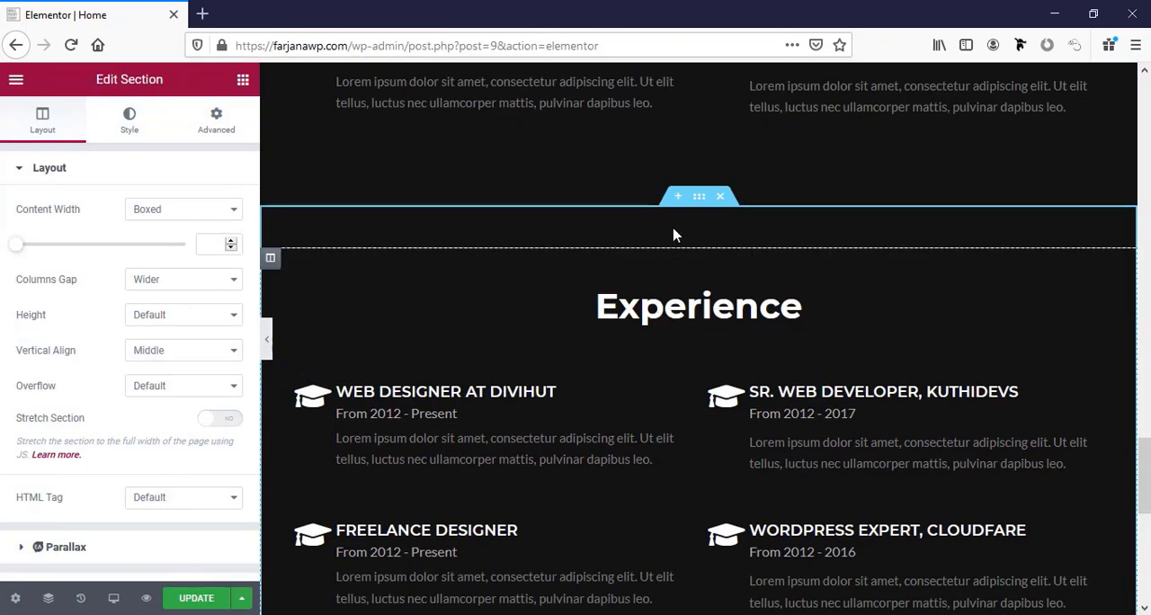
pyautogui.click(698, 199)
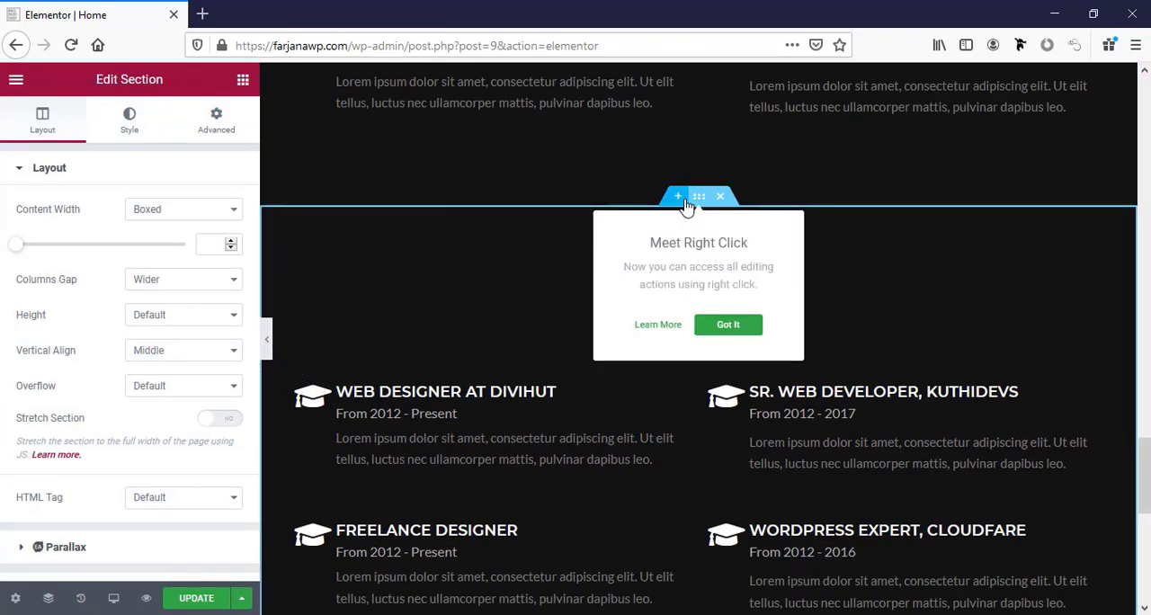
pyautogui.click(128, 131)
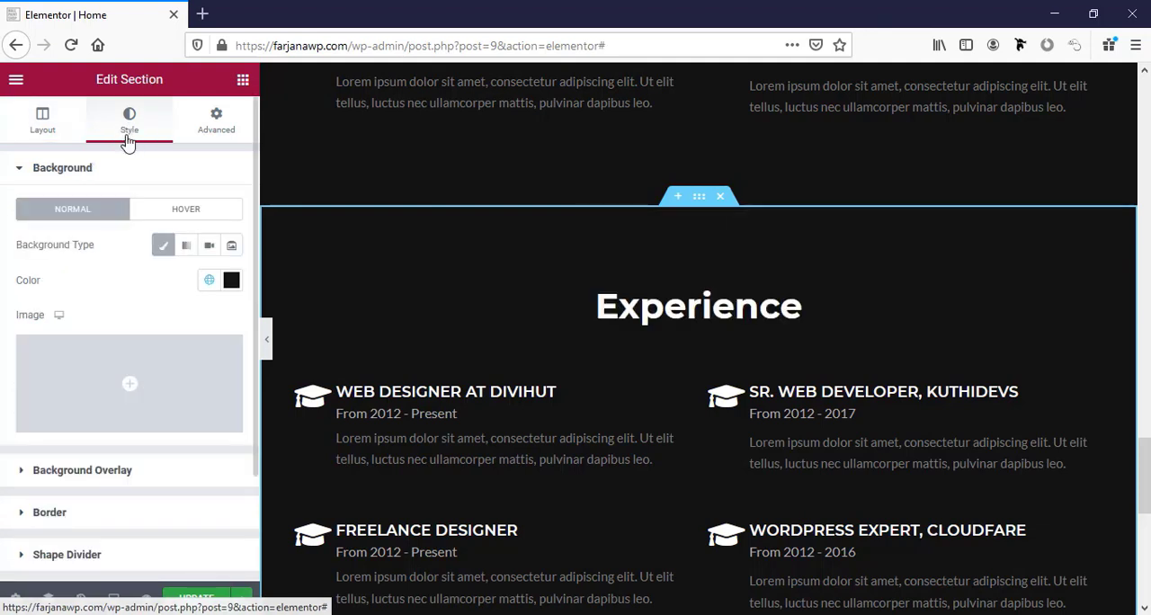
pyautogui.click(210, 282)
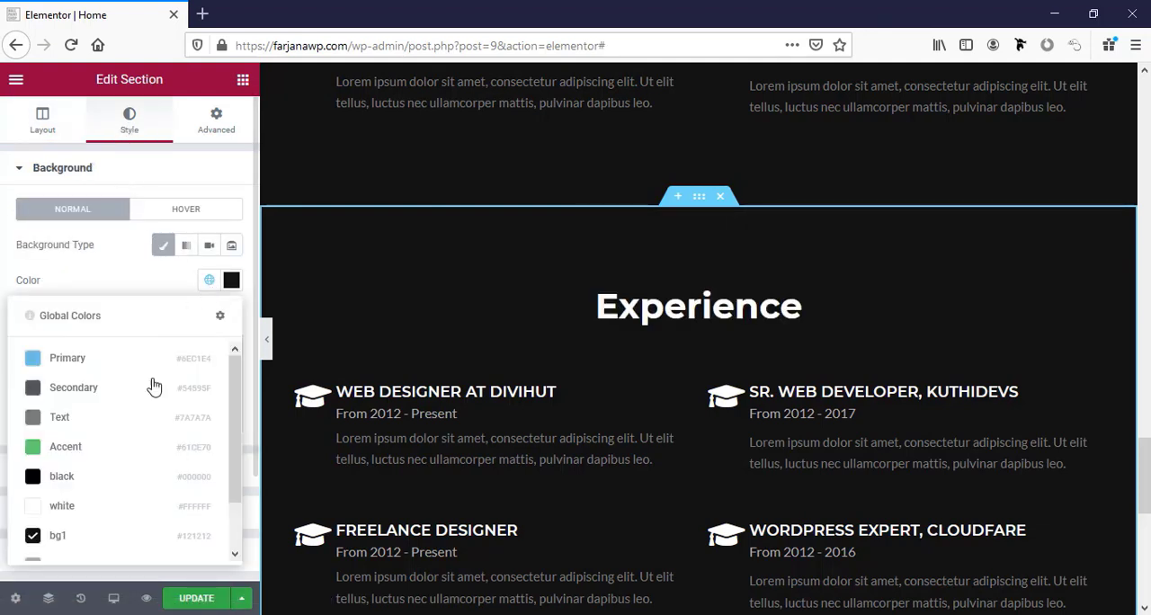
pyautogui.scroll(-1, 90, 524)
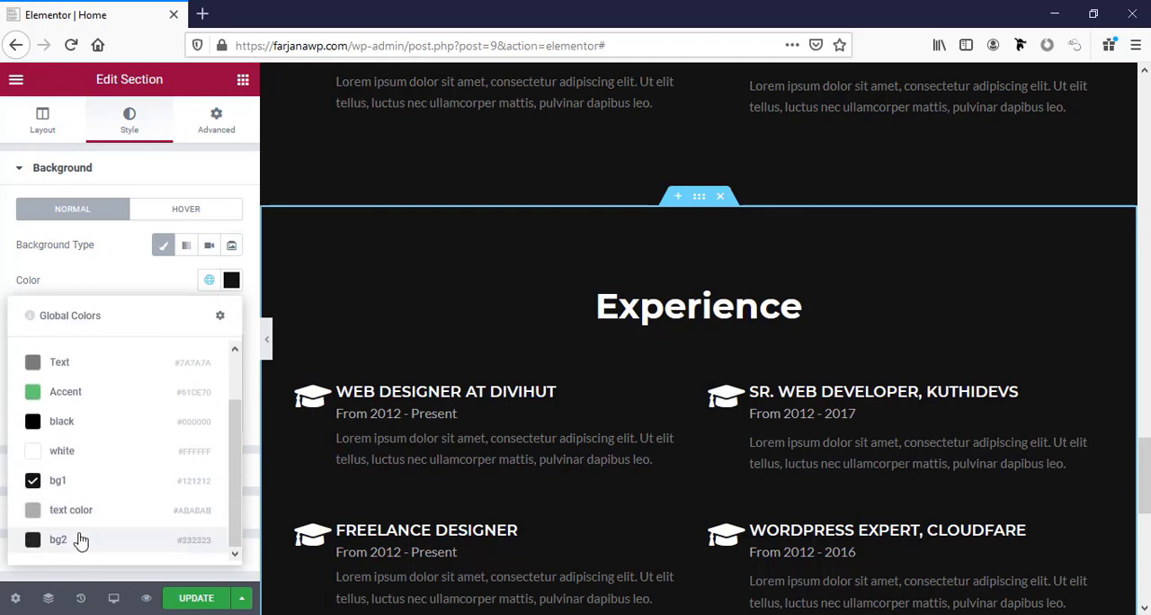
pyautogui.click(80, 537)
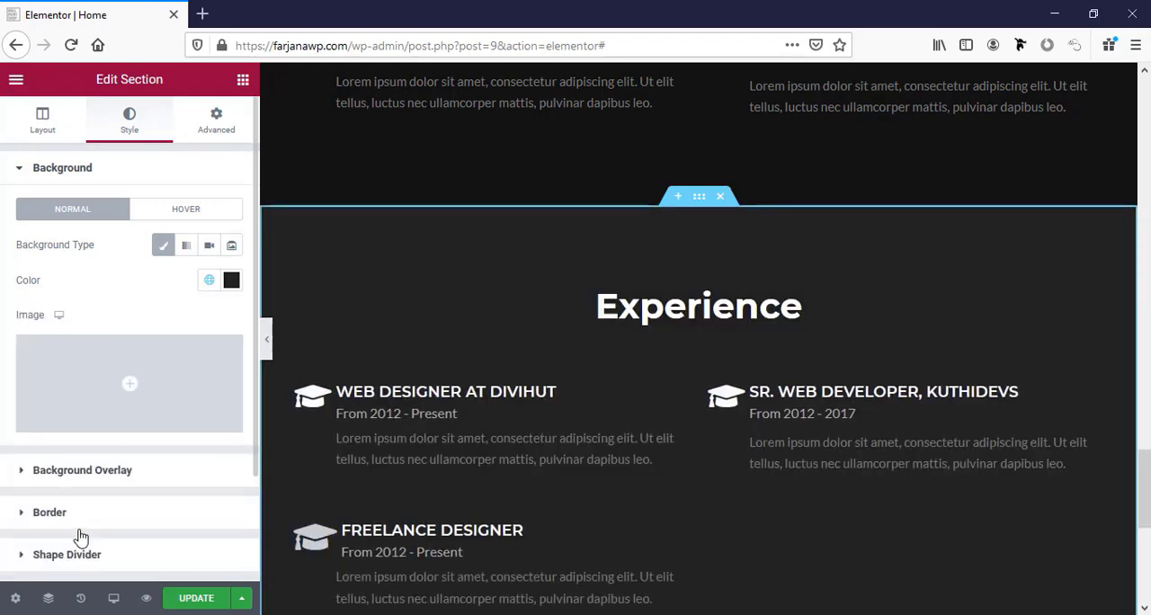
# Change the heading of the duplicated Experience section to "Latest work".
pyautogui.click(800, 306)
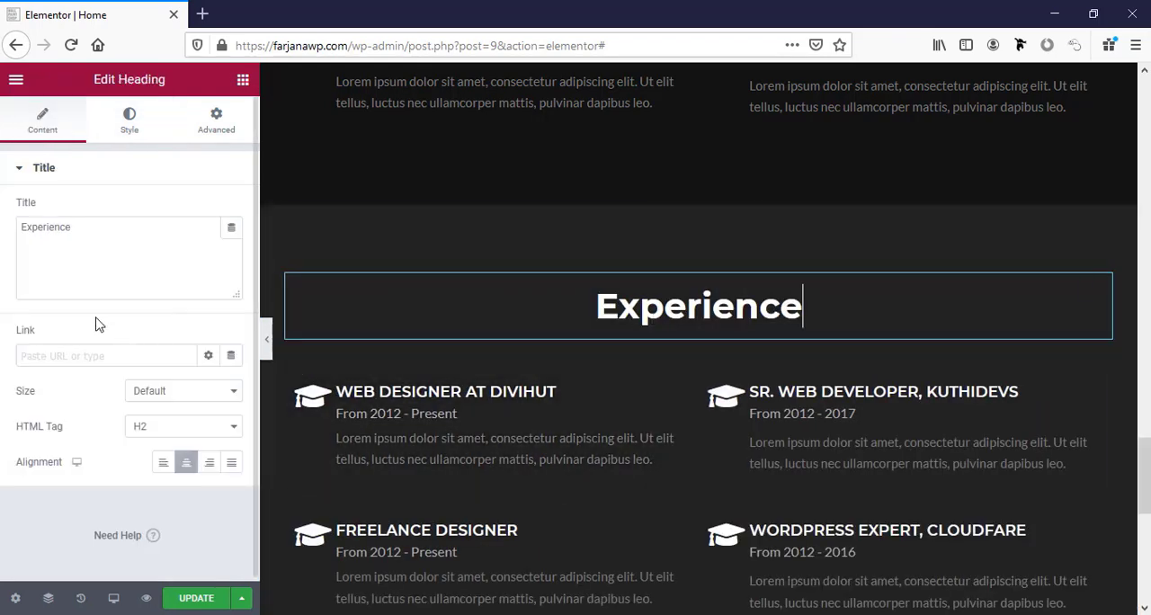
pyautogui.doubleClick(69, 229)
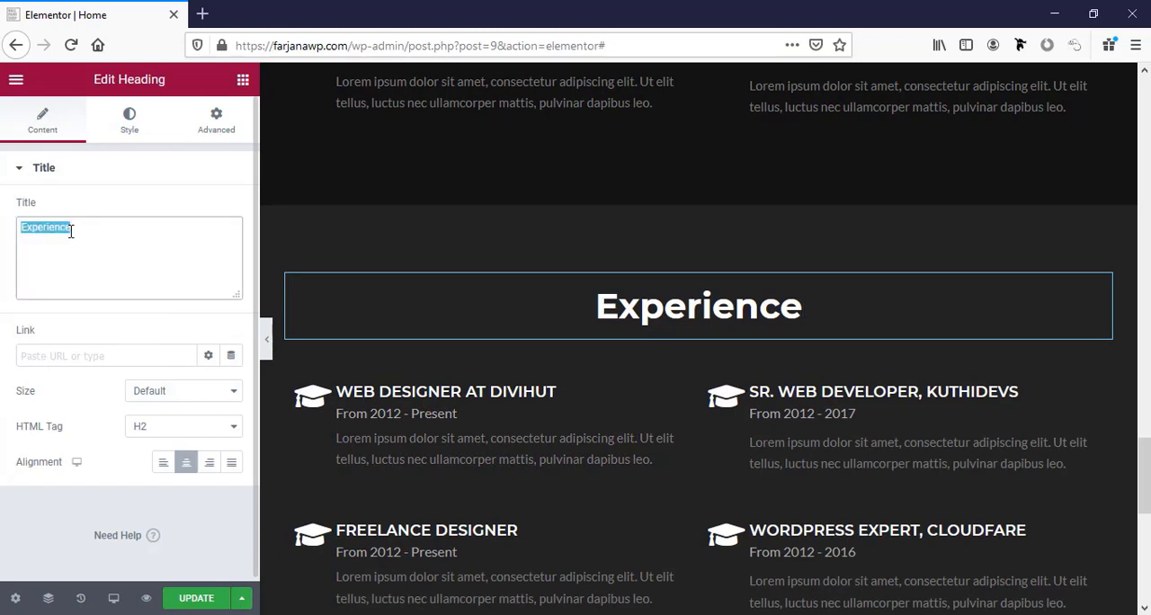
pyautogui.write('Latest work')
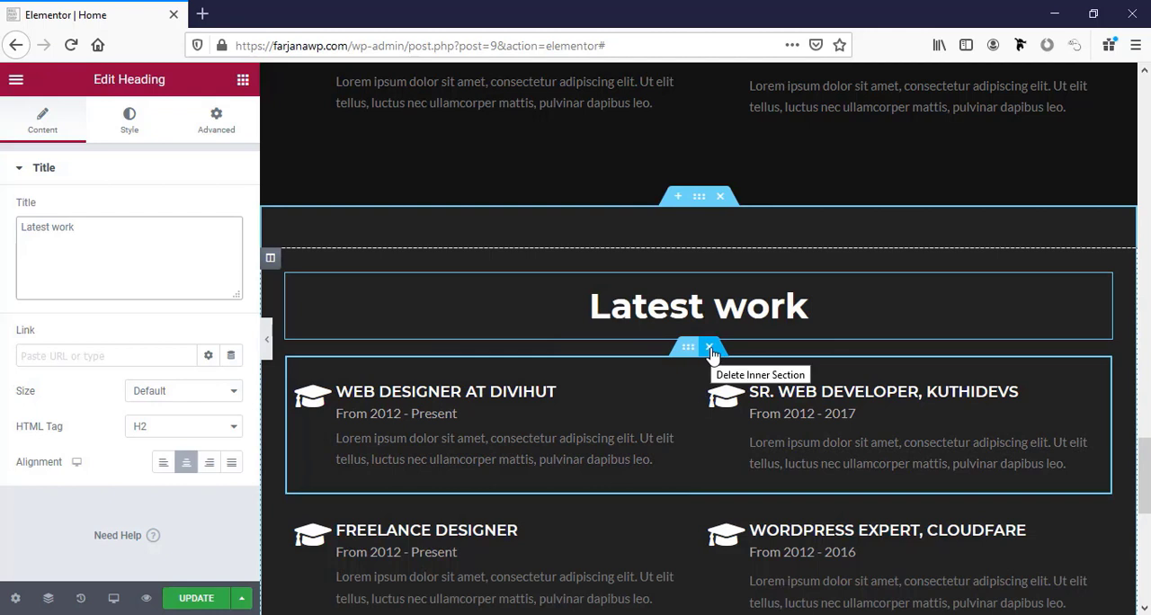
# Delete all three inner sections of job entries below the Latest work heading.
pyautogui.click(710, 349)
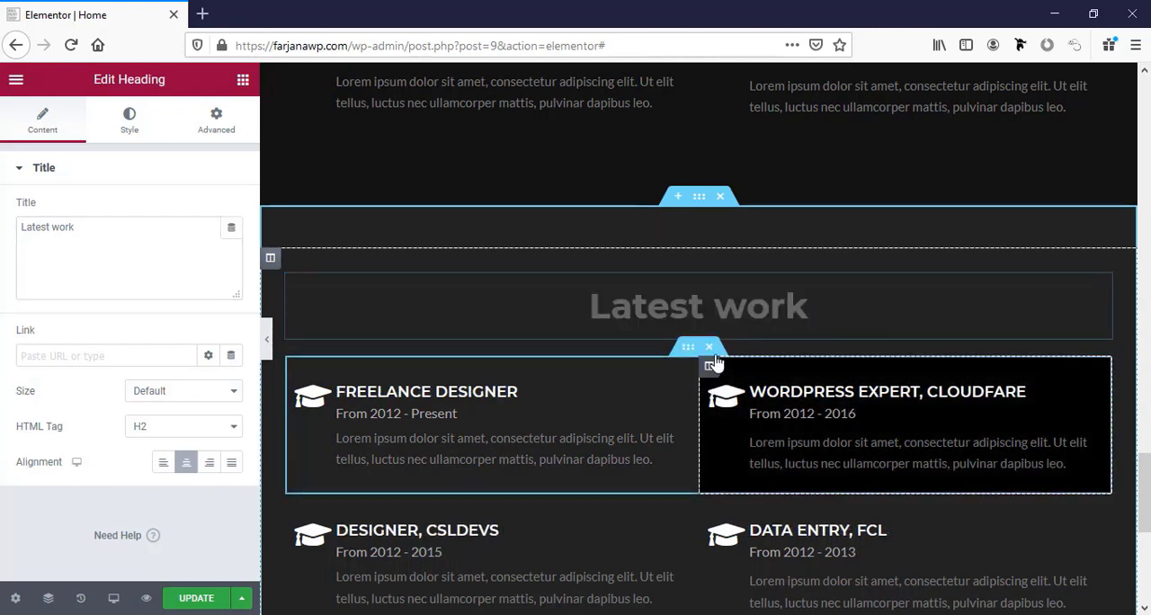
pyautogui.click(712, 350)
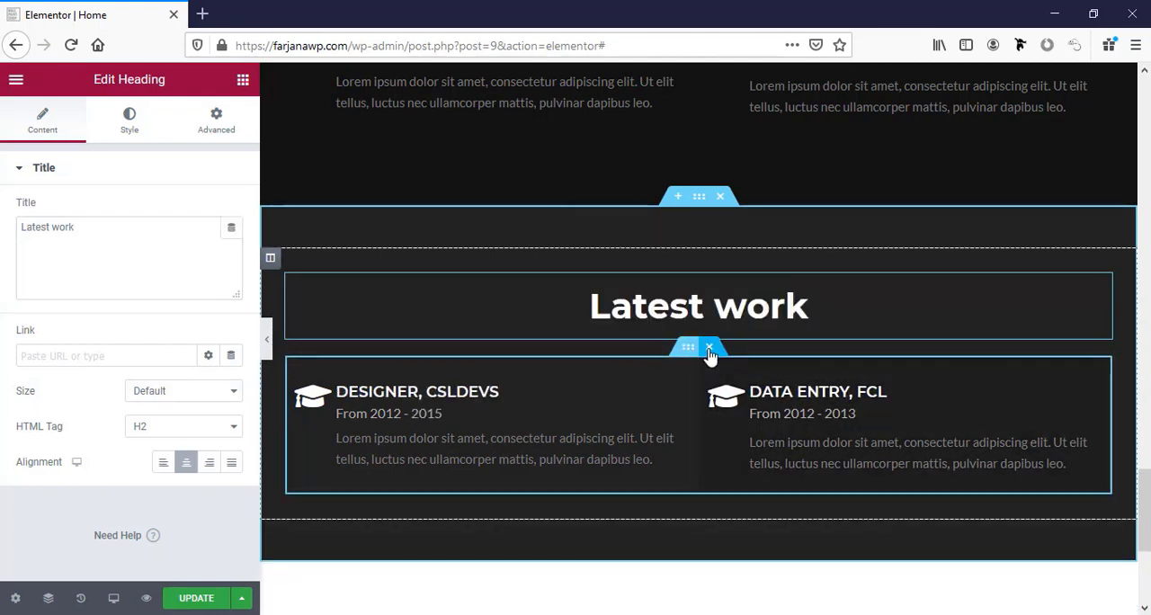
pyautogui.click(710, 349)
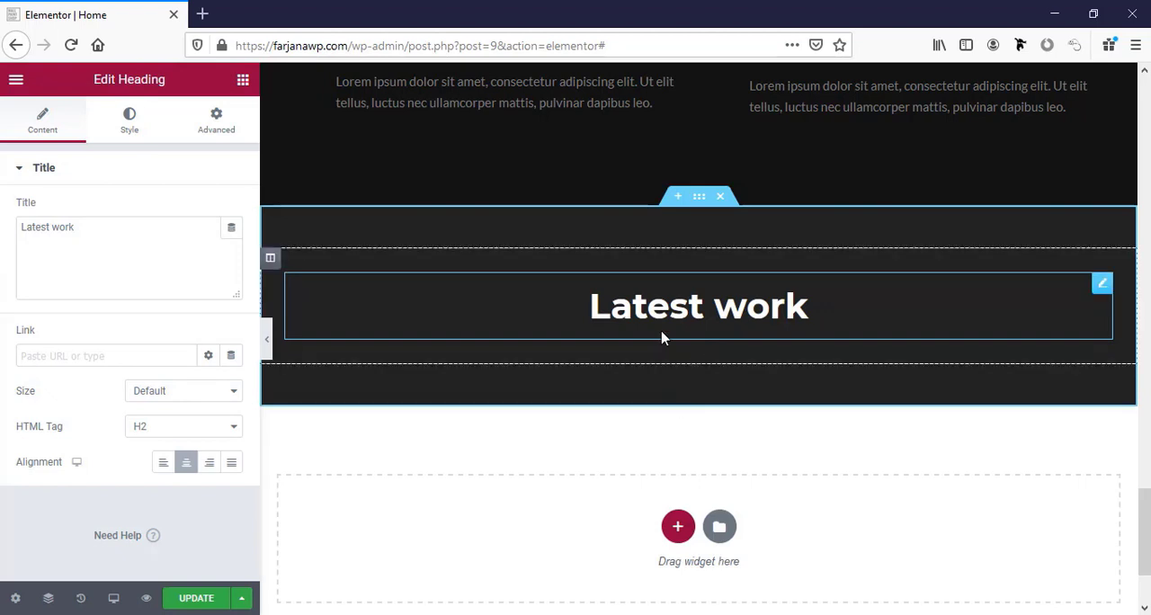
# Search the widgets for "portfo" and add a Filterable Gallery below the Latest work heading.
pyautogui.click(243, 81)
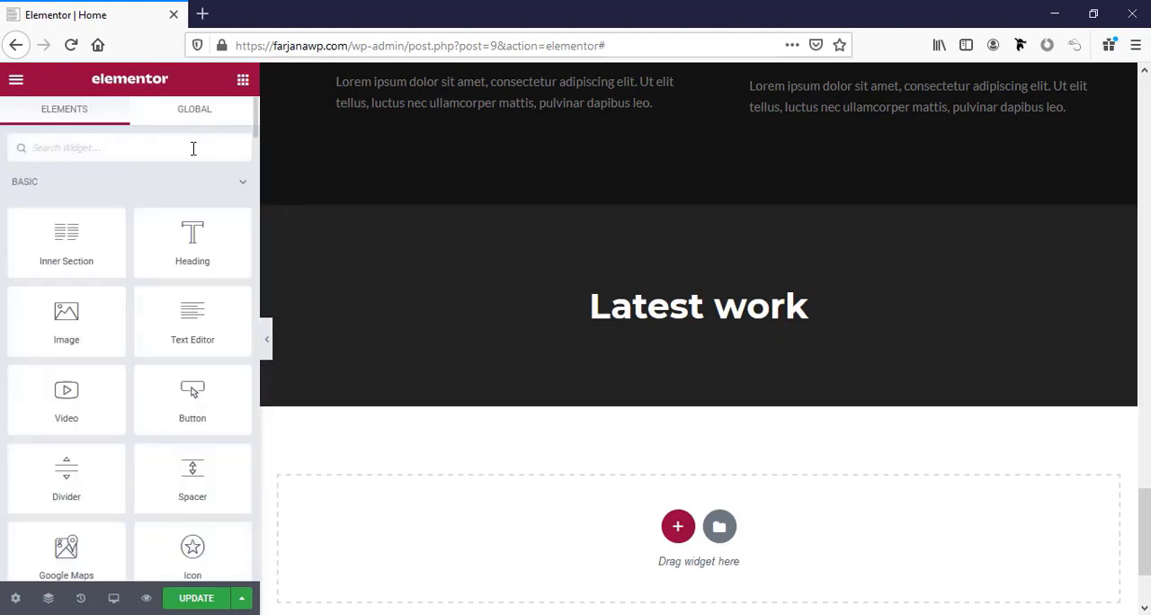
pyautogui.write('portfo')
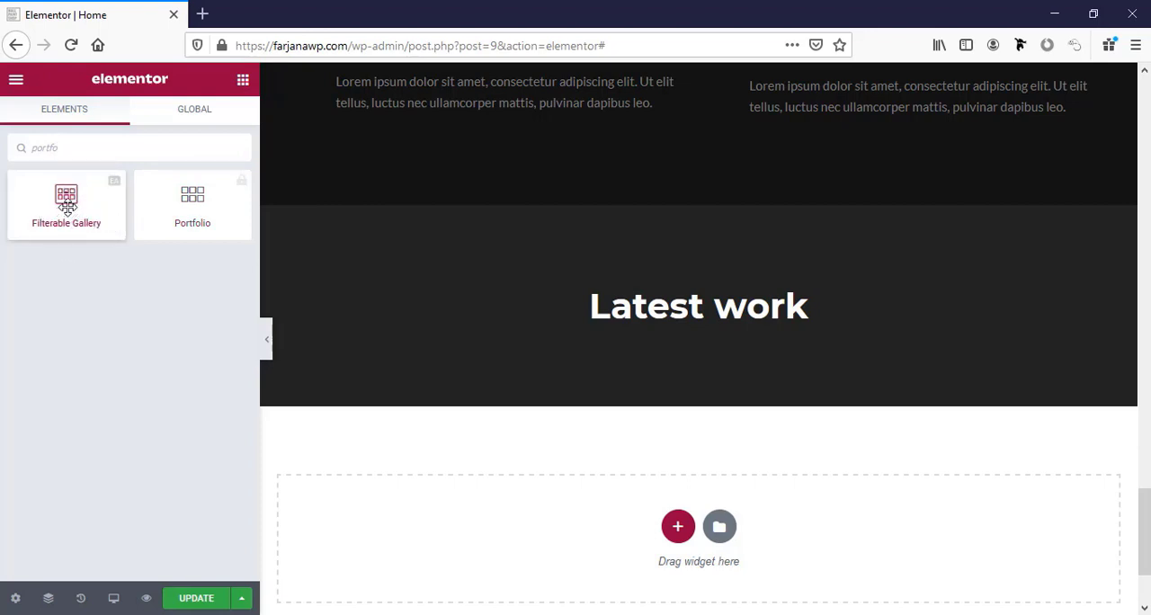
pyautogui.moveTo(67, 207); pyautogui.dragTo(596, 346)
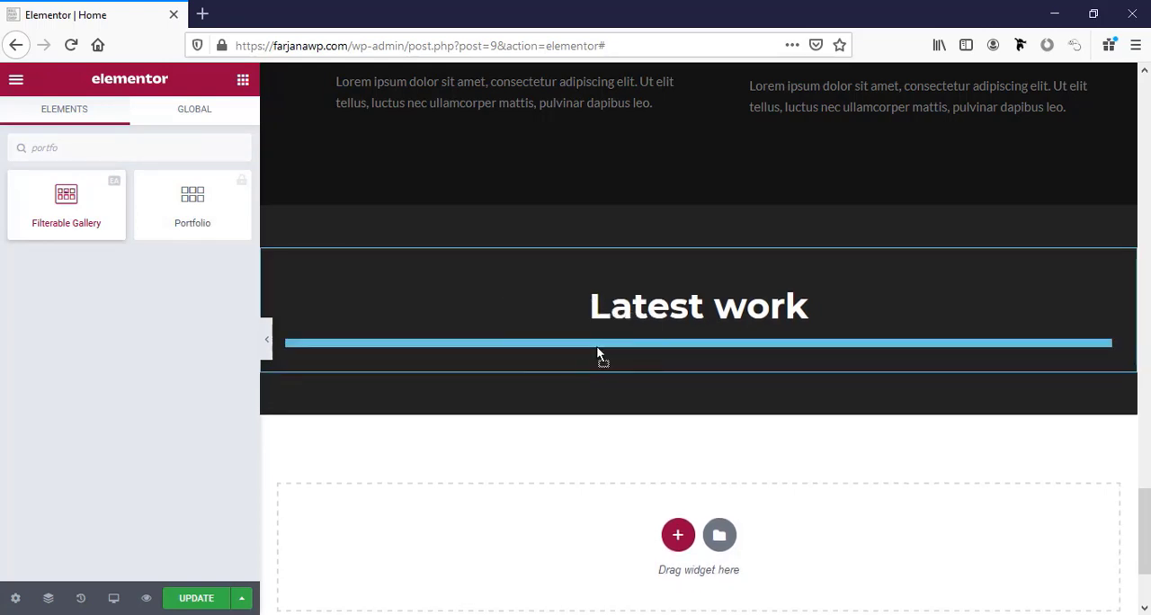
pyautogui.scroll(-4, 686, 370)
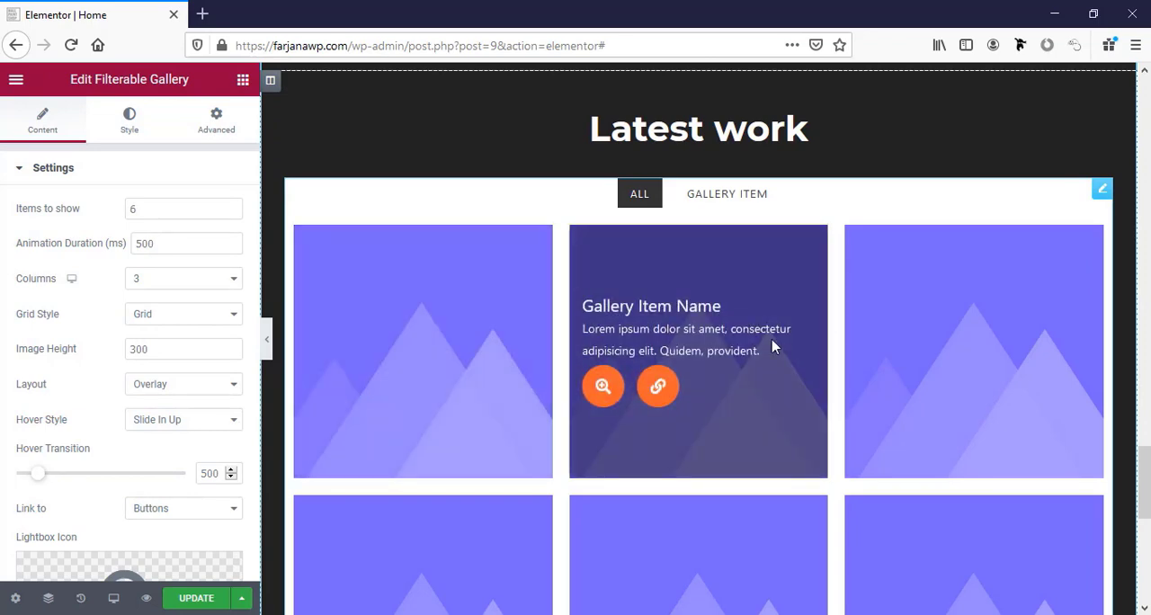
# Expand the first entry of the gallery's items and set its item name to "First Item".
pyautogui.scroll(-5, 84, 393)
pyautogui.click(96, 387)
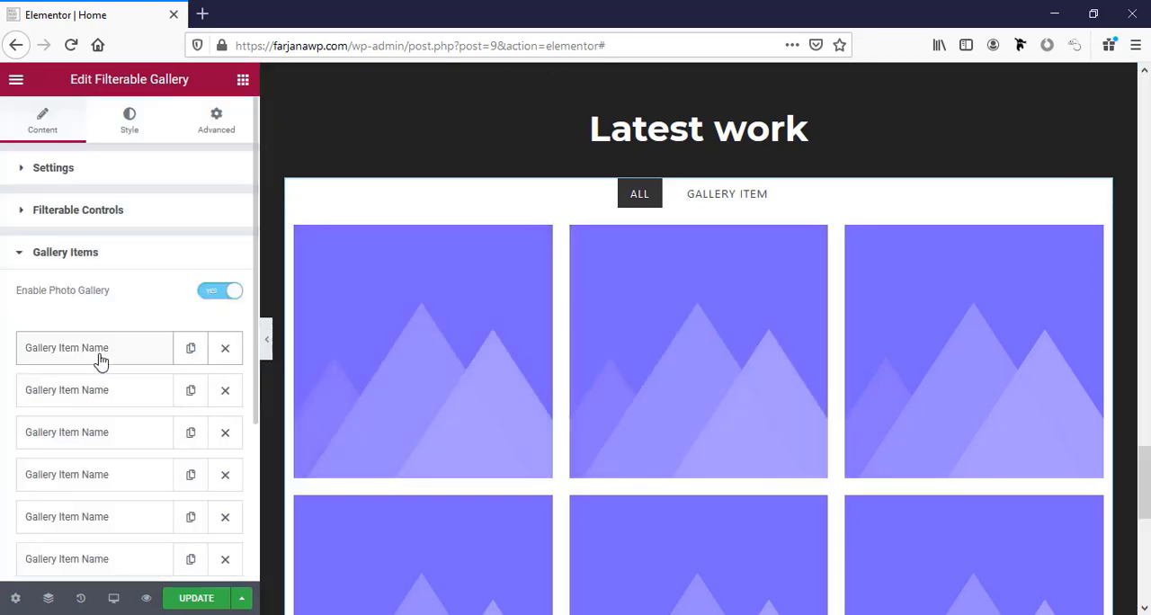
pyautogui.click(99, 357)
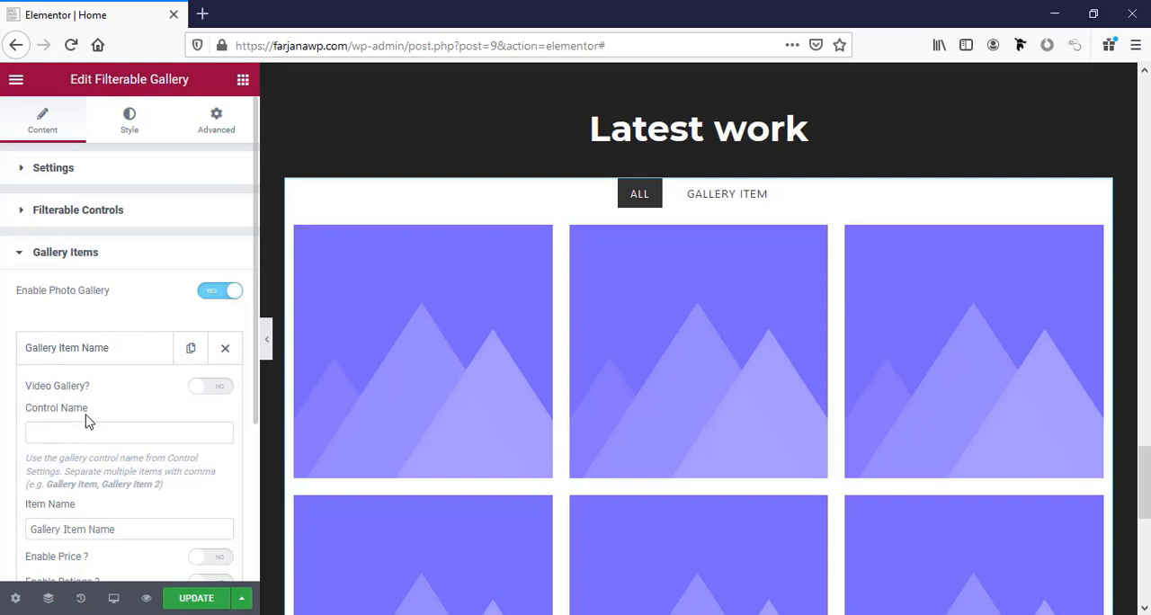
pyautogui.scroll(-3, 87, 419)
pyautogui.click(44, 379)
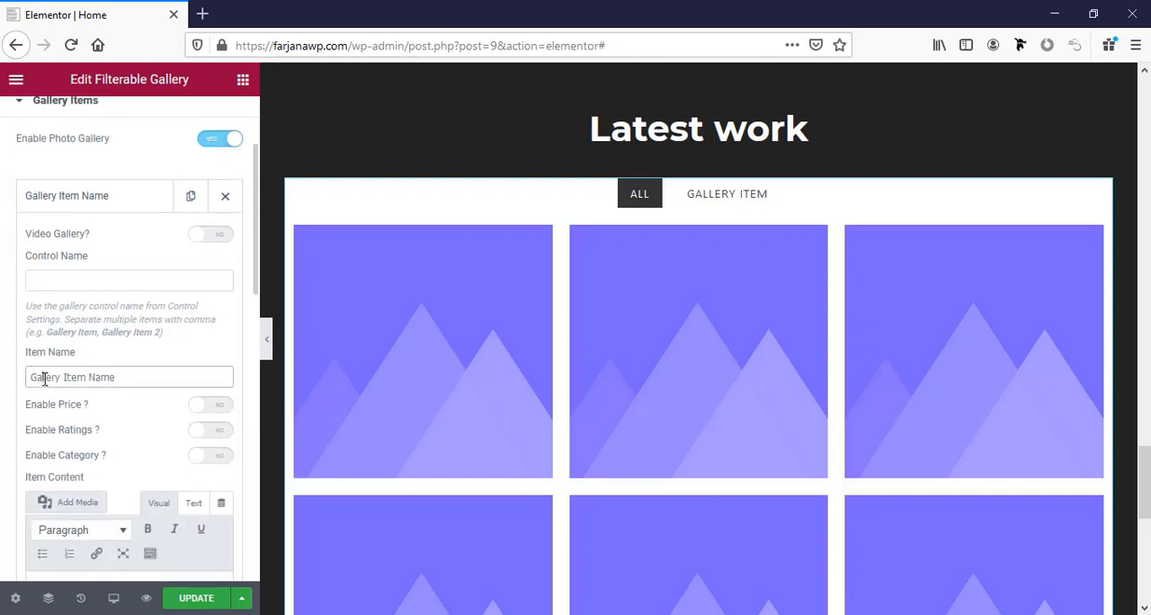
pyautogui.tripleClick(44, 378)
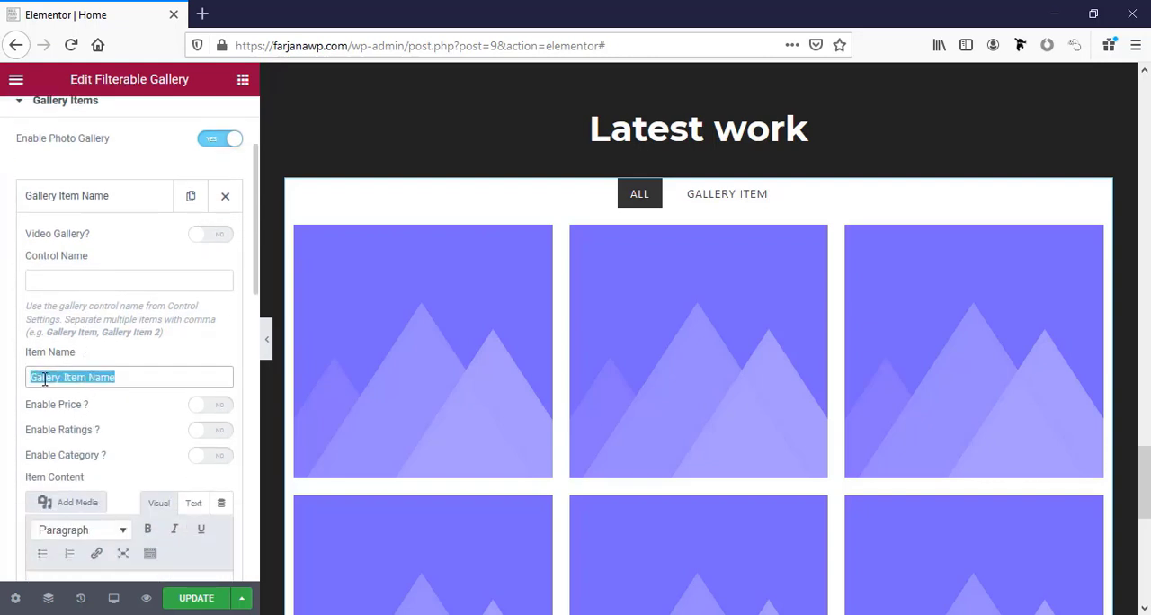
pyautogui.write('First Item')
# Open the file upload for the image of the gallery's first item.
pyautogui.scroll(-4, 121, 251)
pyautogui.scroll(-1, 116, 416)
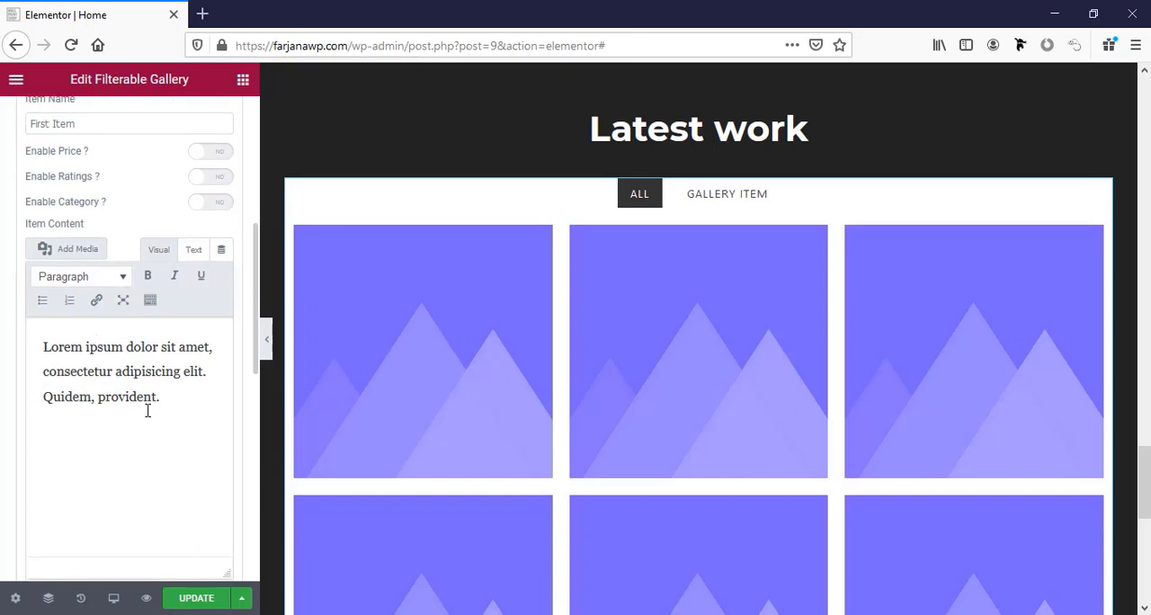
pyautogui.moveTo(469, 396)
pyautogui.click(171, 397)
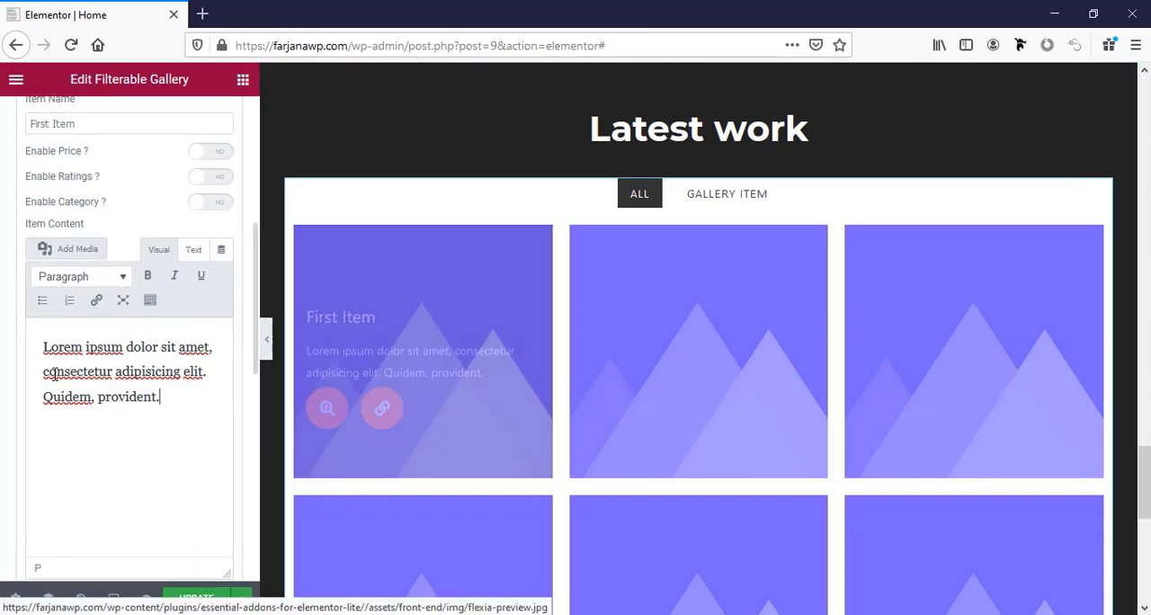
pyautogui.scroll(-3, 249, 399)
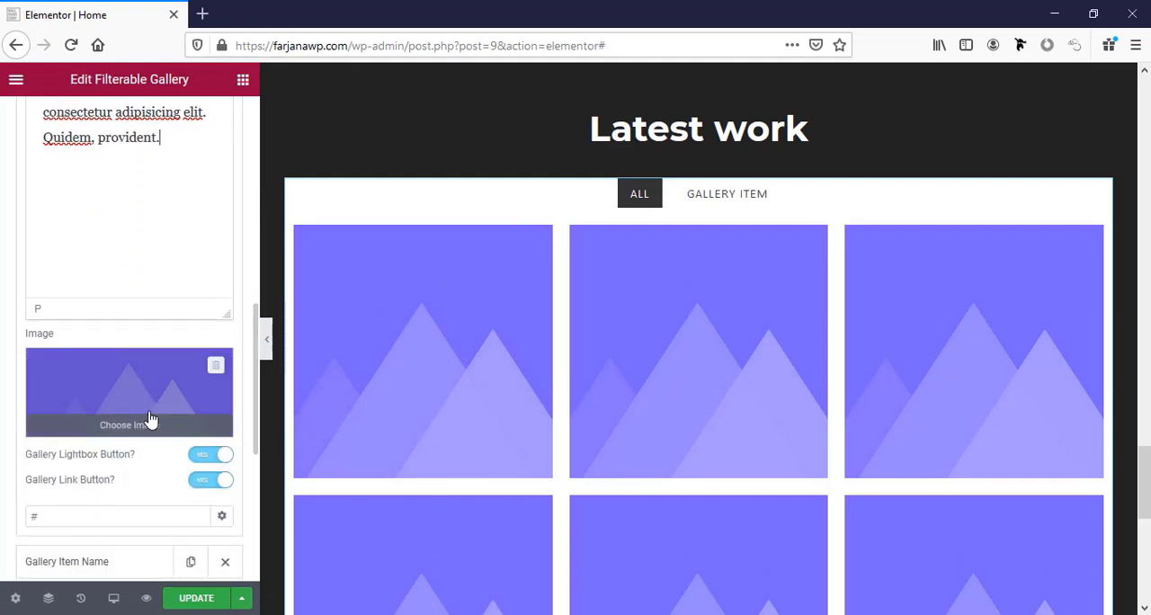
pyautogui.click(134, 409)
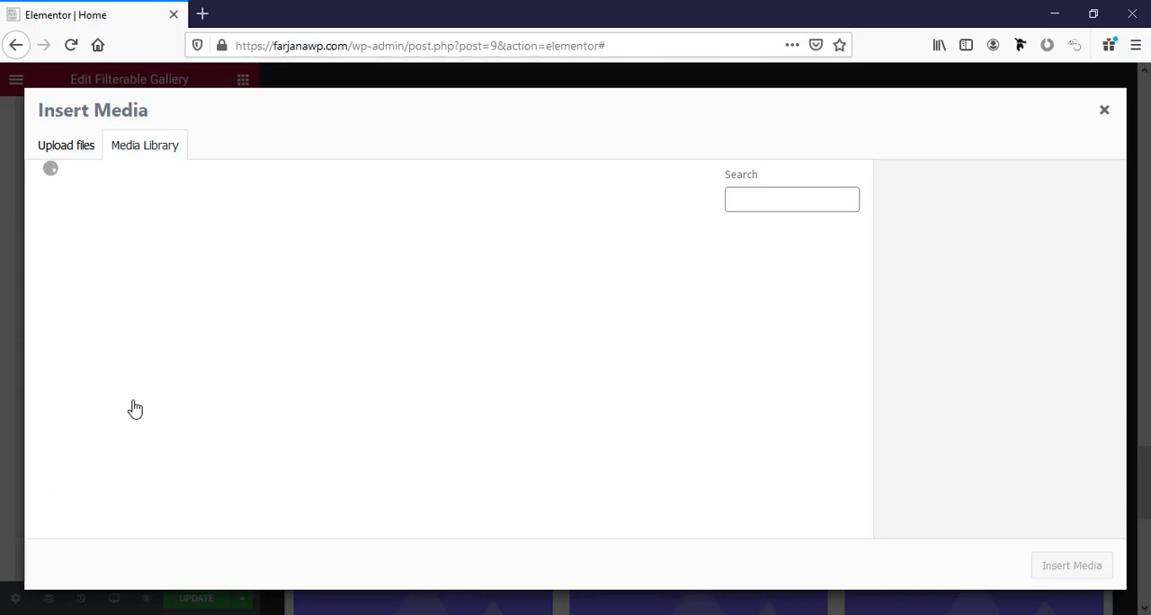
pyautogui.click(84, 148)
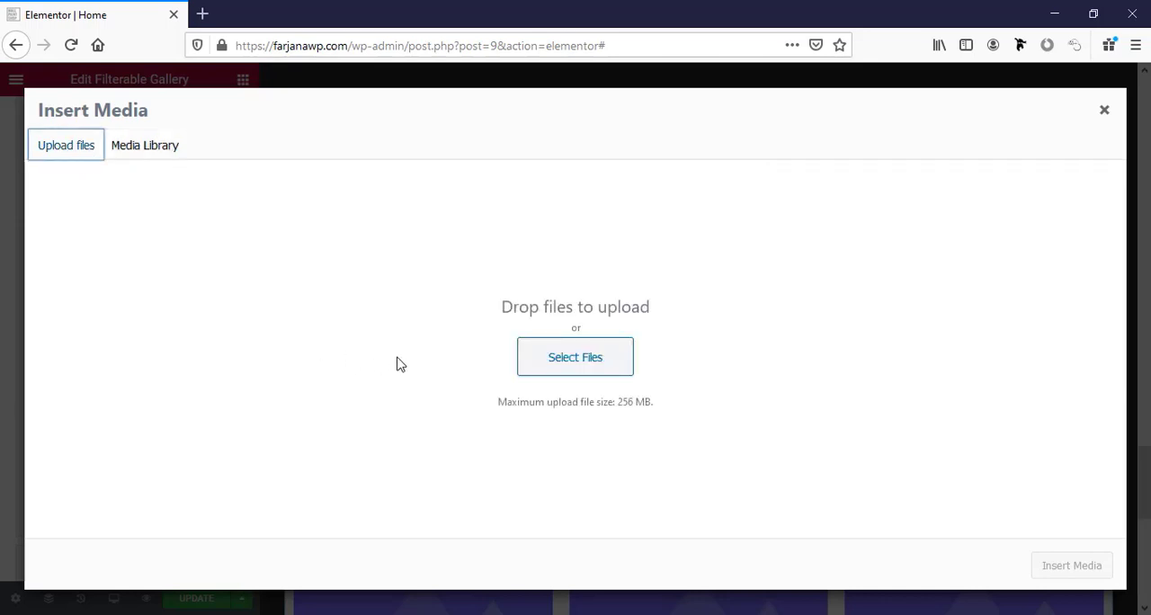
pyautogui.click(550, 360)
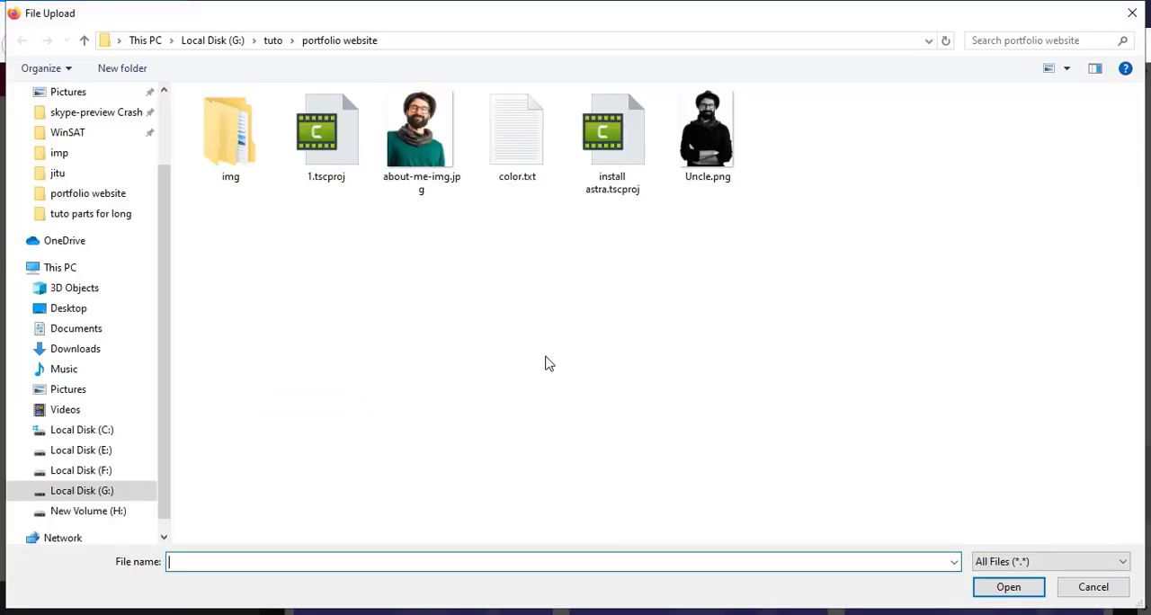
# Upload all seven images from the img > portfolio folder and insert the yellow poster mockup as the first item's image.
pyautogui.doubleClick(232, 182)
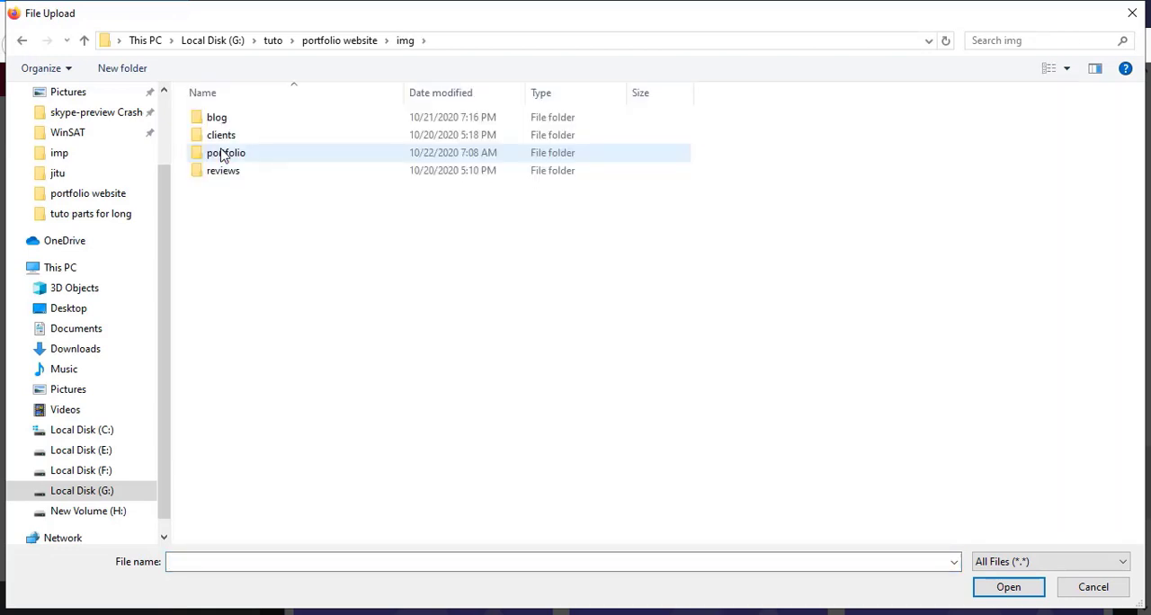
pyautogui.click(231, 157)
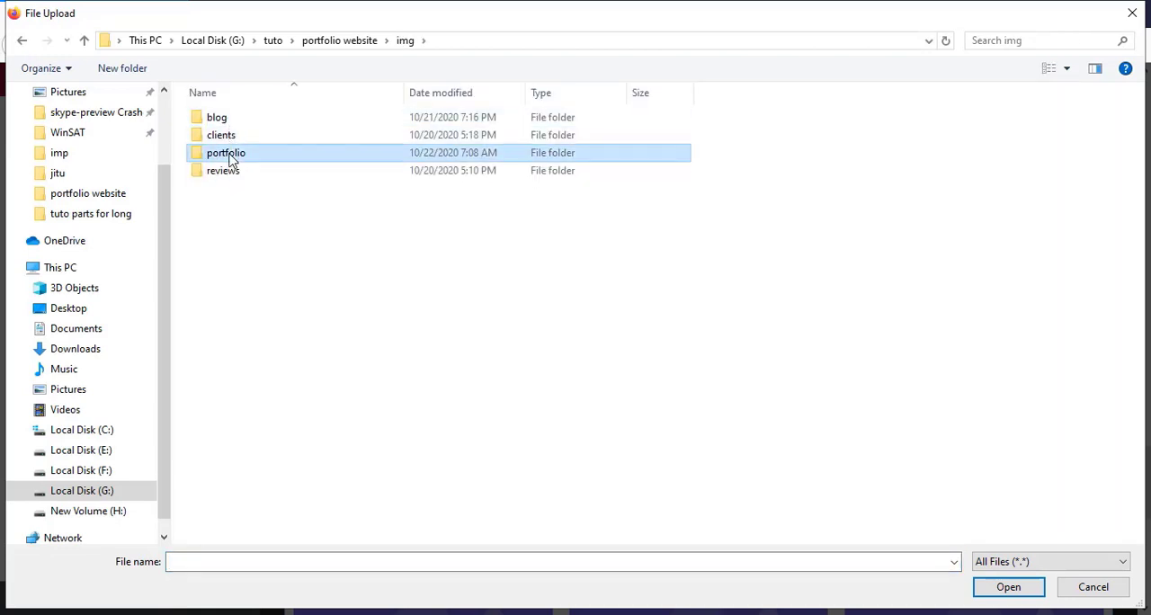
pyautogui.doubleClick(232, 157)
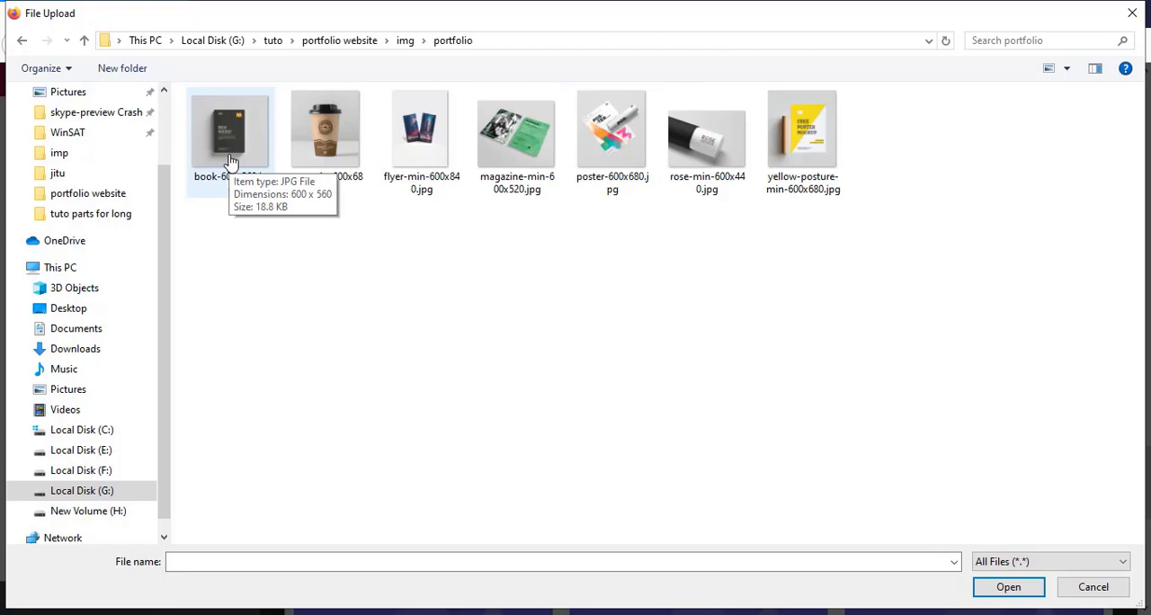
pyautogui.click(231, 157)
pyautogui.keyDown('shift'); pyautogui.click(791, 159); pyautogui.keyUp('shift')
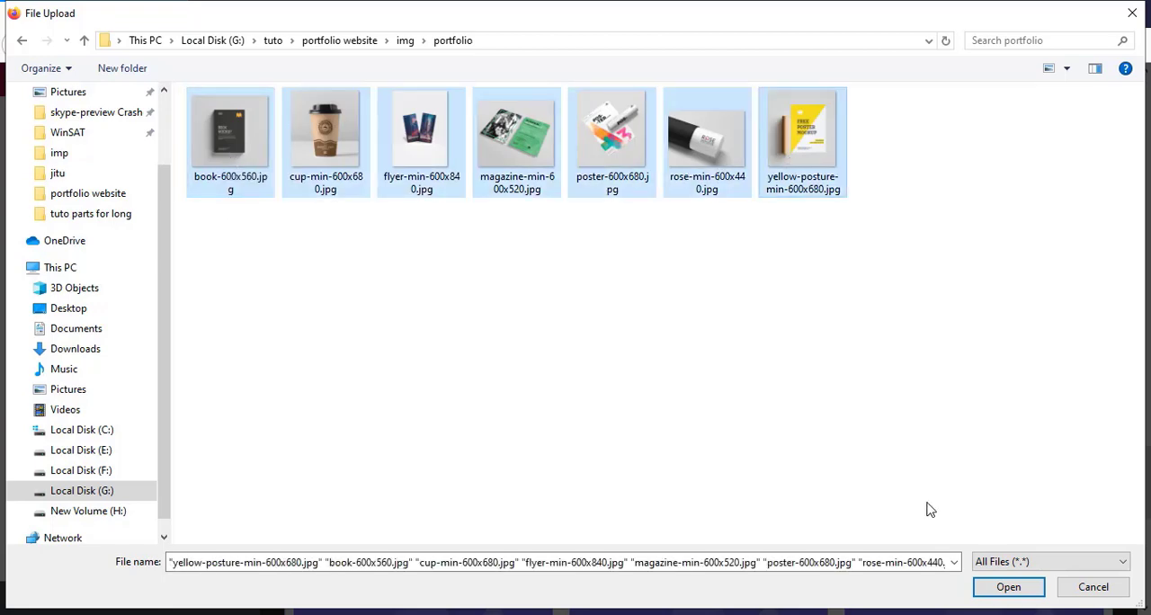
pyautogui.click(1003, 587)
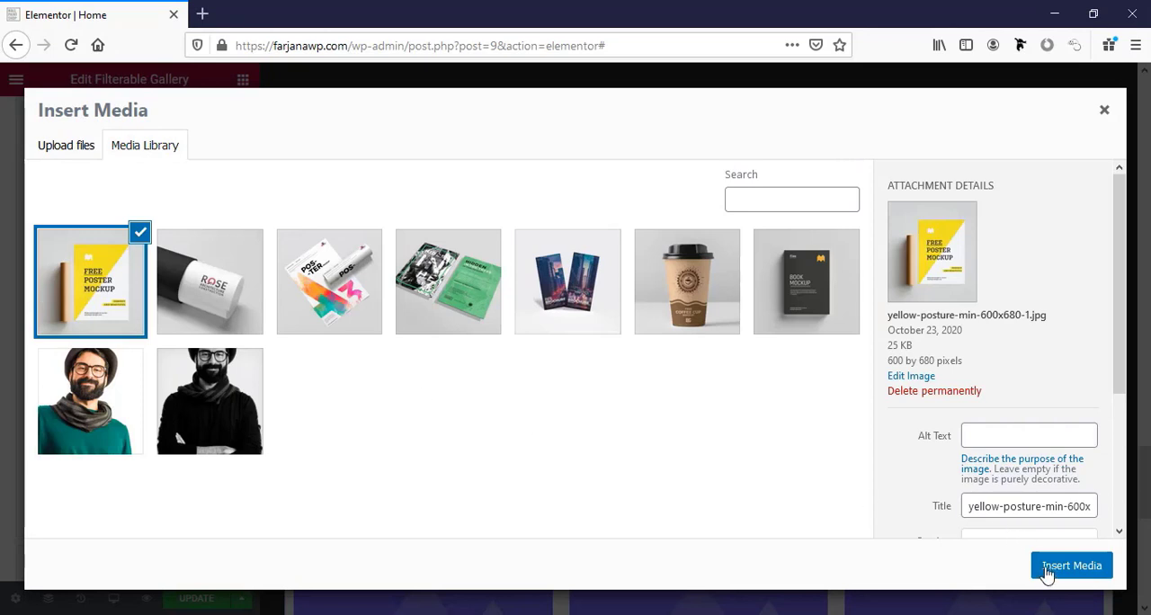
pyautogui.click(1046, 572)
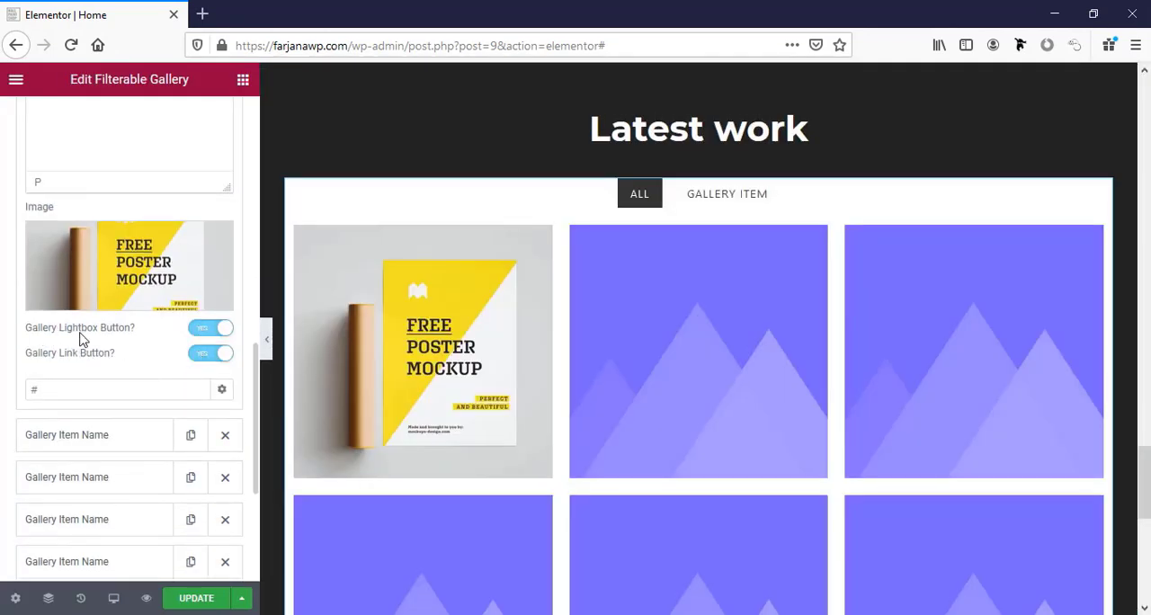
# Preview the first item's image in the lightbox, close it, and check the item's link field.
pyautogui.moveTo(373, 402)
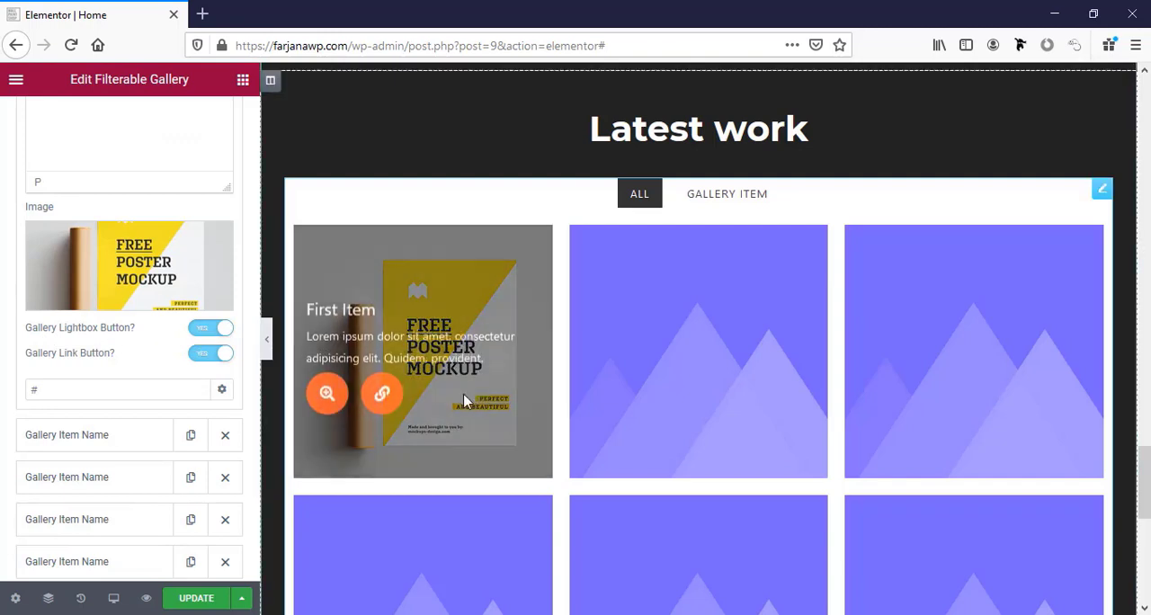
pyautogui.click(326, 388)
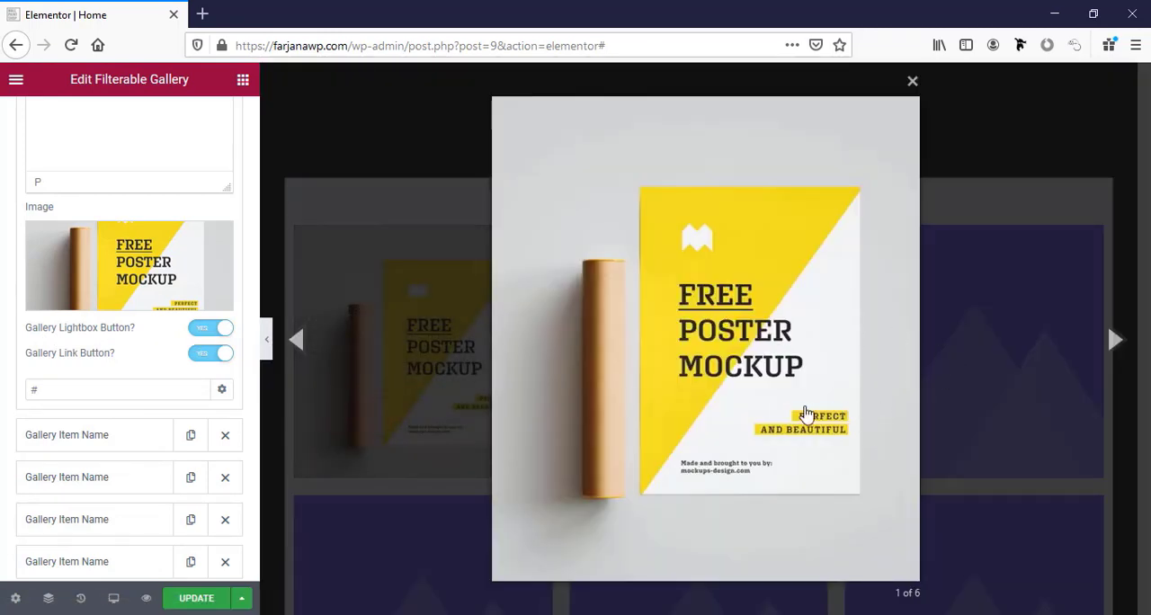
pyautogui.click(913, 80)
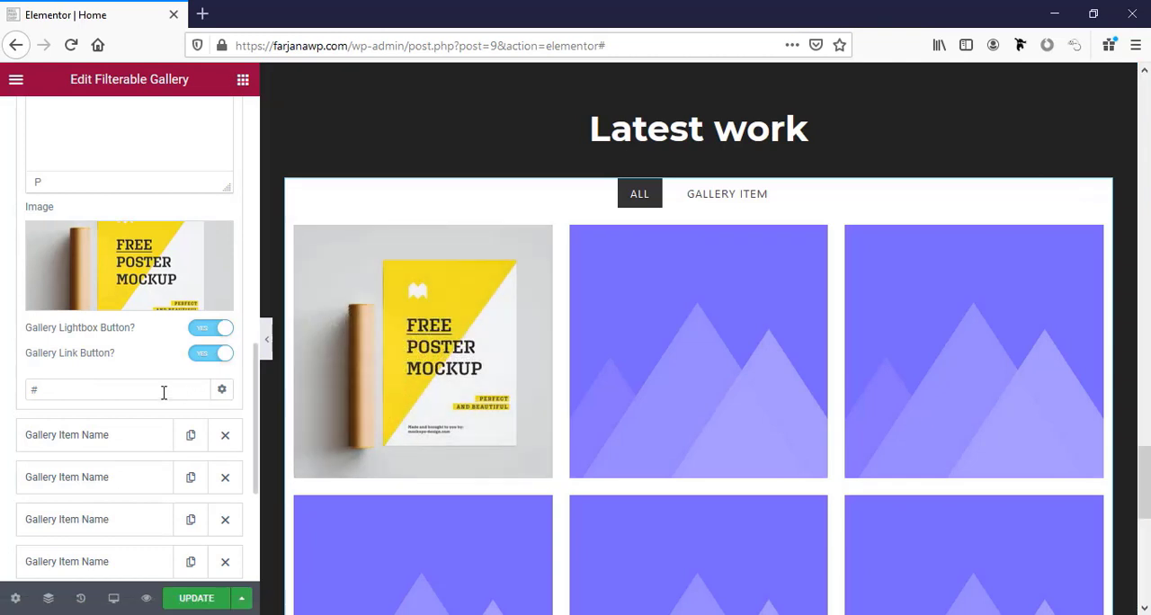
pyautogui.click(162, 390)
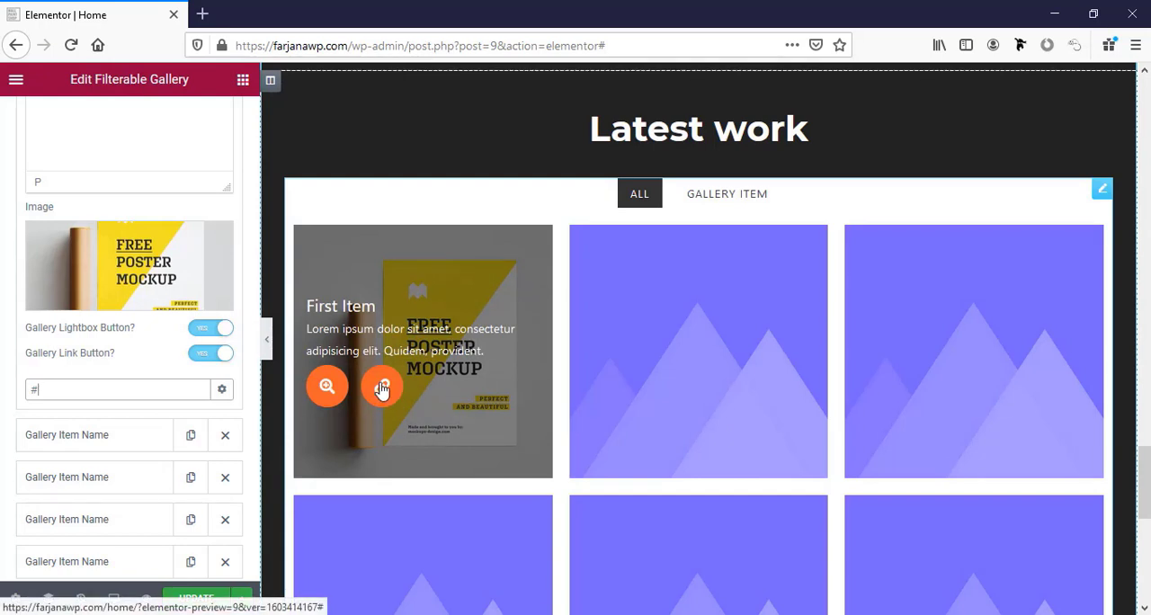
# Name the second item "Gallery Item 2" and give it the Rose roll mockup image from the media library.
pyautogui.scroll(-1, 61, 385)
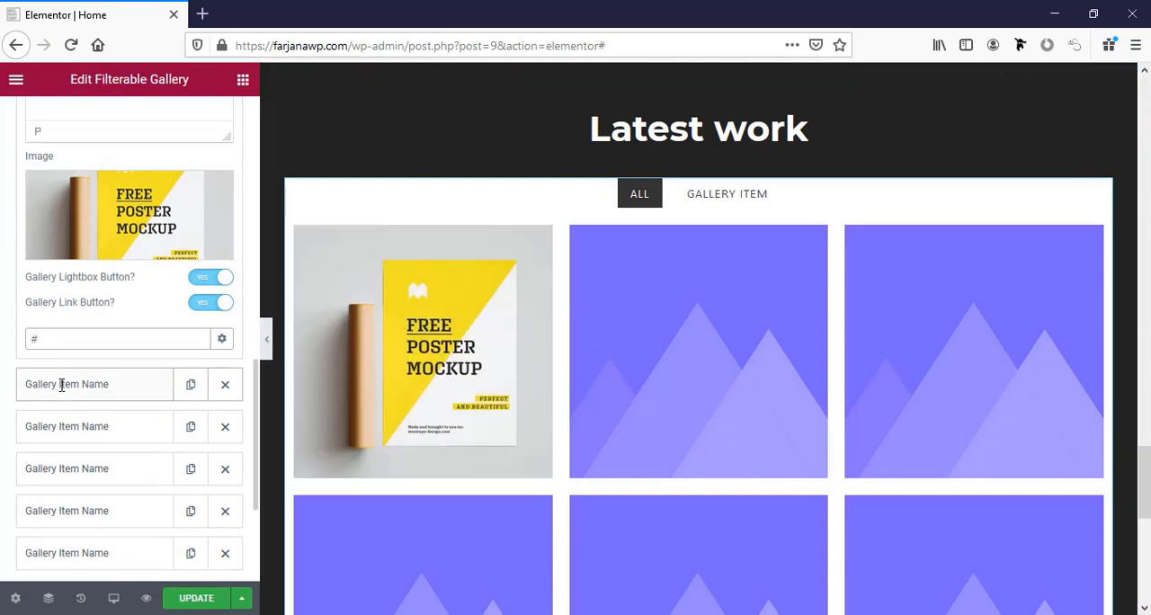
pyautogui.click(61, 384)
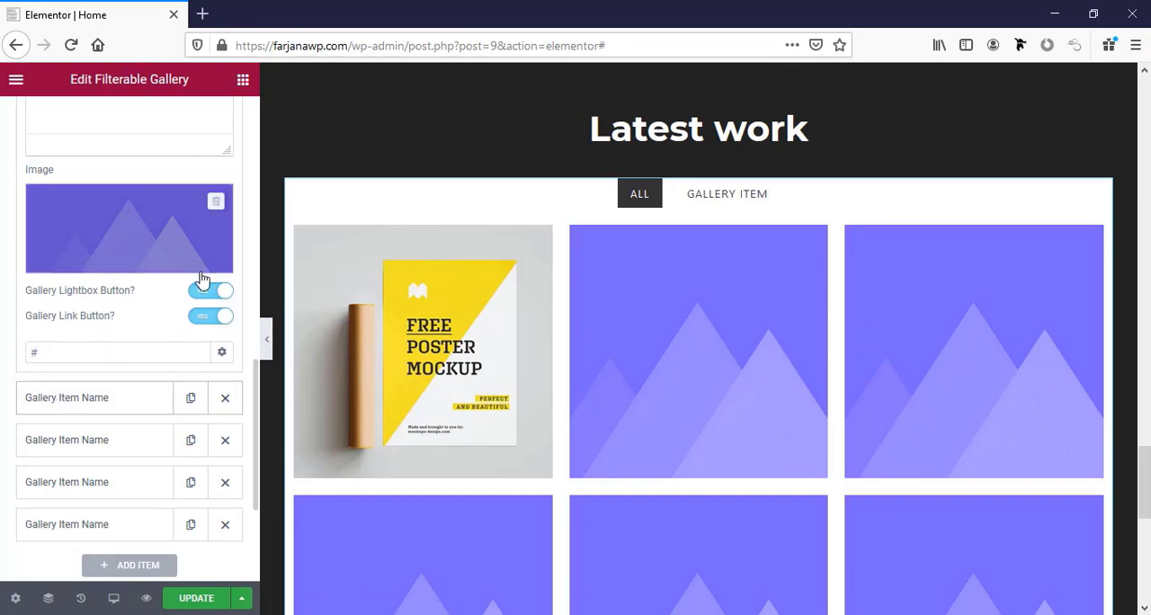
pyautogui.scroll(4, 117, 331)
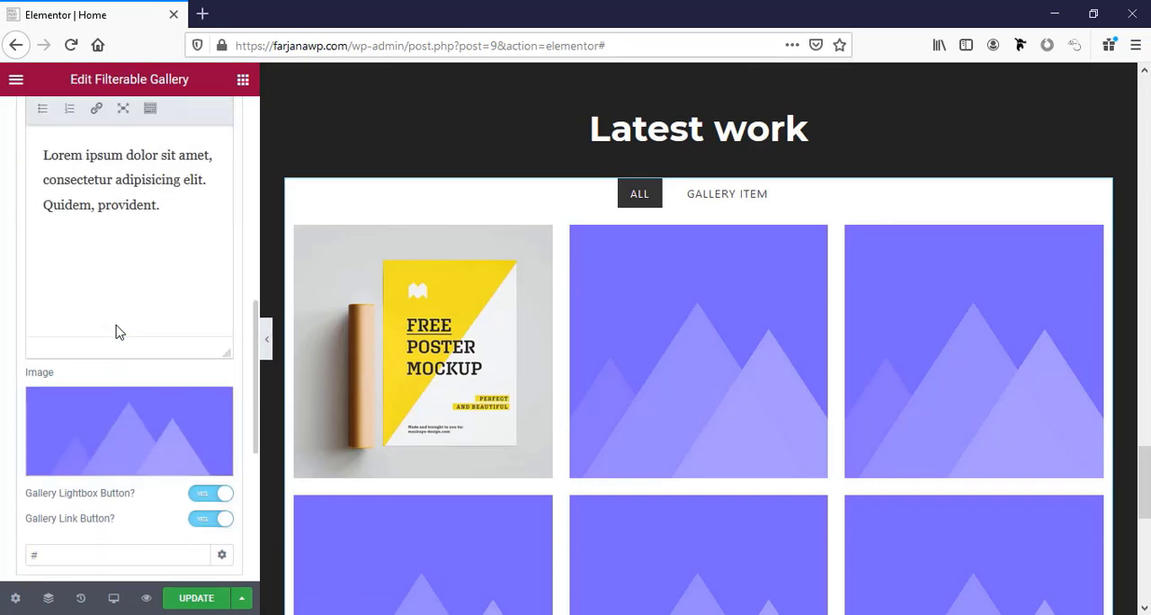
pyautogui.scroll(5, 135, 296)
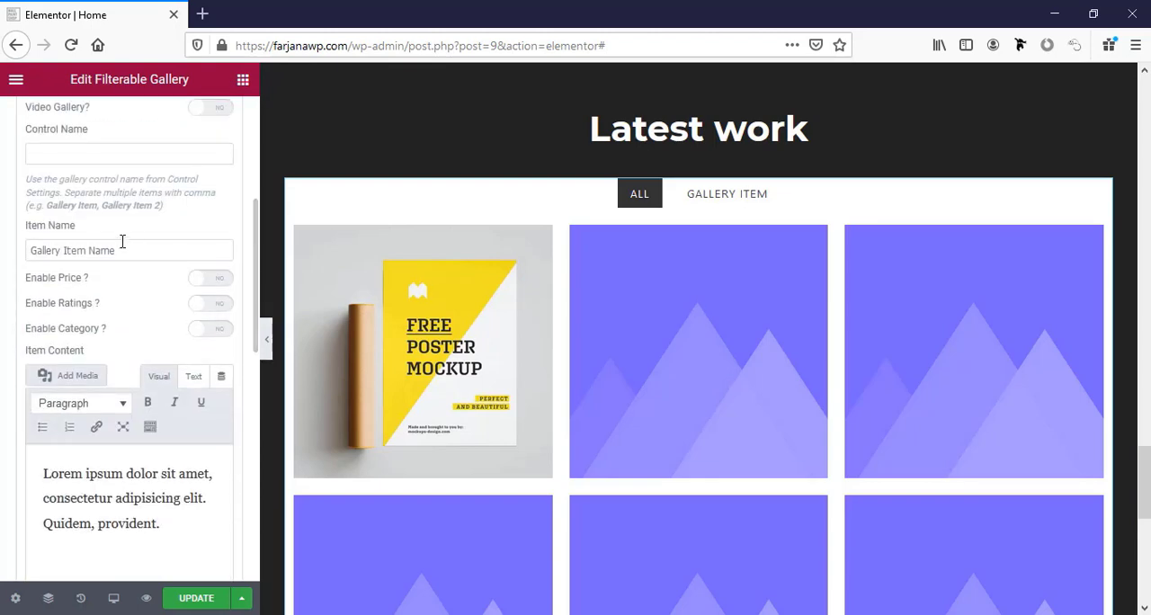
pyautogui.doubleClick(102, 249)
pyautogui.write('2')
pyautogui.scroll(-1, 129, 404)
pyautogui.moveTo(256, 333); pyautogui.dragTo(257, 475)
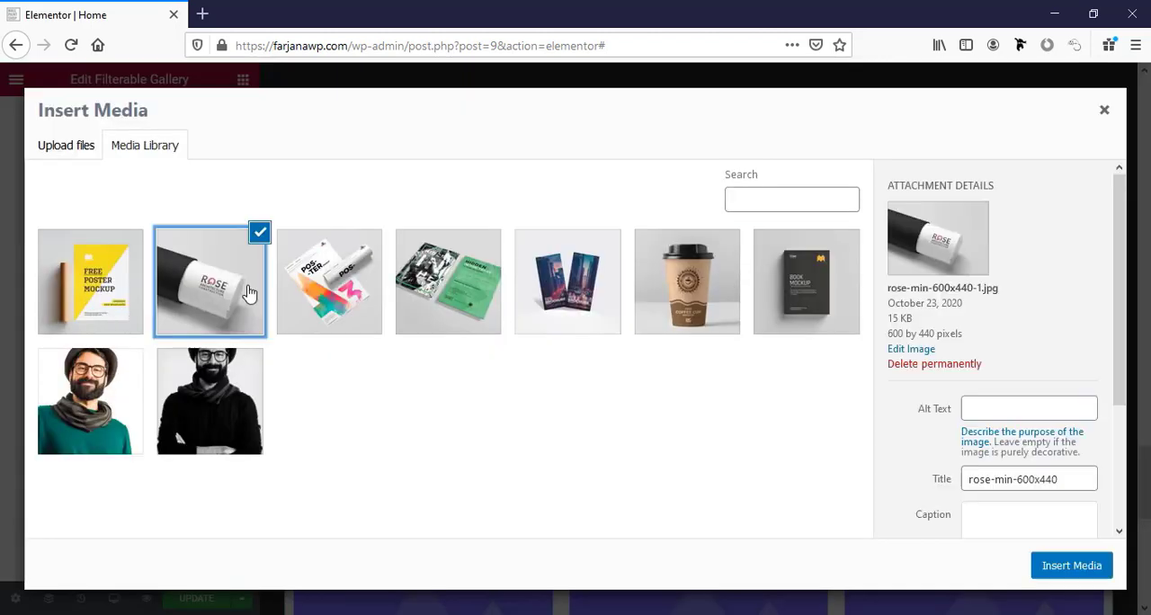
pyautogui.click(1068, 561)
# Insert the colorful poster image into the third gallery item and the magazine image into the fourth.
pyautogui.click(148, 489)
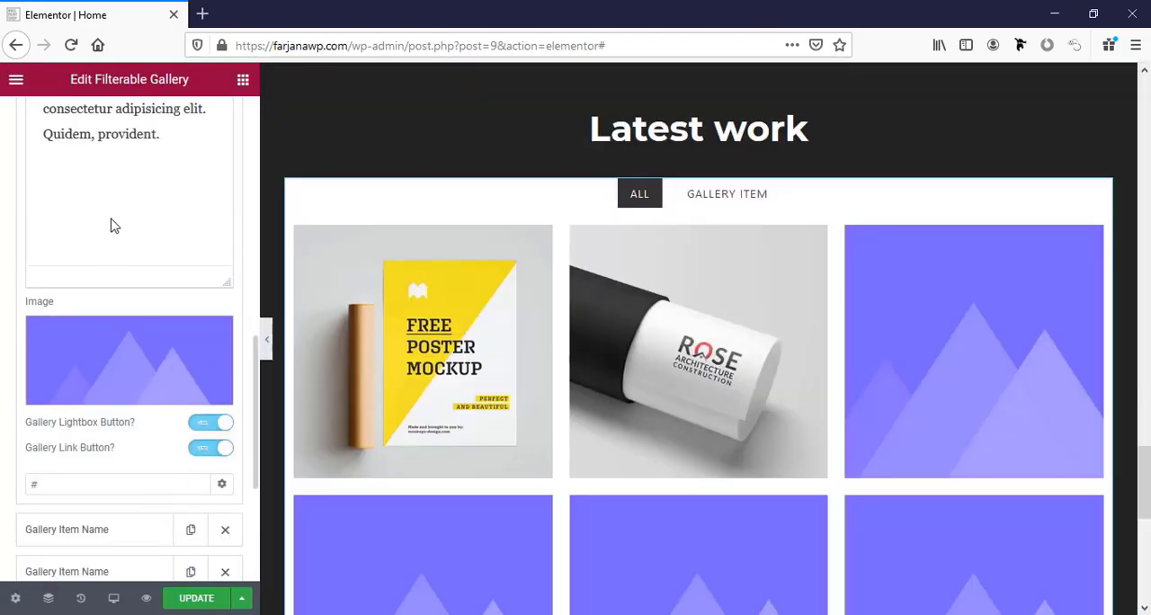
pyautogui.click(129, 359)
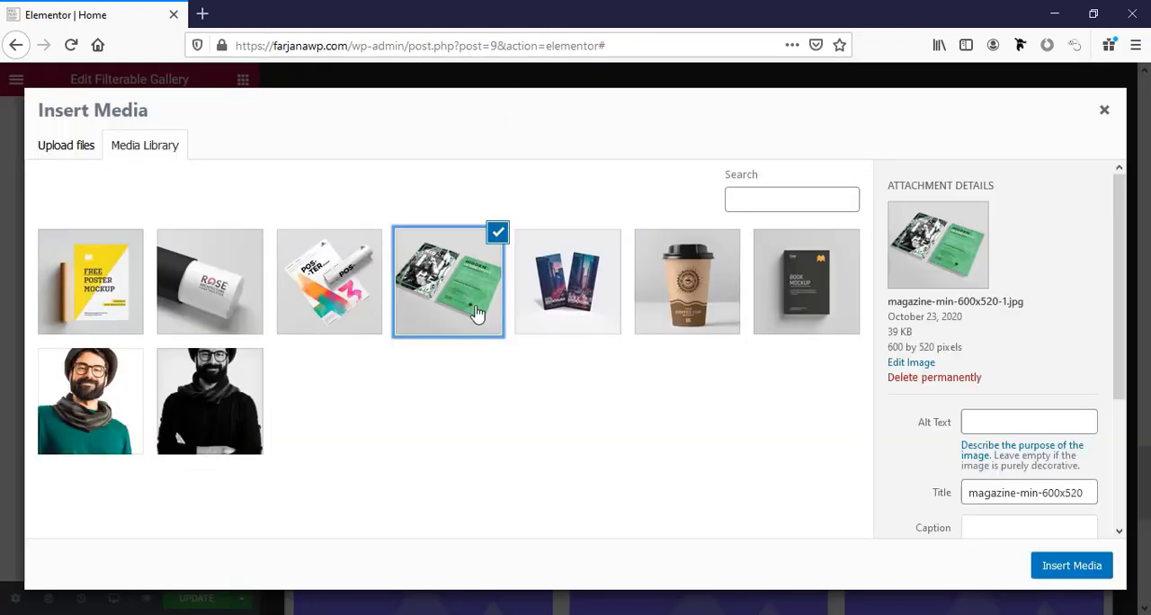
pyautogui.click(1068, 562)
# Insert the book mockup image book-600x560 into the fifth gallery item.
pyautogui.click(46, 506)
pyautogui.click(125, 280)
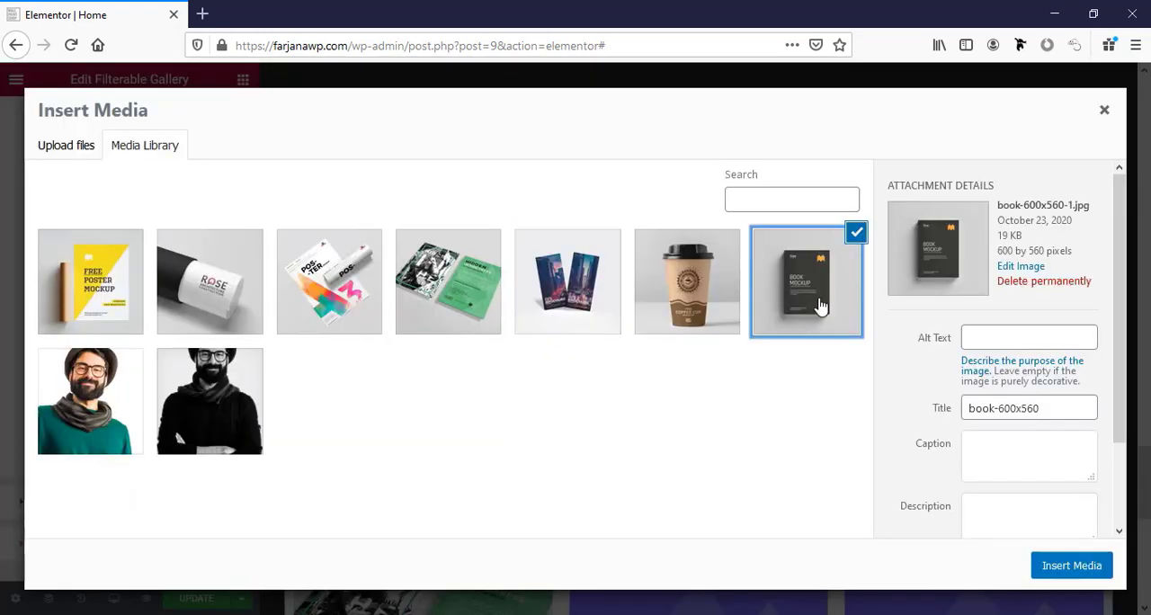
pyautogui.click(1068, 563)
# Use the same book mockup image for the sixth gallery item.
pyautogui.click(108, 411)
pyautogui.scroll(-5, 95, 459)
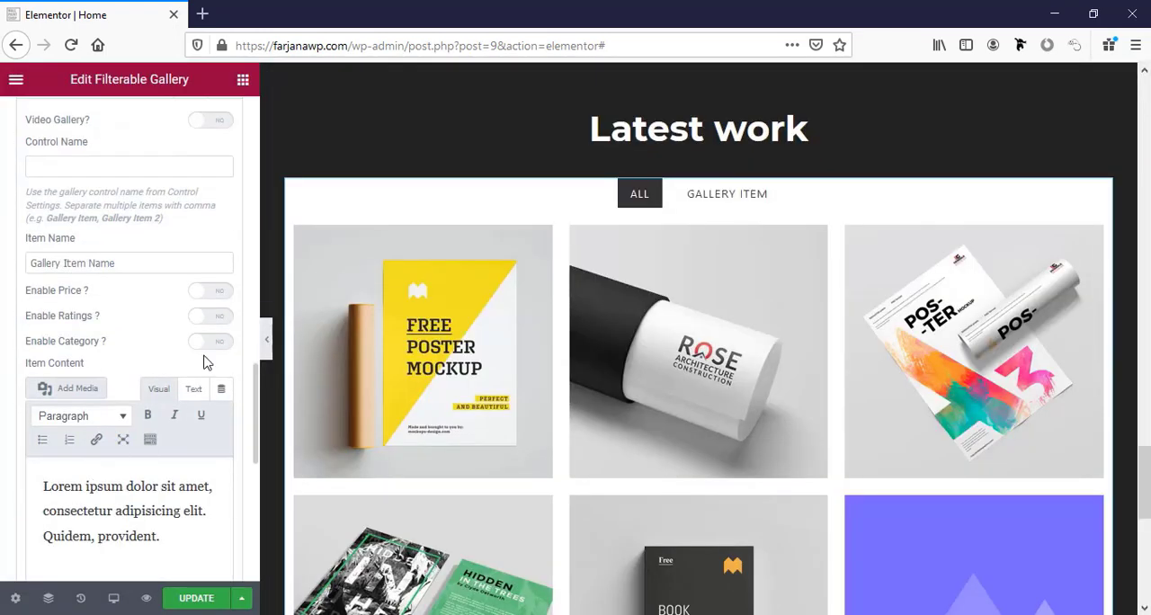
pyautogui.scroll(-5, 129, 411)
pyautogui.click(128, 411)
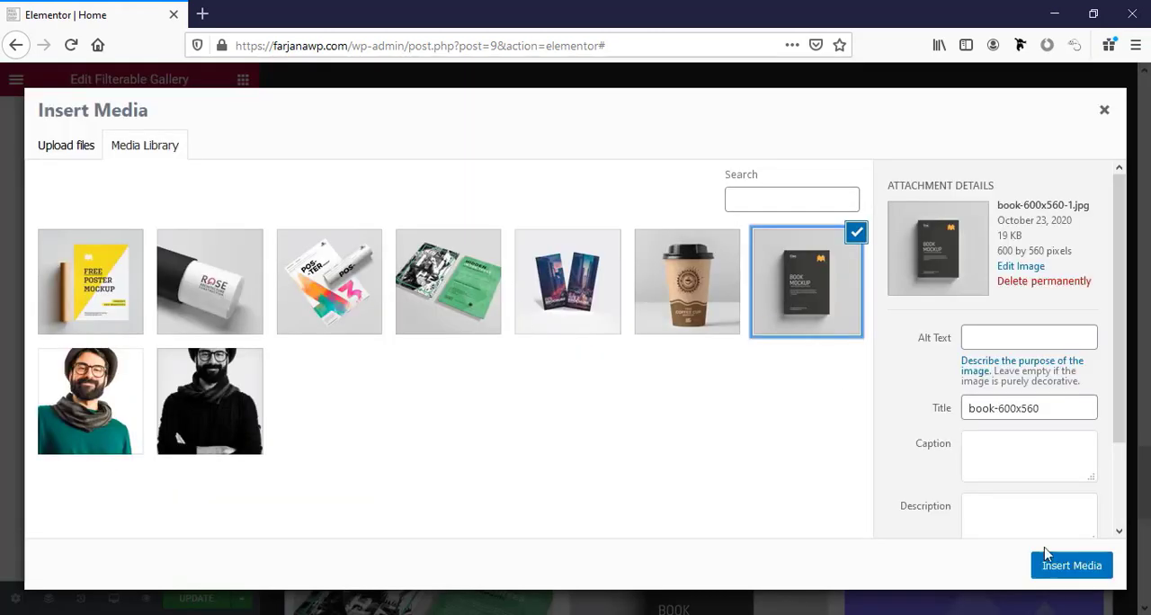
pyautogui.click(1050, 555)
# Change the sixth gallery item's name to "Gallery Item 6".
pyautogui.scroll(3, 146, 425)
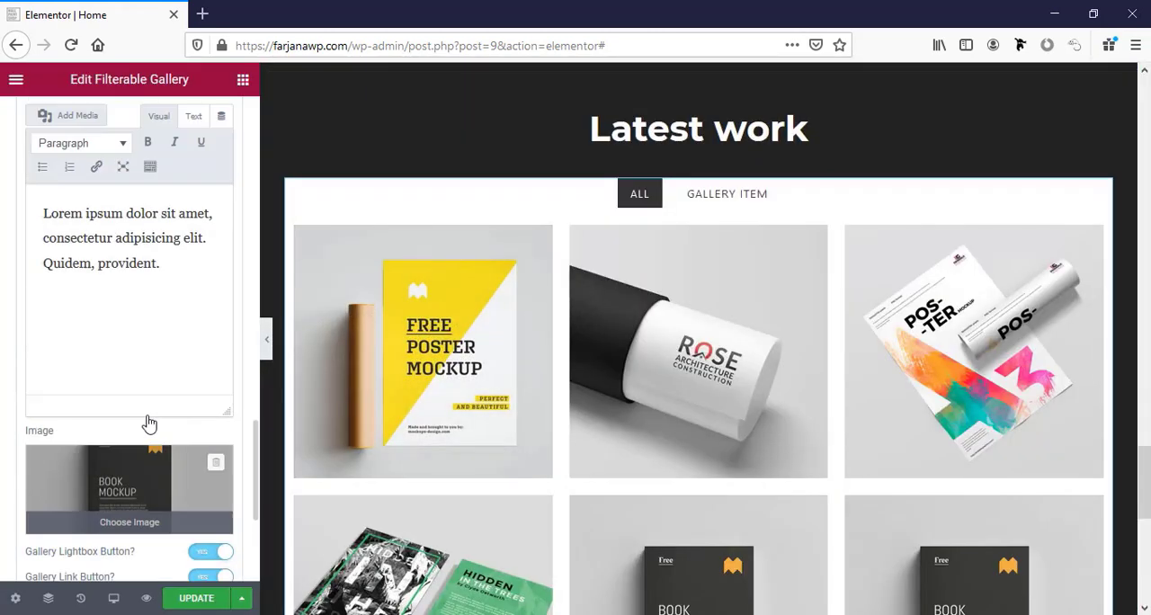
pyautogui.scroll(-5, 134, 445)
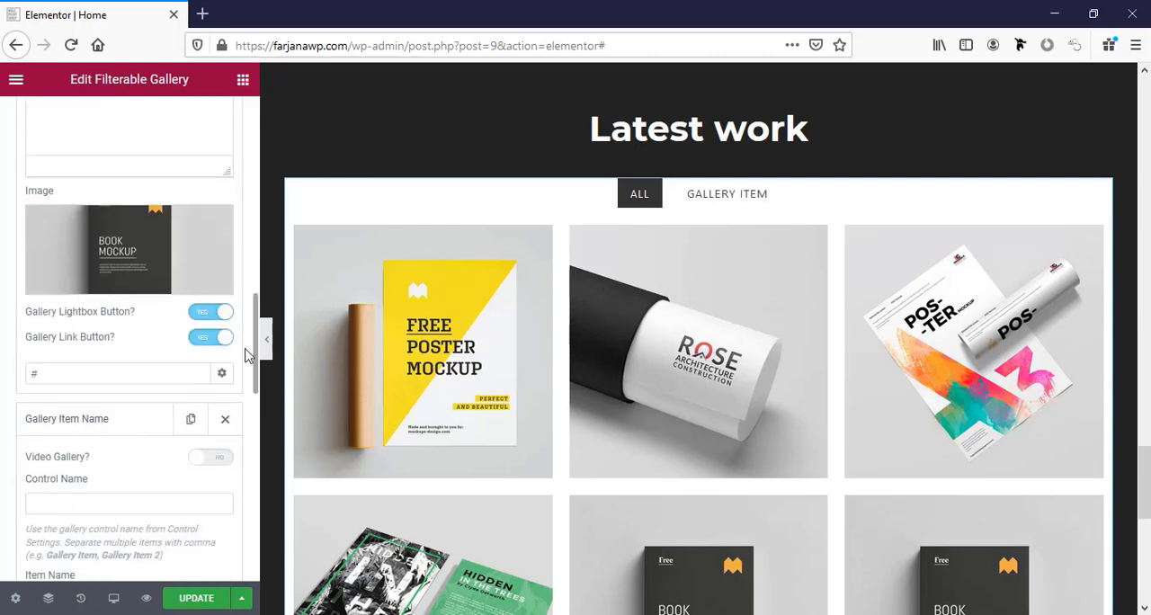
pyautogui.scroll(-1, 90, 497)
pyautogui.doubleClick(99, 518)
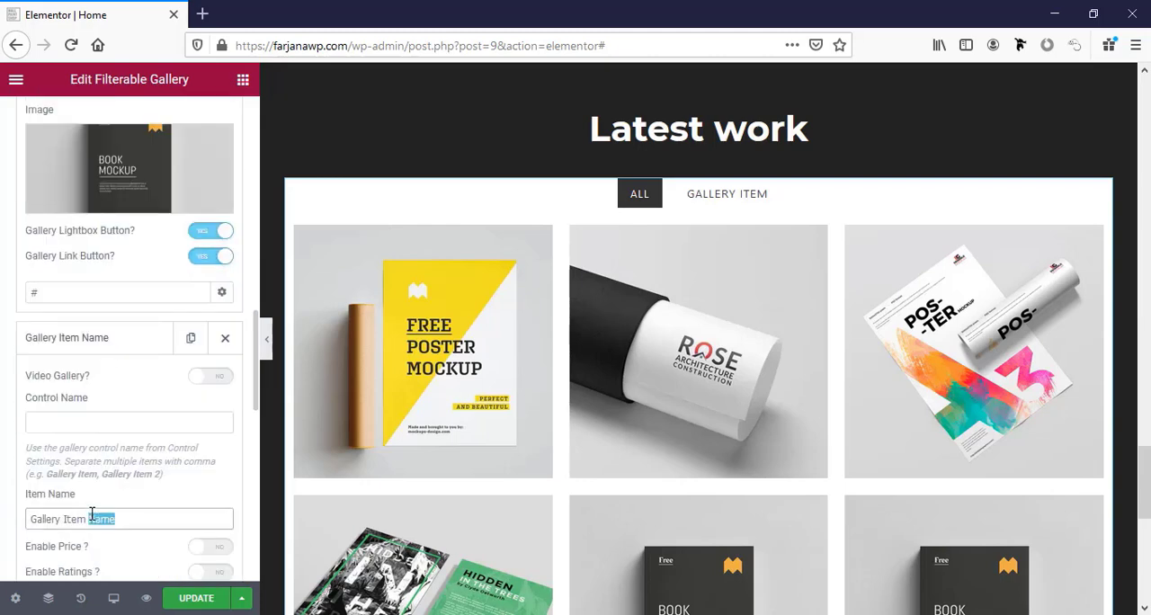
pyautogui.write('6')
# Expand the fourth entry of the gallery items and change its item name to "Gallery Item 3".
pyautogui.scroll(4, 118, 459)
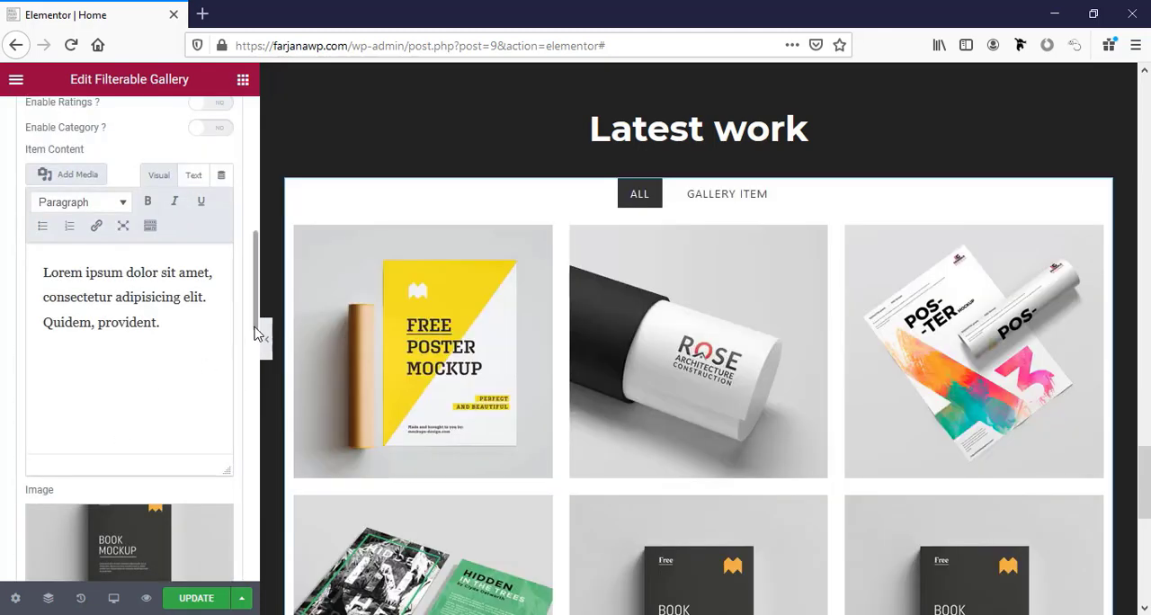
pyautogui.moveTo(257, 326); pyautogui.dragTo(256, 226)
pyautogui.click(107, 279)
pyautogui.click(119, 459)
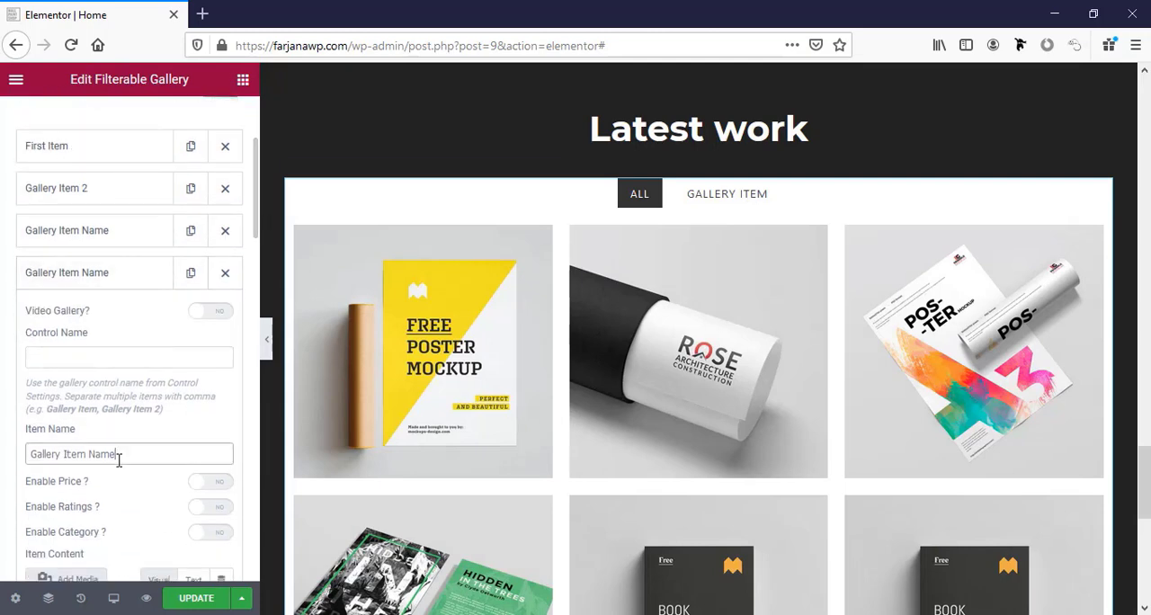
pyautogui.write('3')
# Expand the third entry of the gallery items and change its item name to "Gallery Item 4".
pyautogui.click(108, 228)
pyautogui.doubleClick(101, 412)
pyautogui.write('4')
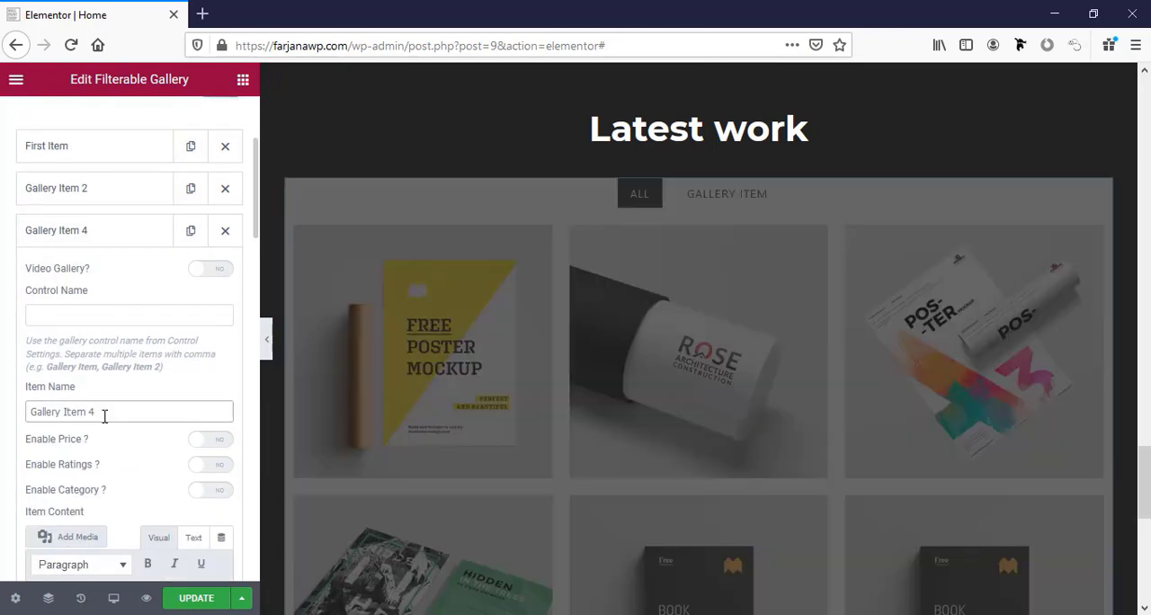
pyautogui.moveTo(528, 390)
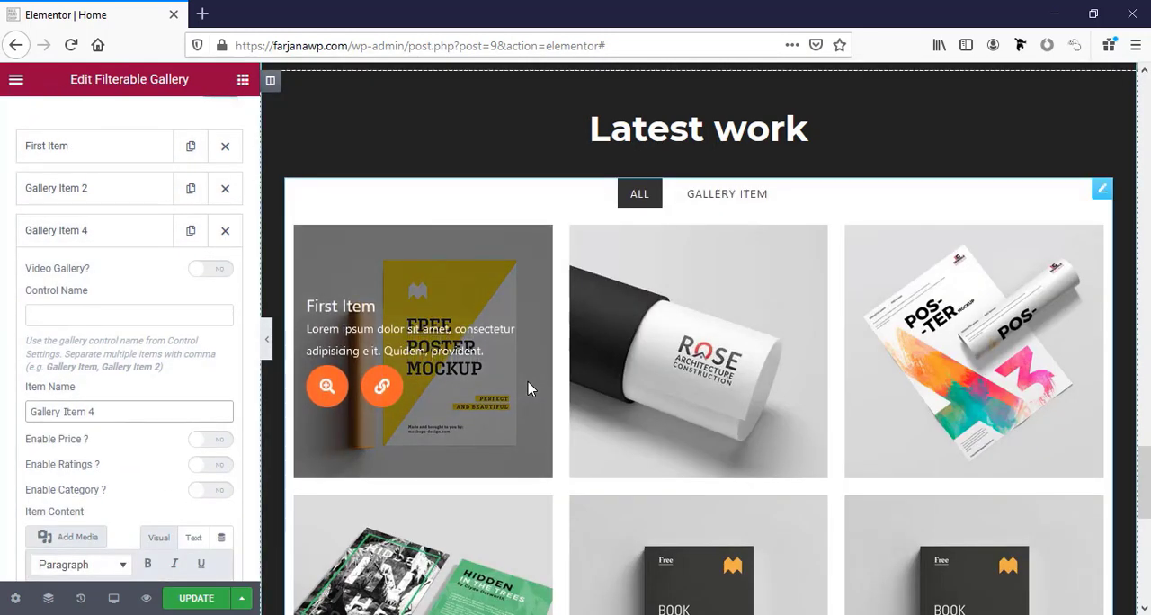
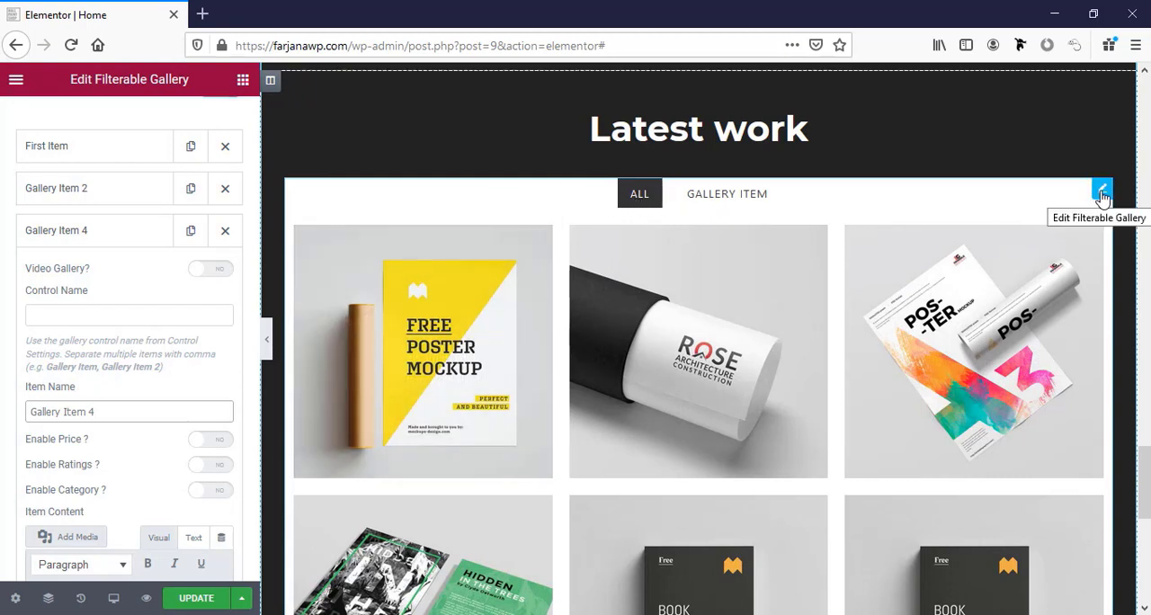
# Set the filterable gallery's general background colour to the dark global colour that matches the Latest work section.
pyautogui.click(1103, 196)
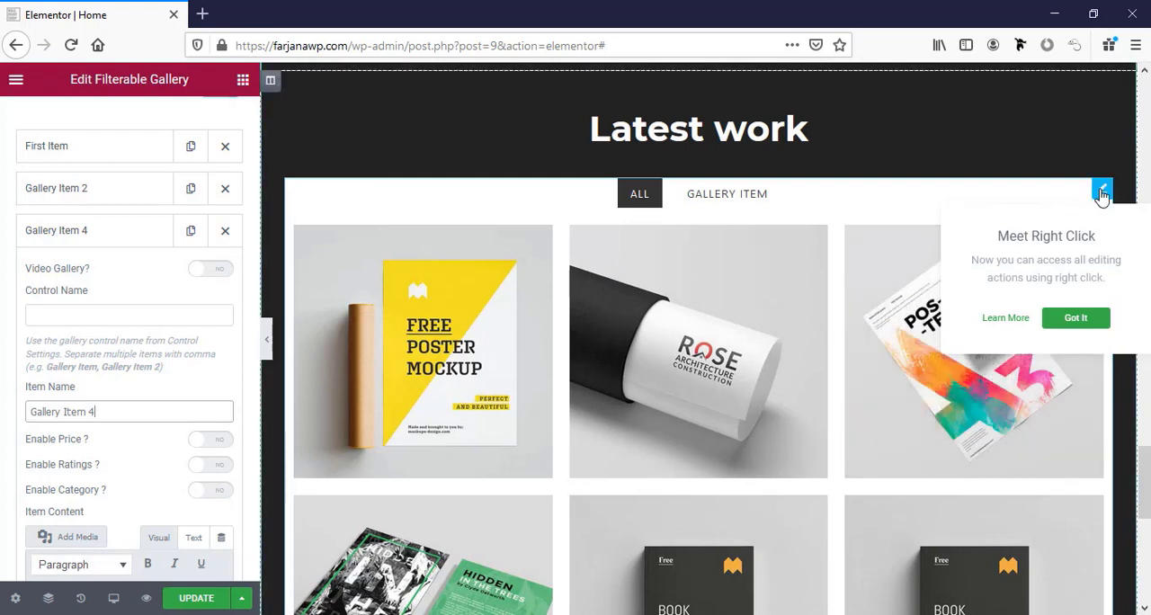
pyautogui.scroll(3, 120, 192)
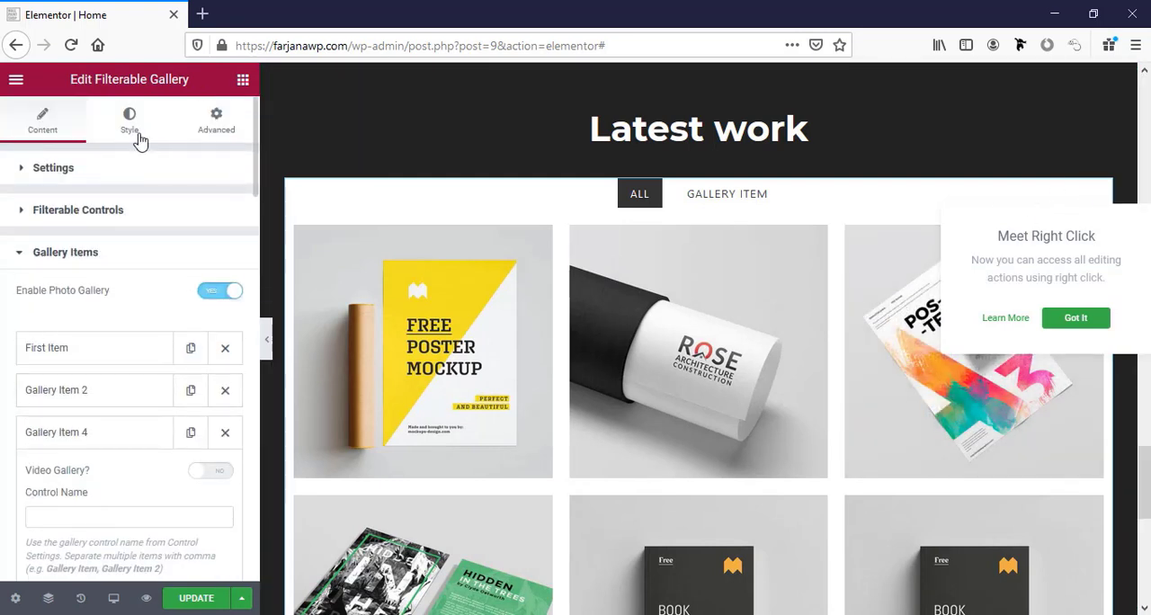
pyautogui.click(131, 134)
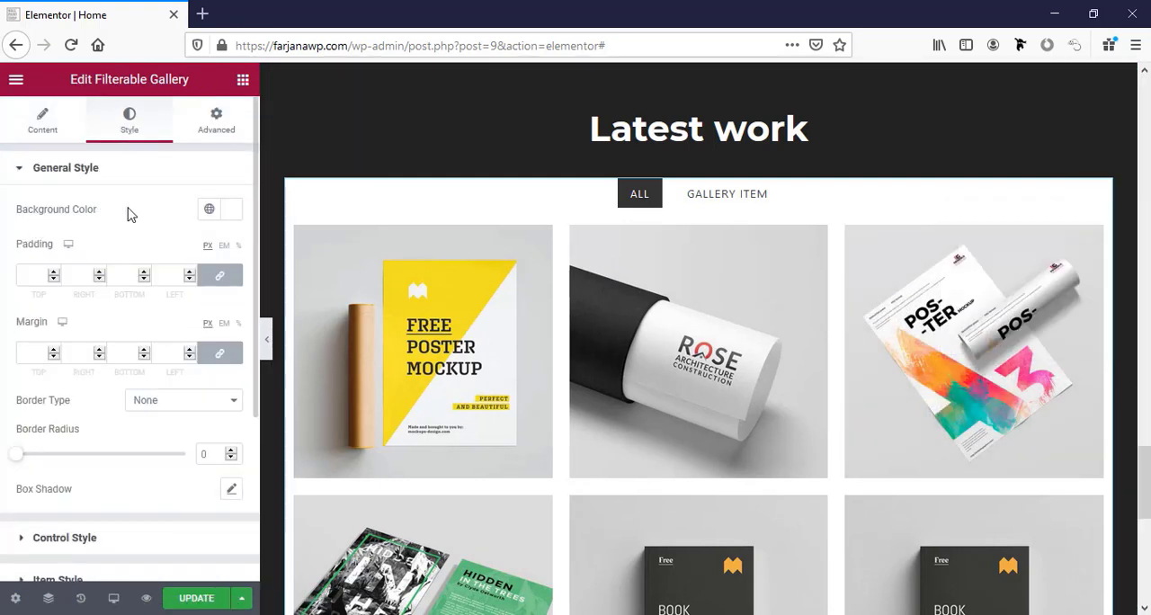
pyautogui.click(216, 217)
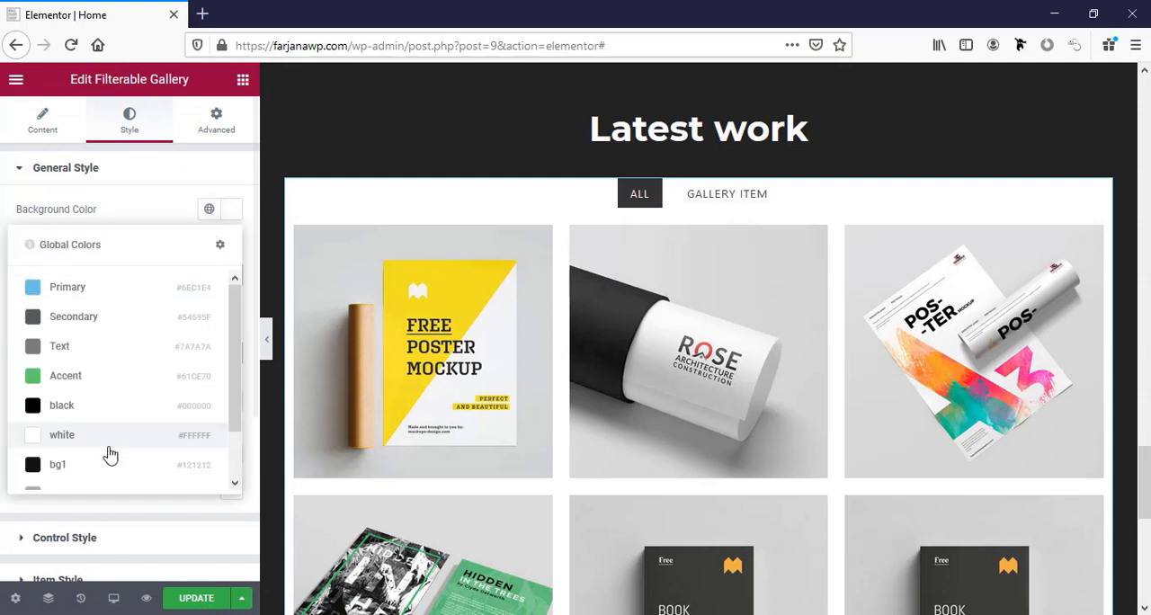
pyautogui.scroll(-1, 106, 454)
pyautogui.scroll(1, 110, 455)
pyautogui.click(69, 471)
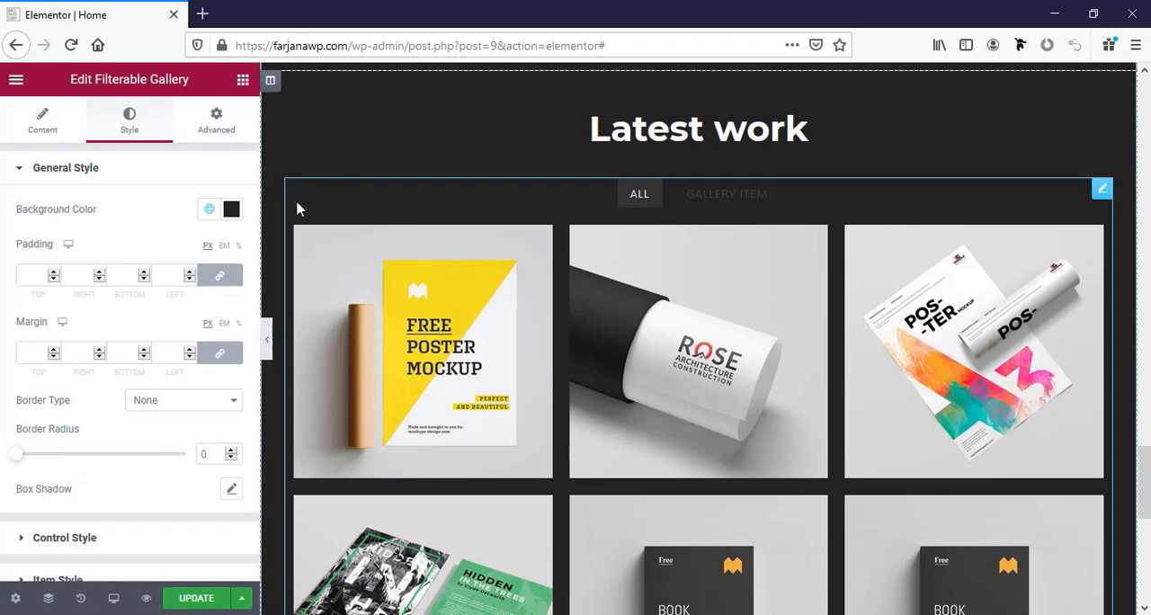
pyautogui.scroll(3, 296, 205)
pyautogui.scroll(-3, 508, 466)
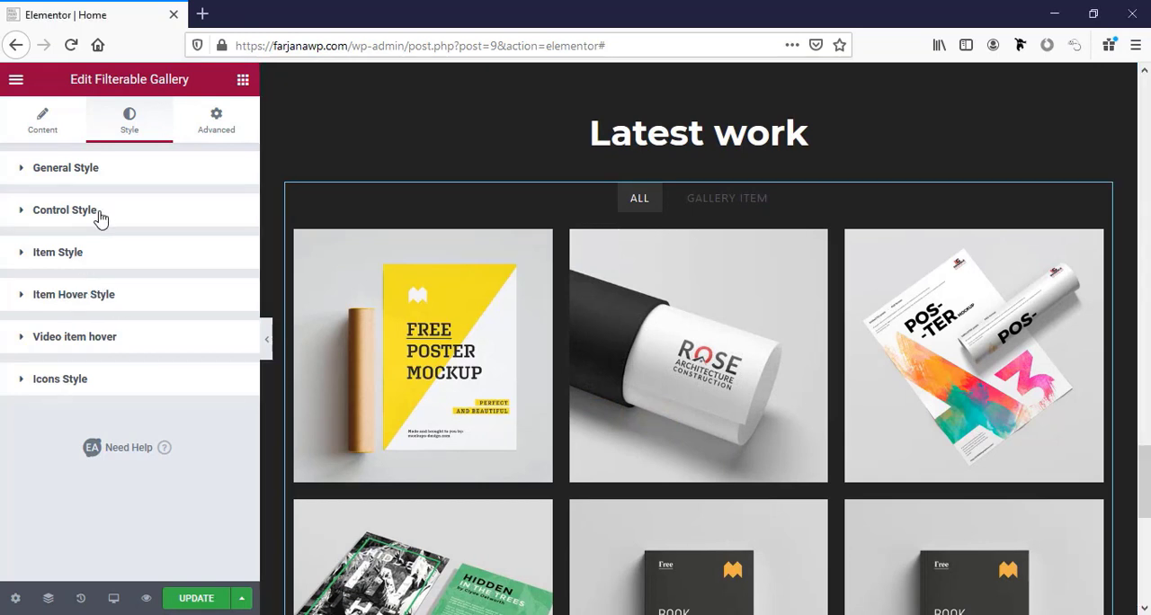
# Set the normal text colour of the gallery's filter controls to the global white.
pyautogui.click(101, 218)
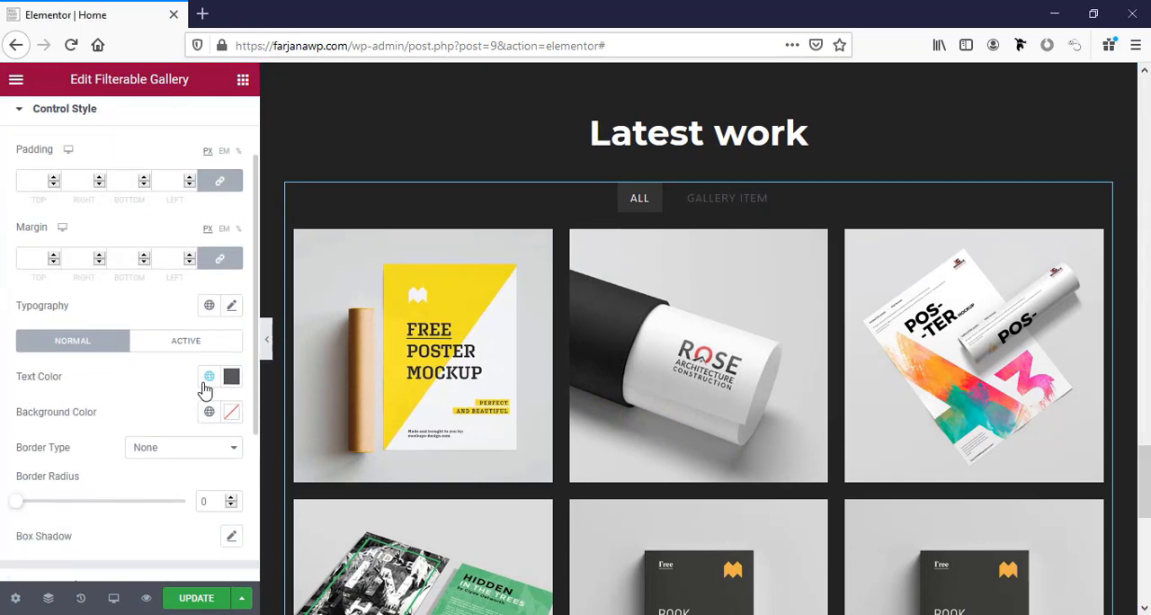
pyautogui.click(208, 377)
pyautogui.click(154, 304)
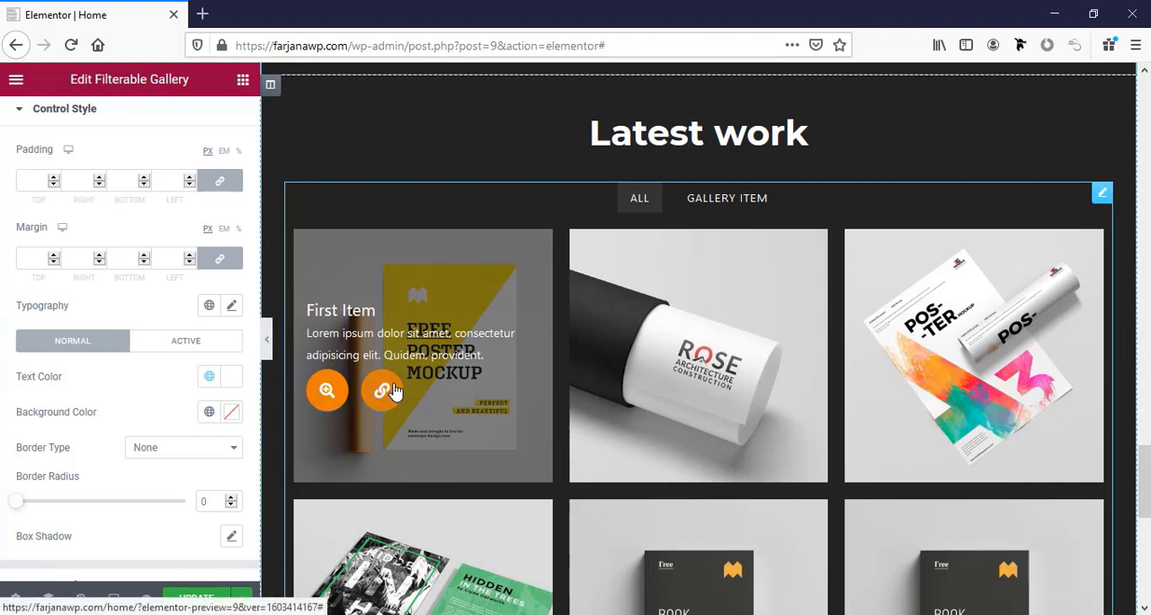
# Set the item hover title typography of the gallery to Montserrat at size 25 px.
pyautogui.scroll(-5, 175, 429)
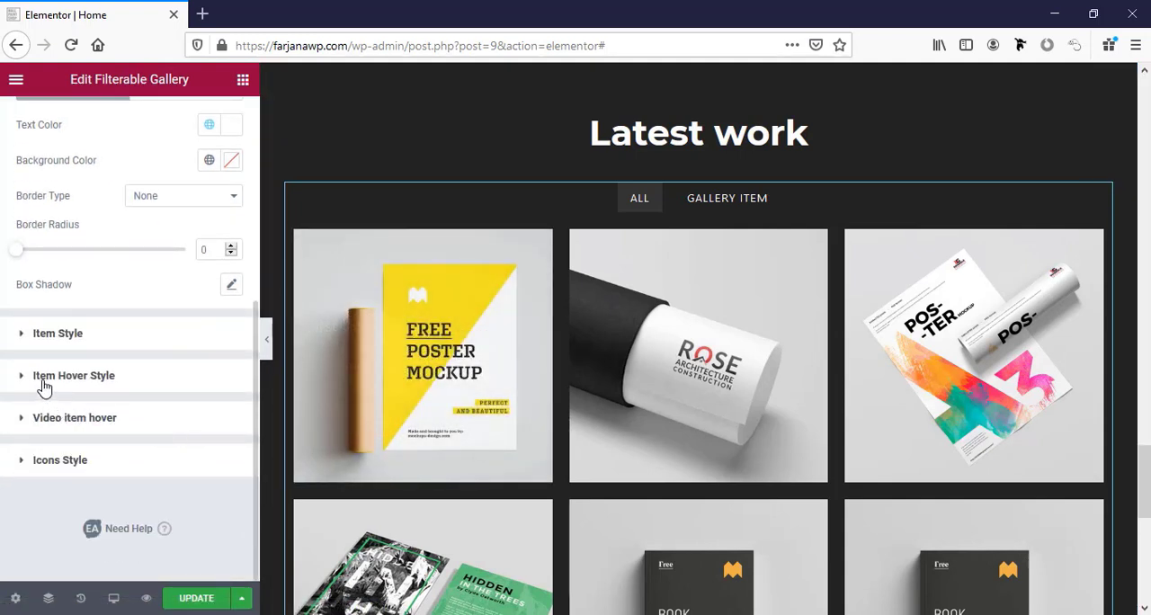
pyautogui.click(76, 376)
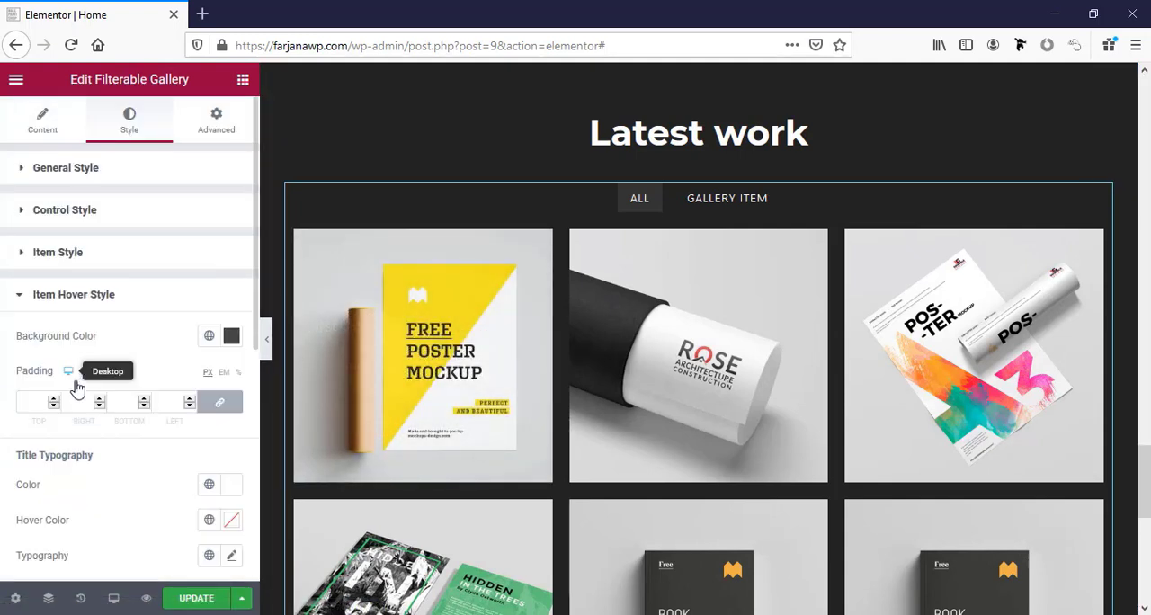
pyautogui.scroll(-5, 136, 406)
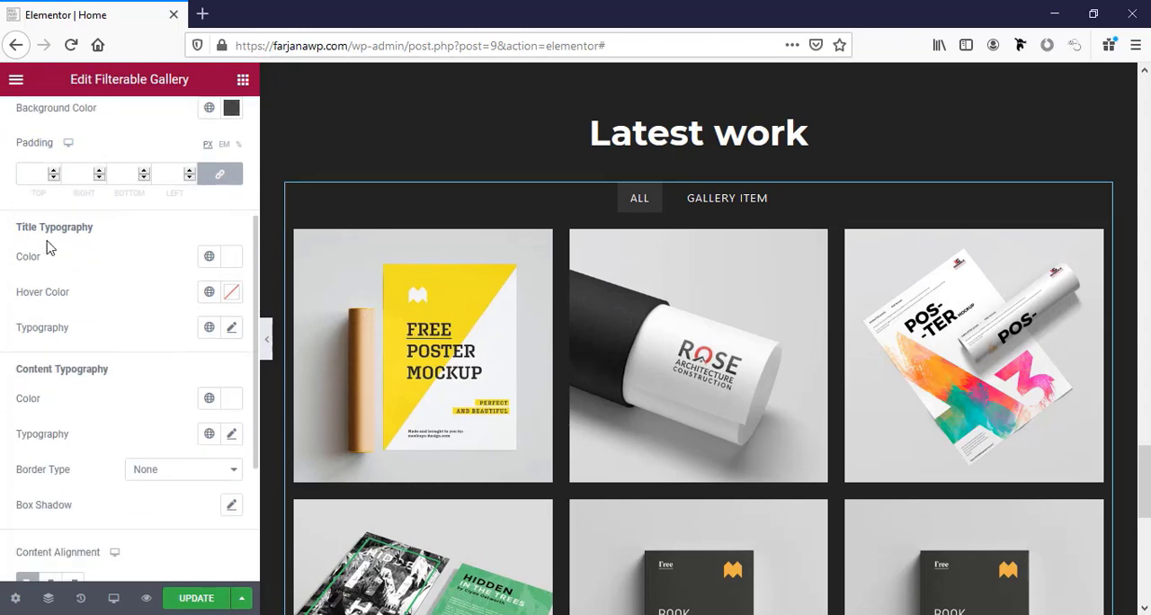
pyautogui.click(232, 328)
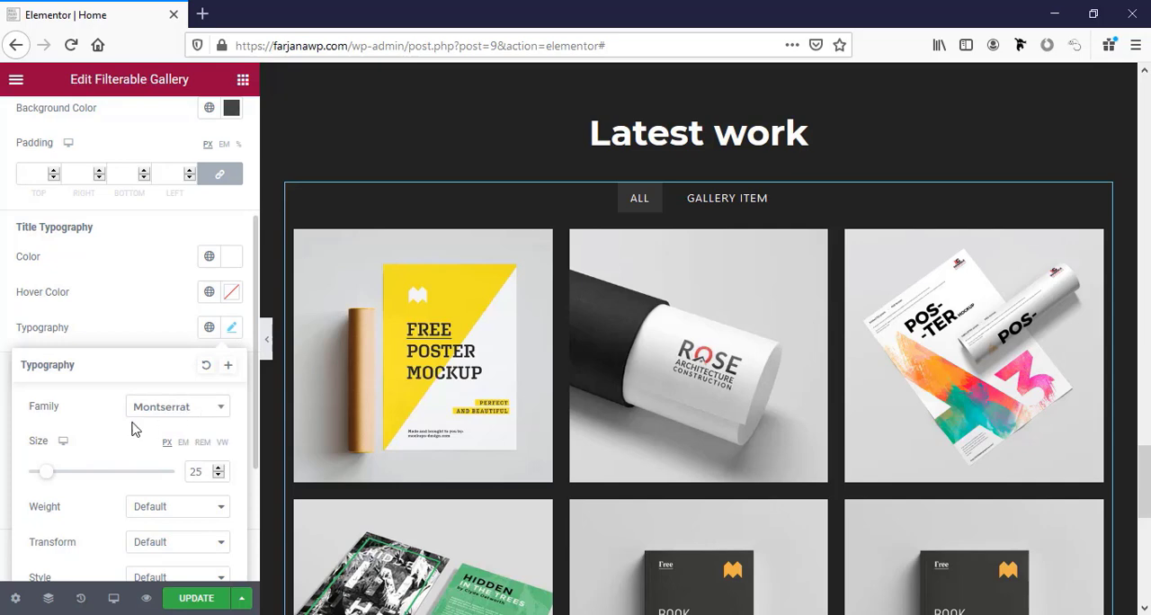
pyautogui.moveTo(441, 392)
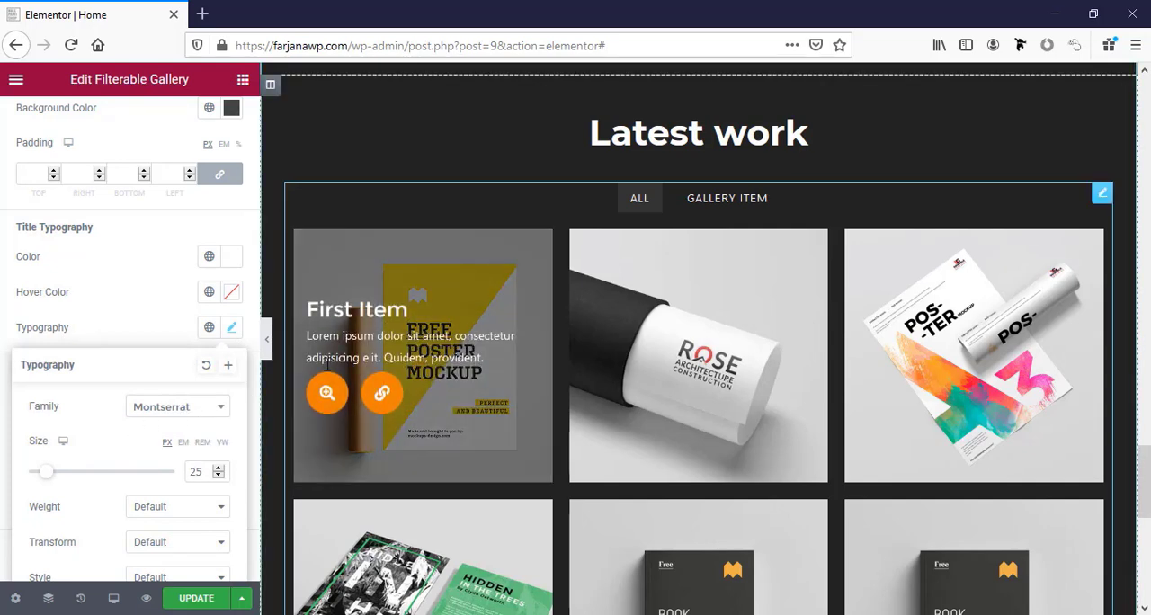
pyautogui.click(155, 331)
# Set the item hover content typography of the gallery to the Lato font family.
pyautogui.scroll(-1, 216, 463)
pyautogui.scroll(-2, 207, 476)
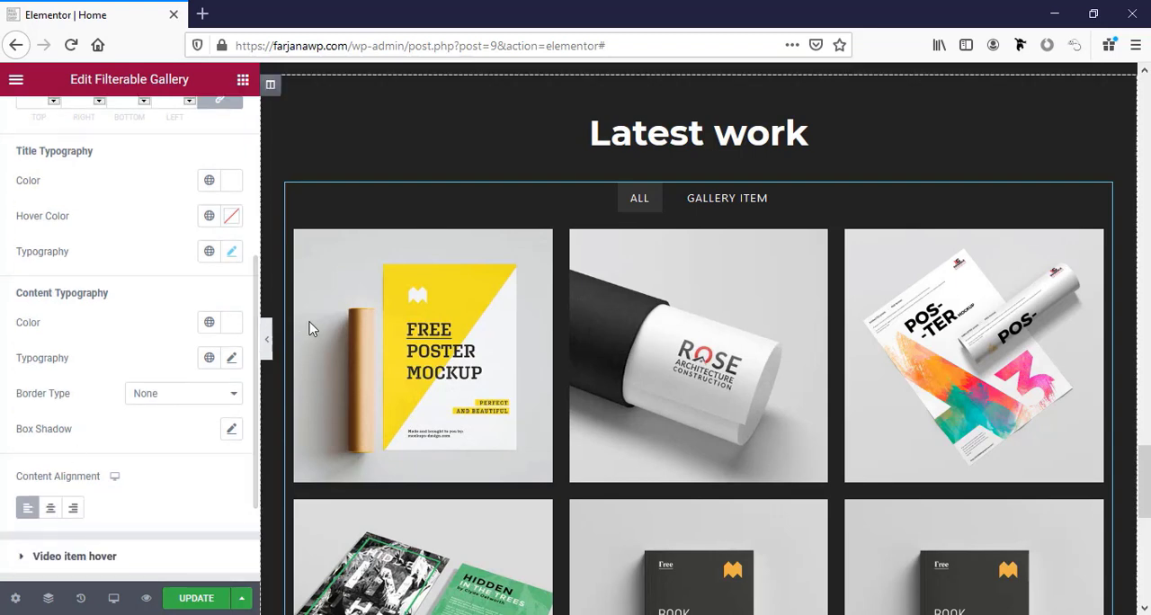
pyautogui.click(231, 357)
pyautogui.scroll(-4, 162, 348)
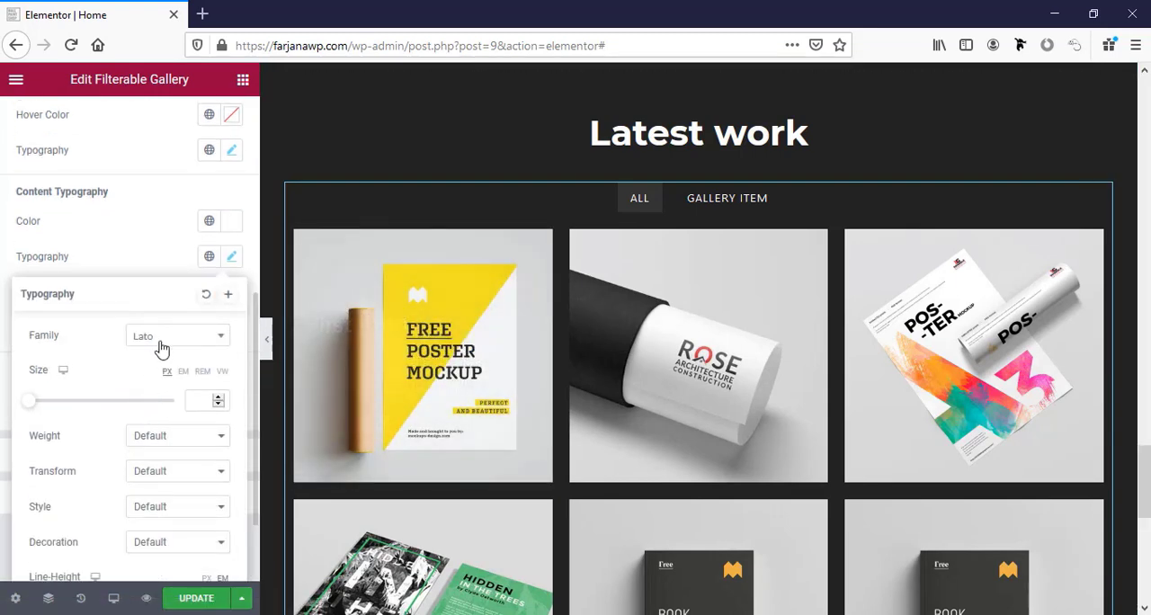
pyautogui.click(174, 337)
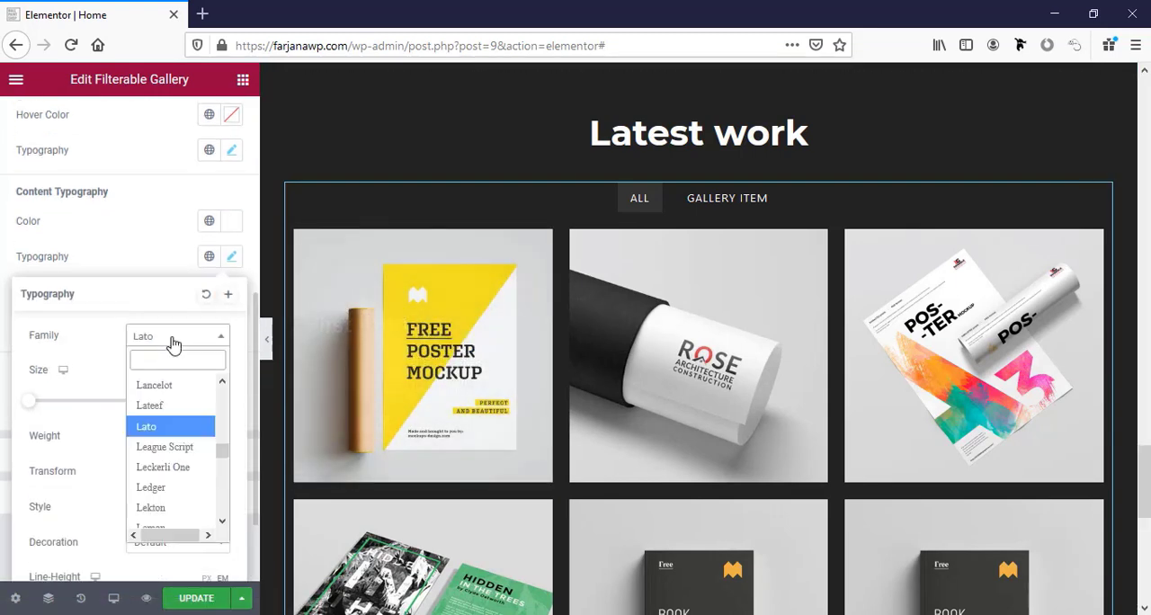
pyautogui.click(157, 429)
pyautogui.click(133, 265)
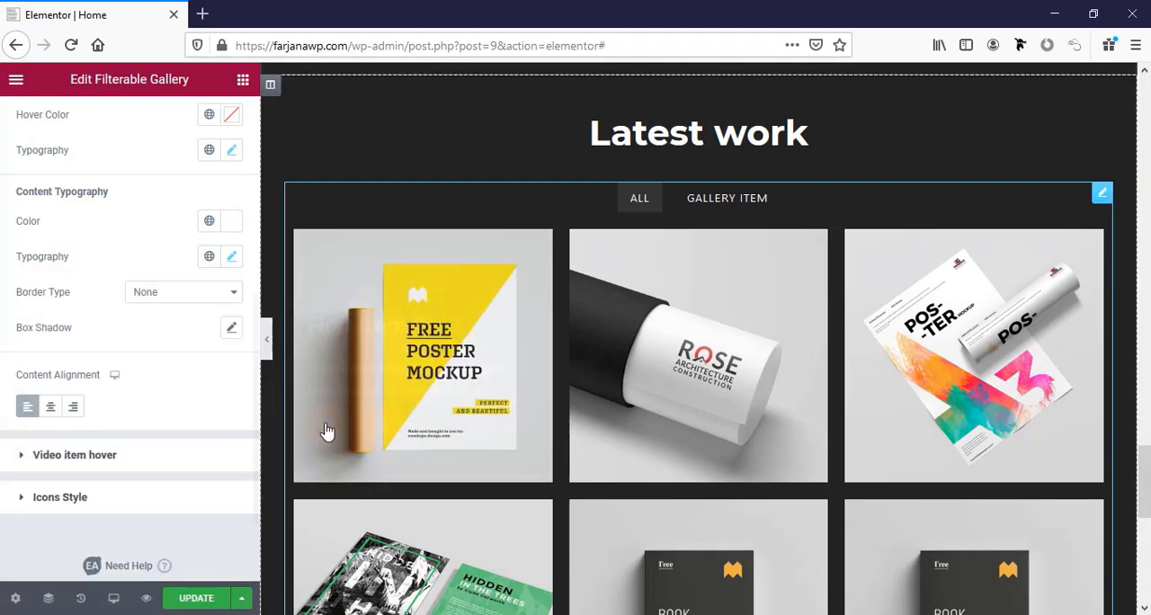
# Set the normal background colour of the gallery's hover icons to the dark grey global colour used behind the gallery.
pyautogui.scroll(-1, 12, 442)
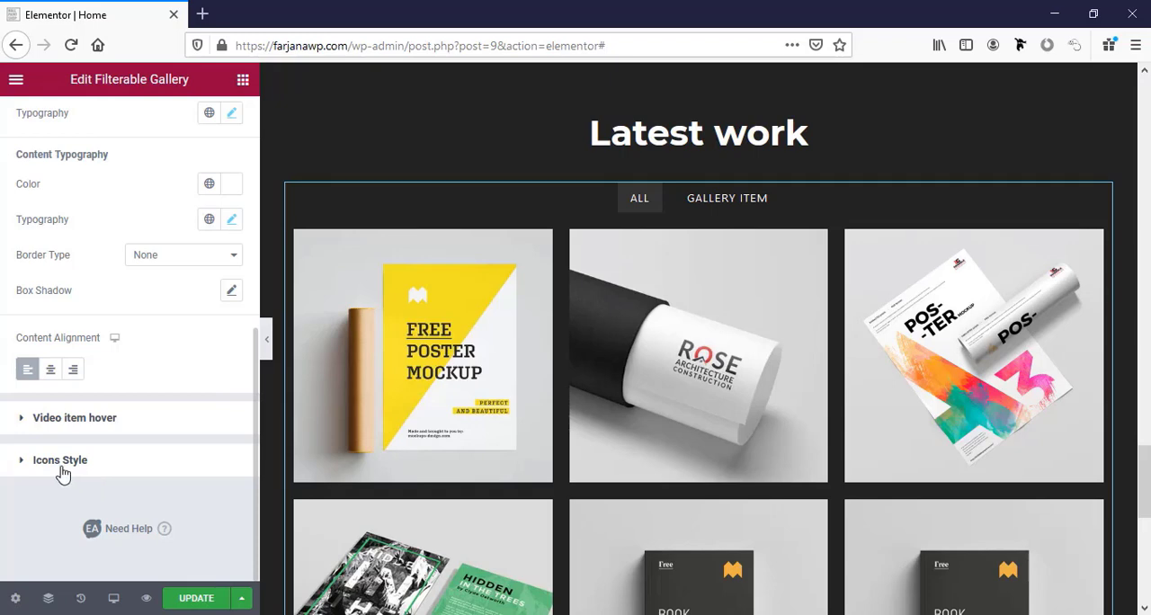
pyautogui.click(74, 460)
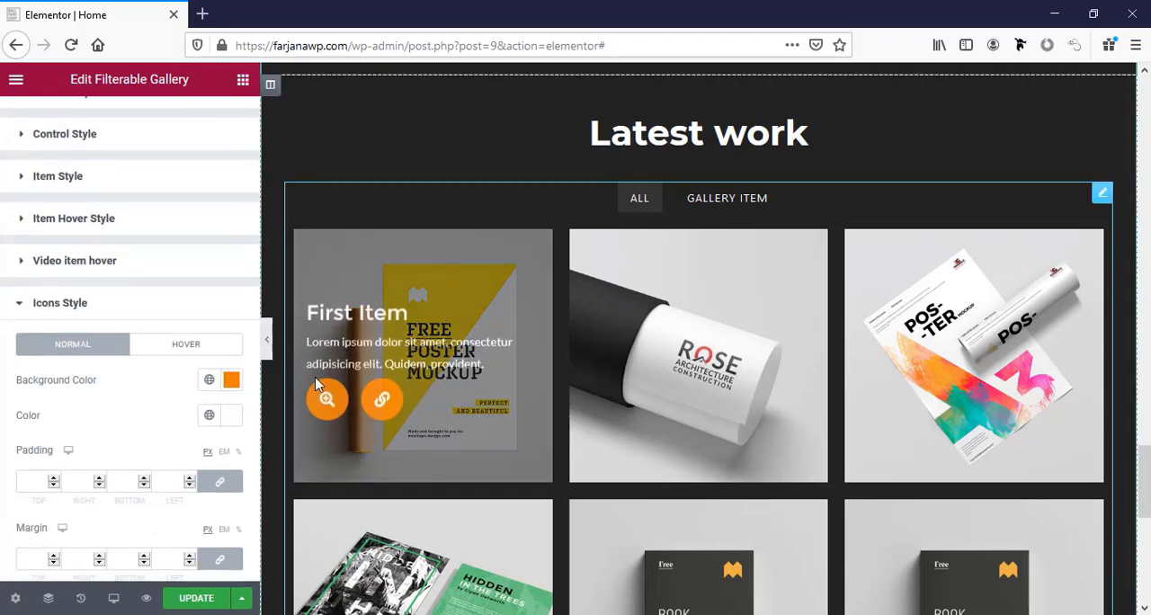
pyautogui.click(211, 381)
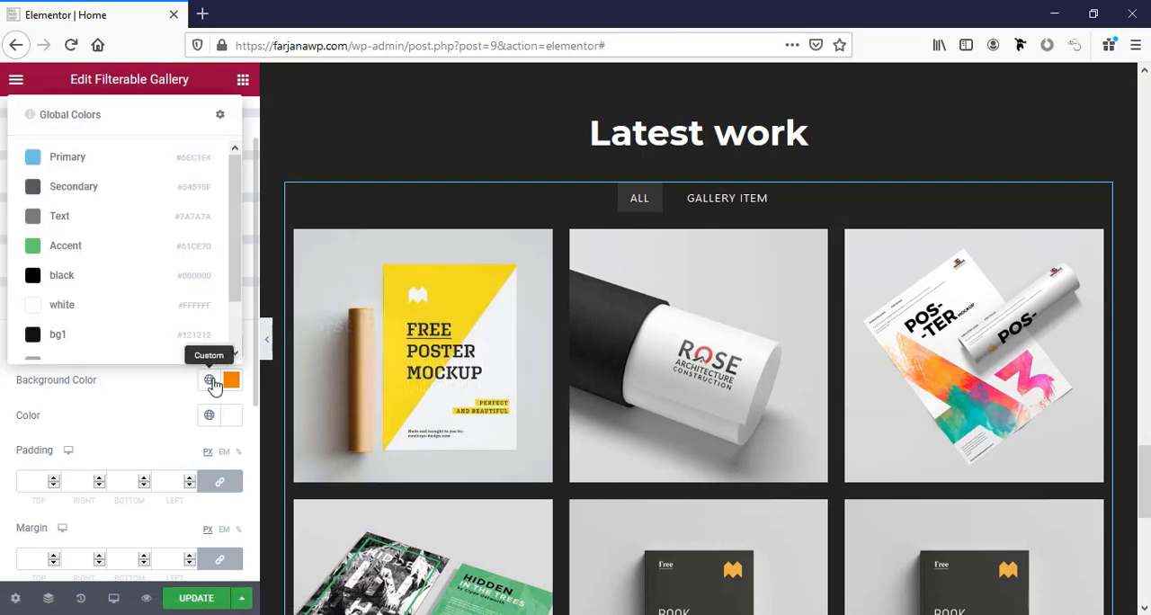
pyautogui.scroll(-2, 149, 333)
pyautogui.click(105, 336)
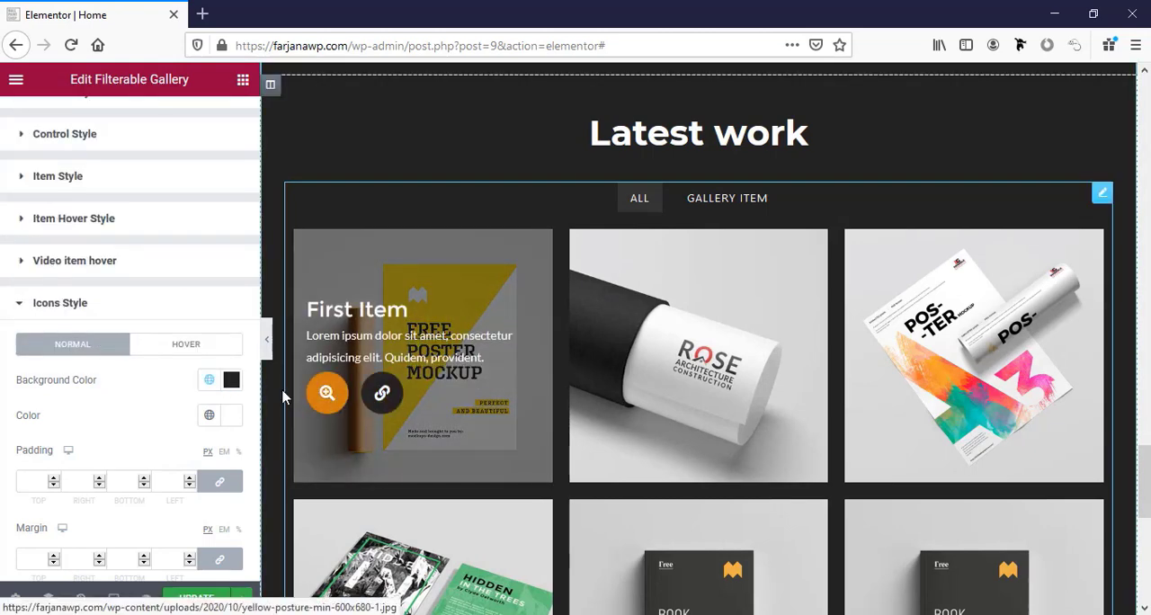
# Set the gallery icons' hover-state background colour to the global bg1 and preview it on the gallery items.
pyautogui.click(186, 346)
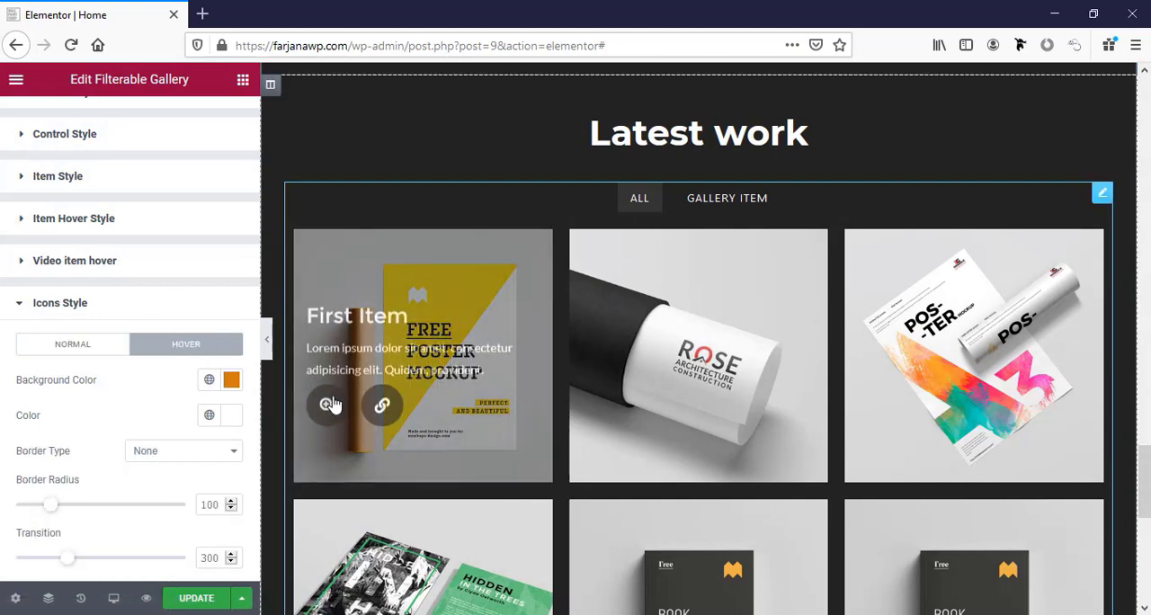
pyautogui.click(208, 382)
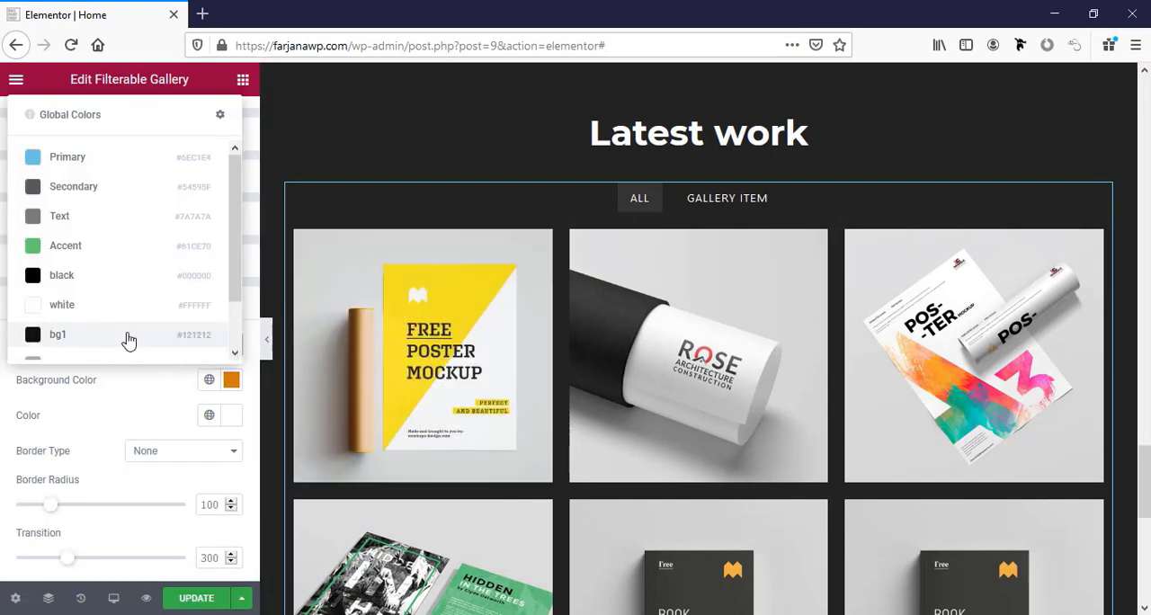
pyautogui.scroll(-2, 84, 290)
pyautogui.click(84, 287)
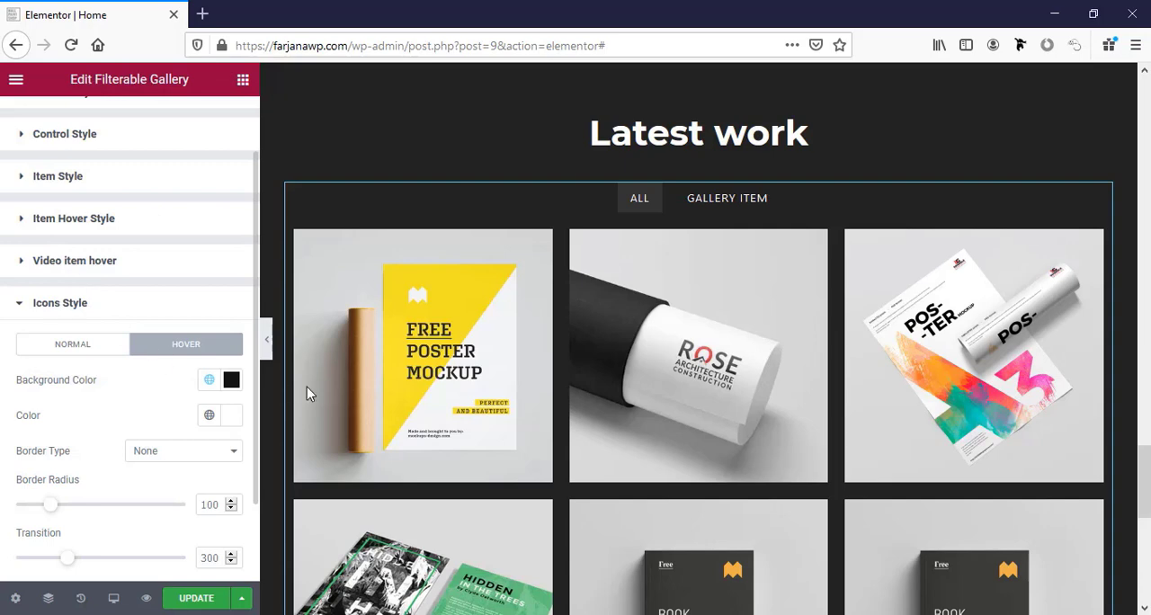
pyautogui.moveTo(329, 415)
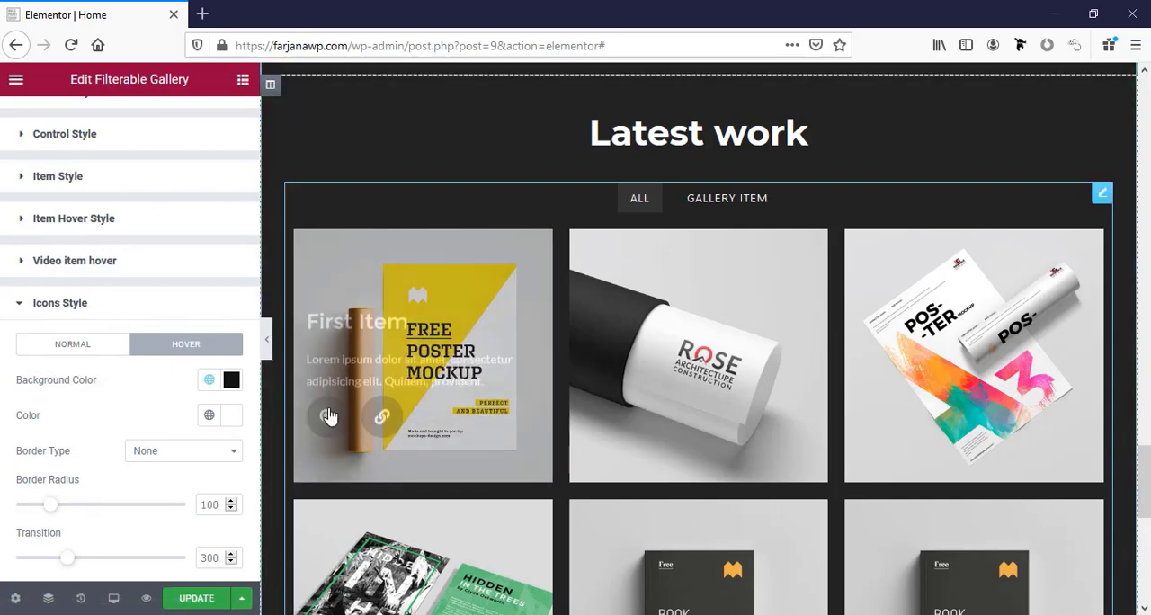
pyautogui.moveTo(632, 398)
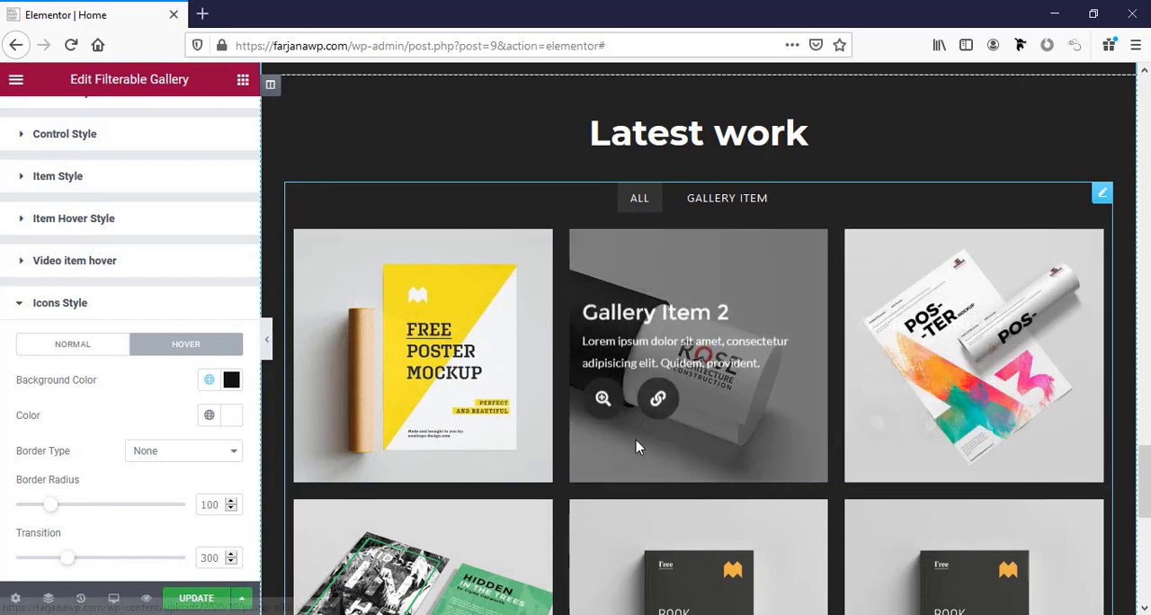
# Update the page to save the gallery styling and look over the Latest work section.
pyautogui.scroll(-3, 527, 437)
pyautogui.scroll(-3, 530, 433)
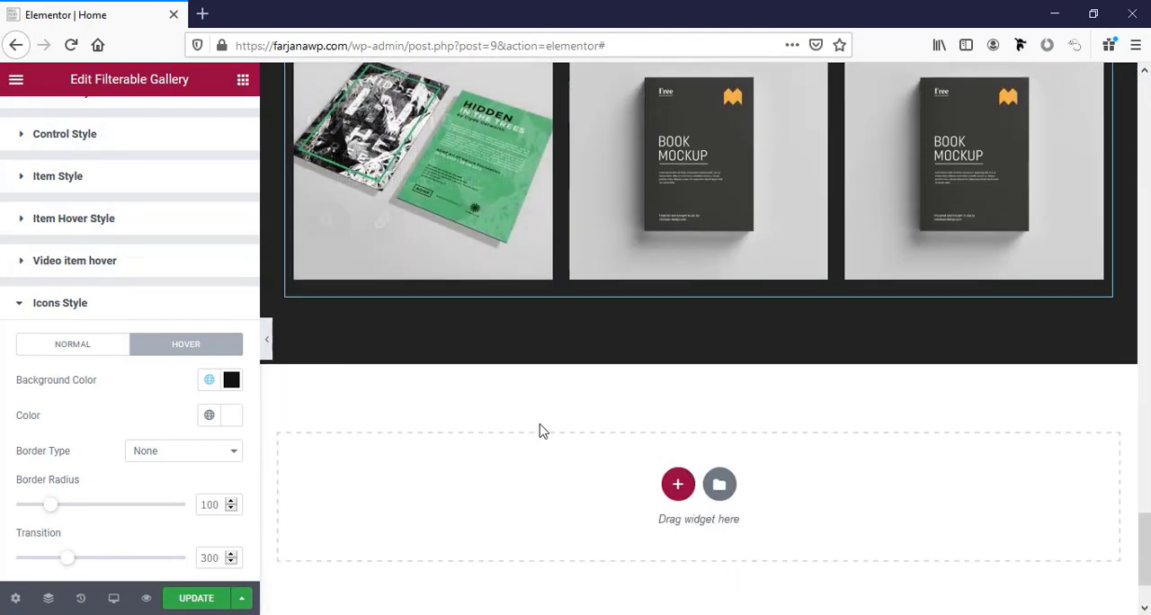
pyautogui.scroll(5, 539, 430)
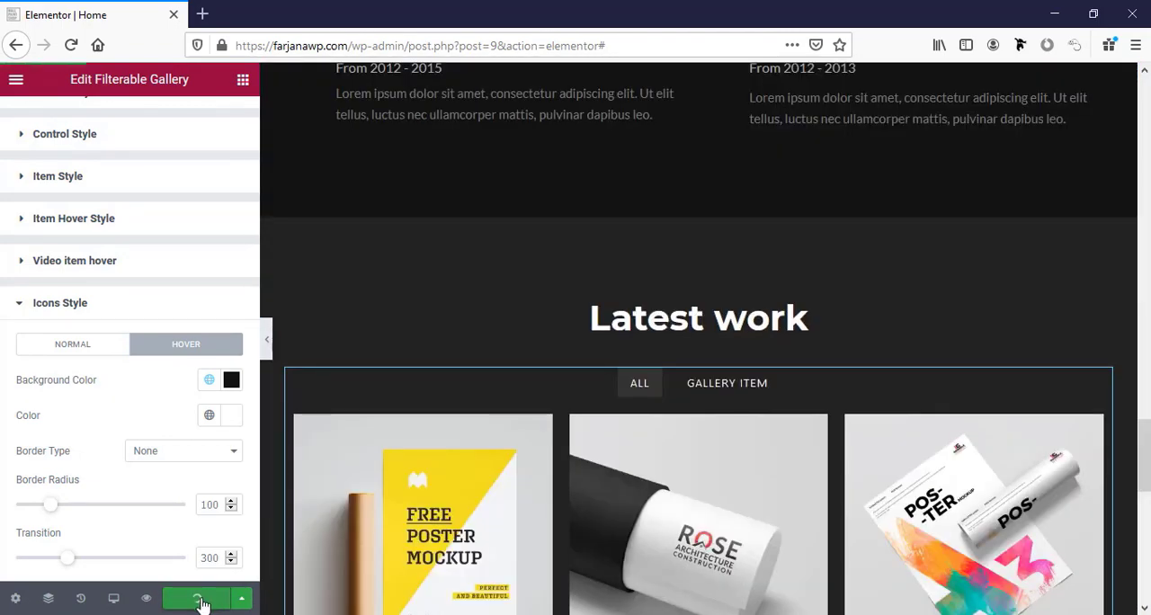
pyautogui.scroll(-3, 1110, 460)
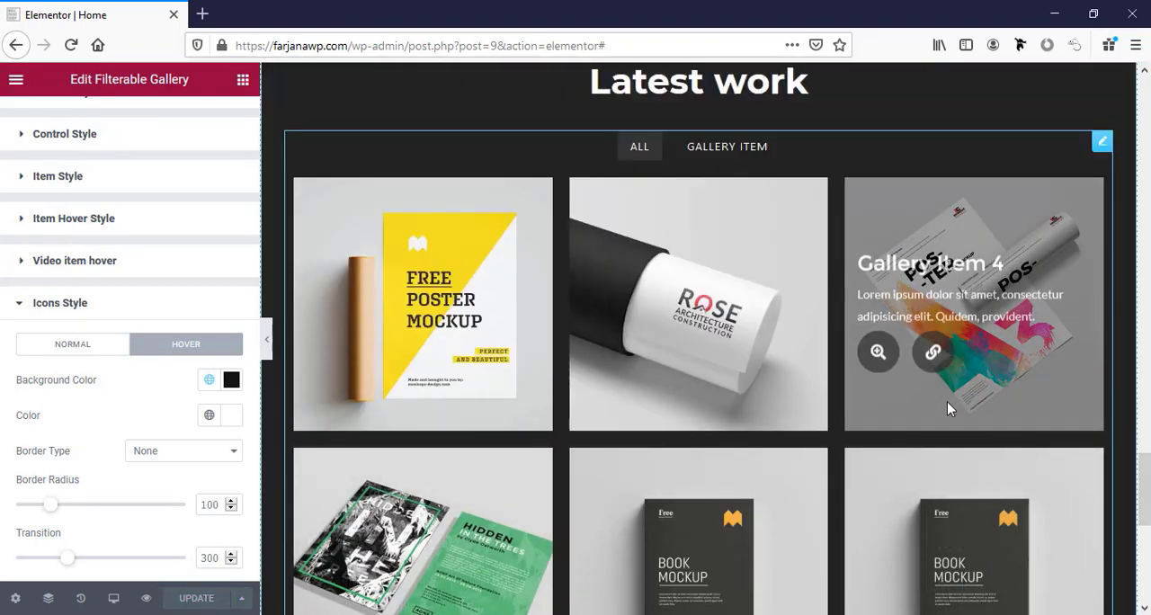
pyautogui.scroll(2, 950, 407)
pyautogui.scroll(-6, 947, 407)
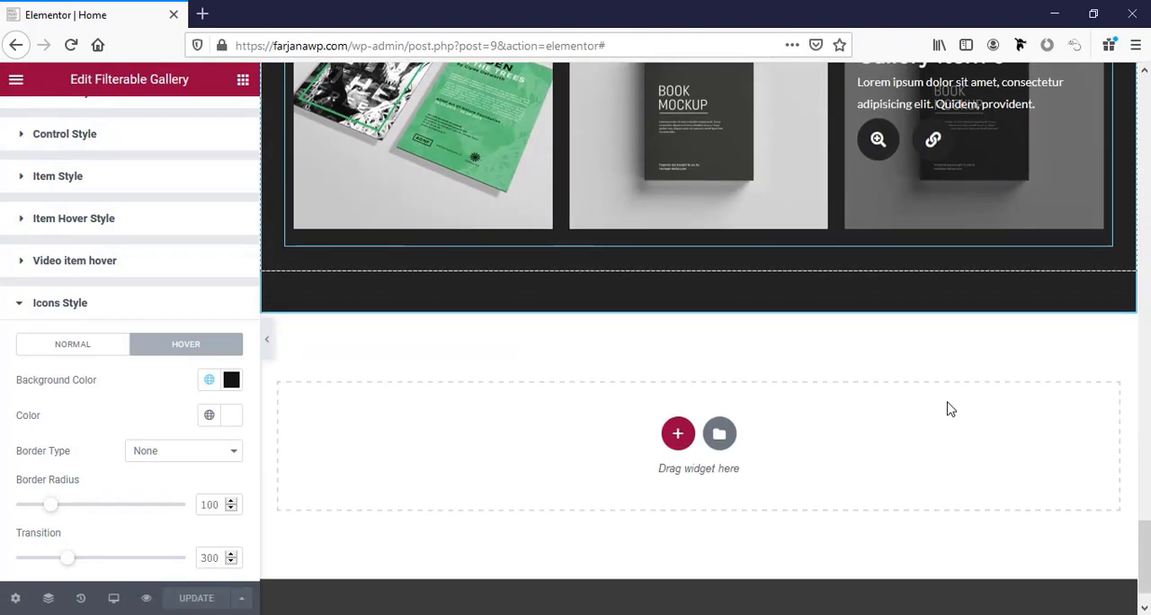
# Duplicate the whole Latest work section directly below the original.
pyautogui.scroll(6, 949, 406)
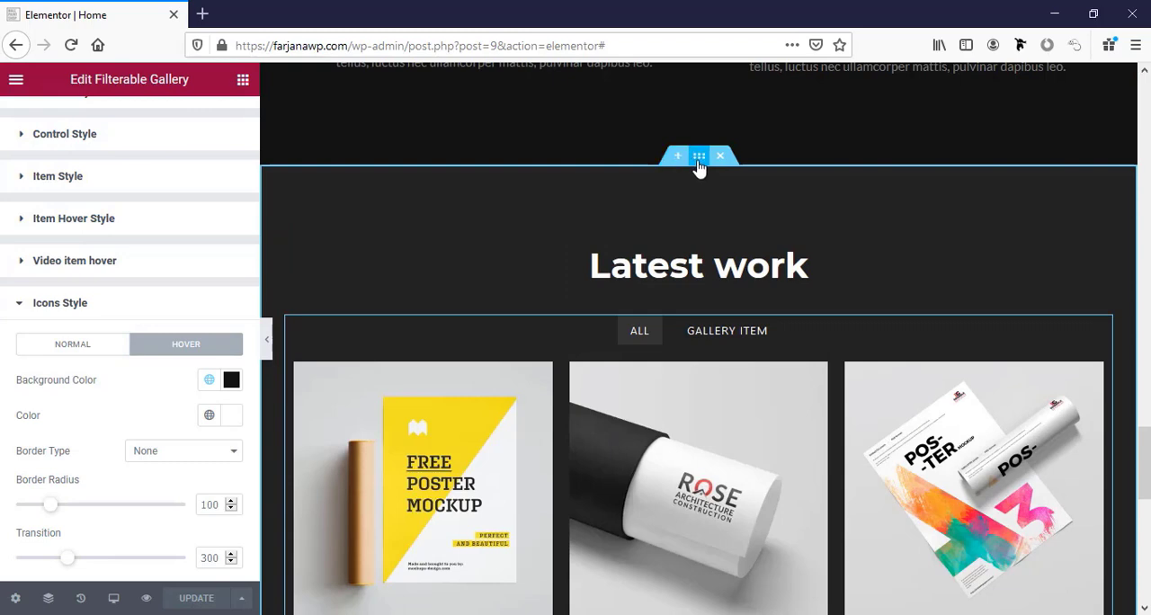
pyautogui.rightClick(697, 161)
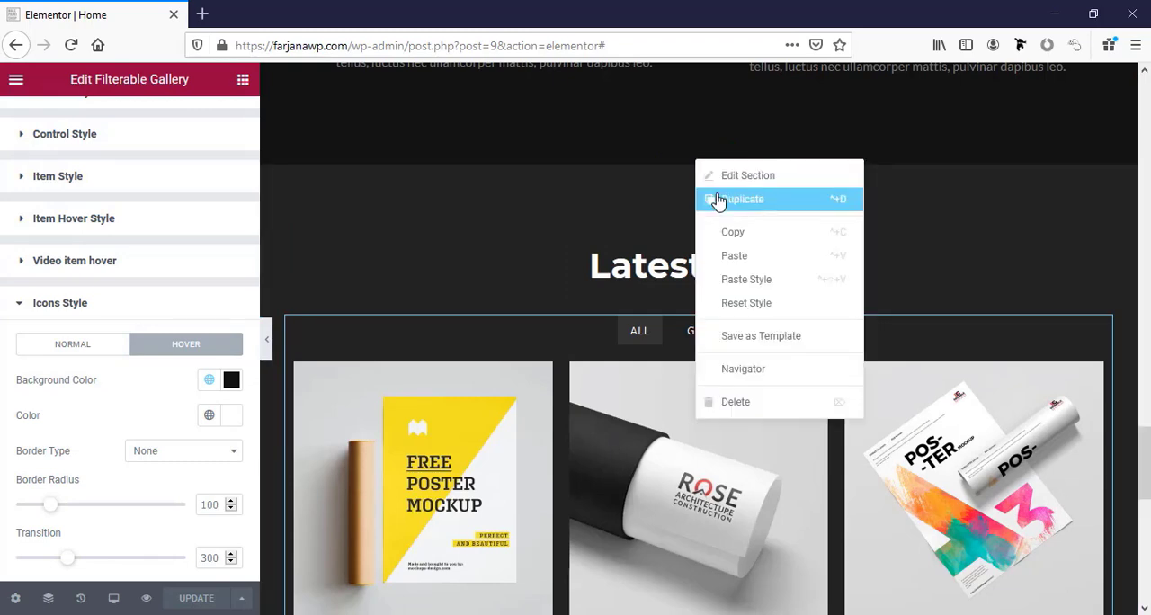
pyautogui.click(718, 199)
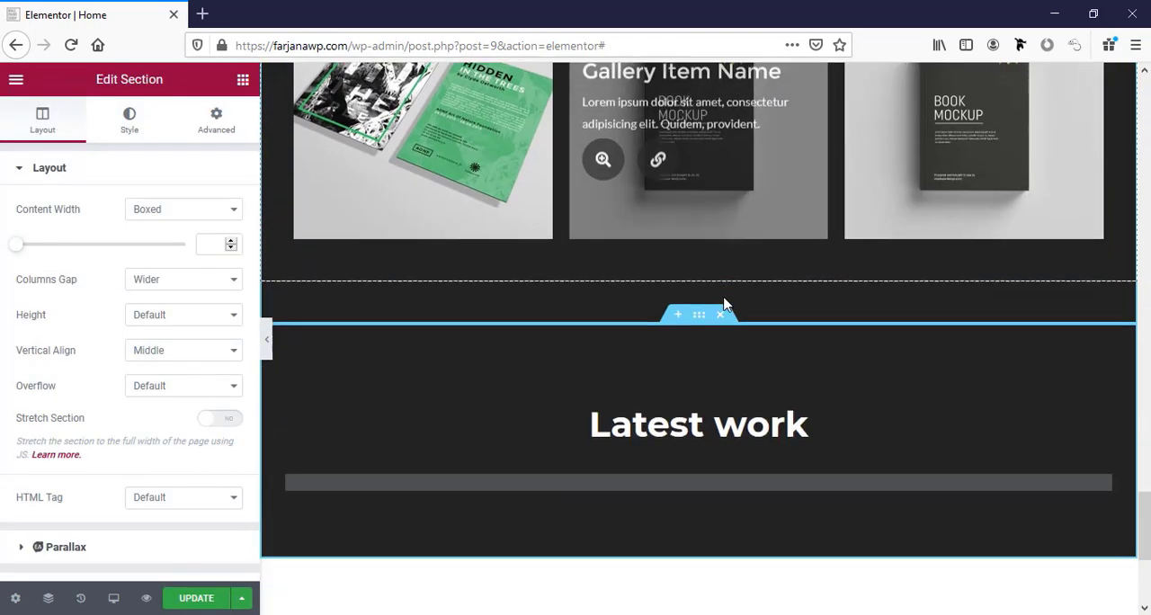
# Set the duplicated Latest work section's background colour to the global bg1.
pyautogui.click(699, 315)
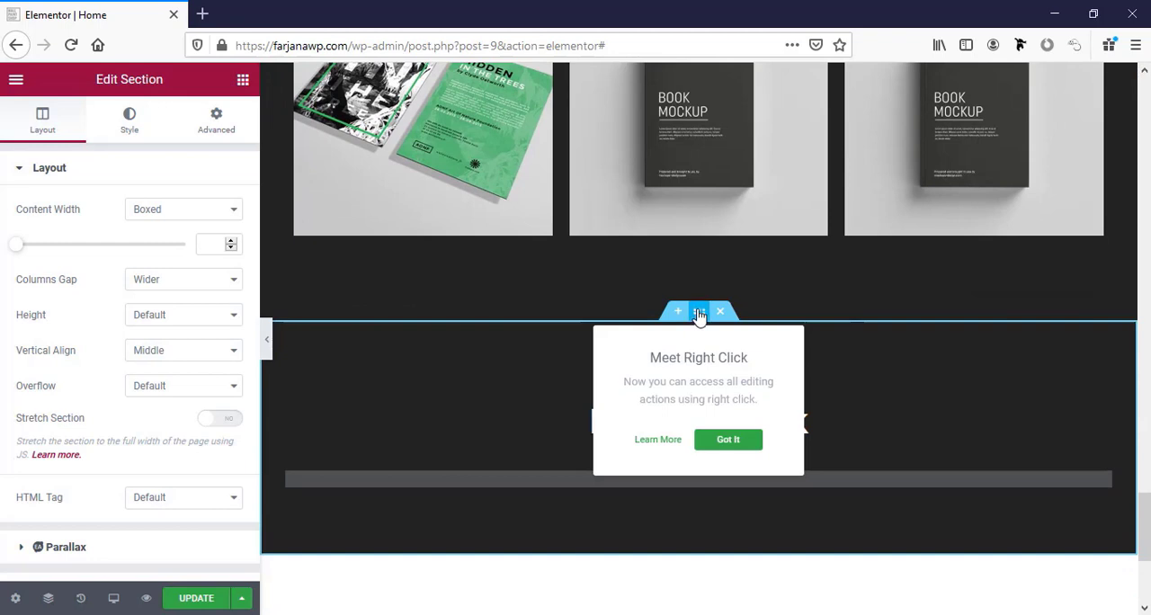
pyautogui.click(130, 118)
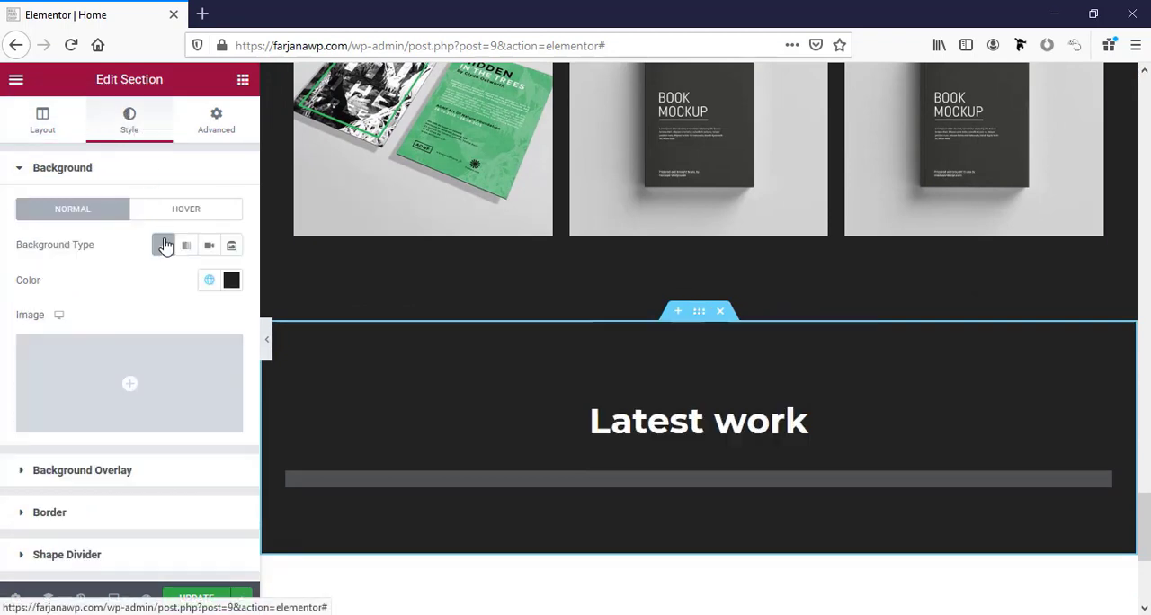
pyautogui.click(209, 281)
pyautogui.scroll(-2, 124, 468)
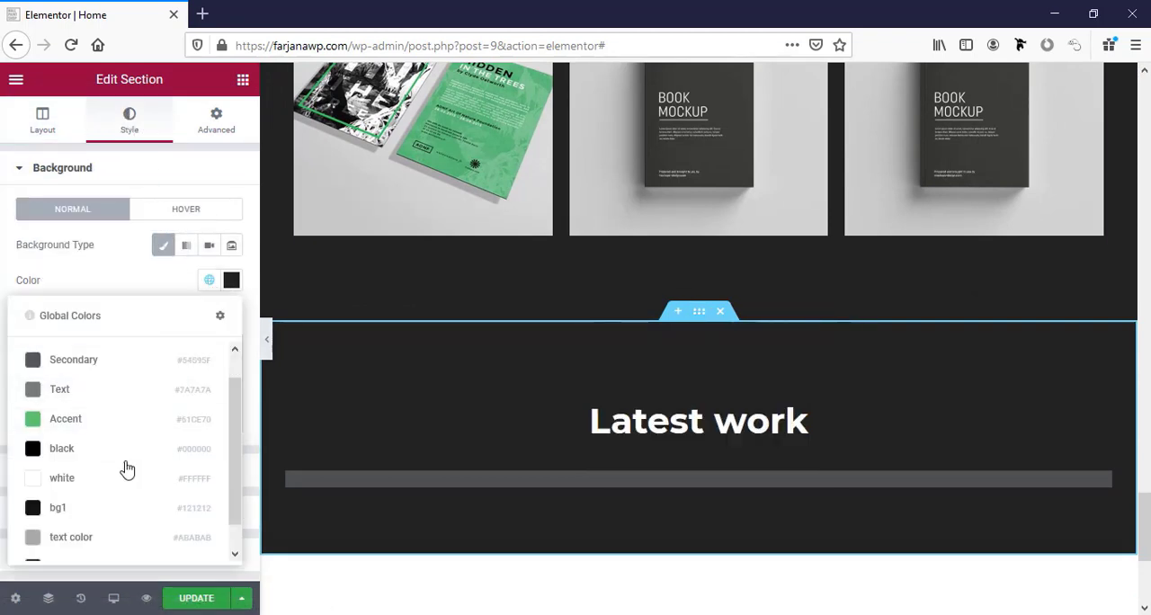
pyautogui.click(77, 495)
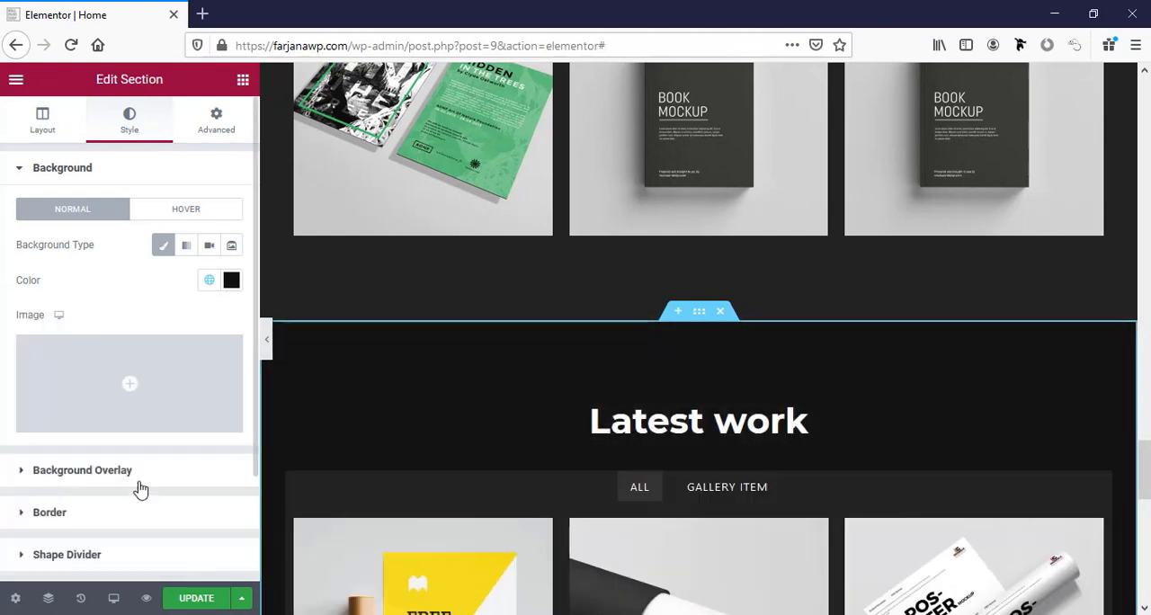
# Change the duplicated section's heading text to Testimonials.
pyautogui.click(627, 428)
pyautogui.click(68, 227)
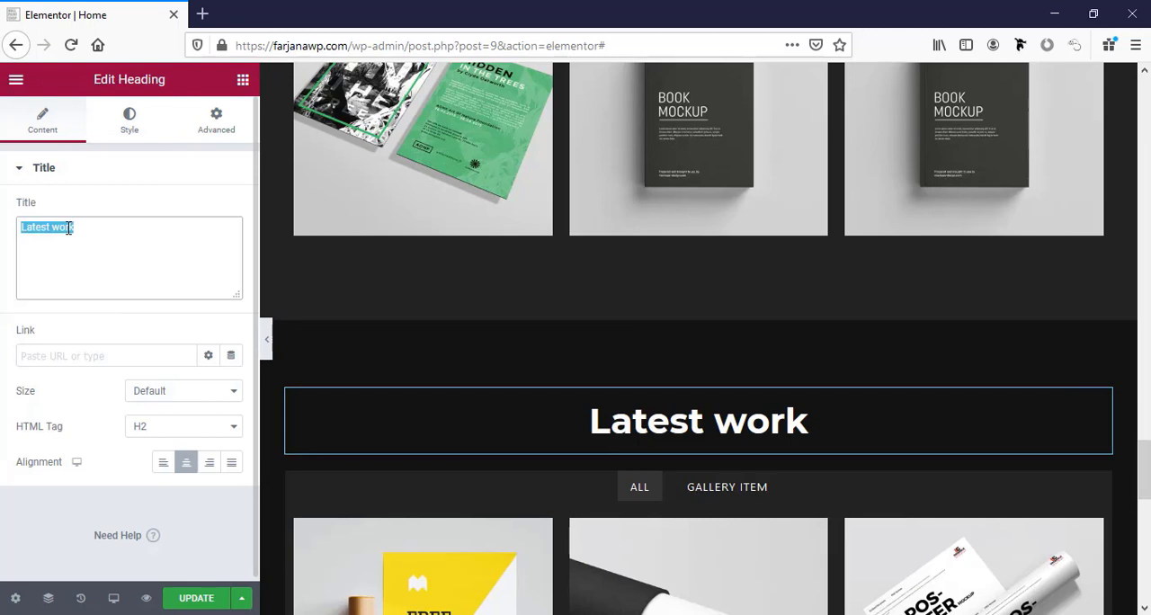
pyautogui.write('Testimonials')
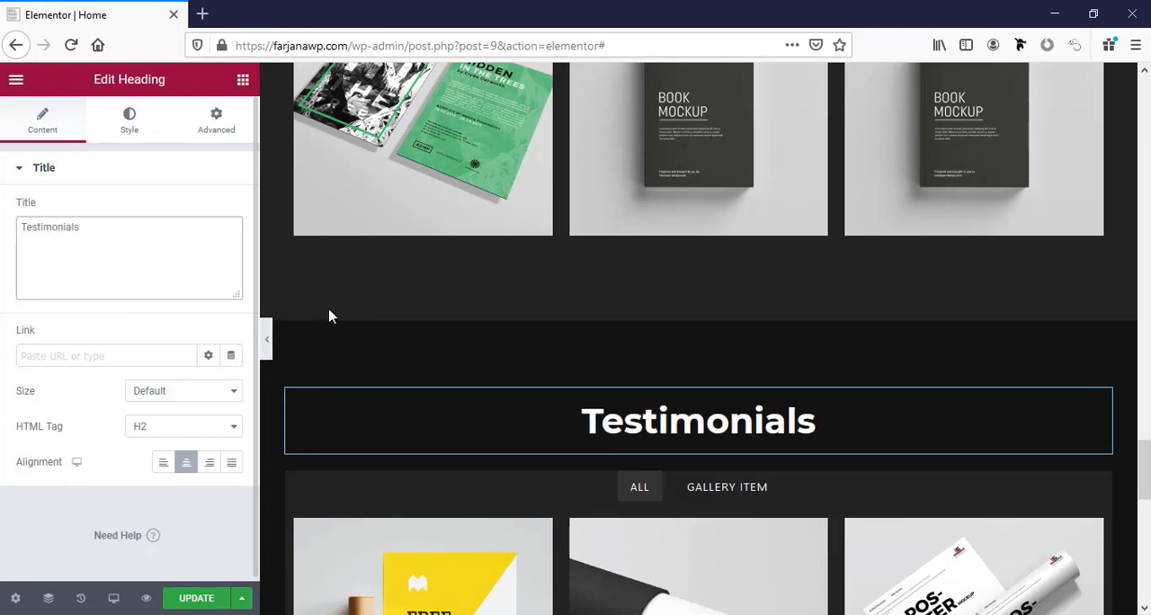
# Delete the filterable gallery beneath the Testimonials heading and add a two-column inner section in its place.
pyautogui.scroll(-3, 329, 316)
pyautogui.rightClick(1100, 256)
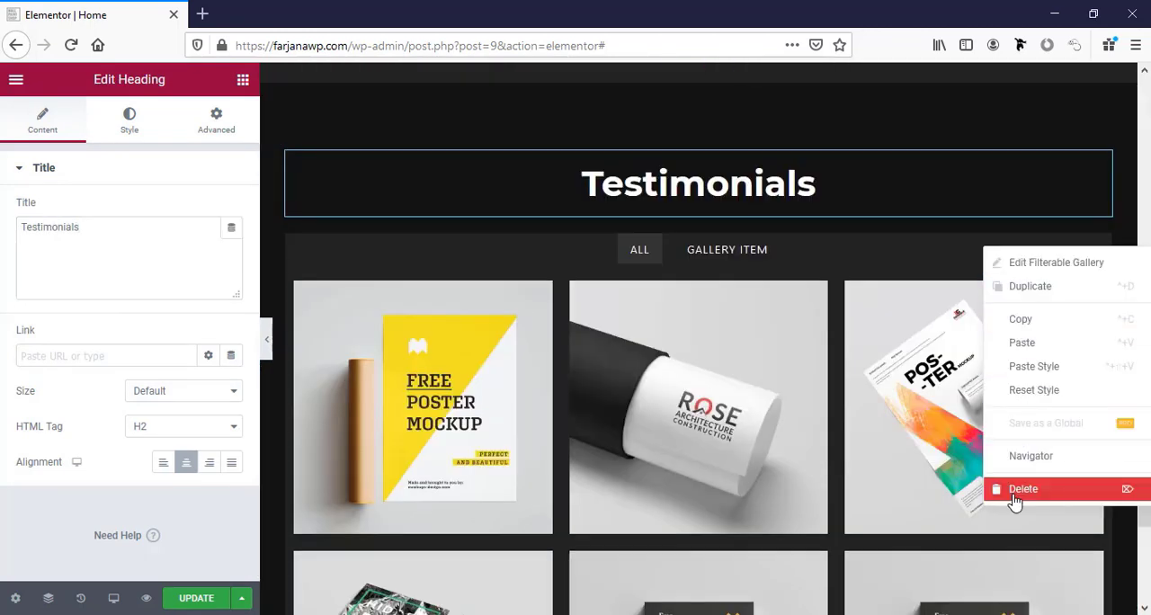
pyautogui.click(1016, 500)
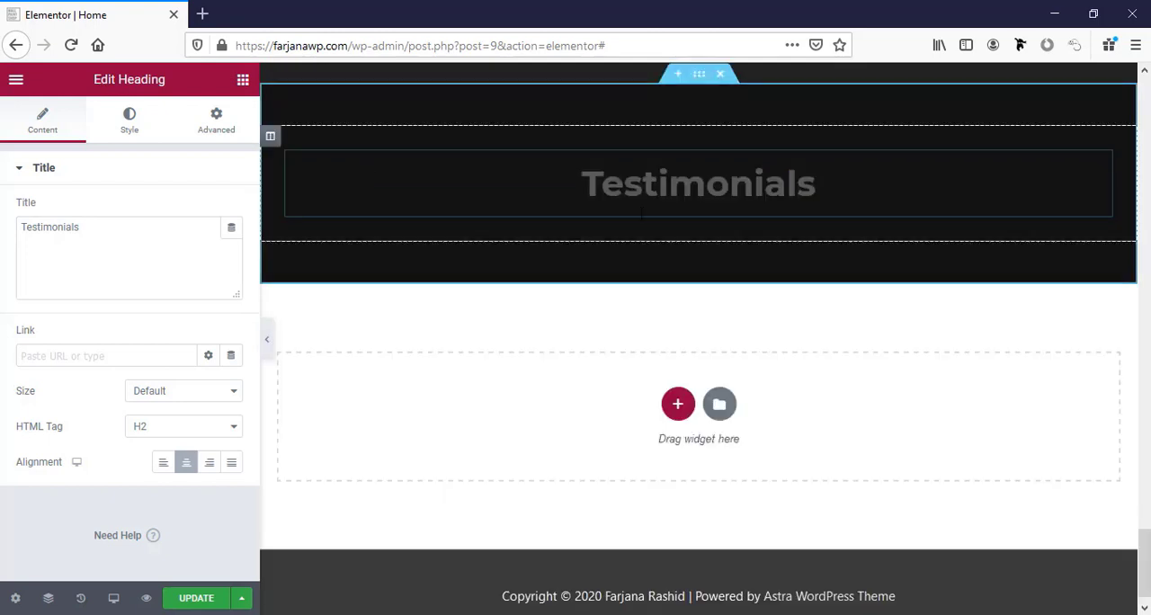
pyautogui.click(241, 83)
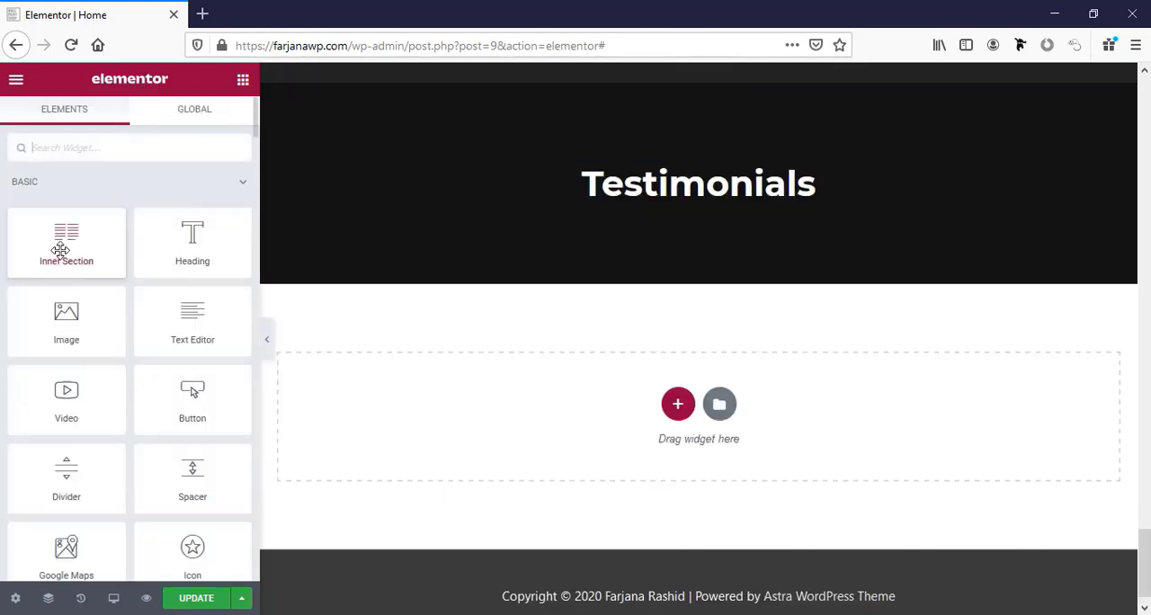
pyautogui.moveTo(59, 251); pyautogui.dragTo(663, 201)
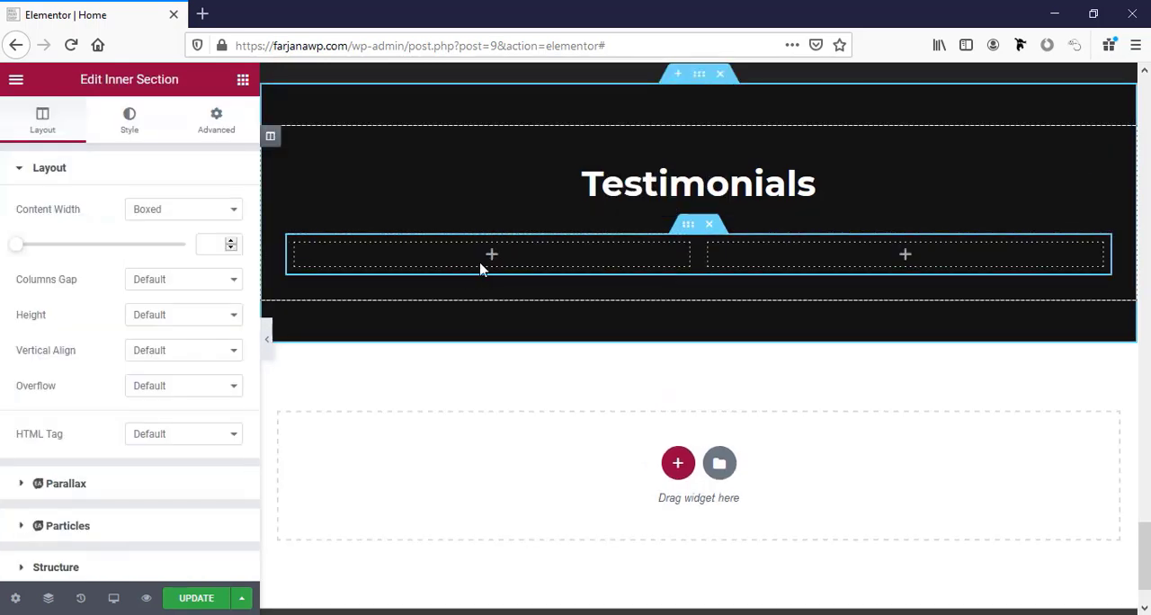
# Find the EA Testimonial widget and place it in the first column of the inner section.
pyautogui.click(243, 81)
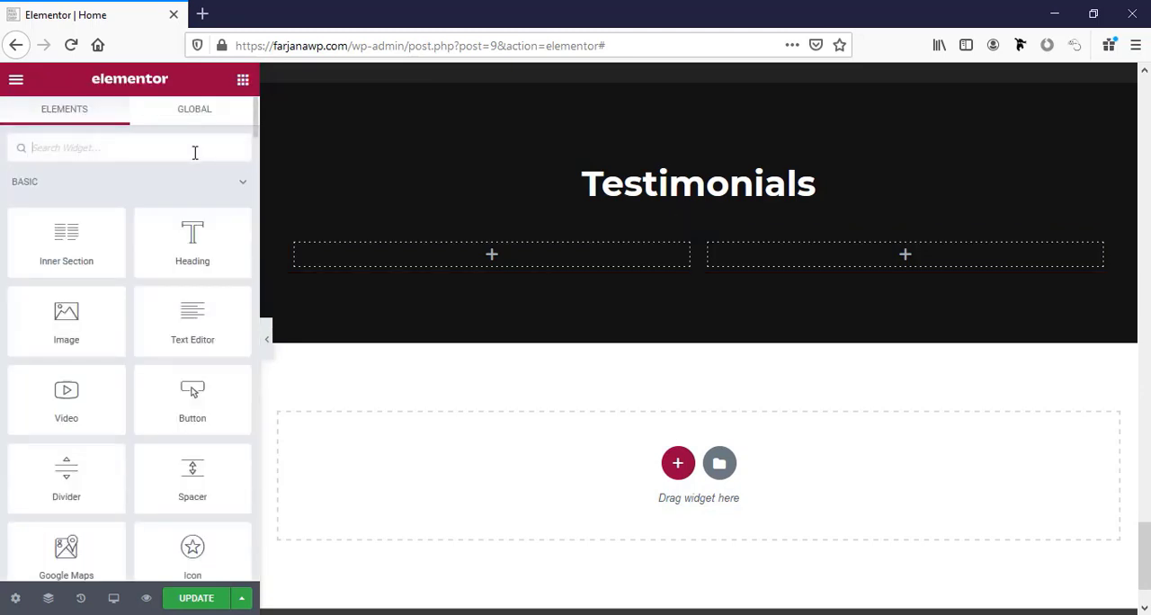
pyautogui.write('test')
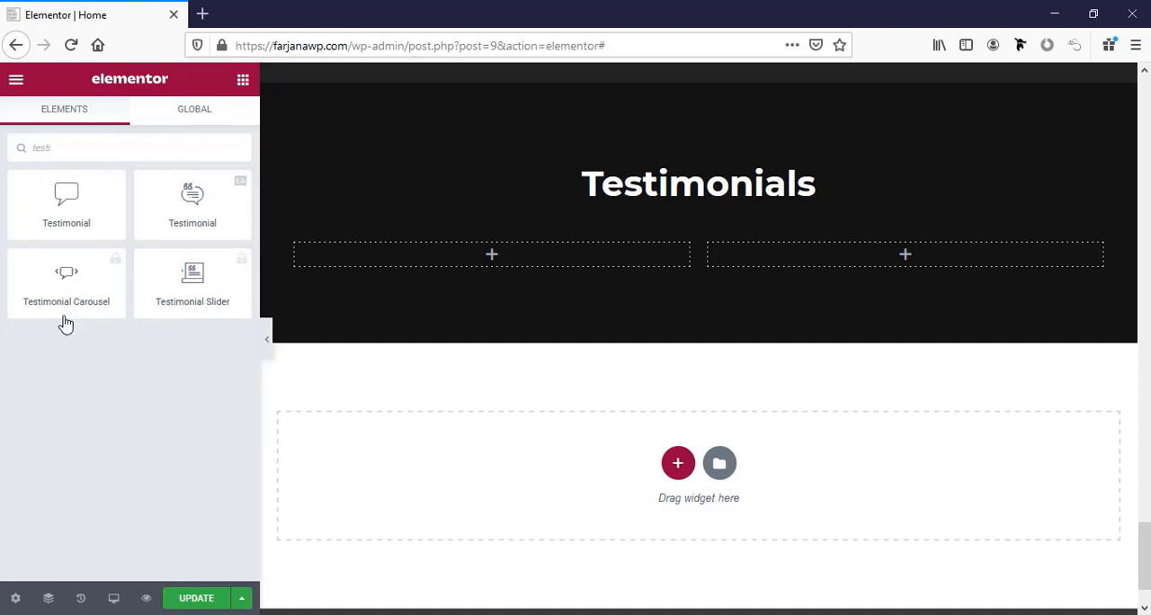
pyautogui.write('i')
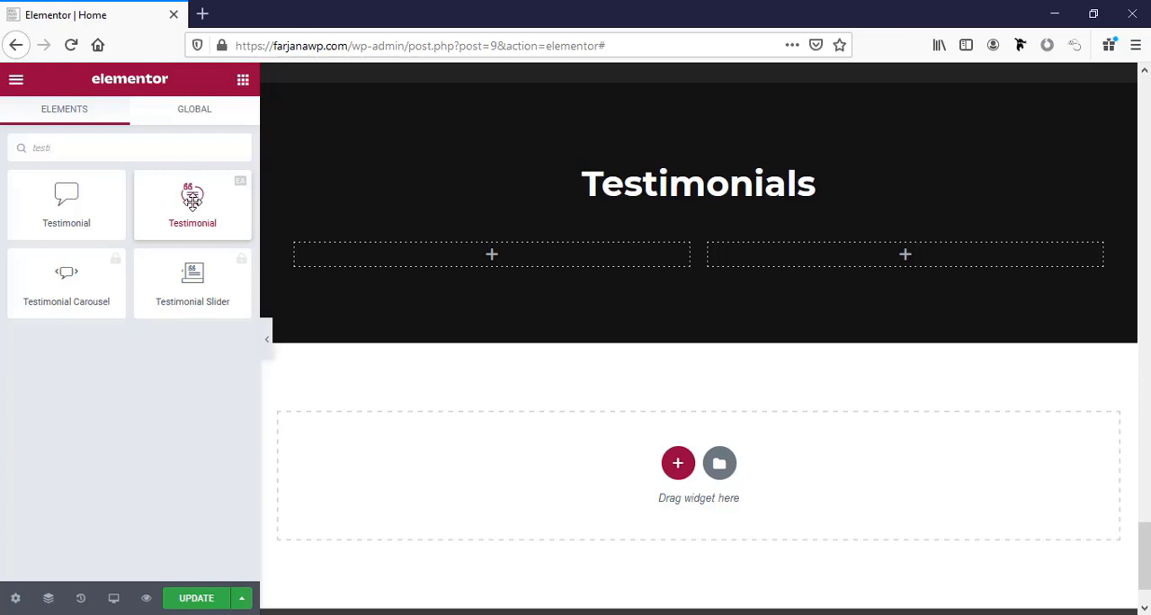
pyautogui.moveTo(192, 202); pyautogui.dragTo(459, 262)
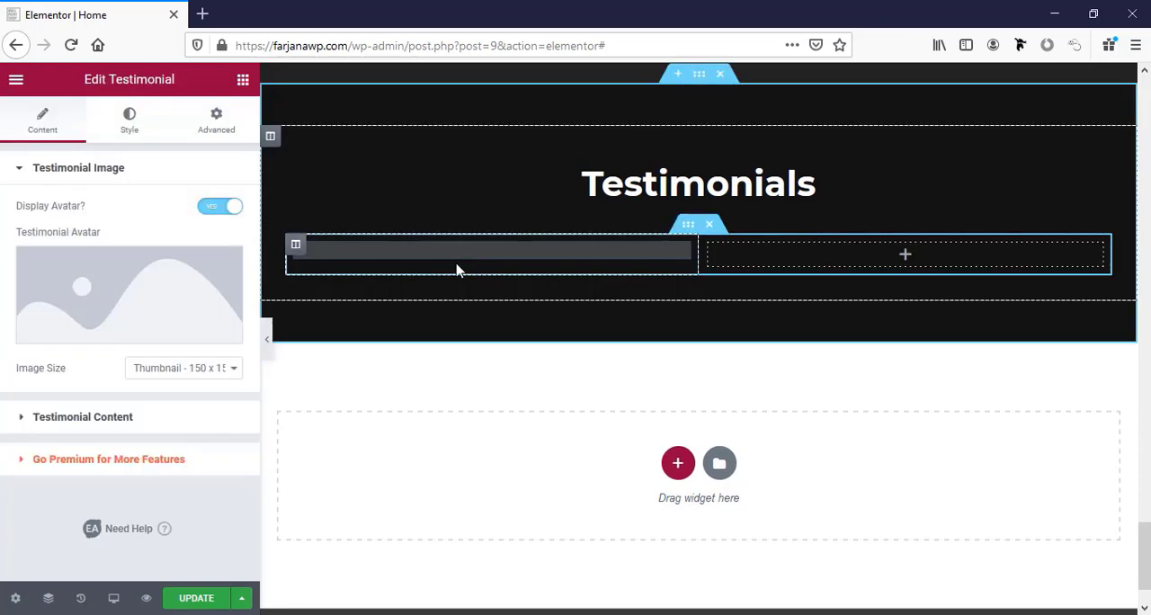
# Upload 1.png and 2.png to the media library and insert 2.png as the testimonial avatar.
pyautogui.click(121, 299)
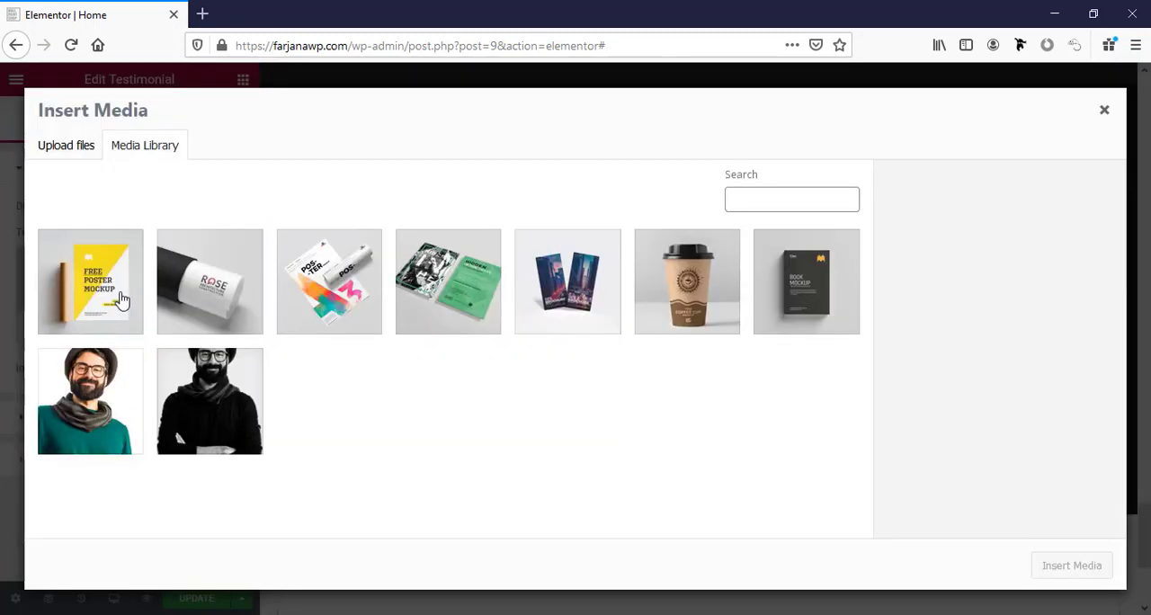
pyautogui.click(90, 151)
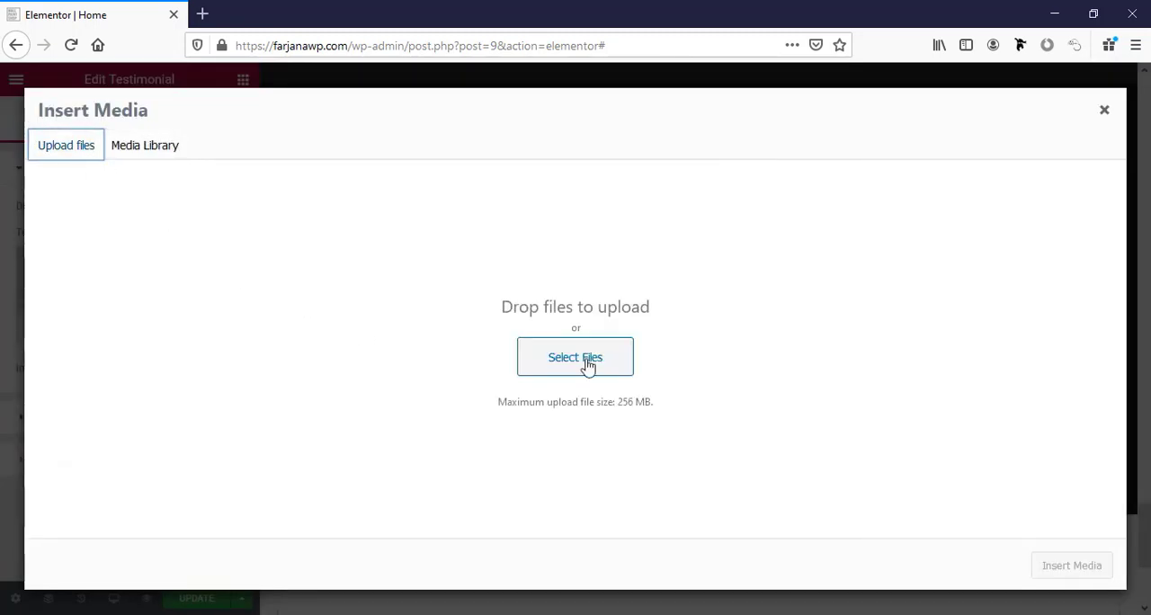
pyautogui.click(585, 364)
pyautogui.click(1008, 586)
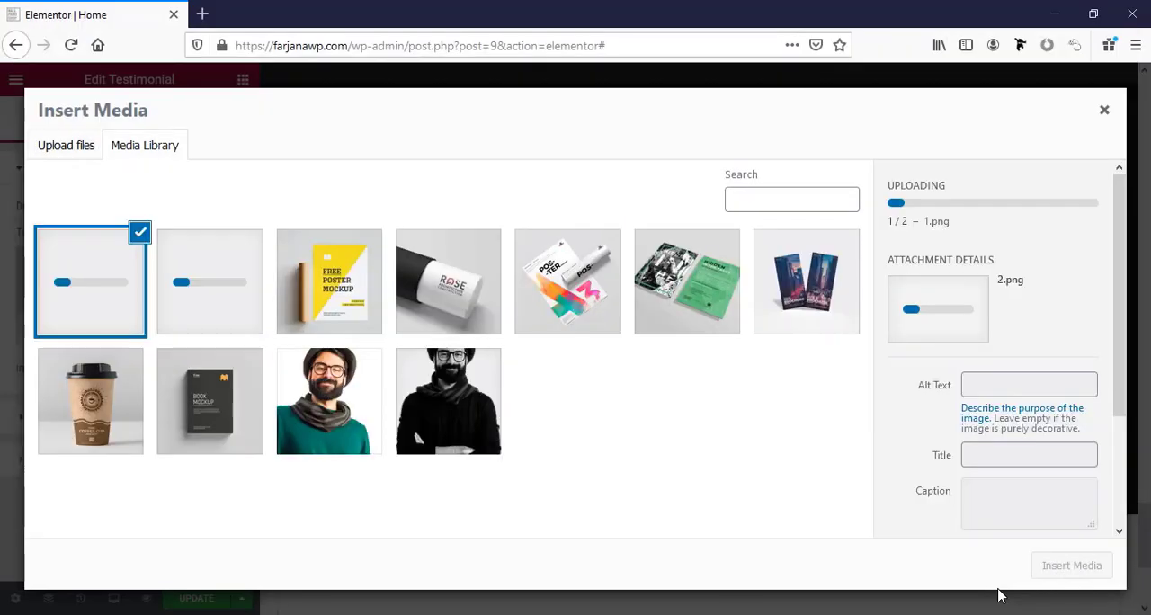
pyautogui.click(1056, 566)
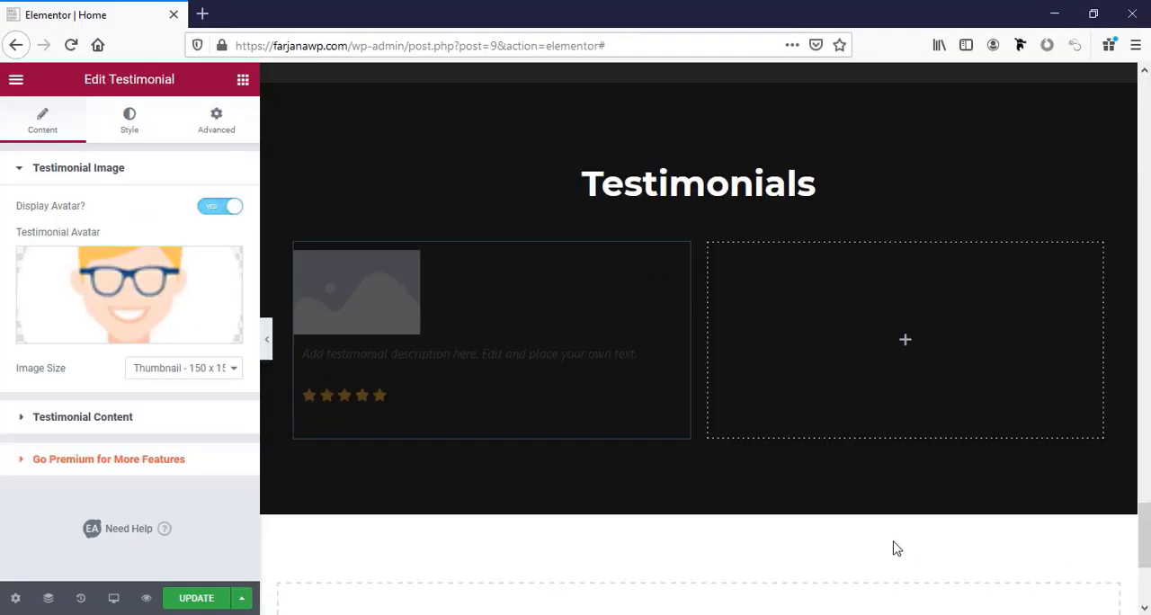
# Replace the testimonial description with the Lorem Ipsum passage copied from lipsum.com, ending at "not only five centuries,".
pyautogui.click(95, 418)
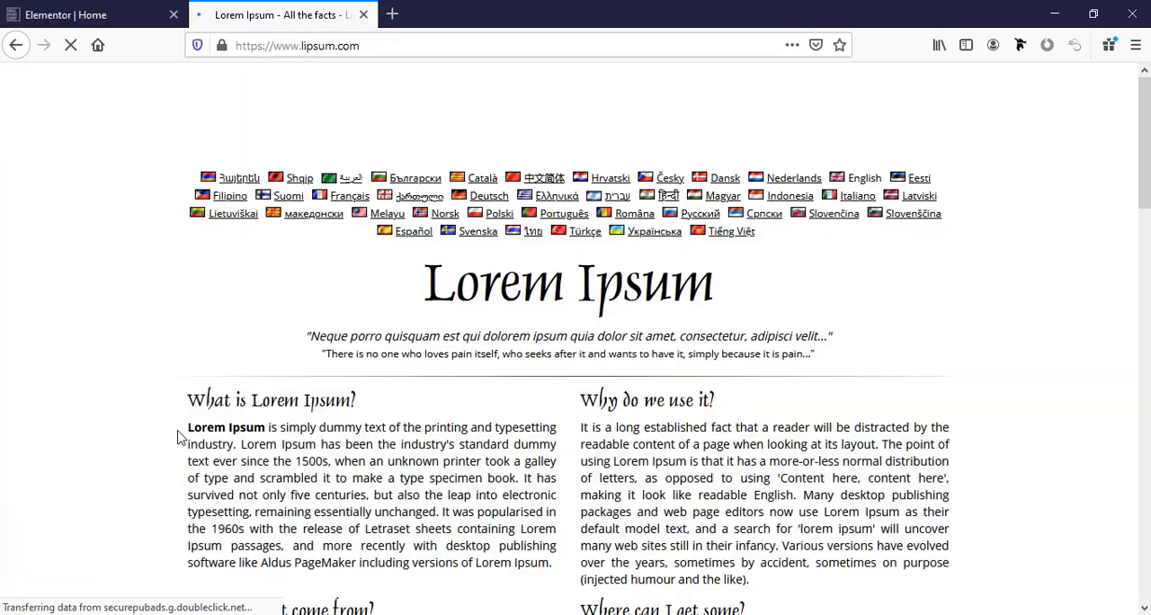
pyautogui.moveTo(186, 424); pyautogui.dragTo(338, 495)
pyautogui.rightClick(338, 496)
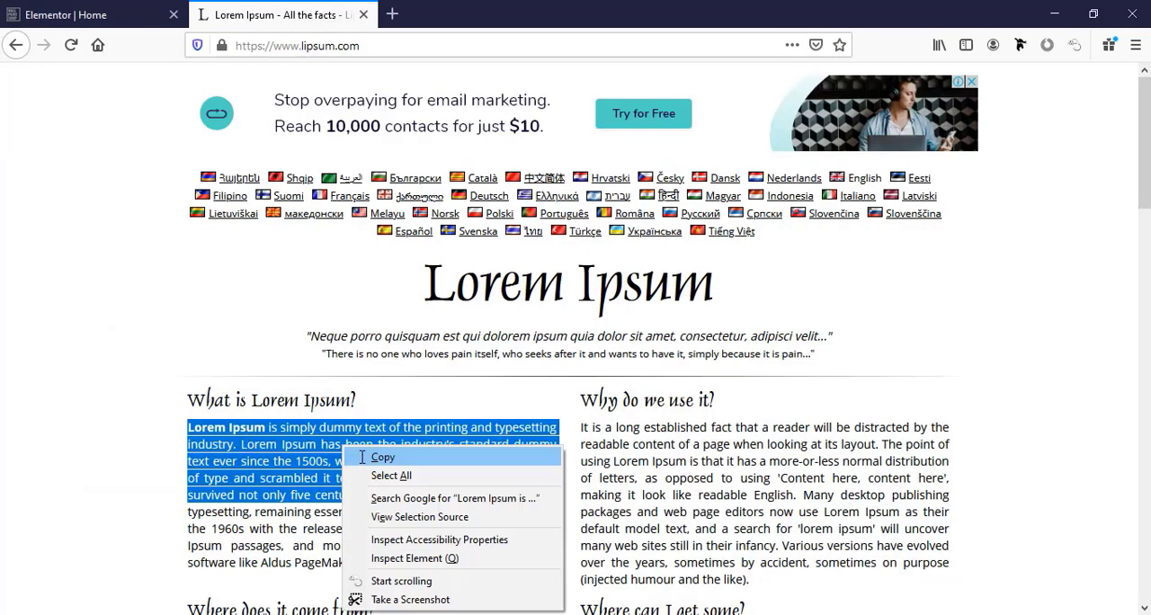
pyautogui.click(364, 454)
pyautogui.click(72, 14)
pyautogui.tripleClick(164, 488)
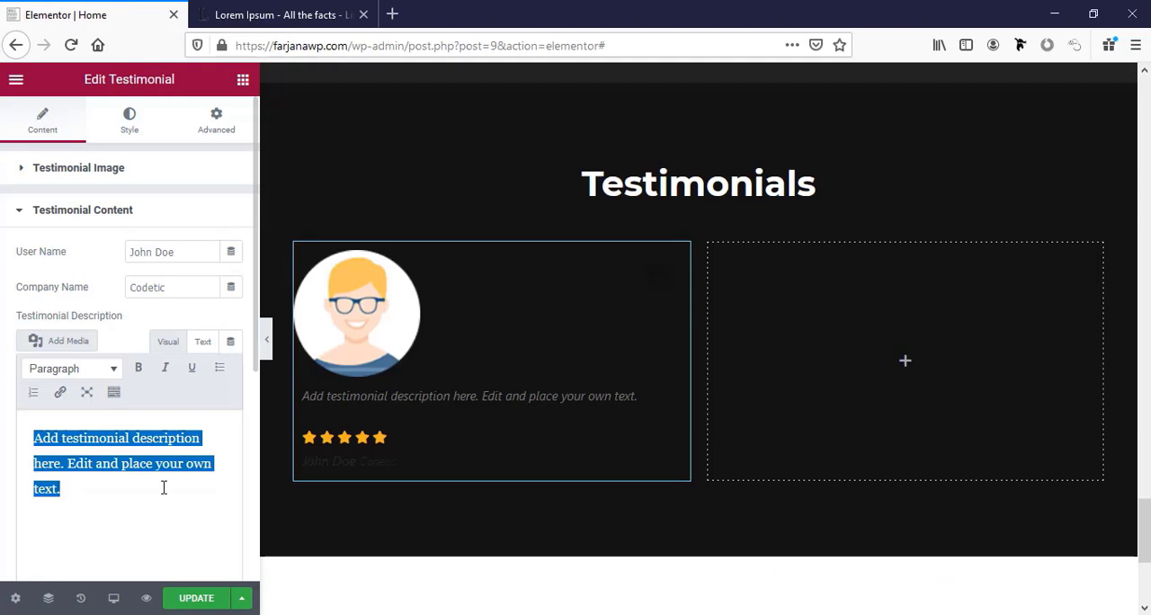
pyautogui.hotkey('ctrl', 'v')
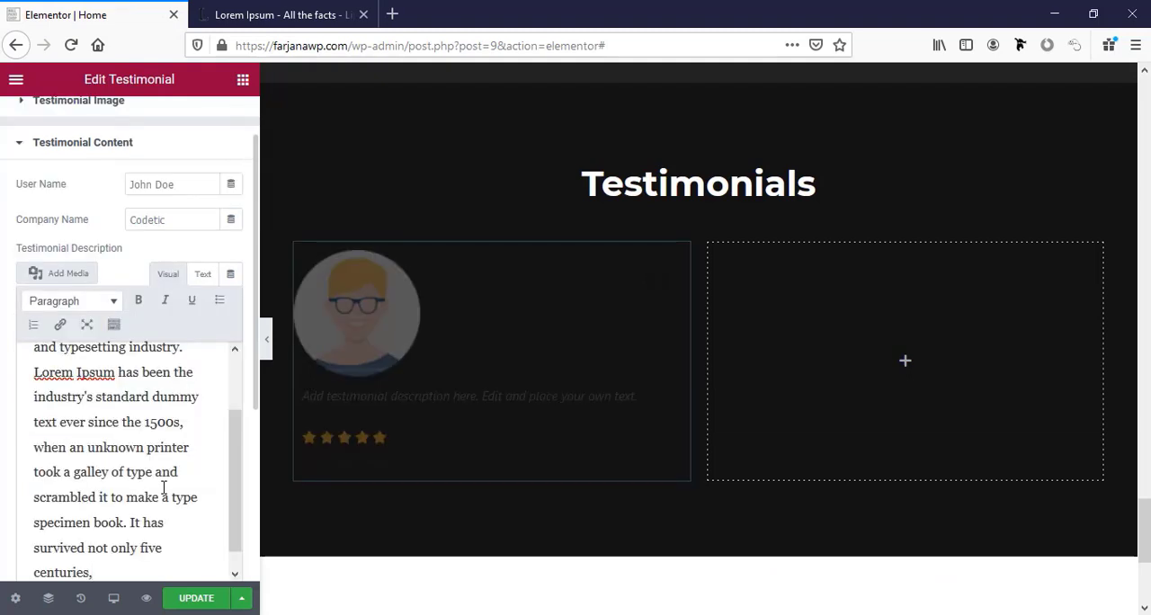
# Set the testimonial's company name to Divihut.
pyautogui.scroll(2, 205, 488)
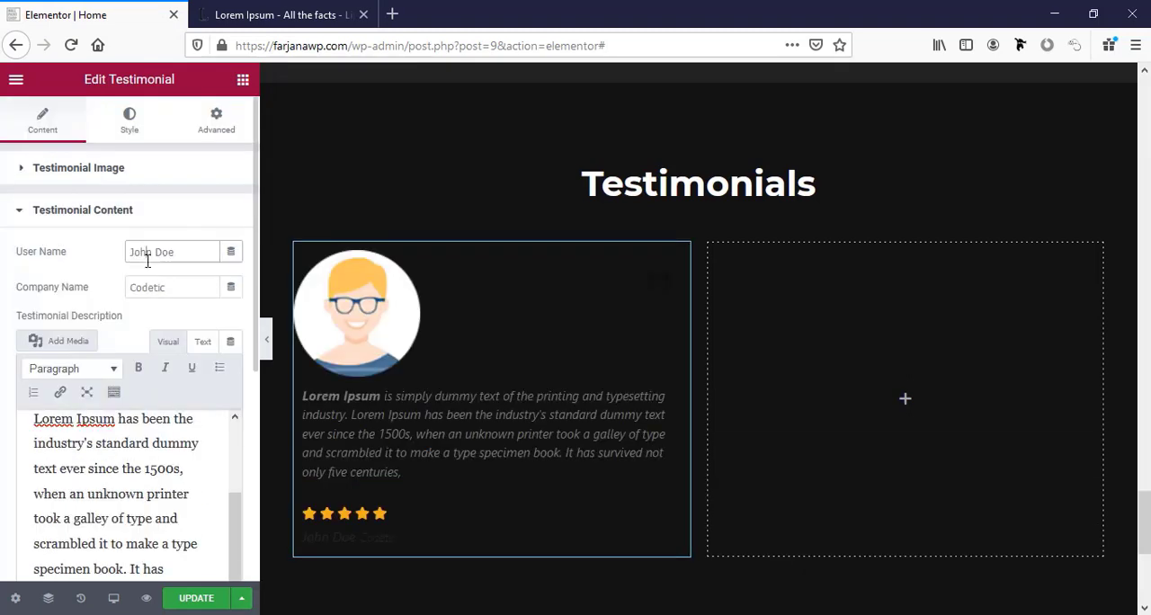
pyautogui.doubleClick(147, 252)
pyautogui.doubleClick(143, 291)
pyautogui.write('DIY')
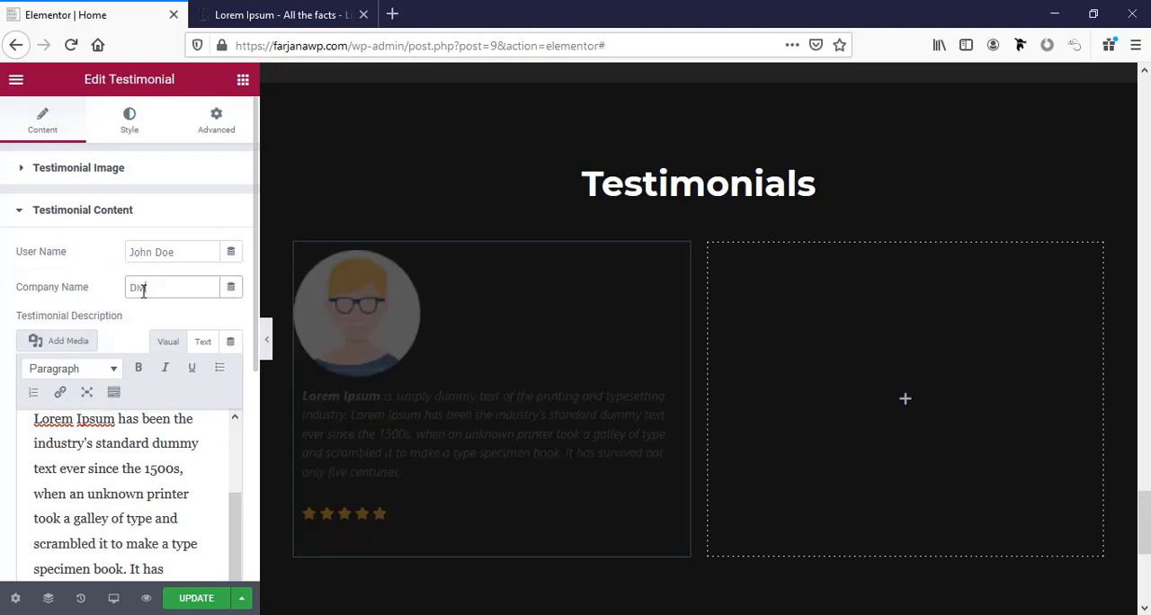
# Turn off the star rating display for the testimonial.
pyautogui.scroll(-5, 89, 359)
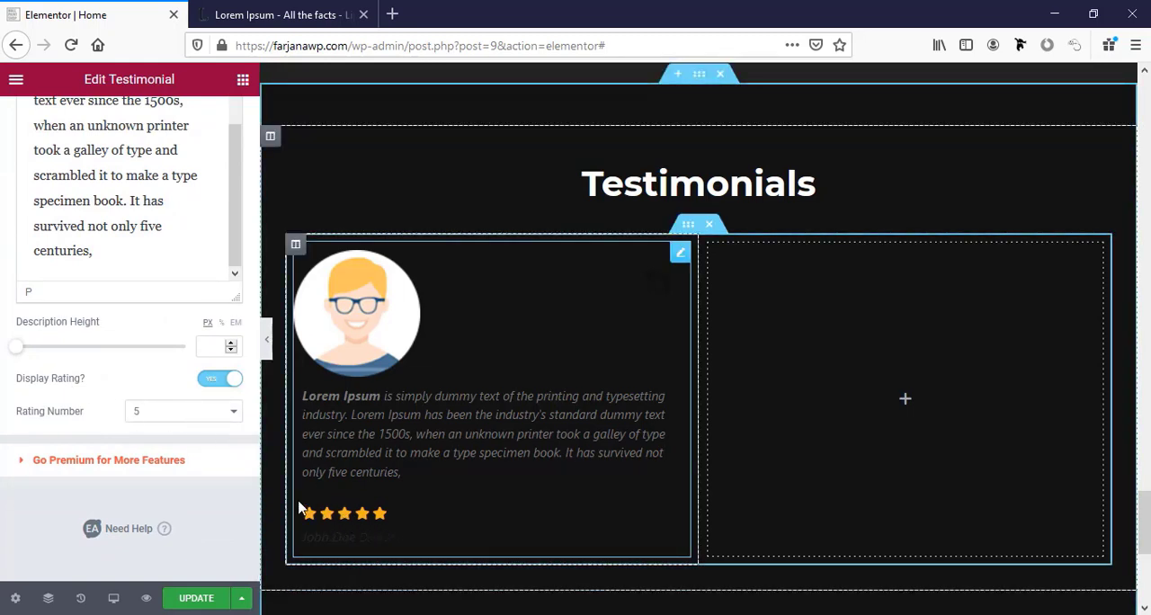
pyautogui.click(216, 378)
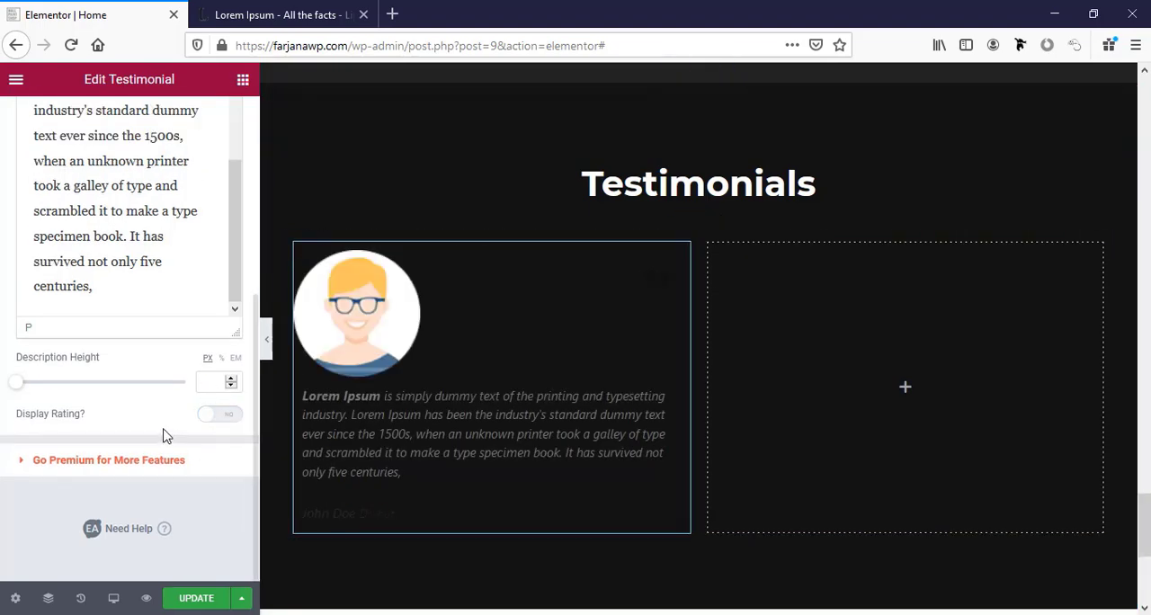
pyautogui.scroll(5, 109, 201)
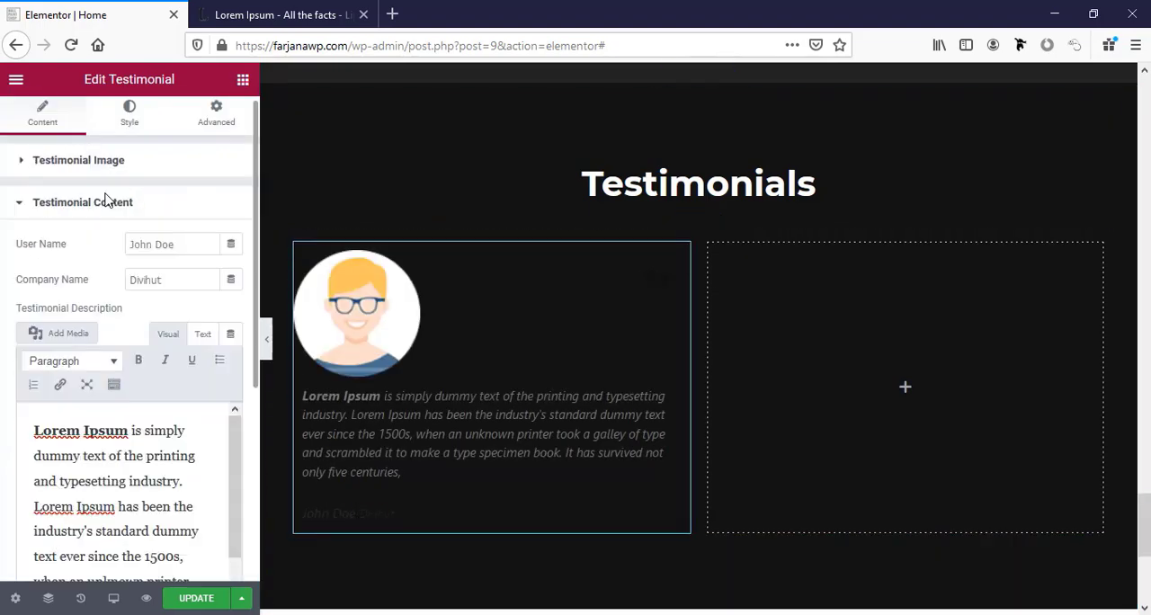
# Set the testimonial's layout alignment to Center.
pyautogui.scroll(-1, 105, 200)
pyautogui.scroll(1, 90, 141)
pyautogui.click(128, 116)
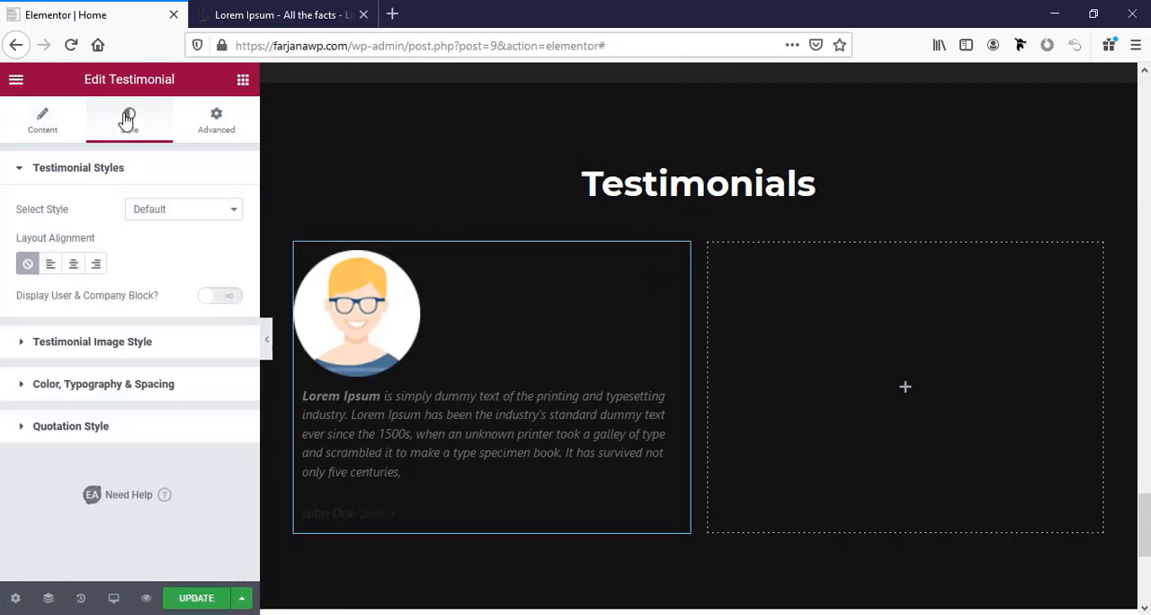
pyautogui.click(72, 265)
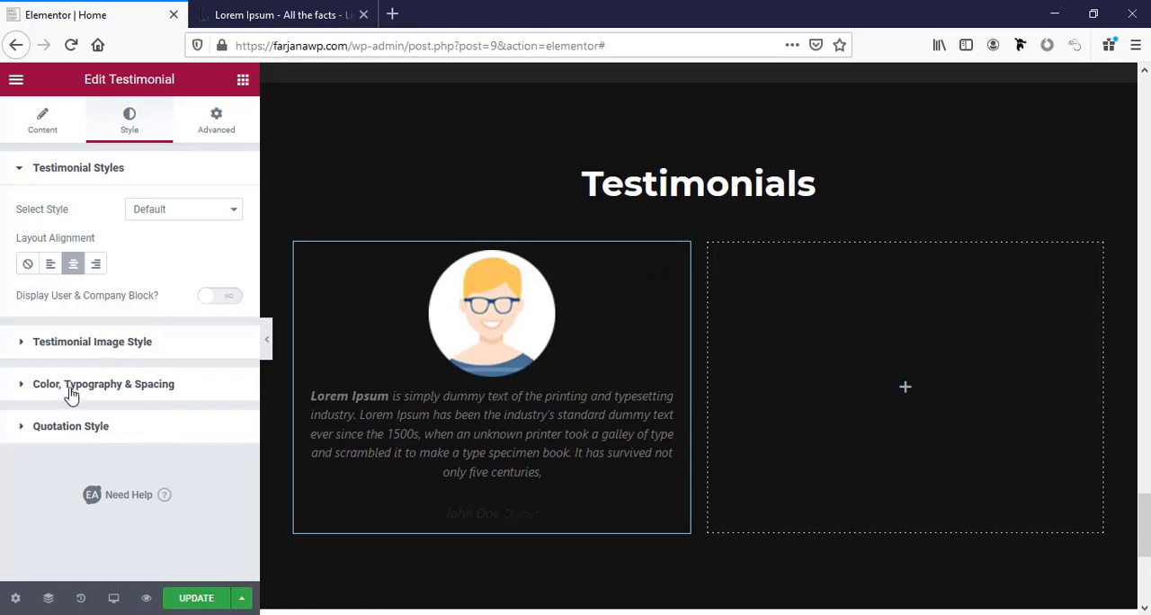
# Set the testimonial's user name colour to the global white.
pyautogui.click(123, 386)
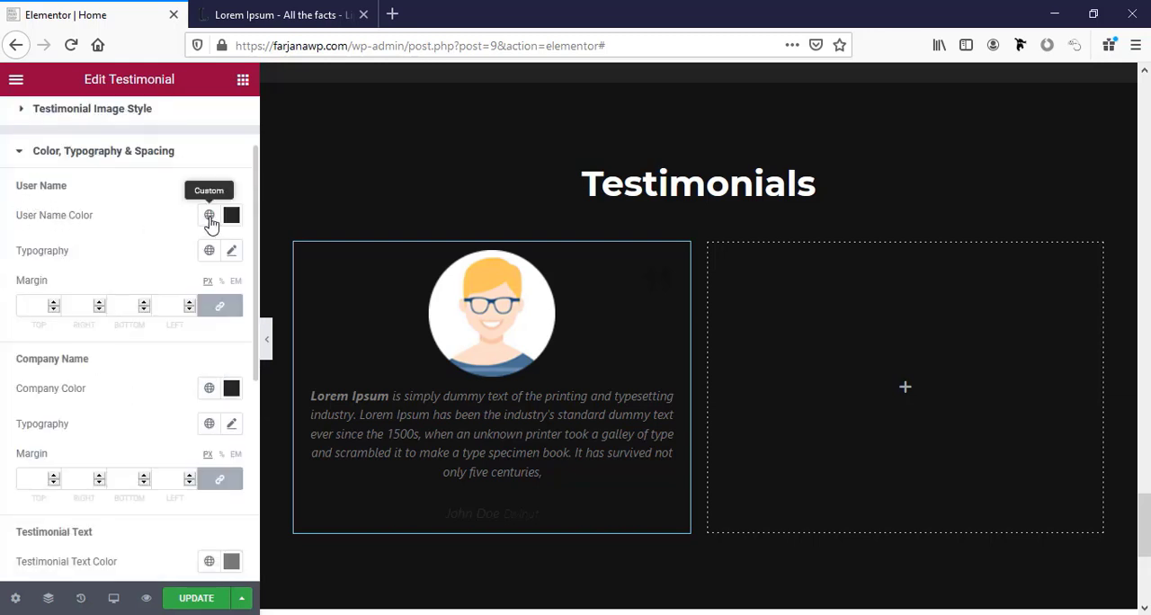
pyautogui.click(208, 216)
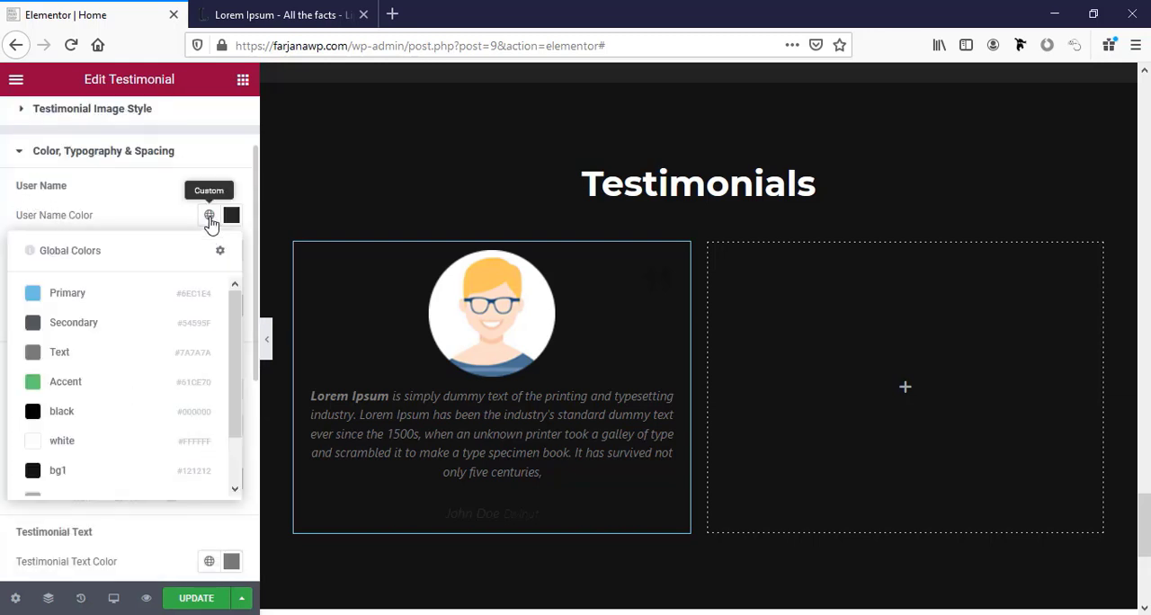
pyautogui.click(77, 441)
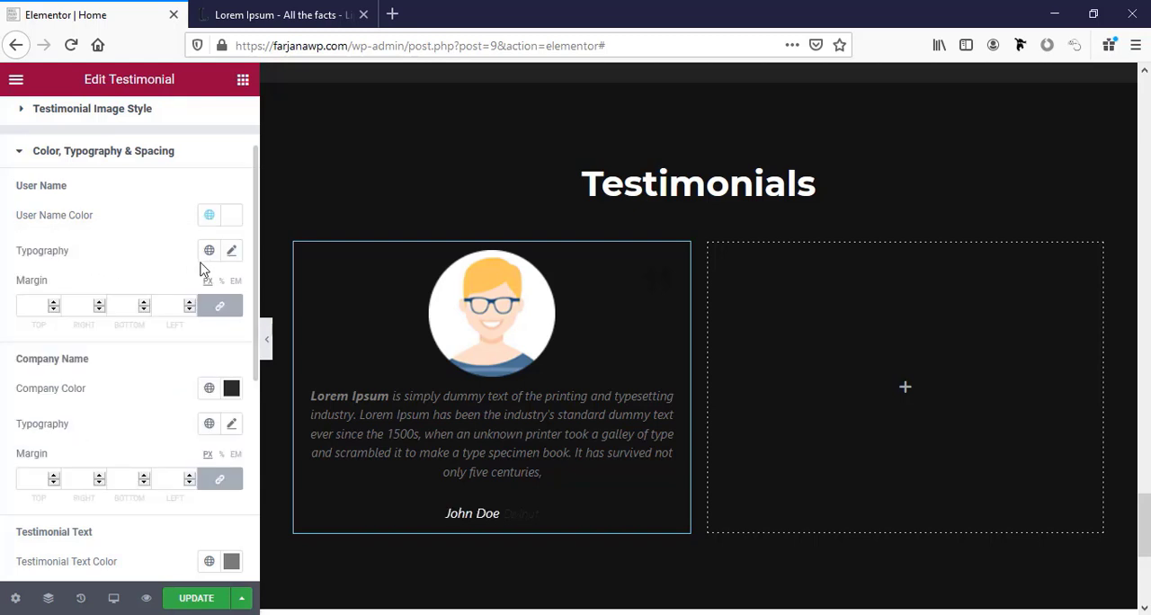
pyautogui.click(231, 256)
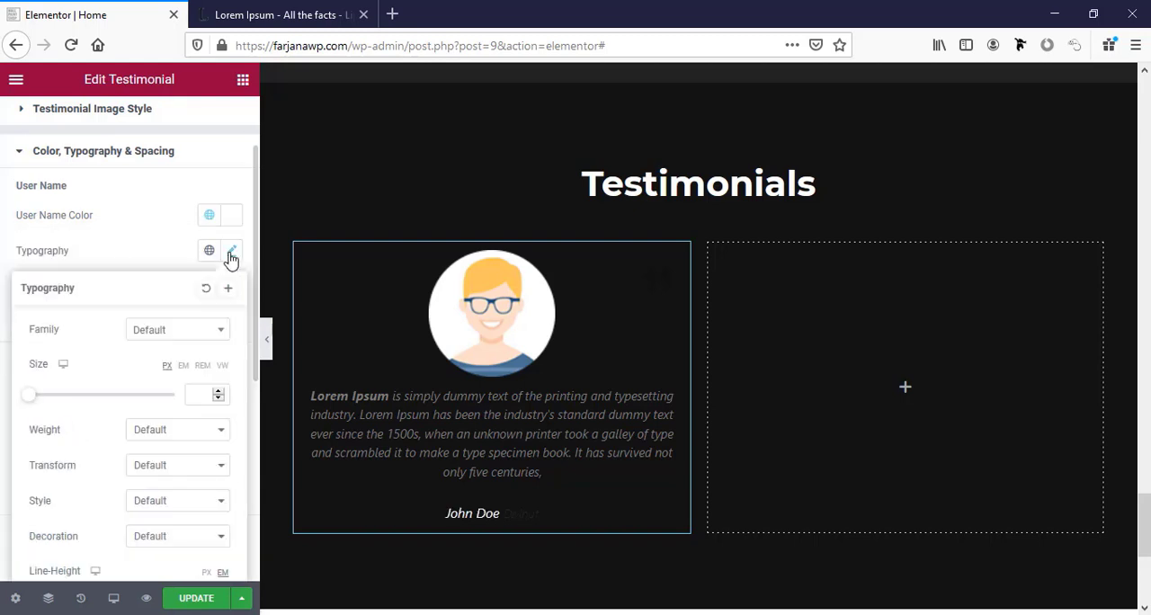
pyautogui.click(148, 258)
# Set the testimonial's company name colour to the global white.
pyautogui.scroll(-2, 113, 370)
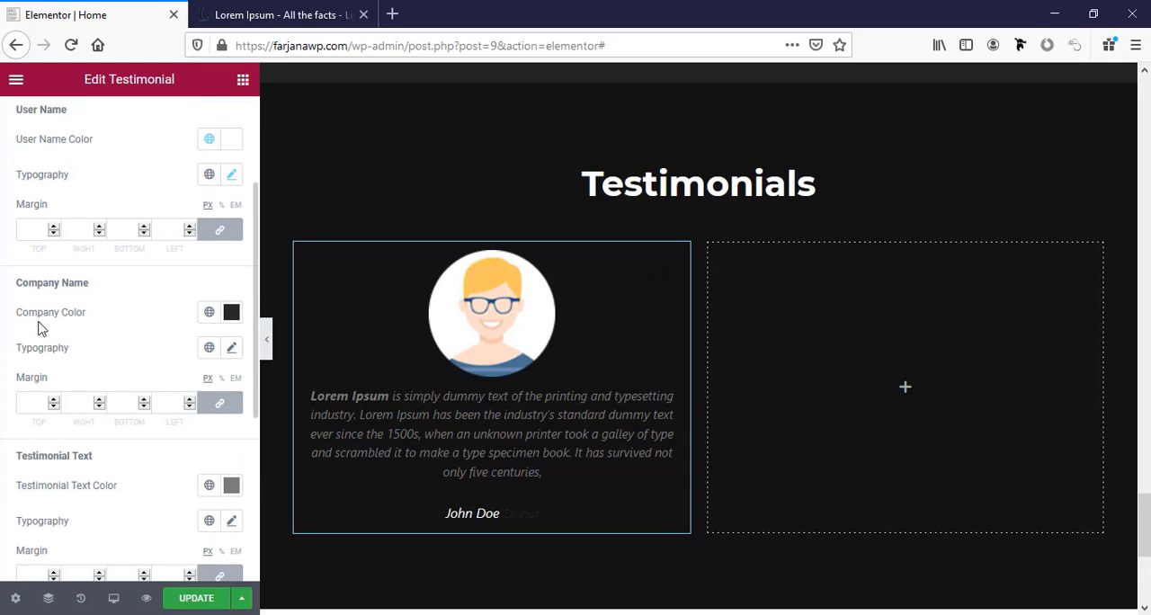
pyautogui.click(209, 313)
pyautogui.click(61, 538)
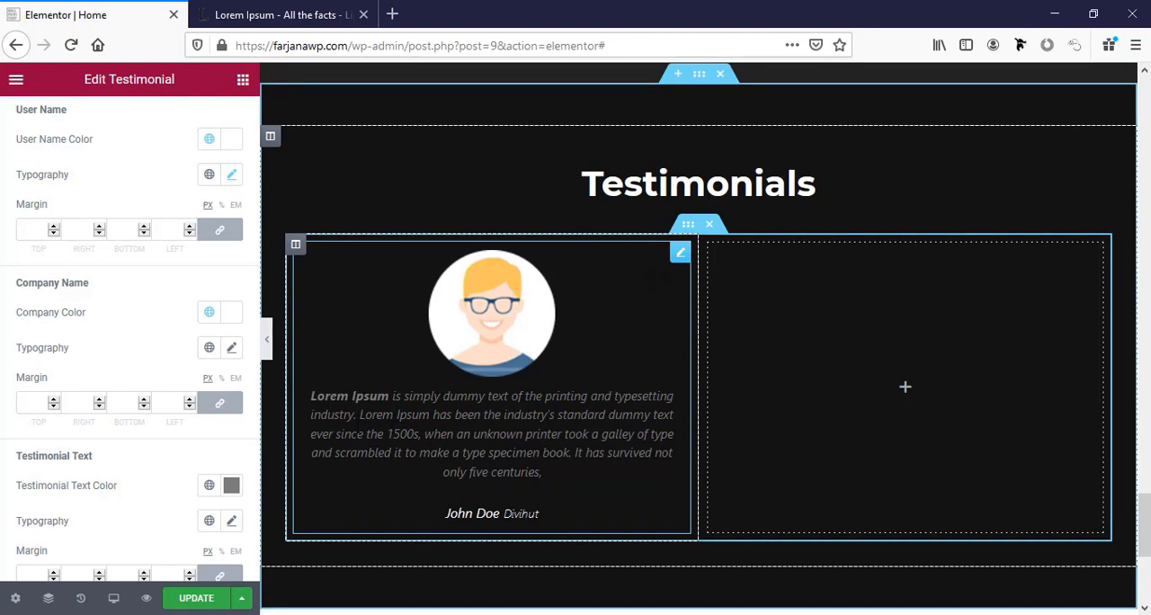
# Set the testimonial text colour to the global colour named text color.
pyautogui.scroll(-3, 147, 419)
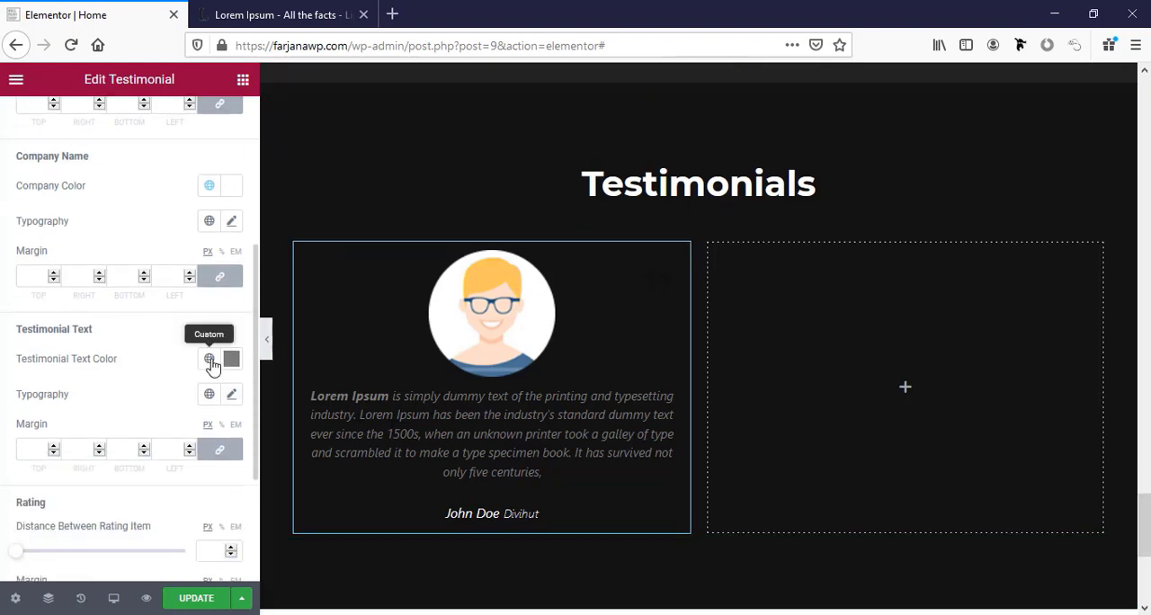
pyautogui.click(210, 359)
pyautogui.scroll(-2, 126, 292)
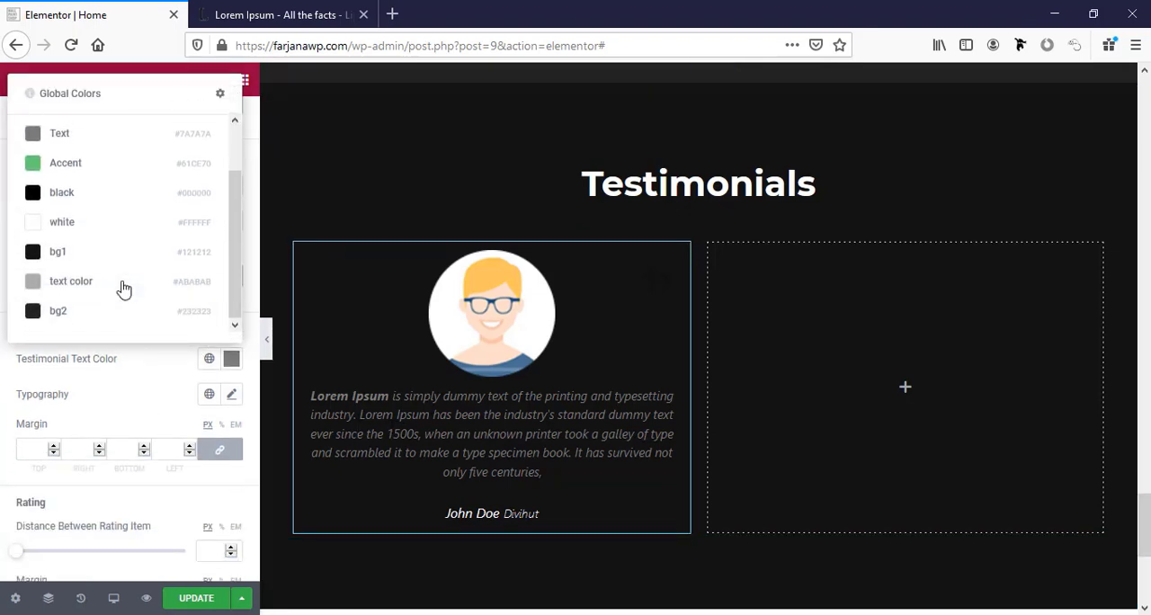
pyautogui.click(70, 291)
# Set the testimonial's quotation mark colour to the global colour named text color.
pyautogui.scroll(-4, 112, 364)
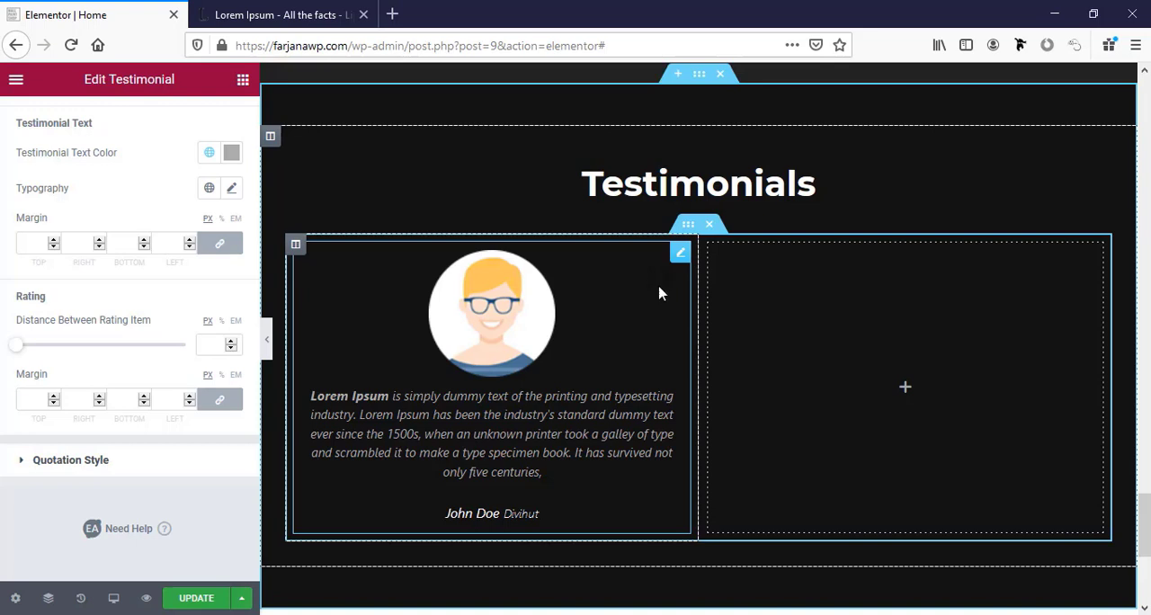
pyautogui.click(66, 461)
pyautogui.scroll(-1, 80, 450)
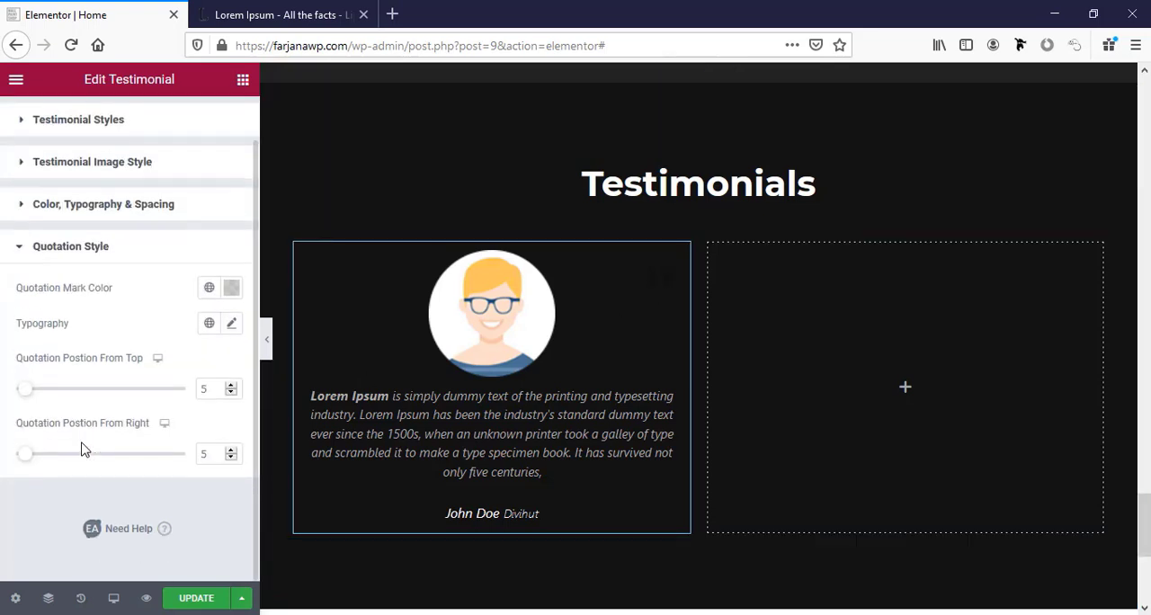
pyautogui.click(211, 290)
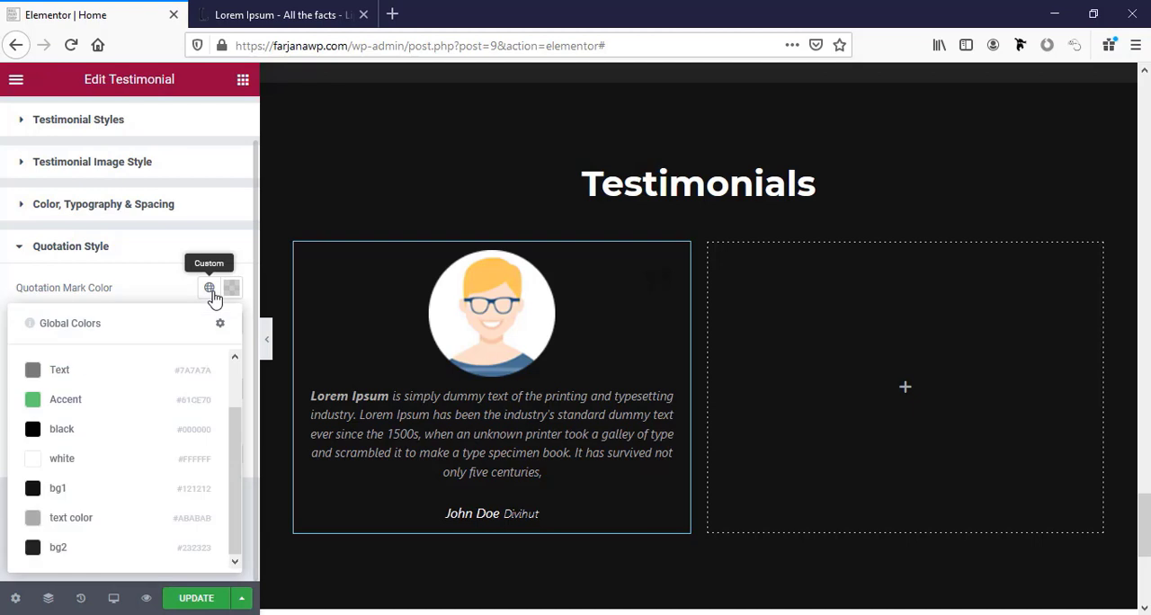
pyautogui.click(84, 518)
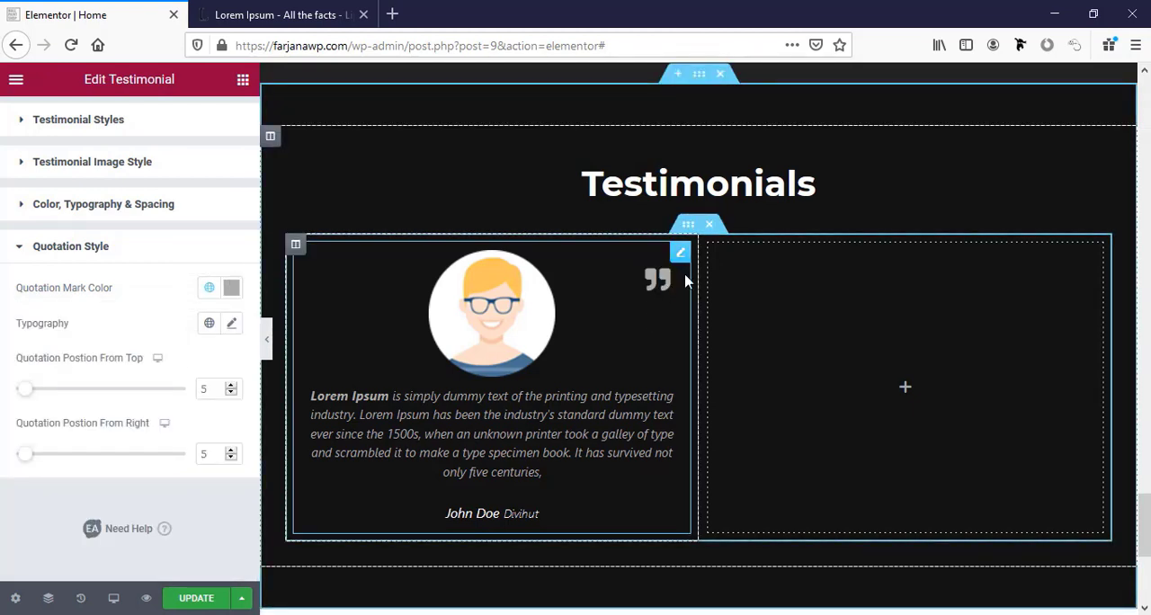
pyautogui.scroll(1, 100, 417)
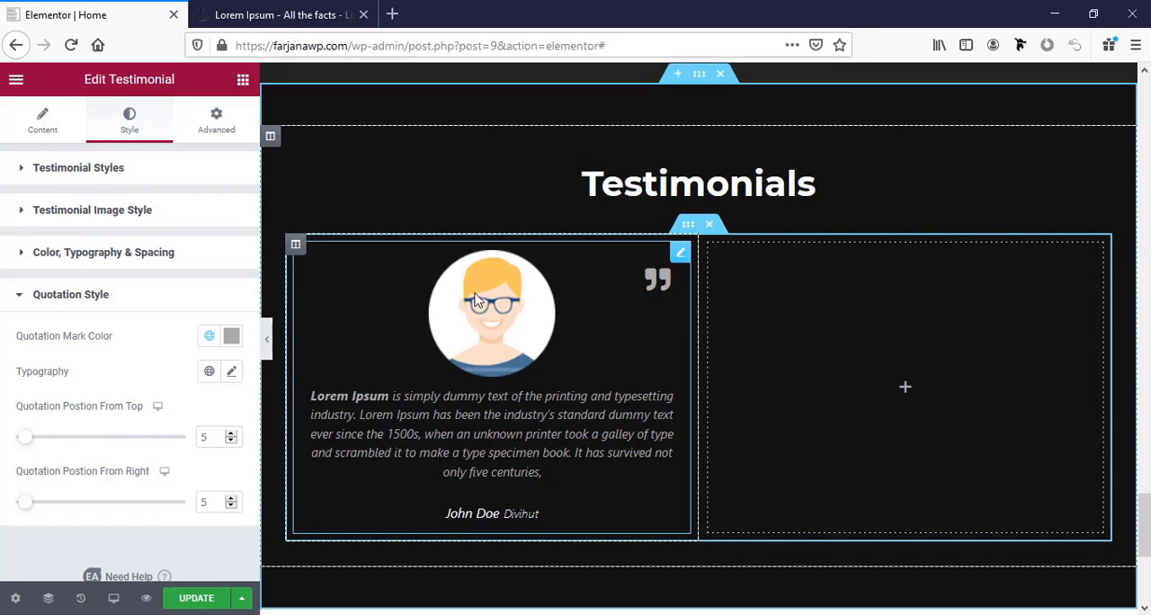
pyautogui.click(97, 294)
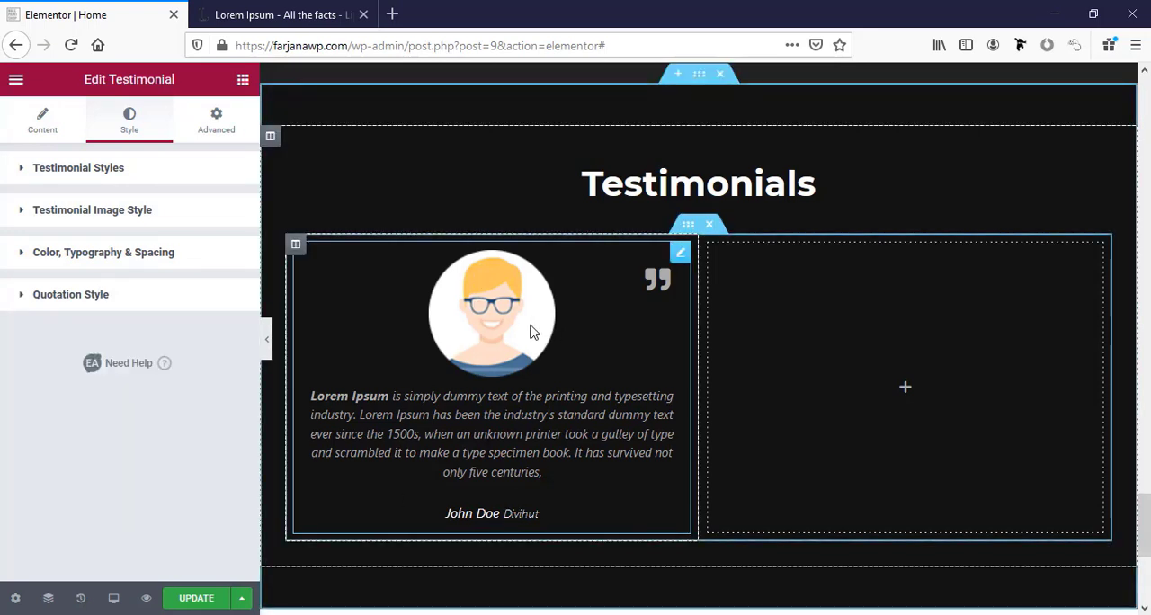
# Unlink the testimonial's padding values and set 30 px top and bottom, 20 px right and left.
pyautogui.click(209, 126)
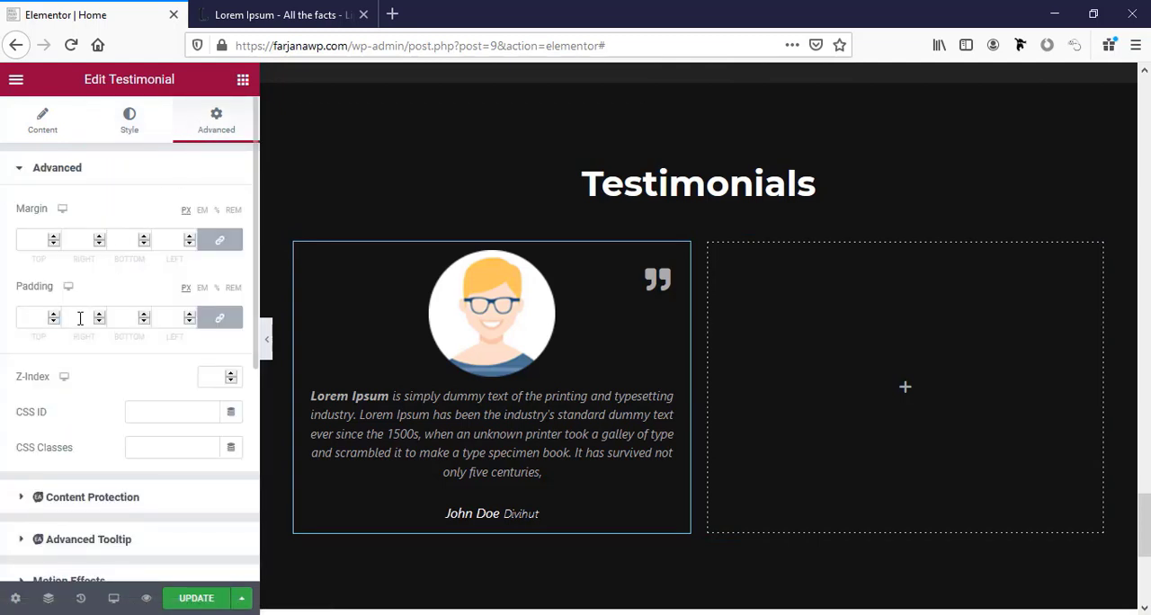
pyautogui.click(220, 317)
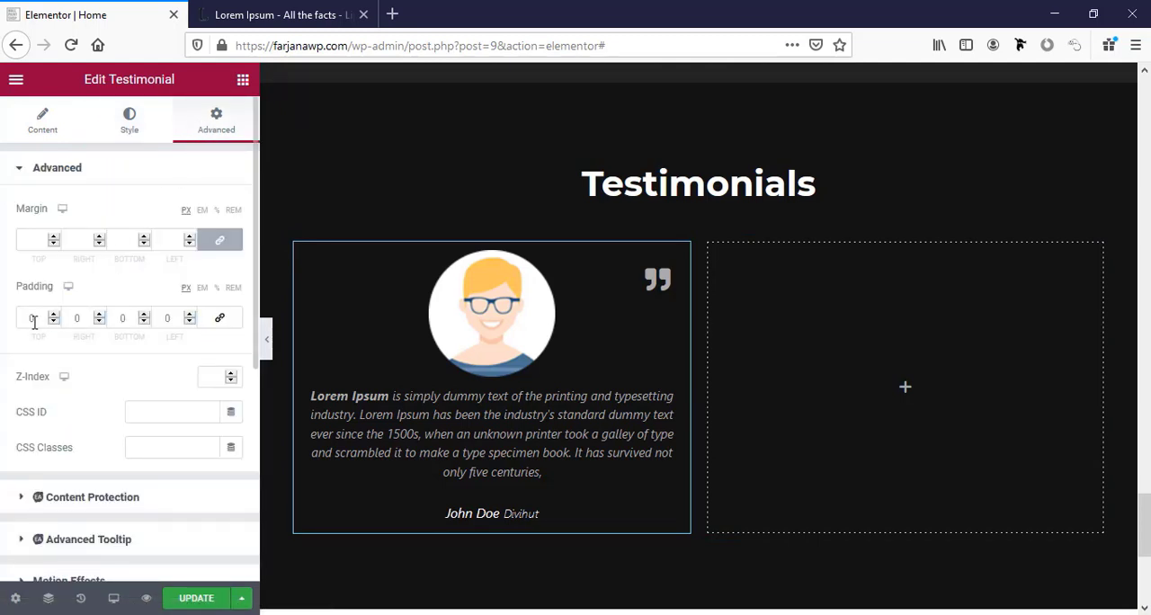
pyautogui.click(24, 322)
pyautogui.write('3')
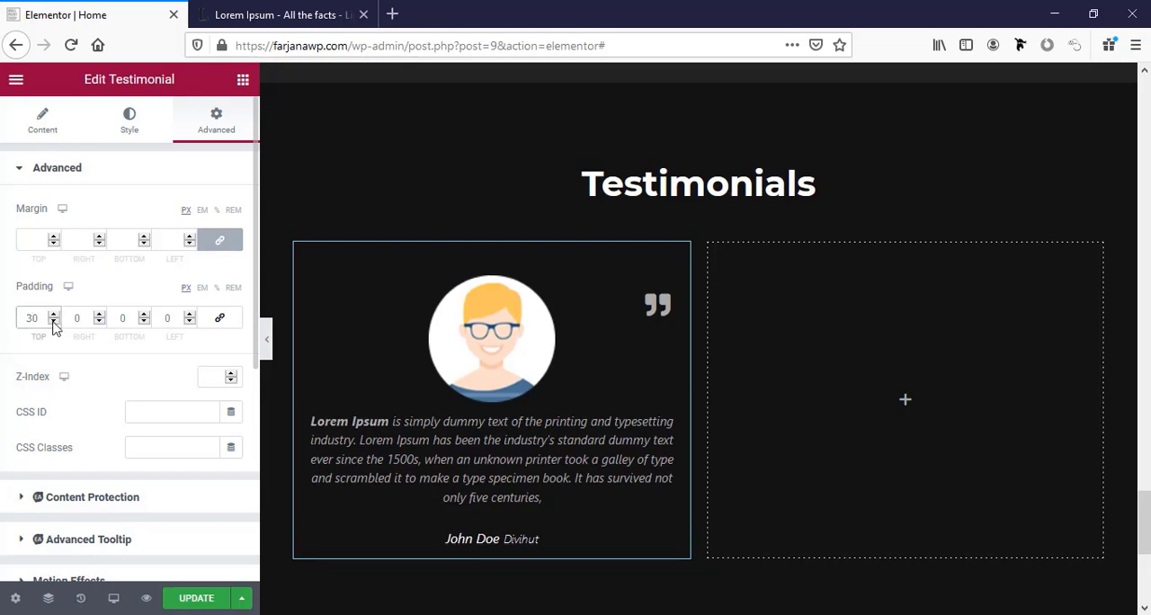
pyautogui.click(115, 316)
pyautogui.write('30')
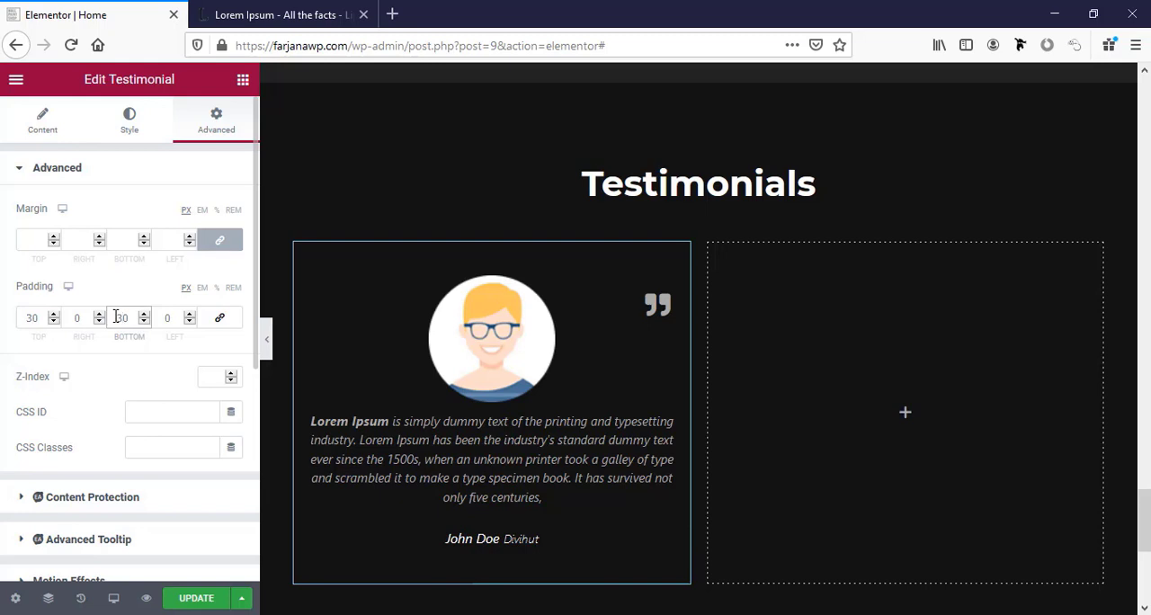
pyautogui.click(72, 318)
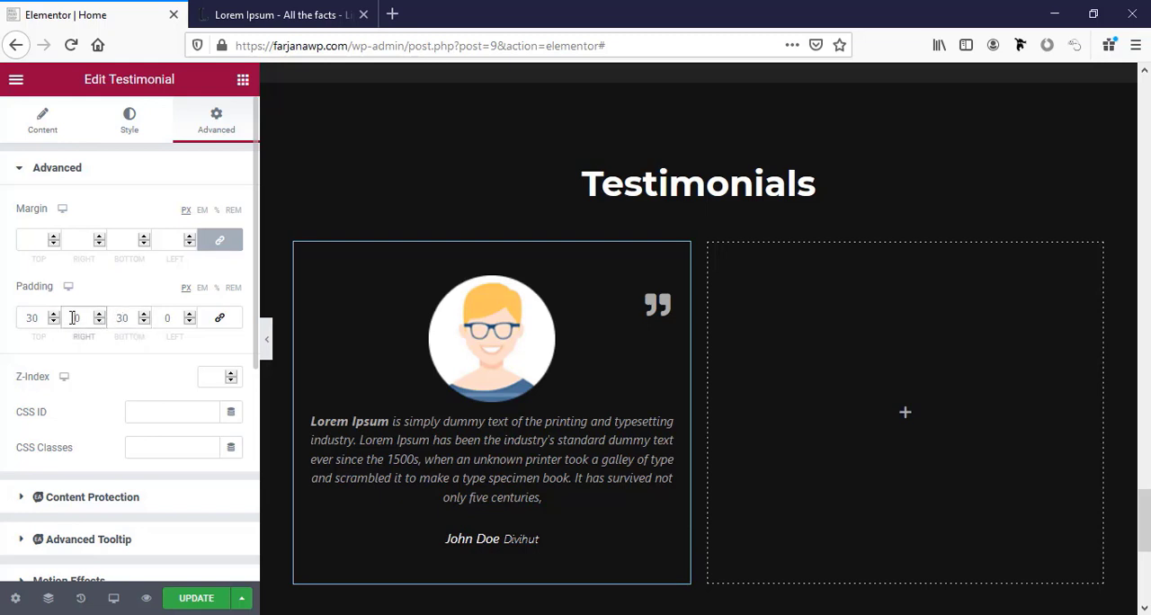
pyautogui.write('2')
pyautogui.click(163, 318)
pyautogui.write('2')
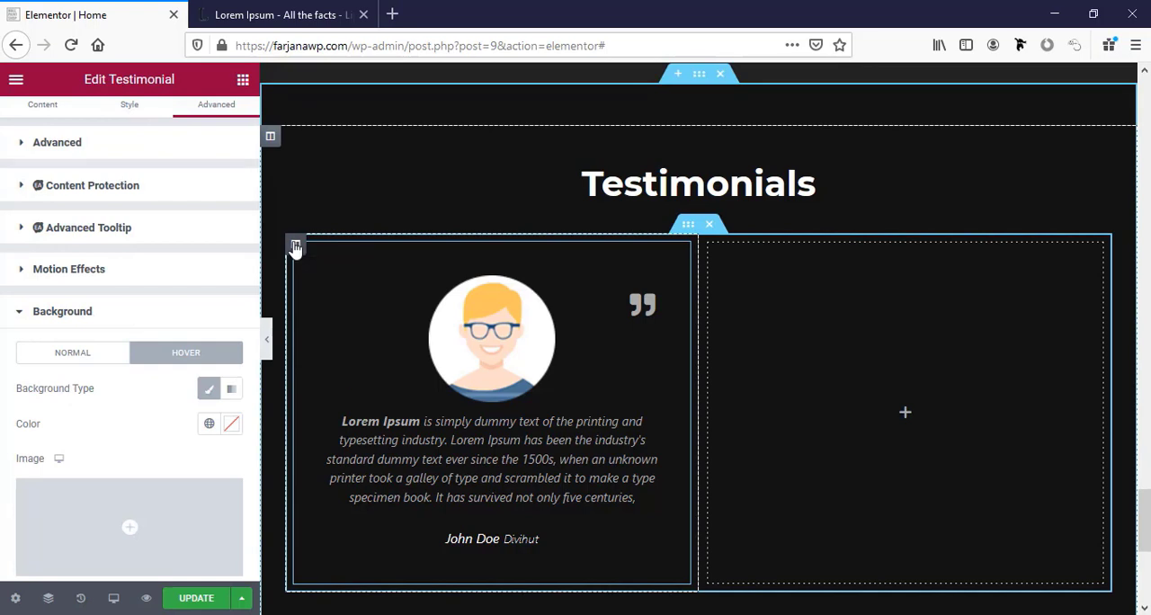
# Give the testimonial's column a classic hover background in the global black.
pyautogui.click(298, 249)
pyautogui.click(210, 129)
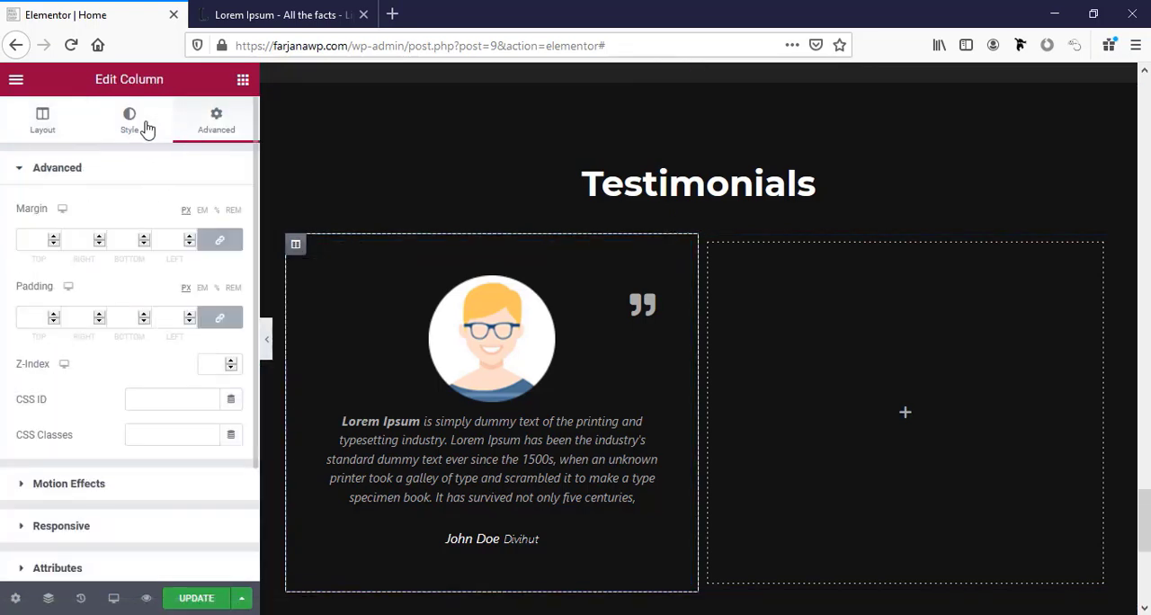
pyautogui.click(130, 124)
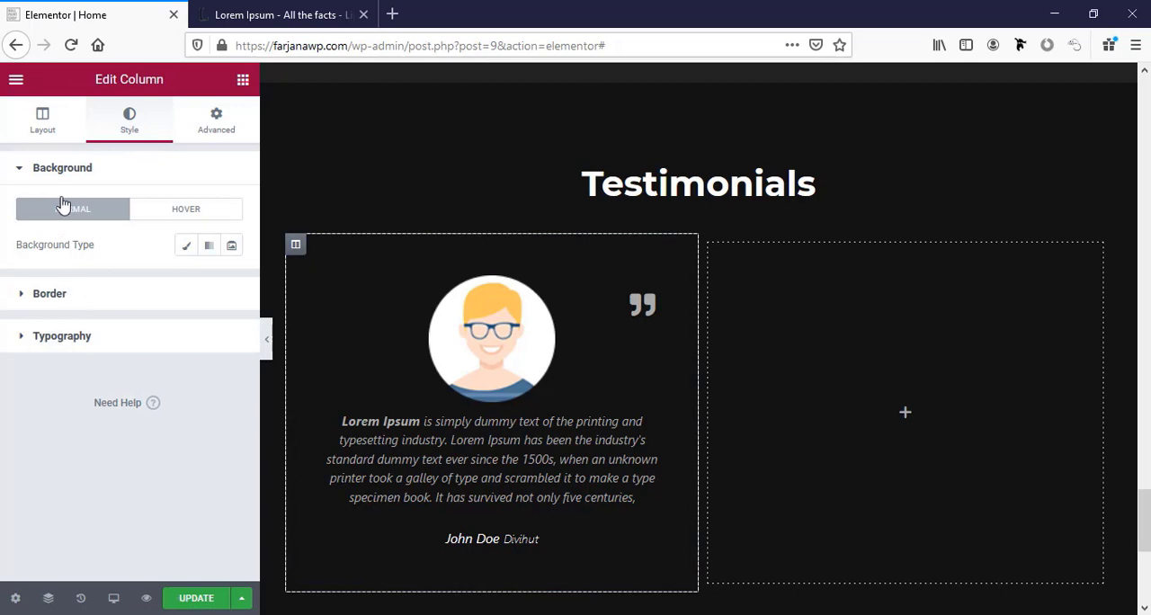
pyautogui.click(194, 209)
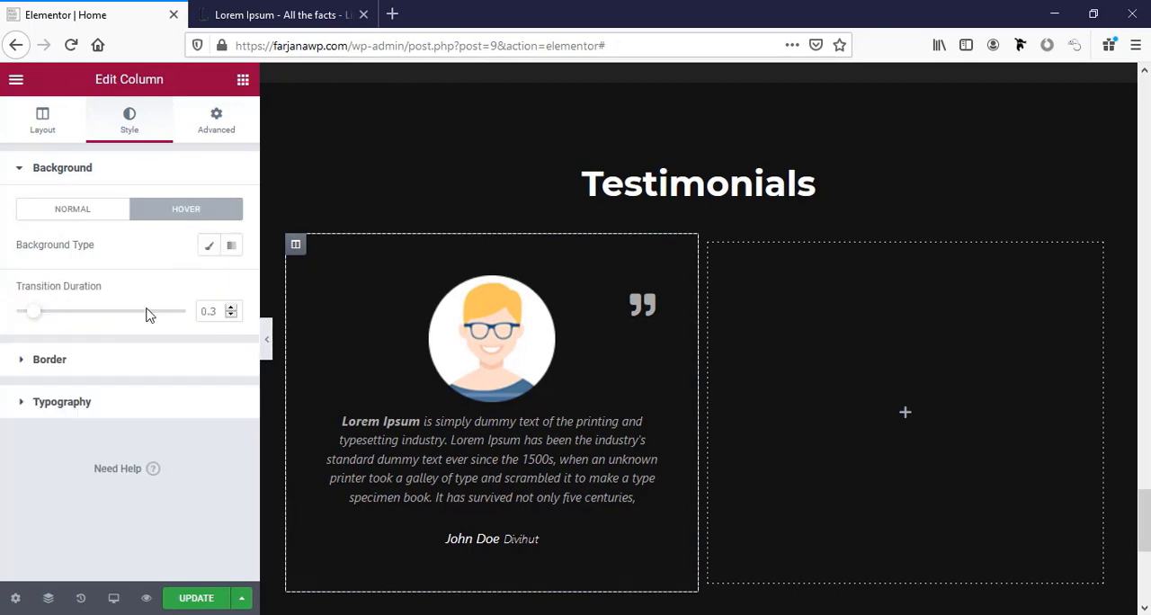
pyautogui.click(213, 251)
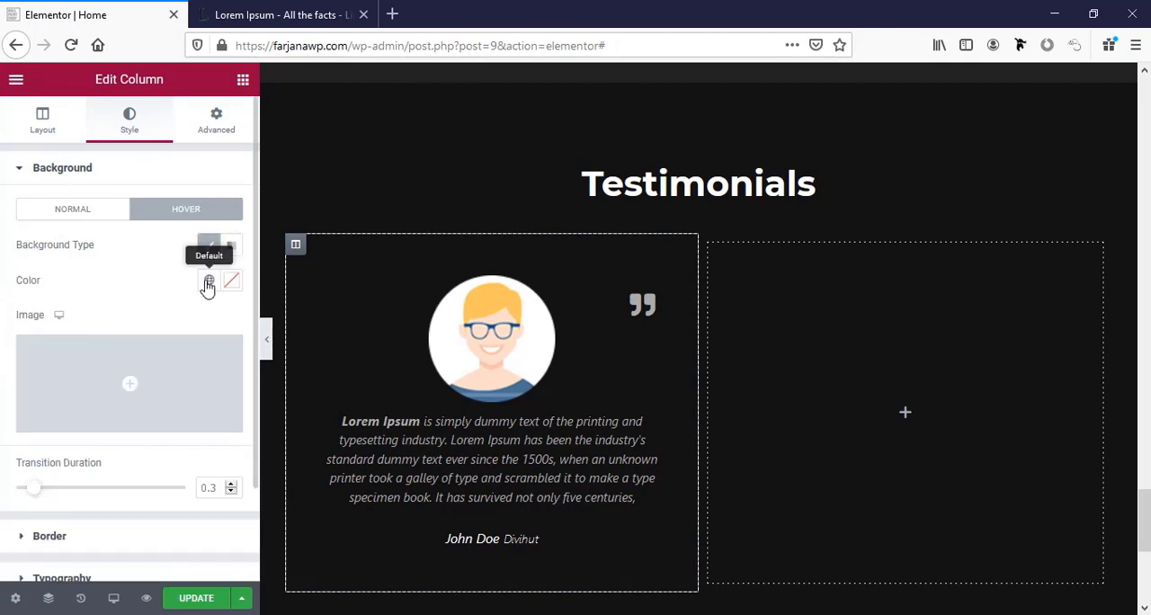
pyautogui.click(209, 281)
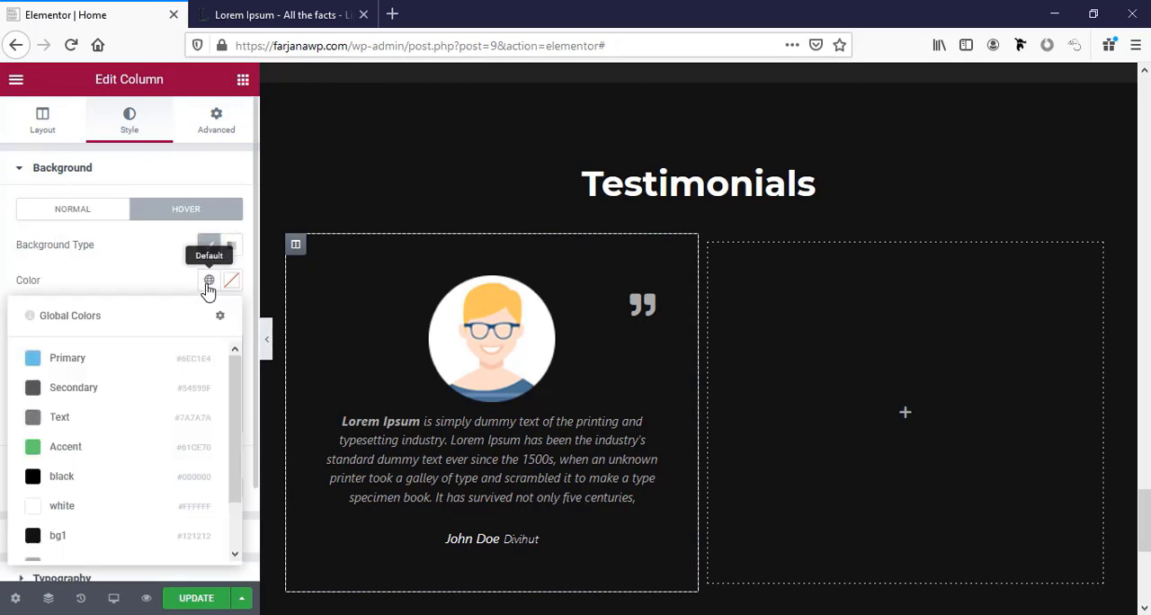
pyautogui.click(98, 481)
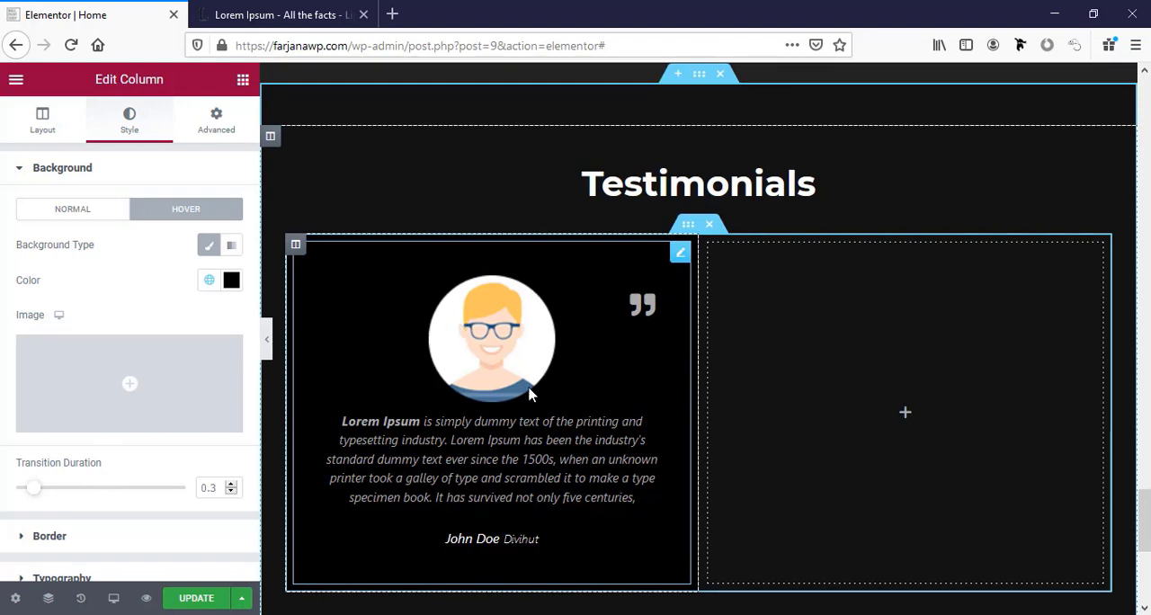
# Delete the empty column beside the testimonial and duplicate the testimonial's column in its place.
pyautogui.rightClick(706, 242)
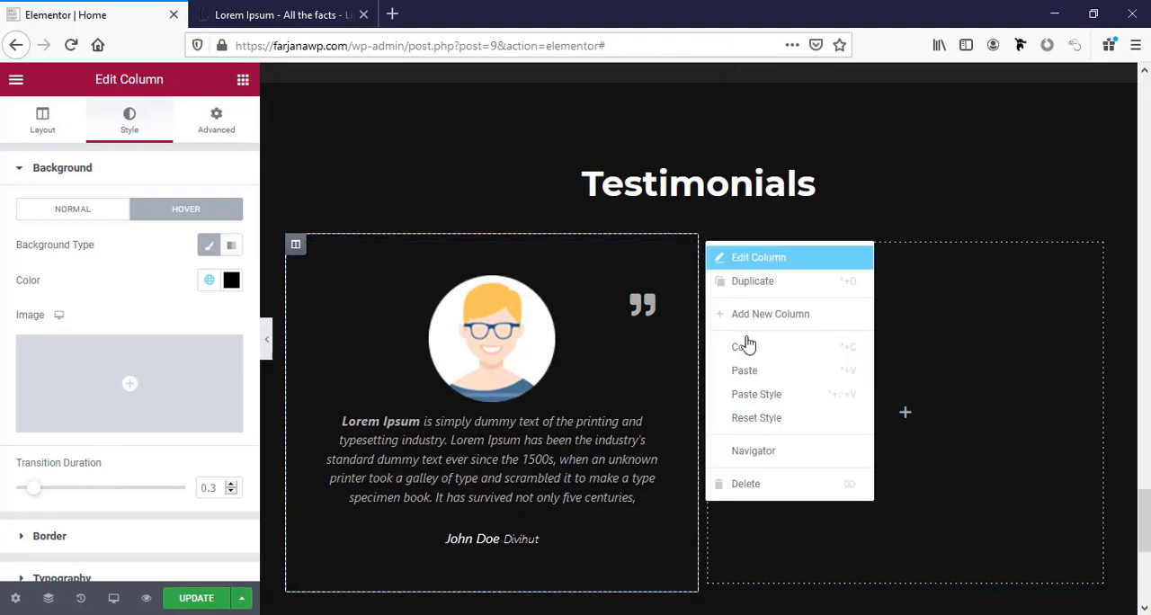
pyautogui.click(781, 486)
pyautogui.rightClick(296, 248)
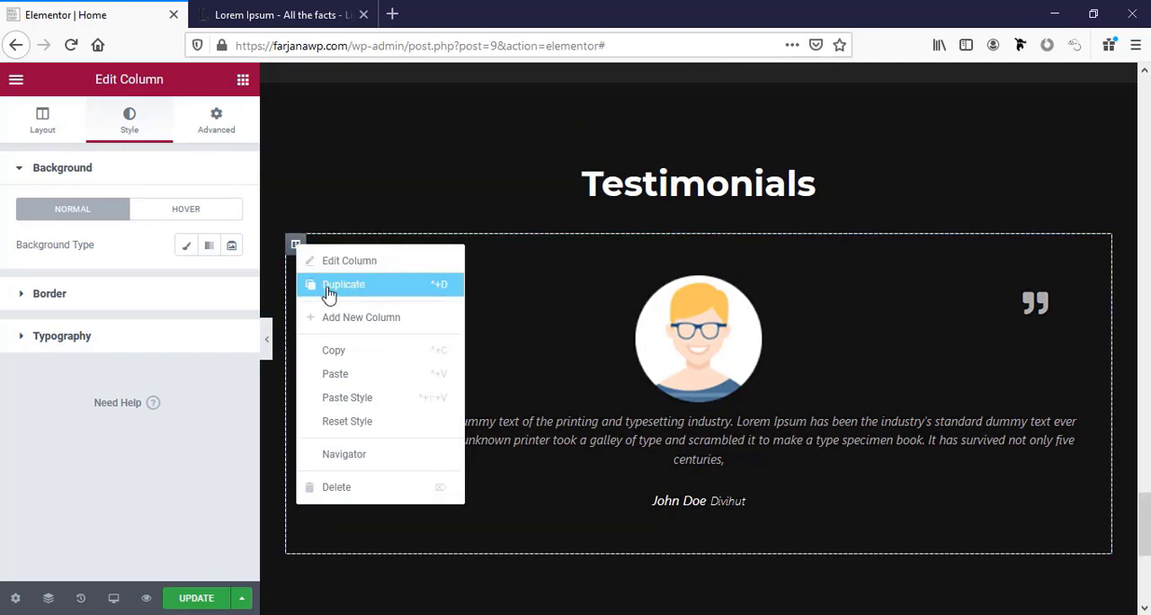
pyautogui.click(329, 286)
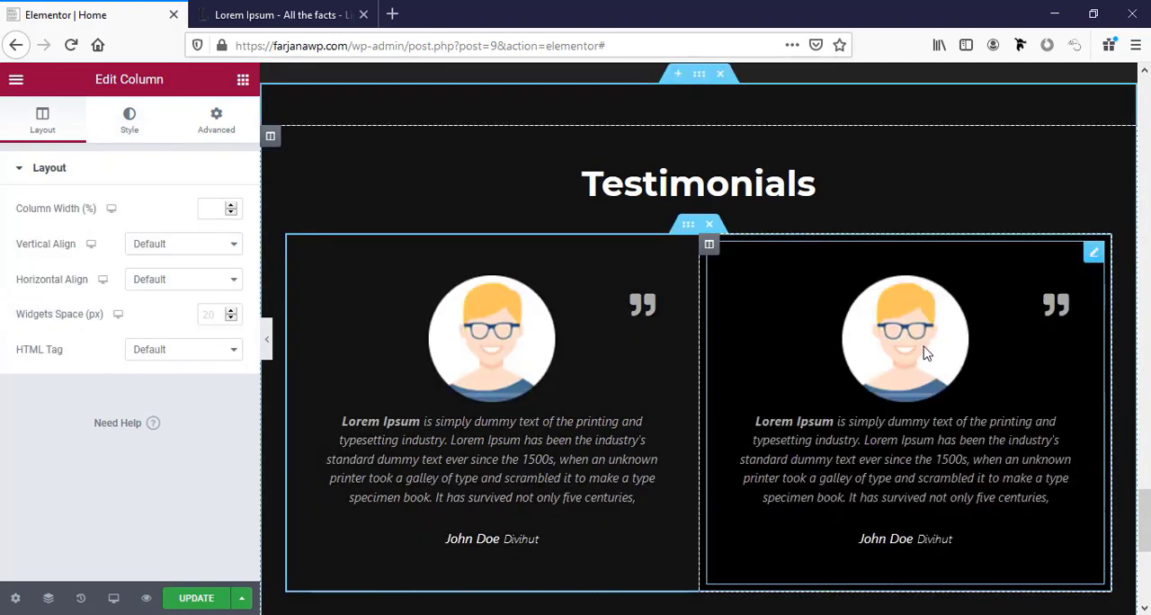
# Replace the second testimonial's avatar with the red-haired man's image from the media library.
pyautogui.click(927, 353)
pyautogui.click(165, 308)
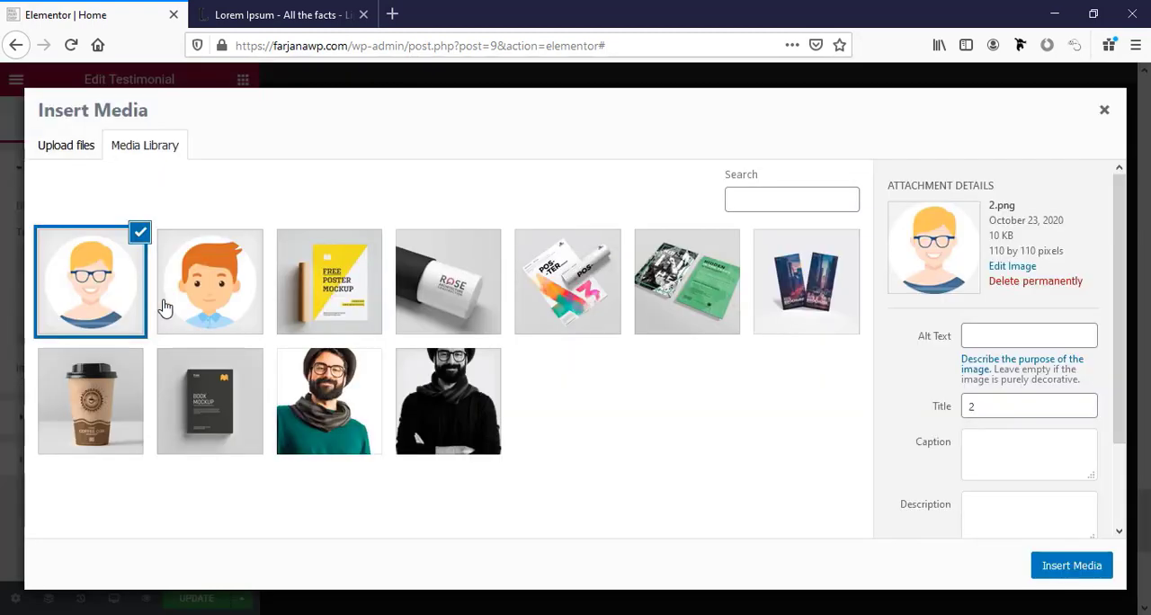
pyautogui.click(221, 303)
pyautogui.click(1069, 572)
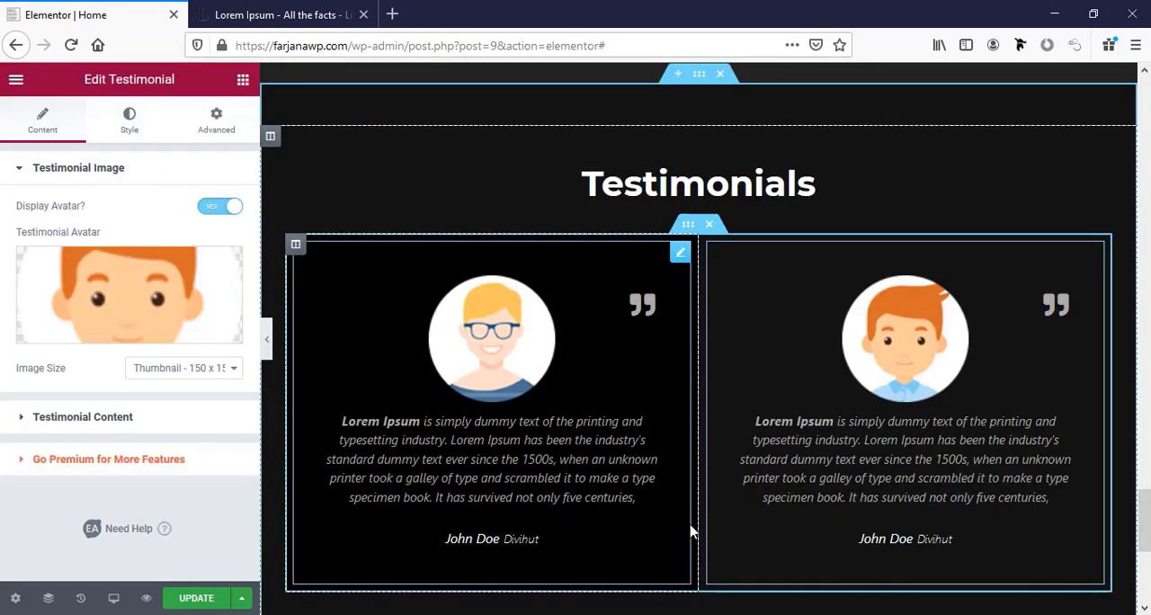
# Enter a different user name for the second testimonial and set its company name to Kuthidevs.
pyautogui.click(99, 422)
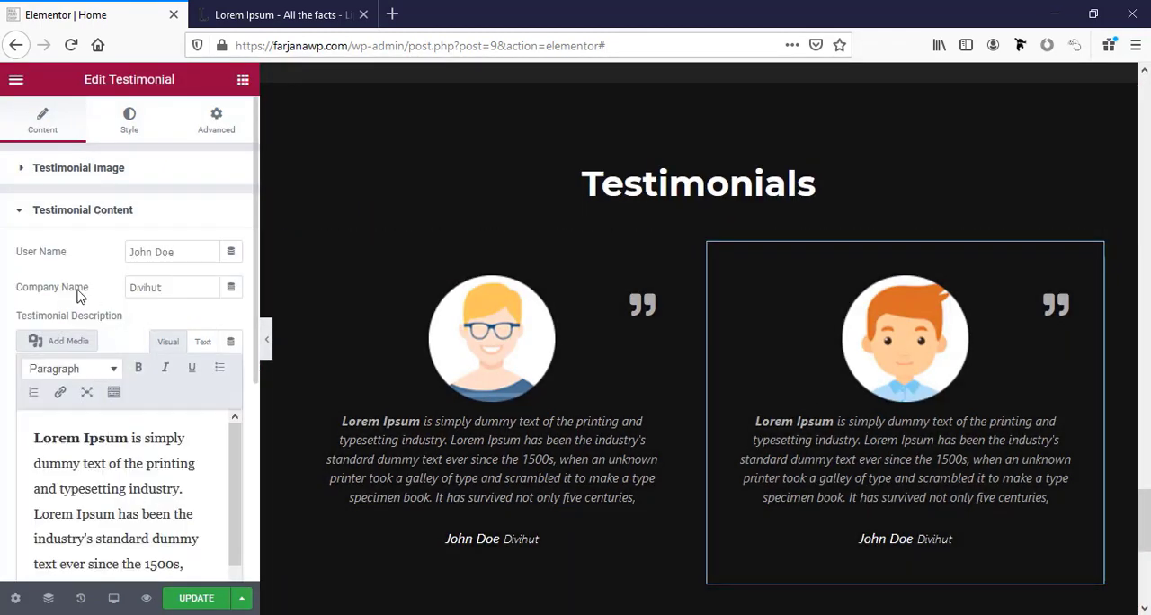
pyautogui.doubleClick(149, 252)
pyautogui.write('Farjana R.')
pyautogui.doubleClick(179, 287)
pyautogui.write('Kuthidevs')
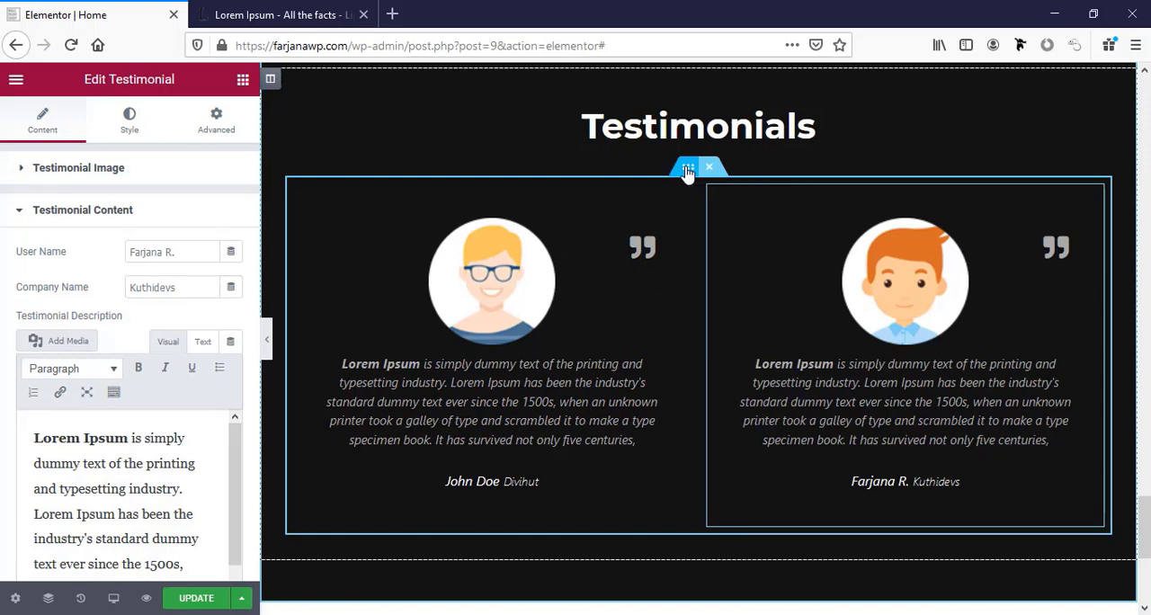
# Duplicate the testimonials inner section, then give the copy's blond-haired testimonial a new user name and the company Heywp.
pyautogui.rightClick(688, 172)
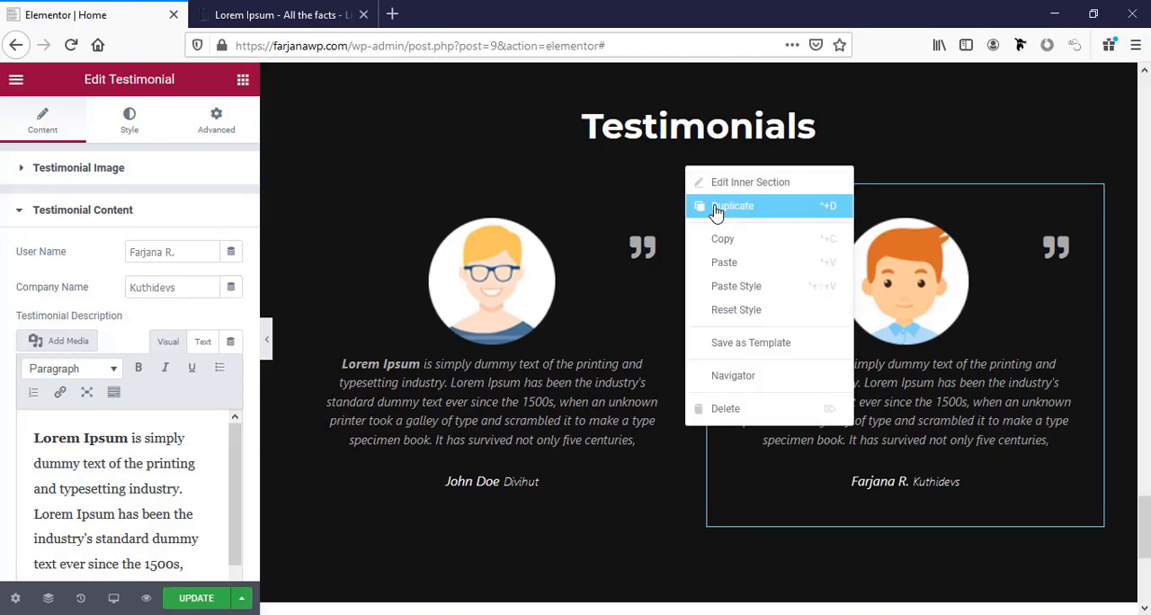
pyautogui.click(716, 209)
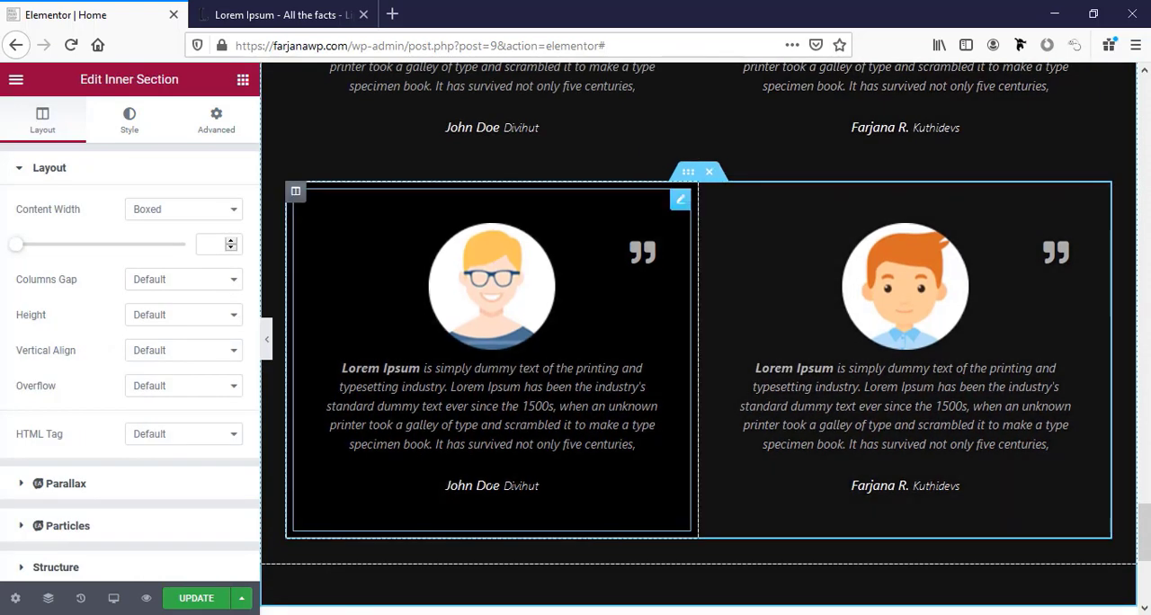
pyautogui.click(303, 429)
pyautogui.click(90, 419)
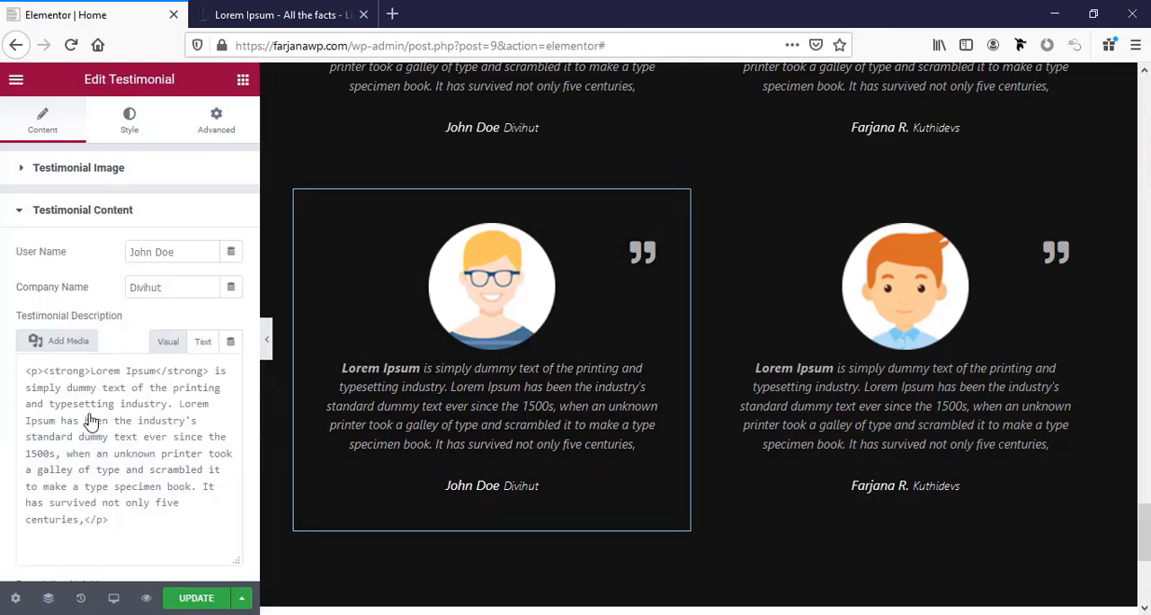
pyautogui.tripleClick(138, 250)
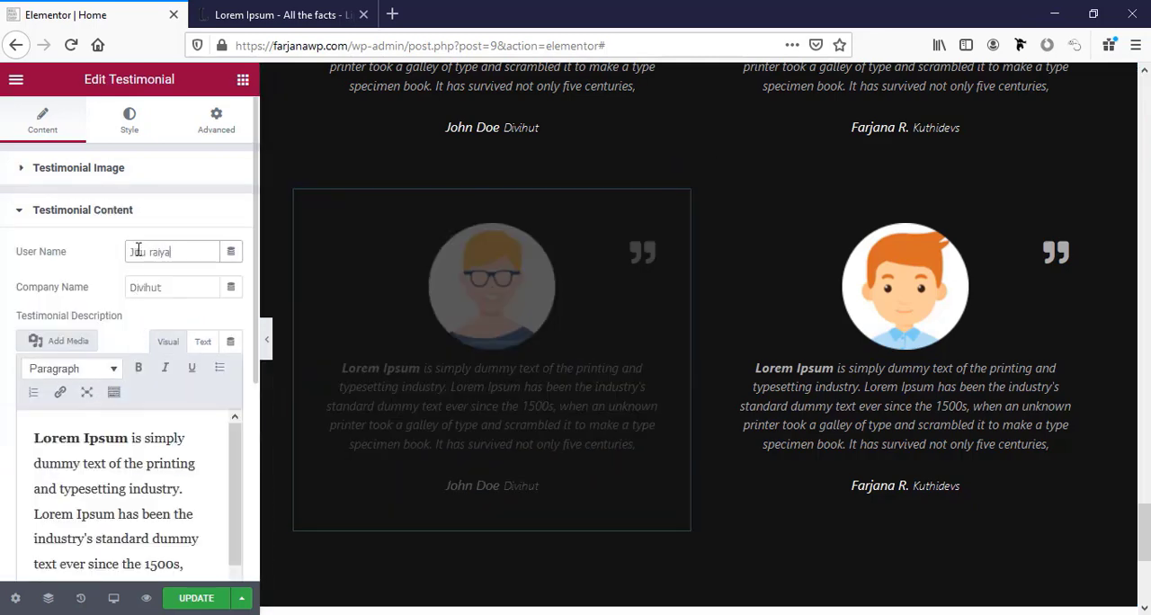
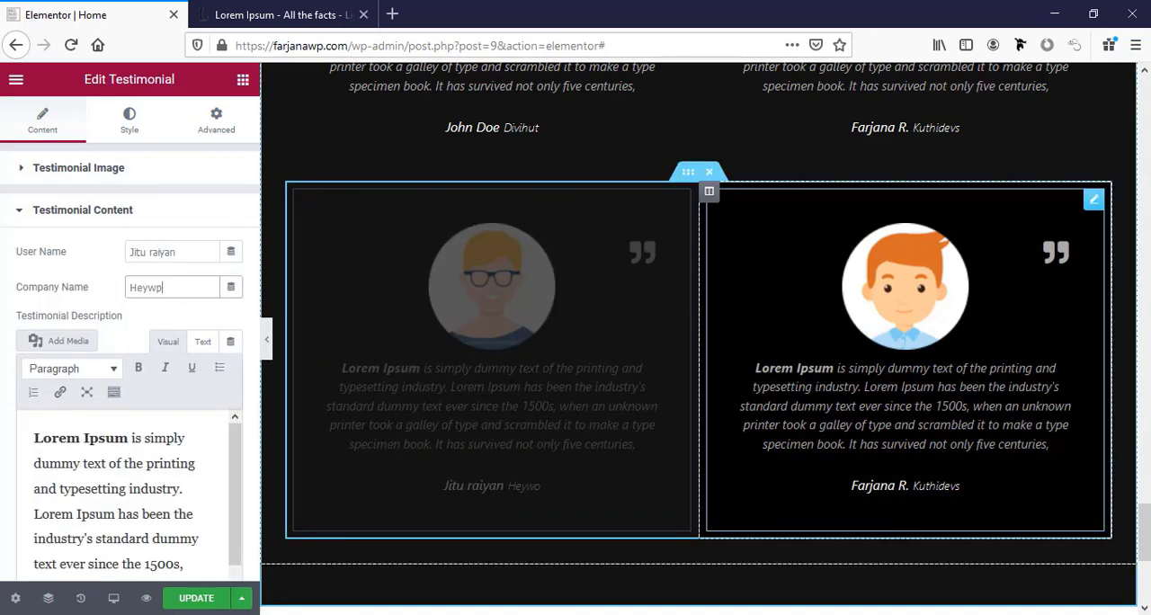
# Enter a new user name for the copied row's red-haired testimonial and set its company name to Csldevs.
pyautogui.click(78, 167)
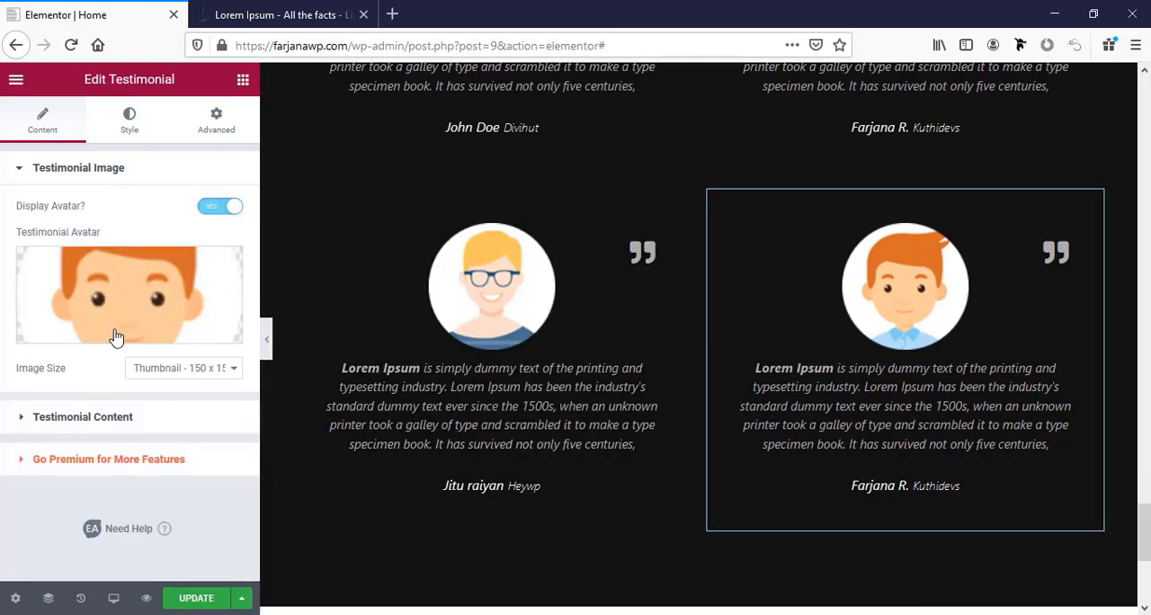
pyautogui.click(120, 419)
pyautogui.tripleClick(158, 251)
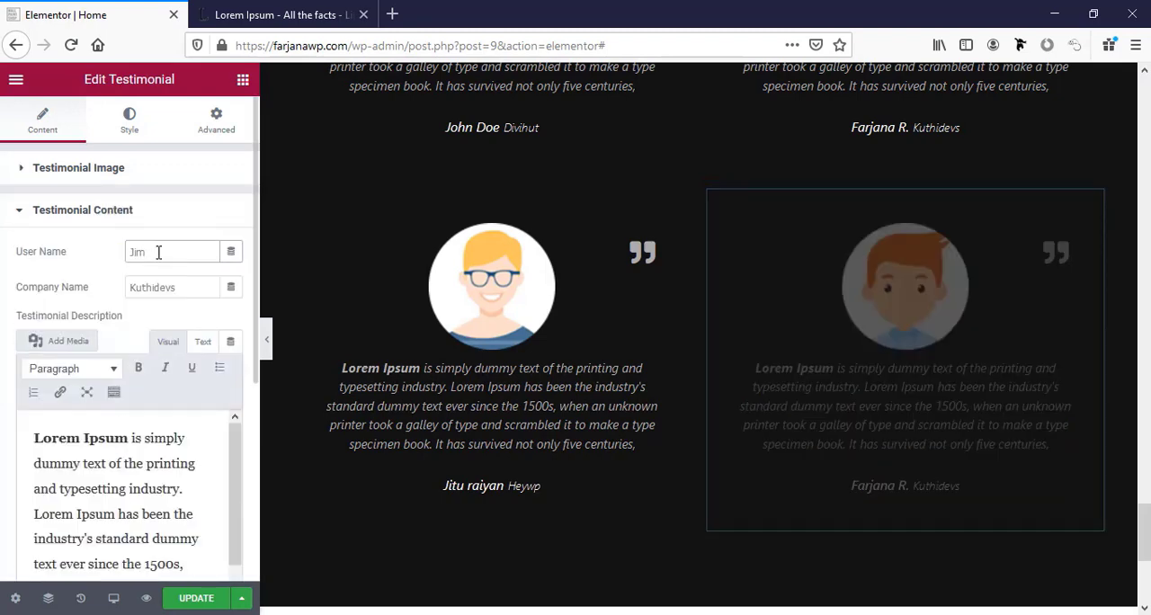
pyautogui.tripleClick(159, 287)
pyautogui.write('Cs')
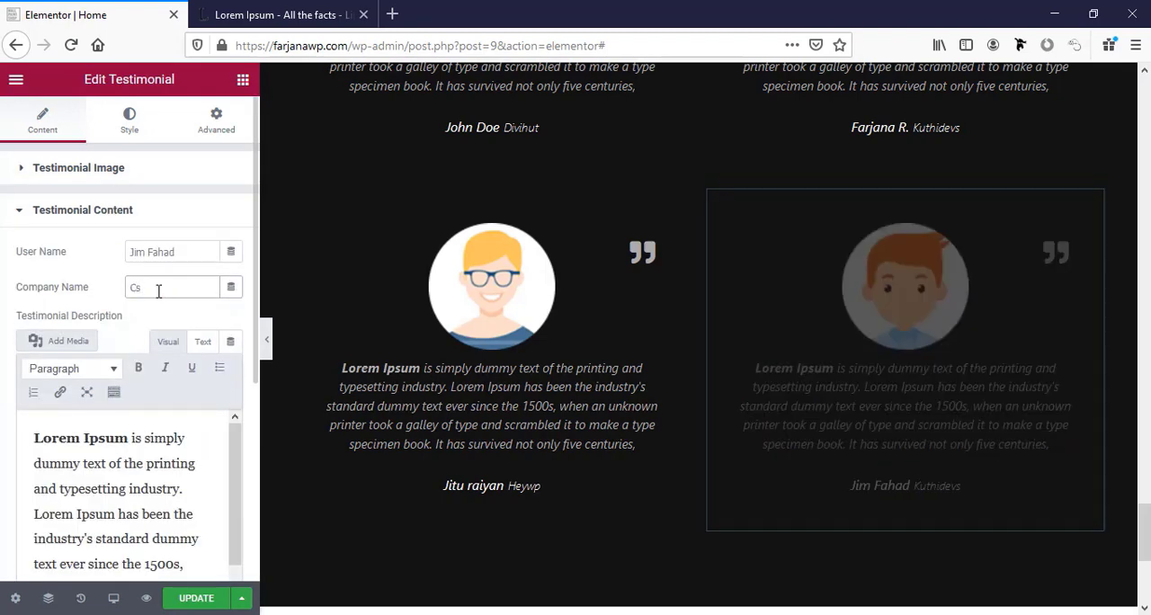
pyautogui.write('ldevs')
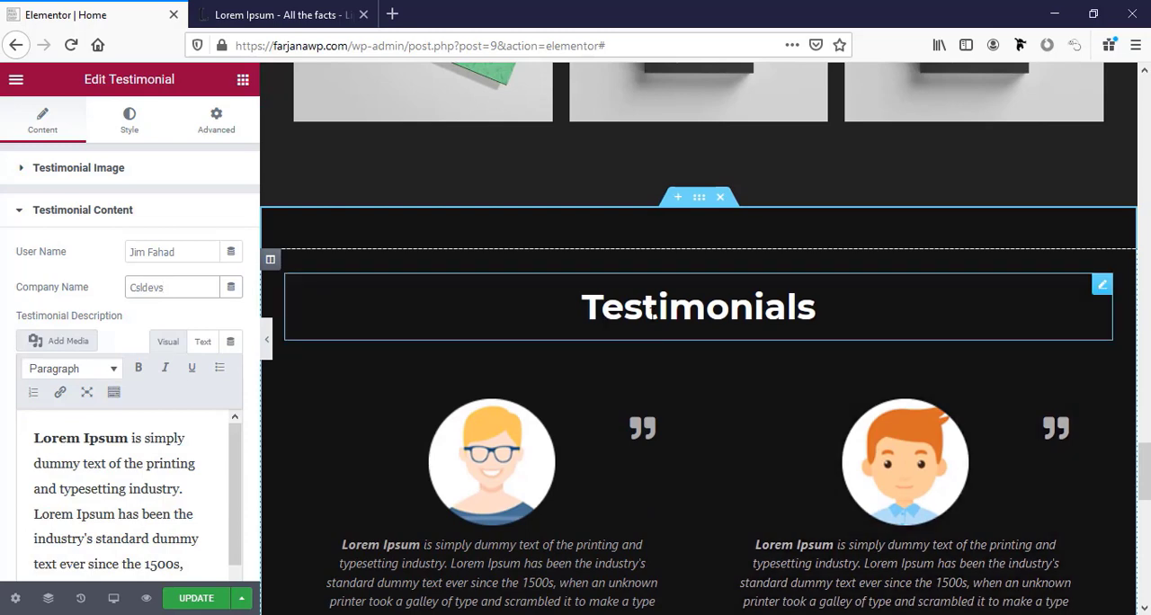
# Update the page with the finished testimonials and duplicate the entire Testimonials section.
pyautogui.scroll(-9, 654, 310)
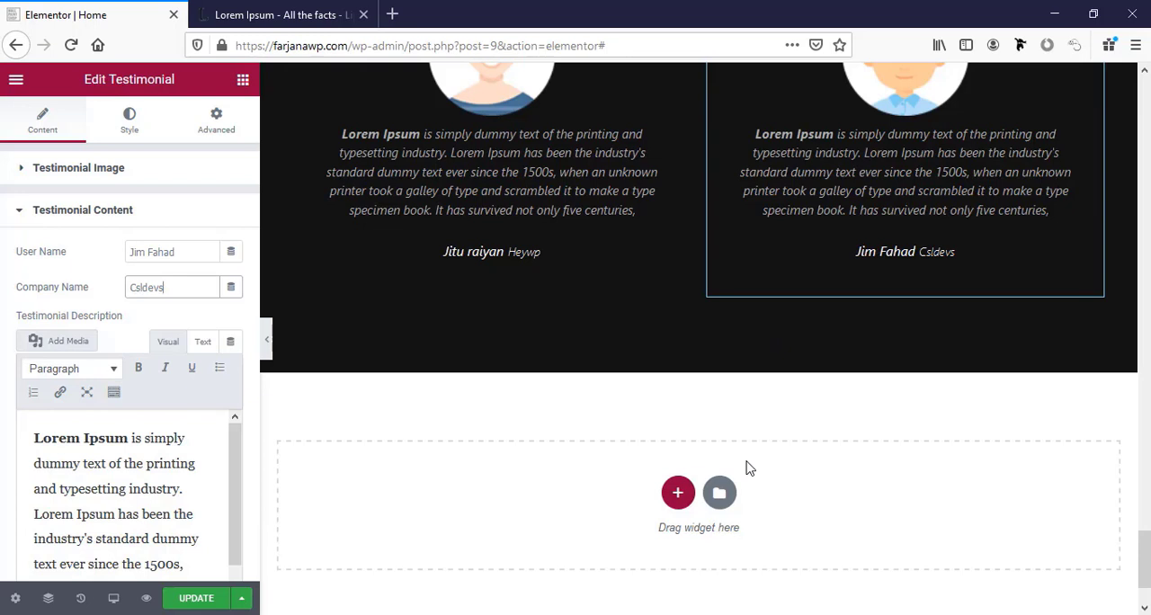
pyautogui.click(197, 600)
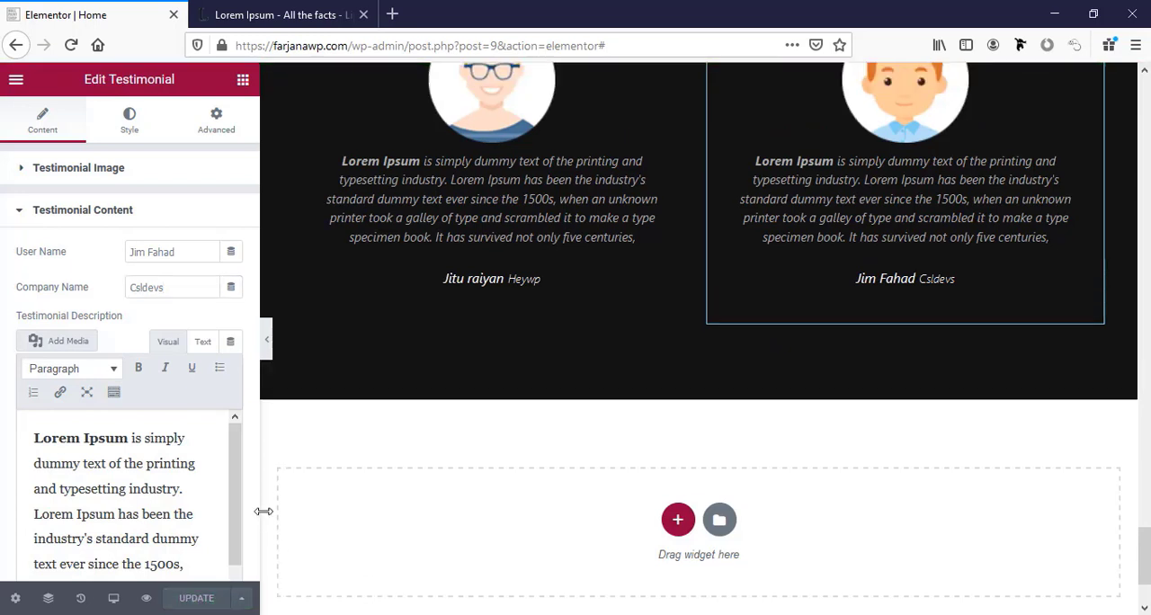
pyautogui.scroll(5, 796, 335)
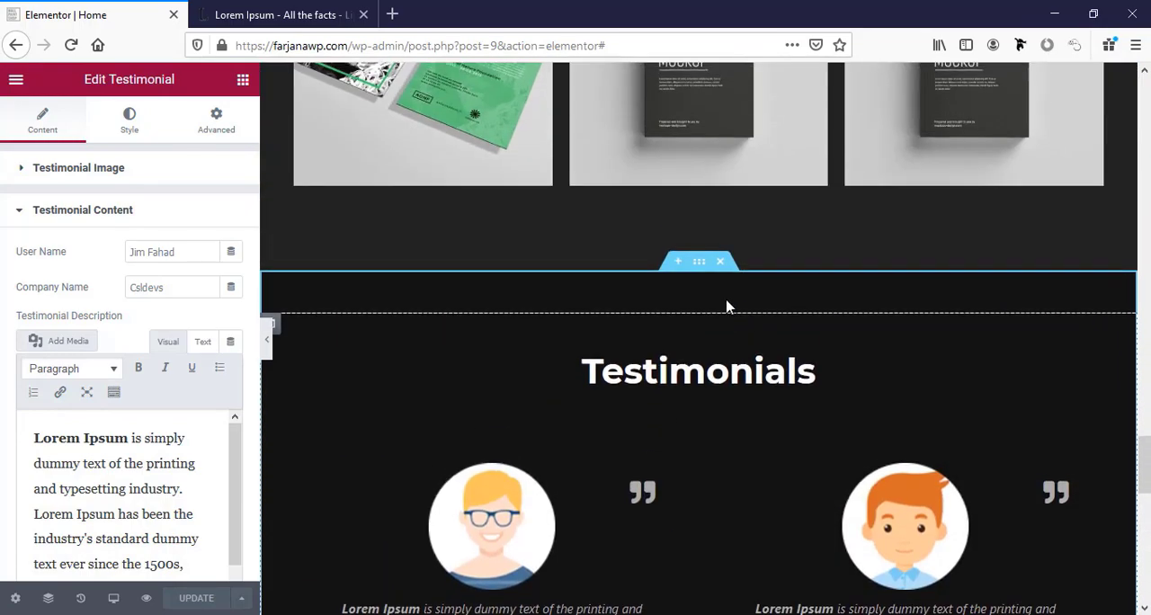
pyautogui.rightClick(698, 262)
pyautogui.click(714, 301)
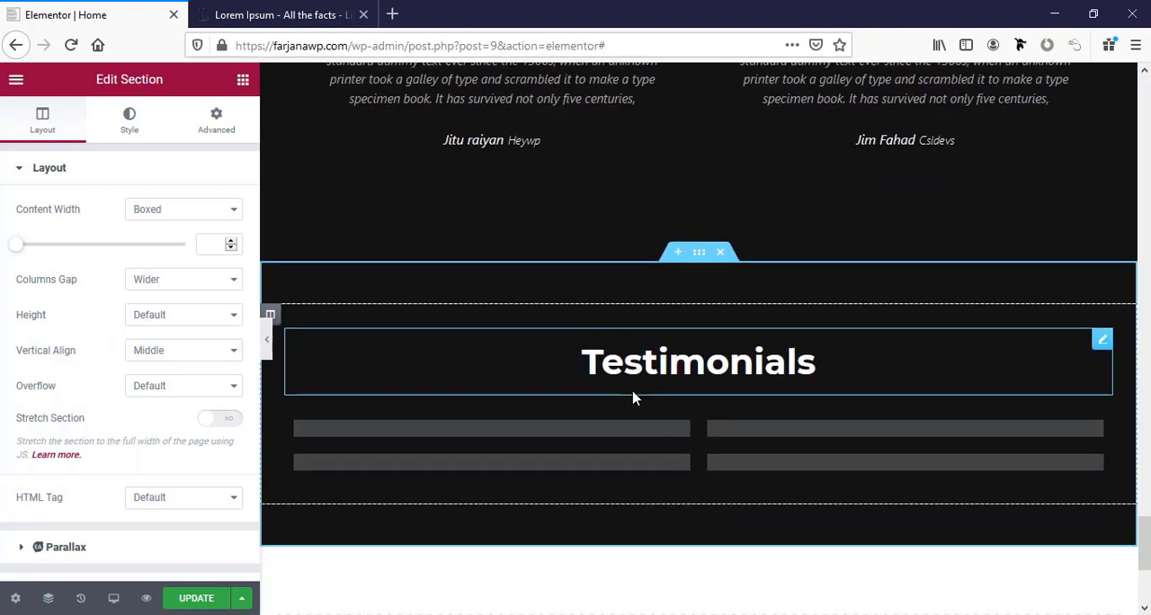
# Change the duplicated section's heading to "Our Clients".
pyautogui.click(632, 361)
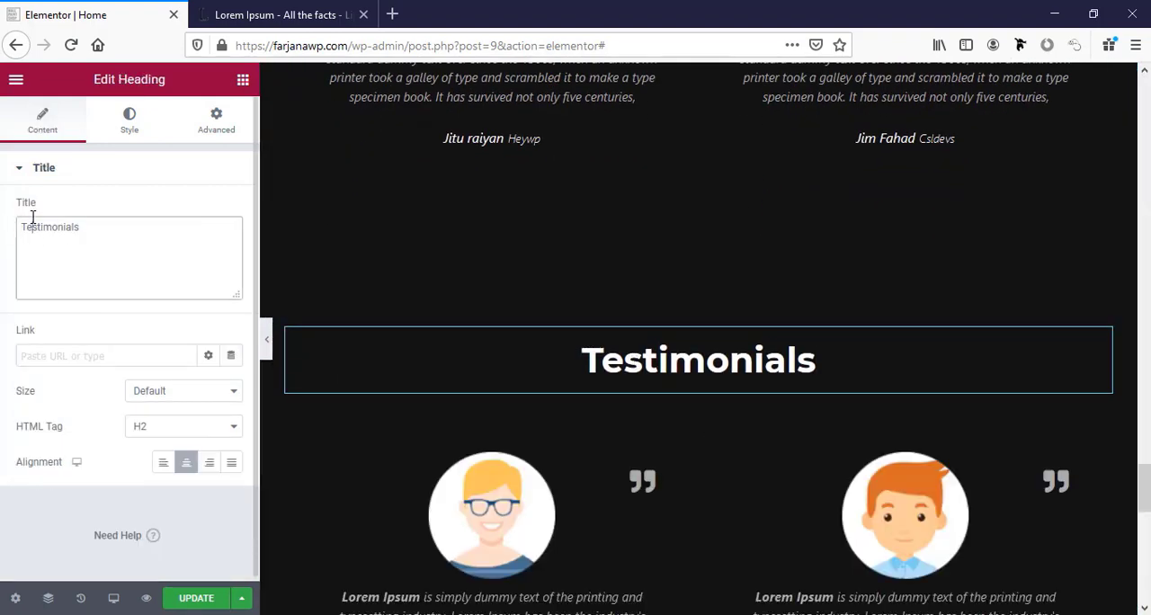
pyautogui.doubleClick(32, 218)
pyautogui.press('BackSpace')
pyautogui.write('Our ')
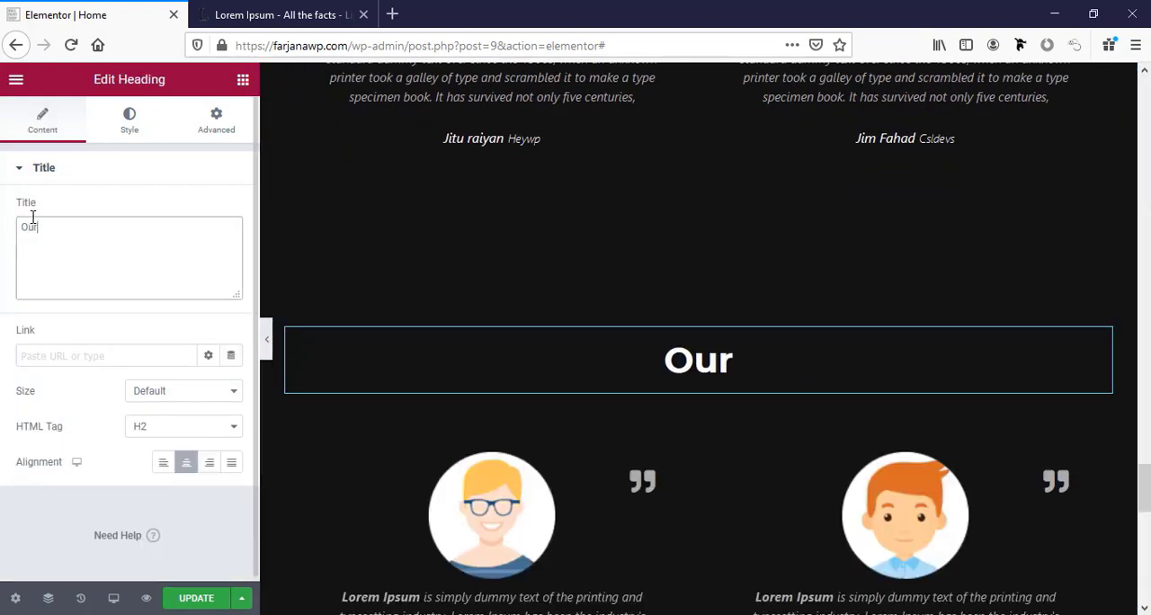
pyautogui.write('Clients')
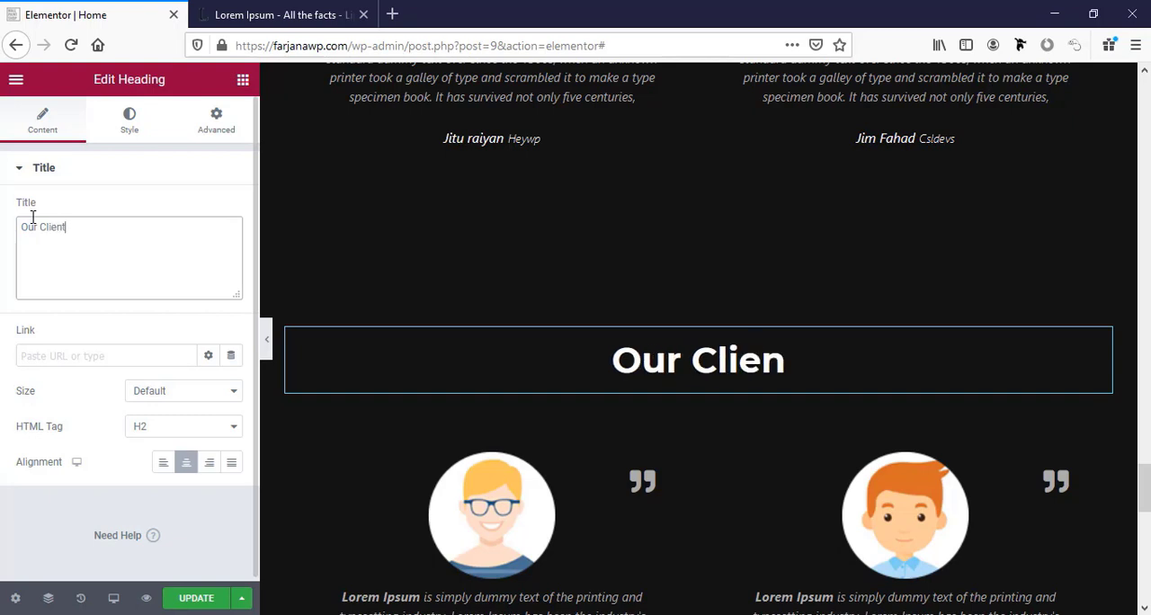
# Delete both testimonial inner sections beneath the "Our Clients" heading.
pyautogui.scroll(-3, 777, 449)
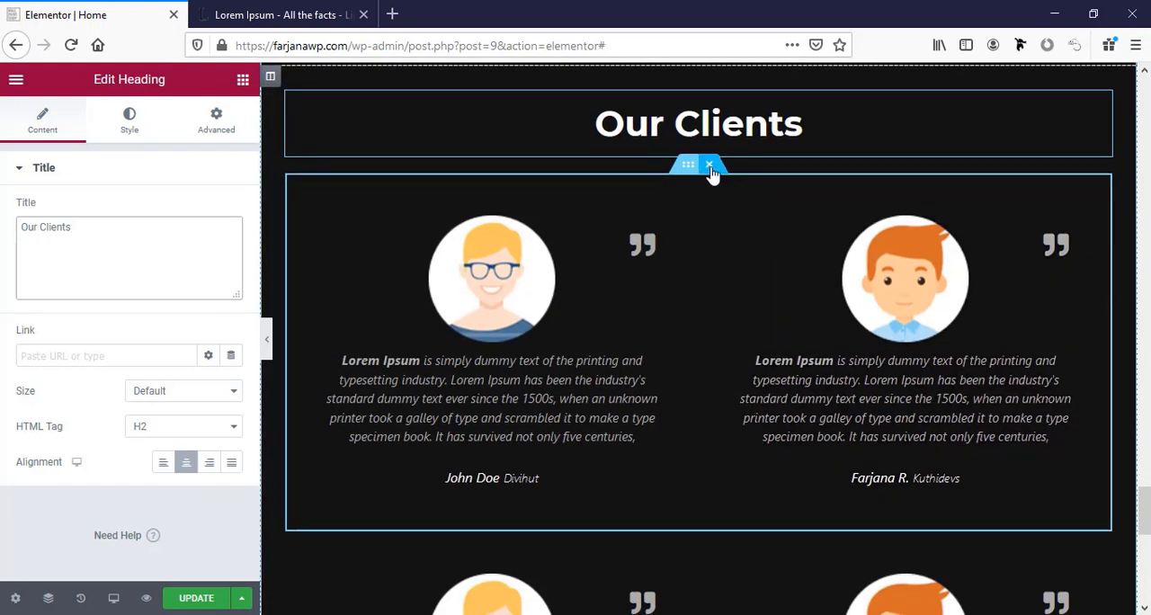
pyautogui.click(710, 167)
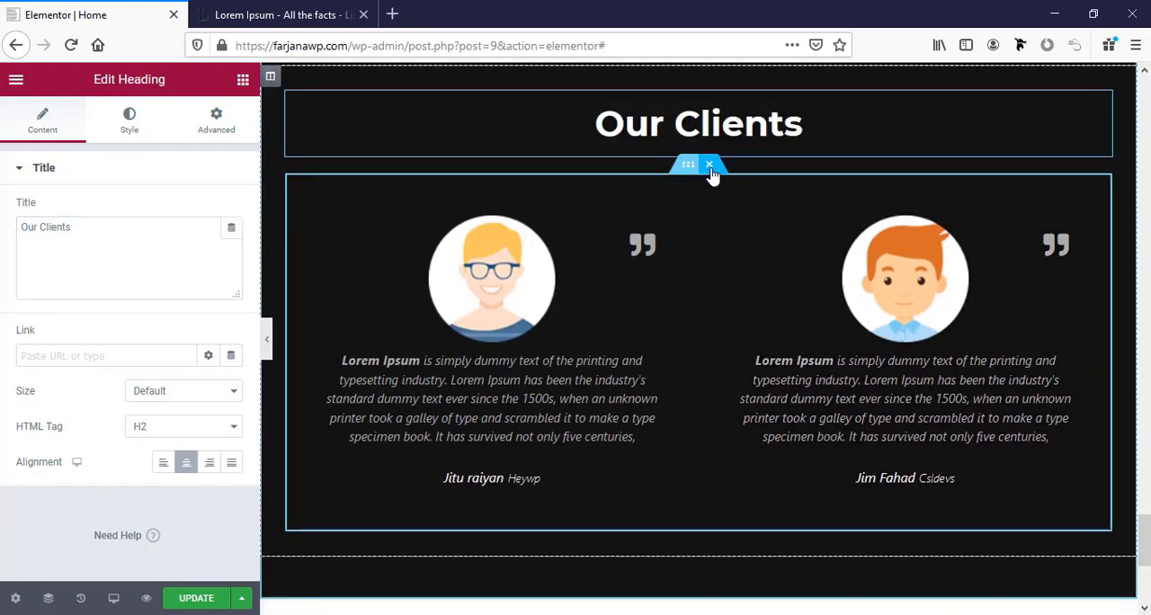
pyautogui.click(709, 167)
# Search the widgets for "logo" and "caro", and place an Image Carousel below the "Our Clients" heading.
pyautogui.click(243, 79)
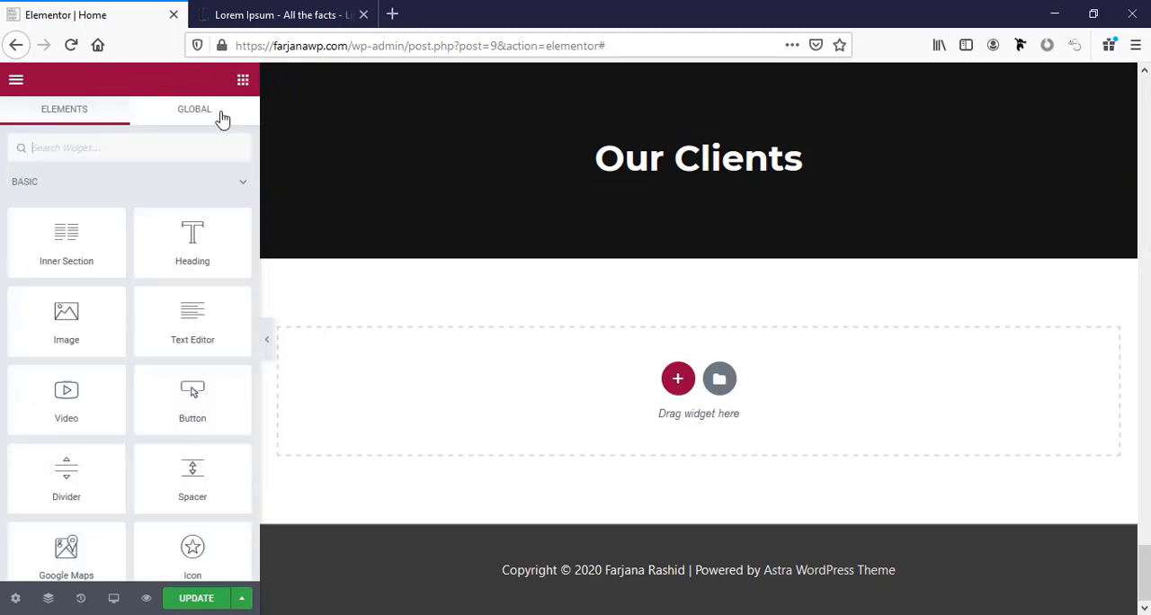
pyautogui.click(166, 150)
pyautogui.write('logo')
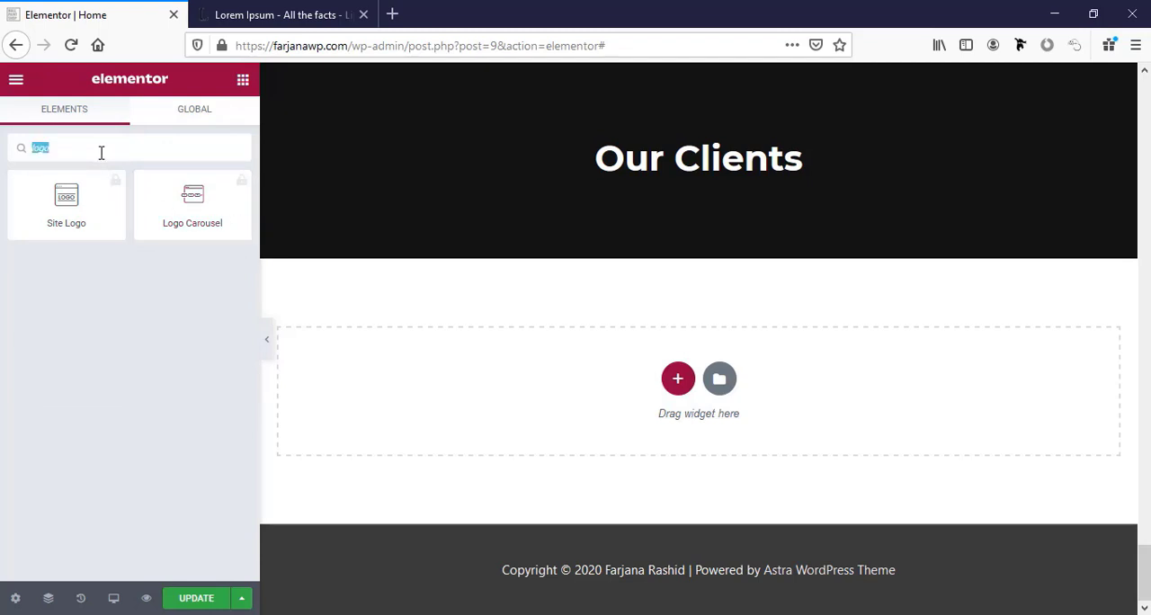
pyautogui.write('car')
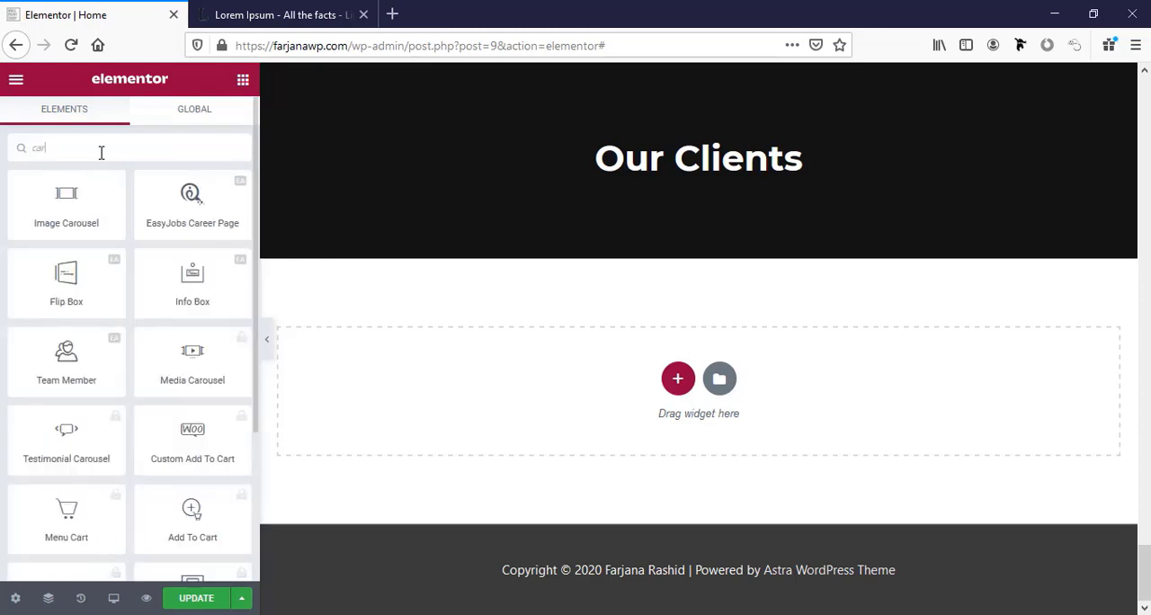
pyautogui.write('o')
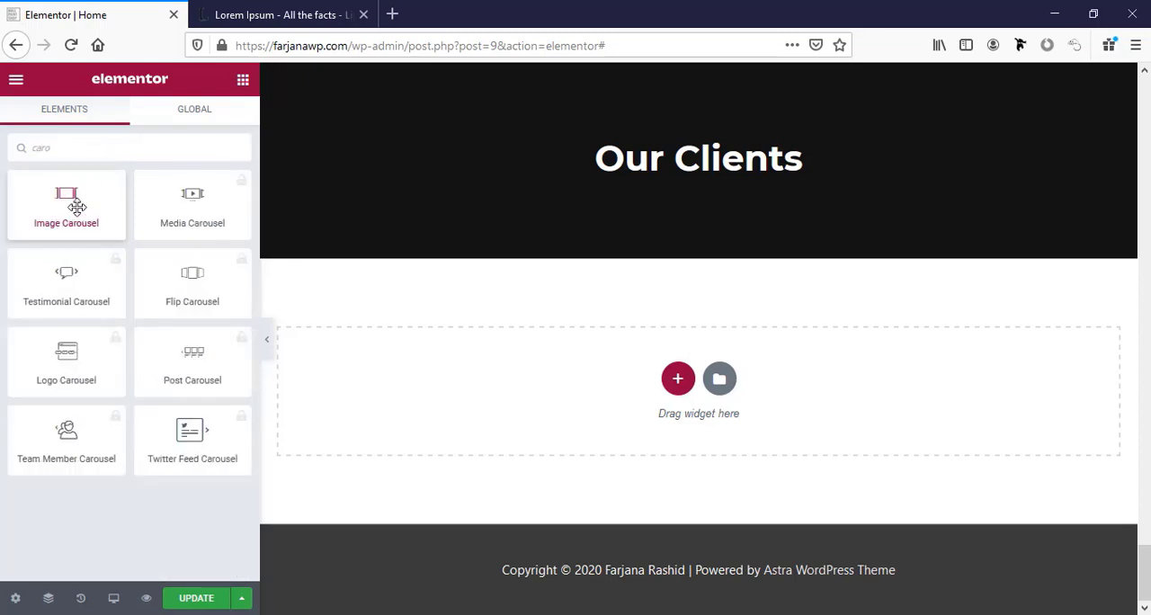
pyautogui.moveTo(76, 207); pyautogui.dragTo(683, 185)
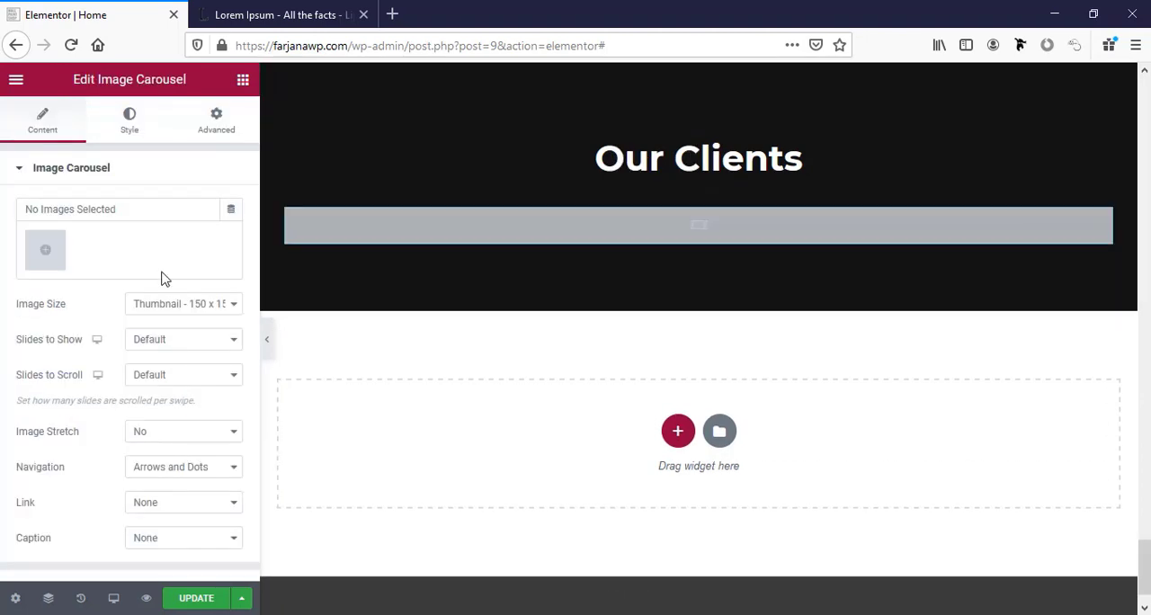
# Upload the six client logo images and insert them into the carousel as a new gallery.
pyautogui.click(55, 255)
pyautogui.click(231, 149)
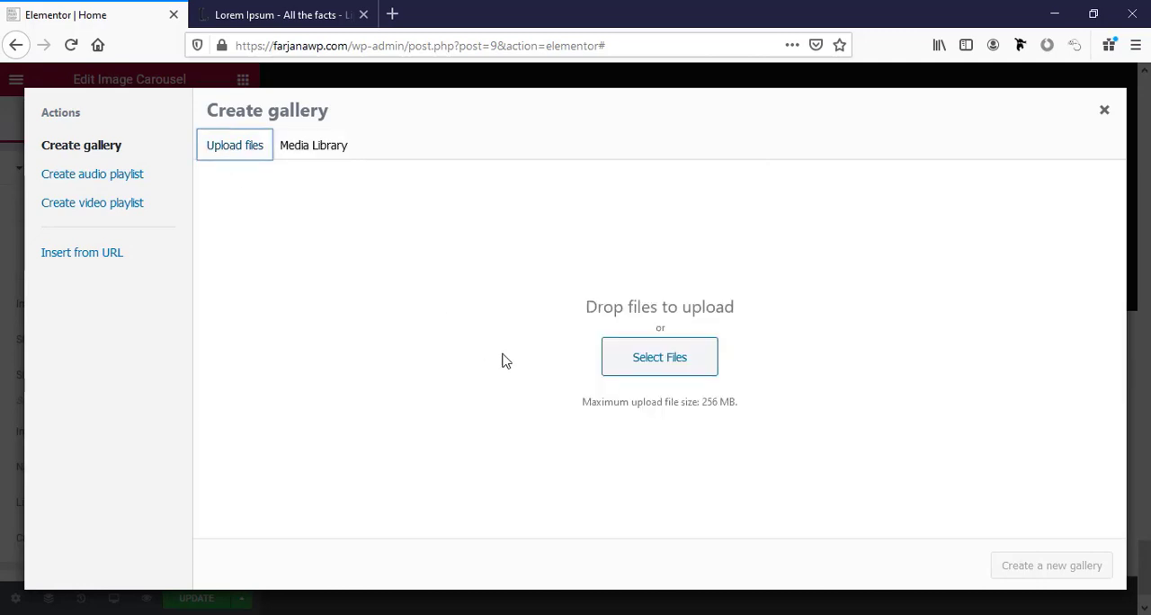
pyautogui.click(612, 352)
pyautogui.hotkey('ctrl', 'a')
pyautogui.click(1021, 587)
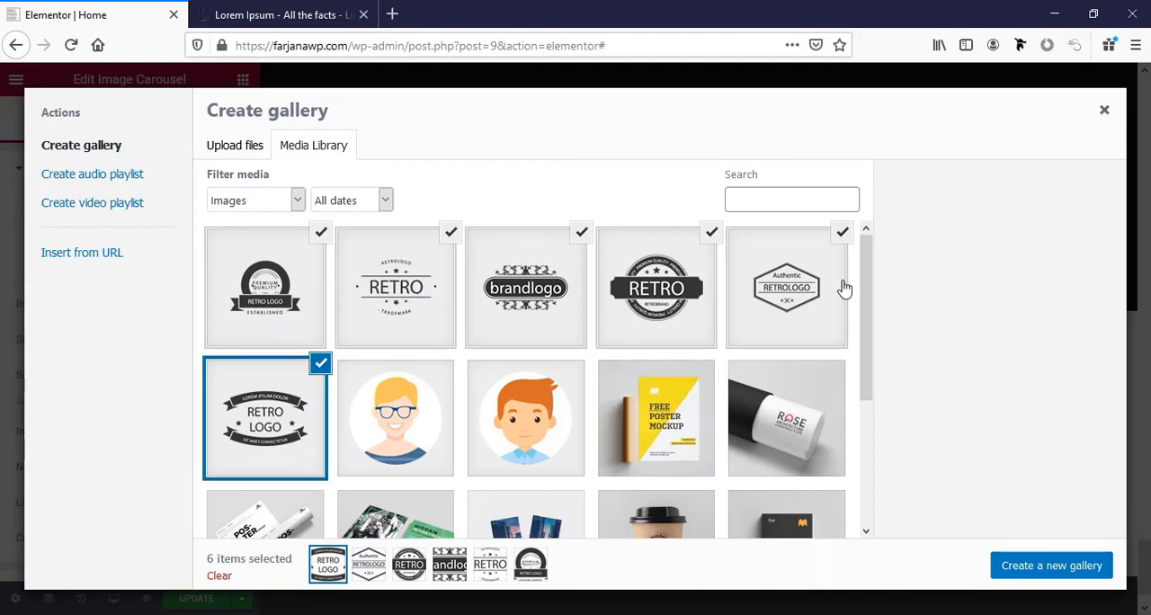
pyautogui.click(1019, 566)
pyautogui.click(1058, 567)
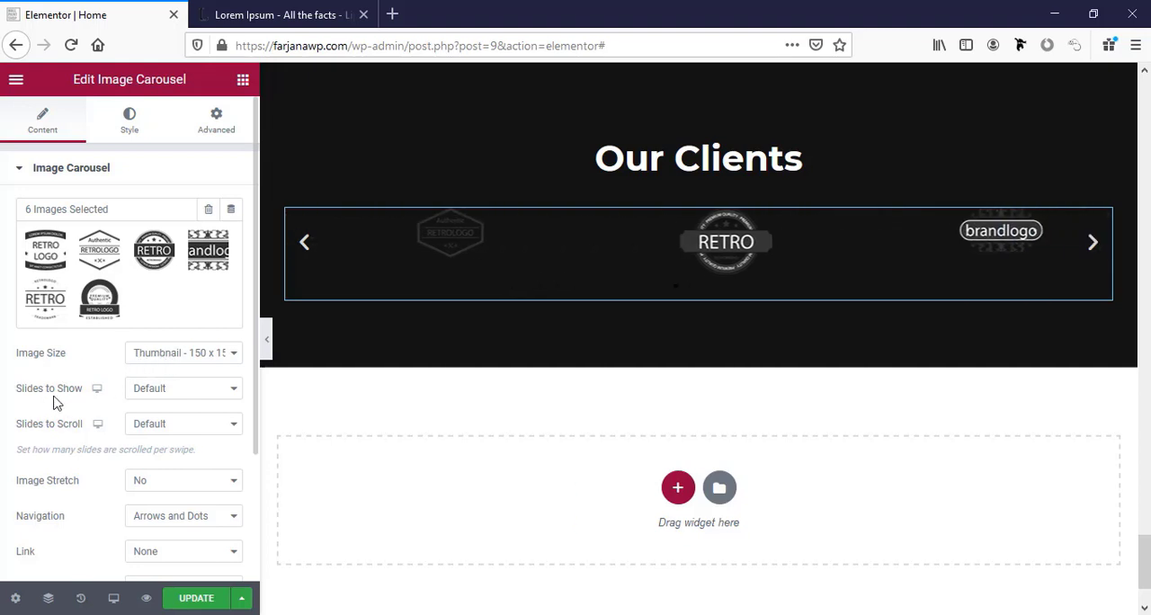
# Try four slides to show in the logo carousel, and settle on 5.
pyautogui.click(163, 396)
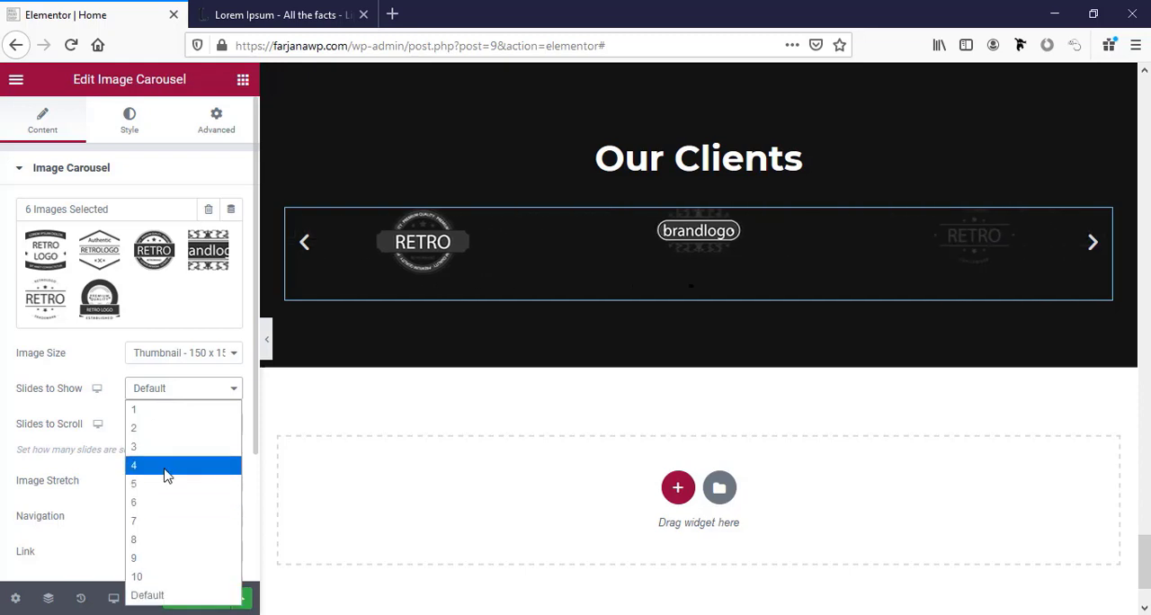
pyautogui.click(166, 465)
pyautogui.click(178, 392)
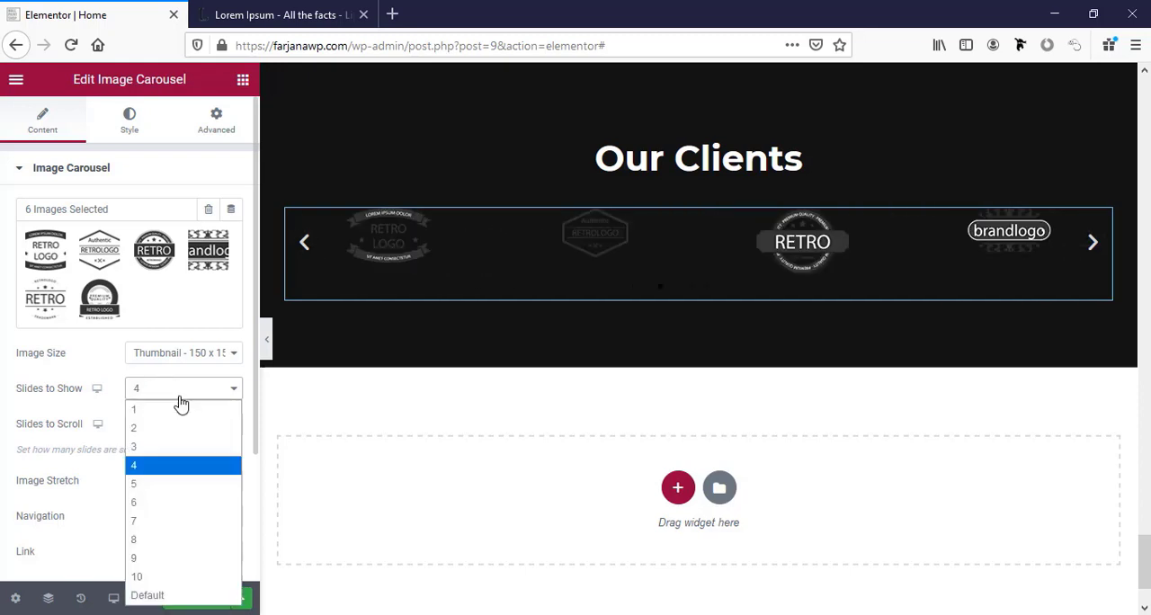
pyautogui.click(179, 483)
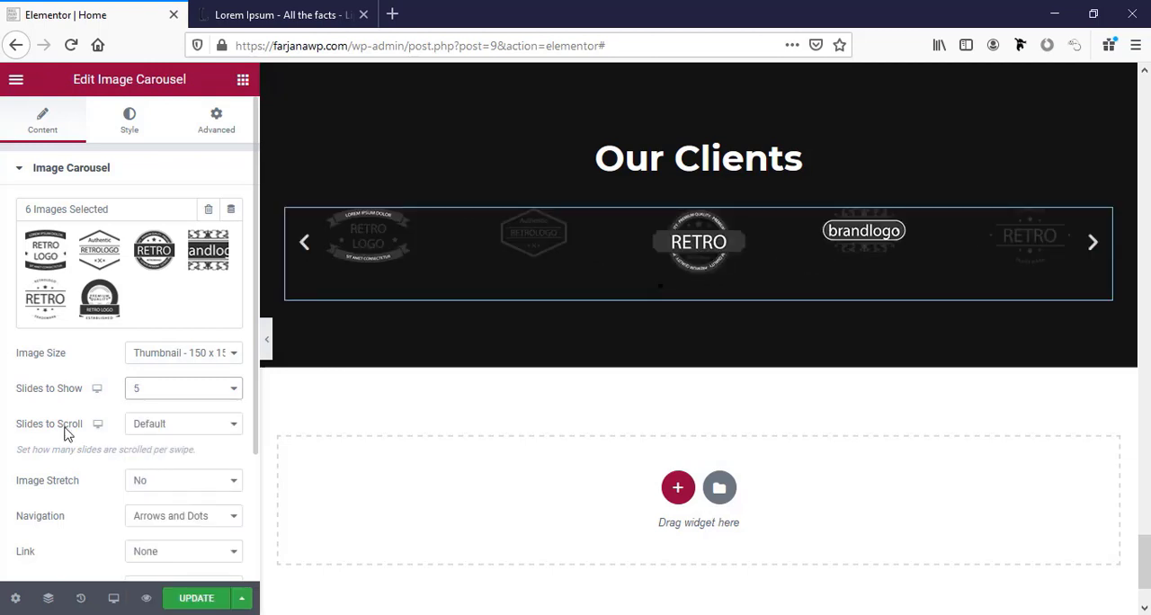
# Review the carousel's additional options and navigation style settings, and update the page.
pyautogui.scroll(-2, 155, 429)
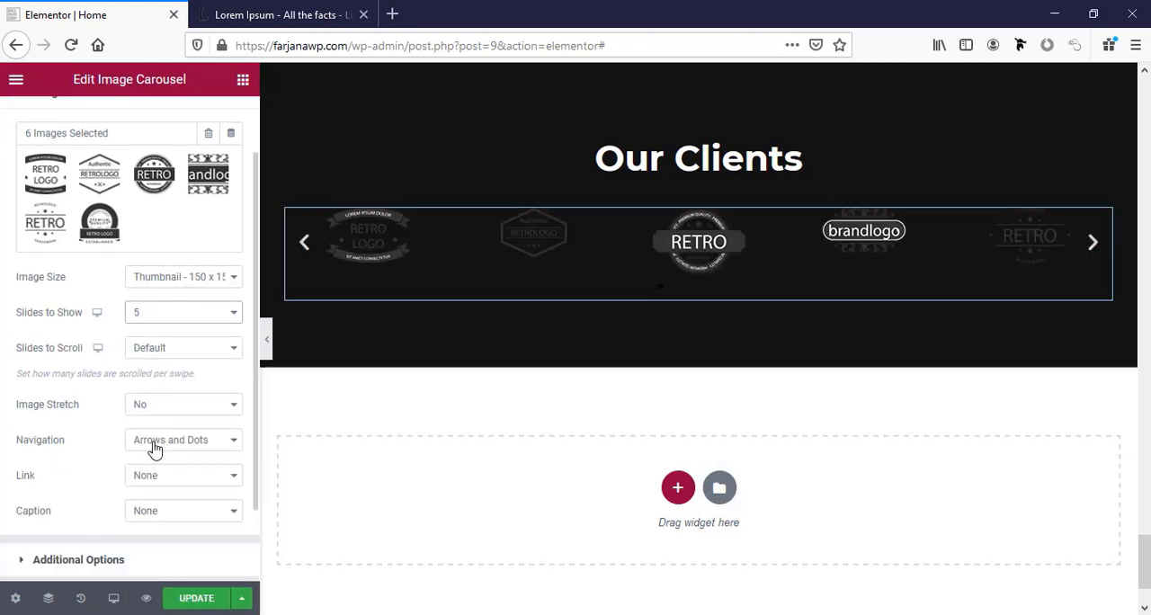
pyautogui.scroll(-2, 168, 470)
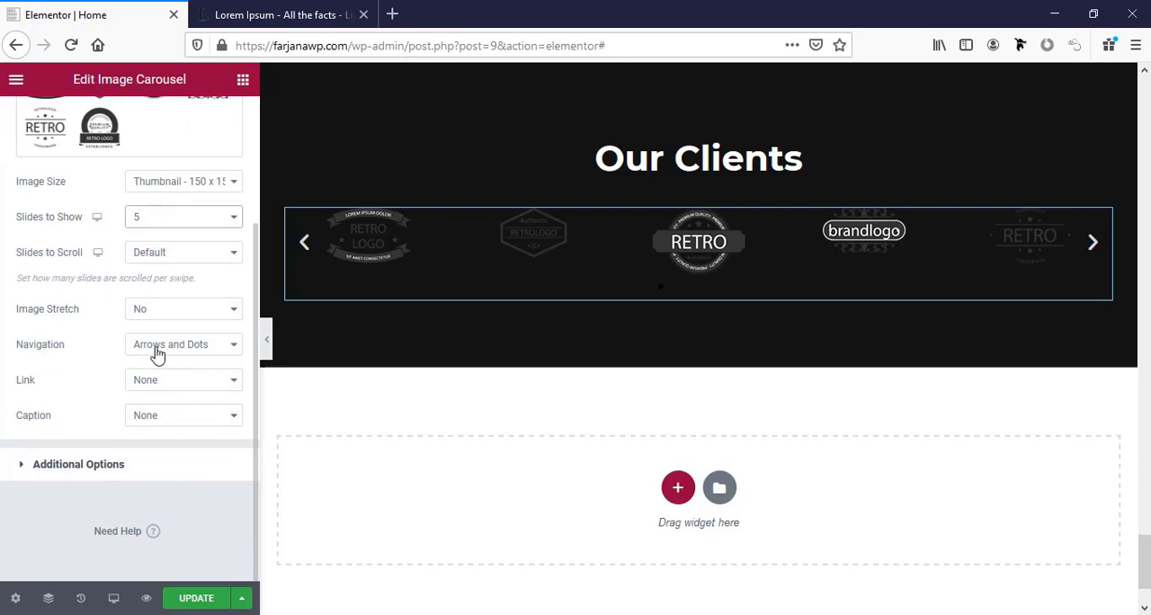
pyautogui.click(87, 468)
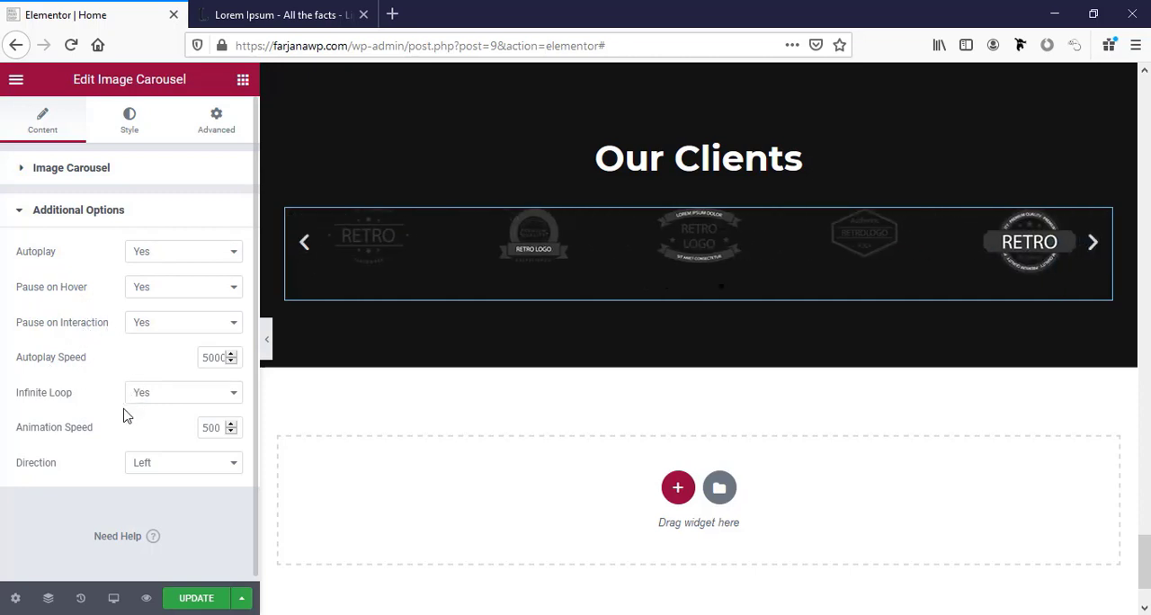
pyautogui.click(130, 133)
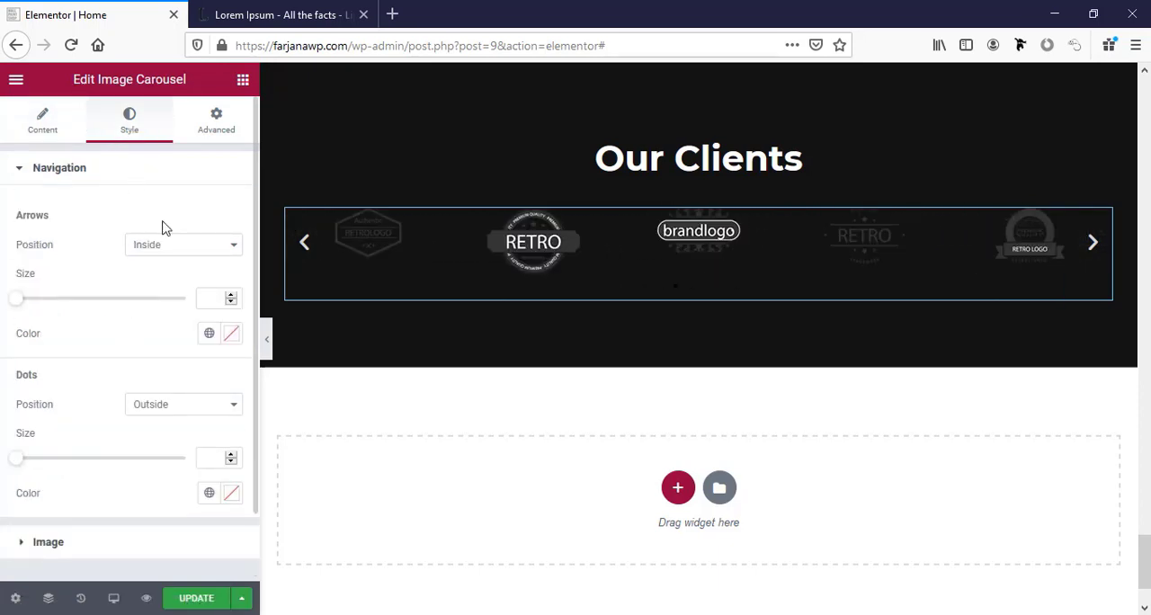
pyautogui.click(83, 169)
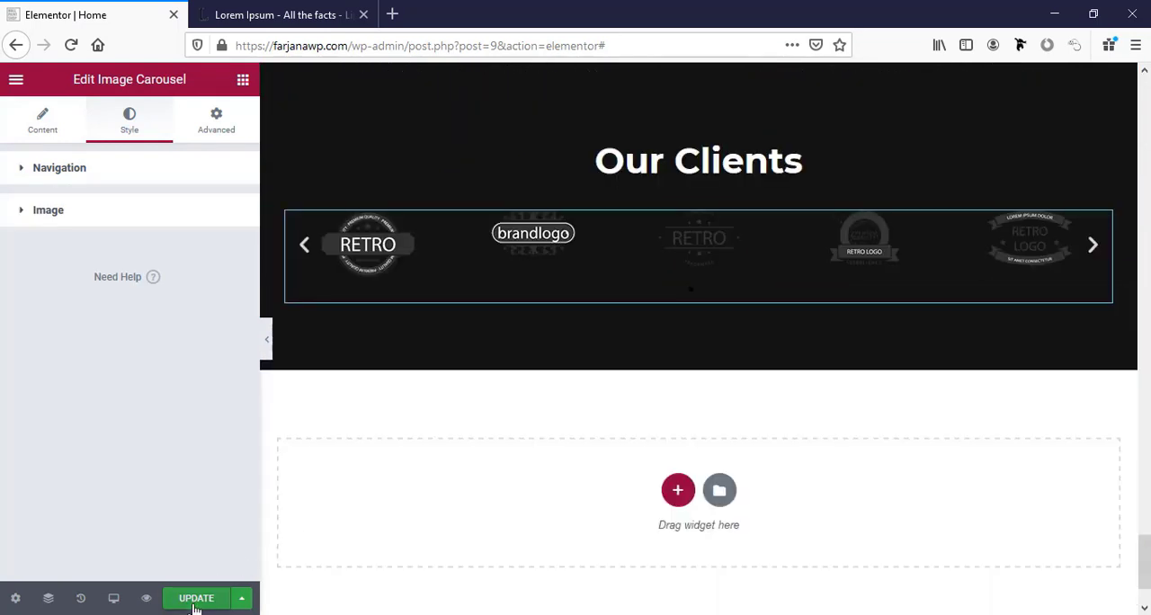
pyautogui.click(194, 601)
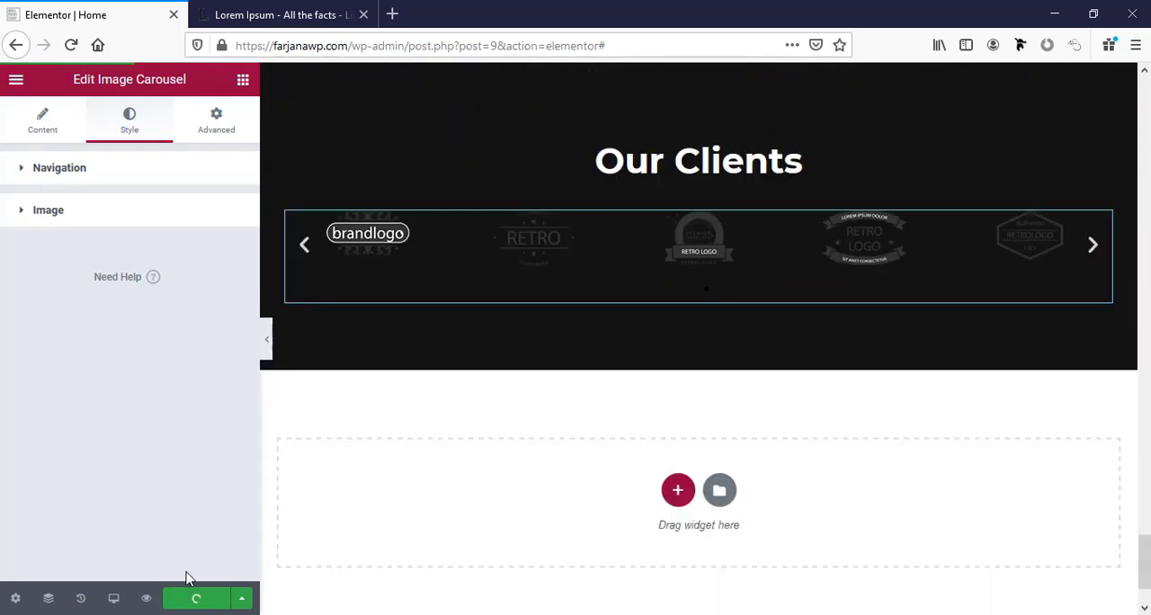
# Try the Custom URL and Media File link options on the carousel, and return the link to None.
pyautogui.click(34, 116)
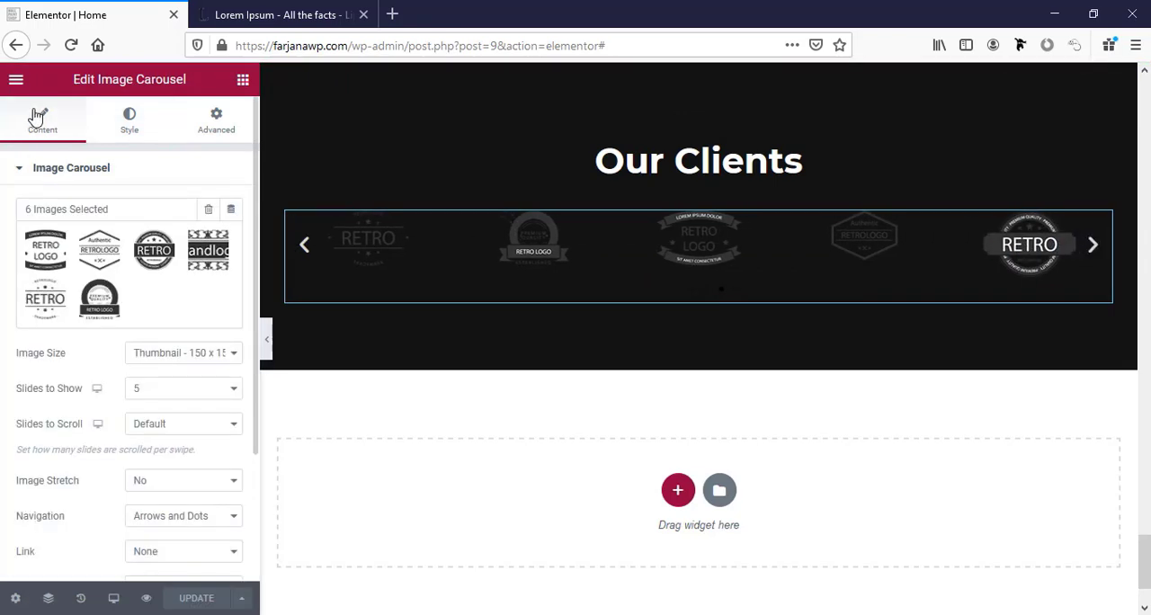
pyautogui.scroll(-3, 171, 329)
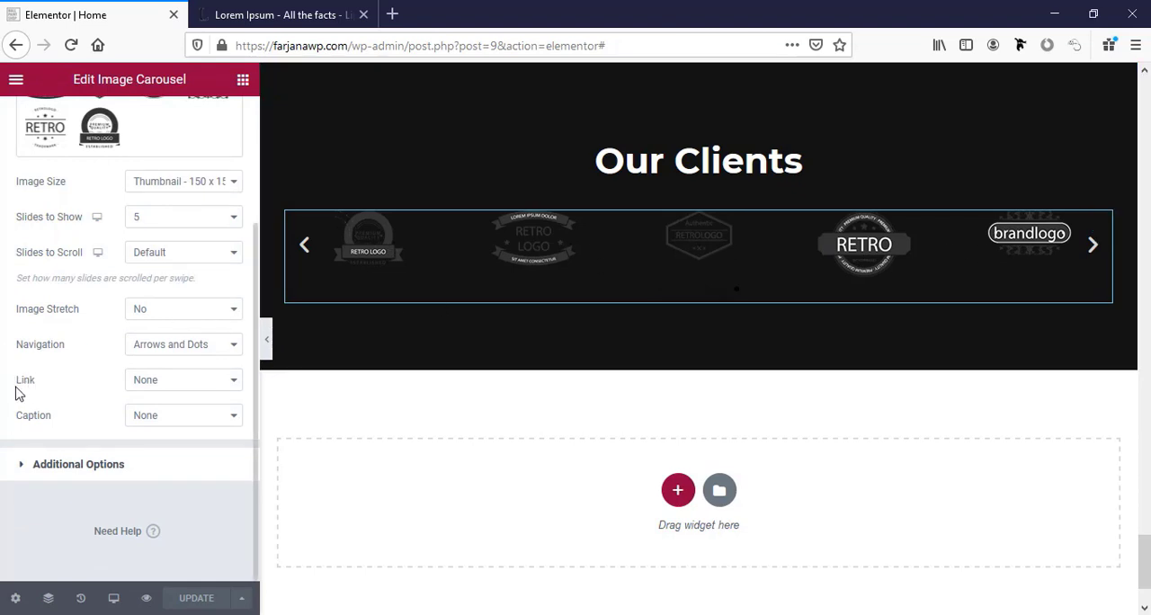
pyautogui.click(148, 389)
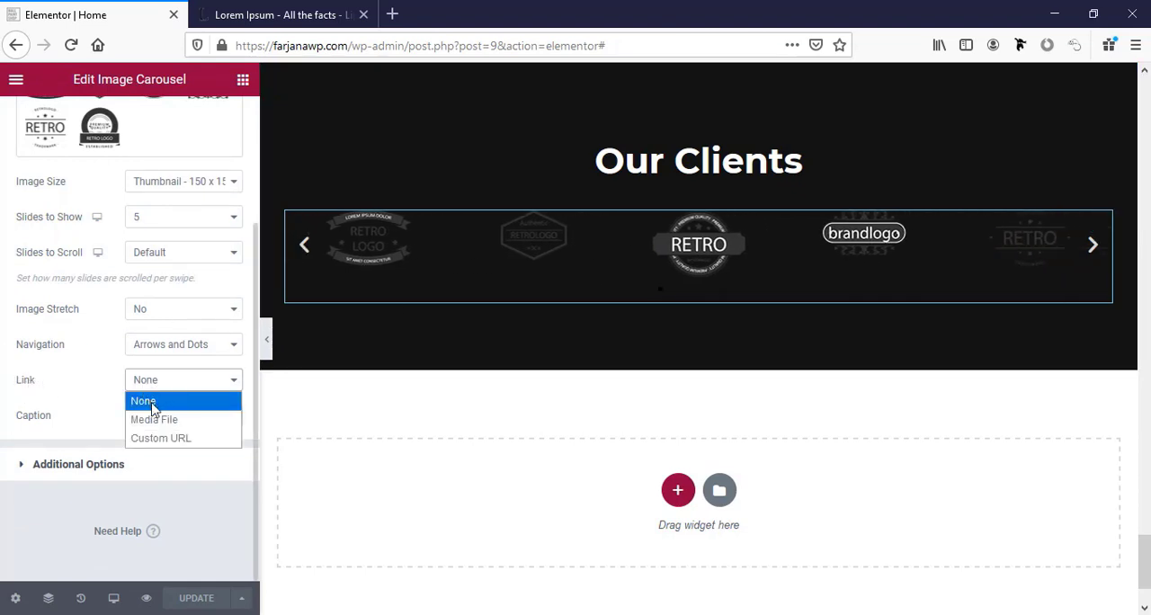
pyautogui.click(160, 438)
pyautogui.click(118, 419)
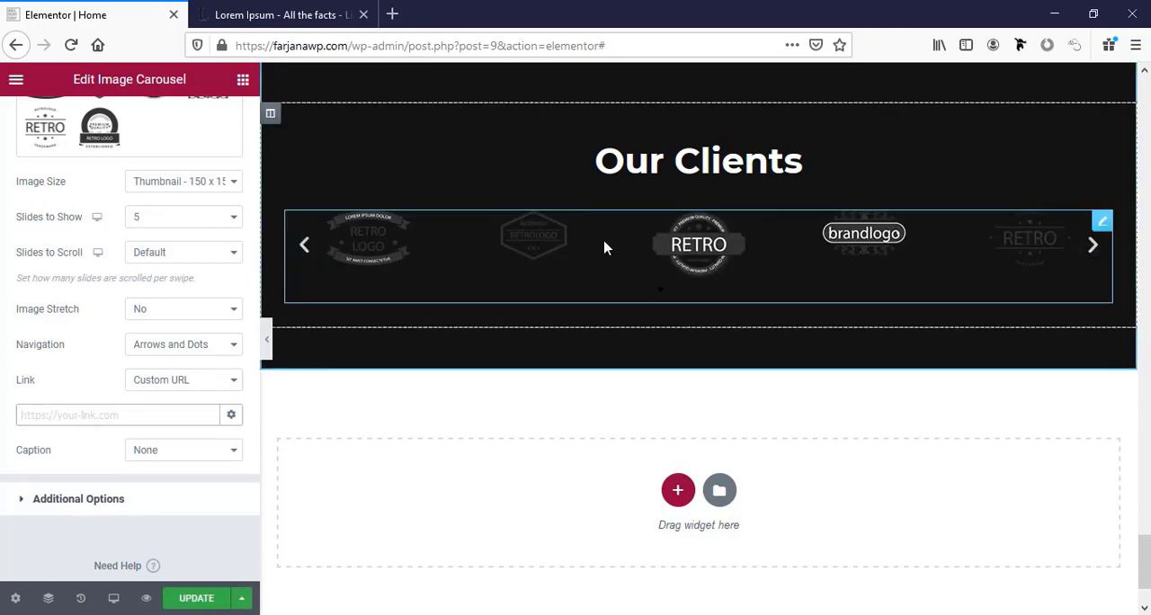
pyautogui.click(157, 379)
pyautogui.click(157, 415)
pyautogui.click(160, 387)
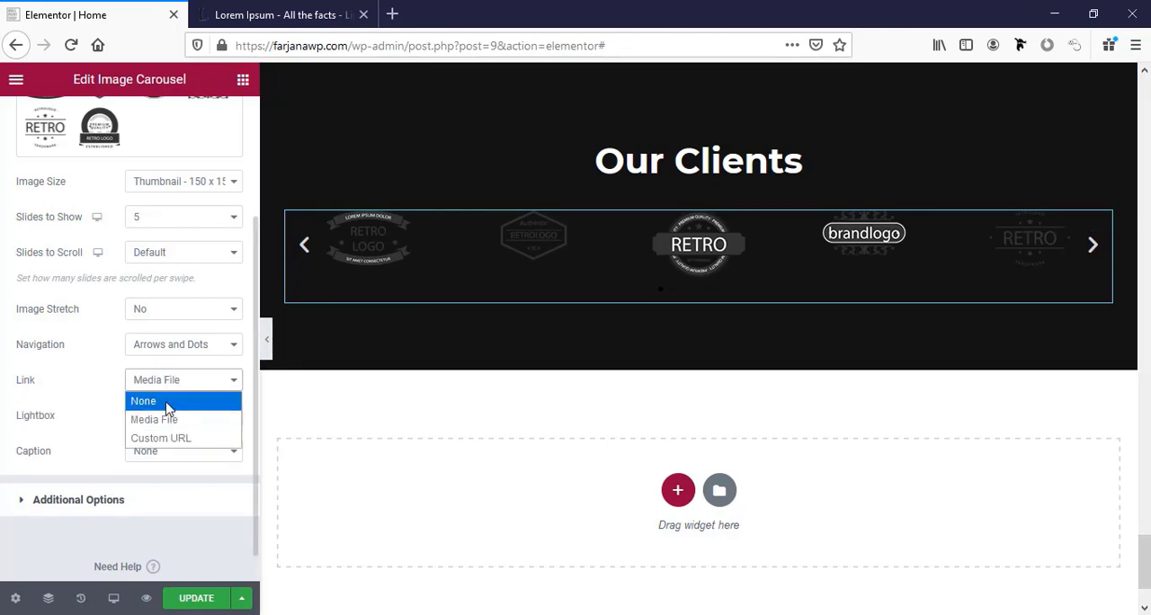
pyautogui.click(162, 399)
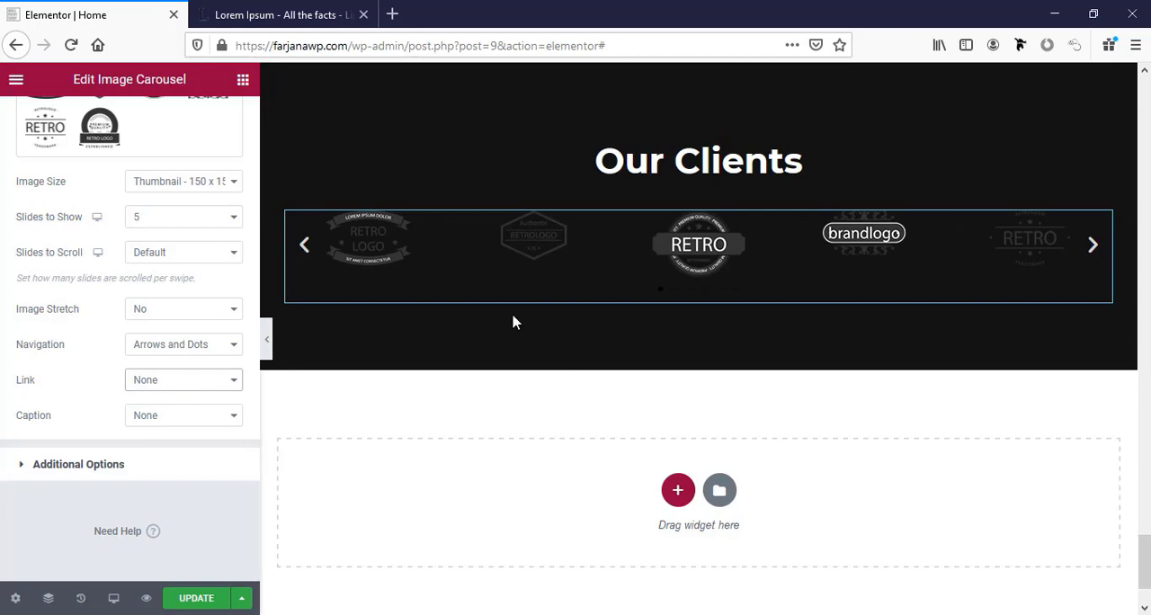
# Update the page and look over the "Our Clients" section.
pyautogui.click(212, 599)
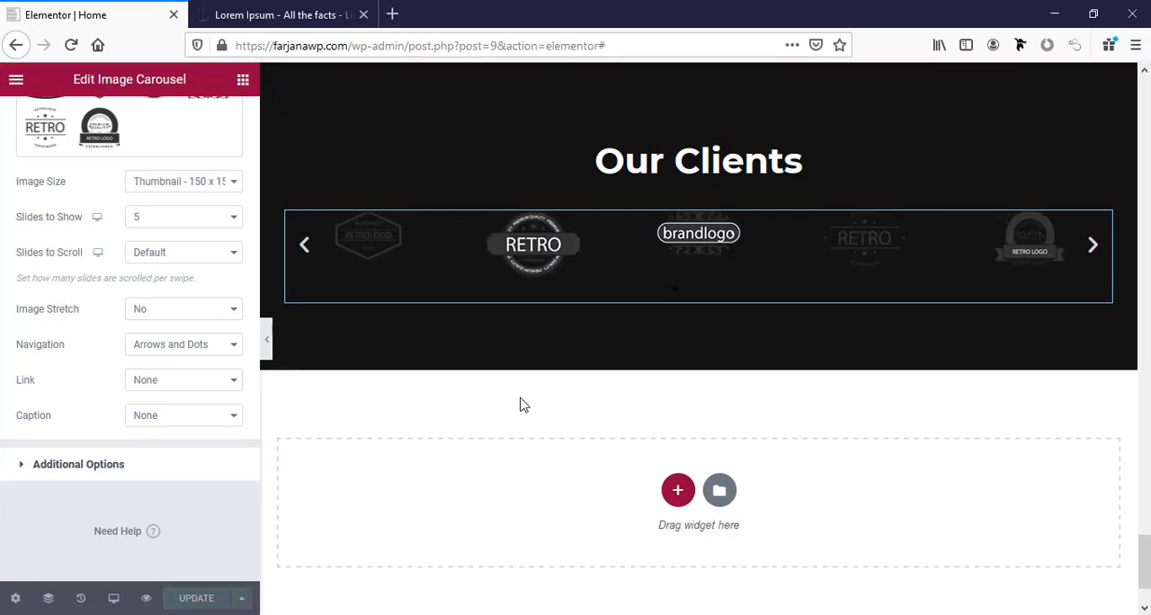
pyautogui.scroll(3, 525, 400)
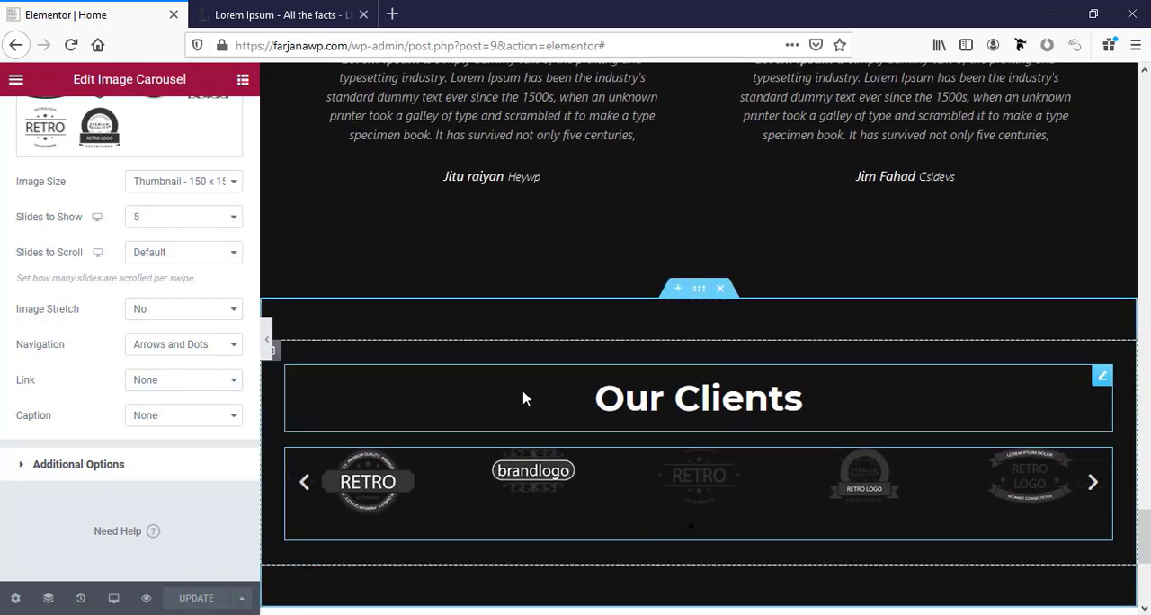
pyautogui.scroll(-2, 526, 398)
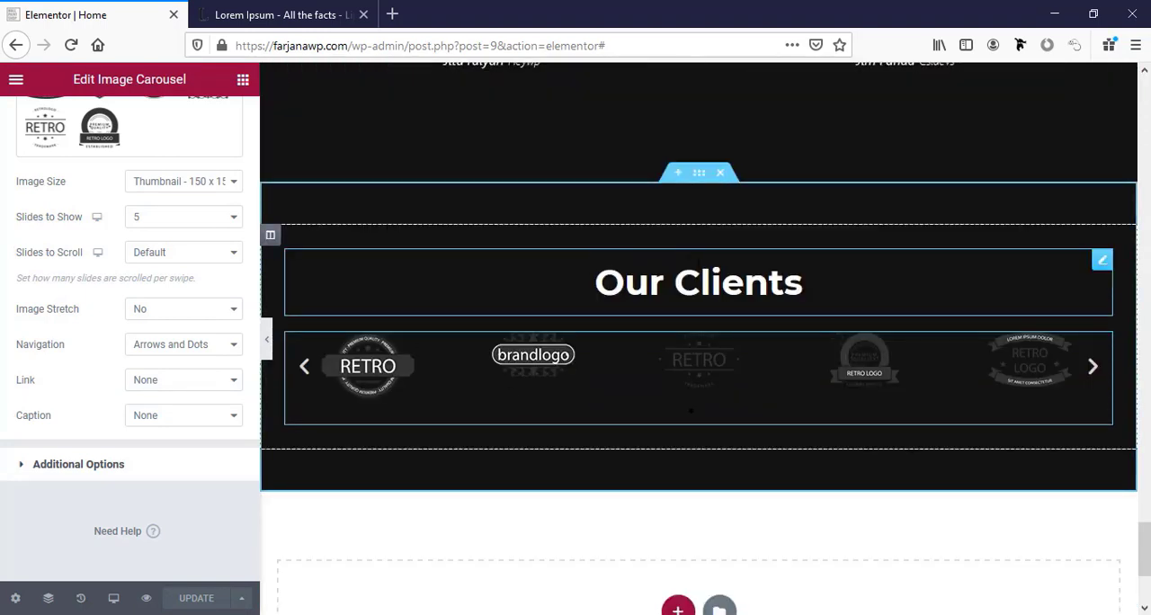
# Set the background of the "Our Clients" section to the global color bg2.
pyautogui.click(697, 175)
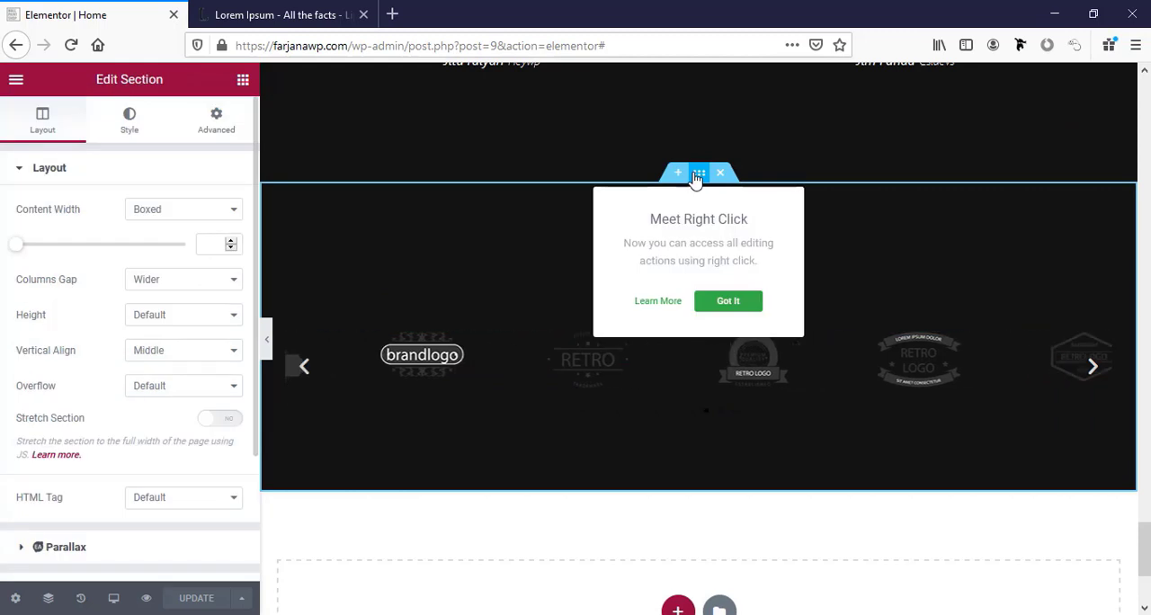
pyautogui.click(131, 133)
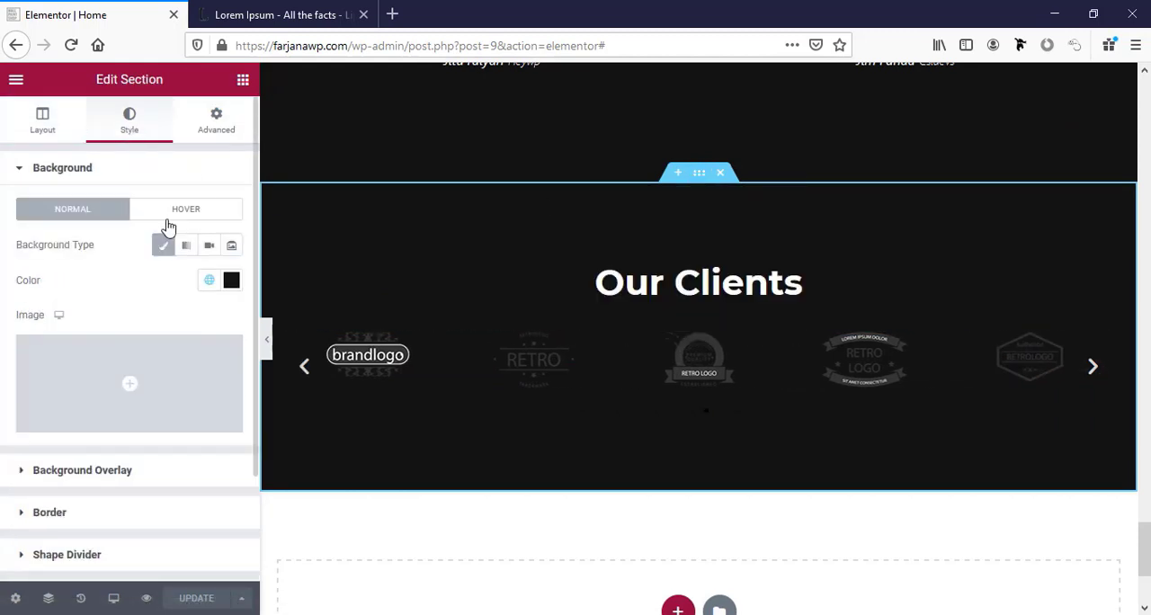
pyautogui.click(210, 281)
pyautogui.scroll(-3, 135, 385)
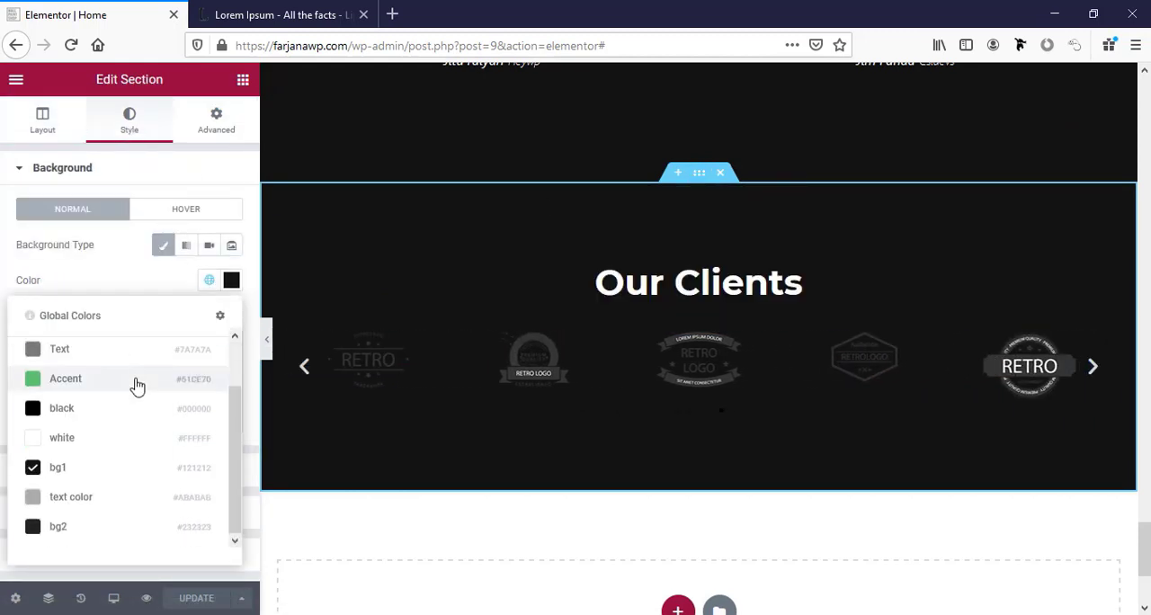
pyautogui.click(77, 539)
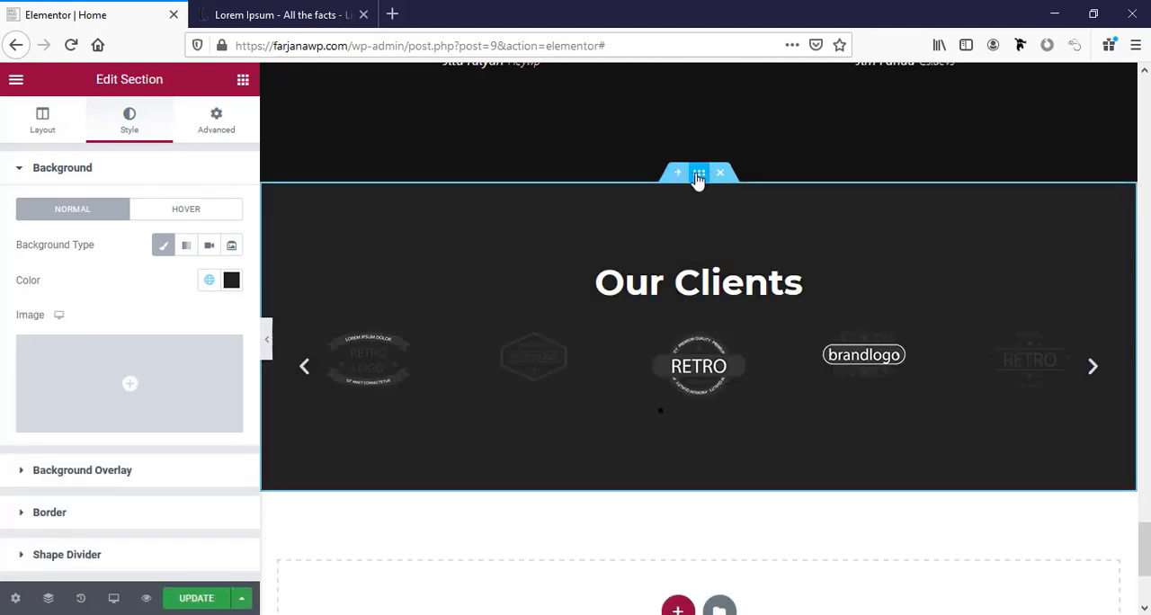
# Duplicate the "Our Clients" section and set the copy's background to the global color bg1.
pyautogui.rightClick(699, 177)
pyautogui.click(719, 224)
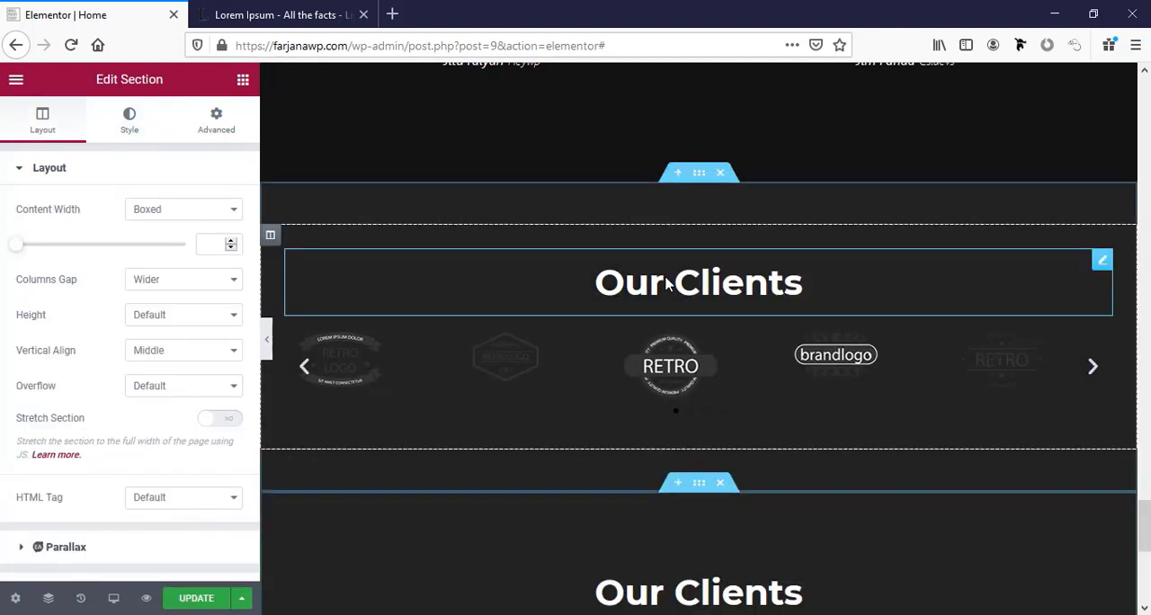
pyautogui.click(129, 121)
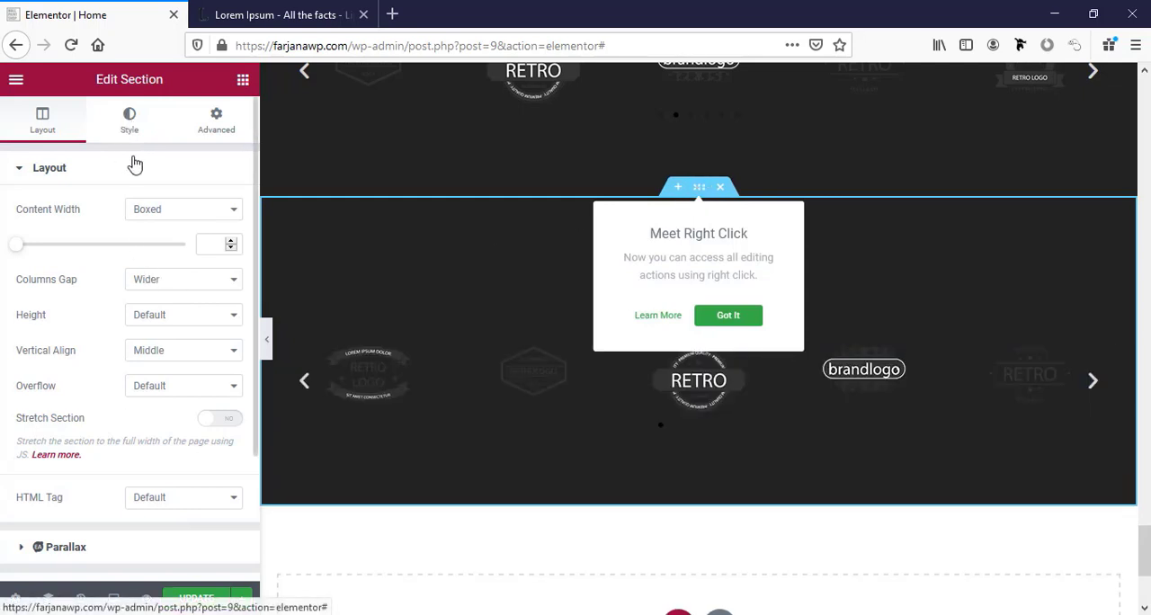
pyautogui.click(210, 281)
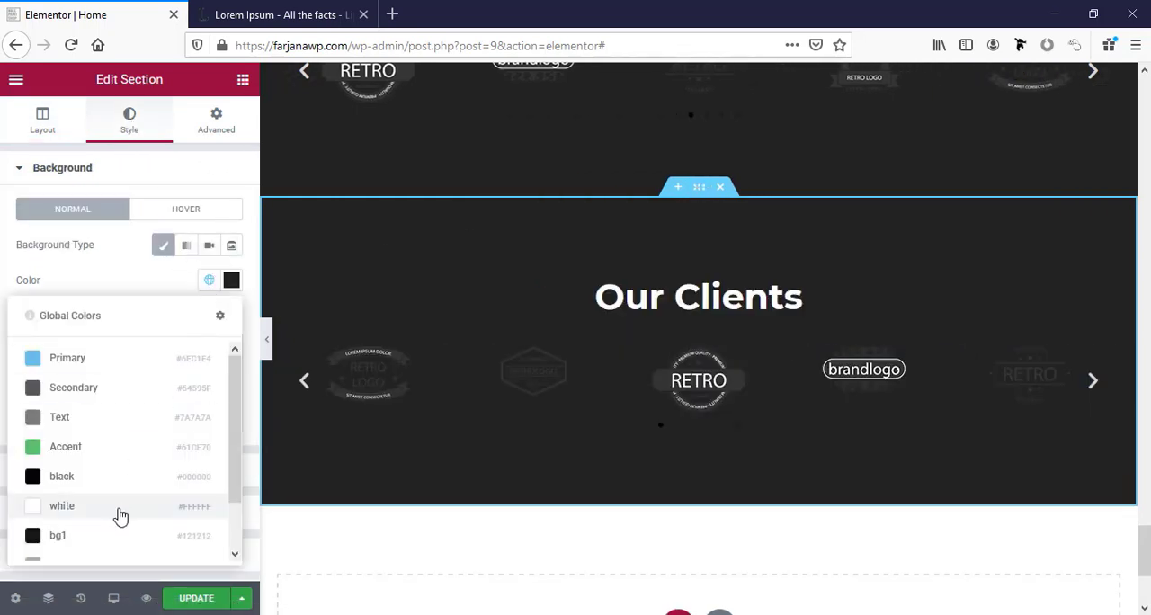
pyautogui.scroll(-3, 115, 513)
pyautogui.scroll(1, 63, 491)
pyautogui.click(62, 488)
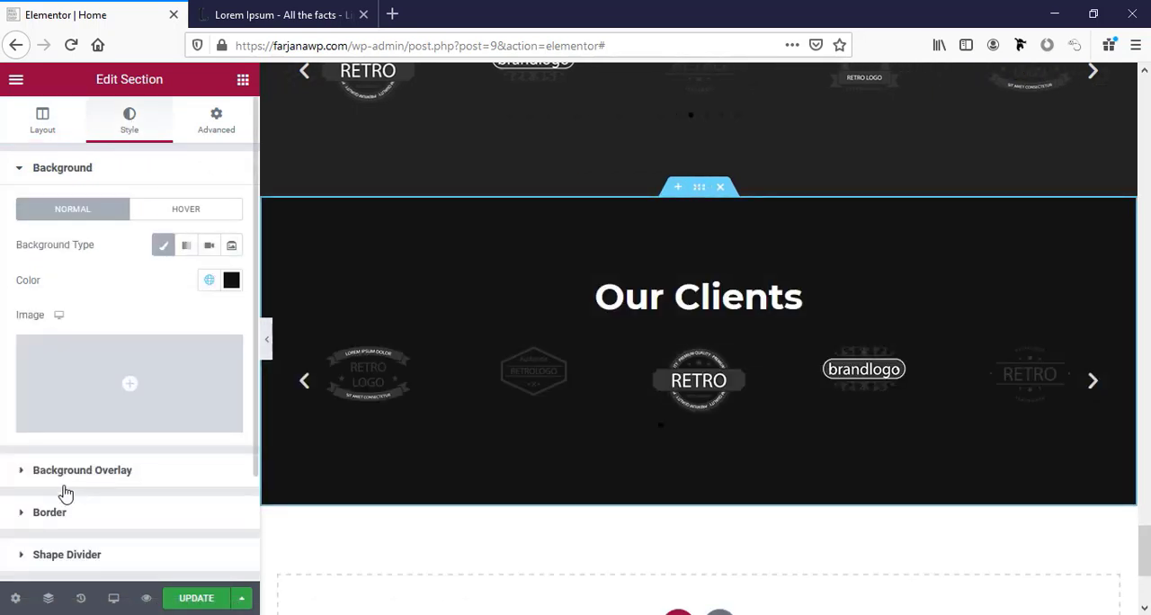
# Change the duplicated section's heading to "Latest blog" and delete its image carousel.
pyautogui.click(801, 296)
pyautogui.click(77, 239)
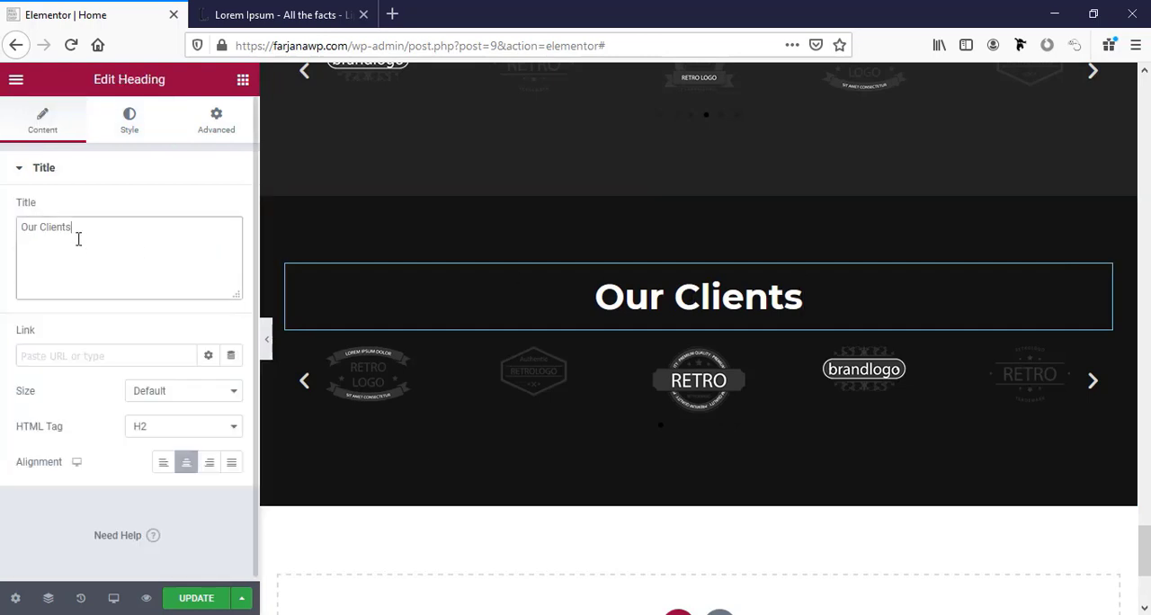
pyautogui.hotkey('ctrl', 'a')
pyautogui.write('Latest blog')
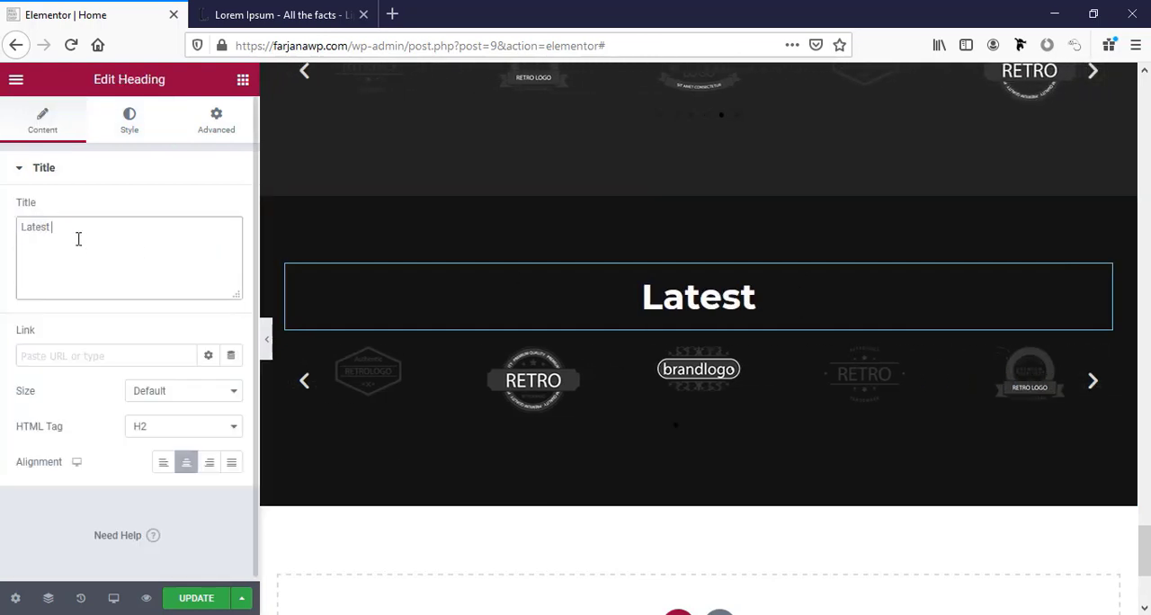
pyautogui.rightClick(630, 408)
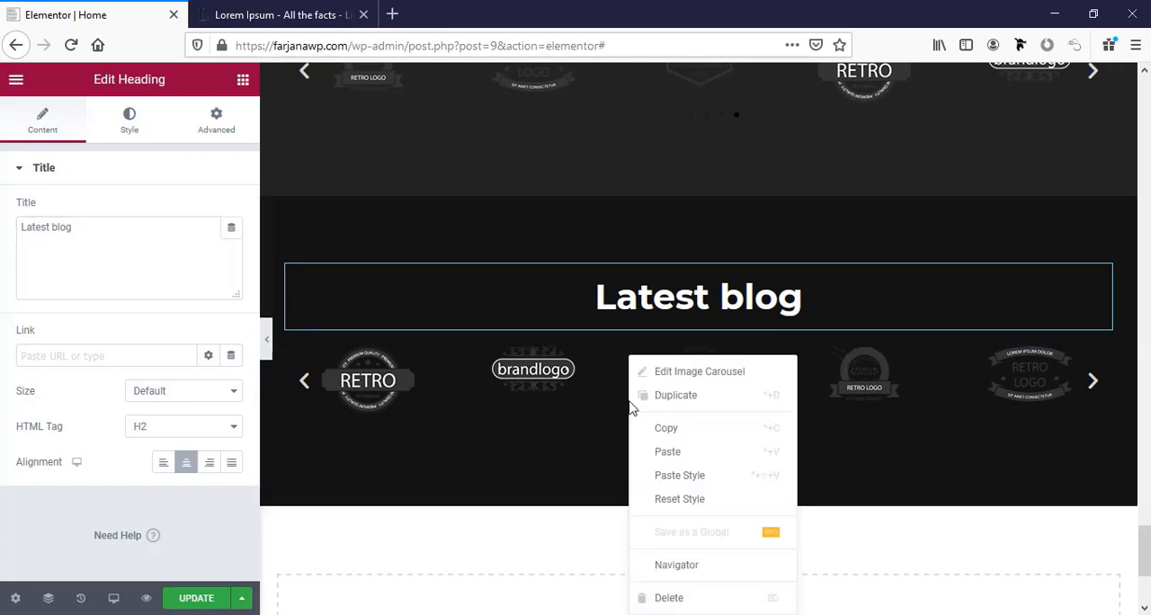
pyautogui.click(668, 598)
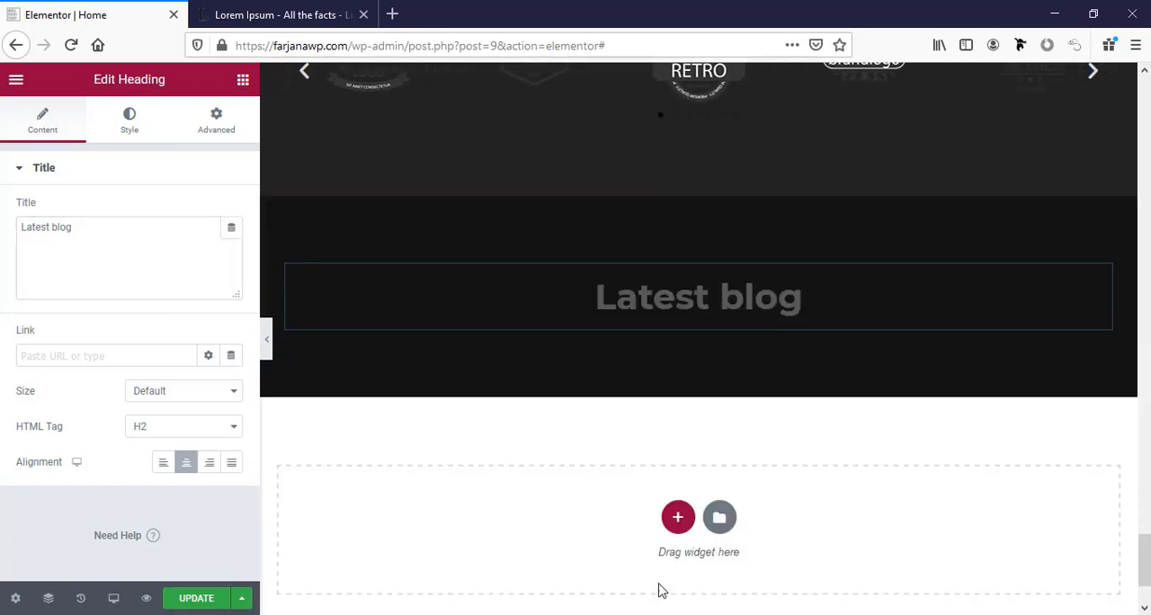
# Find the Post Grid widget by searching for "blog", place it below the "Latest blog" heading, and update the page.
pyautogui.click(243, 80)
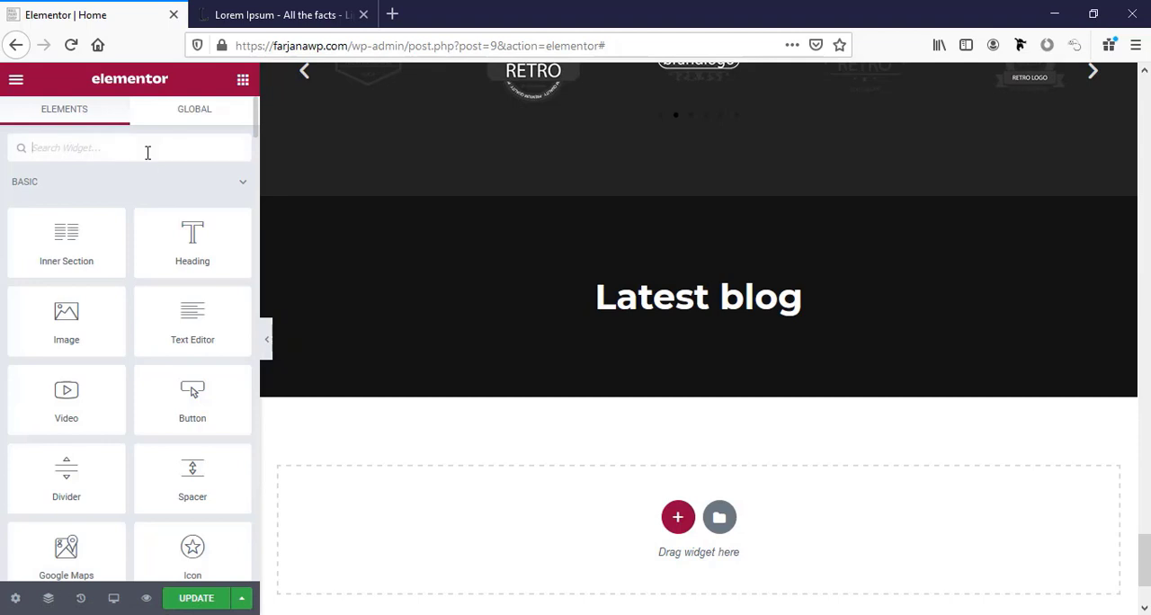
pyautogui.write('blog')
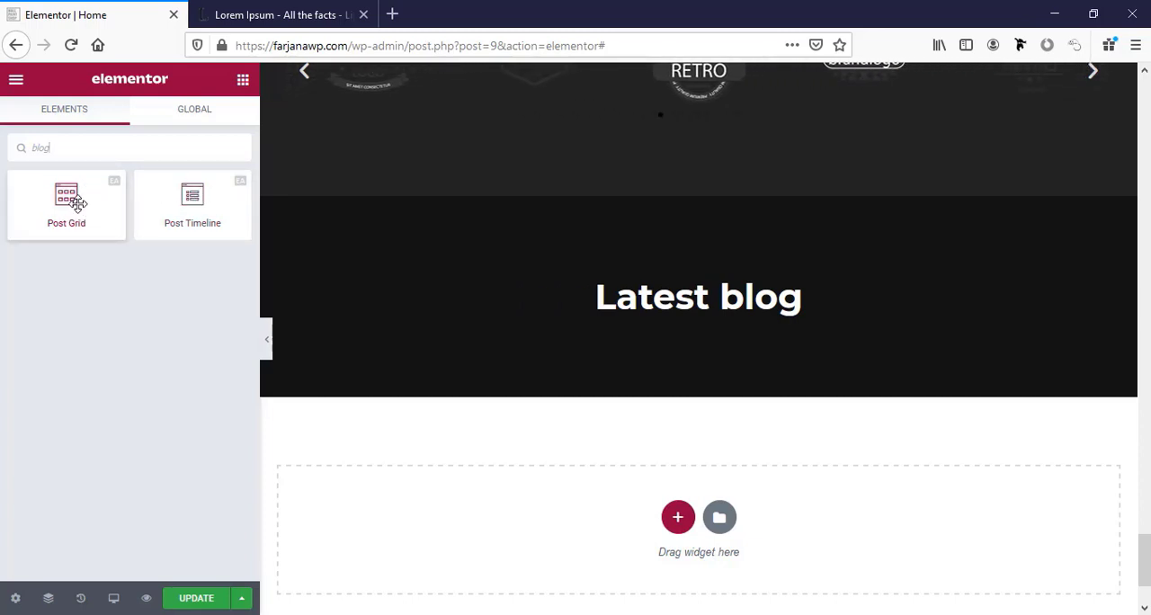
pyautogui.moveTo(72, 211); pyautogui.dragTo(717, 315)
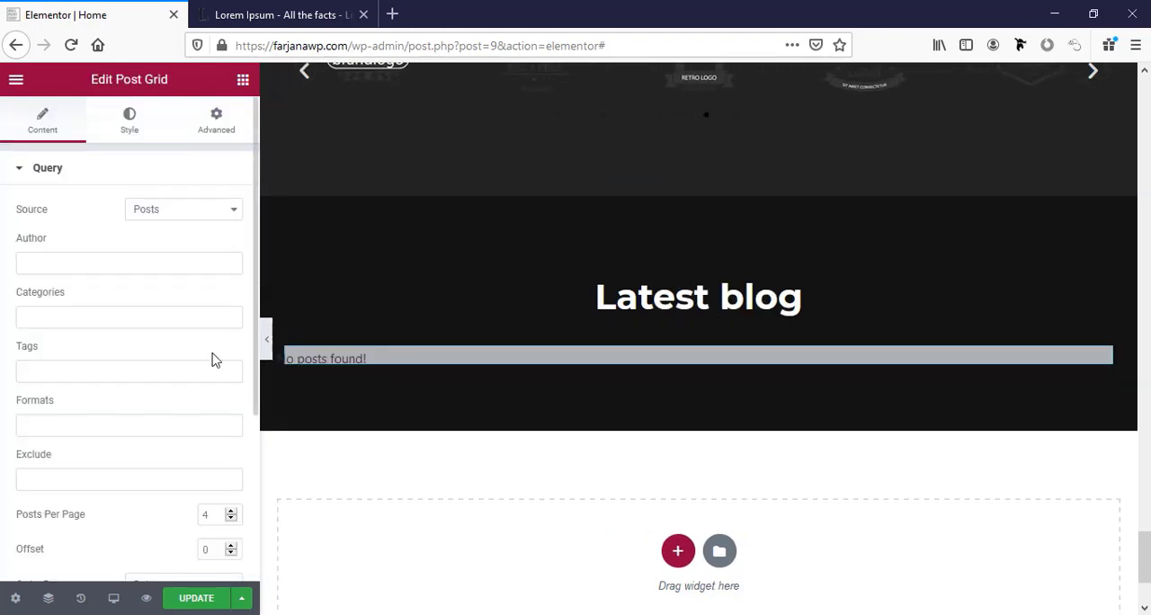
pyautogui.scroll(-2, 213, 359)
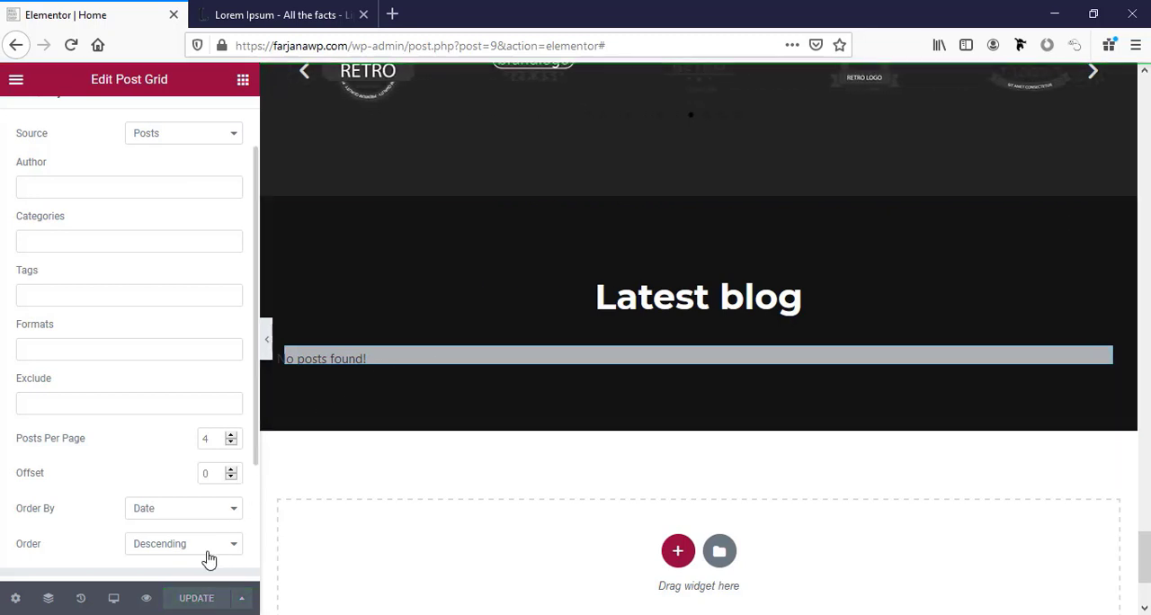
# Exit to the WordPress dashboard and create a new post titled "How to make a wordpress website".
pyautogui.click(15, 79)
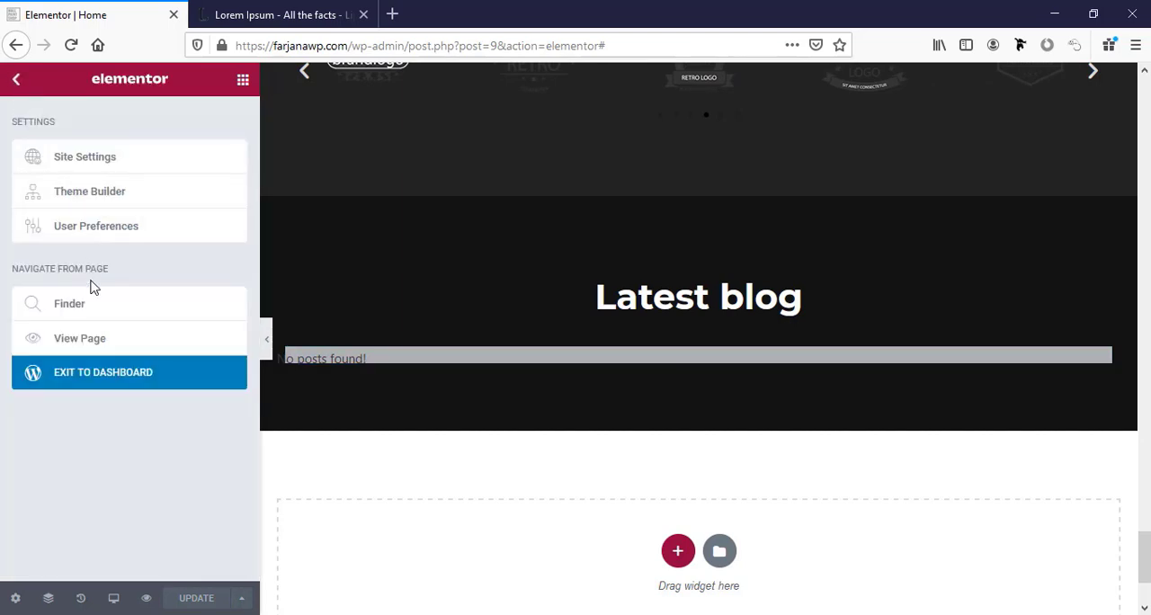
pyautogui.click(109, 383)
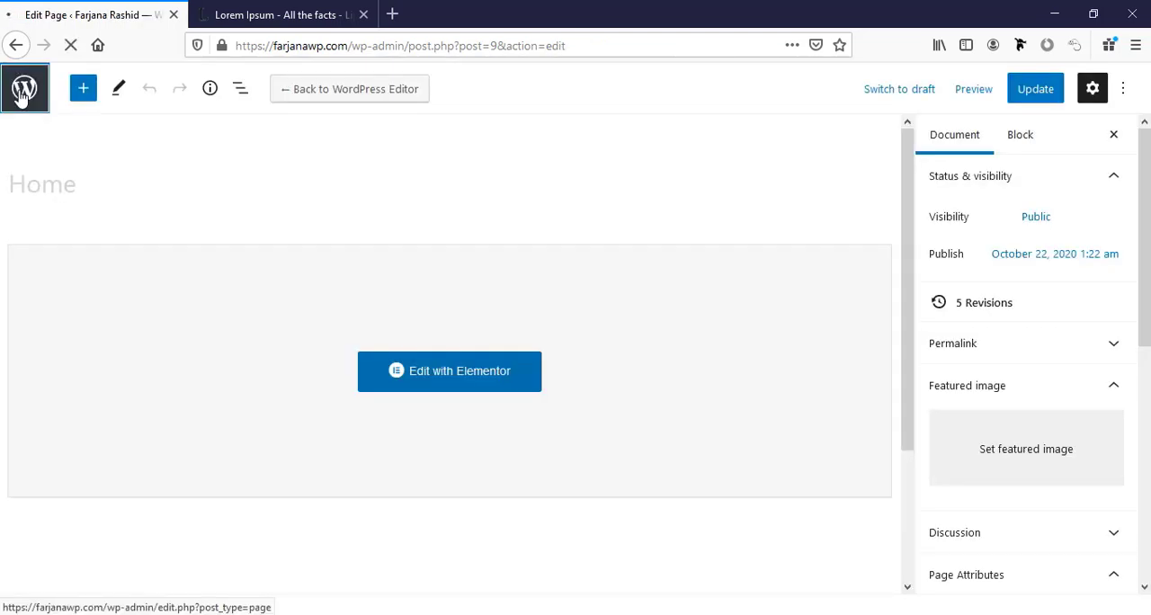
pyautogui.click(22, 94)
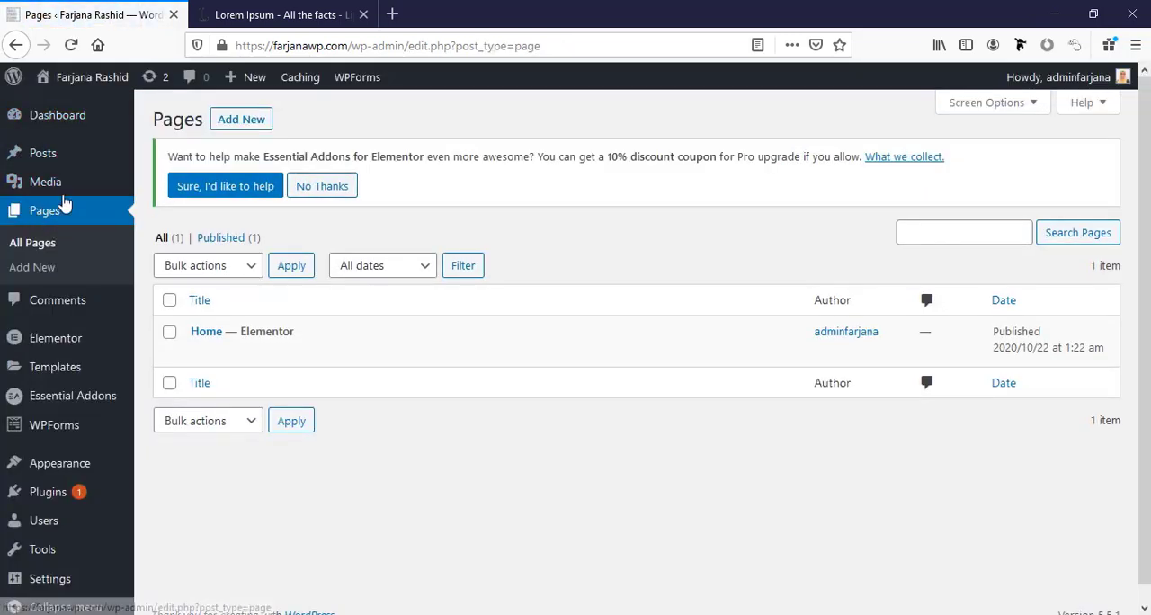
pyautogui.moveTo(71, 169)
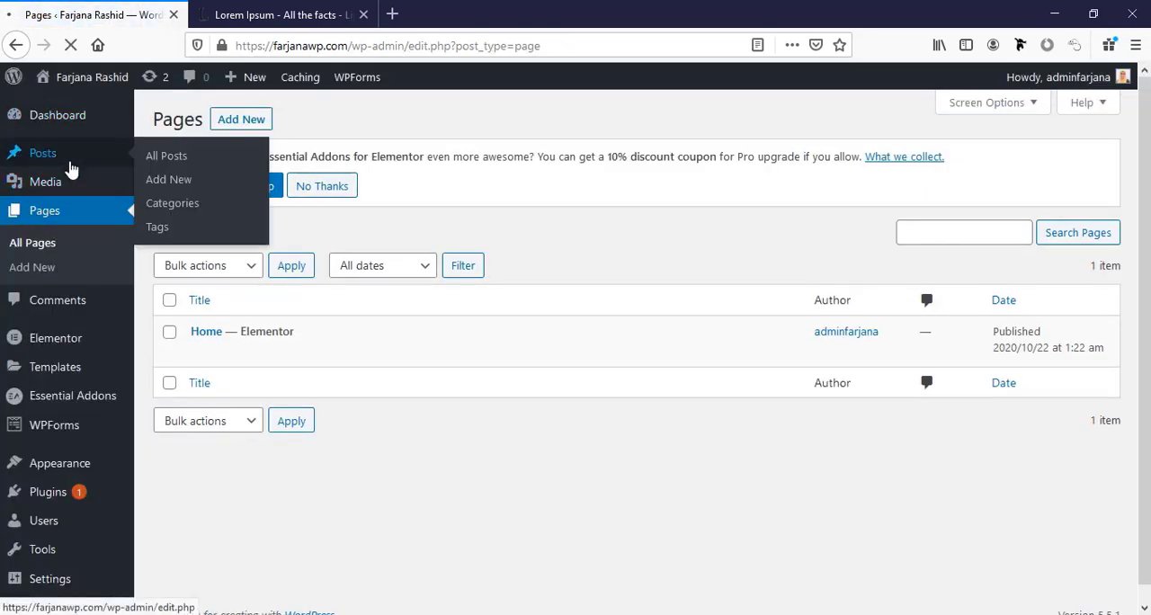
pyautogui.click(71, 169)
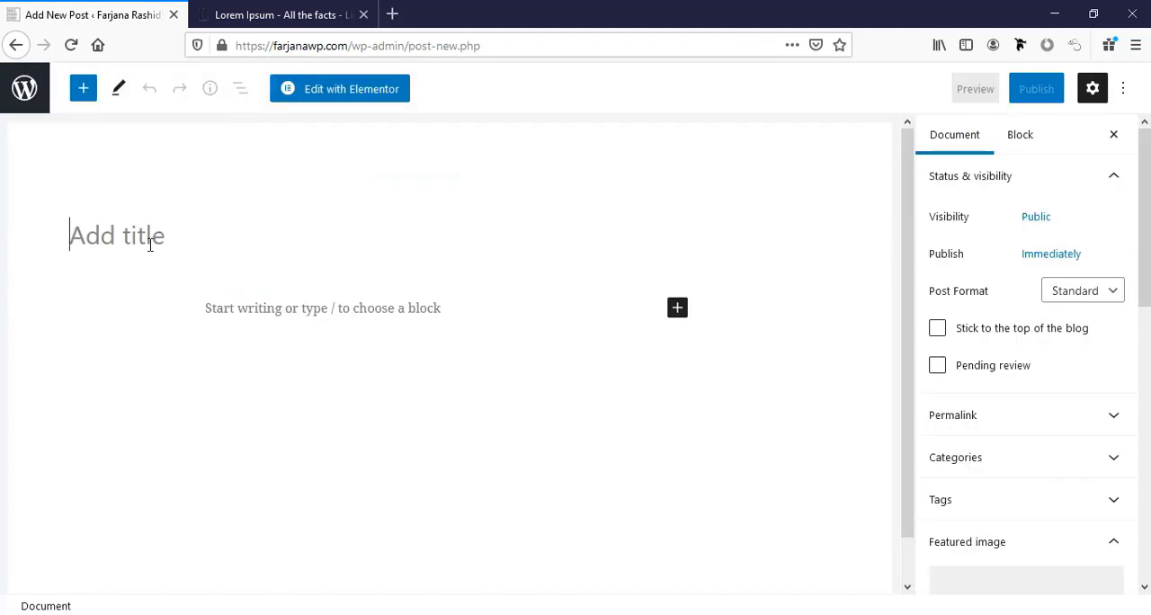
pyautogui.write('How to make a wordpress website')
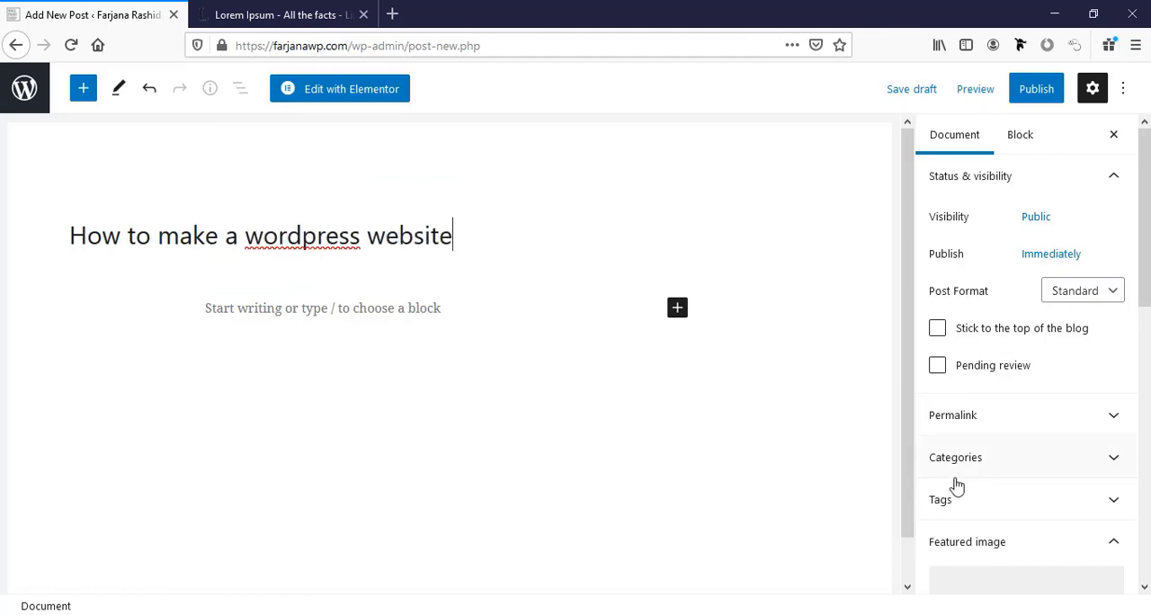
# Copy the full "What is Lorem Ipsum?" paragraph from lipsum.com and paste it as the post's body text.
pyautogui.click(328, 299)
pyautogui.click(283, 15)
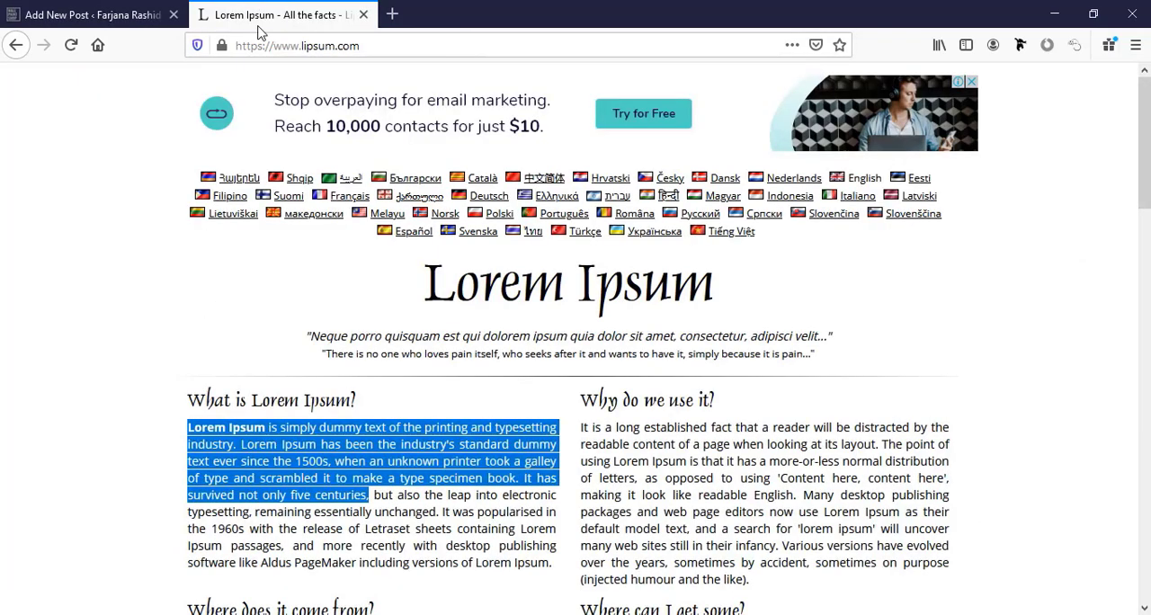
pyautogui.click(350, 529)
pyautogui.tripleClick(489, 563)
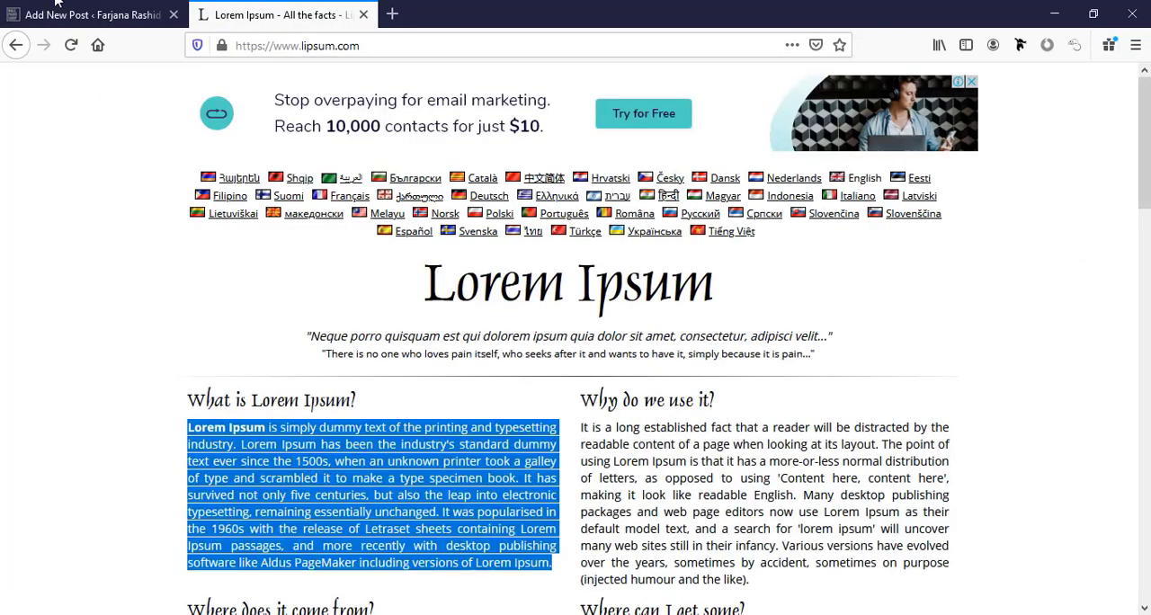
pyautogui.hotkey('ctrl', 'c')
pyautogui.click(89, 14)
pyautogui.hotkey('ctrl', 'v')
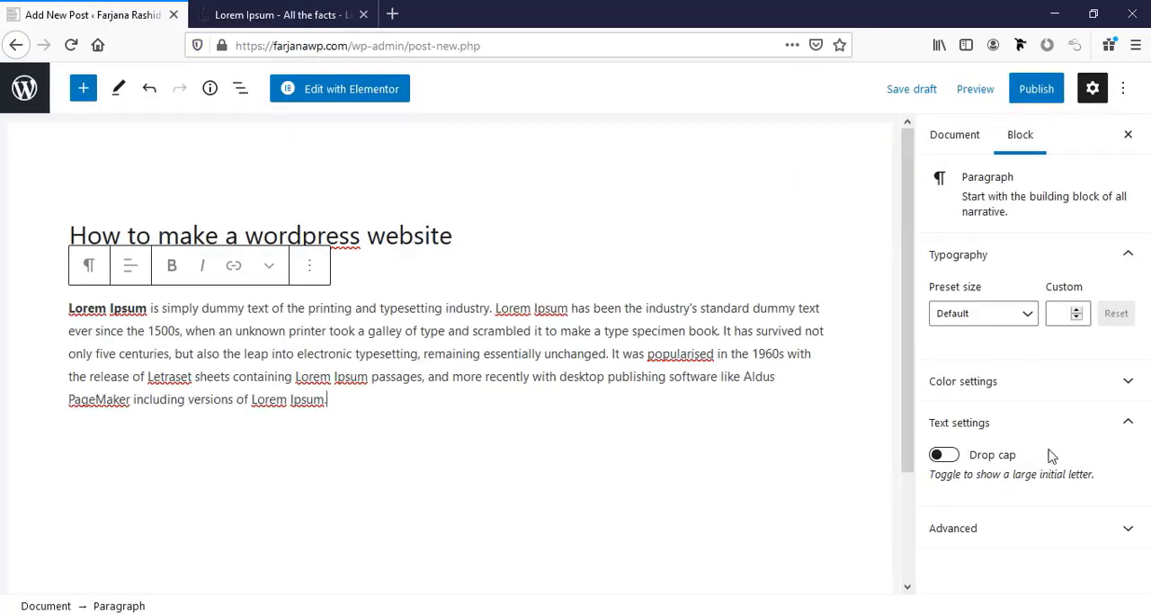
# Upload 770.3.jpg as the post's featured image and publish the post.
pyautogui.click(953, 144)
pyautogui.scroll(-2, 1034, 423)
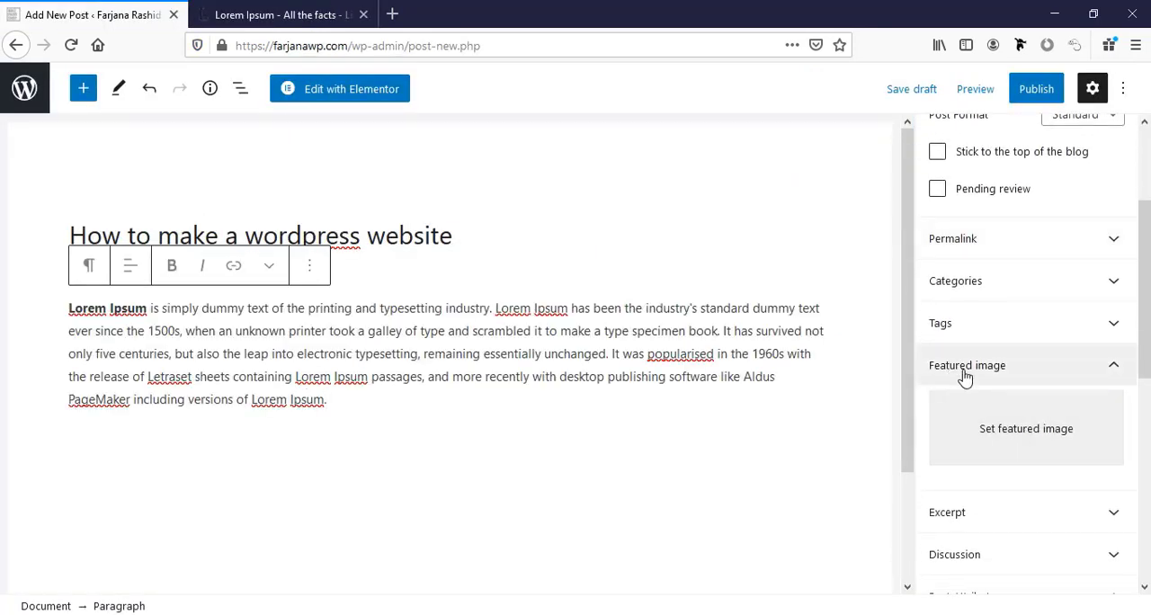
pyautogui.click(1009, 429)
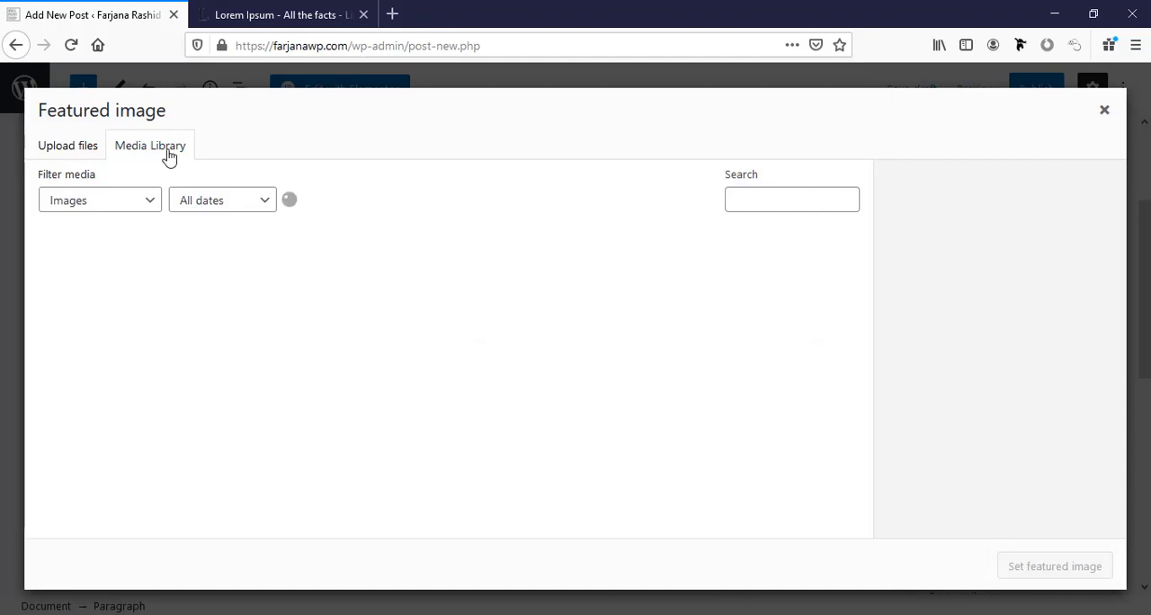
pyautogui.click(69, 146)
pyautogui.click(589, 378)
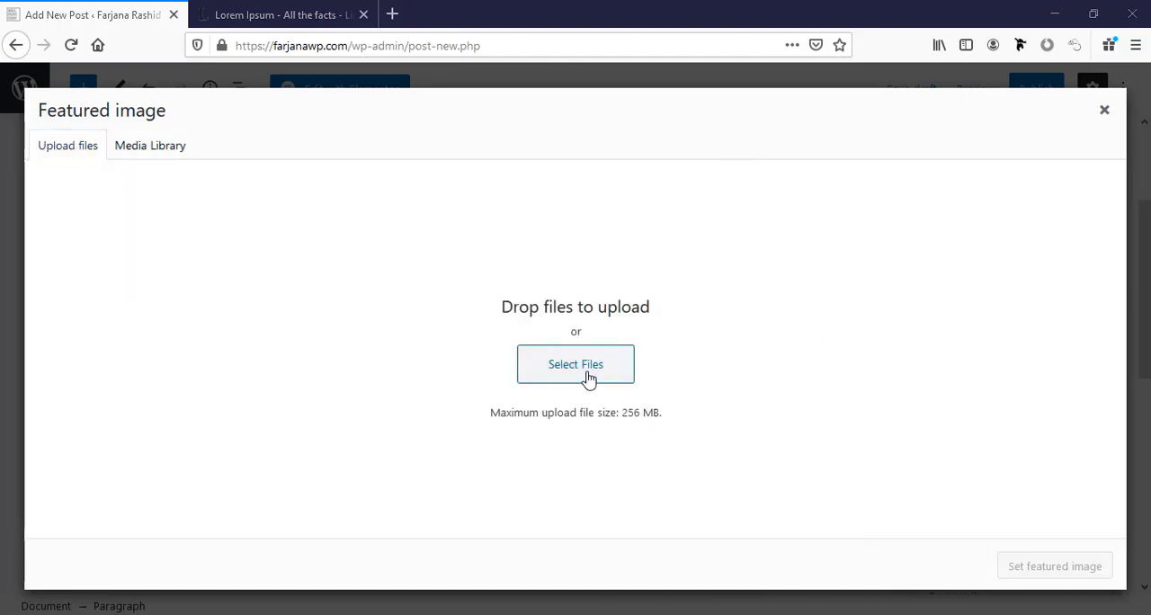
pyautogui.click(405, 40)
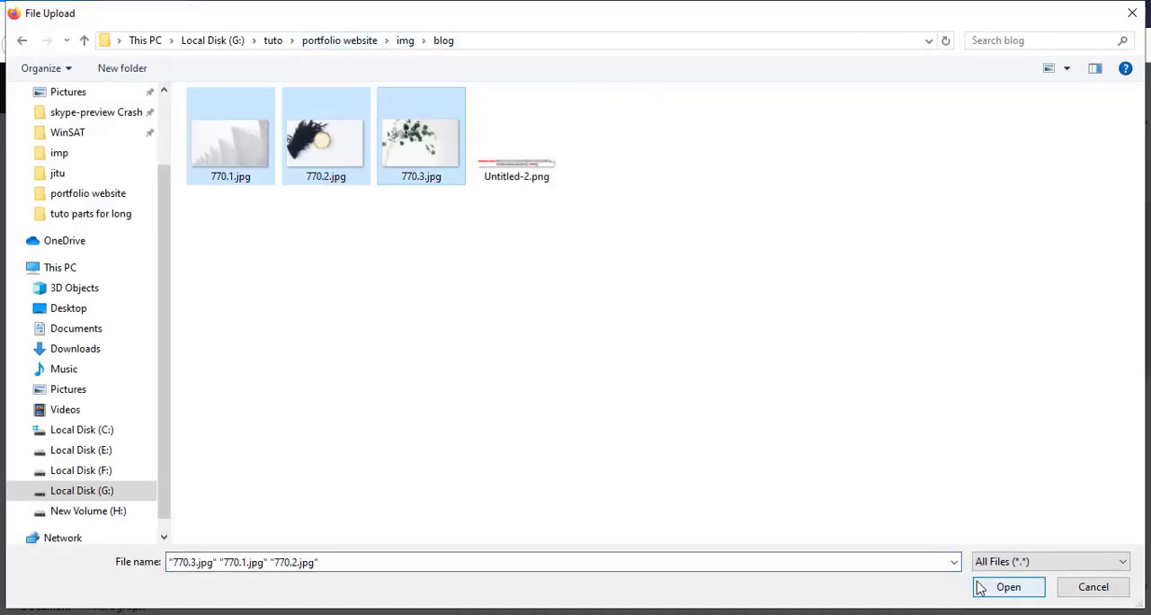
pyautogui.click(1007, 586)
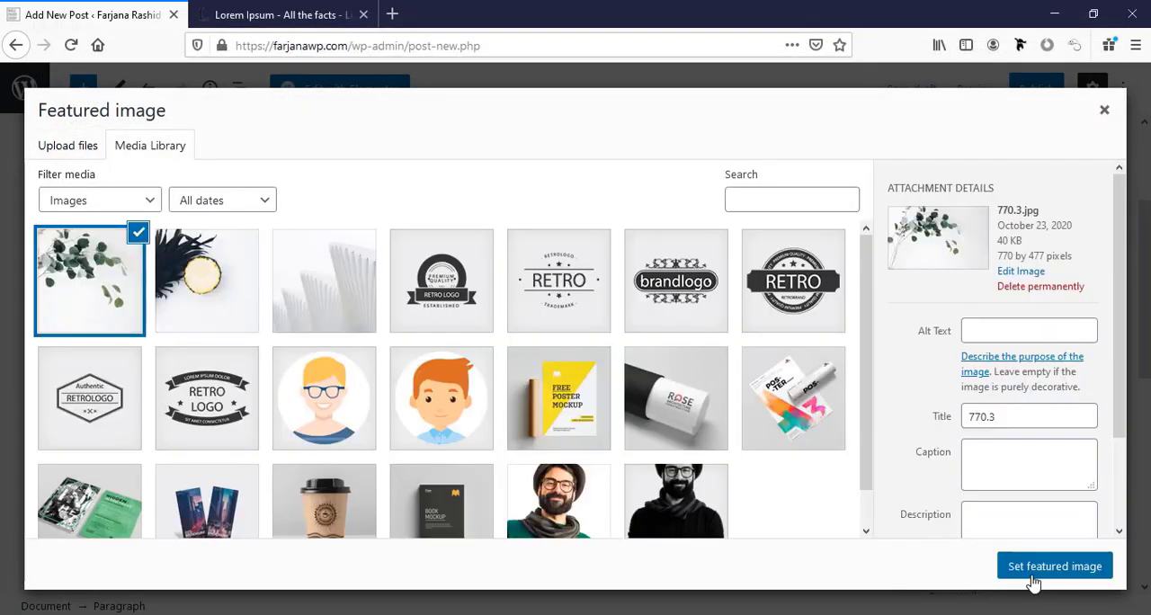
pyautogui.click(1034, 576)
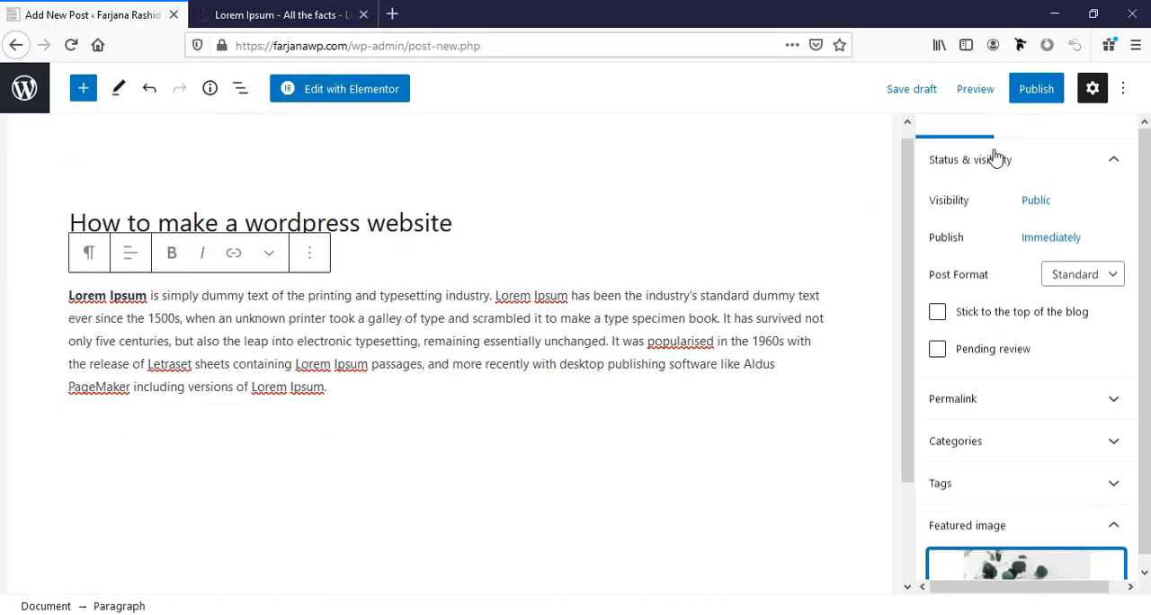
pyautogui.click(1035, 90)
pyautogui.click(953, 88)
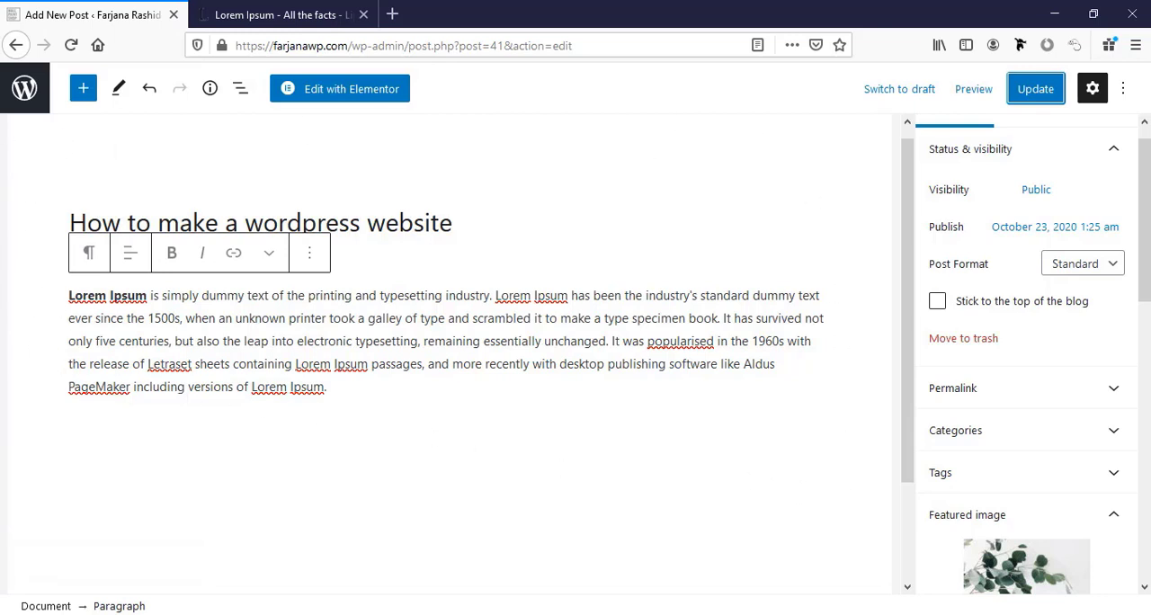
# Turn off the editor's fullscreen mode and start another new post.
pyautogui.click(1124, 89)
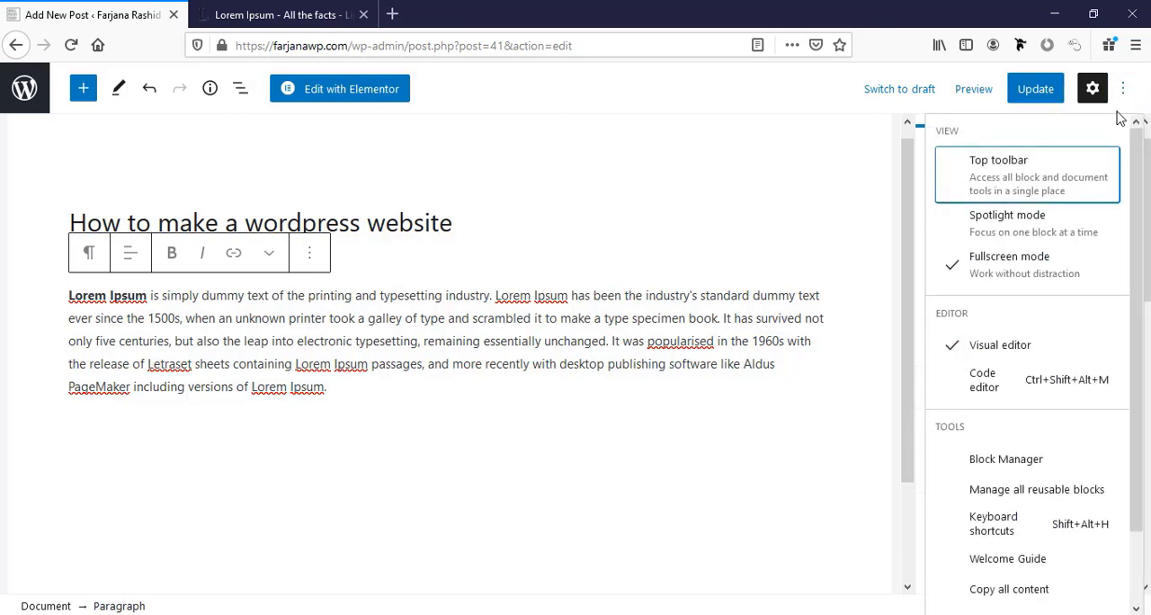
pyautogui.click(1023, 273)
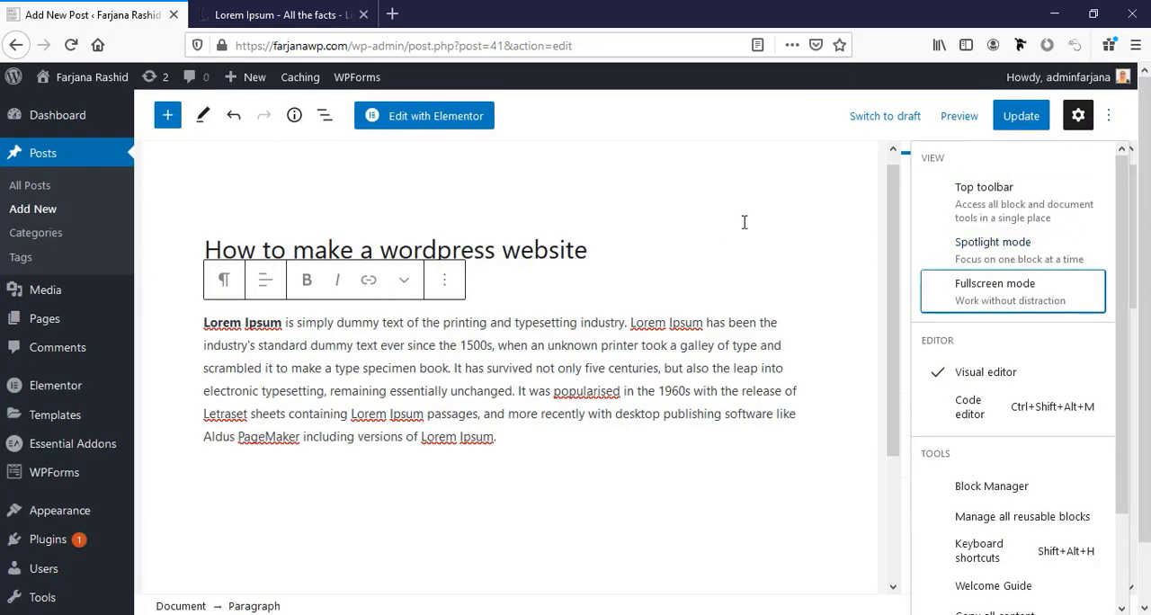
pyautogui.click(35, 210)
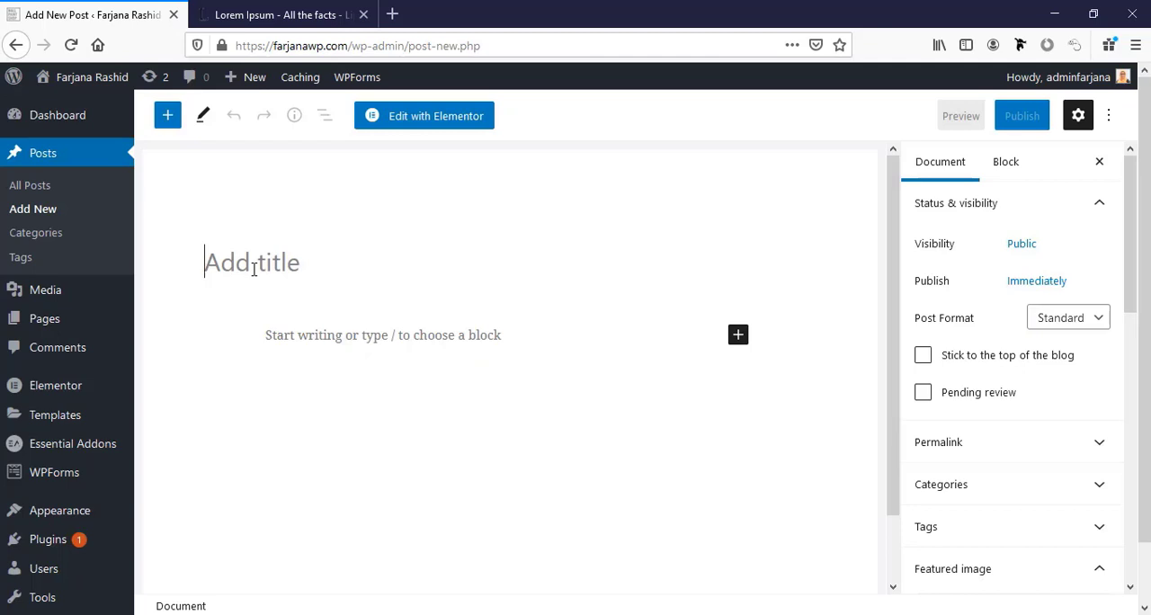
# Title the new post "How to get up early in the morning" and paste the copied Lorem Ipsum paragraph as its body.
pyautogui.click(254, 268)
pyautogui.write('Ho')
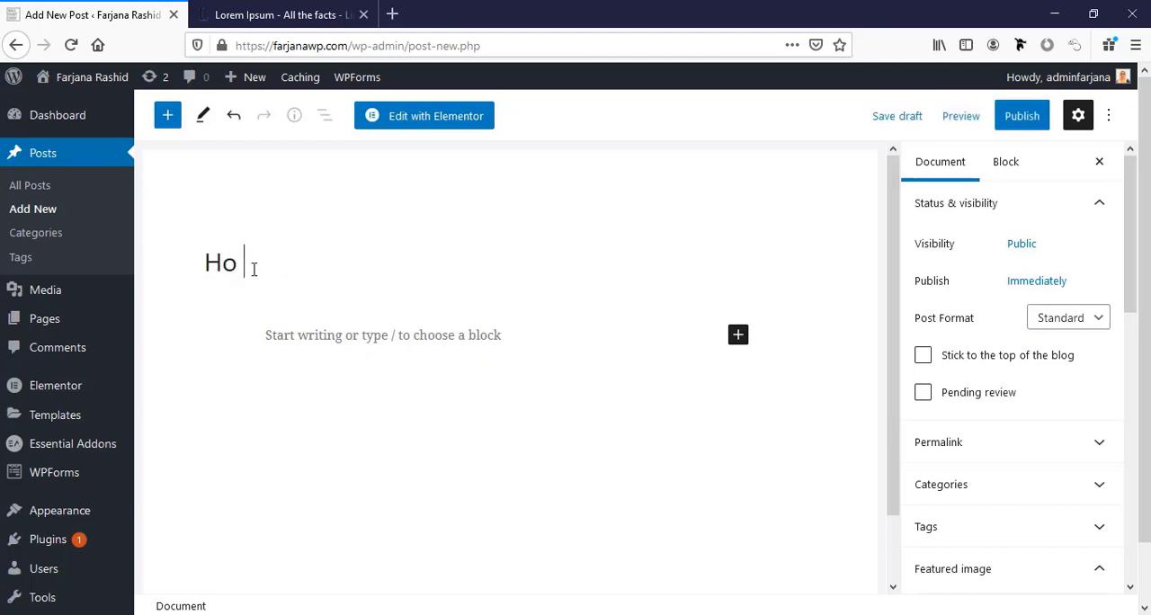
pyautogui.write('w to get up earl')
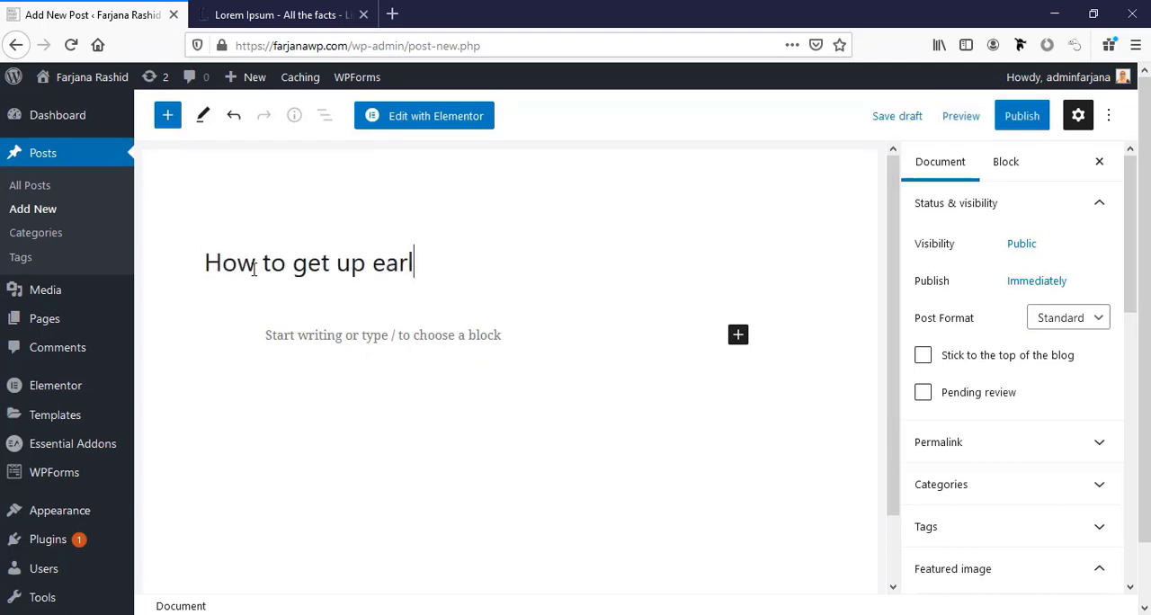
pyautogui.write('y in the morning')
pyautogui.press('Return')
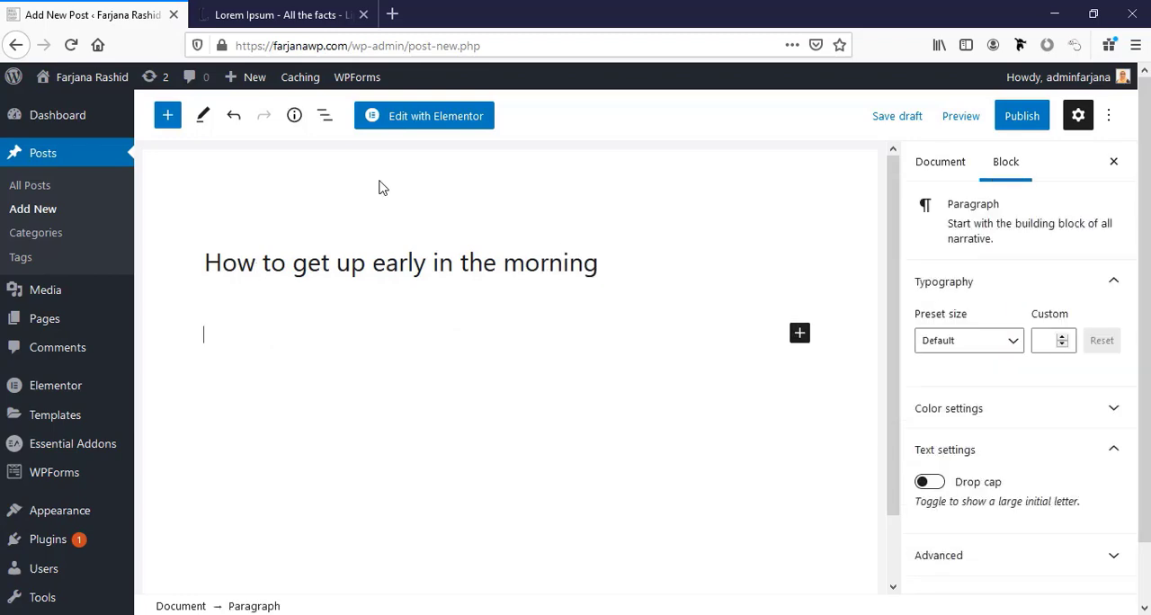
pyautogui.write("Lorem Ipsum is simply dummy text of the printing and typesetting industry. Lorem Ipsum has been the industry's standard dummy text ever since the 1500s, when an unknown printer took a galley of type and scrambled it to make a type specimen book. It has survived not only five centuries, but also the leap into electronic typesetting, remaining essentially unchanged. It was popularised in the 1960s with the release of Letraset sheets containing Lorem Ipsum passages, and more recently with desktop publishing software like Aldus PageMaker including versions of Lorem Ipsum.")
# Set the pineapple photo from the media library as the post's featured image and publish the post.
pyautogui.click(951, 177)
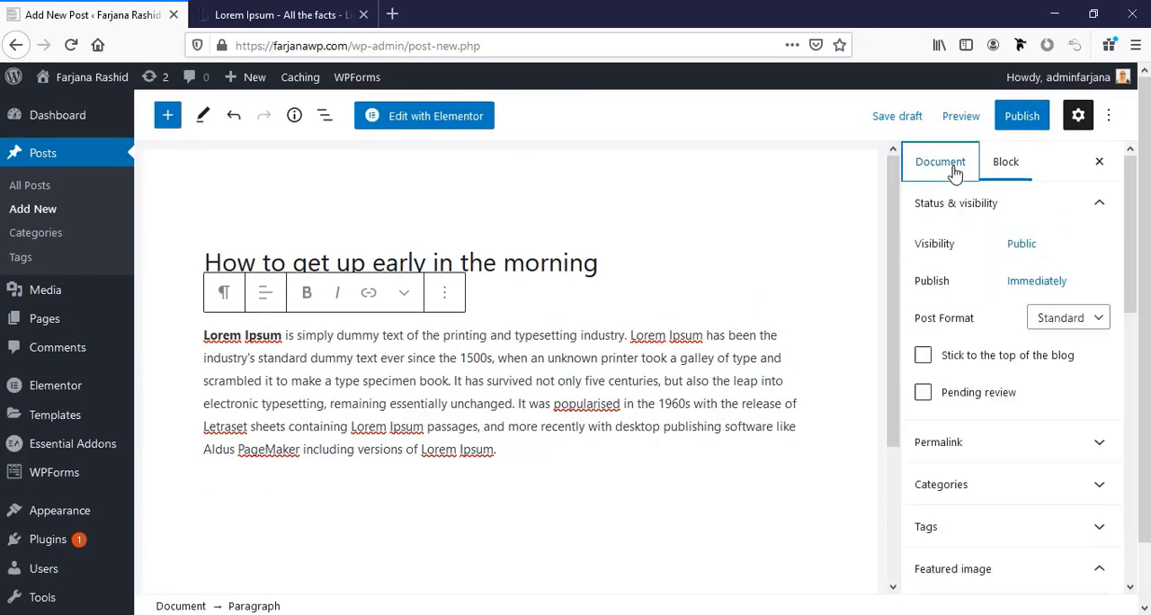
pyautogui.scroll(-4, 989, 572)
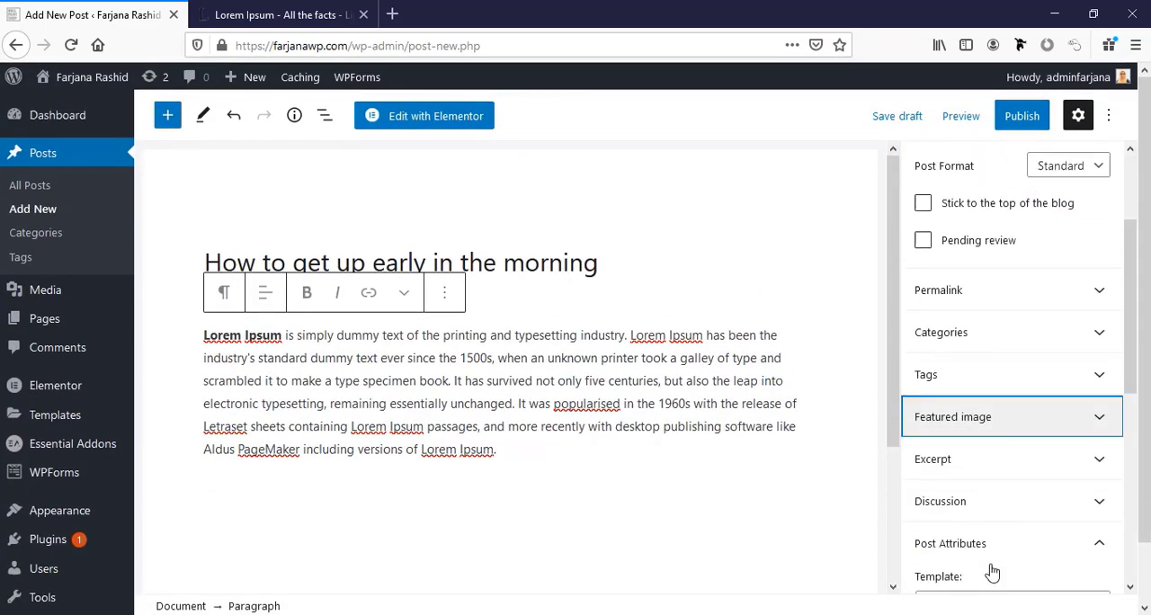
pyautogui.click(1000, 402)
pyautogui.click(986, 447)
pyautogui.click(207, 280)
pyautogui.click(1068, 567)
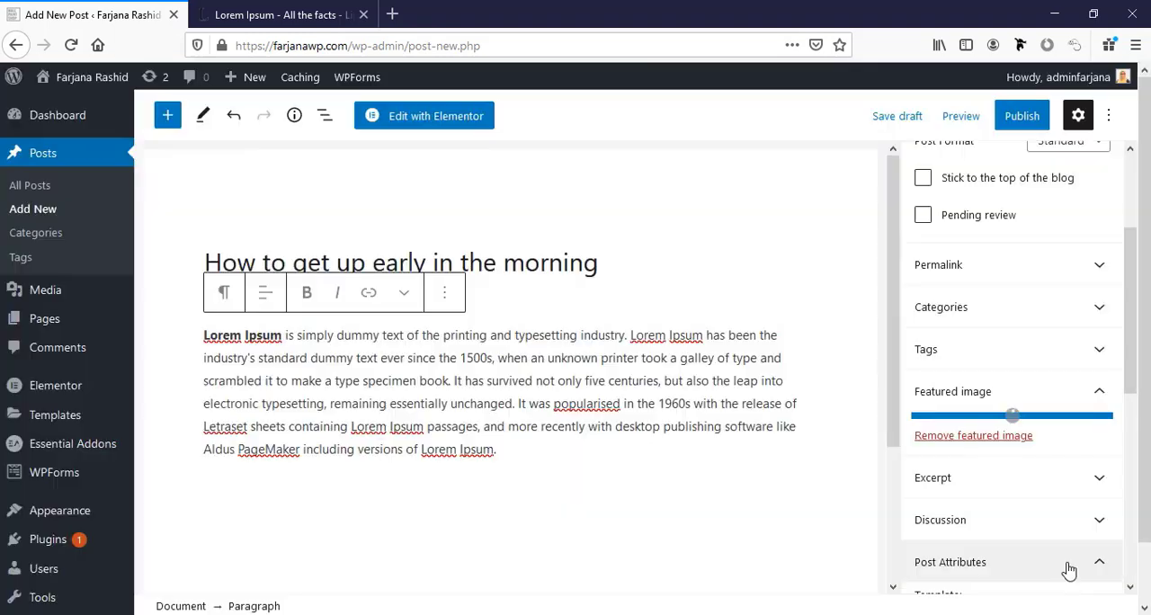
pyautogui.click(1021, 126)
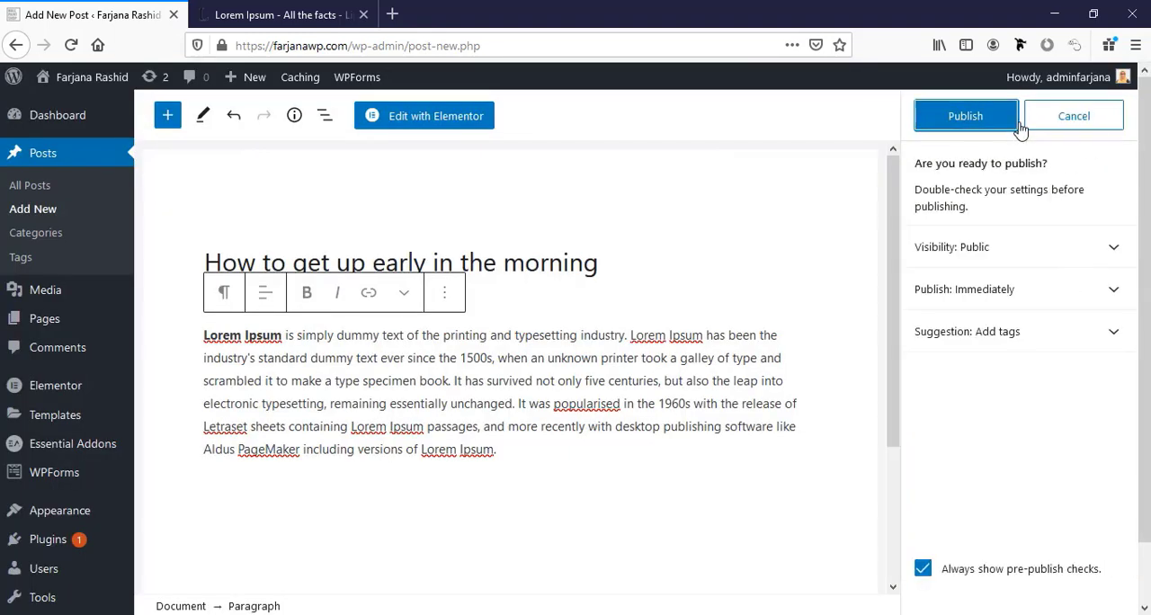
pyautogui.click(1004, 124)
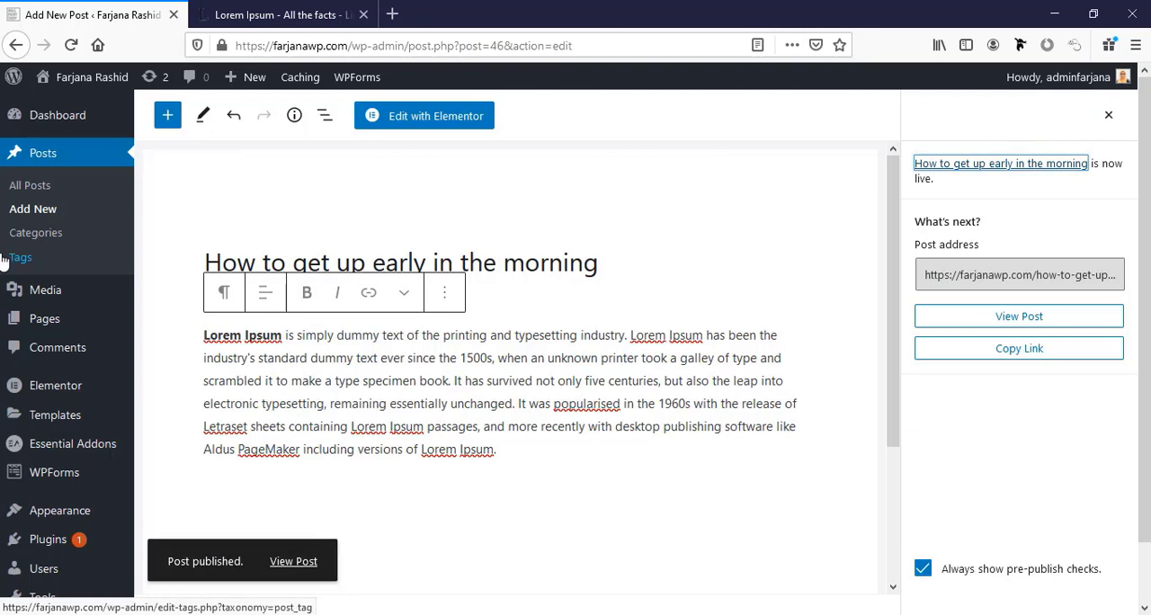
# Start another post titled "How to be healthy and happy each day" with the copied Lorem Ipsum paragraph as its body.
pyautogui.click(37, 205)
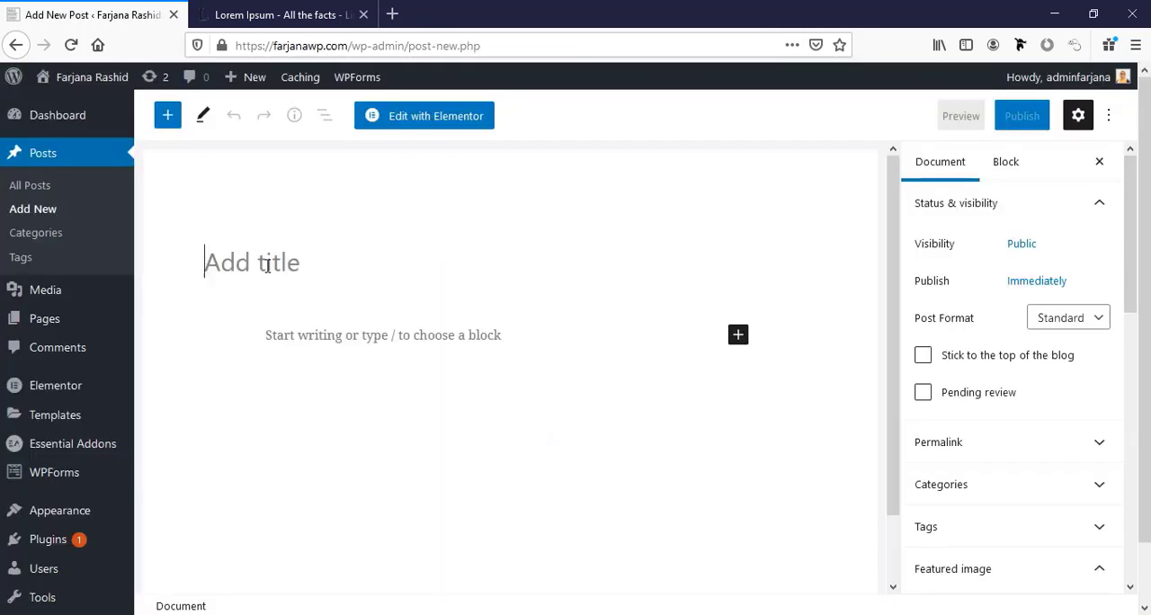
pyautogui.write('How to be healthy an')
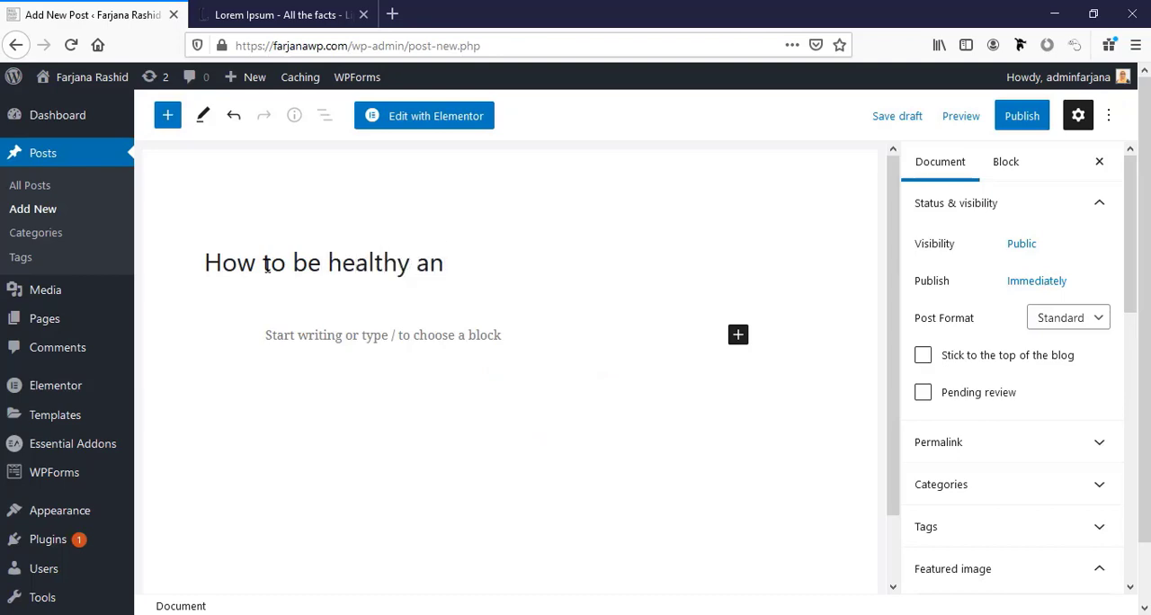
pyautogui.write('d happy each day')
pyautogui.click(310, 342)
pyautogui.write("Lorem Ipsum is simply dummy text of the printing and typesetting industry. Lorem Ipsum has been the industry's standard dummy text ever since the 1500s, when an unknown printer took a galley of type and scrambled it to make a type specimen book. It has survived not only five centuries, but also the leap into electronic typesetting, remaining essentially unchanged. It was popularised in the 1960s with the release of Letraset sheets containing Lorem Ipsum passages, and more recently with desktop publishing software like Aldus PageMaker including versions of Lorem Ipsum.")
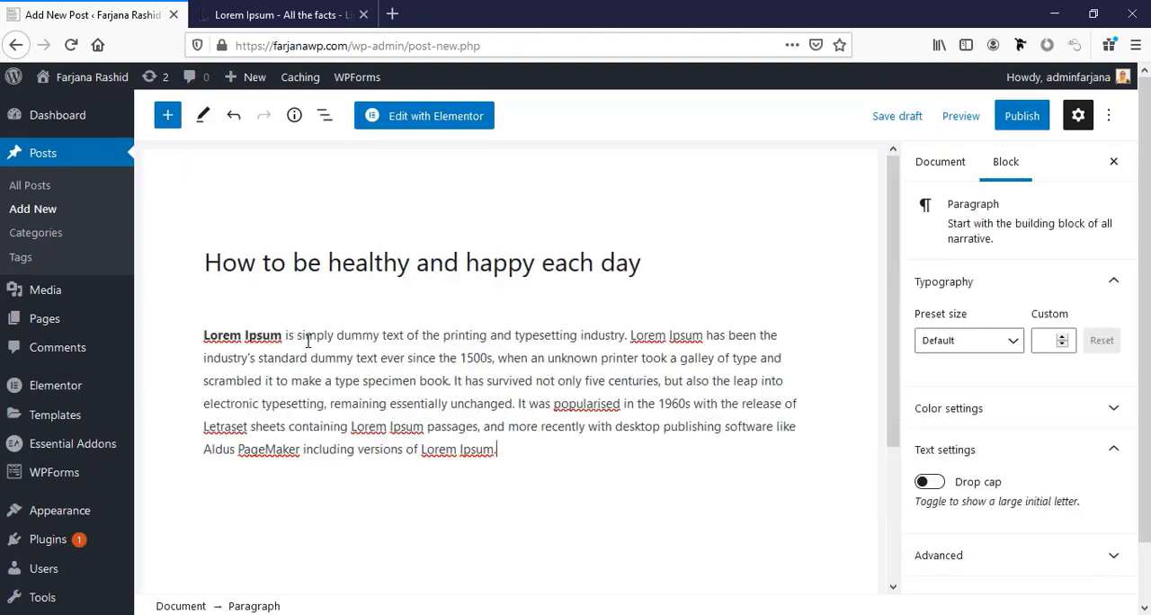
# Set the white pleated-structure image from the media library as the post's featured image and publish the post.
pyautogui.scroll(-3, 960, 437)
pyautogui.click(961, 436)
pyautogui.click(324, 280)
pyautogui.click(1022, 574)
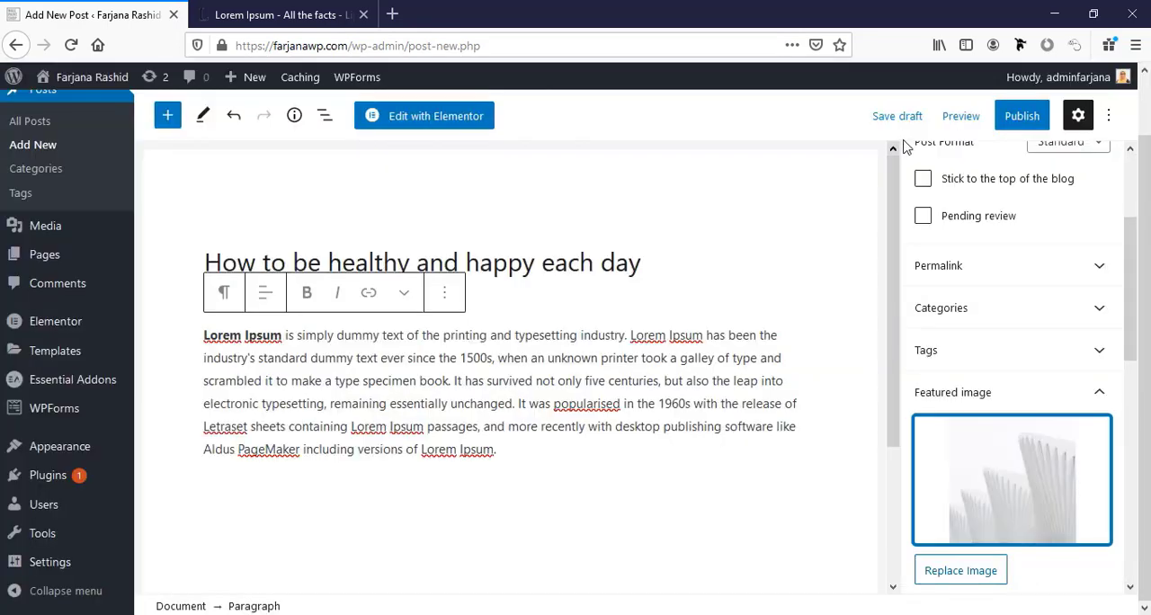
pyautogui.click(1022, 115)
pyautogui.click(992, 124)
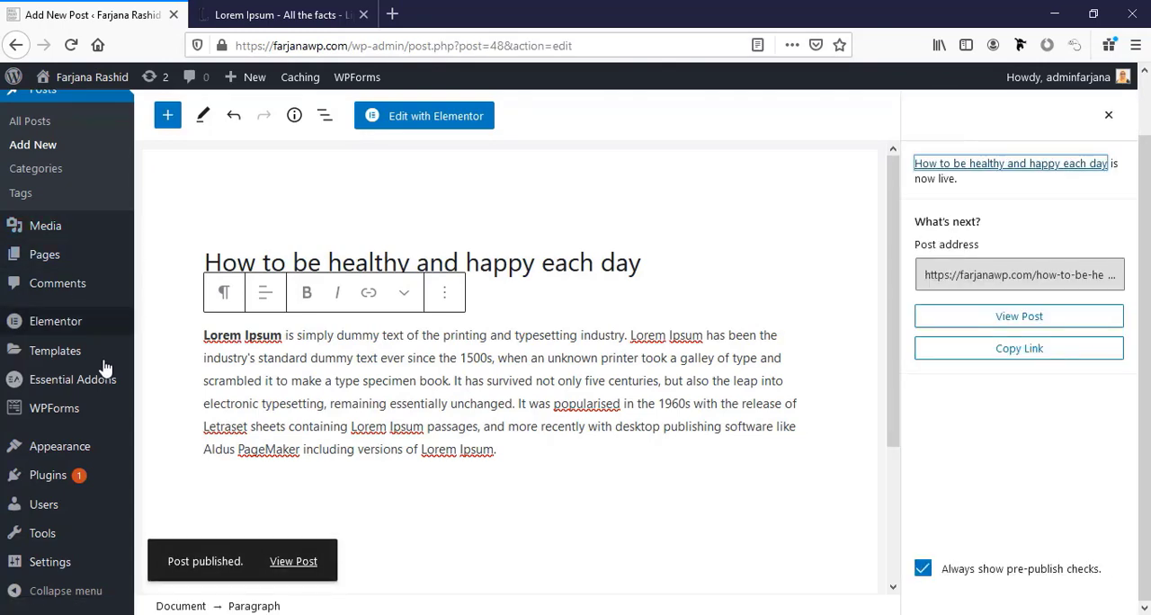
# Open the Home page for editing with Elementor from the site's page list.
pyautogui.click(81, 263)
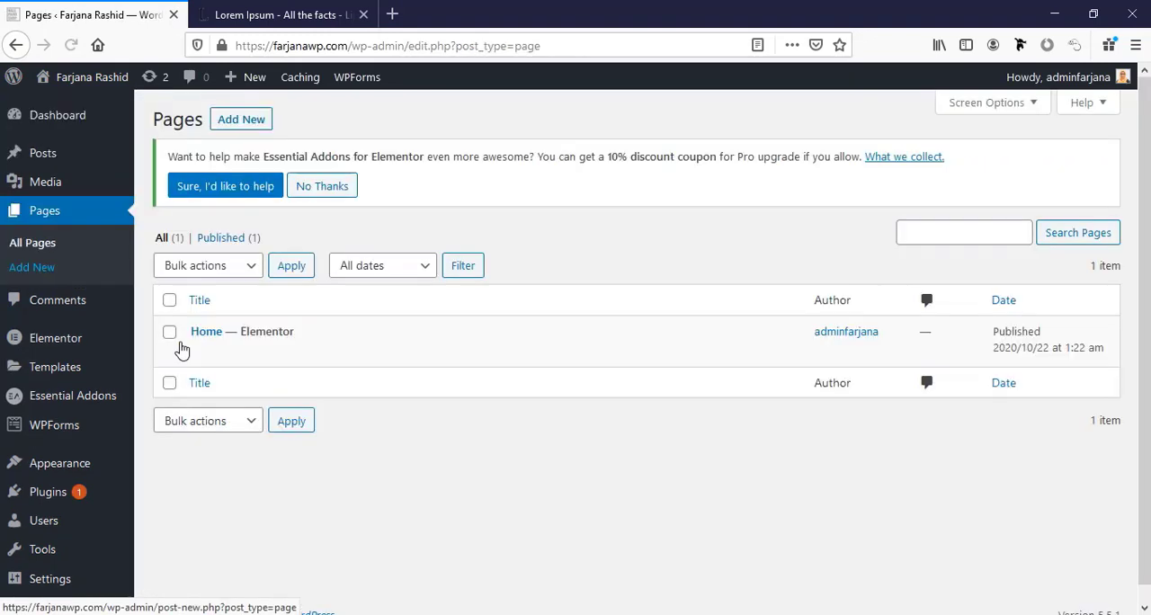
pyautogui.moveTo(167, 358)
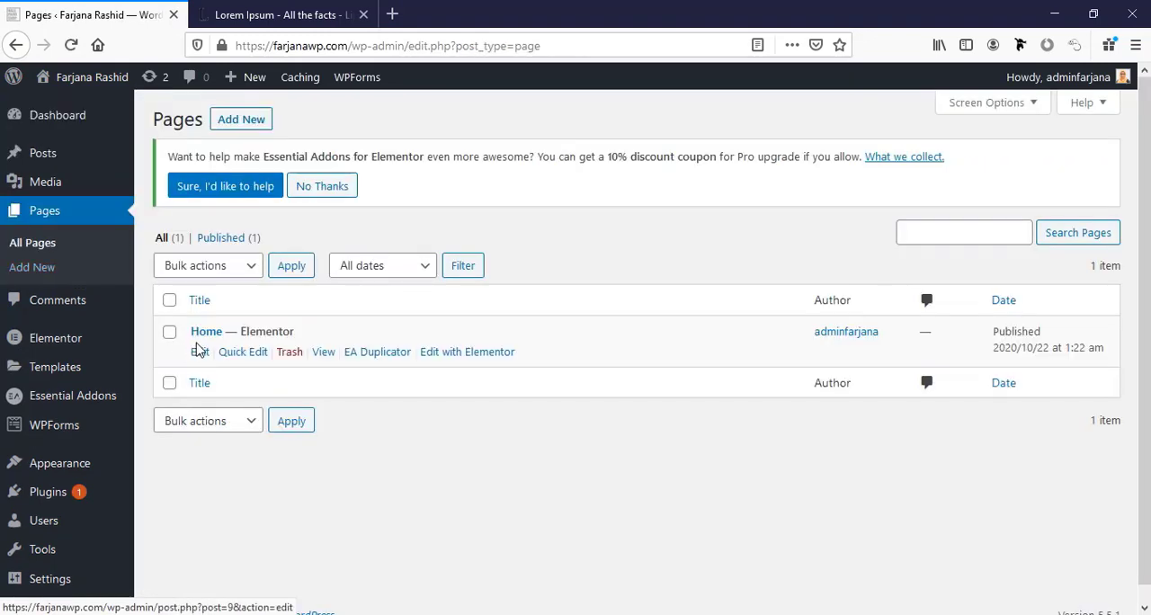
pyautogui.click(468, 361)
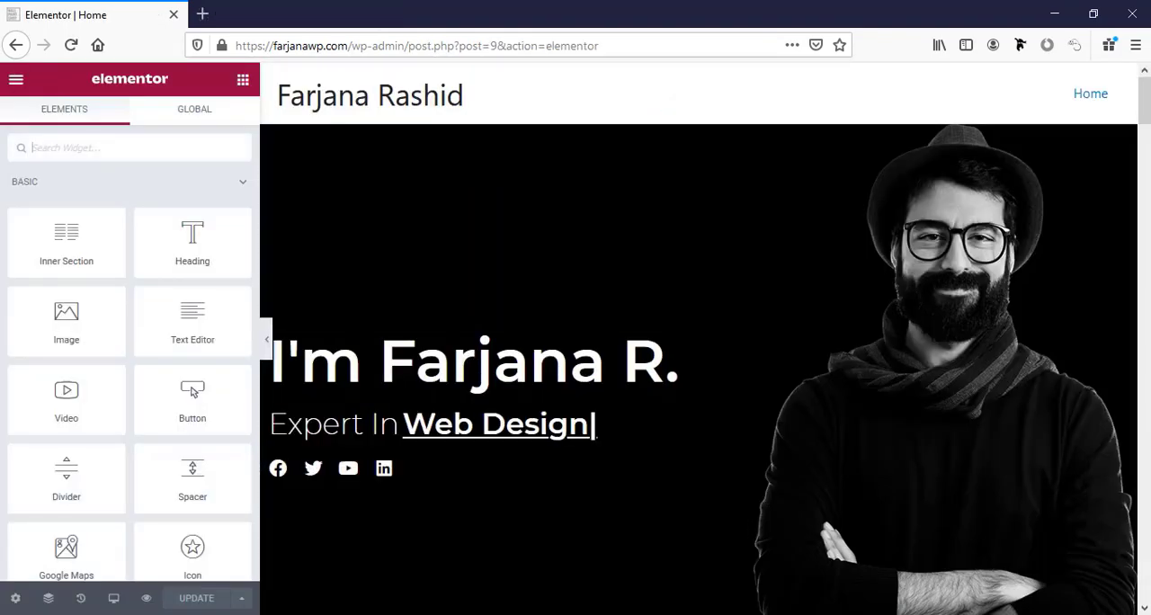
# Set the post grid in the "Latest blog" section to 3 posts per page.
pyautogui.scroll(-10, 536, 525)
pyautogui.scroll(-15, 536, 525)
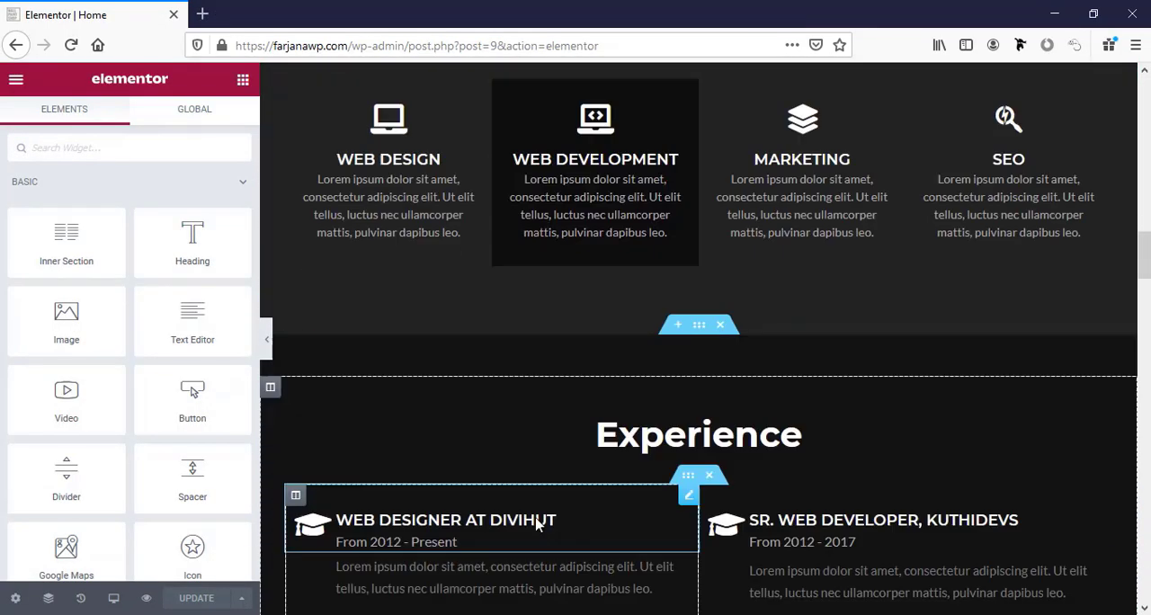
pyautogui.scroll(-15, 536, 525)
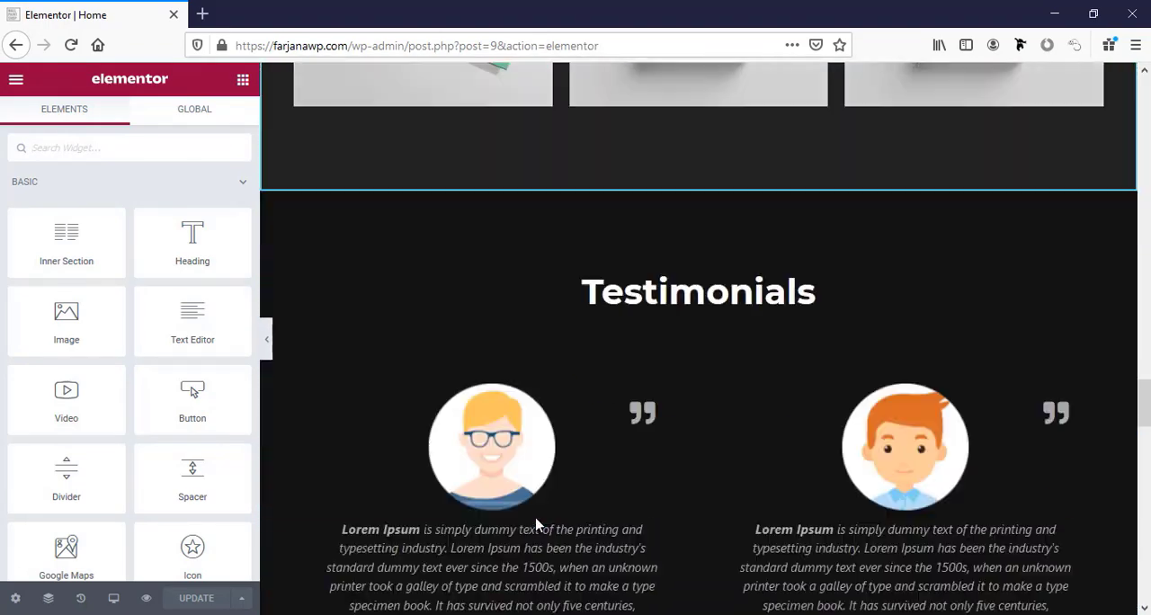
pyautogui.scroll(-10, 458, 502)
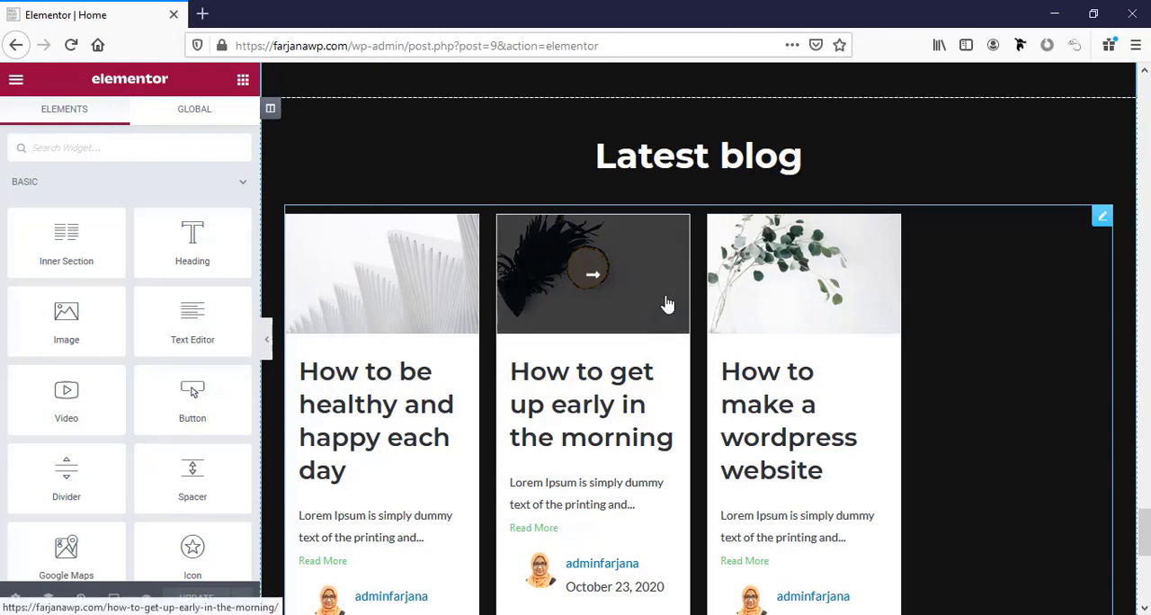
pyautogui.click(1101, 220)
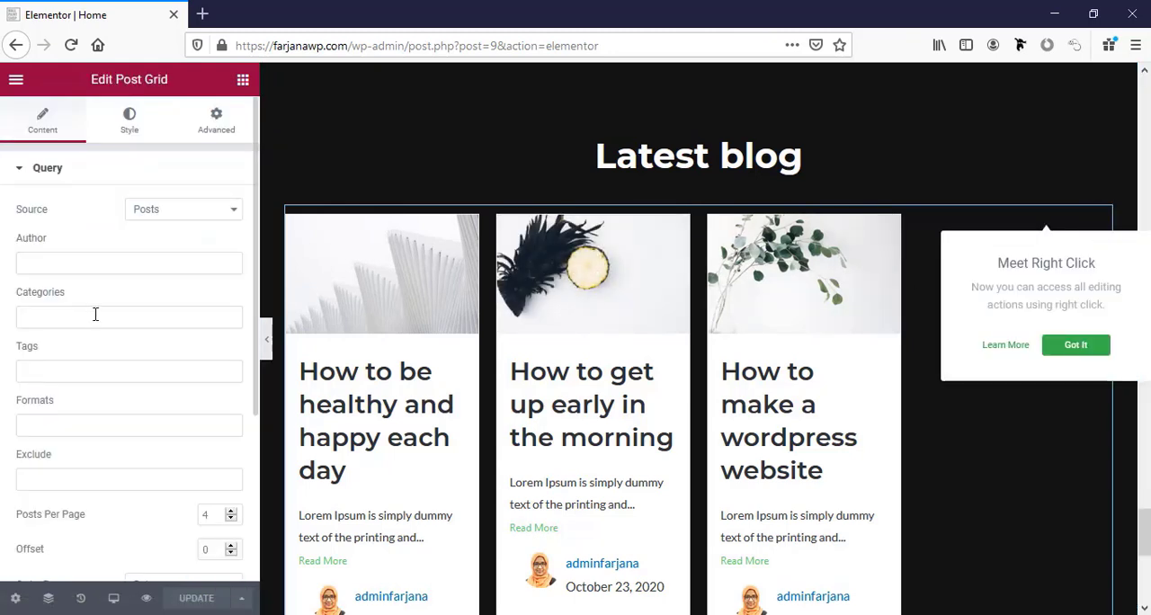
pyautogui.scroll(-5, 141, 352)
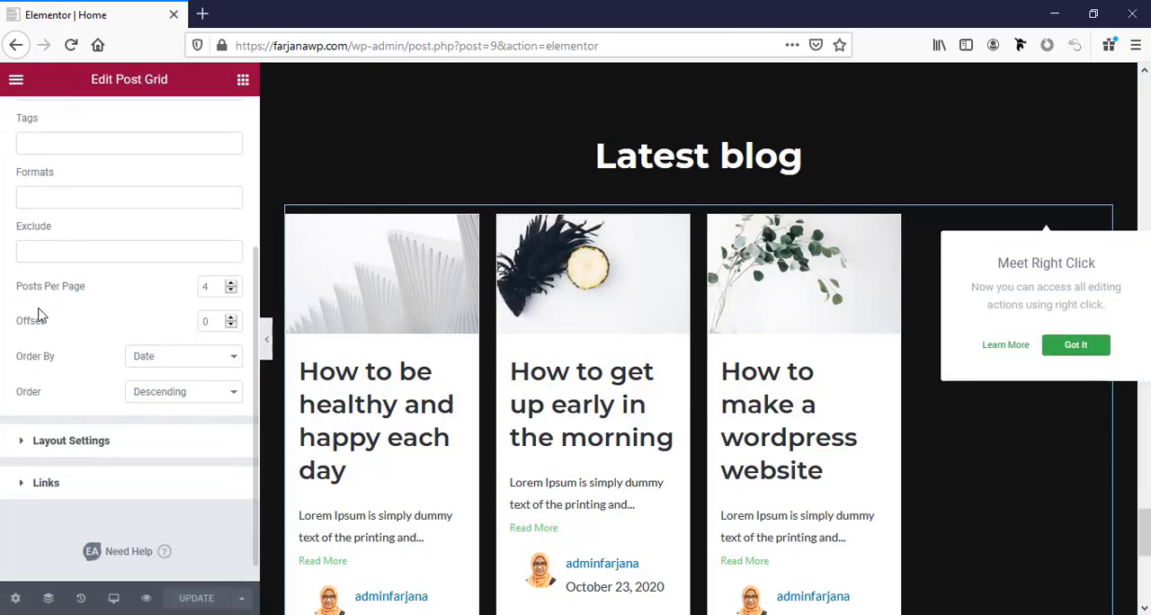
pyautogui.doubleClick(206, 287)
pyautogui.write('3')
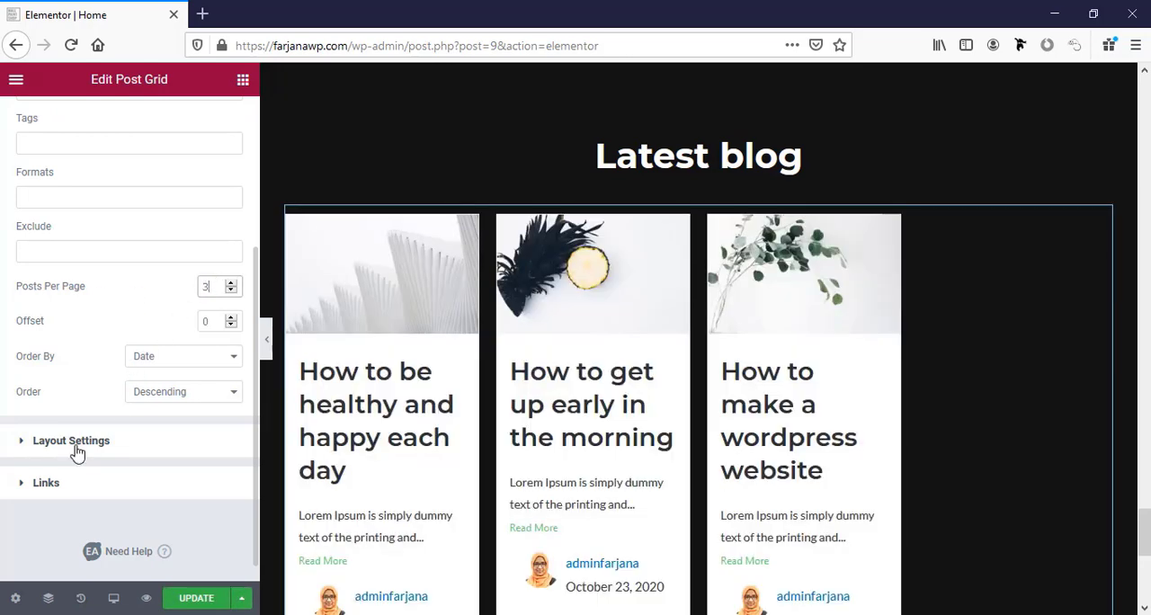
# Set the post grid to 3 columns and change its layout to Grid.
pyautogui.click(77, 450)
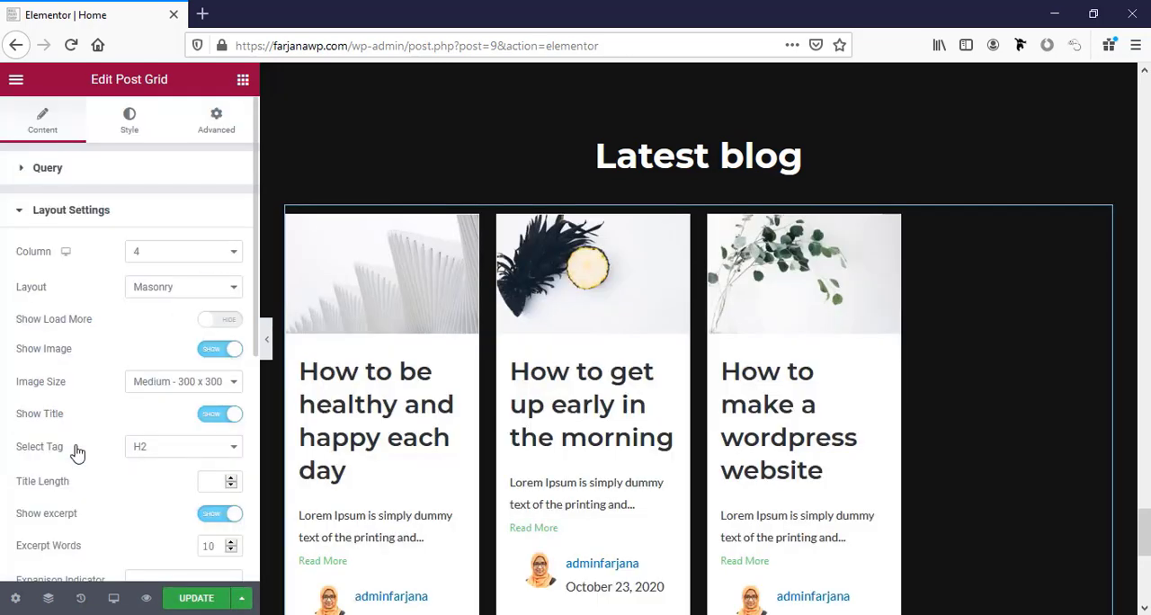
pyautogui.click(151, 260)
pyautogui.click(151, 311)
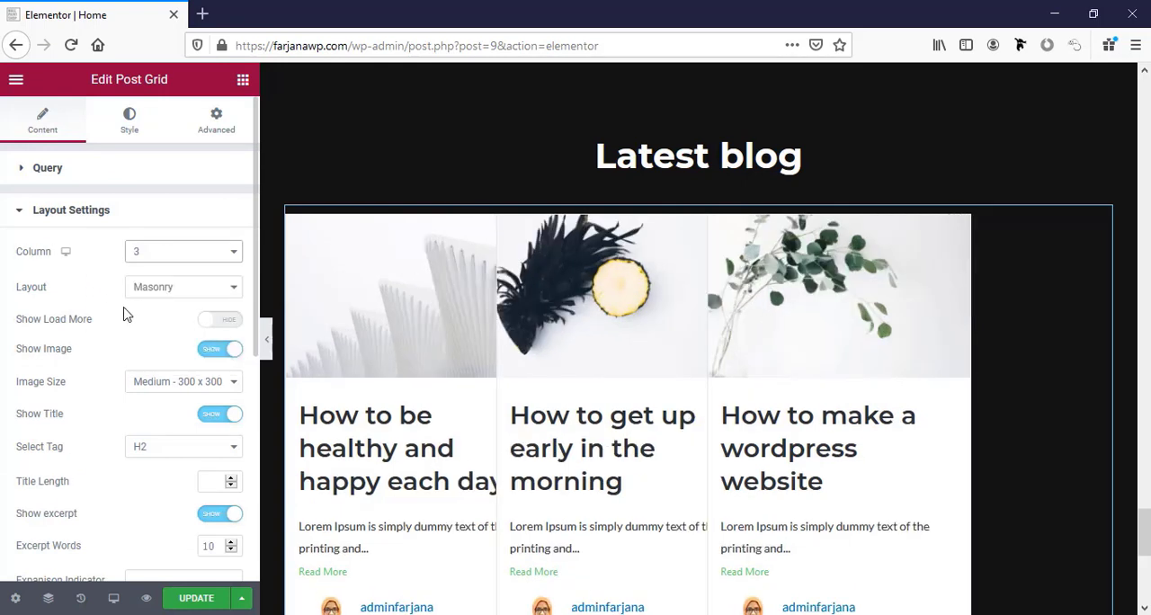
pyautogui.click(177, 289)
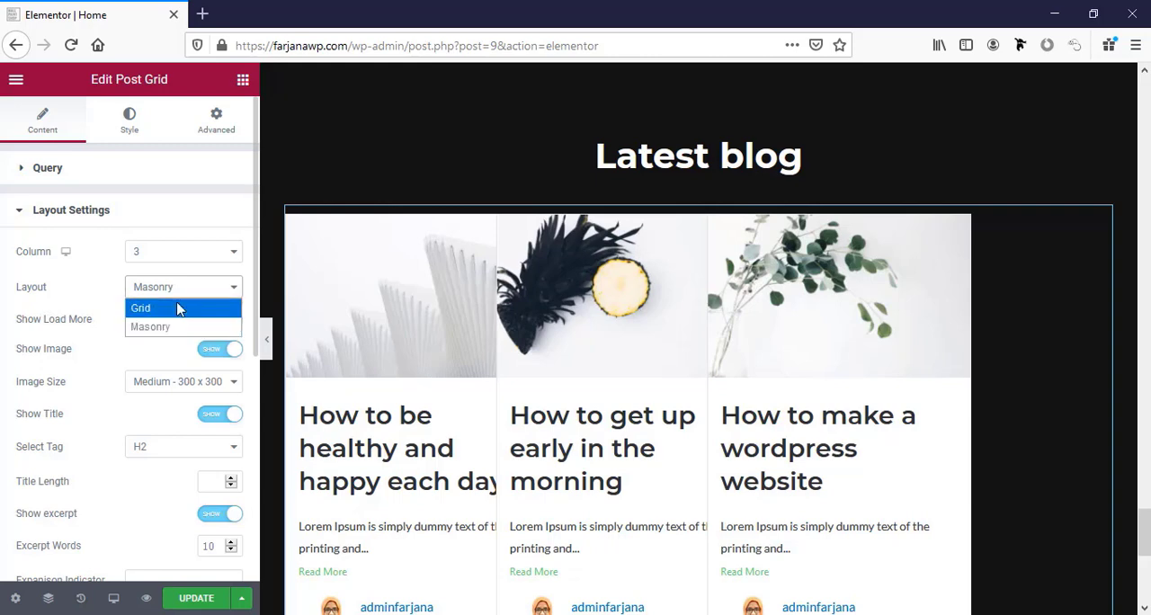
pyautogui.click(177, 308)
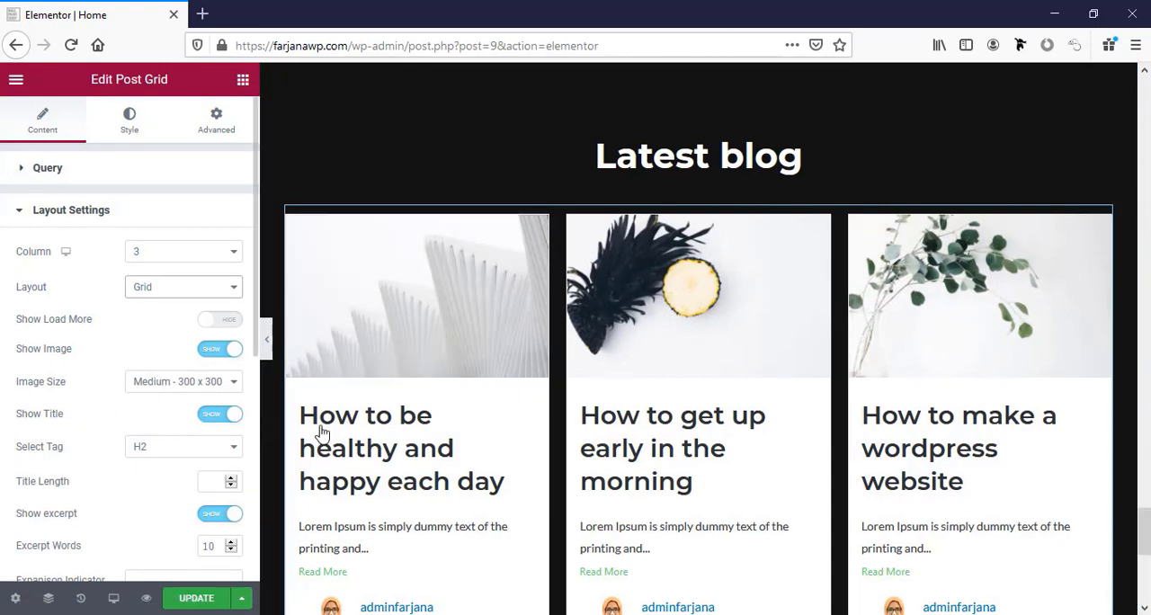
# Hide the meta information on the post grid's cards.
pyautogui.scroll(-2, 82, 458)
pyautogui.scroll(-3, 83, 459)
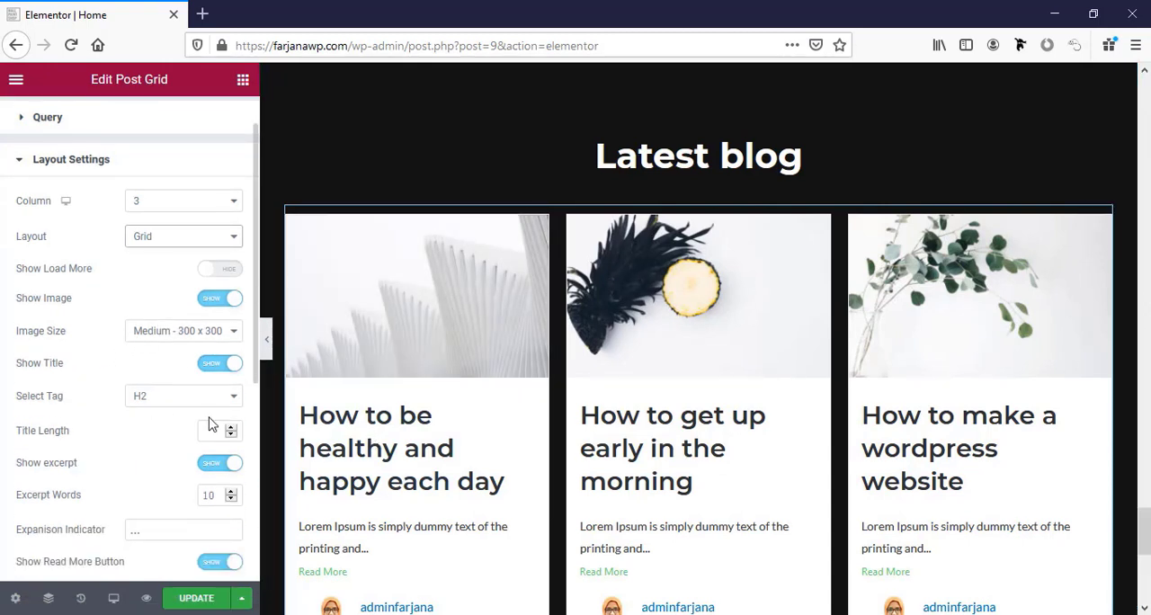
pyautogui.scroll(-3, 241, 435)
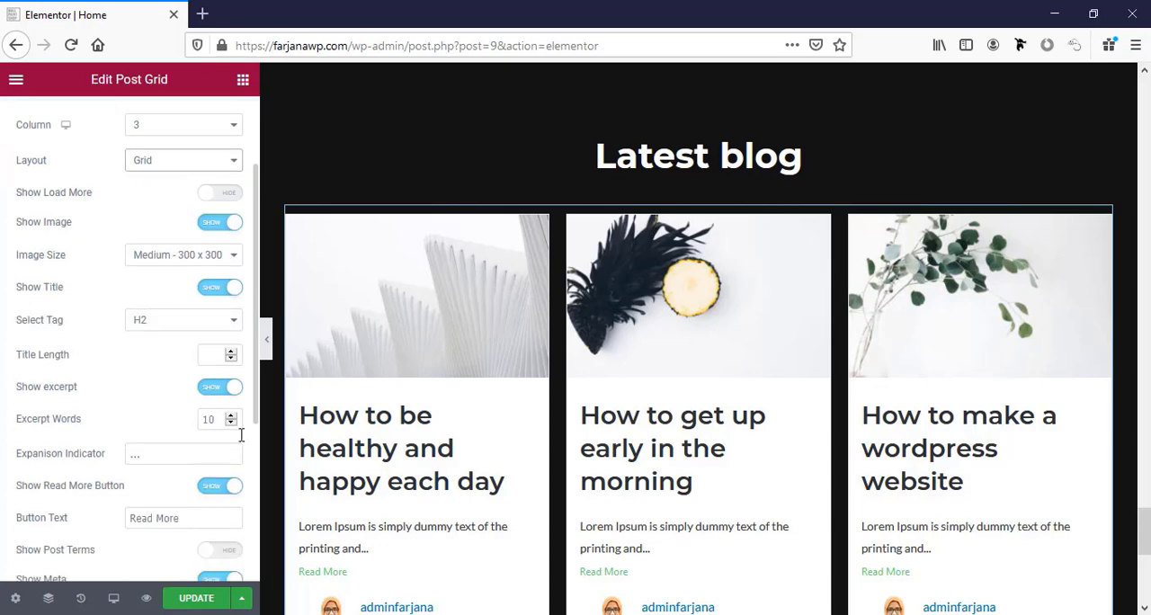
pyautogui.scroll(-3, 501, 503)
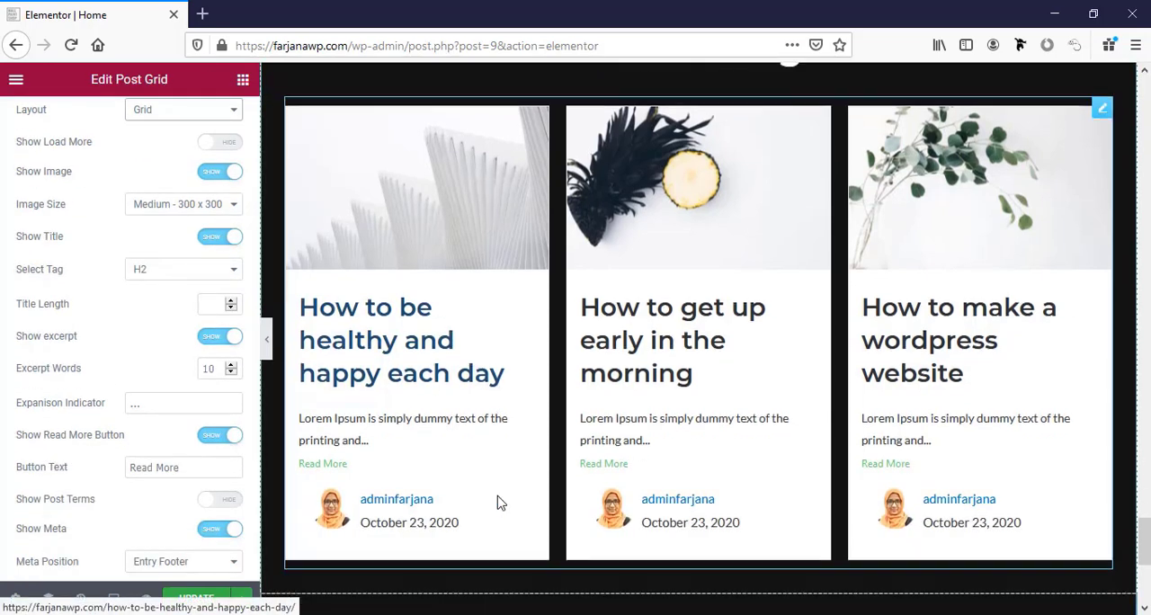
pyautogui.scroll(-3, 198, 469)
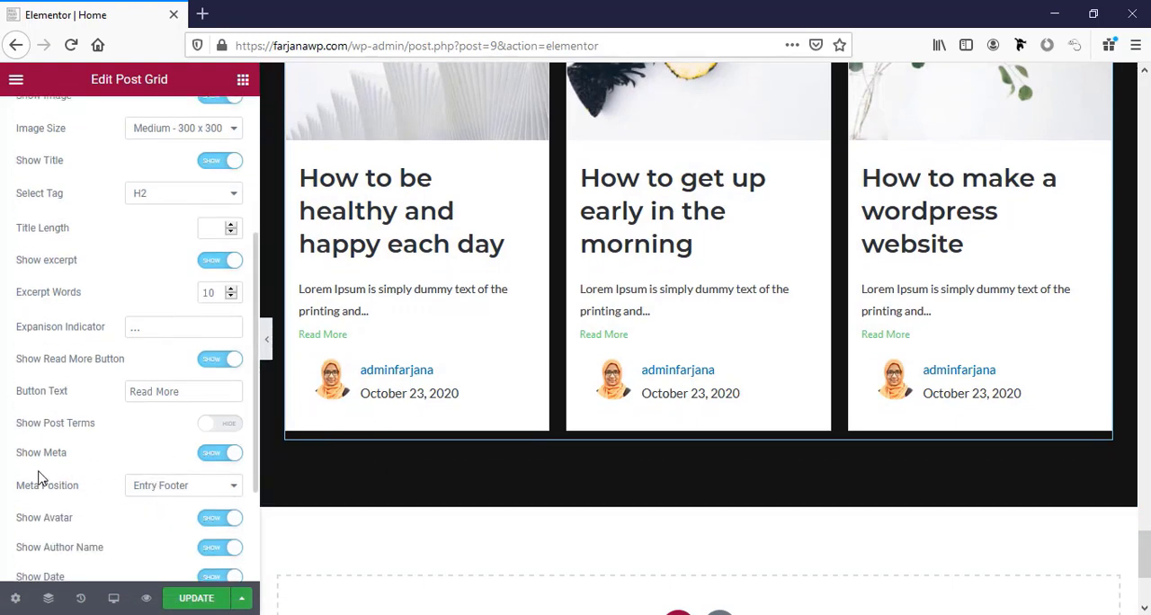
pyautogui.click(212, 454)
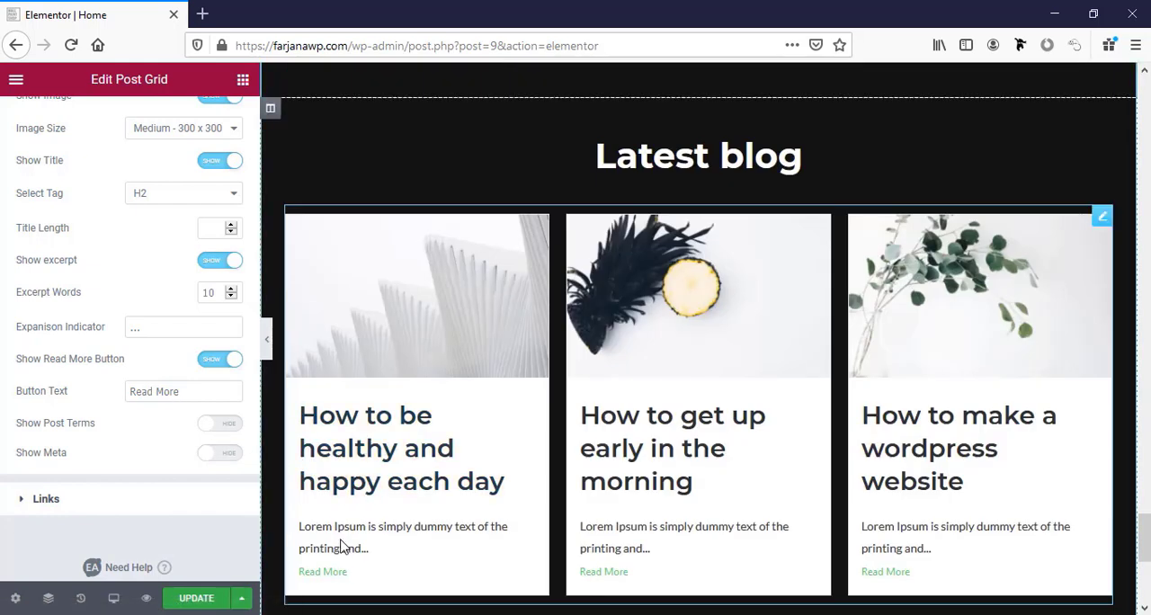
pyautogui.scroll(-2, 358, 566)
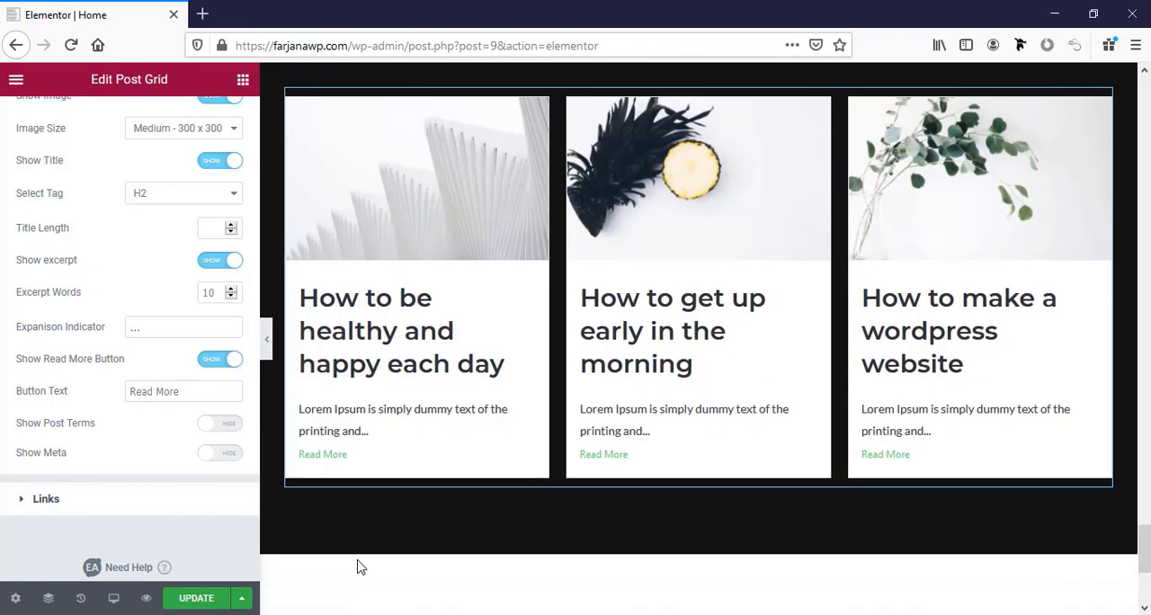
pyautogui.scroll(3, 327, 483)
# Review the post grid's link options for the image, title and Read More.
pyautogui.click(46, 499)
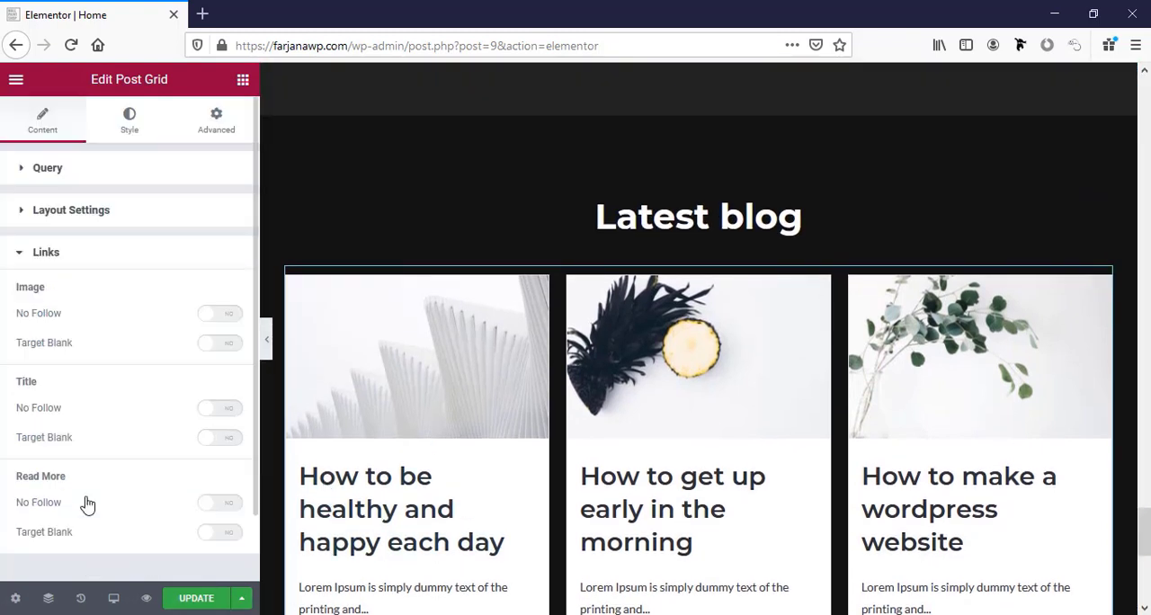
pyautogui.scroll(-1, 88, 499)
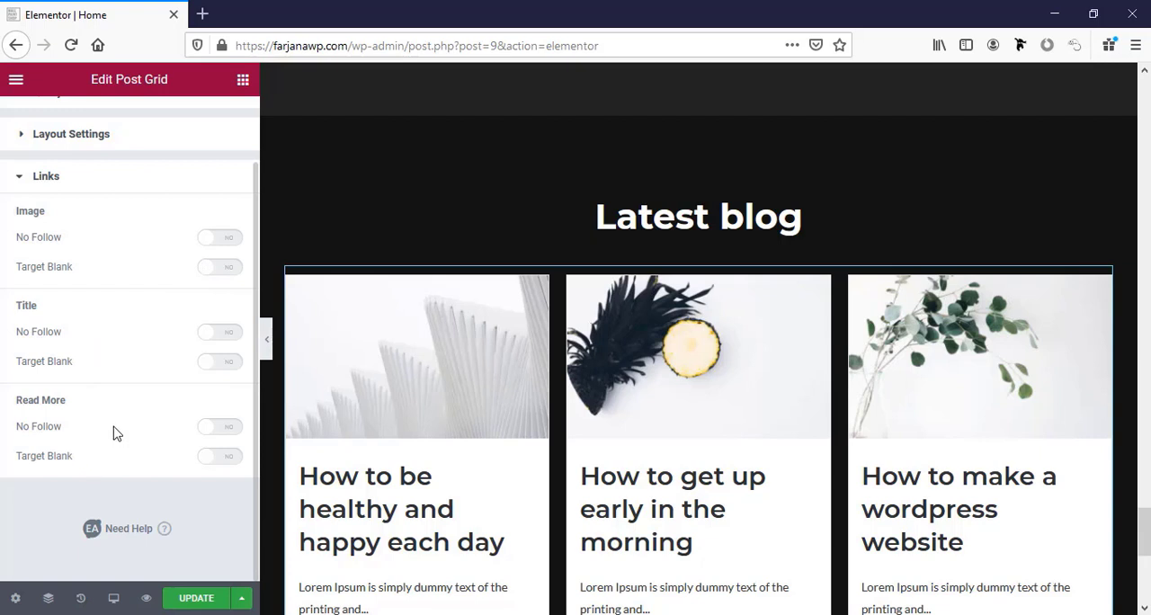
pyautogui.scroll(1, 114, 434)
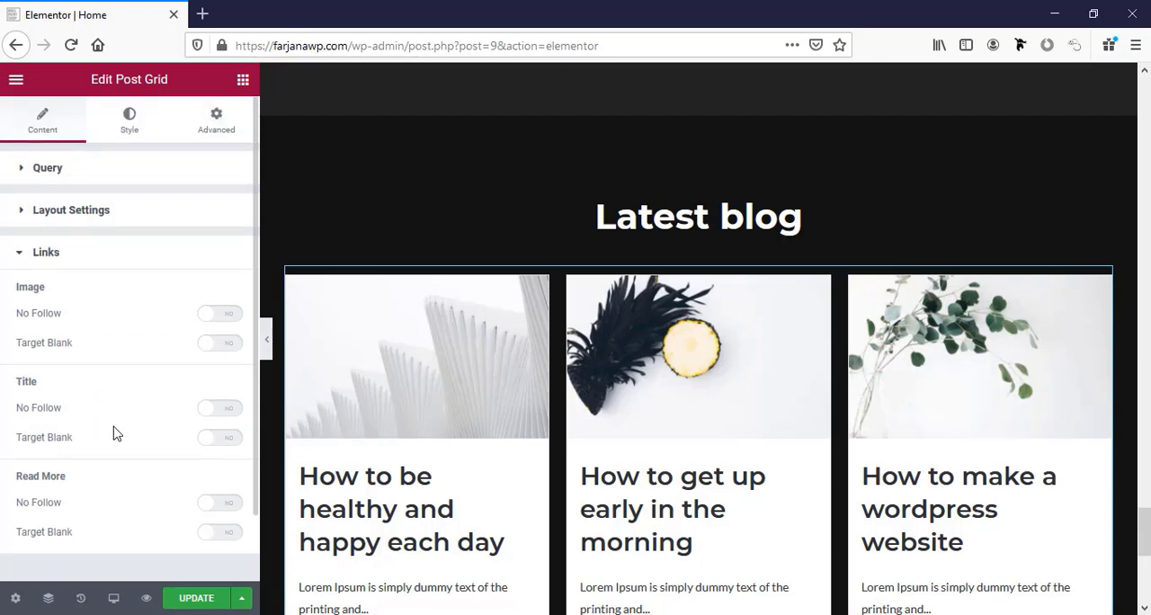
# Review the post grid's style options and keep the Default style.
pyautogui.click(45, 253)
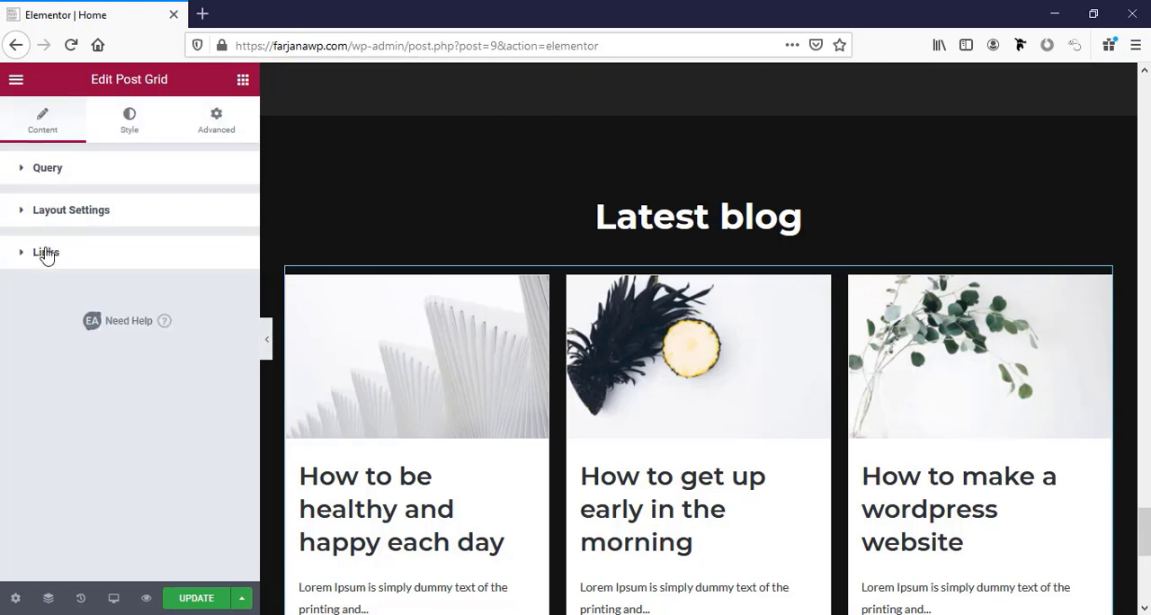
pyautogui.click(129, 127)
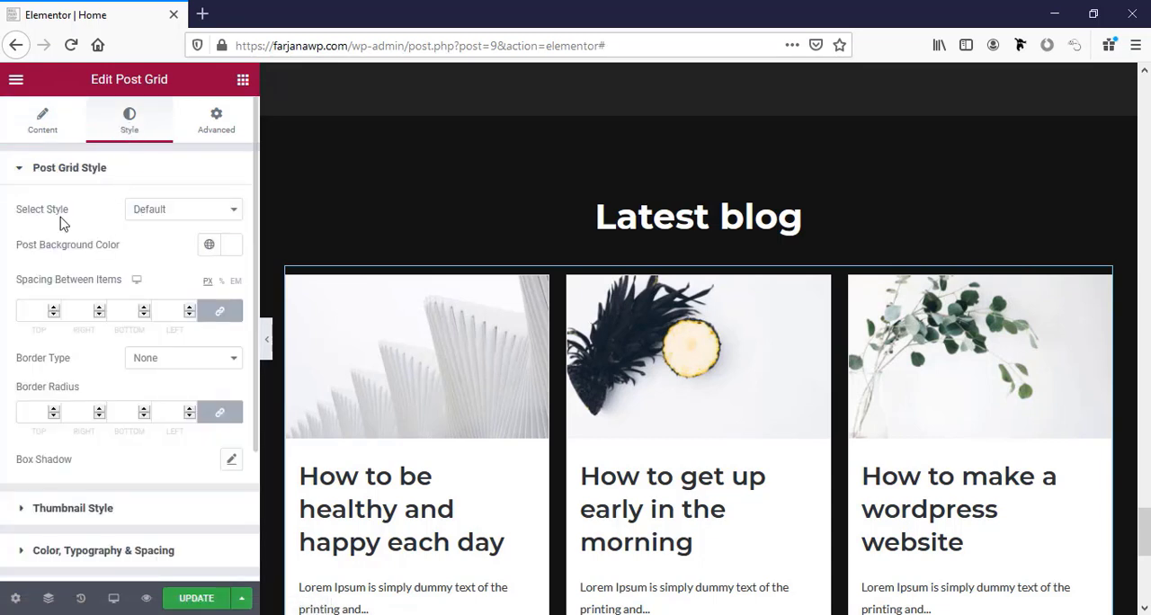
pyautogui.click(153, 214)
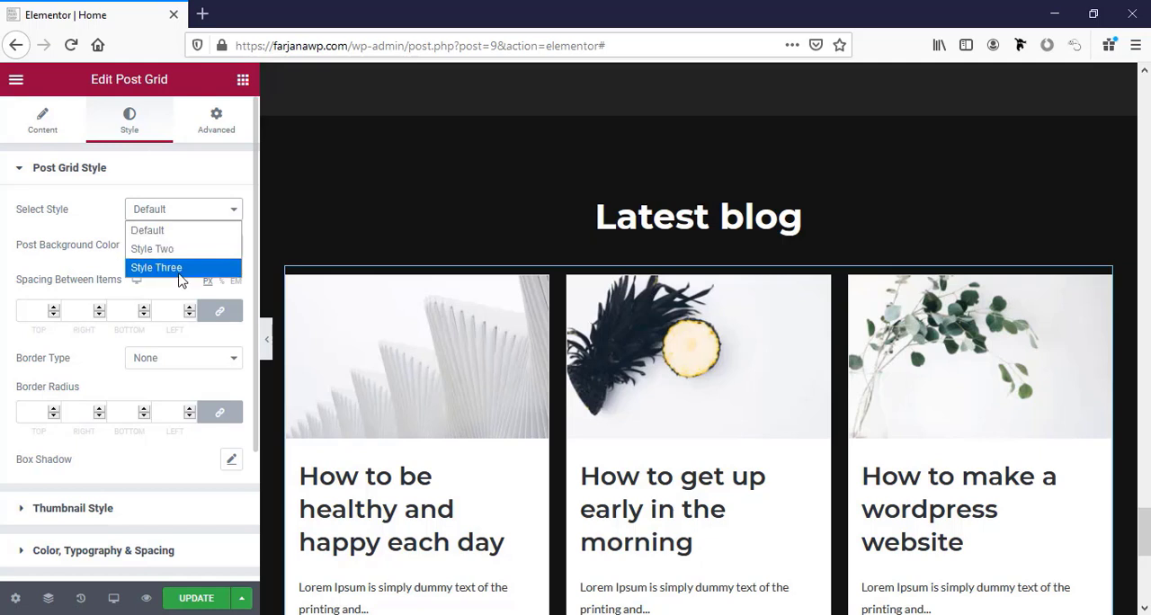
pyautogui.click(163, 233)
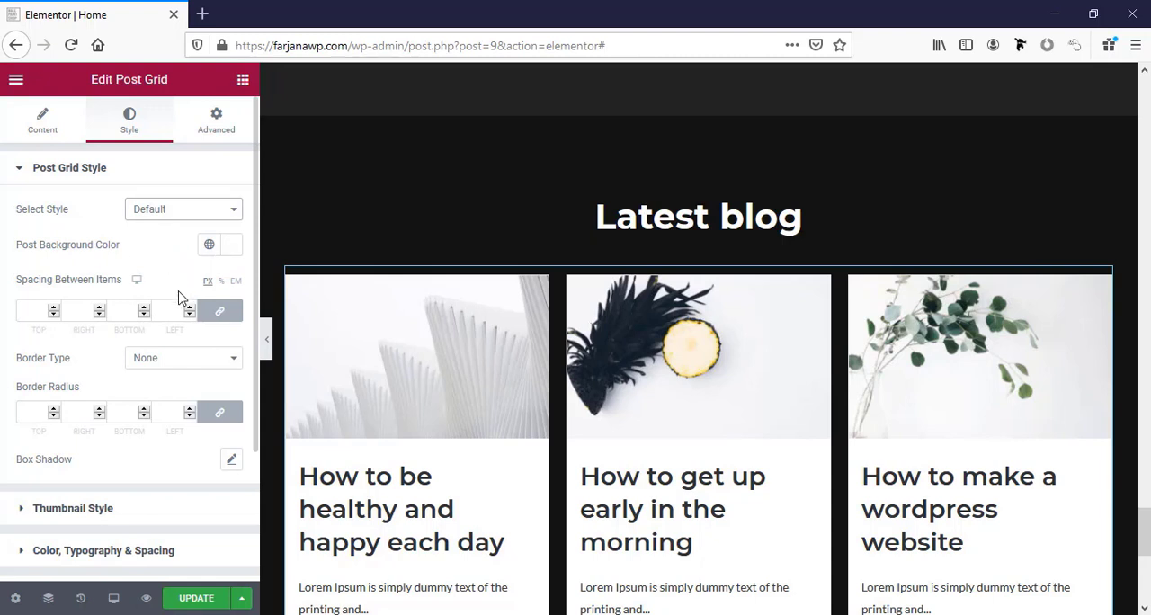
pyautogui.scroll(-1, 180, 297)
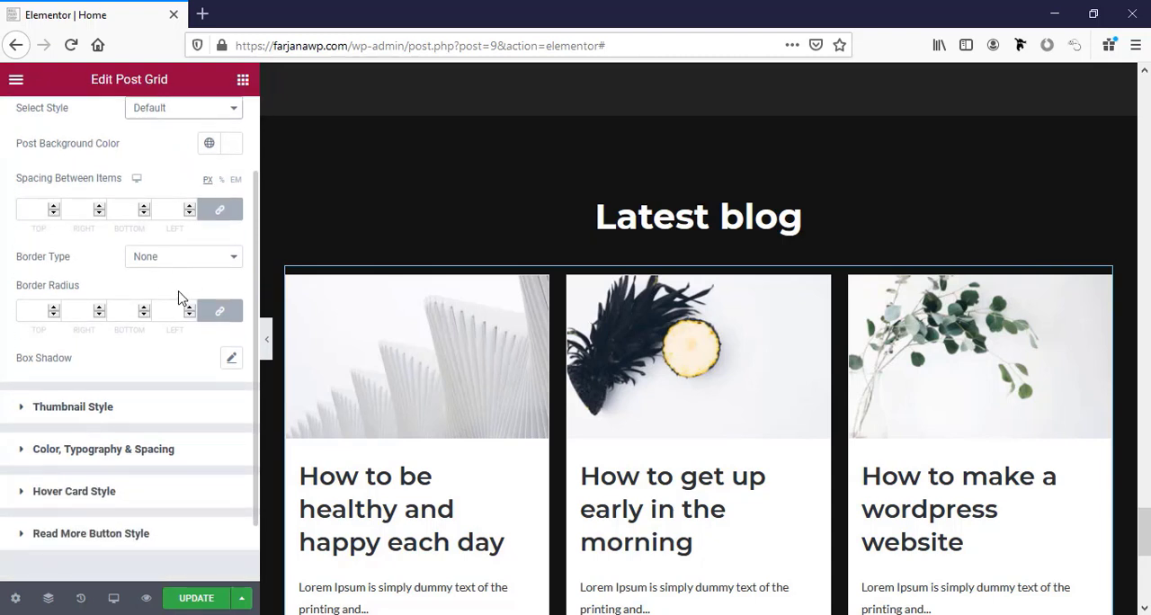
pyautogui.scroll(-2, 180, 301)
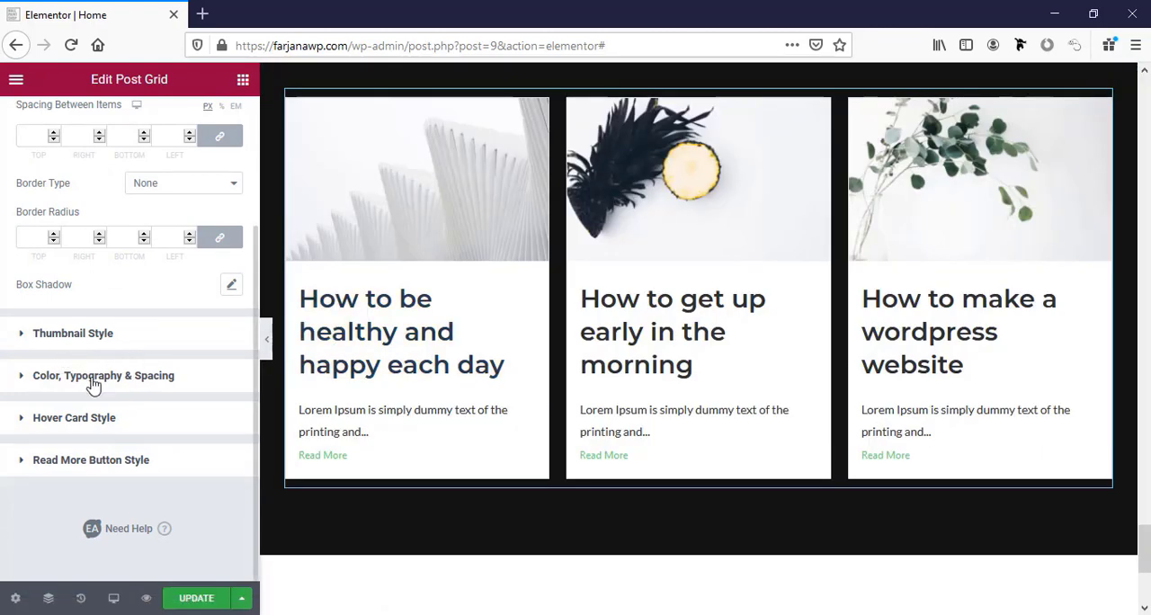
# Set the post titles' hover color to the global color black and their title color to the global color bg1.
pyautogui.click(94, 383)
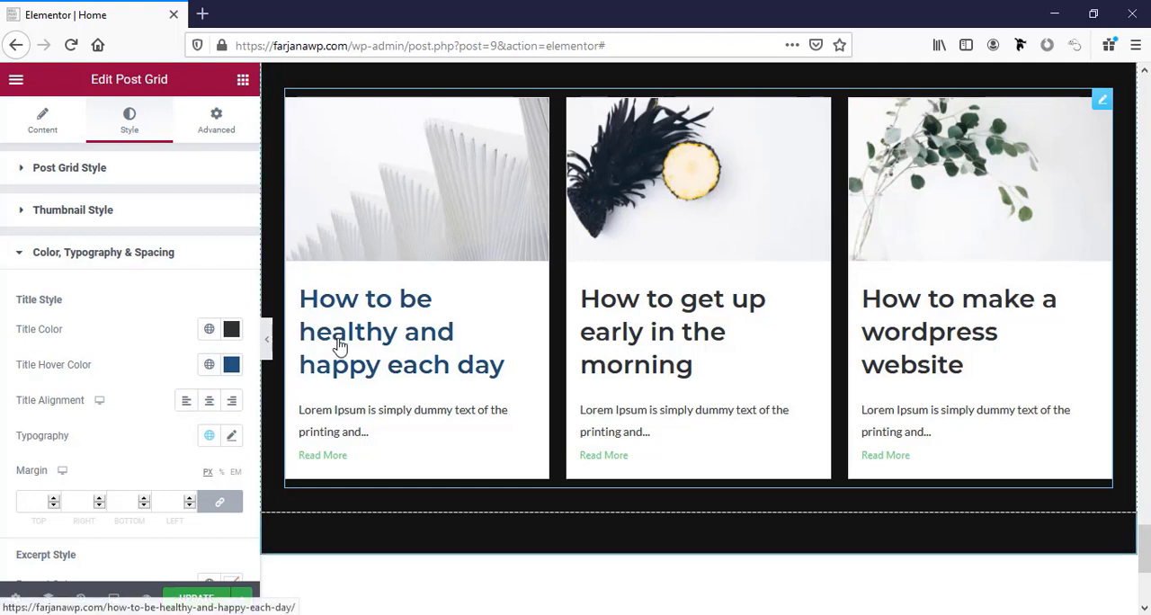
pyautogui.click(209, 365)
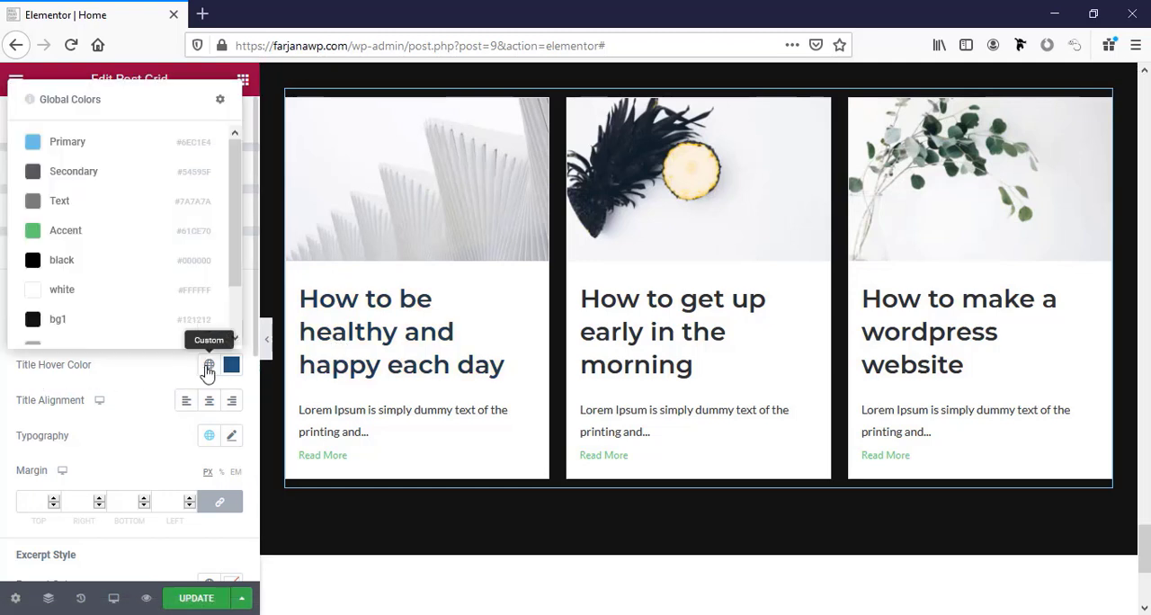
pyautogui.click(107, 273)
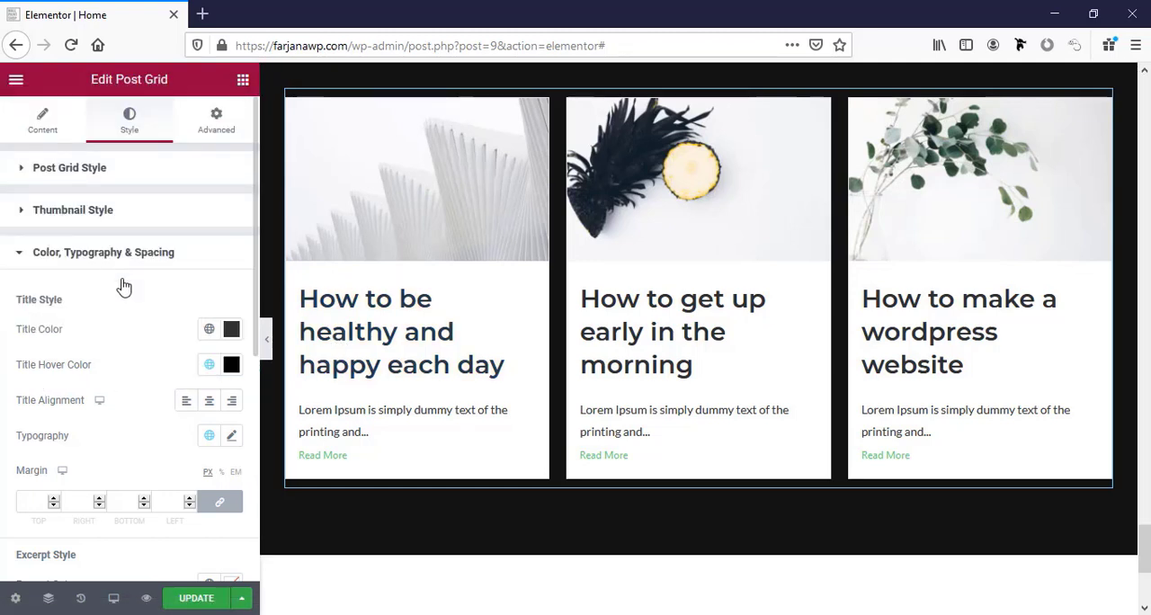
pyautogui.click(210, 332)
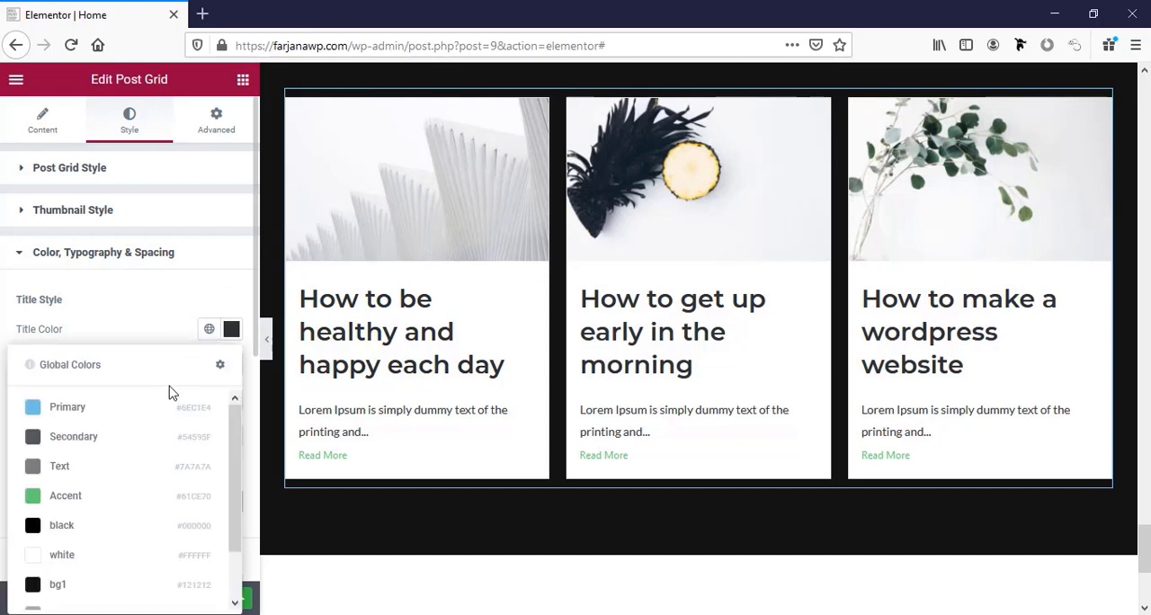
pyautogui.scroll(-2, 97, 529)
pyautogui.scroll(1, 90, 526)
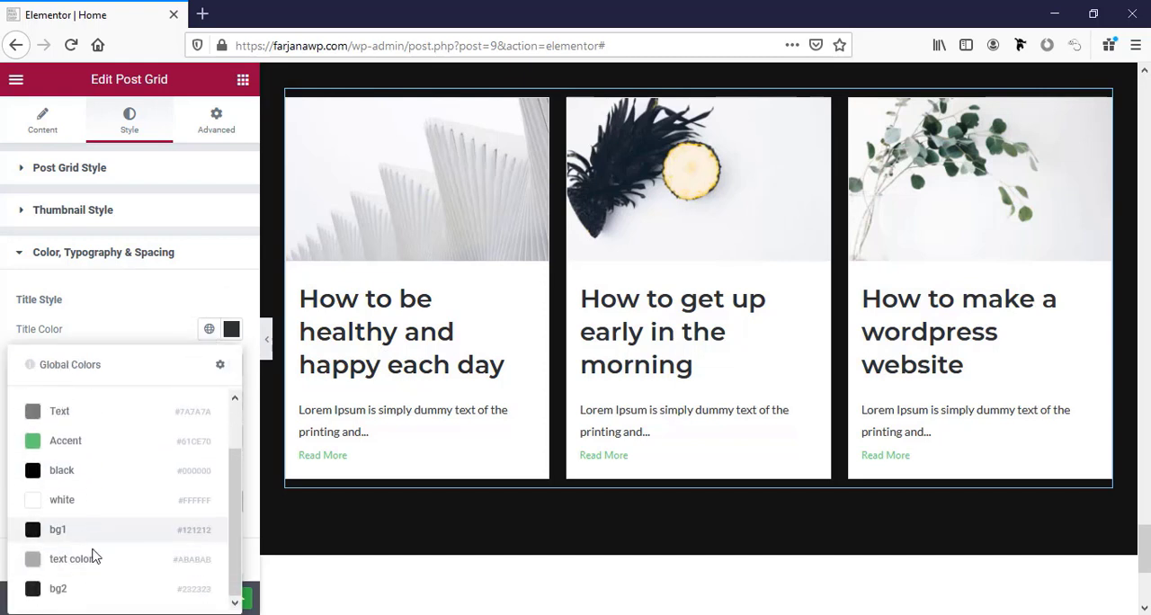
pyautogui.click(90, 538)
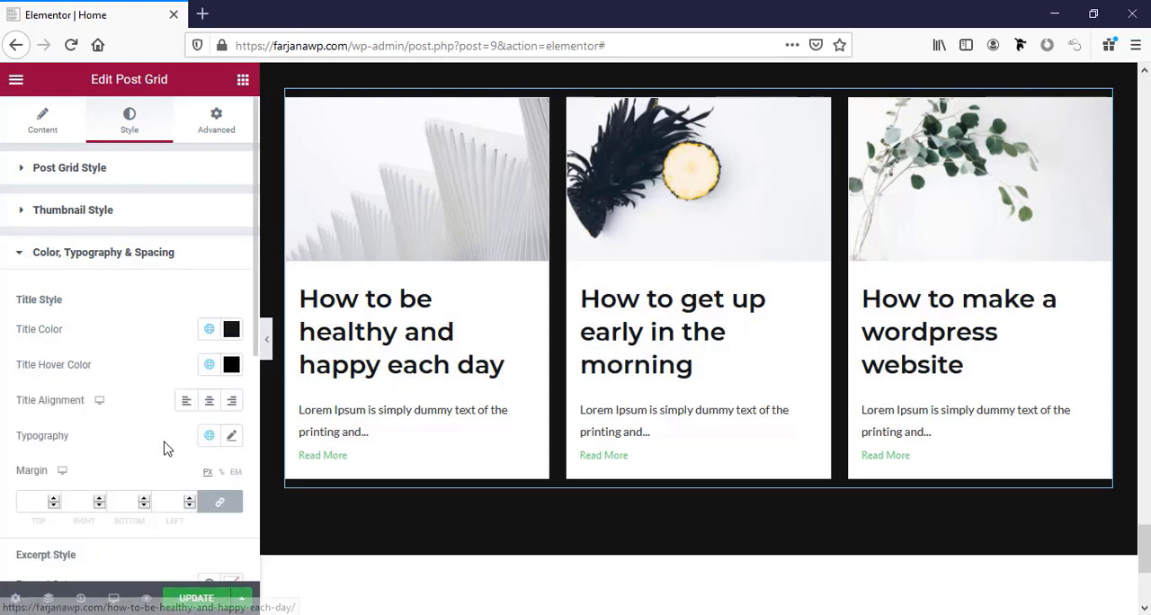
# Set the post titles' font size to 20 px in the title typography.
pyautogui.click(231, 437)
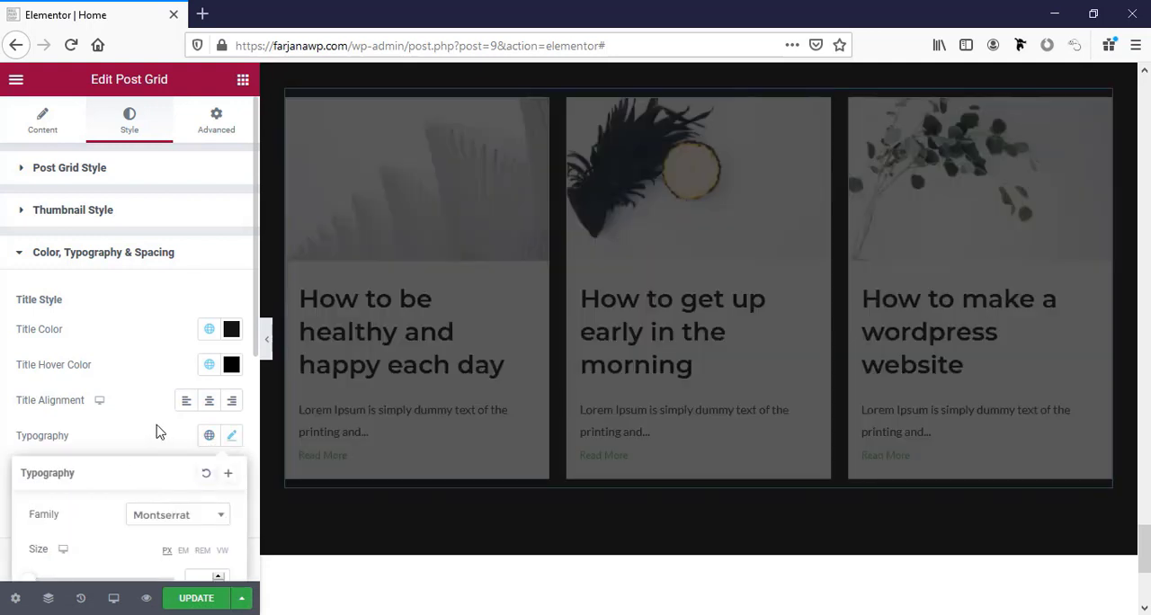
pyautogui.scroll(-3, 154, 428)
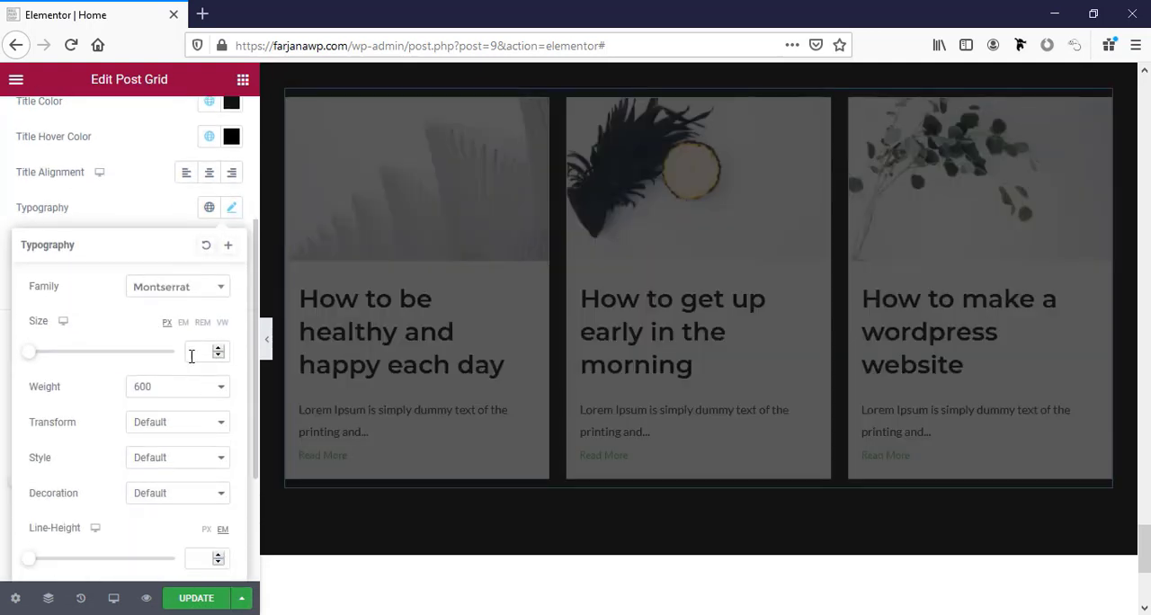
pyautogui.click(191, 350)
pyautogui.write('20')
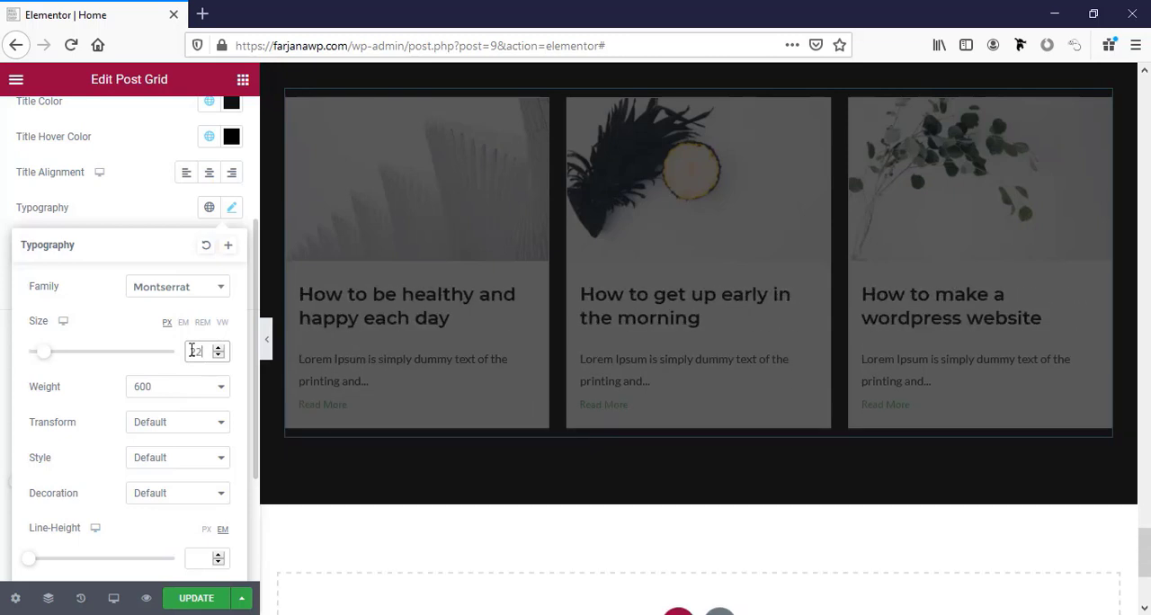
pyautogui.click(218, 355)
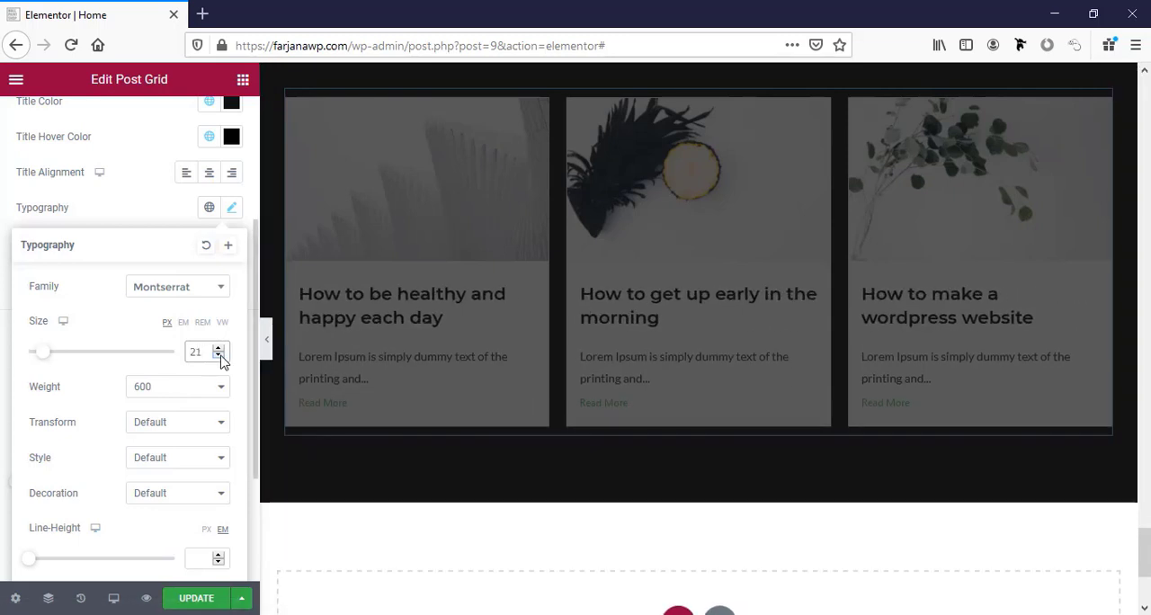
pyautogui.scroll(-3, 110, 411)
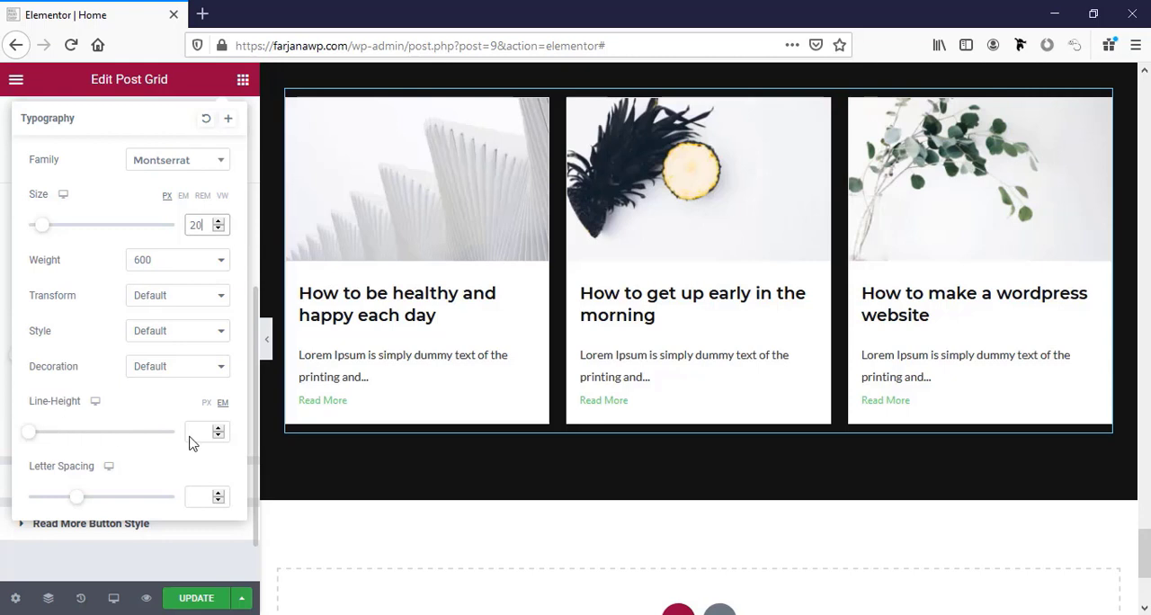
# Try a 22 px font size for the post titles and return it to 20 px.
pyautogui.click(192, 434)
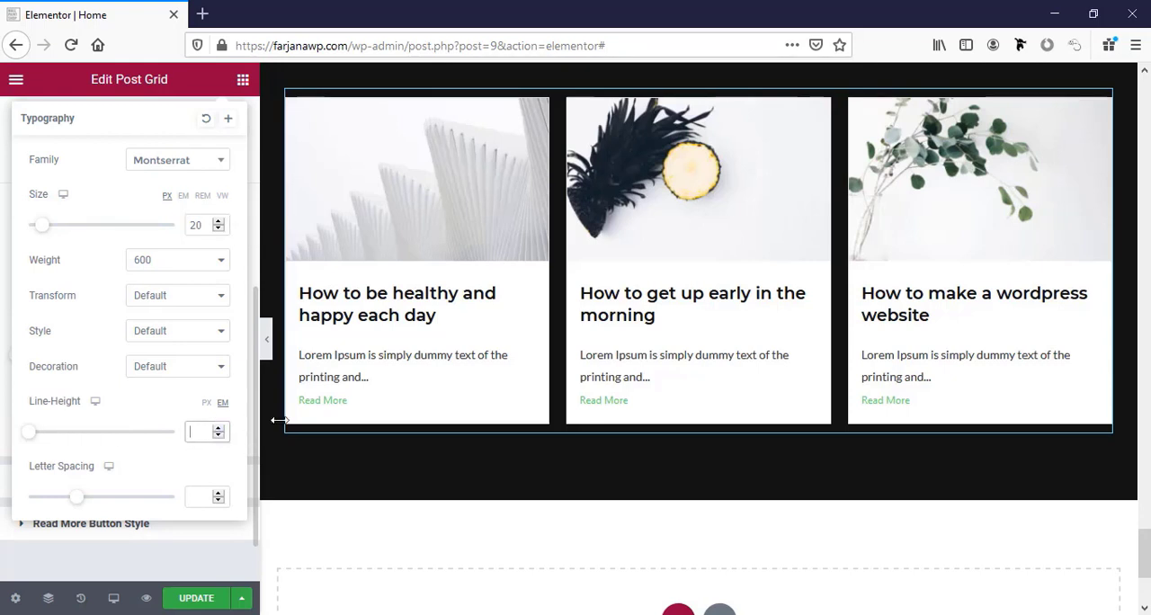
pyautogui.click(215, 221)
pyautogui.click(216, 221)
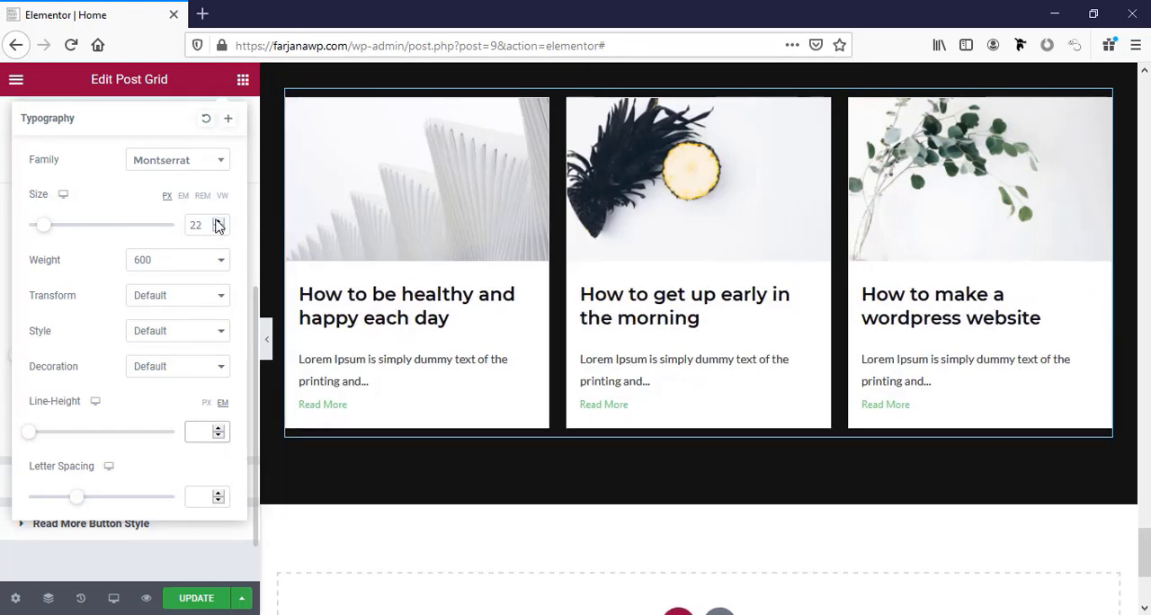
pyautogui.click(216, 229)
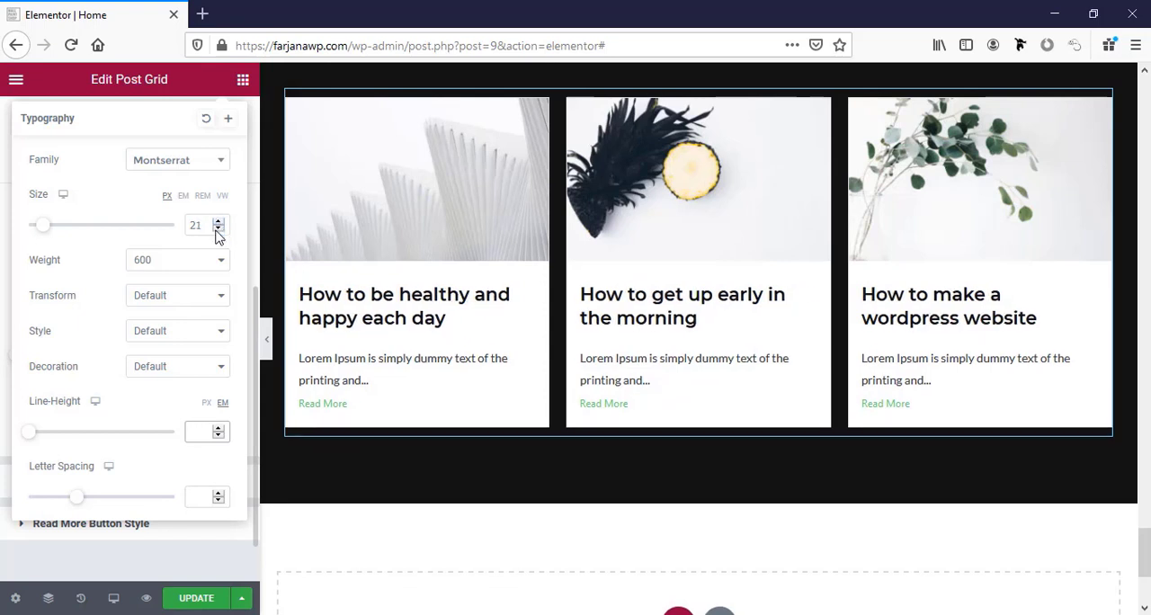
pyautogui.click(216, 229)
pyautogui.click(329, 400)
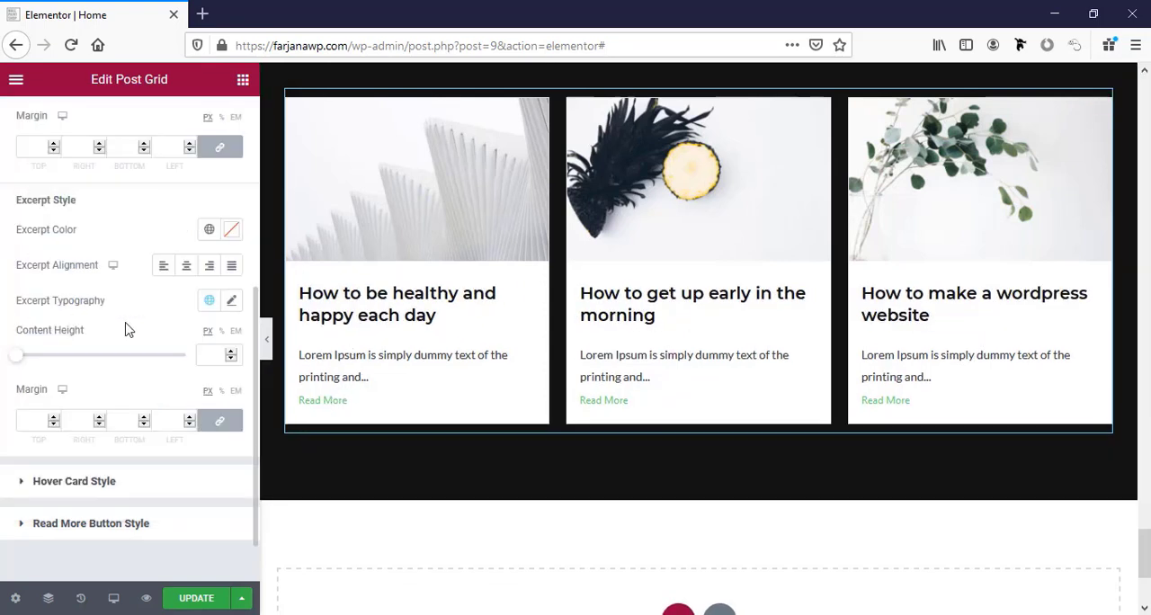
# Set the post grid's excerpt color to the global color named "text color".
pyautogui.scroll(-1, 113, 353)
pyautogui.scroll(1, 54, 272)
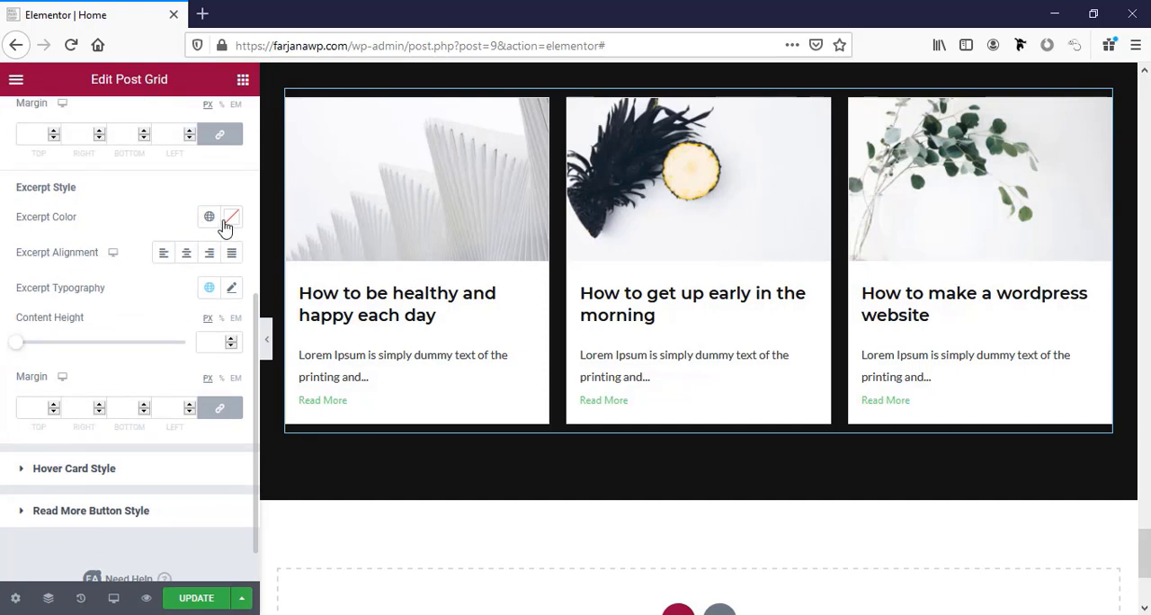
pyautogui.click(211, 219)
pyautogui.scroll(-2, 81, 453)
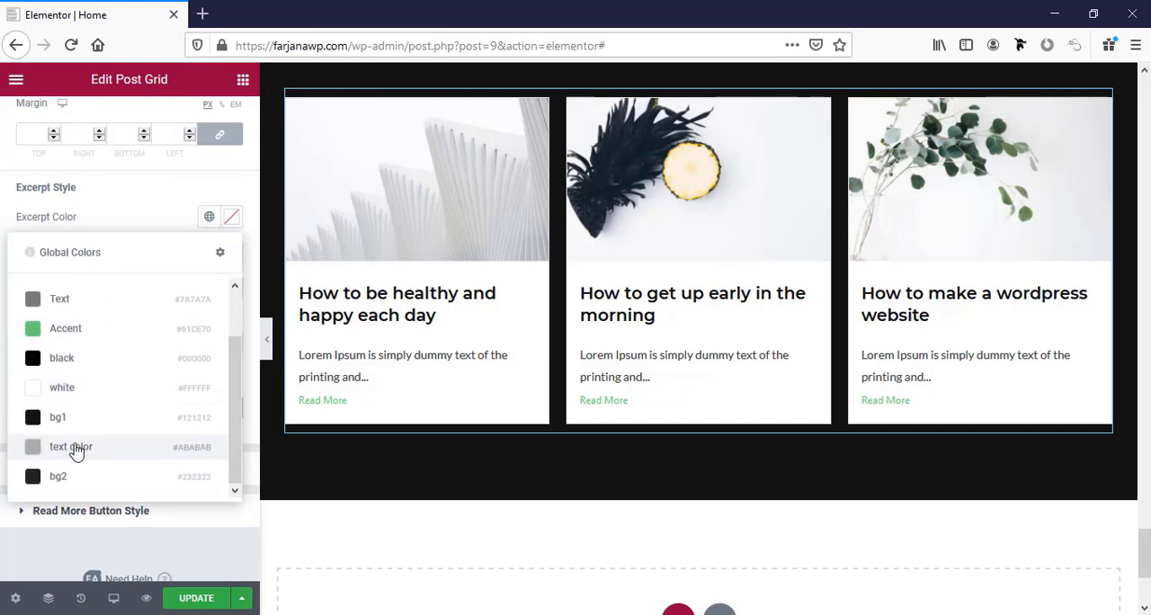
pyautogui.click(75, 449)
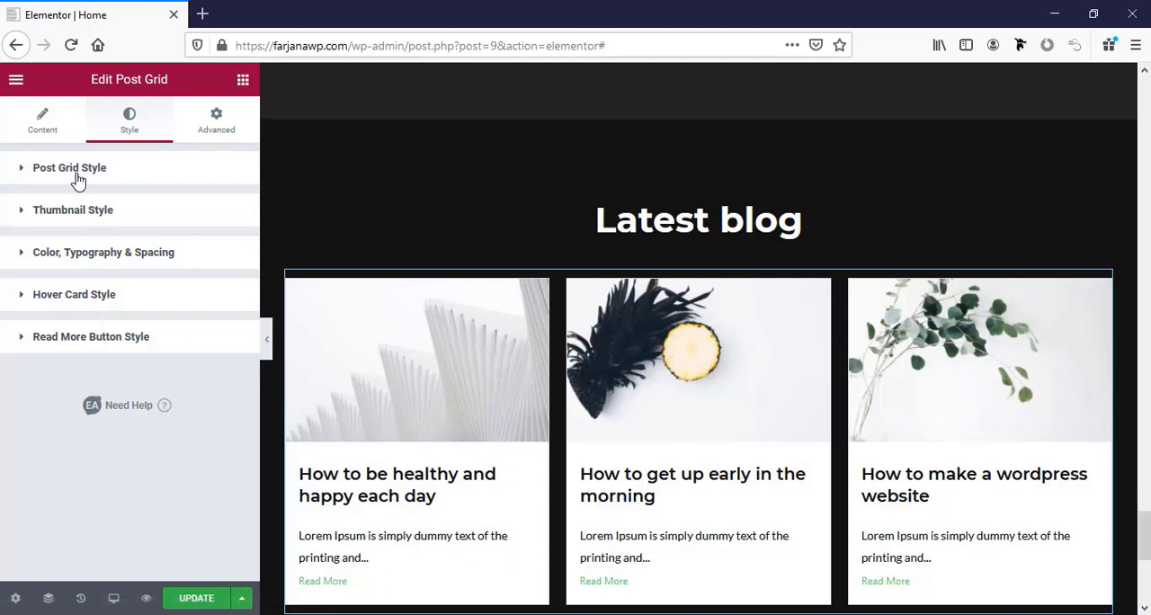
# Set the post background color of the grid to the global color bg2, after trying bg1.
pyautogui.click(115, 171)
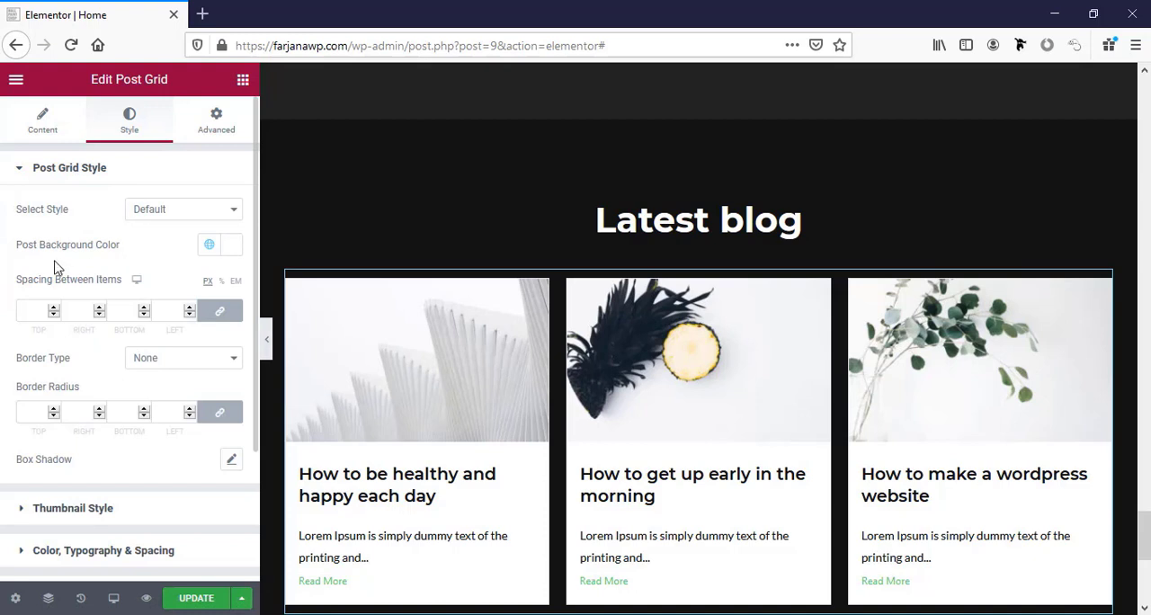
pyautogui.click(210, 247)
pyautogui.scroll(-2, 146, 333)
pyautogui.scroll(1, 126, 360)
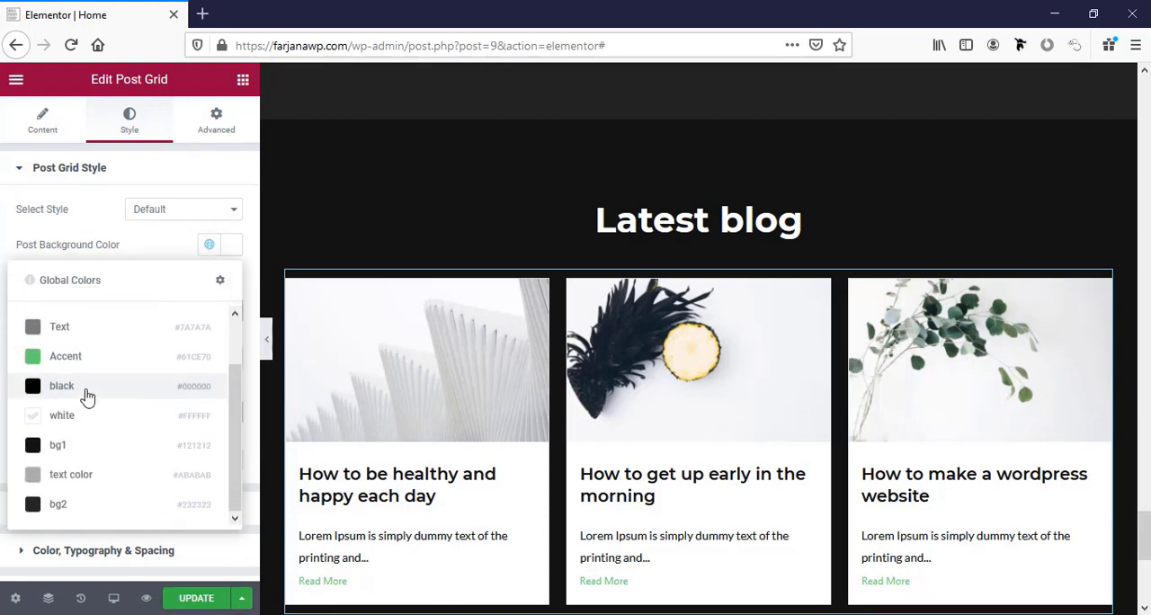
pyautogui.click(96, 446)
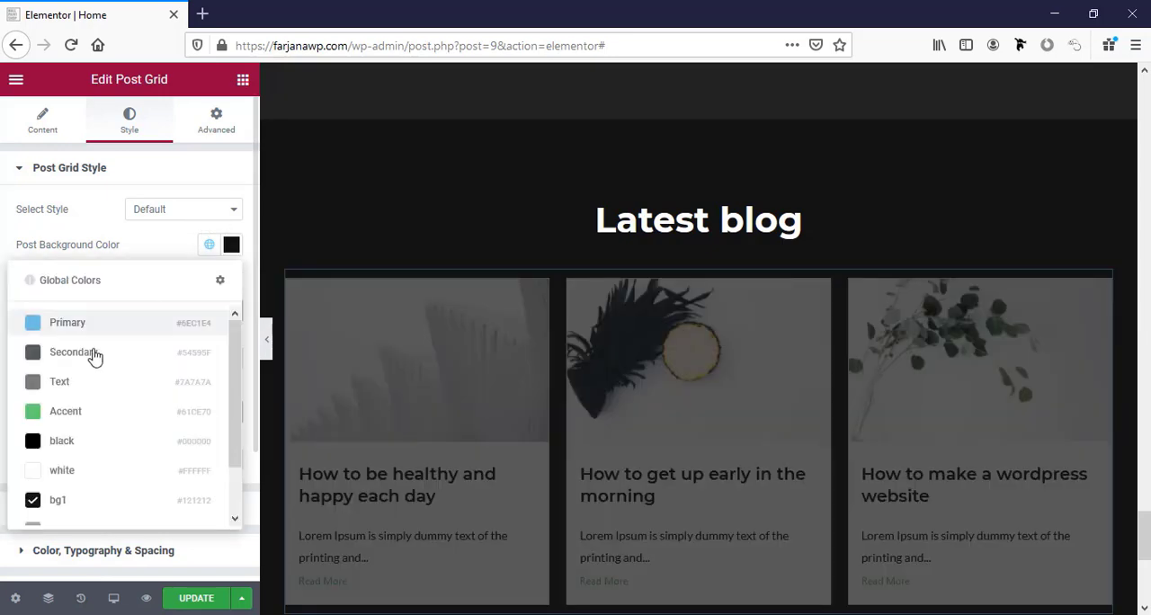
pyautogui.scroll(-3, 95, 513)
pyautogui.scroll(1, 93, 495)
pyautogui.click(66, 506)
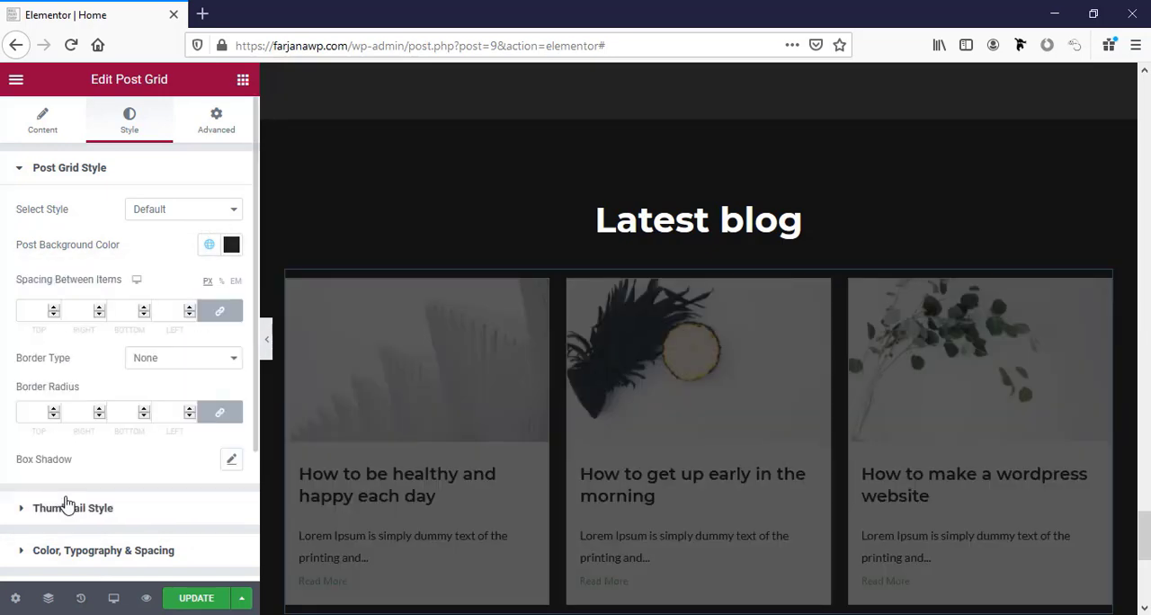
pyautogui.scroll(-2, 429, 327)
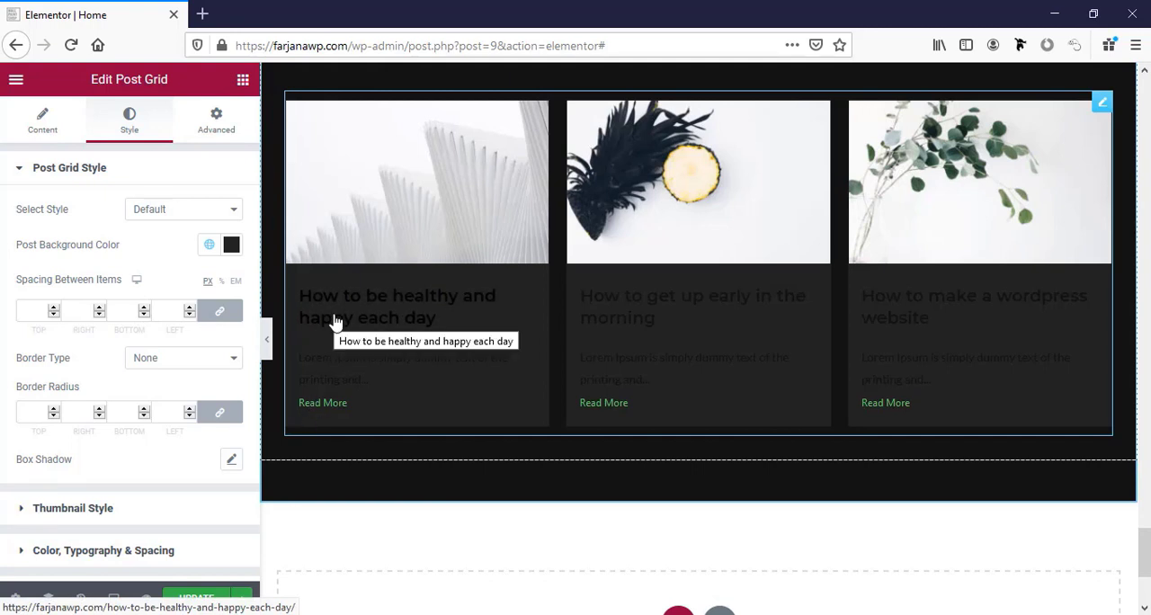
# Set both the post title color and the title hover color to the global color white.
pyautogui.scroll(-3, 171, 395)
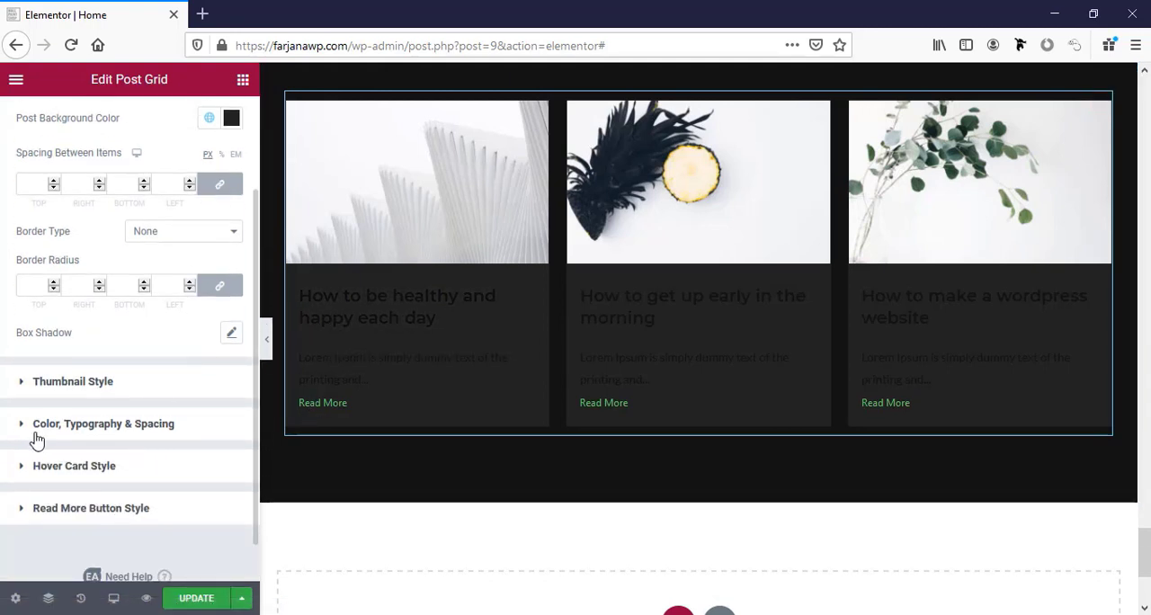
pyautogui.click(69, 434)
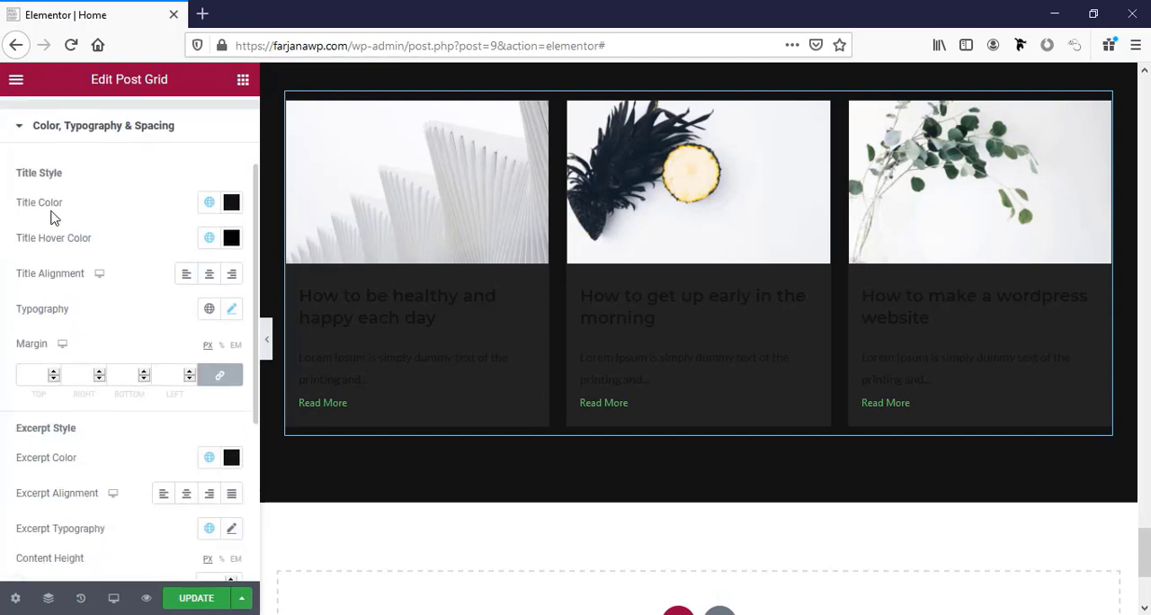
pyautogui.click(209, 202)
pyautogui.click(71, 431)
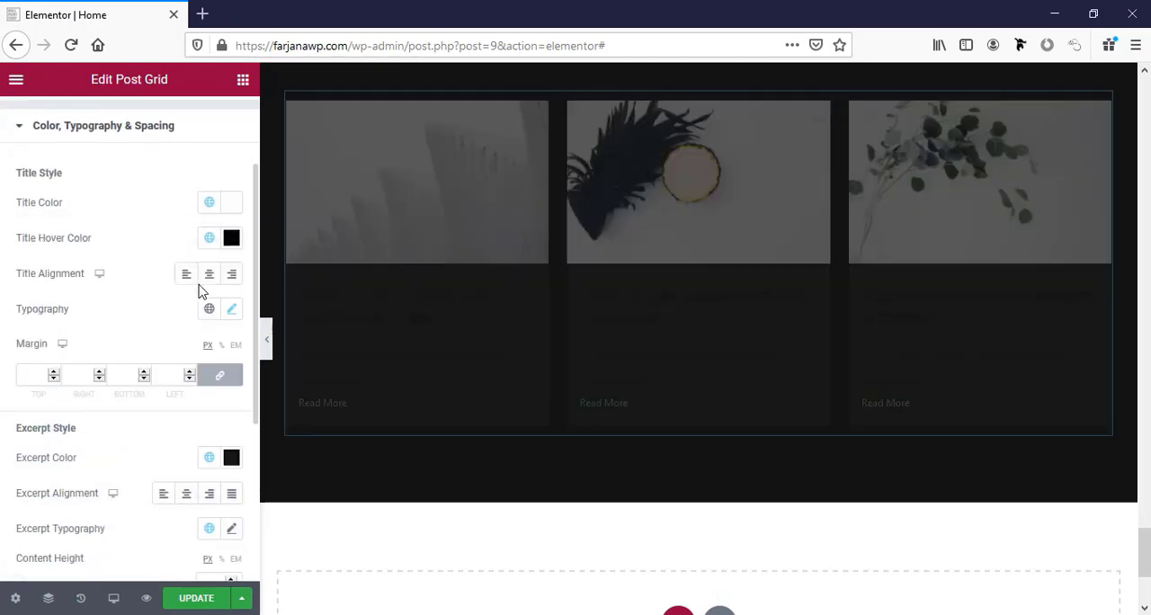
pyautogui.click(209, 237)
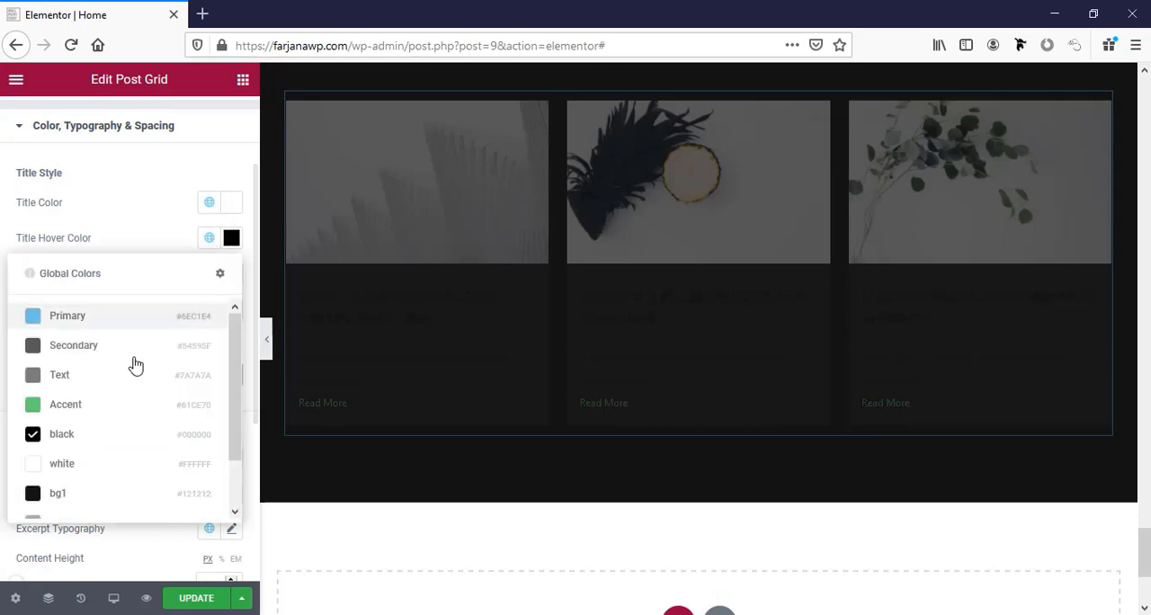
pyautogui.click(71, 469)
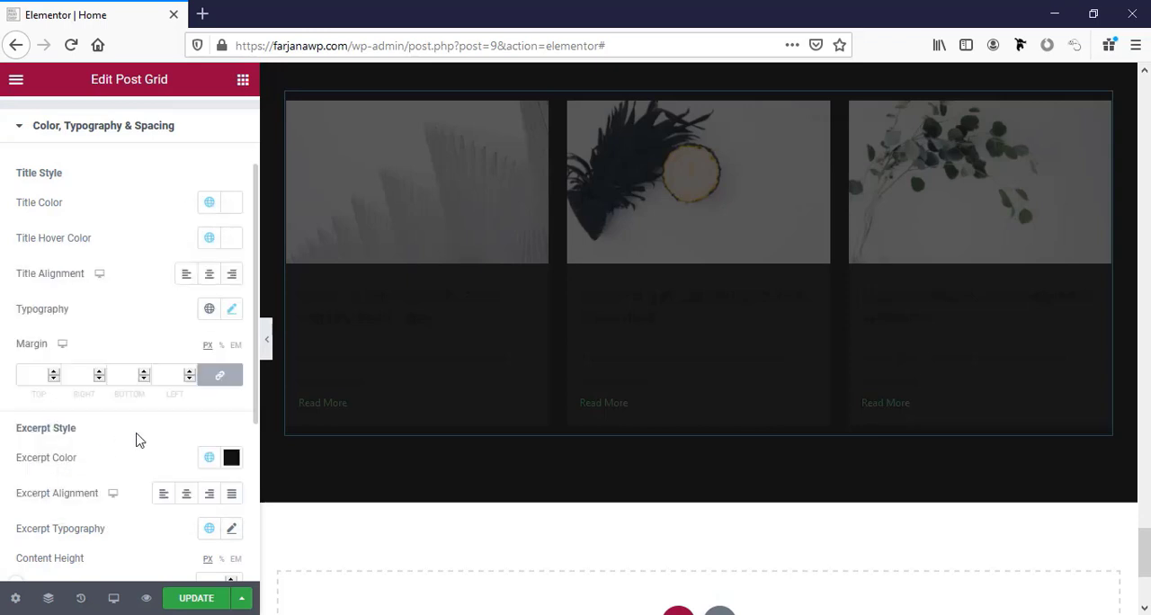
# Try white for the excerpt color, and settle on the global color named "text color".
pyautogui.click(209, 457)
pyautogui.click(68, 392)
pyautogui.scroll(-3, 143, 400)
pyautogui.click(207, 252)
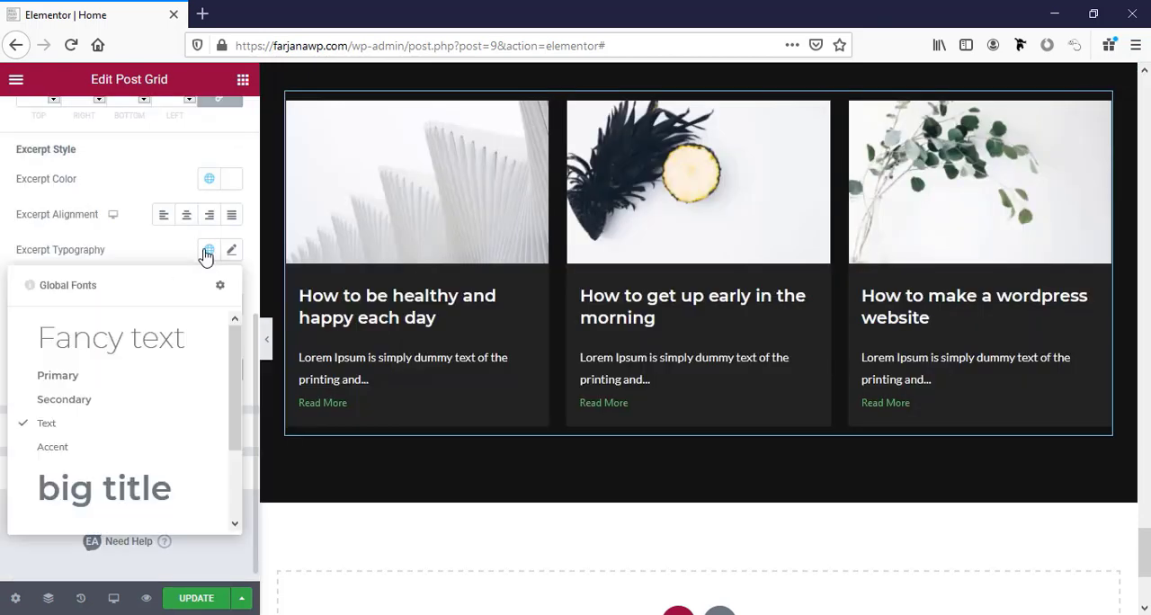
pyautogui.scroll(-3, 94, 398)
pyautogui.click(209, 179)
pyautogui.click(126, 317)
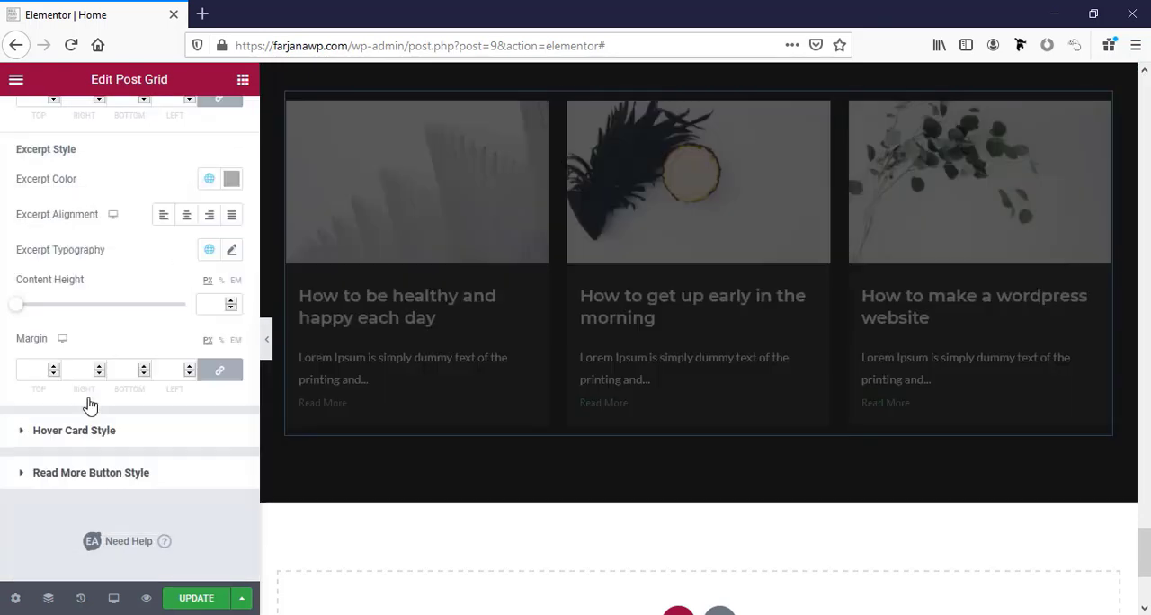
# Set the Read More button's normal text color to the global color Text.
pyautogui.scroll(-1, 102, 429)
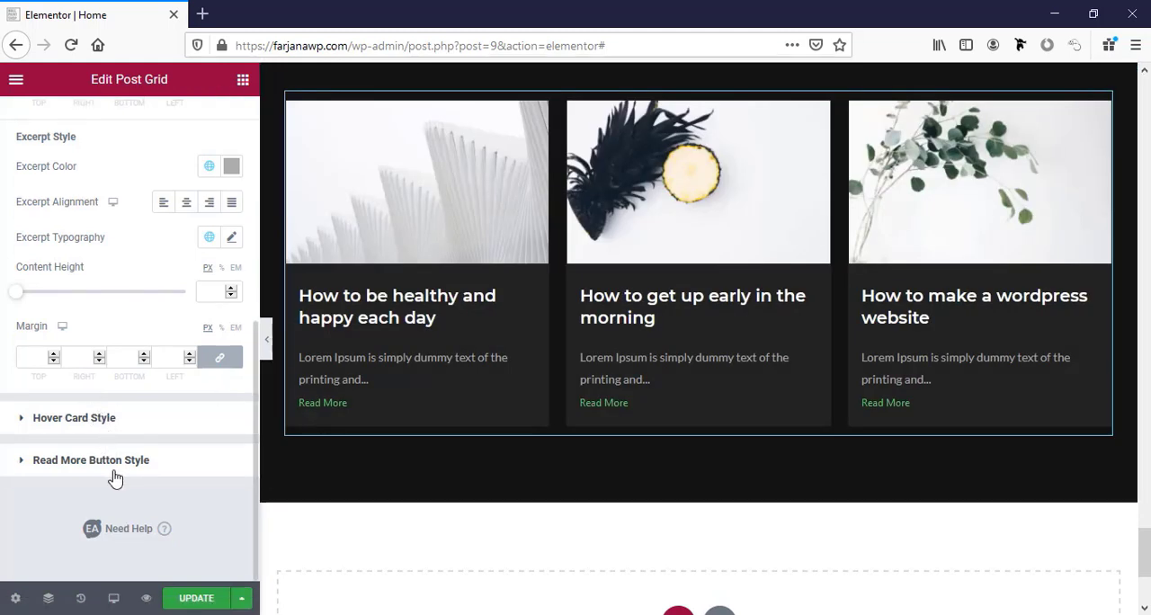
pyautogui.click(117, 460)
pyautogui.scroll(-3, 115, 448)
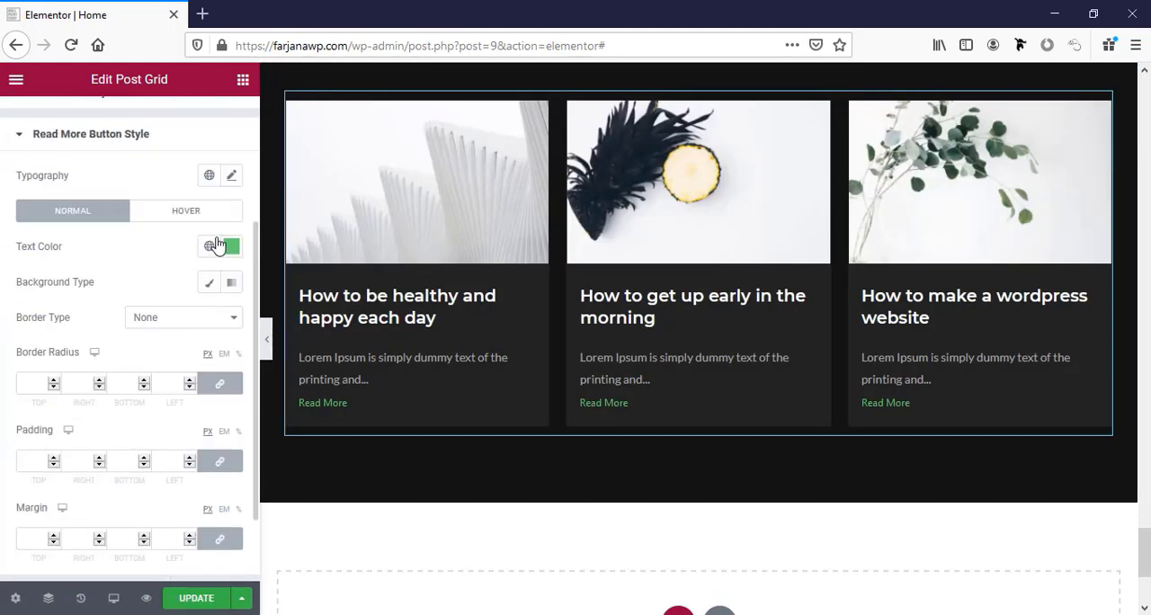
pyautogui.click(214, 245)
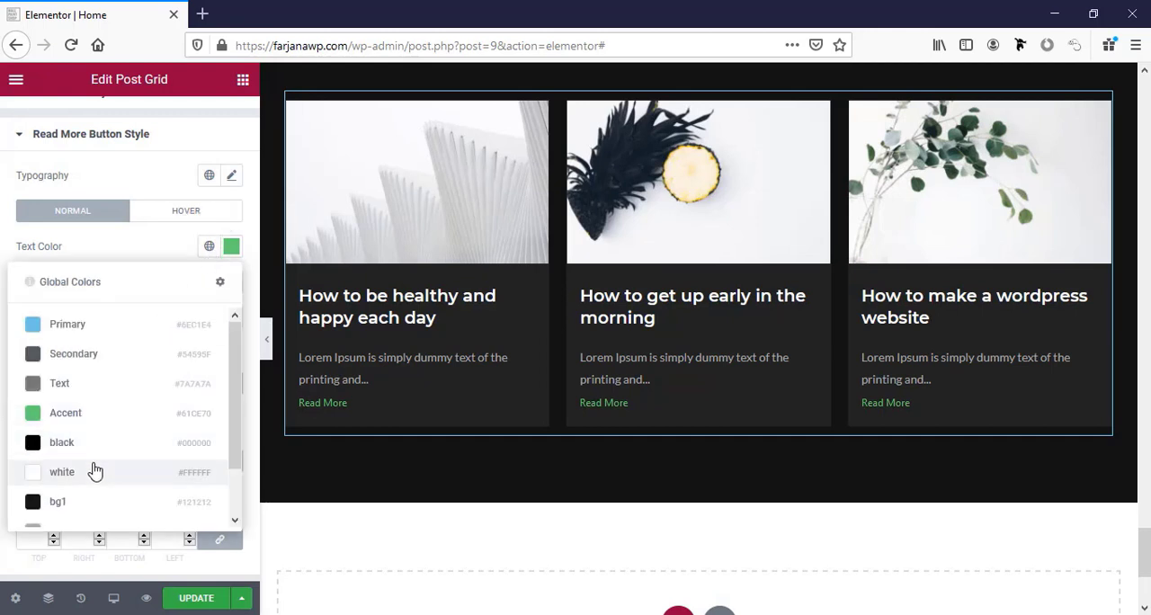
pyautogui.click(92, 383)
pyautogui.scroll(-1, 216, 303)
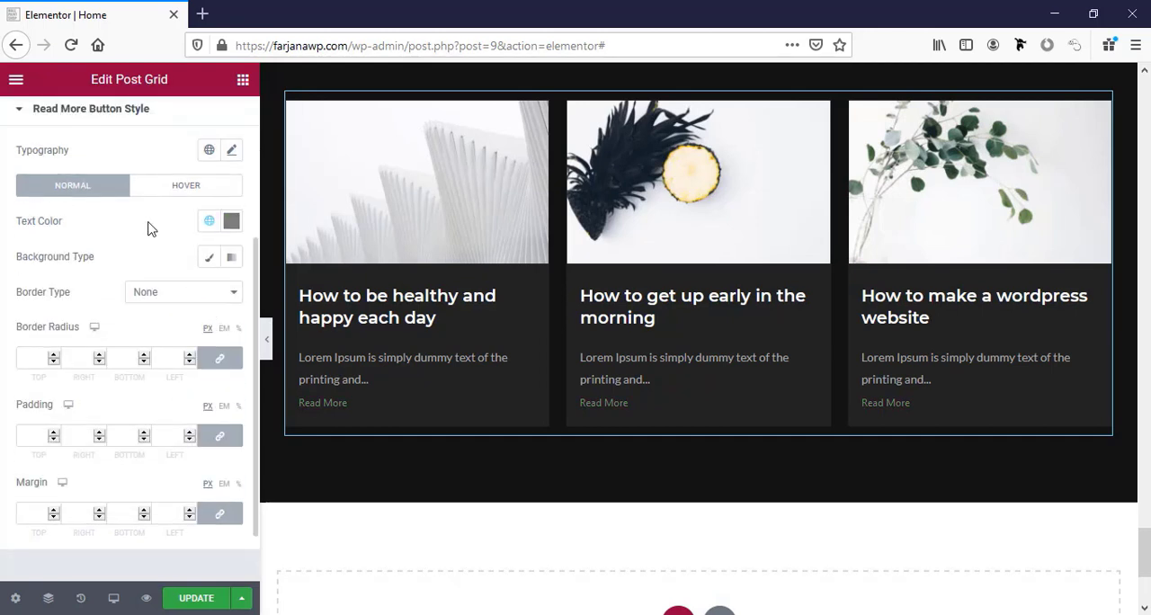
# Set the Read More button's font size to 14 px, after trying 18 px.
pyautogui.scroll(1, 149, 228)
pyautogui.click(231, 201)
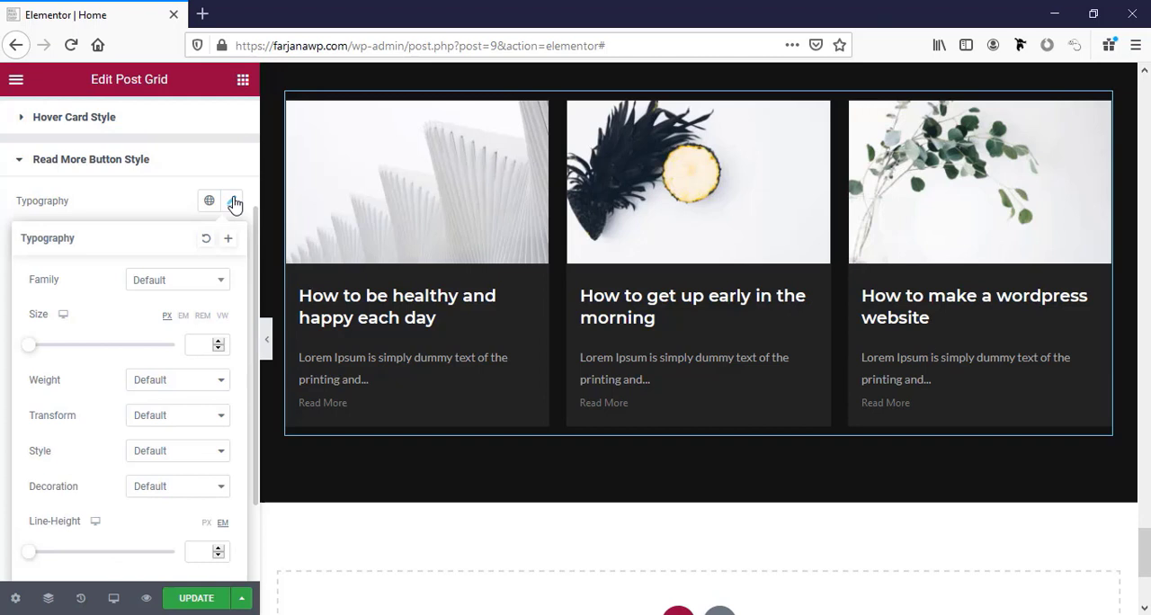
pyautogui.click(206, 343)
pyautogui.write('18')
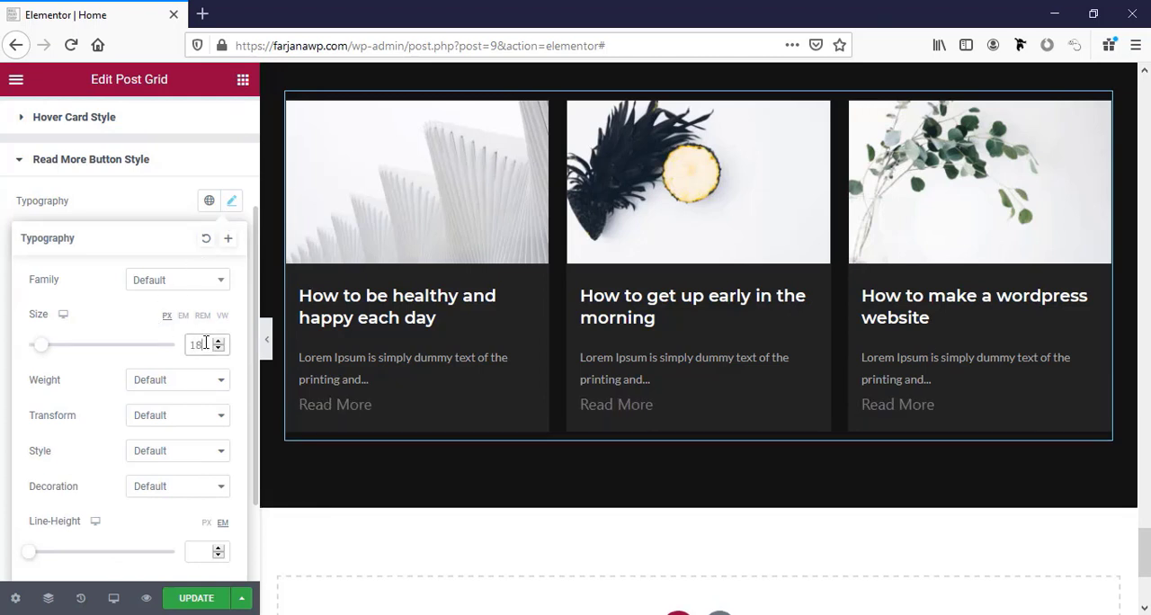
pyautogui.press('Down')
pyautogui.press('Down')
pyautogui.press('Down')
pyautogui.press('Down')
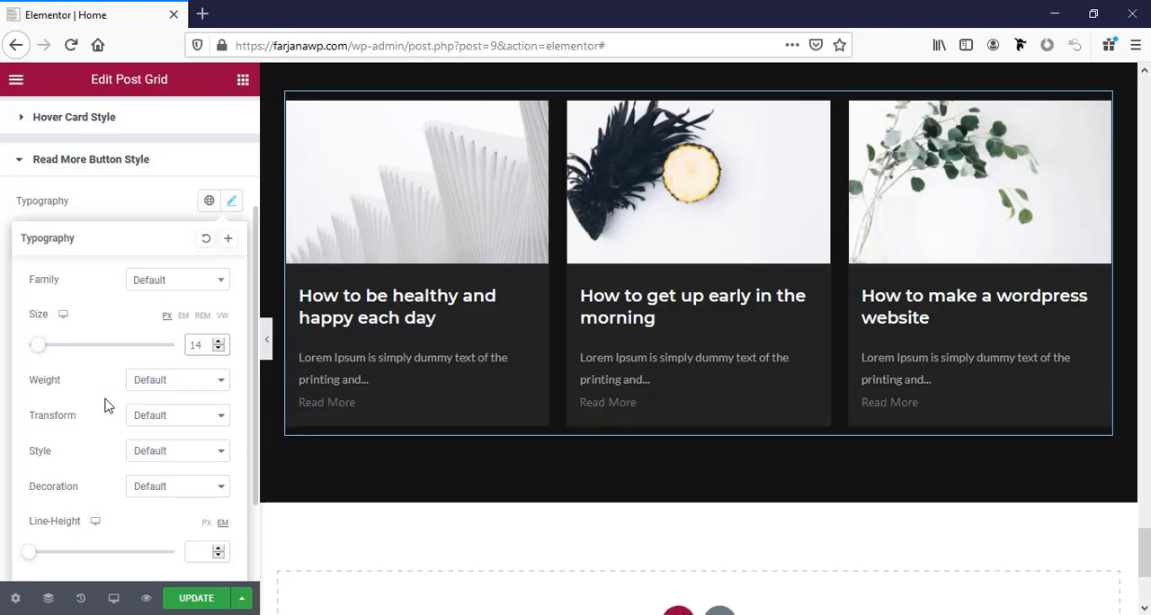
# Make the Read More text uppercase and set its letter spacing to 0.7.
pyautogui.click(142, 416)
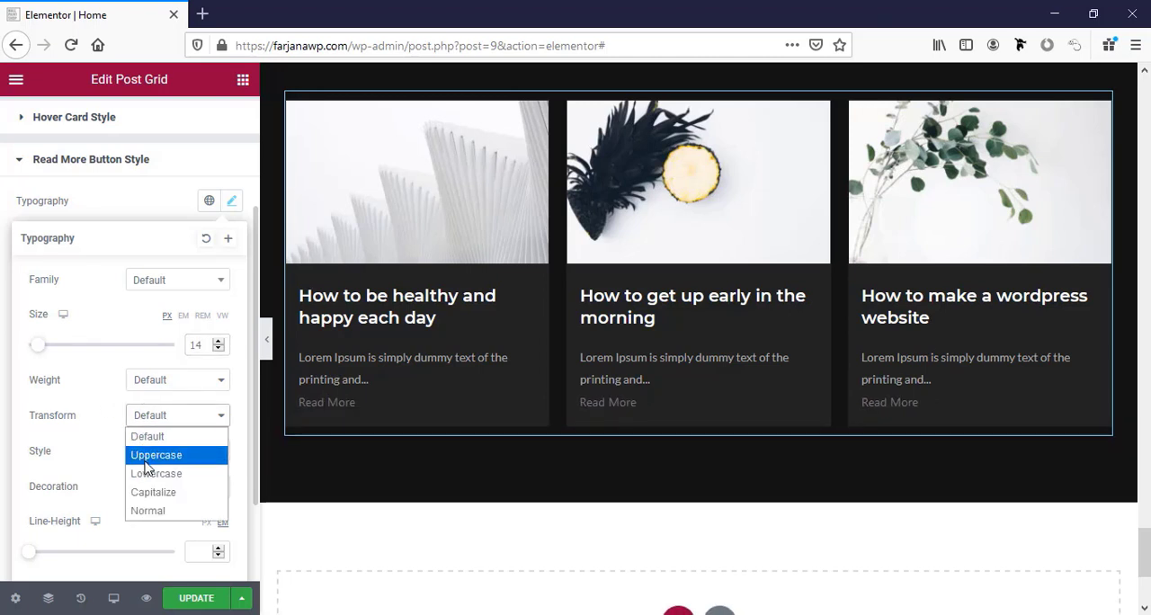
pyautogui.click(146, 459)
pyautogui.scroll(-1, 145, 476)
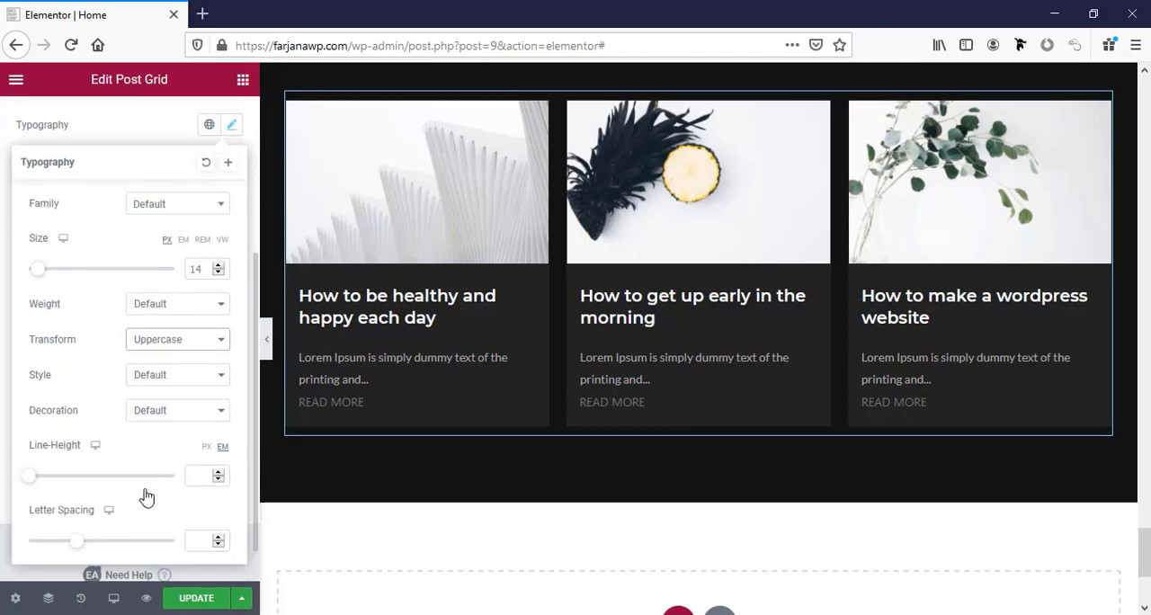
pyautogui.moveTo(79, 545); pyautogui.dragTo(86, 545)
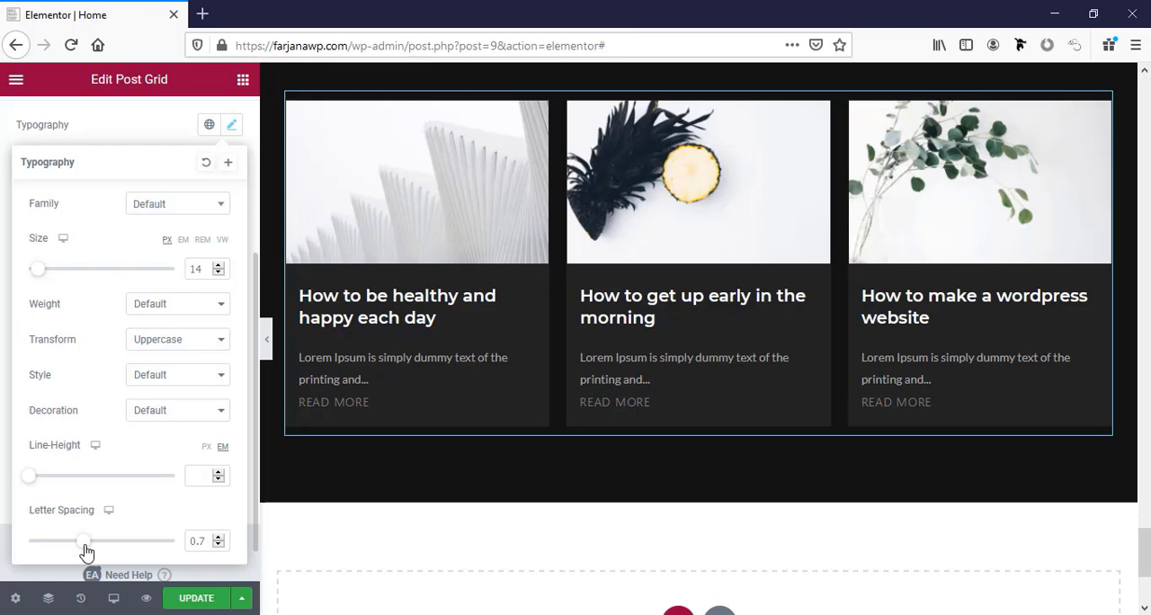
# Unlink the Read More button's margin values and set only the top margin to 20 px.
pyautogui.scroll(-2, 142, 370)
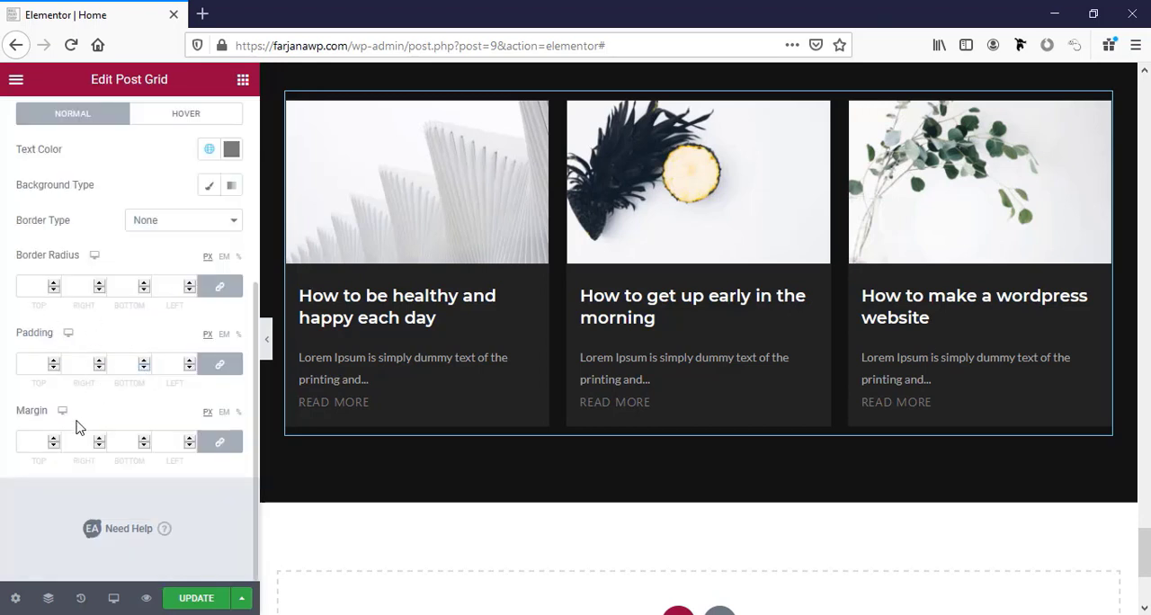
pyautogui.click(35, 438)
pyautogui.click(223, 445)
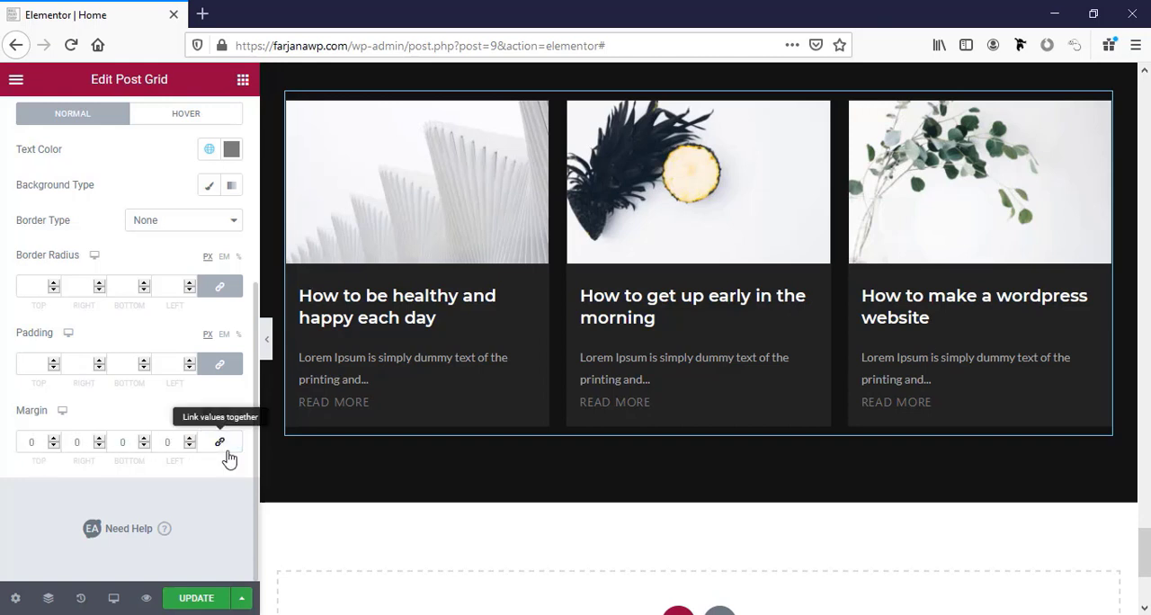
pyautogui.click(27, 441)
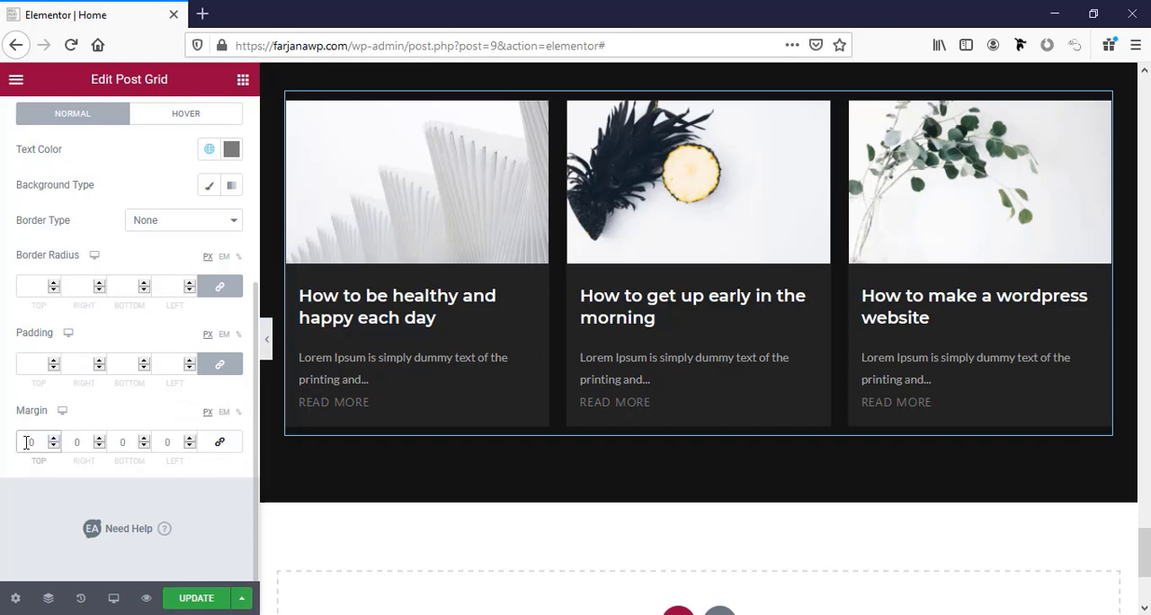
pyautogui.write('2')
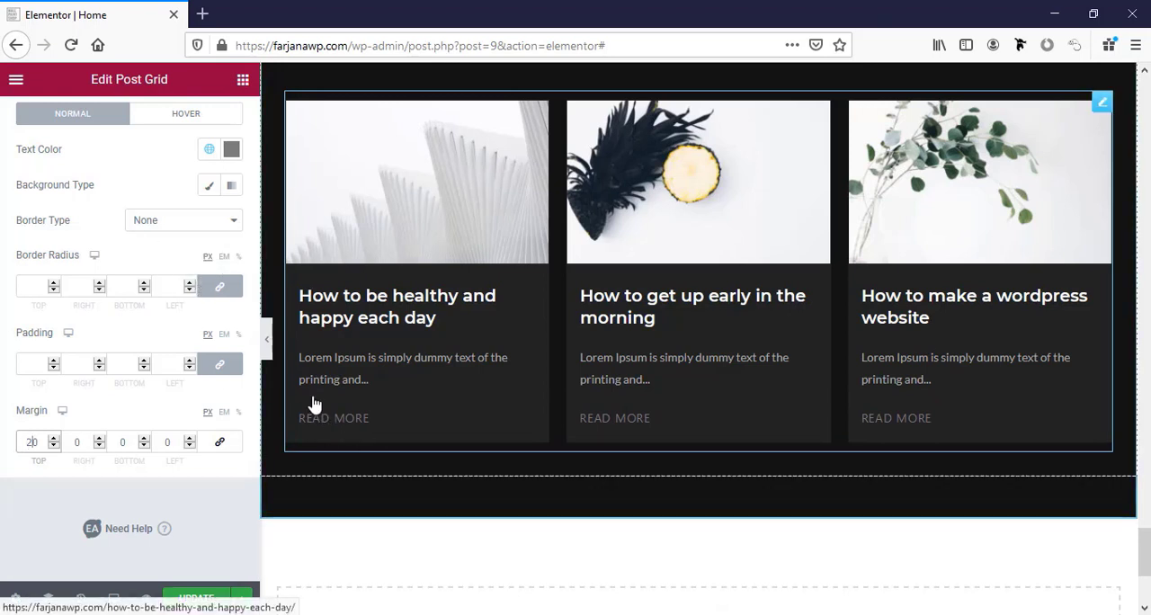
# Set the Read More button's font size to 13 px and its weight to 600, after trying weights 500 and 700.
pyautogui.scroll(1, 144, 269)
pyautogui.click(230, 155)
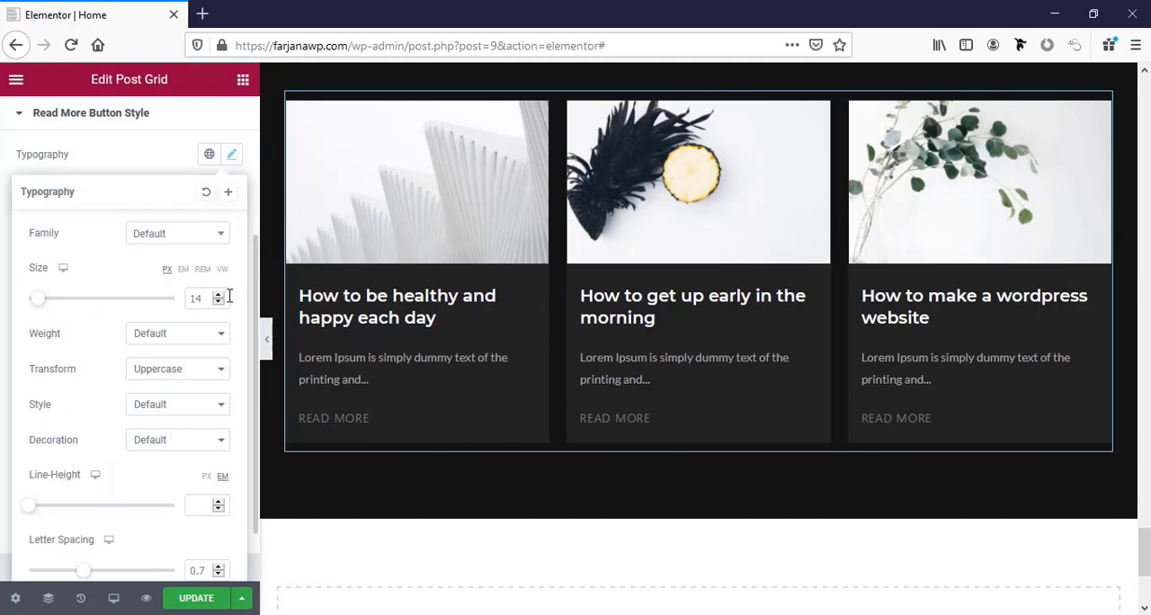
pyautogui.click(217, 303)
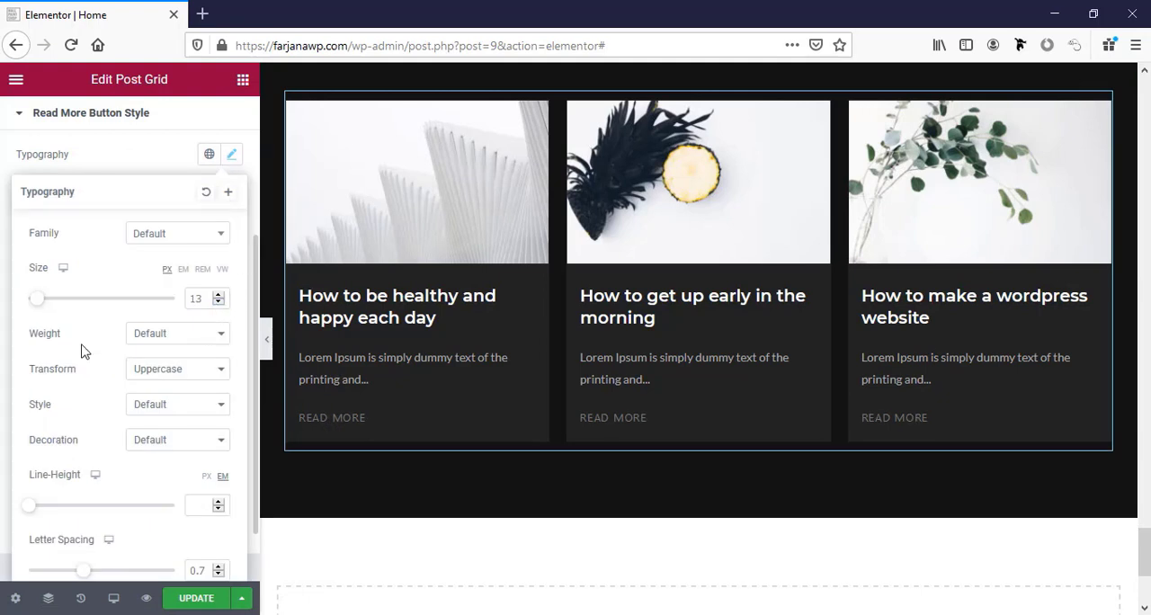
pyautogui.click(162, 341)
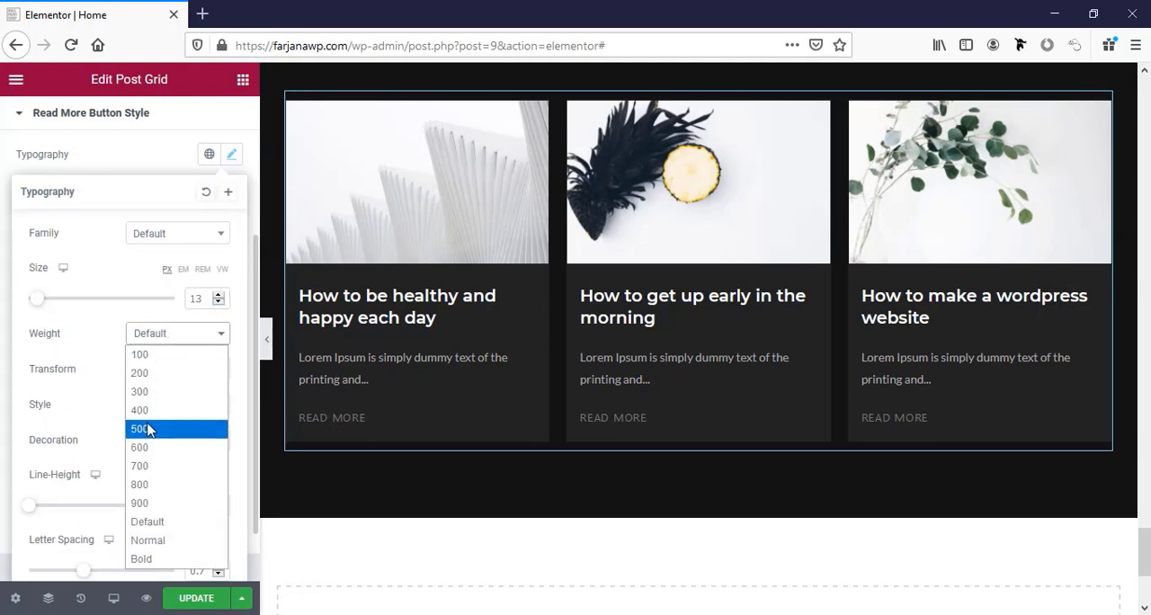
pyautogui.click(150, 429)
pyautogui.click(177, 334)
pyautogui.click(154, 468)
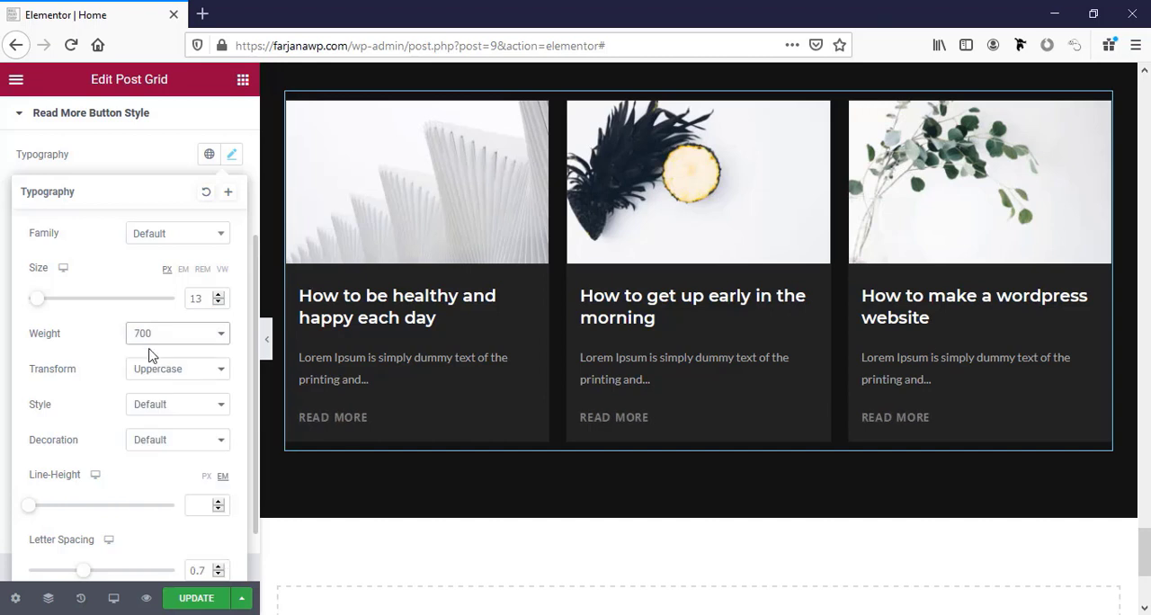
pyautogui.click(152, 333)
pyautogui.click(165, 445)
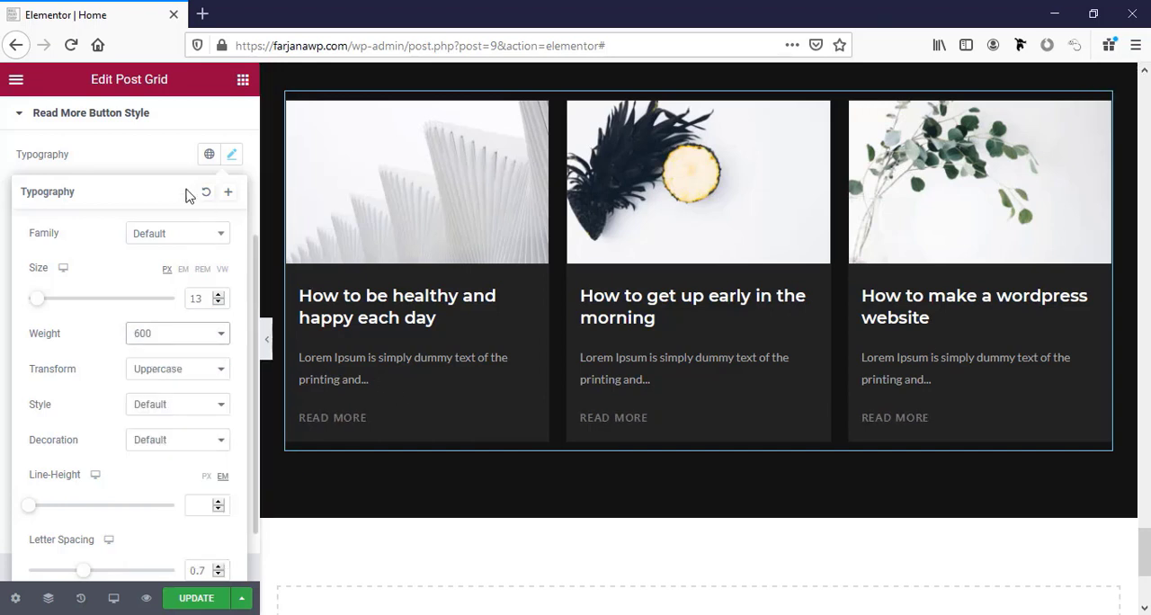
pyautogui.click(146, 162)
# Unlink the post grid title's margin values, set the top margin to 10 px and the bottom to 15 px, and update the page.
pyautogui.scroll(5, 146, 318)
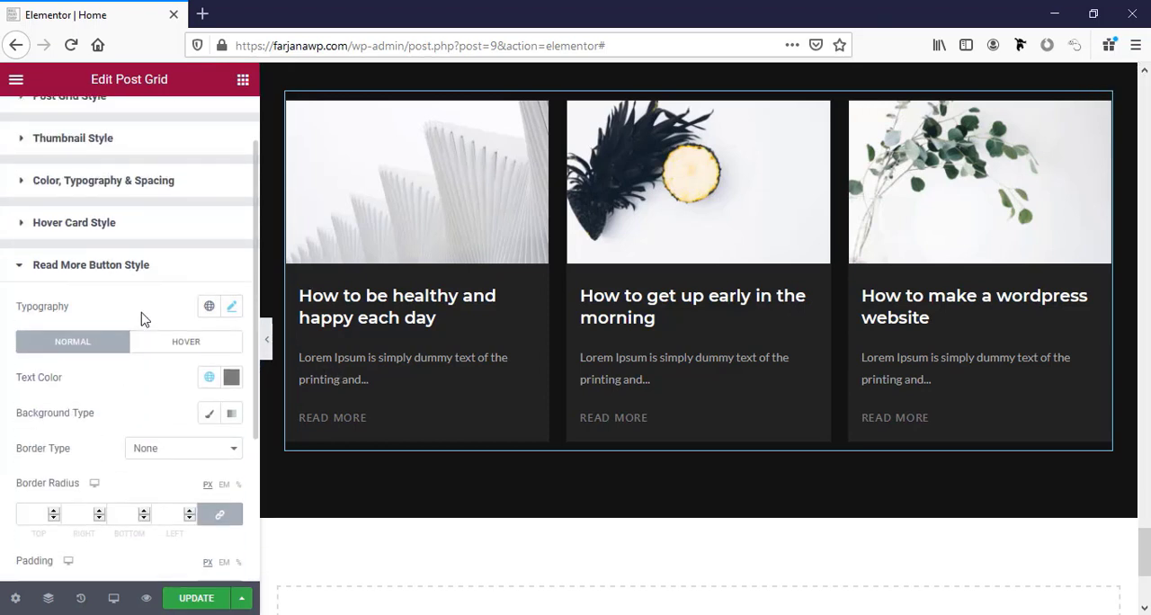
pyautogui.click(75, 249)
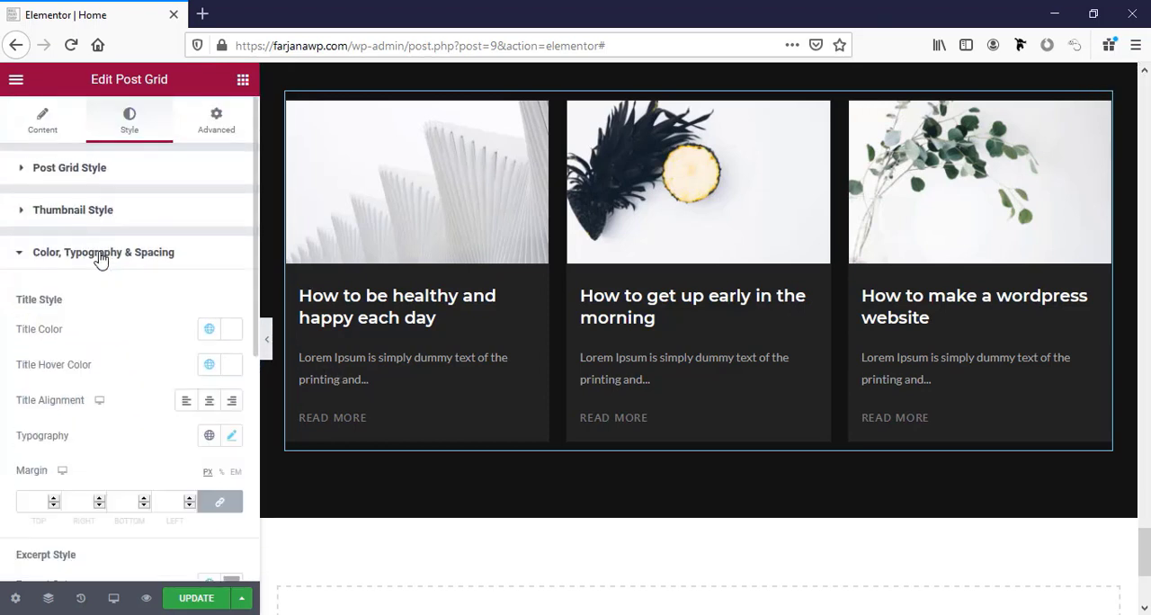
pyautogui.scroll(-2, 205, 388)
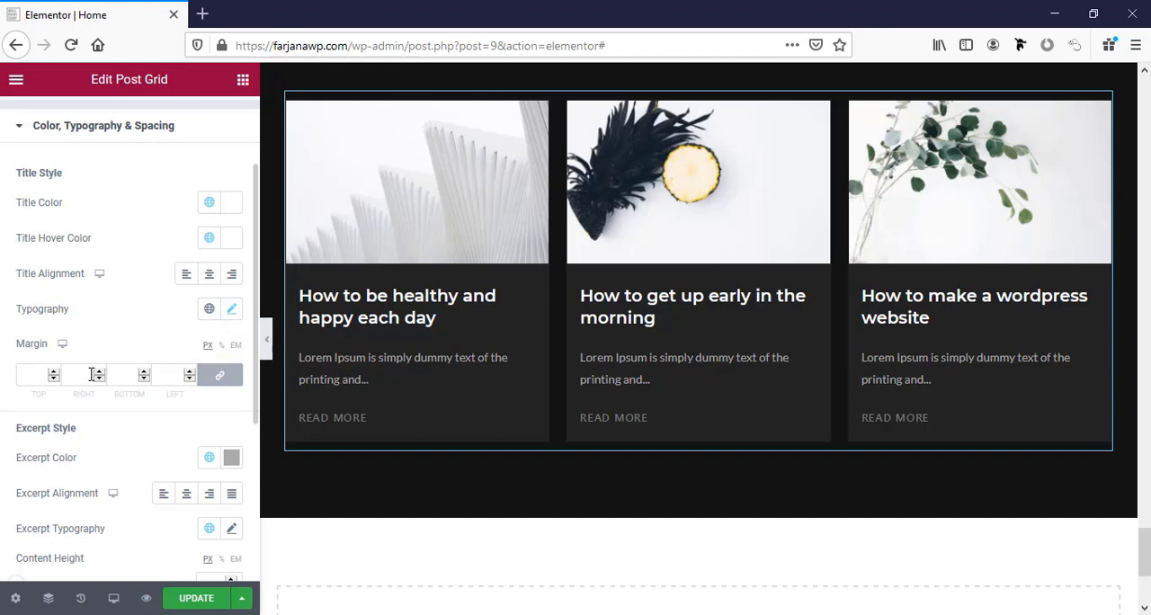
pyautogui.scroll(-2, 86, 380)
pyautogui.scroll(2, 86, 380)
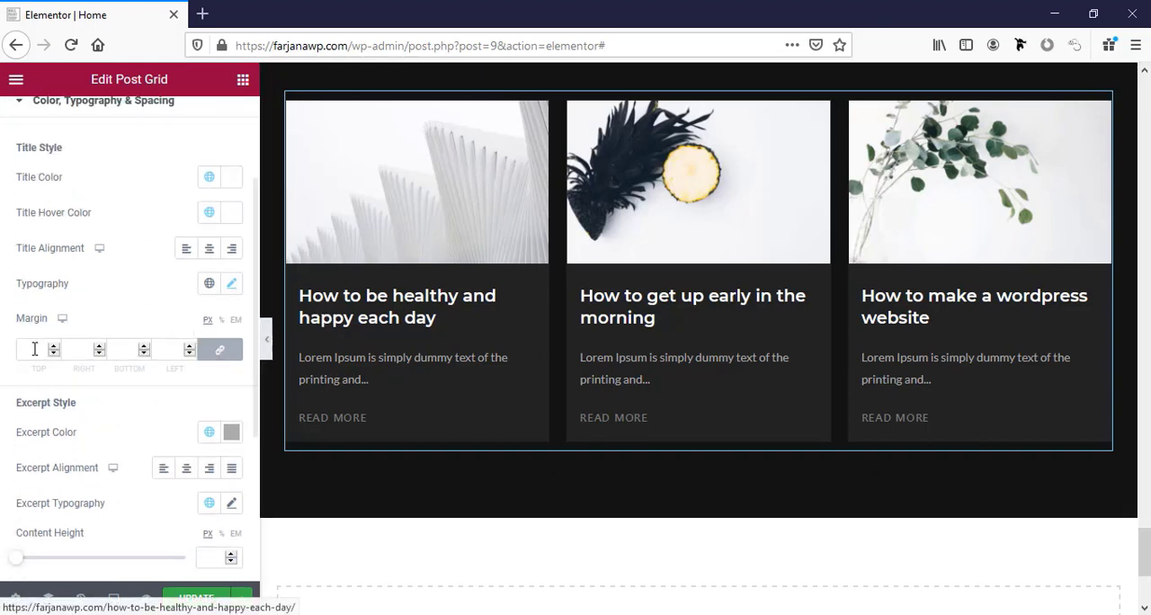
pyautogui.click(222, 354)
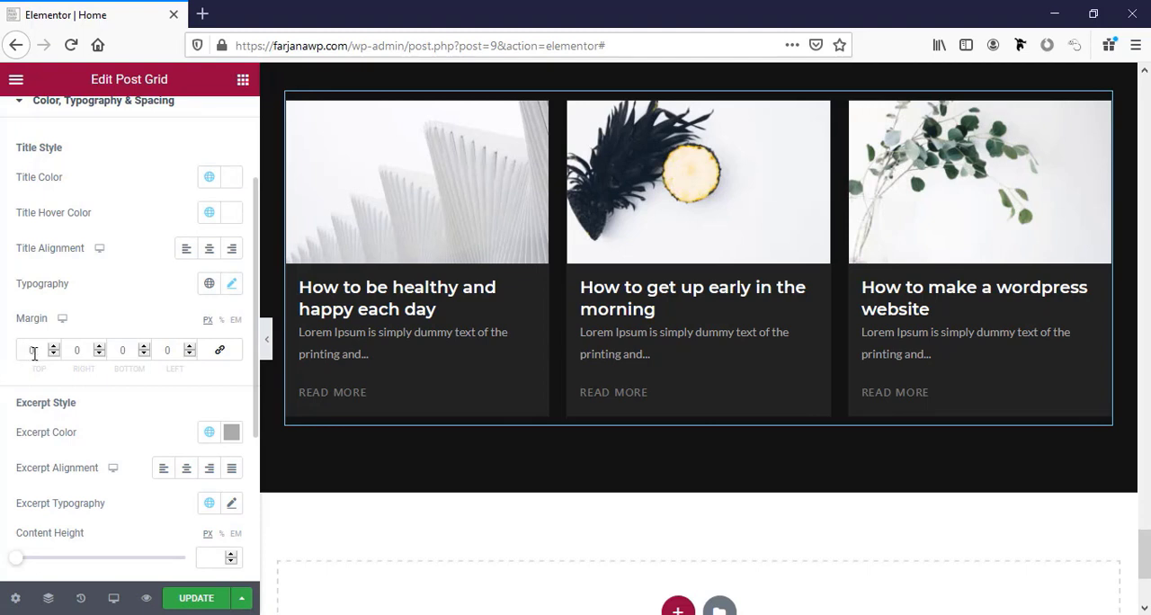
pyautogui.click(22, 350)
pyautogui.write('1')
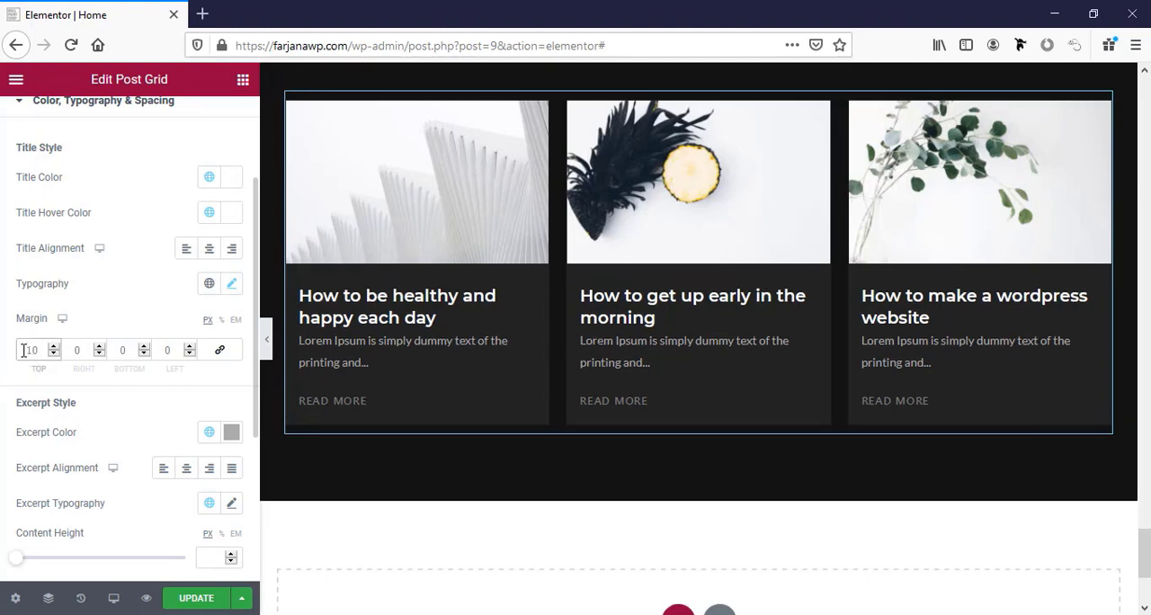
pyautogui.click(117, 354)
pyautogui.write('1')
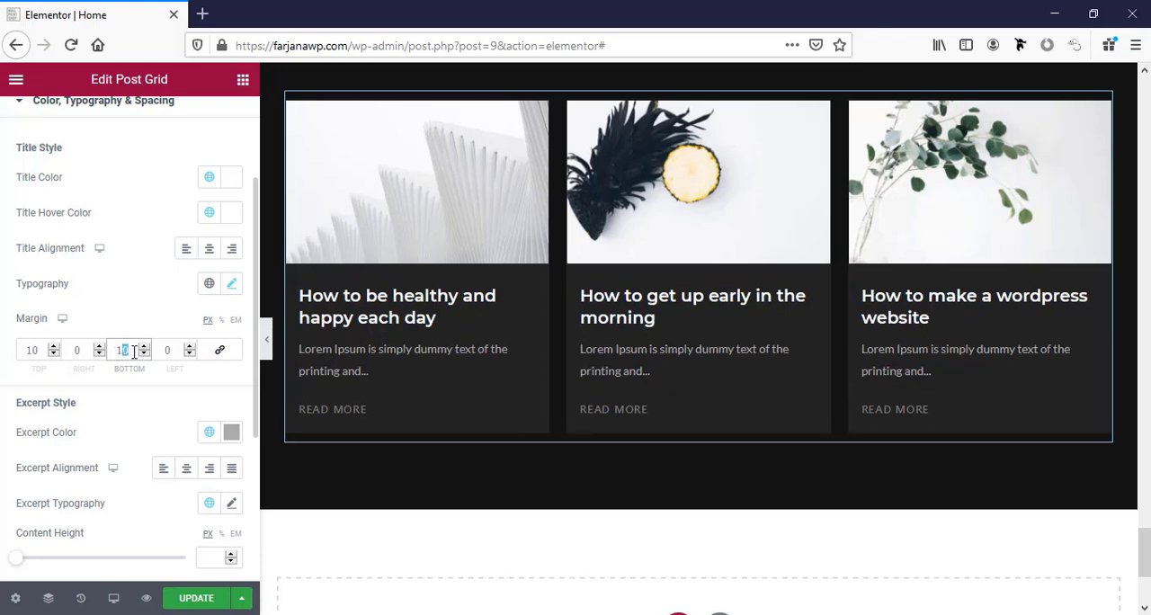
pyautogui.write('5')
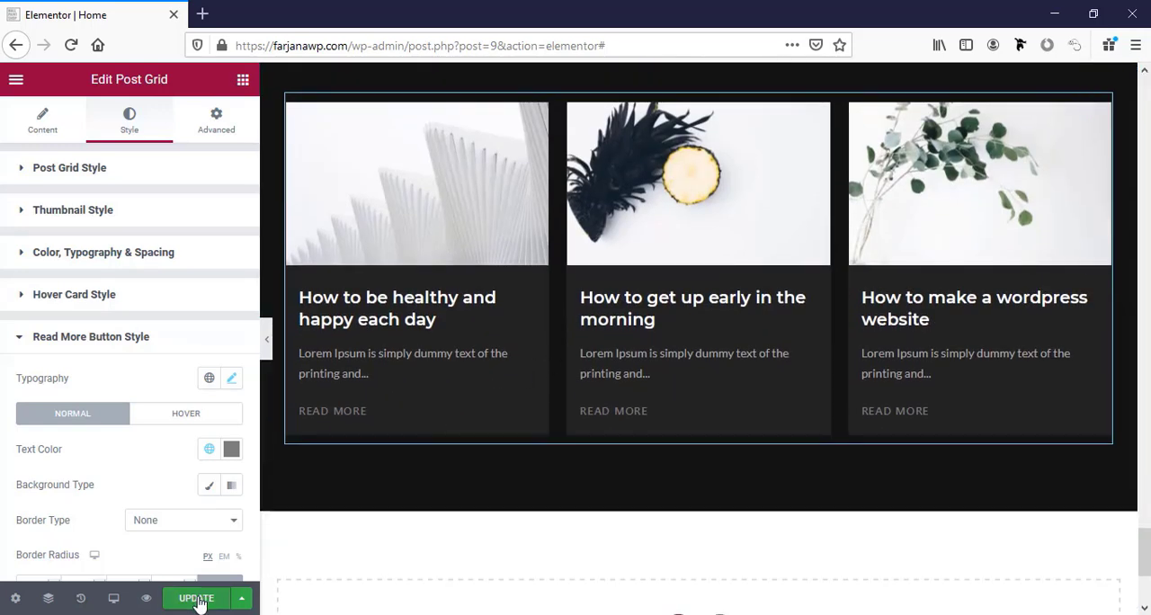
pyautogui.click(200, 600)
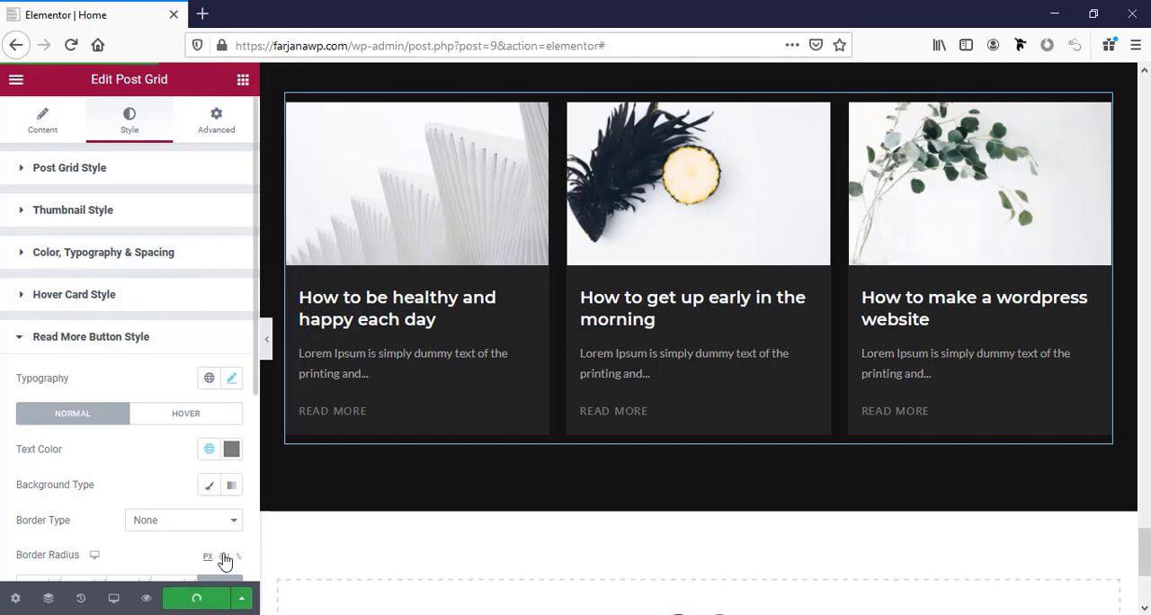
# Duplicate the whole Latest blog section.
pyautogui.scroll(-3, 551, 515)
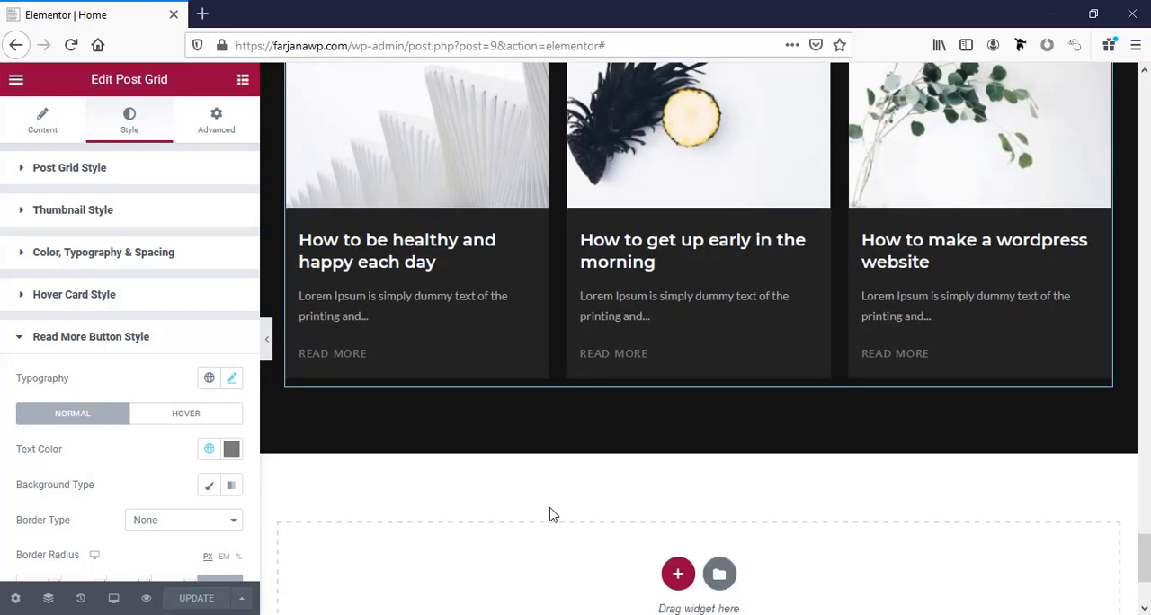
pyautogui.scroll(5, 551, 515)
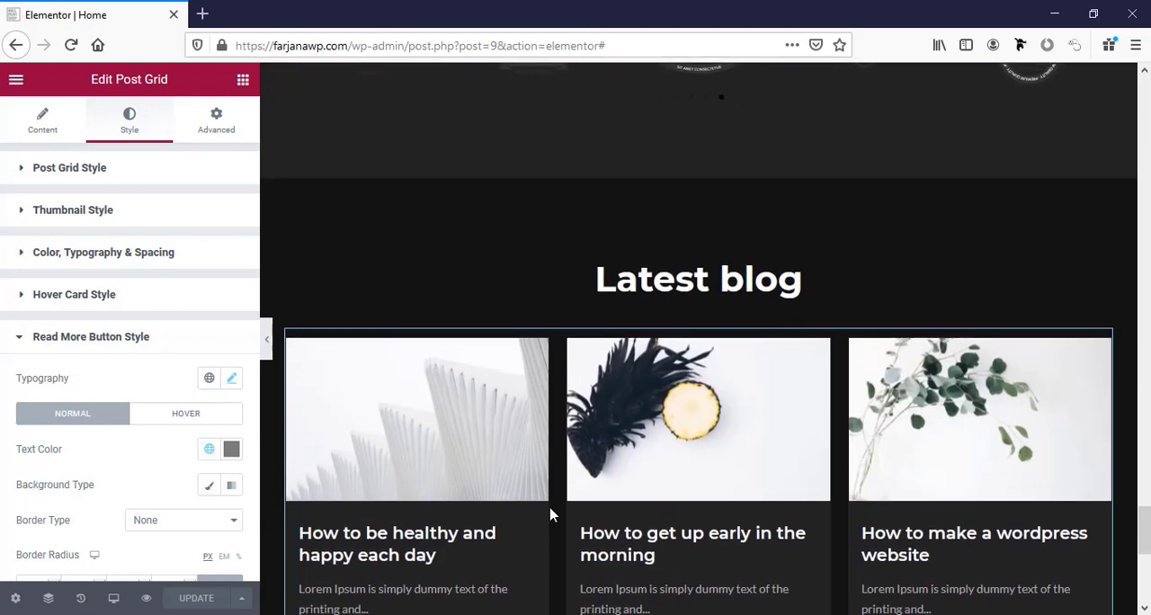
pyautogui.rightClick(699, 176)
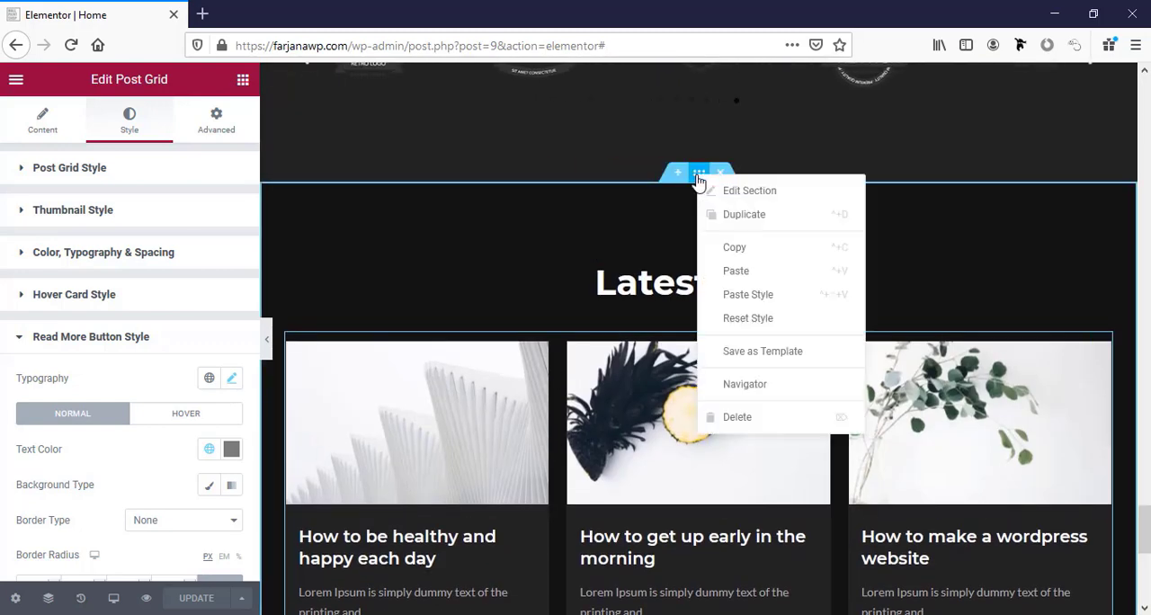
pyautogui.click(725, 224)
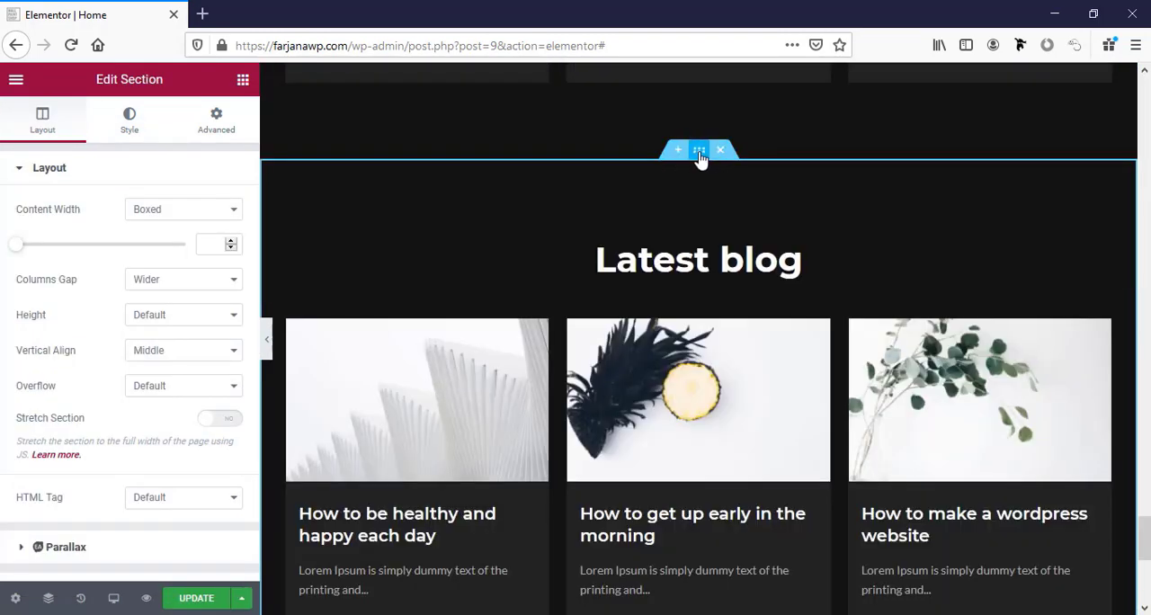
# Set the duplicated section's background color to the global color bg2 (#232323).
pyautogui.click(132, 138)
pyautogui.click(212, 281)
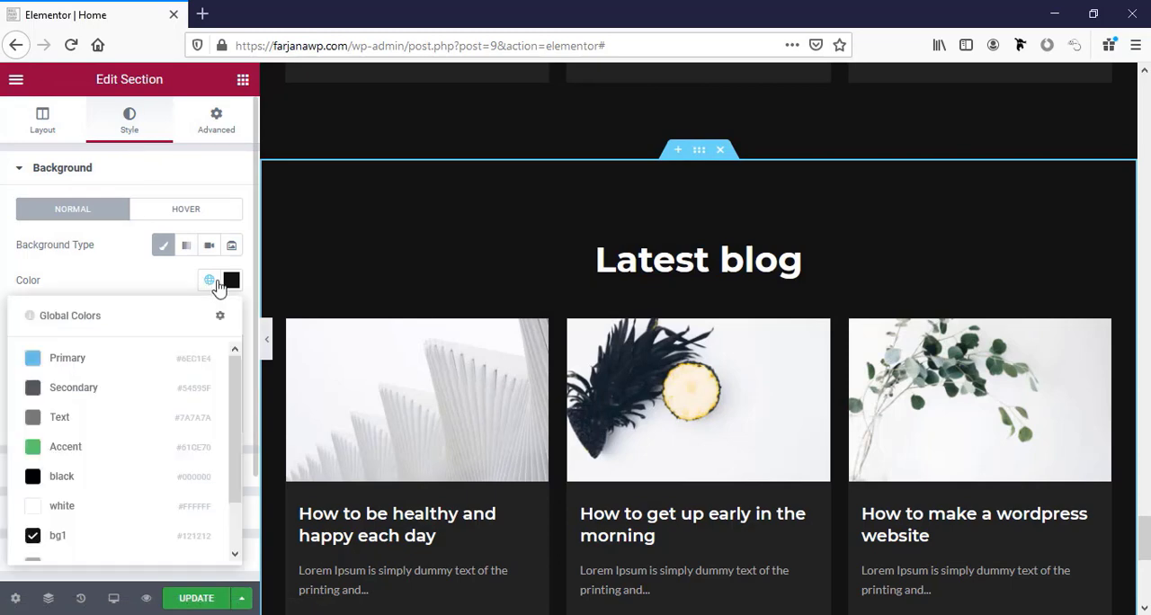
pyautogui.scroll(-1, 121, 486)
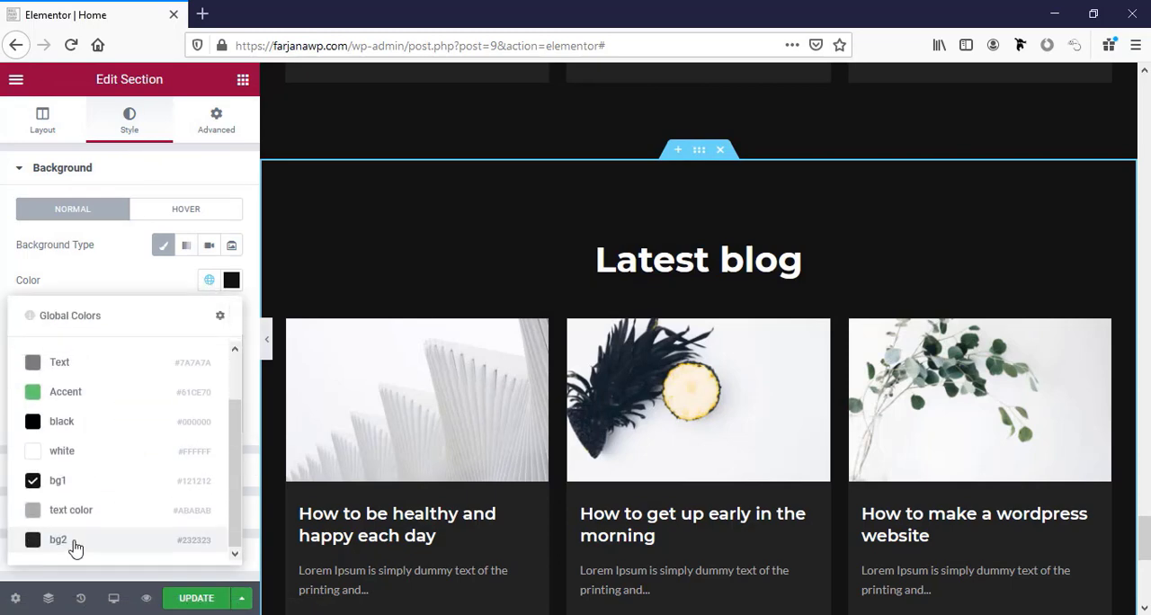
pyautogui.click(75, 542)
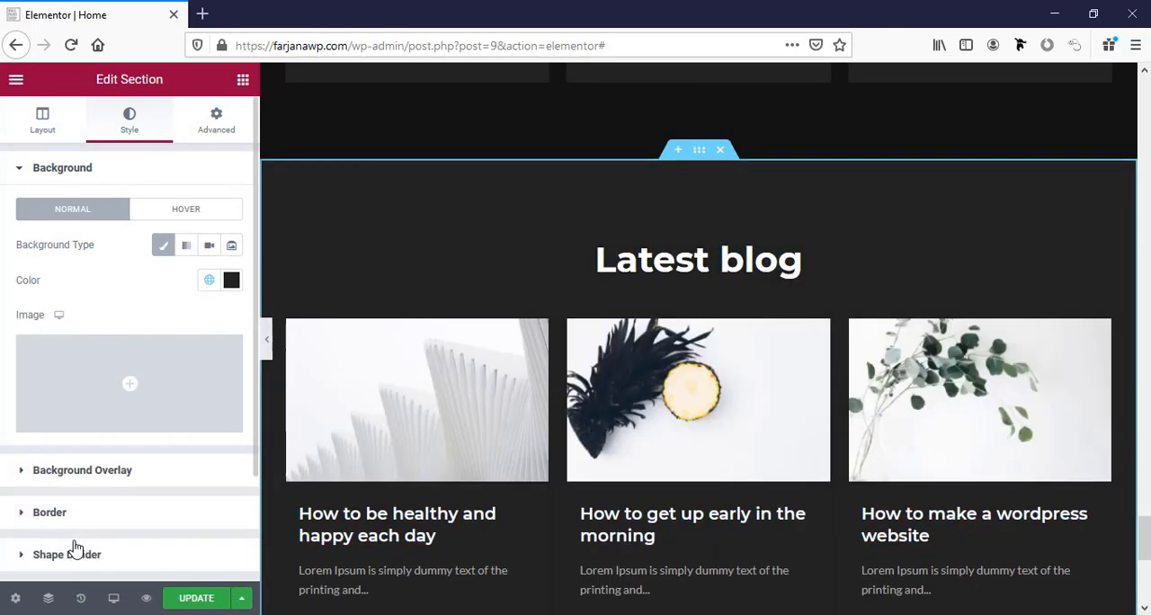
# Change the duplicated section's heading to "Contact Me" and delete the post grid below it.
pyautogui.click(698, 256)
pyautogui.tripleClick(87, 238)
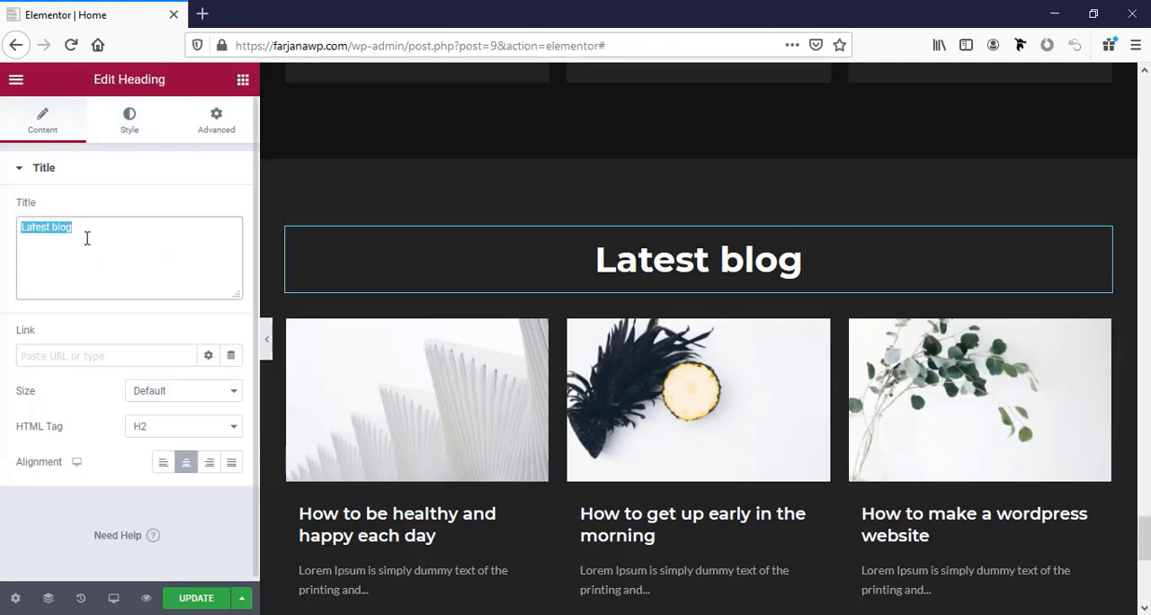
pyautogui.write('Contact Me')
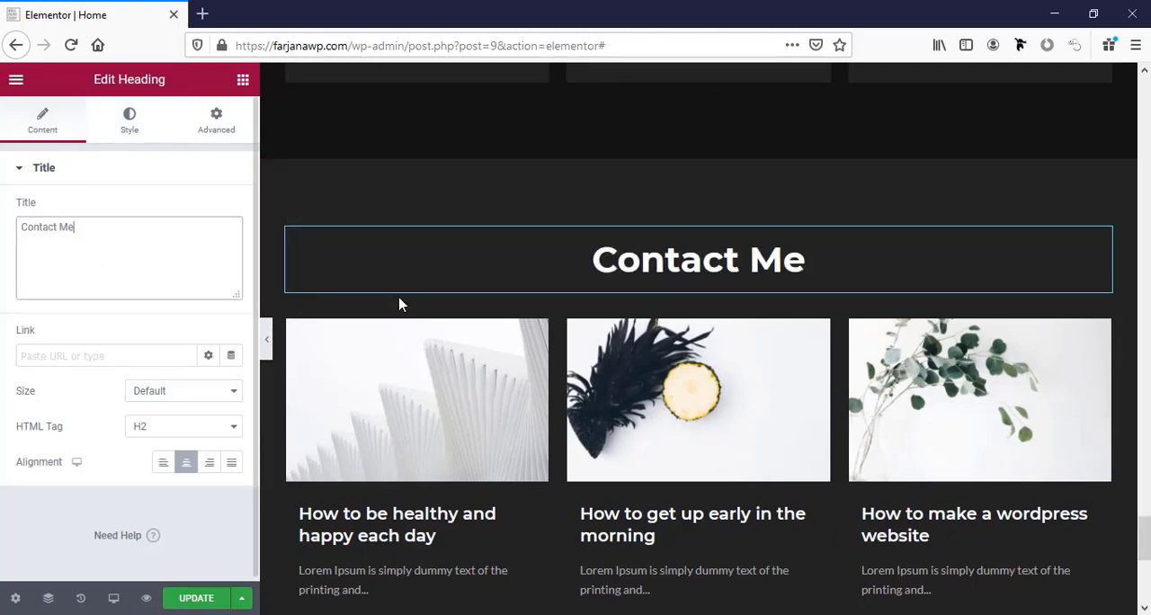
pyautogui.rightClick(508, 390)
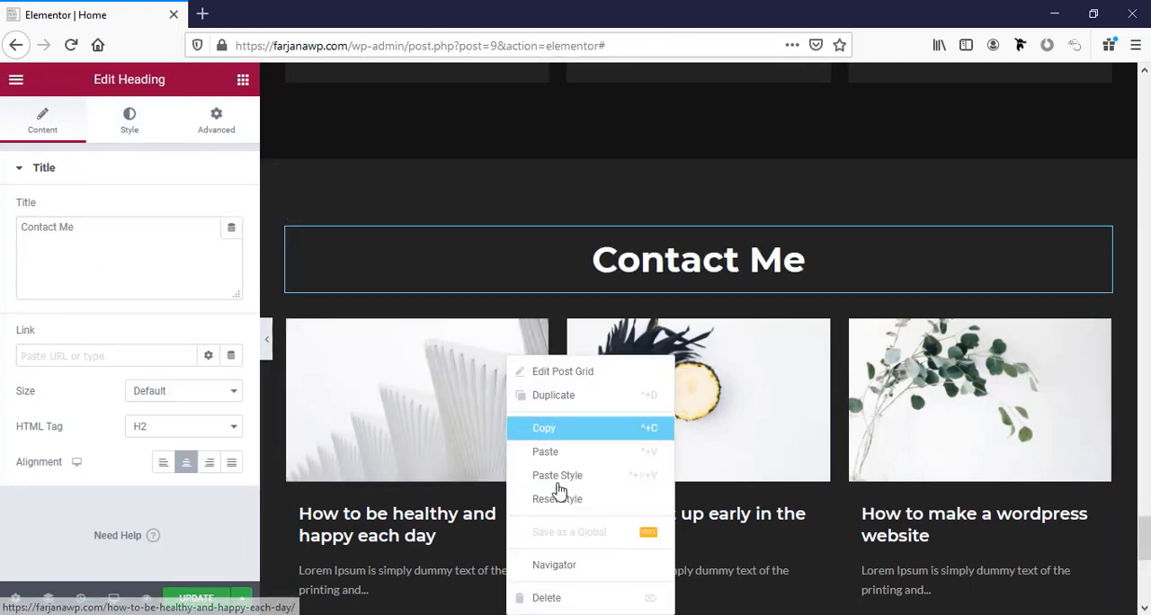
pyautogui.click(556, 601)
# Add a two-column inner section under the Contact Me heading and place an Icon Box widget in its first column.
pyautogui.click(240, 83)
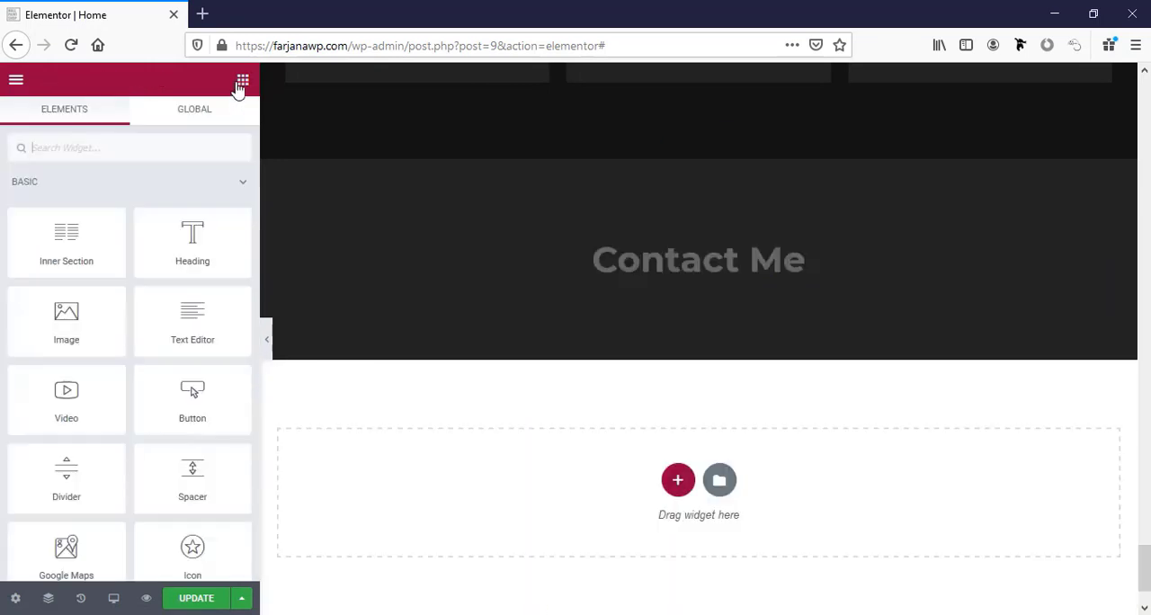
pyautogui.moveTo(57, 244); pyautogui.dragTo(612, 281)
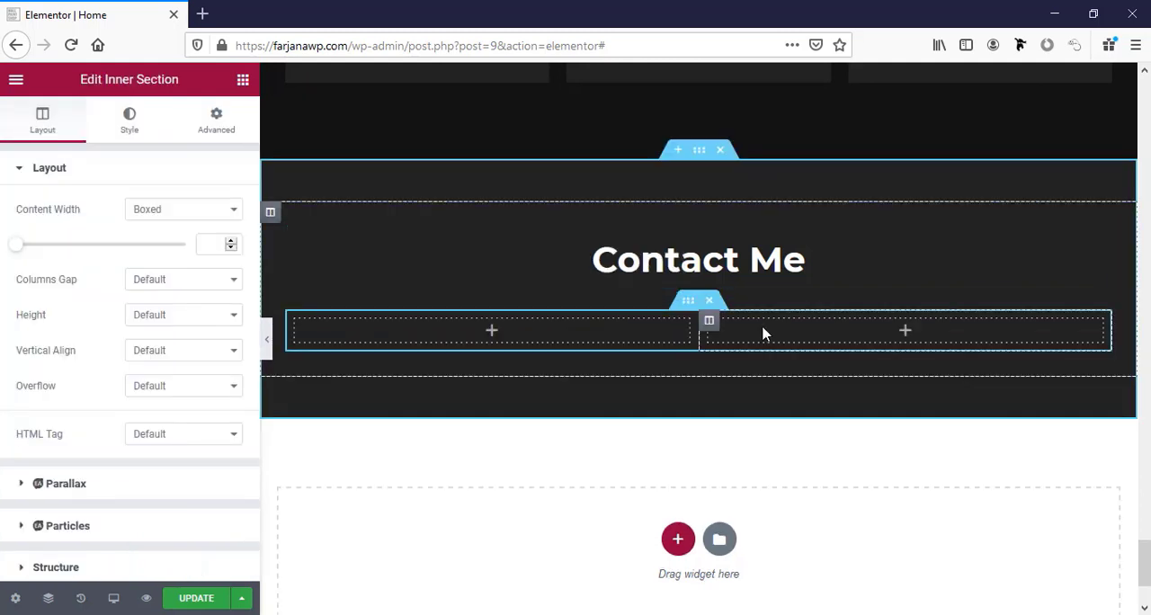
pyautogui.click(526, 347)
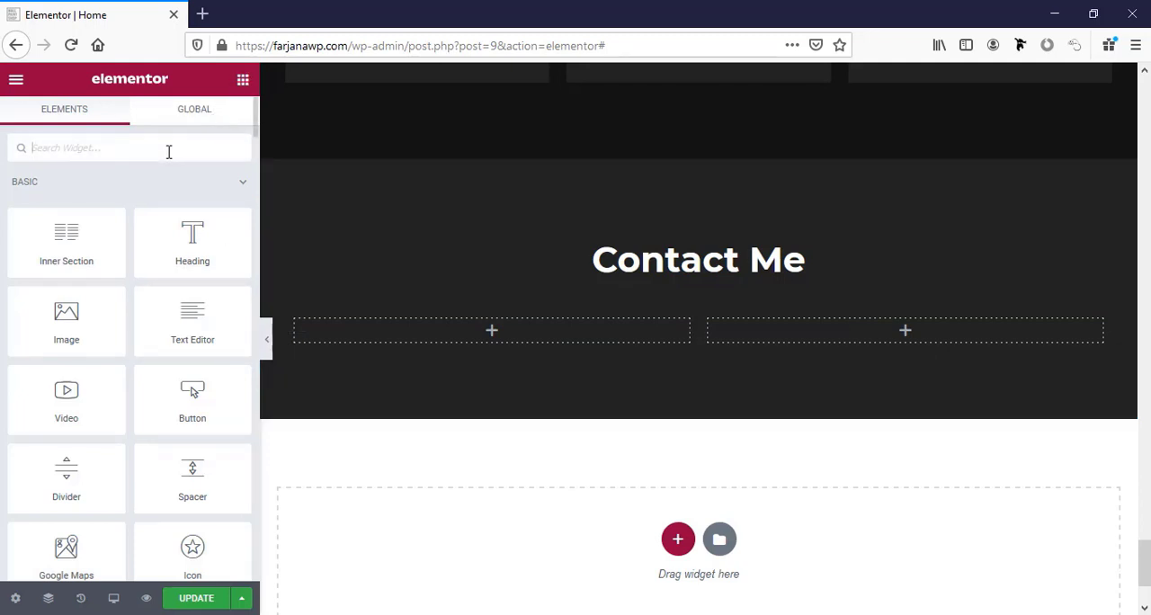
pyautogui.write('icon')
pyautogui.moveTo(193, 205); pyautogui.dragTo(475, 340)
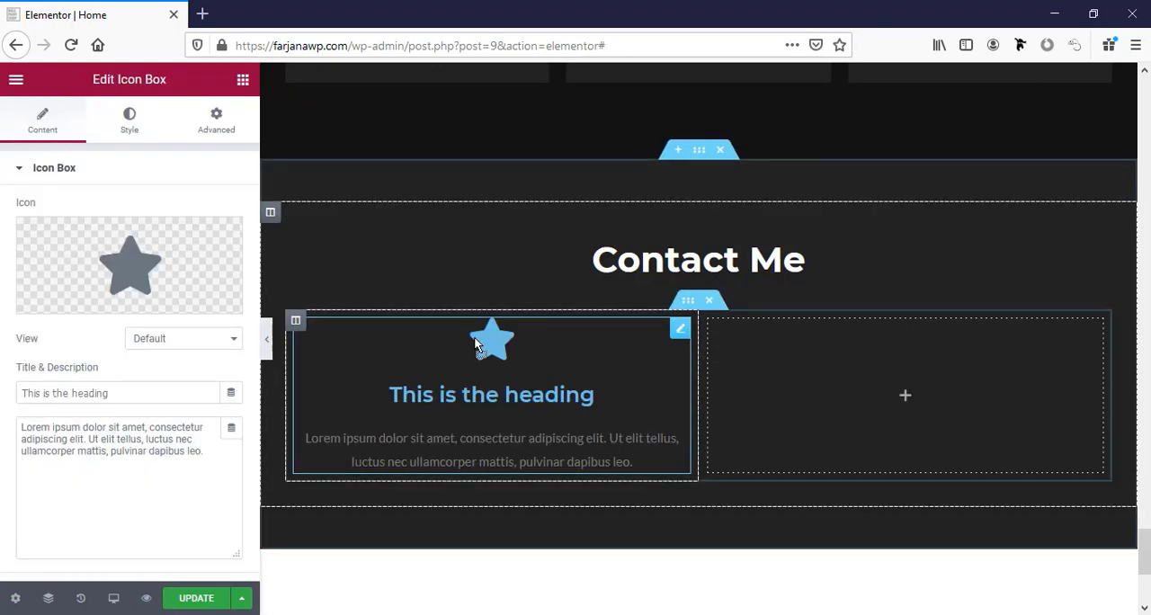
# Clear the icon box's placeholder description text.
pyautogui.click(107, 444)
pyautogui.tripleClick(107, 443)
pyautogui.press('Delete')
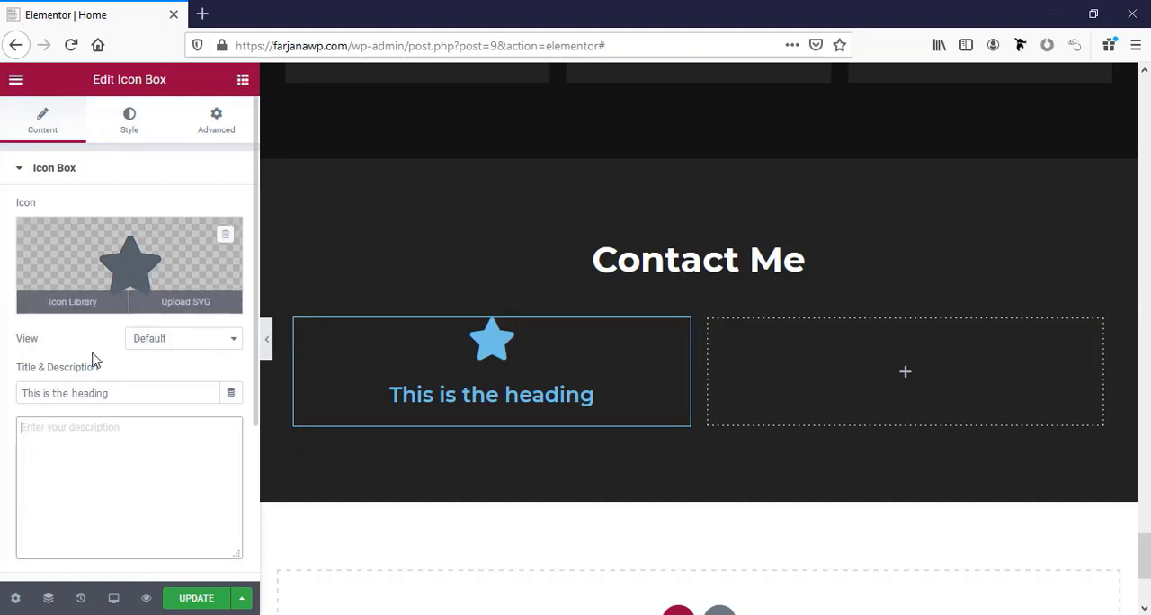
# Replace the icon box's star with the "Phone alt" icon from the icon library.
pyautogui.click(144, 279)
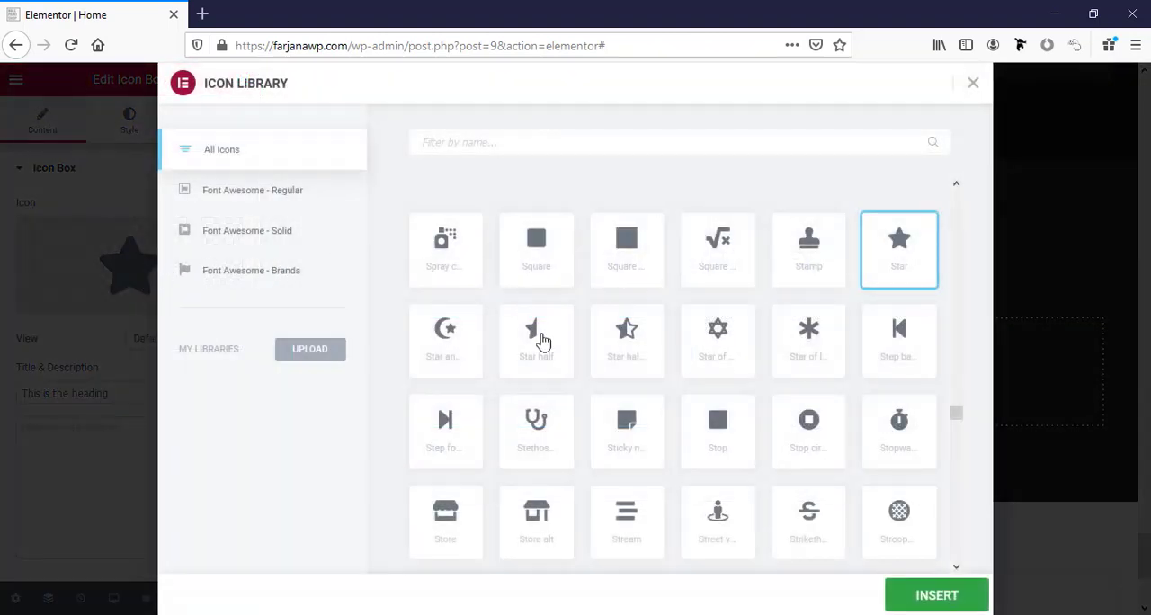
pyautogui.write('phon')
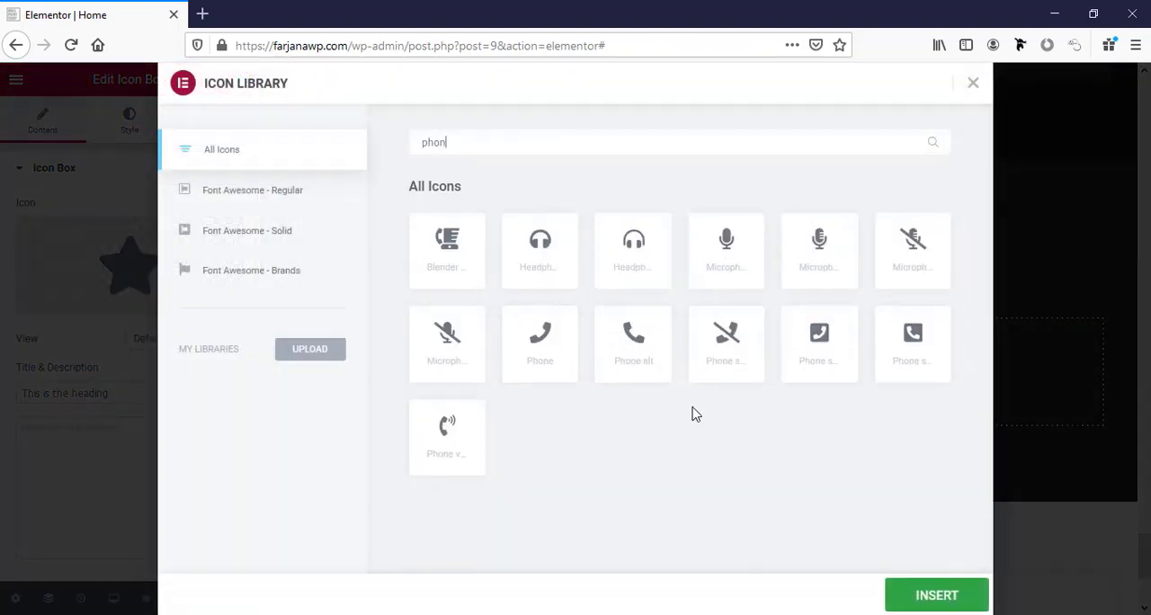
pyautogui.click(637, 346)
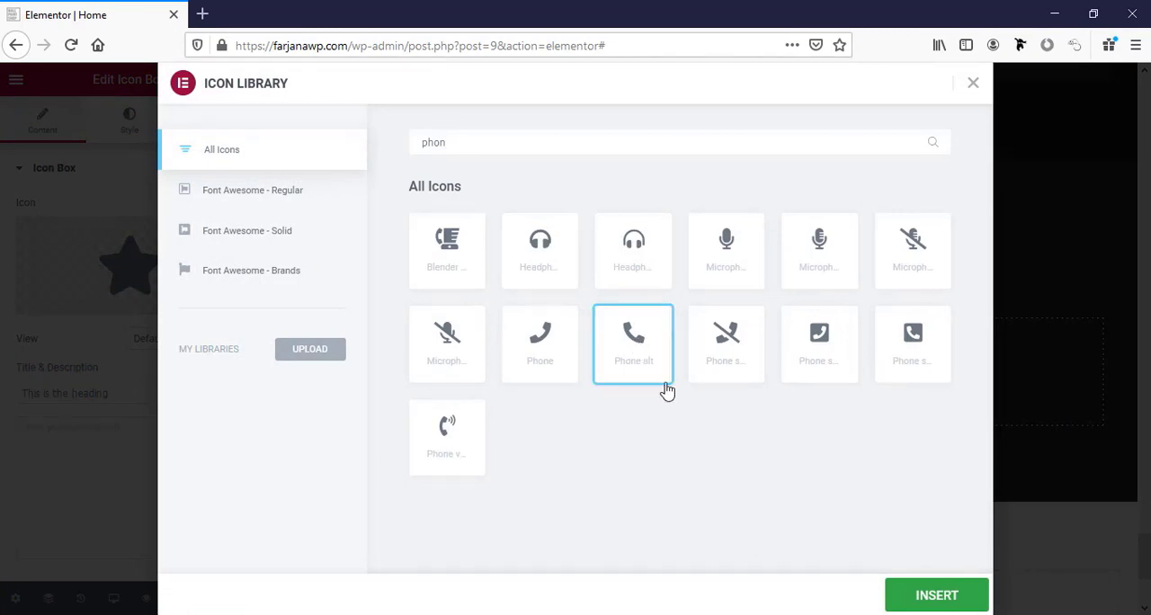
pyautogui.click(897, 593)
# Replace the icon box's title with the contact phone number and position the icon to the left of it.
pyautogui.tripleClick(162, 392)
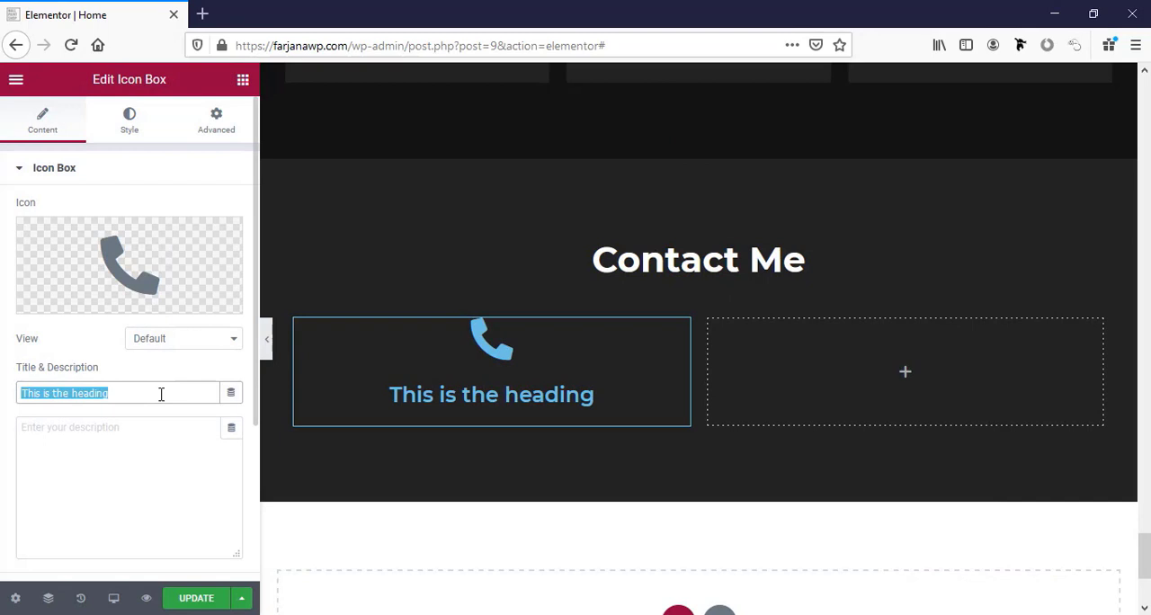
pyautogui.hotkey('ctrl', 'v')
pyautogui.scroll(-3, 174, 390)
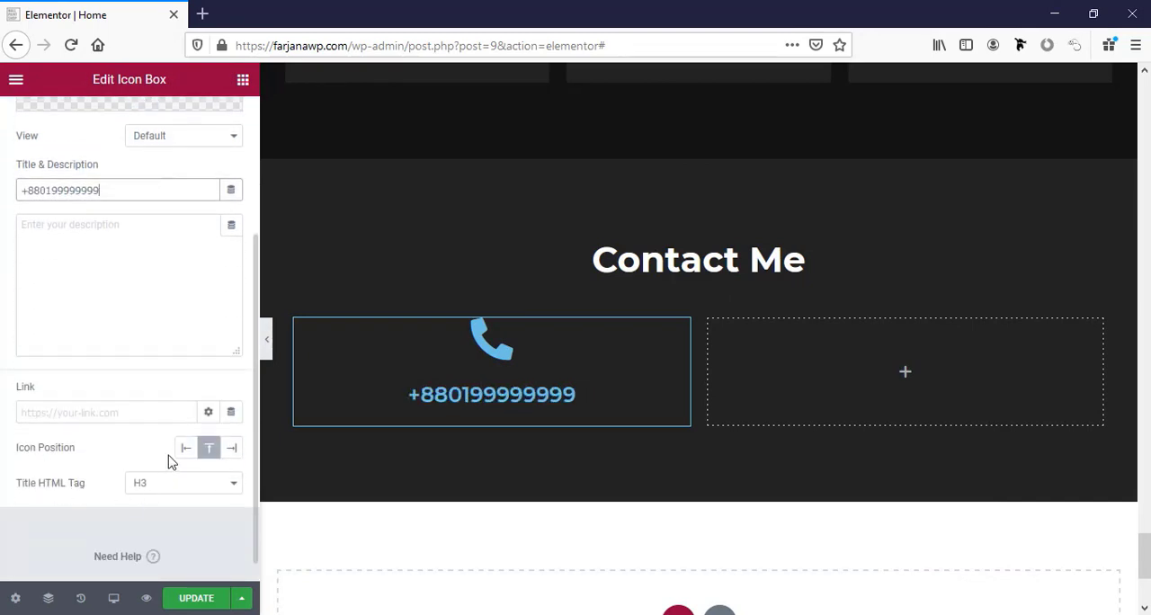
pyautogui.click(185, 447)
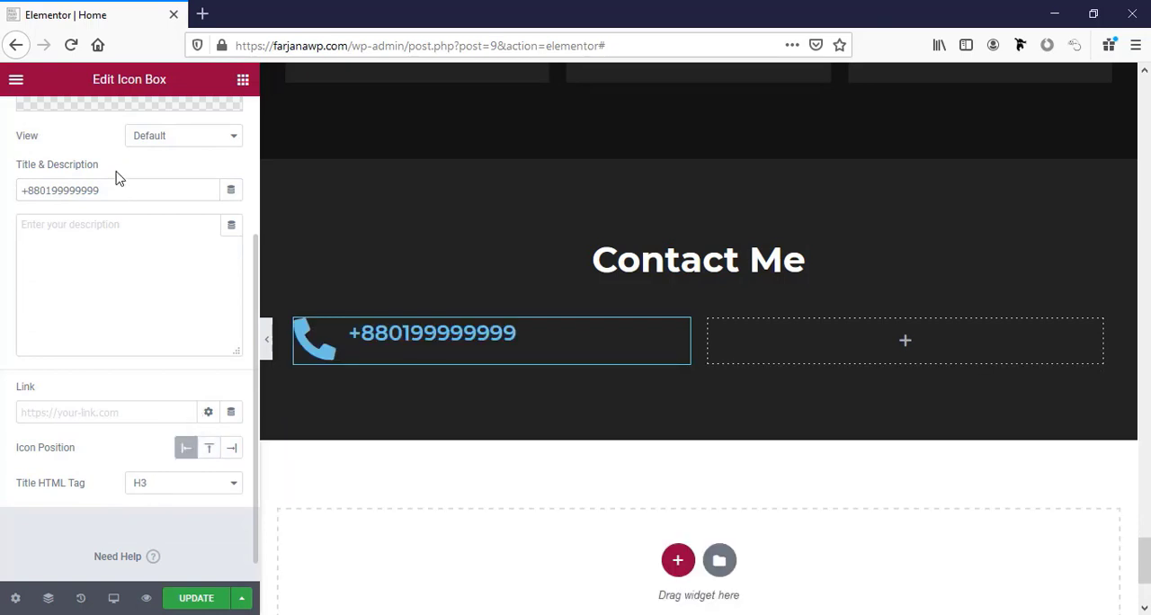
# Set the phone icon's primary color to the global color white.
pyautogui.scroll(5, 117, 198)
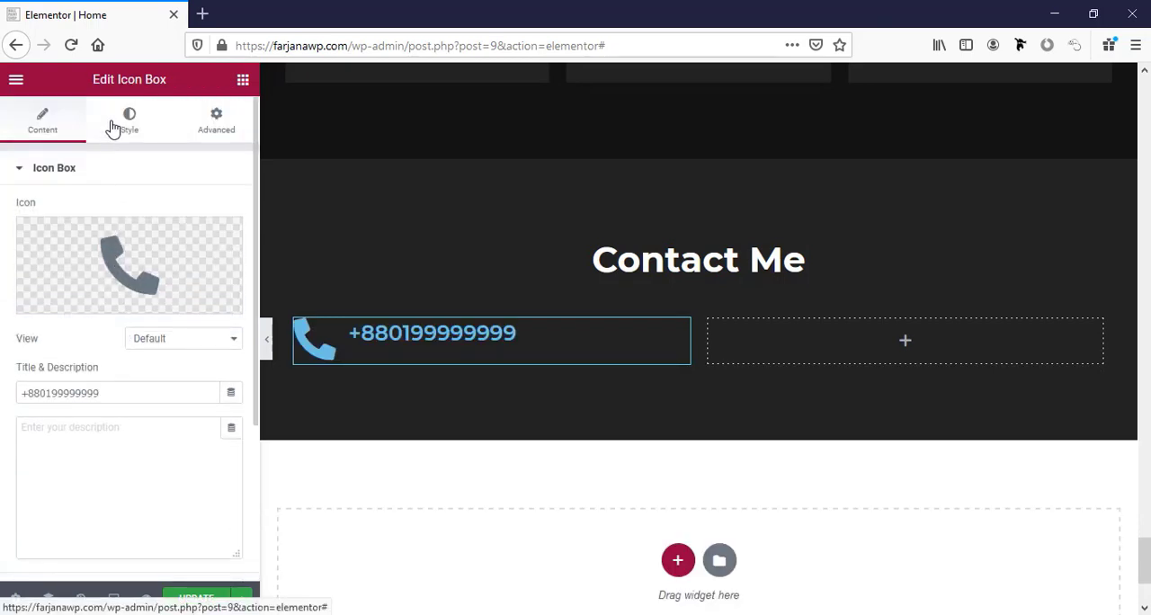
pyautogui.click(114, 127)
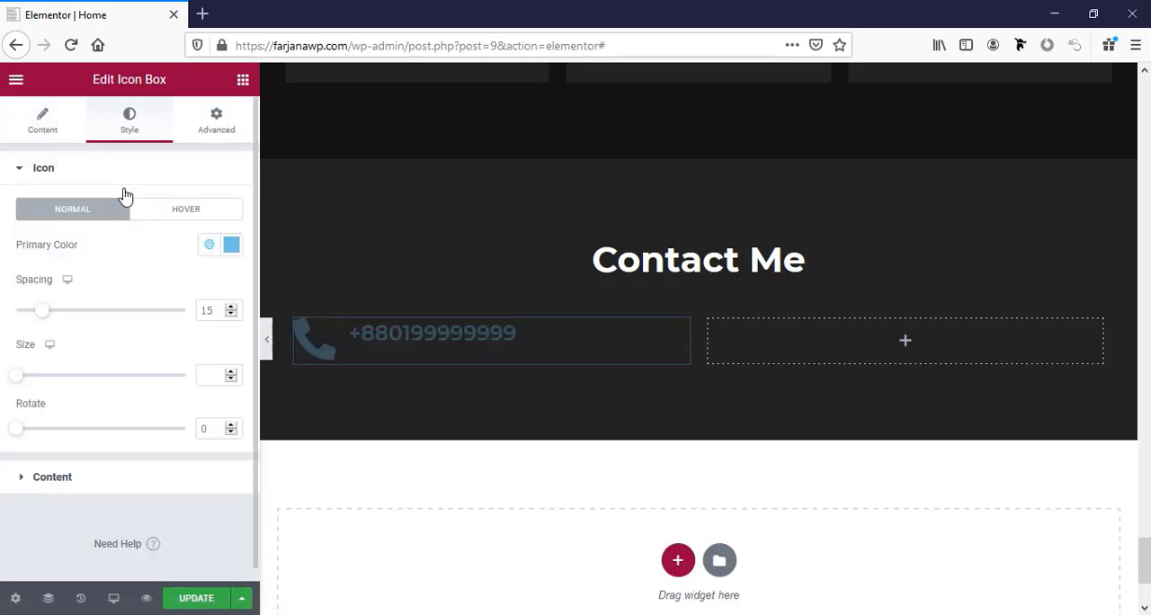
pyautogui.click(208, 247)
pyautogui.click(79, 471)
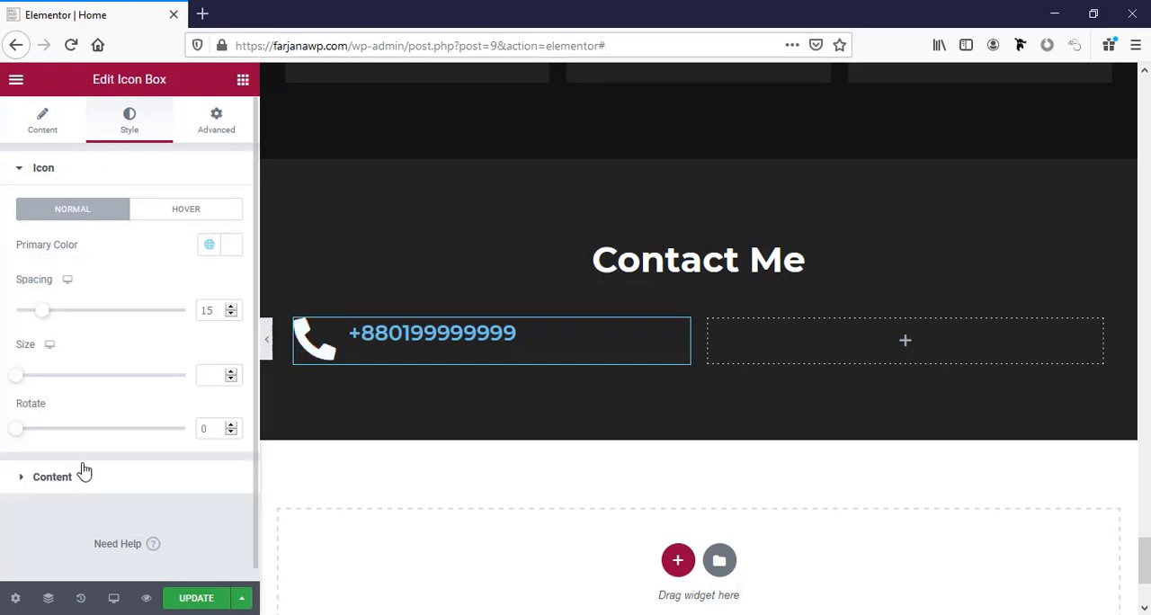
# Set the phone icon box's title color to the global color white and its icon size to 22.
pyautogui.scroll(-1, 140, 337)
pyautogui.click(77, 467)
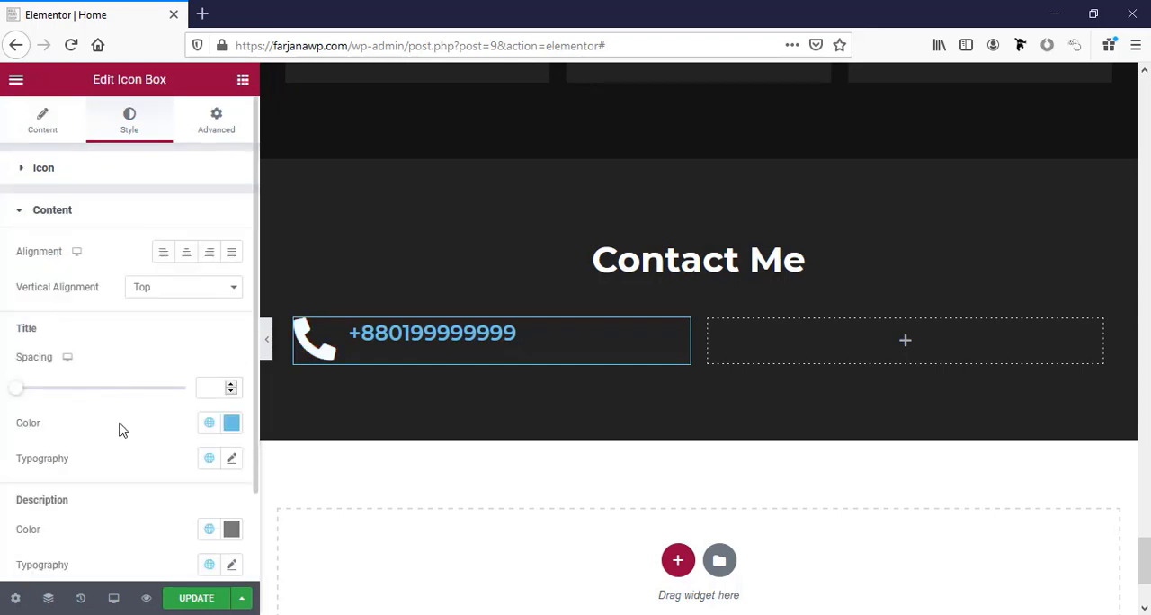
pyautogui.click(208, 422)
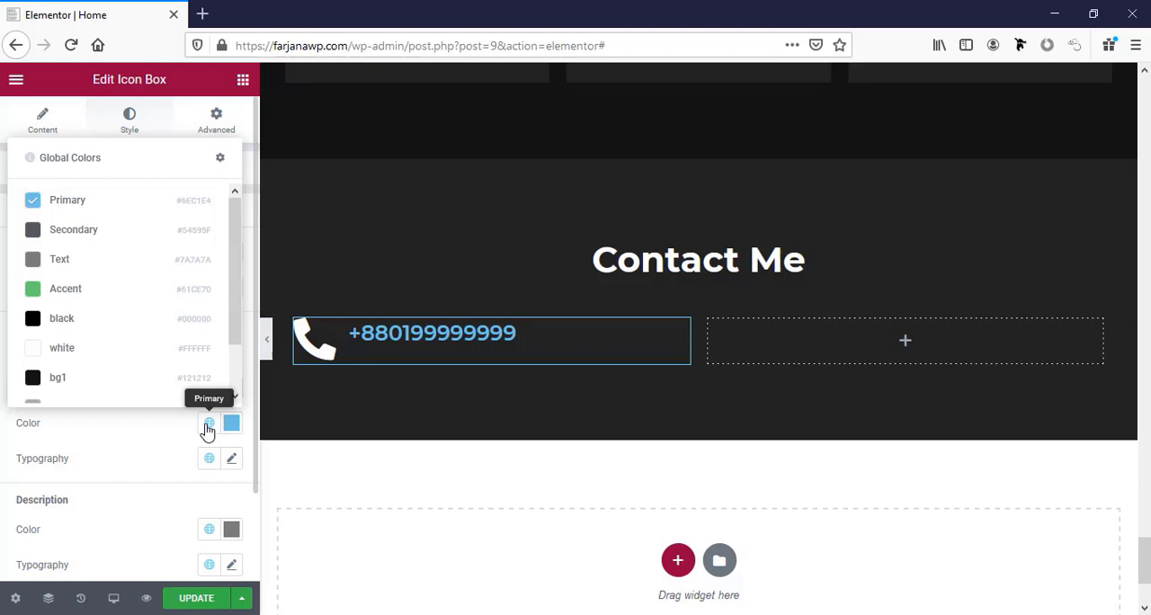
pyautogui.click(142, 350)
pyautogui.click(39, 178)
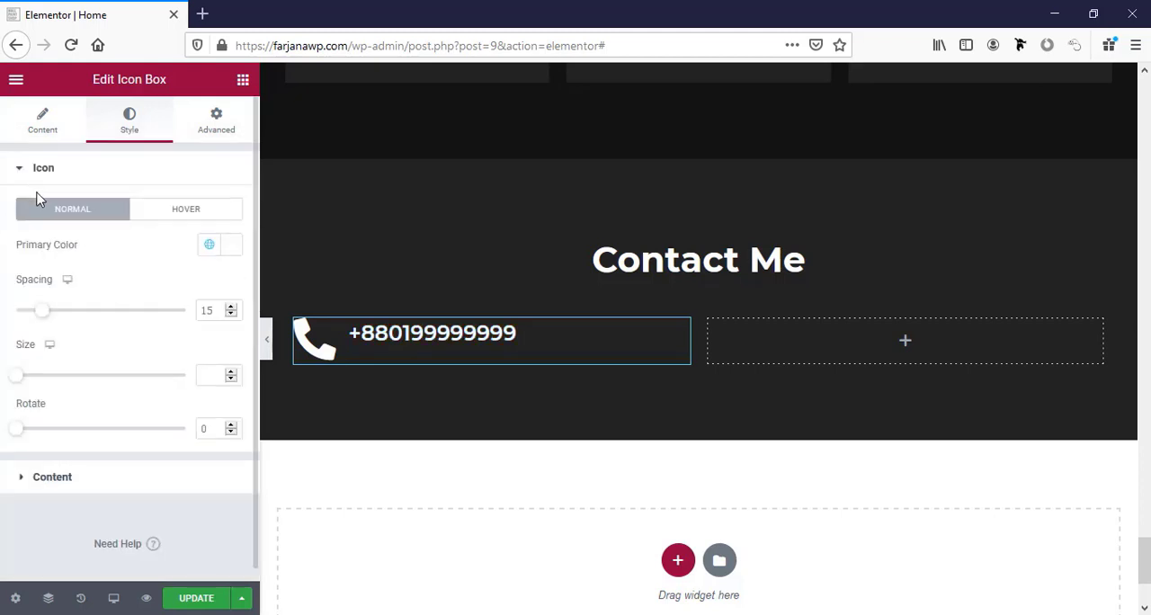
pyautogui.moveTo(20, 377); pyautogui.dragTo(35, 382)
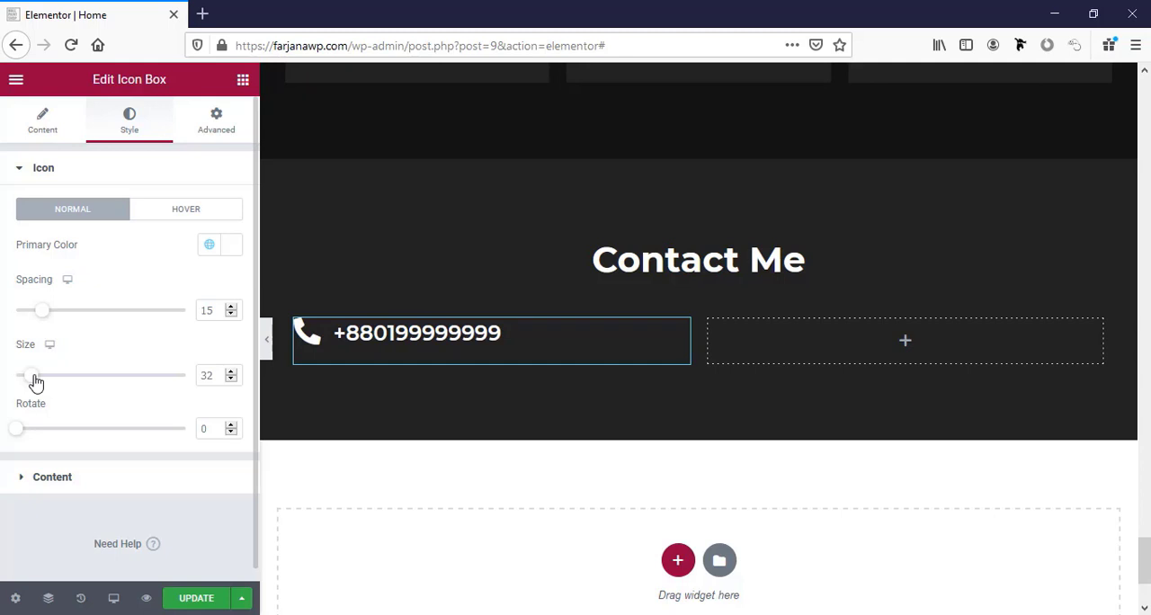
# Set the typography size of the phone icon box's title to 18 px.
pyautogui.click(58, 477)
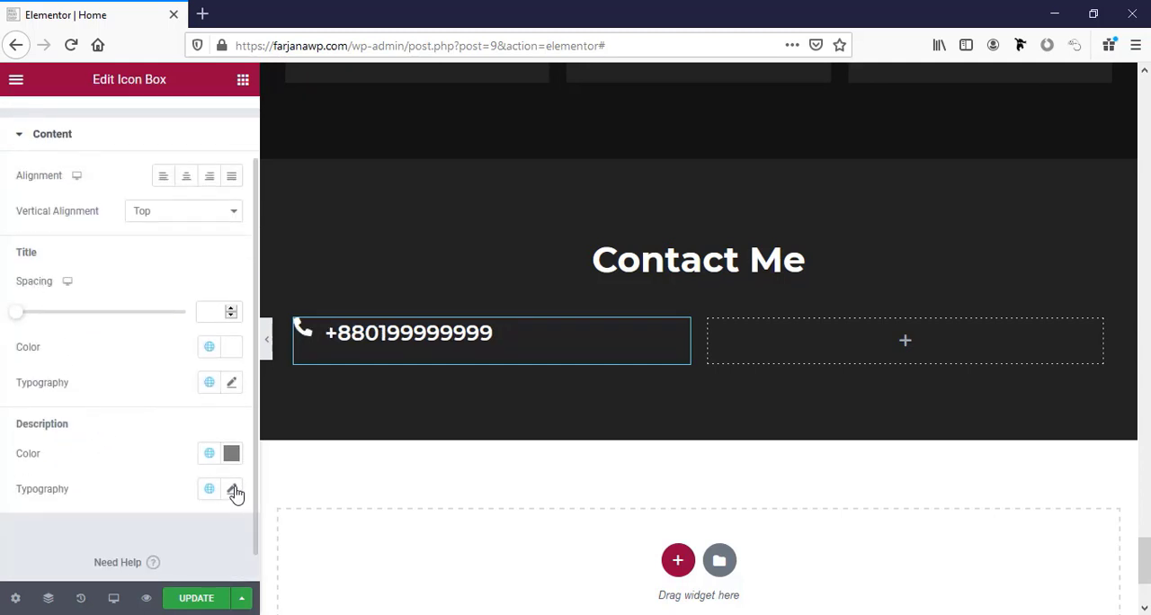
pyautogui.click(226, 387)
pyautogui.scroll(-3, 216, 403)
pyautogui.click(204, 400)
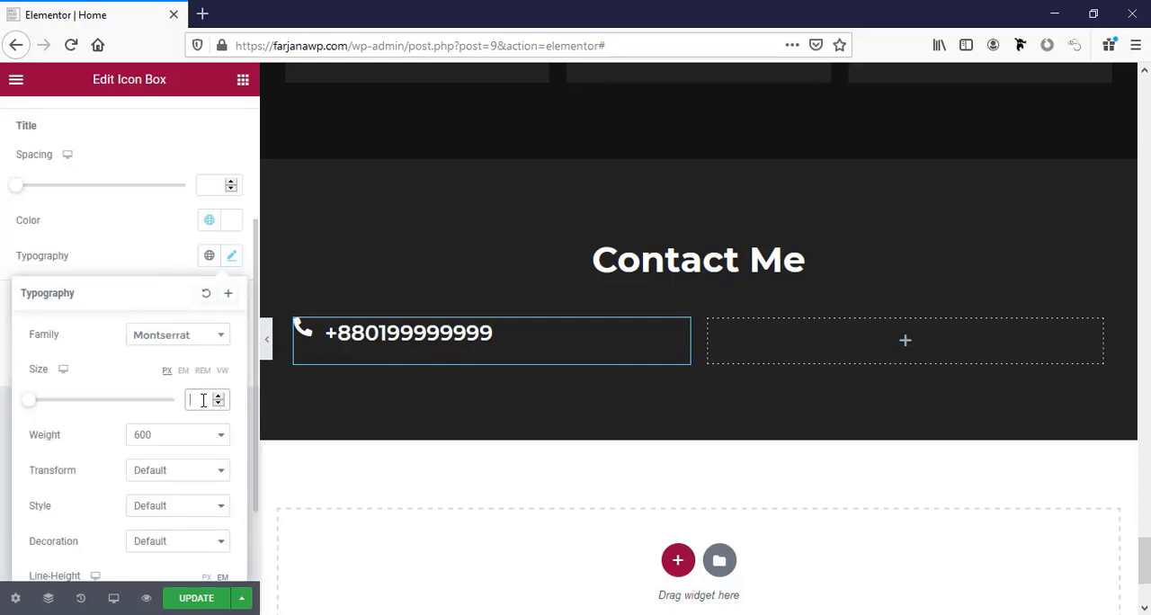
pyautogui.write('20')
pyautogui.press('BackSpace')
pyautogui.write('8')
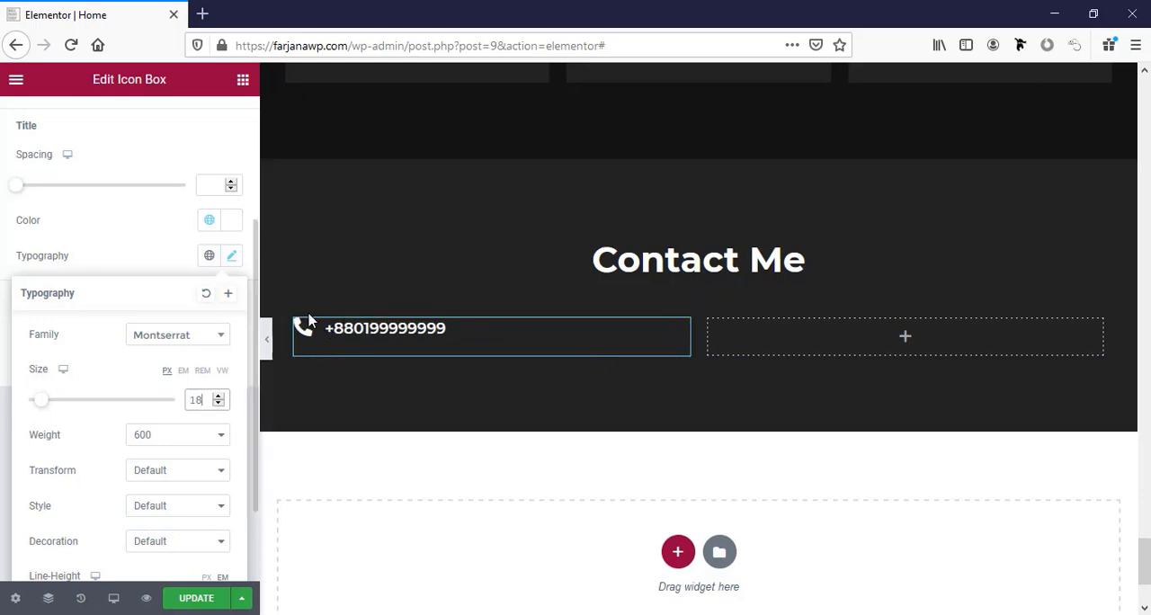
# Set the phone icon's size to 20.
pyautogui.scroll(5, 106, 196)
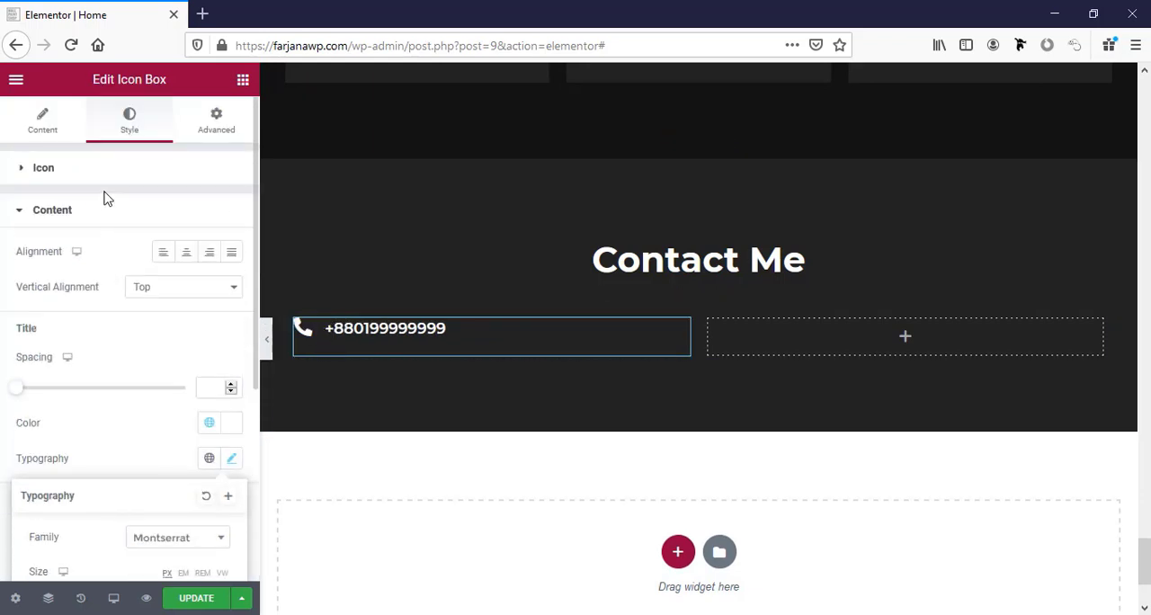
pyautogui.click(94, 165)
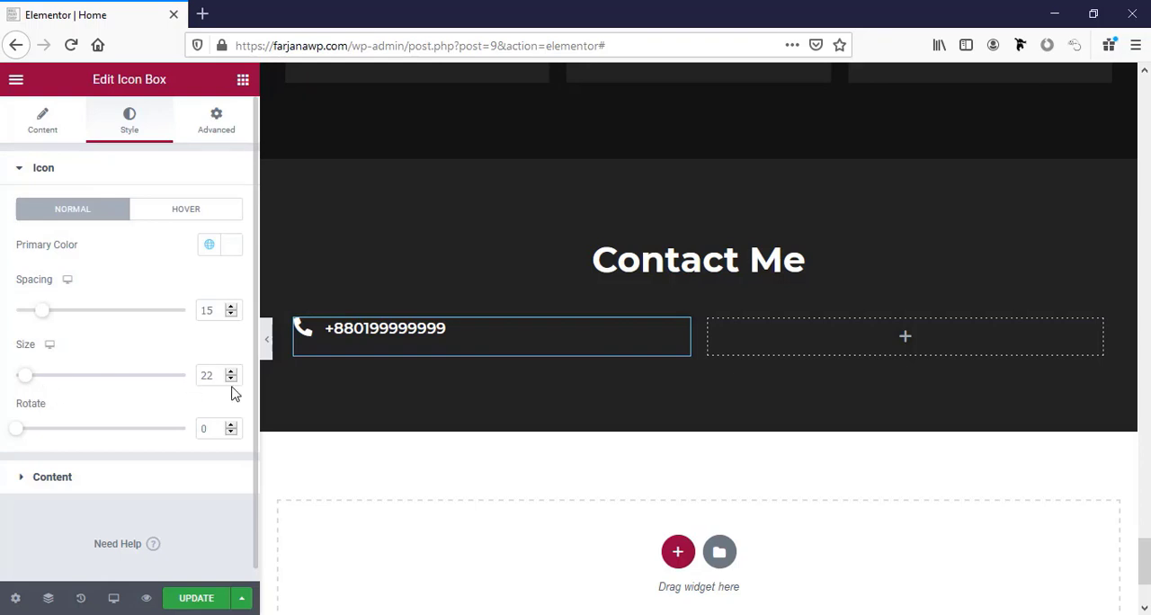
pyautogui.click(231, 379)
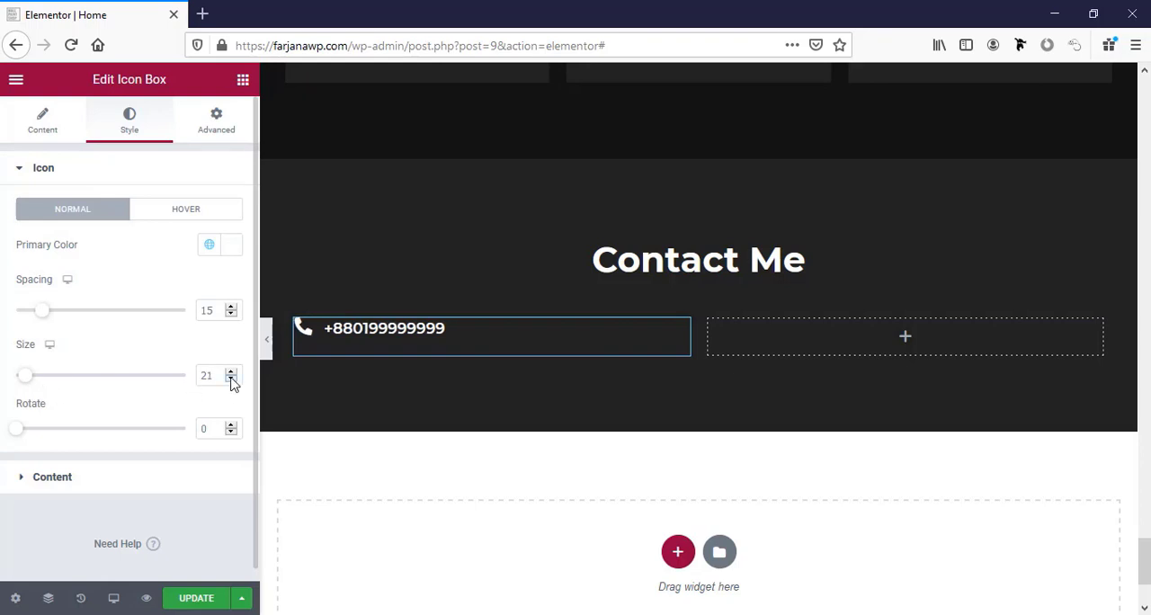
# Duplicate the phone icon box and replace the copy's icon with "Mail bulk" from the icon library.
pyautogui.rightClick(454, 345)
pyautogui.click(497, 387)
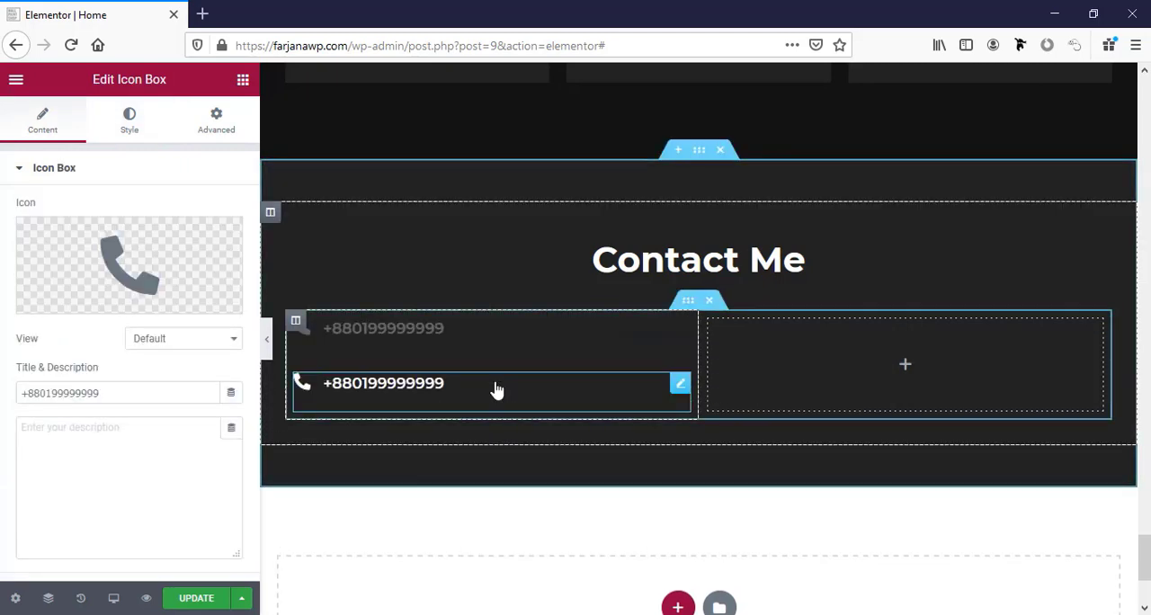
pyautogui.click(171, 270)
pyautogui.write('mm')
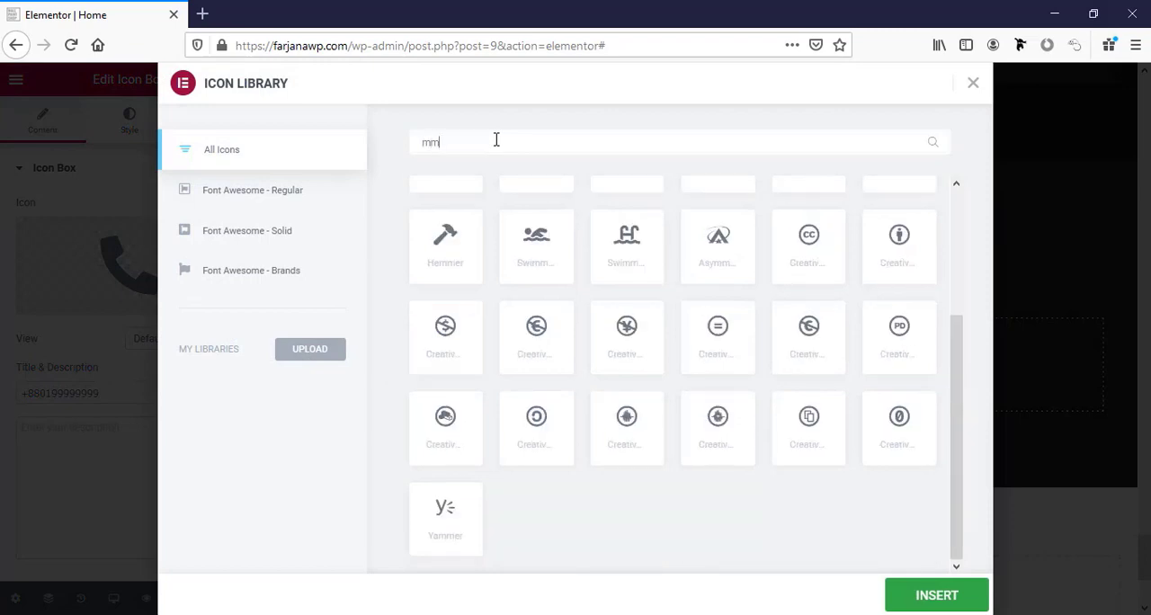
pyautogui.press('BackSpace')
pyautogui.write('ai')
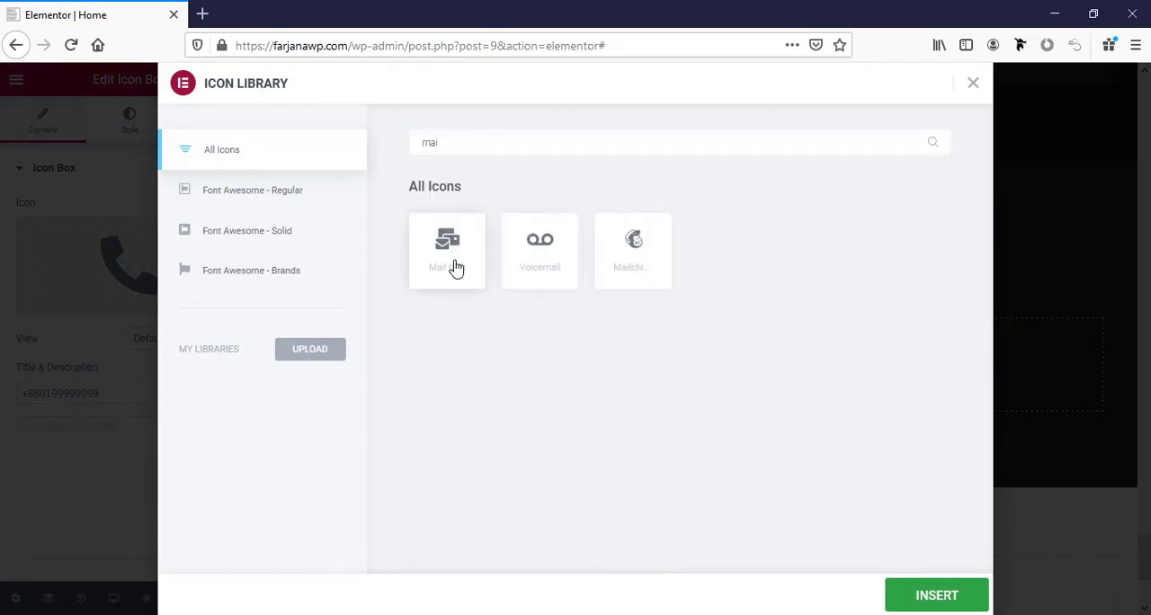
pyautogui.click(452, 261)
pyautogui.click(955, 597)
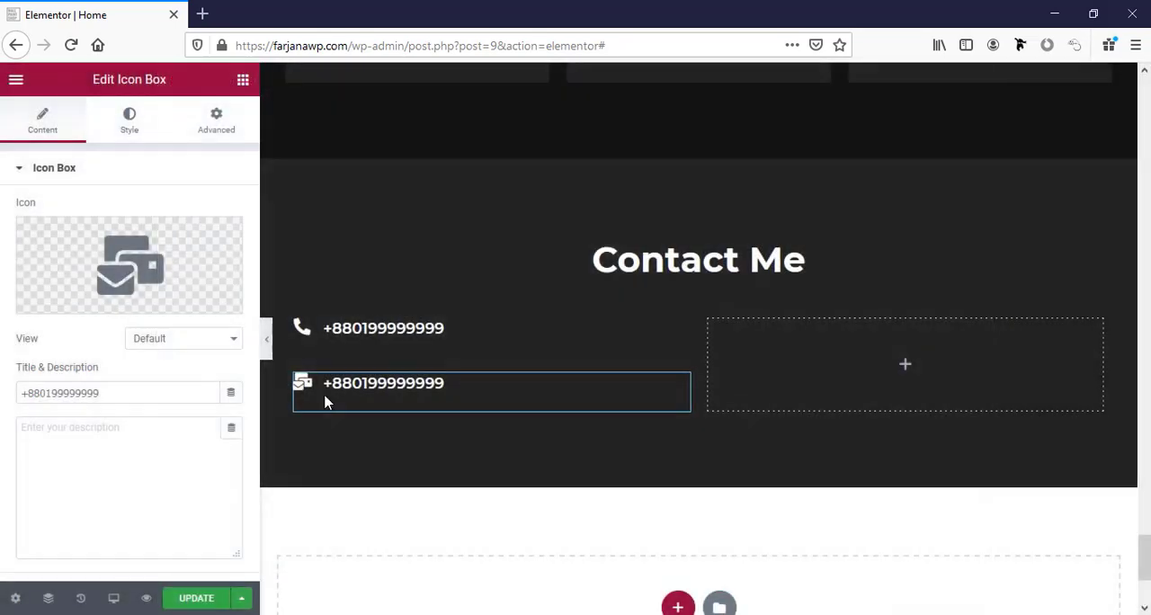
# Replace the mail icon box's title with the contact e-mail address.
pyautogui.tripleClick(101, 390)
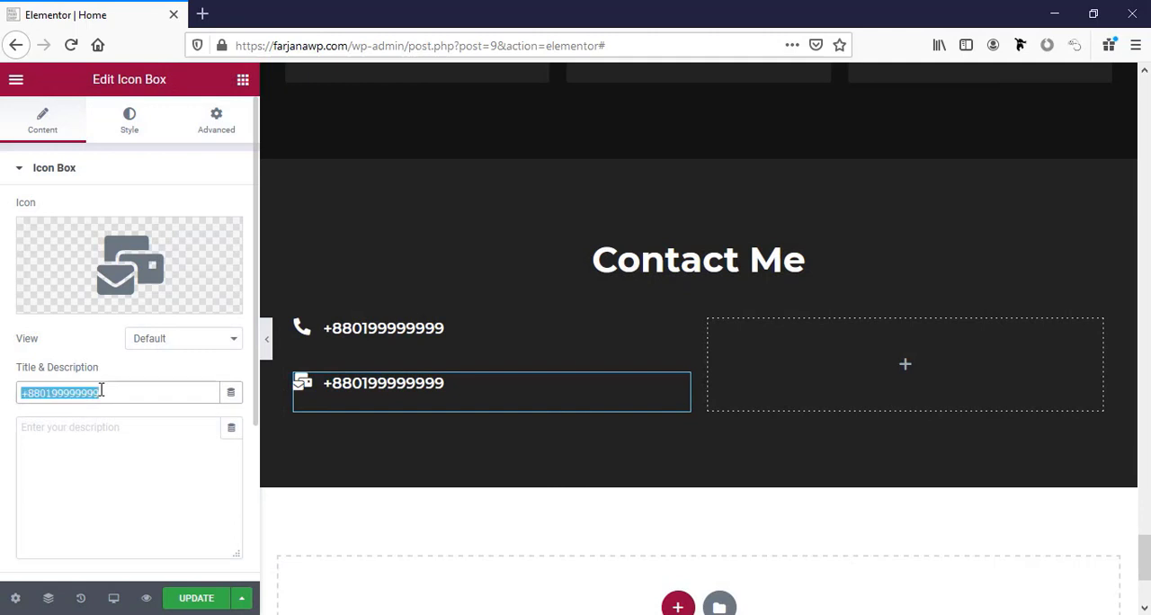
pyautogui.scroll(-1, 101, 389)
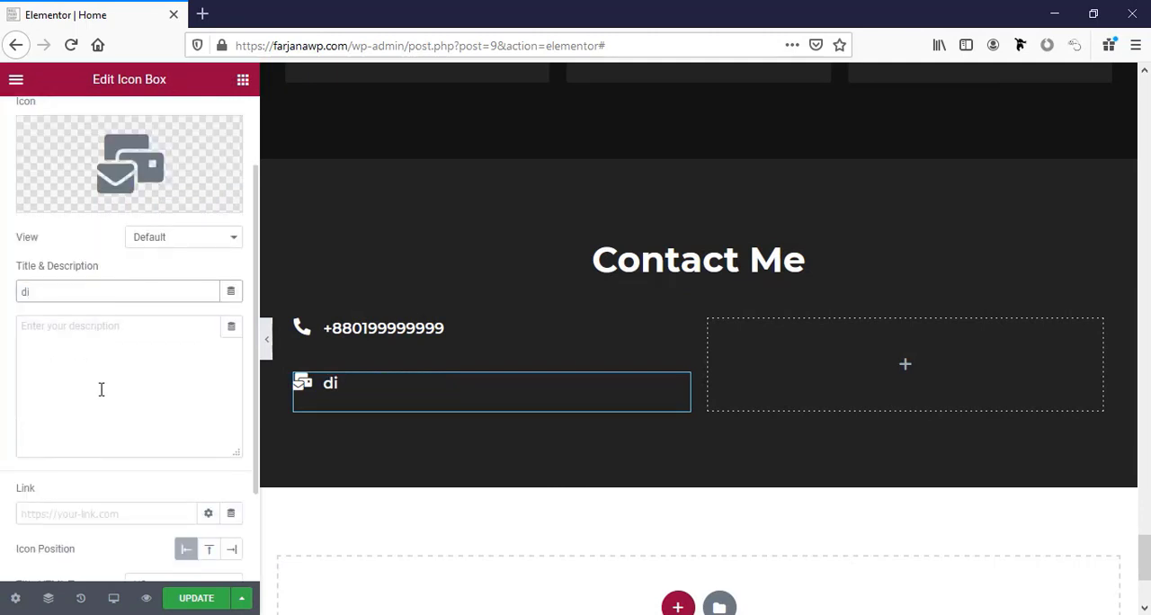
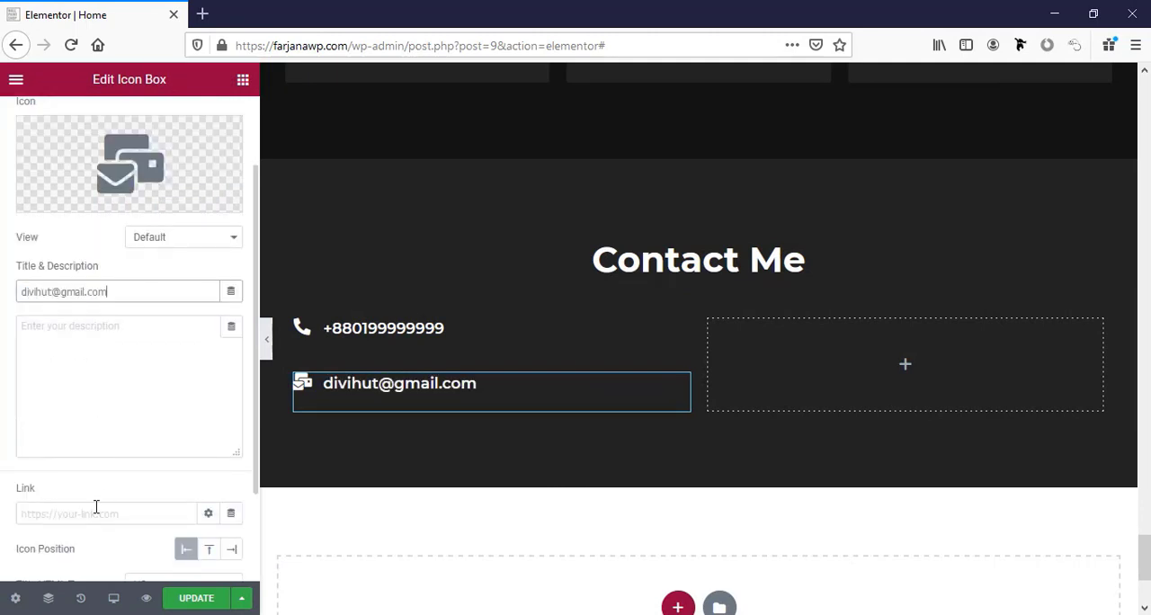
# Link the mail icon box to the contact e-mail address using the mailto: prefix.
pyautogui.click(97, 508)
pyautogui.tripleClick(105, 292)
pyautogui.hotkey('ctrl', 'c')
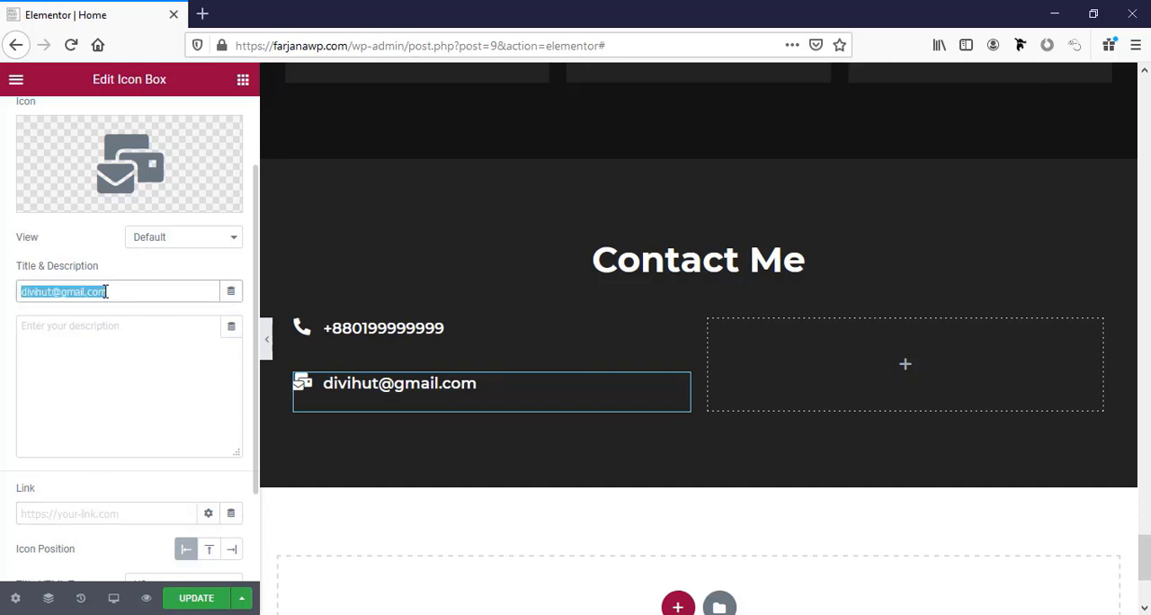
pyautogui.click(106, 513)
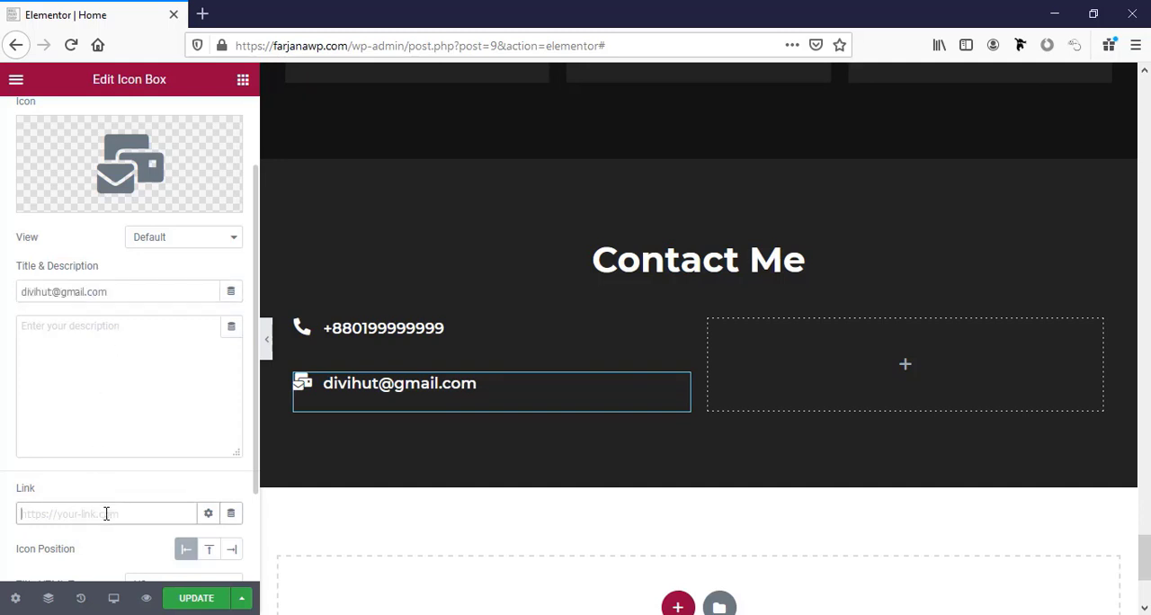
pyautogui.write('mailto:')
pyautogui.hotkey('ctrl', 'v')
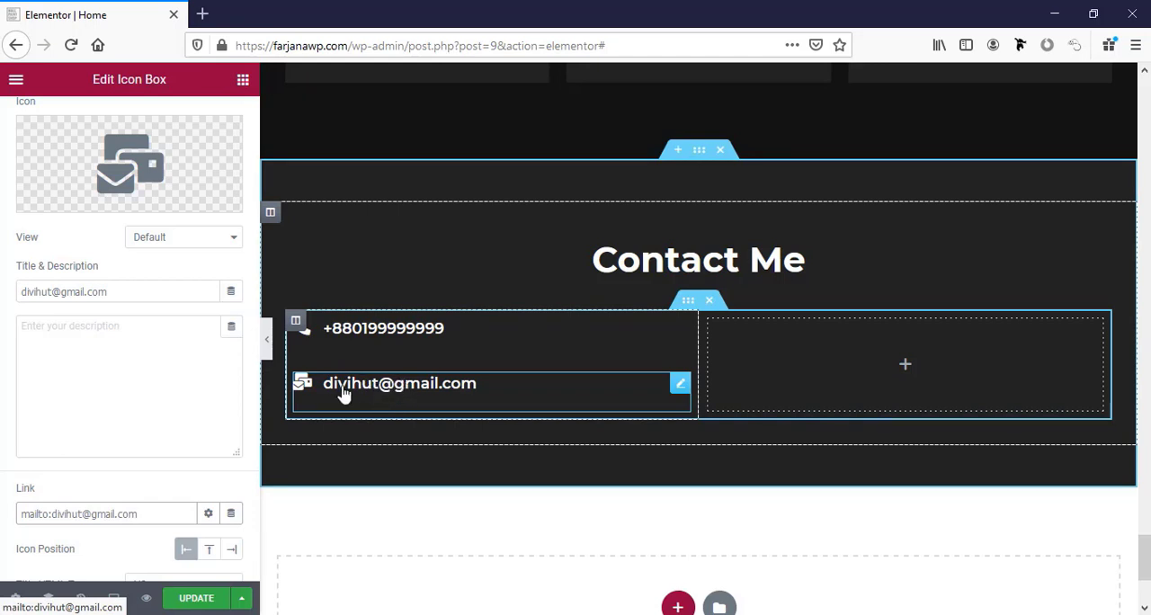
pyautogui.scroll(-1, 221, 478)
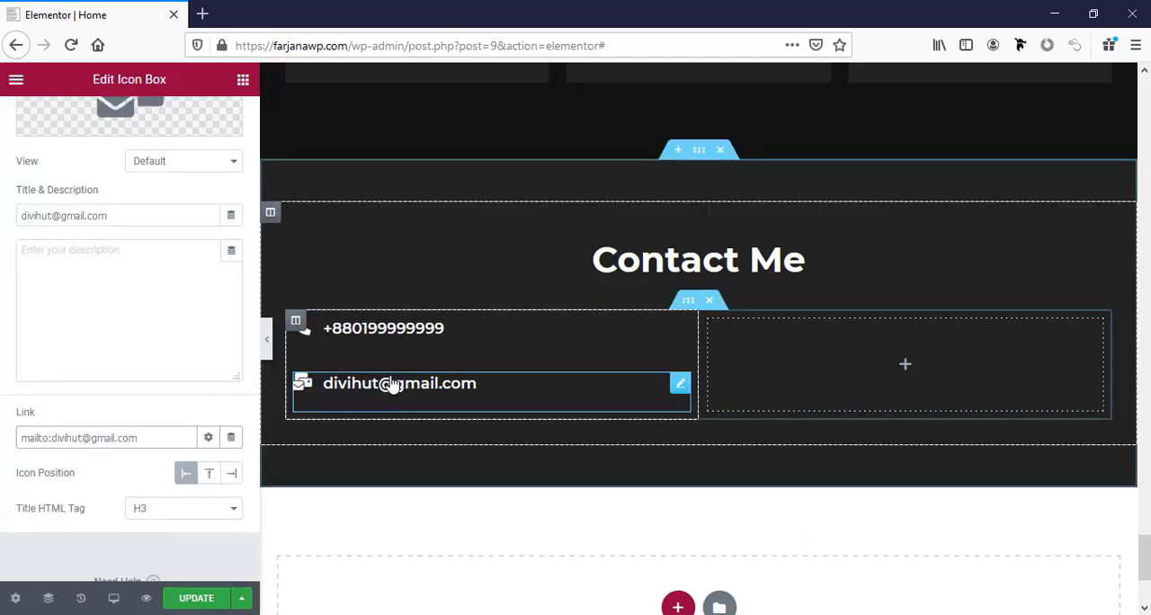
# Duplicate the mail icon box and replace the copy's icon with the map marker that has a hole in it.
pyautogui.rightClick(390, 387)
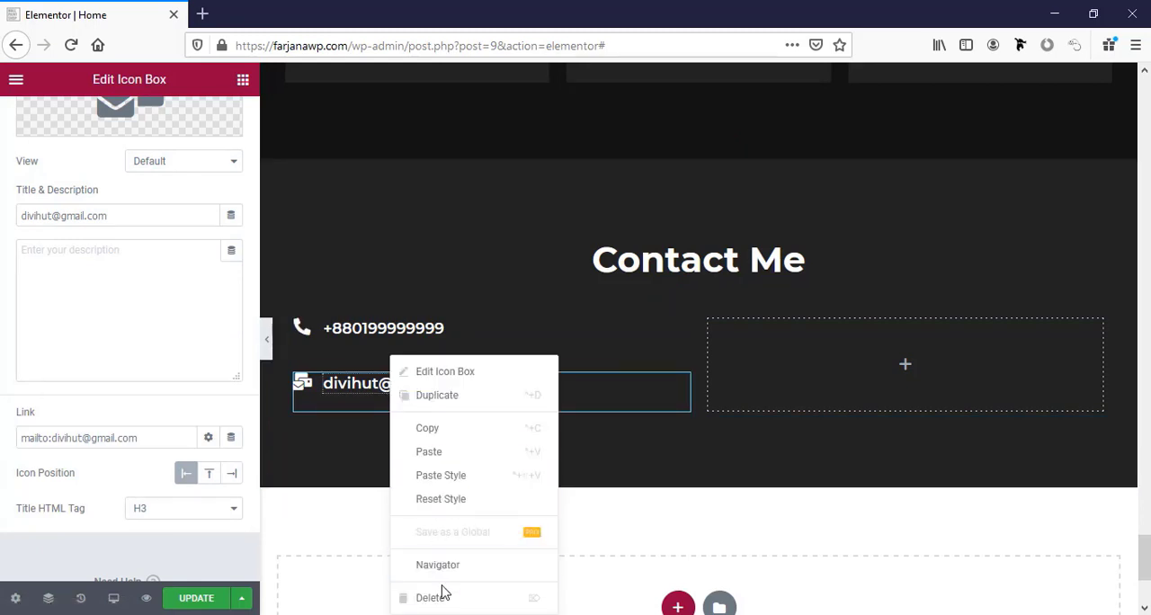
pyautogui.click(462, 396)
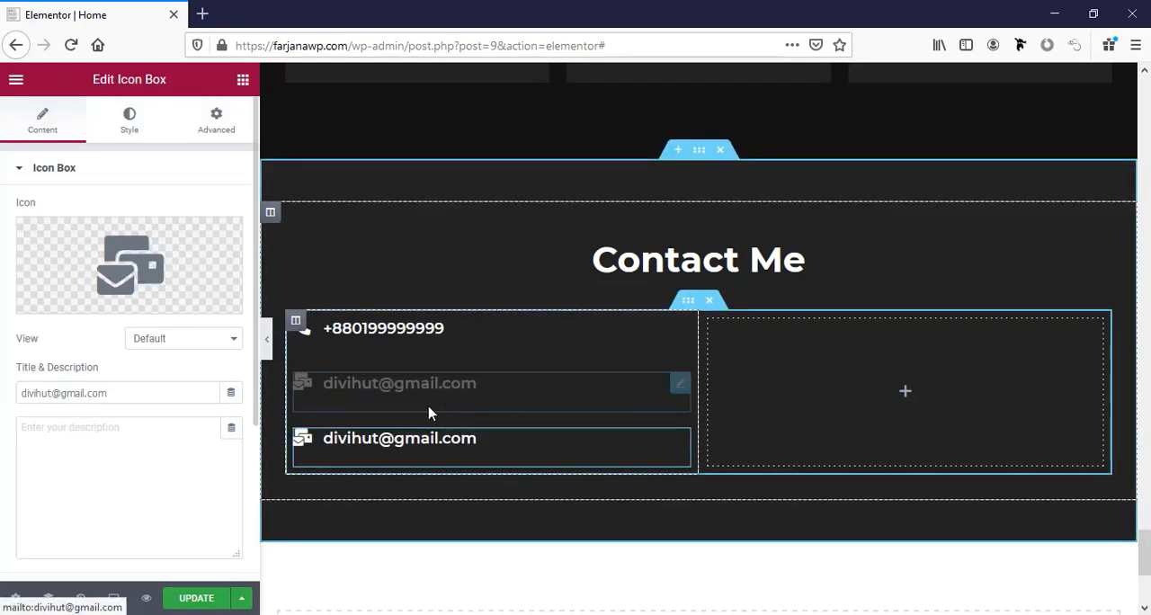
pyautogui.click(137, 275)
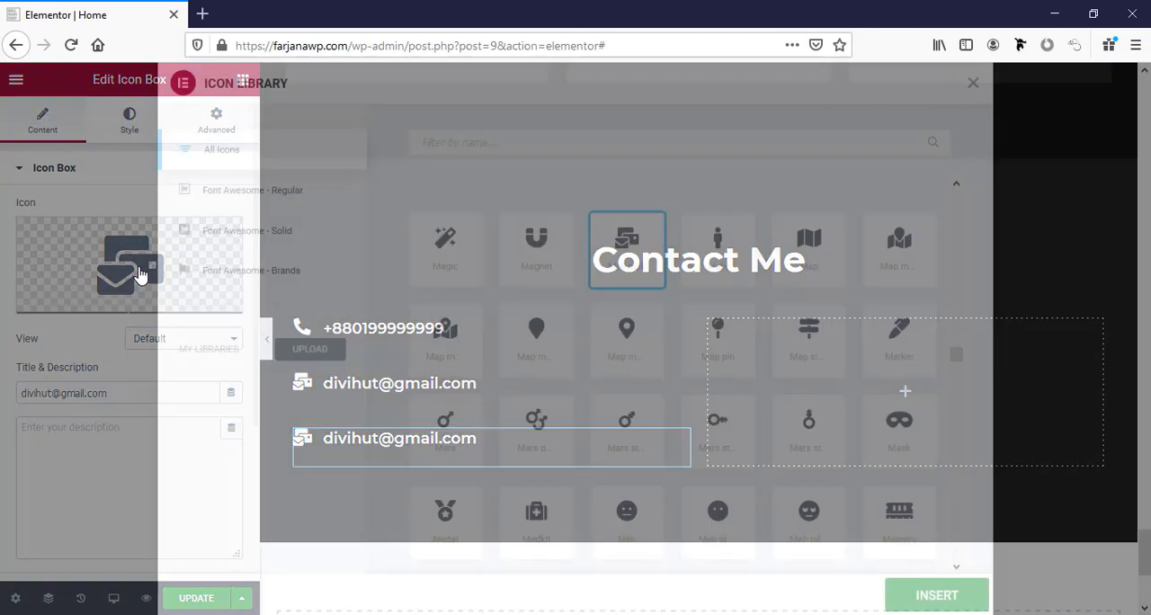
pyautogui.click(619, 354)
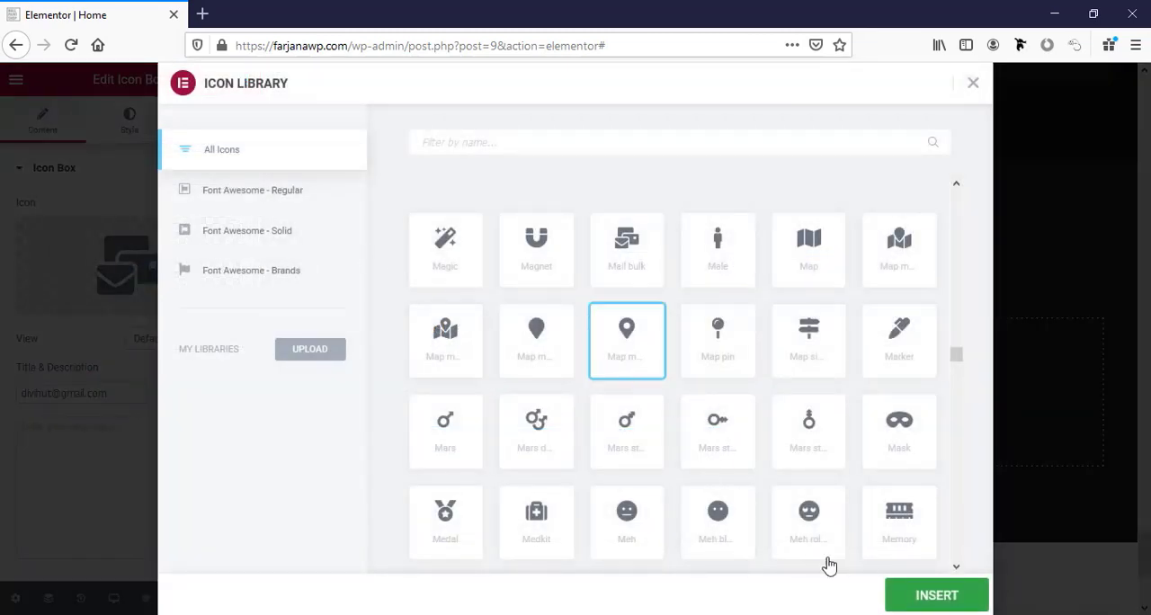
pyautogui.click(925, 596)
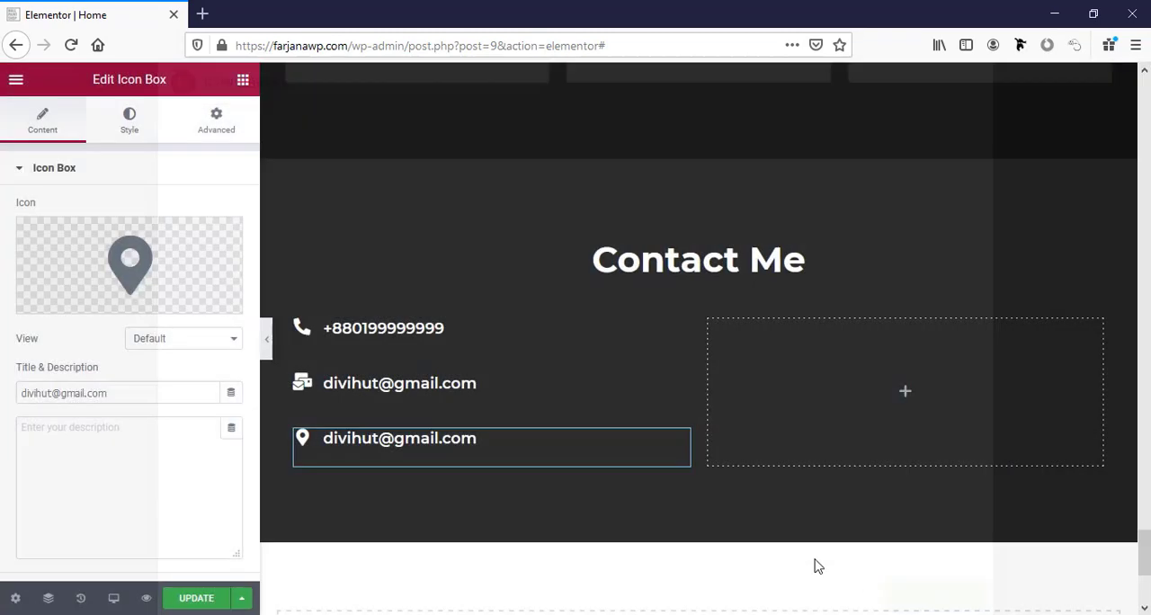
# Replace the map marker icon box's title with the contact postal address.
pyautogui.tripleClick(108, 394)
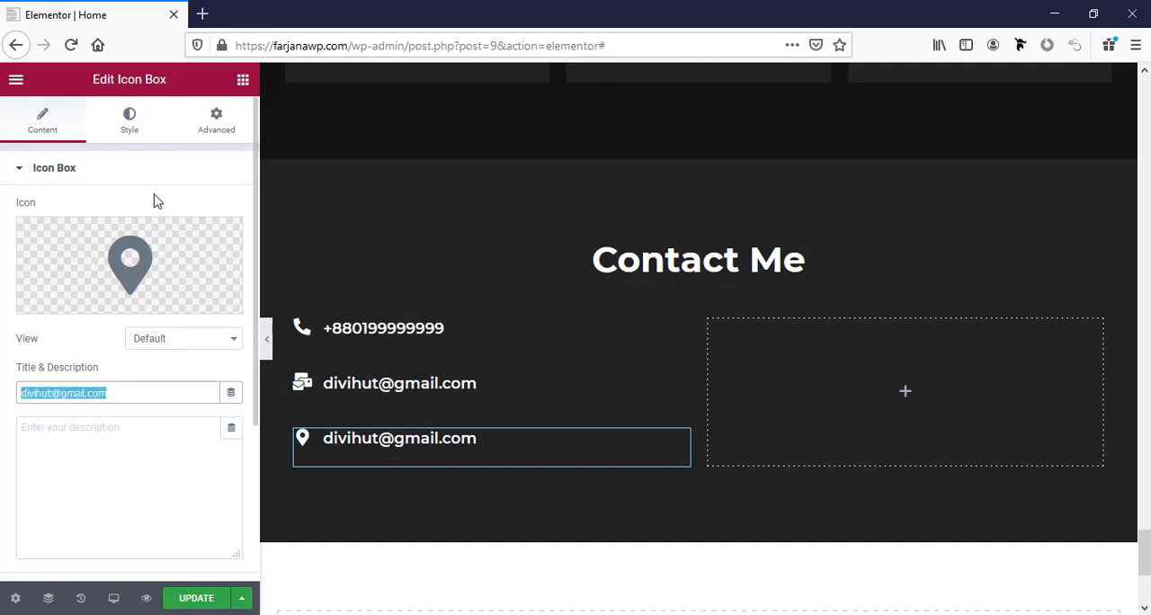
pyautogui.click(207, 14)
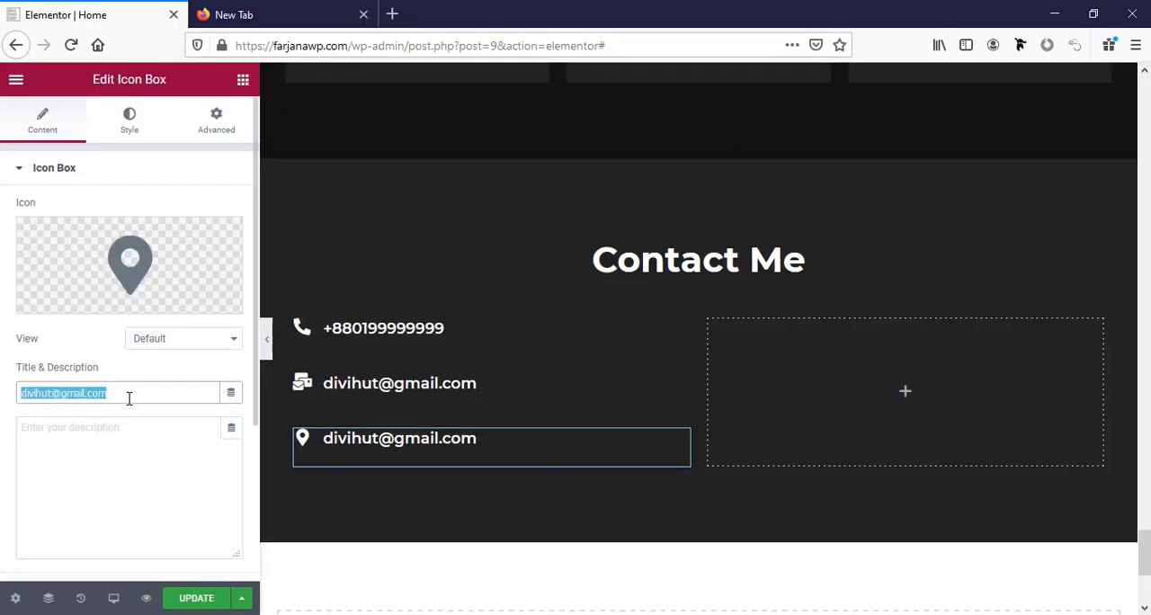
pyautogui.write('28 Green Tower, Street Name, New York City, USA')
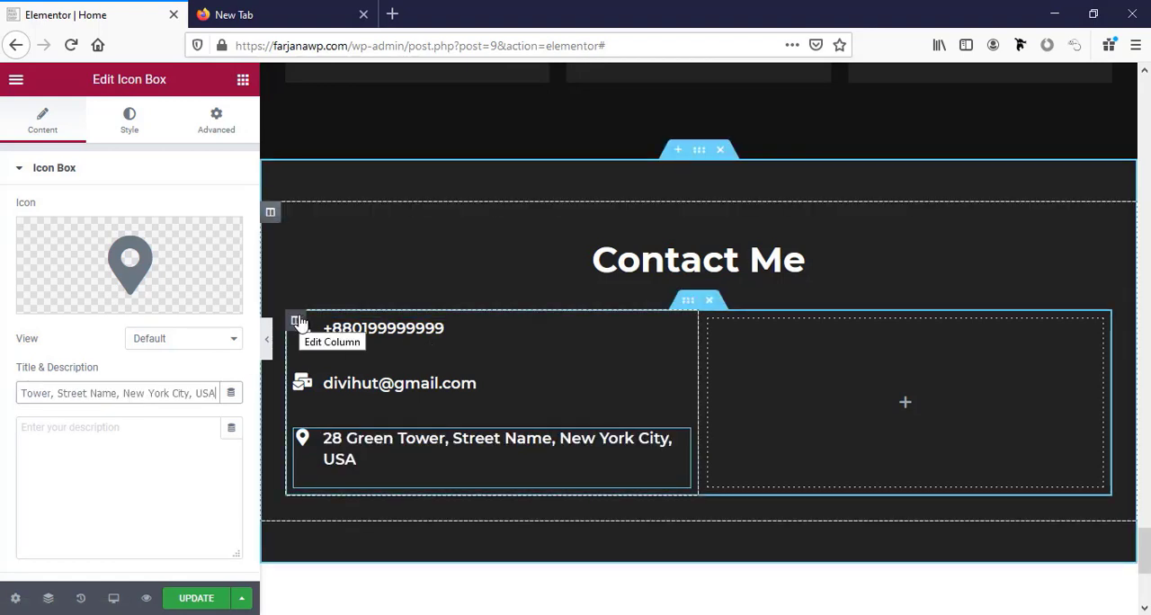
# Set the widgets space of the column holding the contact icon boxes to 0 px.
pyautogui.click(298, 322)
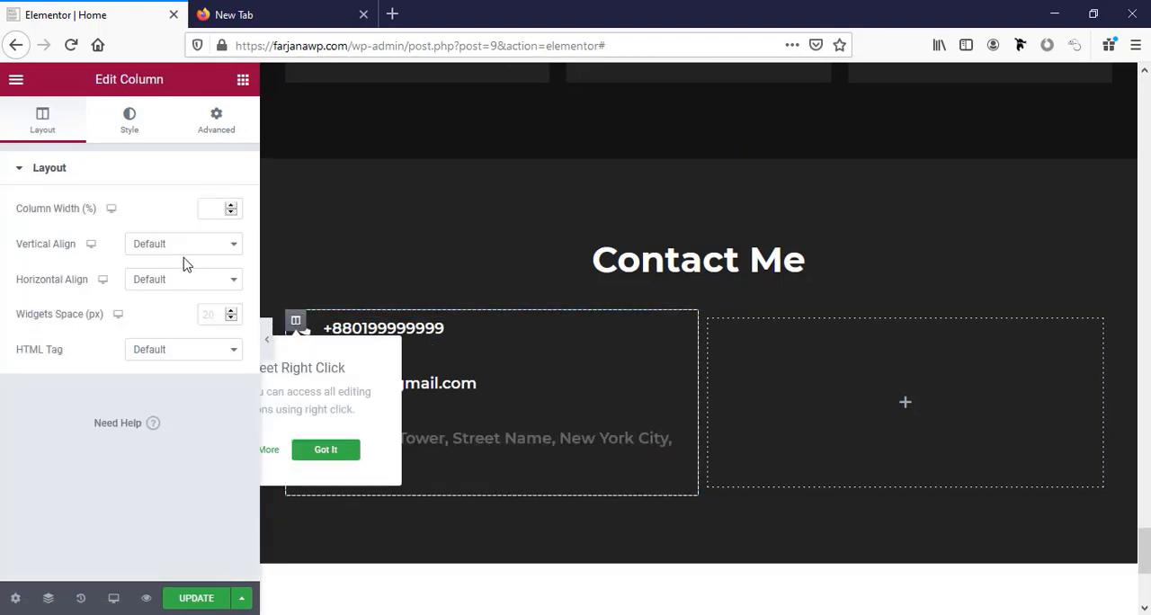
pyautogui.click(208, 315)
pyautogui.write('0')
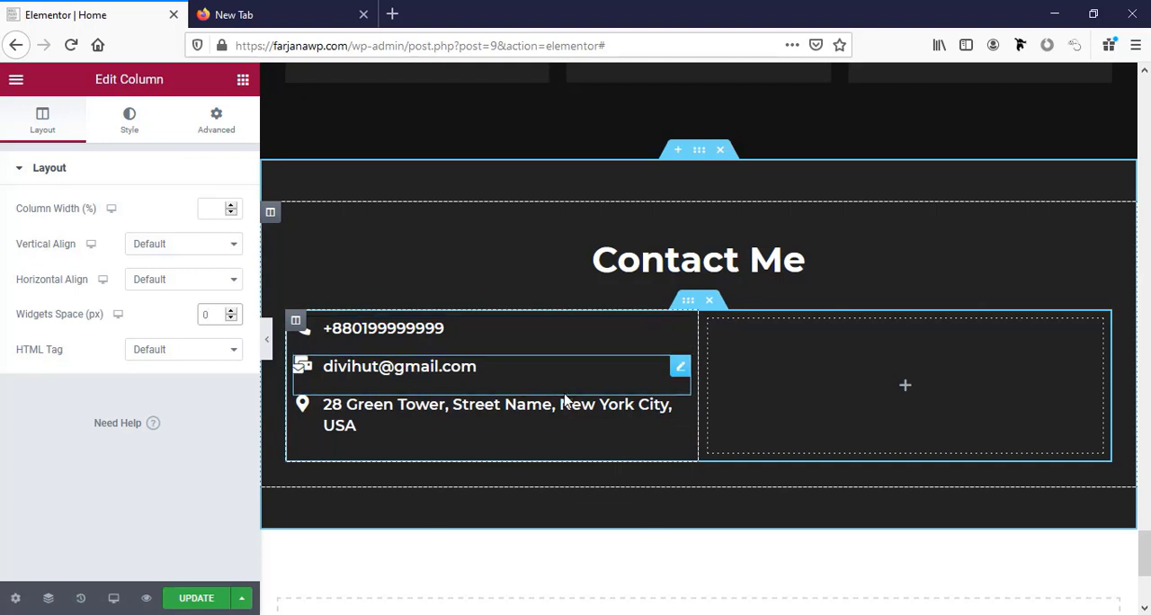
# Add the Essential Addons WPForms widget to the empty column beside the contact icon boxes.
pyautogui.click(920, 402)
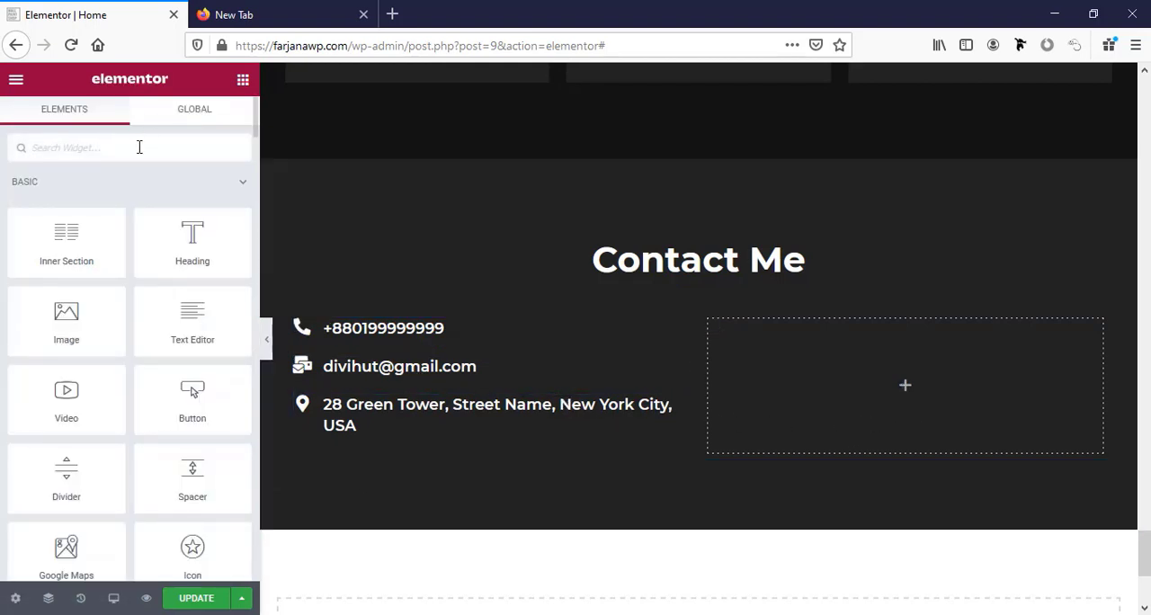
pyautogui.write('form')
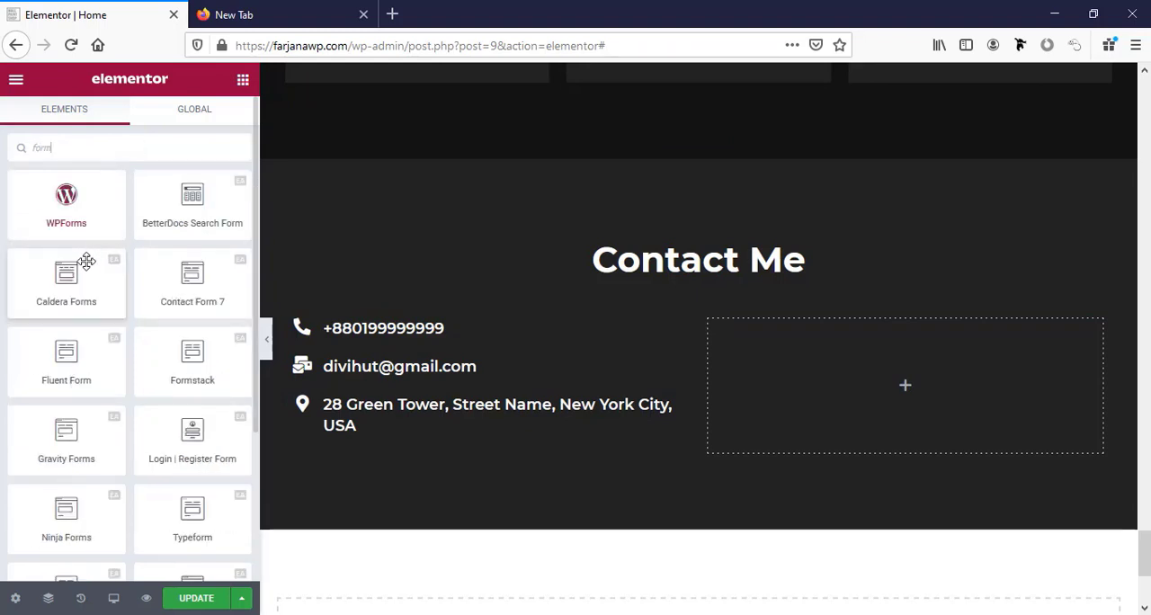
pyautogui.scroll(-2, 86, 261)
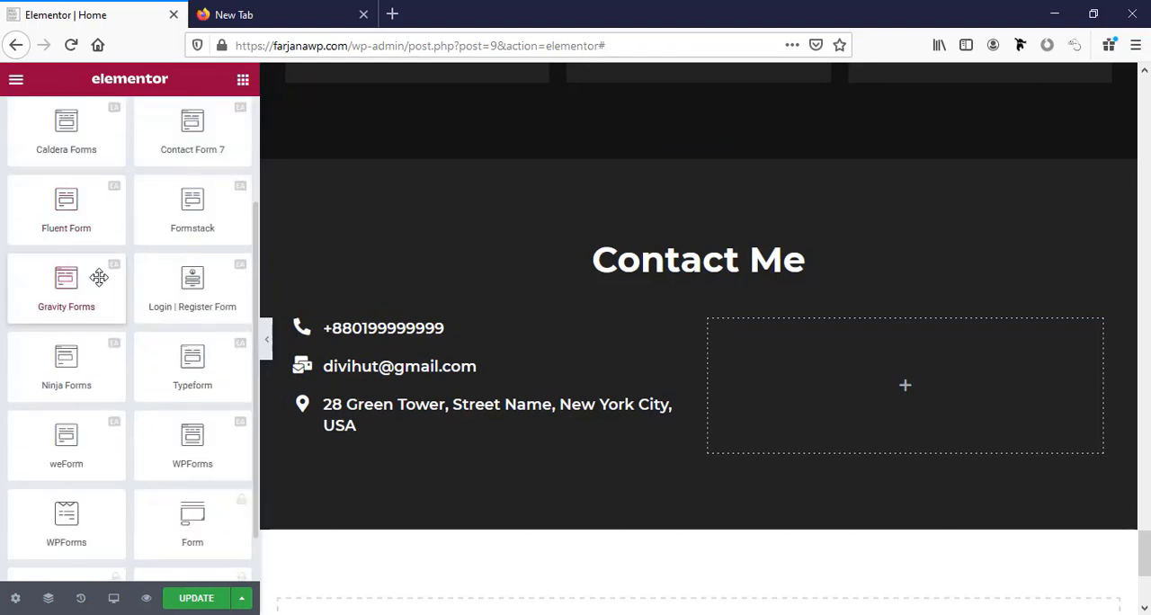
pyautogui.scroll(2, 90, 359)
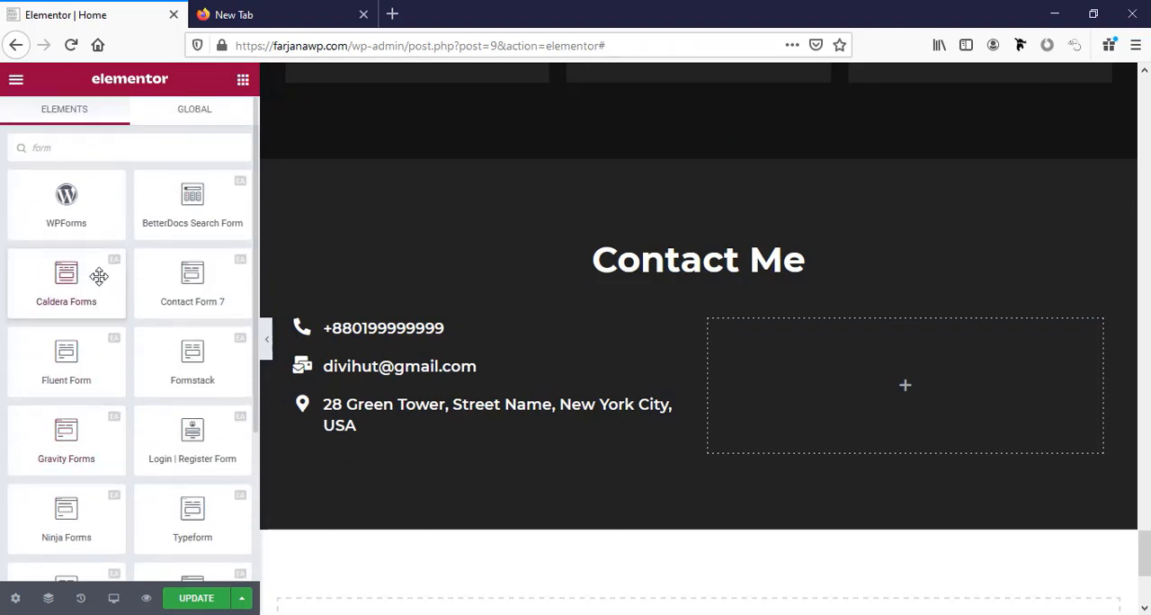
pyautogui.click(30, 151)
pyautogui.write('wp')
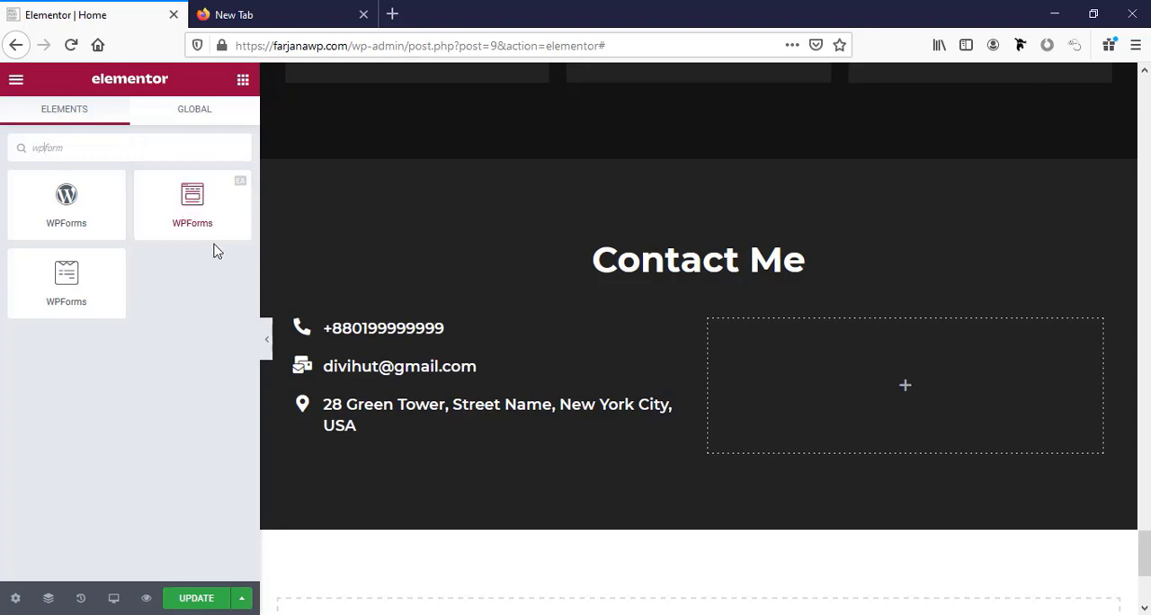
pyautogui.moveTo(205, 212); pyautogui.dragTo(845, 383)
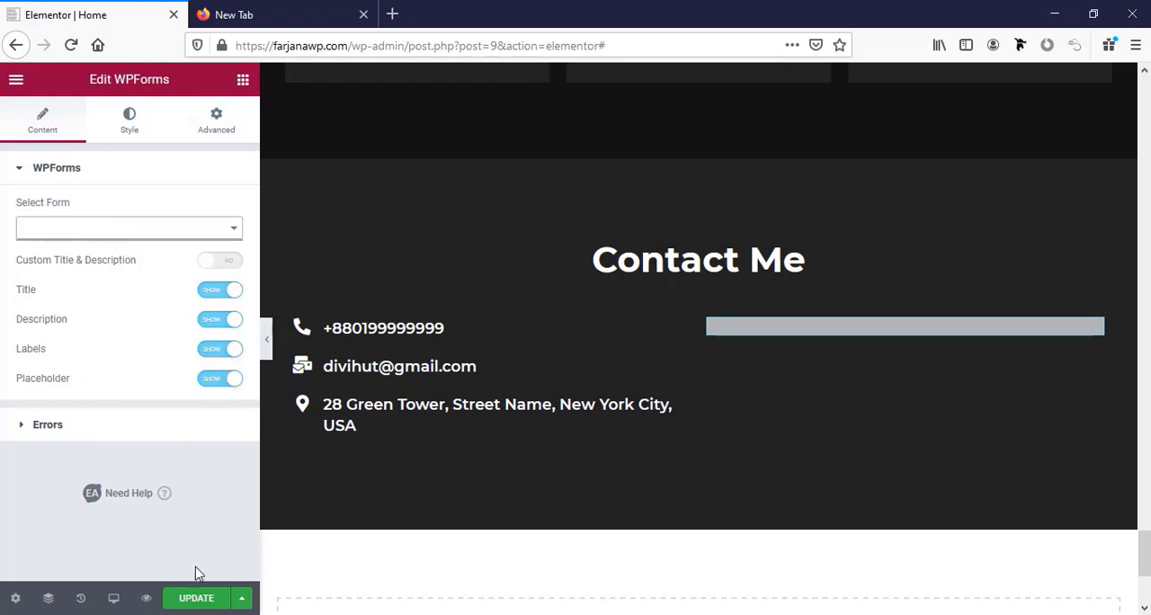
# Save the page and open the WordPress dashboard in a separate browser tab.
pyautogui.click(195, 606)
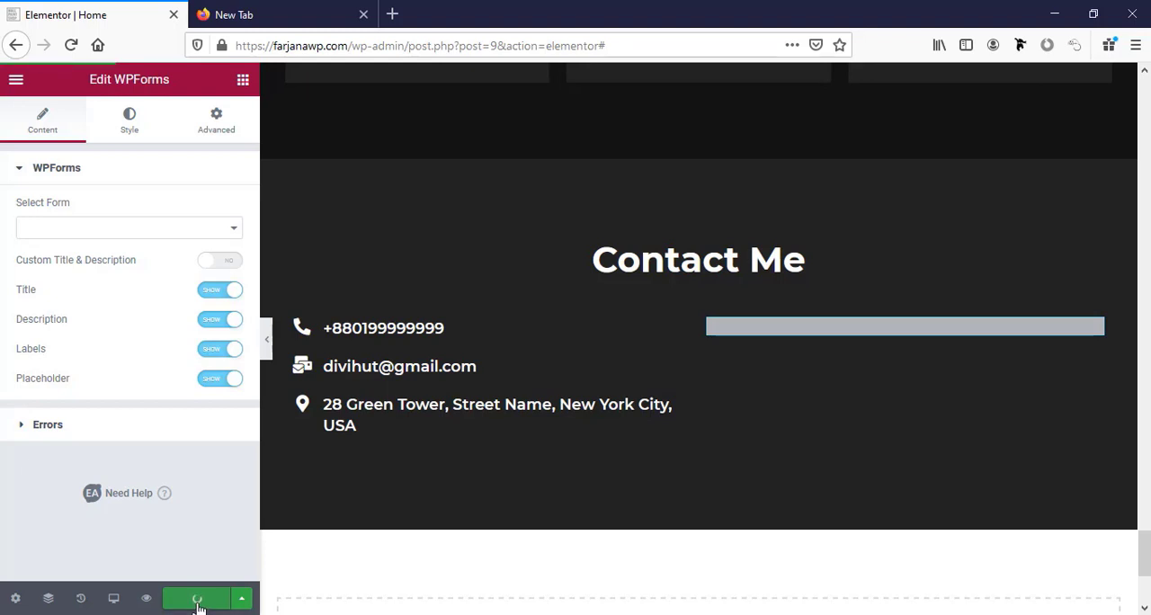
pyautogui.click(16, 80)
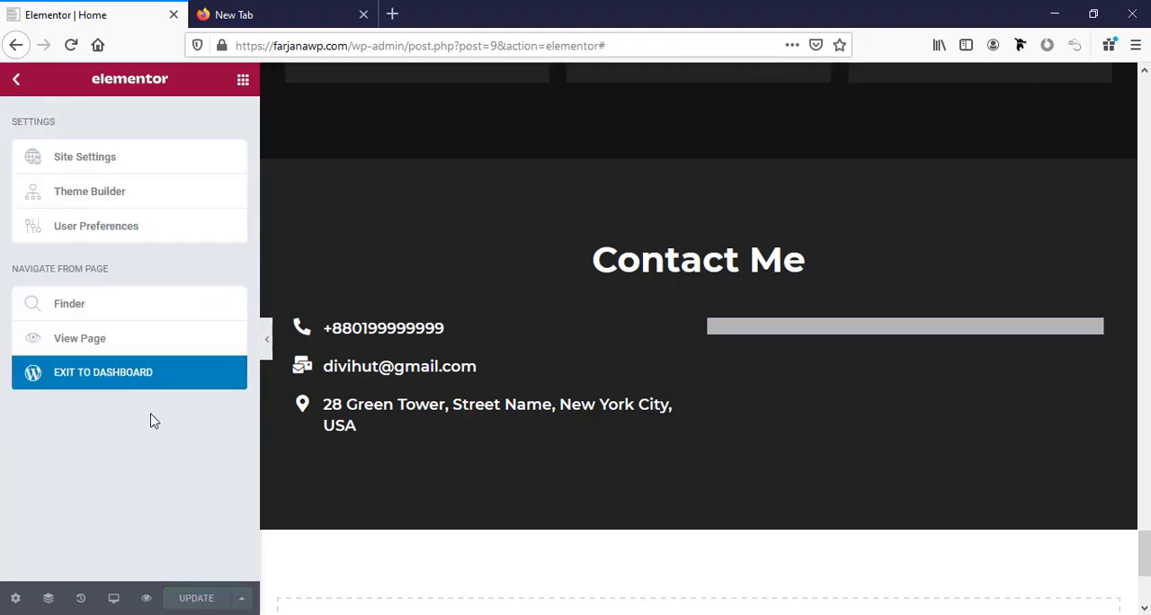
pyautogui.rightClick(154, 382)
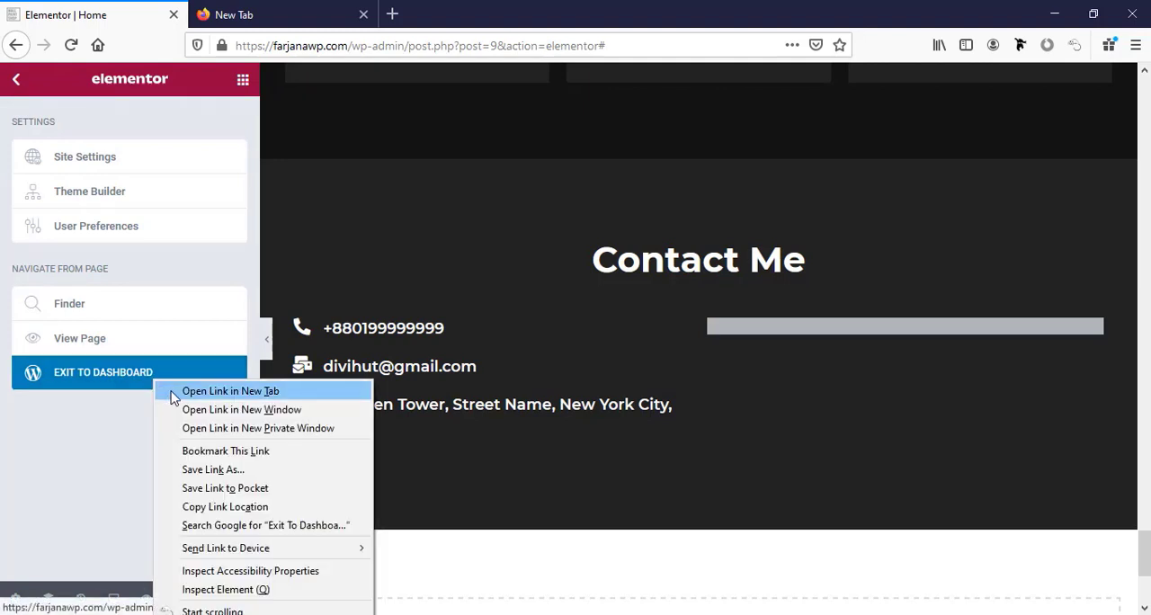
pyautogui.click(173, 397)
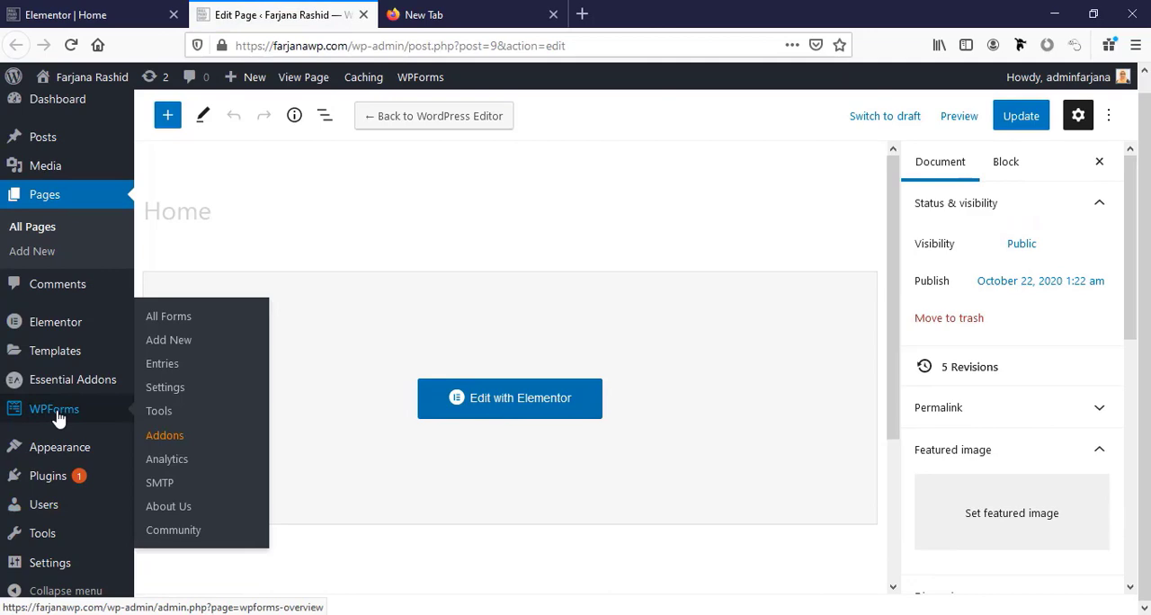
# Create a new WPForms form from the Simple Contact Form template.
pyautogui.click(56, 418)
pyautogui.scroll(-3, 306, 427)
pyautogui.click(604, 483)
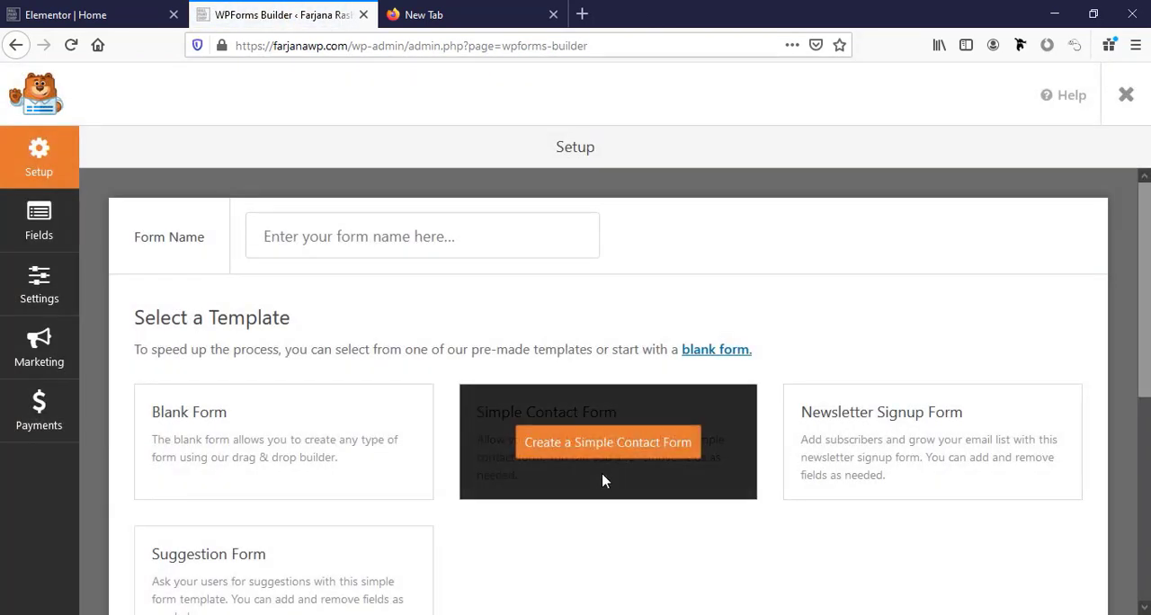
pyautogui.scroll(-3, 303, 382)
pyautogui.scroll(3, 303, 382)
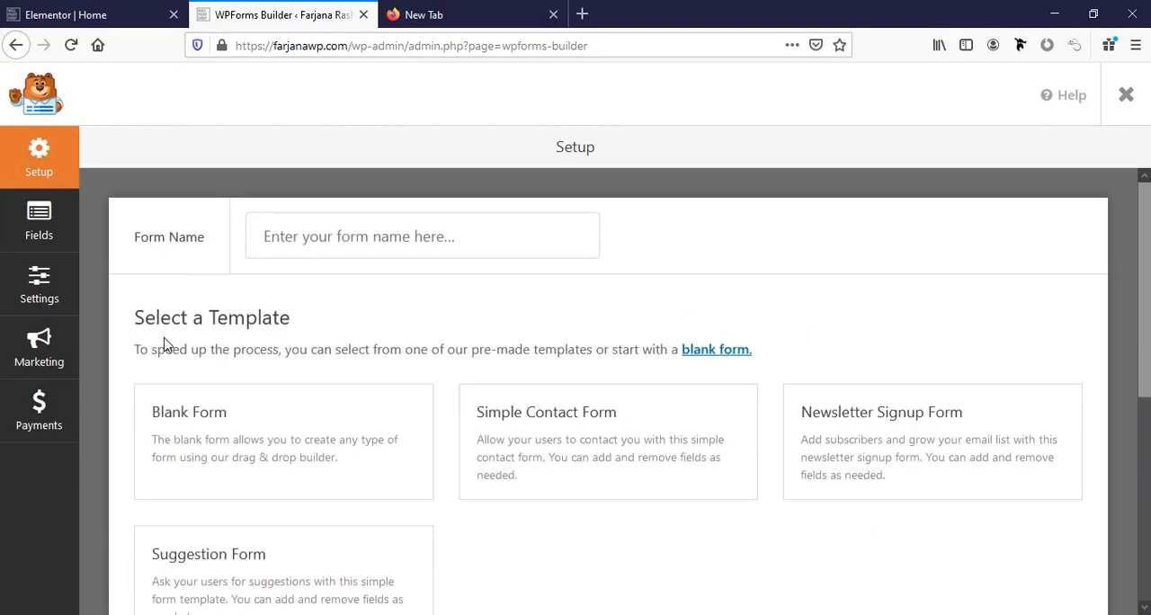
pyautogui.moveTo(548, 454)
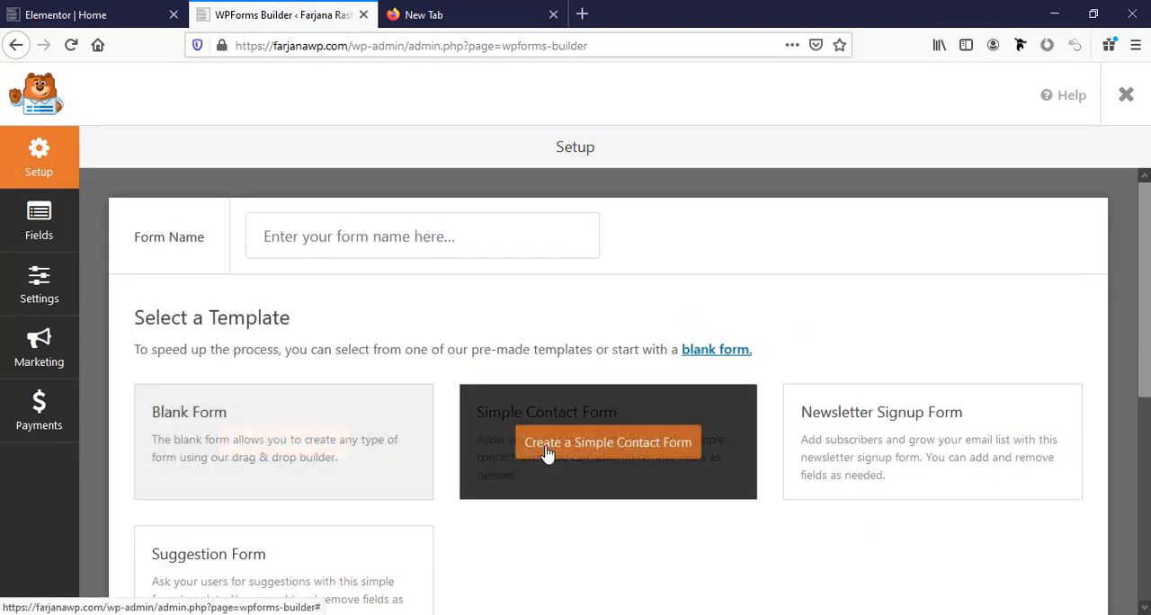
pyautogui.moveTo(872, 456)
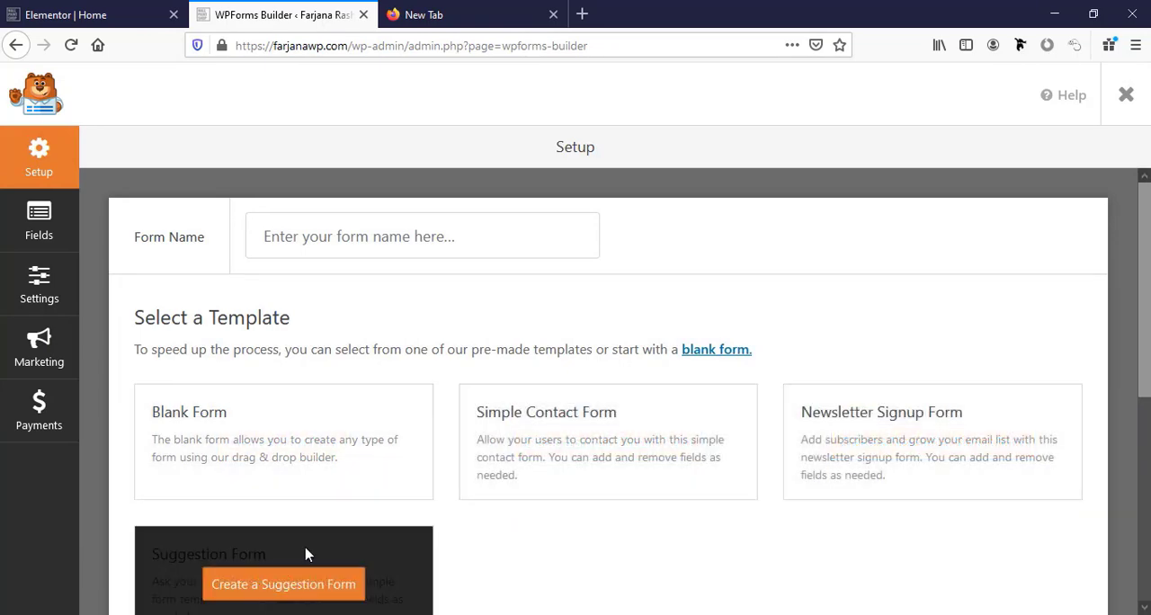
pyautogui.scroll(-4, 305, 550)
pyautogui.scroll(3, 306, 550)
pyautogui.moveTo(493, 437)
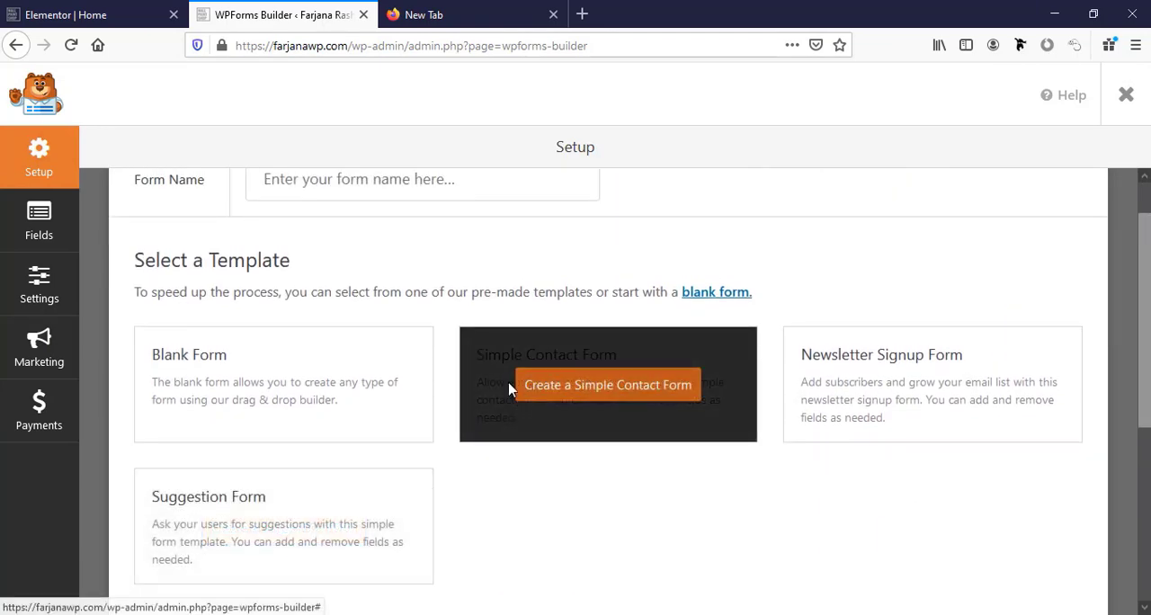
pyautogui.click(588, 387)
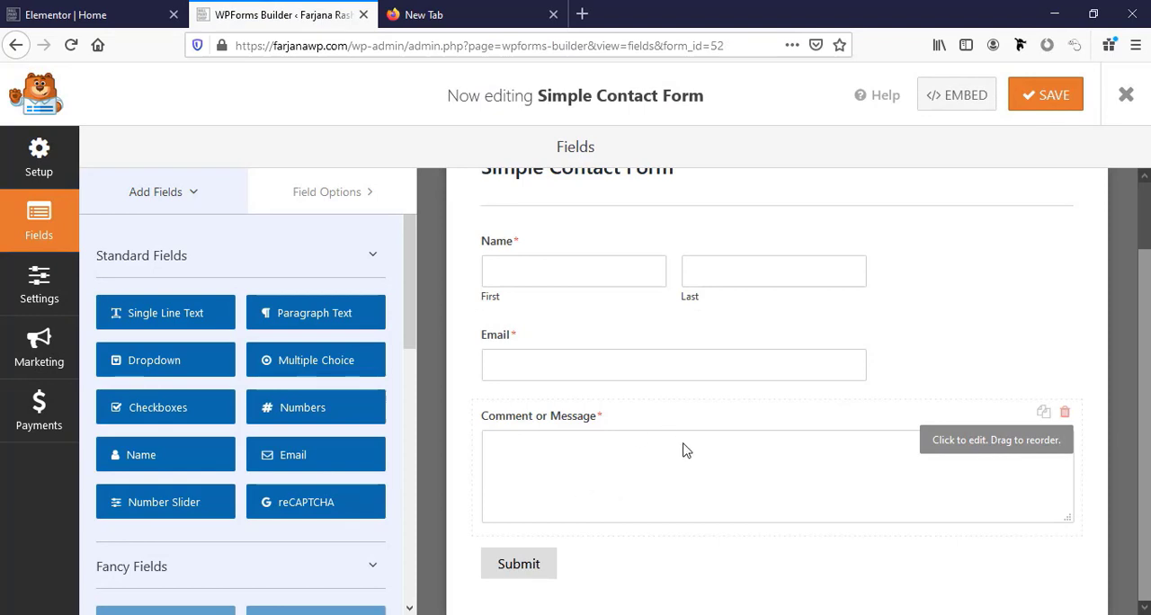
# Shorten the label of the form's comment field to "Message".
pyautogui.click(956, 453)
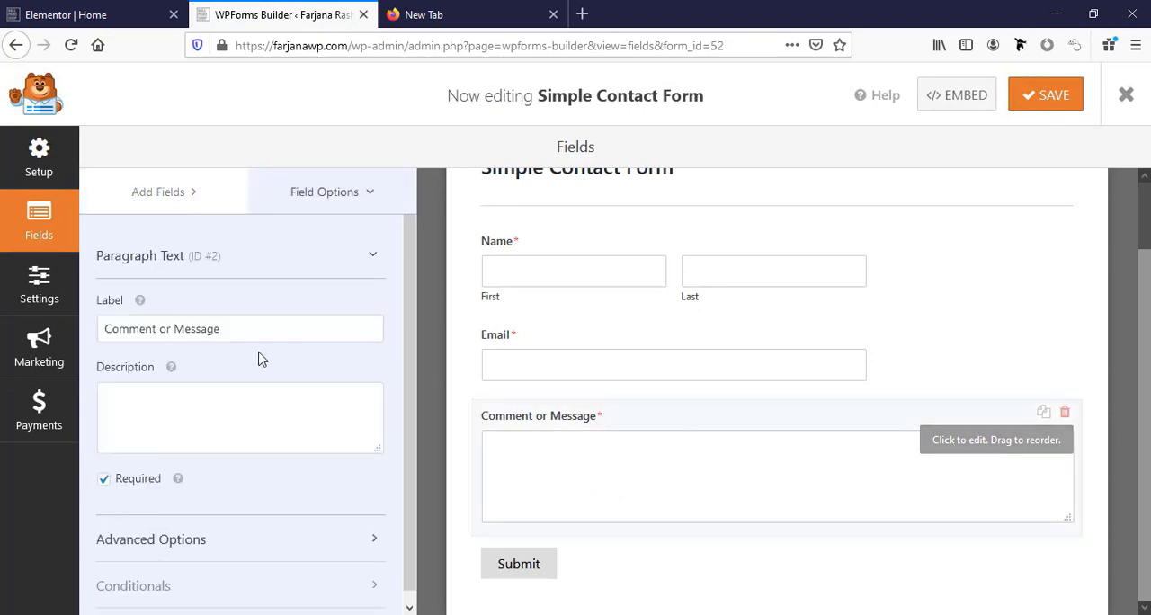
pyautogui.click(177, 331)
pyautogui.moveTo(178, 331); pyautogui.dragTo(102, 331)
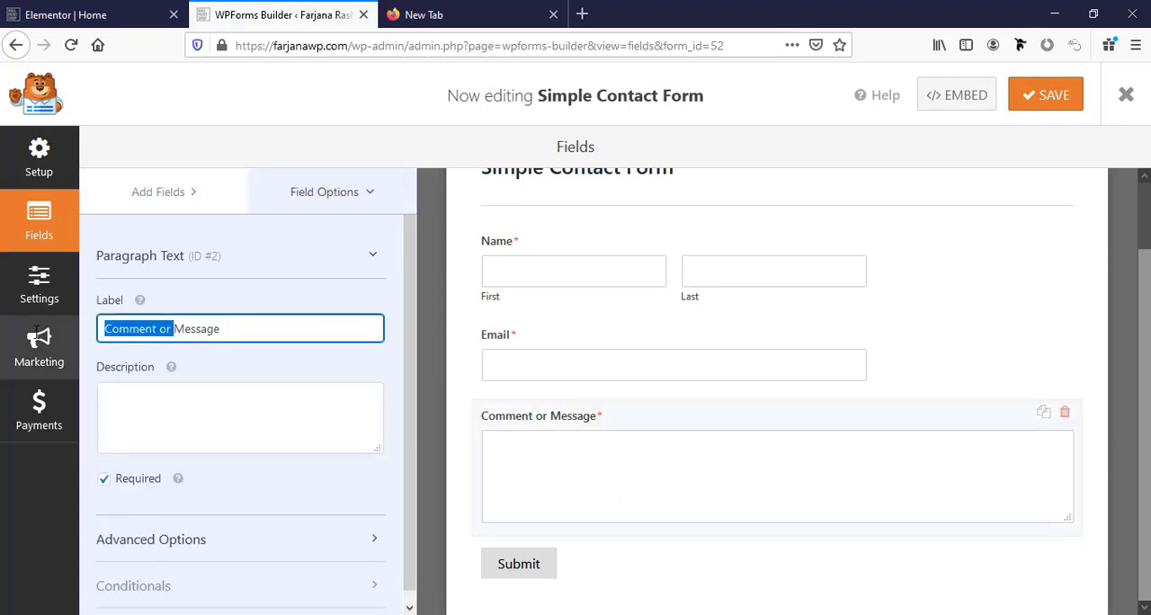
pyautogui.press('BackSpace')
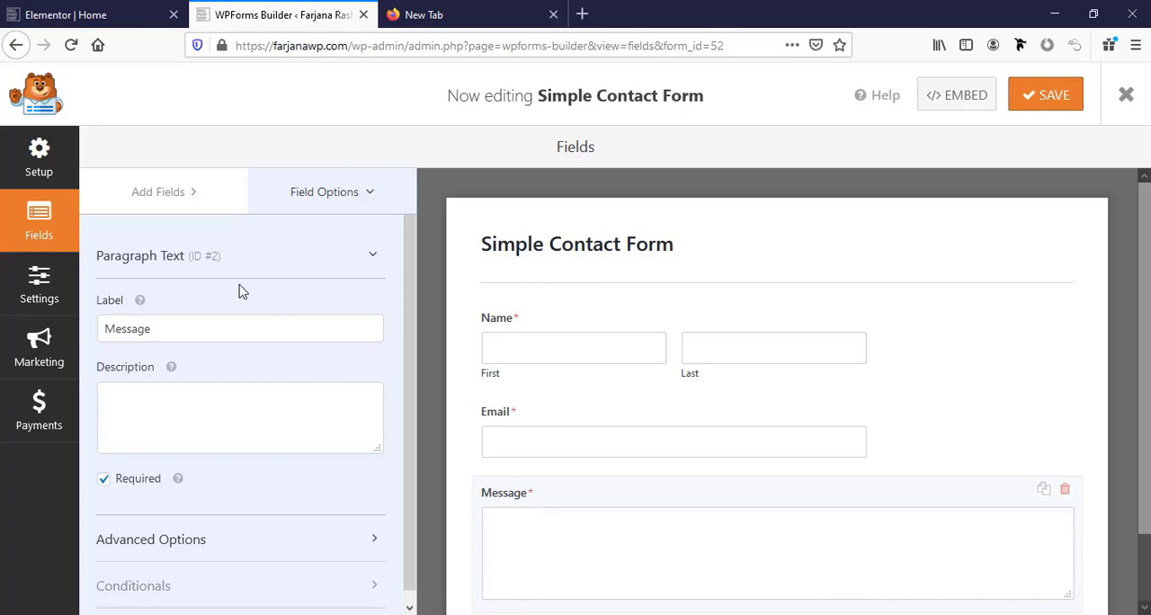
# Add another Name field and a Single Line Text field above the Email field.
pyautogui.click(133, 193)
pyautogui.moveTo(175, 464); pyautogui.dragTo(554, 319)
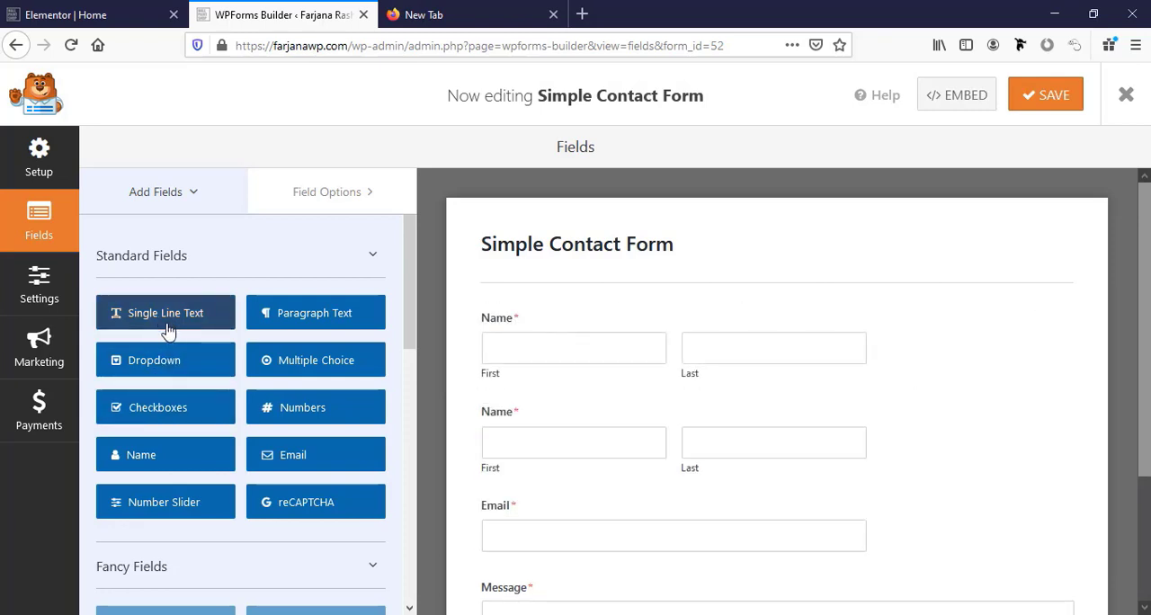
pyautogui.moveTo(177, 319); pyautogui.dragTo(560, 362)
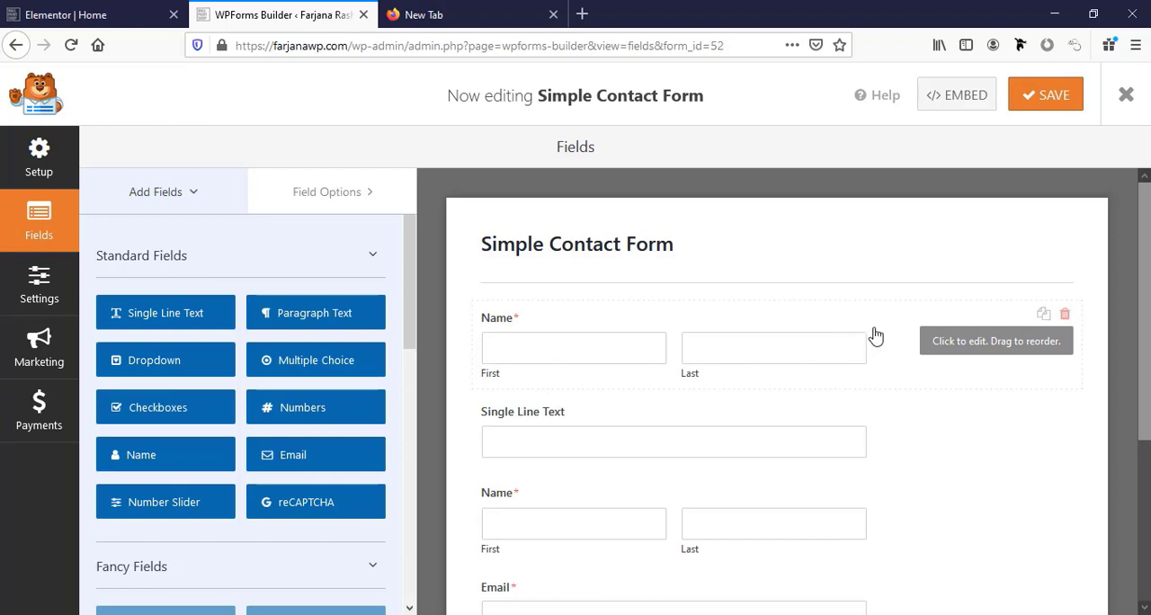
# Delete both two-part Name fields from the contact form.
pyautogui.click(1066, 314)
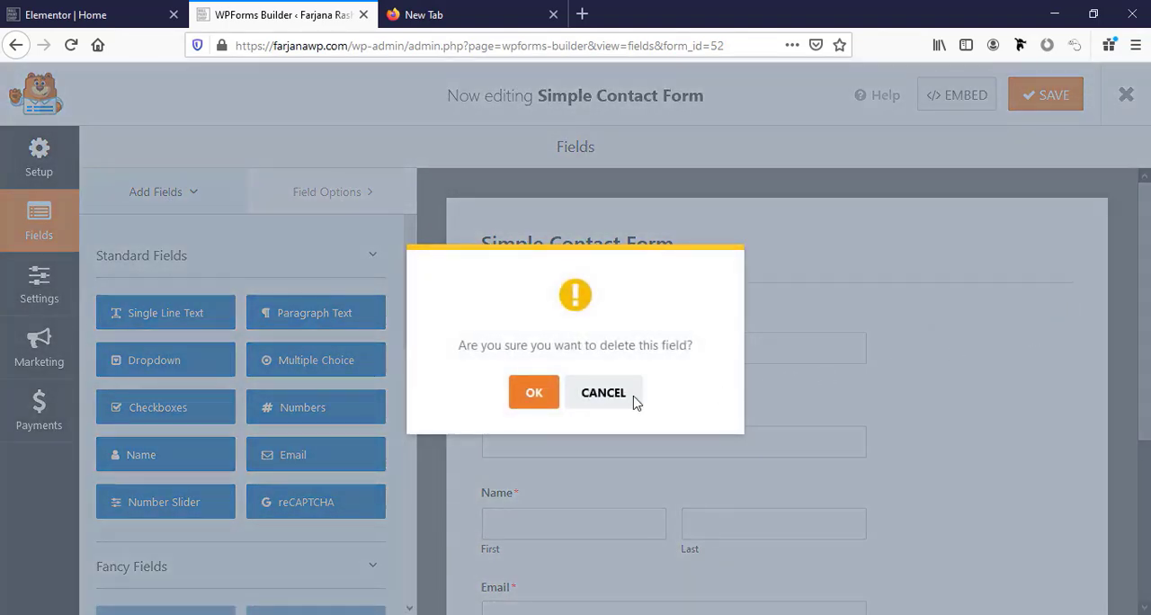
pyautogui.click(534, 396)
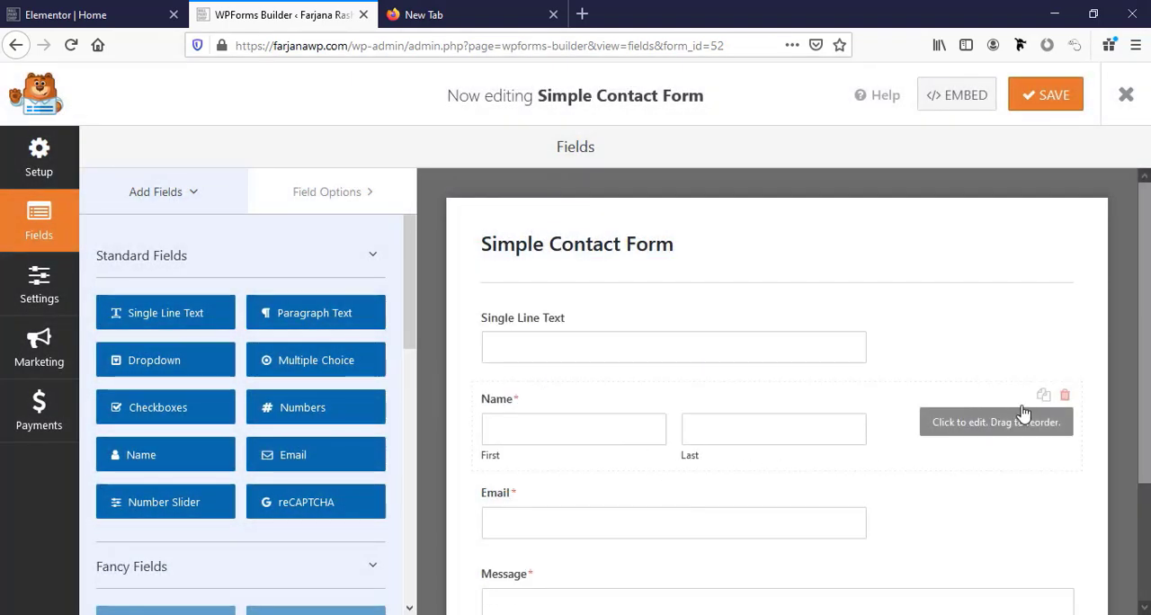
pyautogui.click(1064, 398)
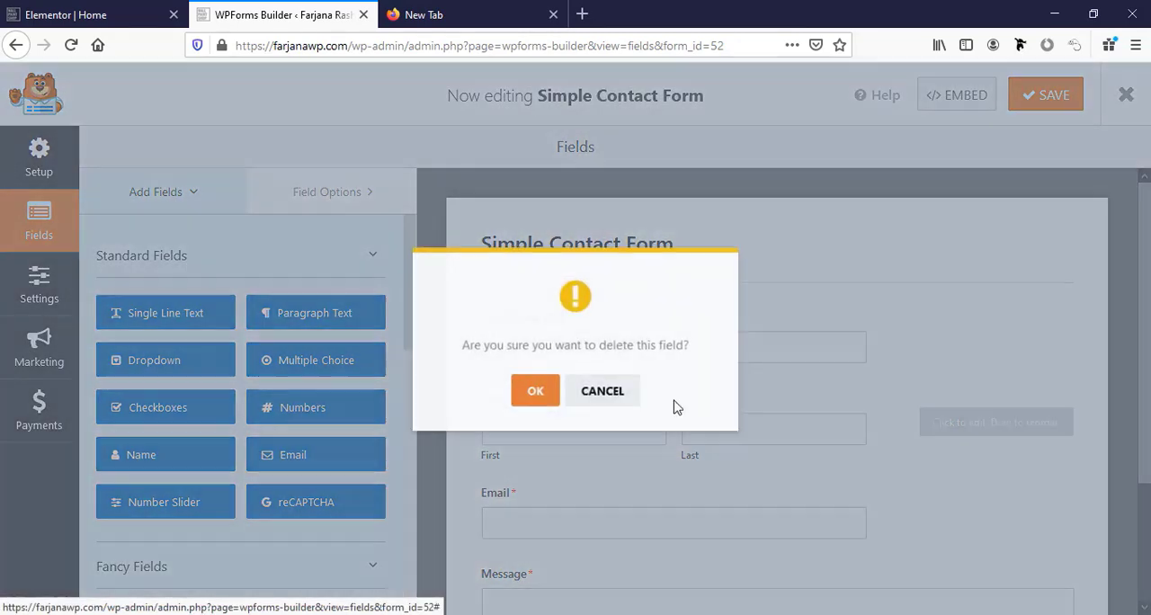
pyautogui.click(534, 392)
# Change the Single Line Text field's label to "Name".
pyautogui.click(531, 328)
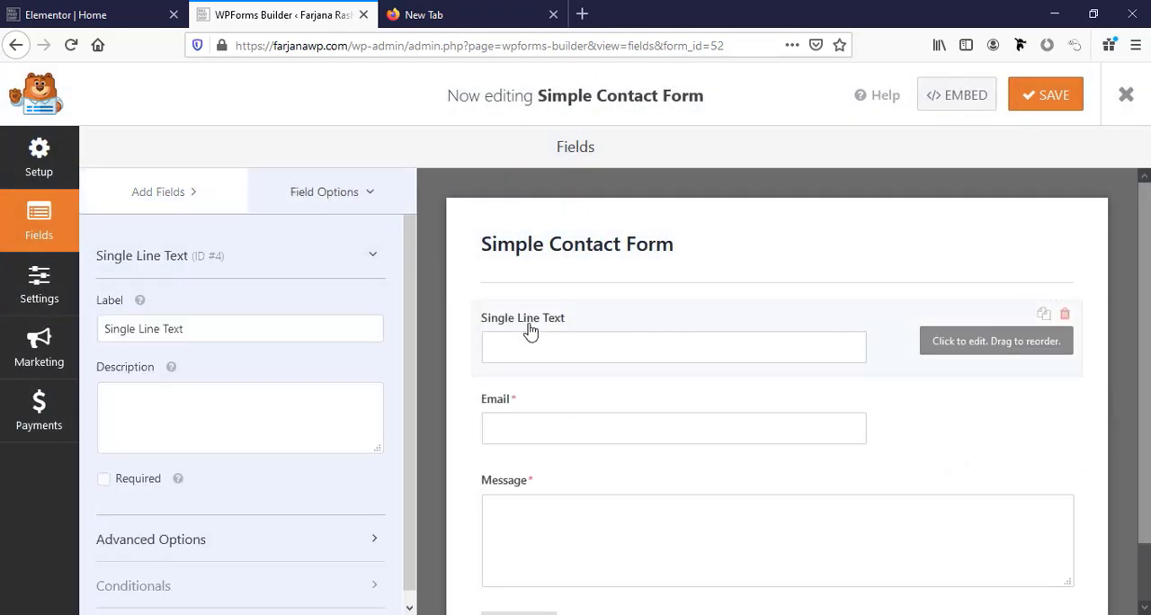
pyautogui.click(186, 330)
pyautogui.tripleClick(186, 331)
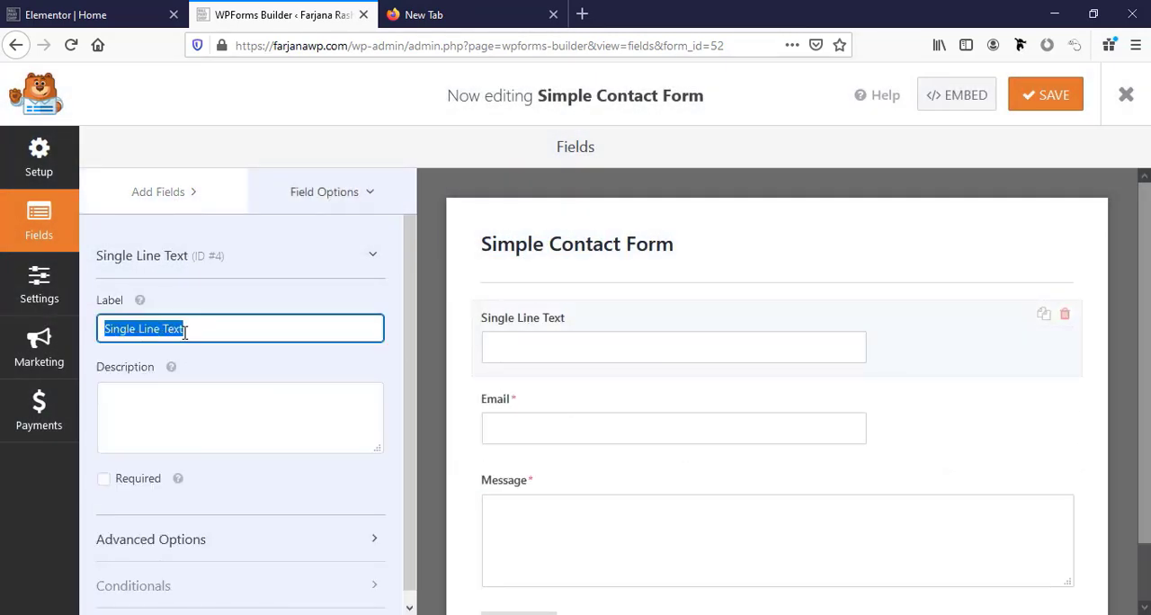
pyautogui.write('Na,e')
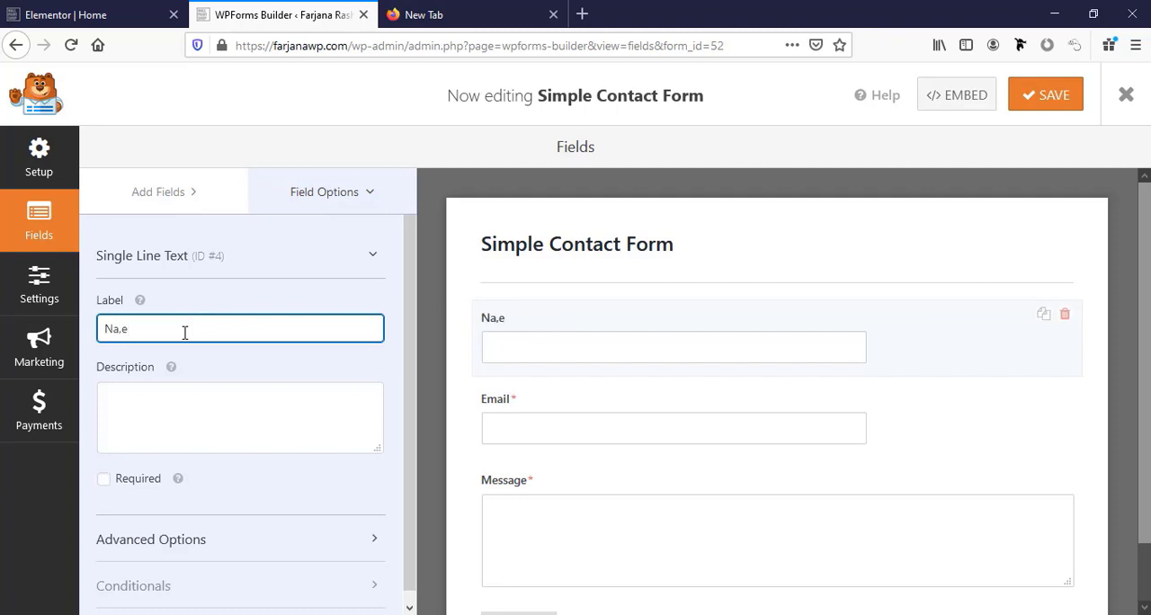
pyautogui.press('BackSpace')
pyautogui.press('BackSpace')
pyautogui.write('me')
# Set the single-line name field's placeholder text to "Name" and hide its label.
pyautogui.scroll(-5, 231, 494)
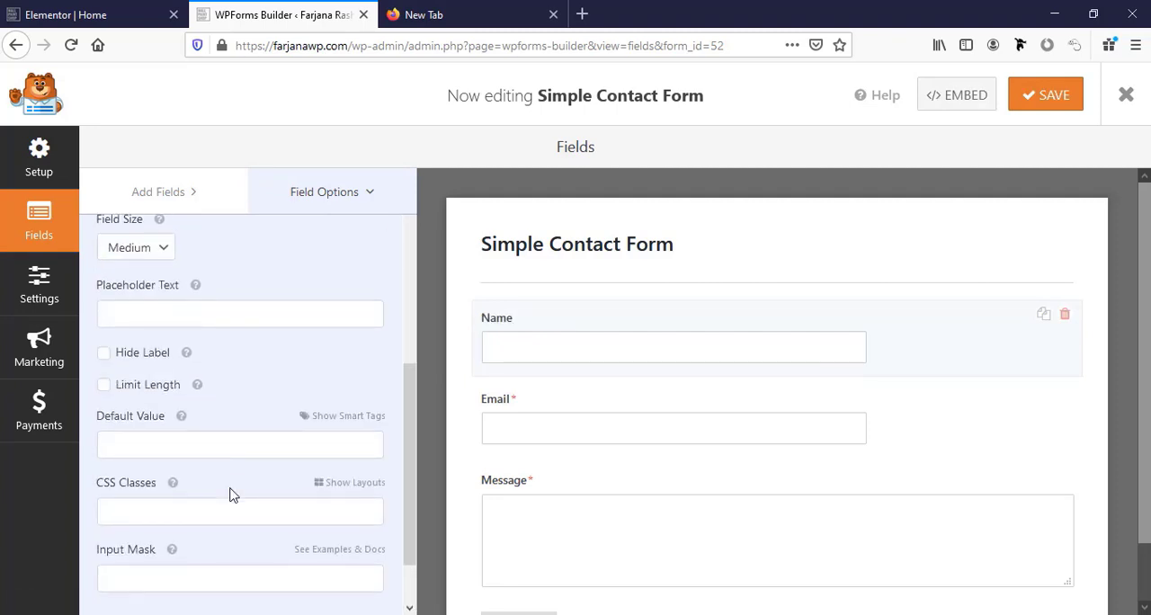
pyautogui.scroll(2, 145, 438)
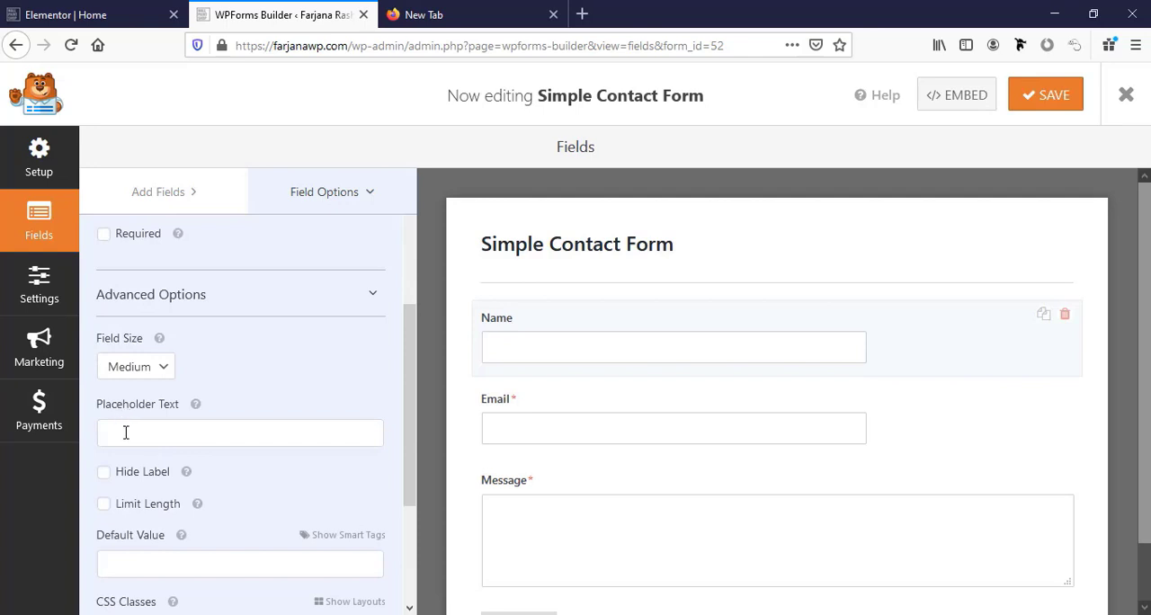
pyautogui.click(129, 435)
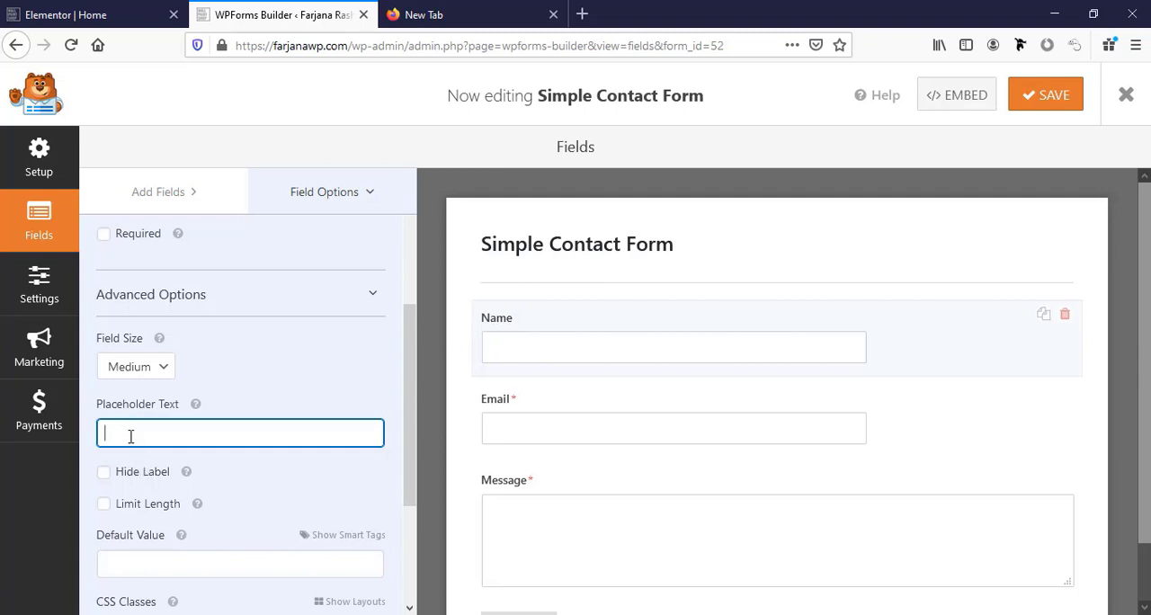
pyautogui.click(104, 473)
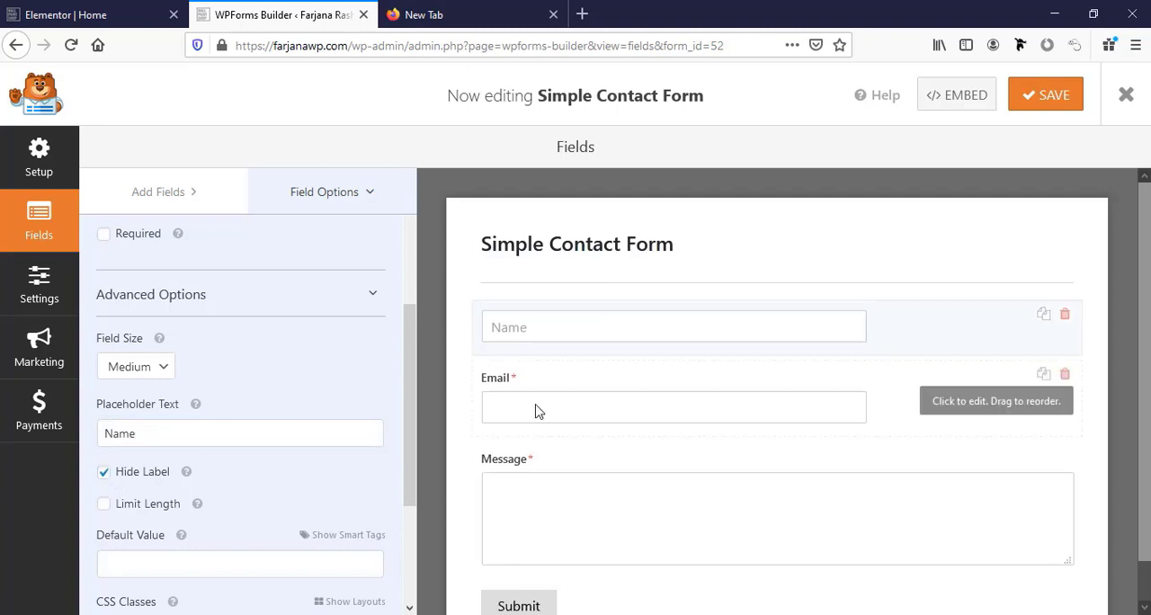
# Set the Email field's placeholder text to "Email" and hide its label.
pyautogui.click(505, 393)
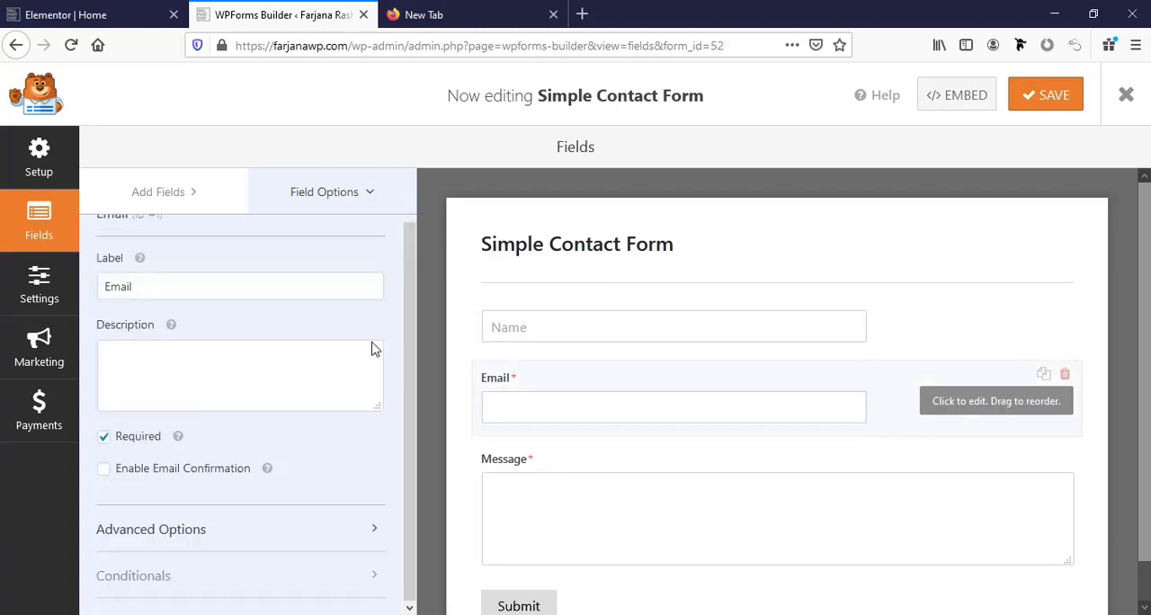
pyautogui.doubleClick(132, 286)
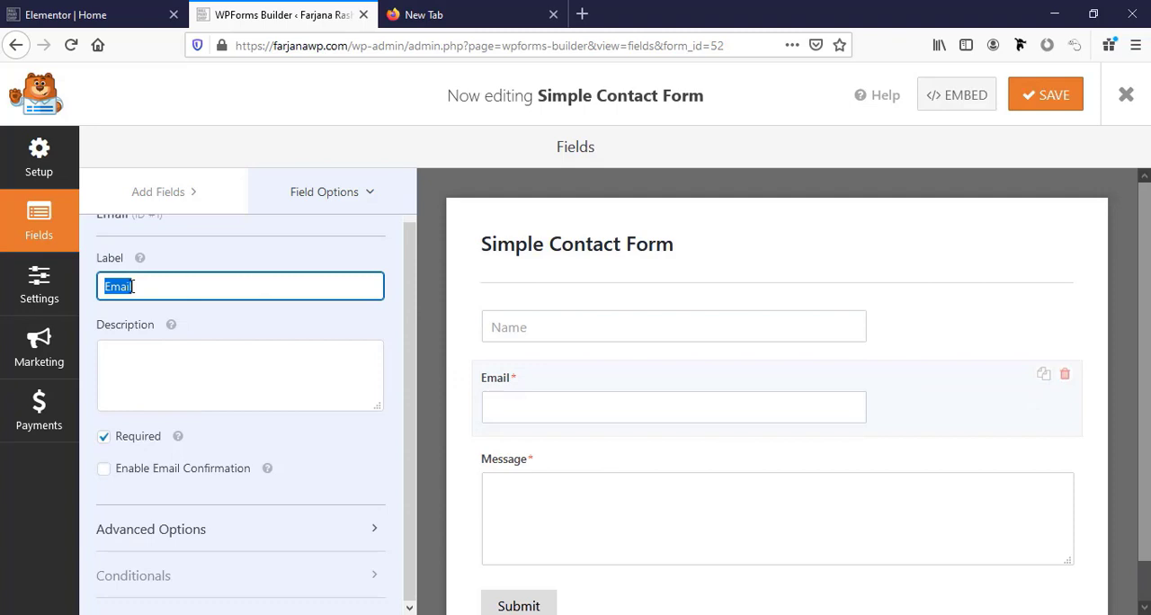
pyautogui.scroll(-3, 177, 507)
pyautogui.scroll(3, 171, 477)
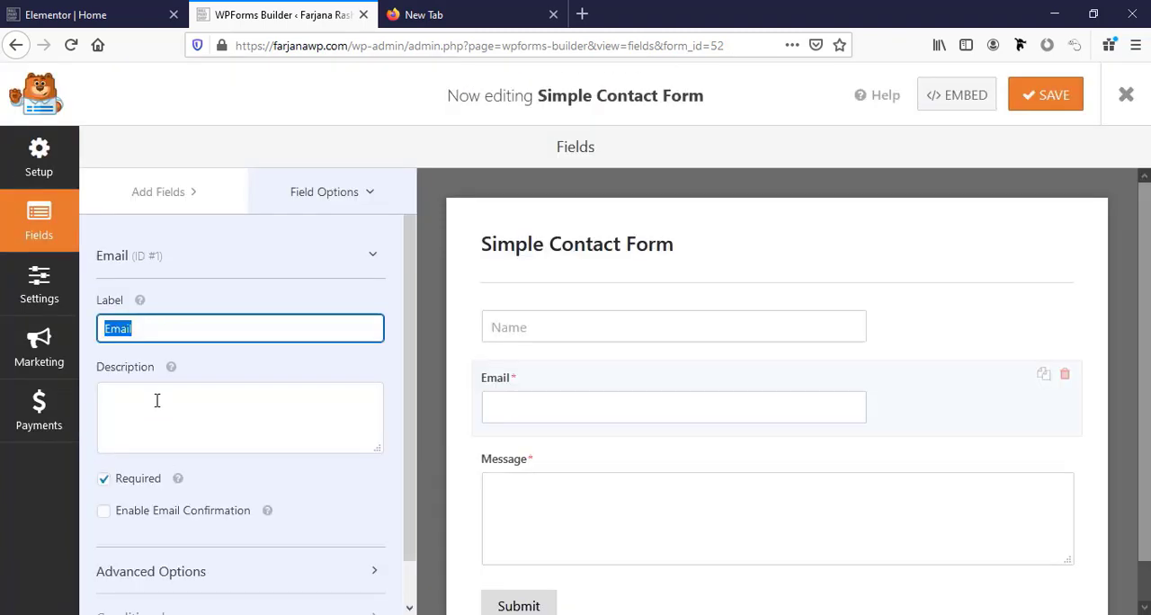
pyautogui.click(172, 570)
pyautogui.scroll(-3, 190, 467)
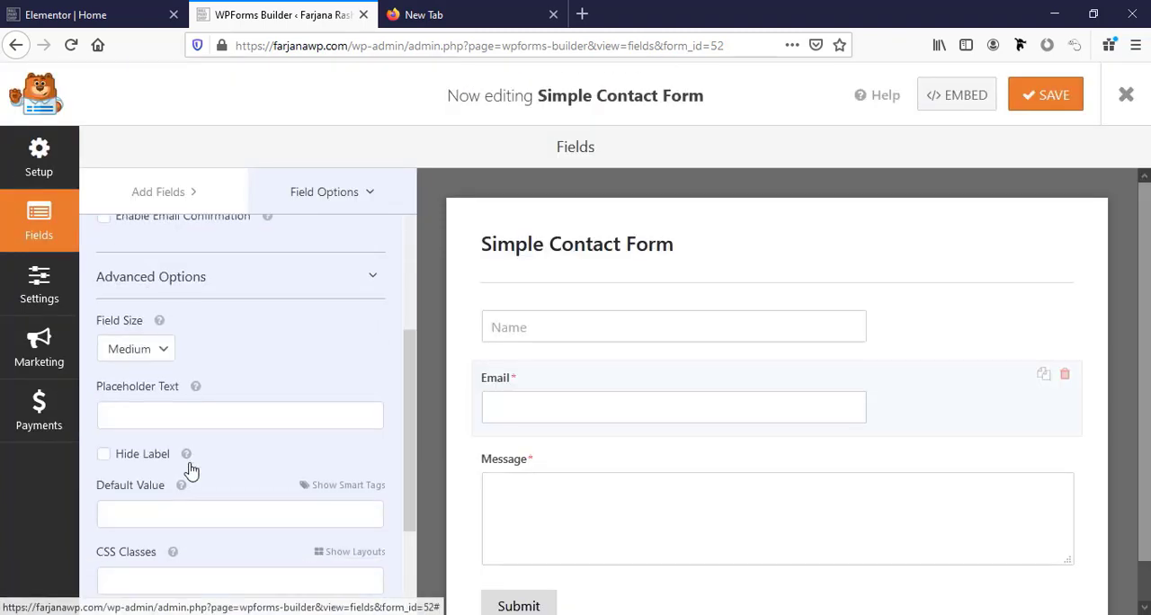
pyautogui.click(170, 416)
pyautogui.write('Email')
pyautogui.click(103, 454)
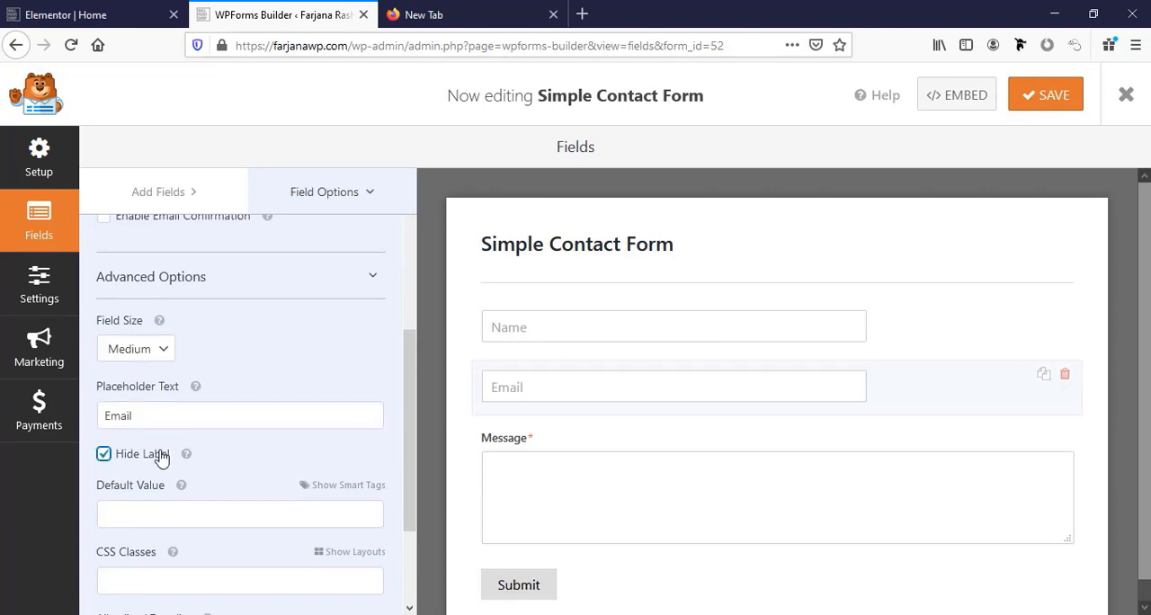
# Set the Message field's placeholder text to "Message" and hide its label.
pyautogui.click(773, 456)
pyautogui.click(139, 319)
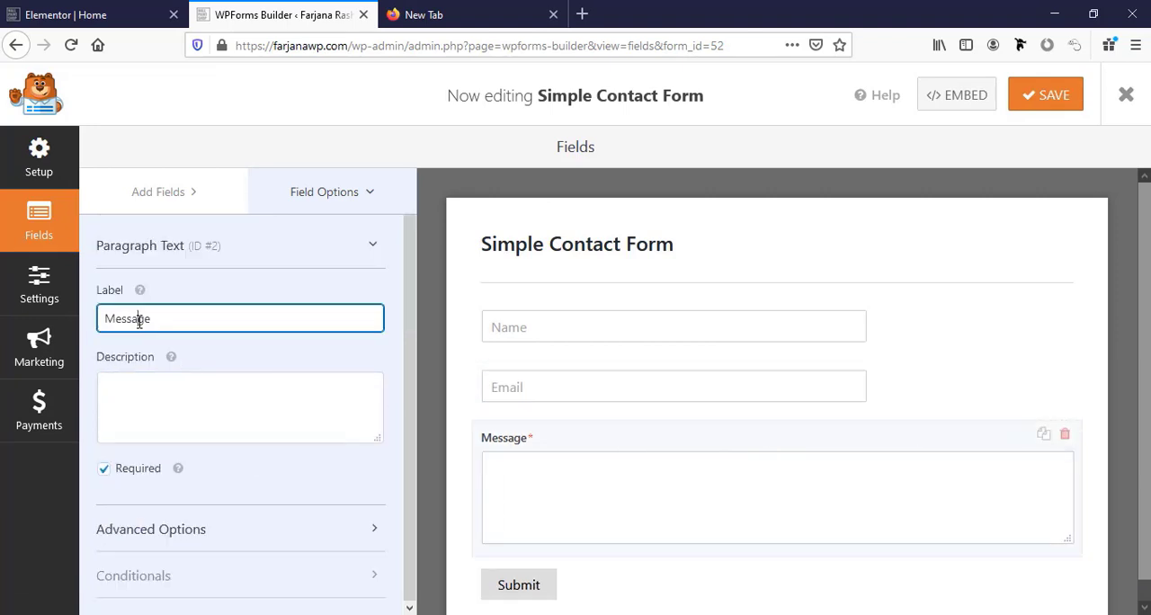
pyautogui.doubleClick(139, 319)
pyautogui.hotkey('ctrl', 'c')
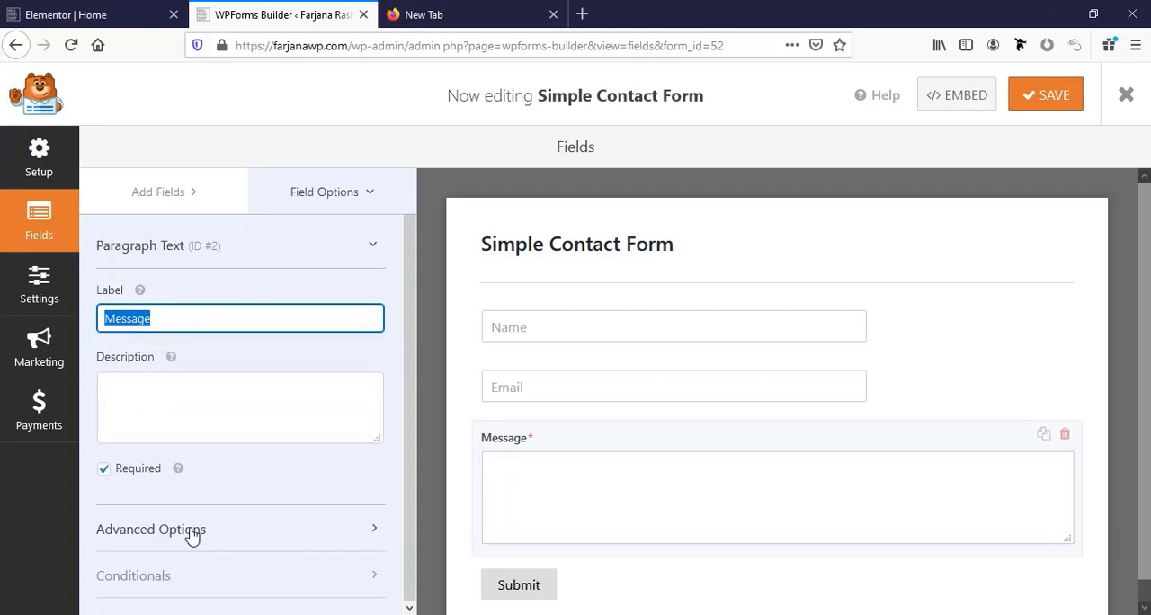
pyautogui.click(189, 531)
pyautogui.scroll(-3, 184, 495)
pyautogui.click(151, 430)
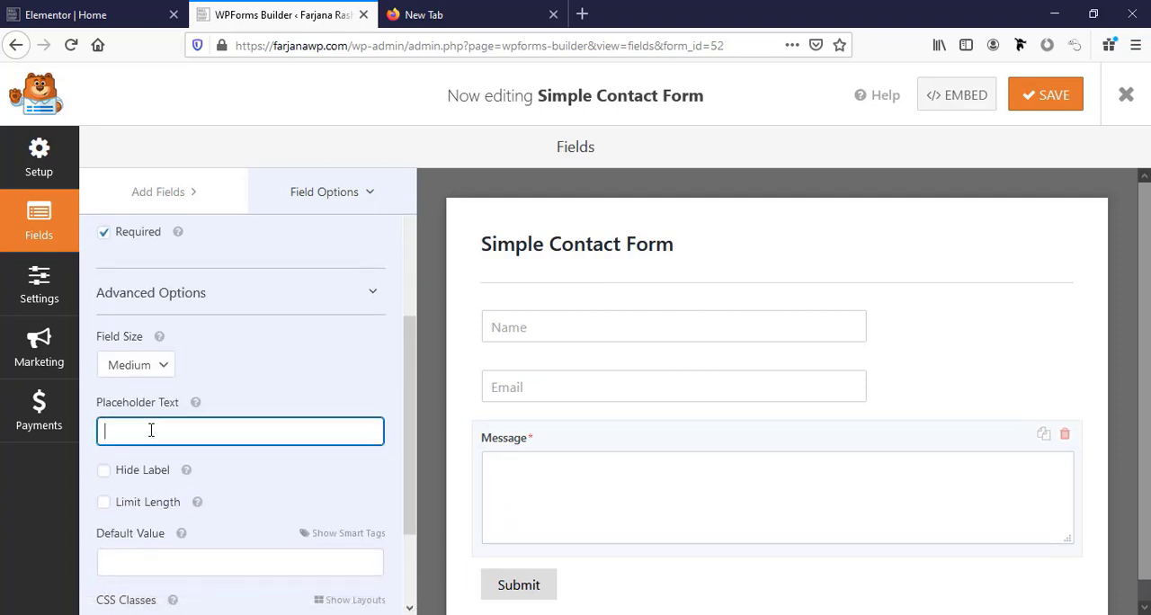
pyautogui.hotkey('ctrl', 'v')
pyautogui.click(144, 476)
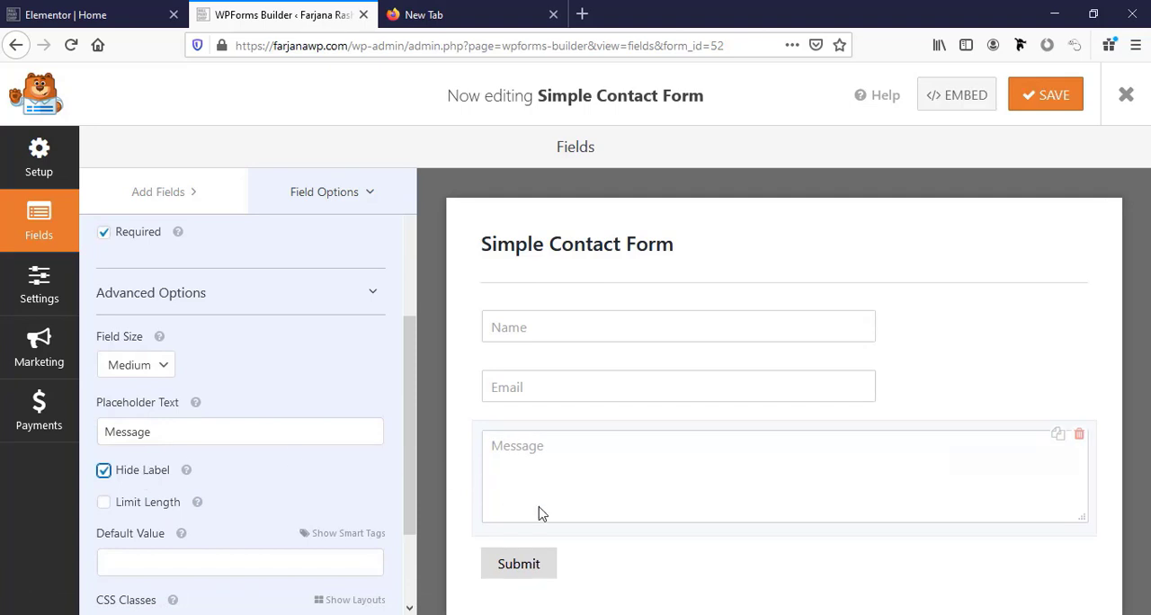
# Change the form's submit button text to "Send Message".
pyautogui.scroll(-3, 540, 510)
pyautogui.scroll(3, 522, 450)
pyautogui.click(508, 568)
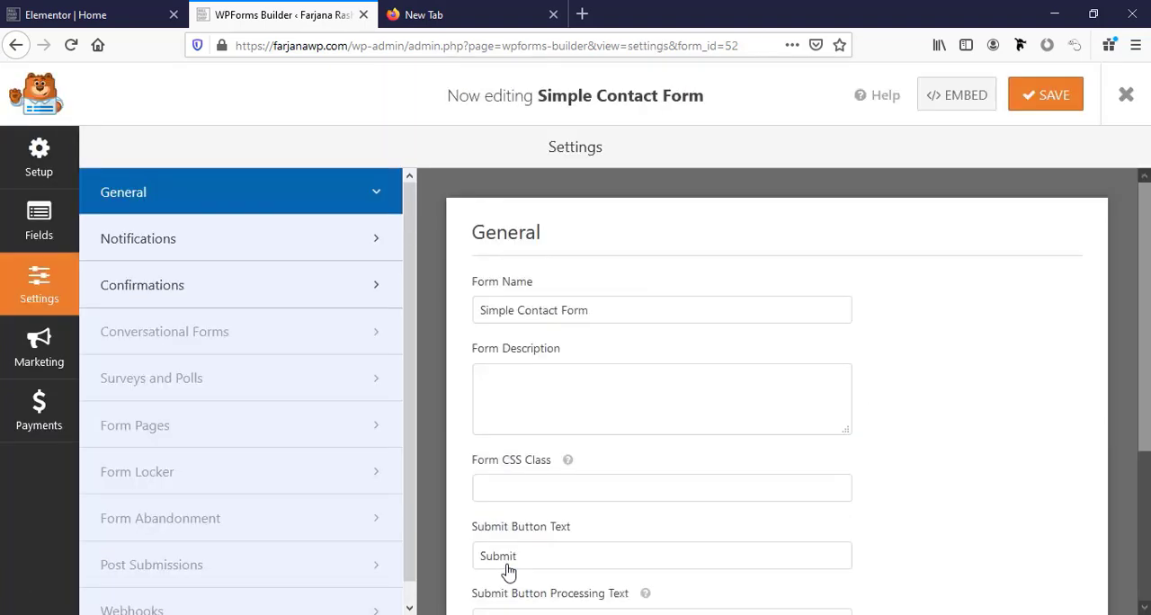
pyautogui.click(508, 568)
pyautogui.scroll(-2, 507, 539)
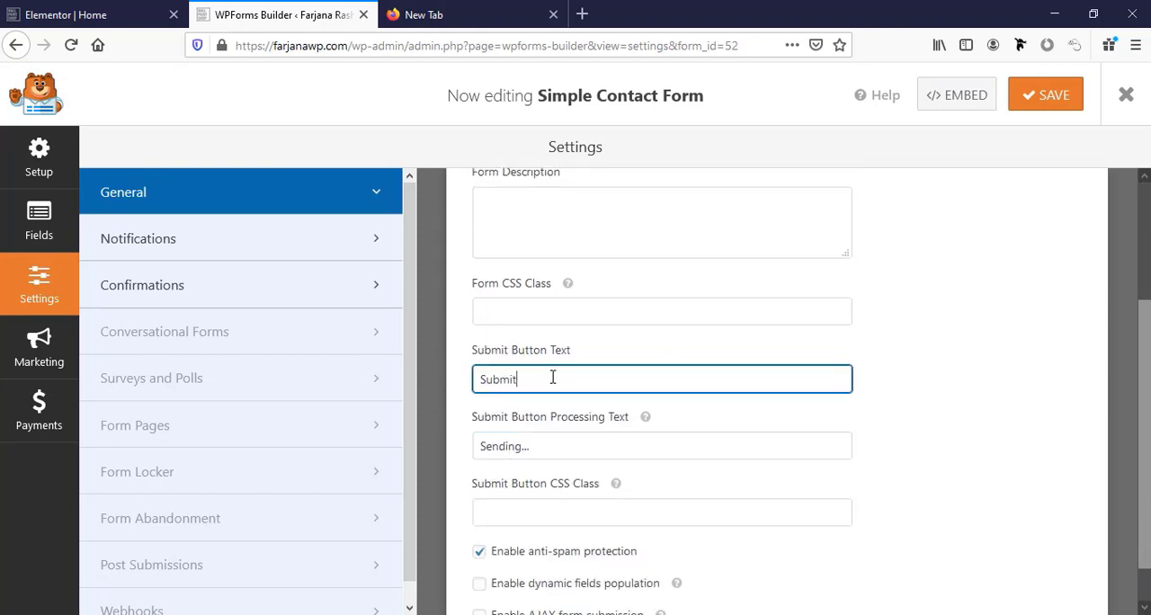
pyautogui.moveTo(552, 378); pyautogui.dragTo(406, 377)
pyautogui.write('Send Message')
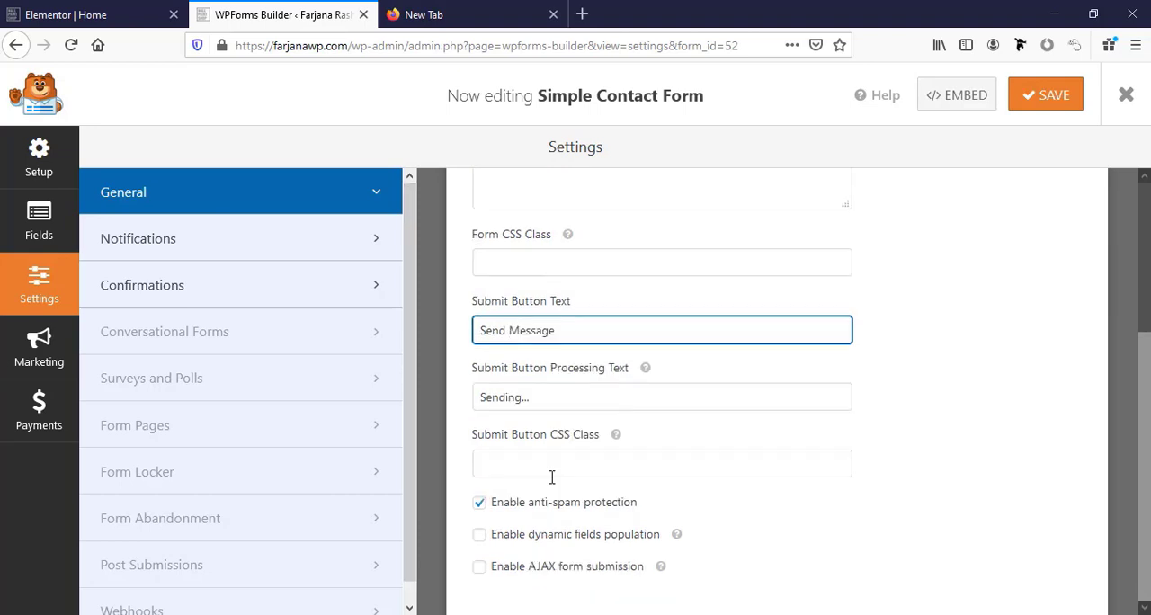
pyautogui.scroll(5, 552, 477)
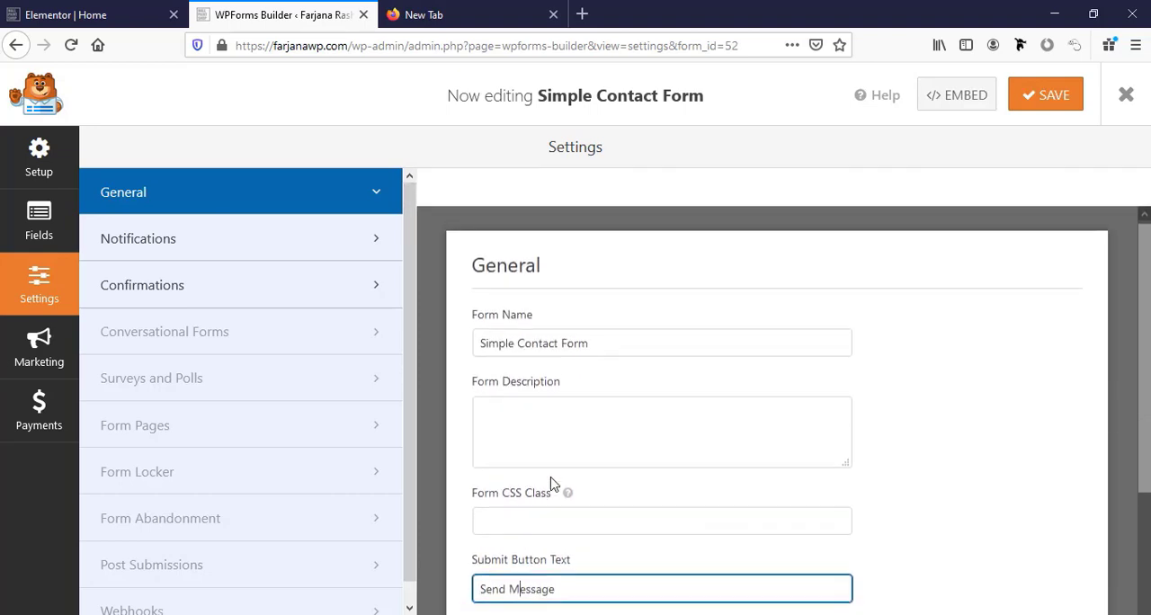
# Review the form's confirmation settings and the default notification's recipient, subject, sender, reply-to and message settings.
pyautogui.click(260, 310)
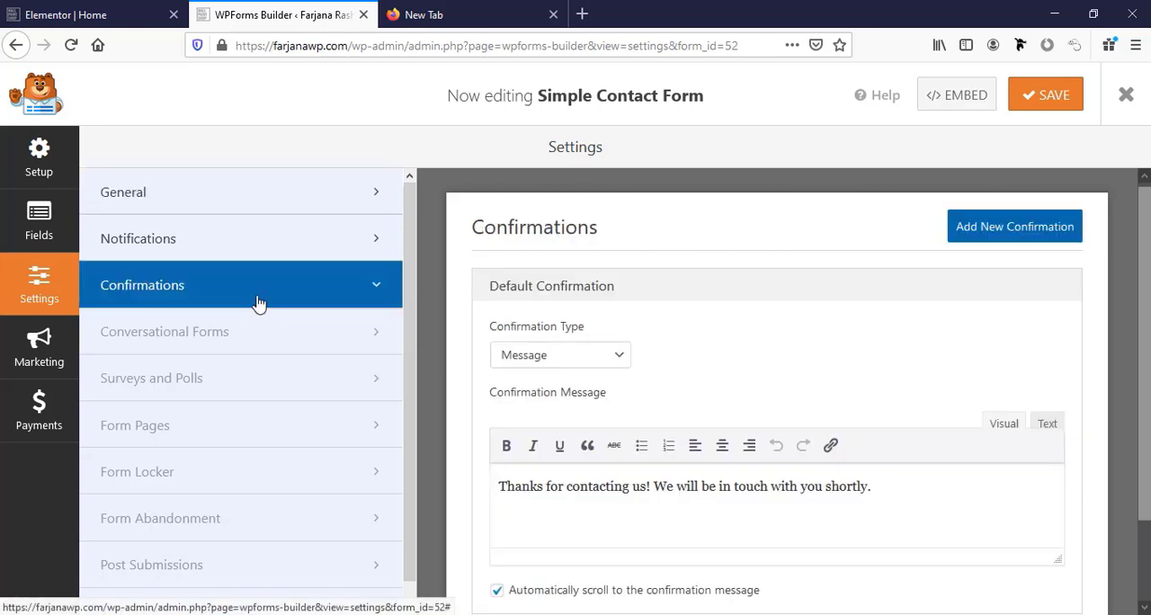
pyautogui.click(255, 259)
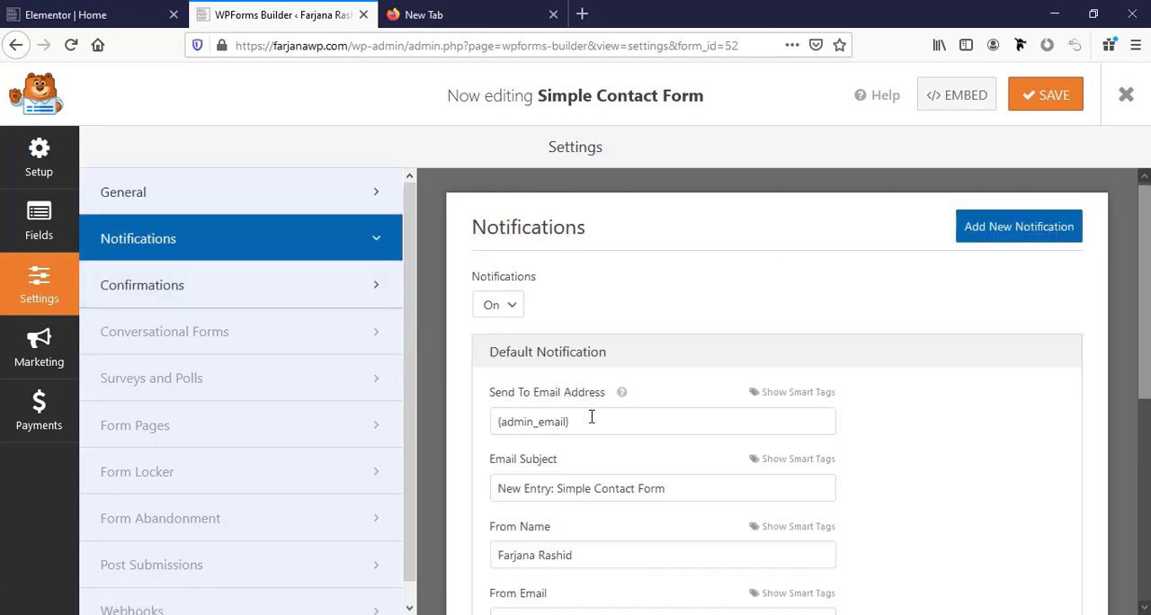
pyautogui.scroll(-3, 590, 423)
pyautogui.scroll(-2, 589, 422)
pyautogui.scroll(5, 590, 416)
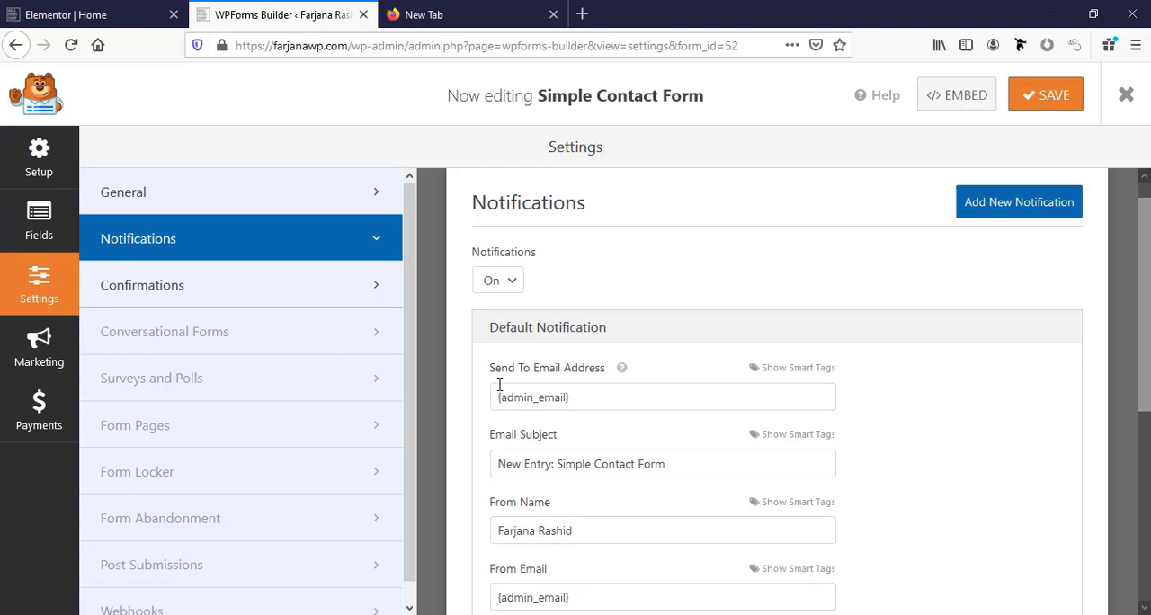
pyautogui.moveTo(599, 399); pyautogui.dragTo(471, 402)
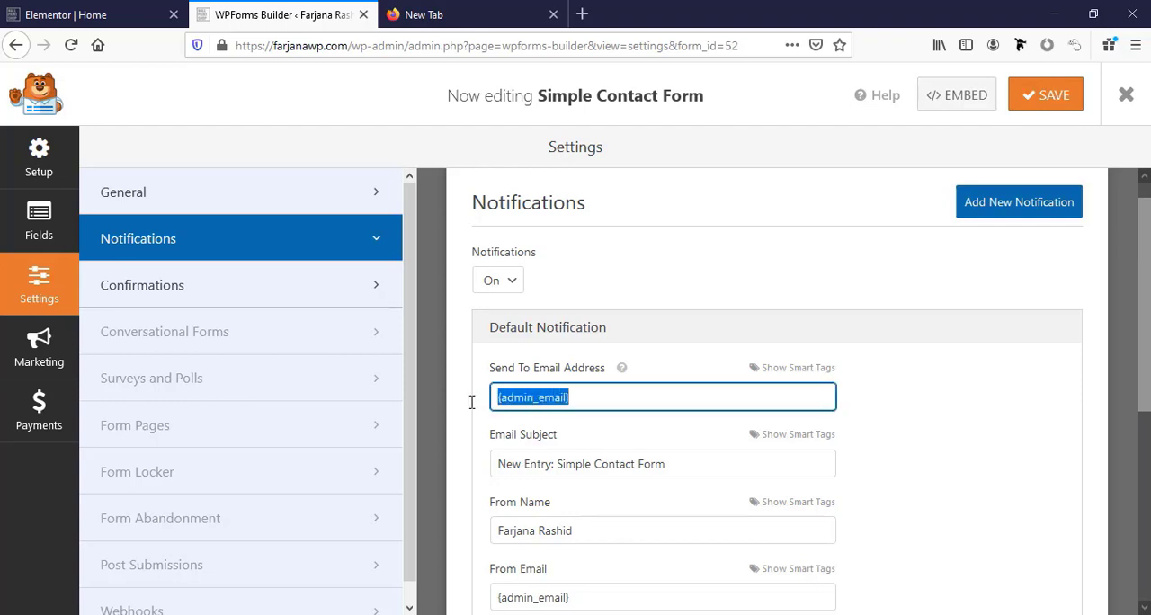
pyautogui.click(594, 465)
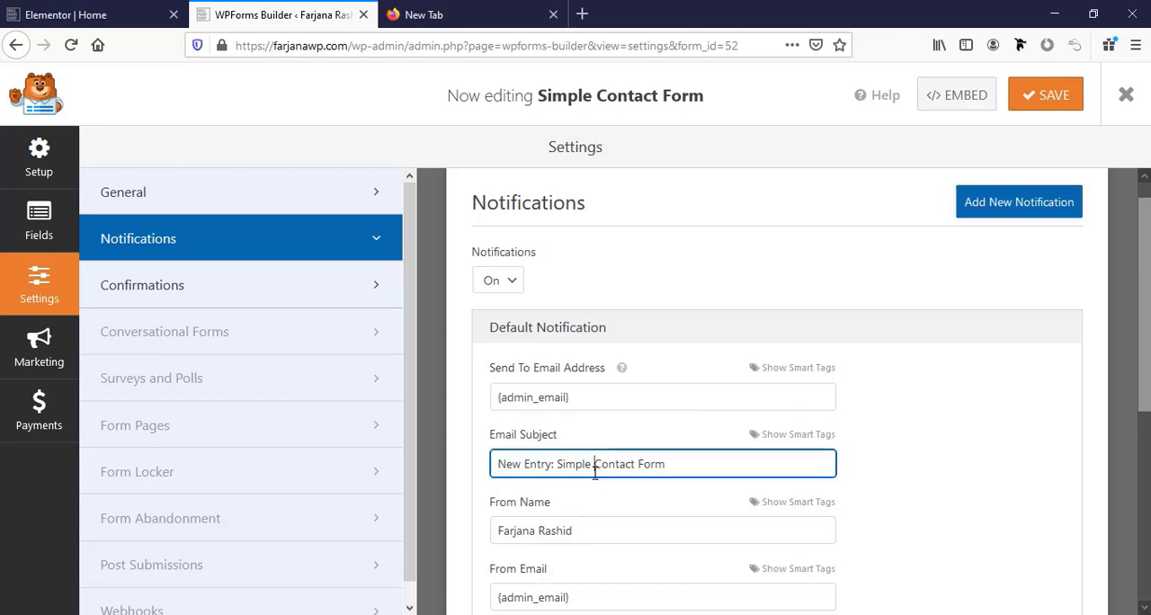
pyautogui.scroll(-3, 580, 494)
pyautogui.click(525, 365)
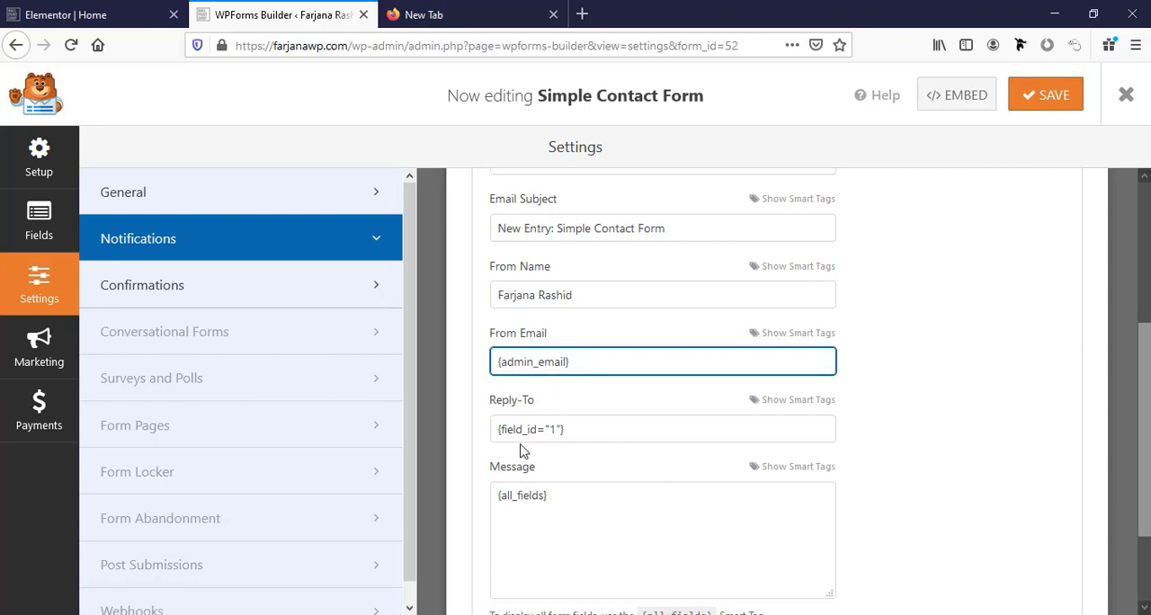
pyautogui.scroll(-2, 525, 449)
pyautogui.click(516, 386)
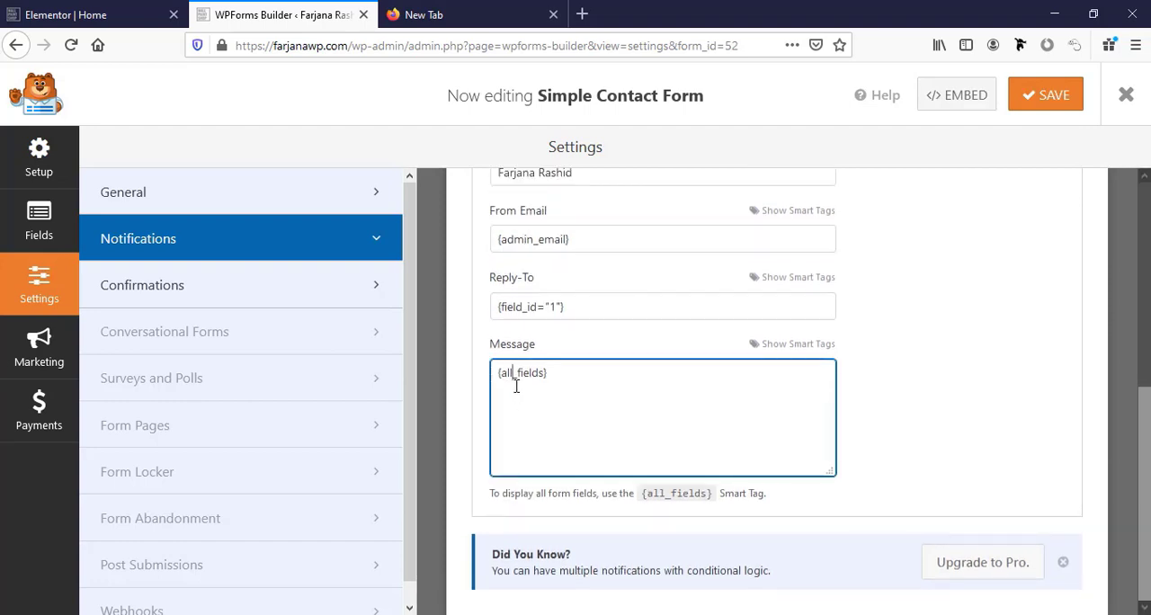
# Return to the form's fields, save the contact form and close the form builder.
pyautogui.click(38, 221)
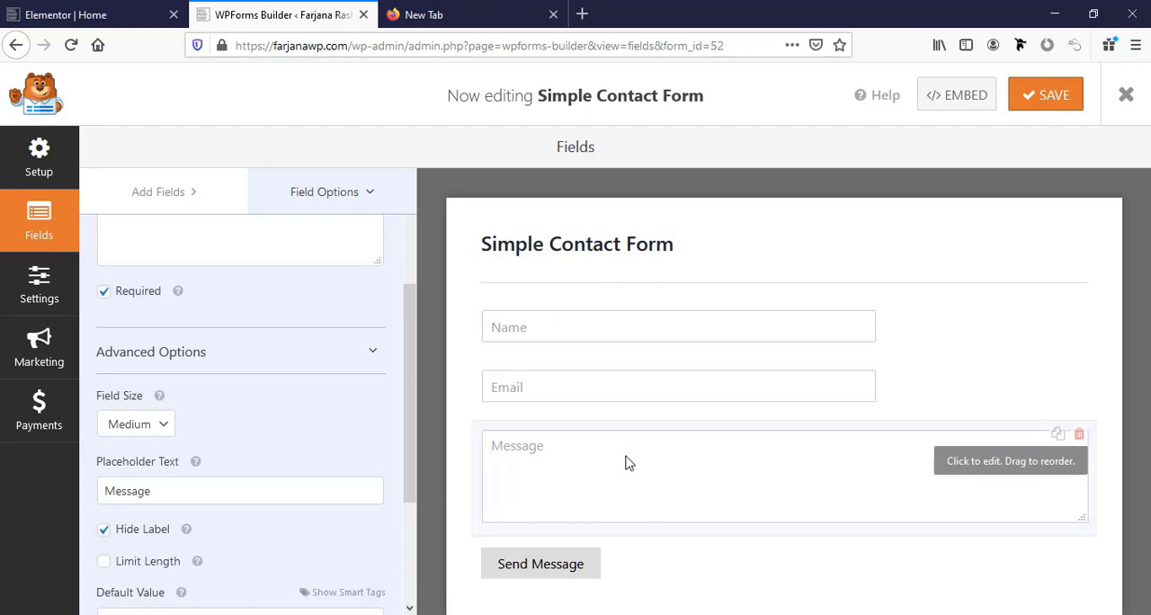
pyautogui.click(1040, 98)
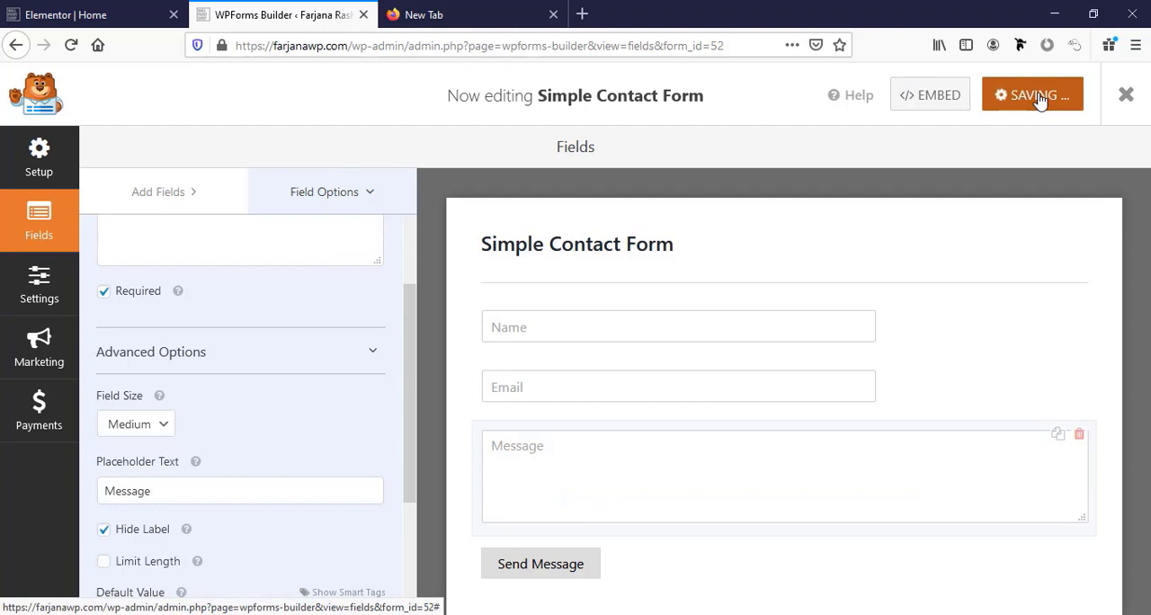
pyautogui.click(1129, 106)
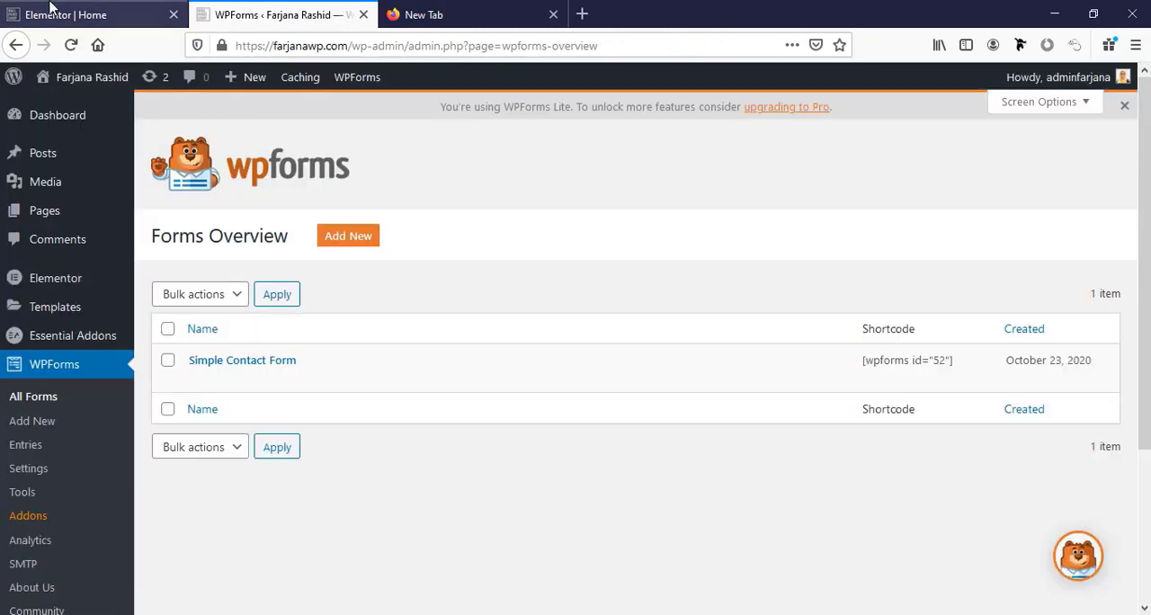
# Switch back to the Elementor home page editor and reload it.
pyautogui.click(54, 15)
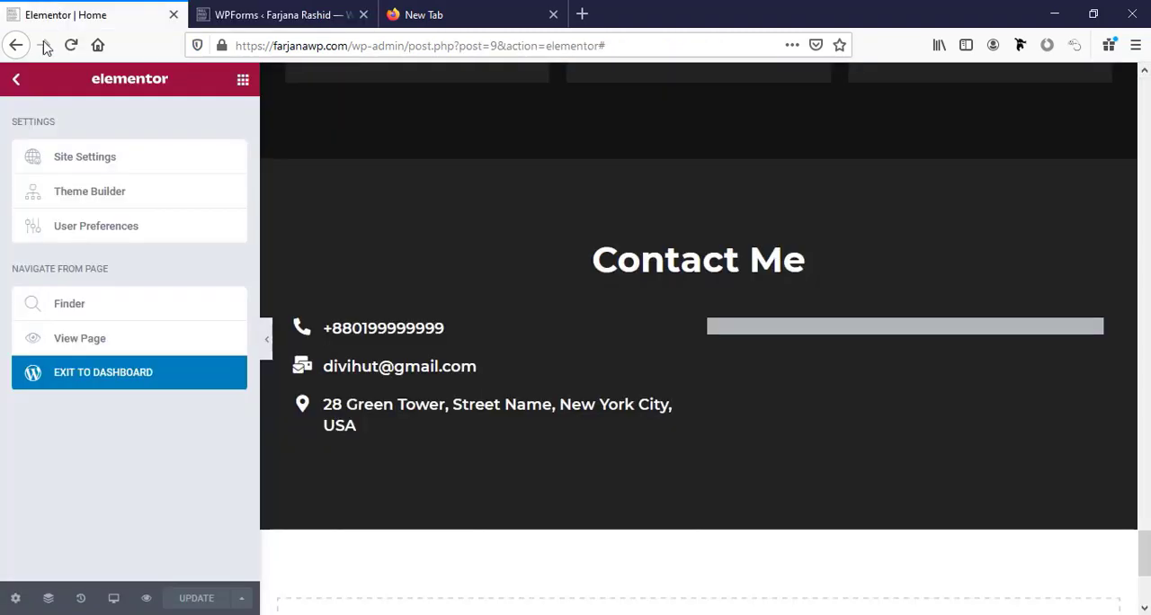
pyautogui.click(17, 81)
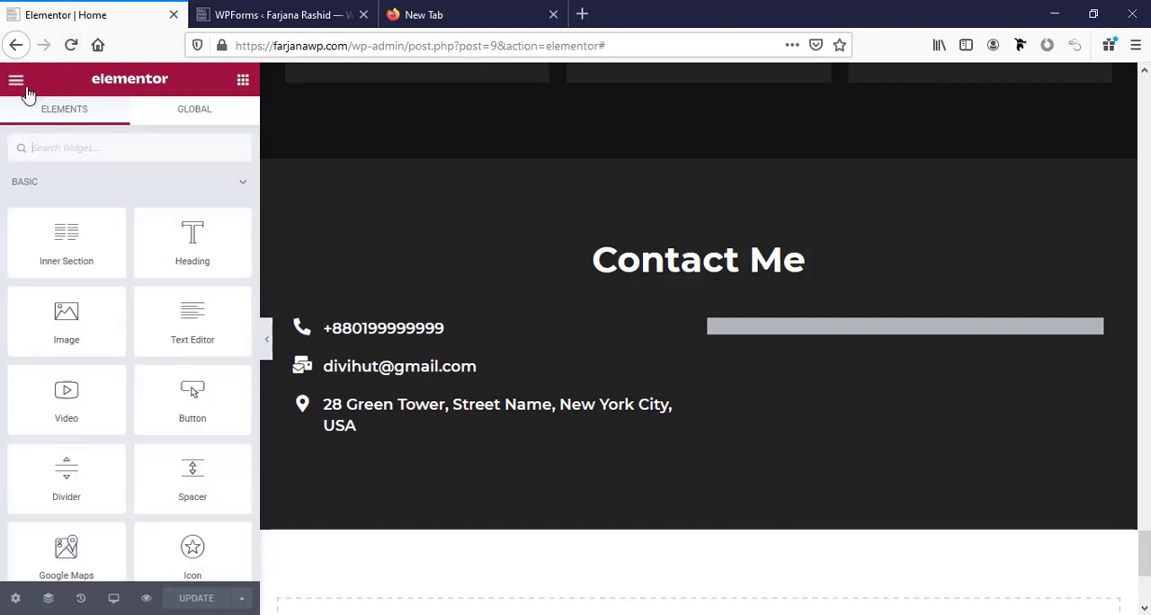
pyautogui.click(72, 45)
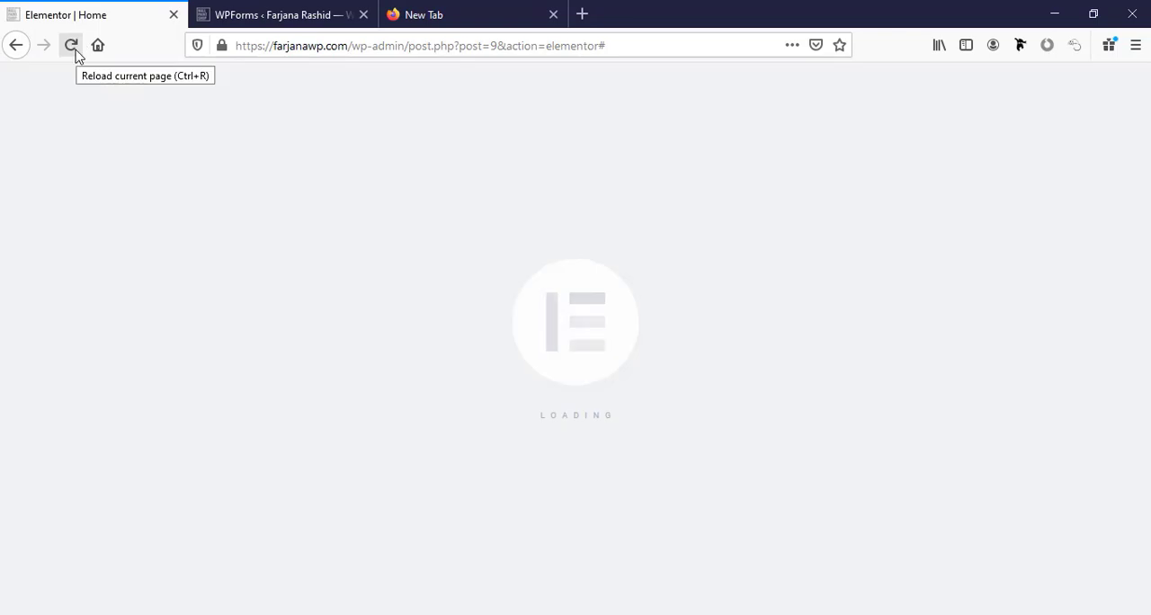
# Assign "Simple Contact Form" to the WPForms widget in the "Contact Me" section and hide the form title.
pyautogui.scroll(-20, 800, 382)
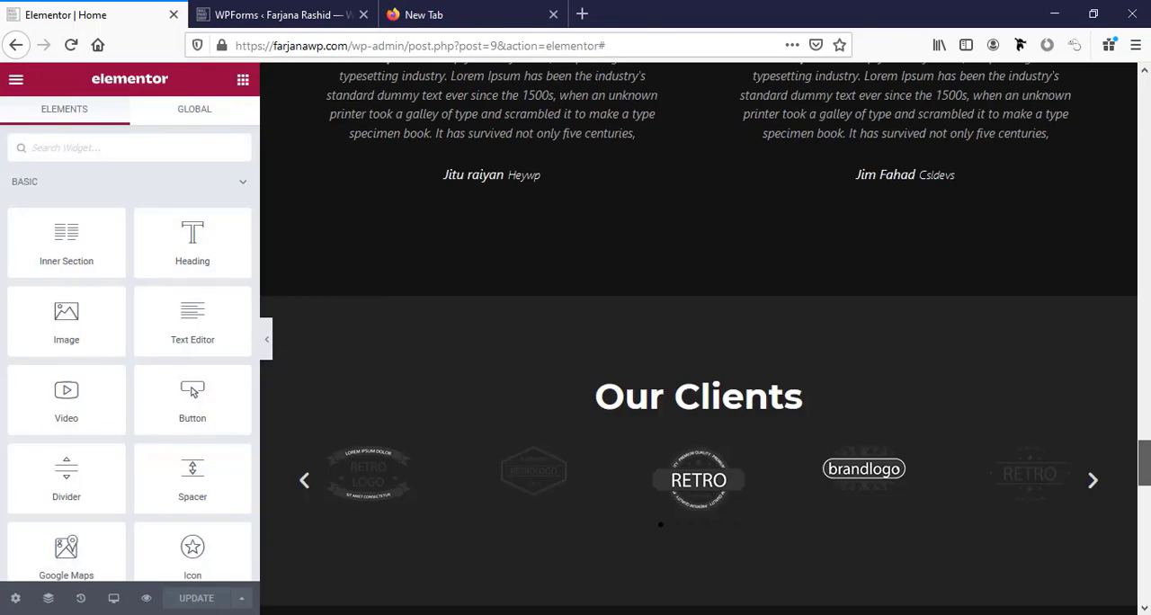
pyautogui.scroll(3, 800, 382)
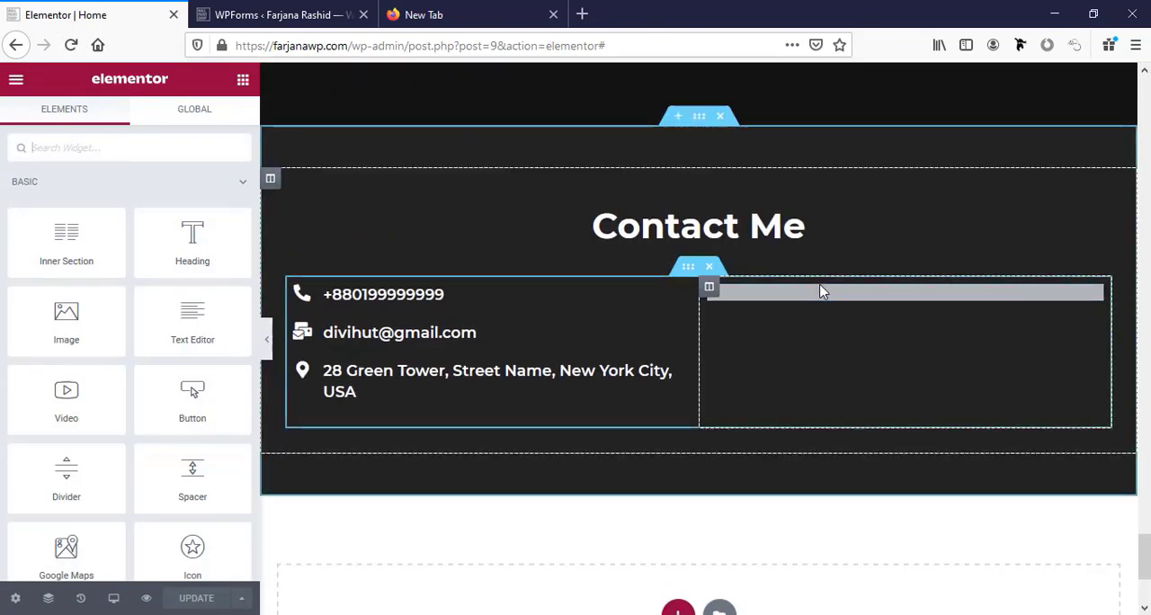
pyautogui.click(819, 306)
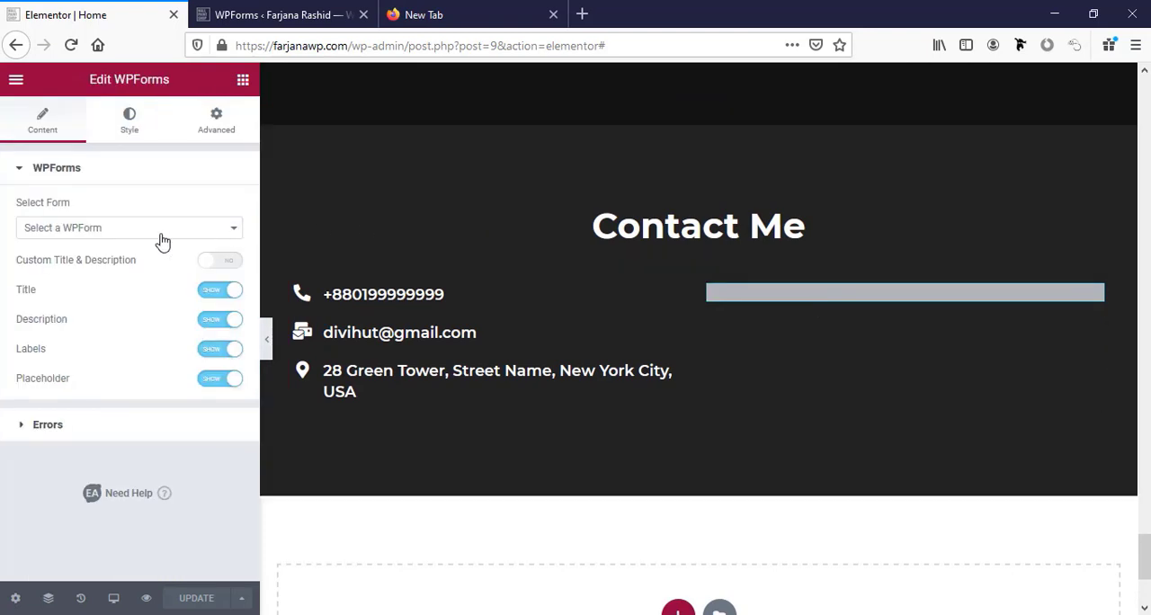
pyautogui.click(84, 231)
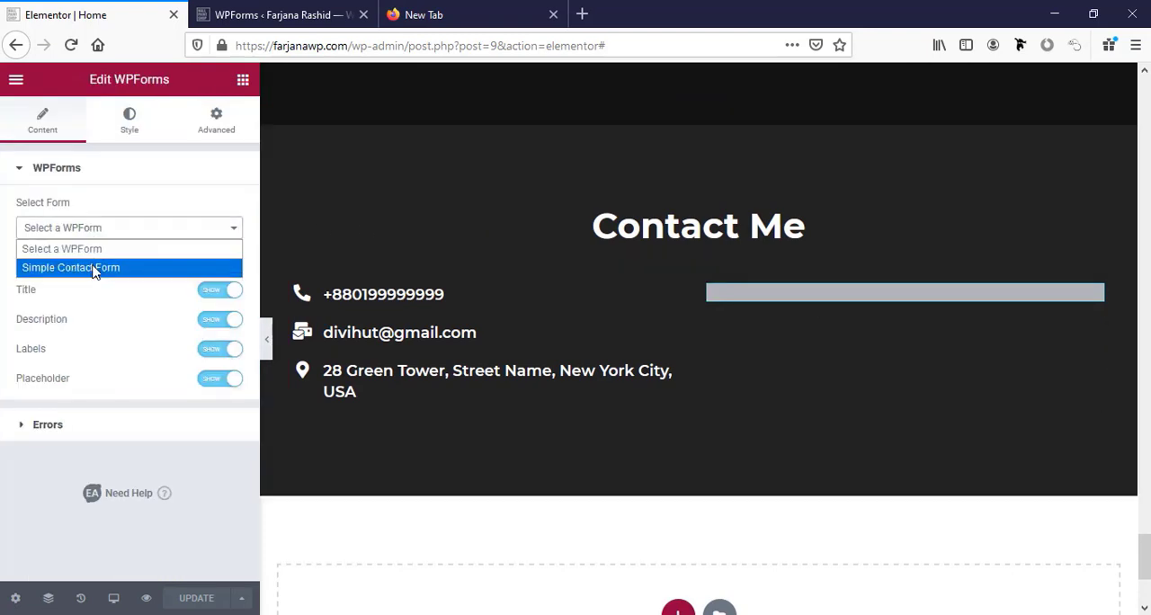
pyautogui.click(94, 268)
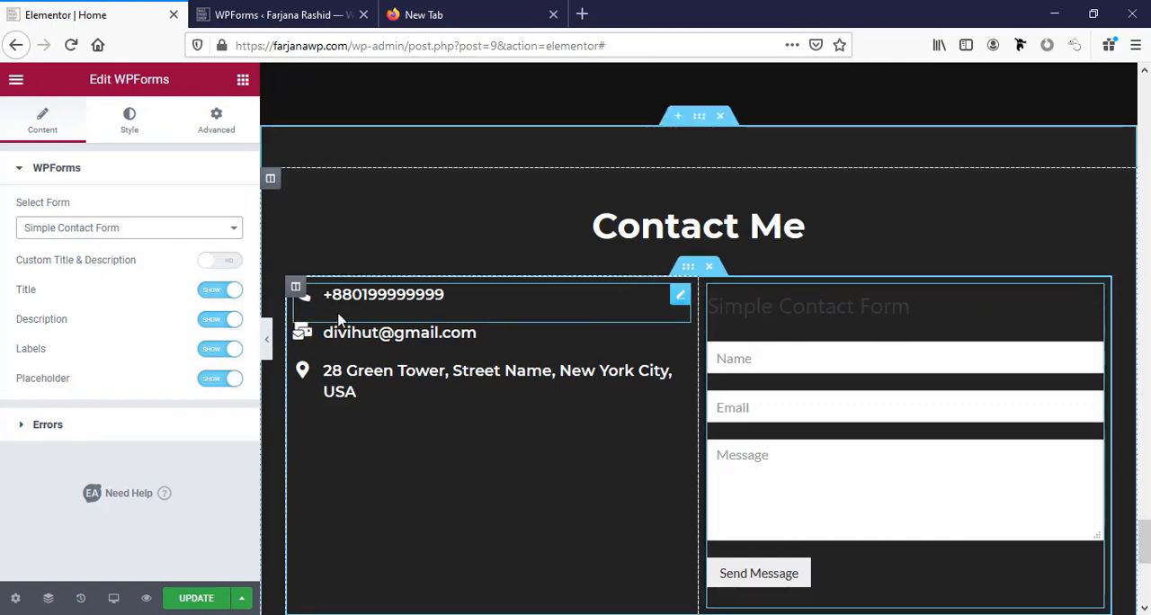
pyautogui.click(216, 296)
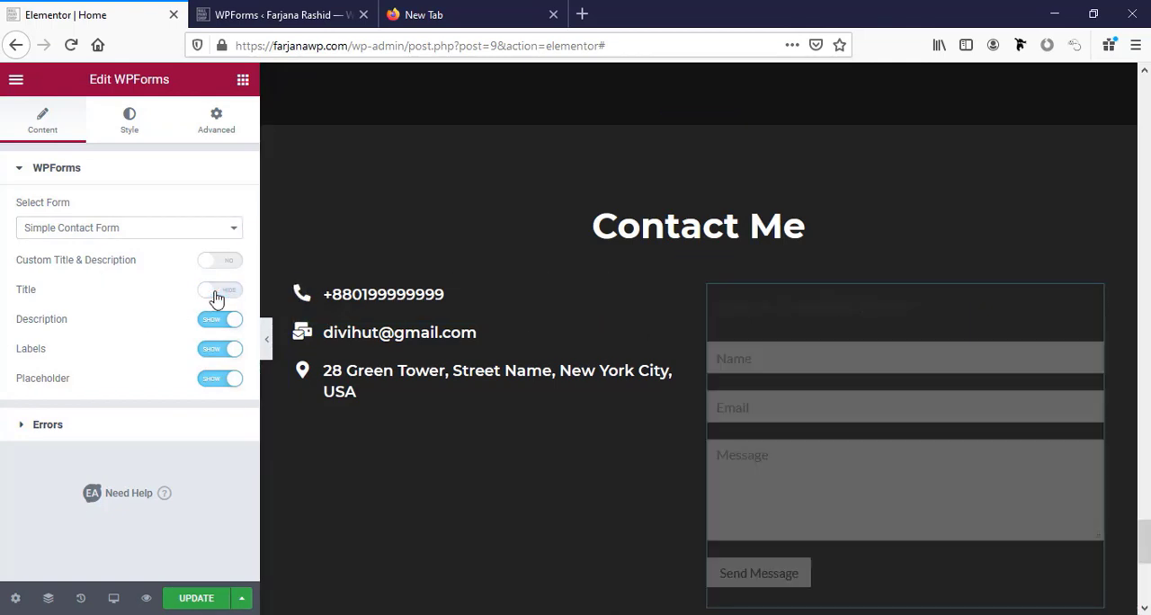
# Check the available error message display options of the contact form widget.
pyautogui.click(140, 431)
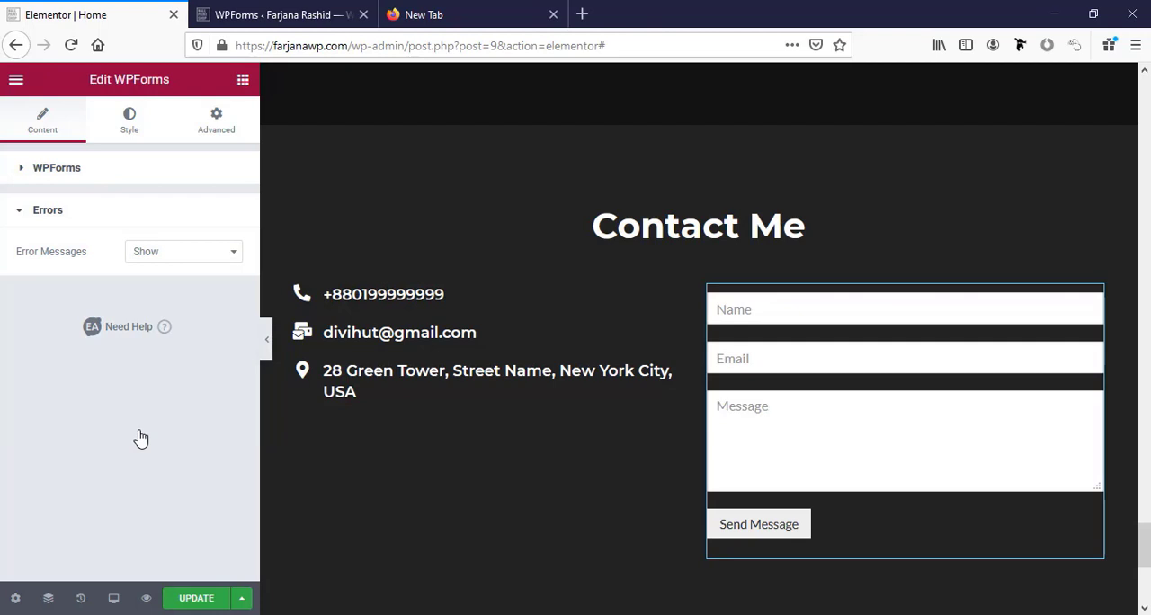
pyautogui.click(141, 256)
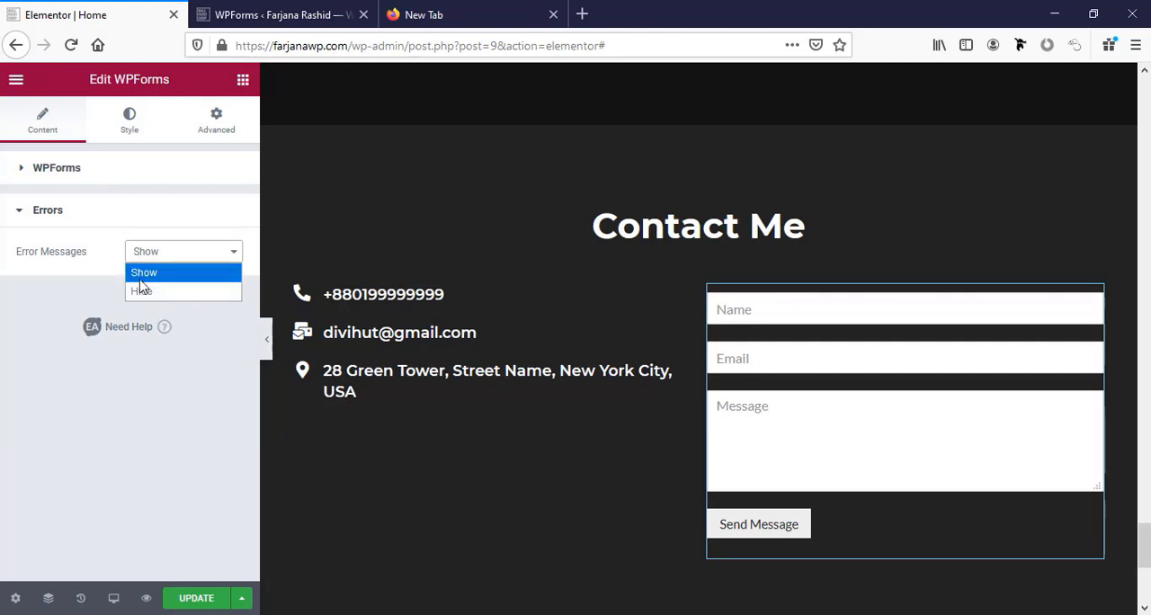
pyautogui.click(72, 300)
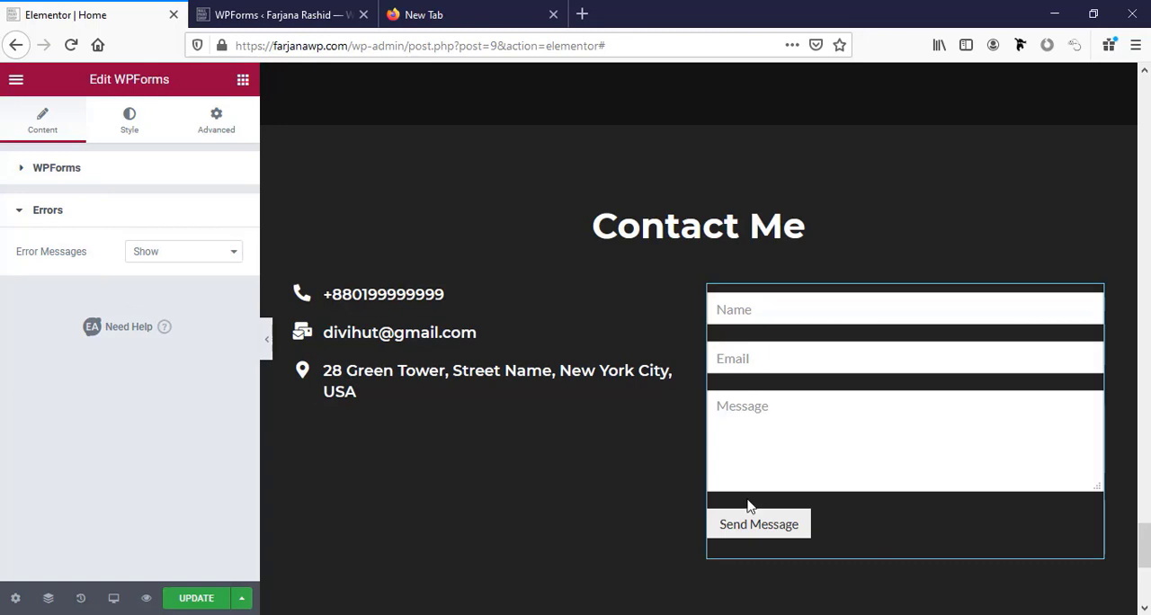
# Open the submit button's style settings for the contact form widget.
pyautogui.click(132, 124)
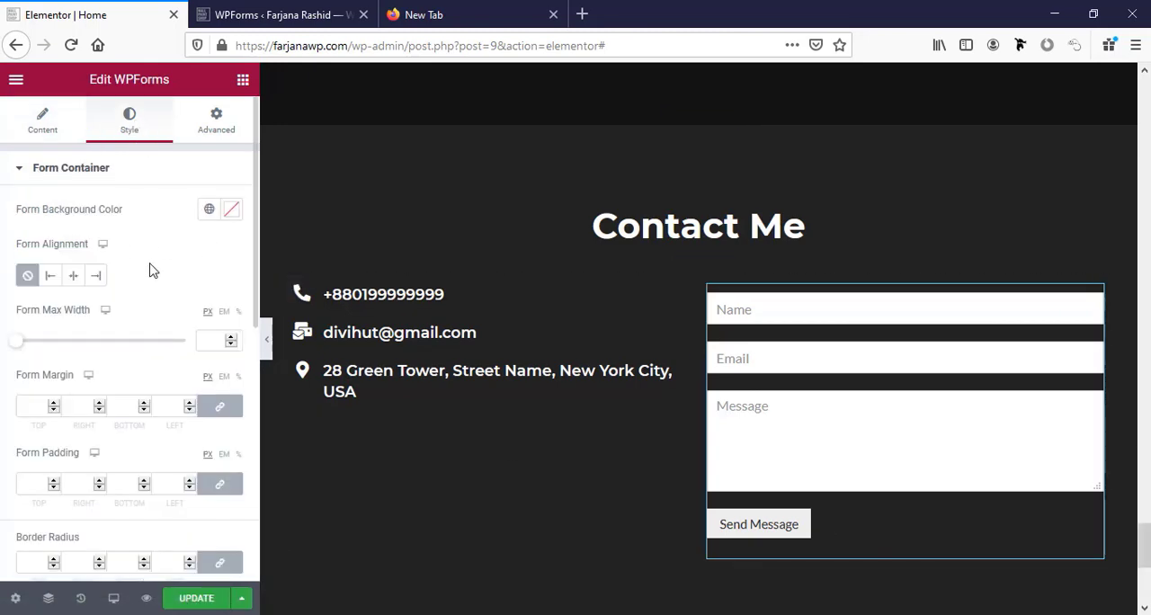
pyautogui.scroll(-2, 170, 348)
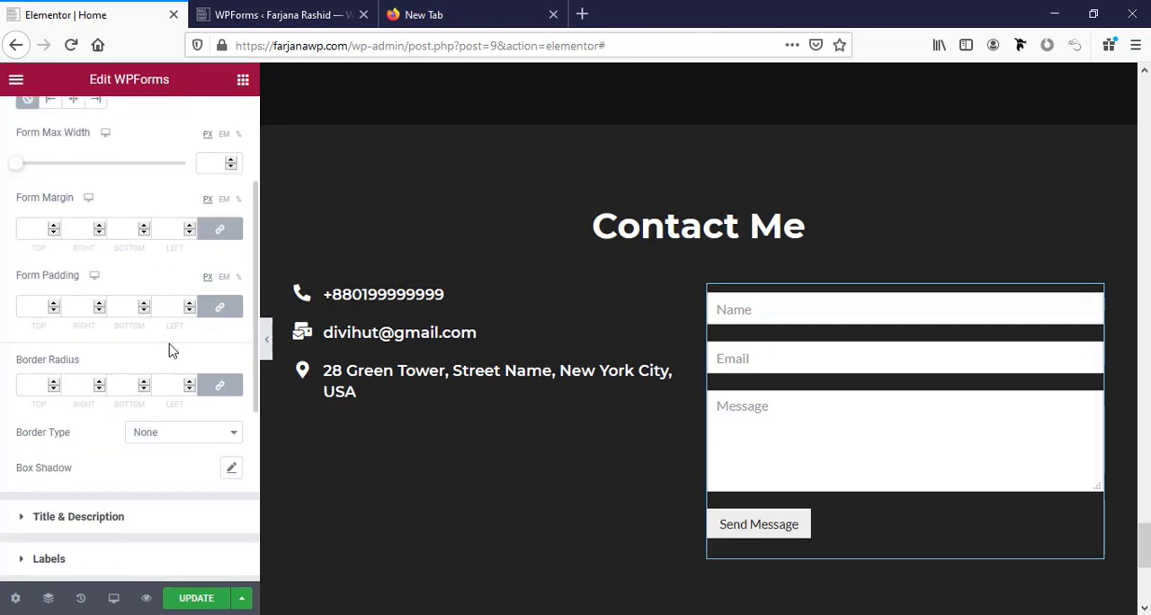
pyautogui.scroll(-1, 173, 351)
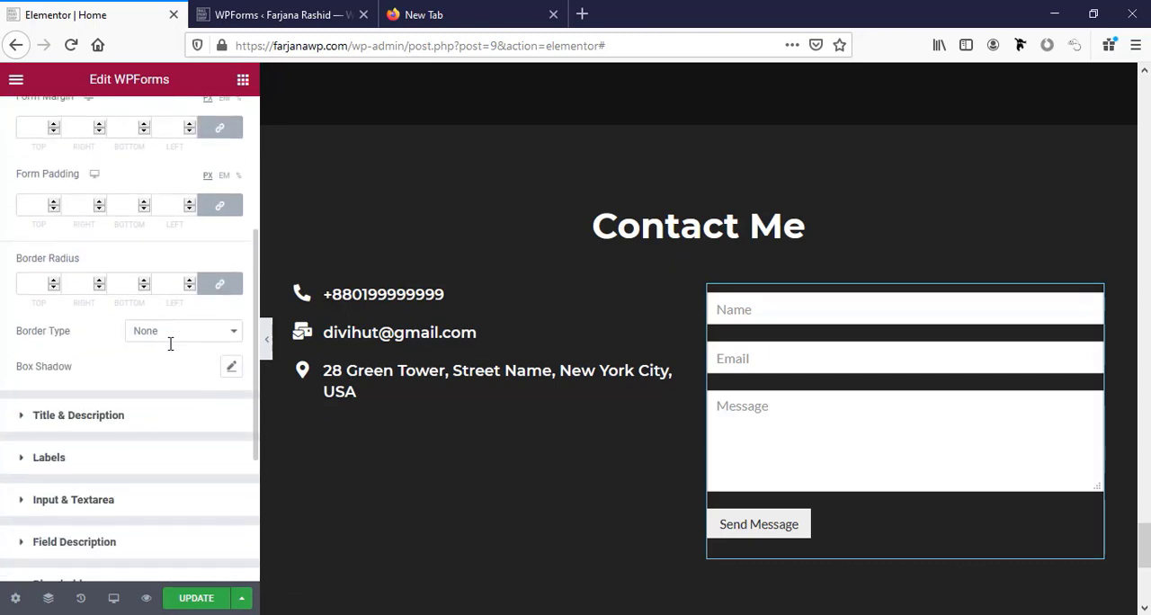
pyautogui.click(90, 412)
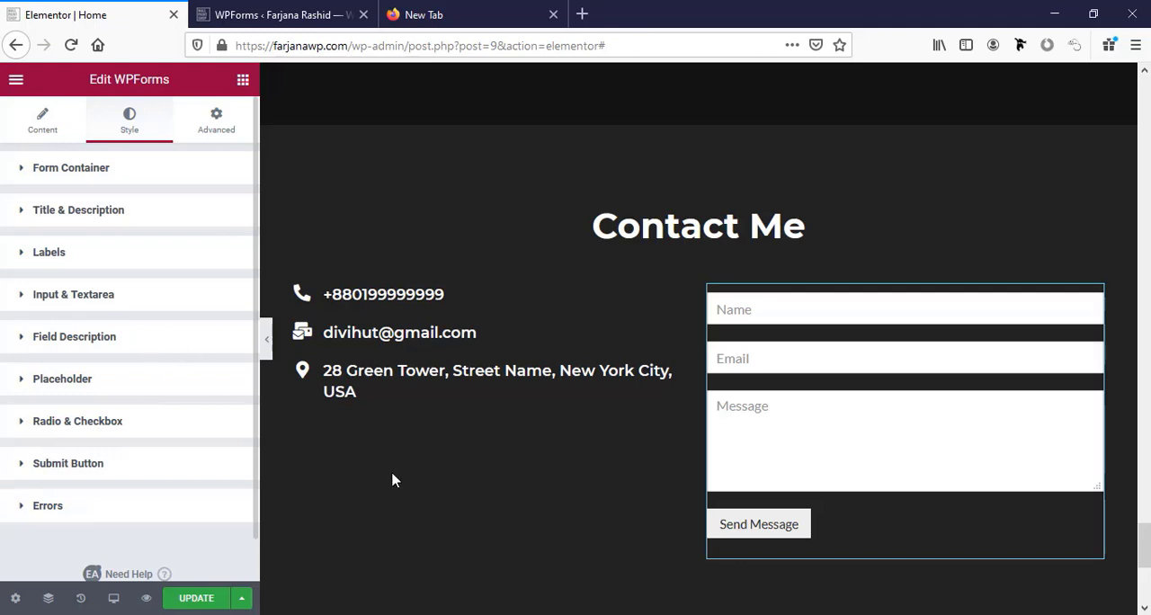
pyautogui.click(68, 466)
pyautogui.scroll(-3, 69, 472)
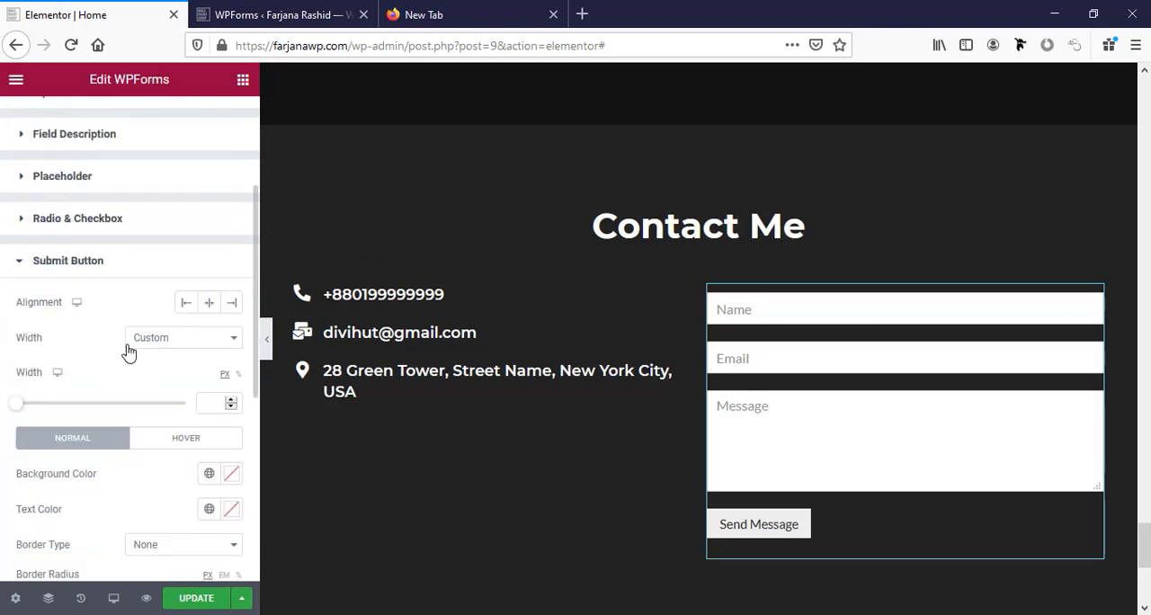
# Try the full-width setting on the contact form's submit button and return its width to Custom.
pyautogui.click(153, 342)
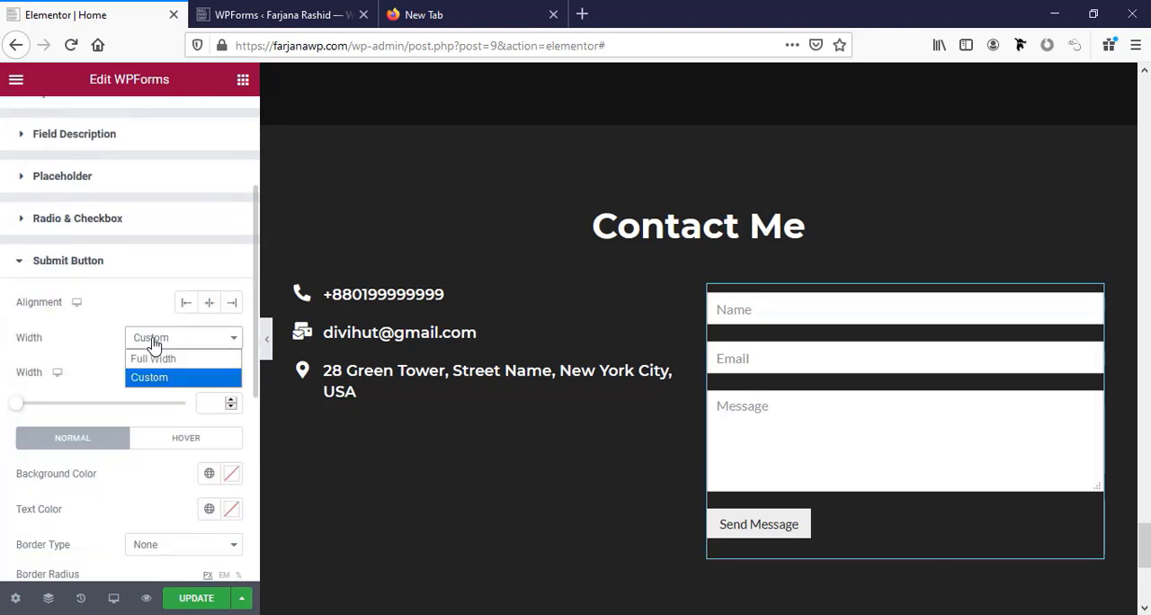
pyautogui.click(160, 359)
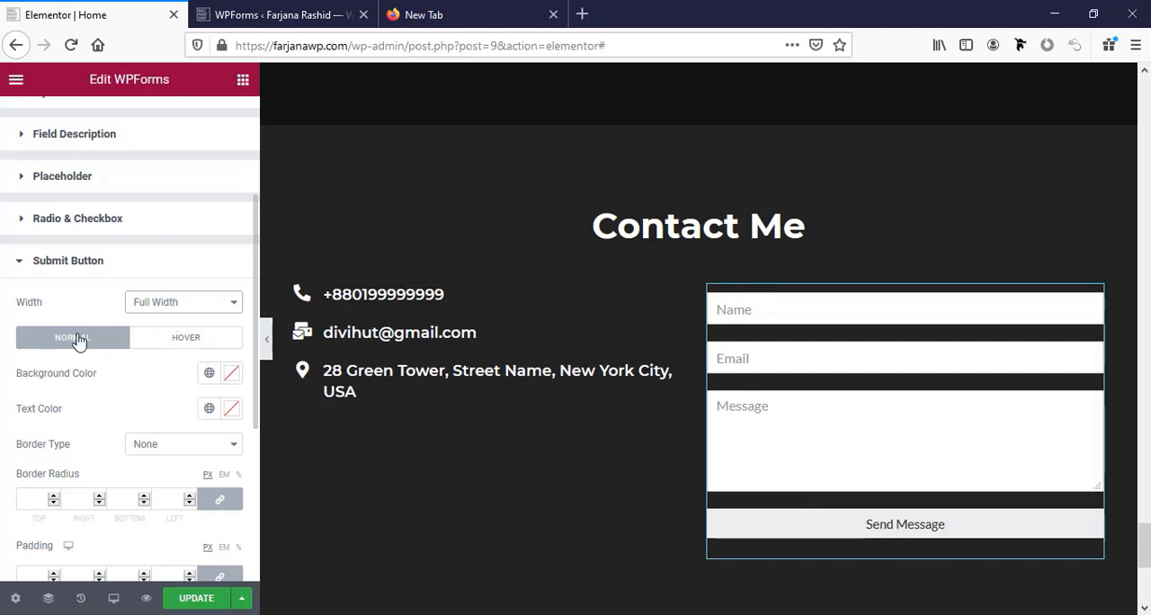
pyautogui.click(162, 302)
pyautogui.click(173, 345)
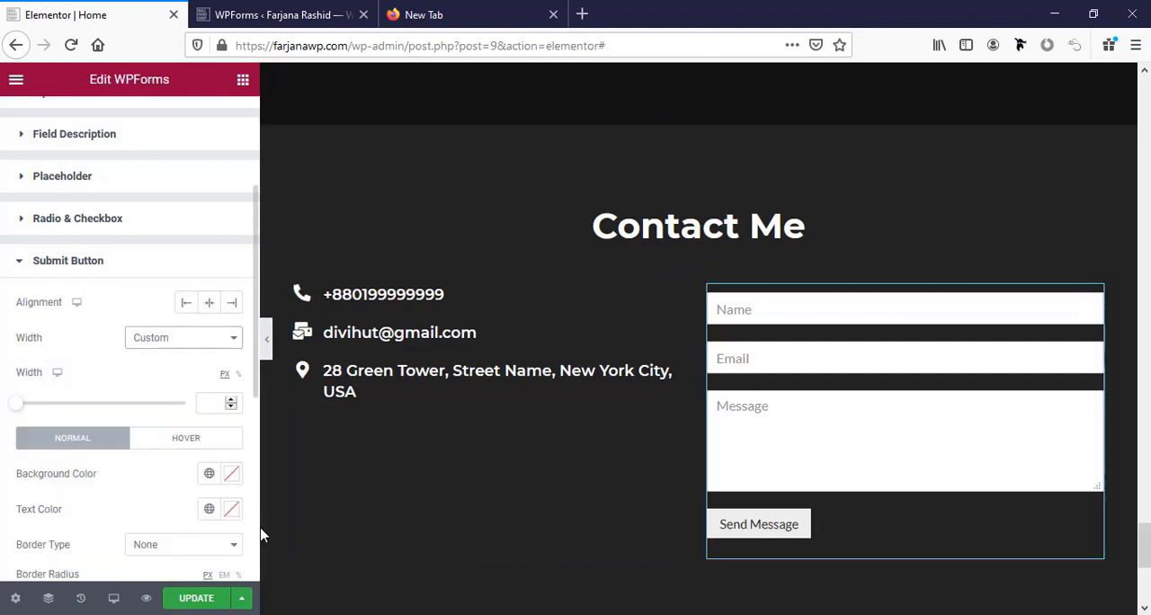
# Align the contact form's submit button to the right and give it the global white background color.
pyautogui.click(210, 304)
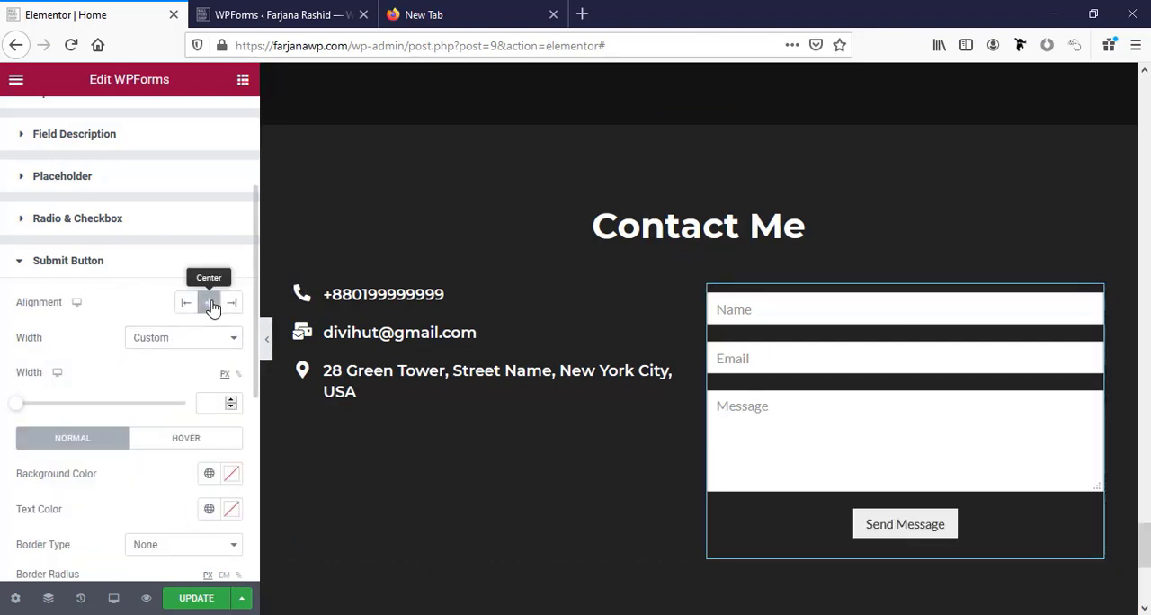
pyautogui.click(233, 304)
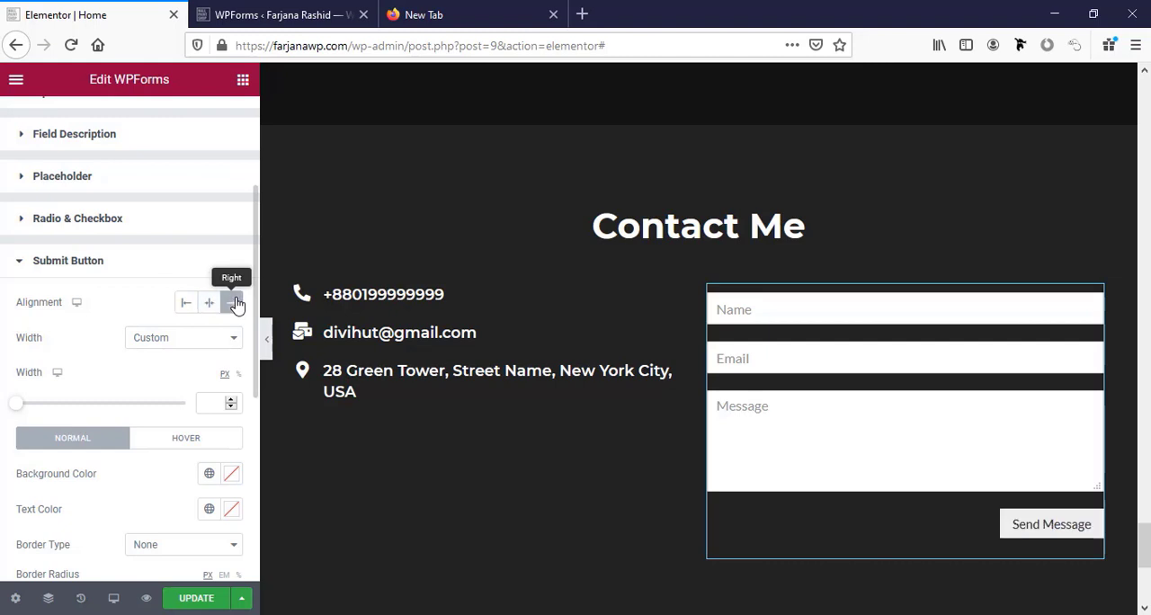
pyautogui.scroll(-1, 47, 383)
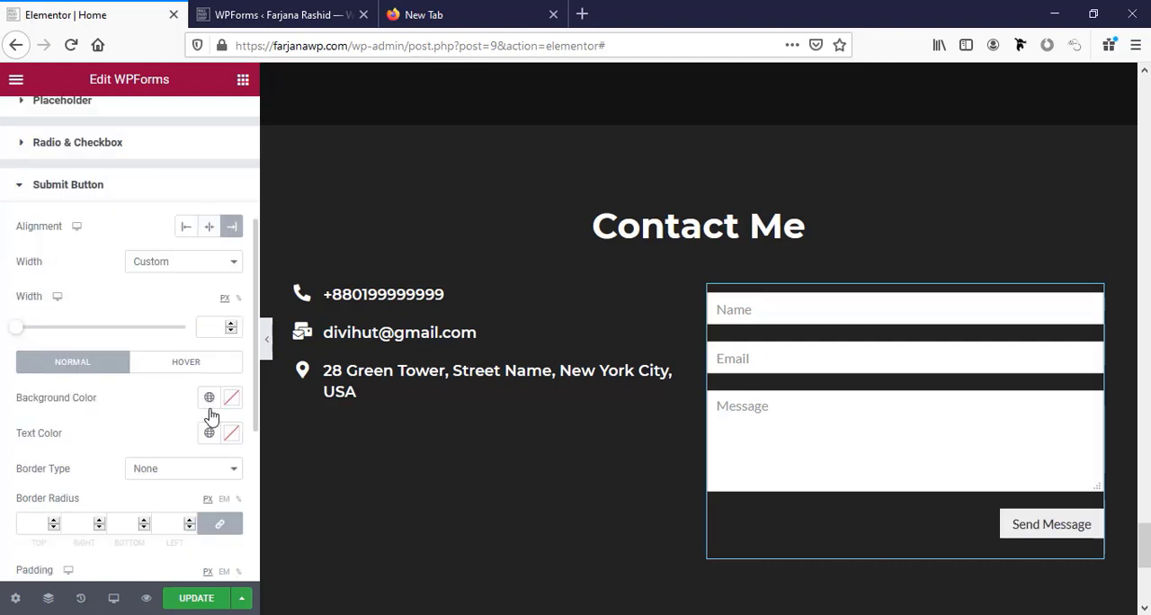
pyautogui.scroll(-1, 210, 405)
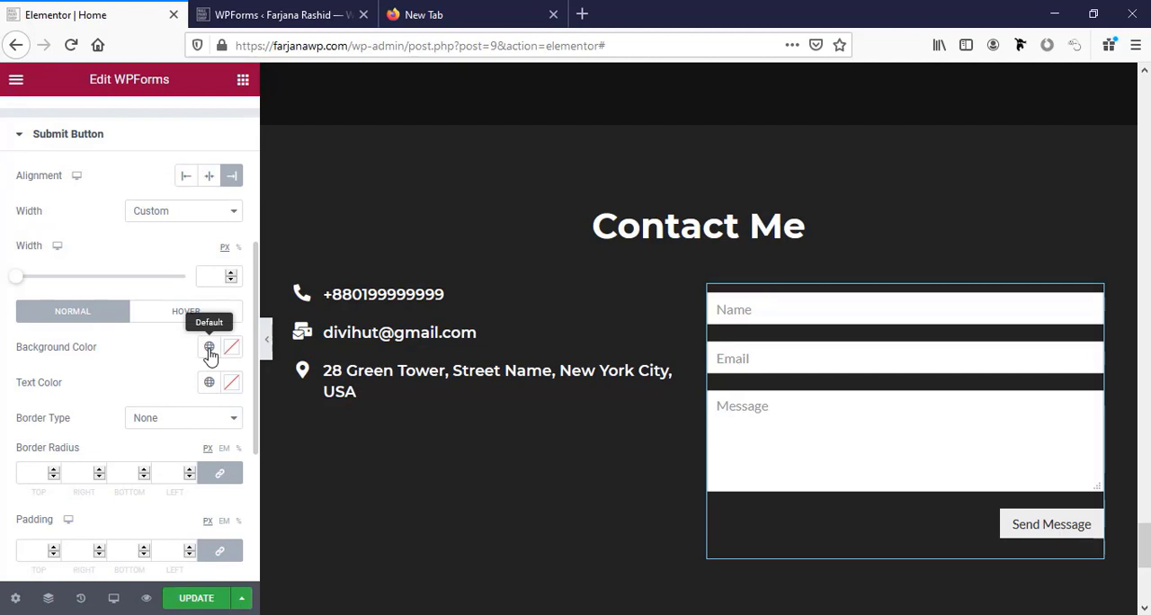
pyautogui.click(208, 351)
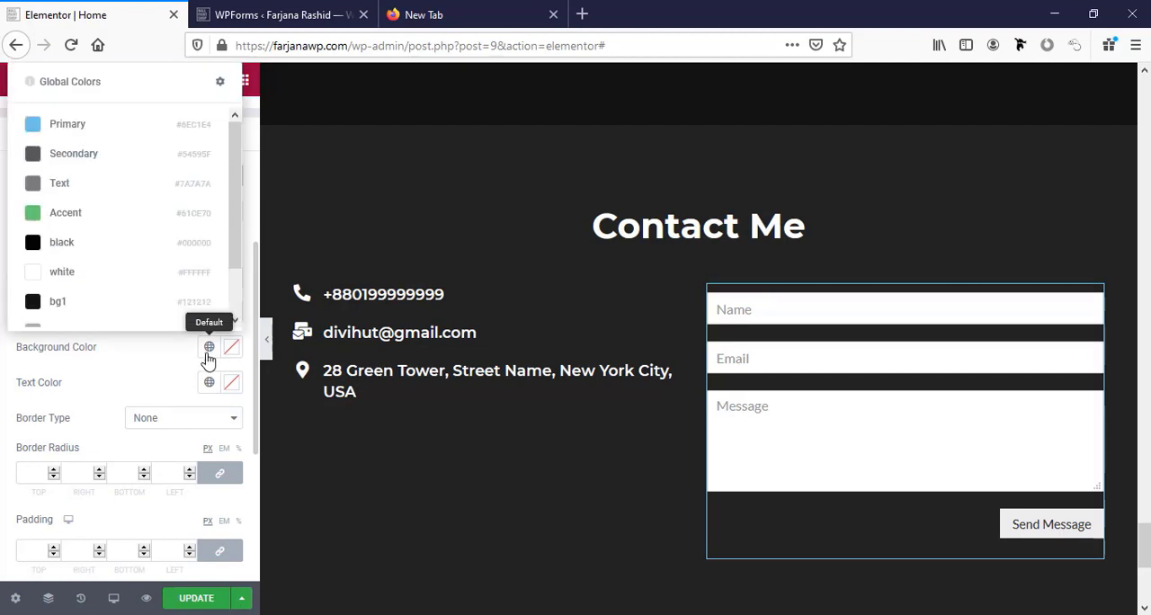
pyautogui.click(95, 287)
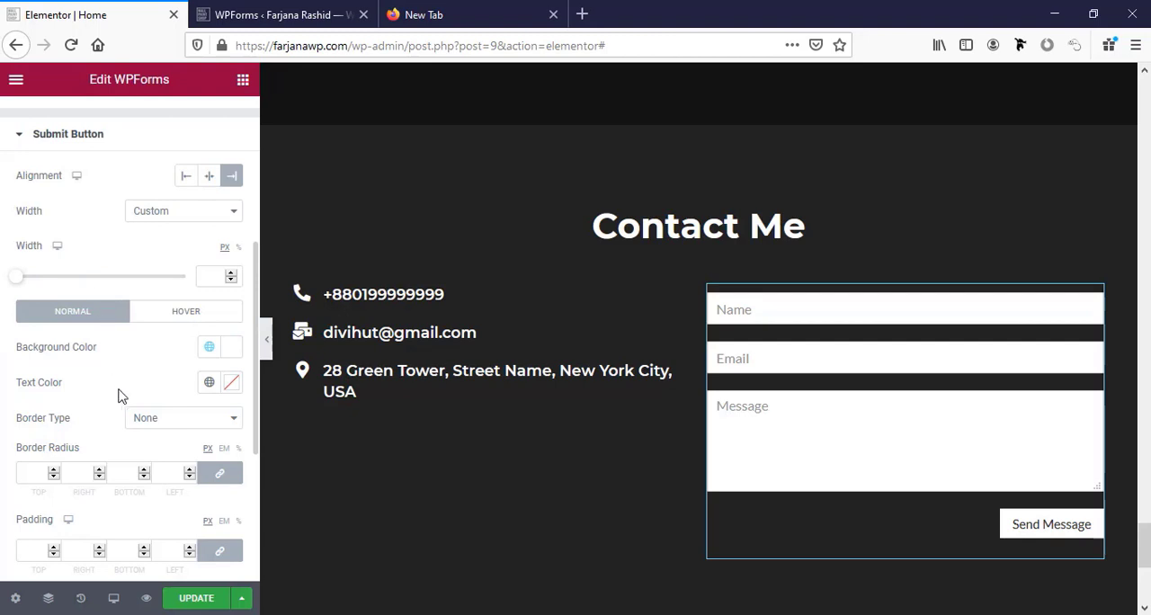
# Give the submit button a solid 1 px border in global black with a border radius of 0.
pyautogui.scroll(-2, 124, 398)
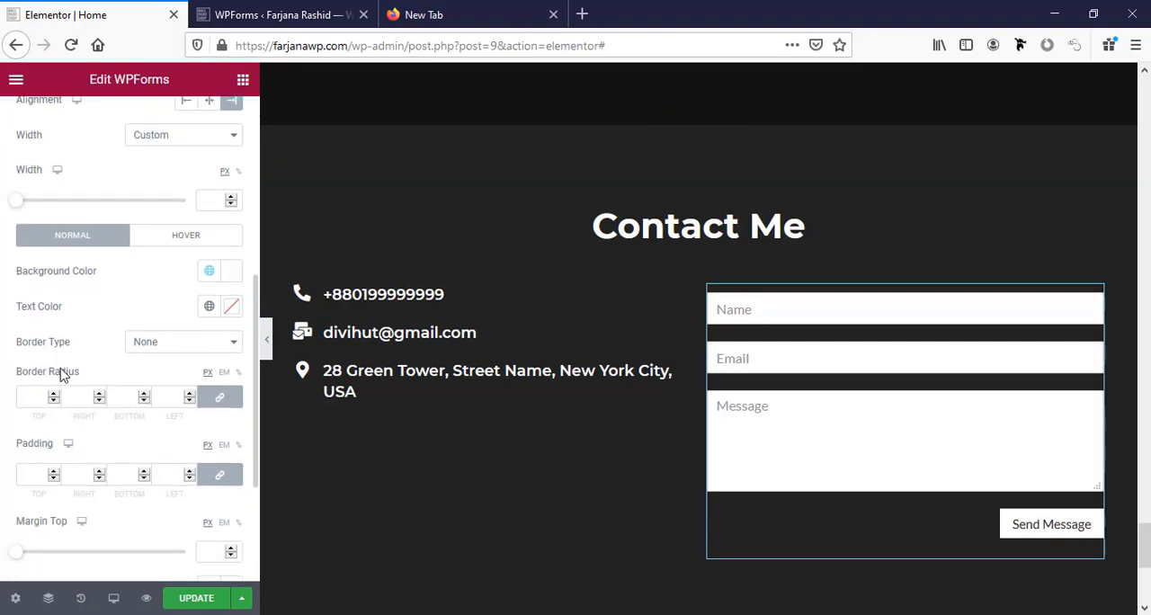
pyautogui.click(148, 342)
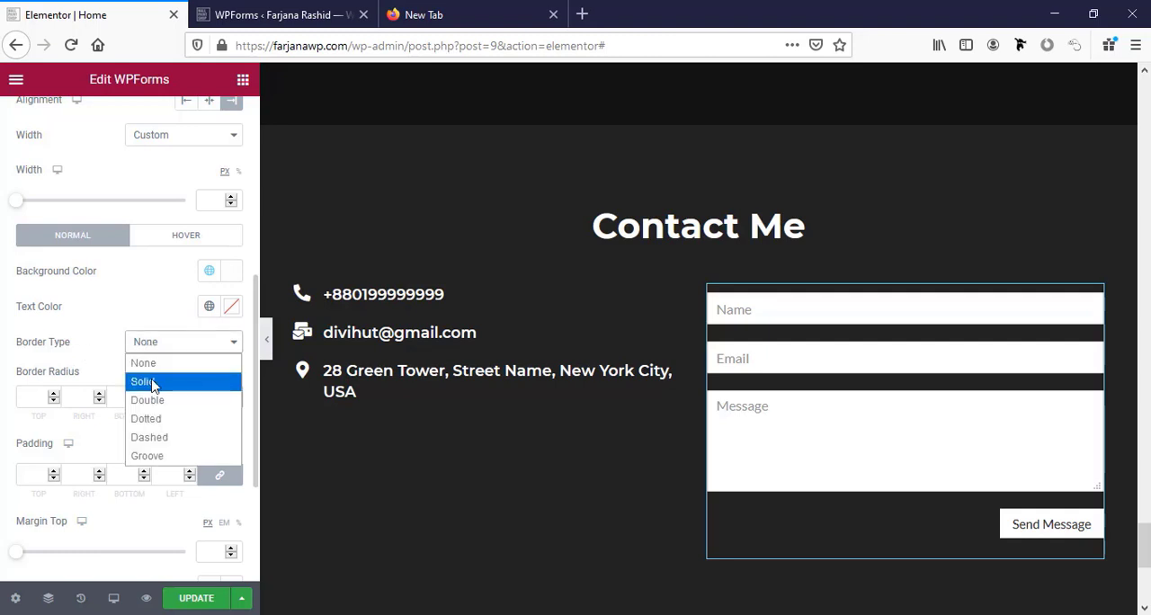
pyautogui.click(153, 381)
pyautogui.click(34, 412)
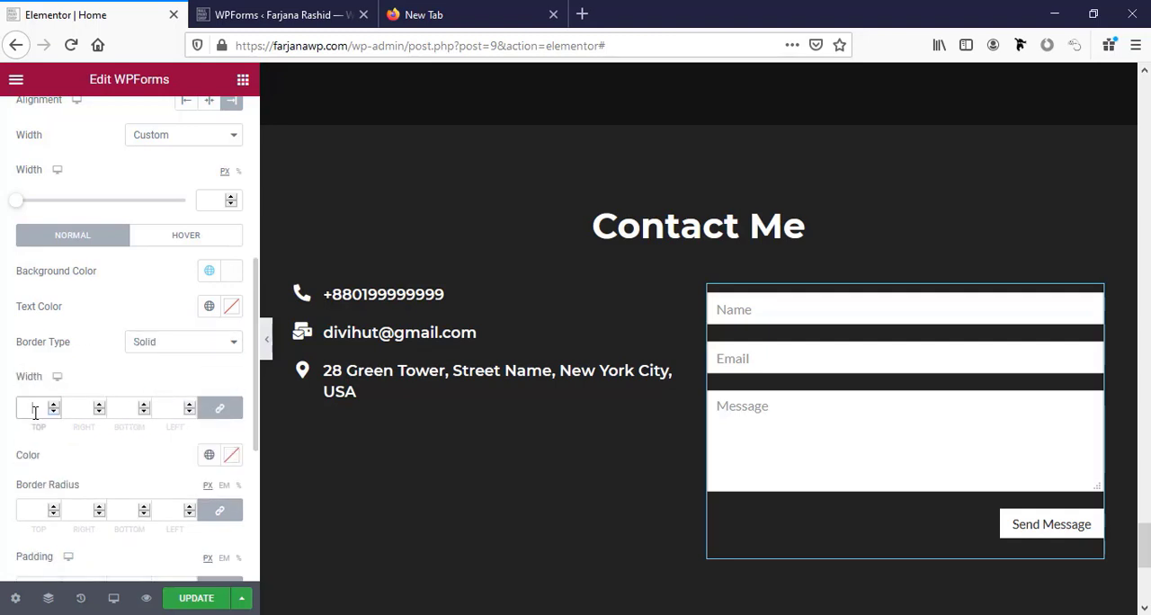
pyautogui.write('1')
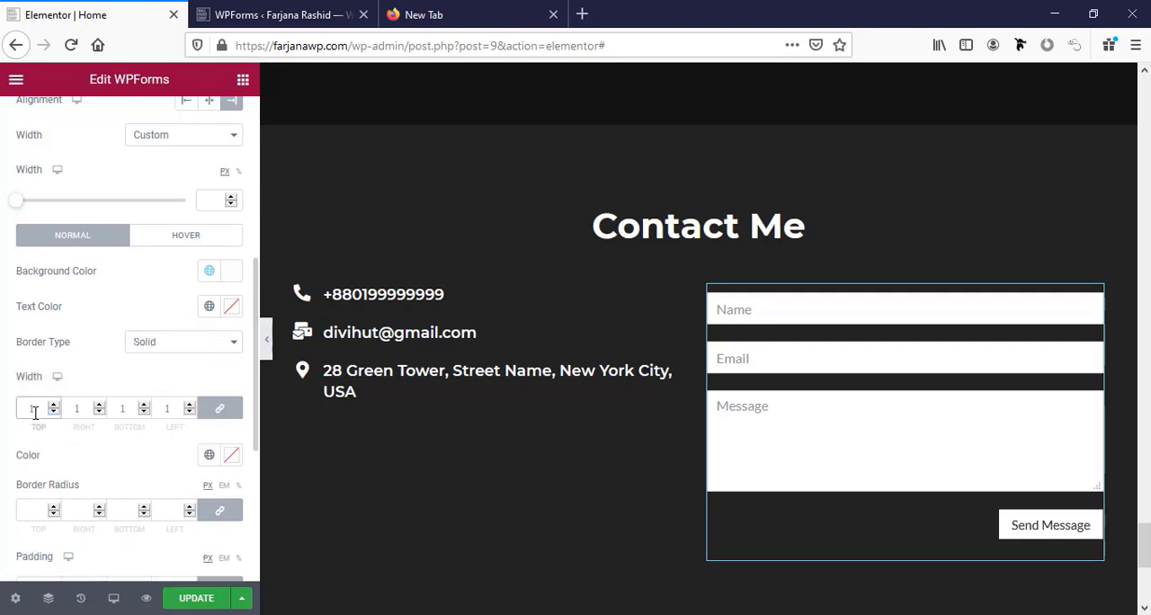
pyautogui.click(209, 455)
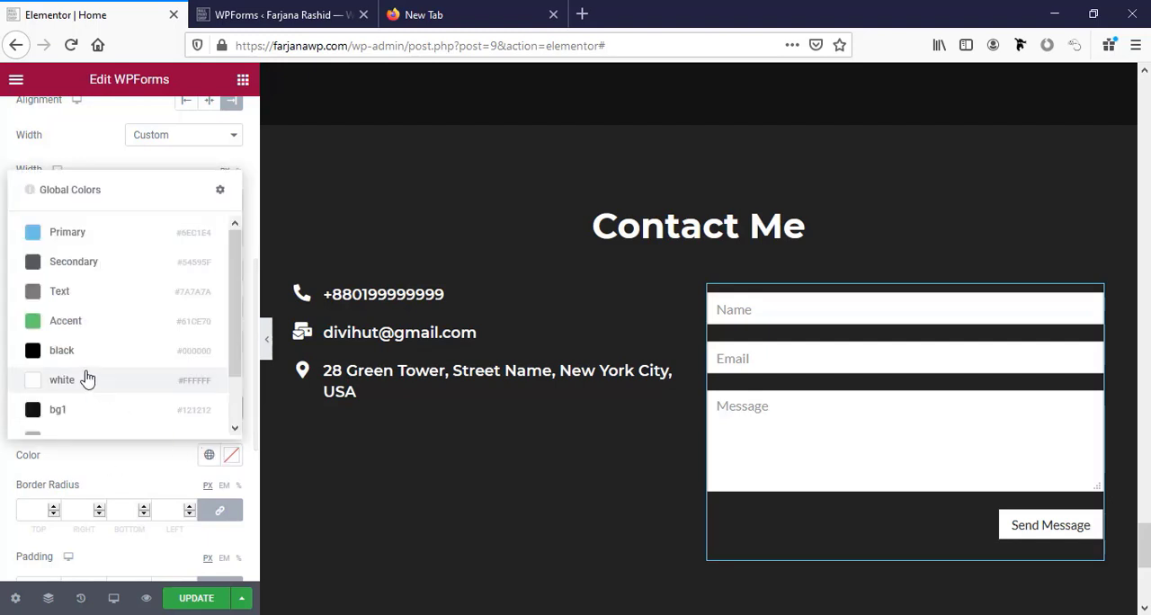
pyautogui.click(76, 352)
pyautogui.scroll(-3, 110, 399)
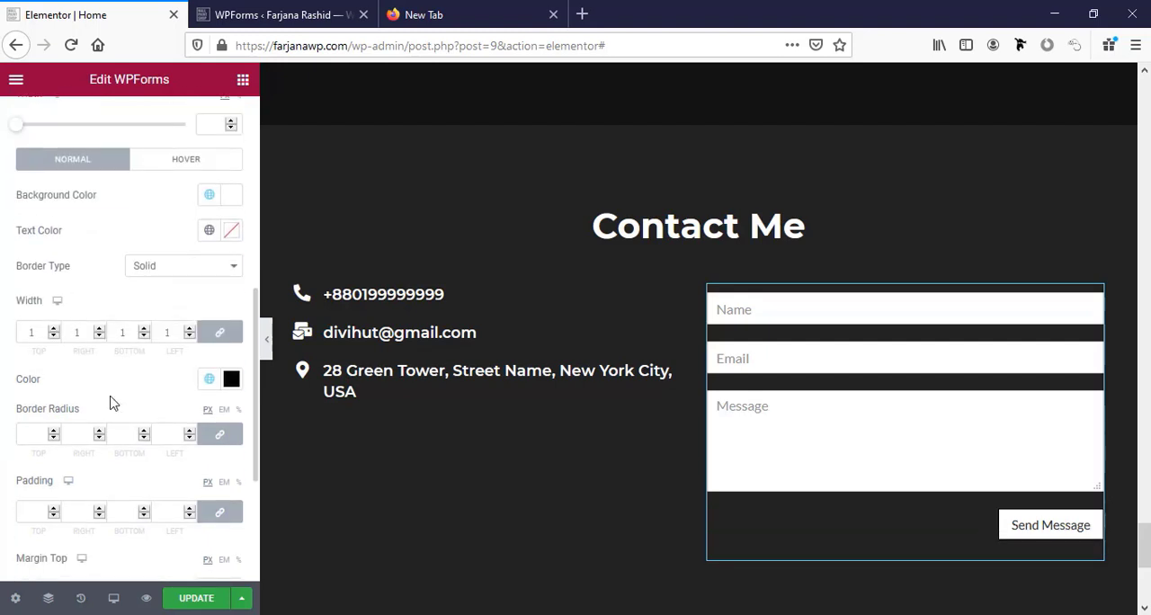
pyautogui.scroll(-2, 111, 404)
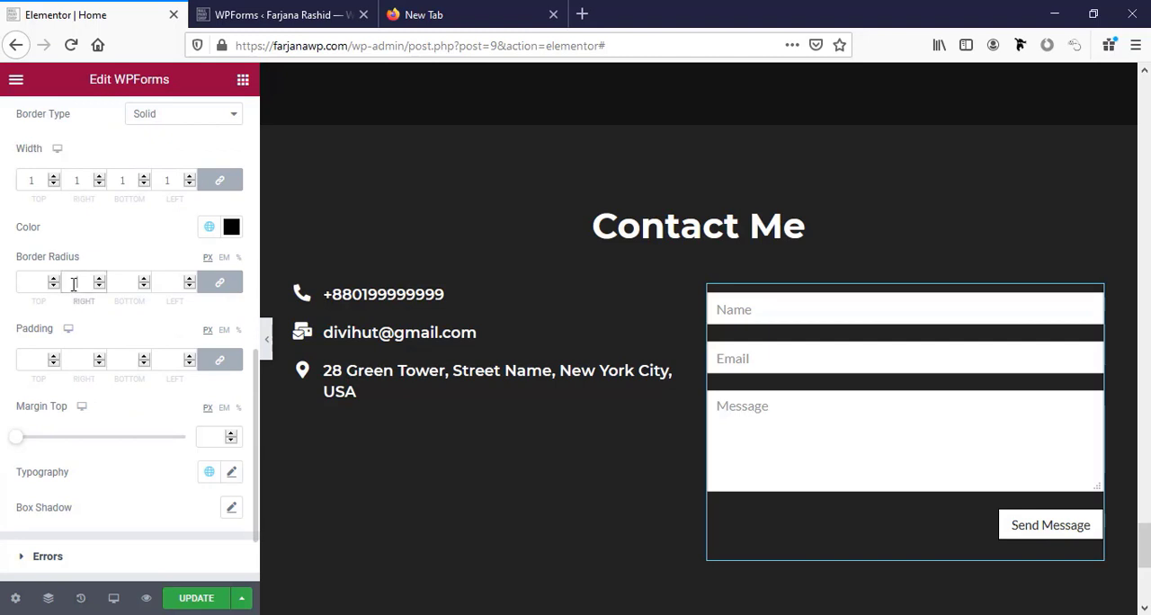
pyautogui.scroll(-2, 104, 314)
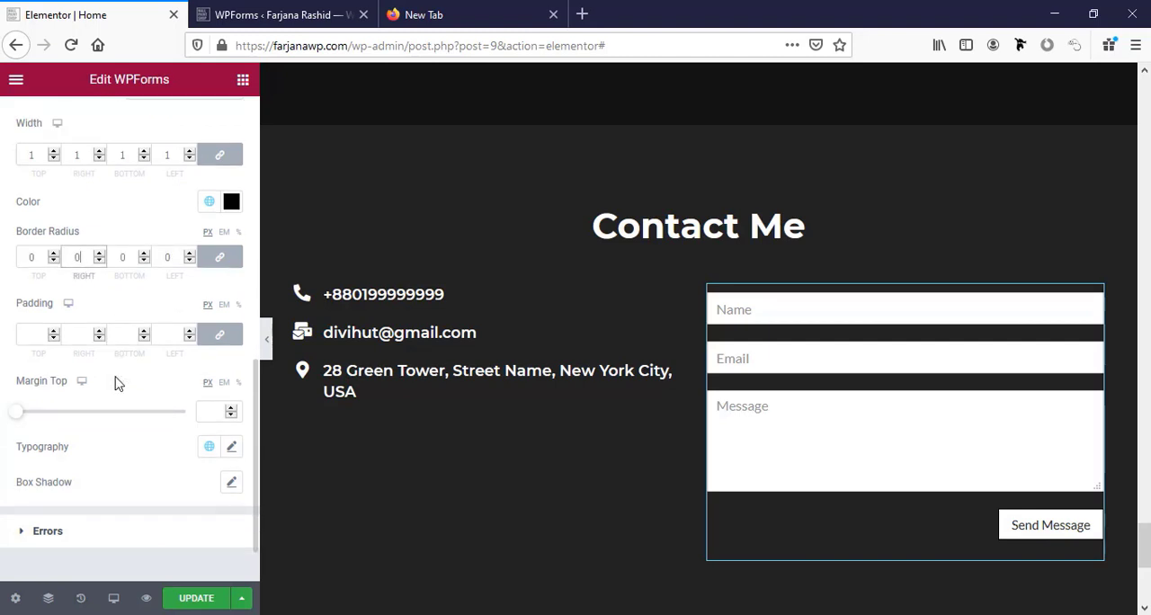
# Set the submit button's typography to the Montserrat font family with uppercase text.
pyautogui.click(232, 398)
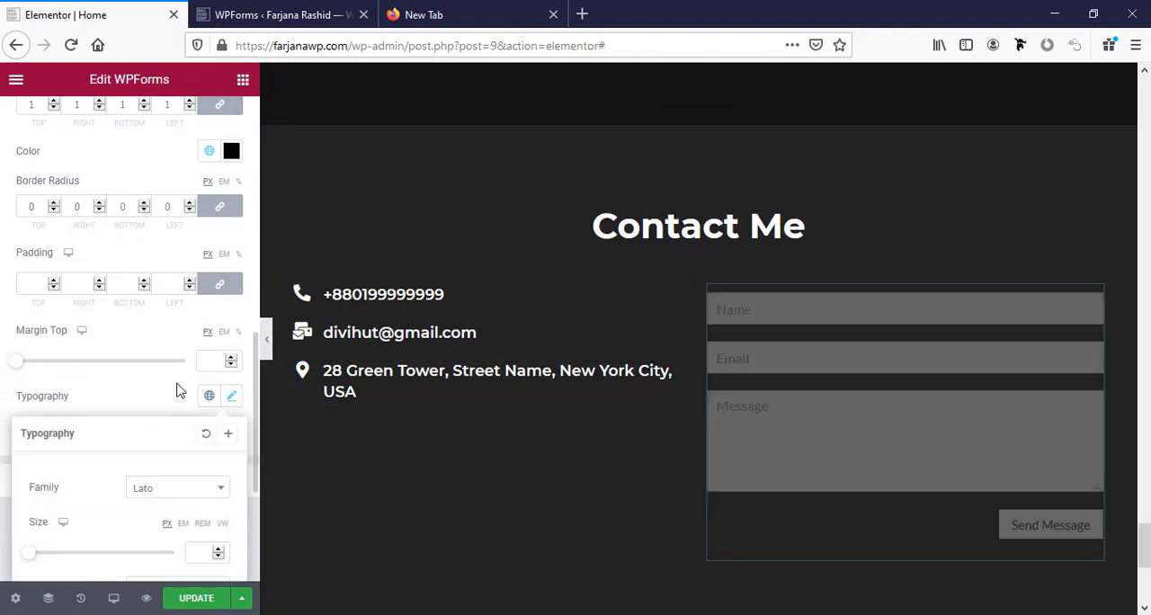
pyautogui.scroll(-2, 176, 391)
pyautogui.scroll(-2, 144, 404)
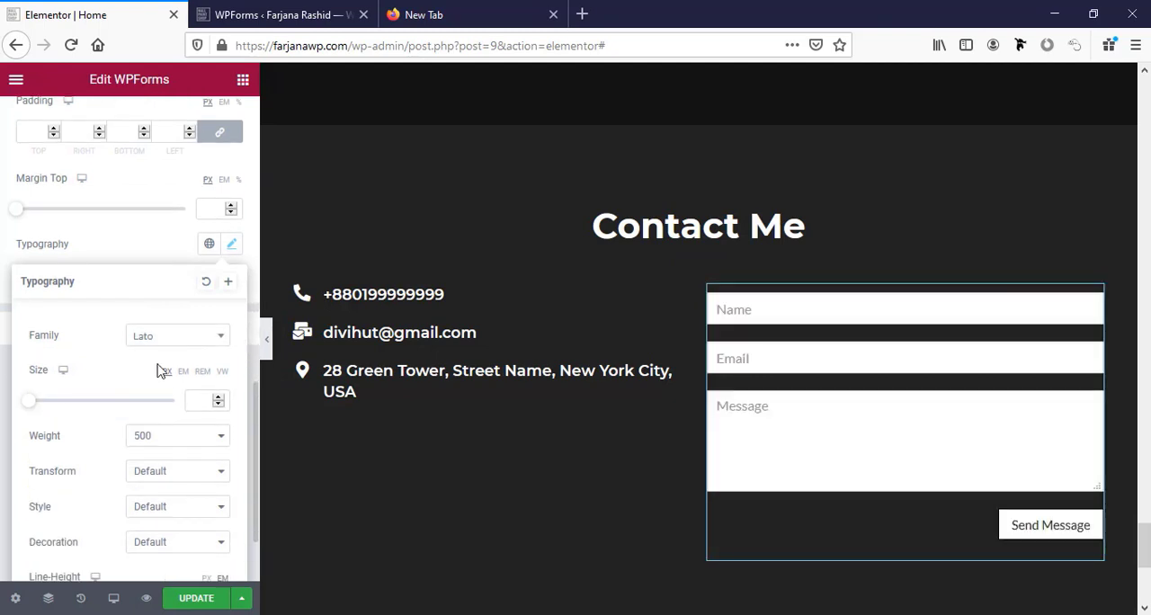
pyautogui.click(165, 342)
pyautogui.write('mont')
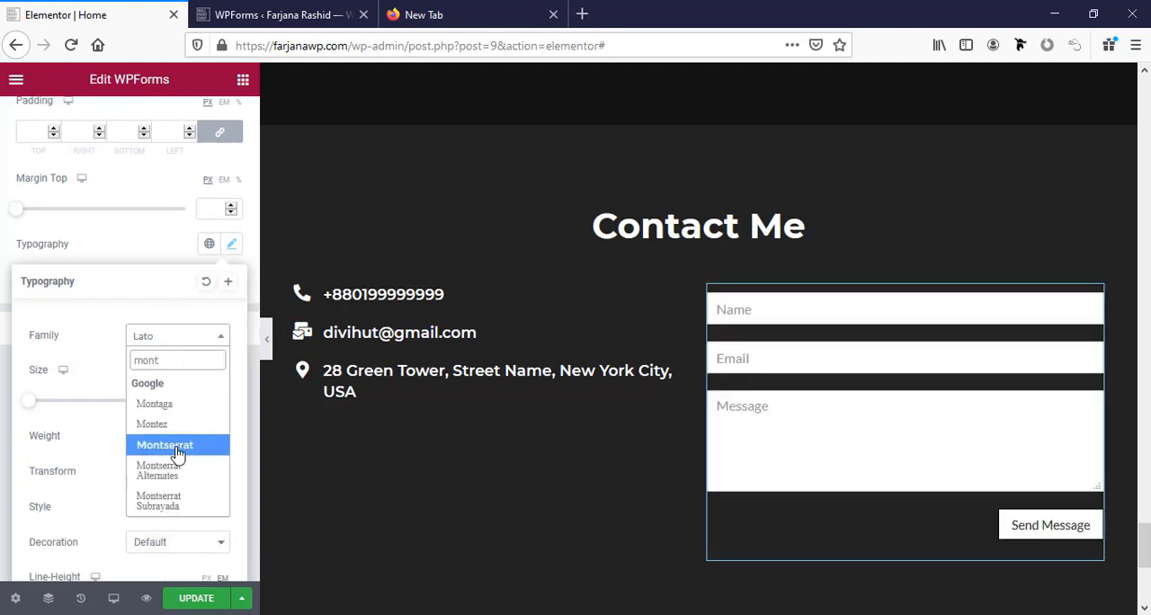
pyautogui.click(153, 444)
pyautogui.scroll(-1, 126, 441)
pyautogui.click(141, 430)
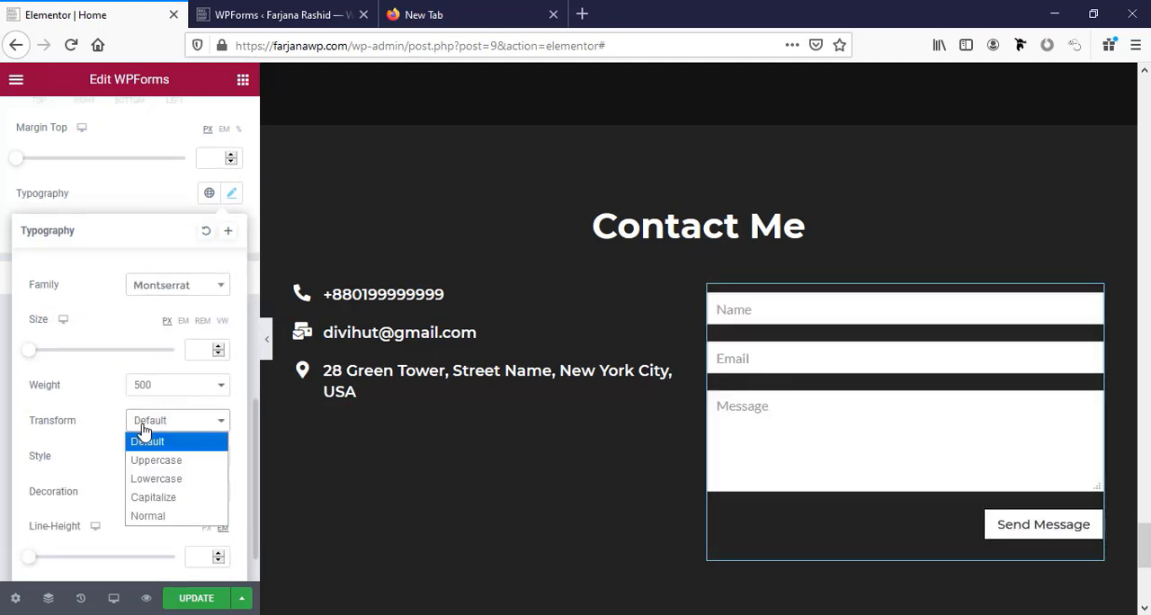
pyautogui.click(157, 462)
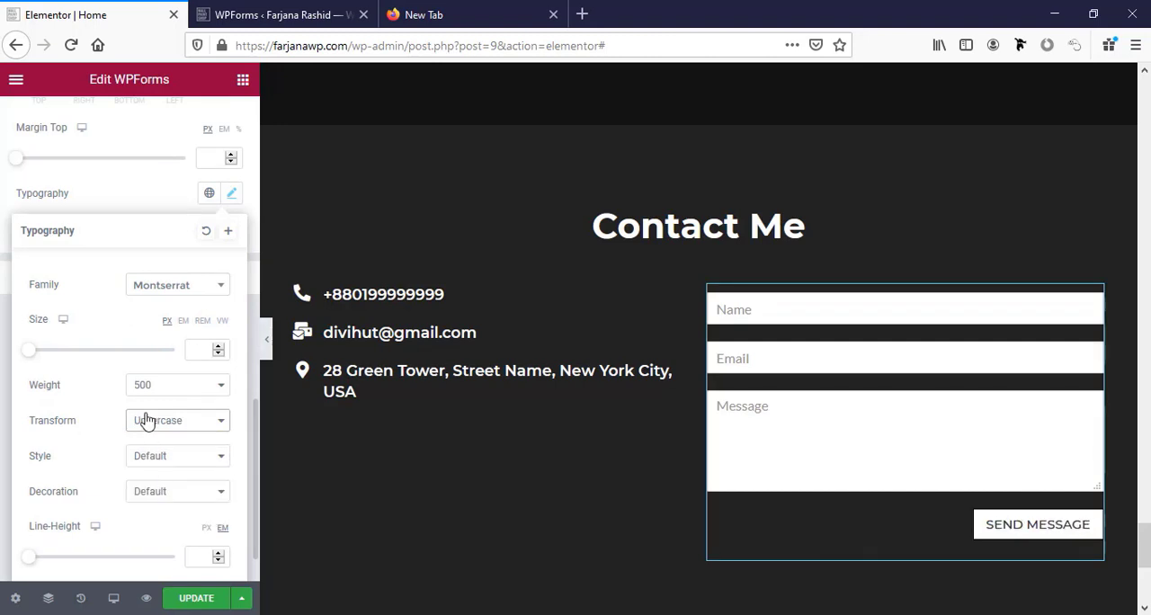
# Try a font weight of 600 on the submit button text and return it to 500.
pyautogui.click(169, 385)
pyautogui.click(173, 250)
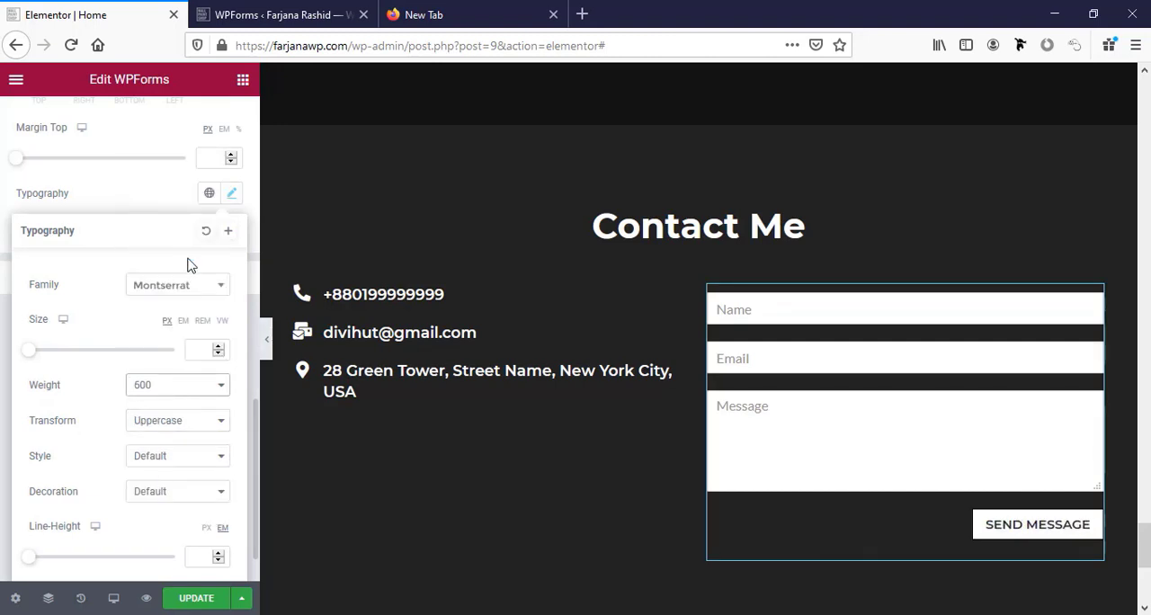
pyautogui.click(140, 386)
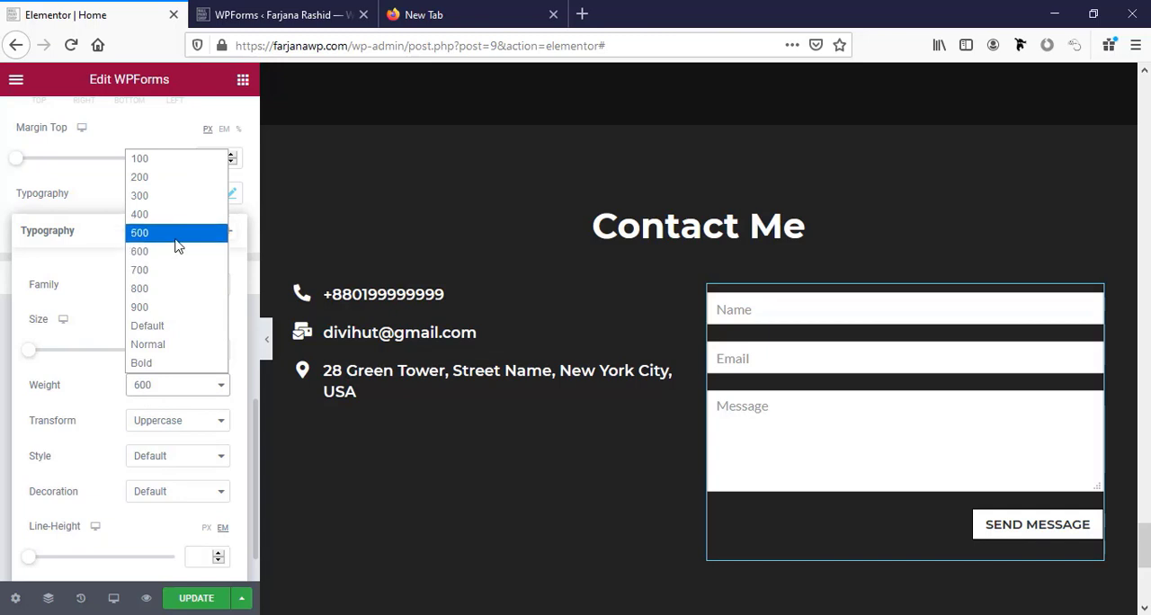
pyautogui.click(176, 232)
# Set the submit button's letter spacing to 1 and update the page.
pyautogui.scroll(-2, 144, 467)
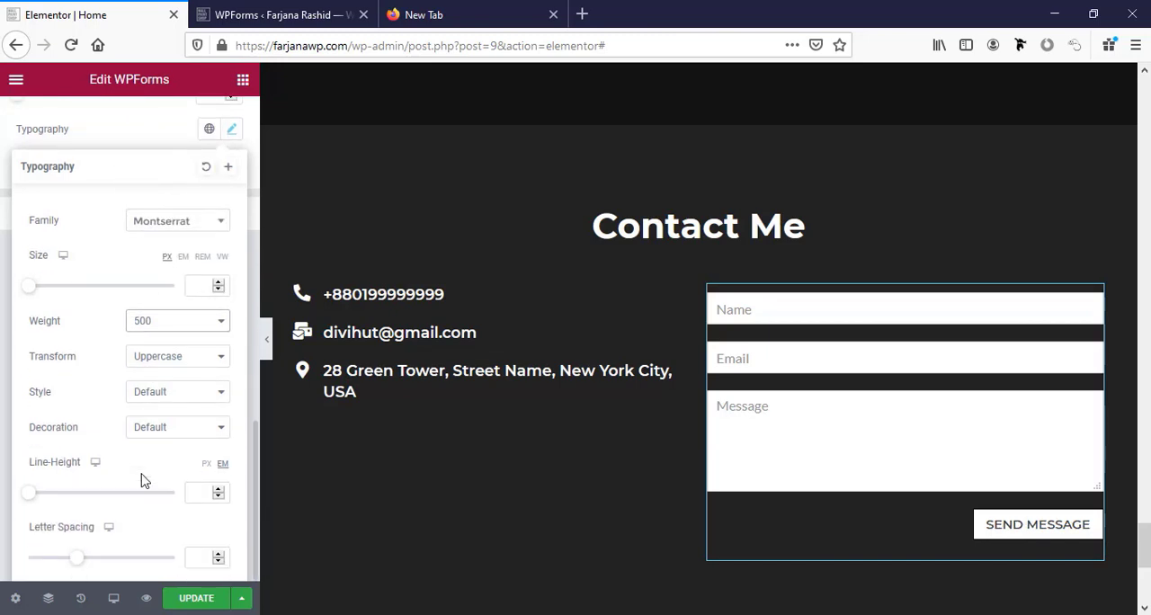
pyautogui.moveTo(78, 557); pyautogui.dragTo(89, 558)
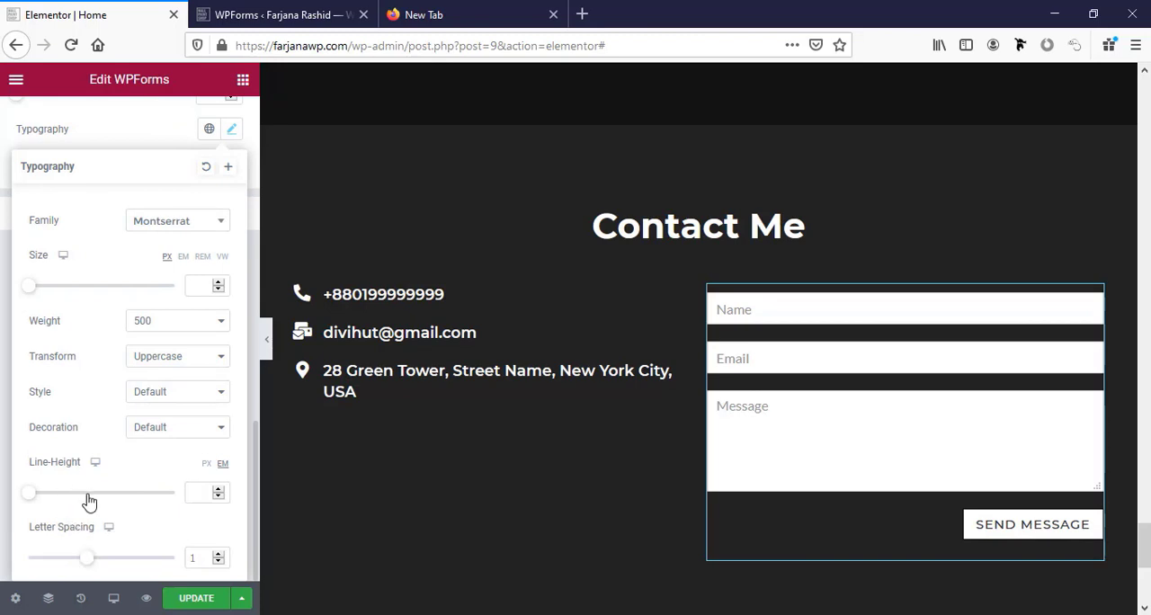
pyautogui.click(189, 601)
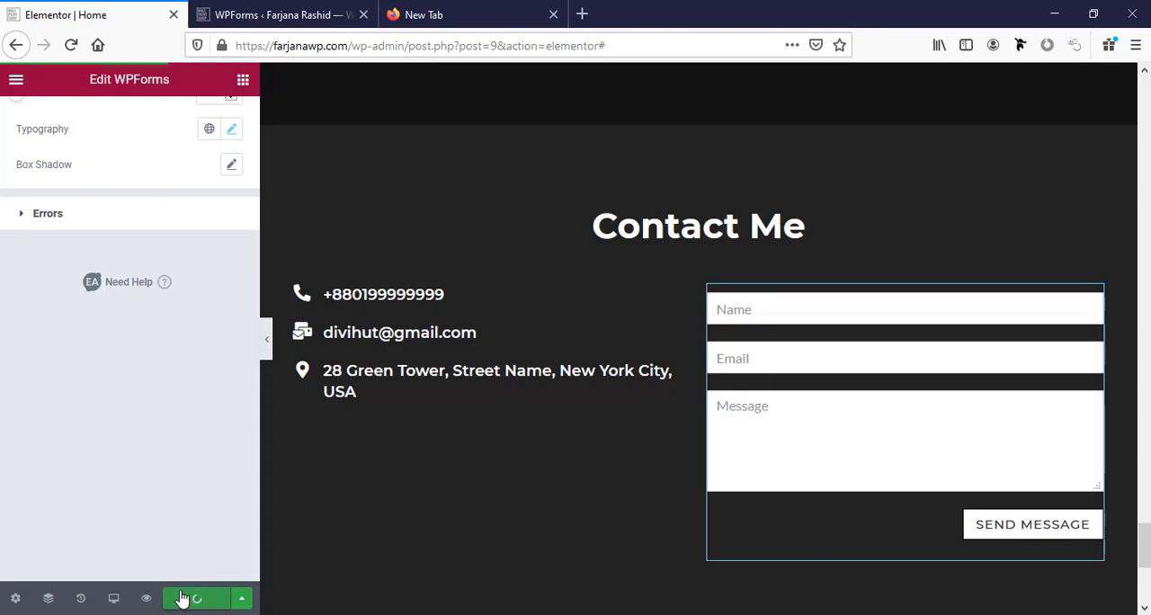
# Review the page sections in the editor from Contact Me up to the hero section.
pyautogui.scroll(2, 283, 406)
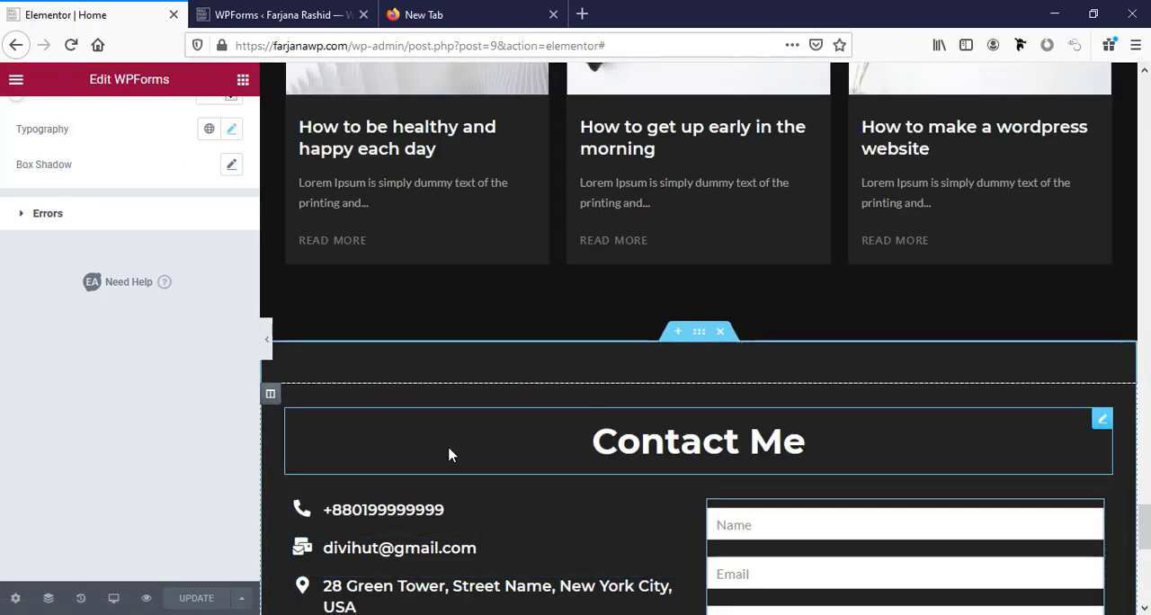
pyautogui.scroll(-3, 450, 455)
pyautogui.scroll(15, 449, 456)
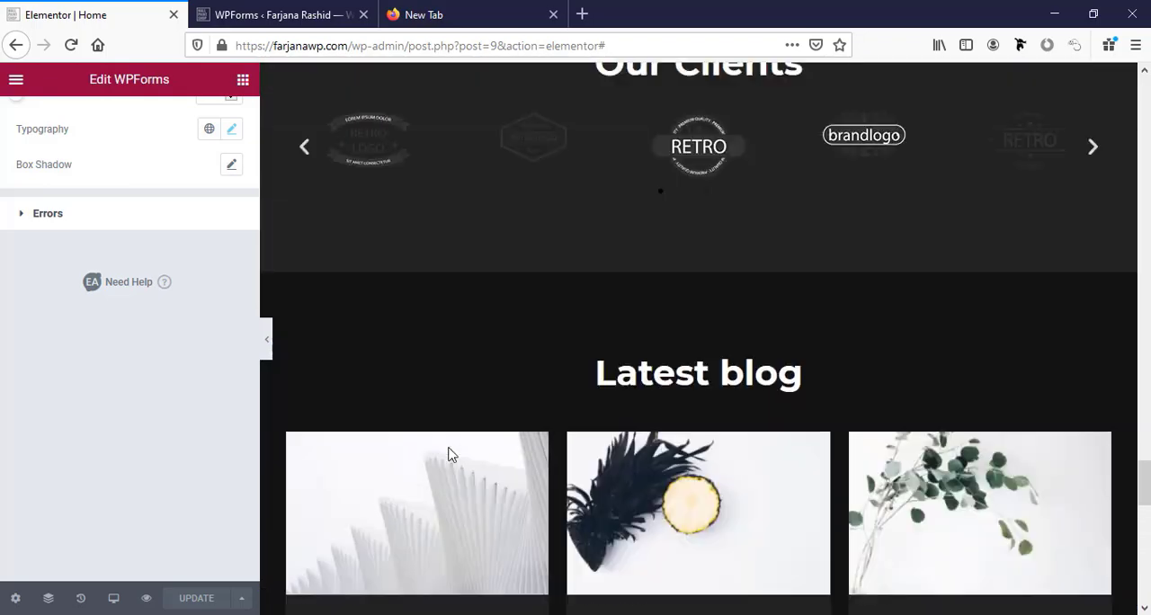
pyautogui.scroll(15, 450, 455)
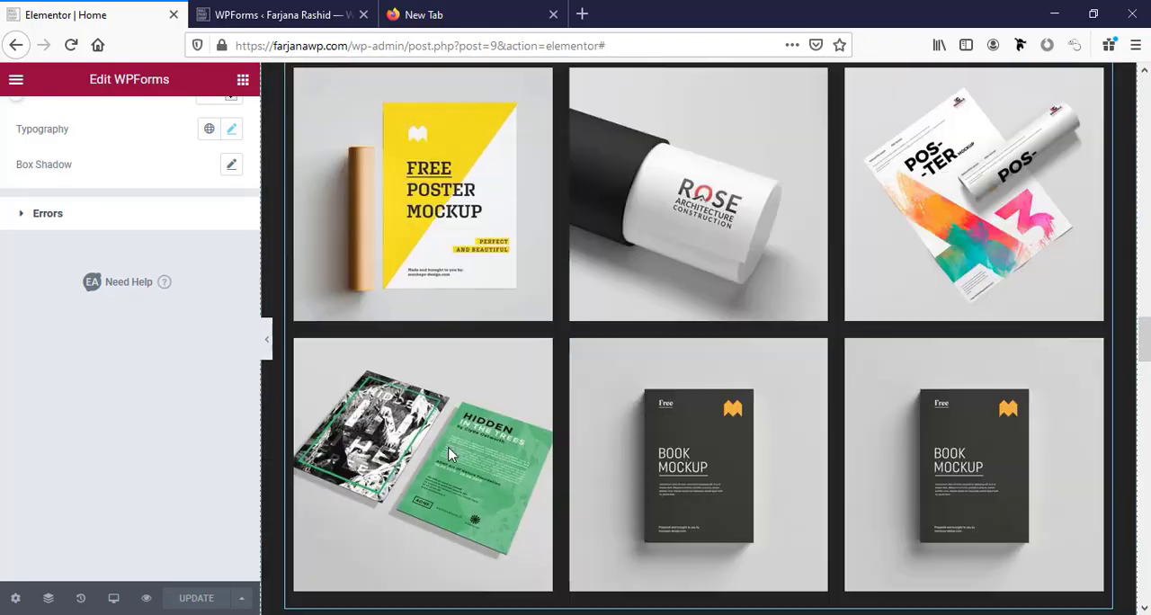
pyautogui.scroll(15, 449, 455)
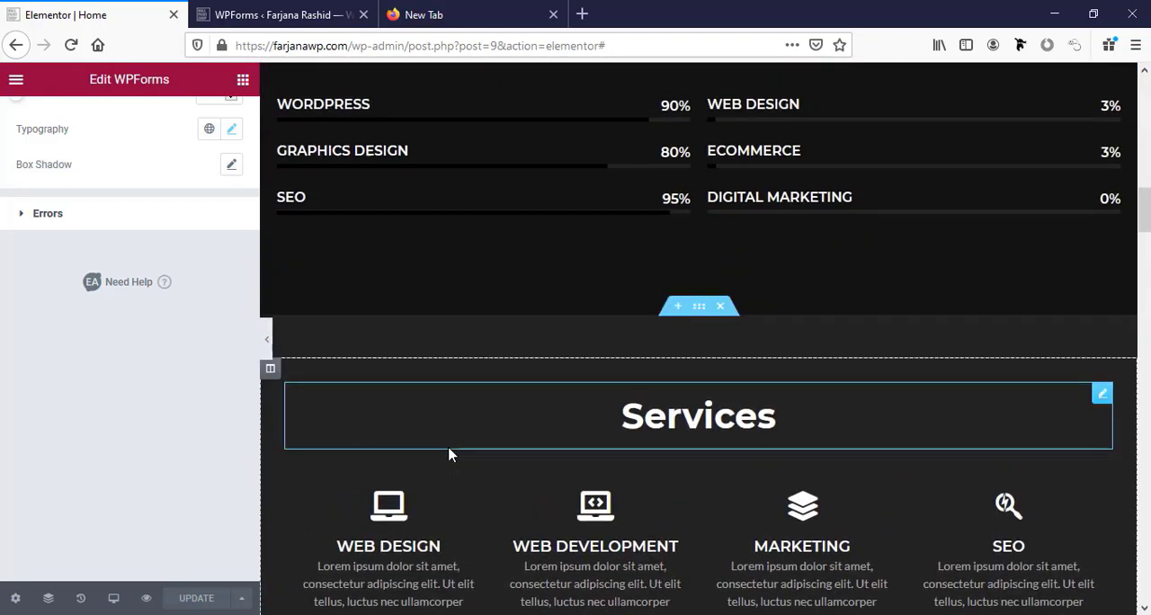
pyautogui.scroll(5, 450, 455)
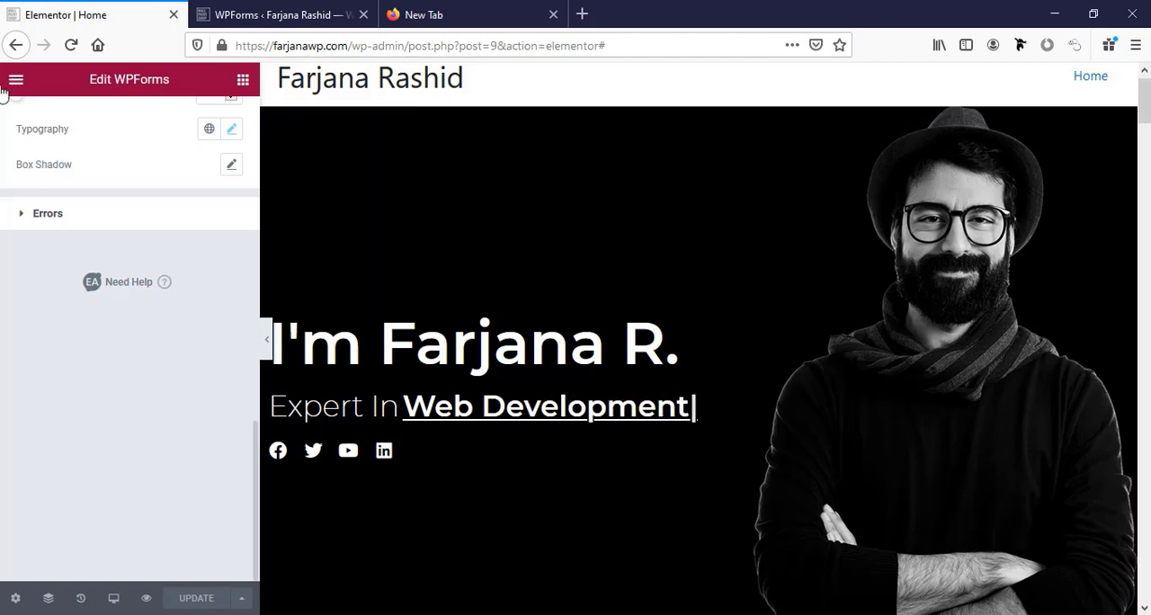
# Switch to the WordPress dashboard, search for new plugins with "elementor addon", and install and activate Elementor Addons Elements.
pyautogui.click(266, 15)
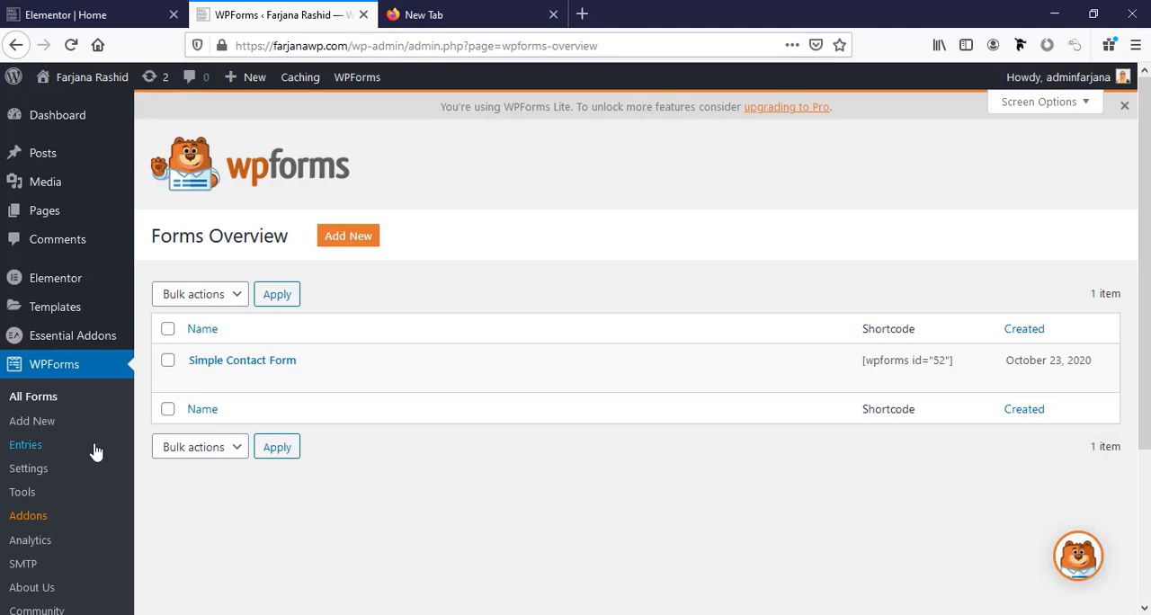
pyautogui.scroll(-2, 54, 447)
pyautogui.moveTo(101, 477)
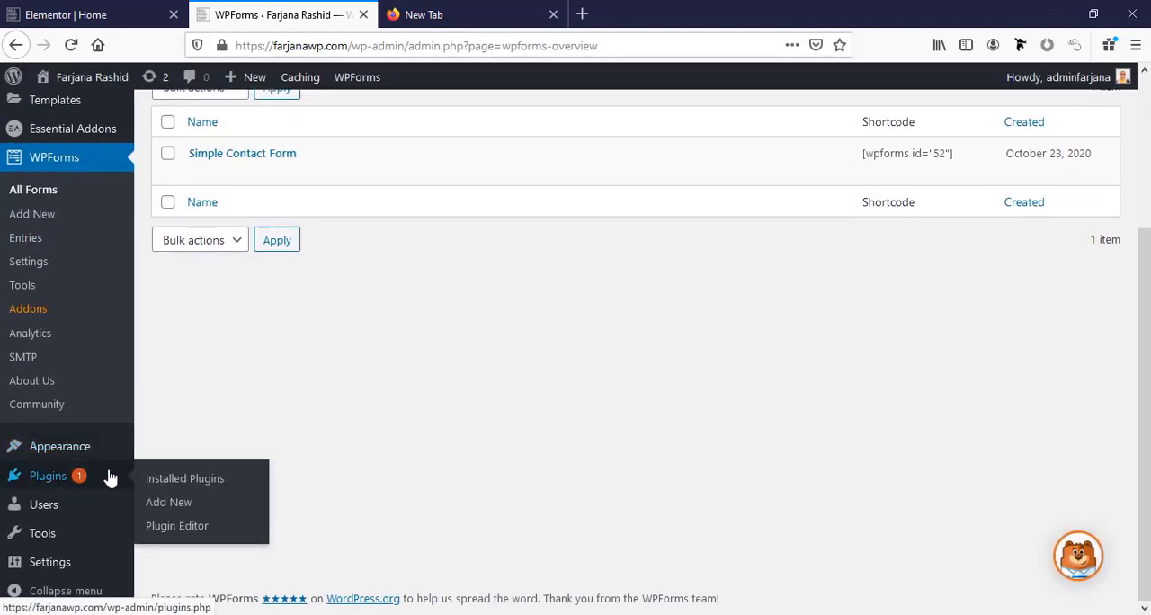
pyautogui.click(182, 505)
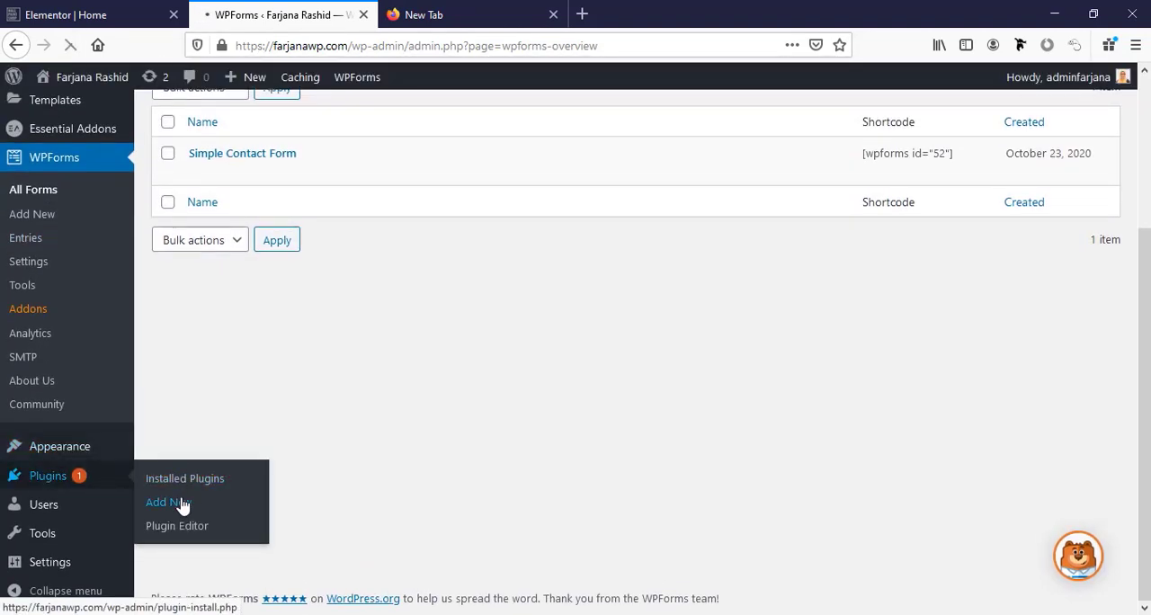
pyautogui.click(1059, 249)
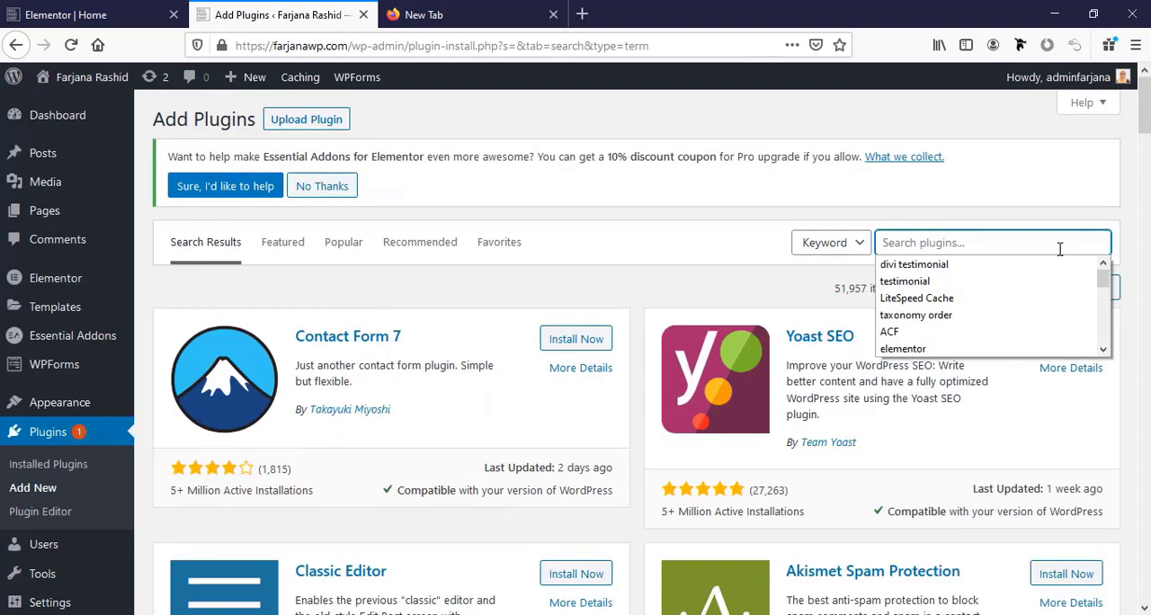
pyautogui.write('lemnto')
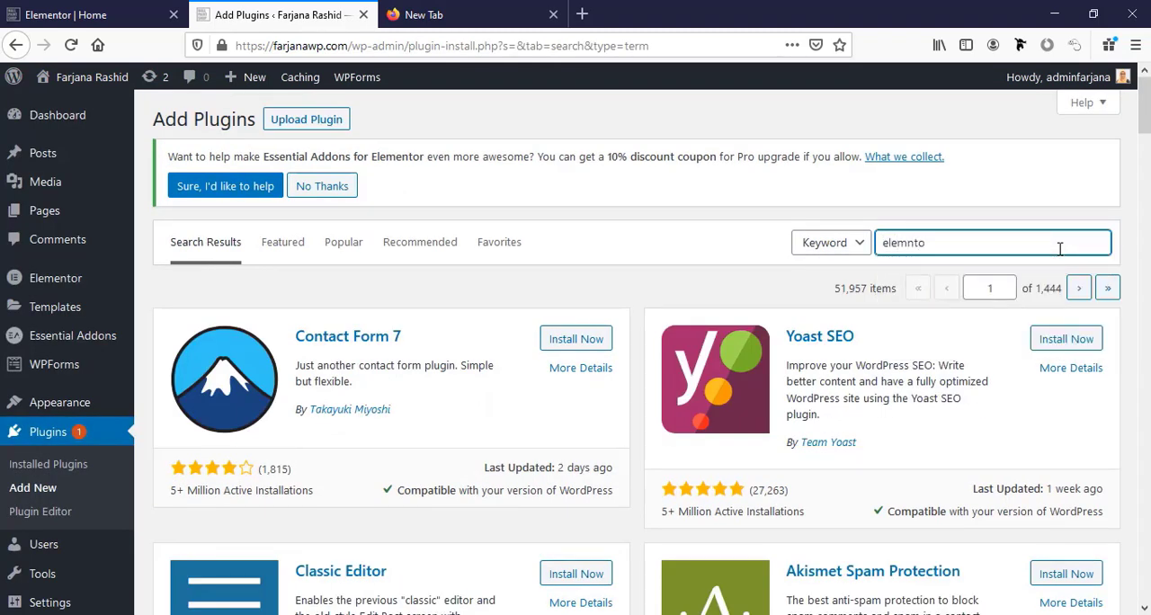
pyautogui.press('BackSpace')
pyautogui.press('BackSpace')
pyautogui.press('BackSpace')
pyautogui.write('entor addon')
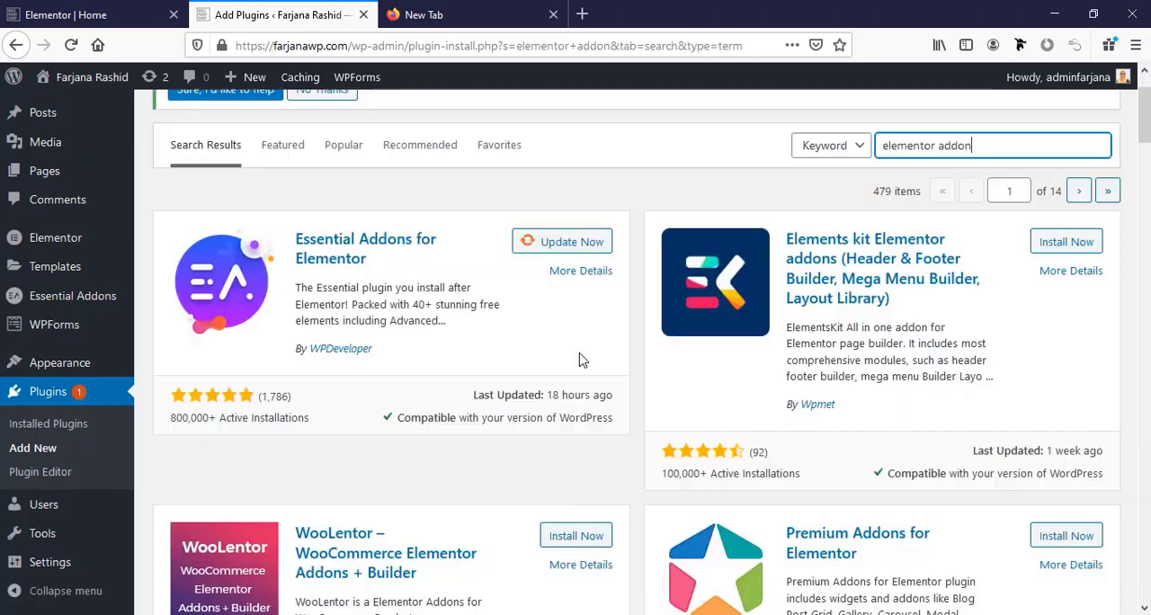
pyautogui.scroll(-3, 578, 360)
pyautogui.scroll(-4, 580, 360)
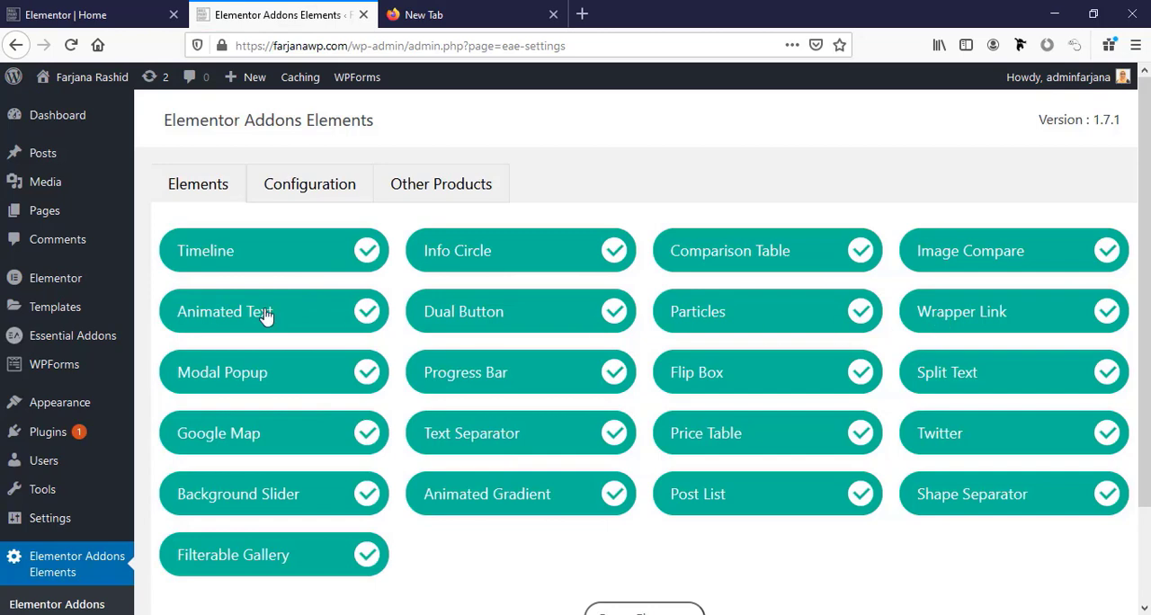
# Return to the Elementor editor and enable the EAE particle background on the hero section.
pyautogui.click(50, 7)
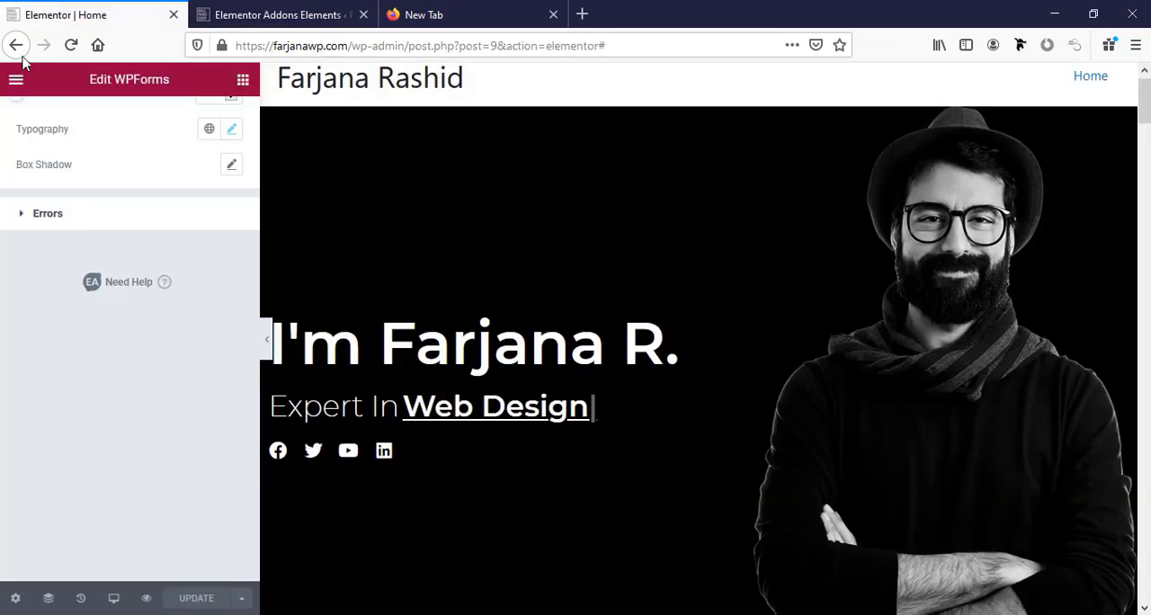
pyautogui.scroll(8, 44, 198)
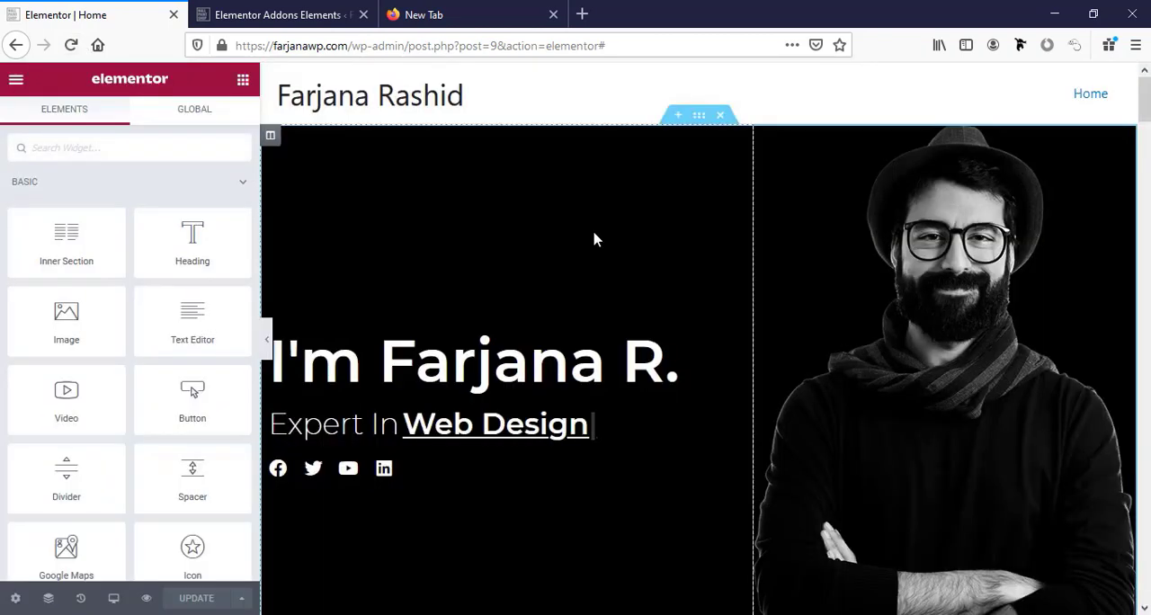
pyautogui.click(699, 118)
pyautogui.click(129, 126)
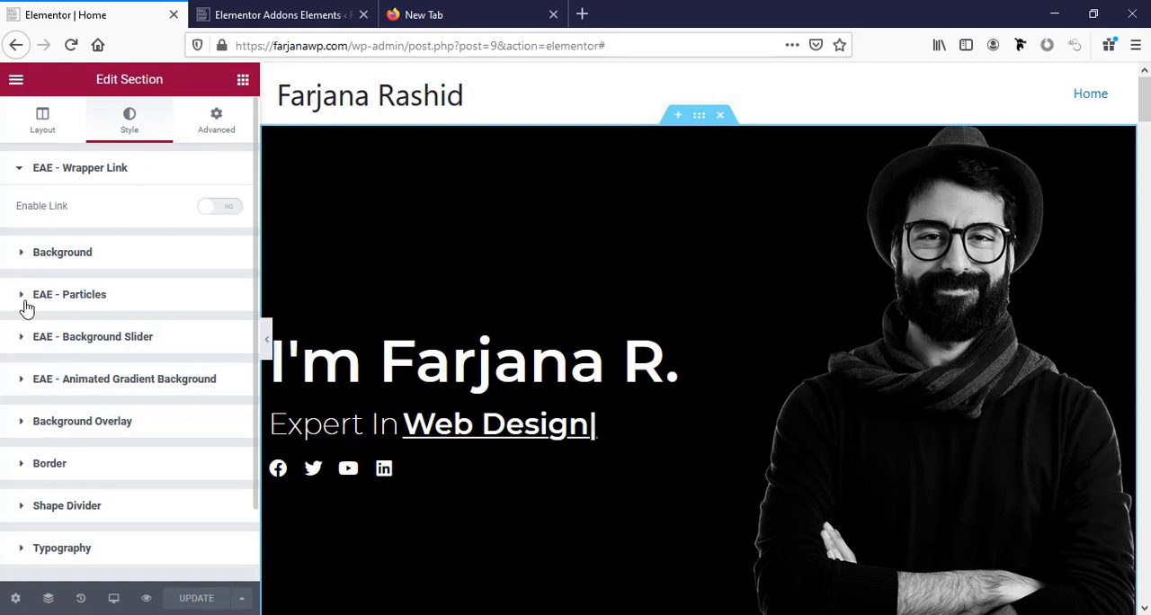
pyautogui.click(89, 302)
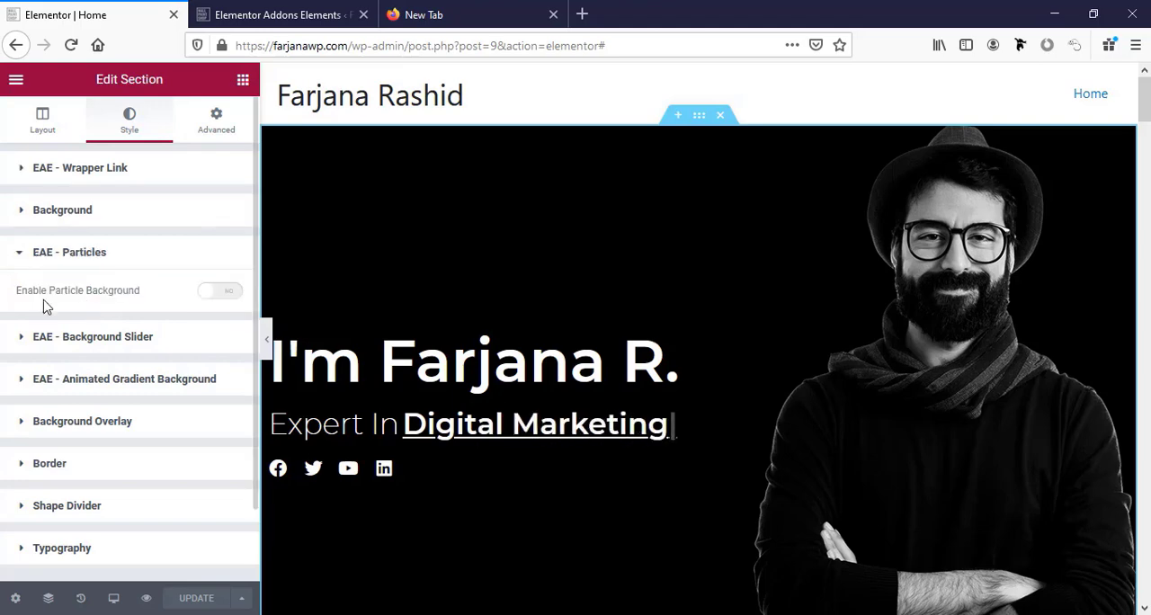
pyautogui.click(217, 292)
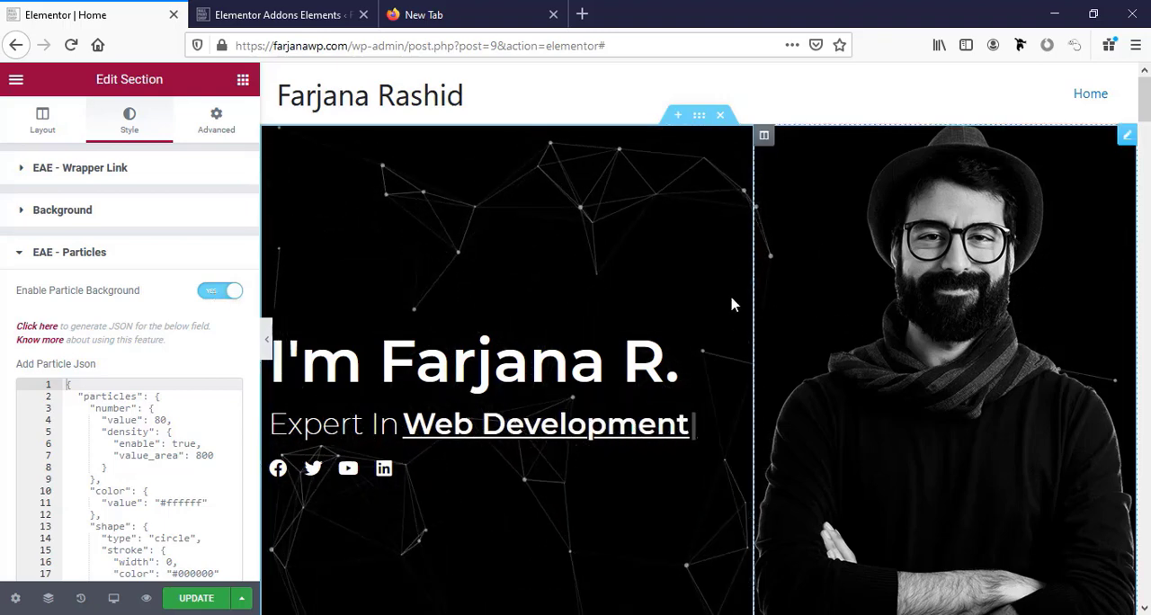
pyautogui.scroll(-3, 334, 563)
pyautogui.scroll(3, 349, 535)
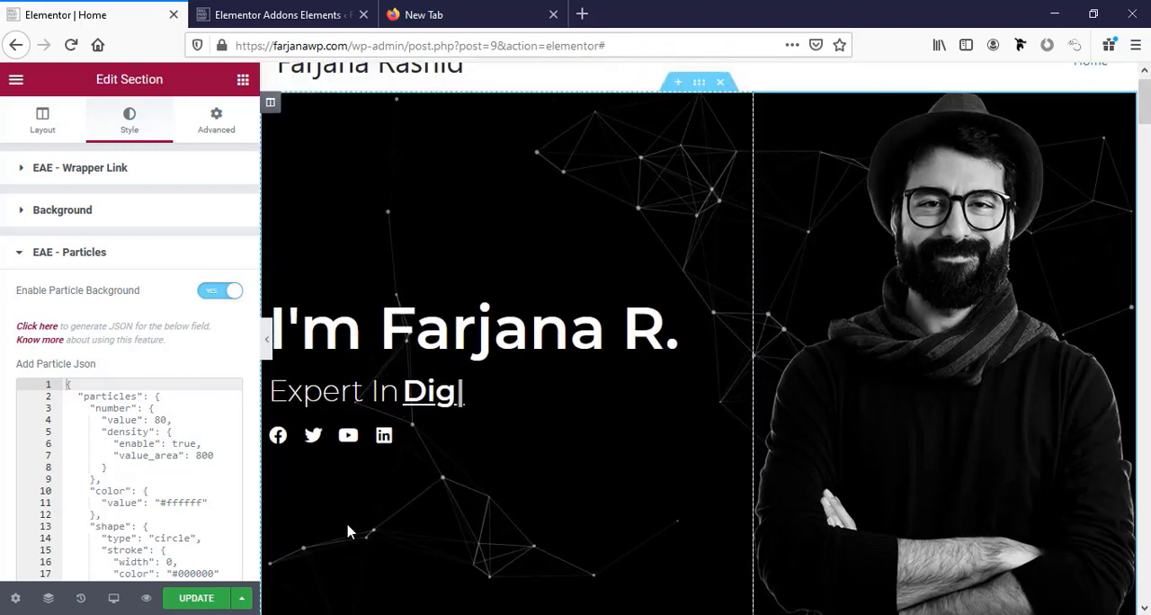
# Try the EAE animated gradient background on the hero section and turn it off again.
pyautogui.scroll(-5, 115, 459)
pyautogui.scroll(-10, 115, 458)
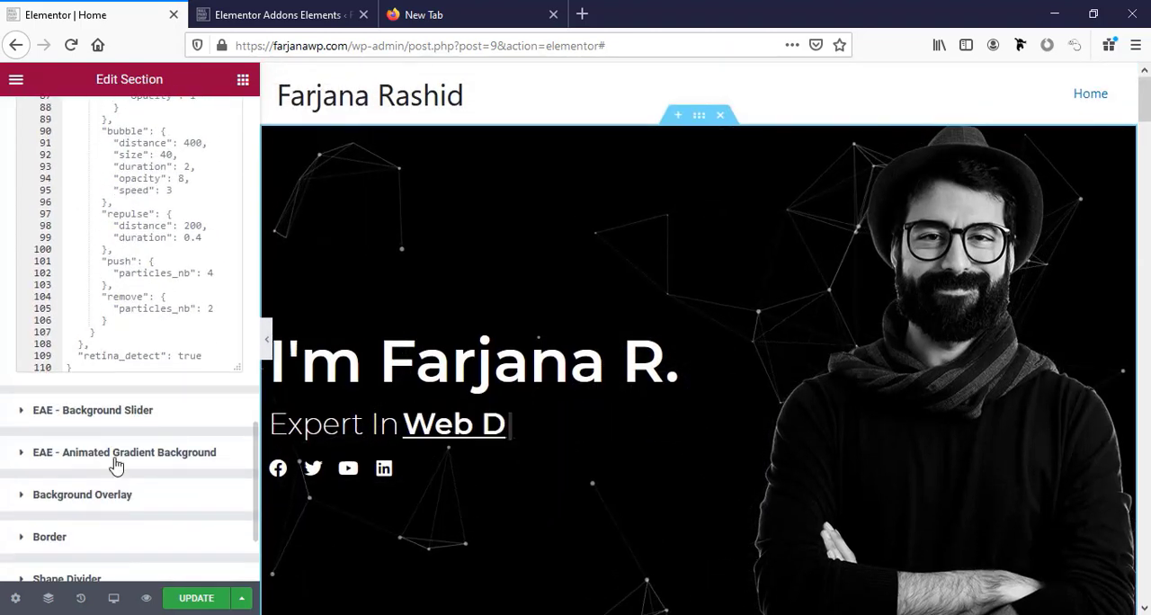
pyautogui.scroll(3, 115, 463)
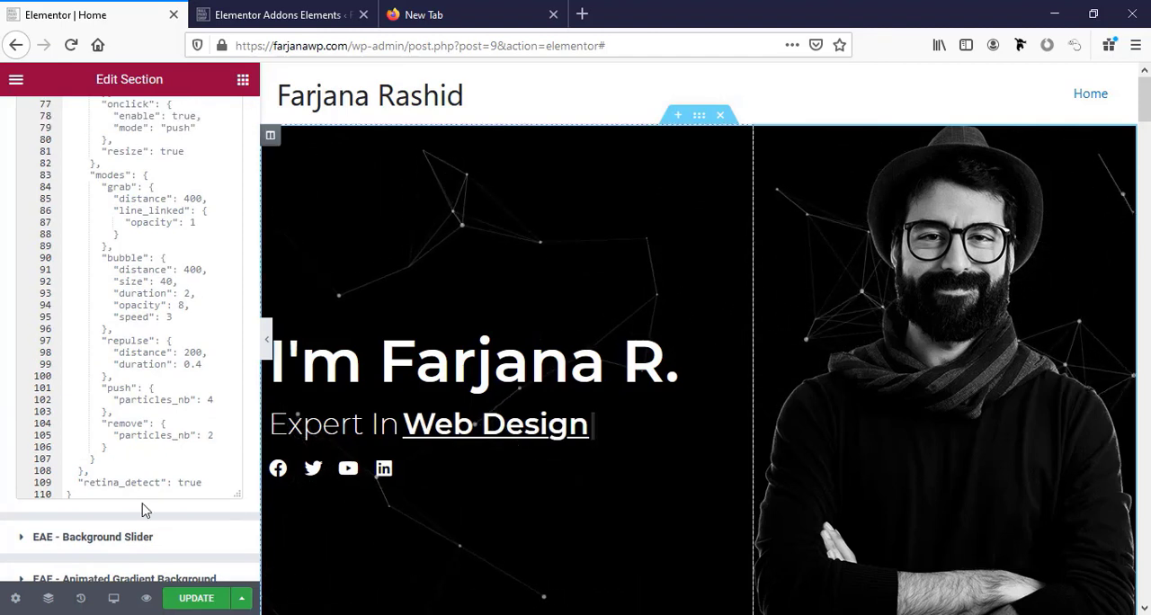
pyautogui.scroll(-3, 135, 450)
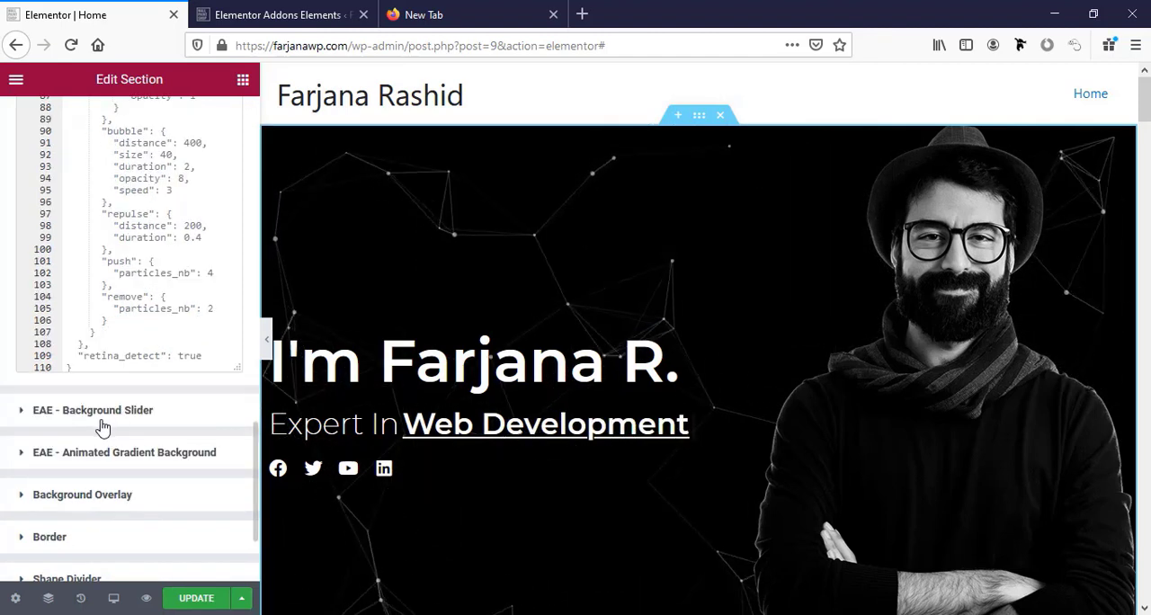
pyautogui.click(144, 453)
pyautogui.click(232, 385)
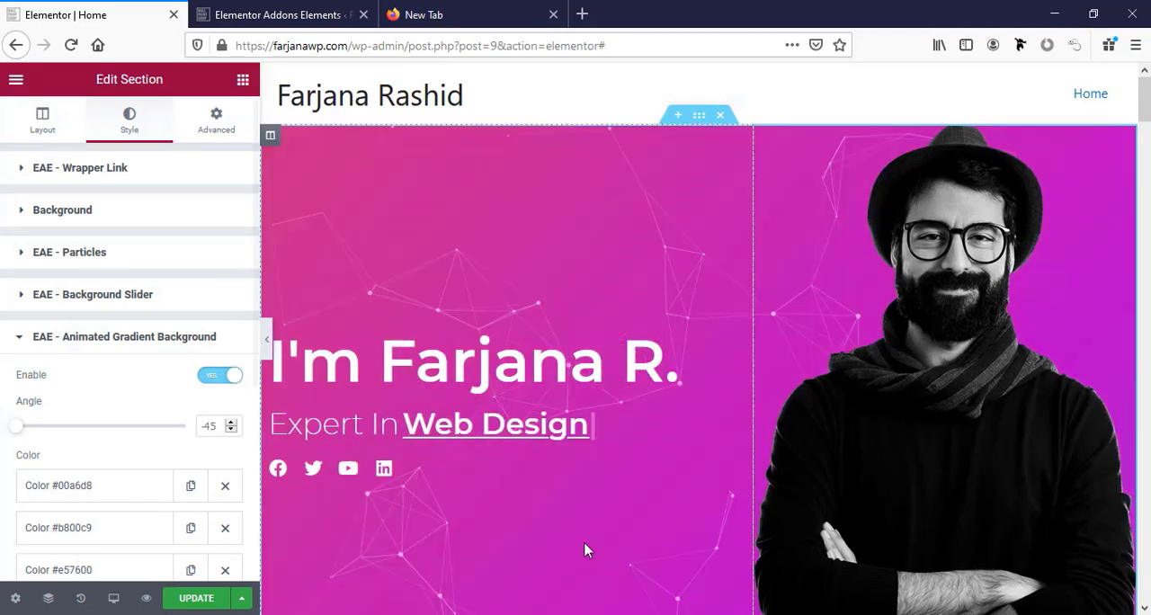
pyautogui.scroll(-4, 595, 540)
pyautogui.scroll(3, 594, 539)
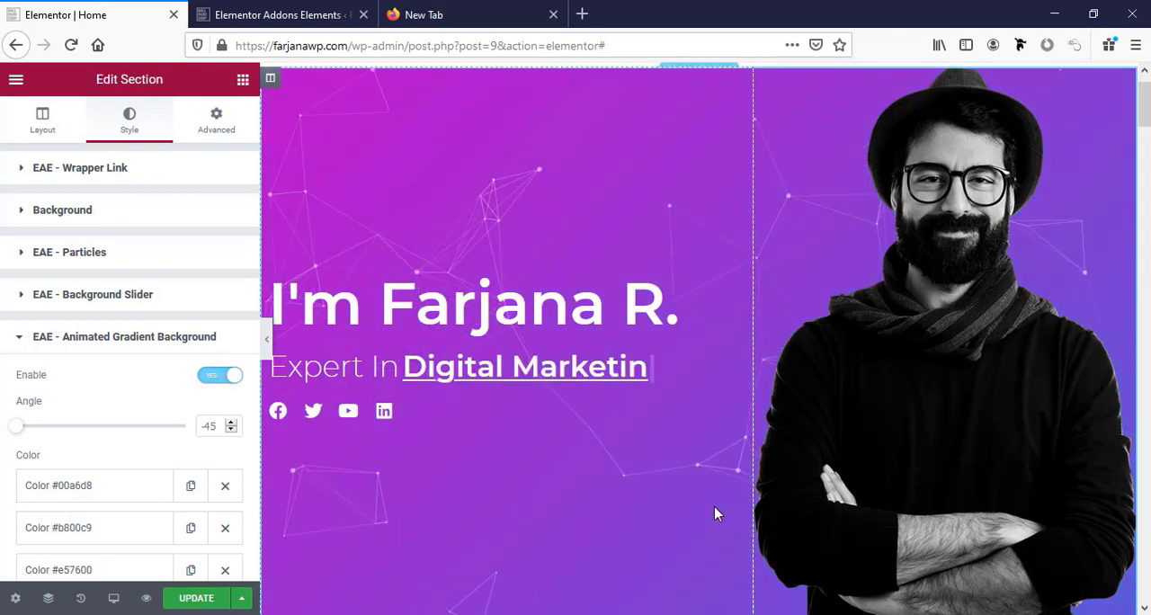
pyautogui.scroll(2, 627, 533)
pyautogui.scroll(-1, 627, 533)
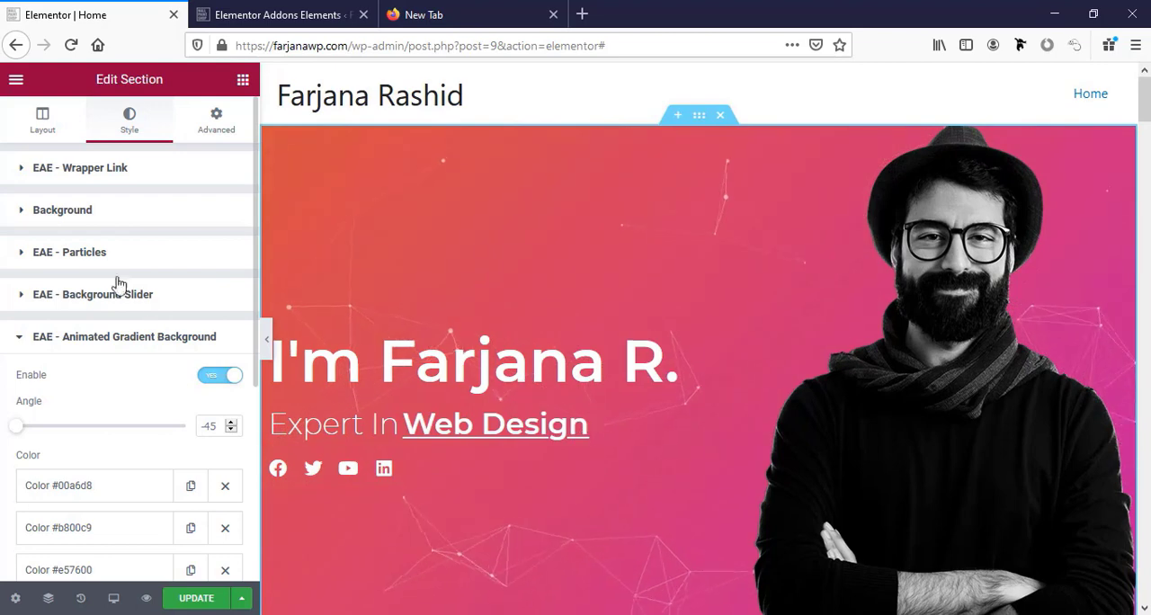
pyautogui.click(207, 377)
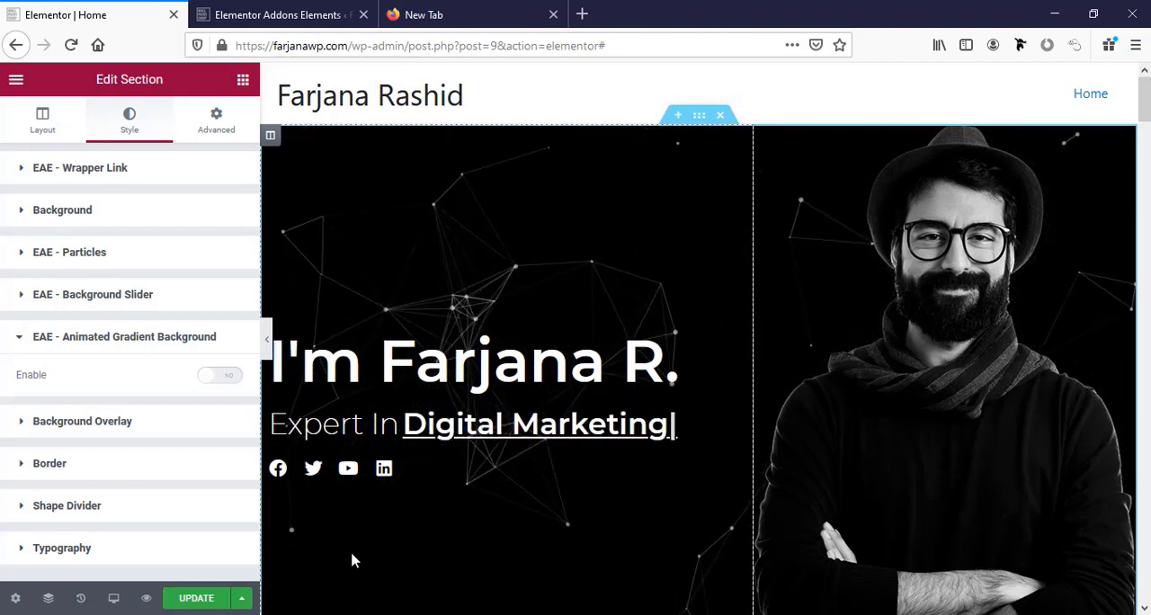
pyautogui.scroll(-2, 351, 560)
pyautogui.scroll(2, 352, 558)
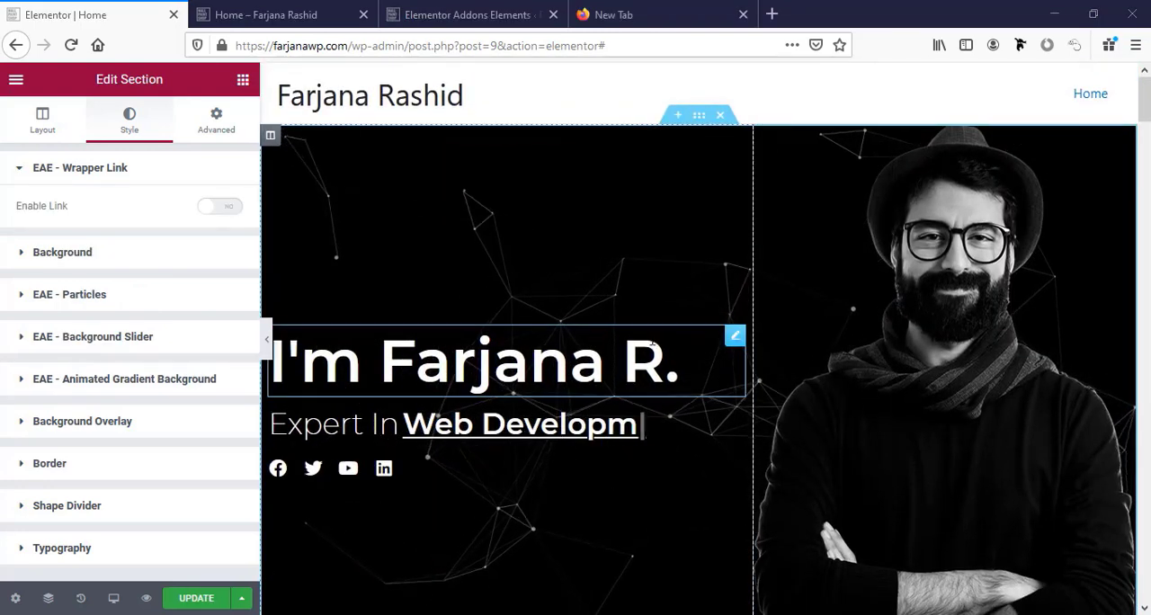
# Set the hero section's height to Fit To Screen and update the page.
pyautogui.scroll(-3, 784, 245)
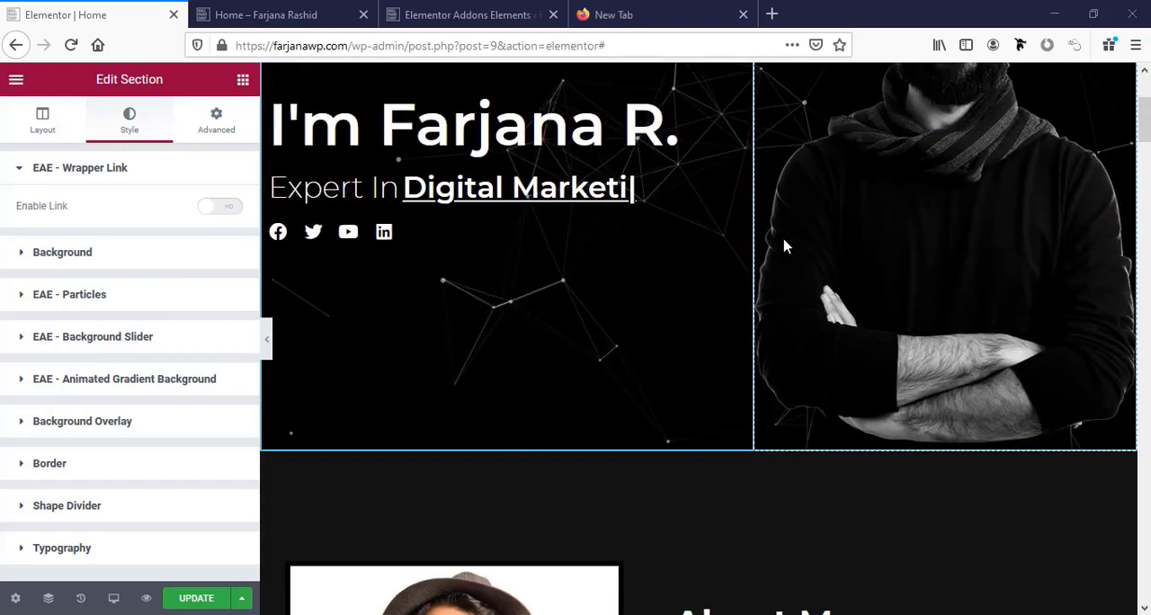
pyautogui.scroll(4, 784, 246)
pyautogui.scroll(-1, 701, 250)
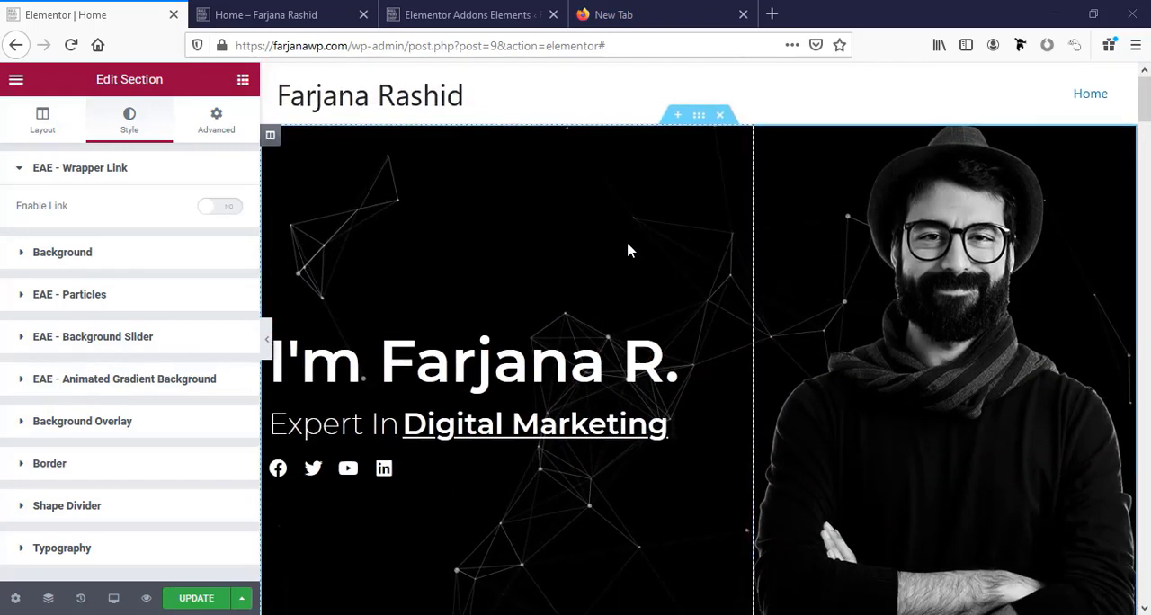
pyautogui.click(18, 128)
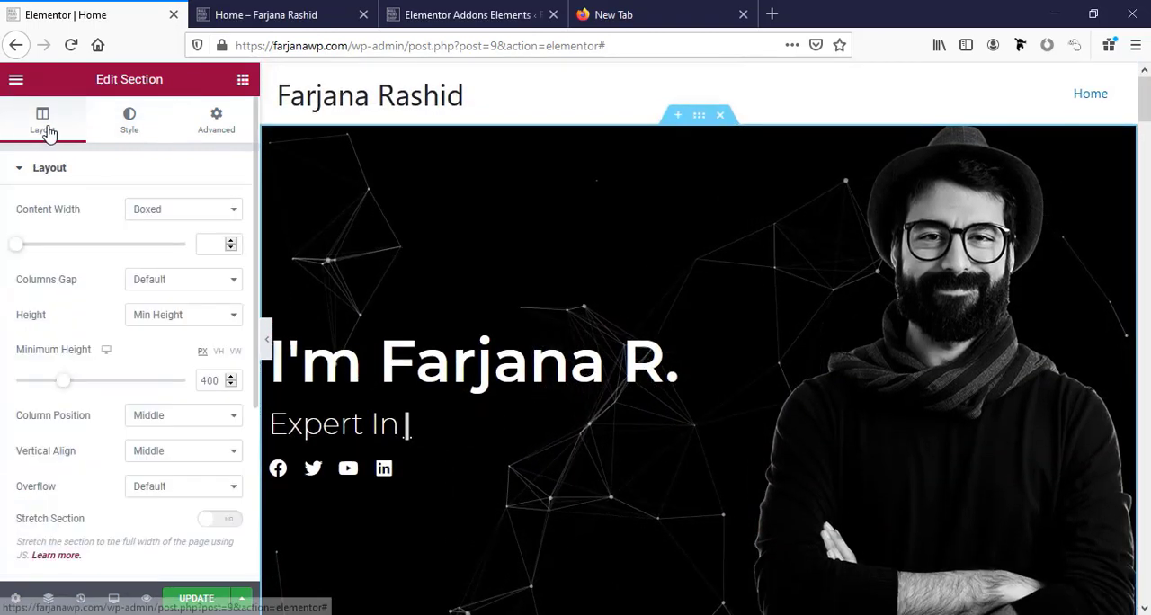
pyautogui.click(162, 319)
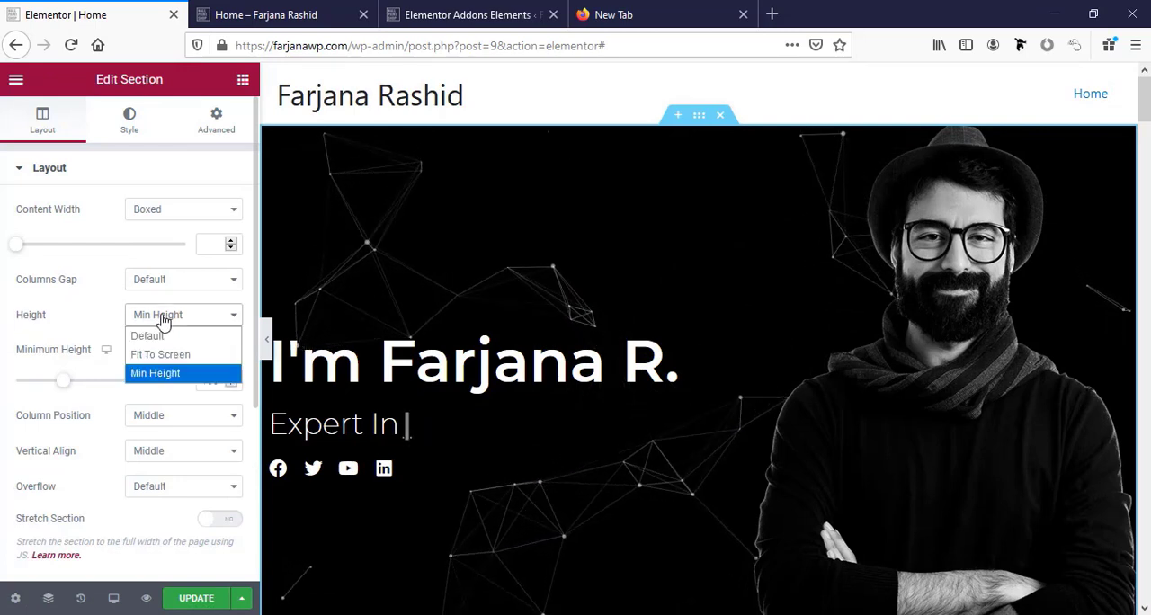
pyautogui.click(179, 356)
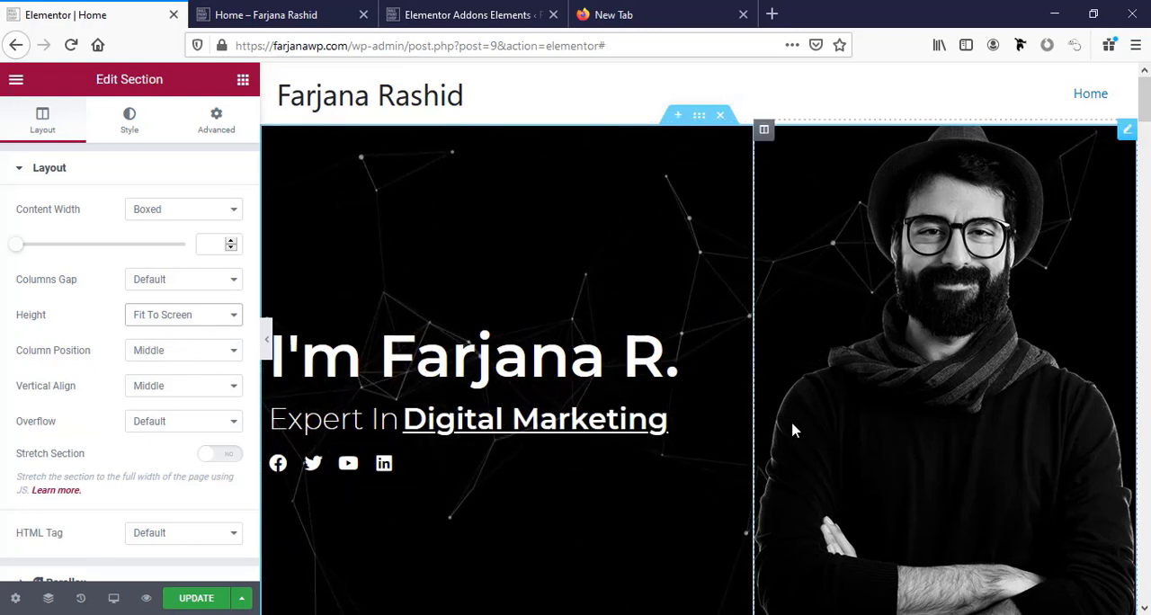
pyautogui.scroll(-1, 629, 450)
pyautogui.click(212, 599)
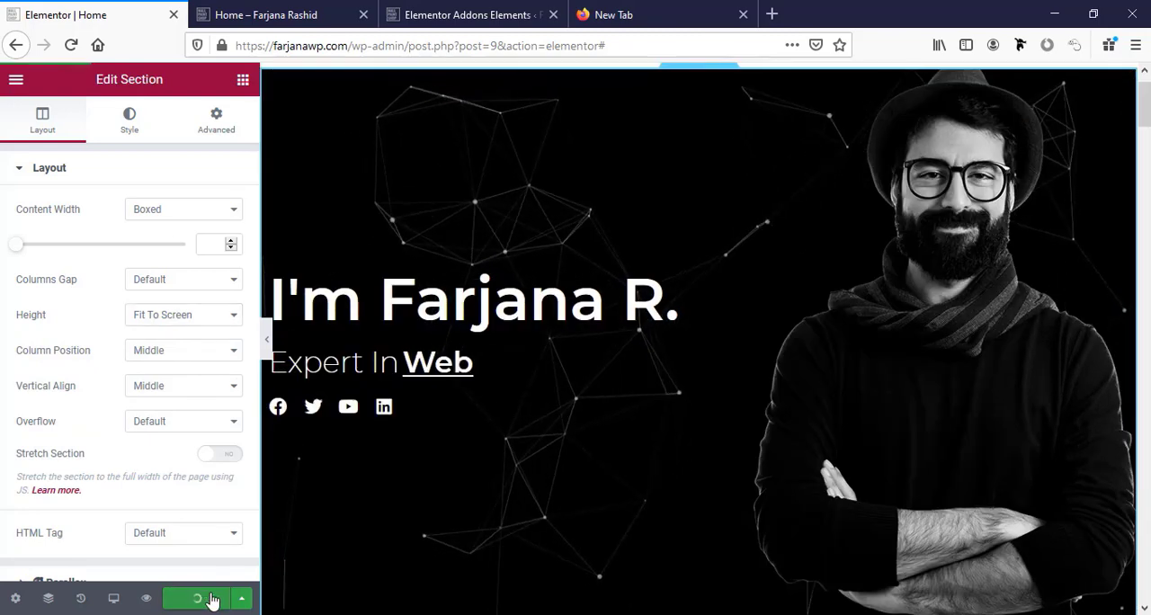
# Preview the updated home page and review every section from the hero down to the contact form and footer.
pyautogui.click(147, 599)
pyautogui.click(147, 601)
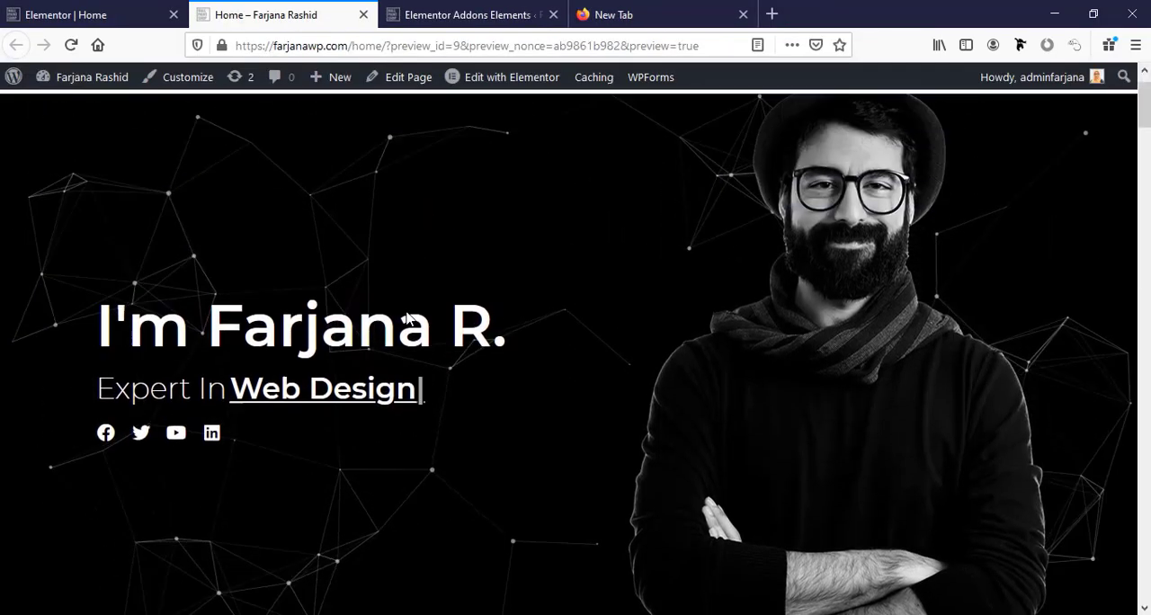
pyautogui.scroll(-1, 406, 319)
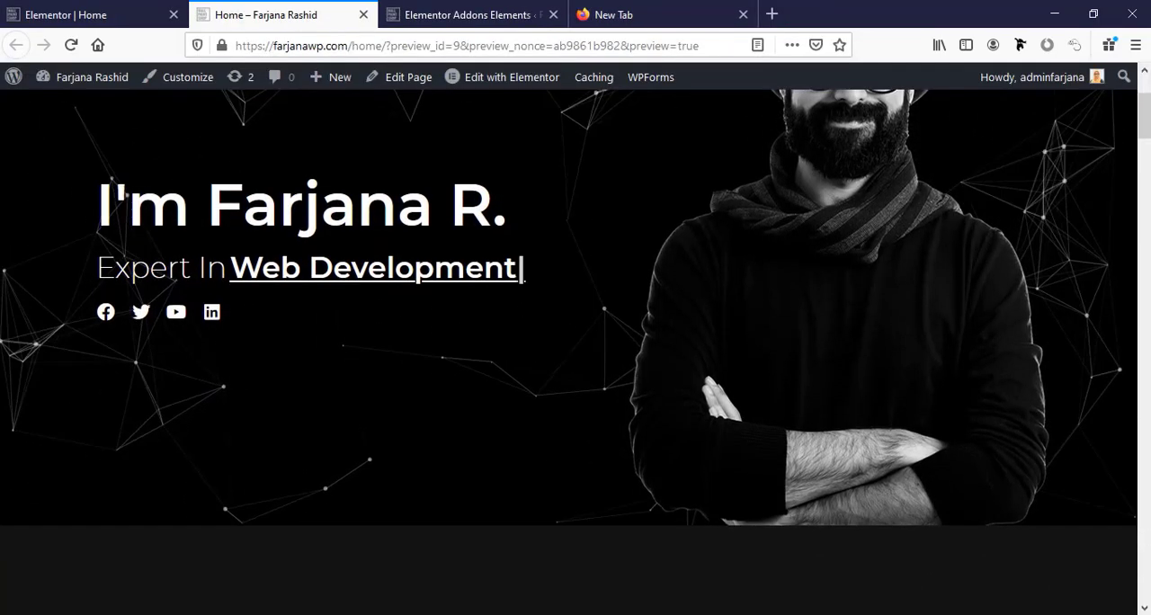
pyautogui.scroll(-2, 406, 319)
pyautogui.scroll(-9, 406, 318)
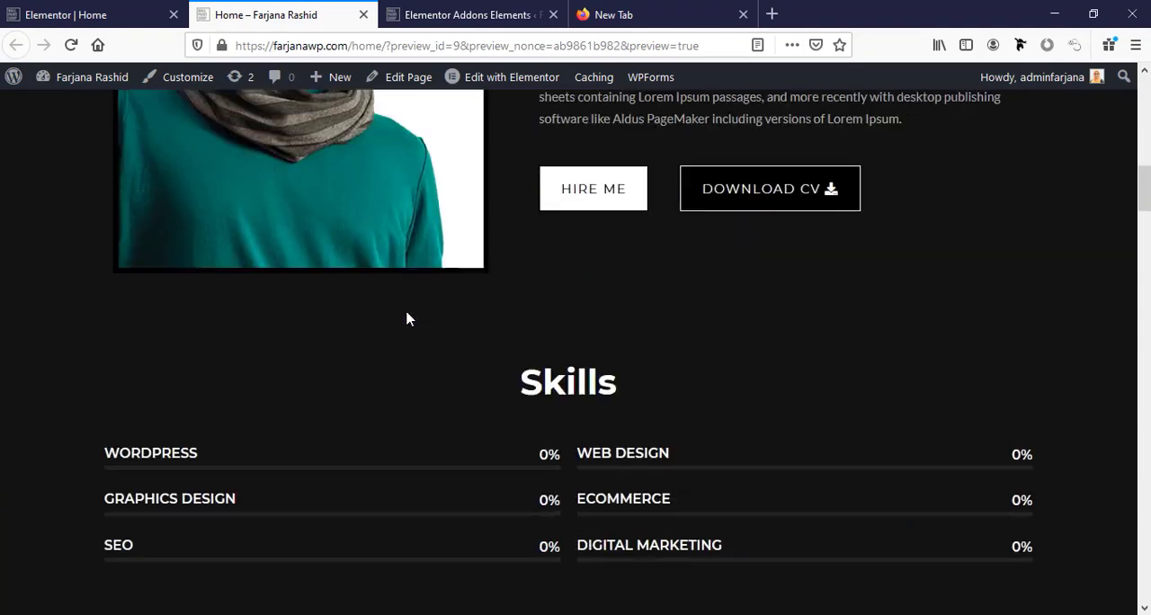
pyautogui.scroll(-7, 406, 318)
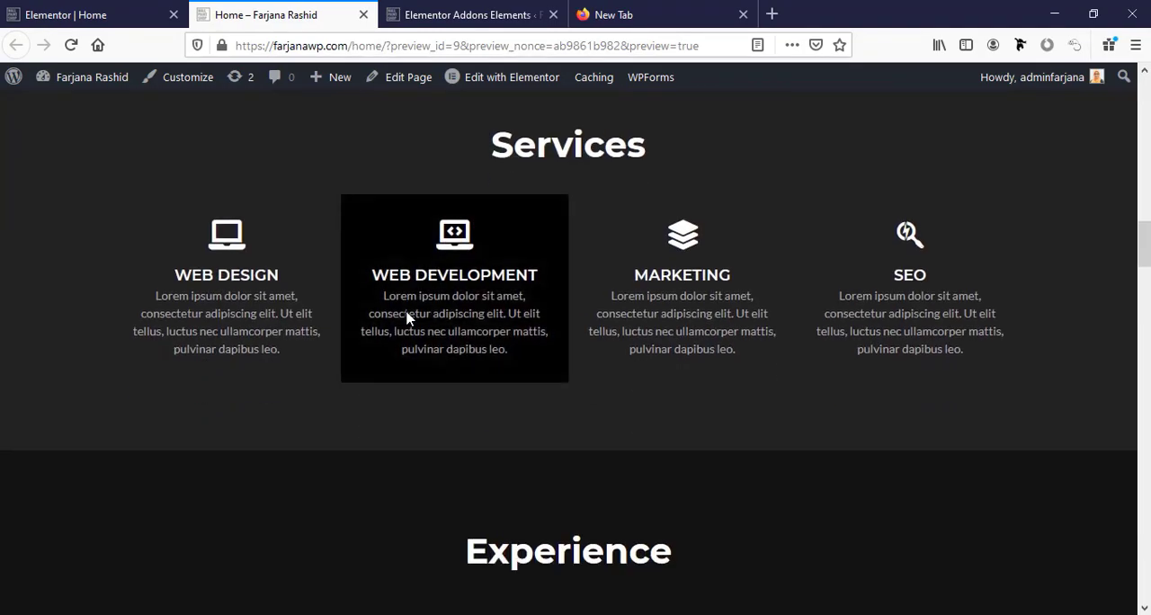
pyautogui.scroll(-8, 407, 318)
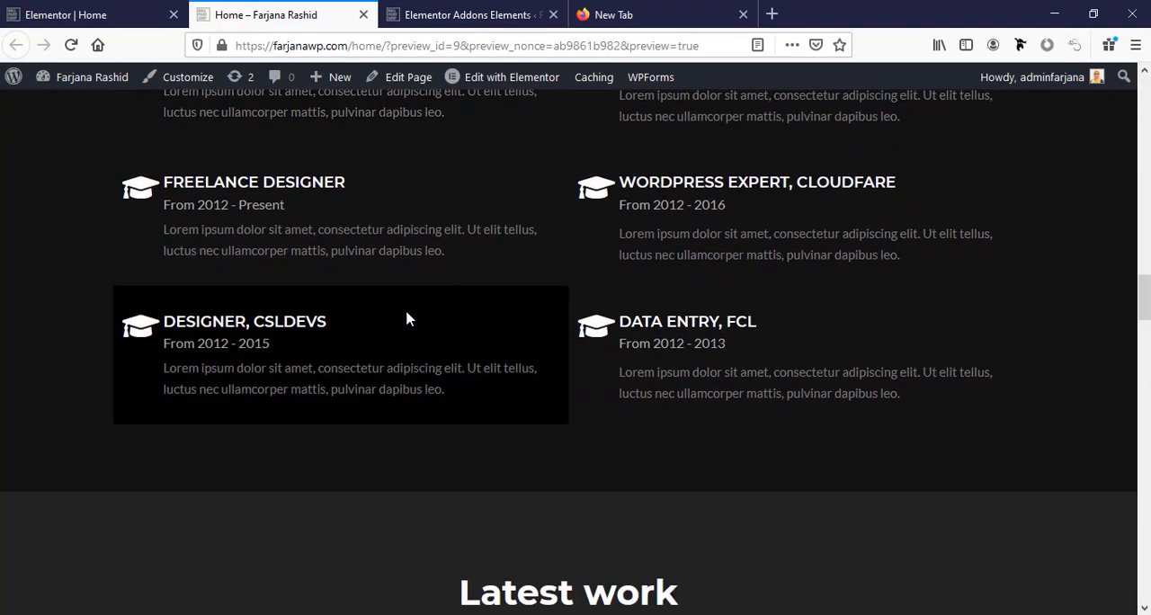
pyautogui.scroll(-9, 406, 318)
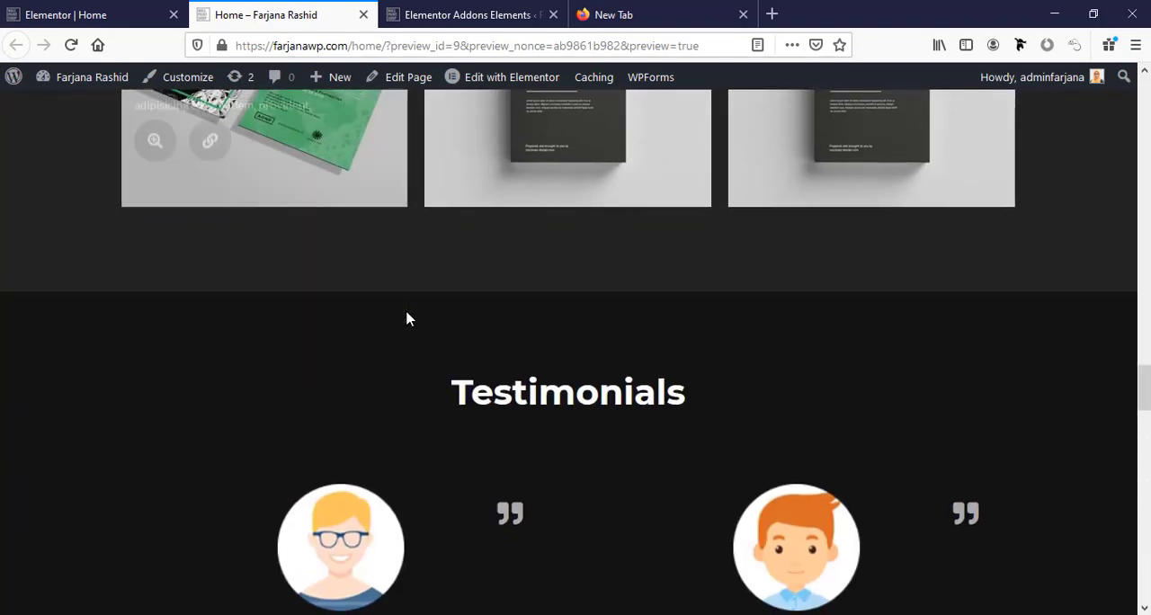
pyautogui.scroll(-10, 406, 318)
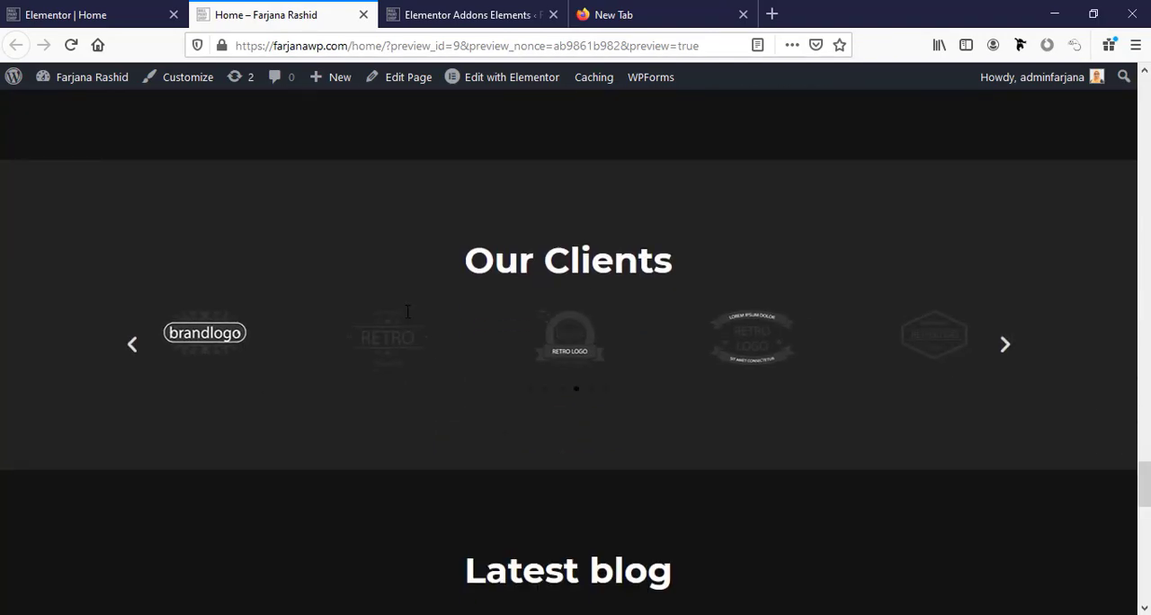
pyautogui.scroll(-8, 406, 319)
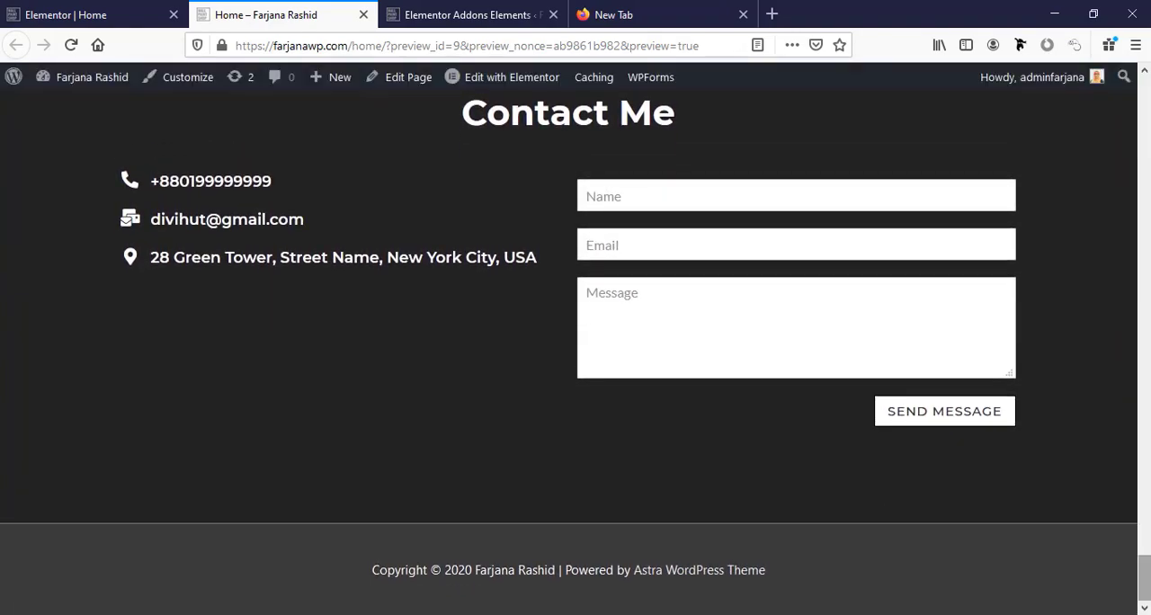
pyautogui.moveTo(1143, 578)
pyautogui.mouseDown()
pyautogui.moveTo(1144, 99)
pyautogui.moveTo(1143, 578)
pyautogui.moveTo(1143, 565)
pyautogui.mouseUp()
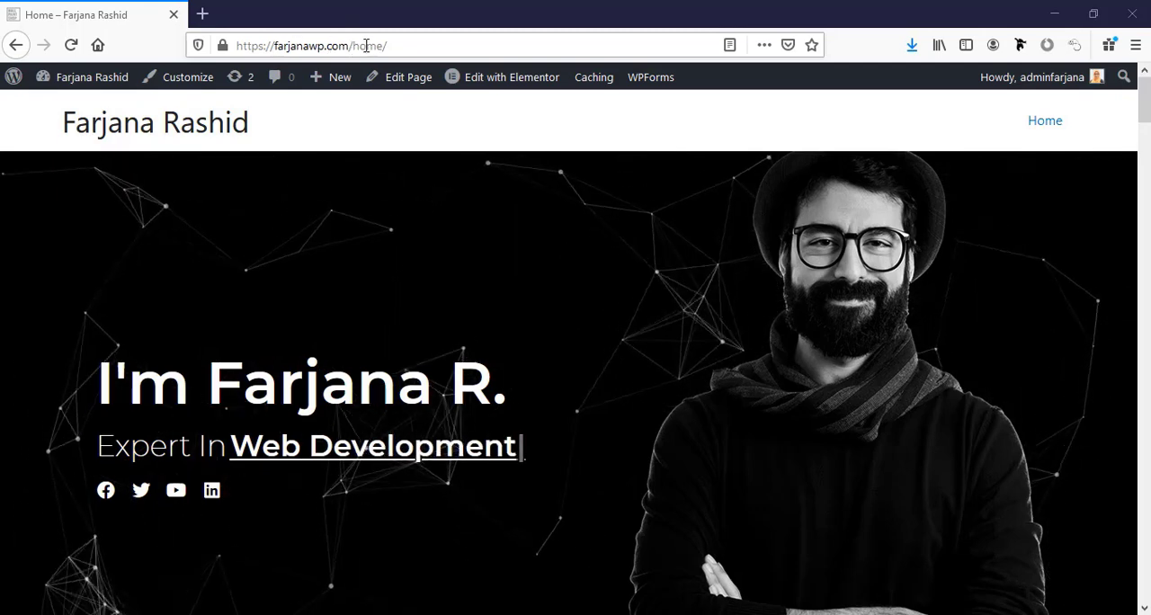
# Open the site's root address farjanawp.com without the /home/ path and look over its default front page.
pyautogui.moveTo(259, 44); pyautogui.dragTo(399, 43)
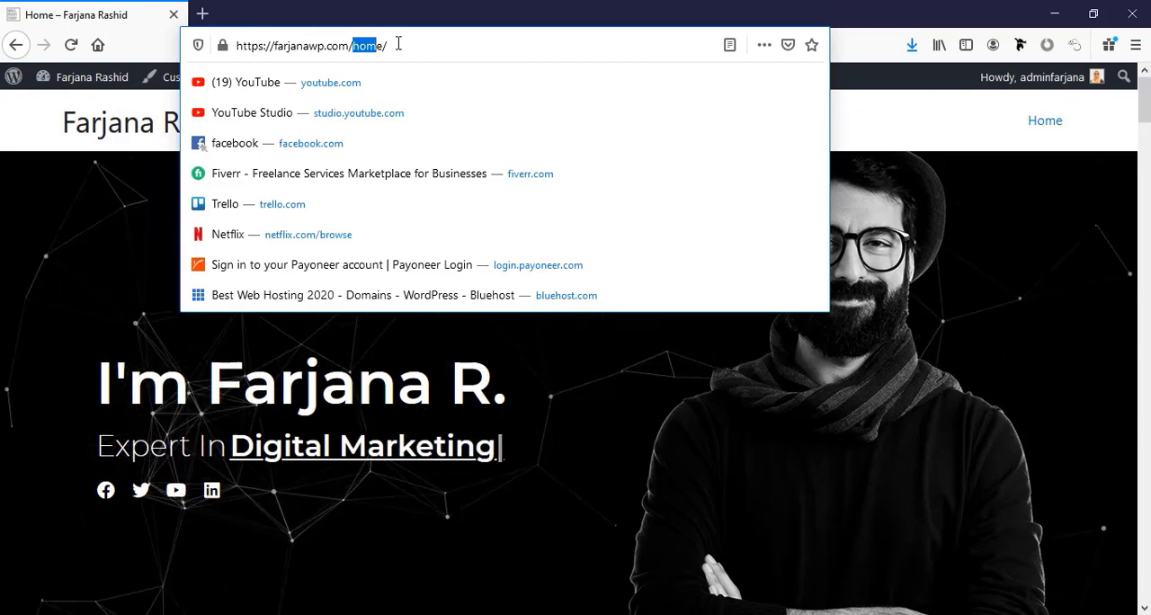
pyautogui.click(167, 128)
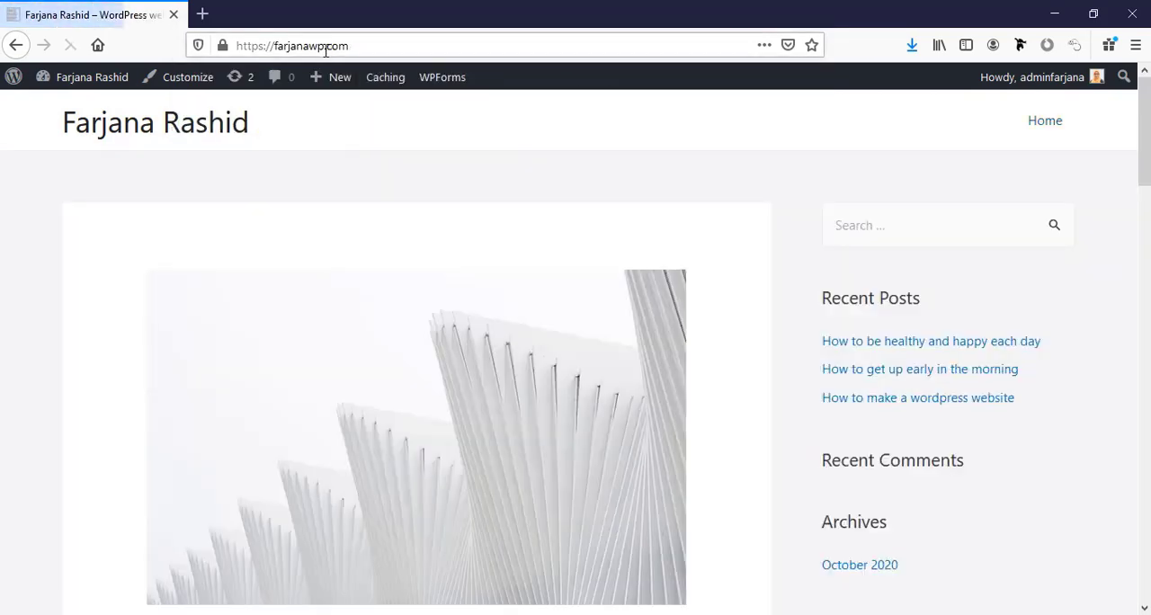
pyautogui.click(326, 46)
pyautogui.click(58, 158)
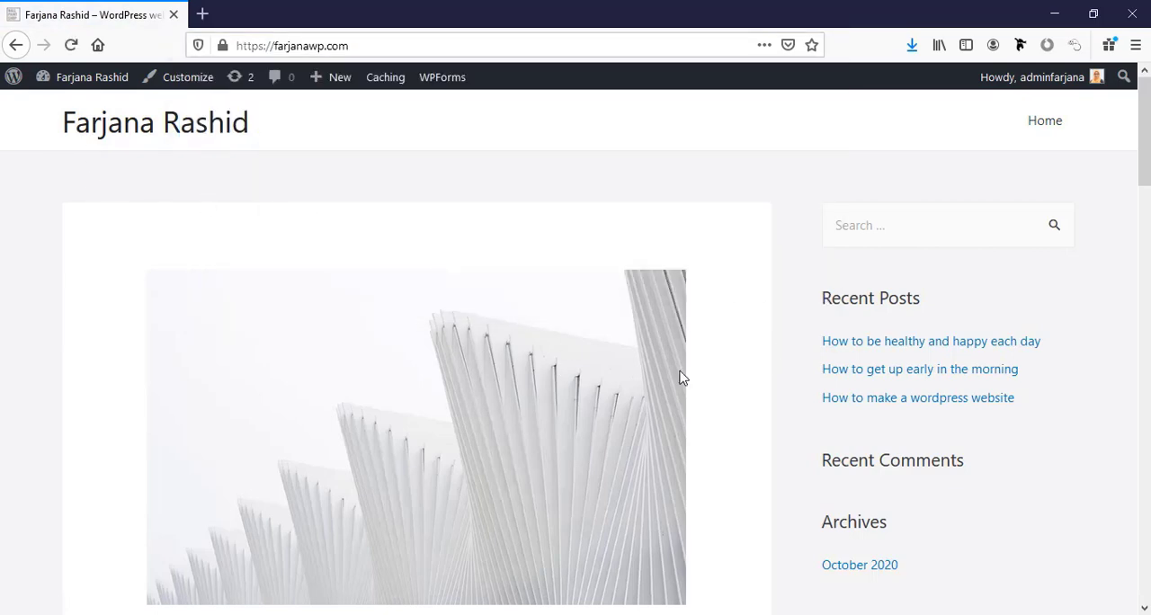
pyautogui.scroll(-3, 706, 346)
pyautogui.scroll(3, 707, 346)
# In the WordPress Reading settings, make the homepage a static page, choose Home as the Homepage, and save the changes.
pyautogui.moveTo(105, 82)
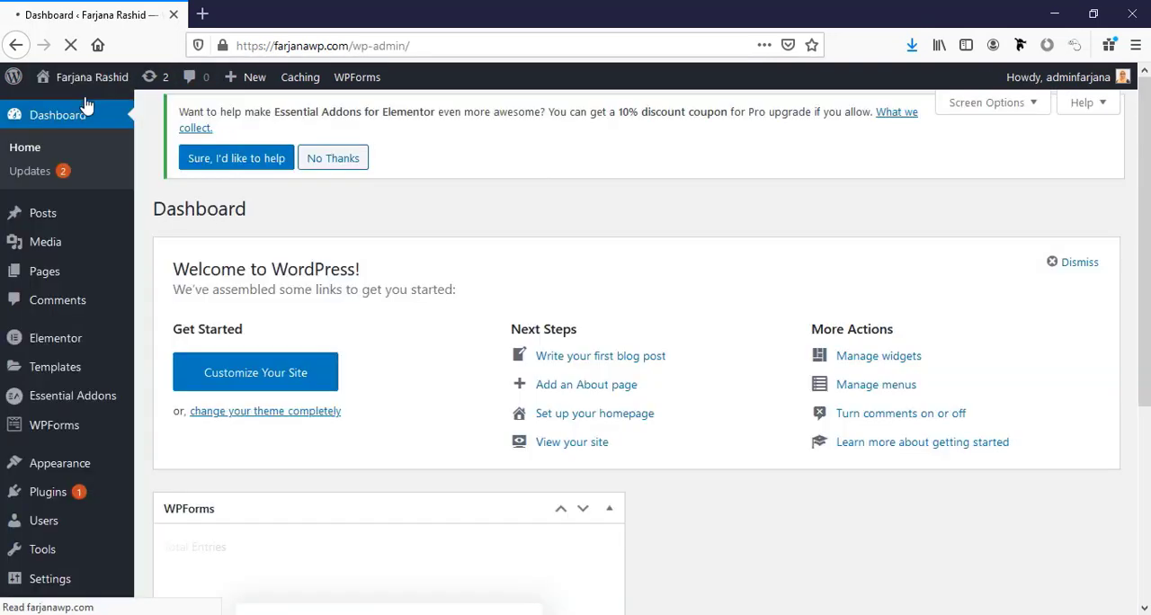
pyautogui.moveTo(90, 589)
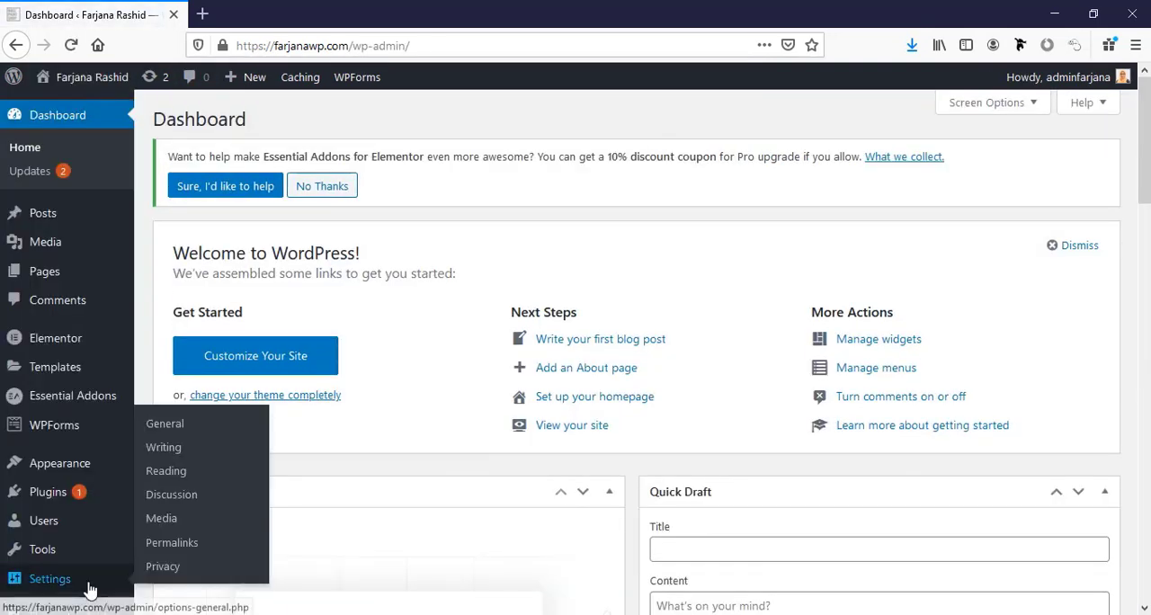
pyautogui.click(165, 471)
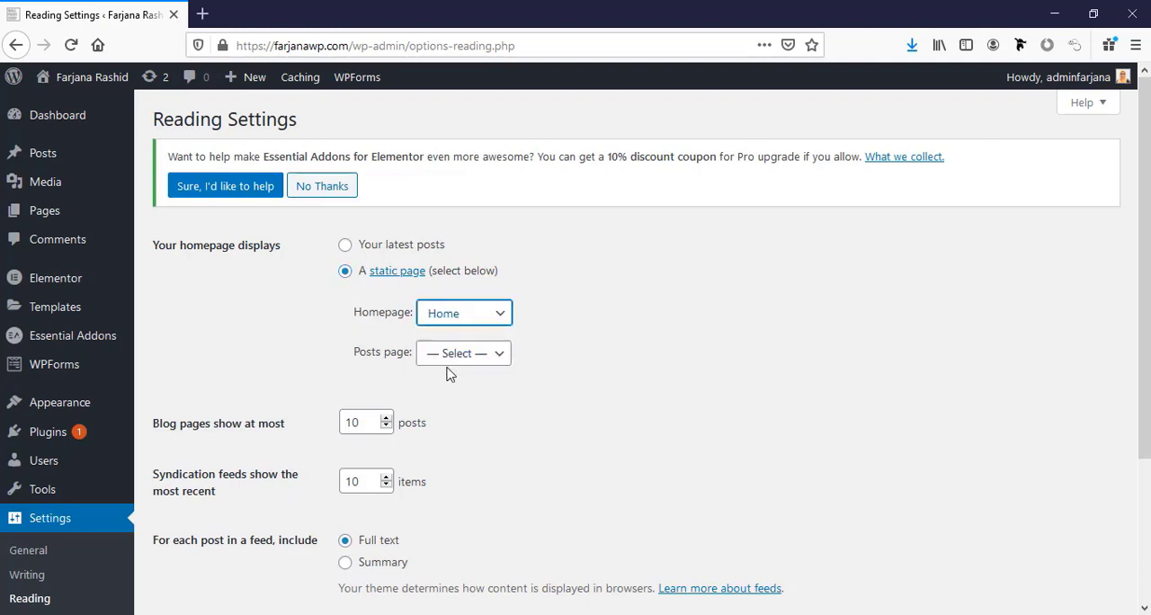
pyautogui.scroll(-3, 385, 406)
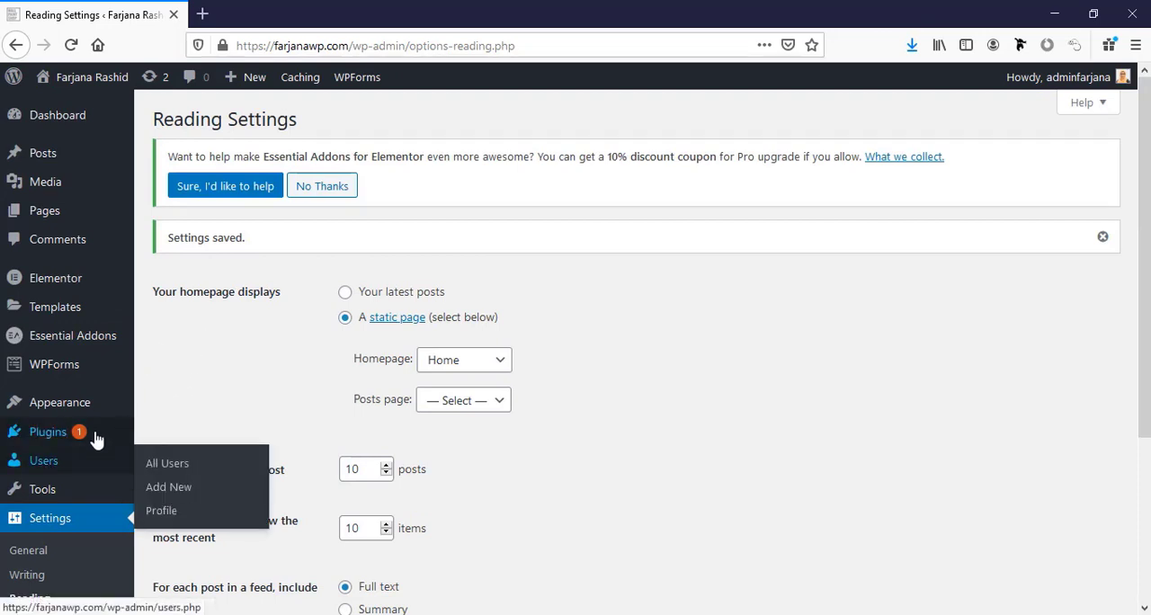
# Create a navigation menu named "main menu" with Primary Menu as its display location.
pyautogui.moveTo(100, 410)
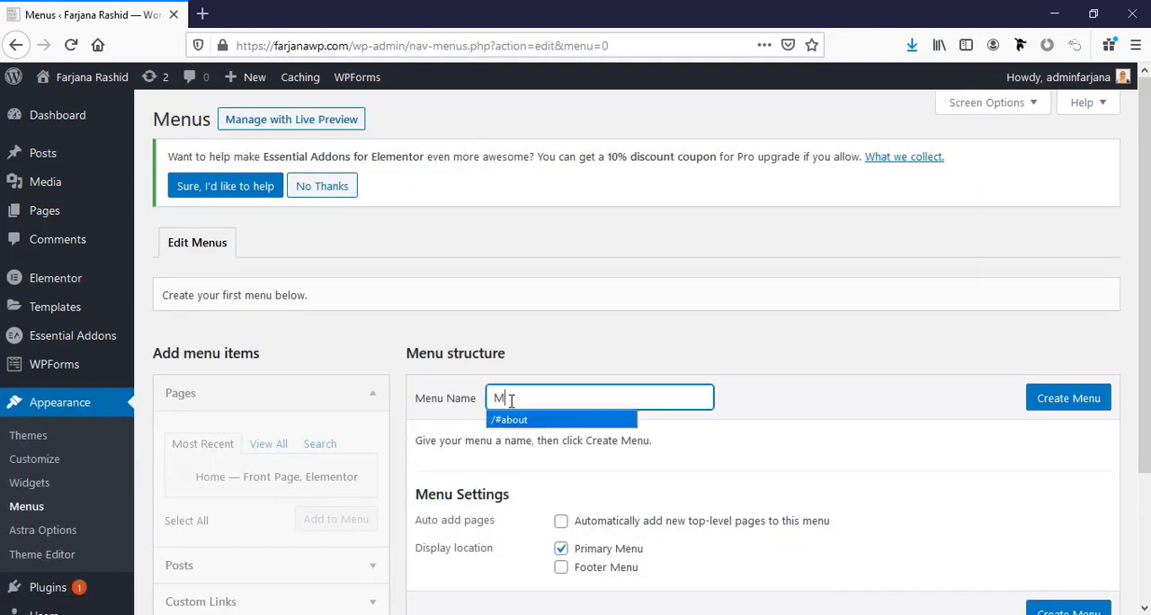
pyautogui.click(563, 423)
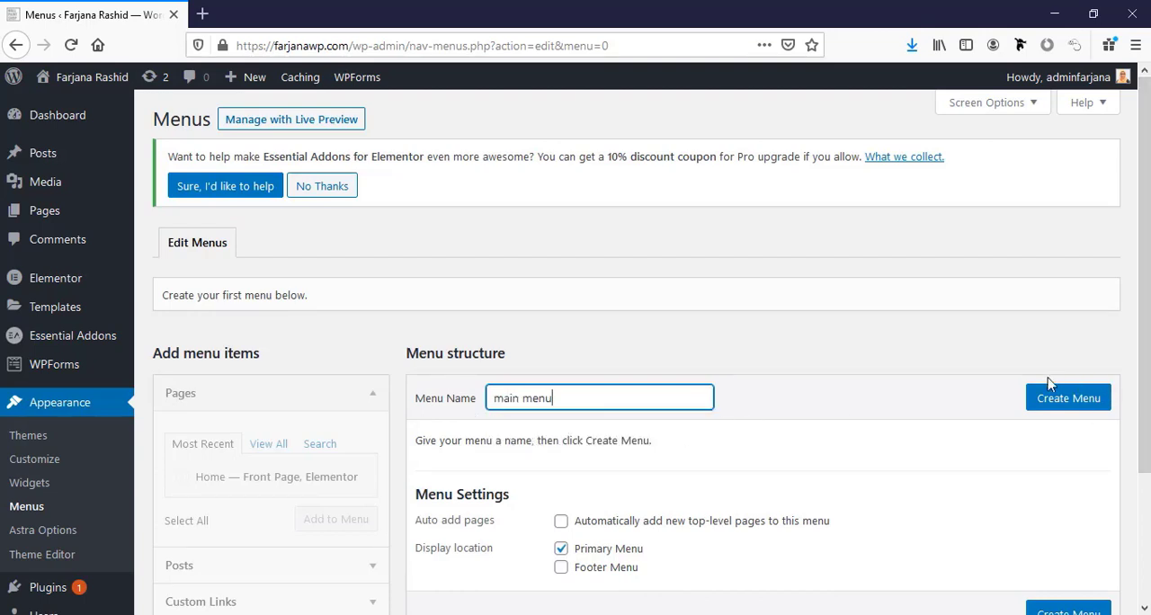
pyautogui.click(1049, 405)
pyautogui.scroll(-3, 630, 489)
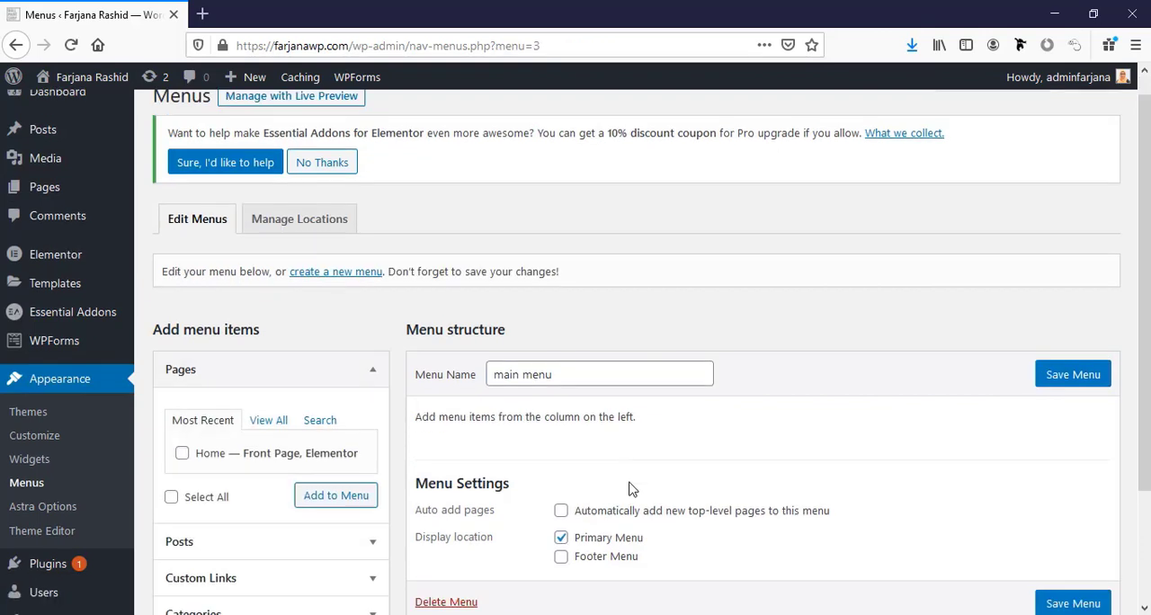
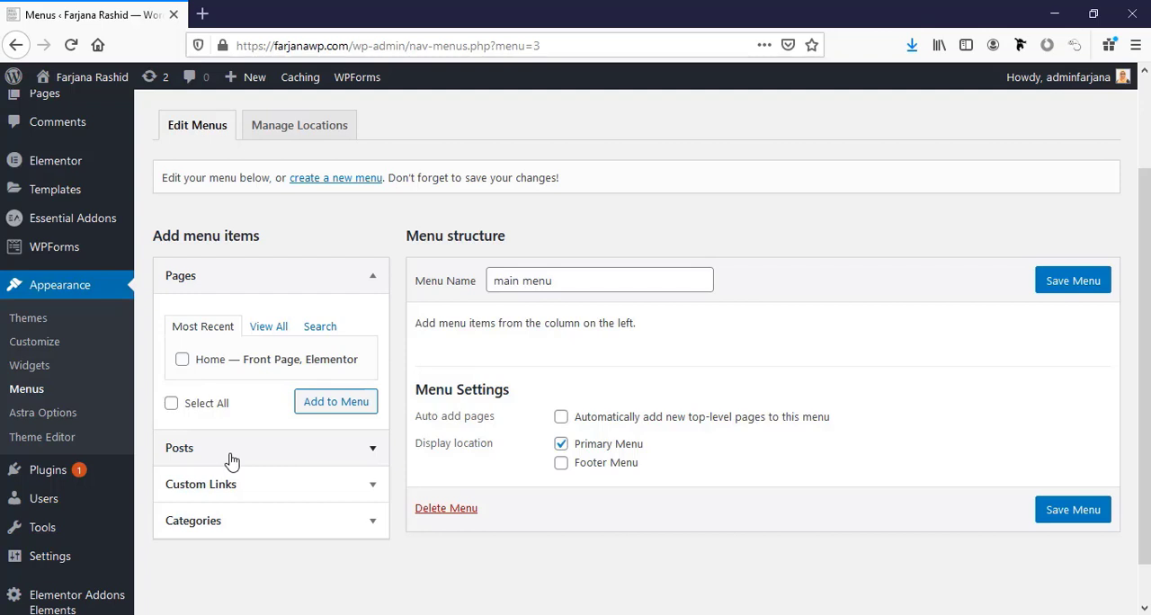
# Add a custom link named About with the URL #about to the main menu and save the menu.
pyautogui.click(262, 484)
pyautogui.click(249, 442)
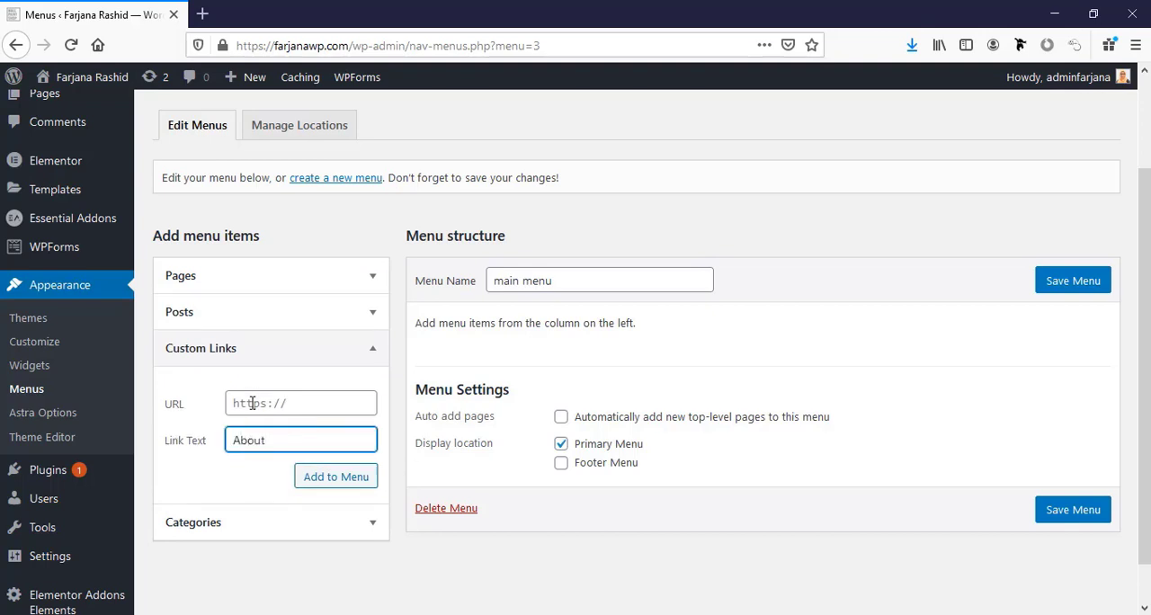
pyautogui.click(253, 403)
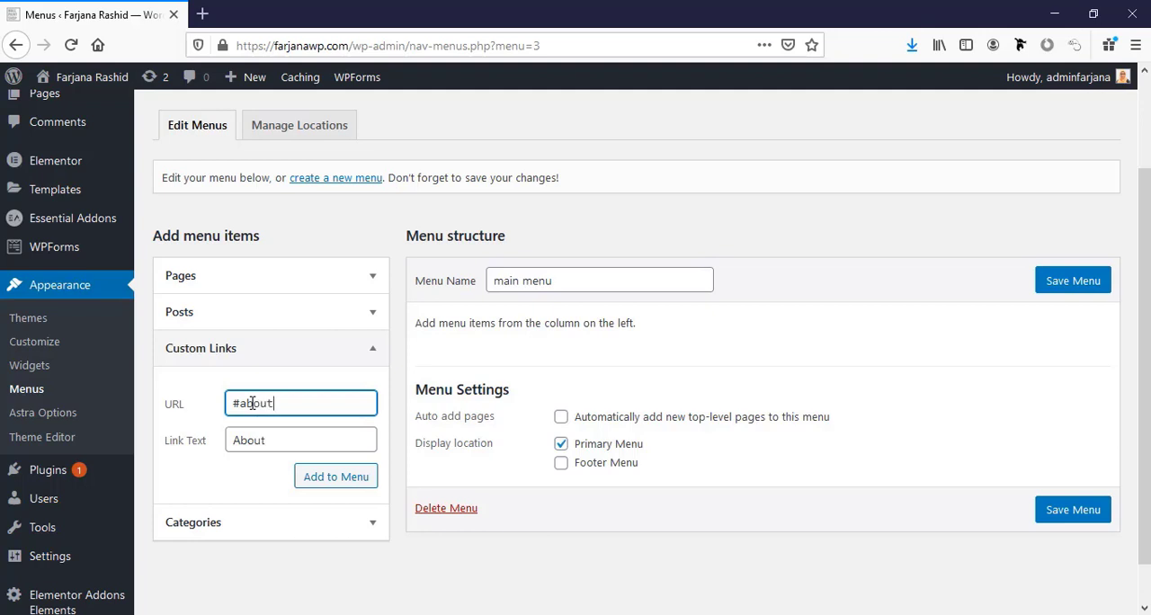
pyautogui.click(336, 481)
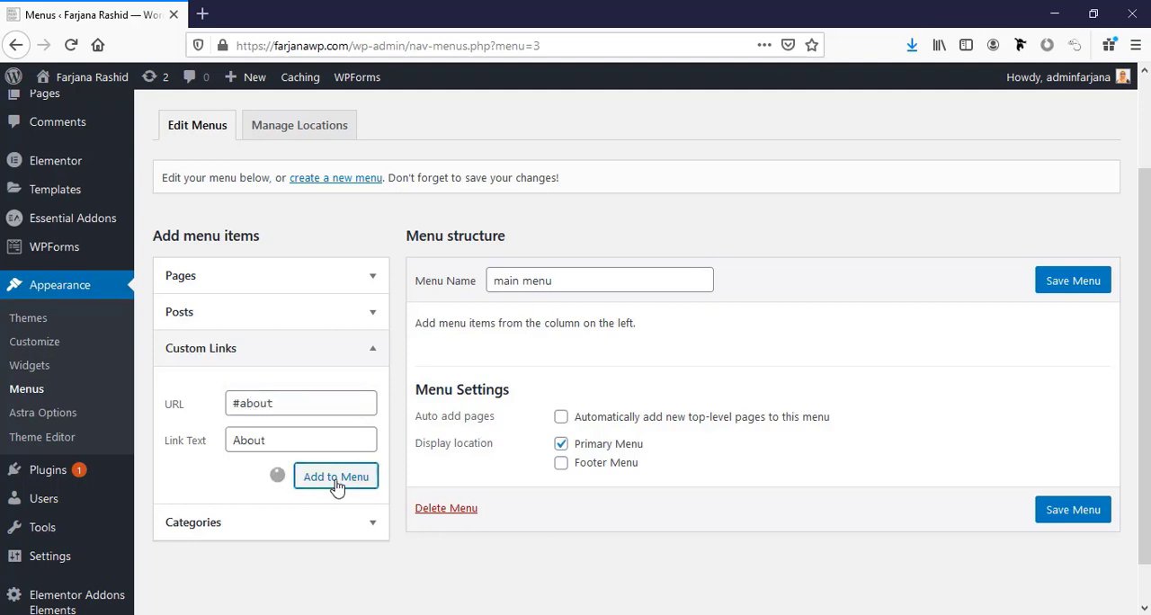
pyautogui.click(1086, 286)
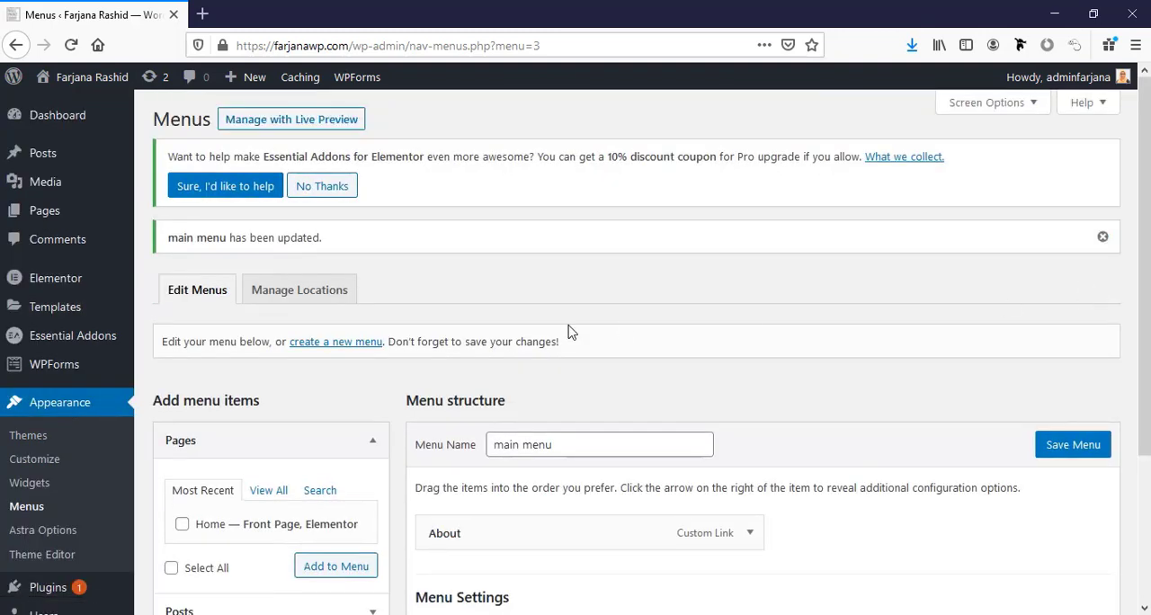
# Visit the live site and check the About item in the header against the page's About section.
pyautogui.moveTo(89, 79)
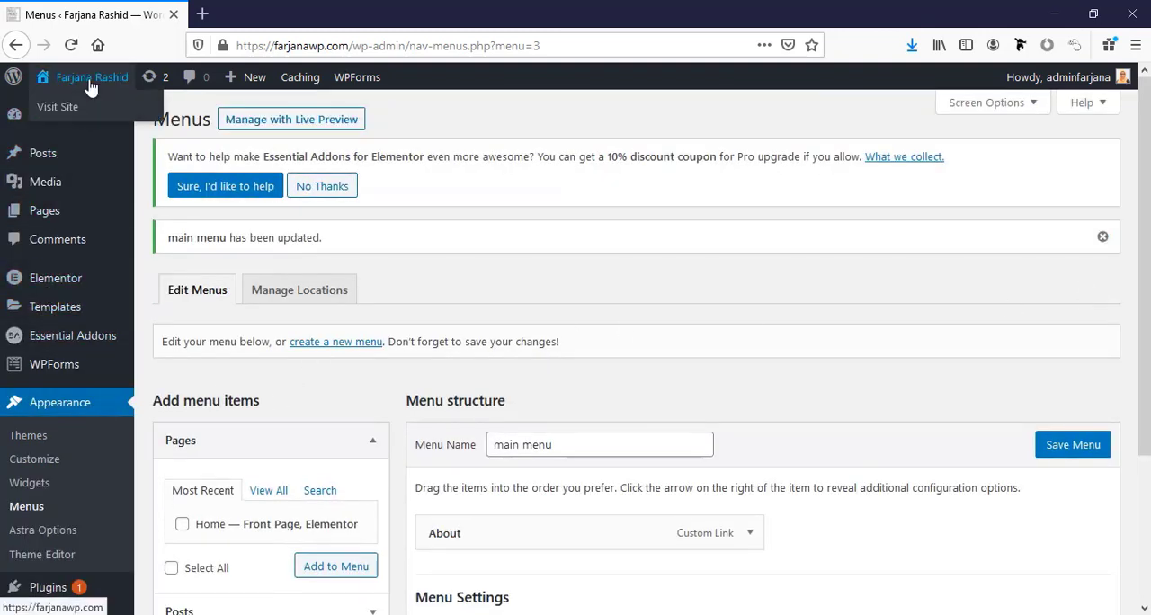
pyautogui.click(90, 108)
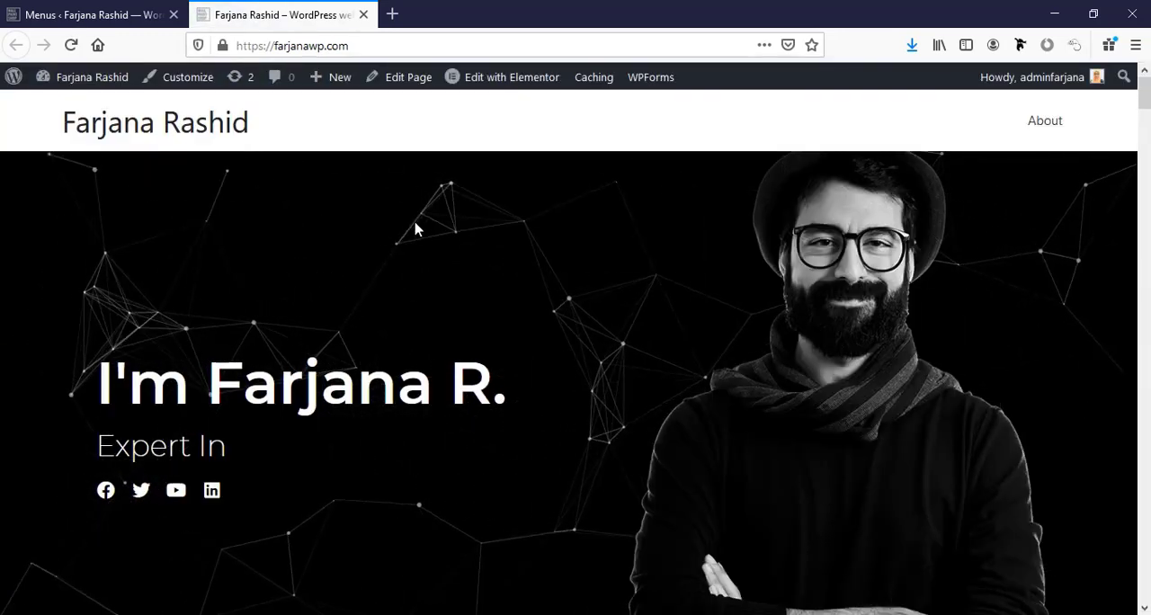
pyautogui.scroll(-2, 506, 258)
pyautogui.scroll(2, 506, 258)
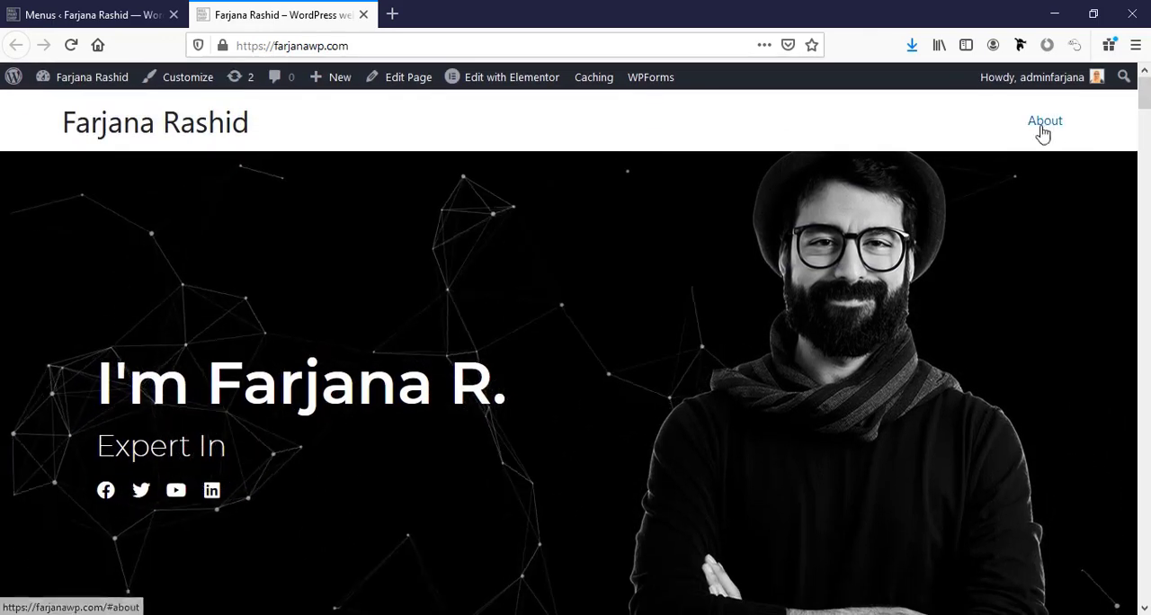
pyautogui.scroll(-5, 899, 302)
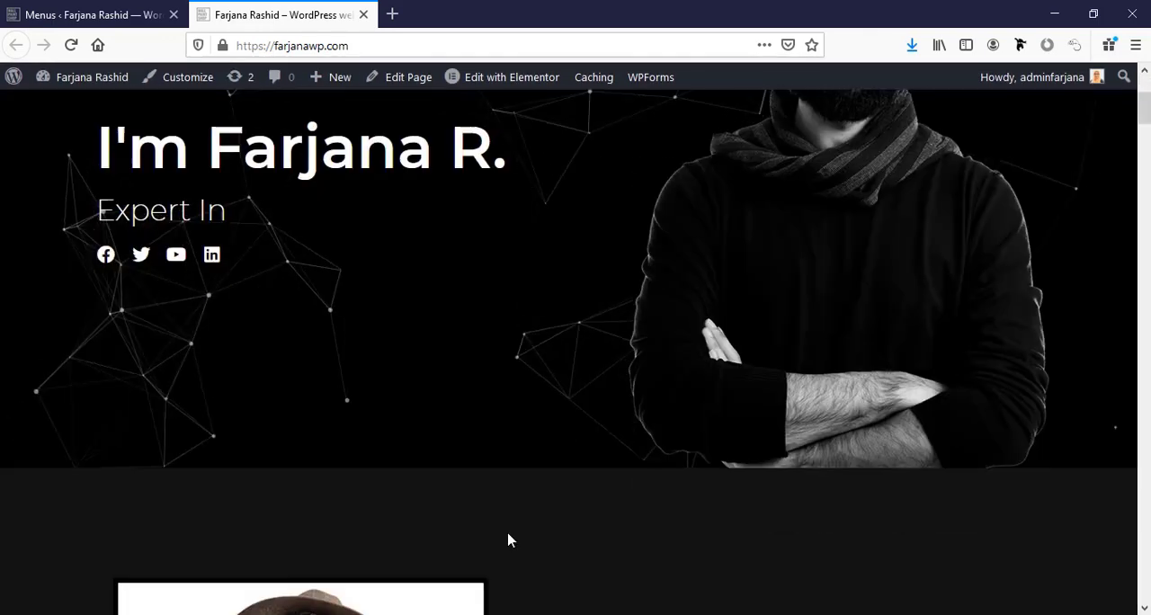
pyautogui.scroll(5, 501, 411)
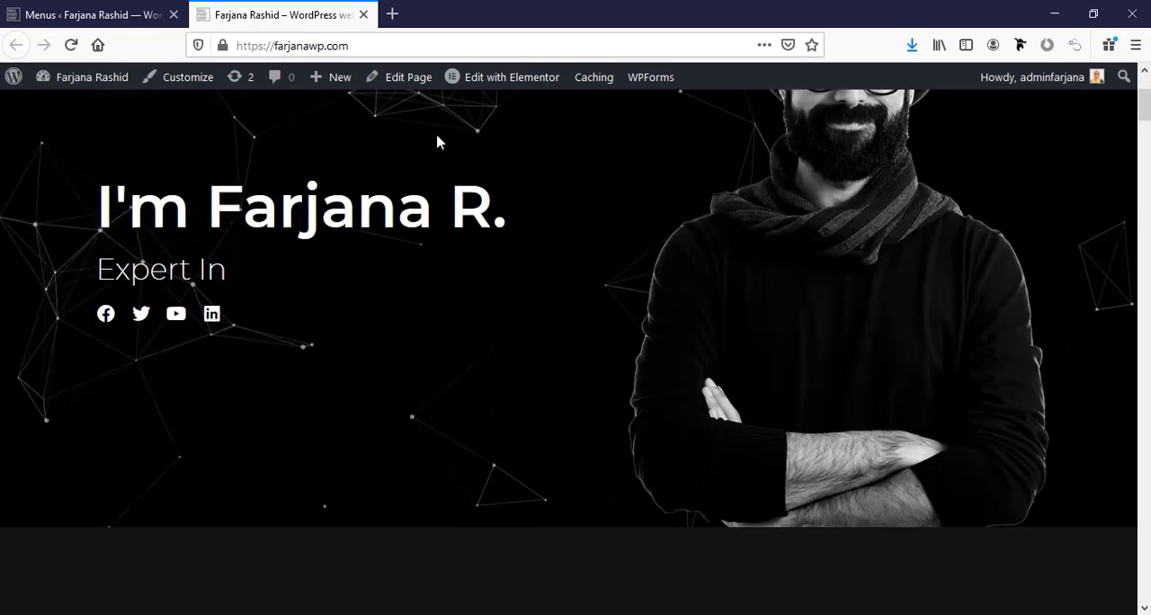
# Open the home page in Elementor and bring up the advanced settings of the About Me section.
pyautogui.moveTo(490, 81)
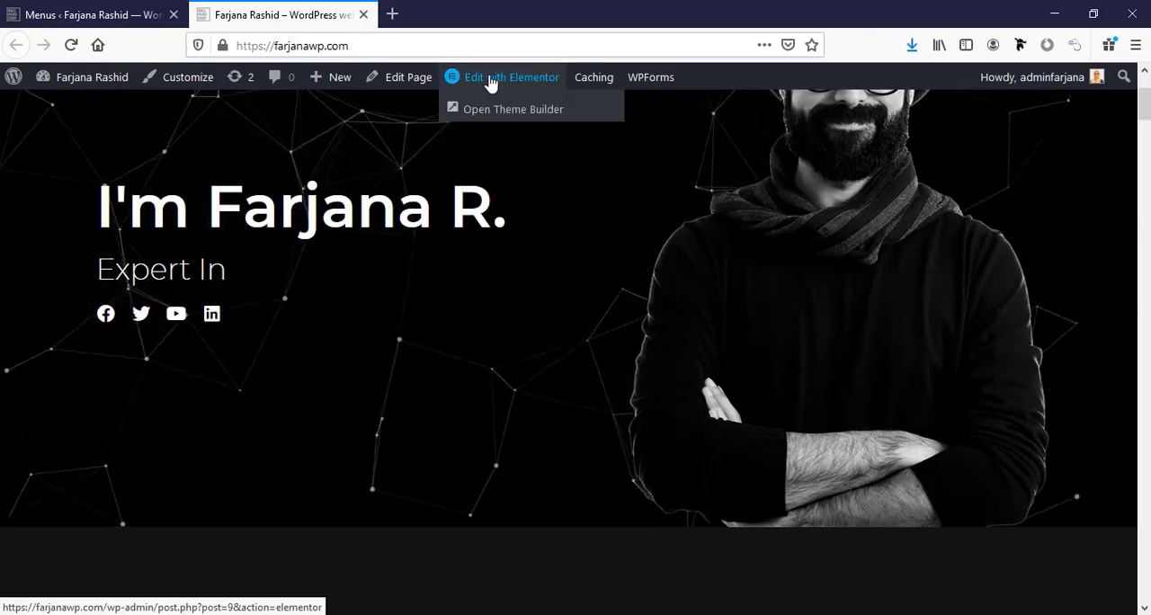
pyautogui.click(490, 82)
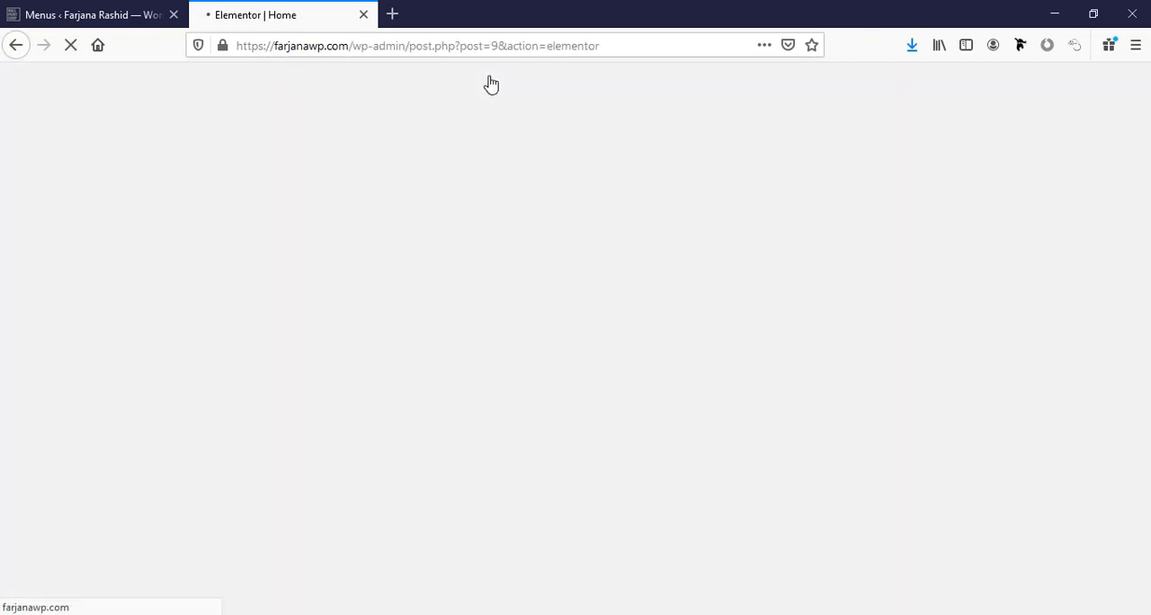
pyautogui.scroll(-5, 564, 451)
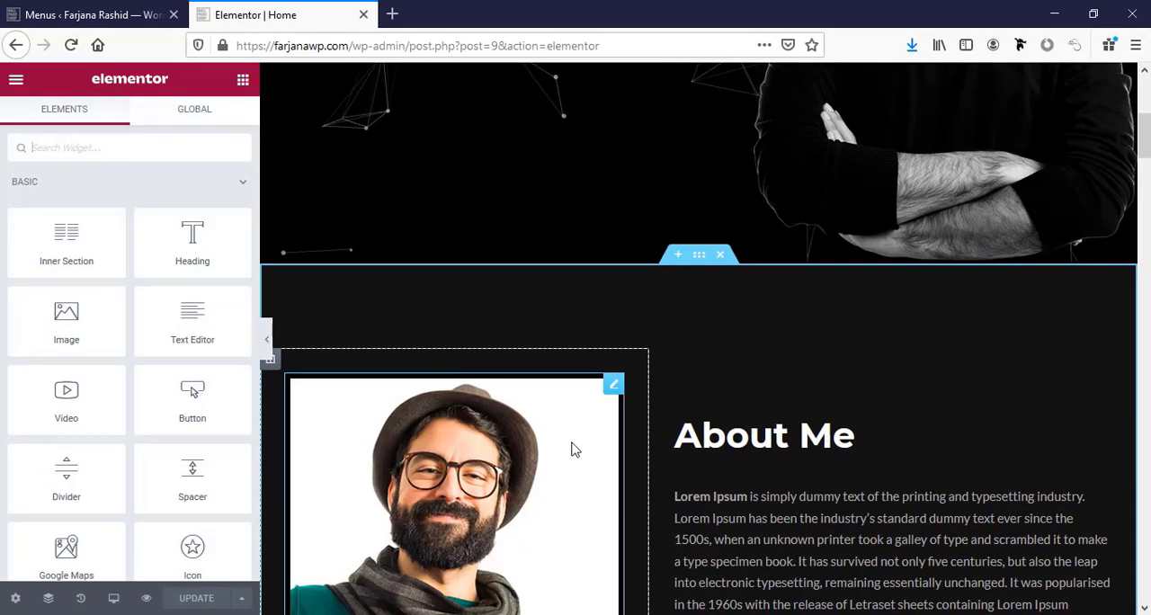
pyautogui.click(700, 259)
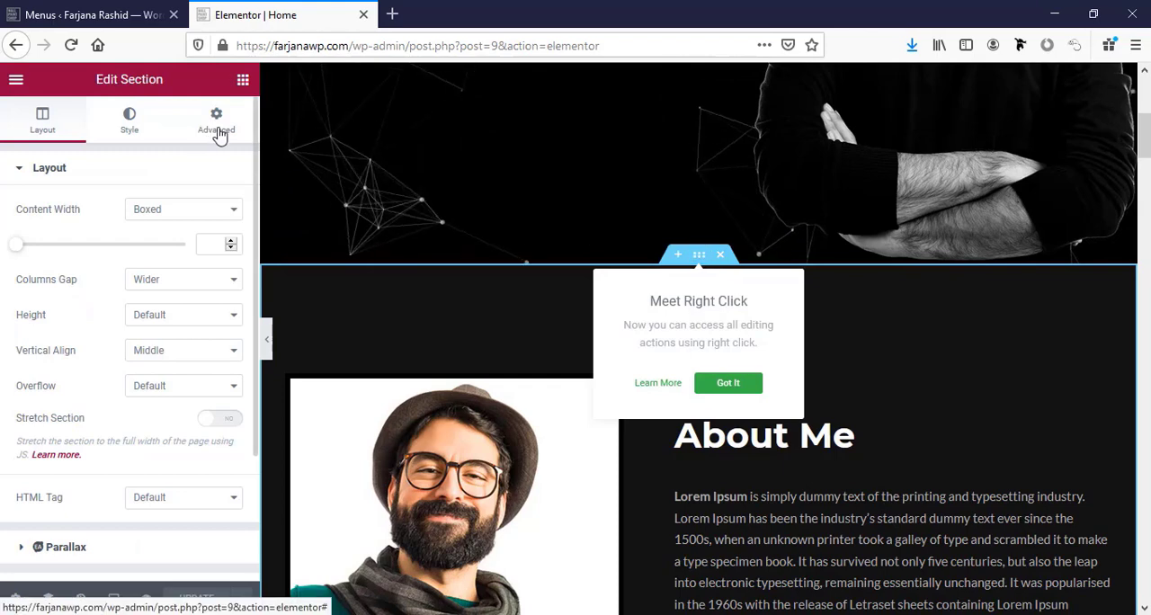
pyautogui.click(216, 121)
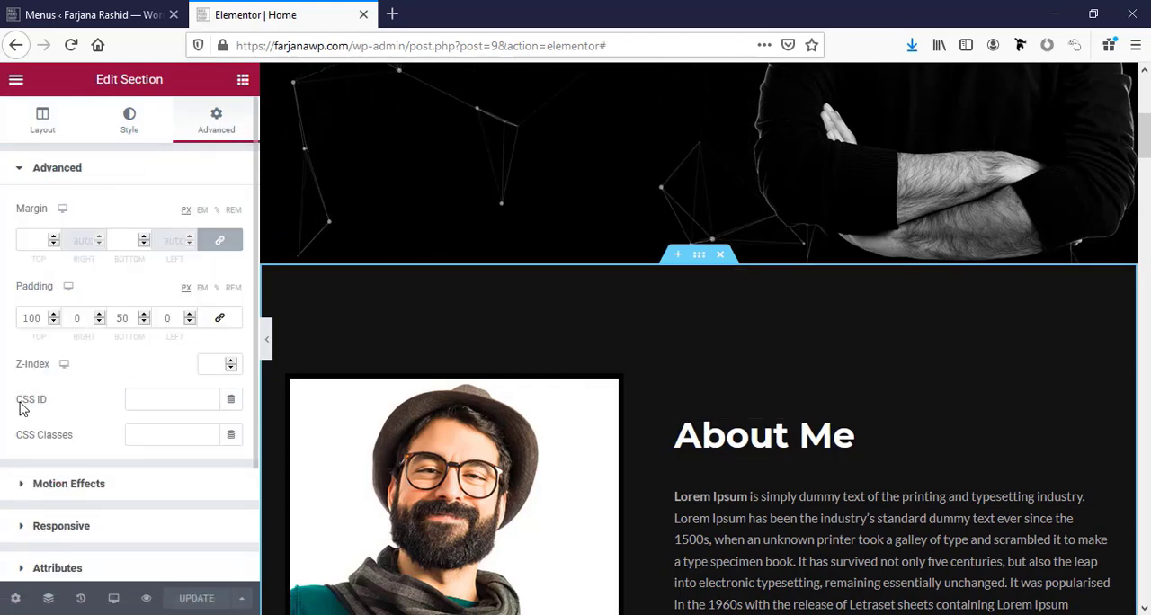
# Copy the anchor name from the About menu item's URL, set the About Me section's CSS ID to about, and update the page.
pyautogui.click(148, 397)
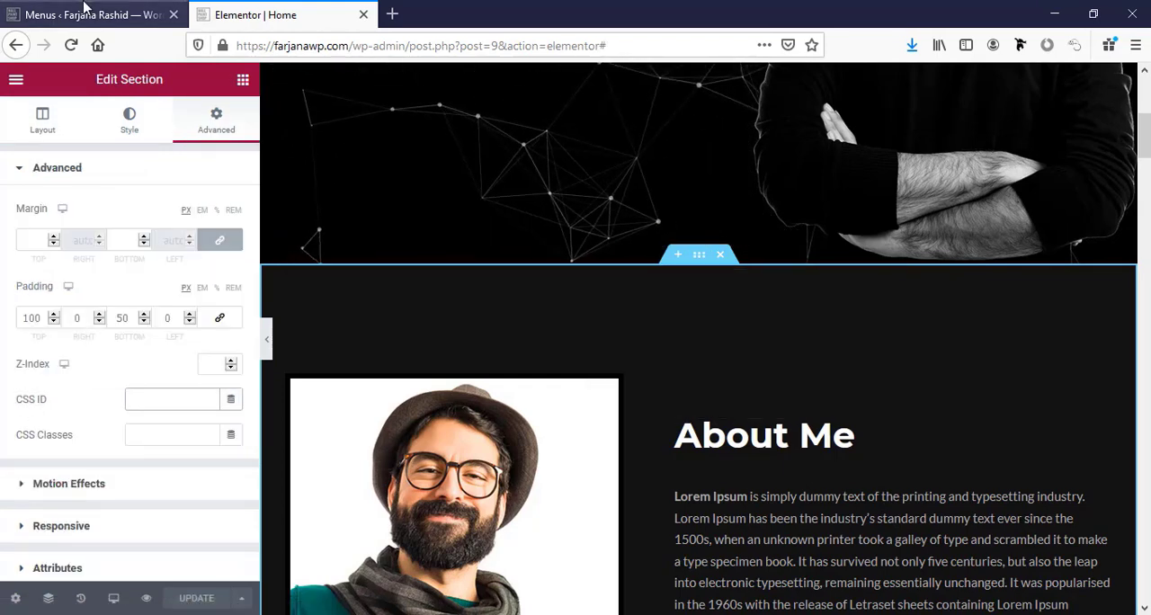
pyautogui.click(93, 13)
pyautogui.scroll(-1, 448, 486)
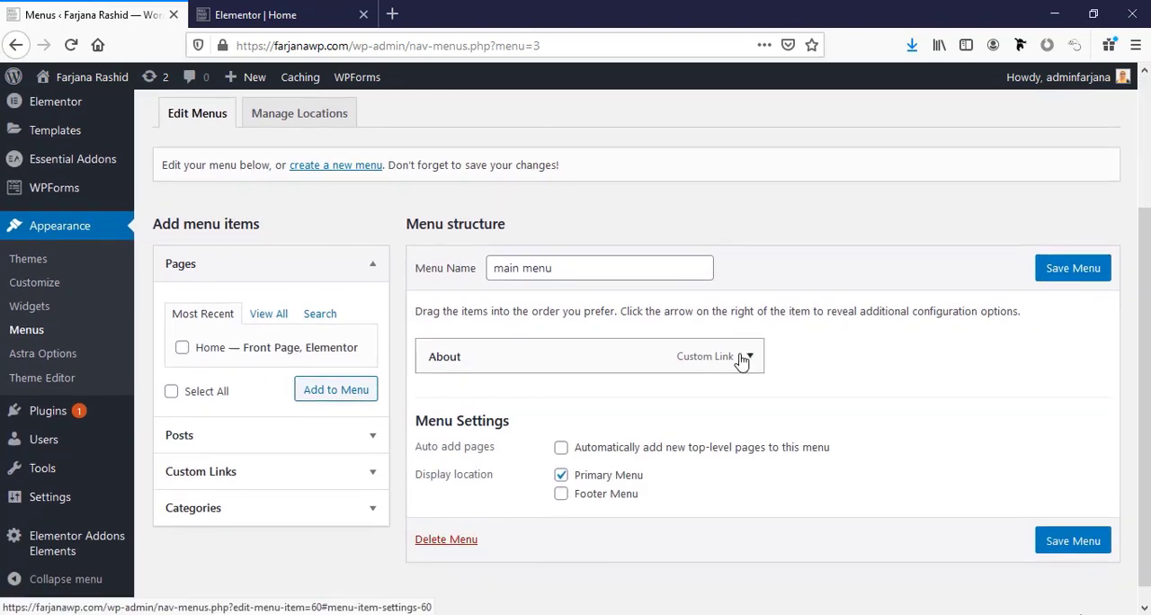
pyautogui.click(748, 357)
pyautogui.doubleClick(455, 421)
pyautogui.hotkey('ctrl', 'c')
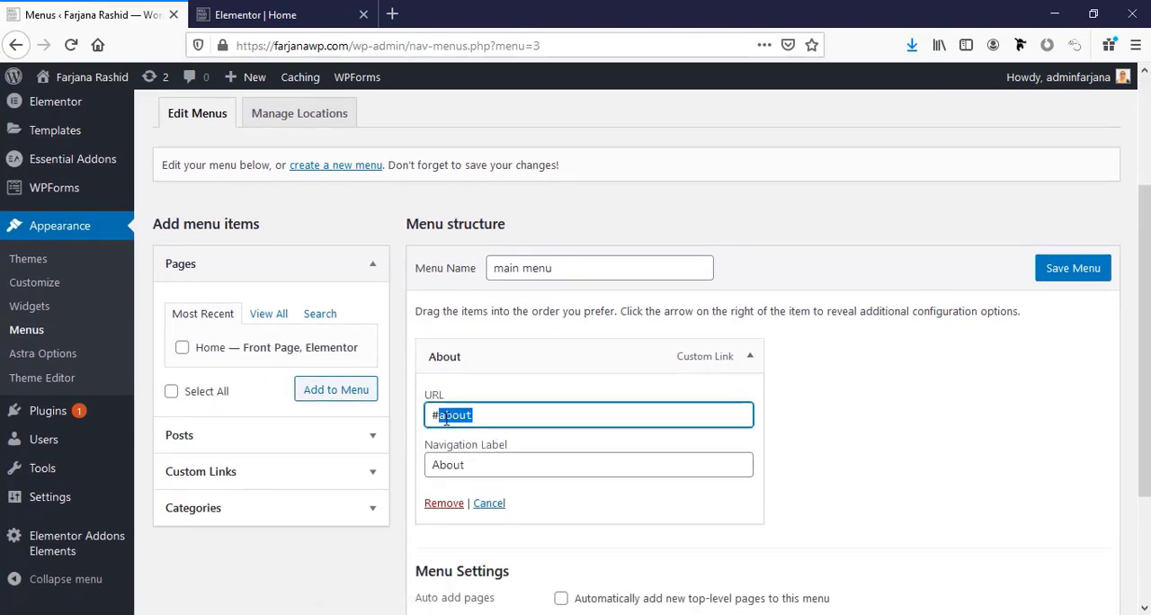
pyautogui.click(261, 14)
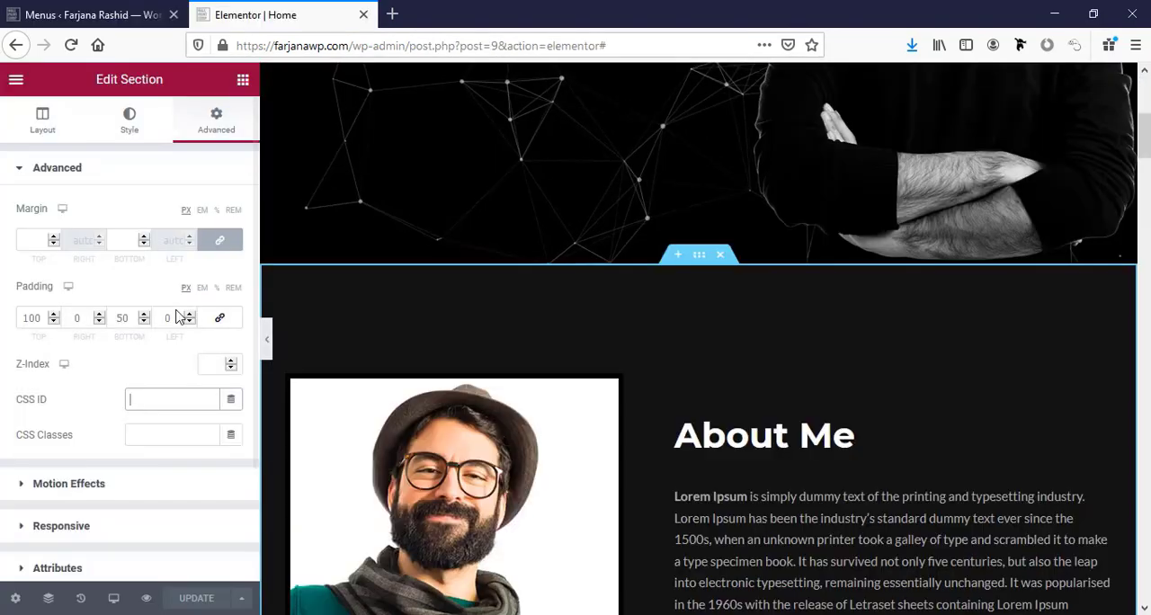
pyautogui.click(137, 398)
pyautogui.hotkey('ctrl', 'v')
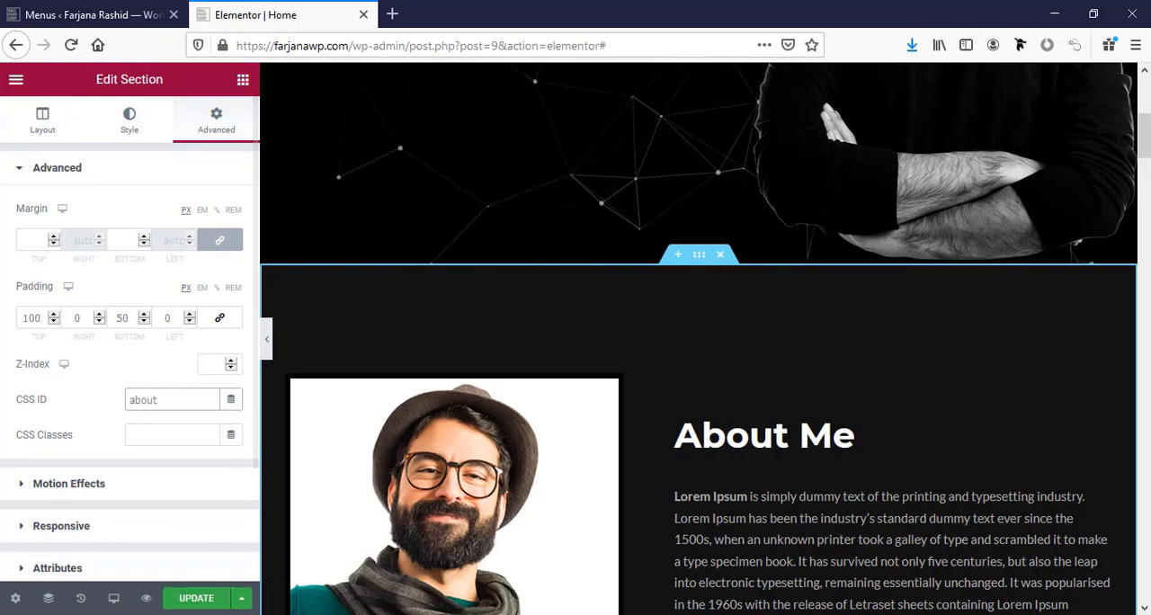
pyautogui.click(193, 598)
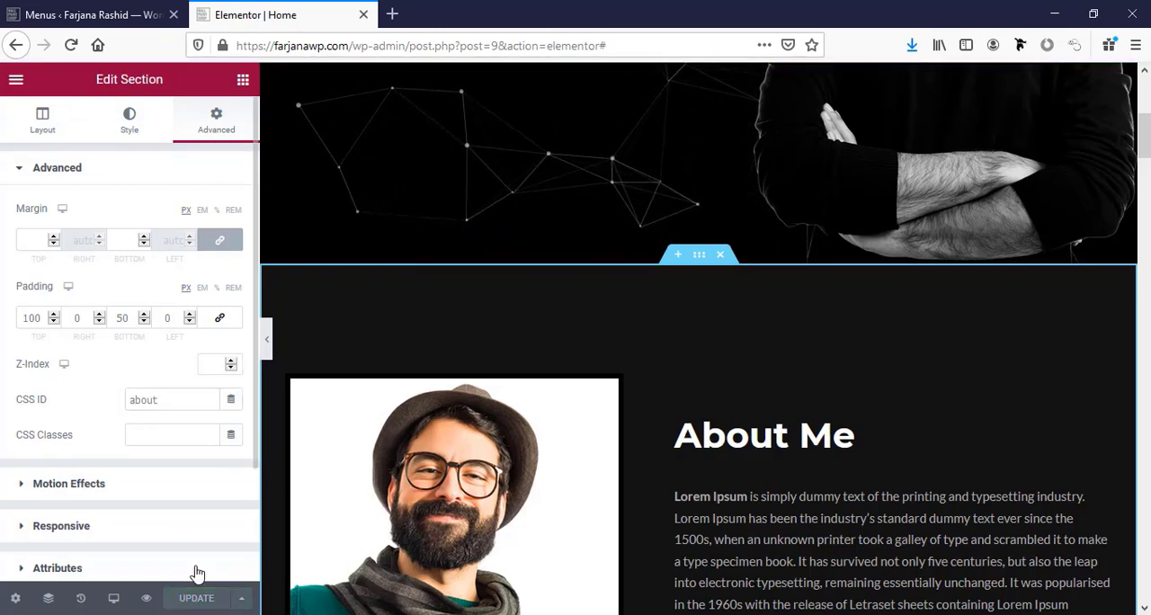
# Preview the page, test the About link in the header, and look on through the Skills and Services sections.
pyautogui.click(149, 598)
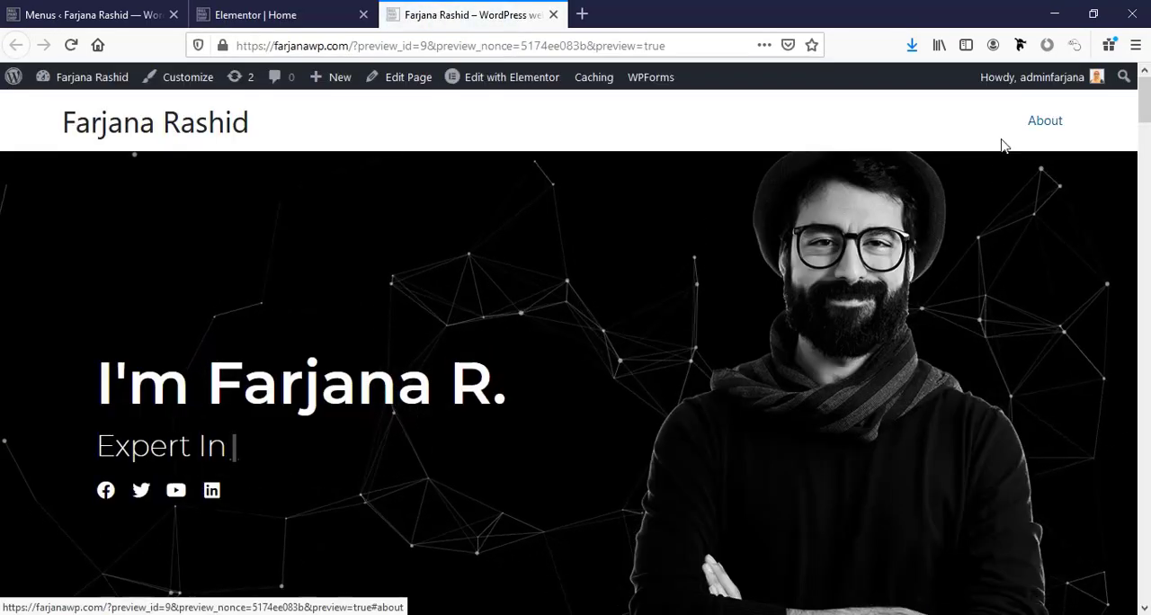
pyautogui.click(1040, 133)
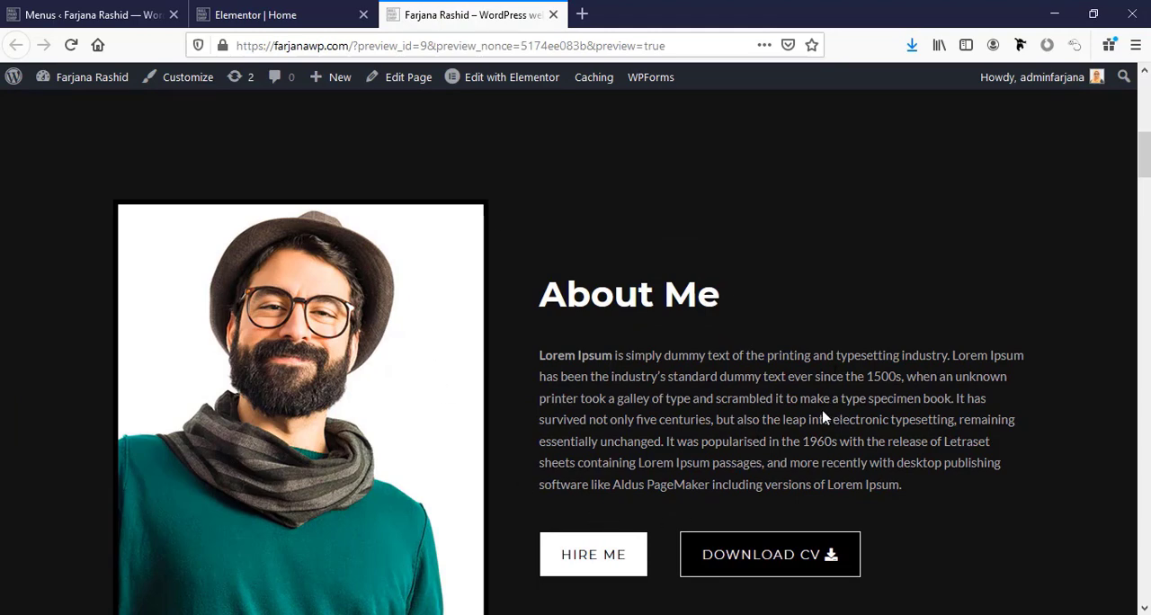
pyautogui.scroll(-5, 694, 451)
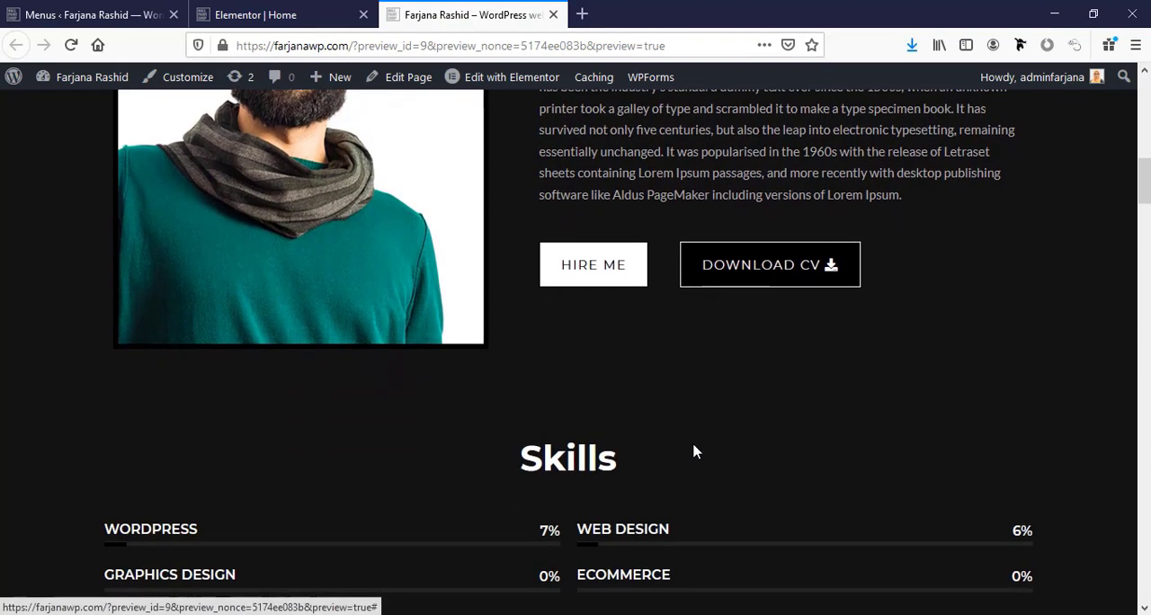
pyautogui.scroll(-4, 694, 445)
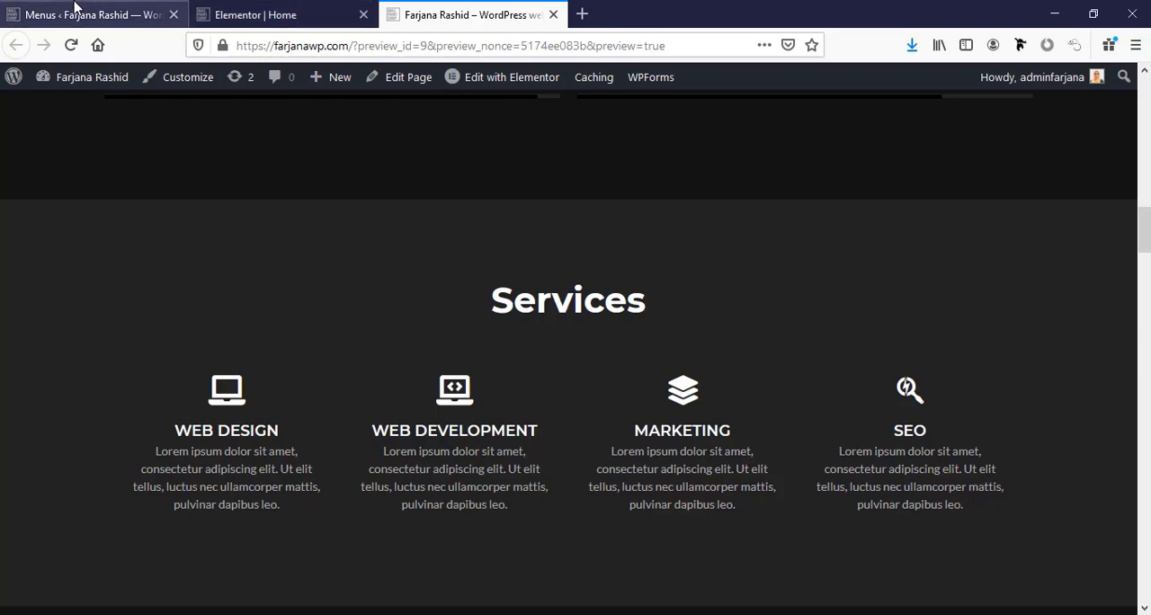
# Add a custom link named Services with the URL #services to the main menu, copying the anchor name services.
pyautogui.click(99, 14)
pyautogui.click(249, 473)
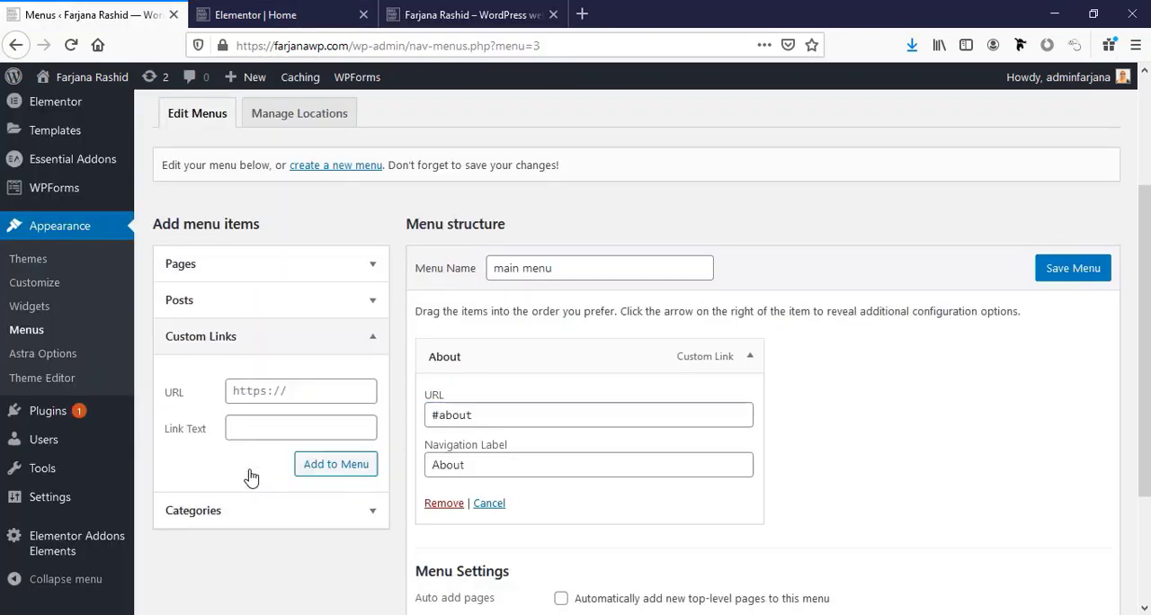
pyautogui.click(275, 428)
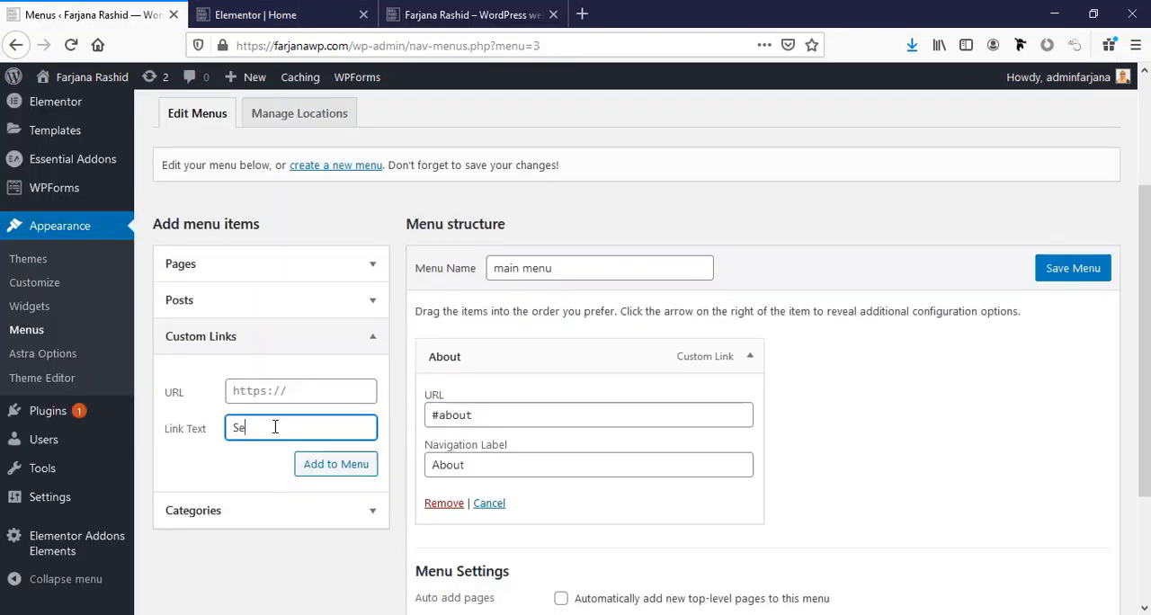
pyautogui.click(313, 398)
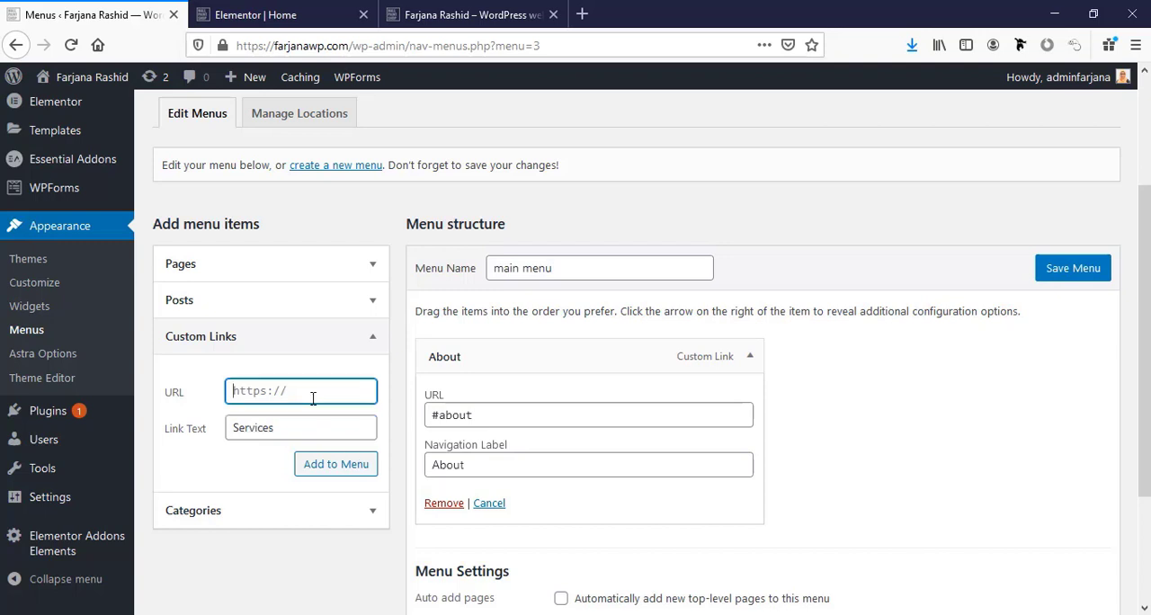
pyautogui.write('#')
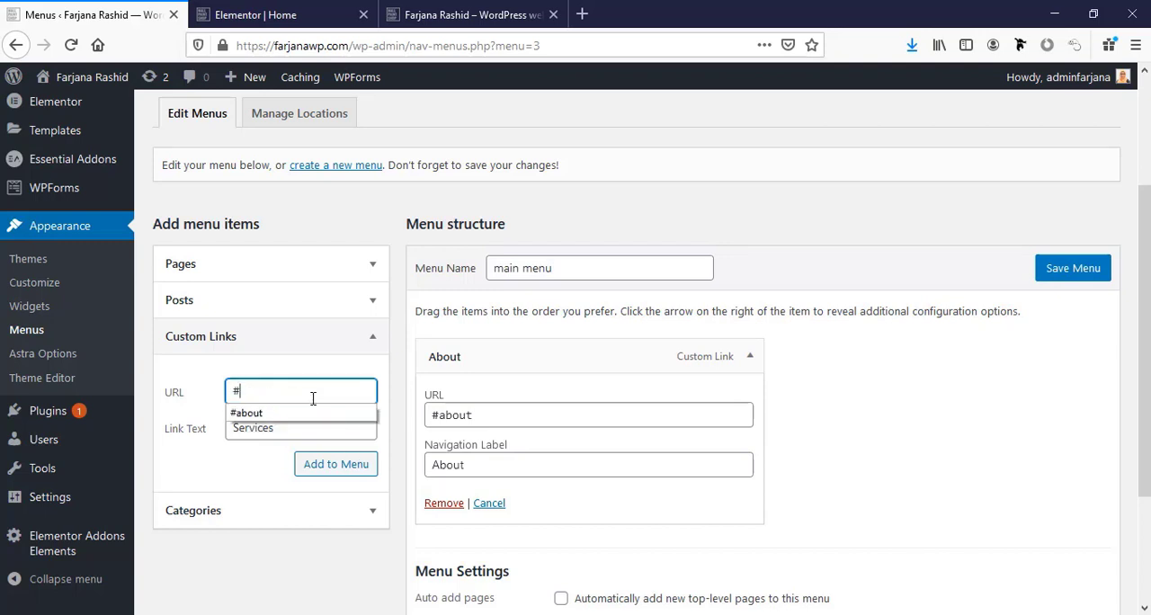
pyautogui.write('services')
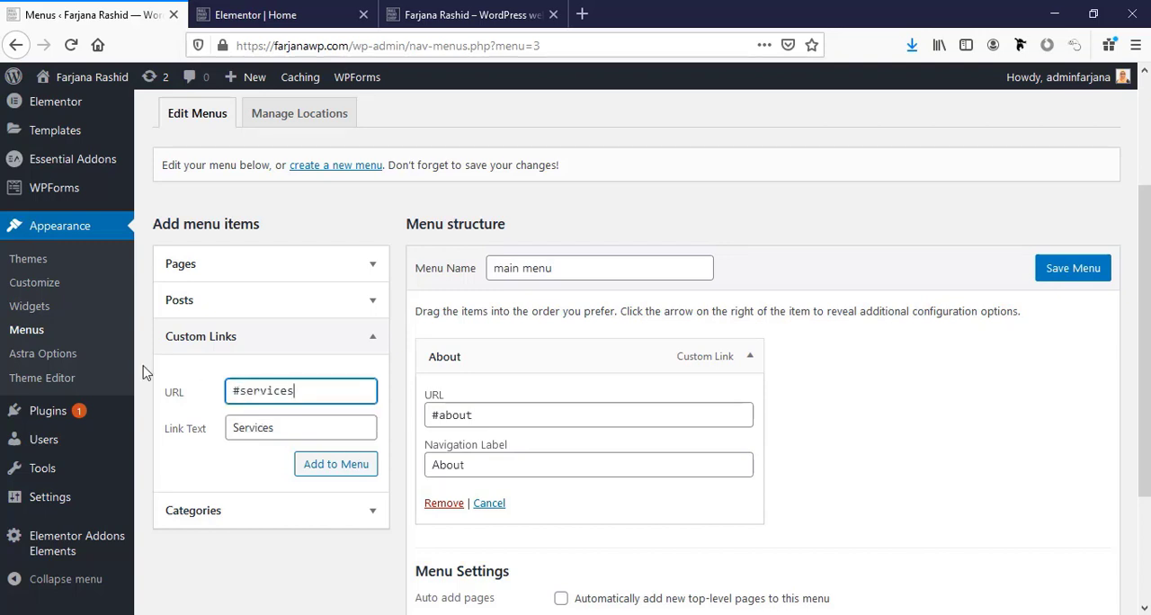
pyautogui.doubleClick(260, 390)
pyautogui.hotkey('ctrl', 'c')
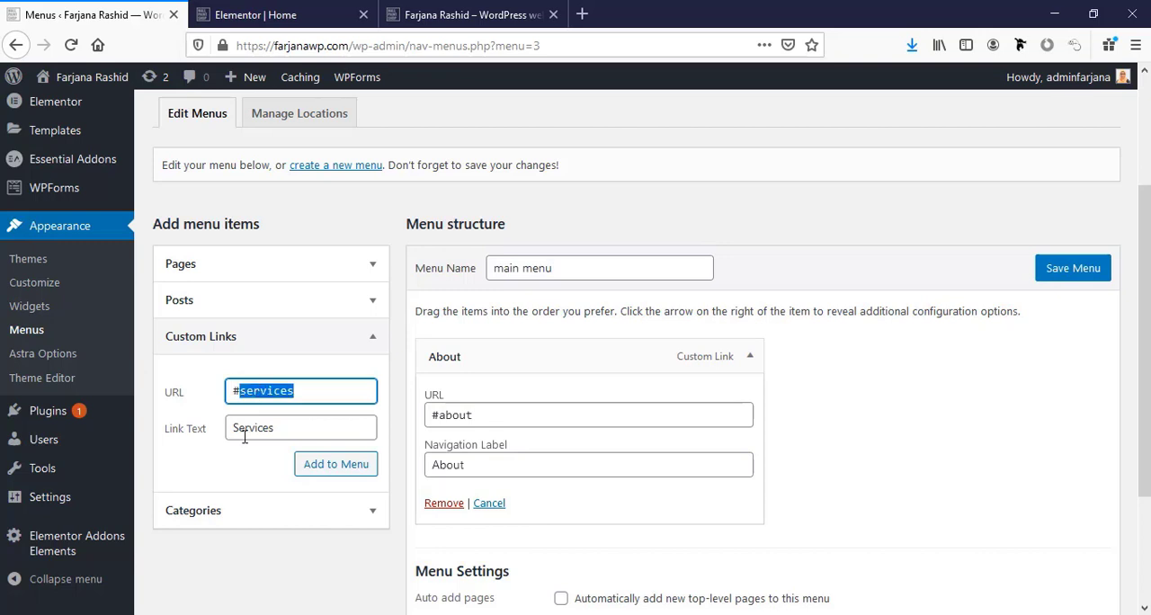
pyautogui.click(329, 469)
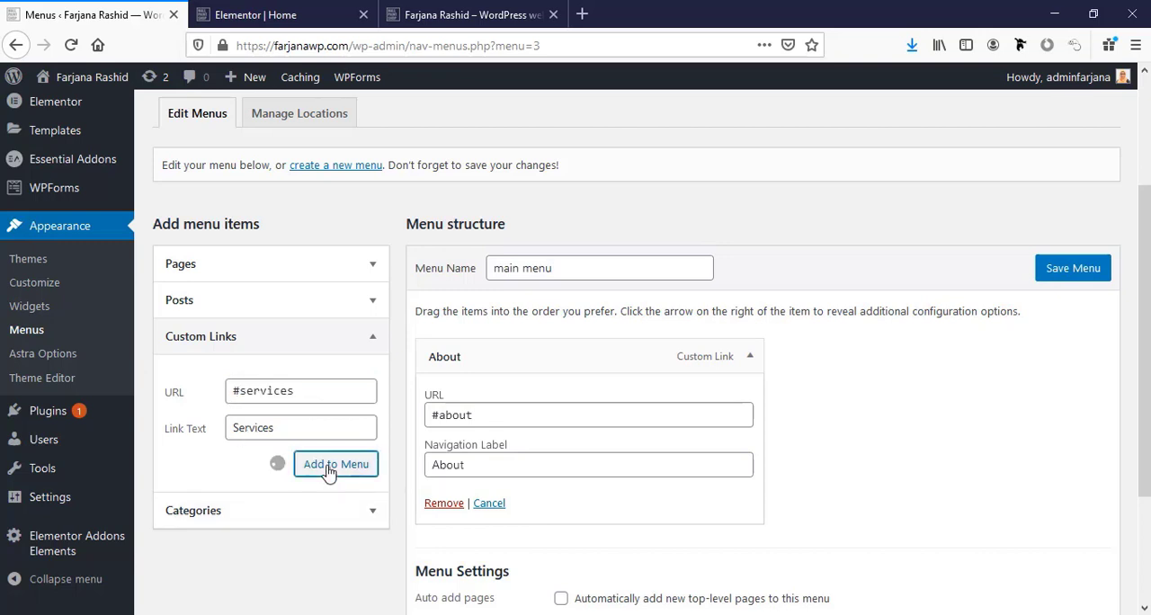
# In the Elementor editor, set the Services section's CSS ID to services.
pyautogui.click(261, 14)
pyautogui.scroll(-9, 855, 452)
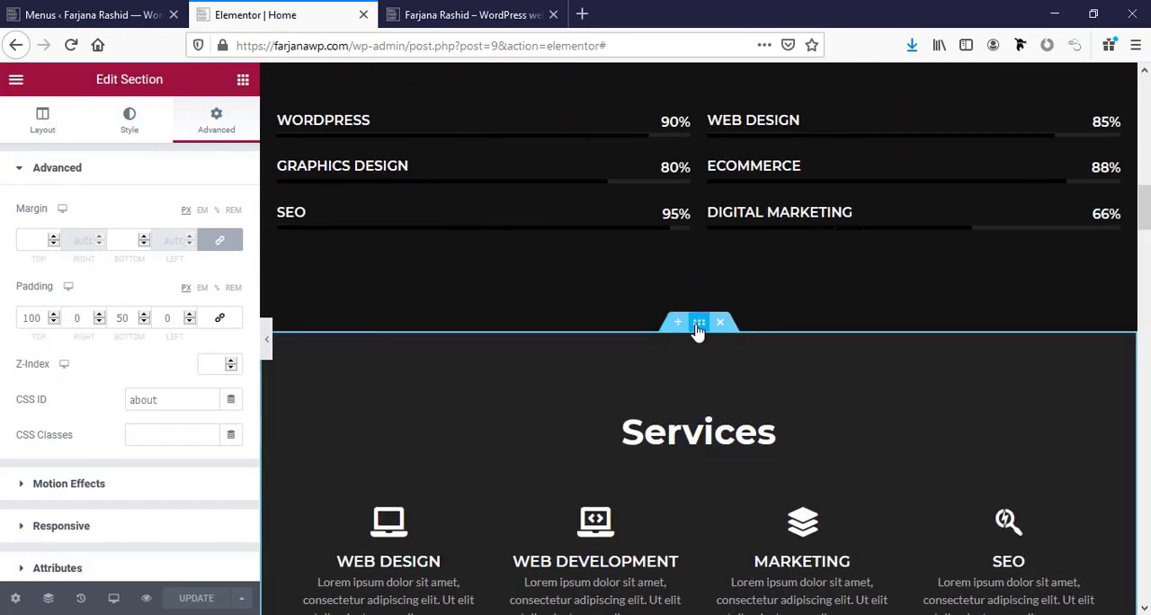
pyautogui.click(698, 323)
pyautogui.click(212, 133)
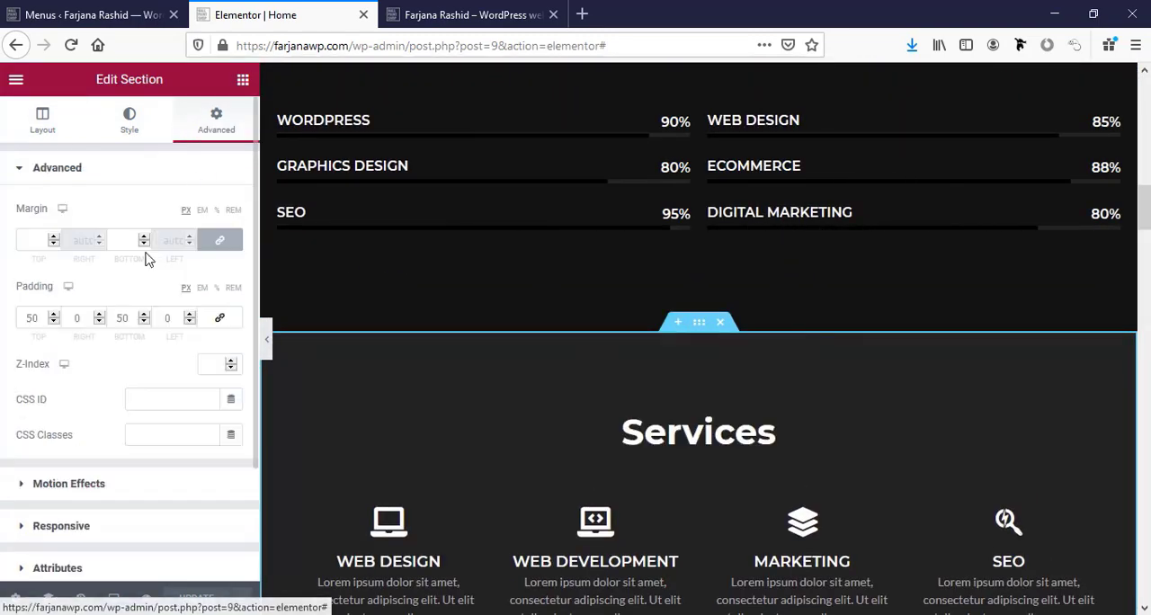
pyautogui.click(143, 396)
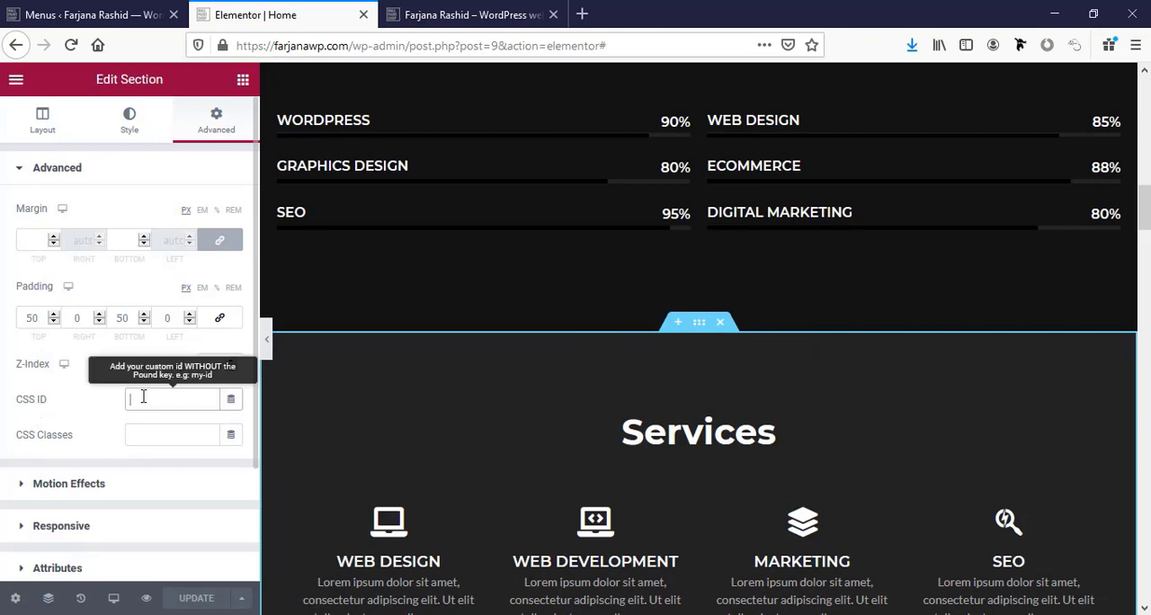
pyautogui.hotkey('ctrl', 'v')
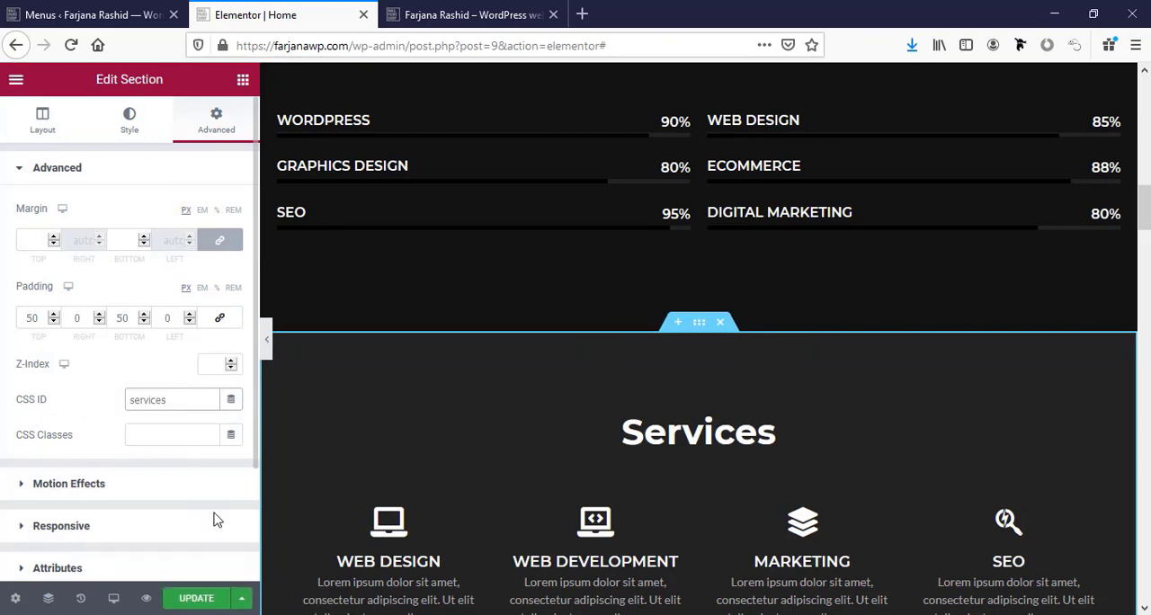
# Set the Experience section's CSS ID to experience and copy that name.
pyautogui.scroll(-3, 662, 519)
pyautogui.scroll(-2, 627, 496)
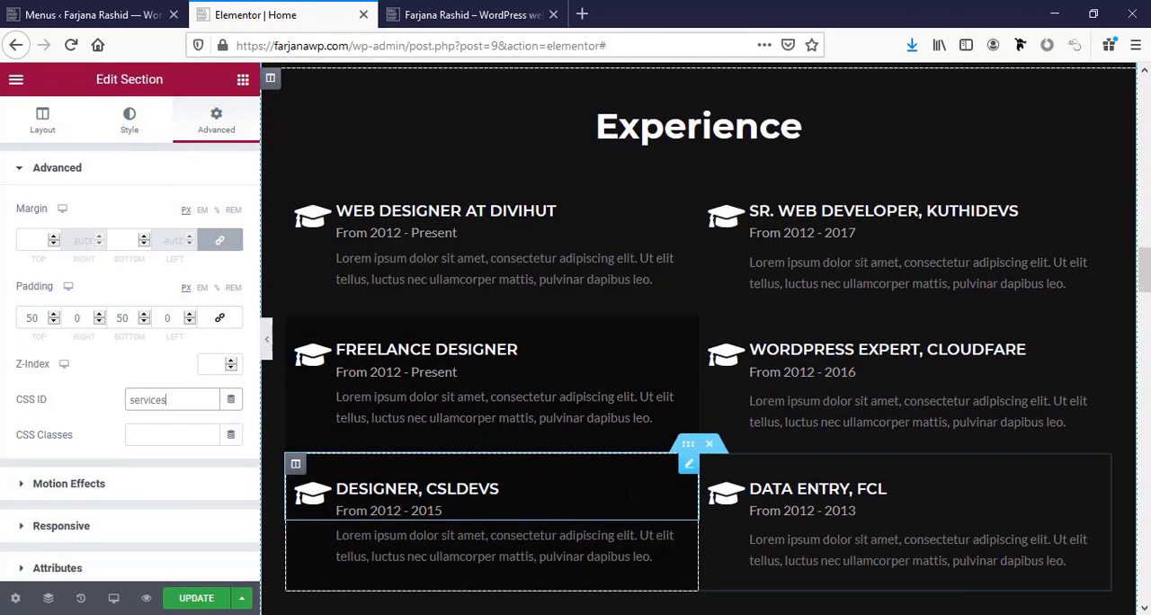
pyautogui.scroll(2, 626, 499)
pyautogui.click(792, 308)
pyautogui.doubleClick(791, 308)
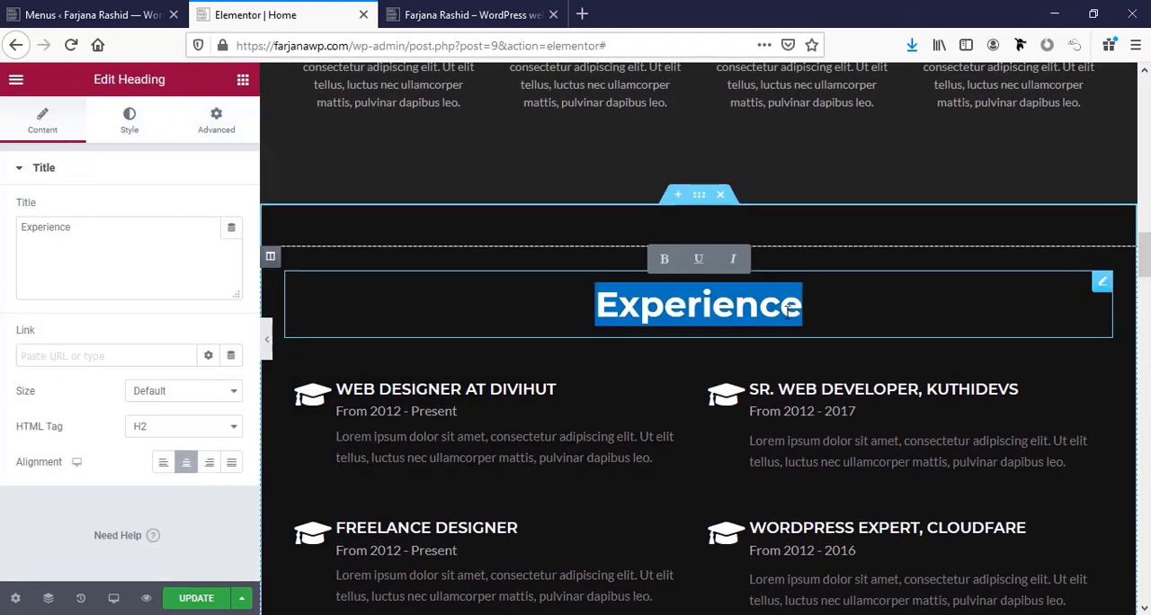
pyautogui.click(699, 195)
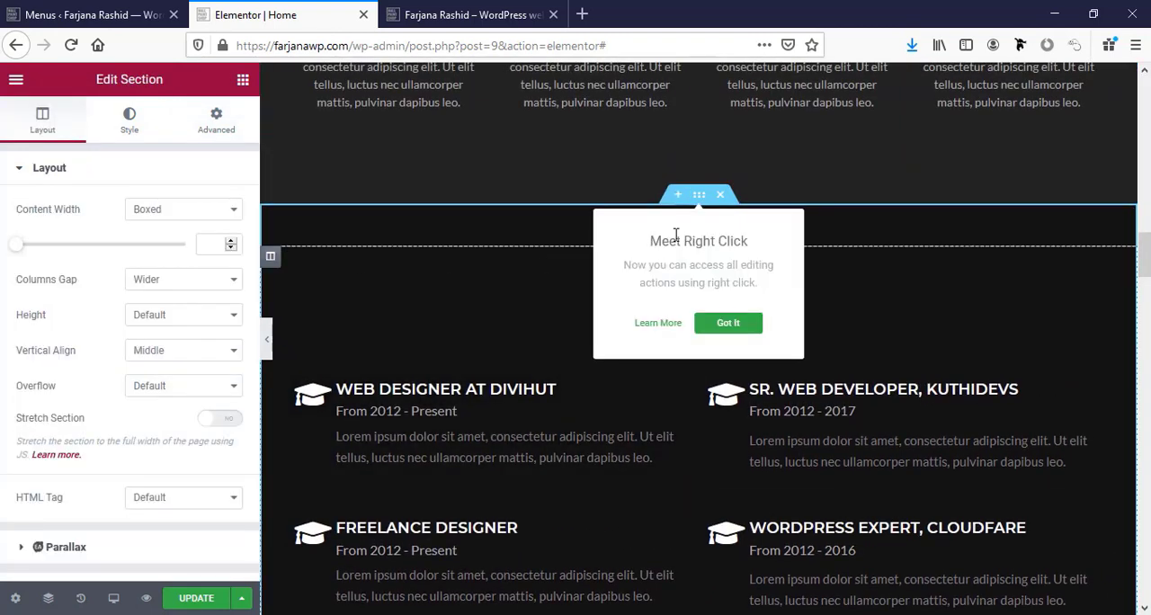
pyautogui.click(215, 137)
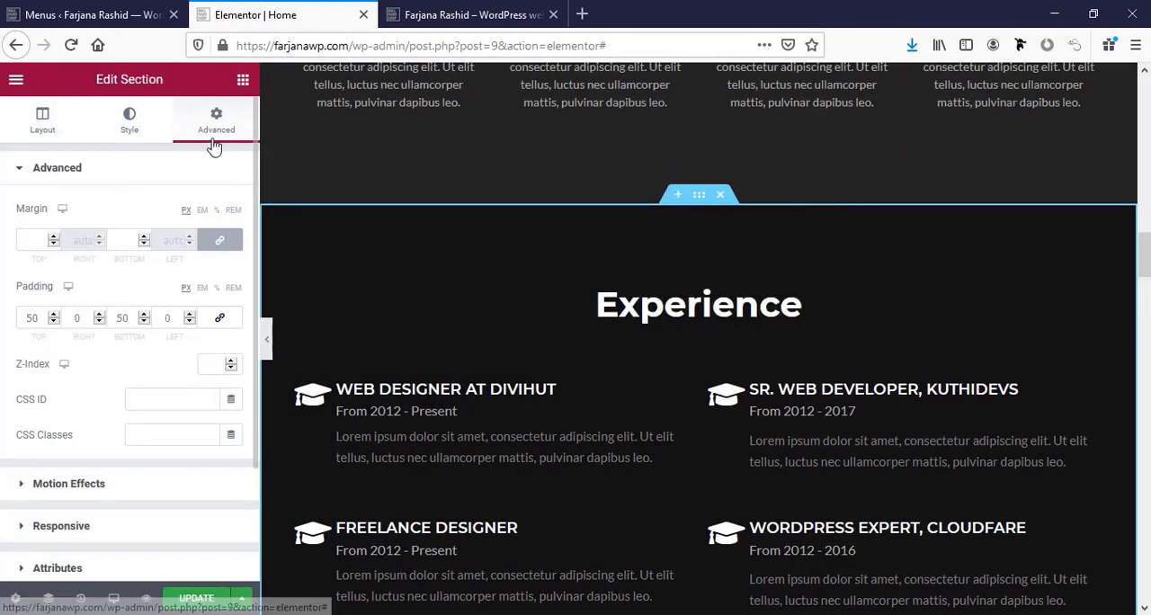
pyautogui.click(156, 402)
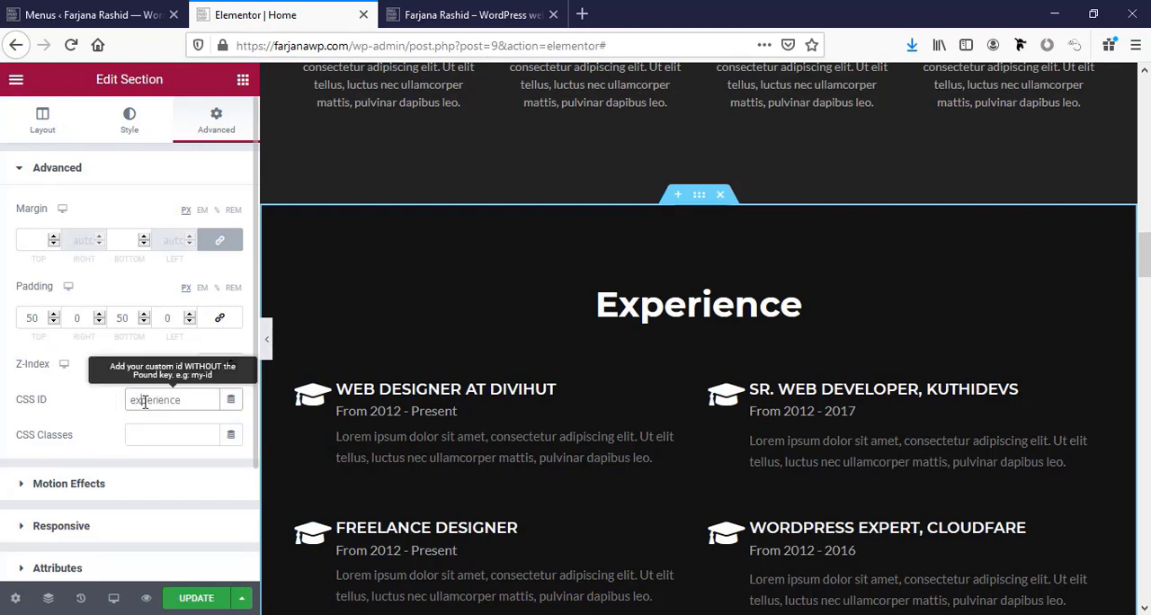
pyautogui.doubleClick(145, 402)
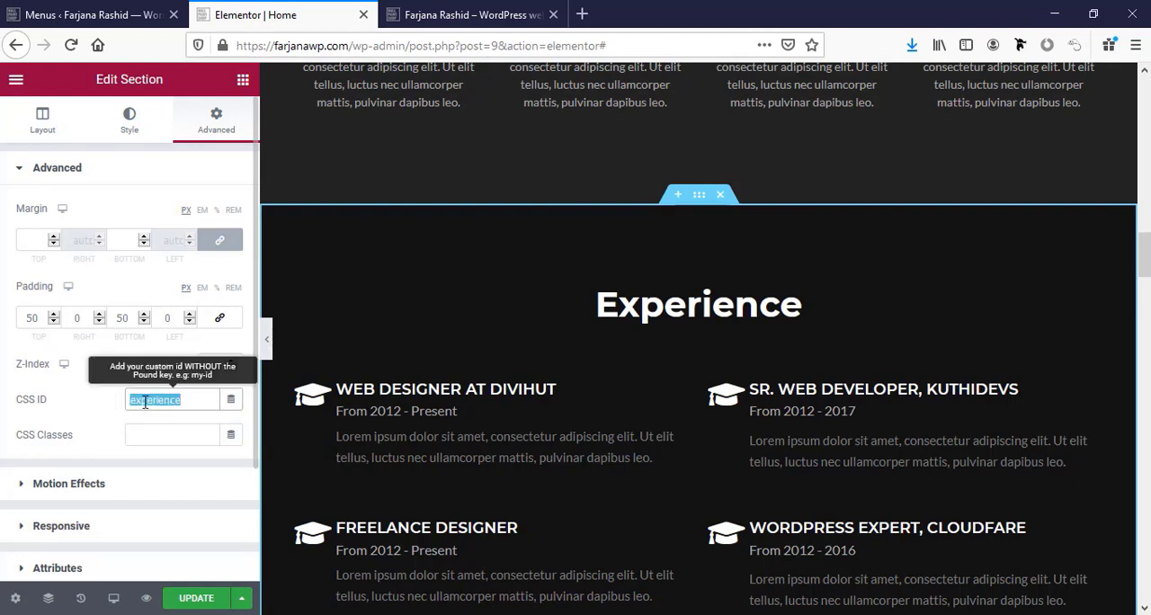
# Add a custom link named Experience with the URL #experience to the main menu.
pyautogui.click(90, 15)
pyautogui.click(262, 391)
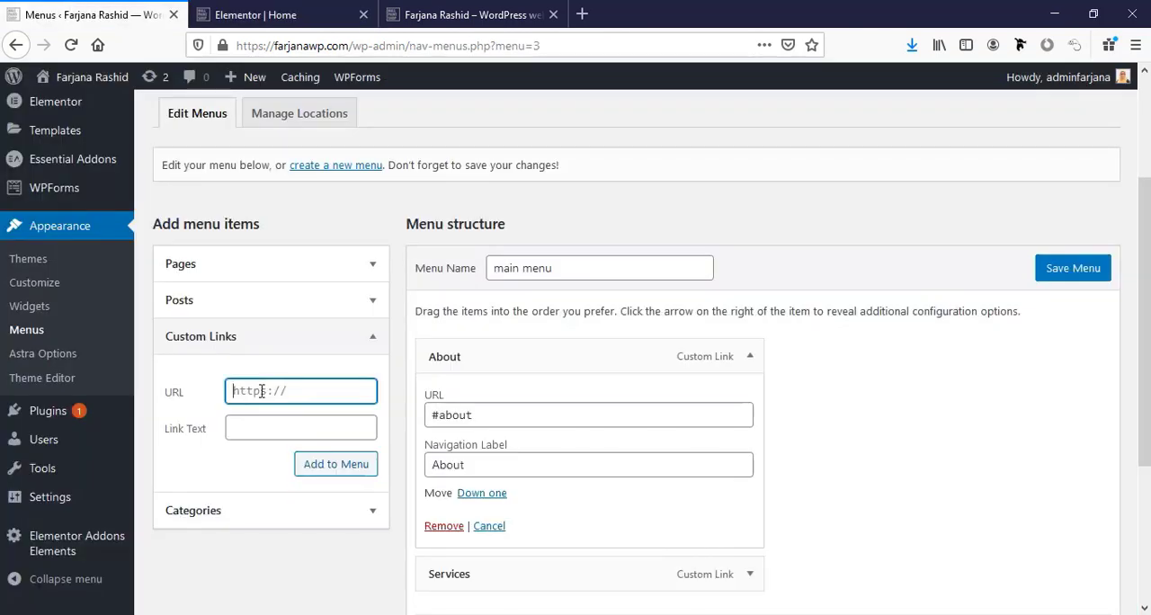
pyautogui.write('#experience')
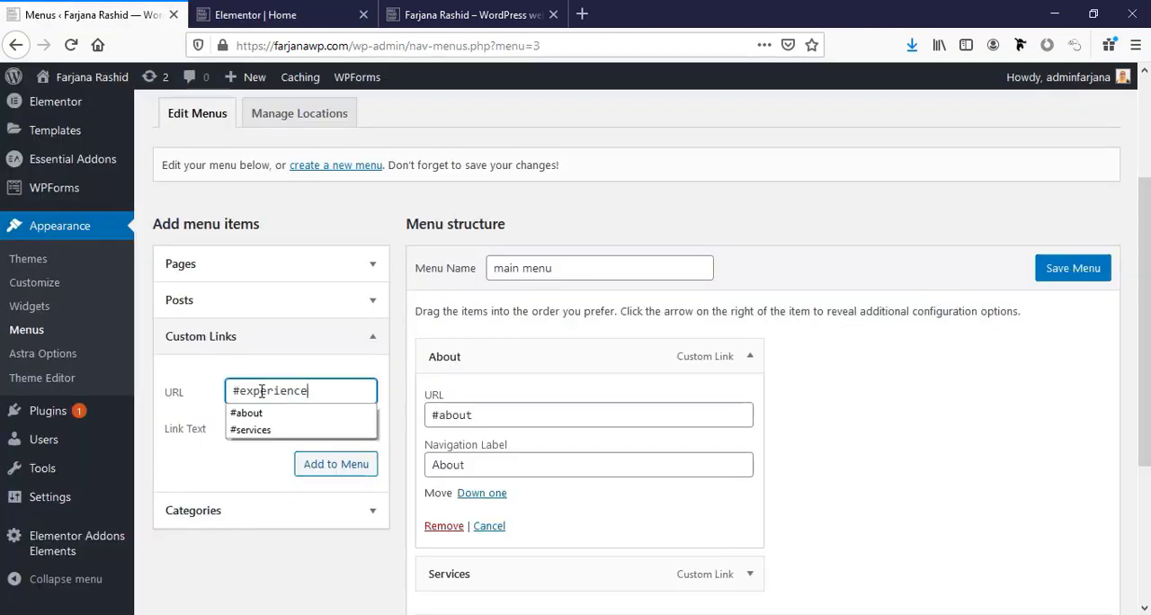
pyautogui.click(248, 430)
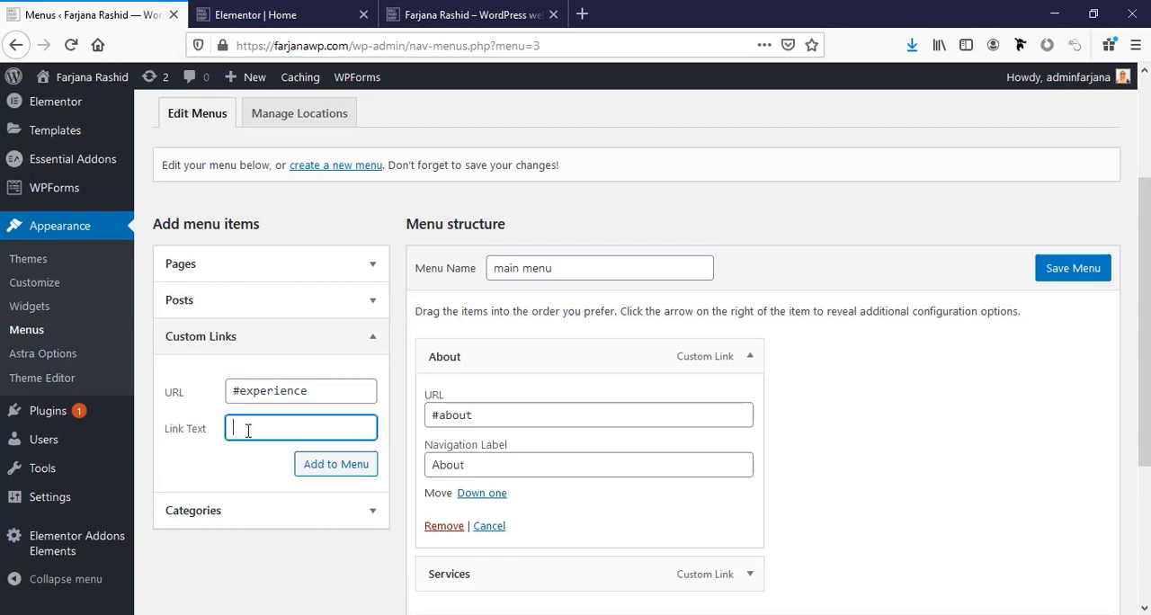
pyautogui.click(328, 466)
pyautogui.scroll(-3, 328, 475)
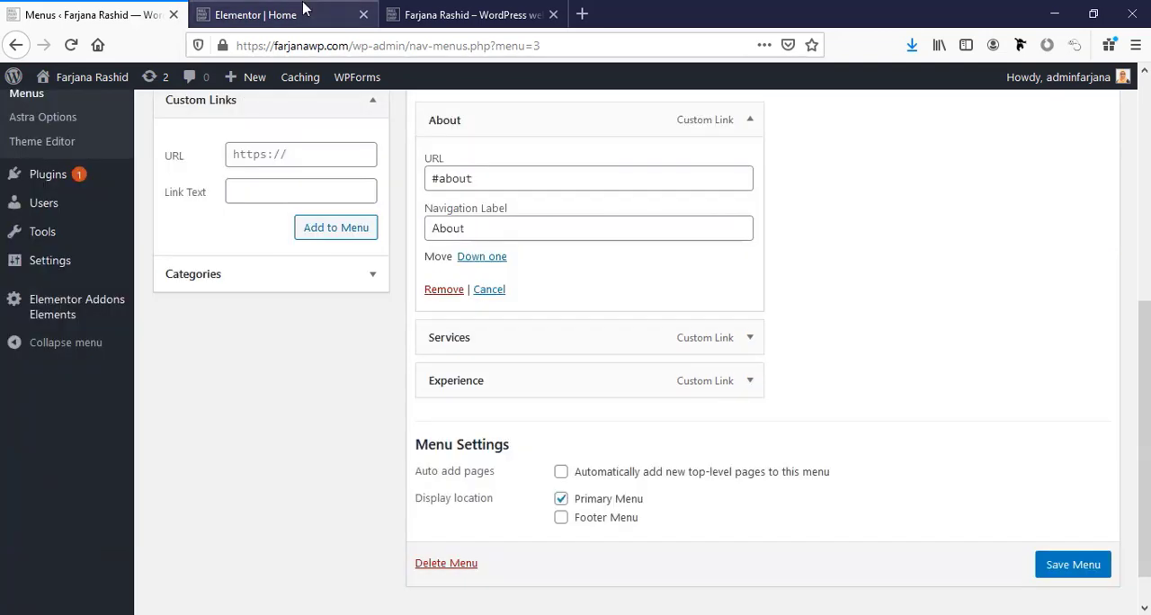
# In the Elementor editor, set the Latest work section's CSS ID to work and select the name for copying.
pyautogui.click(303, 12)
pyautogui.scroll(-5, 474, 413)
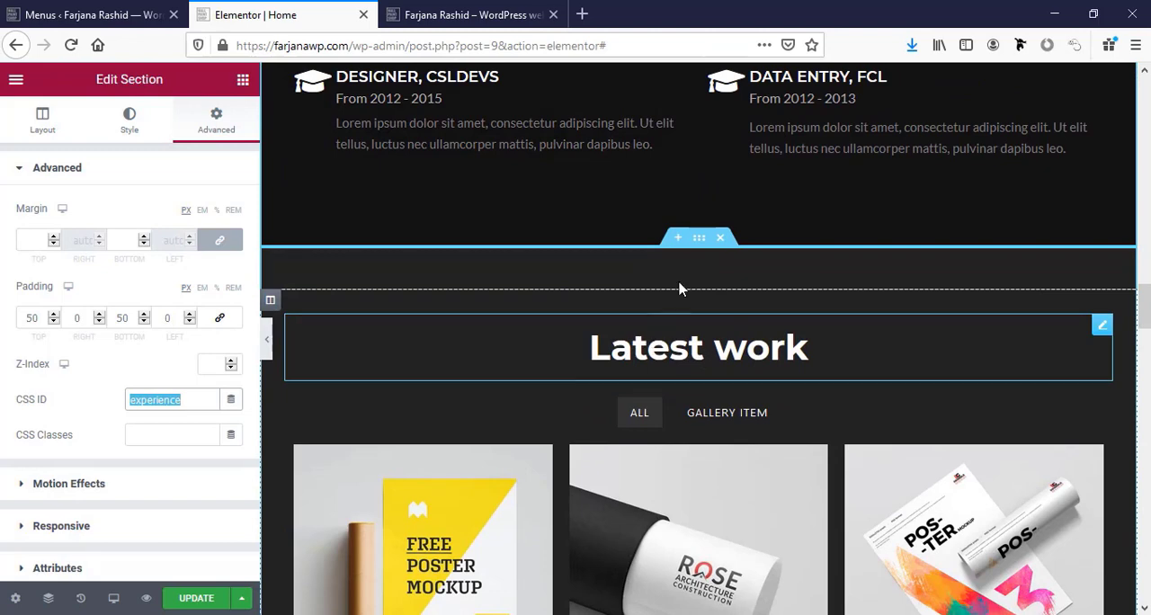
pyautogui.click(685, 241)
pyautogui.click(697, 196)
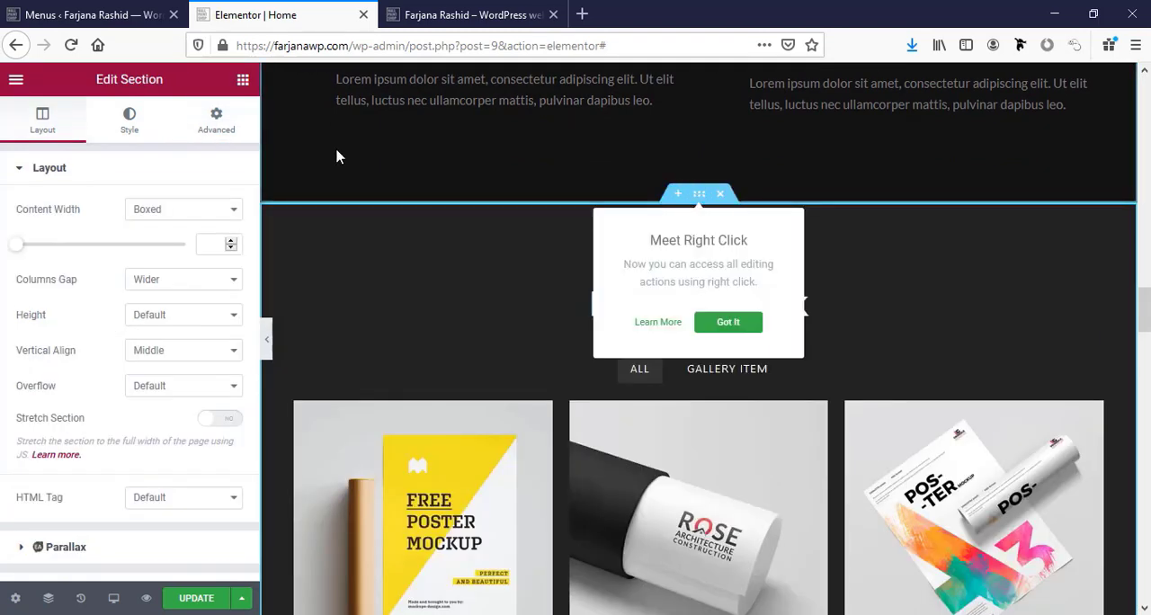
pyautogui.click(227, 129)
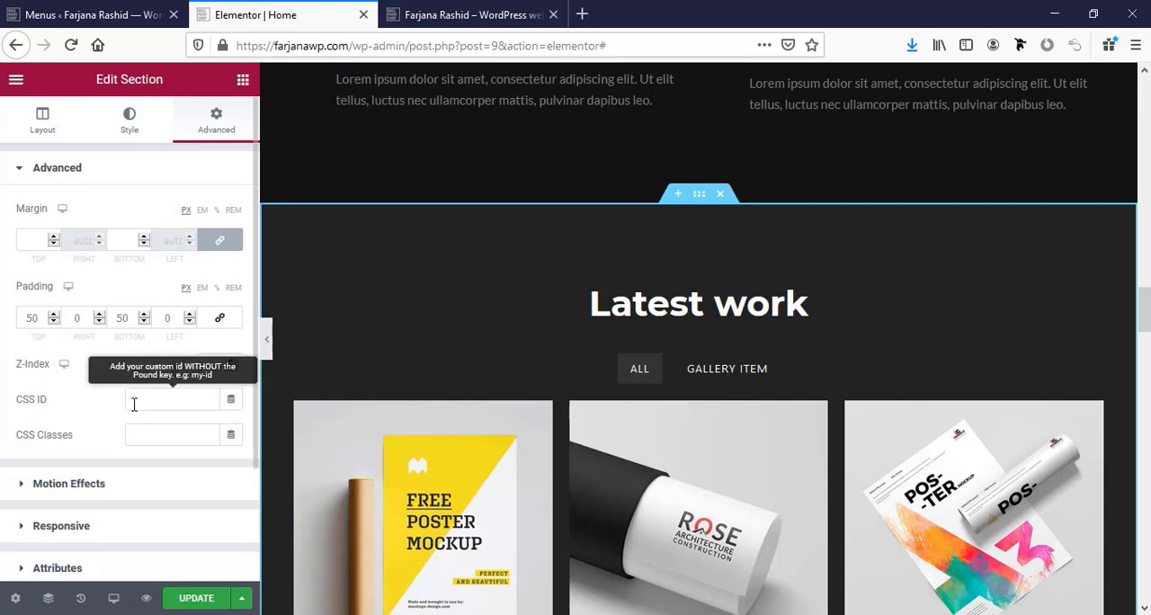
pyautogui.click(142, 402)
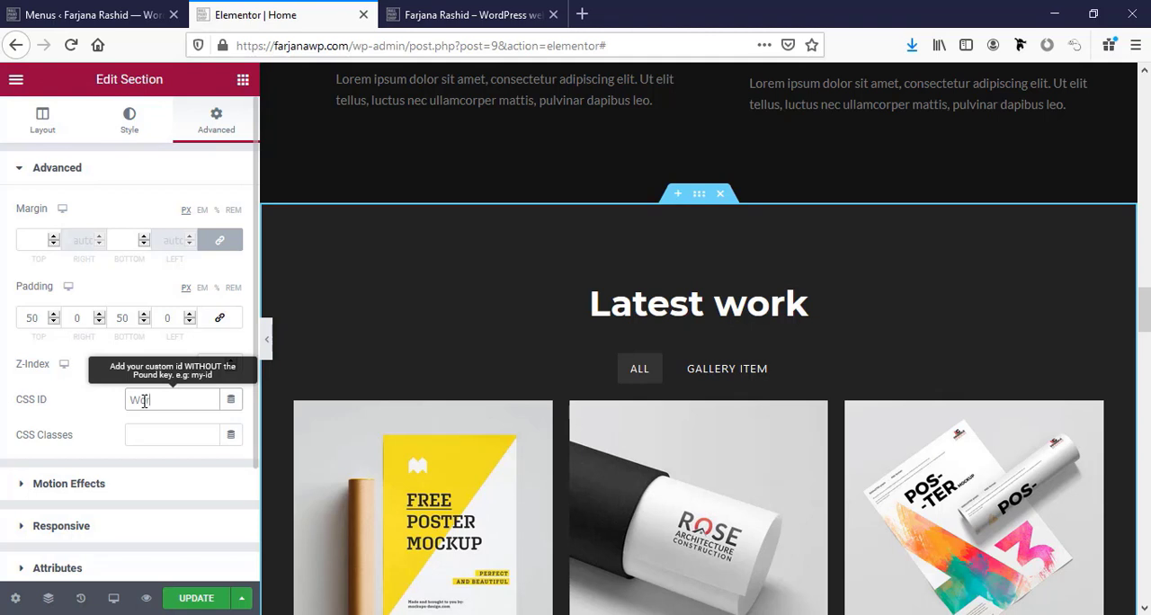
pyautogui.doubleClick(143, 401)
# Add a custom link named Work with the URL #work to the main menu.
pyautogui.click(94, 15)
pyautogui.click(241, 185)
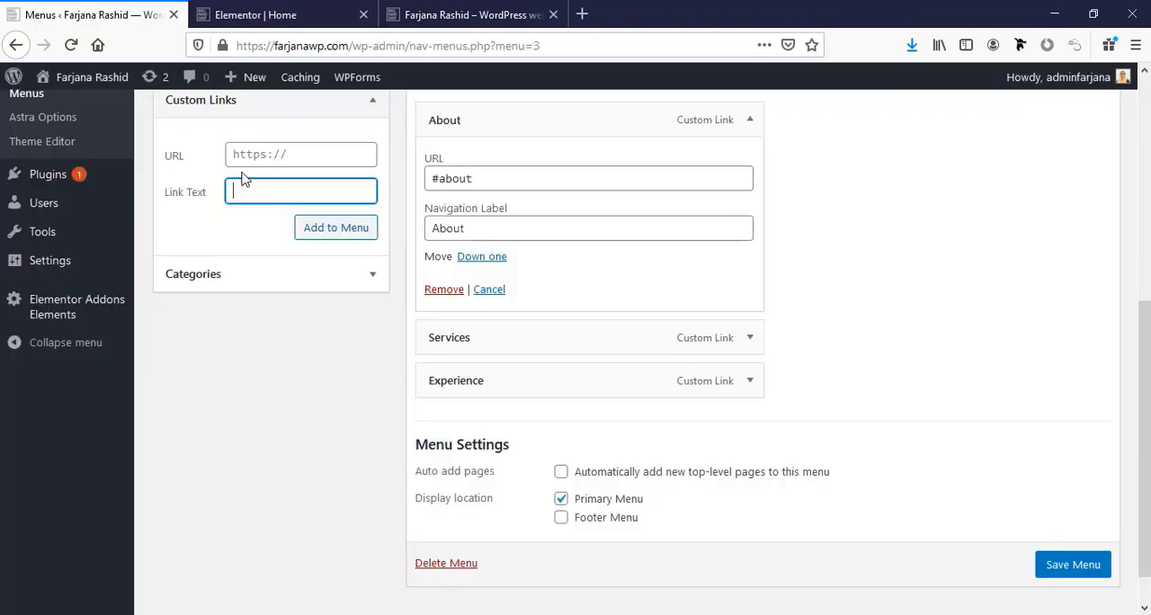
pyautogui.click(243, 167)
pyautogui.write('#')
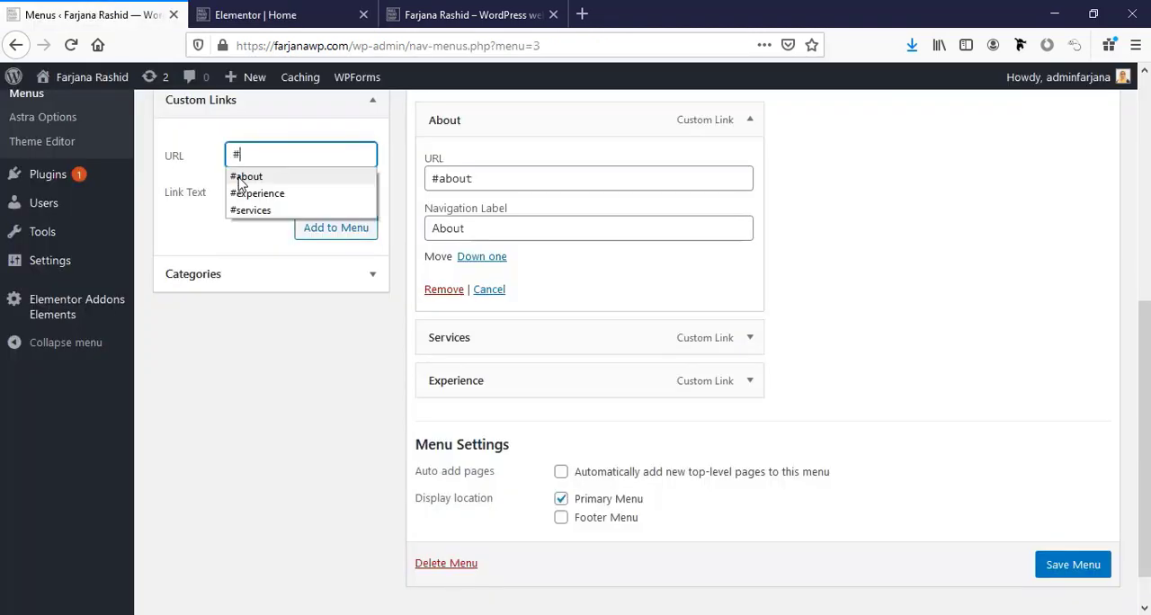
pyautogui.write('work')
pyautogui.click(246, 193)
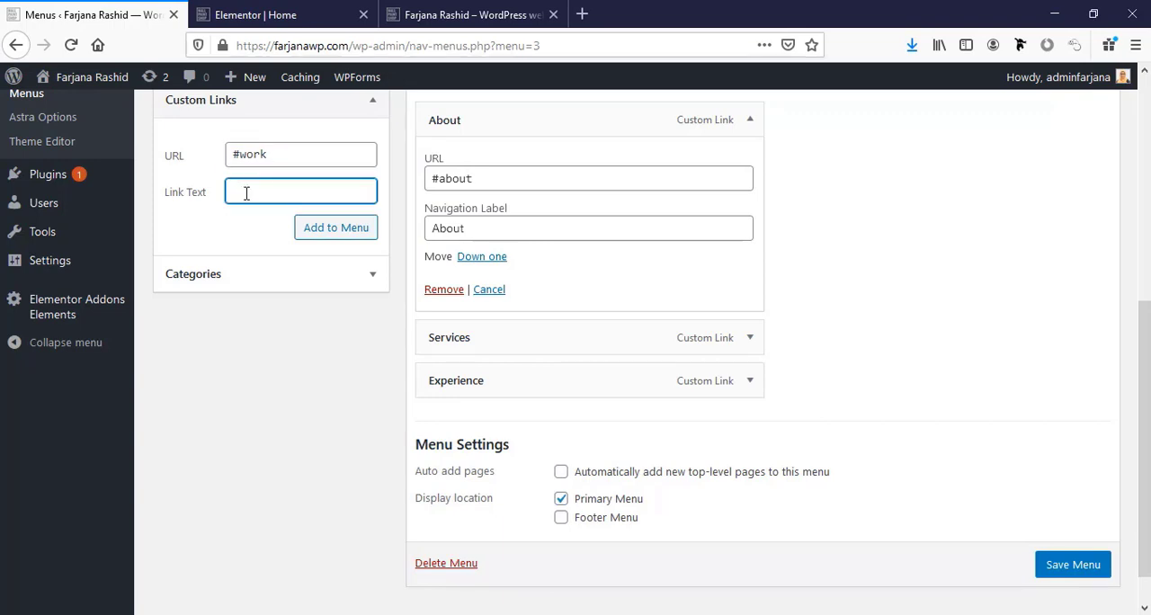
pyautogui.write('Work')
pyautogui.click(310, 230)
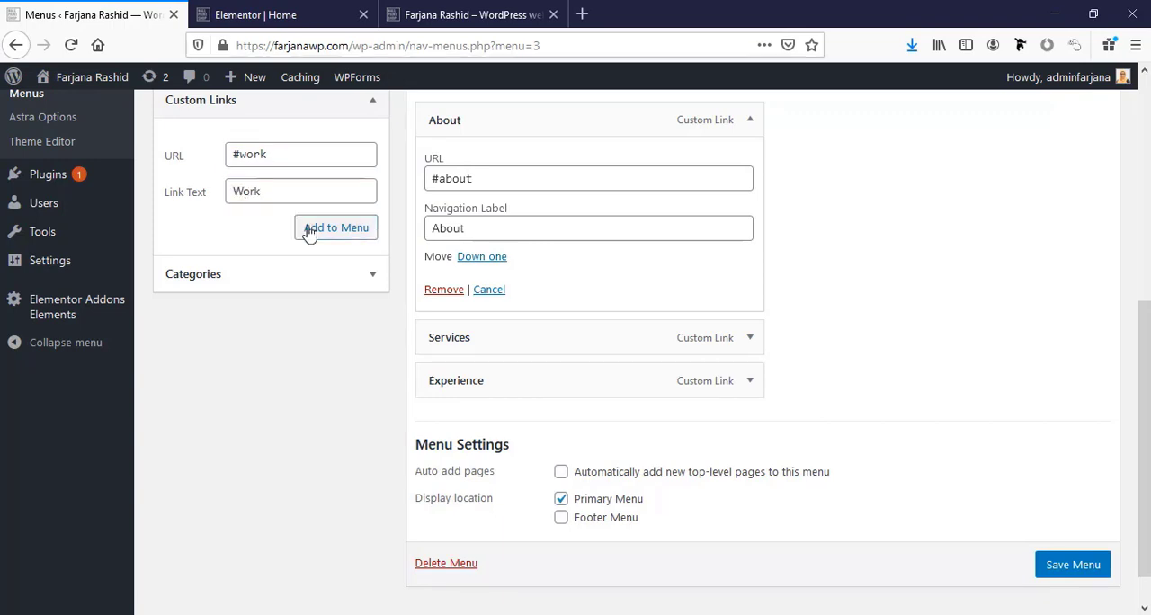
# In the Elementor editor, set the Testimonials section's CSS ID to testimonials and copy that name.
pyautogui.click(270, 15)
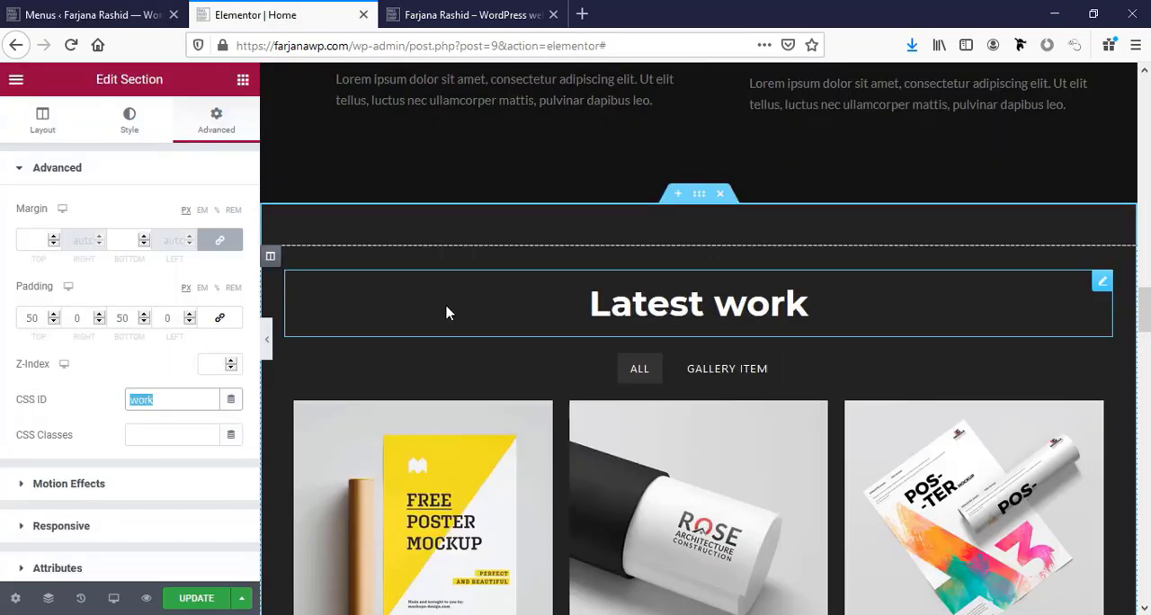
pyautogui.scroll(-7, 489, 417)
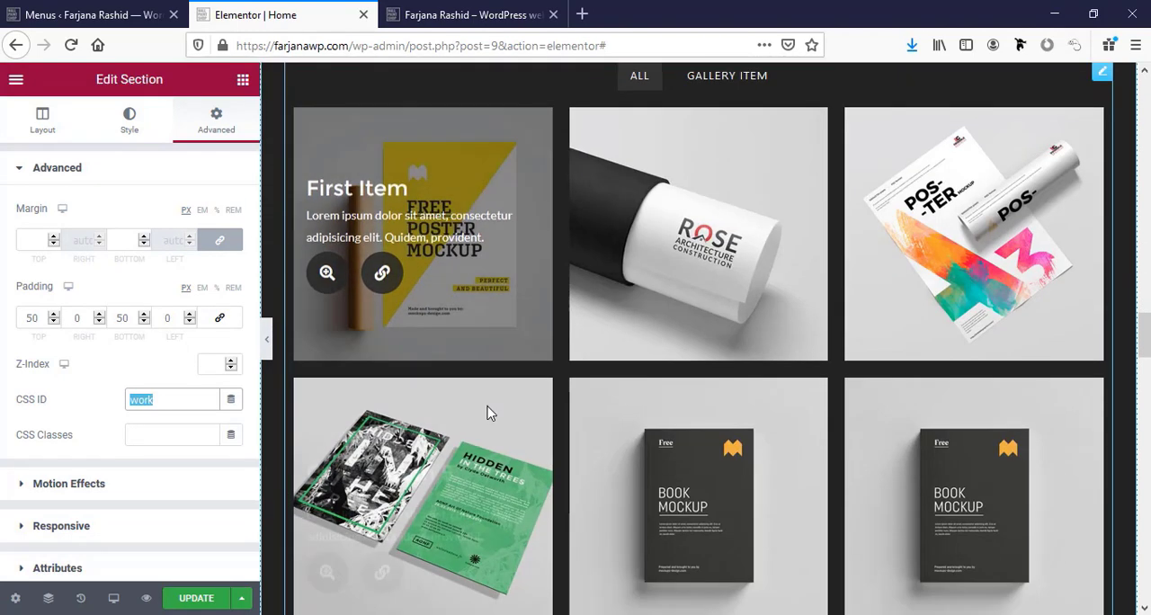
pyautogui.scroll(-2, 490, 414)
pyautogui.click(661, 334)
pyautogui.click(699, 231)
pyautogui.click(215, 124)
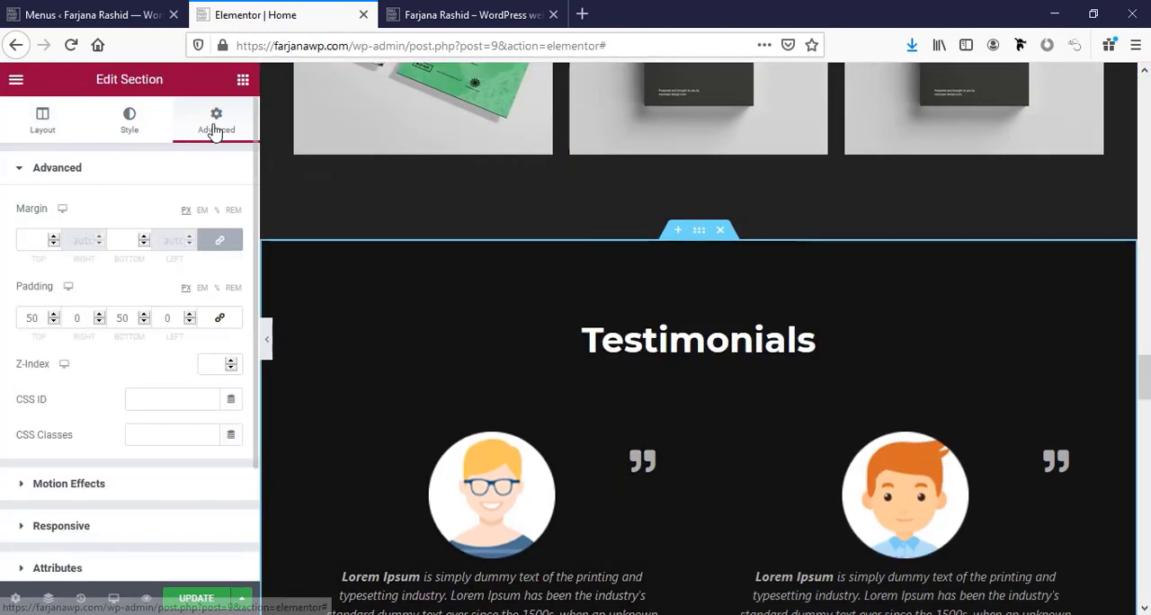
pyautogui.click(172, 401)
pyautogui.write('testimonials')
pyautogui.doubleClick(142, 399)
pyautogui.hotkey('ctrl', 'c')
# Add a custom link named Testimonials with the URL #testimonials to the main menu.
pyautogui.click(72, 13)
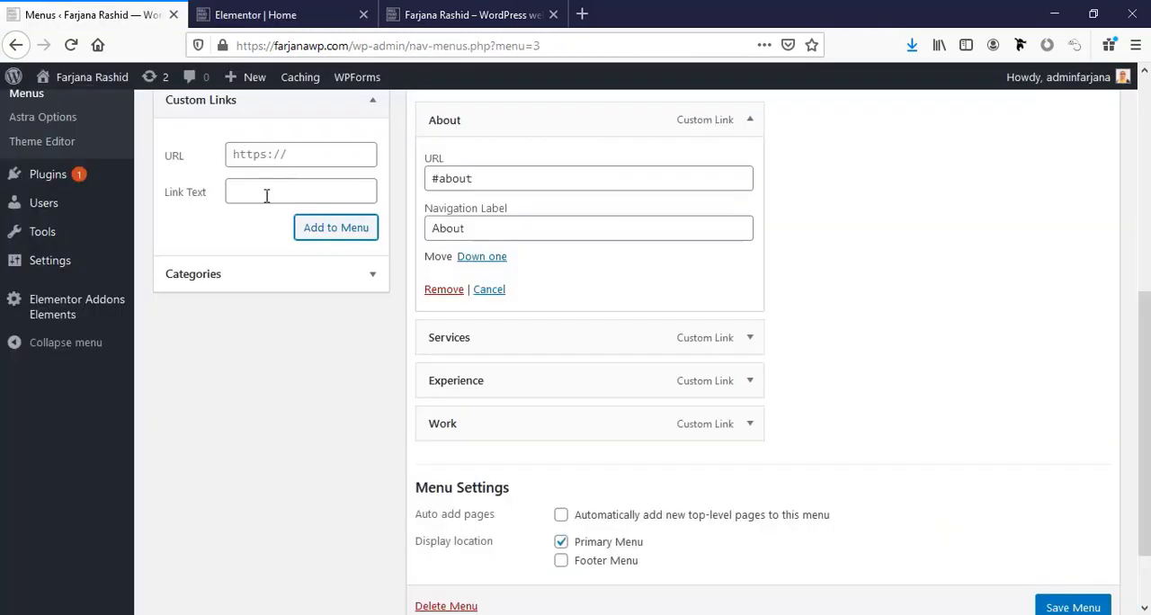
pyautogui.click(265, 193)
pyautogui.hotkey('ctrl', 'v')
pyautogui.click(264, 156)
pyautogui.write('#testimonials')
pyautogui.click(232, 192)
pyautogui.press('Delete')
pyautogui.write('T')
pyautogui.click(326, 228)
# In the Elementor editor, set the Latest blog section's CSS ID to blog.
pyautogui.click(256, 15)
pyautogui.scroll(-5, 698, 360)
pyautogui.click(698, 398)
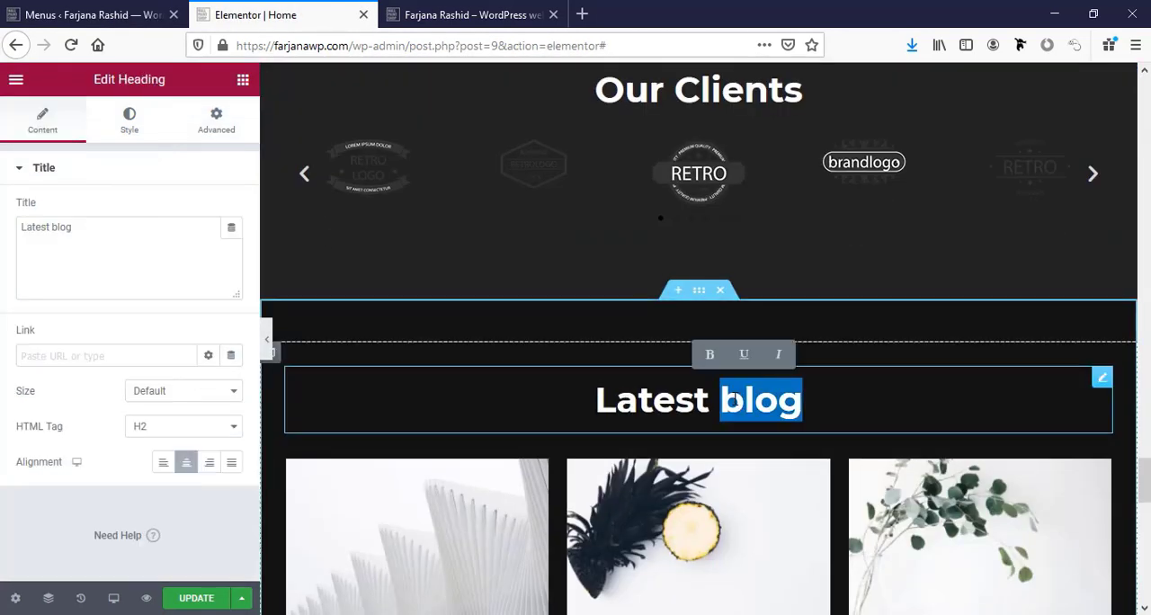
pyautogui.click(698, 290)
pyautogui.click(216, 119)
# Add a custom link named Blog with the URL #blog to the main menu.
pyautogui.click(89, 14)
pyautogui.click(291, 153)
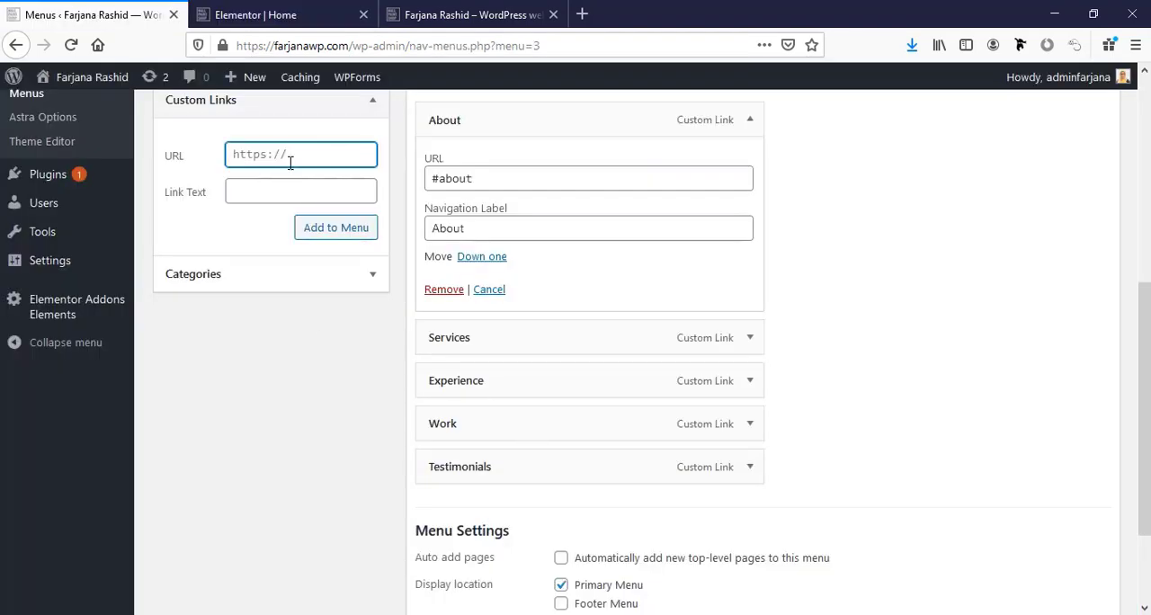
pyautogui.write('#blog')
pyautogui.click(299, 192)
pyautogui.click(325, 229)
# In the Elementor editor, set the Contact Me section's CSS ID to contact.
pyautogui.click(256, 15)
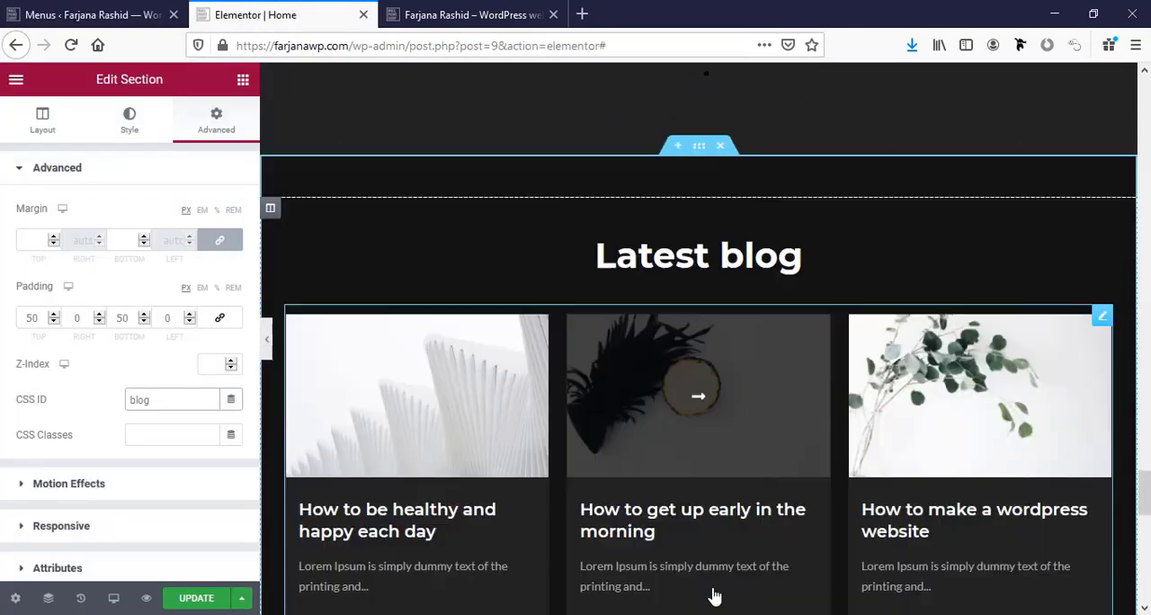
pyautogui.scroll(-5, 712, 592)
pyautogui.click(699, 267)
pyautogui.click(216, 120)
pyautogui.doubleClick(658, 382)
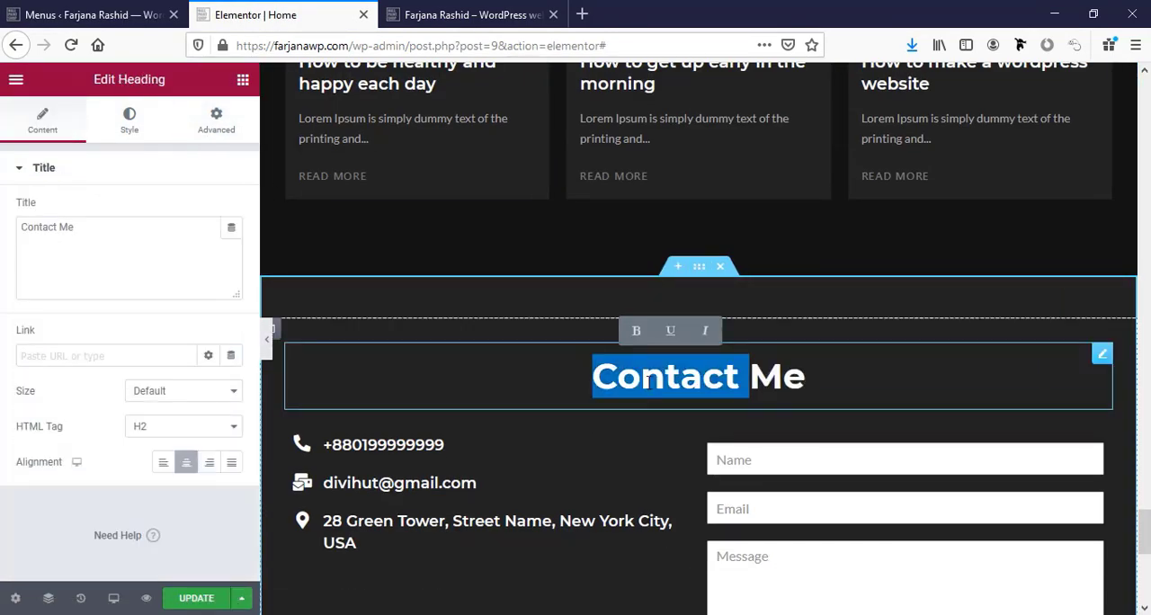
pyautogui.click(694, 267)
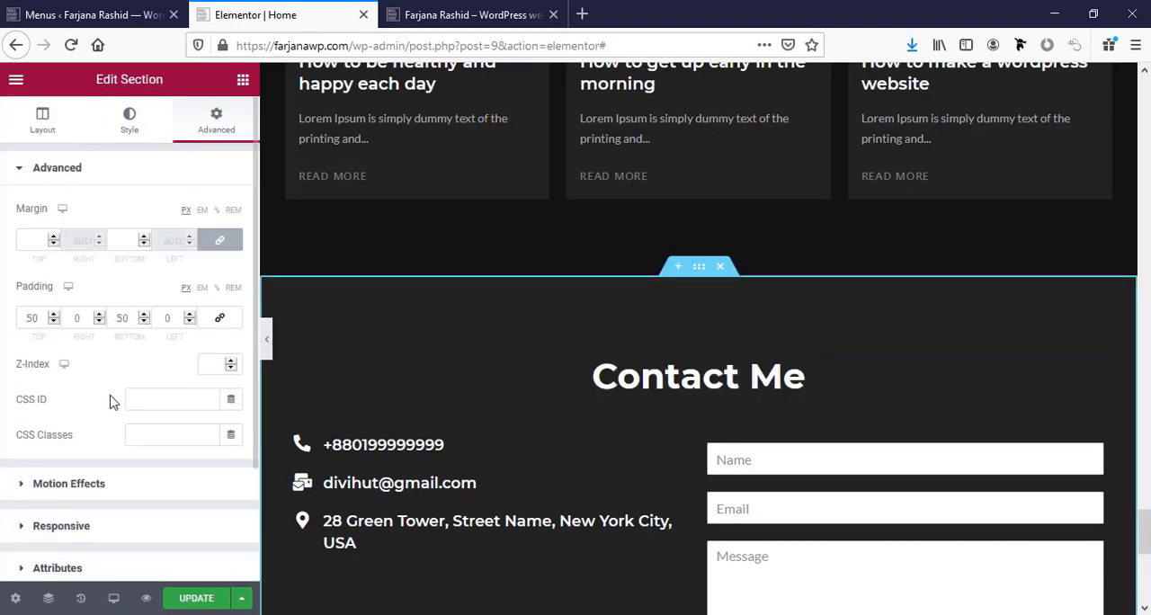
pyautogui.click(136, 400)
pyautogui.hotkey('ctrl', 'v')
# Add a custom link named Contact with the URL #contact to the main menu.
pyautogui.hotkey('ctrl', 'shift', 'Tab')
pyautogui.click(260, 190)
pyautogui.hotkey('ctrl', 'v')
pyautogui.click(260, 154)
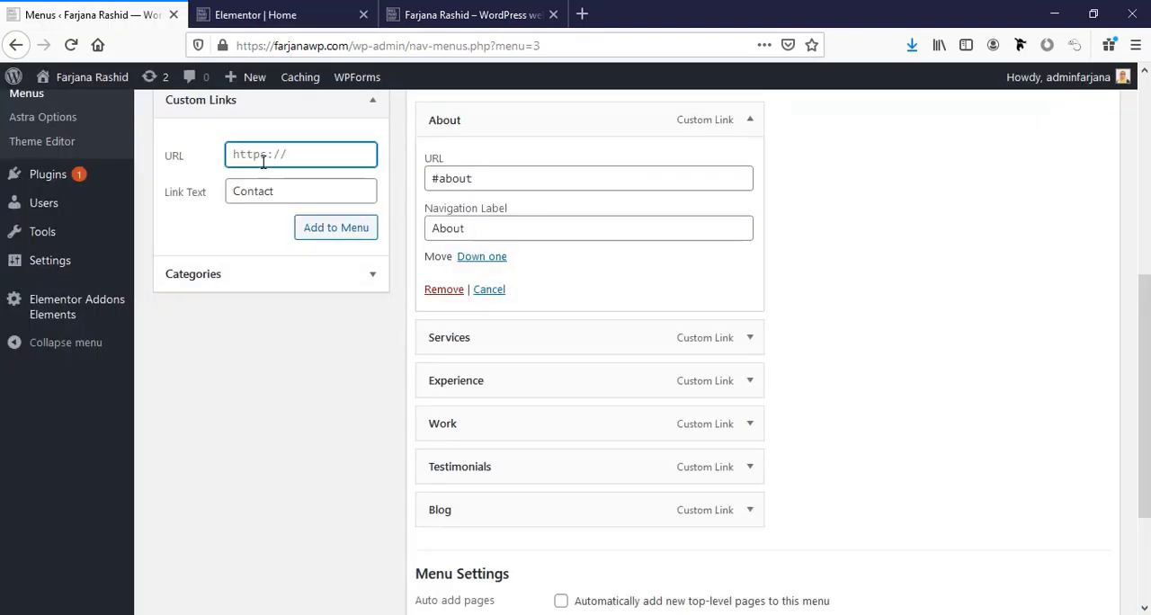
pyautogui.write('#')
pyautogui.hotkey('ctrl', 'v')
pyautogui.click(336, 236)
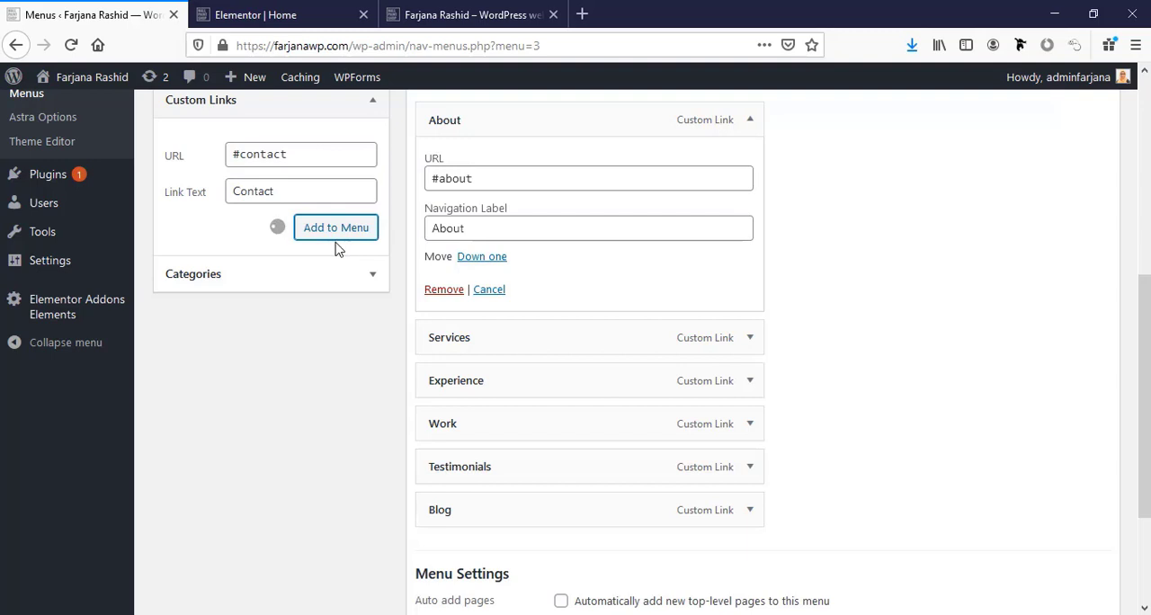
# Update the Home page in the Elementor editor and save the main menu.
pyautogui.hotkey('ctrl', 'Tab')
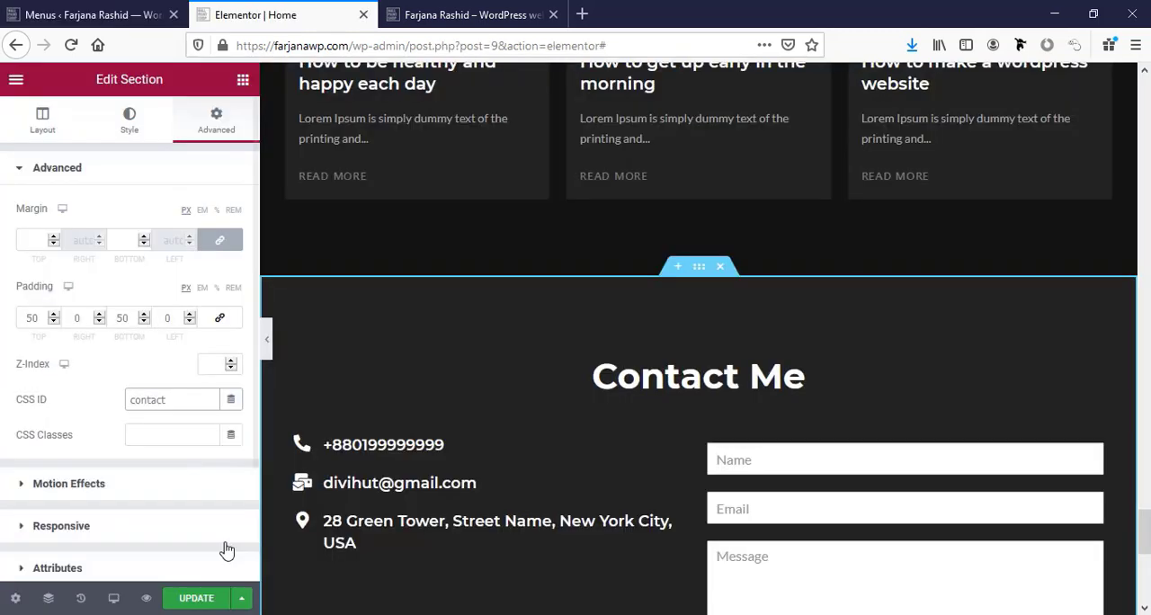
pyautogui.click(191, 599)
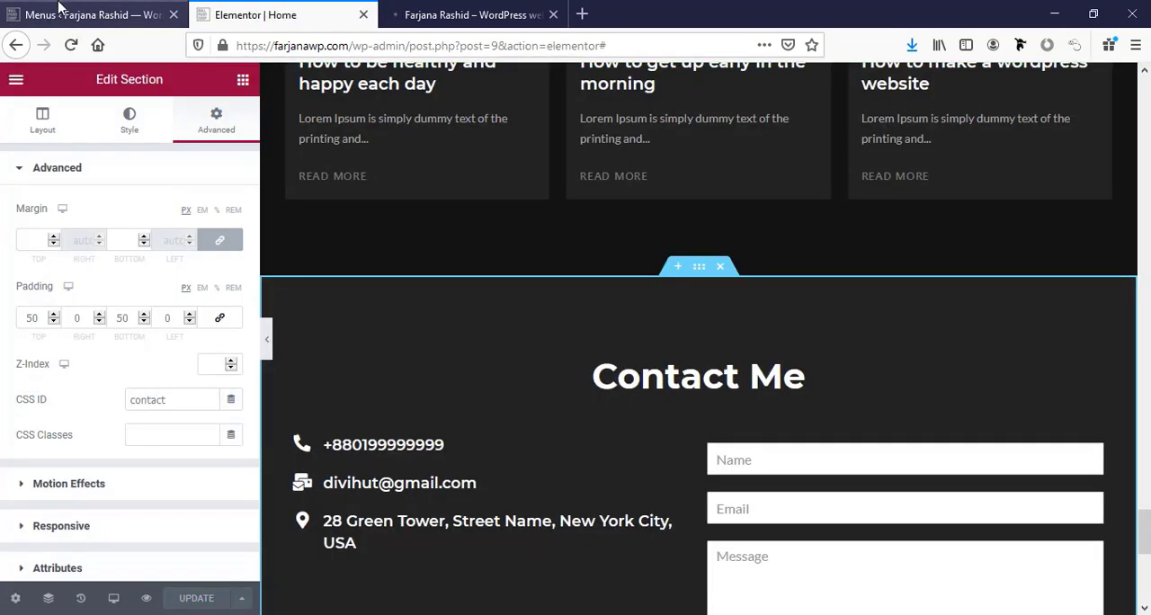
pyautogui.click(58, 7)
pyautogui.click(1066, 335)
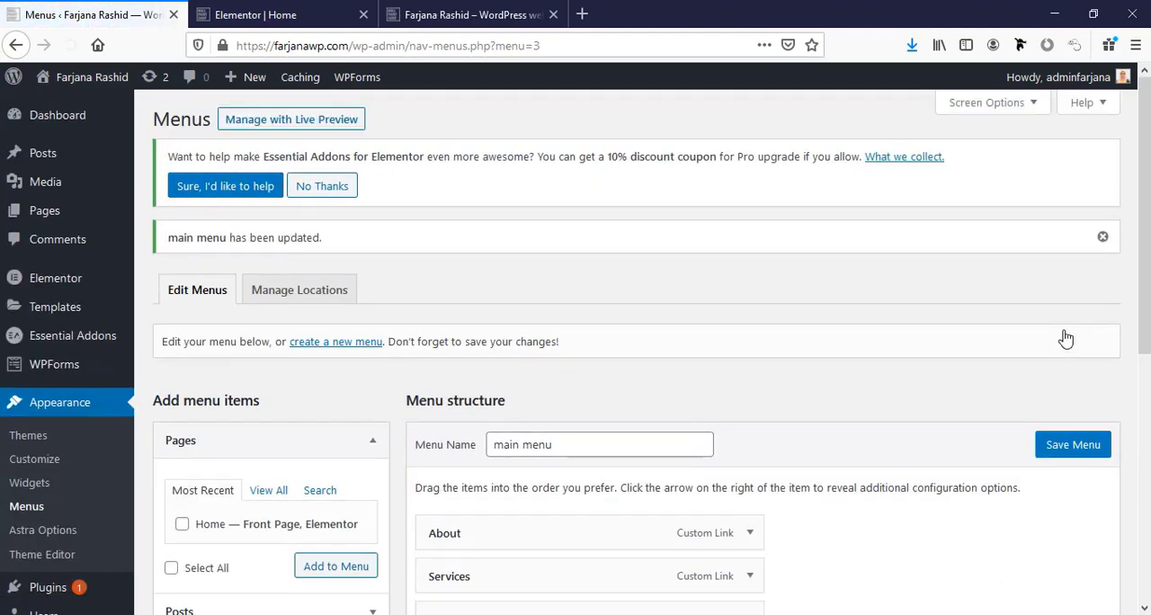
# Reload the page preview and open the header's primary menu settings in the theme Customizer.
pyautogui.click(447, 13)
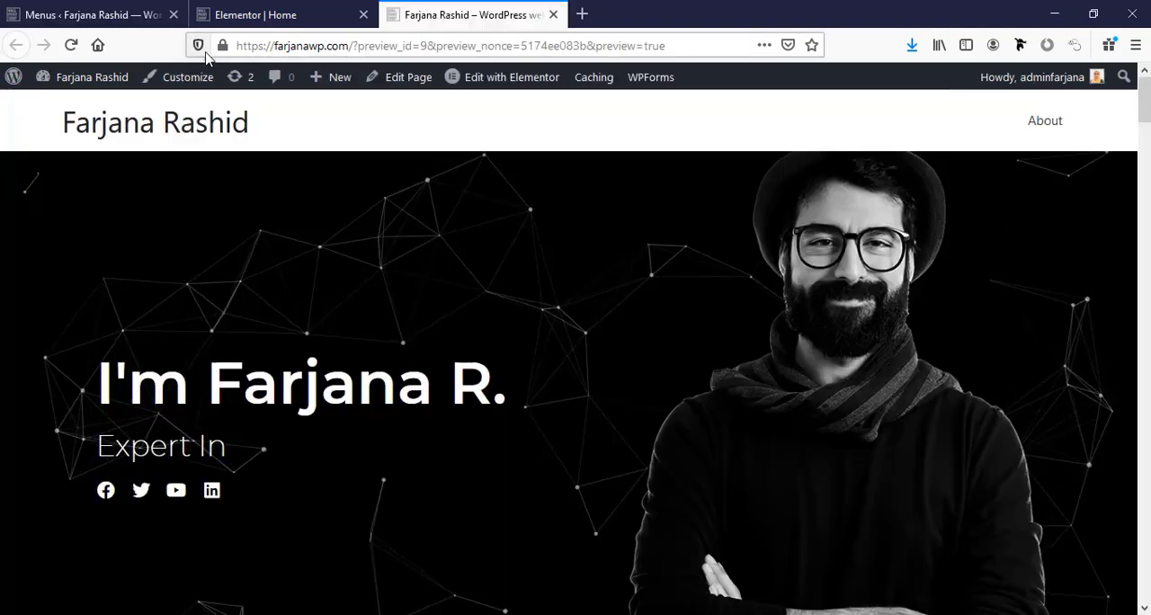
pyautogui.click(71, 47)
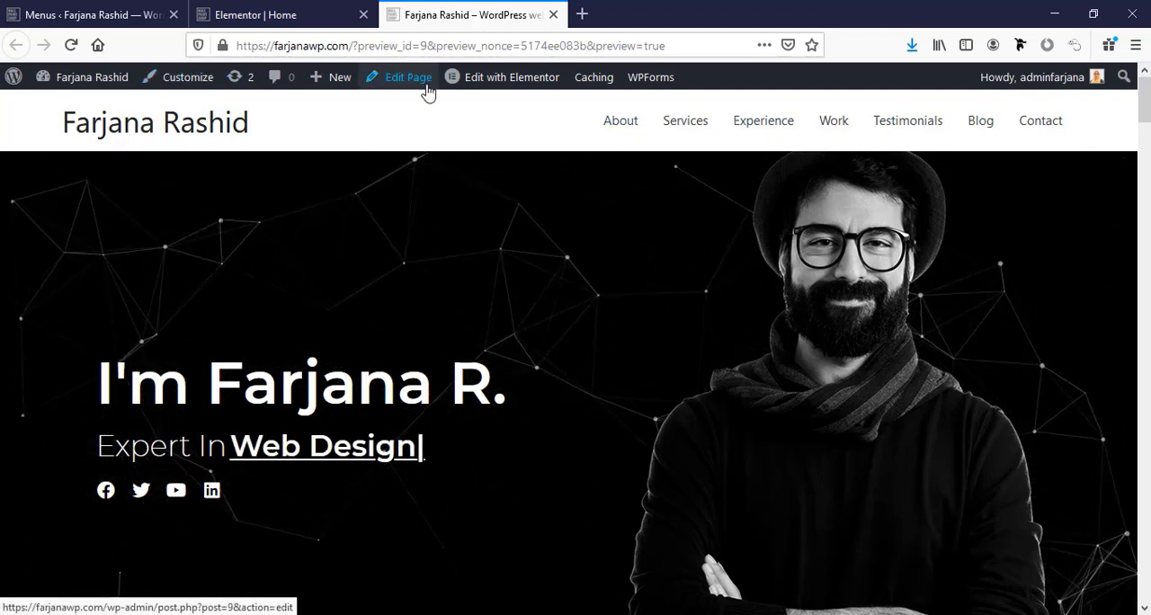
pyautogui.click(210, 85)
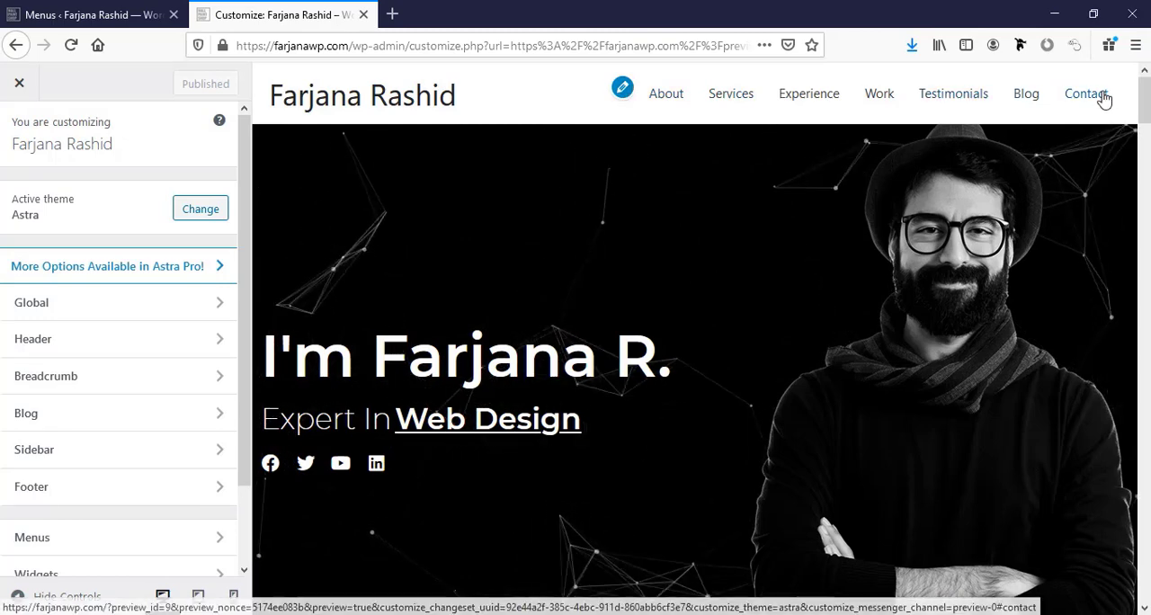
pyautogui.click(622, 90)
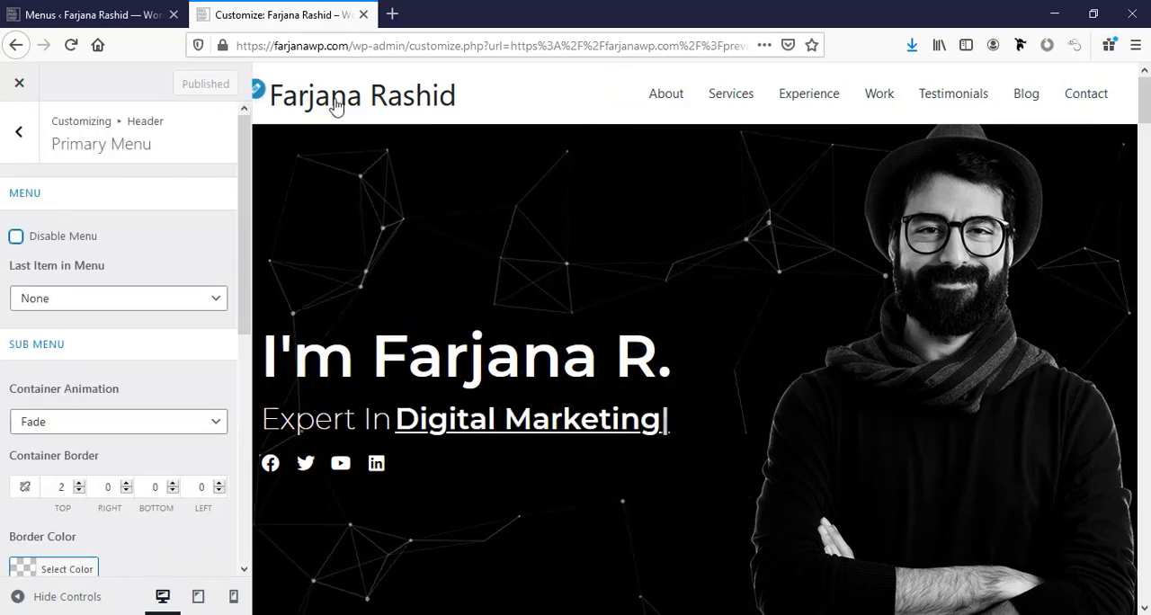
# Open the header's Site Identity settings and review the logo, site icon, site title and tagline options.
pyautogui.click(259, 91)
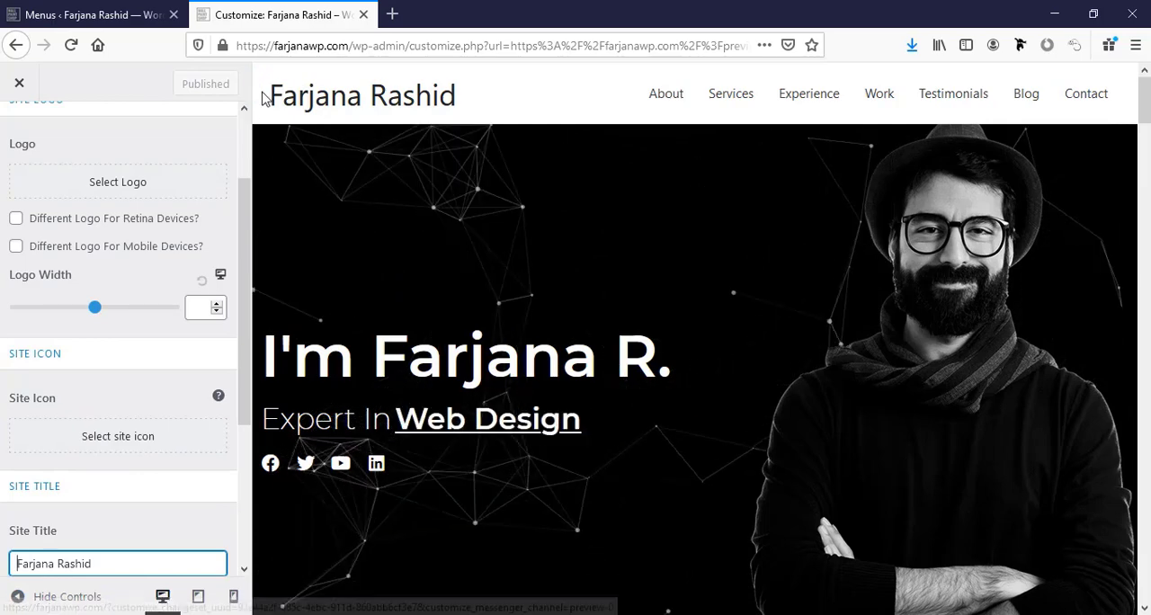
pyautogui.scroll(-4, 136, 520)
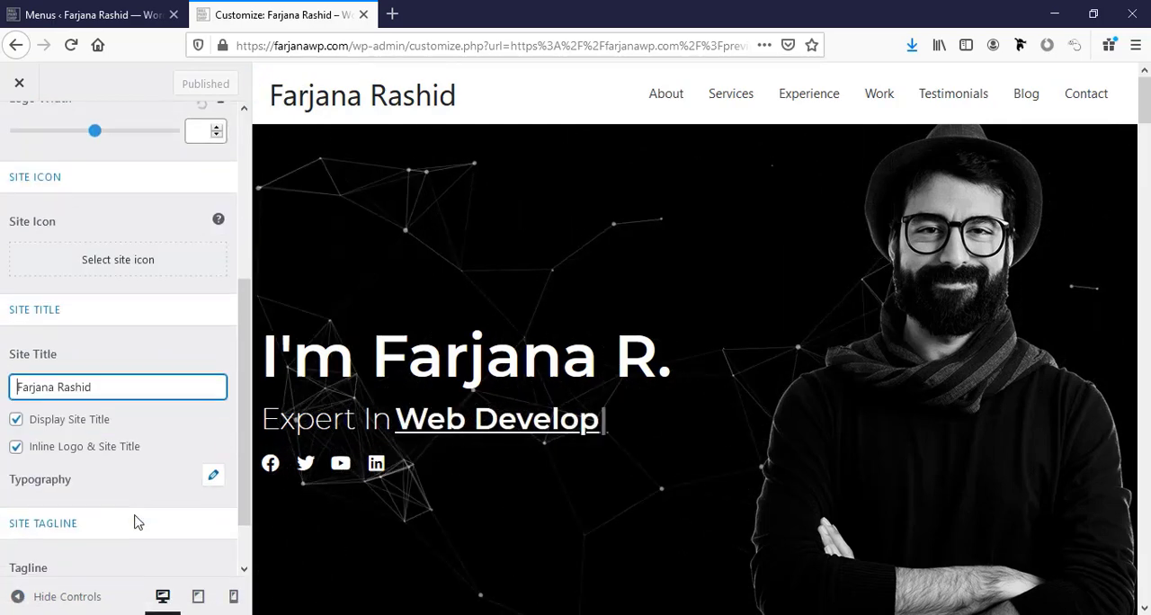
pyautogui.scroll(3, 127, 456)
pyautogui.scroll(-3, 117, 423)
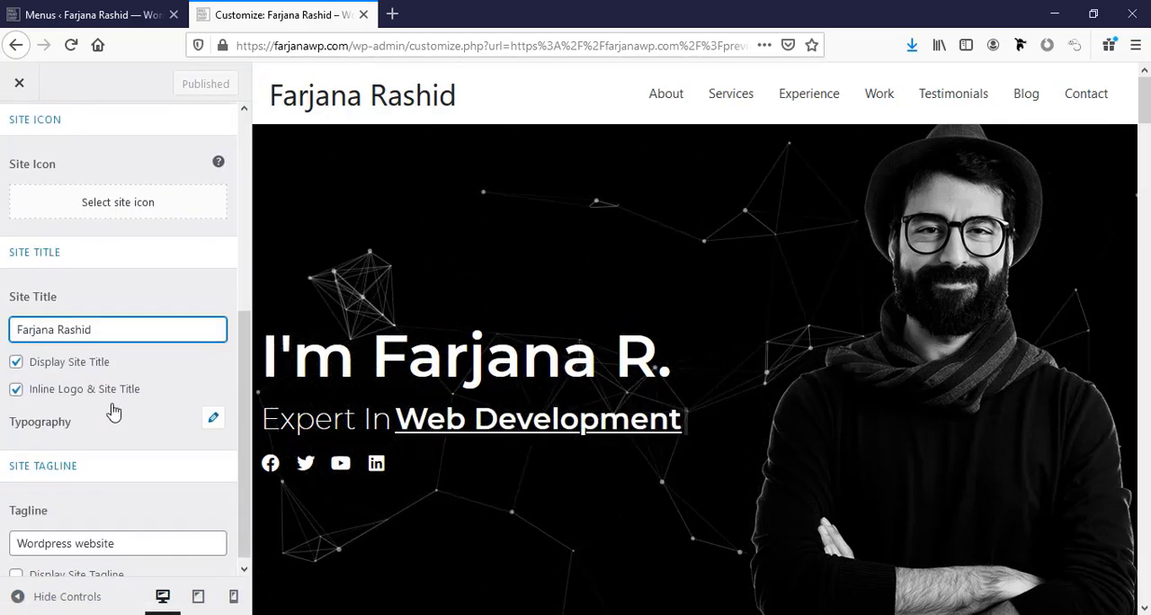
pyautogui.scroll(5, 107, 485)
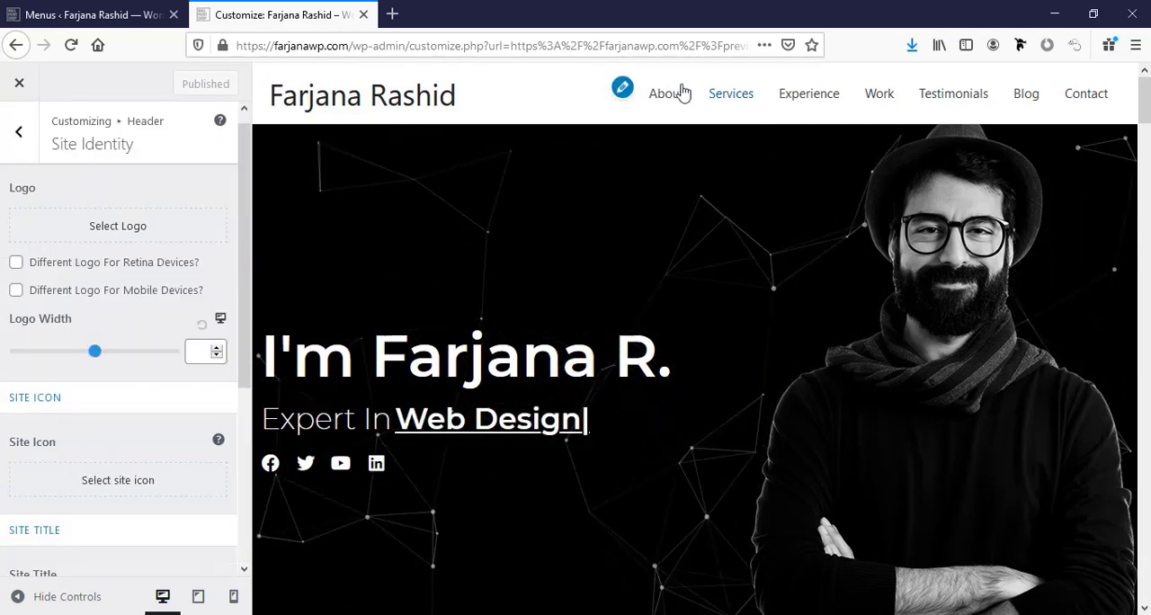
# Open the Transparent Header settings and enable the transparent header on the complete website.
pyautogui.click(622, 87)
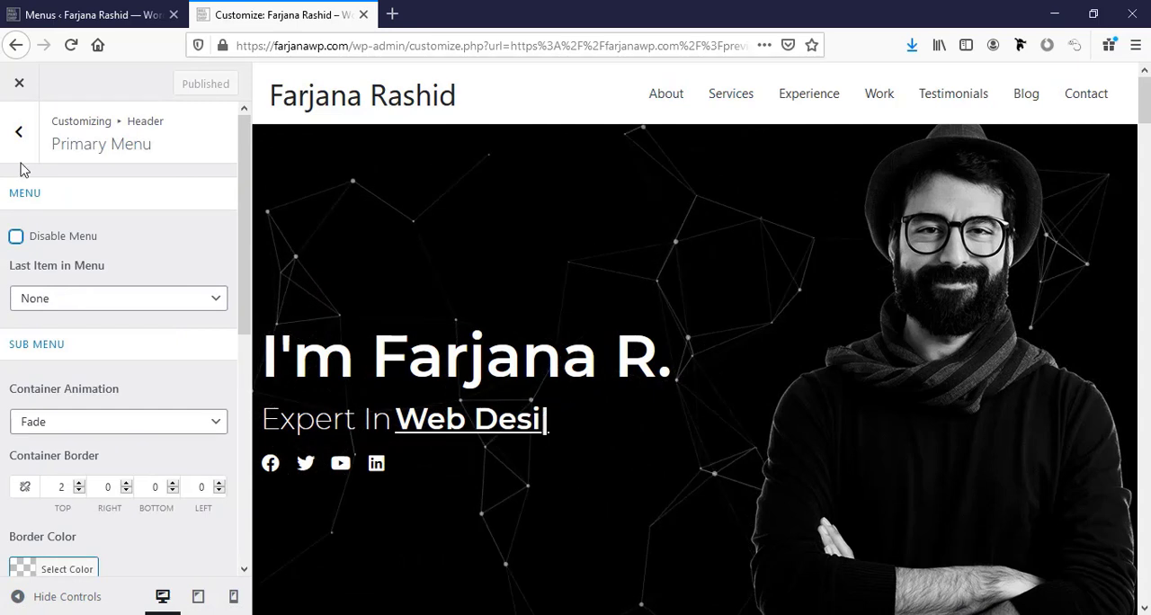
pyautogui.click(18, 135)
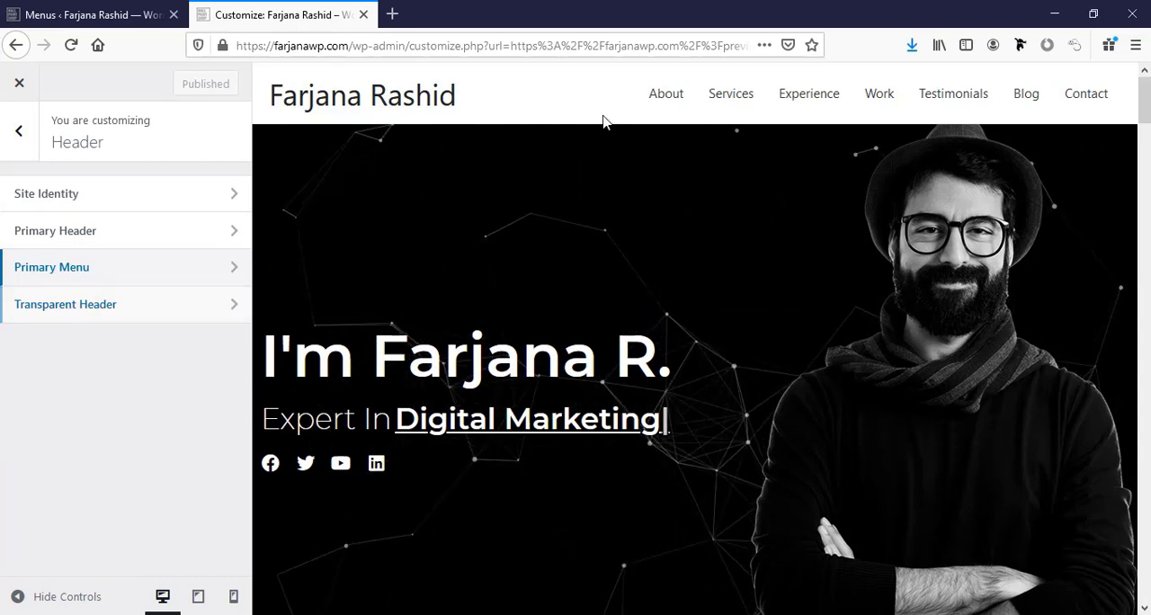
pyautogui.click(58, 305)
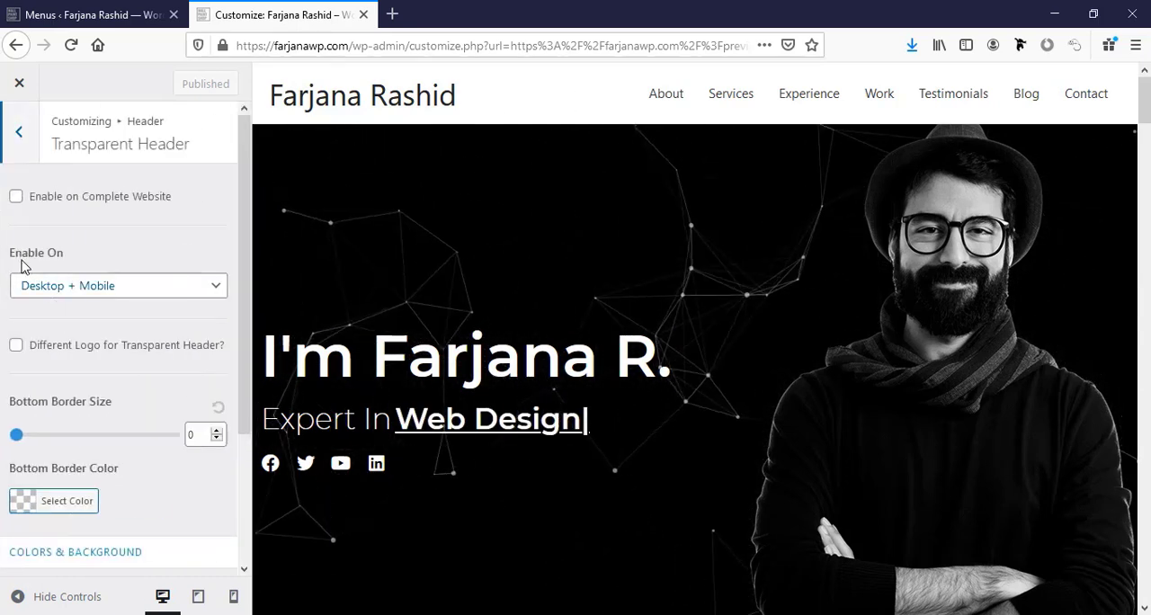
pyautogui.click(15, 198)
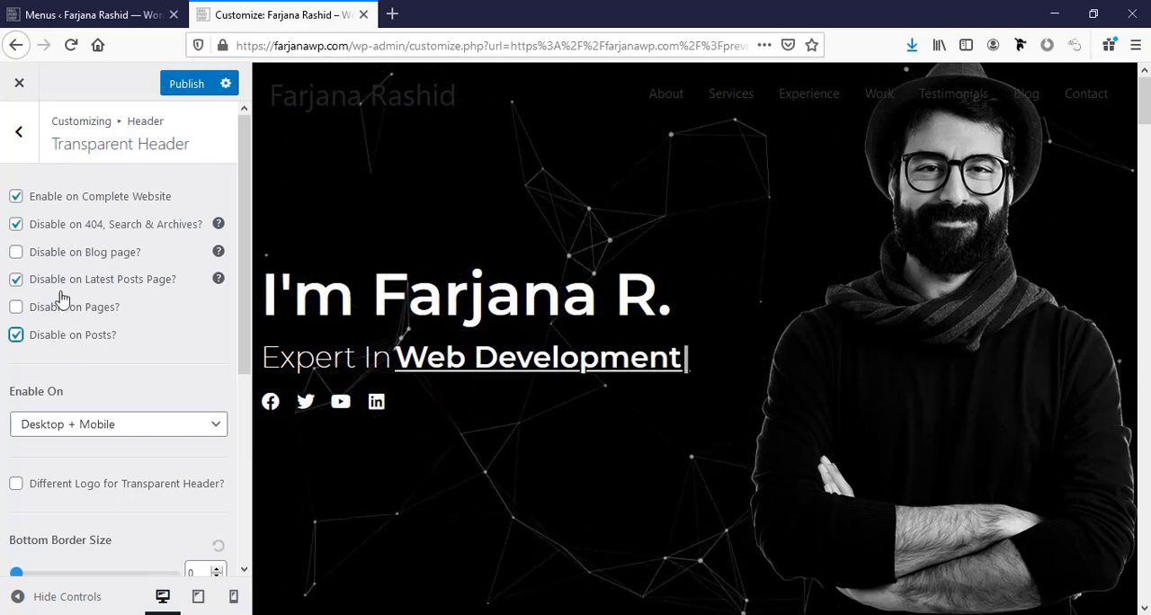
# Set the transparent header menu's normal link and text color to white (#ffffff).
pyautogui.scroll(-3, 68, 353)
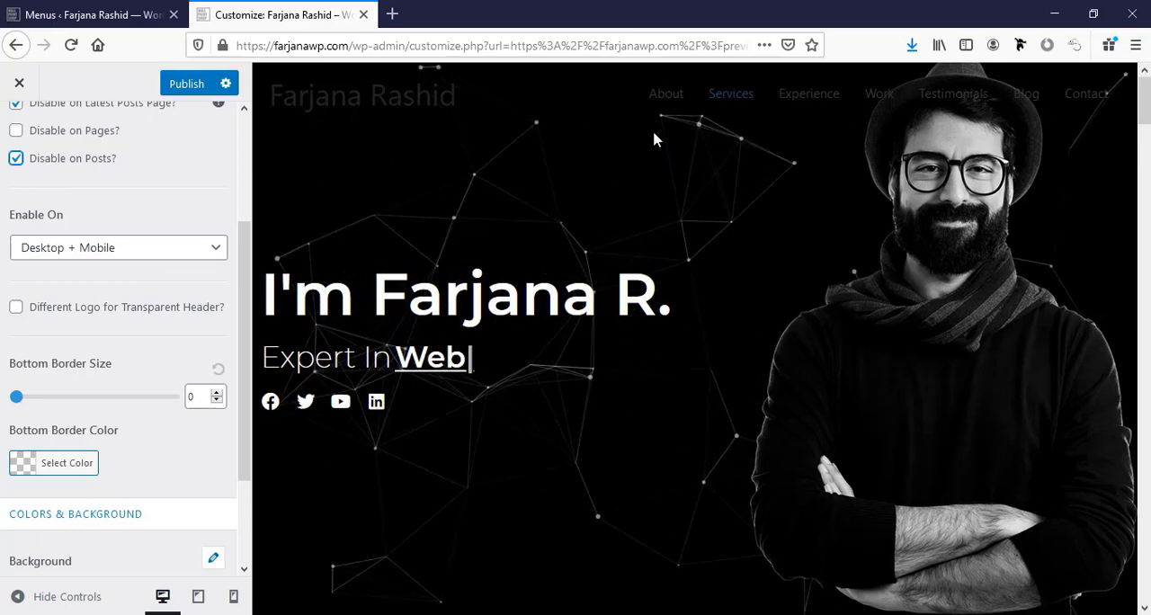
pyautogui.scroll(-2, 54, 378)
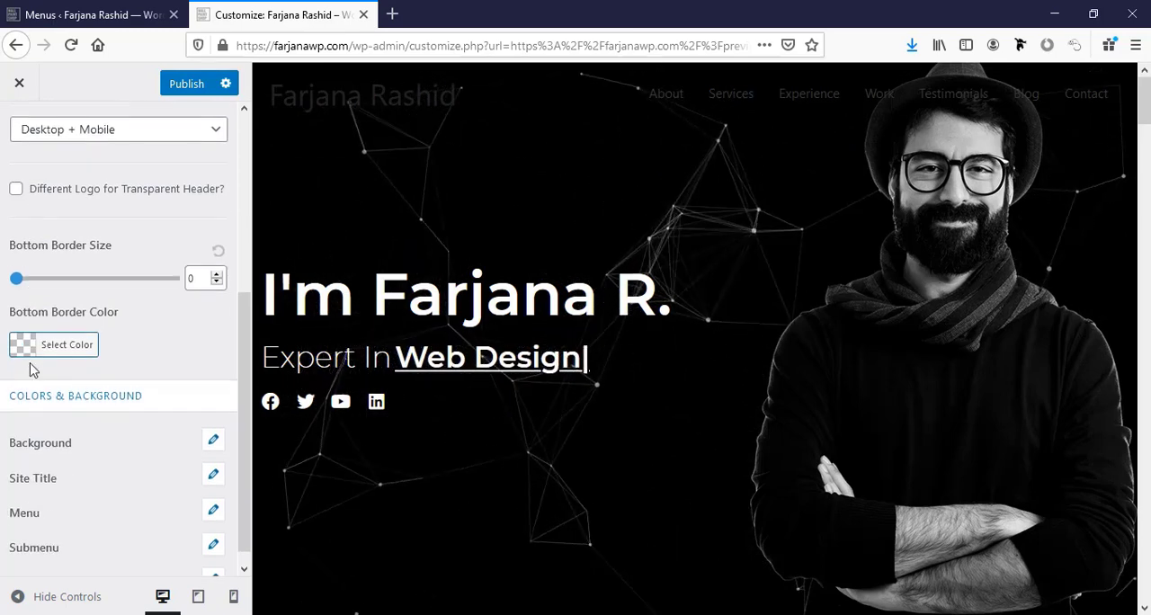
pyautogui.scroll(-1, 33, 367)
pyautogui.scroll(1, 69, 455)
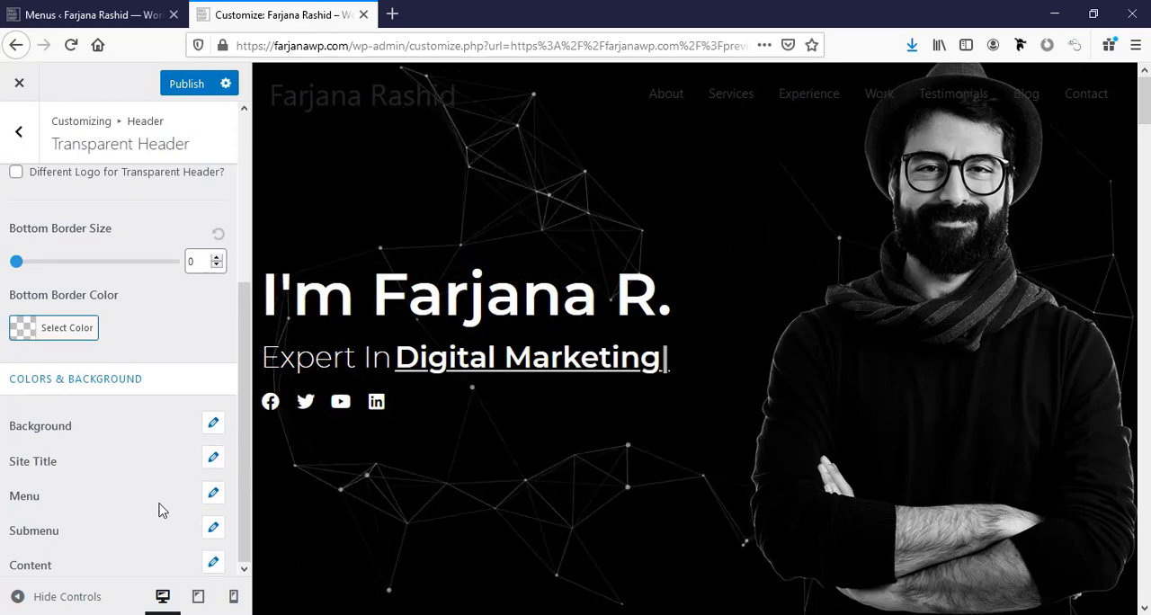
pyautogui.click(215, 497)
pyautogui.scroll(-2, 128, 474)
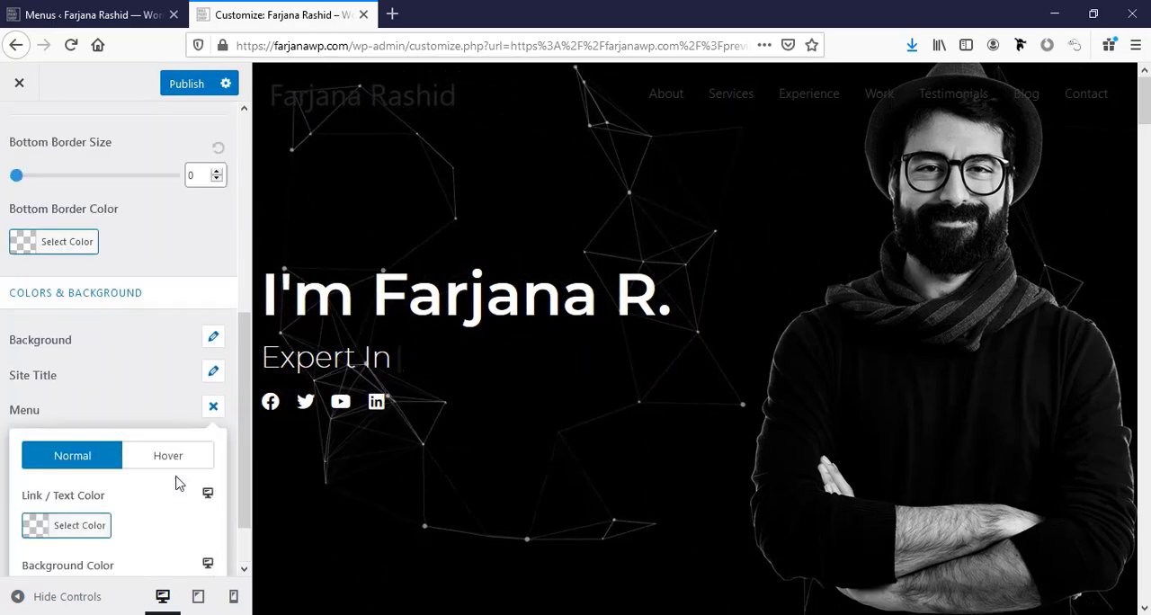
pyautogui.click(34, 466)
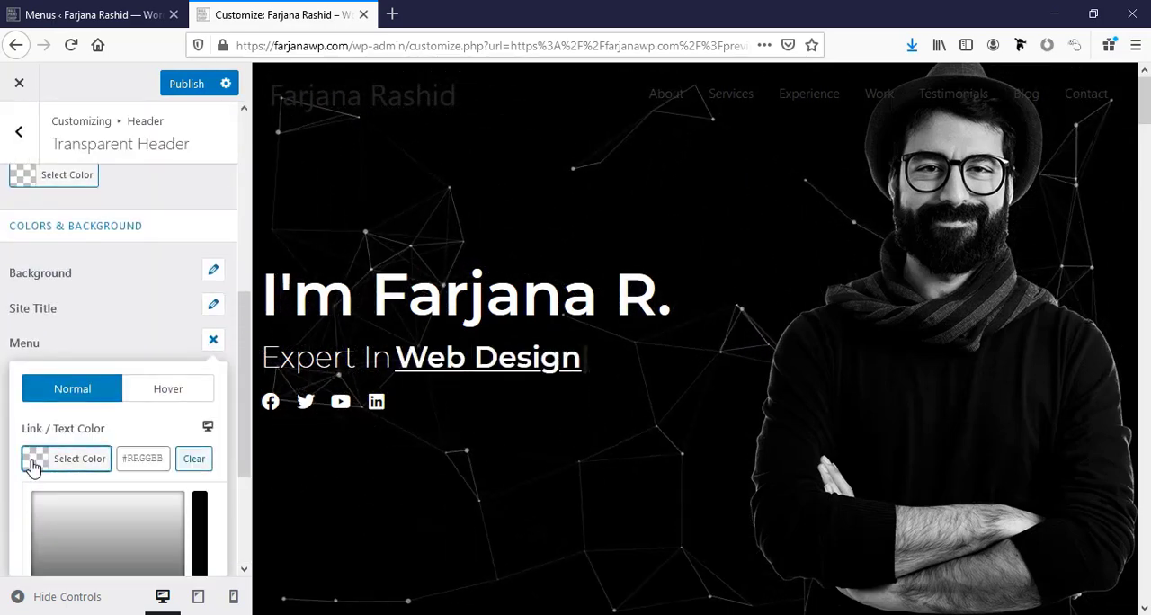
pyautogui.scroll(-2, 77, 494)
pyautogui.click(59, 476)
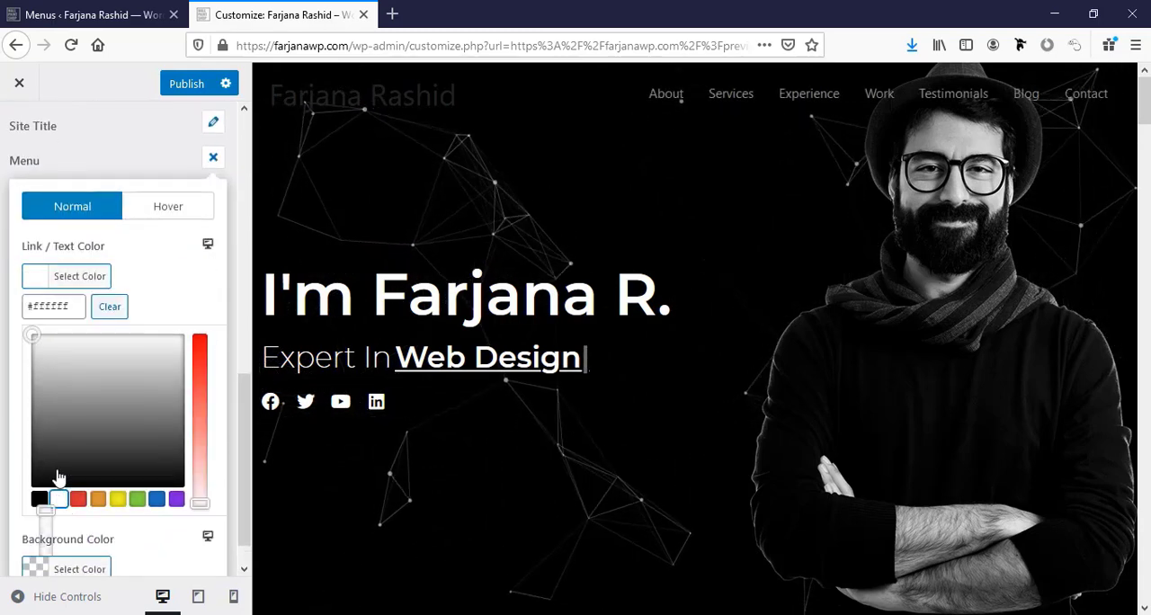
# Set the transparent header menu's active and hover link color to white (#ffffff).
pyautogui.click(168, 206)
pyautogui.click(38, 531)
pyautogui.scroll(-2, 72, 481)
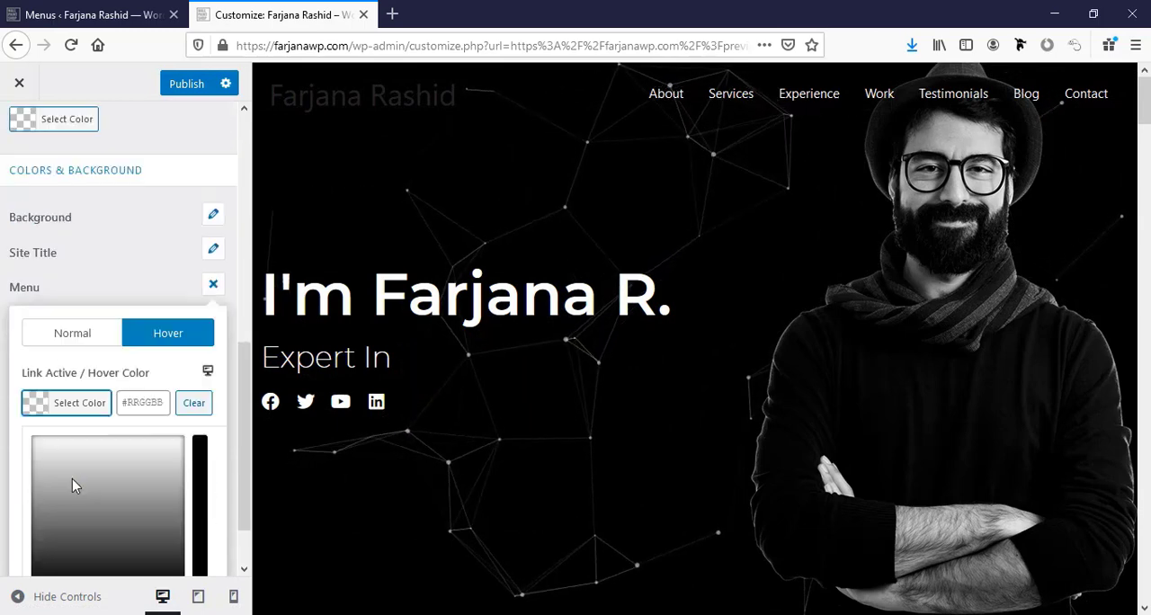
pyautogui.click(59, 544)
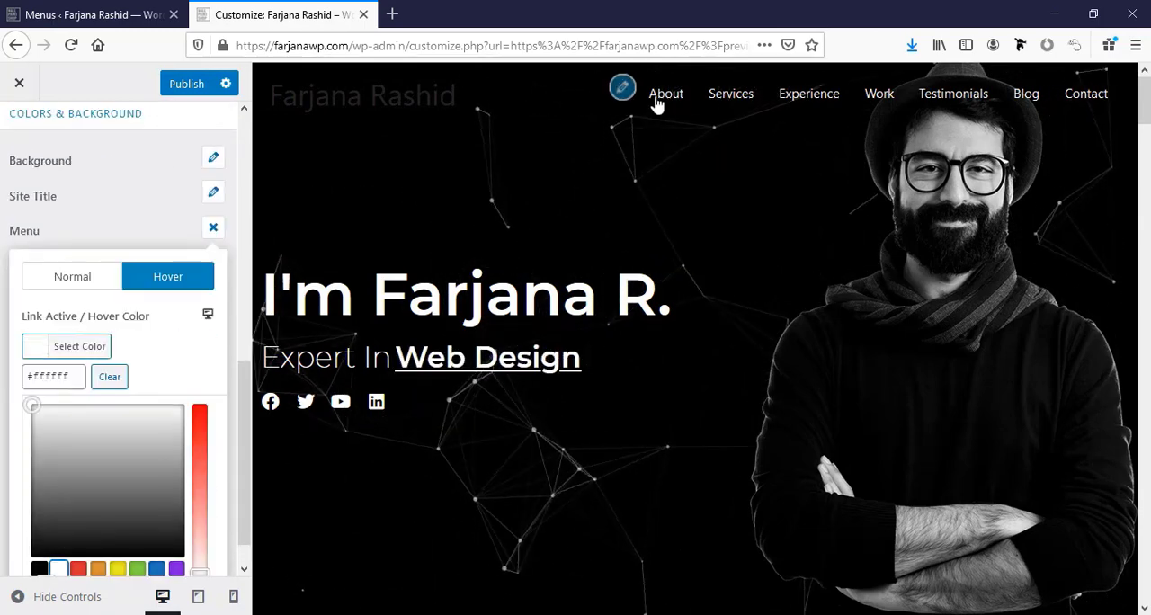
# Upload the white text logo image from the computer and set it as the site logo without cropping.
pyautogui.click(259, 88)
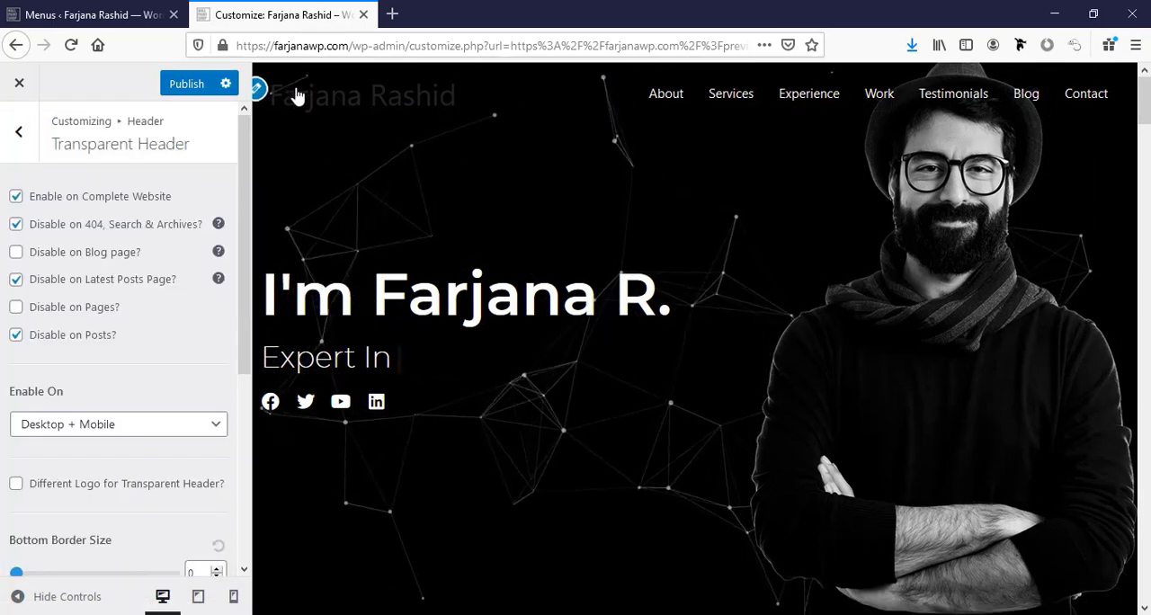
pyautogui.click(259, 90)
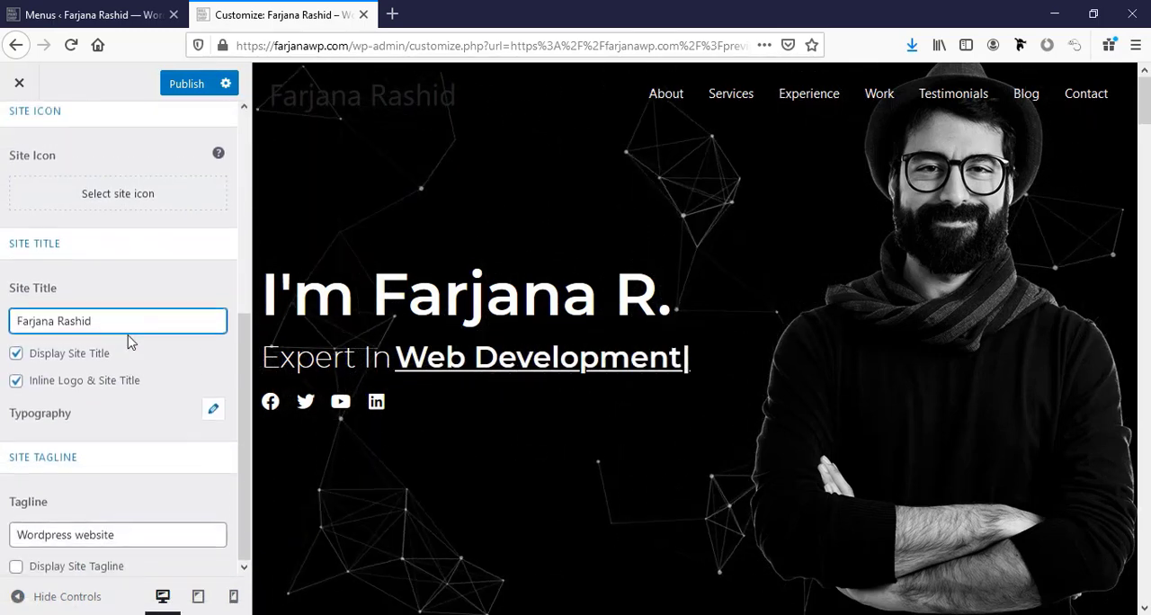
pyautogui.scroll(4, 108, 306)
pyautogui.click(116, 291)
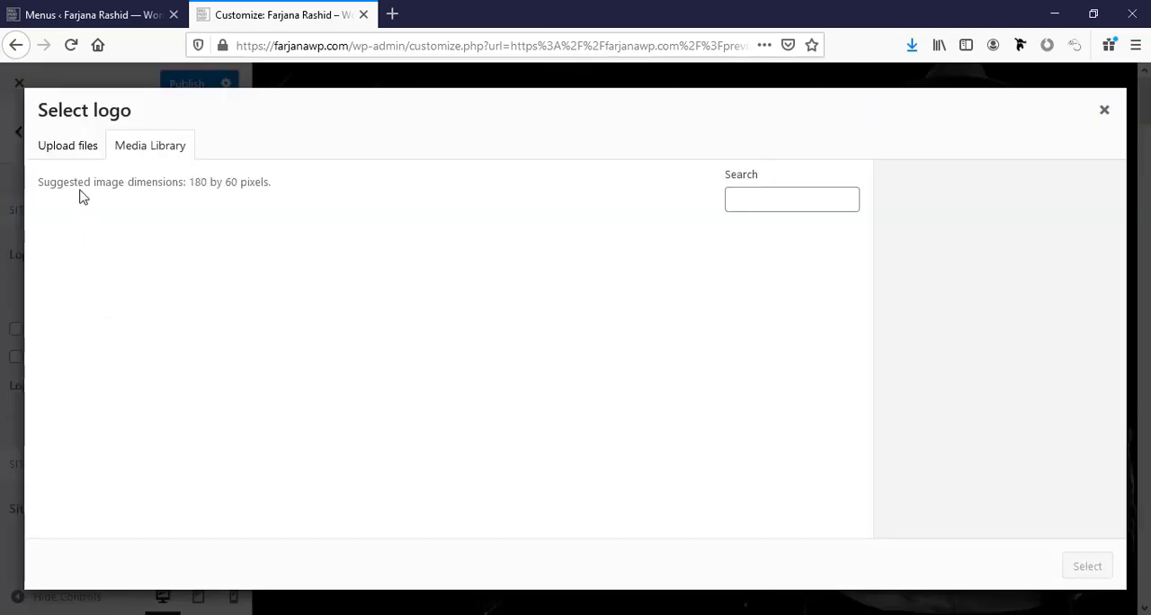
pyautogui.click(80, 151)
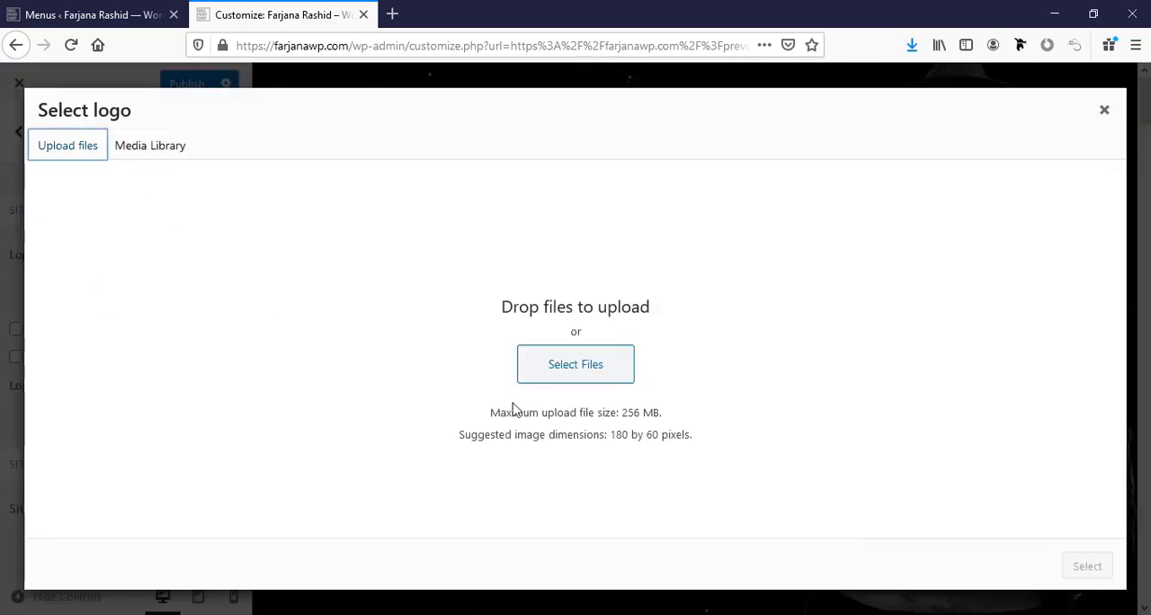
pyautogui.click(568, 363)
pyautogui.click(1008, 588)
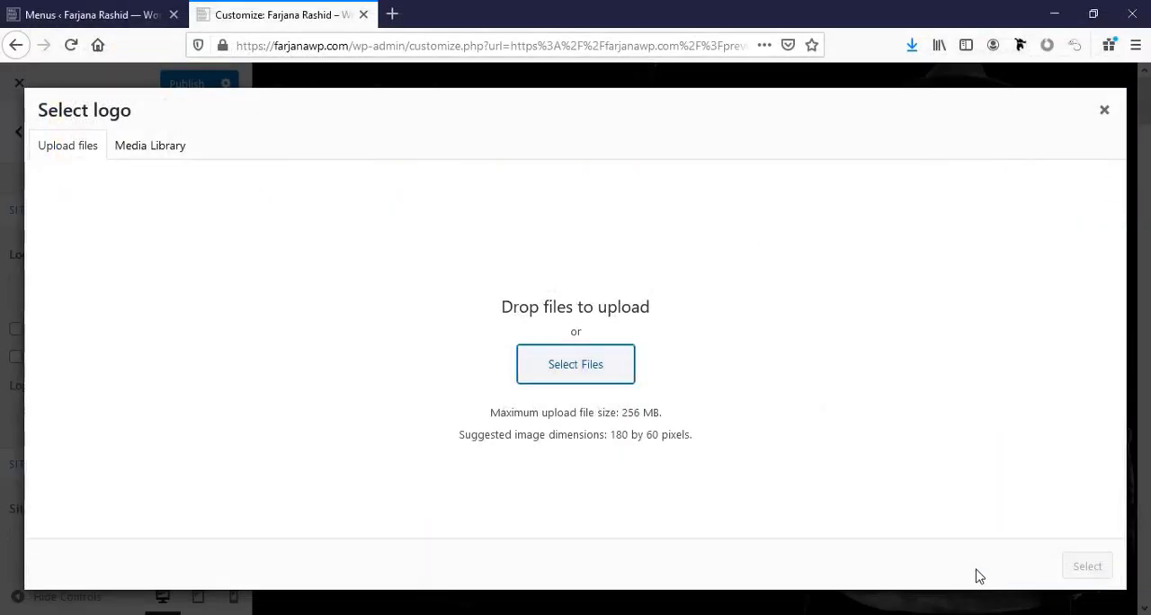
pyautogui.click(1099, 576)
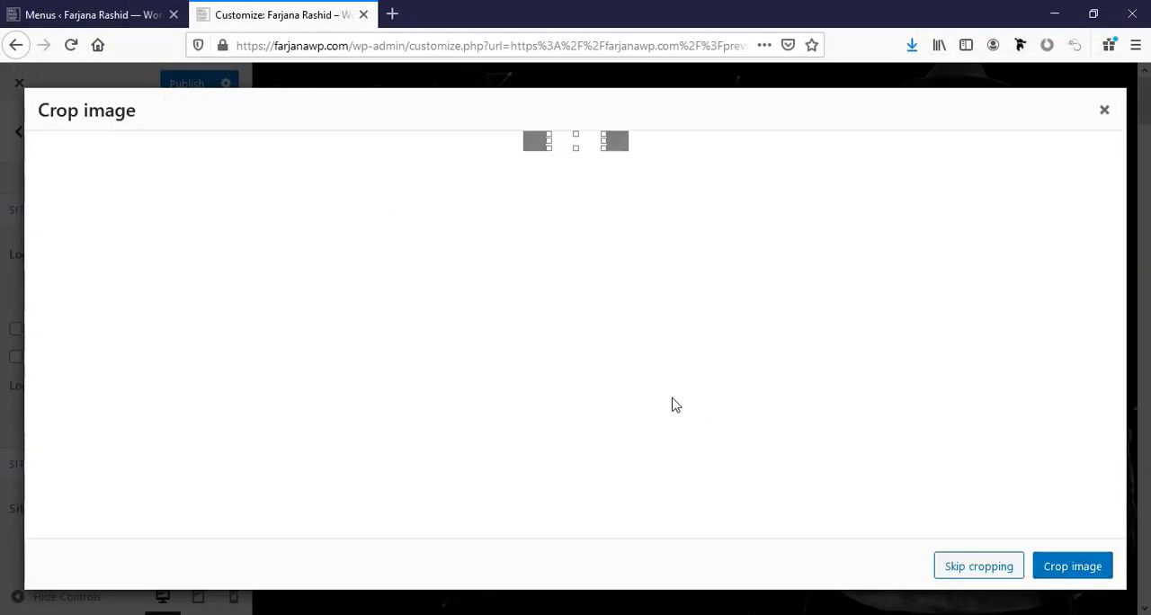
pyautogui.click(958, 569)
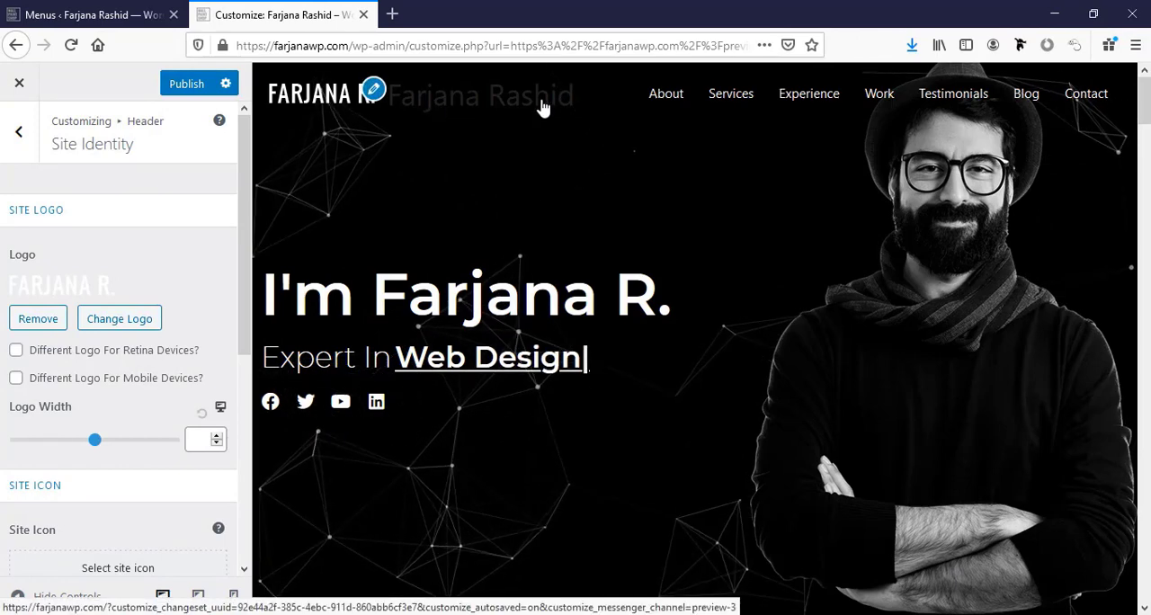
# Hide the site title beside the logo in Site Identity and publish the header changes.
pyautogui.scroll(-5, 72, 459)
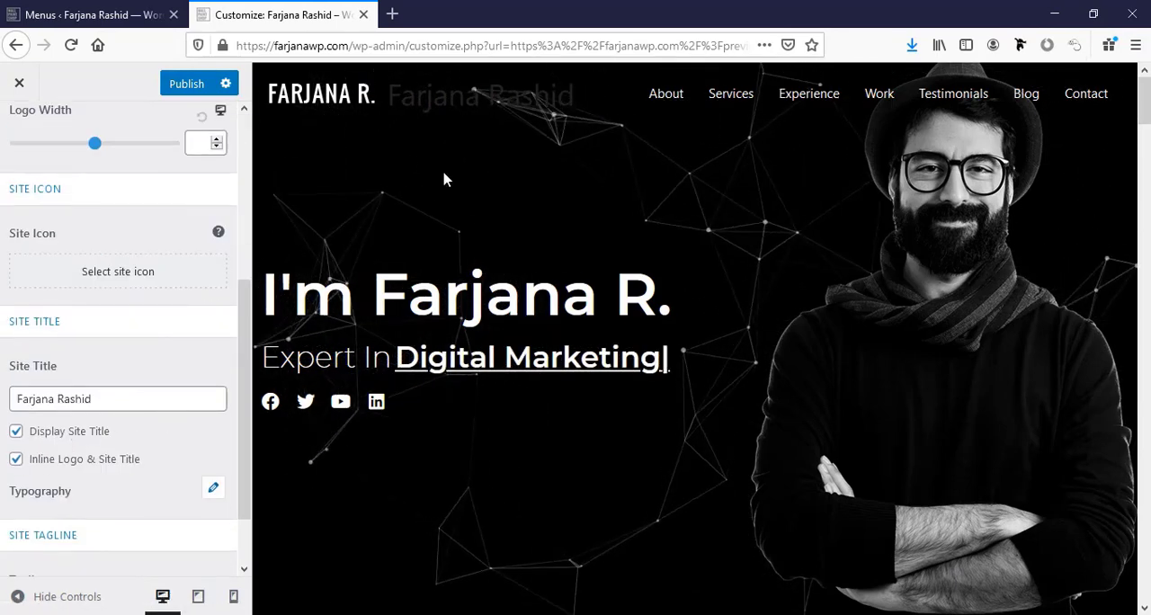
pyautogui.click(16, 433)
pyautogui.scroll(4, 99, 459)
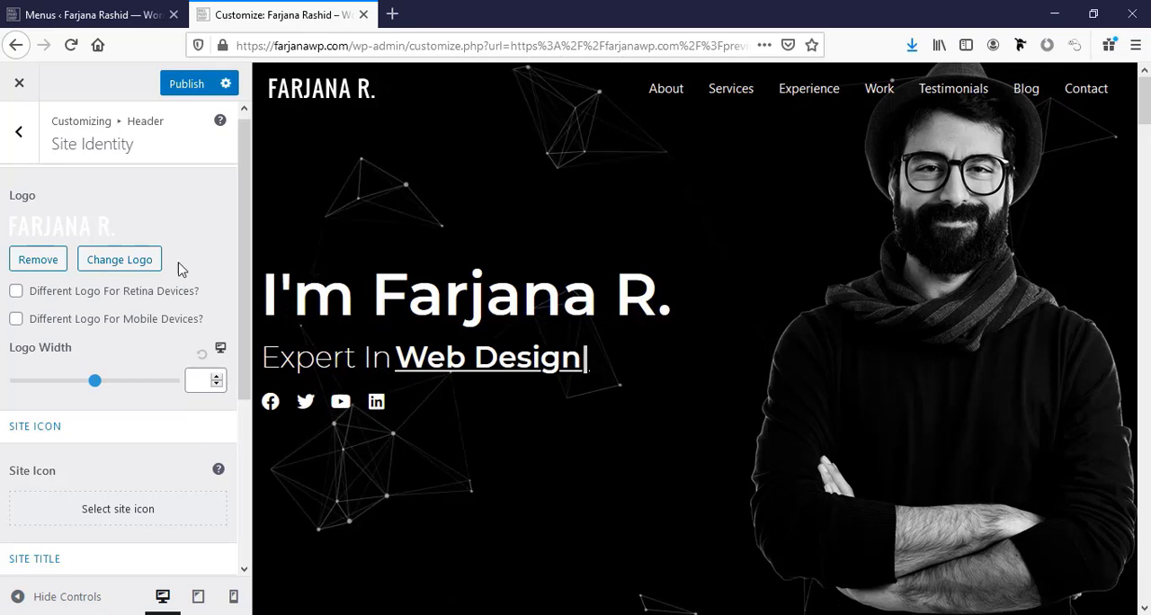
pyautogui.scroll(-1, 87, 445)
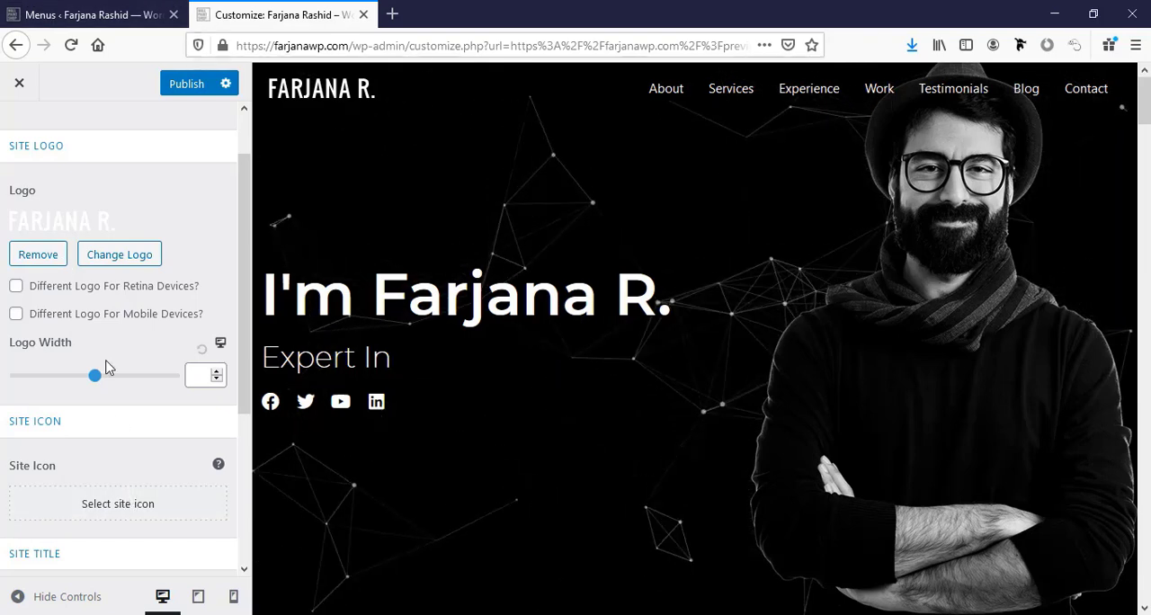
pyautogui.scroll(1, 136, 487)
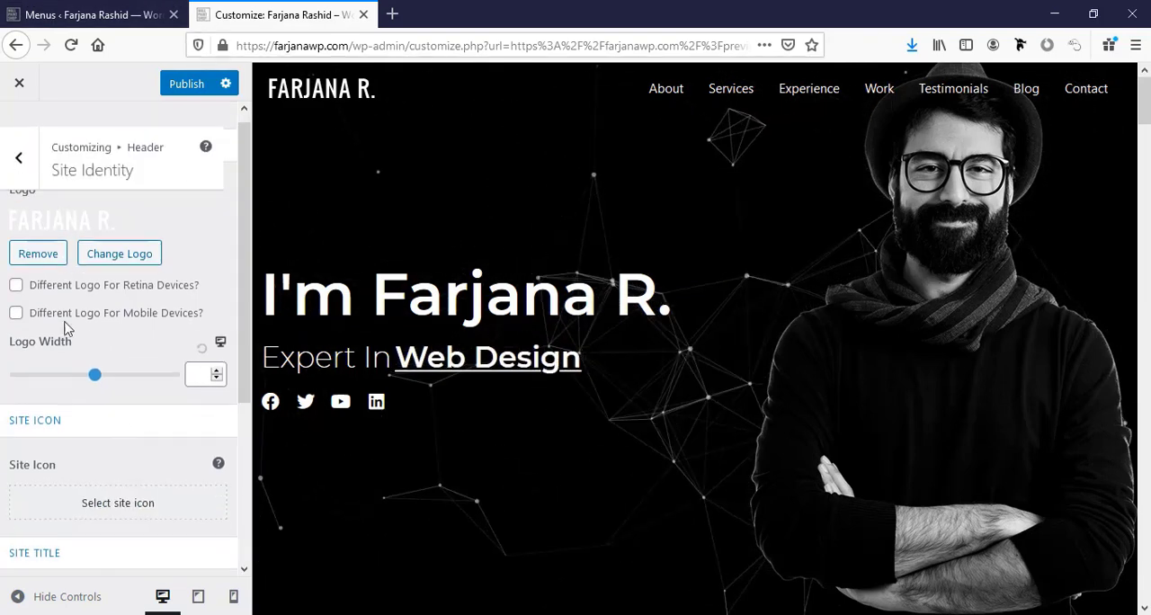
pyautogui.click(188, 88)
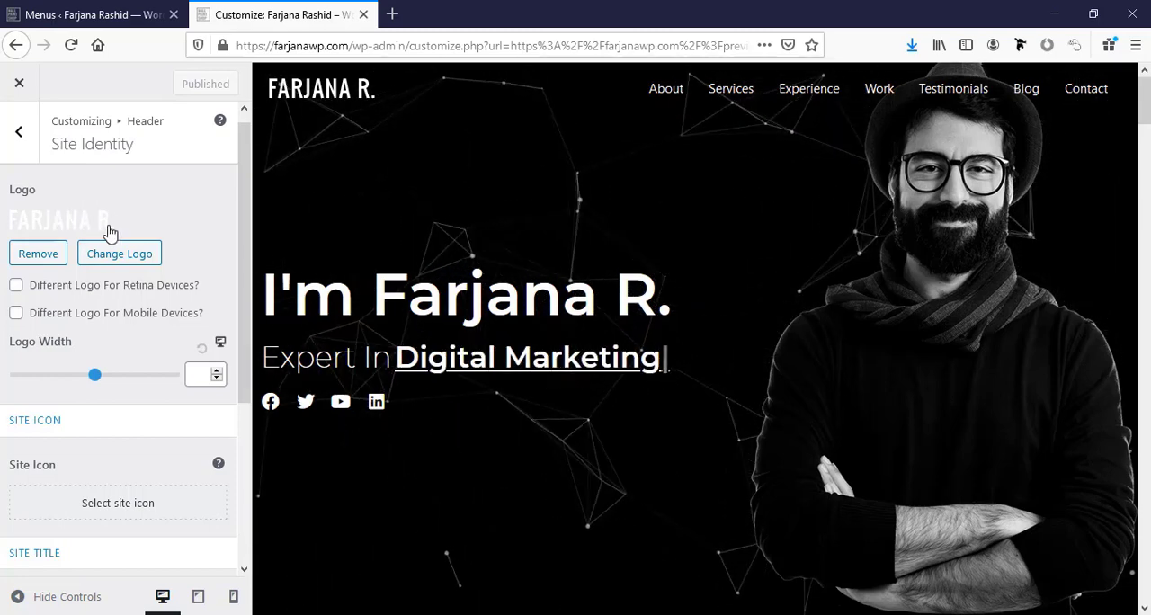
# Open the Fiverr website in a new browser tab.
pyautogui.click(383, 15)
pyautogui.write('fiverr.com/')
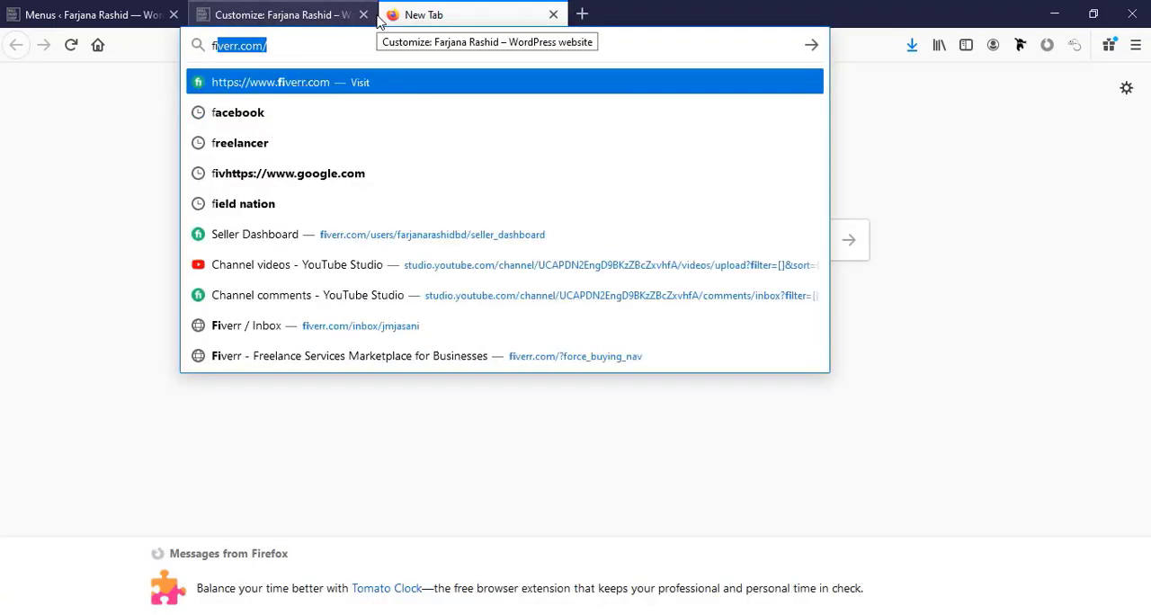
pyautogui.press('Return')
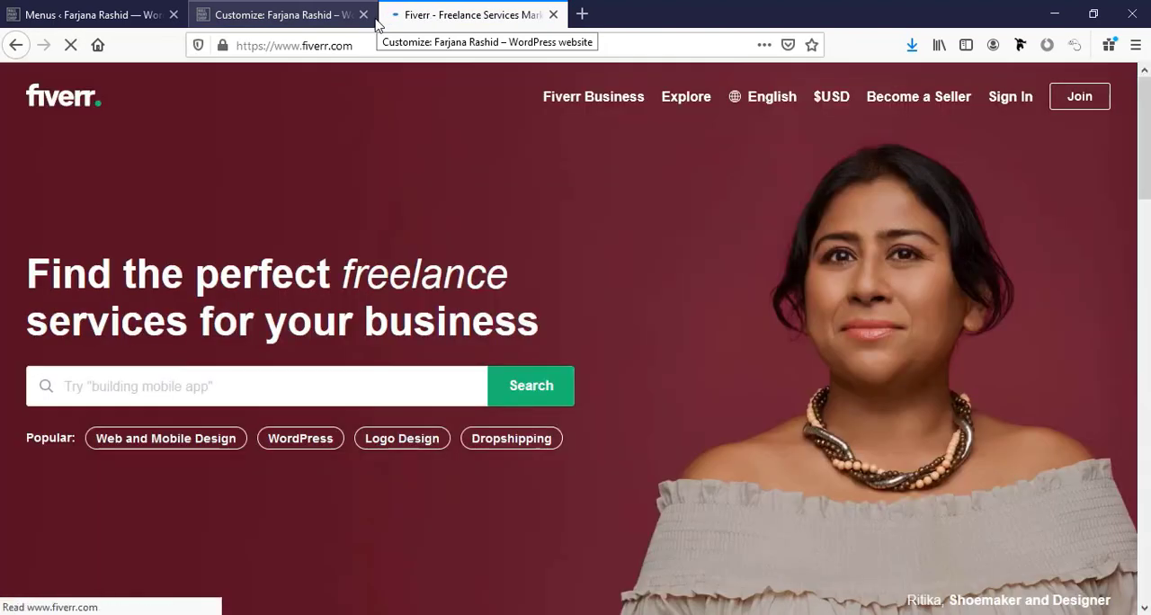
# Search Fiverr for logo design services and browse the designers' listings and starting prices.
pyautogui.click(280, 388)
pyautogui.write('logo')
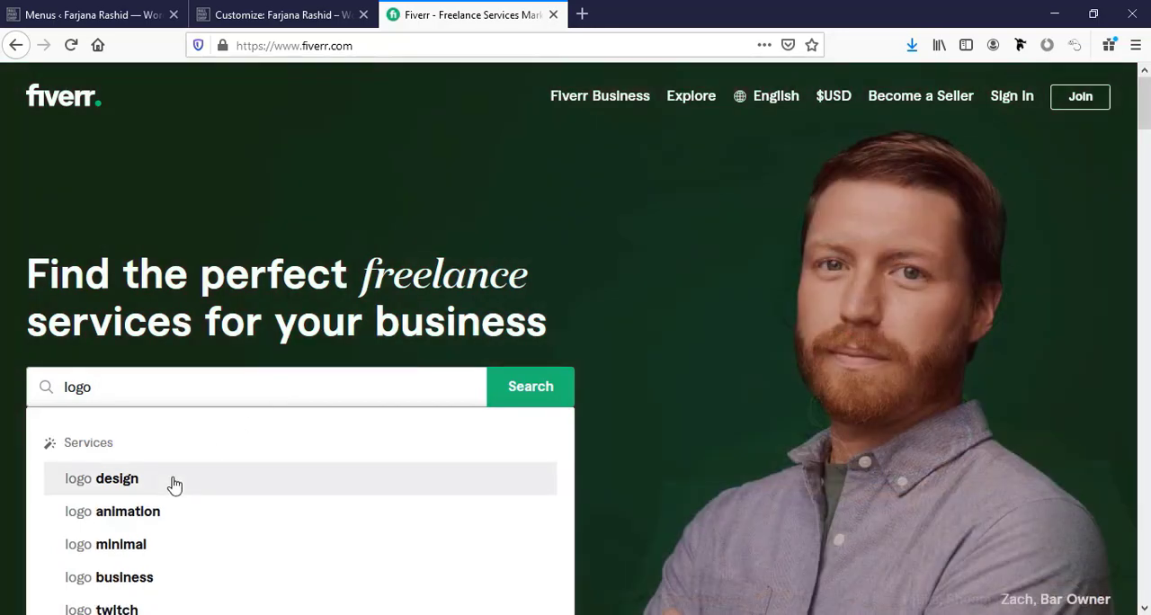
pyautogui.click(172, 480)
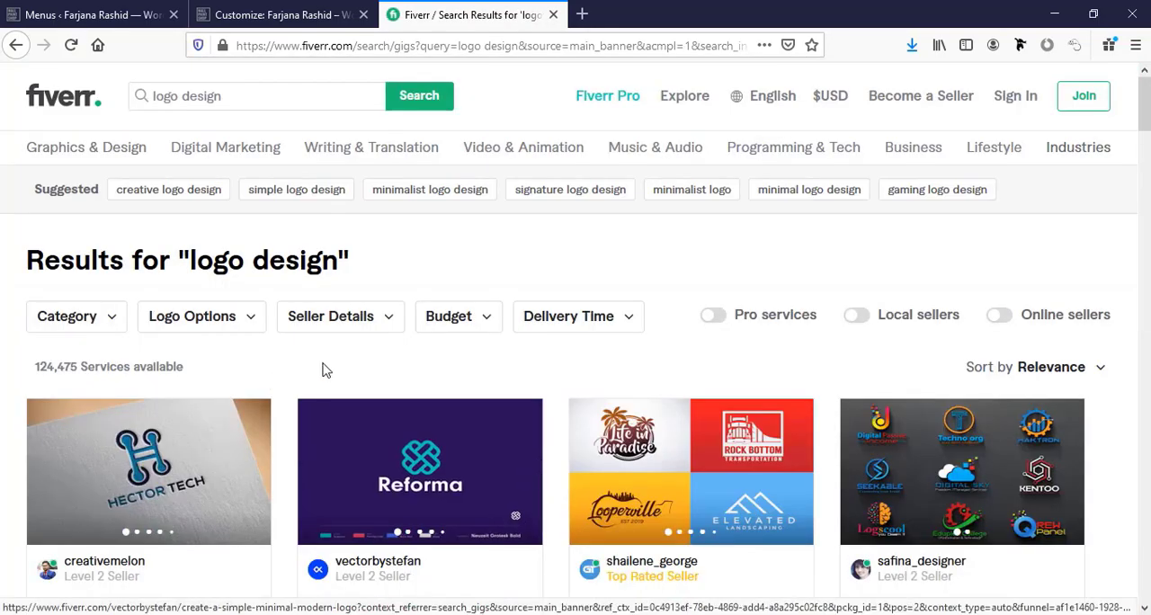
pyautogui.scroll(-3, 325, 368)
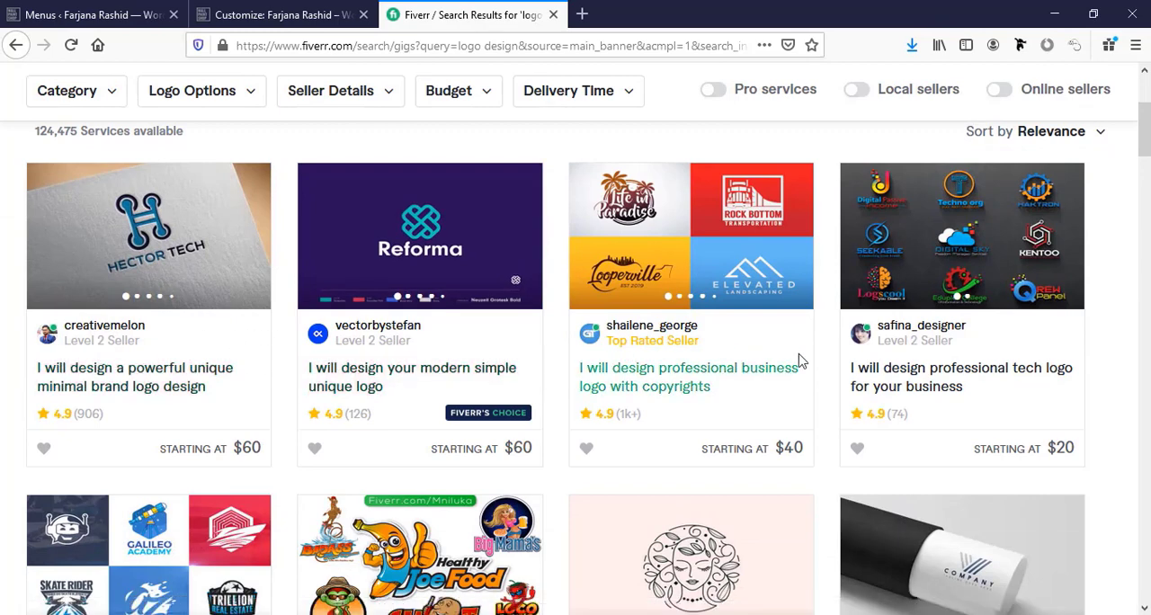
pyautogui.scroll(-1, 797, 345)
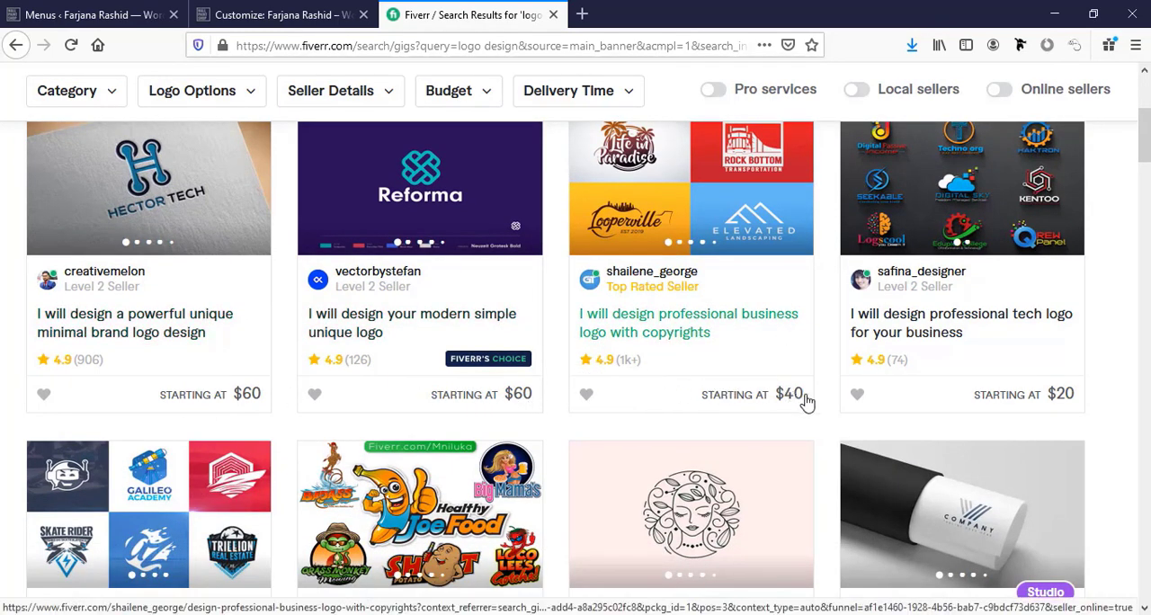
pyautogui.scroll(-4, 1131, 368)
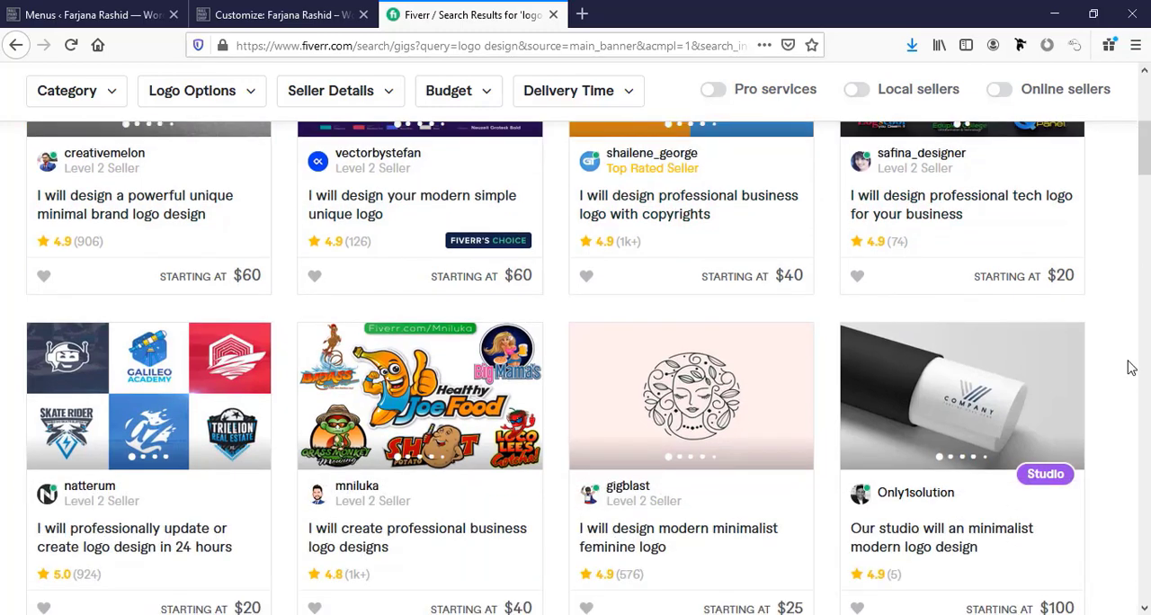
pyautogui.scroll(-2, 1132, 368)
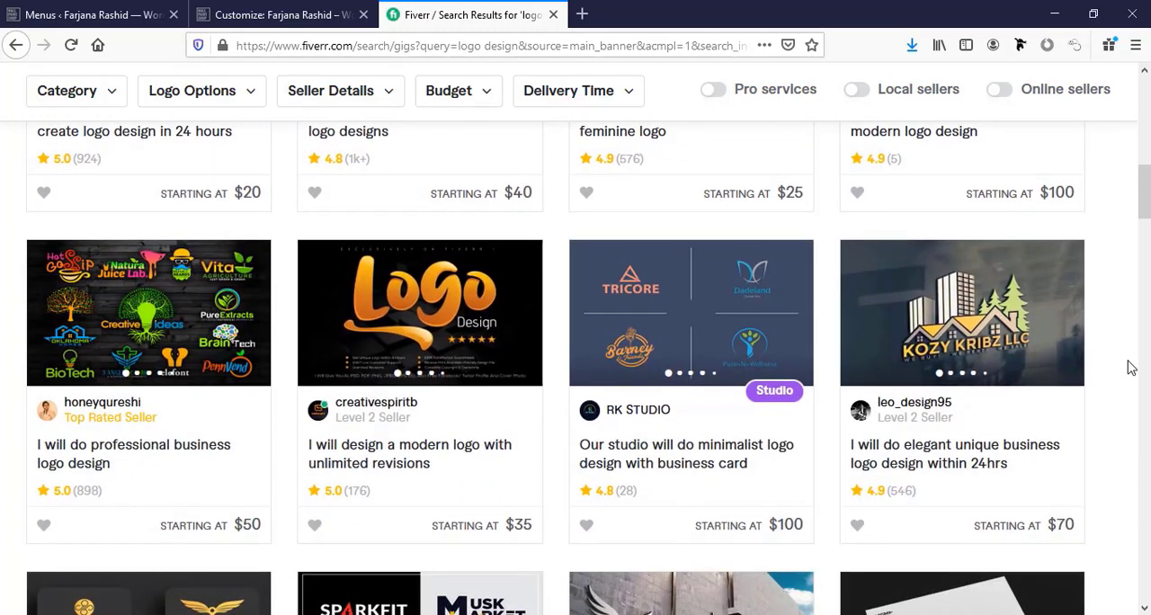
# Compare more of the logo design gigs in the Fiverr results by sample work, seller level and rating.
pyautogui.scroll(3, 1131, 368)
pyautogui.scroll(2, 1125, 368)
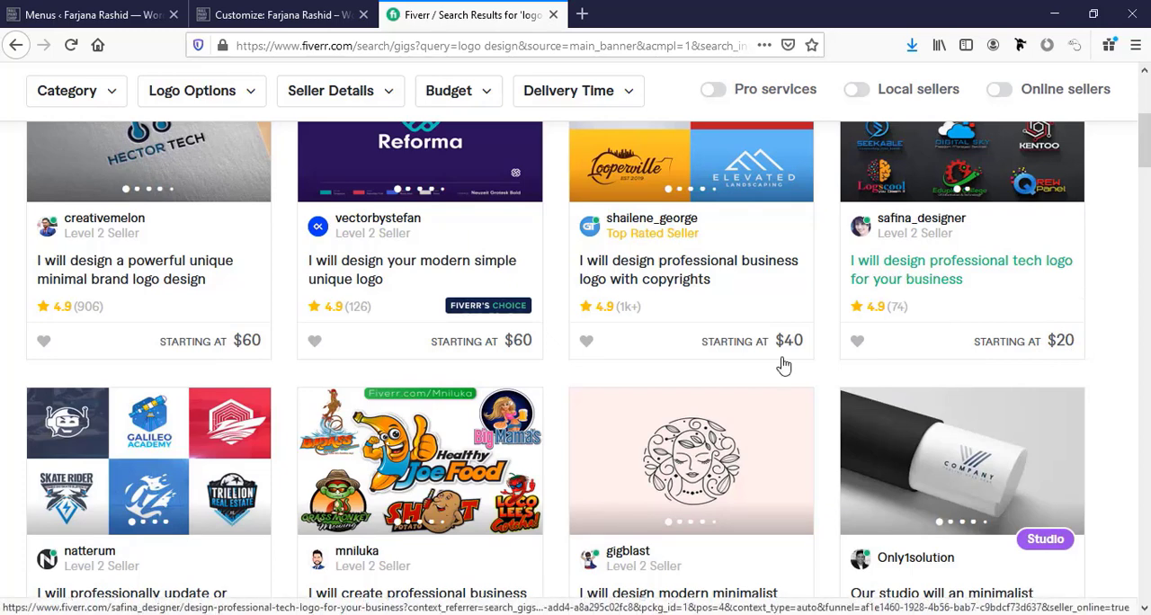
pyautogui.scroll(-3, 783, 365)
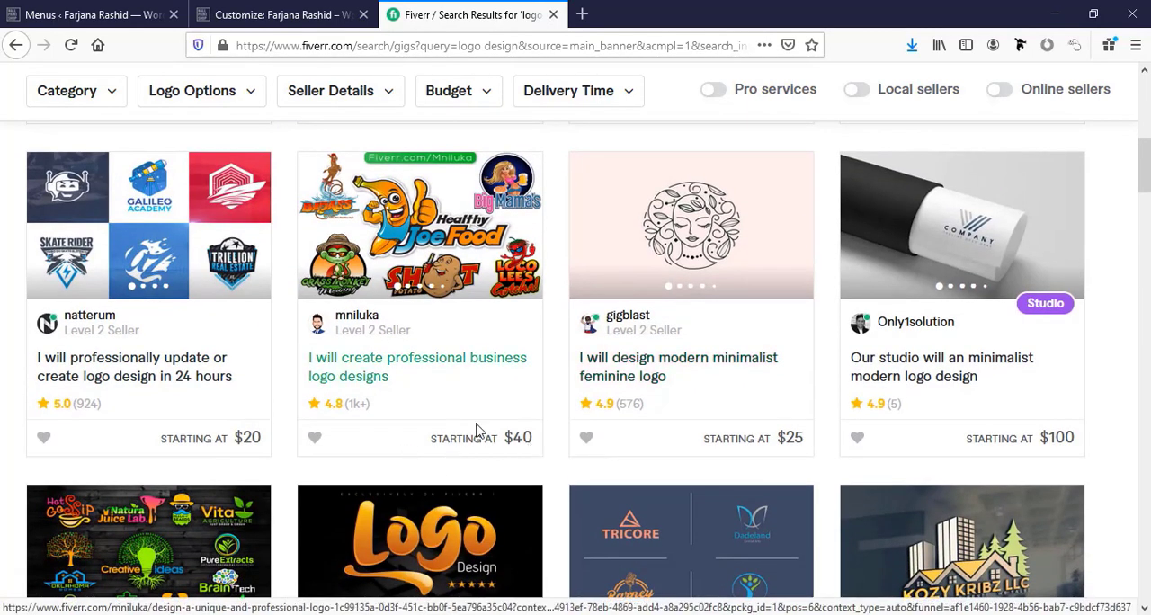
pyautogui.scroll(-1, 1048, 329)
pyautogui.scroll(-4, 400, 355)
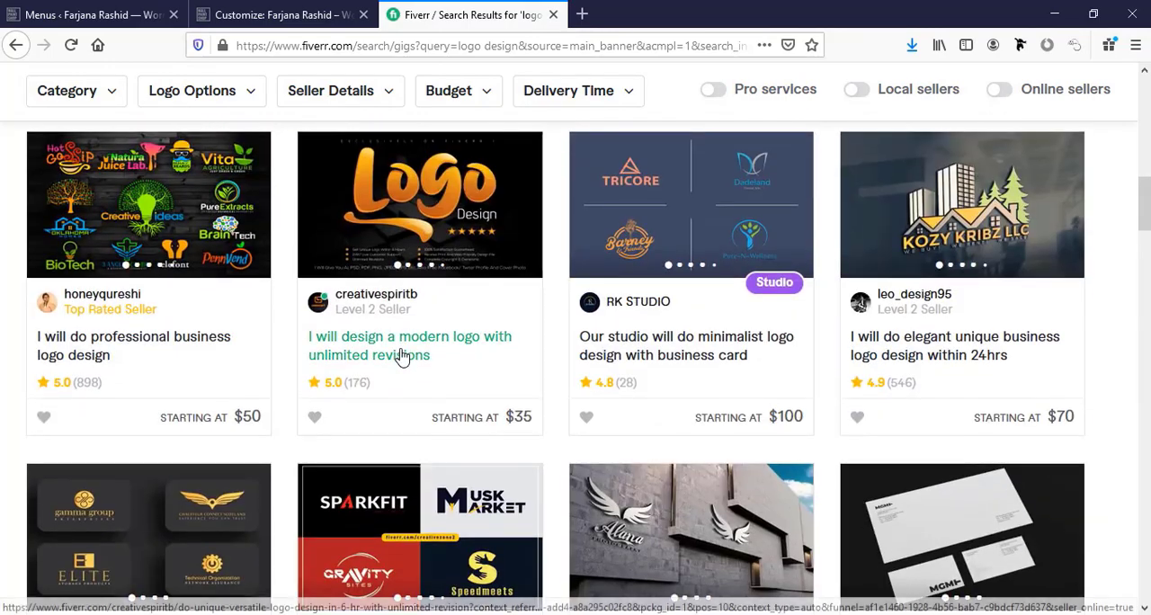
pyautogui.scroll(-3, 402, 358)
pyautogui.scroll(4, 402, 358)
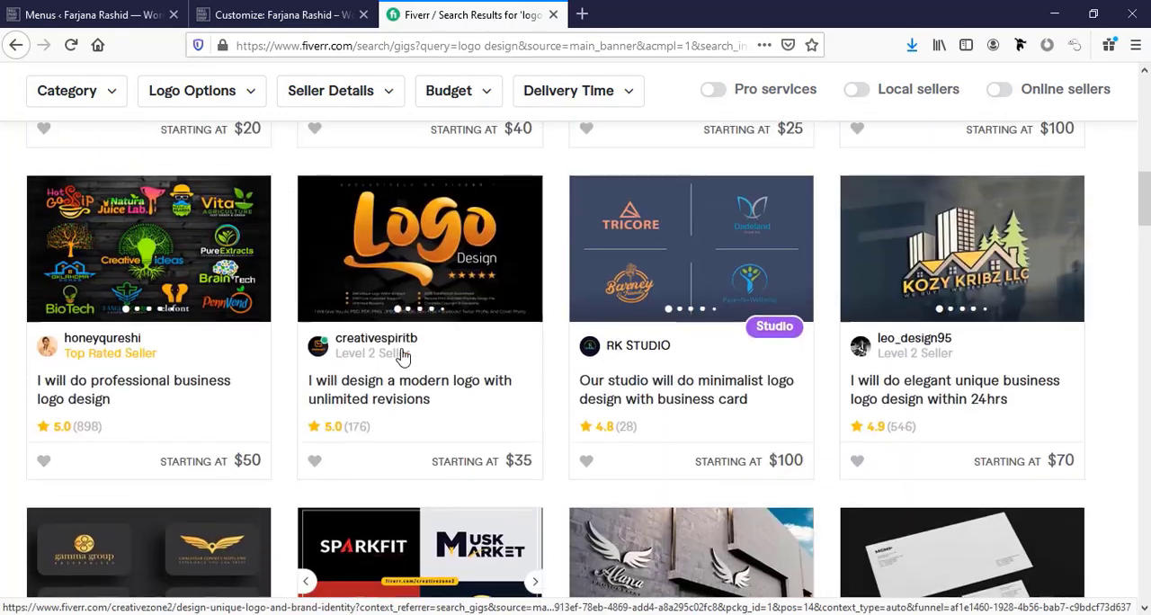
pyautogui.scroll(1, 488, 367)
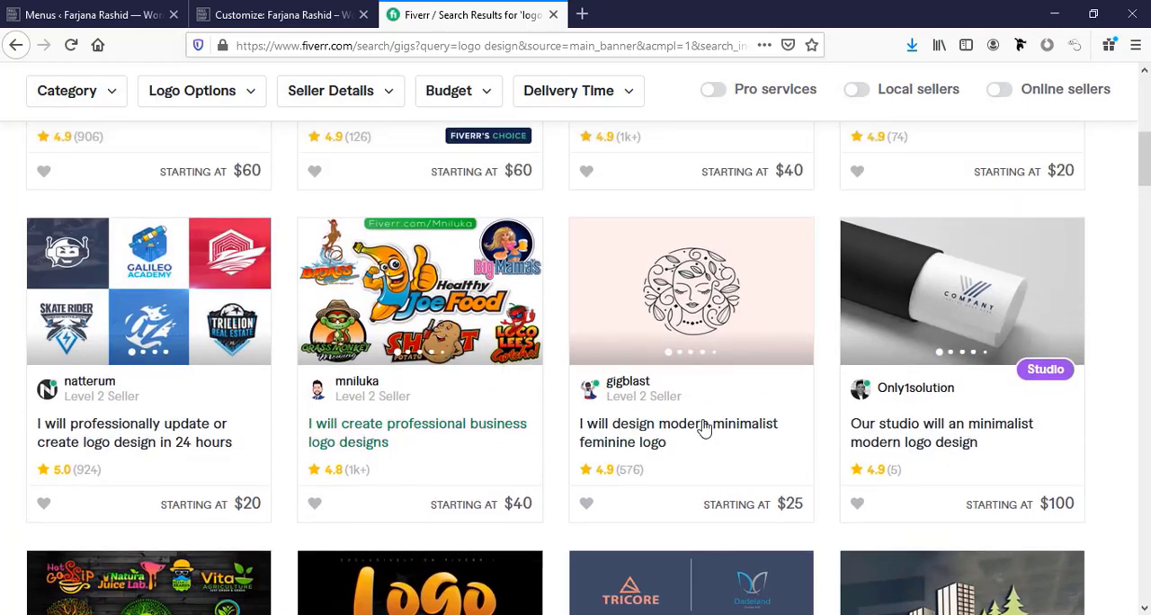
# Open the modern minimalist feminine logo gig and review its Standard and Premium packages, customer reviews and description.
pyautogui.click(660, 440)
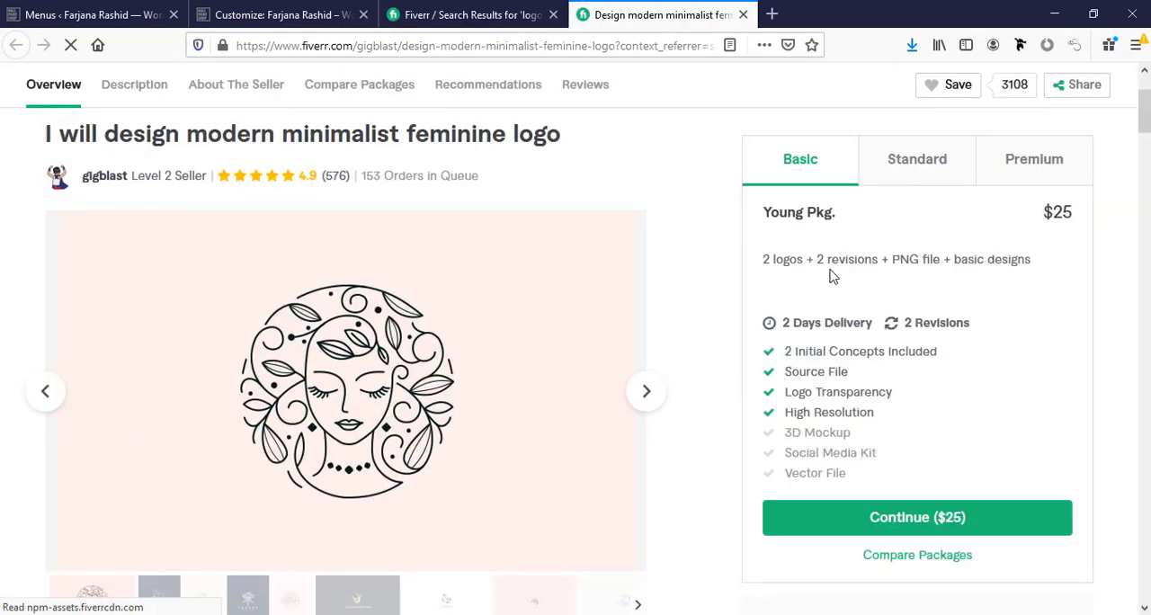
pyautogui.click(926, 178)
pyautogui.click(1045, 167)
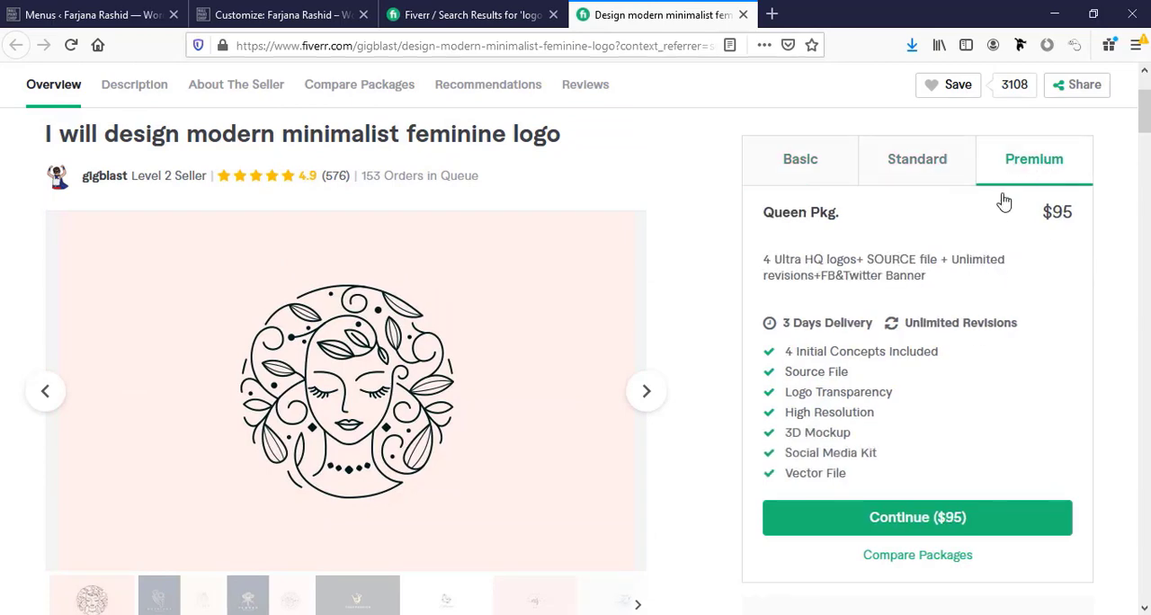
pyautogui.scroll(-3, 814, 369)
pyautogui.scroll(-3, 493, 440)
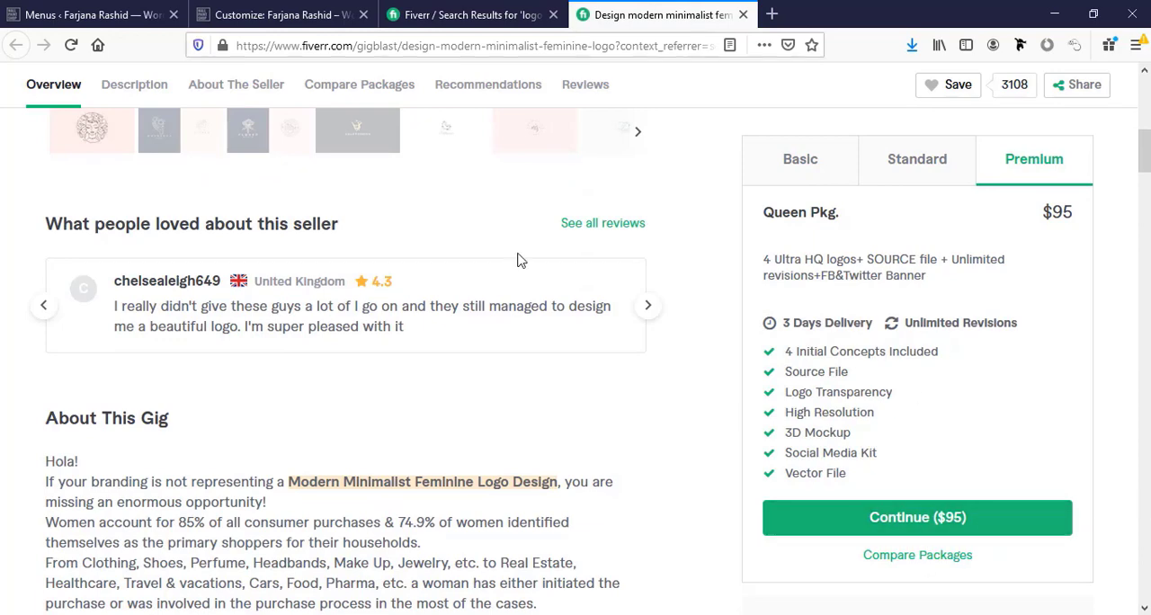
# Return to the WordPress Customizer and open the Footer Bar settings from the page preview.
pyautogui.click(455, 16)
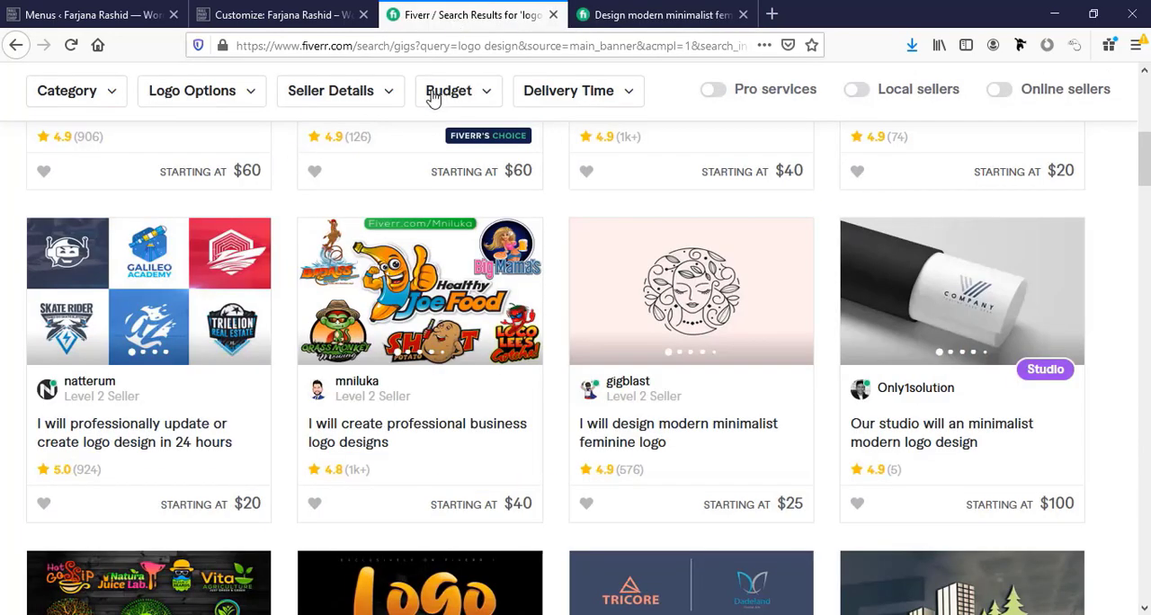
pyautogui.click(268, 15)
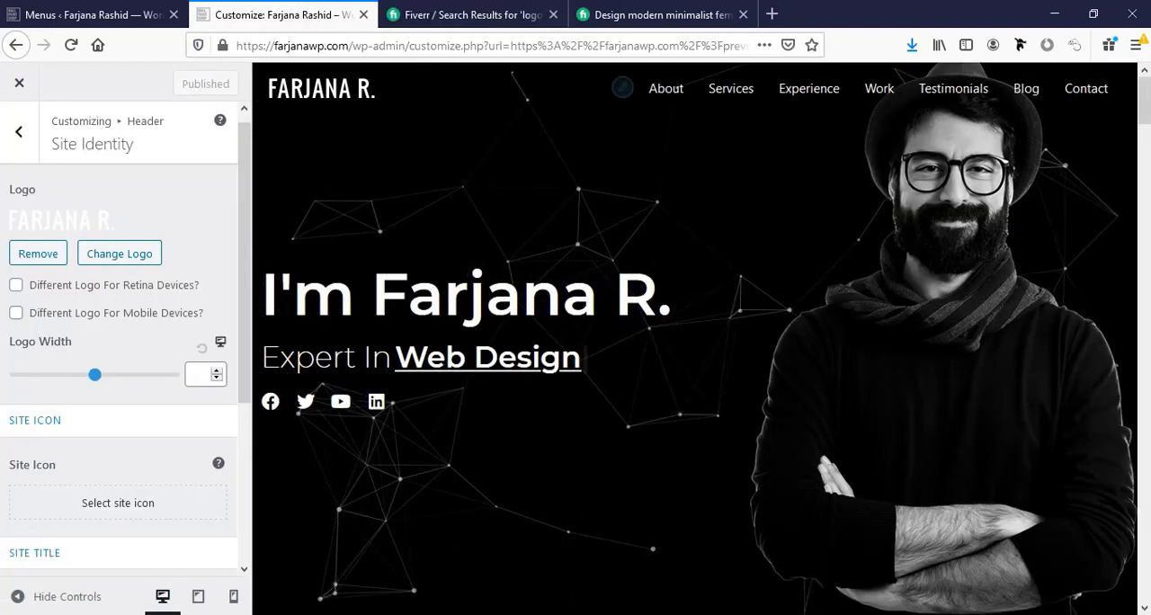
pyautogui.scroll(-10, 546, 405)
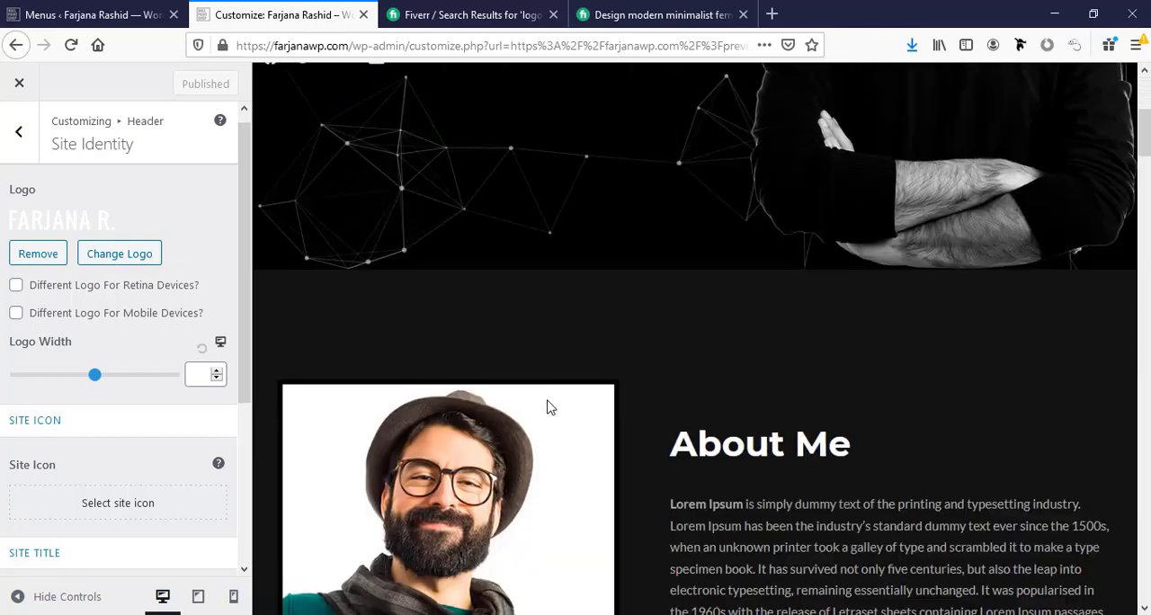
pyautogui.scroll(-15, 547, 407)
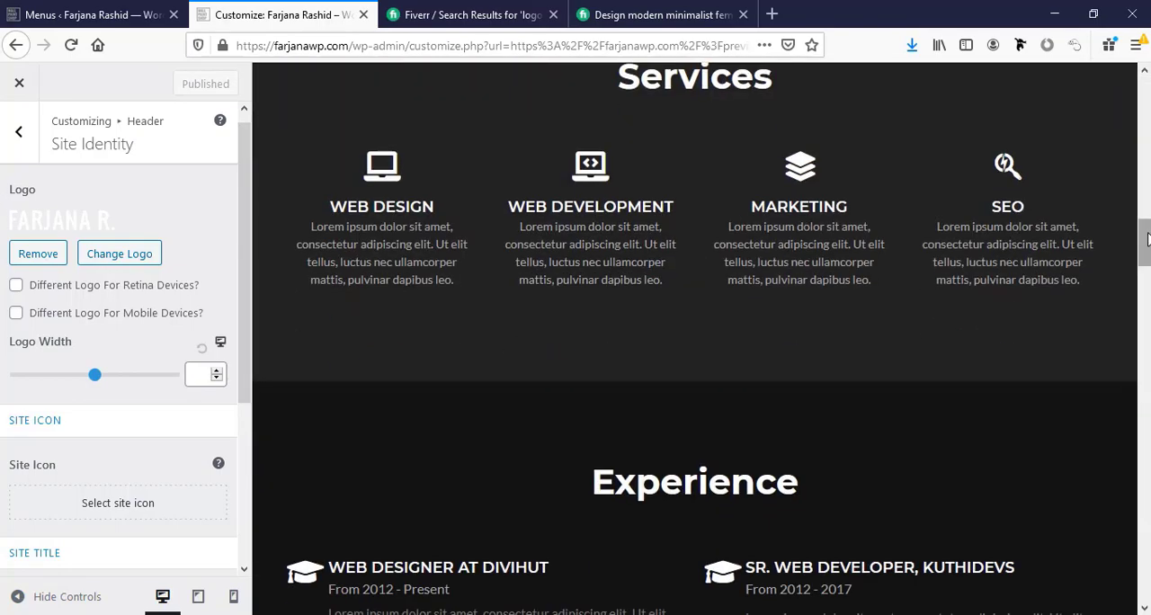
pyautogui.scroll(-3, 694, 339)
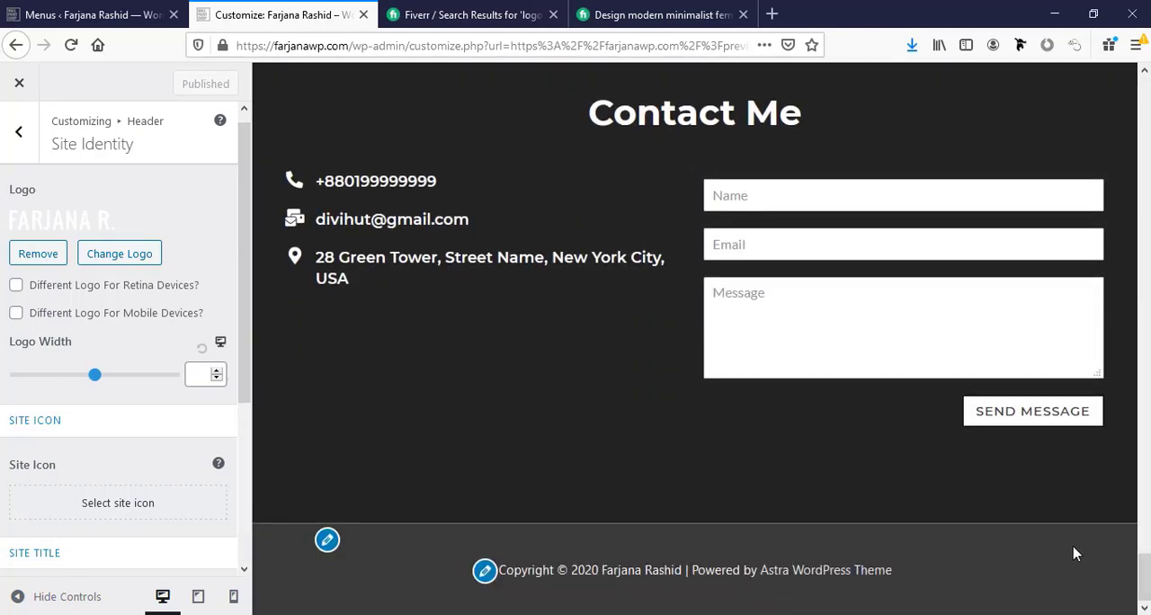
pyautogui.click(327, 540)
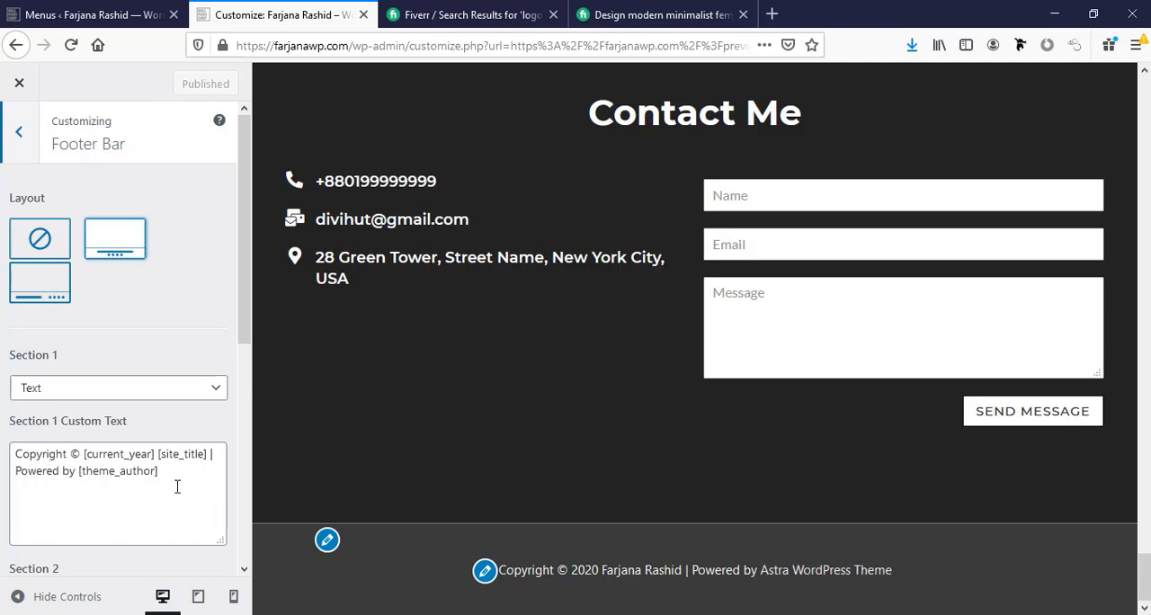
# Replace the theme author shortcode in the footer's Section 1 custom text with the site owner's first name.
pyautogui.moveTo(78, 471); pyautogui.dragTo(164, 475)
pyautogui.write('Far')
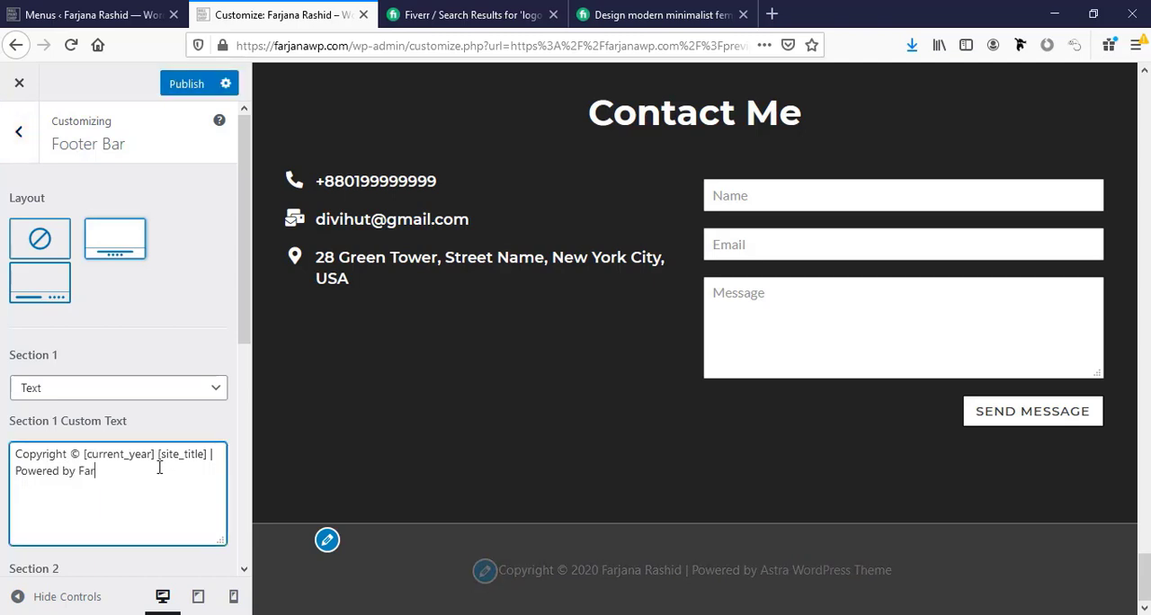
pyautogui.write('jana')
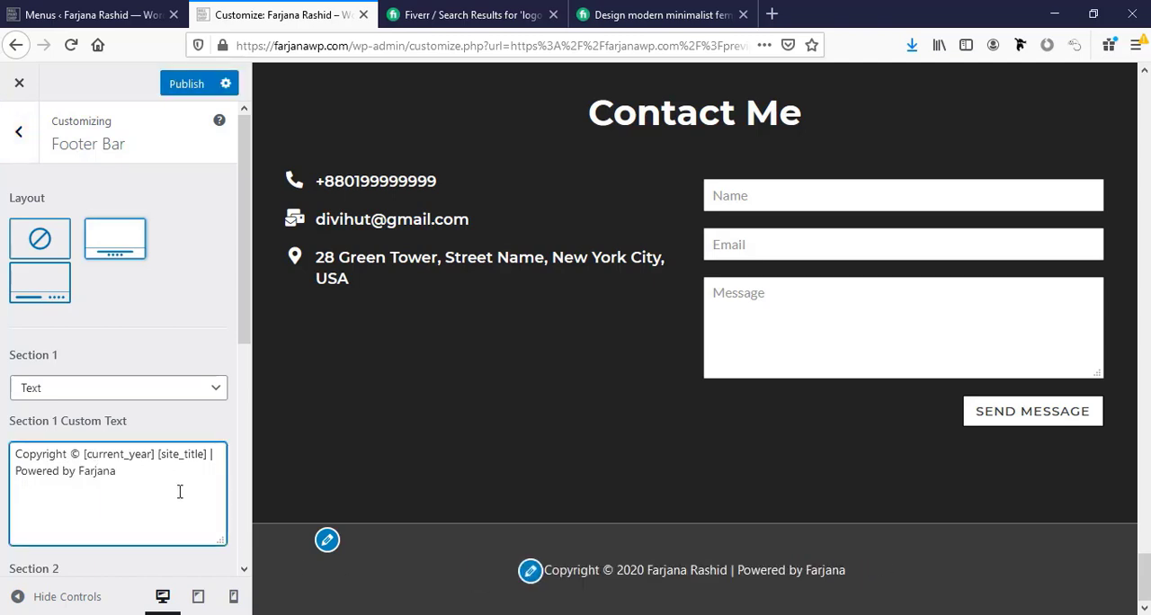
# Delete the "Powered by" credit and its separator from the footer's Section 1 custom text, keeping the copyright, year and site title.
pyautogui.moveTo(147, 473); pyautogui.dragTo(3, 472)
pyautogui.press('BackSpace')
pyautogui.press('BackSpace')
pyautogui.press('BackSpace')
pyautogui.press('BackSpace')
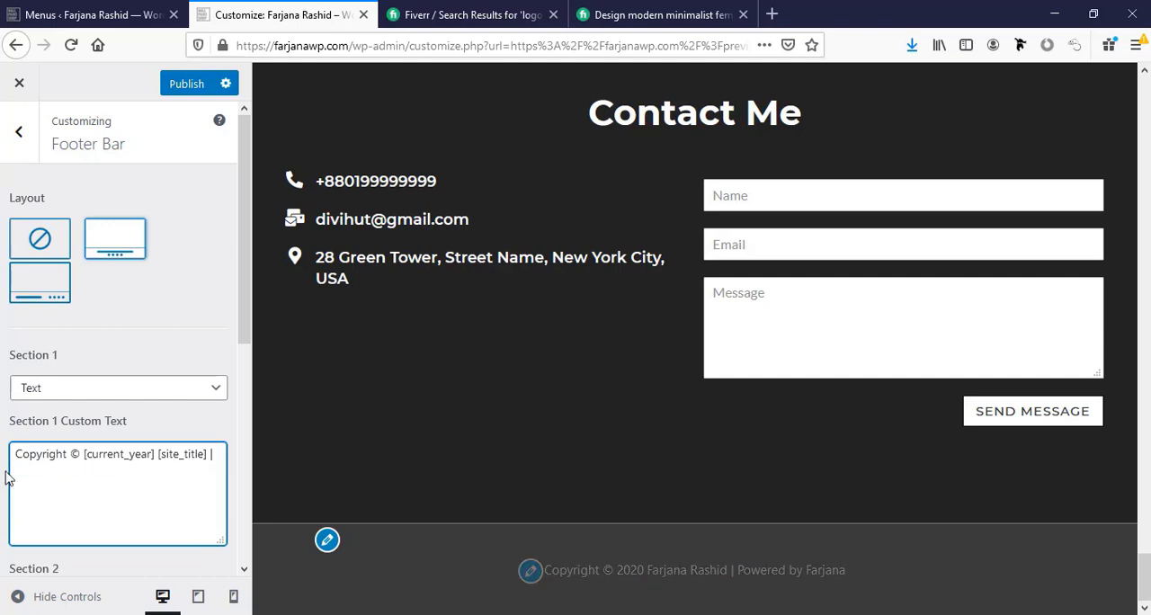
# Set the footer bar's background color to black (#000000).
pyautogui.scroll(-5, 113, 524)
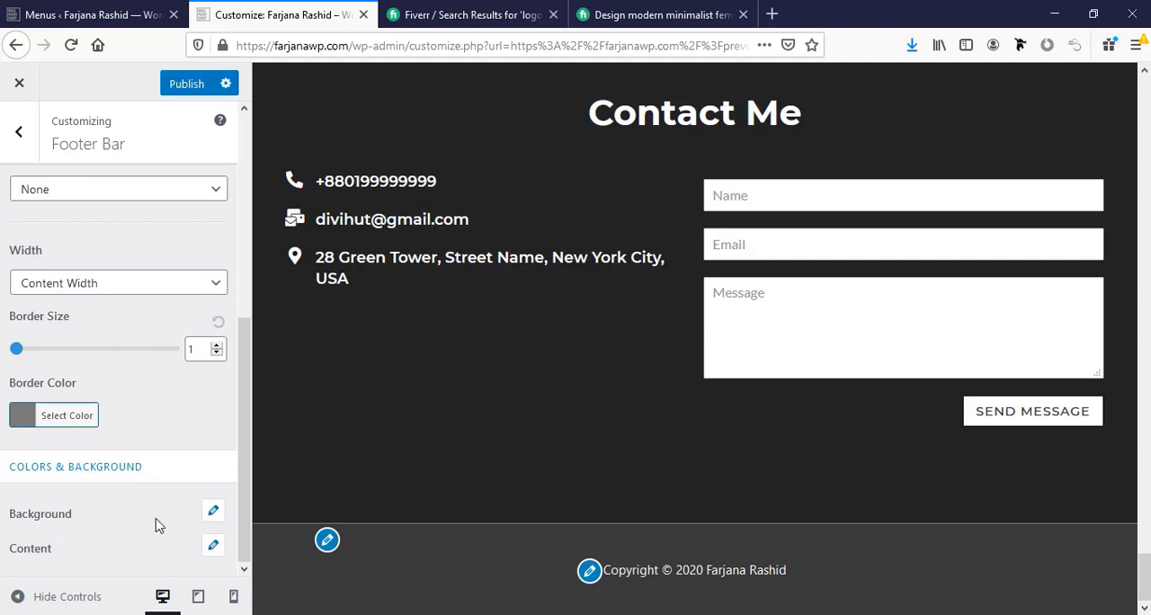
pyautogui.click(213, 514)
pyautogui.scroll(-3, 121, 509)
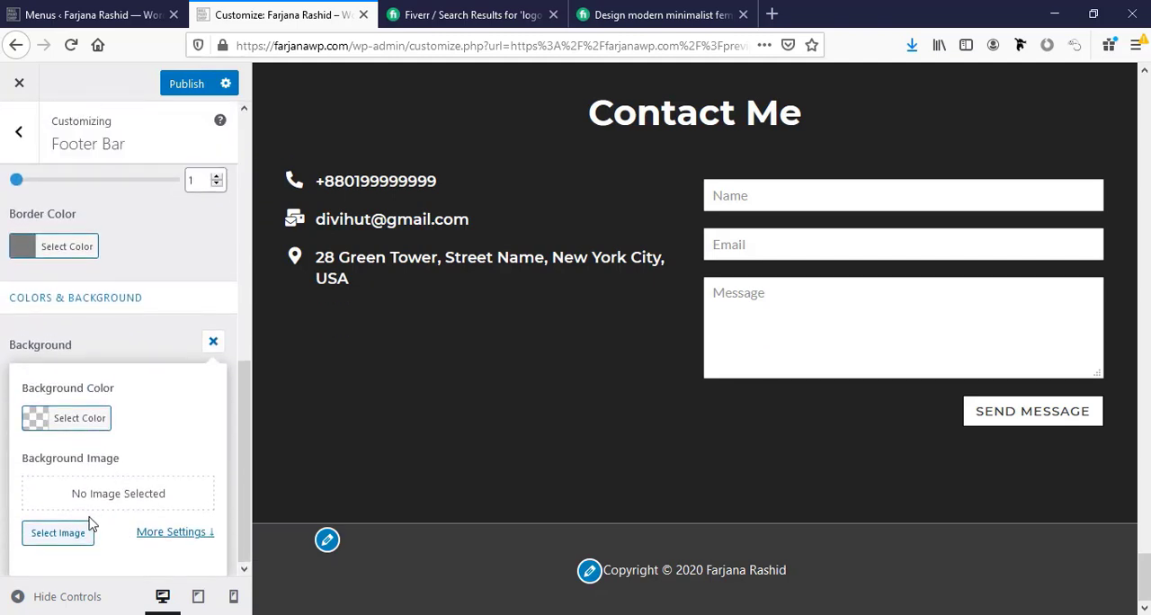
pyautogui.click(37, 420)
pyautogui.scroll(-3, 98, 499)
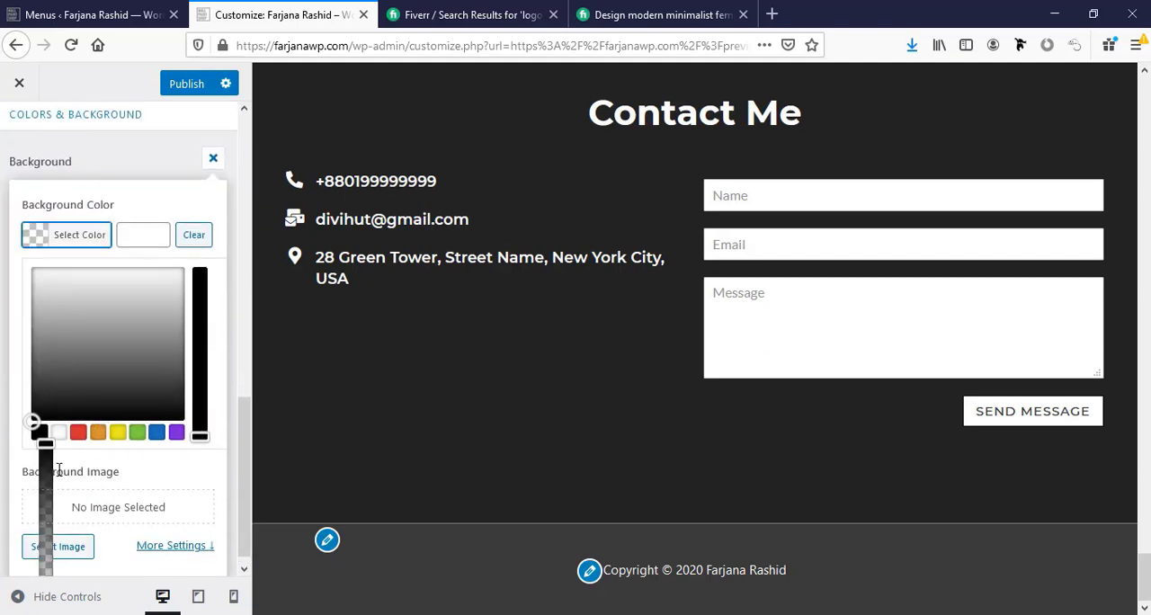
pyautogui.click(39, 434)
pyautogui.scroll(1, 18, 377)
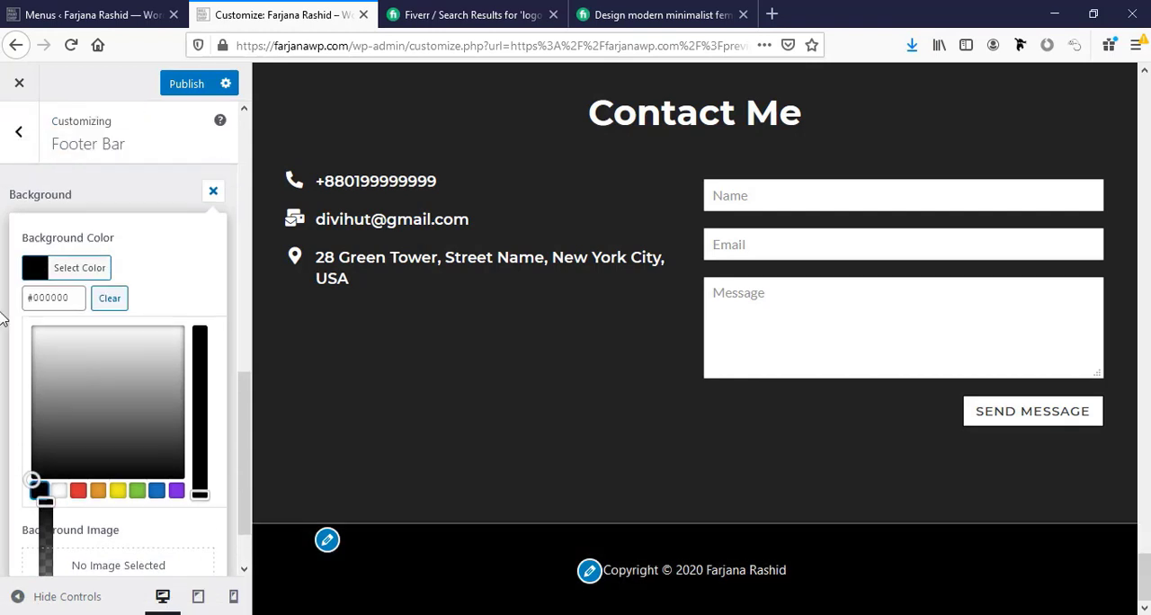
pyautogui.click(2, 304)
# Set the footer bar's border color to dark gray #232323.
pyautogui.scroll(4, 15, 303)
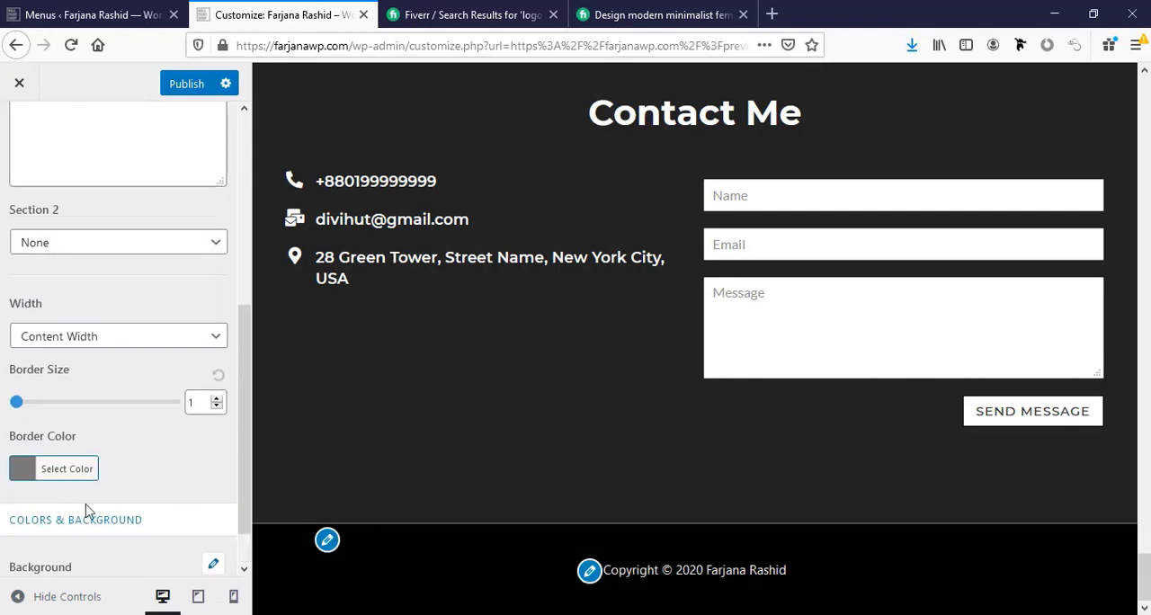
pyautogui.click(28, 478)
pyautogui.scroll(-3, 28, 477)
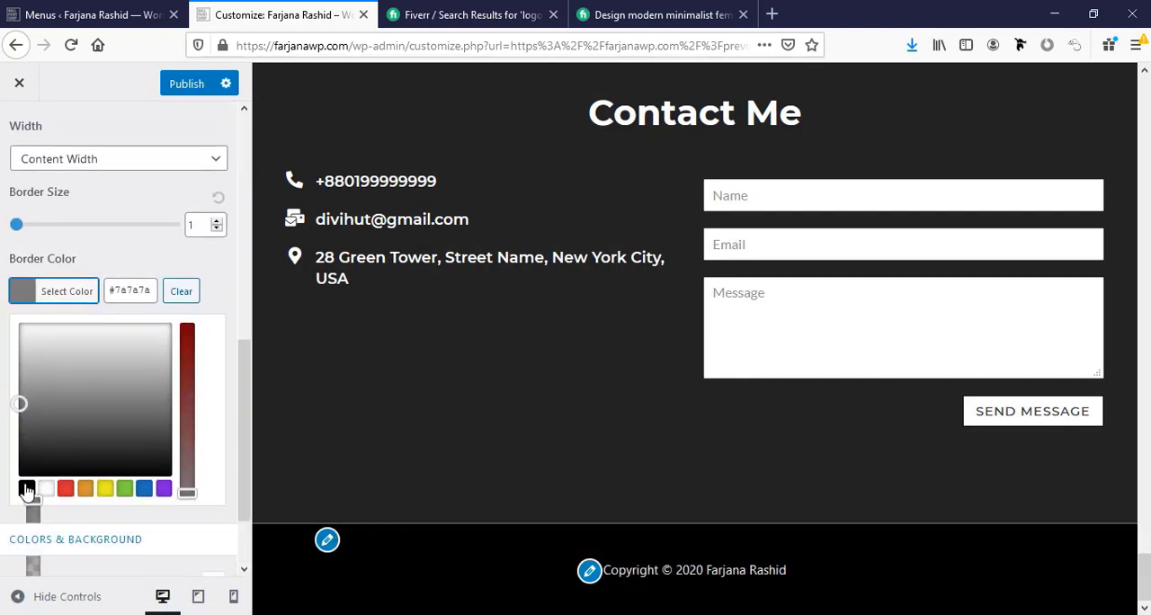
pyautogui.click(26, 487)
pyautogui.moveTo(28, 474); pyautogui.dragTo(29, 456)
pyautogui.scroll(-2, 29, 456)
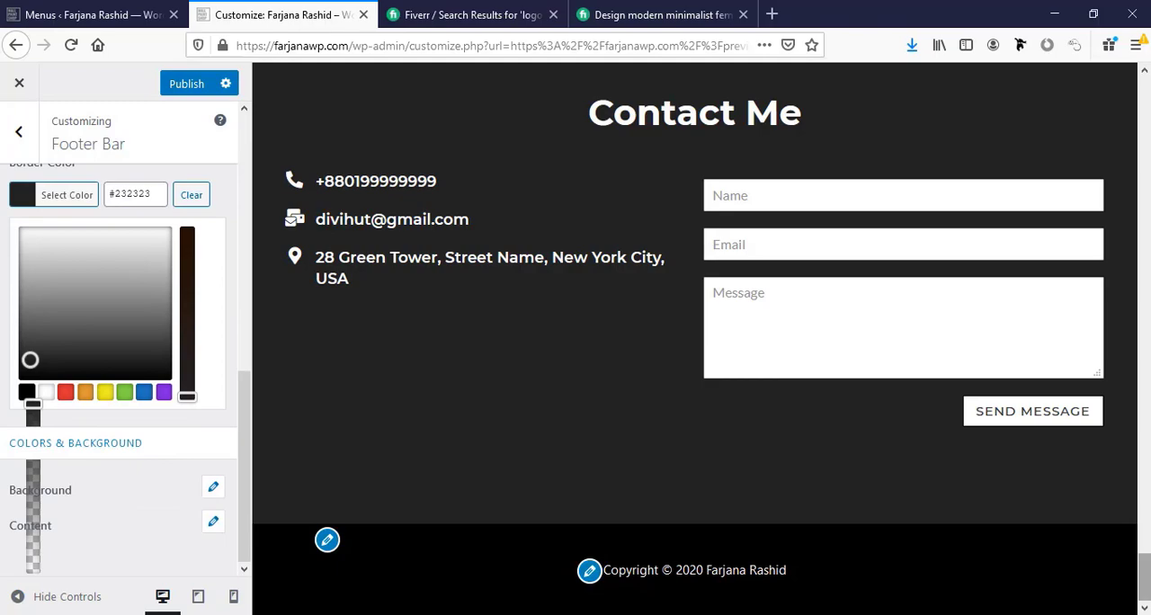
# Check the top of the page preview, publish the footer changes and close the Customizer.
pyautogui.moveTo(1143, 575); pyautogui.dragTo(1143, 108)
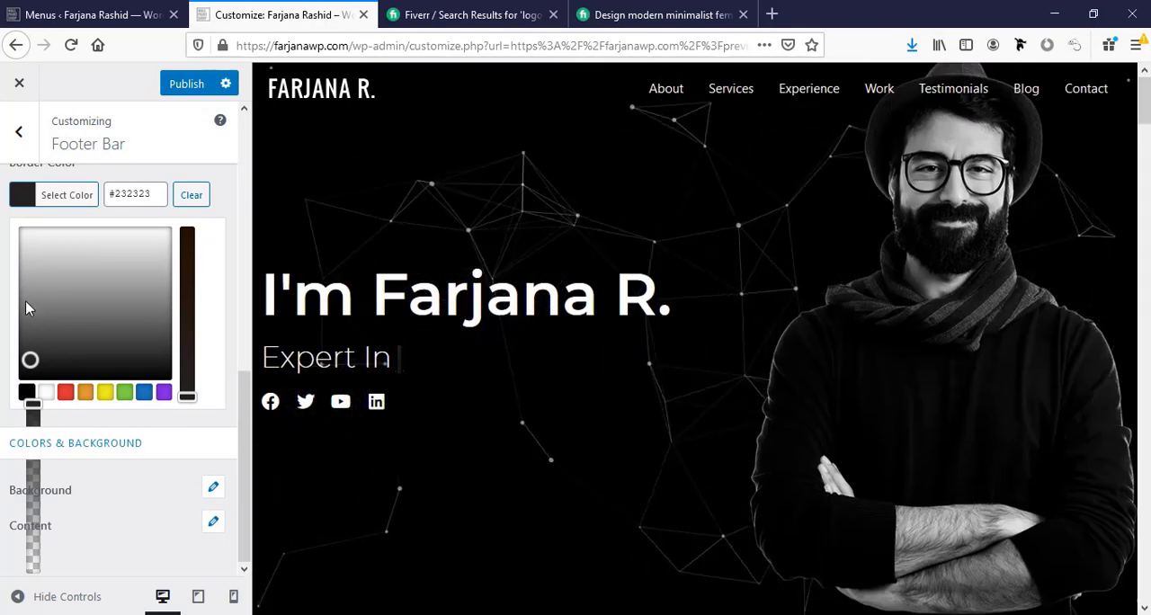
pyautogui.click(187, 90)
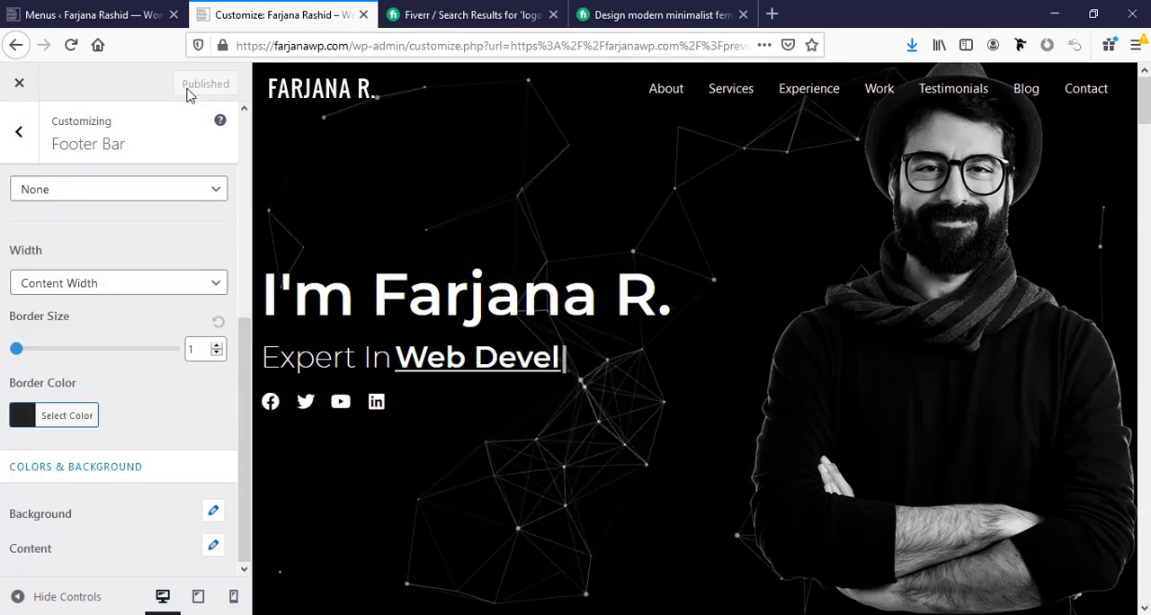
pyautogui.click(21, 84)
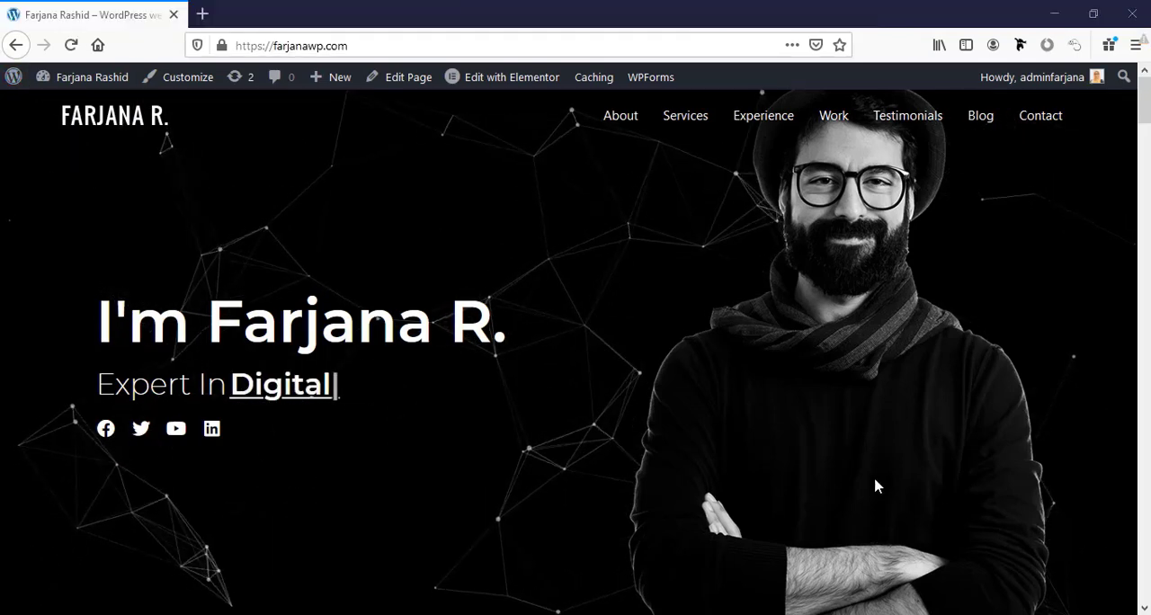
# Review the live homepage from the hero through the services, work and testimonials sections to Latest blog.
pyautogui.scroll(-10, 746, 452)
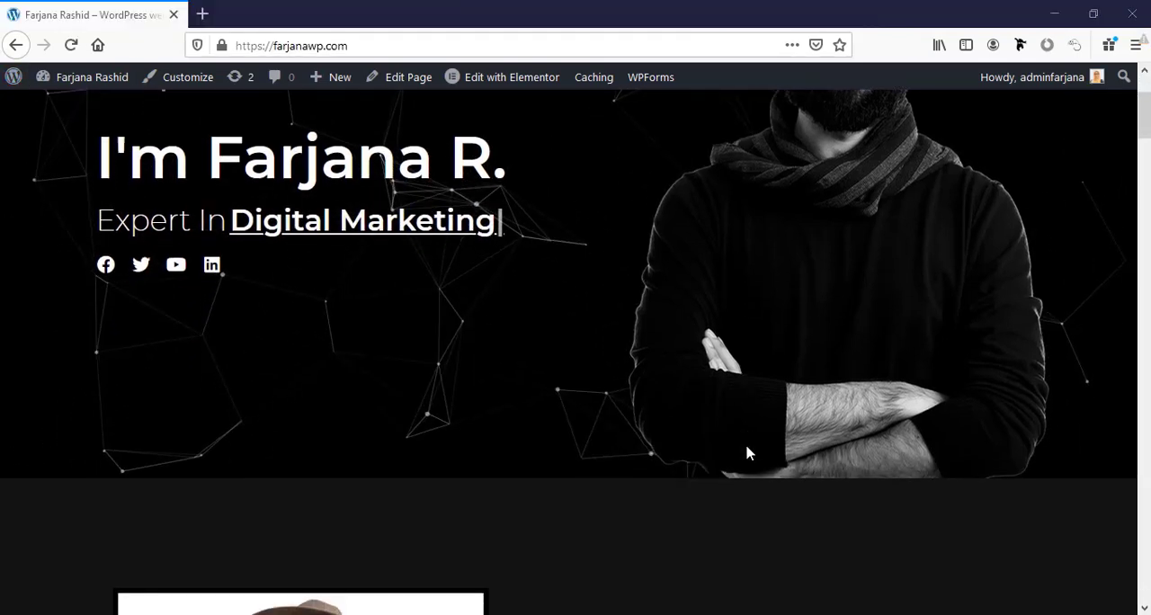
pyautogui.scroll(-10, 747, 448)
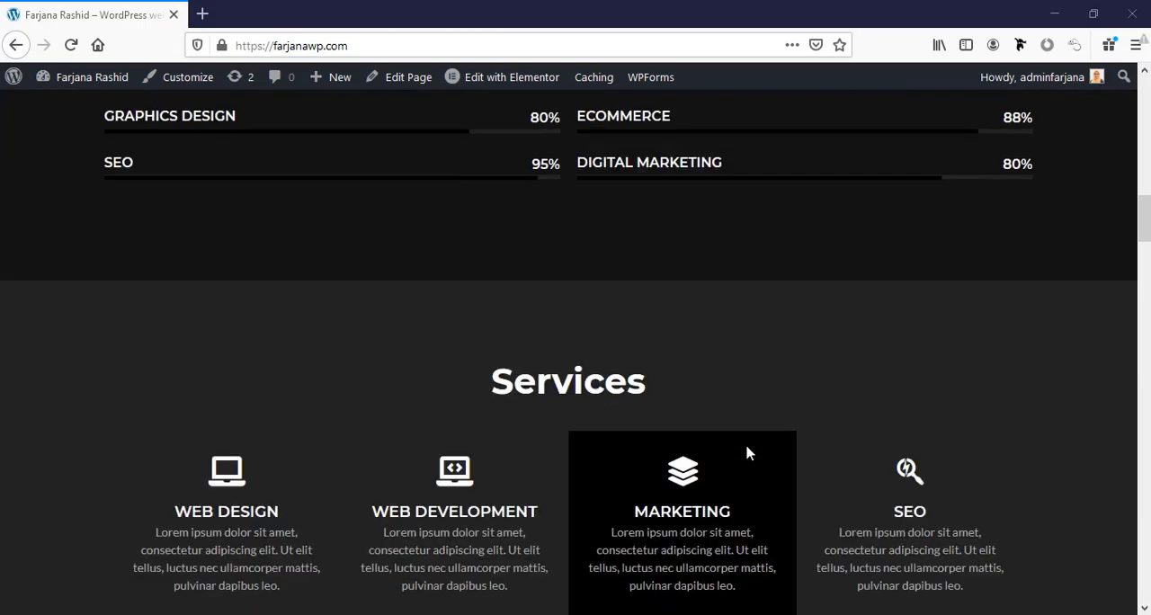
pyautogui.scroll(-10, 746, 453)
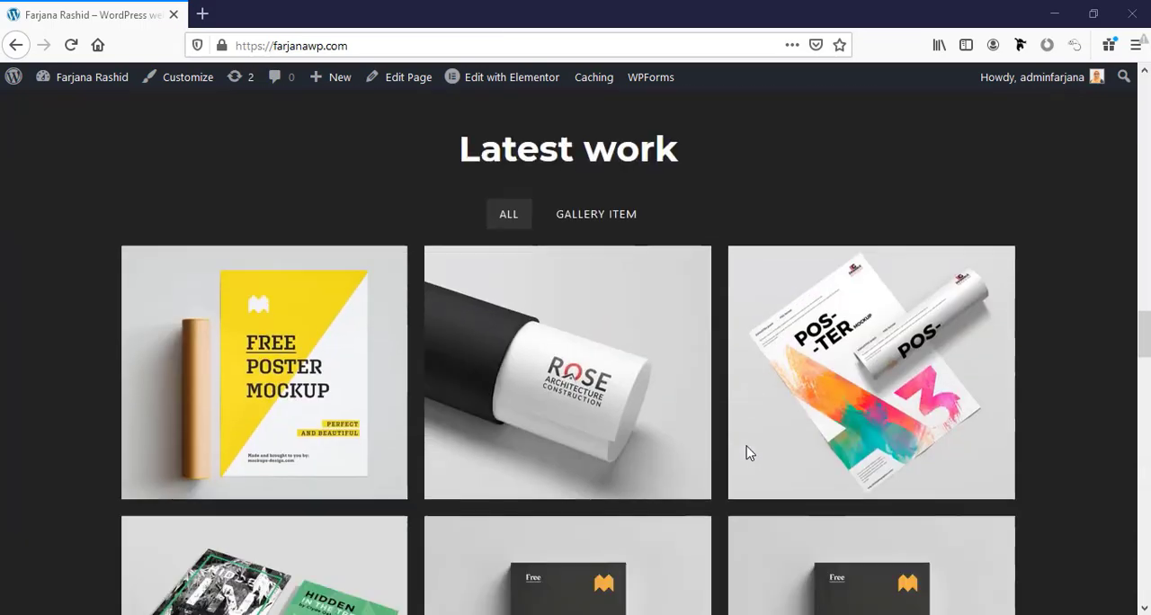
pyautogui.scroll(-10, 746, 453)
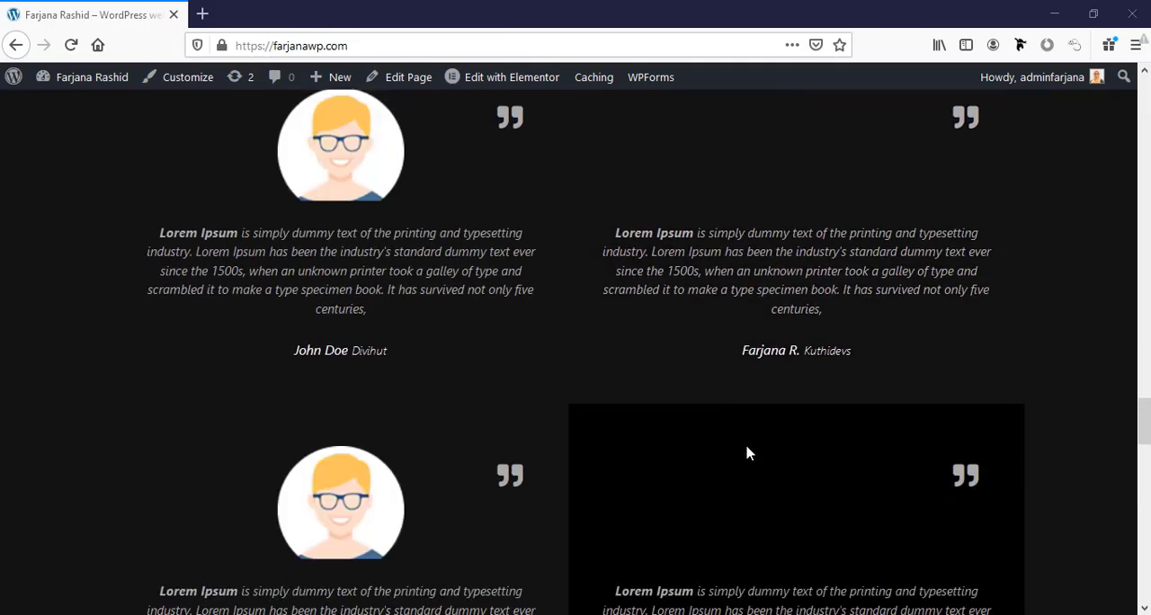
pyautogui.scroll(-2, 746, 452)
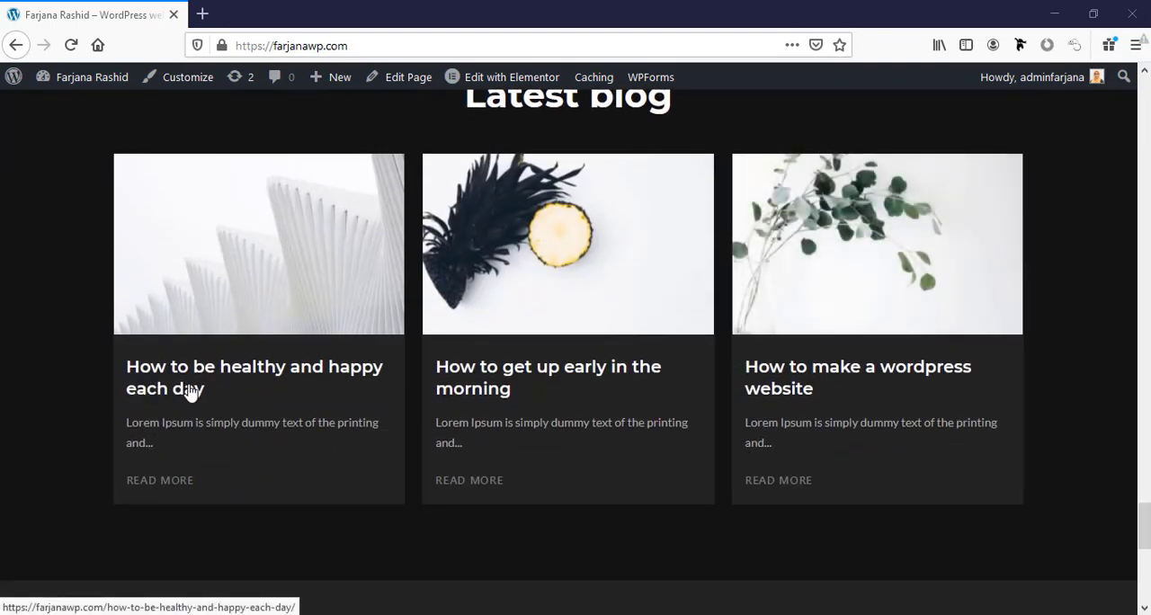
# Open the blog post "How to be healthy and happy each day" and examine its header, sidebar, comment form and footer.
pyautogui.click(189, 398)
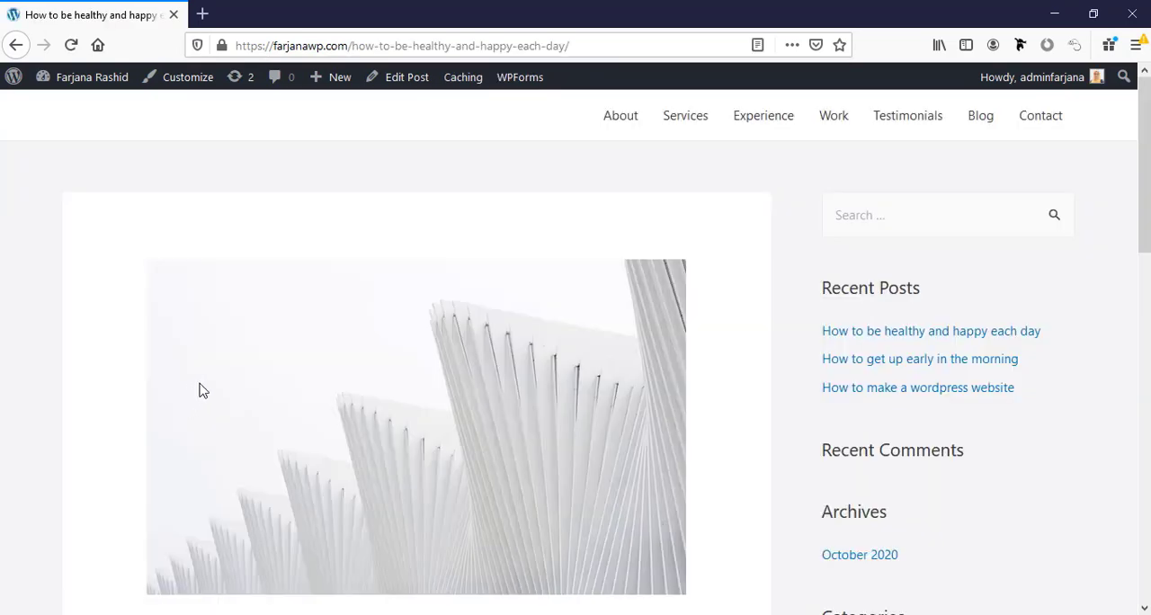
pyautogui.scroll(-8, 857, 436)
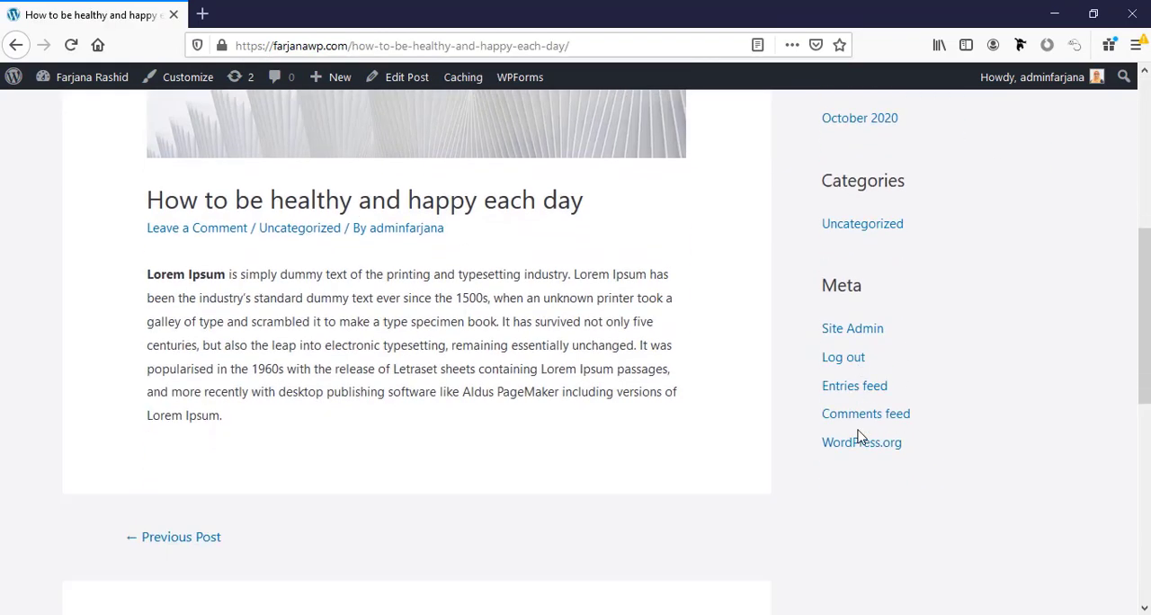
pyautogui.scroll(-3, 857, 436)
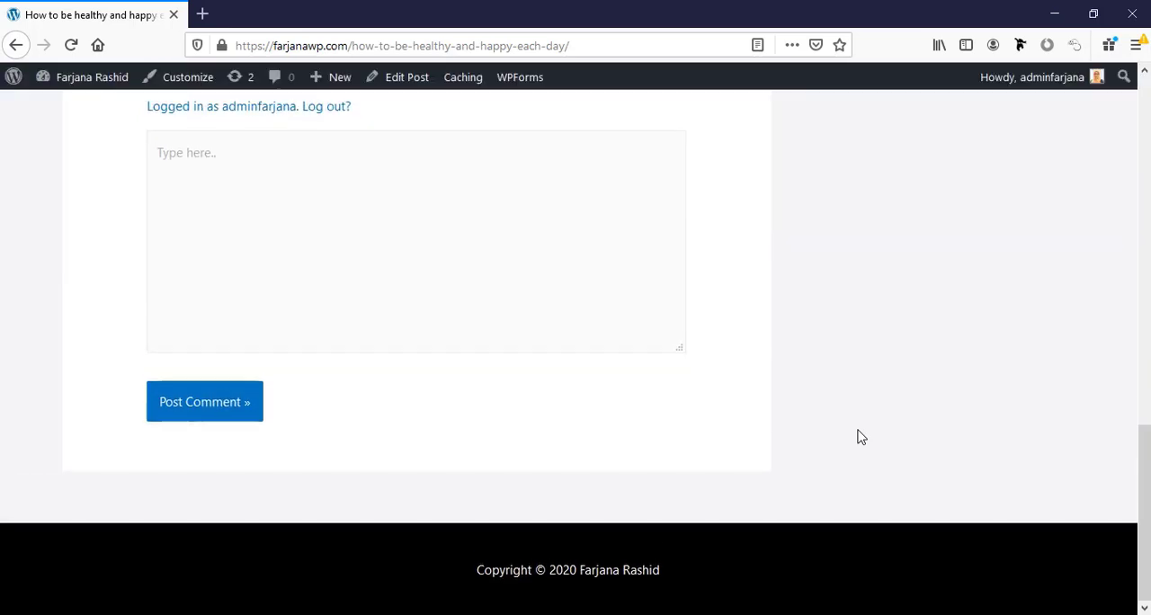
# Open the Customizer's Single Post settings for this blog post and set the Content Width to Custom.
pyautogui.scroll(12, 858, 436)
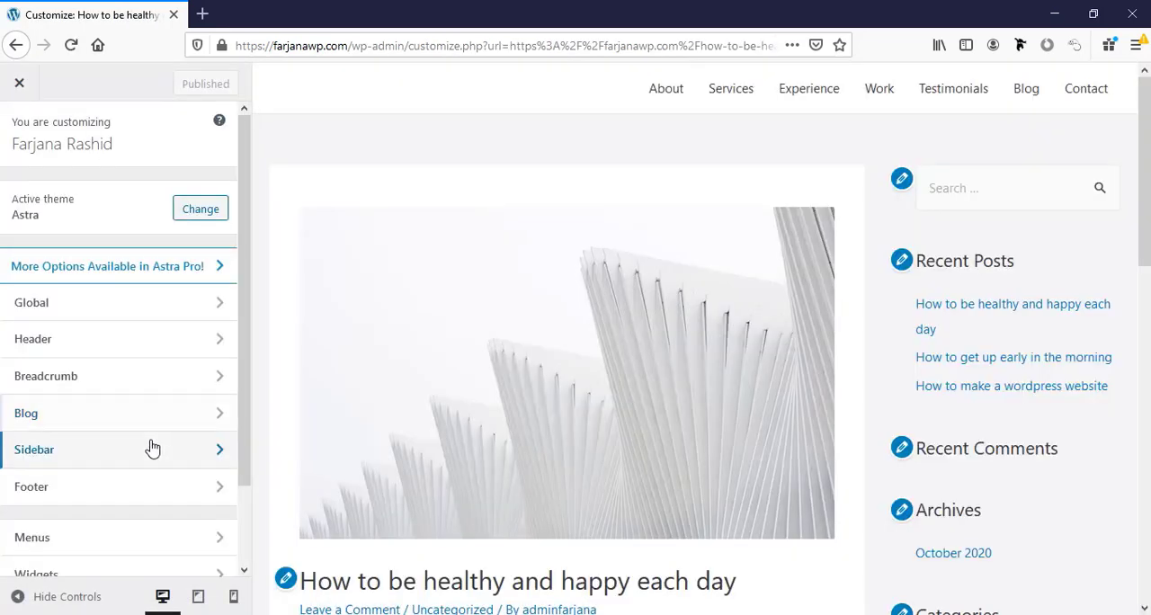
pyautogui.click(143, 426)
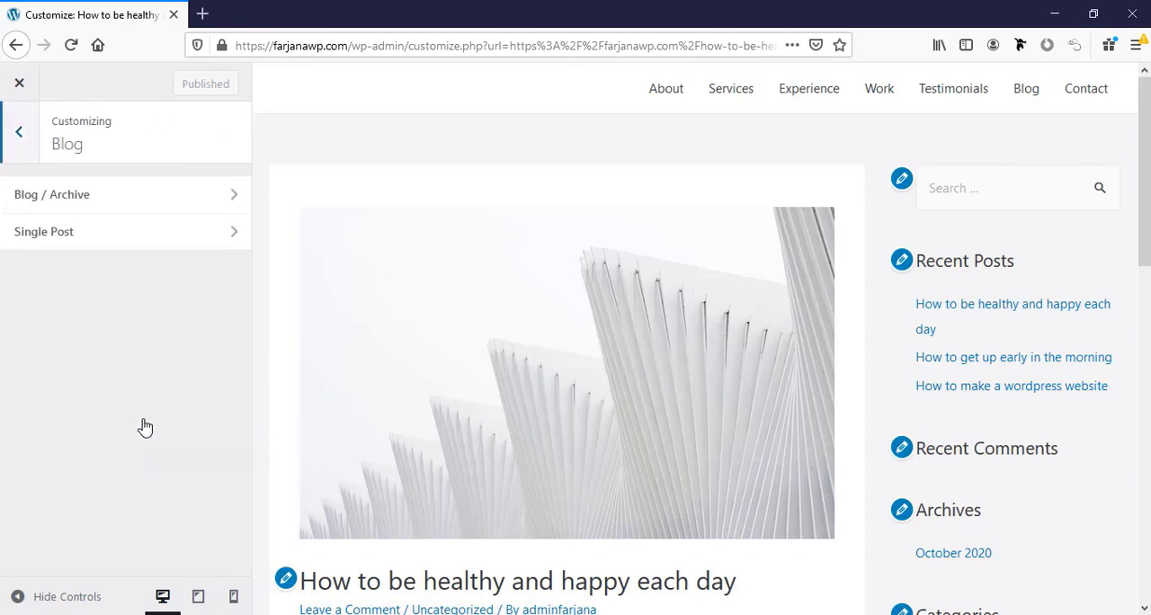
pyautogui.click(84, 243)
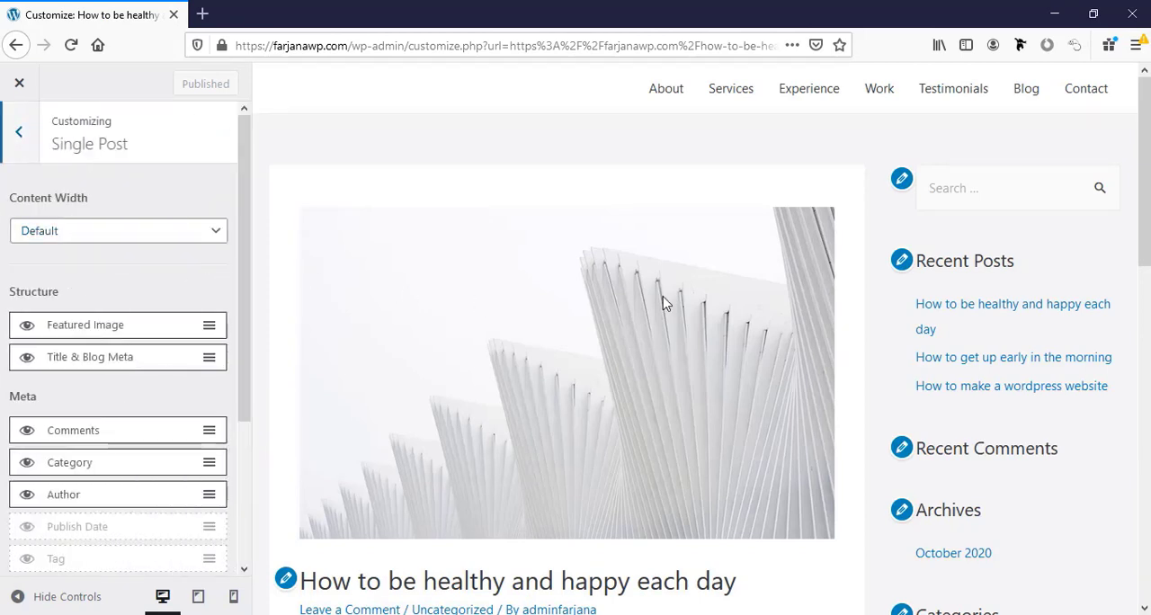
pyautogui.click(80, 239)
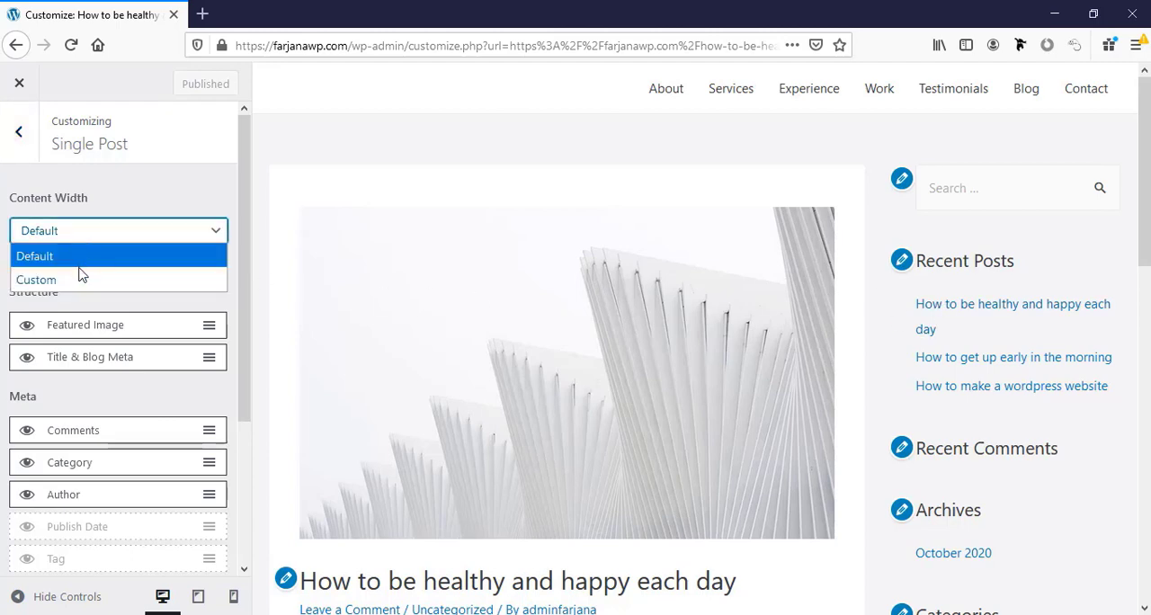
pyautogui.click(80, 280)
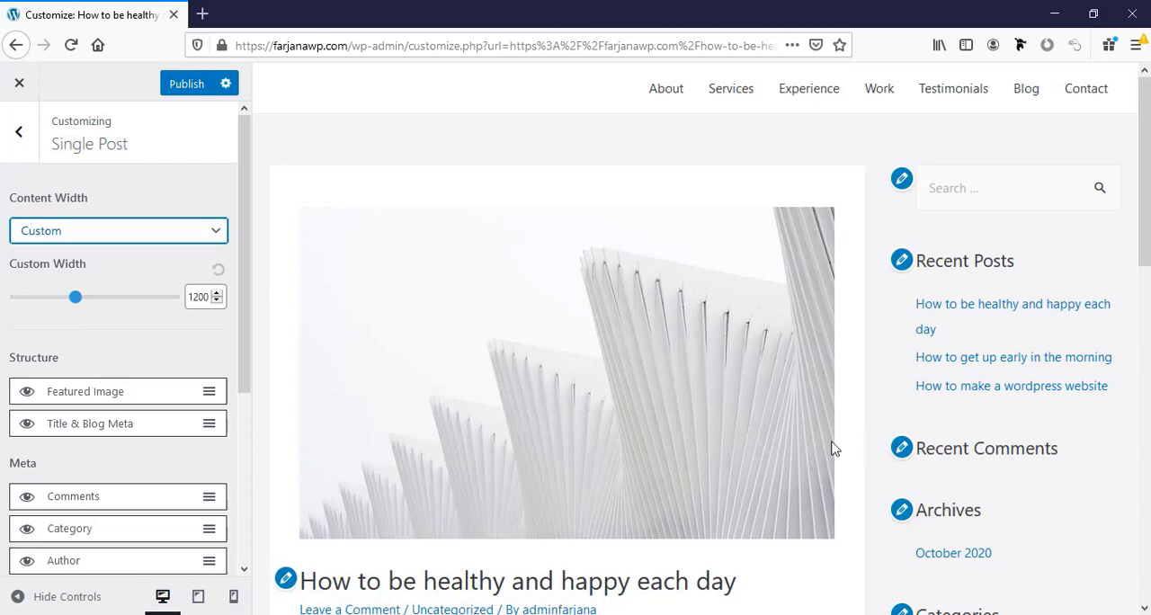
# Hide the Author entry in the single post meta.
pyautogui.scroll(-4, 20, 385)
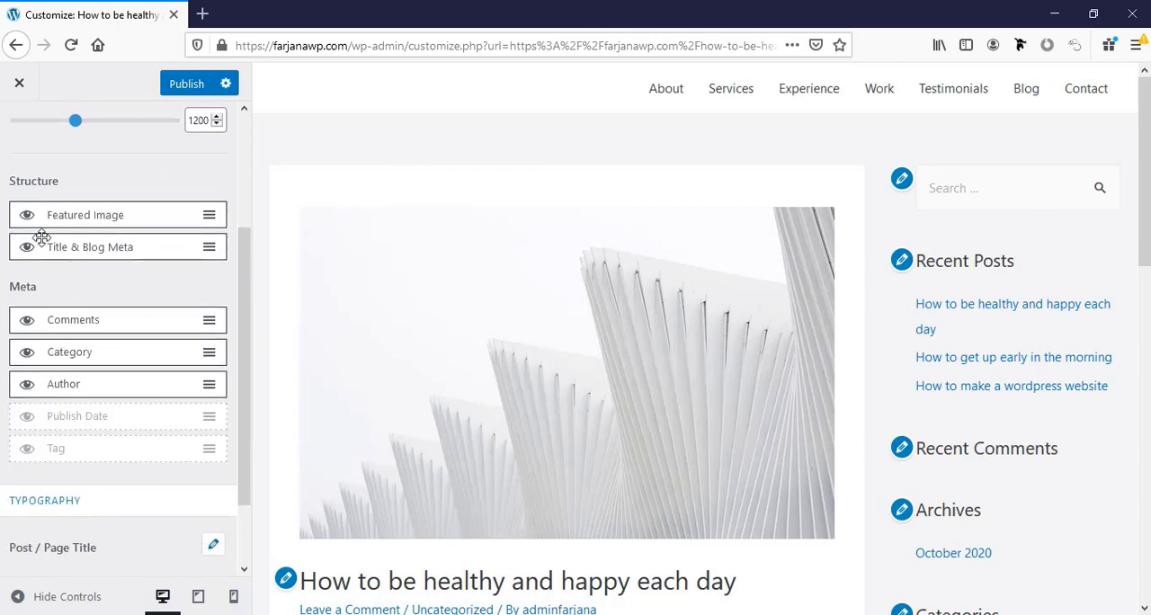
pyautogui.scroll(-3, 426, 388)
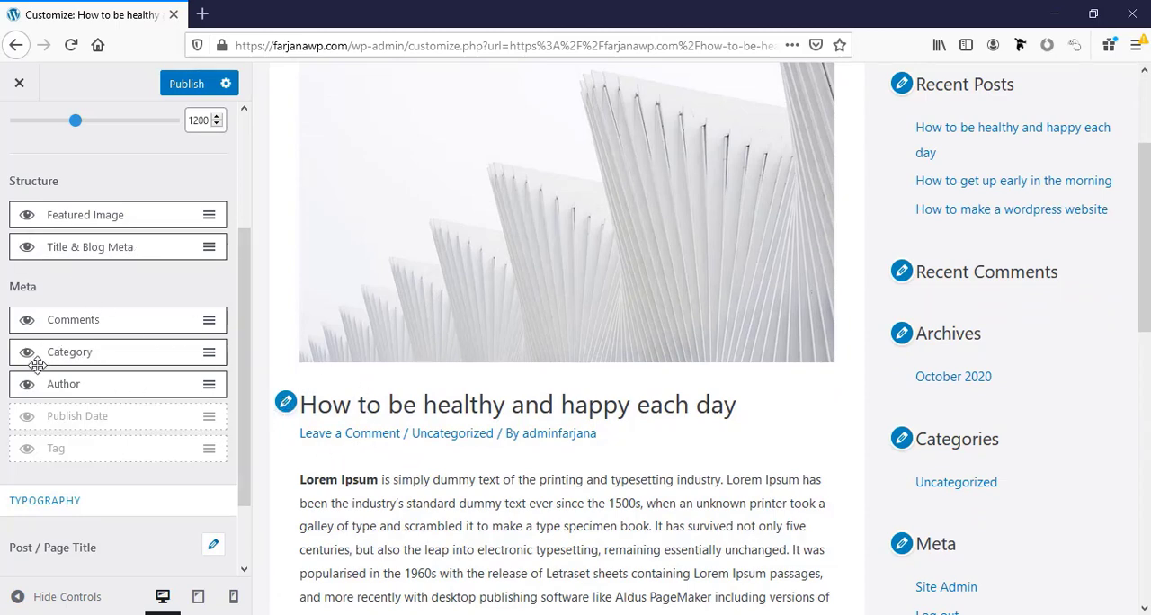
pyautogui.scroll(-2, 333, 440)
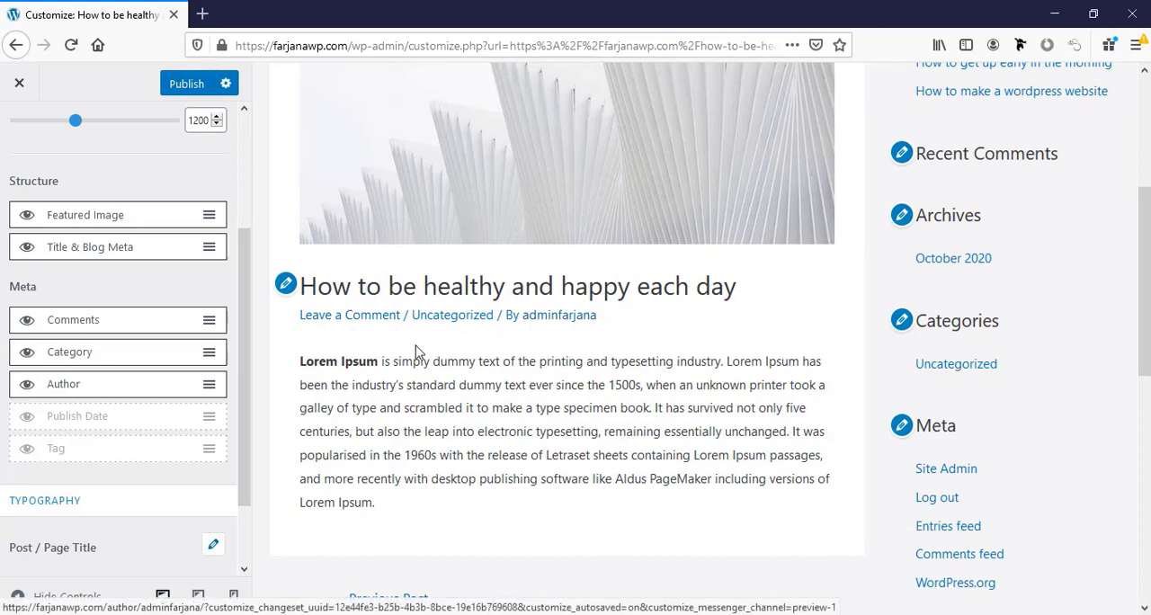
pyautogui.click(26, 387)
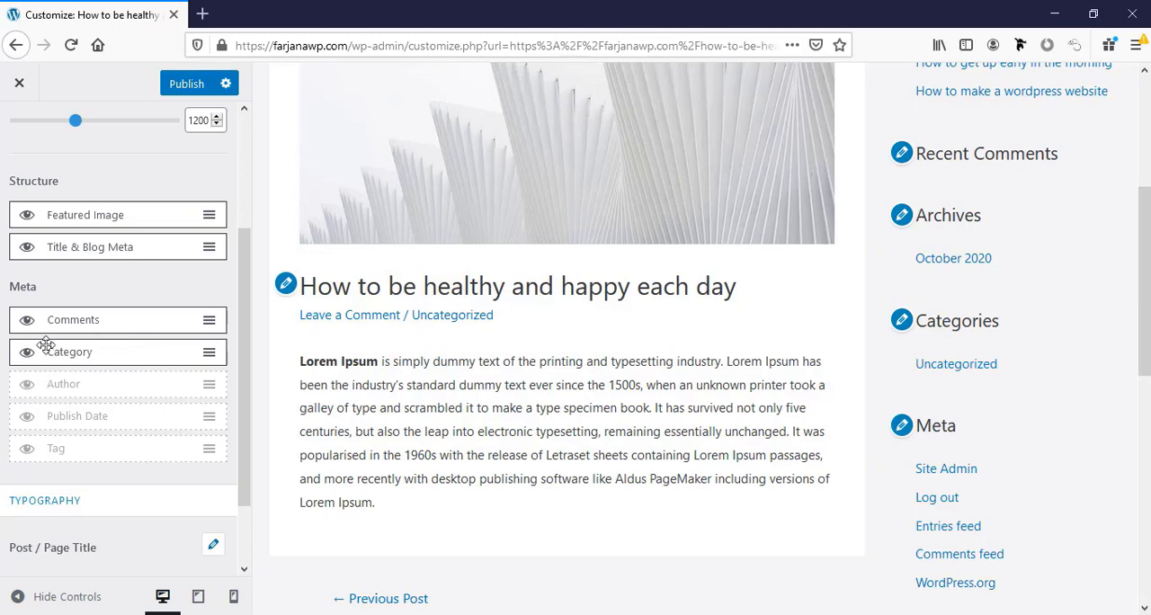
# Check the Leave a Comment form below the post in the preview against the Comments meta entry.
pyautogui.scroll(-5, 419, 447)
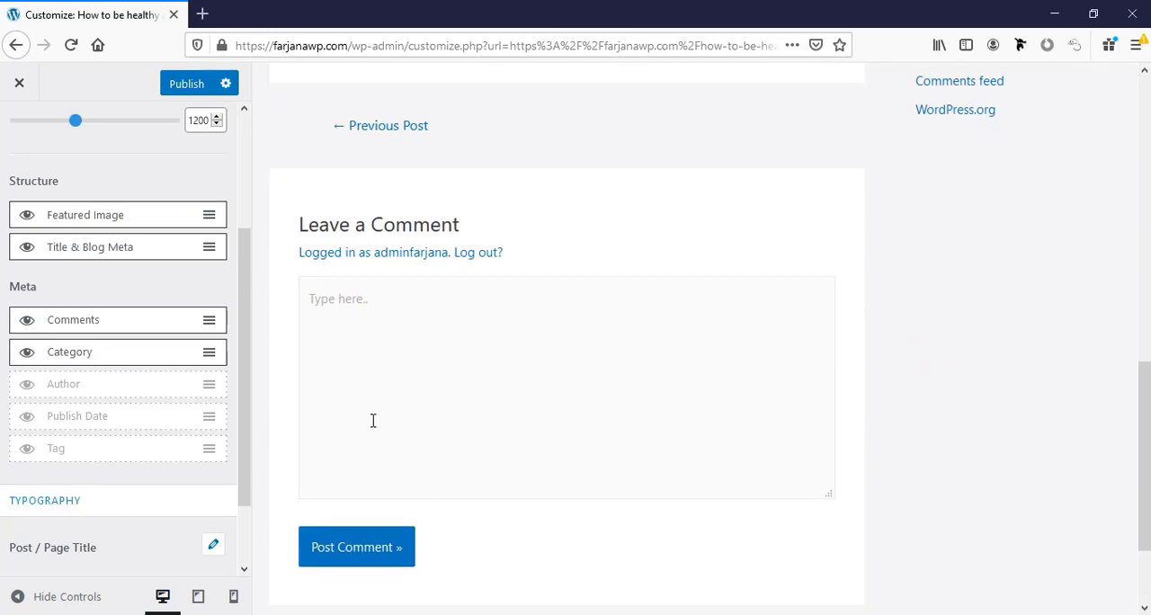
pyautogui.click(373, 421)
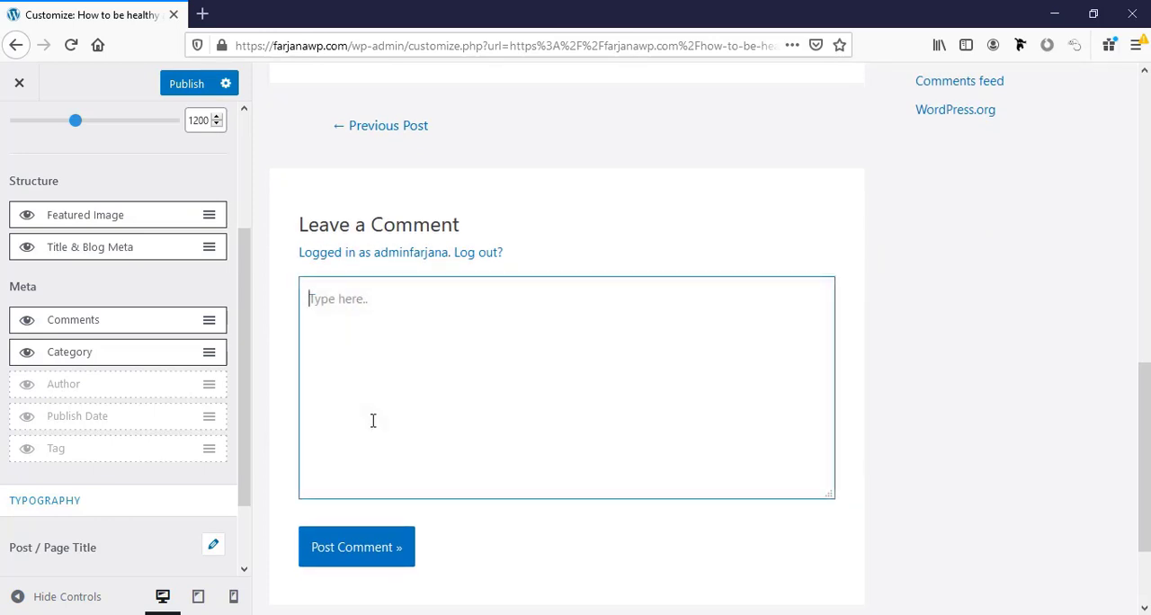
pyautogui.scroll(-2, 115, 455)
pyautogui.scroll(2, 115, 455)
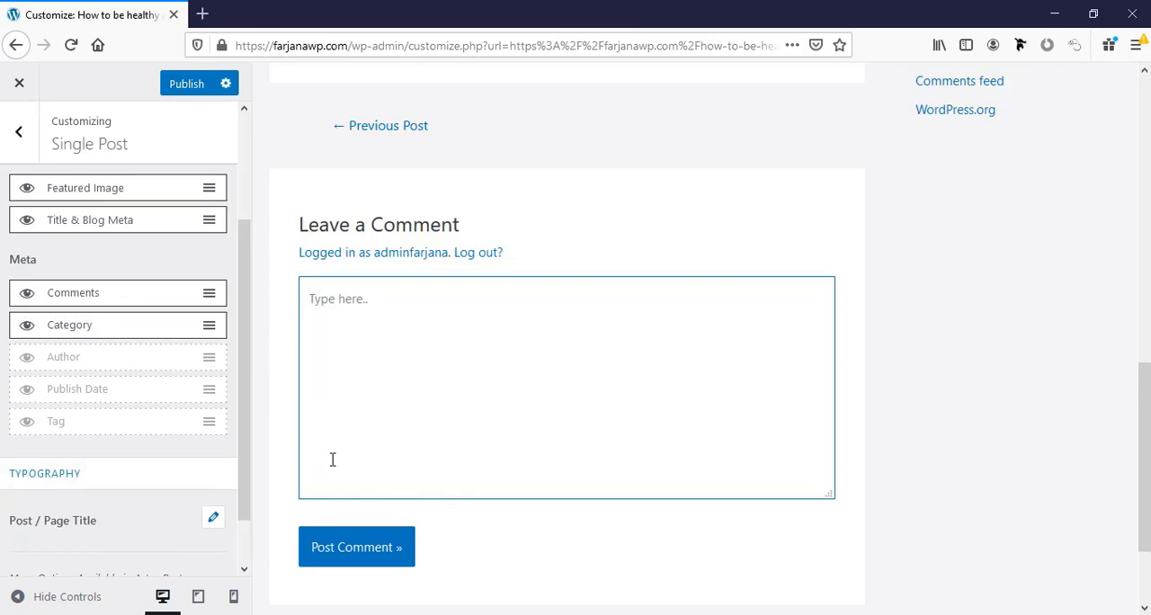
pyautogui.click(27, 295)
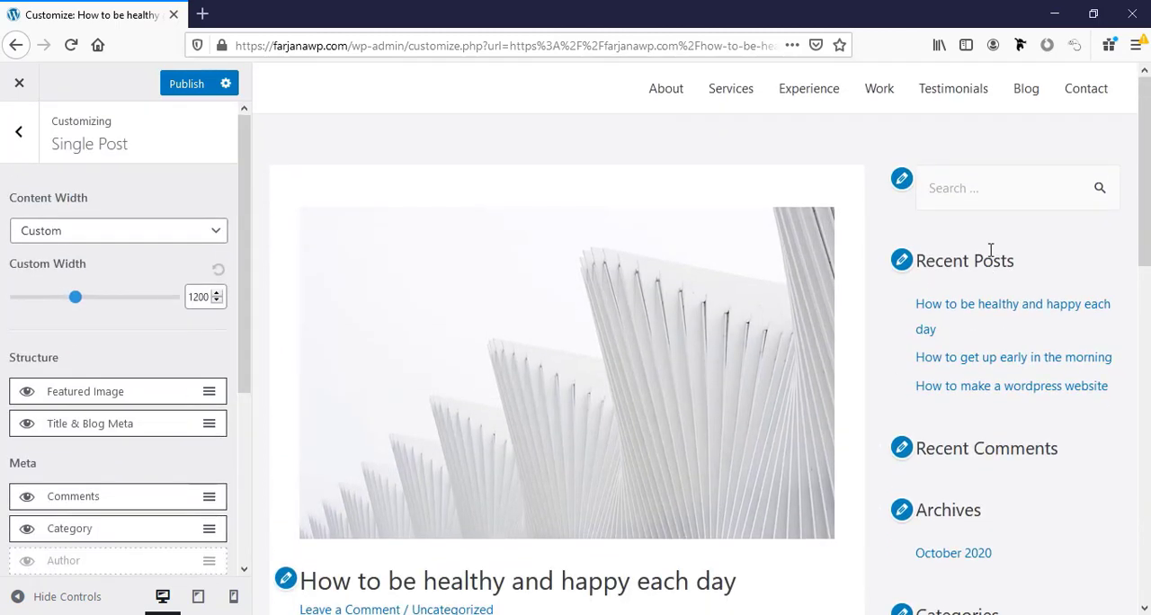
# Leave the Single Post settings, open the Main Sidebar widget area and compare its widgets with the sidebar in the preview.
pyautogui.scroll(-3, 953, 550)
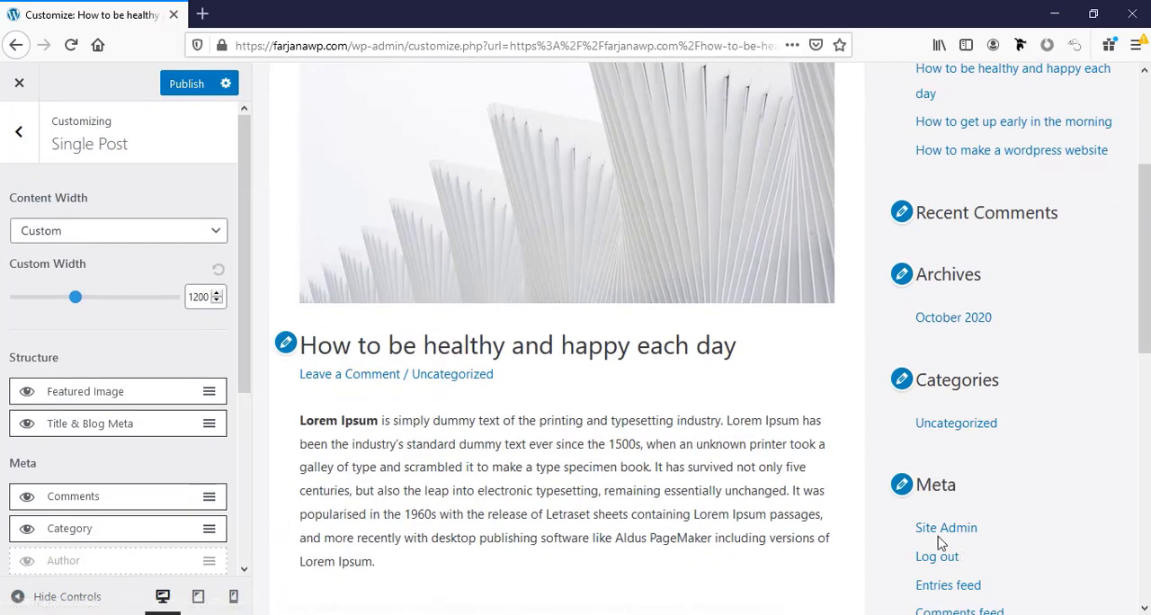
pyautogui.click(18, 137)
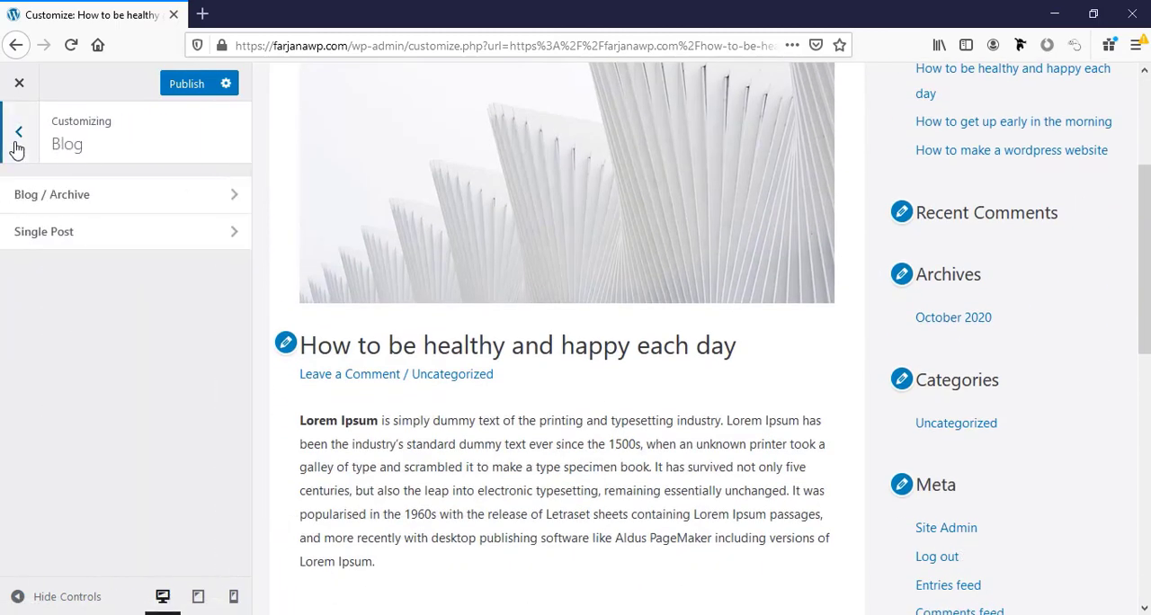
pyautogui.click(18, 135)
pyautogui.scroll(-3, 96, 496)
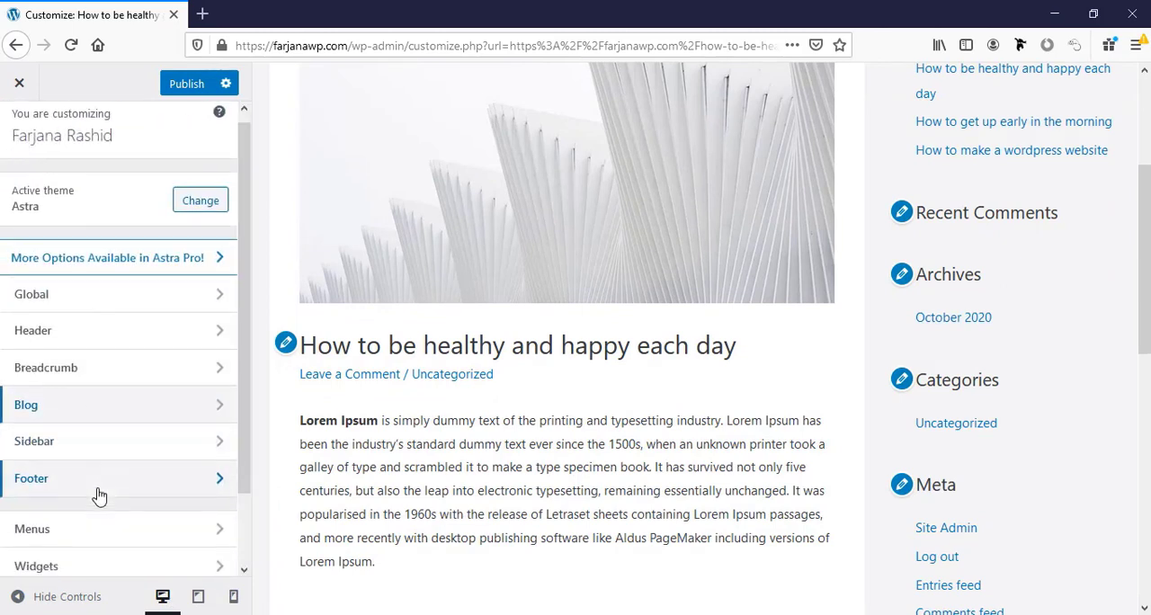
pyautogui.scroll(1, 99, 509)
pyautogui.click(81, 483)
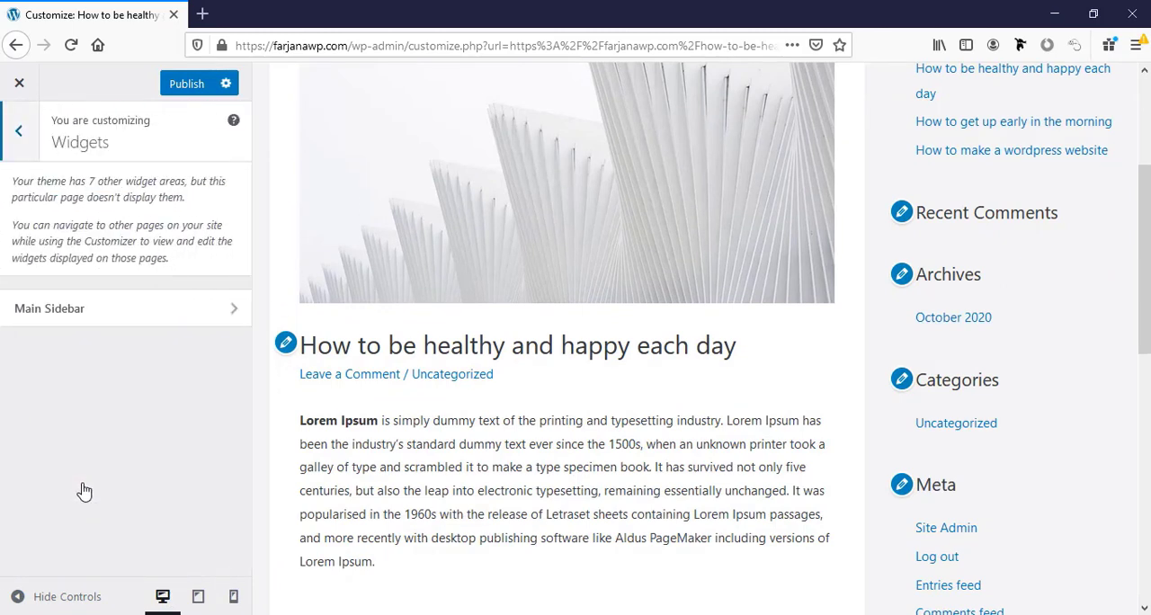
pyautogui.click(70, 317)
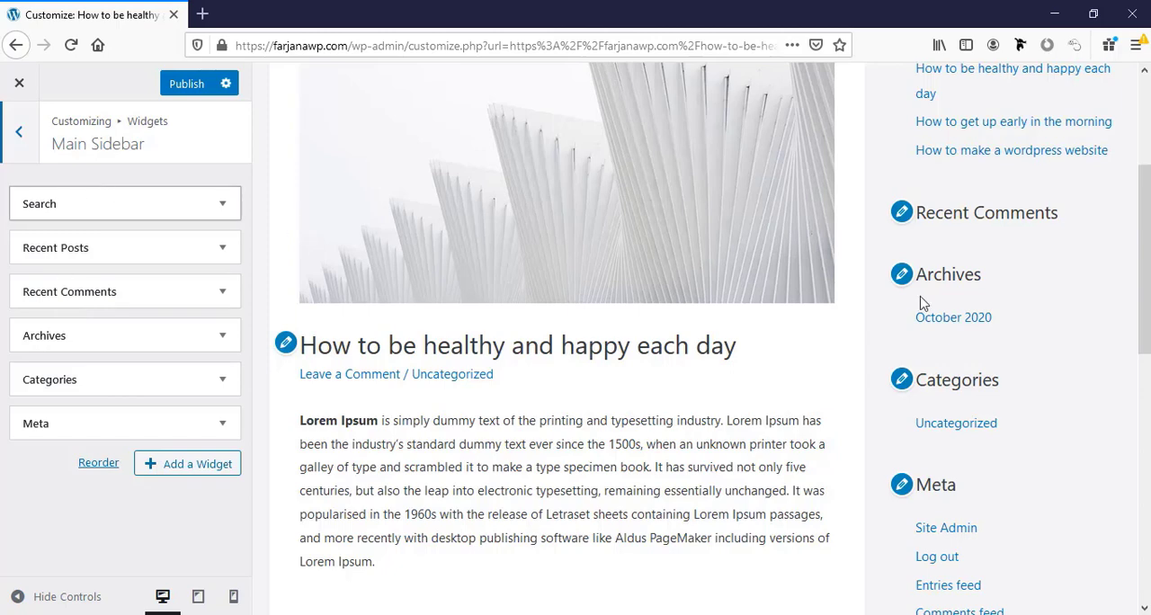
pyautogui.scroll(2, 1109, 372)
pyautogui.scroll(2, 1109, 372)
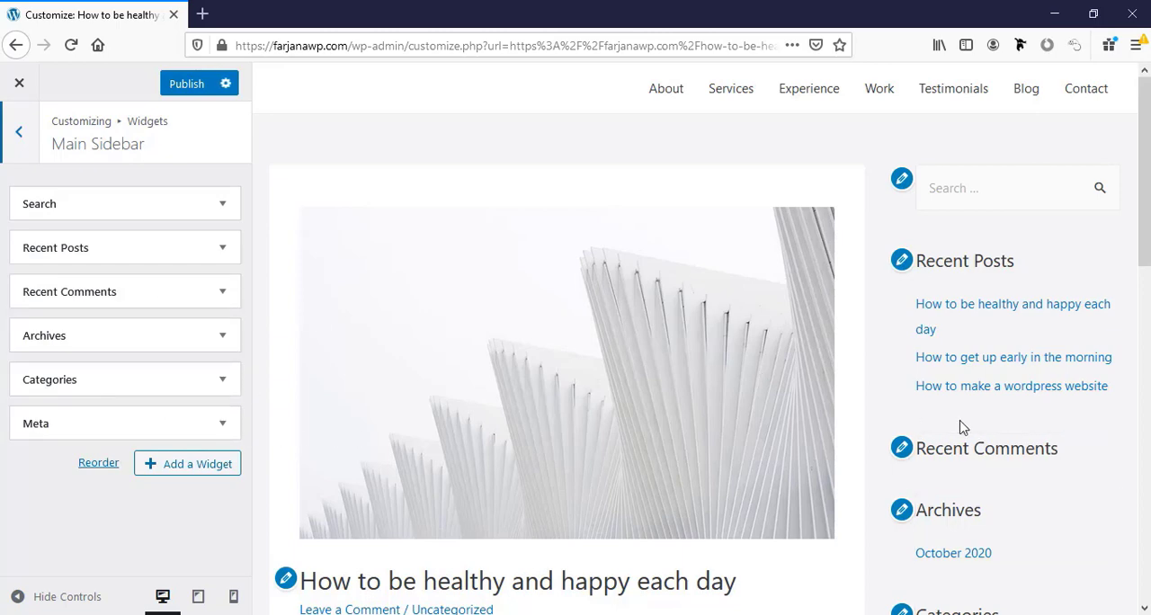
pyautogui.scroll(-3, 960, 427)
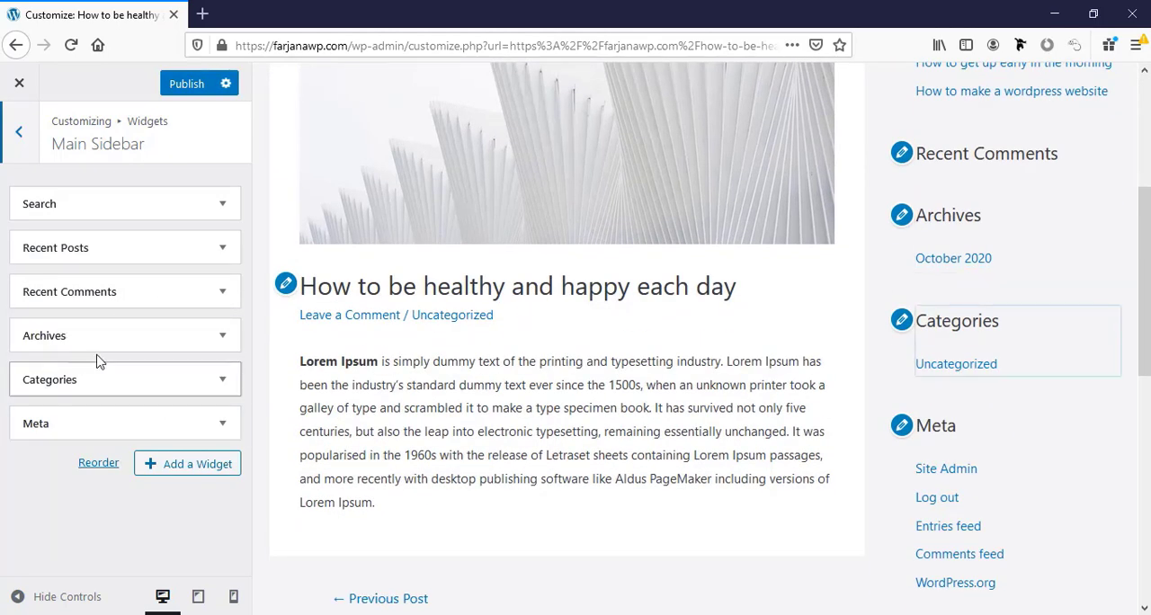
# Remove the Archives, Recent Comments and Meta widgets from the Main Sidebar.
pyautogui.click(221, 339)
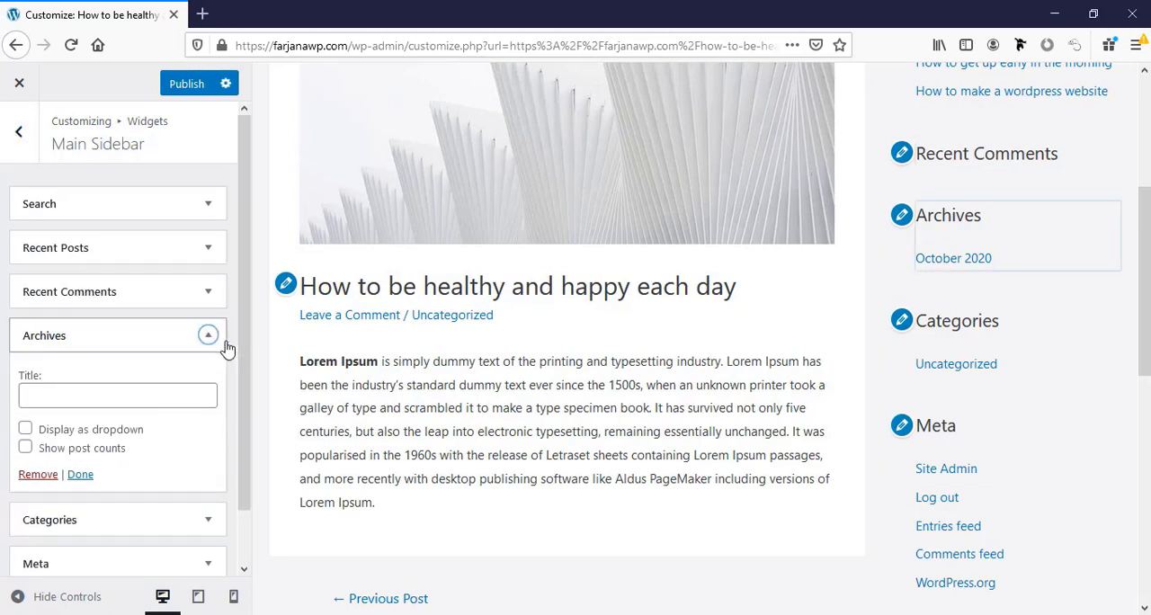
pyautogui.click(39, 474)
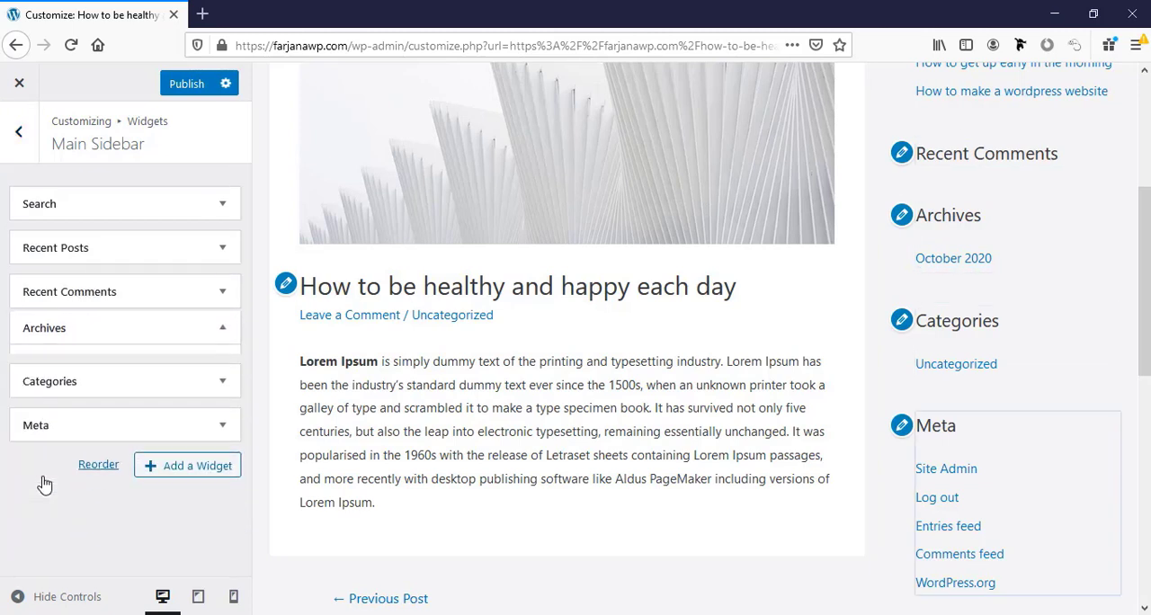
pyautogui.click(229, 304)
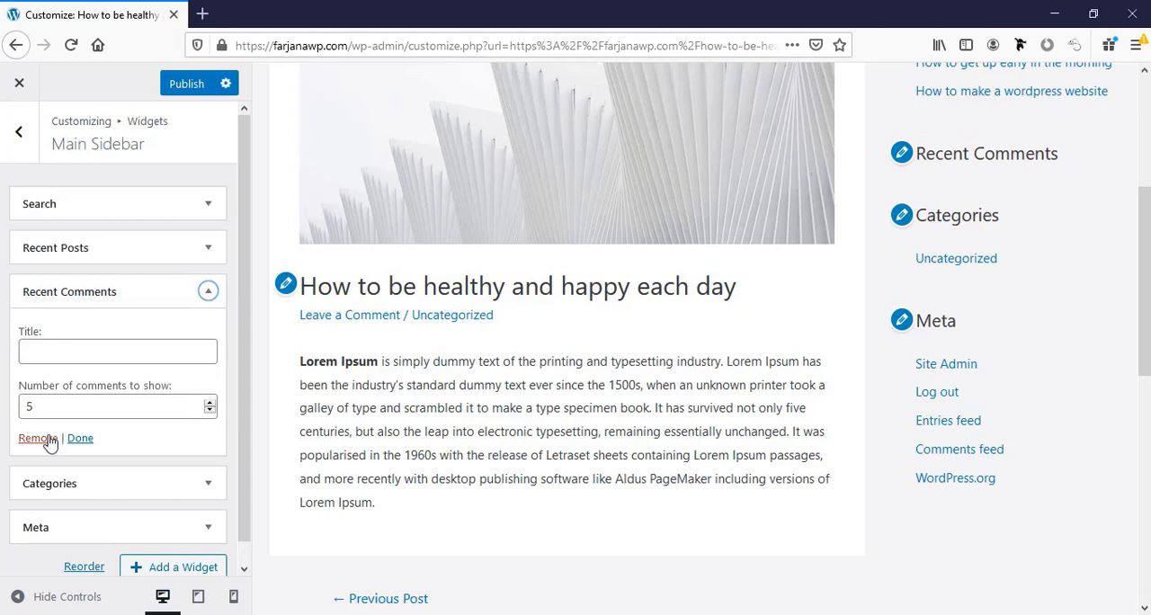
pyautogui.click(48, 395)
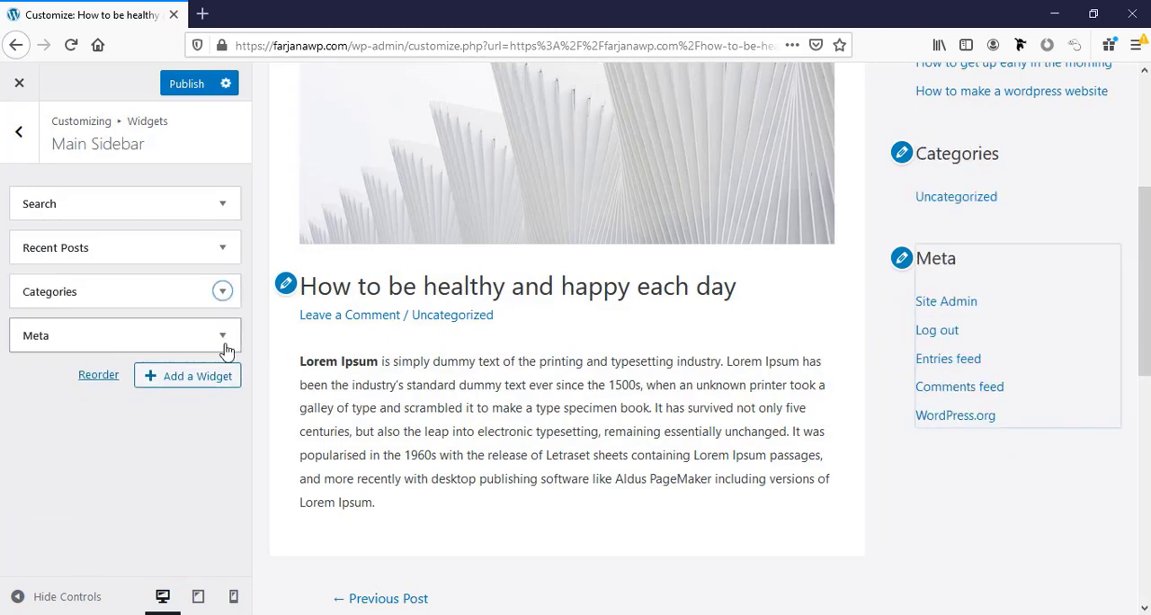
pyautogui.click(222, 335)
pyautogui.click(36, 427)
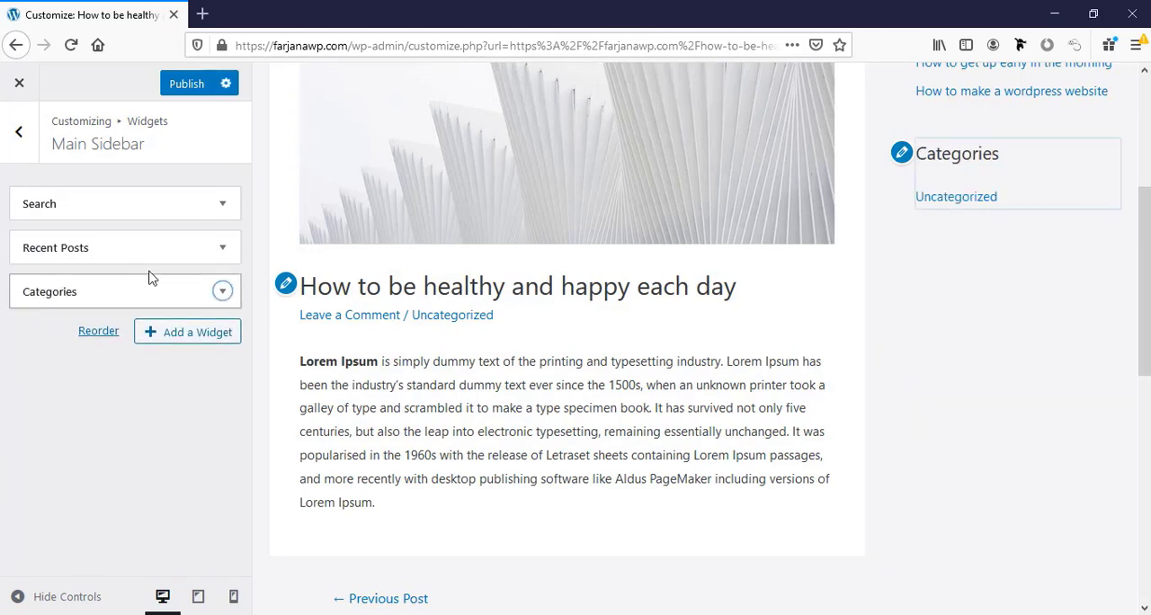
pyautogui.scroll(3, 1031, 345)
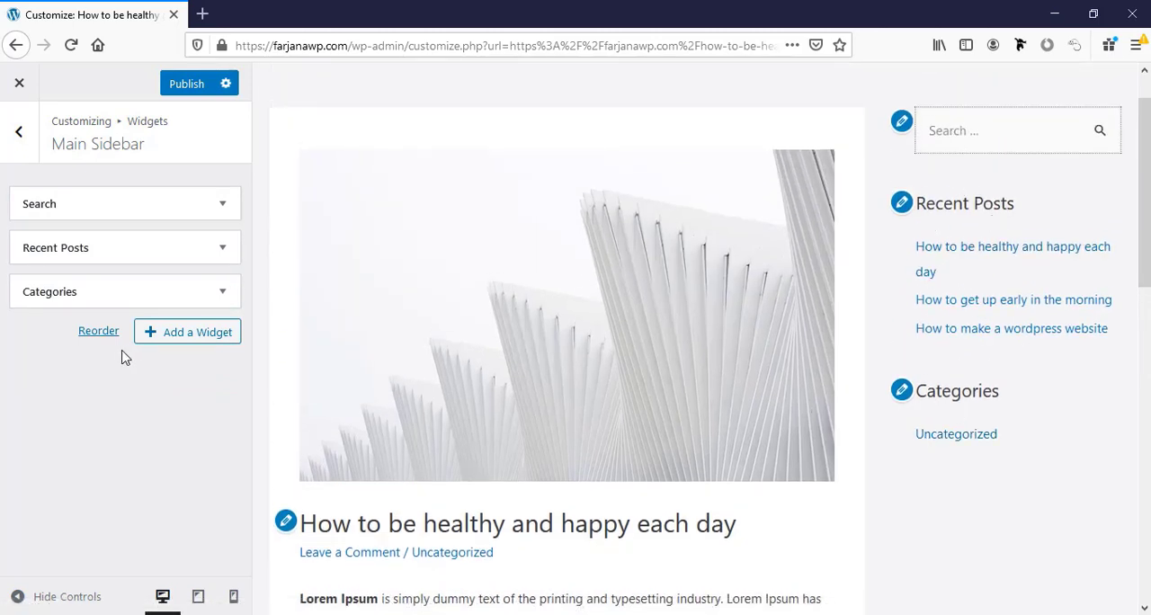
# Try out a Calendar widget titled "This month" in the Main Sidebar and delete it again.
pyautogui.click(181, 340)
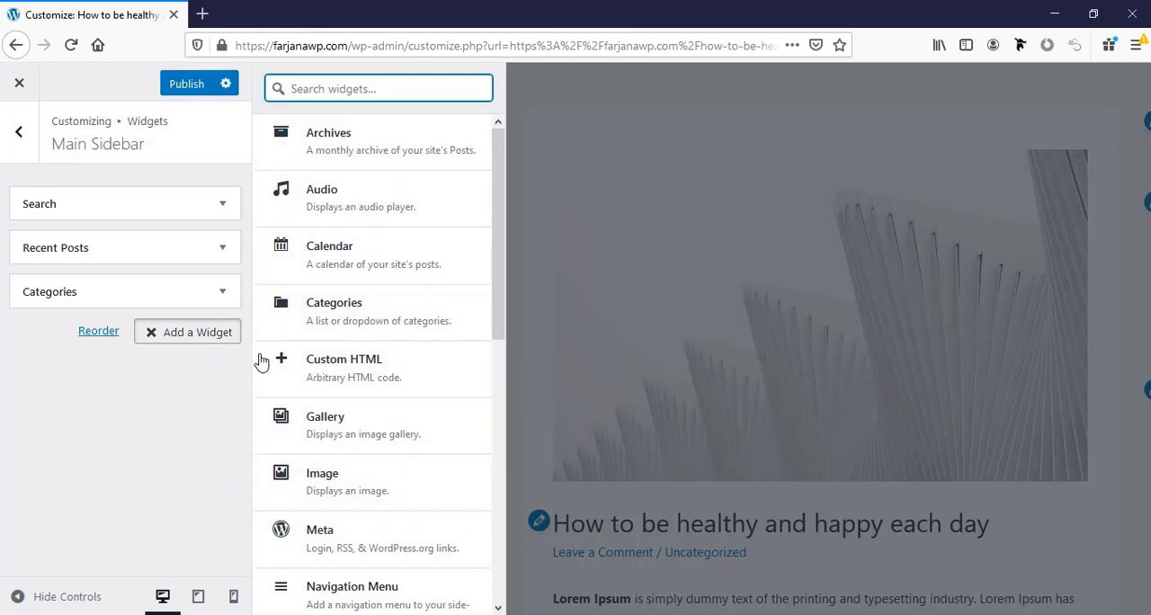
pyautogui.click(362, 263)
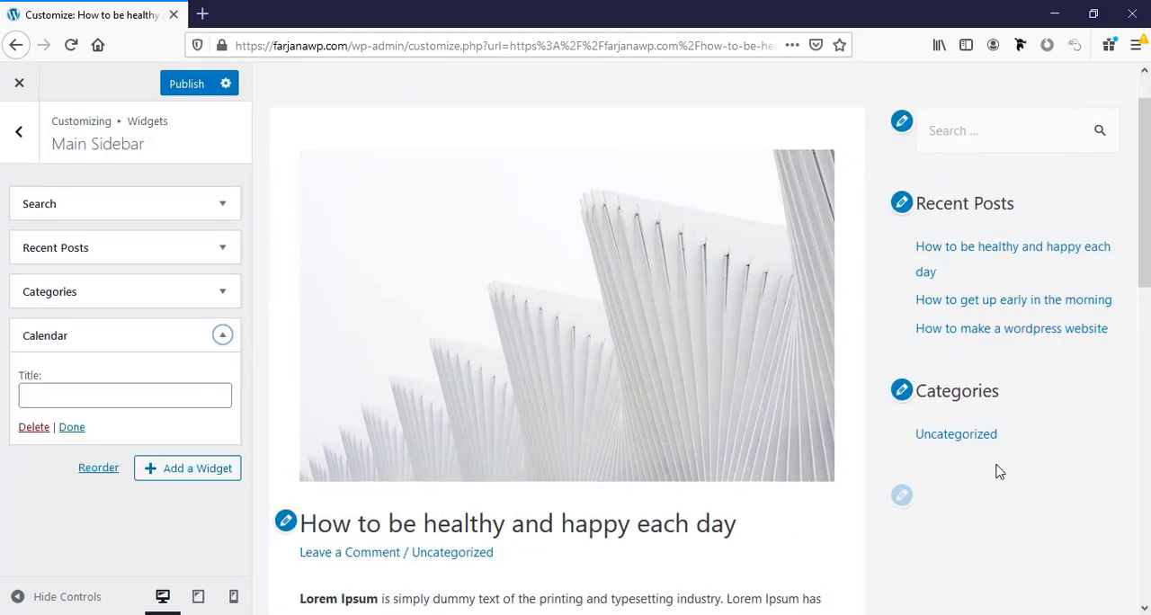
pyautogui.scroll(-3, 1005, 472)
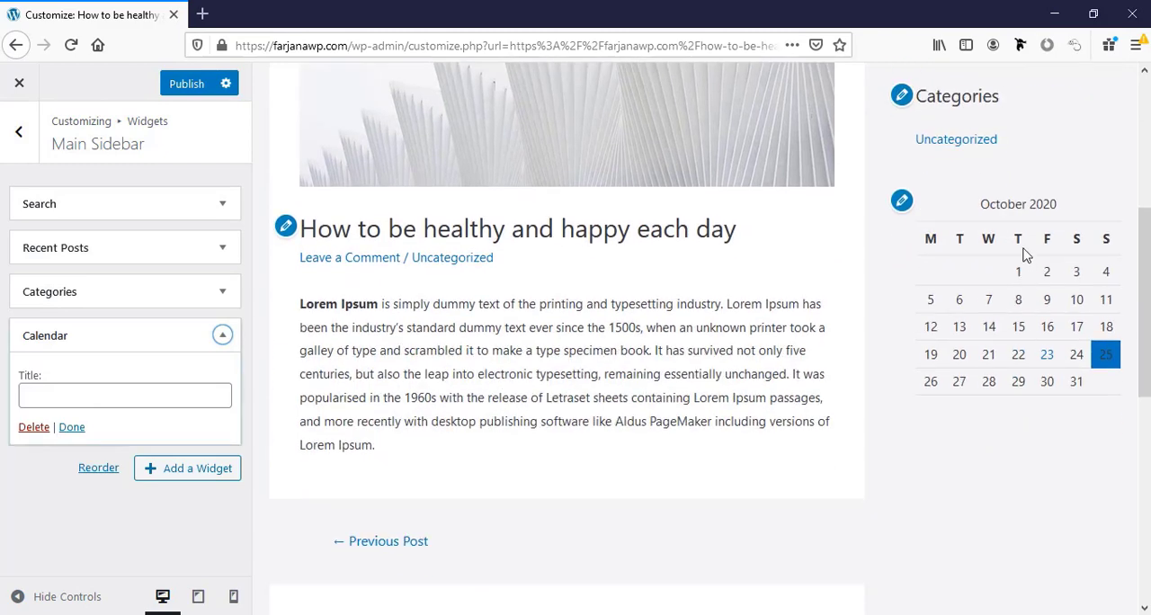
pyautogui.click(33, 399)
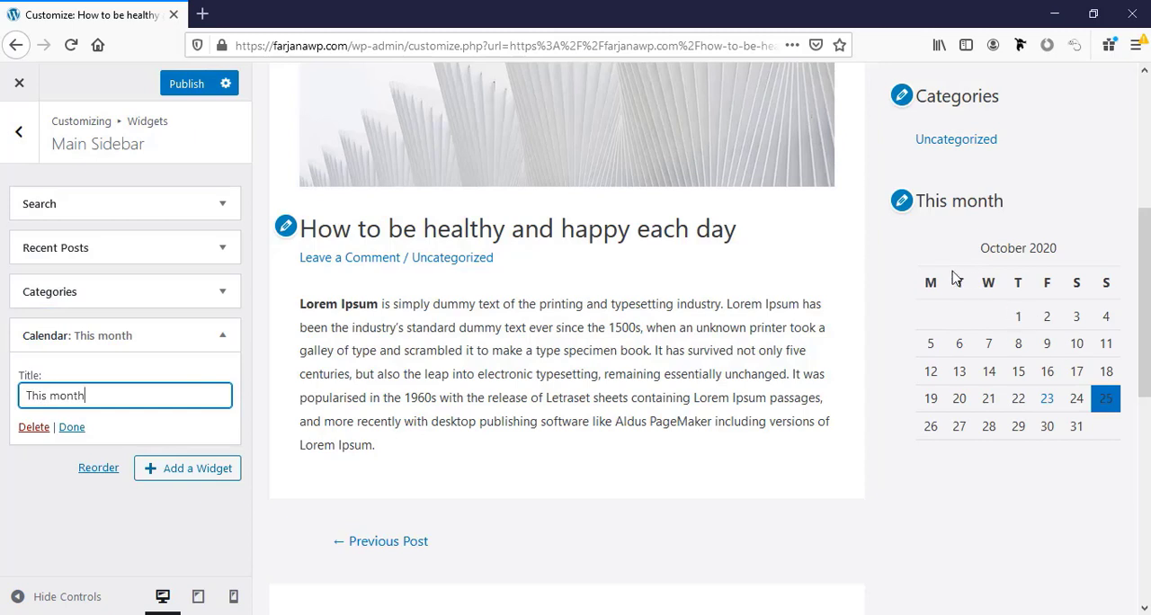
pyautogui.click(33, 427)
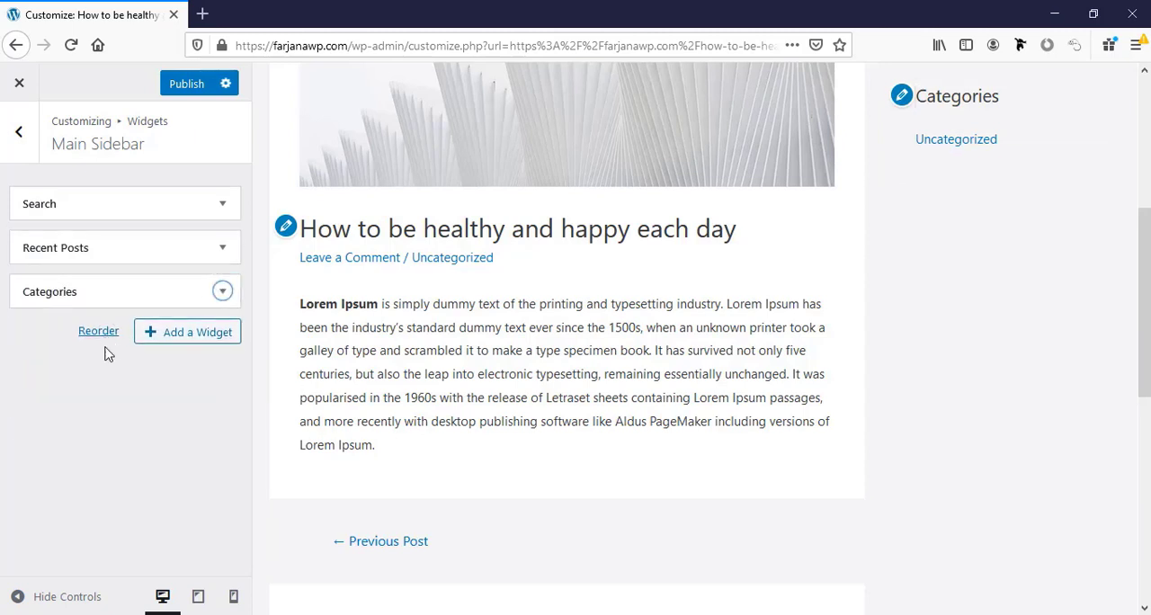
# Publish the single post and sidebar widget changes and return to the Customizer's main section list.
pyautogui.scroll(5, 431, 332)
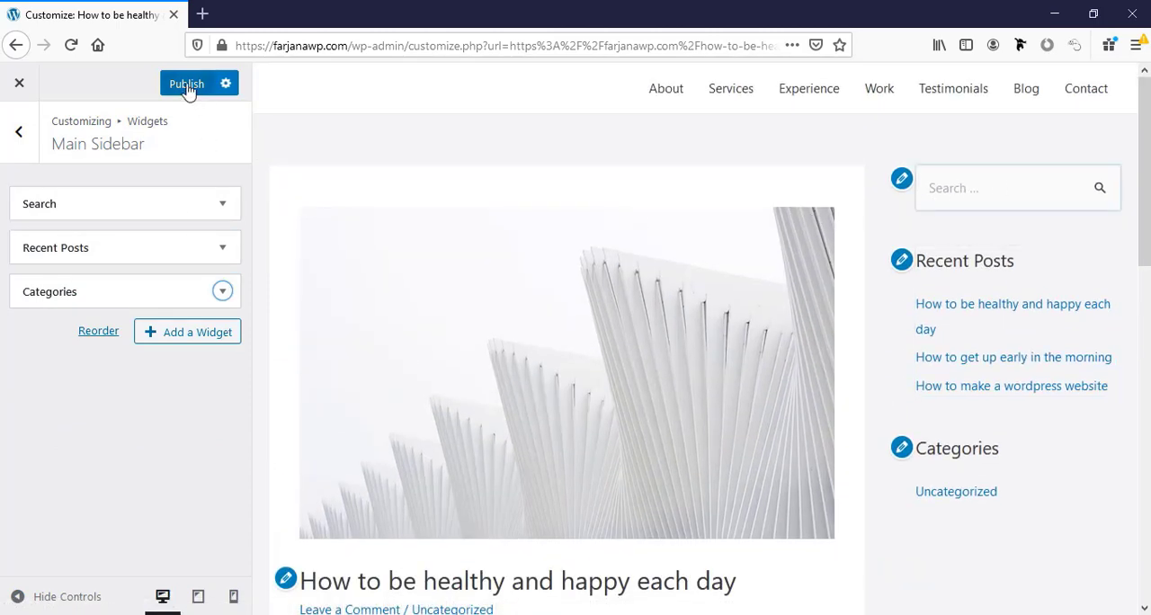
pyautogui.click(18, 135)
pyautogui.click(18, 135)
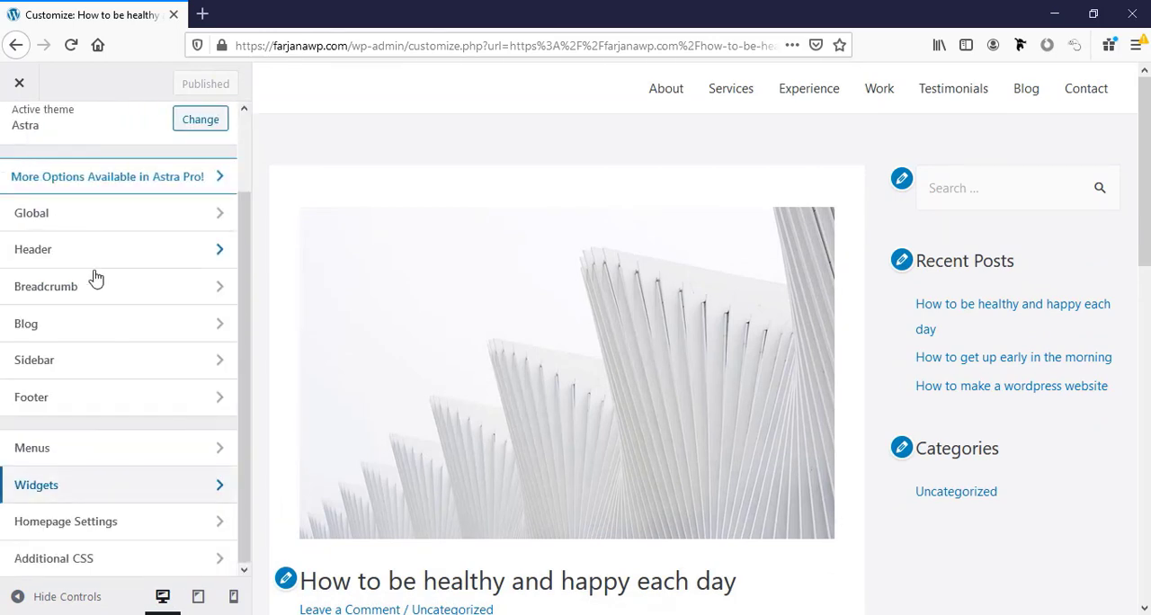
# Try the No Sidebar layout for blog posts, set it back to Default and publish.
pyautogui.click(79, 360)
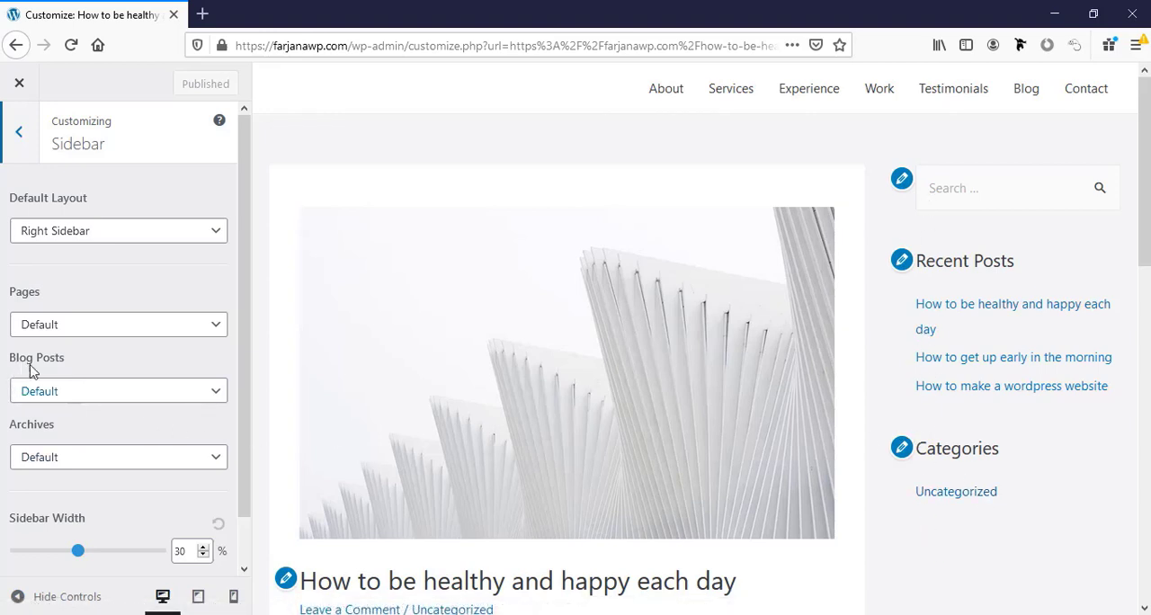
pyautogui.click(75, 393)
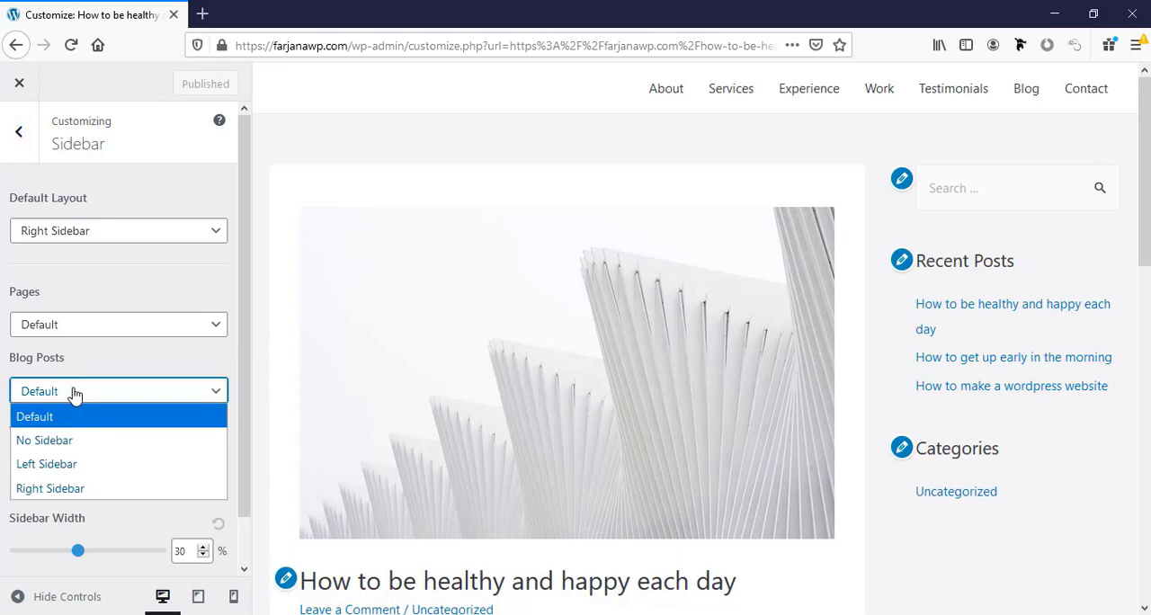
pyautogui.click(60, 441)
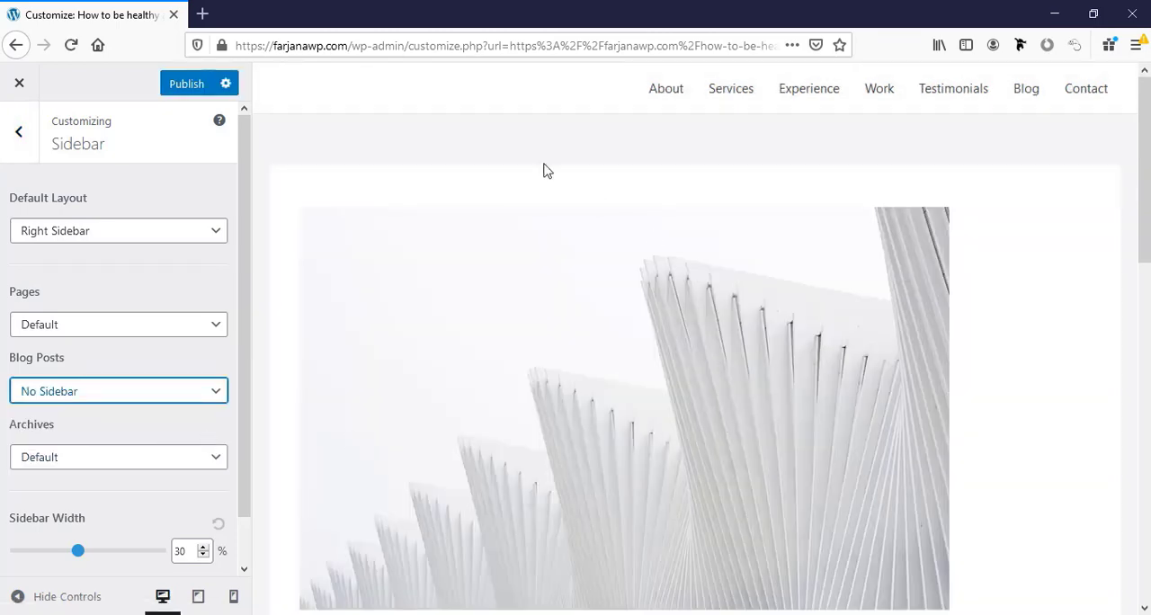
pyautogui.scroll(-7, 1105, 342)
pyautogui.click(34, 396)
pyautogui.click(38, 415)
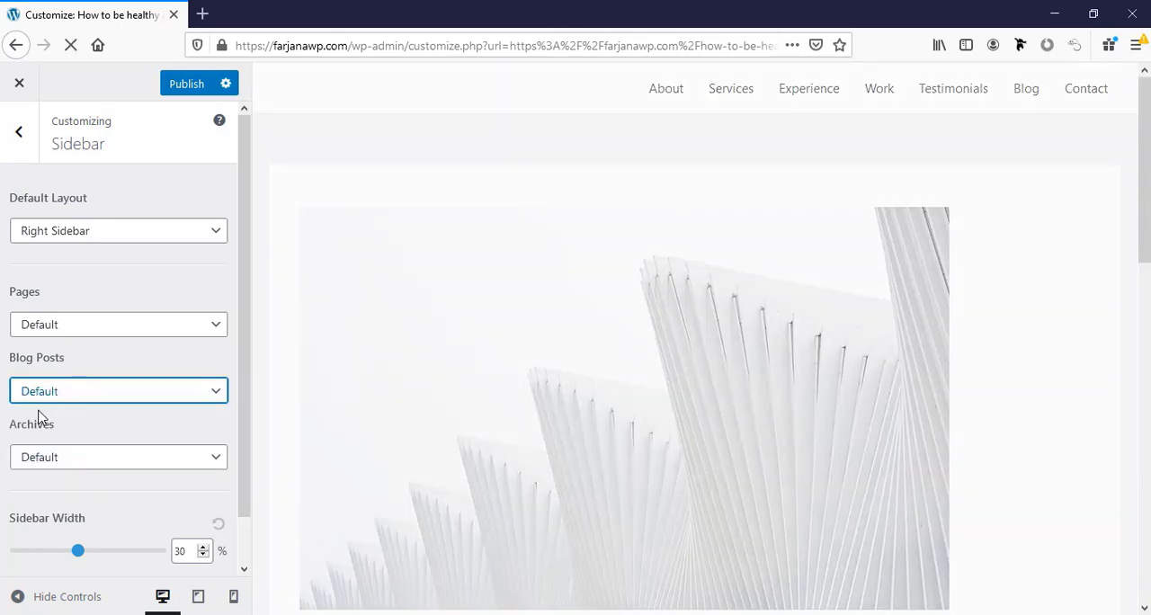
pyautogui.click(163, 91)
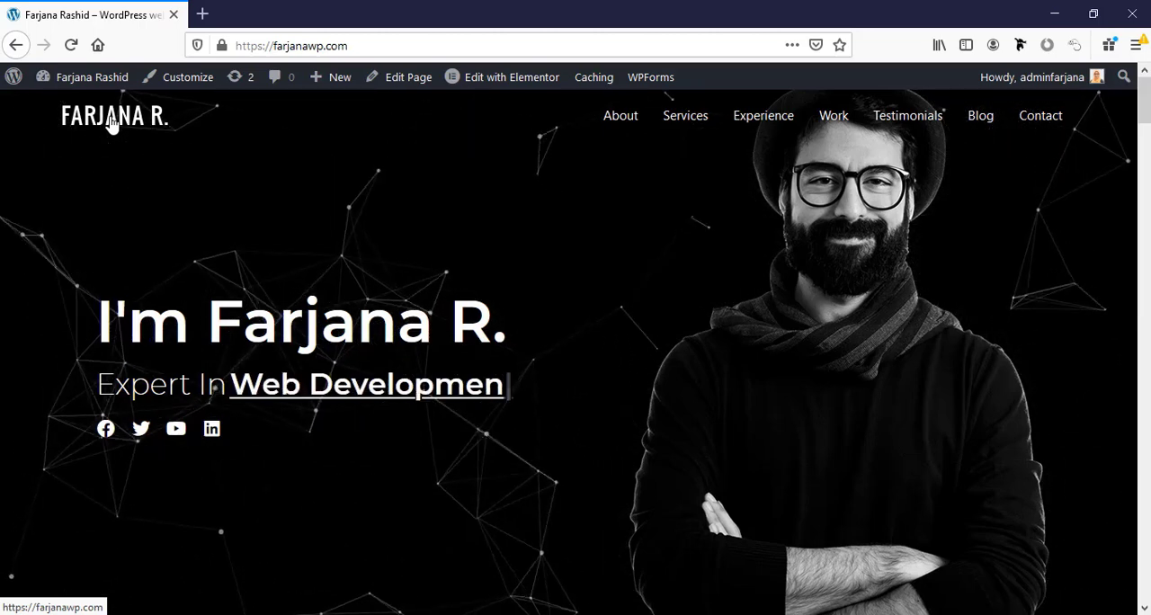
# Open the home page for editing in Elementor and check its hero section in the tablet preview.
pyautogui.click(523, 81)
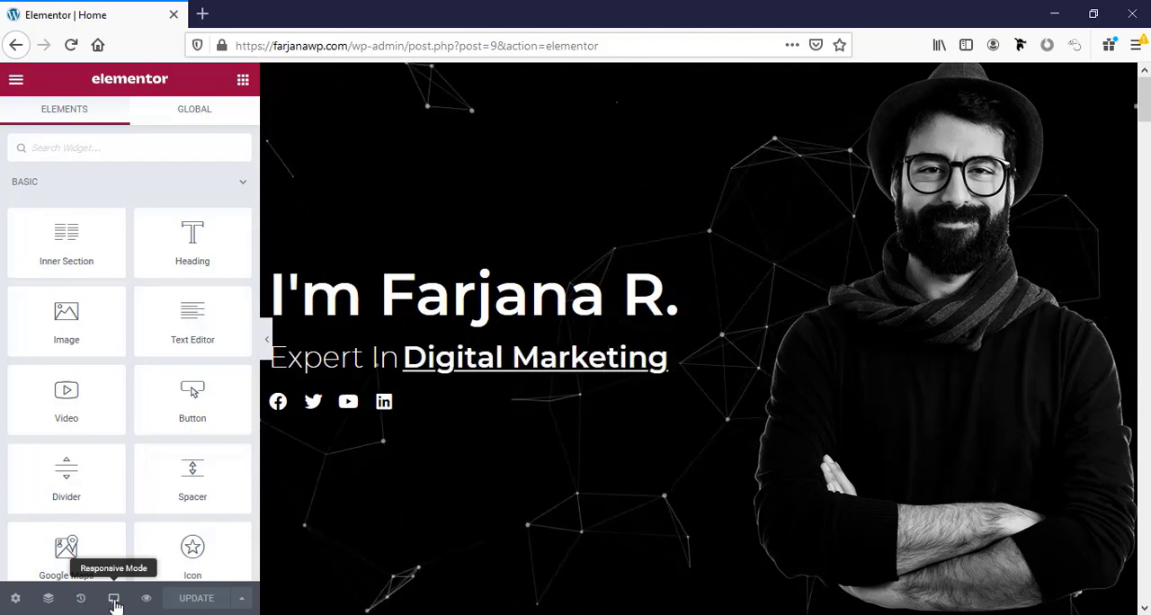
pyautogui.click(114, 601)
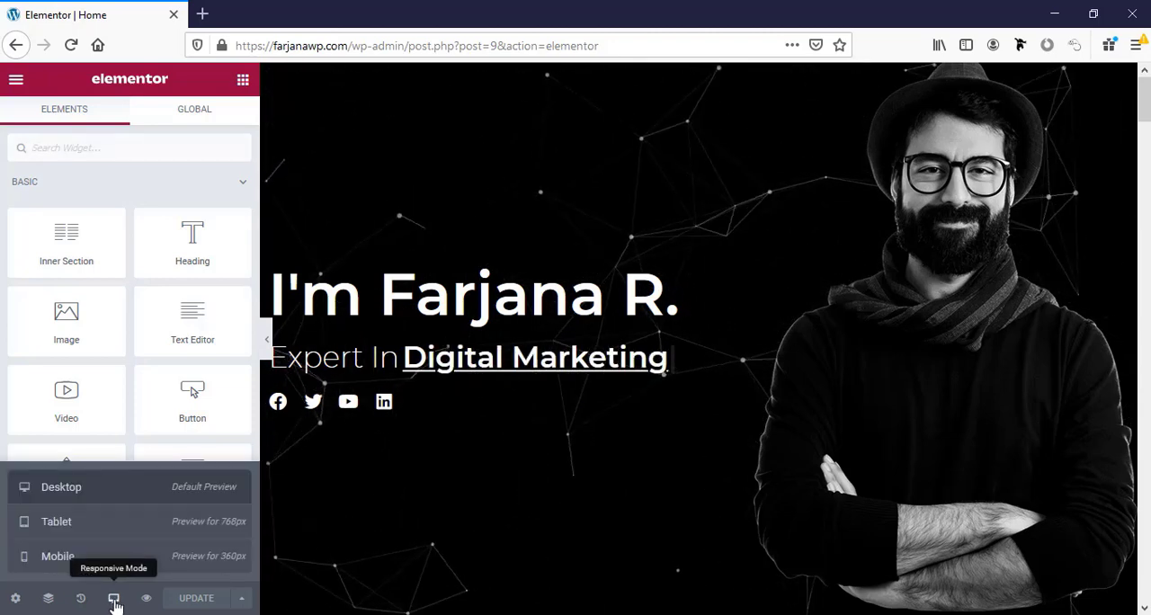
pyautogui.click(107, 537)
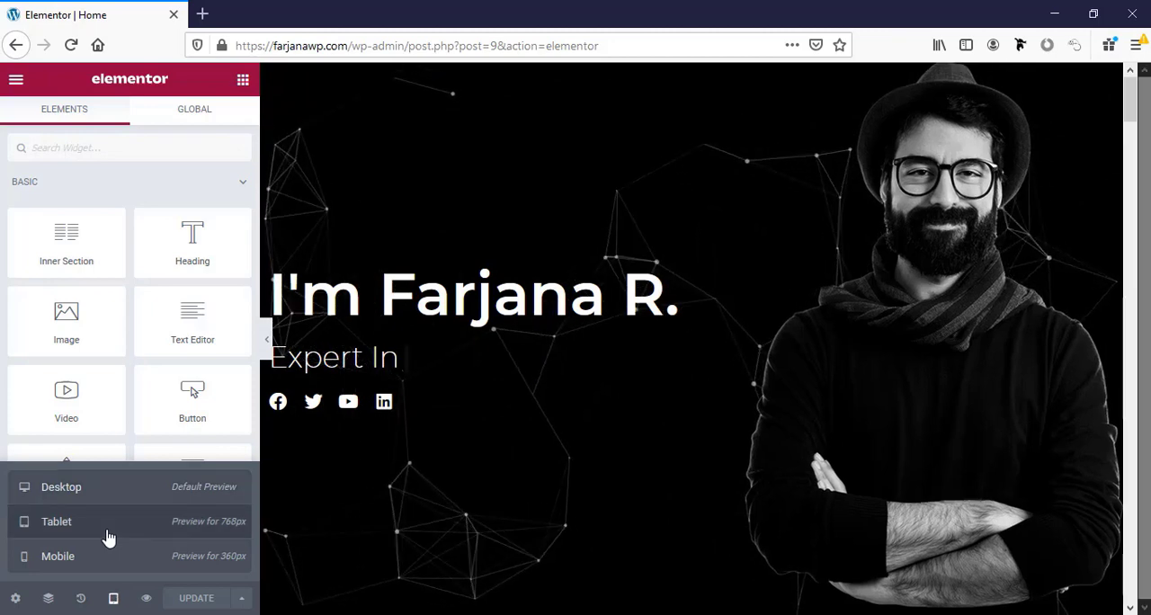
pyautogui.scroll(-5, 825, 502)
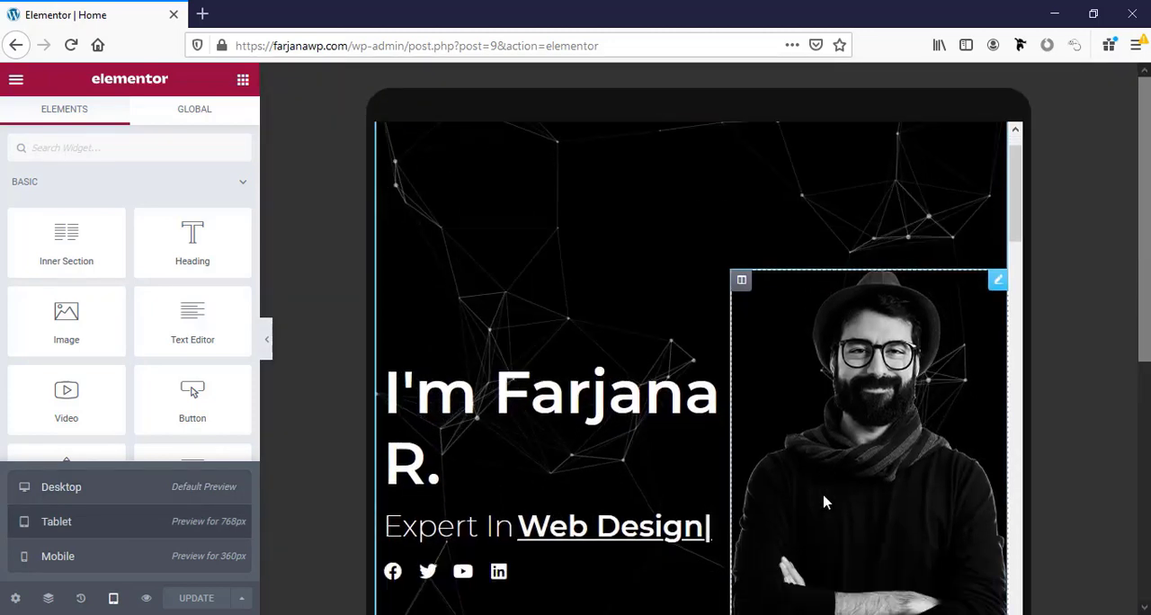
pyautogui.scroll(-5, 825, 502)
pyautogui.scroll(8, 825, 502)
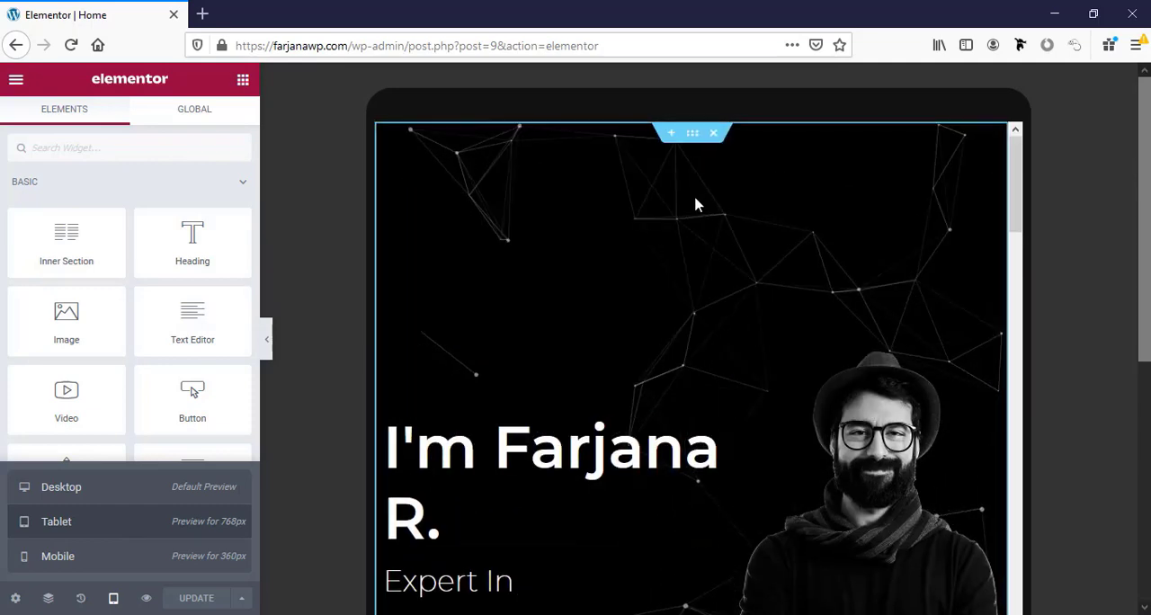
# Change the hero section's height option to Min Height.
pyautogui.click(693, 135)
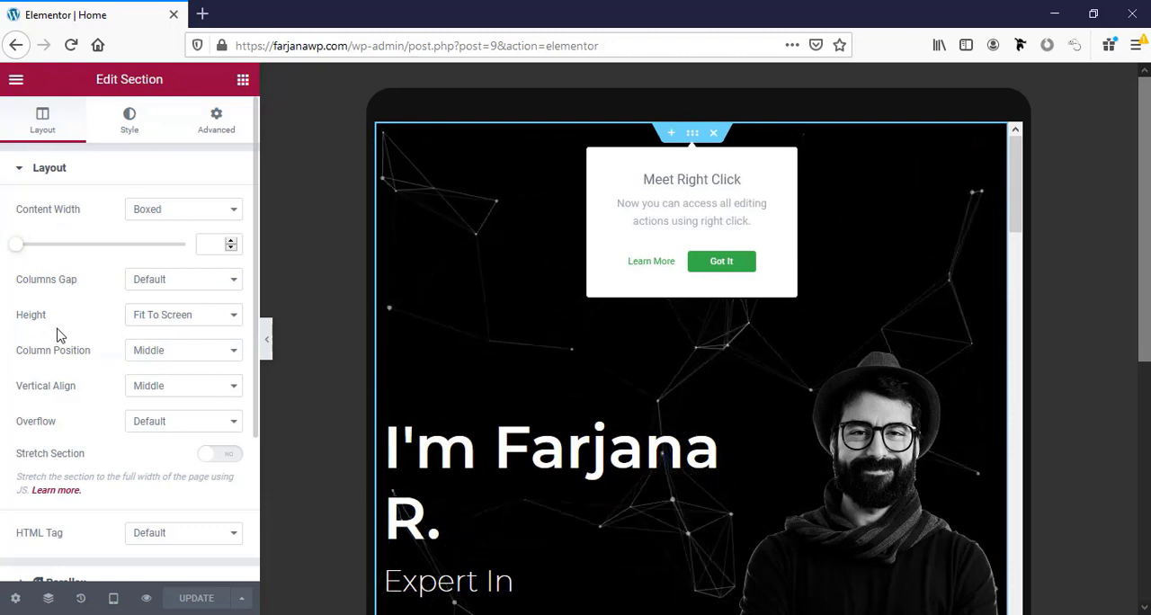
pyautogui.click(161, 325)
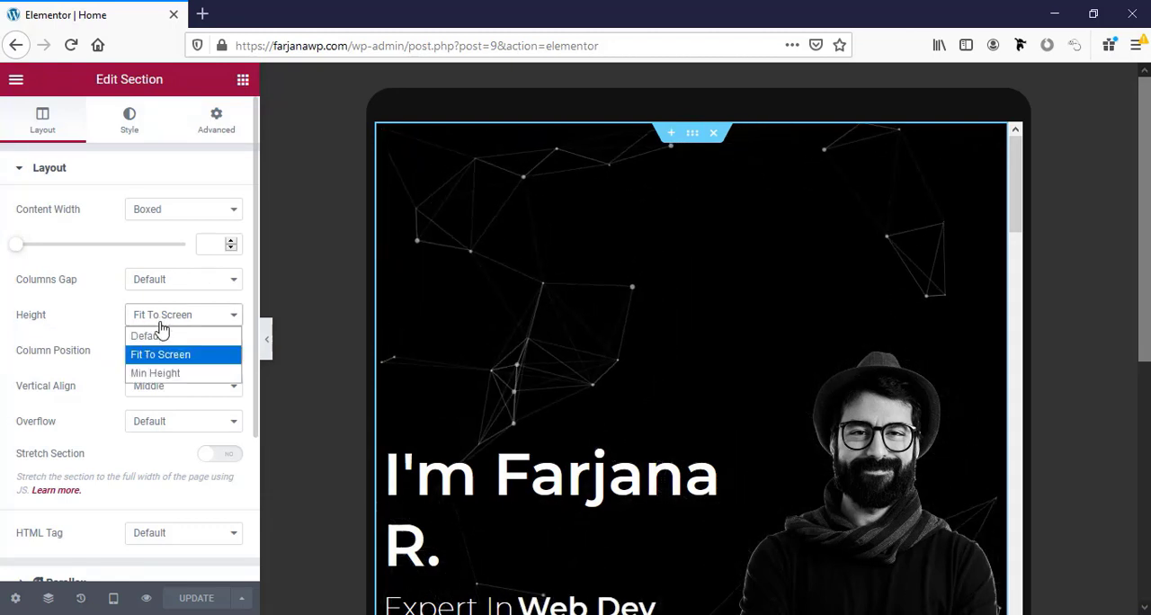
pyautogui.click(165, 374)
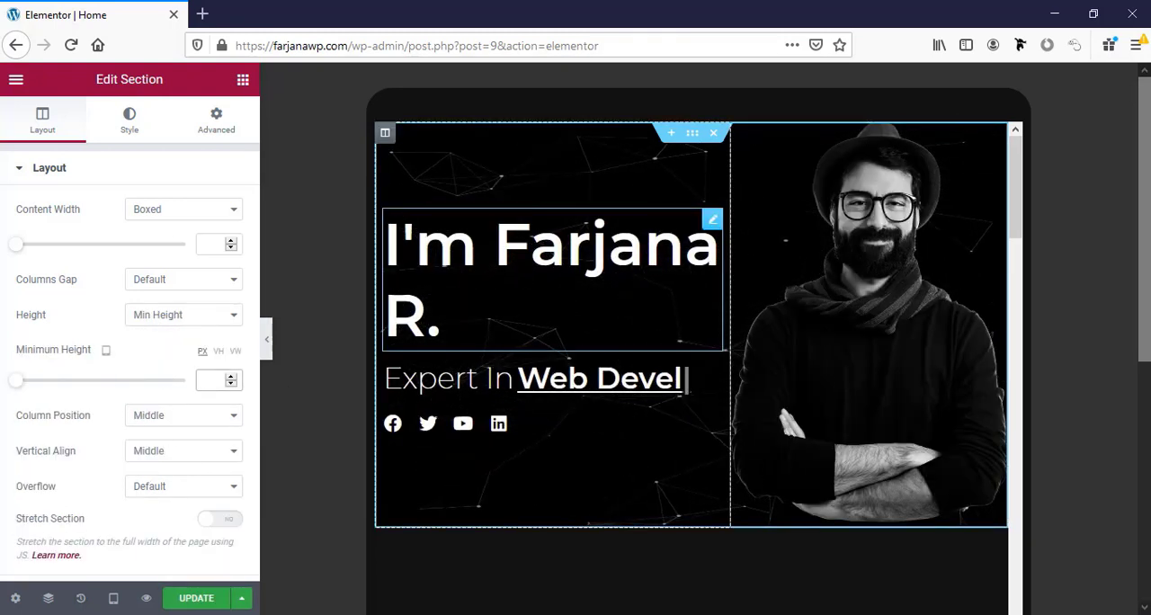
# Set the hero heading's tablet font size to 50 px.
pyautogui.click(519, 265)
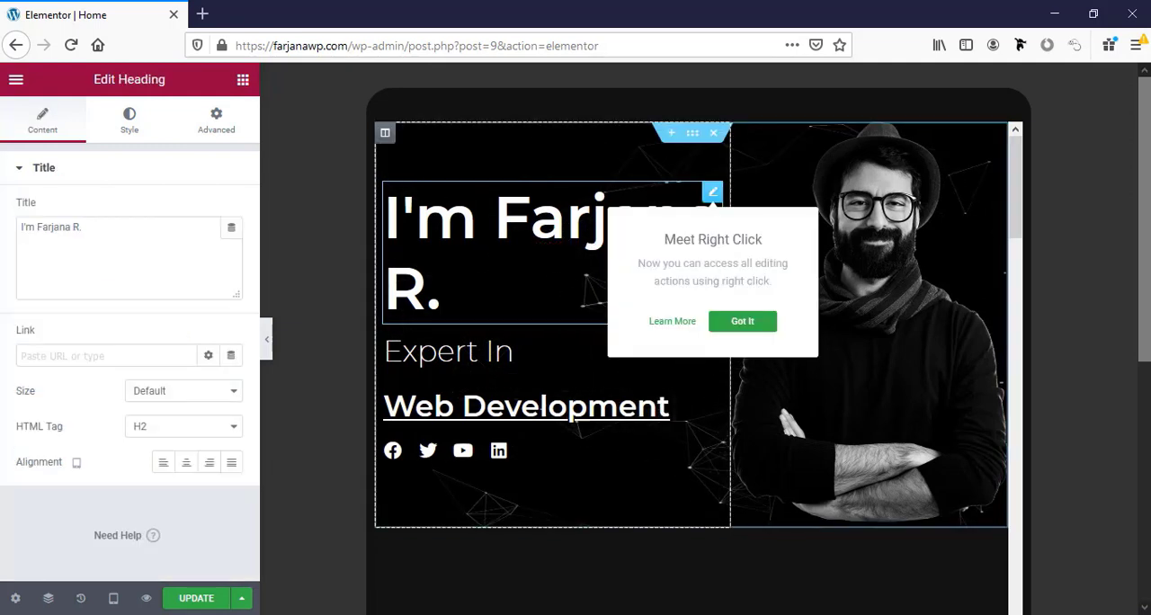
pyautogui.click(136, 123)
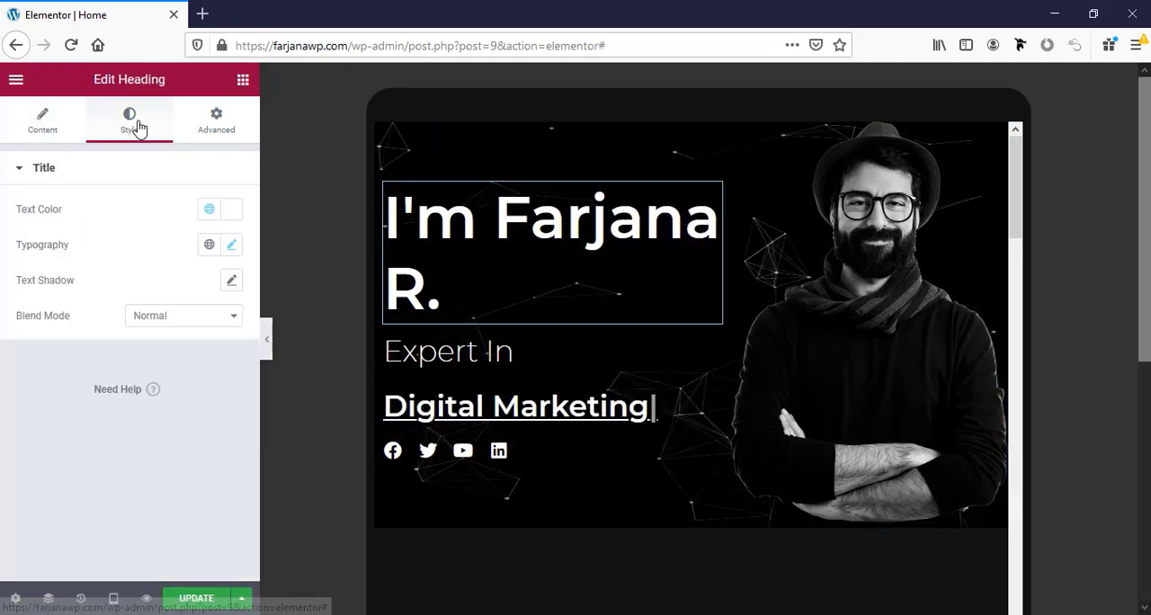
pyautogui.click(232, 246)
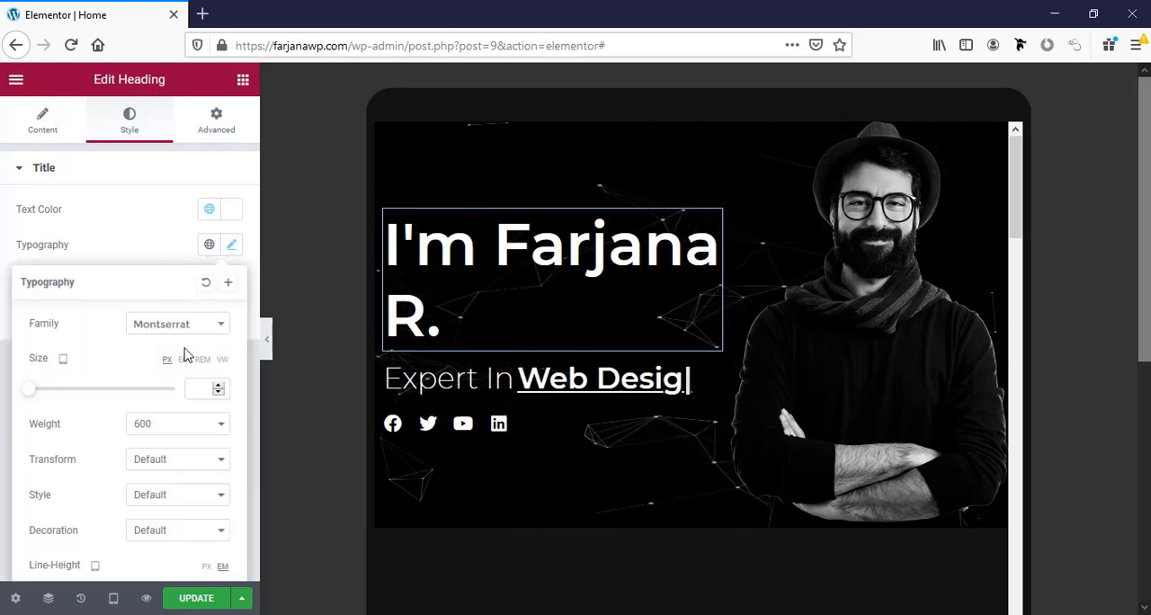
pyautogui.scroll(-2, 184, 355)
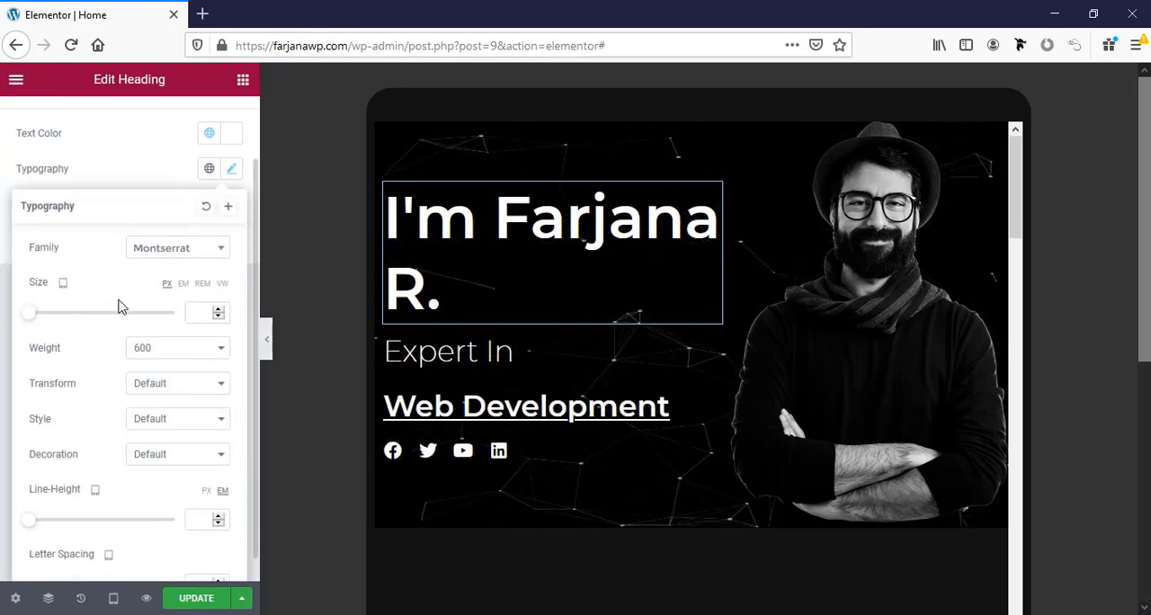
pyautogui.click(203, 310)
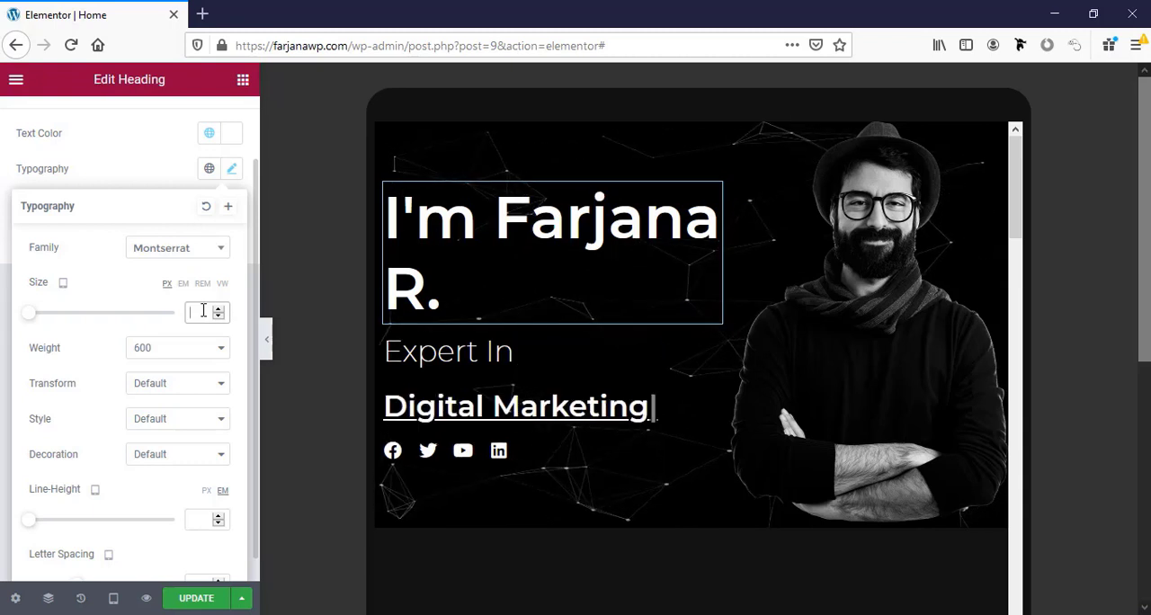
pyautogui.write('50')
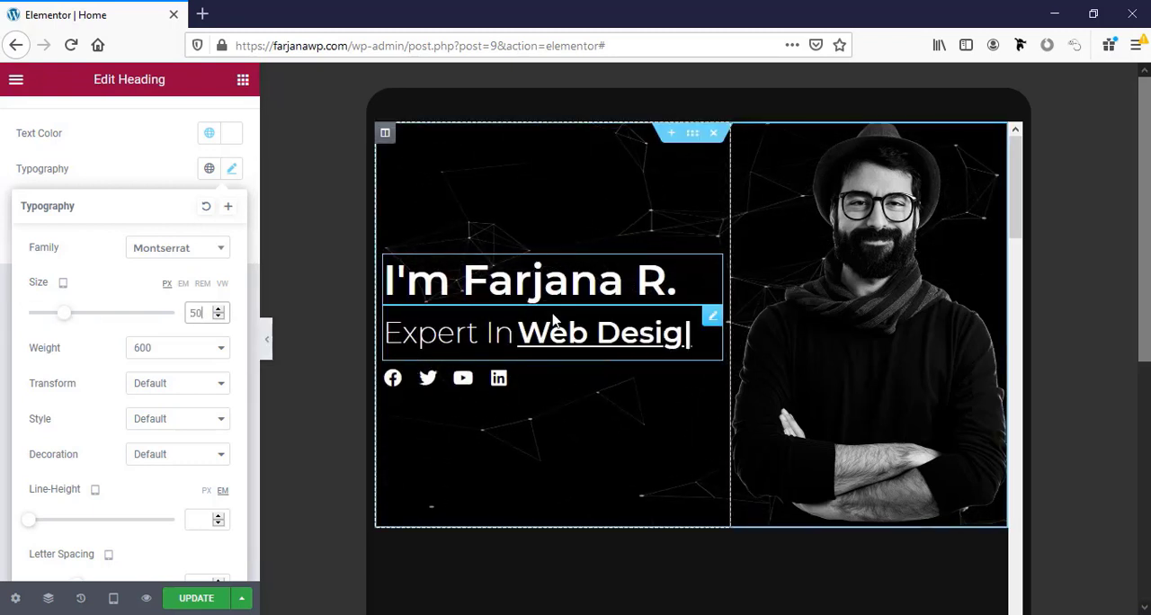
# Try a tablet font size of 20 px for the "Expert In" prefix of the fancy text.
pyautogui.click(712, 320)
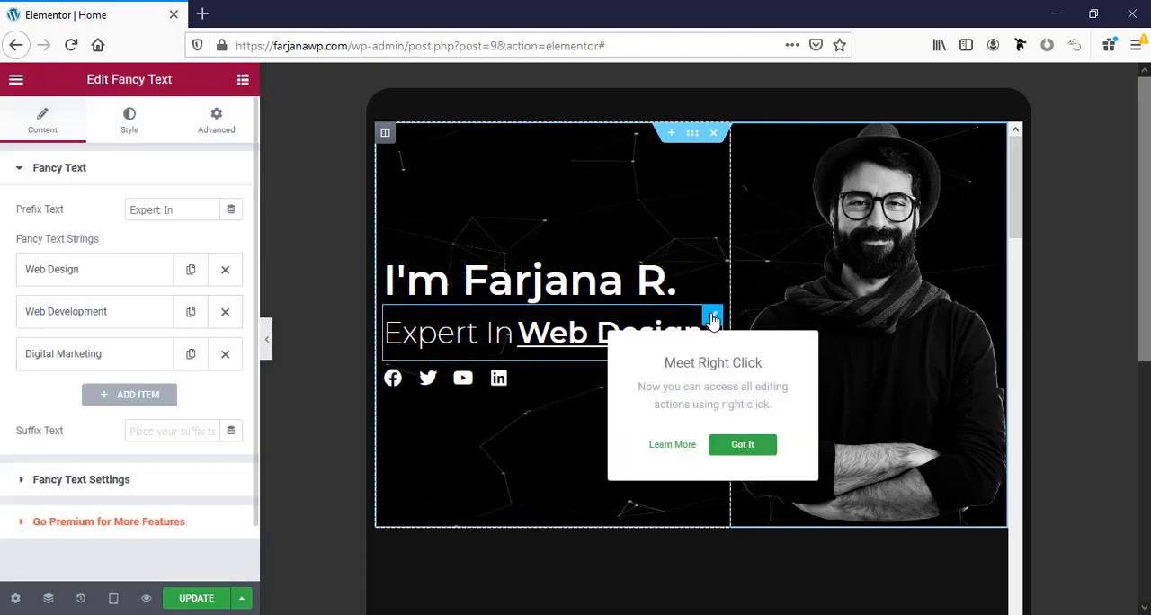
pyautogui.click(129, 120)
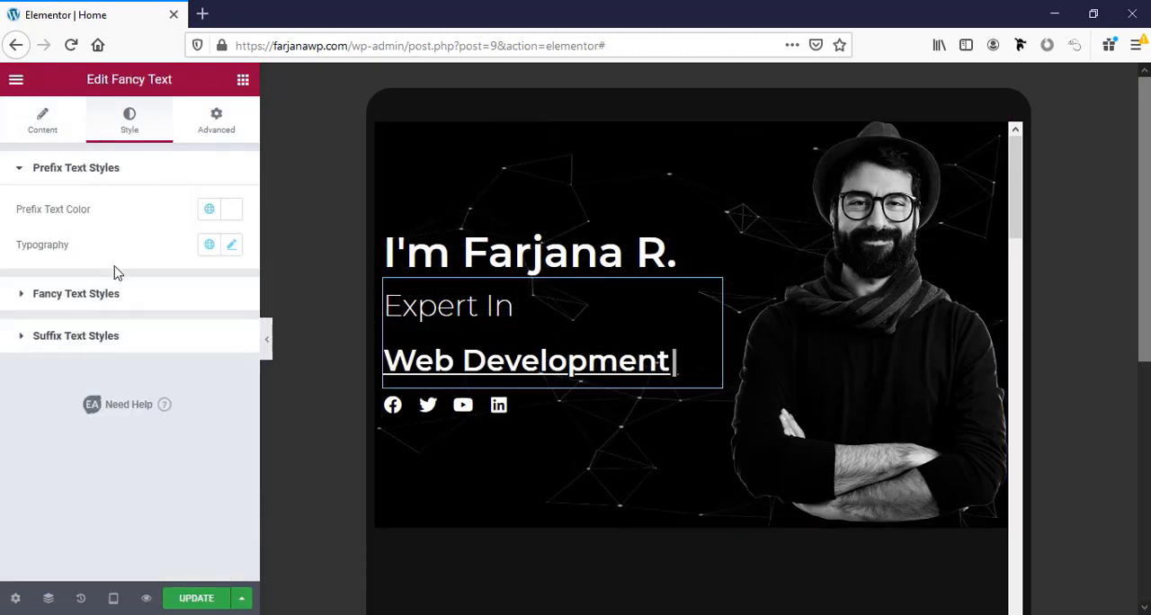
pyautogui.click(233, 246)
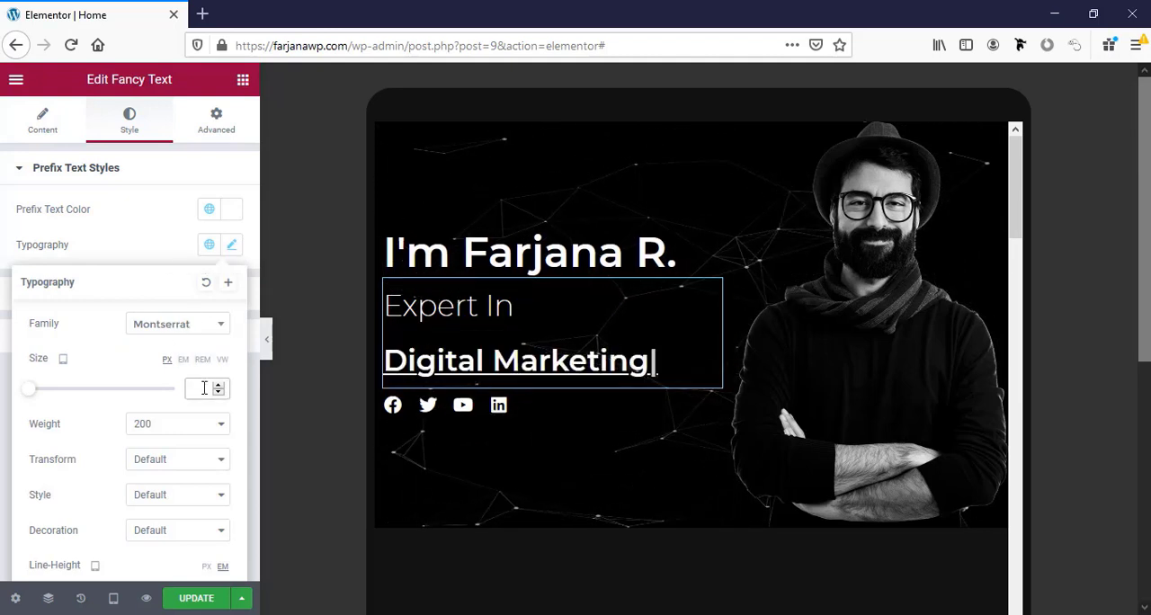
pyautogui.write('20')
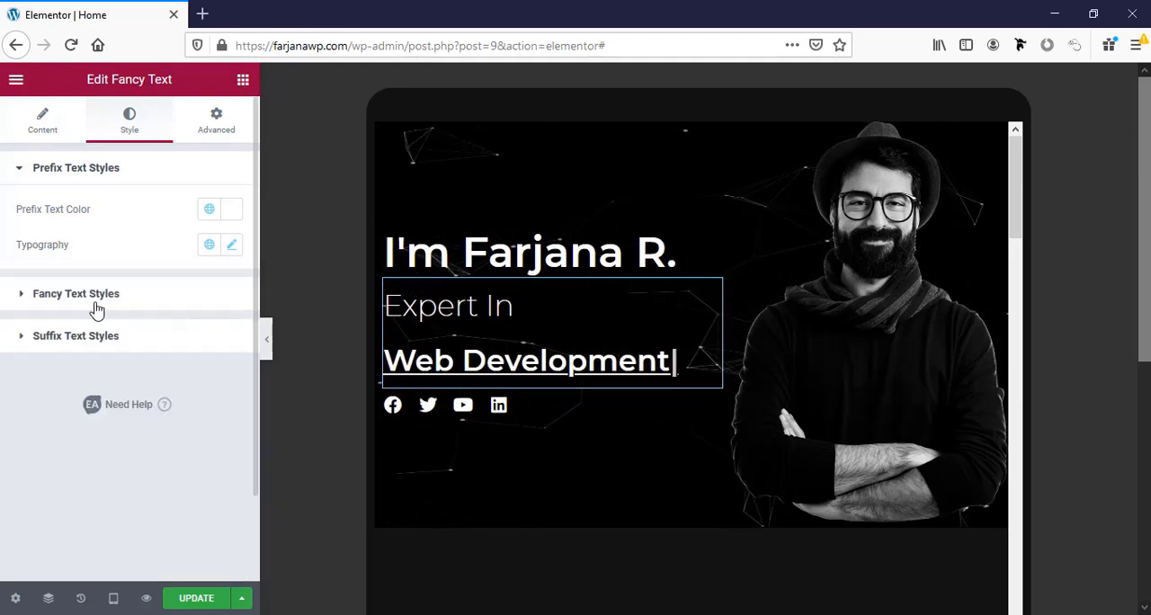
# Try 20 px for the rotating fancy text strings in the tablet view, settling on a font size of 25 px.
pyautogui.click(108, 295)
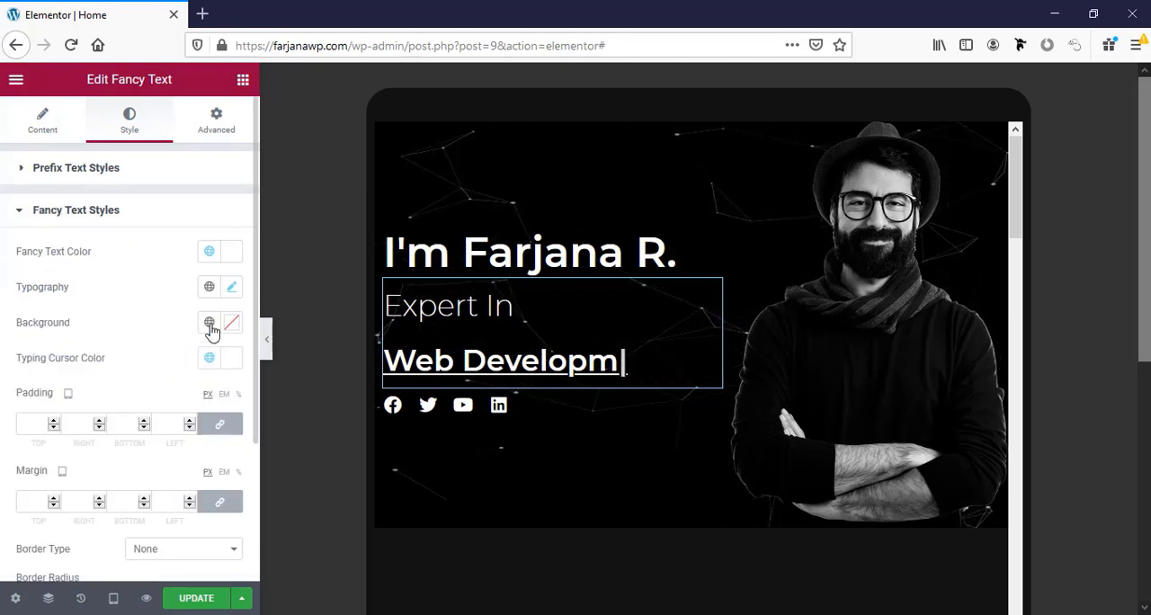
pyautogui.click(233, 288)
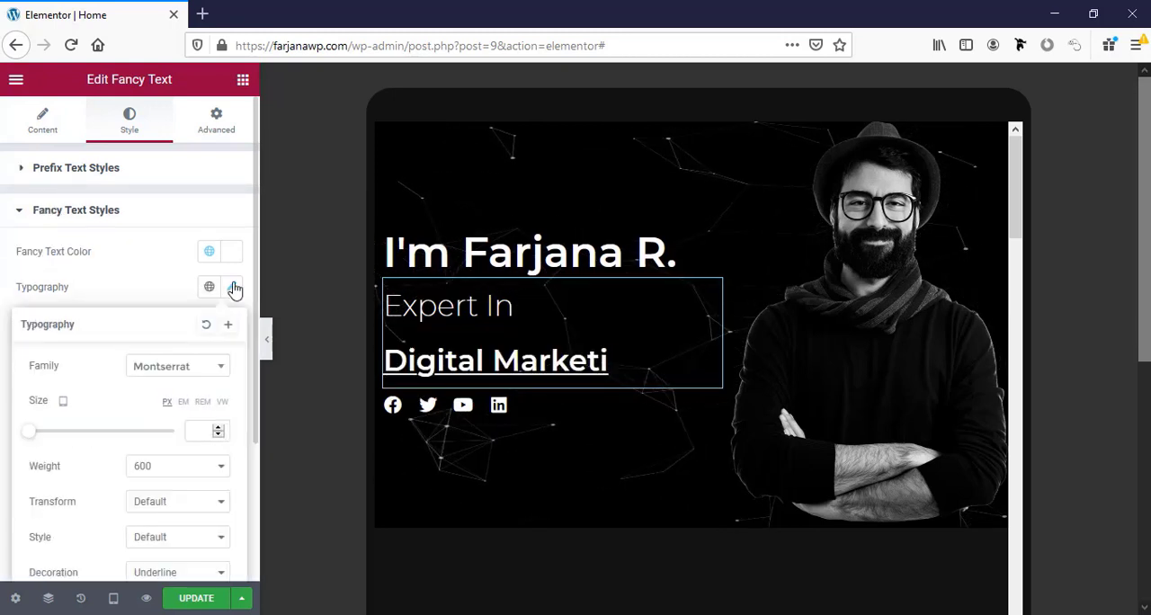
pyautogui.click(182, 431)
pyautogui.write('20')
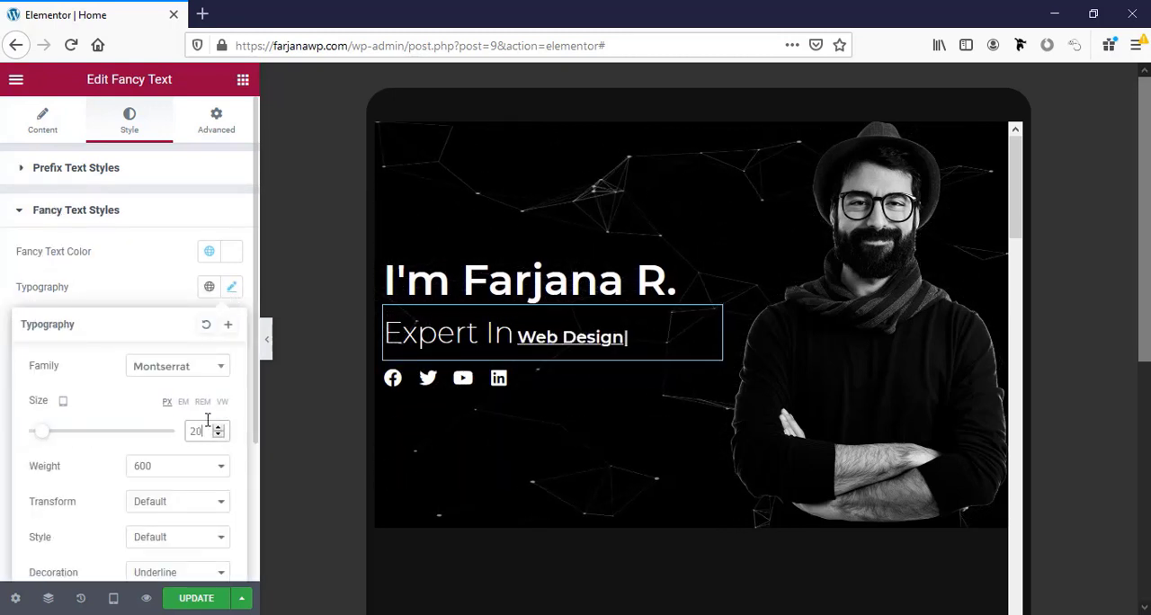
pyautogui.moveTo(190, 431); pyautogui.dragTo(220, 432)
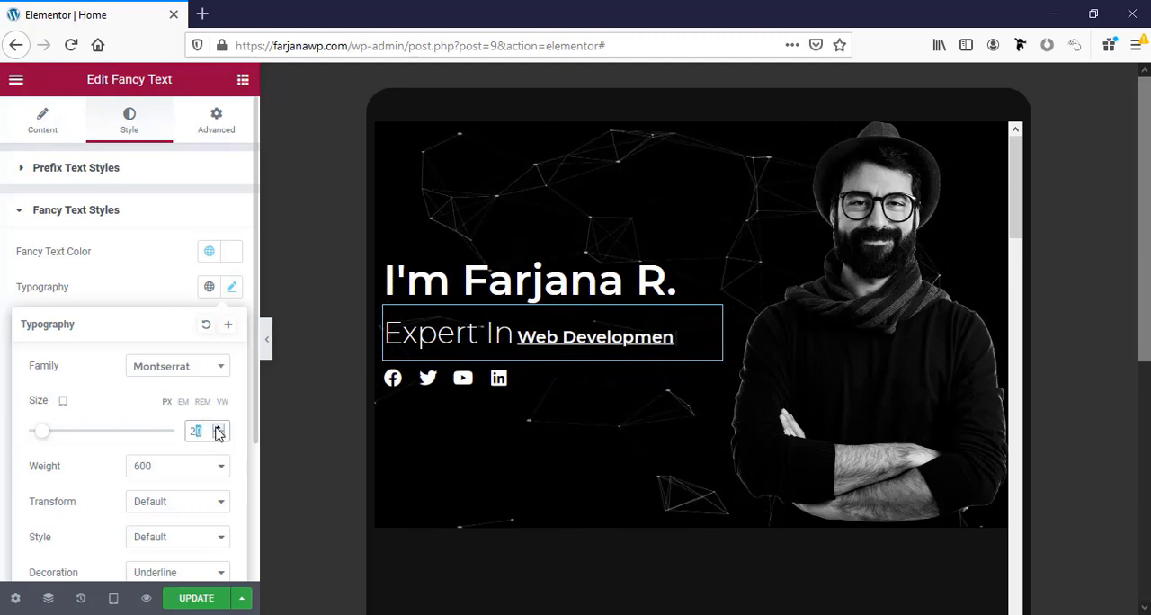
pyautogui.write('25')
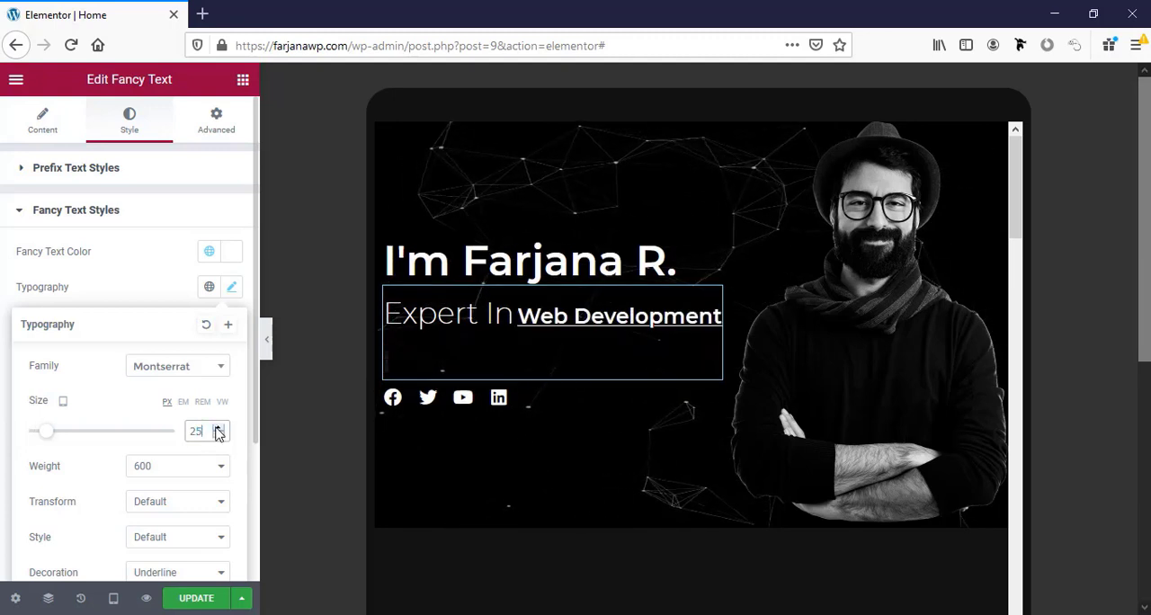
# Adjust the "Expert In" prefix's tablet font size to match the rotating text and update the page.
pyautogui.click(178, 178)
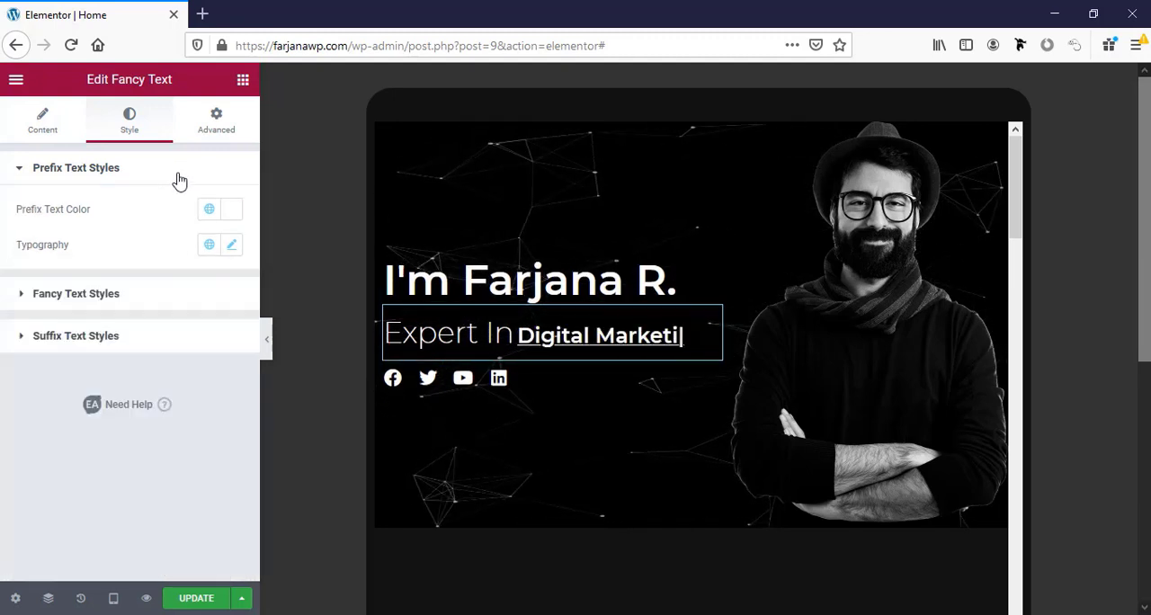
pyautogui.click(231, 245)
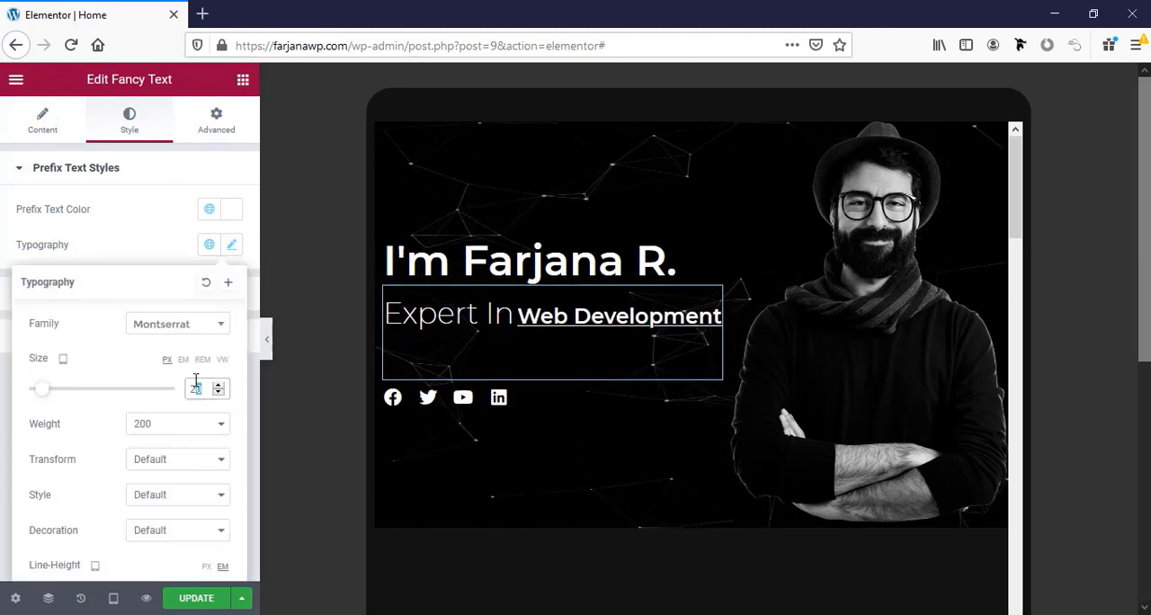
pyautogui.click(231, 246)
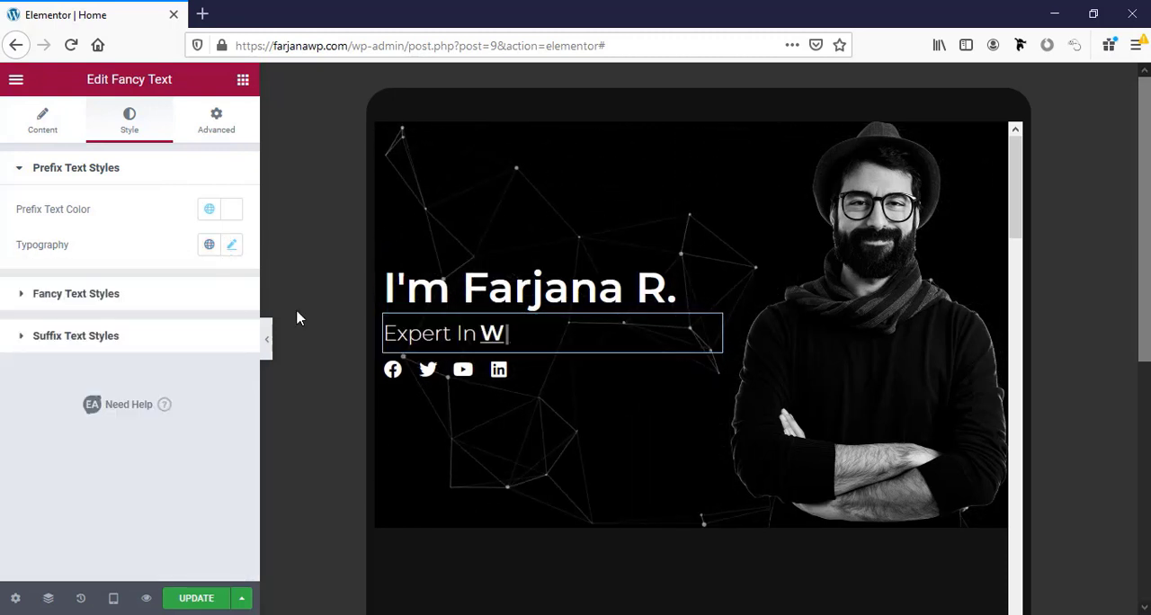
pyautogui.click(198, 598)
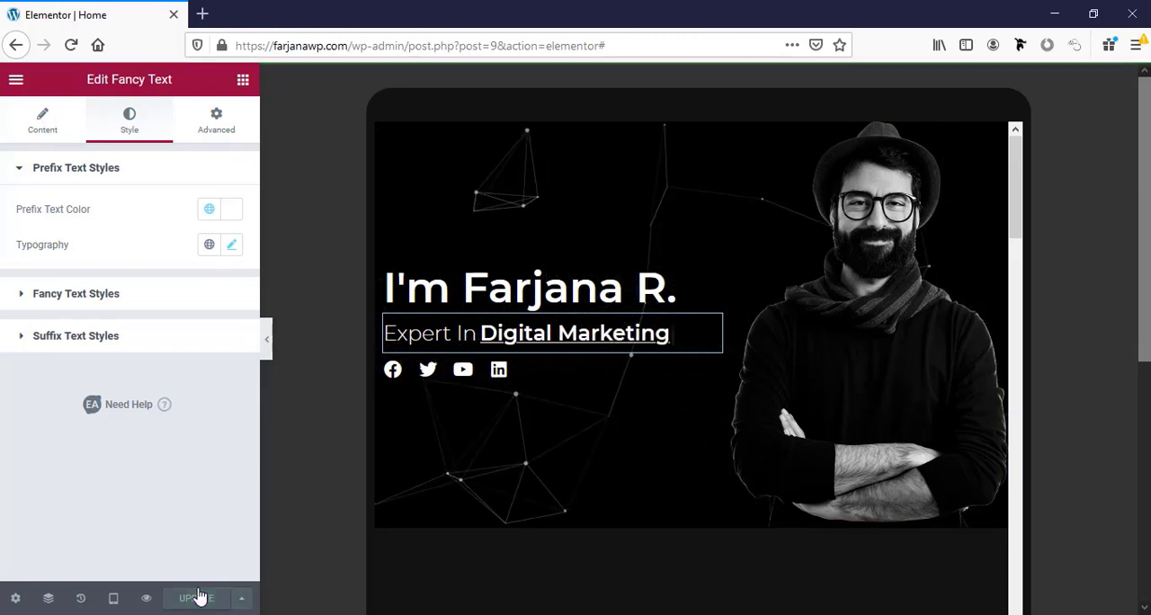
# Switch the responsive preview to Mobile and review how the hero section is laid out.
pyautogui.click(113, 599)
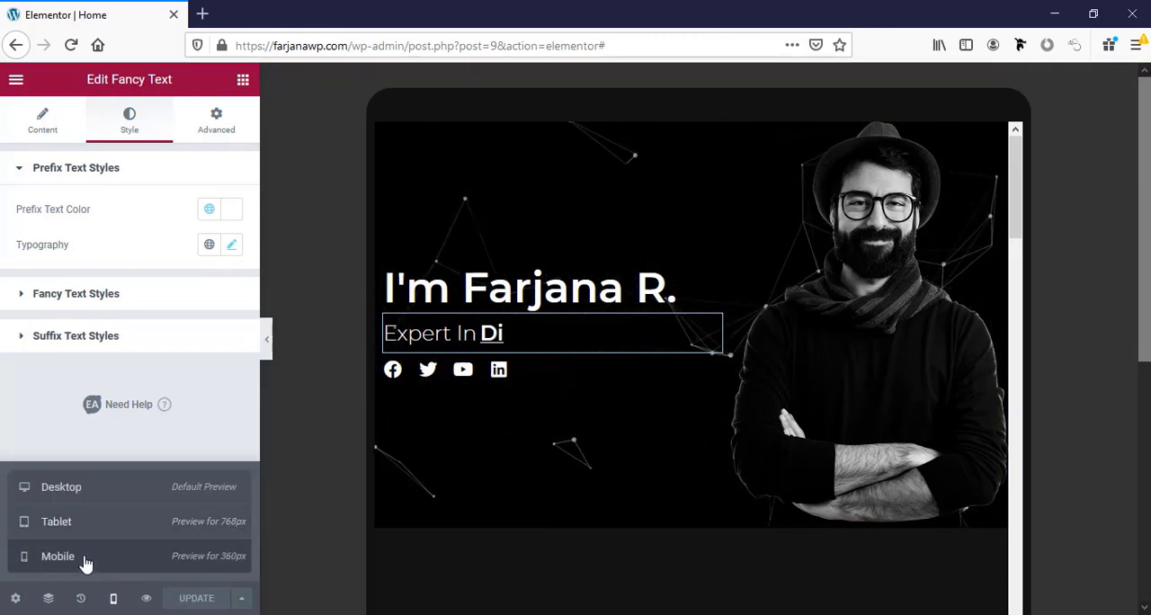
pyautogui.click(84, 559)
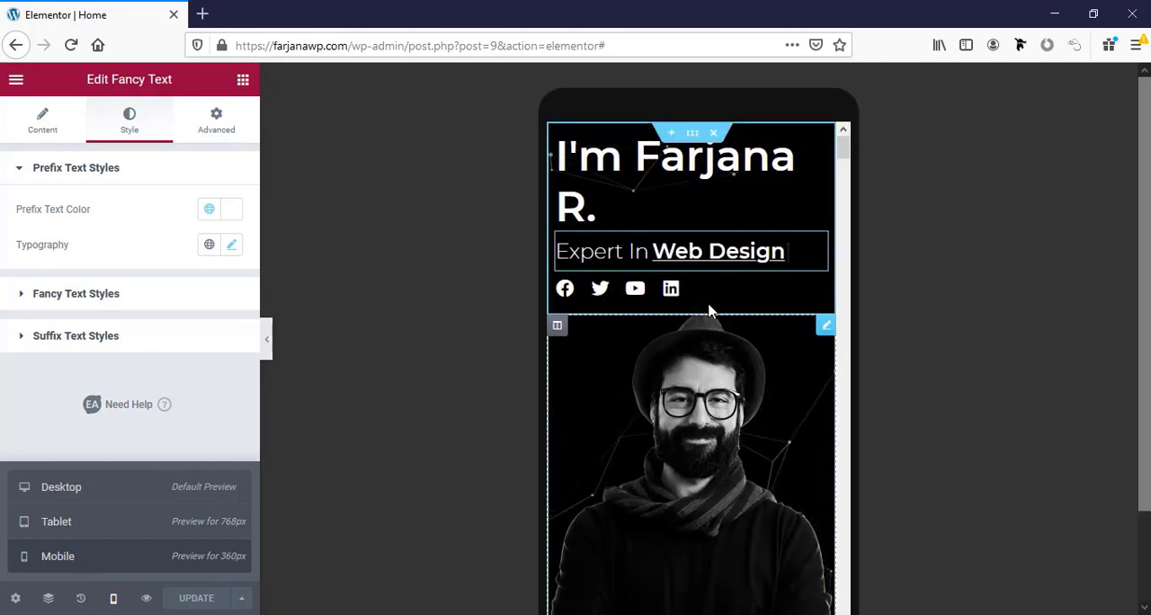
pyautogui.scroll(-3, 690, 375)
pyautogui.scroll(1, 688, 381)
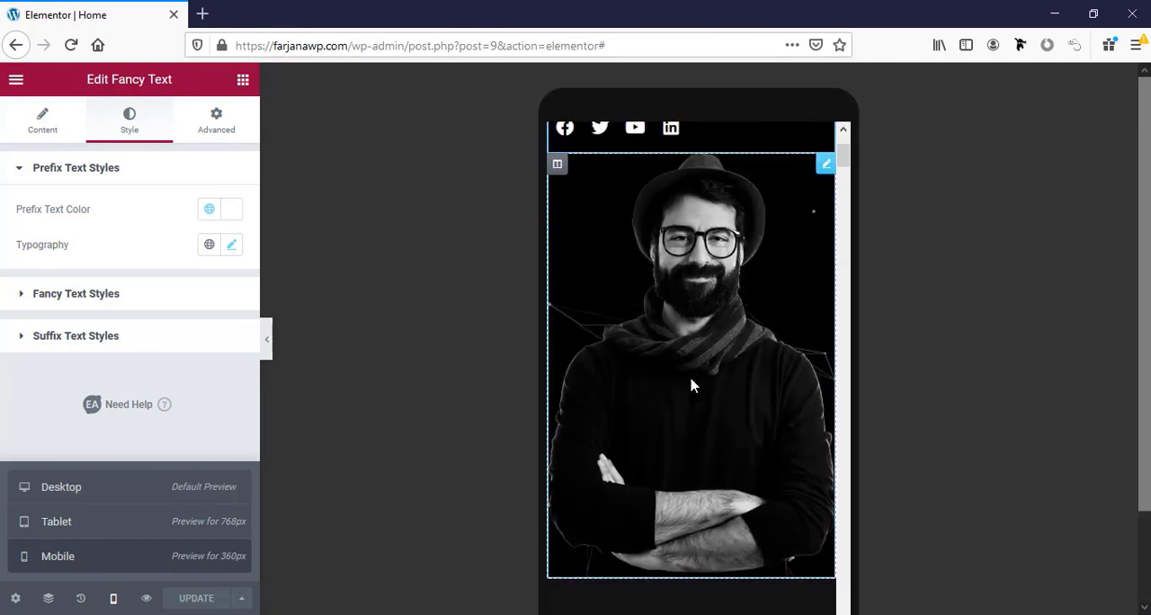
# Unlink the hero section's mobile padding values and set the top padding to 50 px.
pyautogui.scroll(3, 690, 385)
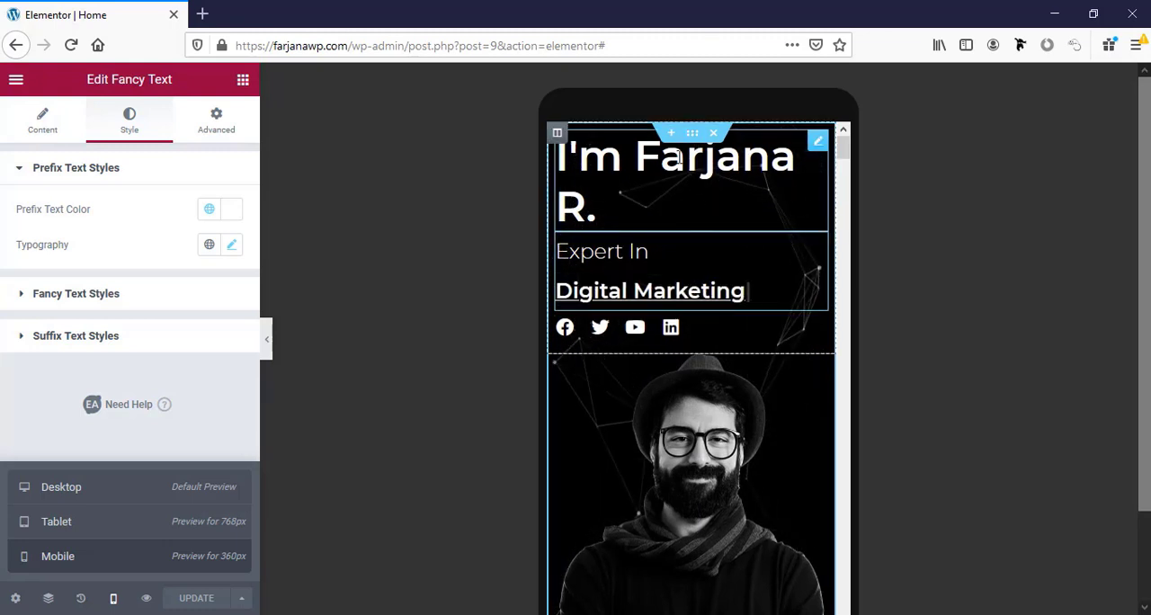
pyautogui.click(692, 133)
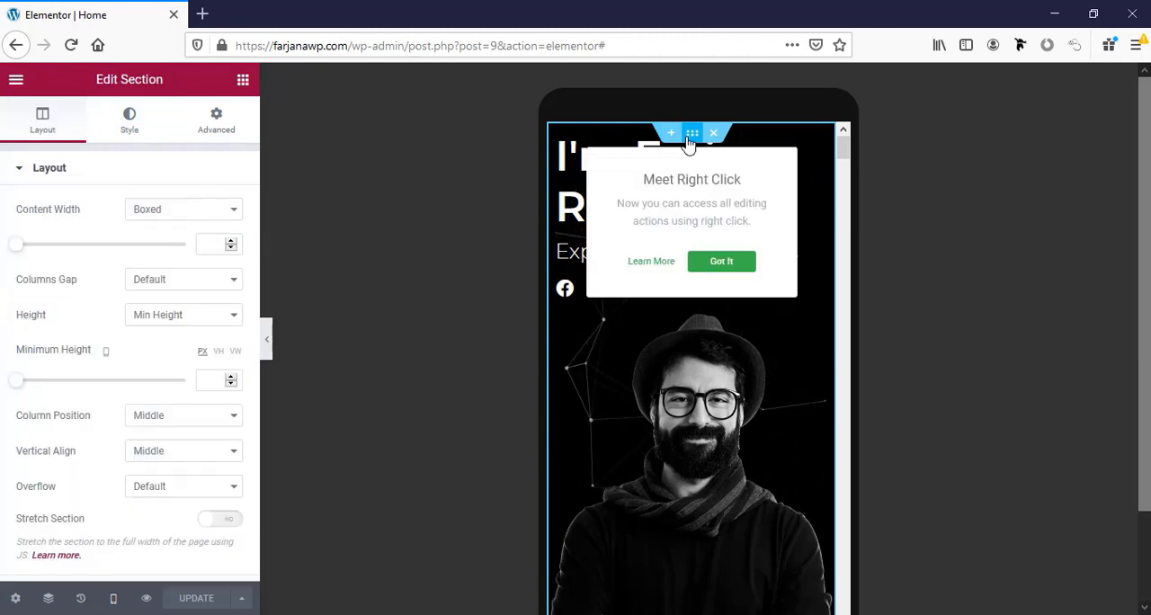
pyautogui.click(225, 140)
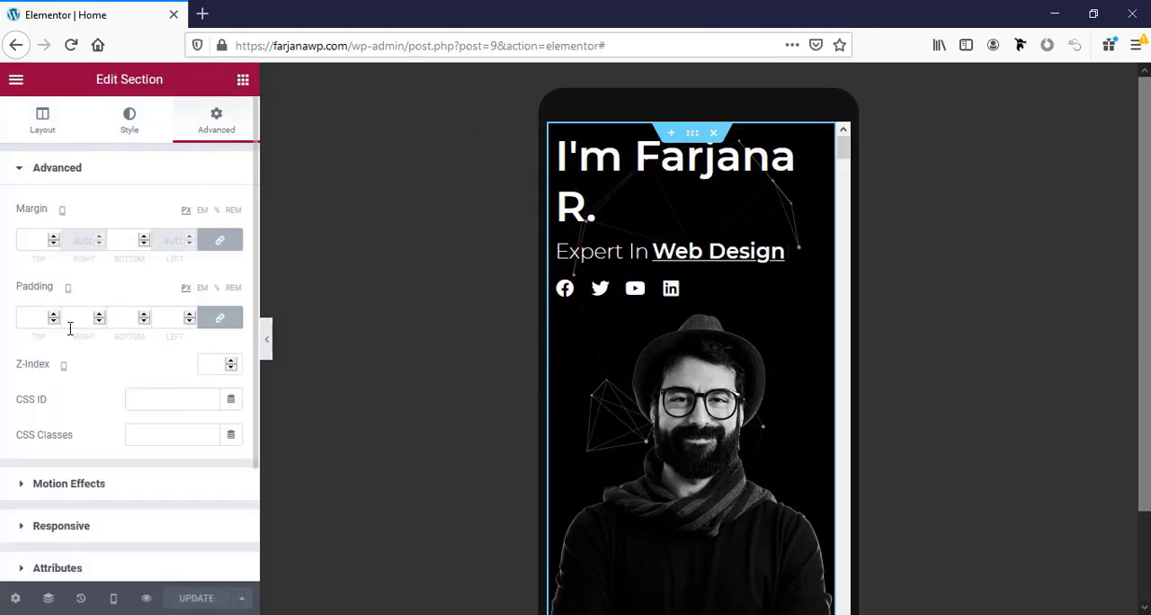
pyautogui.click(214, 322)
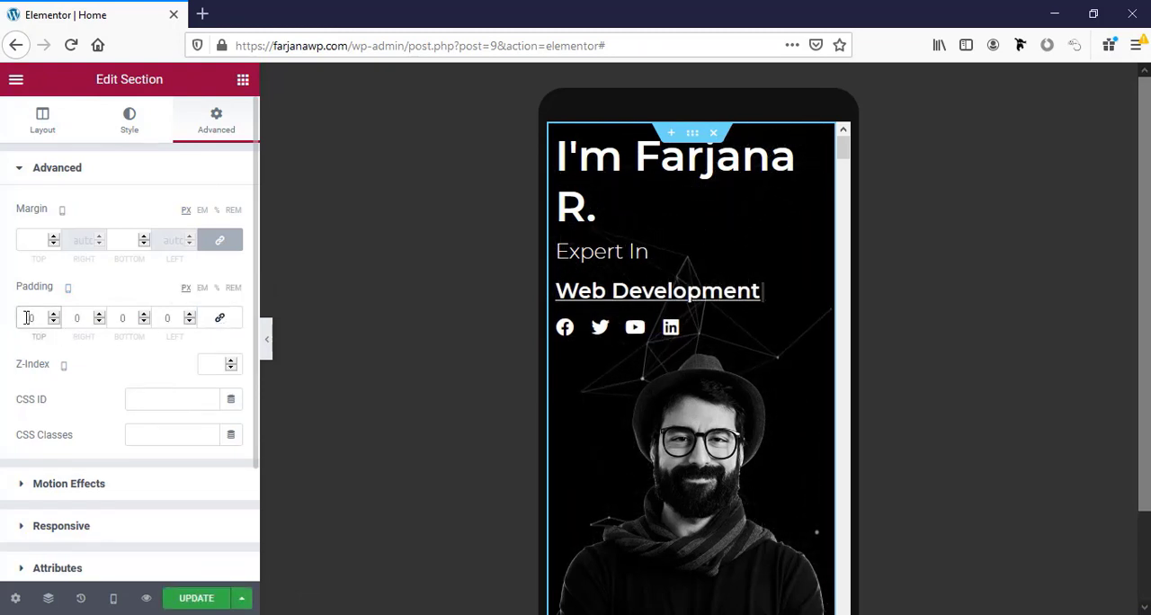
pyautogui.write('5')
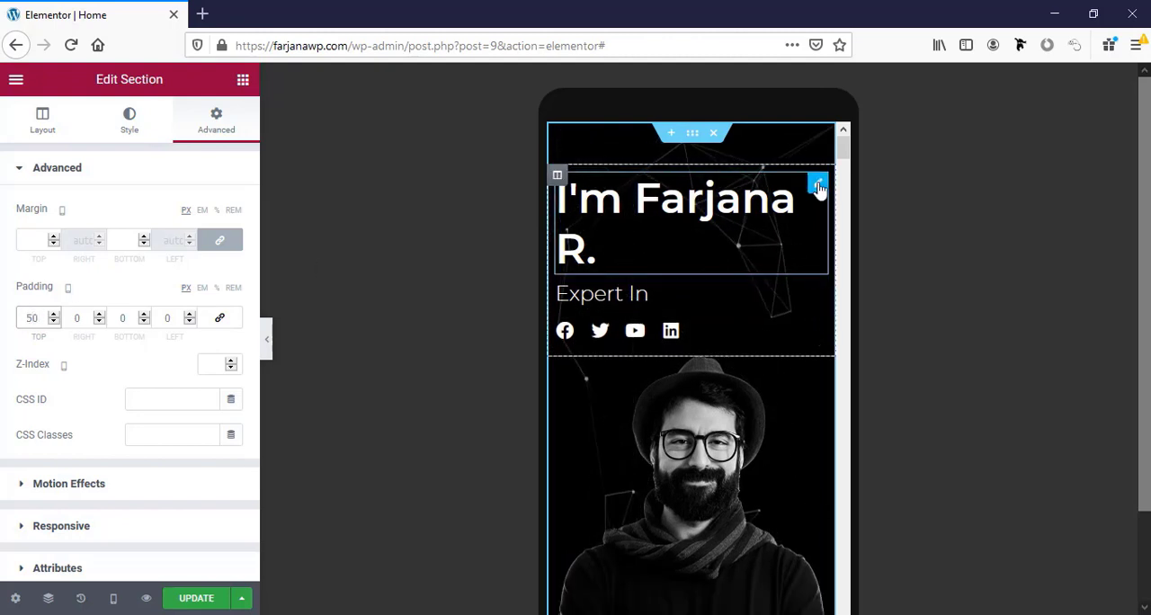
# Try a mobile font size of 30 px for the hero's name heading, settling on 35 px.
pyautogui.click(818, 186)
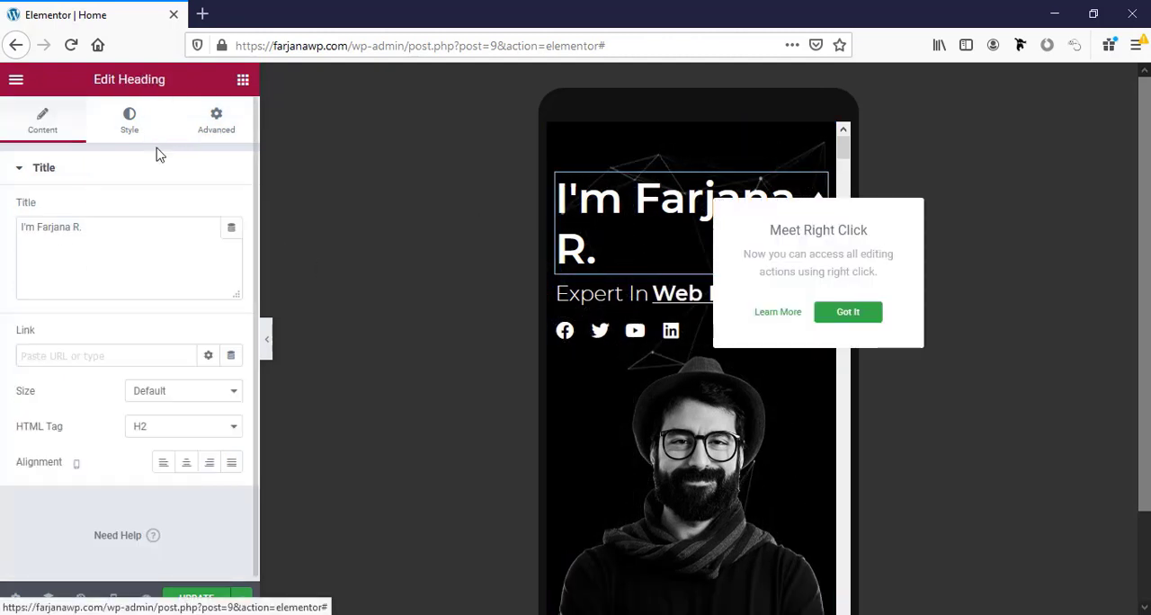
pyautogui.click(130, 121)
pyautogui.click(231, 245)
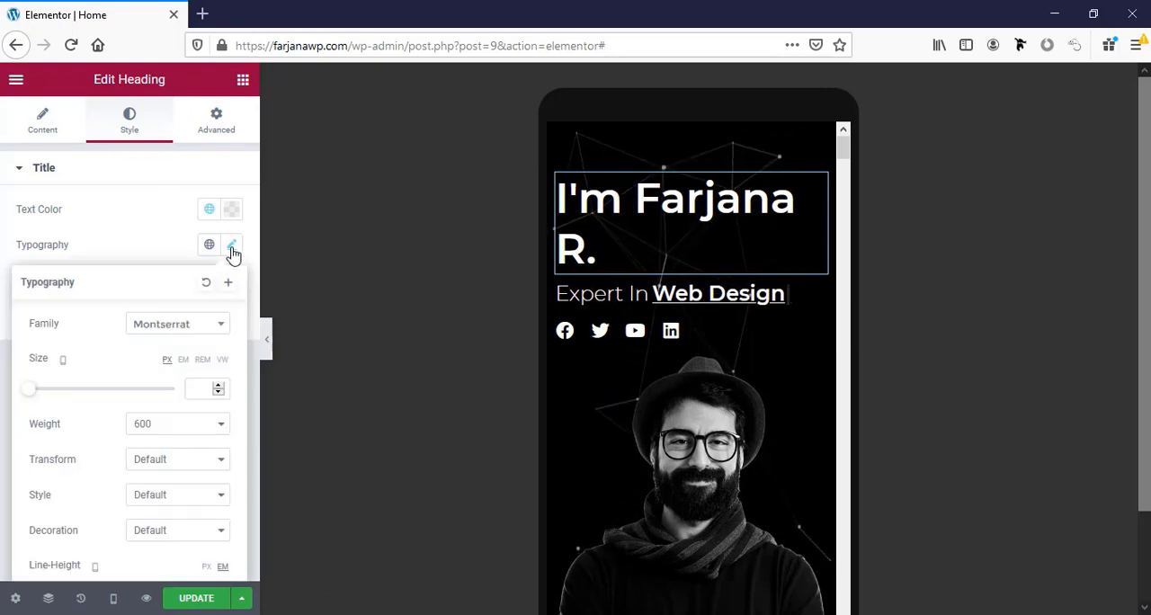
pyautogui.click(206, 390)
pyautogui.write('30')
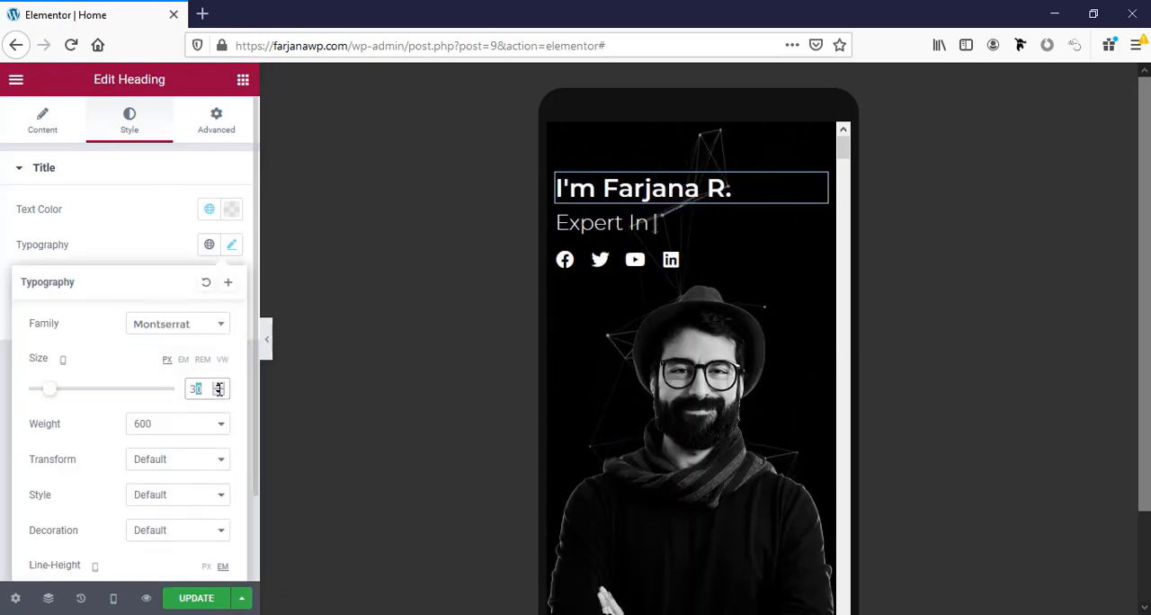
pyautogui.write('35')
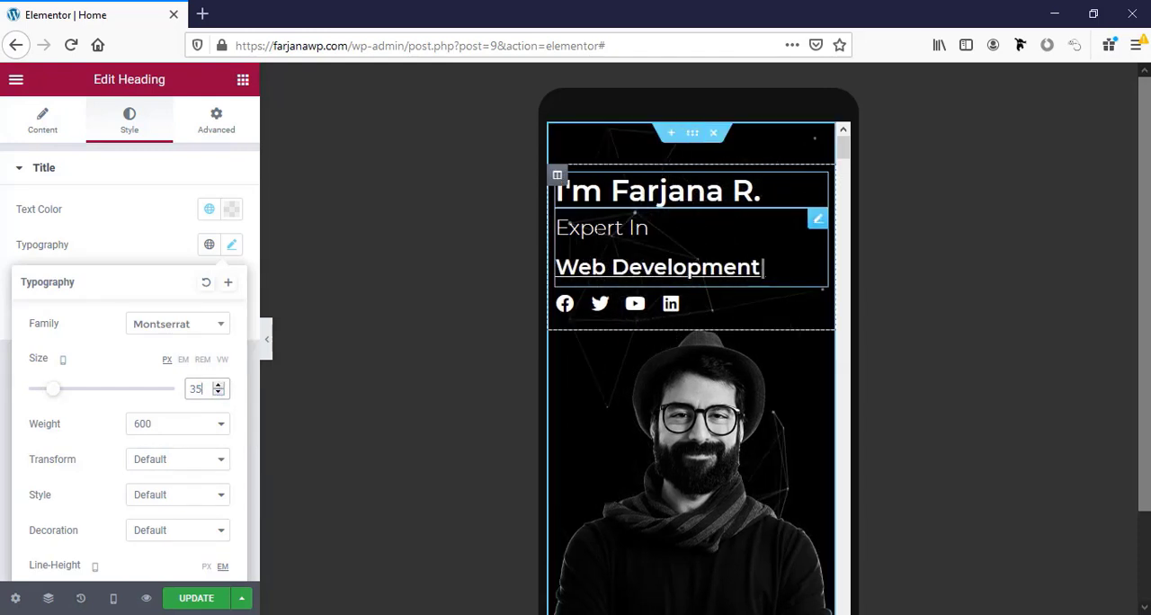
# Set the mobile font size of the fancy text's "Expert In" prefix to 20 px.
pyautogui.click(814, 223)
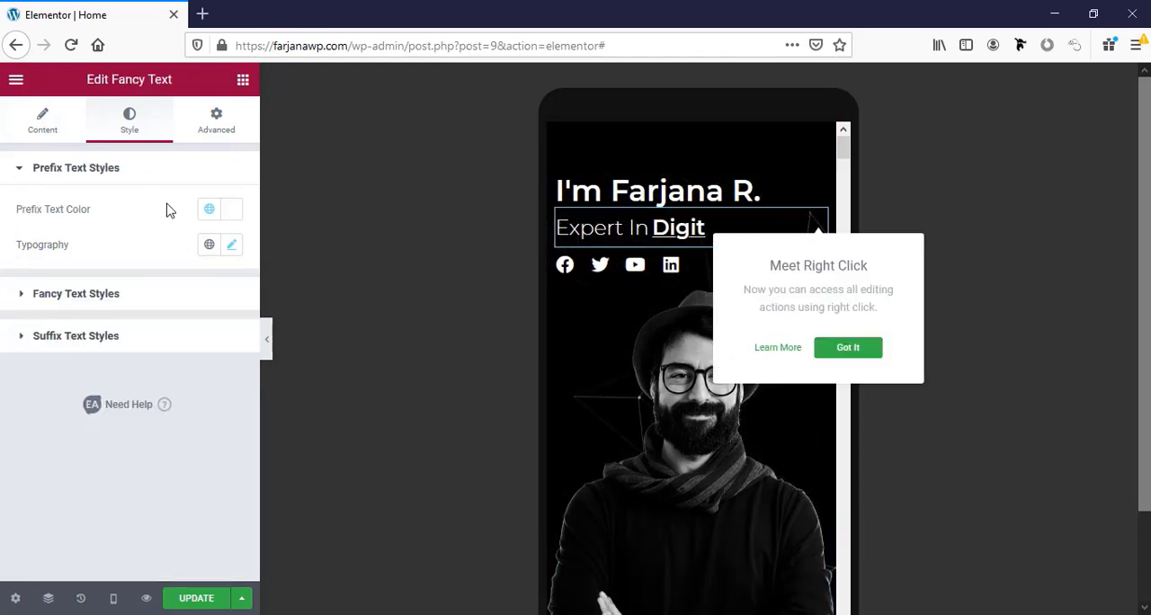
pyautogui.click(232, 245)
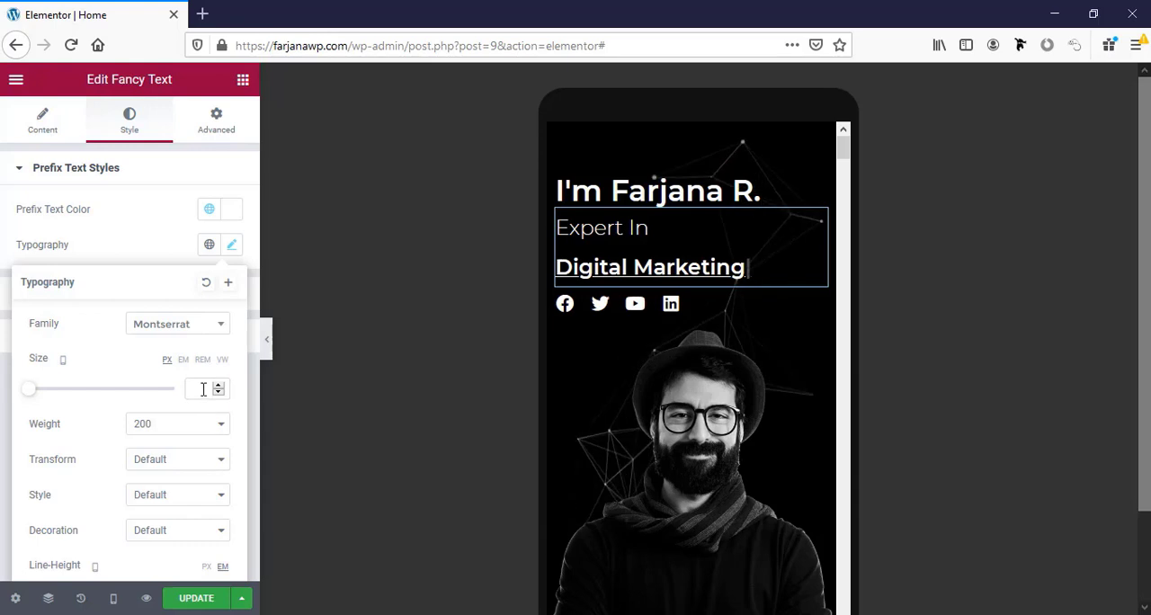
pyautogui.click(203, 388)
pyautogui.write('20')
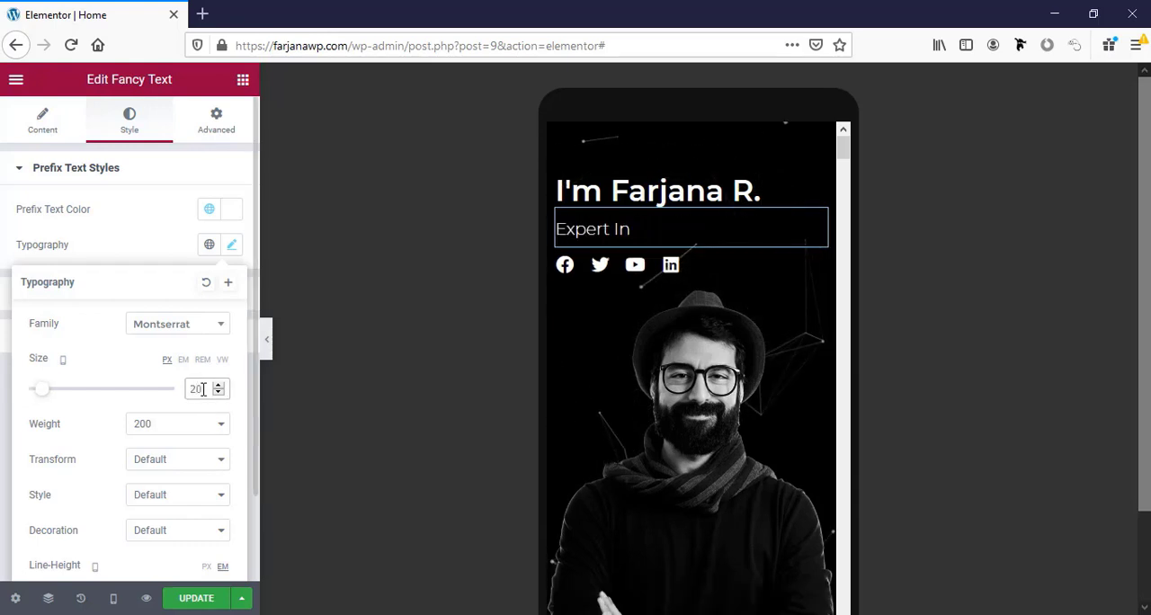
pyautogui.click(17, 285)
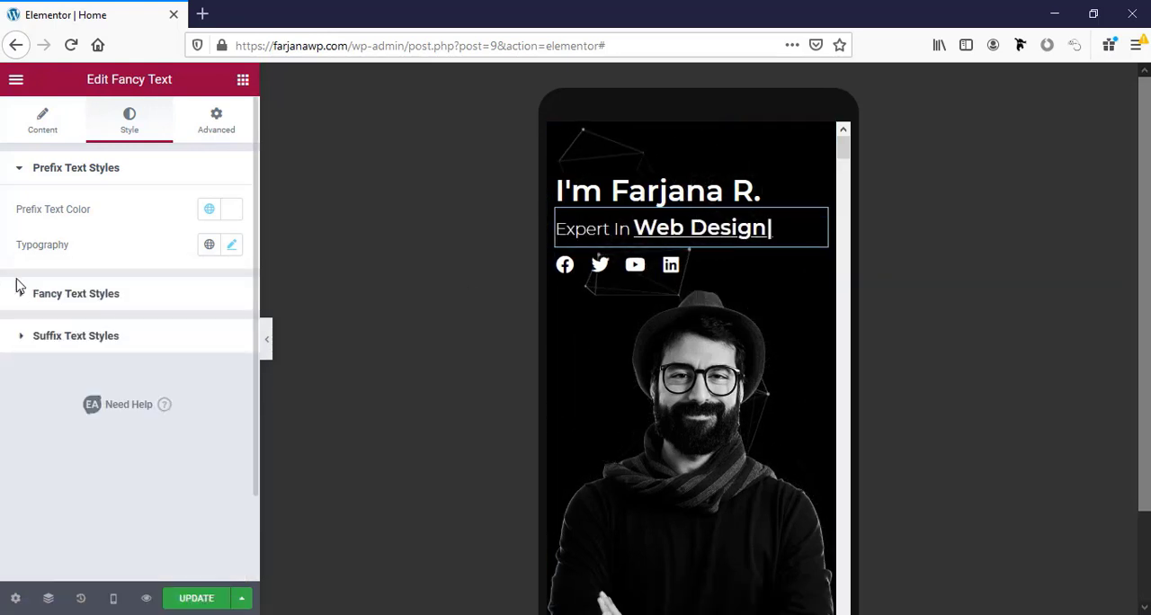
# Set the mobile font size of the rotating fancy text strings to 20 px.
pyautogui.click(108, 297)
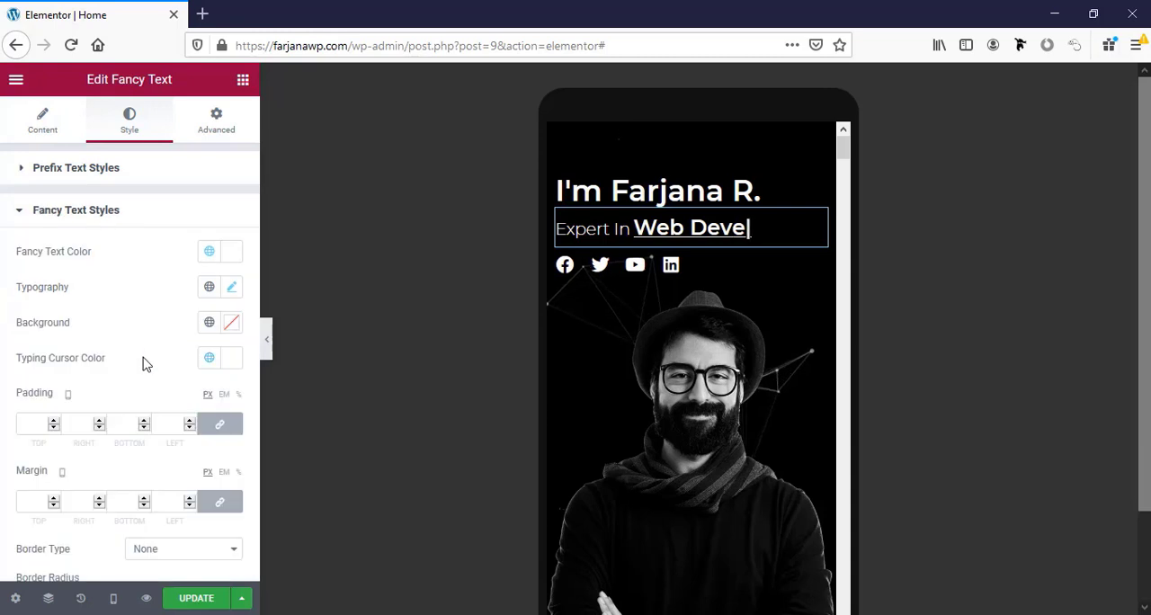
pyautogui.click(231, 287)
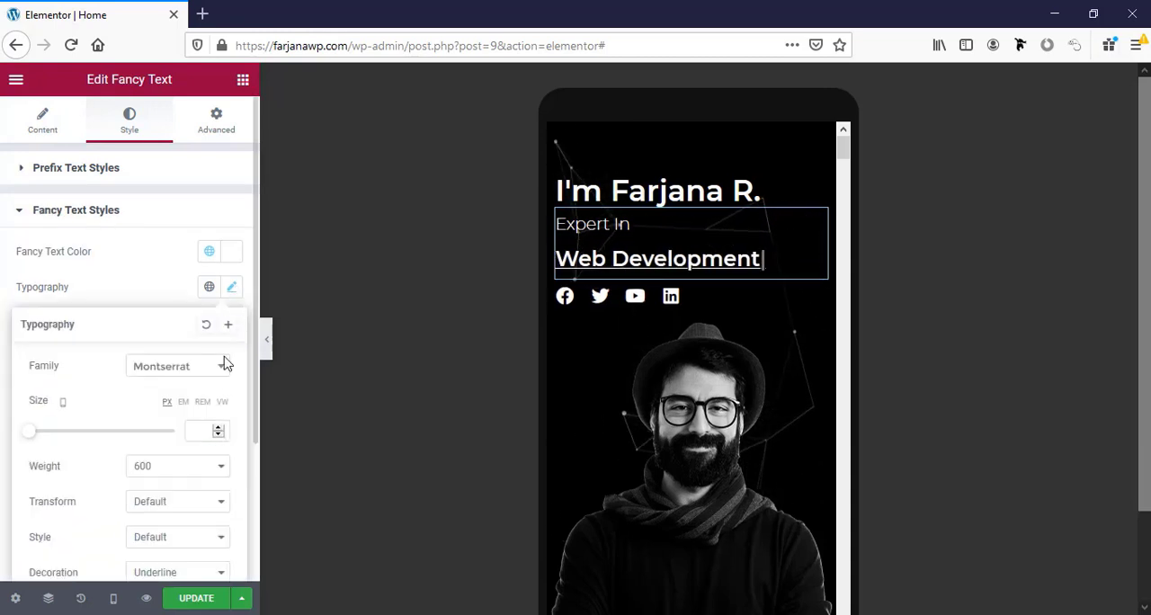
pyautogui.click(193, 433)
pyautogui.write('20')
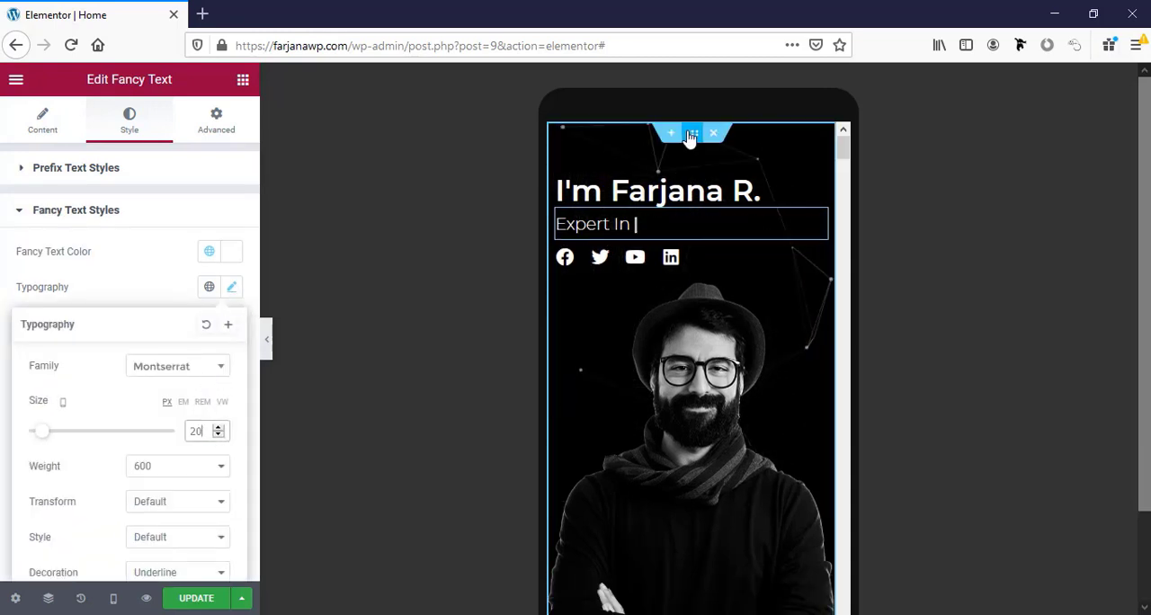
# Try a mobile top padding of 150 px on the hero section, reduce it to 100 px and review the spacing.
pyautogui.click(213, 133)
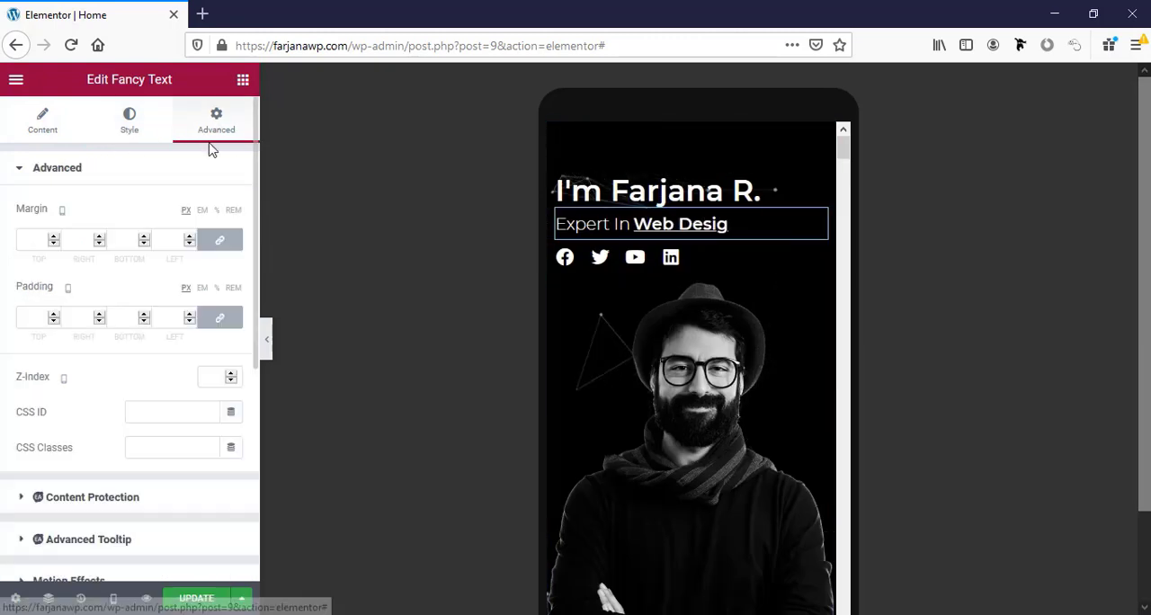
pyautogui.click(692, 132)
pyautogui.click(25, 318)
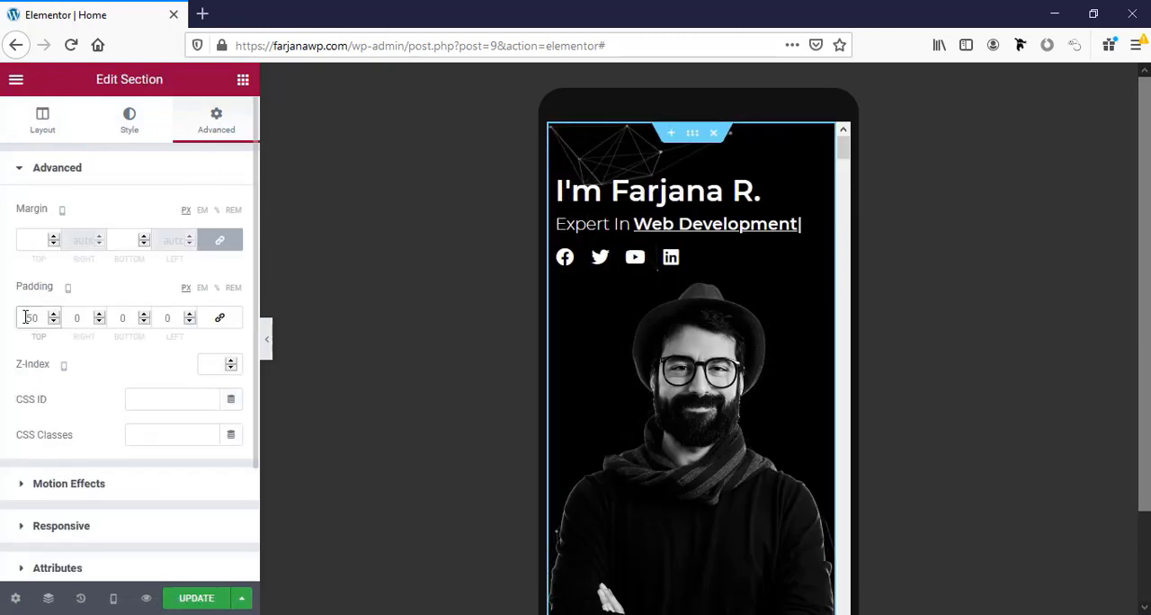
pyautogui.write('150')
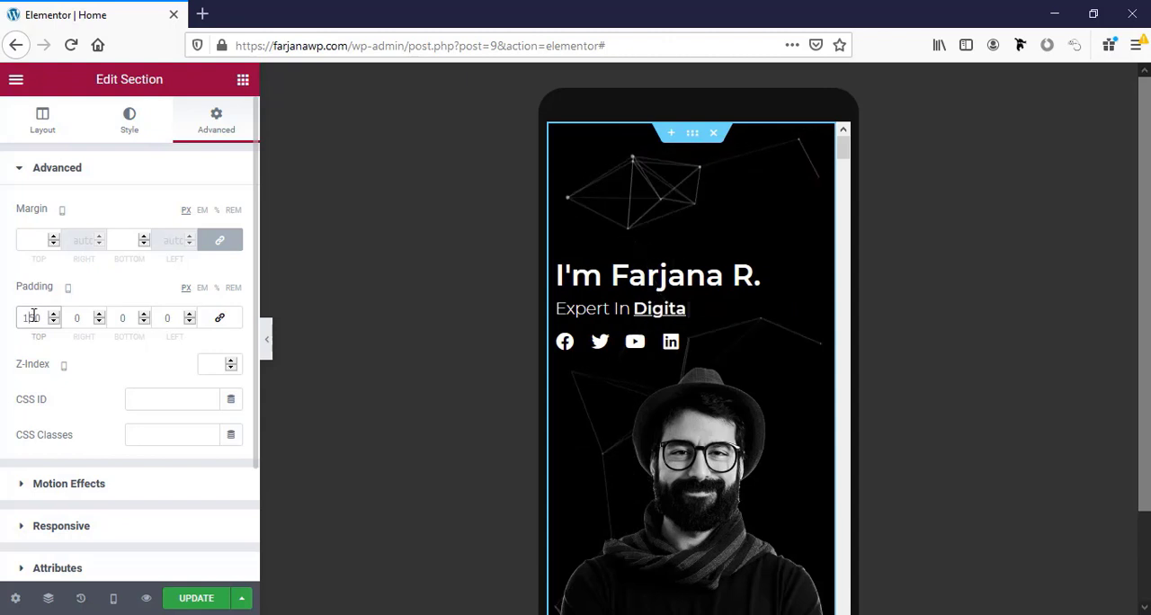
pyautogui.scroll(-3, 738, 451)
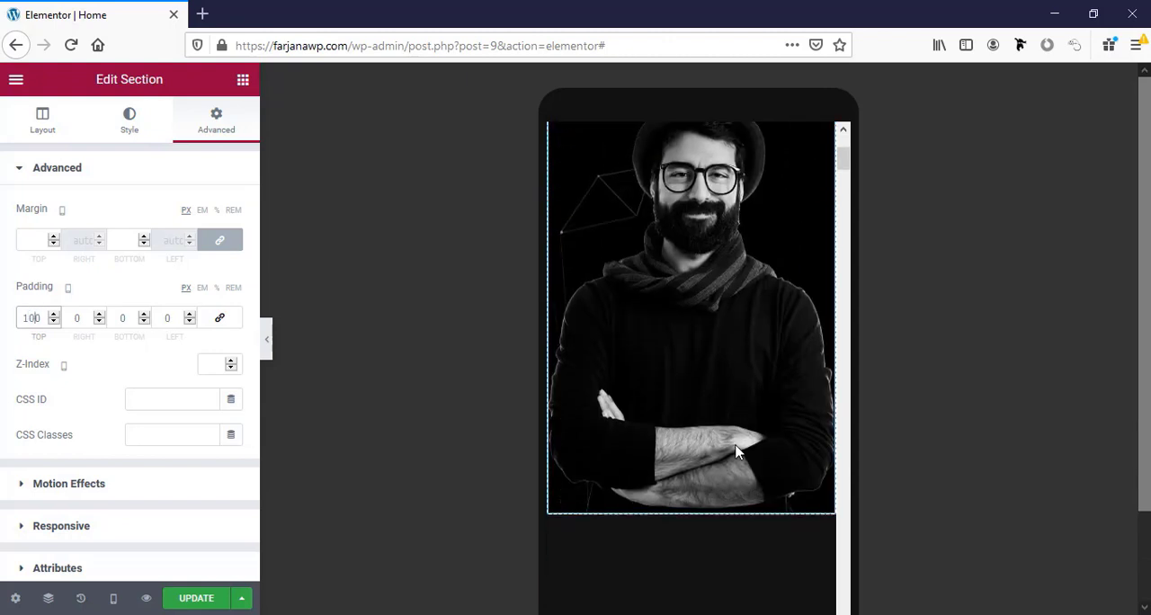
pyautogui.scroll(3, 735, 453)
pyautogui.scroll(-3, 736, 454)
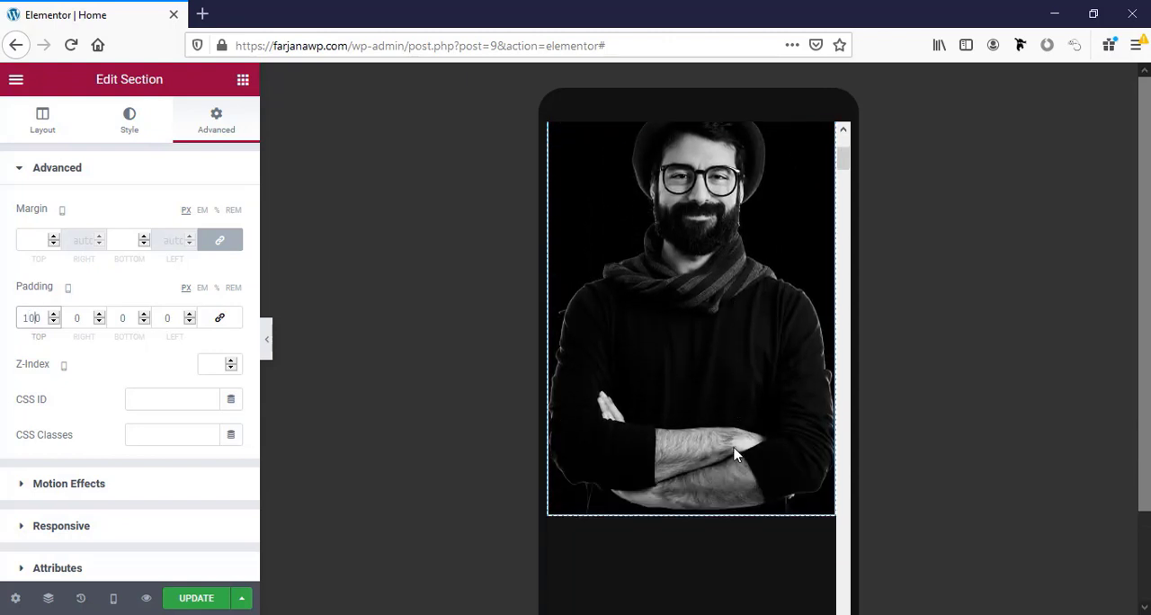
pyautogui.scroll(3, 735, 454)
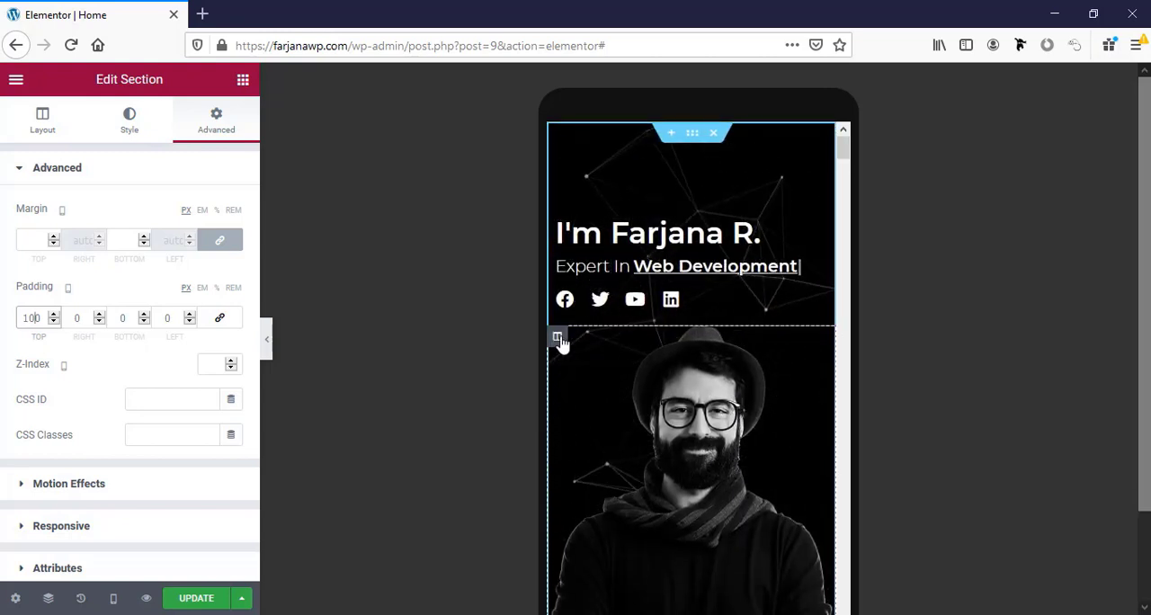
# Hide the hero section's portrait image on mobile through its responsive visibility setting.
pyautogui.click(825, 338)
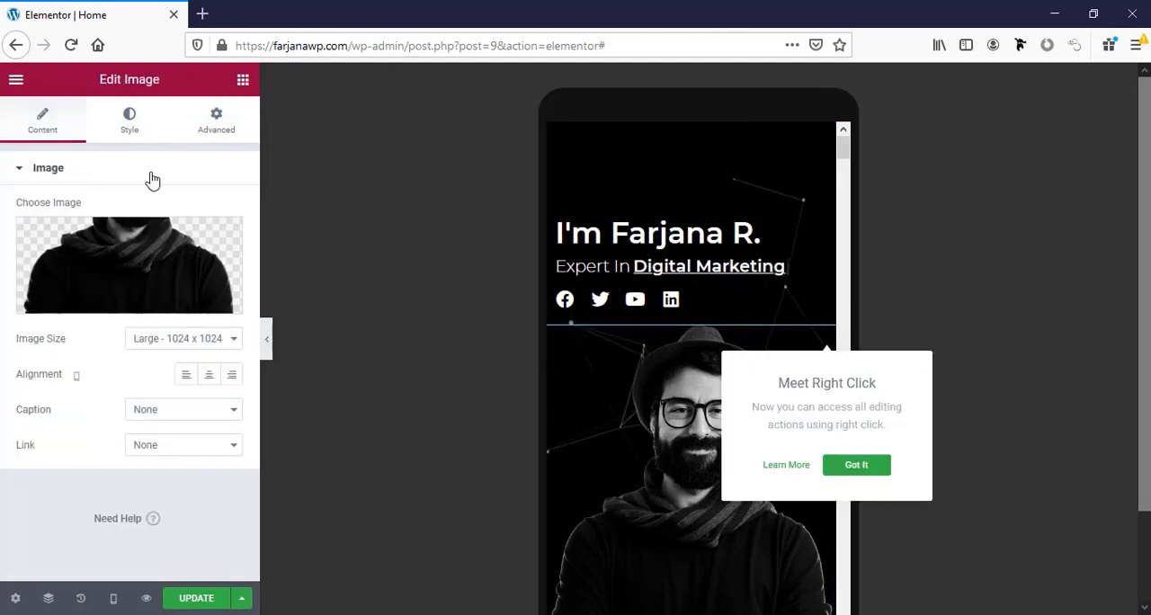
pyautogui.click(209, 129)
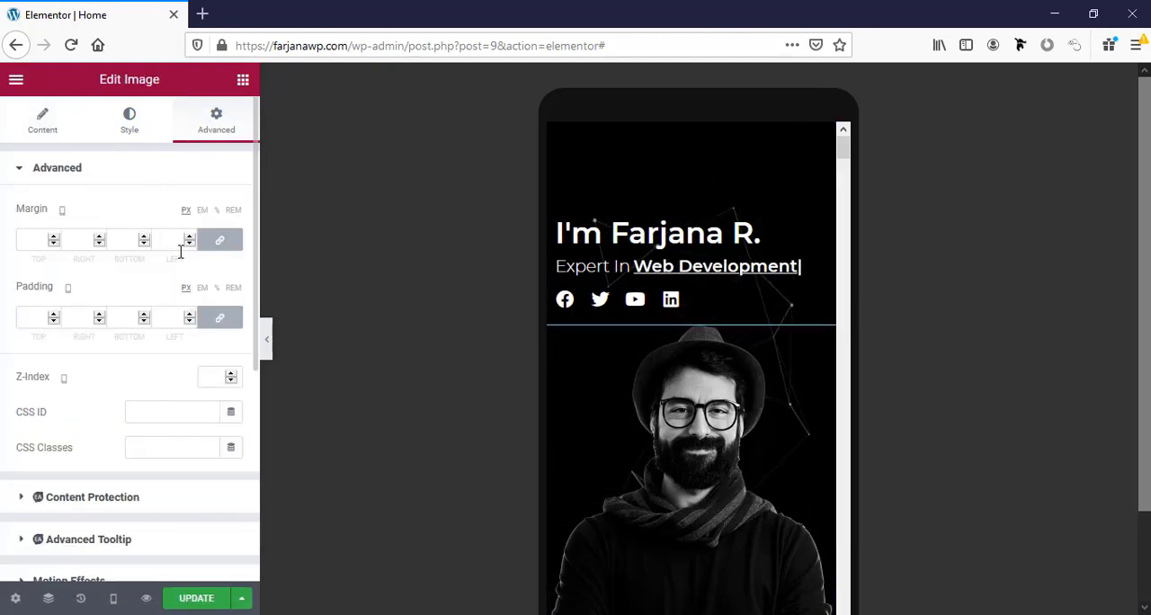
pyautogui.scroll(-2, 192, 326)
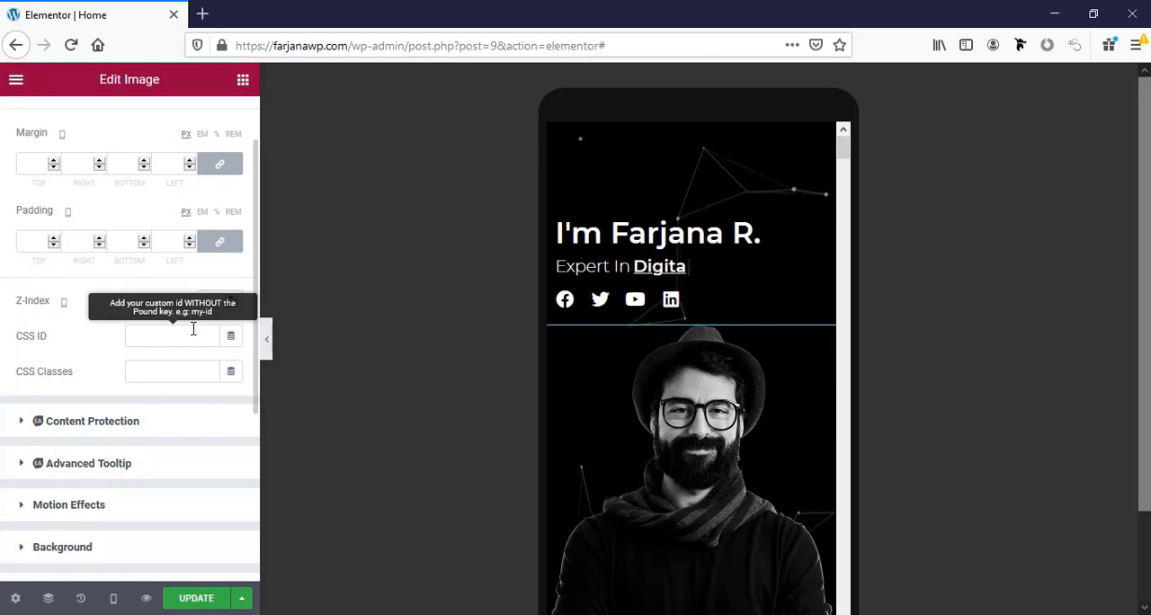
pyautogui.scroll(-2, 192, 331)
pyautogui.scroll(-2, 193, 335)
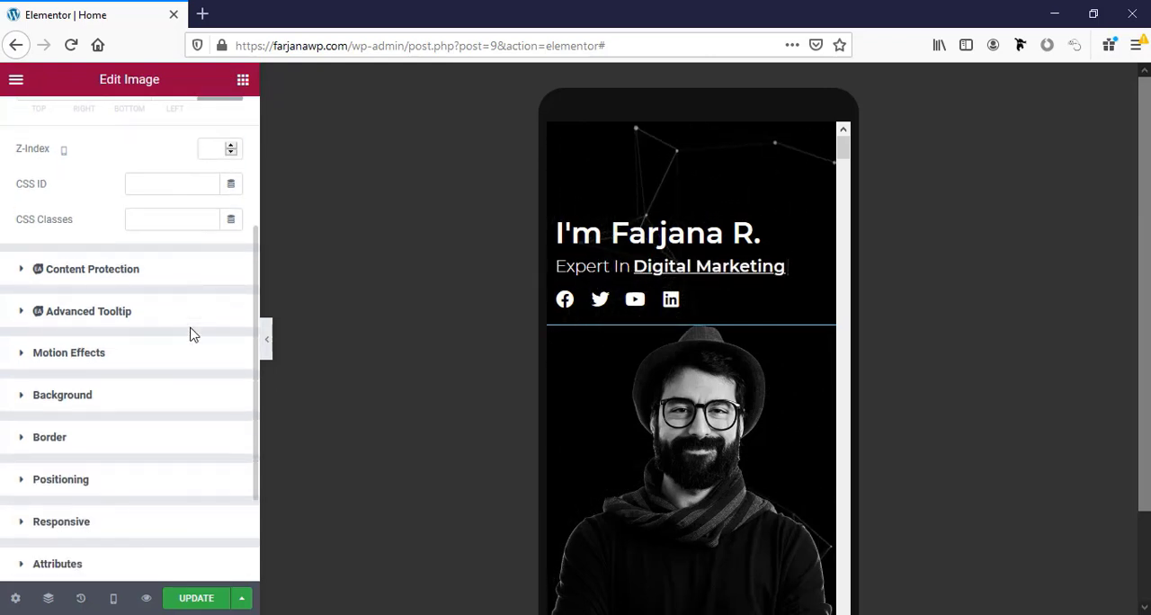
pyautogui.scroll(-3, 190, 334)
pyautogui.click(63, 387)
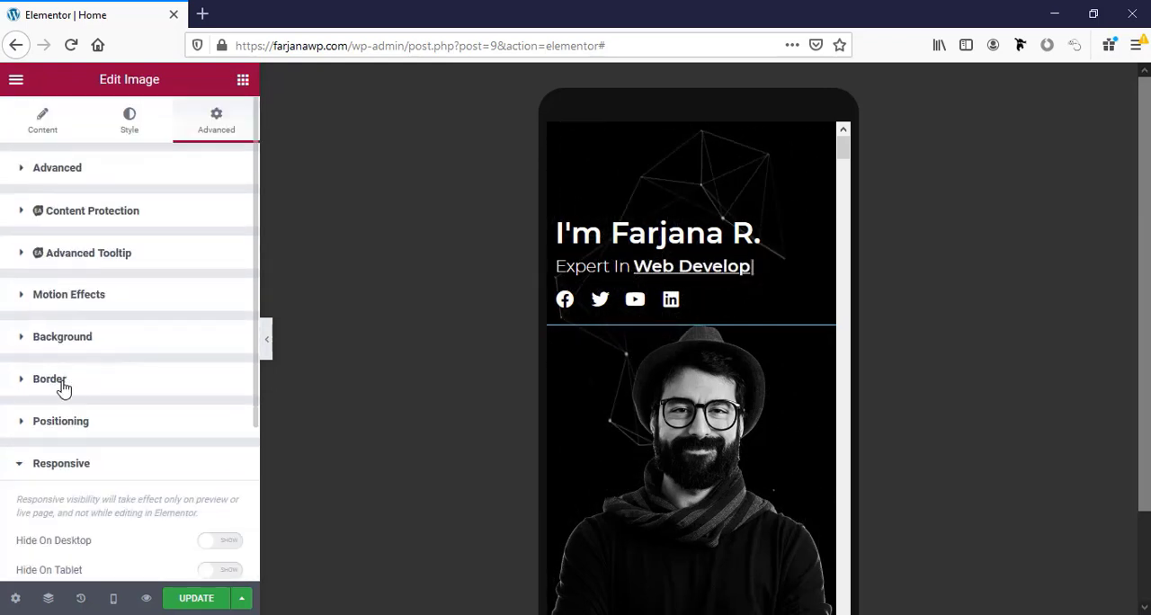
pyautogui.scroll(-5, 135, 441)
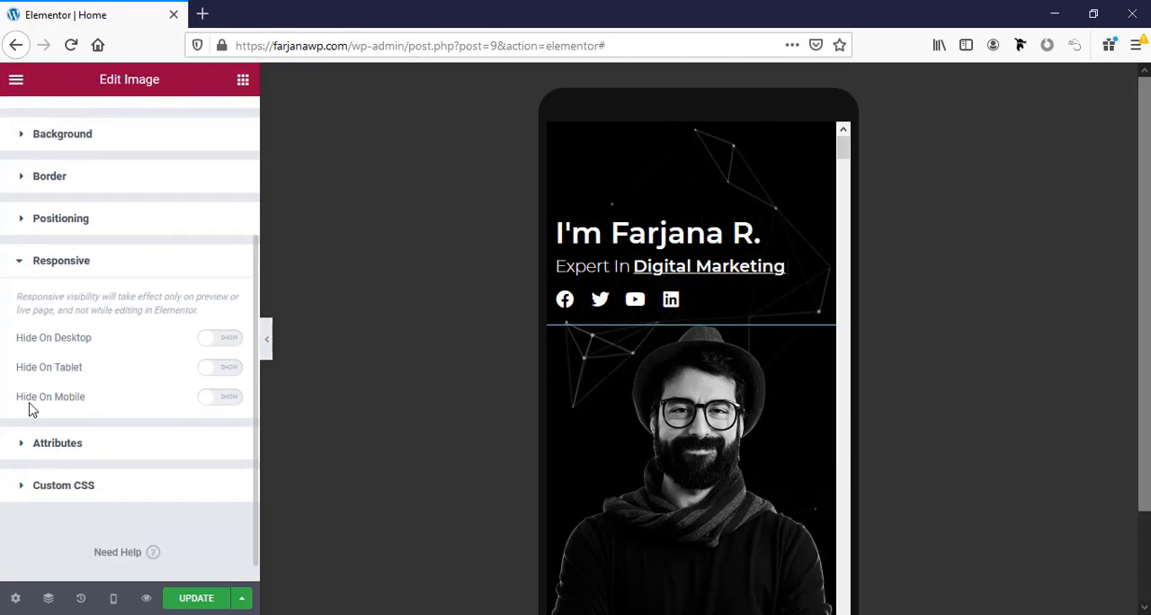
pyautogui.click(227, 399)
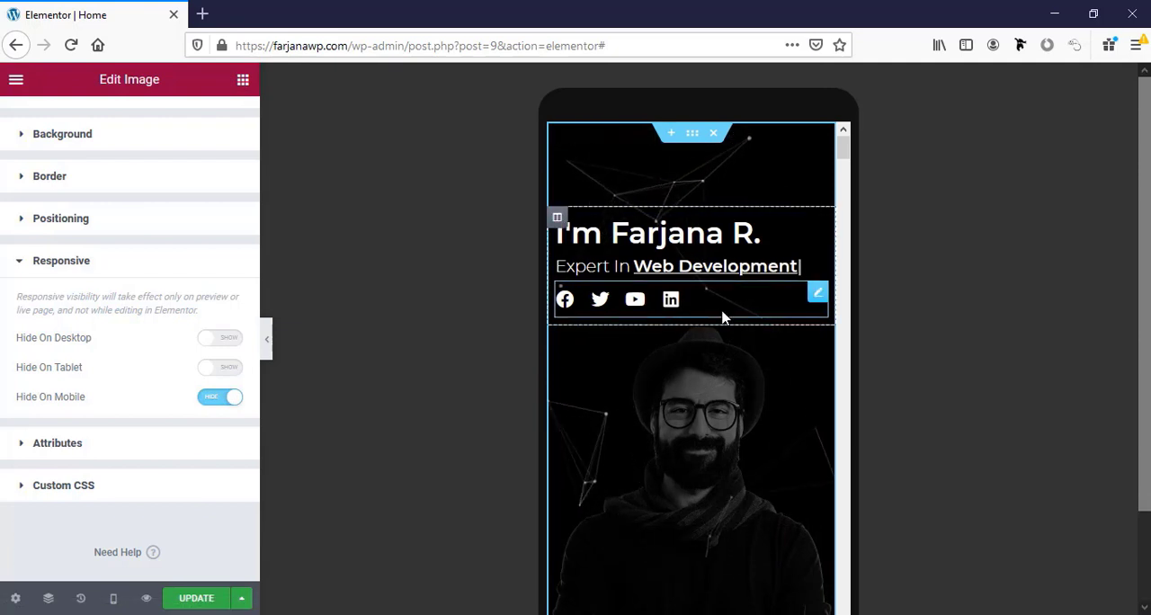
# Set the hero section's mobile top and bottom padding to 120 px each, after trying 100 px for the bottom.
pyautogui.click(689, 135)
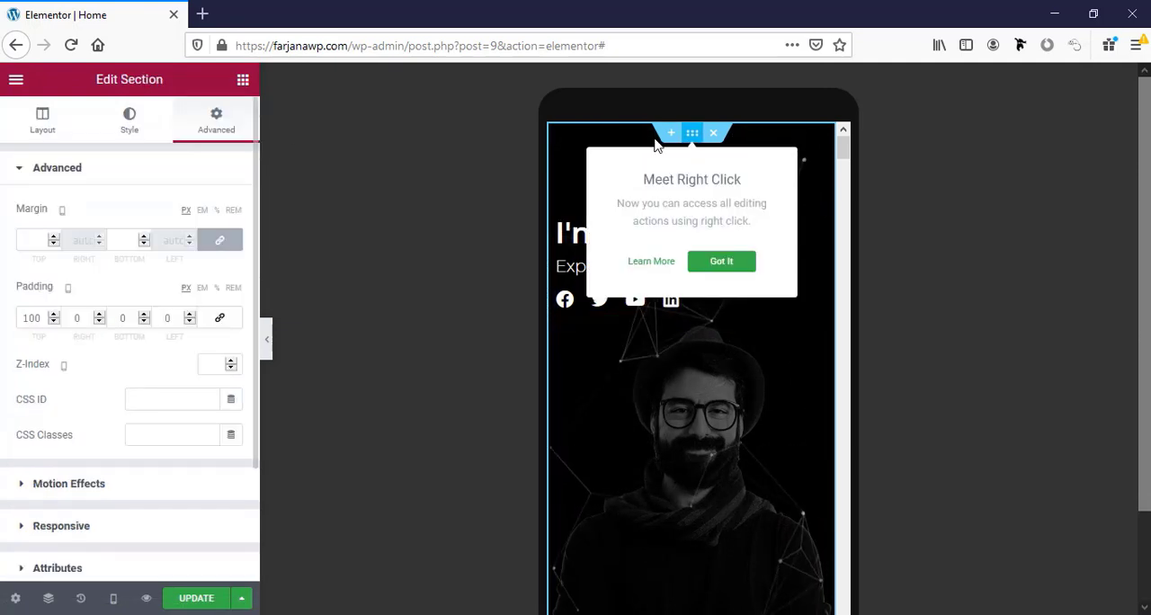
pyautogui.click(124, 321)
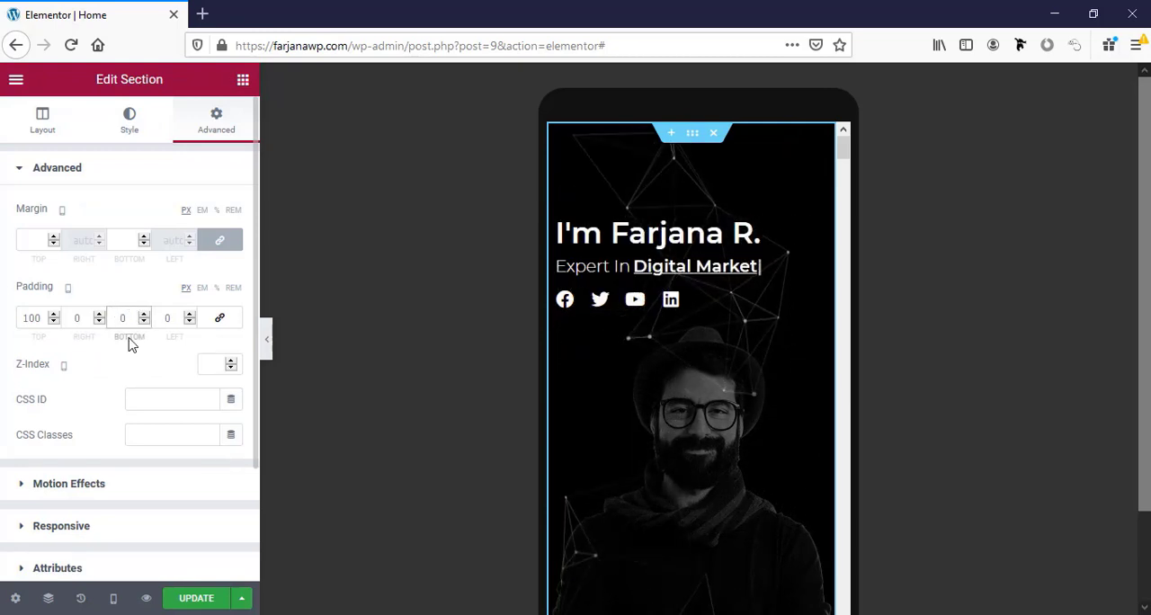
pyautogui.write('100')
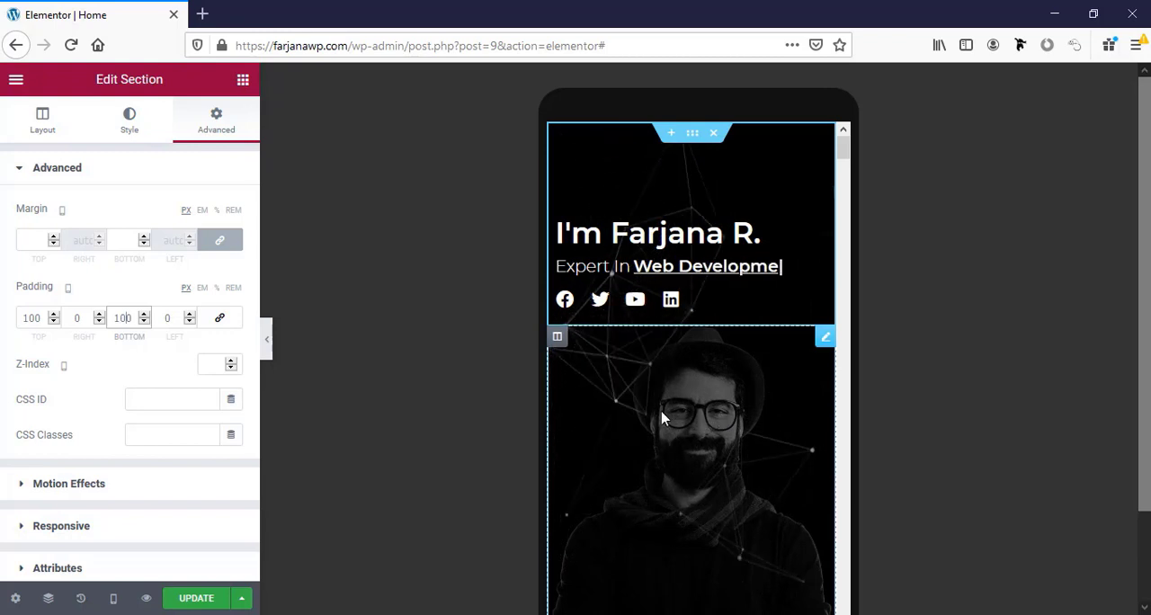
pyautogui.doubleClick(34, 318)
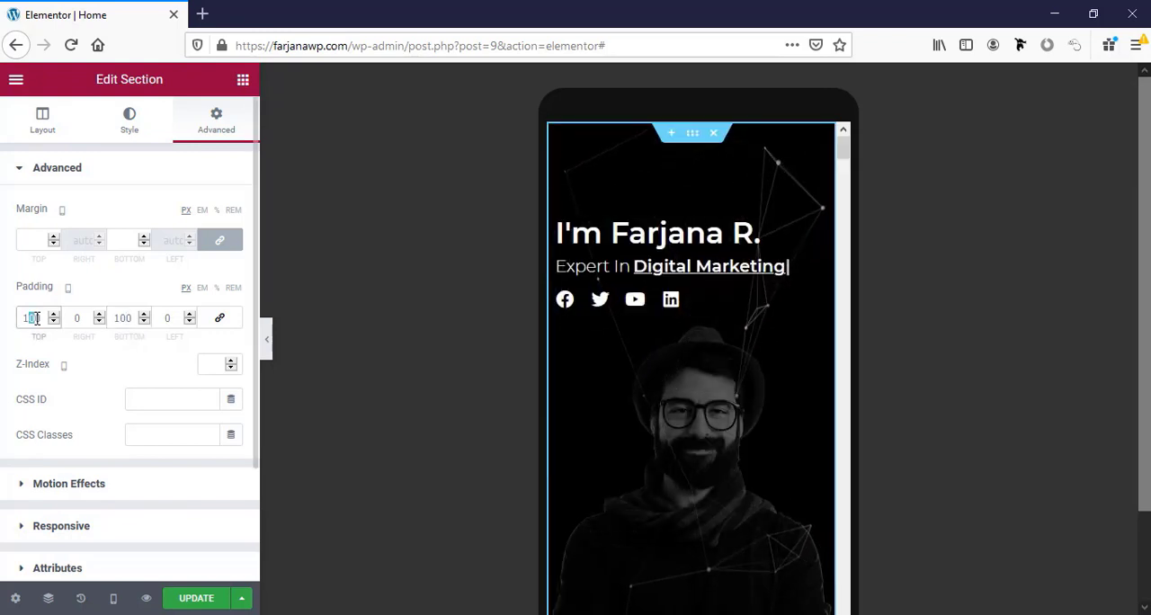
pyautogui.write('120')
pyautogui.doubleClick(117, 317)
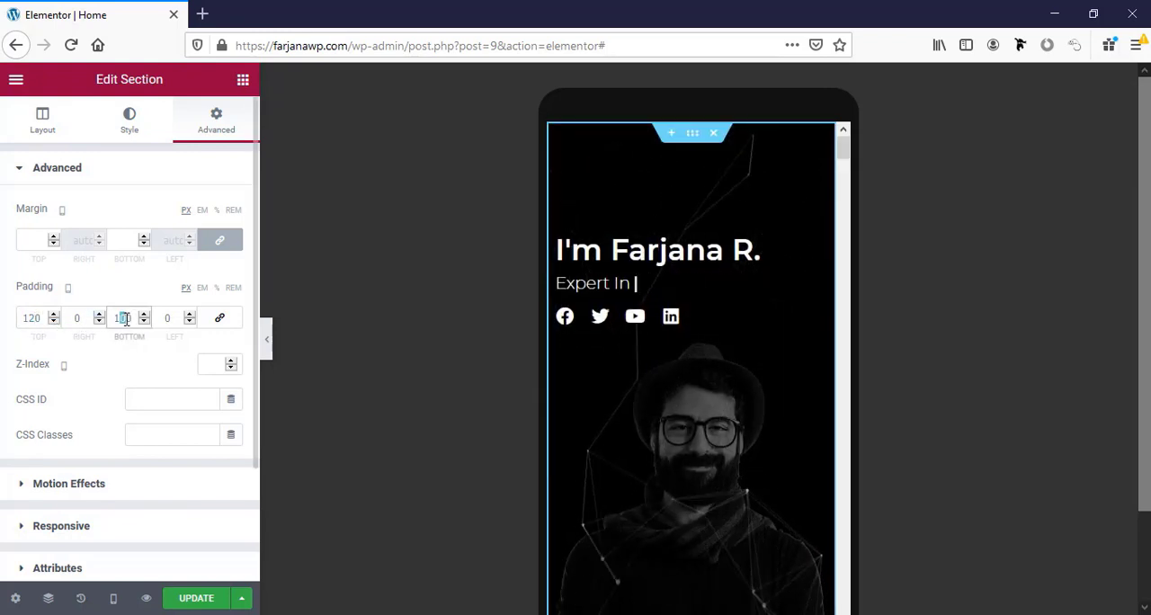
pyautogui.write('120')
pyautogui.scroll(-5, 678, 470)
pyautogui.scroll(-3, 681, 470)
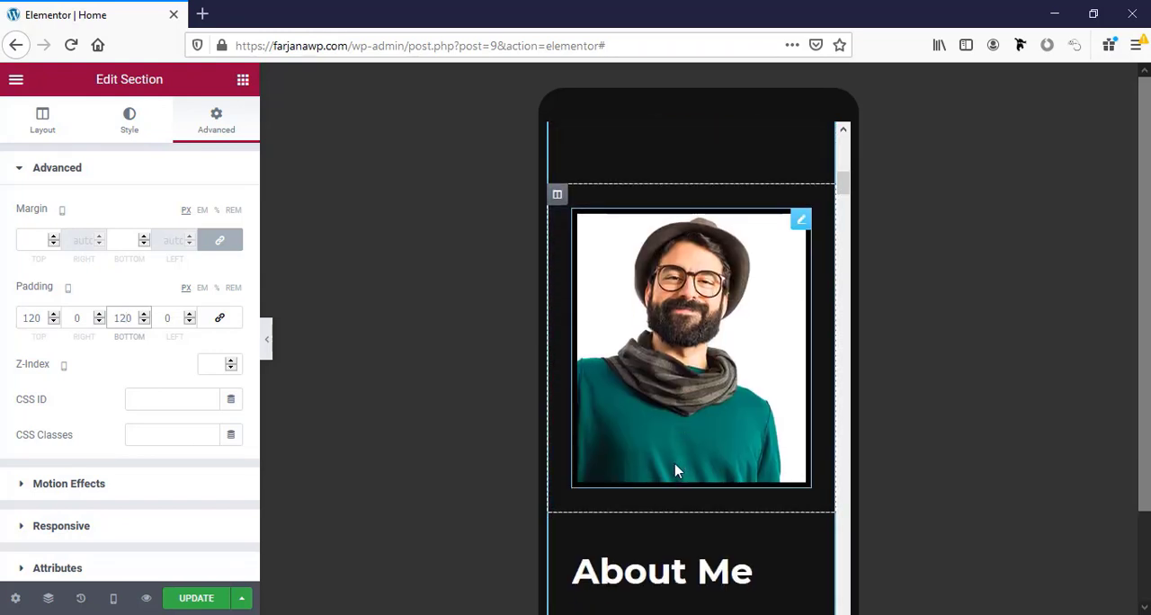
# Set the About Me heading's mobile font size to 30 px.
pyautogui.scroll(2, 676, 470)
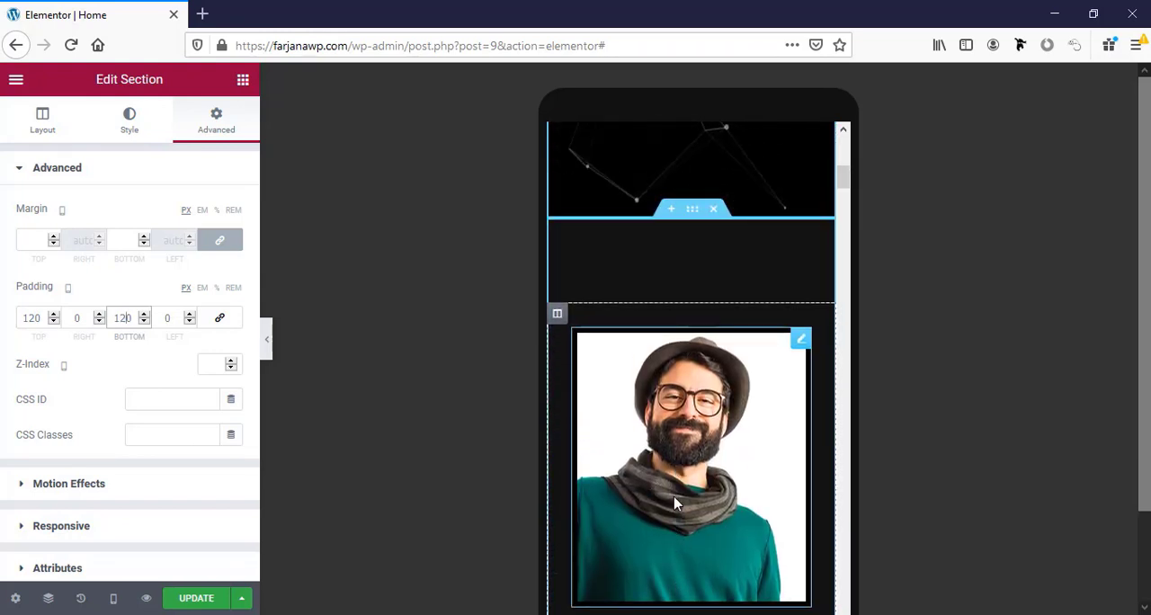
pyautogui.scroll(-3, 676, 503)
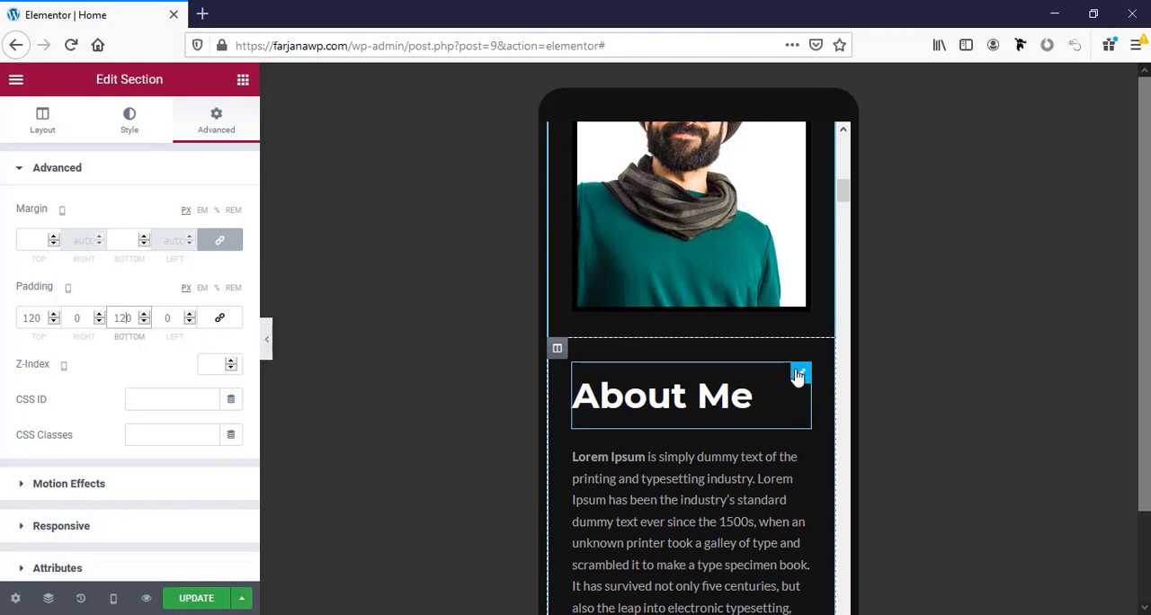
pyautogui.click(799, 373)
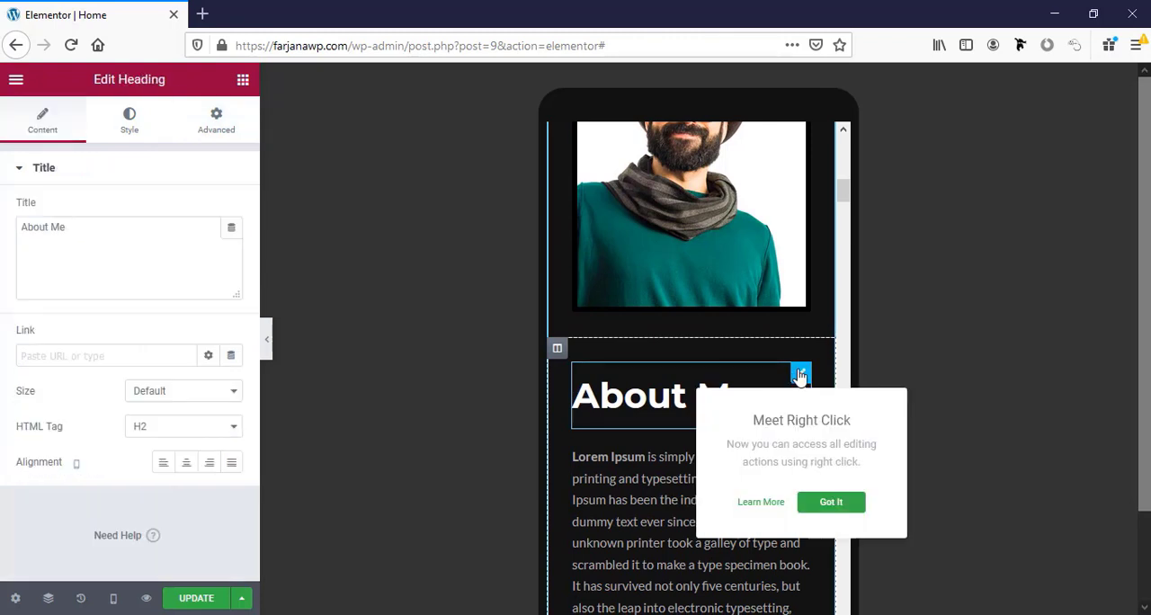
pyautogui.click(125, 122)
pyautogui.click(232, 248)
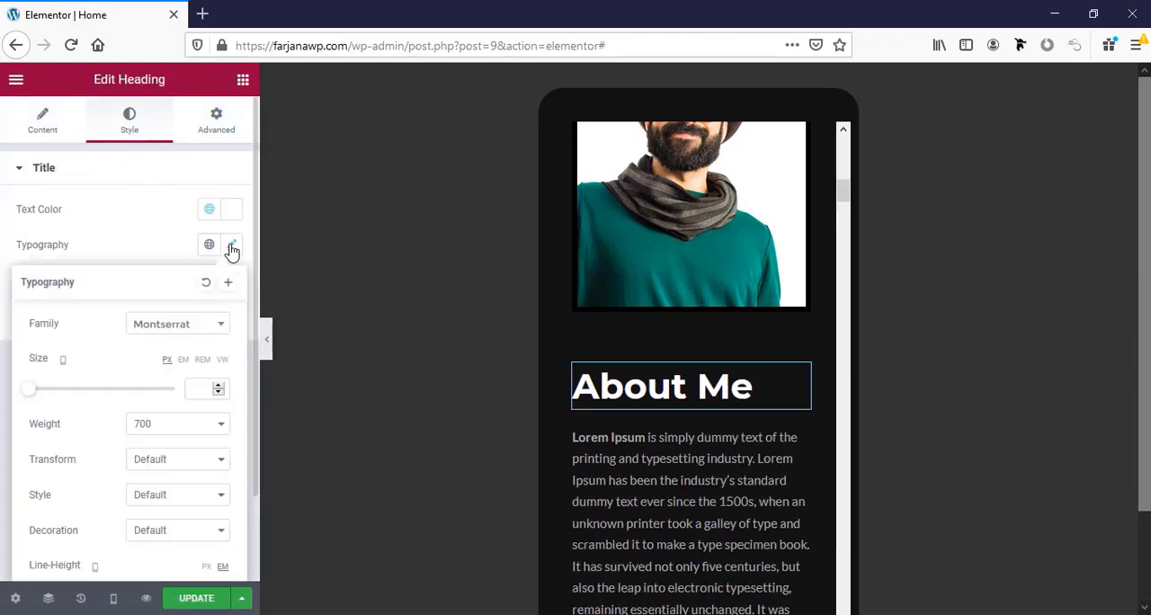
pyautogui.click(200, 388)
pyautogui.write('30')
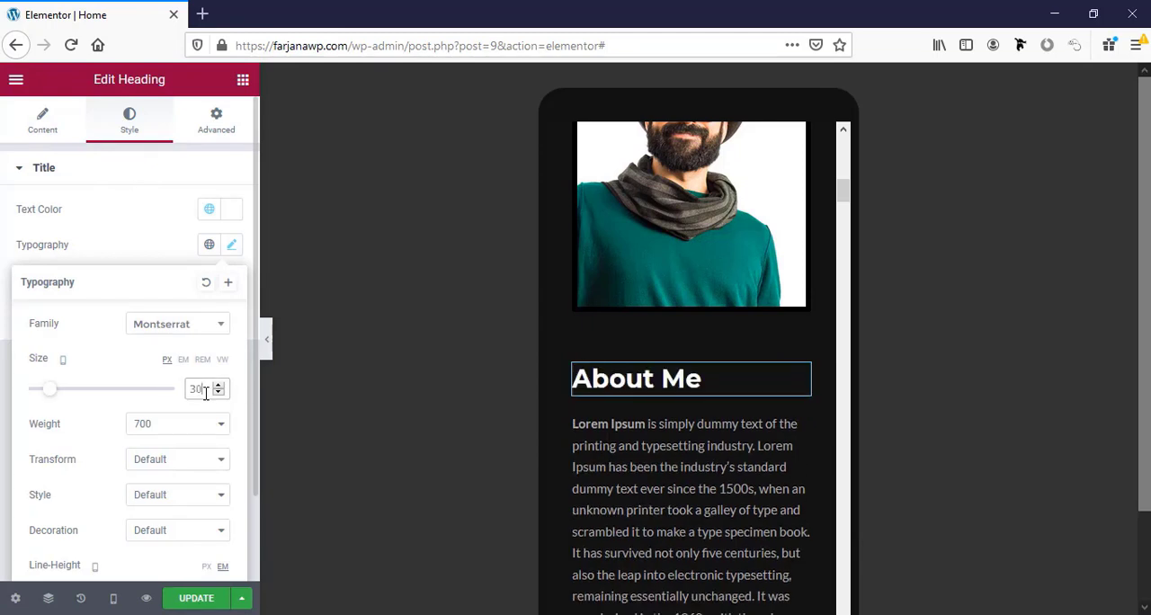
# Switch the preview to tablet and set the About Me heading's font size there to 35 px.
pyautogui.click(114, 600)
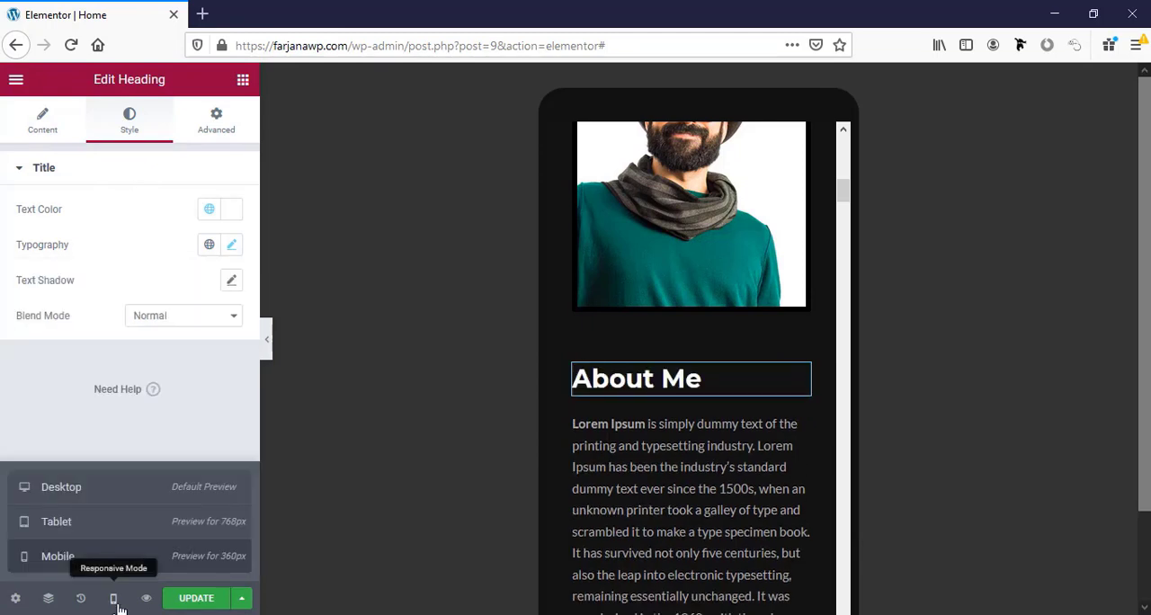
pyautogui.click(89, 522)
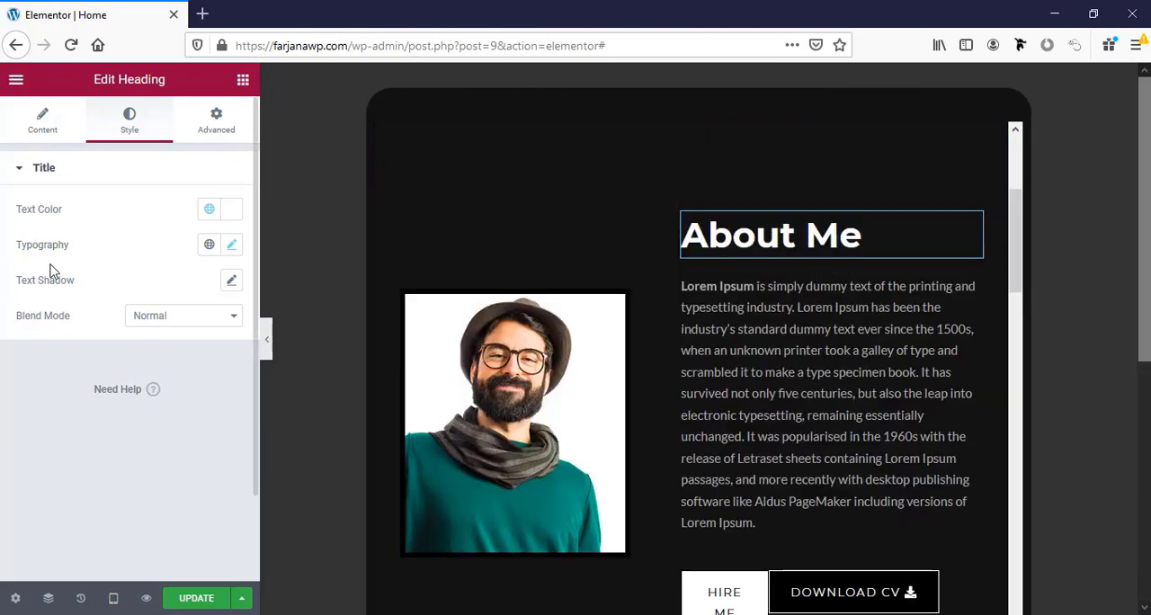
pyautogui.click(230, 245)
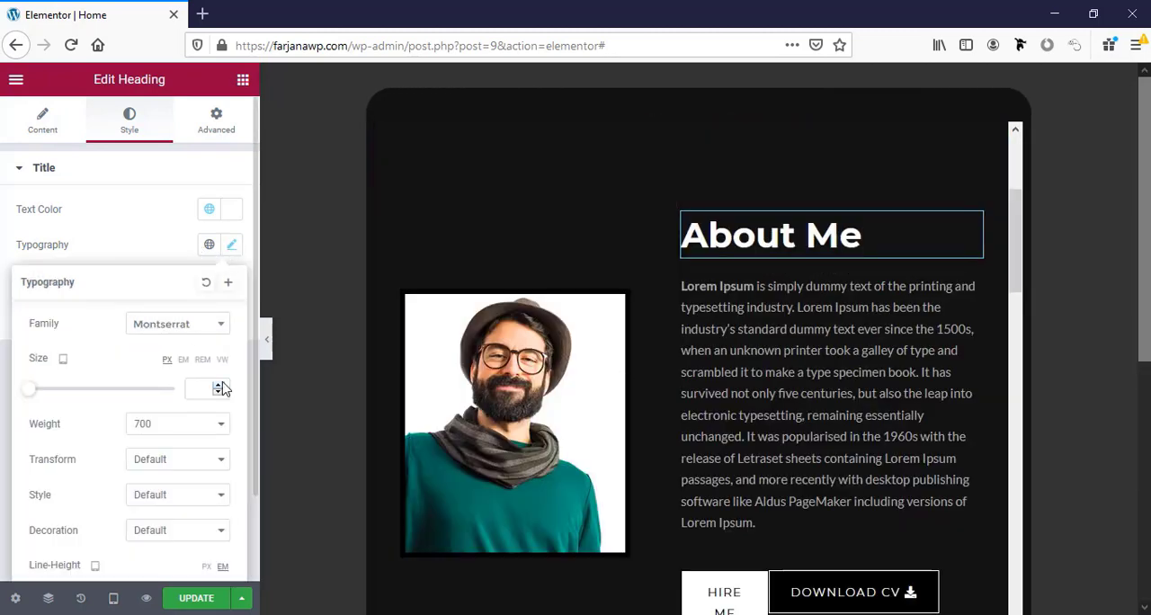
pyautogui.write('35')
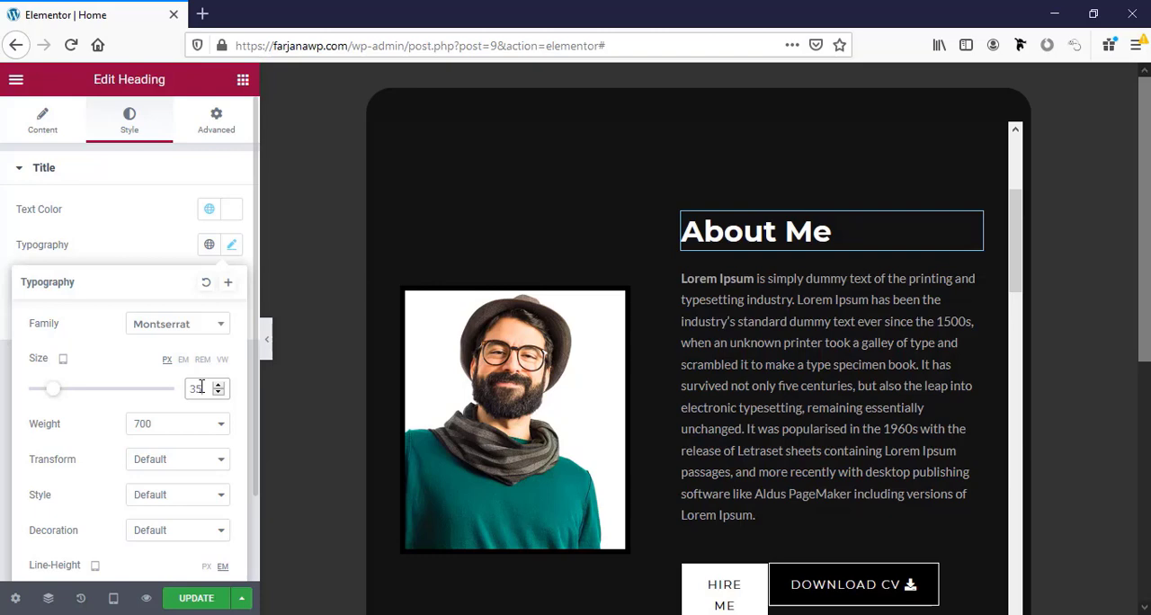
pyautogui.scroll(5, 814, 468)
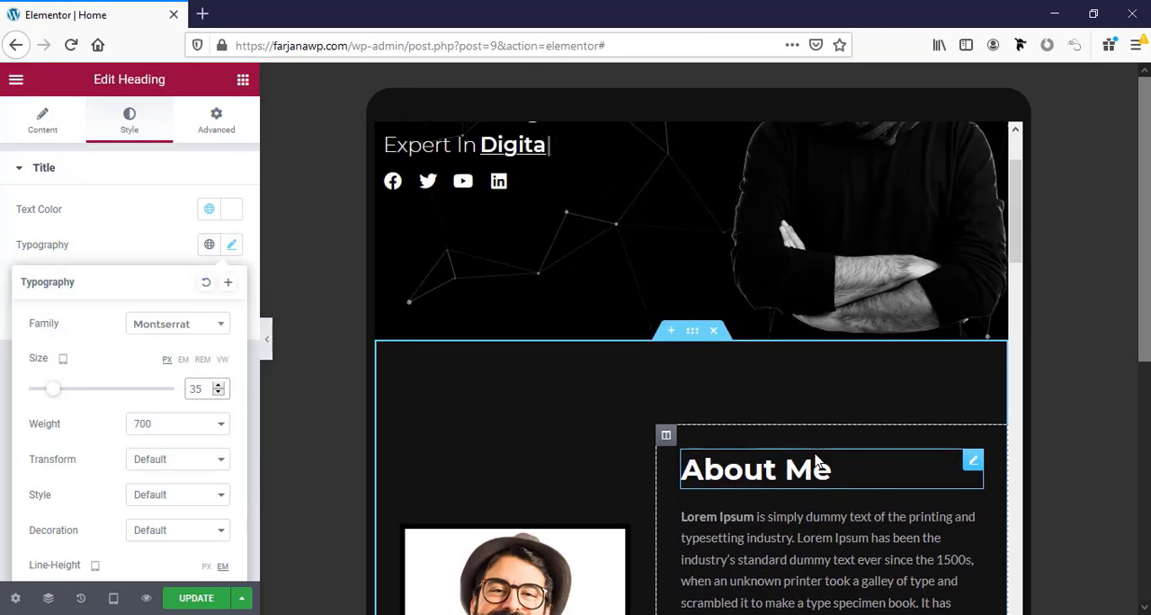
# Align the Download CV button in the About Me section to the right for tablet.
pyautogui.scroll(-5, 816, 461)
pyautogui.click(767, 400)
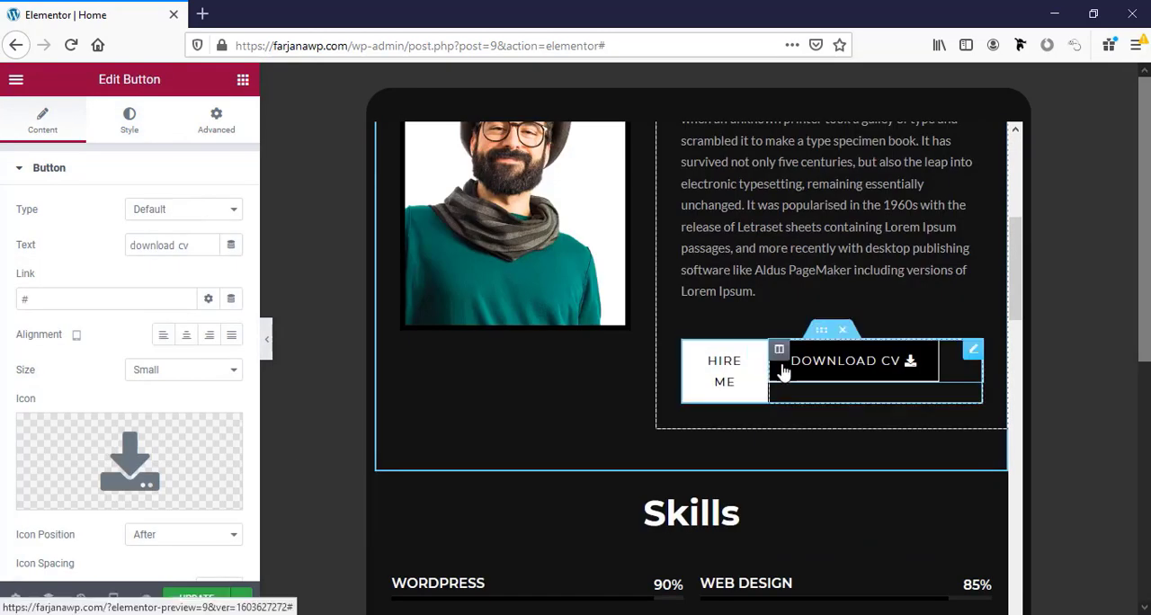
pyautogui.click(820, 369)
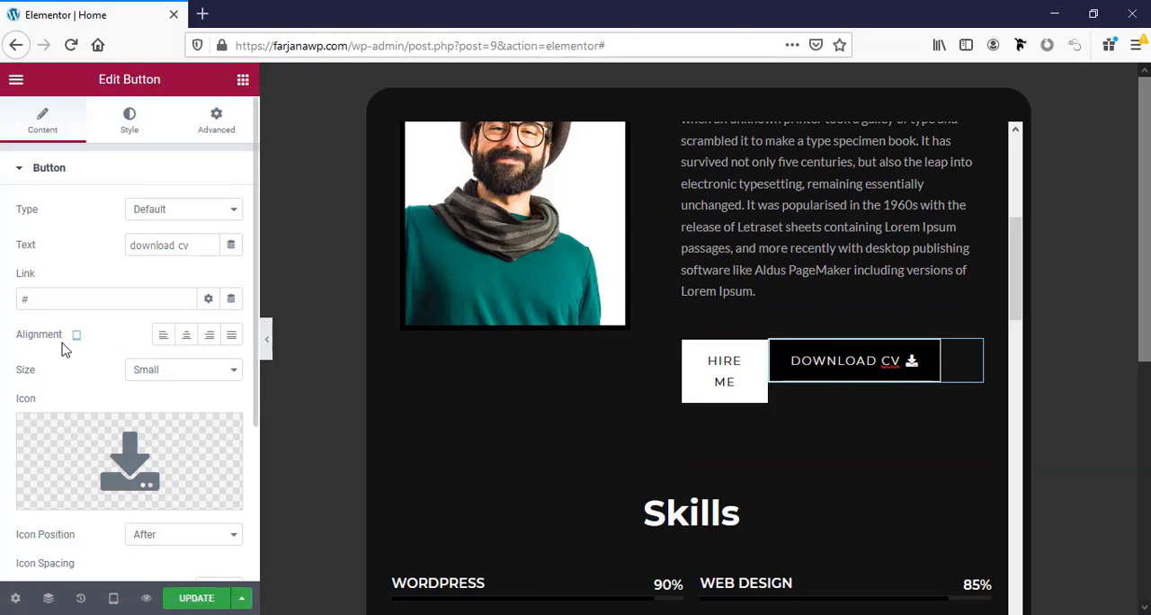
pyautogui.click(210, 336)
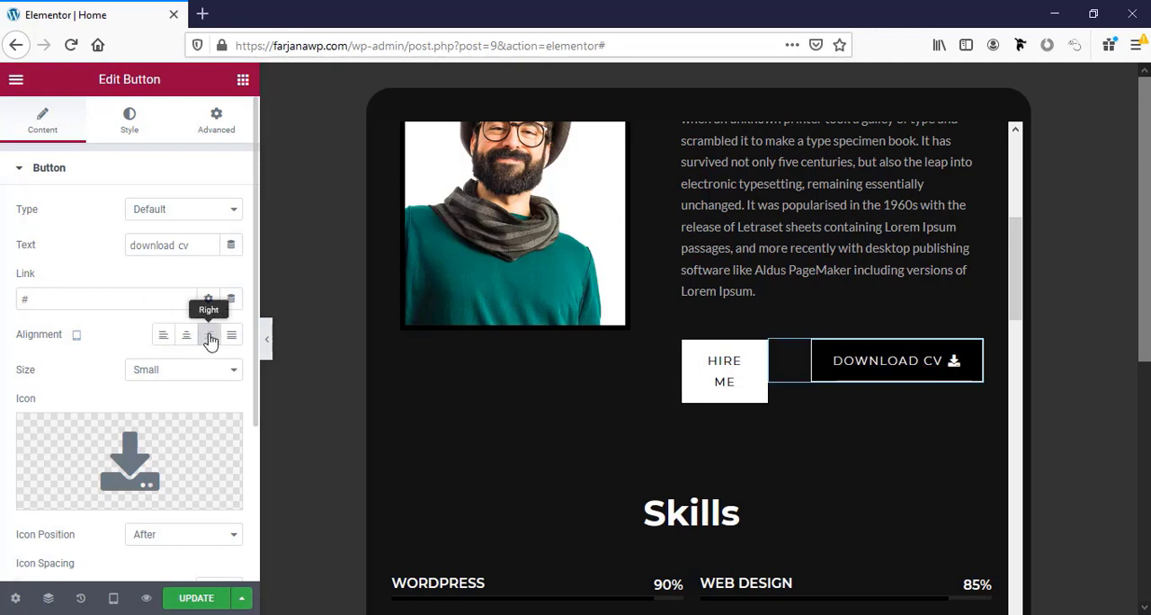
# Open the advanced margin and padding settings of the Hire Me button for tablet.
pyautogui.click(743, 360)
pyautogui.click(153, 126)
pyautogui.click(218, 123)
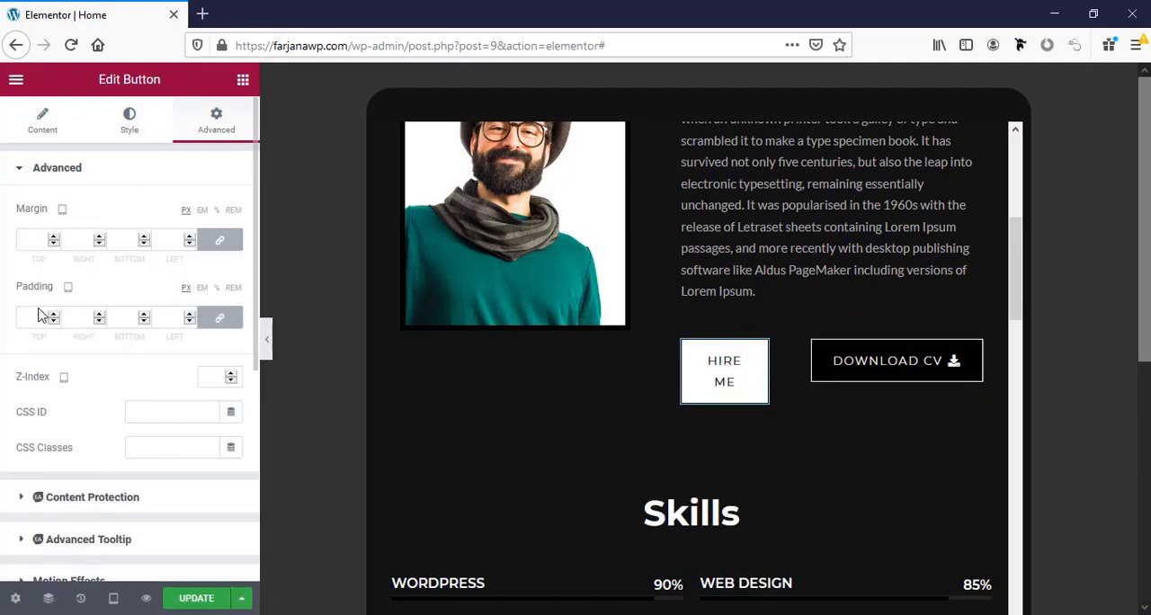
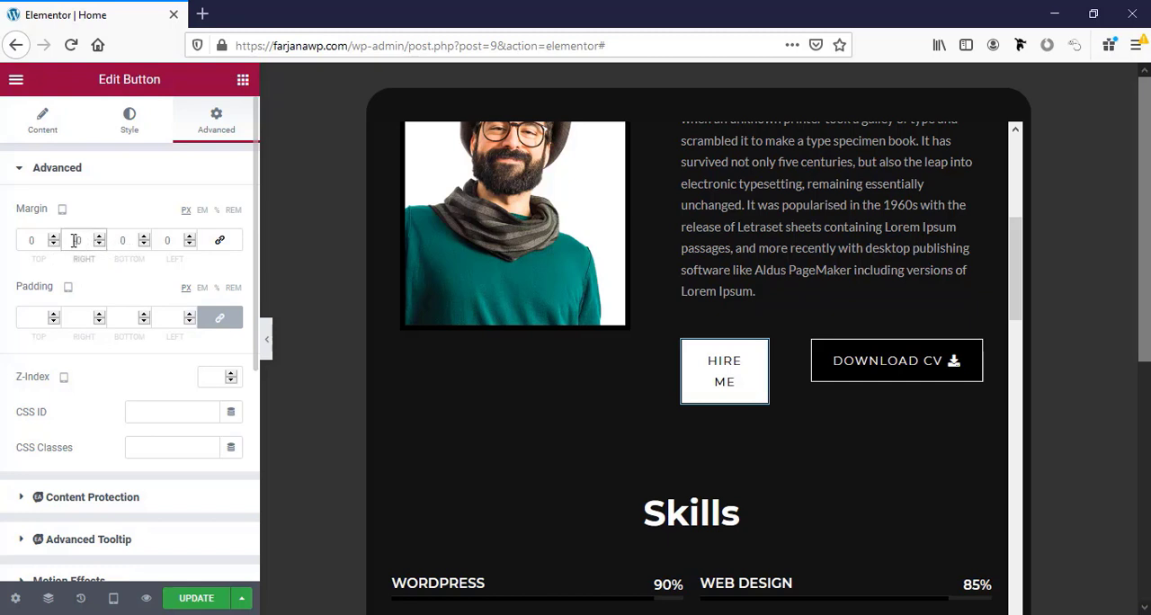
# Set the Hire Me button's right margin to -12 px for the tablet view.
pyautogui.write('12')
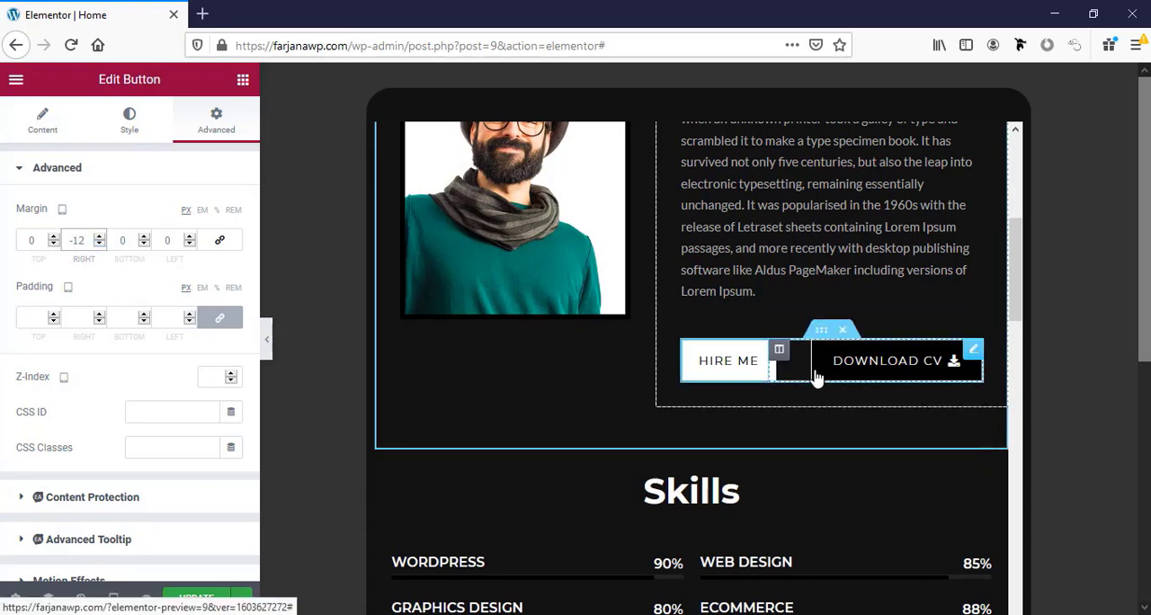
# Set the About Me section's tablet padding to 30 px top, 20 px bottom and 0 on both sides.
pyautogui.scroll(4, 587, 416)
pyautogui.scroll(2, 671, 303)
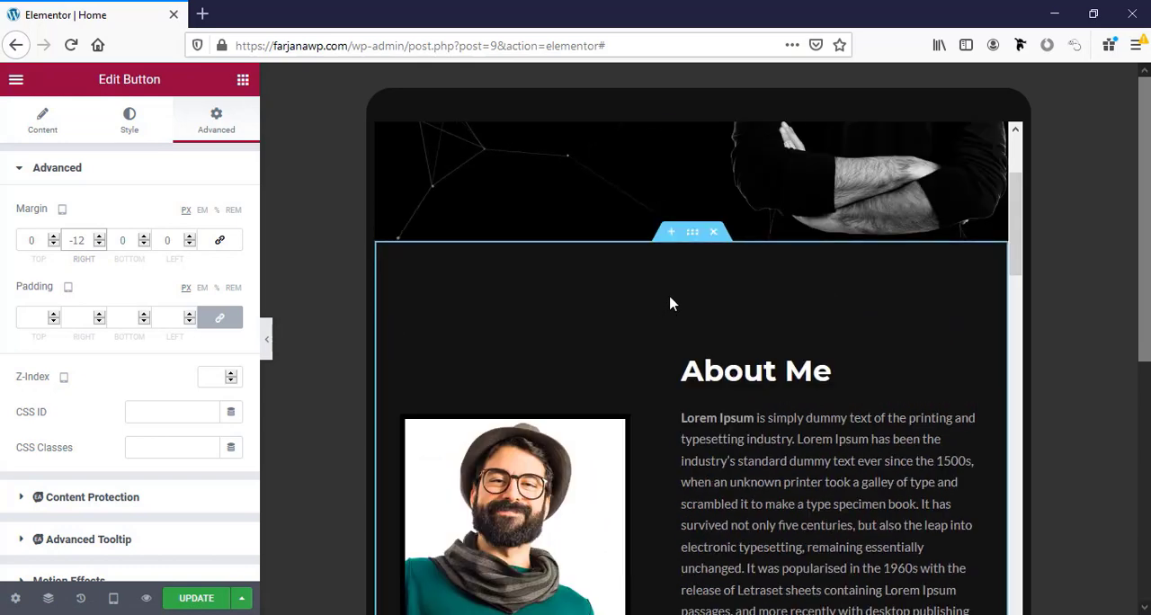
pyautogui.click(693, 233)
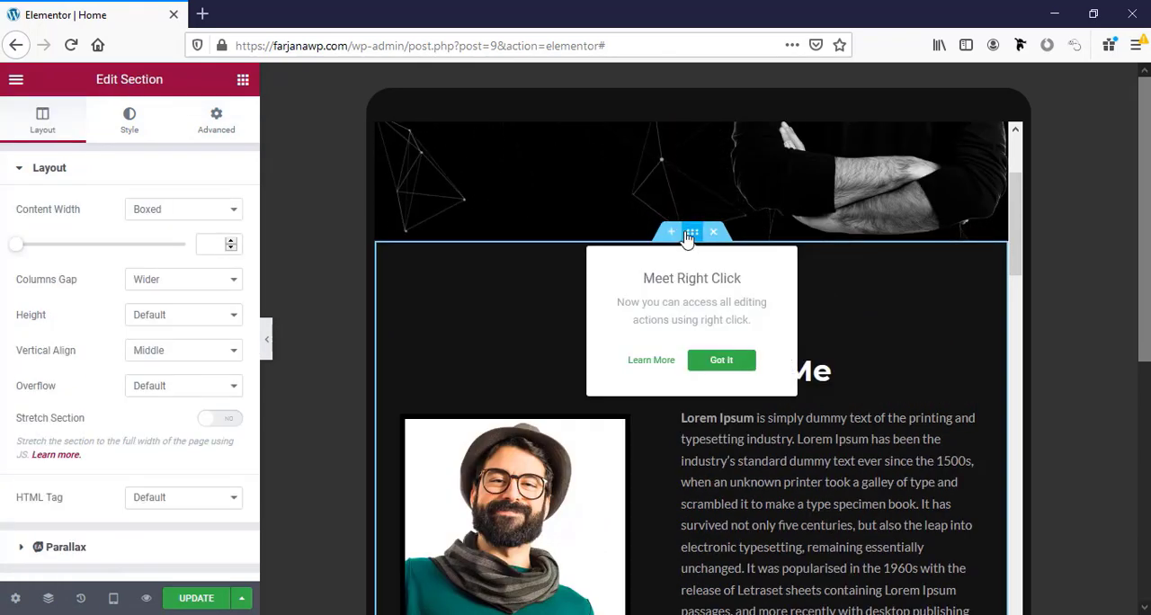
pyautogui.click(688, 238)
pyautogui.click(235, 126)
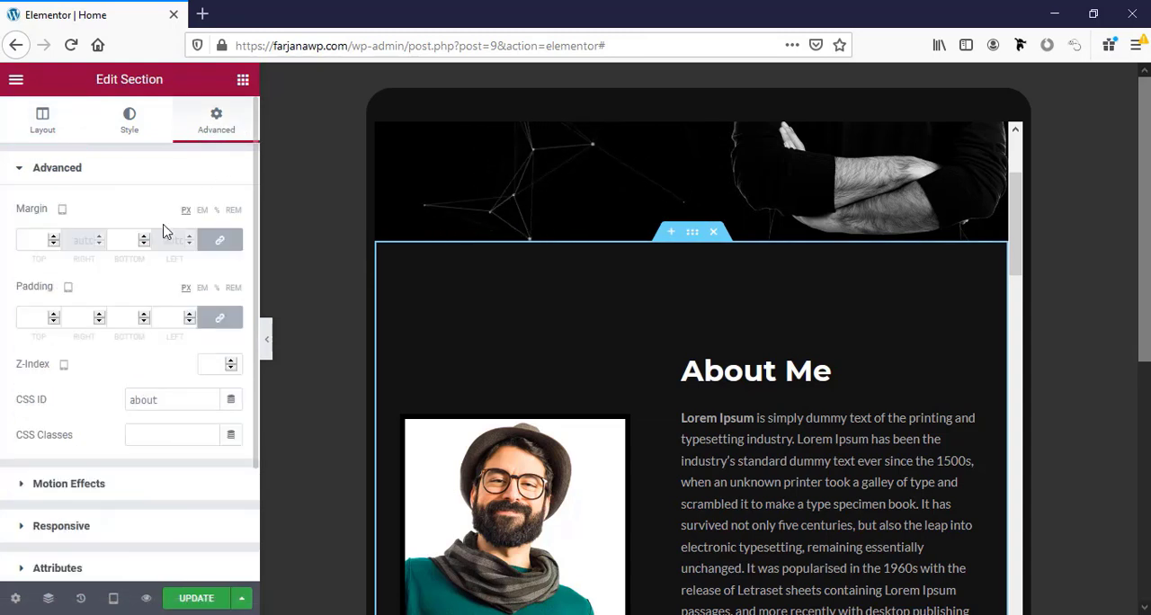
pyautogui.click(693, 234)
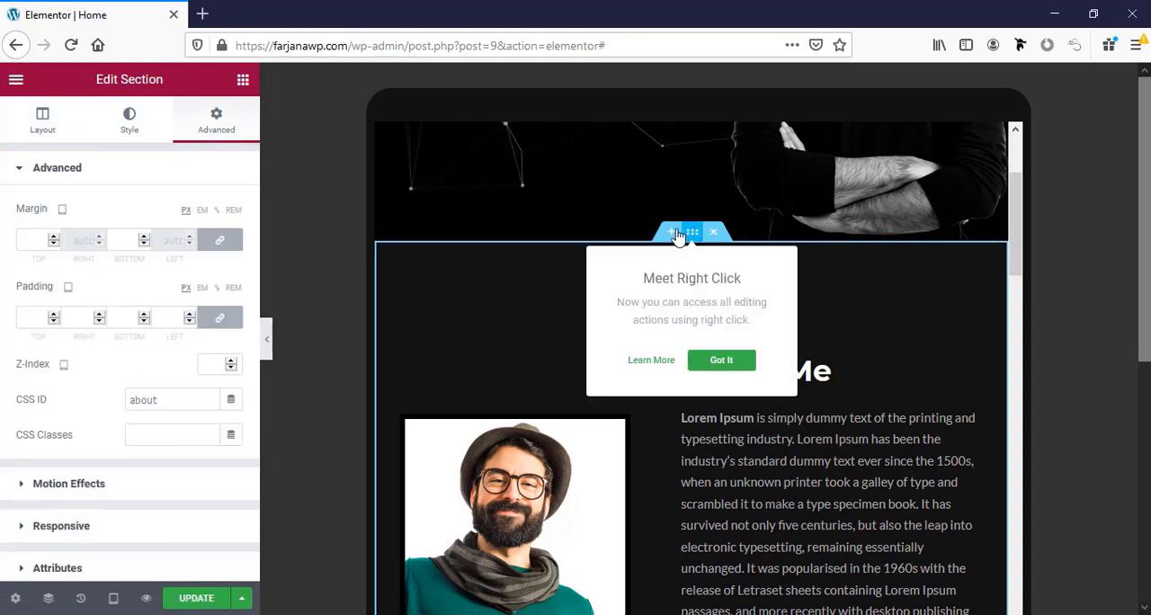
pyautogui.click(214, 322)
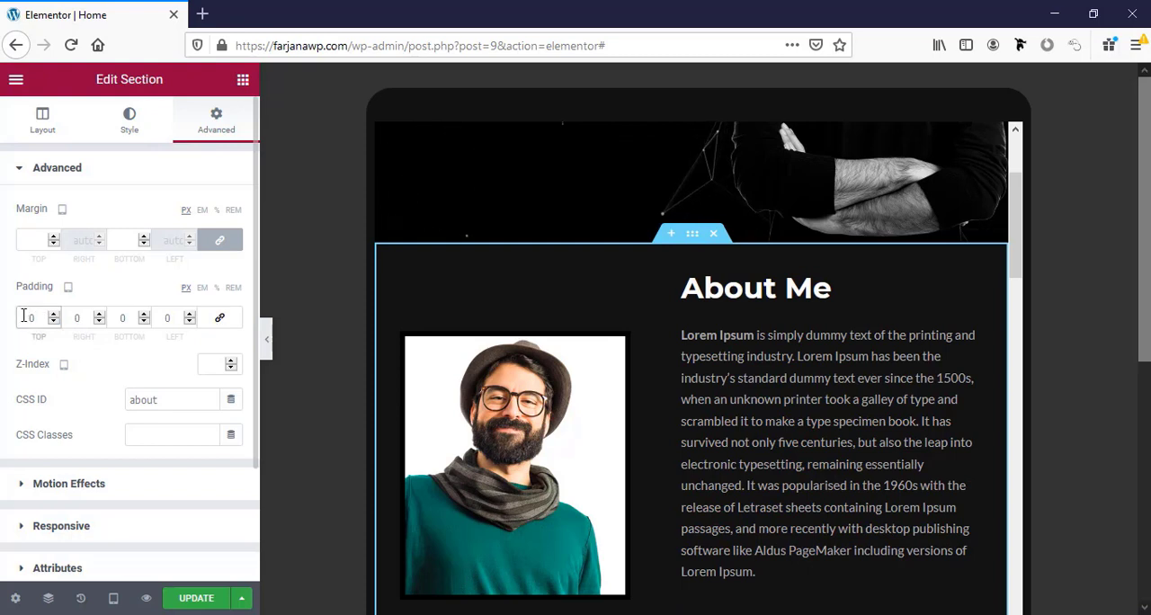
pyautogui.click(23, 315)
pyautogui.write('3')
pyautogui.scroll(-3, 795, 510)
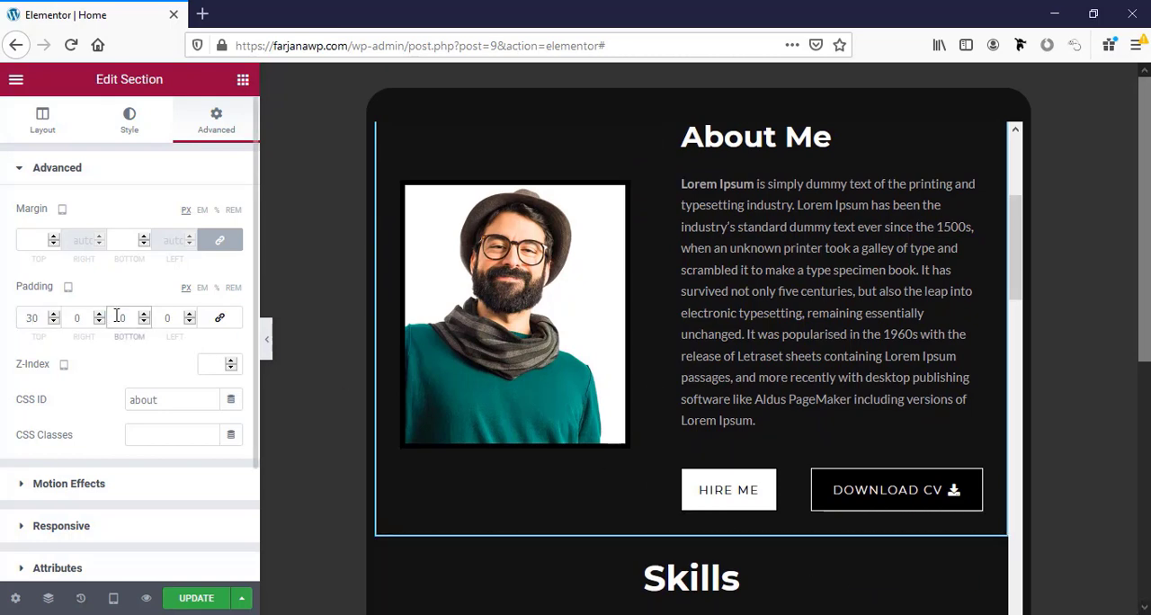
pyautogui.scroll(3, 802, 524)
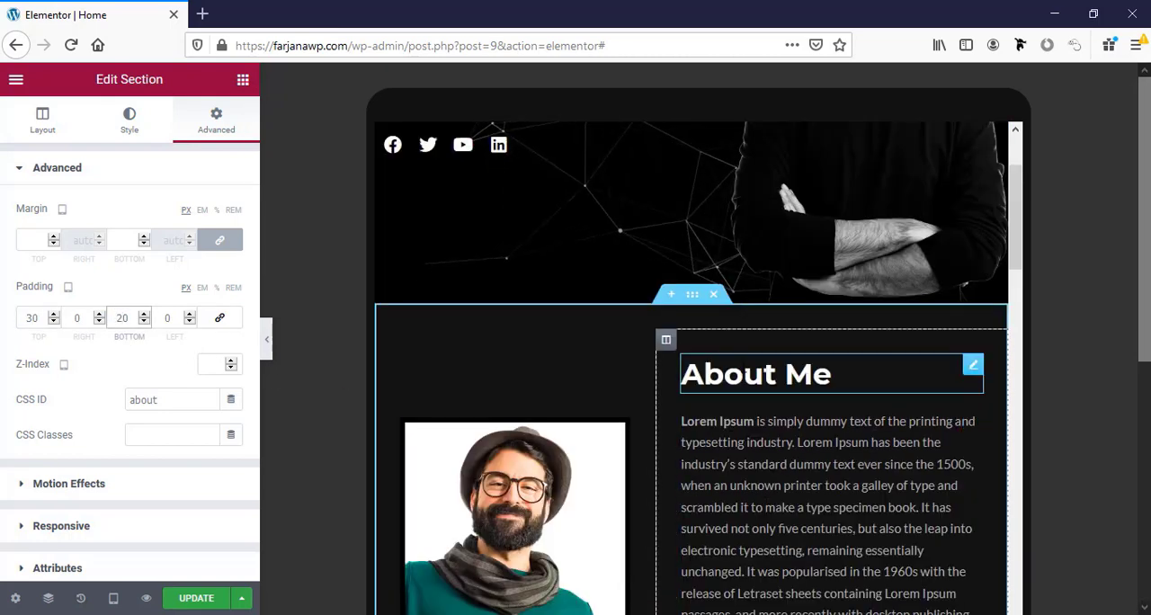
pyautogui.scroll(-3, 779, 522)
pyautogui.scroll(-3, 771, 509)
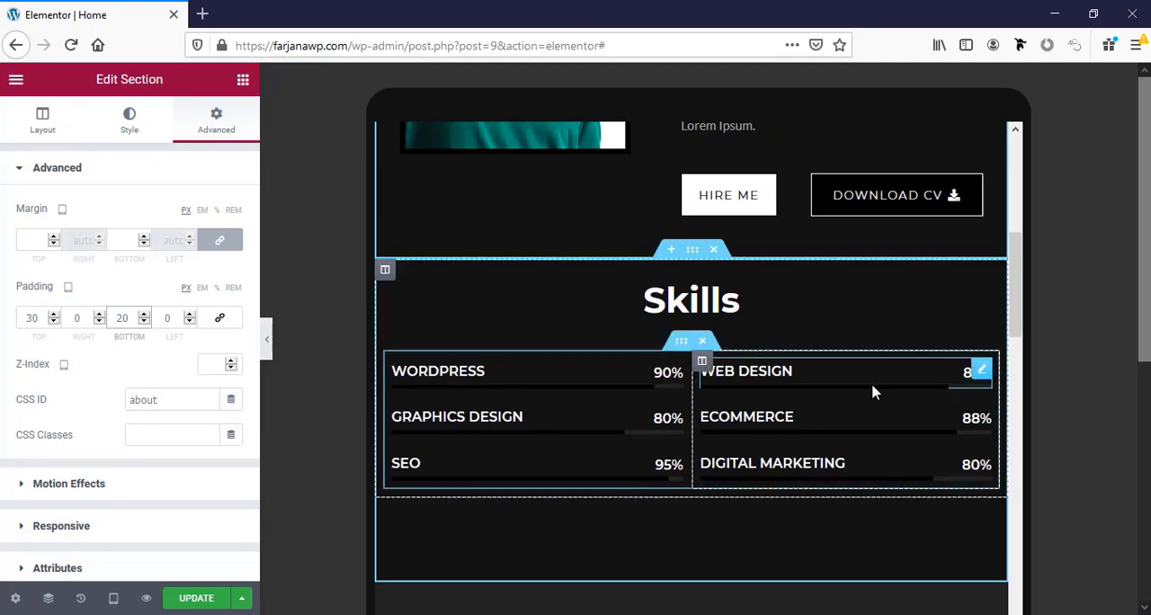
# Copy the About Me heading and paste its style onto the Skills heading.
pyautogui.scroll(5, 872, 391)
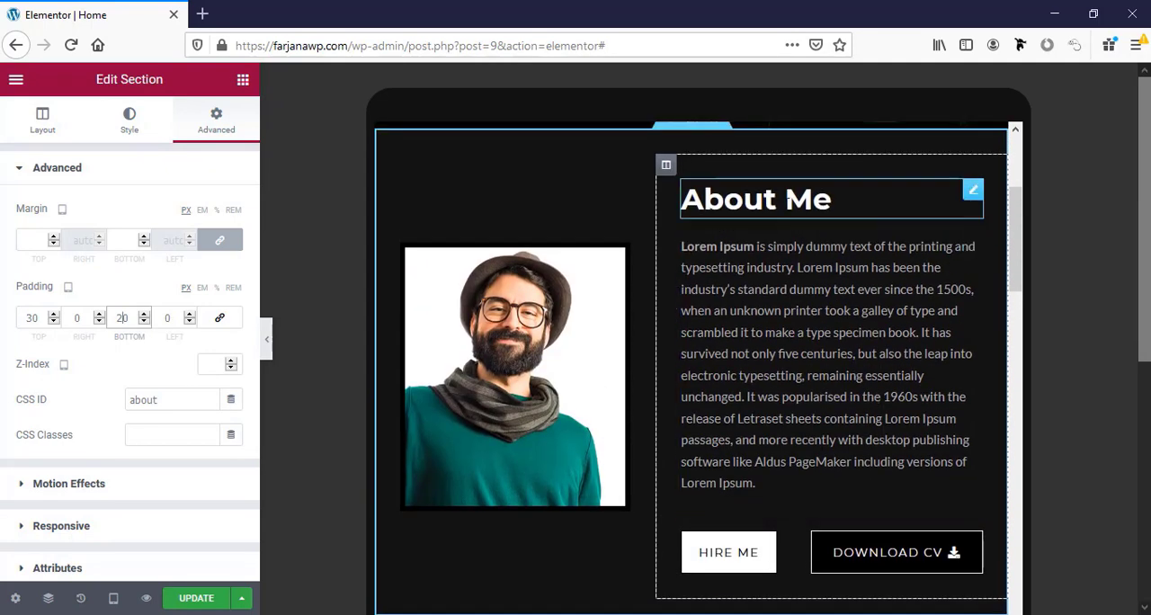
pyautogui.rightClick(795, 201)
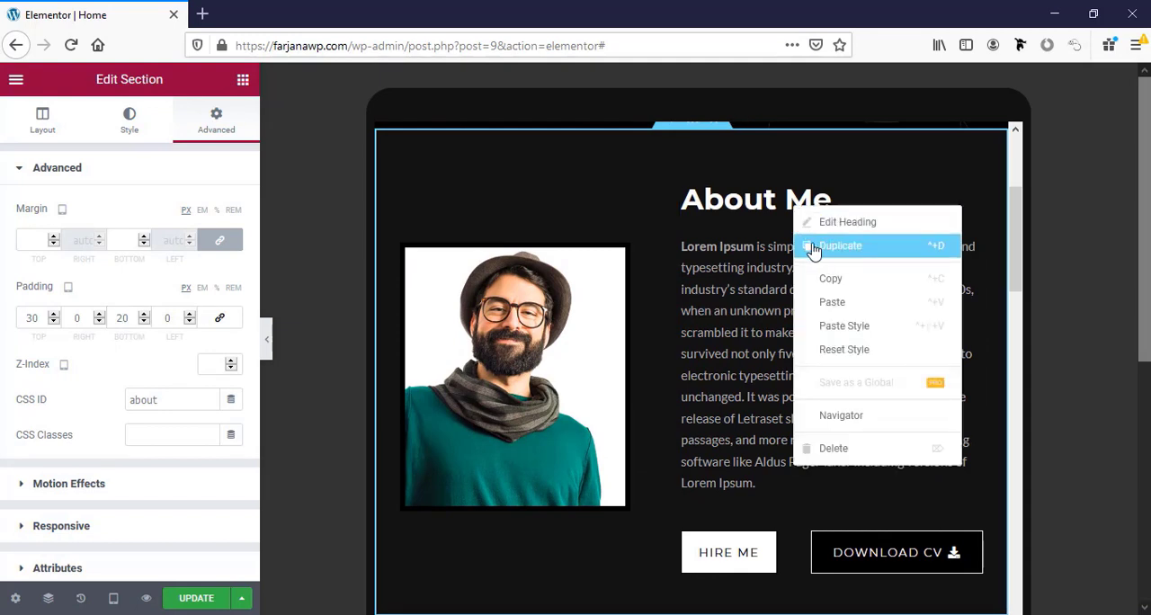
pyautogui.click(760, 203)
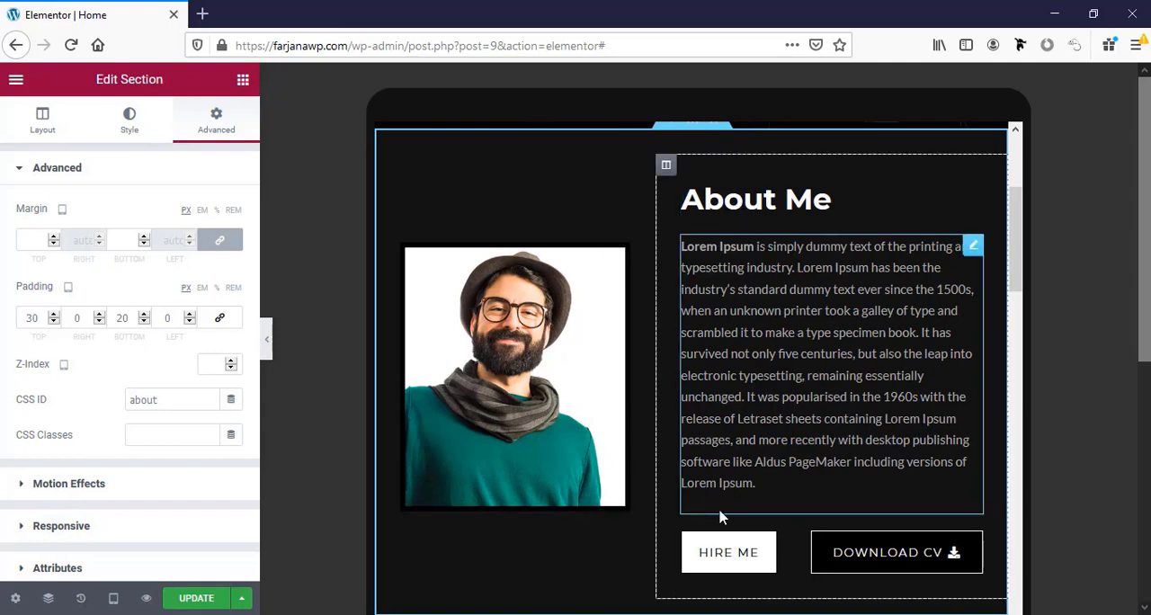
pyautogui.scroll(-3, 674, 504)
pyautogui.rightClick(693, 421)
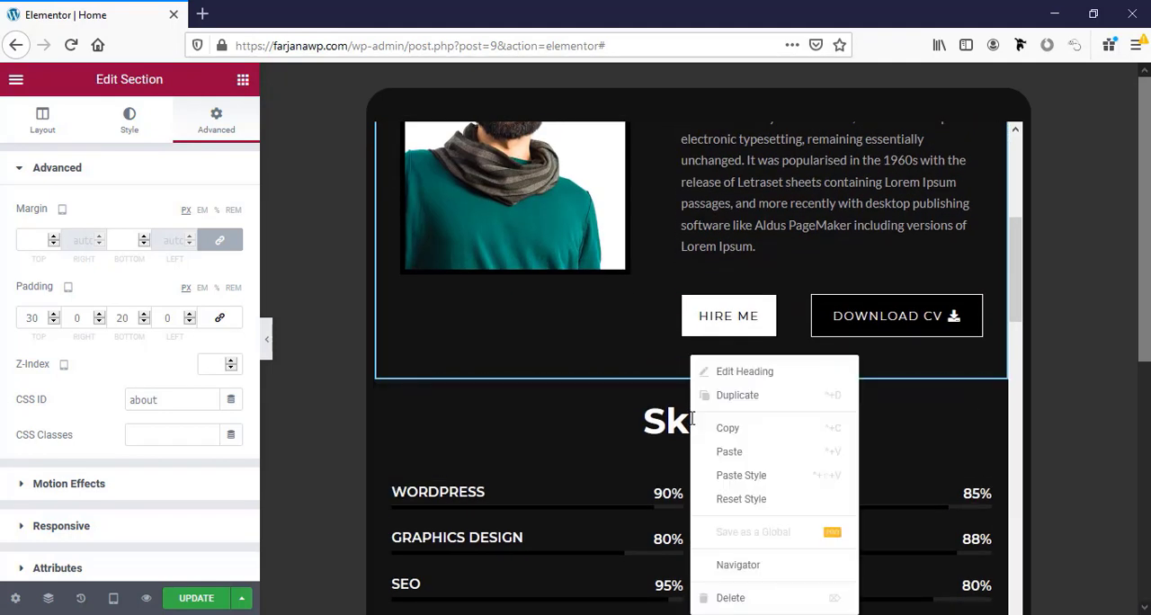
pyautogui.click(753, 483)
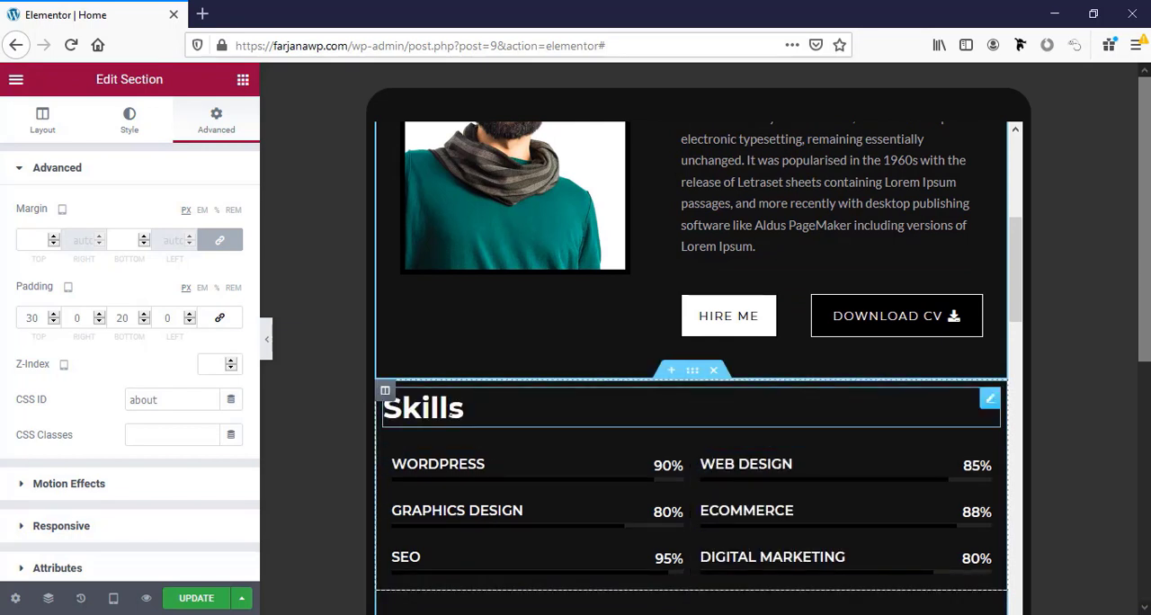
# Center-align the Skills heading for the tablet view.
pyautogui.click(453, 413)
pyautogui.click(192, 467)
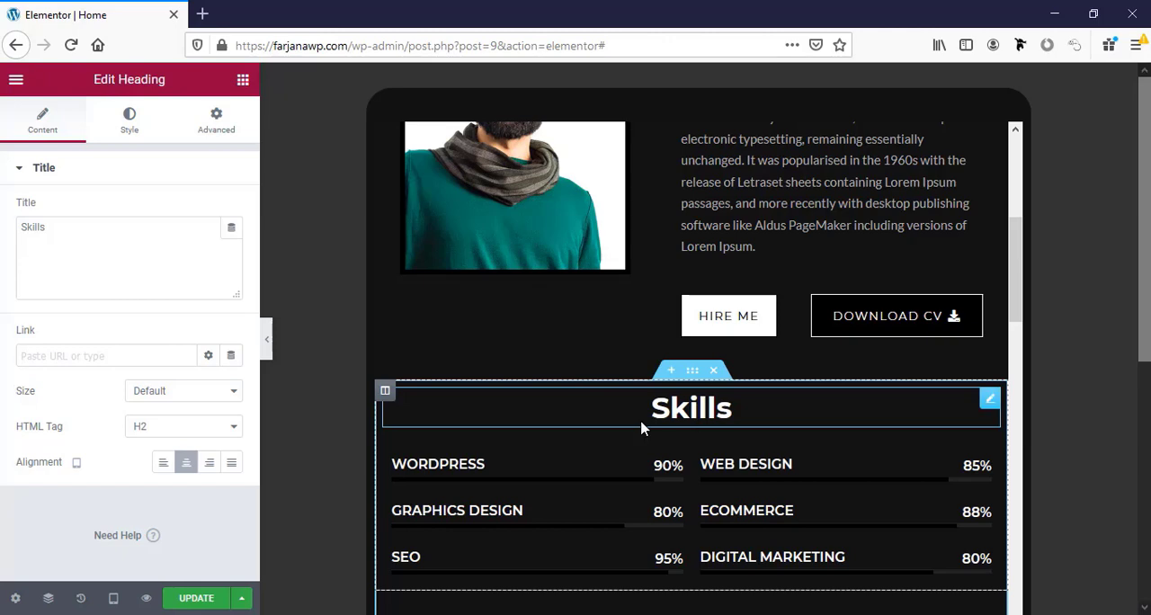
pyautogui.scroll(-5, 710, 452)
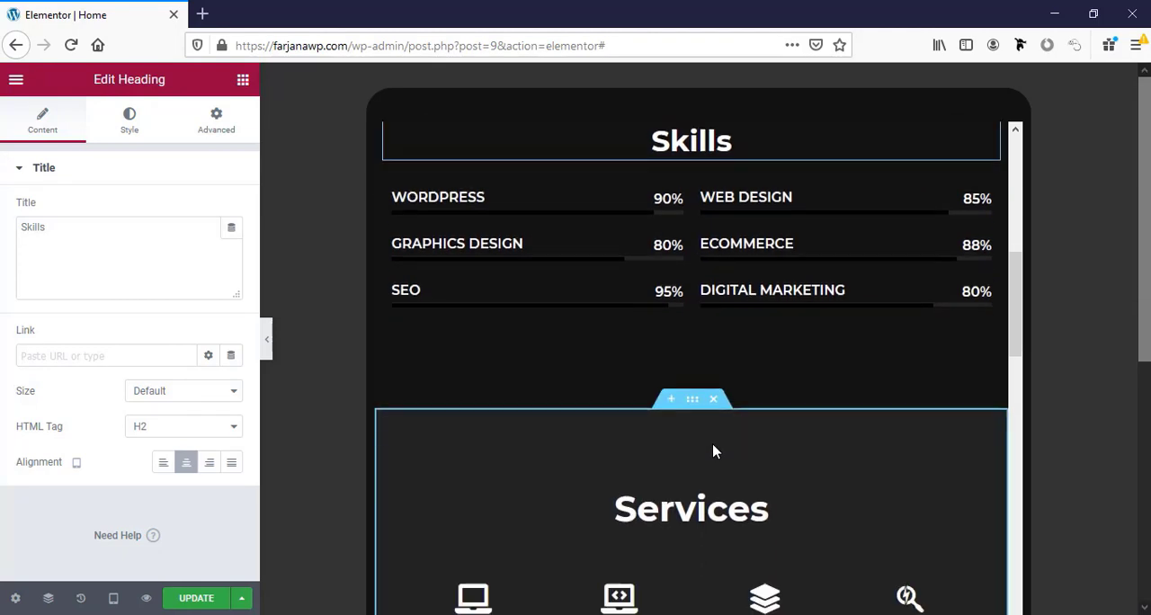
pyautogui.scroll(3, 716, 368)
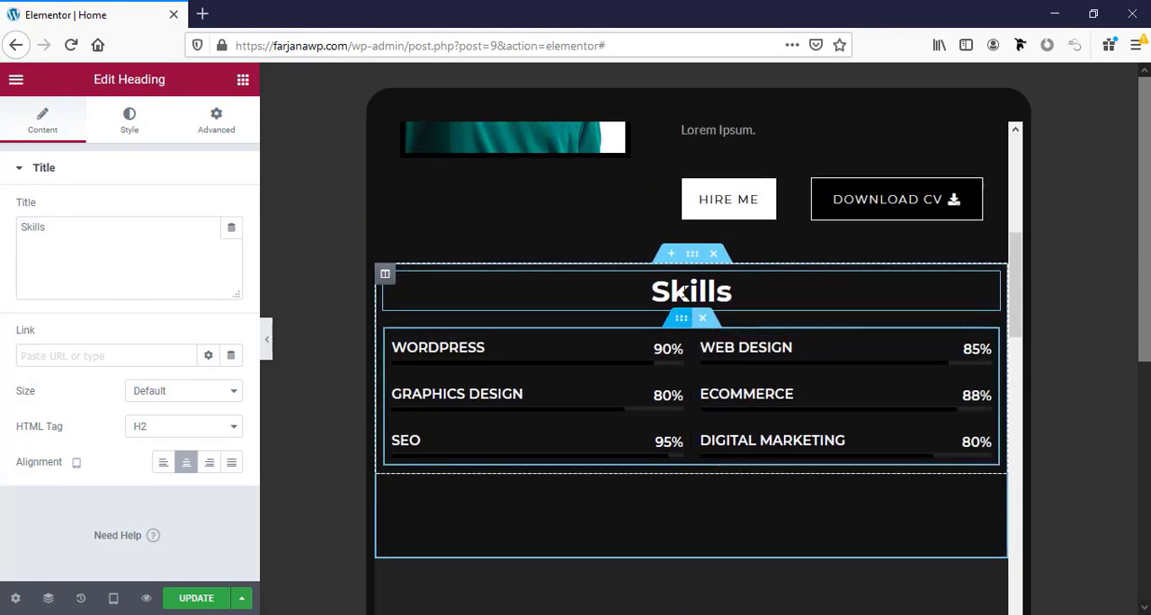
# Copy the Skills heading and paste its style onto the Services heading.
pyautogui.rightClick(692, 306)
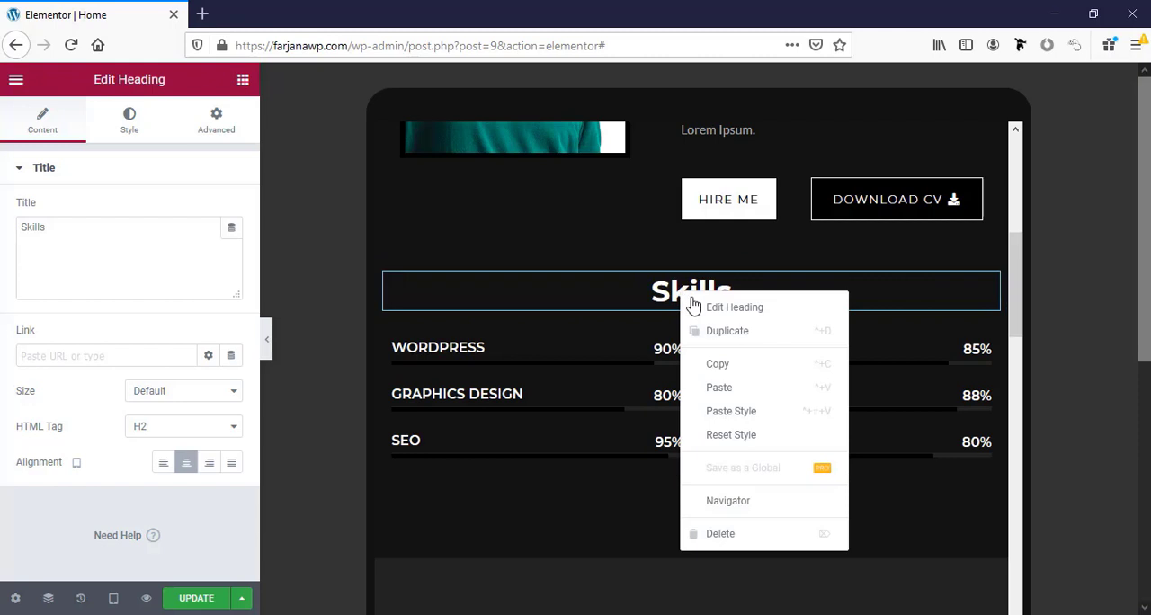
pyautogui.click(727, 372)
pyautogui.scroll(-3, 726, 423)
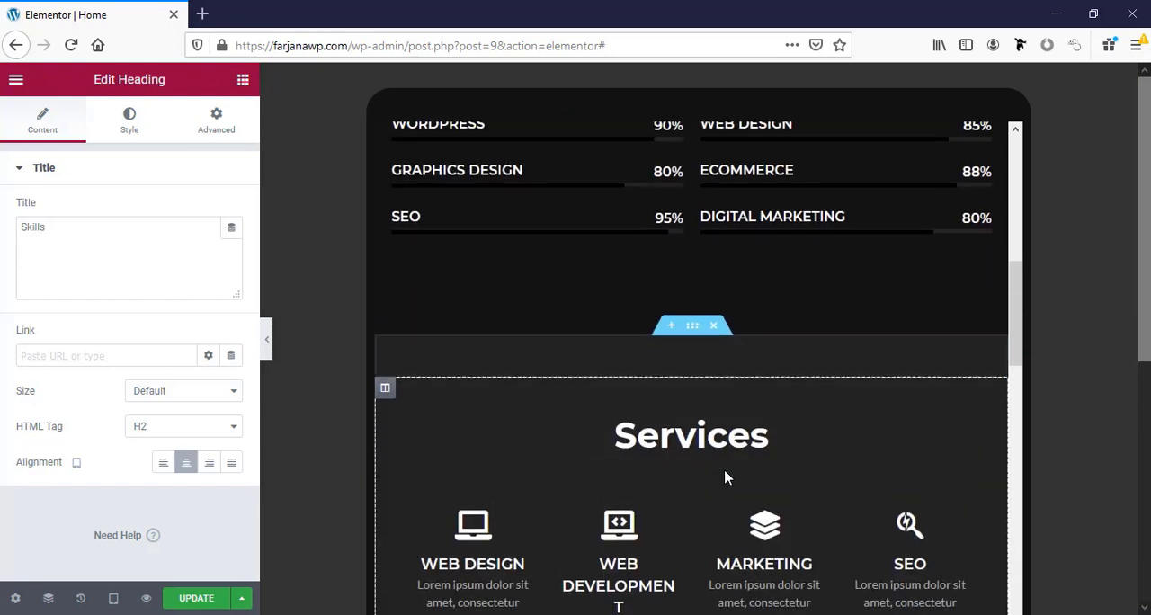
pyautogui.rightClick(689, 439)
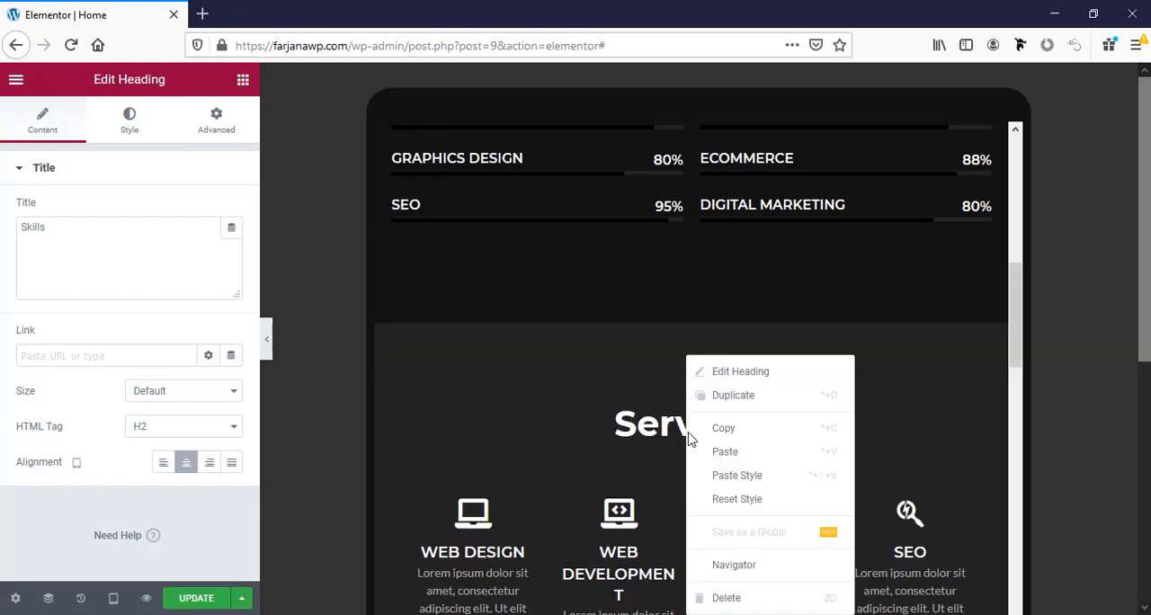
pyautogui.click(724, 475)
# Paste the copied heading style onto the Experience heading and the heading above the filterable gallery.
pyautogui.scroll(-5, 728, 477)
pyautogui.rightClick(744, 453)
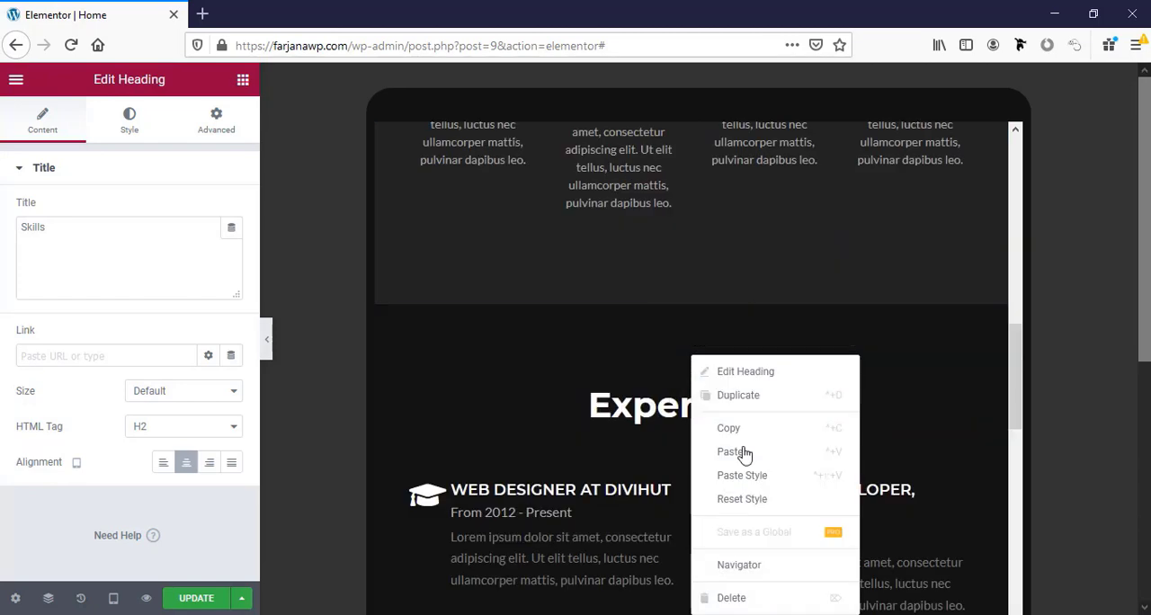
pyautogui.click(744, 475)
pyautogui.scroll(-8, 728, 504)
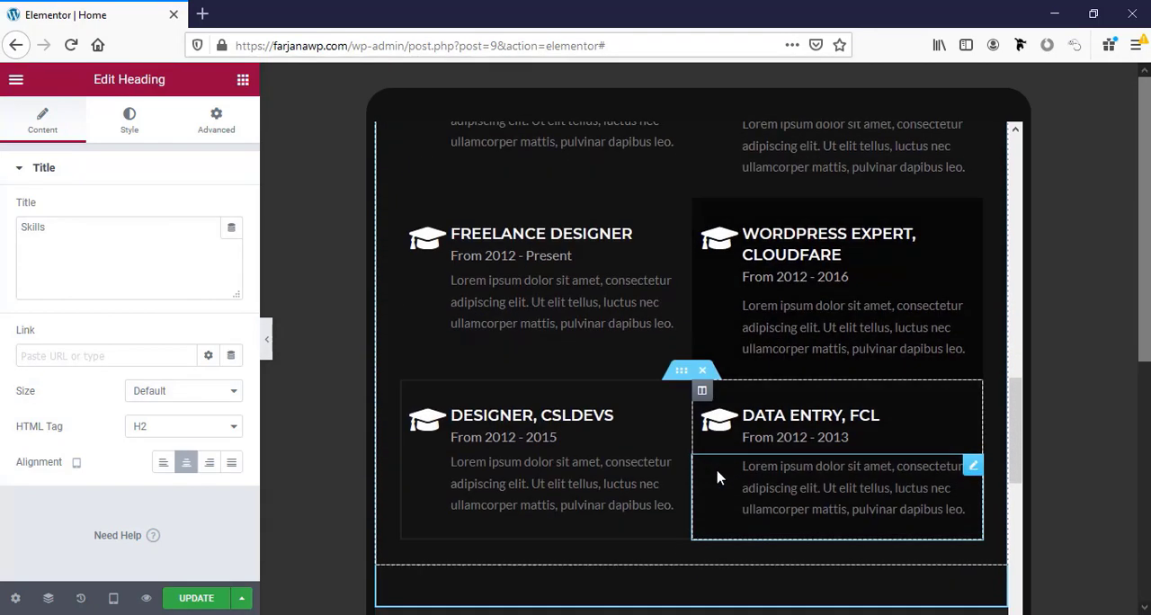
pyautogui.rightClick(706, 458)
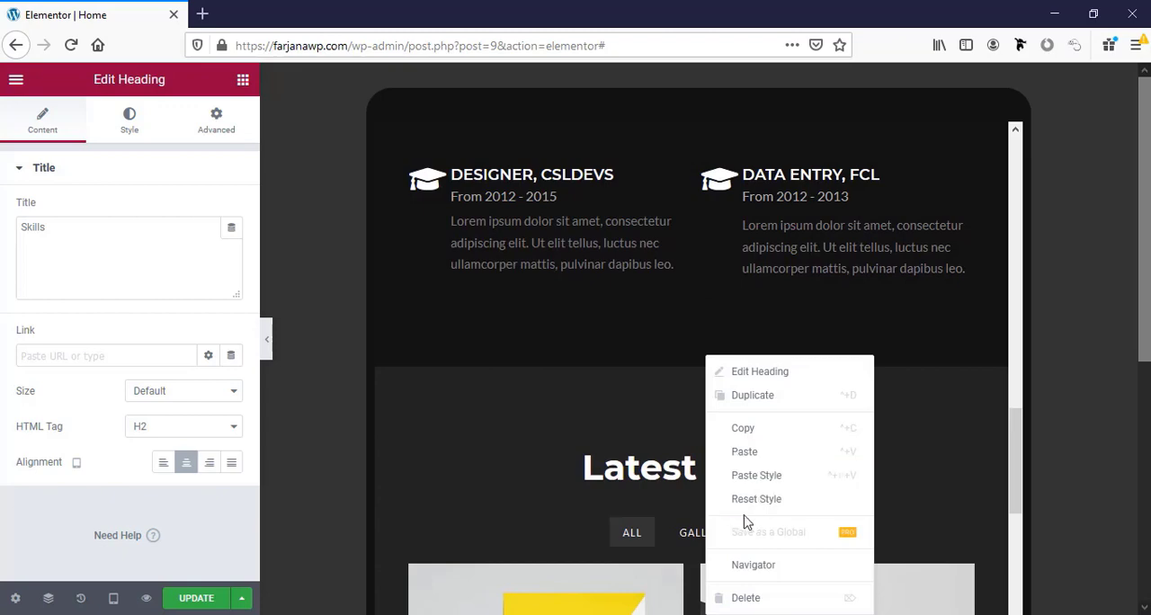
pyautogui.click(753, 484)
# Paste the copied heading style onto the Testimonials and Our Clients headings.
pyautogui.scroll(-10, 729, 483)
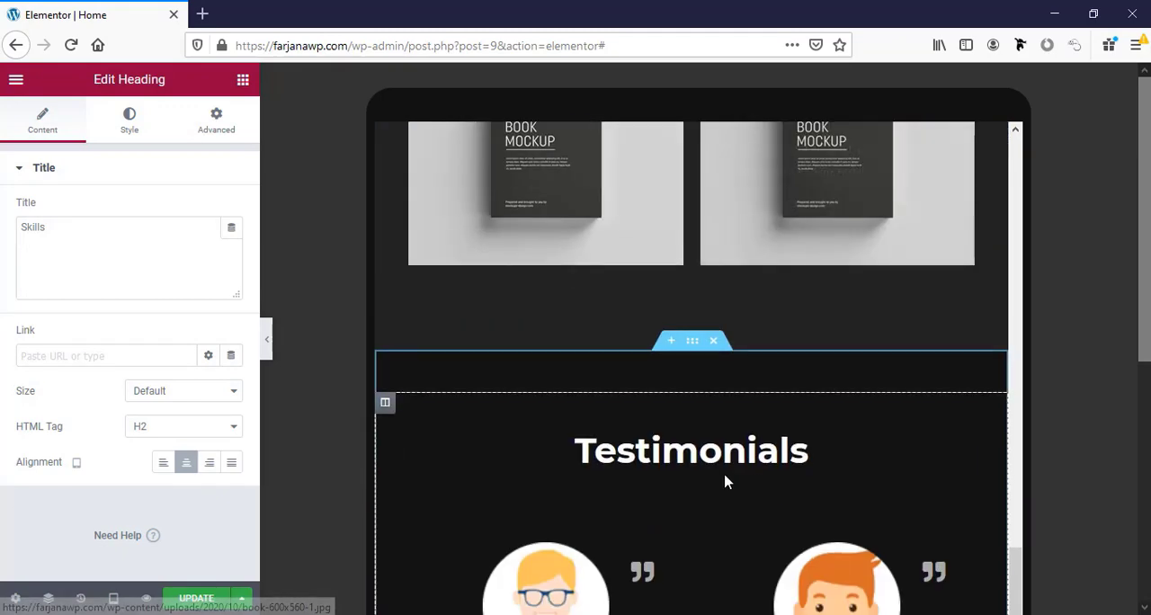
pyautogui.rightClick(726, 482)
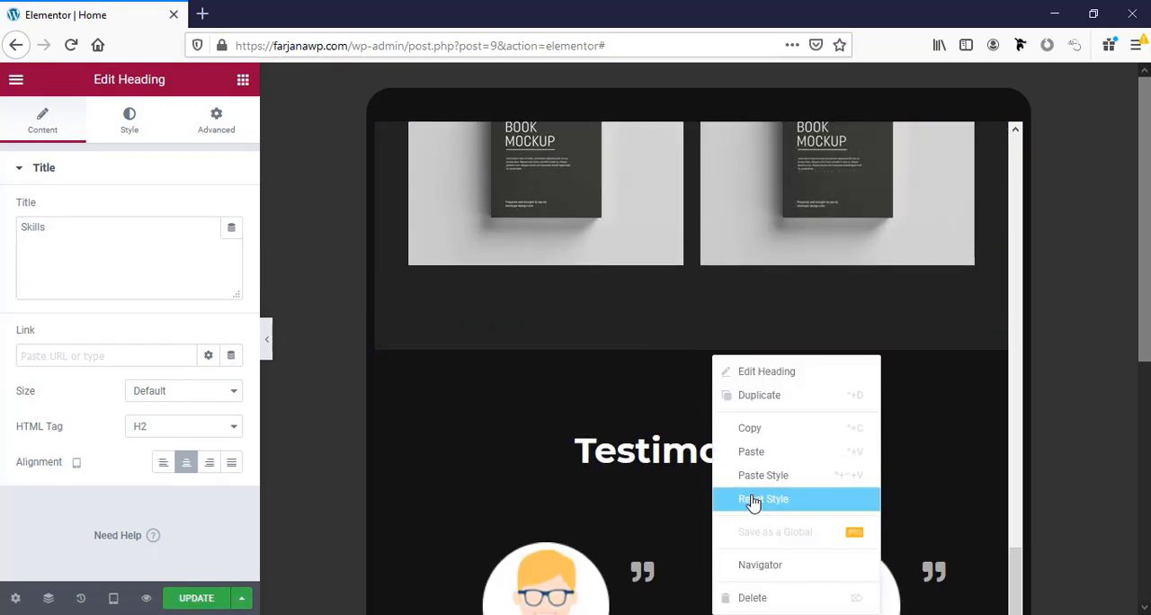
pyautogui.click(753, 500)
pyautogui.scroll(-9, 753, 499)
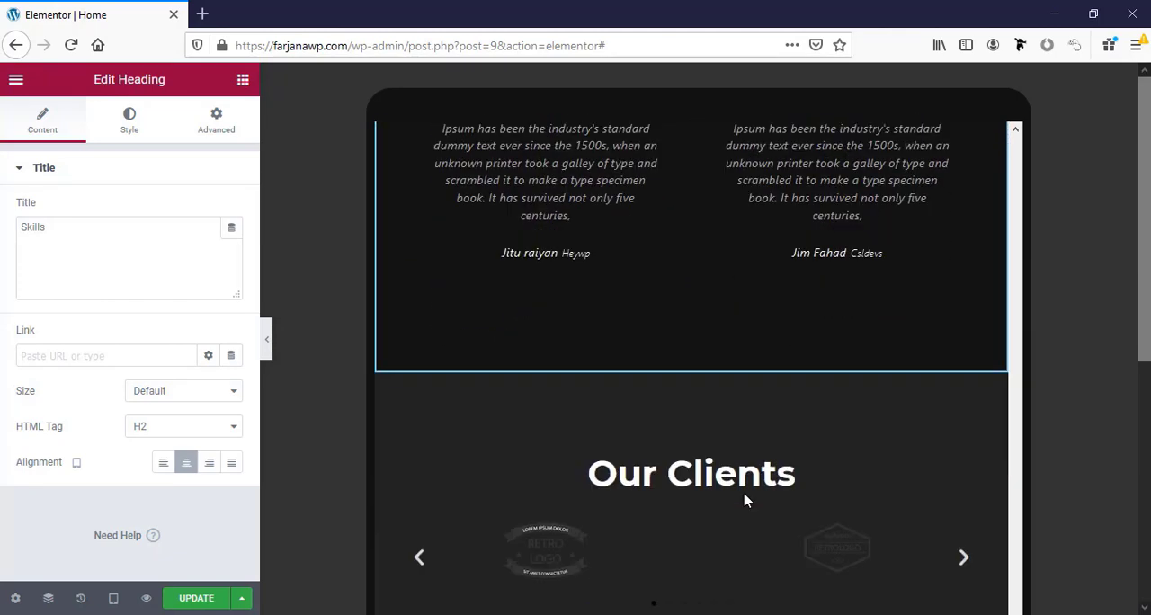
pyautogui.scroll(-2, 744, 500)
pyautogui.rightClick(715, 382)
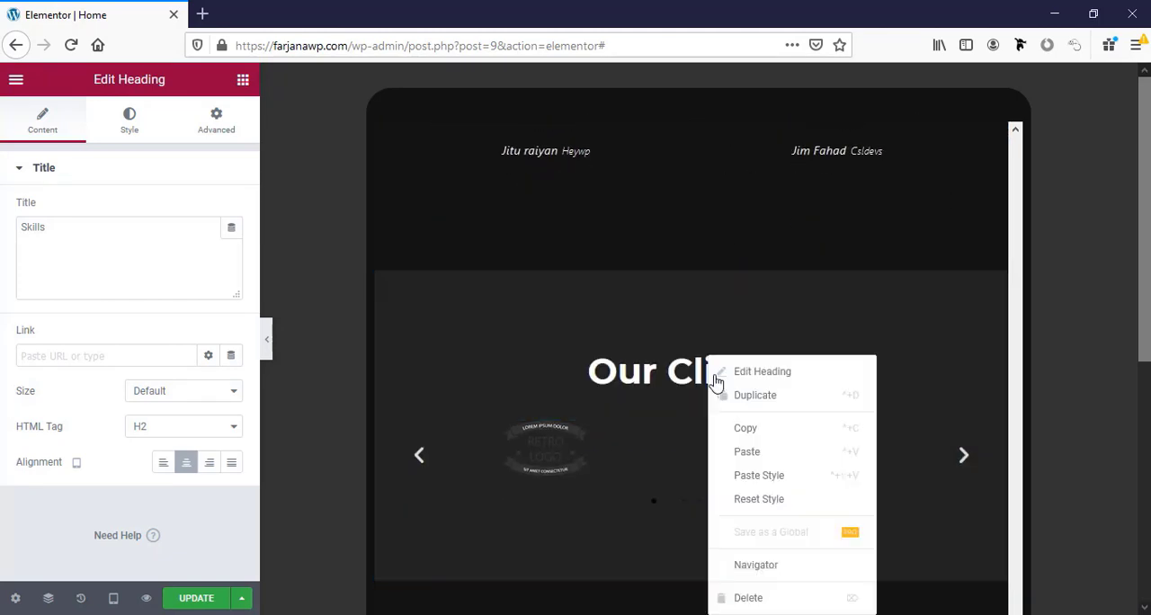
pyautogui.click(770, 475)
# Paste the copied heading style onto the Latest blog and Contact Me headings.
pyautogui.scroll(-3, 724, 386)
pyautogui.rightClick(720, 358)
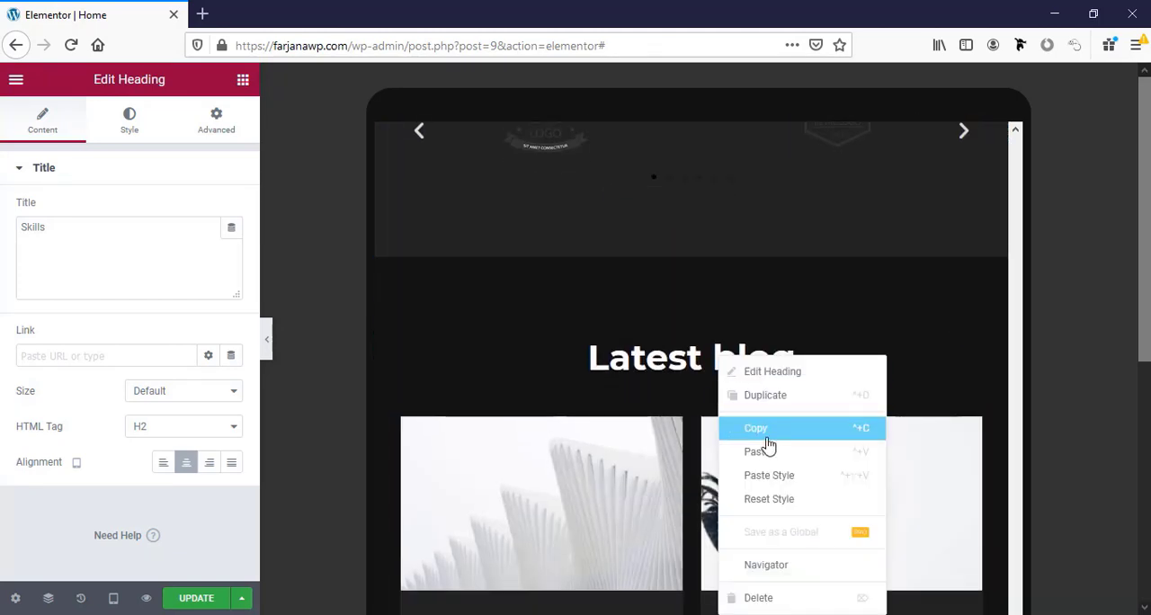
pyautogui.click(776, 482)
pyautogui.scroll(-10, 738, 472)
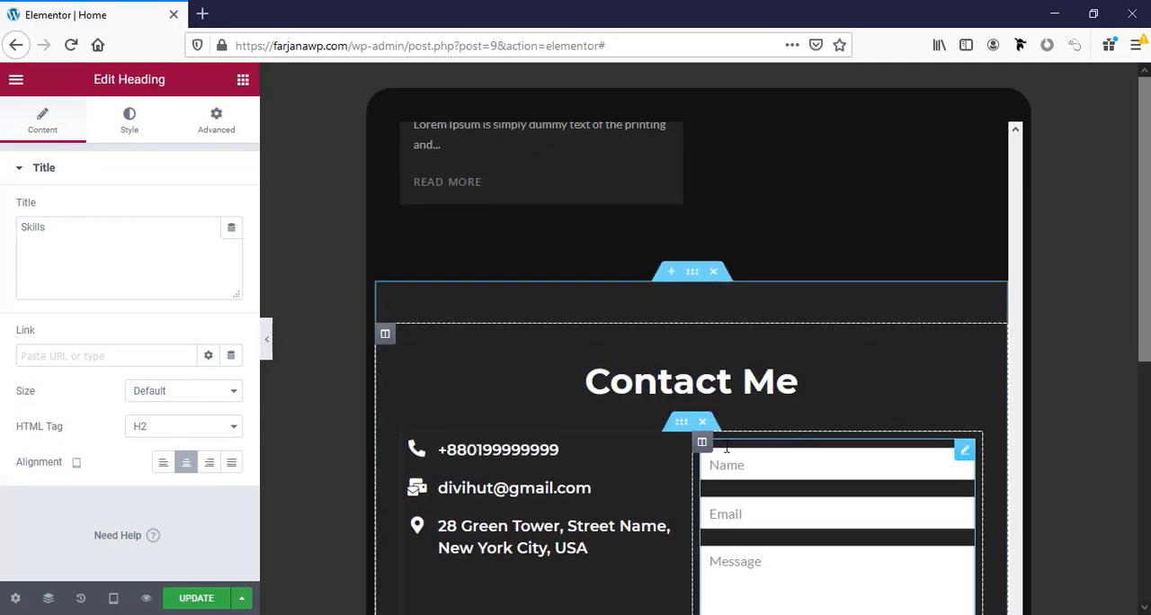
pyautogui.rightClick(705, 360)
pyautogui.click(755, 476)
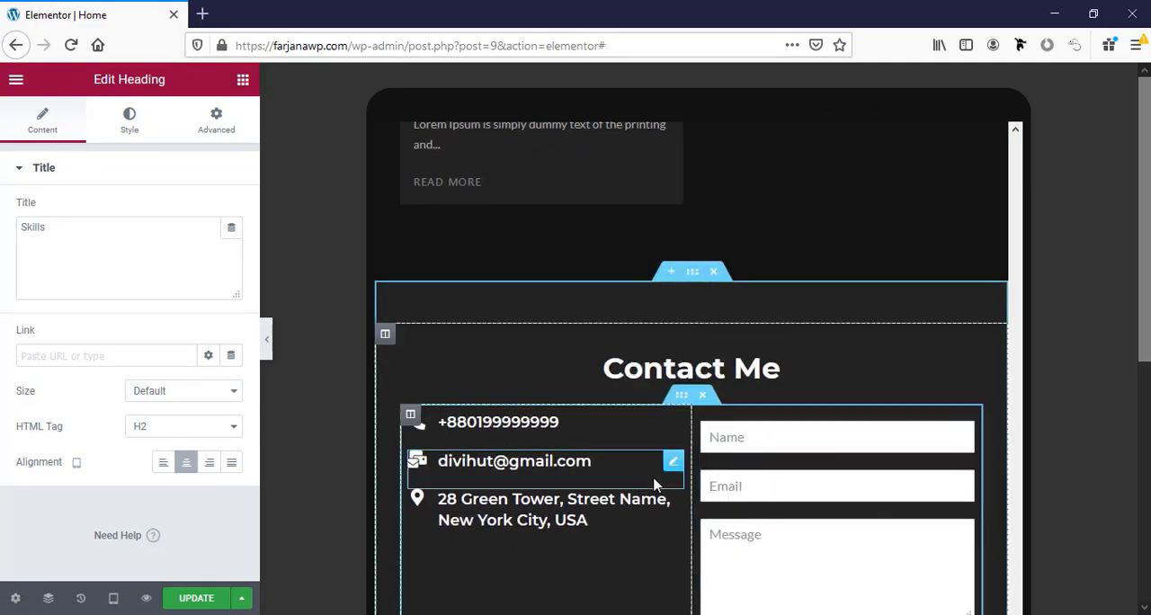
# Set the title typography size of the Web Design icon box in the Services section to 16 px for tablet.
pyautogui.scroll(15, 661, 440)
pyautogui.scroll(15, 661, 418)
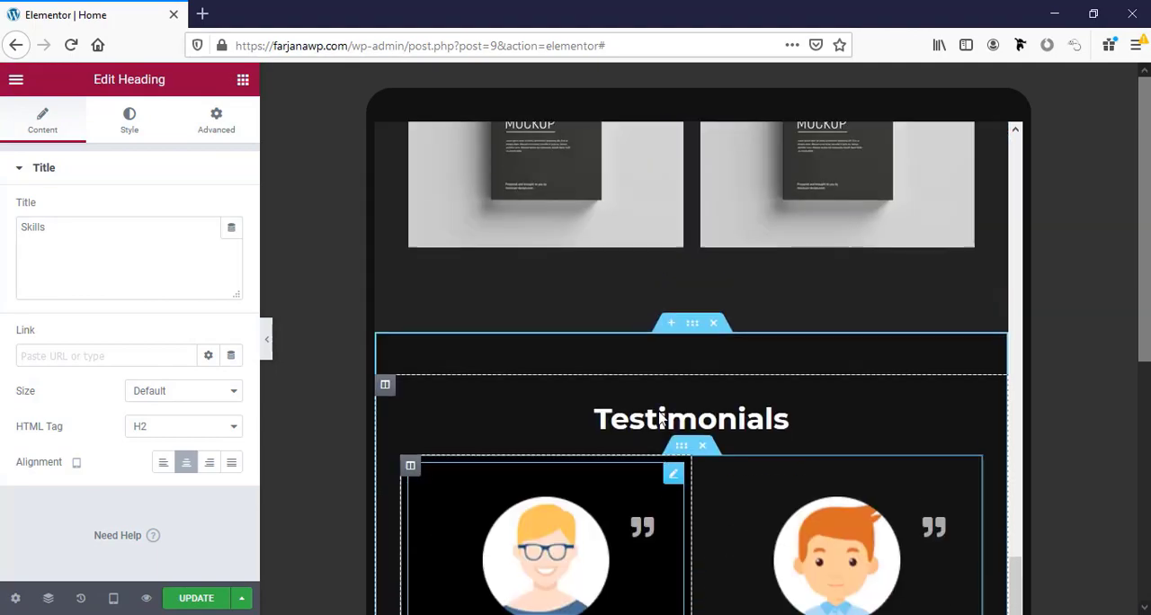
pyautogui.scroll(8, 661, 418)
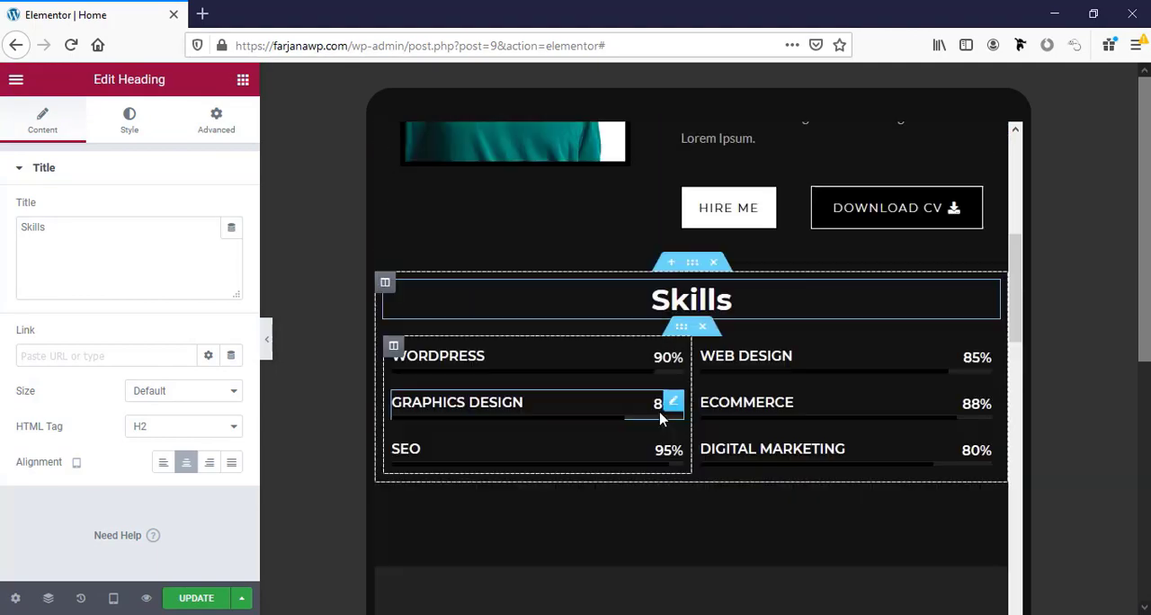
pyautogui.scroll(-6, 661, 418)
pyautogui.scroll(-3, 661, 418)
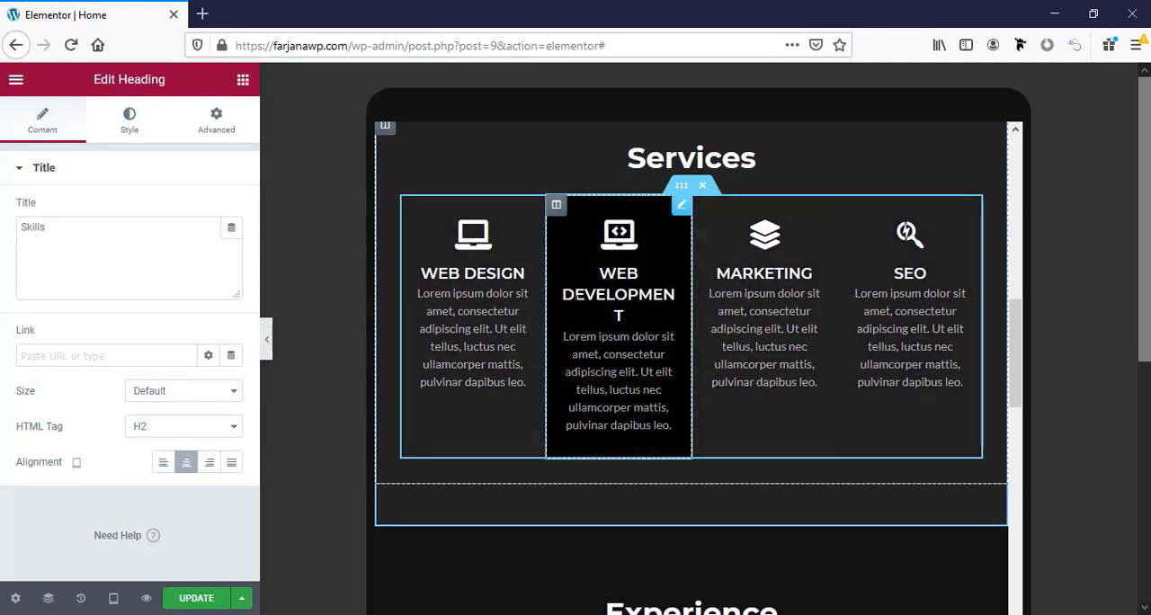
pyautogui.click(526, 273)
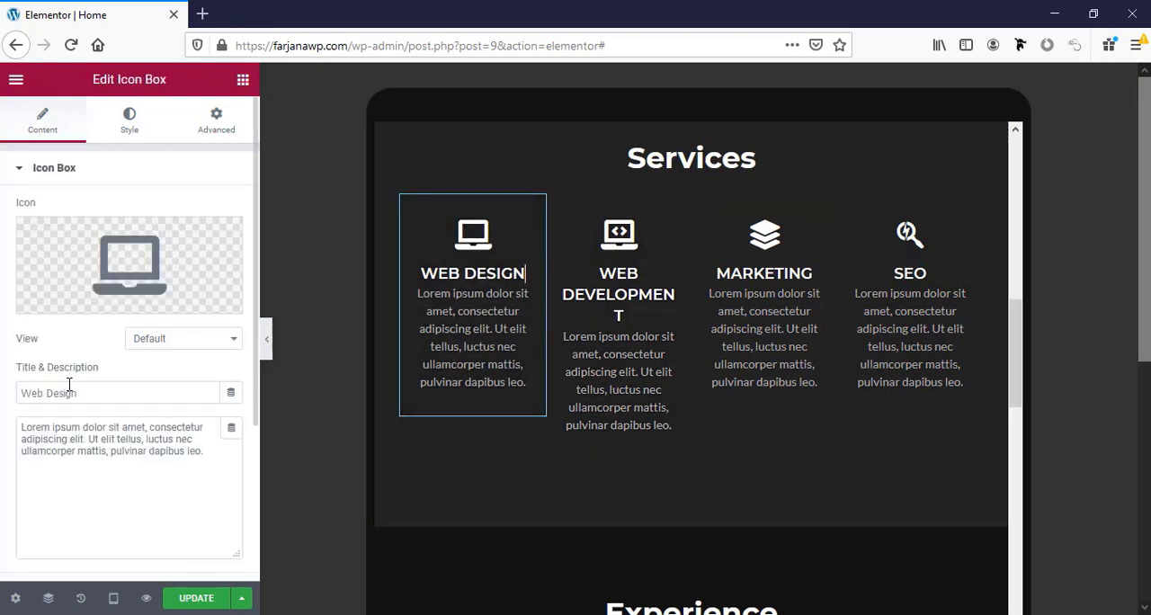
pyautogui.click(134, 135)
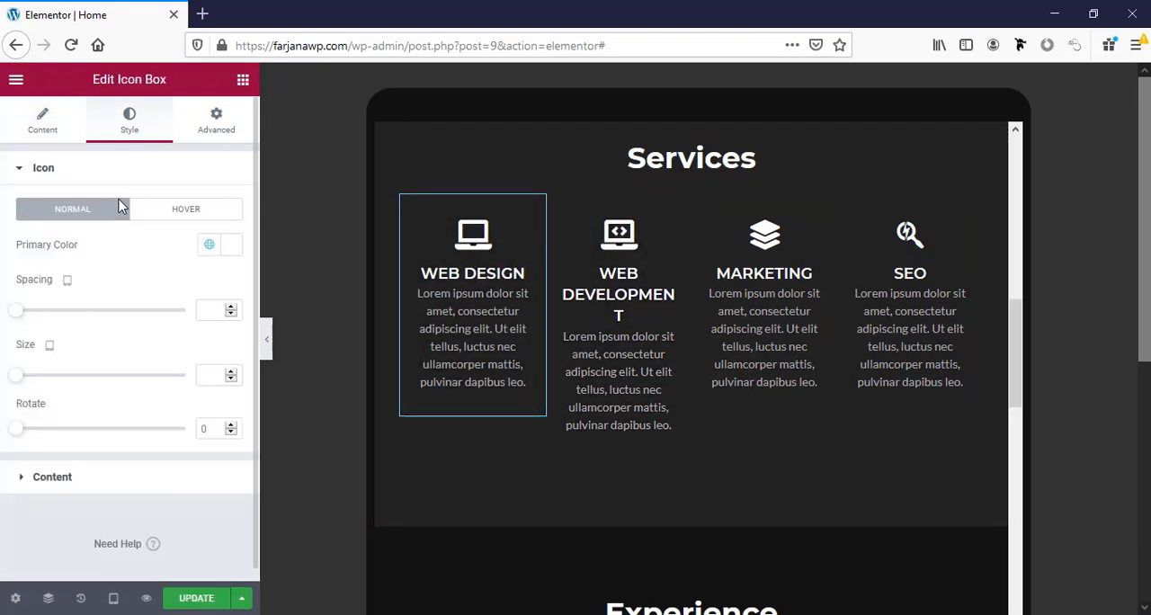
pyautogui.click(74, 486)
pyautogui.scroll(-2, 72, 458)
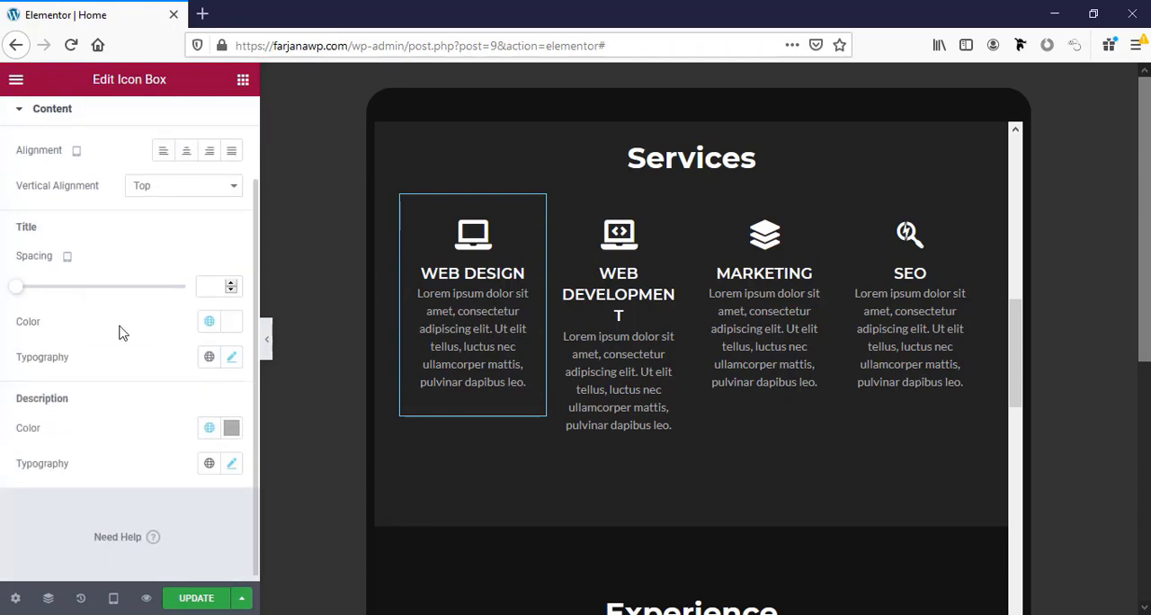
pyautogui.click(232, 359)
pyautogui.scroll(-1, 216, 374)
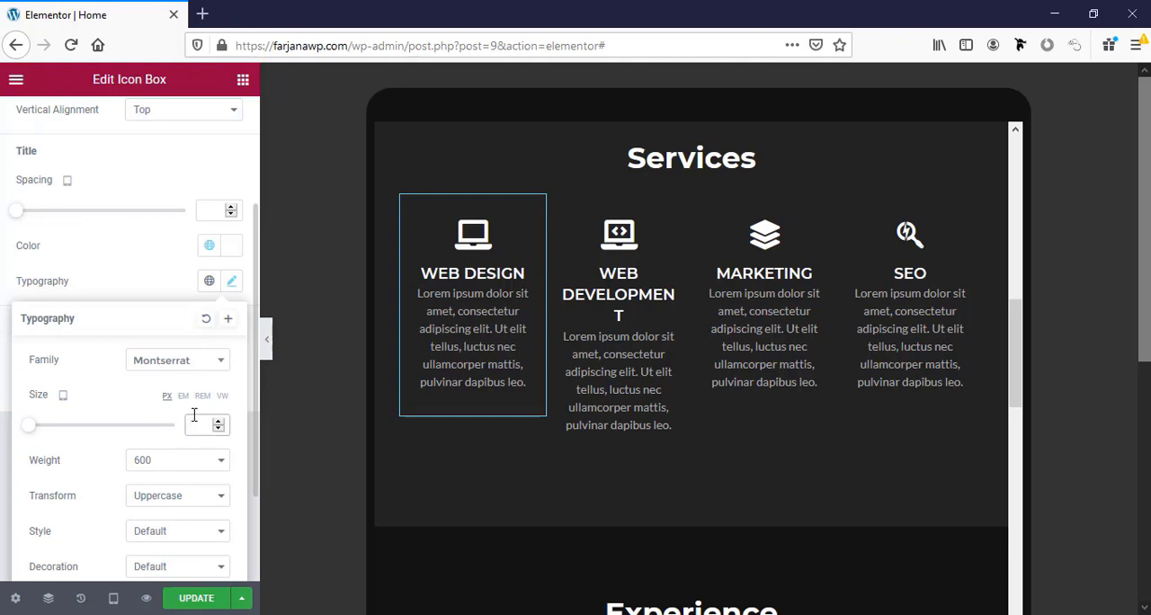
pyautogui.click(193, 415)
pyautogui.write('20')
pyautogui.click(219, 429)
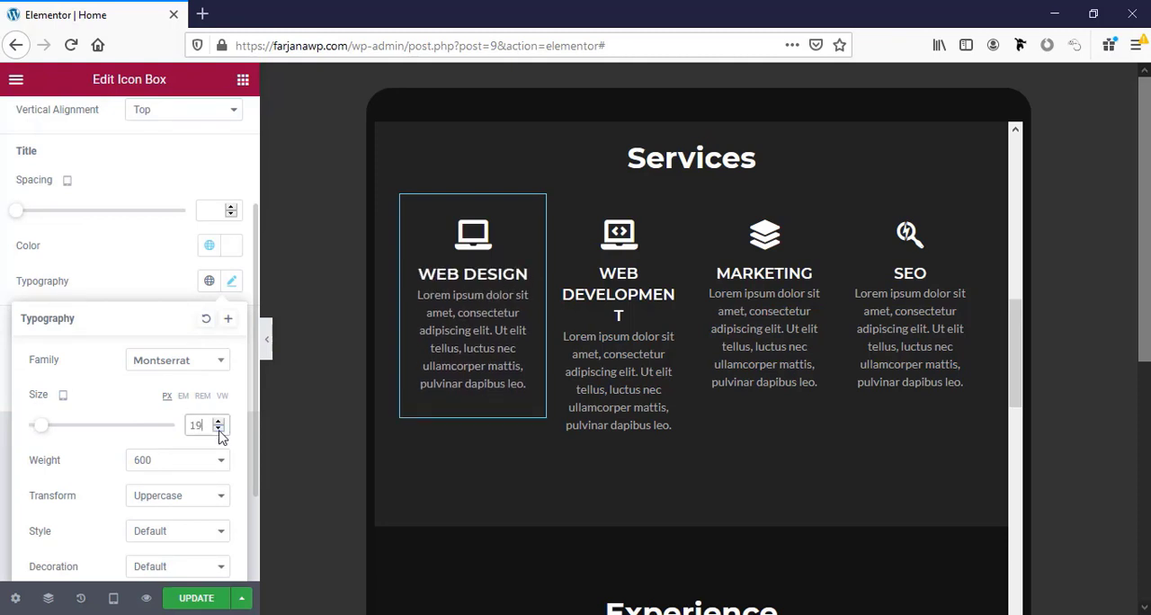
pyautogui.click(219, 430)
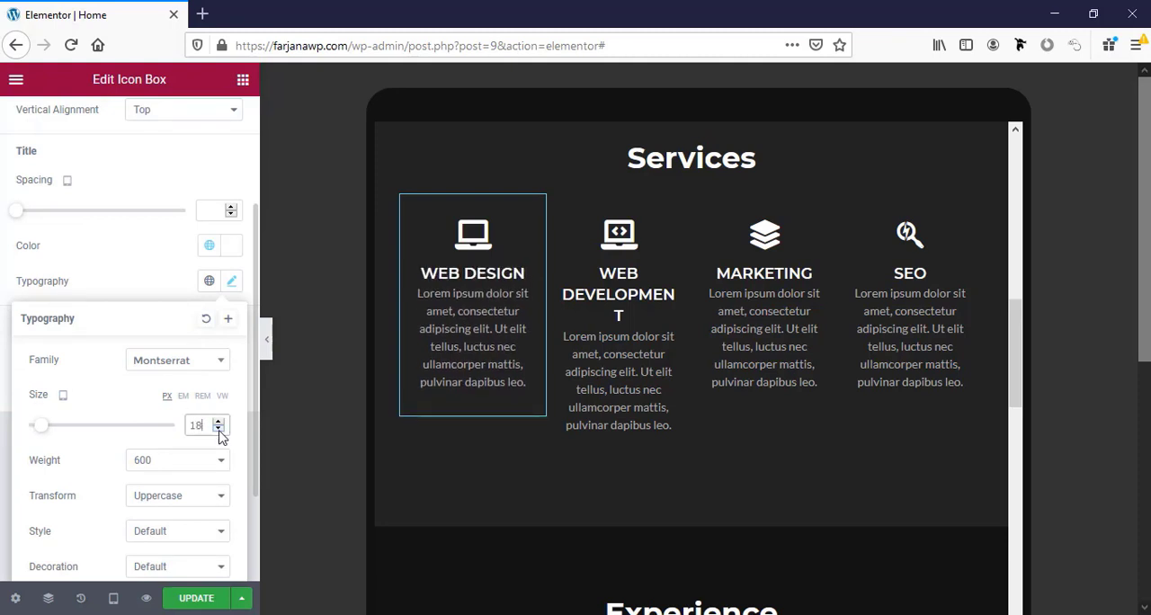
pyautogui.click(218, 430)
pyautogui.click(219, 430)
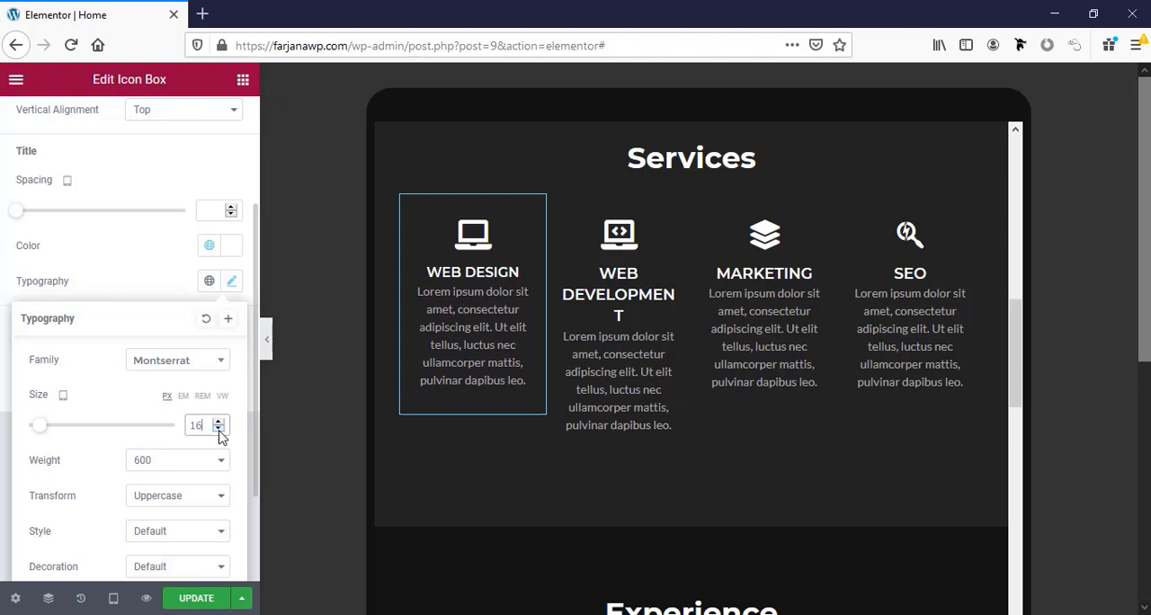
# Copy the Web Design icon box and paste its style onto the Web Development, Marketing and SEO boxes.
pyautogui.rightClick(496, 277)
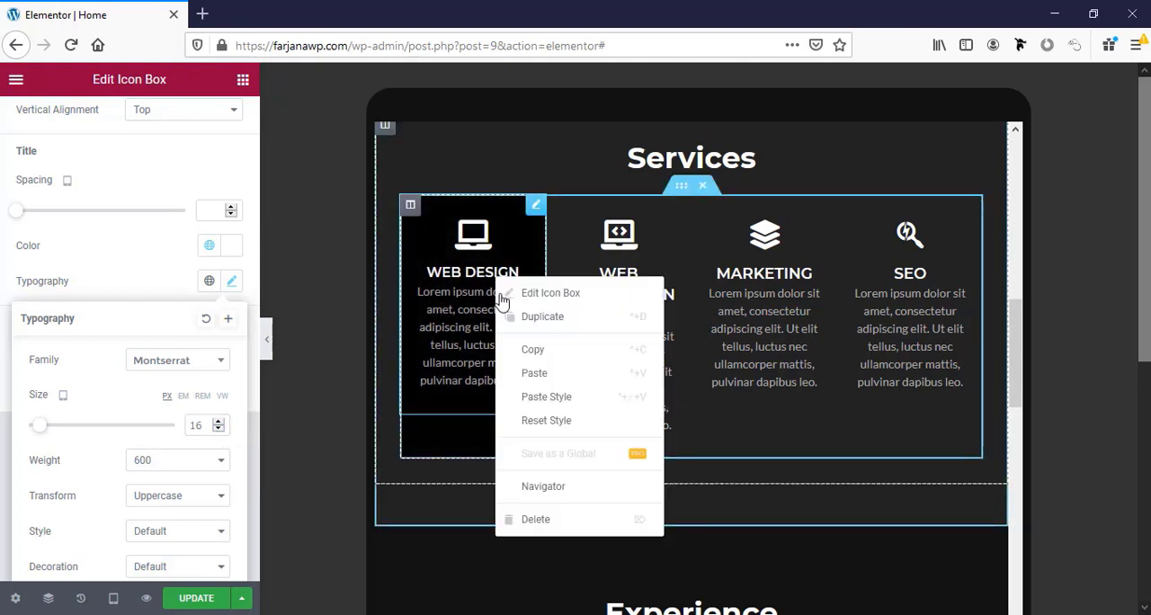
pyautogui.click(530, 350)
pyautogui.rightClick(605, 268)
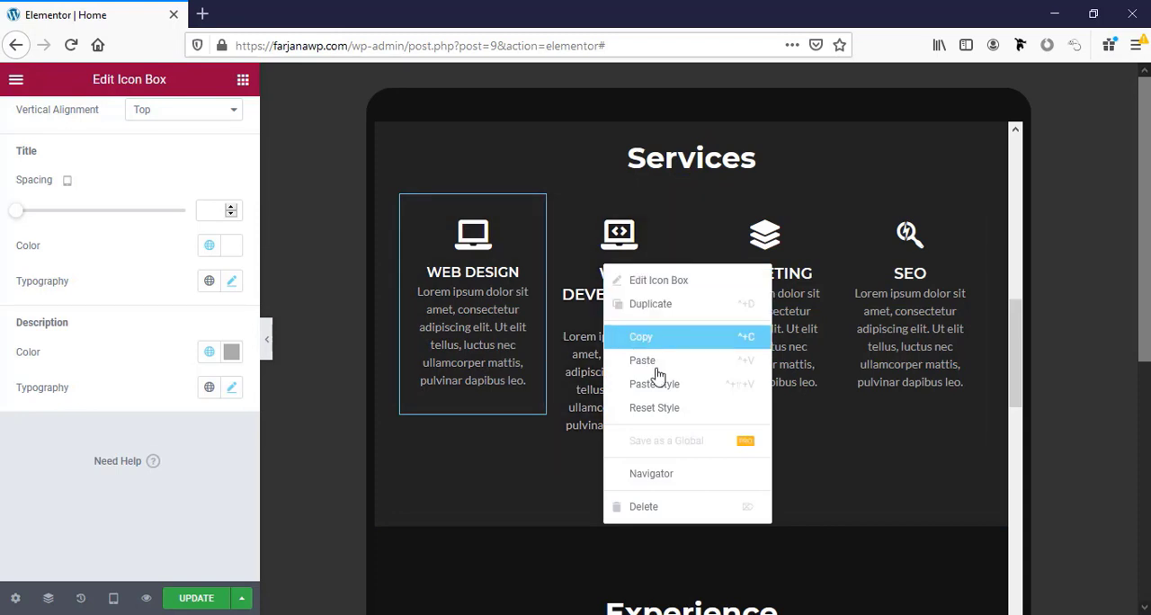
pyautogui.click(683, 384)
pyautogui.rightClick(731, 290)
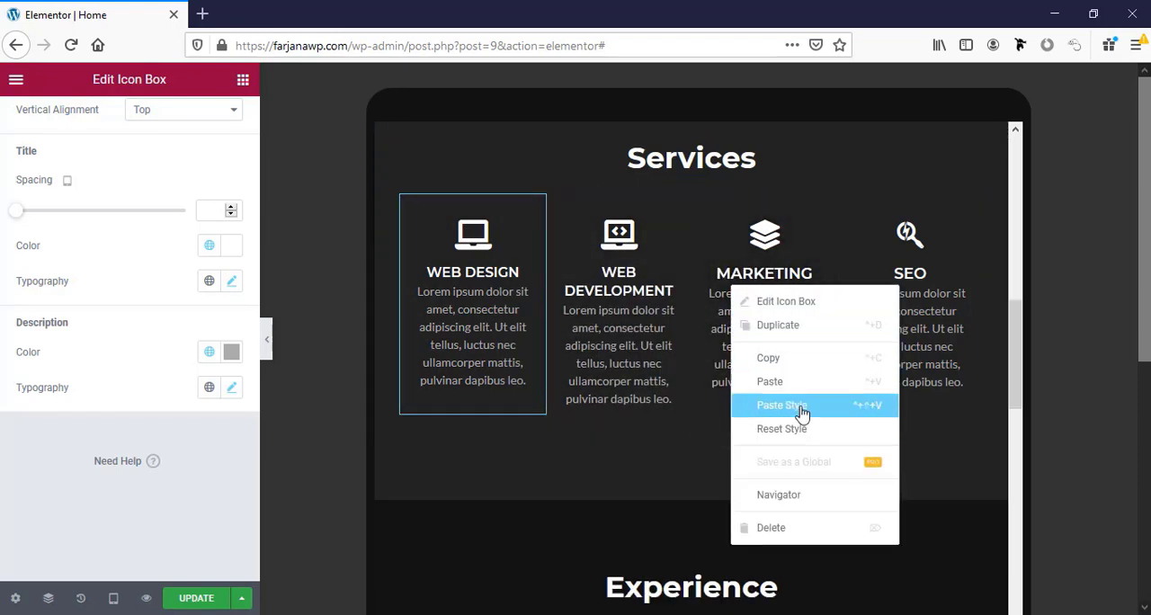
pyautogui.click(800, 405)
pyautogui.rightClick(894, 299)
pyautogui.click(953, 419)
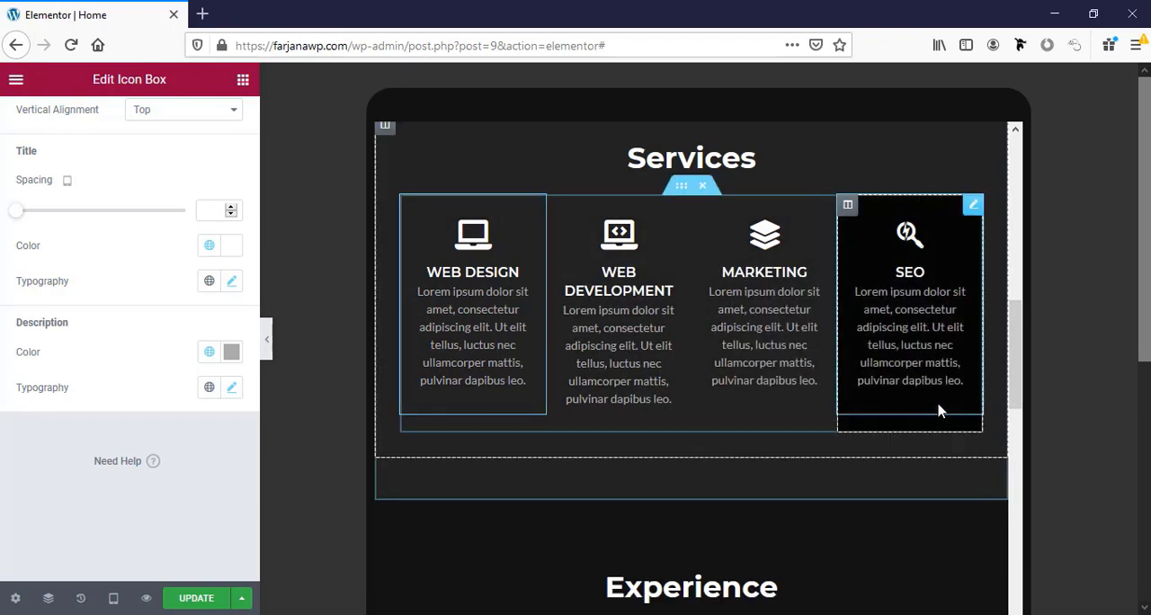
pyautogui.click(940, 402)
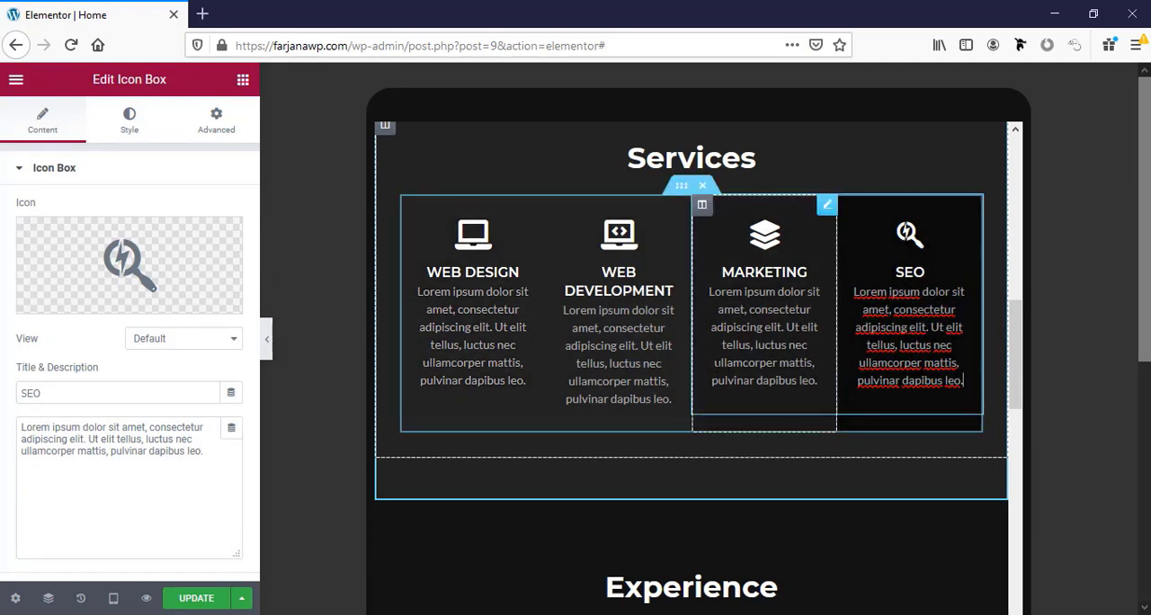
# Set the Our Clients image carousel to show 4 slides on tablet.
pyautogui.scroll(-3, 919, 404)
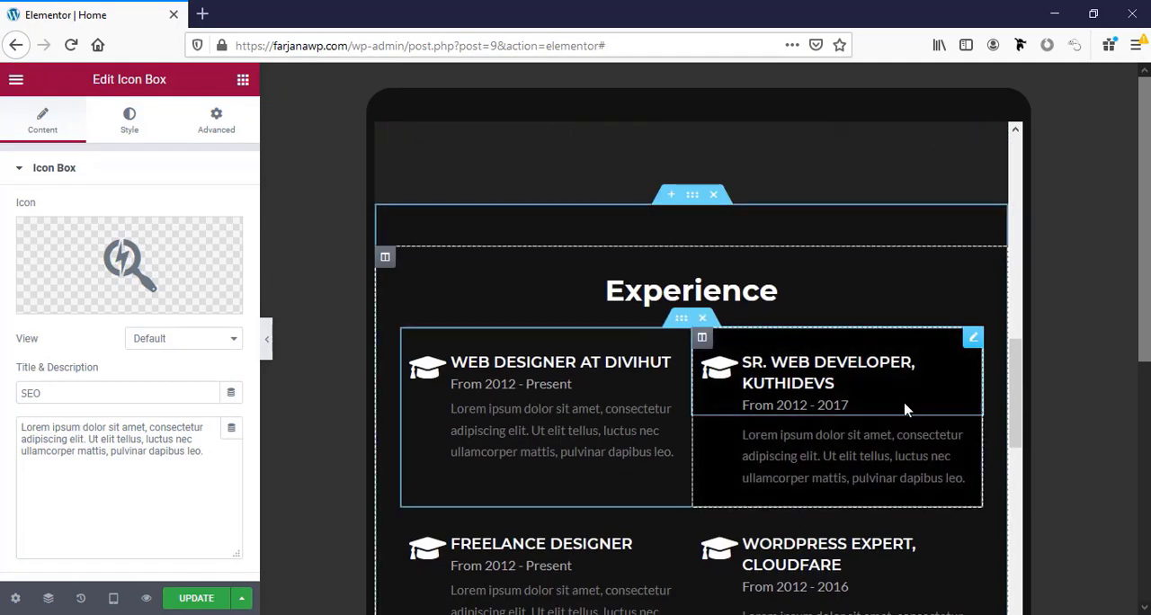
pyautogui.scroll(-2, 842, 427)
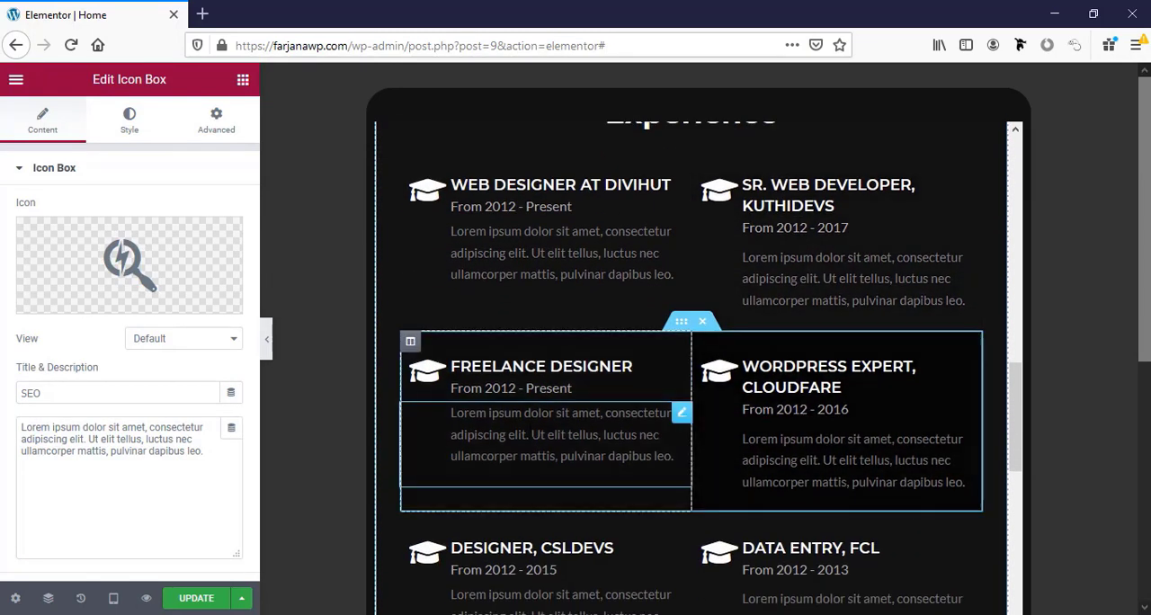
pyautogui.scroll(-3, 832, 474)
pyautogui.scroll(-3, 696, 455)
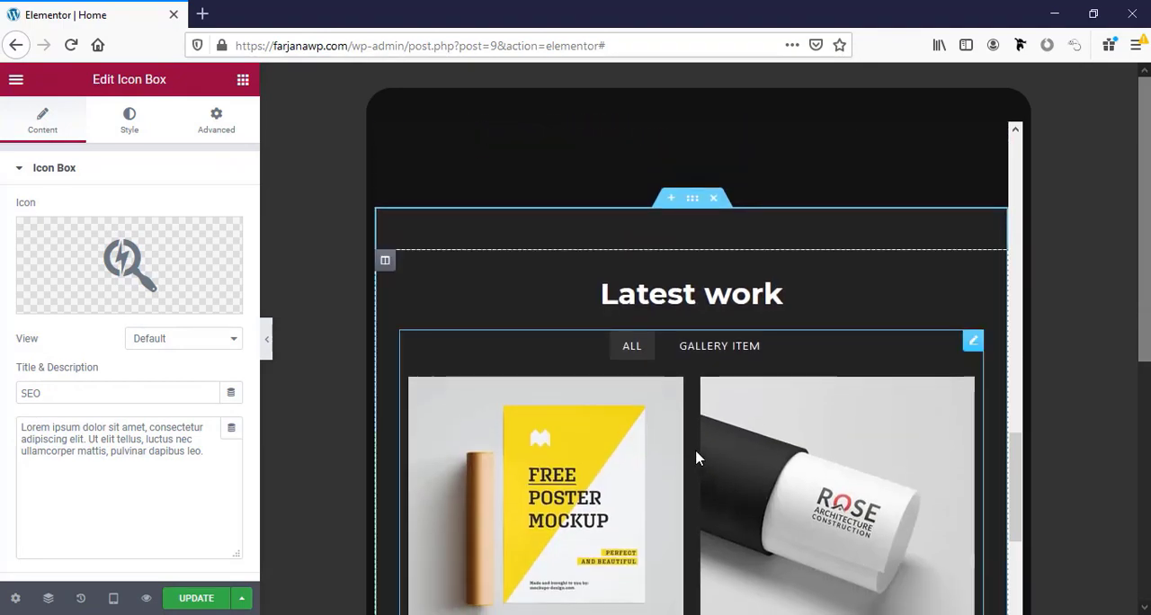
pyautogui.scroll(-3, 833, 462)
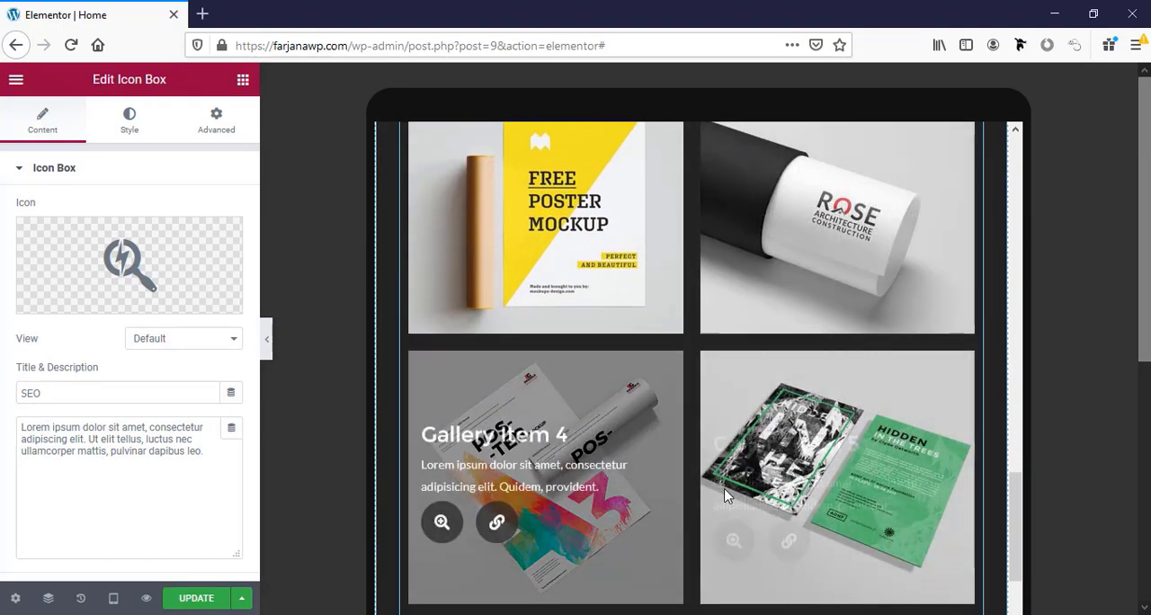
pyautogui.scroll(-3, 820, 508)
pyautogui.scroll(-5, 820, 526)
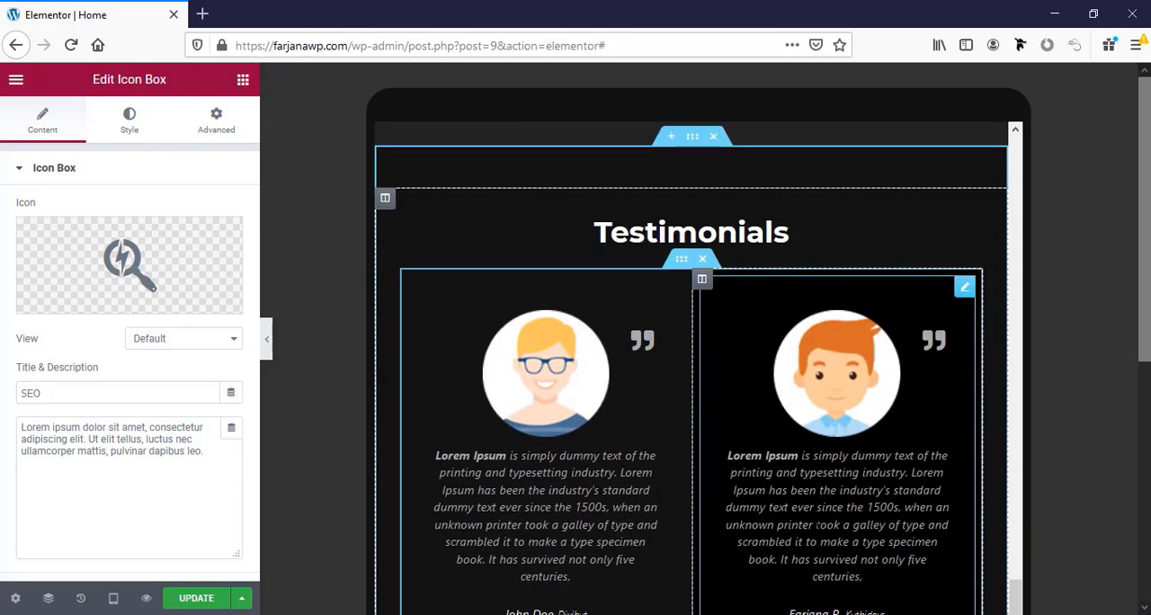
pyautogui.scroll(-8, 825, 490)
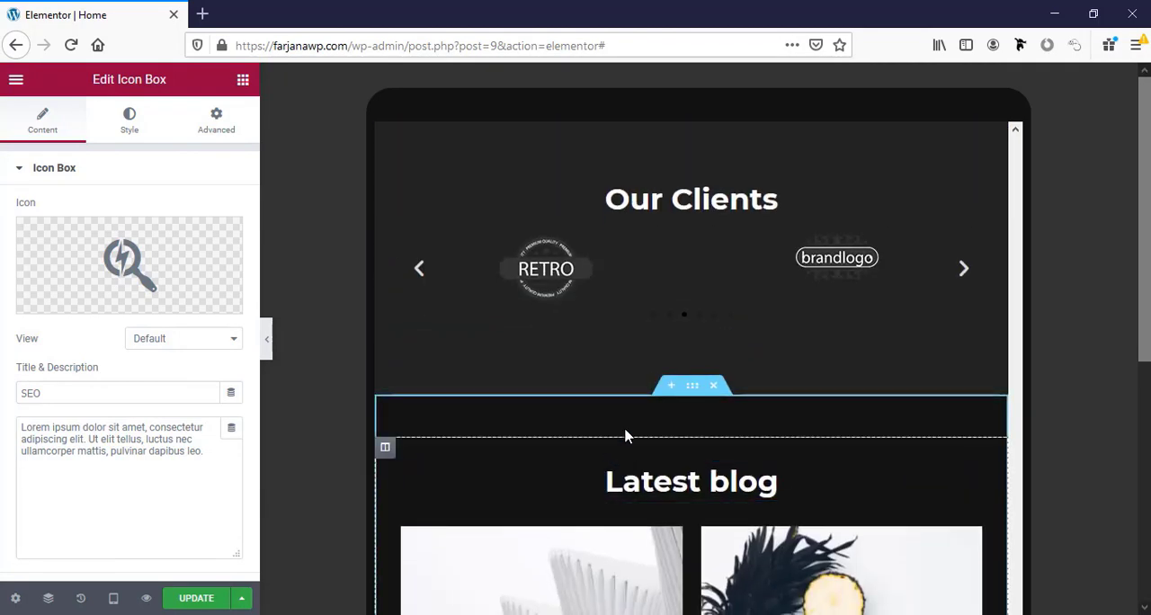
pyautogui.scroll(3, 644, 393)
pyautogui.click(645, 392)
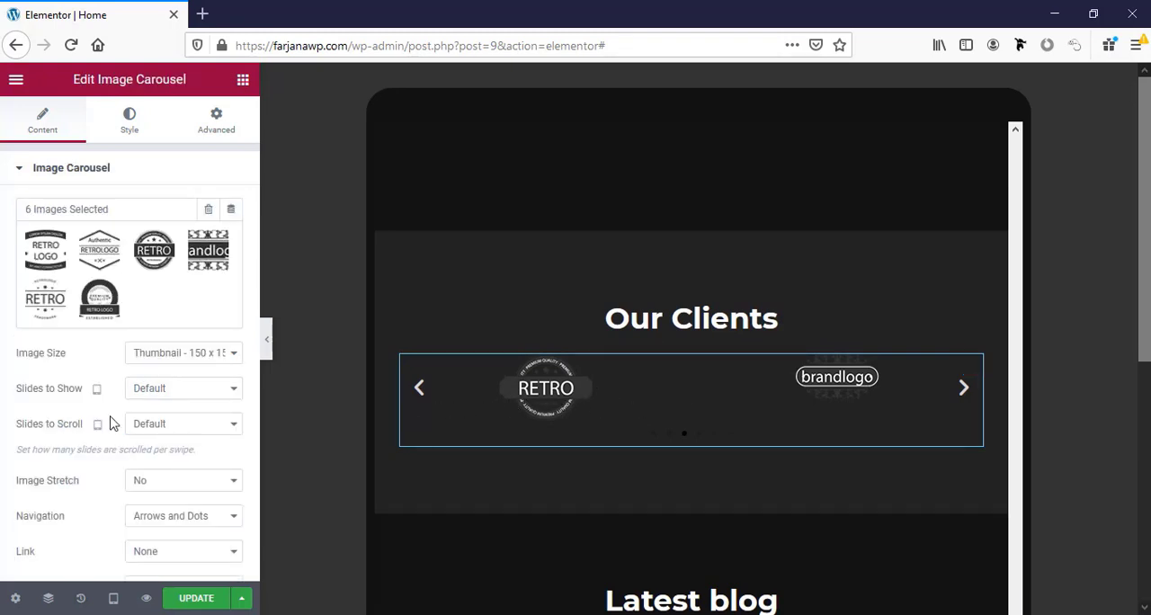
pyautogui.click(159, 394)
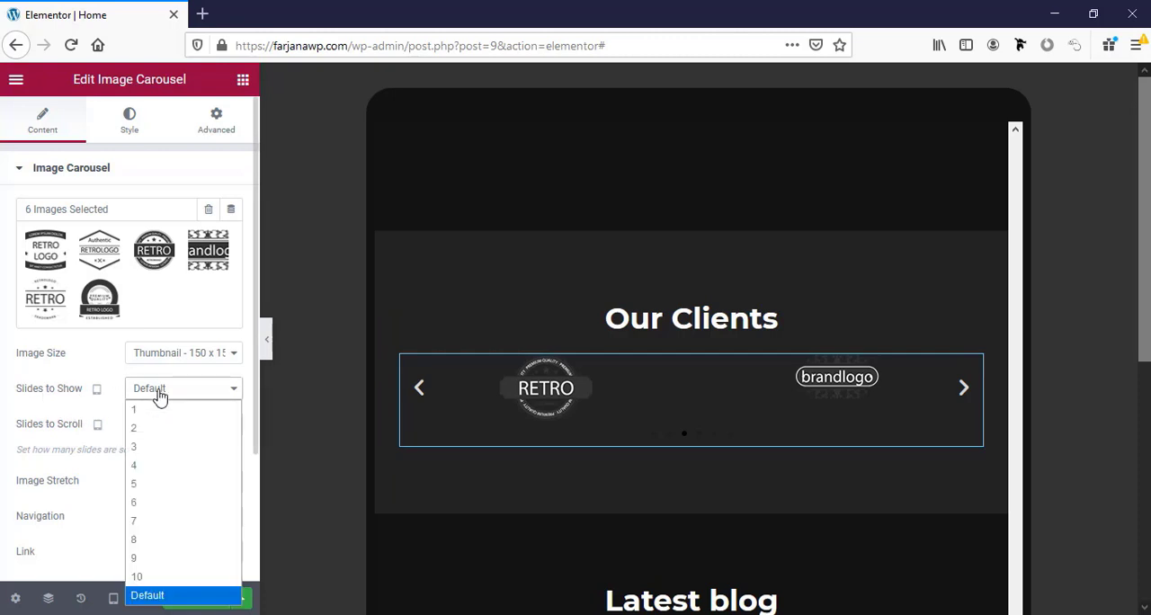
pyautogui.click(163, 465)
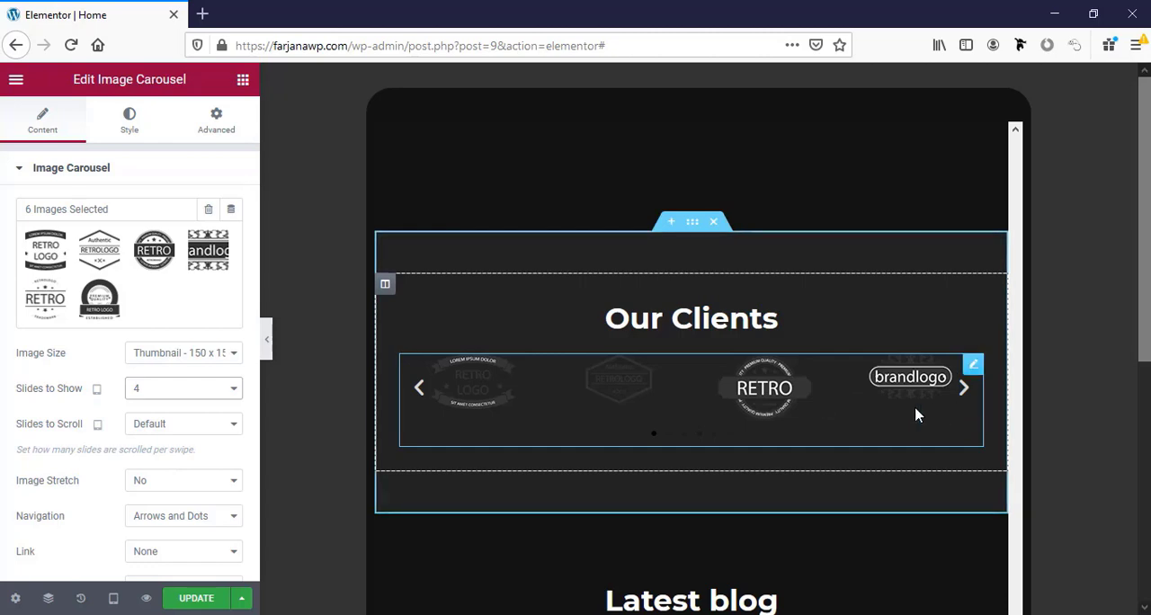
# Check the remaining tablet sections down to Contact Me and switch the responsive preview to Mobile.
pyautogui.scroll(-5, 676, 521)
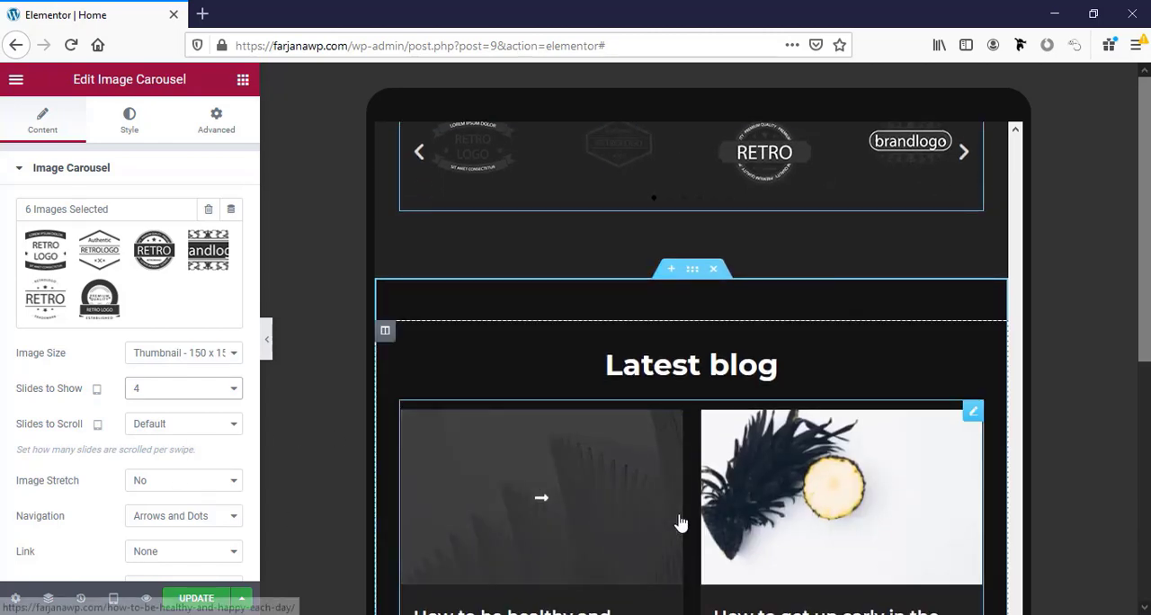
pyautogui.scroll(-8, 679, 522)
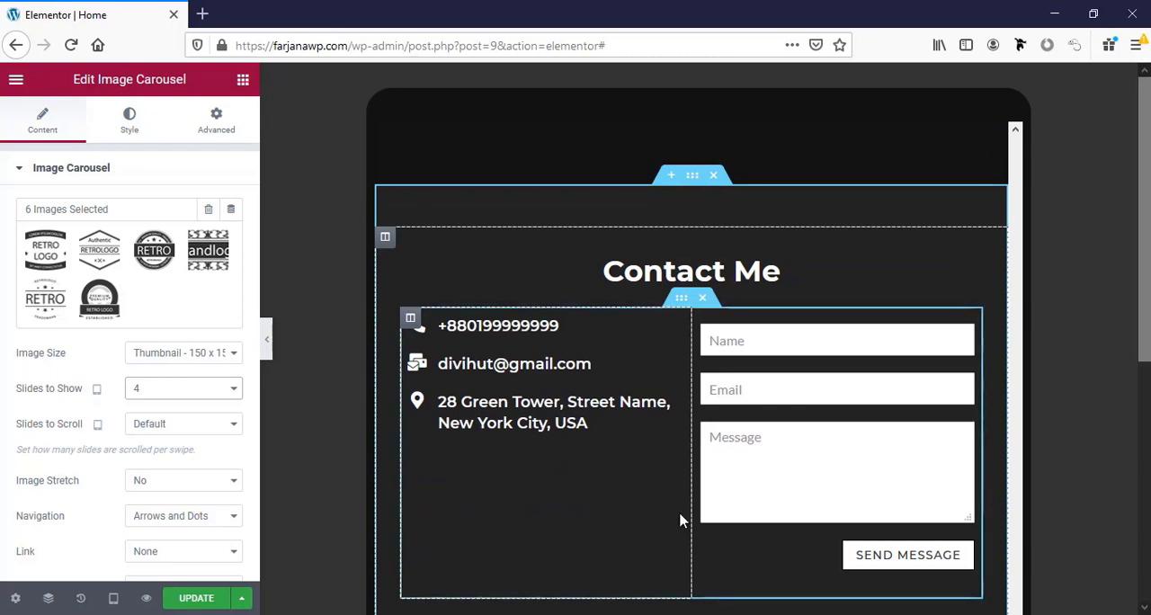
pyautogui.scroll(-1, 681, 521)
pyautogui.scroll(1, 681, 522)
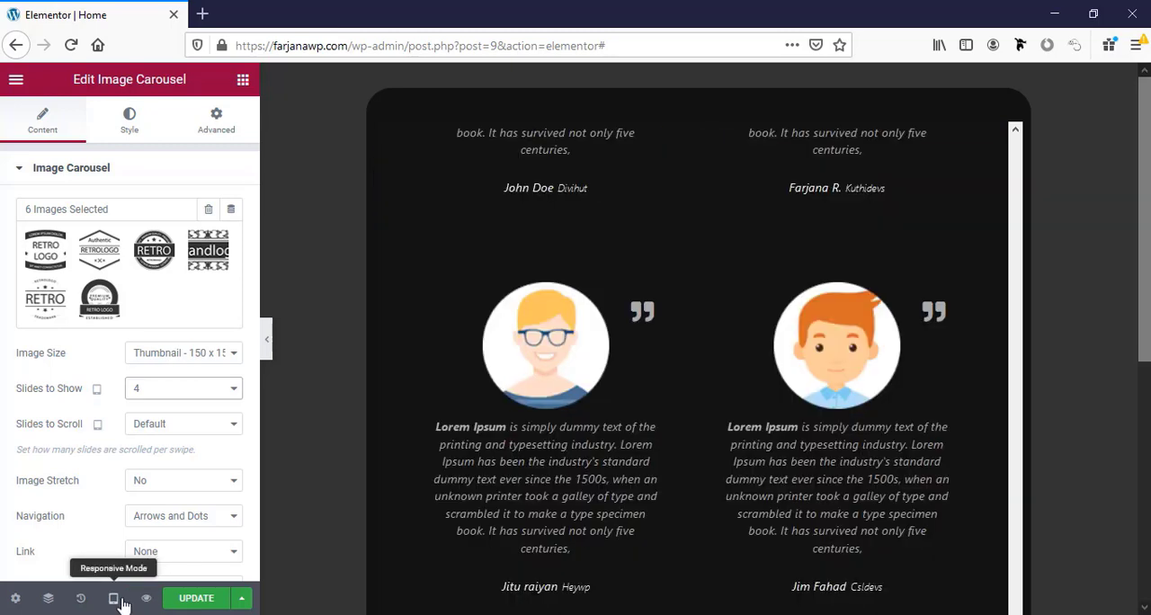
pyautogui.click(115, 599)
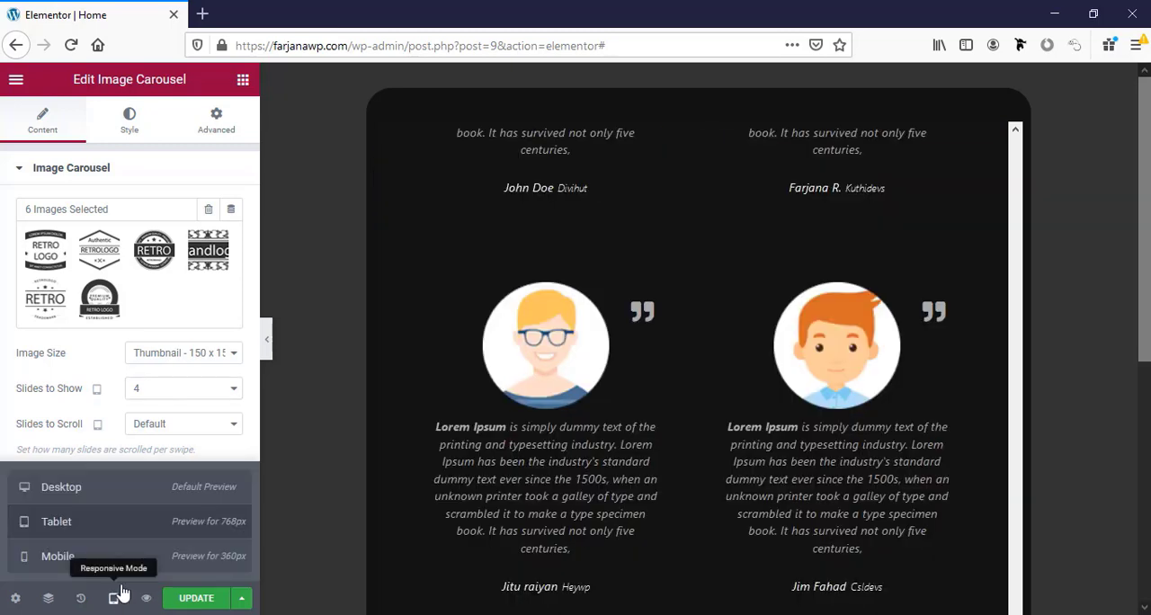
pyautogui.click(96, 557)
# Align the Download CV button in the About Me section to the left for mobile.
pyautogui.scroll(15, 724, 450)
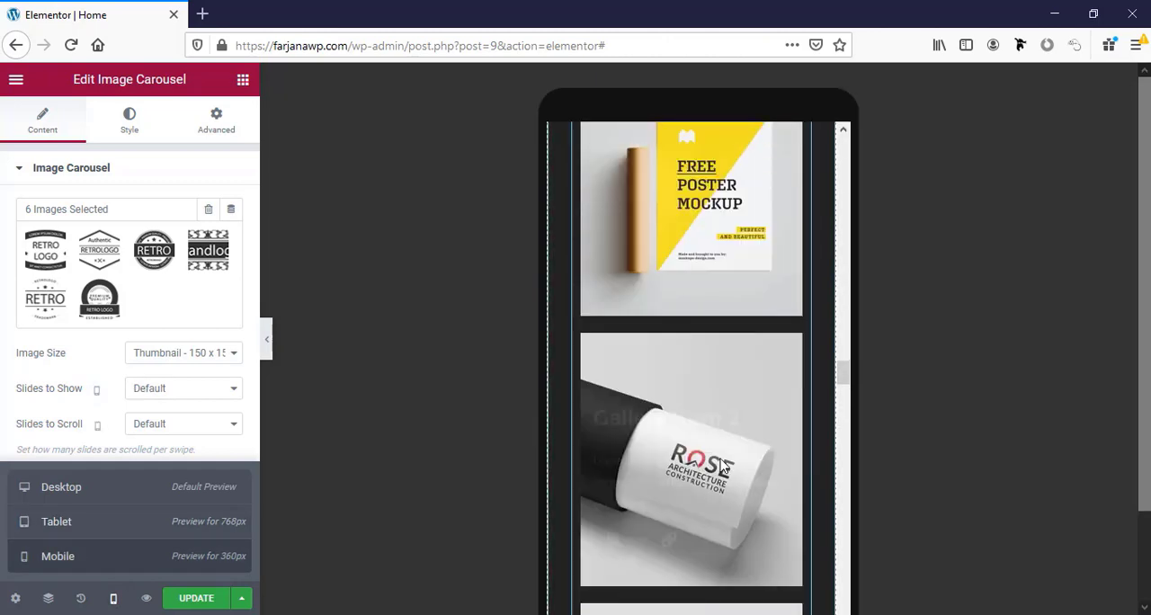
pyautogui.scroll(10, 724, 446)
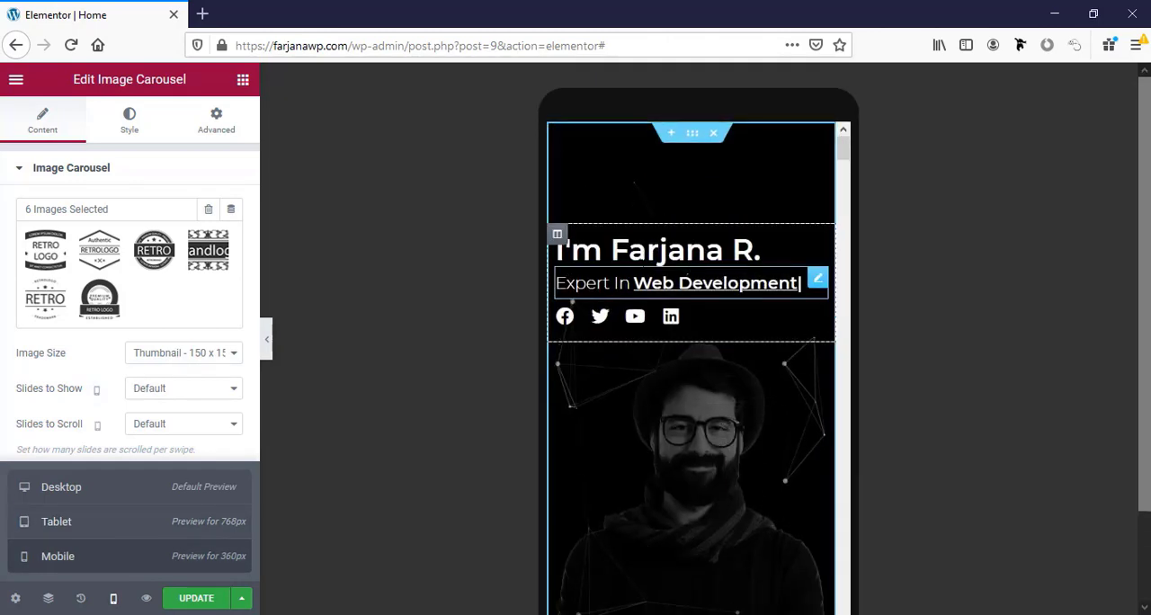
pyautogui.scroll(-5, 664, 340)
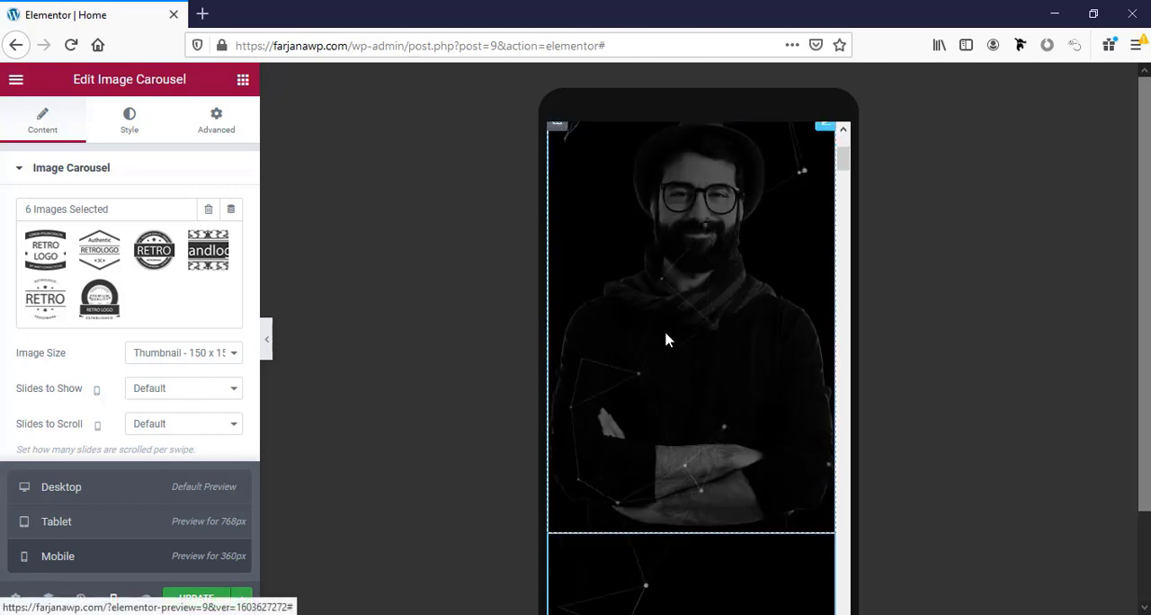
pyautogui.scroll(-5, 641, 378)
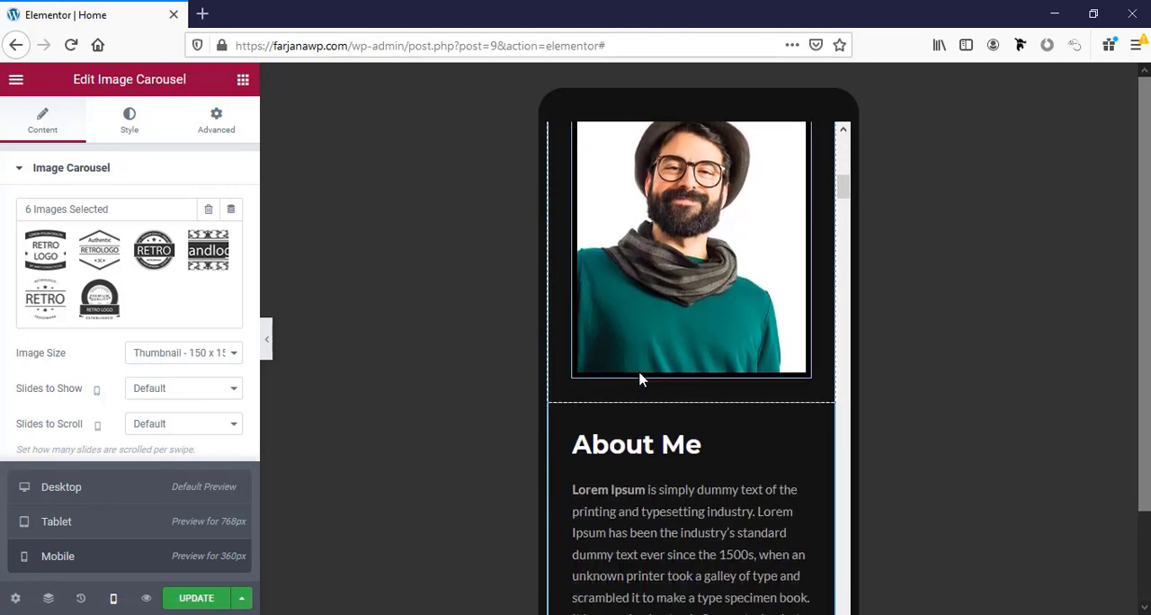
pyautogui.scroll(-2, 621, 376)
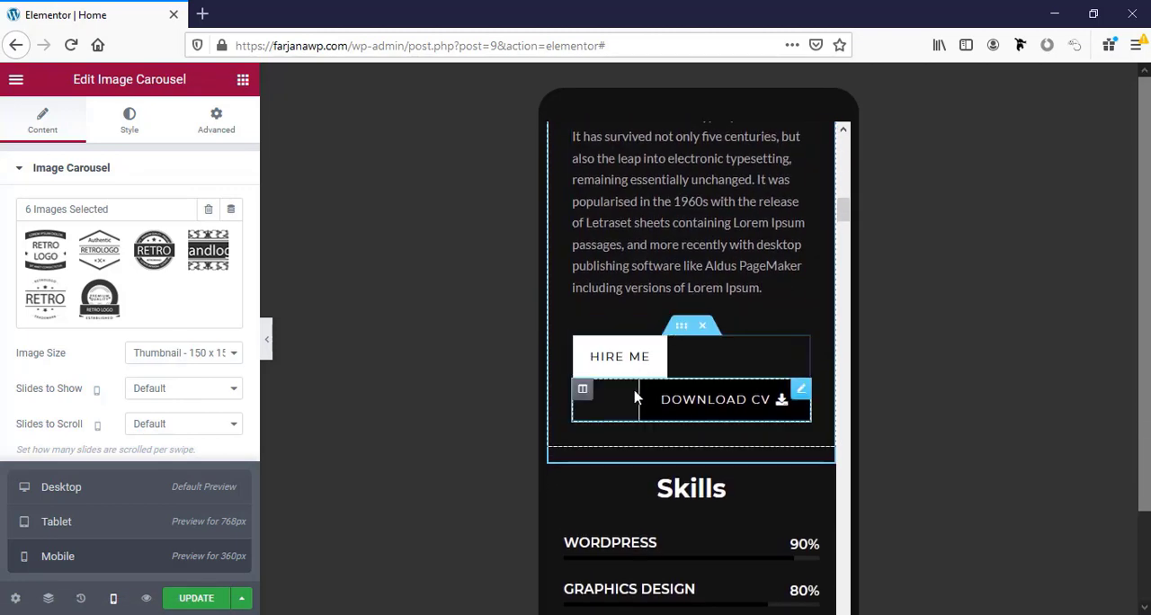
pyautogui.click(639, 414)
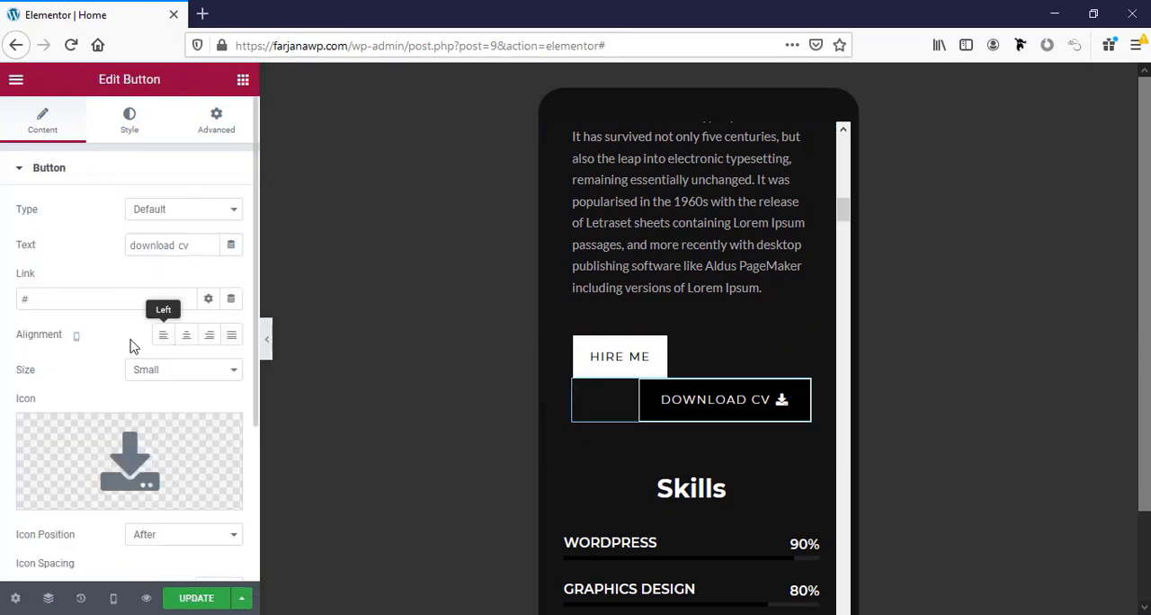
pyautogui.click(163, 338)
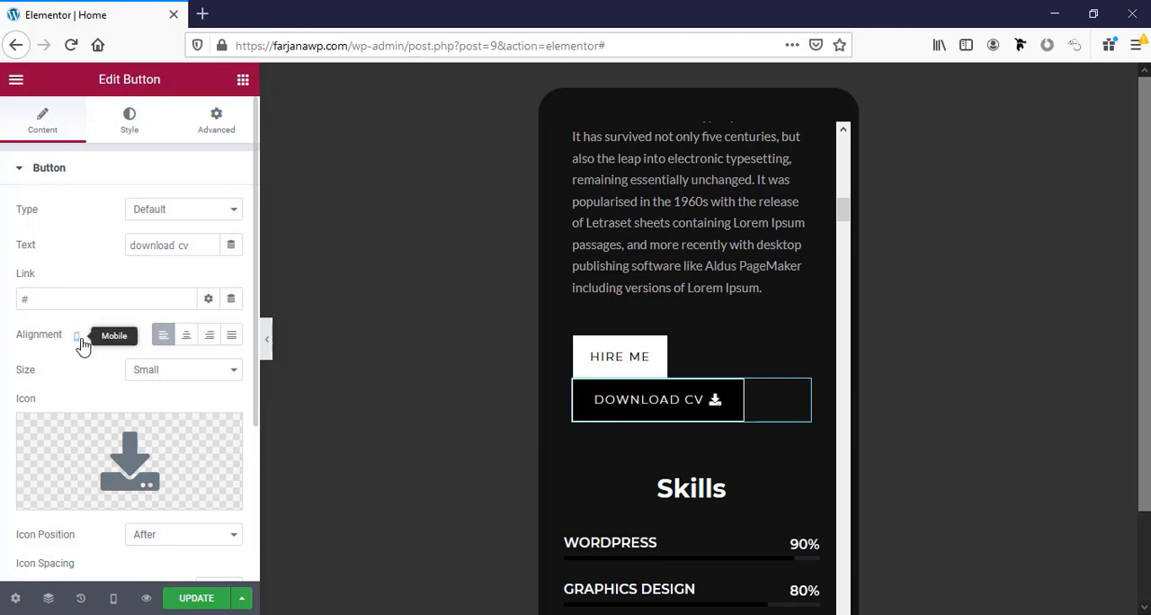
# Center the Download CV and Hire Me buttons in the About Me section for mobile.
pyautogui.click(608, 400)
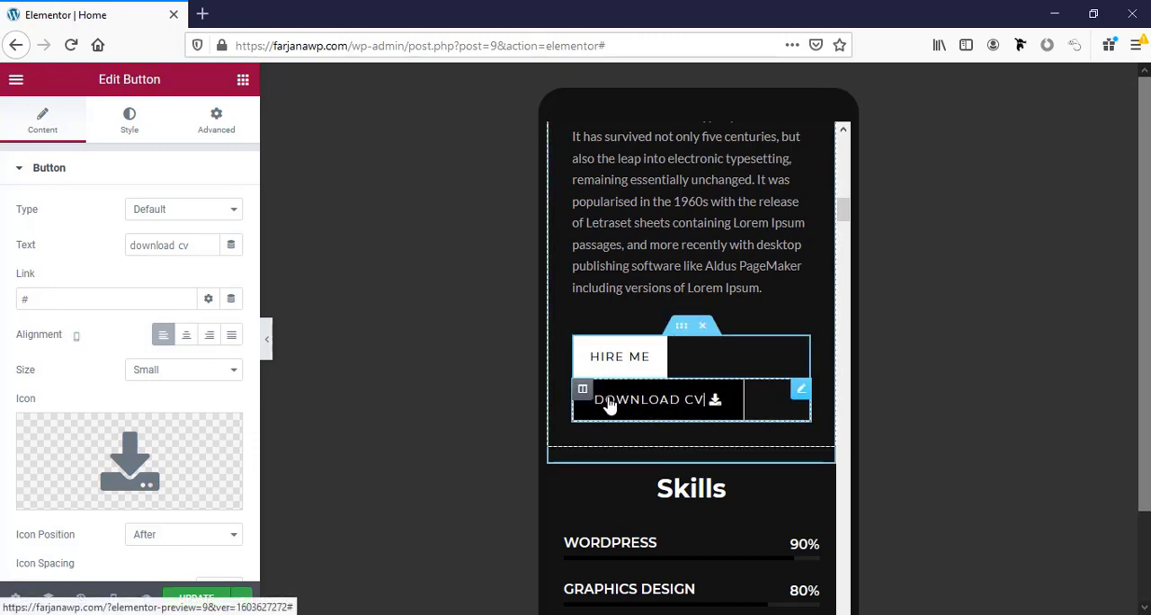
pyautogui.click(186, 340)
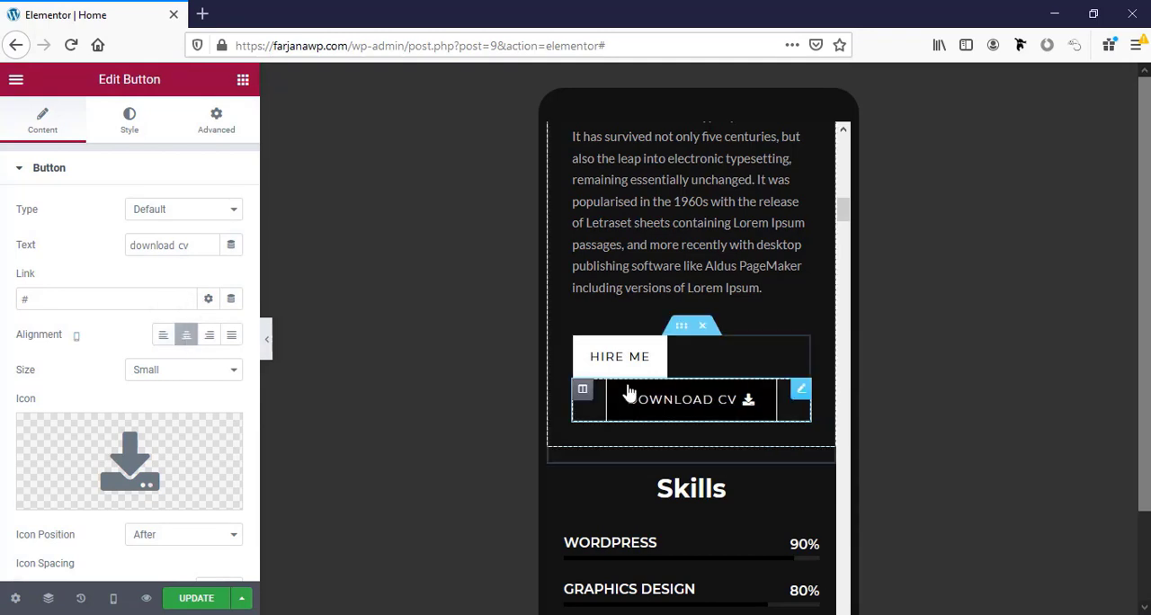
pyautogui.click(599, 362)
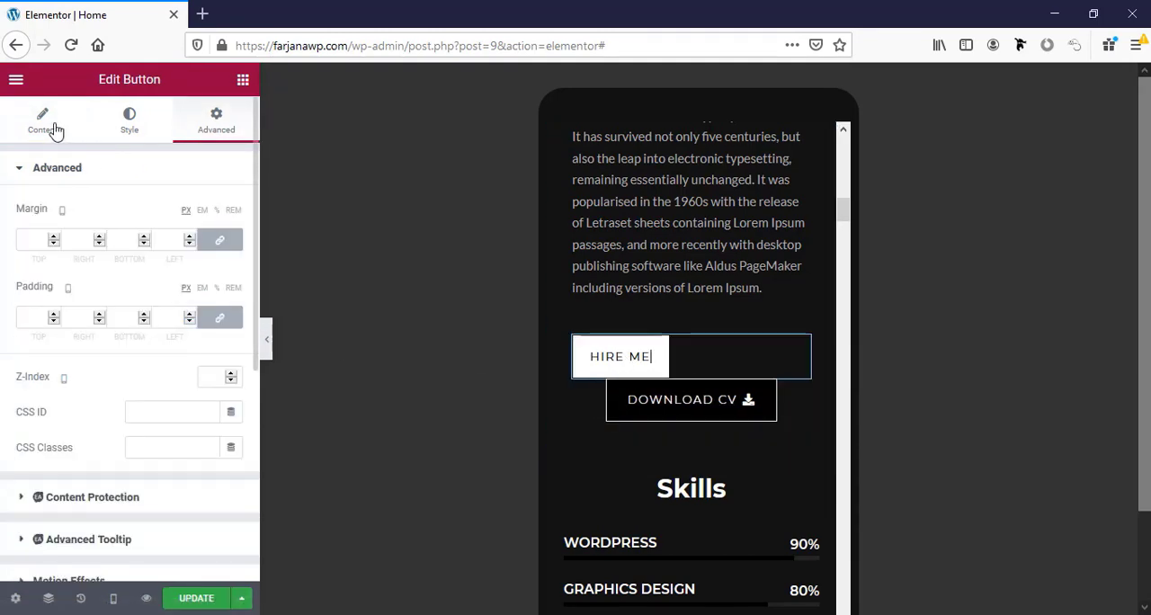
pyautogui.click(46, 124)
pyautogui.click(188, 338)
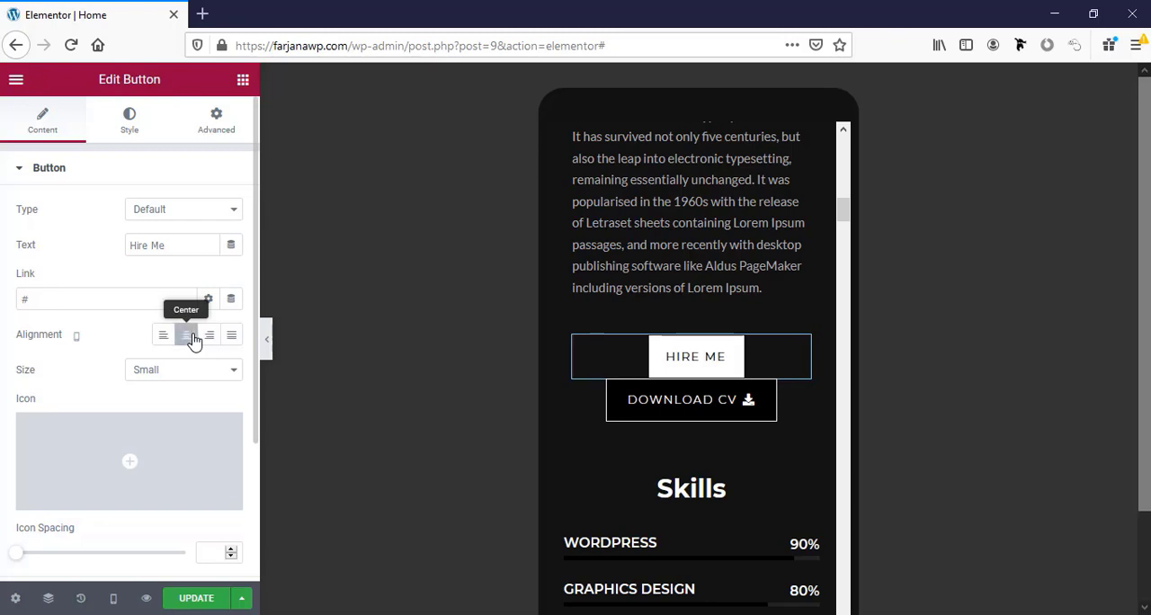
# Unlink the Hire Me button's mobile margins and set the bottom margin to 10 px, leaving the other sides at 0.
pyautogui.click(215, 126)
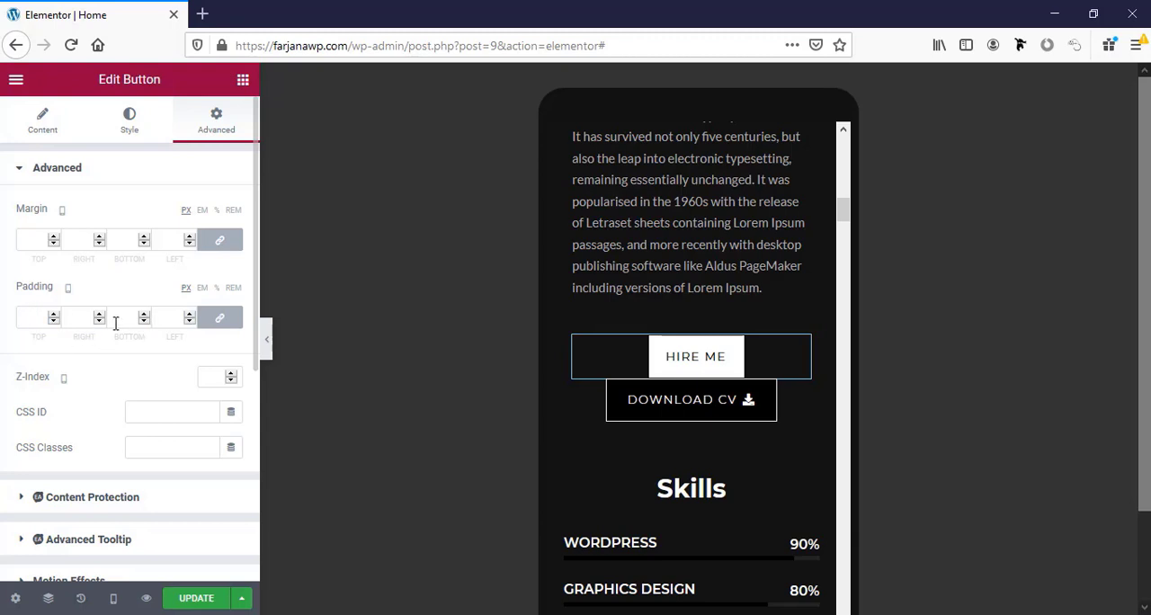
pyautogui.click(220, 239)
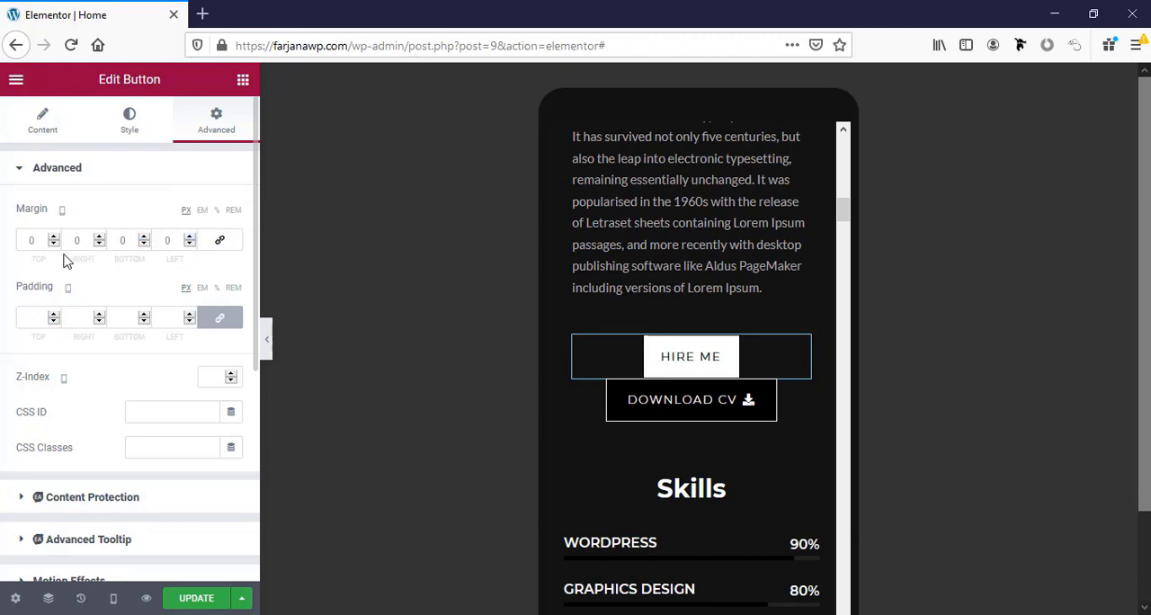
pyautogui.click(116, 240)
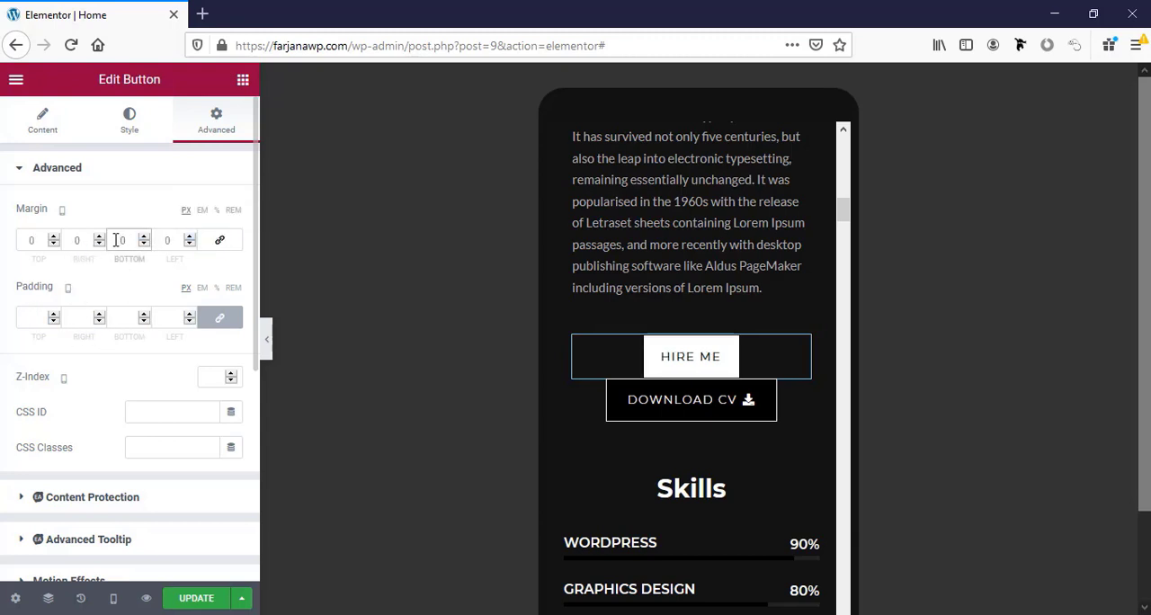
pyautogui.write('10')
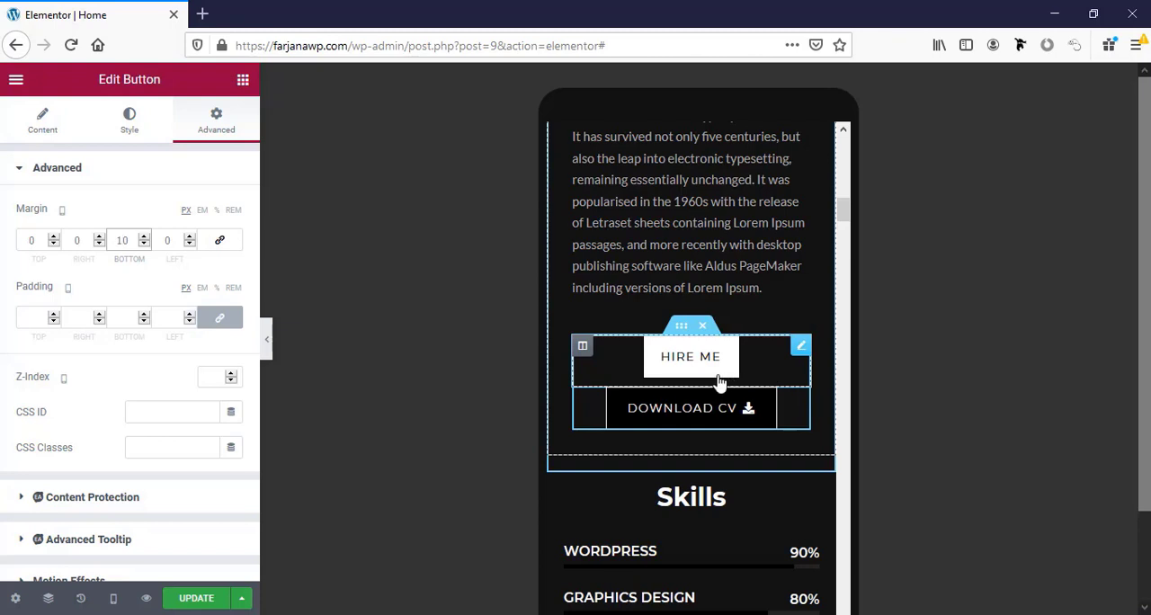
# Set the Hire Me button's mobile padding to 12 px at top and bottom and 20 px at right and left.
pyautogui.click(124, 131)
pyautogui.scroll(-5, 126, 444)
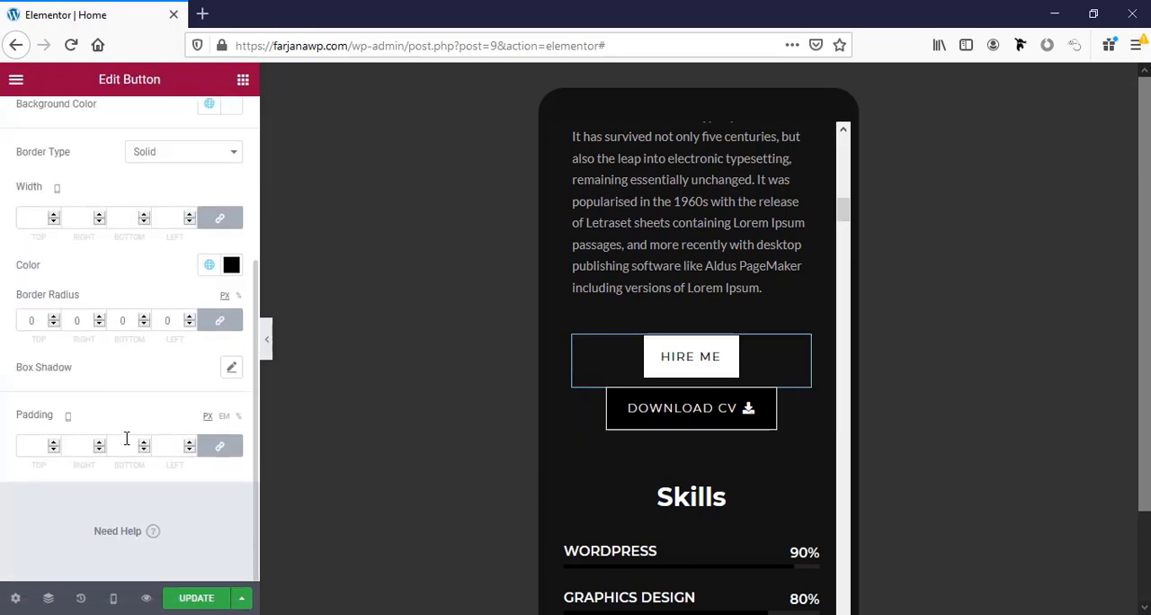
pyautogui.click(219, 447)
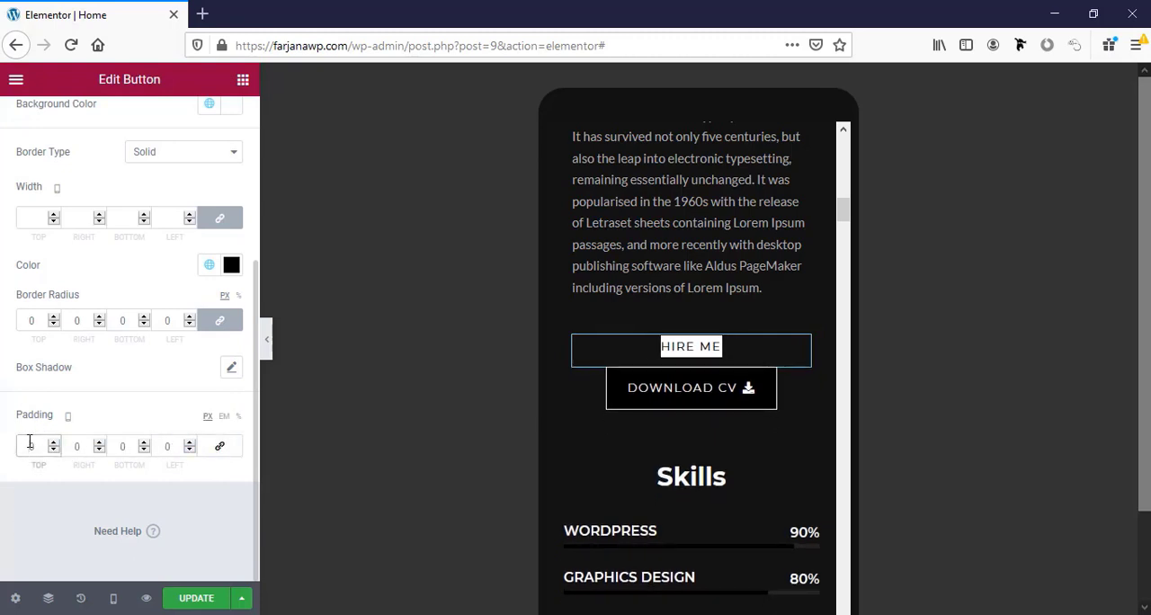
pyautogui.click(30, 441)
pyautogui.write('12')
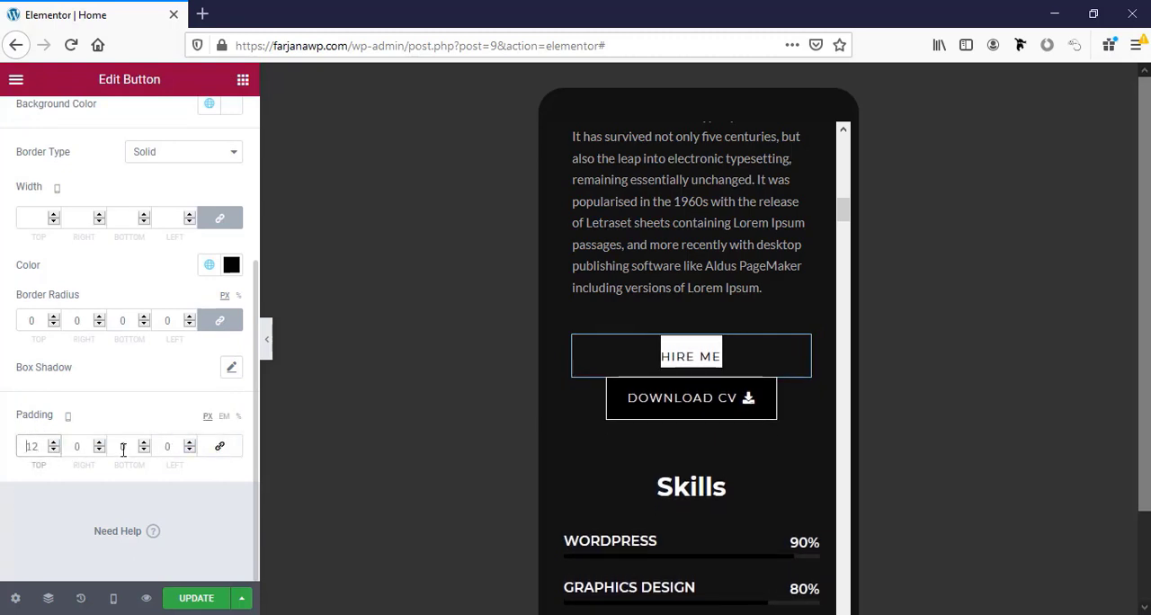
pyautogui.doubleClick(123, 447)
pyautogui.write('12')
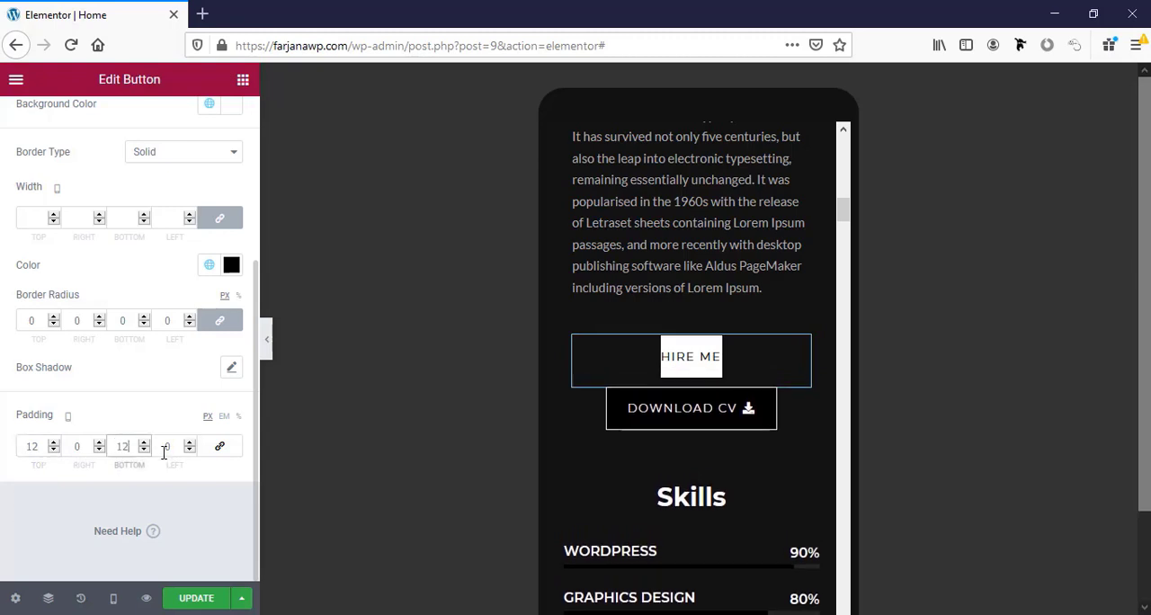
pyautogui.click(69, 442)
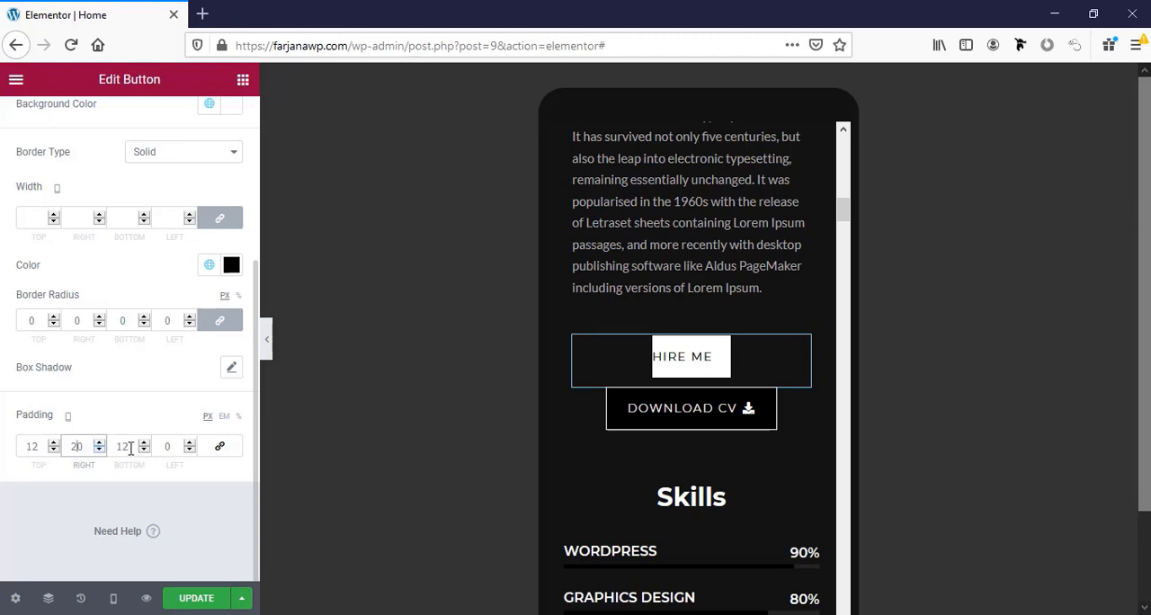
pyautogui.click(162, 446)
pyautogui.write('20')
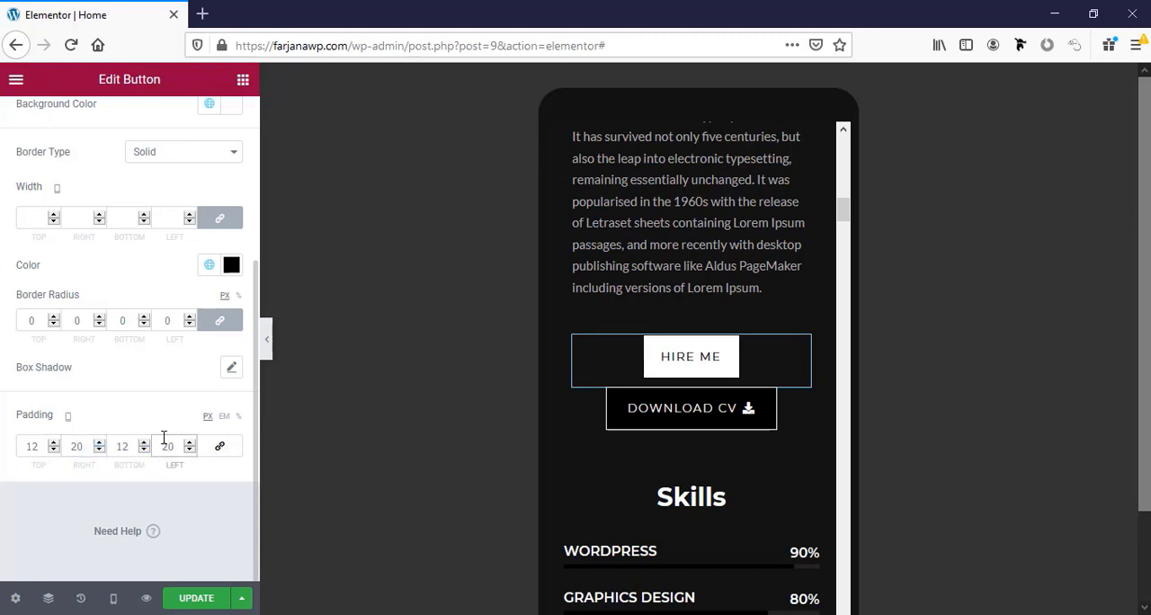
# Widen the Hire Me button to match Download CV by setting its right and left padding to 65 px.
pyautogui.doubleClick(75, 446)
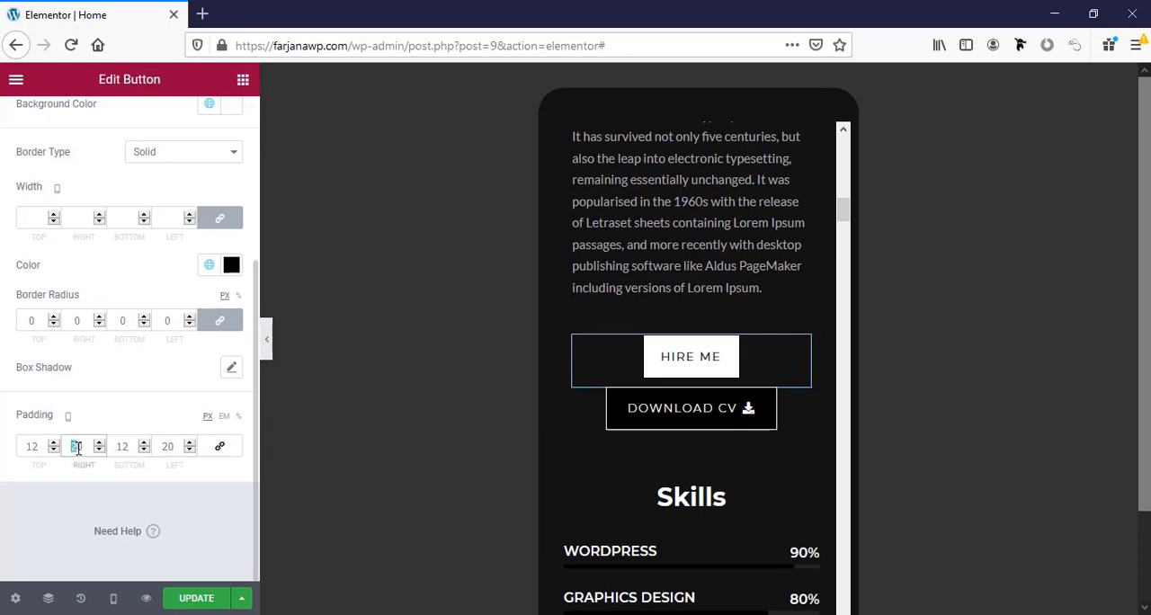
pyautogui.write('50')
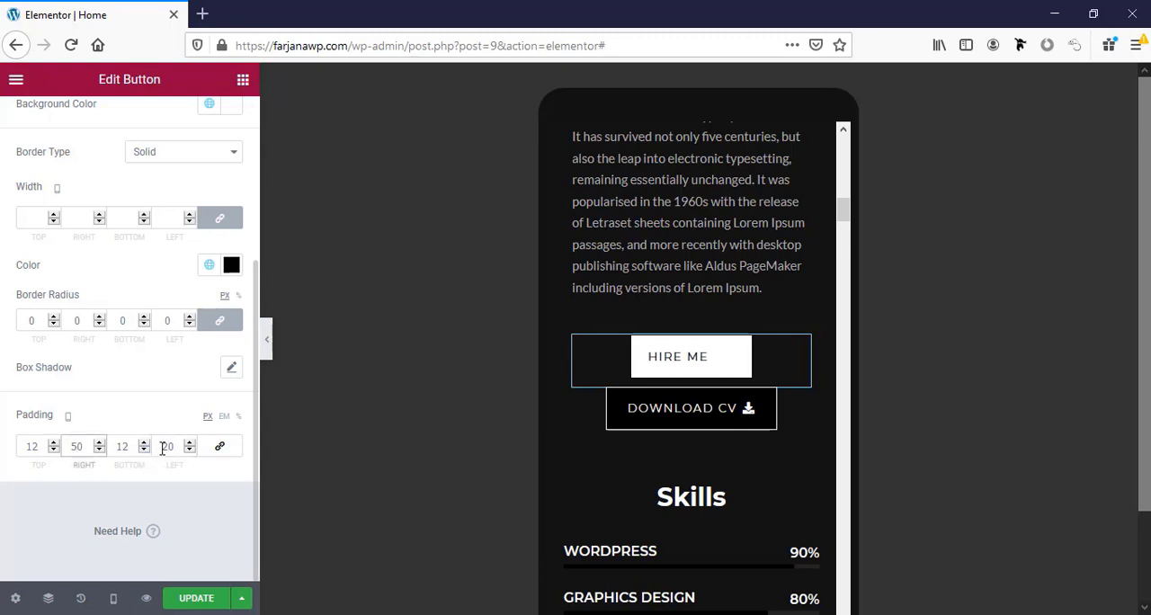
pyautogui.click(163, 449)
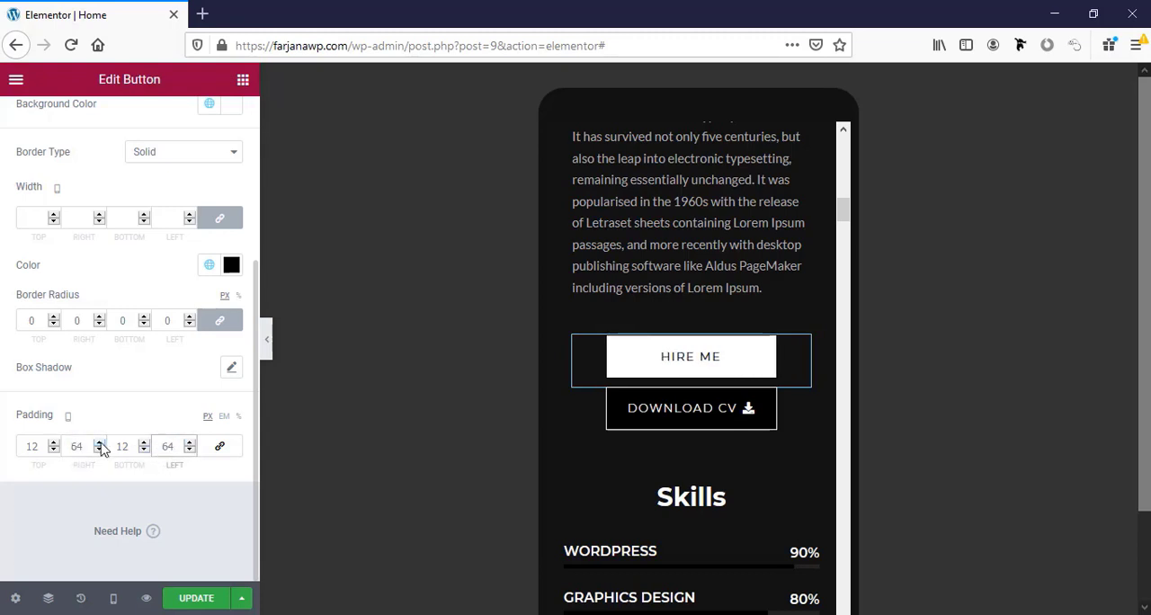
pyautogui.click(100, 442)
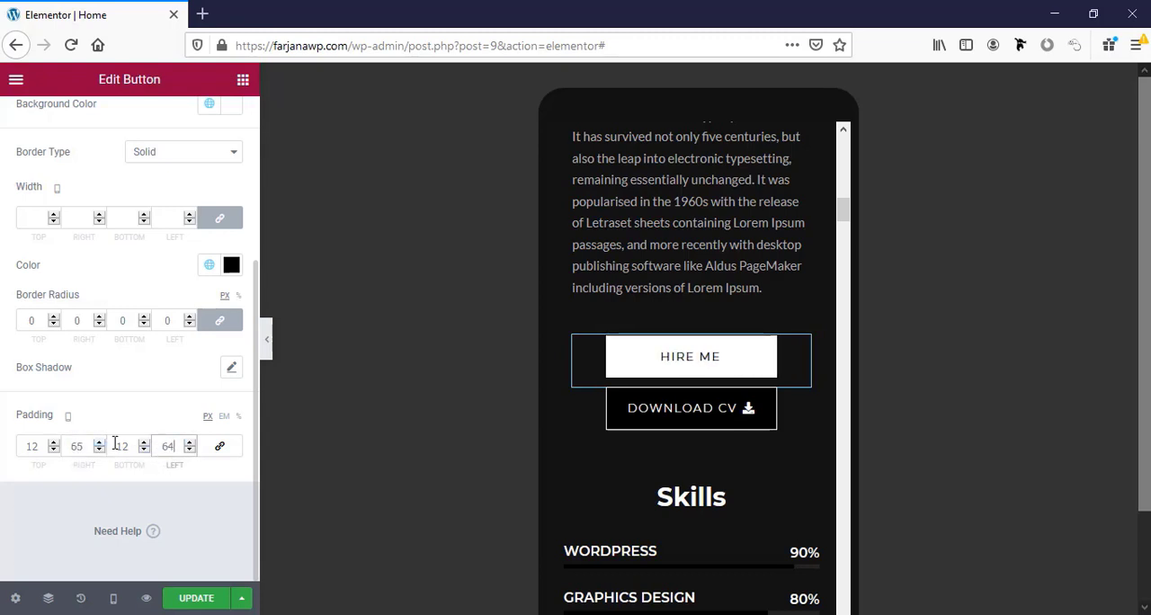
pyautogui.click(189, 443)
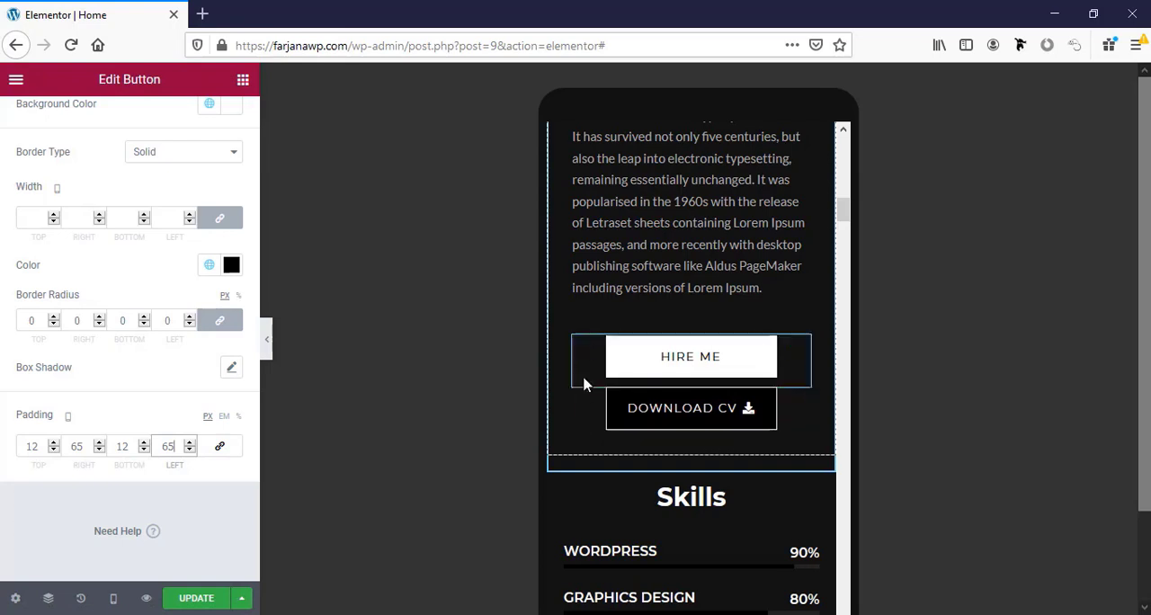
# Center the Web Designer at Divihut description in the Experience section for mobile and set its padding to 0 on all sides.
pyautogui.scroll(-1, 601, 468)
pyautogui.scroll(-5, 600, 471)
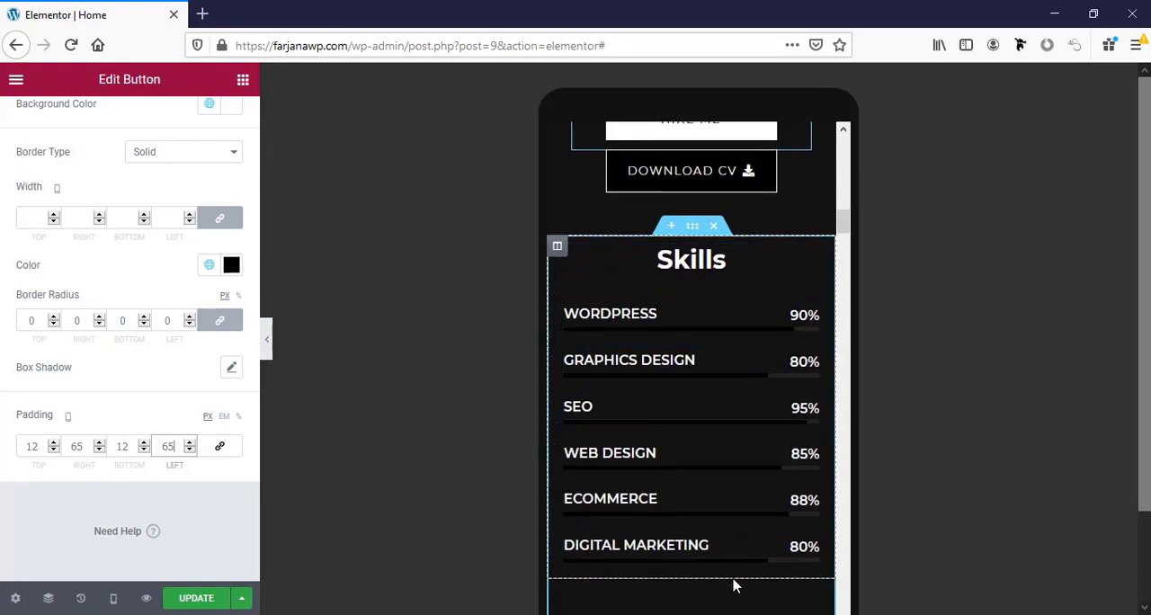
pyautogui.scroll(-6, 734, 580)
pyautogui.scroll(-12, 686, 506)
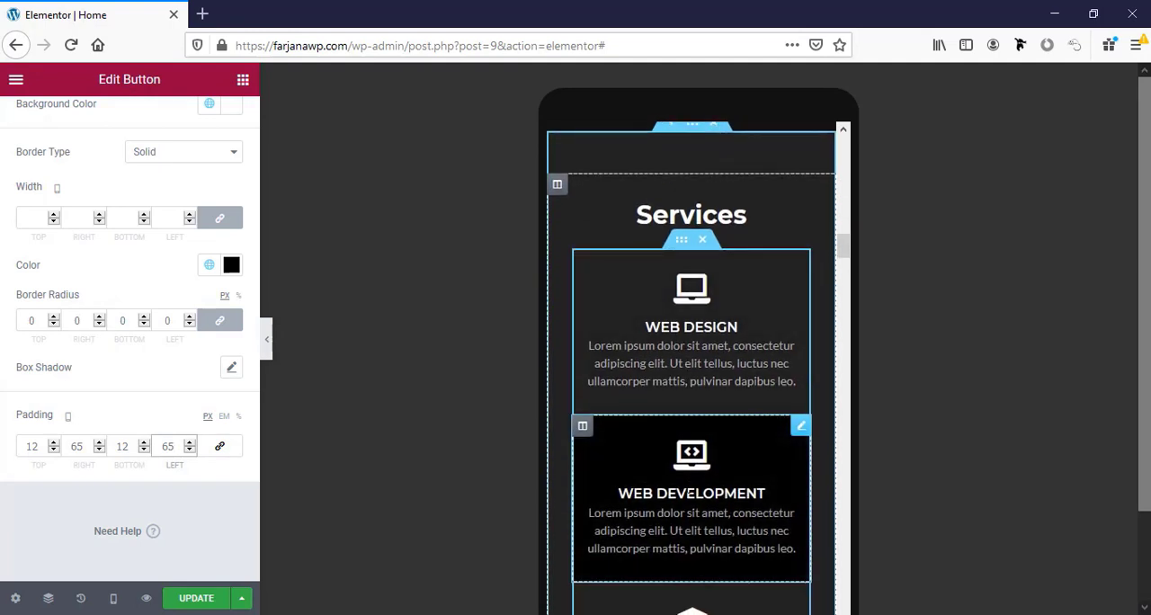
pyautogui.scroll(-6, 687, 490)
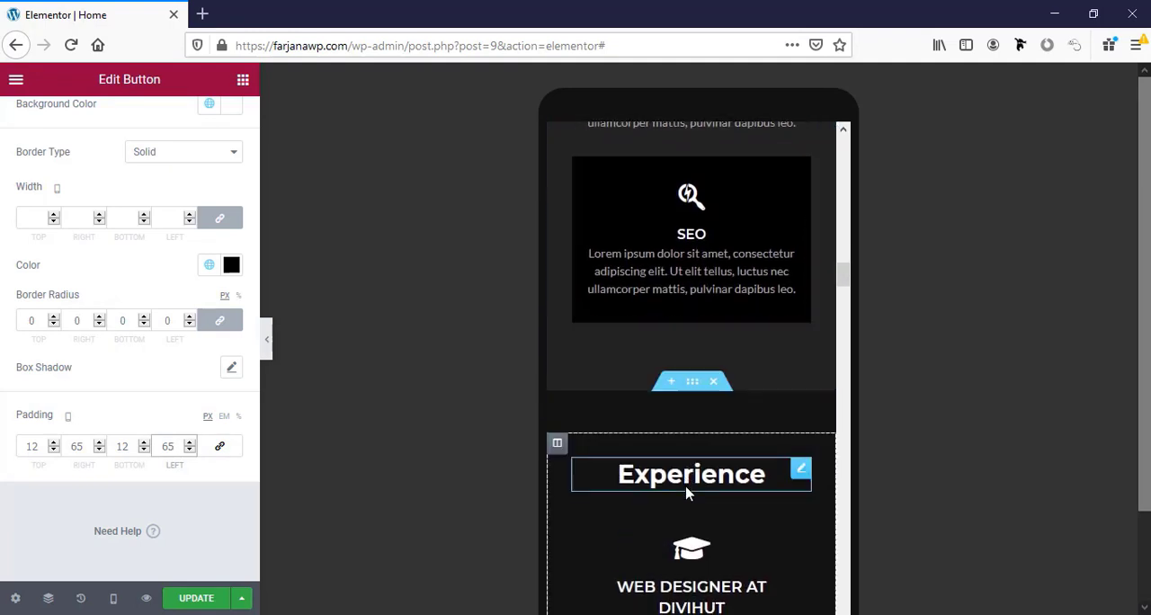
pyautogui.scroll(-5, 687, 488)
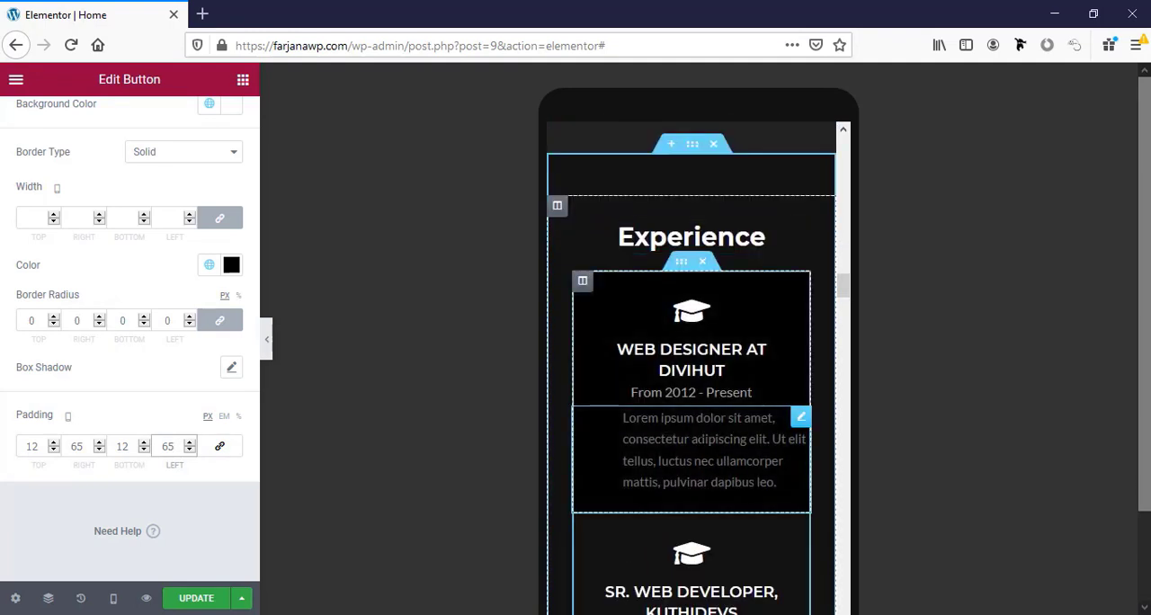
pyautogui.scroll(-1, 694, 438)
pyautogui.click(692, 395)
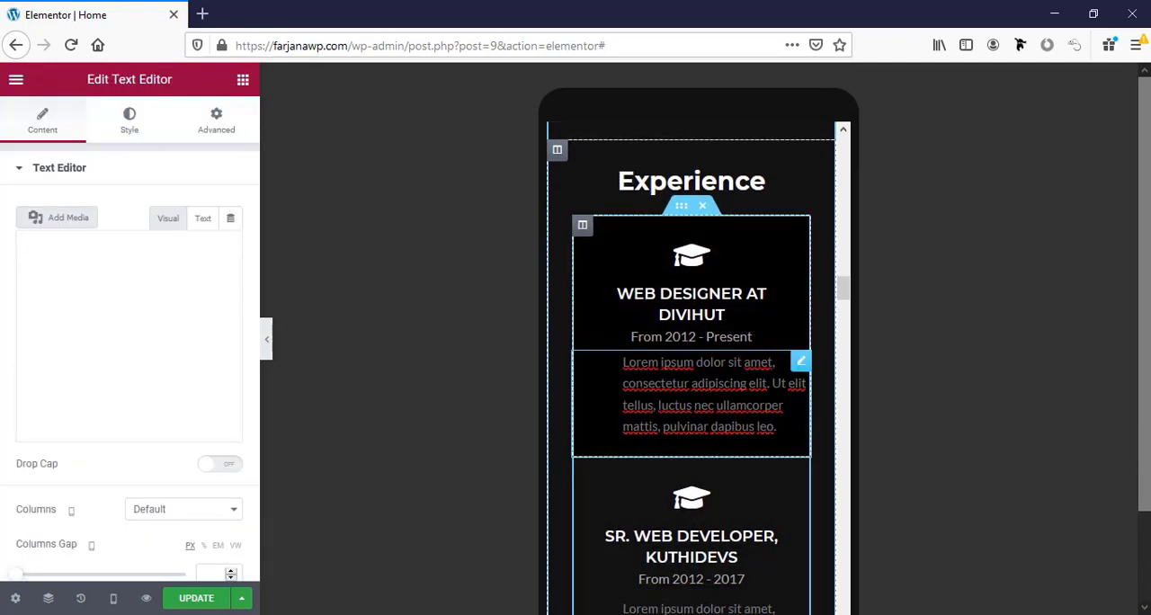
pyautogui.click(130, 135)
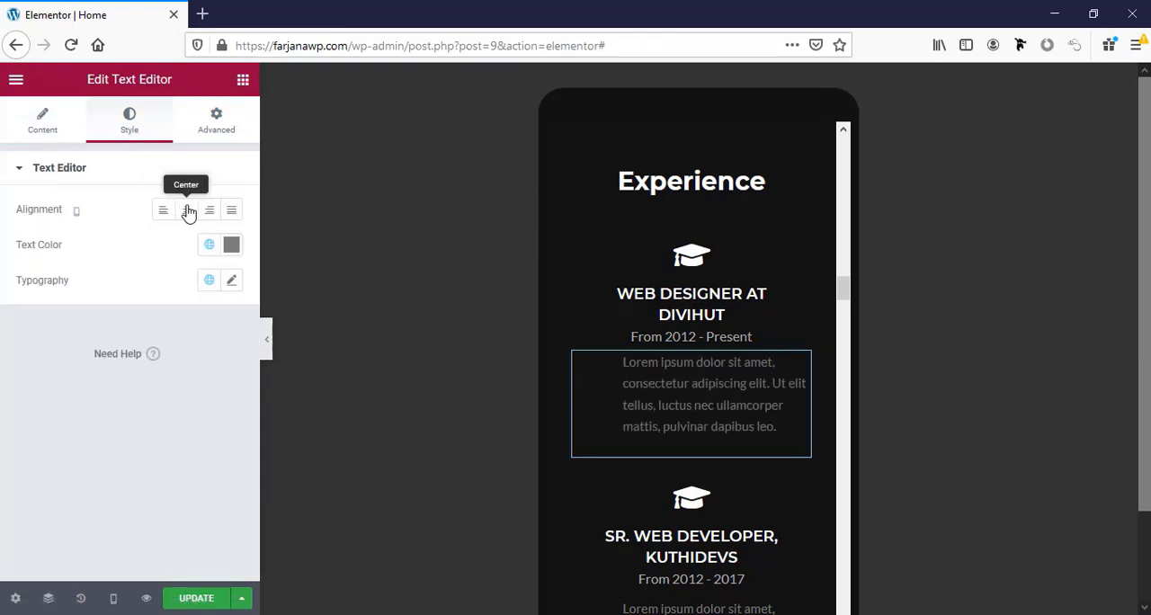
pyautogui.click(187, 211)
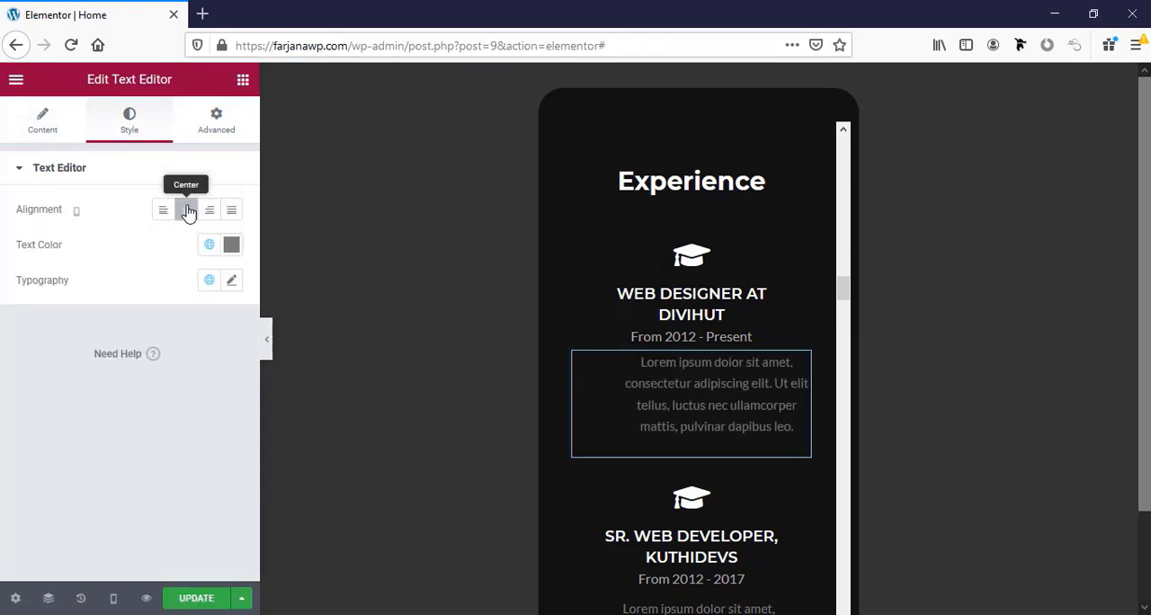
pyautogui.click(225, 134)
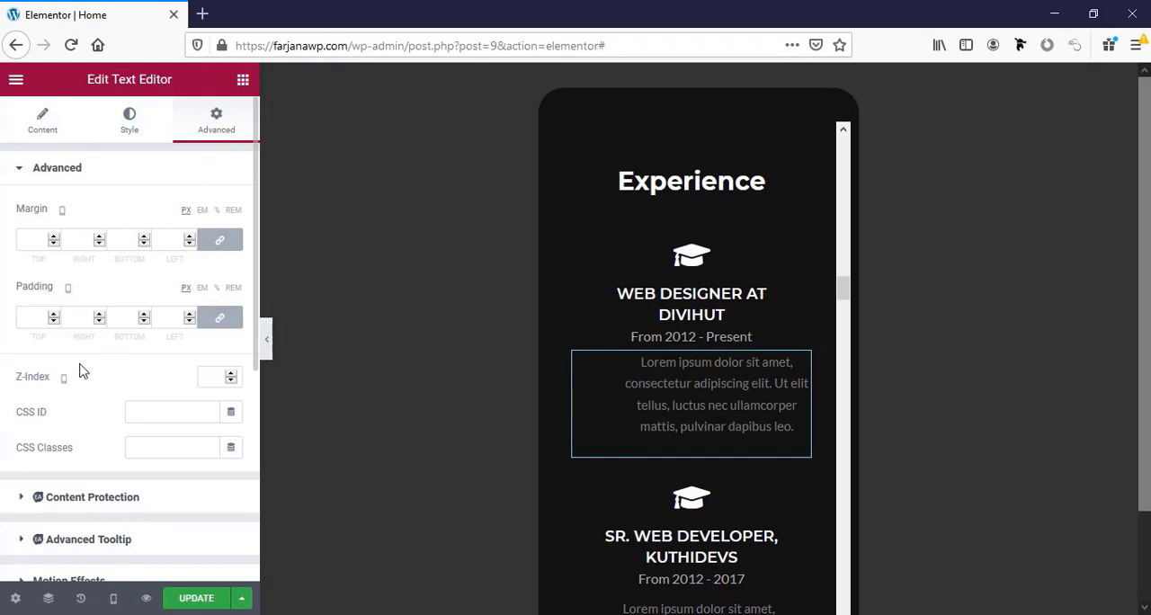
pyautogui.click(221, 319)
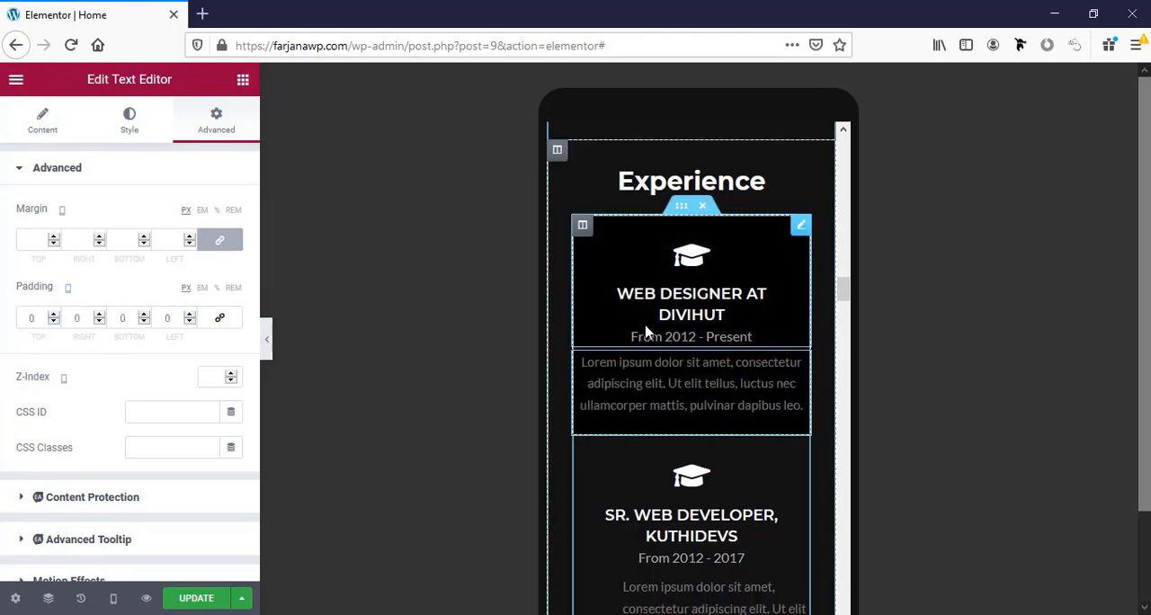
# Copy the Web Designer description and paste its style onto the Sr. Web Developer and Freelance Designer descriptions.
pyautogui.rightClick(655, 358)
pyautogui.click(688, 437)
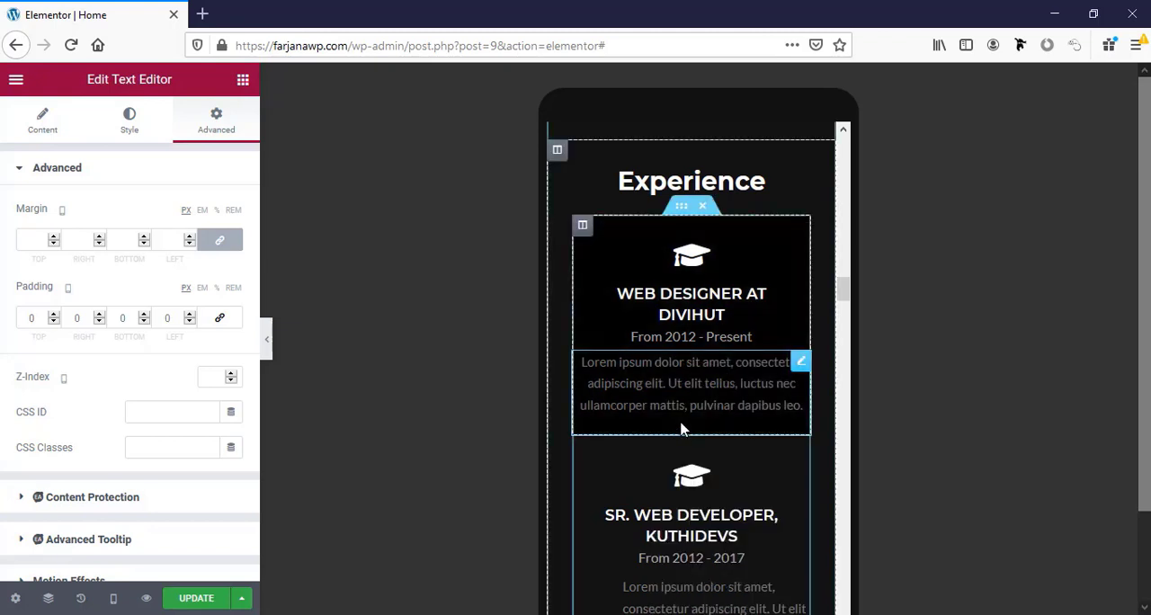
pyautogui.scroll(-3, 681, 423)
pyautogui.rightClick(665, 332)
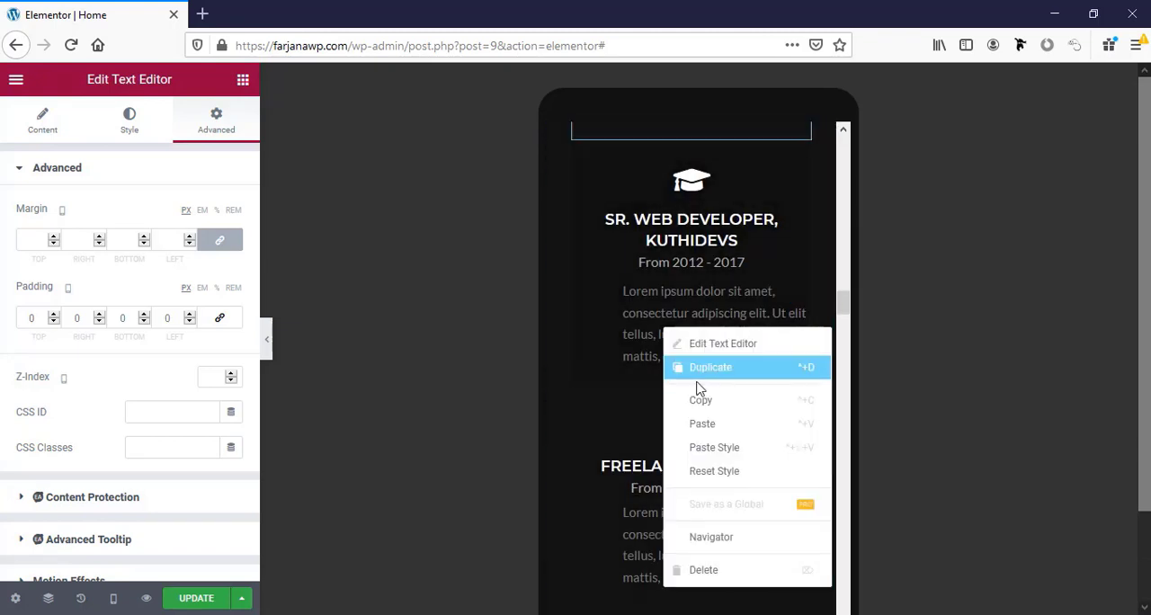
pyautogui.click(728, 448)
pyautogui.rightClick(693, 532)
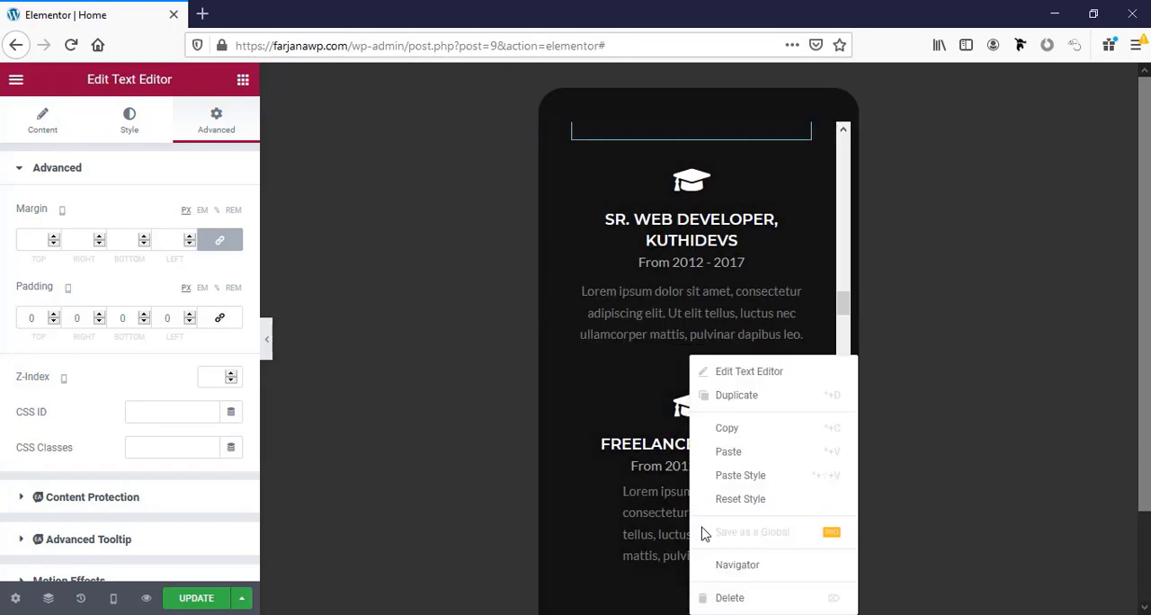
pyautogui.click(733, 475)
# Paste the copied text style onto the WordPress Expert, Designer and Data Entry descriptions in the Experience section.
pyautogui.scroll(-4, 691, 460)
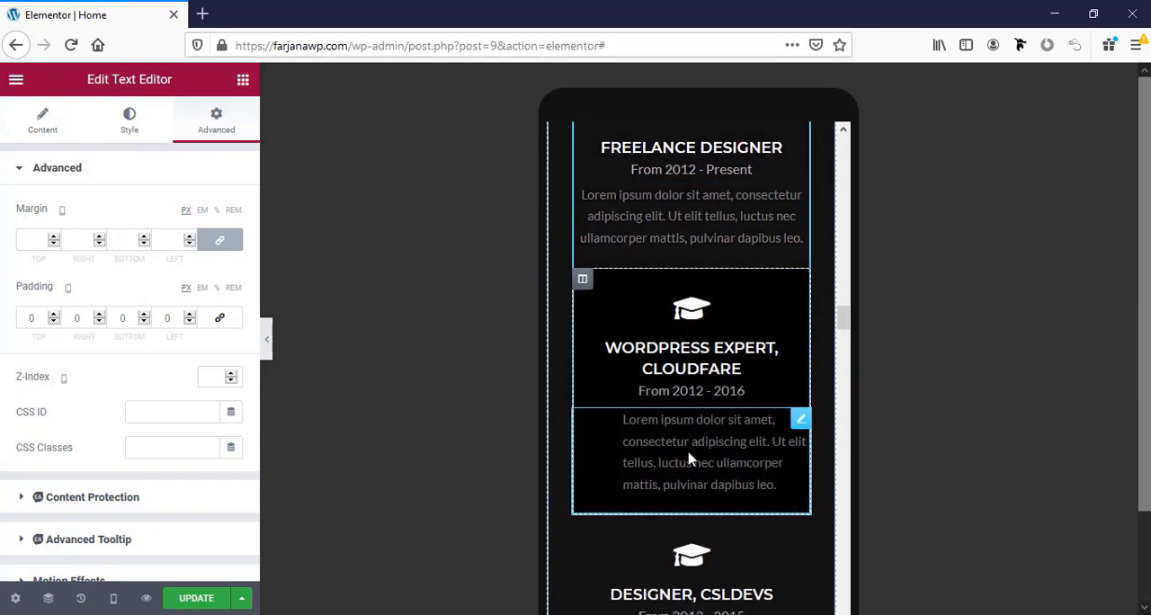
pyautogui.rightClick(689, 459)
pyautogui.click(710, 479)
pyautogui.scroll(-3, 706, 479)
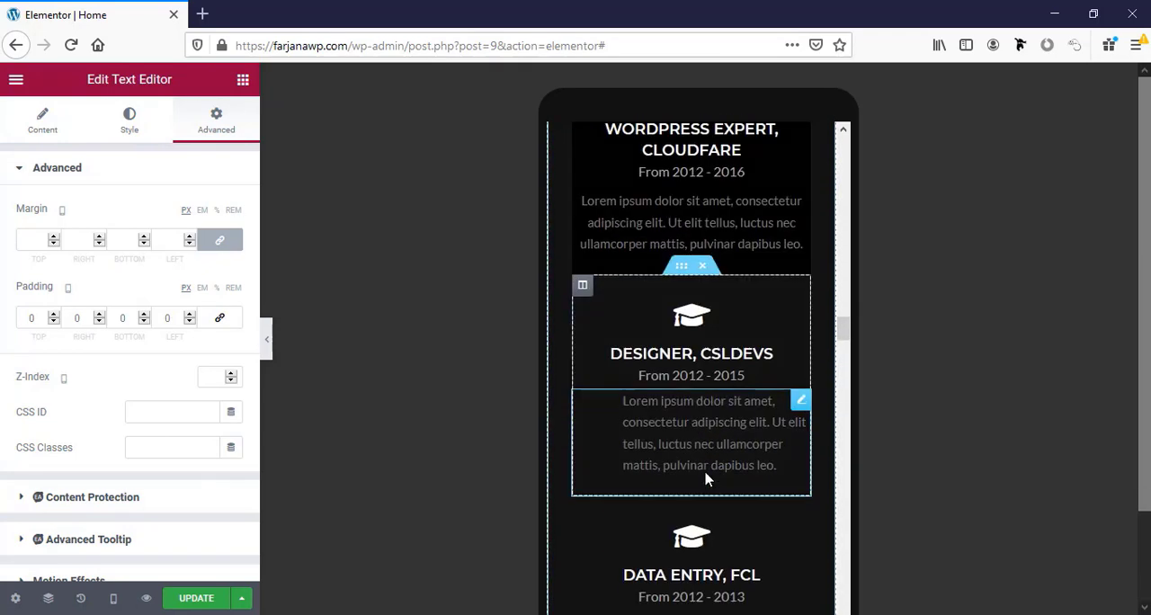
pyautogui.rightClick(705, 476)
pyautogui.click(710, 474)
pyautogui.scroll(-3, 692, 463)
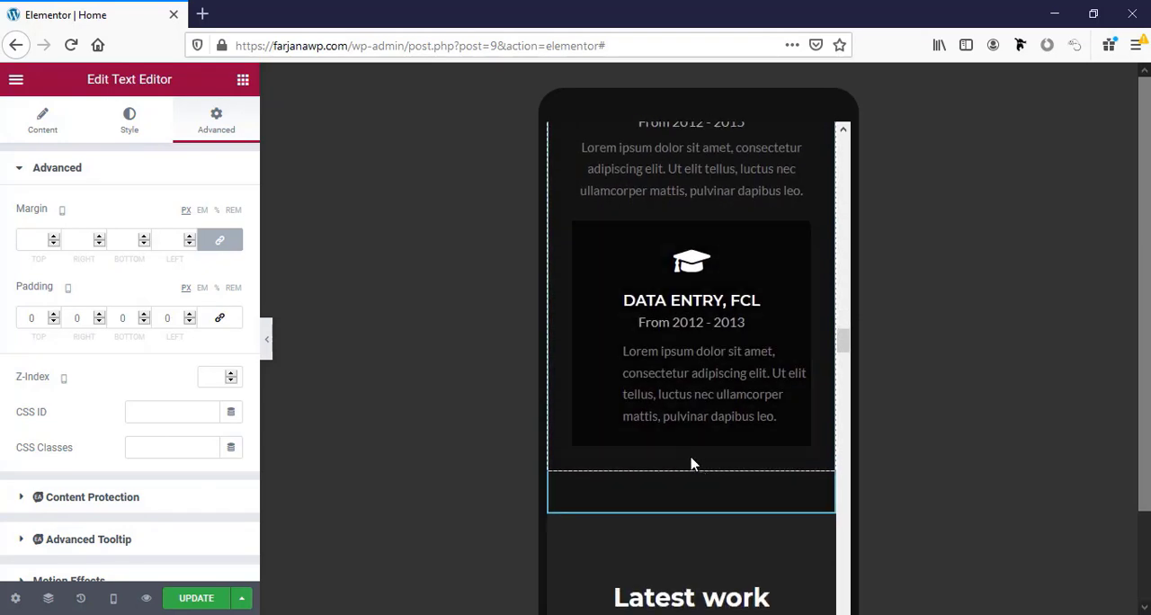
pyautogui.rightClick(684, 422)
pyautogui.click(717, 475)
pyautogui.scroll(4, 706, 404)
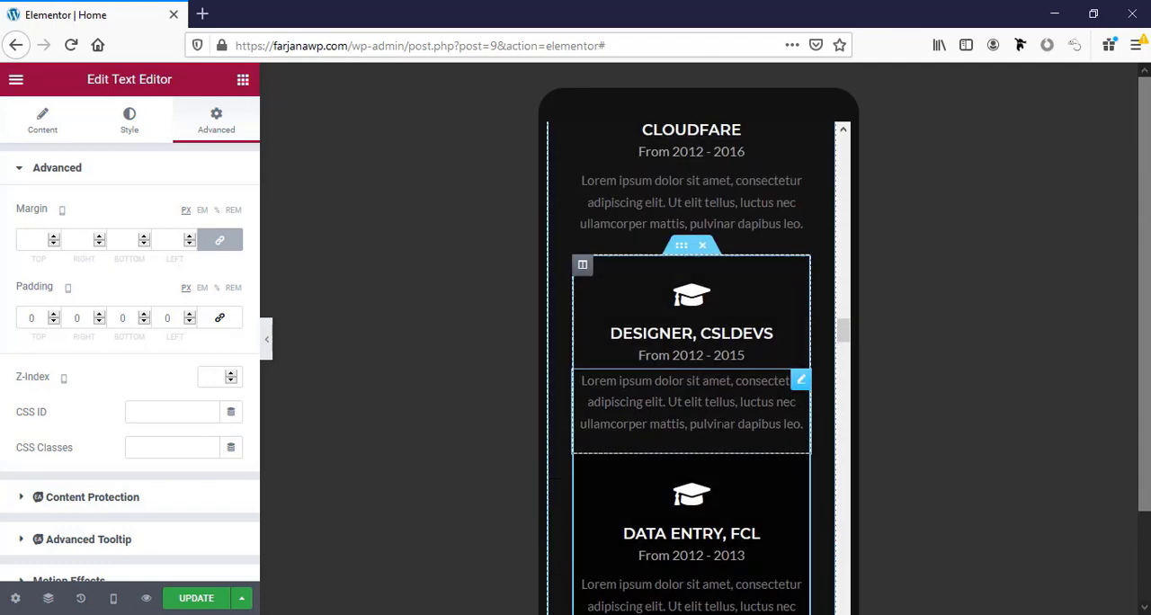
pyautogui.scroll(-6, 699, 310)
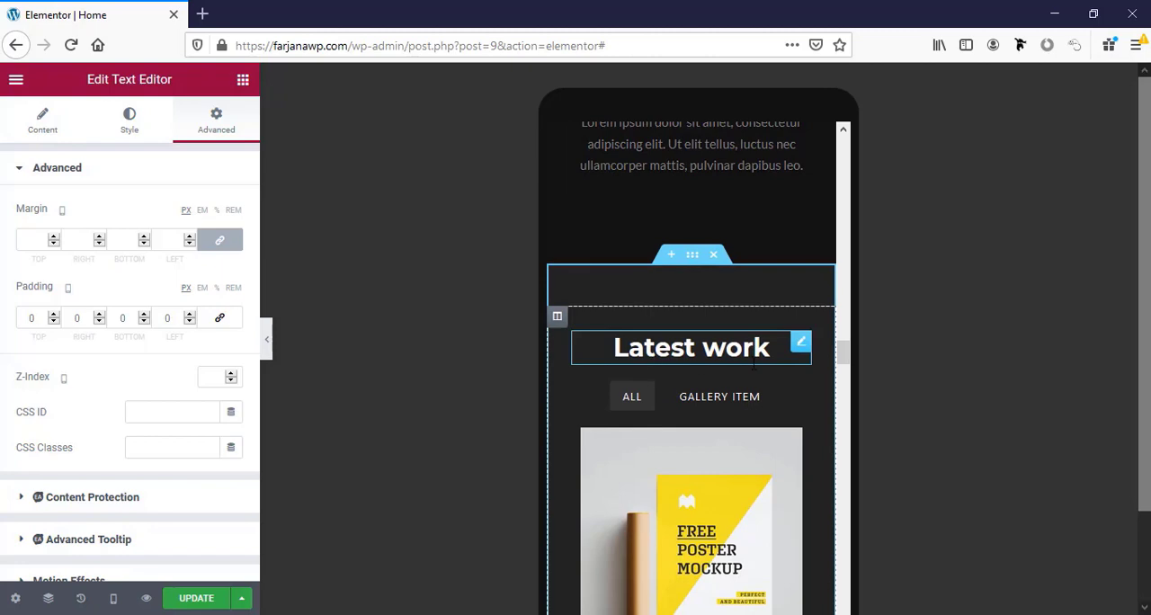
# Set the Our Clients image carousel to show 2 slides on mobile.
pyautogui.scroll(-3, 765, 396)
pyautogui.scroll(-4, 765, 397)
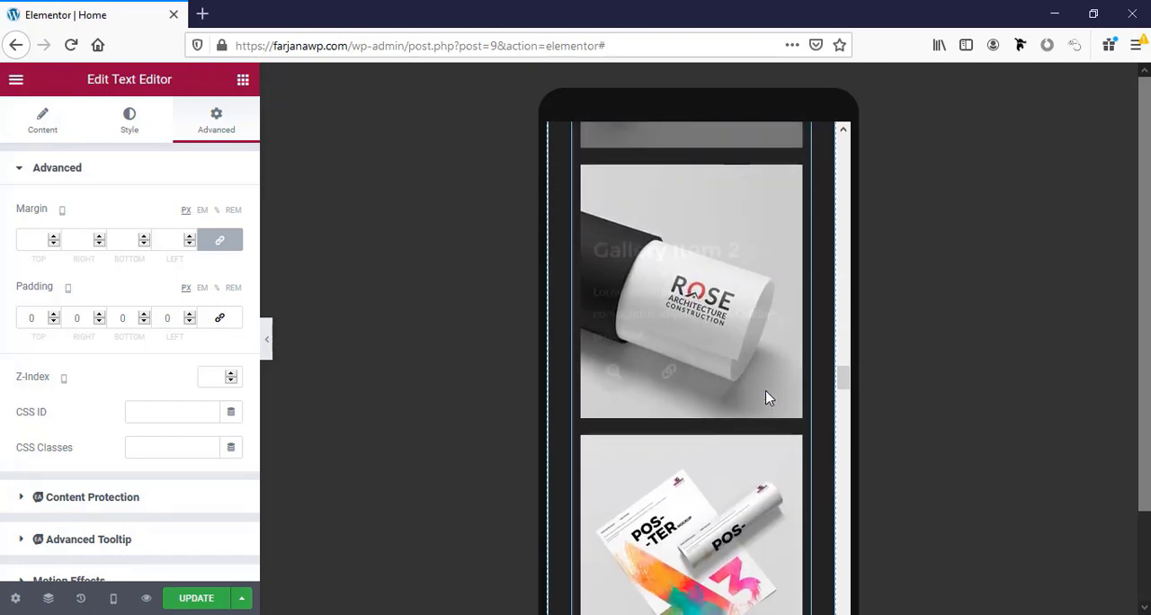
pyautogui.scroll(-8, 765, 396)
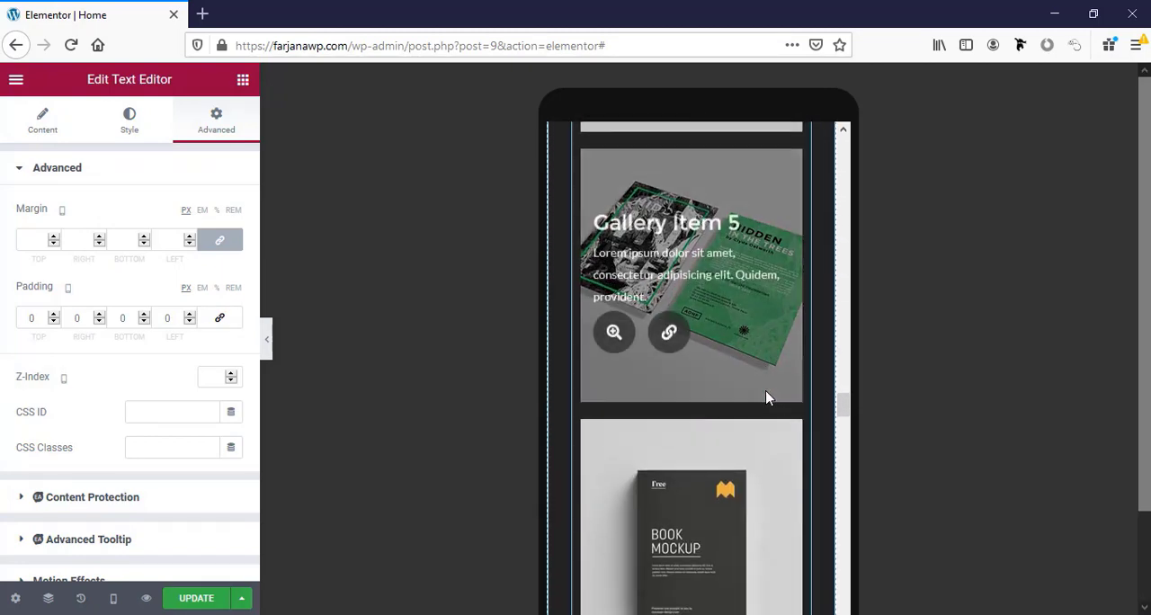
pyautogui.scroll(-6, 765, 397)
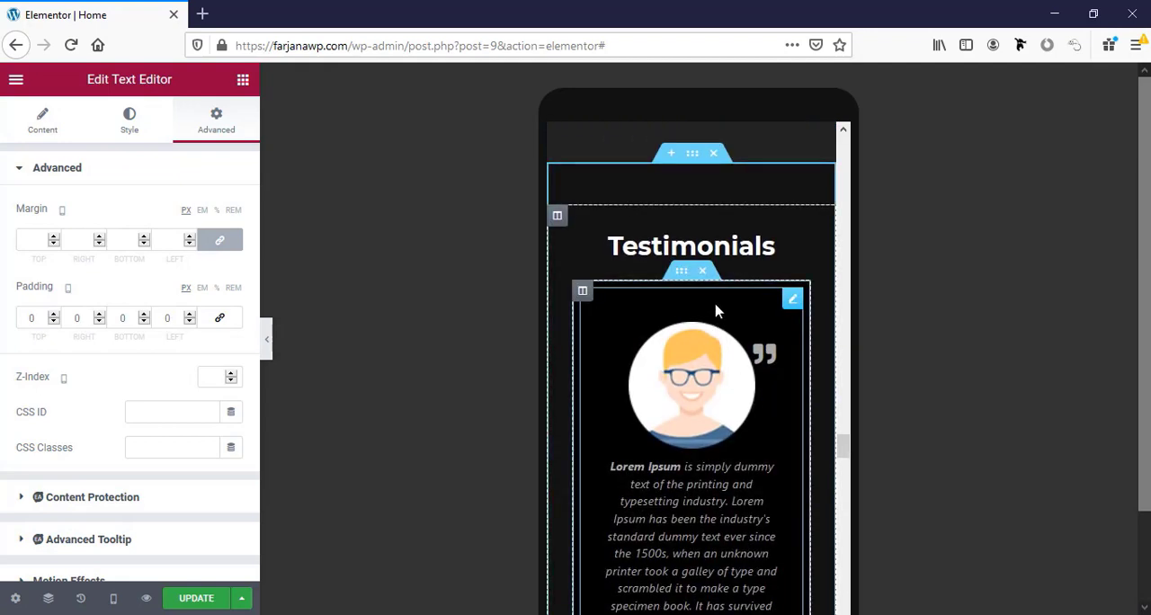
pyautogui.scroll(-5, 785, 340)
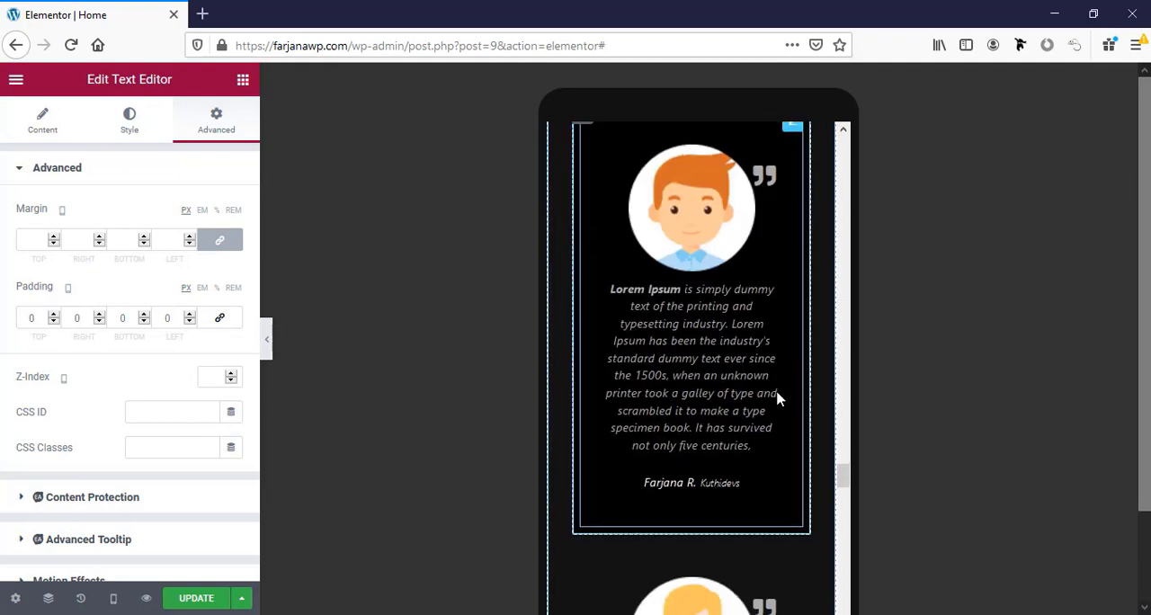
pyautogui.scroll(-8, 779, 399)
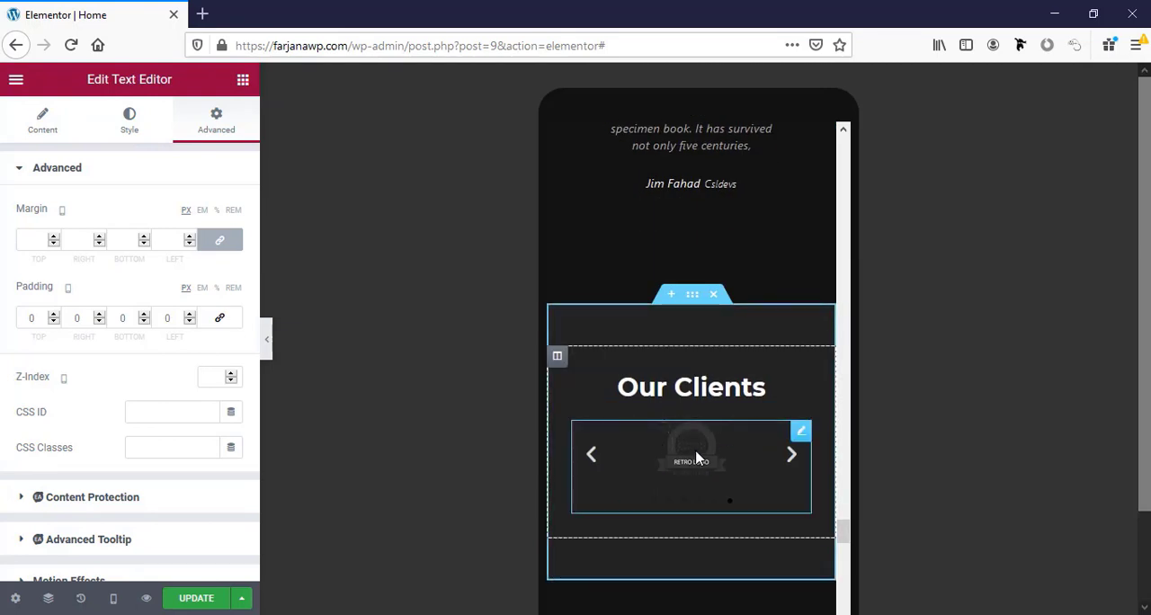
pyautogui.click(689, 461)
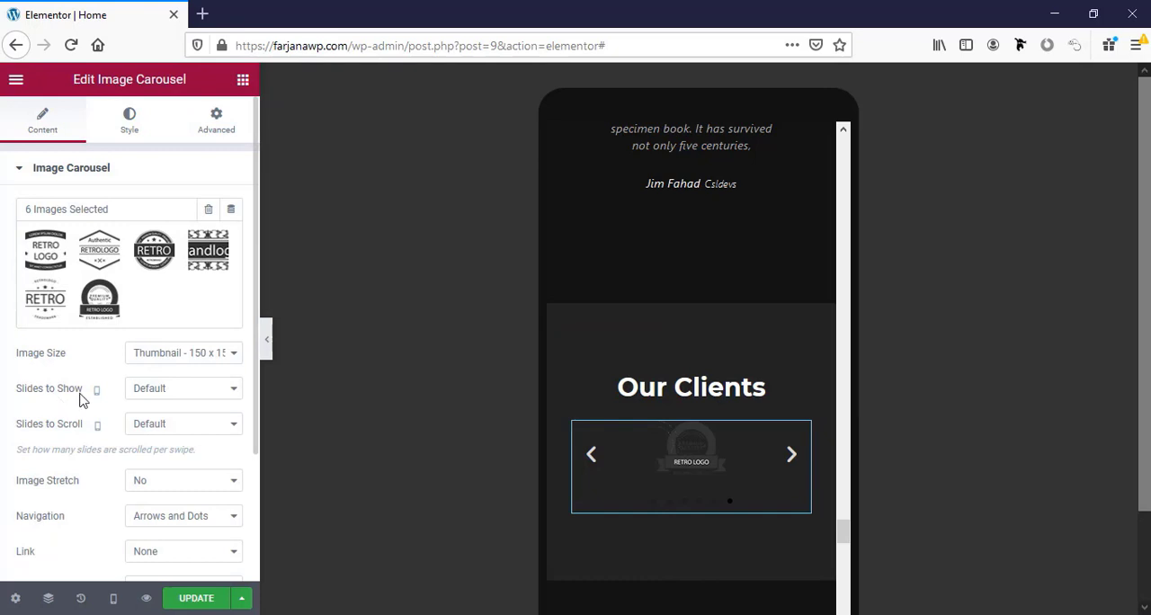
pyautogui.click(153, 392)
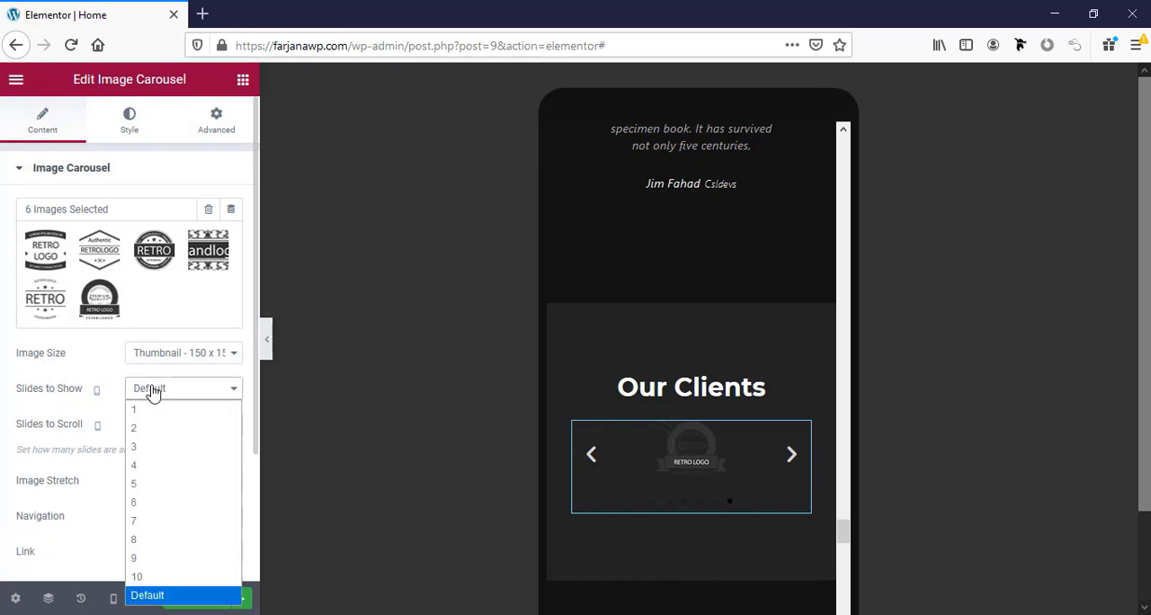
pyautogui.click(154, 432)
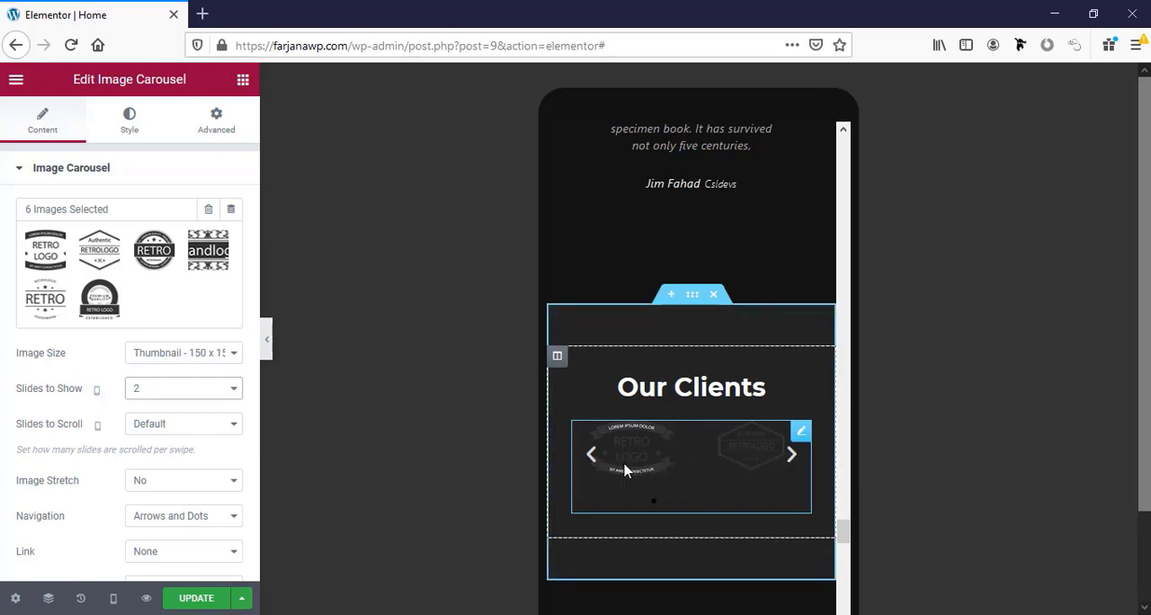
# Reduce the title text of the phone icon box in the Contact Me section to 14 px for mobile.
pyautogui.scroll(-3, 746, 474)
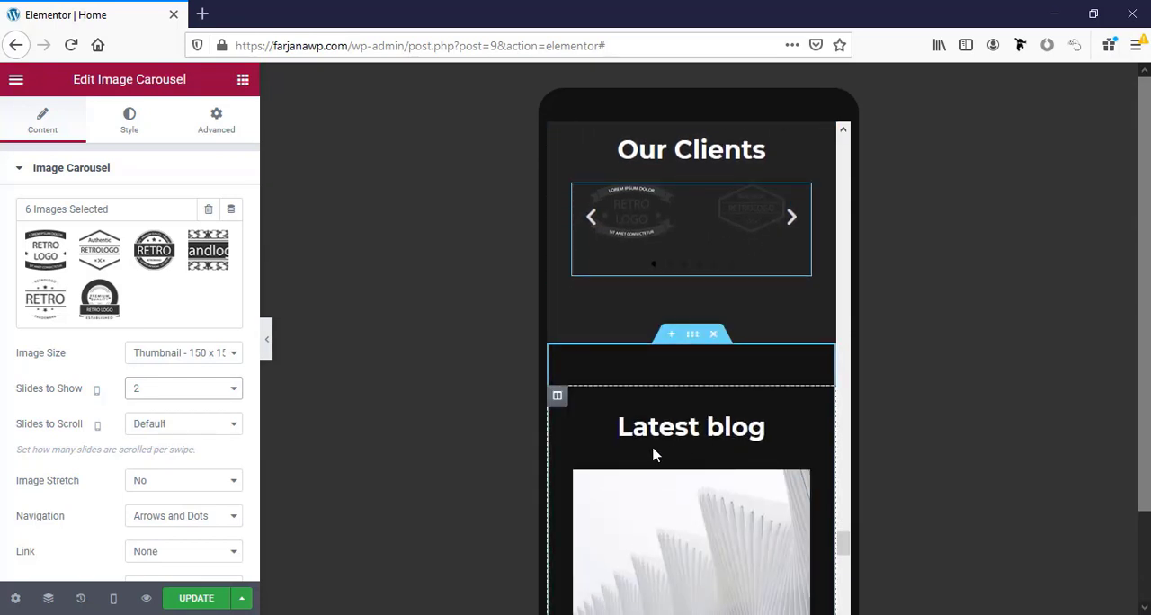
pyautogui.scroll(-6, 769, 450)
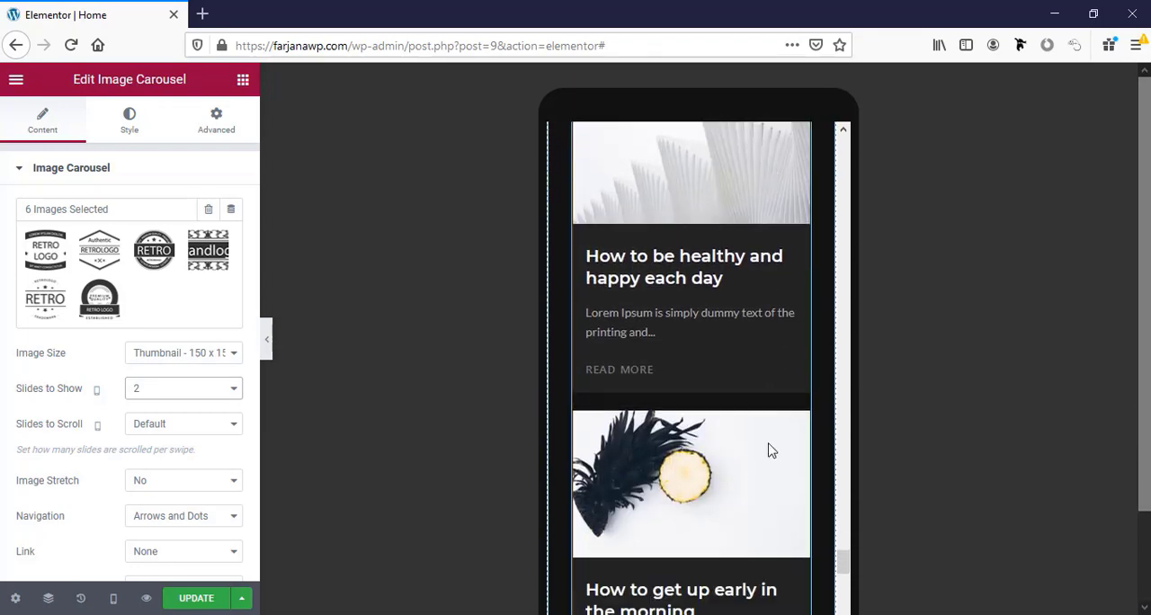
pyautogui.scroll(-8, 769, 449)
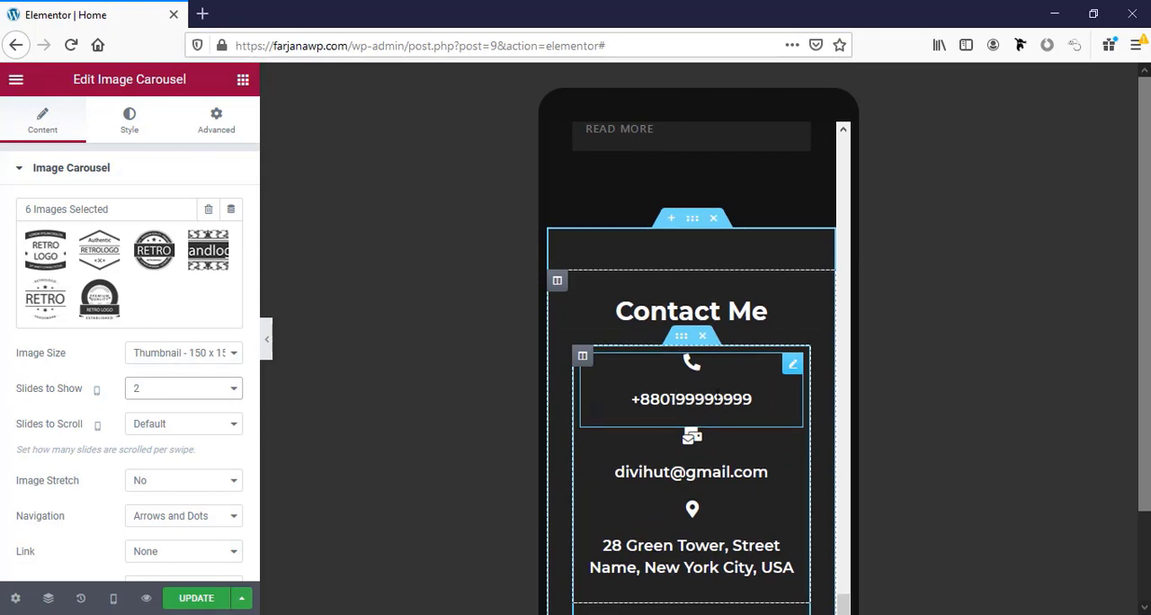
pyautogui.click(731, 384)
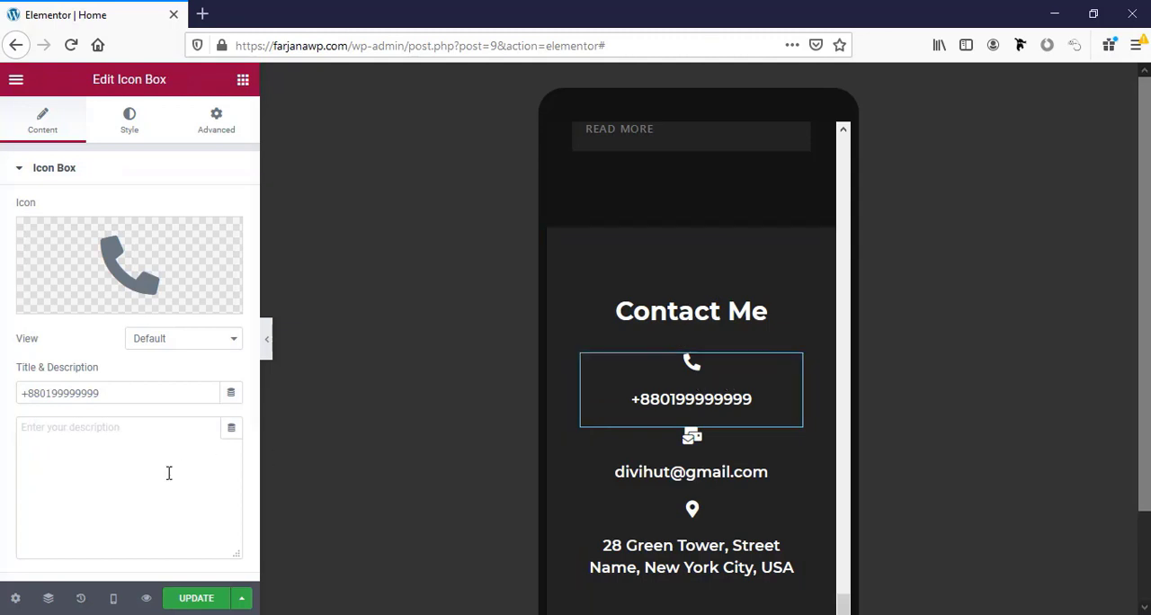
pyautogui.scroll(-2, 167, 471)
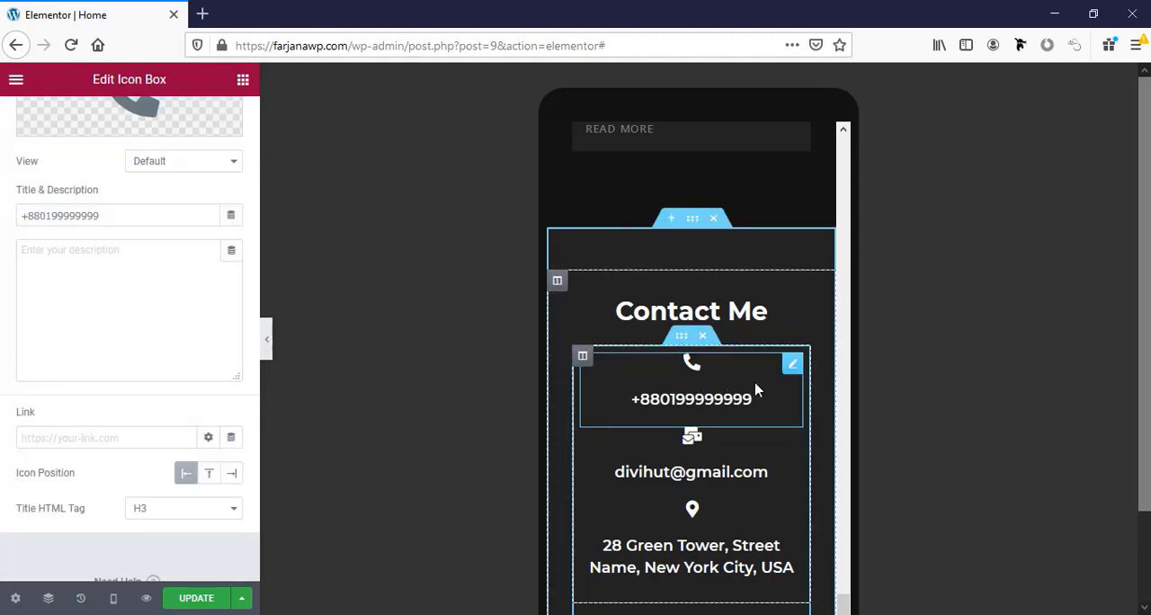
pyautogui.scroll(3, 129, 315)
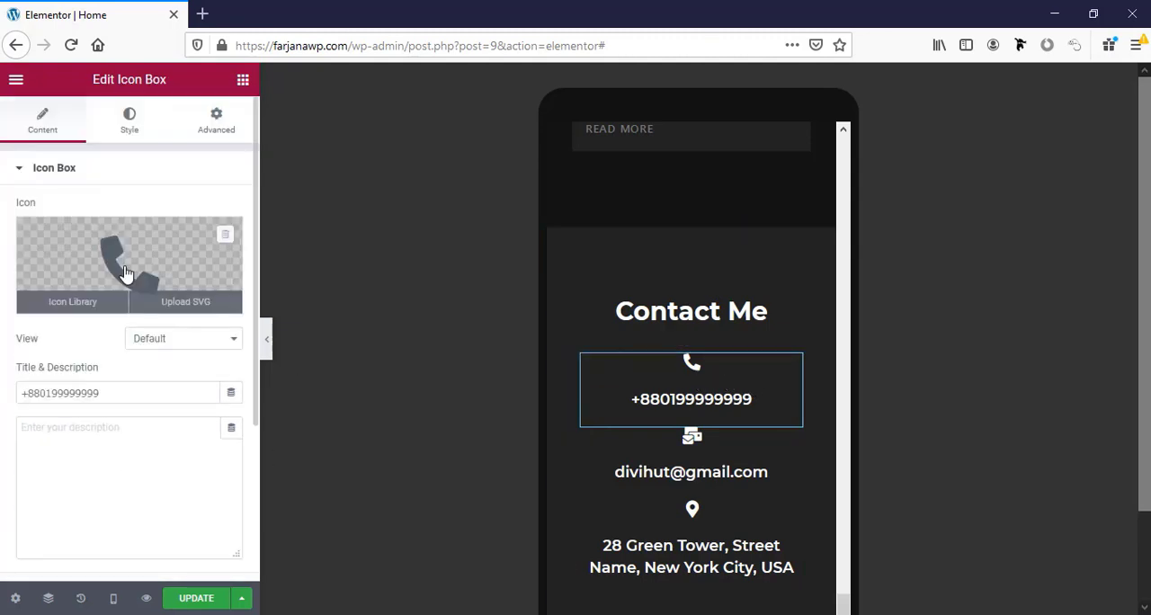
pyautogui.click(129, 120)
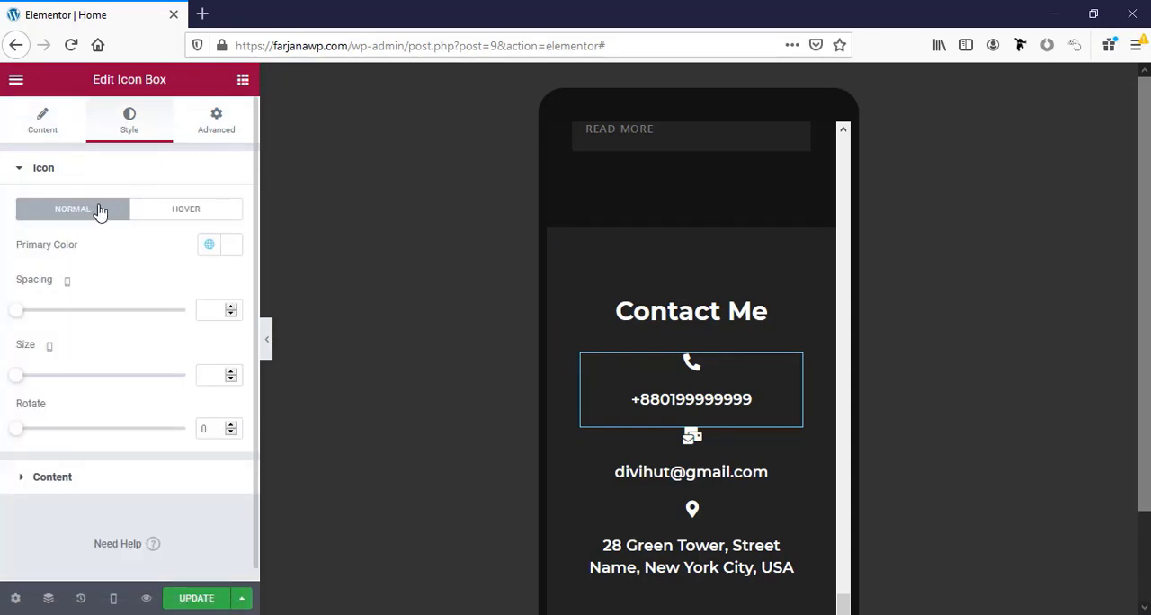
pyautogui.scroll(-1, 93, 470)
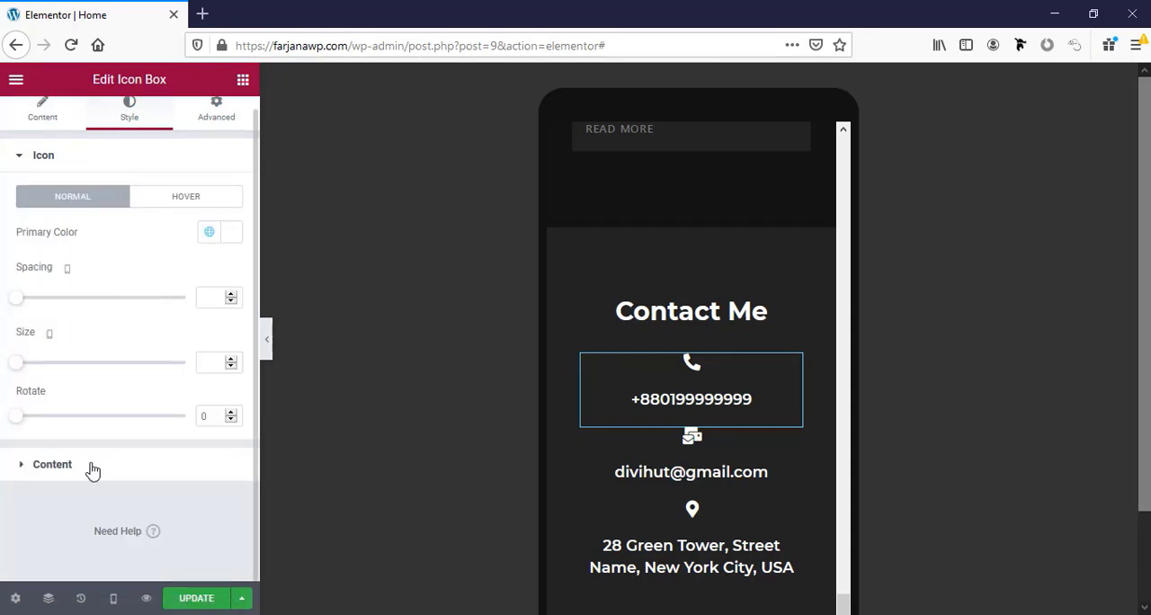
pyautogui.click(93, 470)
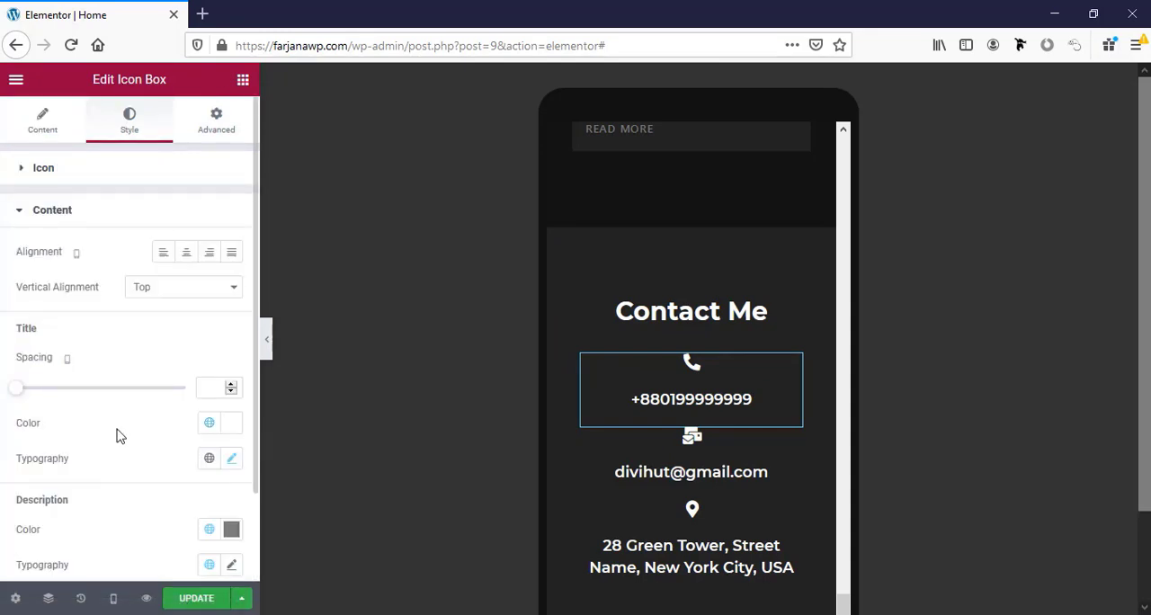
pyautogui.click(231, 461)
pyautogui.scroll(-3, 188, 441)
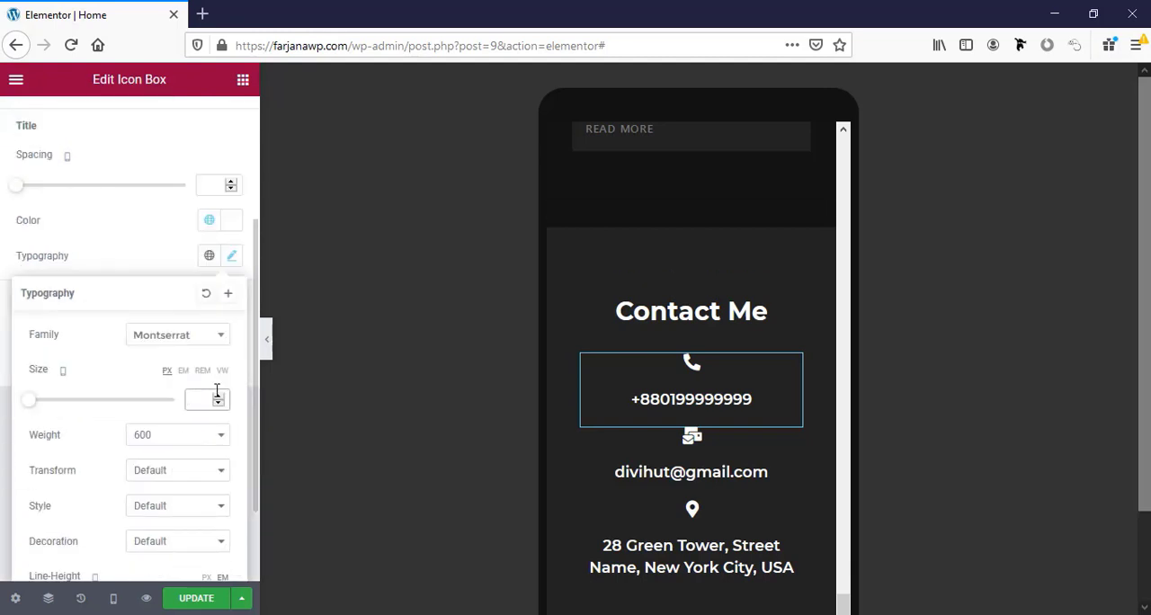
pyautogui.click(216, 396)
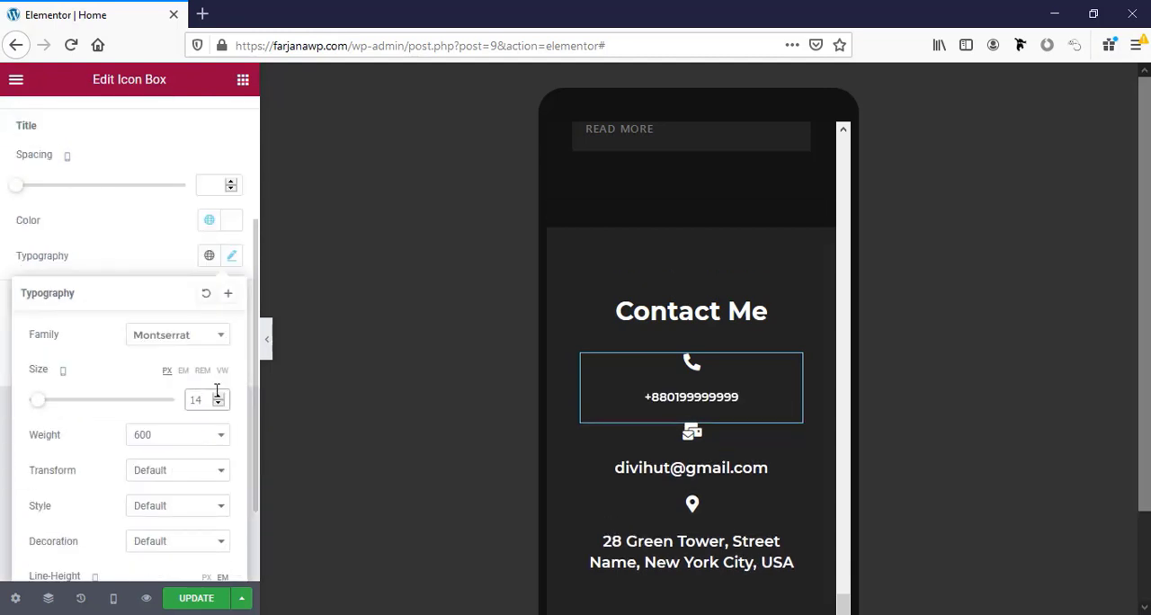
# Set the phone icon box's icon size to 16 and its icon spacing to 0 for mobile.
pyautogui.scroll(3, 82, 270)
pyautogui.click(124, 170)
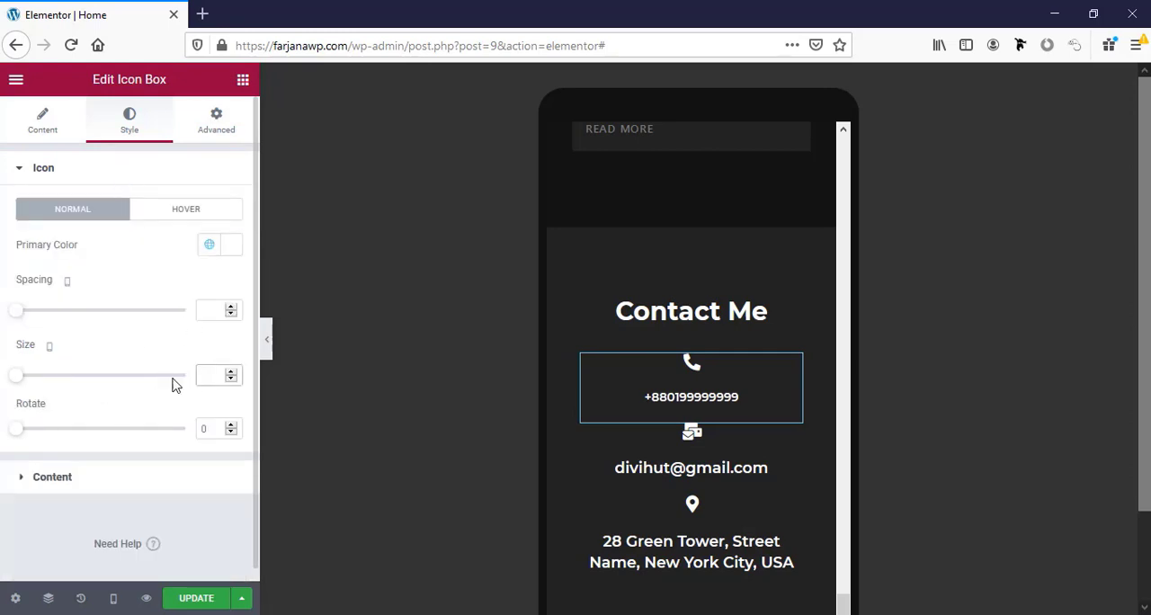
pyautogui.moveTo(27, 384); pyautogui.dragTo(25, 385)
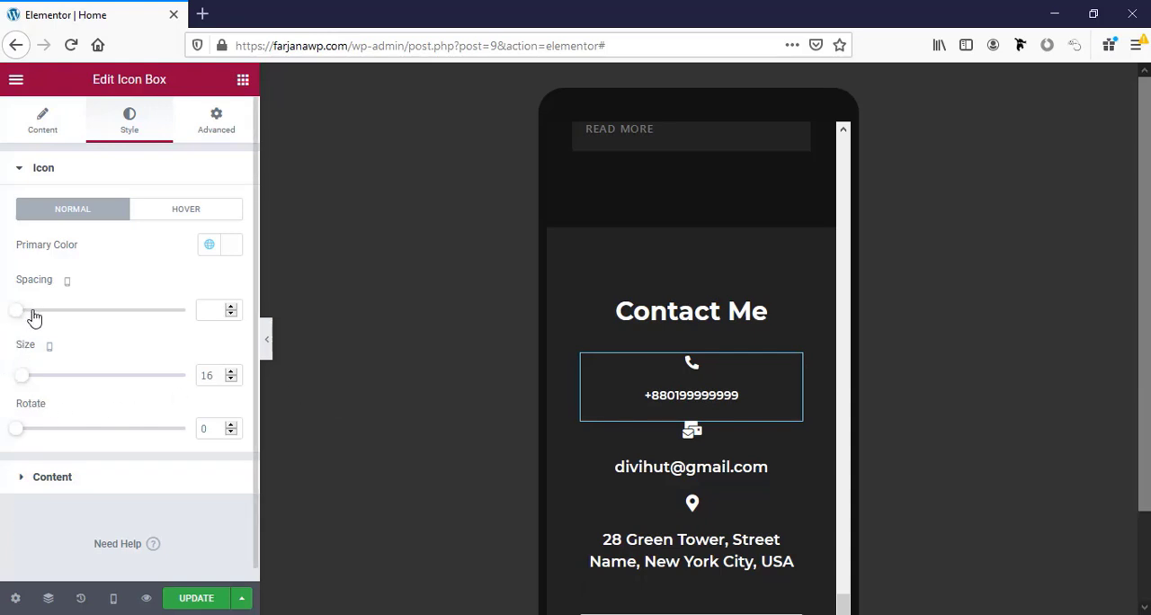
pyautogui.moveTo(18, 319)
pyautogui.mouseDown()
pyautogui.moveTo(36, 319)
pyautogui.moveTo(16, 320)
pyautogui.mouseUp()
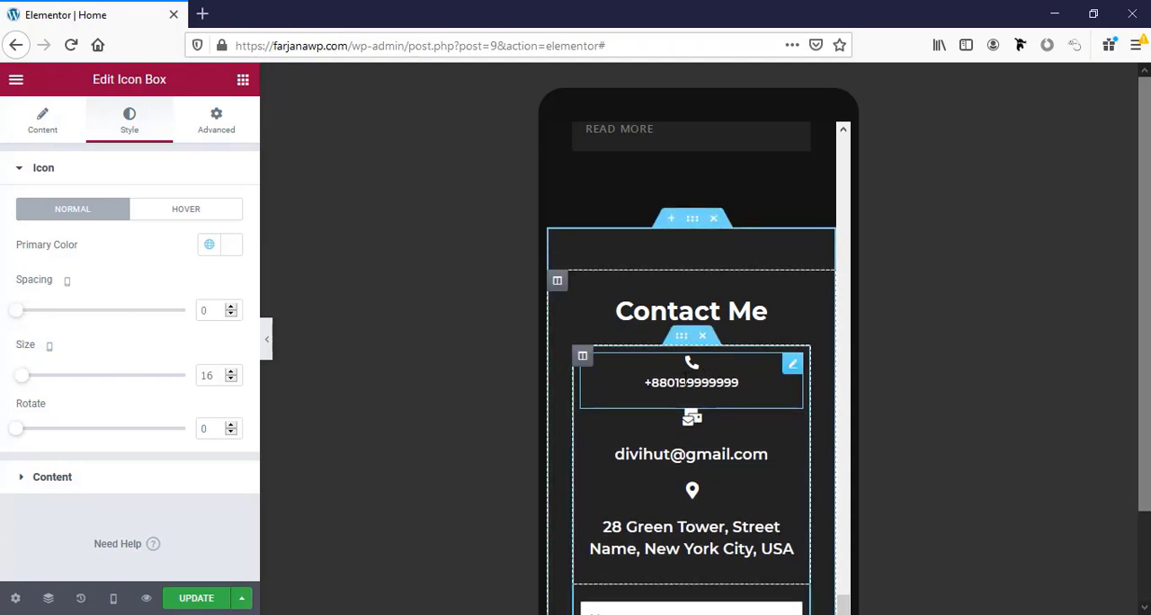
# Copy the phone icon box and paste its style onto the email and address icon boxes in Contact Me.
pyautogui.rightClick(681, 383)
pyautogui.click(714, 435)
pyautogui.rightClick(673, 466)
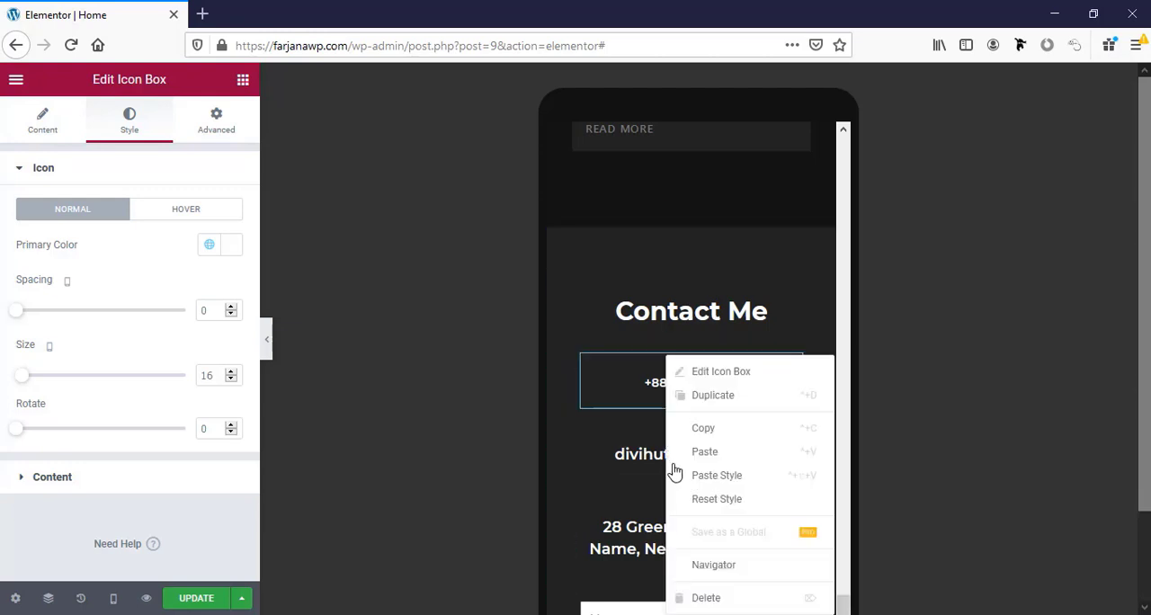
pyautogui.click(717, 474)
pyautogui.rightClick(676, 438)
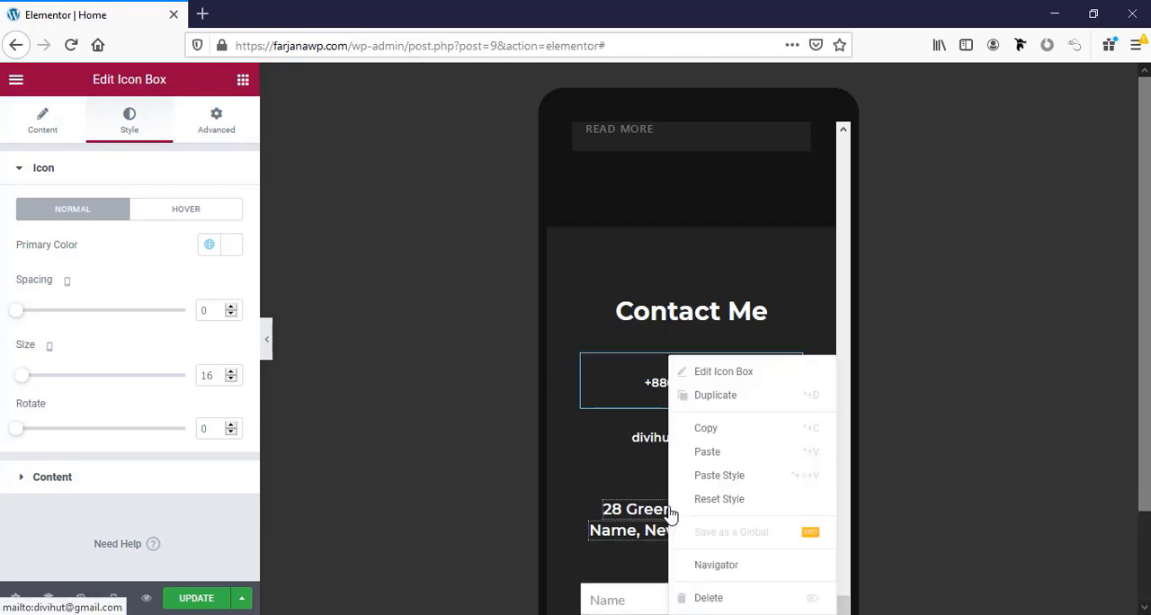
pyautogui.click(717, 477)
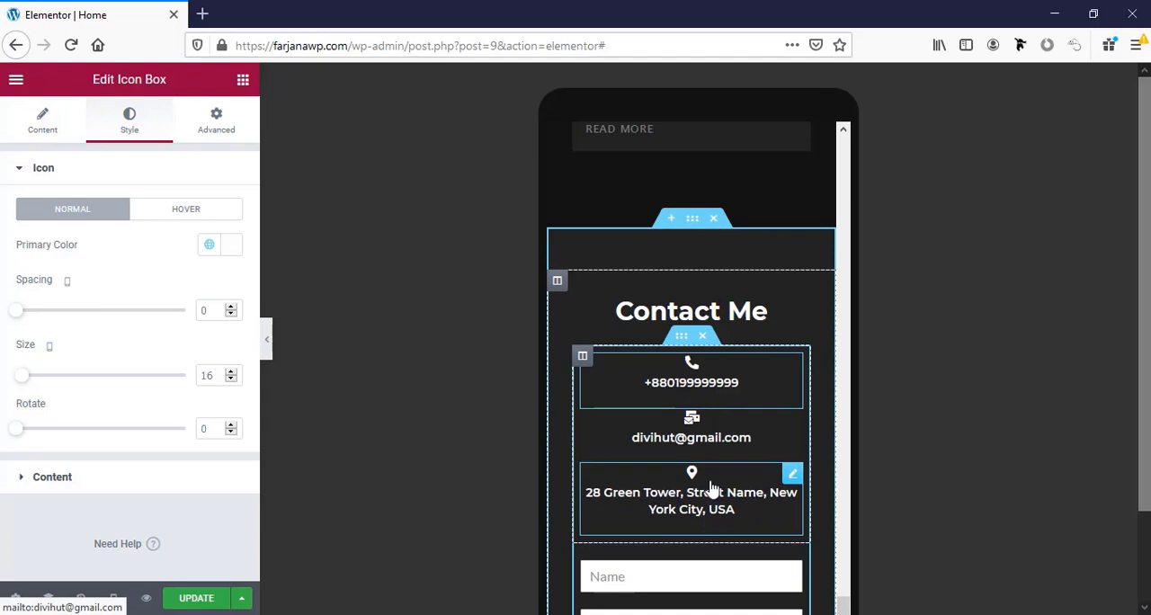
# Save the page update and review the mobile layout from the contact form back up to the hero section.
pyautogui.scroll(-3, 700, 513)
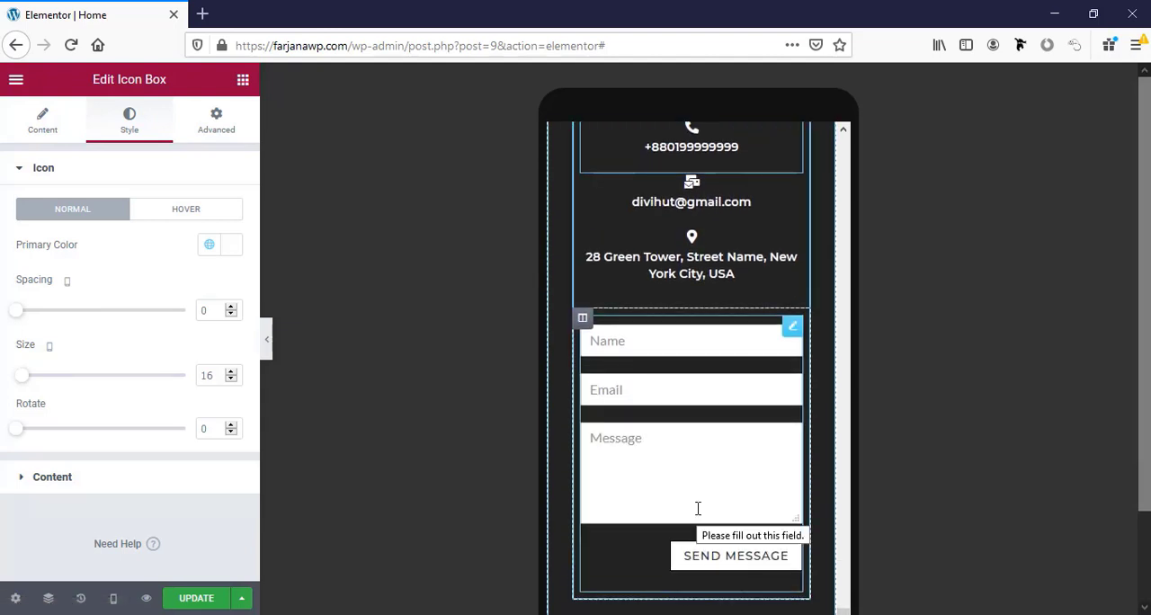
pyautogui.scroll(-4, 698, 509)
pyautogui.scroll(-1, 749, 522)
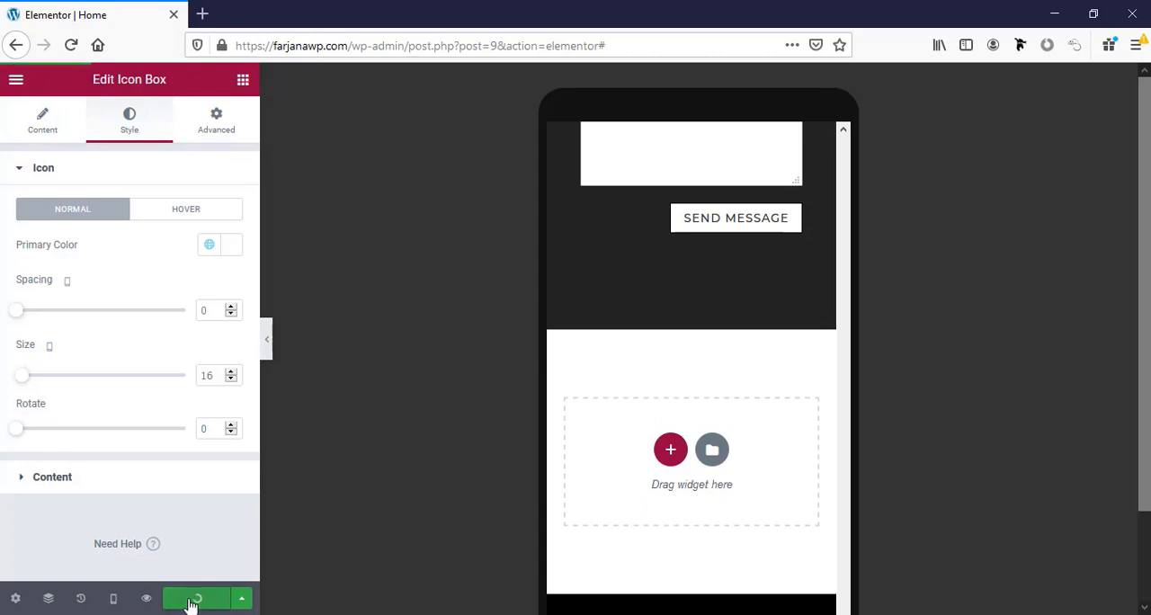
pyautogui.scroll(10, 704, 535)
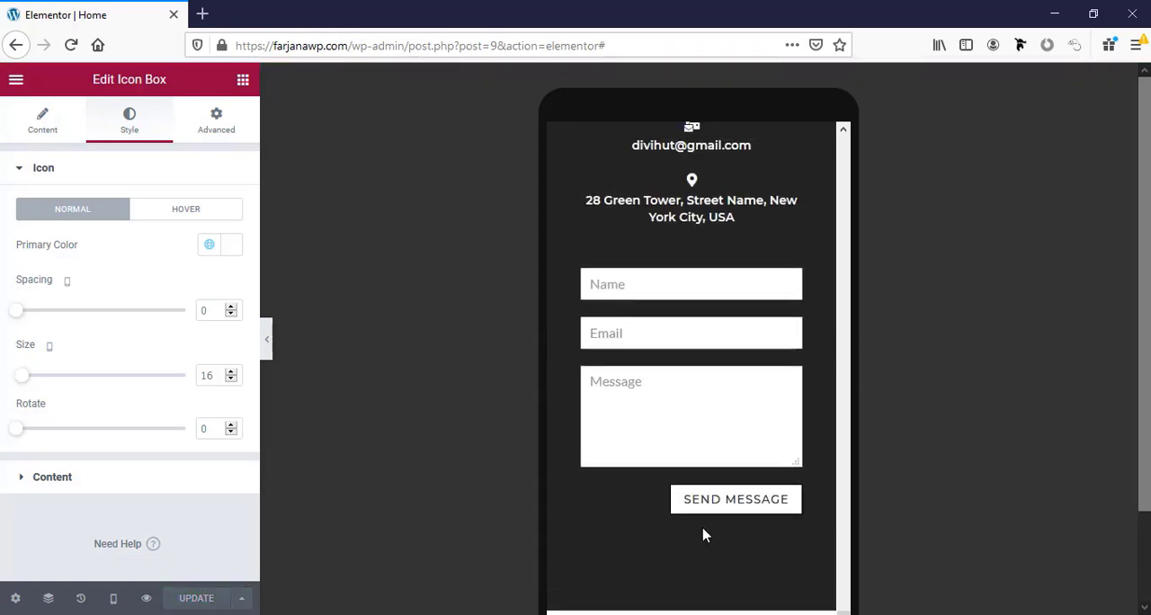
pyautogui.scroll(10, 704, 534)
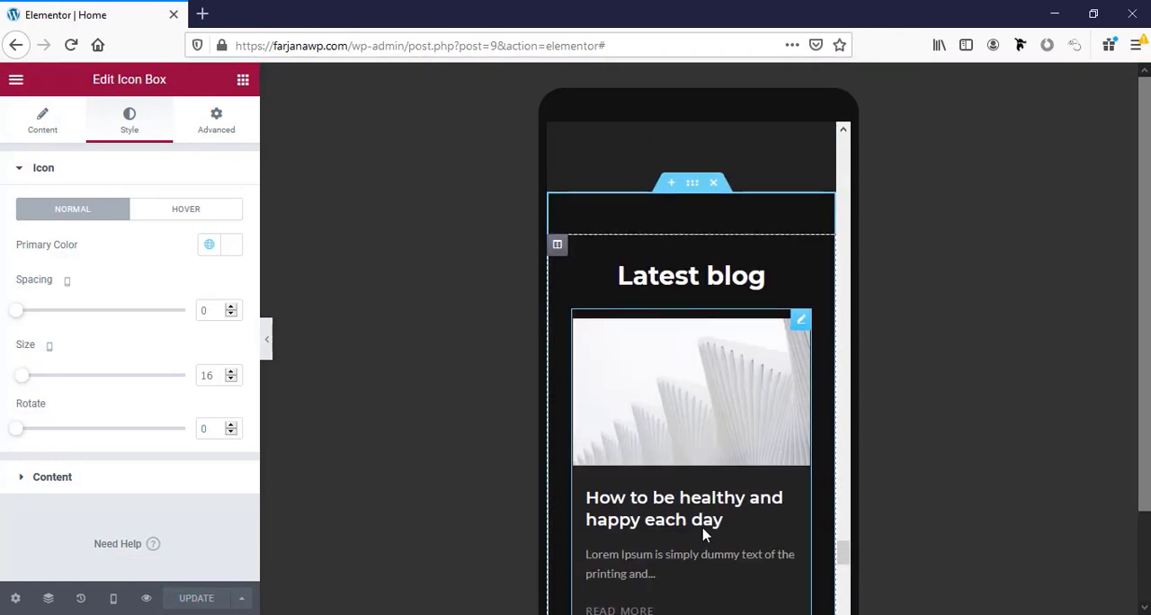
pyautogui.scroll(10, 704, 535)
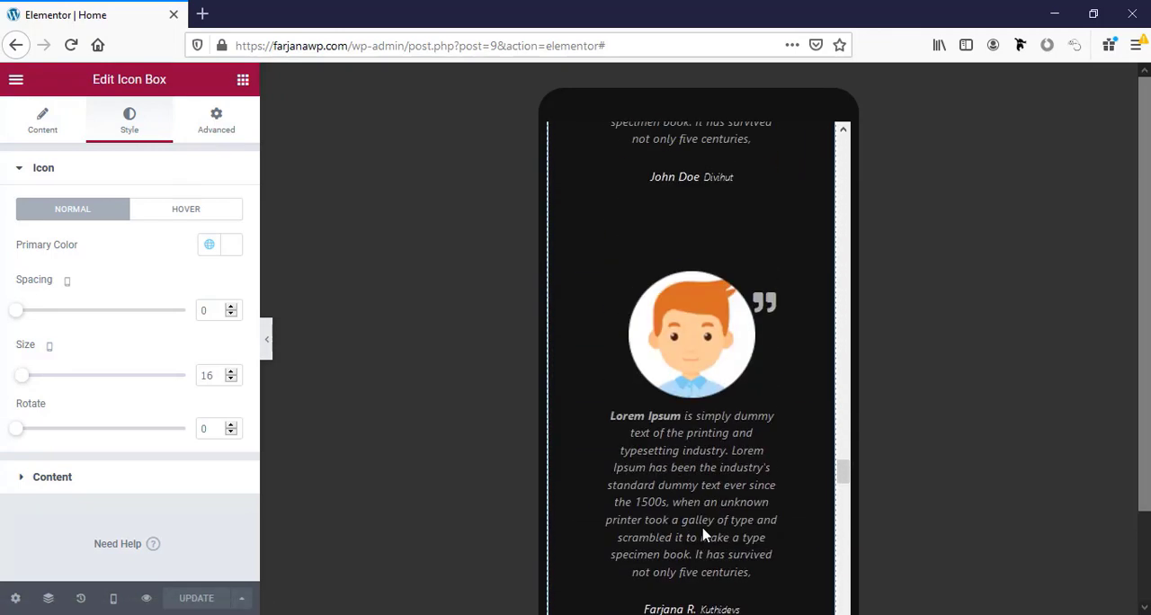
pyautogui.moveTo(844, 446); pyautogui.dragTo(844, 146)
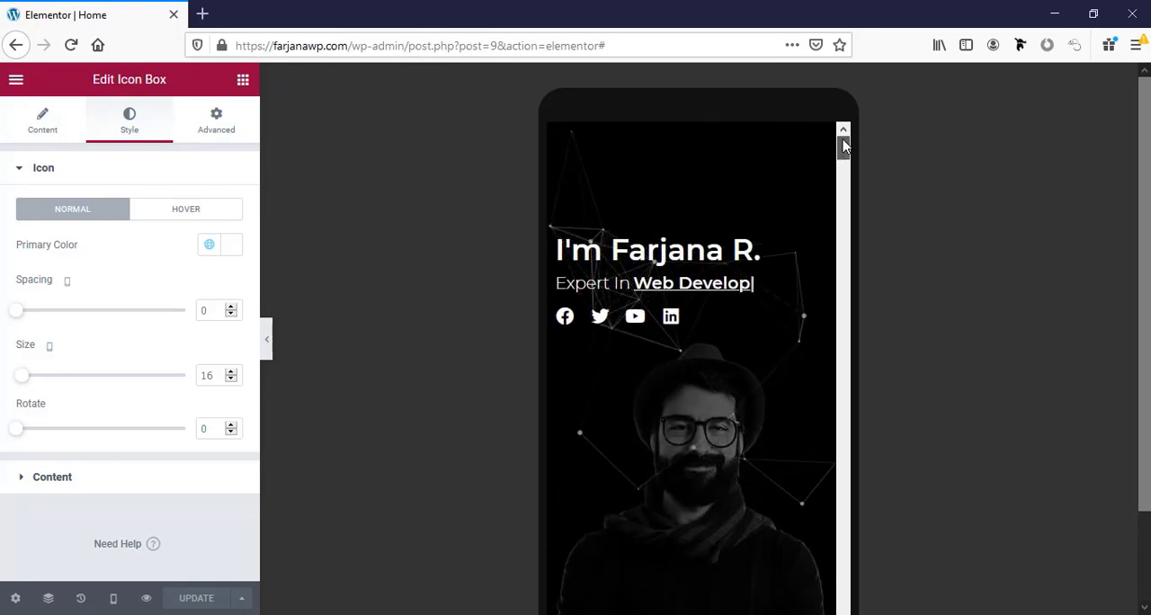
# Switch to the tablet preview and check the layout from the contact section up to the hero section.
pyautogui.click(112, 594)
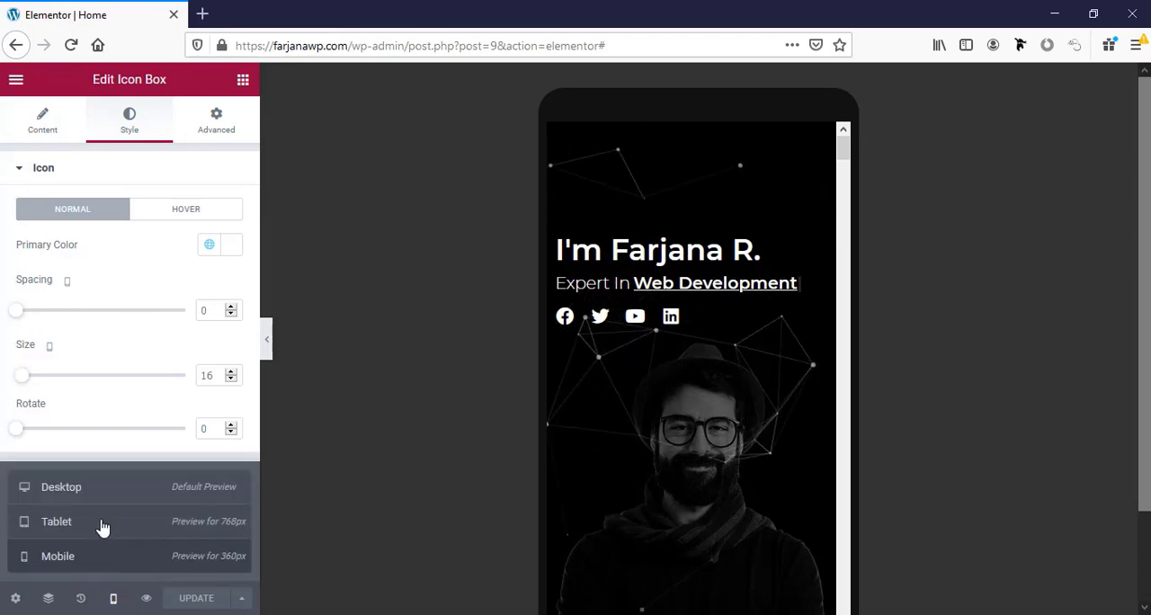
pyautogui.click(101, 527)
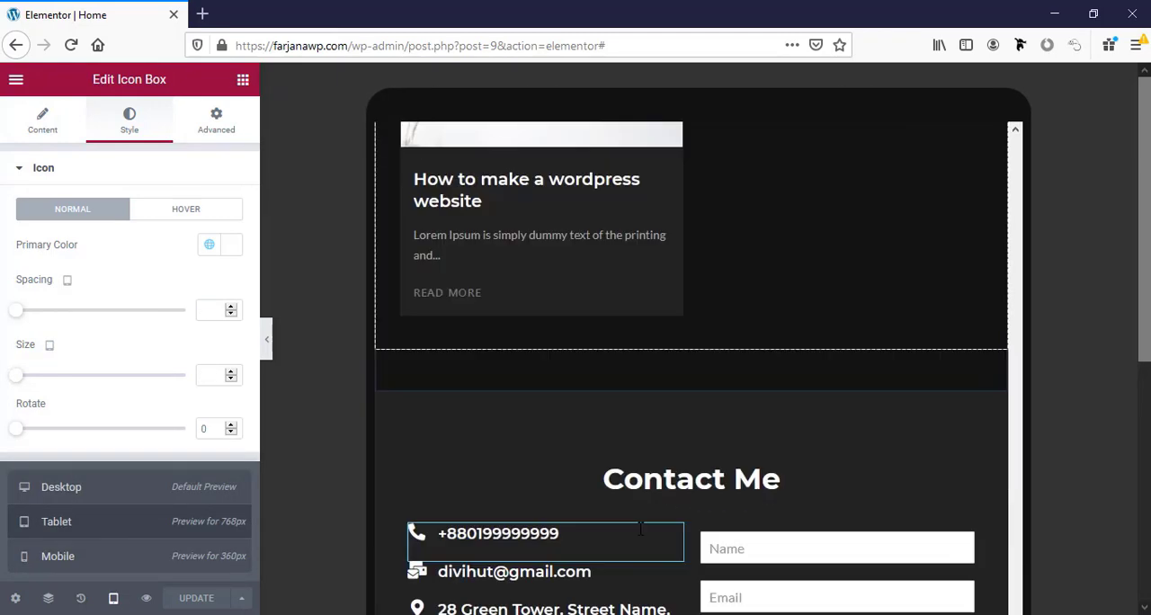
pyautogui.scroll(5, 738, 575)
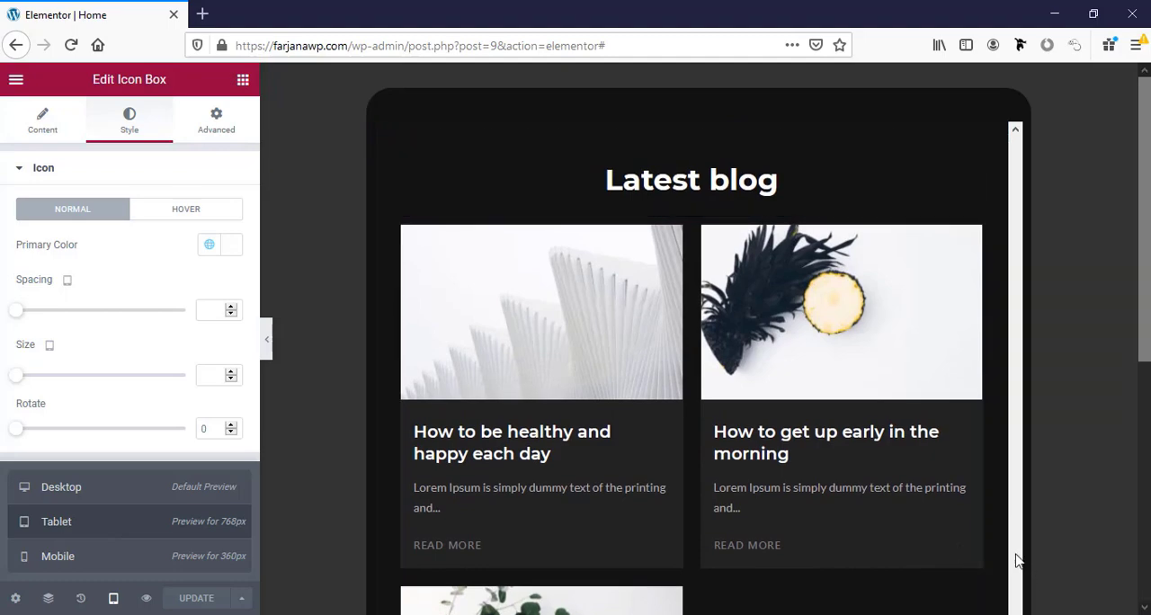
pyautogui.scroll(5, 1016, 531)
pyautogui.scroll(10, 982, 485)
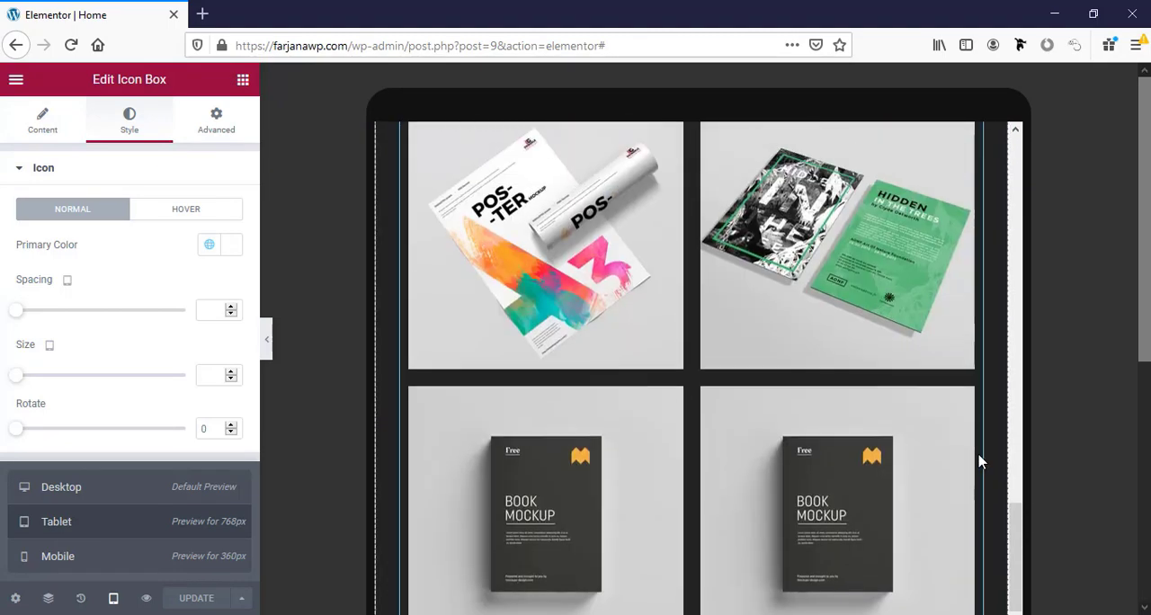
pyautogui.scroll(10, 980, 457)
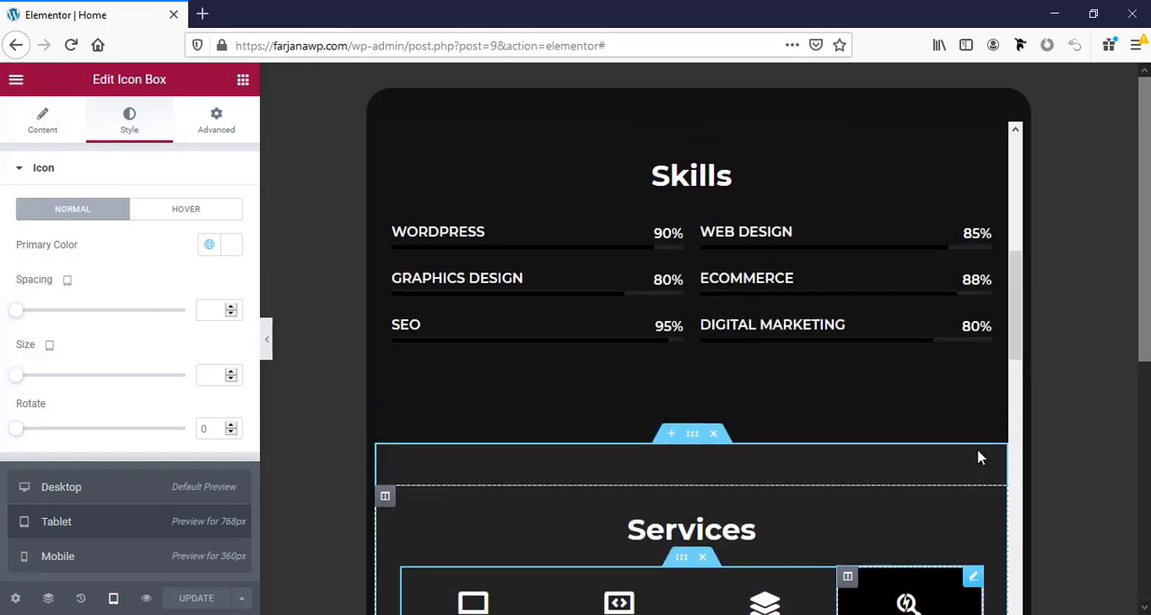
pyautogui.scroll(4, 980, 458)
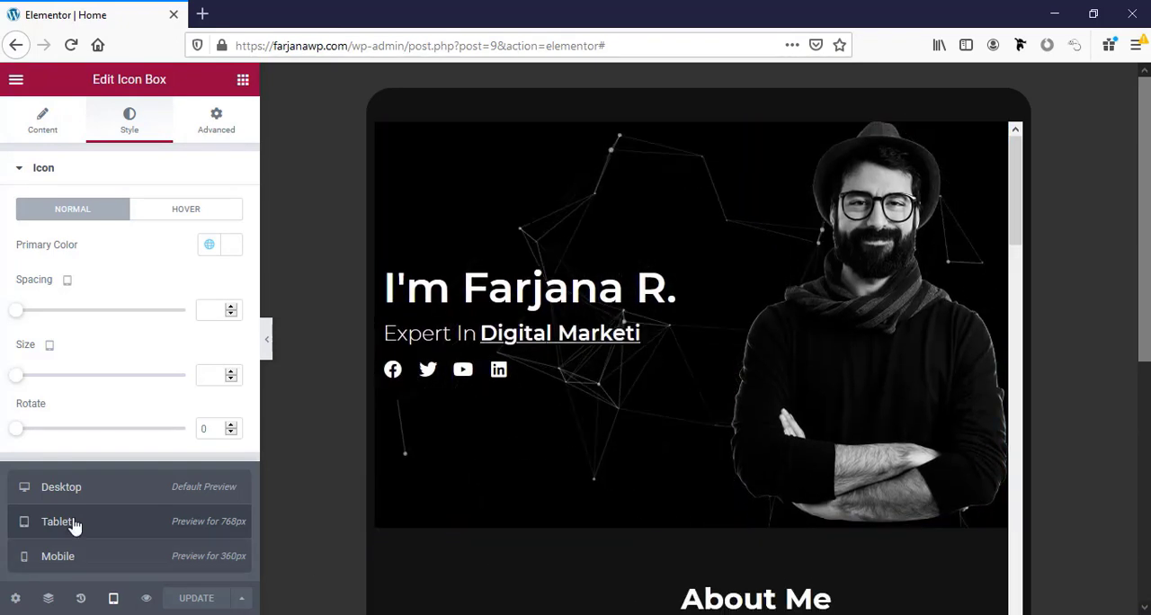
# Return to the desktop preview, check the hero section and open the published home page.
pyautogui.click(73, 501)
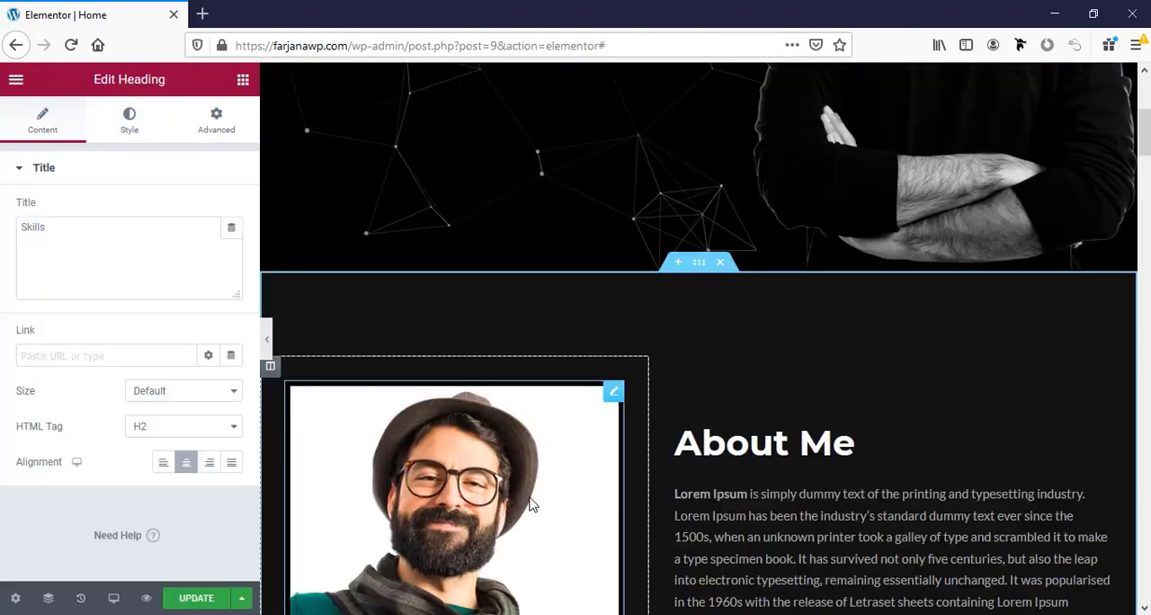
pyautogui.scroll(4, 532, 506)
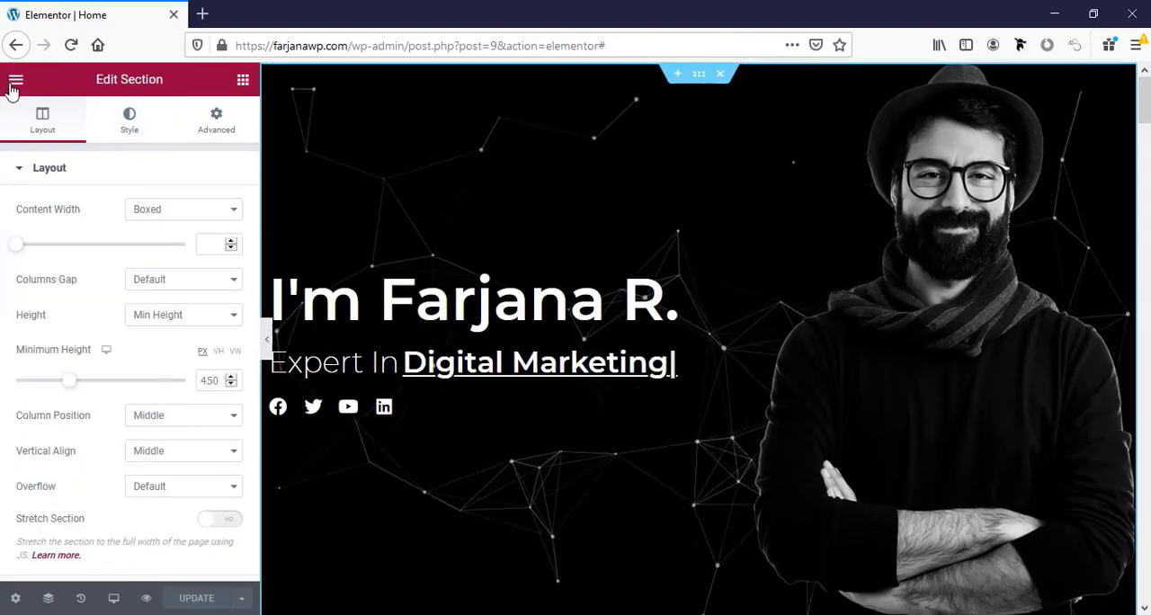
pyautogui.click(15, 81)
pyautogui.click(77, 338)
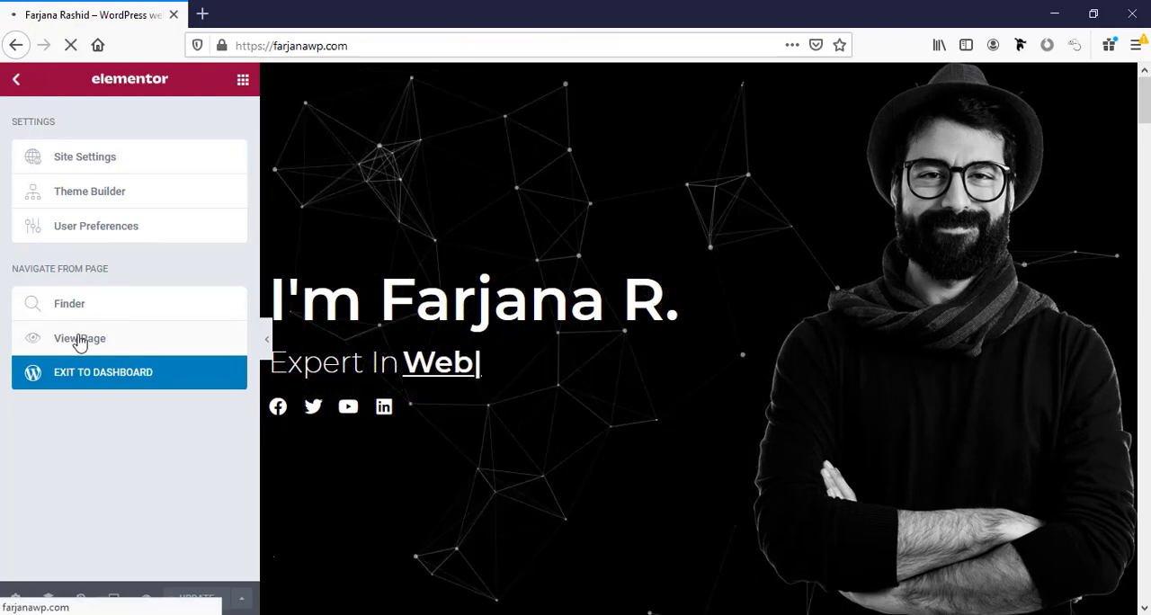